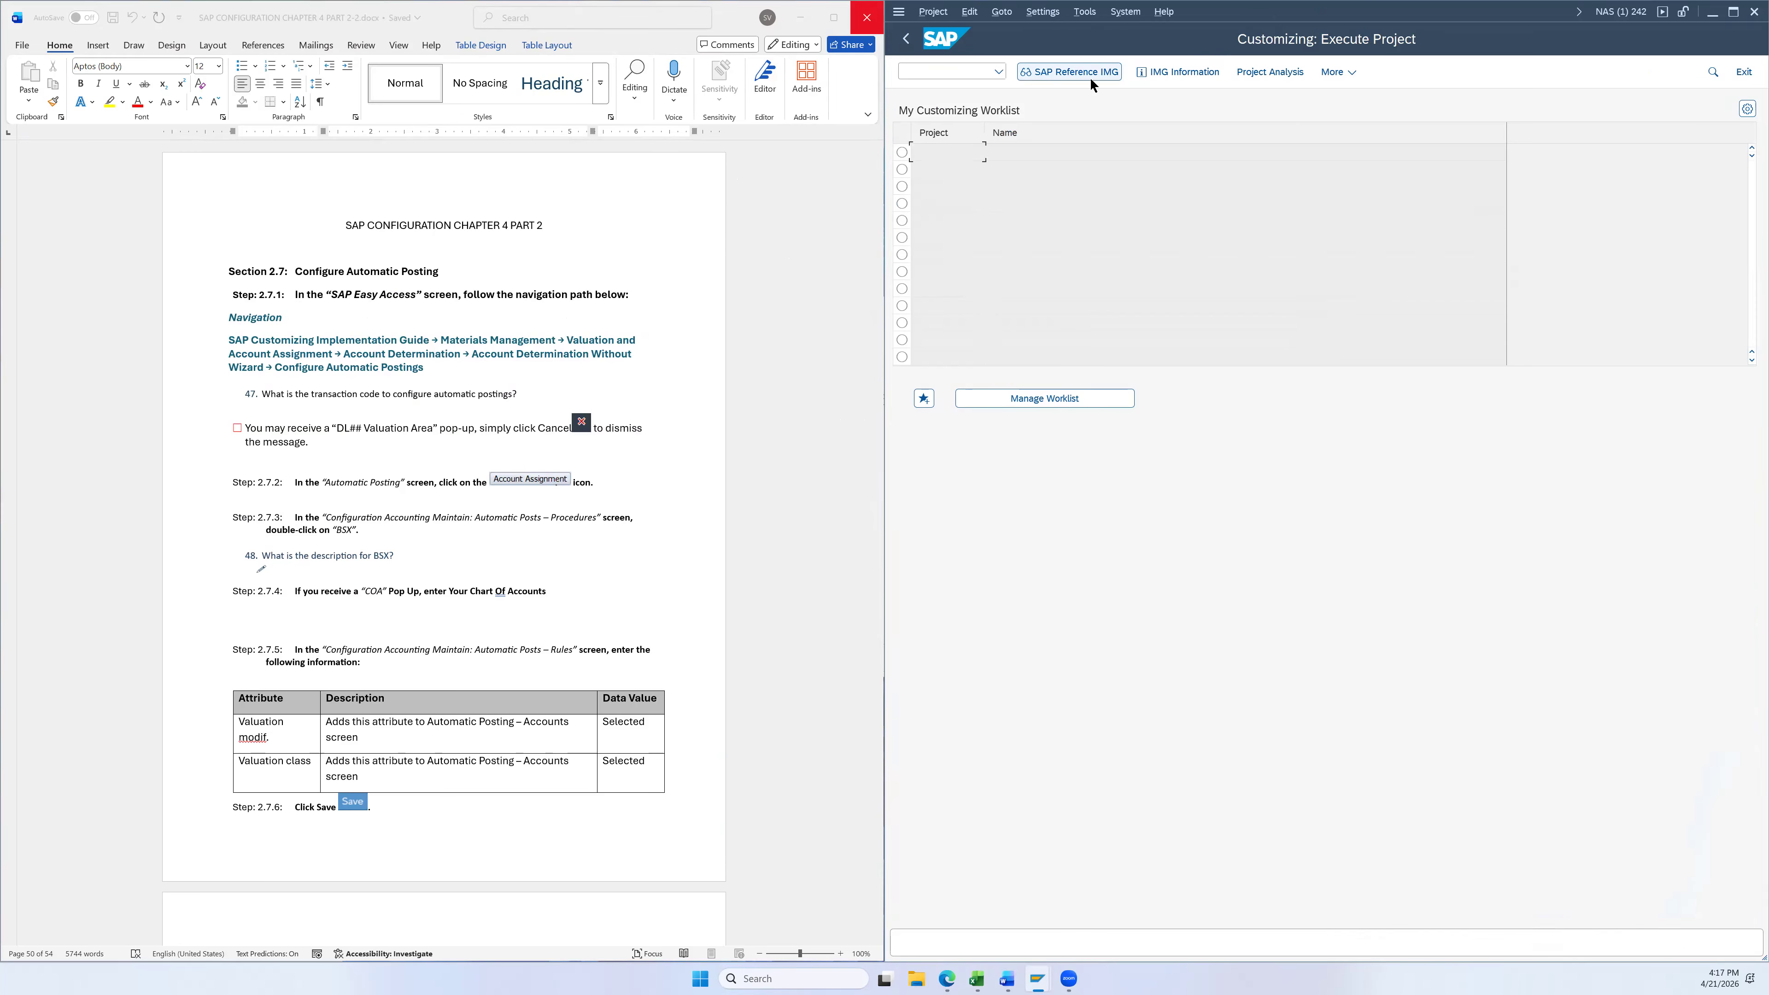
Open the SAP Reference IMG and expand Materials Management, Valuation and Account Assignment, Account Determination, down to Account Determination Without Wizard
click(1086, 73)
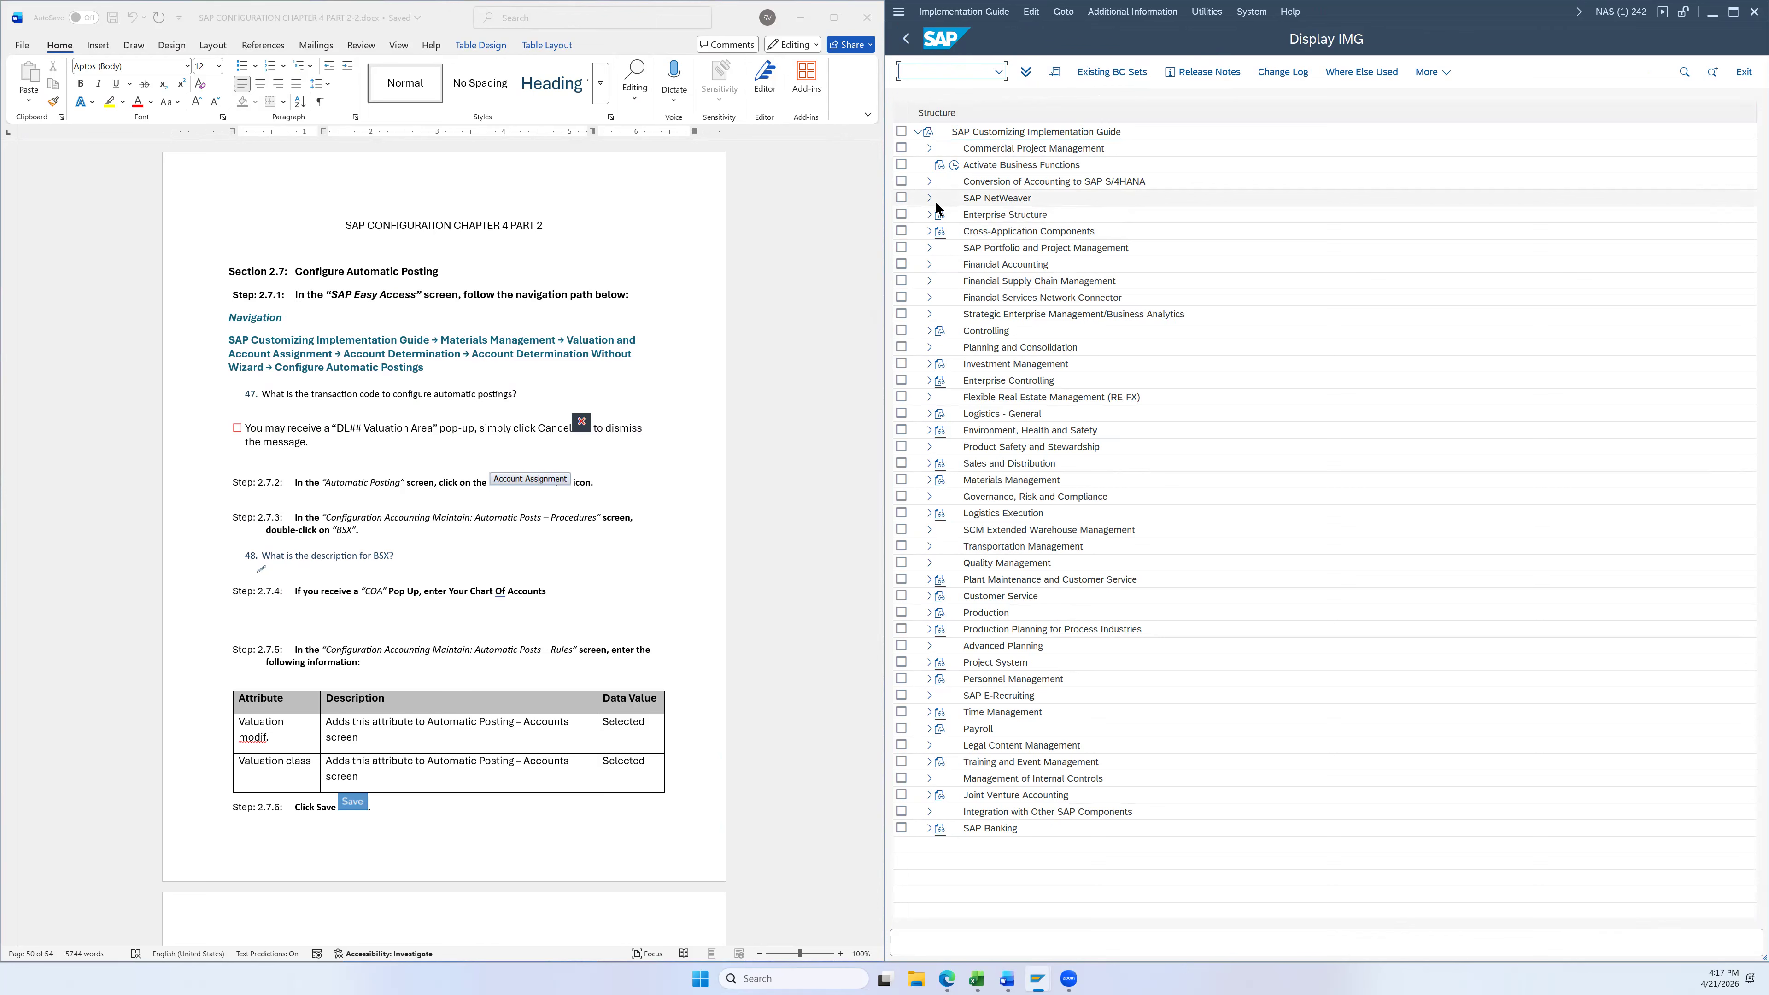
click(929, 480)
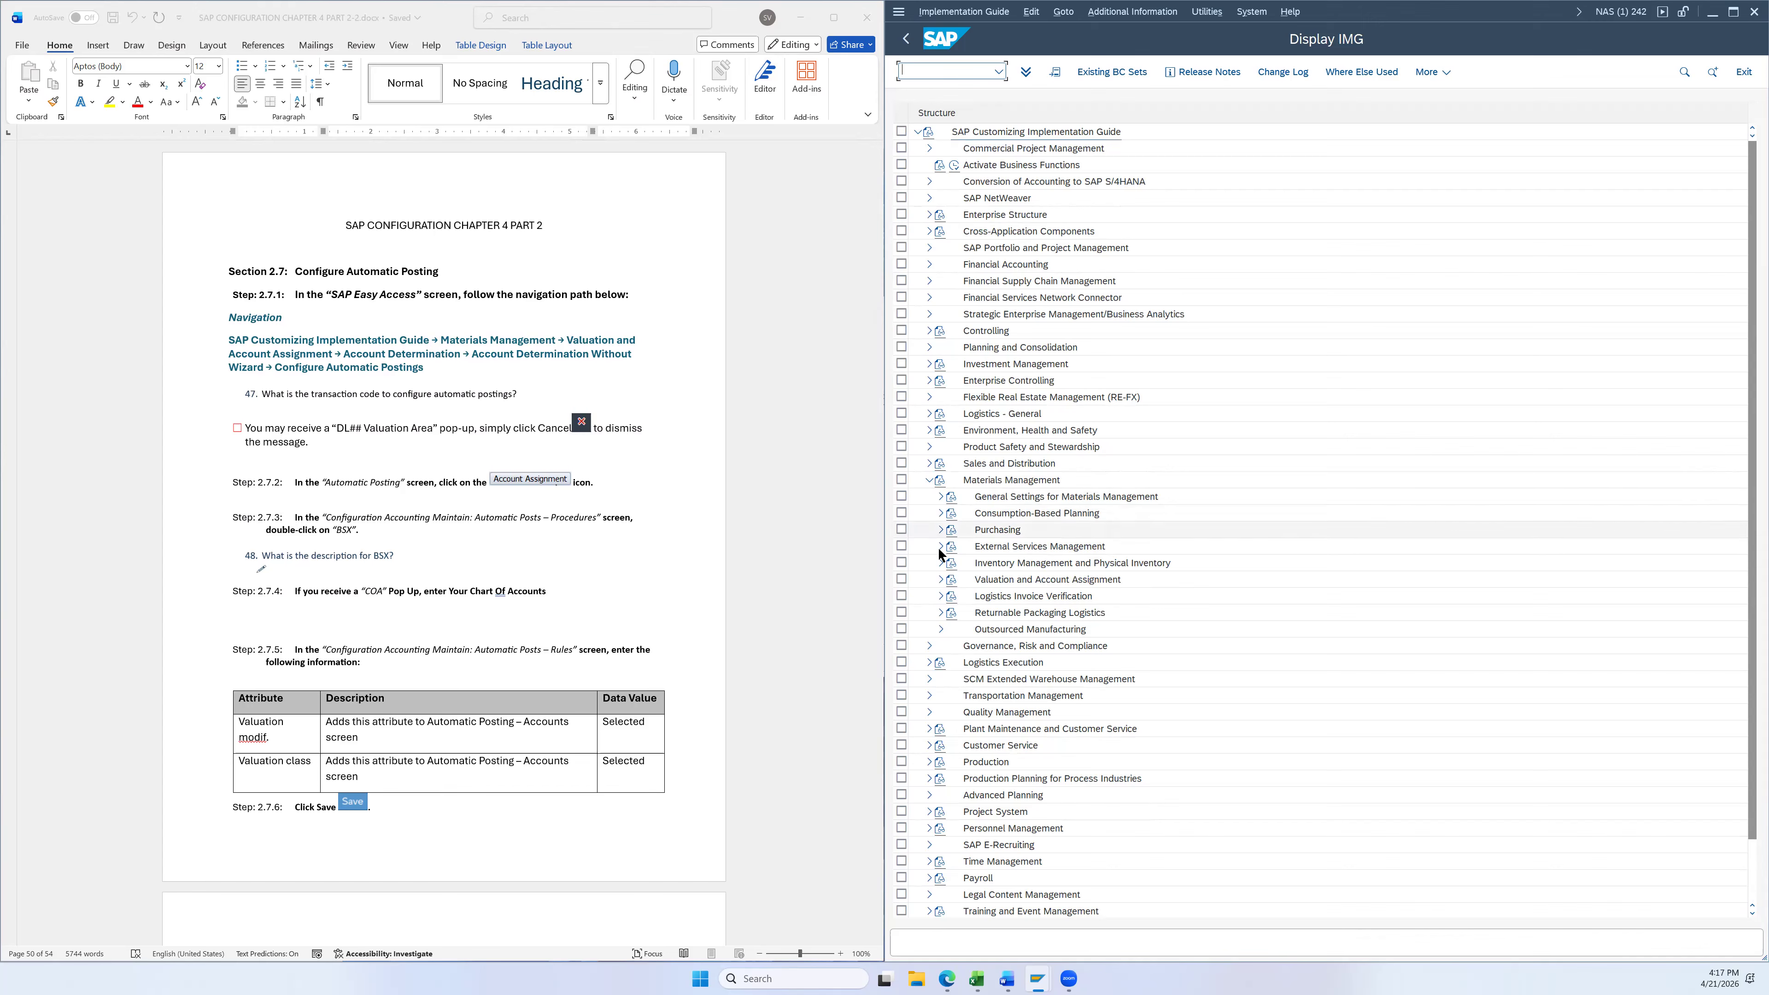
click(939, 579)
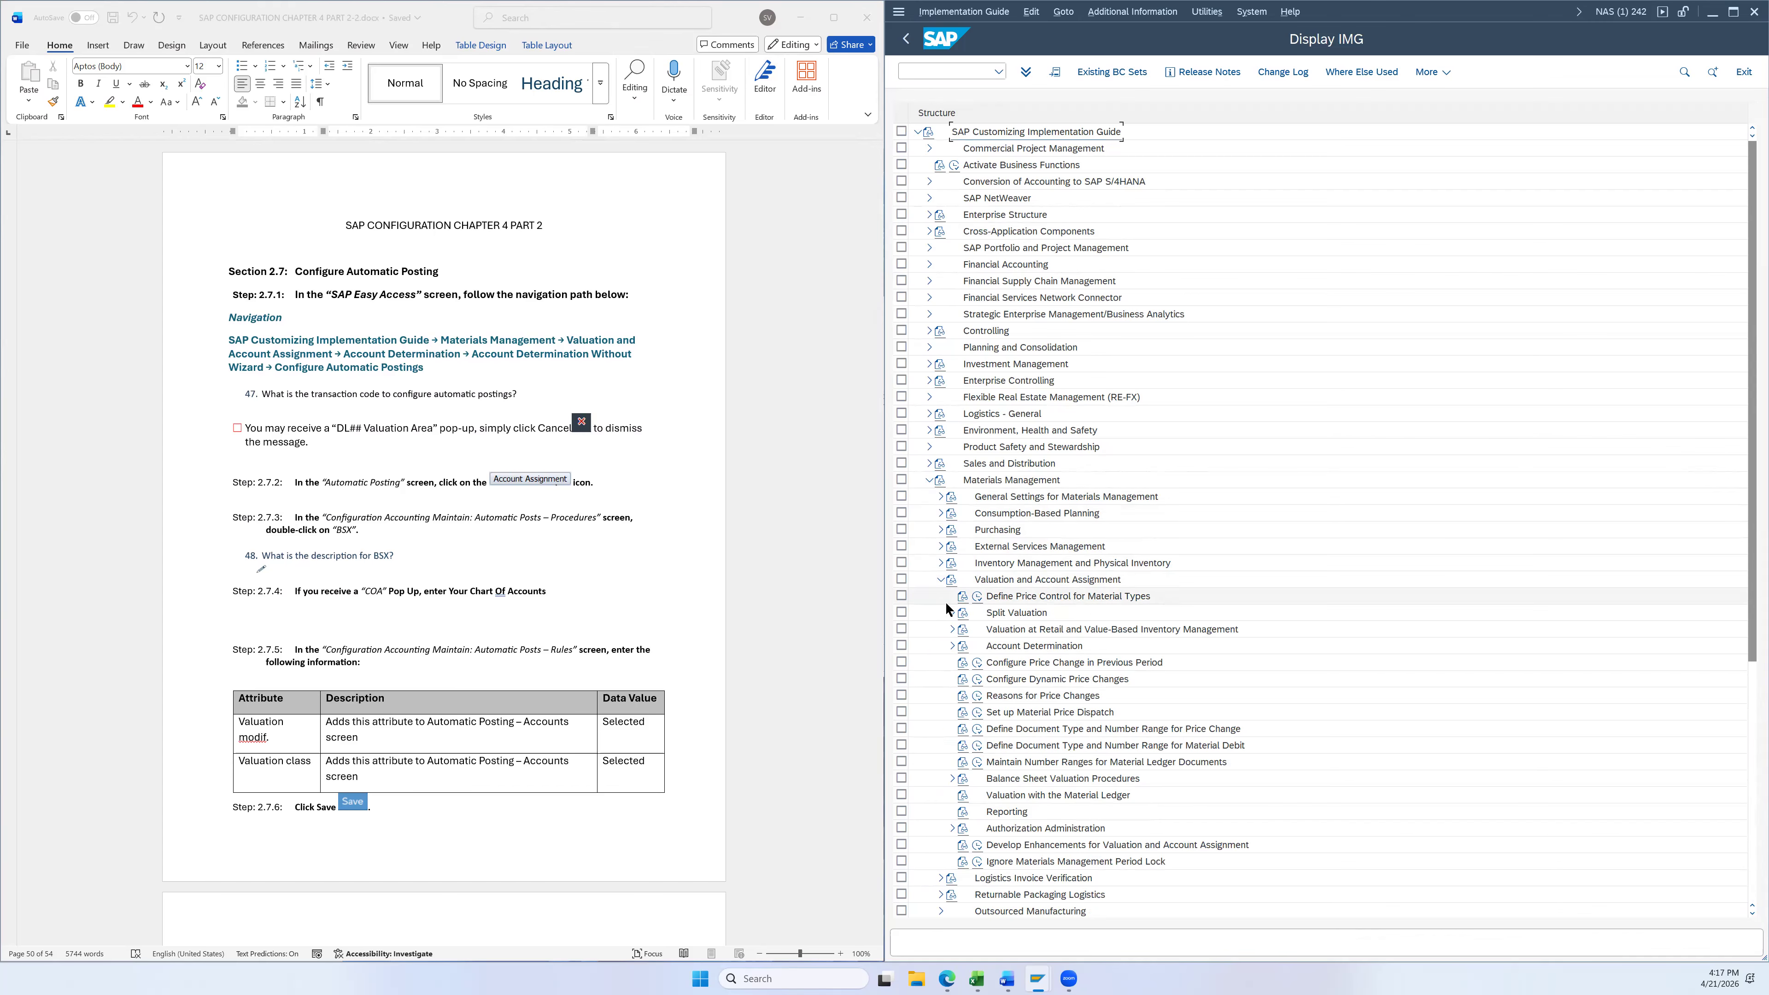
click(951, 645)
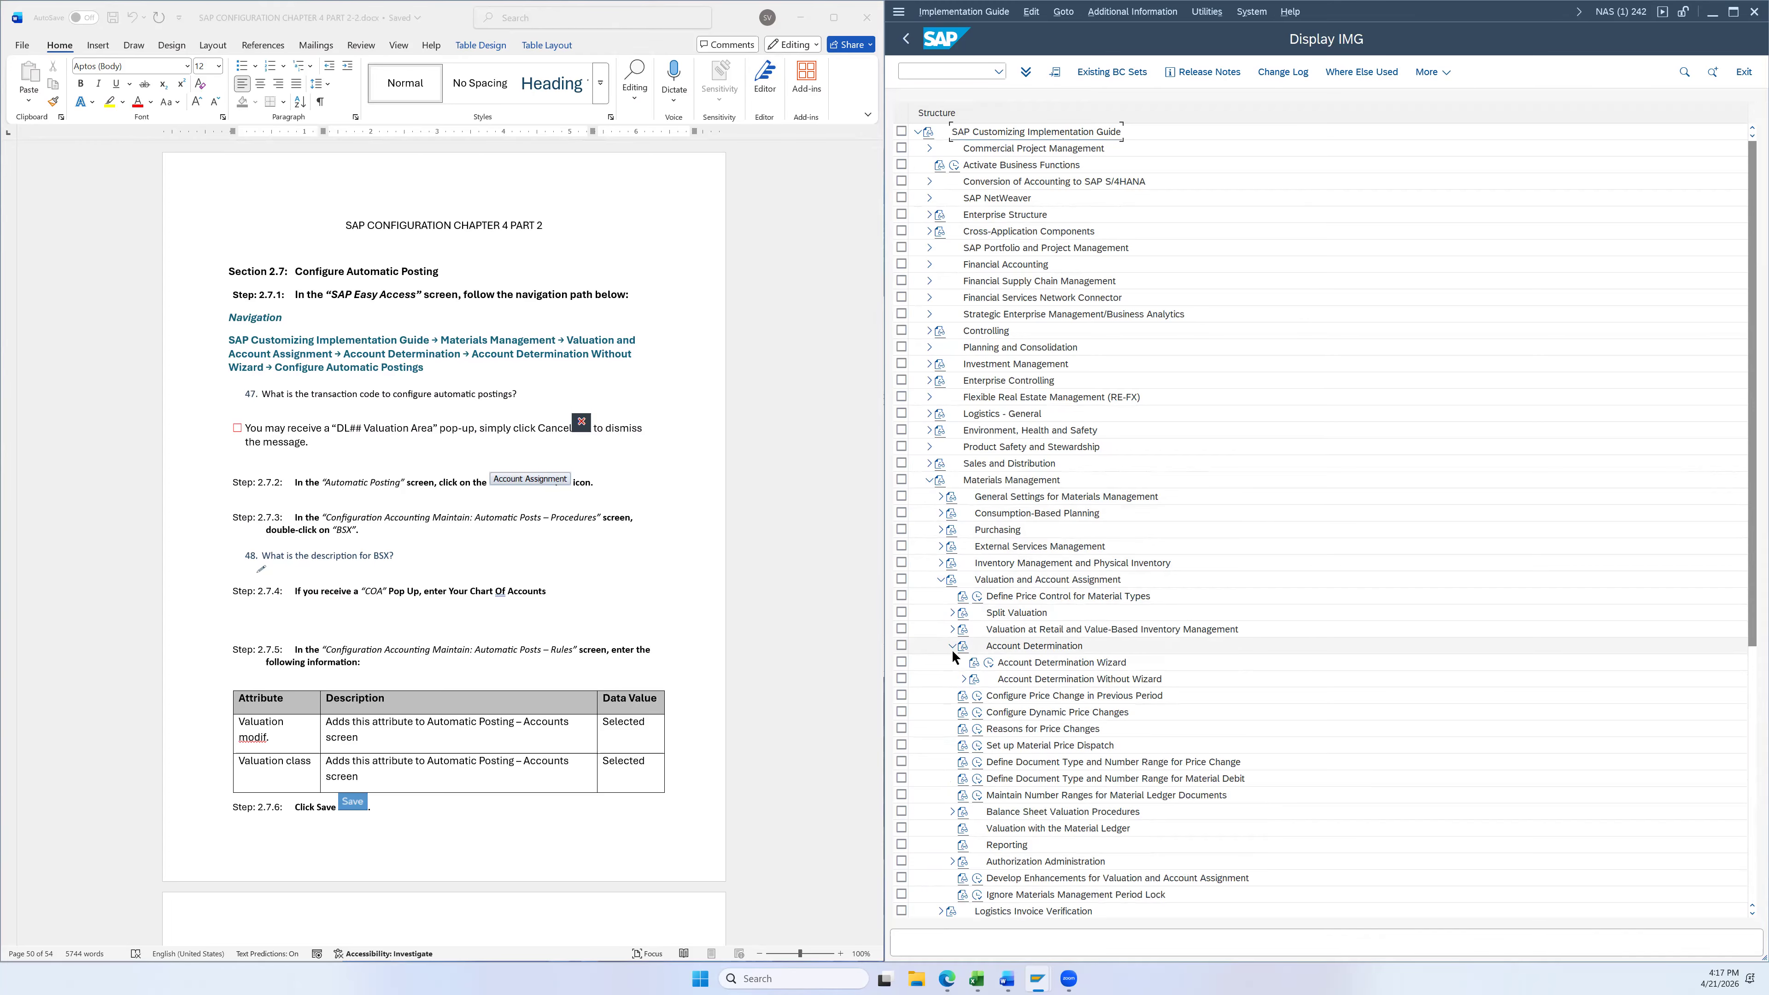
click(963, 678)
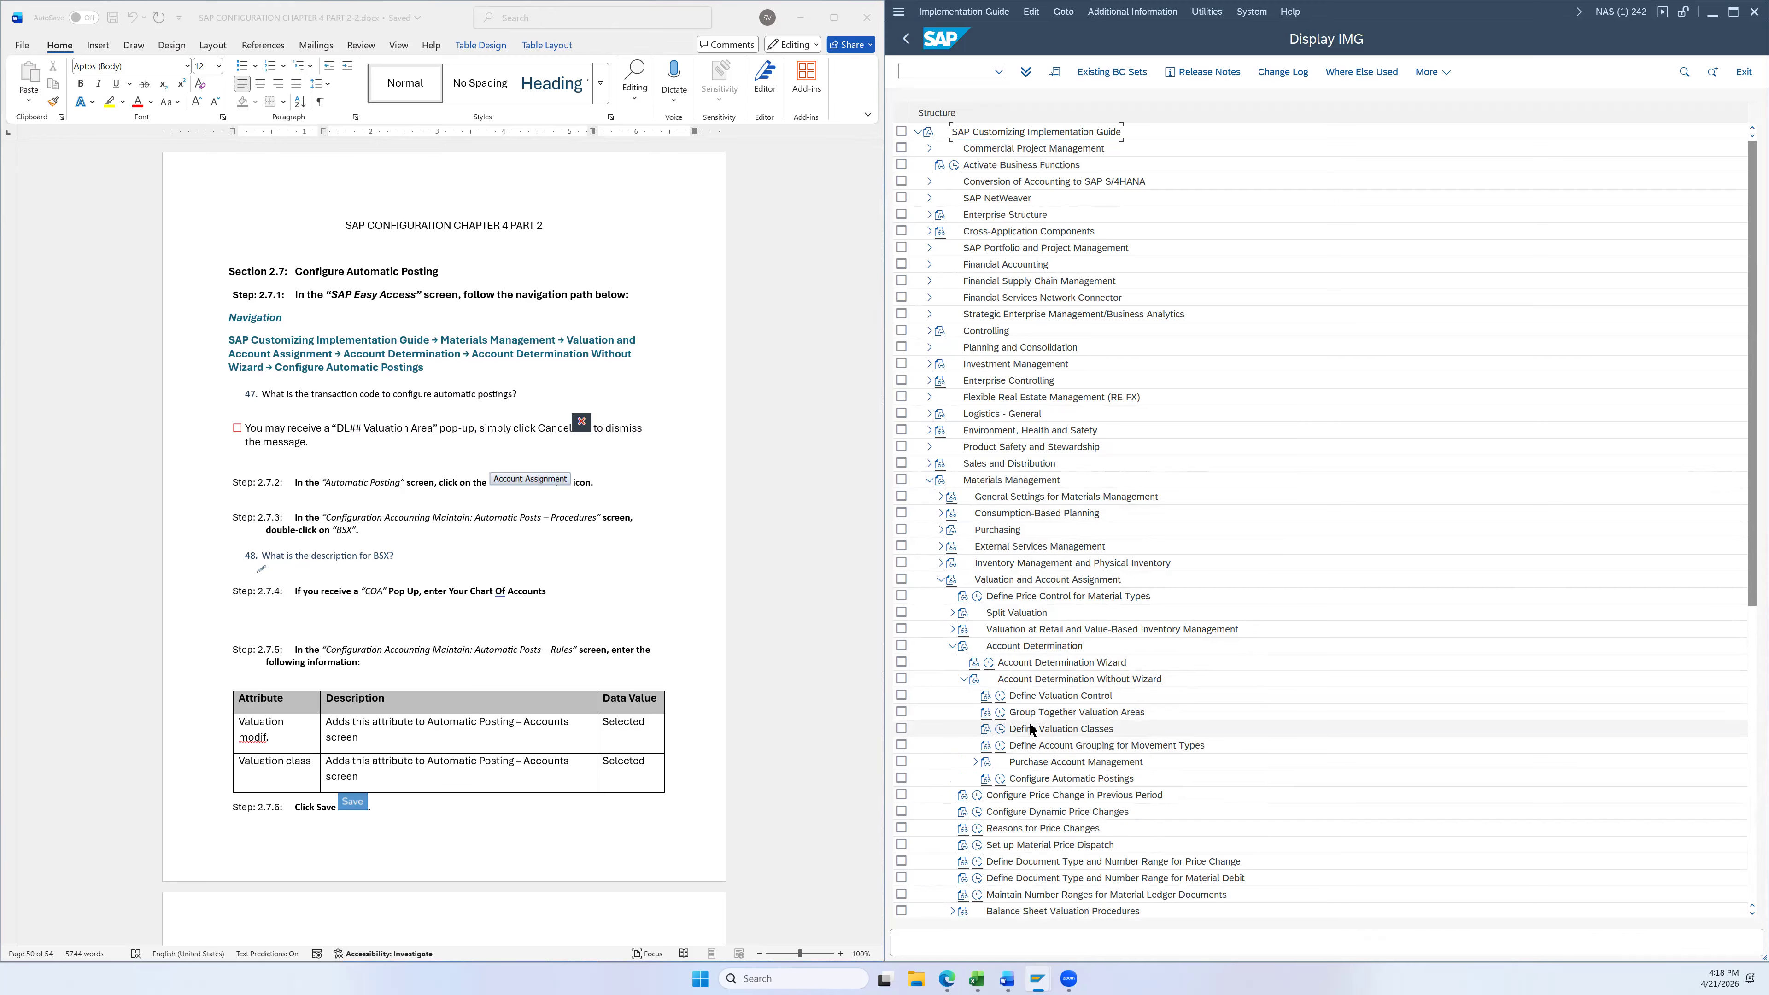
Select Configure Automatic Postings and display the IMG Activity key as additional information in the IMG structure
click(1036, 787)
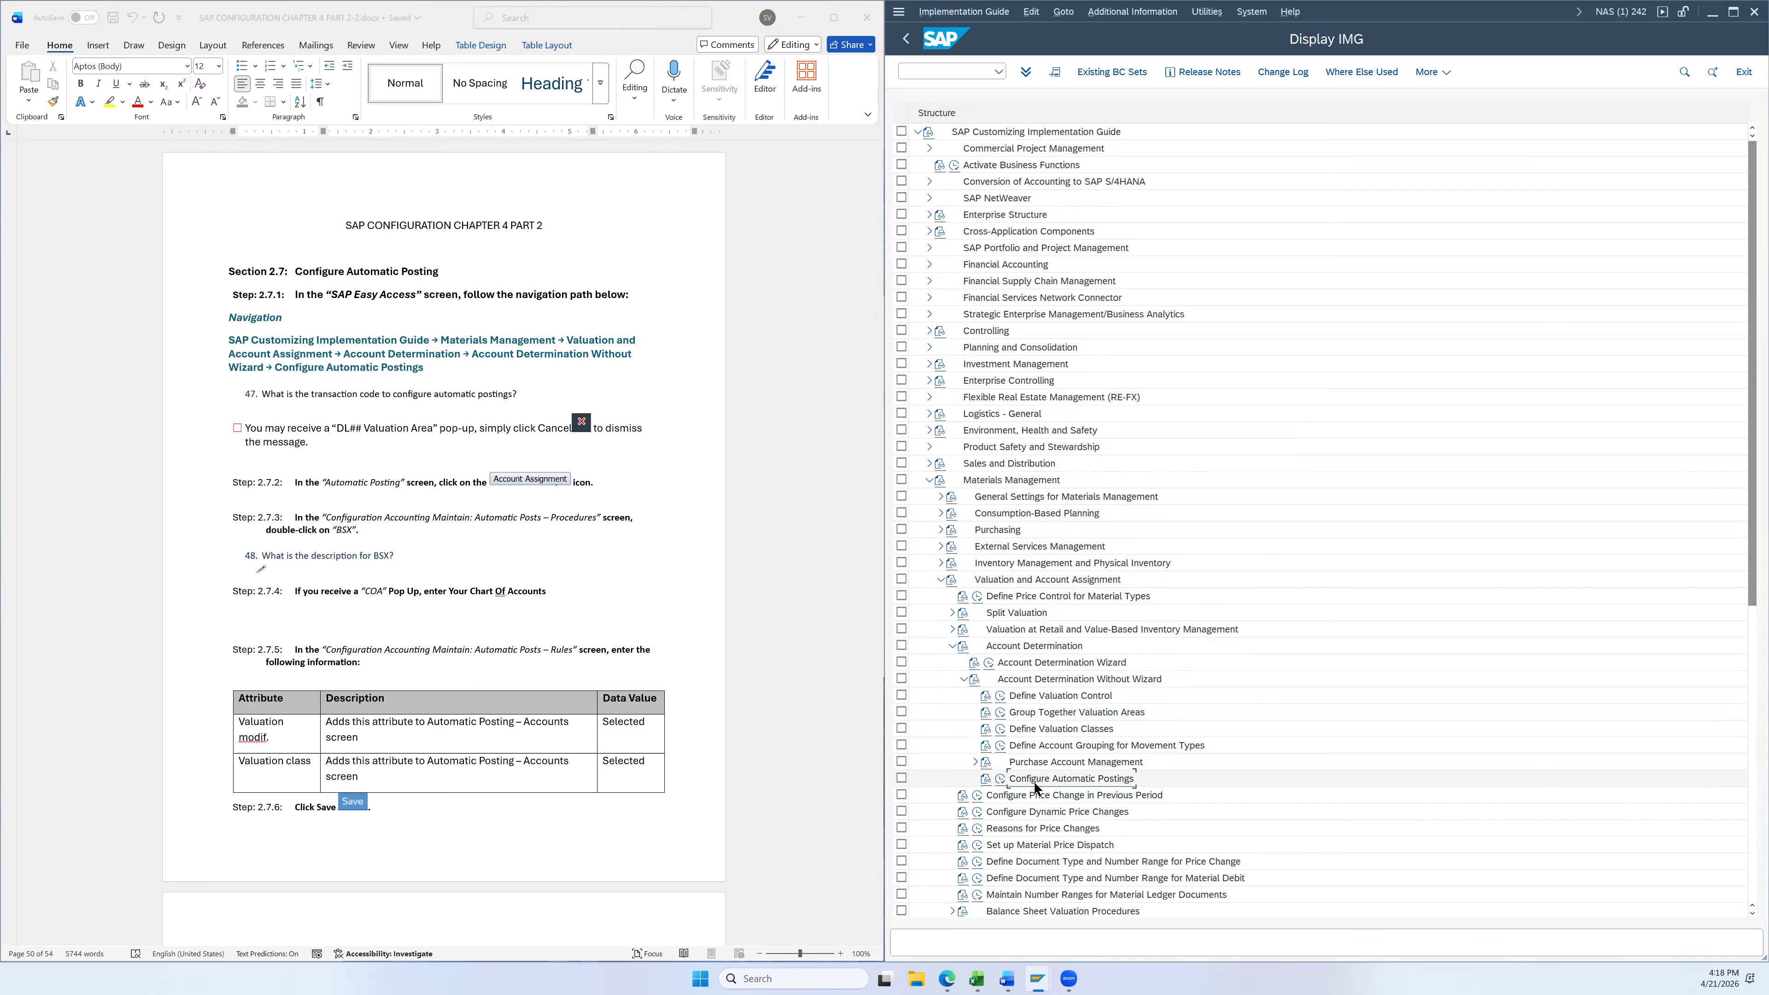
click(1154, 20)
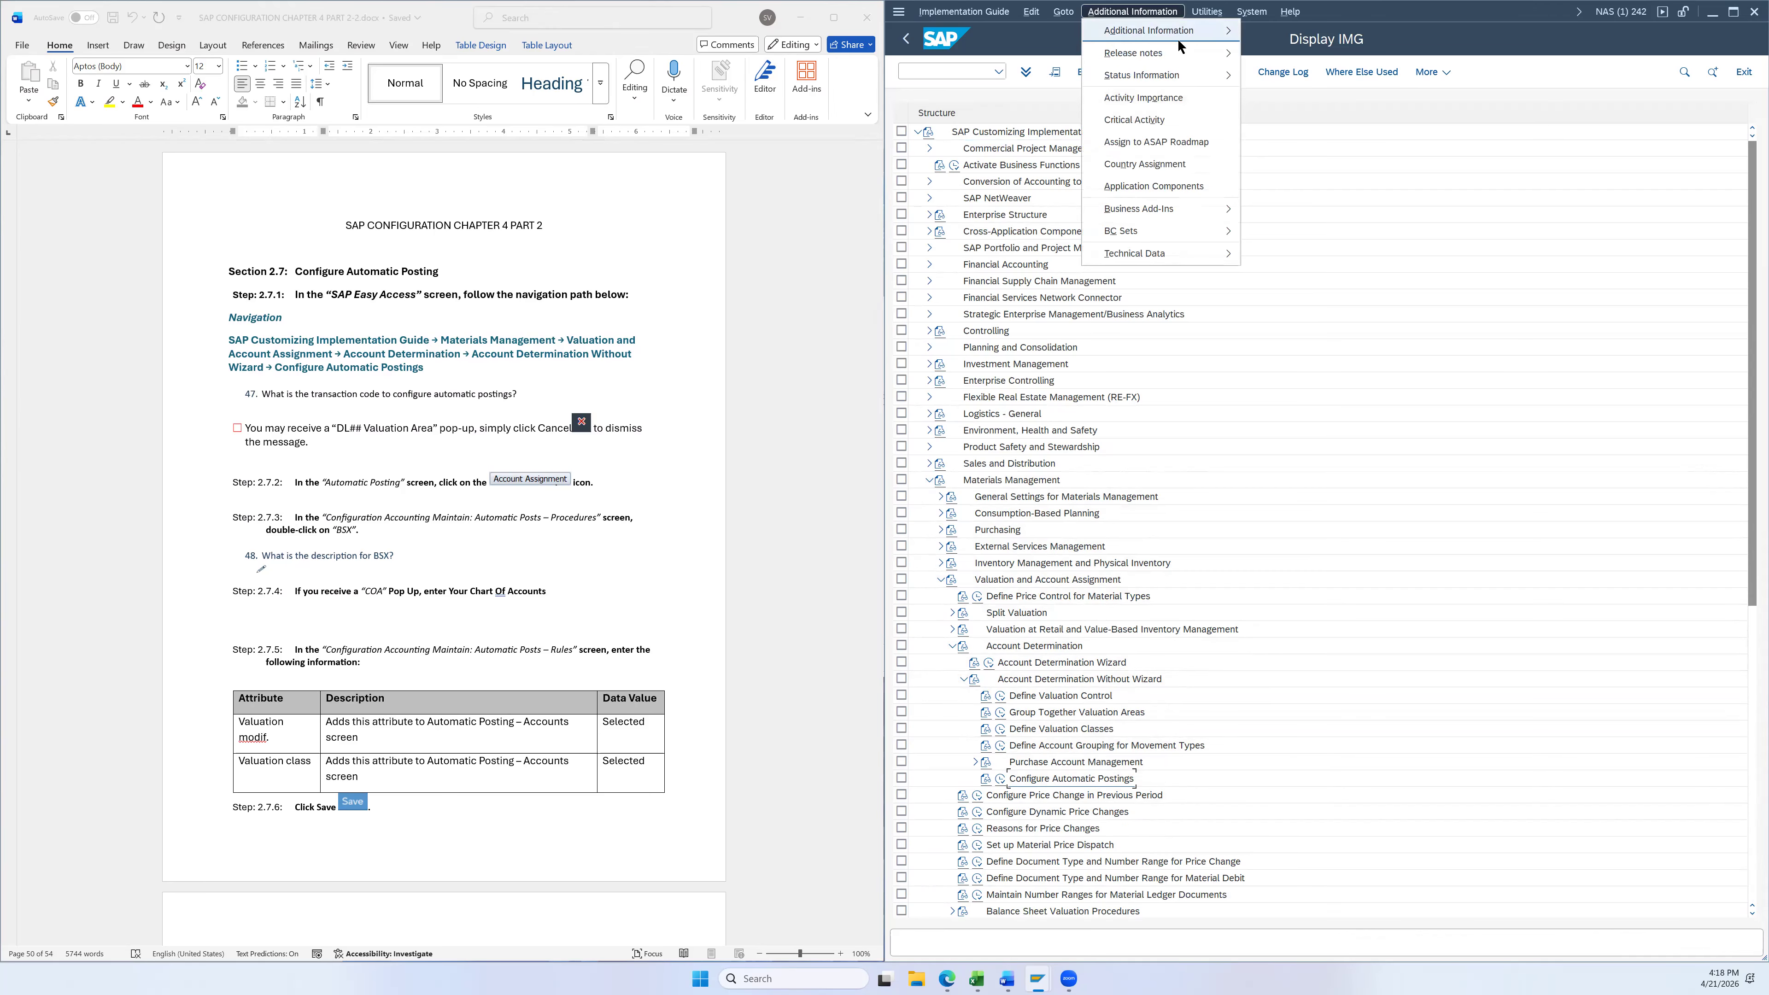
mouse_move(1250, 13)
mouse_move(1132, 11)
mouse_move(1189, 34)
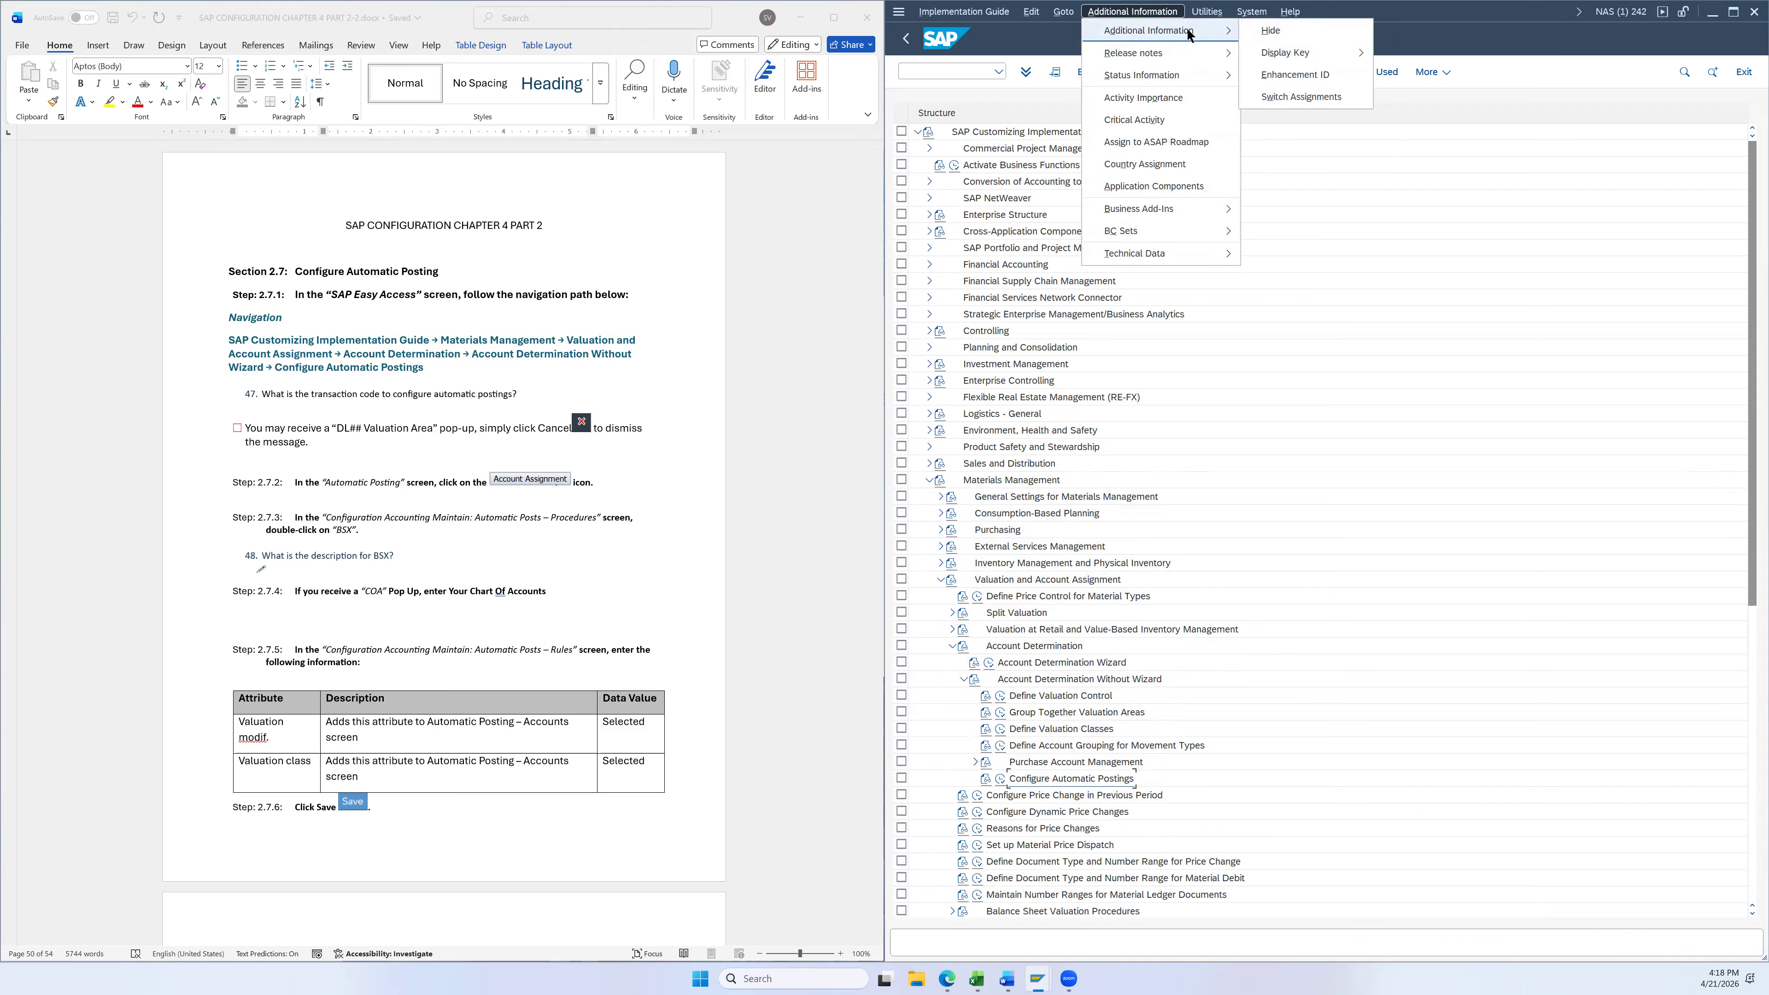
mouse_move(1339, 53)
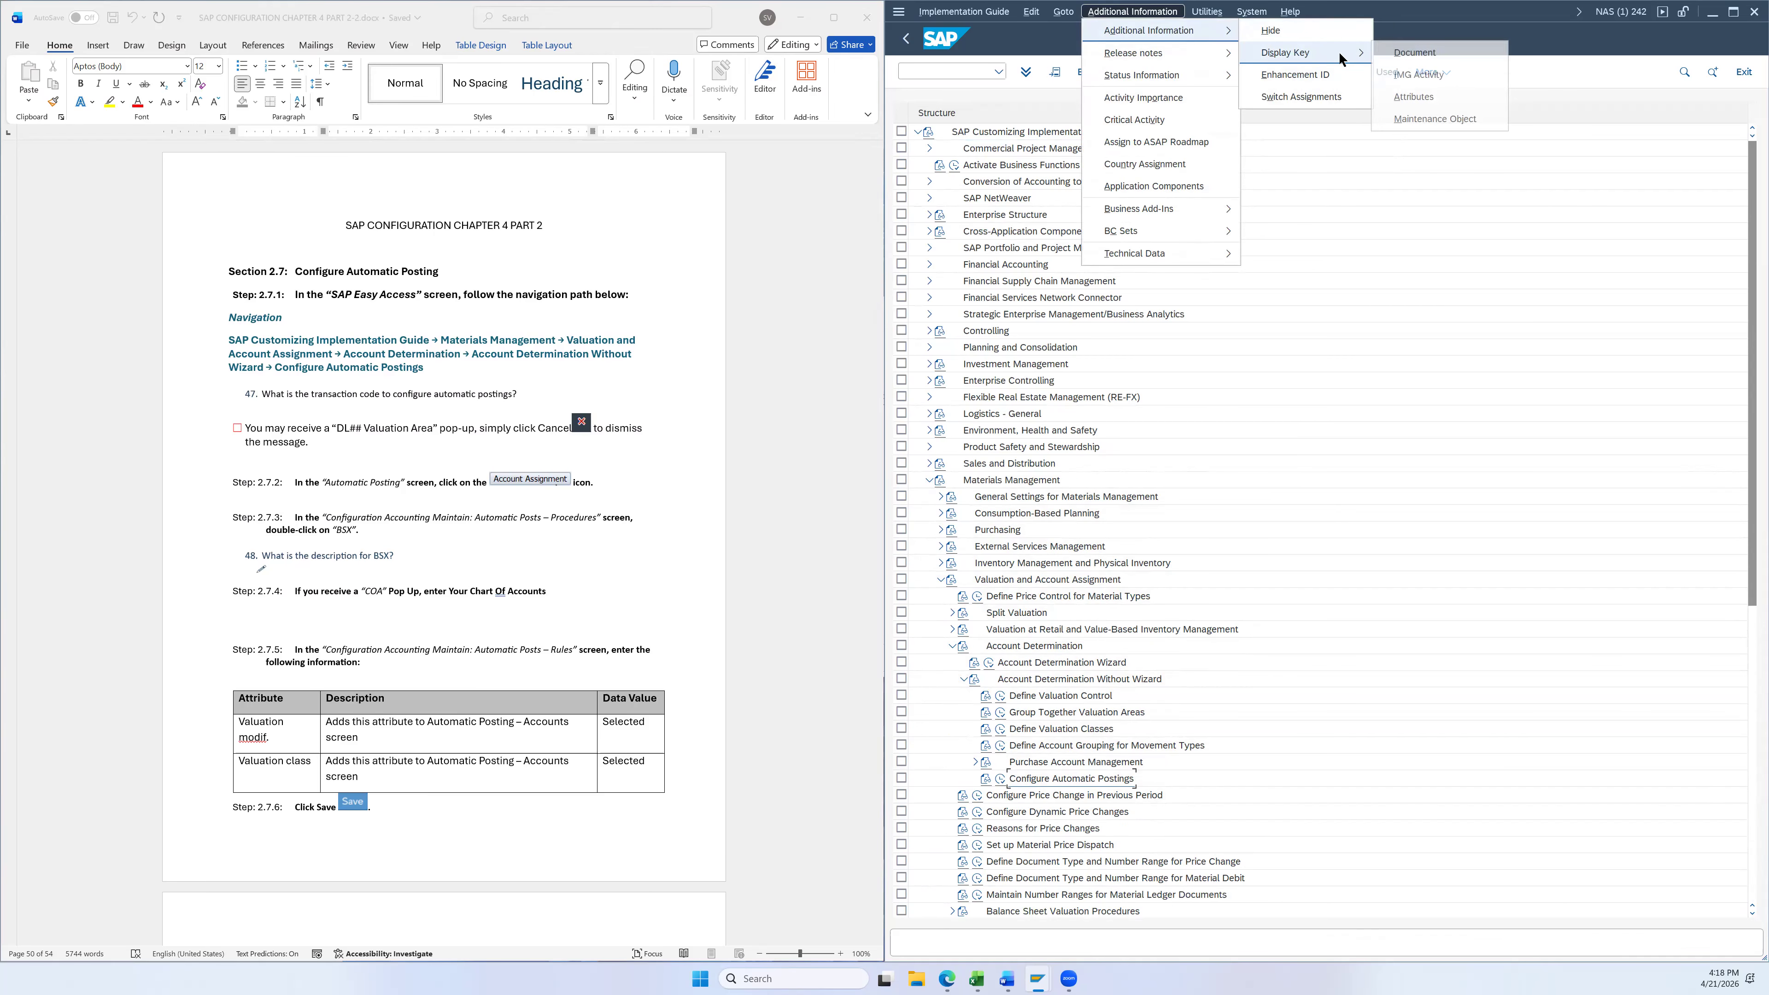
click(1402, 75)
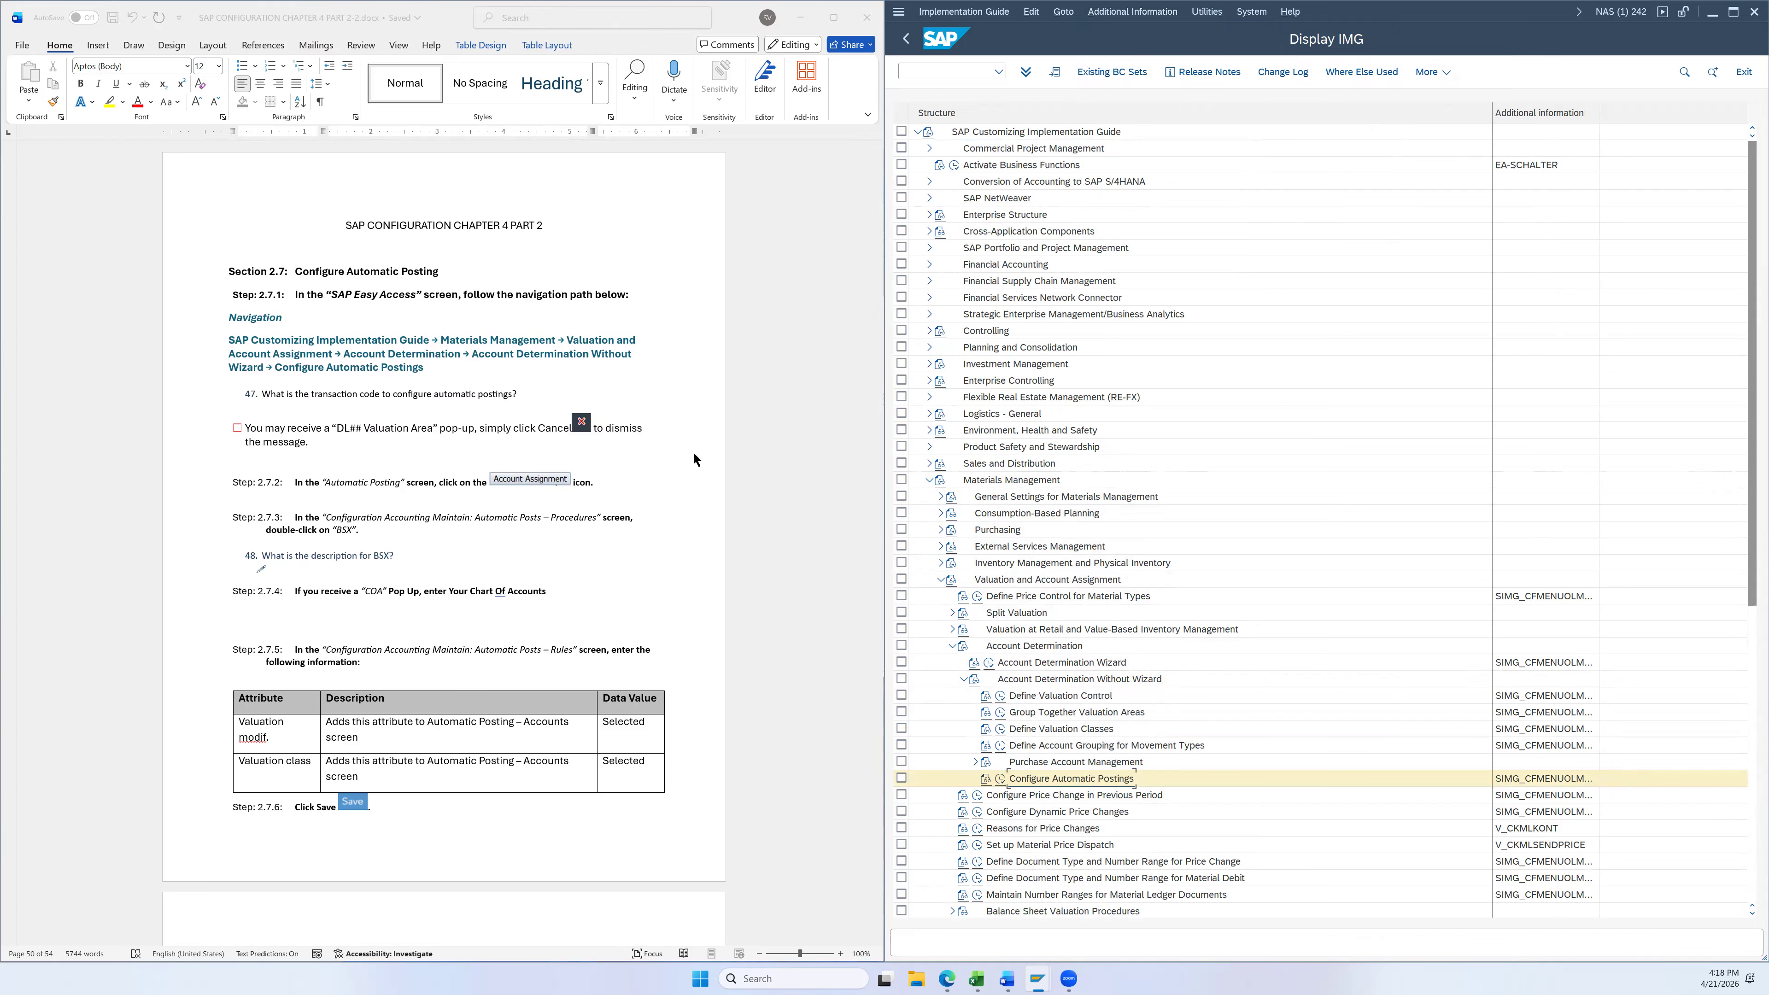
Execute the Configure Automatic Postings activity and open its Account Assignment procedures
scroll(661, 415, down, 1)
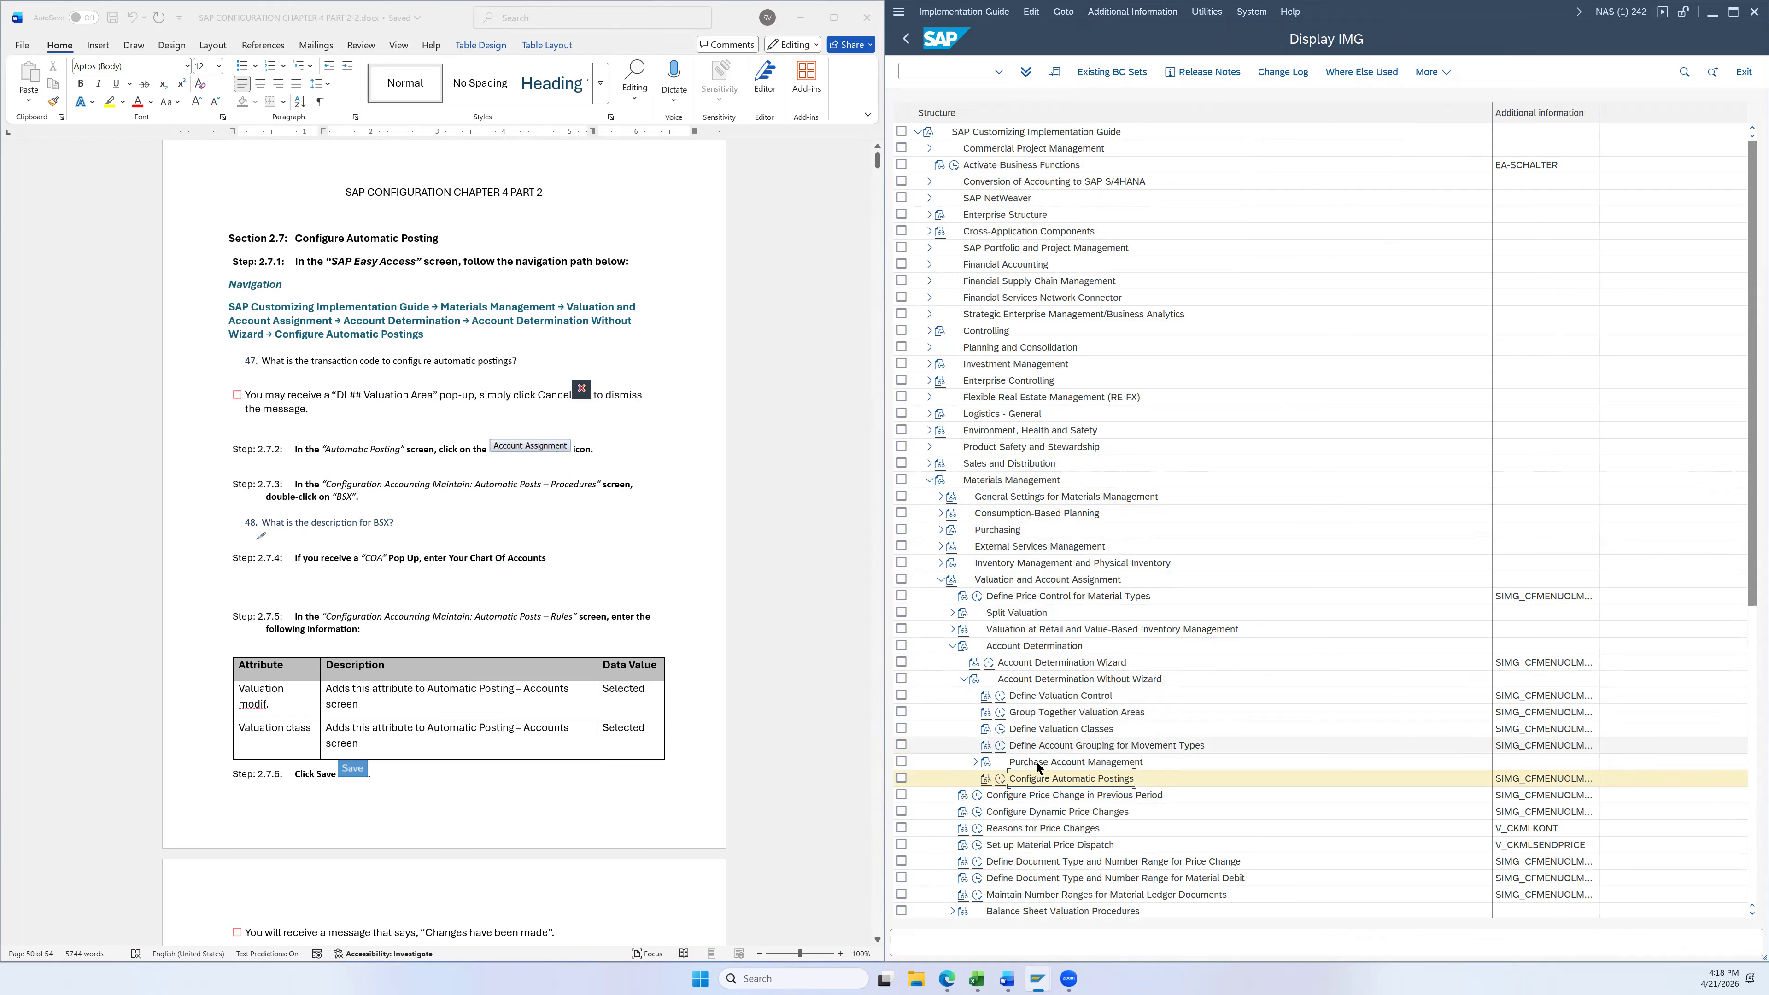
click(1000, 776)
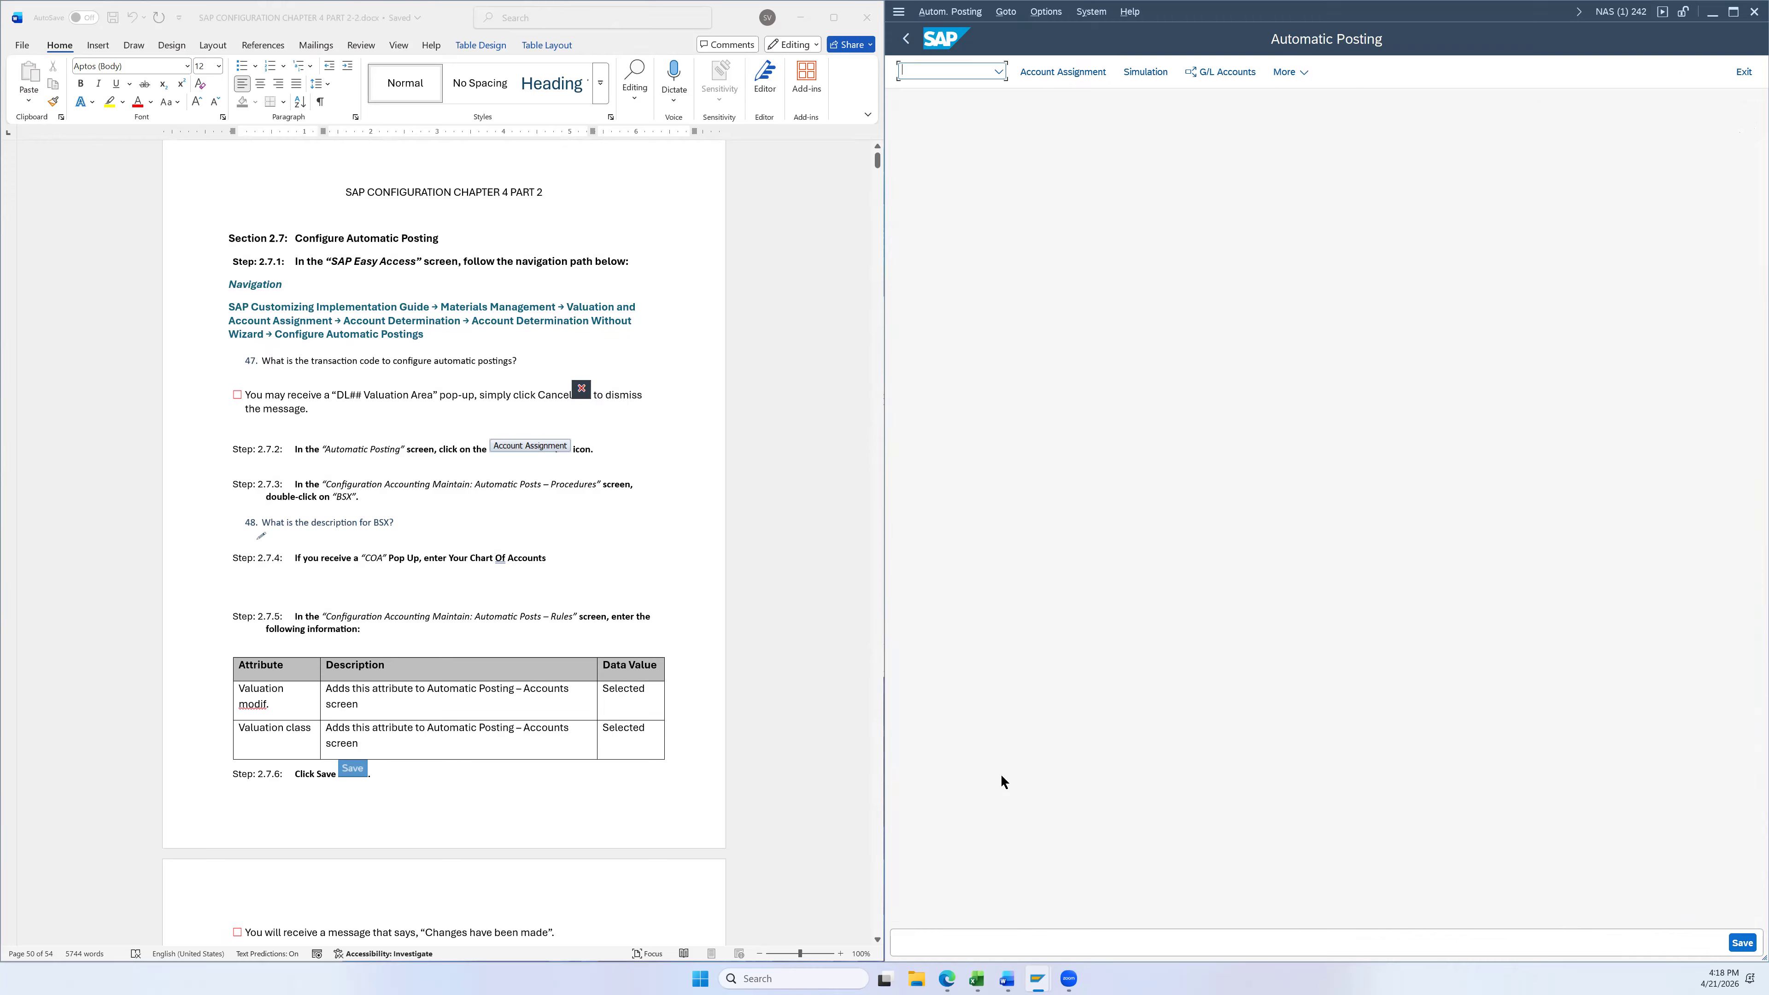
scroll(688, 442, down, 3)
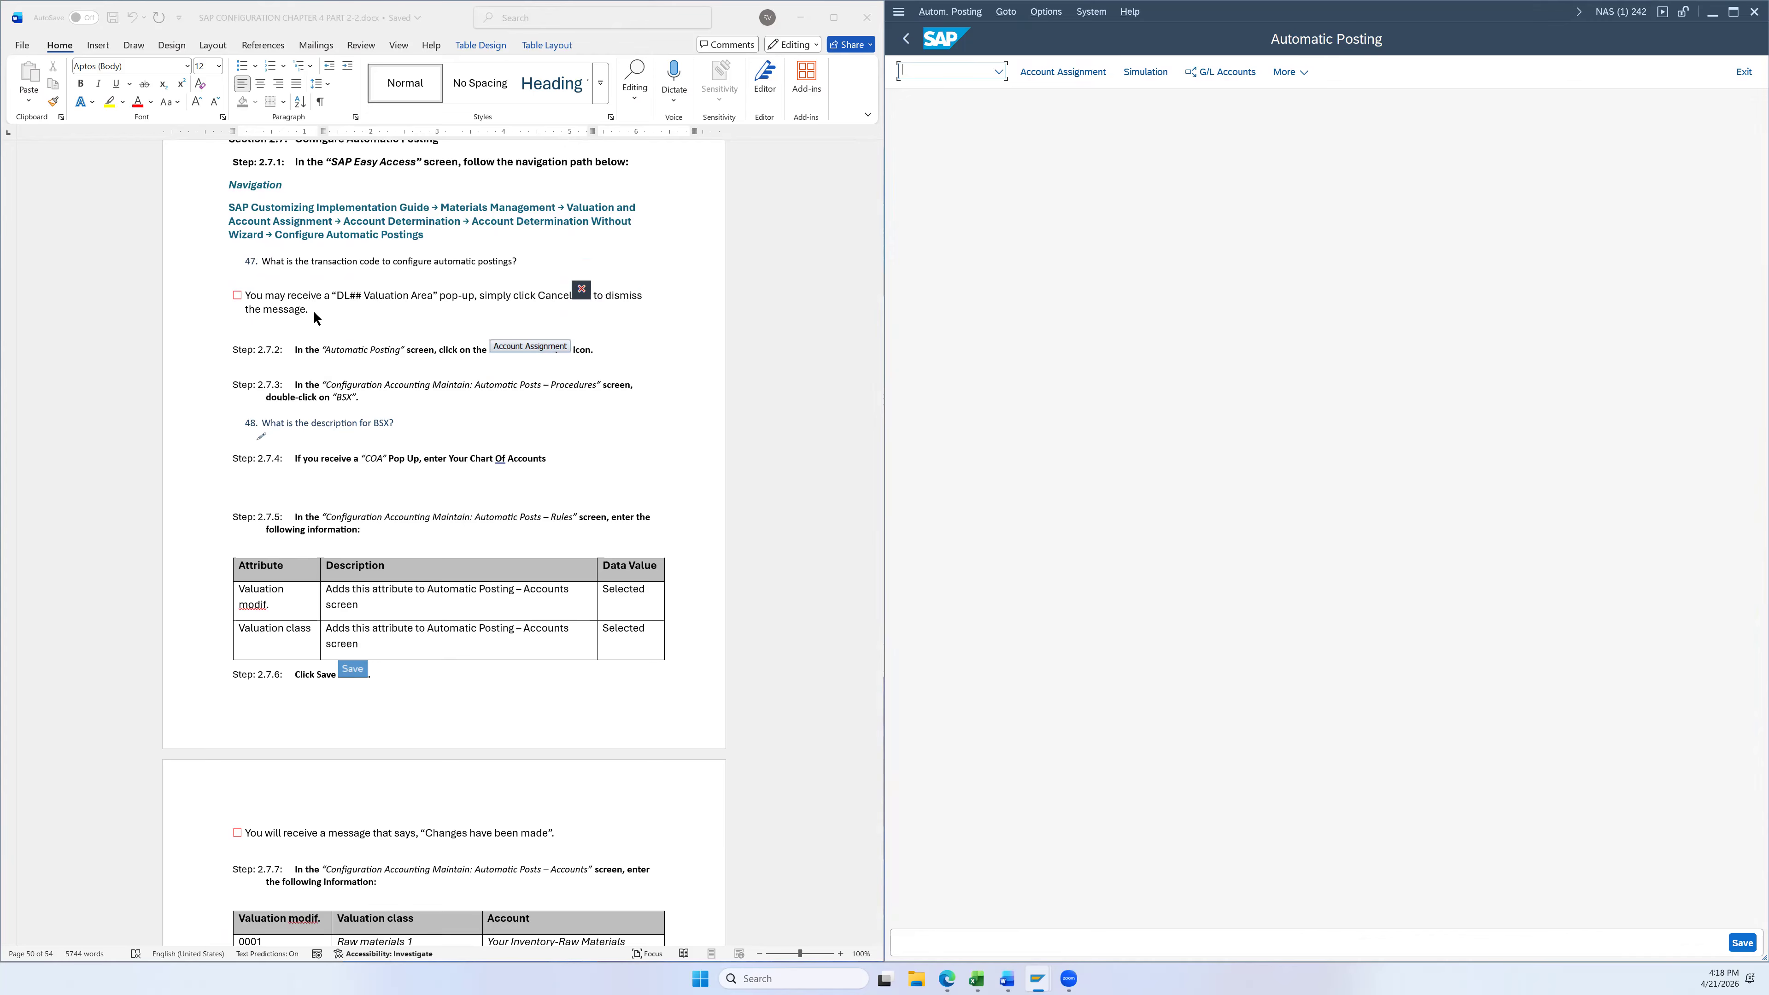
click(336, 298)
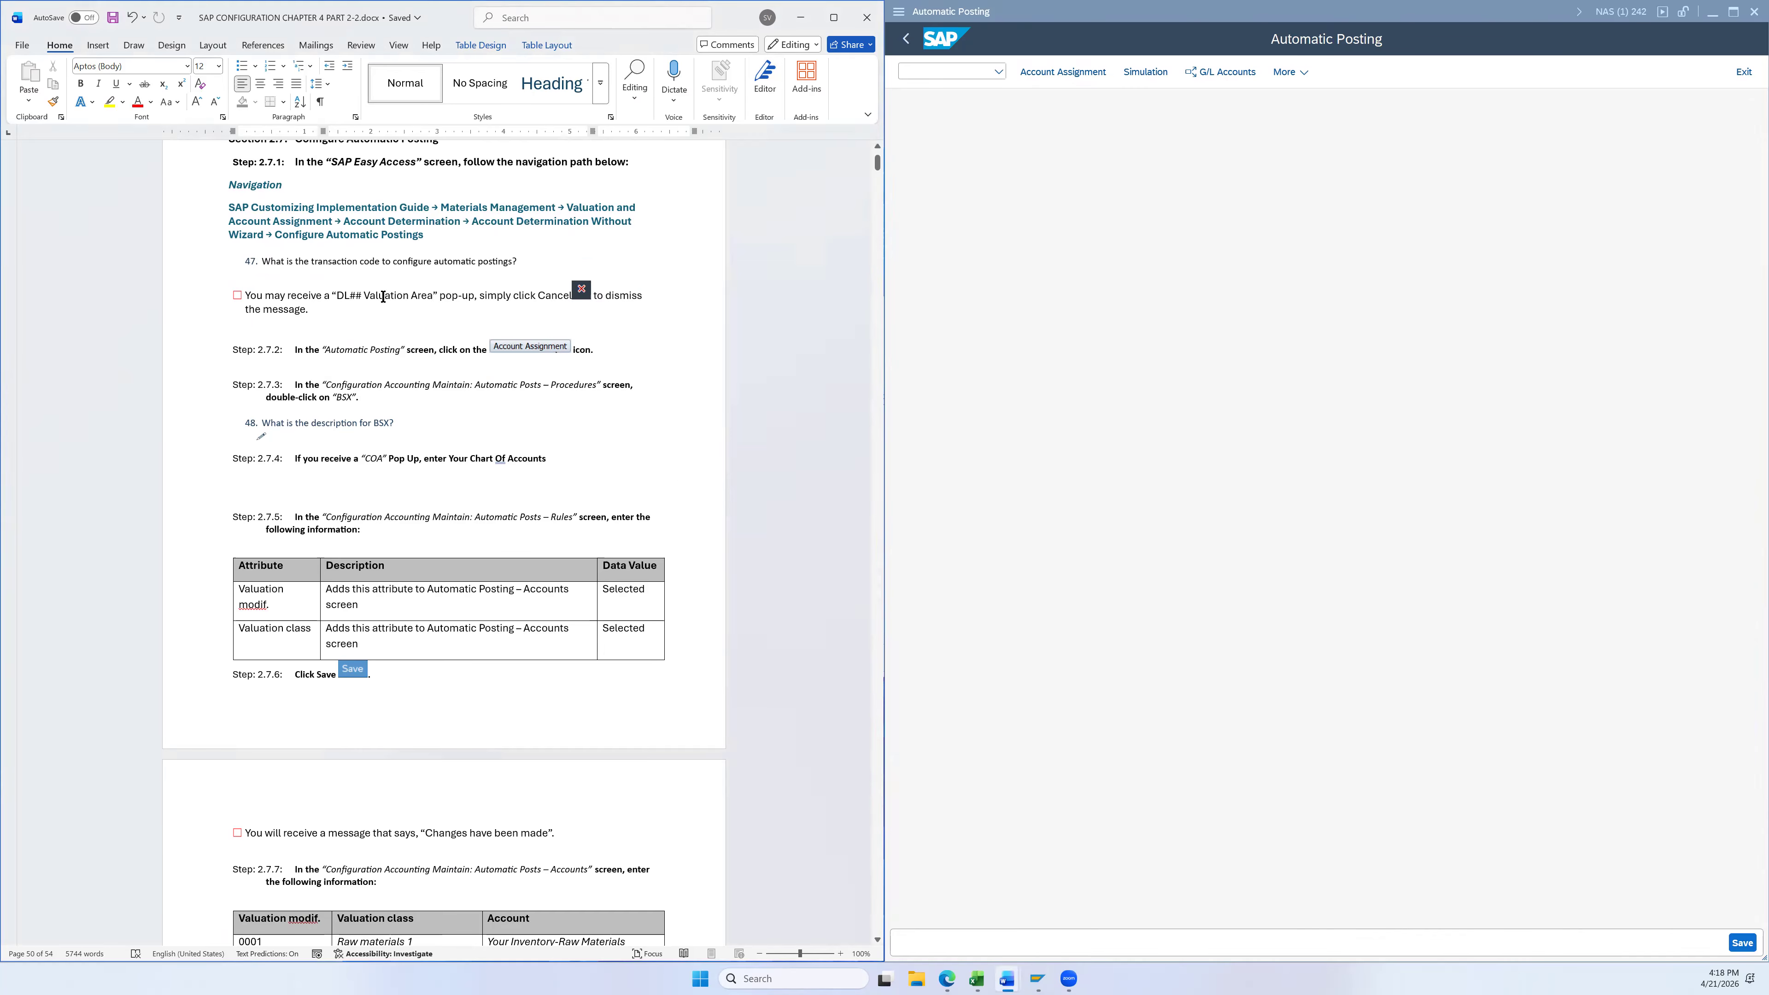
click(1246, 20)
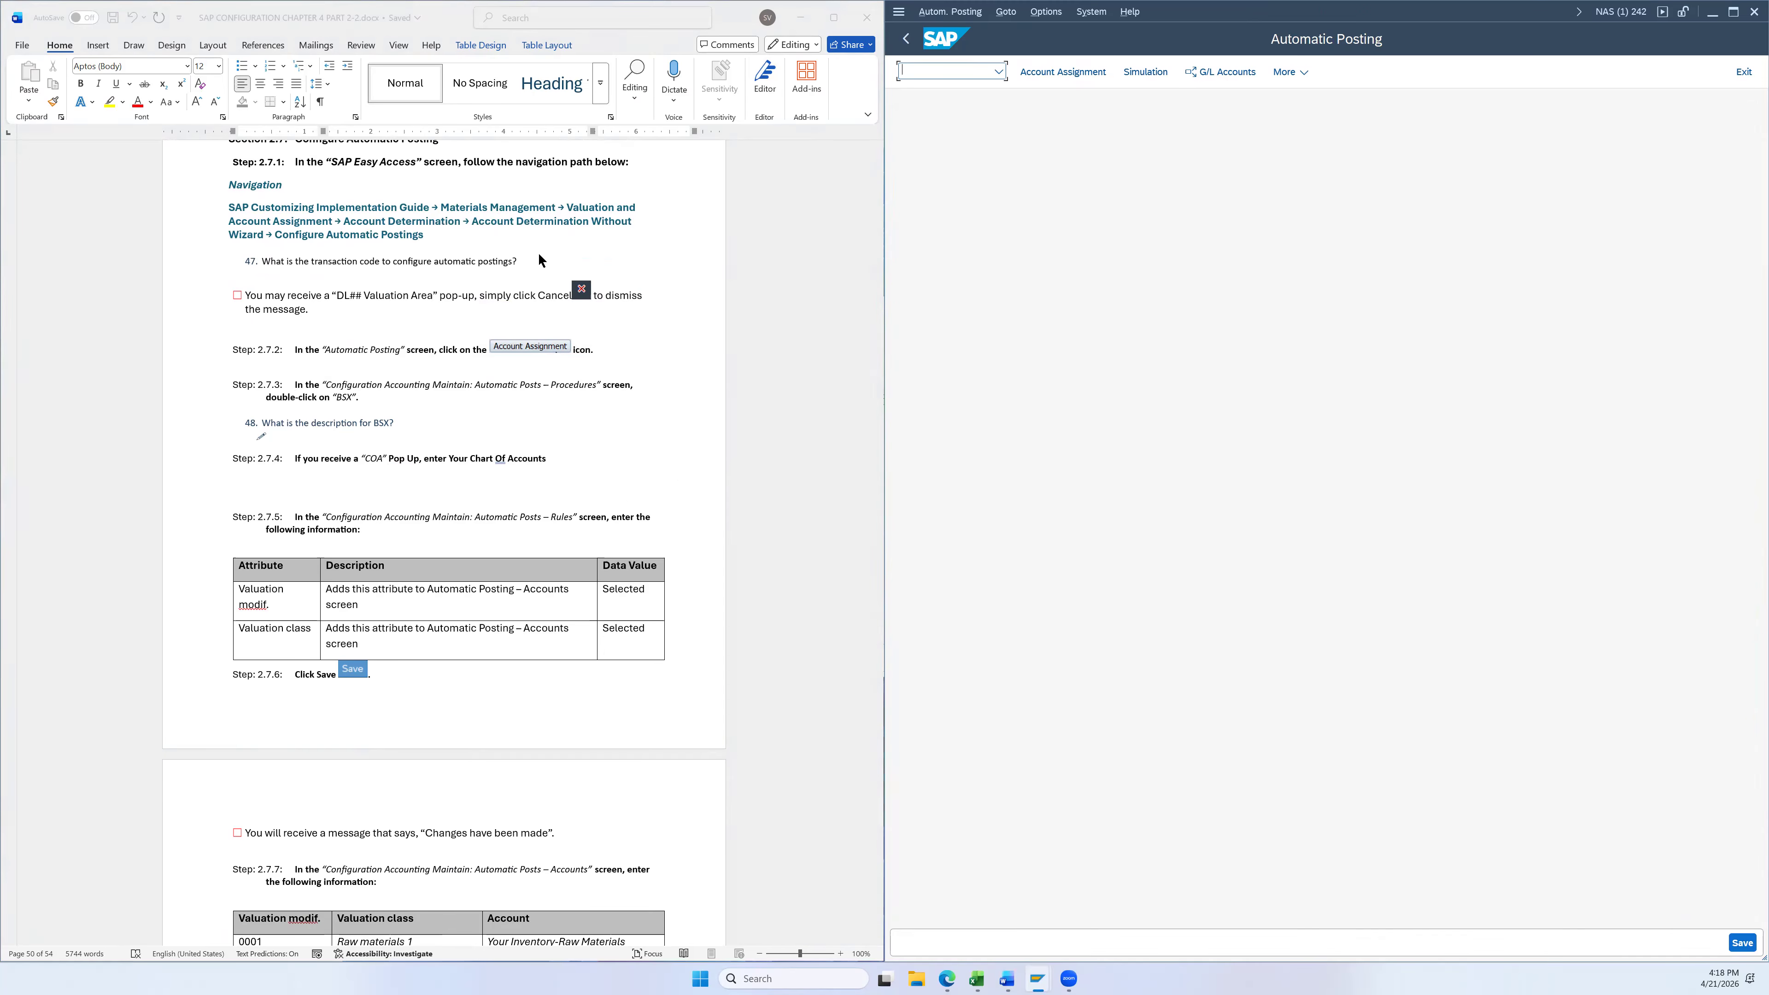
scroll(613, 334, down, 1)
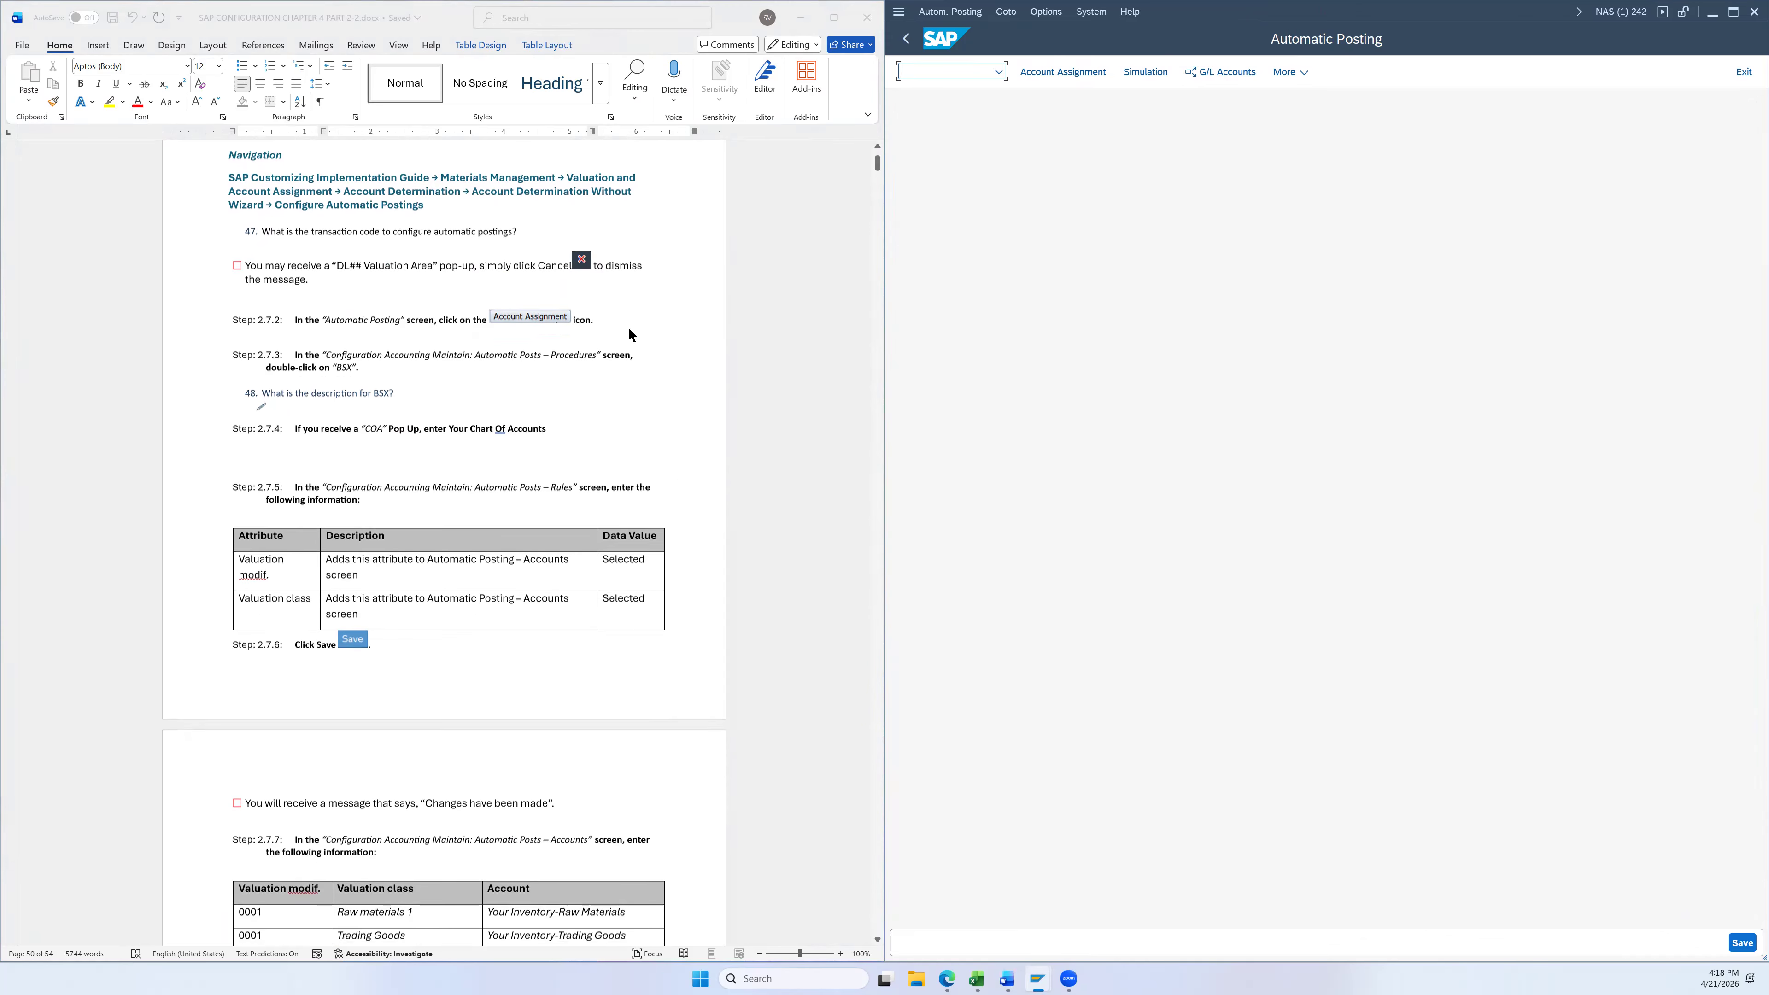
click(1054, 72)
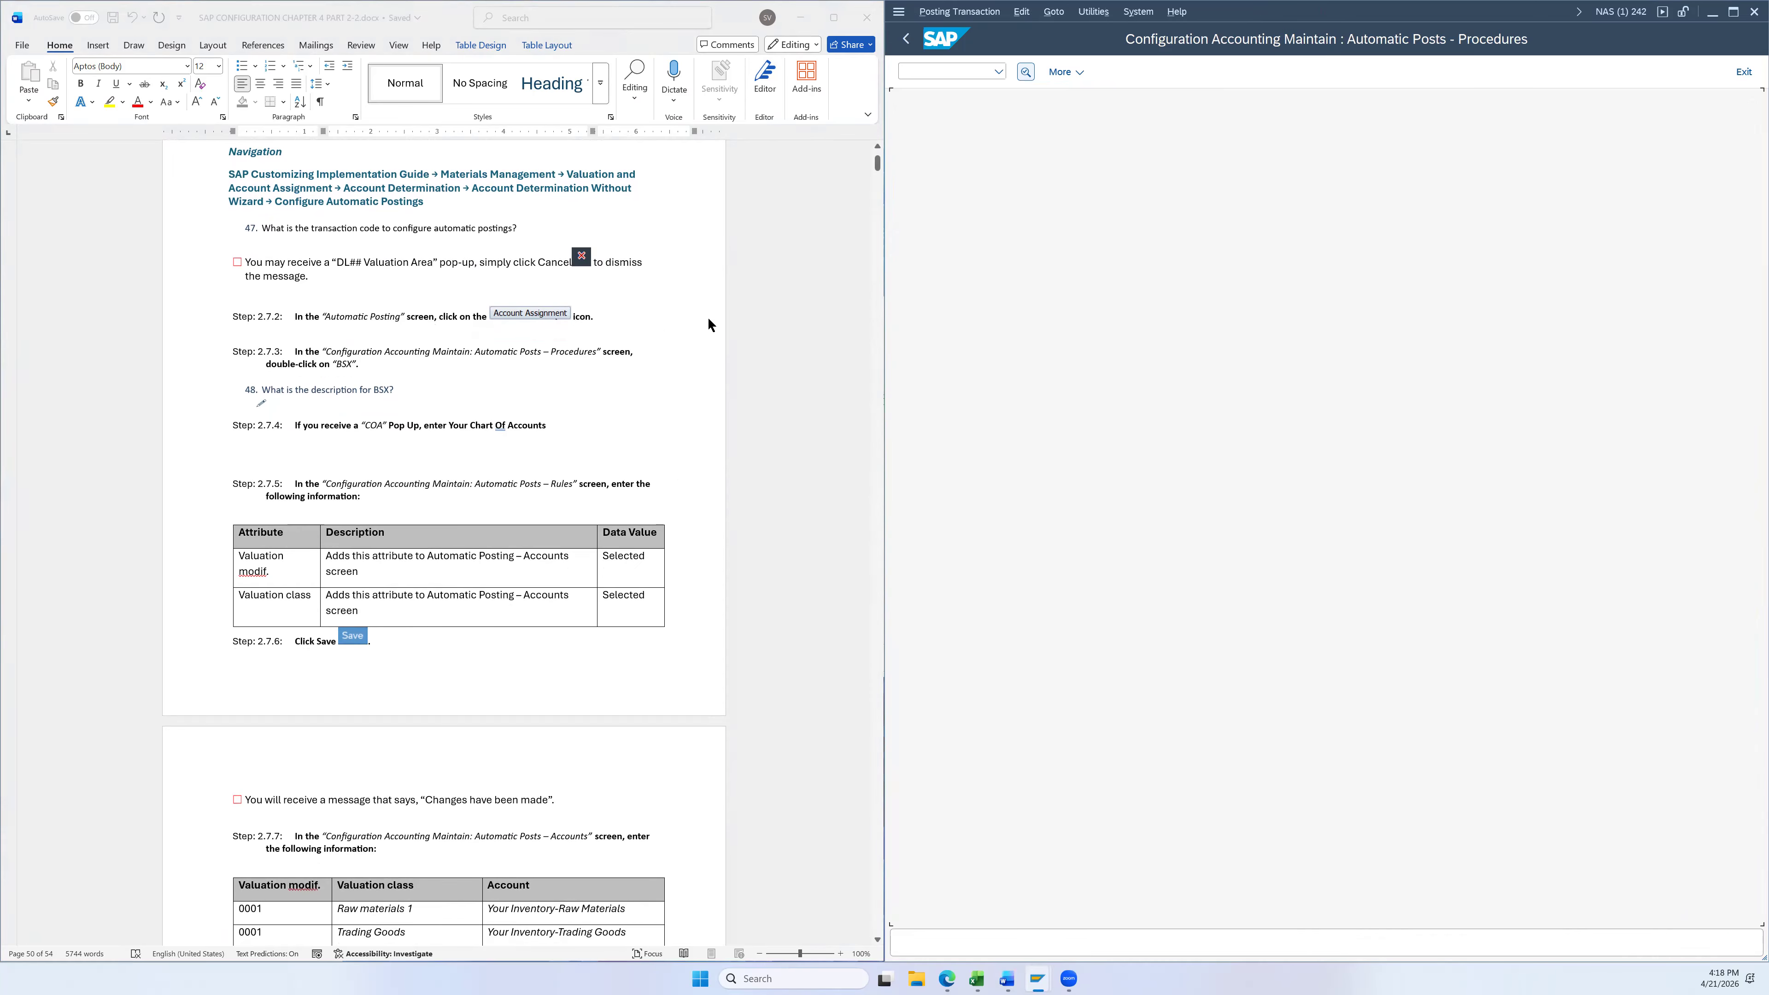
Open the BSX inventory posting procedure from the list of automatic posting procedures
scroll(710, 346, down, 3)
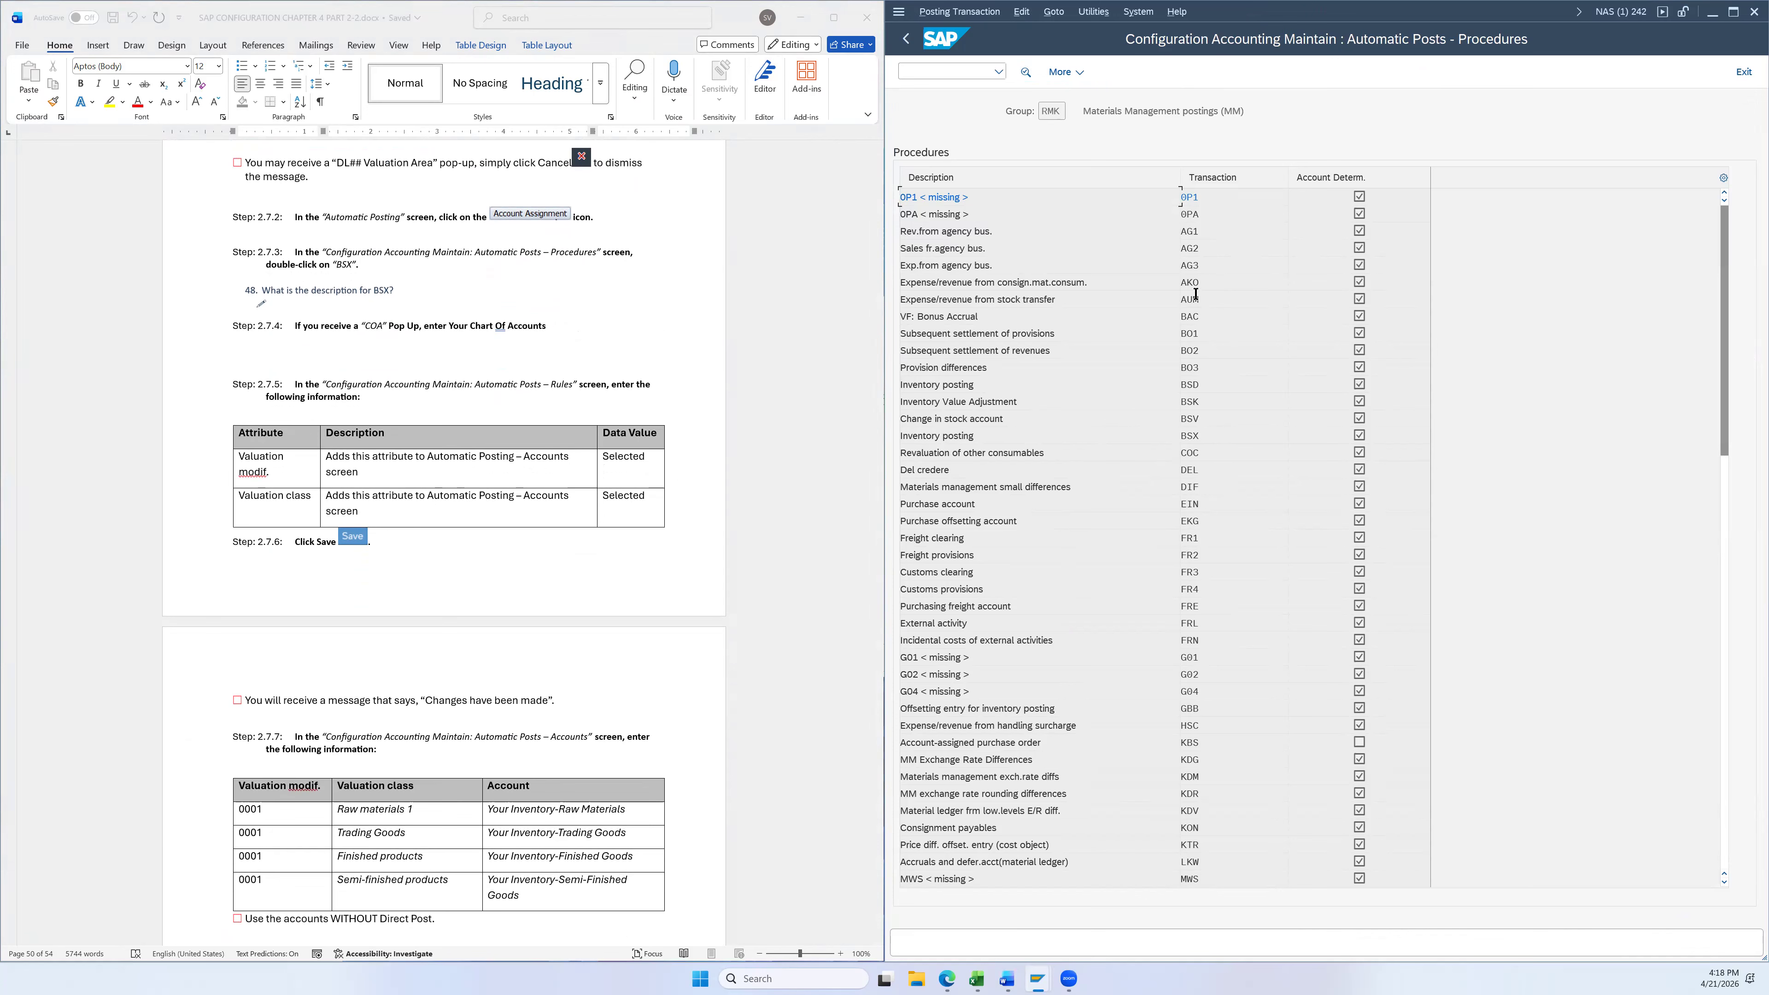
click(1198, 435)
double_click(1190, 433)
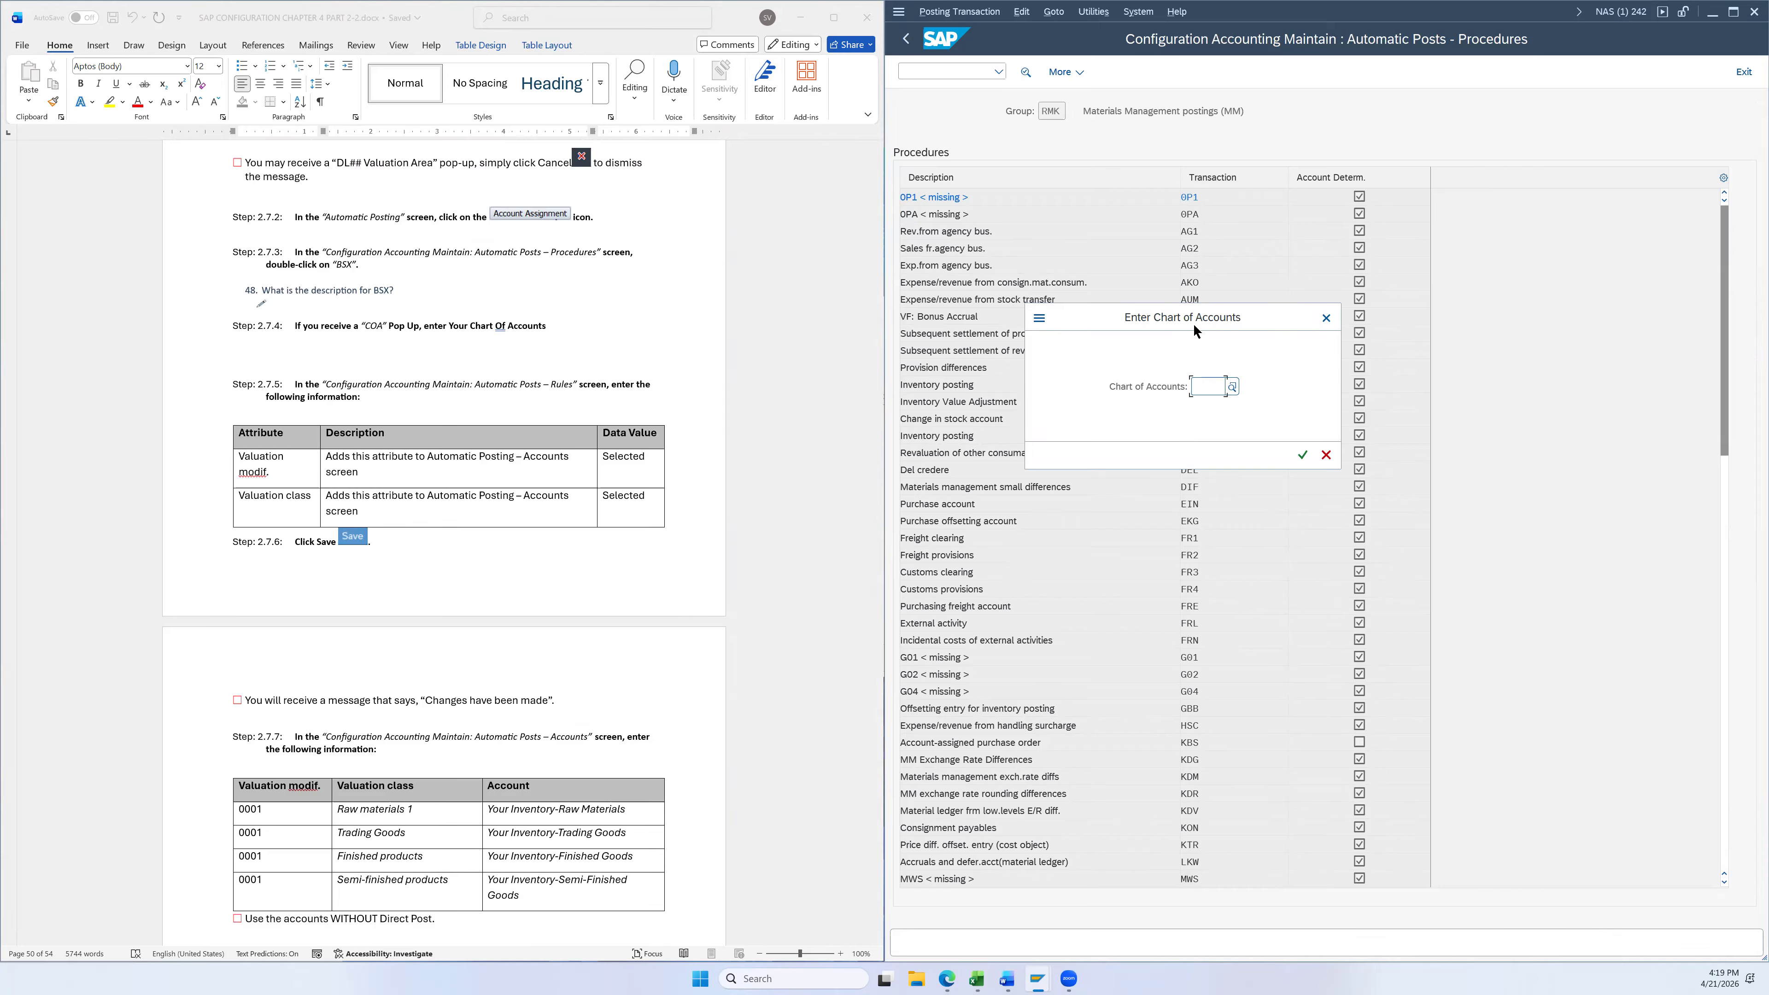
Look up and choose chart of accounts GL26 (26 GBI COA) for the BSX procedure and confirm it
drag(1192, 323, 1121, 287)
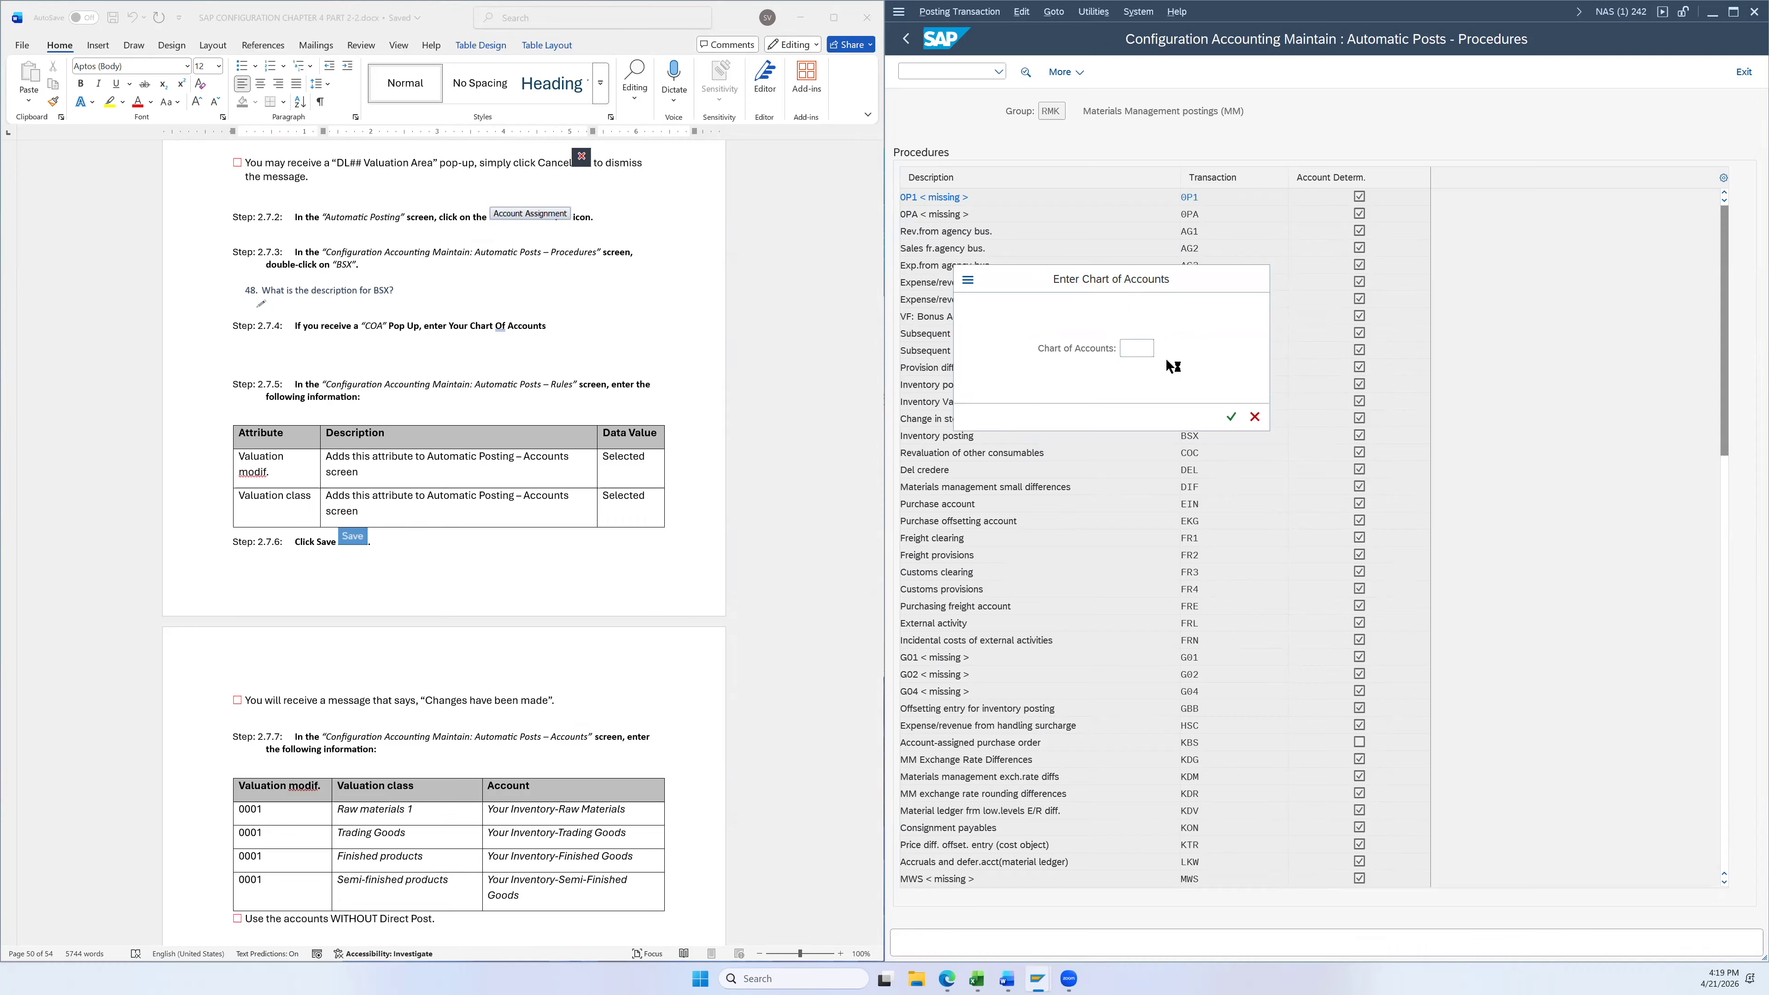
key(F4)
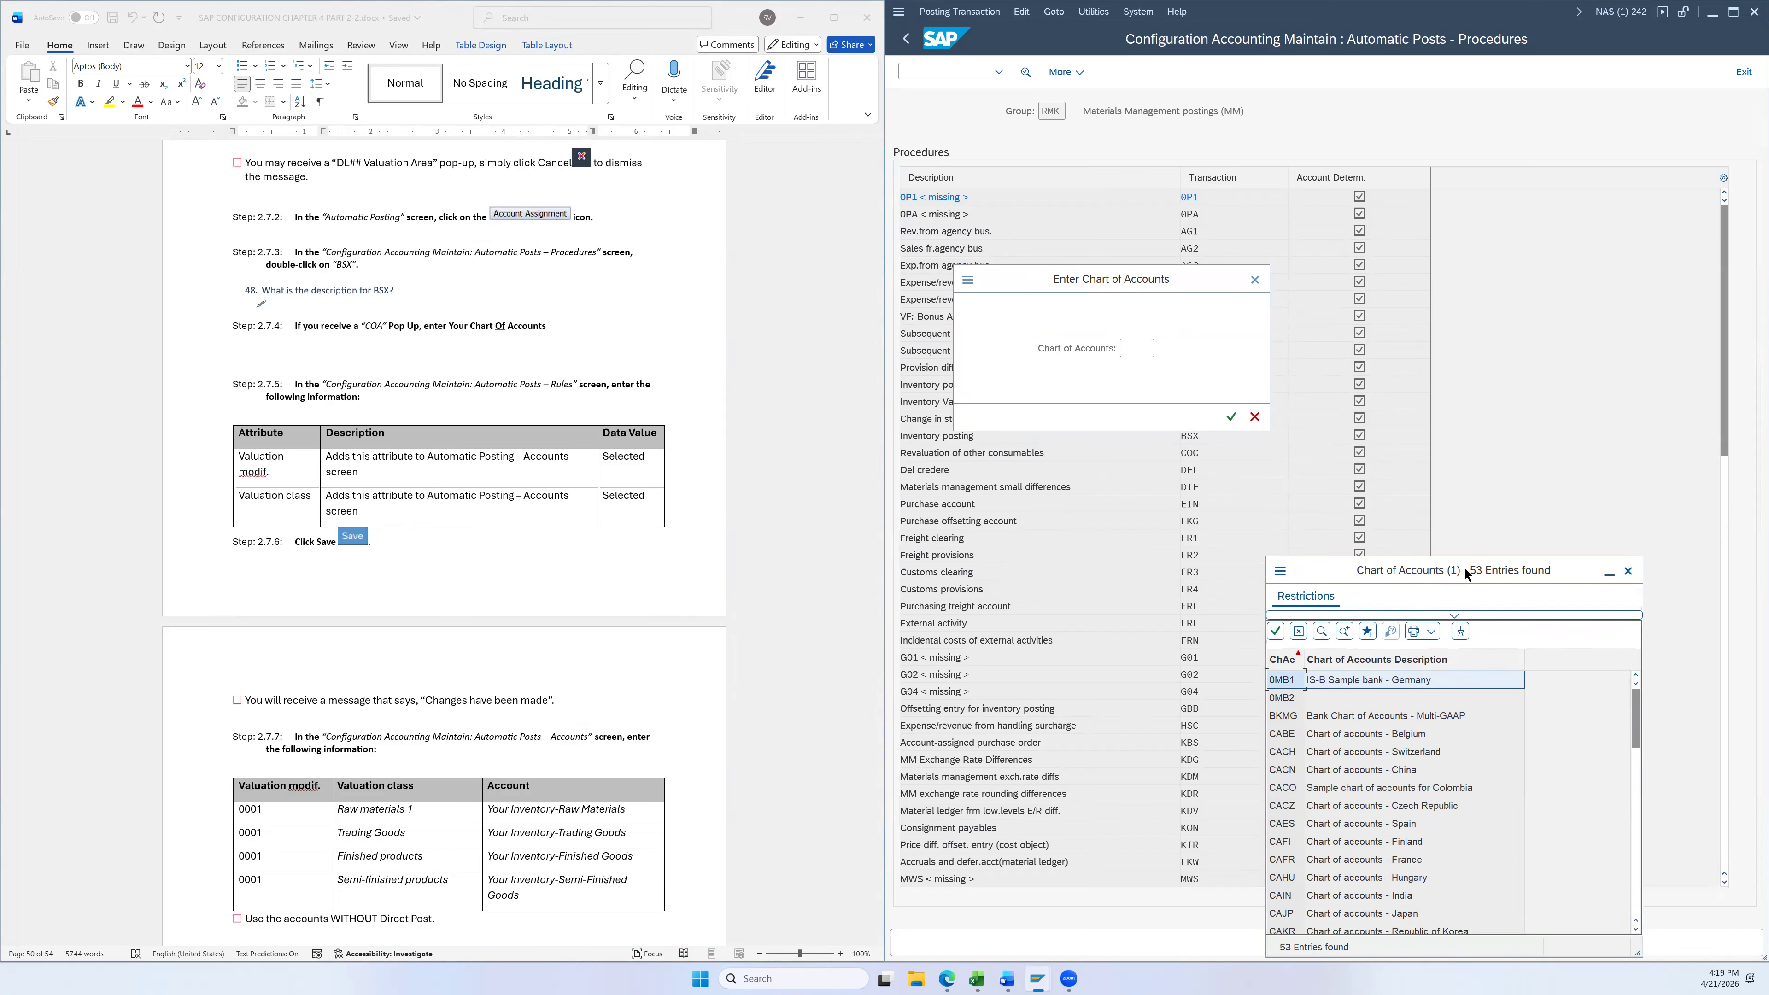
drag(1463, 567, 1447, 171)
scroll(1411, 431, down, 10)
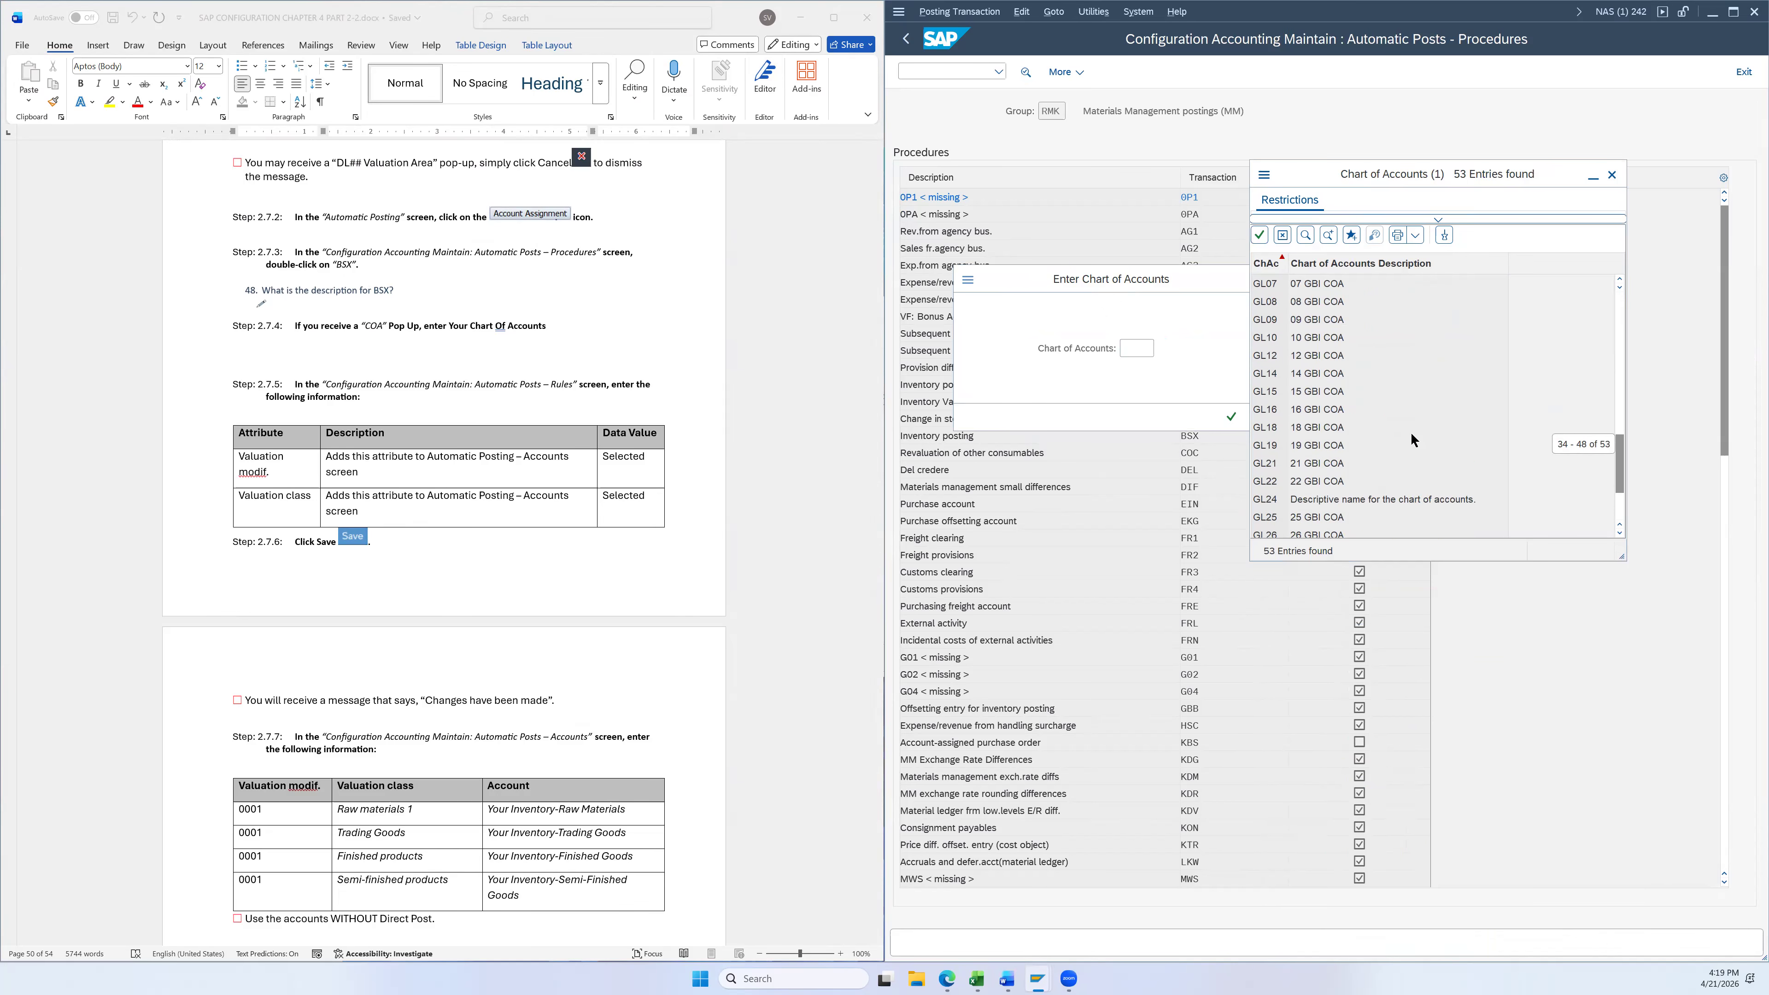
scroll(1412, 419, up, 2)
scroll(1412, 411, up, 1)
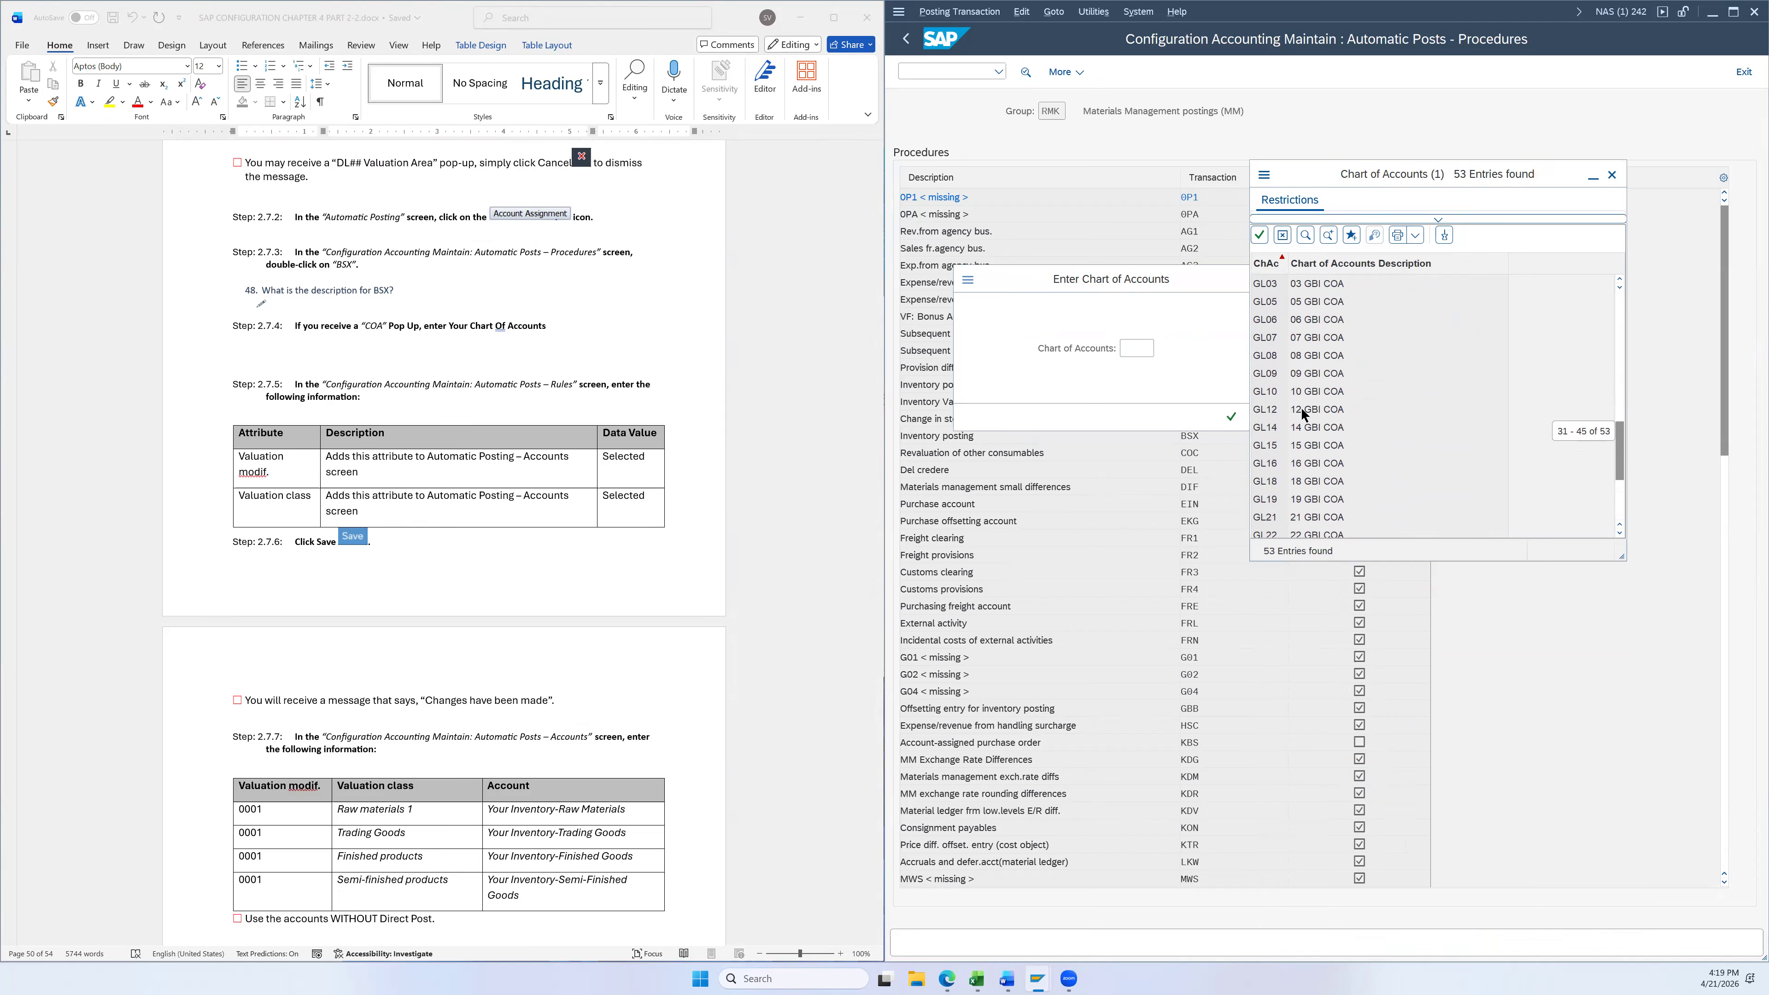
scroll(1304, 453, down, 3)
scroll(1389, 488, down, 3)
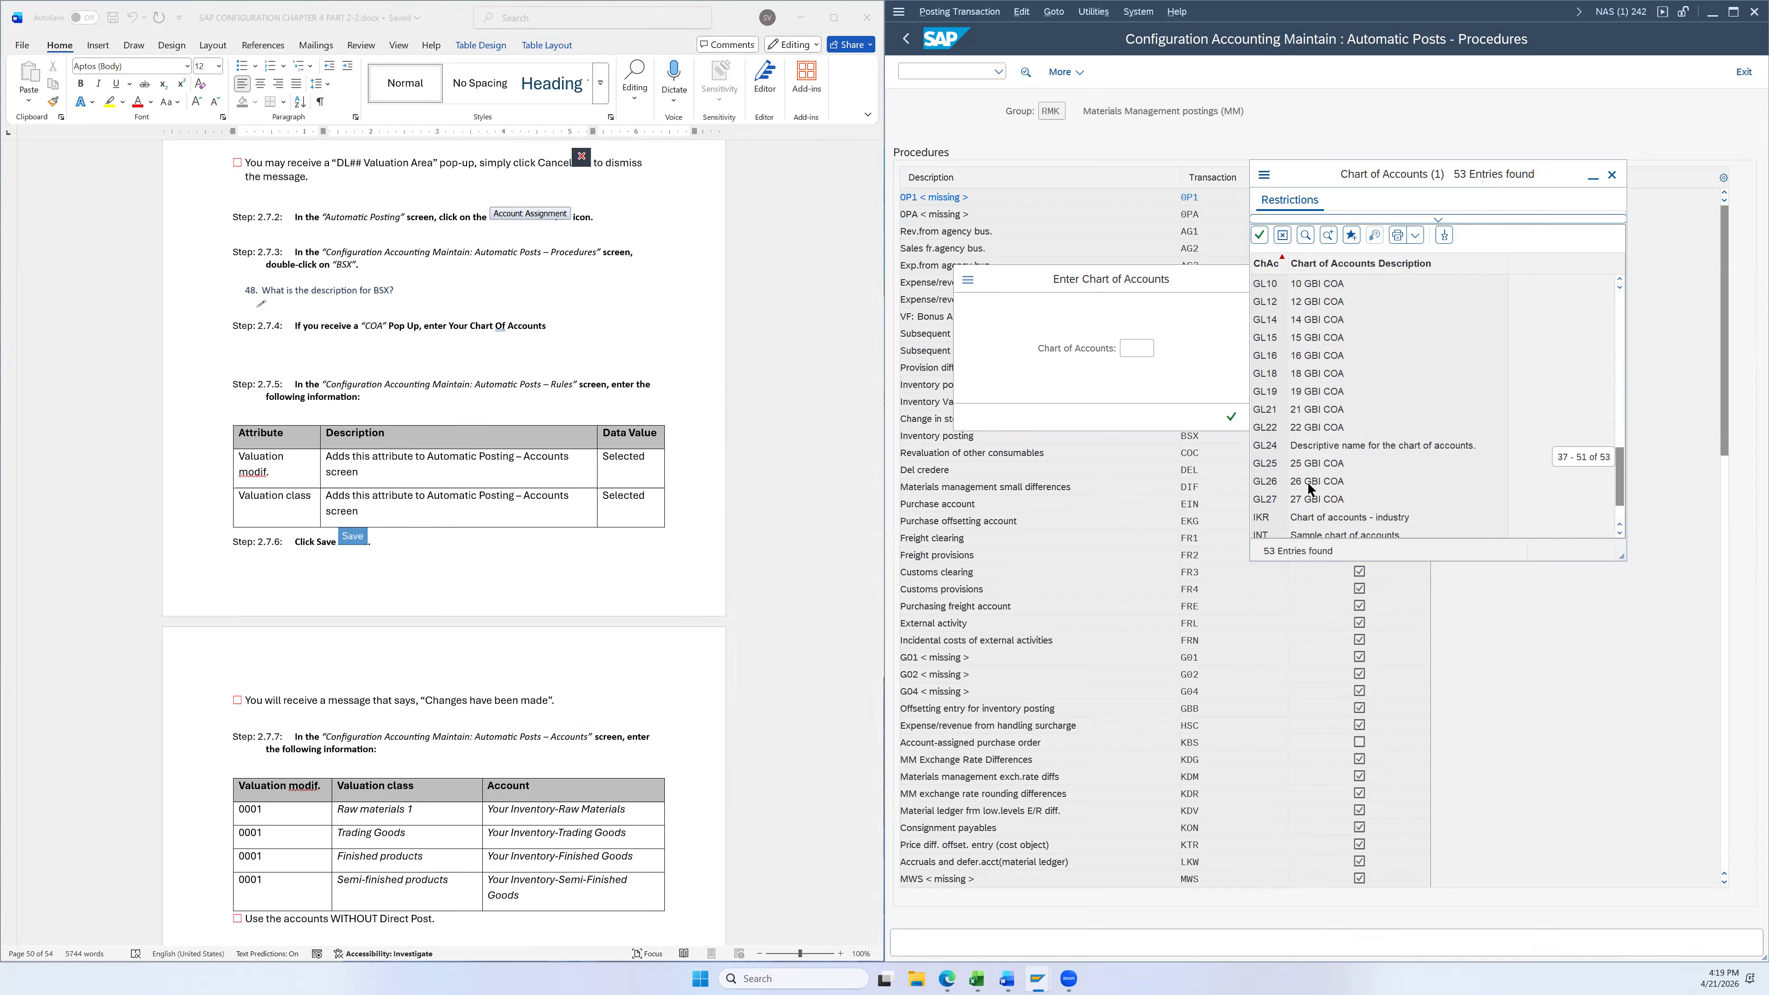
click(1310, 486)
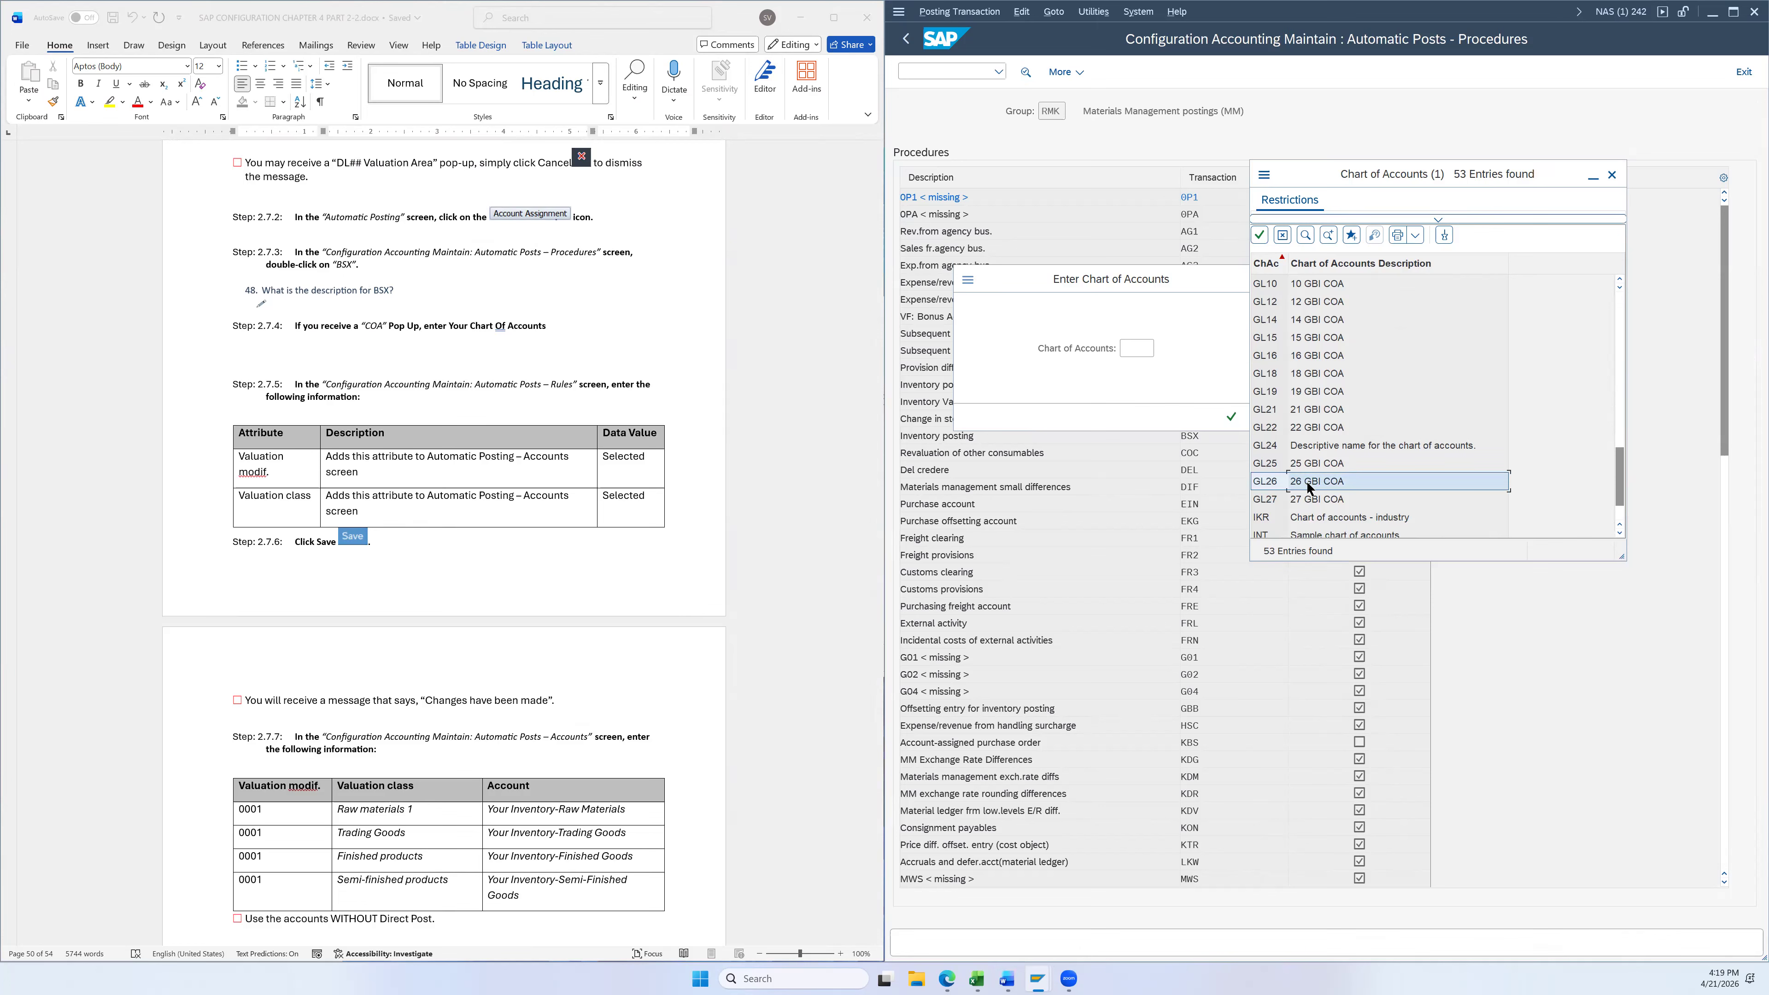
double_click(1307, 484)
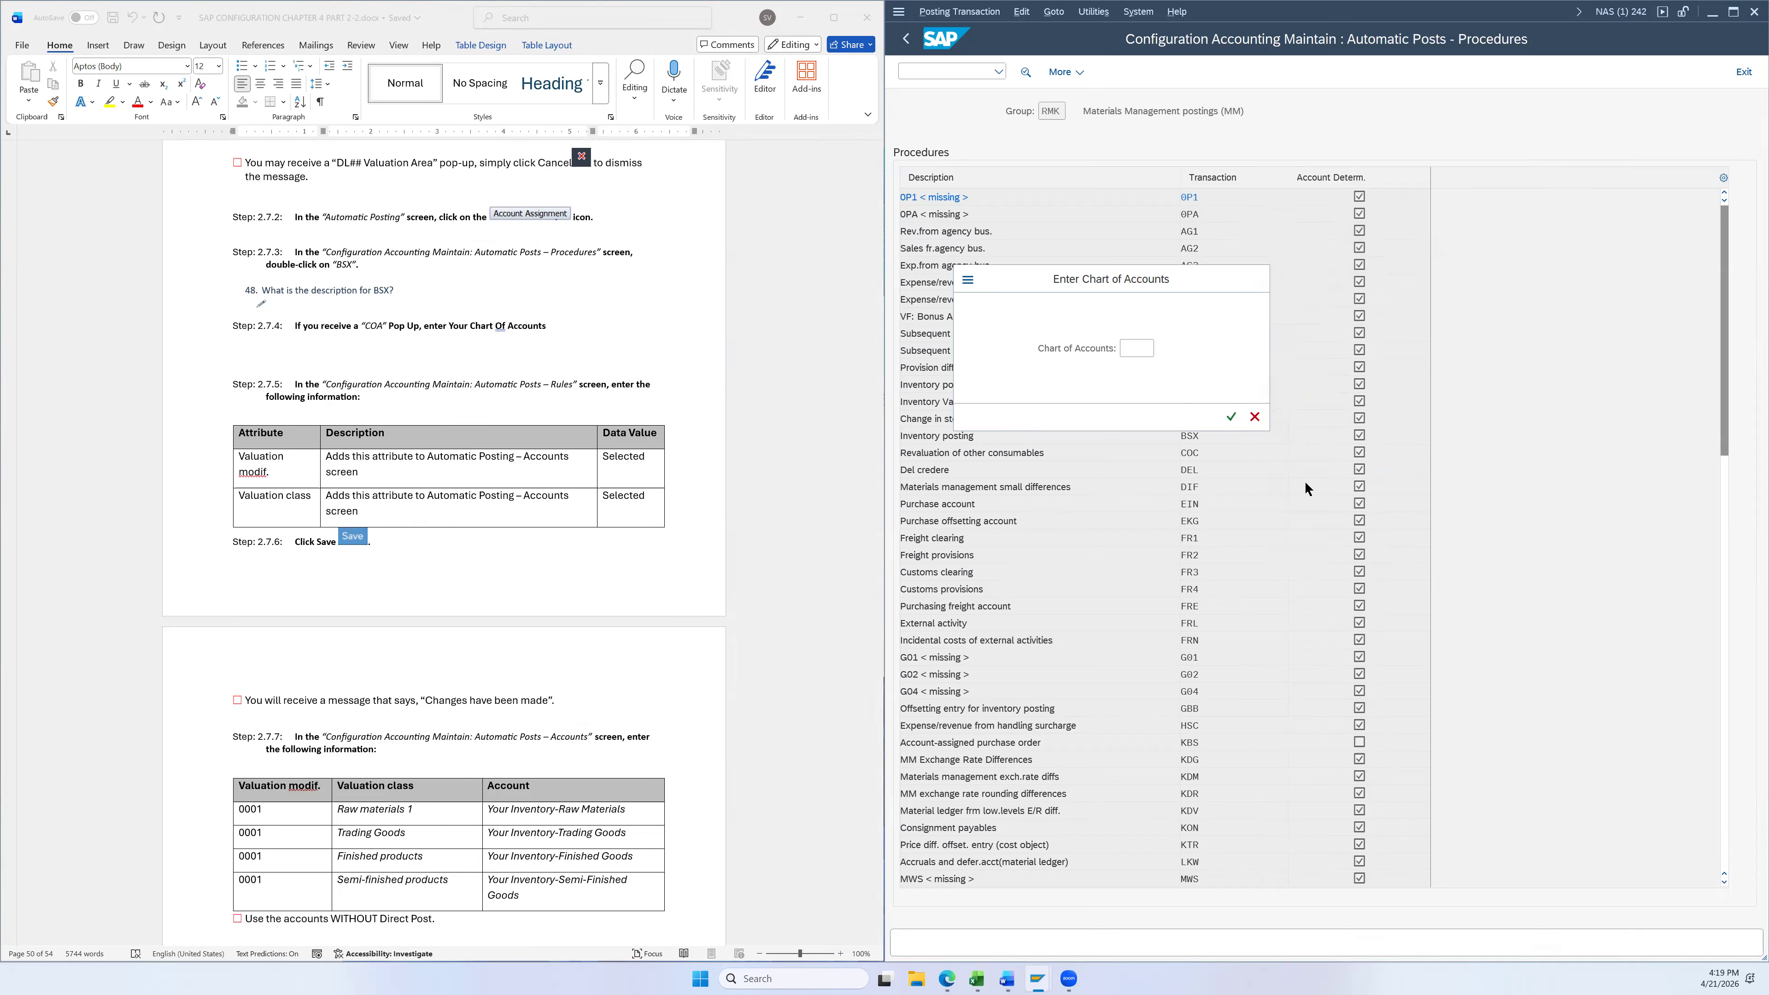
click(1229, 418)
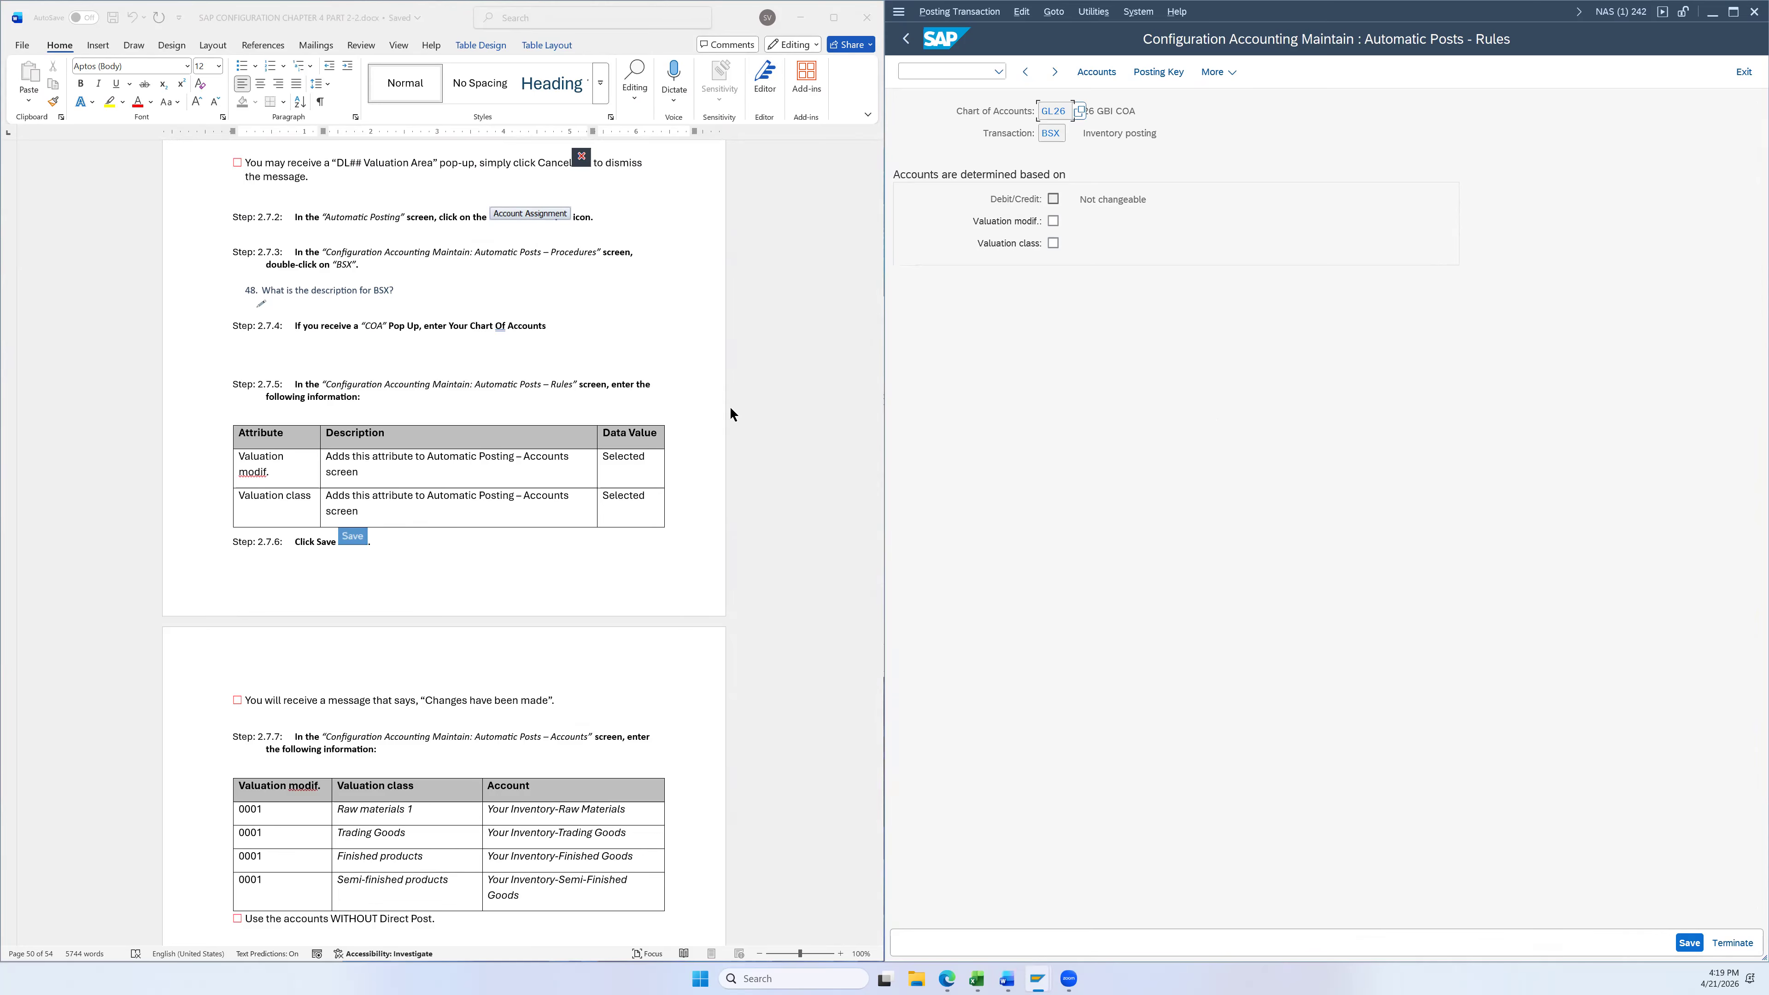
Set BSX accounts to be determined by Valuation modif. and Valuation class, and save the rules
scroll(734, 401, down, 3)
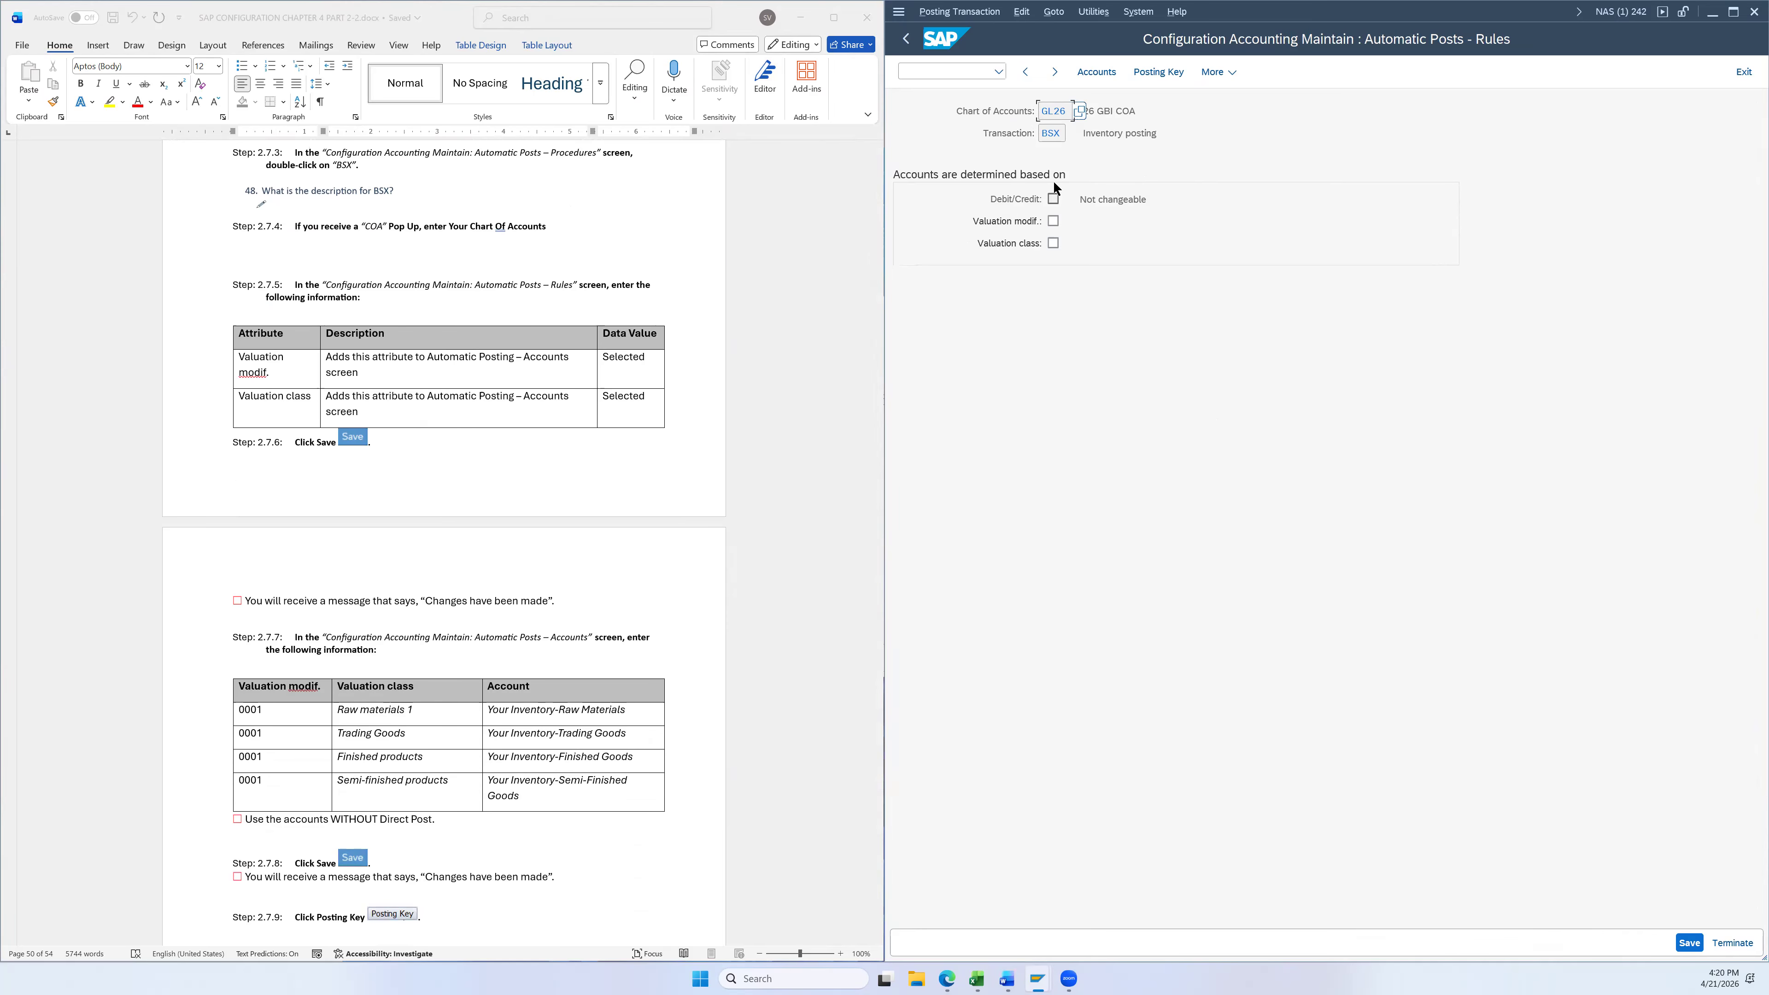
click(1053, 221)
click(1688, 943)
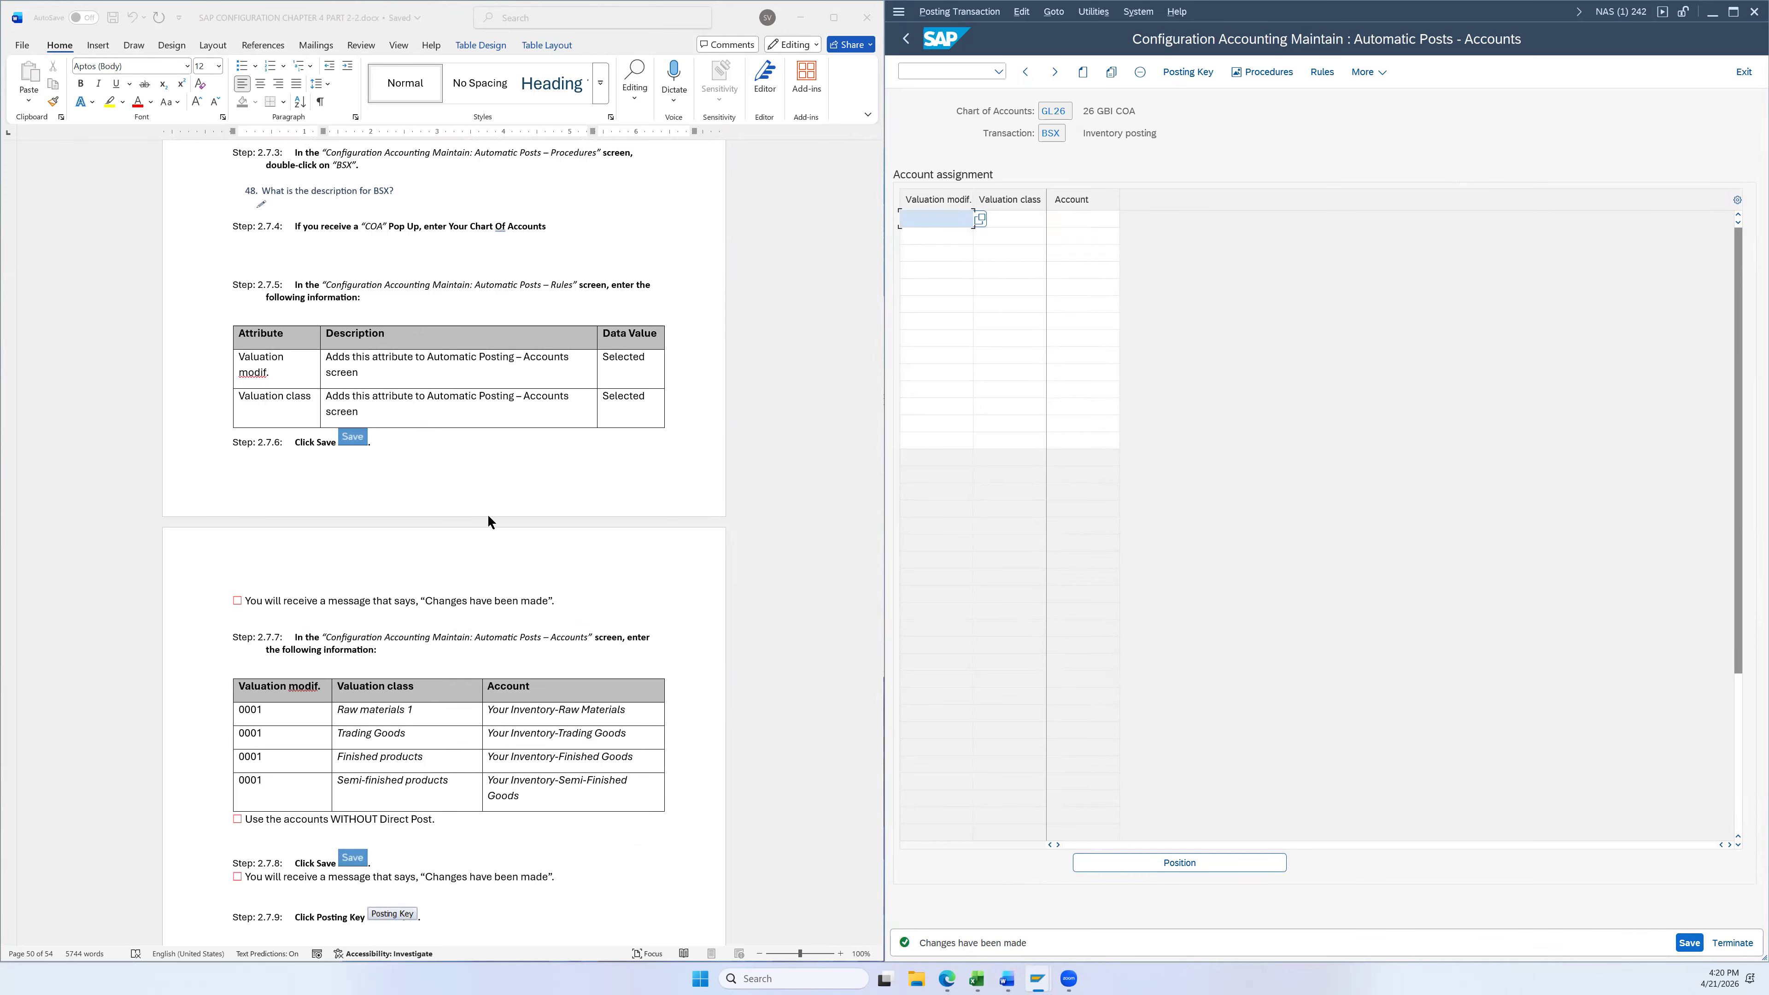
Try to list the possible entries for the valuation modifier in the first account assignment row
scroll(418, 508, down, 4)
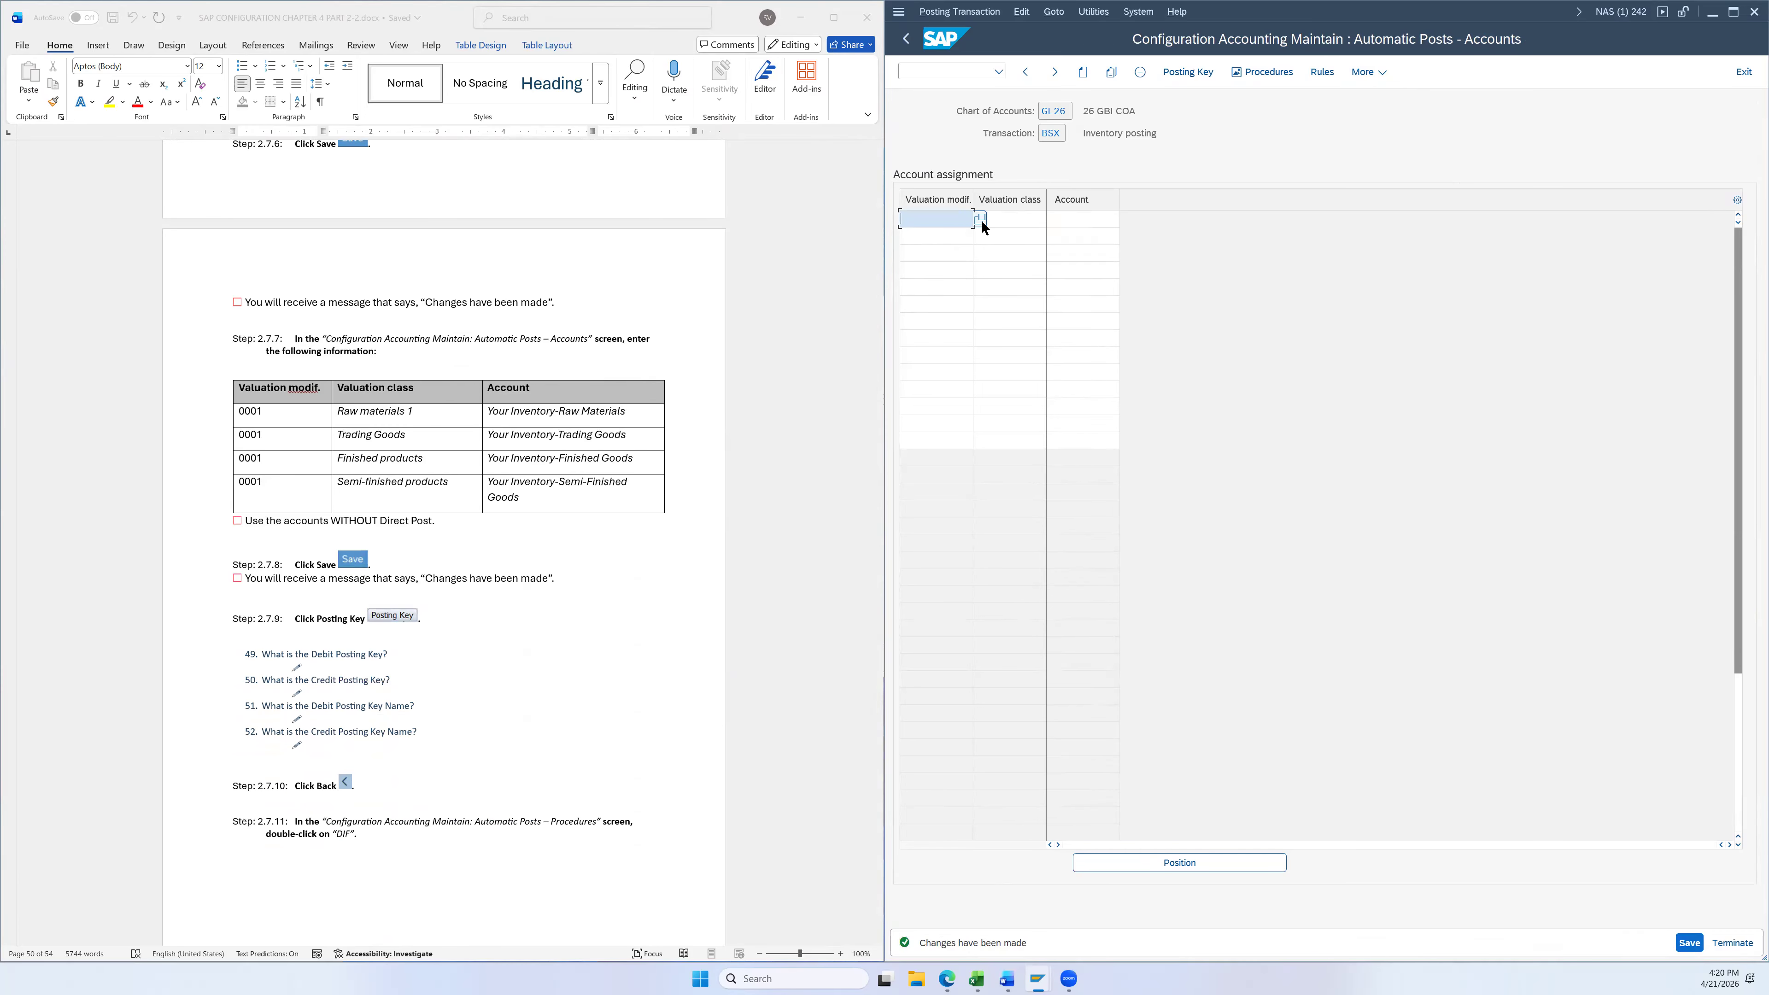
click(980, 218)
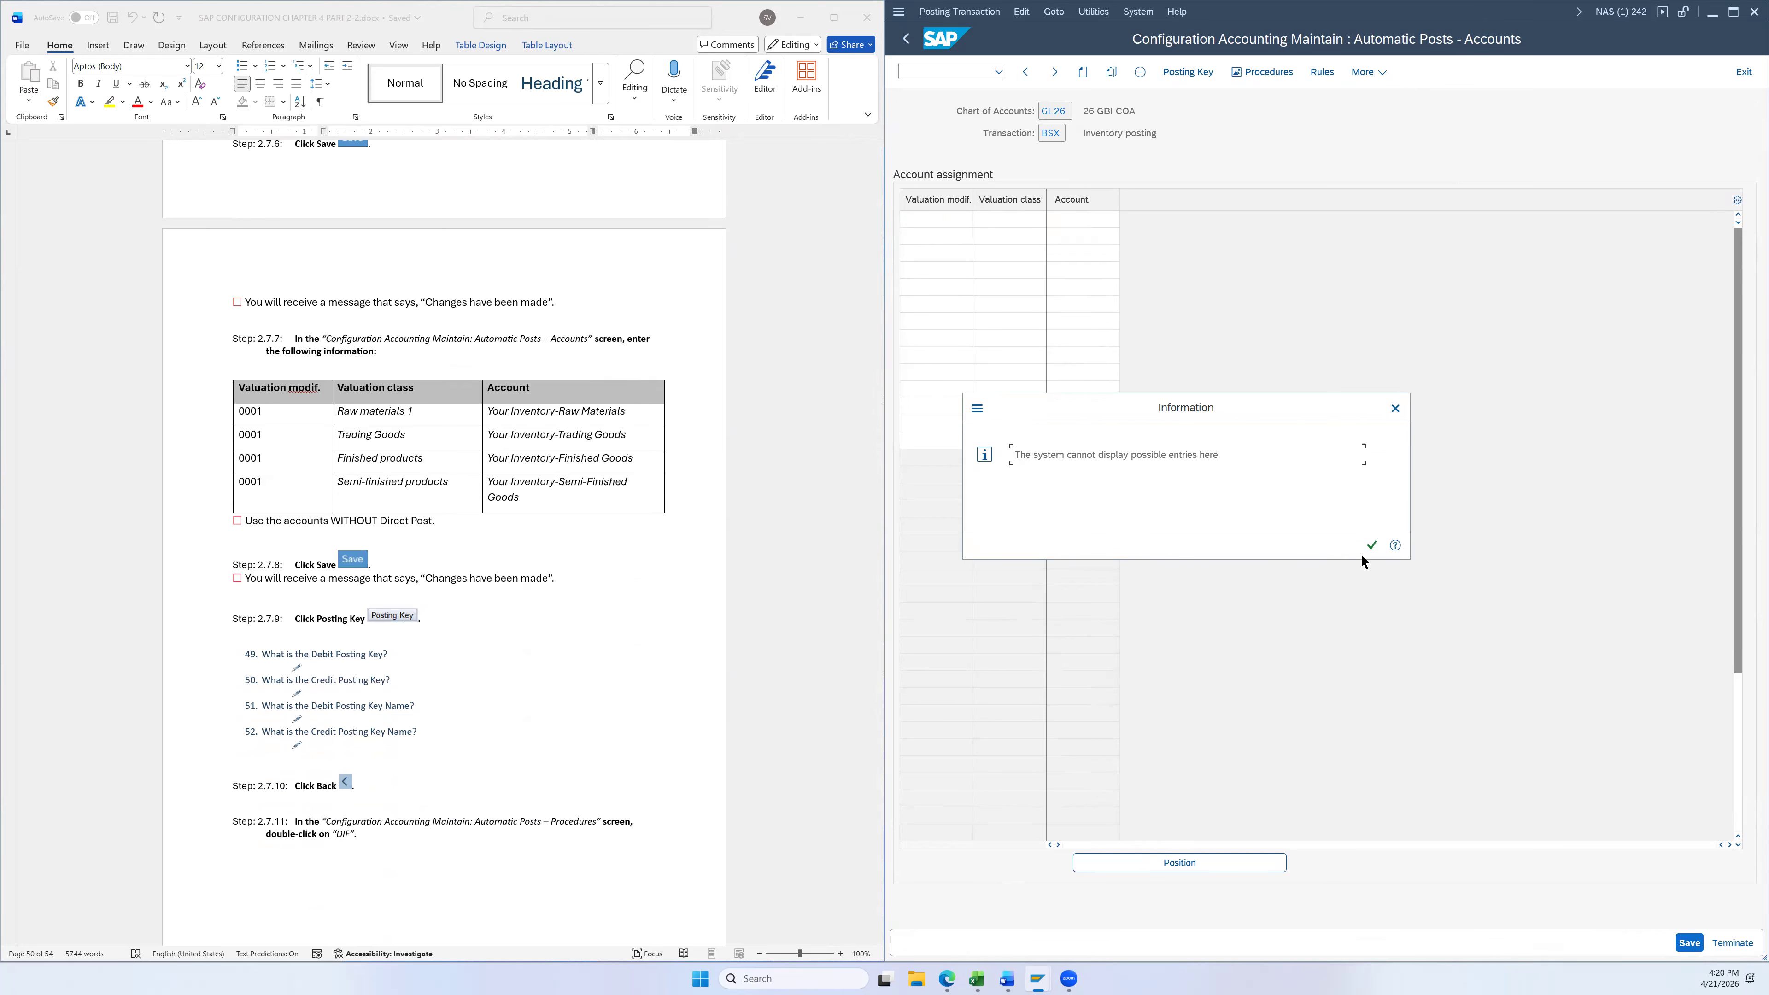
click(1370, 545)
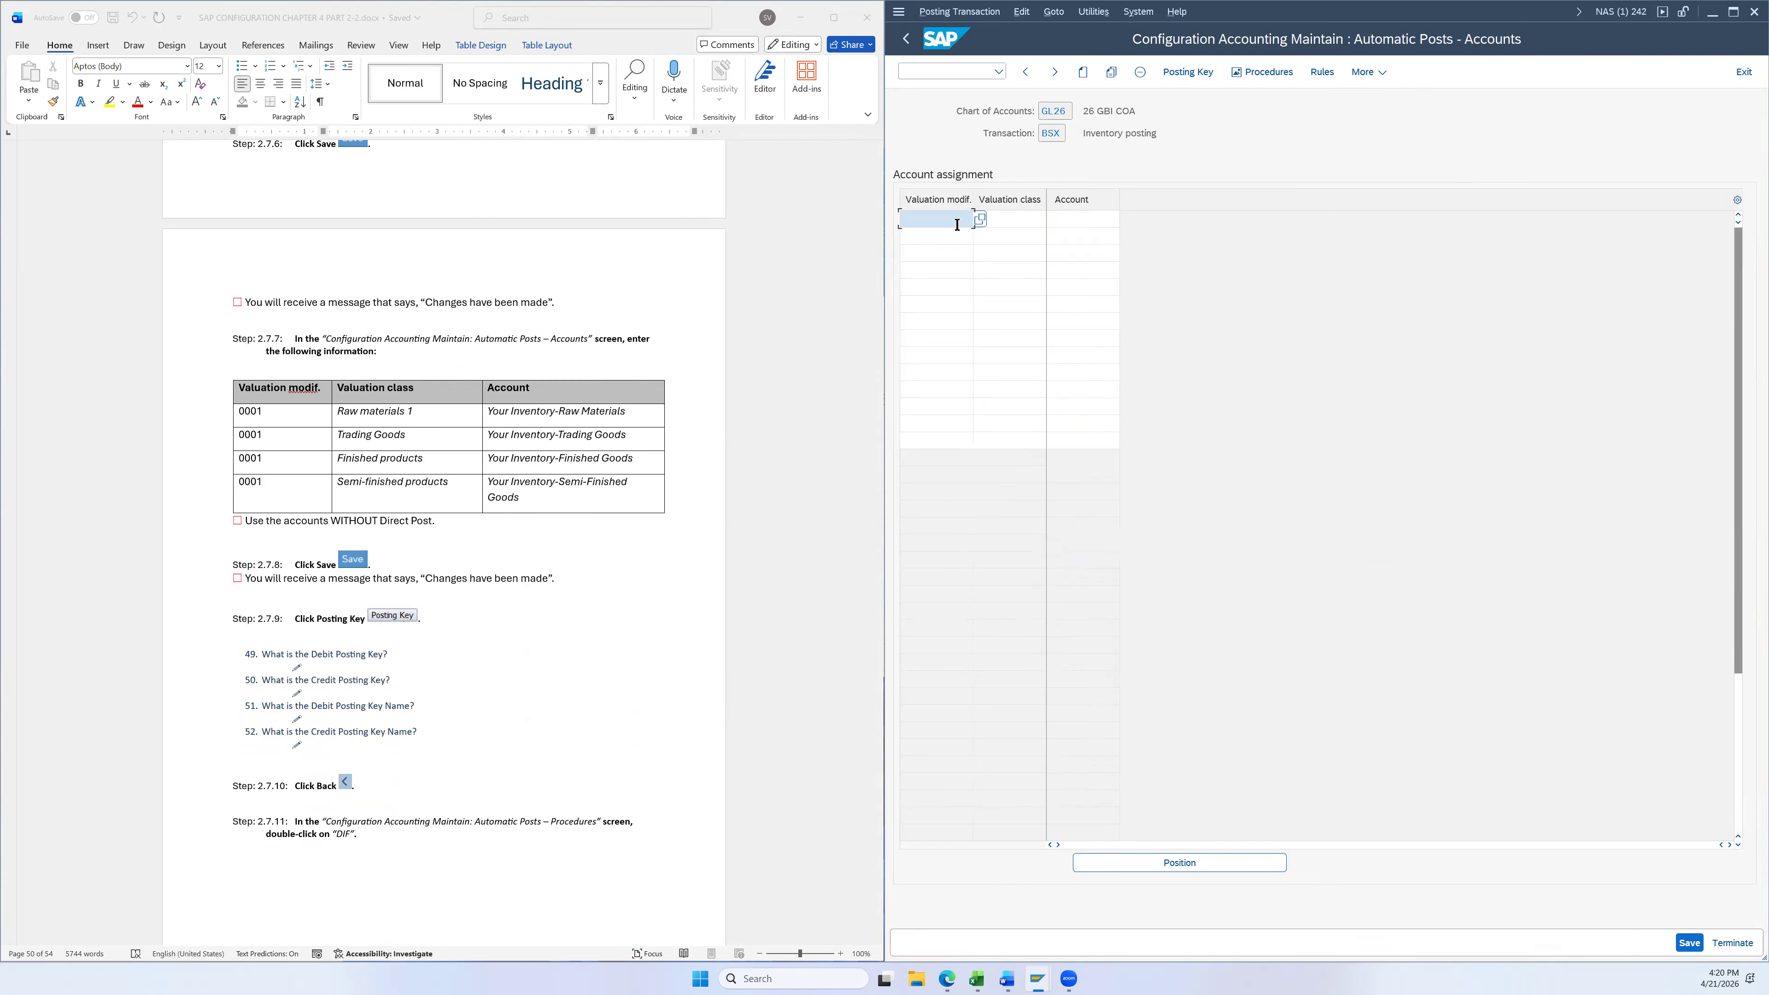
Copy 0001 from the instruction document's table into the Valuation modif. field of the first four account assignment rows
click(252, 411)
double_click(252, 412)
key(ctrl+c)
click(948, 212)
key(ctrl+v)
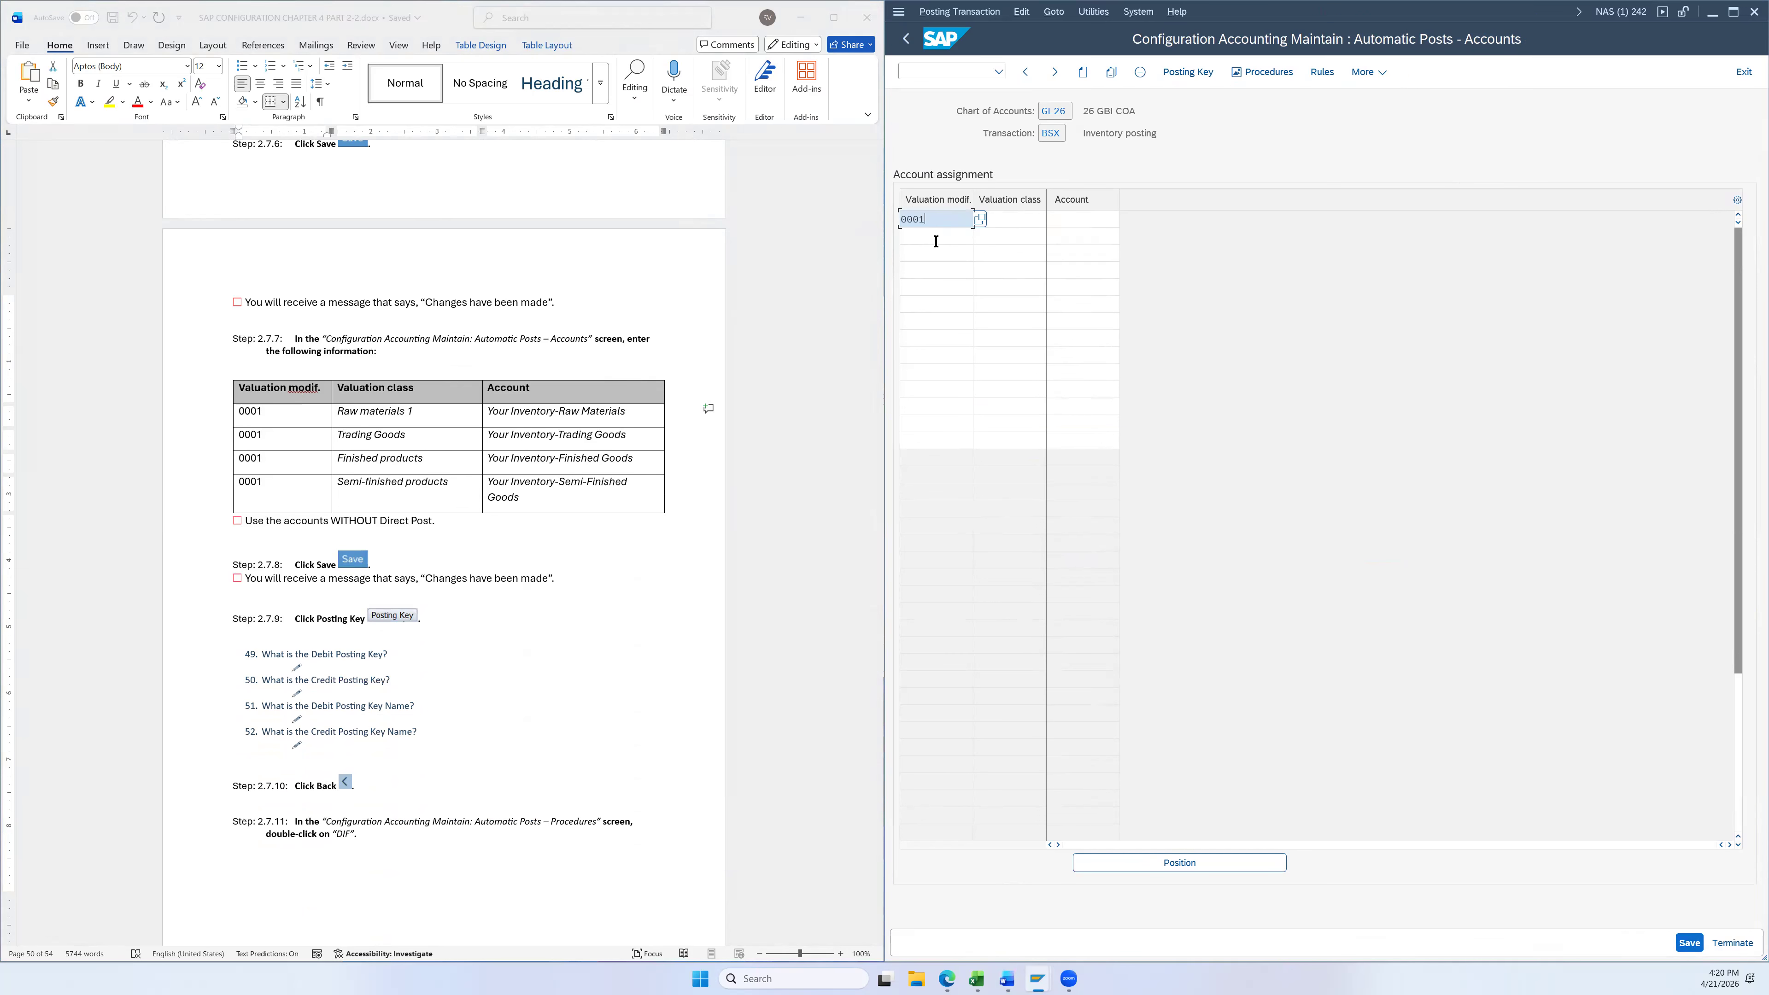
click(933, 237)
key(ctrl+v)
click(933, 253)
key(ctrl+v)
click(928, 271)
key(ctrl+v)
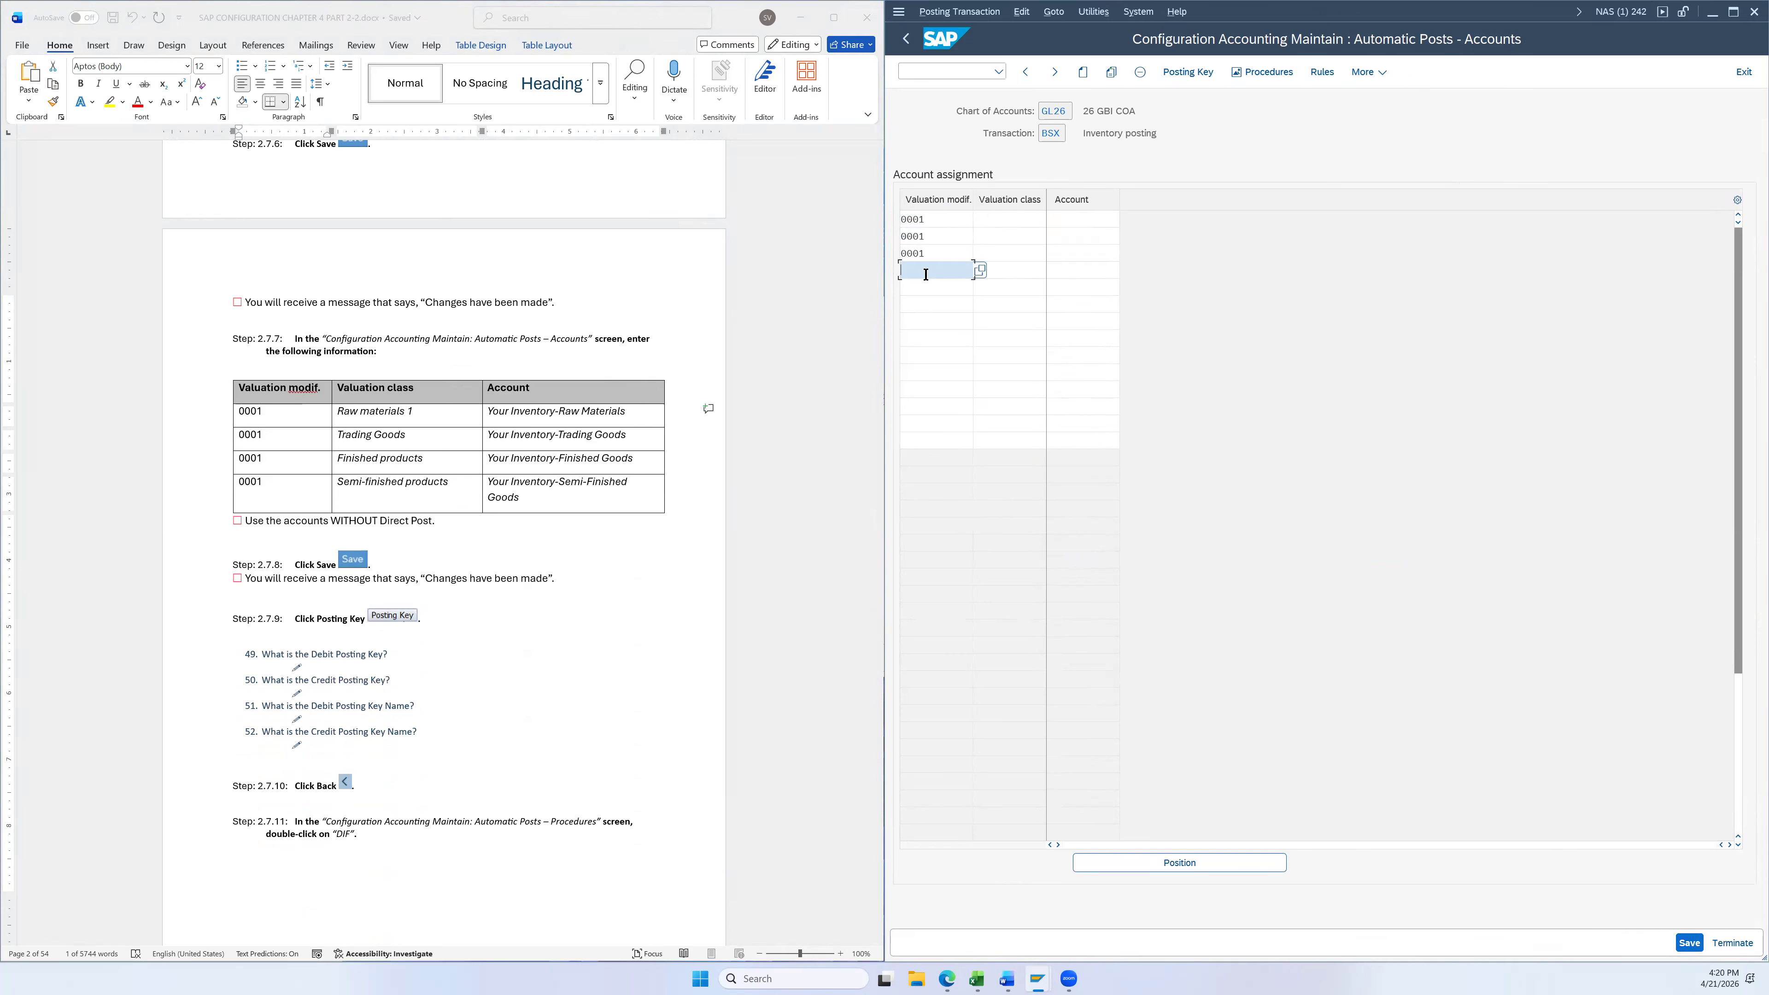
Look up the valuation class for the first account assignment row and choose 3000 (Raw materials 1)
click(1011, 219)
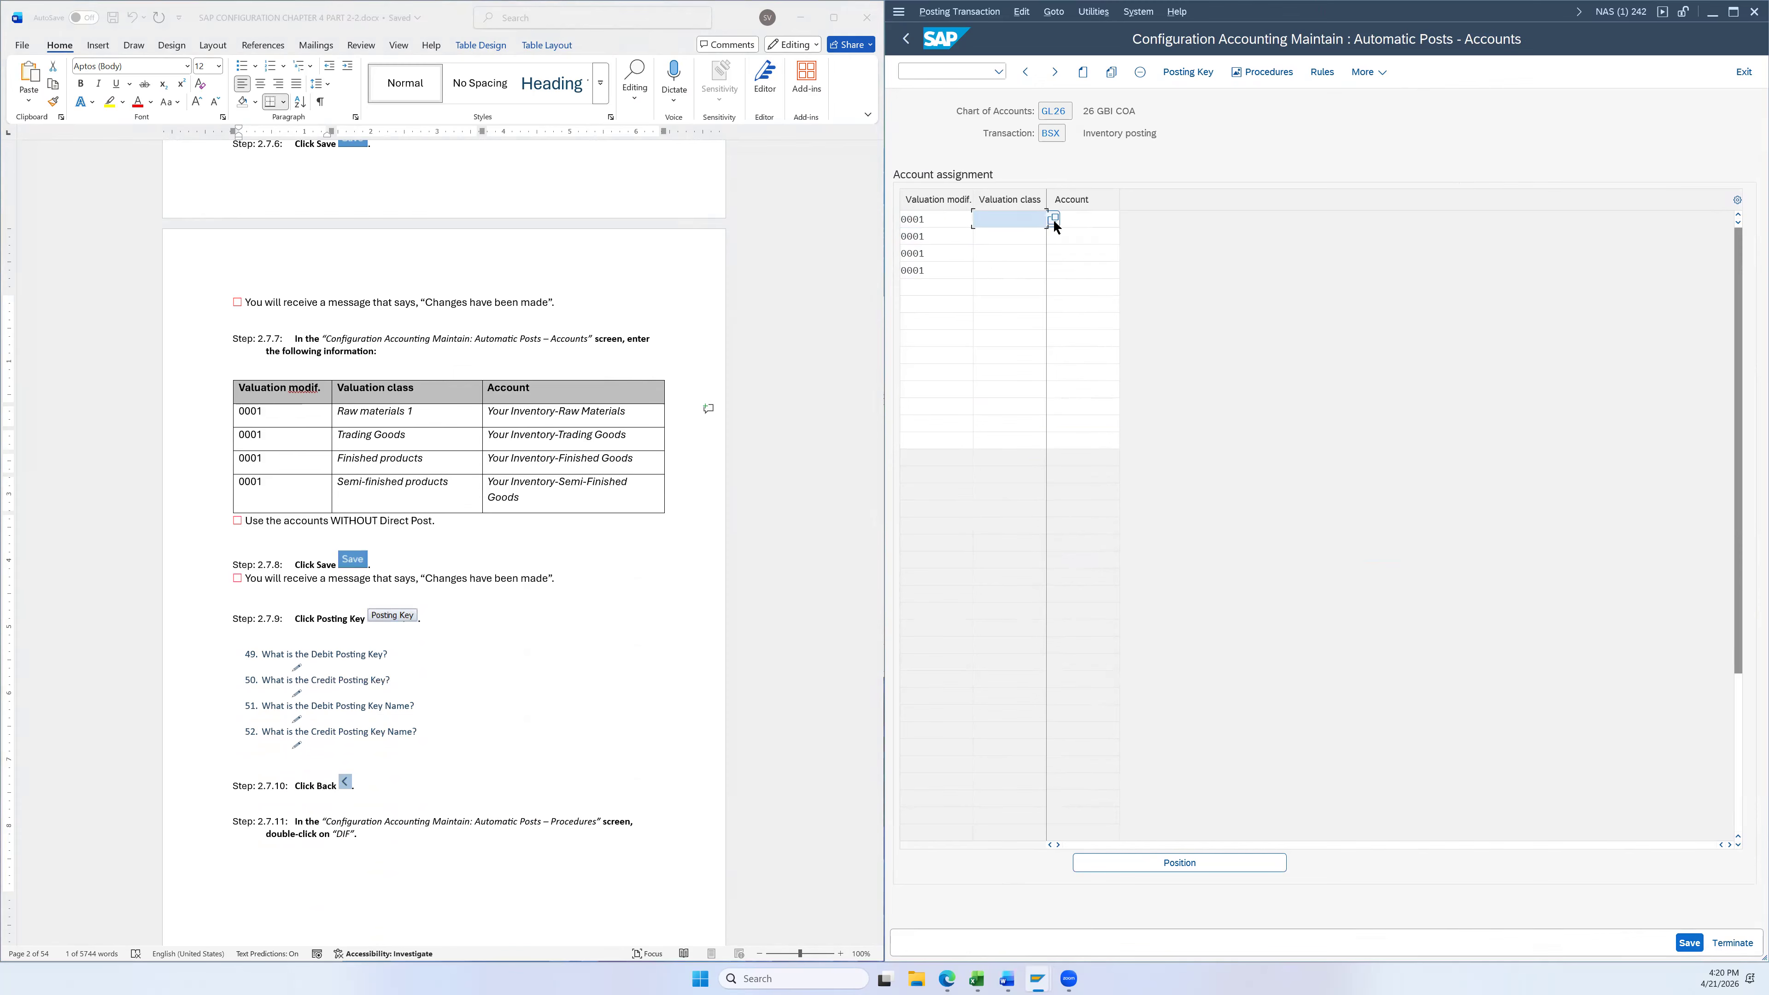
click(1053, 218)
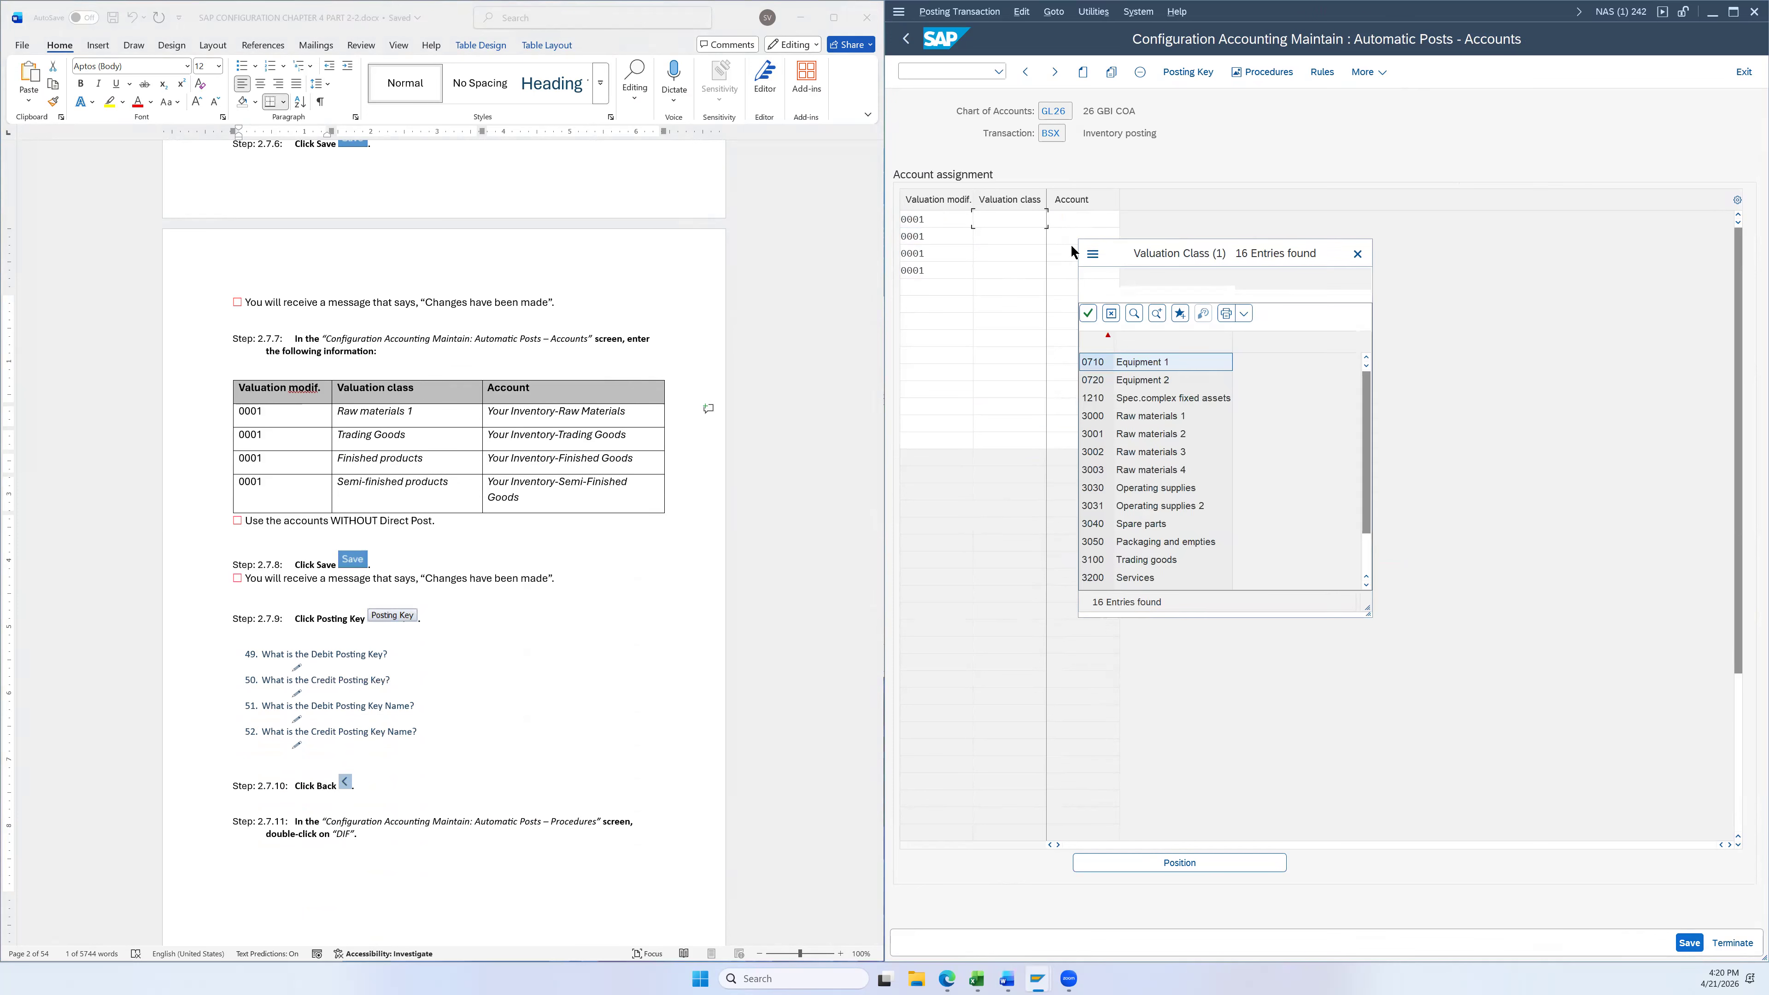
click(1153, 416)
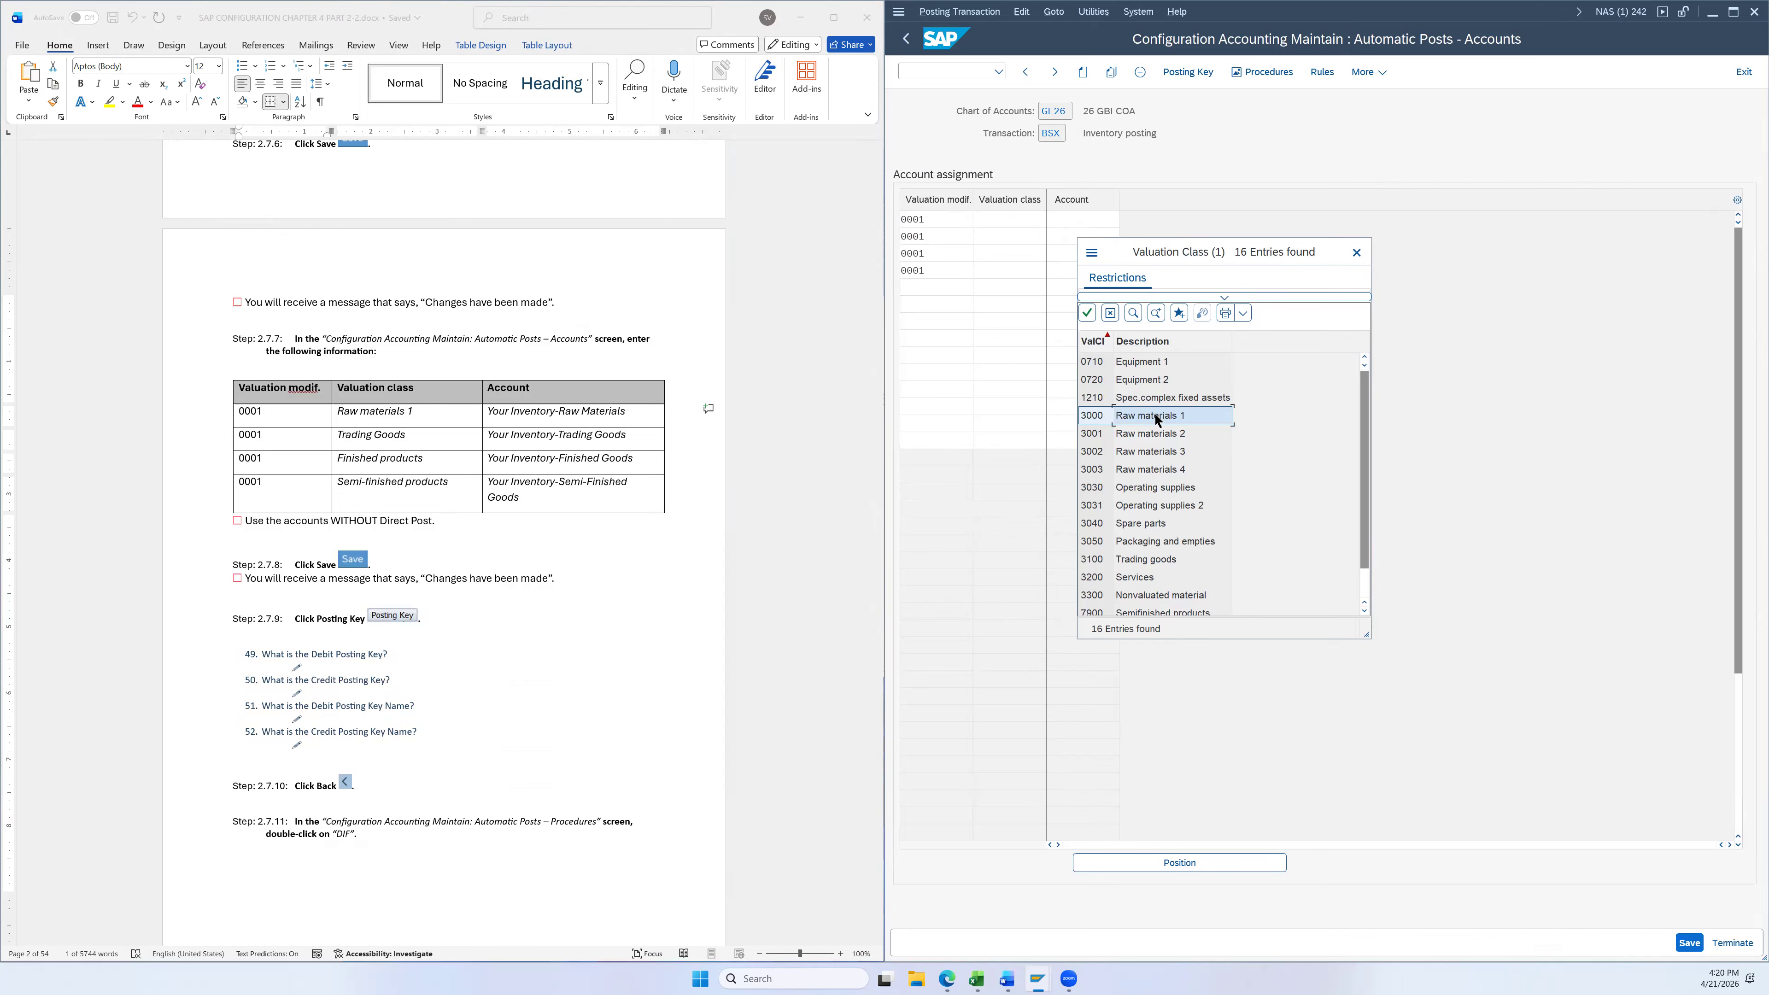
double_click(1155, 418)
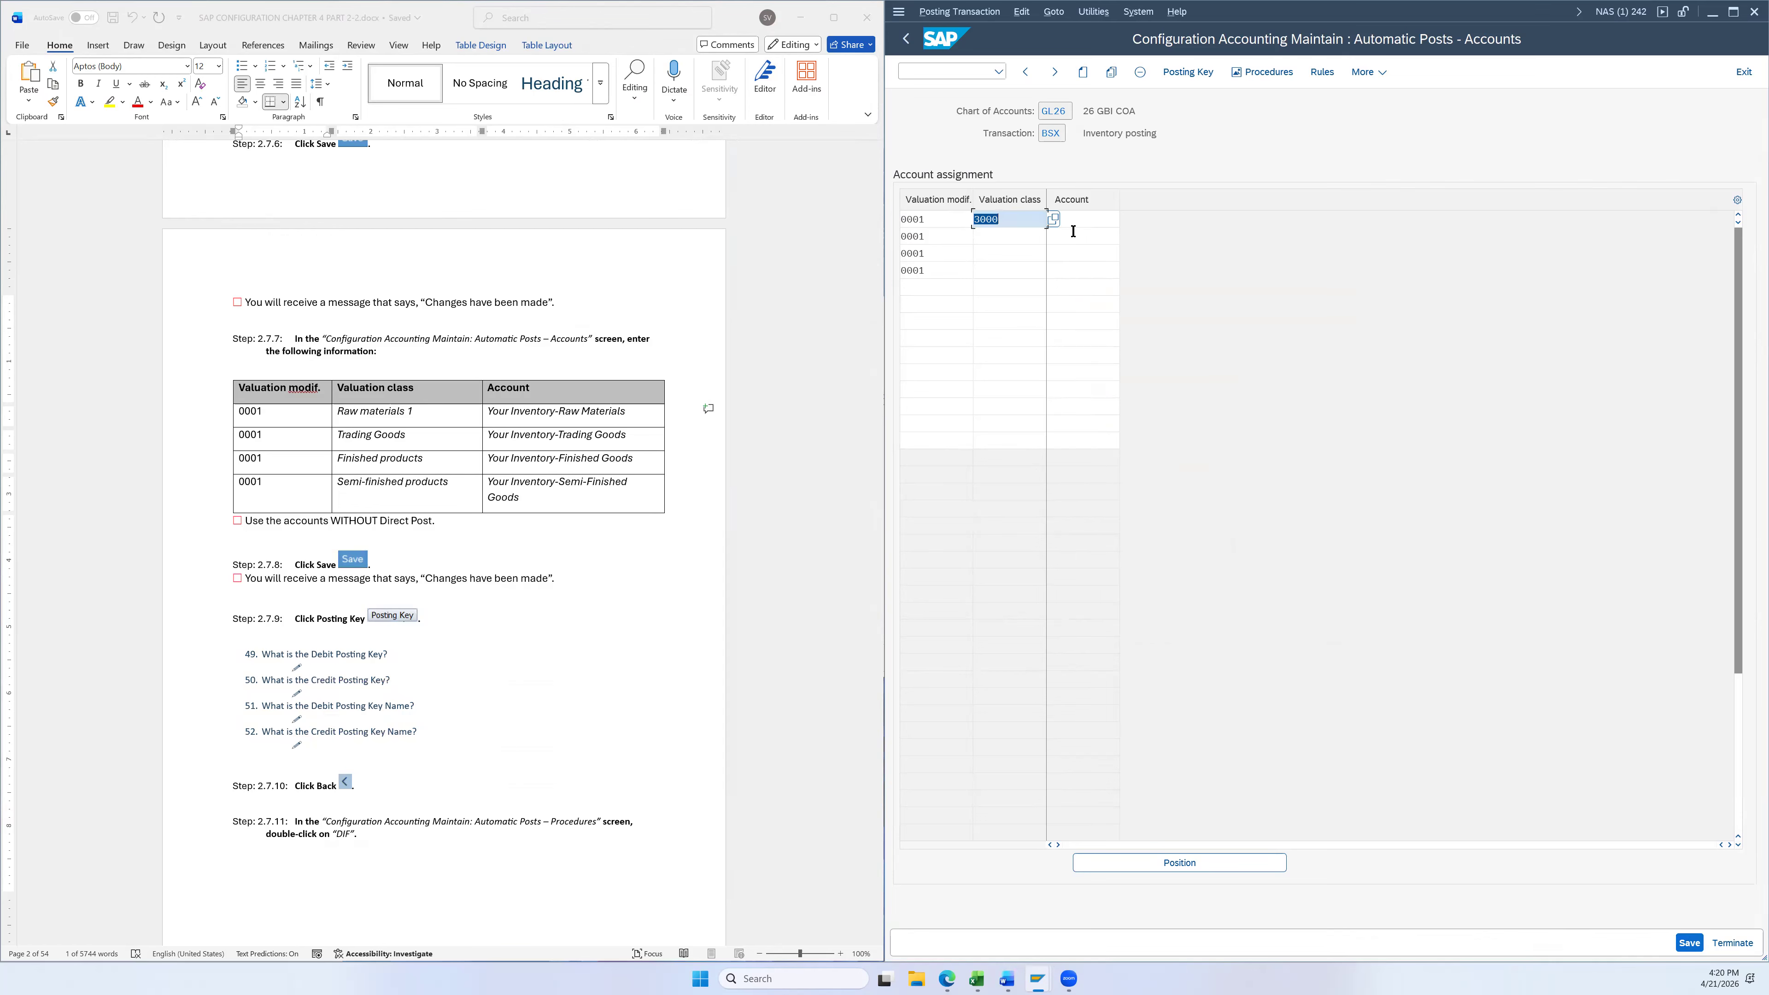
Search the GL26 accounts for the first row's account and choose 200000 (Inventory-Raw Materials)
click(1108, 226)
click(1125, 220)
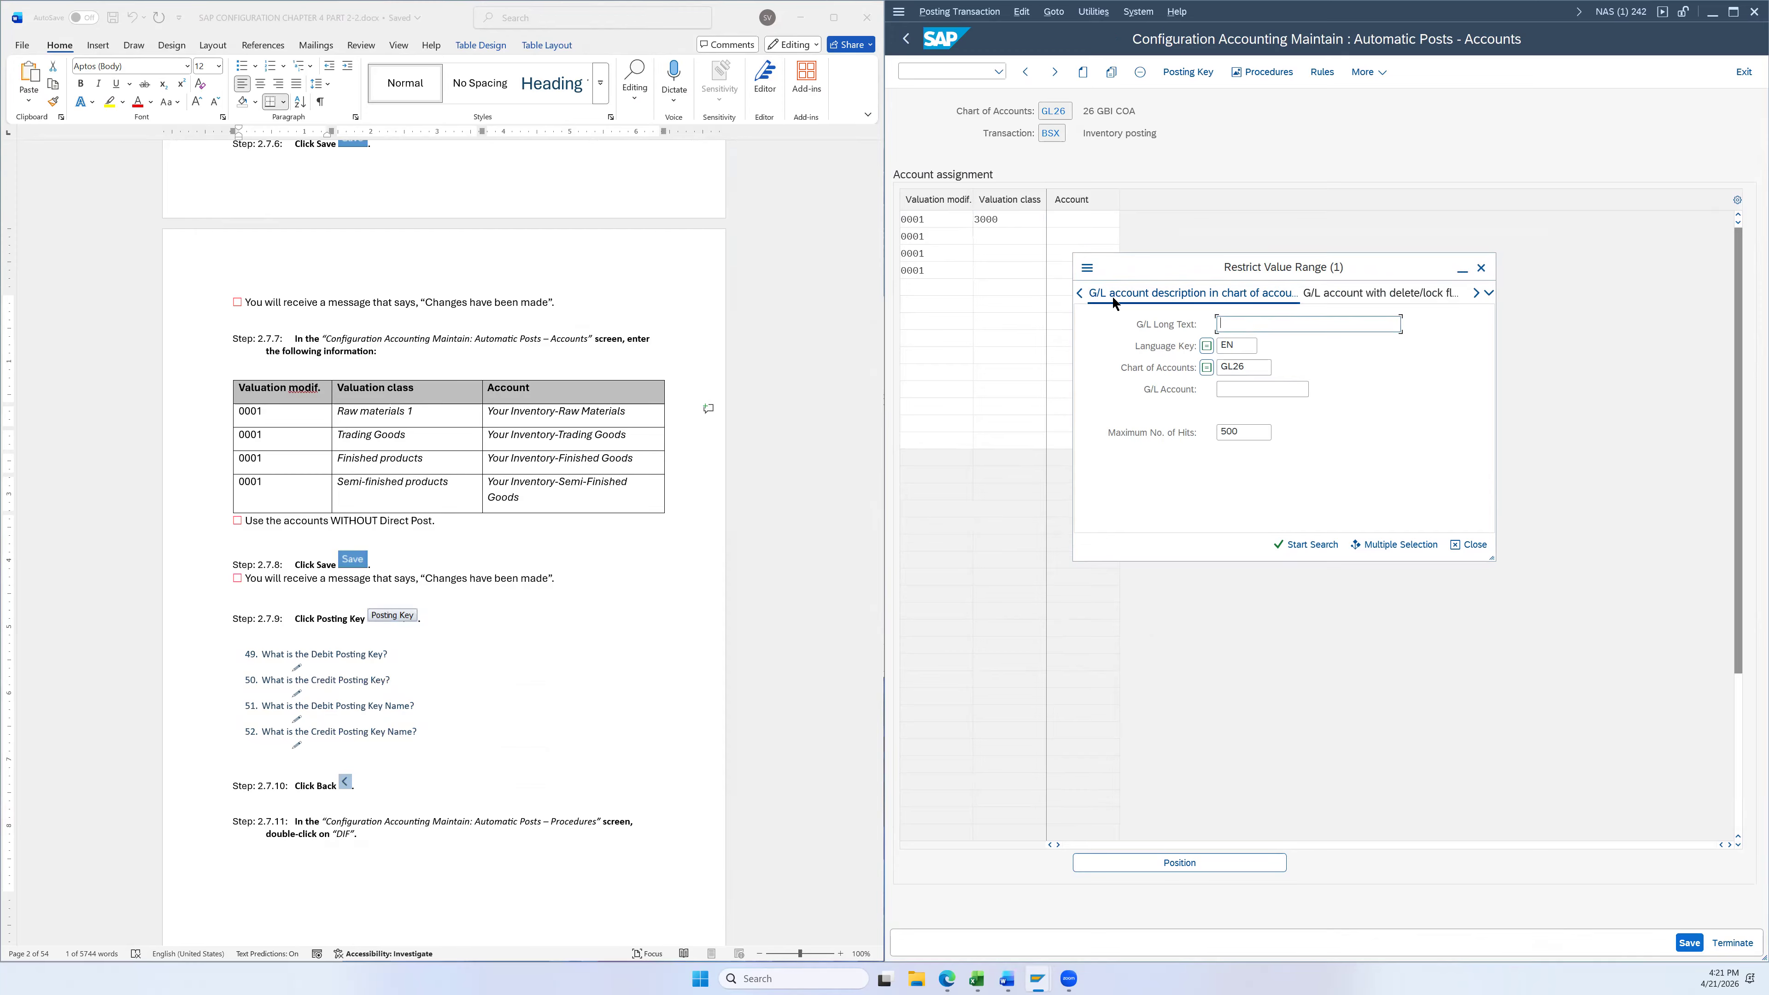
click(1079, 294)
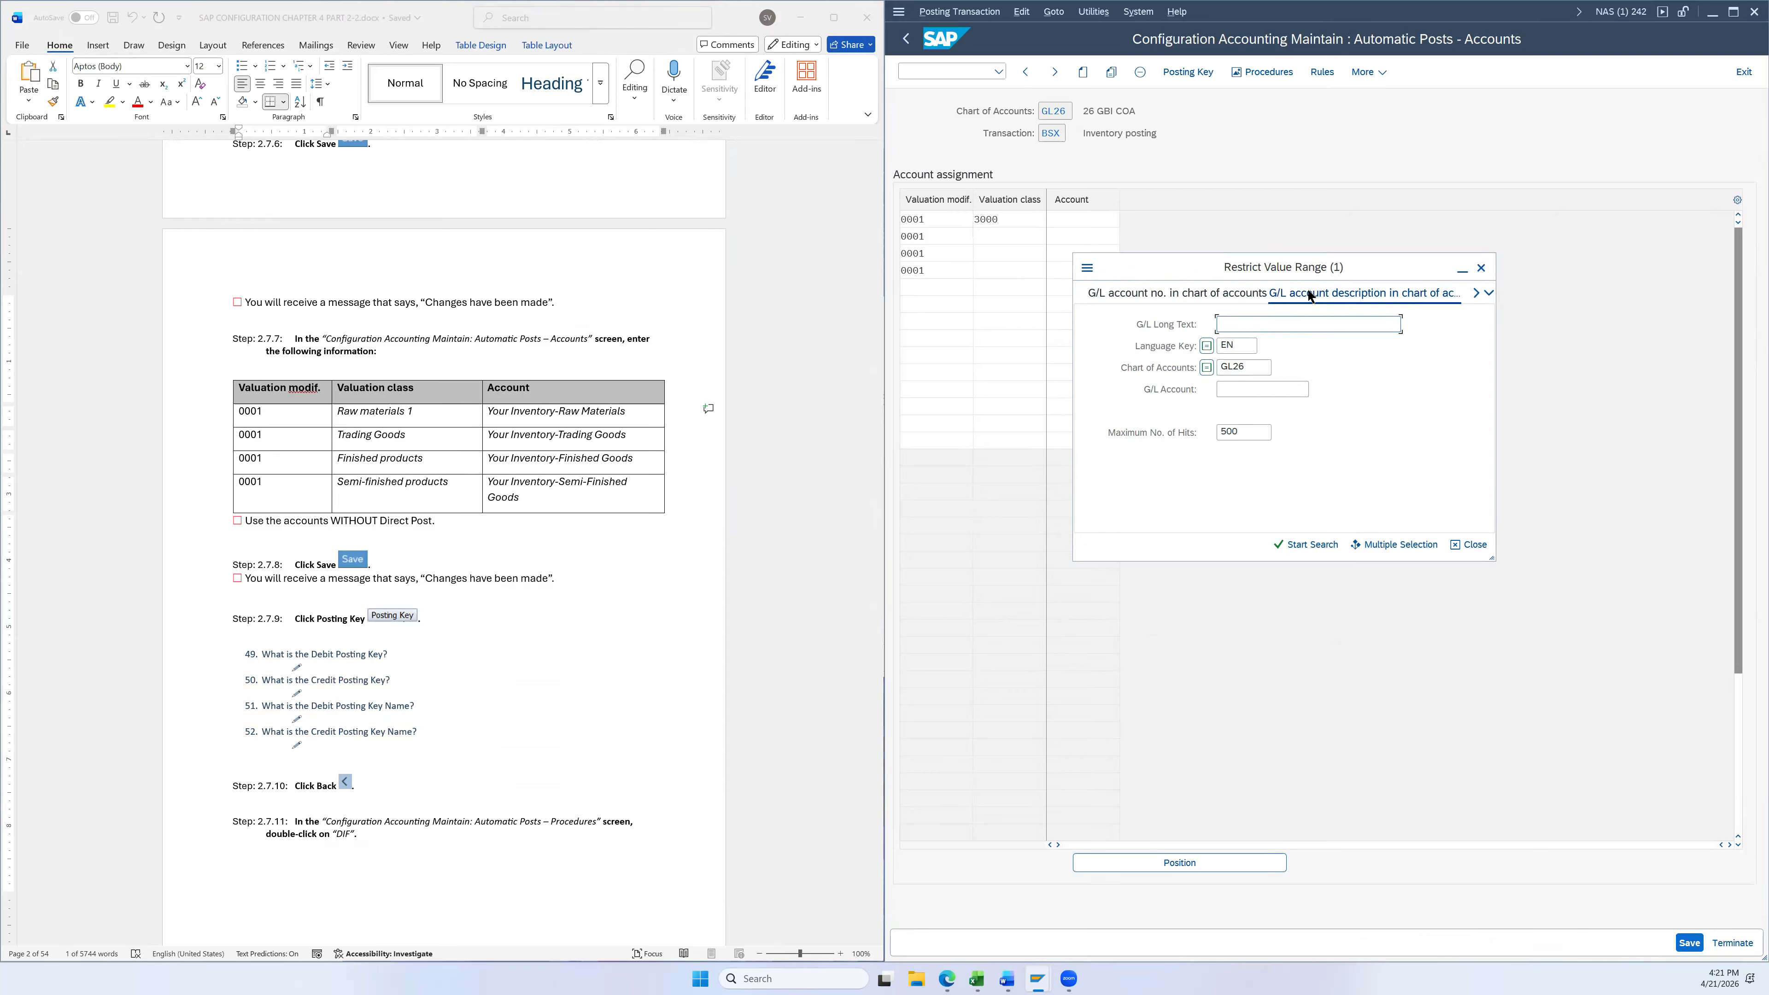
click(1477, 293)
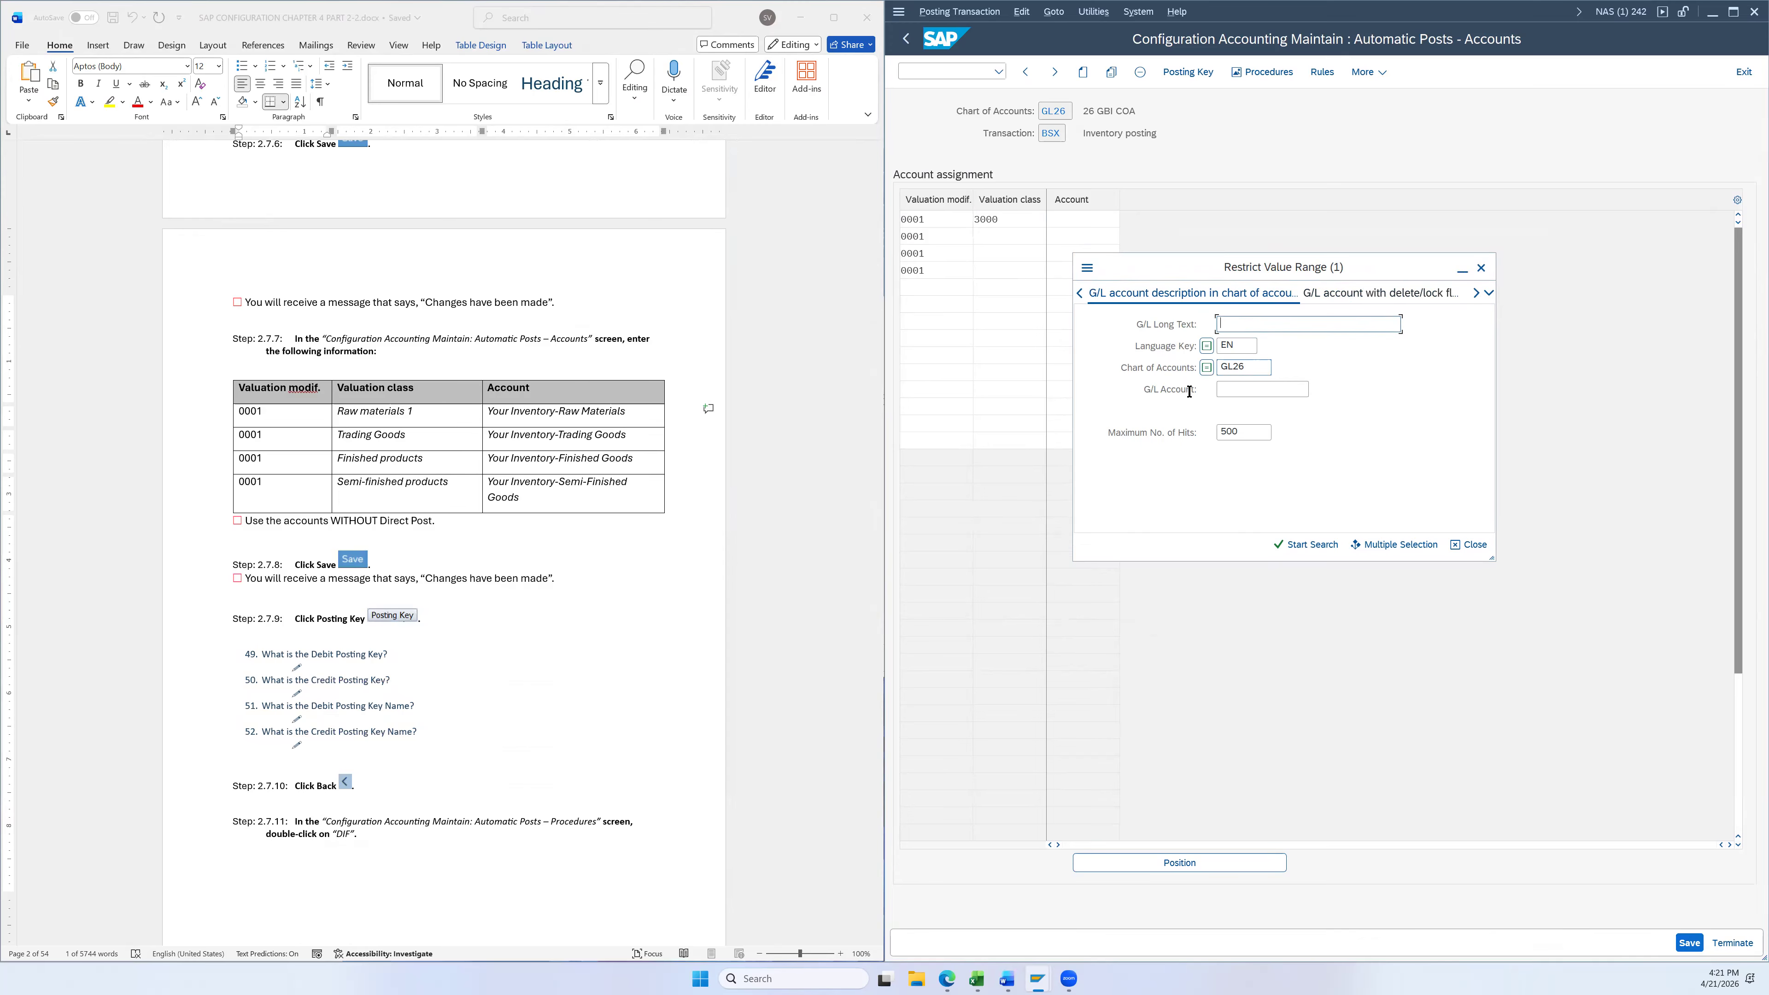
click(1307, 545)
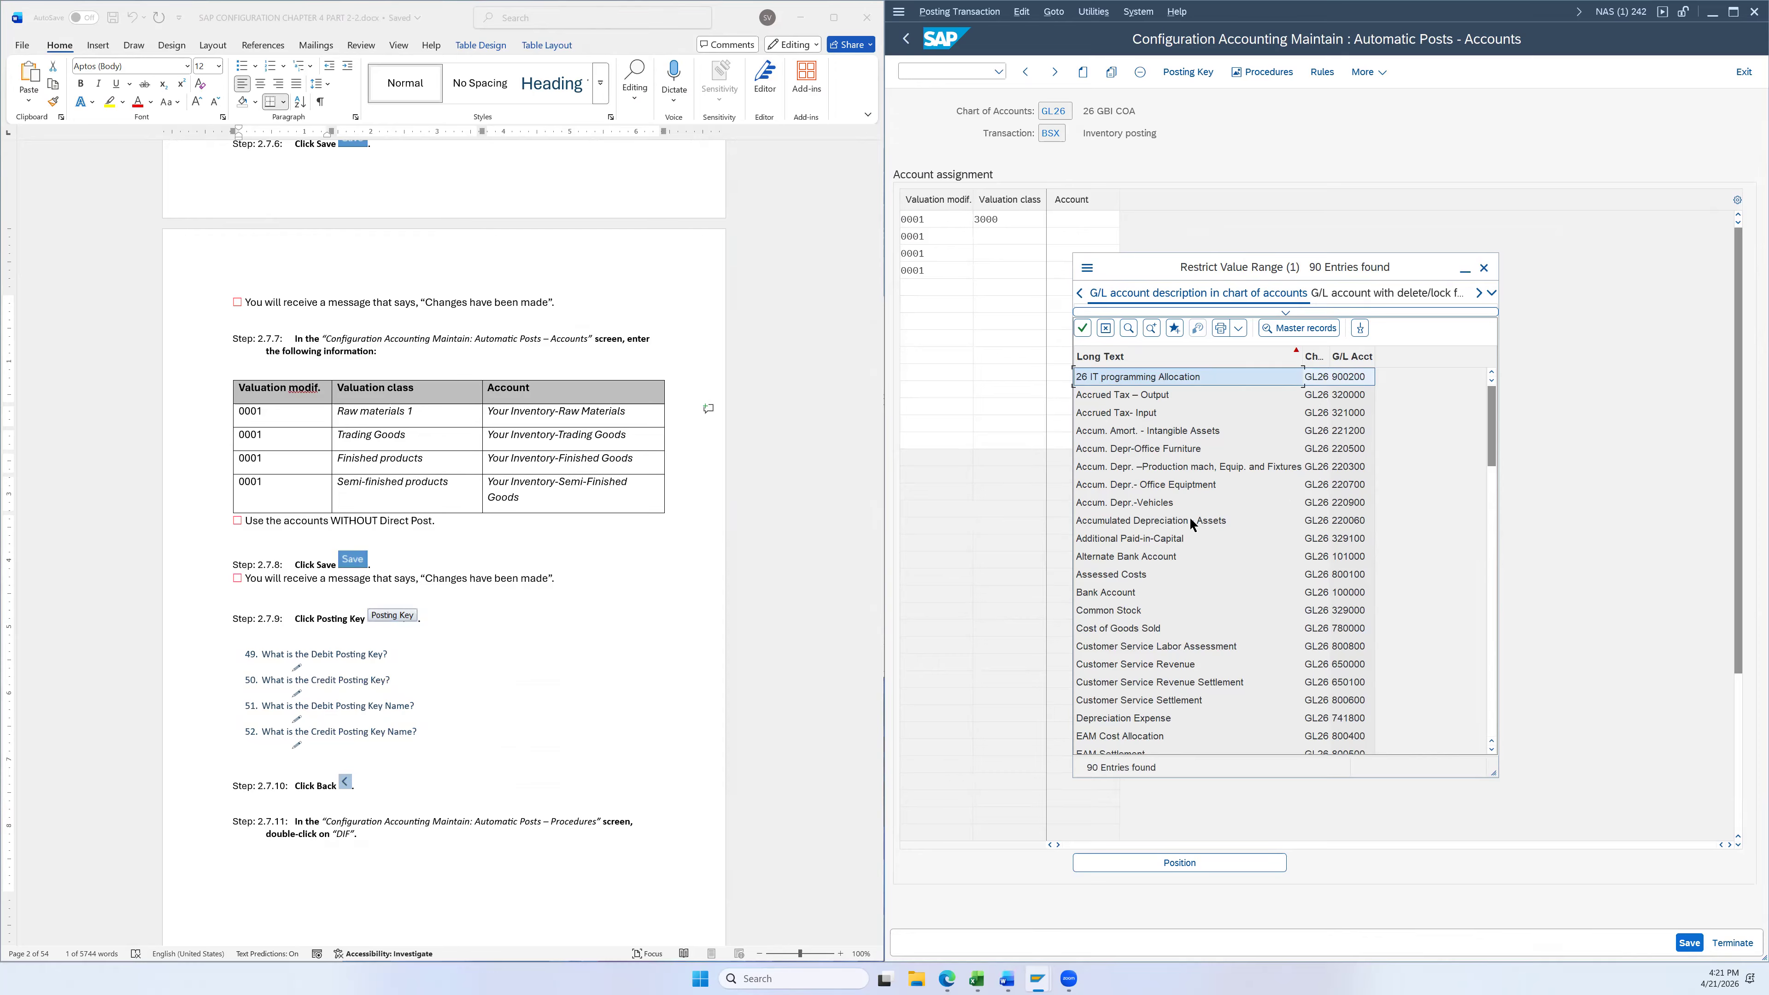
scroll(1304, 522, down, 5)
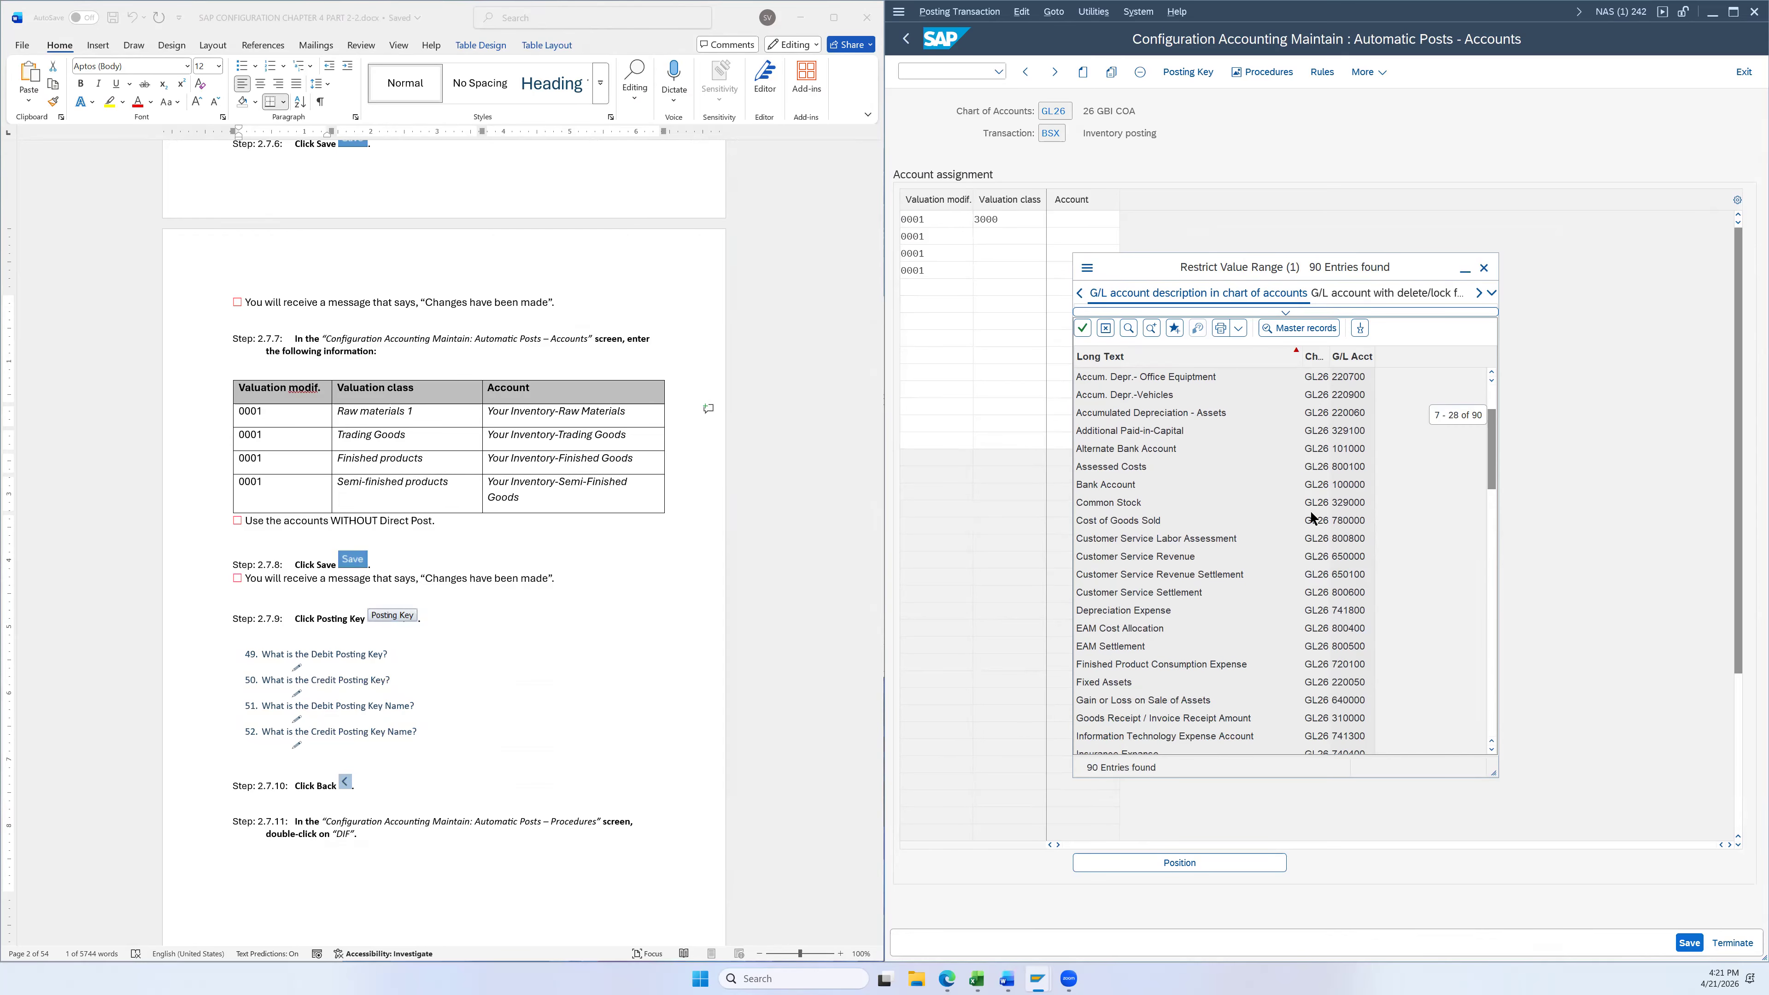
scroll(1308, 527, down, 1)
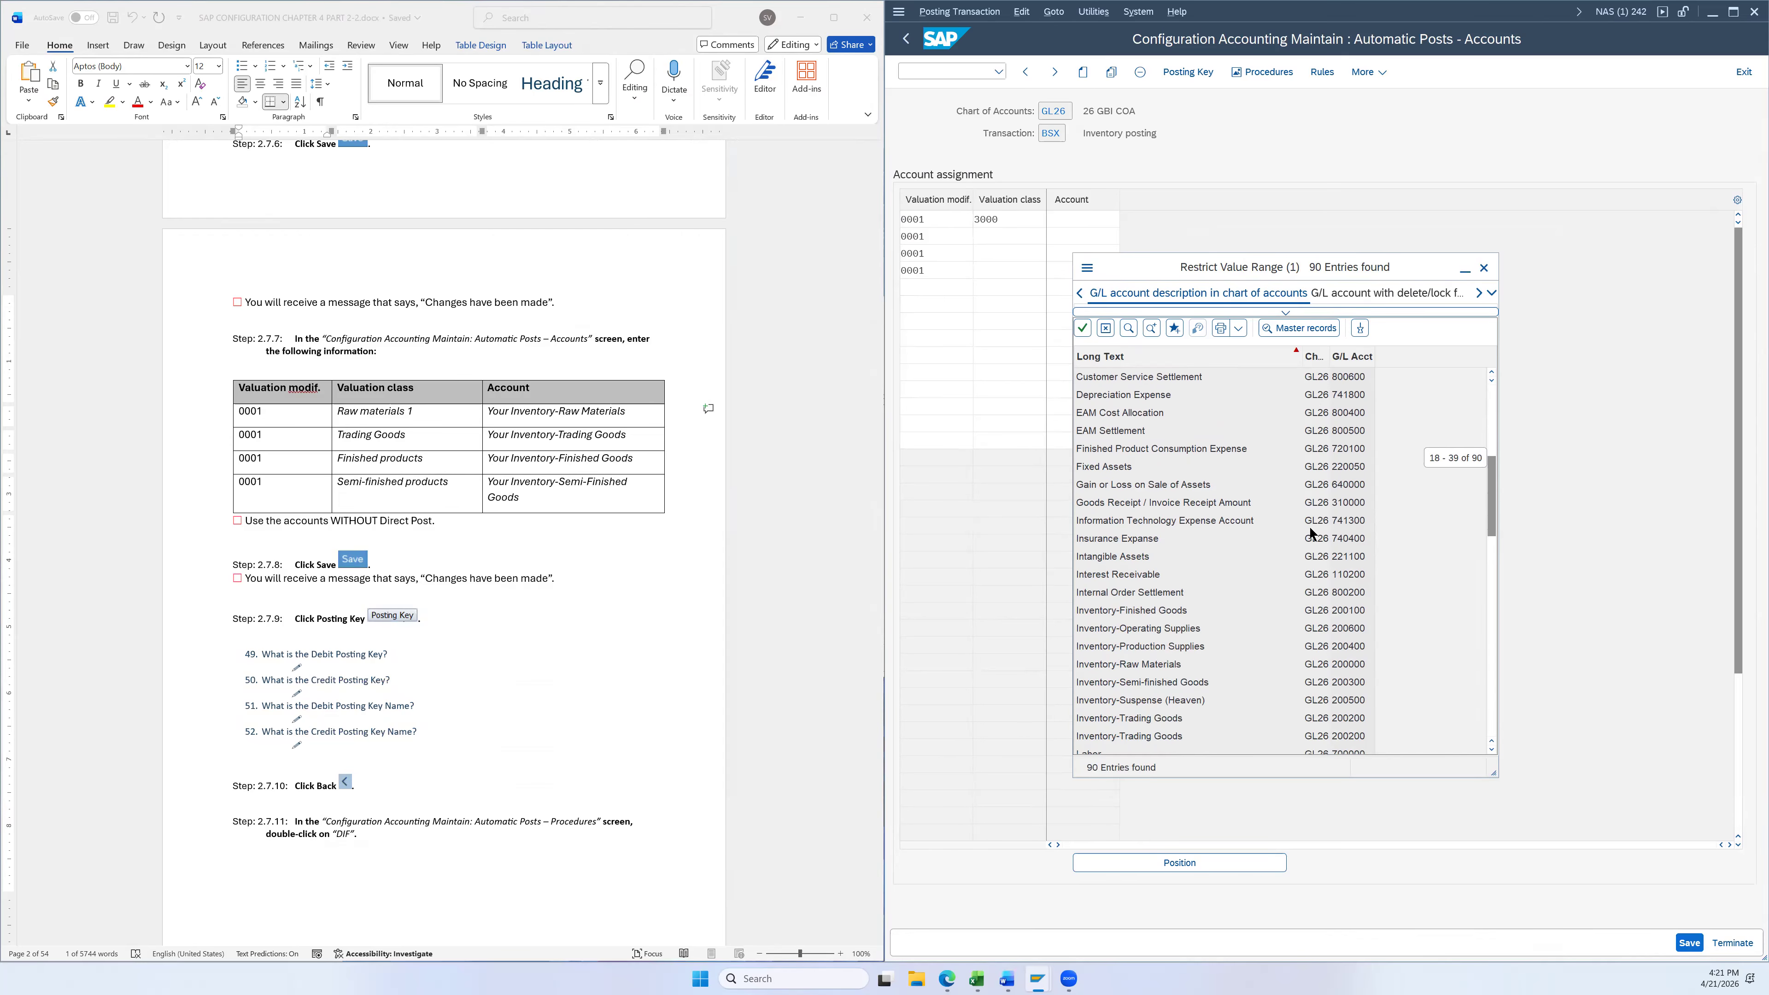
click(1112, 666)
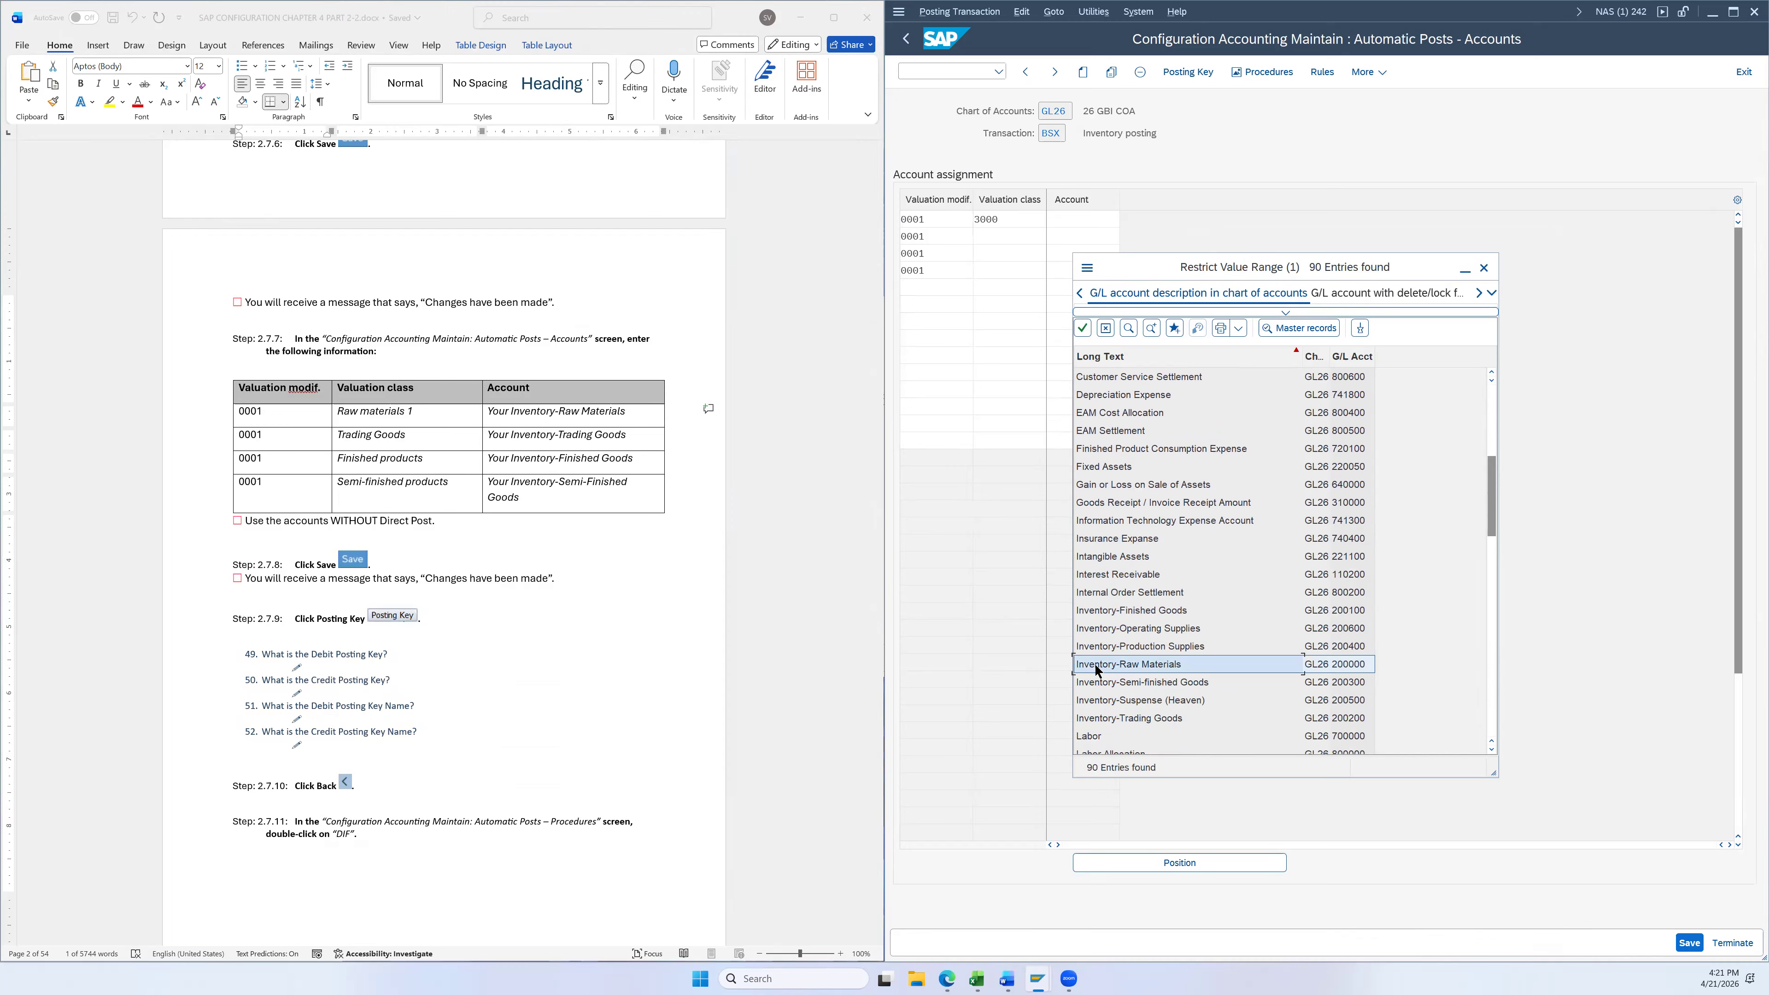
double_click(1119, 669)
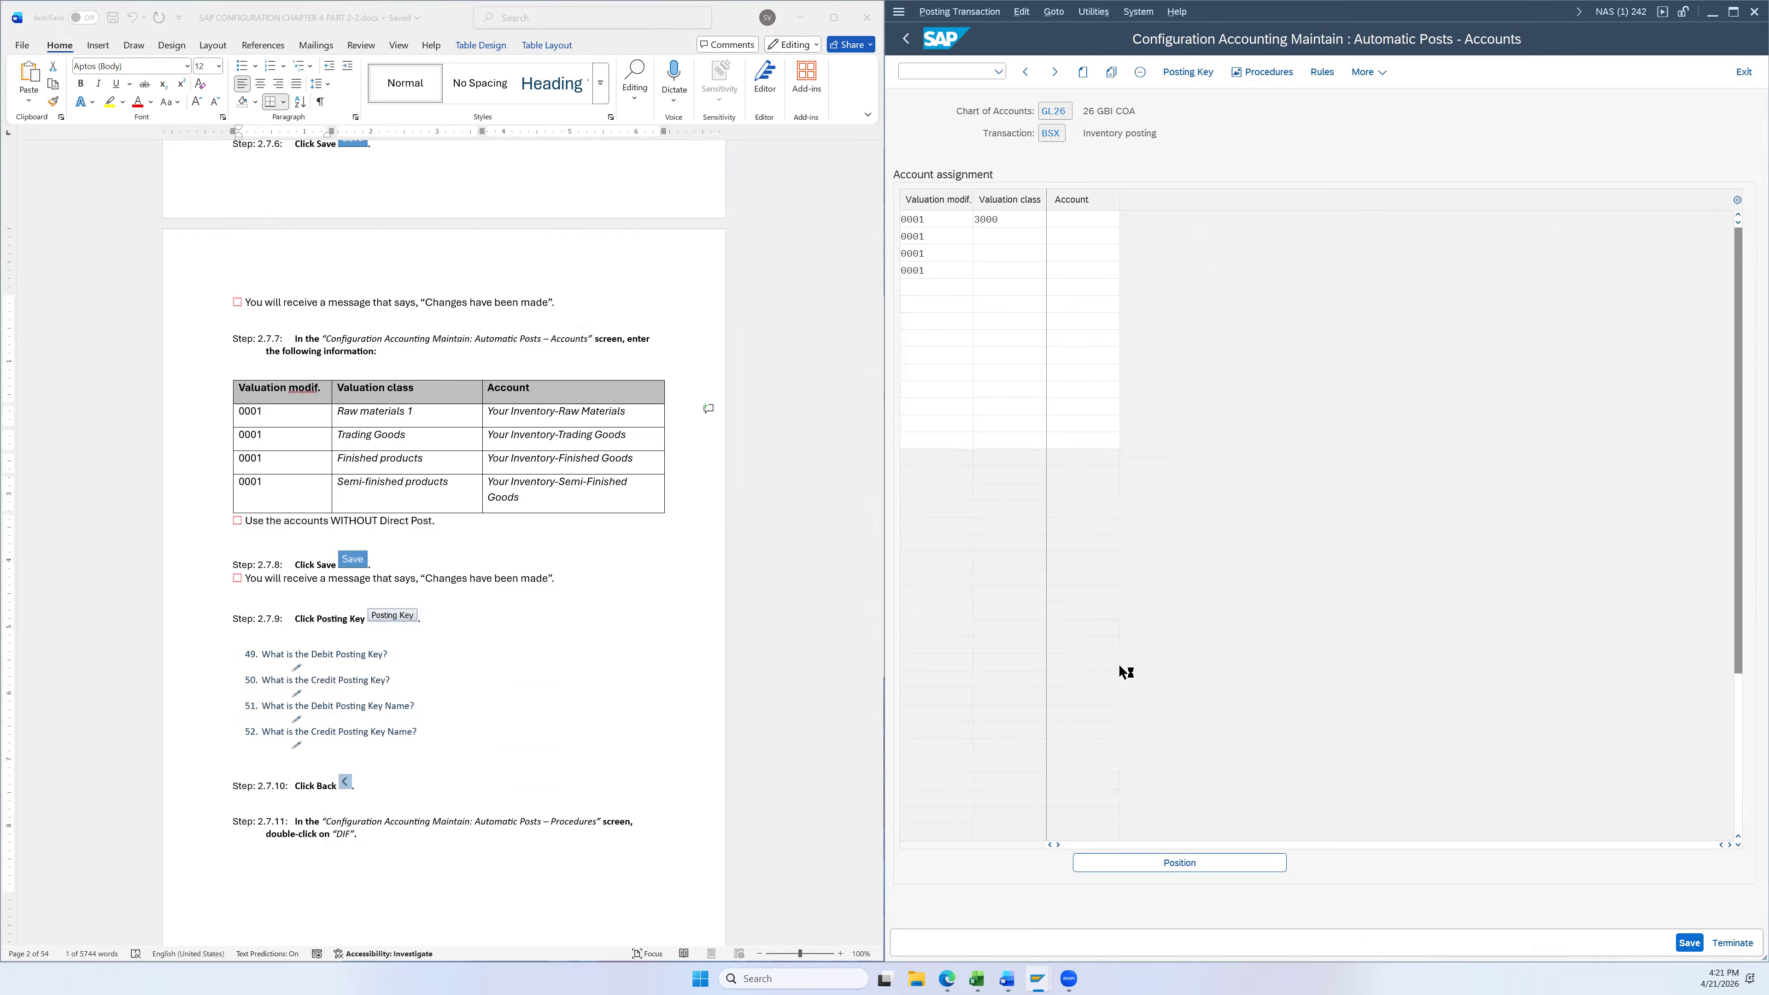
Look up the valuation class for the second account assignment row and choose 3100 (Trading goods)
click(1029, 237)
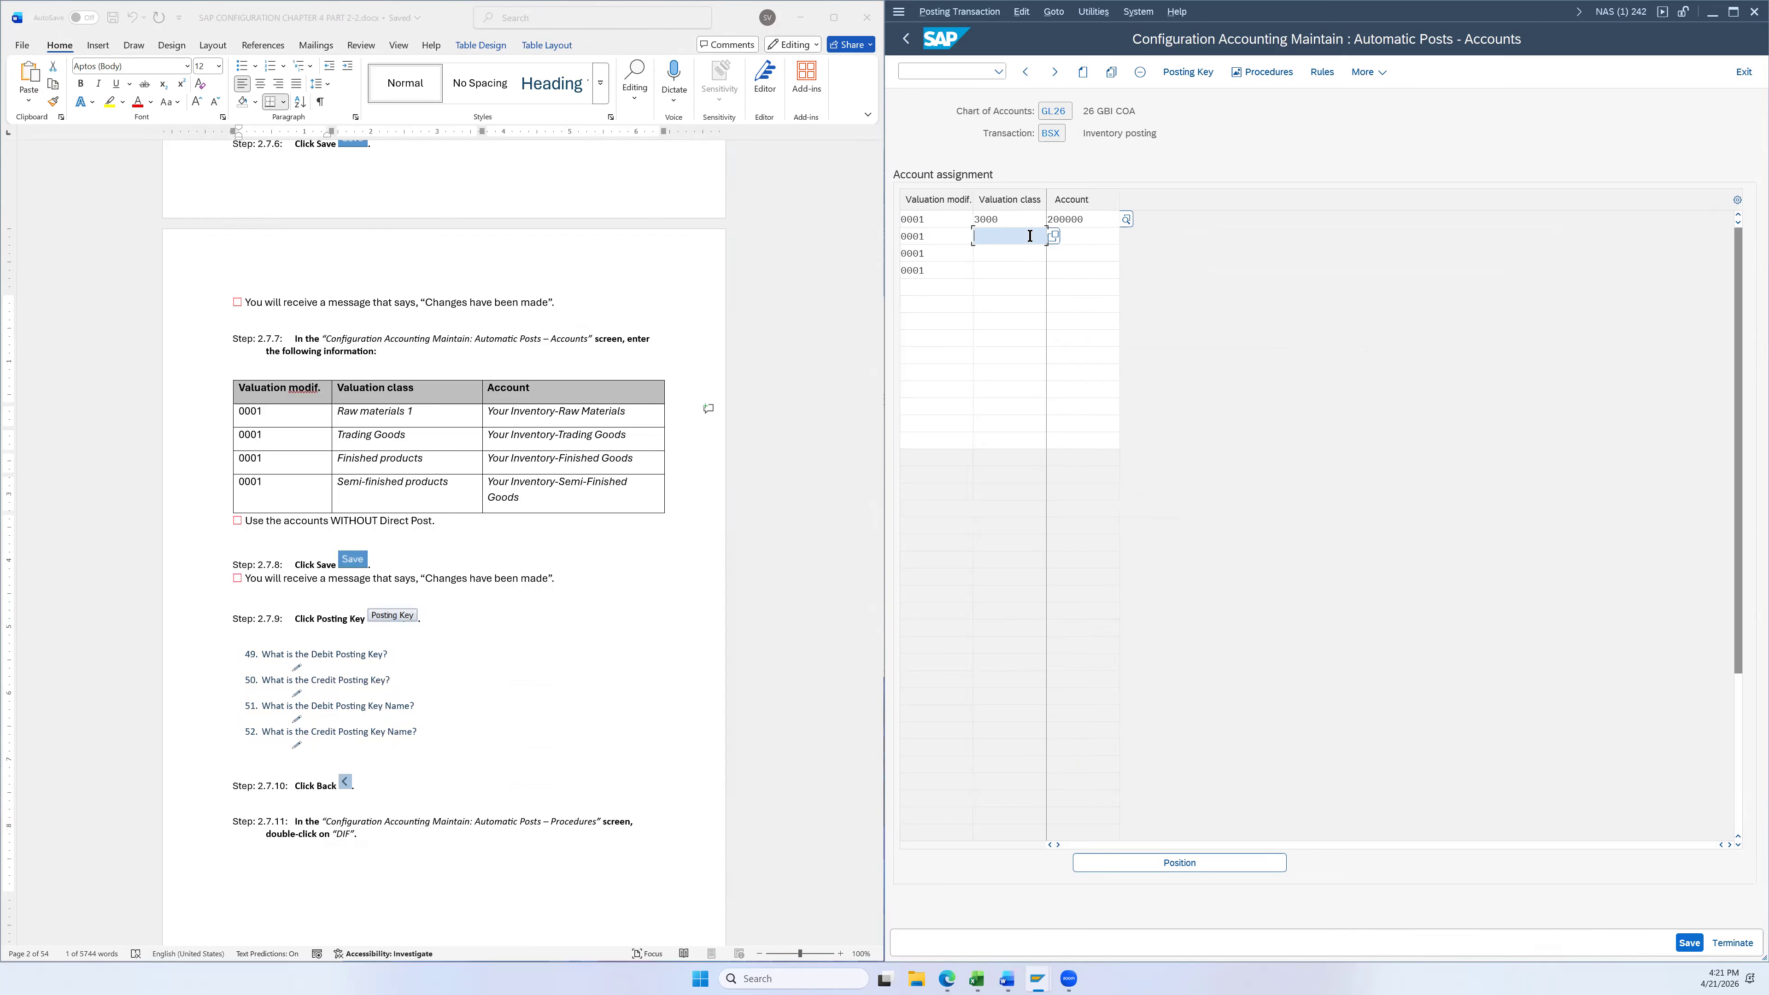
click(1056, 237)
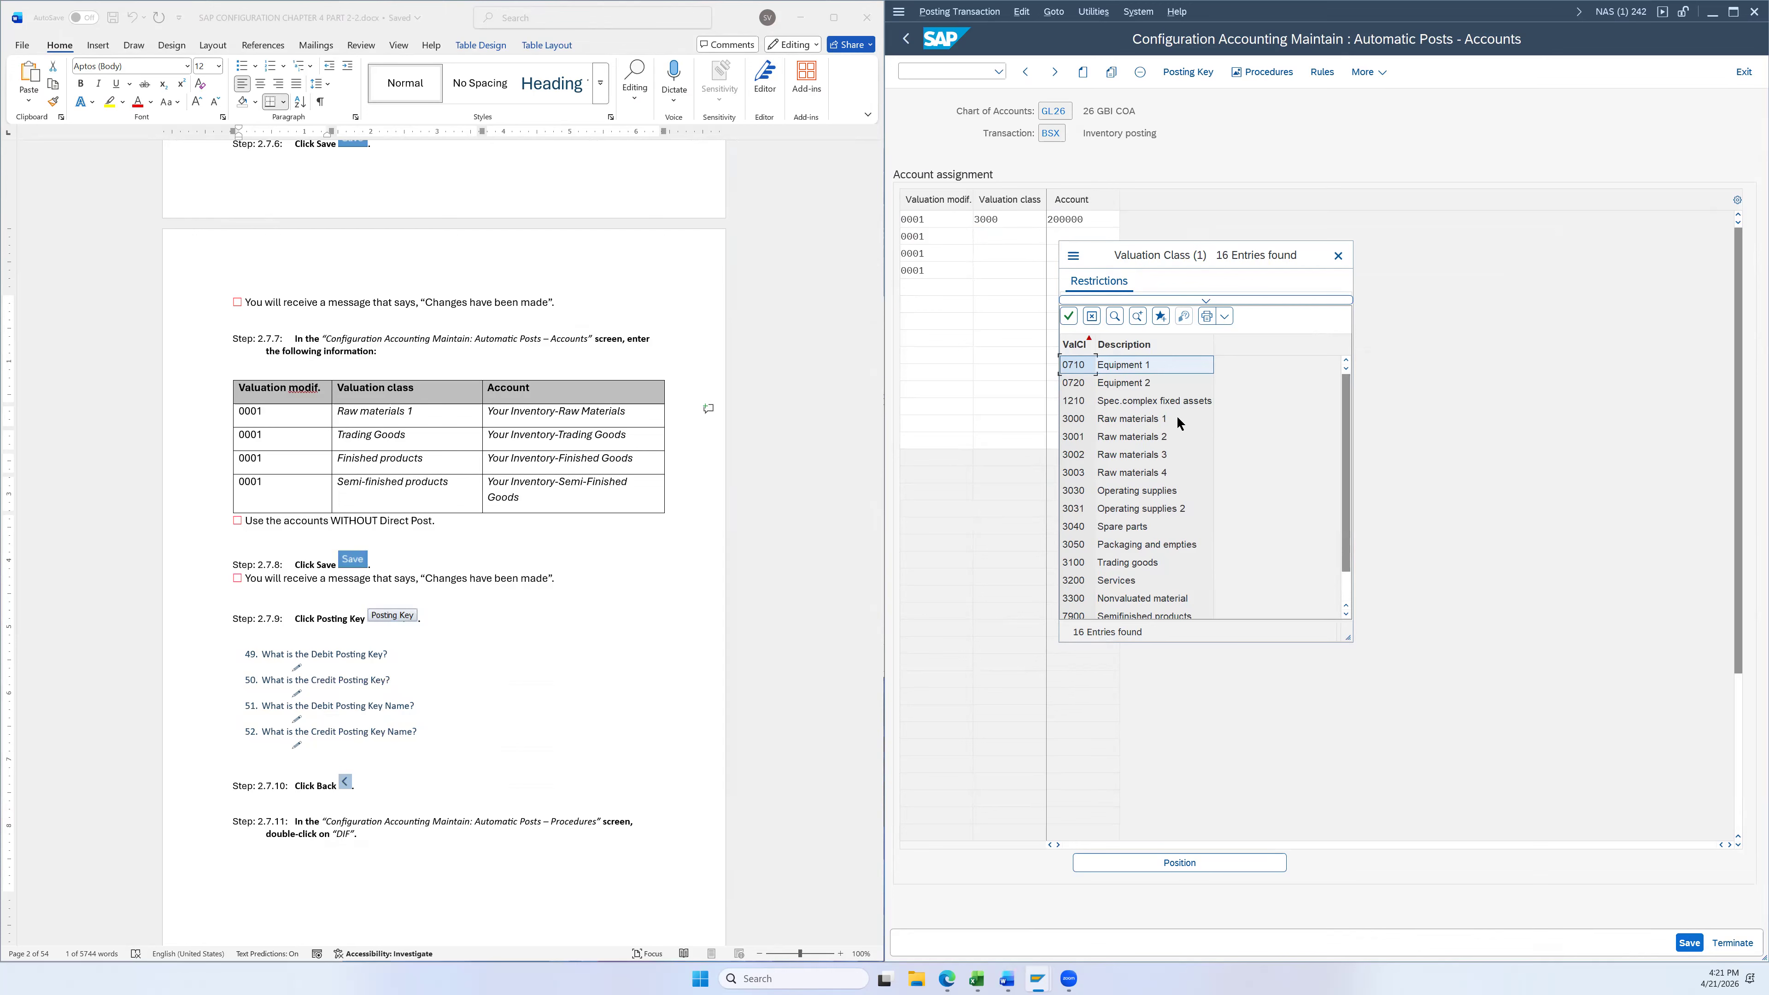
scroll(1165, 484, down, 1)
click(1133, 526)
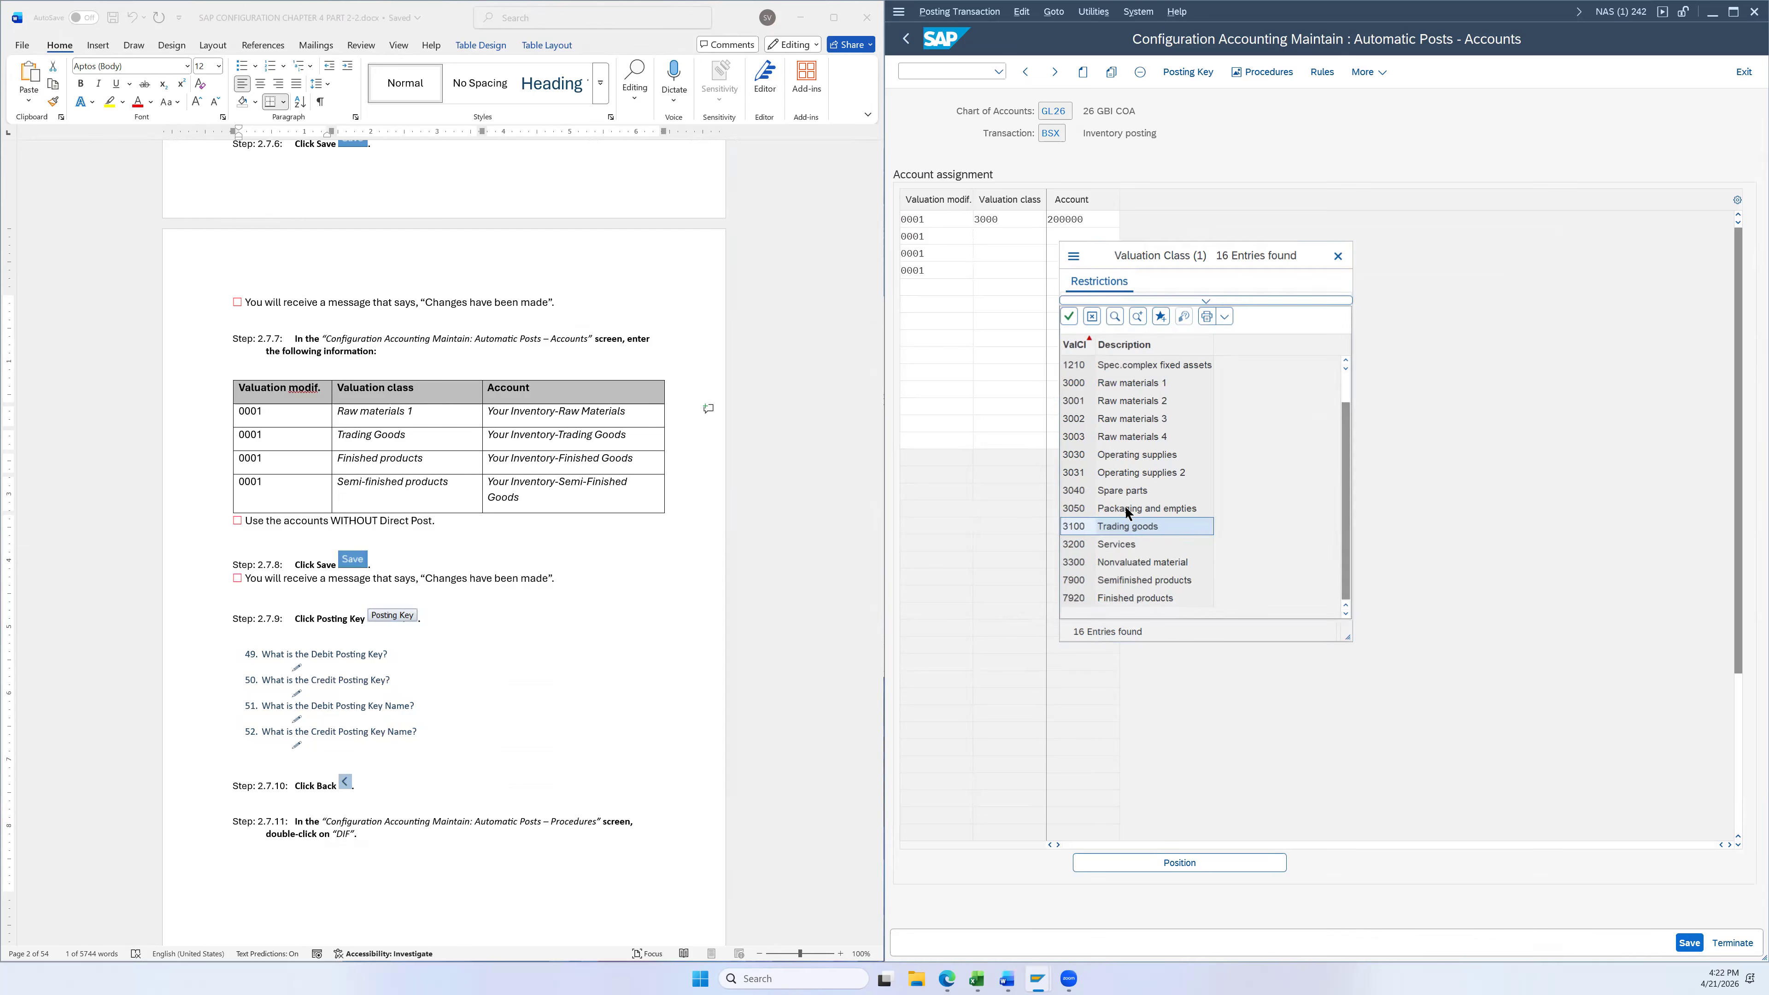
double_click(1130, 529)
Search the GL26 accounts for the second row's account and choose 200200 (Inventory-Trading Goods)
click(1103, 237)
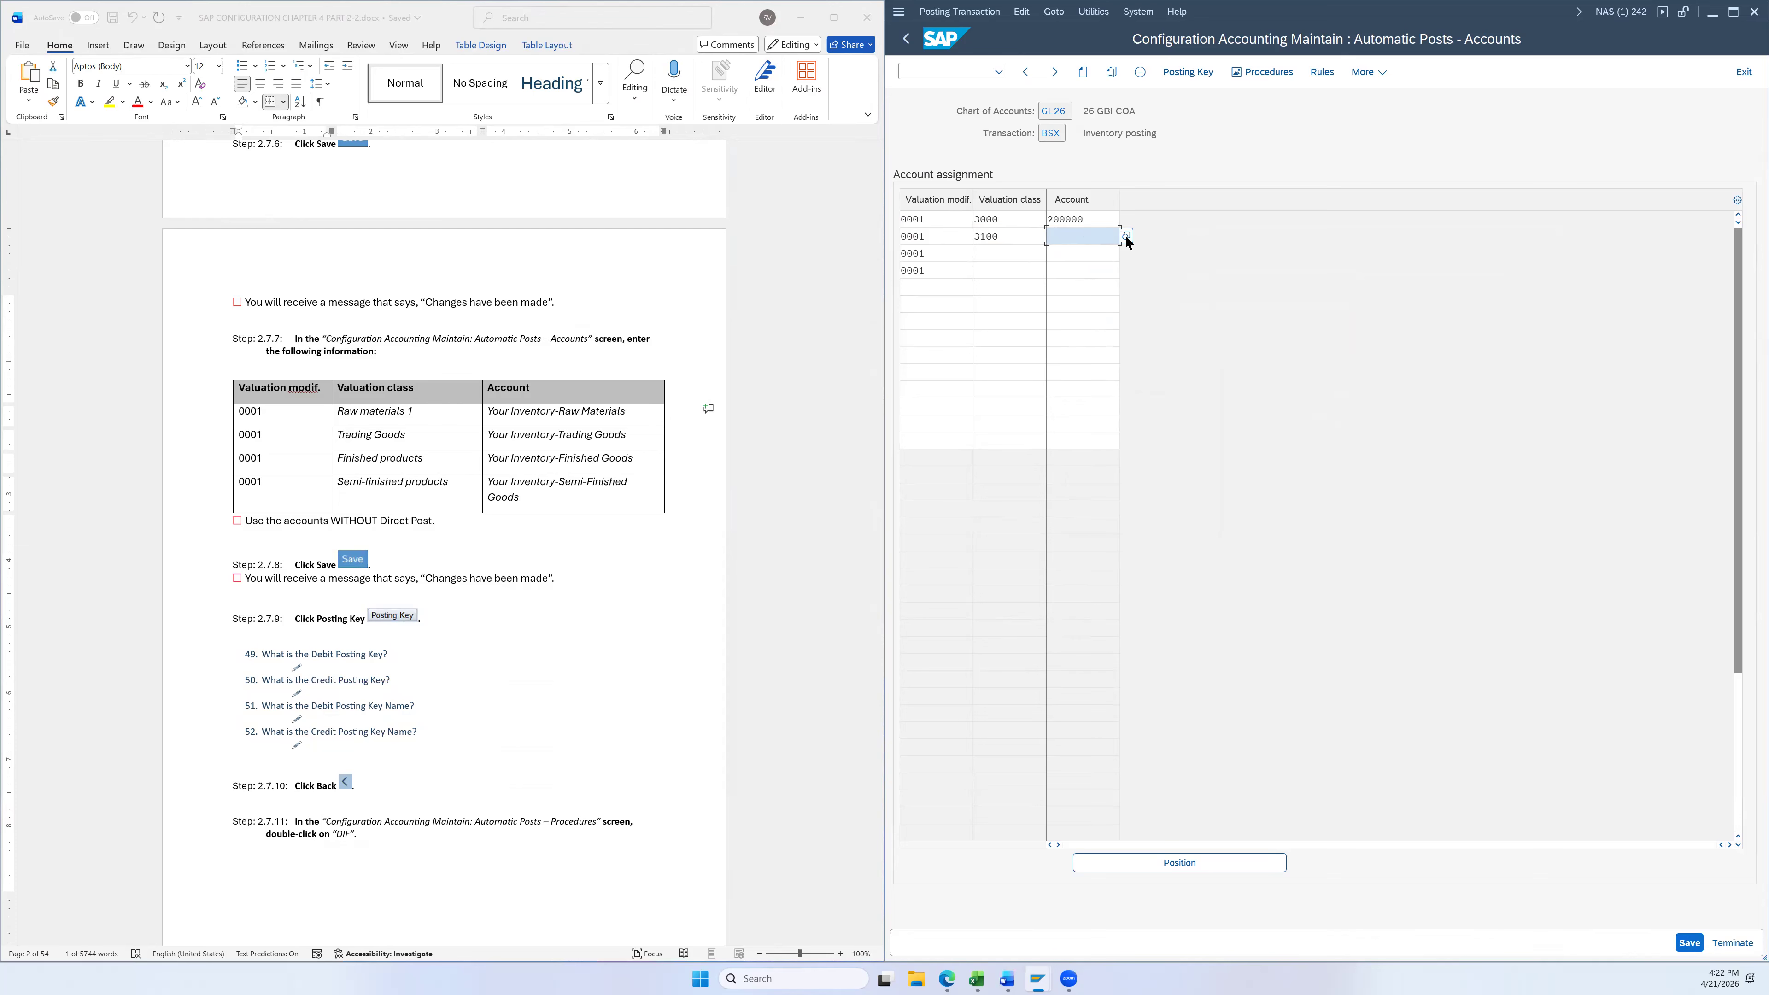
click(1126, 238)
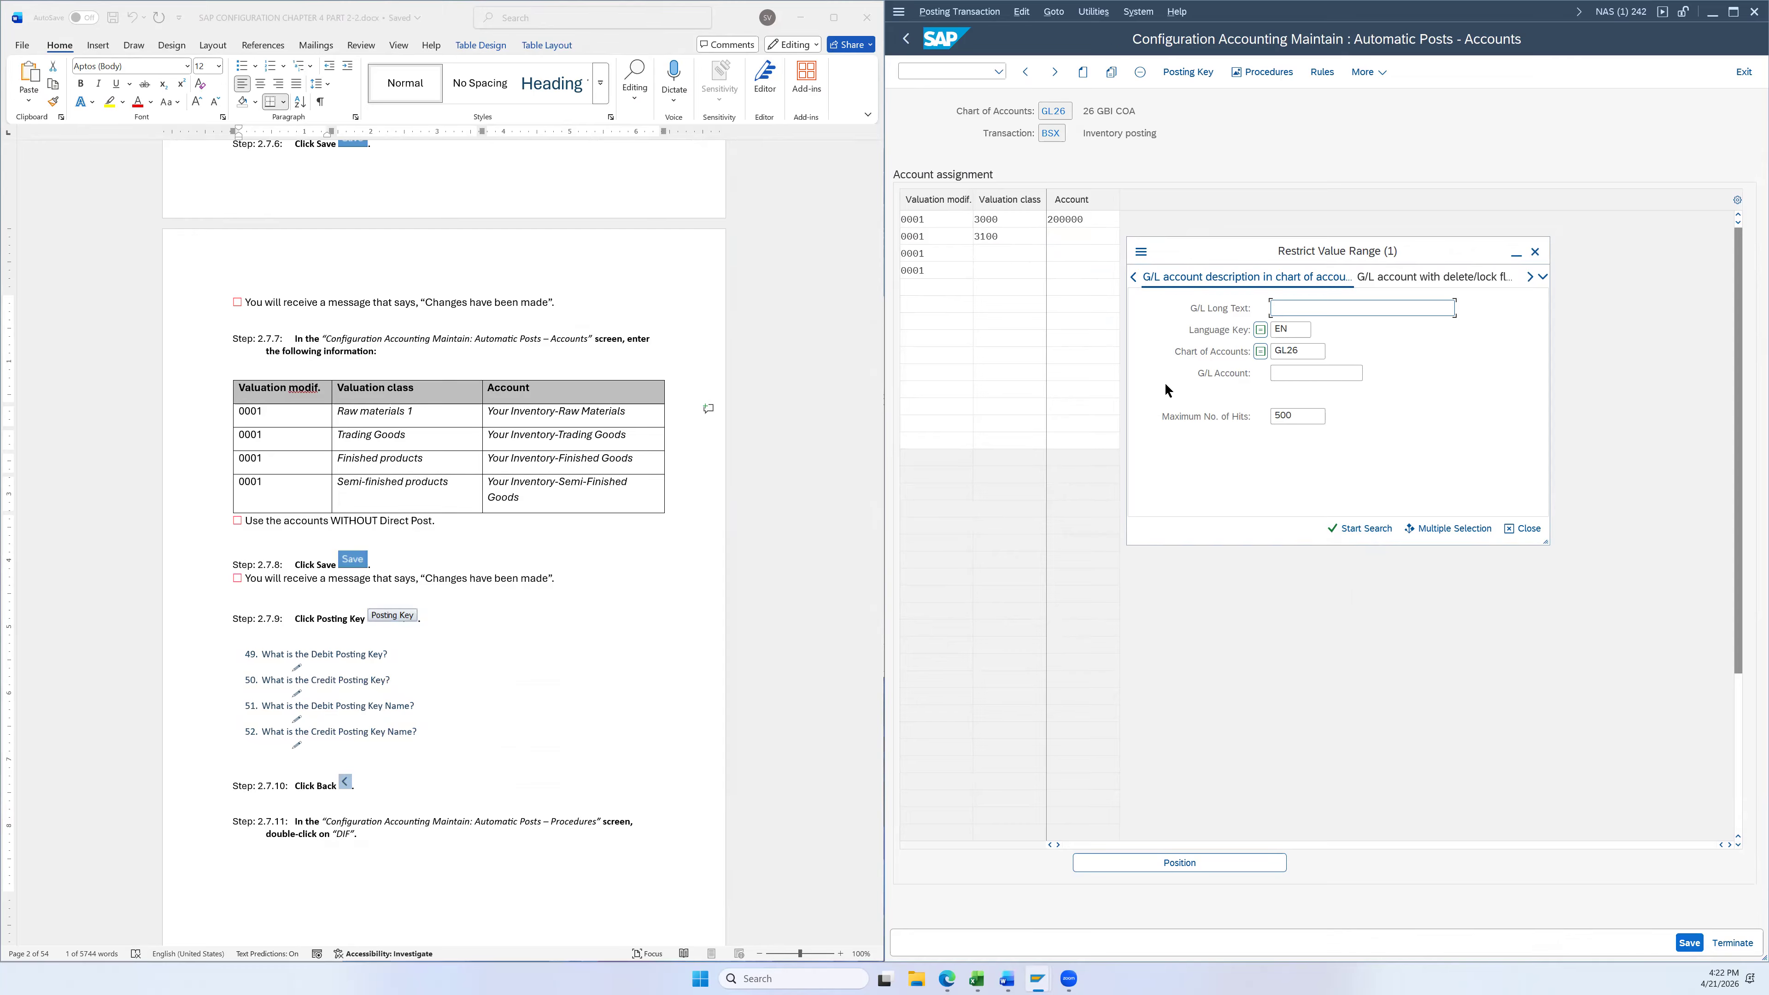
click(1351, 528)
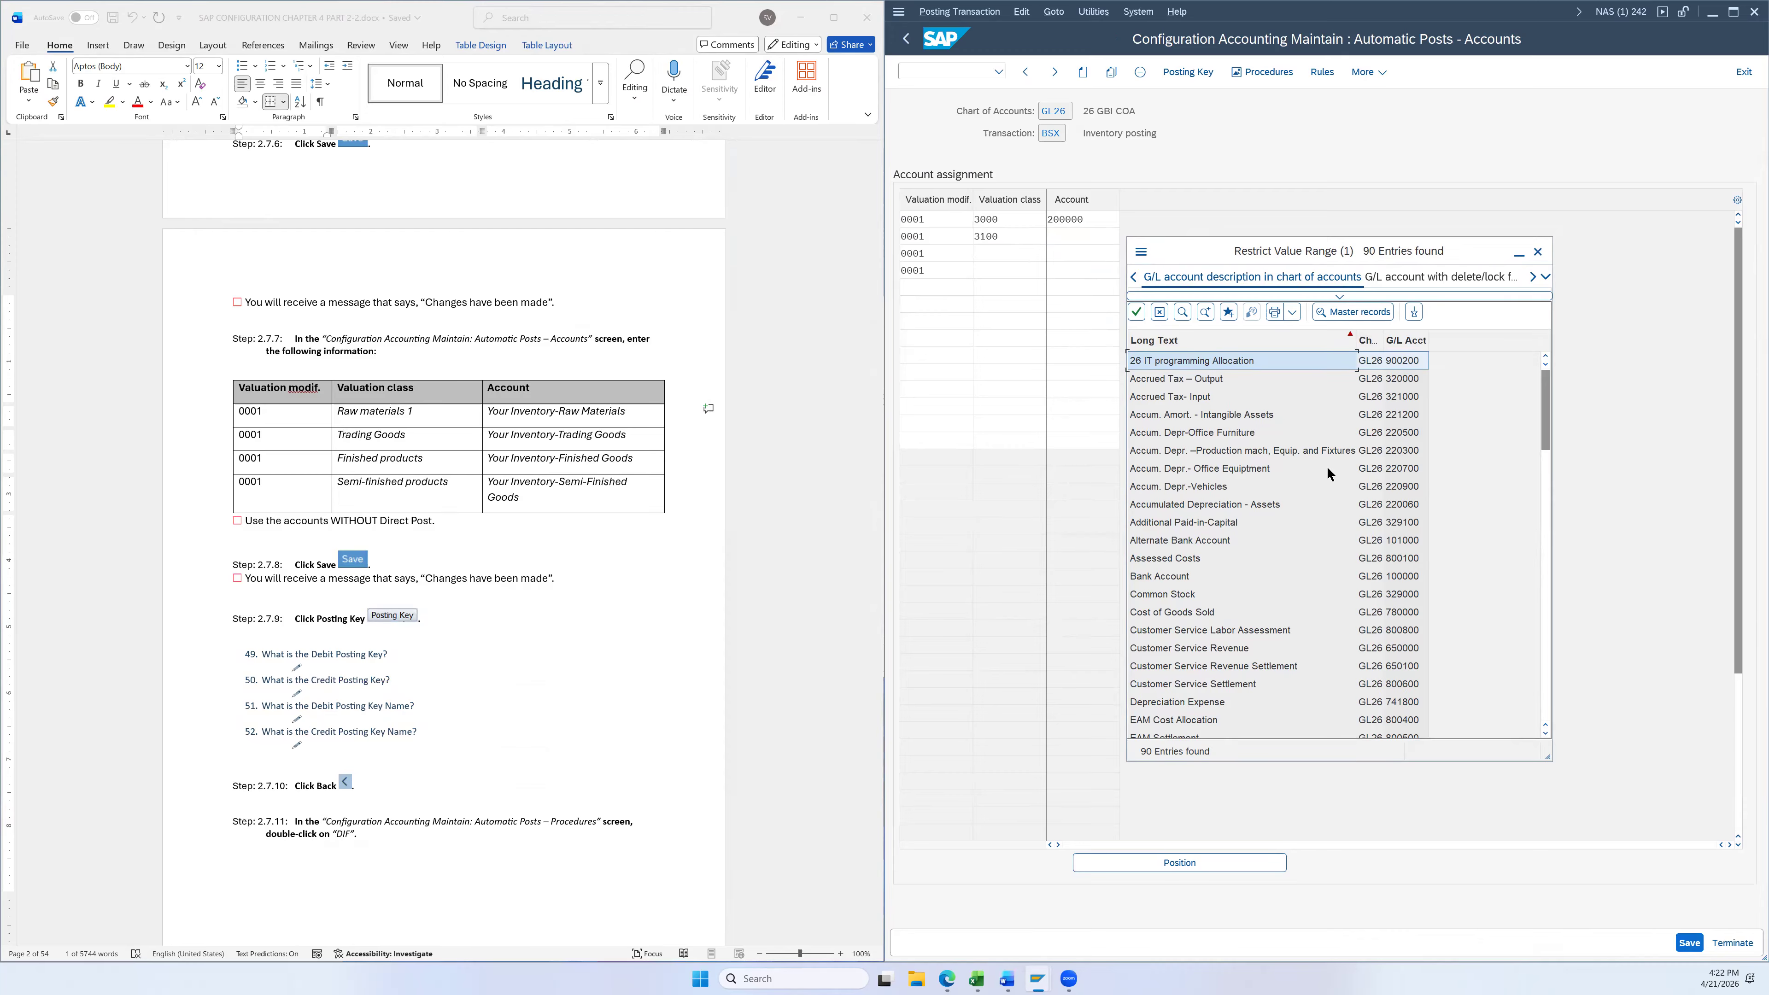
scroll(1328, 474, down, 3)
scroll(1328, 483, down, 2)
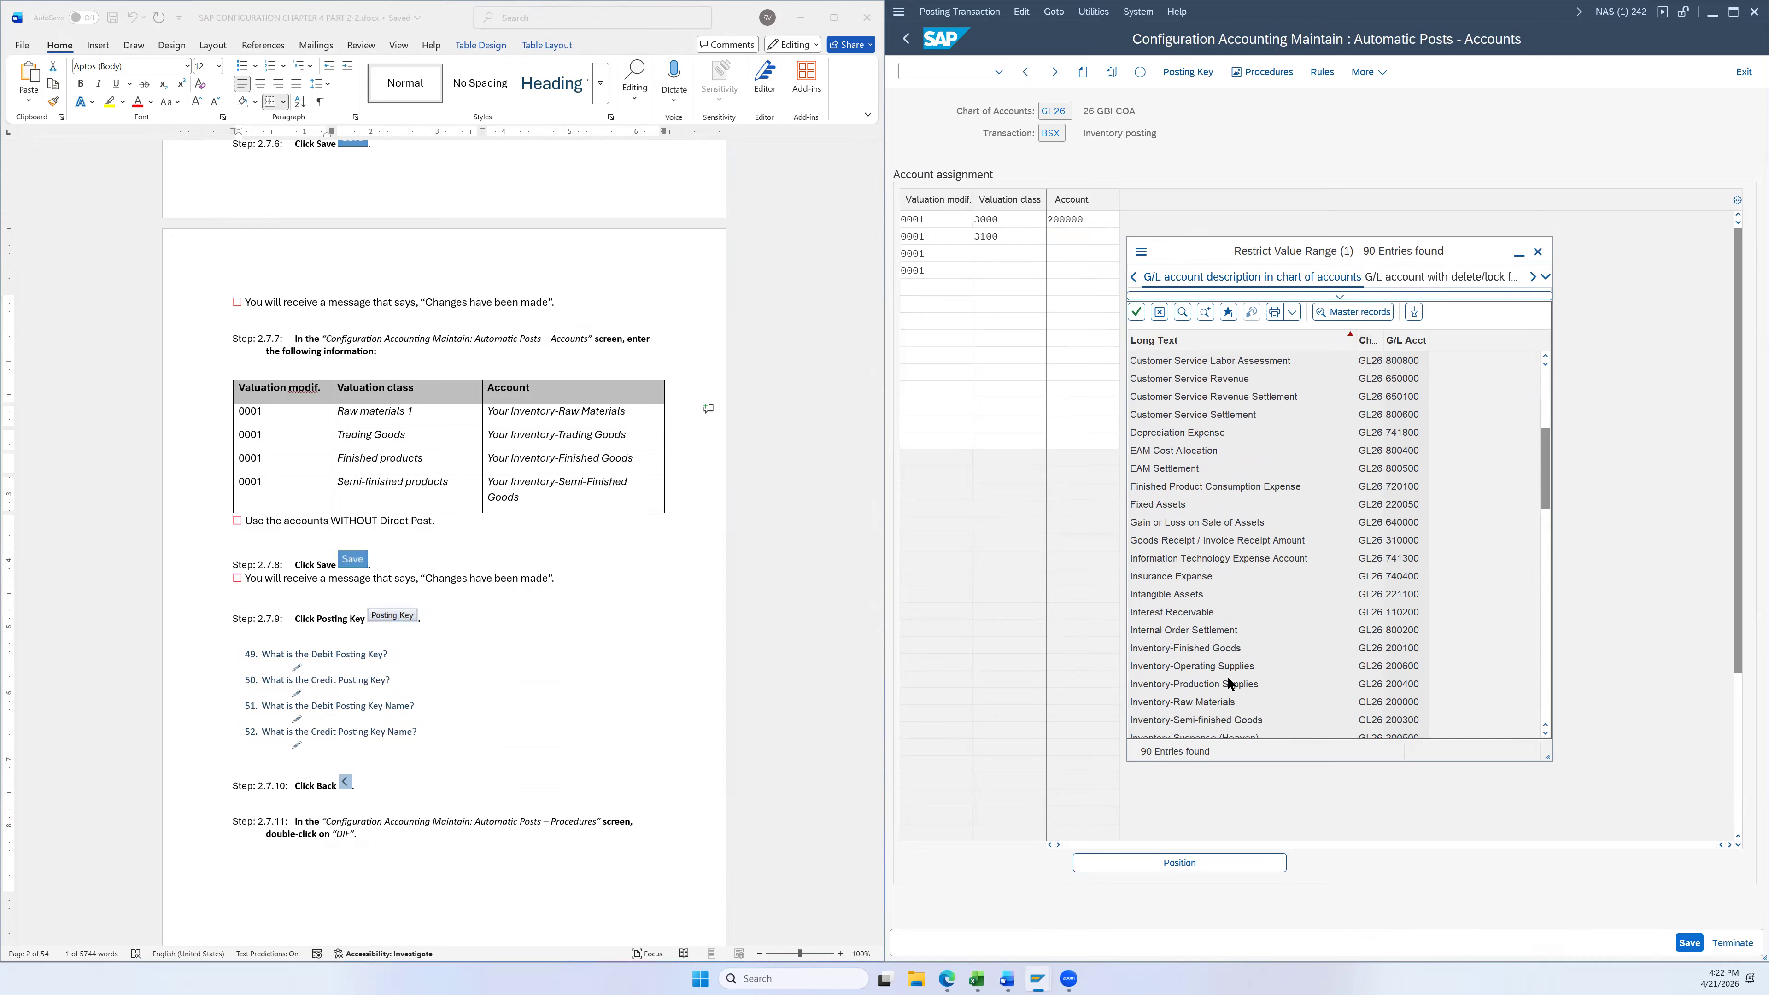
scroll(1225, 675, down, 1)
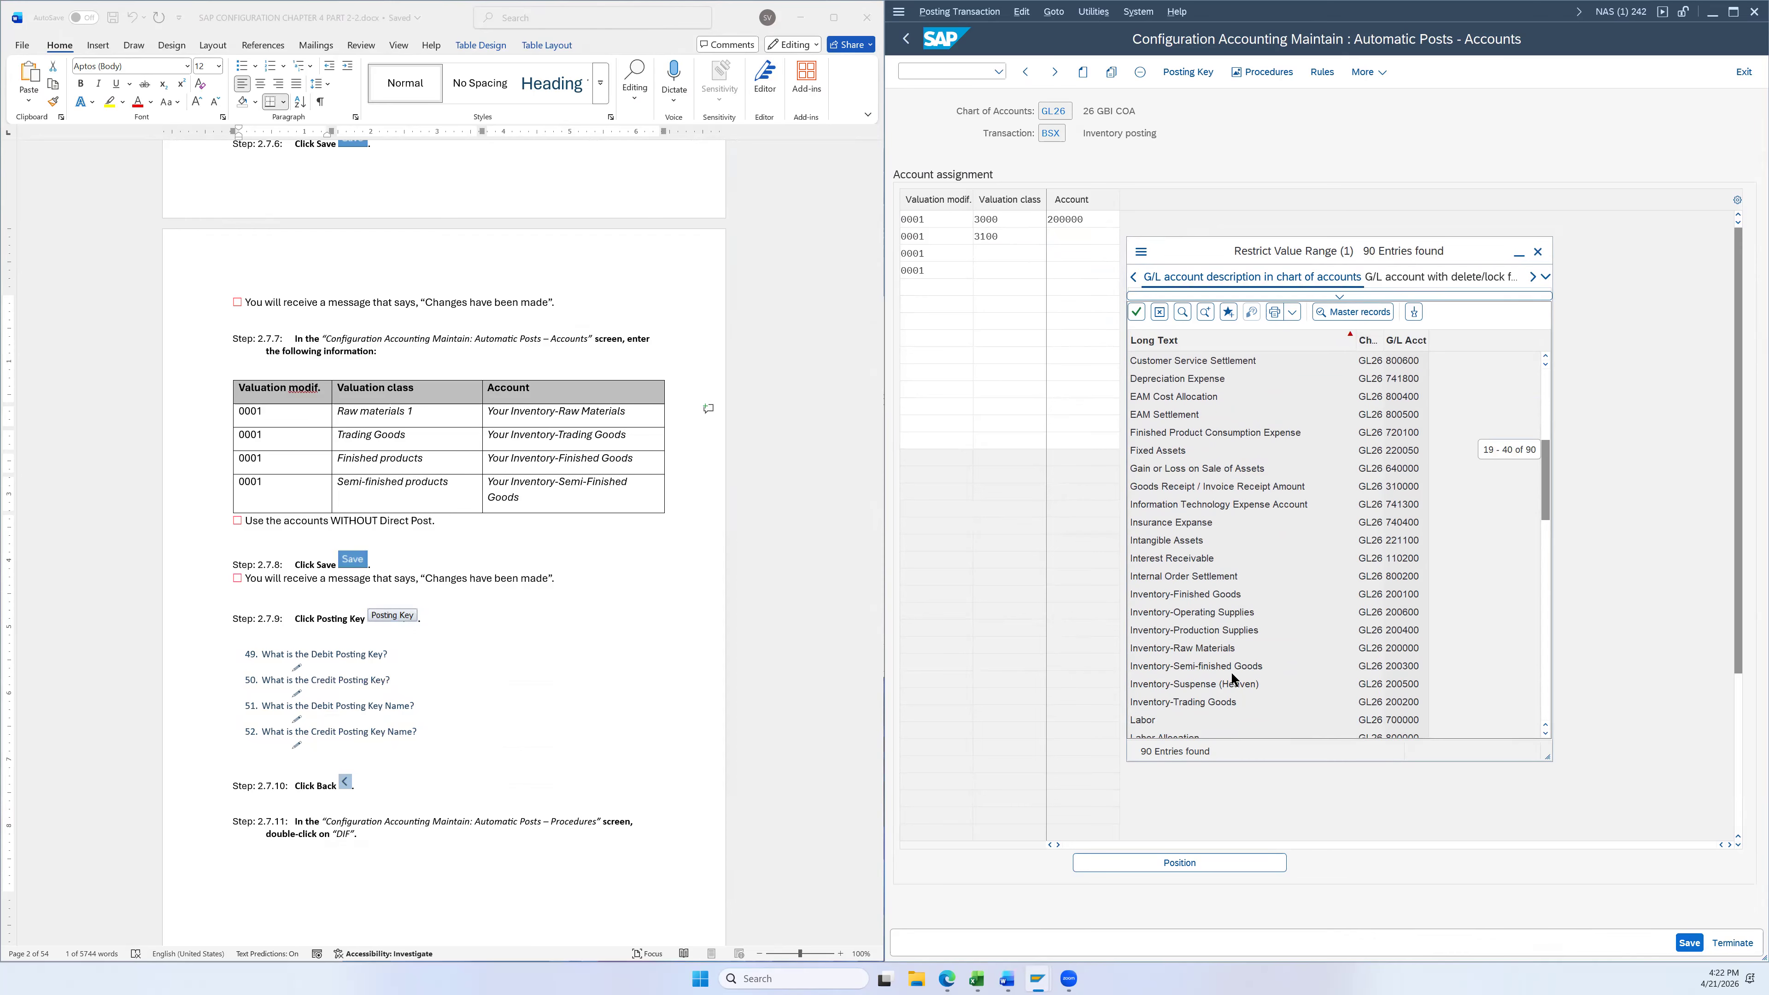
click(1217, 704)
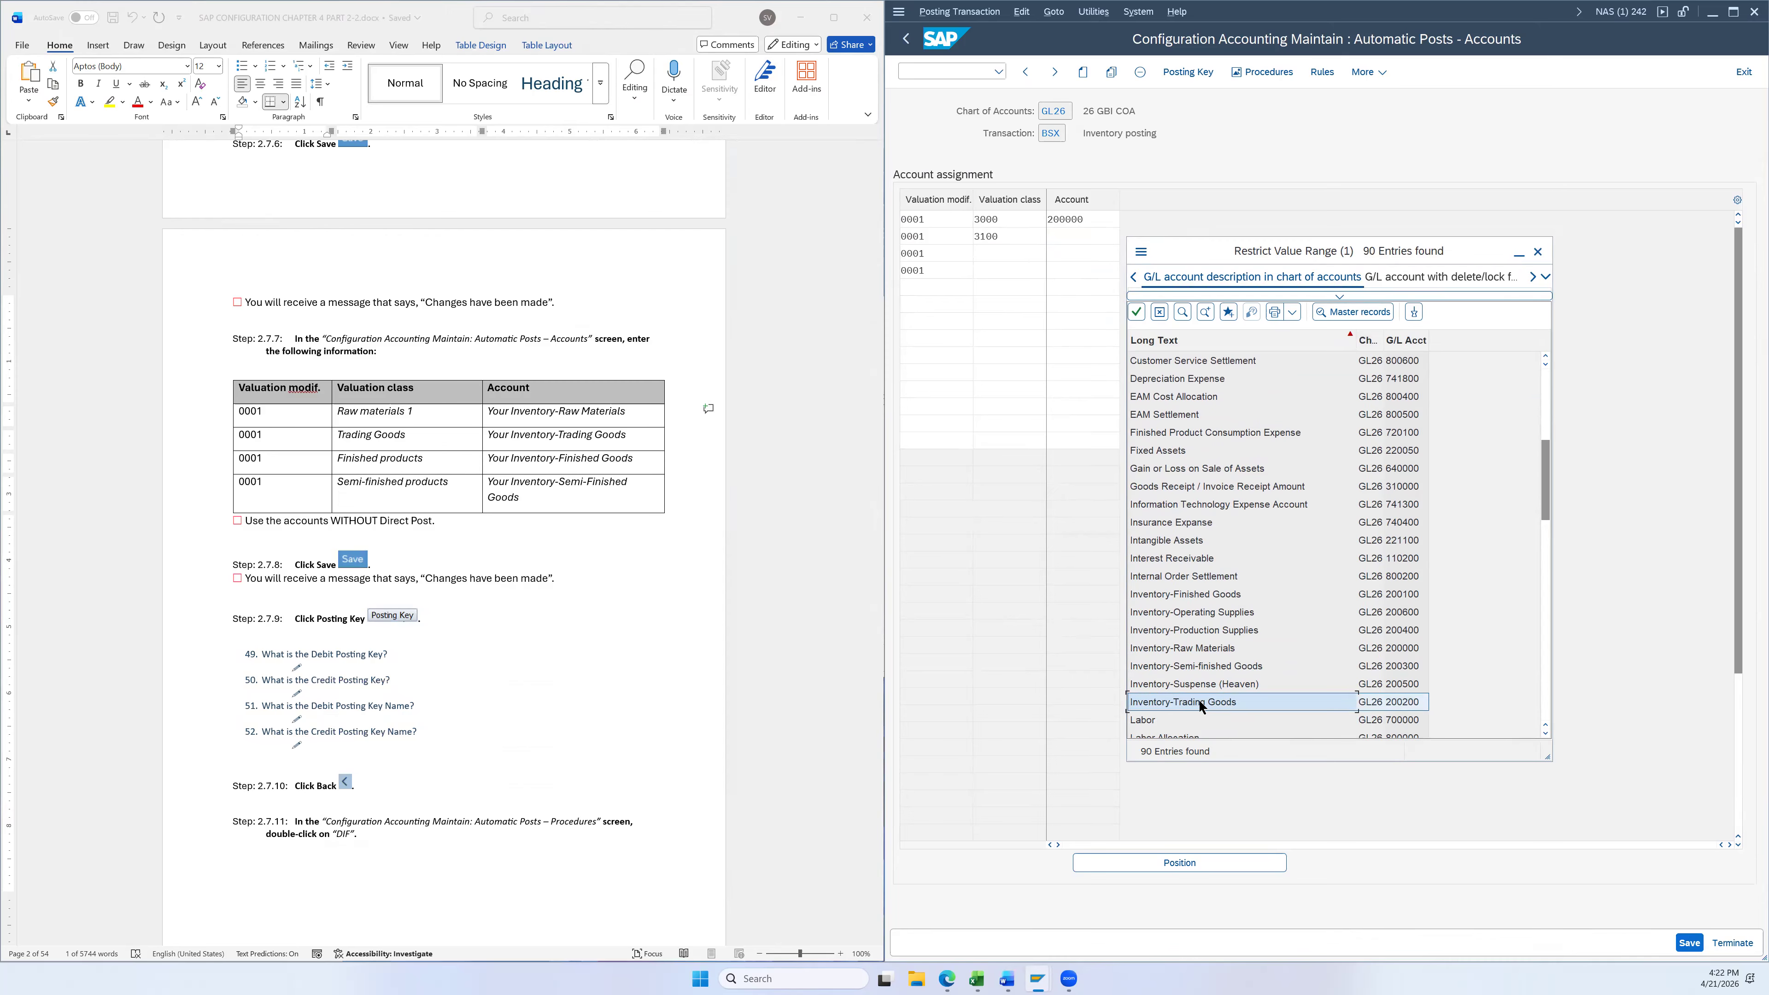
double_click(1199, 702)
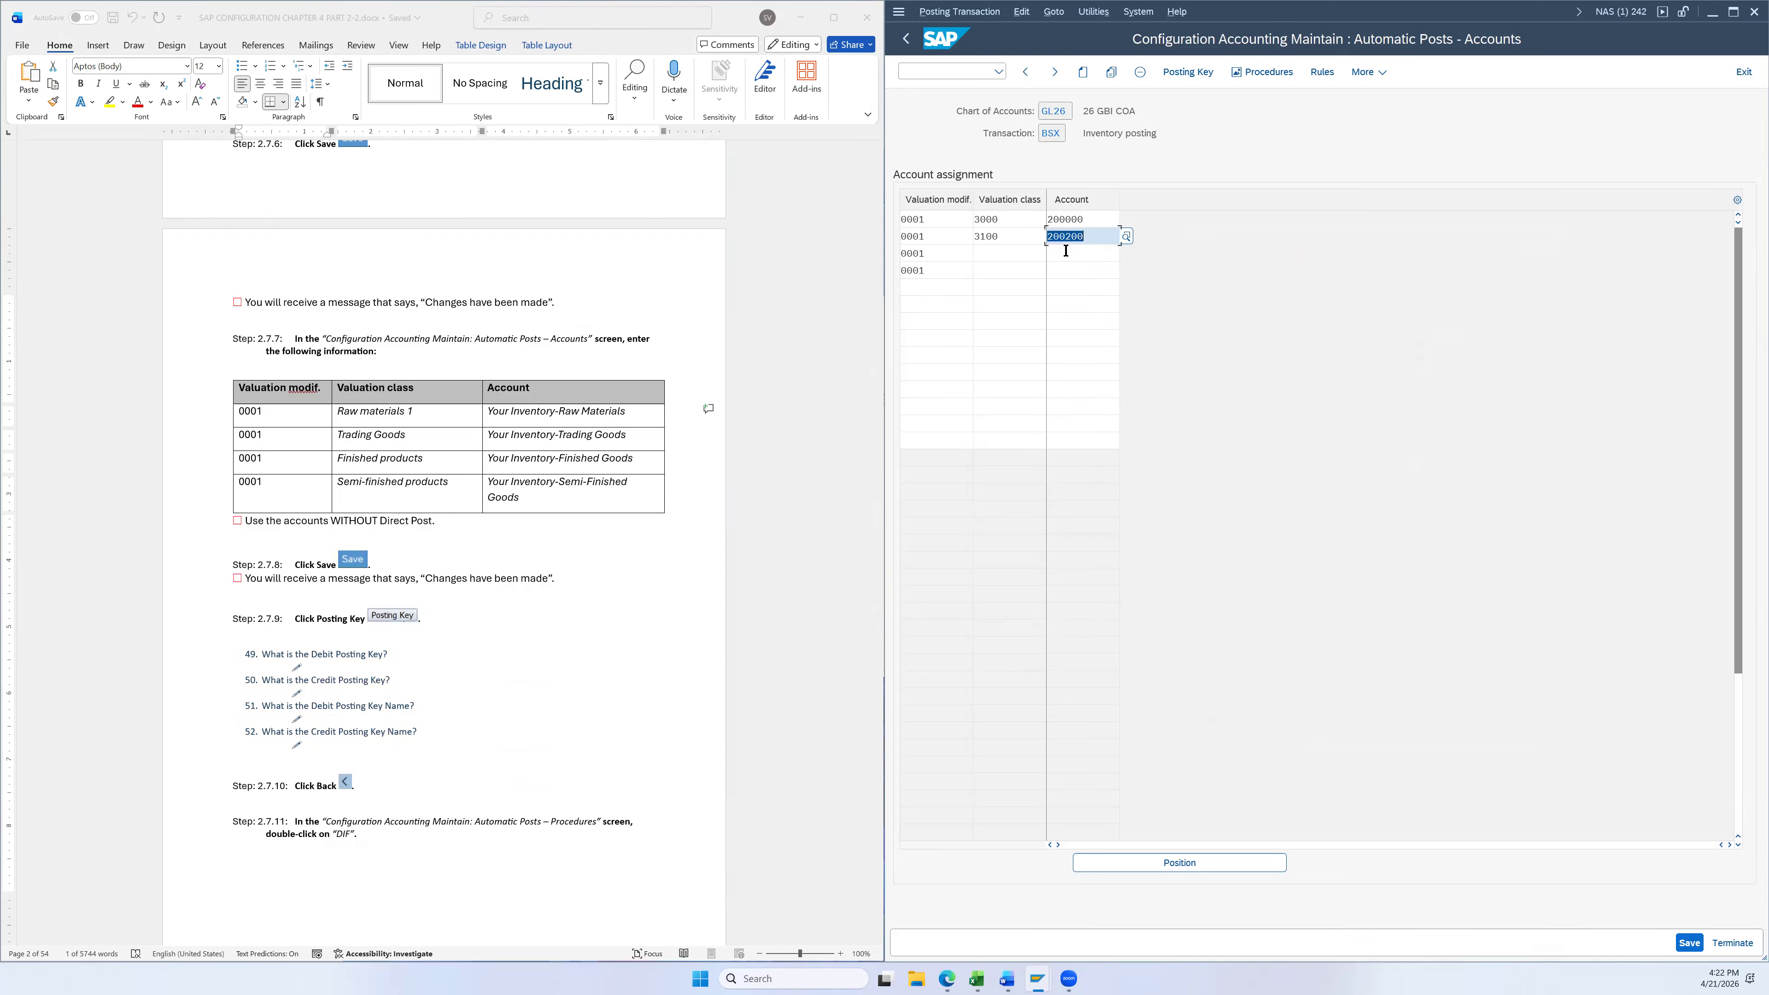
Look up the valuation class for the third account assignment row and choose 7920 (Finished products)
click(1009, 255)
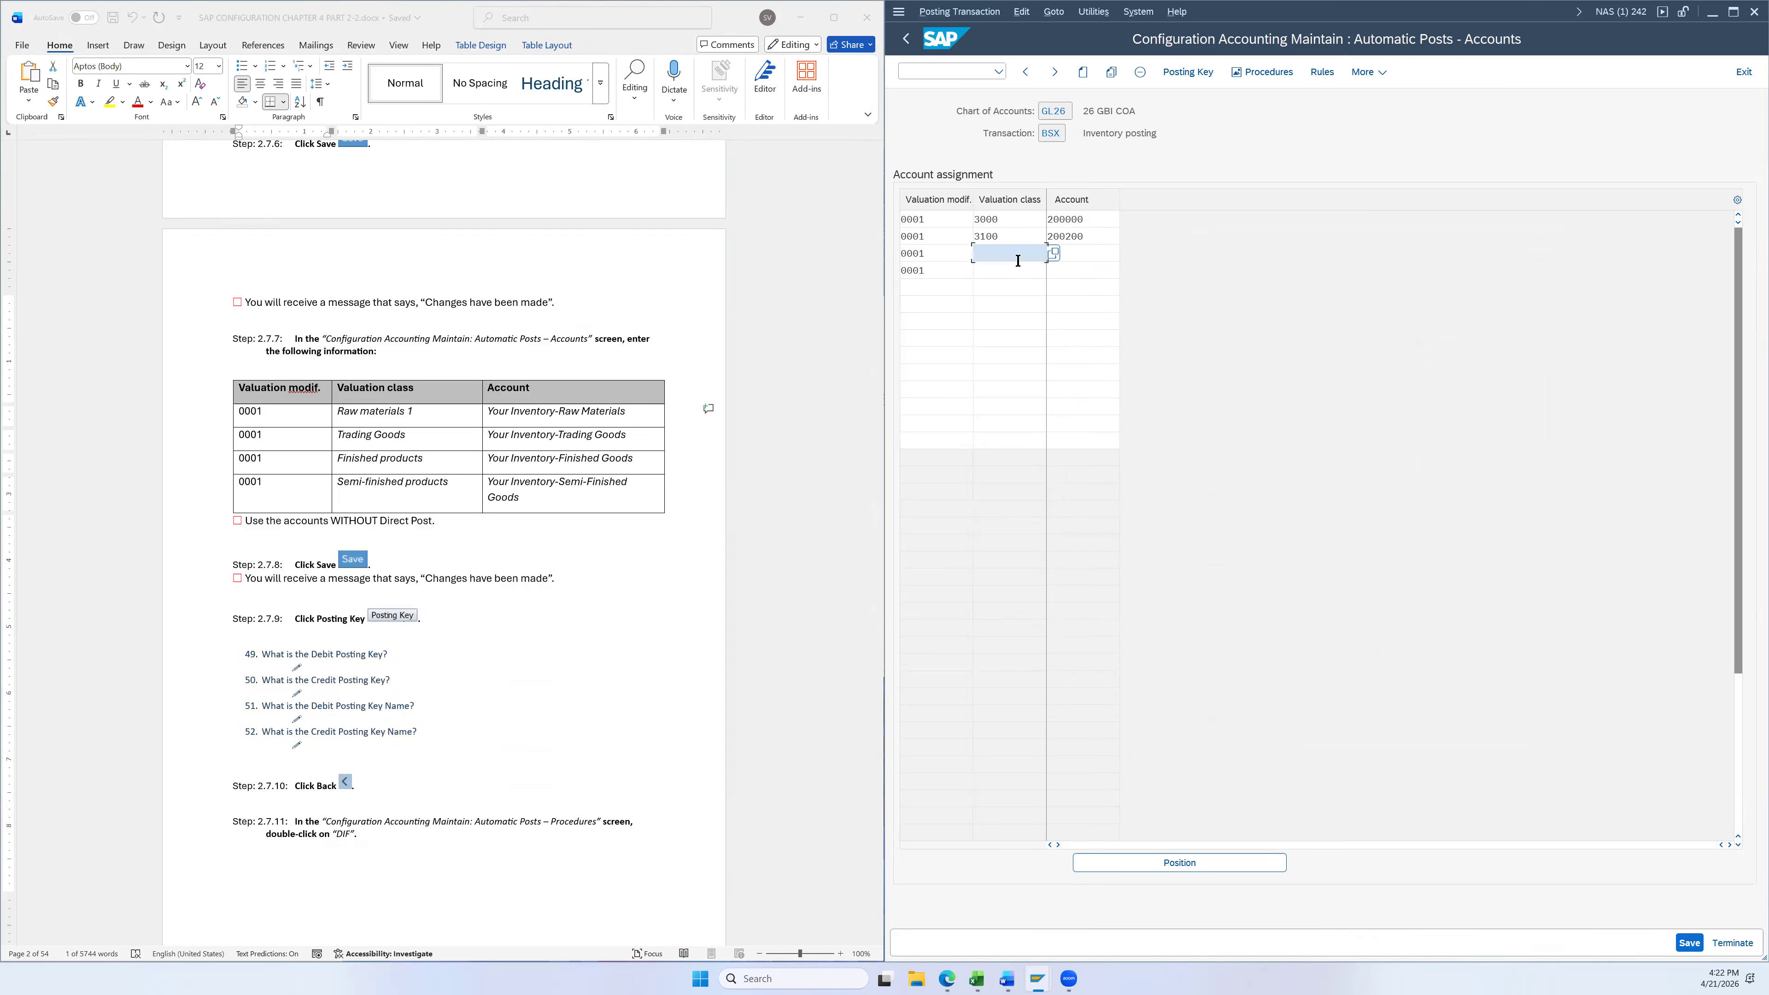
click(1053, 254)
scroll(1188, 515, down, 1)
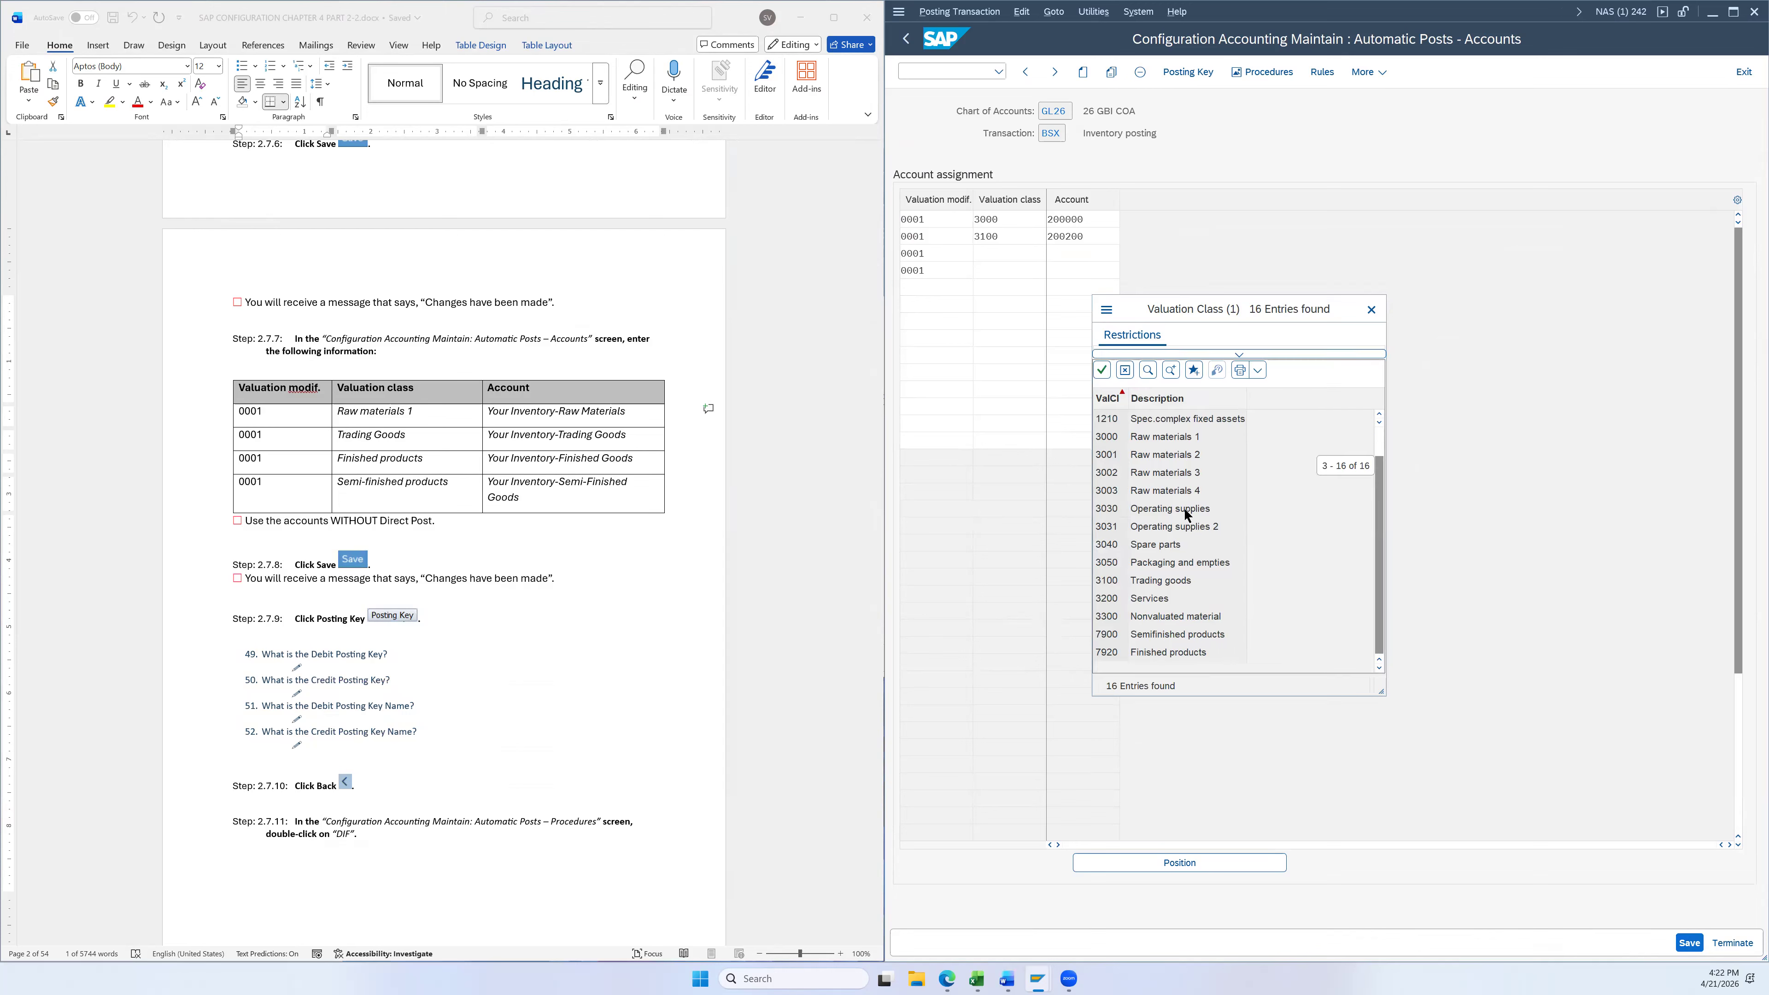
double_click(1170, 651)
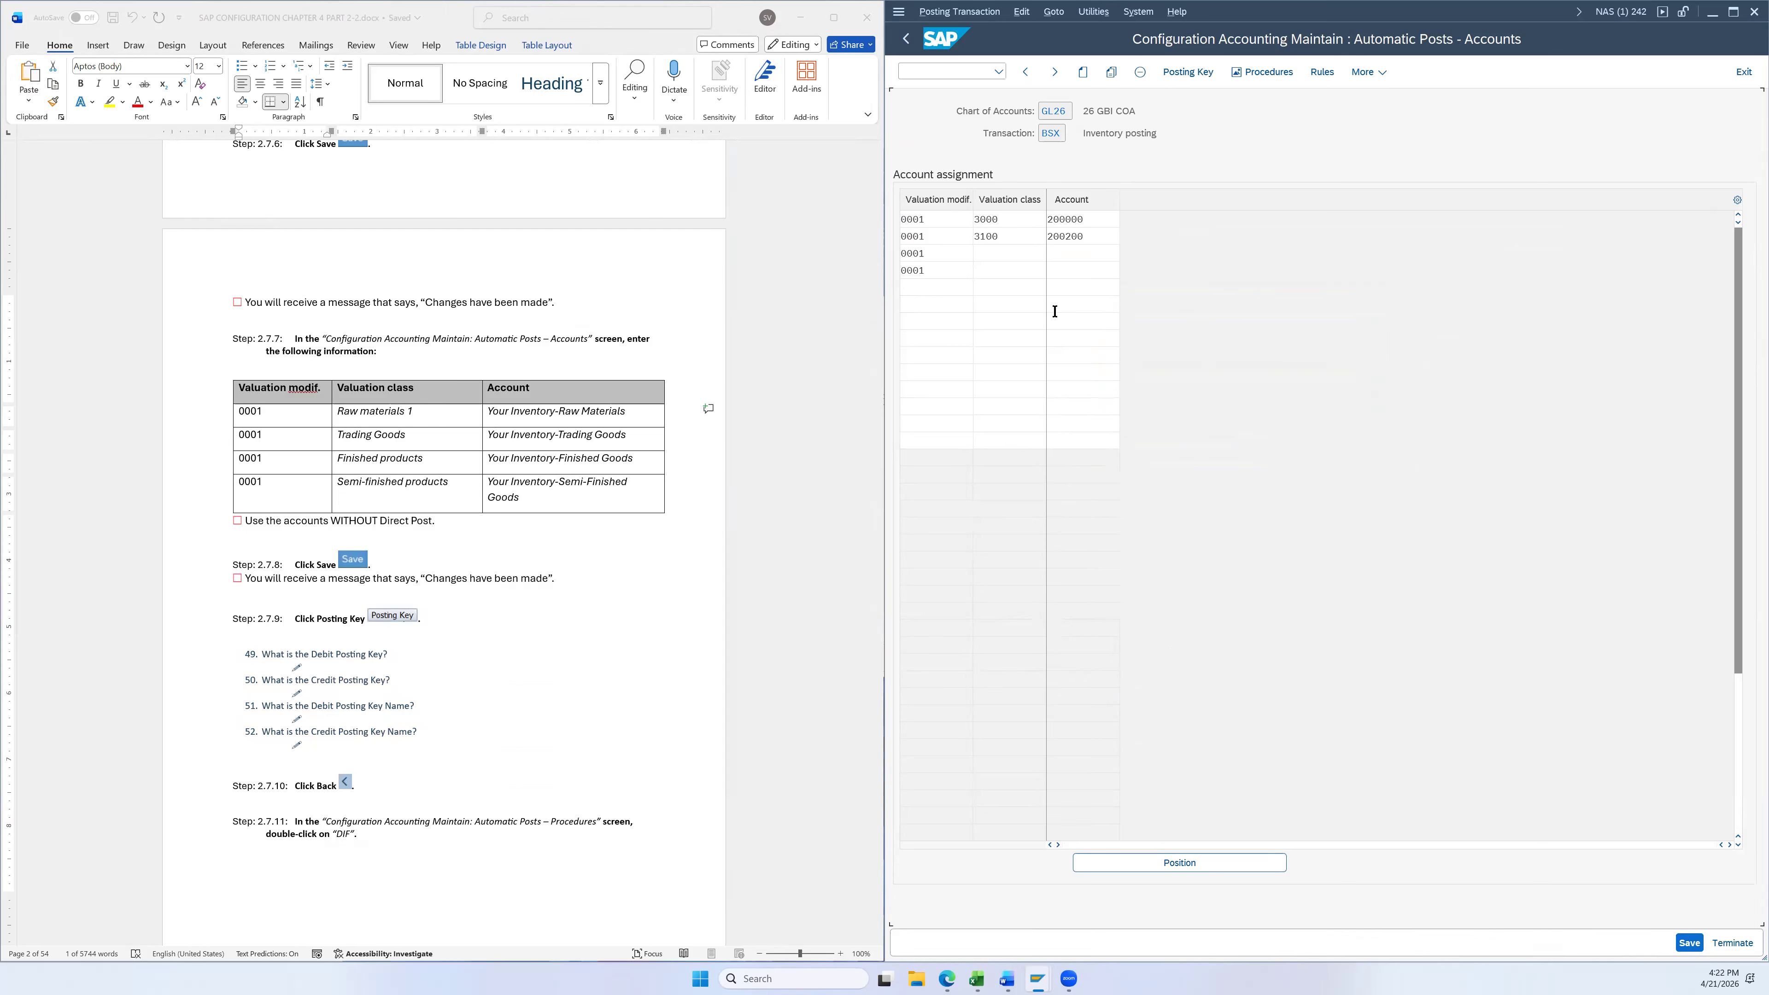
Search the GL26 accounts for the third row's account and choose 200100 (Inventory-Finished Goods)
click(1095, 255)
click(1126, 254)
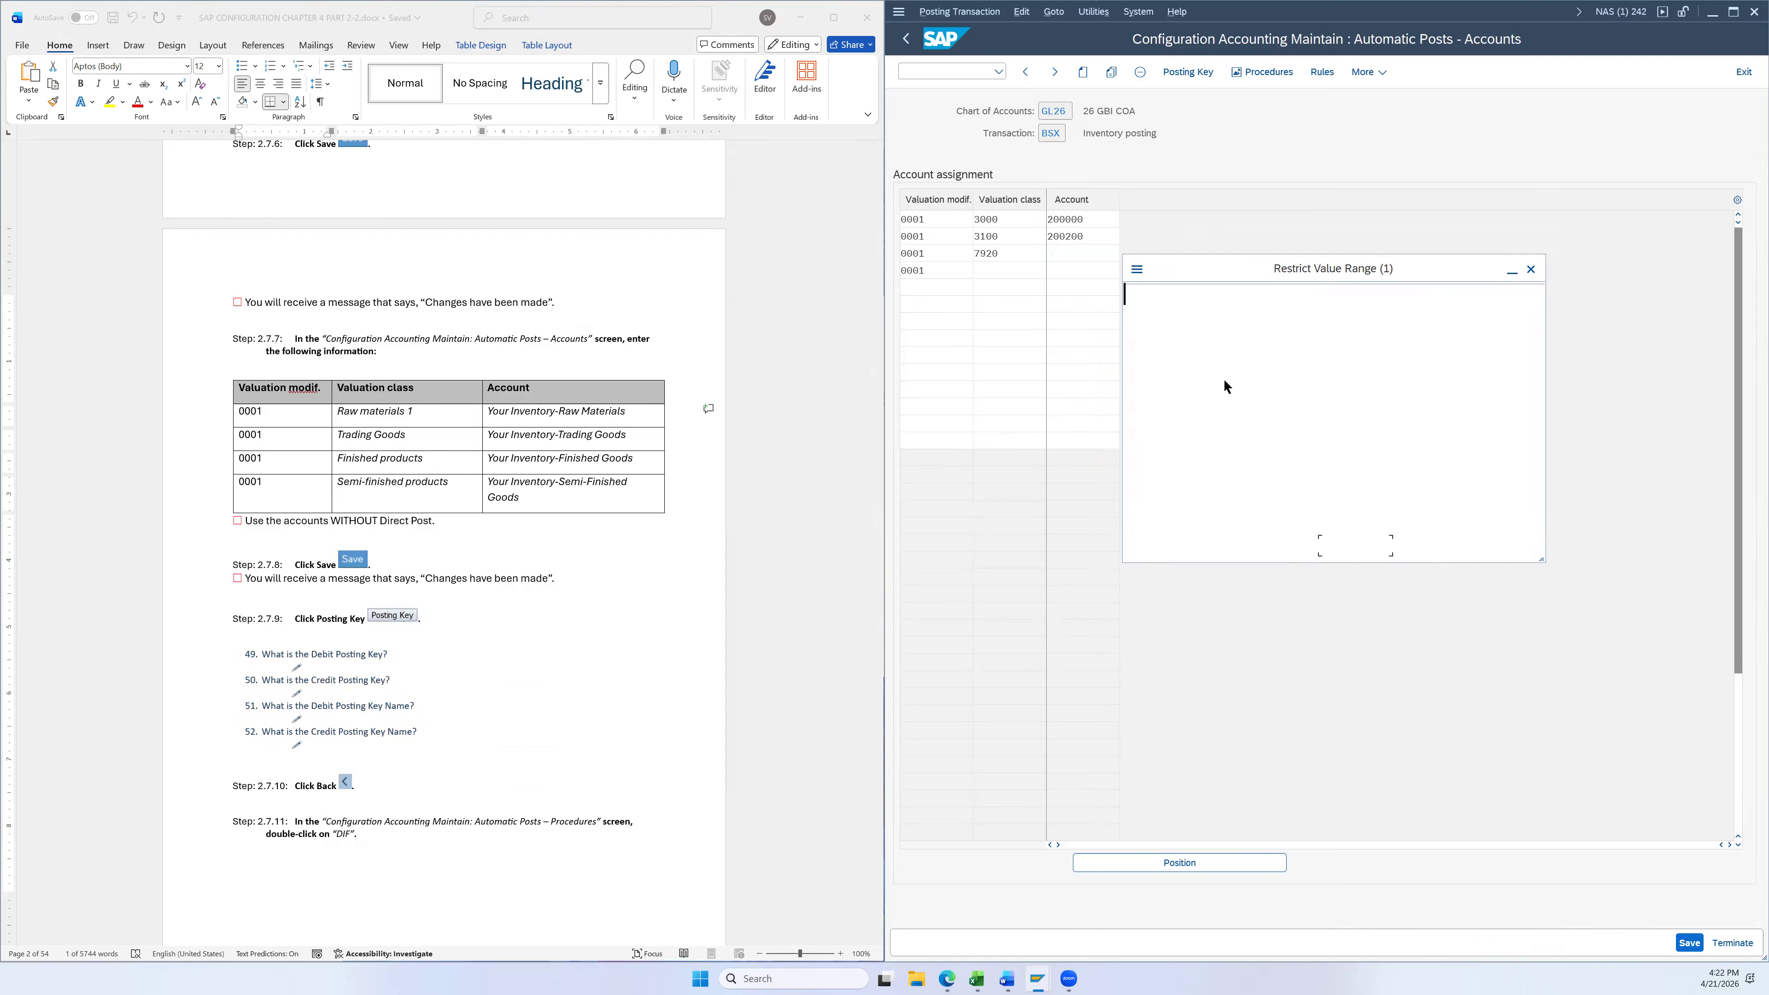
click(1379, 545)
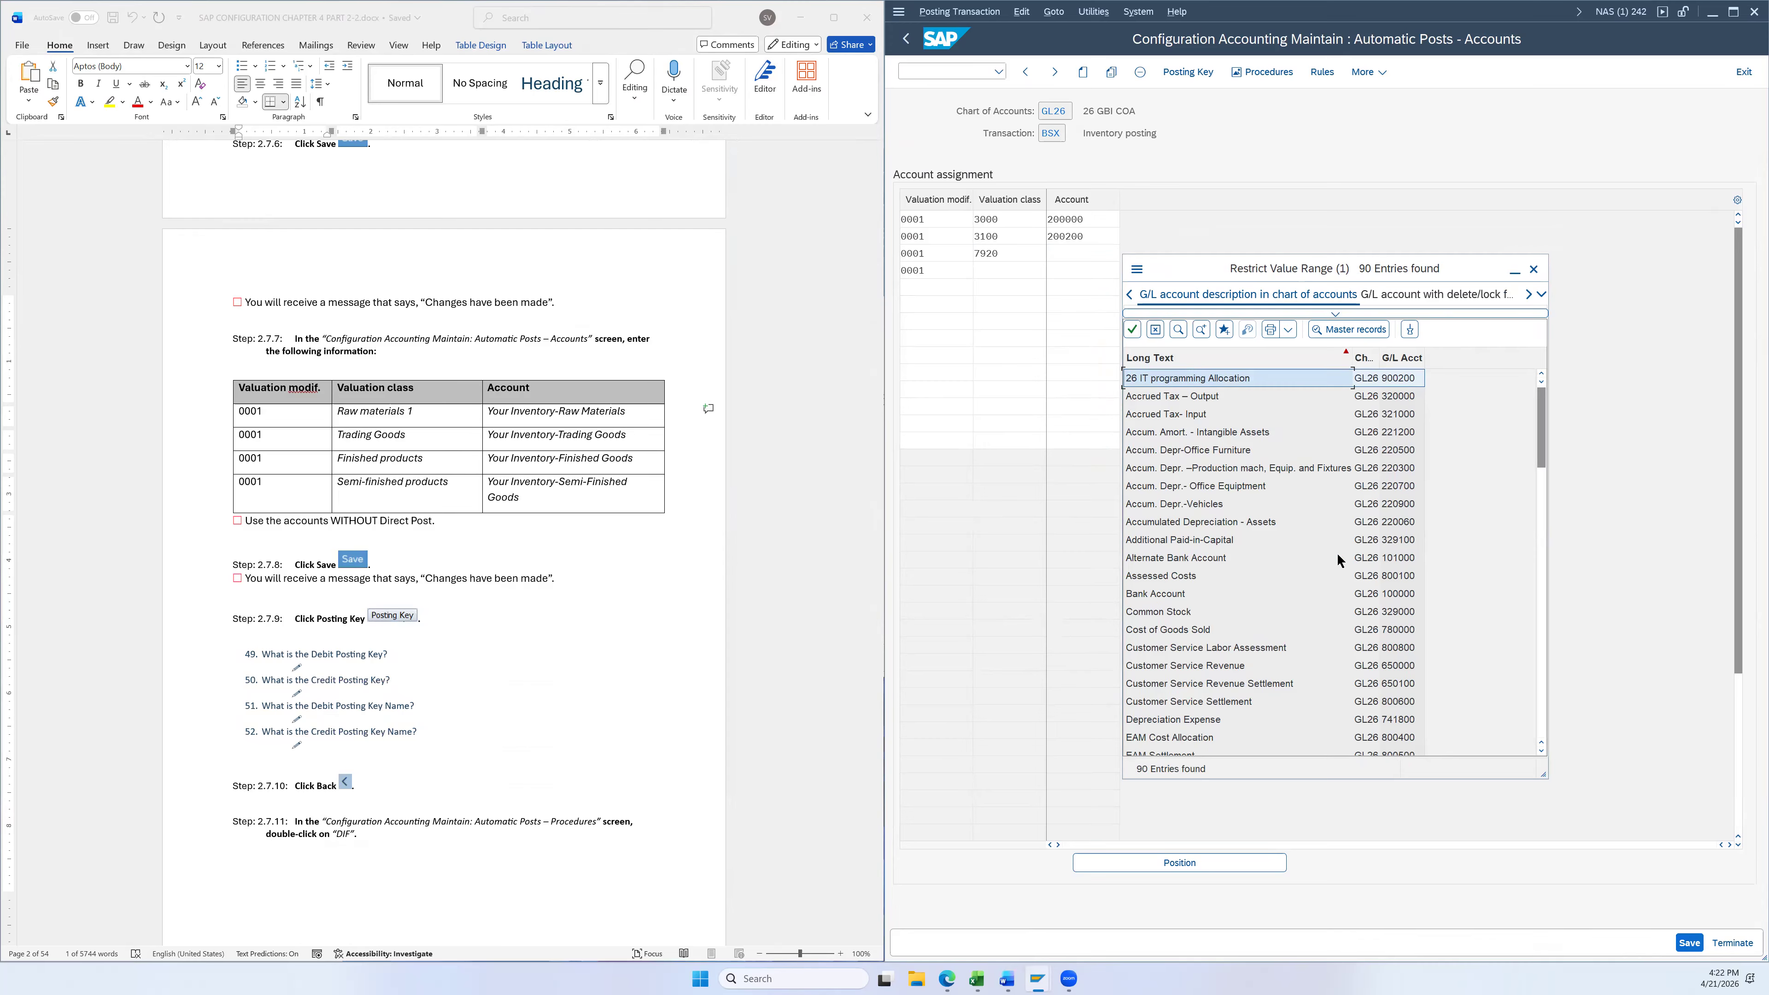
scroll(1336, 553, down, 6)
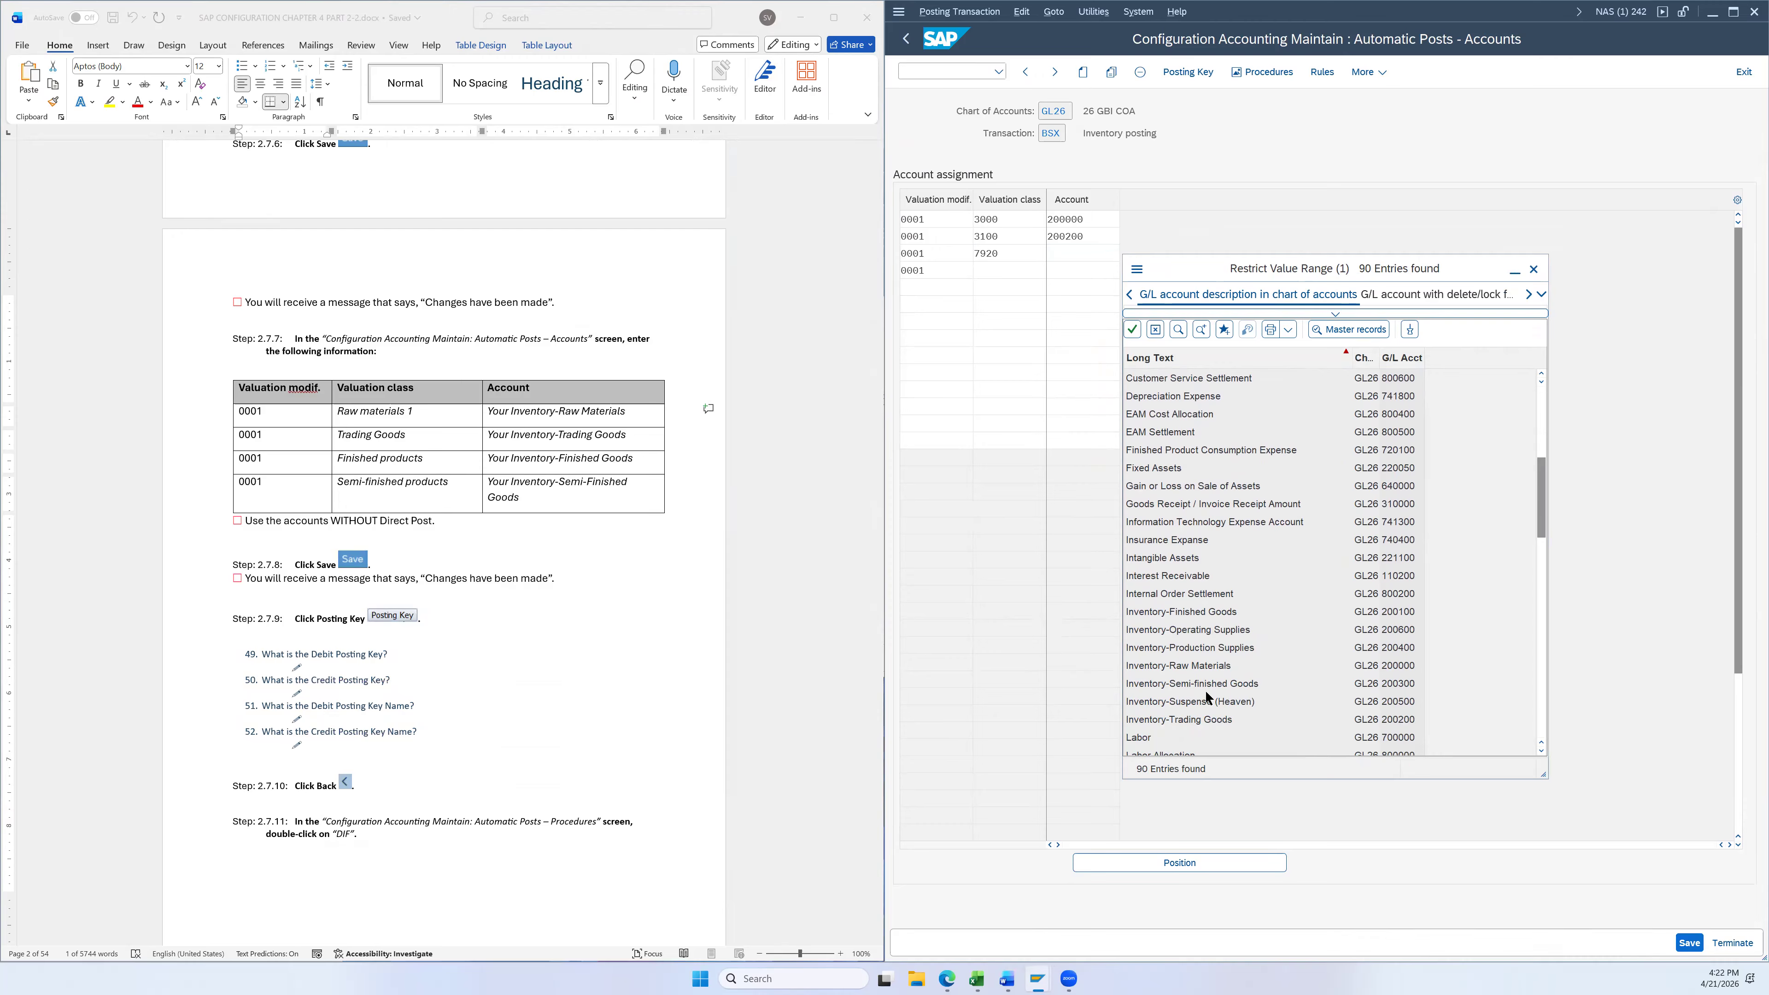
scroll(1225, 696, down, 1)
click(1201, 561)
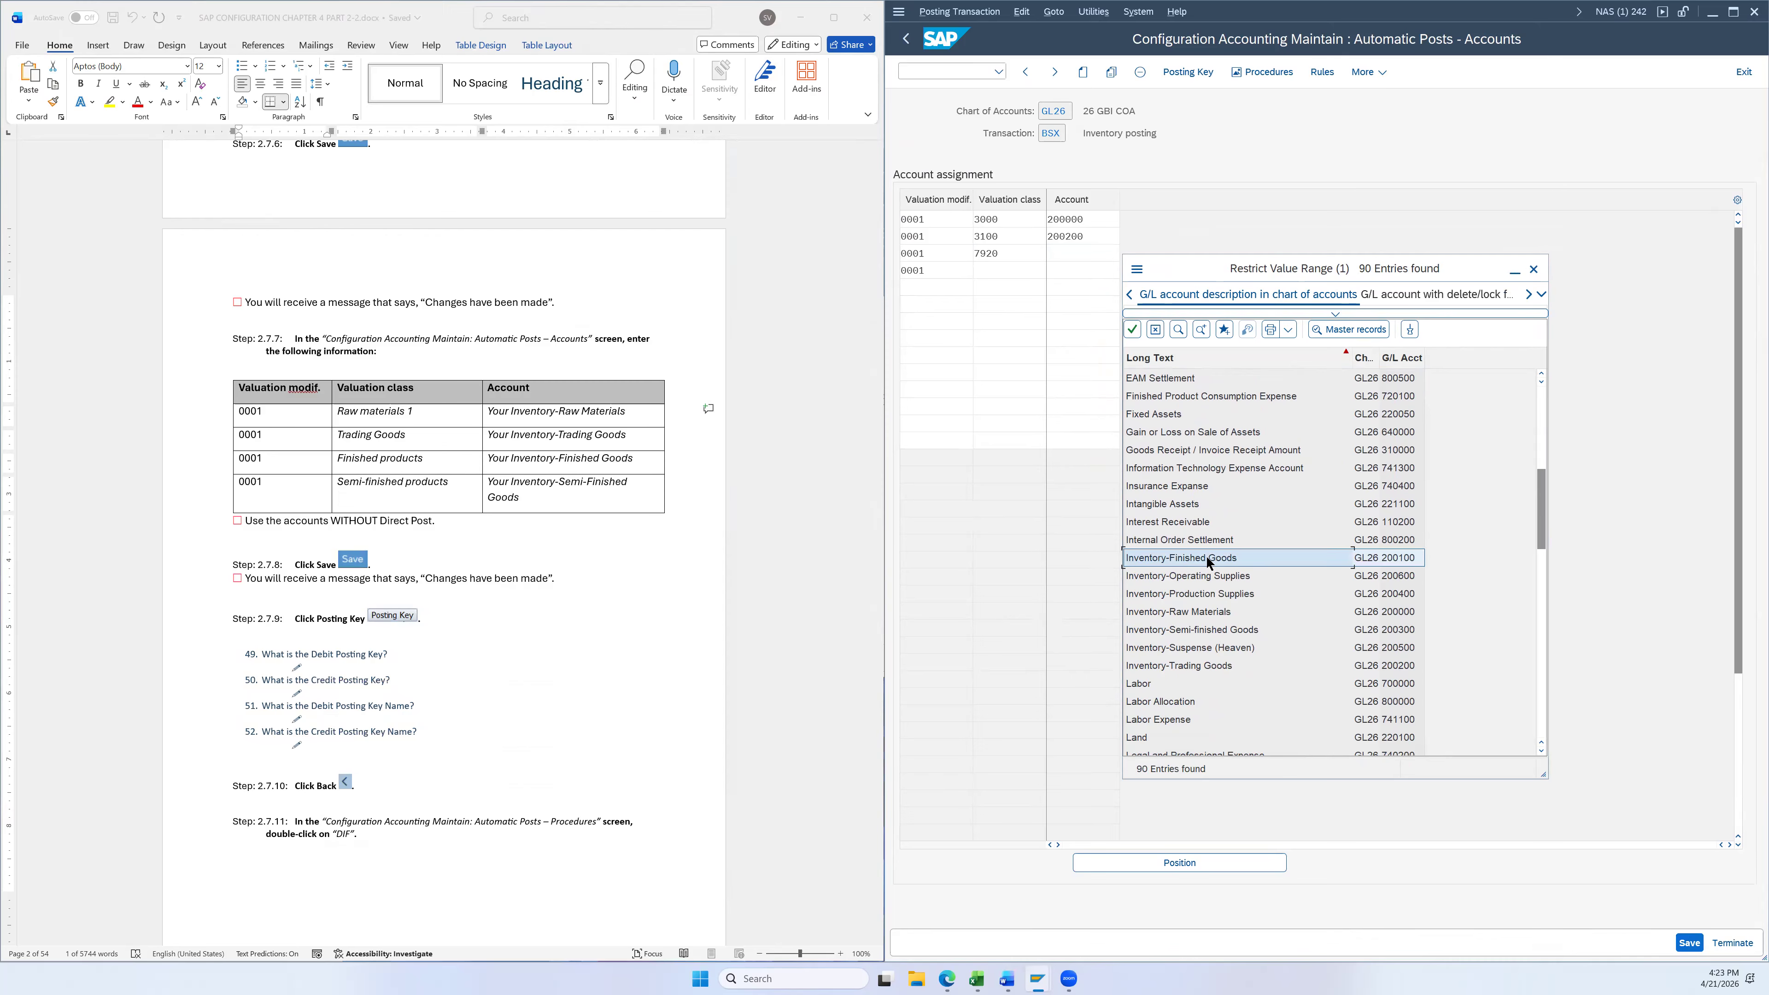
double_click(1208, 561)
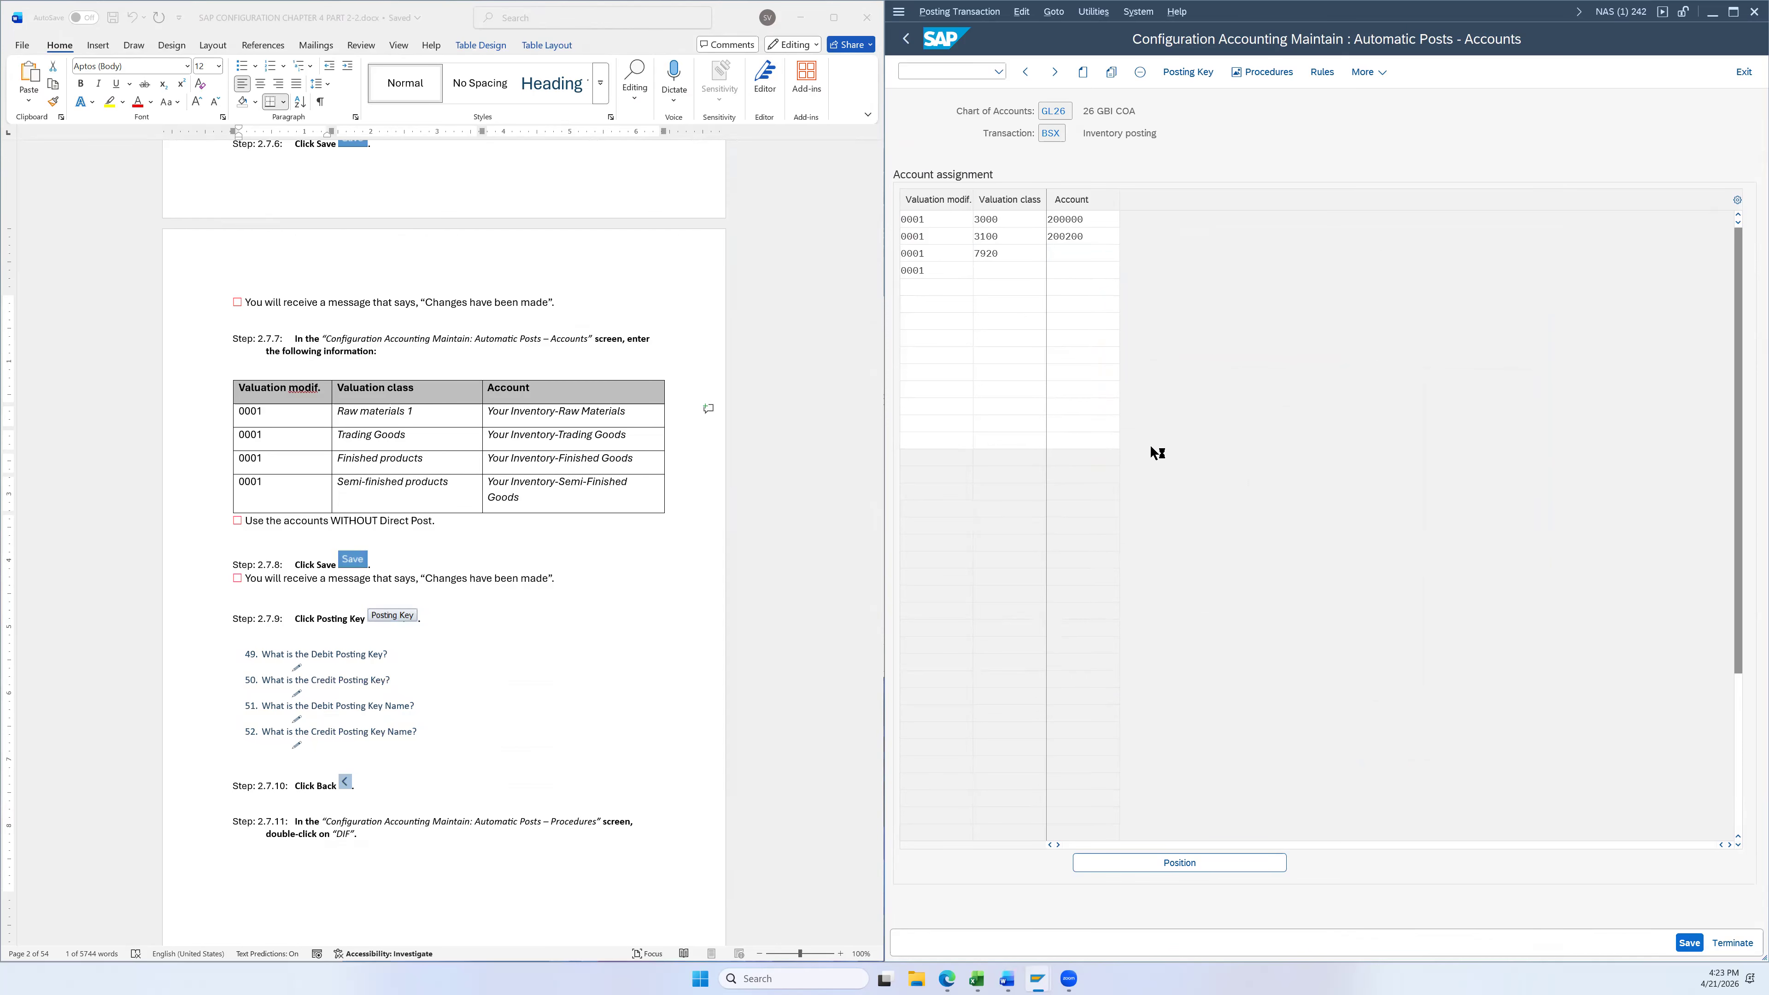
Look up the valuation class for the fourth account assignment row and choose 7900 (Semifinished products)
click(991, 270)
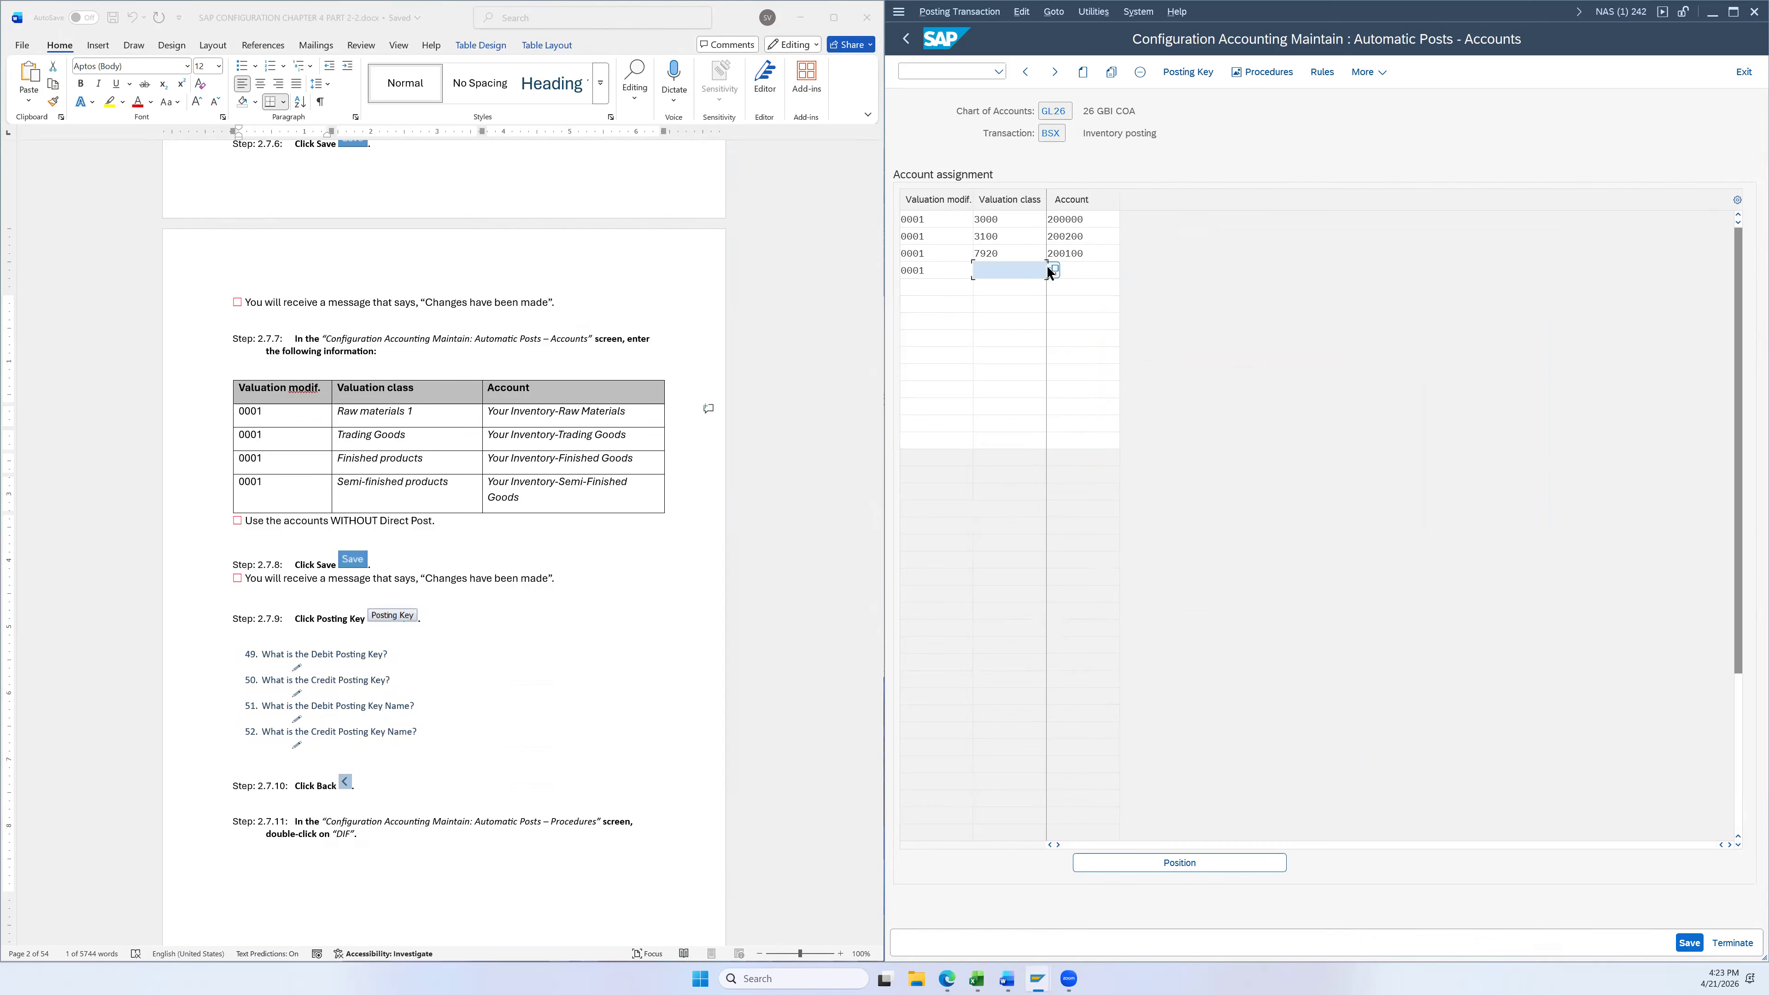
click(1052, 269)
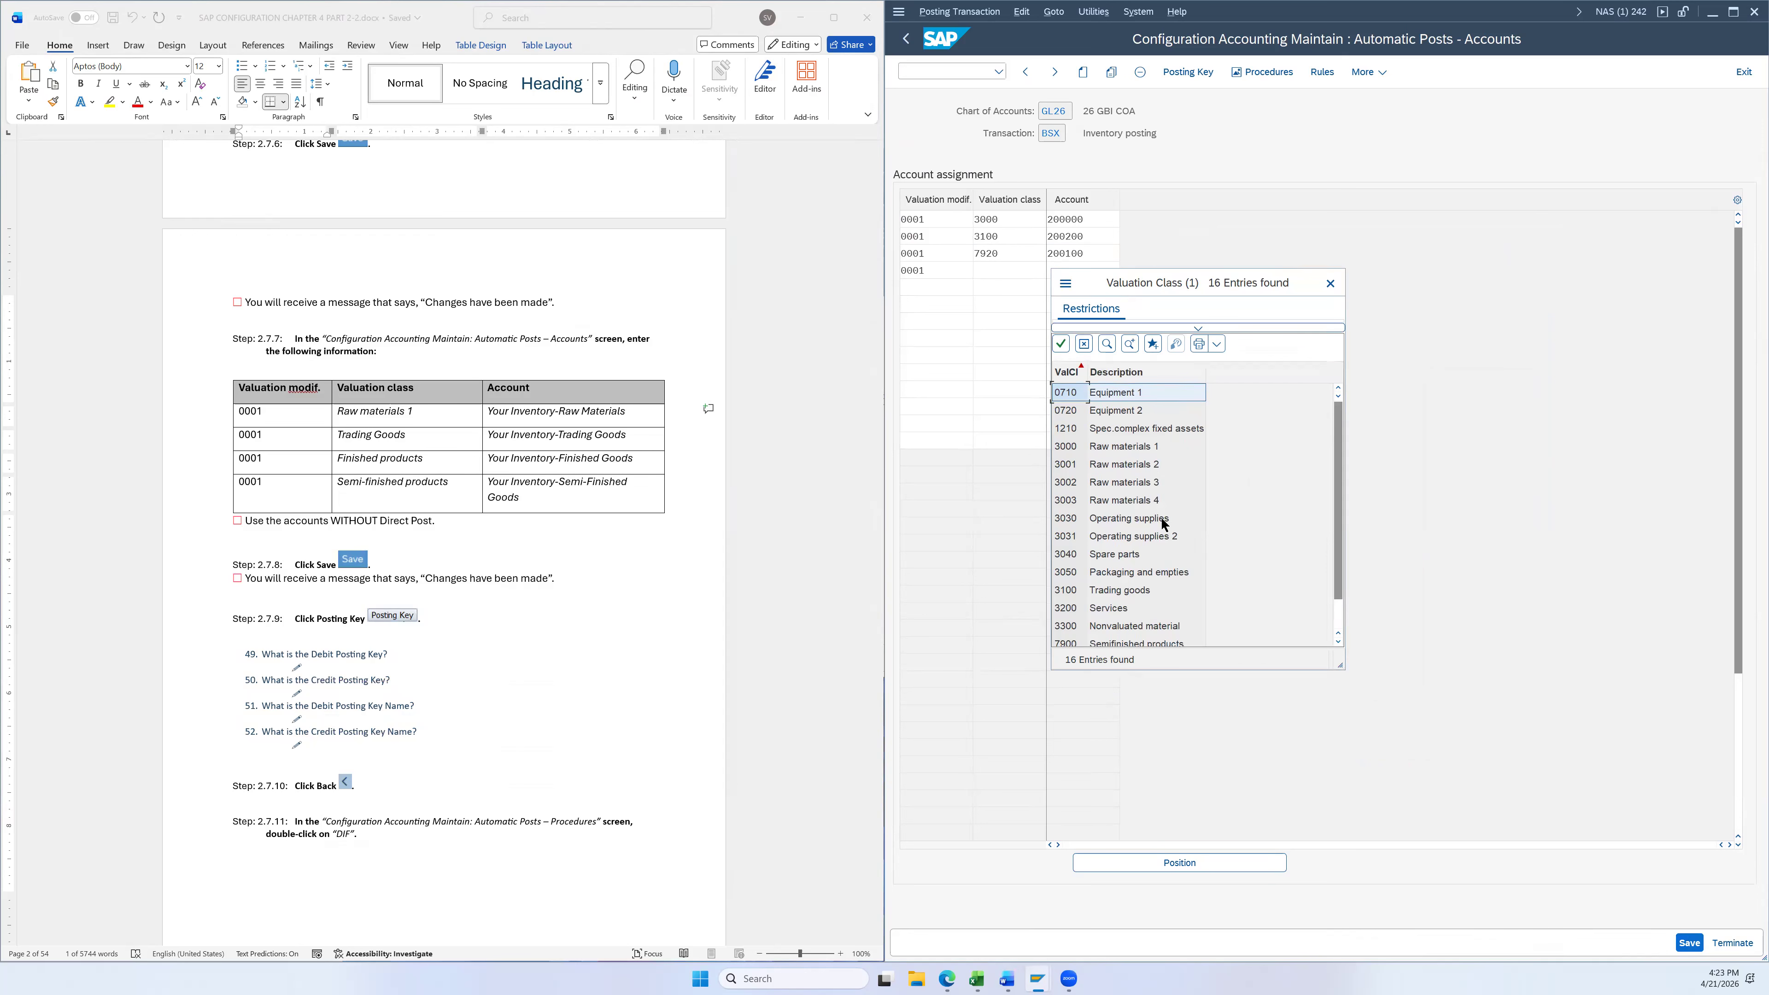
scroll(1160, 551, down, 1)
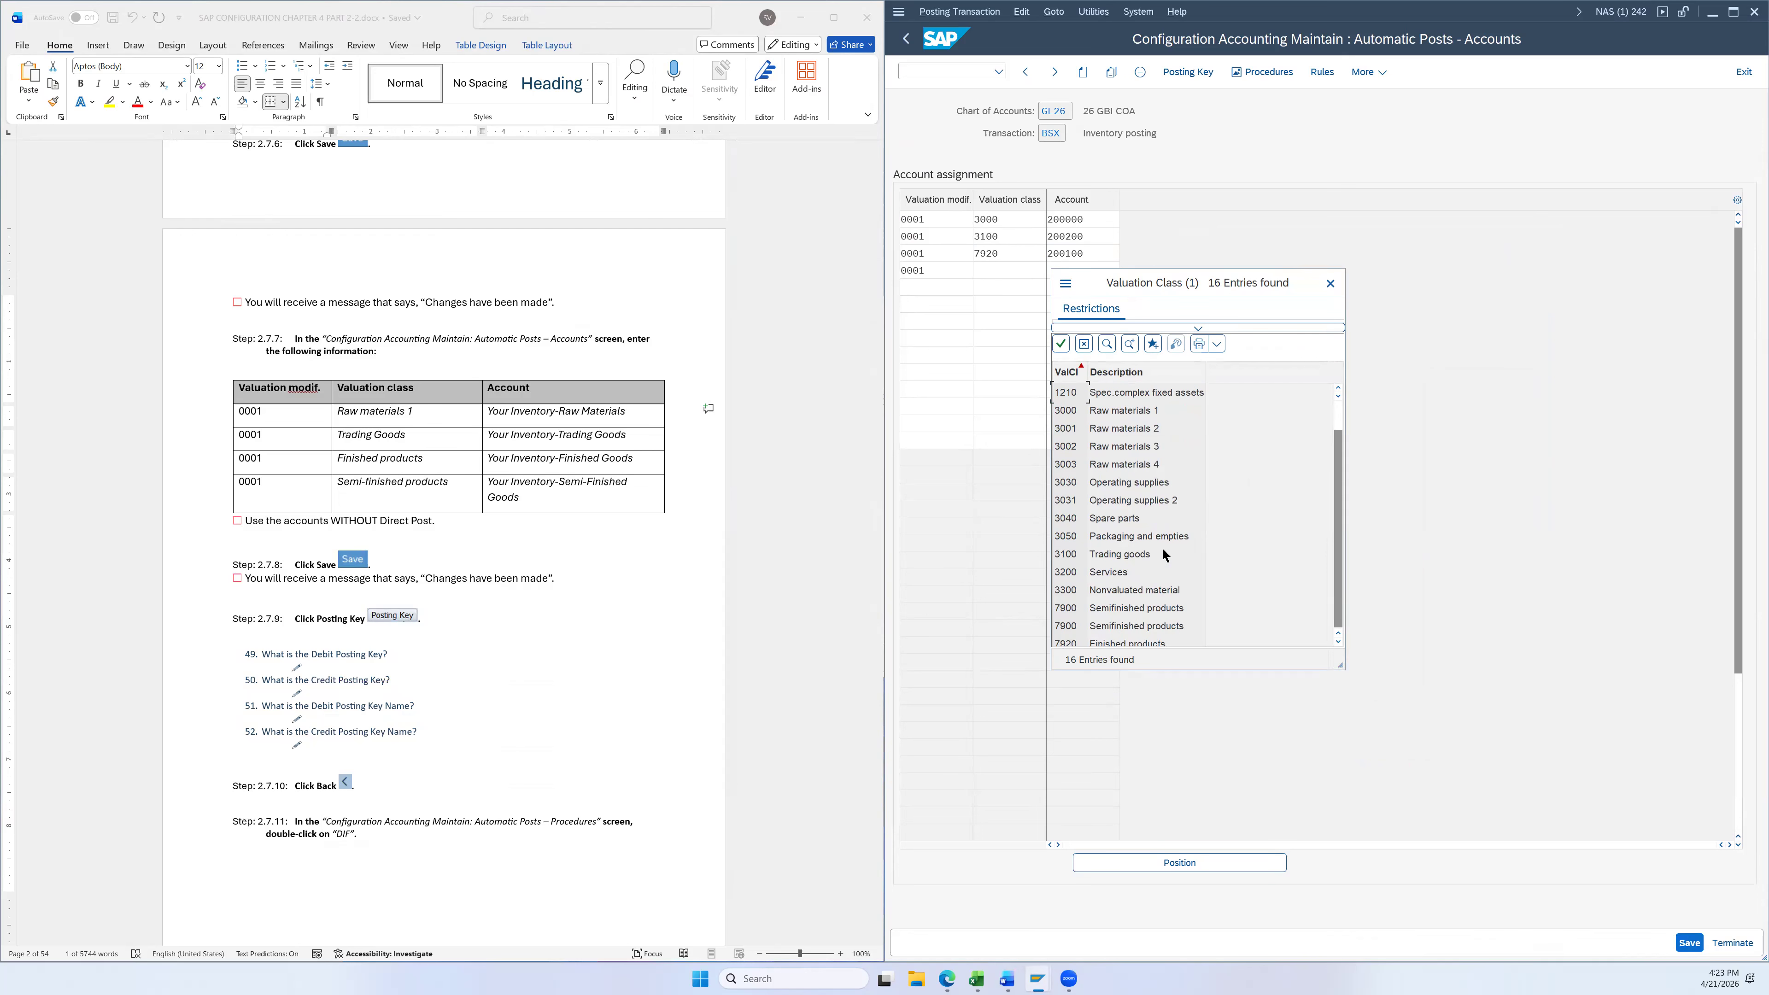
click(1144, 612)
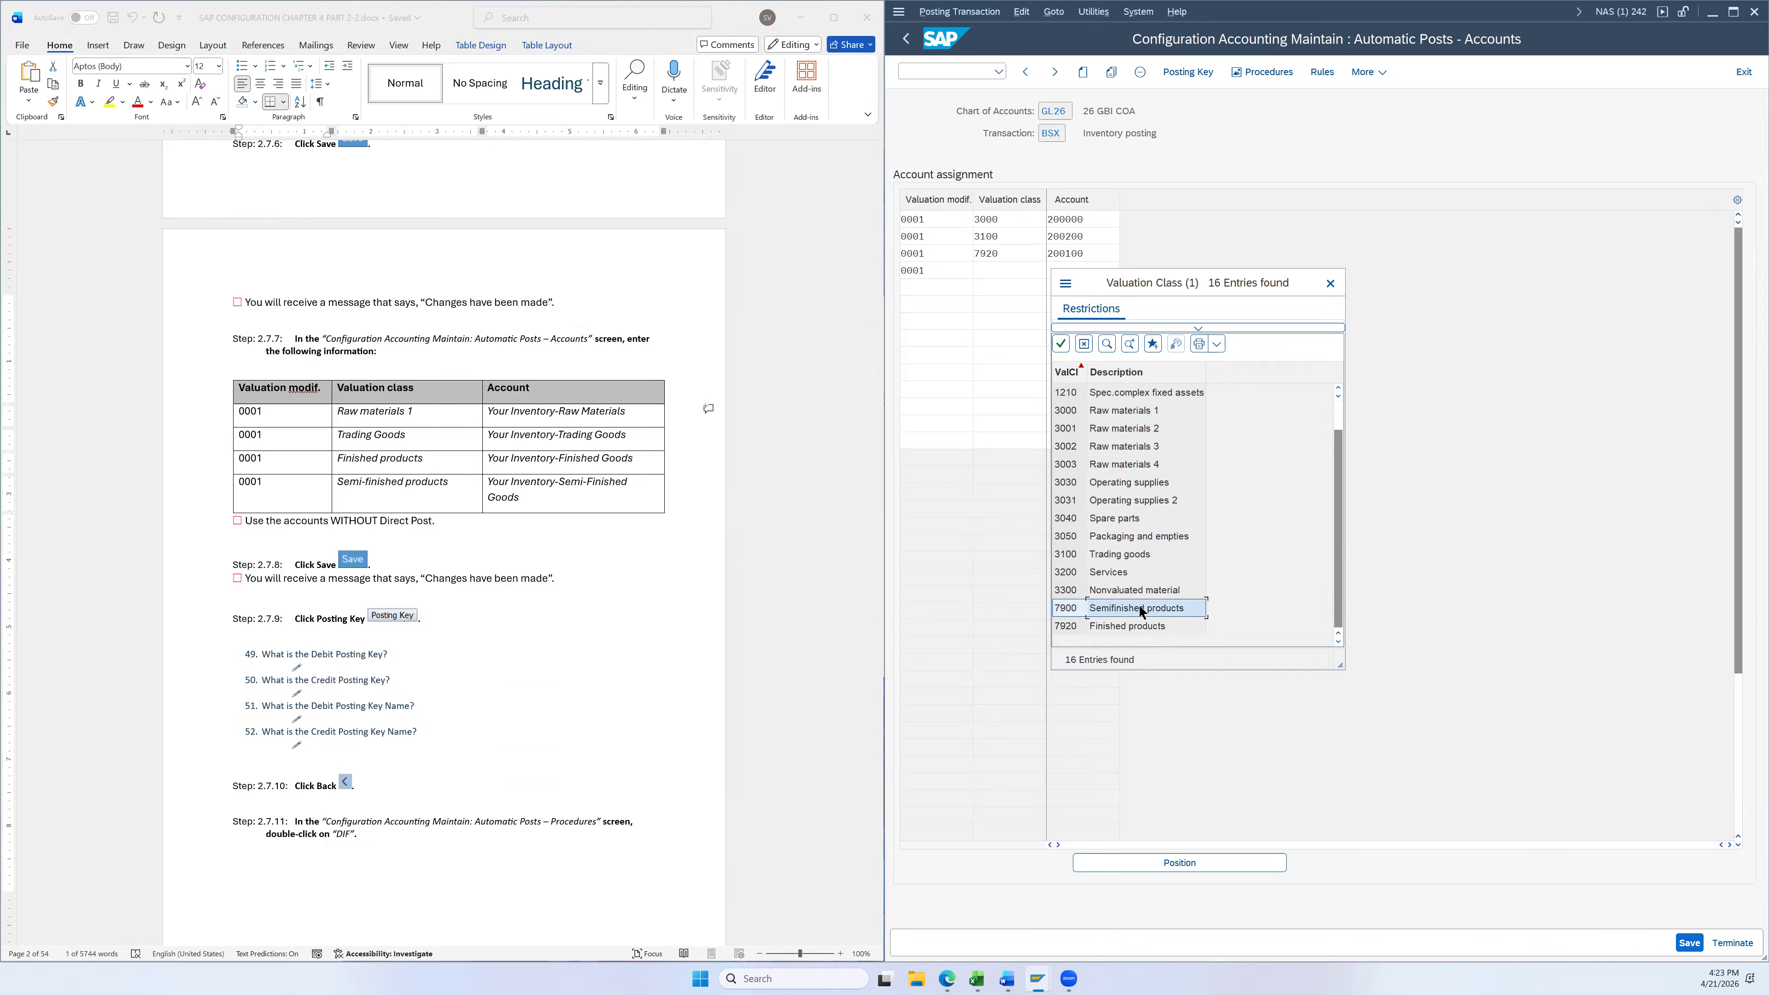
double_click(1140, 612)
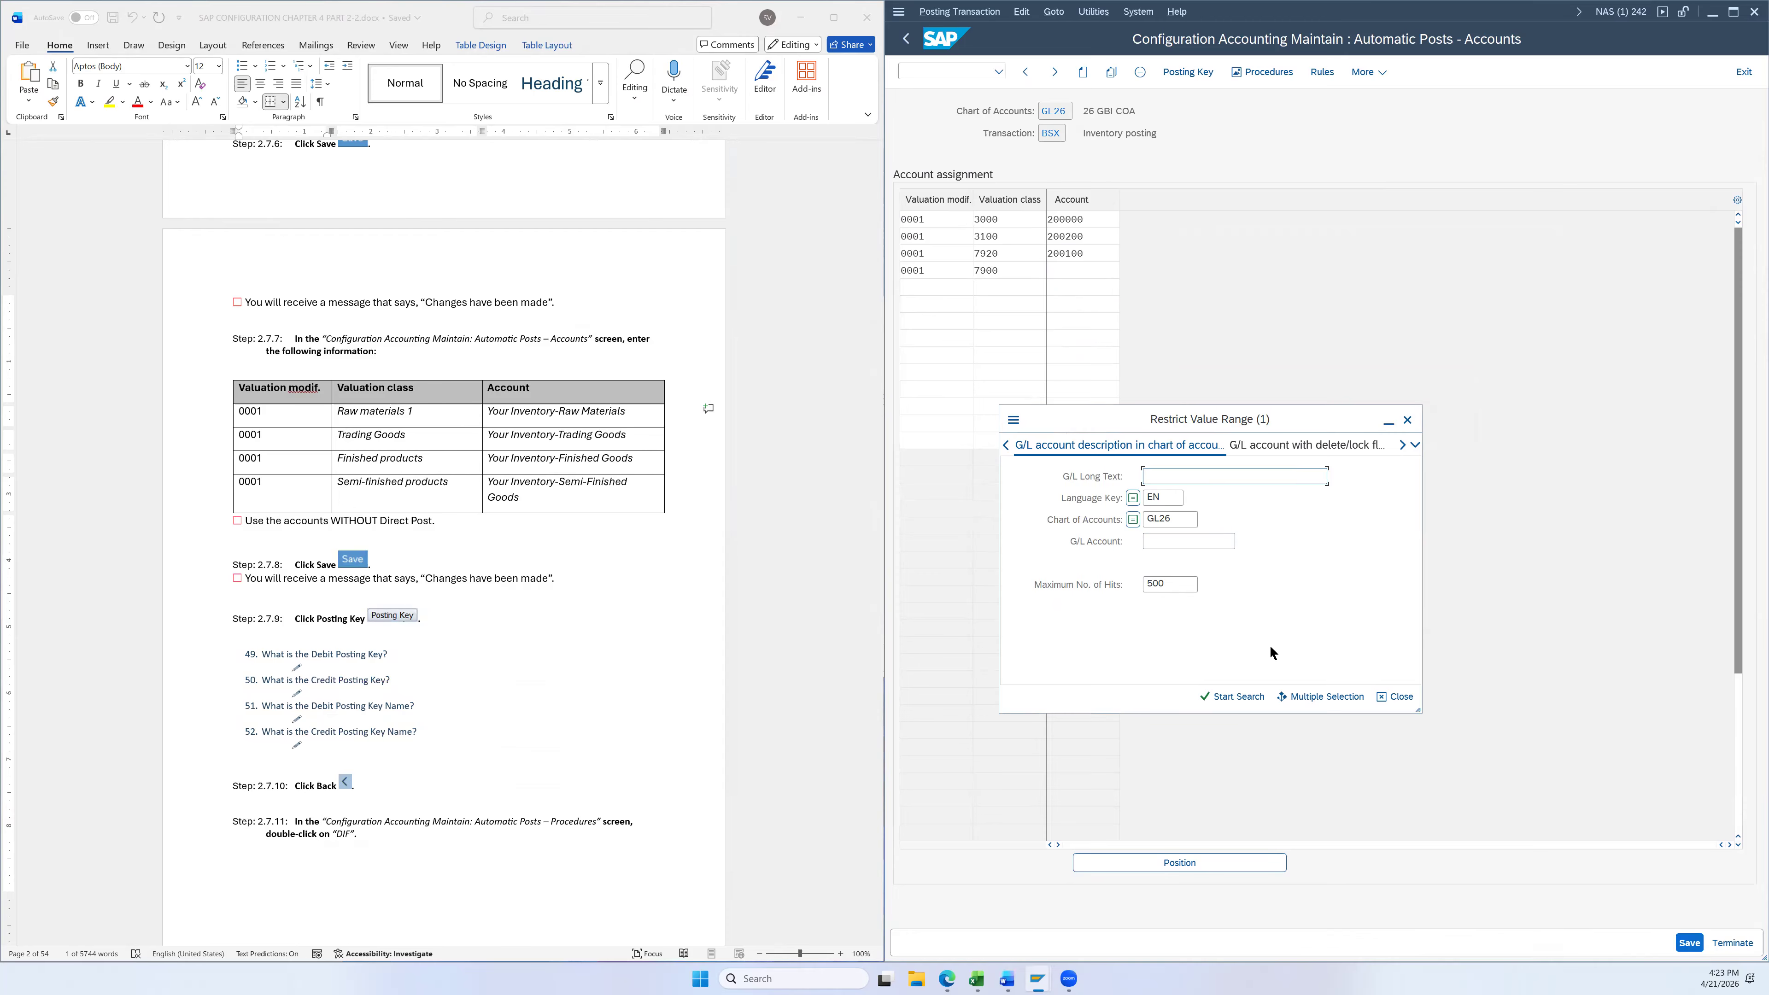
Search the GL26 accounts for the fourth row's account and choose 200300 (Inventory-Semi-finished Goods)
click(1233, 699)
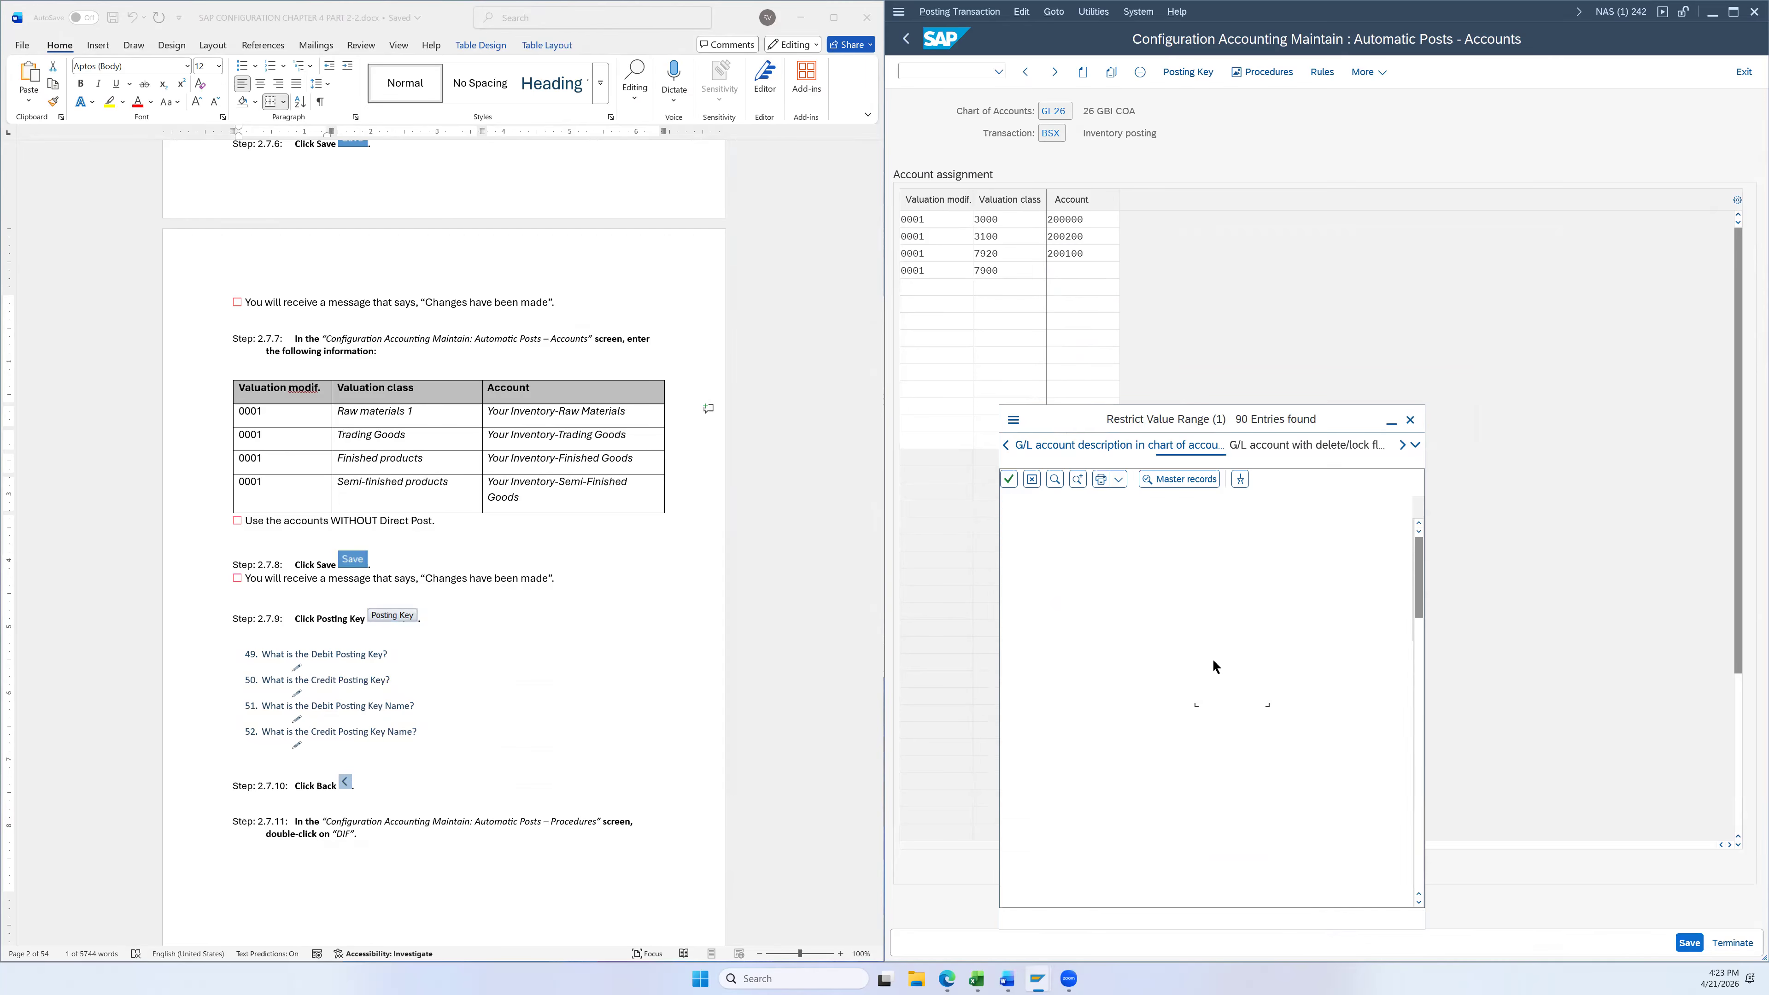
scroll(1182, 622, down, 10)
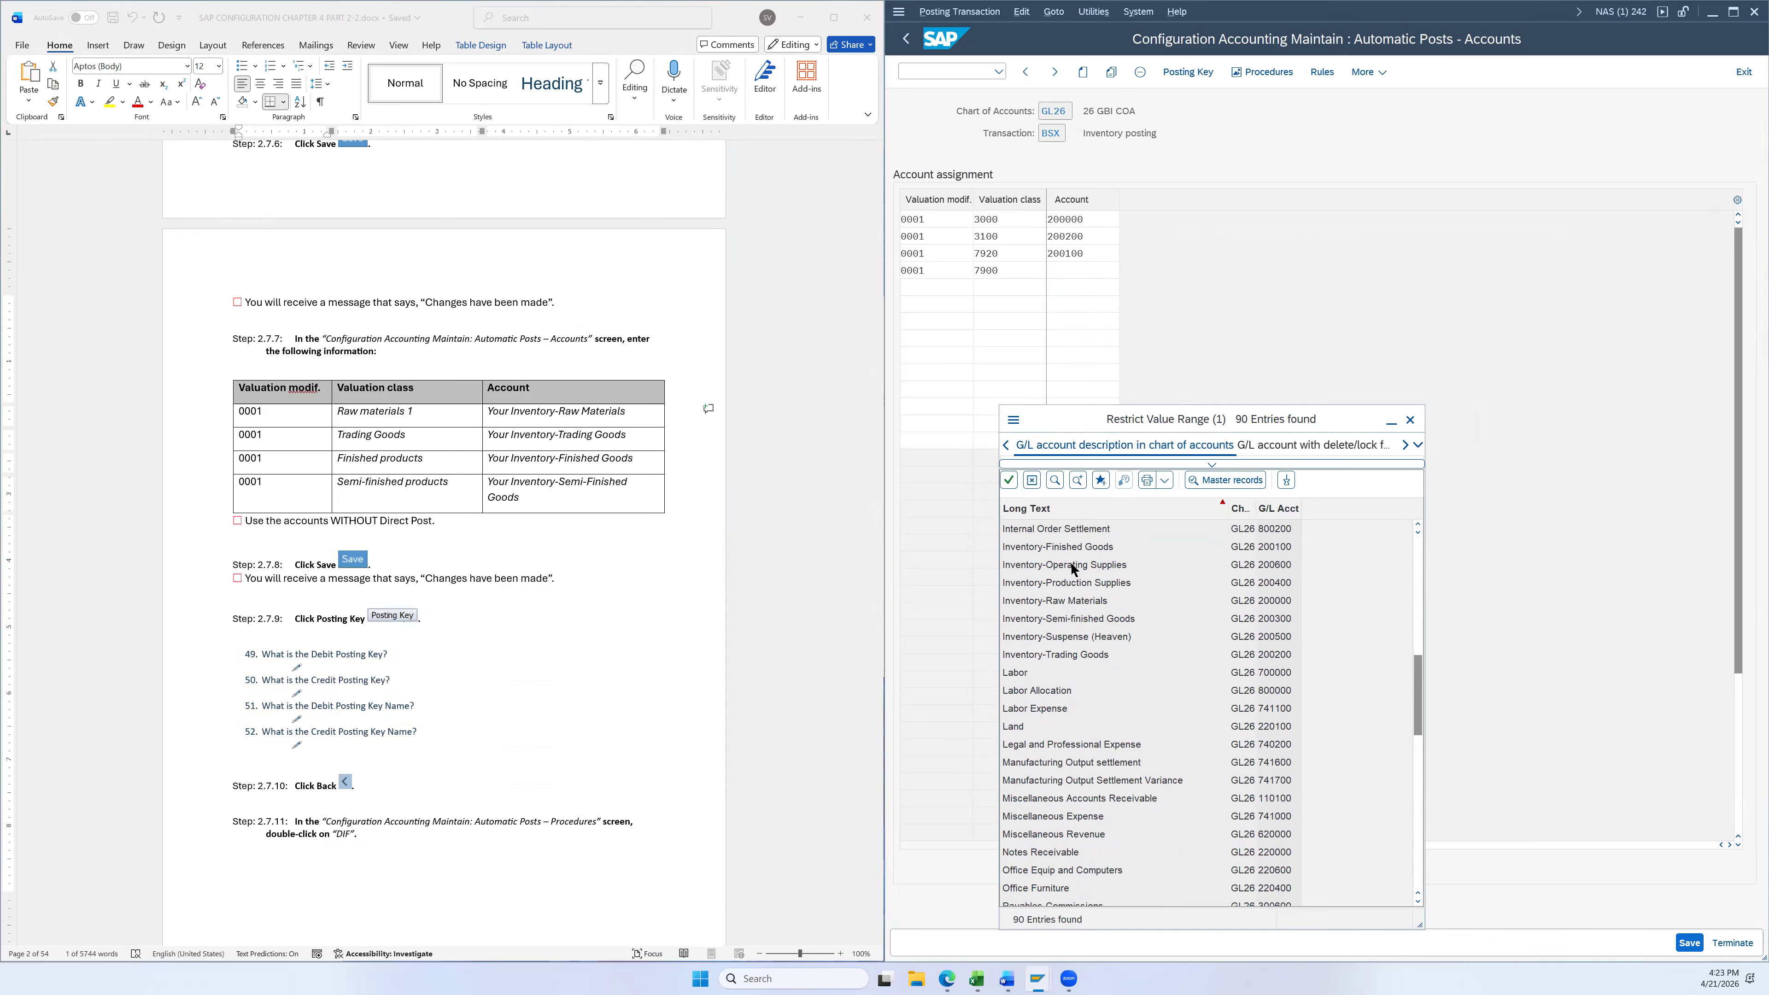
click(1031, 620)
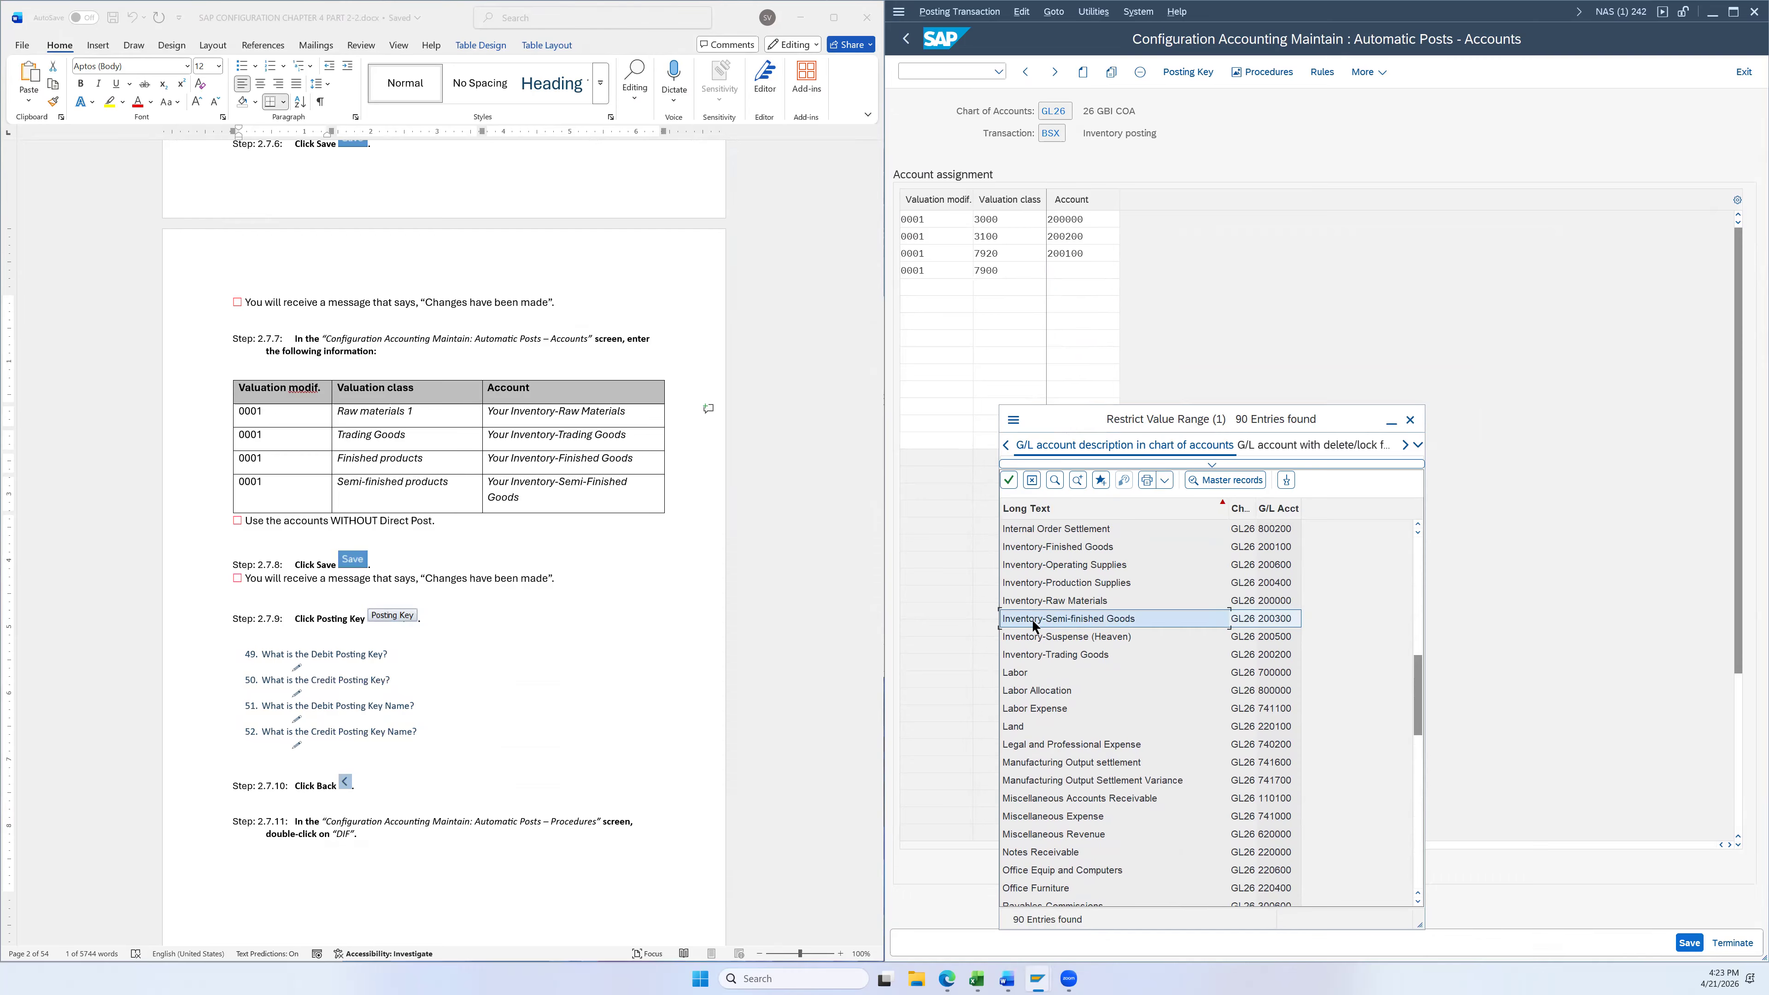
double_click(1030, 618)
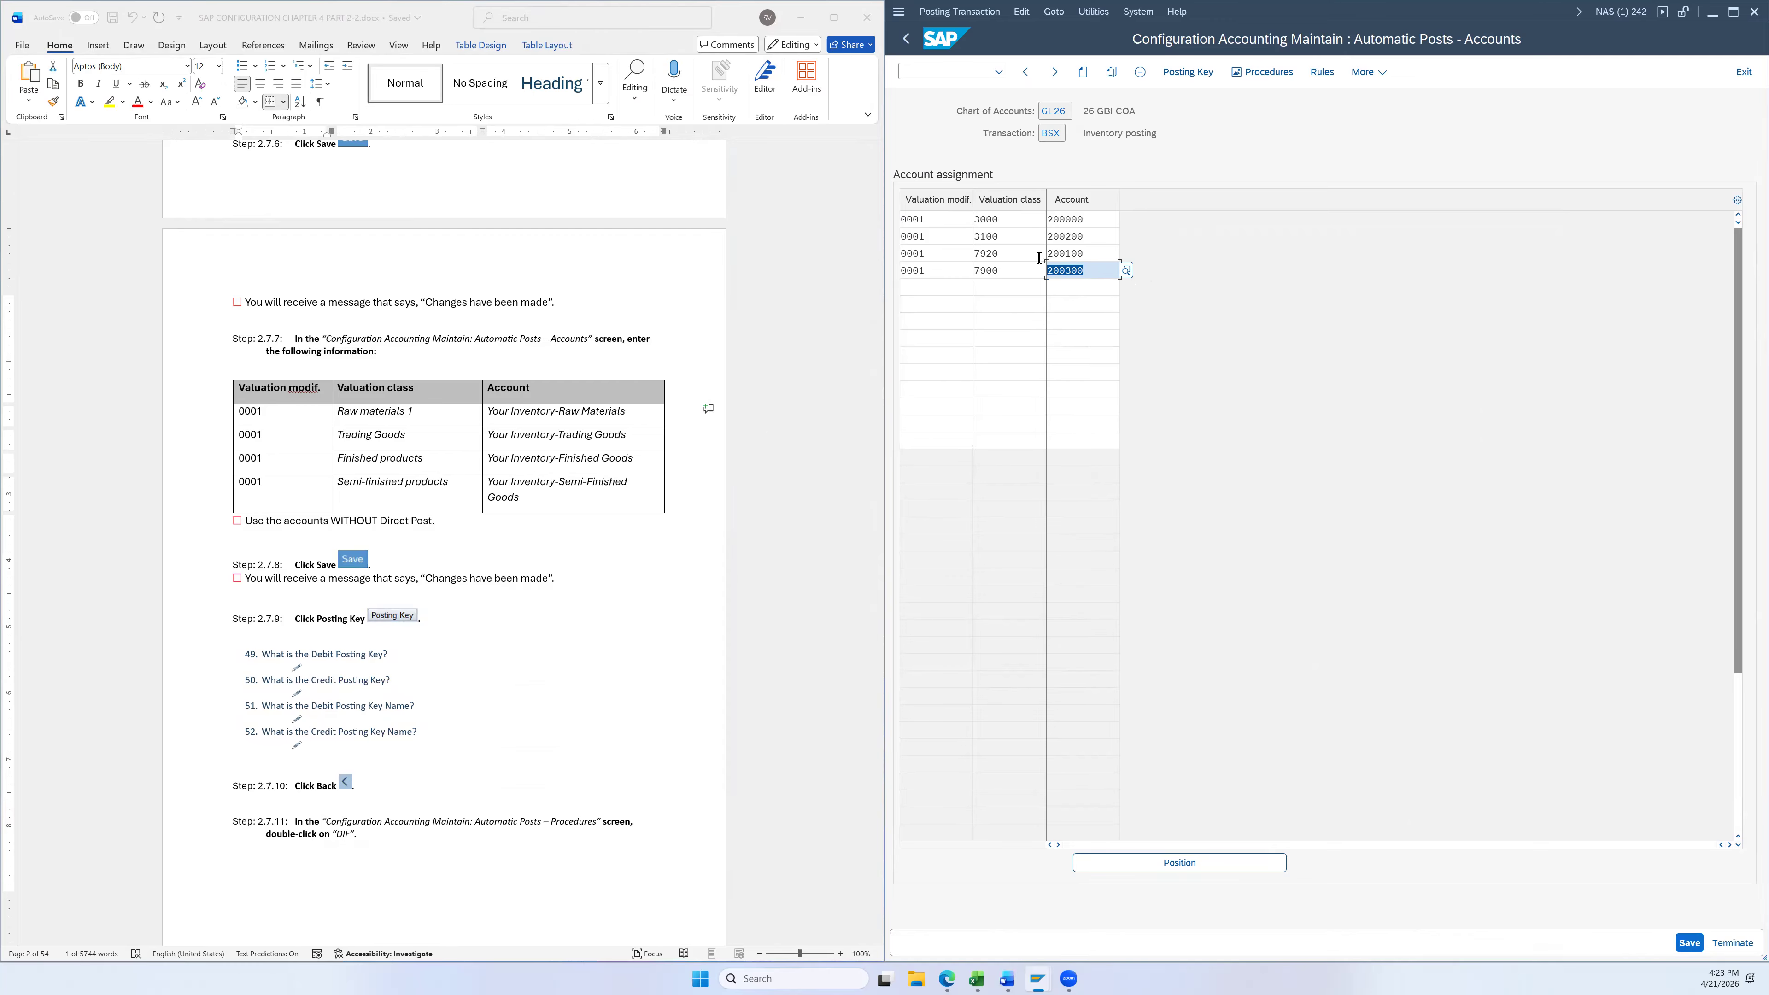
key(Return)
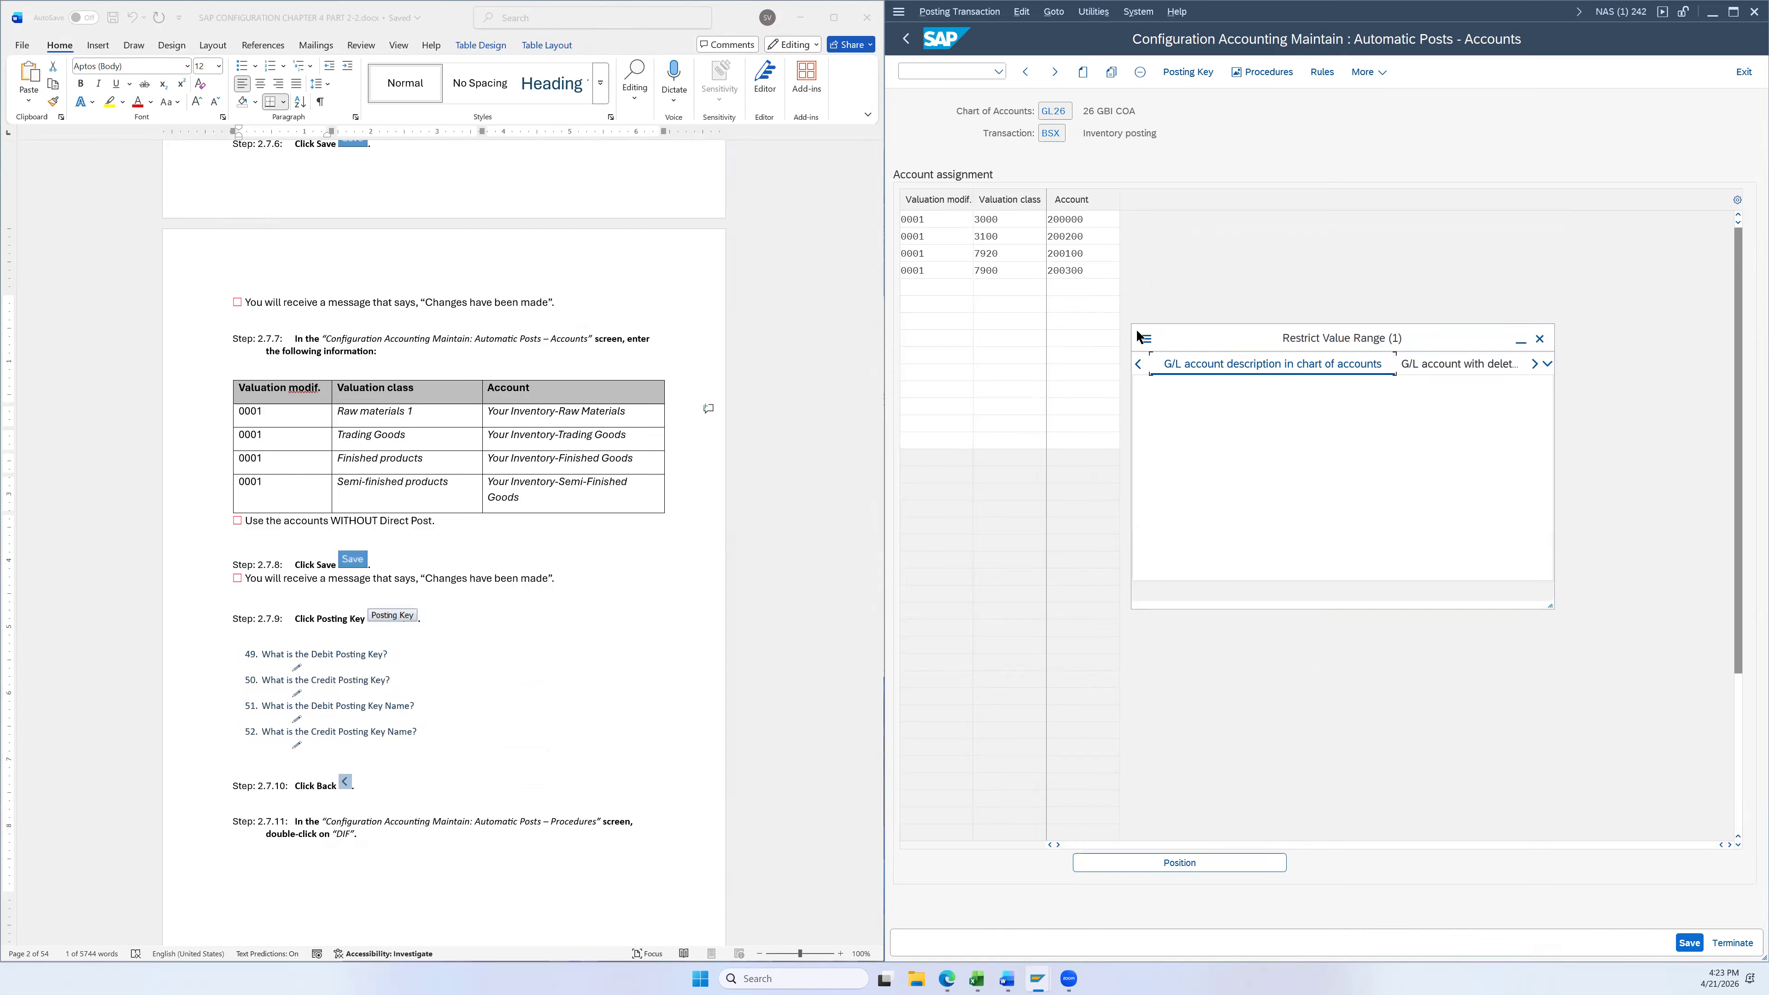
click(1366, 648)
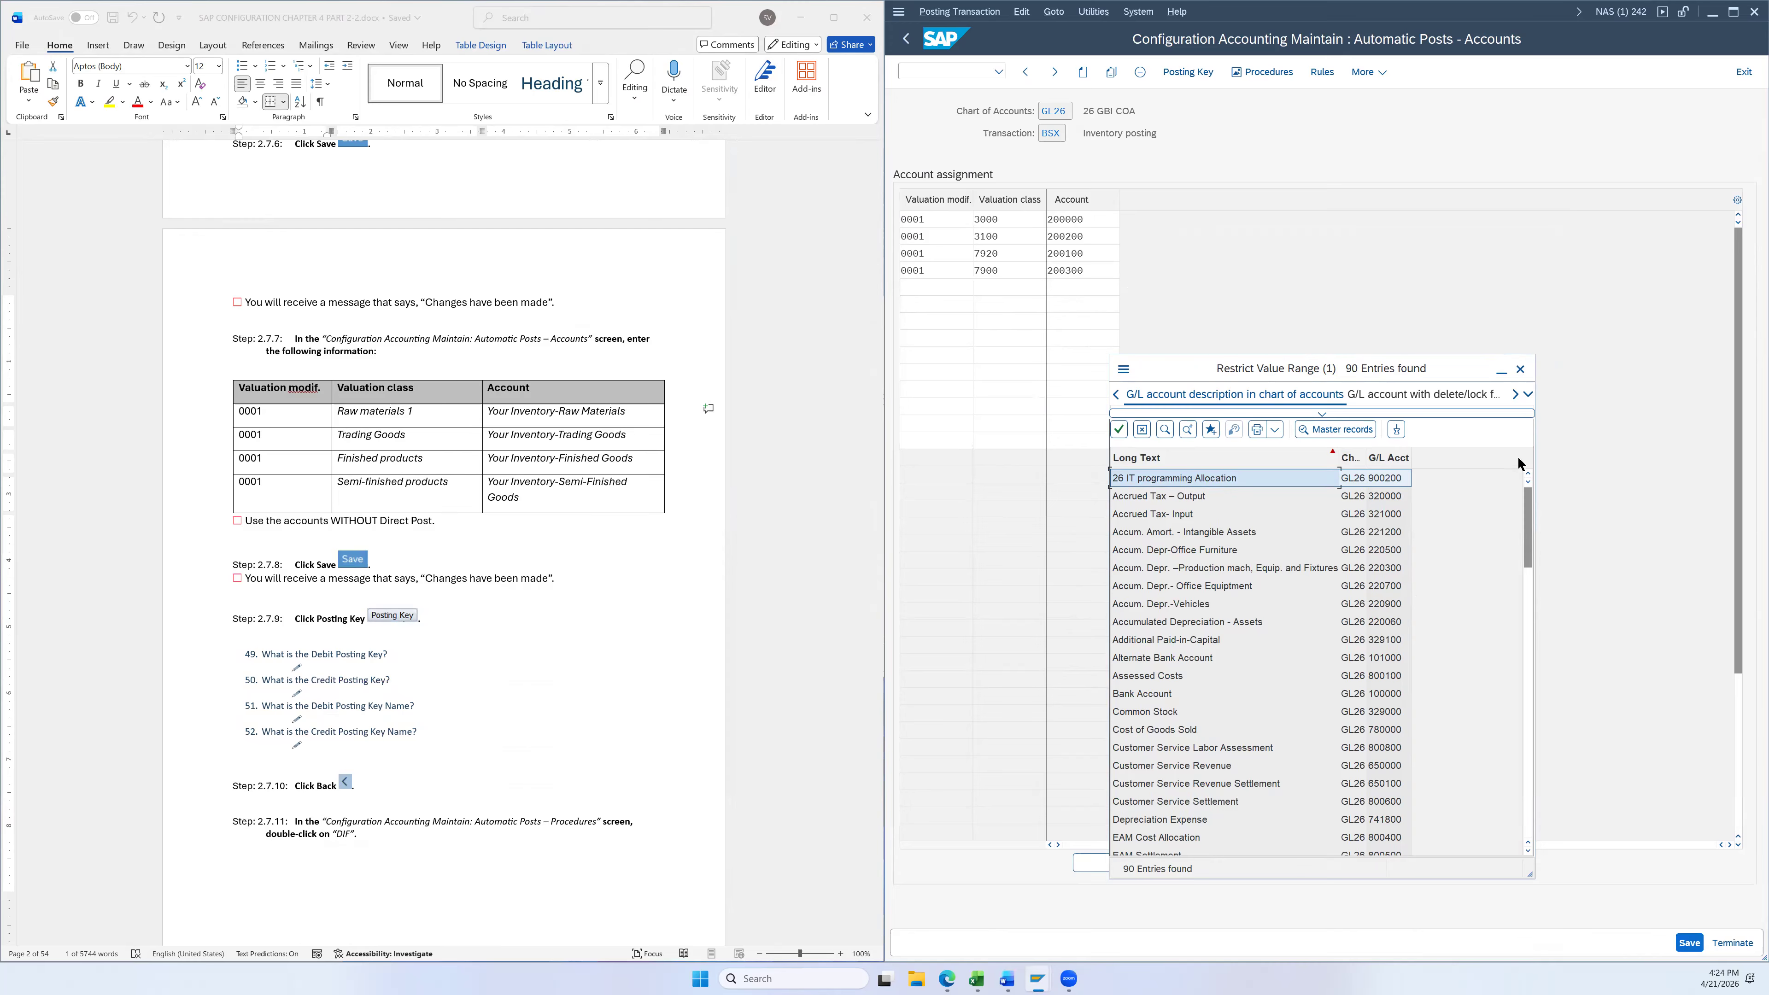
click(1520, 370)
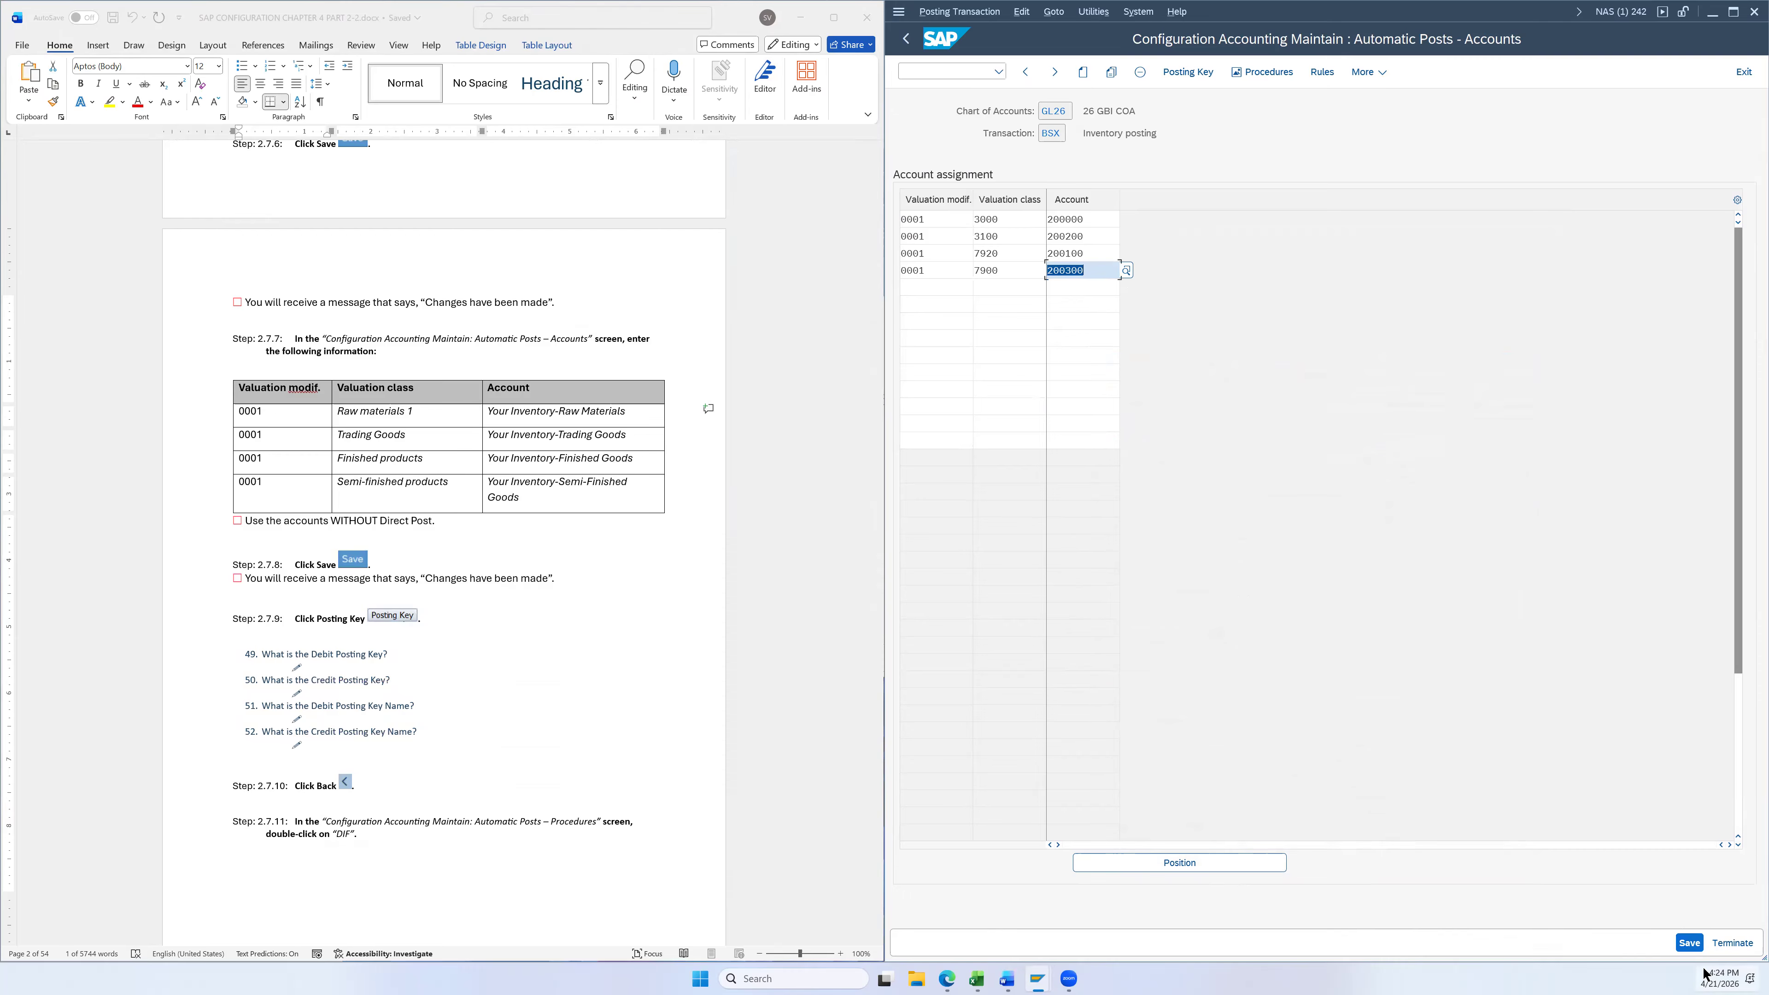
Save the four BSX account assignments and open the posting keys for inventory posting
click(1689, 943)
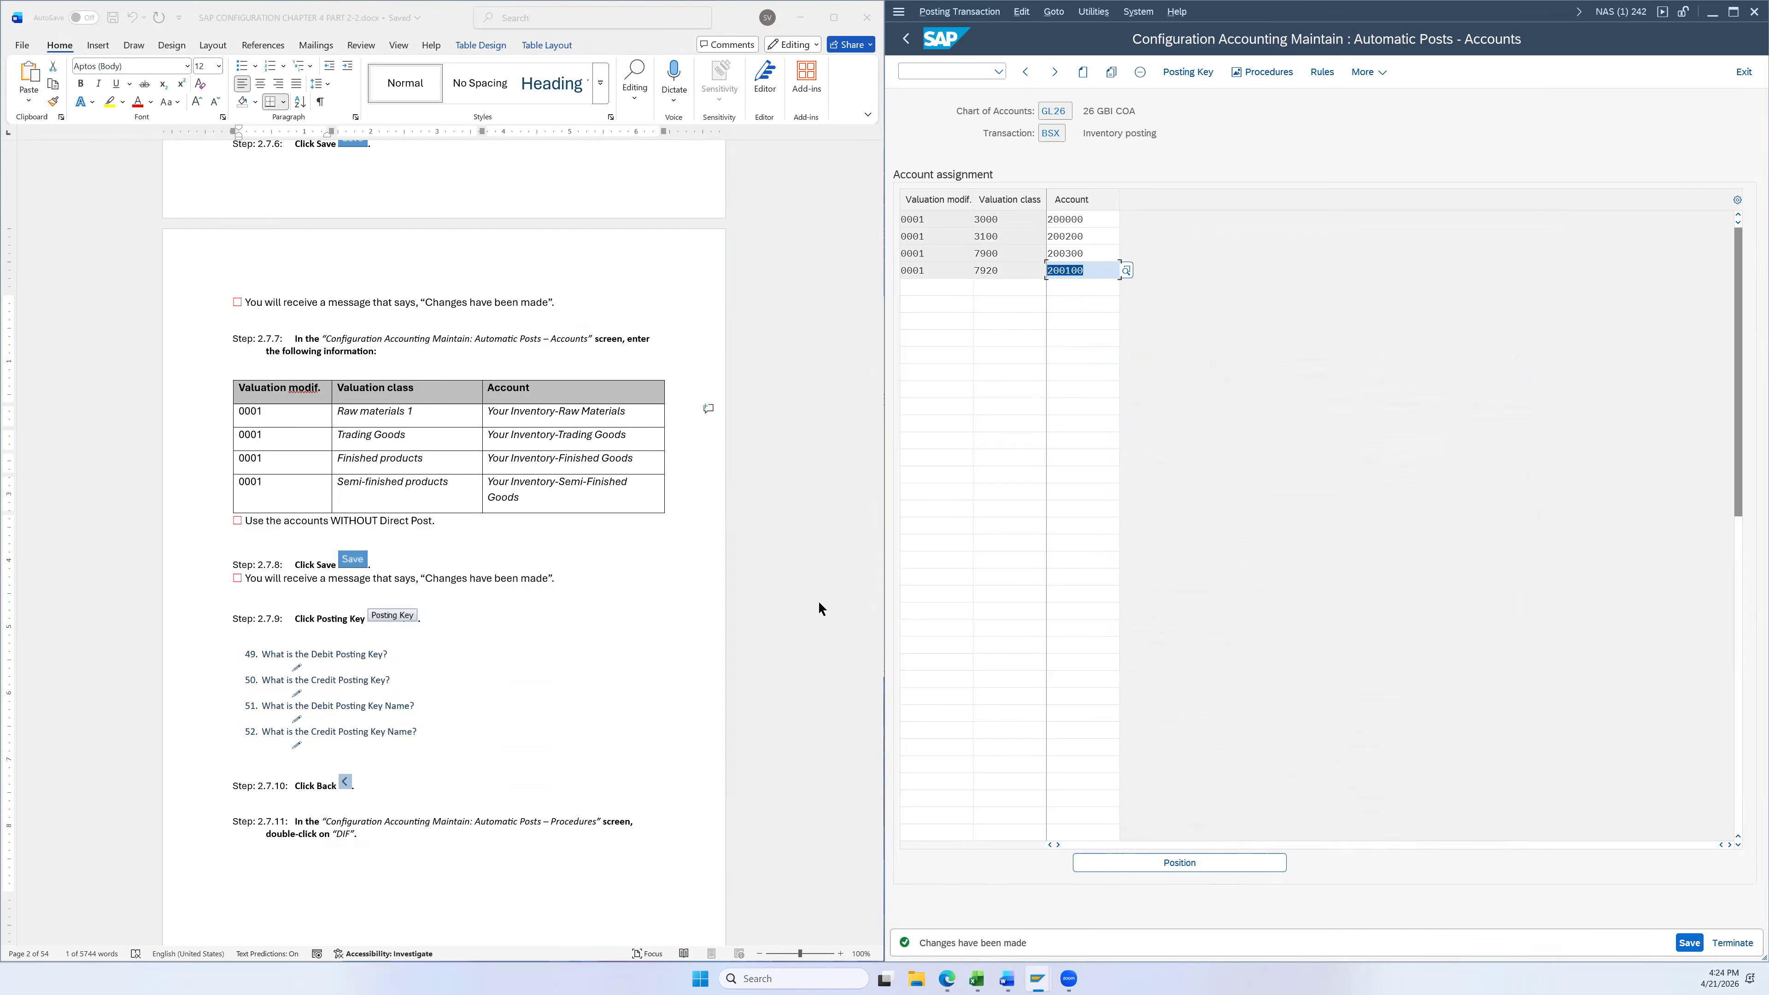
scroll(752, 533, down, 3)
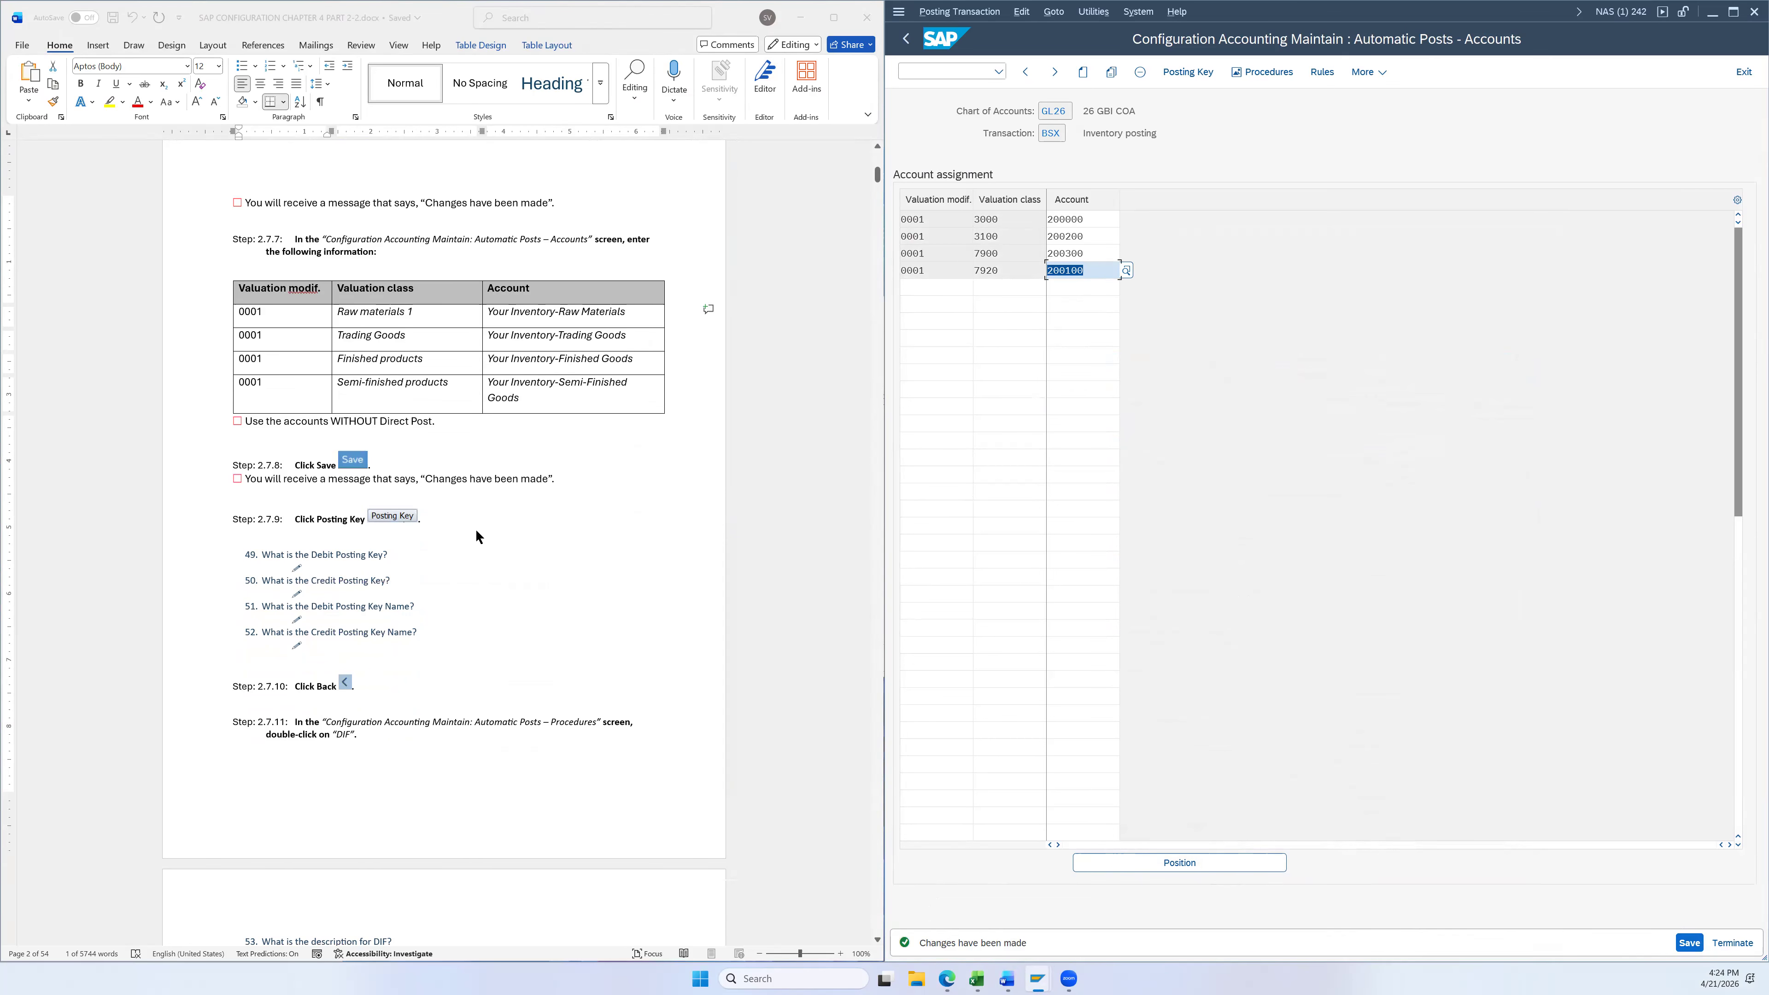
click(1188, 72)
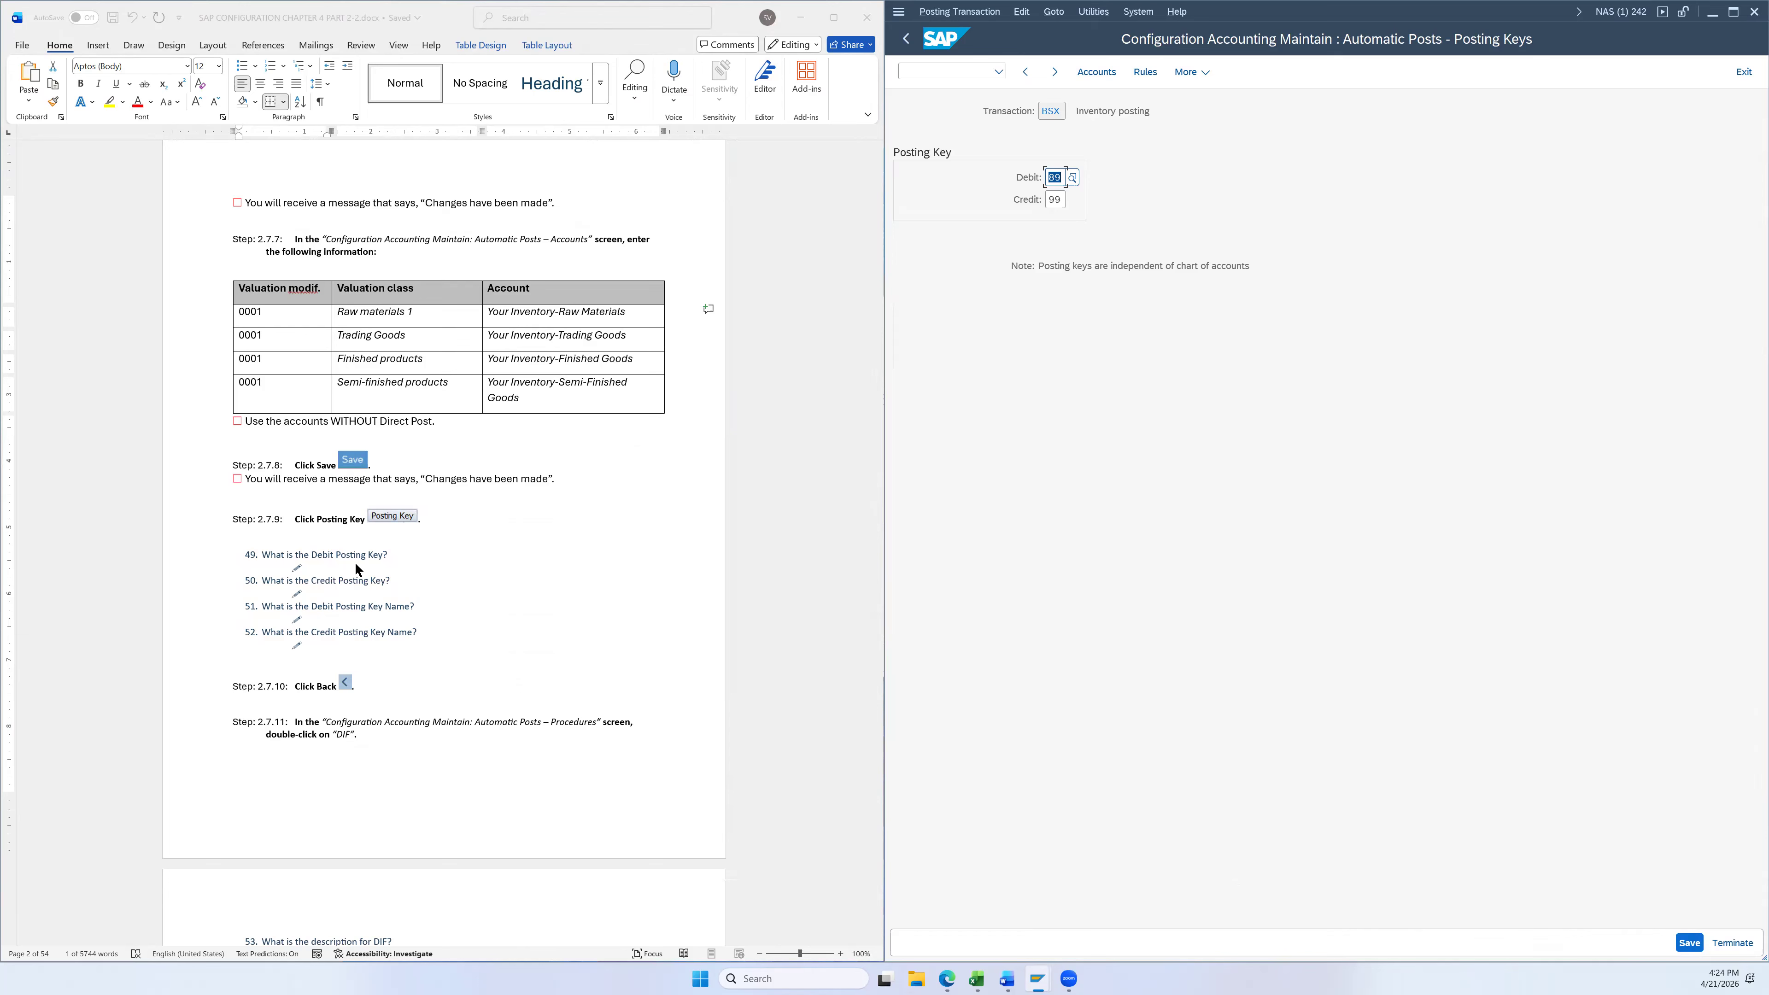
Look up the debit posting key's name in the list of possible debit keys, leaving the key as it is
click(1073, 179)
scroll(1132, 453, down, 8)
scroll(1137, 525, down, 4)
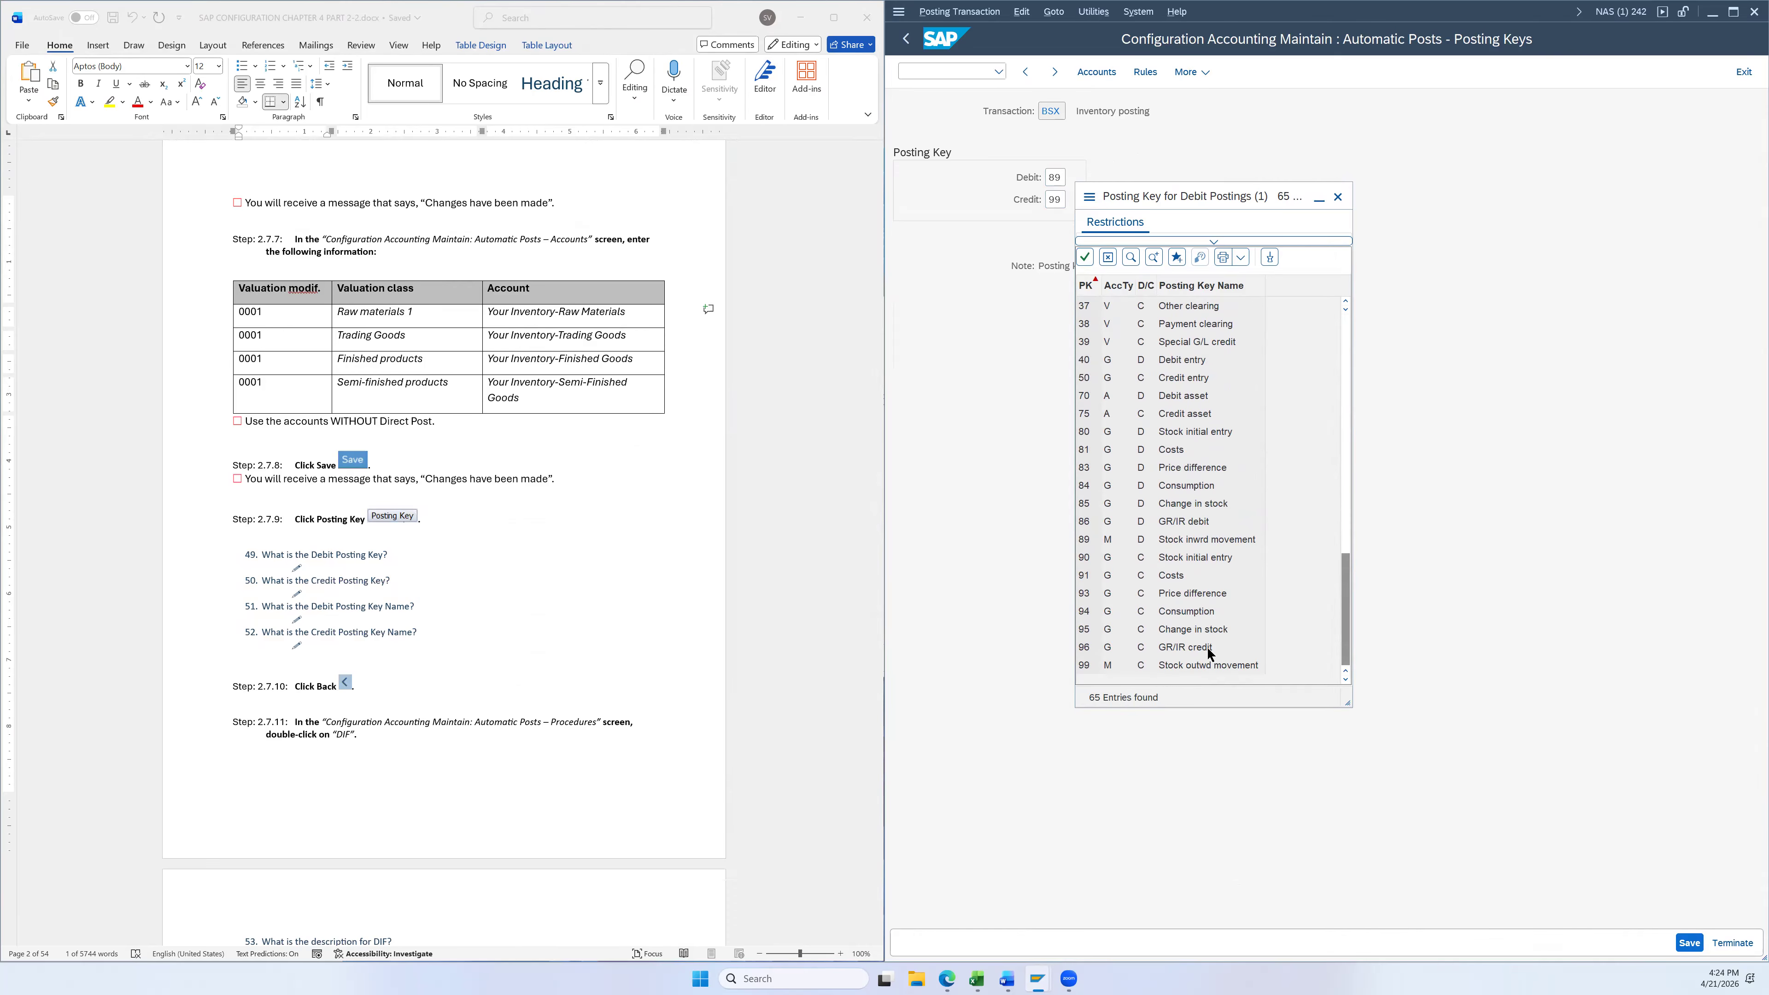
click(1337, 197)
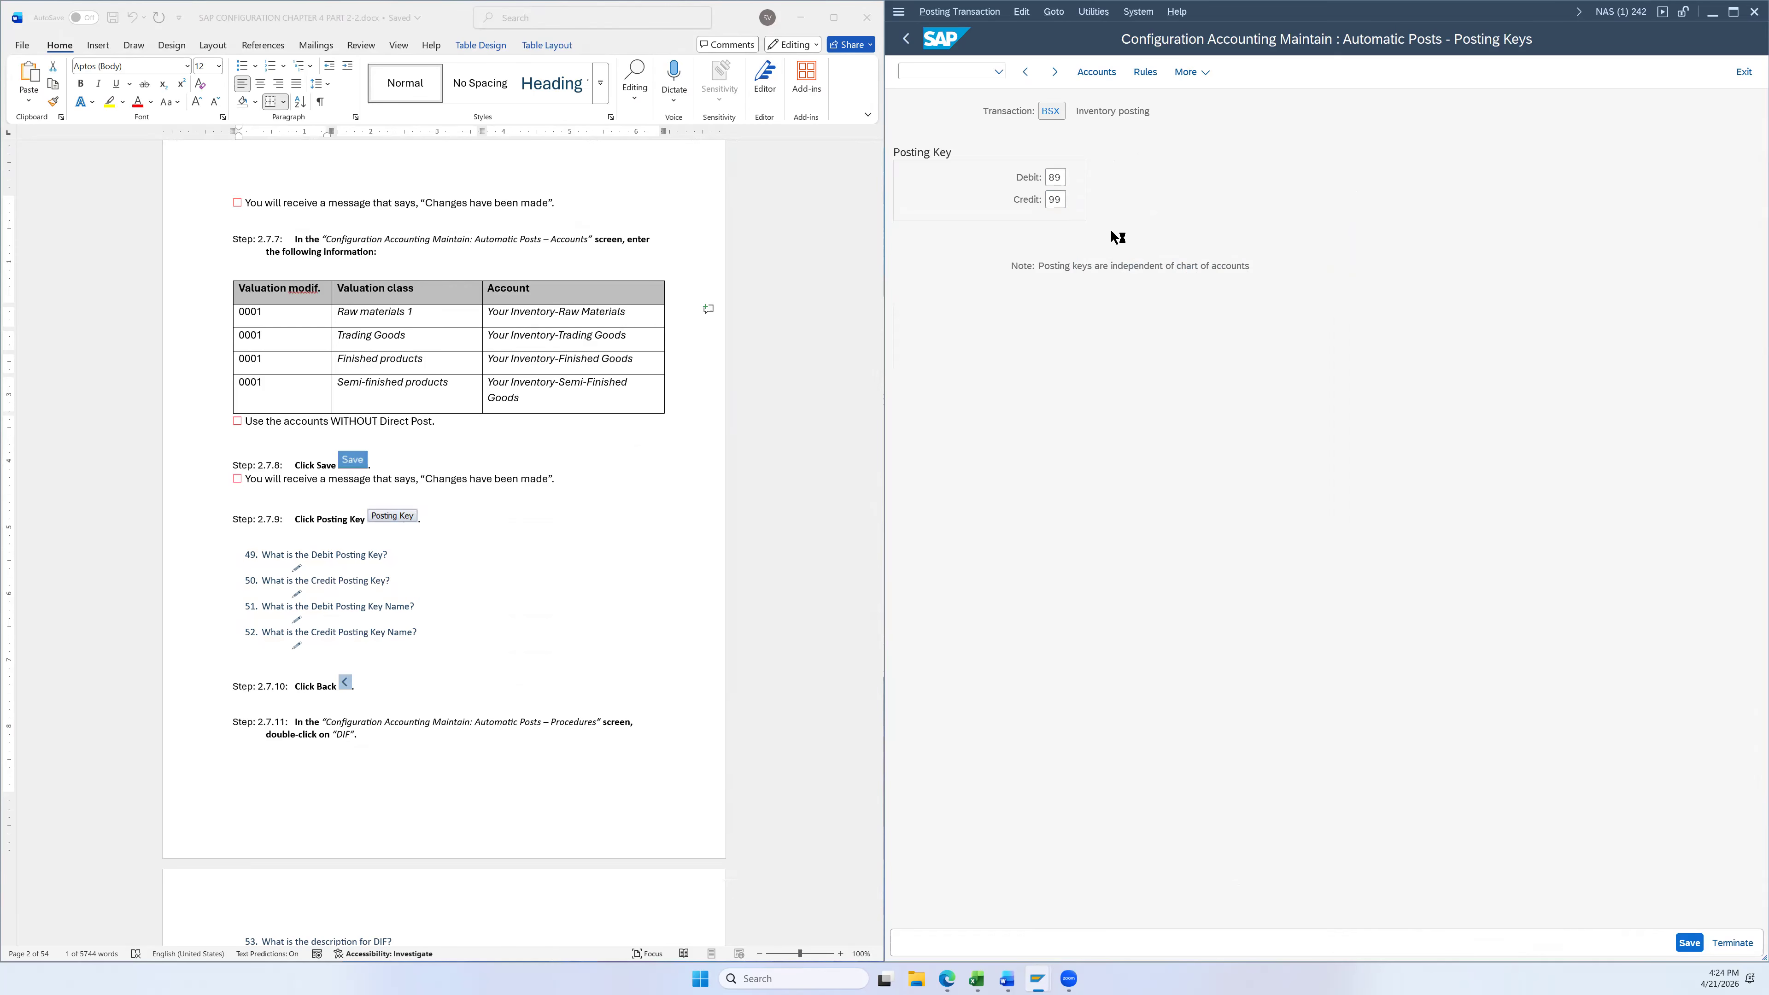
Look up the credit posting key's name in the list of possible credit keys, leaving the key as it is
key(F4)
scroll(1279, 507, down, 8)
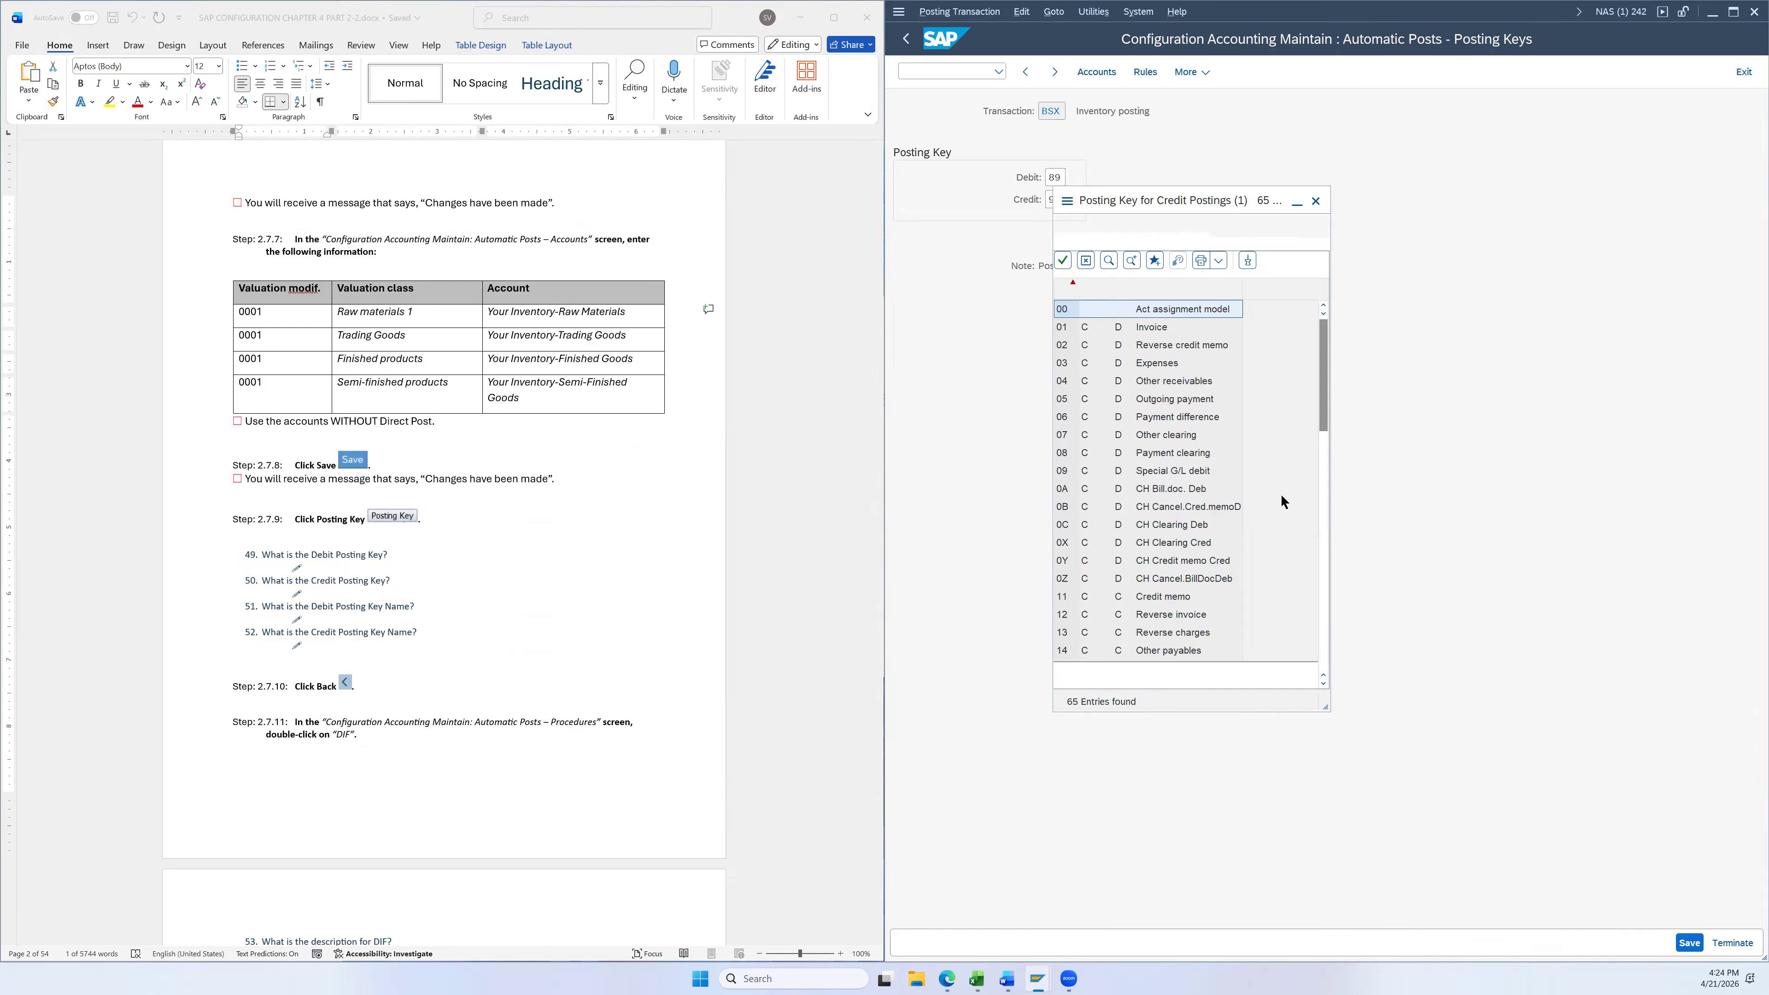
scroll(1282, 520, down, 6)
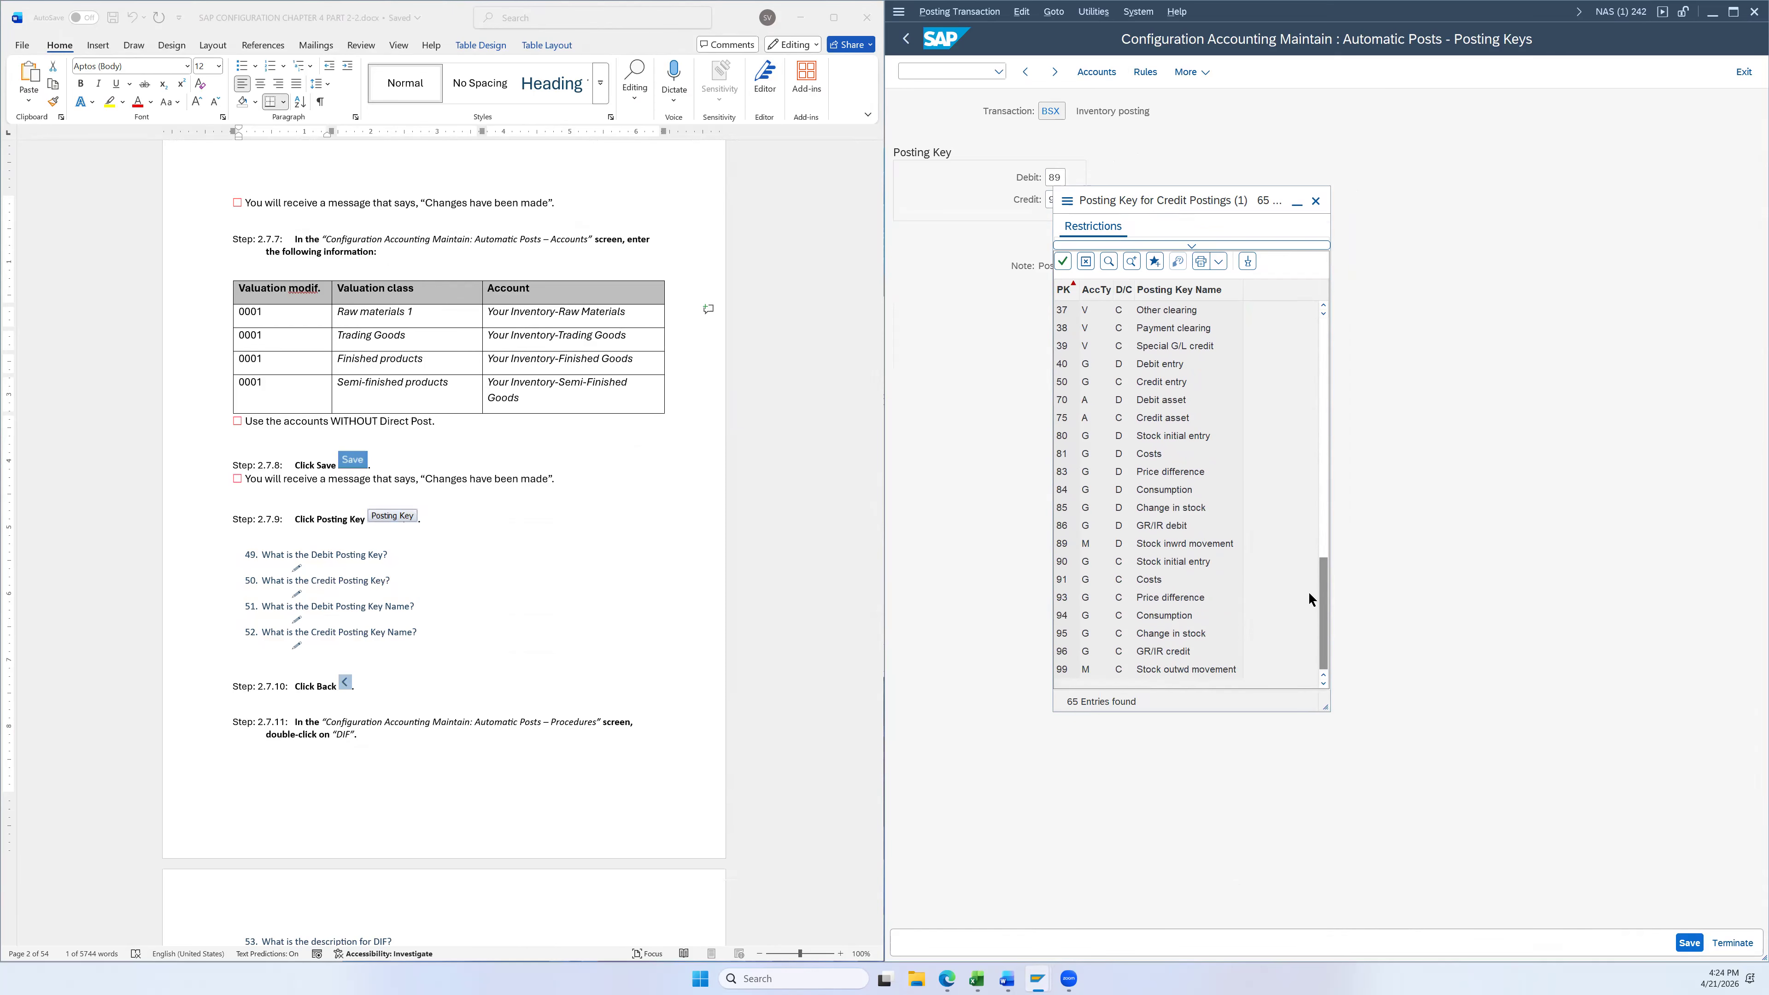
click(1315, 201)
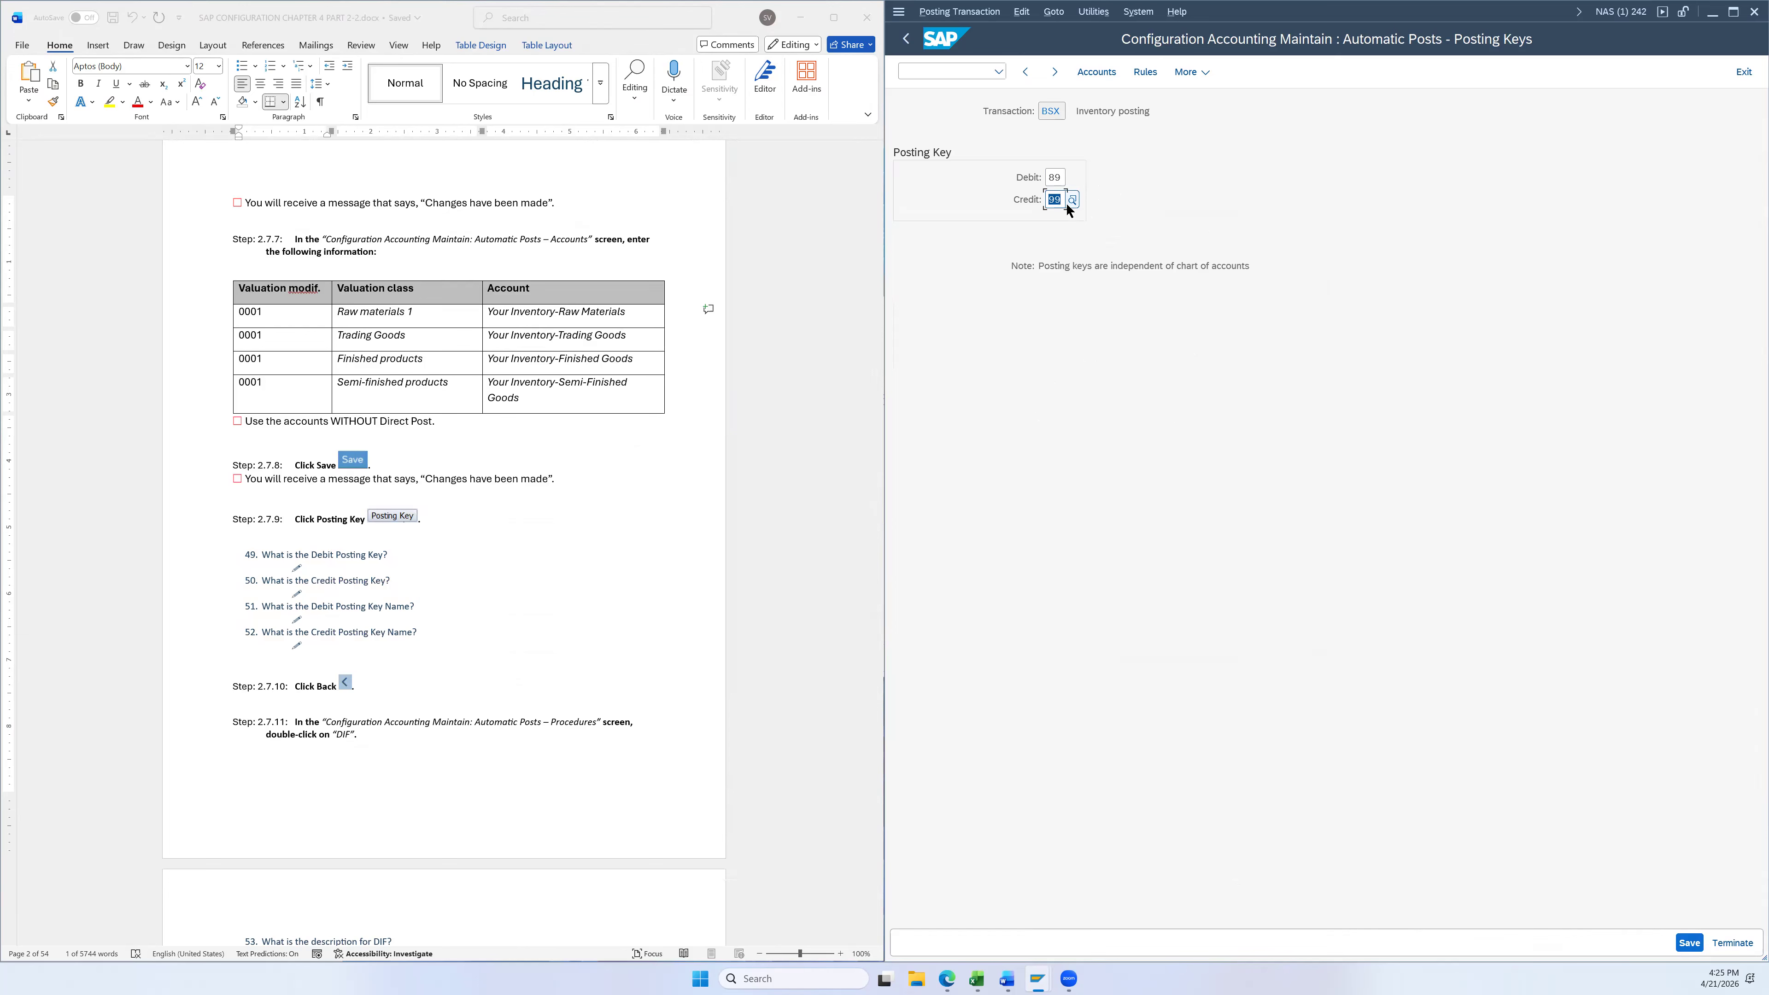
Return to the list of posting procedures and open DIF (Materials management small differences)
click(903, 42)
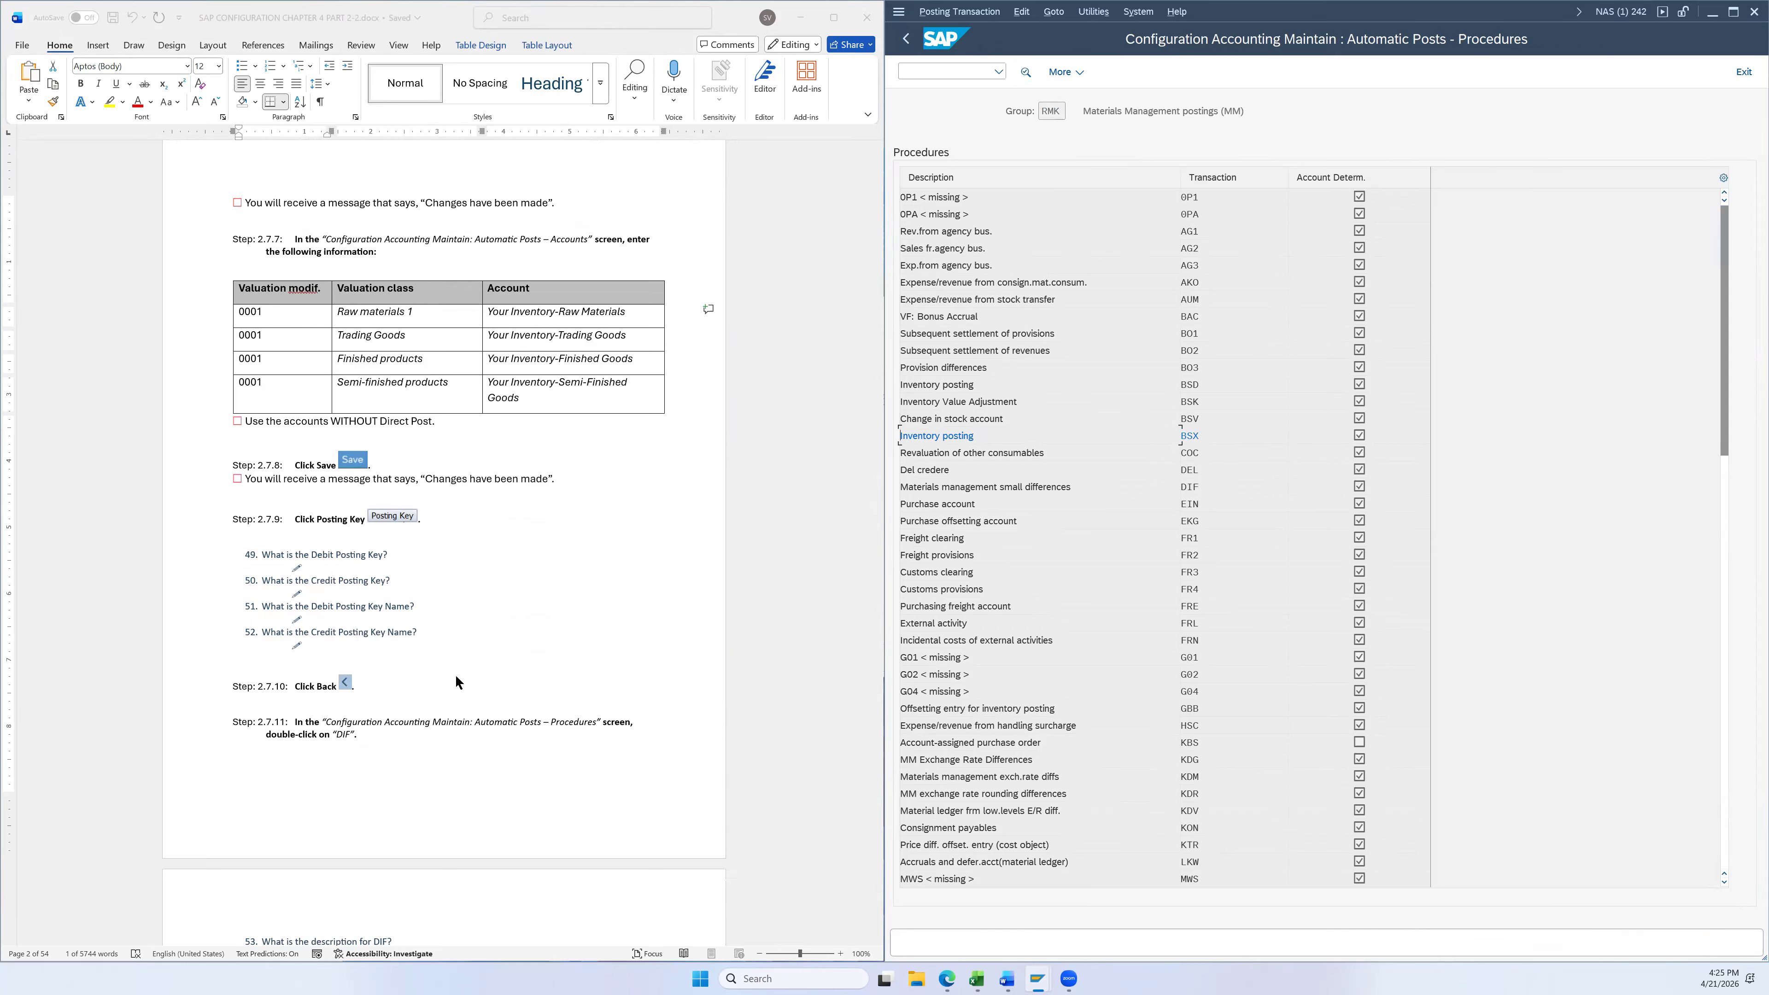
scroll(463, 658, down, 2)
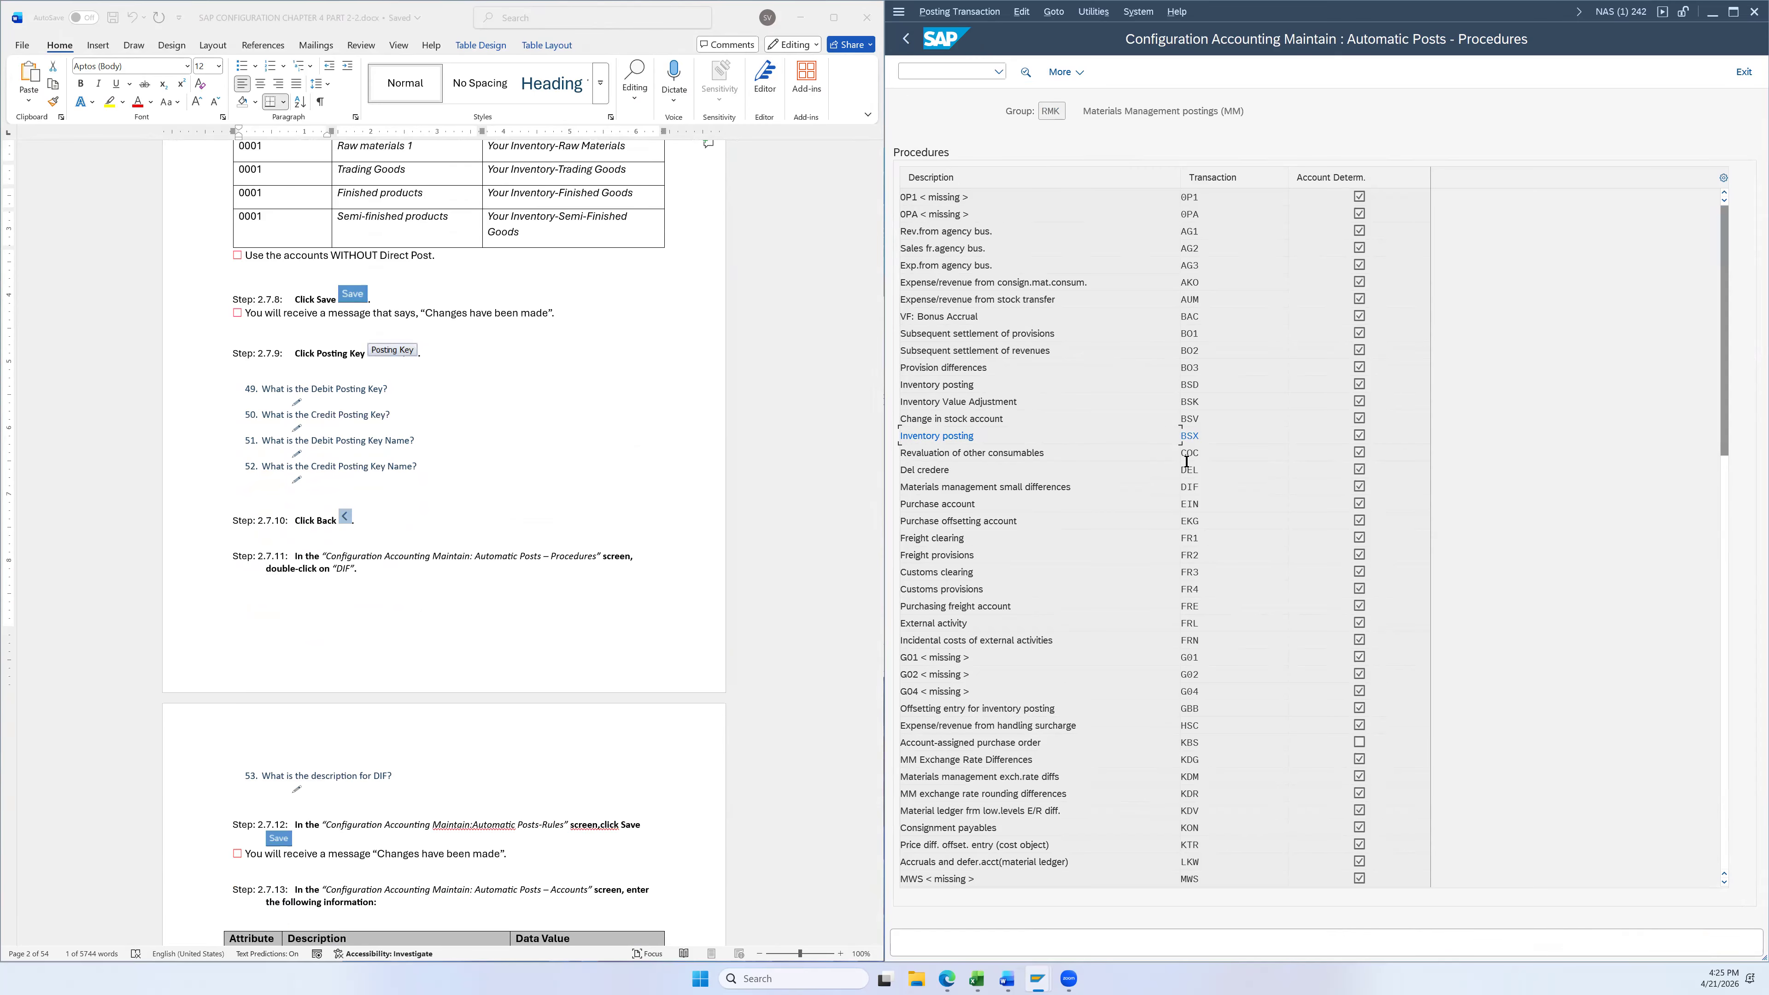
click(1187, 487)
double_click(1190, 487)
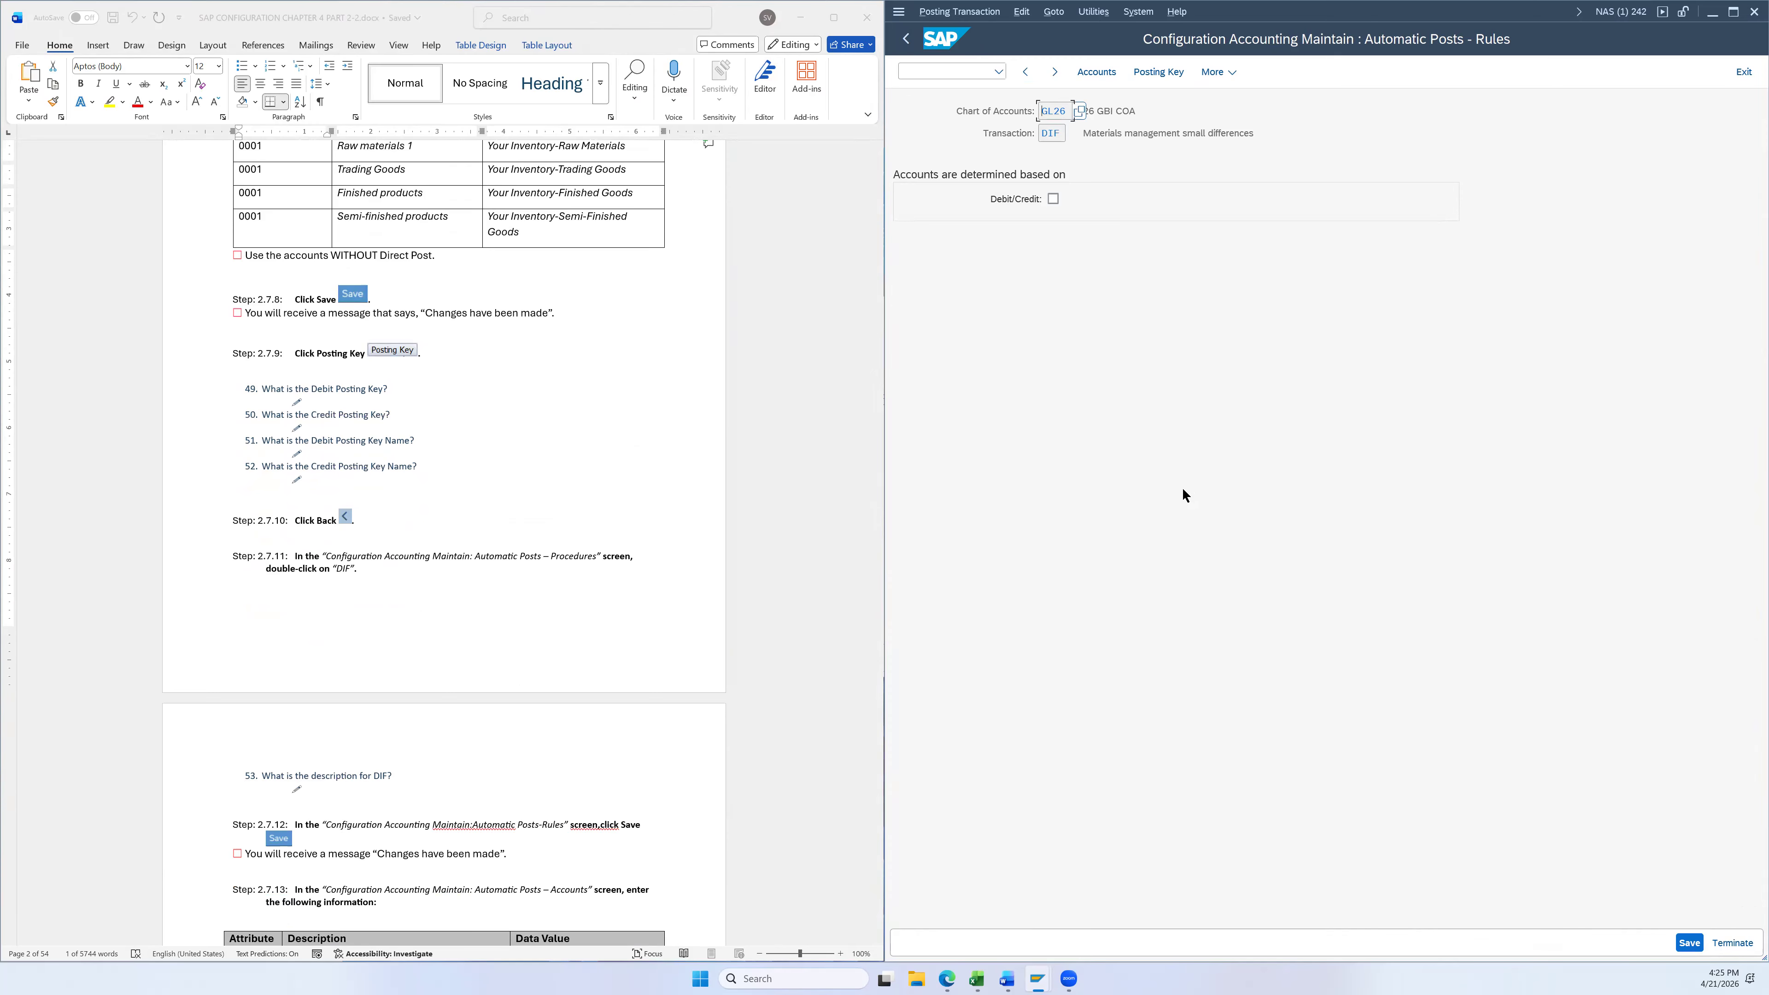
Check the exercise instructions for DIF and save its posting rules with Debit/Credit unselected
scroll(598, 558, down, 3)
scroll(611, 541, down, 3)
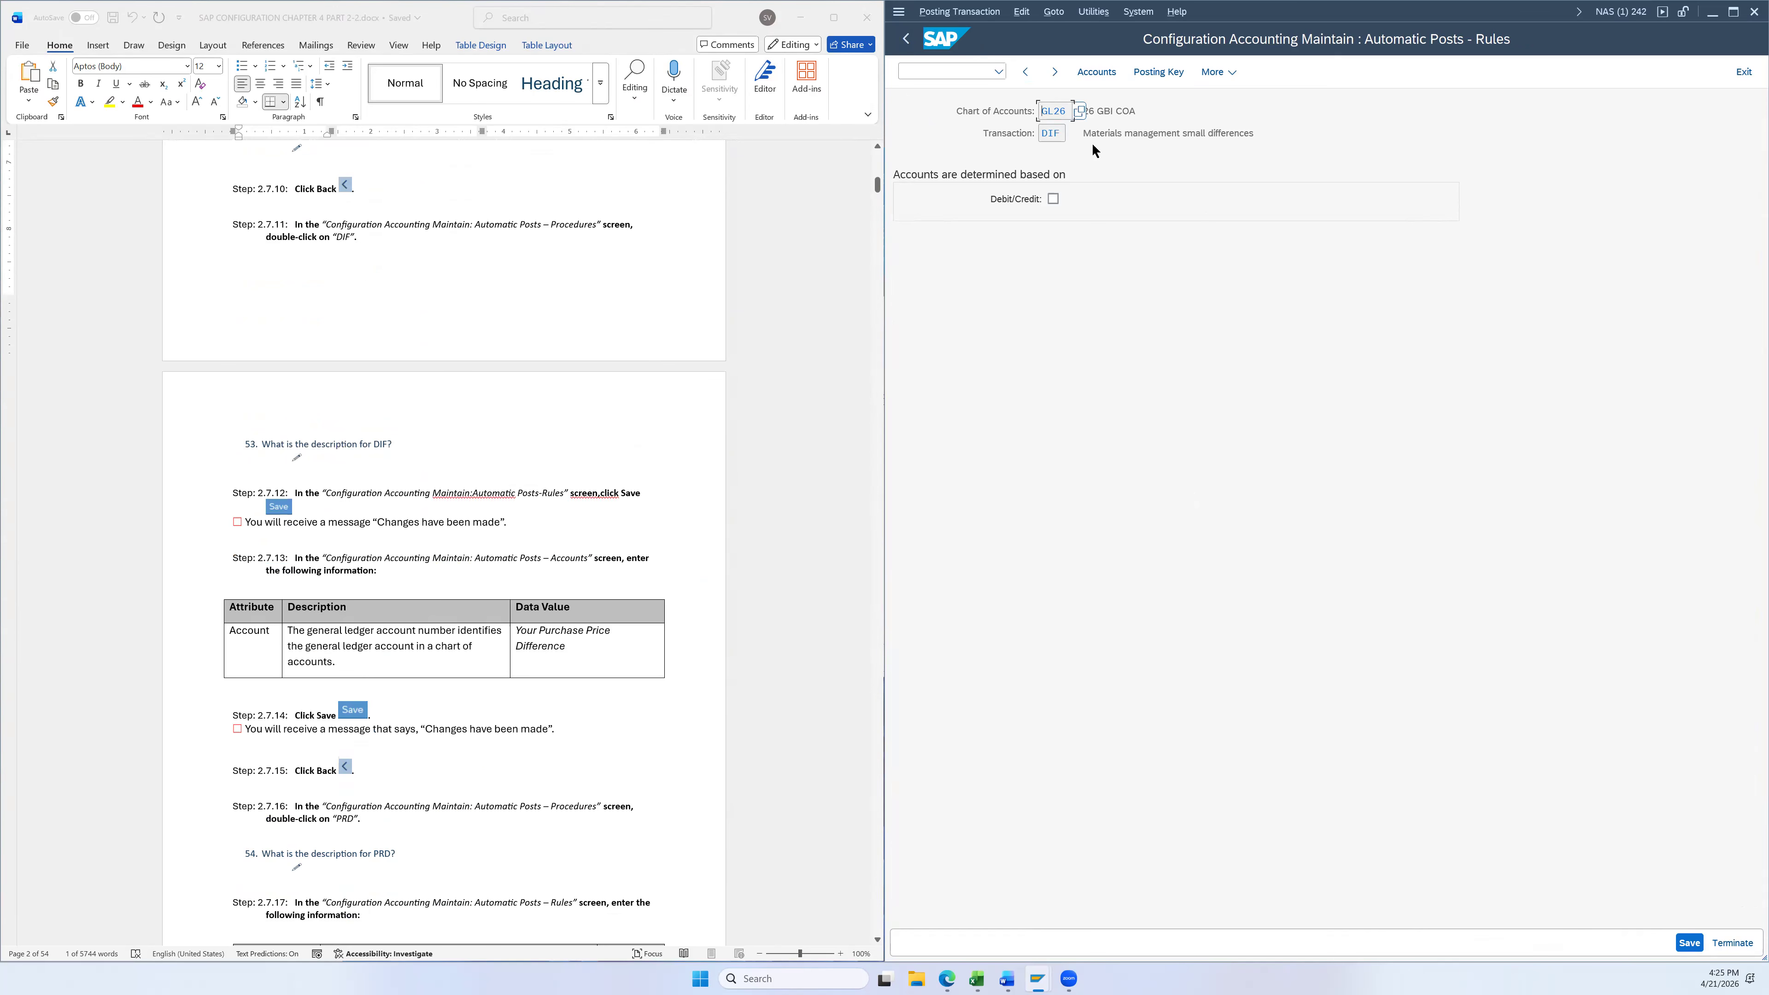
scroll(670, 493, down, 2)
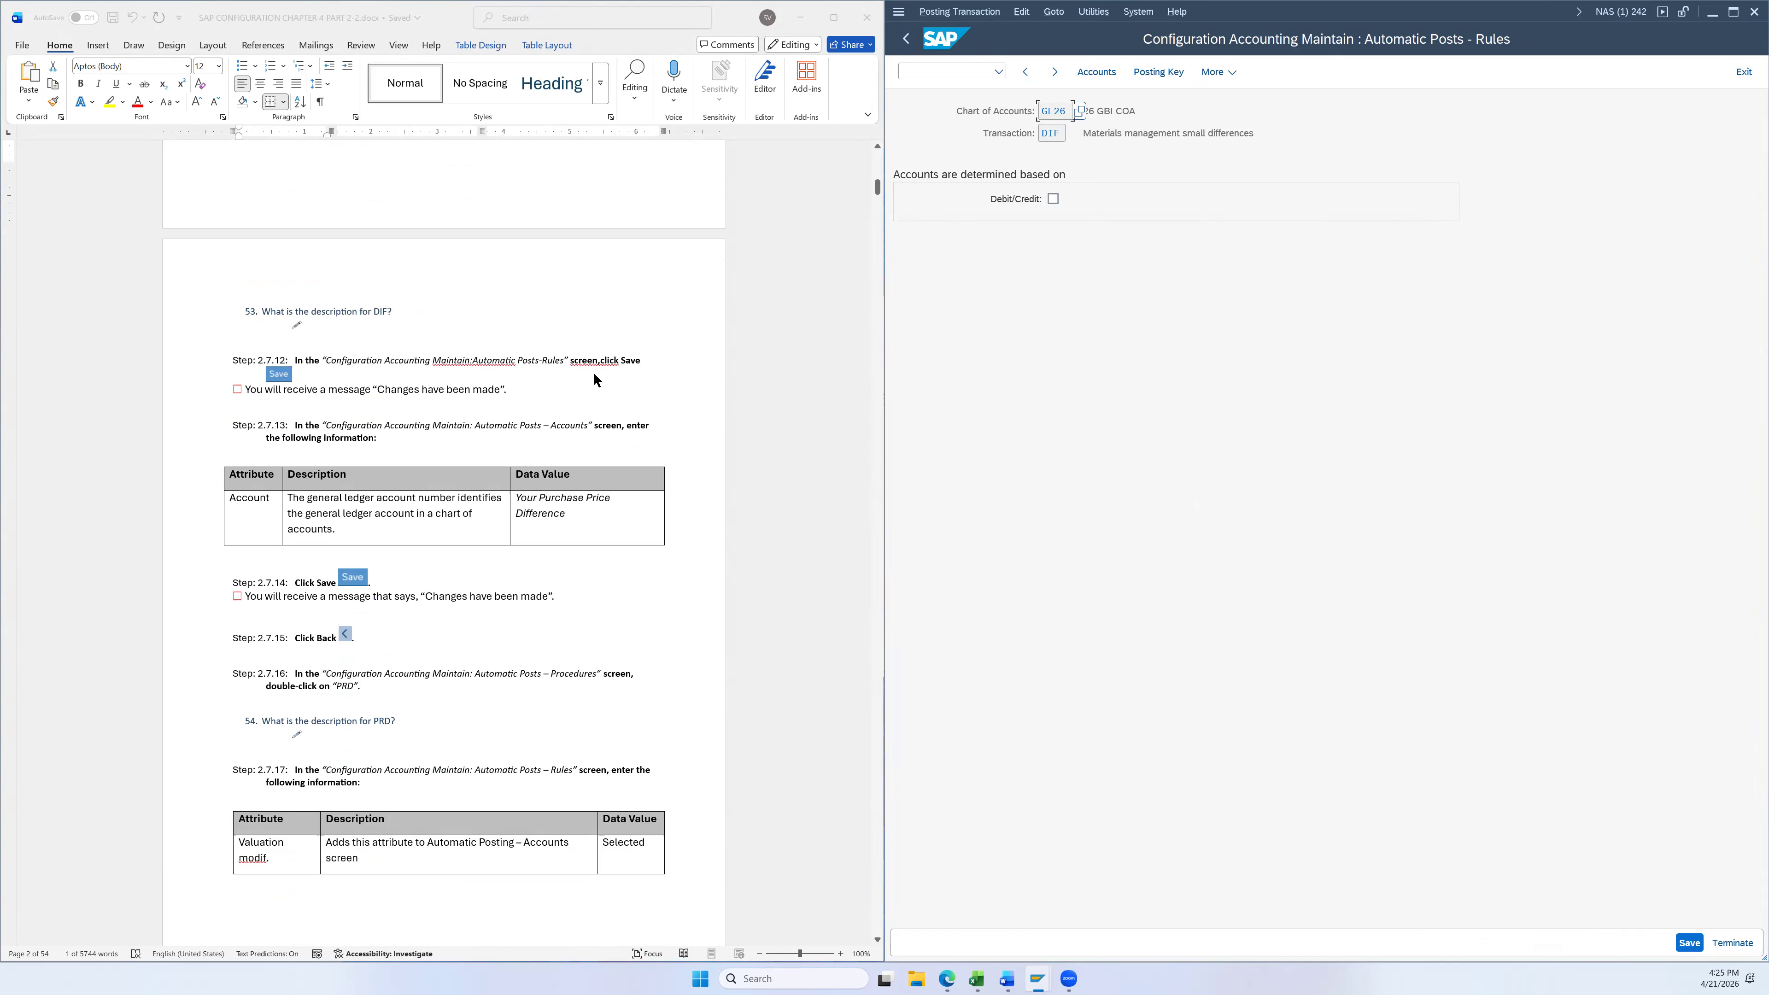
click(1685, 944)
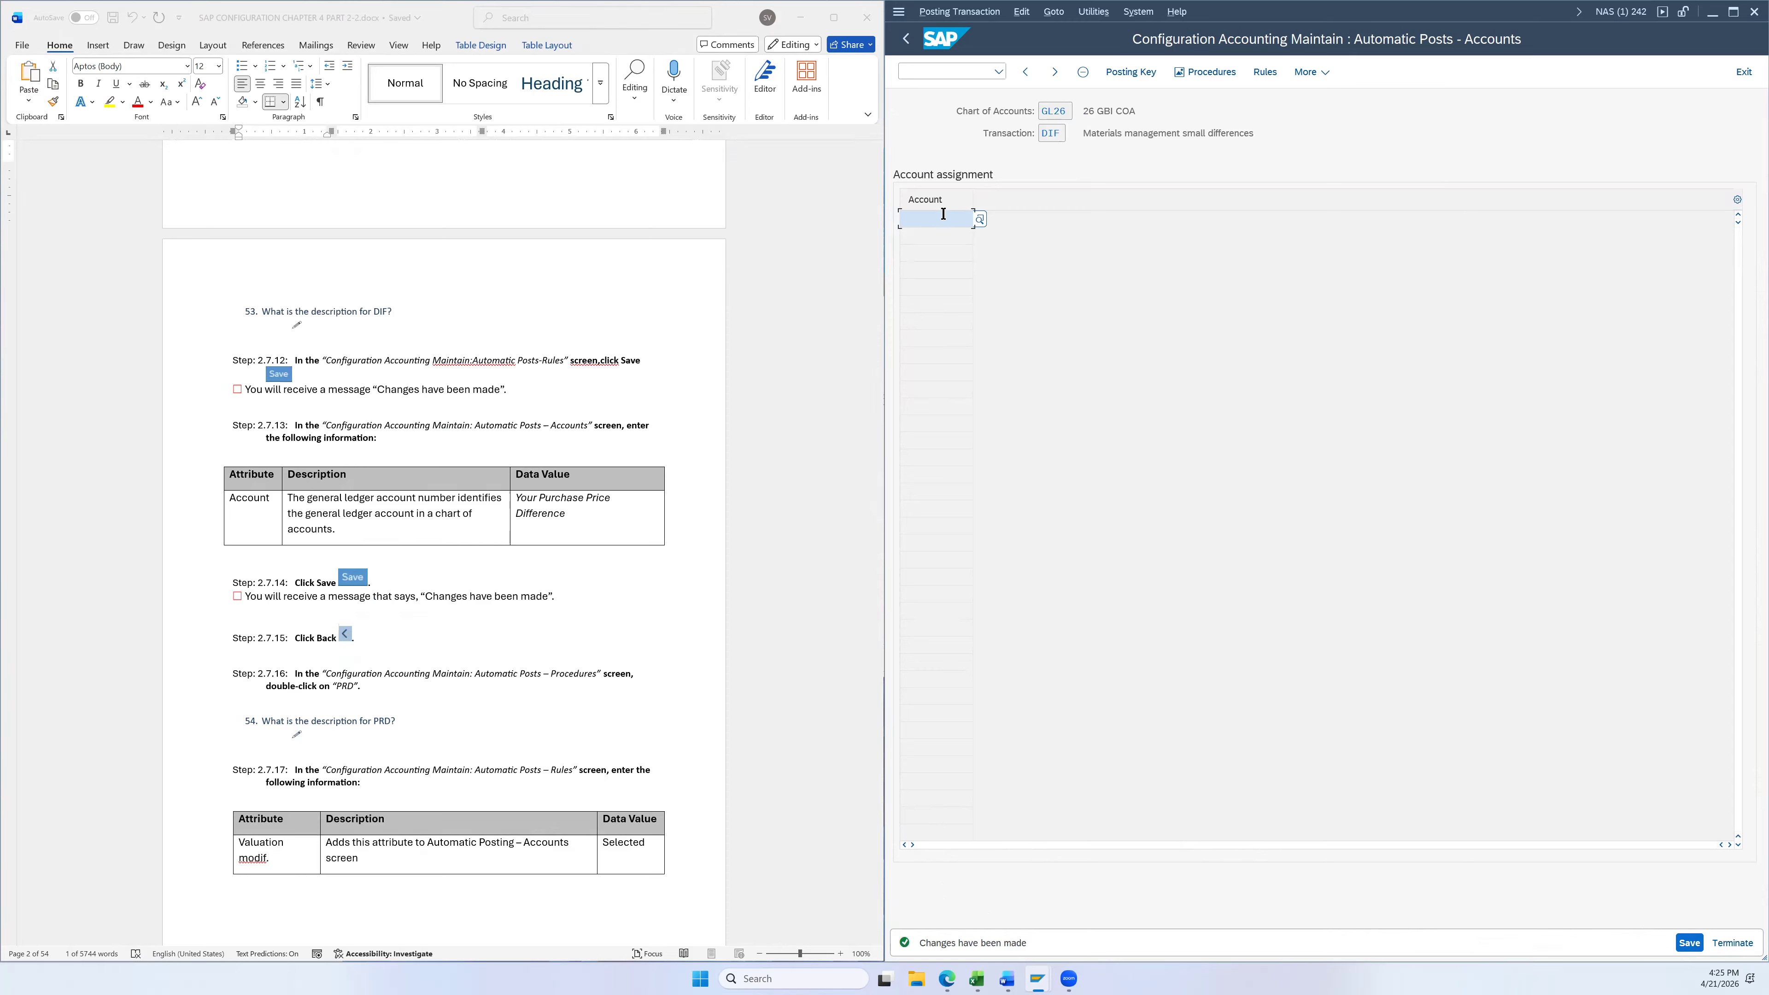
Search the GL26 accounts for the DIF account, choose 760000 (Purchase Price Difference) and save the assignment
click(979, 219)
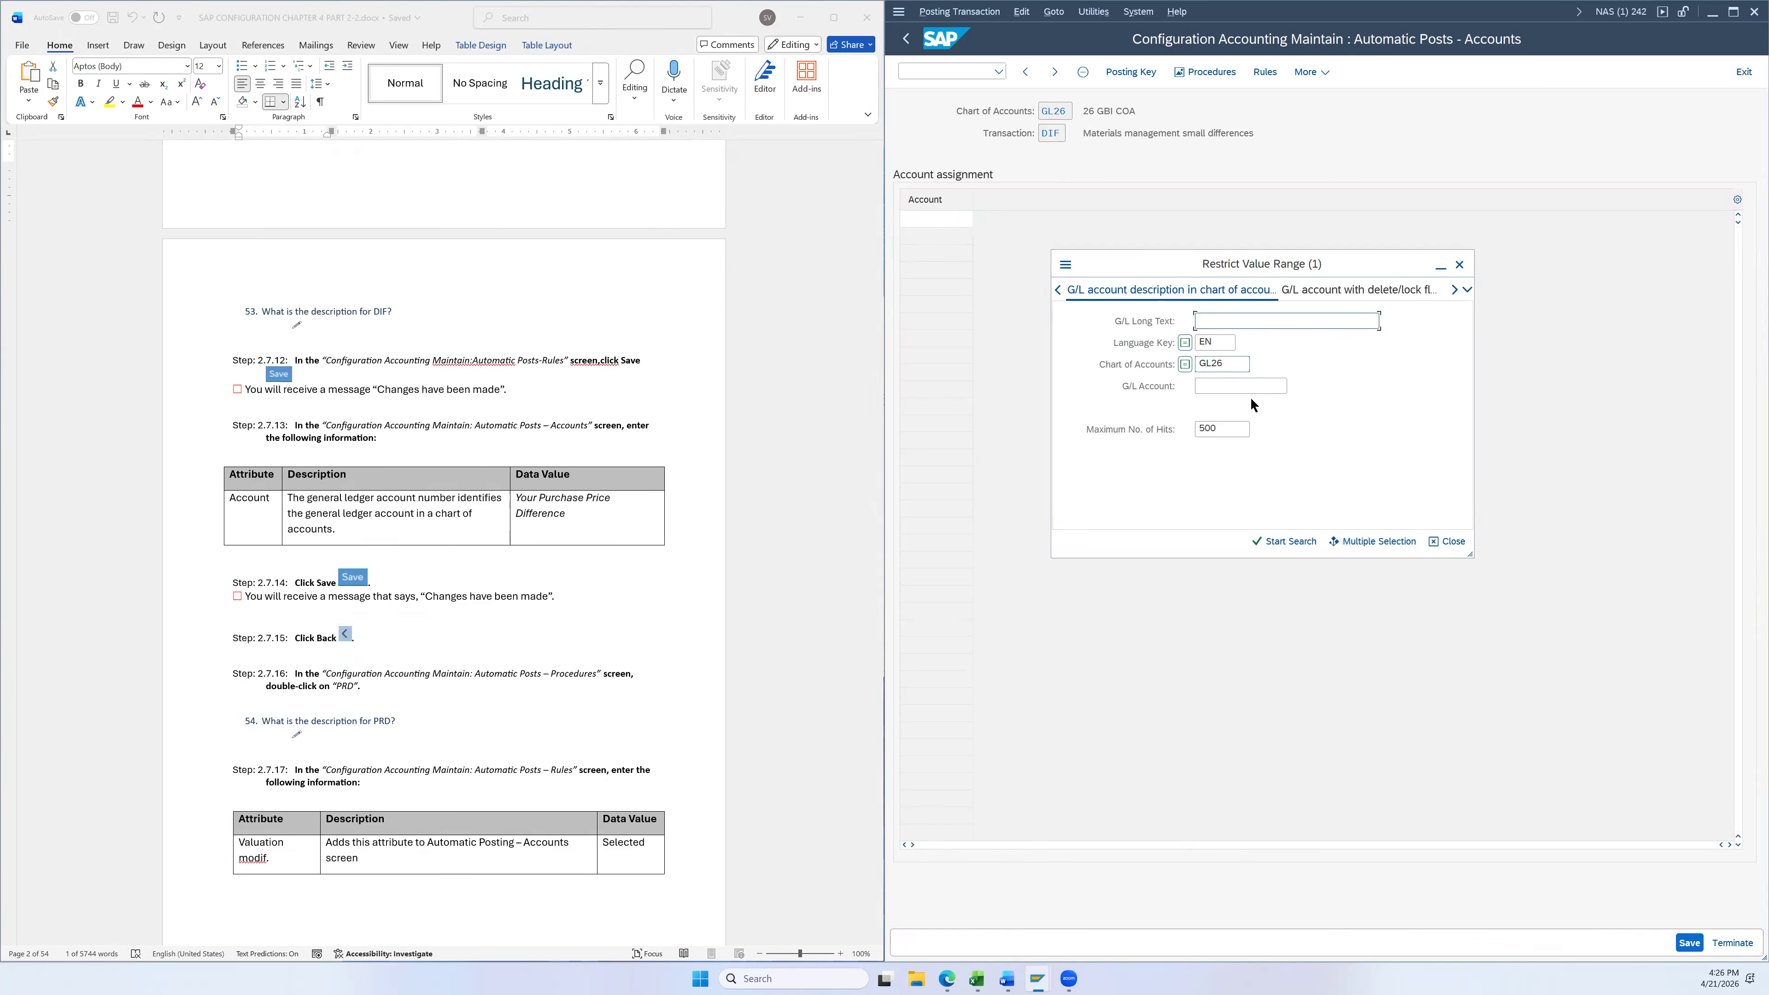
click(1290, 541)
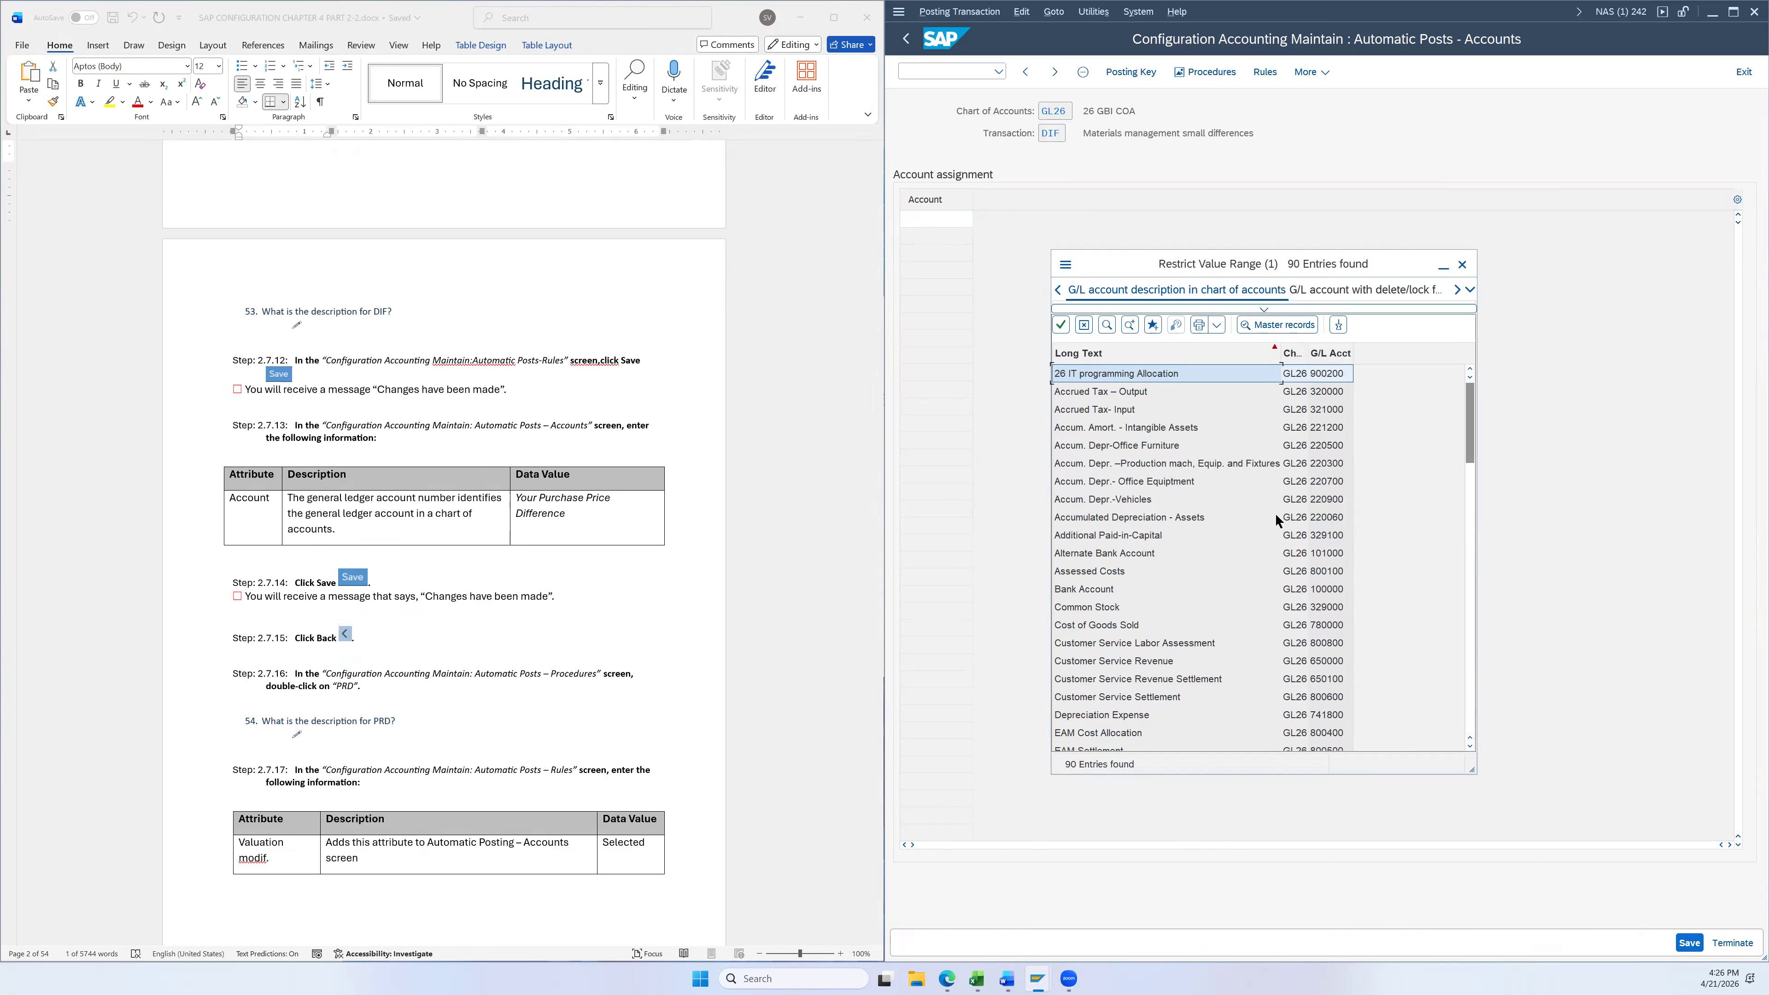
scroll(1186, 478, down, 14)
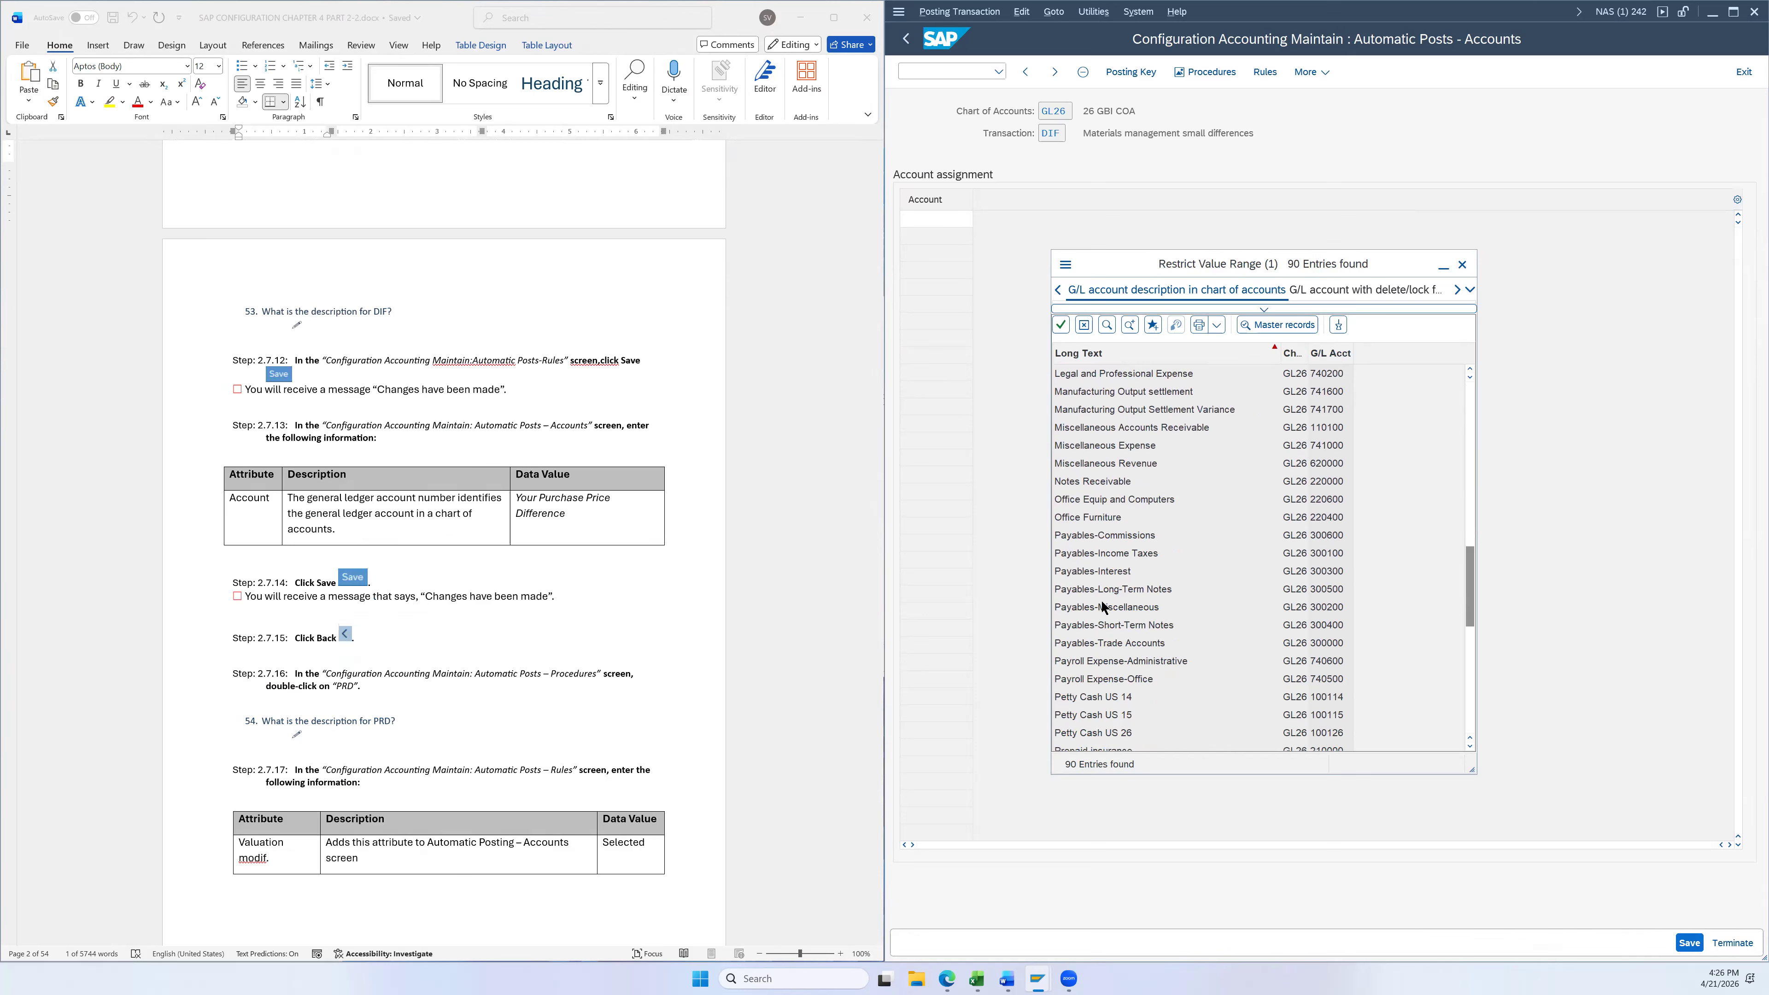
scroll(1111, 673, down, 1)
scroll(1112, 675, down, 3)
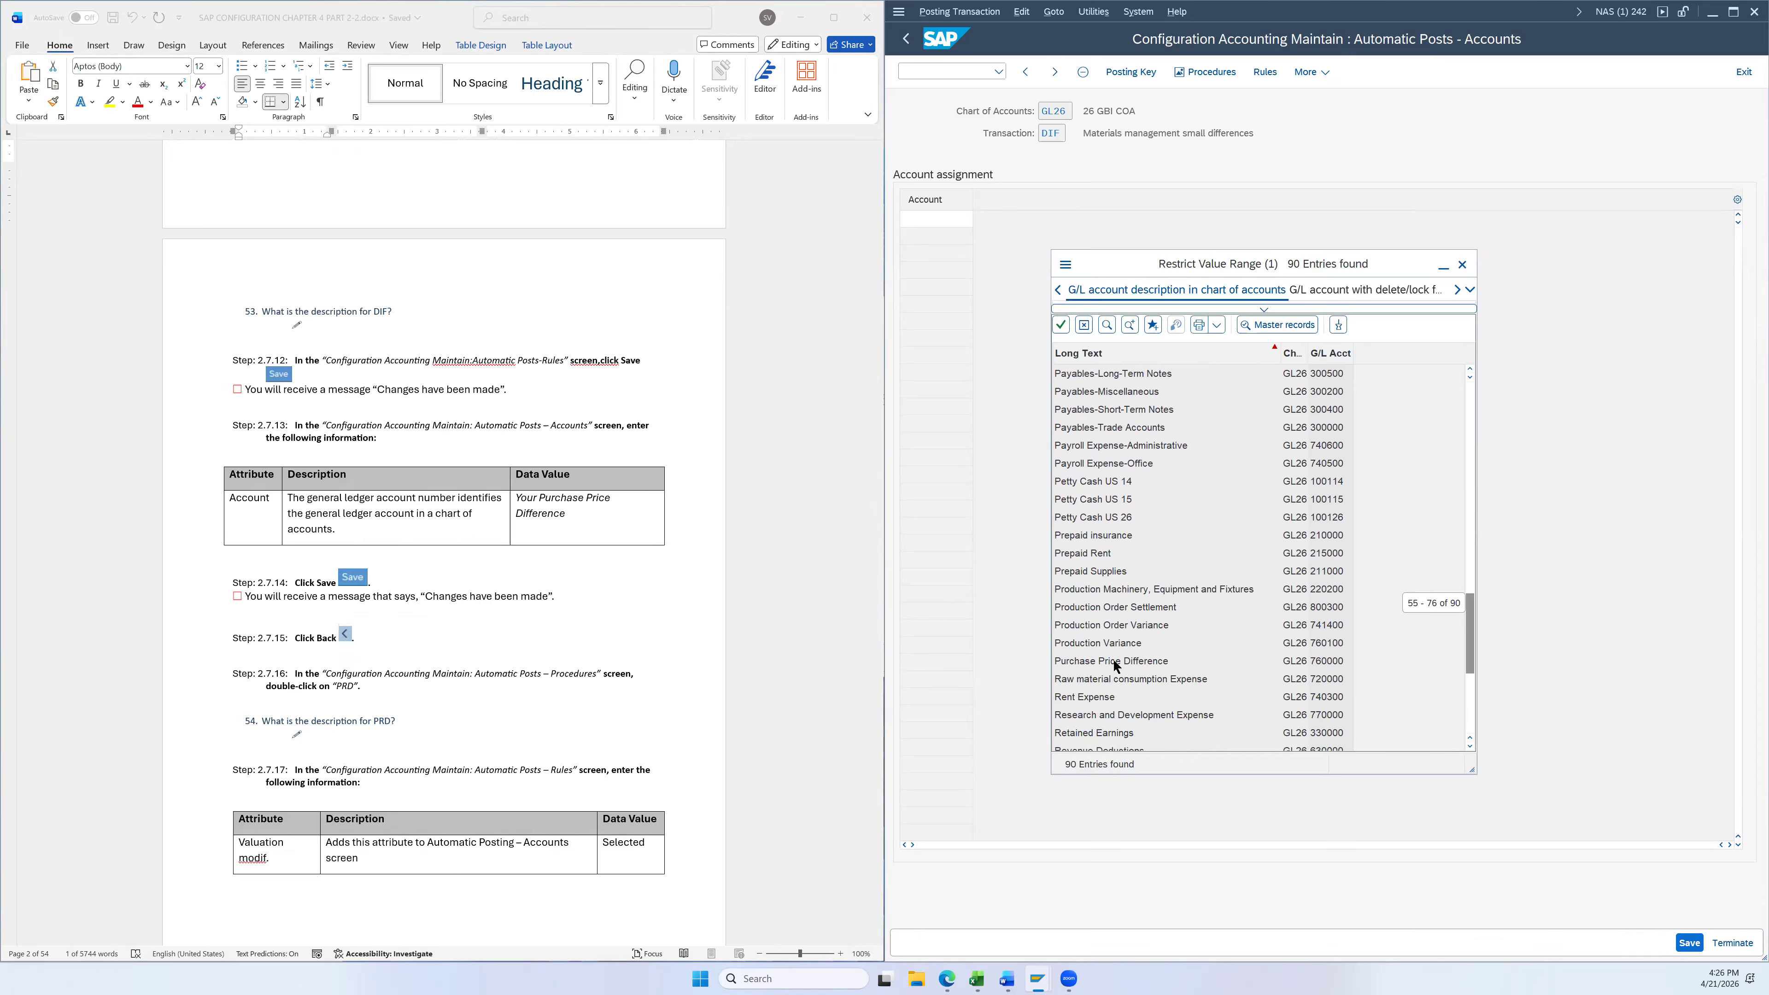
click(1085, 662)
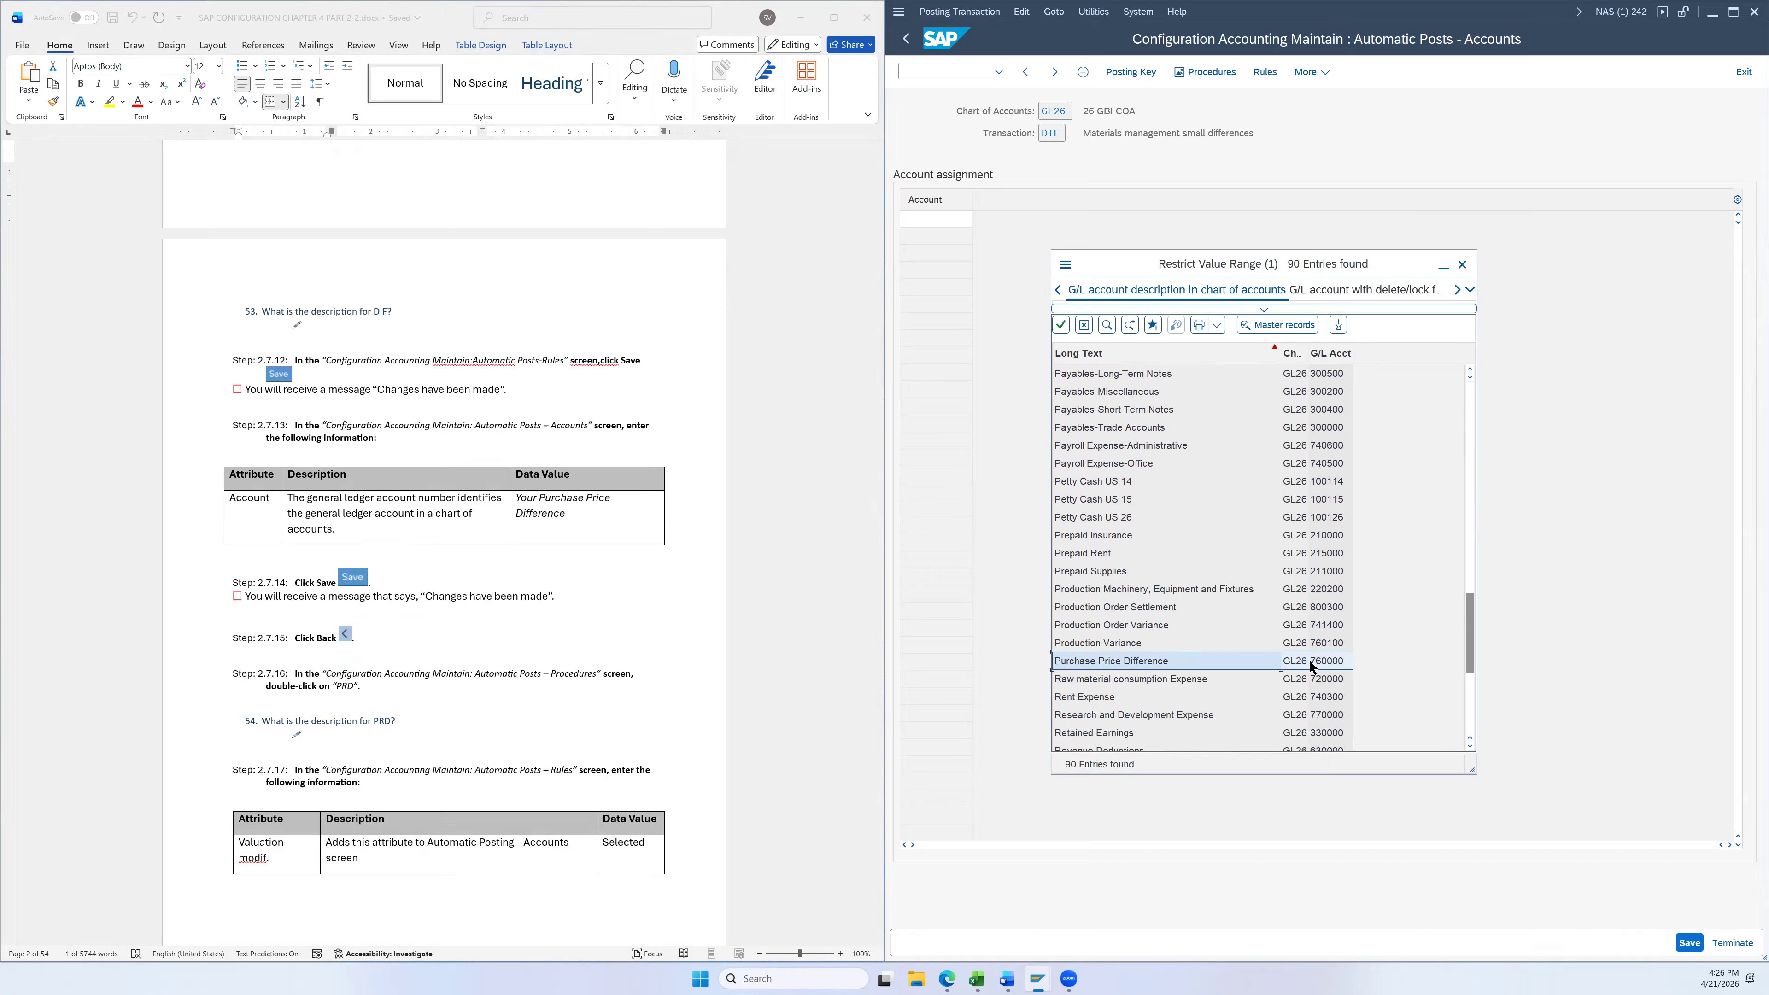
double_click(1129, 661)
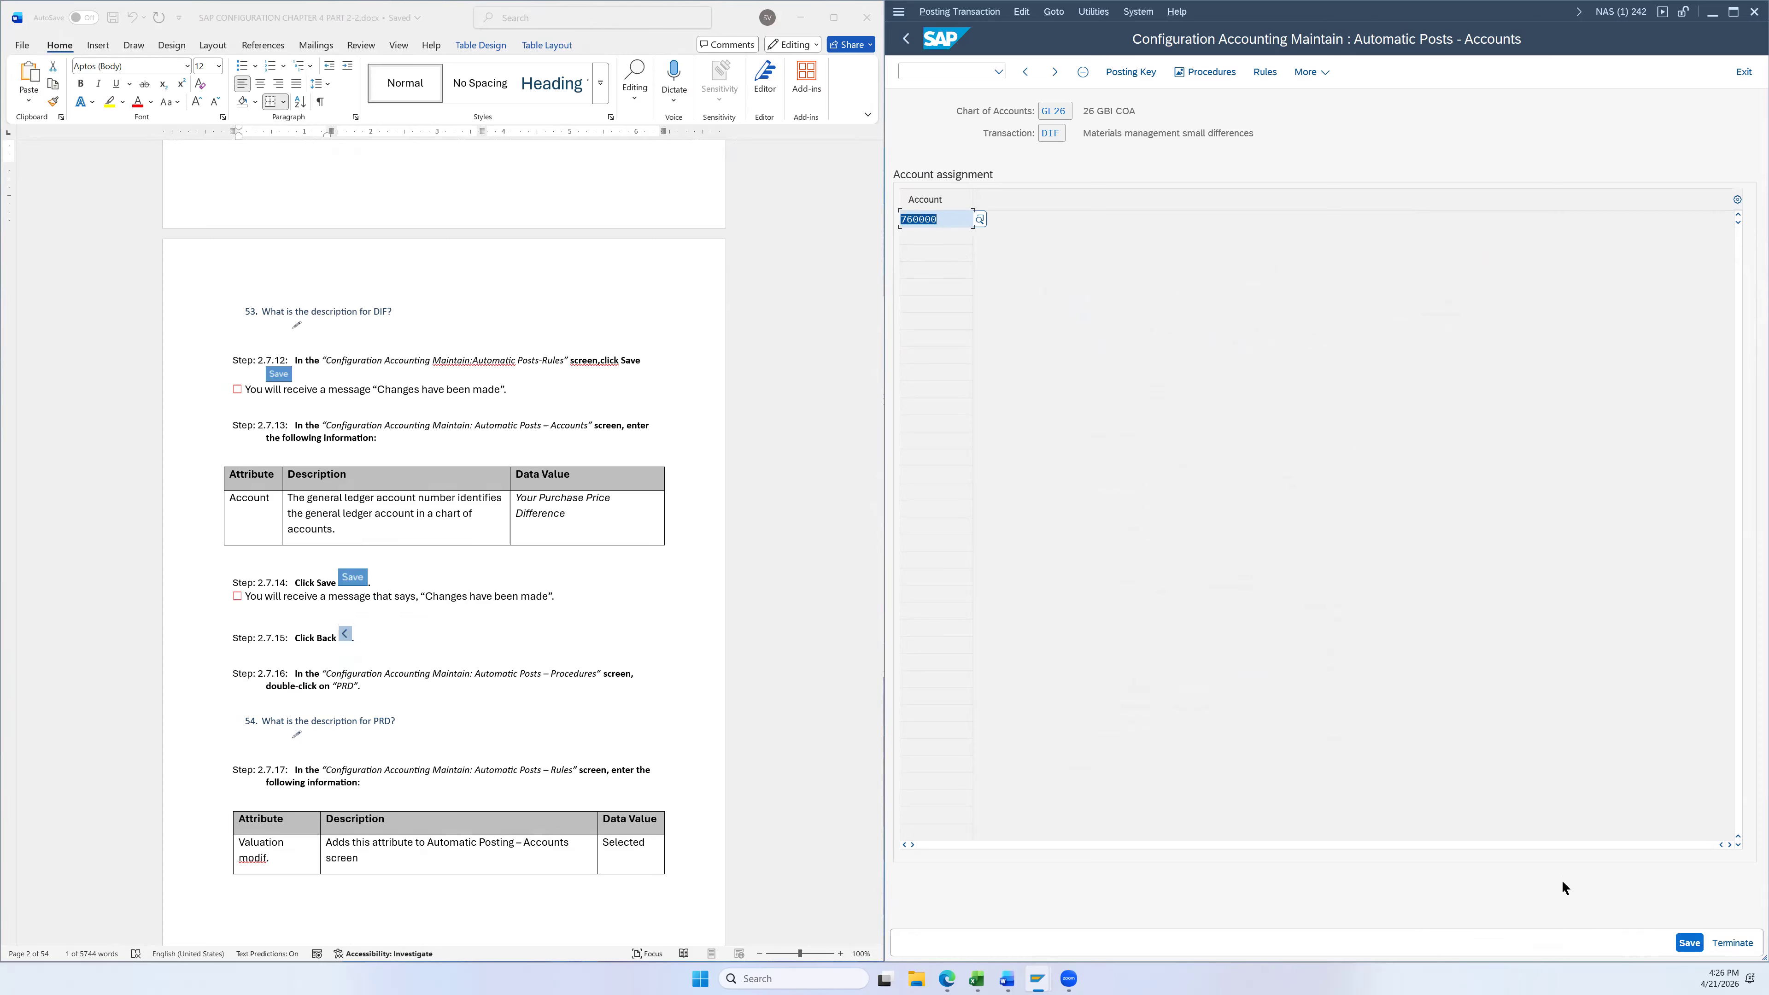
click(1686, 940)
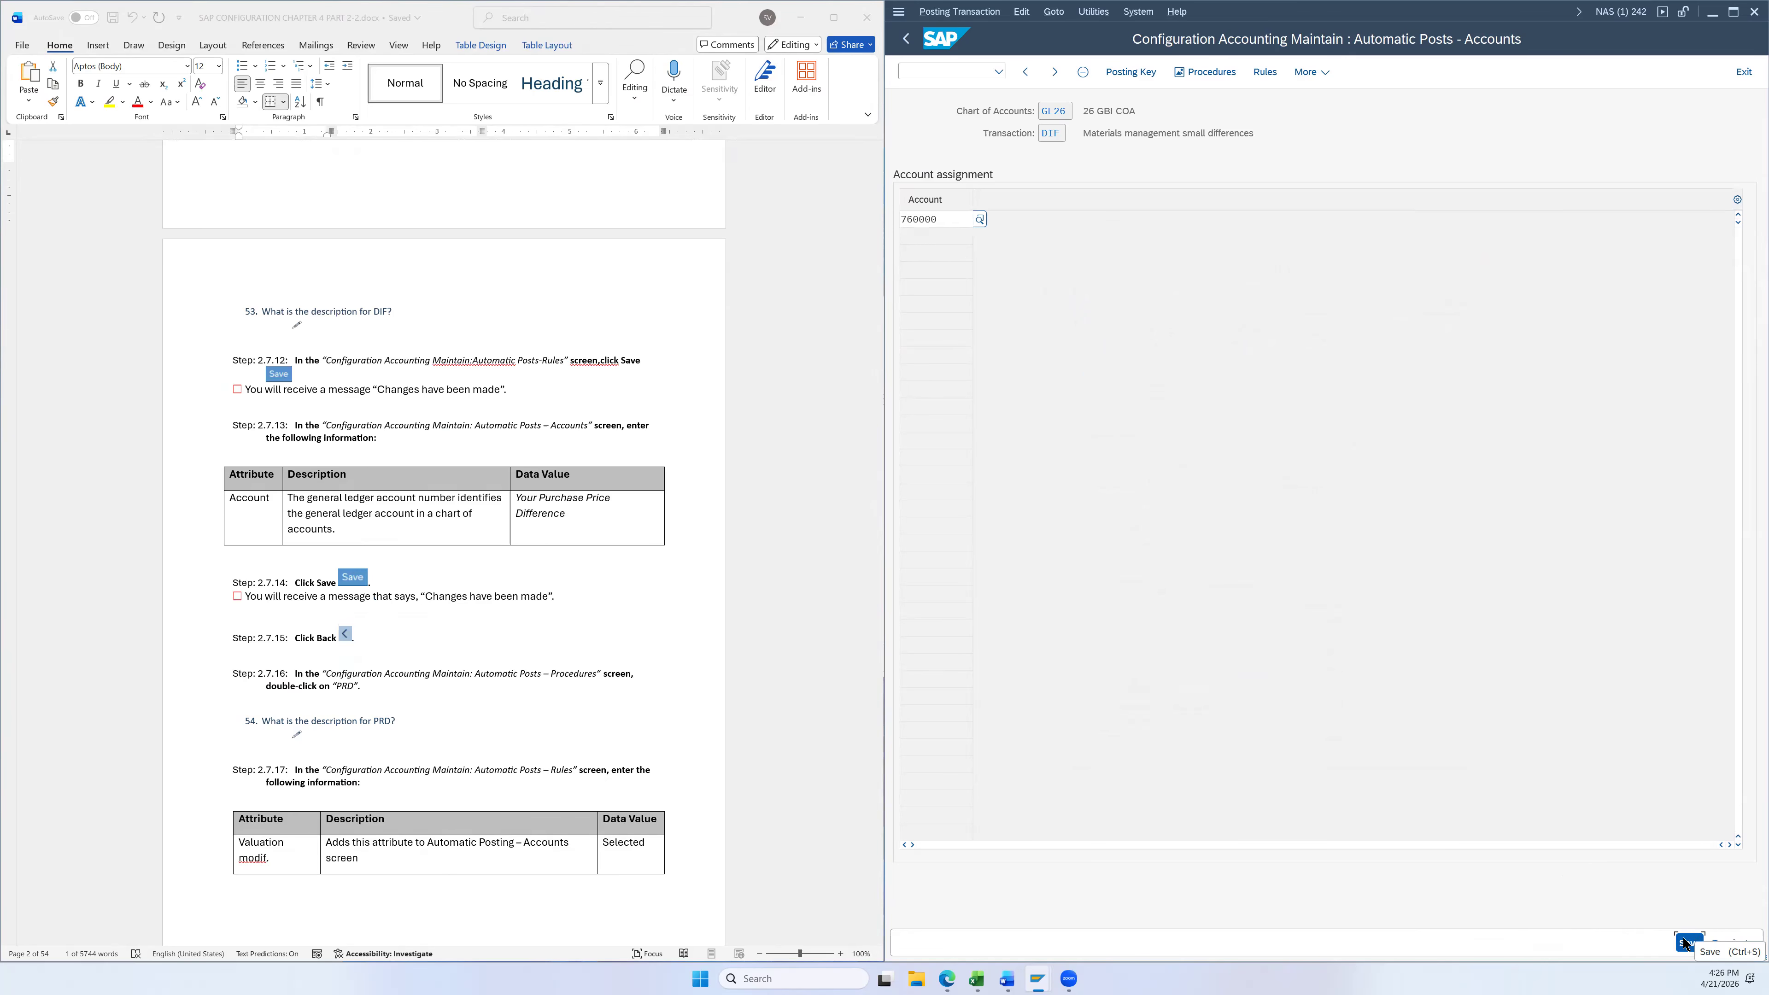
scroll(639, 599, down, 3)
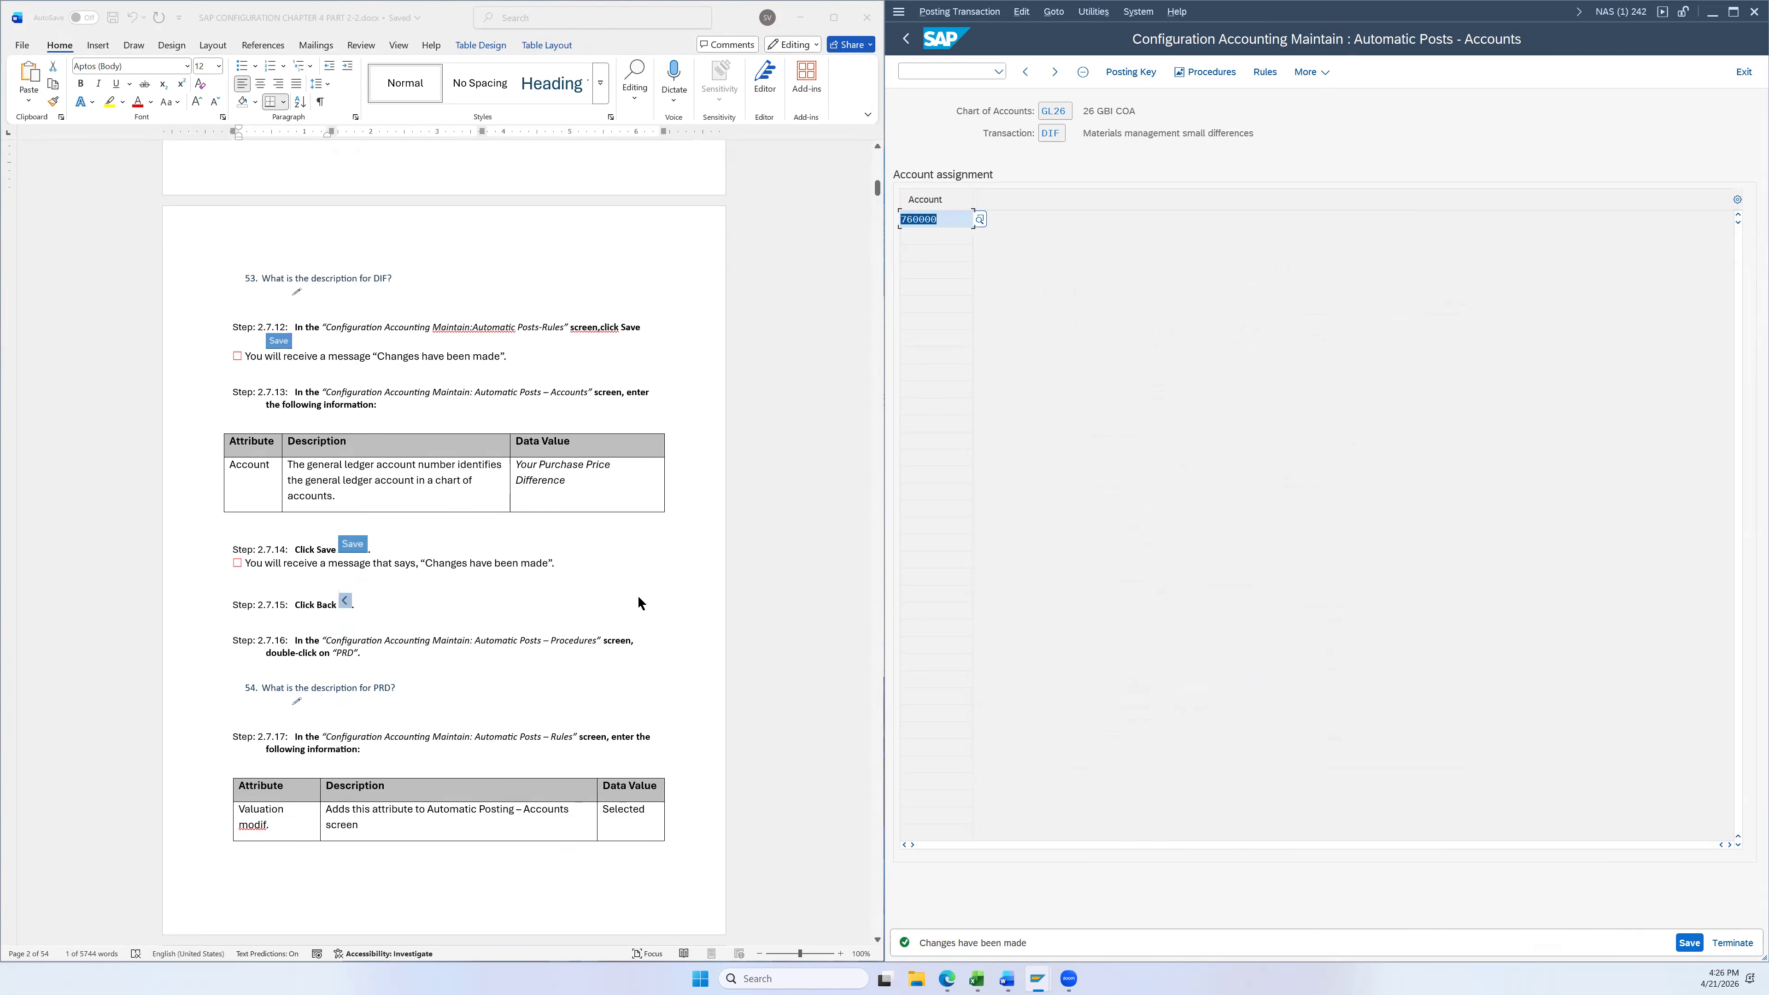
Return to the list of posting procedures and open PRD (Cost (price) differences)
click(905, 38)
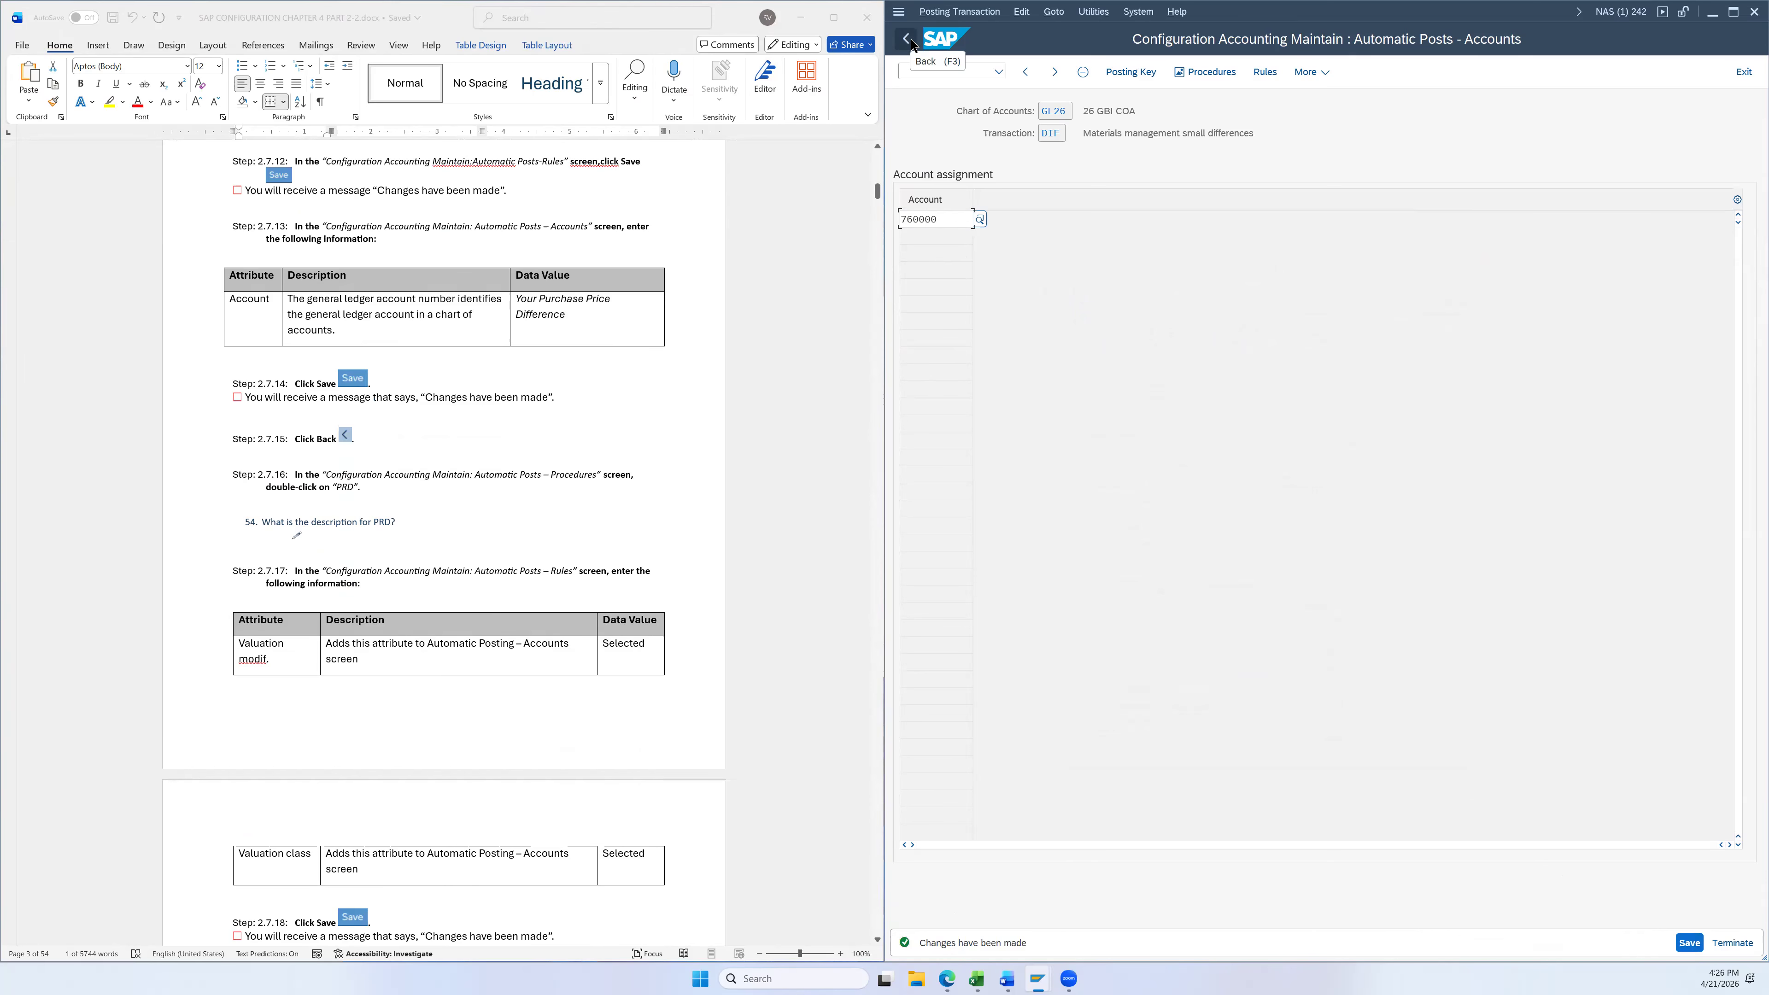
scroll(626, 456, down, 2)
scroll(645, 458, down, 3)
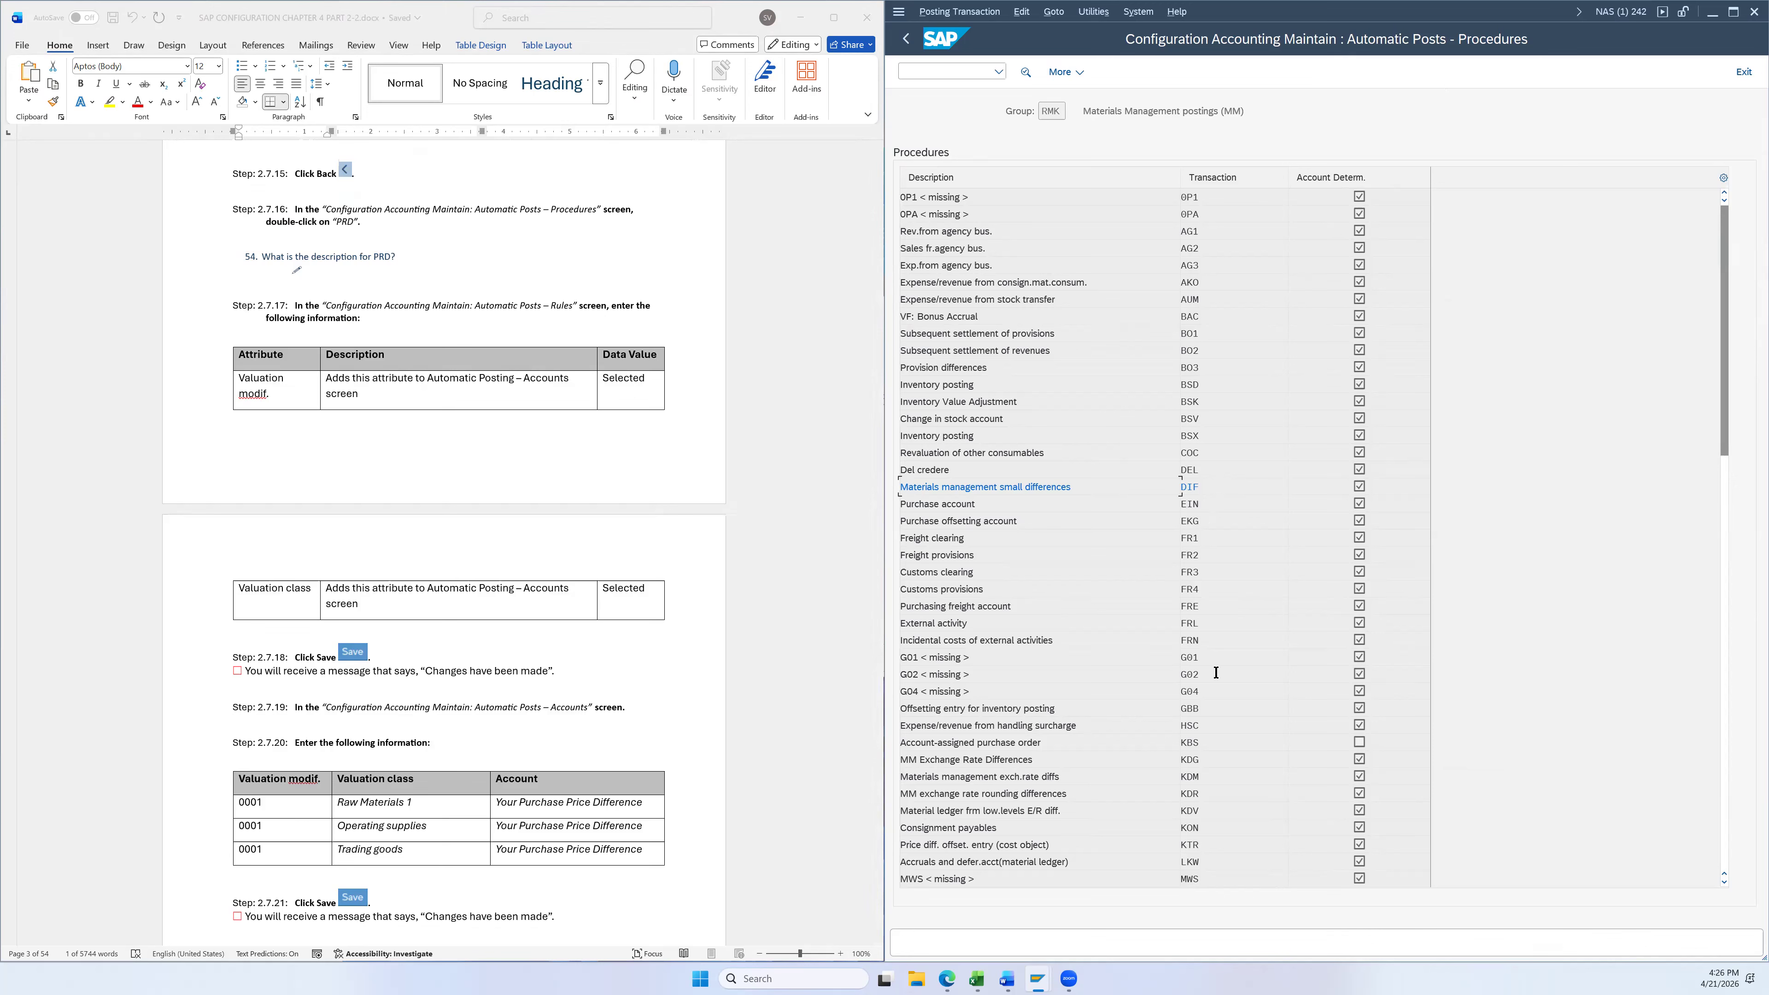
scroll(1215, 671, down, 3)
scroll(1213, 670, down, 2)
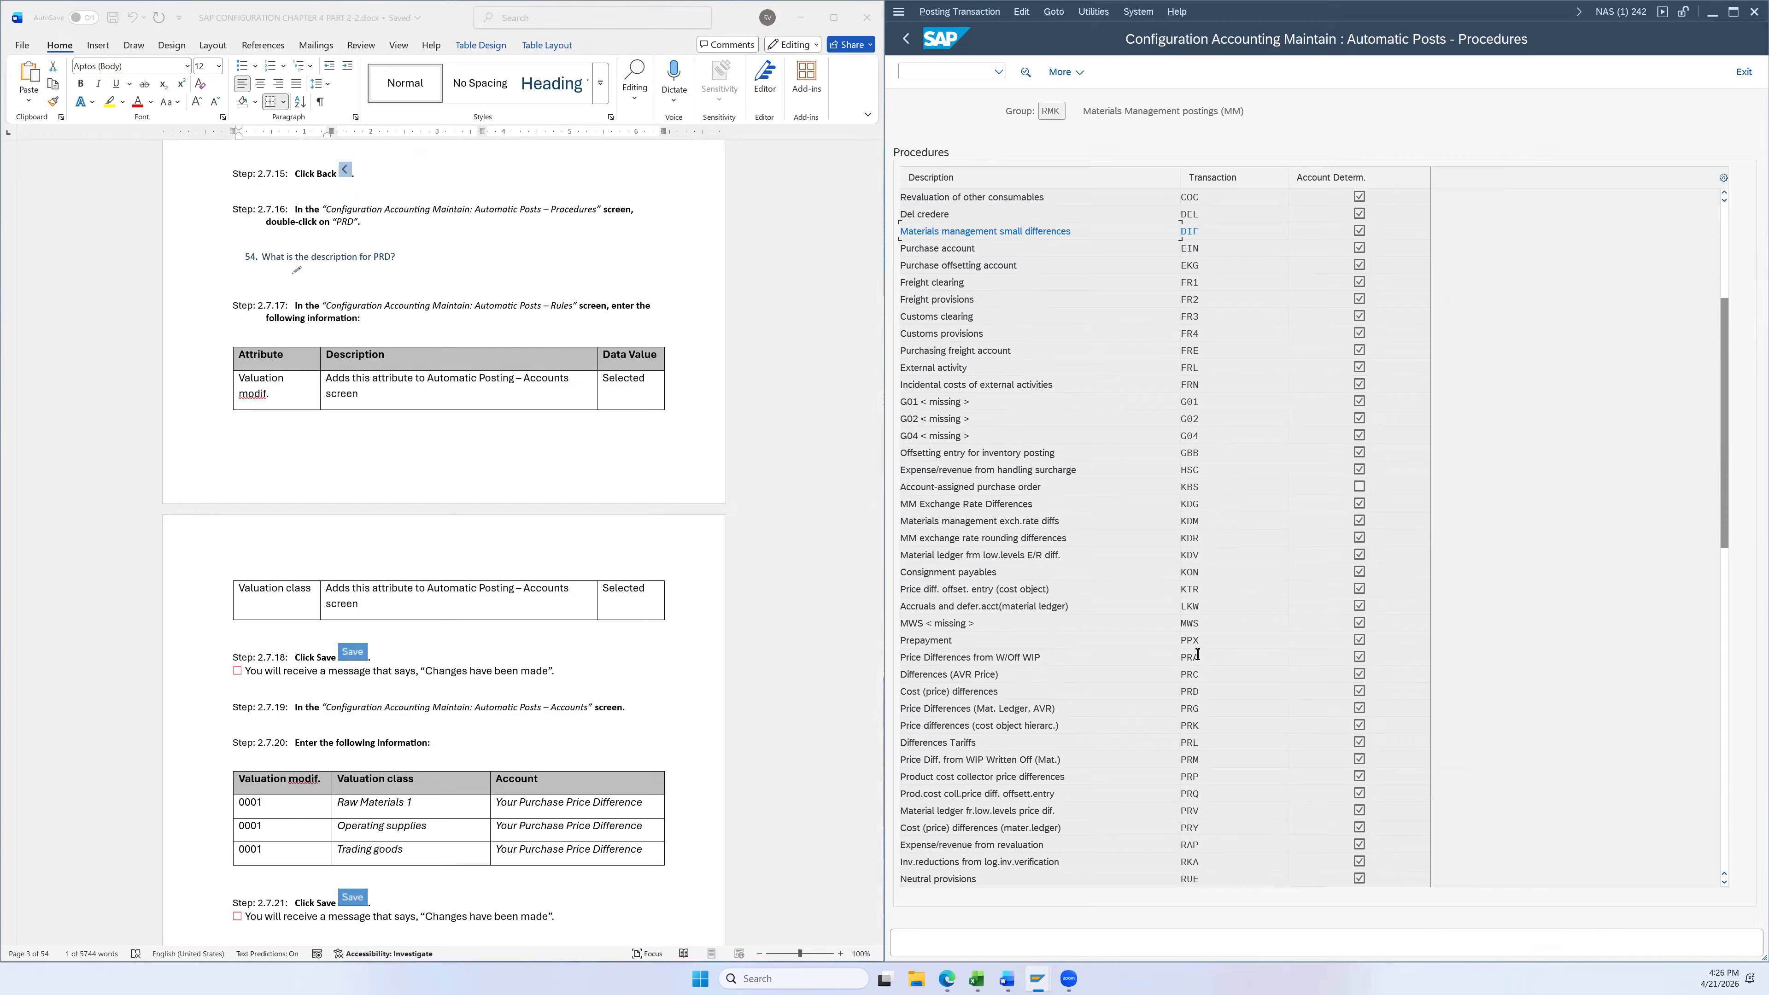
click(1191, 689)
double_click(1195, 693)
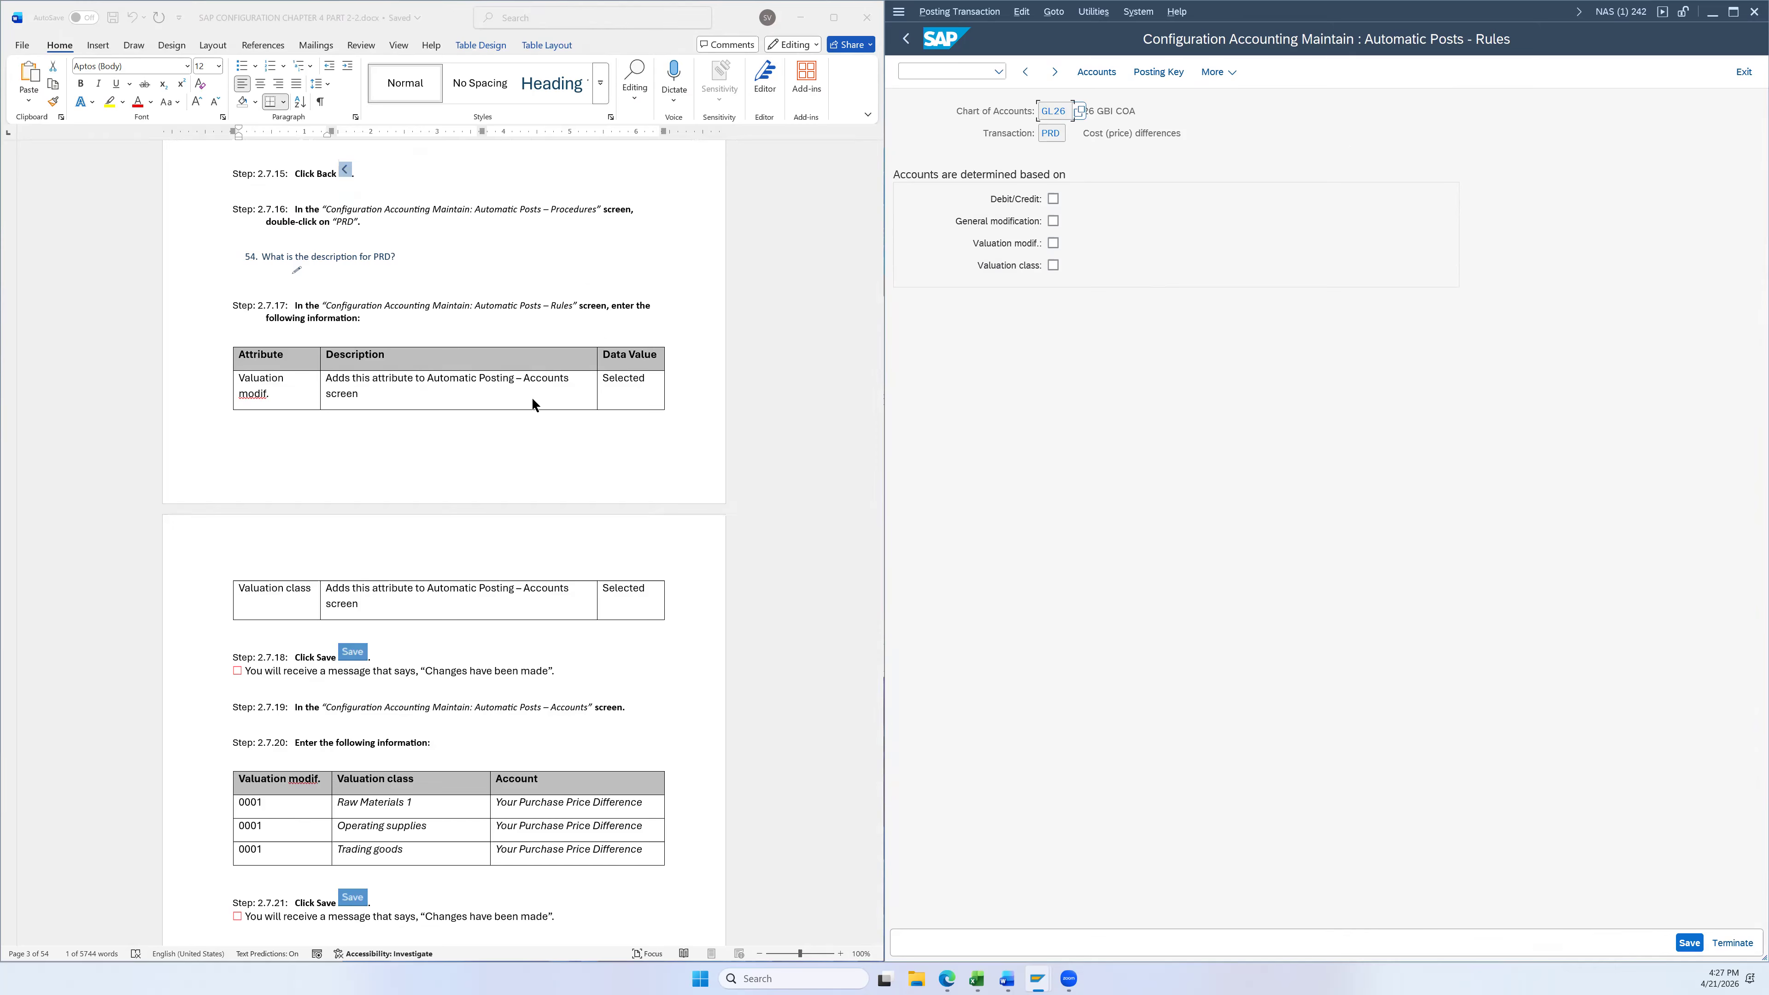
Base PRD account determination on valuation modification and valuation class, and save the rules
click(1052, 243)
scroll(761, 574, down, 3)
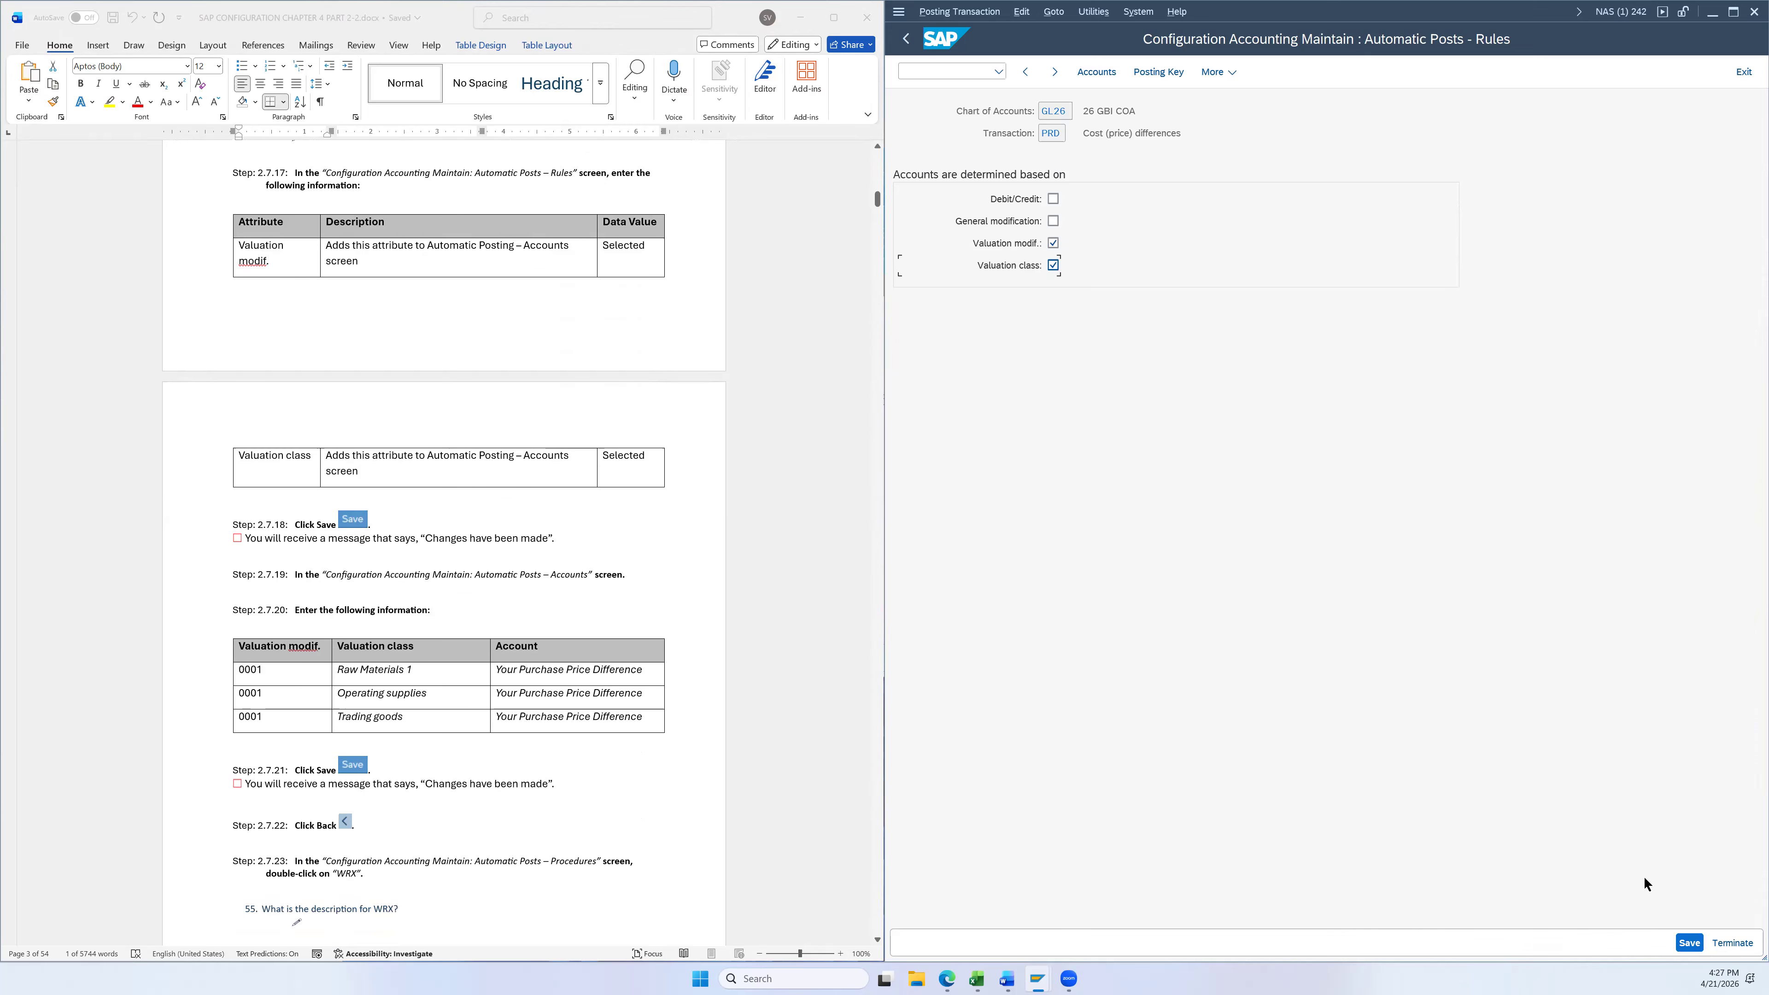
click(1690, 942)
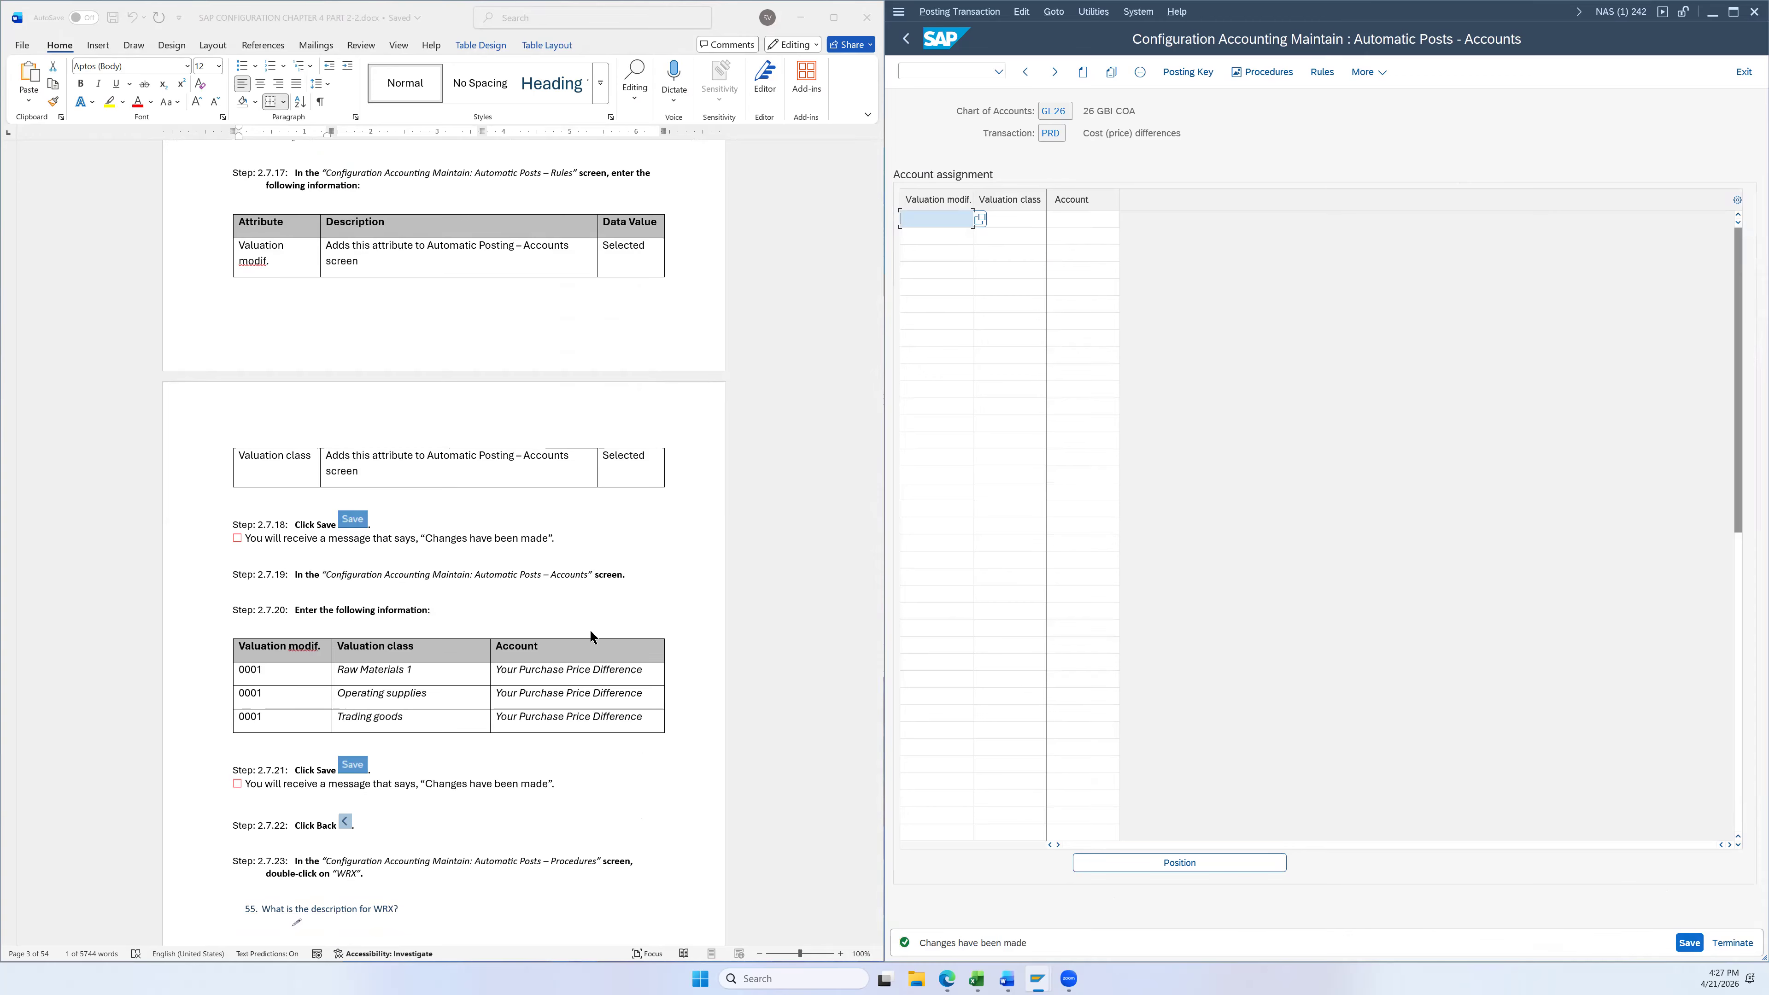
Enter valuation modification 0001 in the first three rows of the PRD account assignment, as listed in the exercise
scroll(590, 636, down, 3)
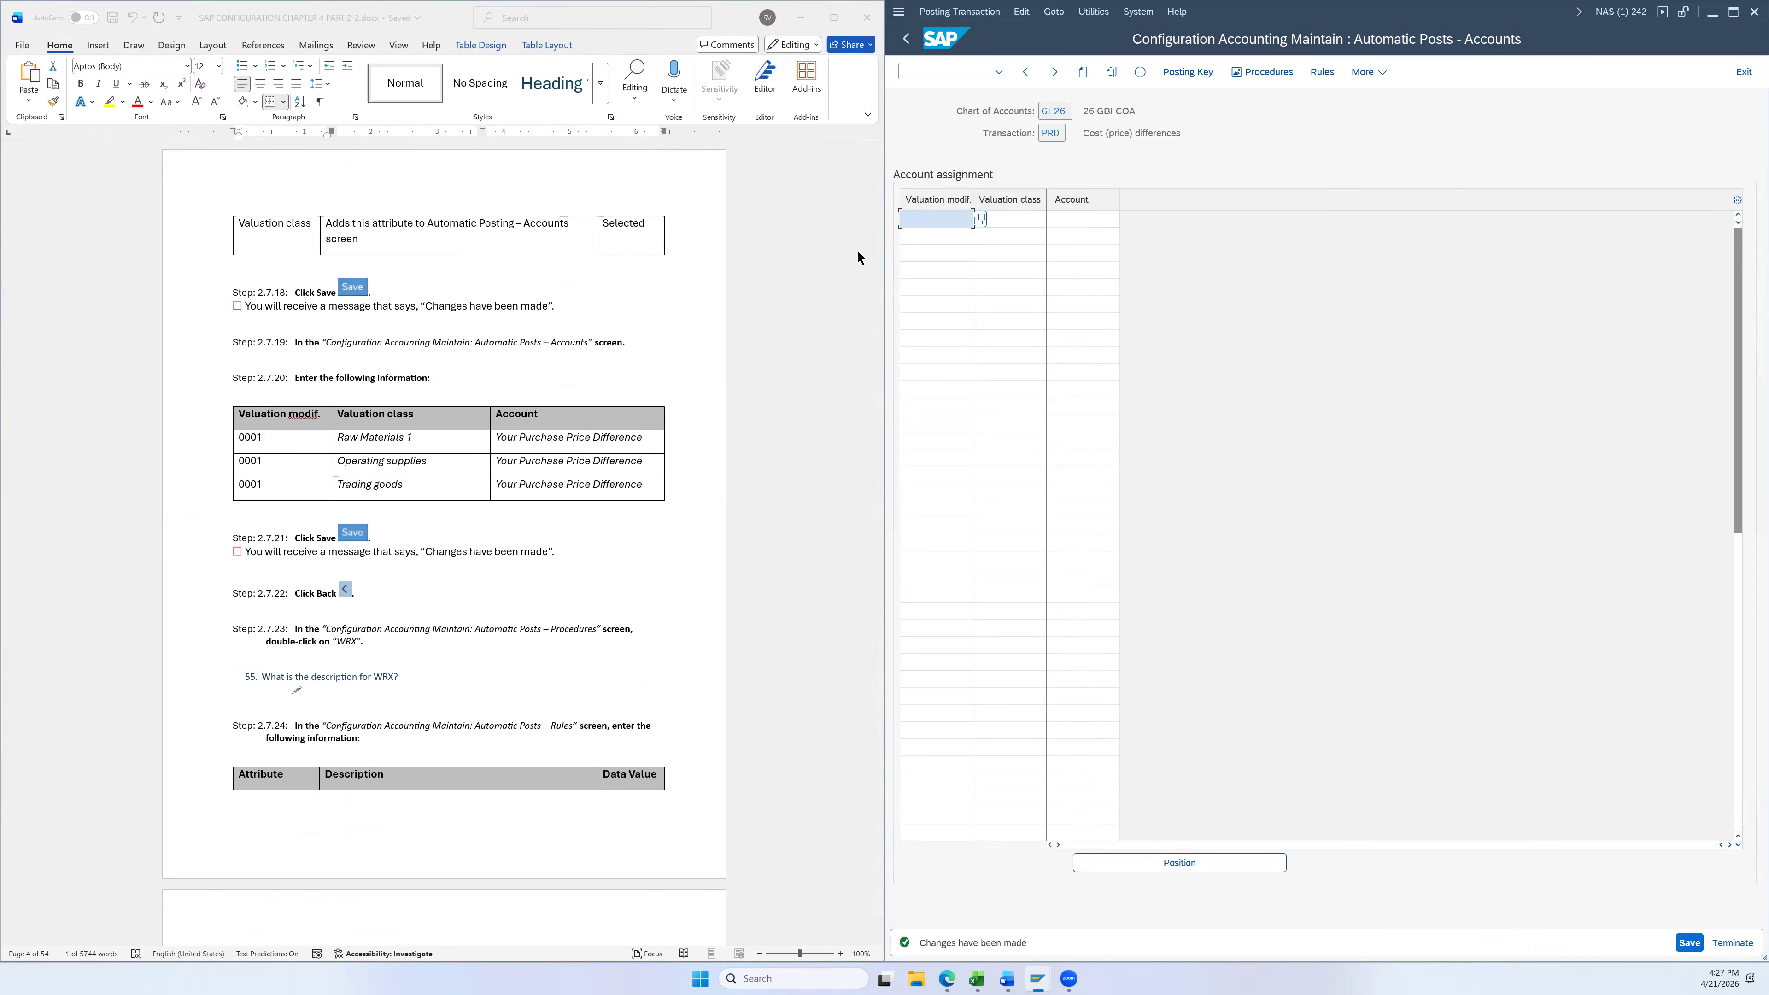
double_click(254, 439)
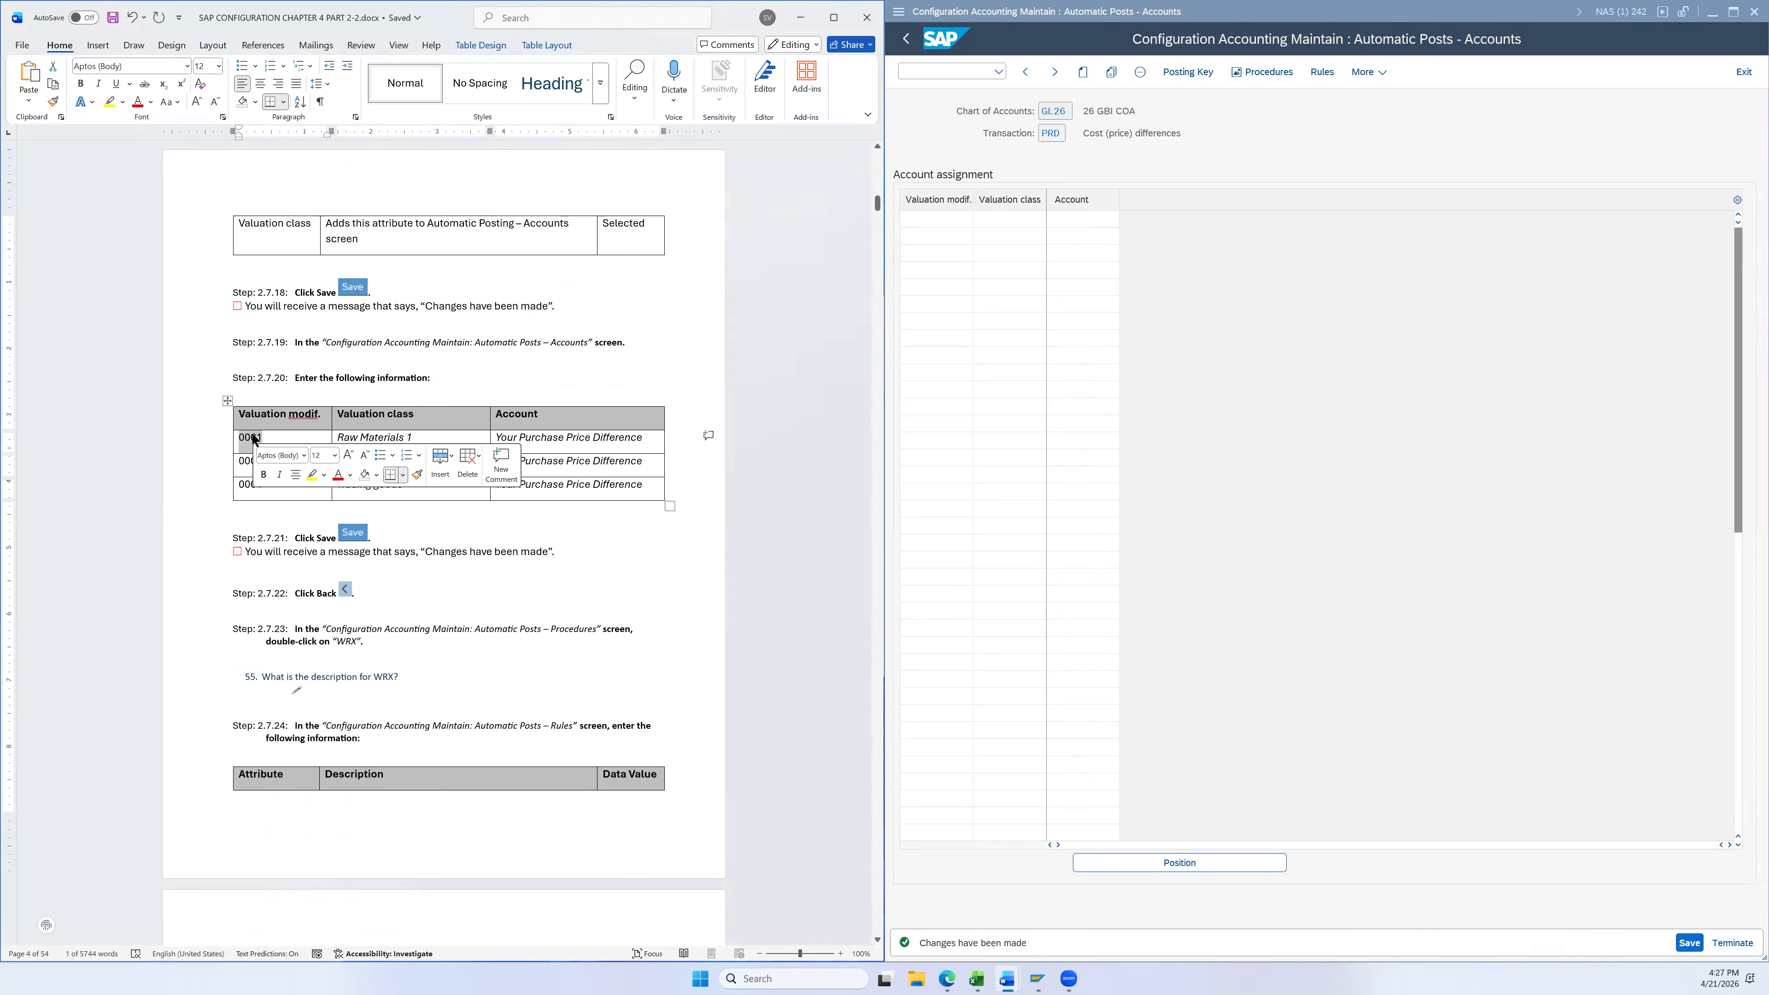
key(ctrl+c)
click(939, 222)
key(ctrl+v)
click(928, 235)
key(ctrl+v)
click(947, 254)
key(ctrl+v)
Assign valuation classes 3000 (Raw materials 1), 3030 (Operating supplies) and 3100 (Trading goods) to the three PRD rows
click(1008, 222)
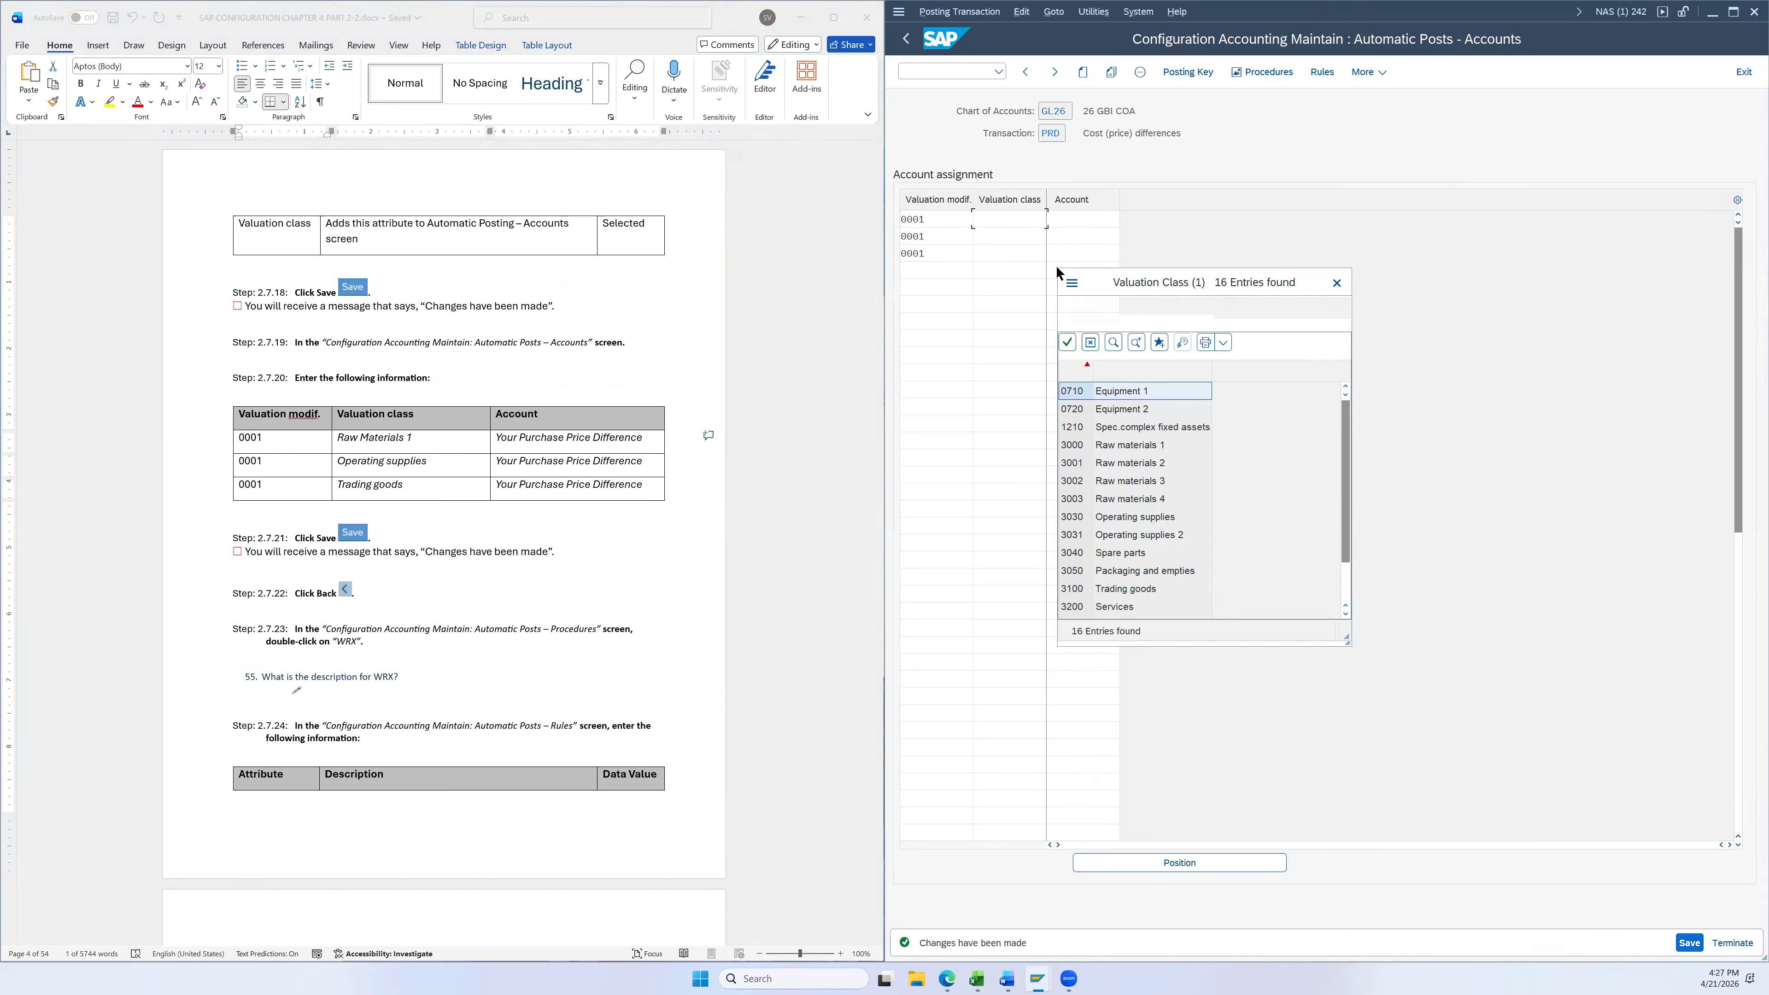
double_click(1137, 448)
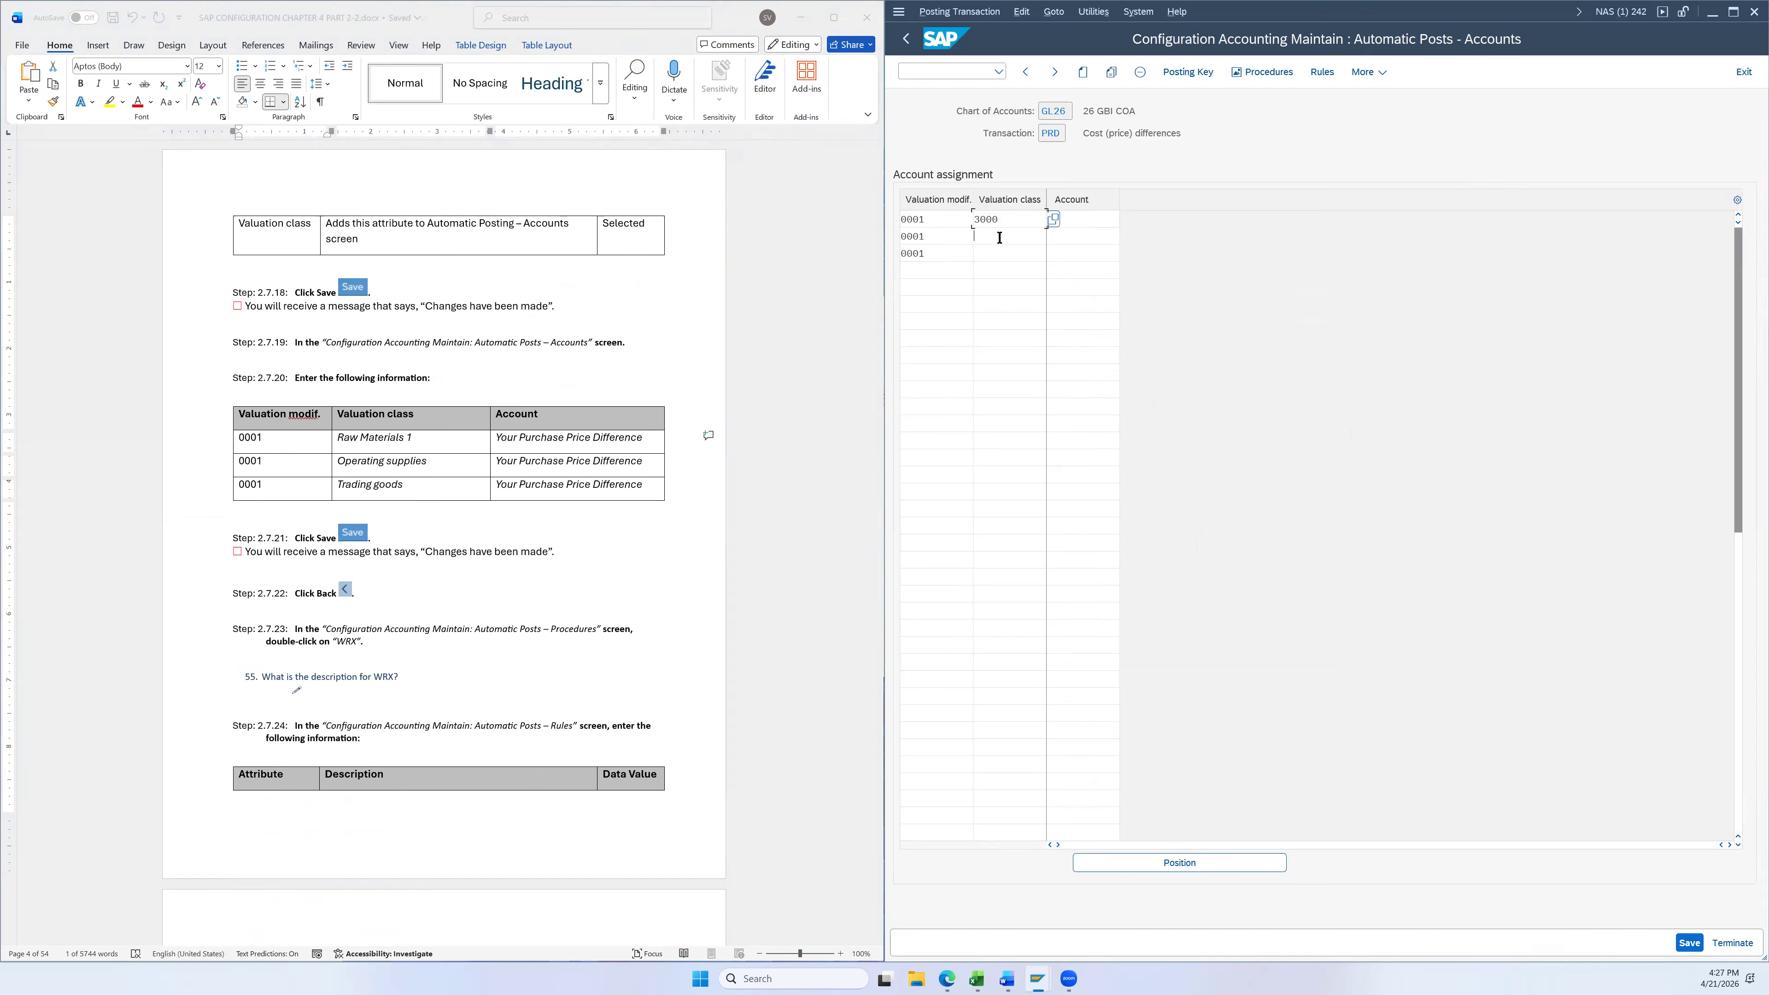
click(1043, 236)
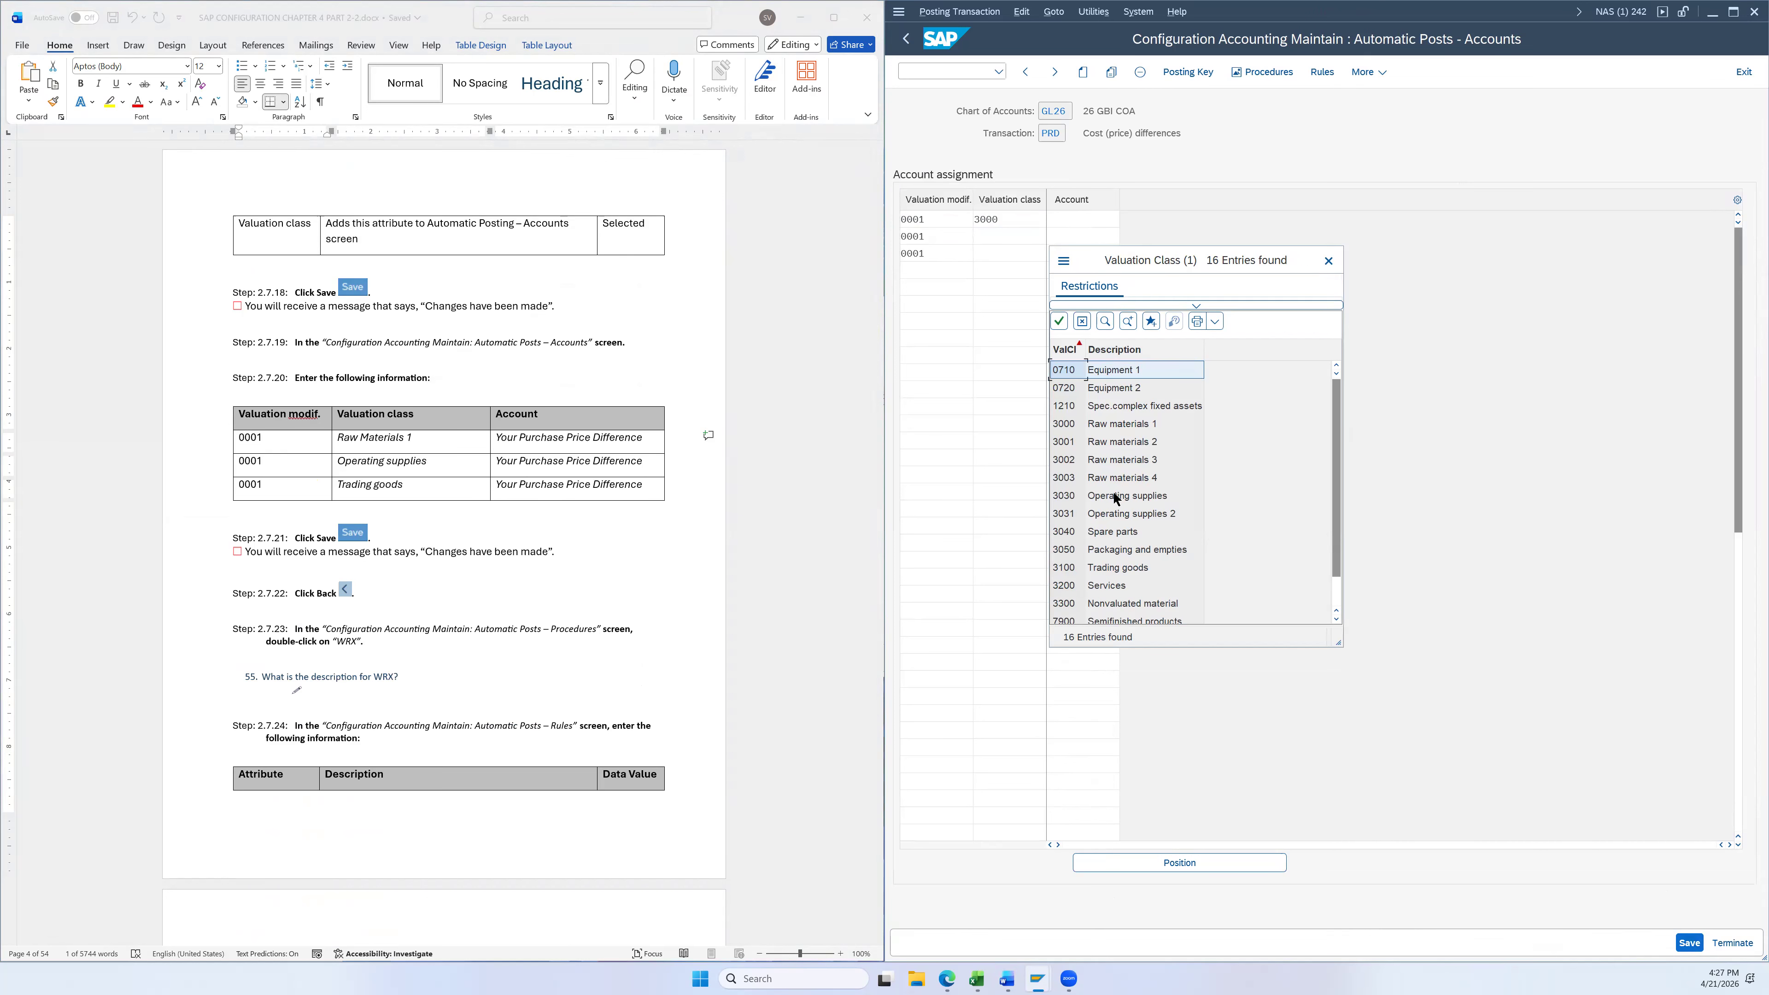
click(1121, 498)
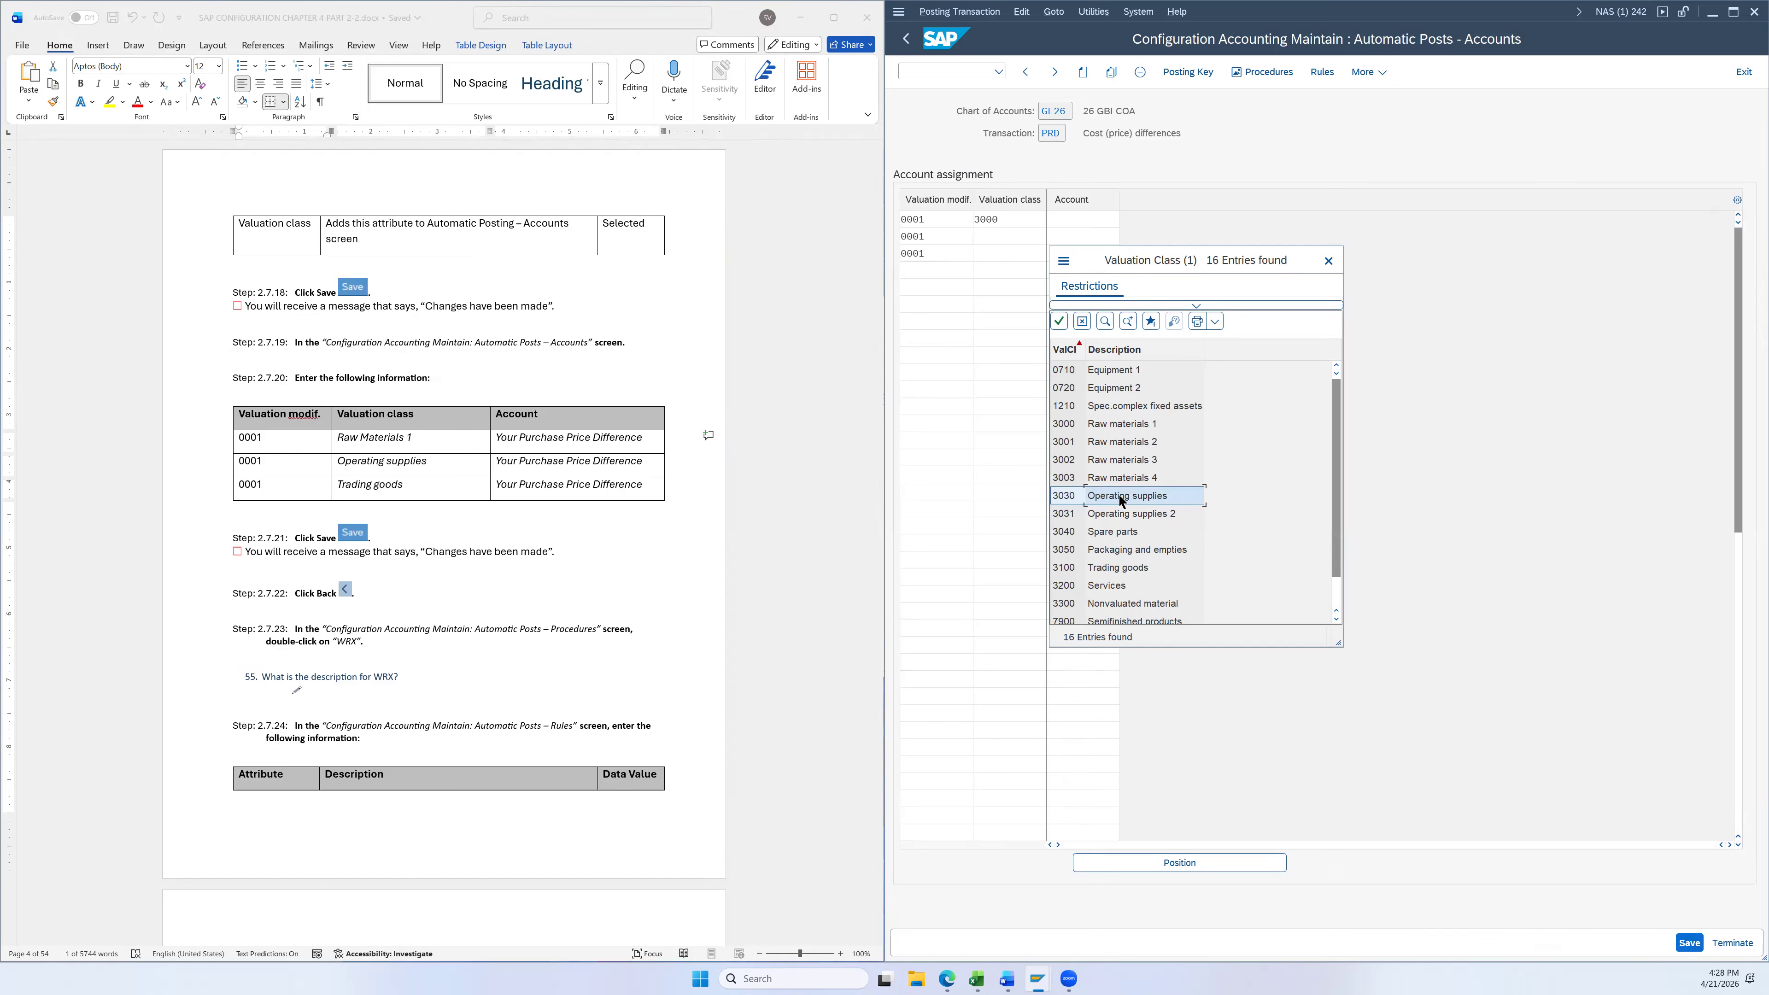
double_click(1121, 497)
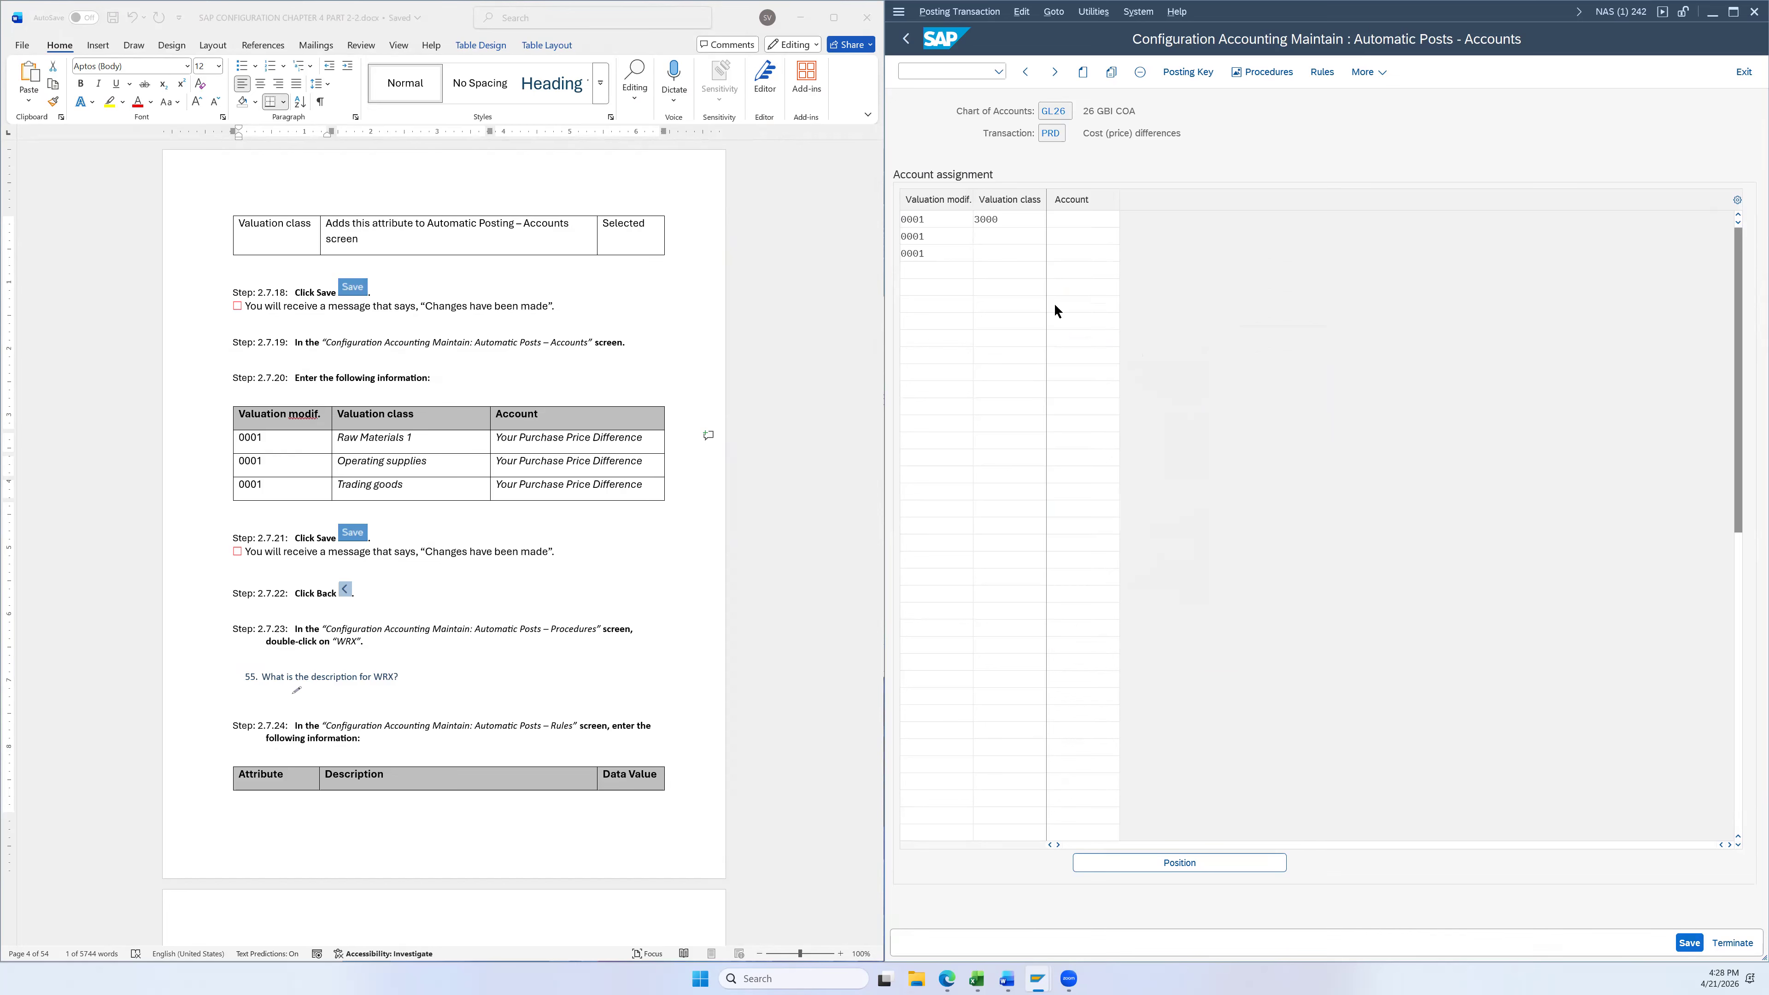
click(1028, 256)
key(F4)
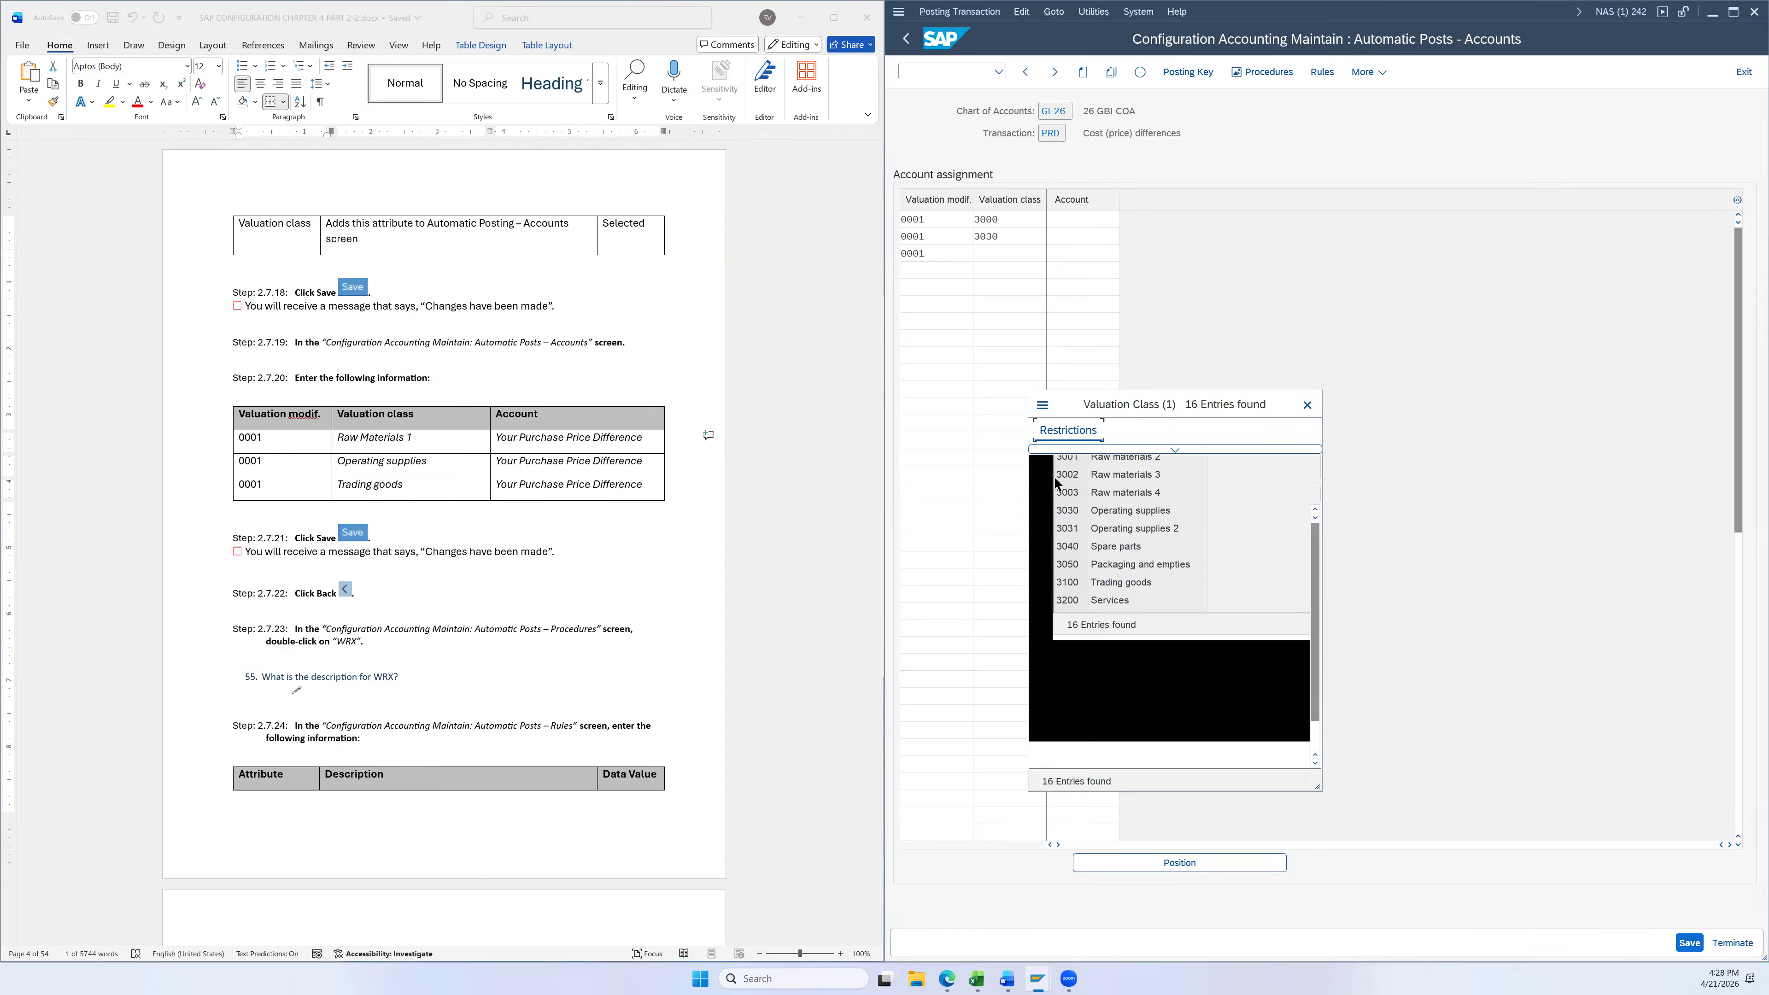
scroll(1125, 609, down, 1)
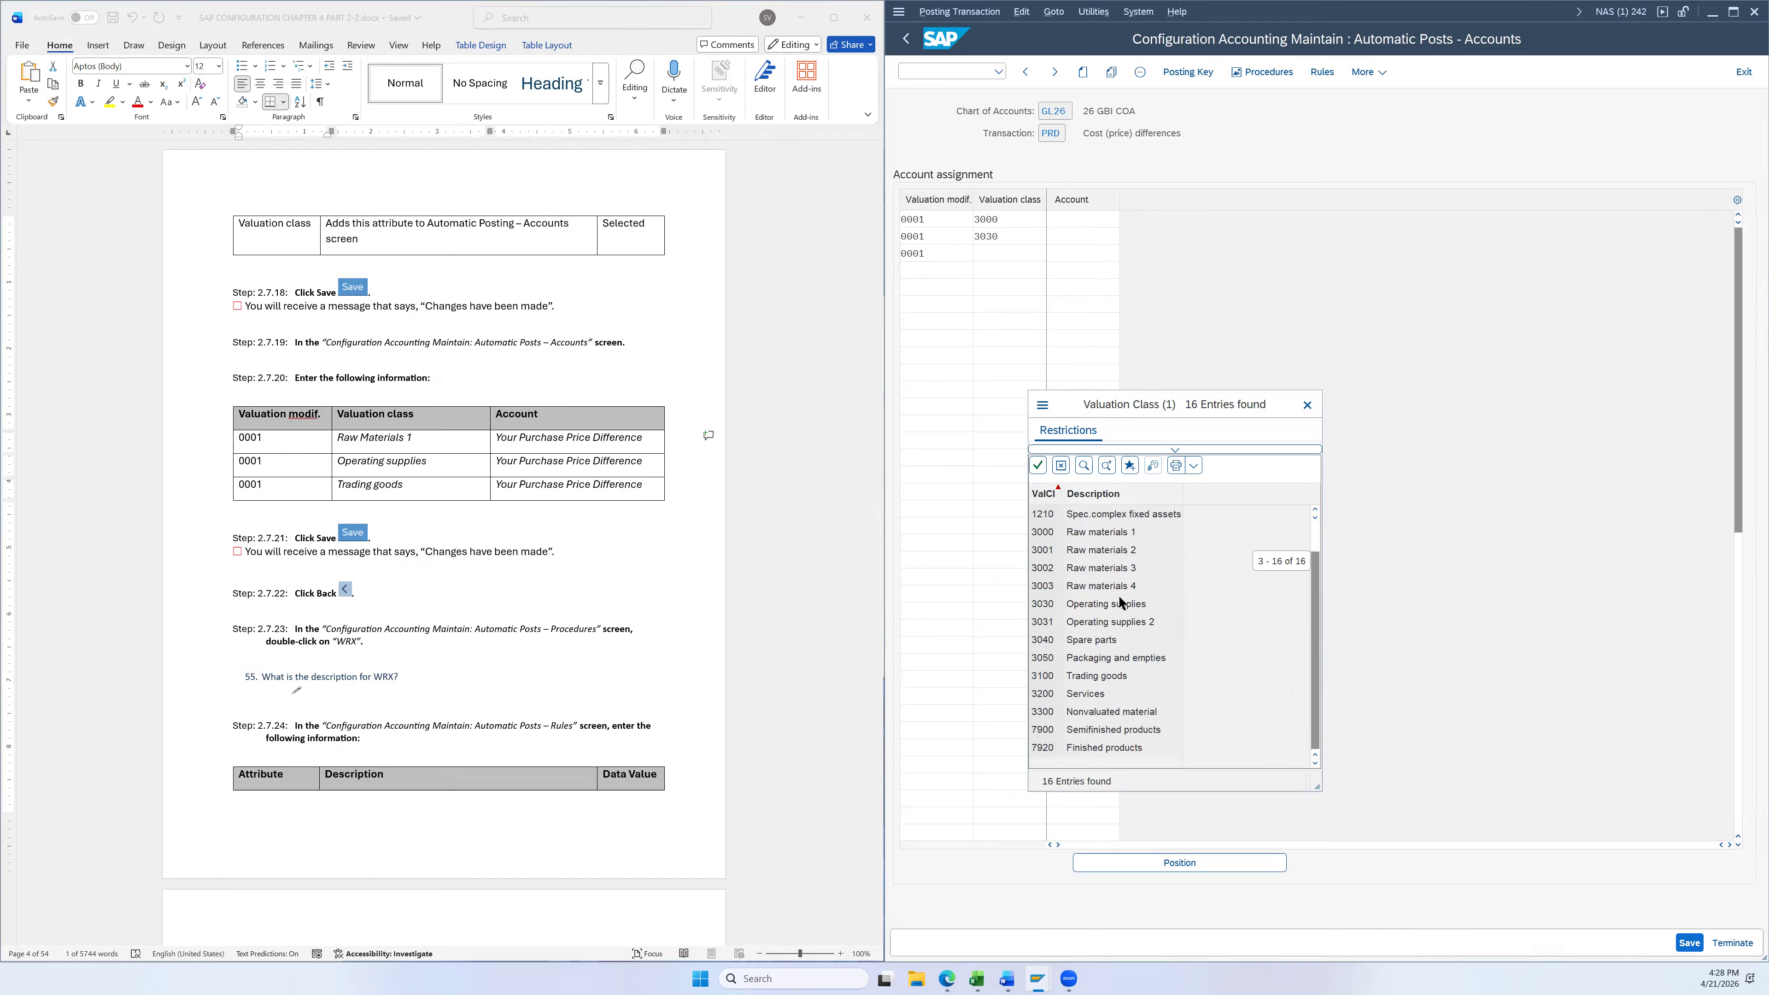
double_click(1114, 674)
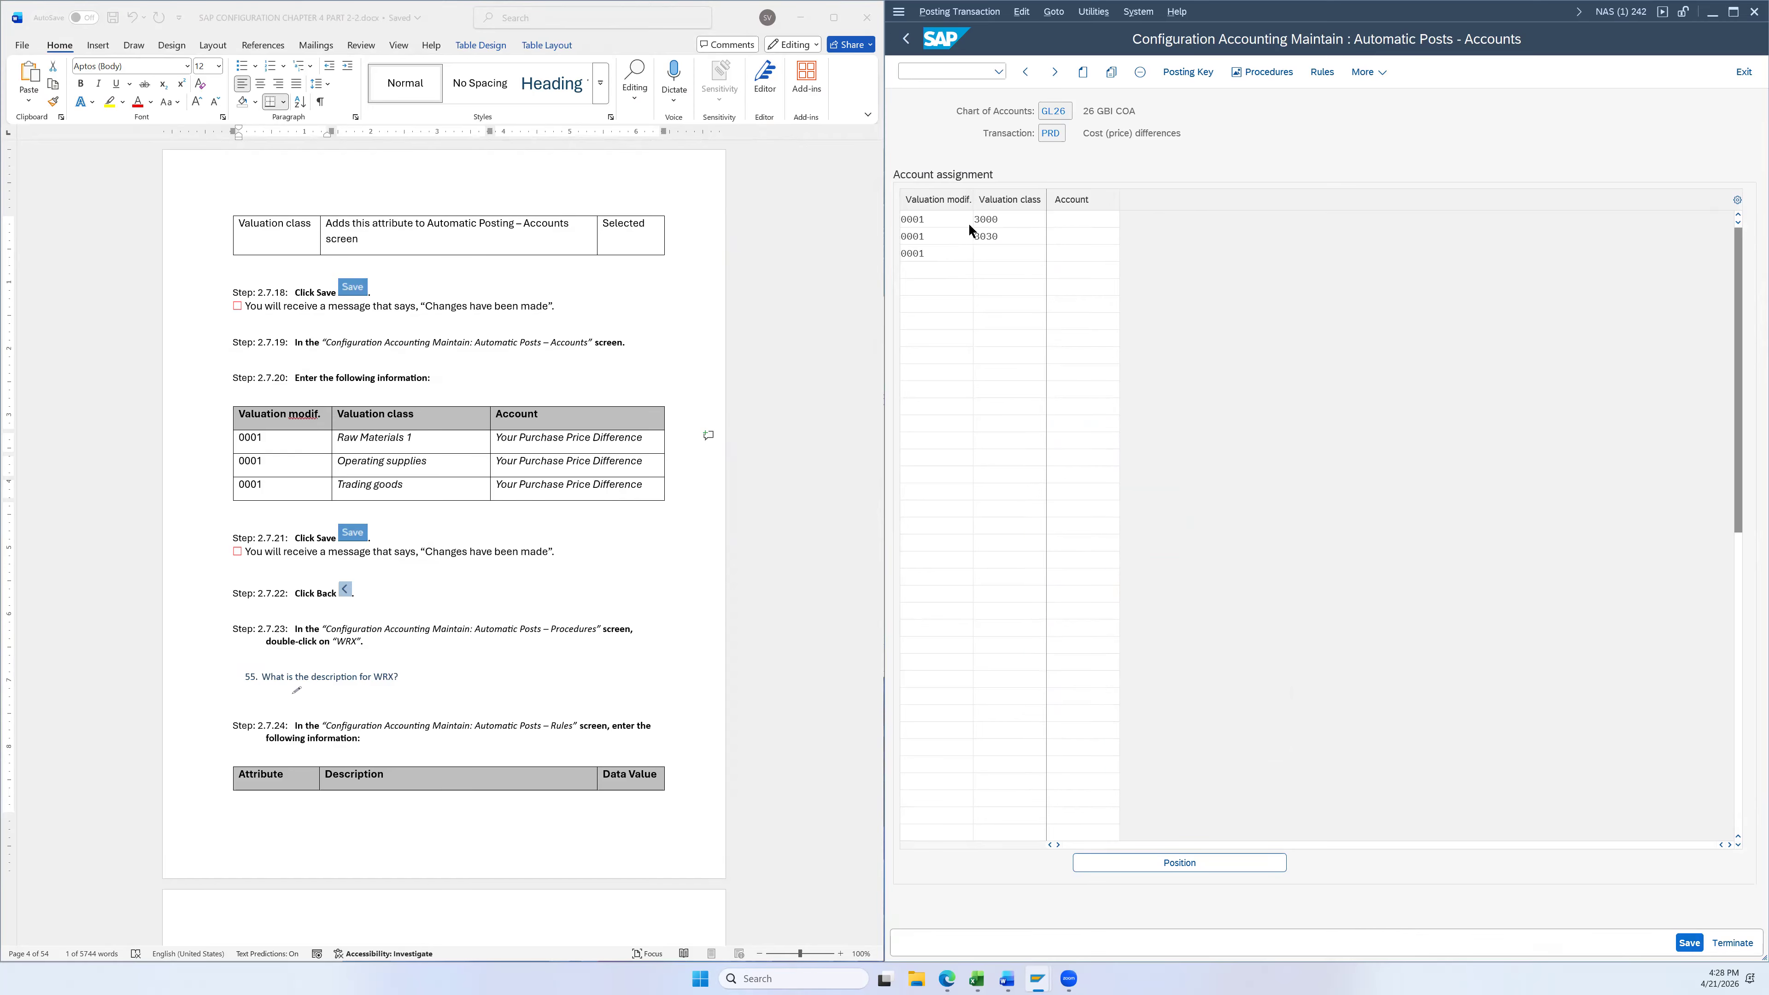
Search the GL26 accounts and assign 760000 (Purchase Price Difference) to the PRD row for valuation class 3000
click(1069, 219)
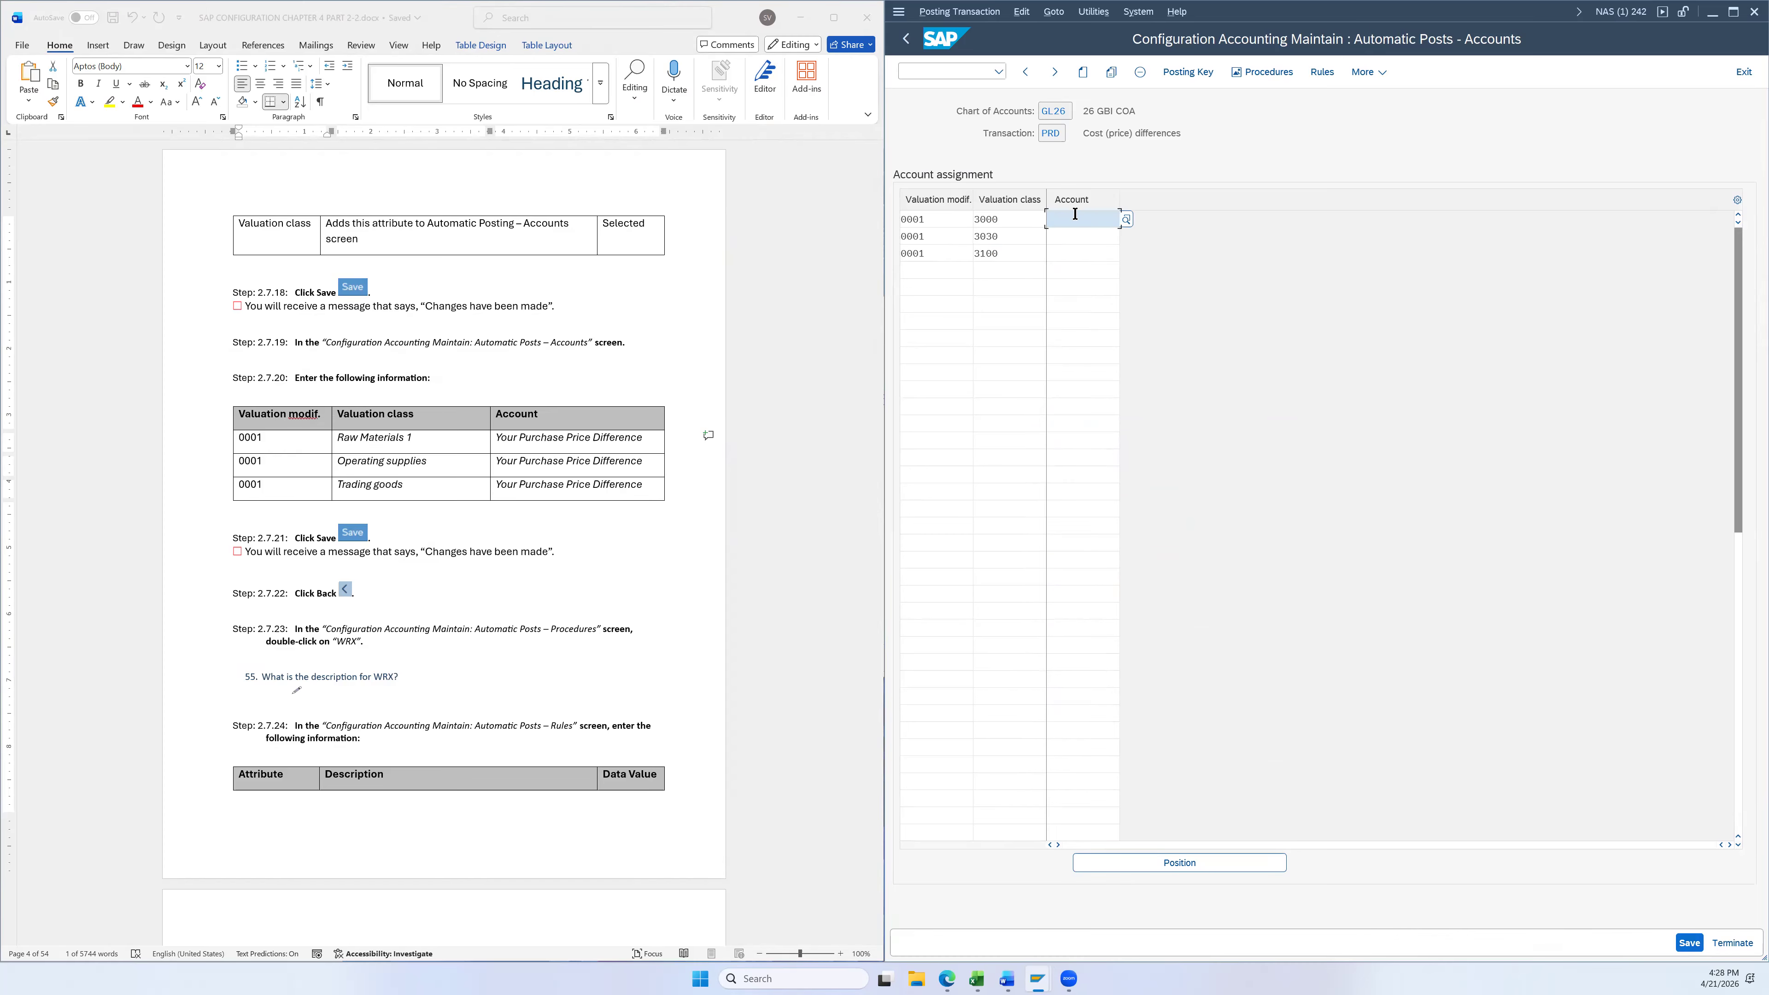
click(1128, 220)
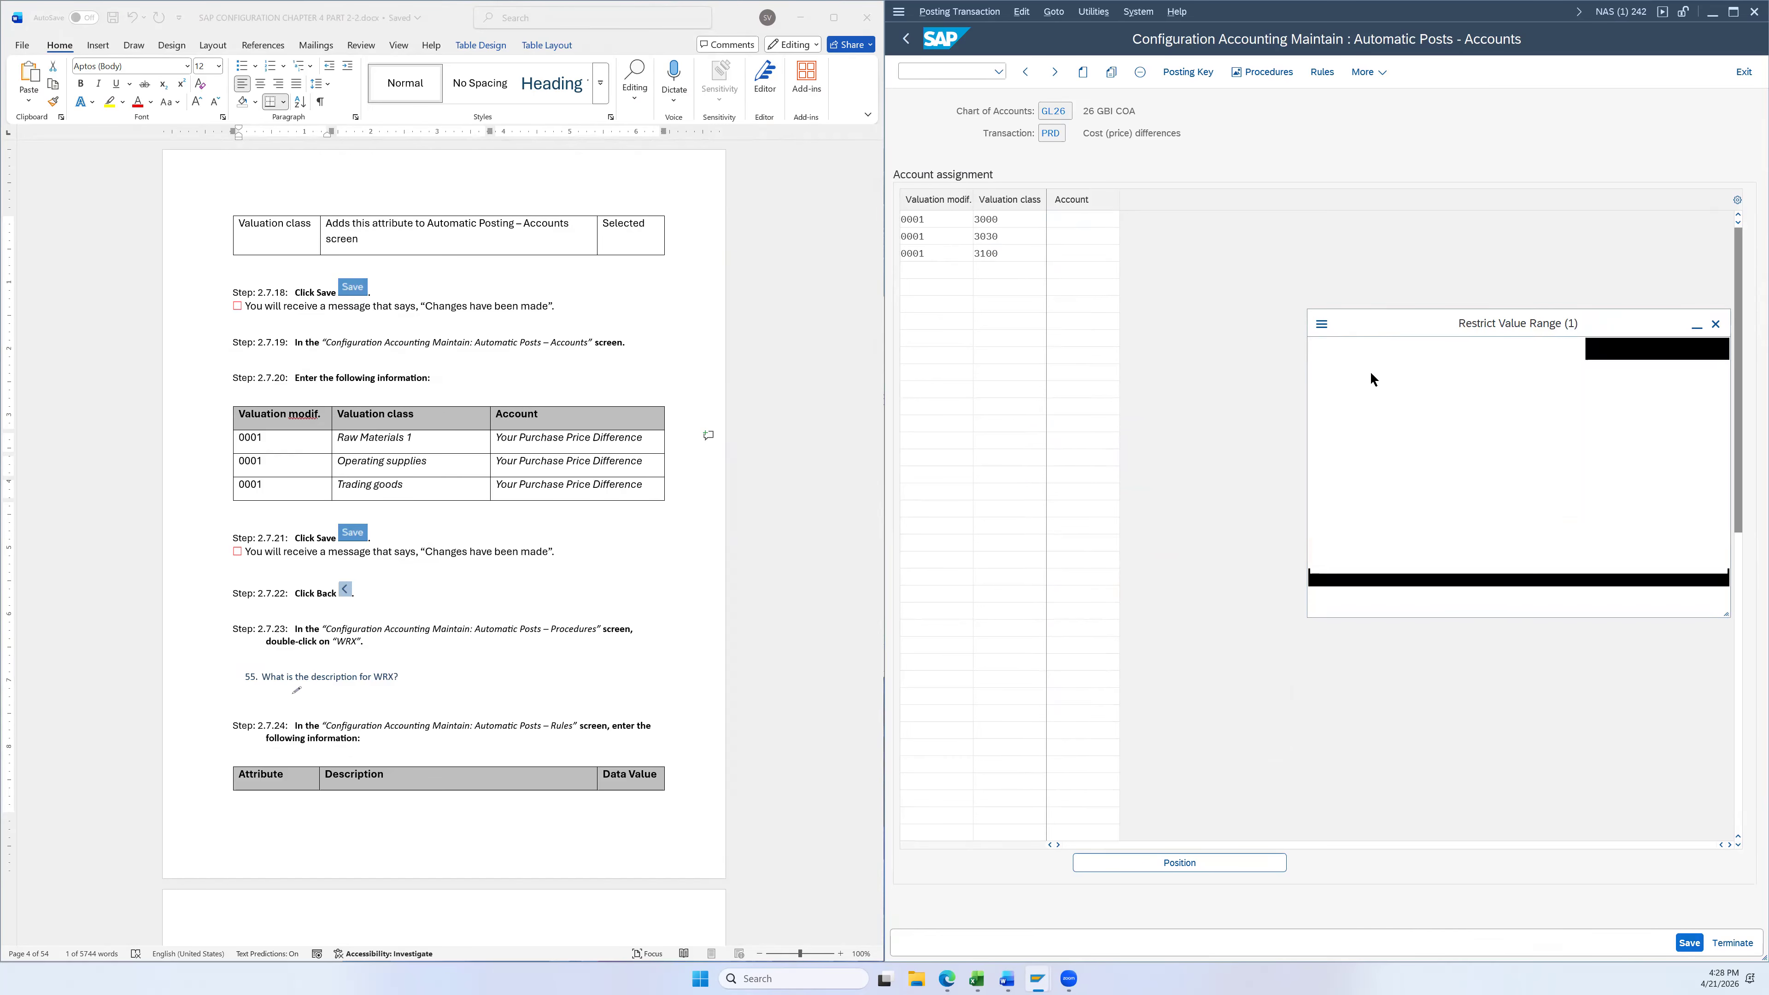
drag(1457, 324, 1310, 250)
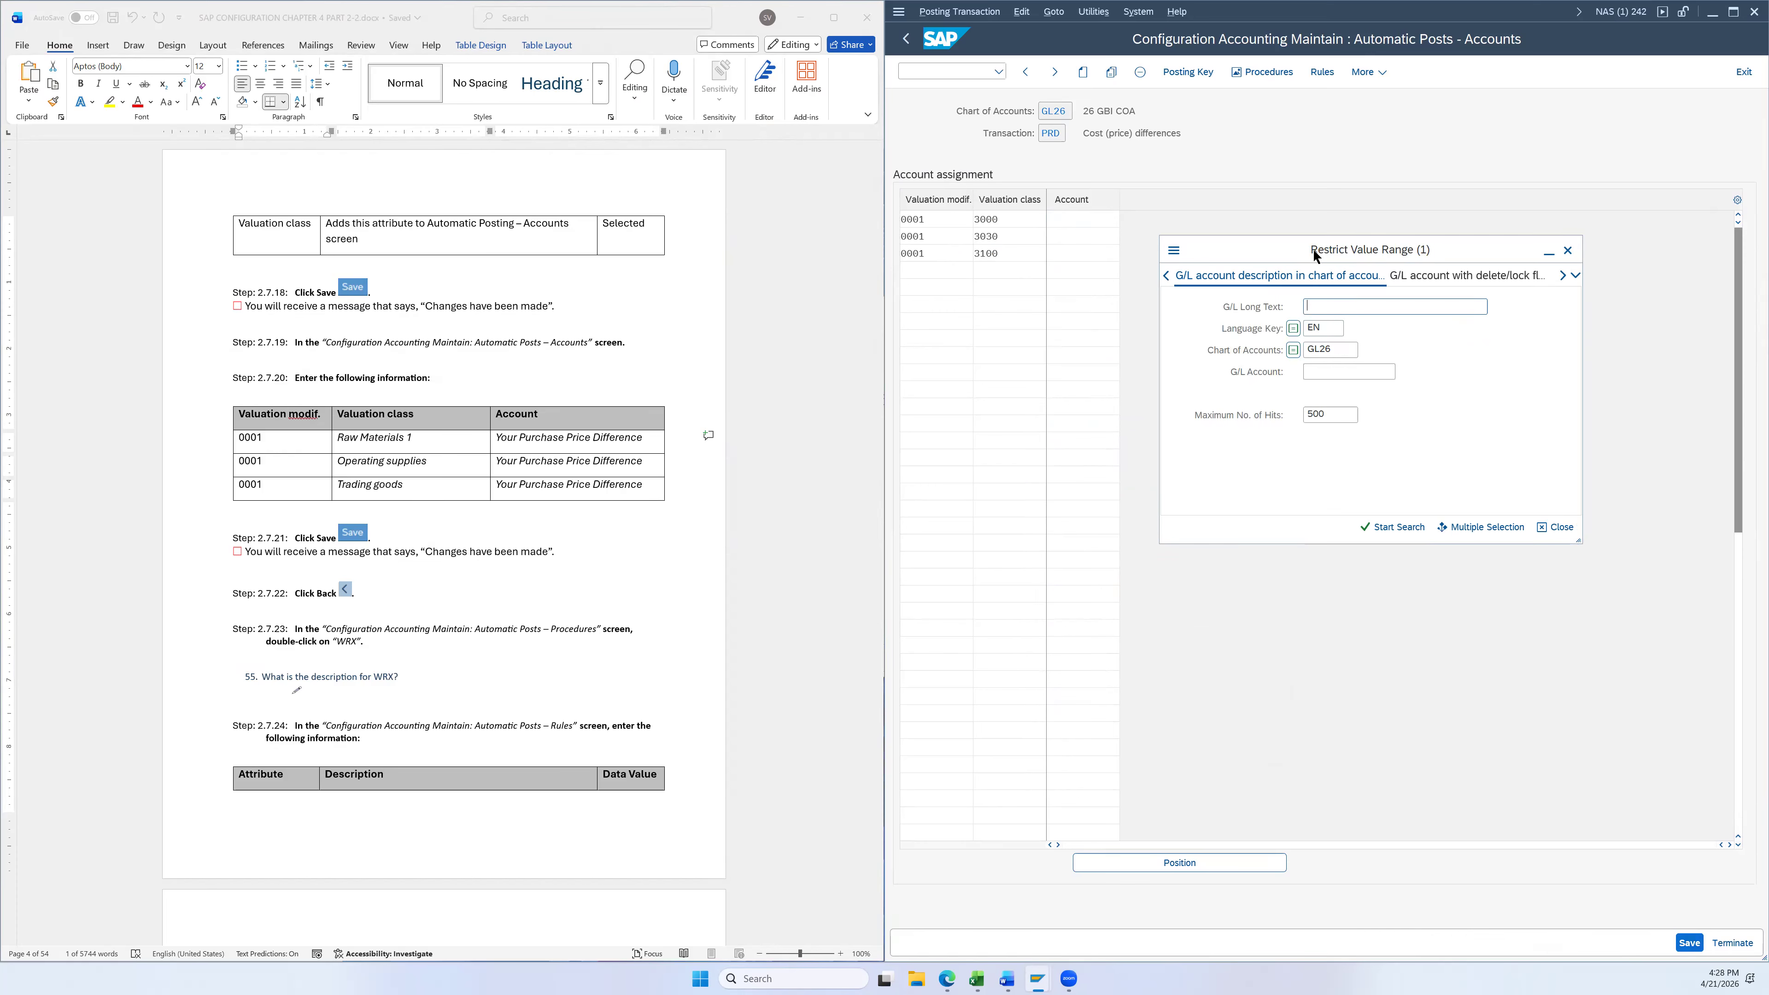
click(1401, 536)
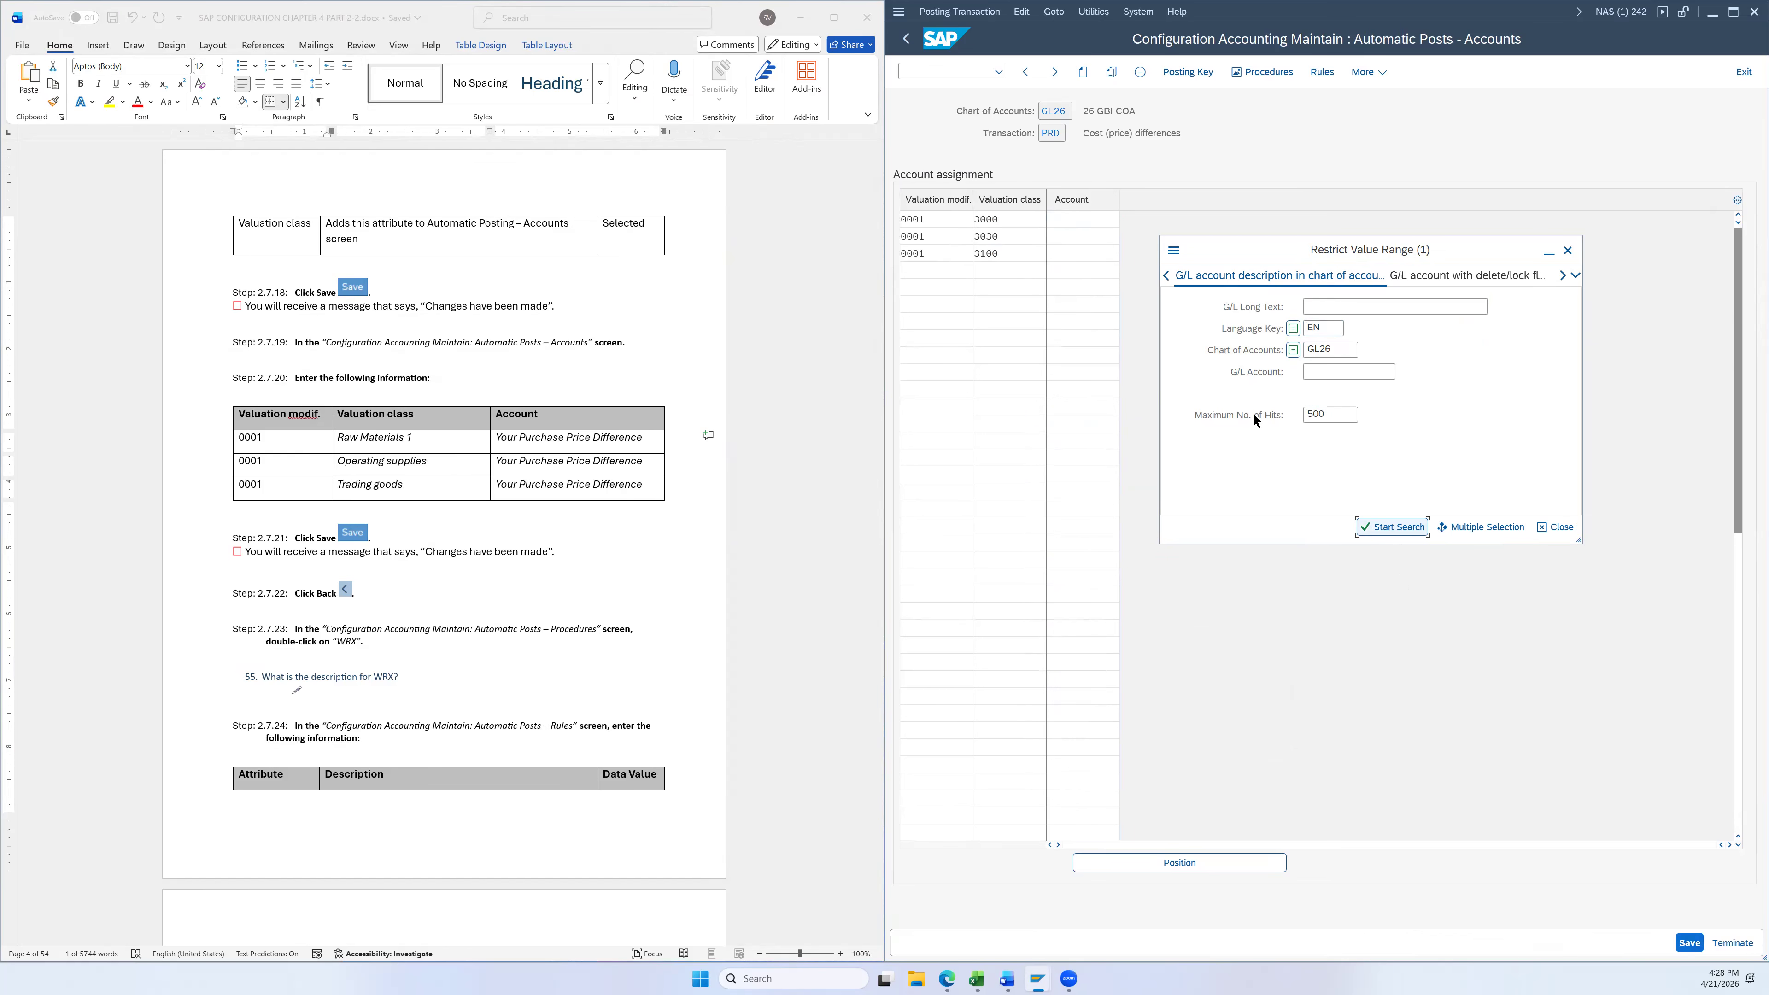
click(1396, 527)
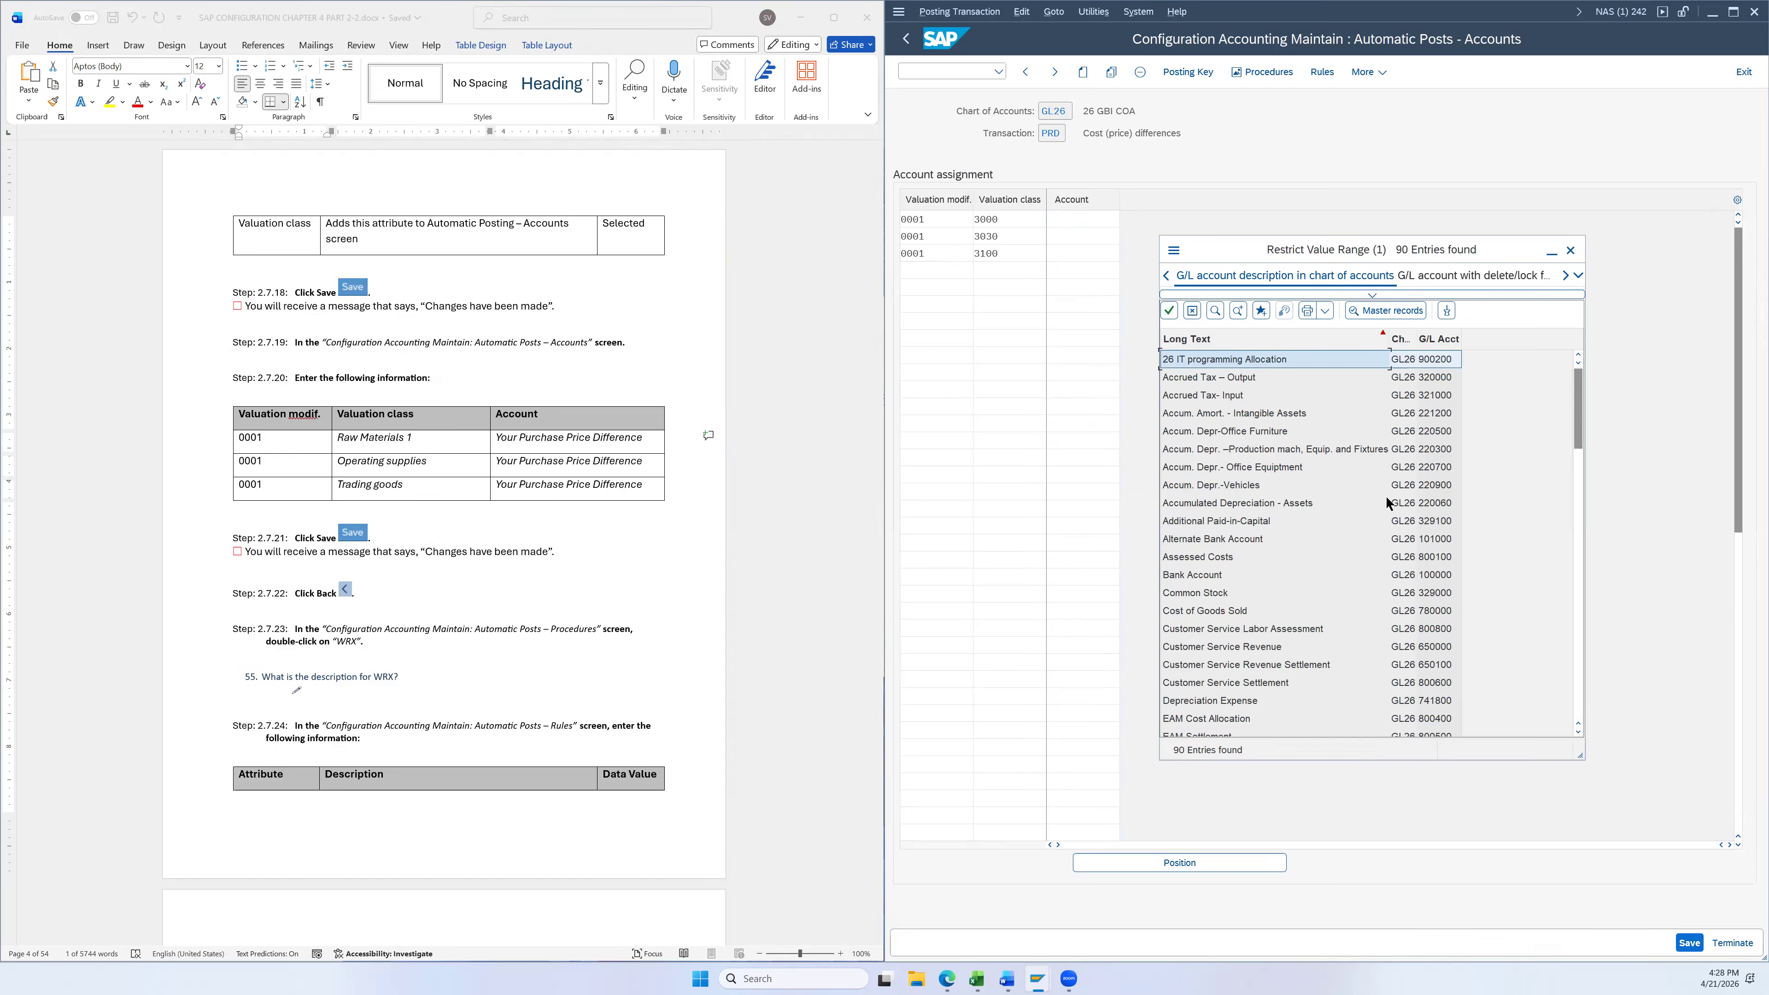
scroll(1326, 474, down, 8)
scroll(1323, 481, down, 9)
scroll(1321, 499, down, 2)
click(1241, 598)
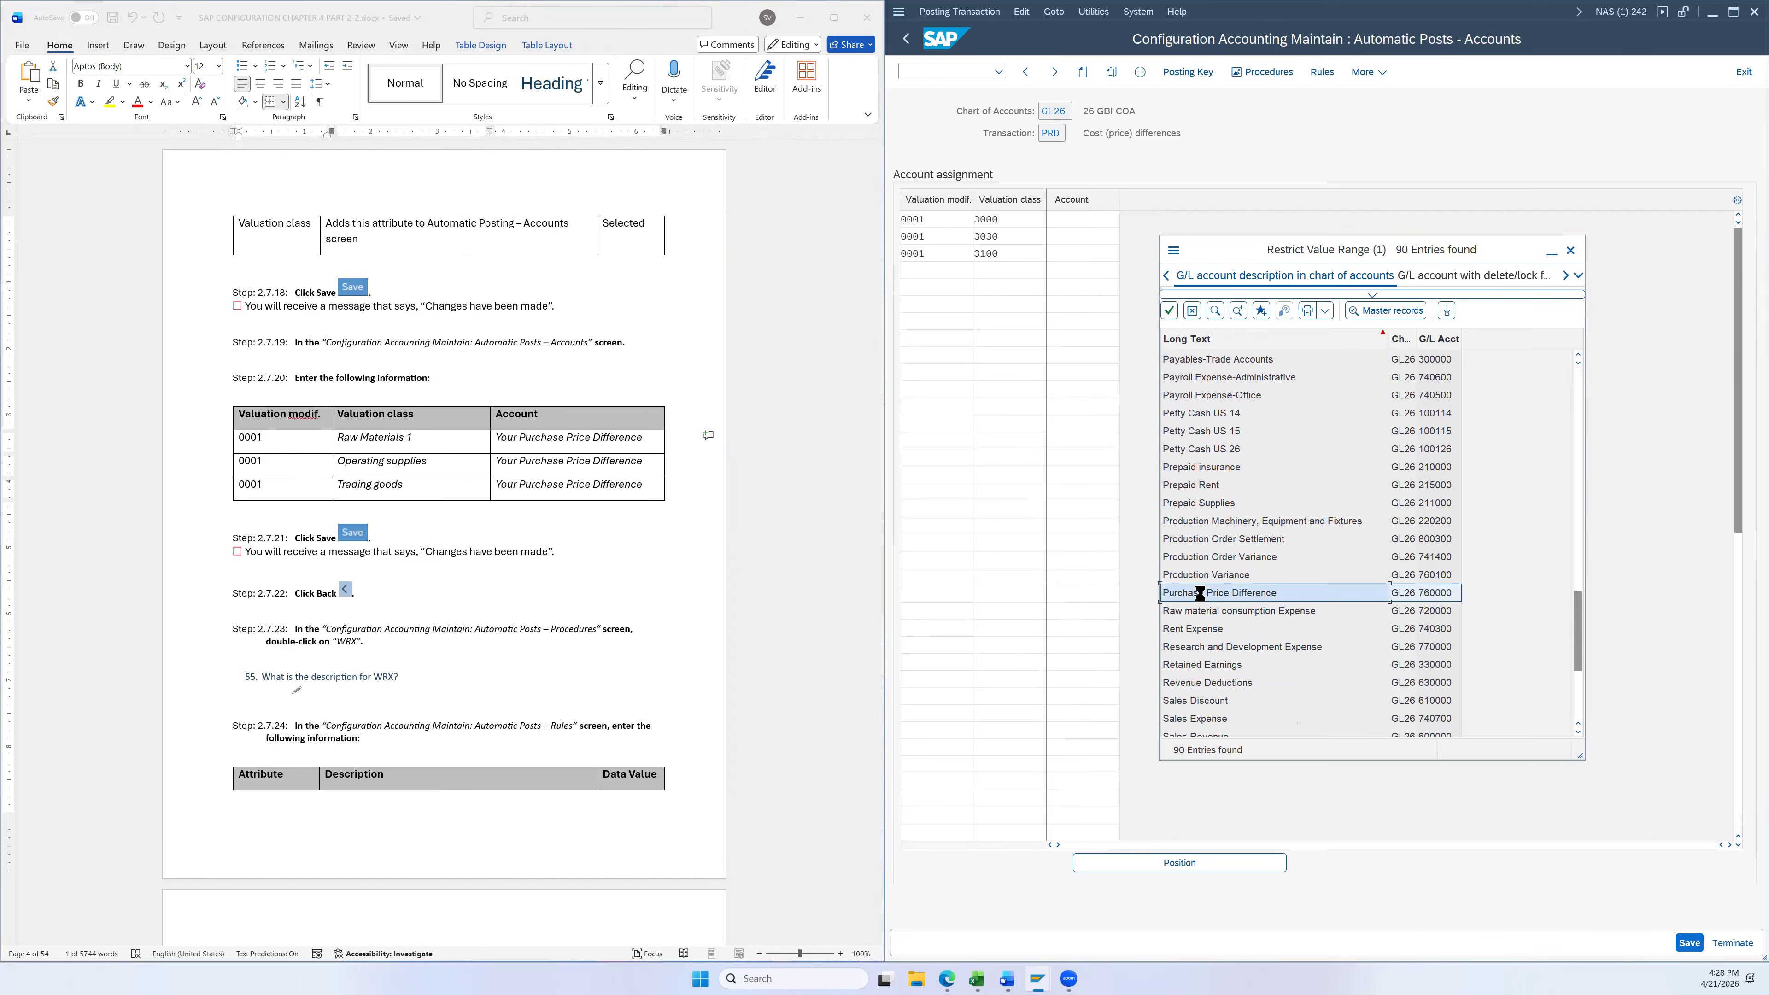
double_click(1200, 593)
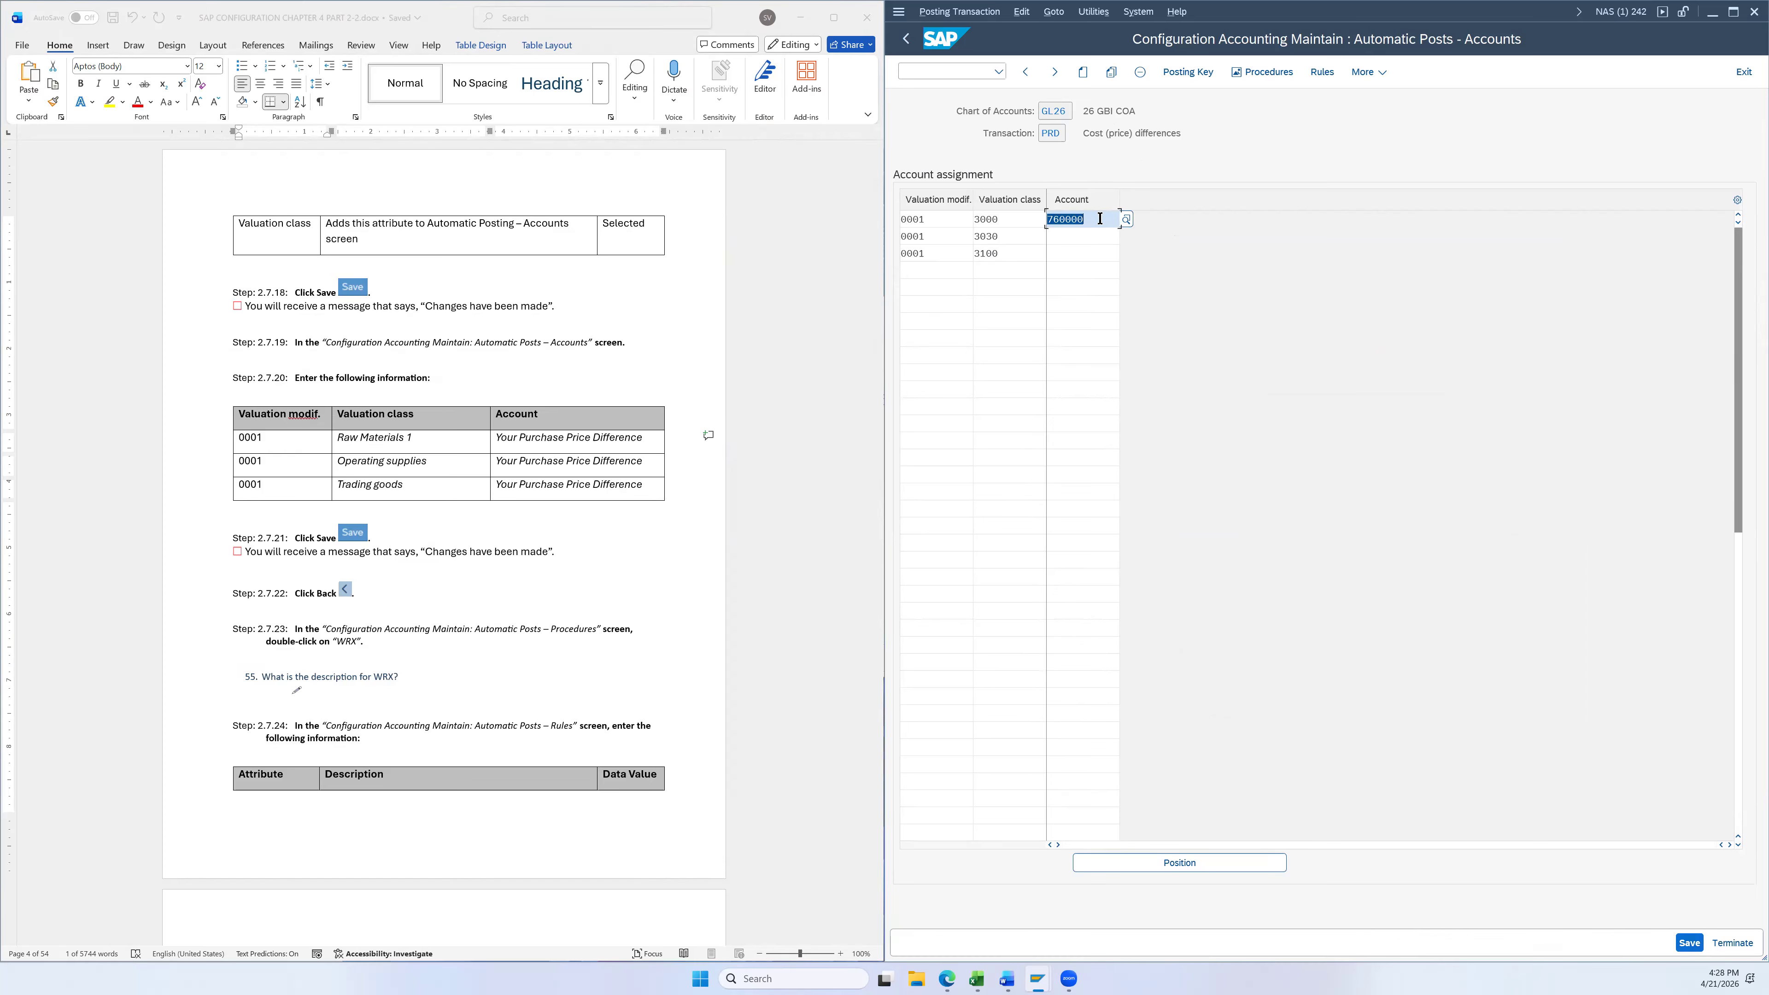
Copy account 760000 to the PRD rows for valuation classes 3030 and 3100, and save the assignments
click(1061, 234)
key(ctrl+v)
click(1078, 253)
key(ctrl+v)
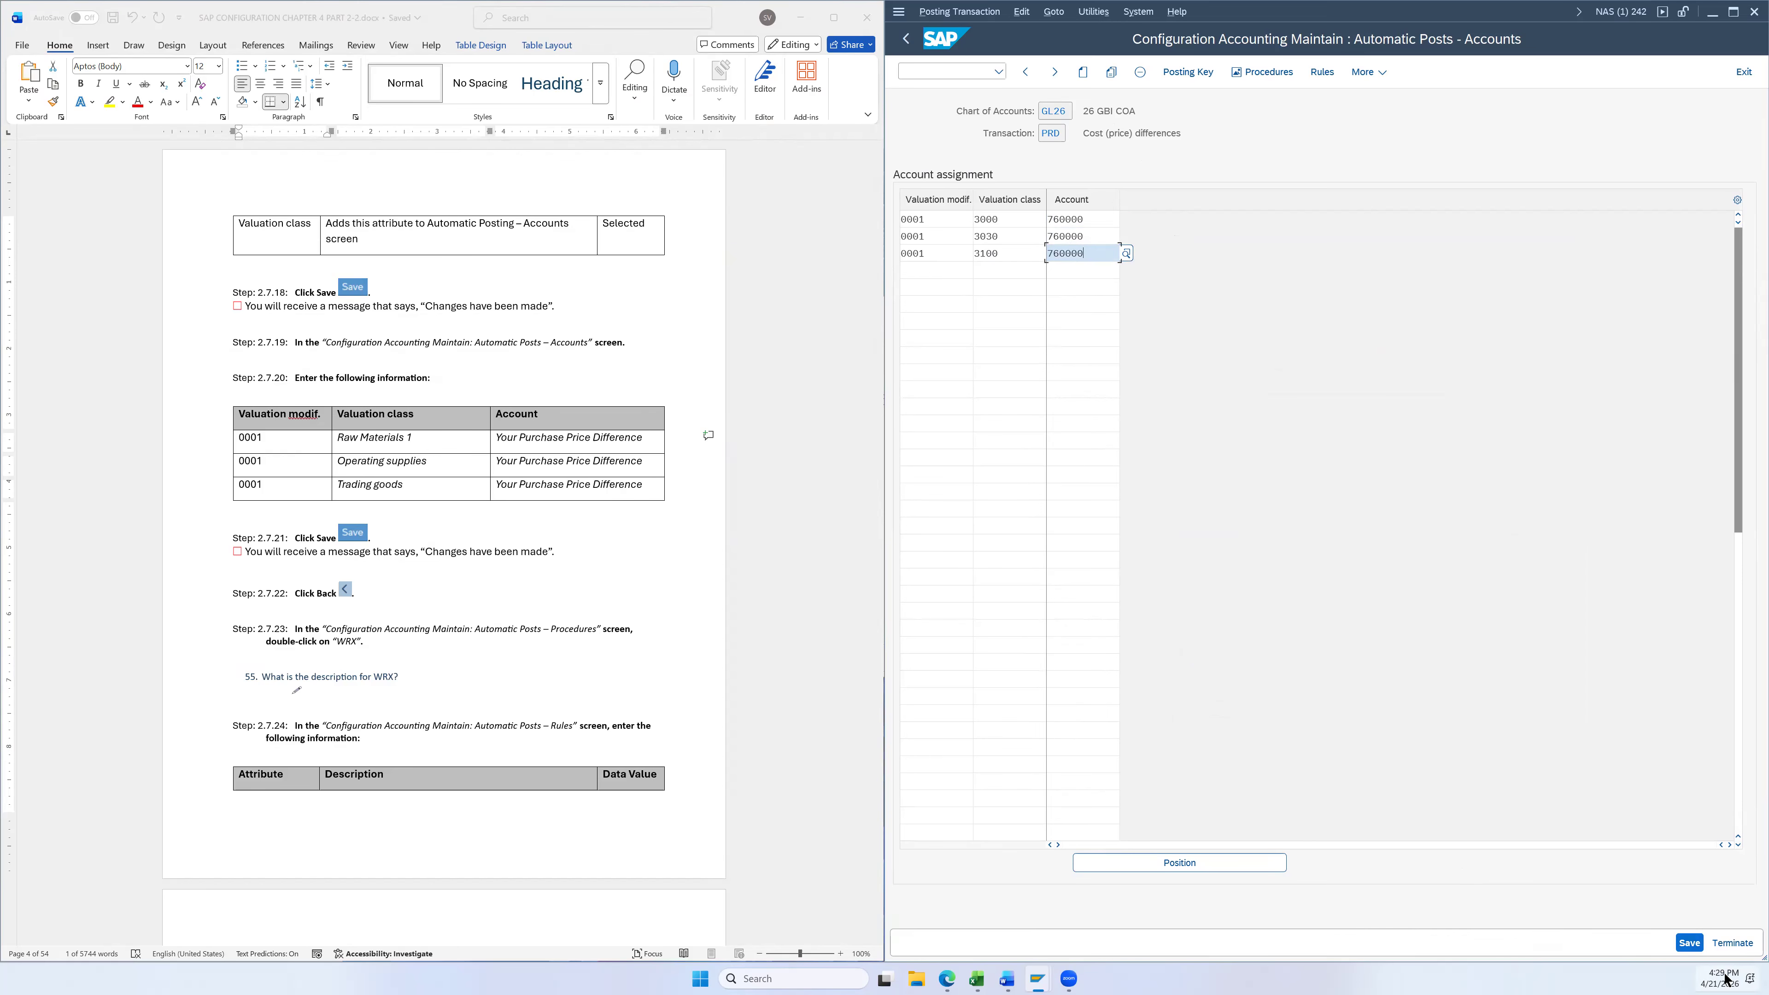
click(1691, 944)
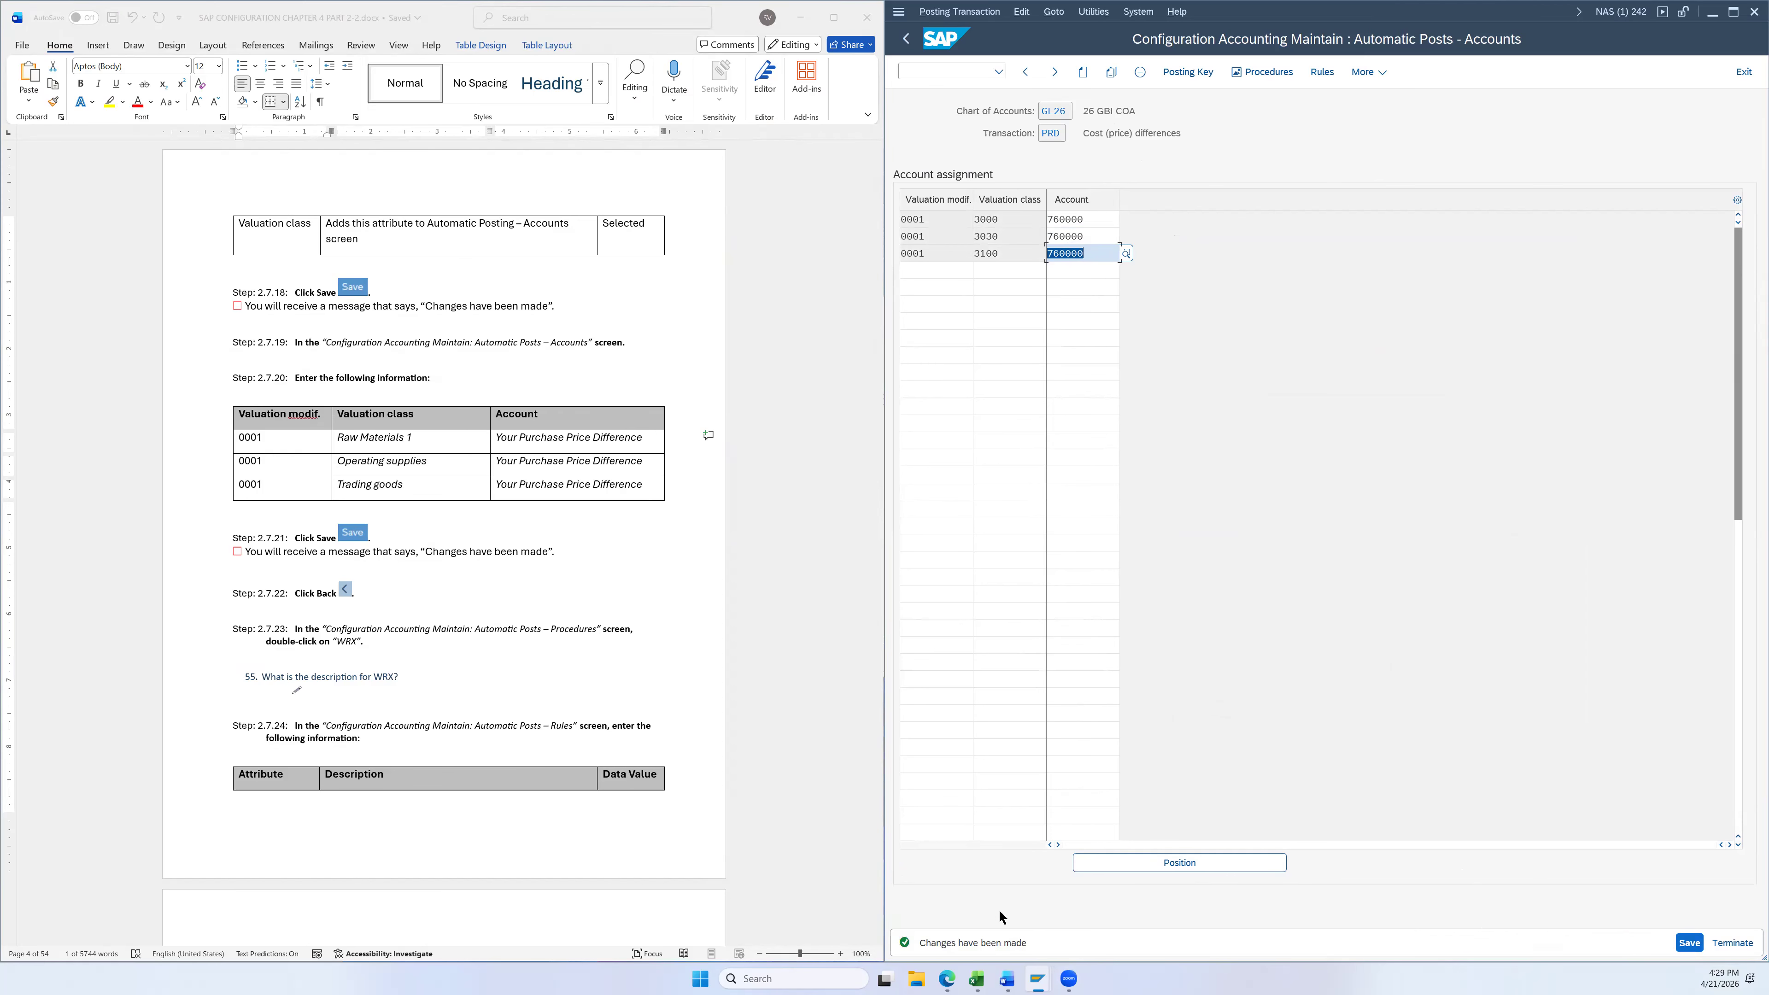
Check the next exercise instructions, return to the list of posting procedures and open WRX (GR/IR clearing account)
scroll(667, 539, down, 5)
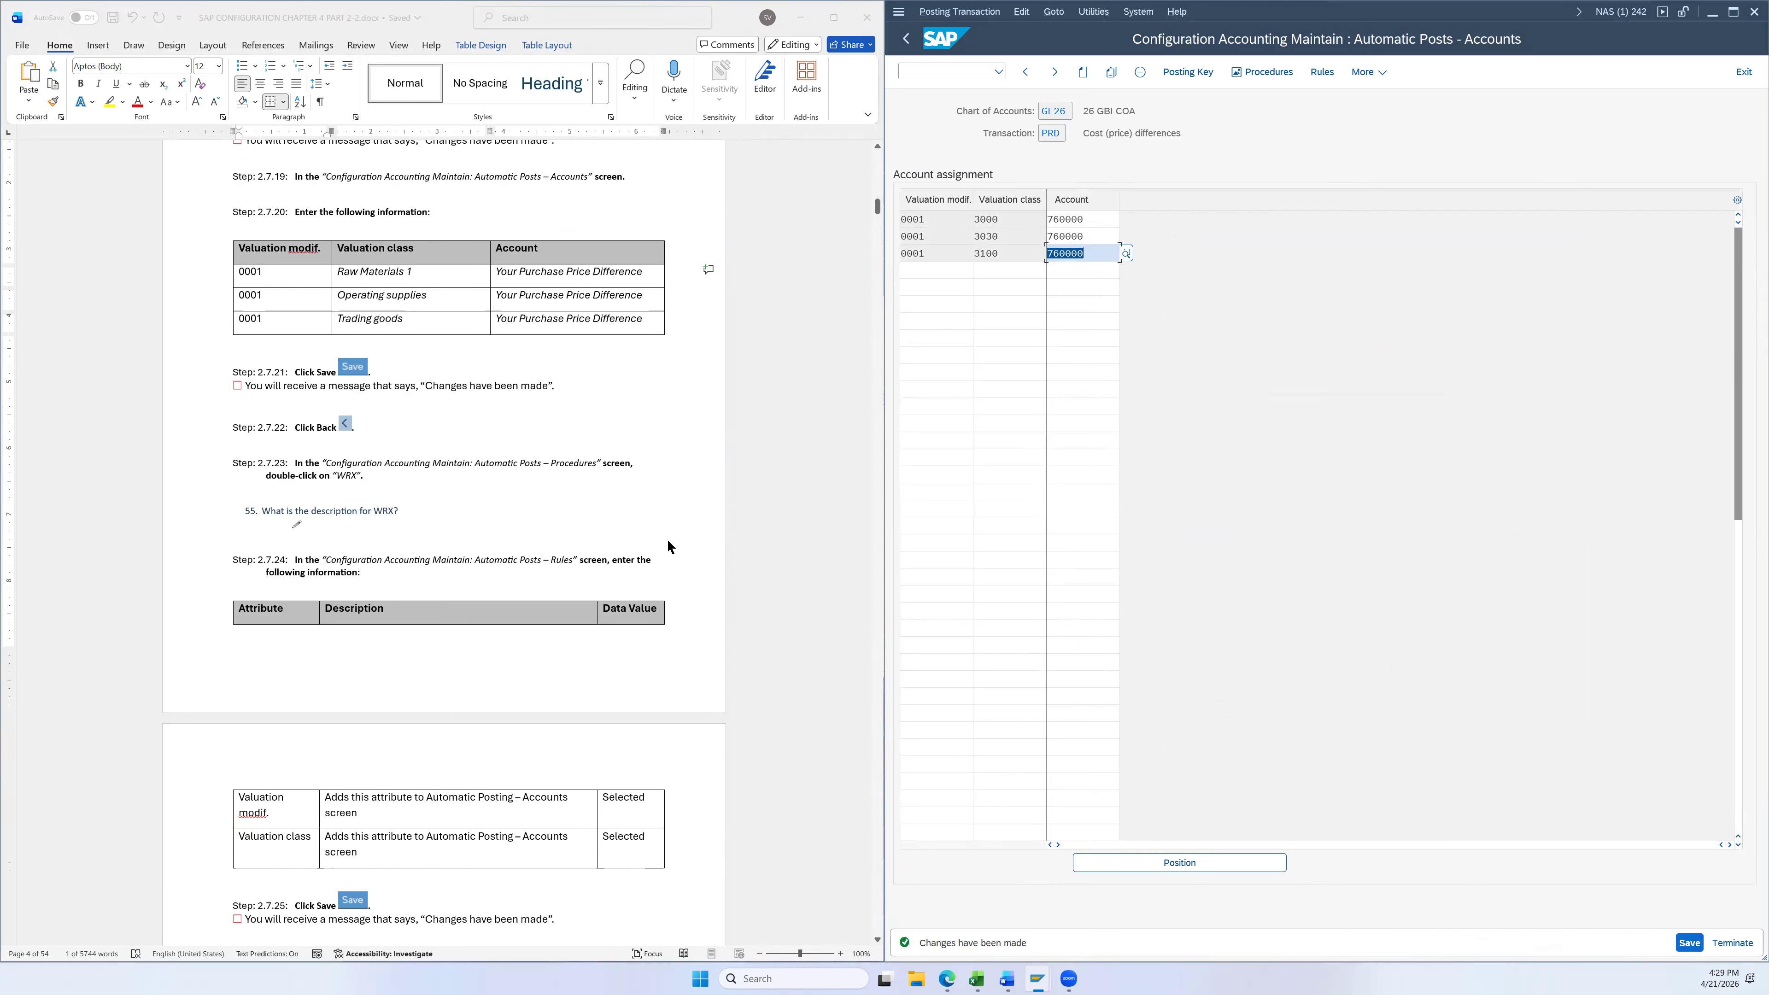
scroll(682, 499, down, 1)
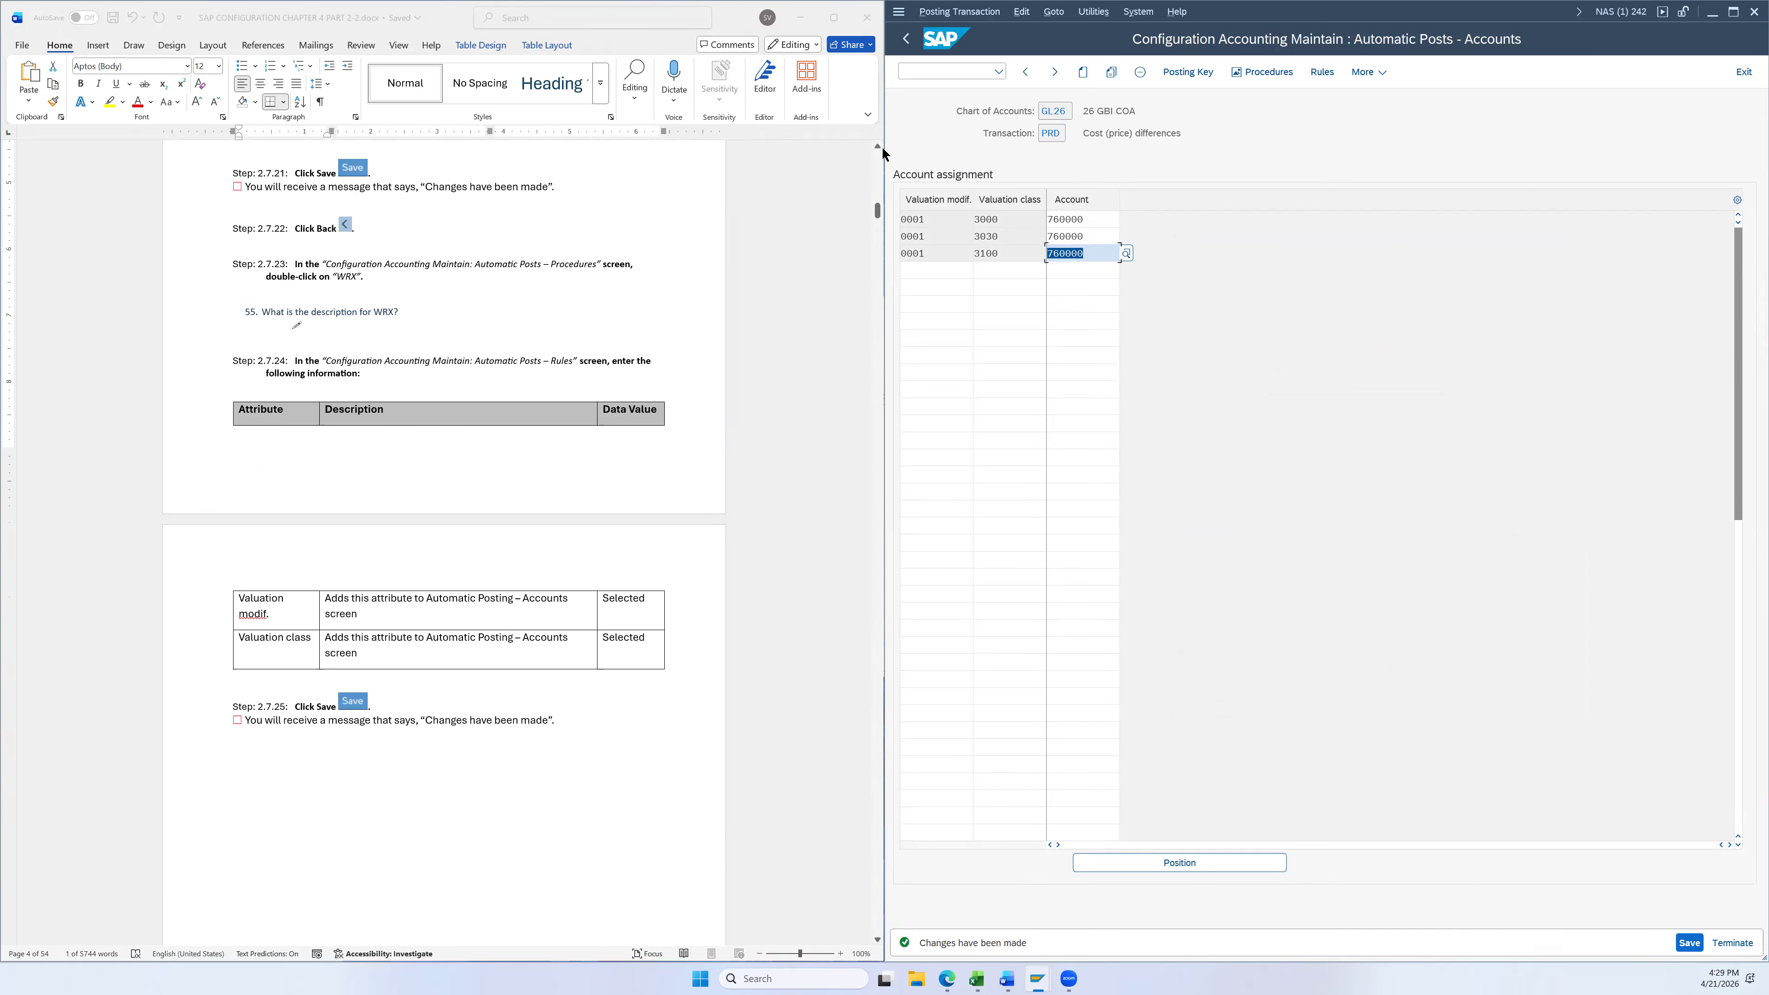
click(905, 38)
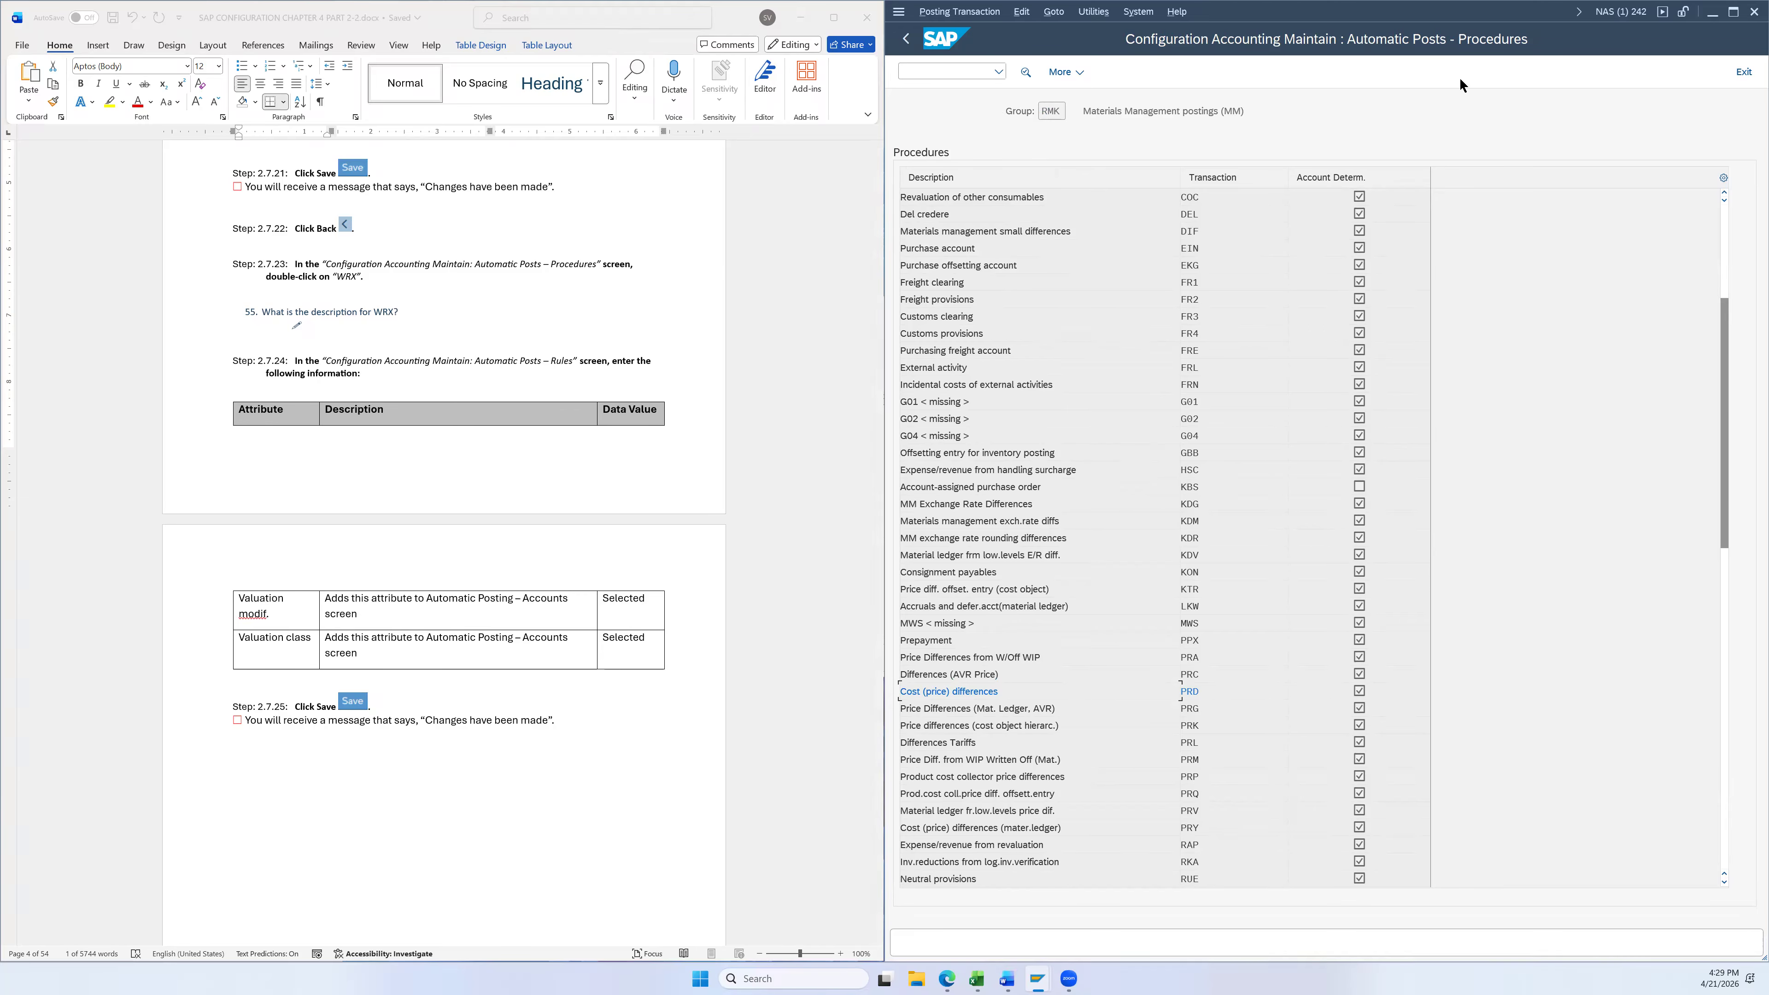
scroll(1151, 579, down, 5)
scroll(1165, 586, down, 1)
click(1188, 756)
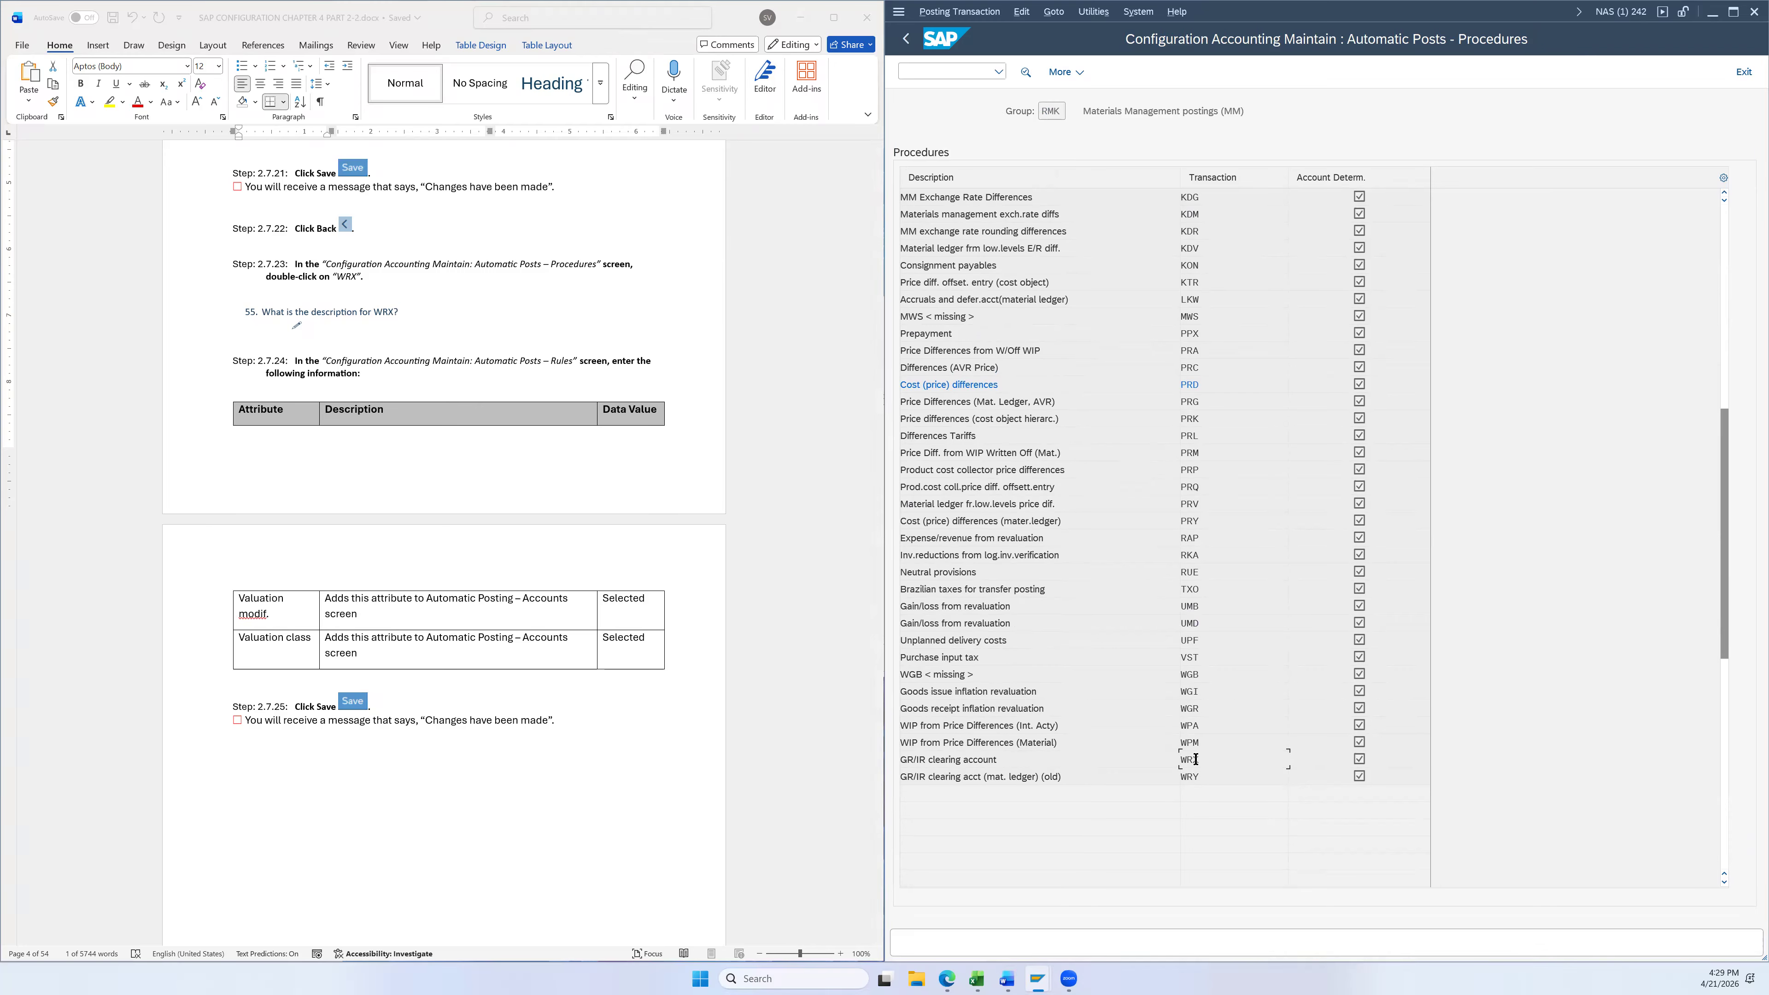
double_click(1195, 757)
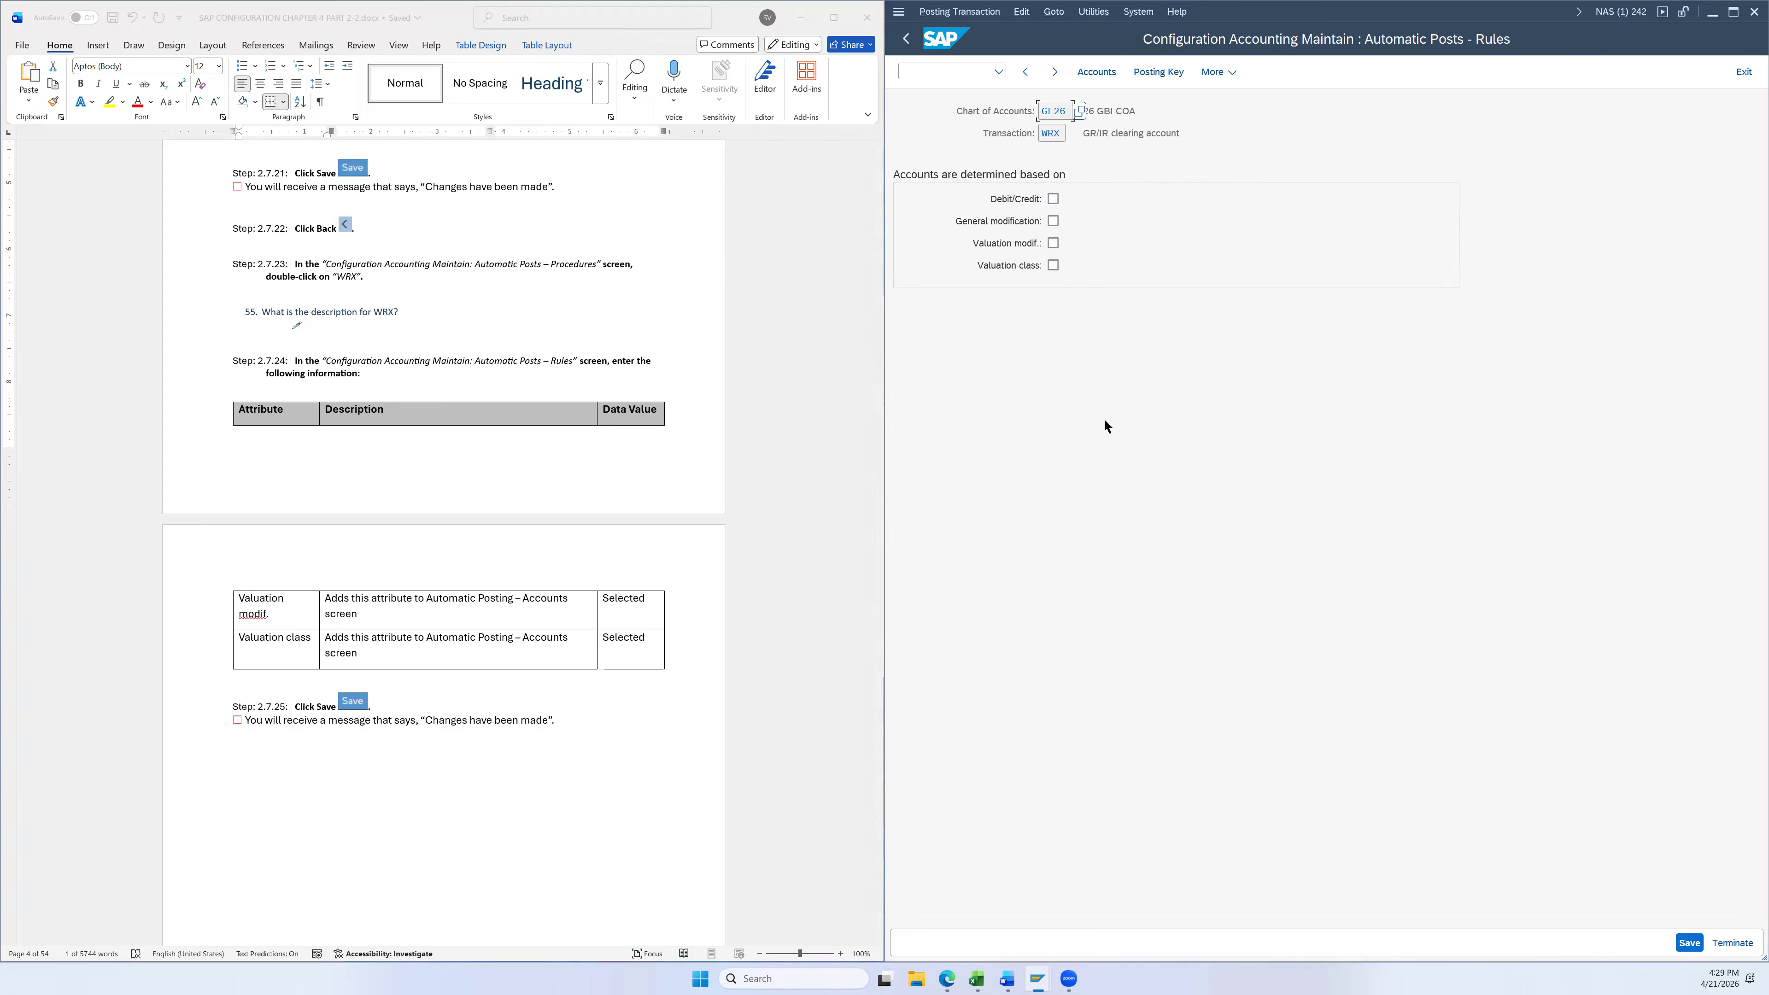
Base WRX account determination on valuation modification and valuation class, and save the rules
click(1054, 243)
click(1680, 945)
Enter valuation modification 0001 in the first five rows of the WRX account assignment, following exercise step 2.7.26
scroll(408, 620, down, 3)
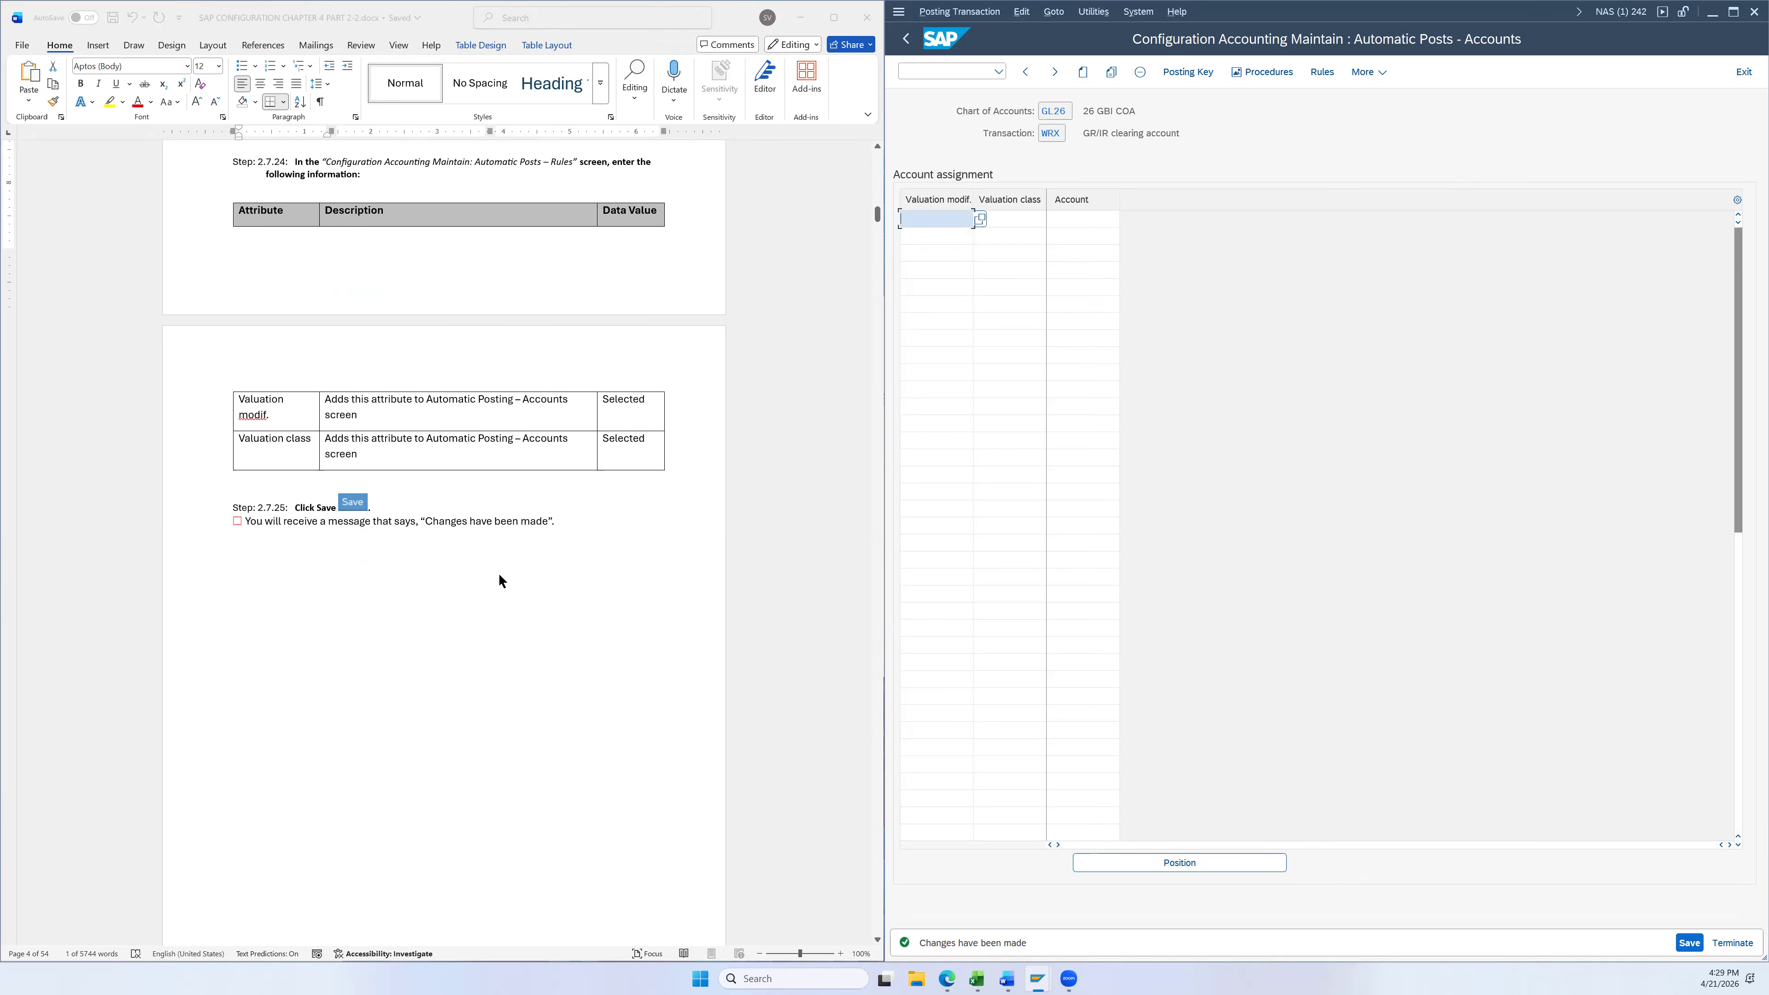
scroll(499, 573, down, 2)
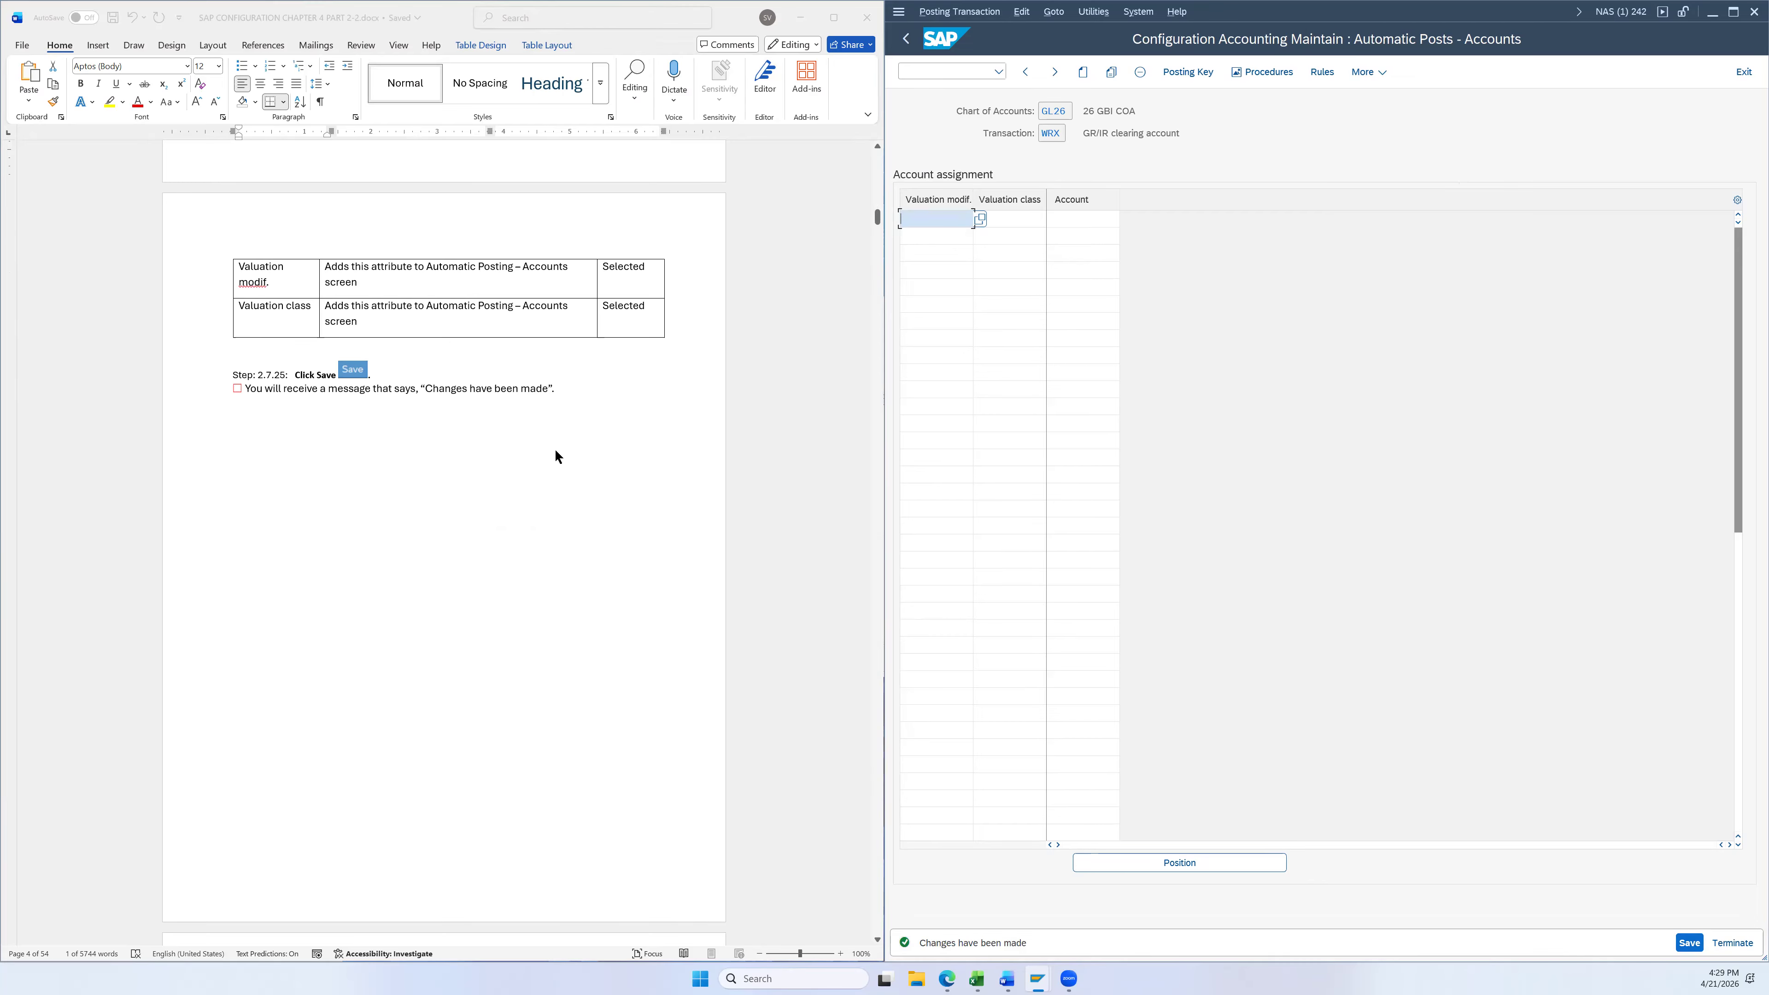
scroll(651, 604, down, 6)
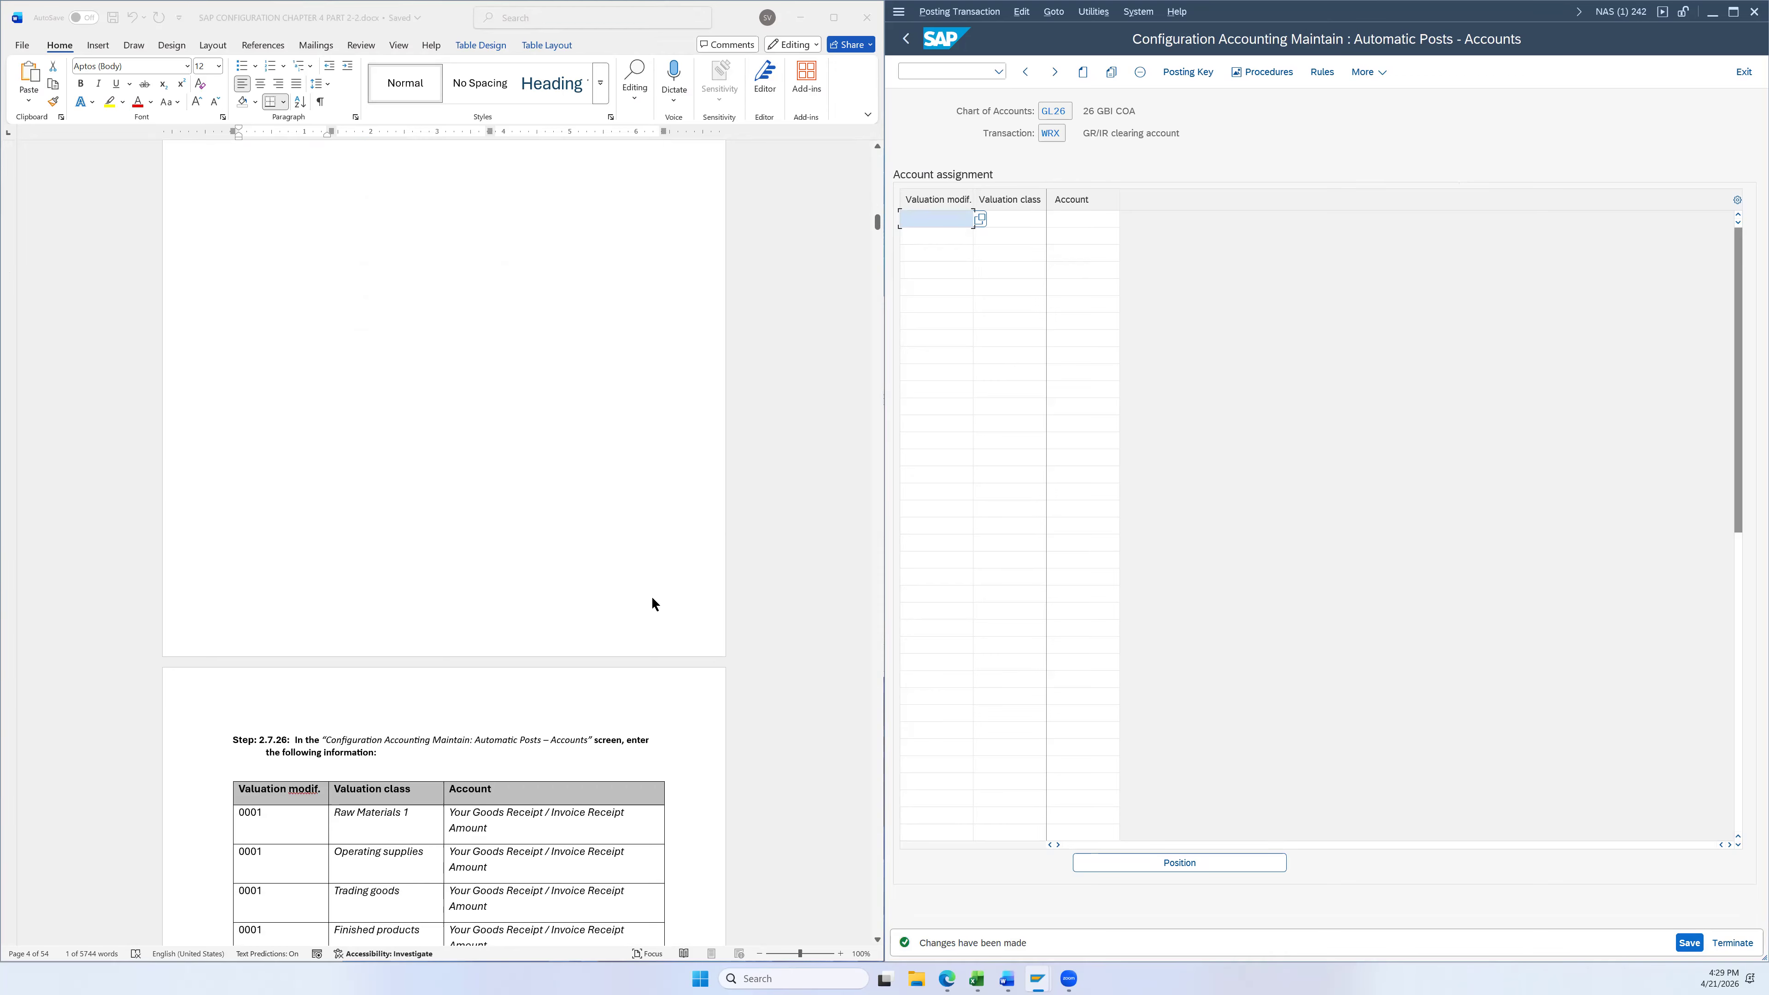
scroll(662, 590, down, 2)
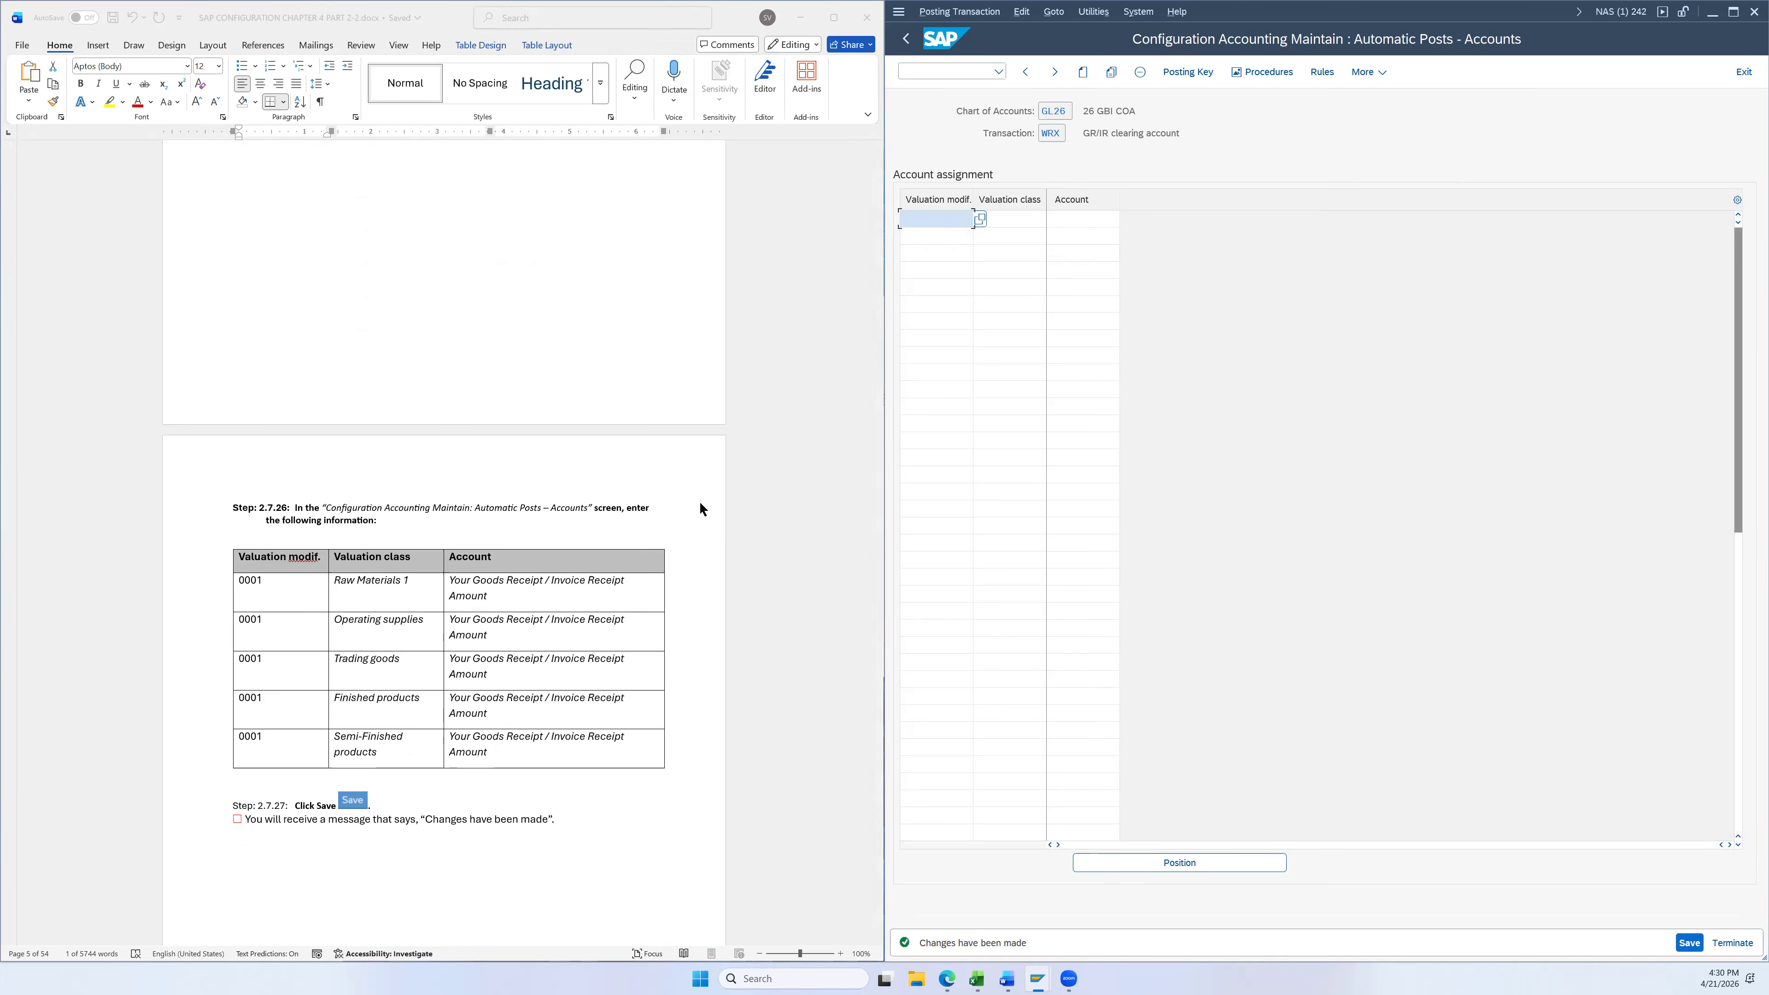
click(256, 581)
double_click(256, 581)
key(ctrl+c)
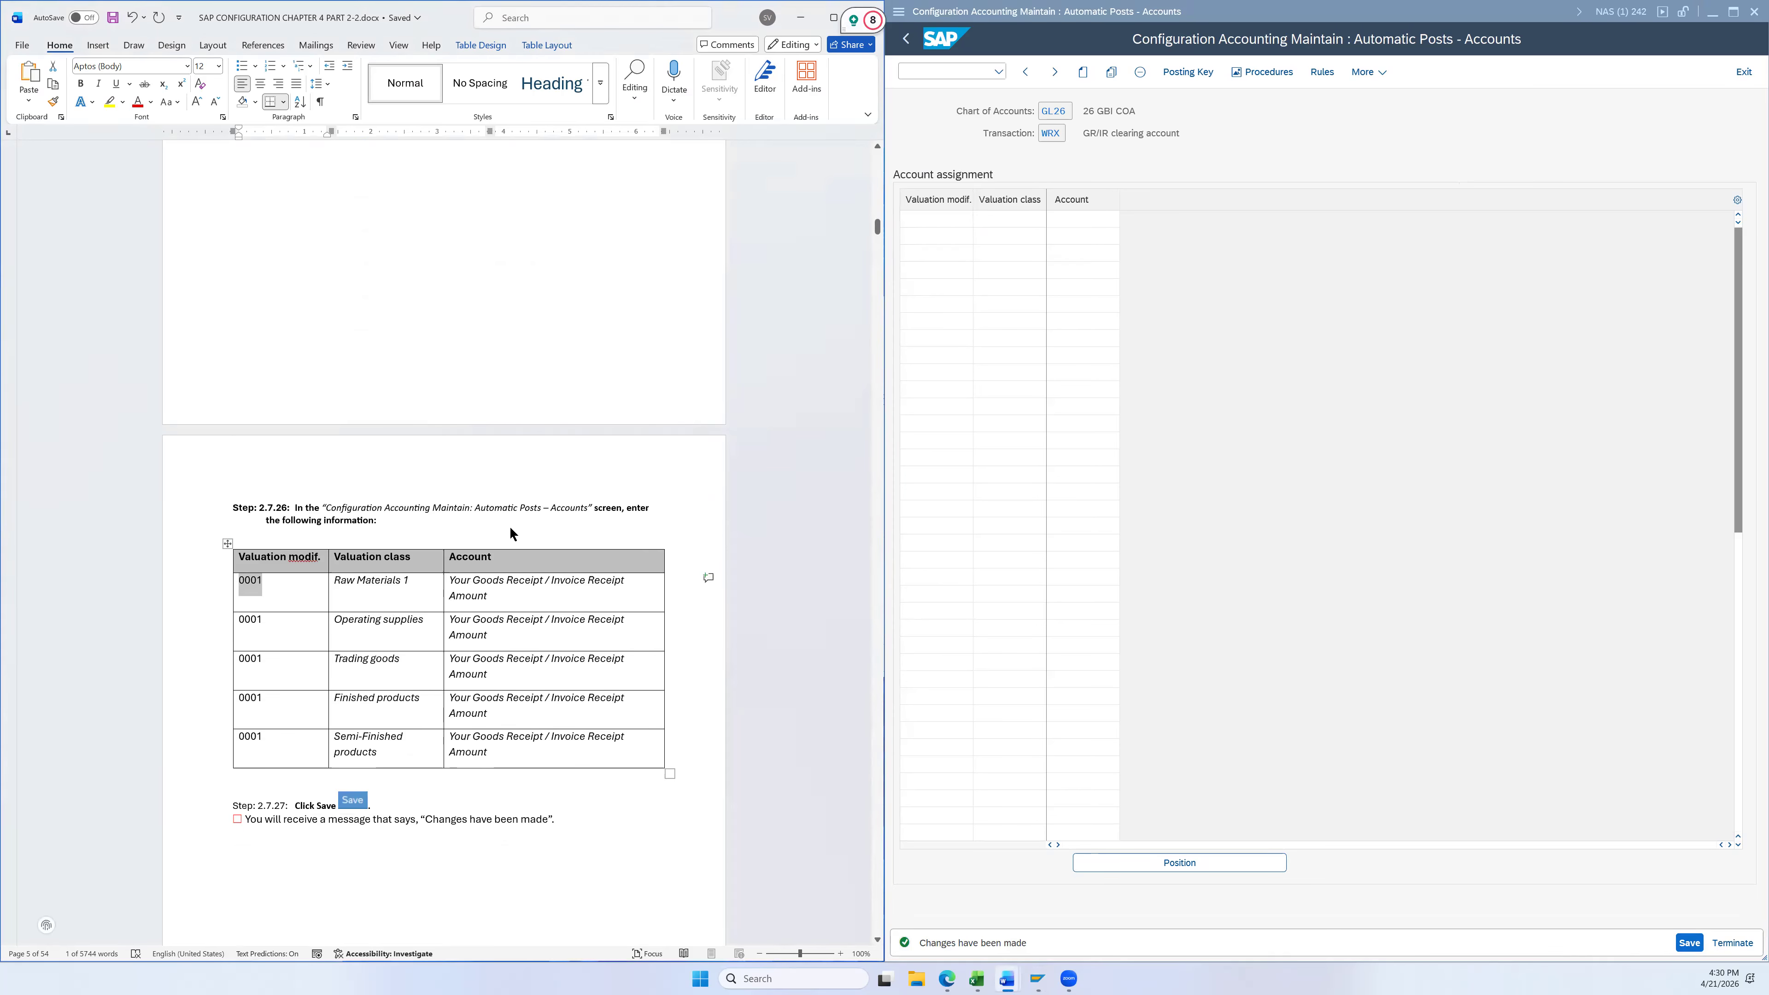
click(921, 230)
key(ctrl+v)
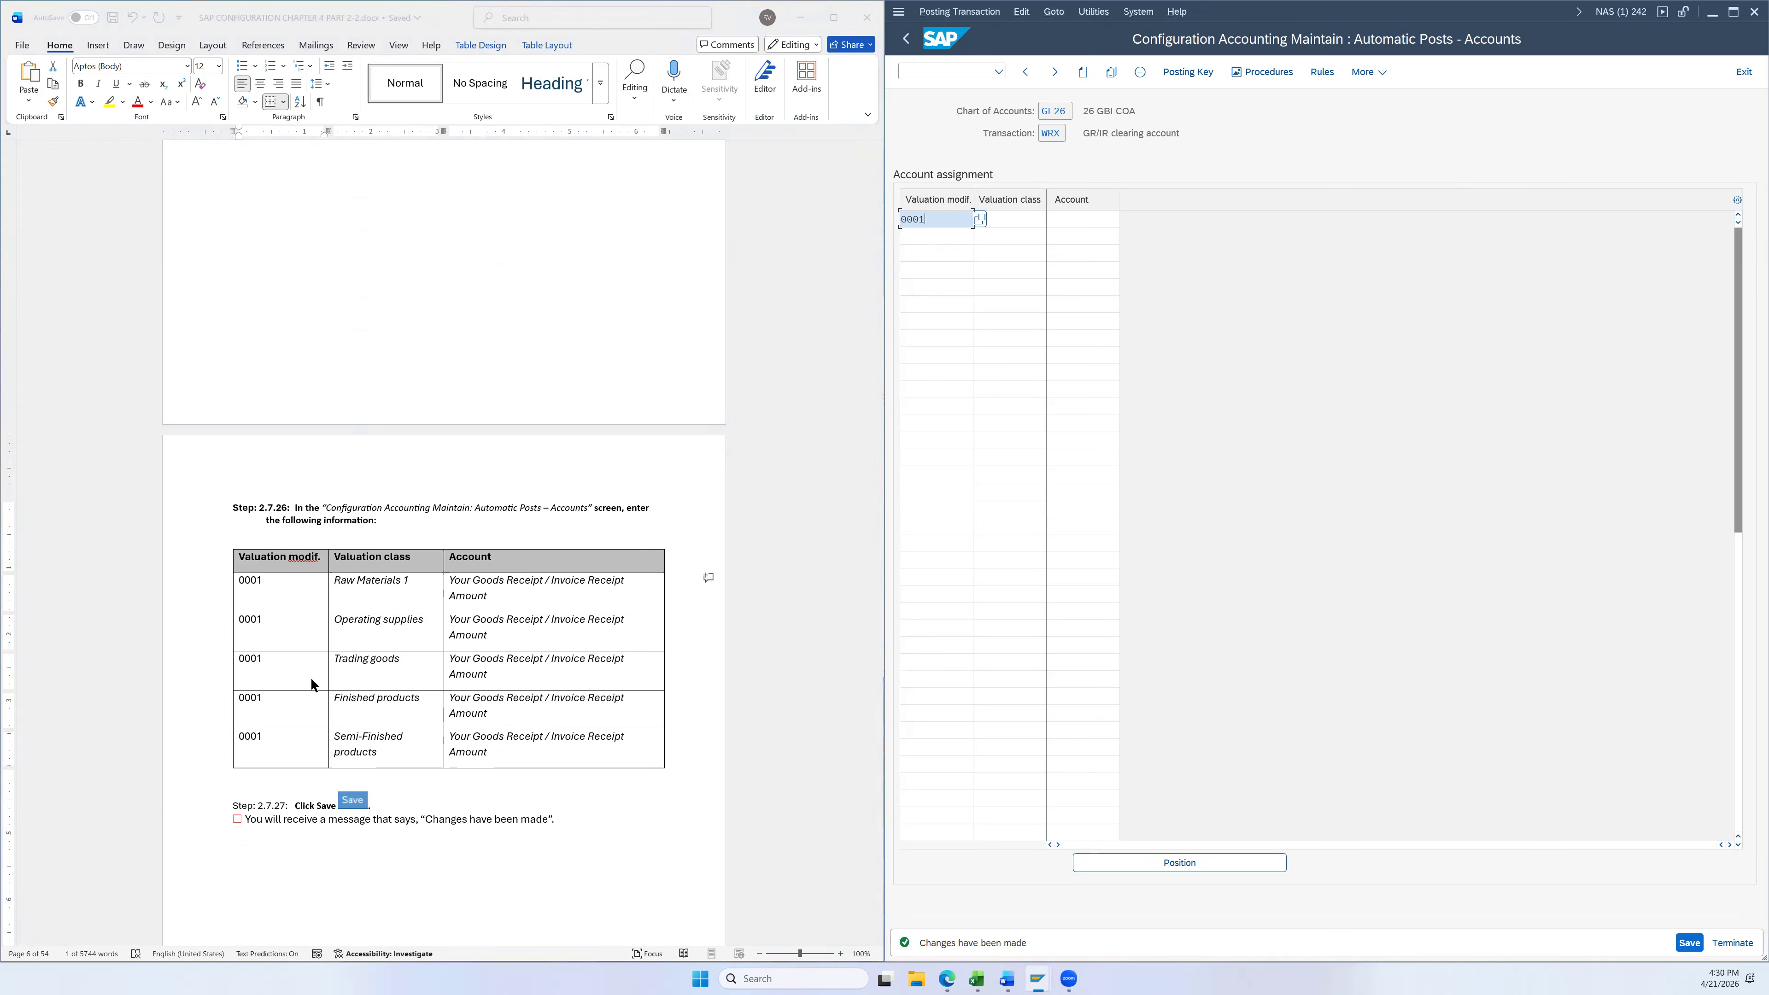
click(922, 237)
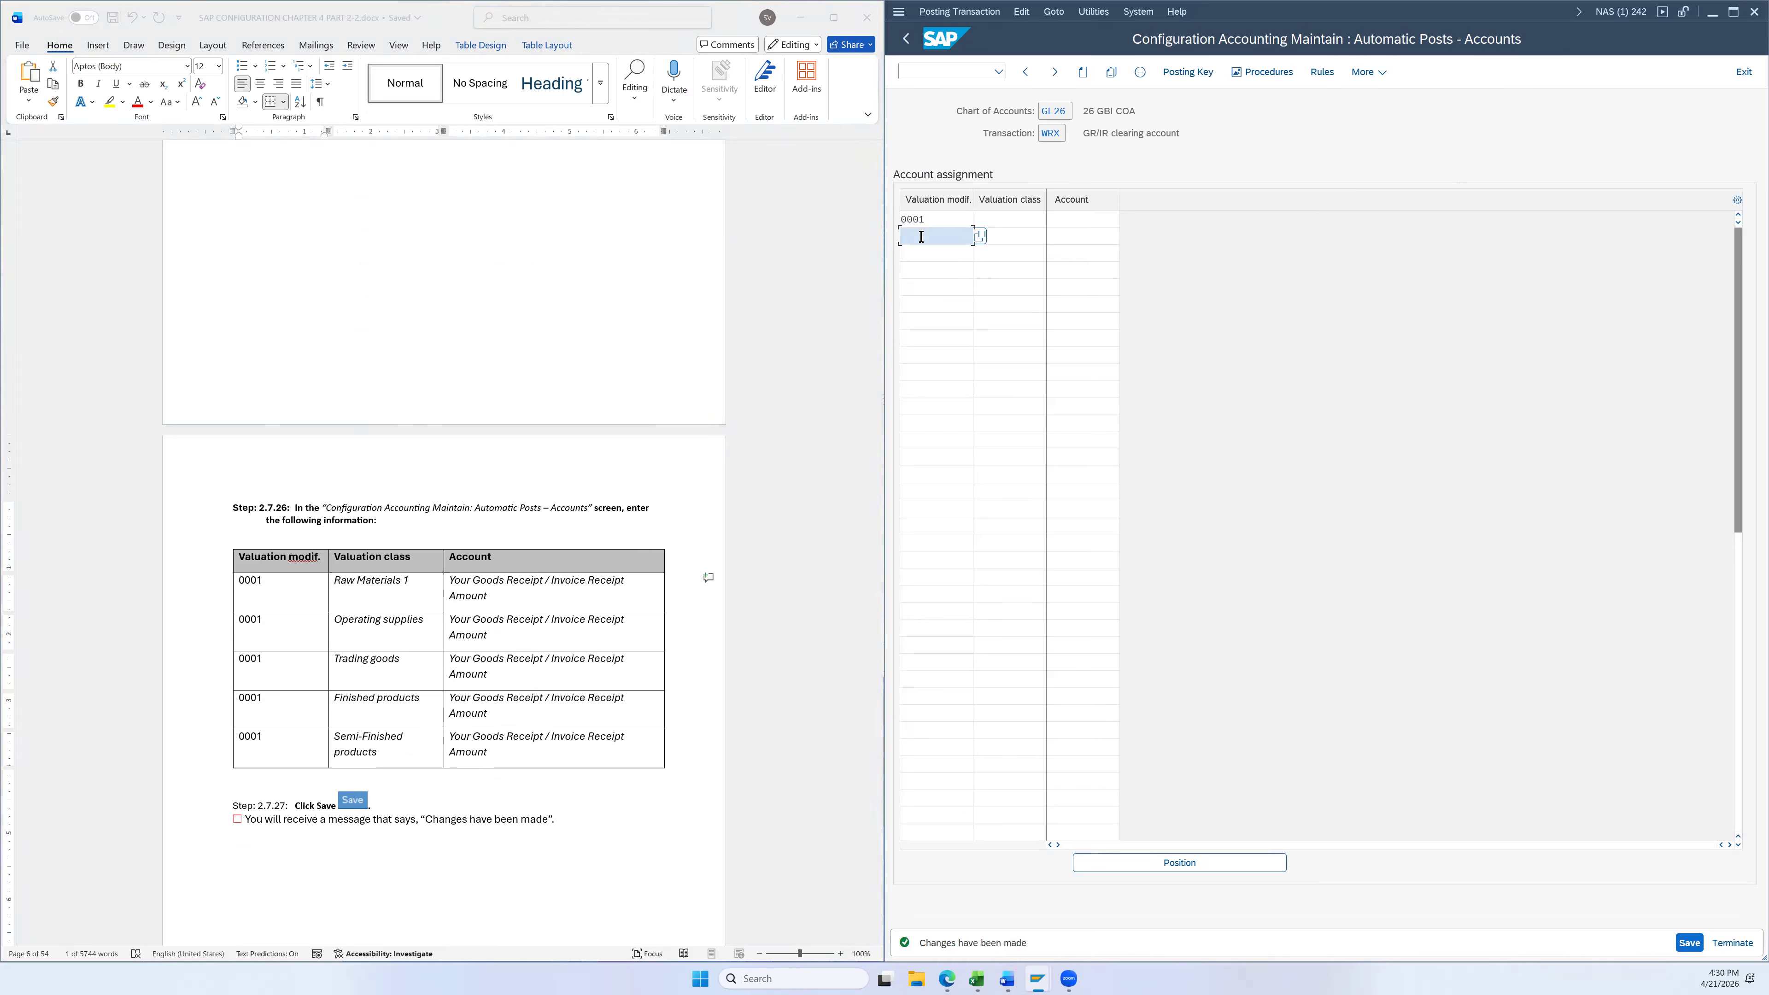
text(0001)
click(924, 251)
text(0001)
click(922, 270)
text(0001)
click(922, 288)
text(0001)
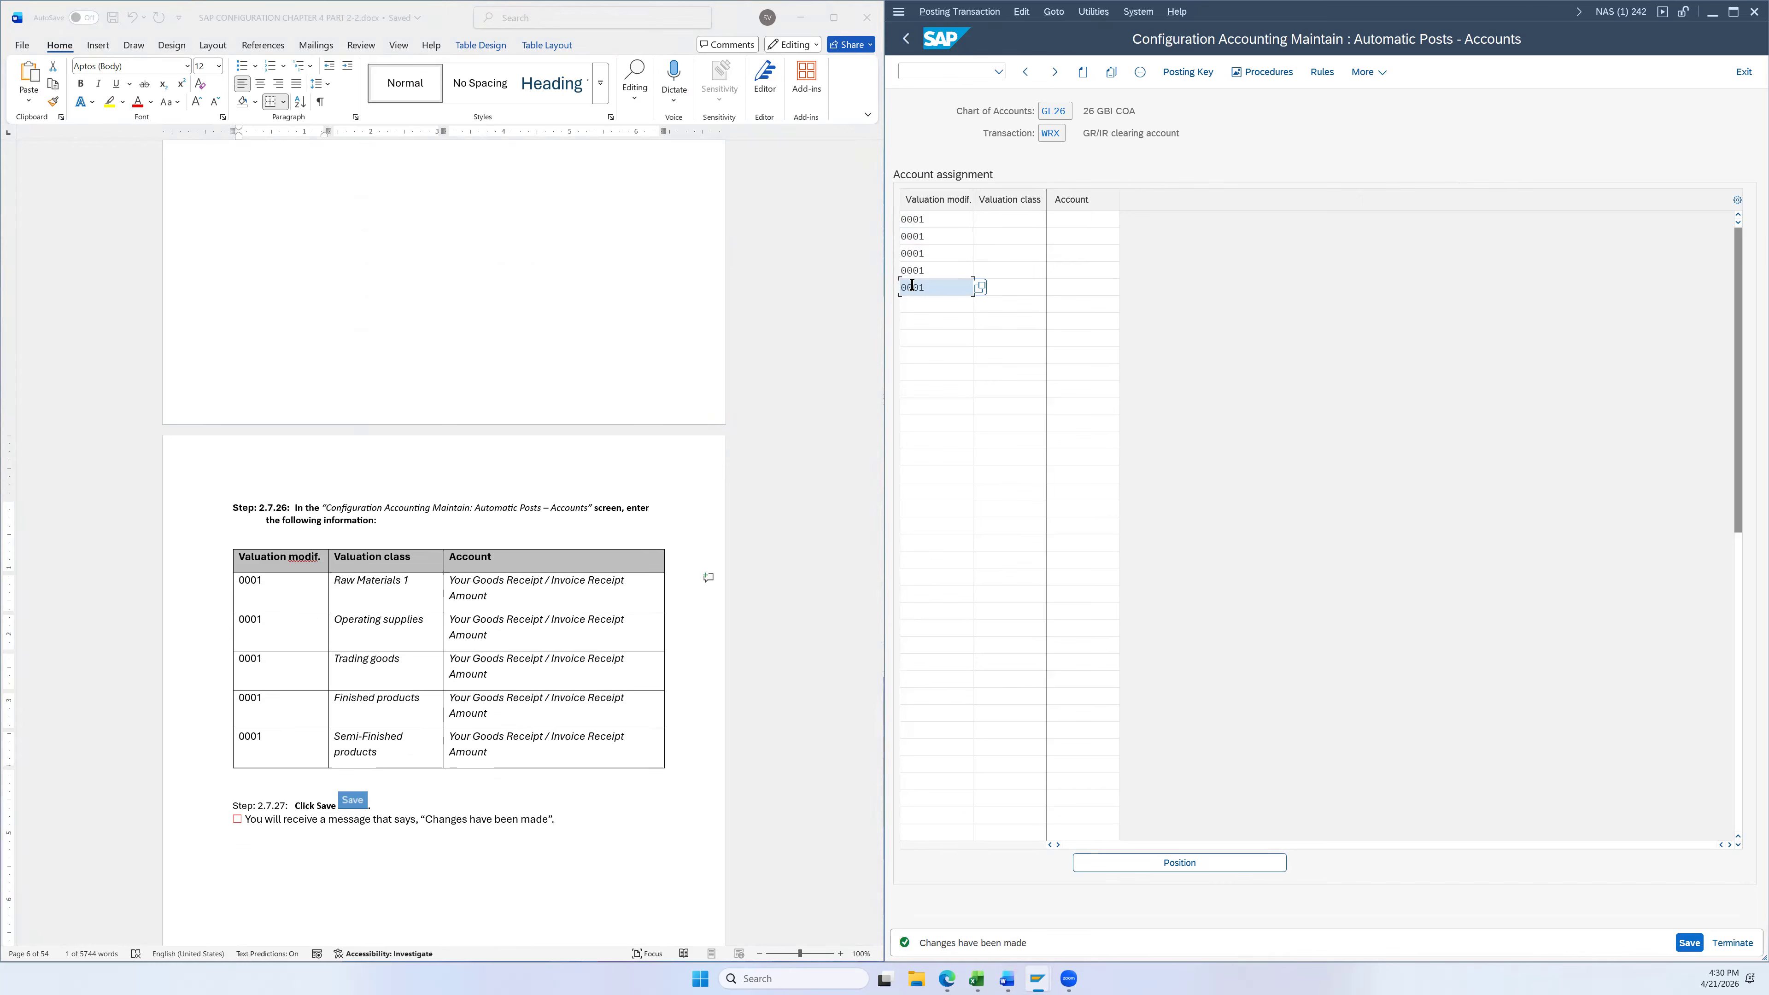
Assign valuation classes 3000 (Raw materials 1), 3030 (Operating supplies) and 3100 (Trading goods) to the first three WRX rows
click(1011, 219)
click(1052, 219)
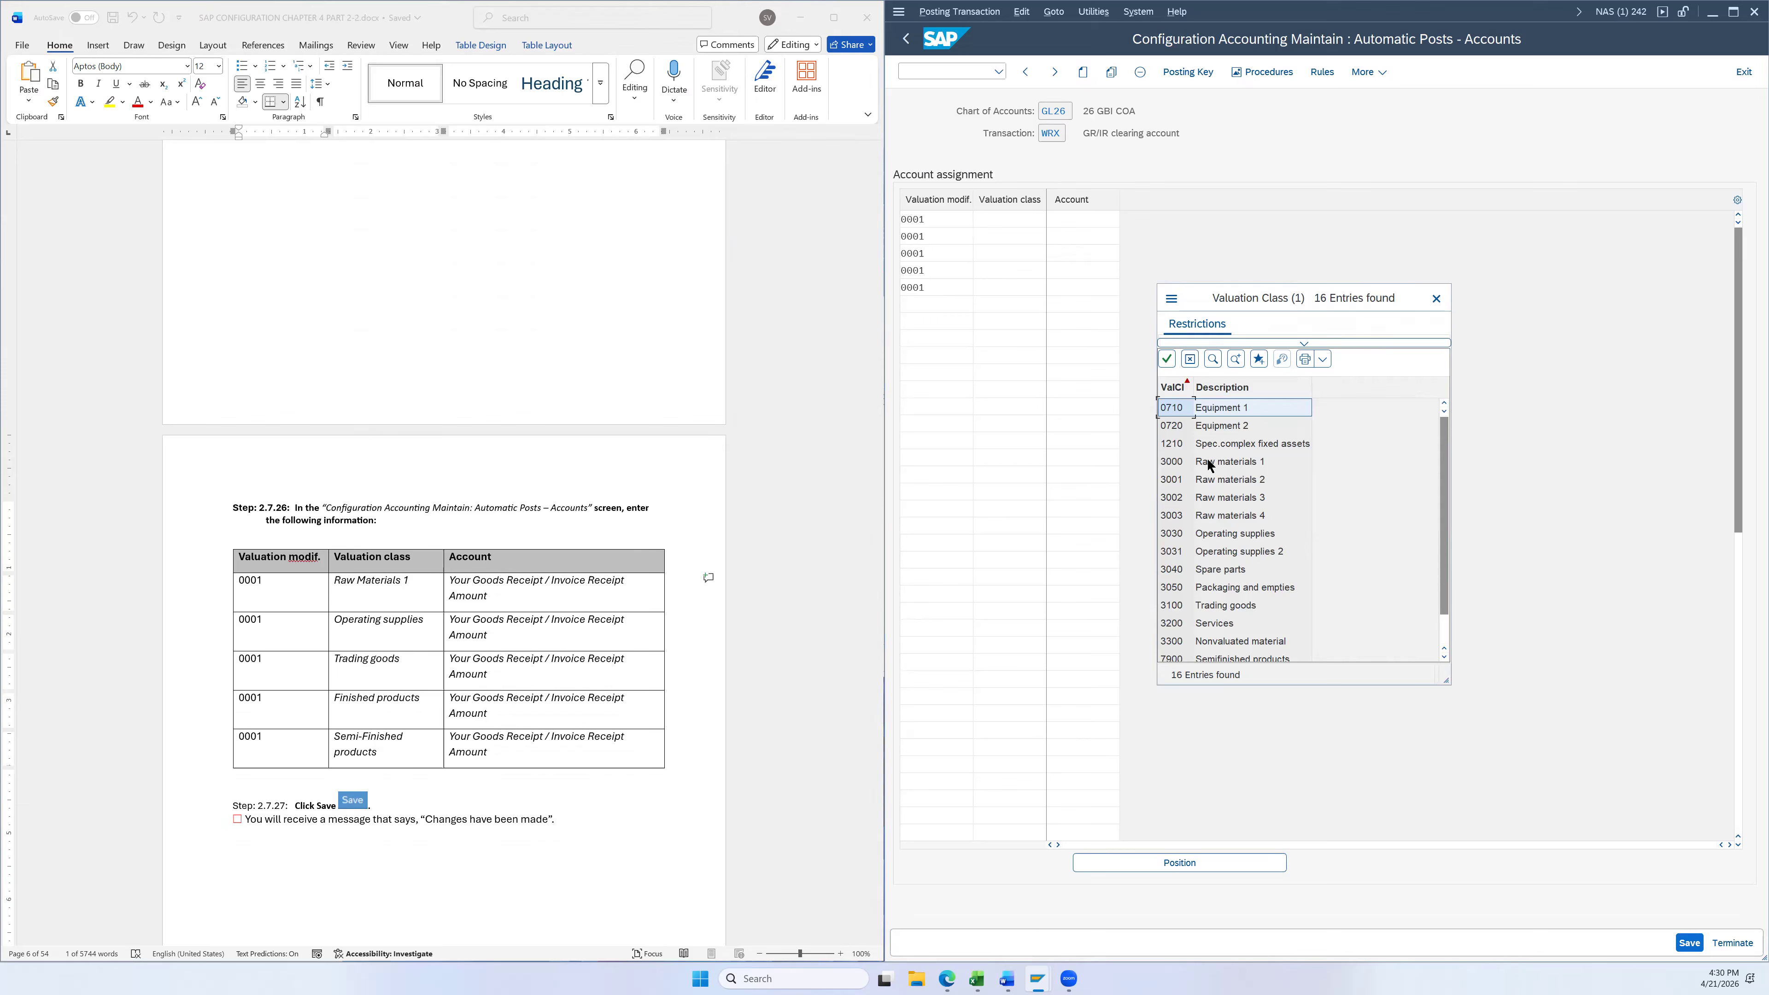
double_click(1184, 461)
click(1030, 235)
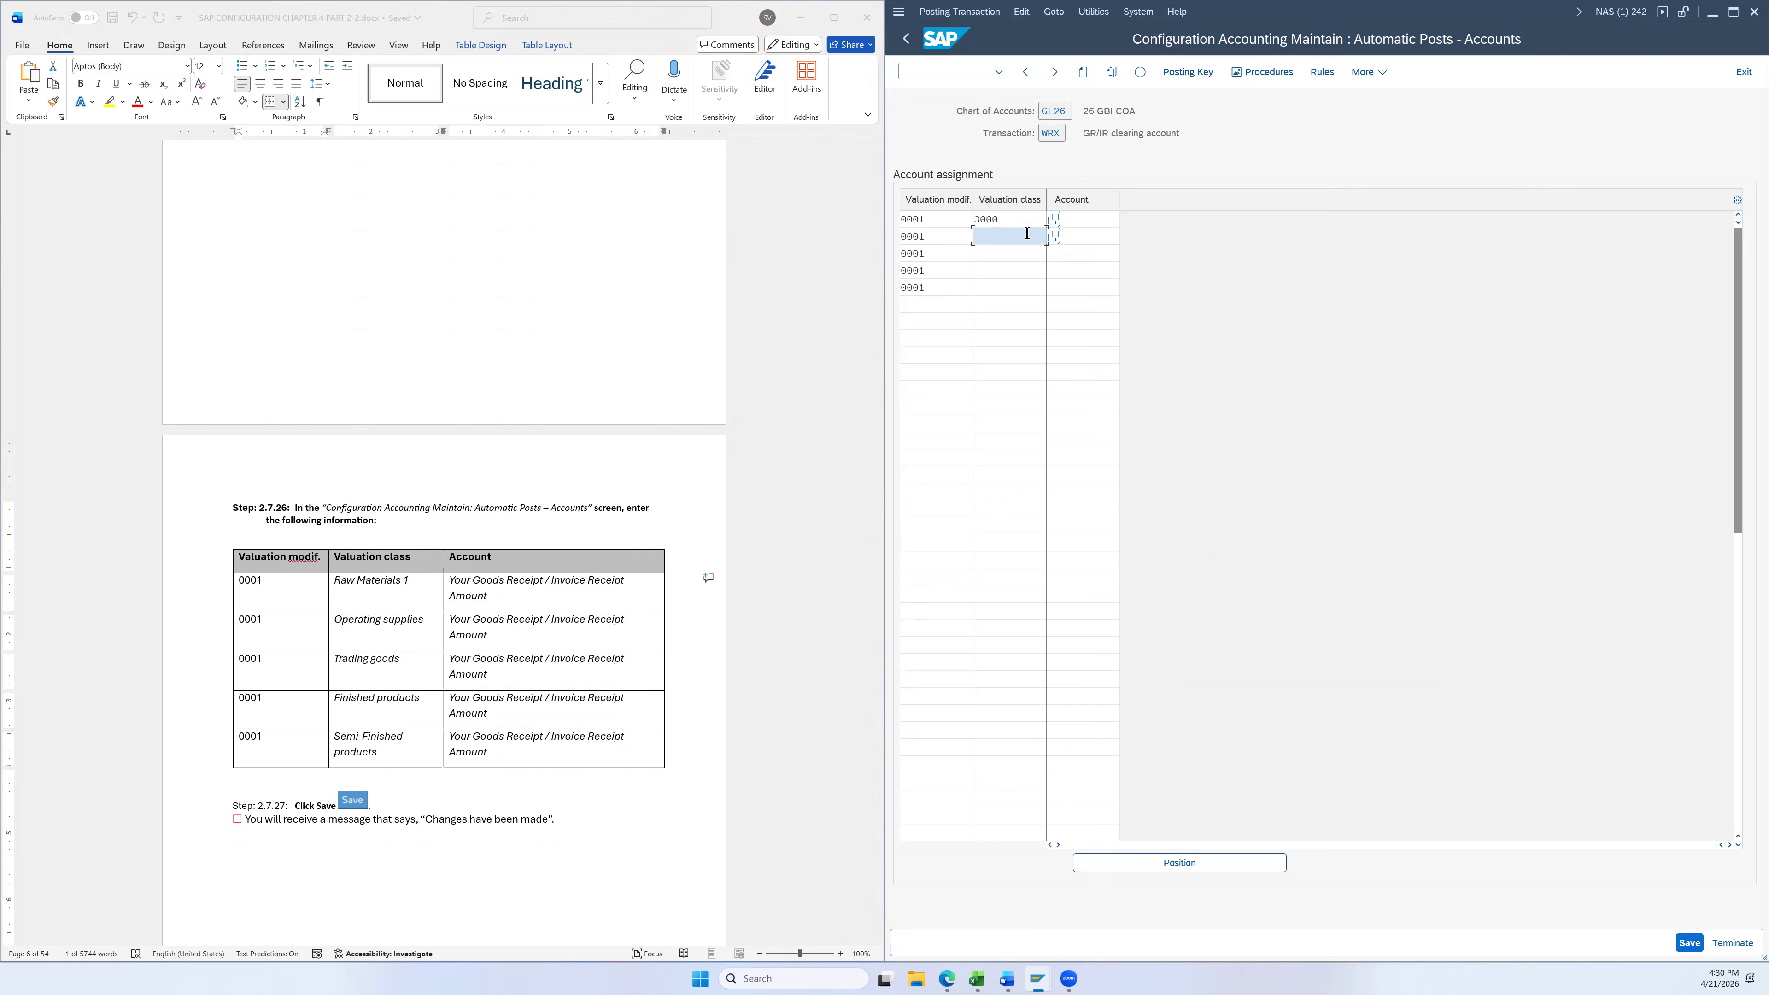
click(1054, 237)
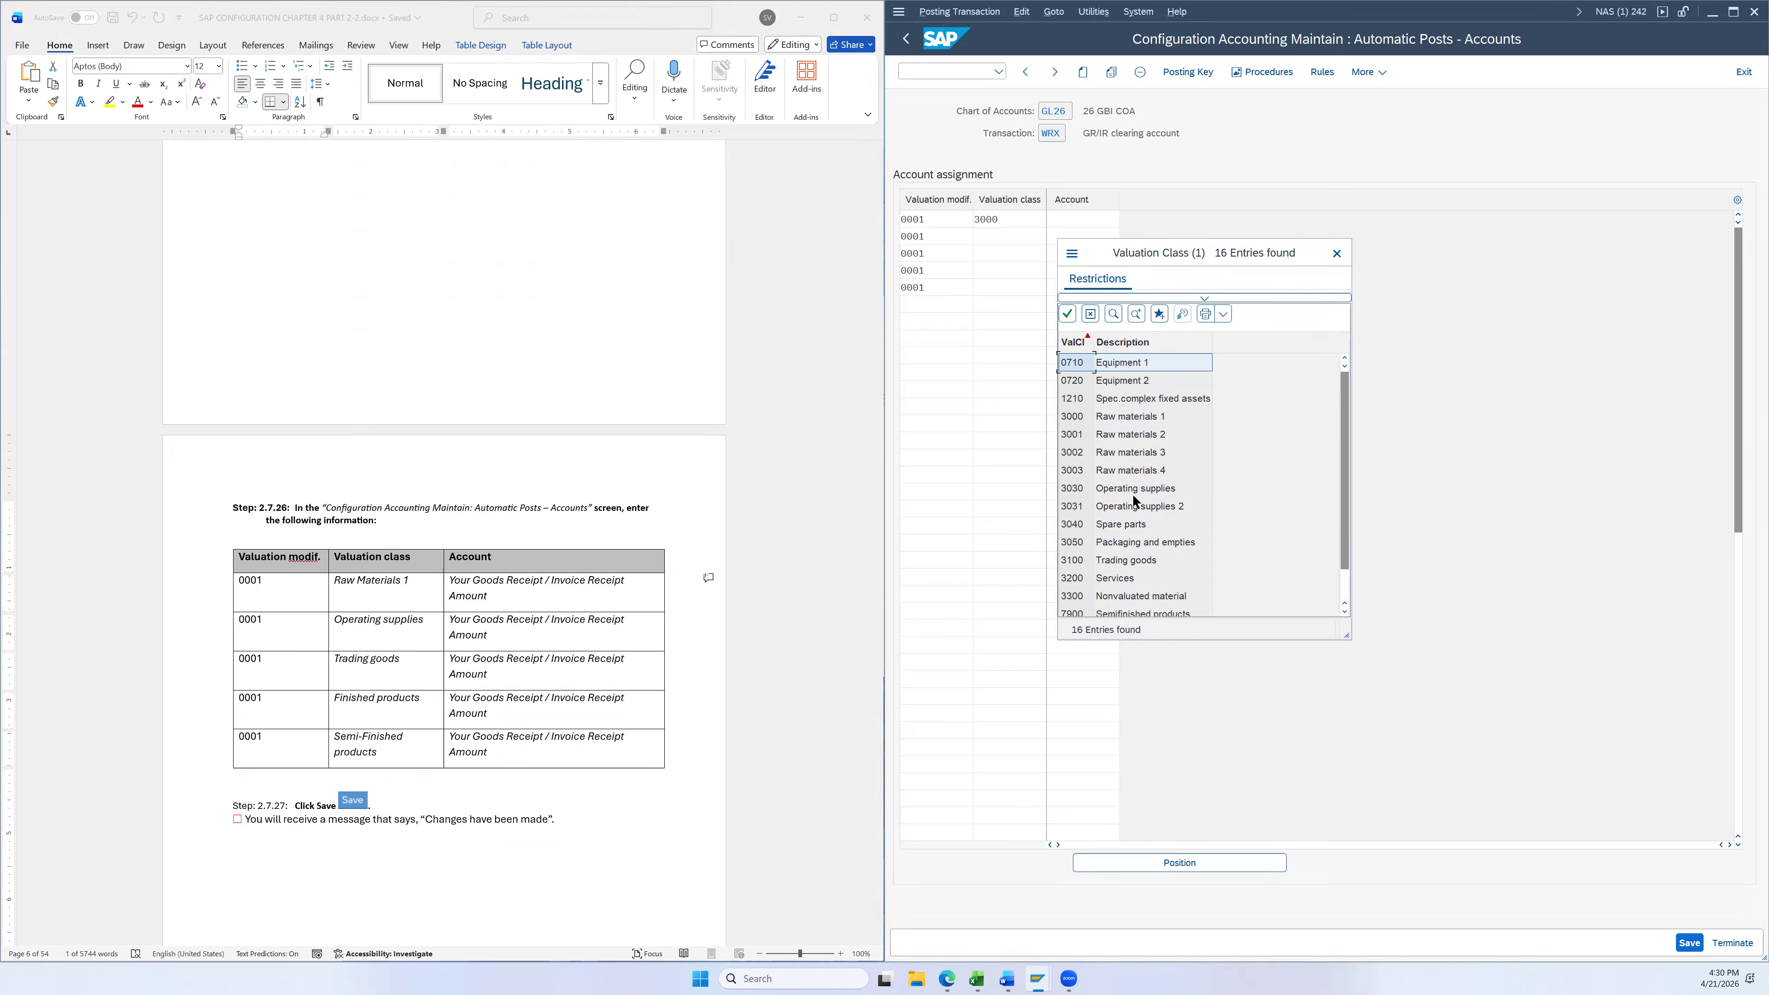
click(1132, 492)
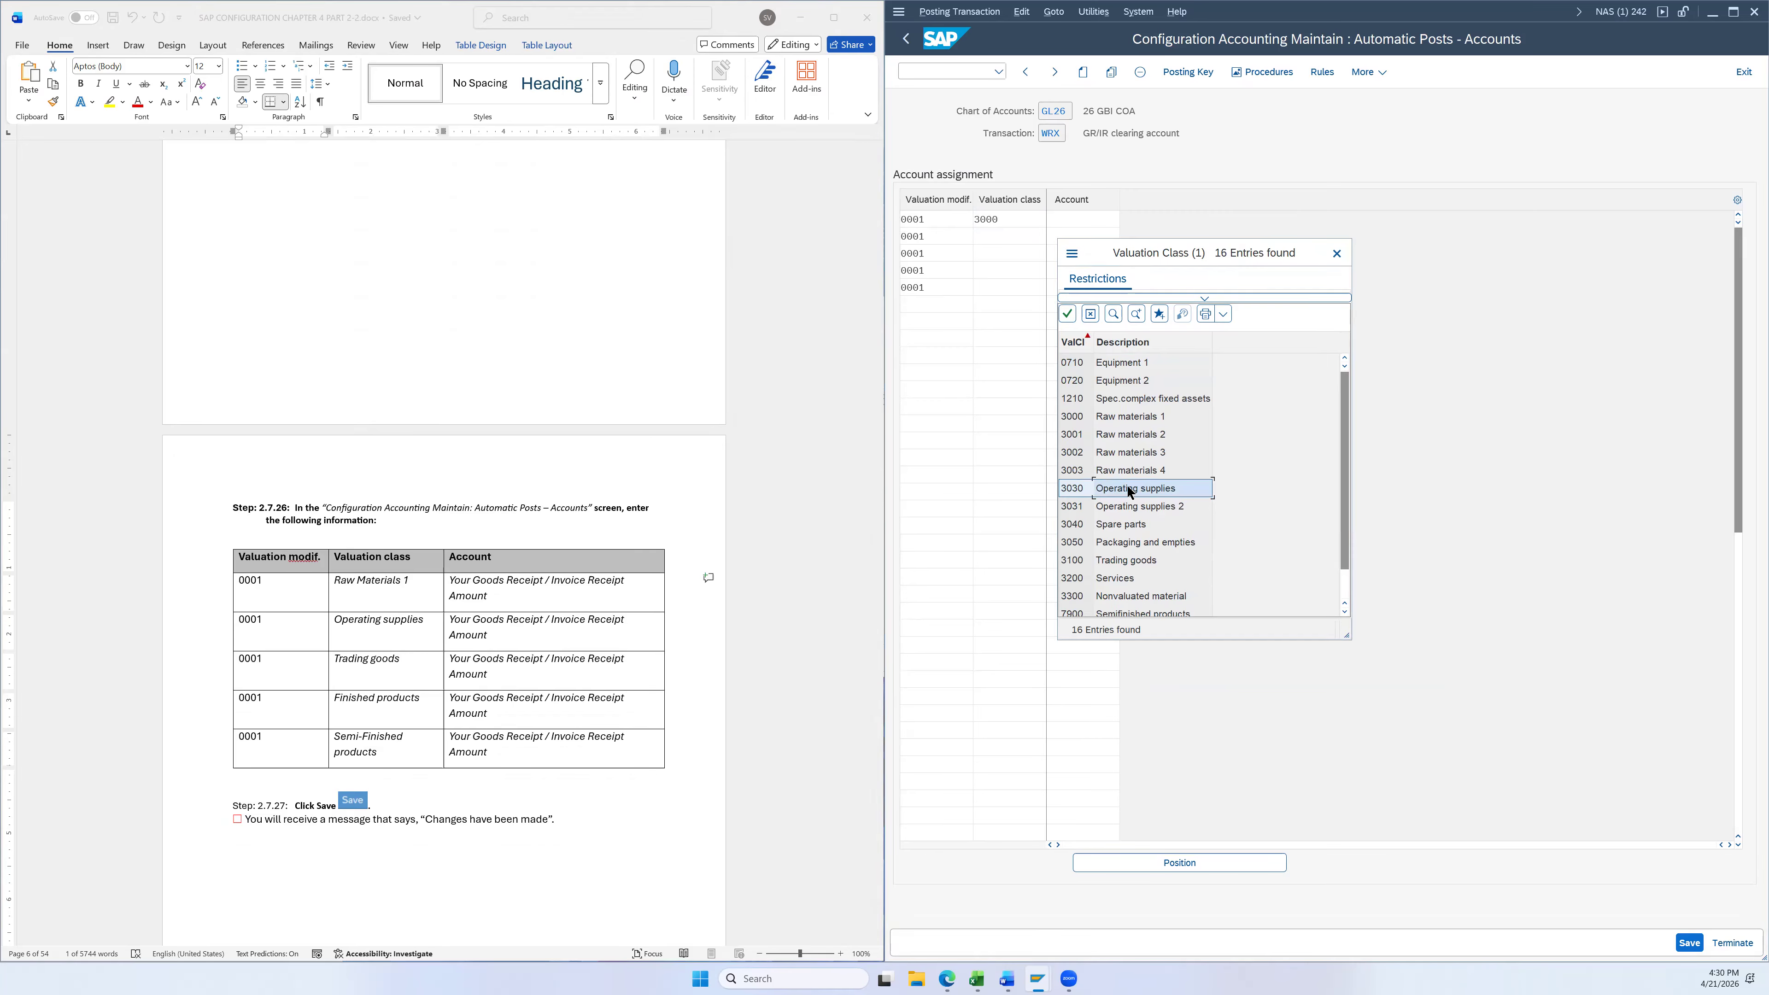
double_click(1129, 491)
click(1047, 256)
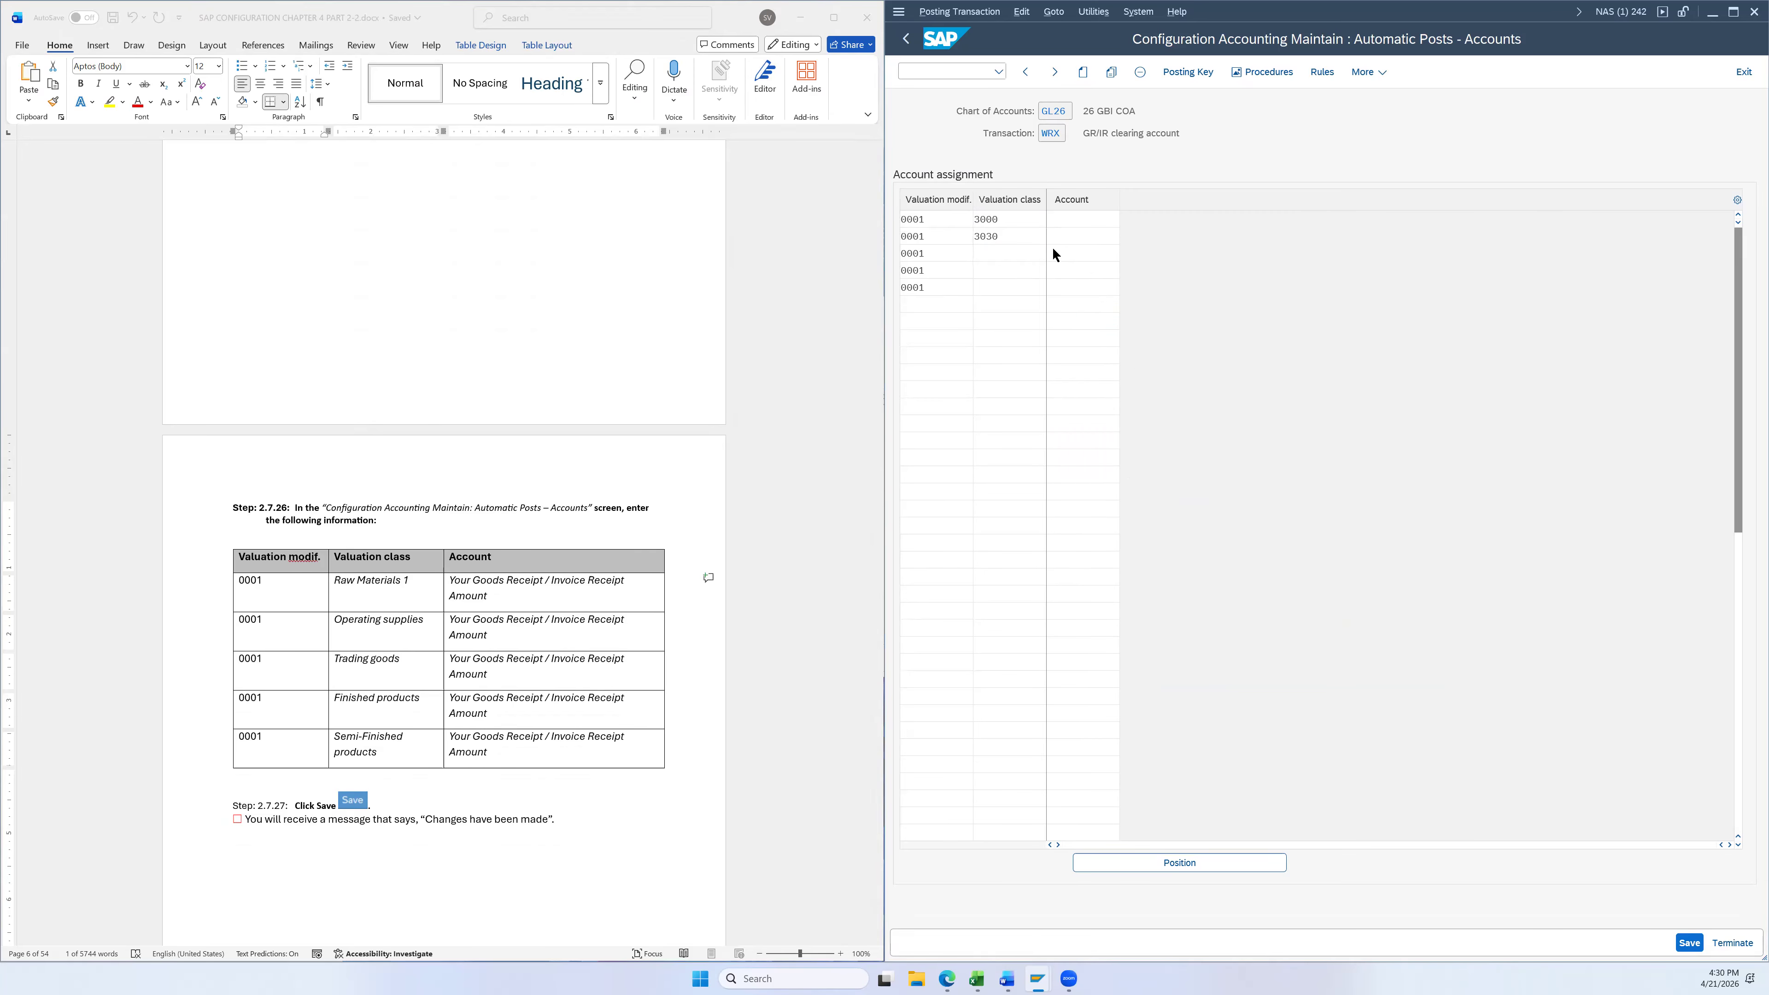
key(F4)
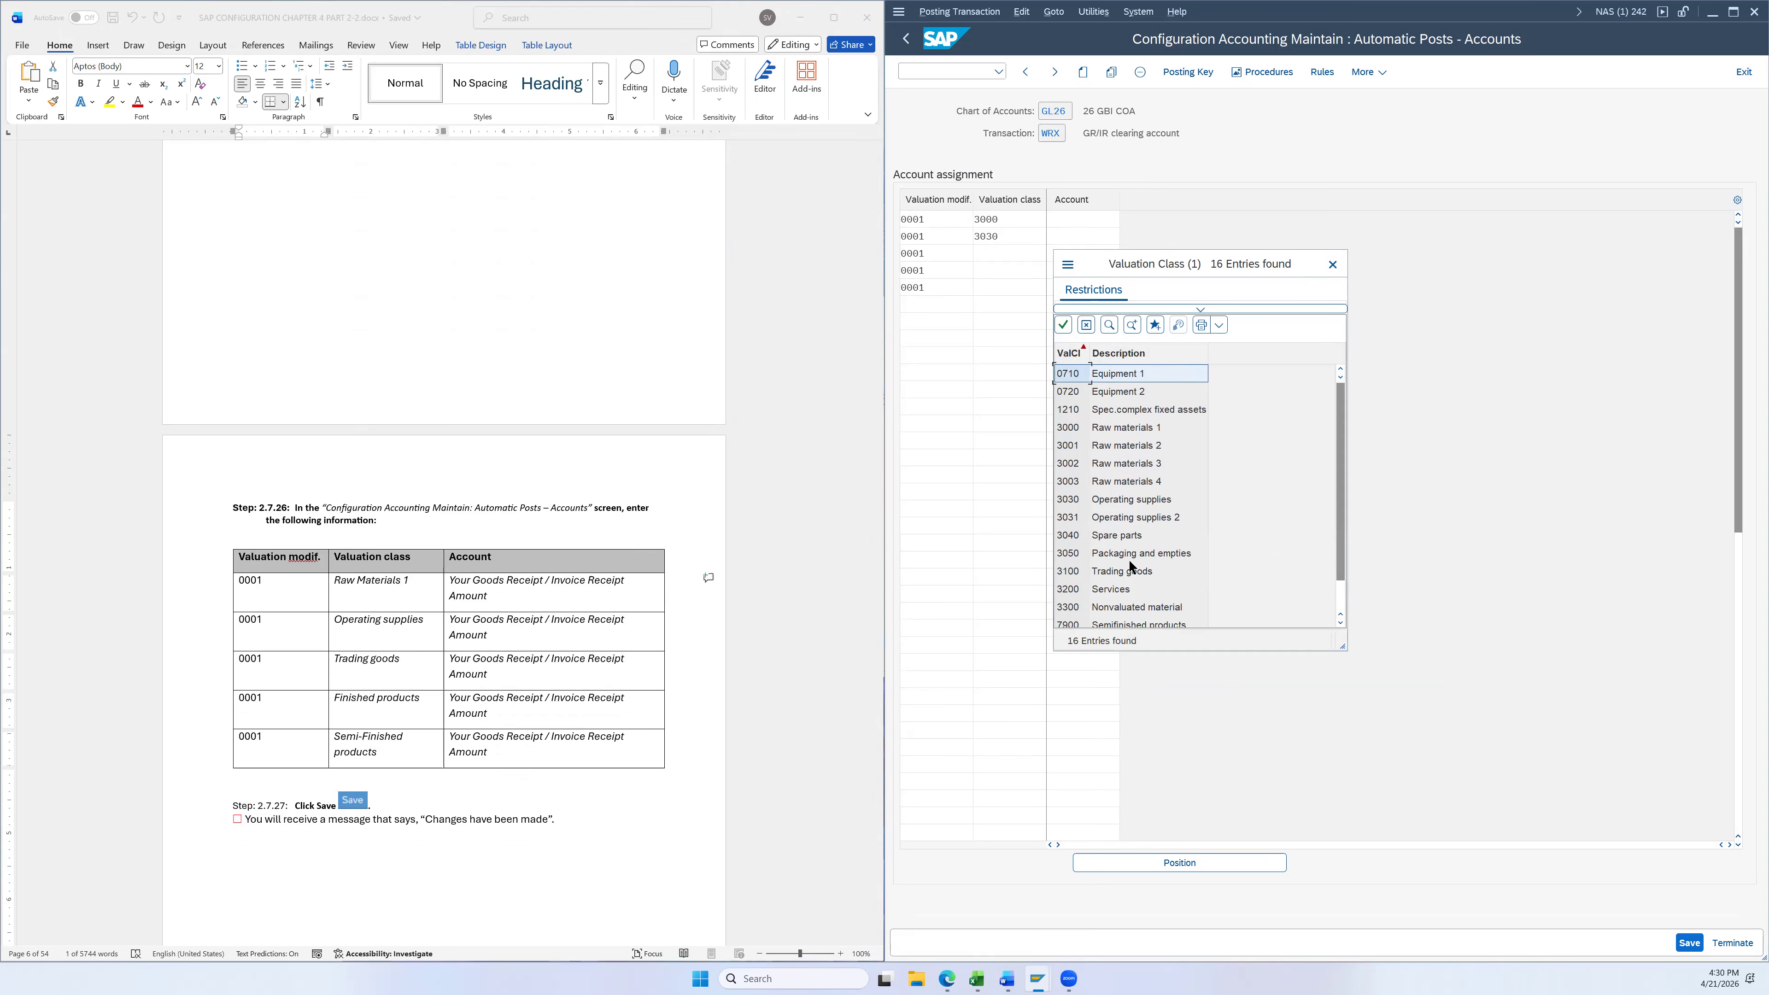
click(1128, 572)
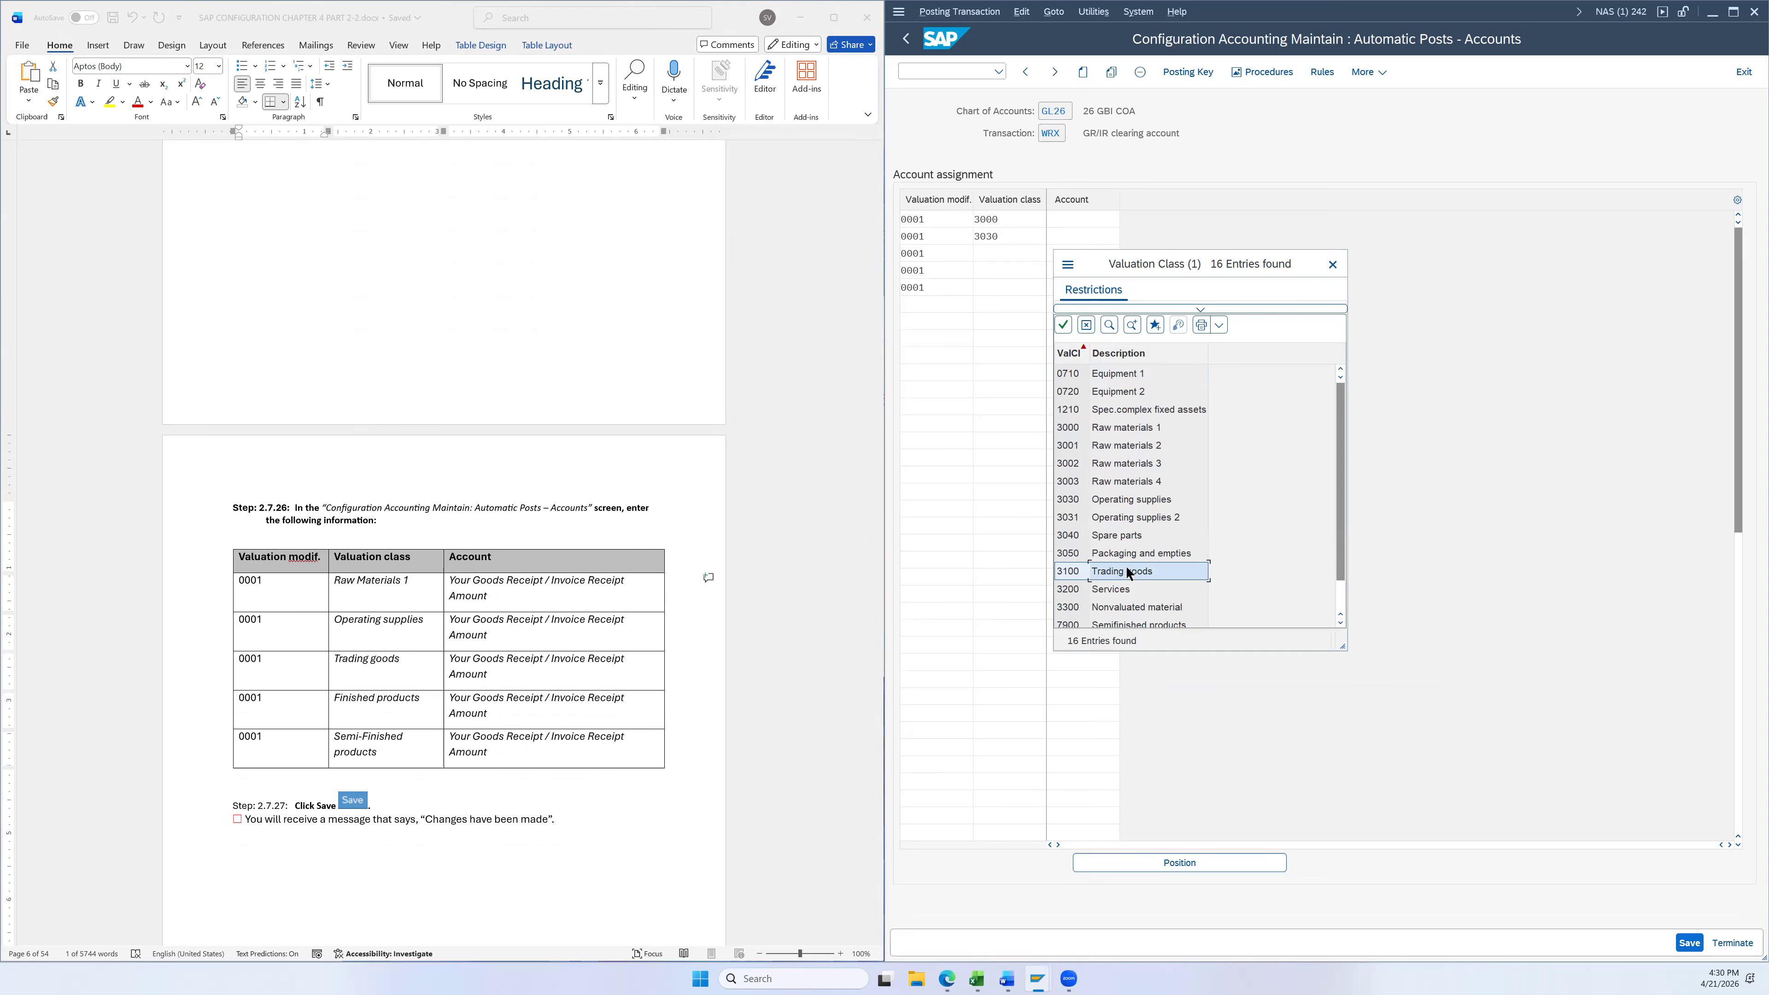
double_click(1127, 573)
Assign valuation class 7920 (Finished products) to the fourth WRX row and 7900 (Semifinished products) to the fifth
click(1036, 271)
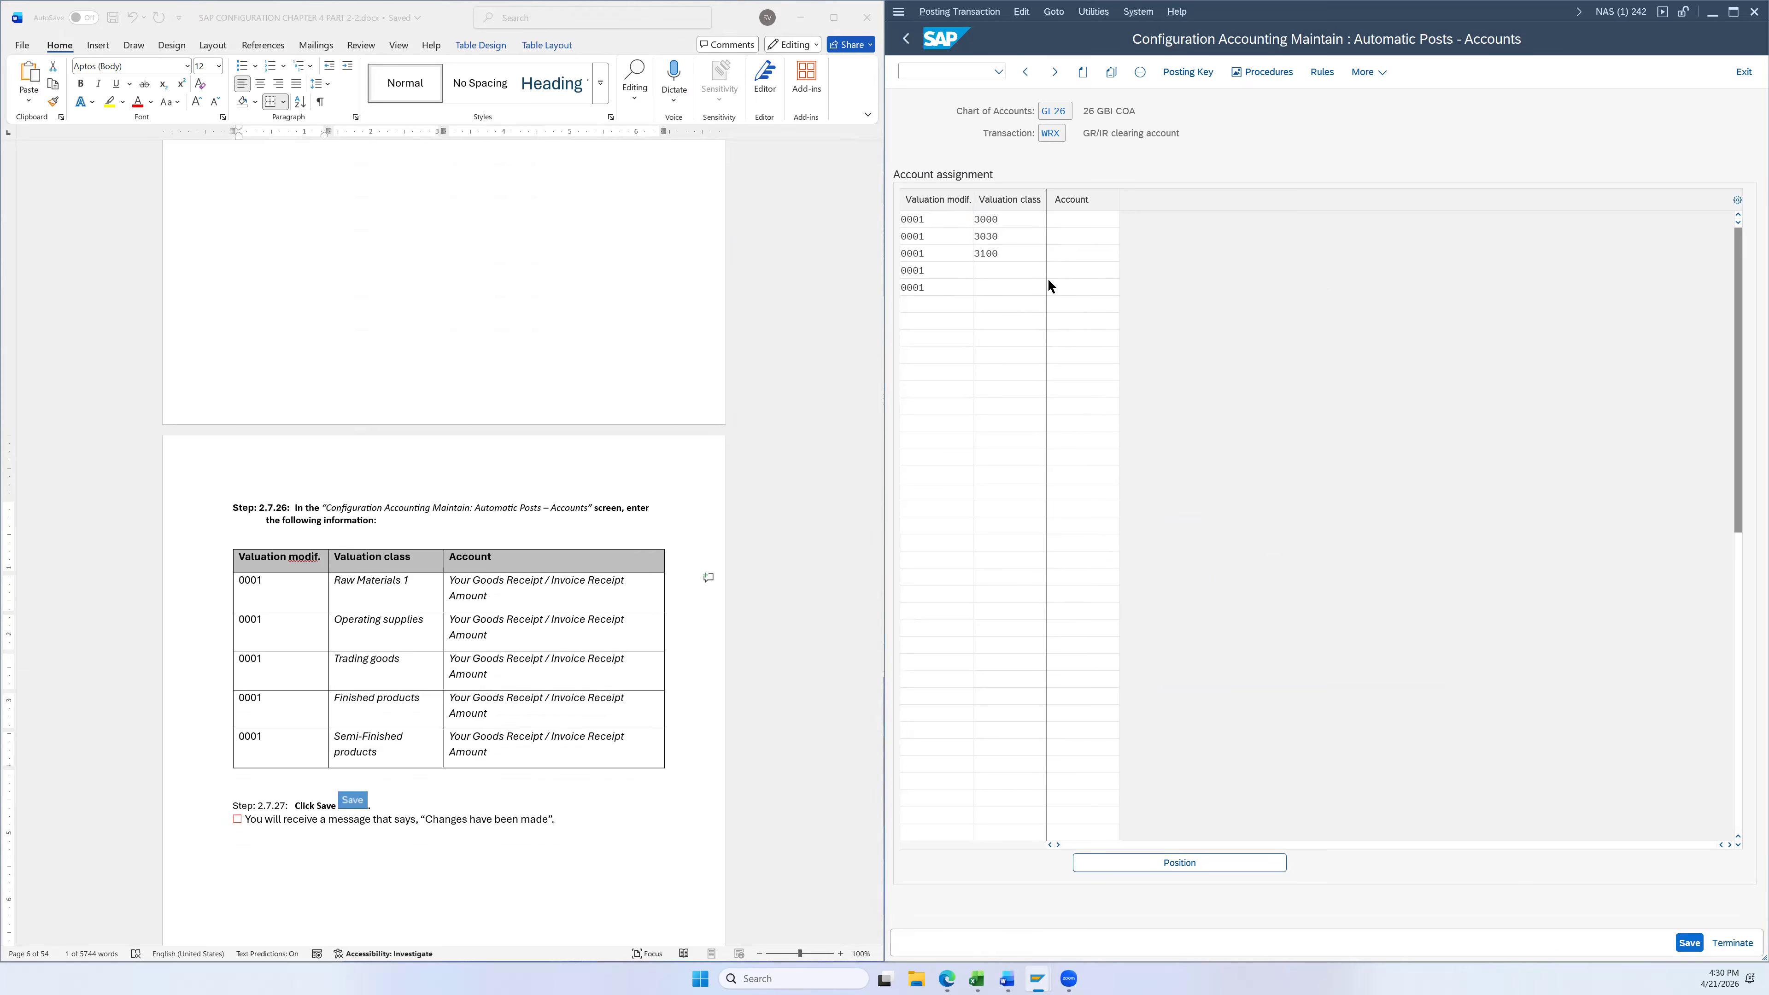
click(1039, 285)
scroll(1146, 572, down, 1)
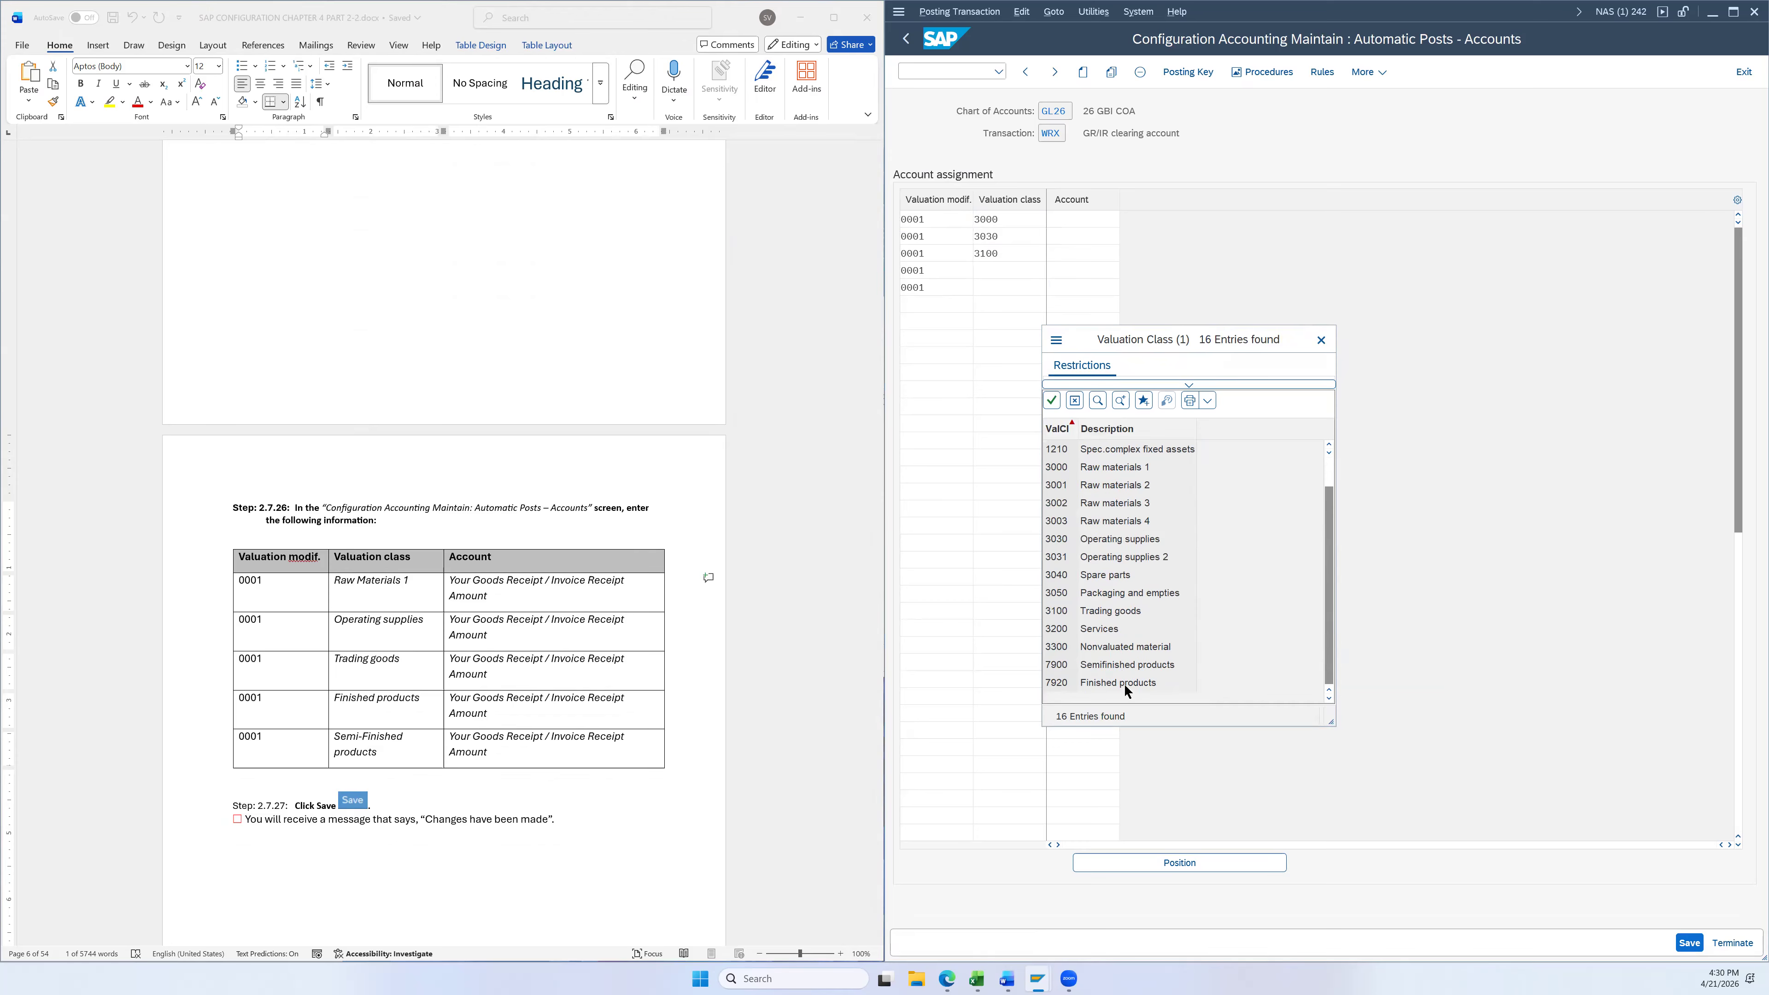
double_click(1123, 683)
click(1002, 285)
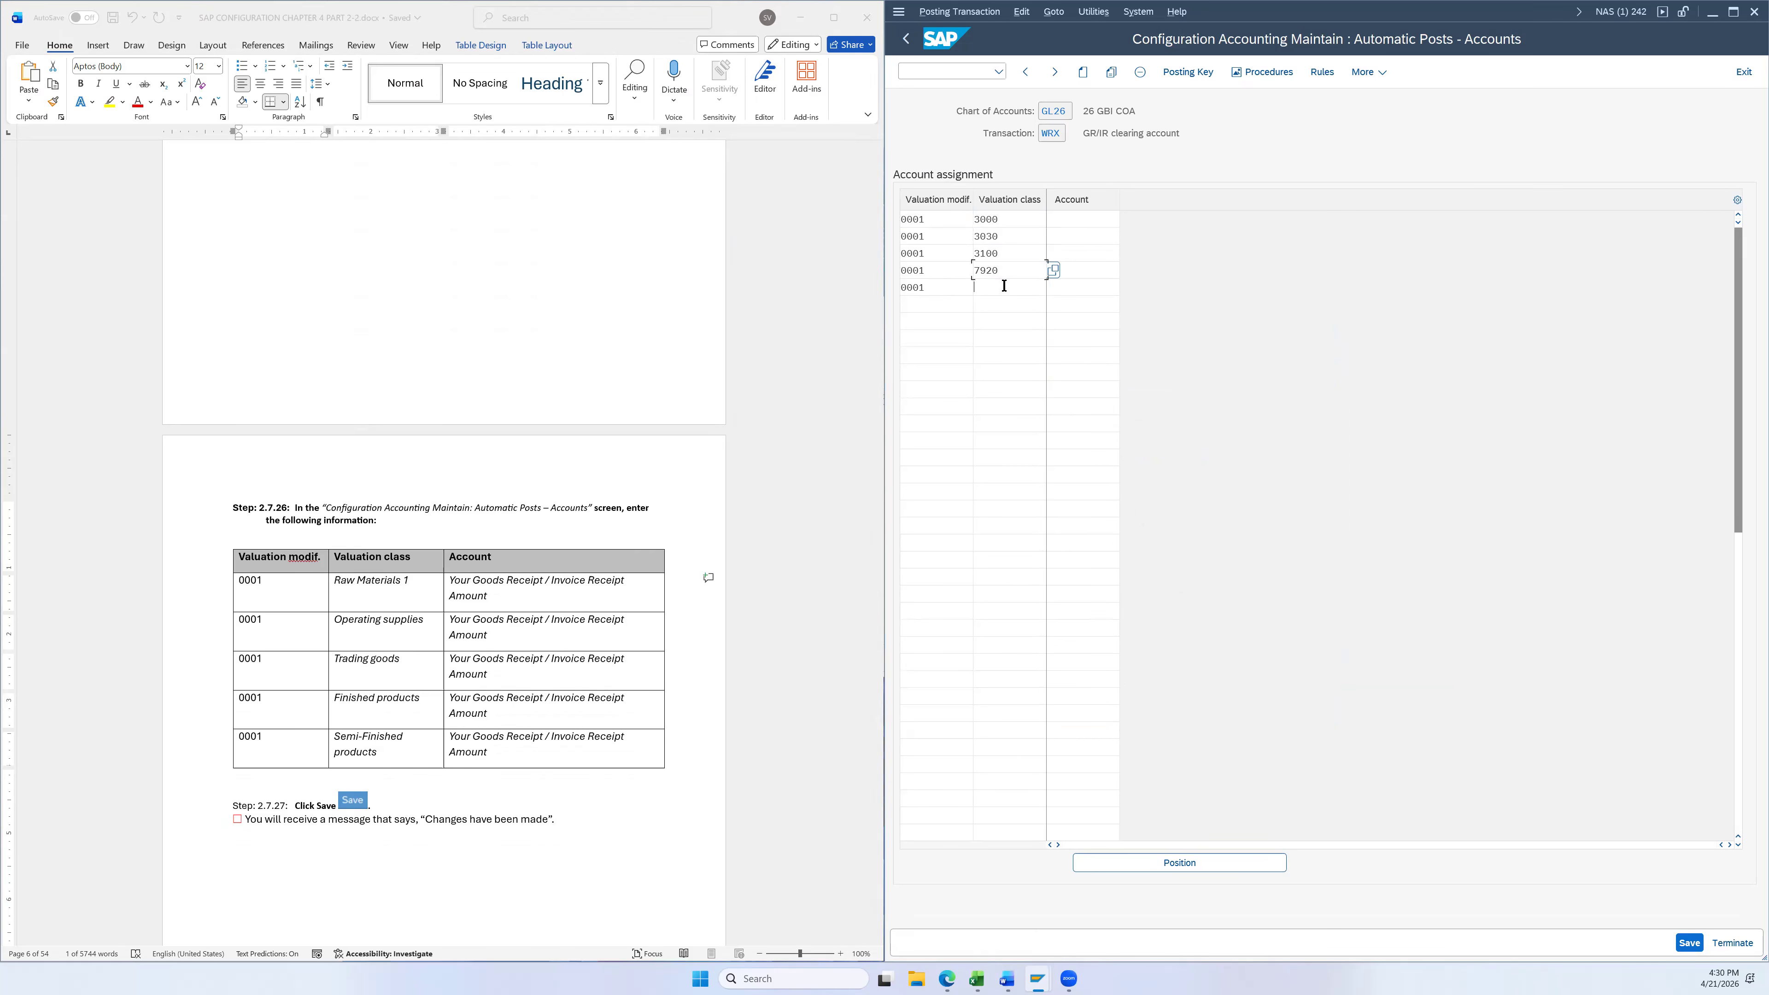
click(1053, 289)
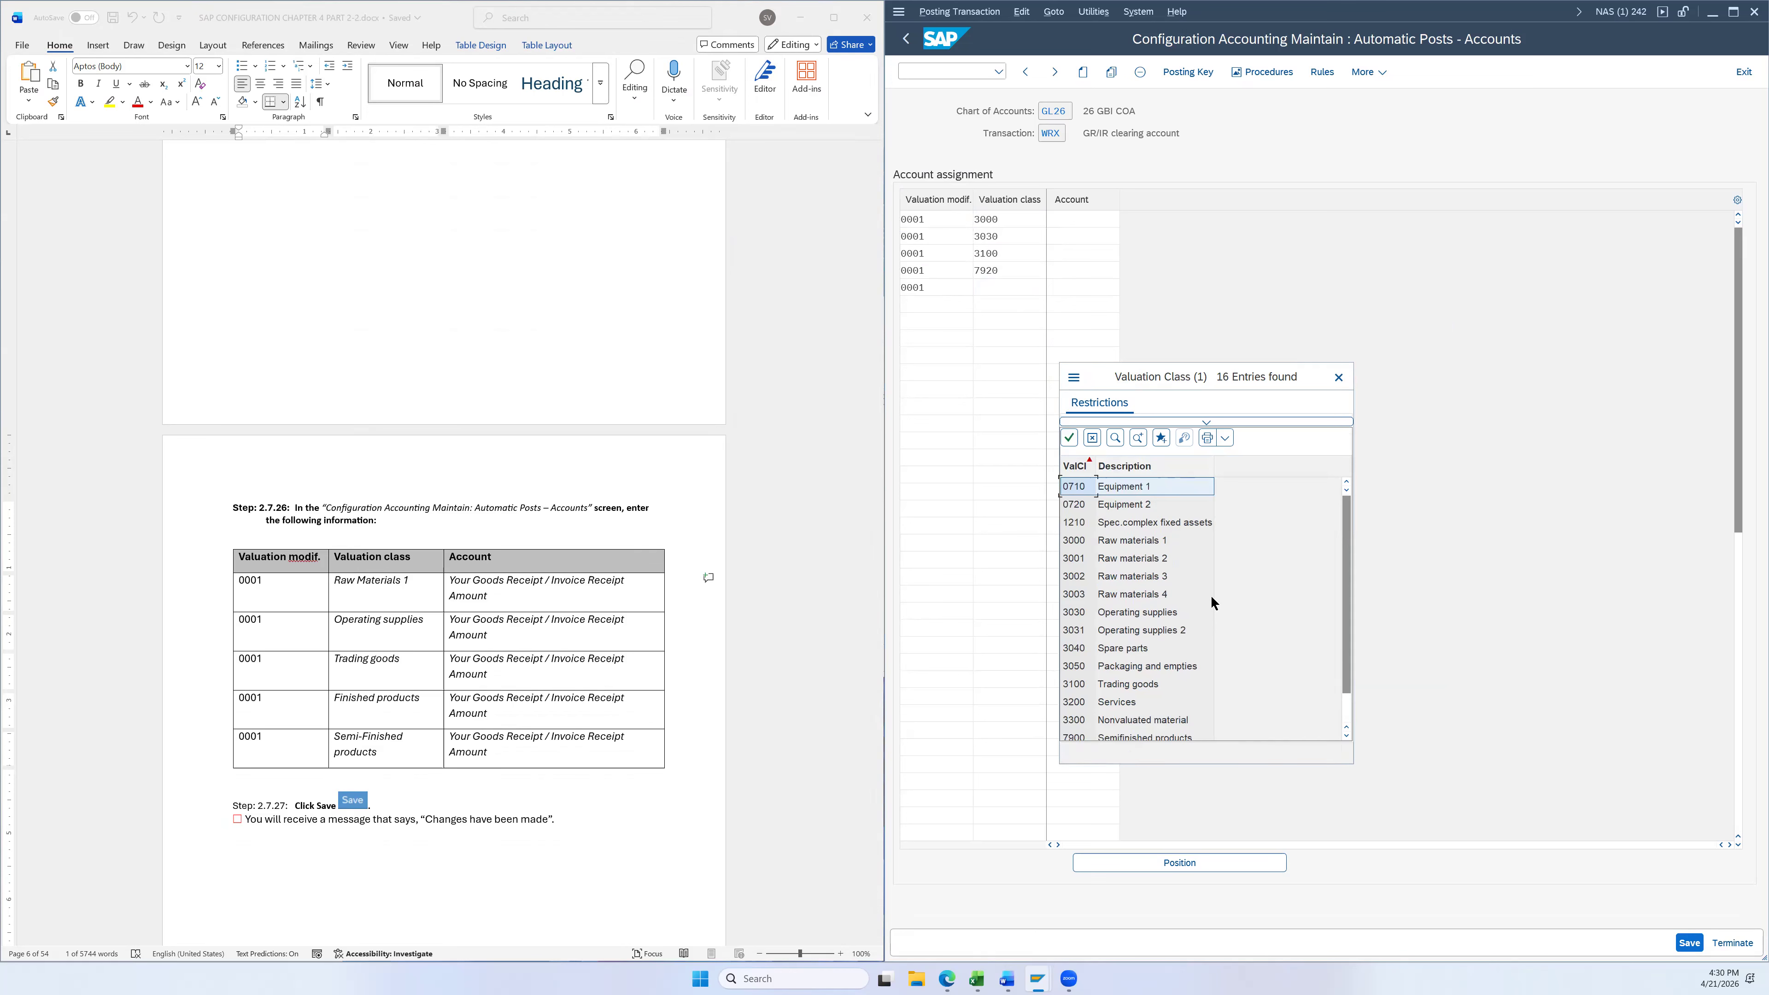
scroll(1204, 602, down, 2)
click(1167, 702)
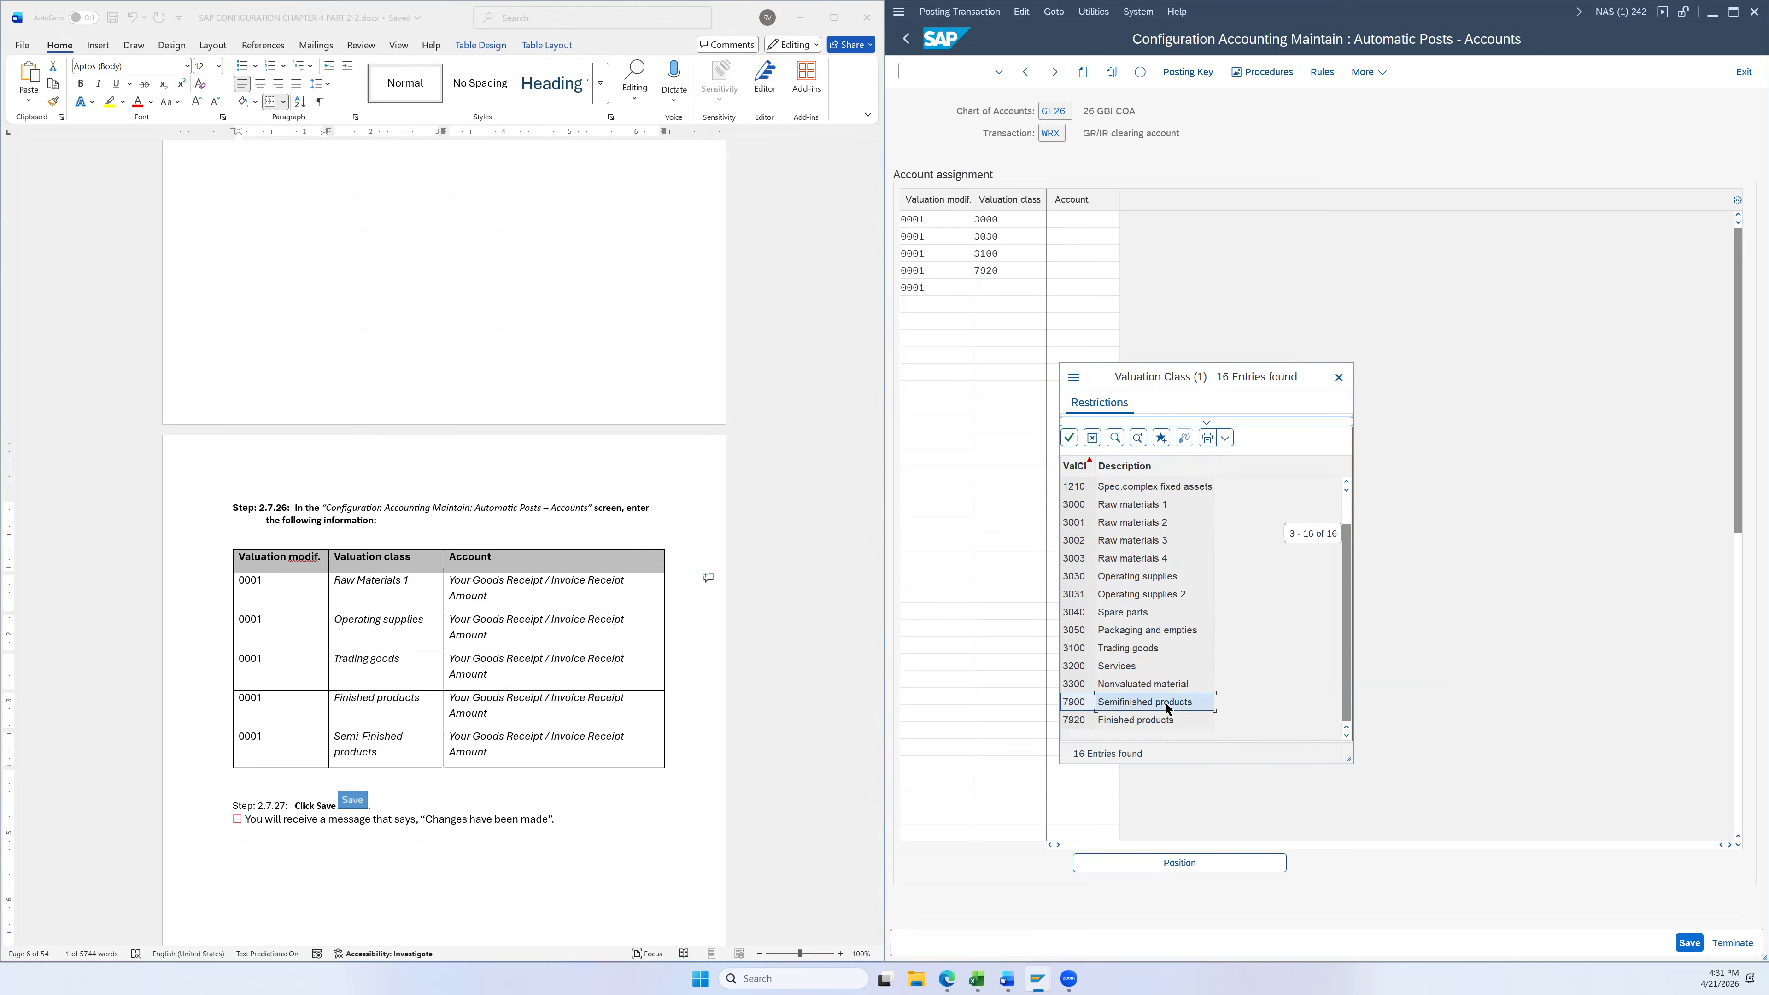
double_click(1139, 704)
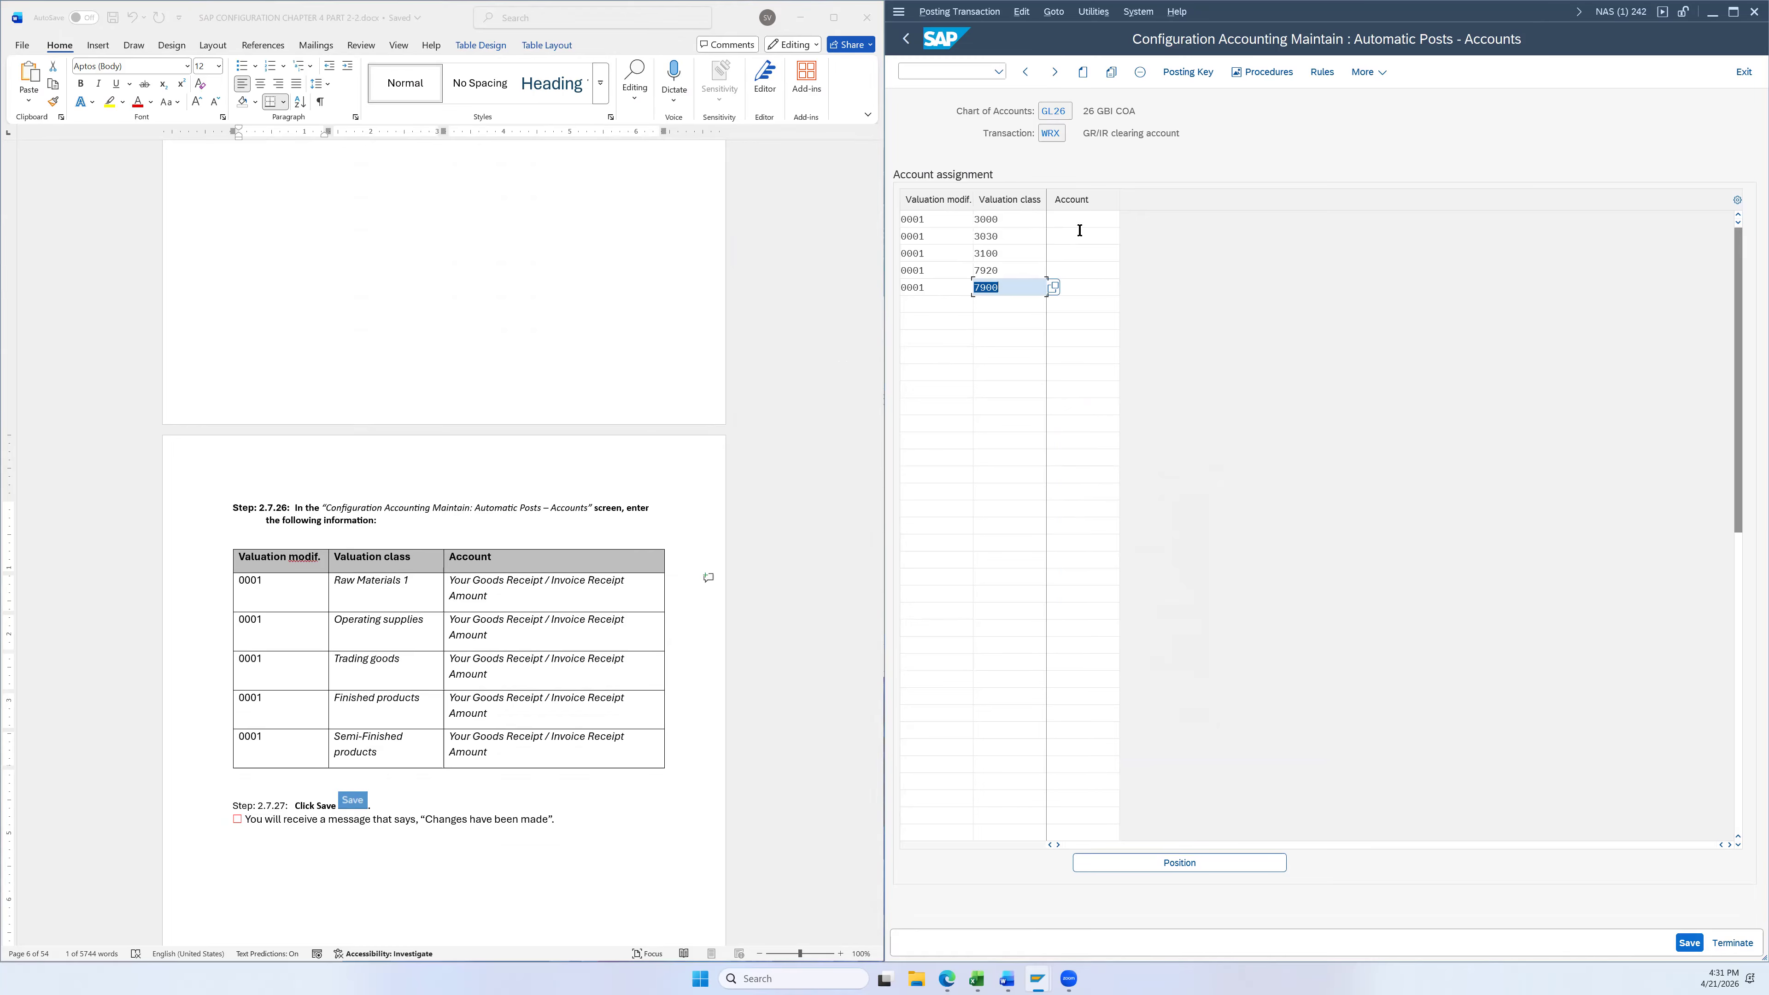
Look up the GL26 accounts and assign Goods Receipt / Invoice Receipt Amount (310000) to the valuation class 3000 row
click(1091, 222)
click(1127, 220)
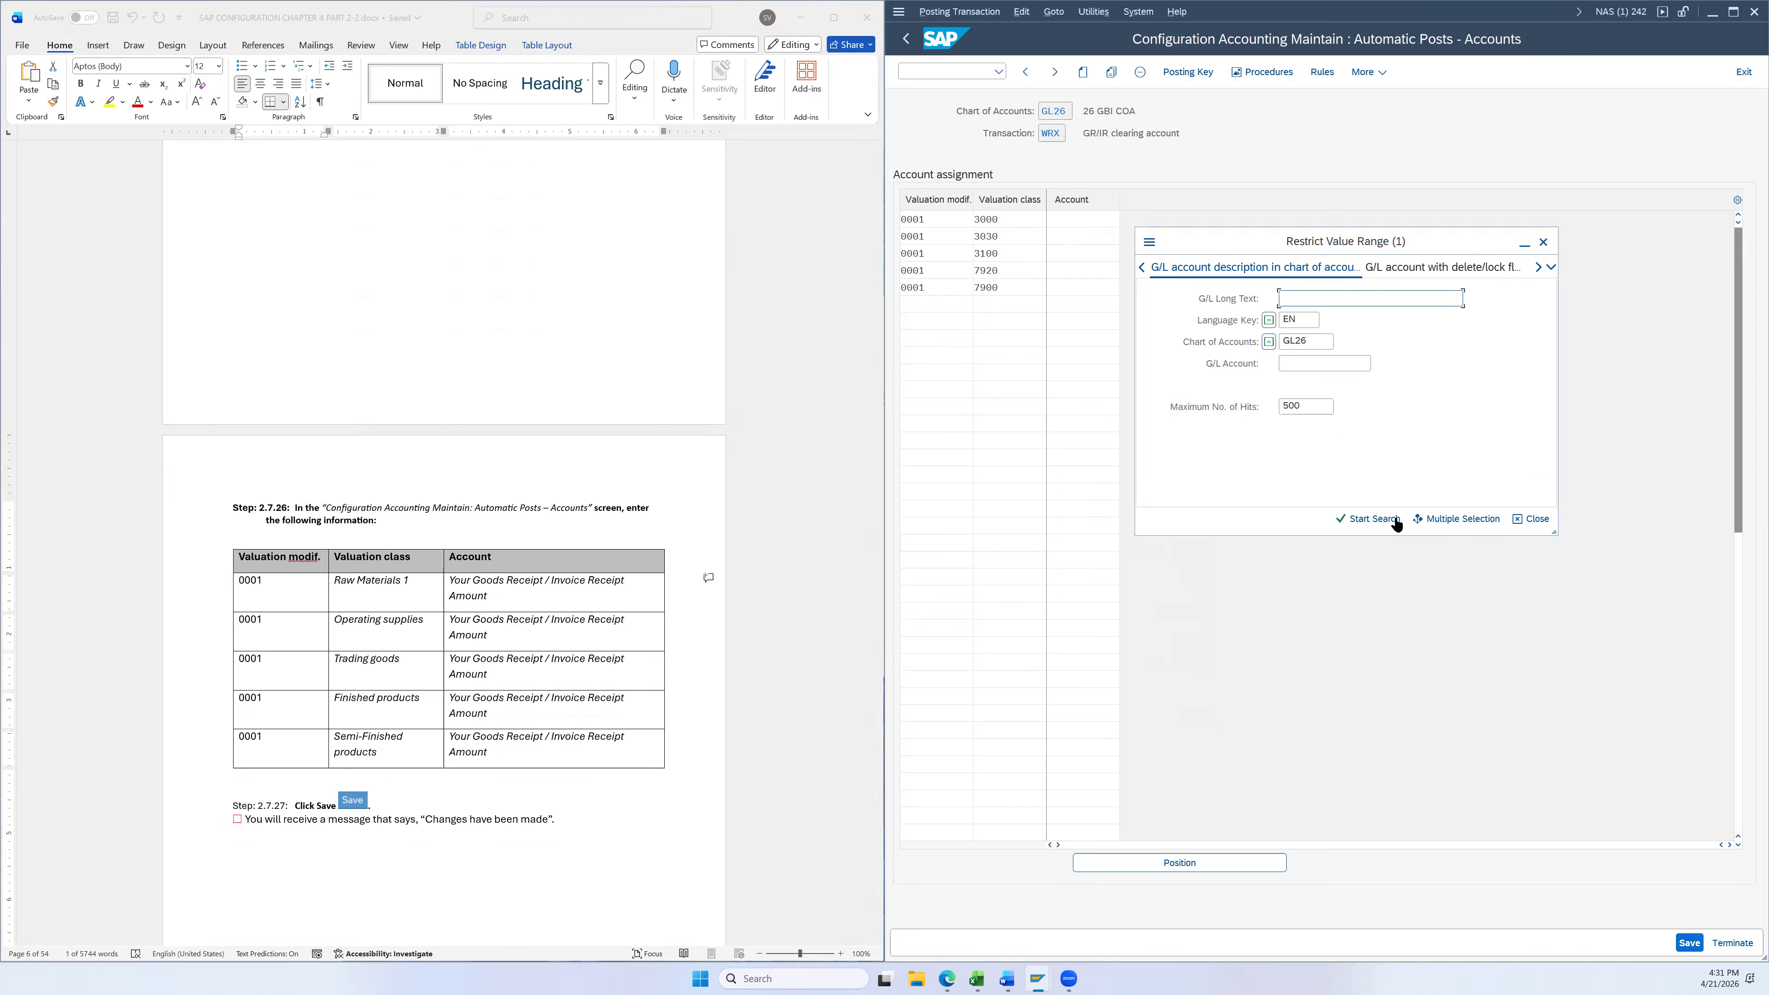
click(1369, 518)
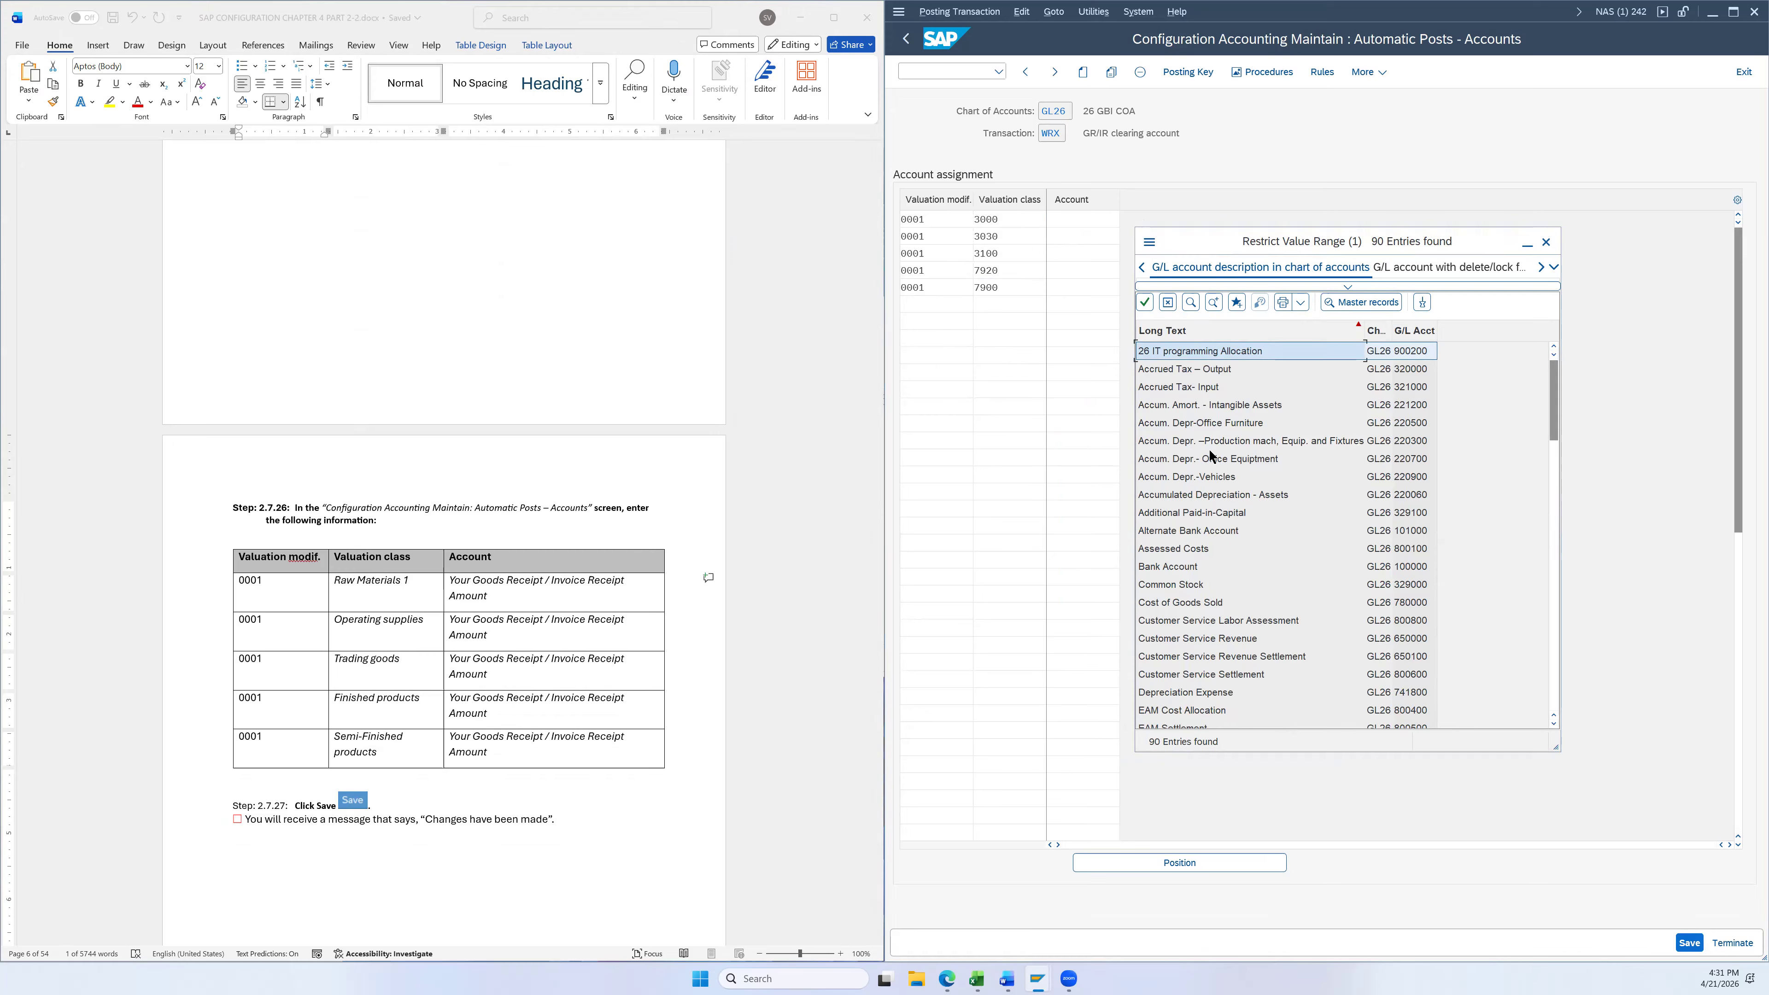
scroll(1214, 458, down, 1)
scroll(1214, 458, down, 5)
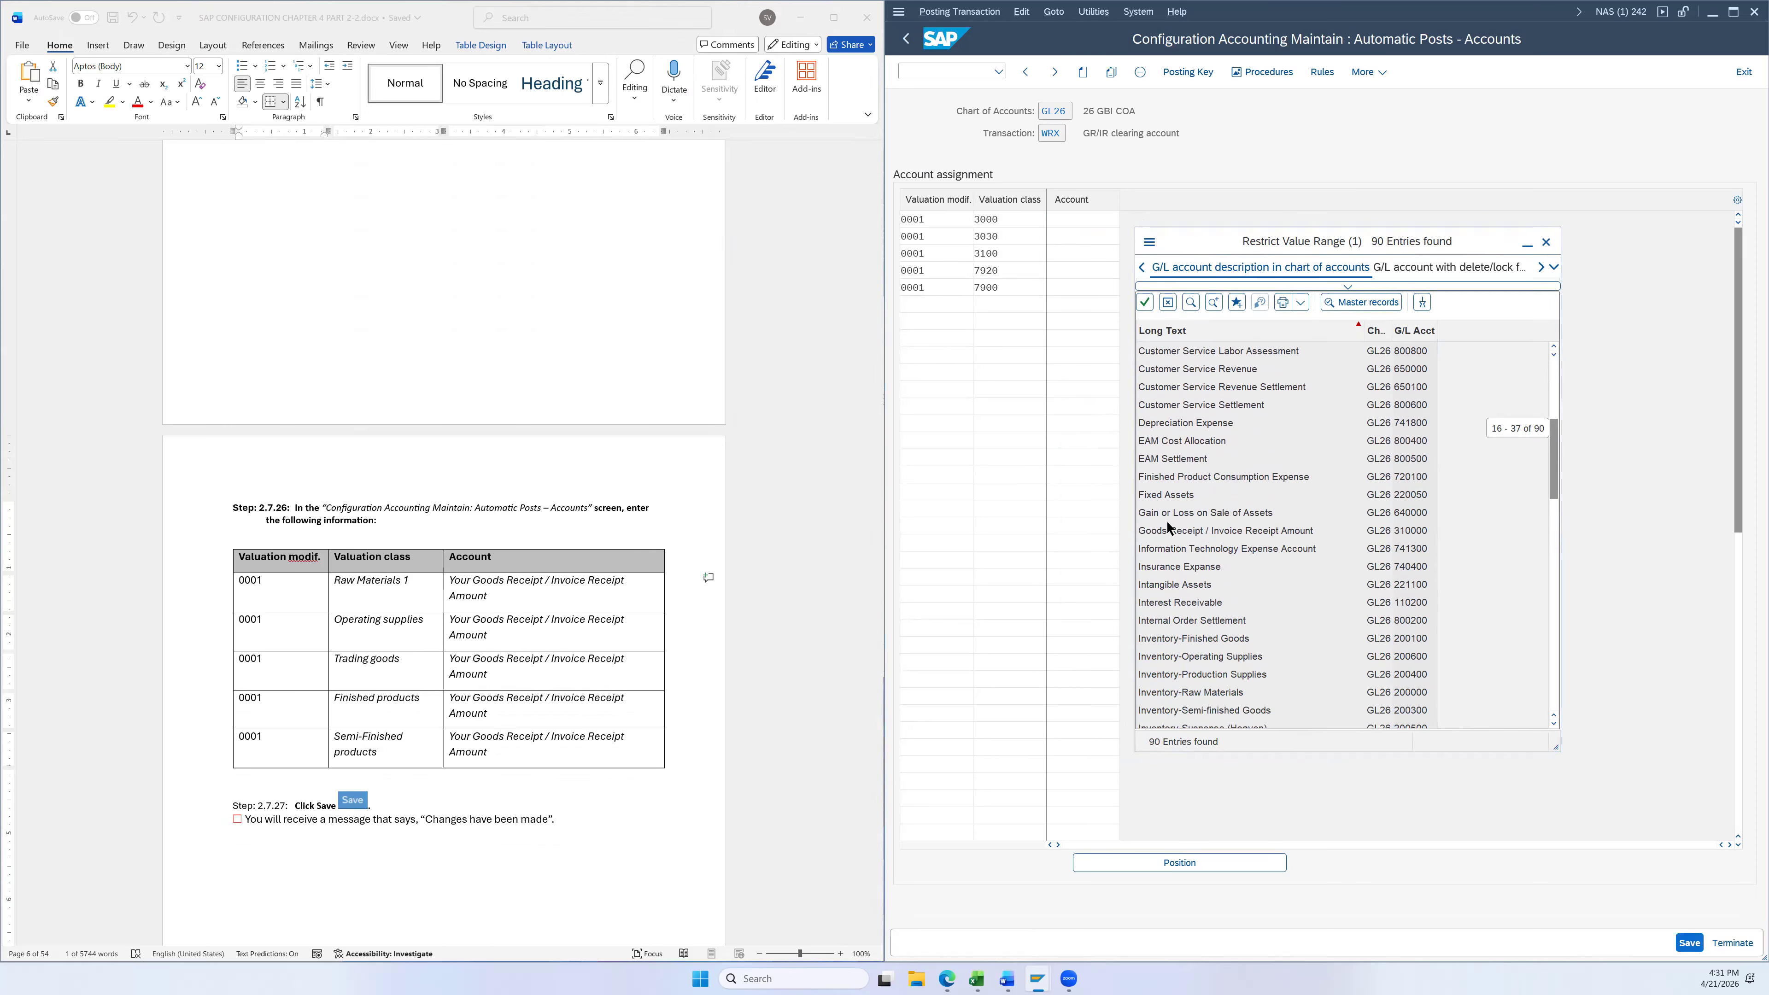
click(1174, 532)
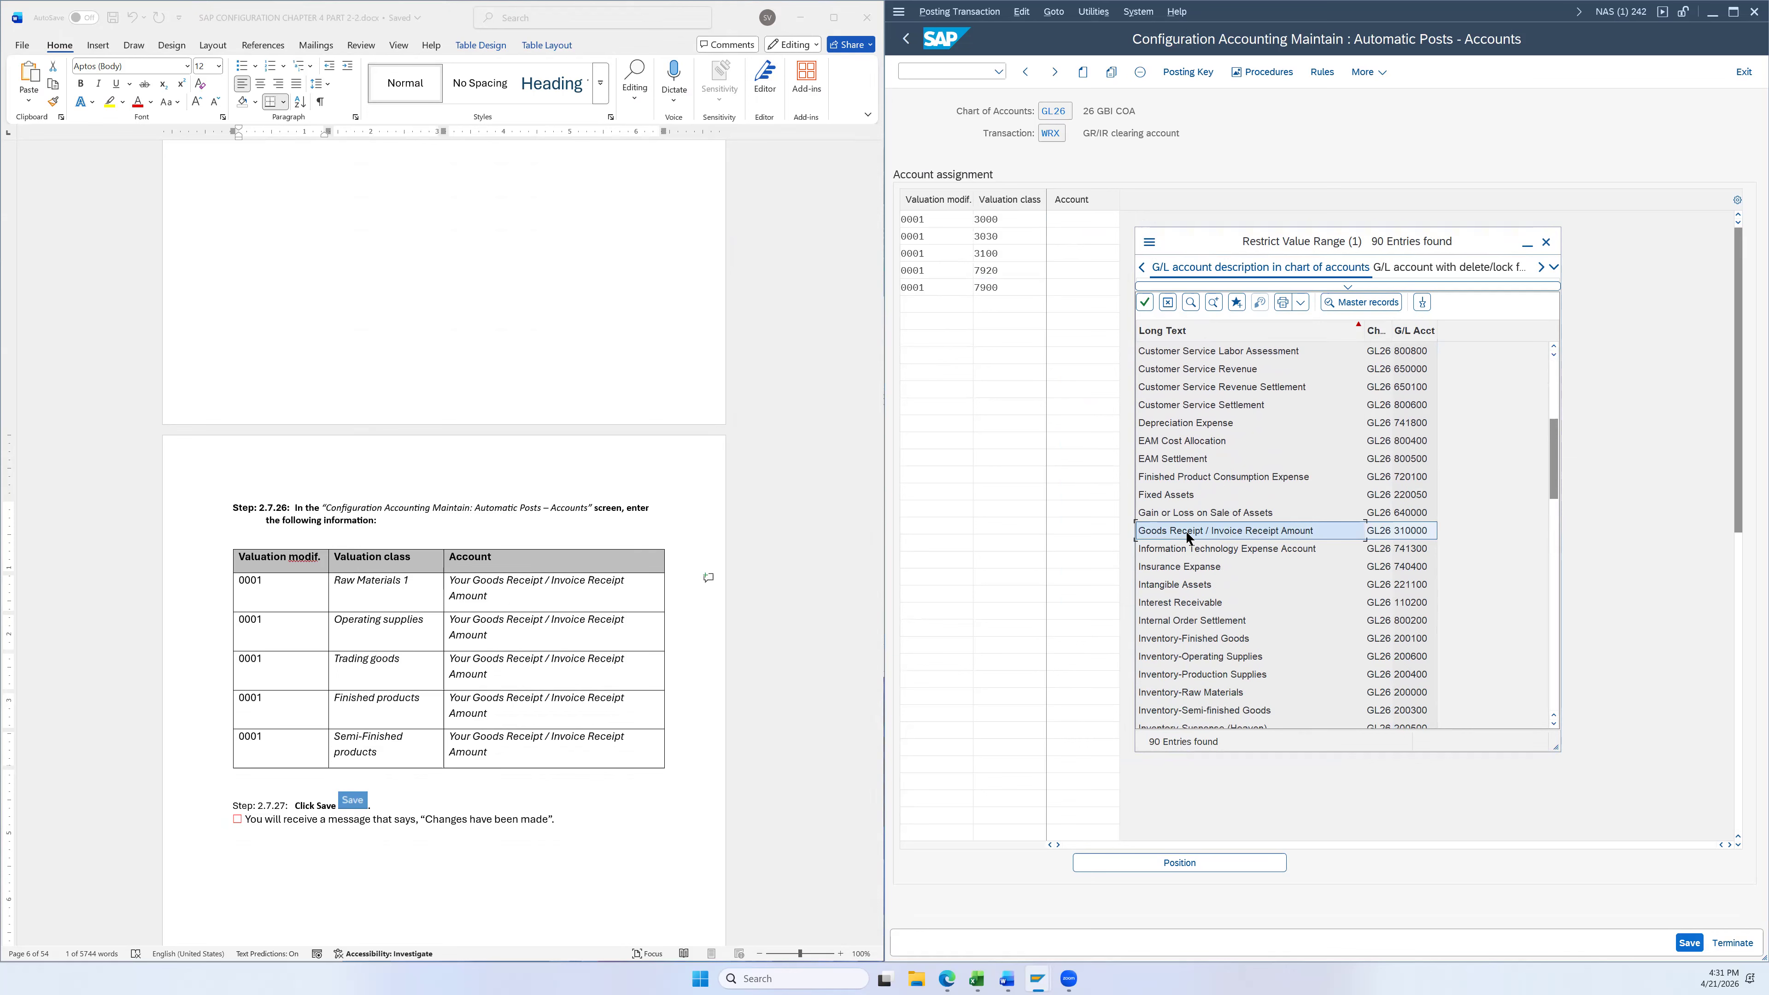
double_click(1181, 537)
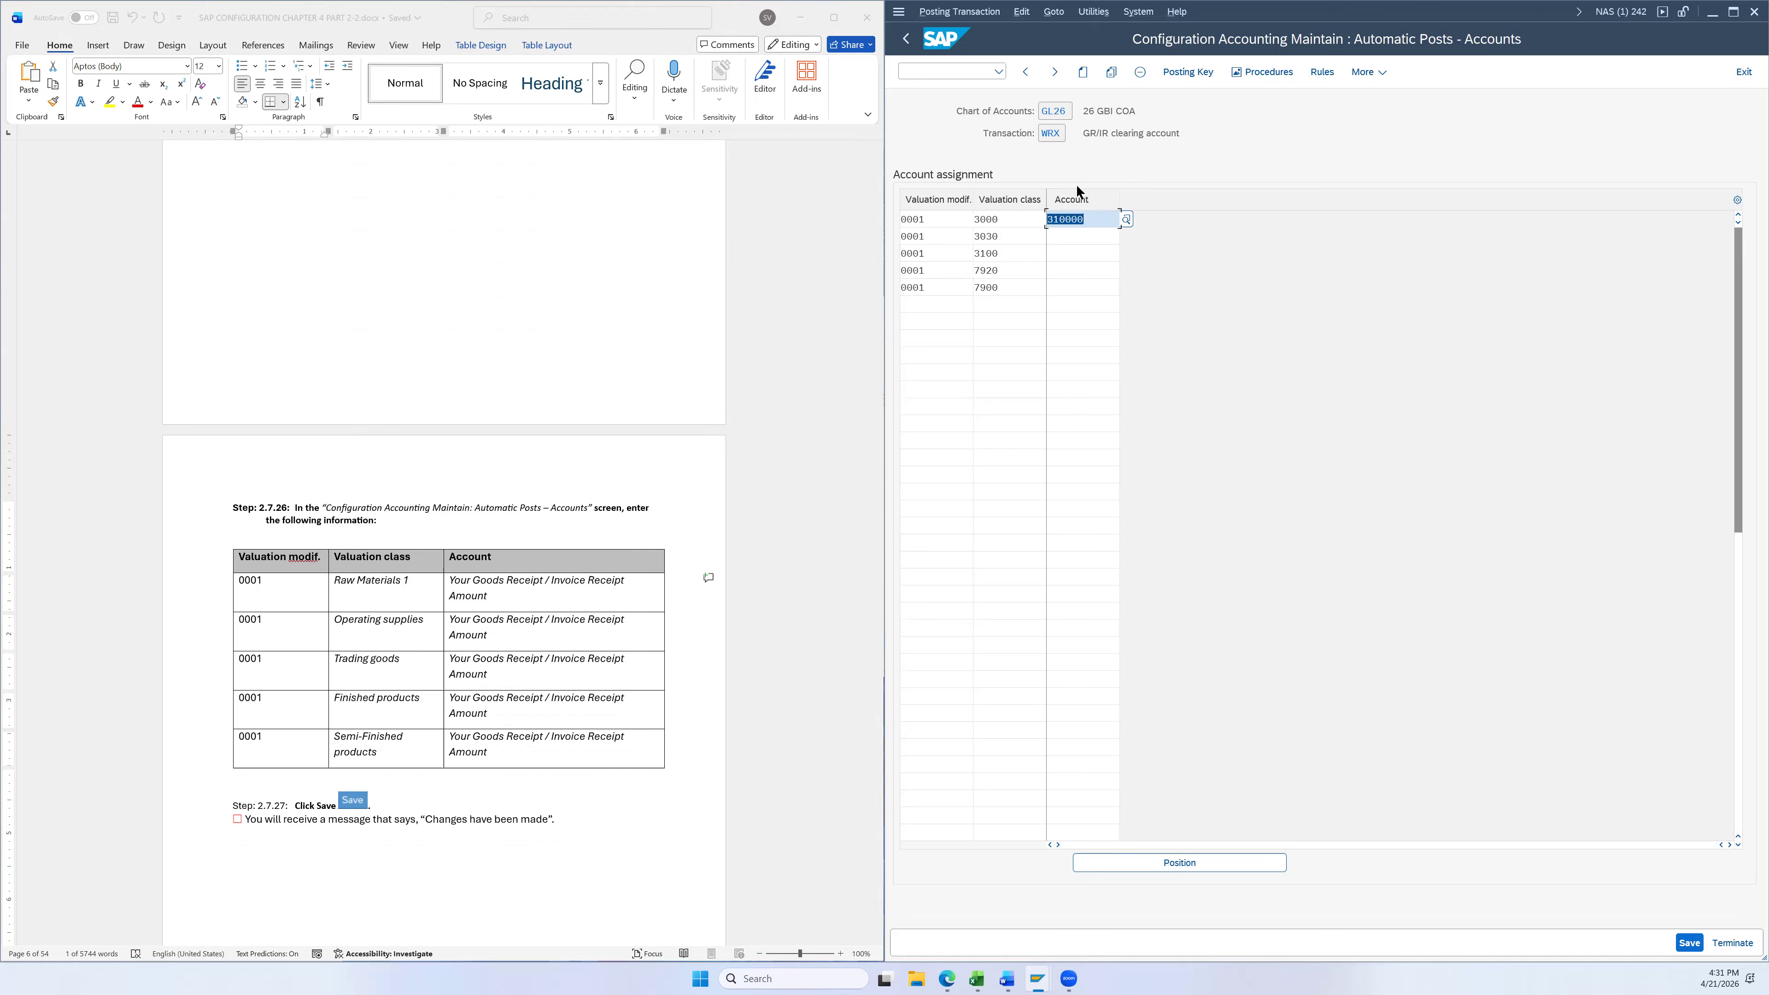
Enter account 310000 in the four remaining WRX rows and save the account assignments
click(1079, 237)
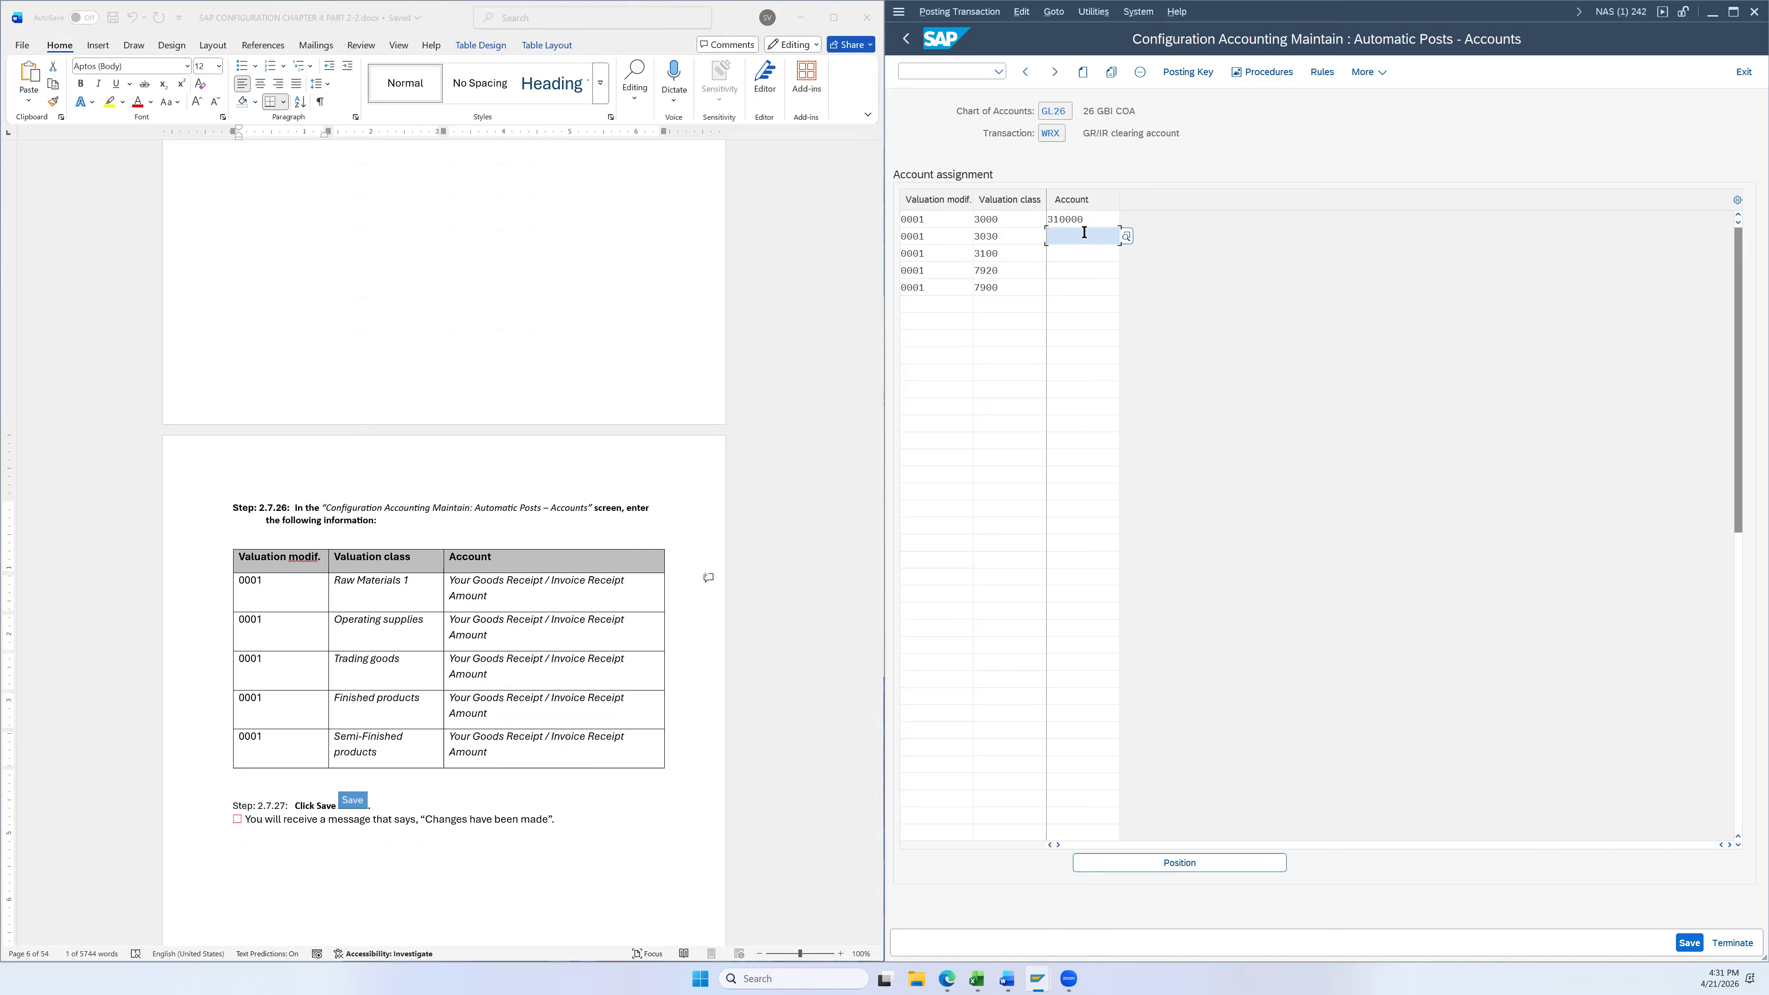
text(310000)
click(1079, 253)
text(310000)
click(1077, 271)
text(310000)
click(1074, 288)
text(310000)
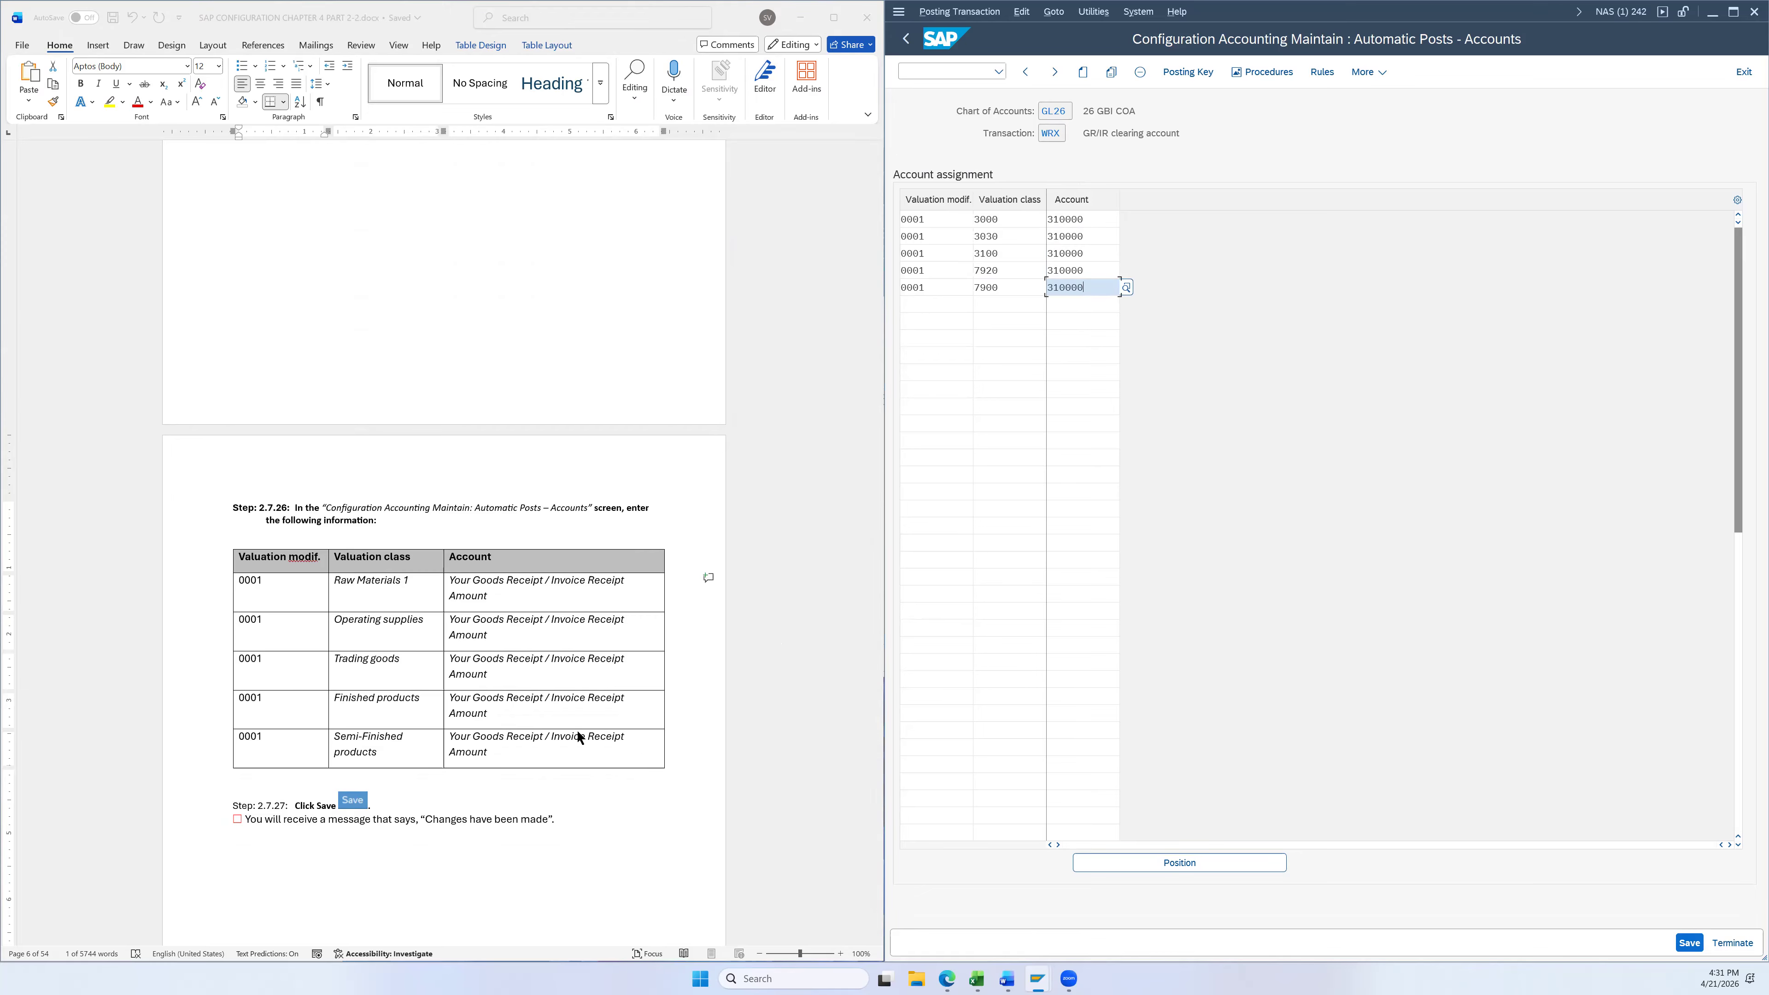
scroll(524, 796, down, 1)
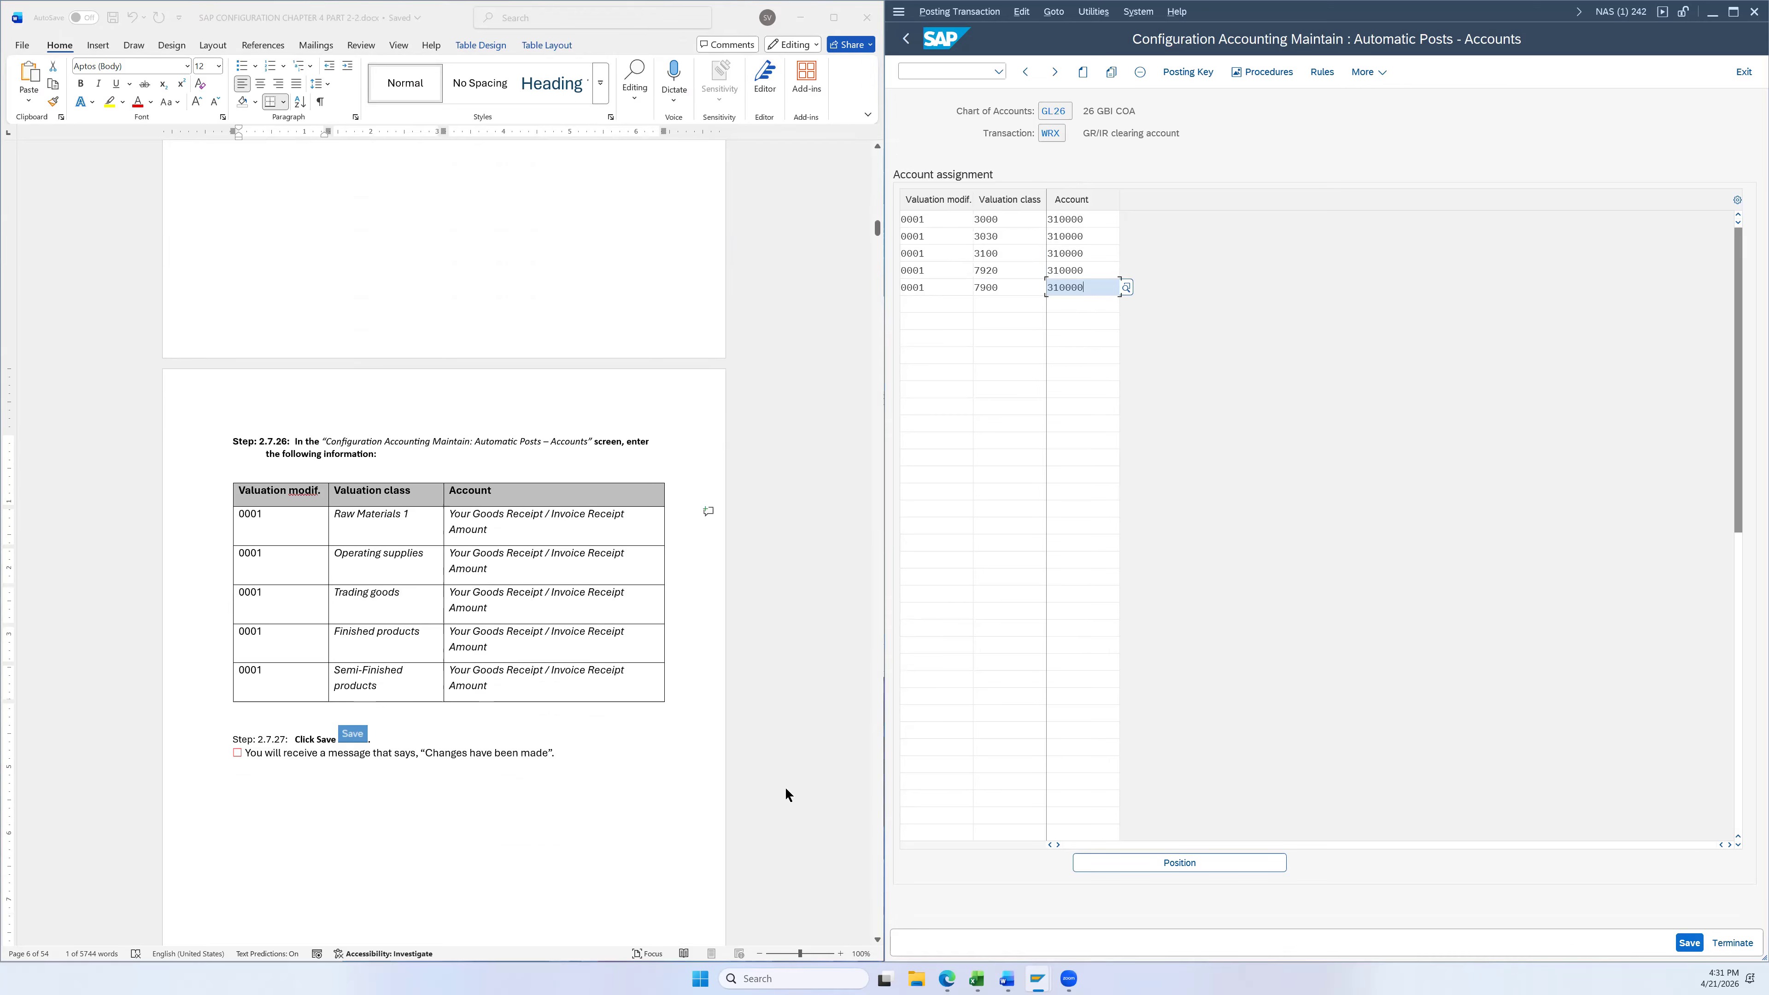
click(1688, 942)
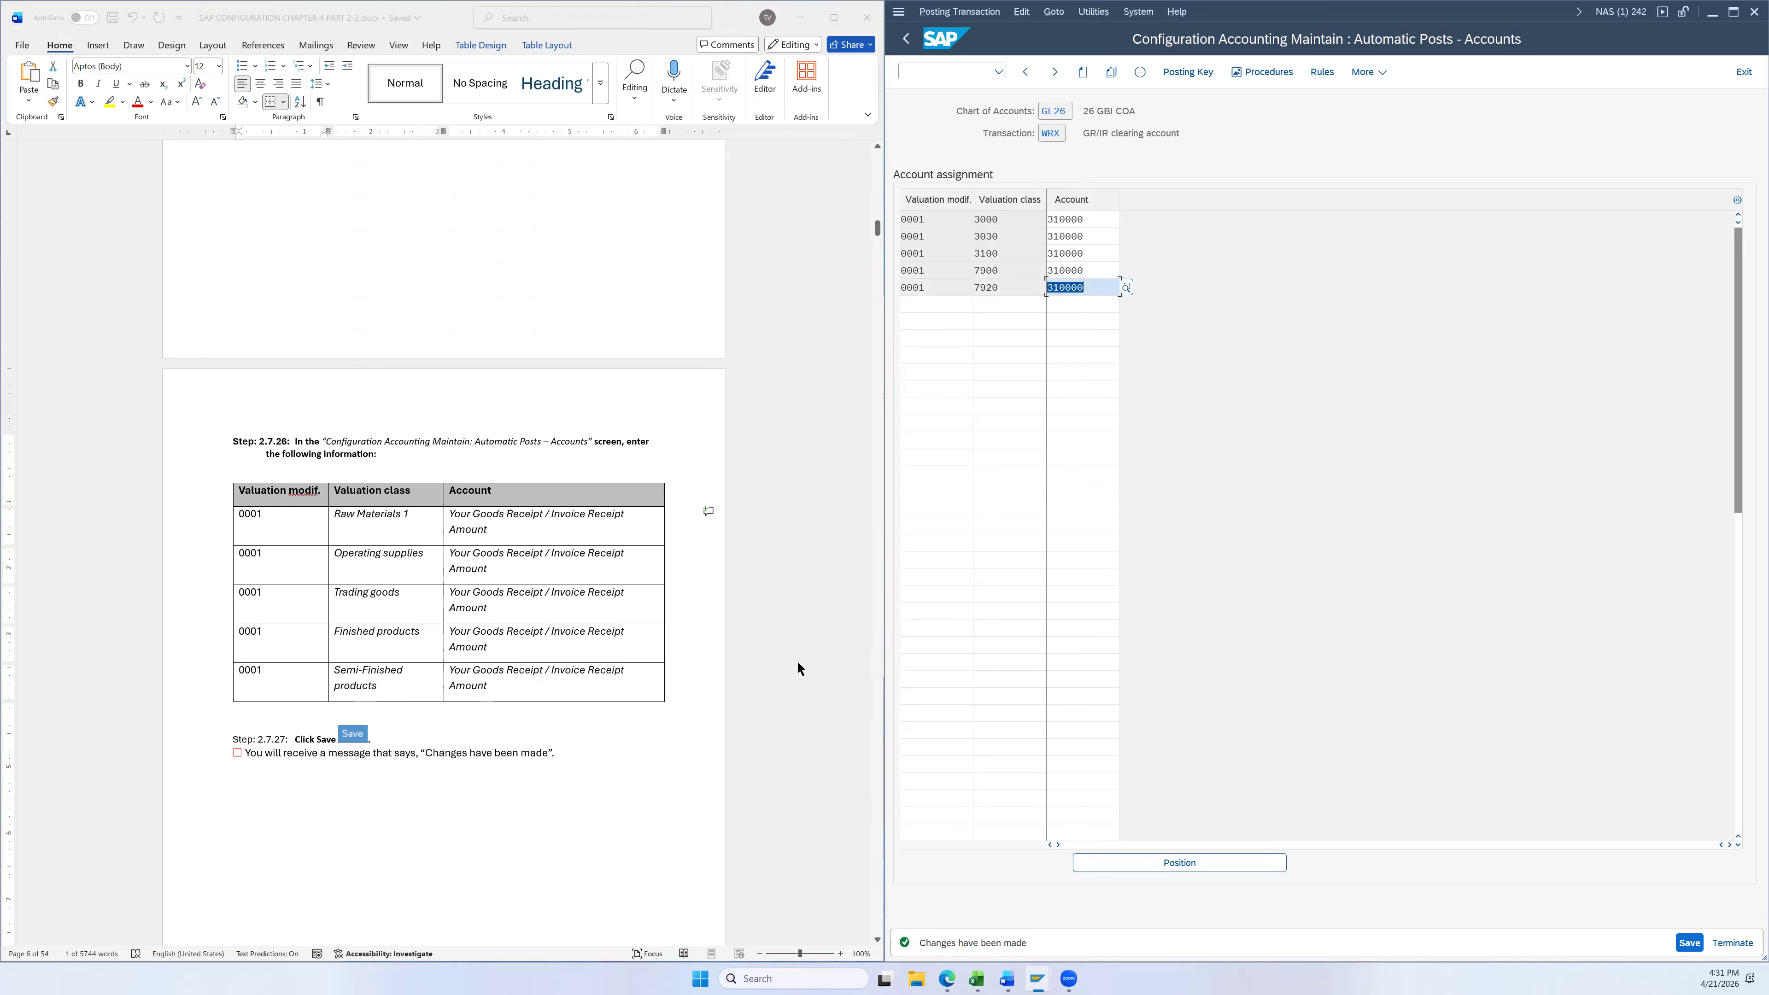
Check the Section 2.8 tax account instructions, leave the automatic postings configuration and reopen the SAP Reference IMG
scroll(794, 665, down, 3)
scroll(789, 661, down, 4)
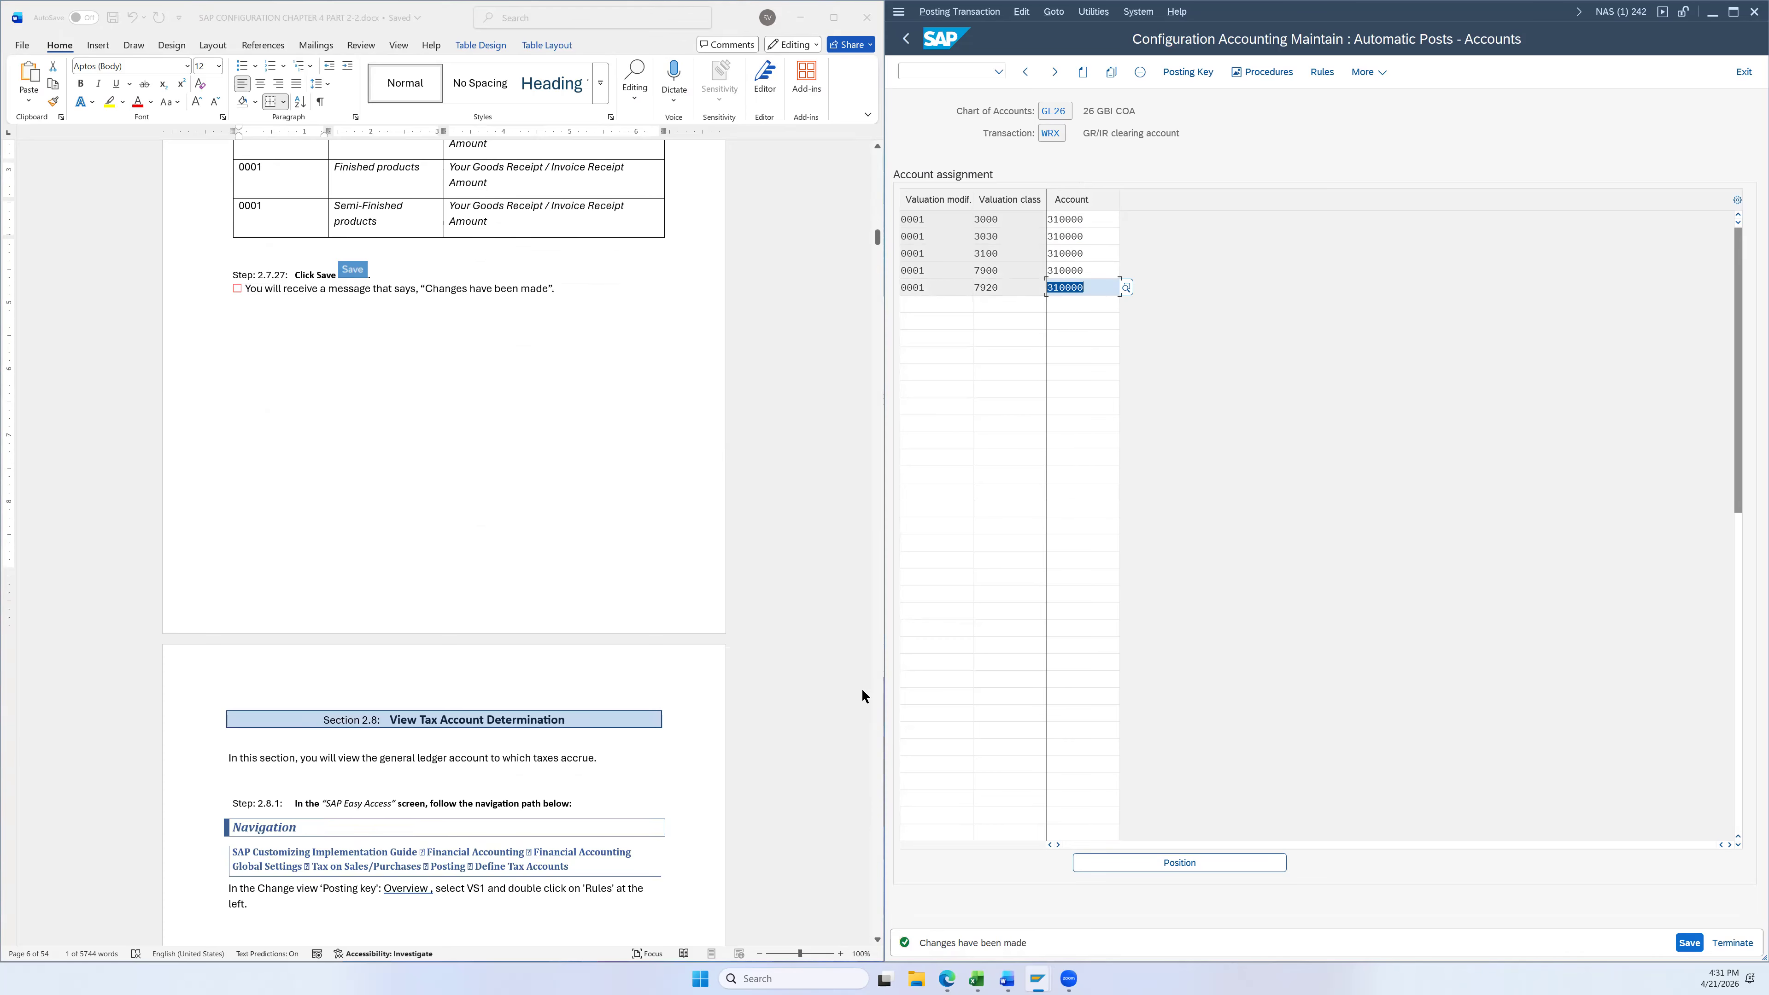
scroll(750, 644, down, 2)
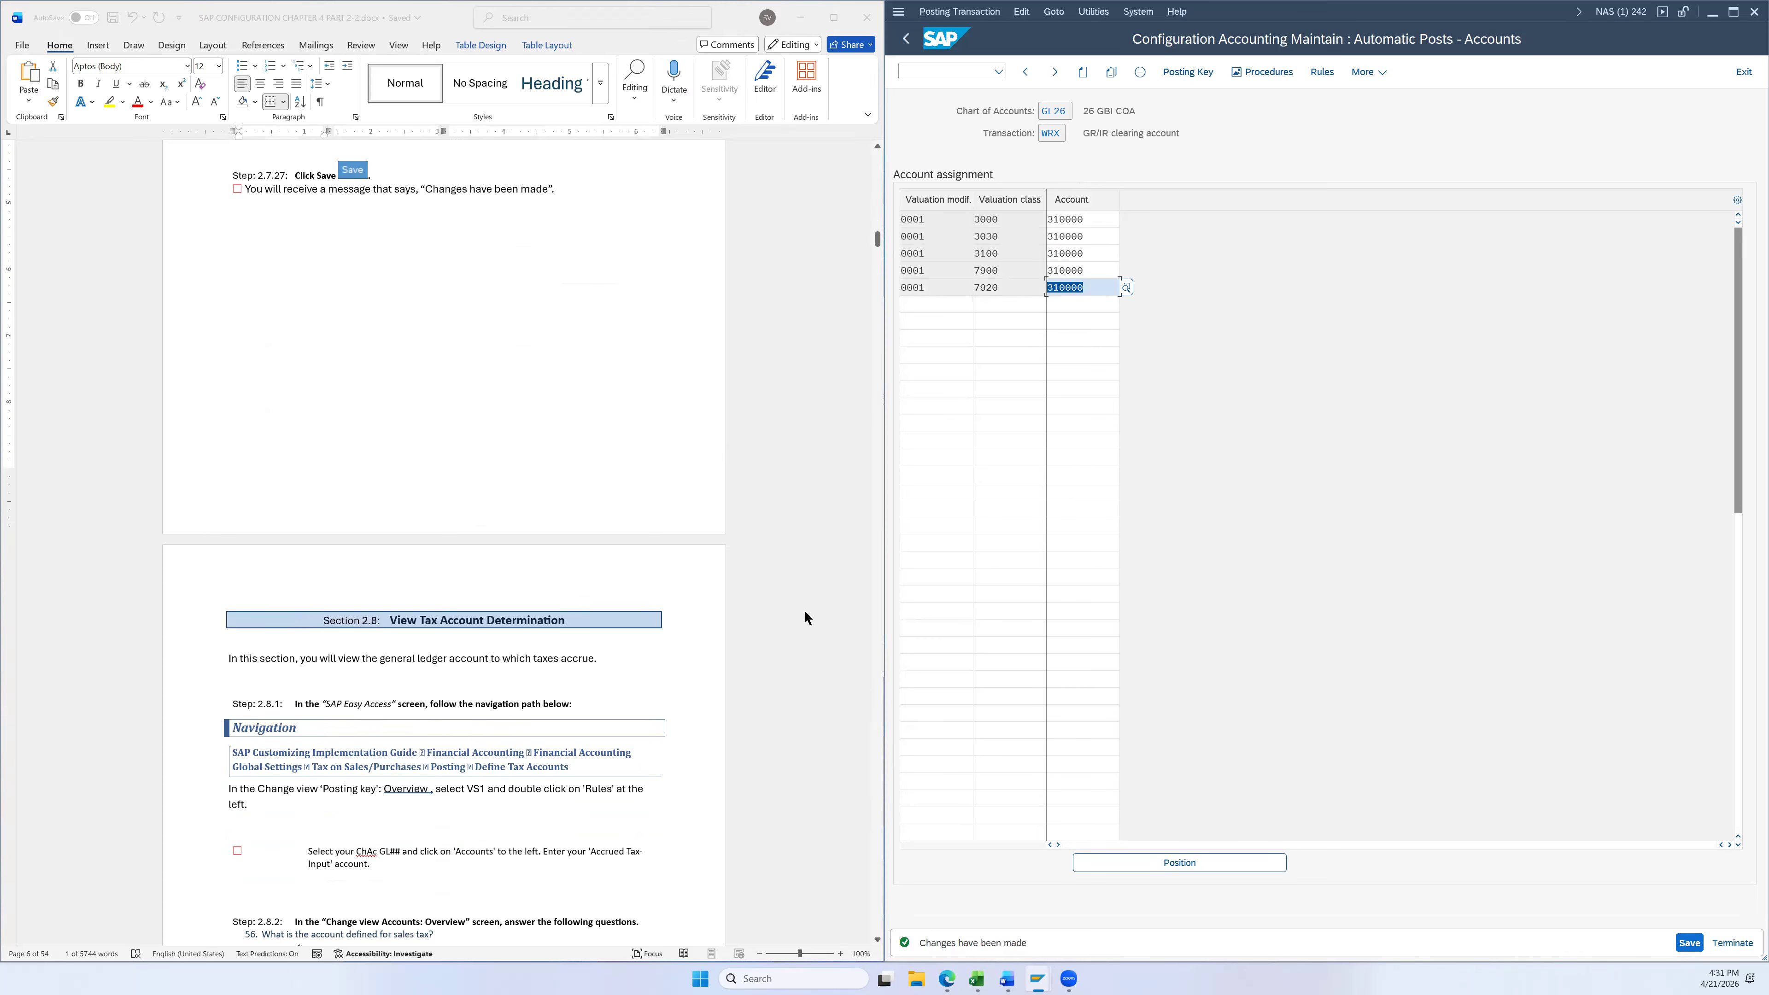
scroll(801, 611, down, 3)
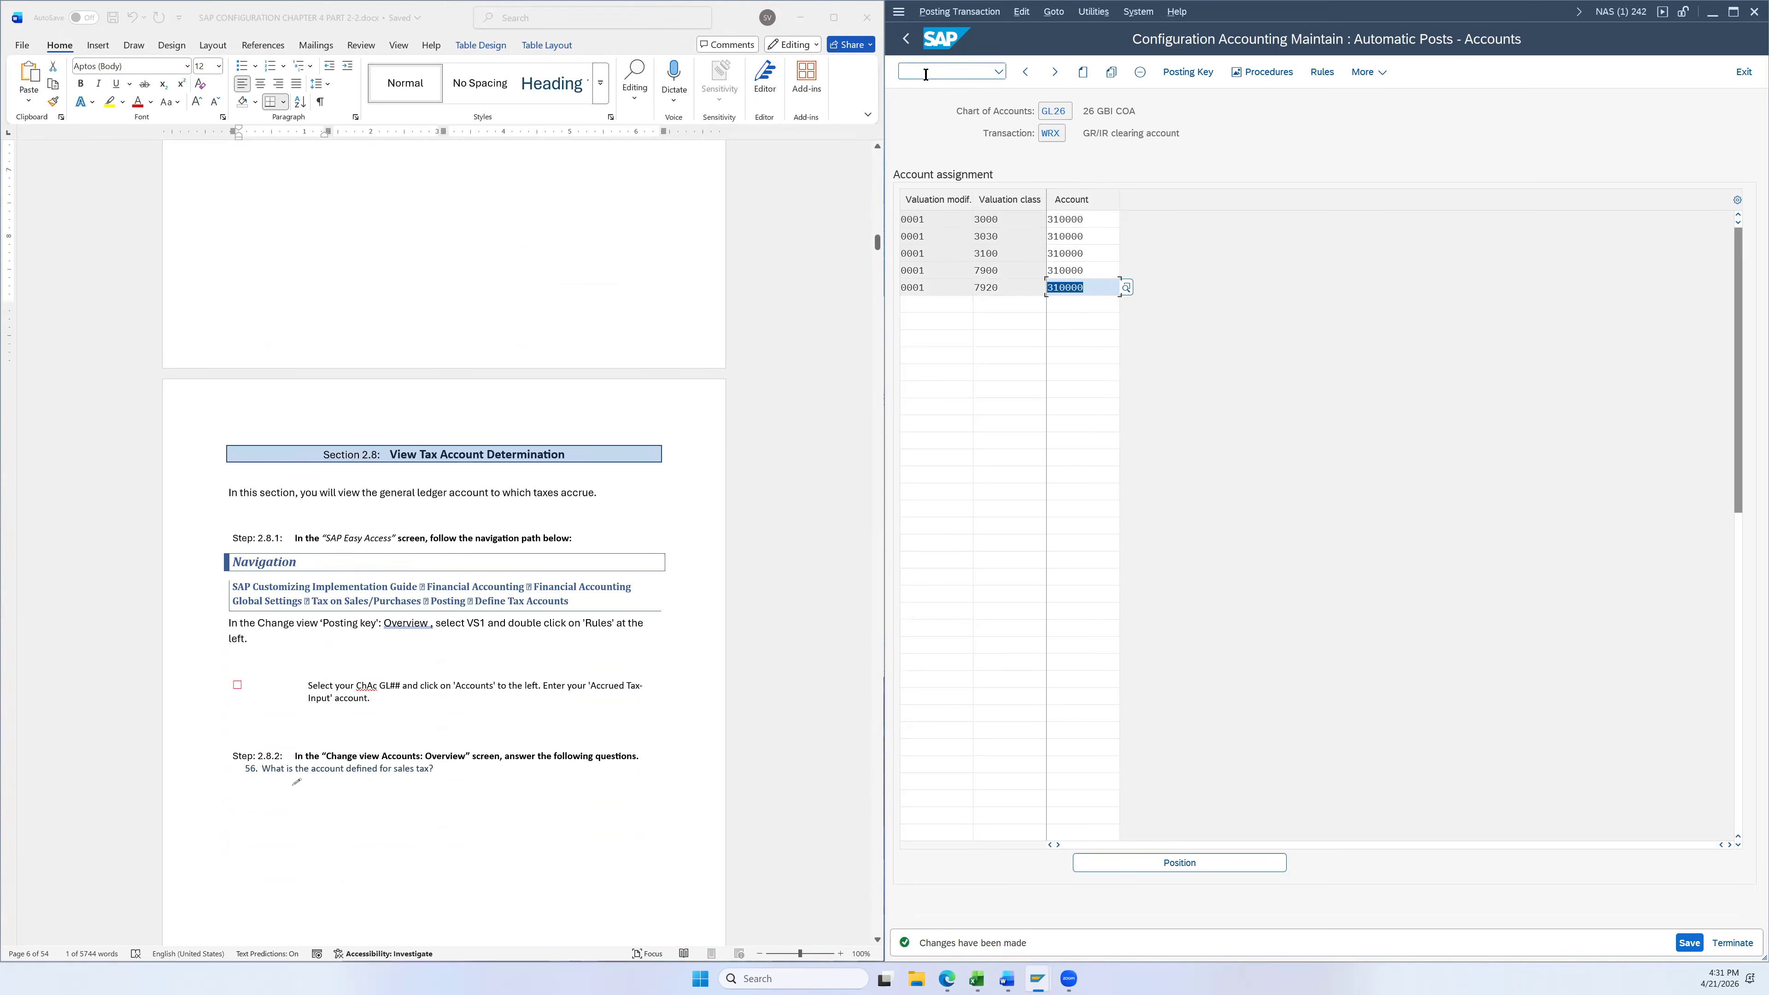
click(908, 44)
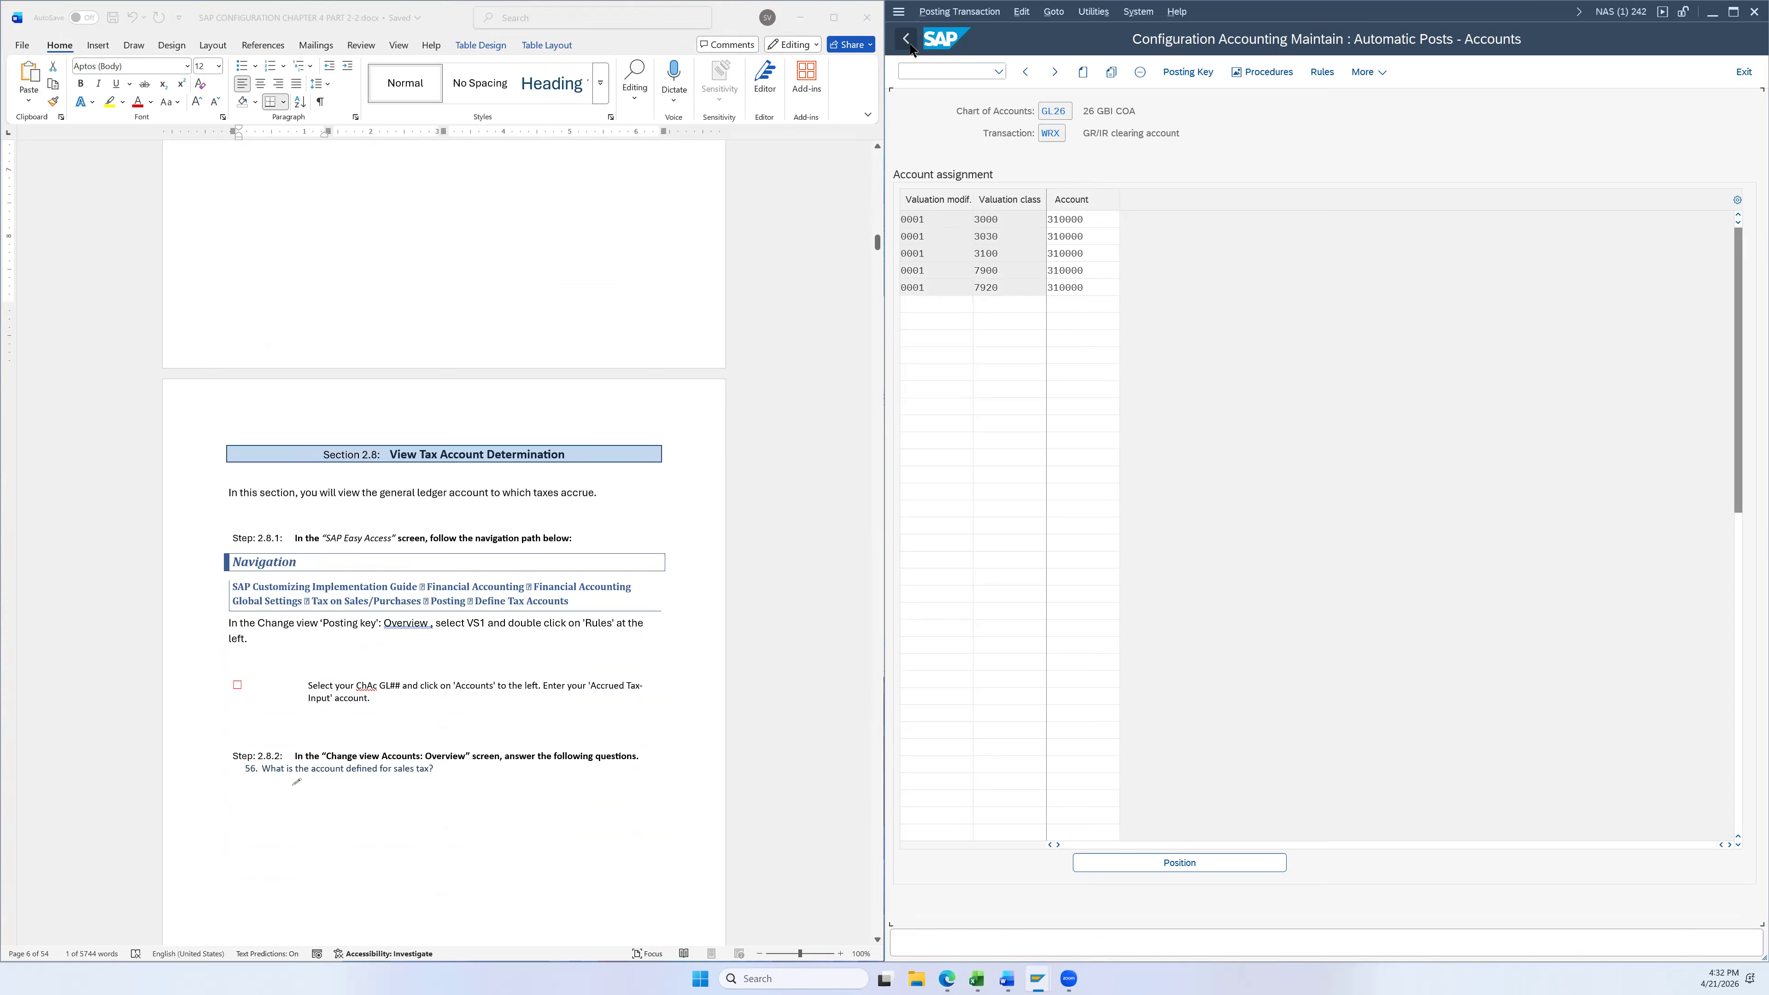
click(909, 47)
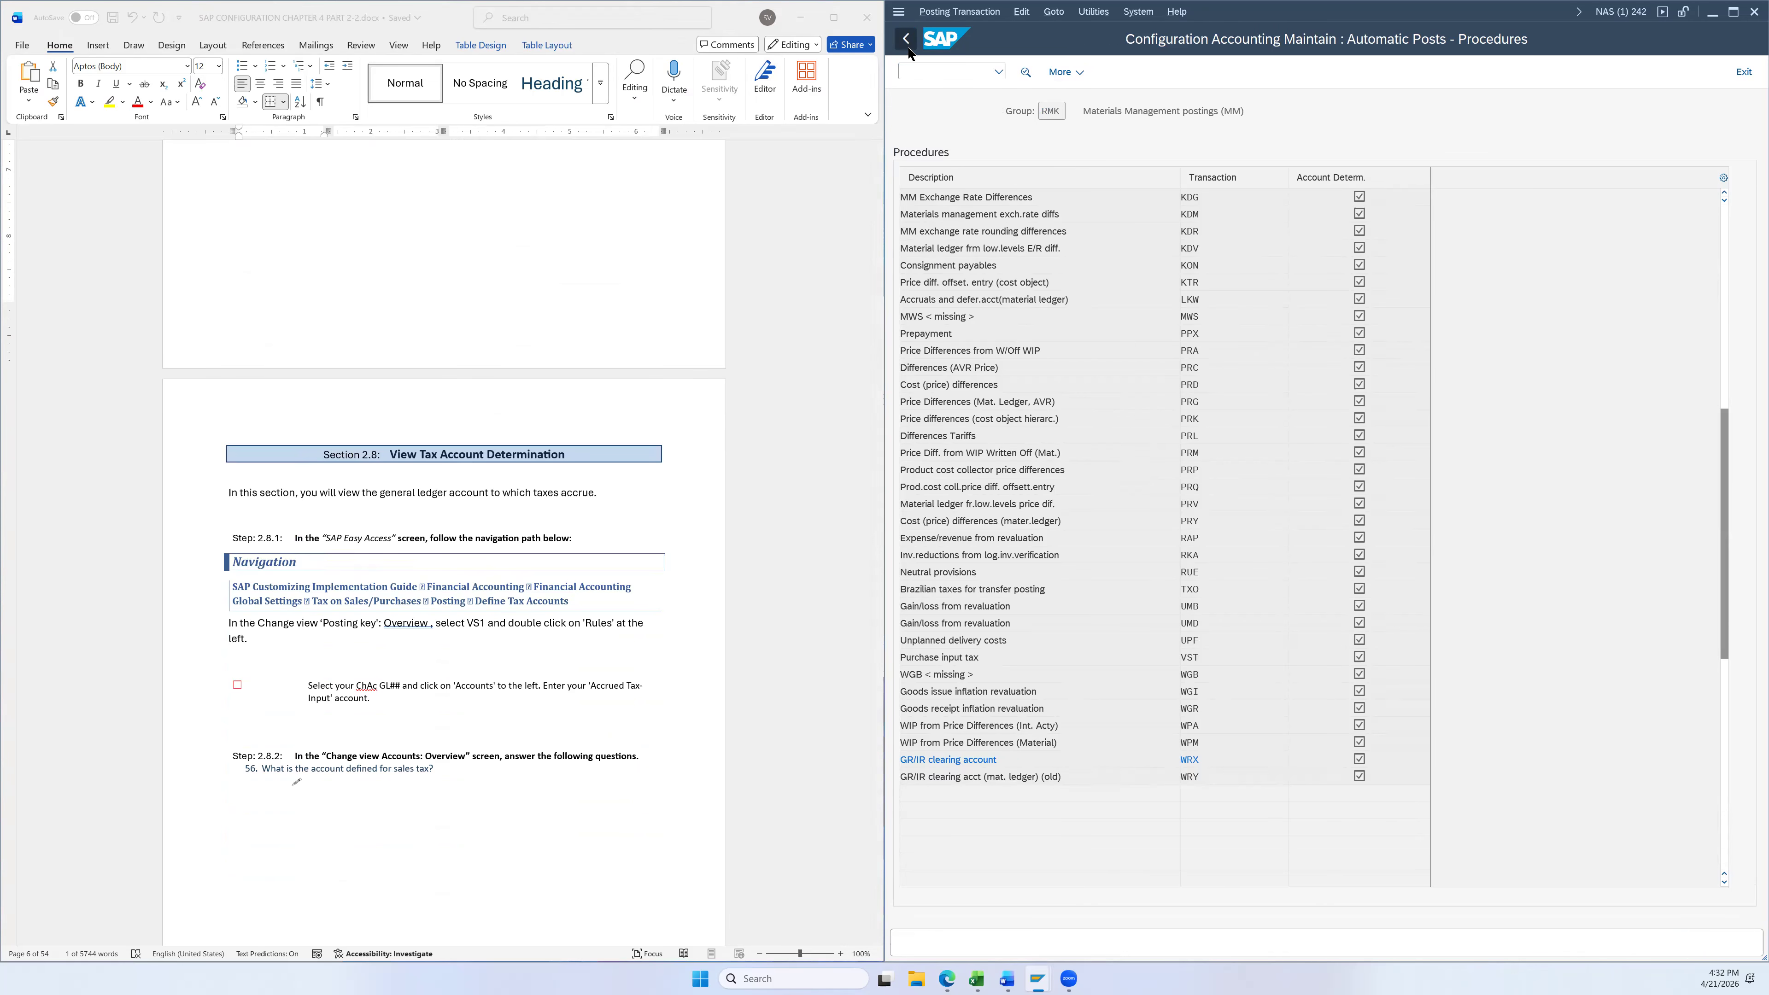
click(908, 49)
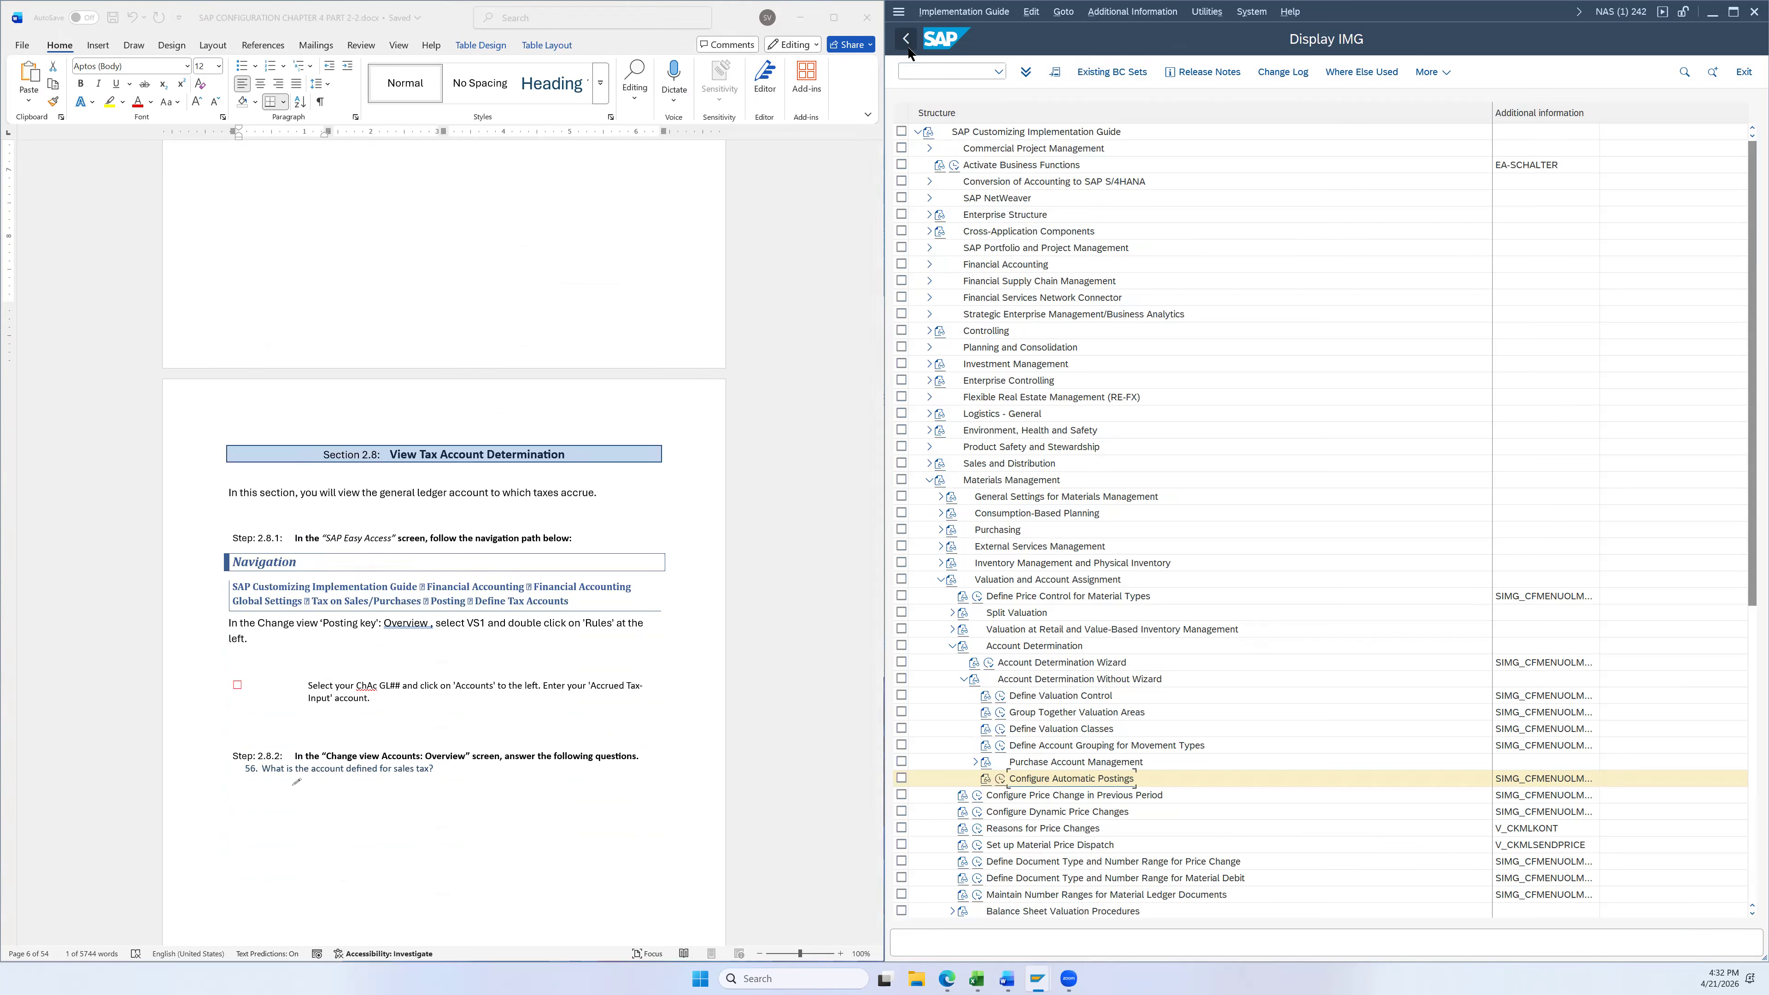
click(908, 49)
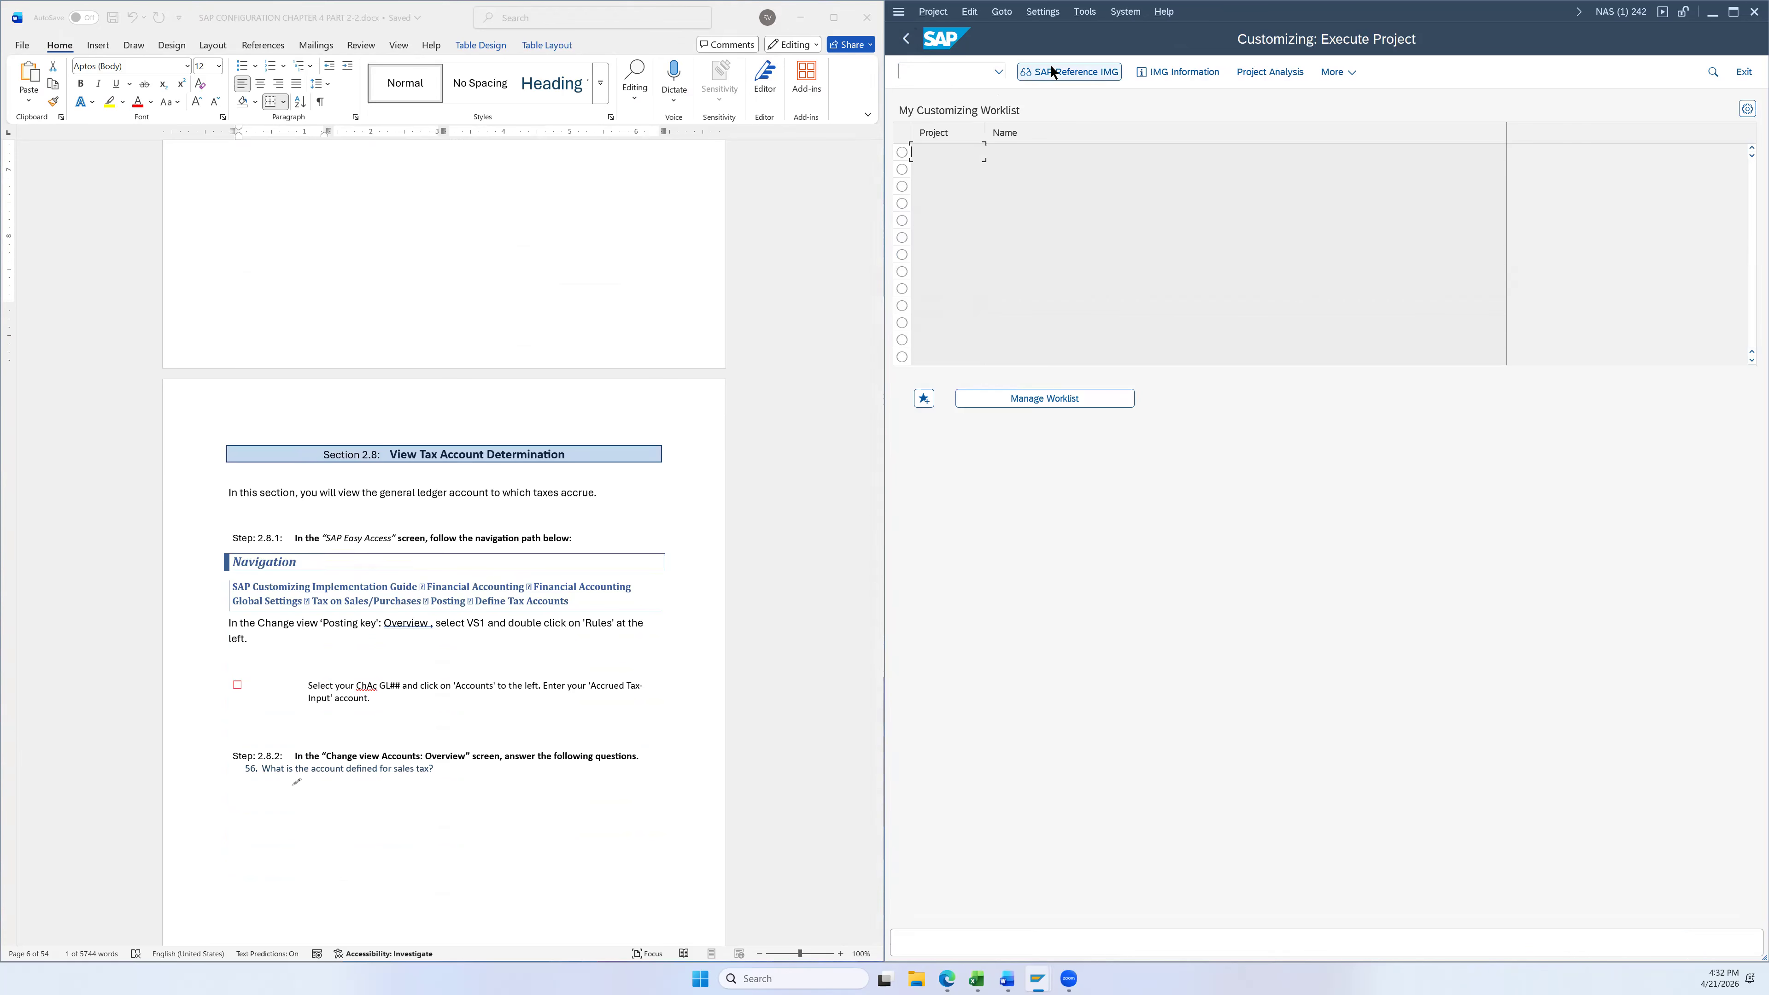
click(1048, 72)
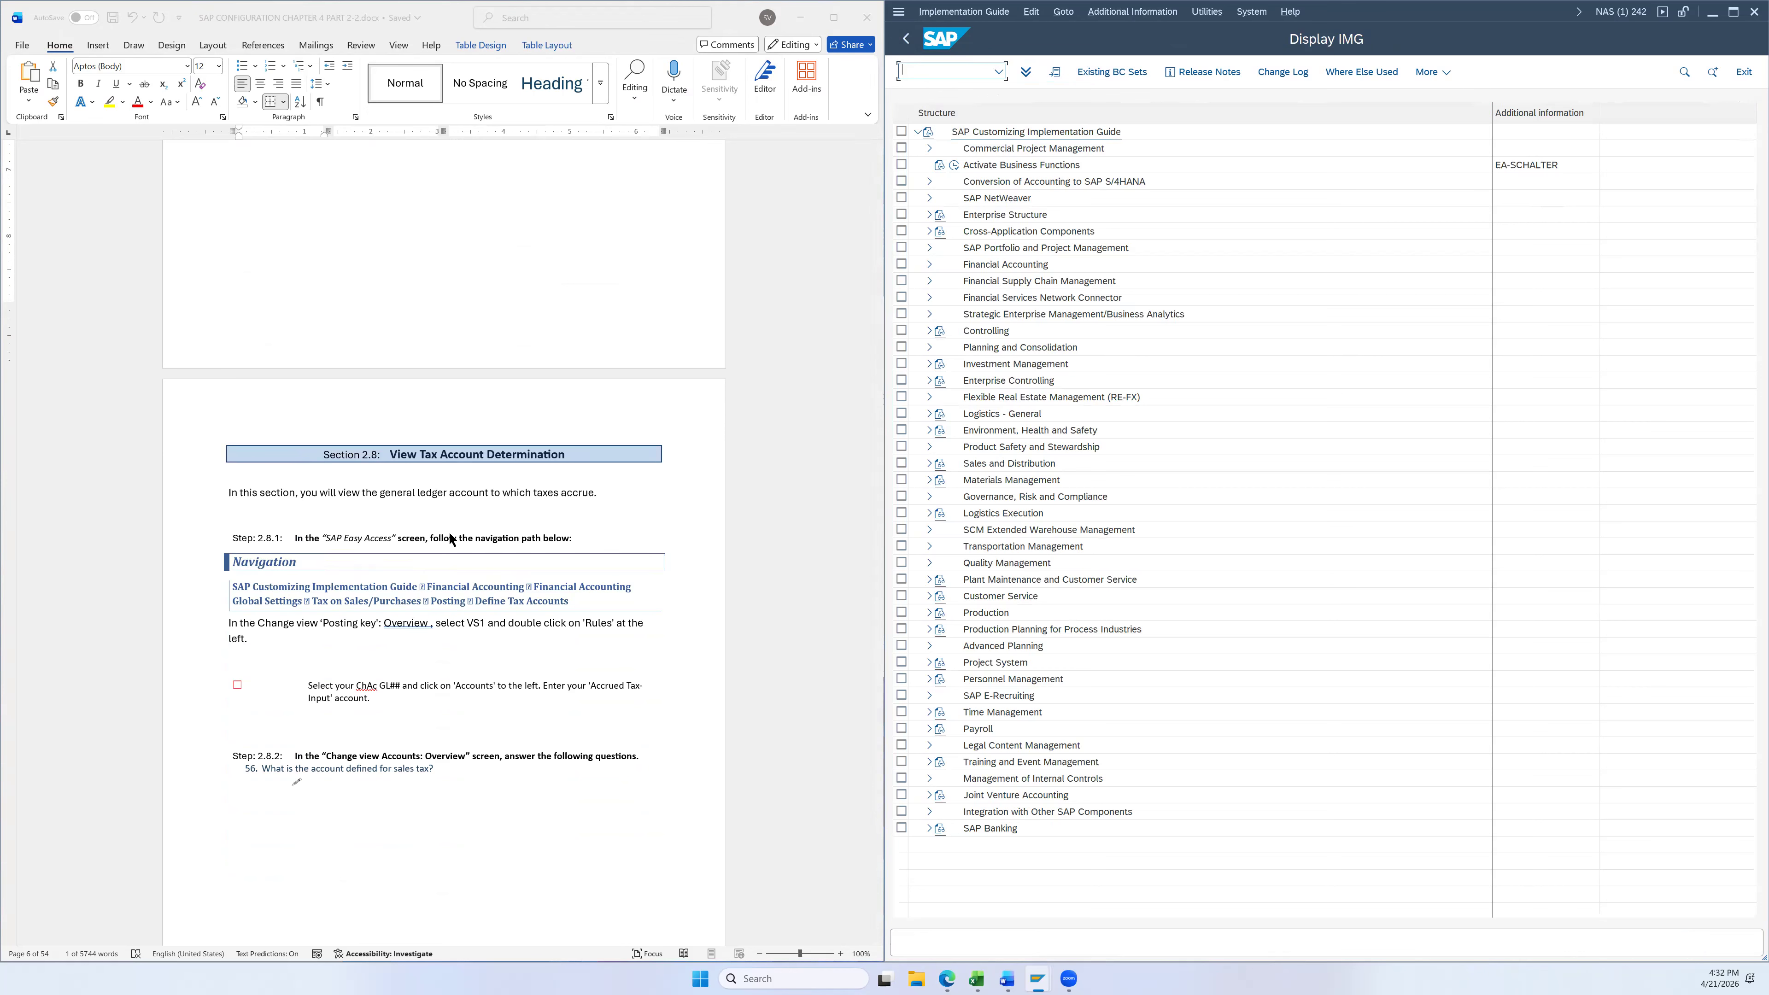
Expand Financial Accounting, Financial Accounting Global Settings, Tax on Sales/Purchases and Posting in the implementation guide, following exercise step 2.8.1
scroll(608, 372, down, 2)
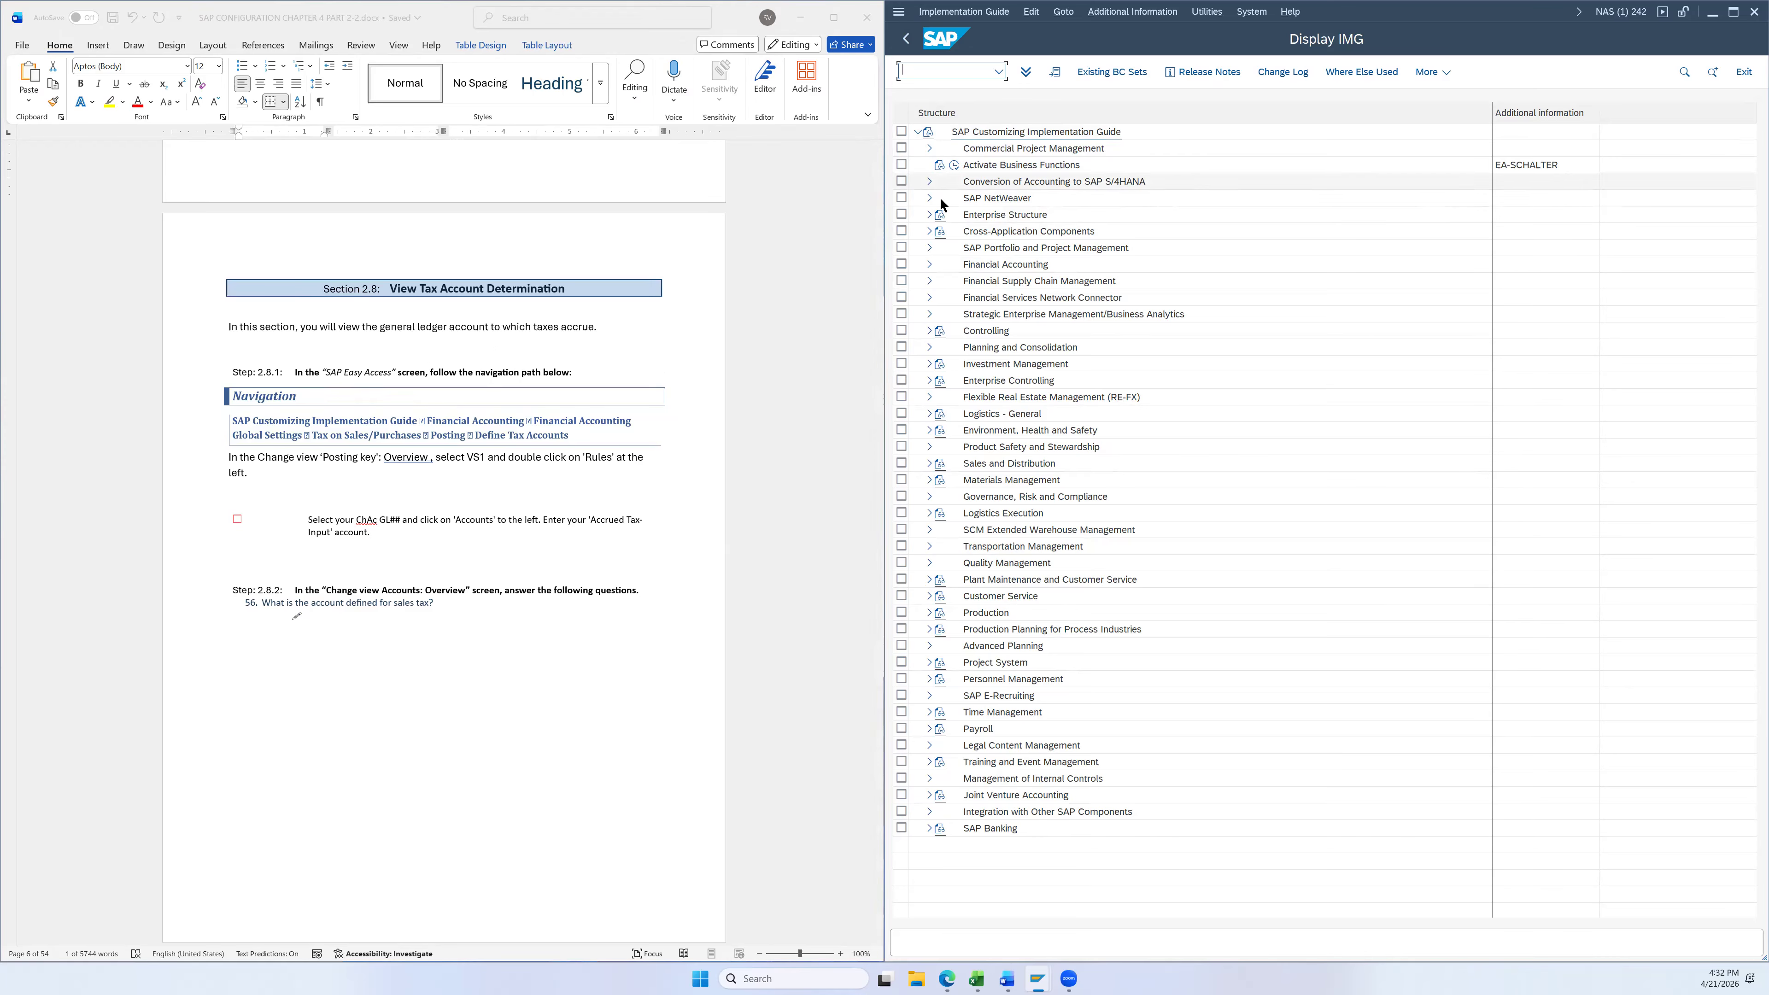
click(929, 264)
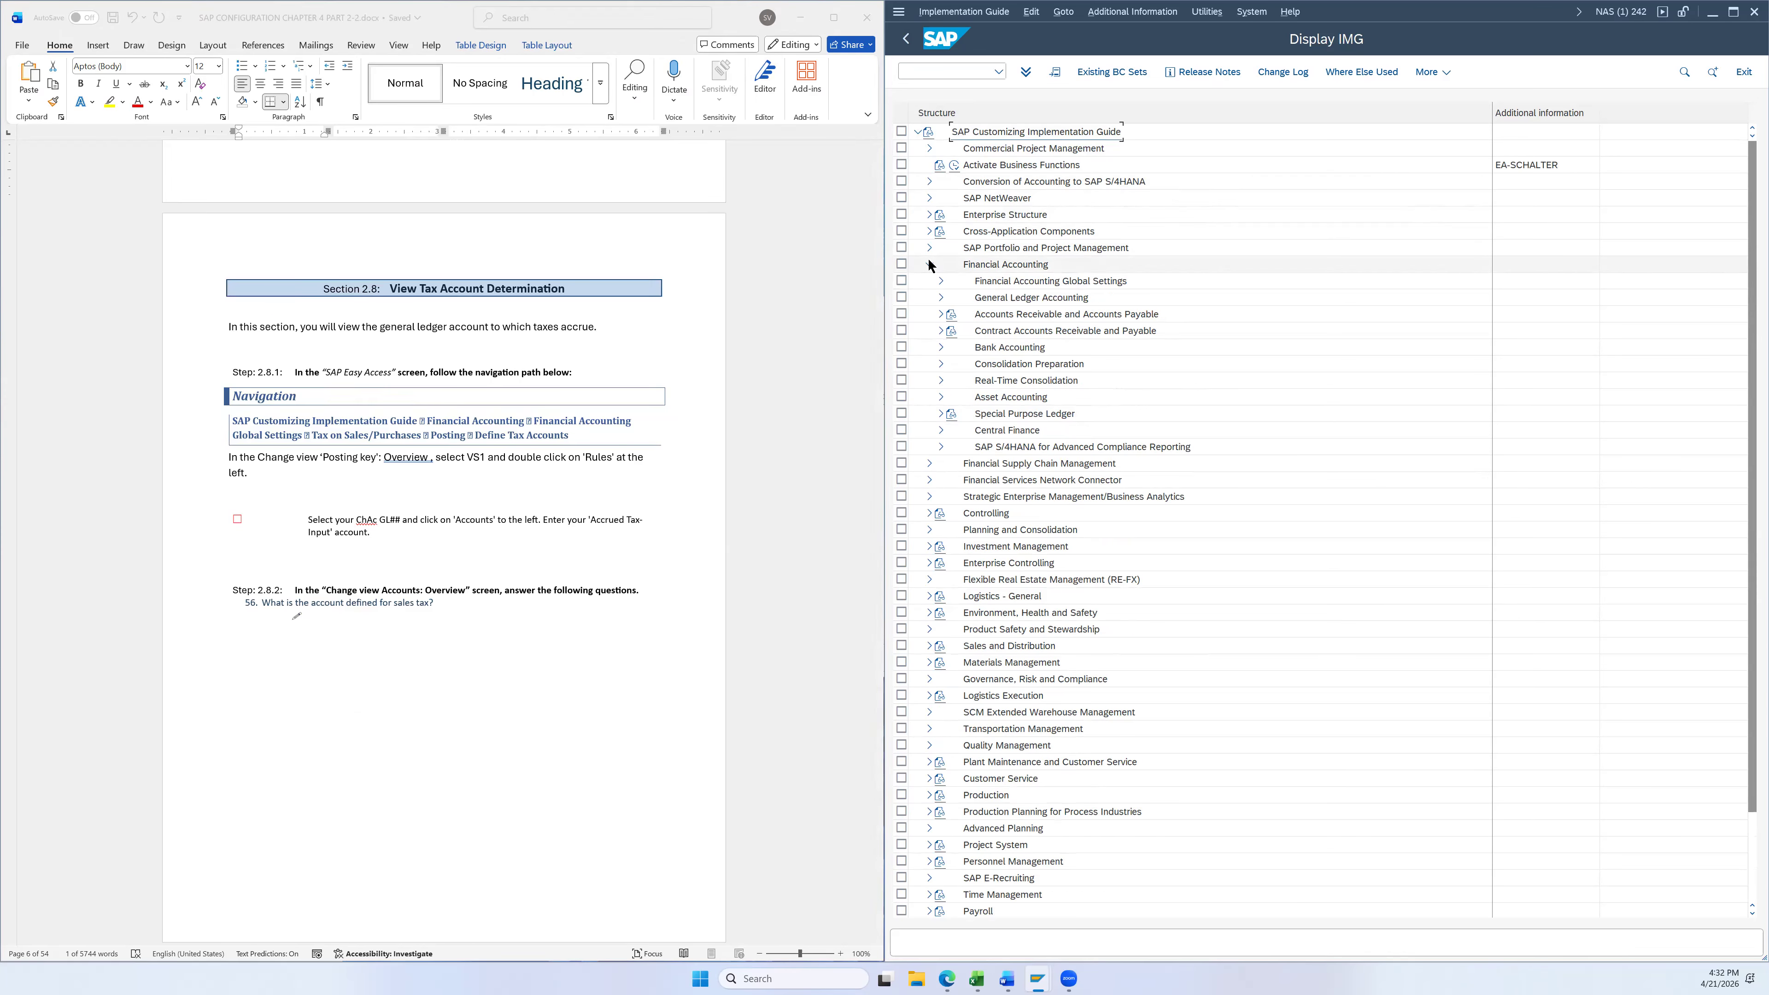
click(936, 281)
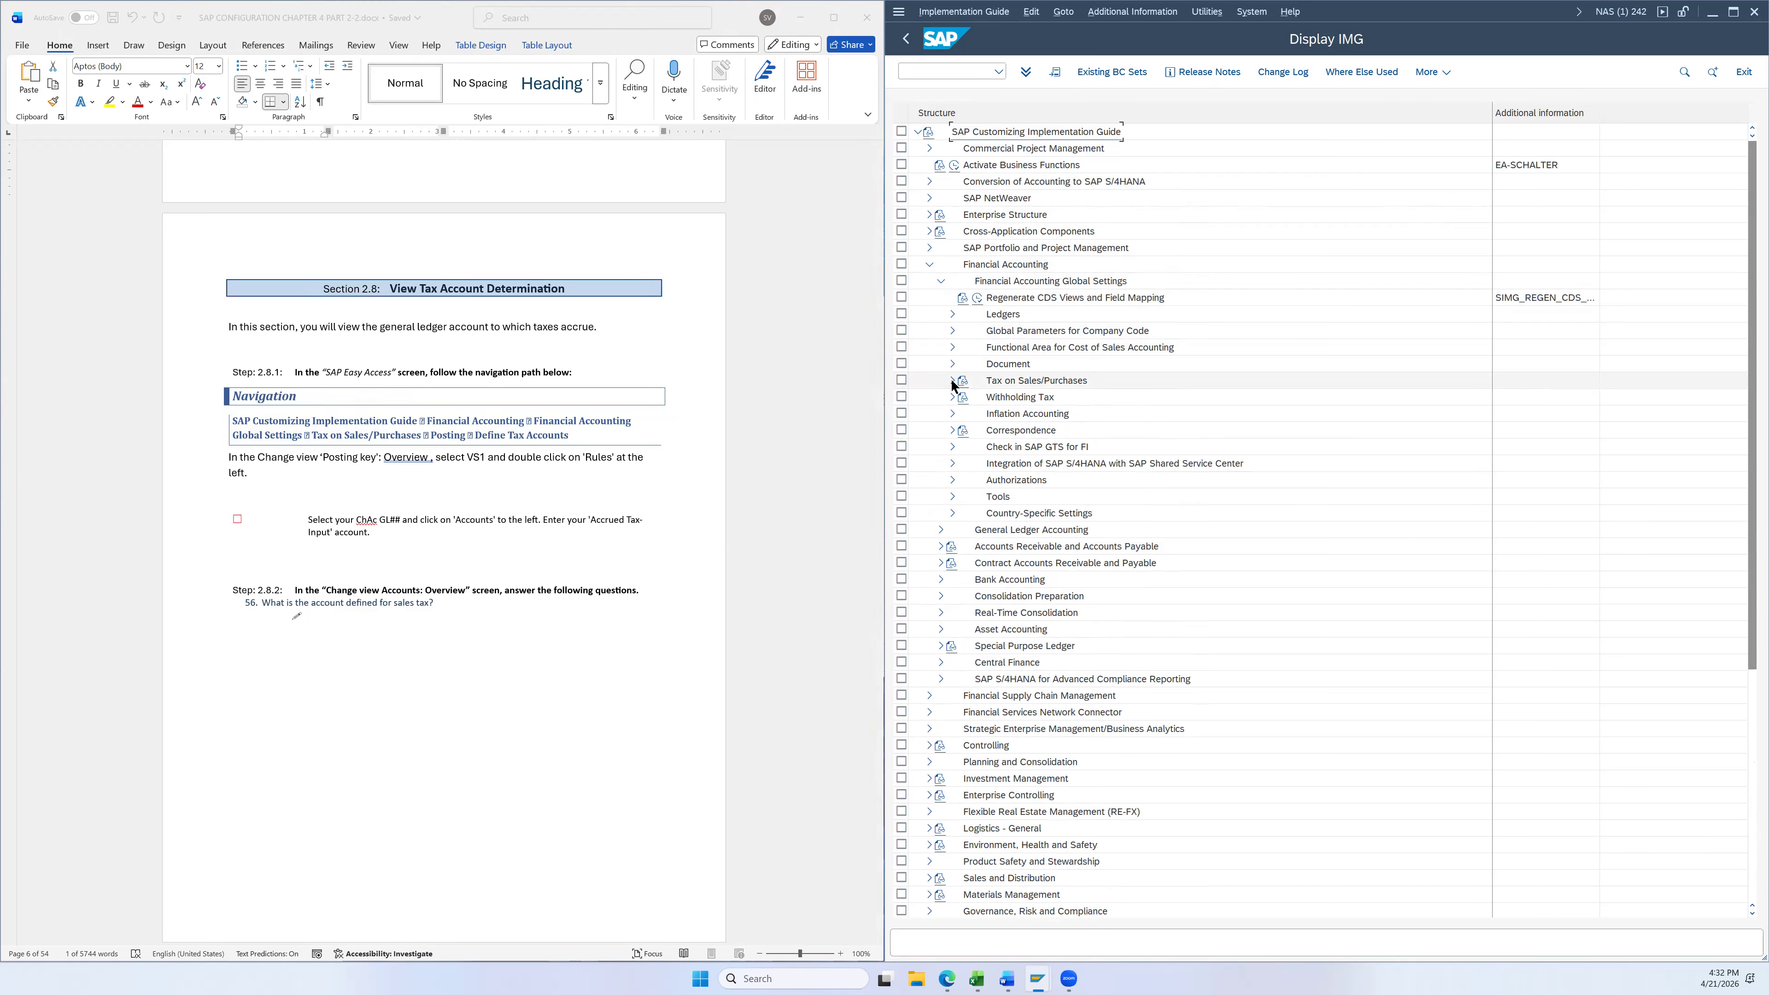
click(952, 380)
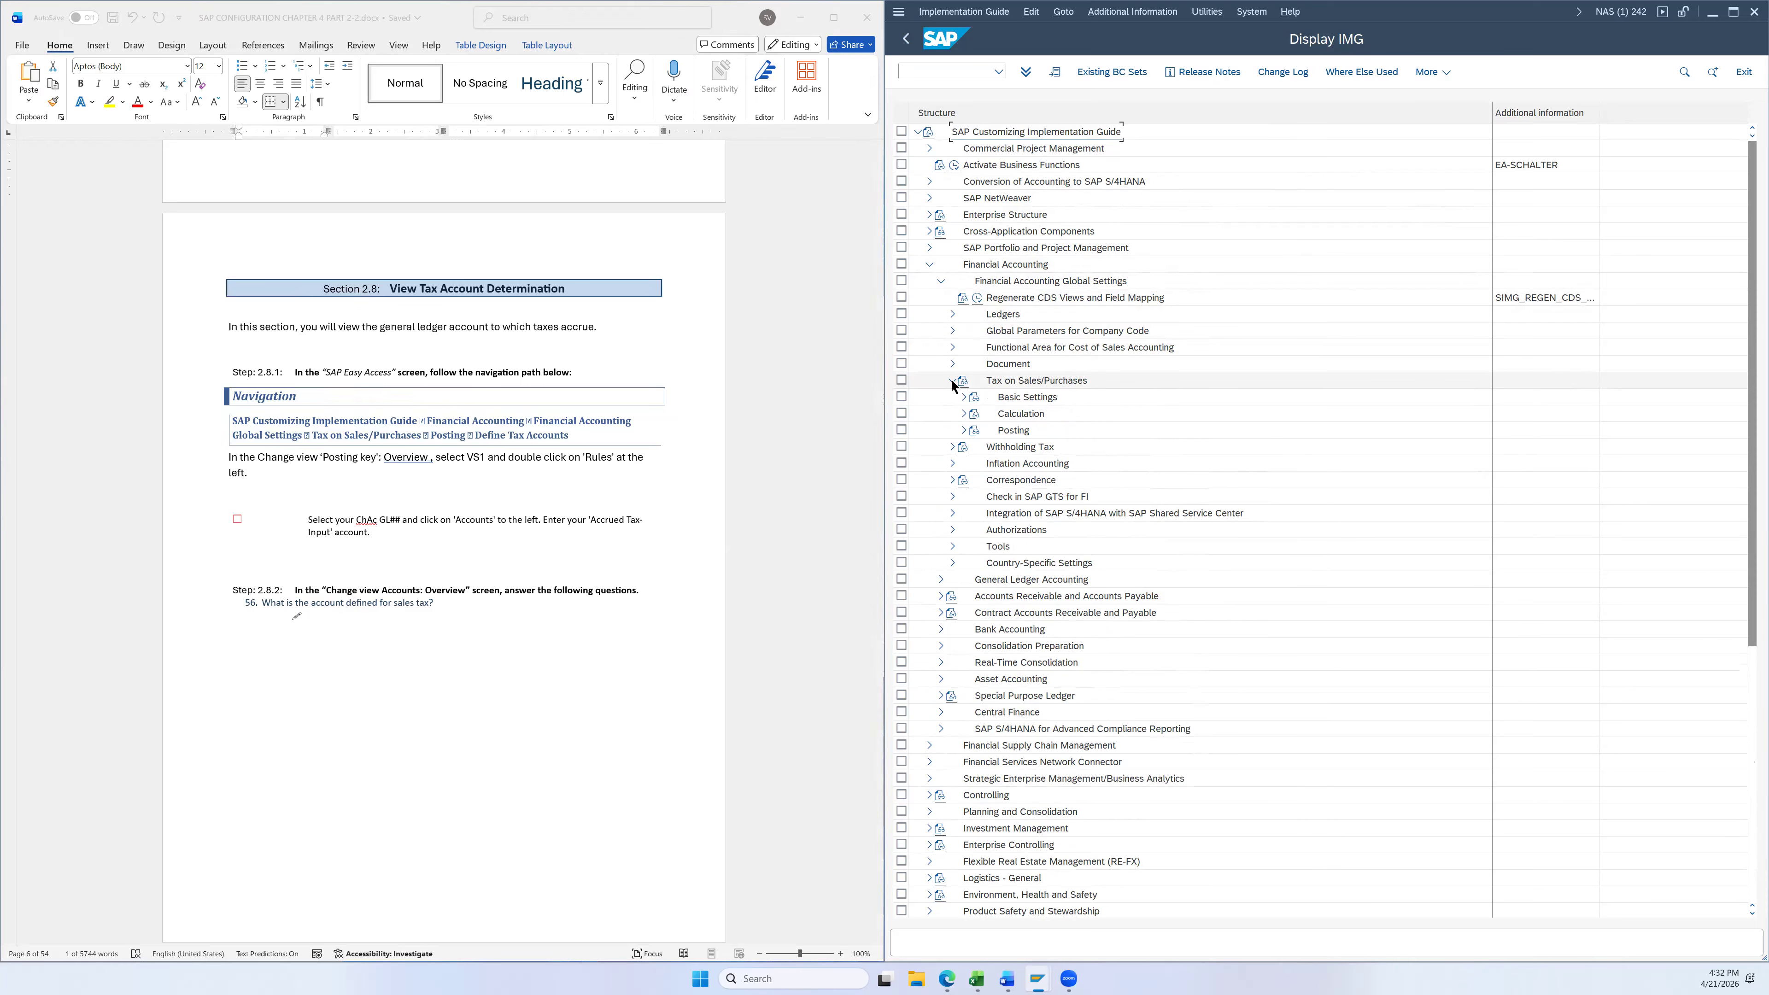
click(964, 430)
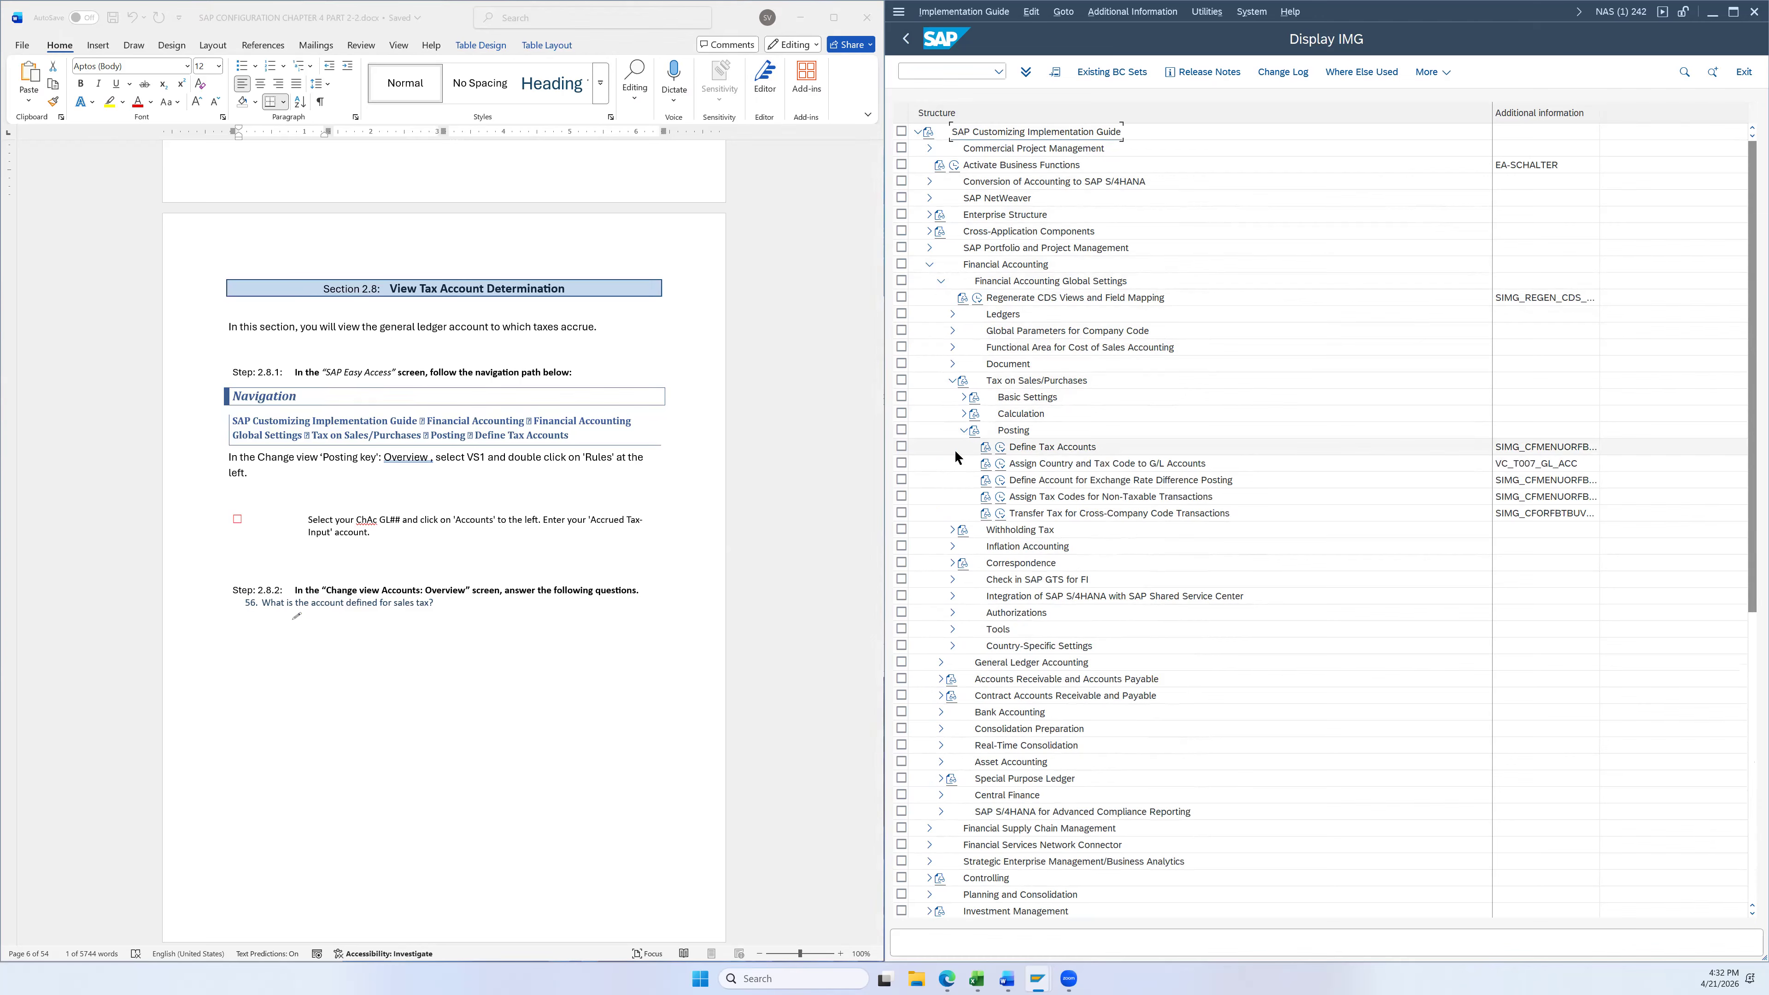
Open the Define Tax Accounts activity and check the posting key instructions of step 2.8.1 in the Word exercise
click(1053, 449)
click(1000, 449)
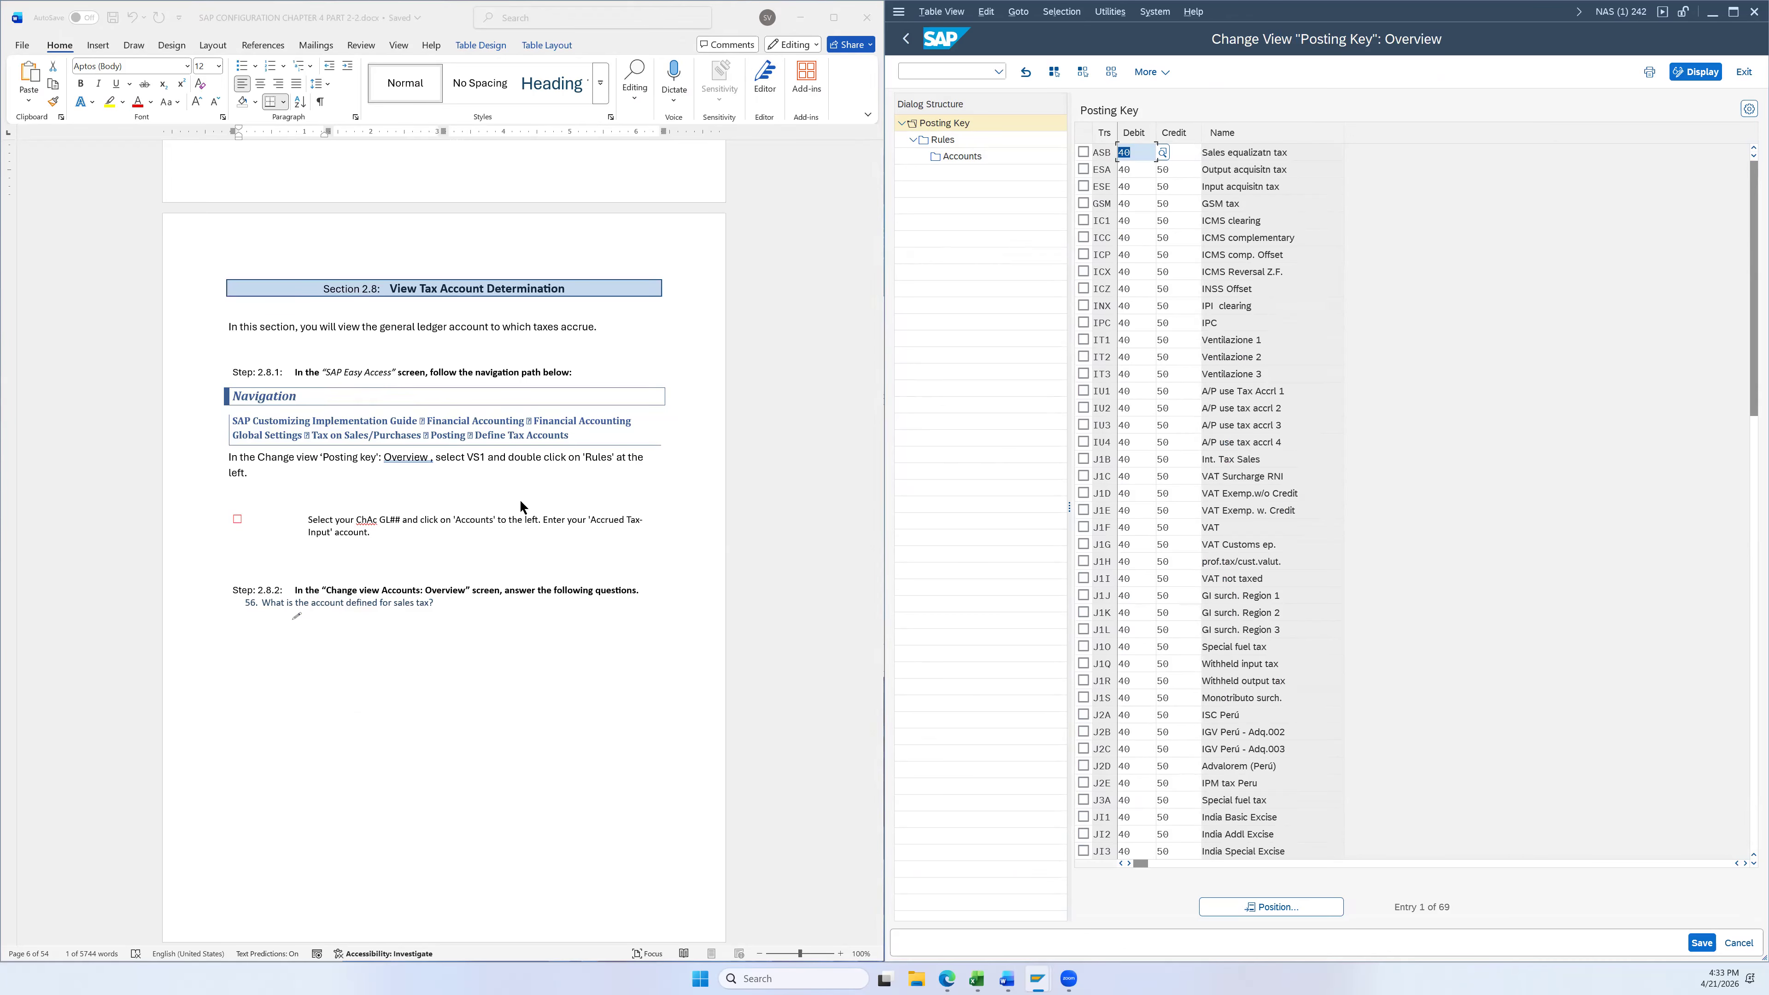
scroll(532, 435, down, 1)
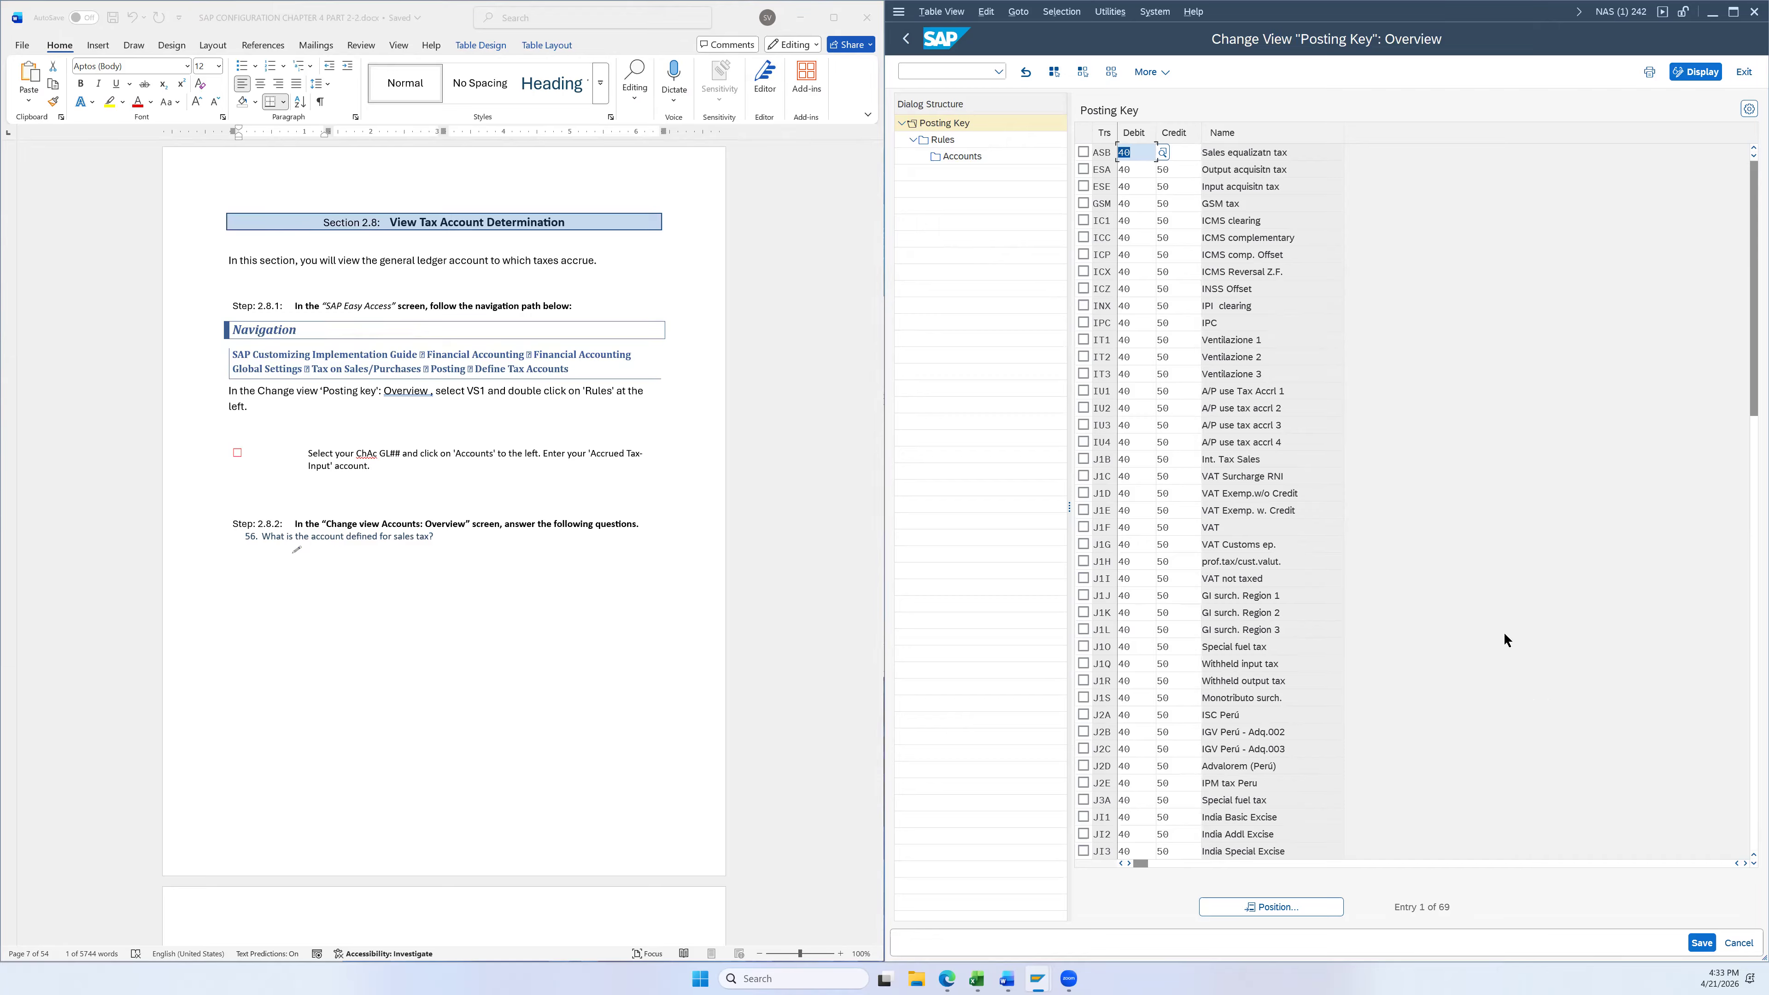
Switch to the Chapter 4 Error Log PDF in Edge, look through its opening pages for tax account notes, and return to SAP
click(946, 978)
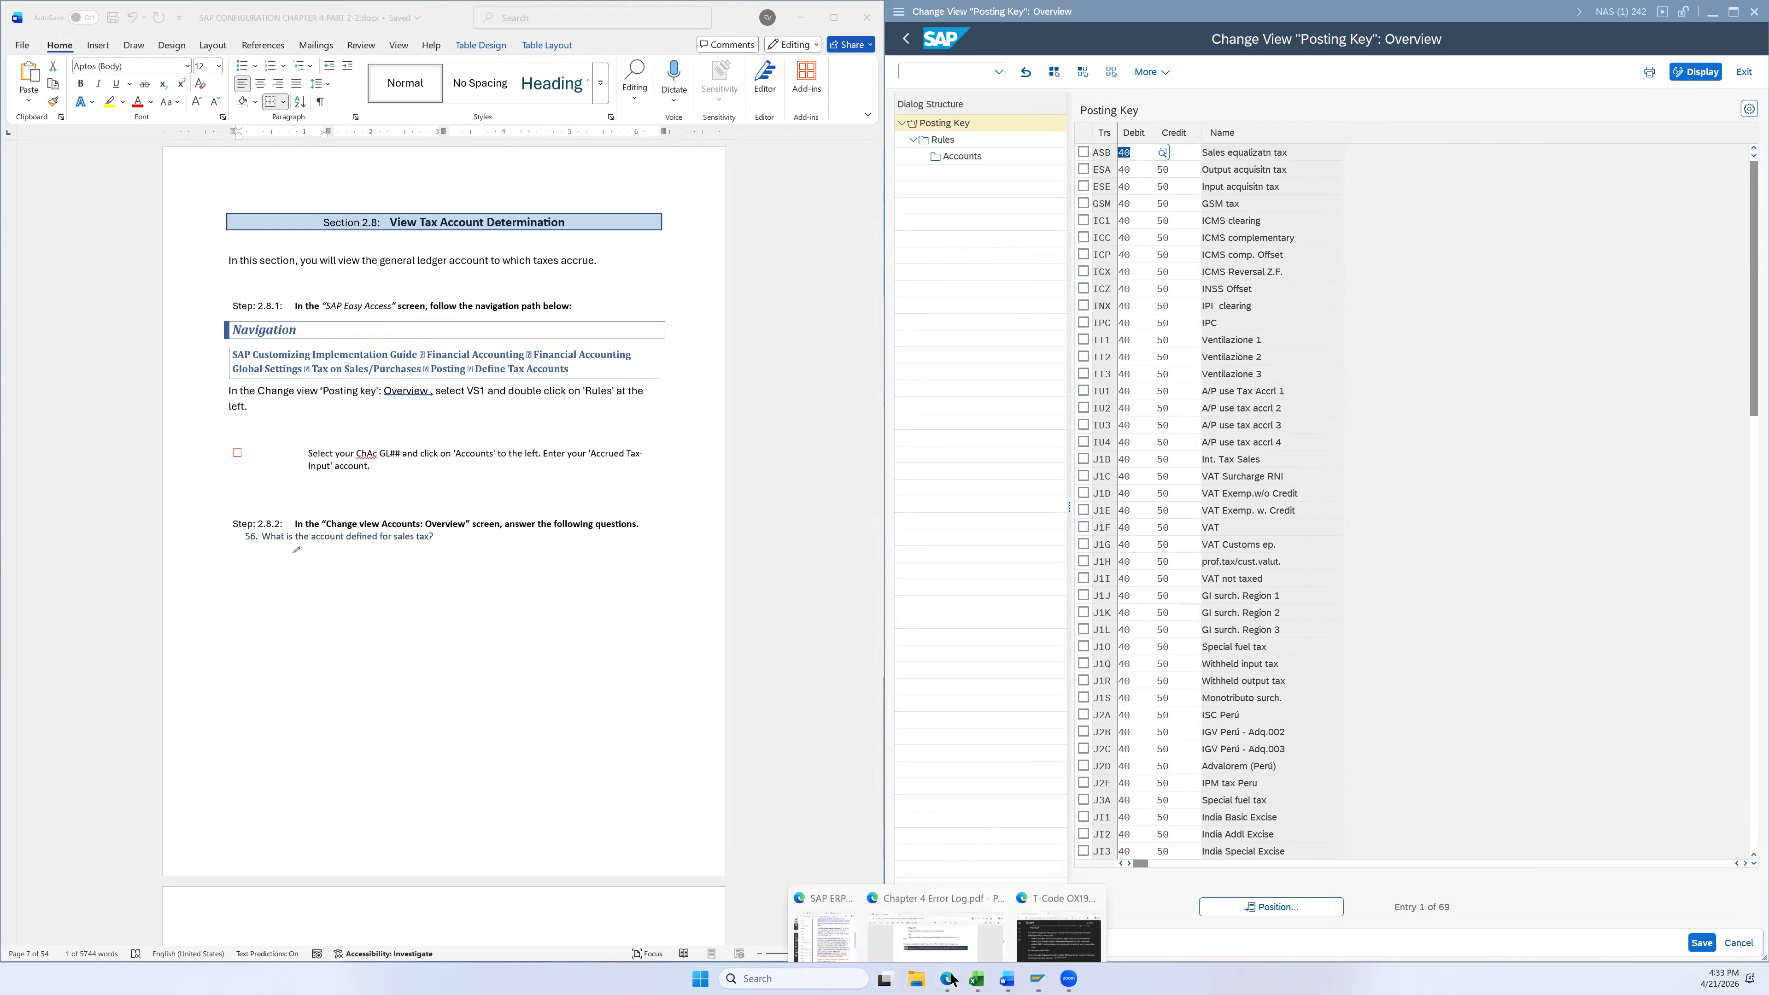
click(954, 922)
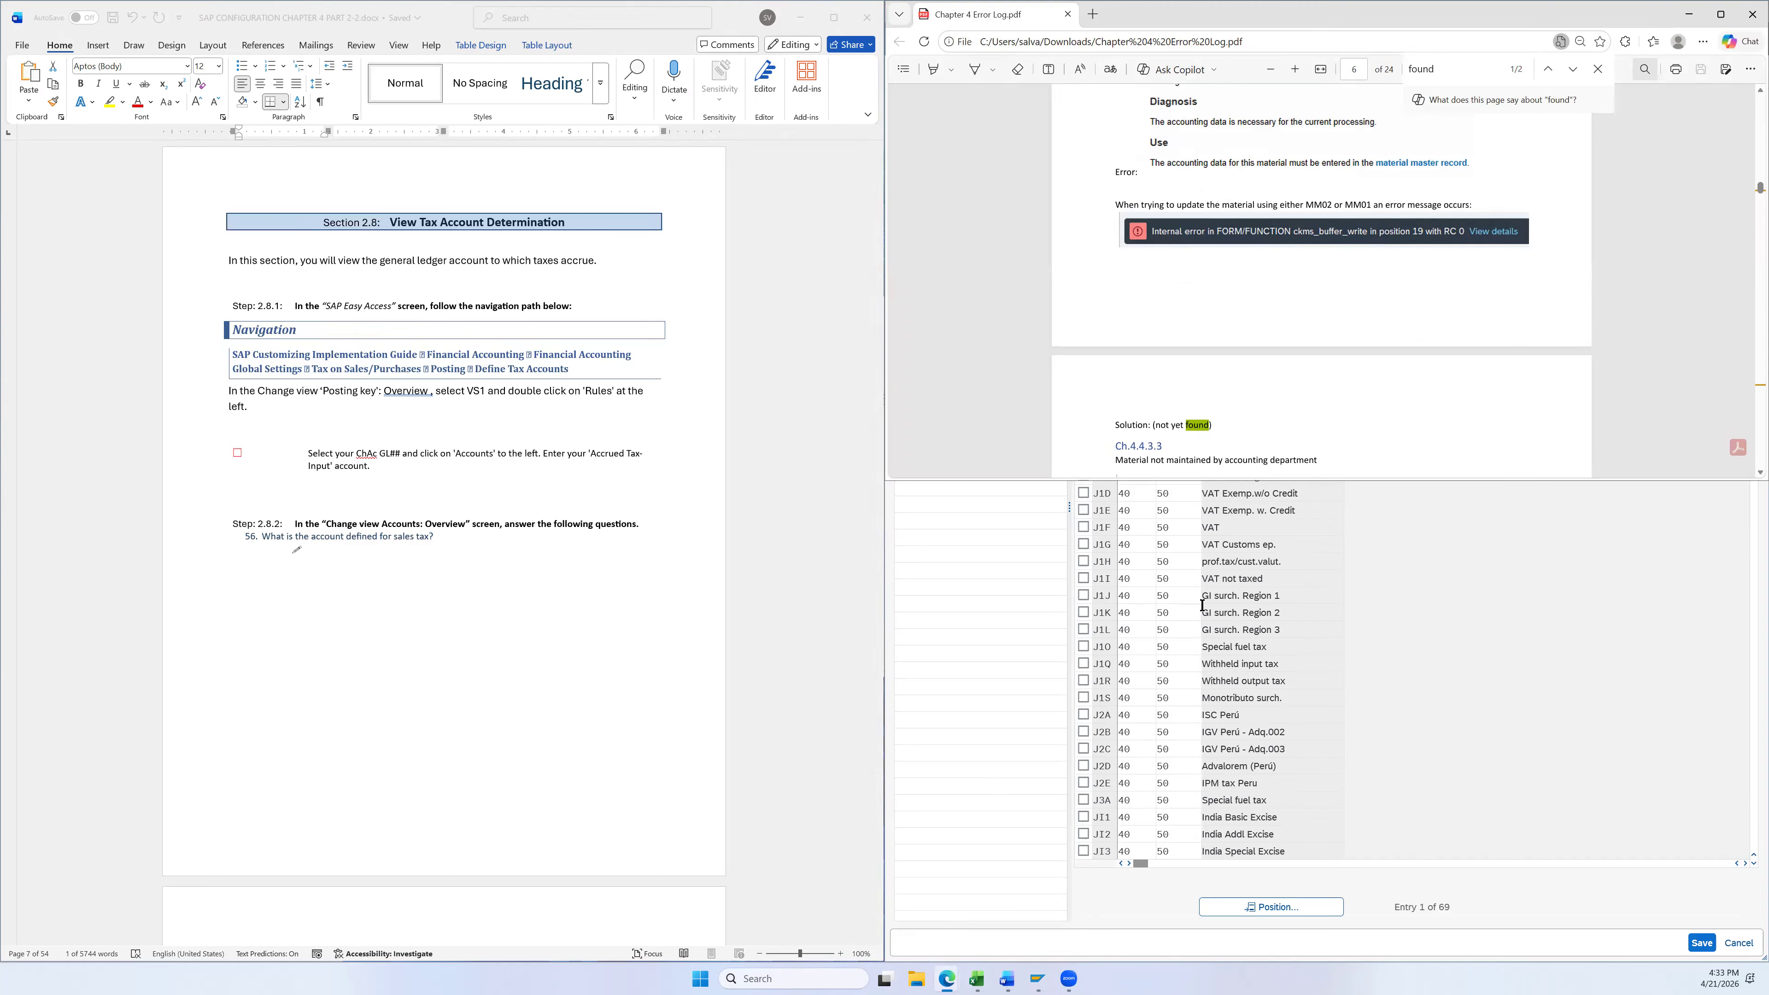
scroll(1745, 283, up, 20)
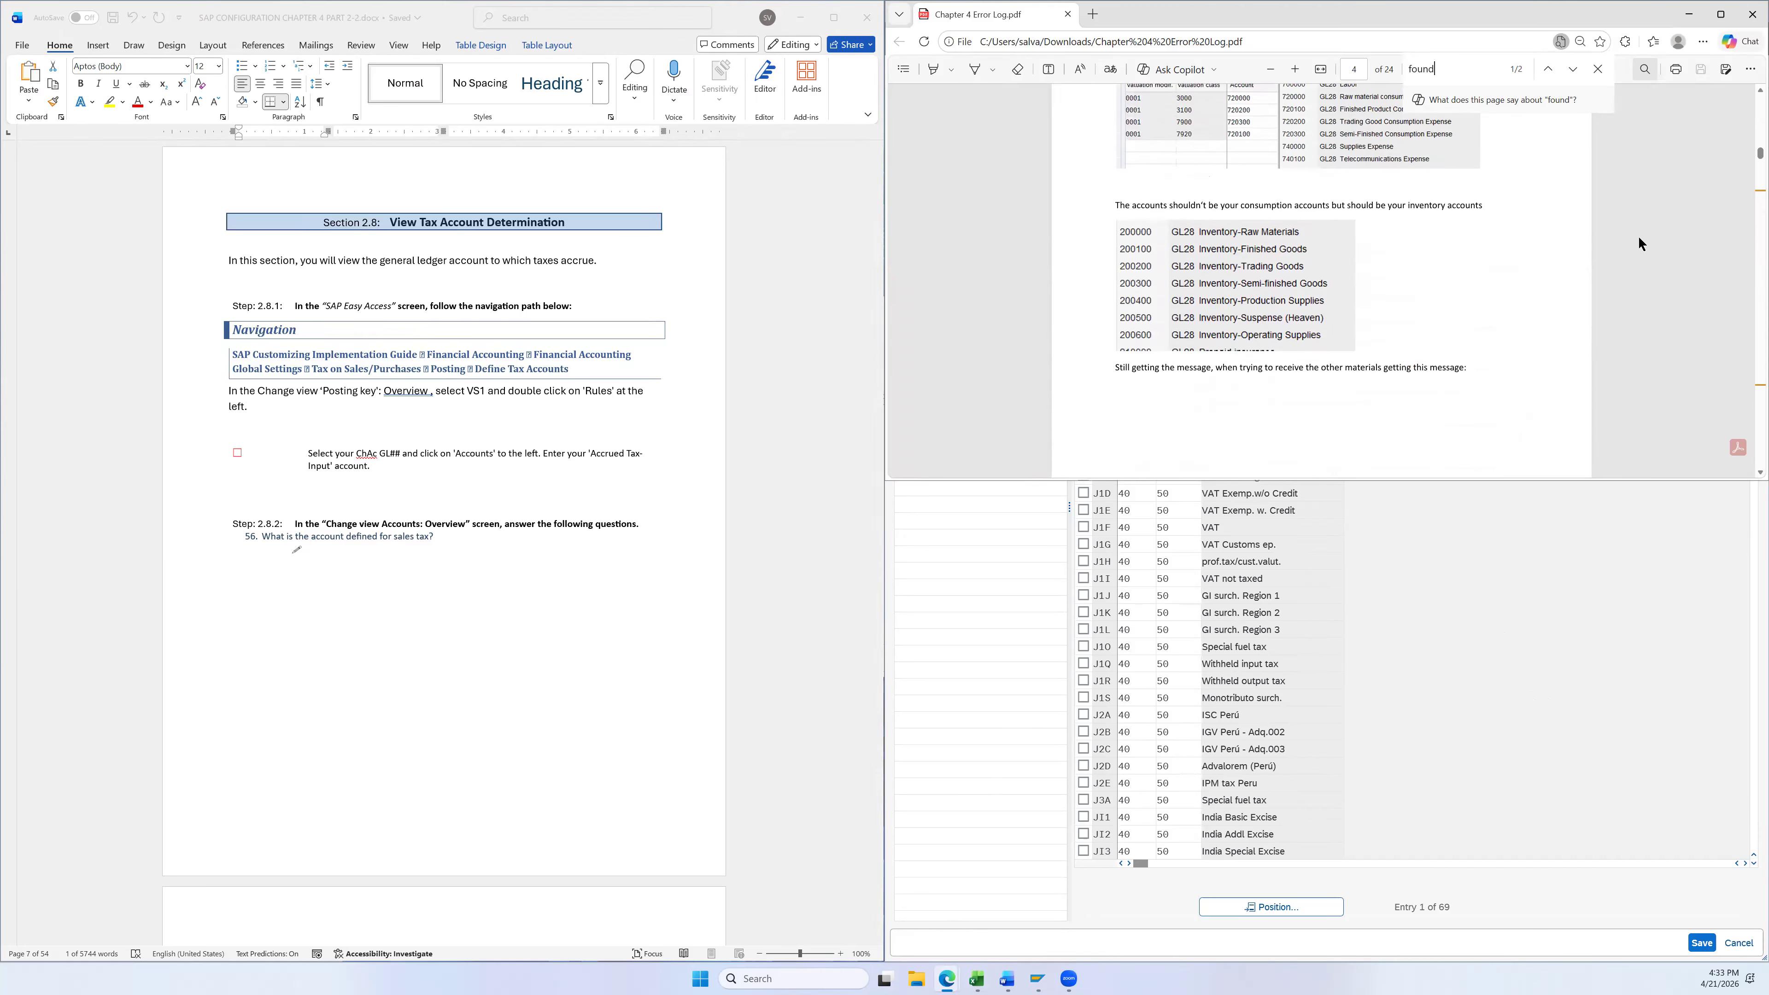
scroll(1591, 284, up, 15)
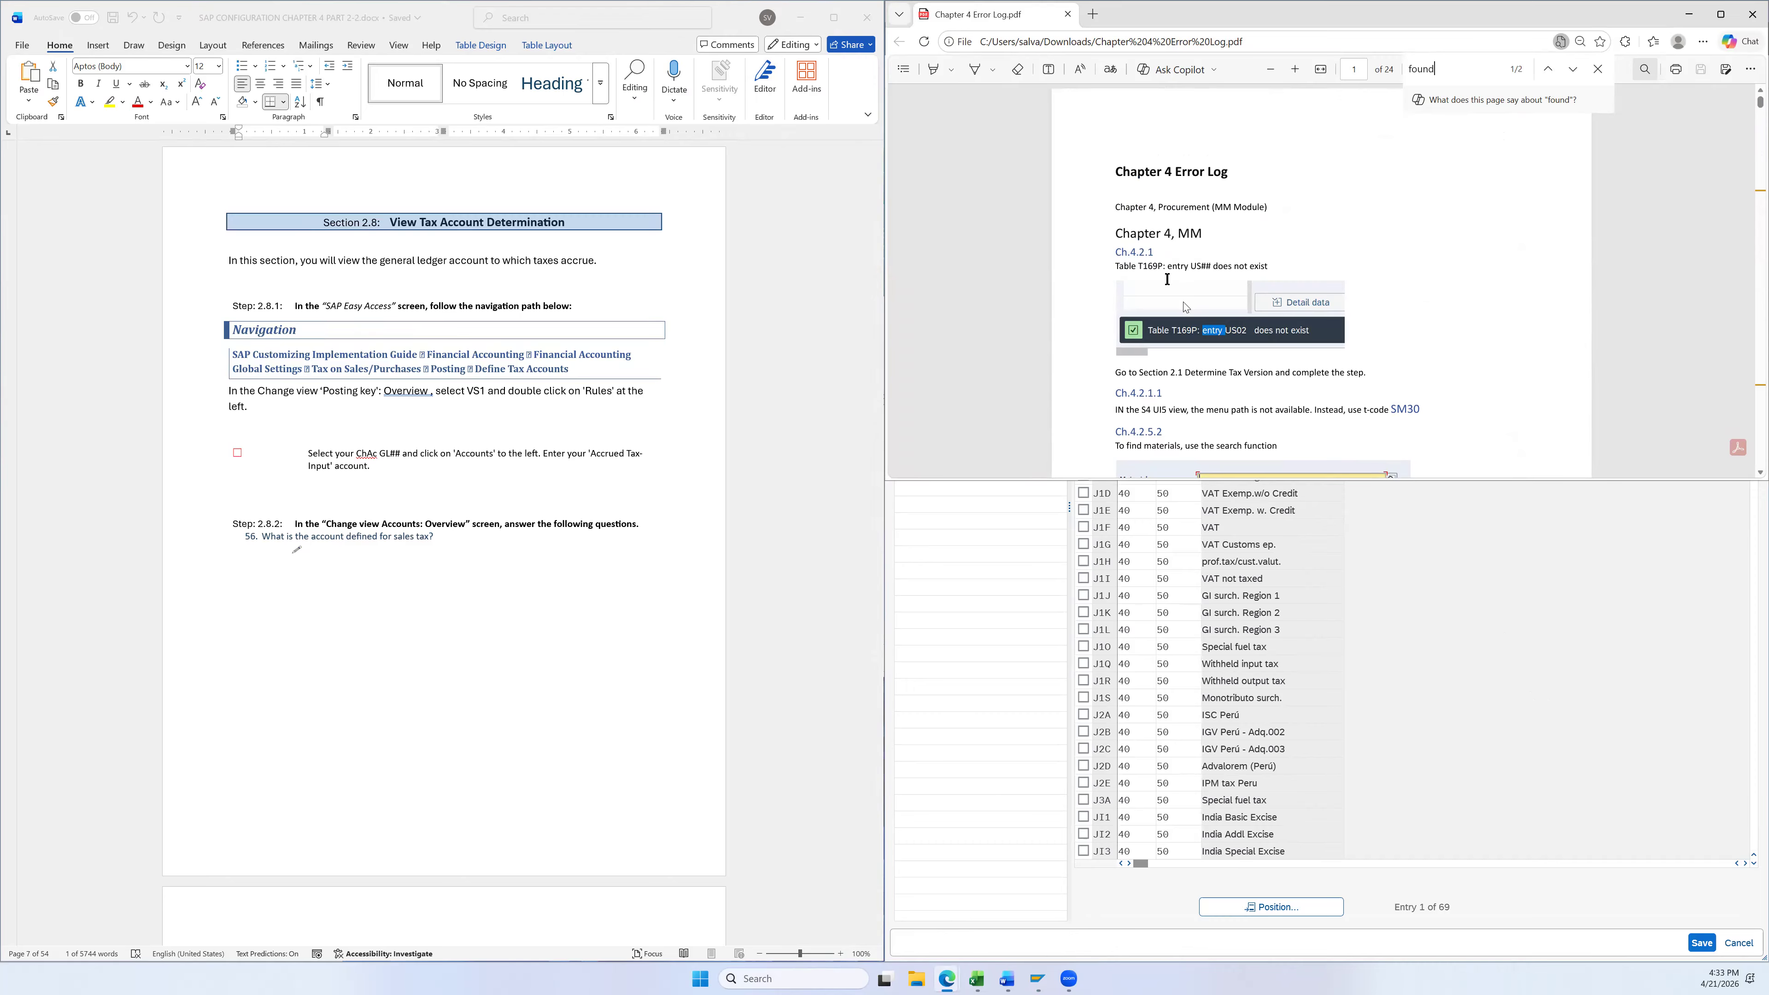
scroll(1175, 315, down, 4)
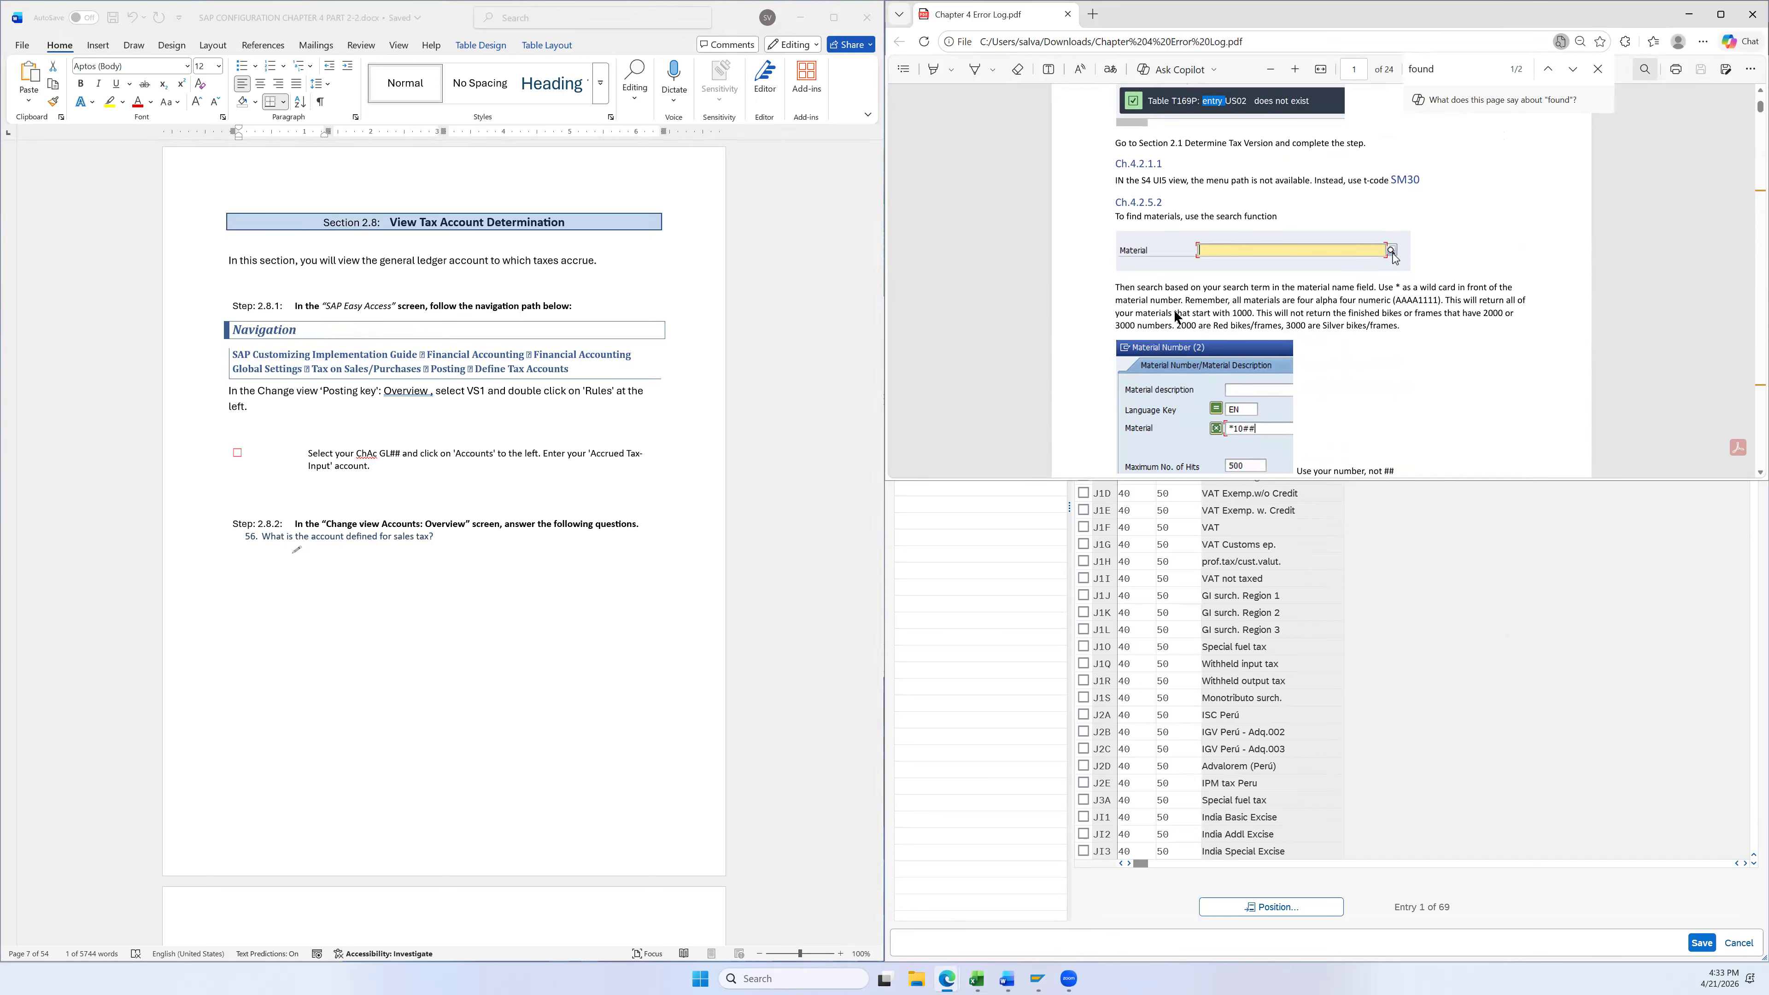
scroll(1175, 315, down, 6)
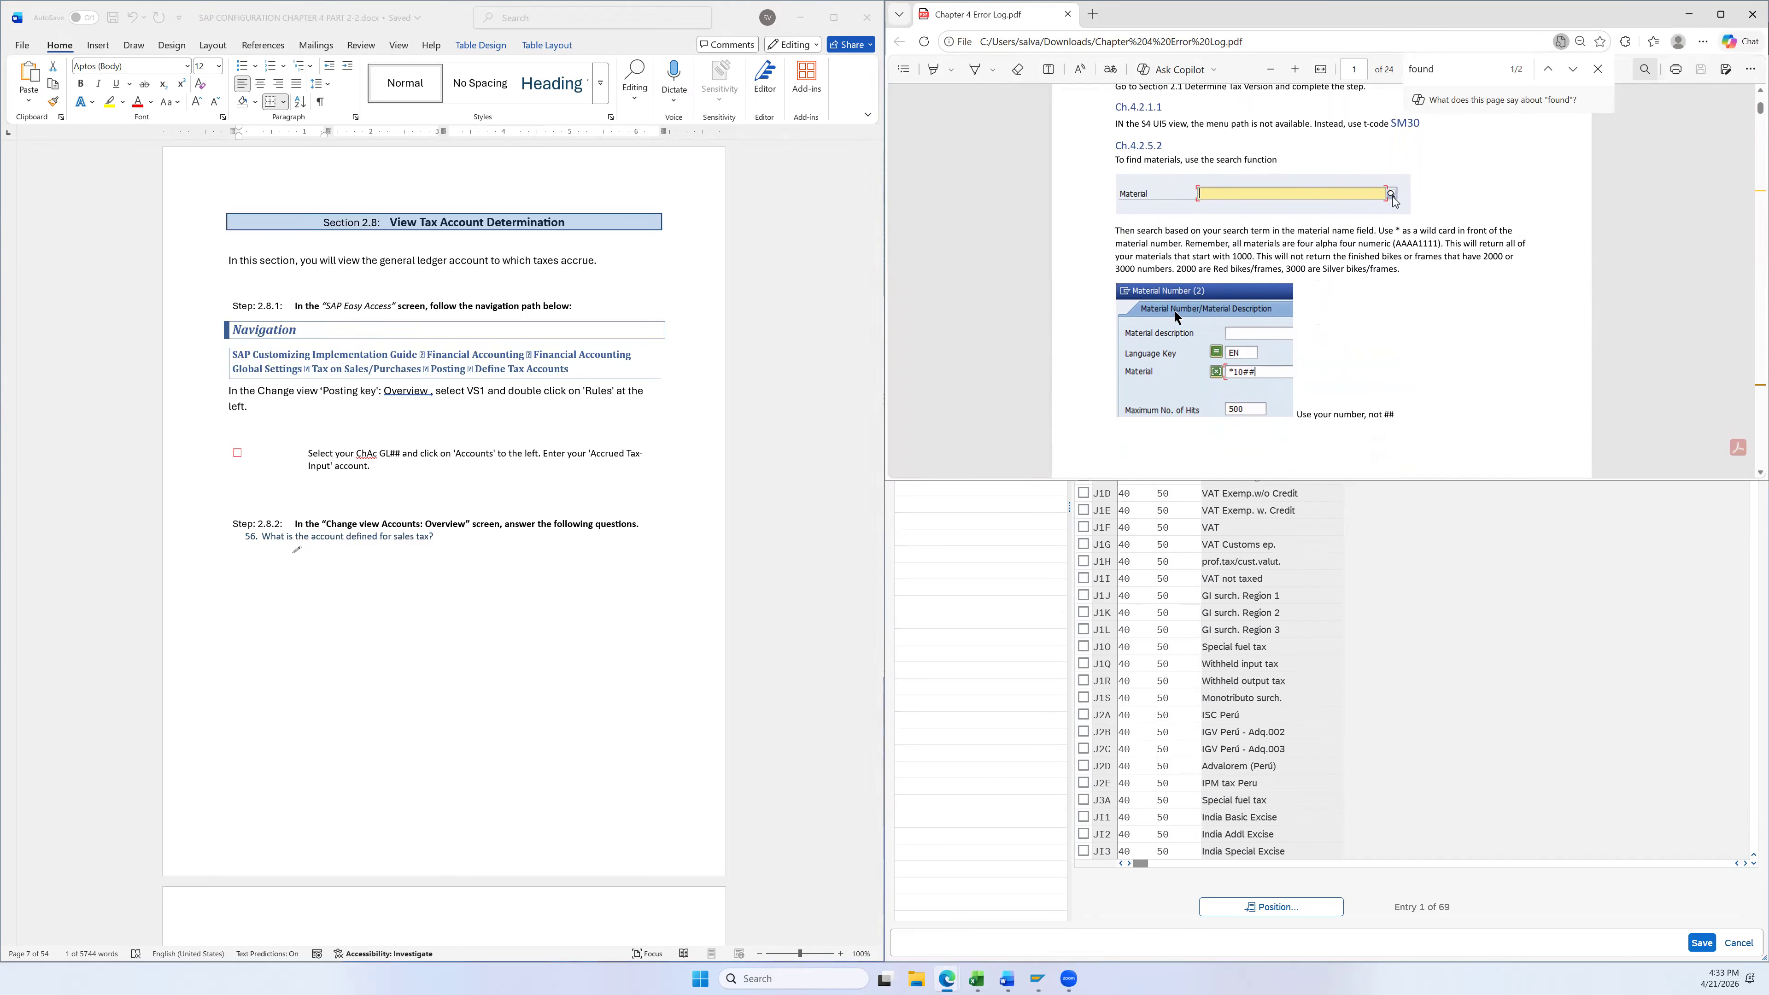
scroll(1187, 251, down, 6)
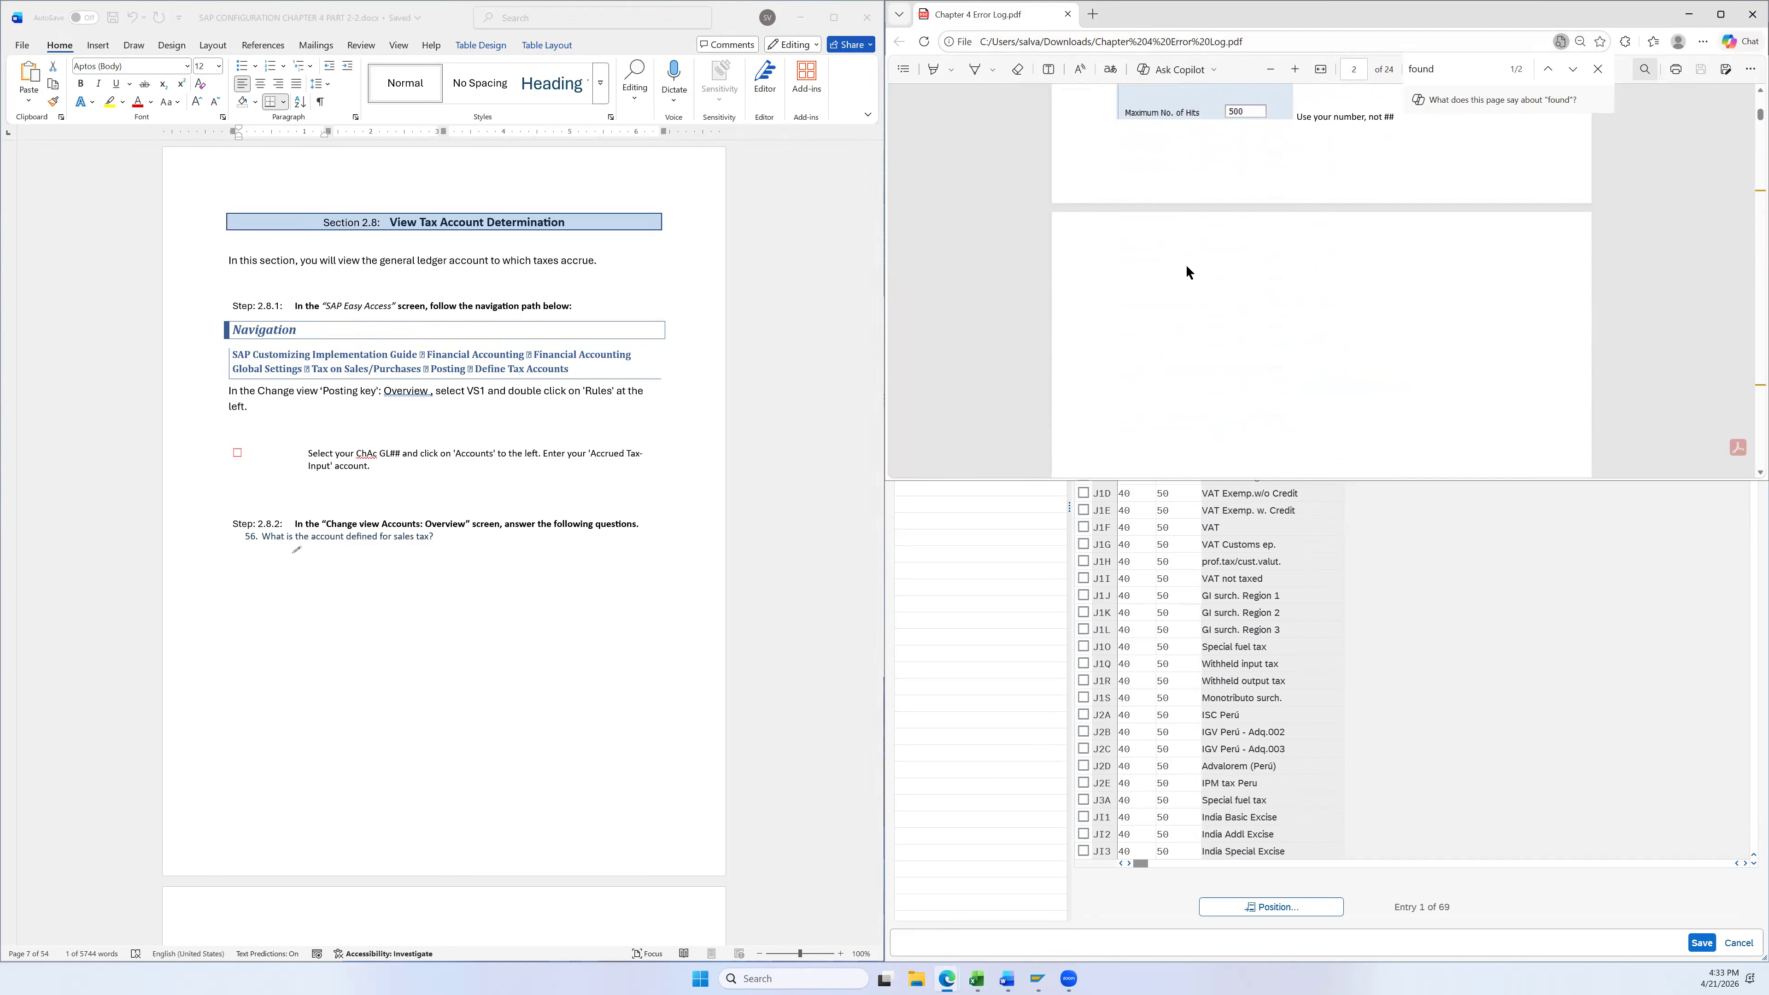
scroll(1189, 254, down, 5)
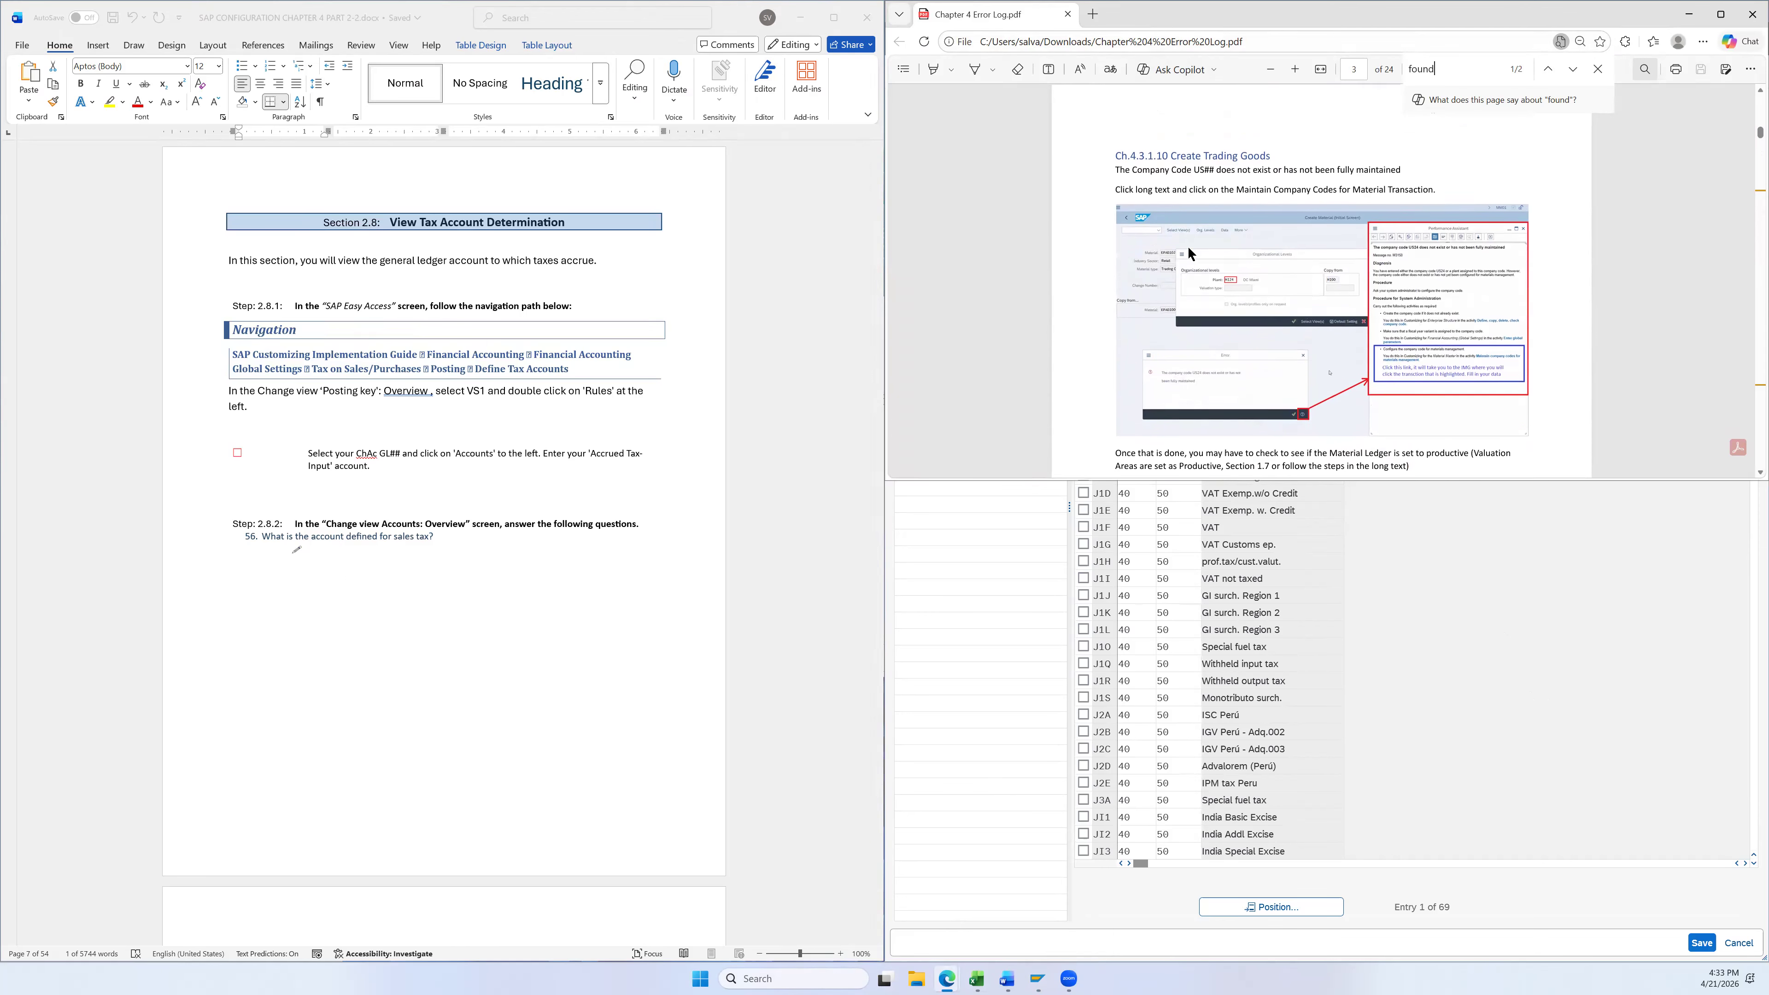
scroll(1189, 247, up, 4)
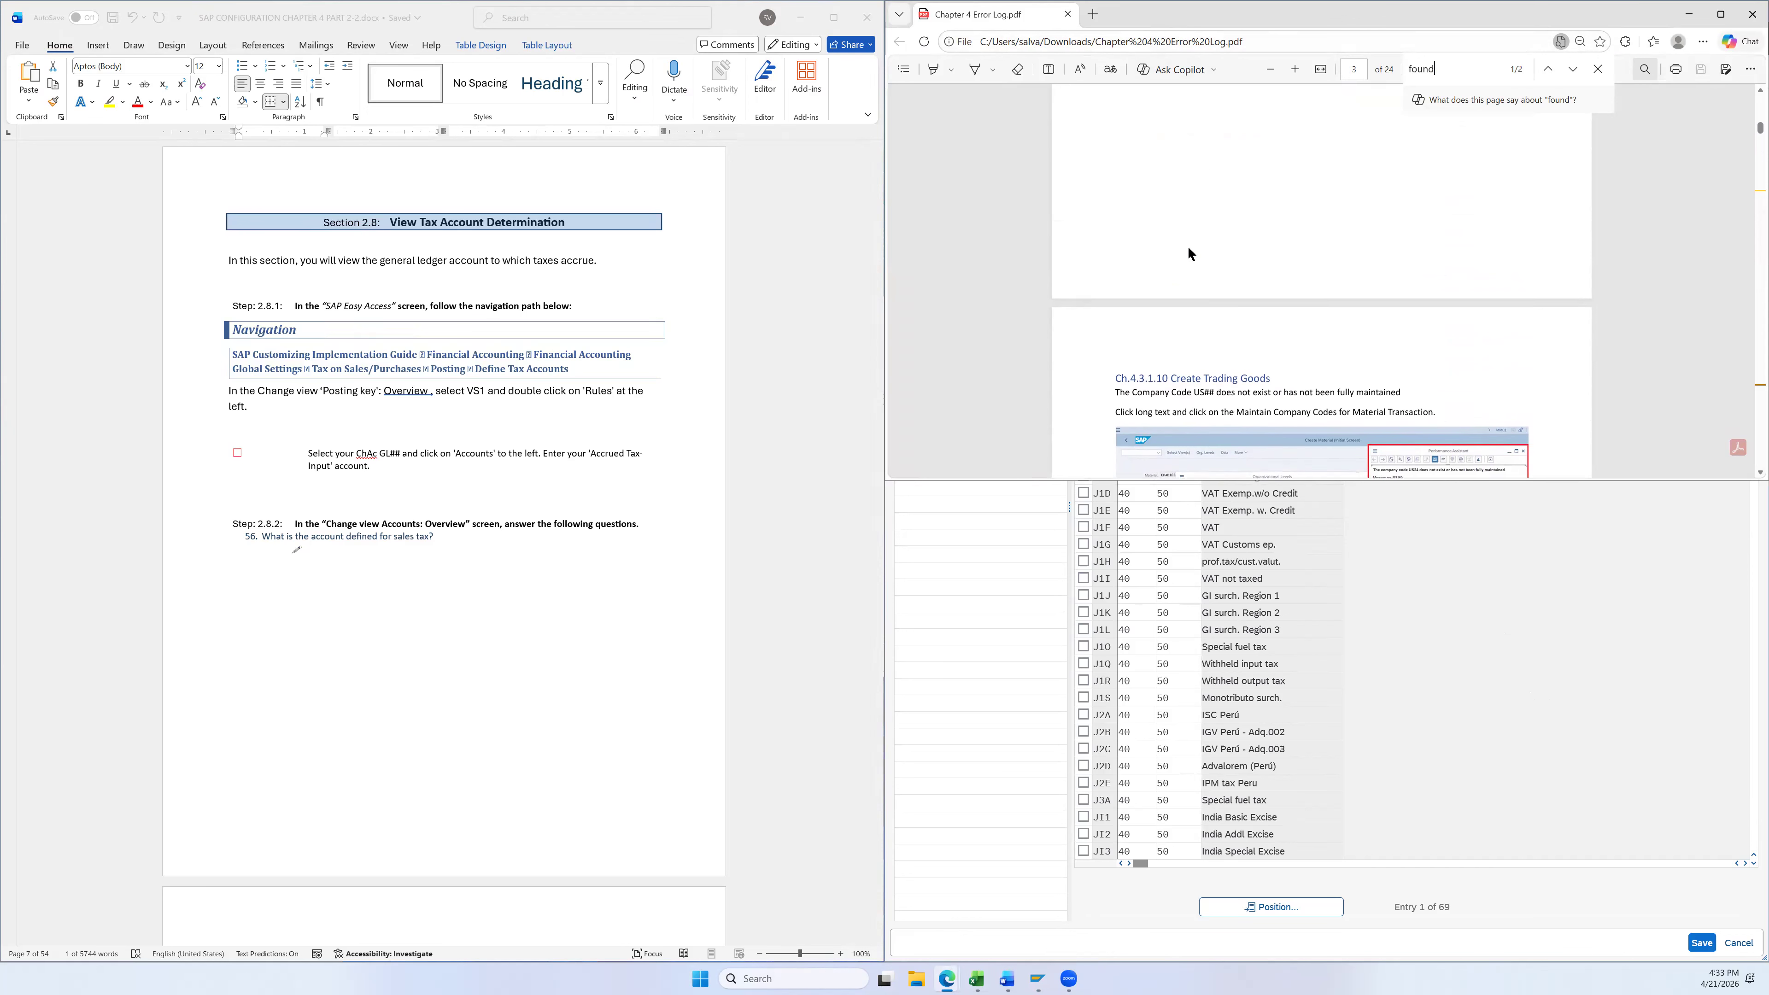
scroll(1189, 252, up, 6)
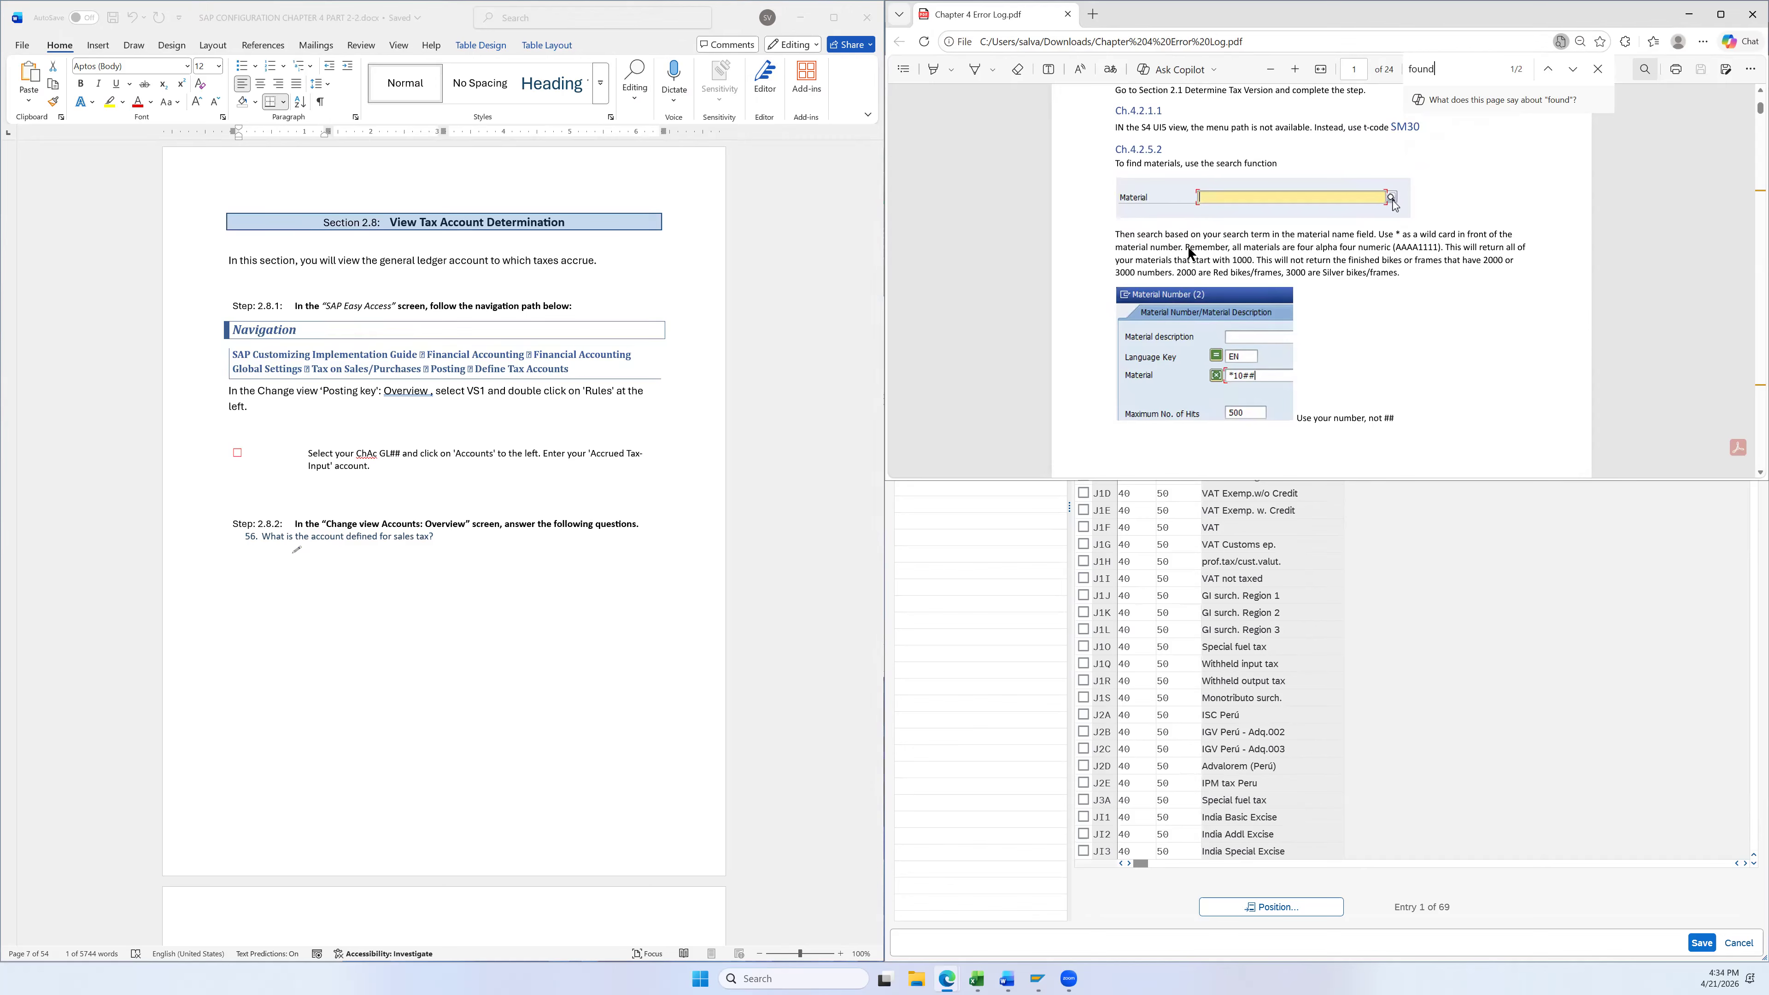
scroll(1188, 249, down, 7)
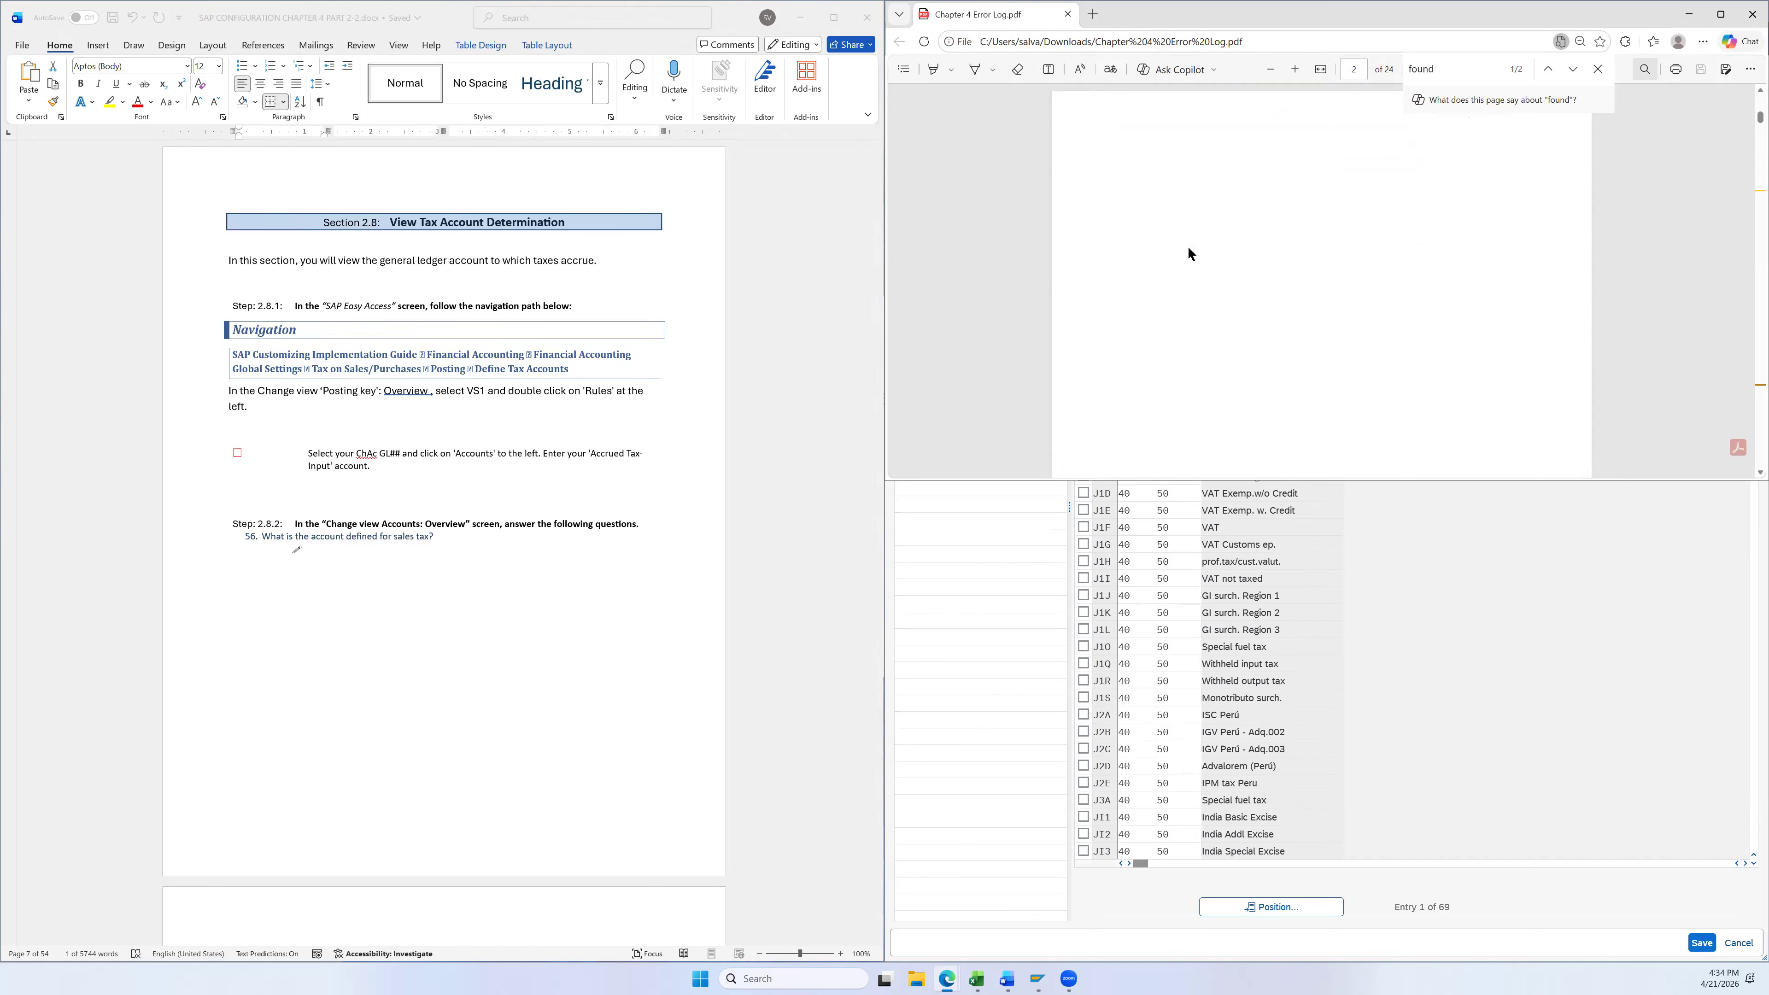
scroll(1189, 253, down, 2)
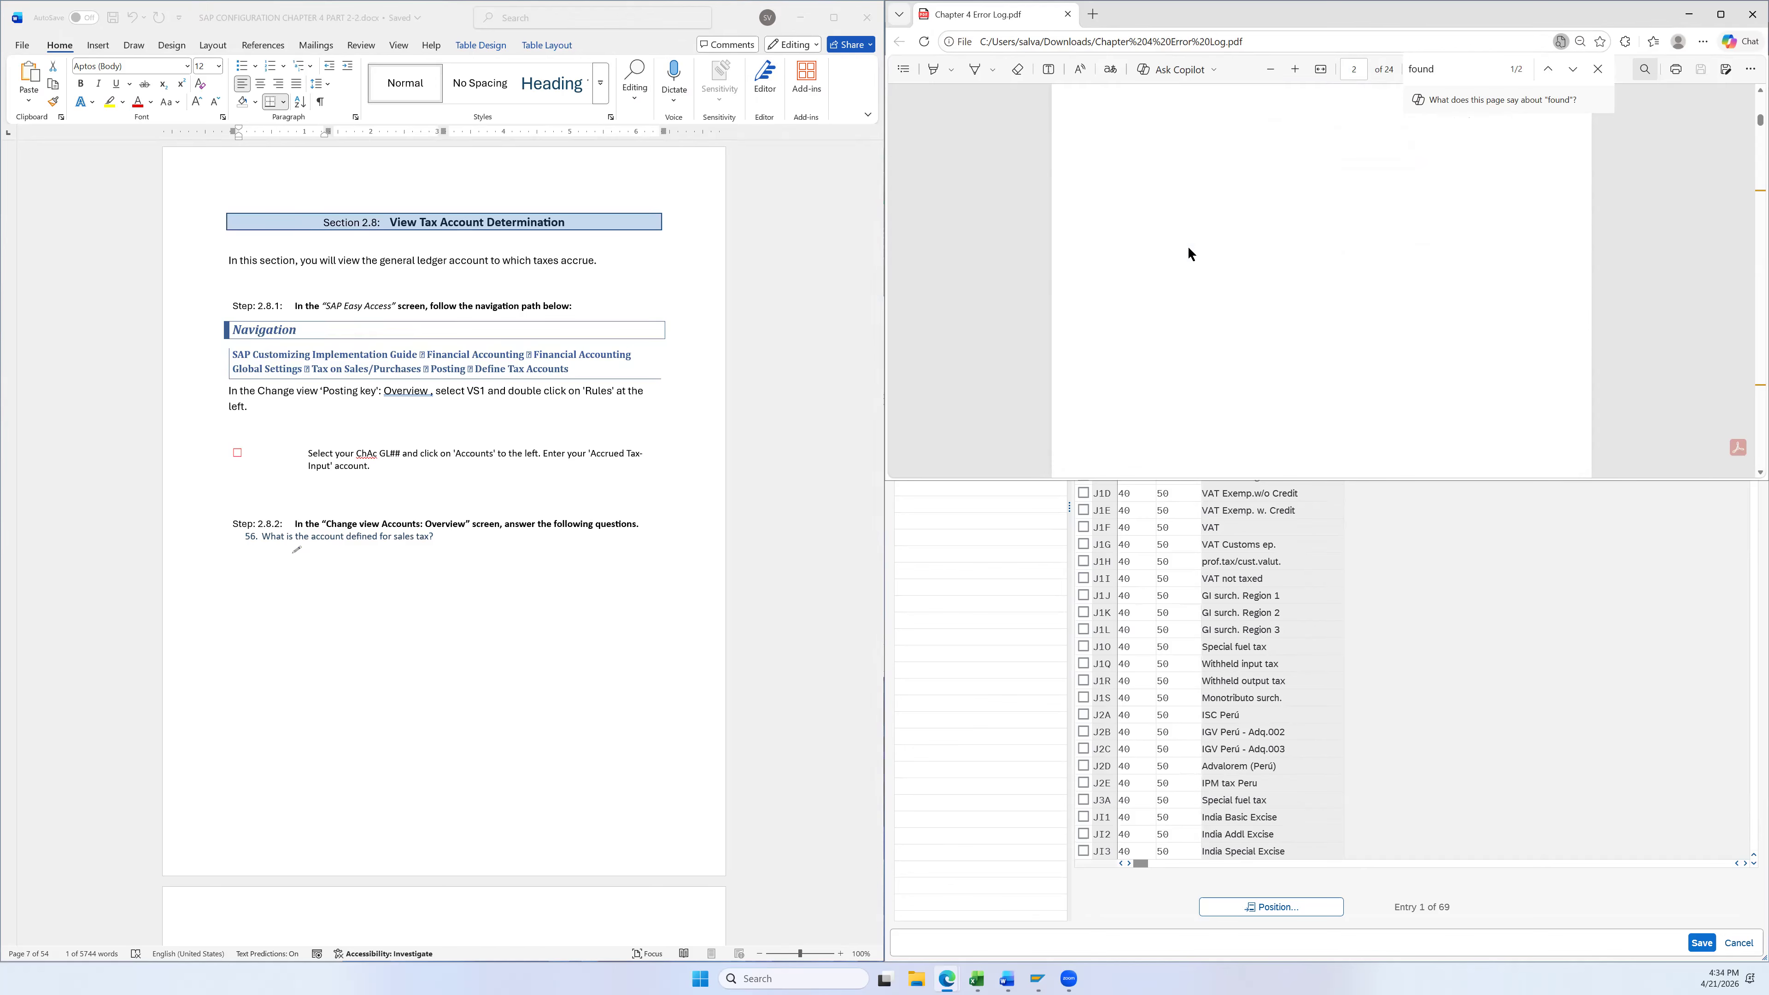
scroll(1188, 249, down, 2)
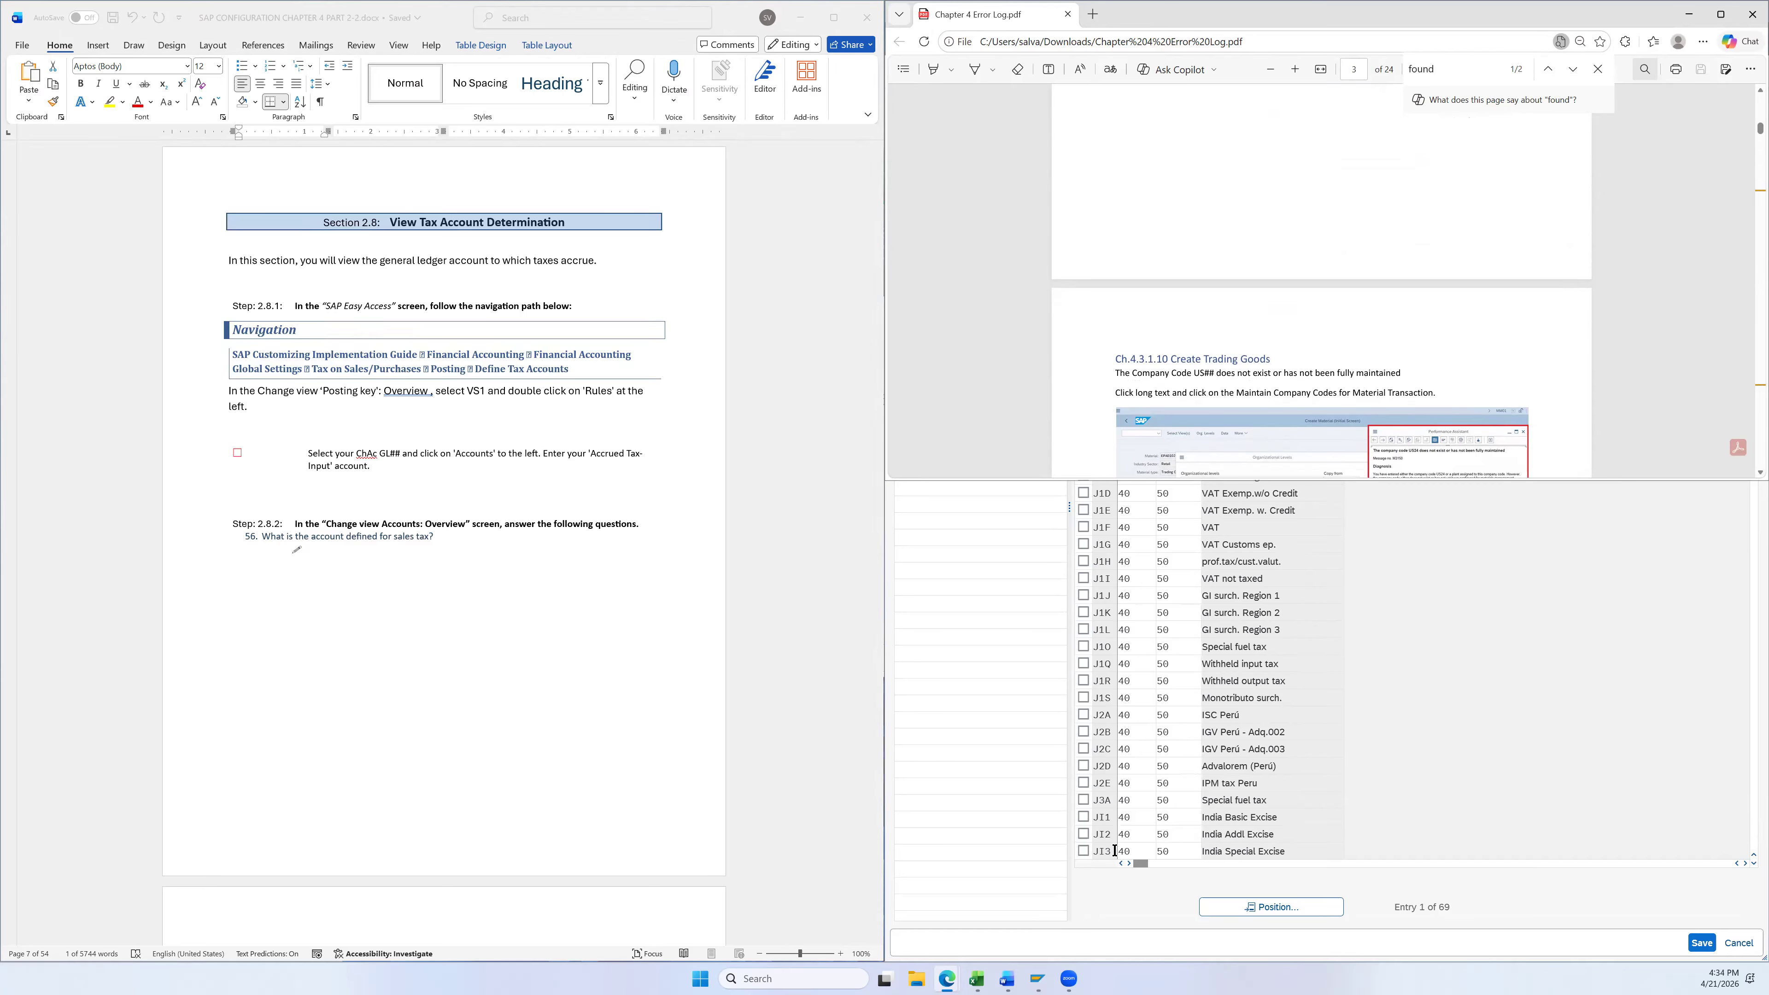
click(1113, 897)
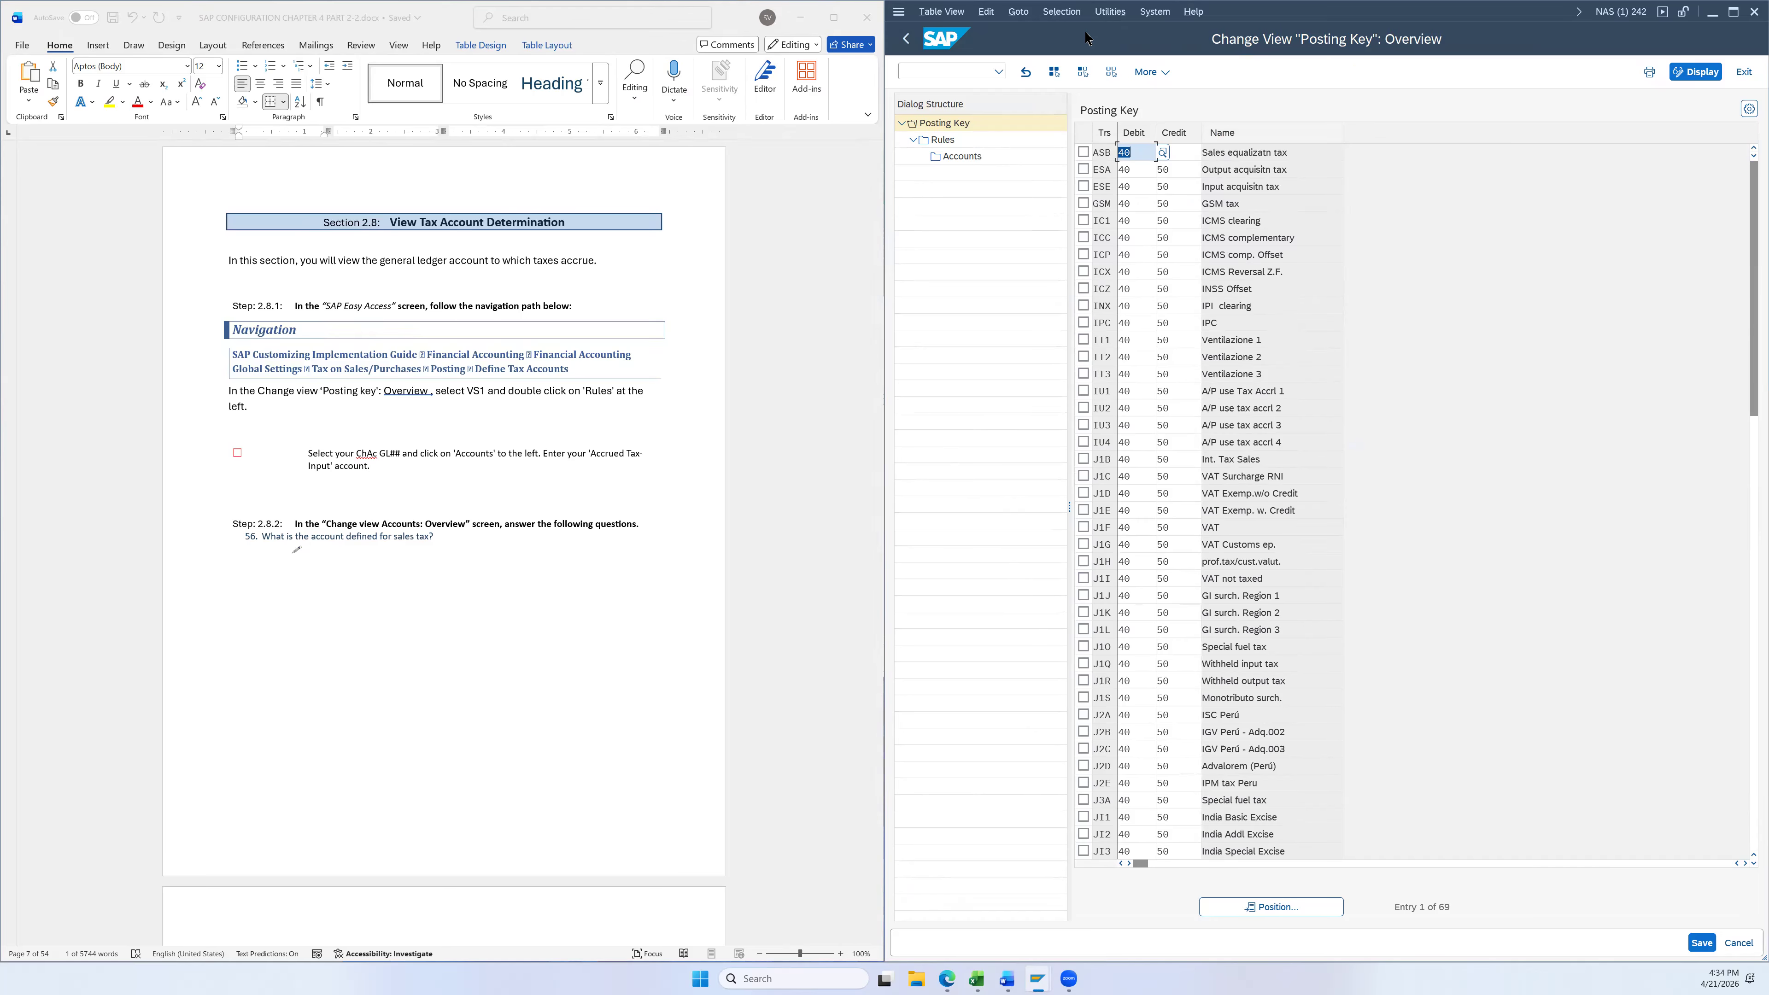
Select posting key VS1 (Sales tax 1) and open its Rules
click(1110, 72)
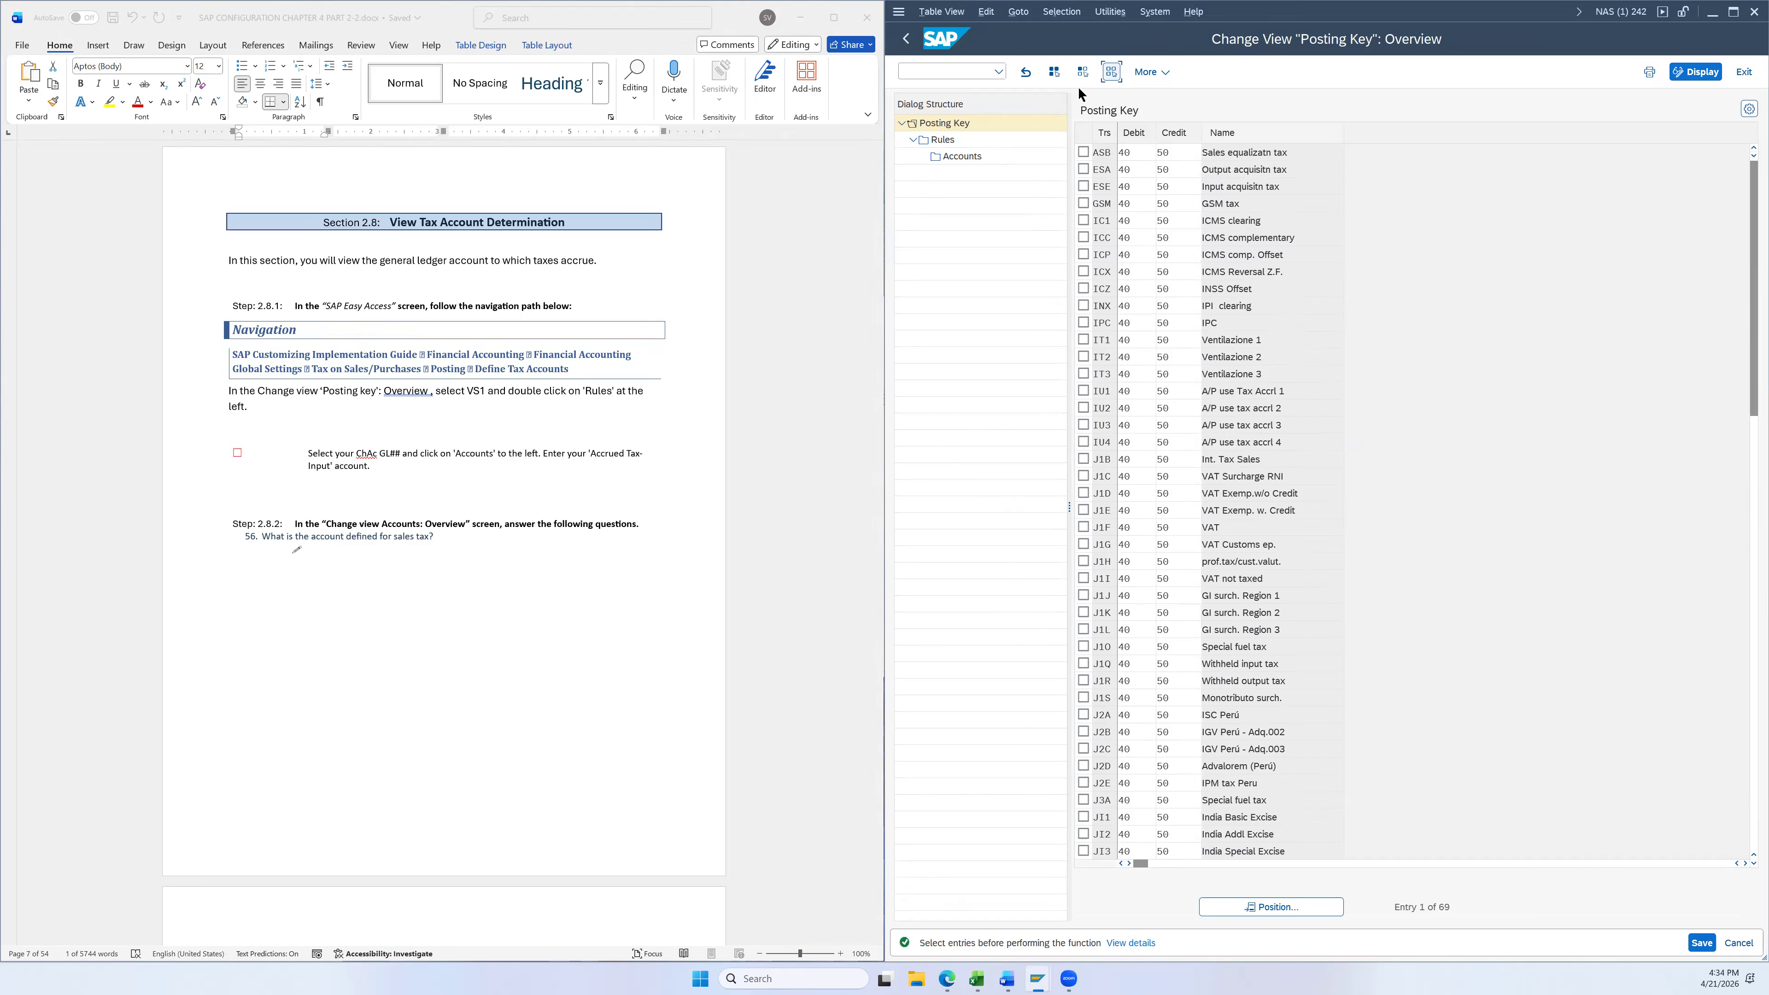
scroll(1170, 450, down, 3)
scroll(1167, 462, down, 5)
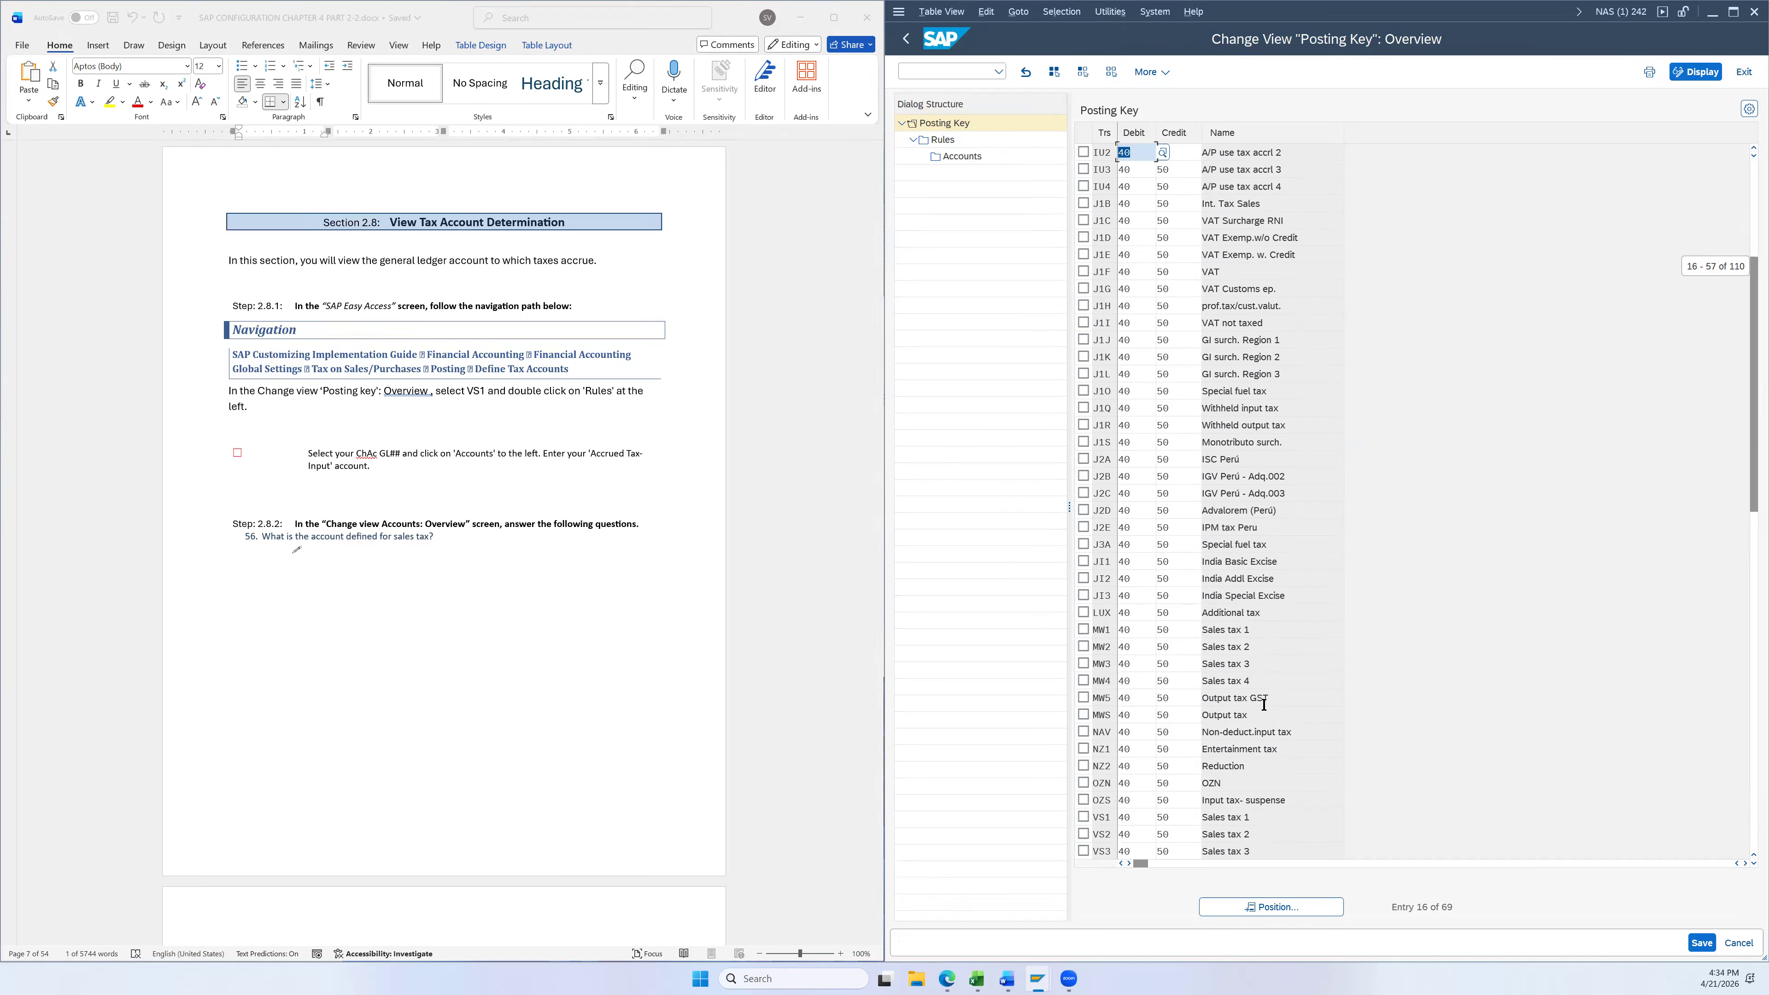
scroll(1160, 744, down, 2)
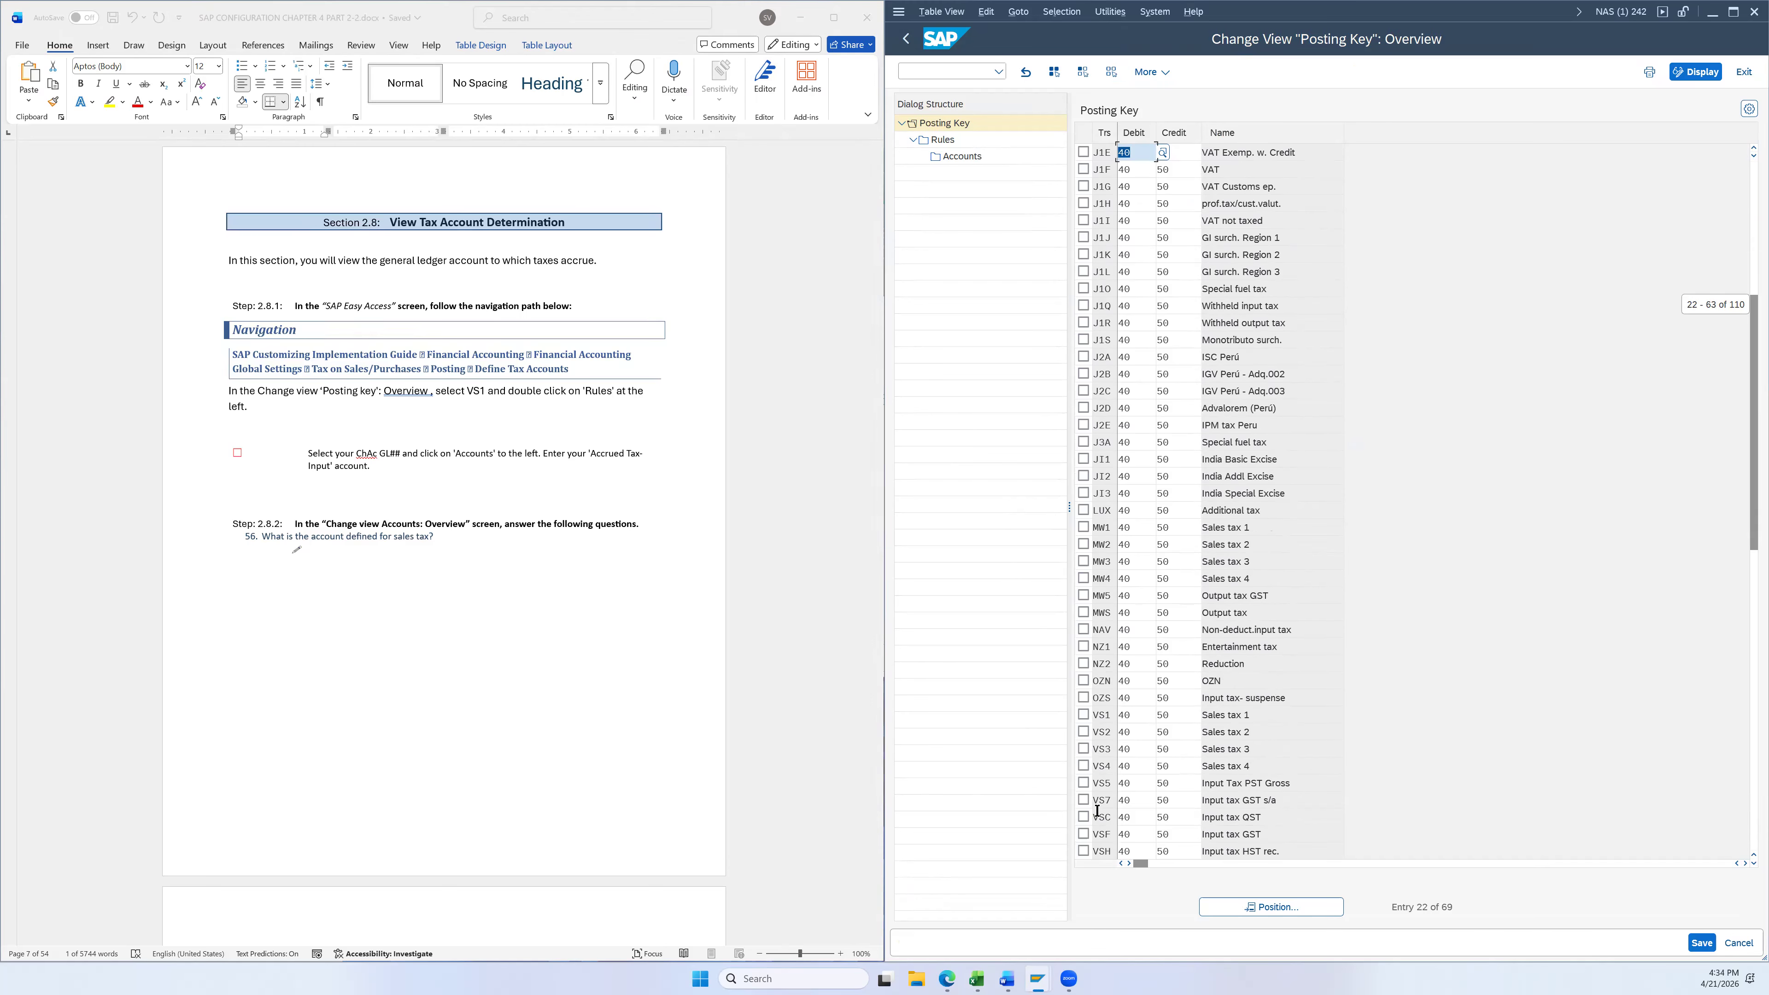
click(1083, 714)
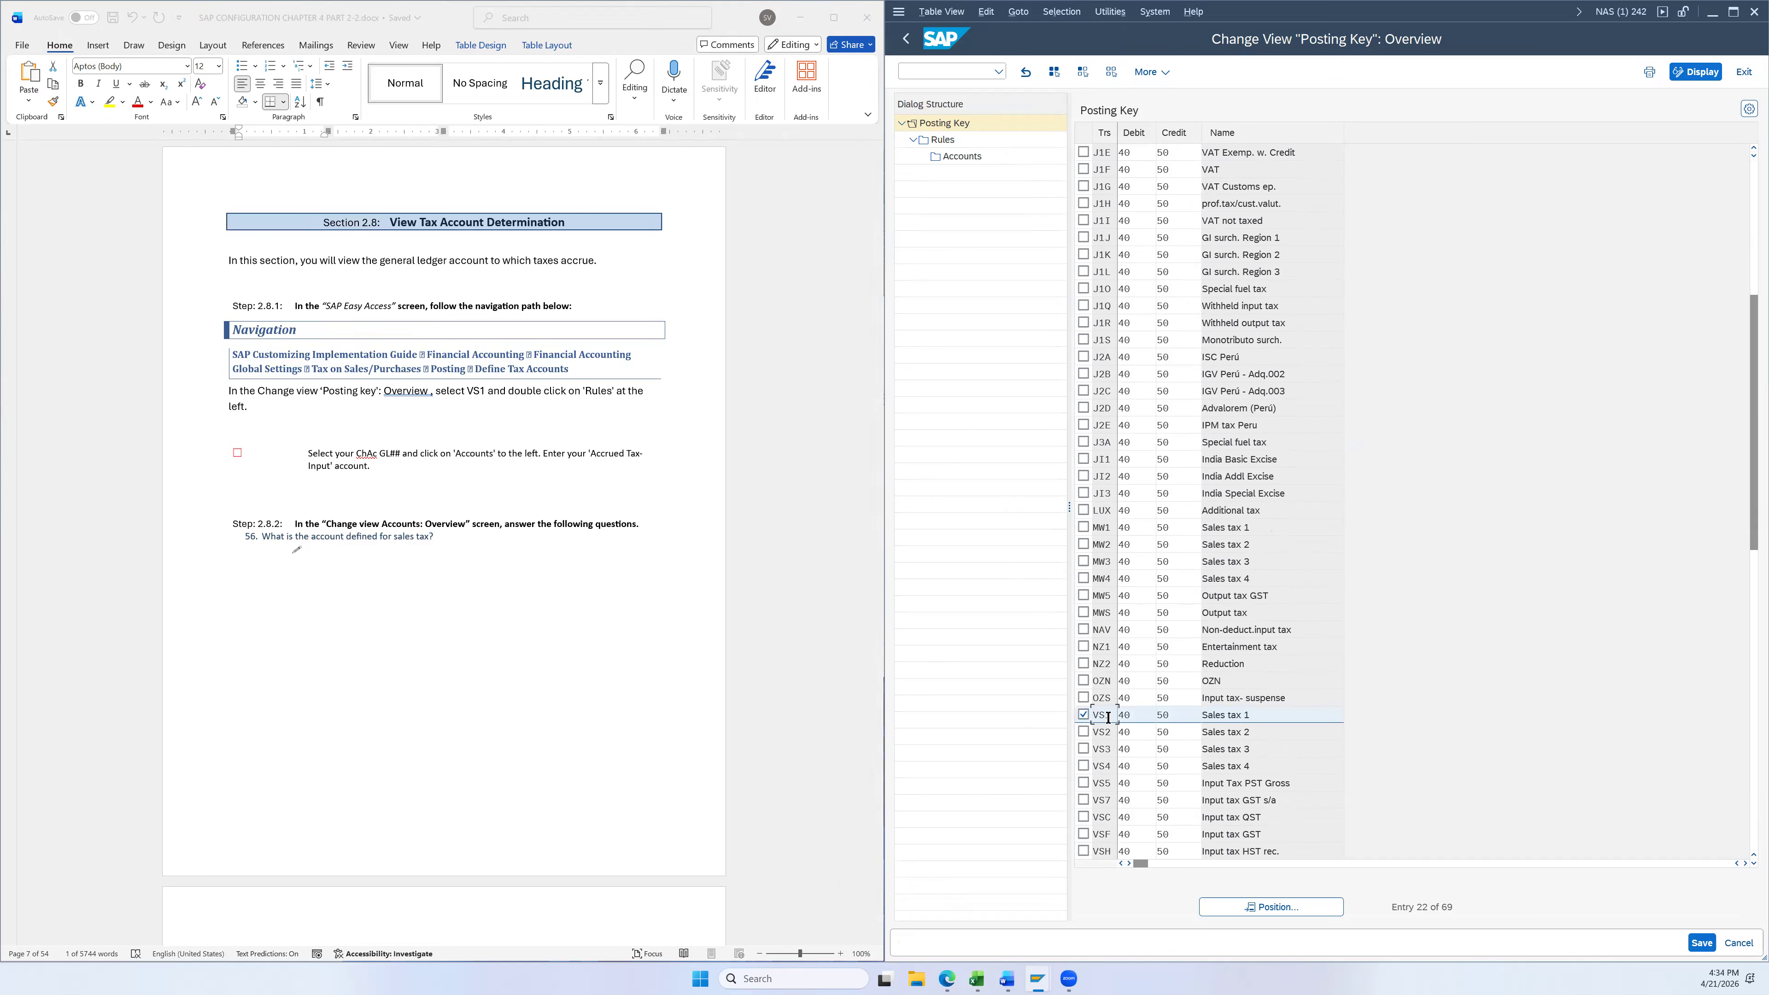
double_click(942, 141)
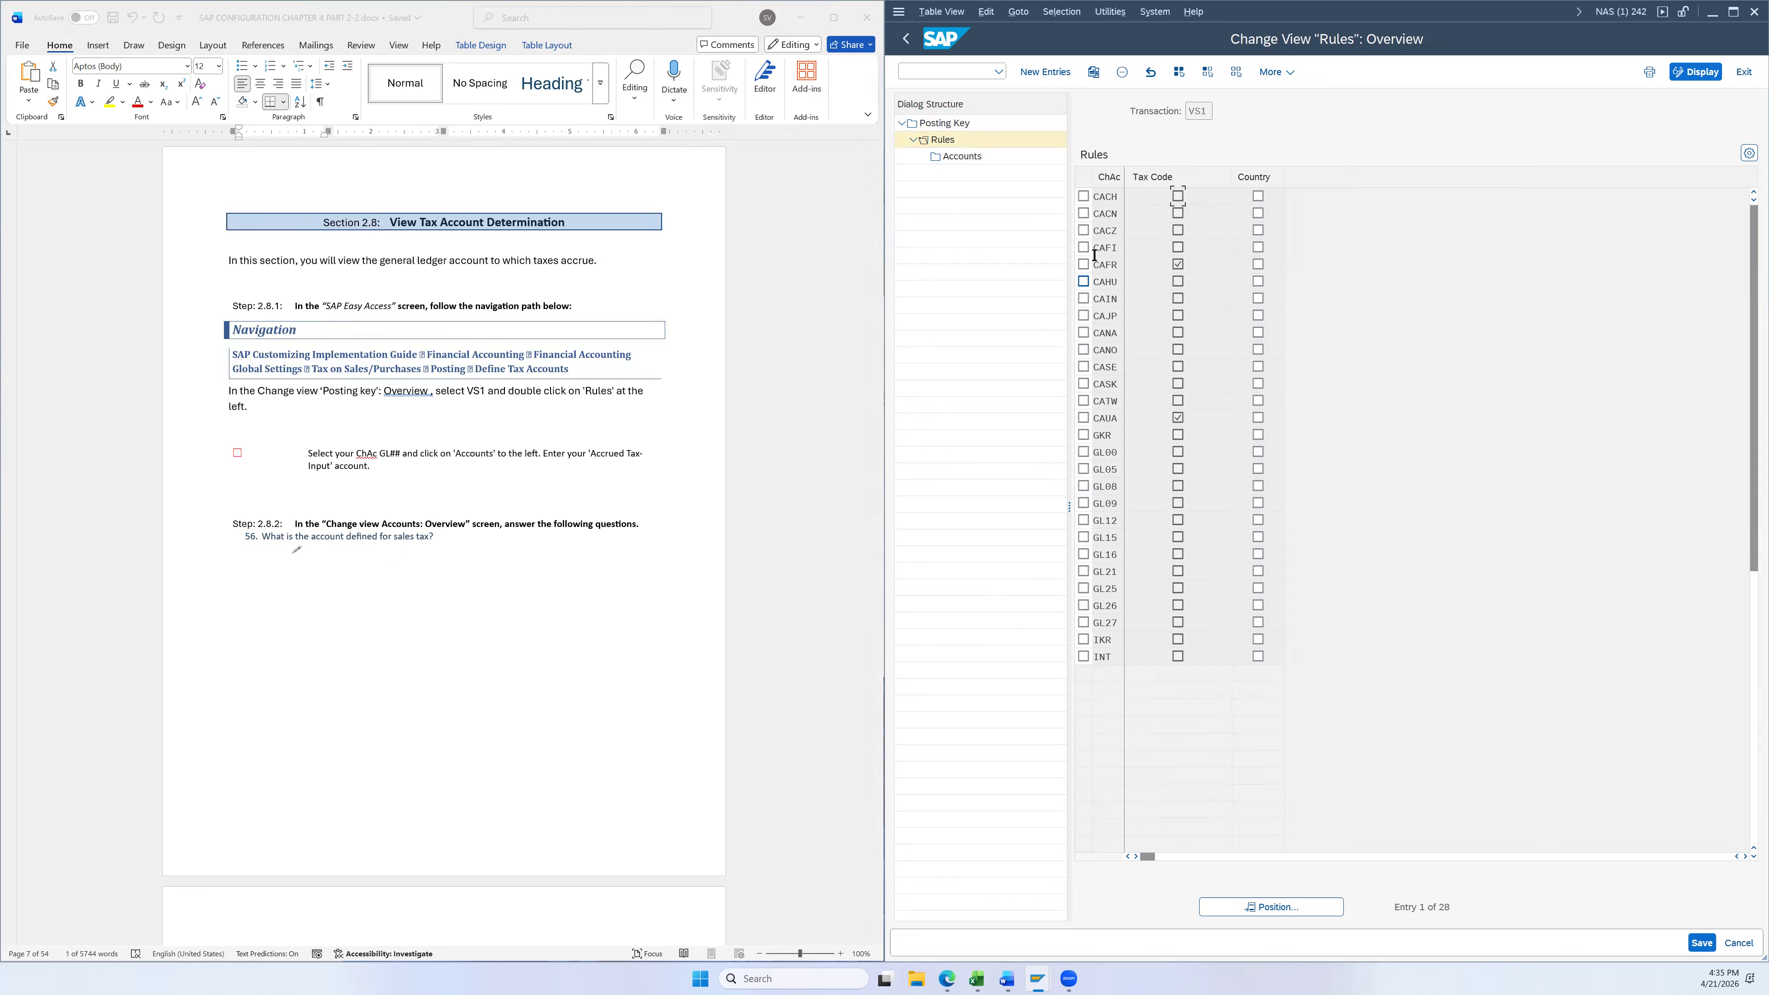
Examine the VS1 rules by chart of accounts against the exercise, return to the posting keys and review that list
scroll(645, 560, down, 3)
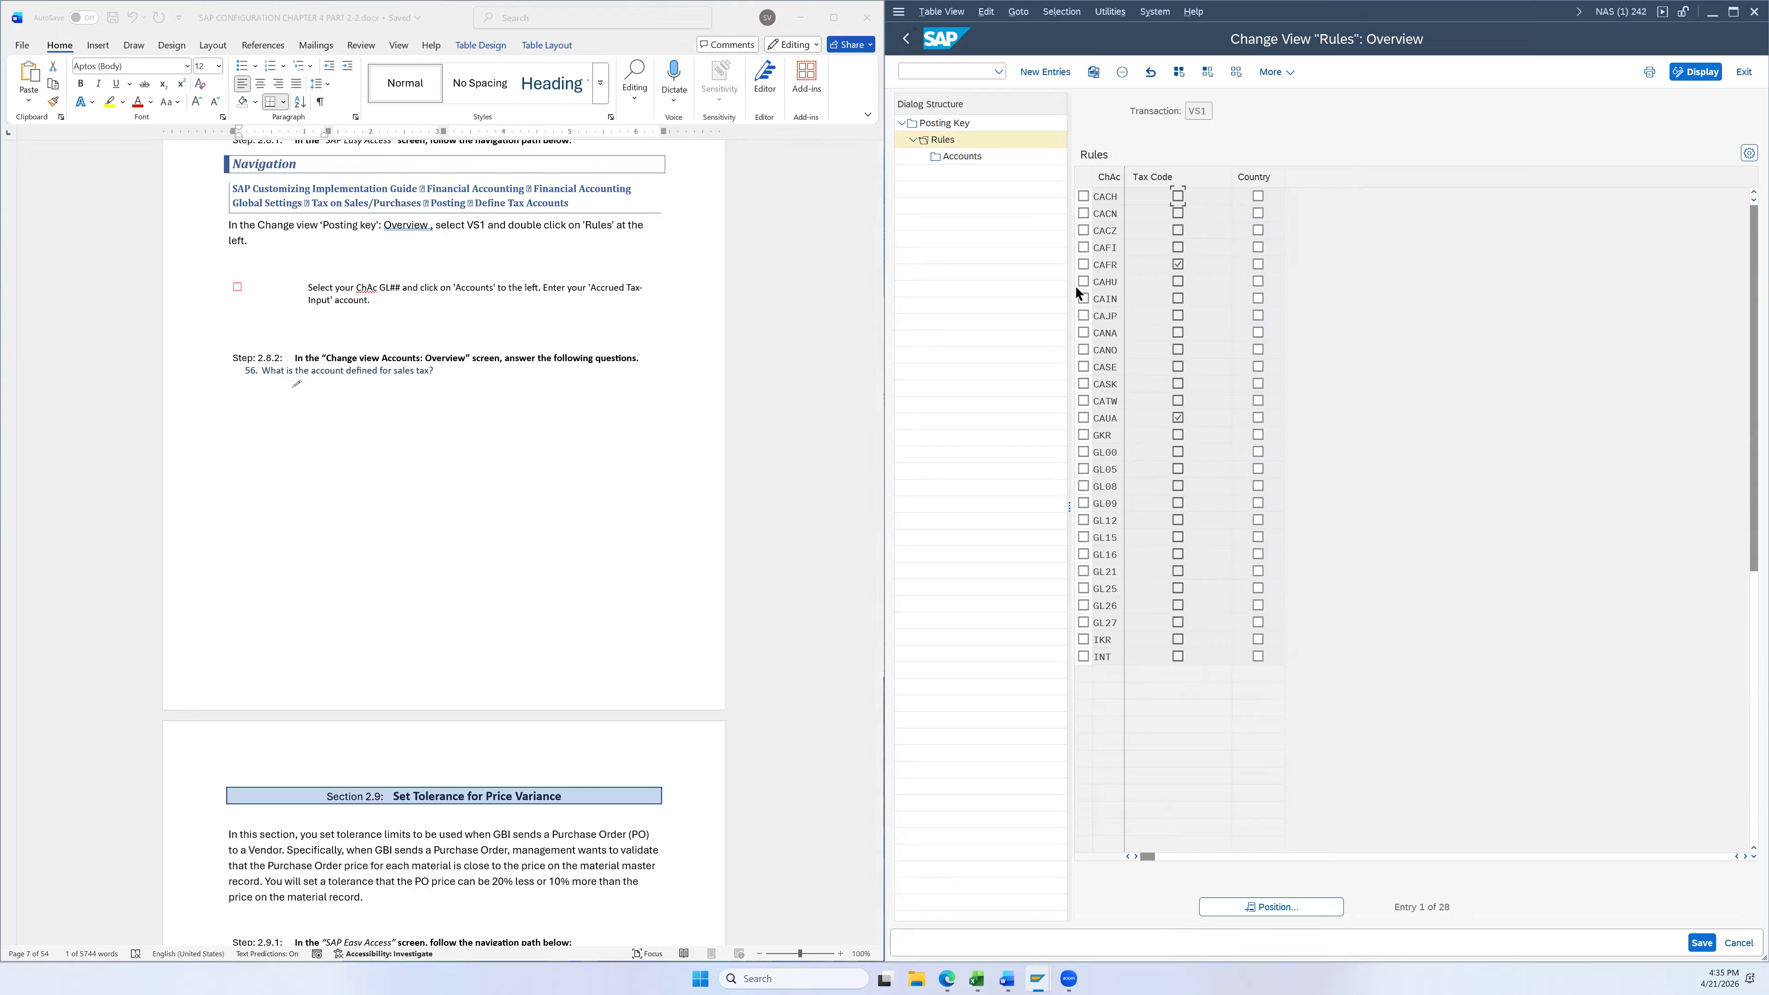
scroll(1199, 325, down, 5)
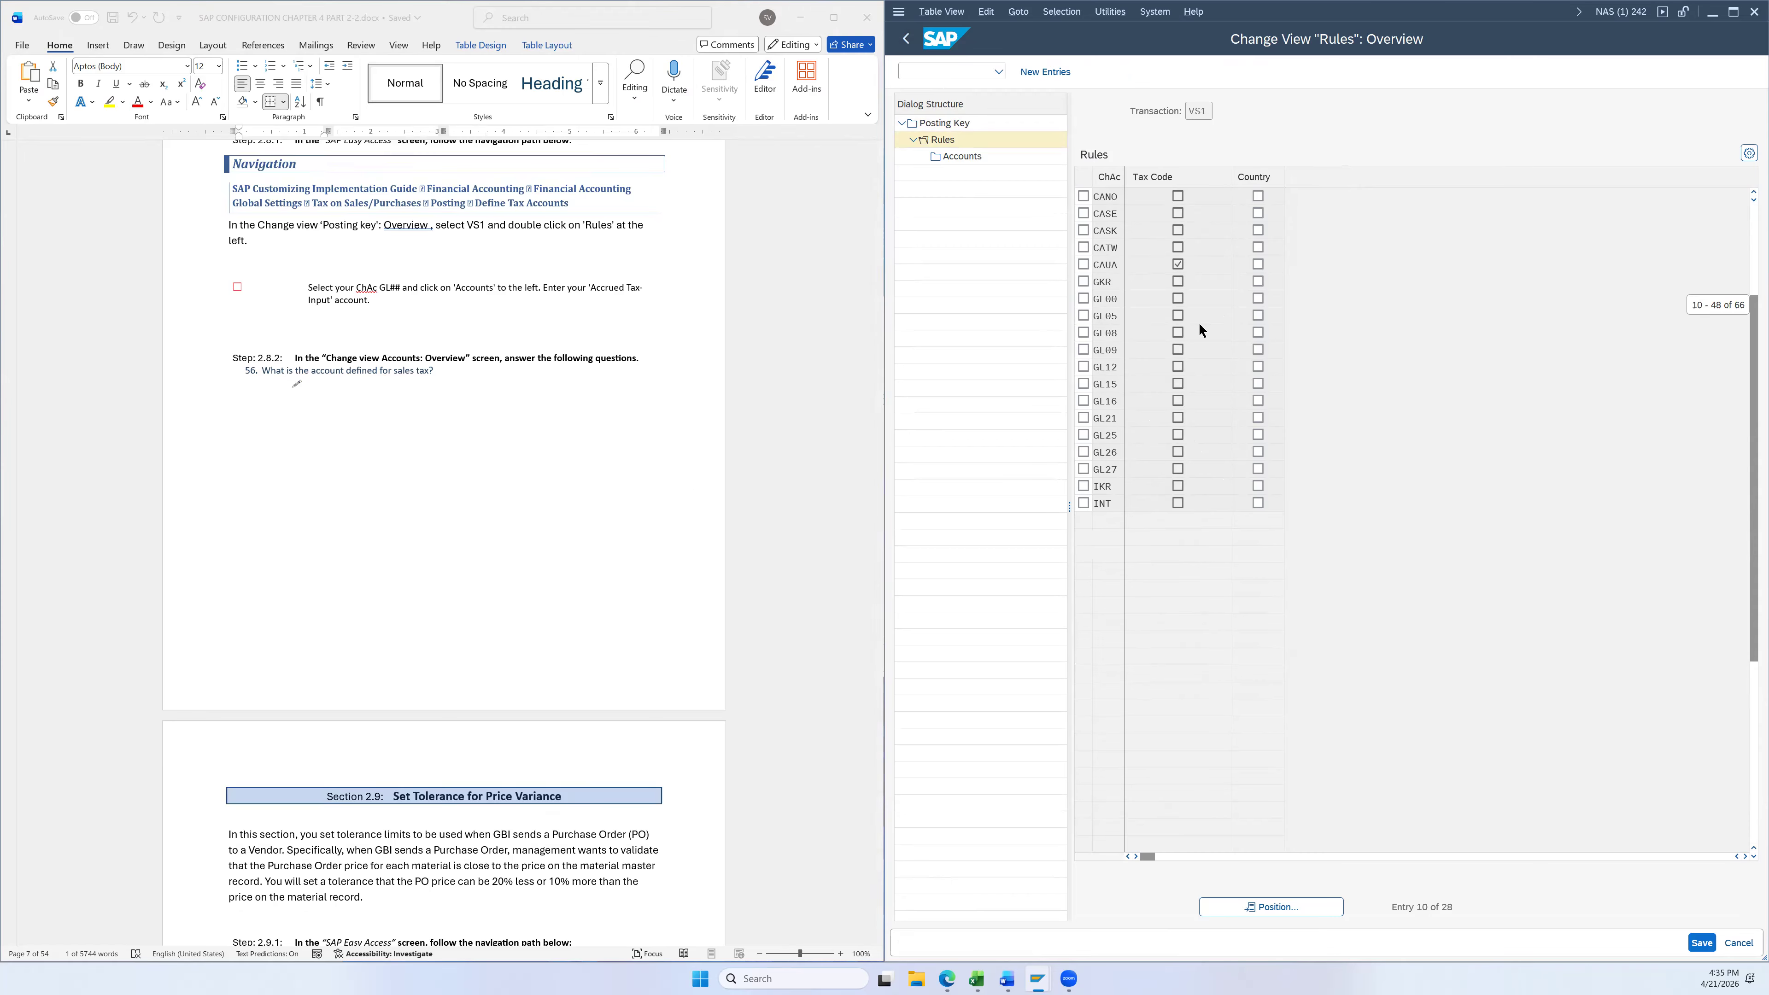
scroll(1198, 329, up, 4)
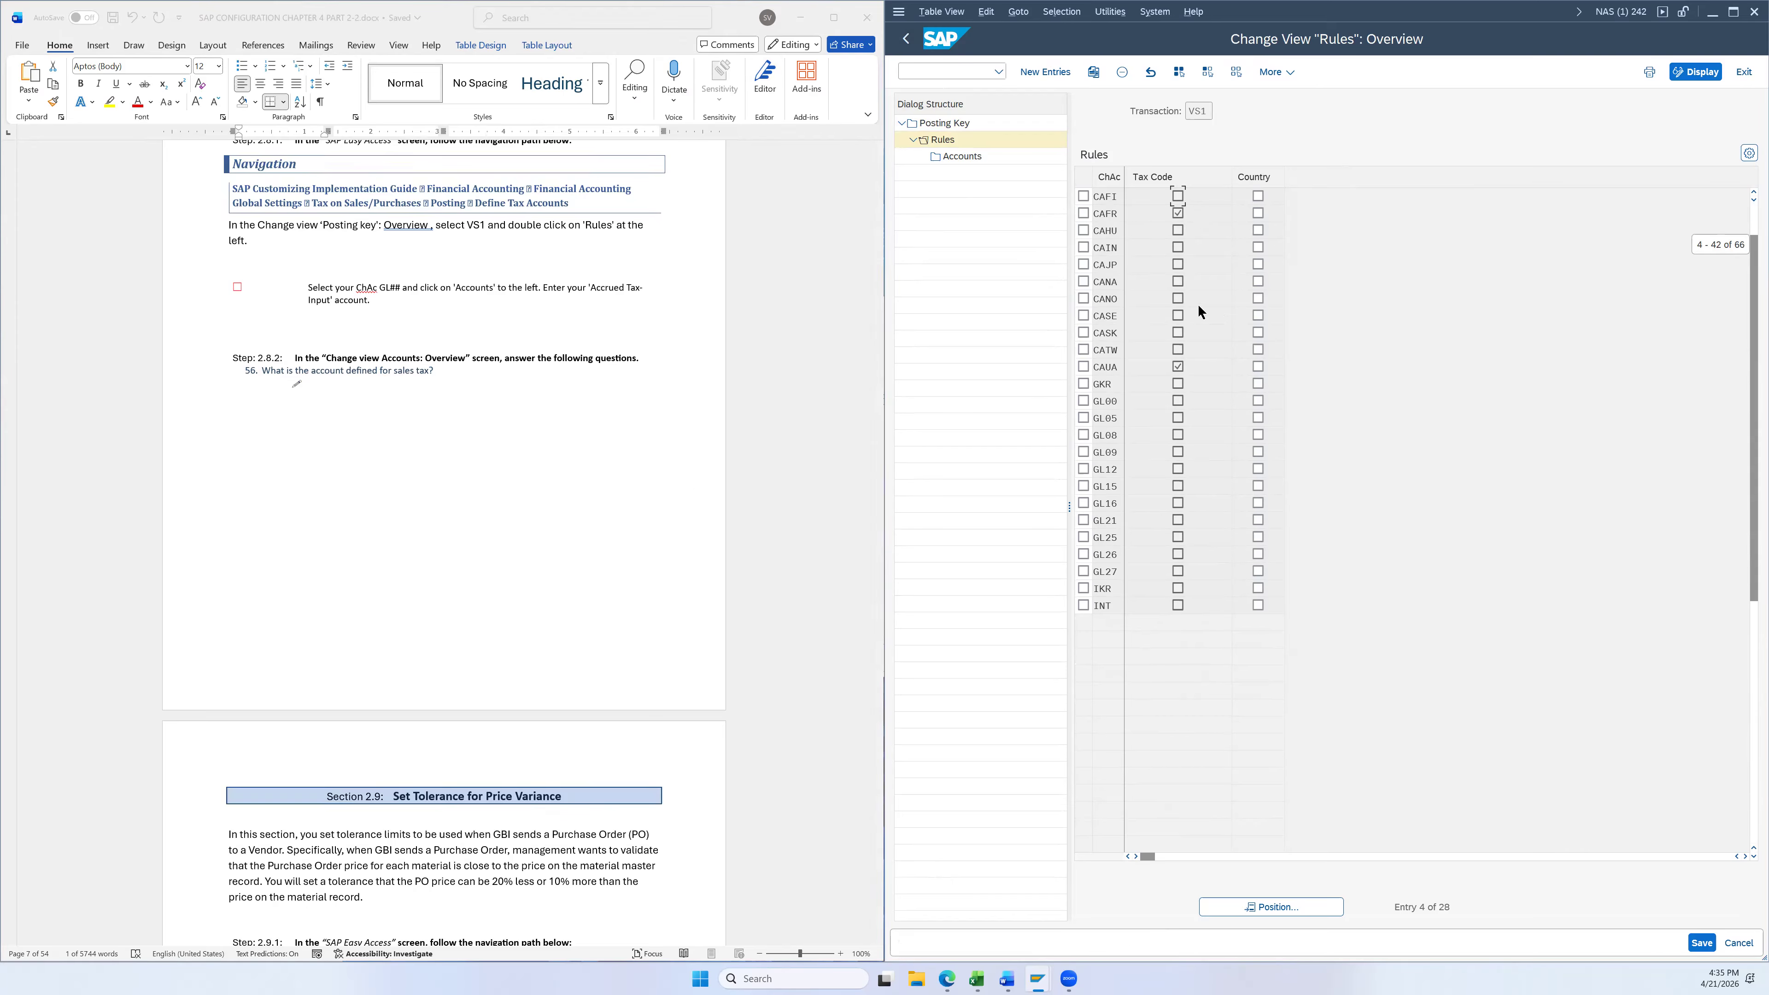
scroll(1203, 324, up, 1)
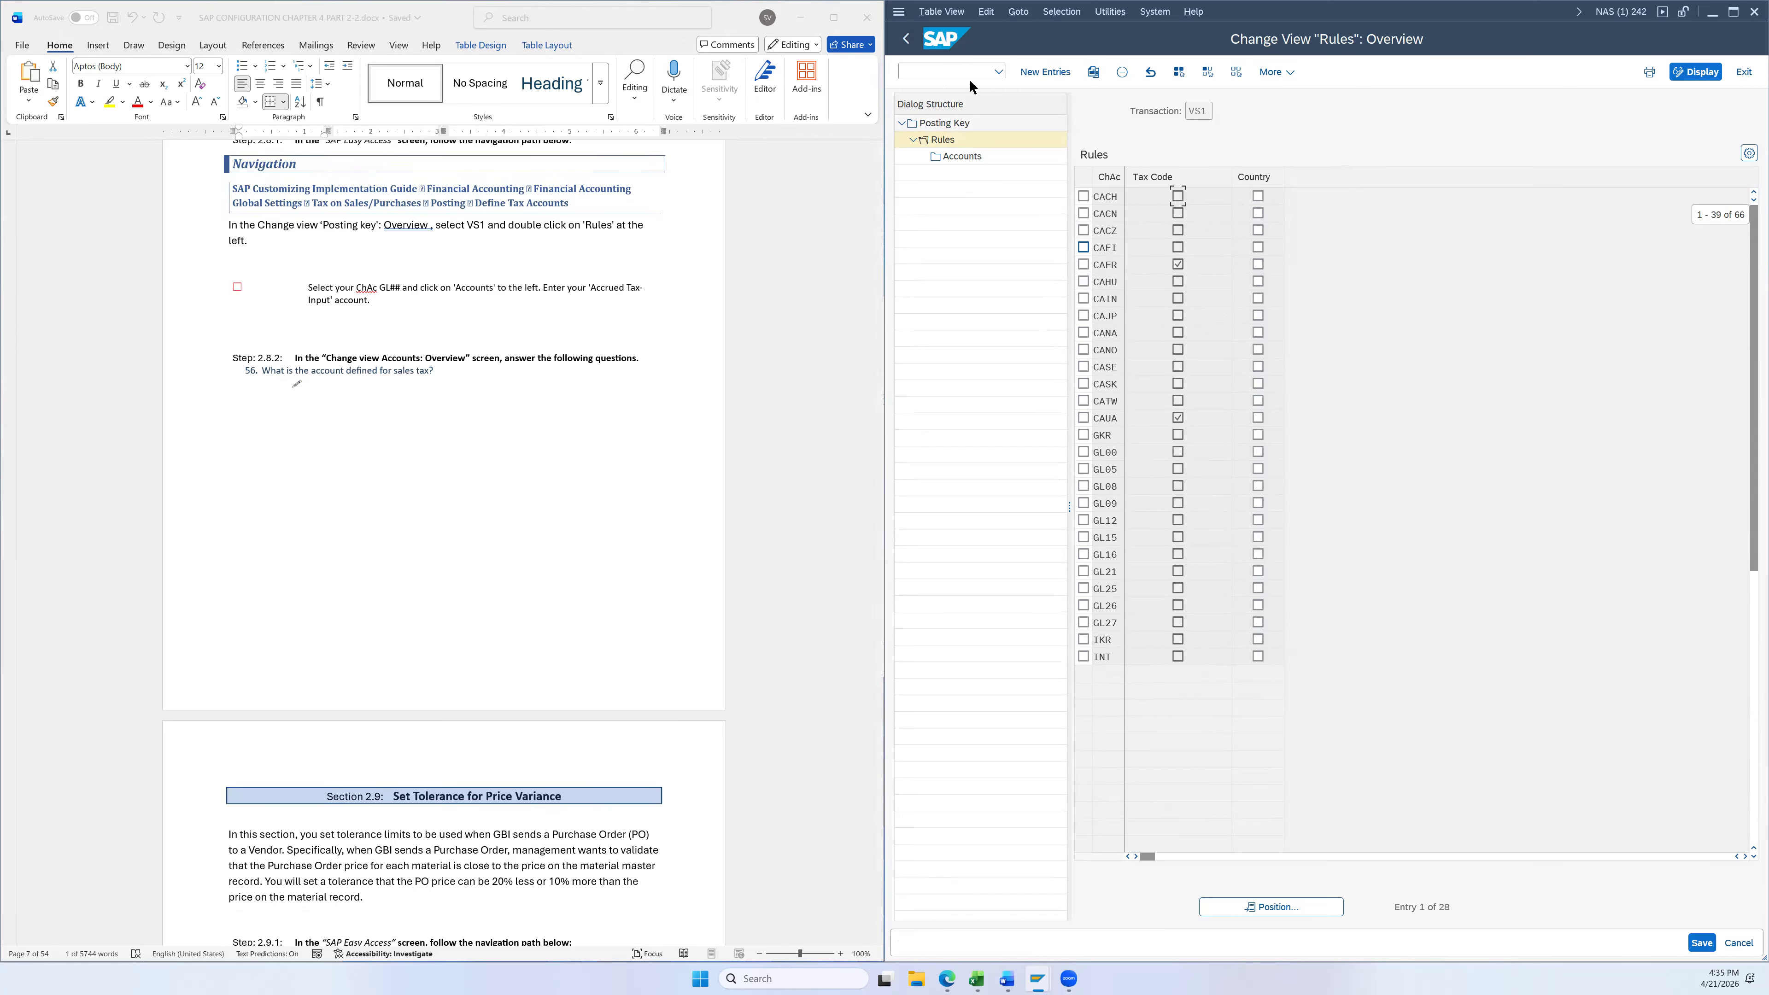
click(905, 39)
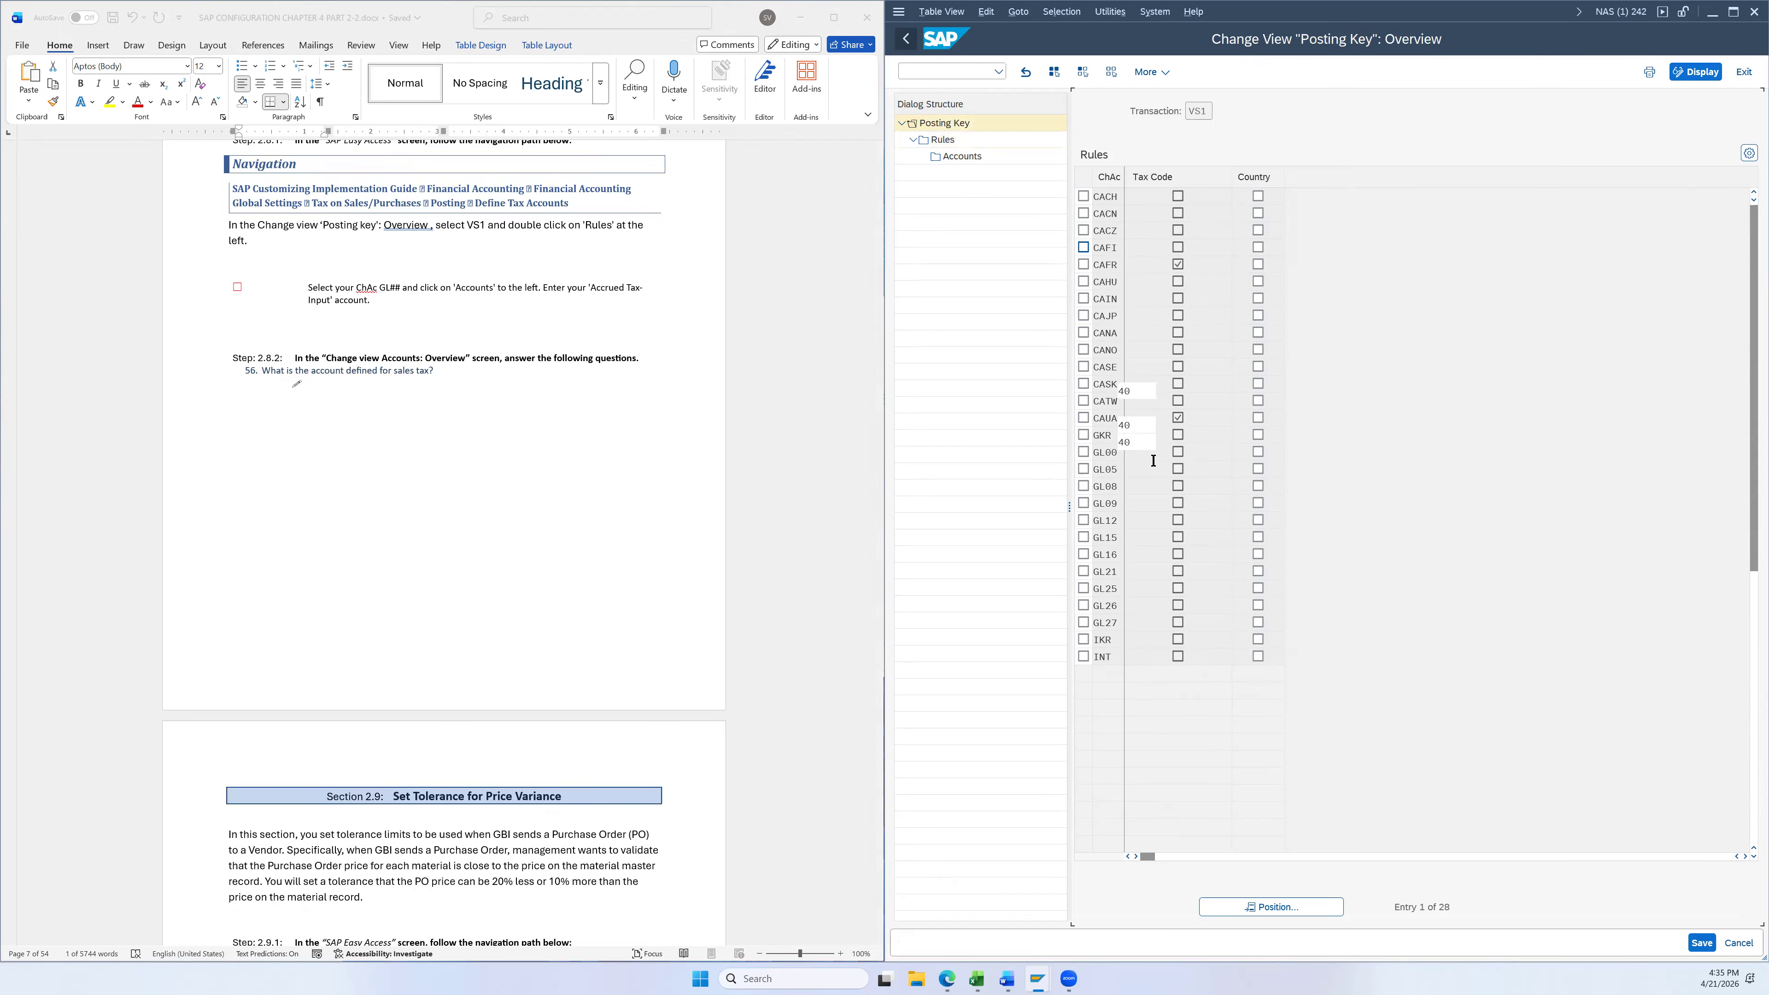
scroll(1197, 639, down, 14)
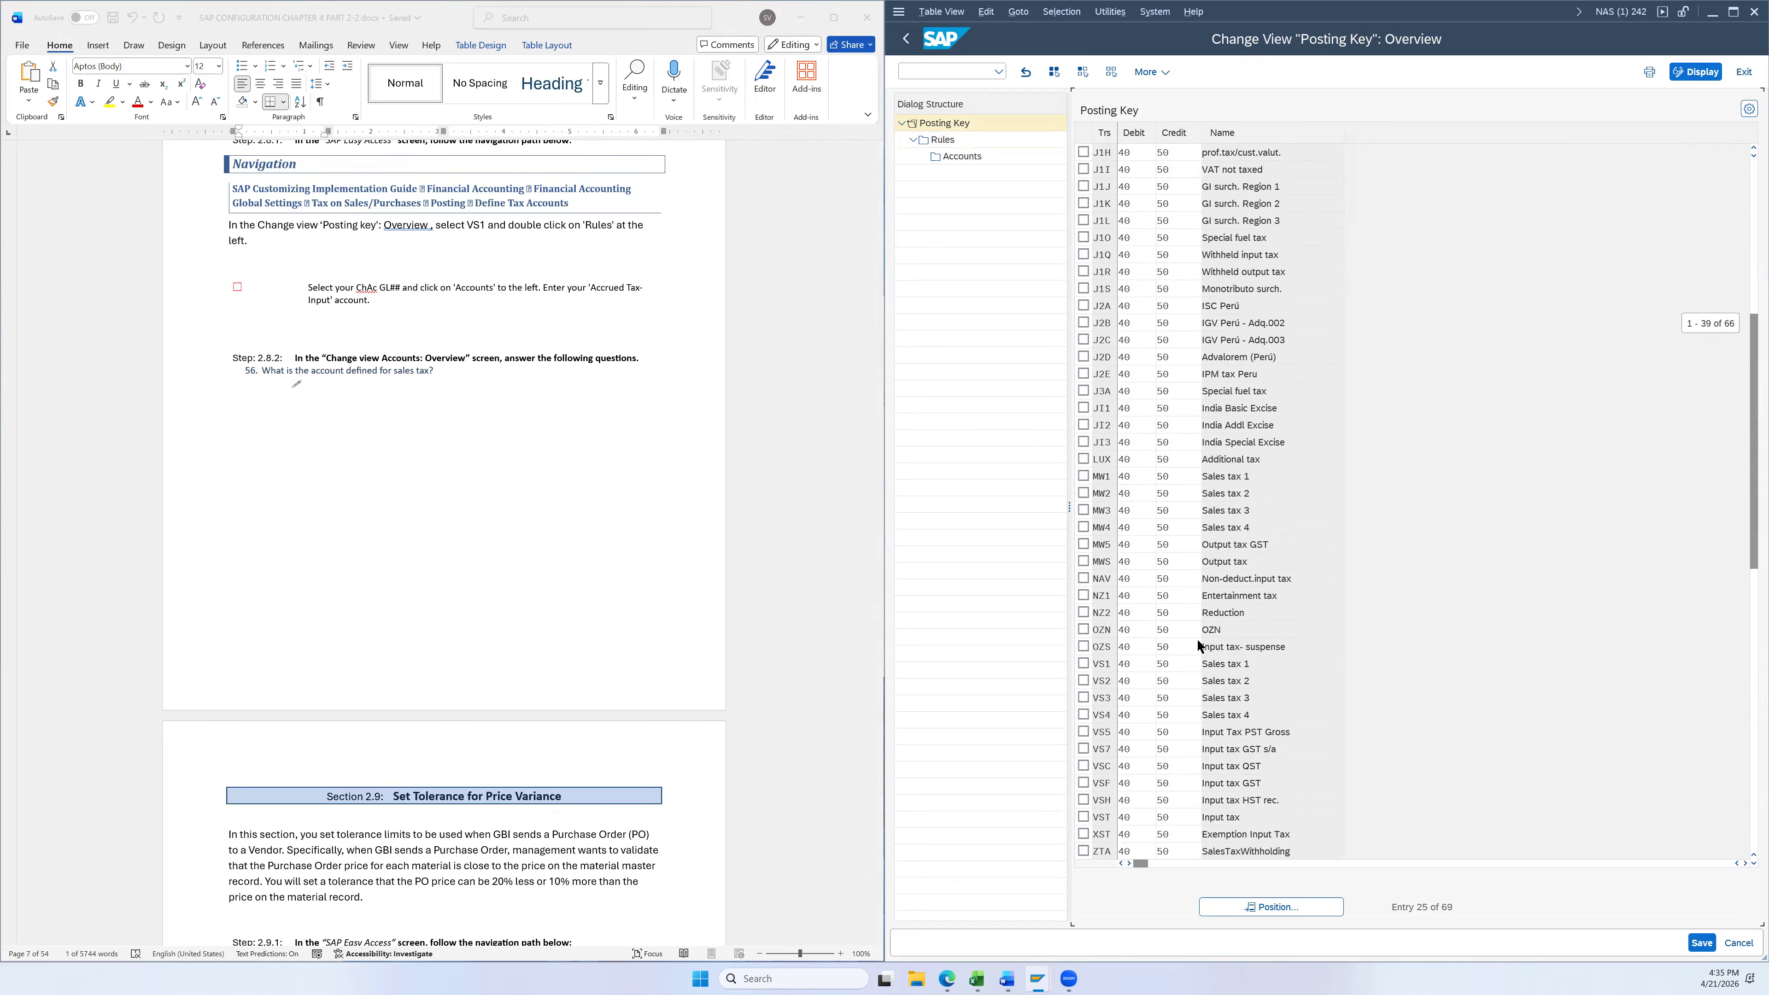
scroll(1251, 362, up, 2)
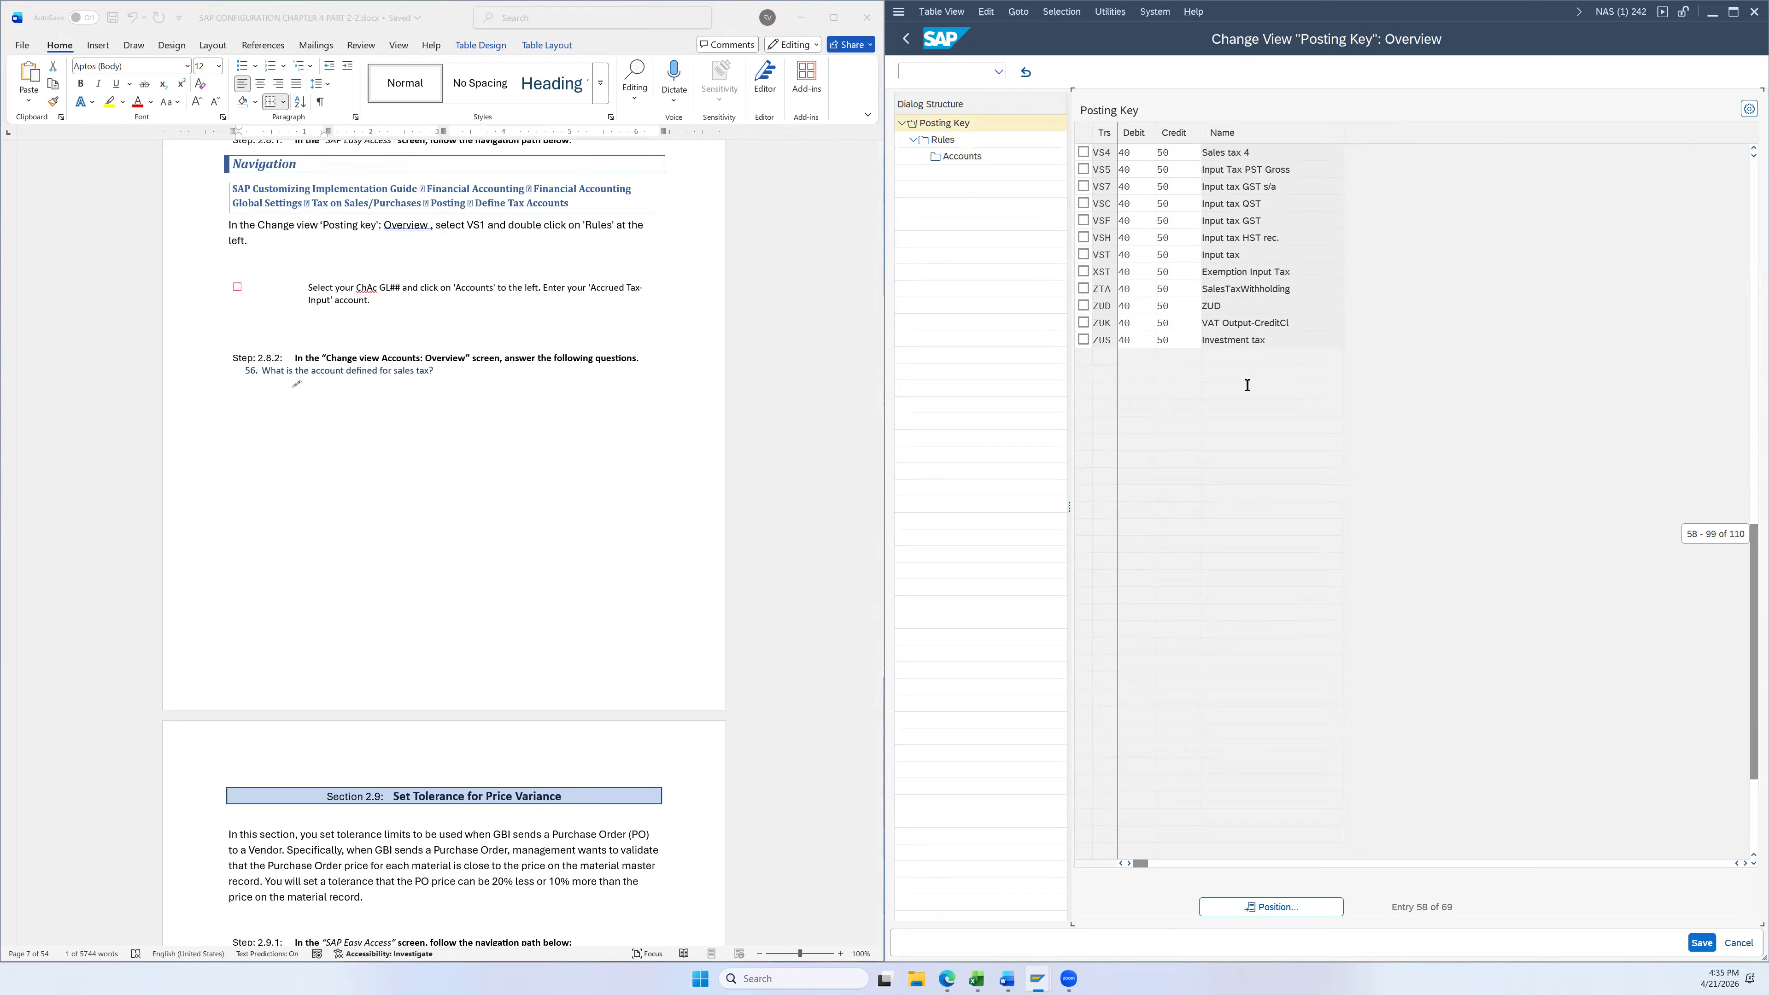
scroll(1247, 383, up, 1)
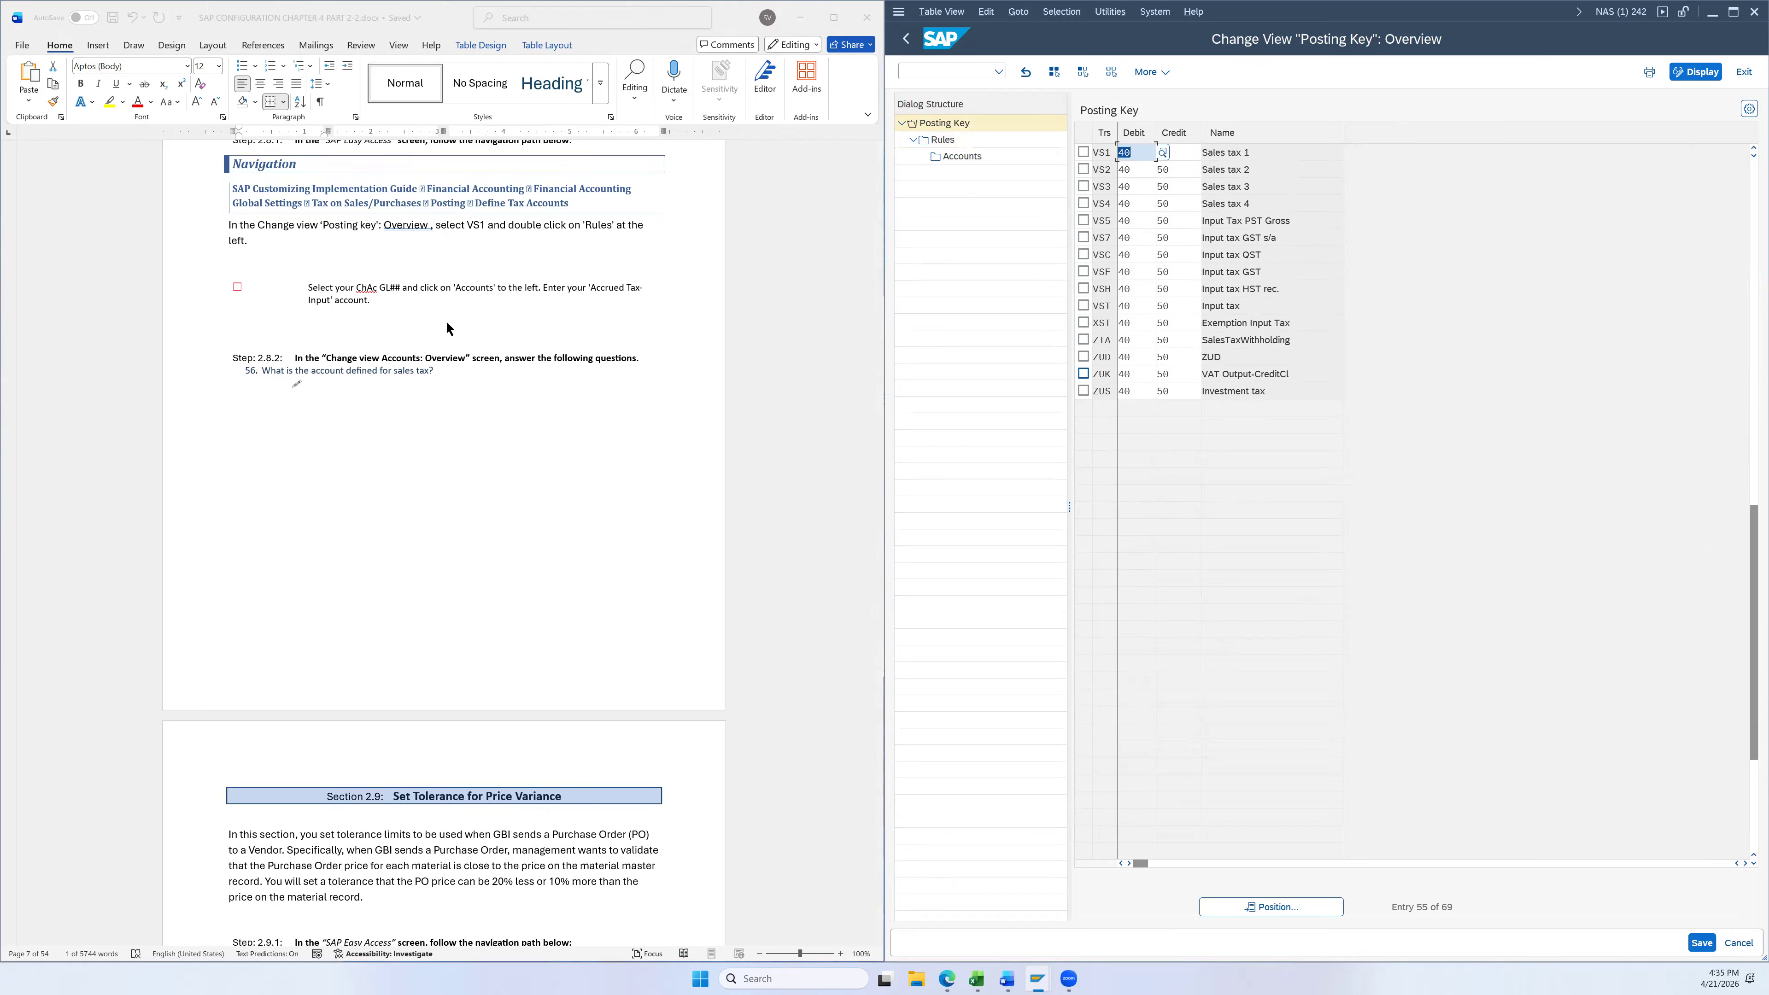
Go to Section 2.9 of the Word exercise, leave the tax account configuration and reopen the SAP Reference IMG
scroll(591, 529, down, 3)
scroll(616, 525, down, 9)
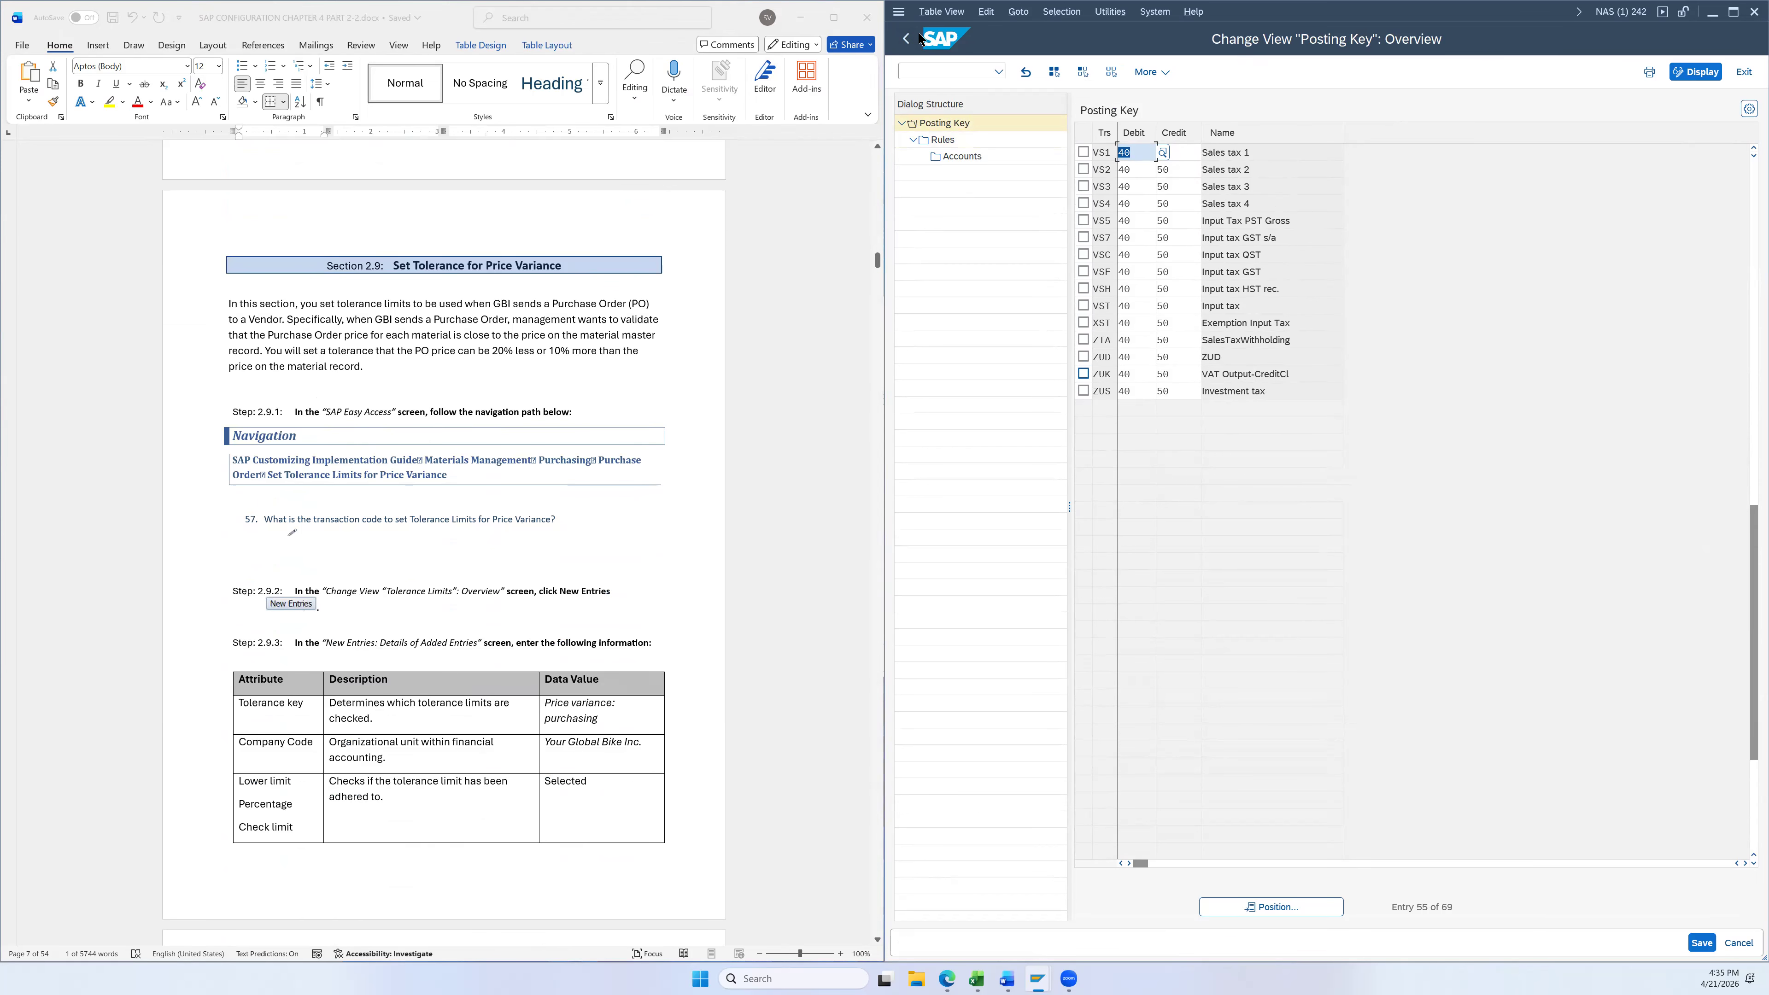
click(907, 39)
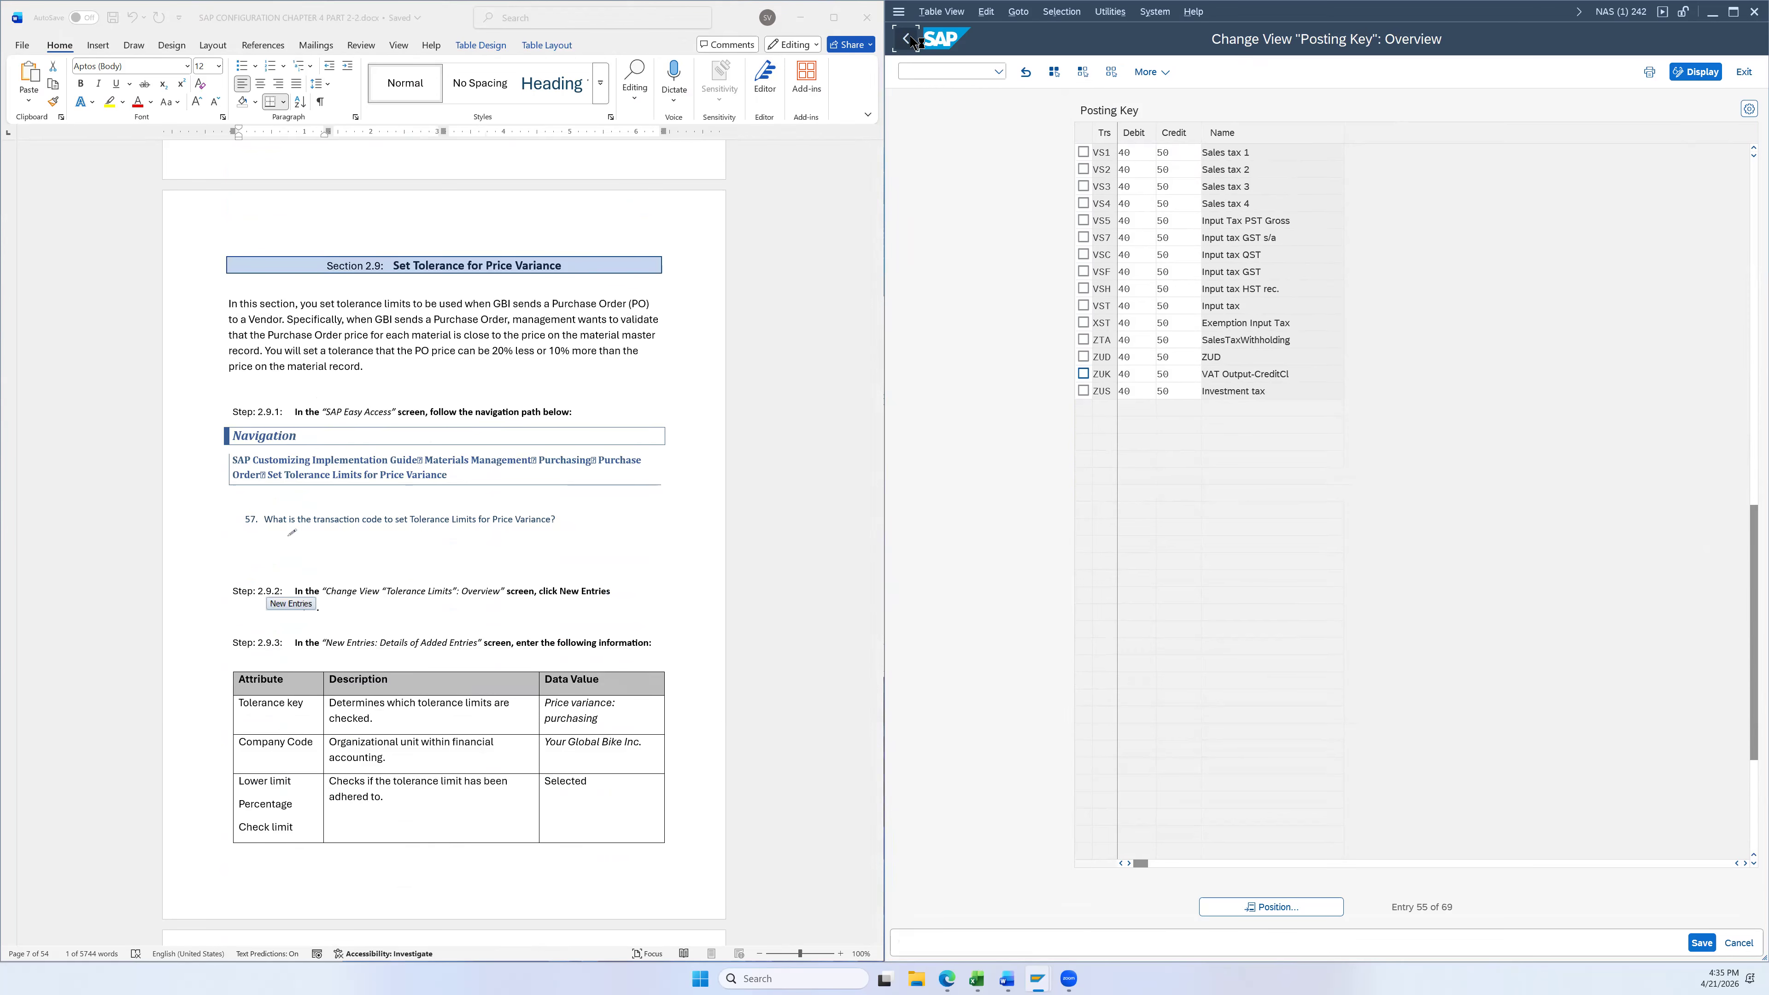
click(908, 39)
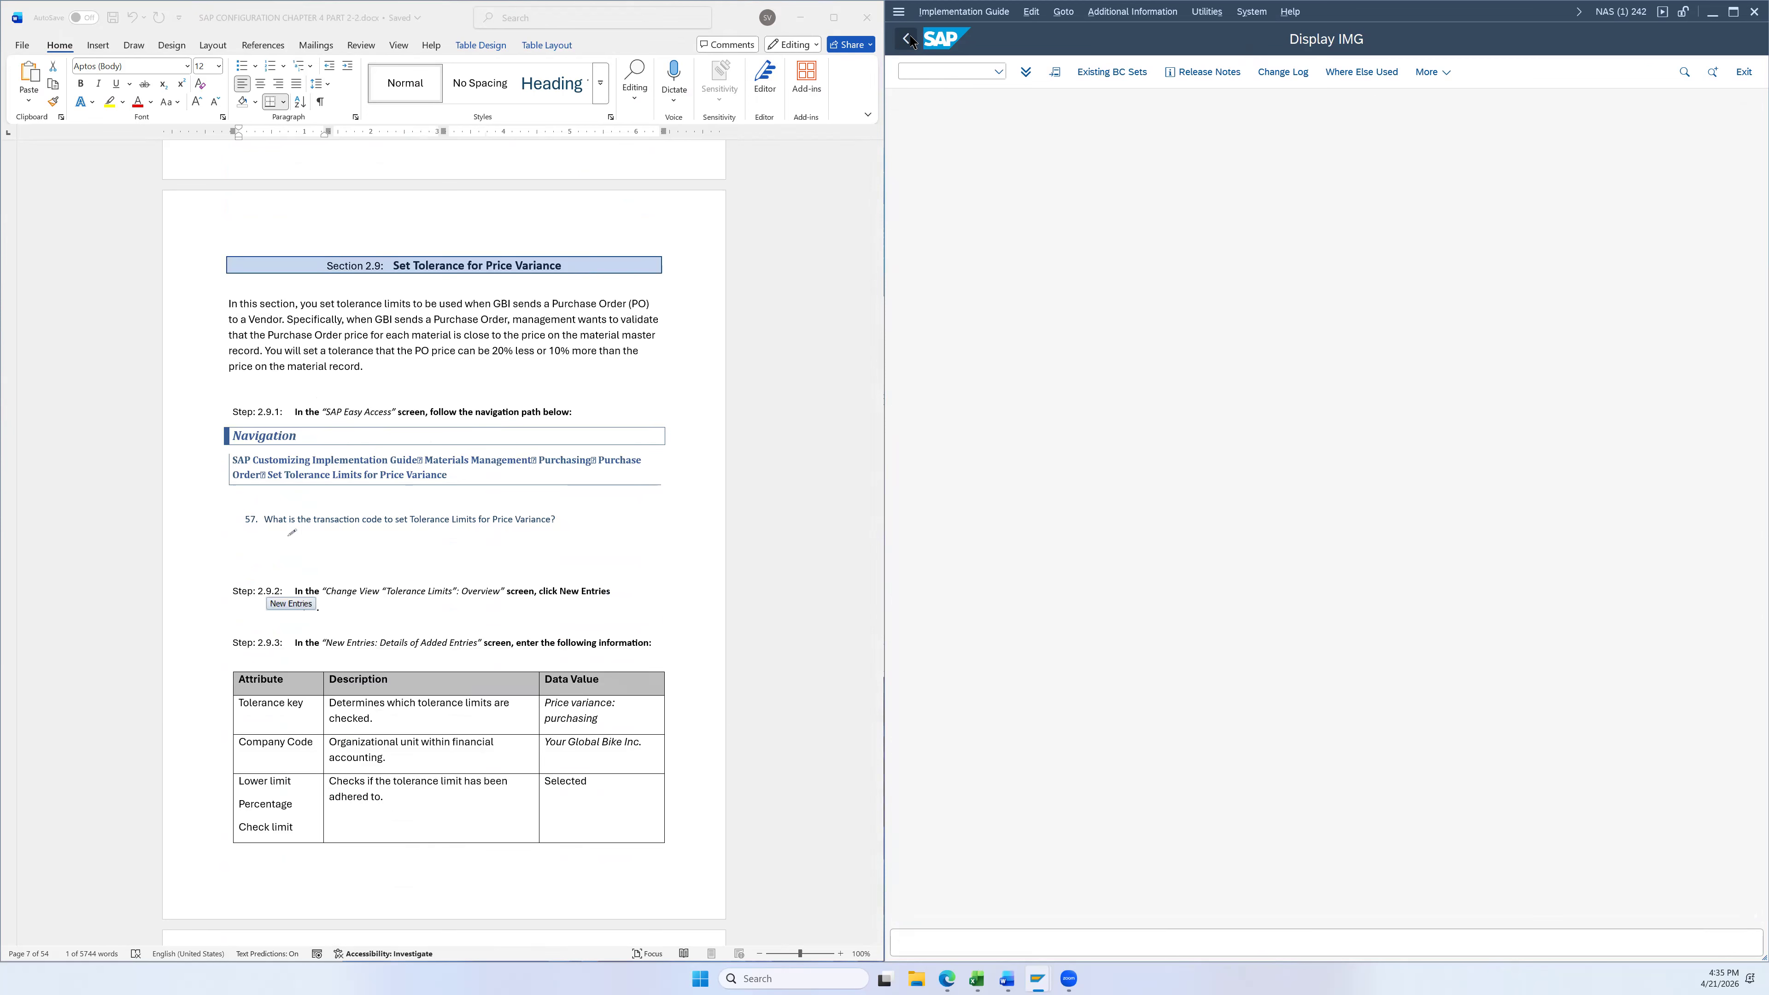
key(F5)
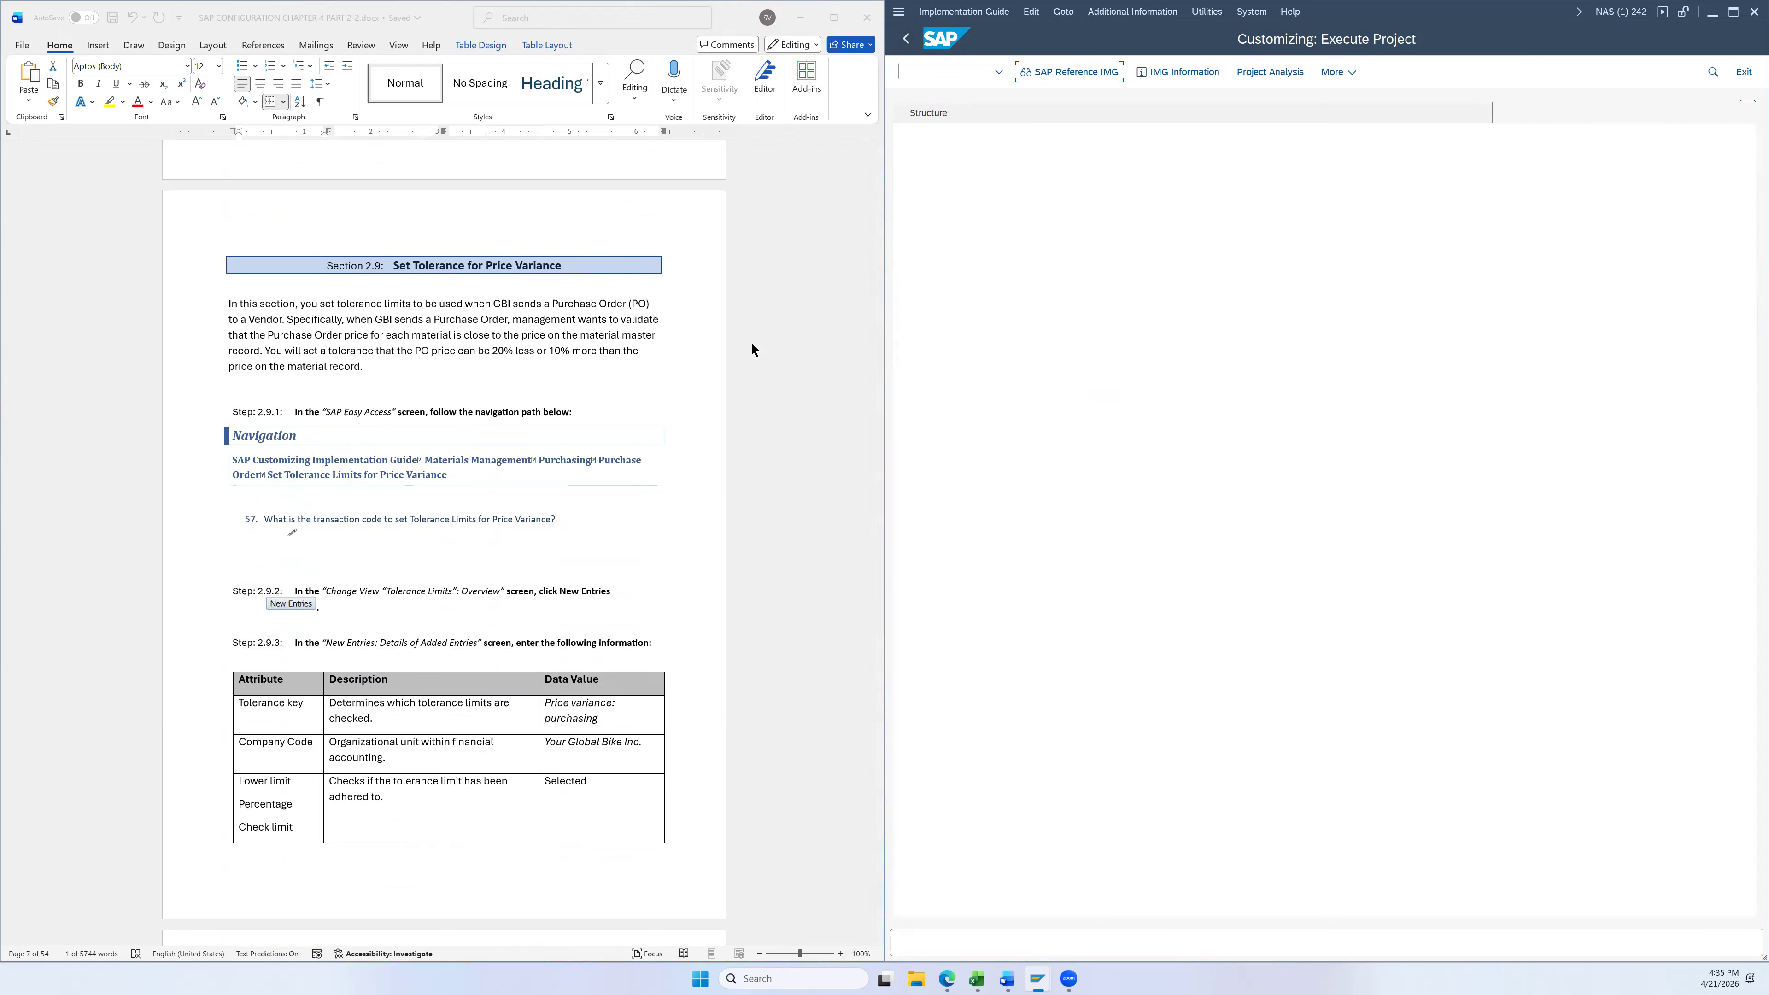
Read the Section 2.9 navigation path and the tolerance limit values for price variance in the Word exercise
scroll(751, 342, down, 2)
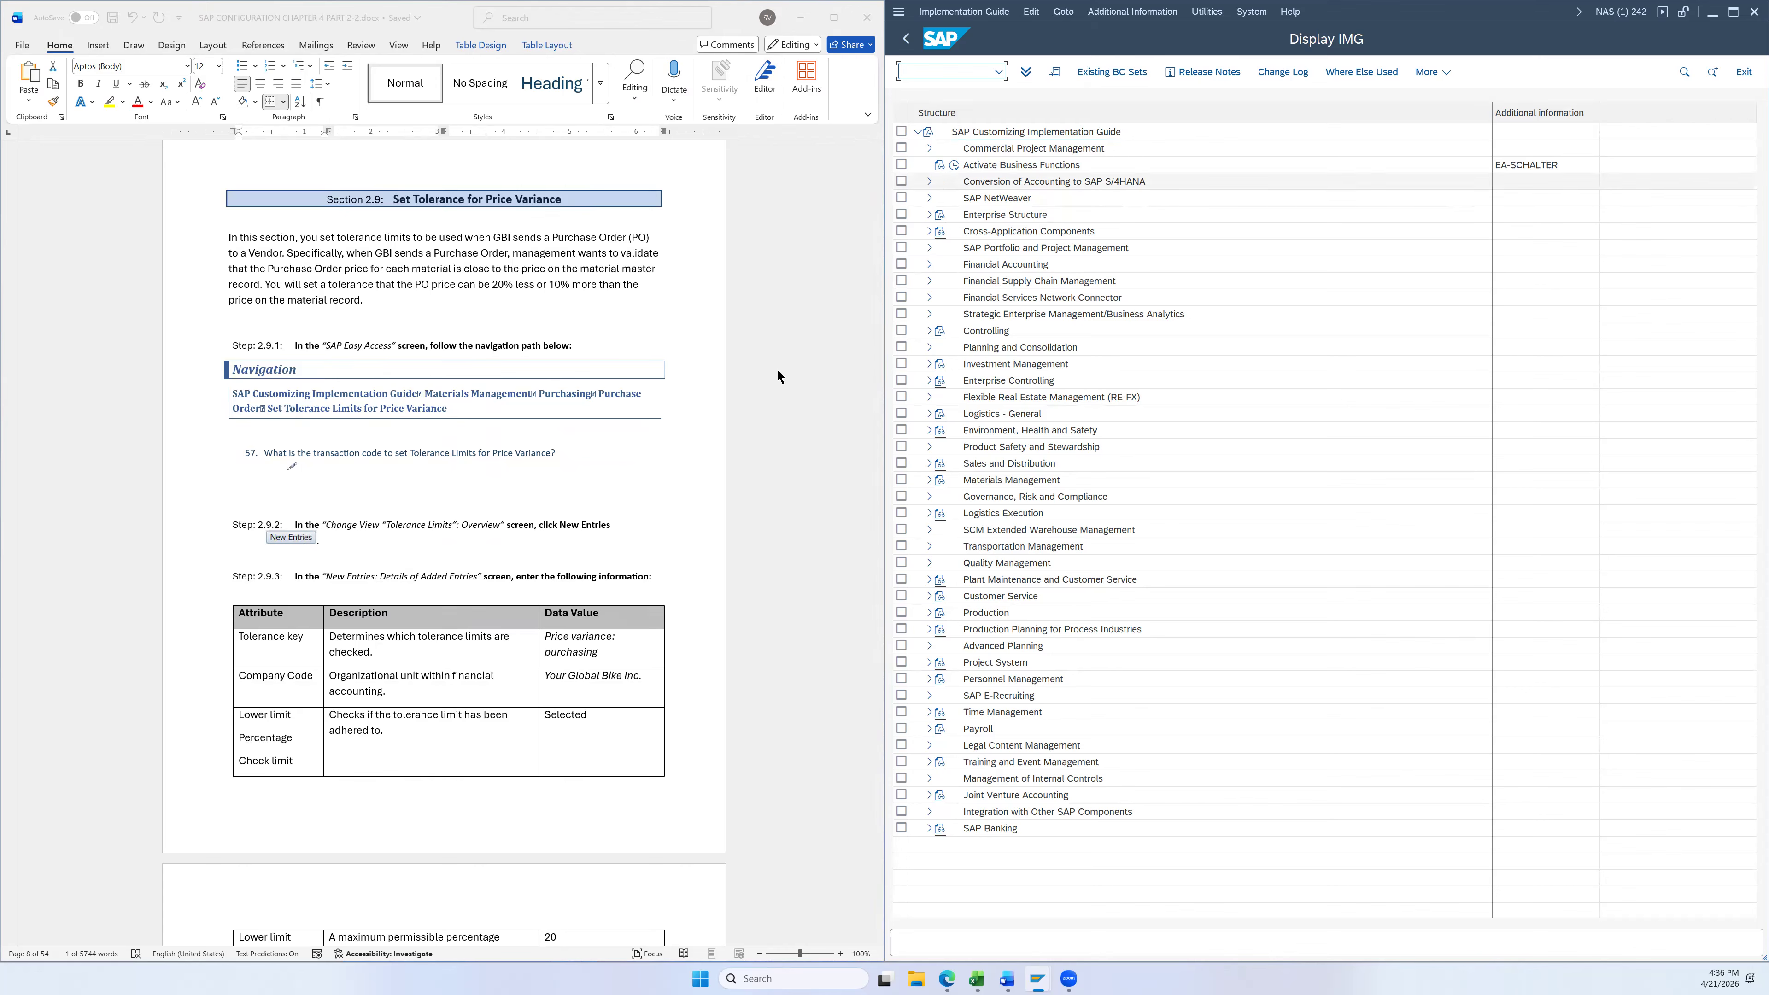
scroll(747, 410, down, 3)
scroll(746, 409, down, 1)
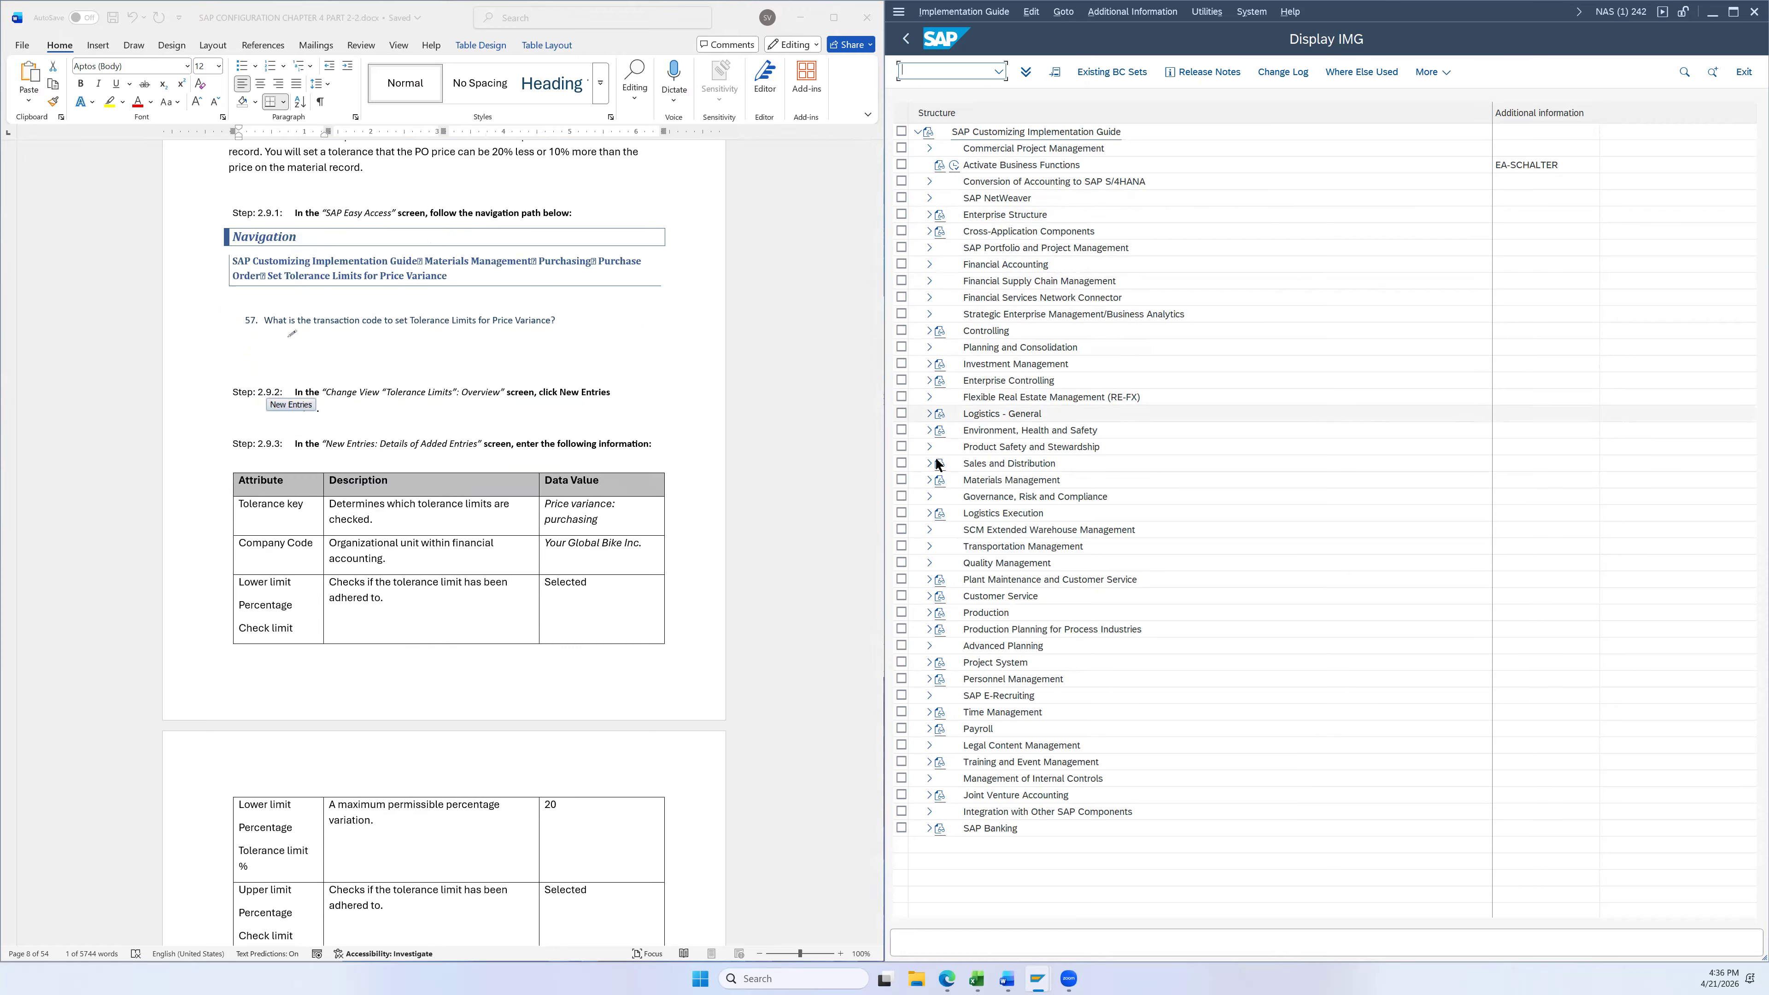
Open the Set Tolerance Limits for Price Variance activity under Materials Management, Purchasing, Purchase Order
click(929, 479)
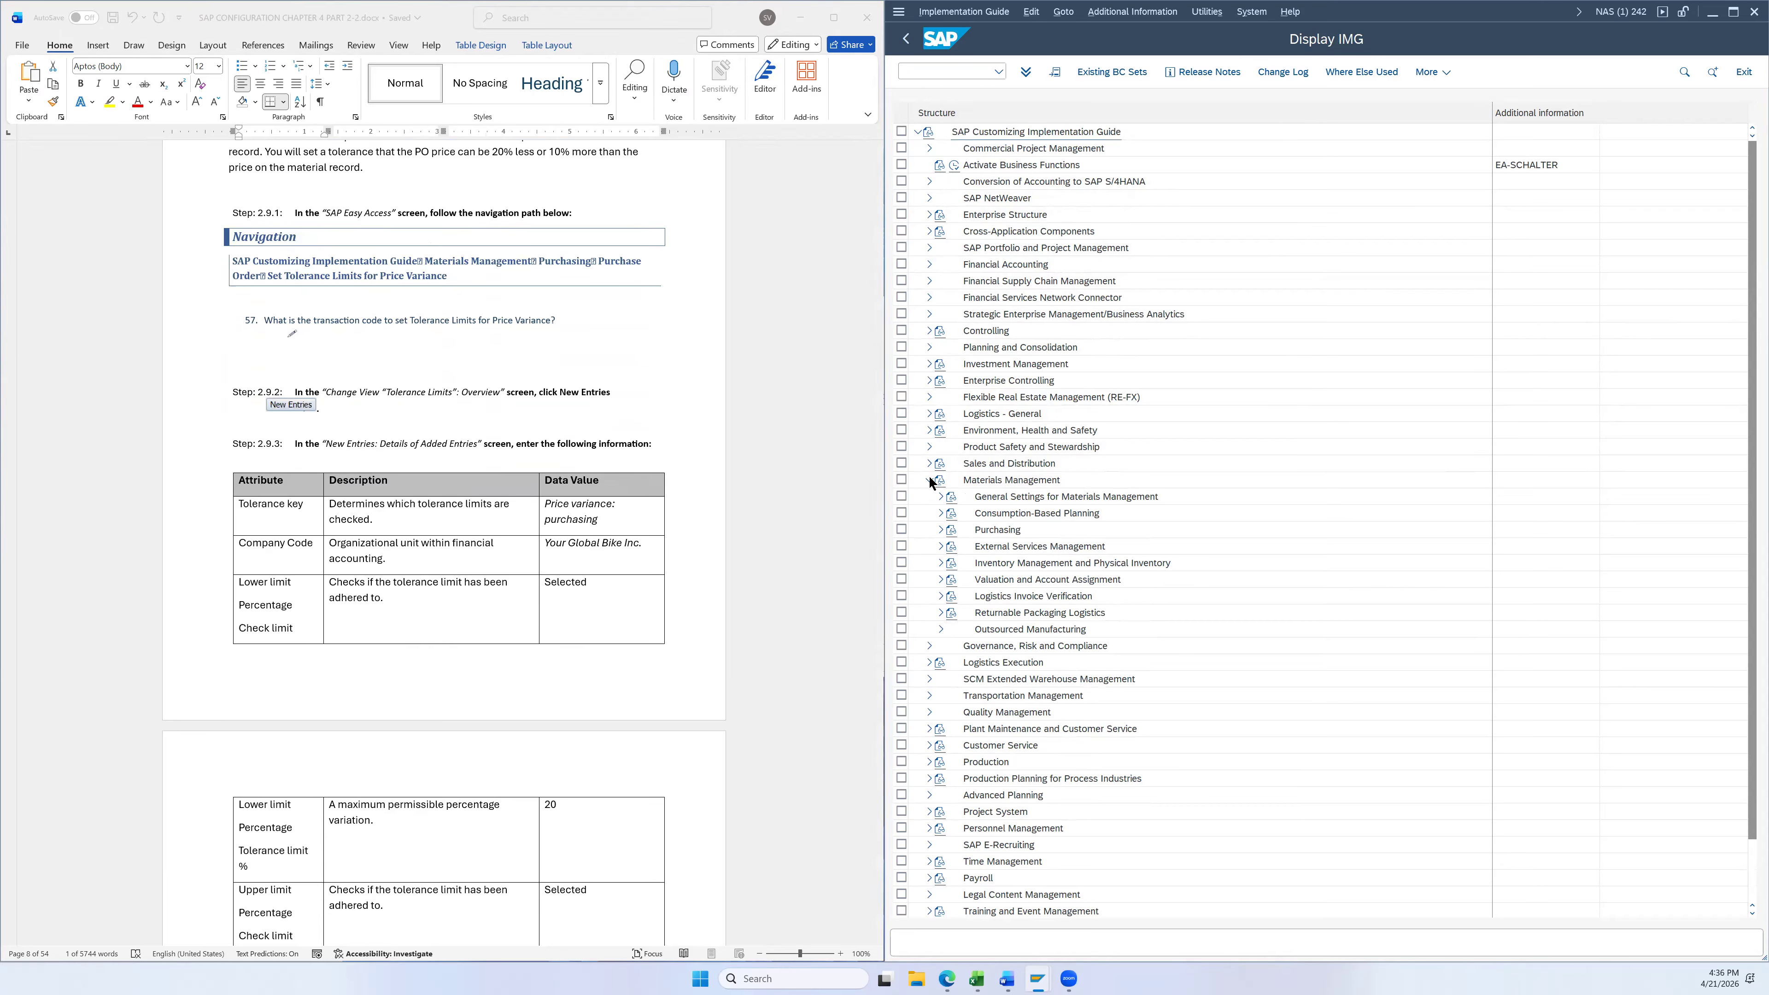
click(939, 530)
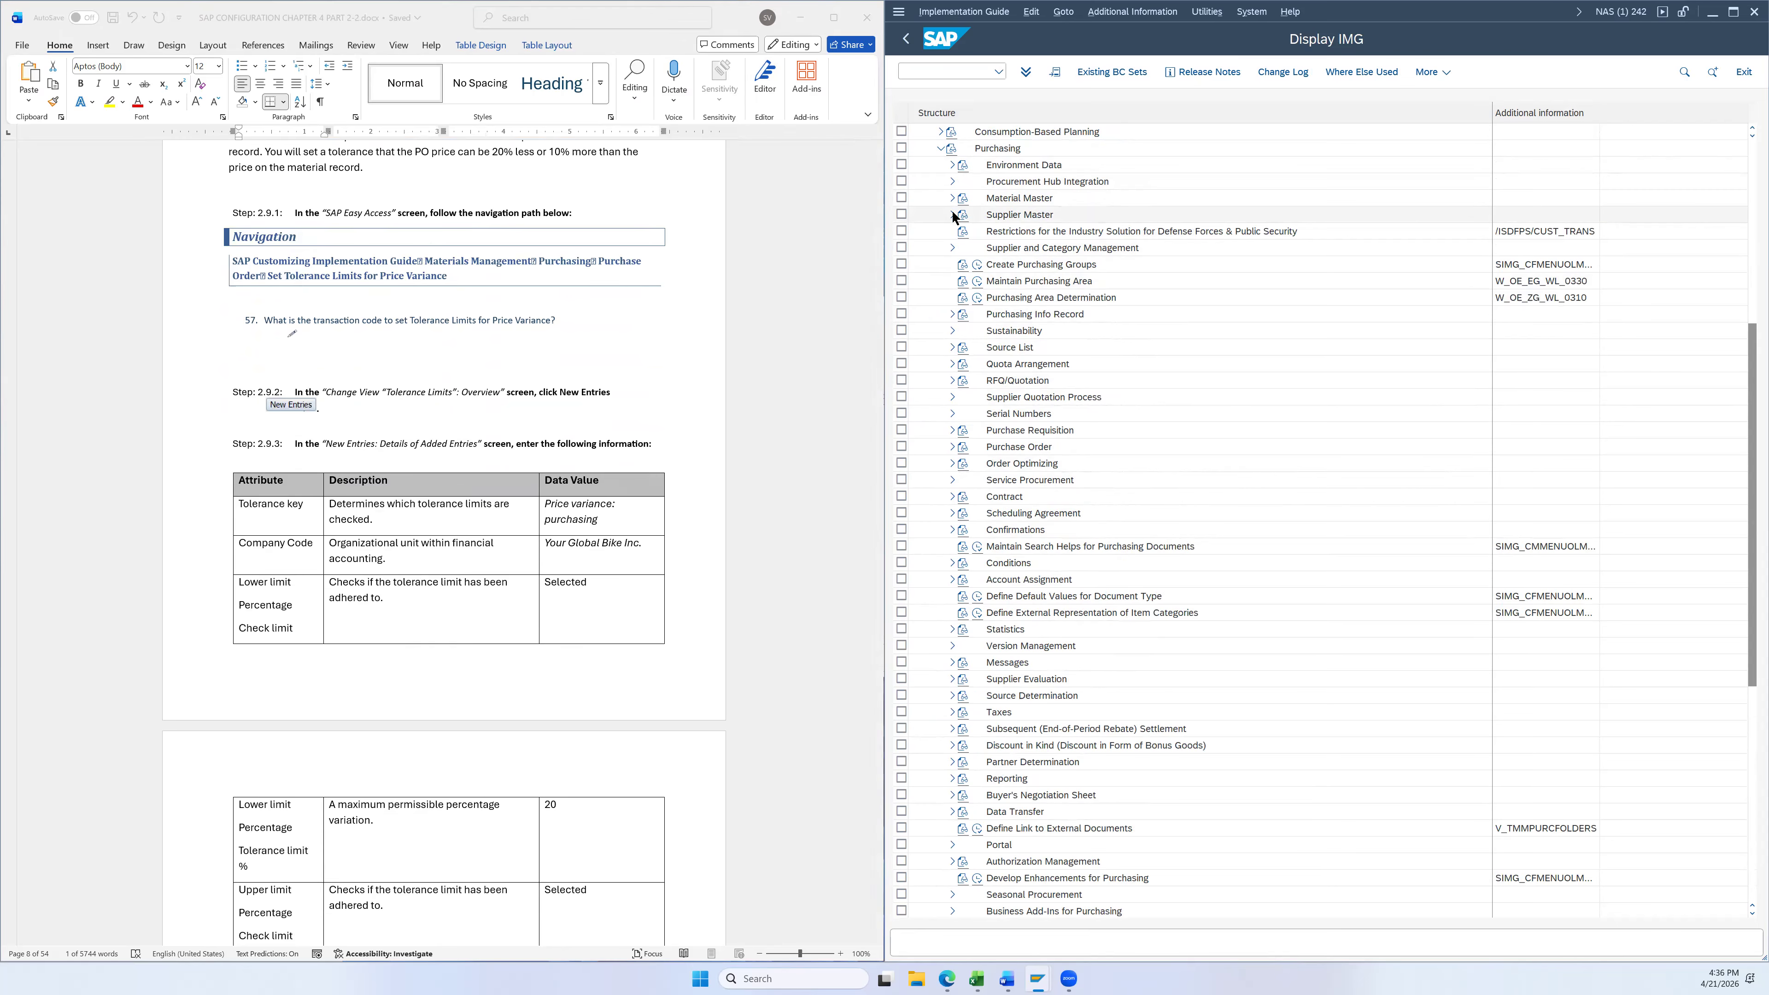
click(952, 446)
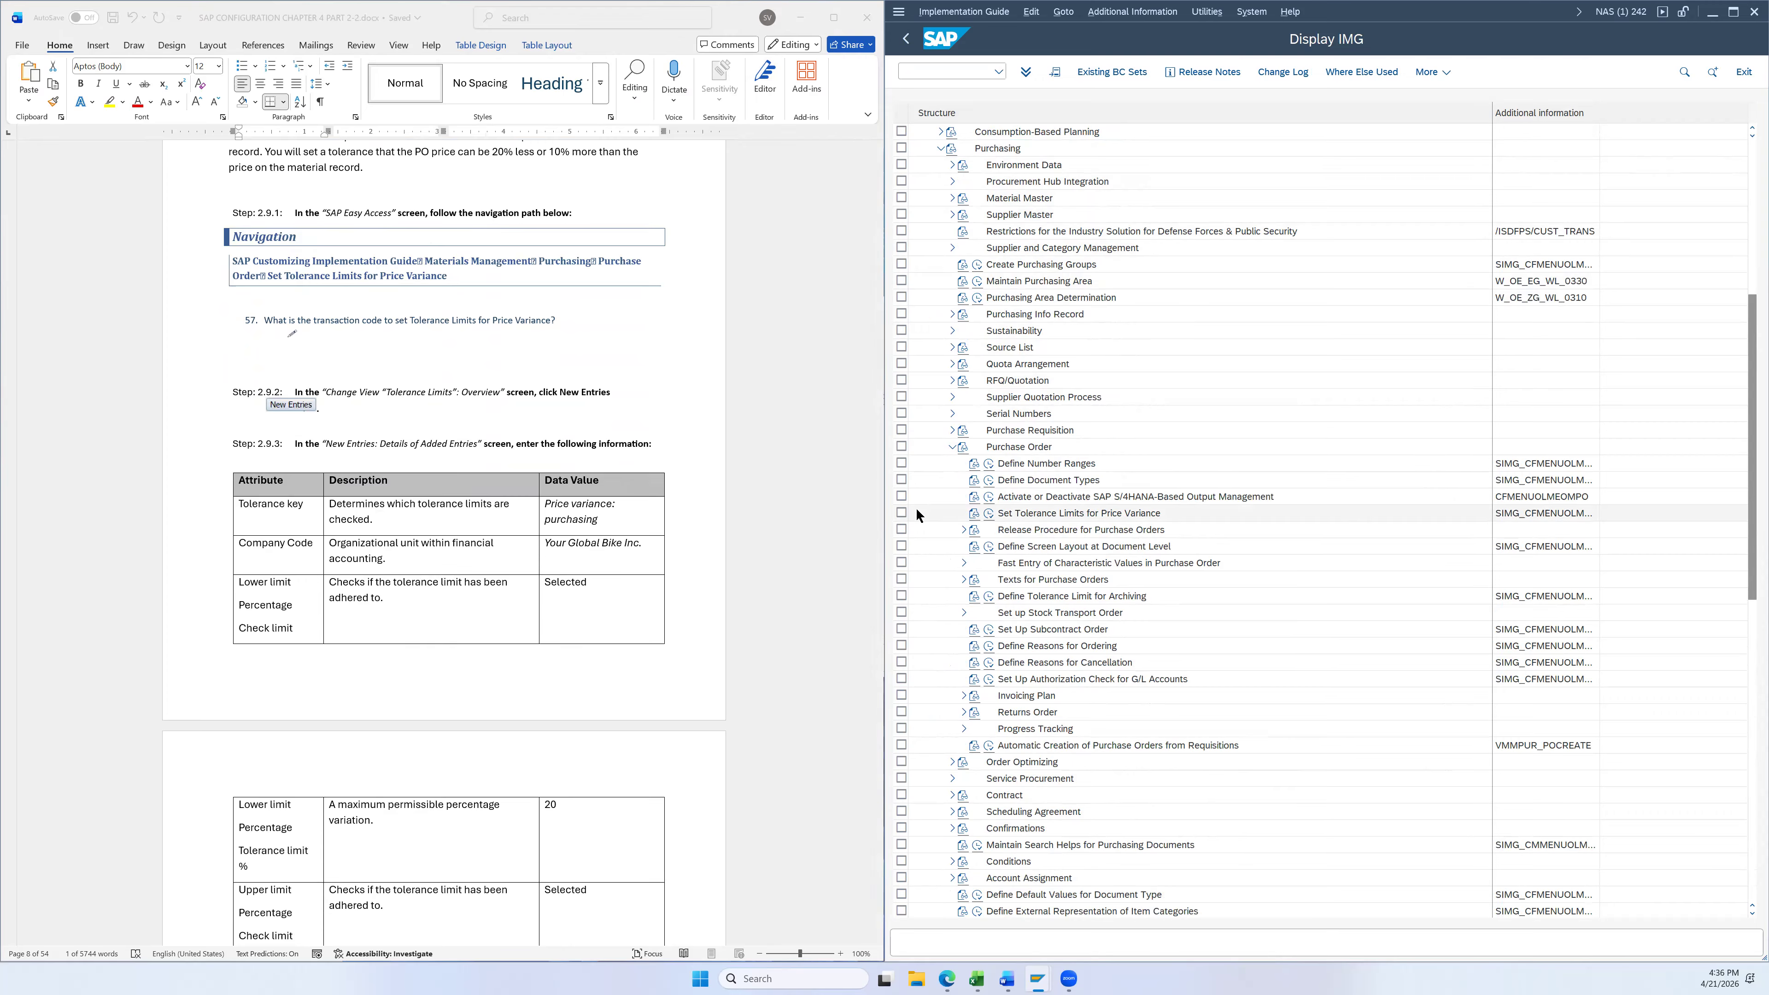
click(1081, 515)
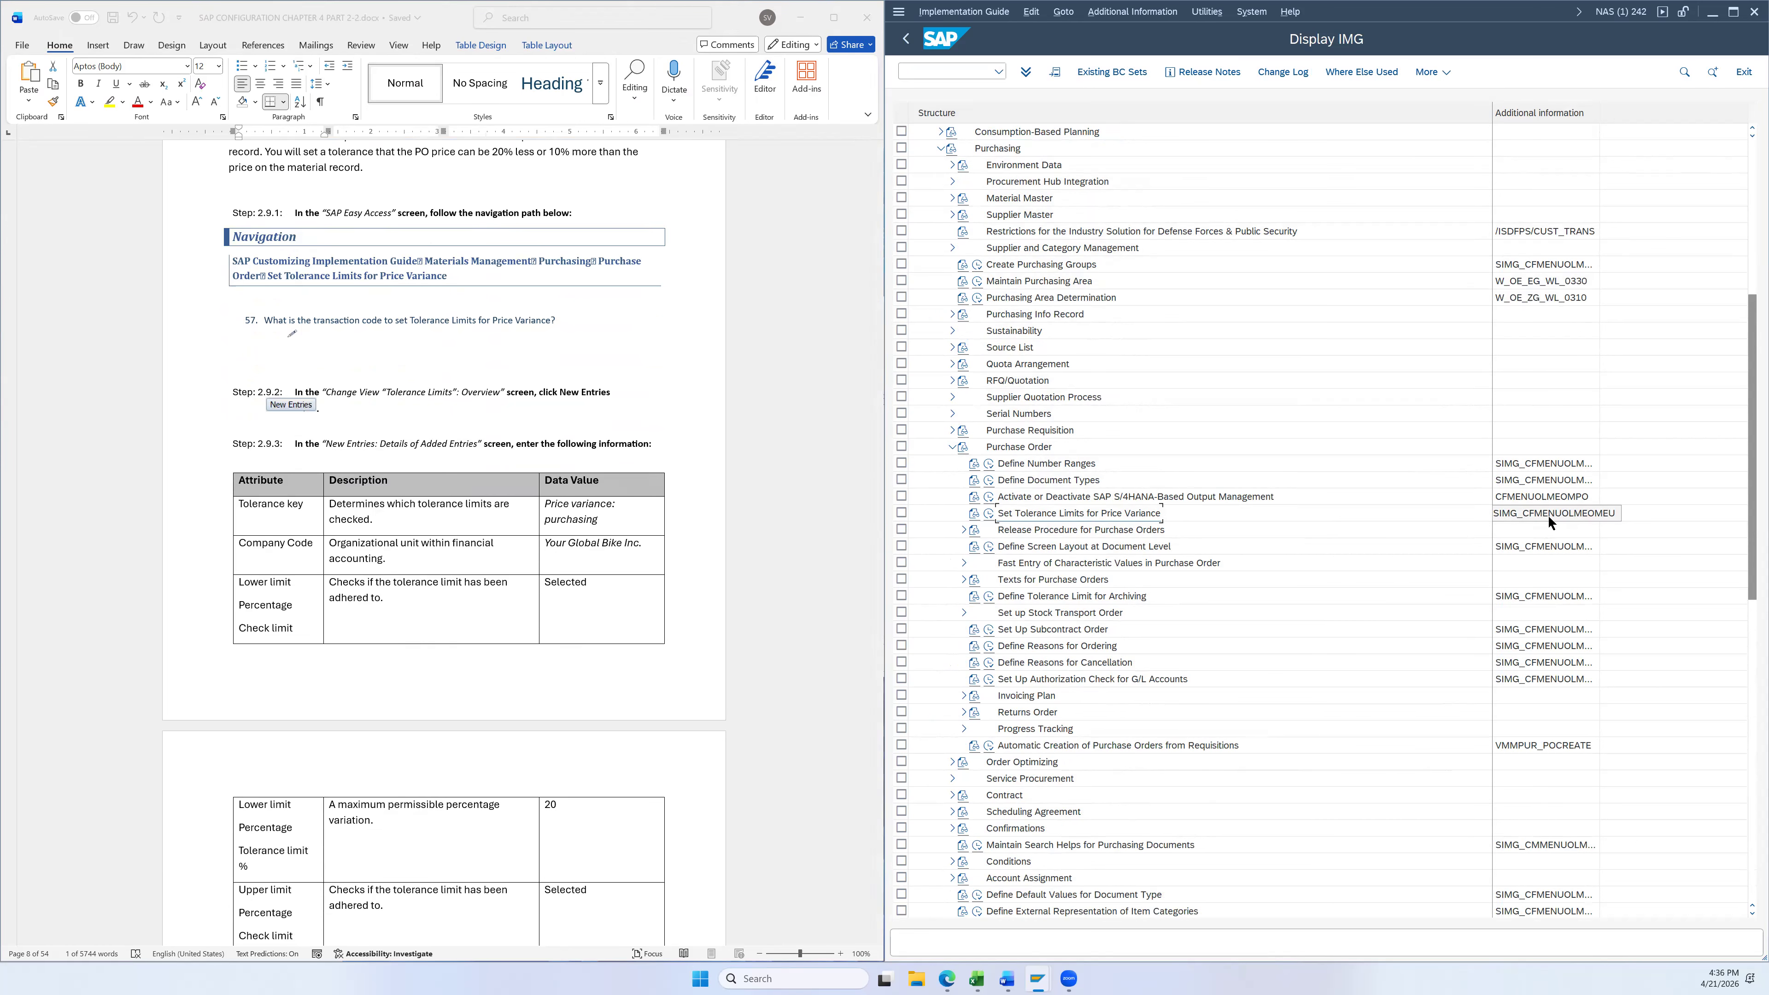
click(988, 514)
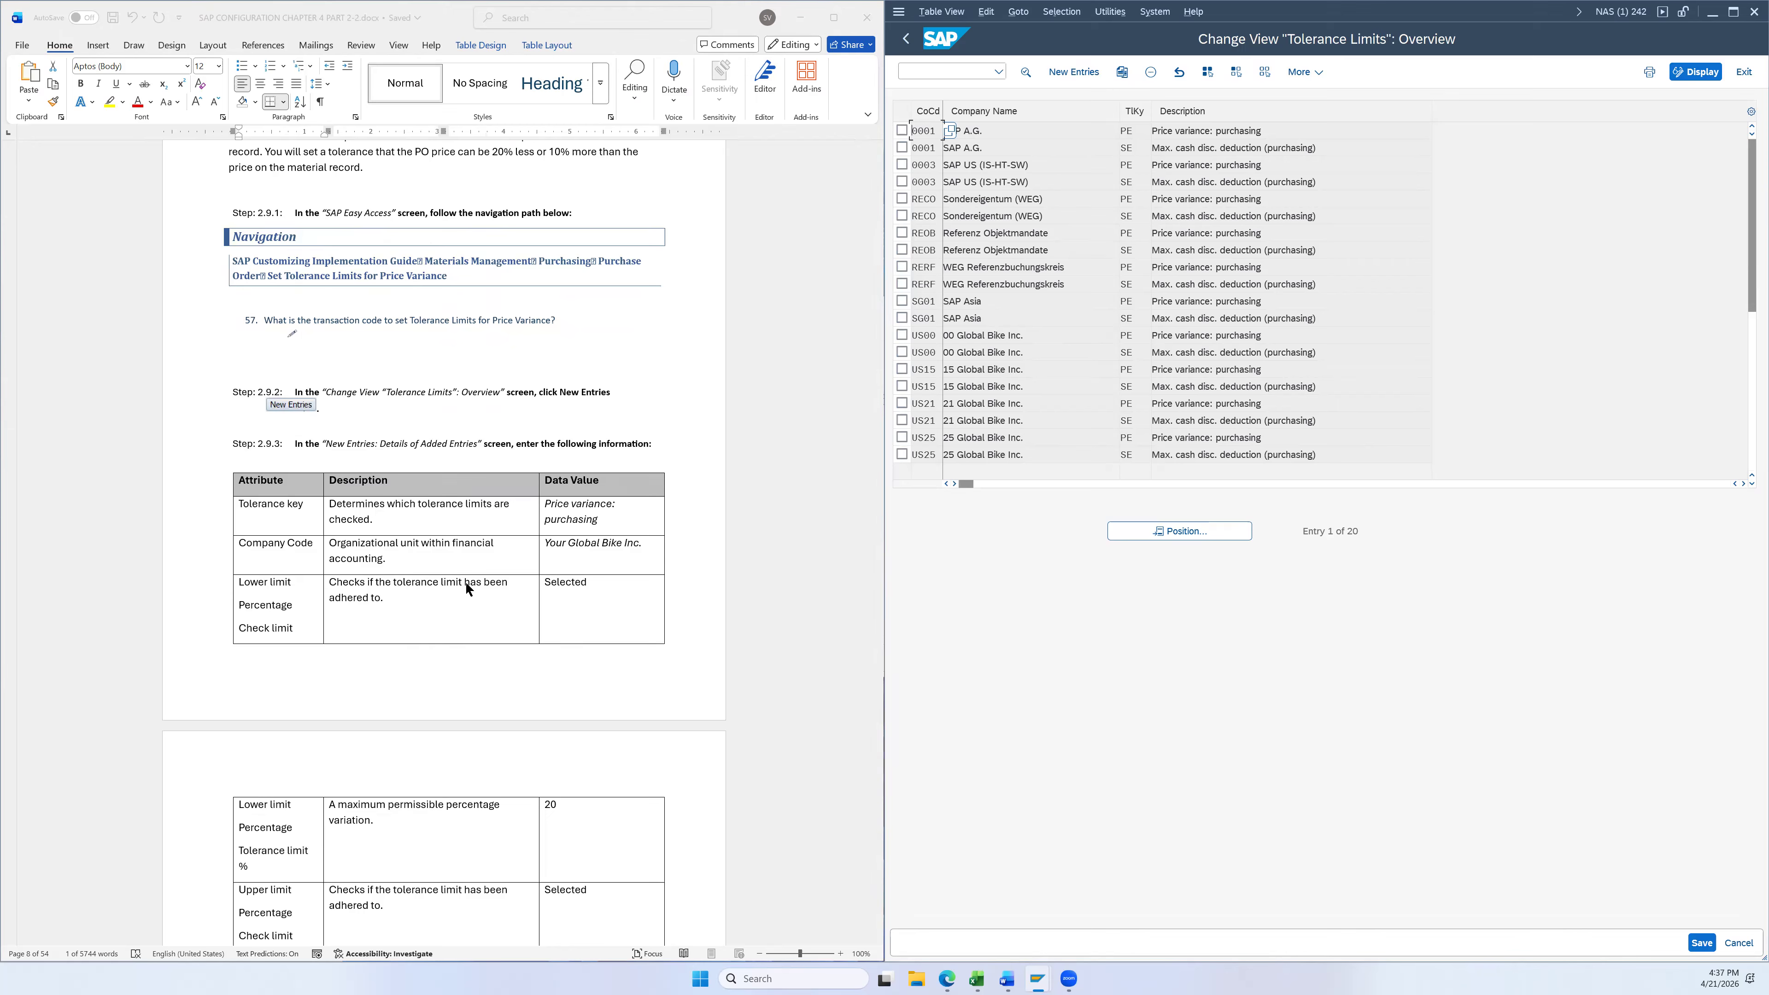
Create a new tolerance limit entry with tolerance key PE (Price variance: purchasing) and company code US26
scroll(584, 490, down, 3)
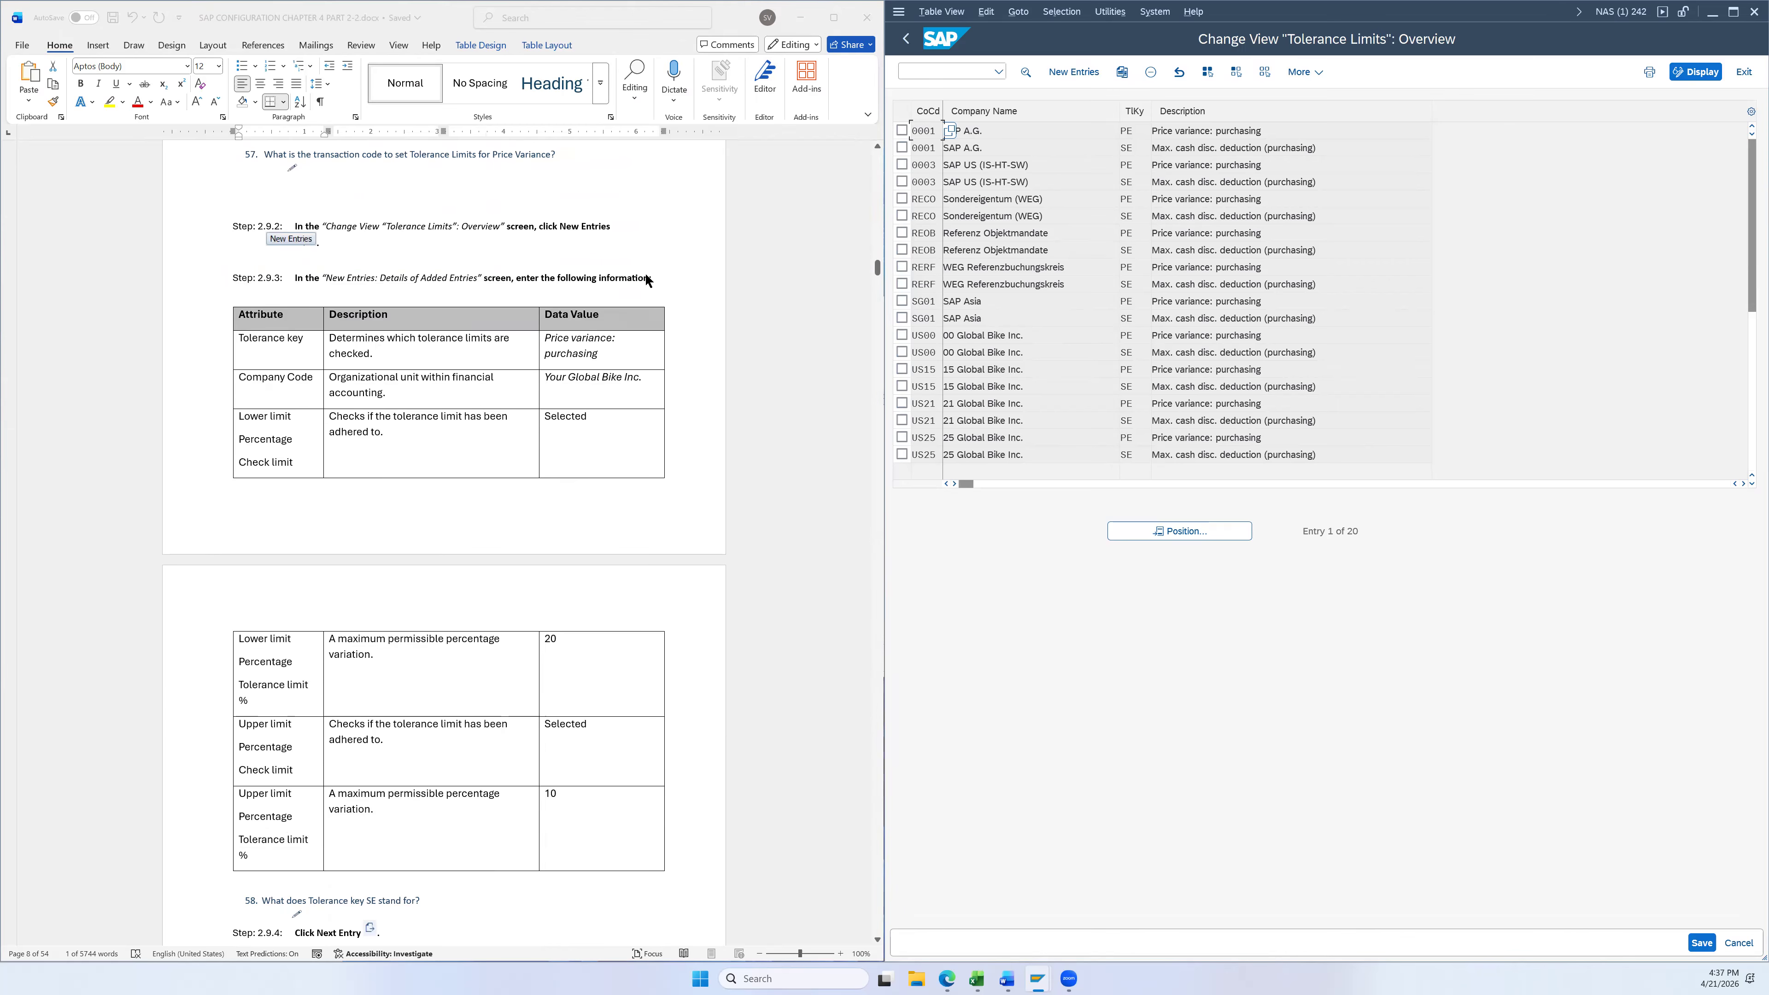
scroll(1212, 243, down, 2)
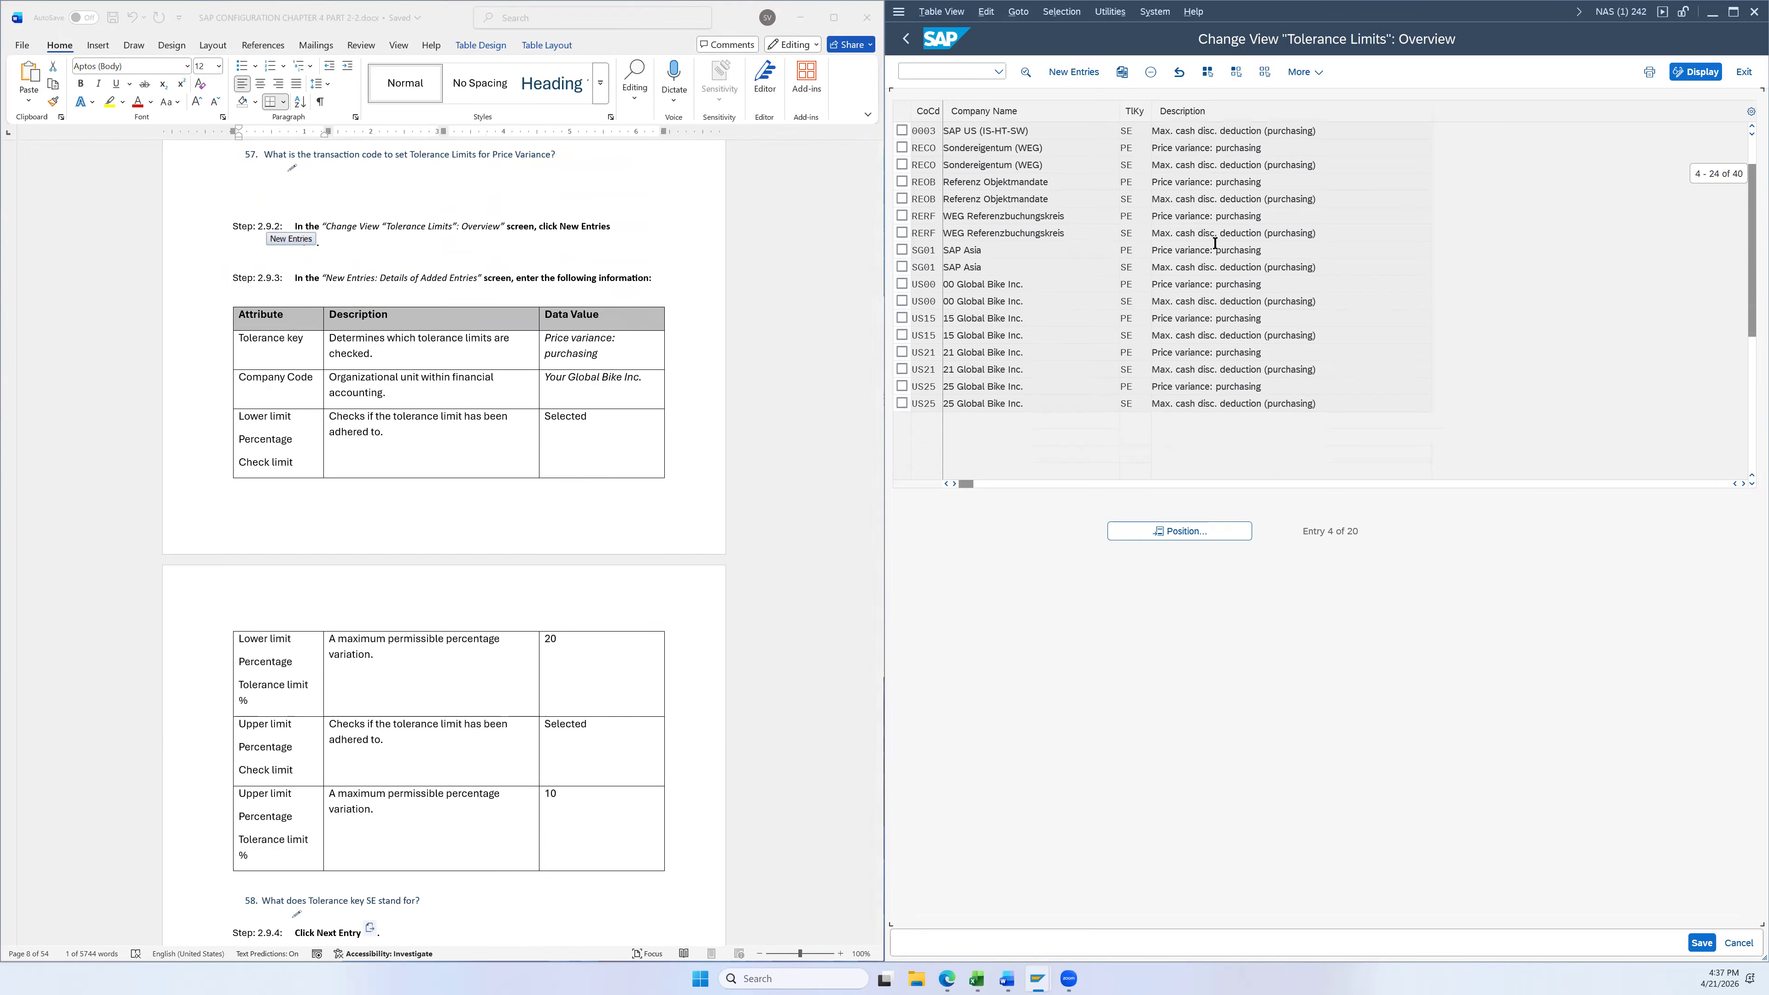
scroll(1215, 244, up, 1)
click(1085, 73)
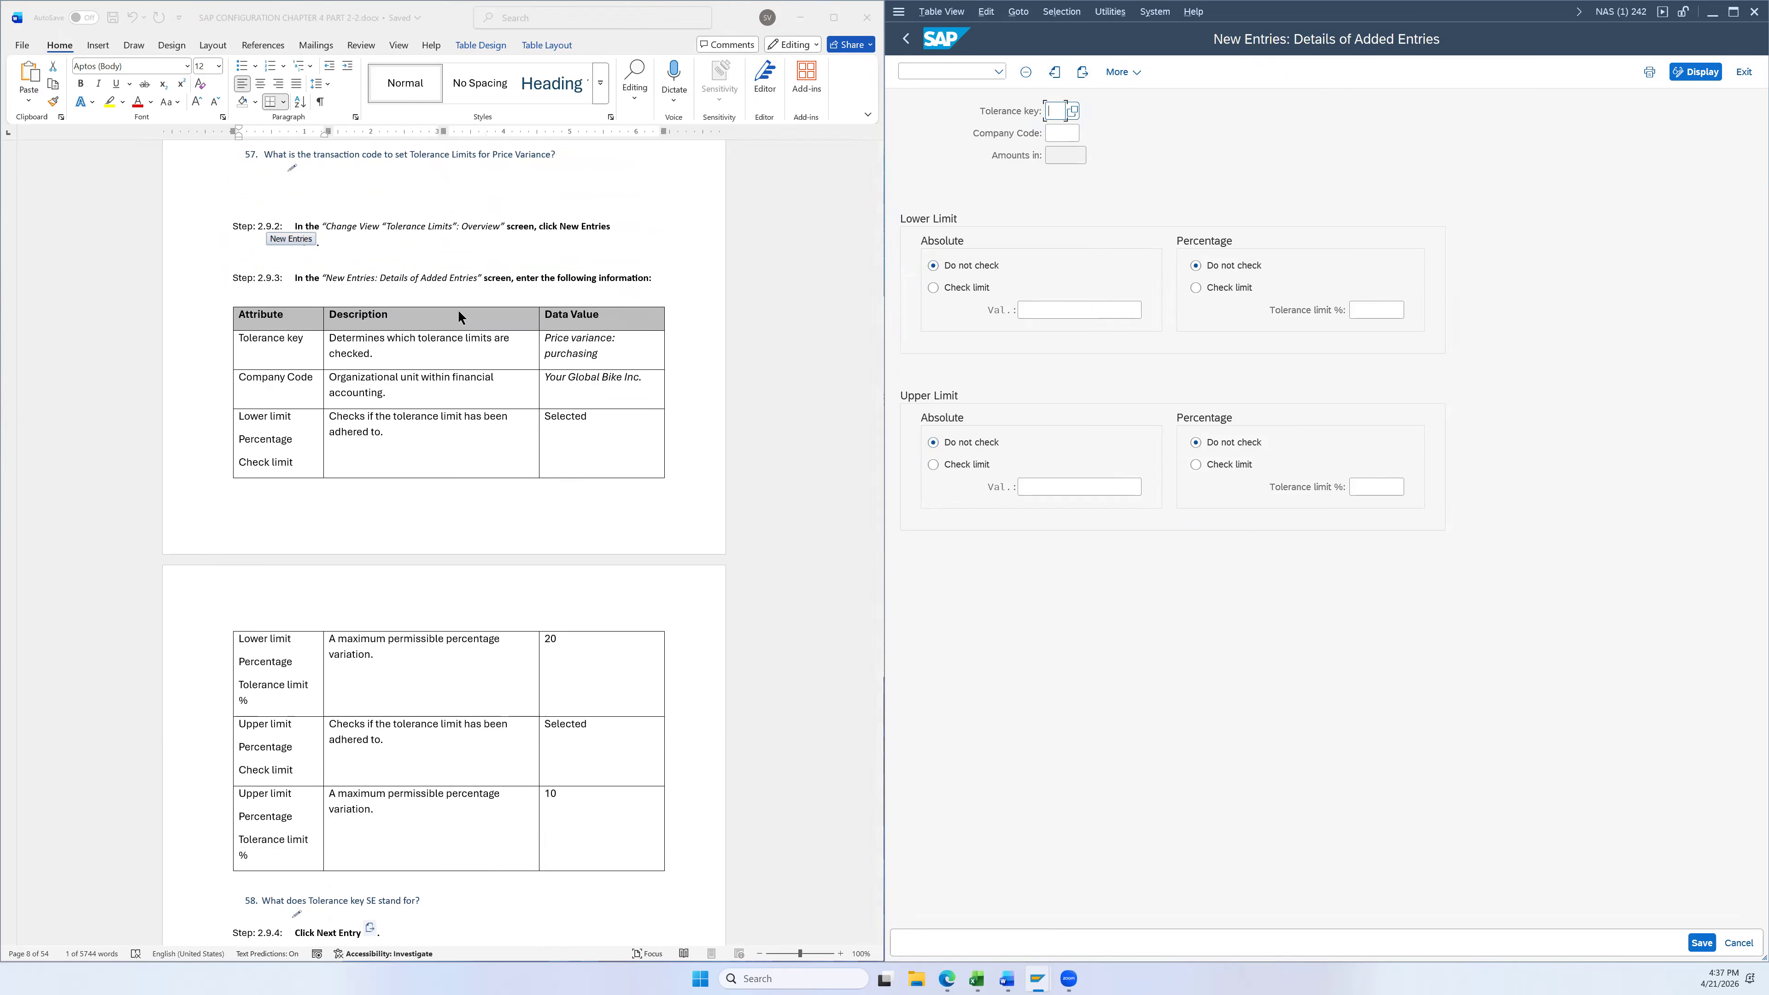
click(1073, 108)
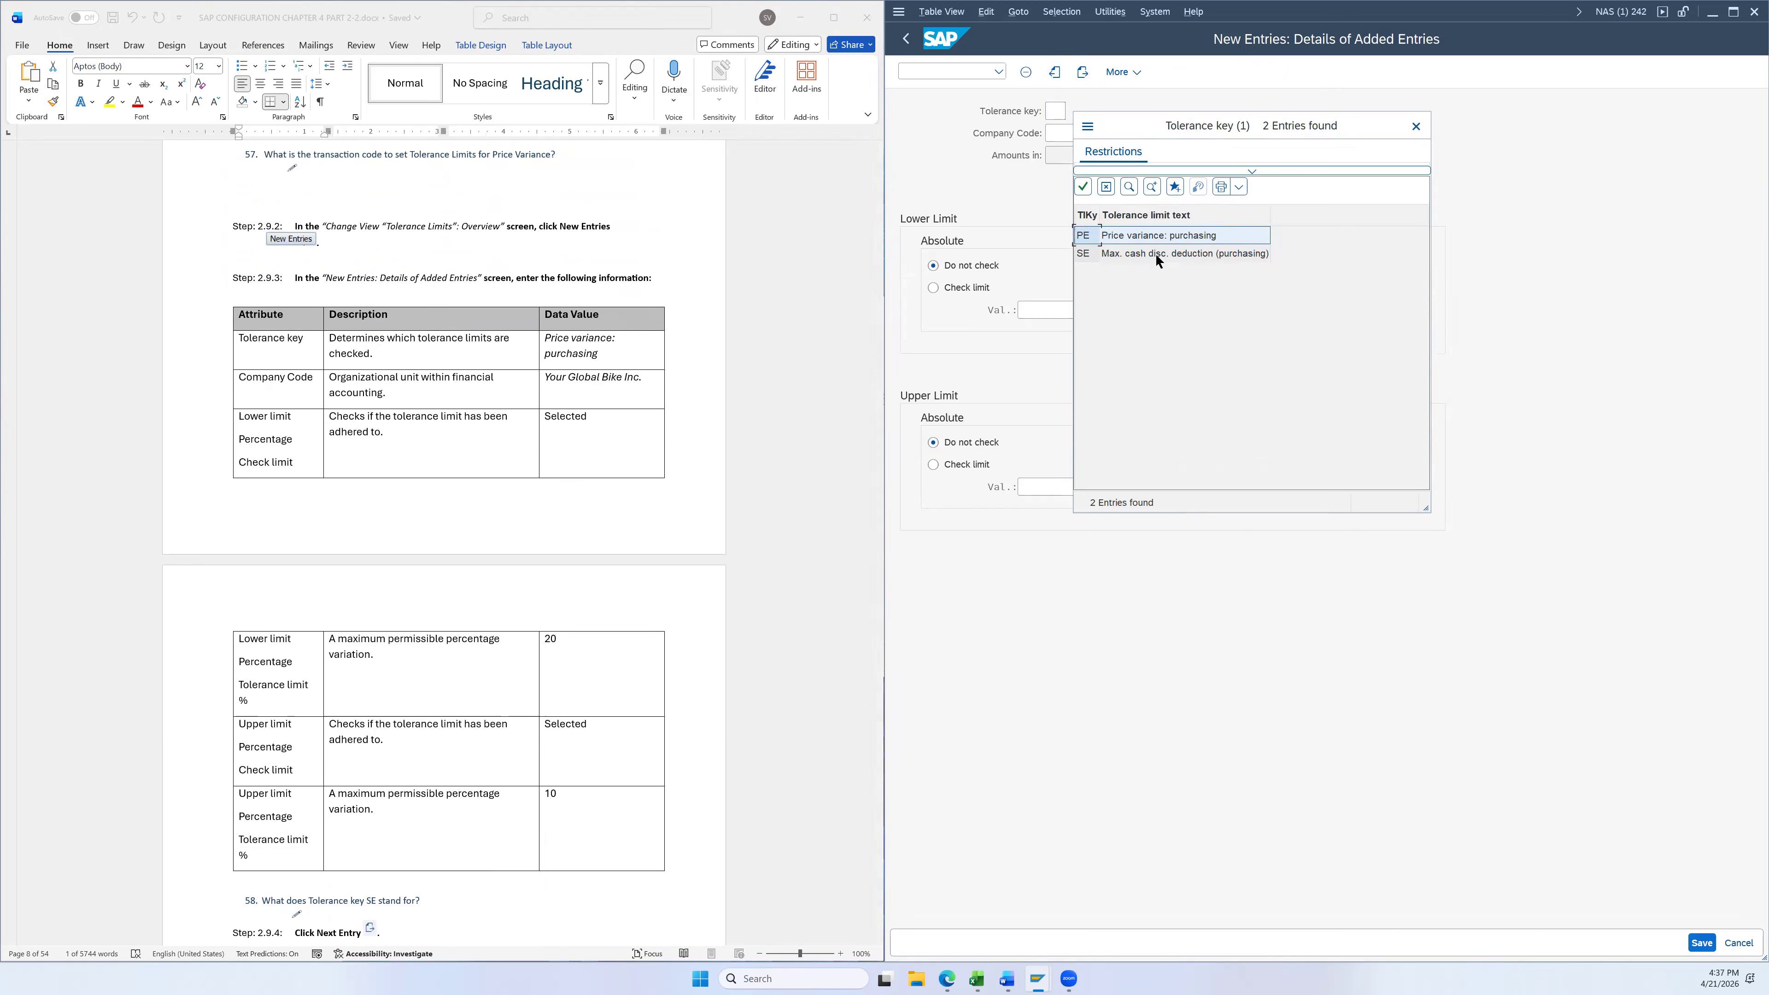
double_click(1141, 235)
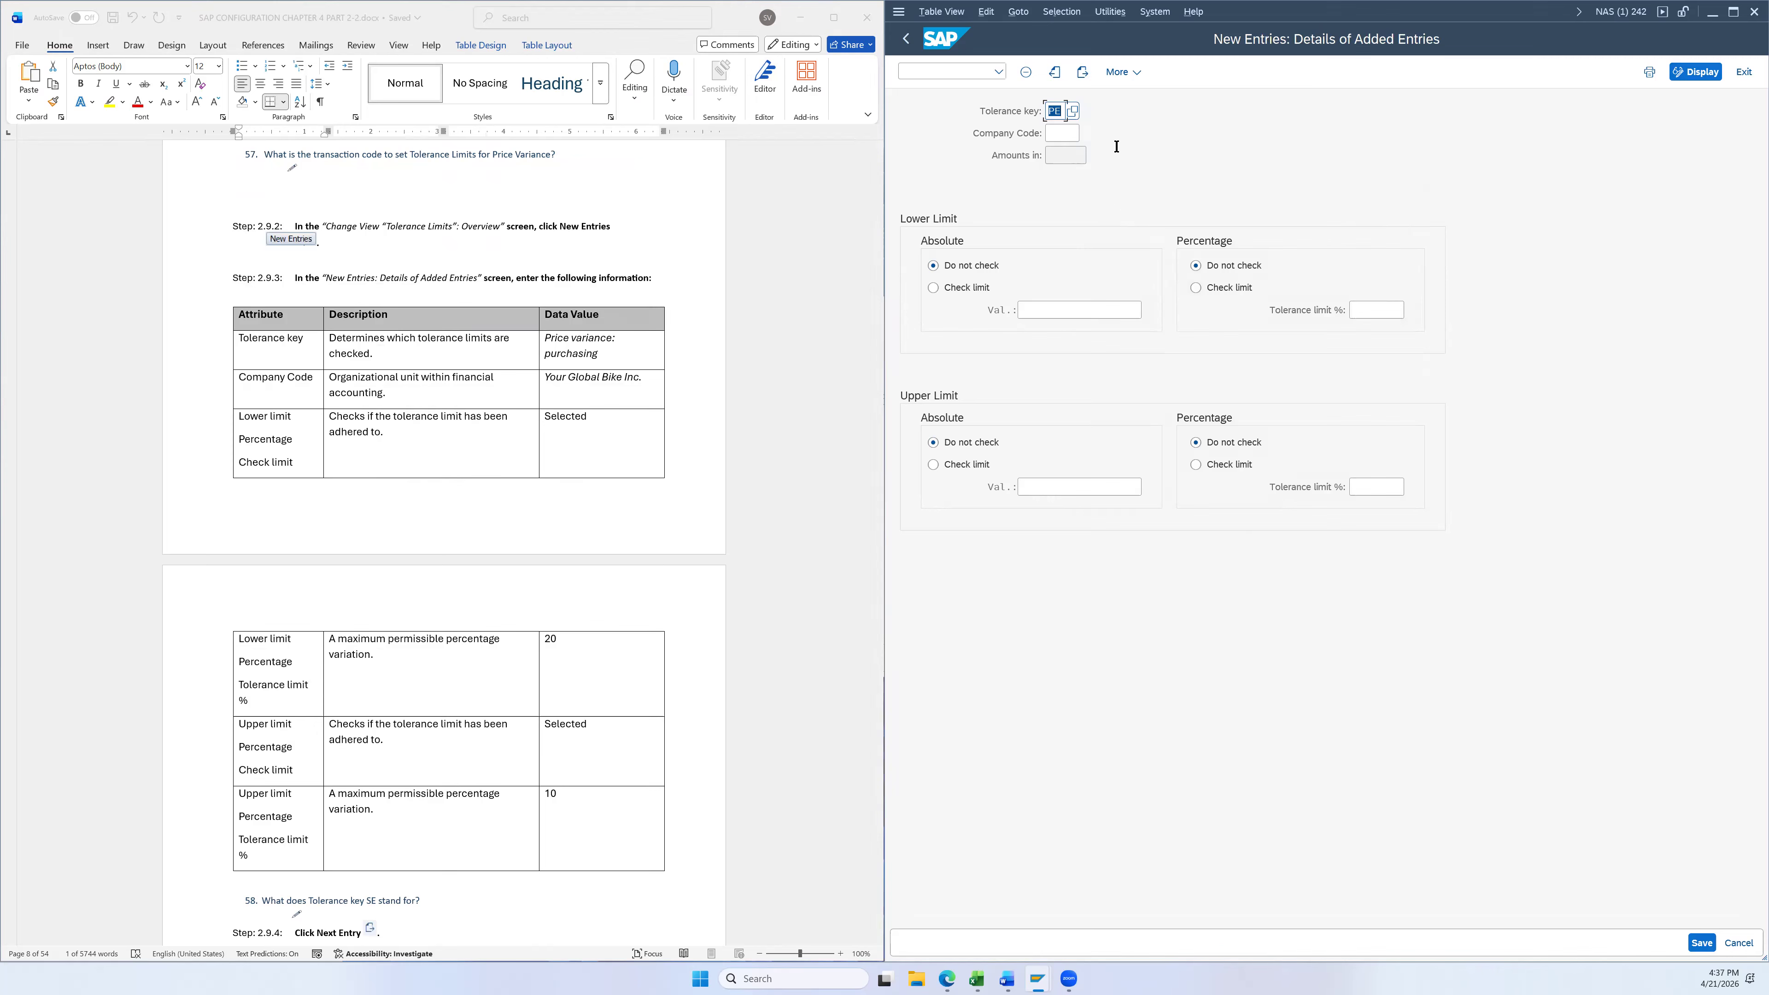
click(1065, 131)
text(us26)
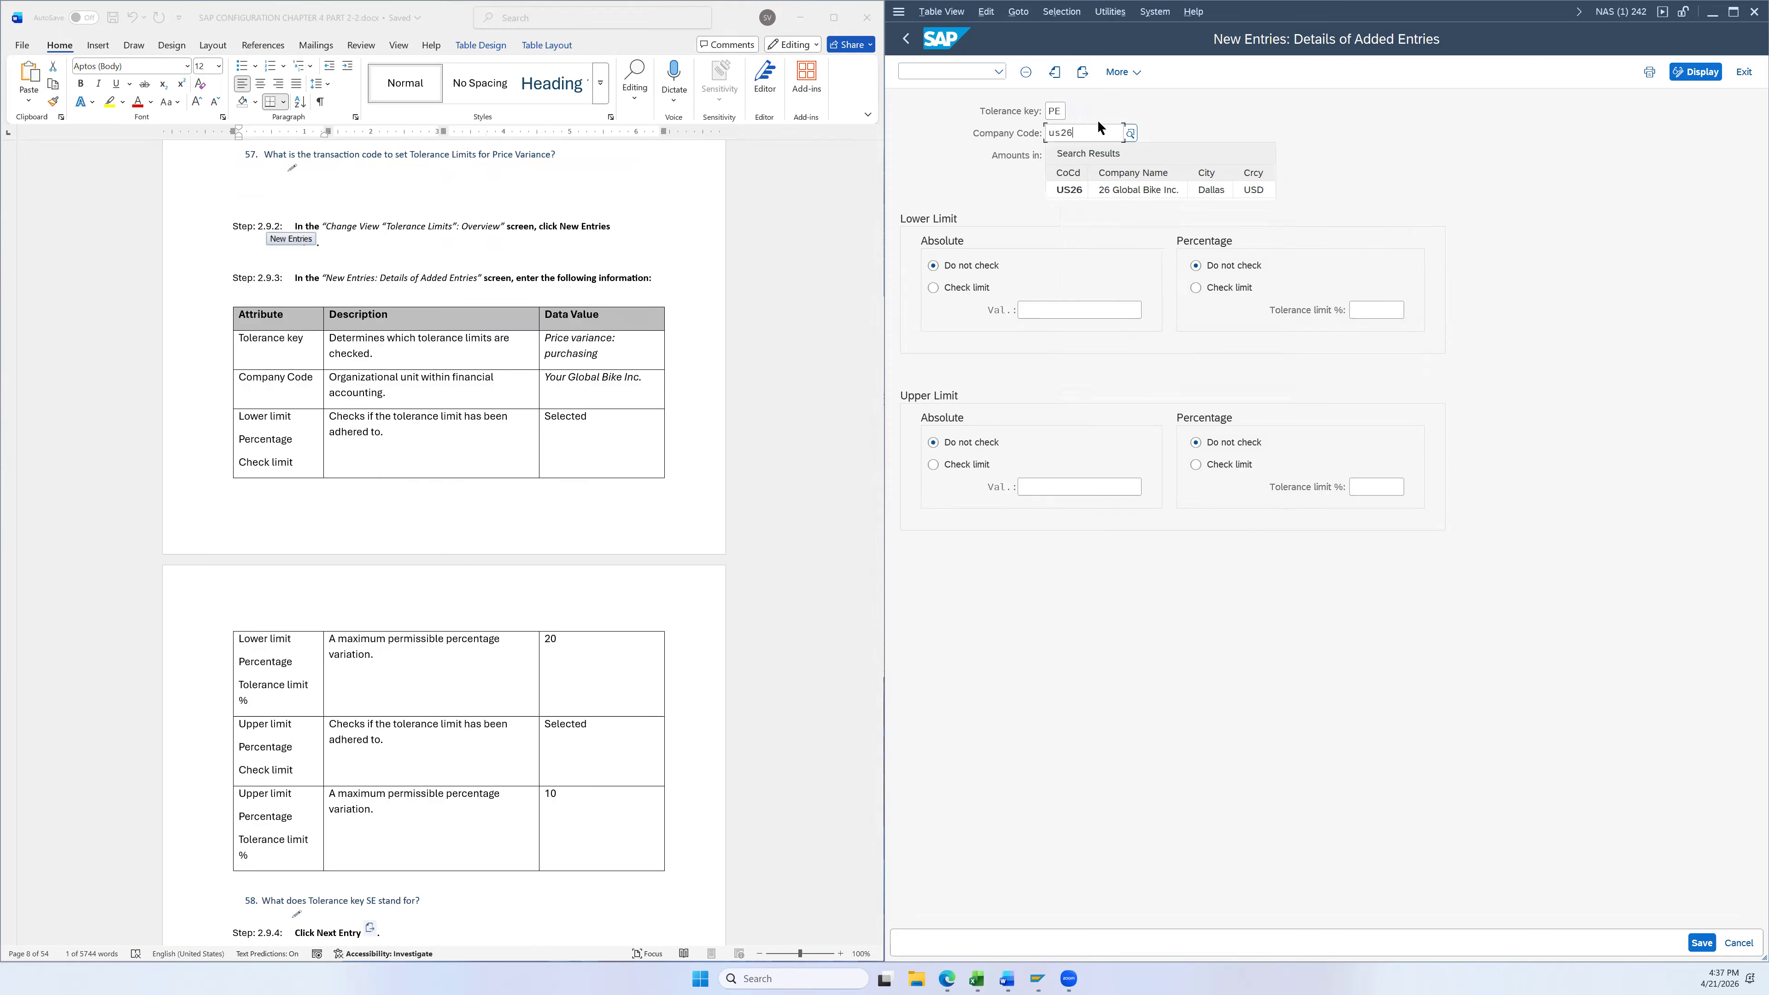
click(1076, 188)
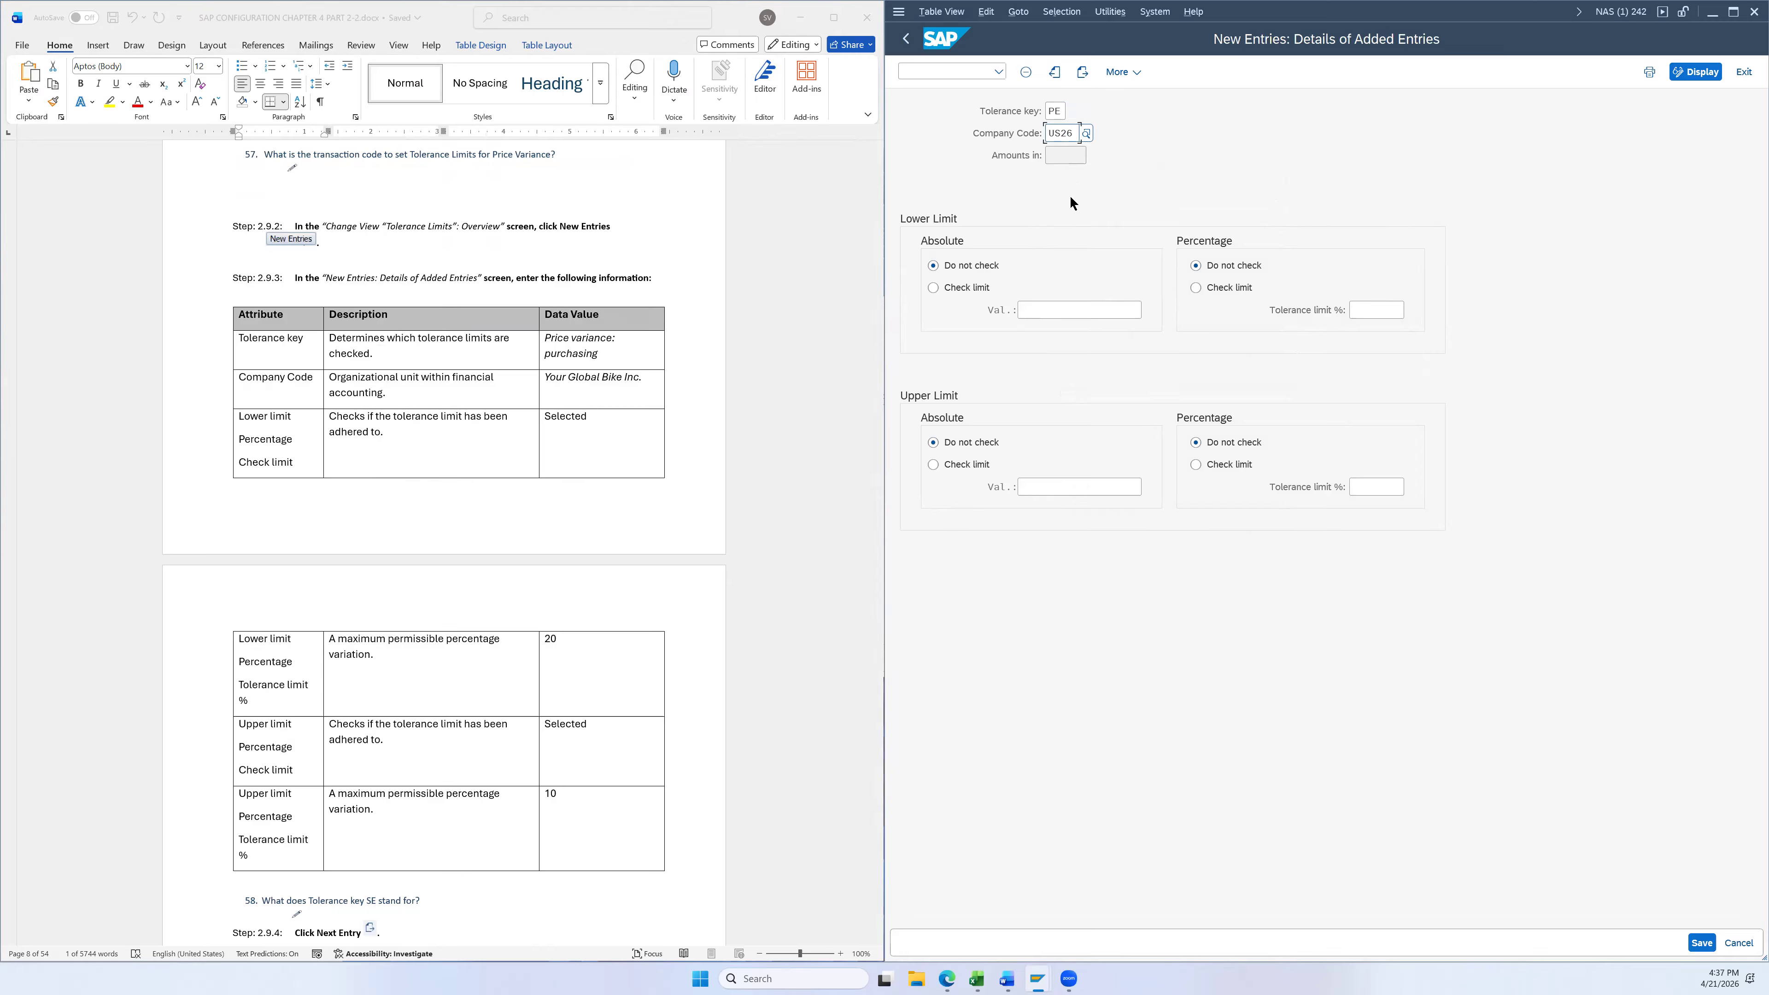
Enable the lower limit's percentage check for the PE entry with a tolerance limit of 20%
scroll(719, 427, down, 1)
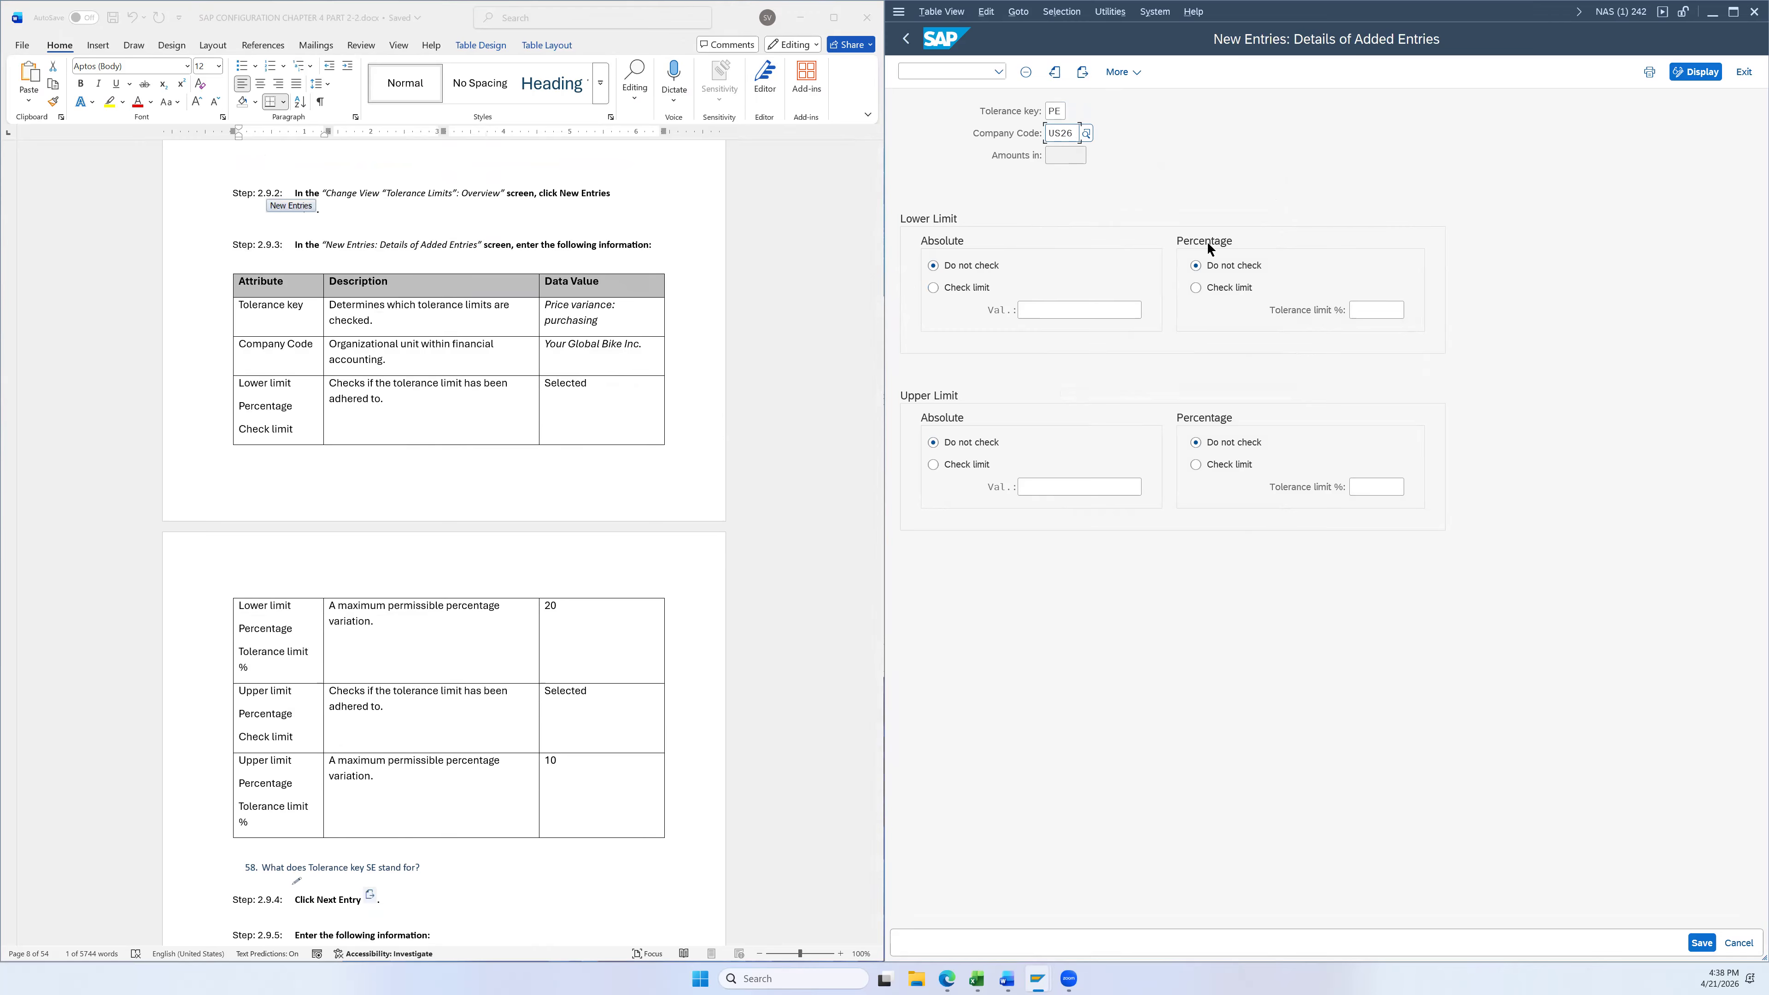
click(1196, 287)
click(1360, 311)
text(20)
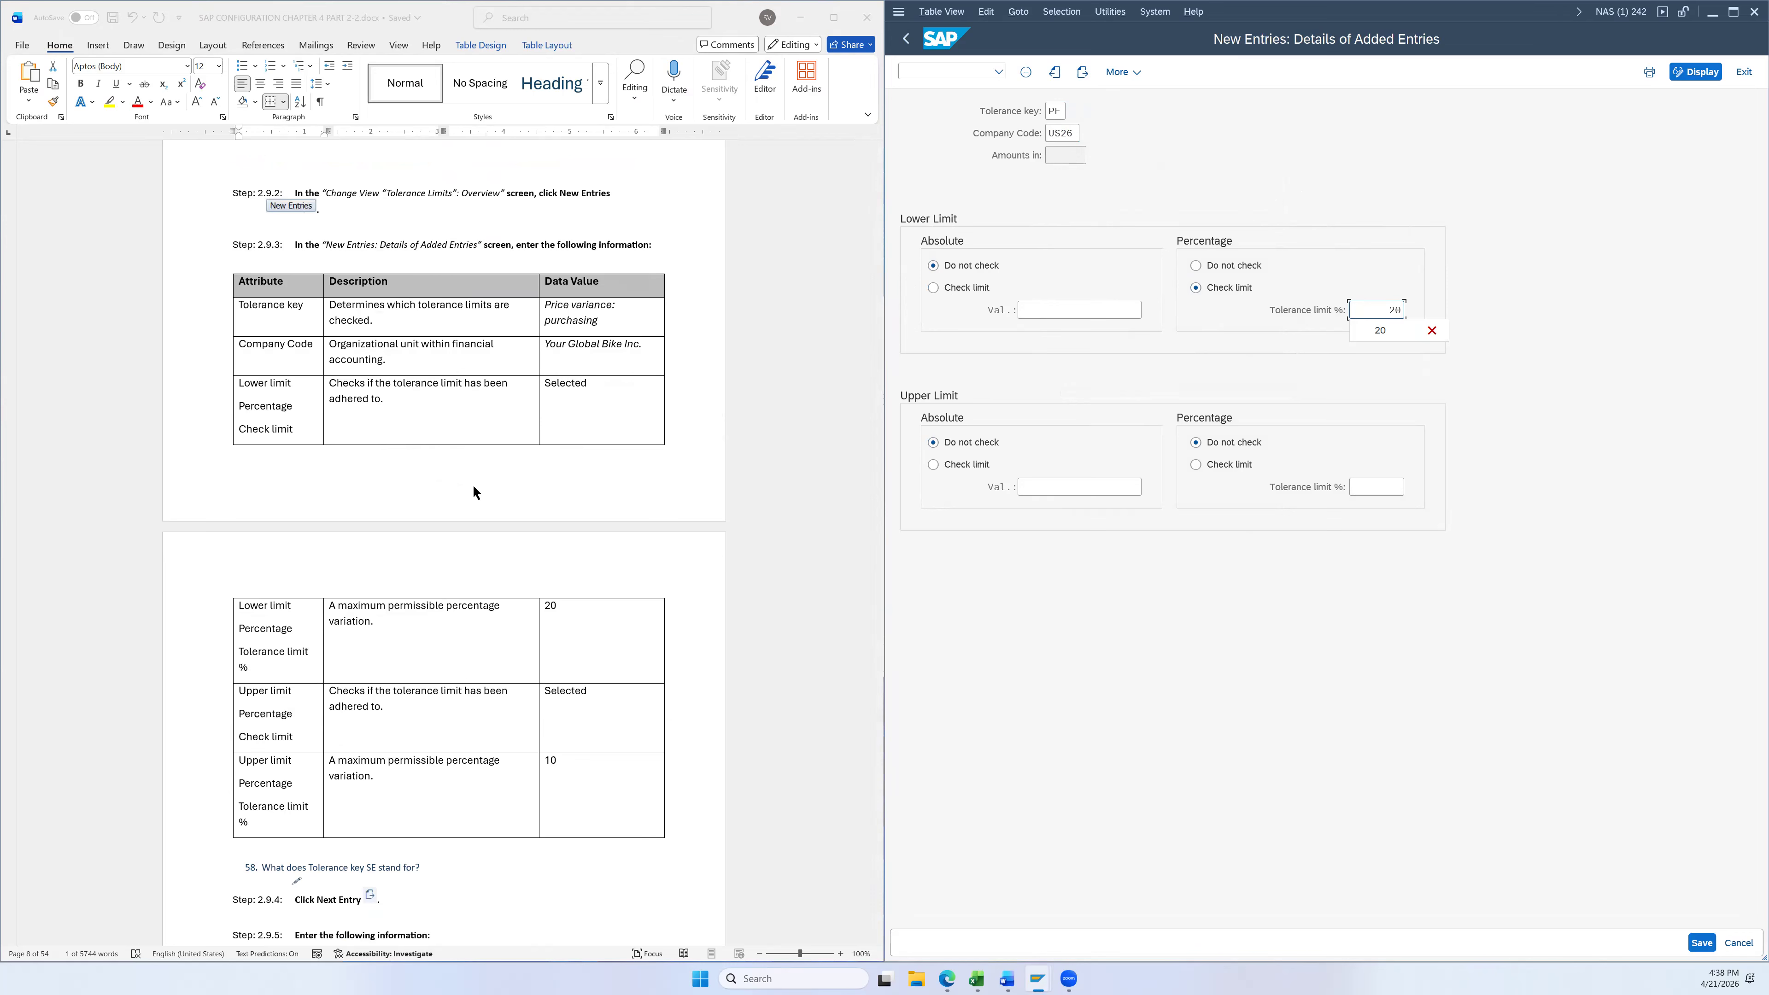
scroll(481, 477, down, 2)
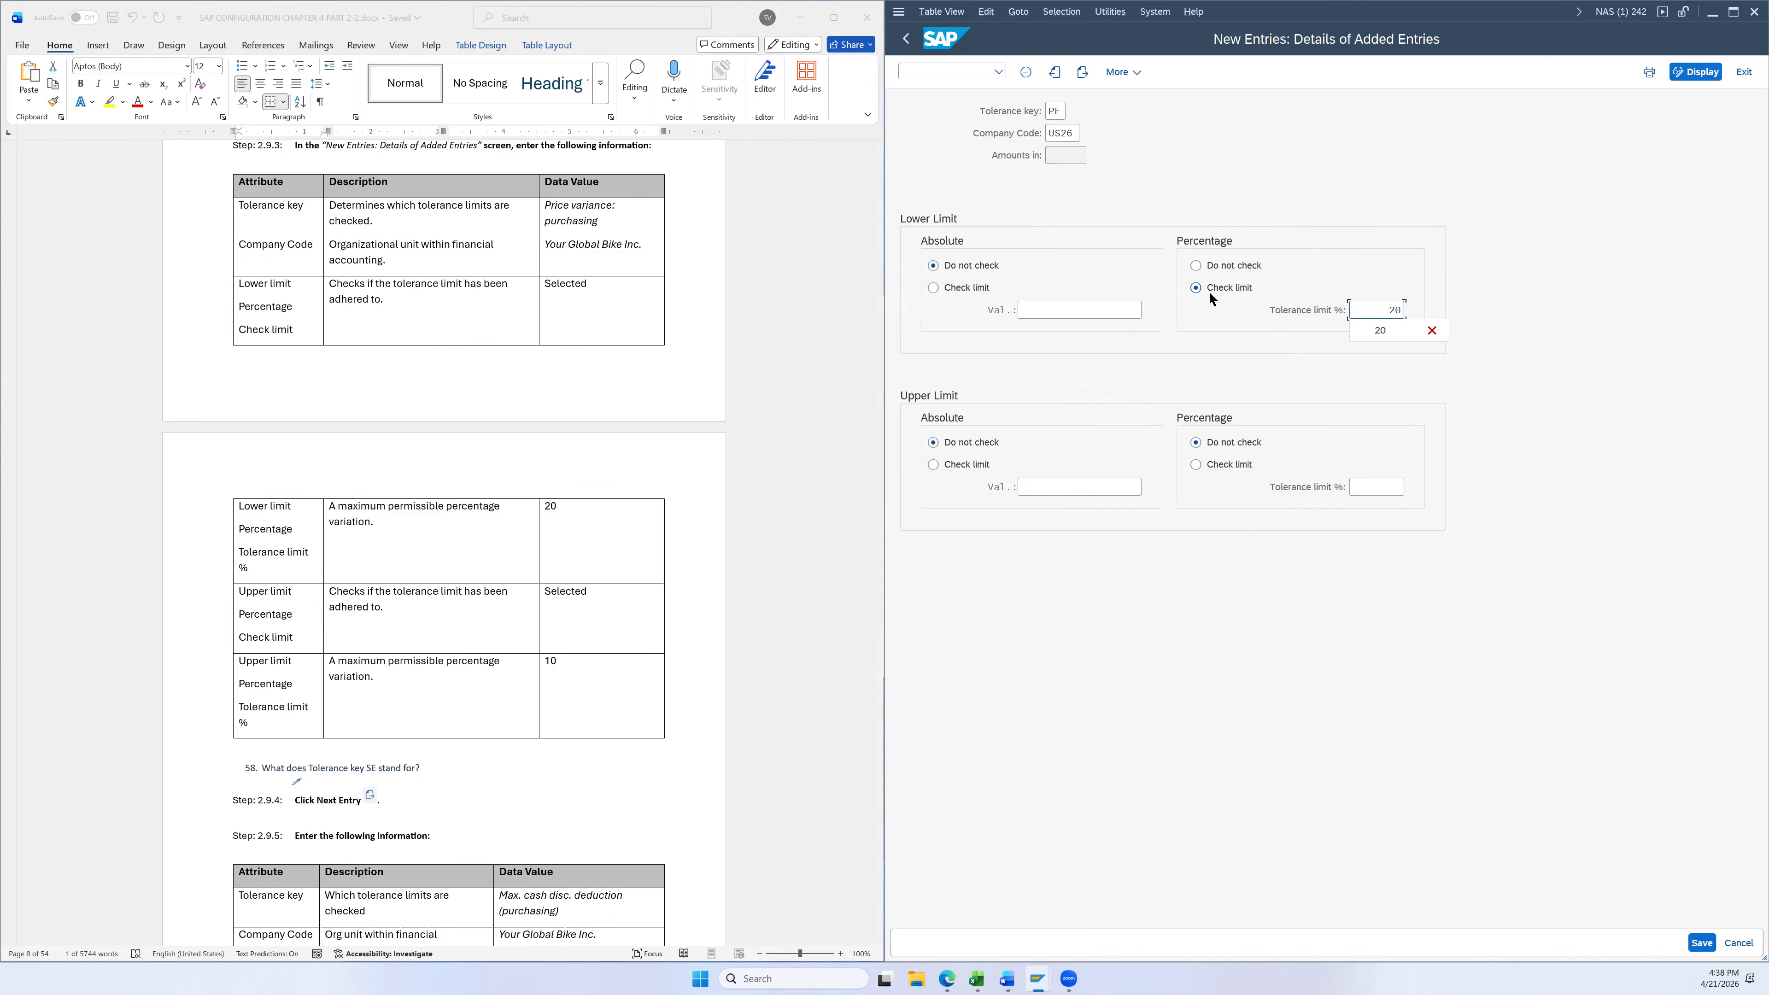
click(1371, 311)
Enable the upper limit's percentage check for the PE entry with a tolerance limit of 10%
scroll(688, 534, down, 3)
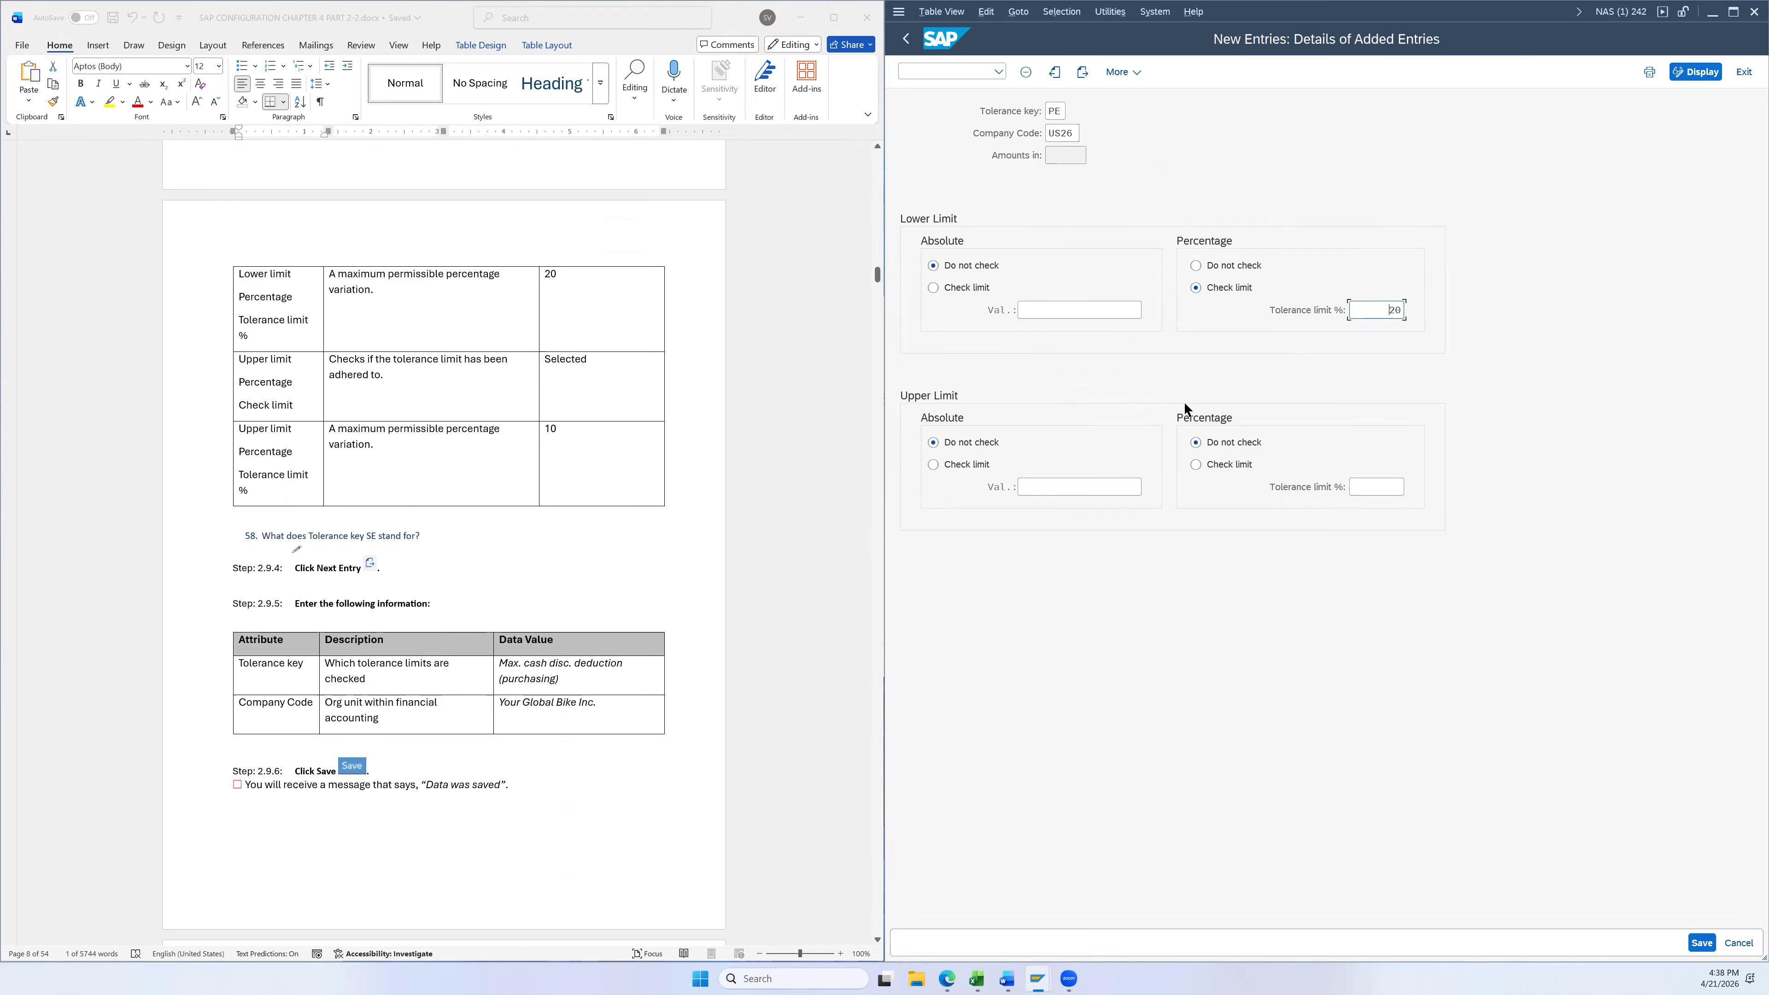
click(1196, 465)
click(1378, 489)
text(10)
Review the available tolerance keys and compare the PE entry with Steps 2.9.3 to 2.9.6 of the Word exercise
click(1064, 109)
click(1070, 109)
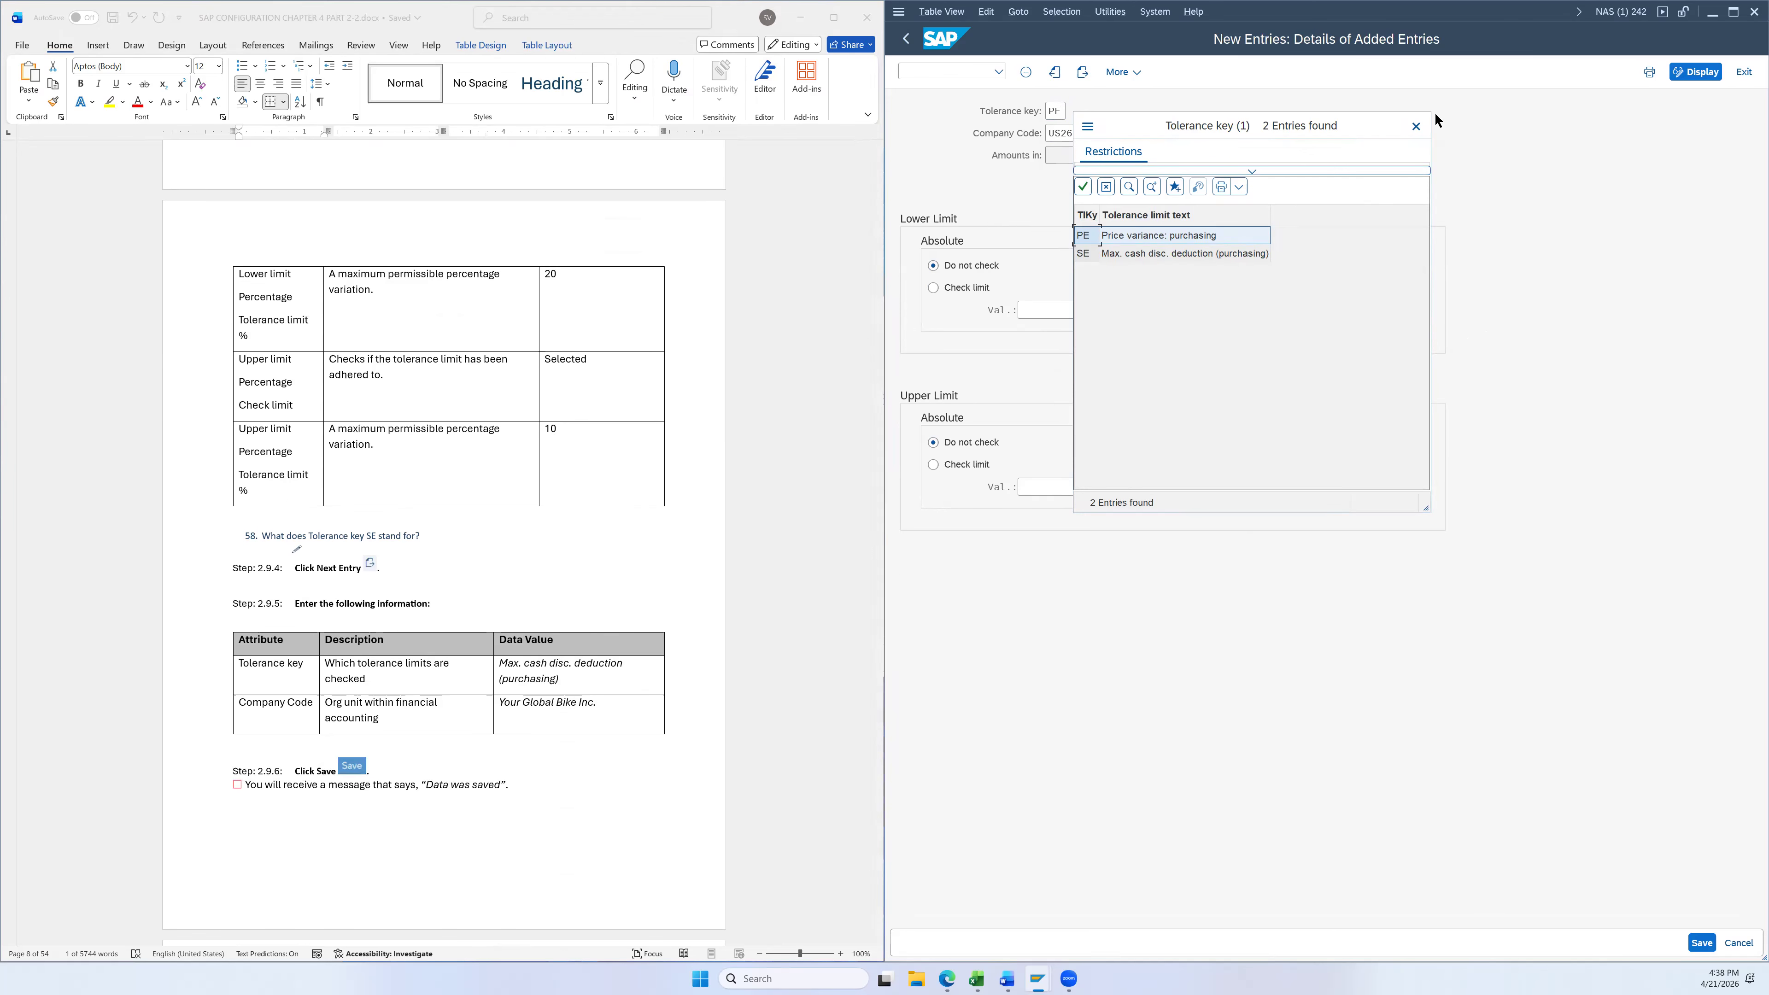
click(1416, 127)
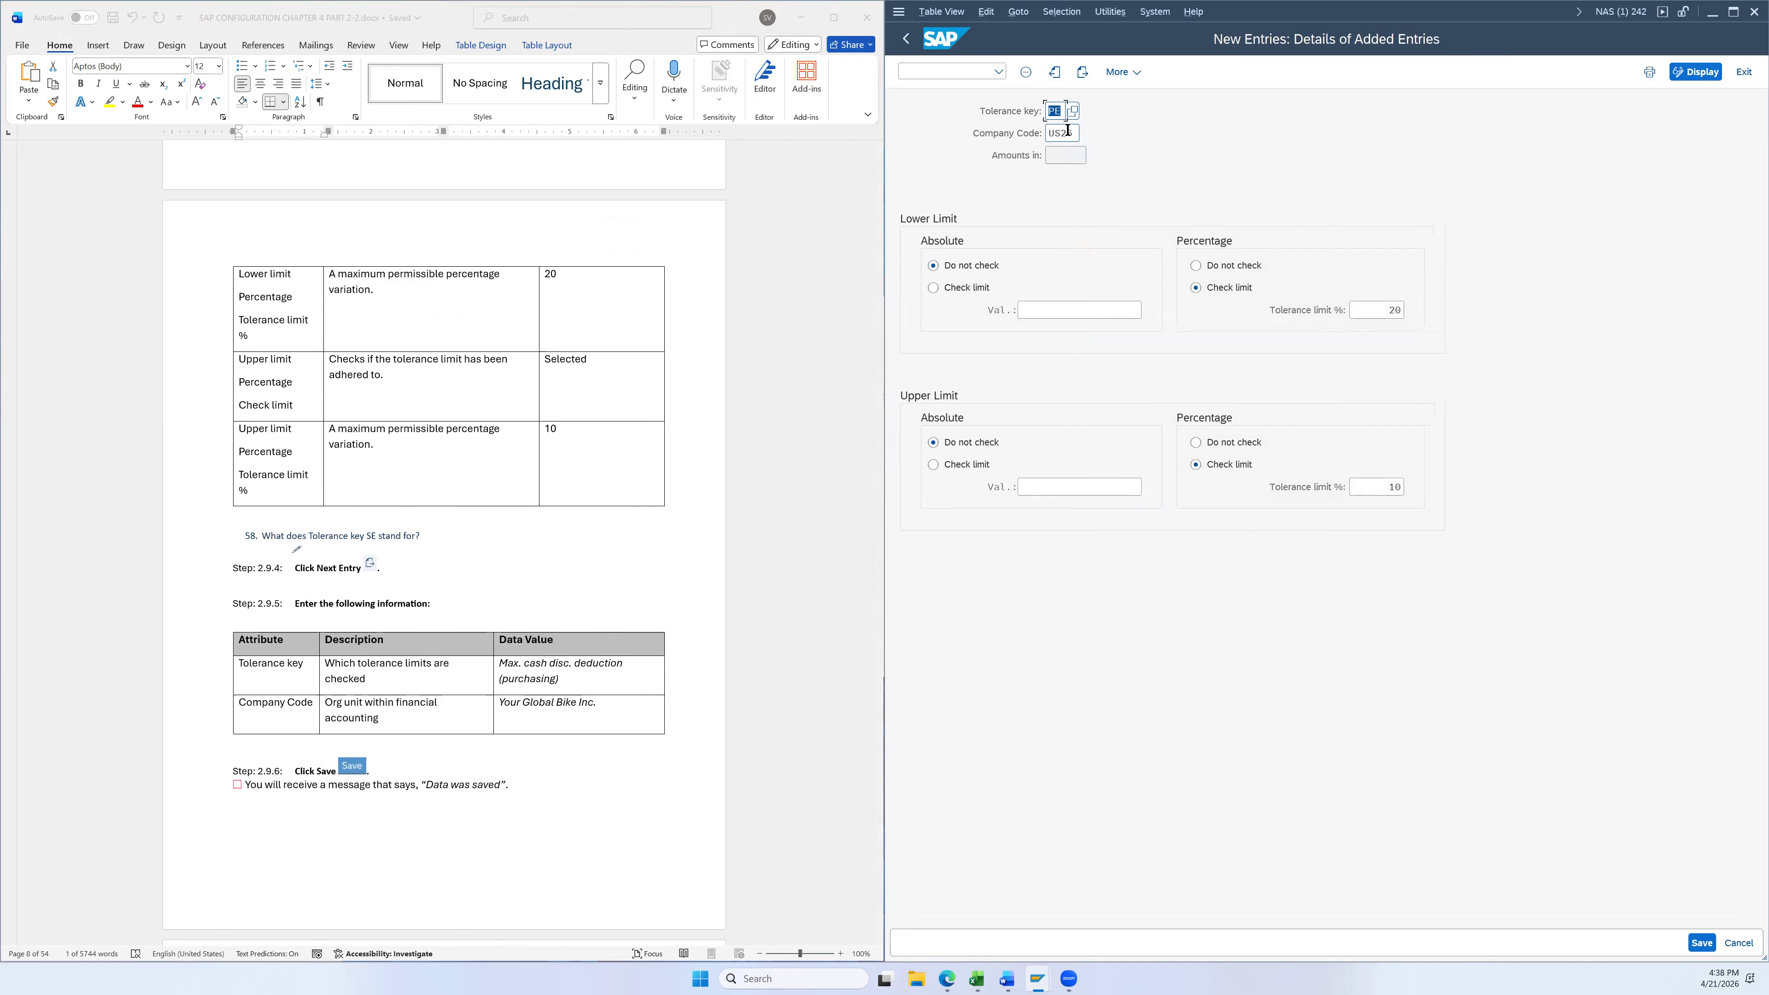
scroll(751, 441, up, 5)
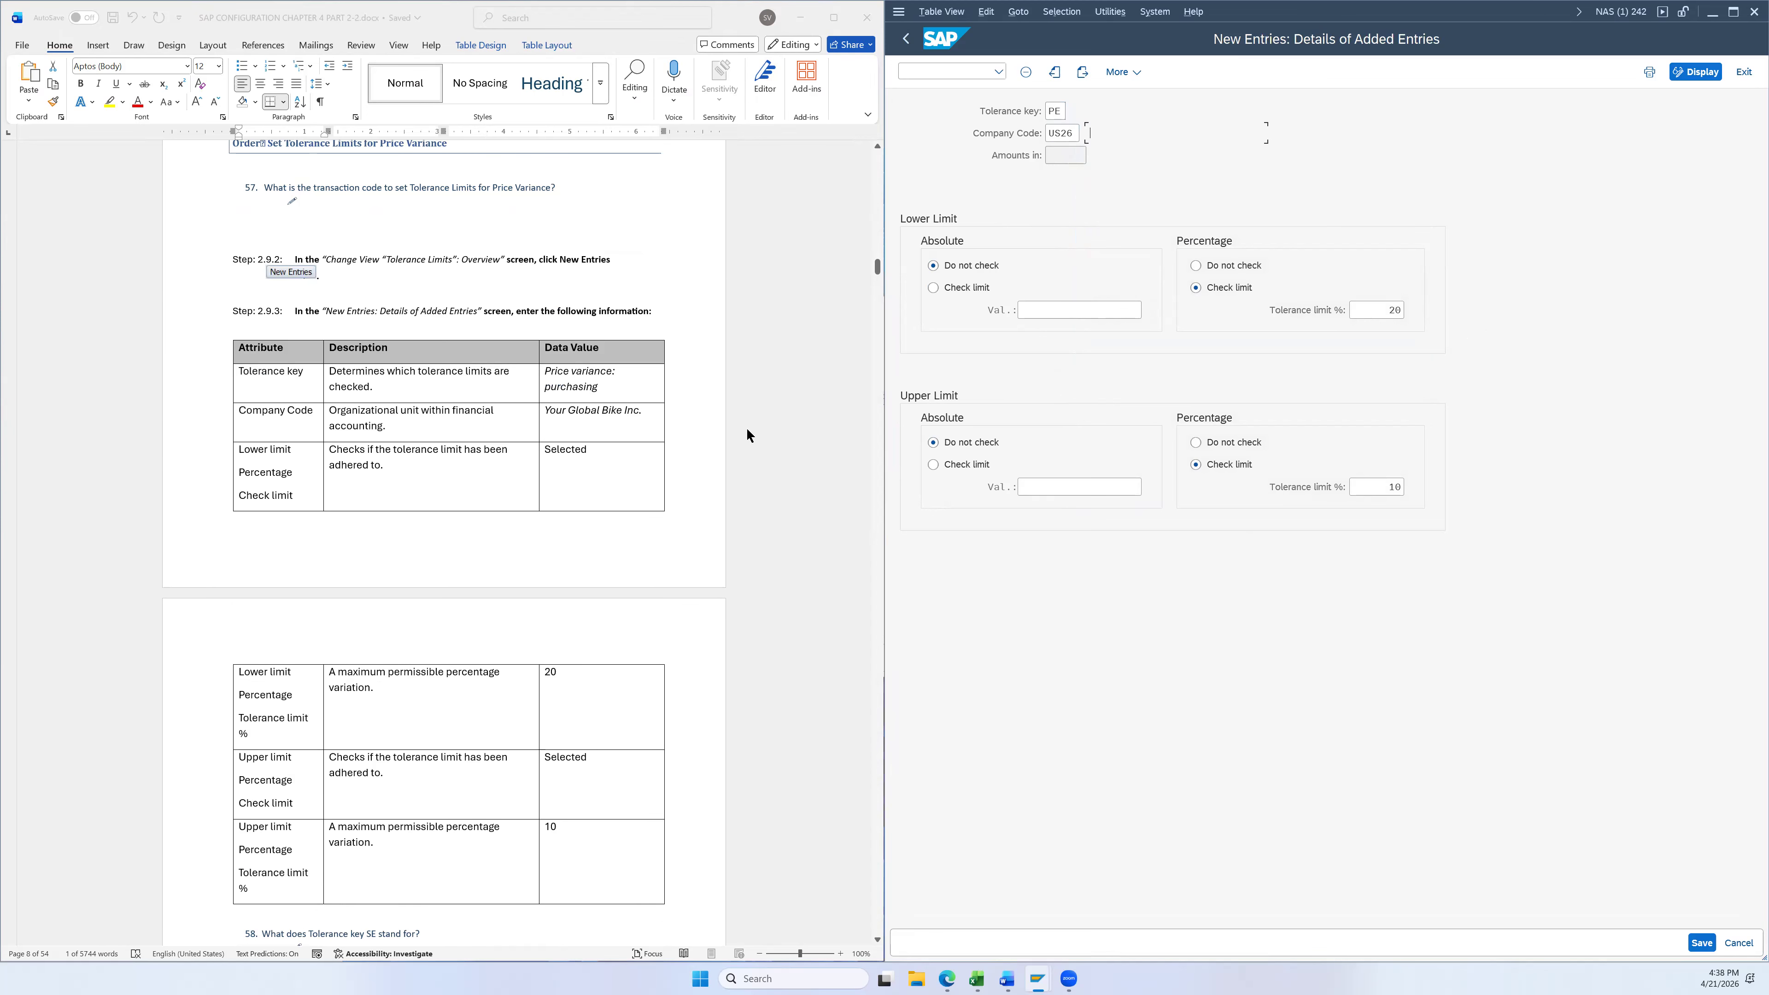
scroll(746, 435, down, 2)
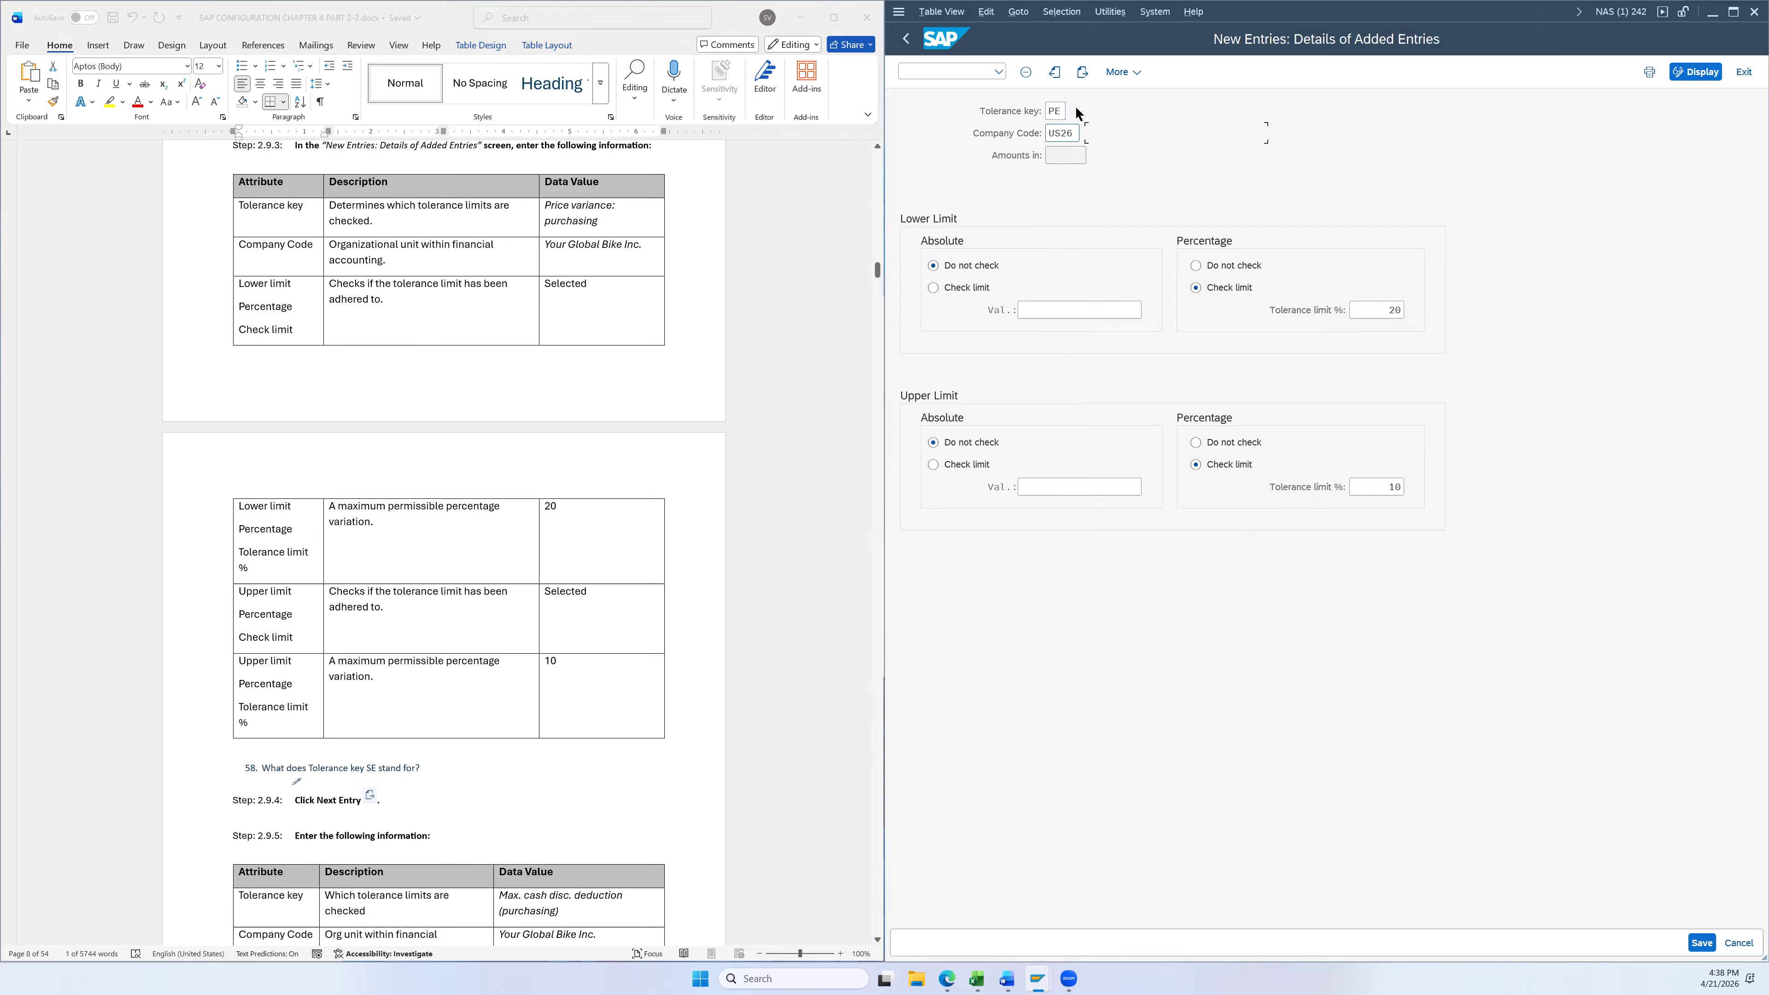
scroll(723, 546, down, 1)
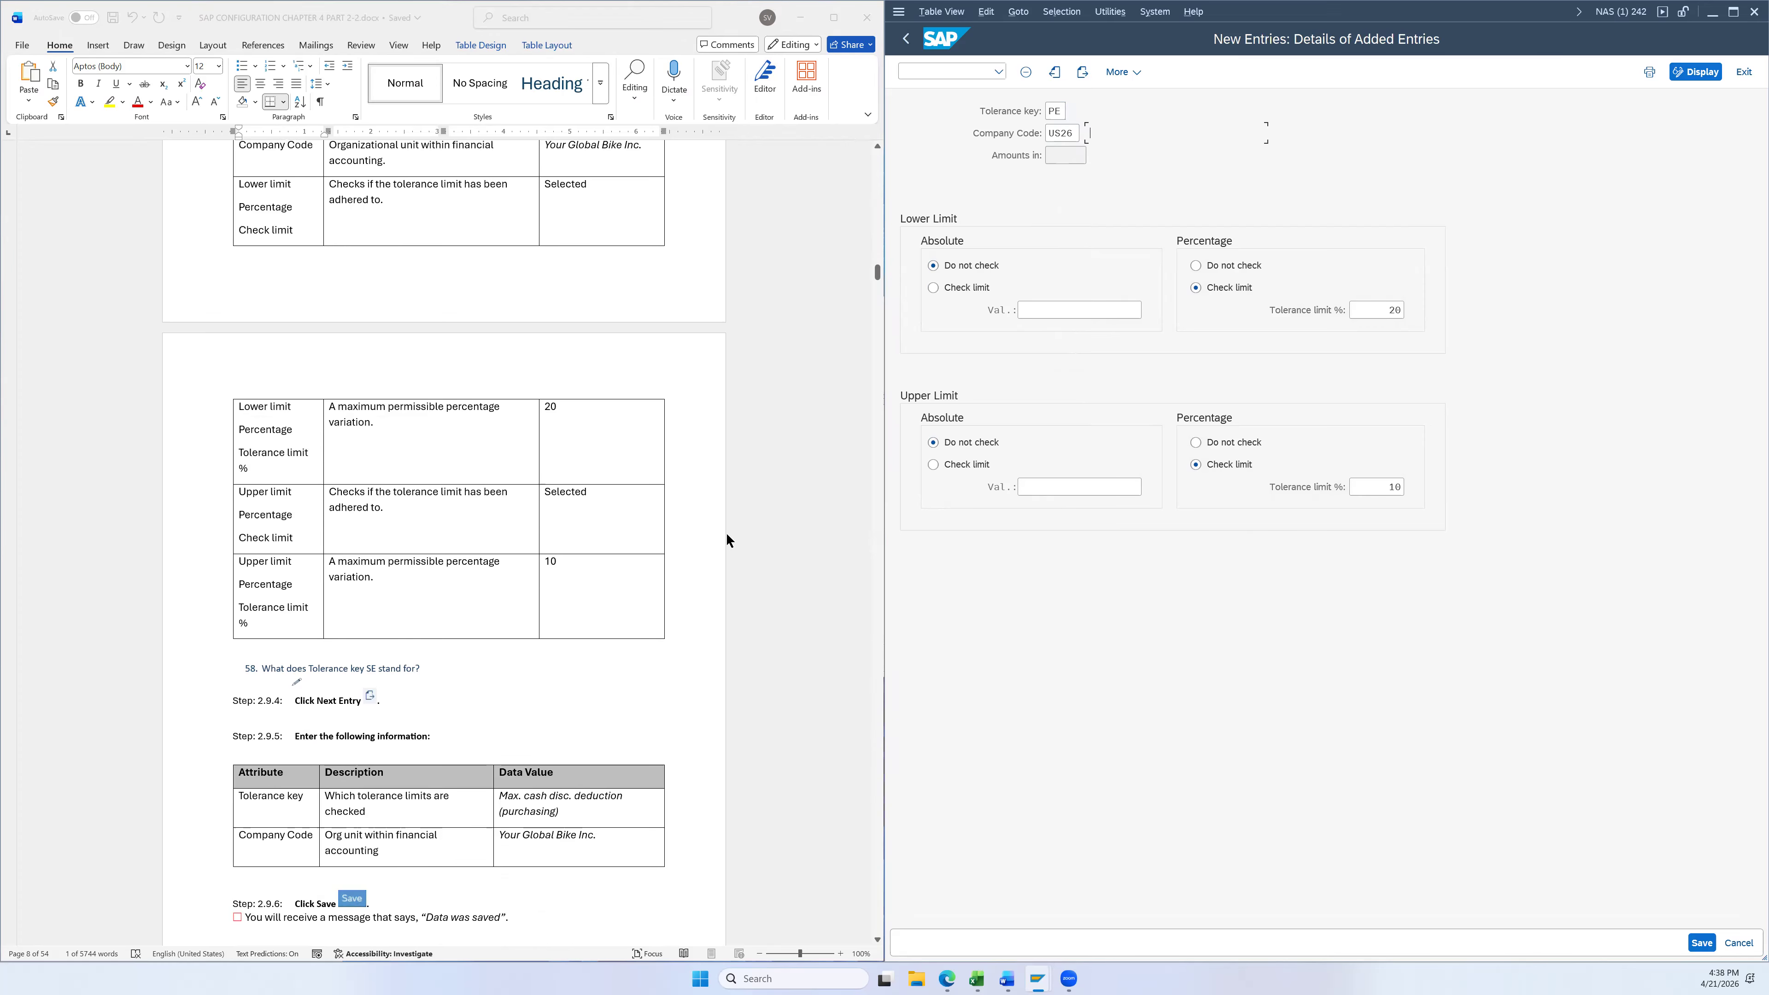
scroll(726, 540, down, 3)
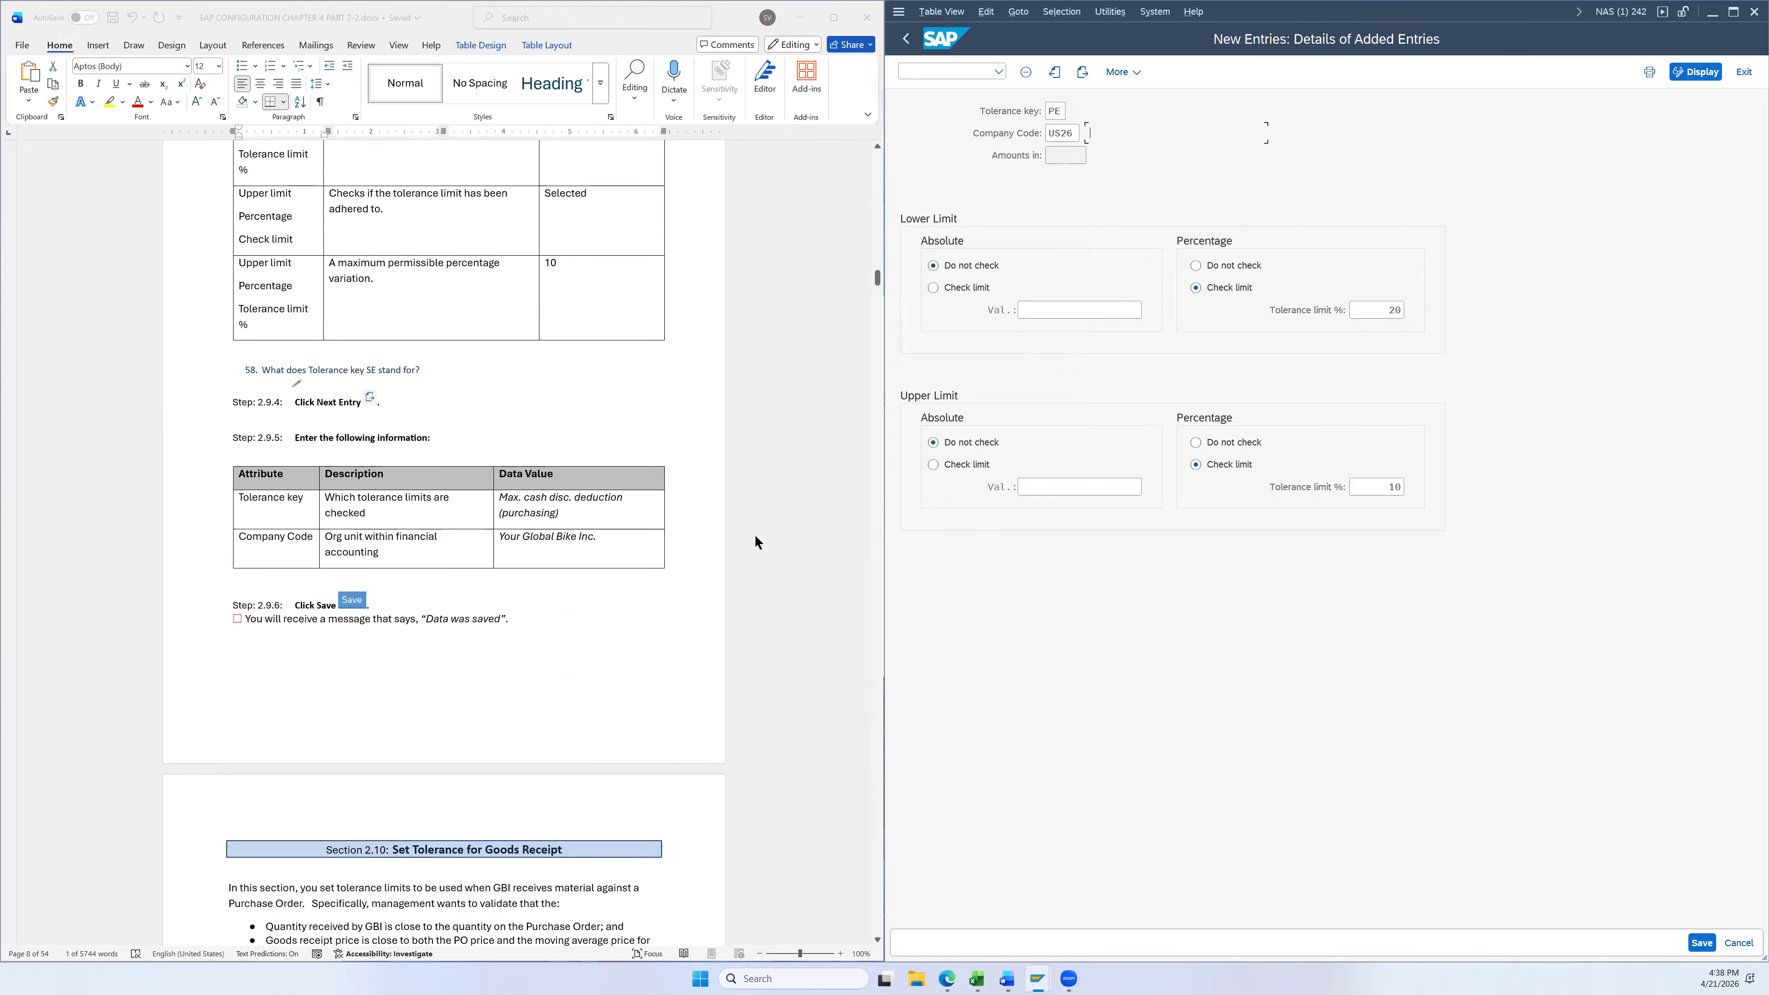
Add the next entry with tolerance key SE (Max. cash disc. deduction (purchasing)) for company code US26 and save the tolerance limits
click(1083, 76)
scroll(516, 391, down, 2)
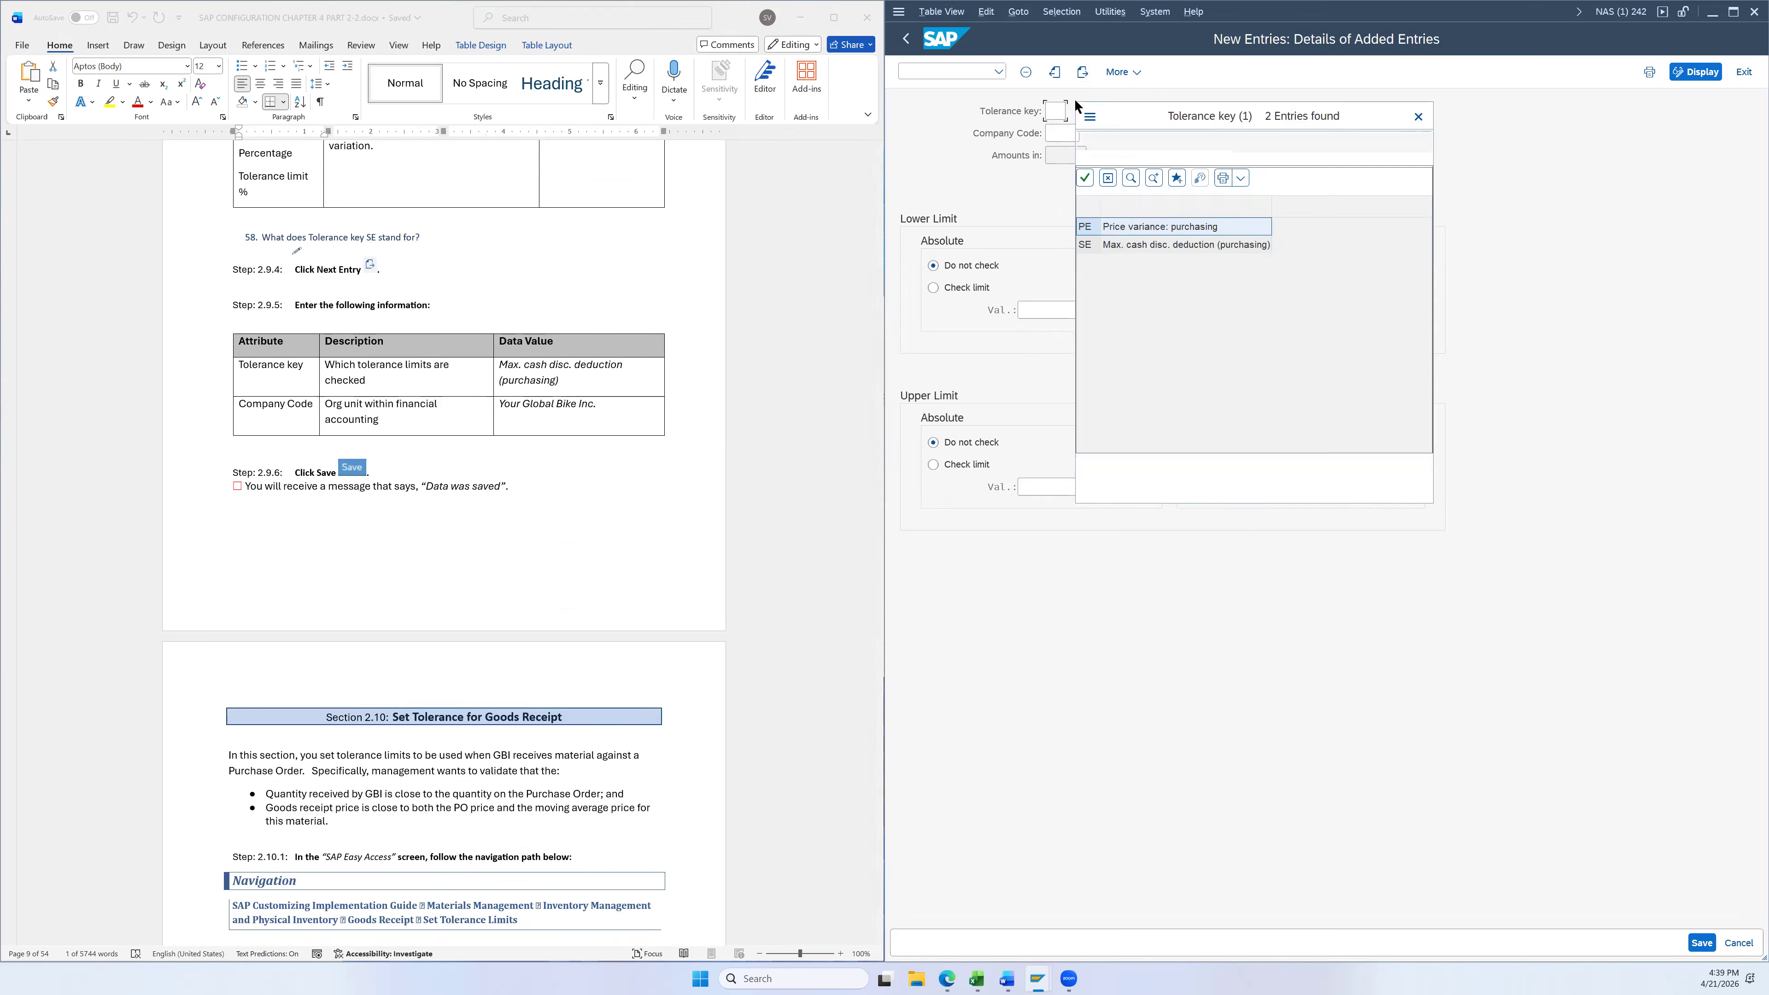
double_click(1134, 245)
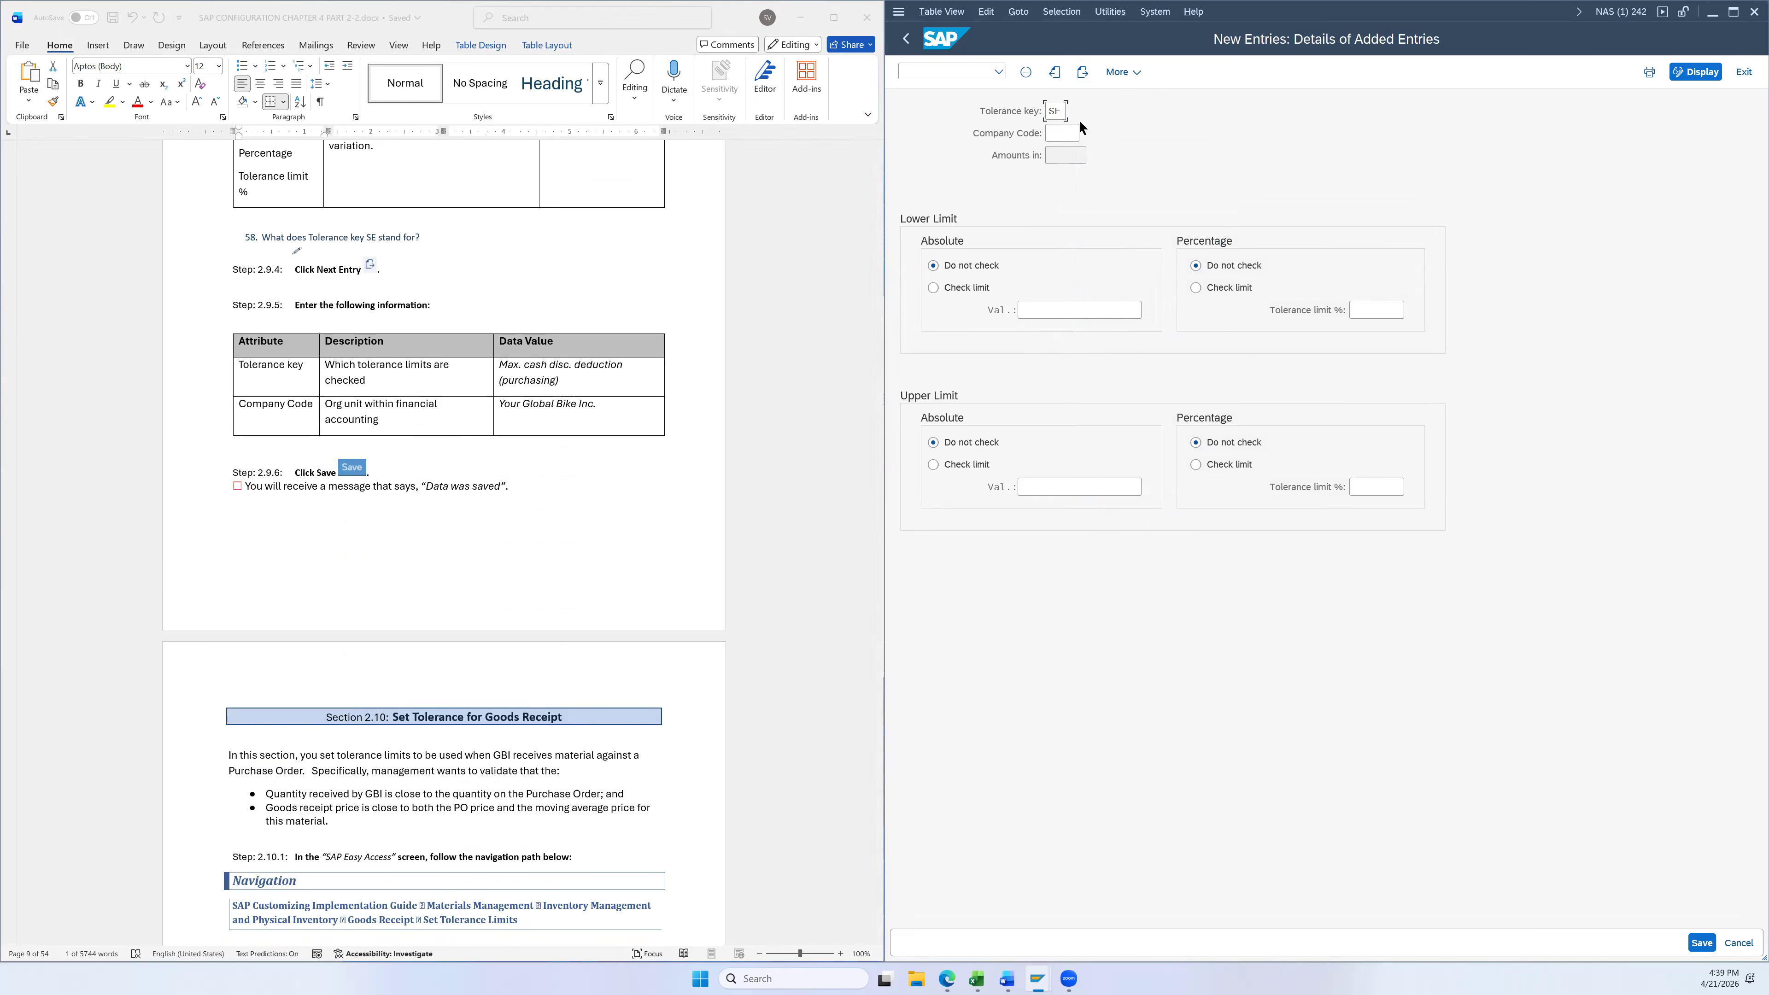
key(F4)
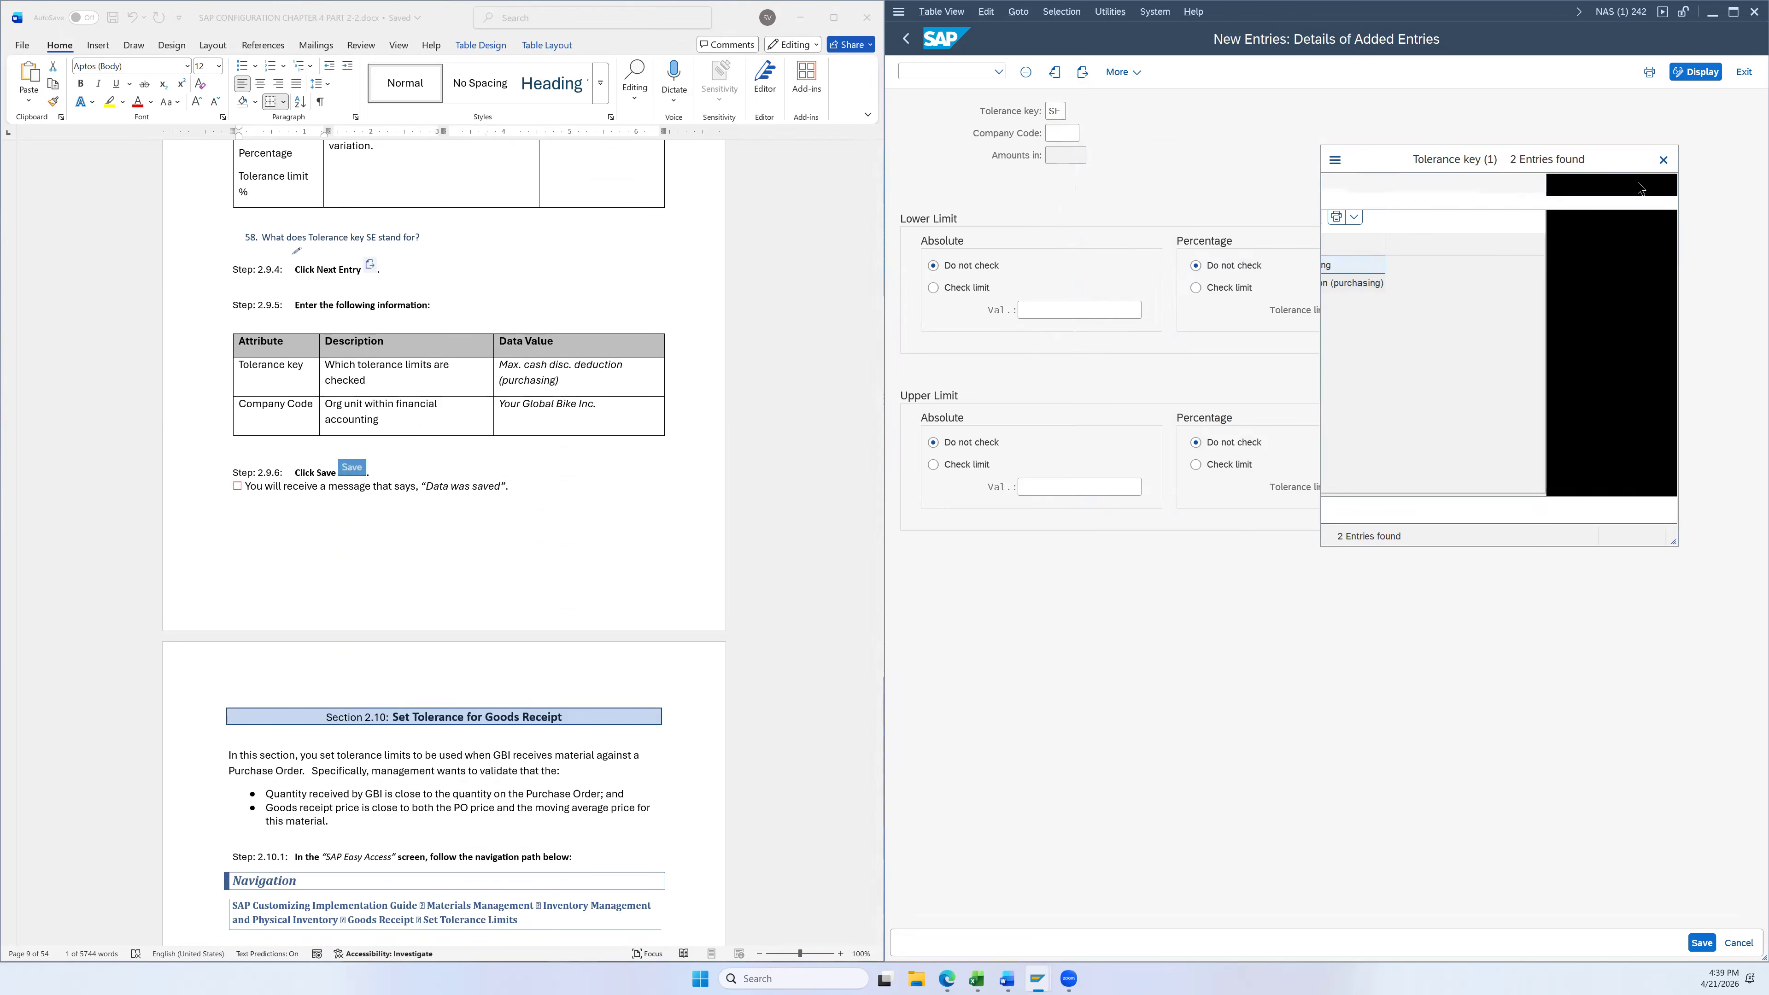
click(1662, 159)
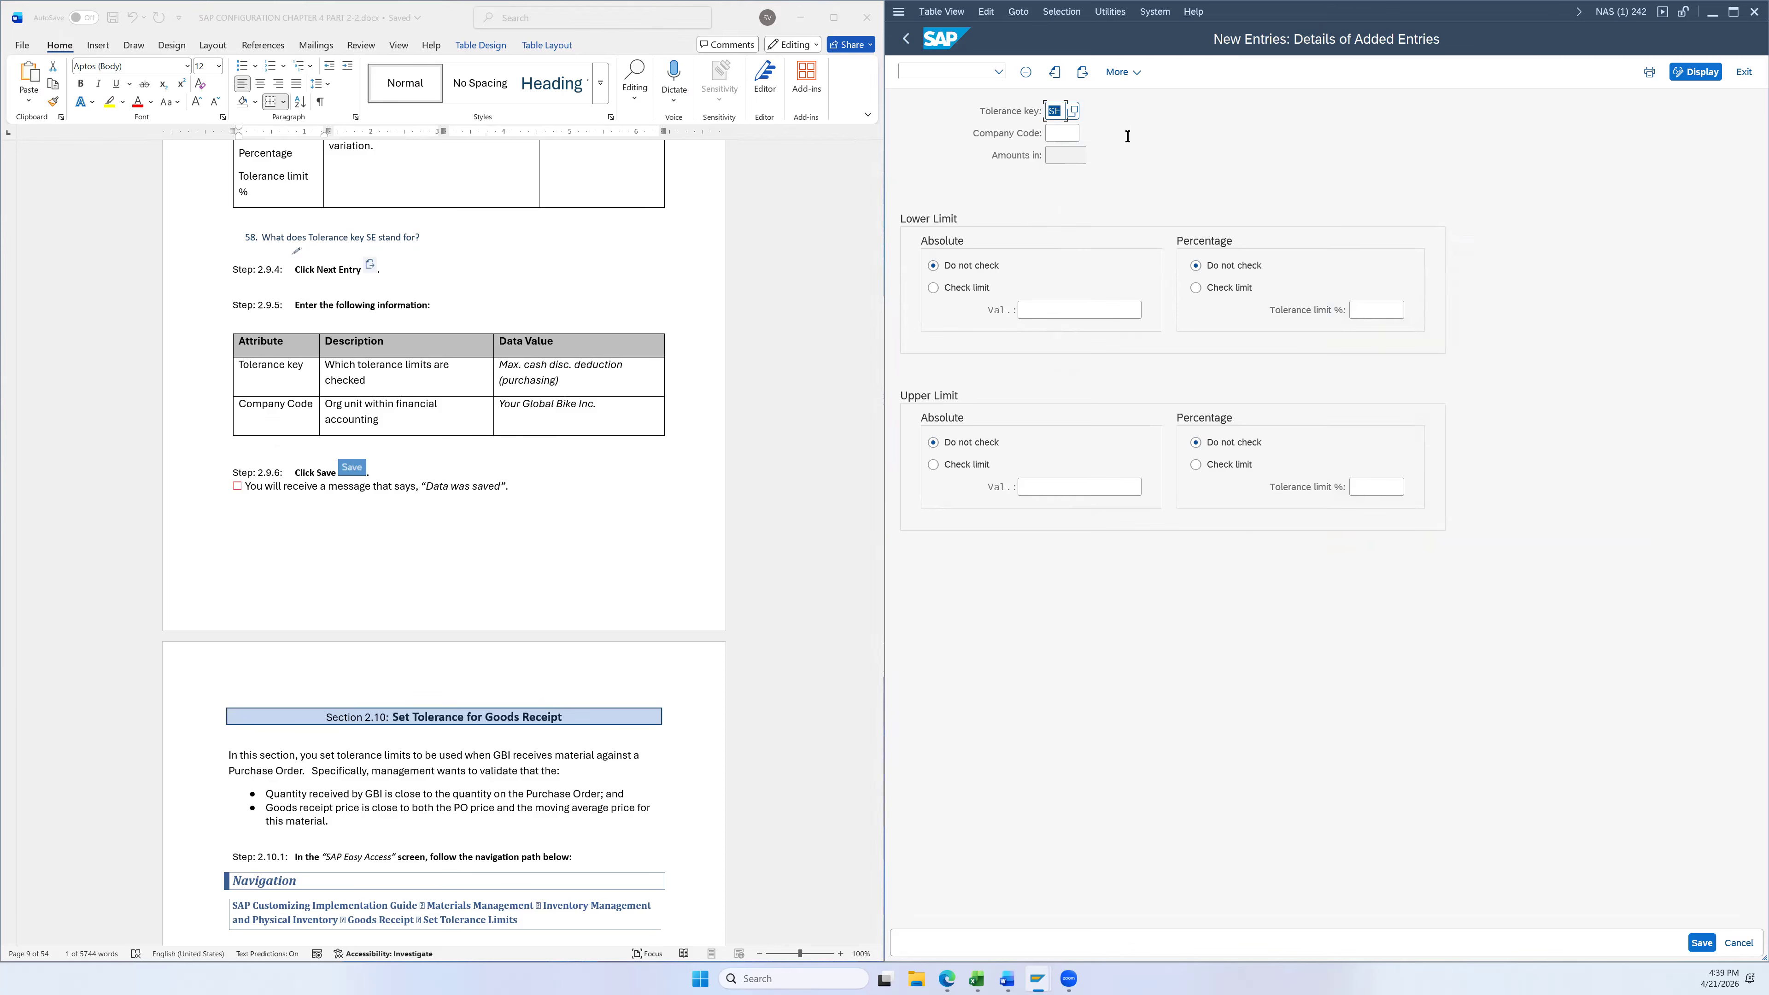
click(1066, 134)
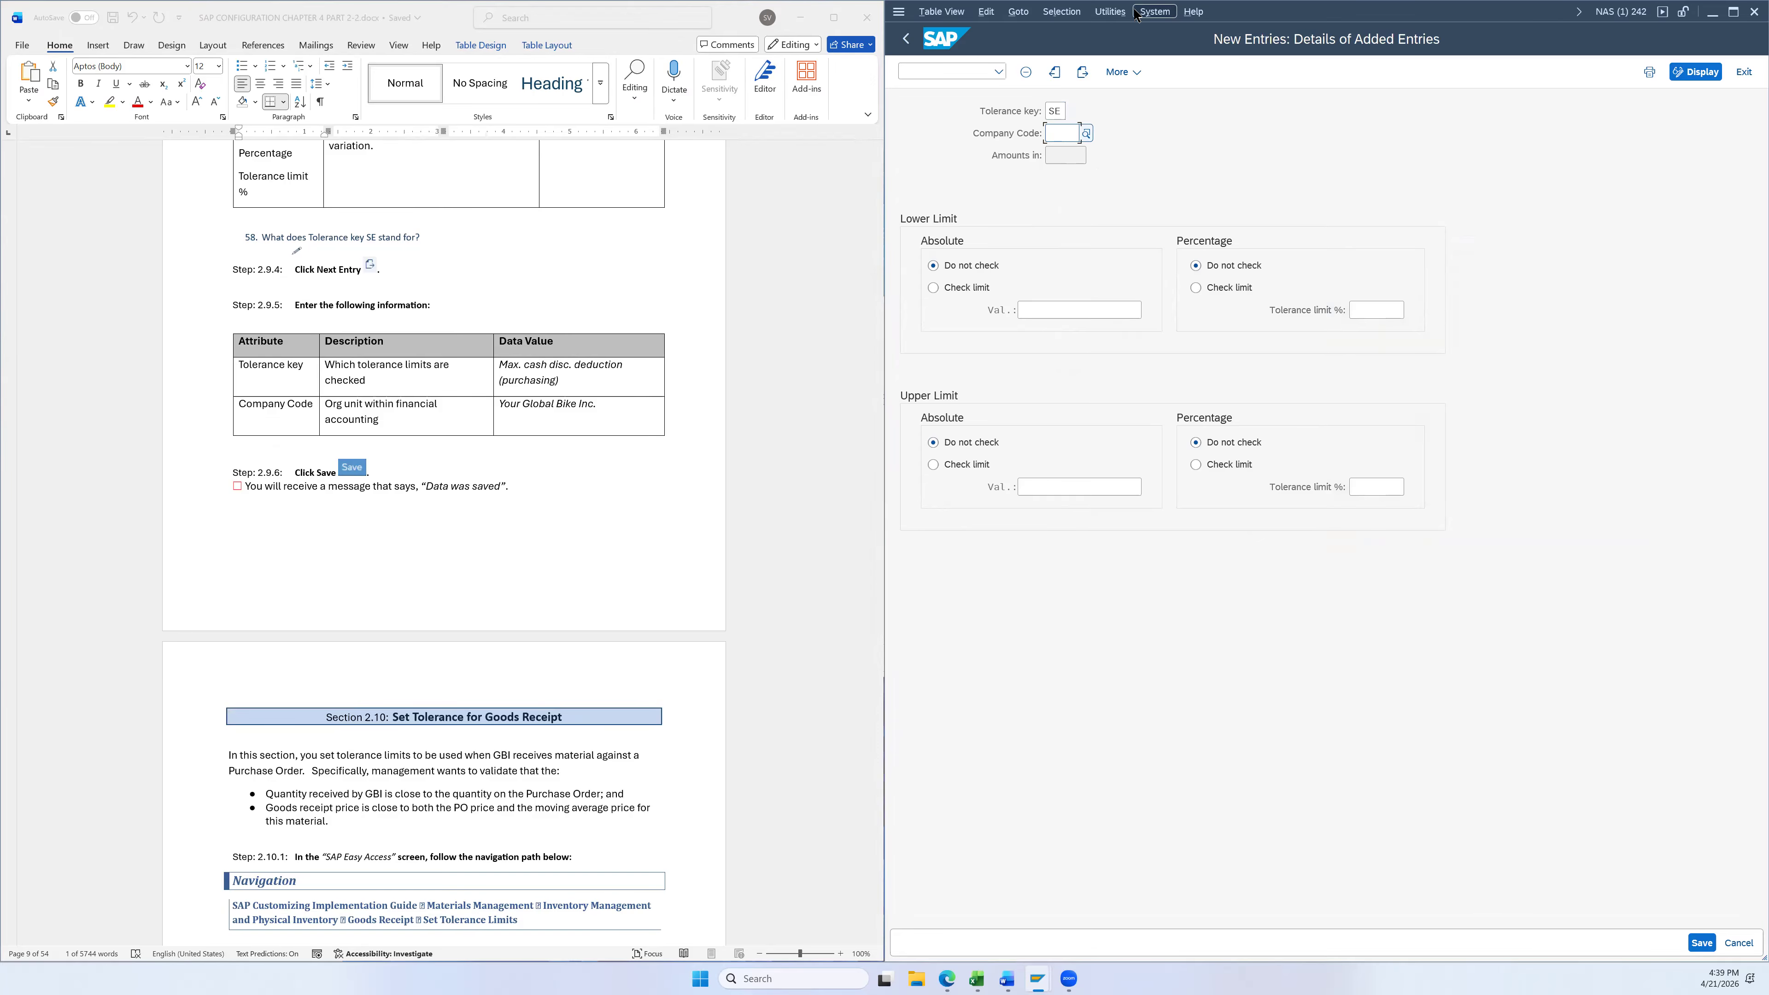
text(us26)
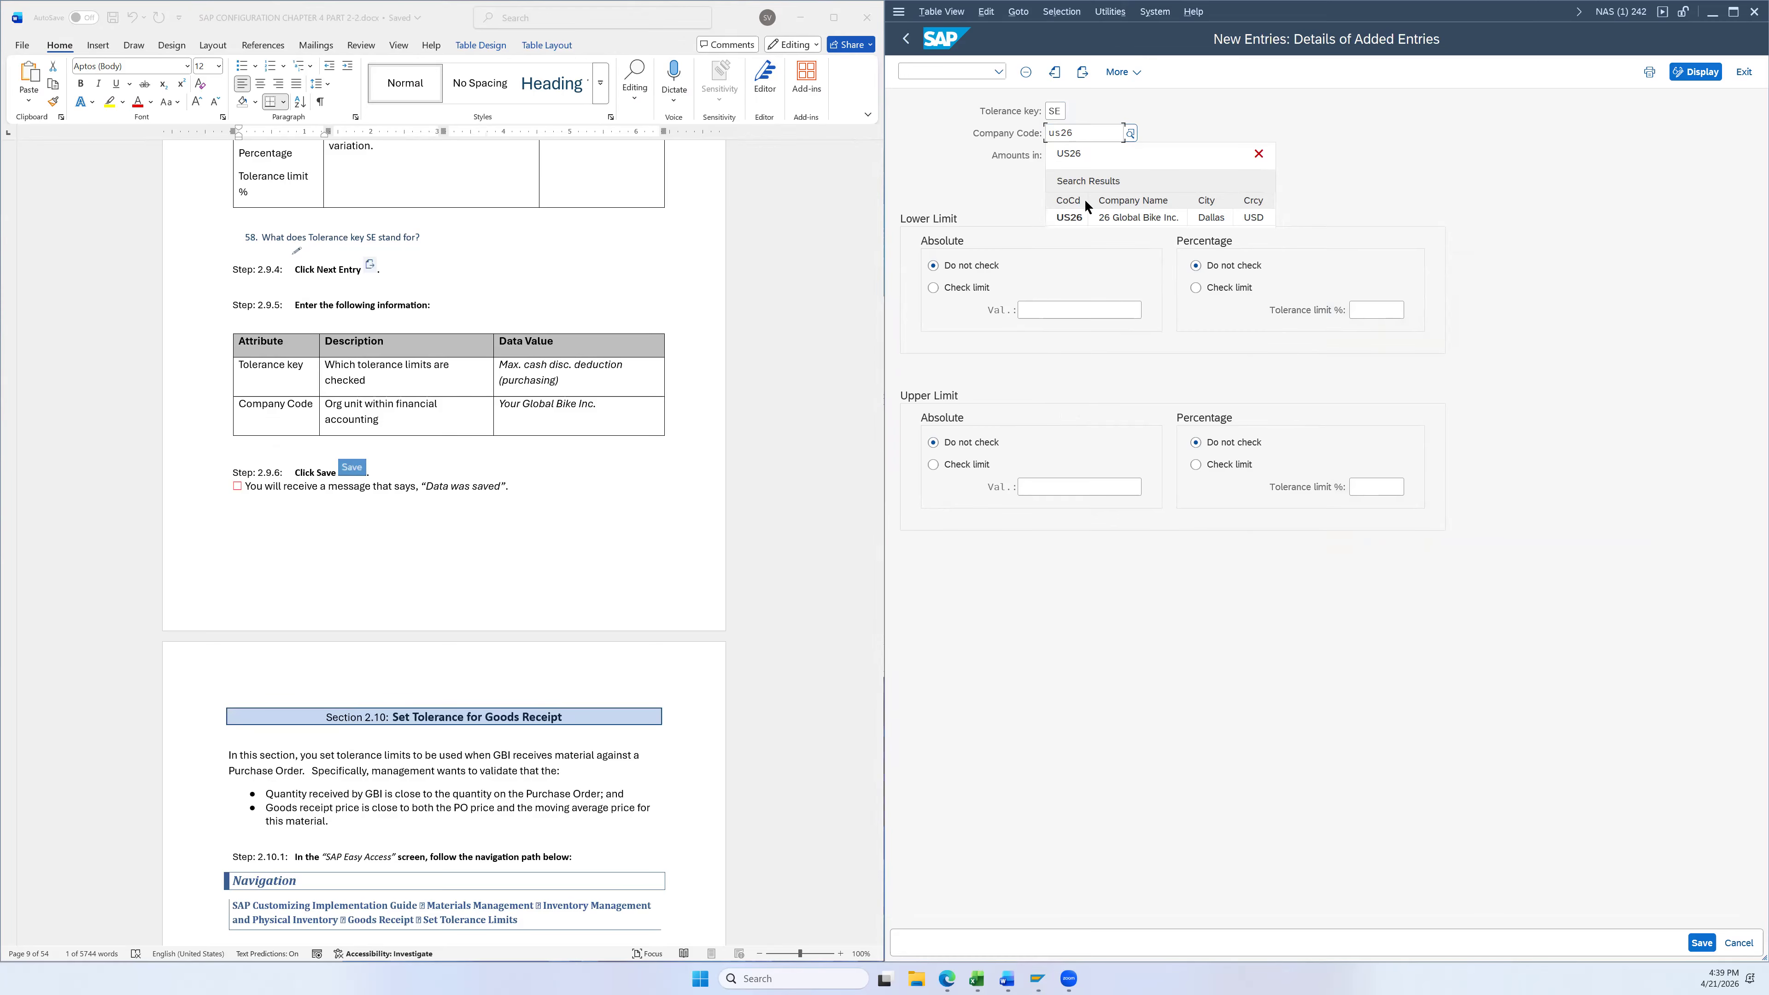
click(1069, 216)
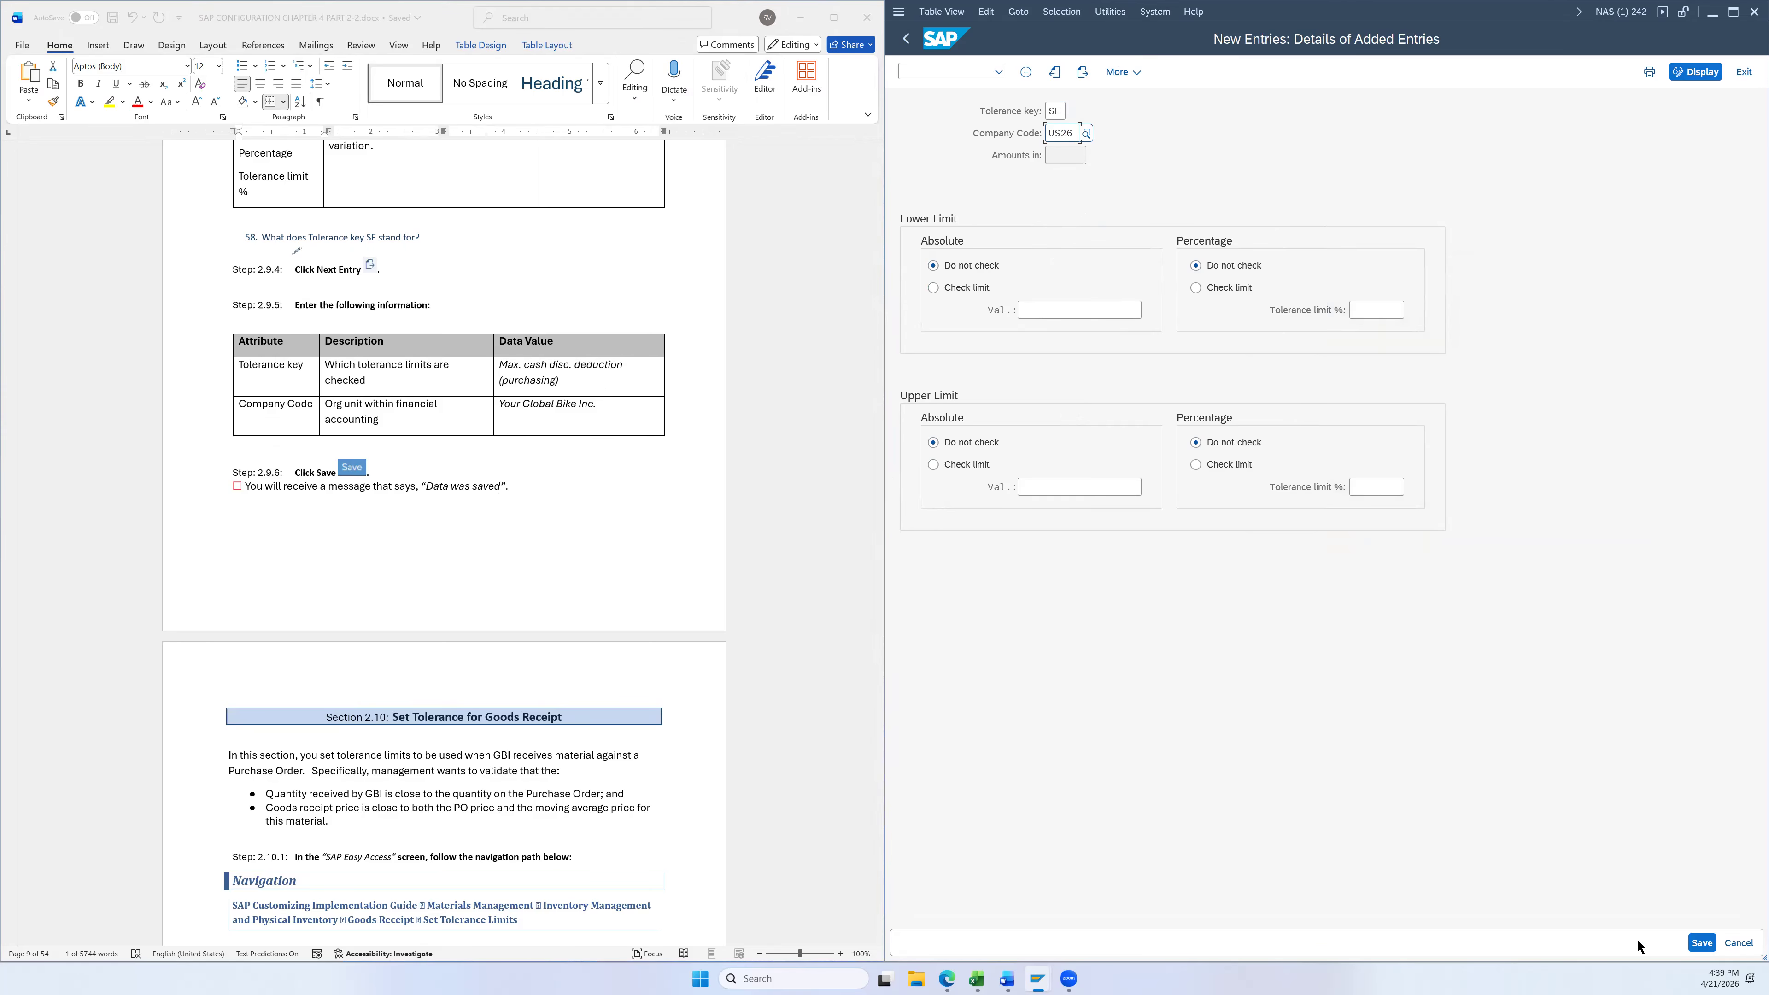
click(1701, 942)
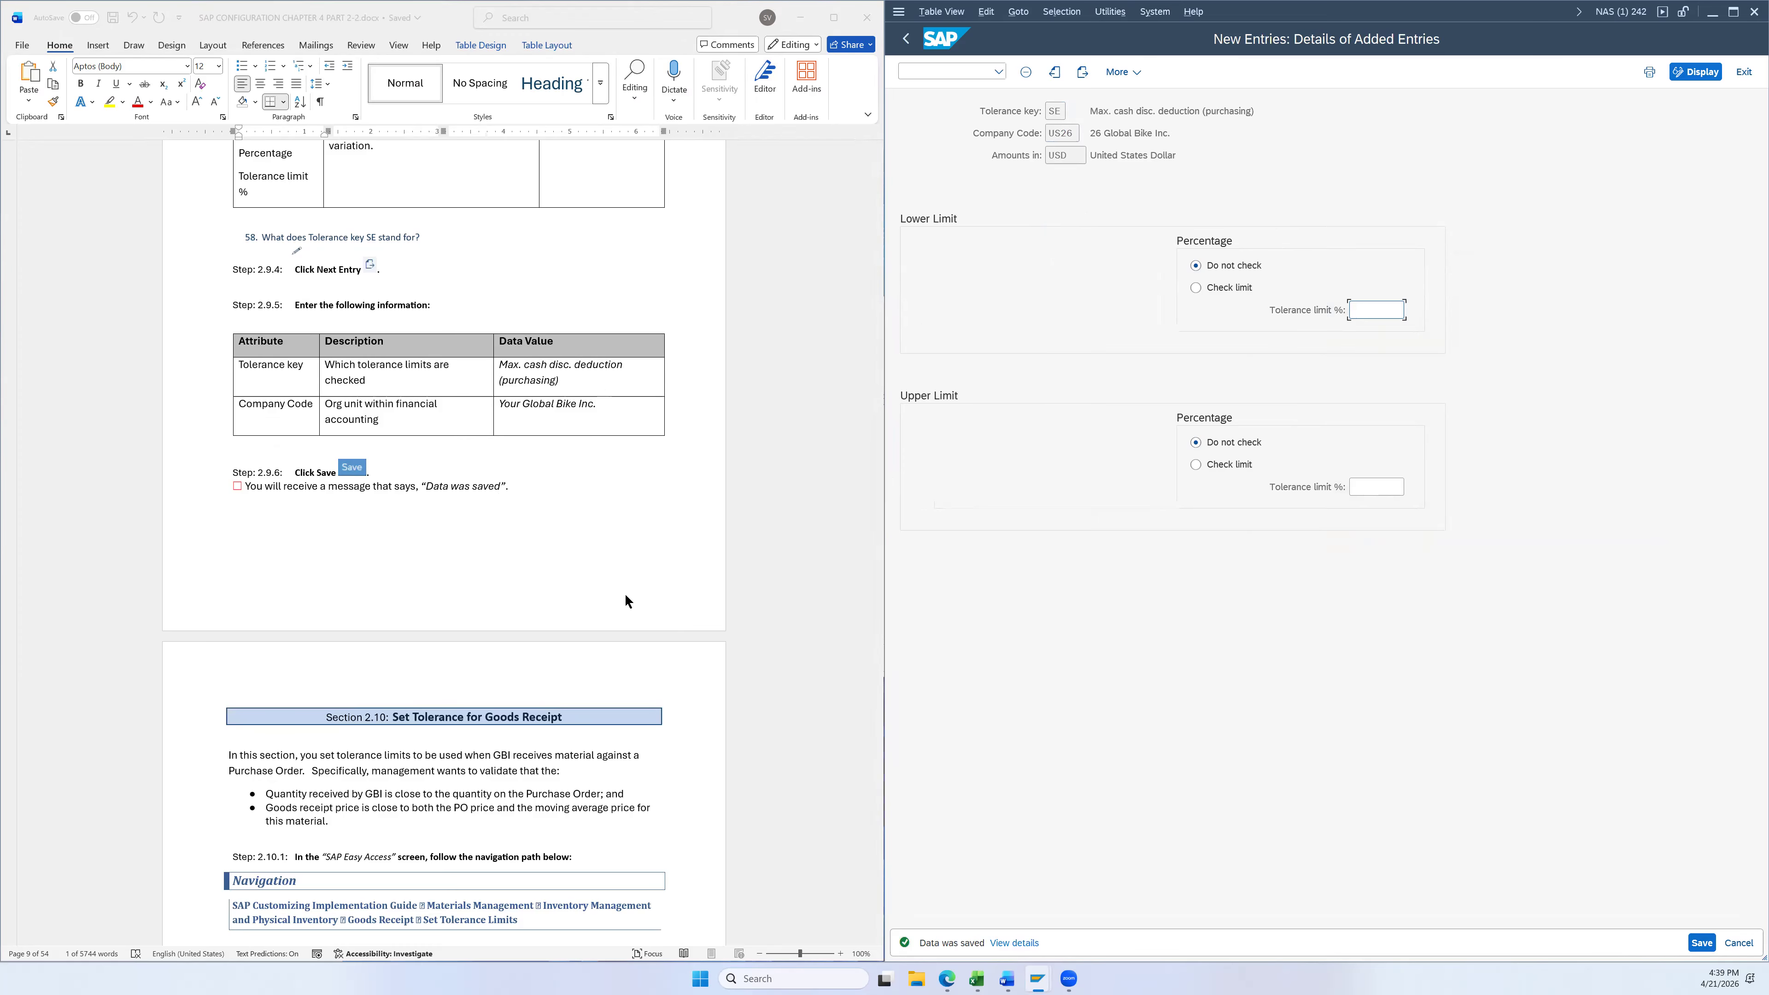
Leave the tolerance limits for a freshly opened SAP Reference IMG and go to Section 2.10 of the Word exercise
scroll(516, 452, down, 2)
scroll(531, 469, down, 4)
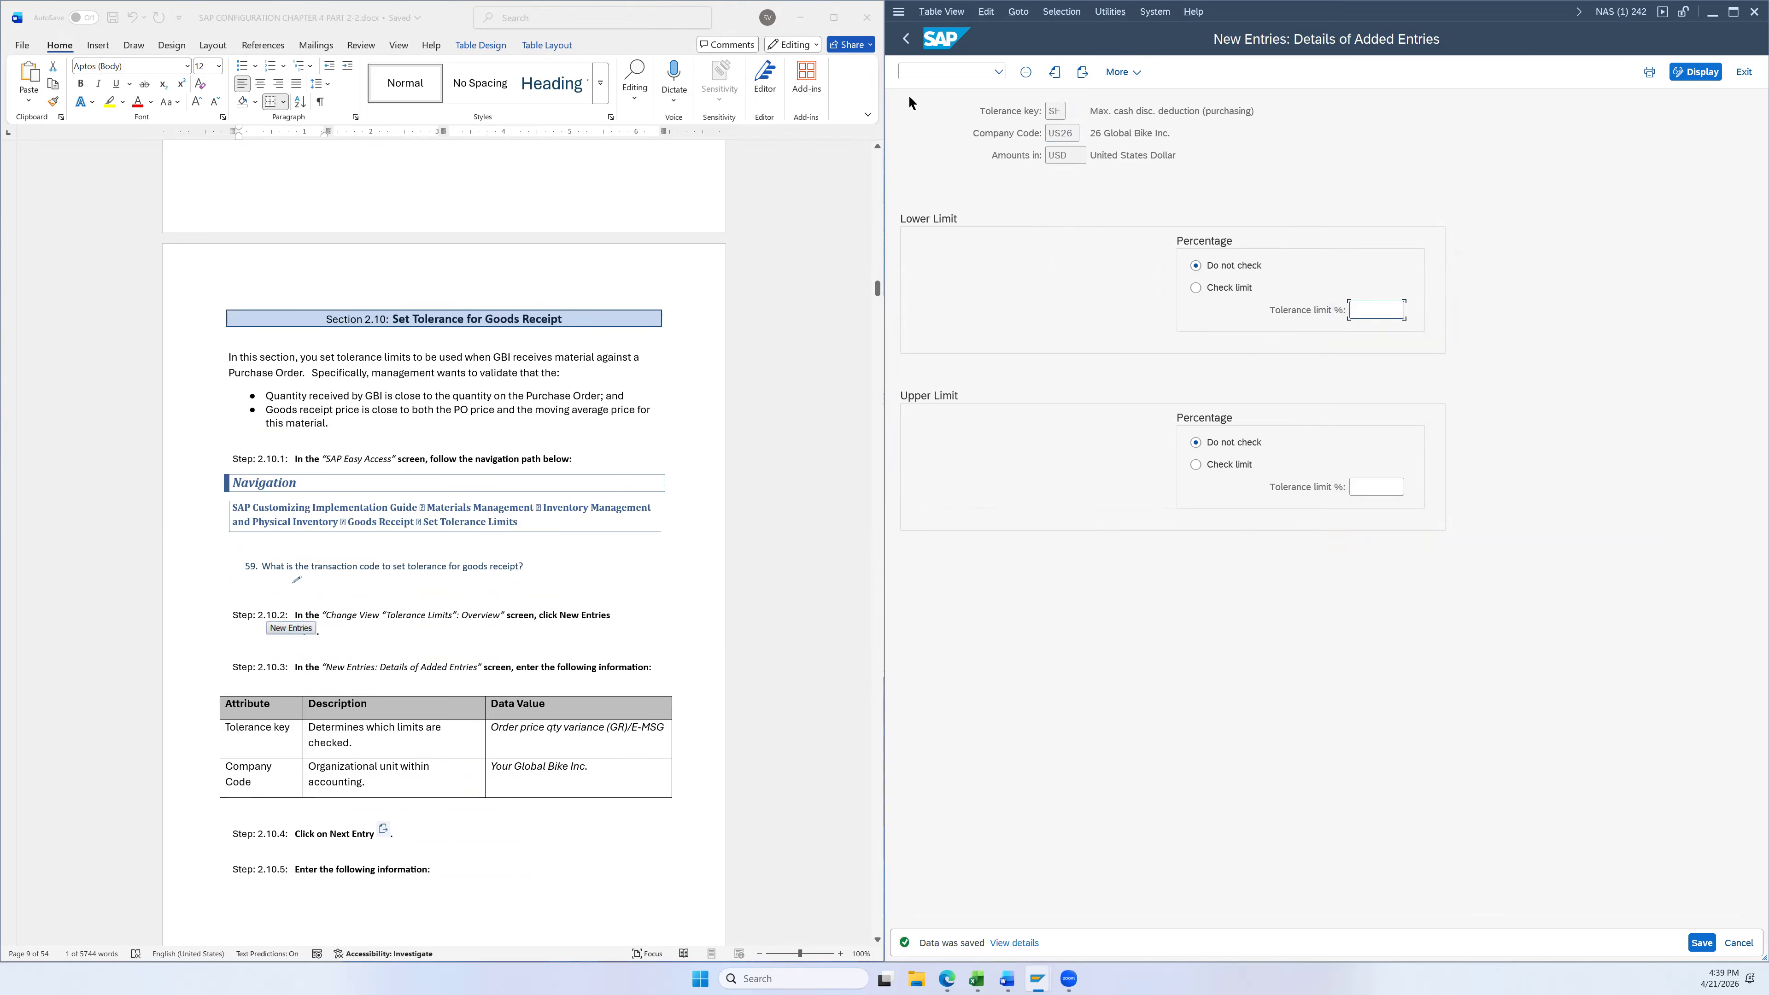
click(907, 40)
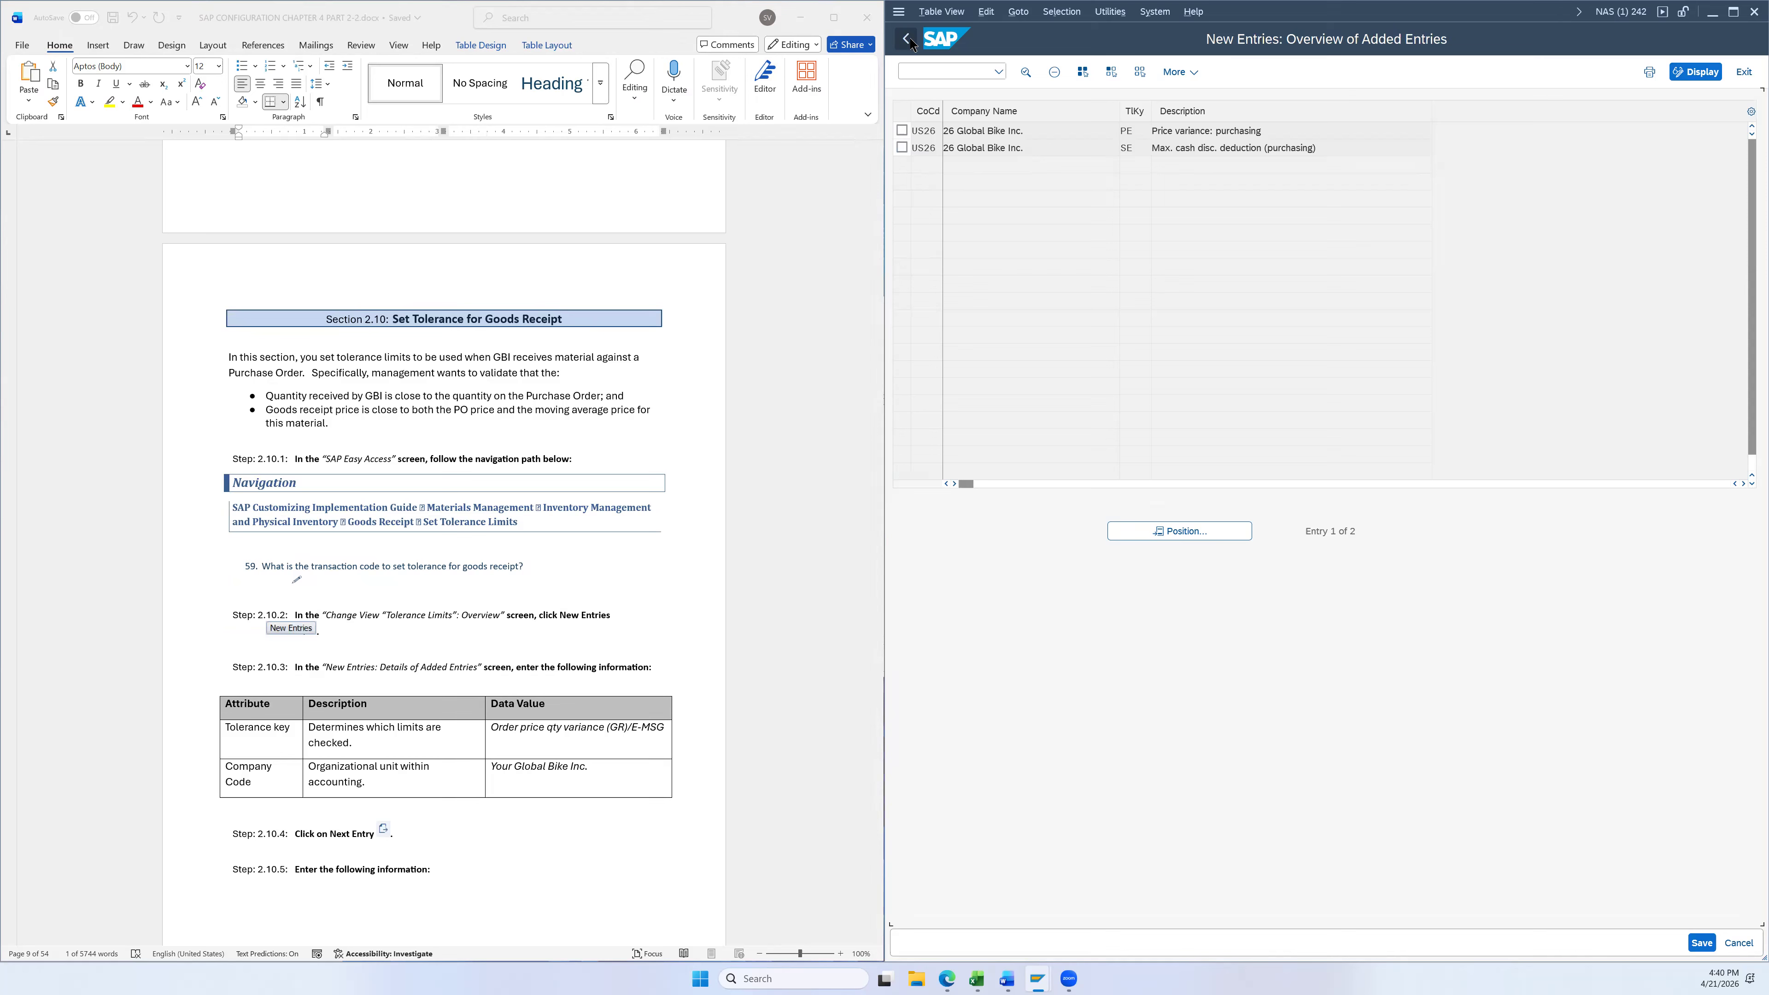
click(907, 40)
click(907, 39)
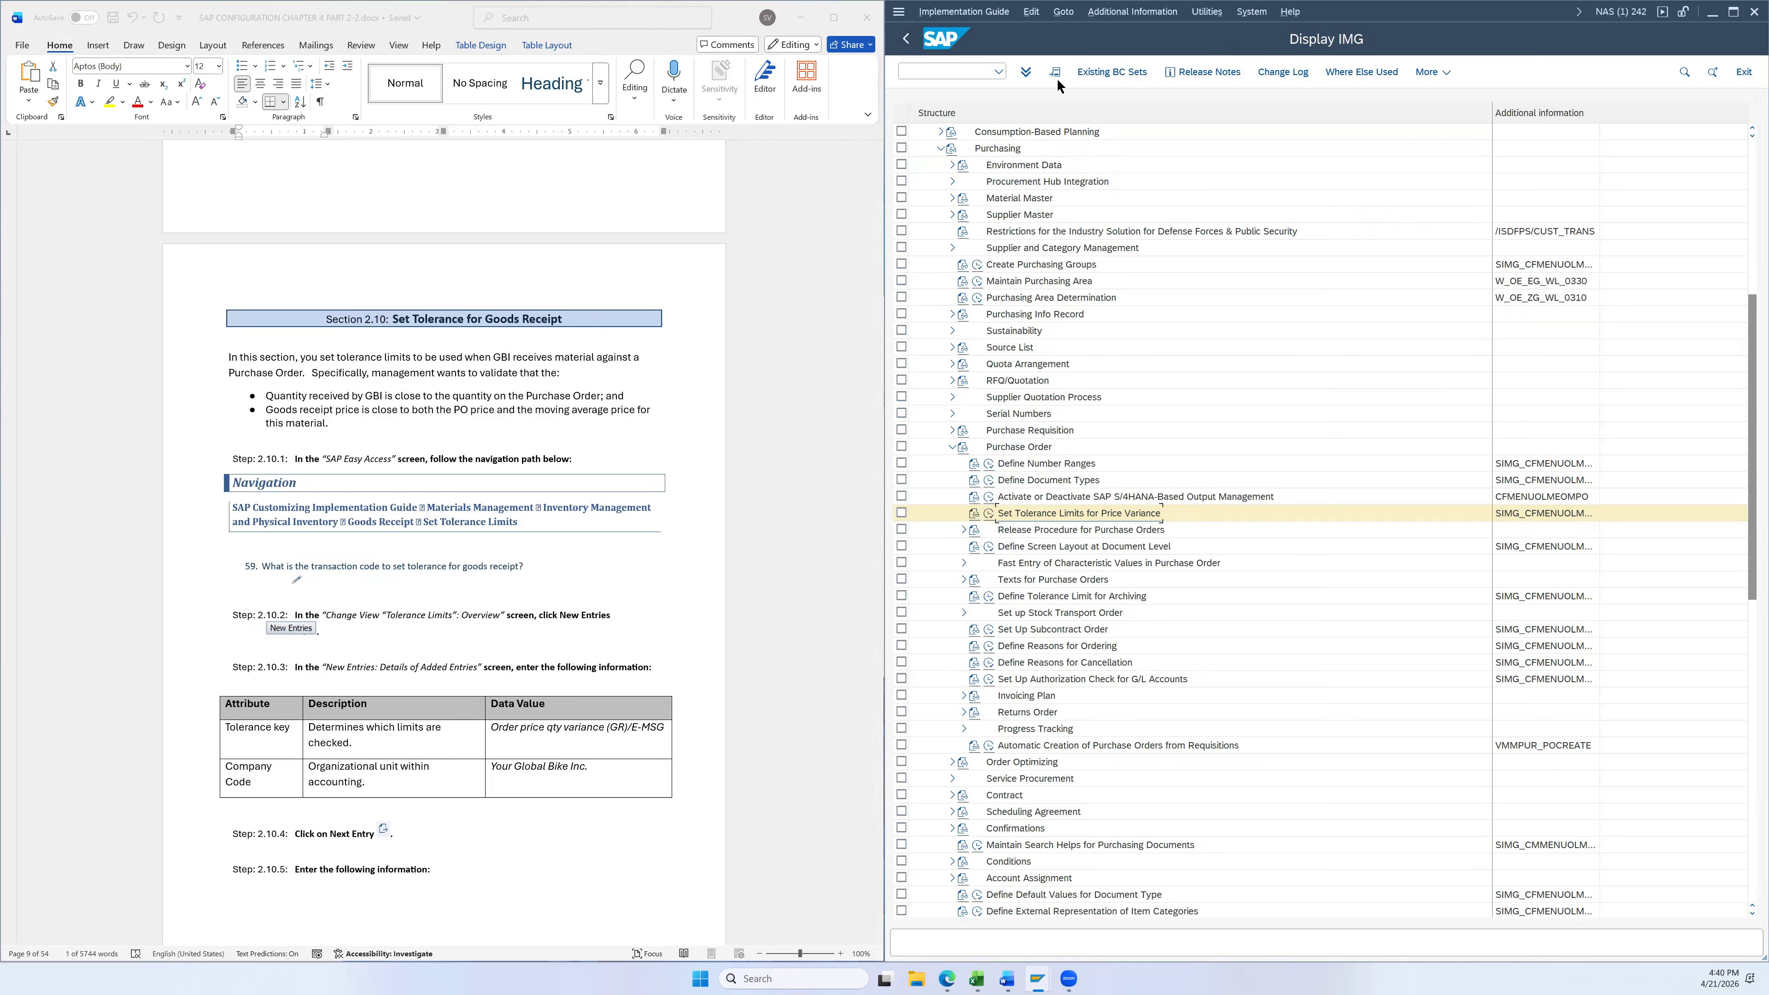
click(907, 39)
click(1090, 73)
scroll(759, 337, down, 3)
scroll(760, 339, down, 1)
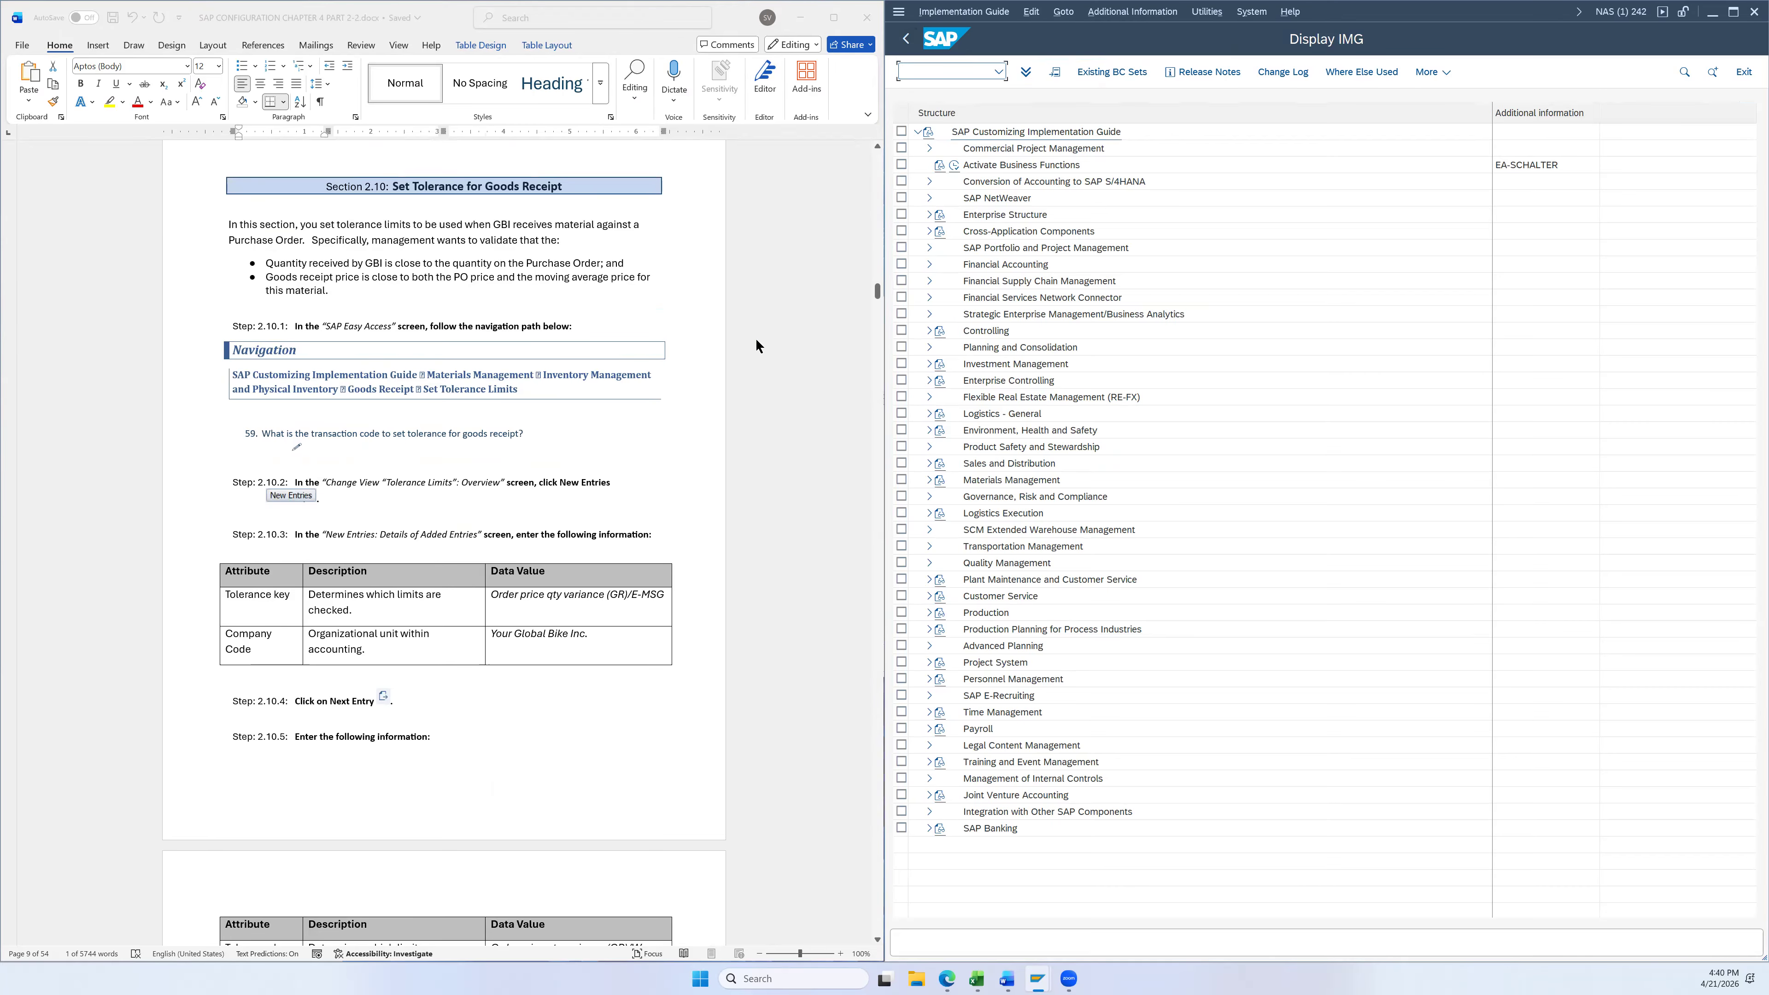
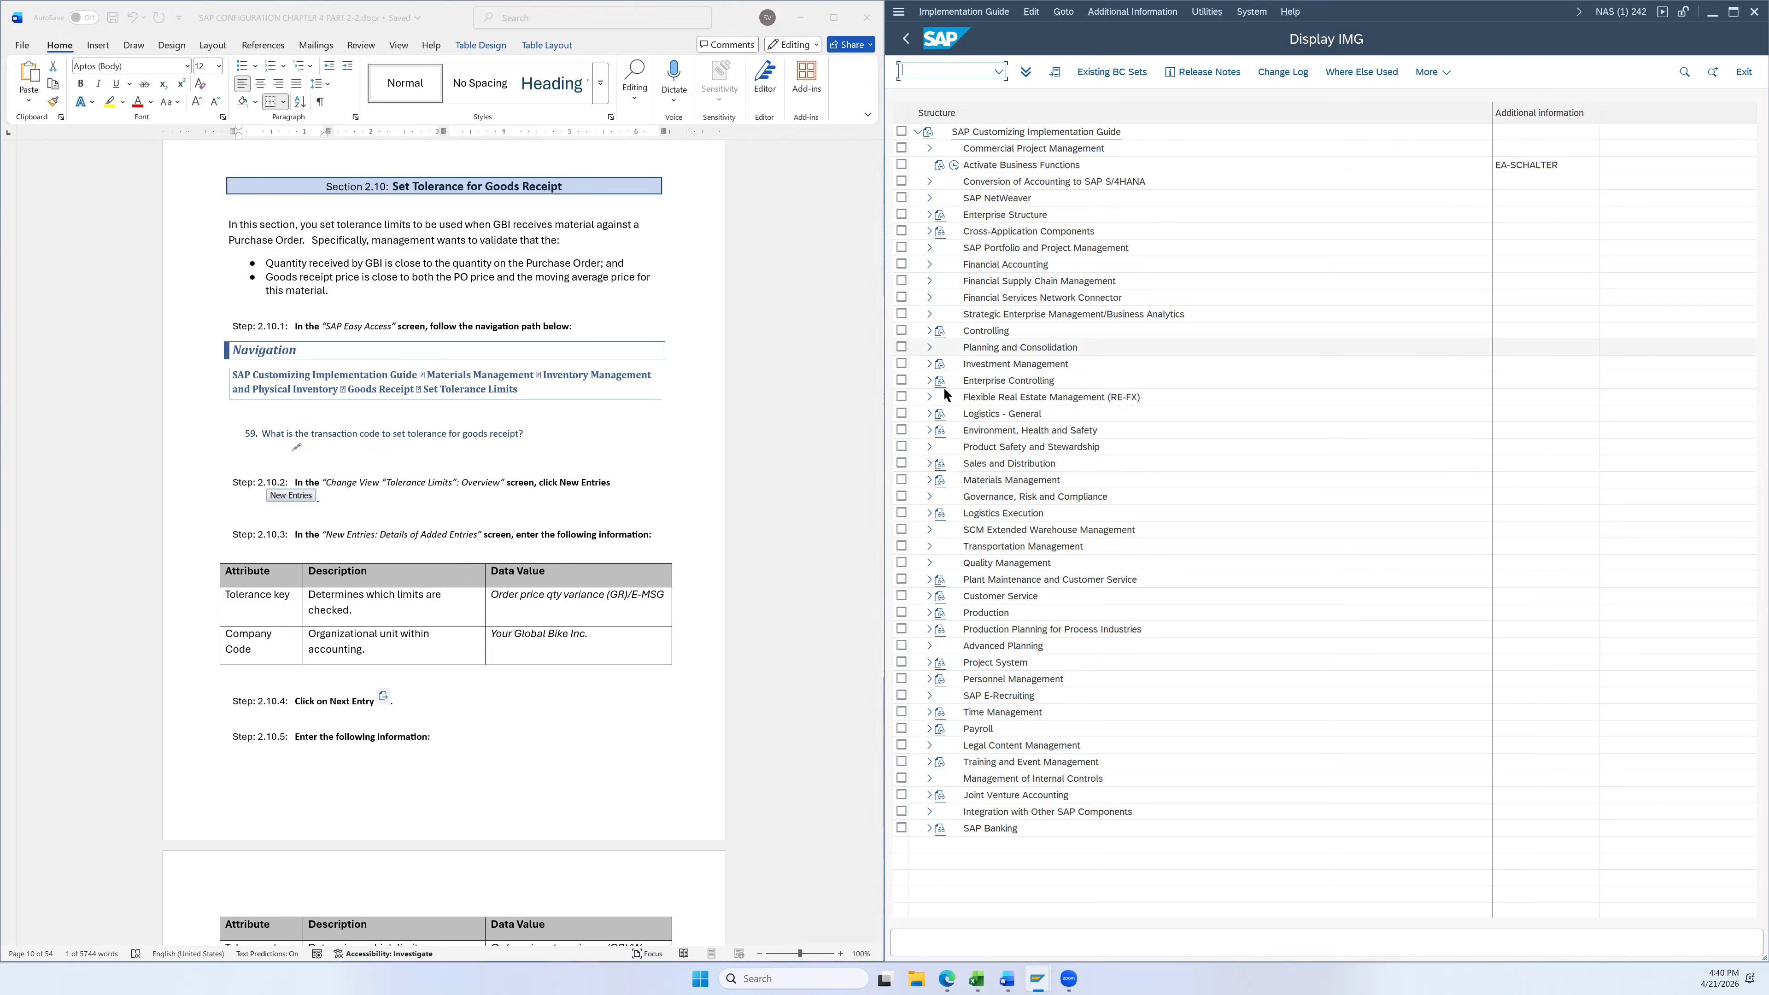
Open the Set Tolerance Limits activity for Goods Receipt under Materials Management, Inventory Management and Physical Inventory in the implementation guide
click(929, 480)
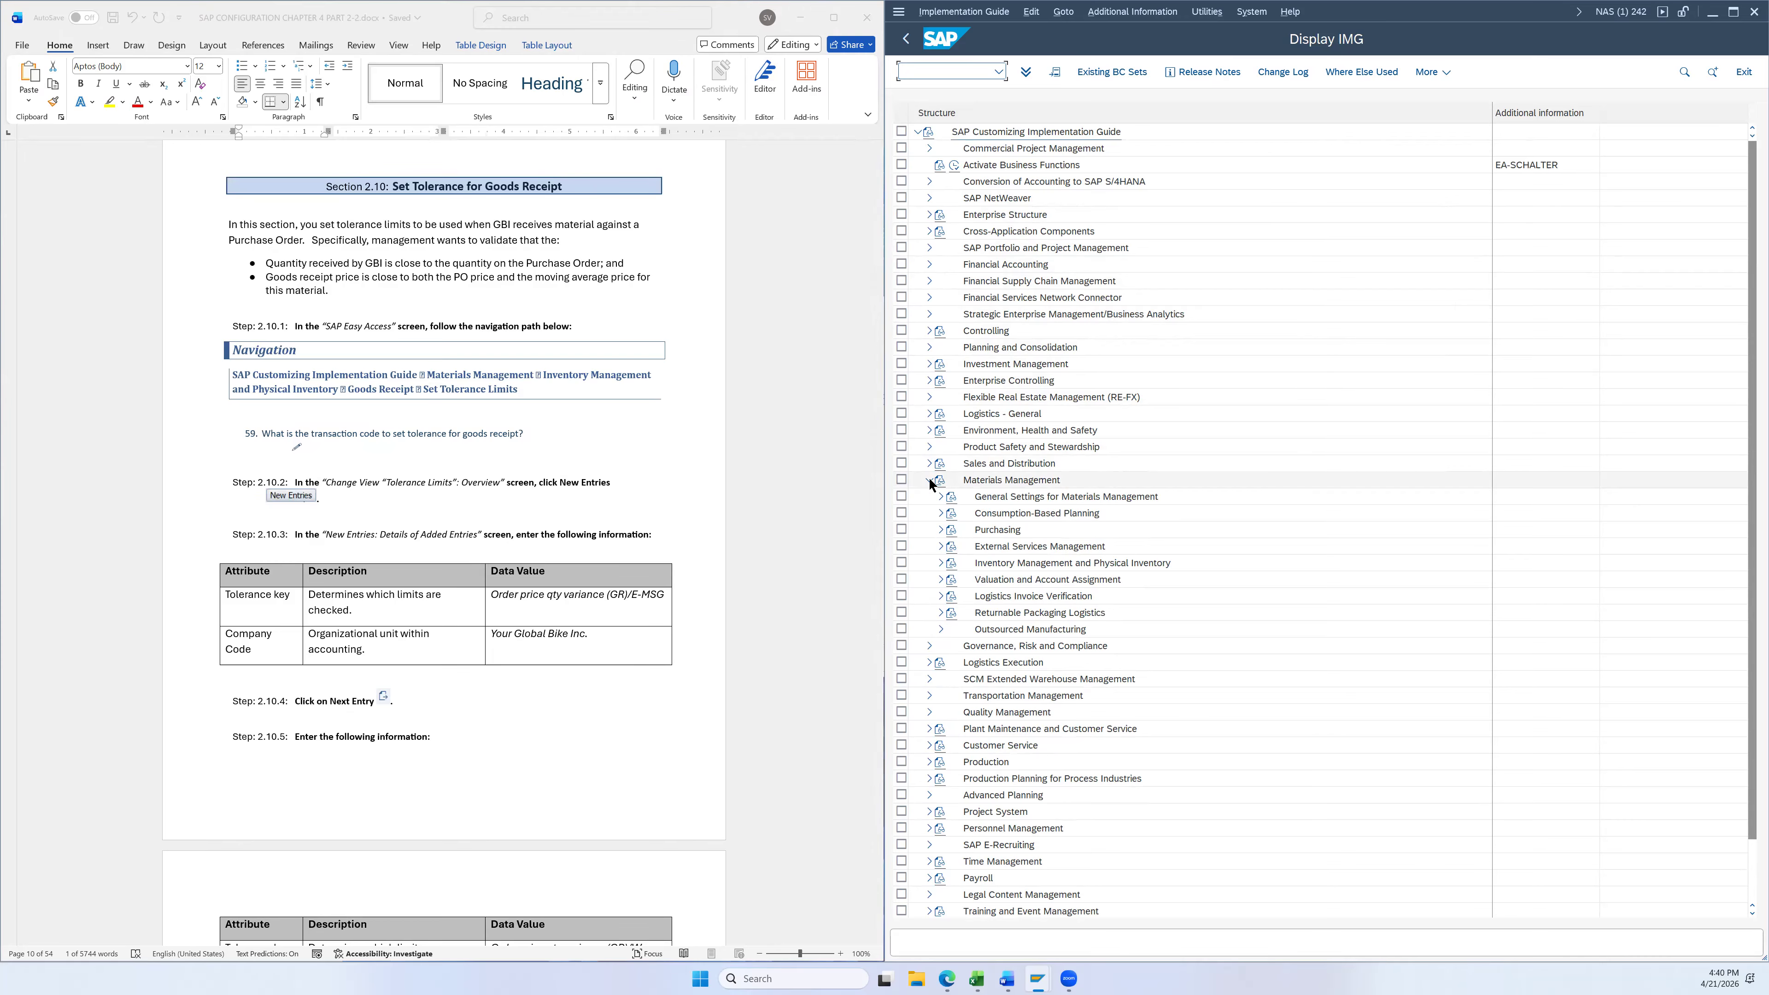
click(939, 563)
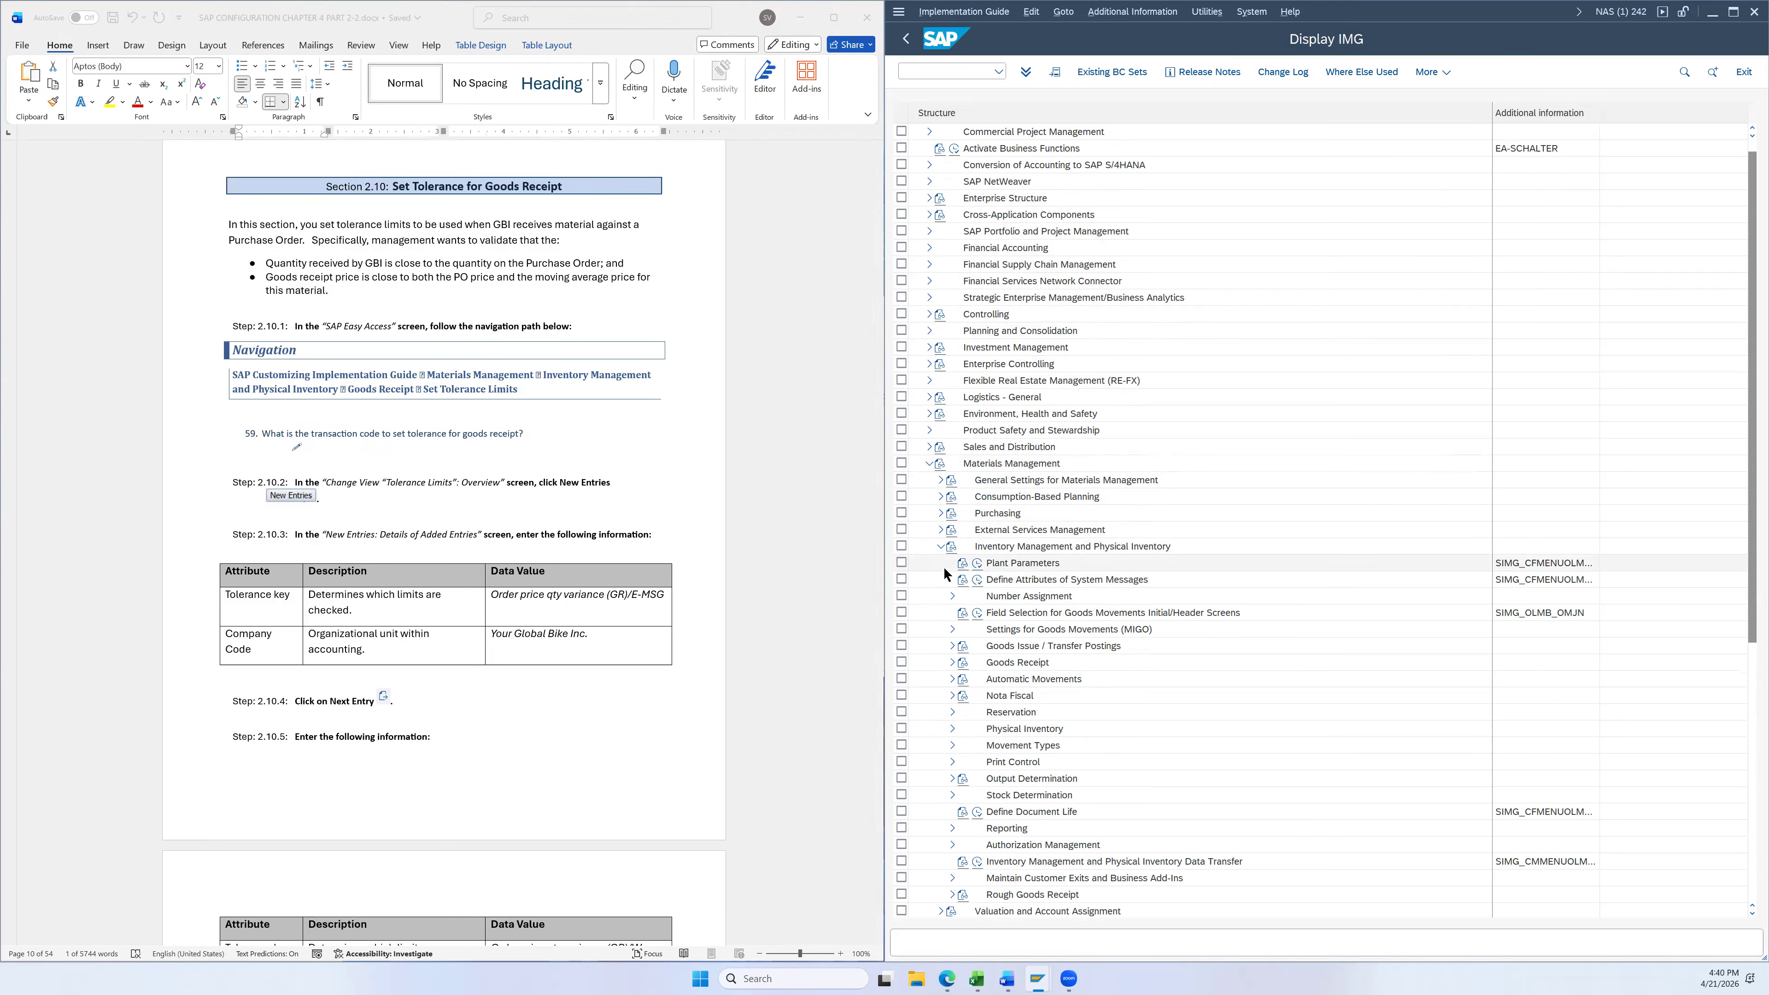
click(951, 662)
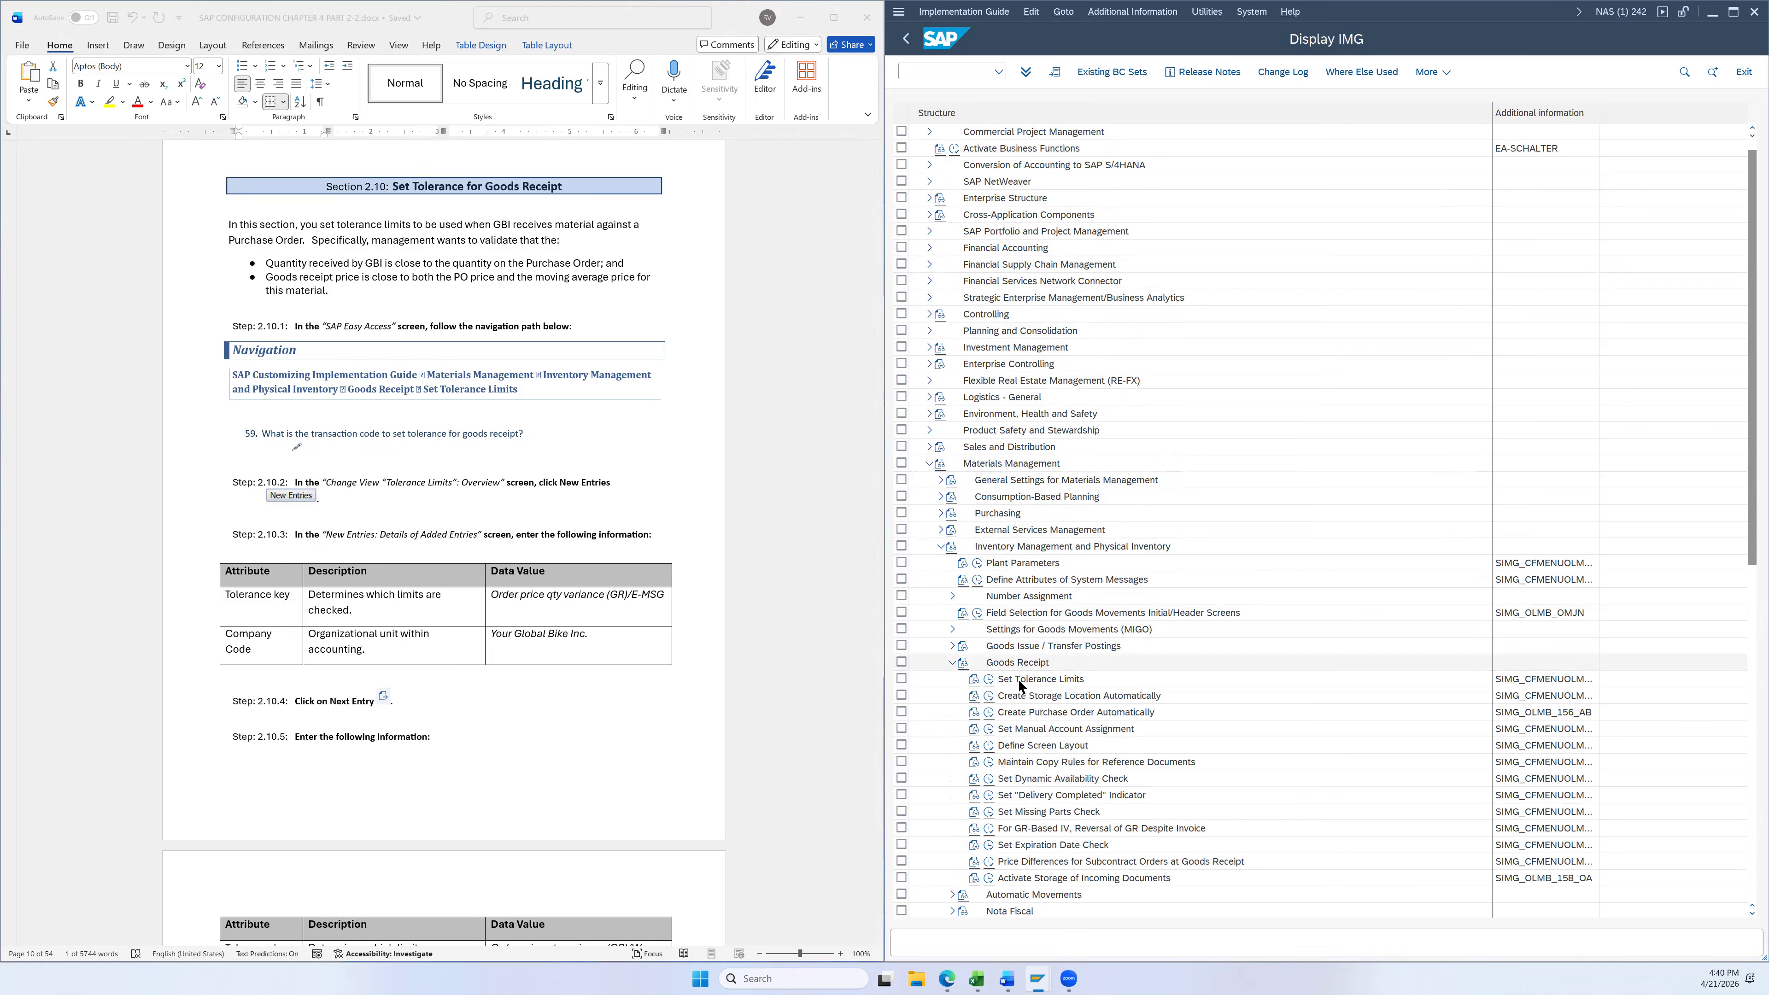
click(1041, 680)
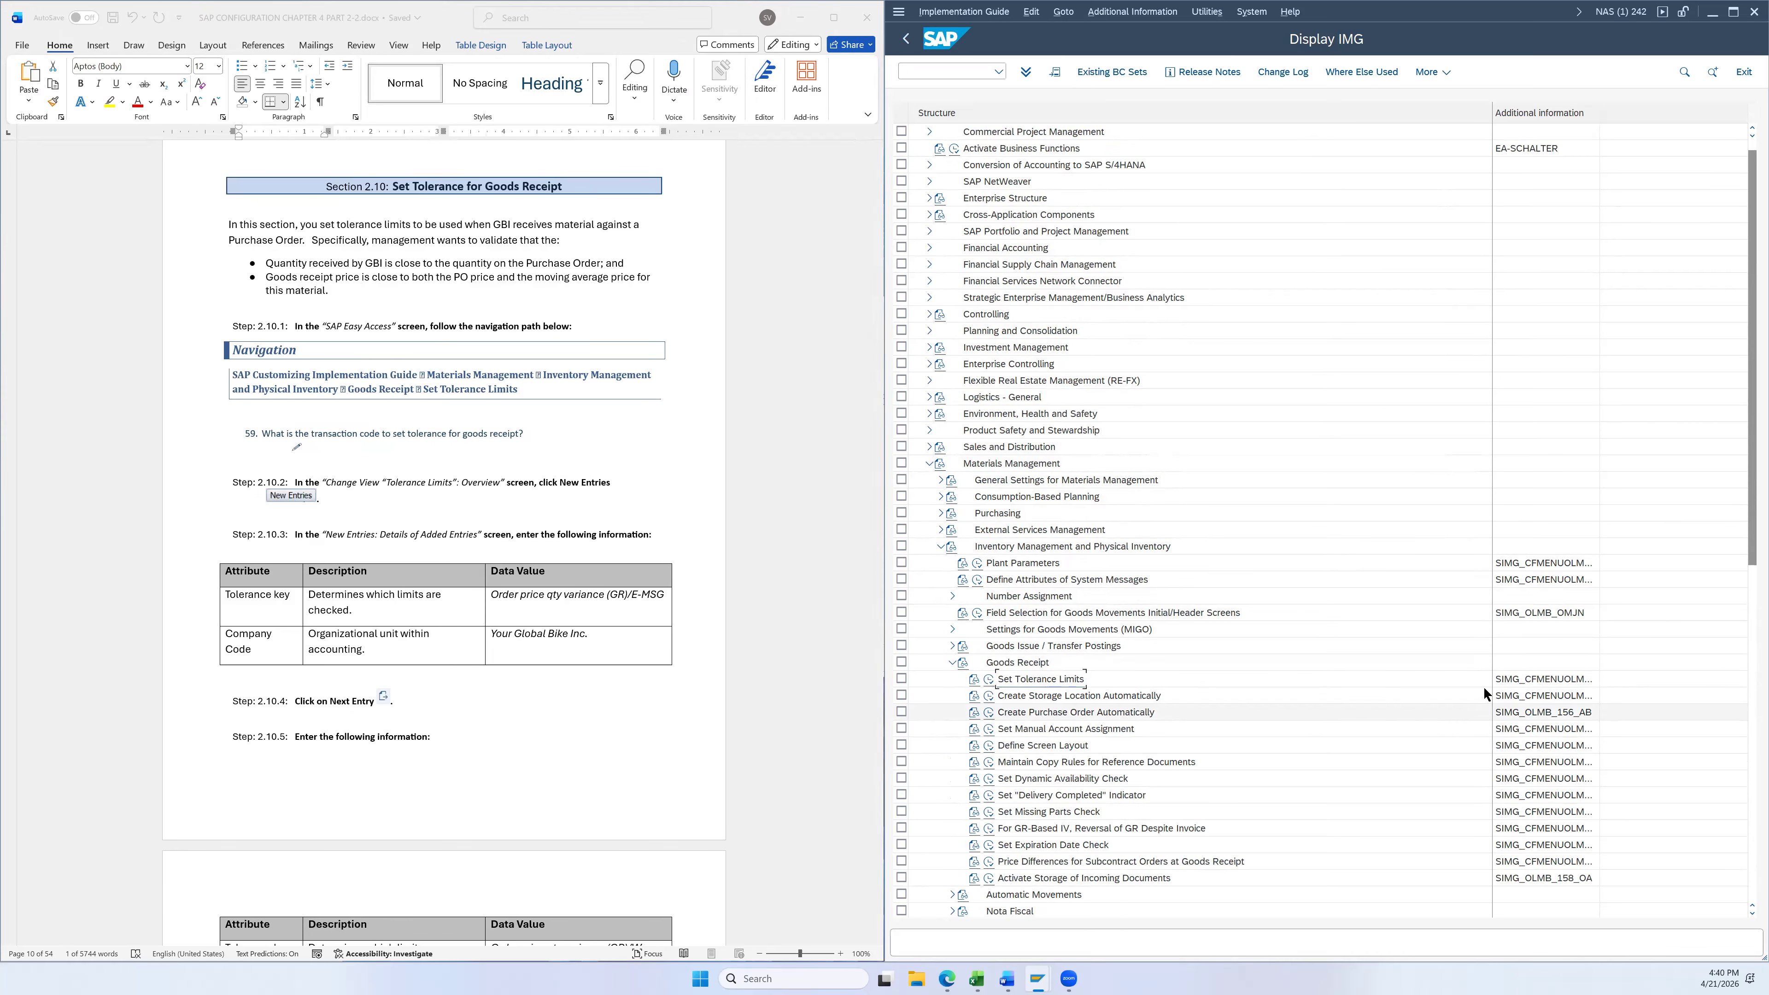
click(988, 680)
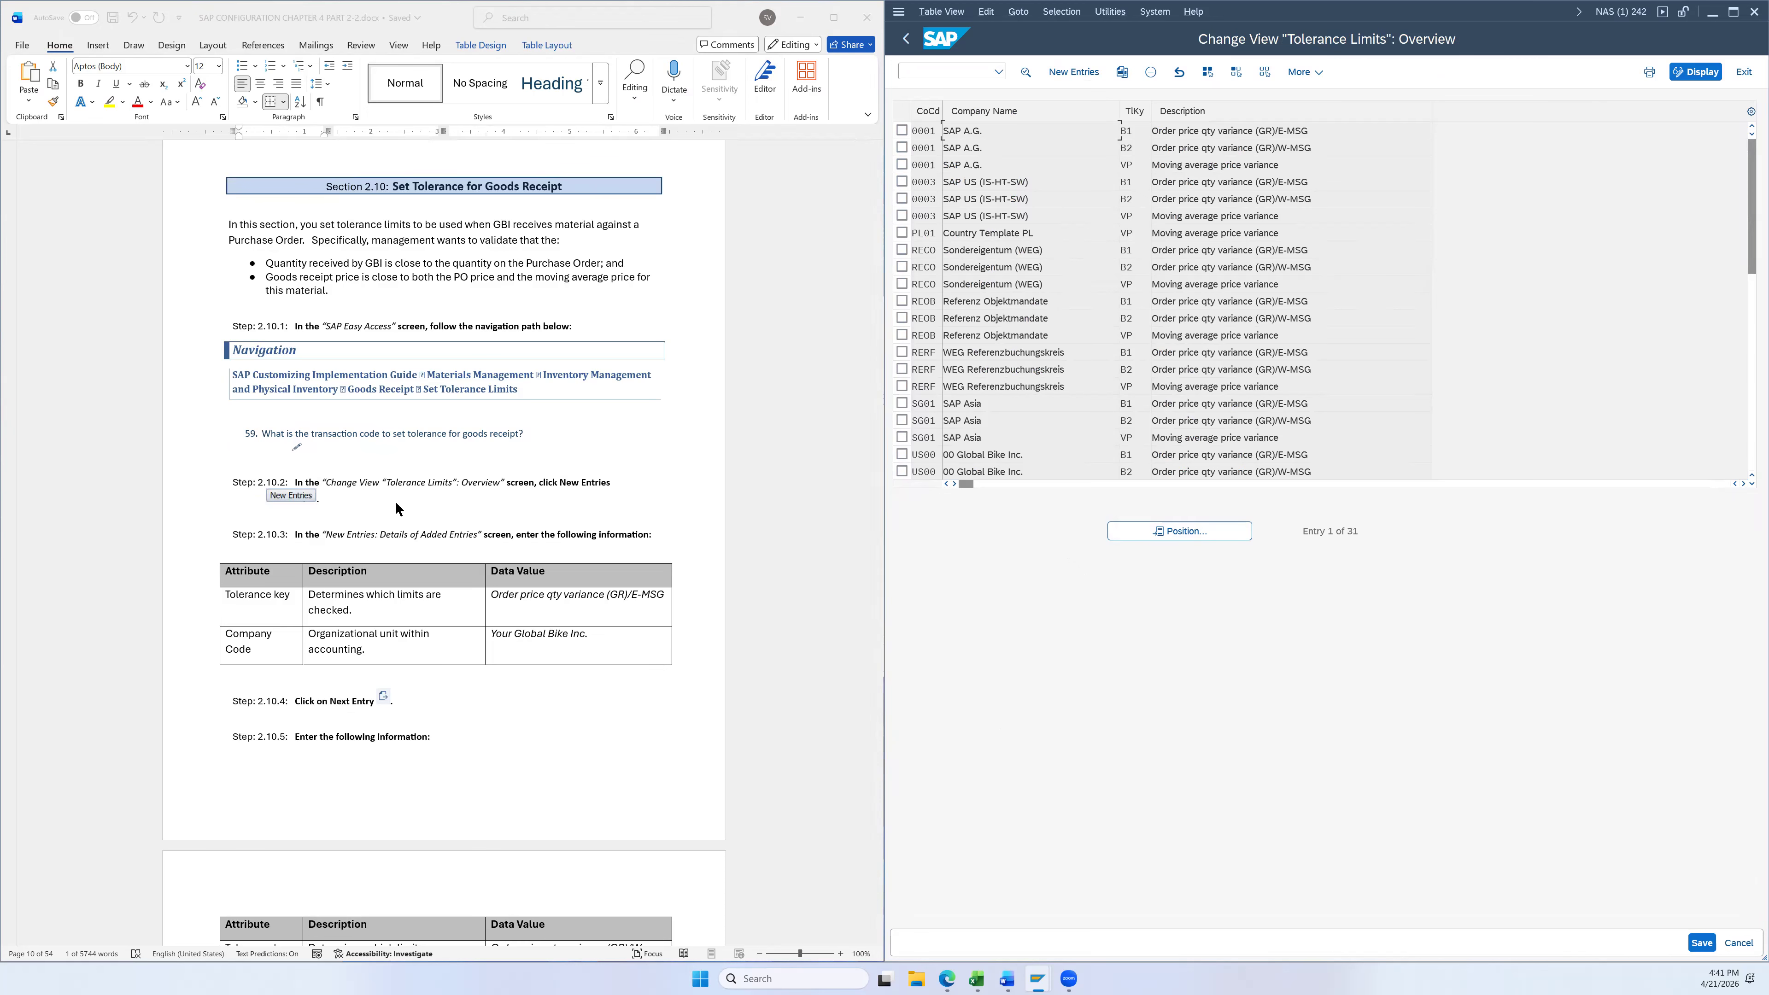
Create a new tolerance limit entry with key B1 (Order price qty variance (GR)/E-MSG) for company code US26
click(1073, 72)
scroll(822, 456, down, 2)
scroll(817, 449, down, 1)
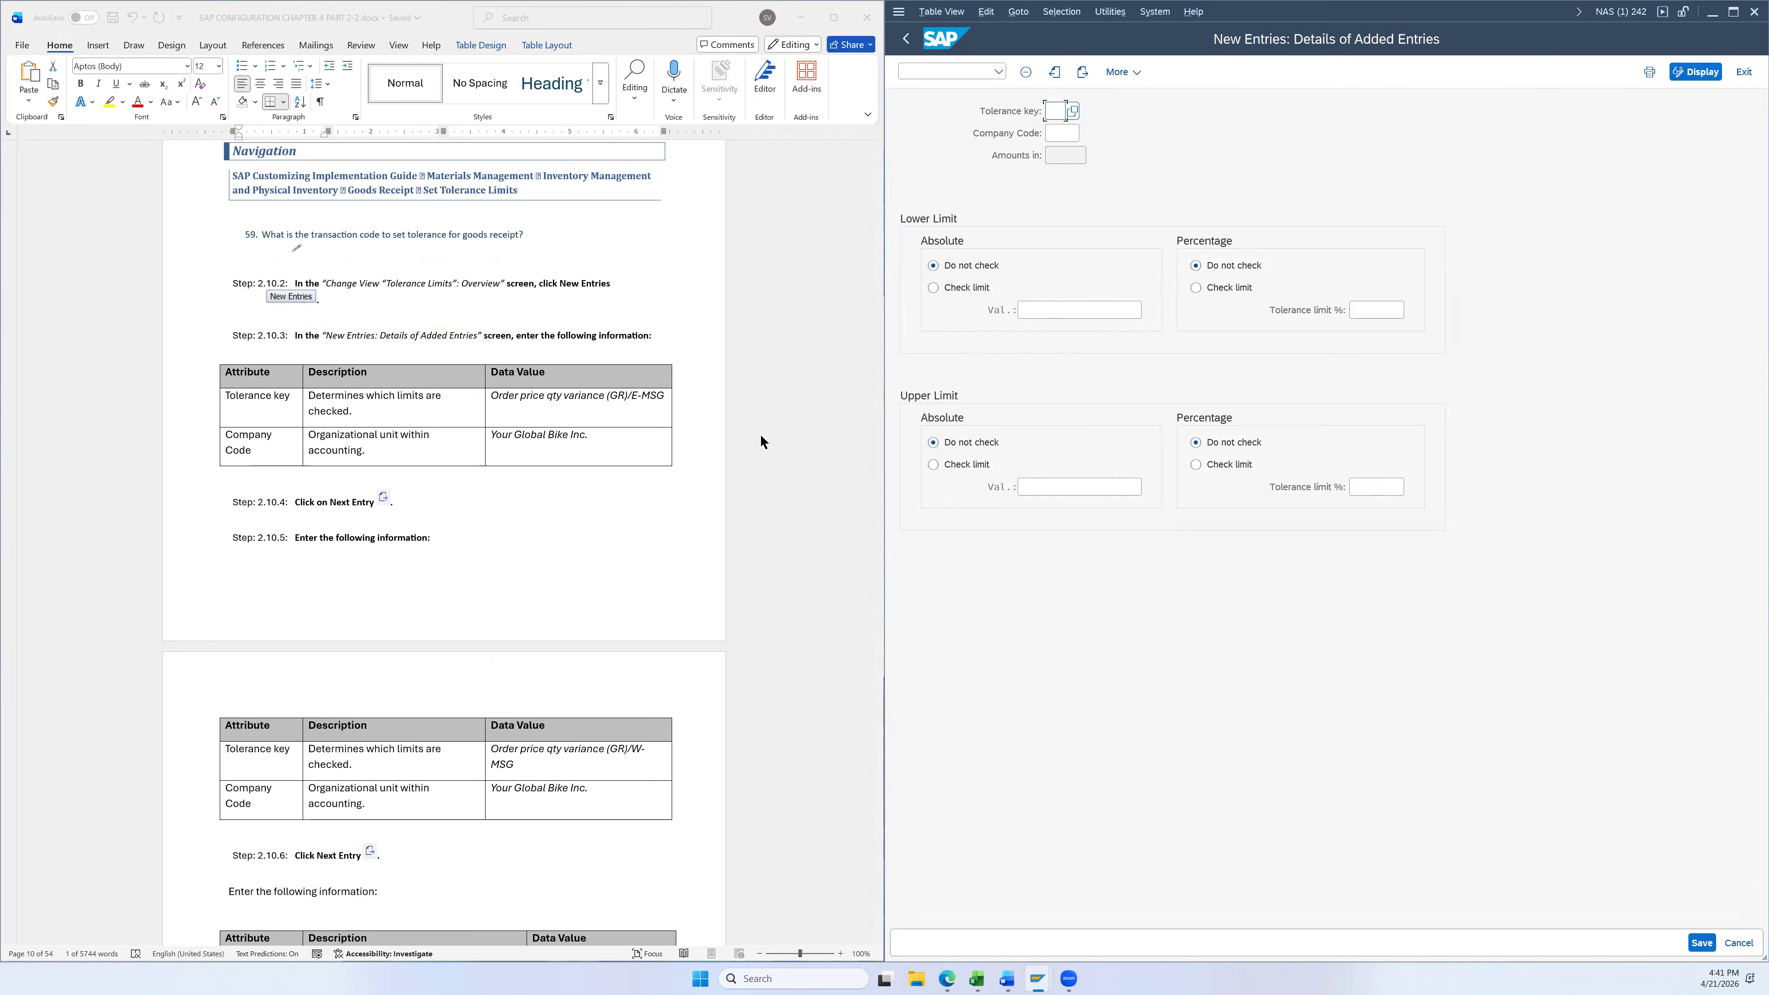
scroll(760, 442, down, 1)
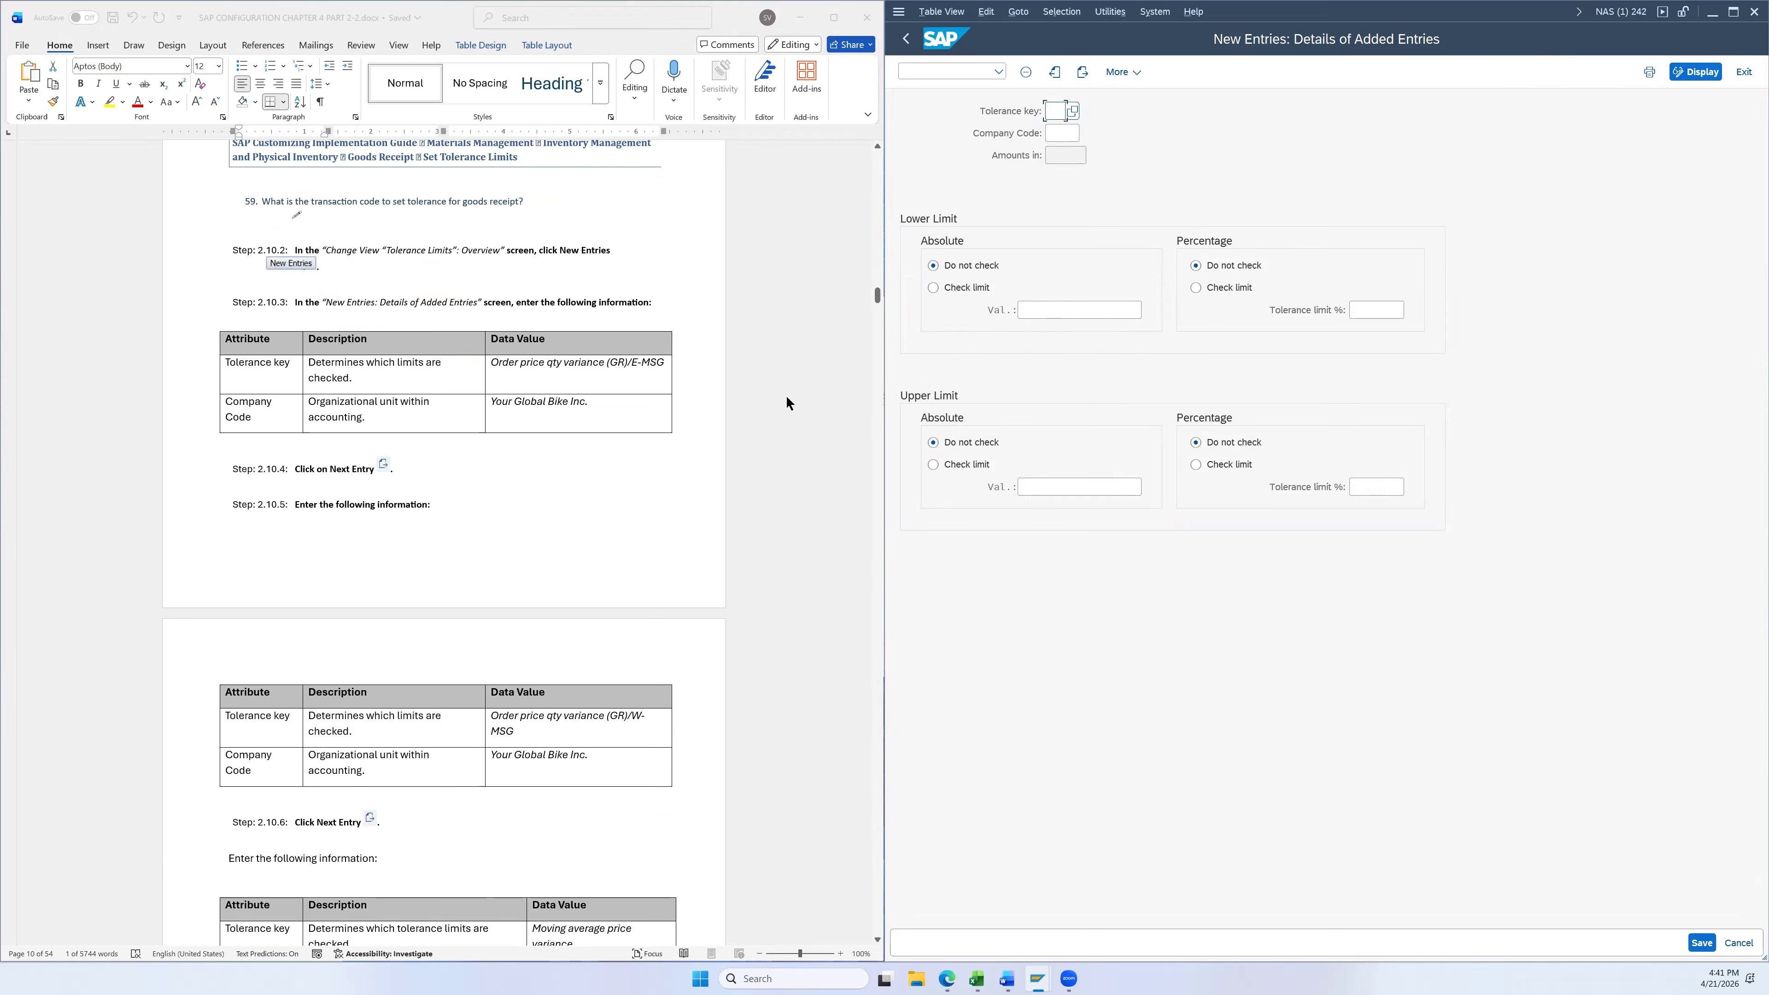
click(1069, 115)
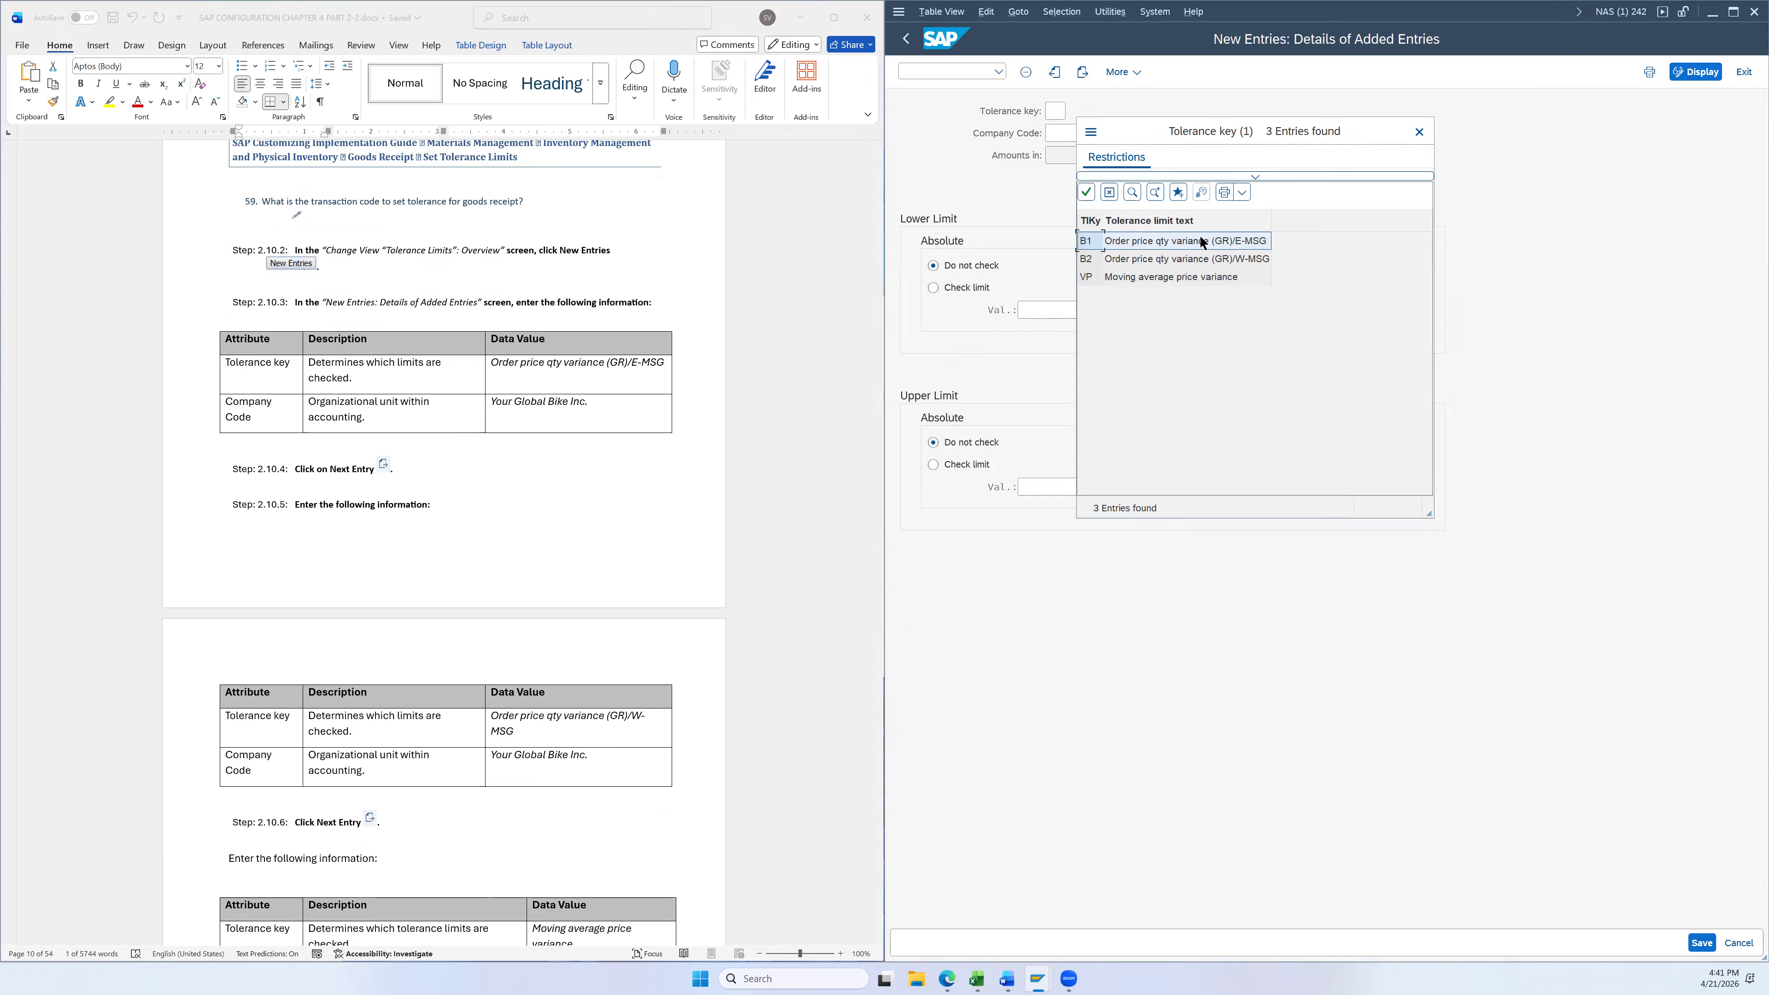
double_click(1167, 240)
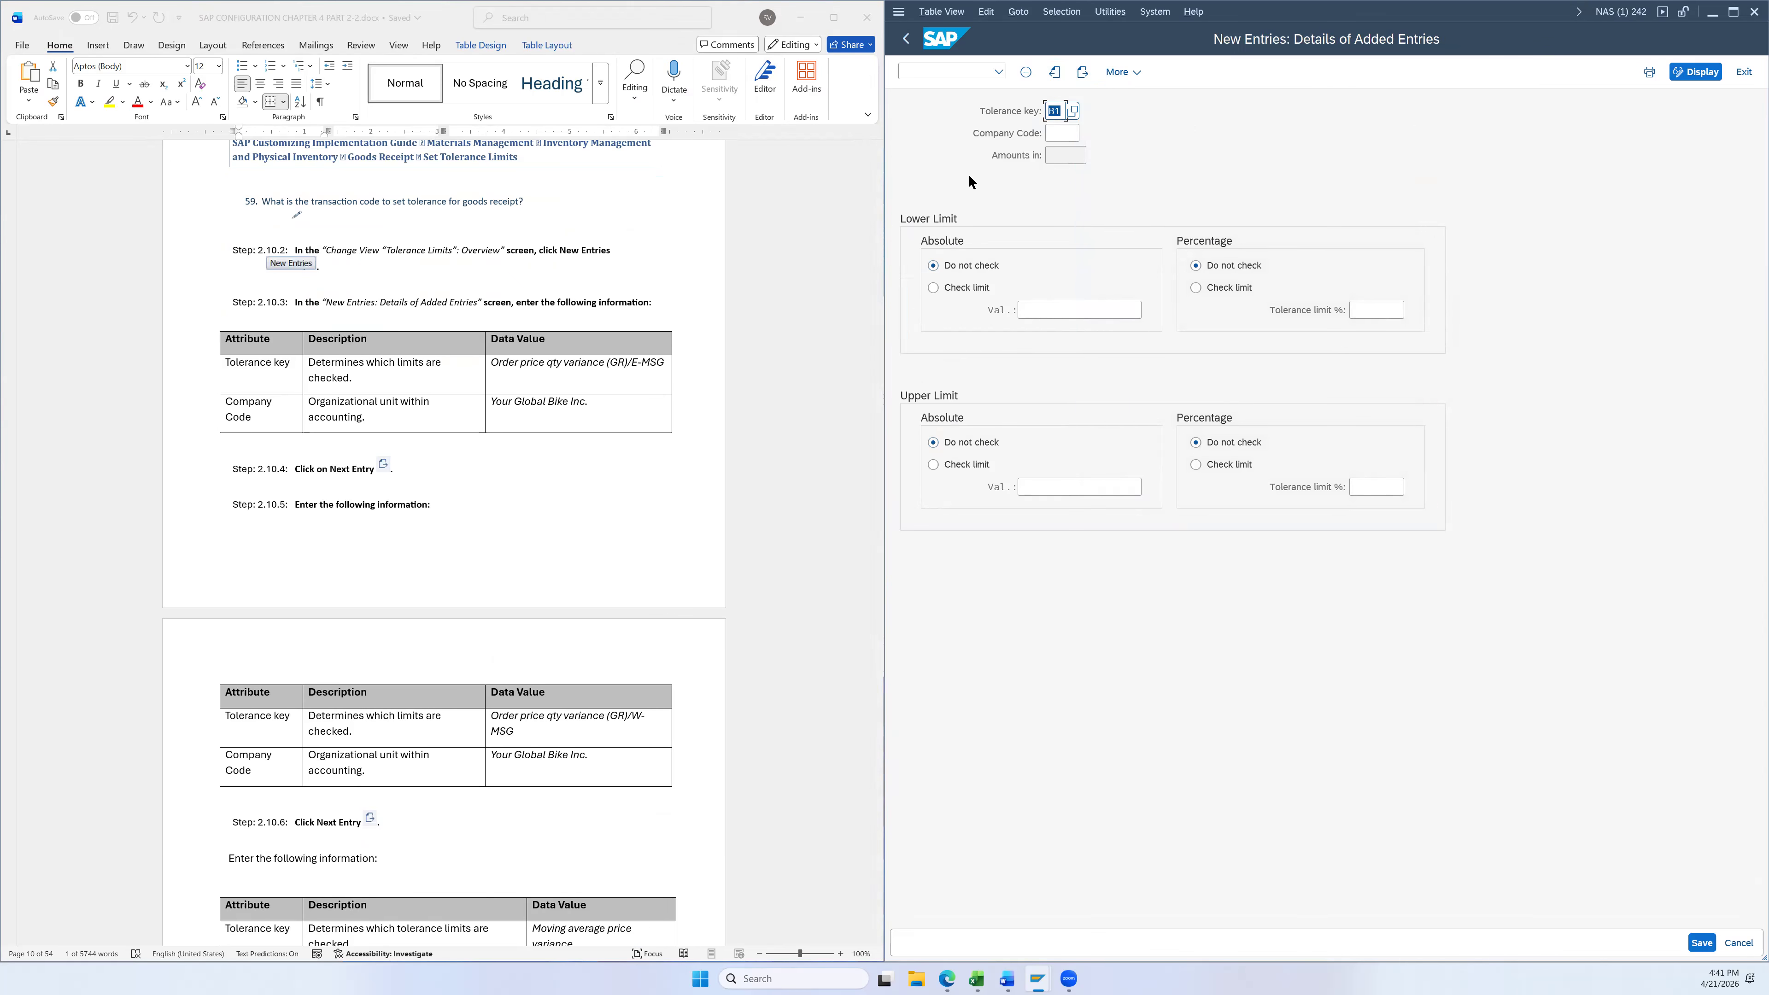
click(1059, 131)
text(us26)
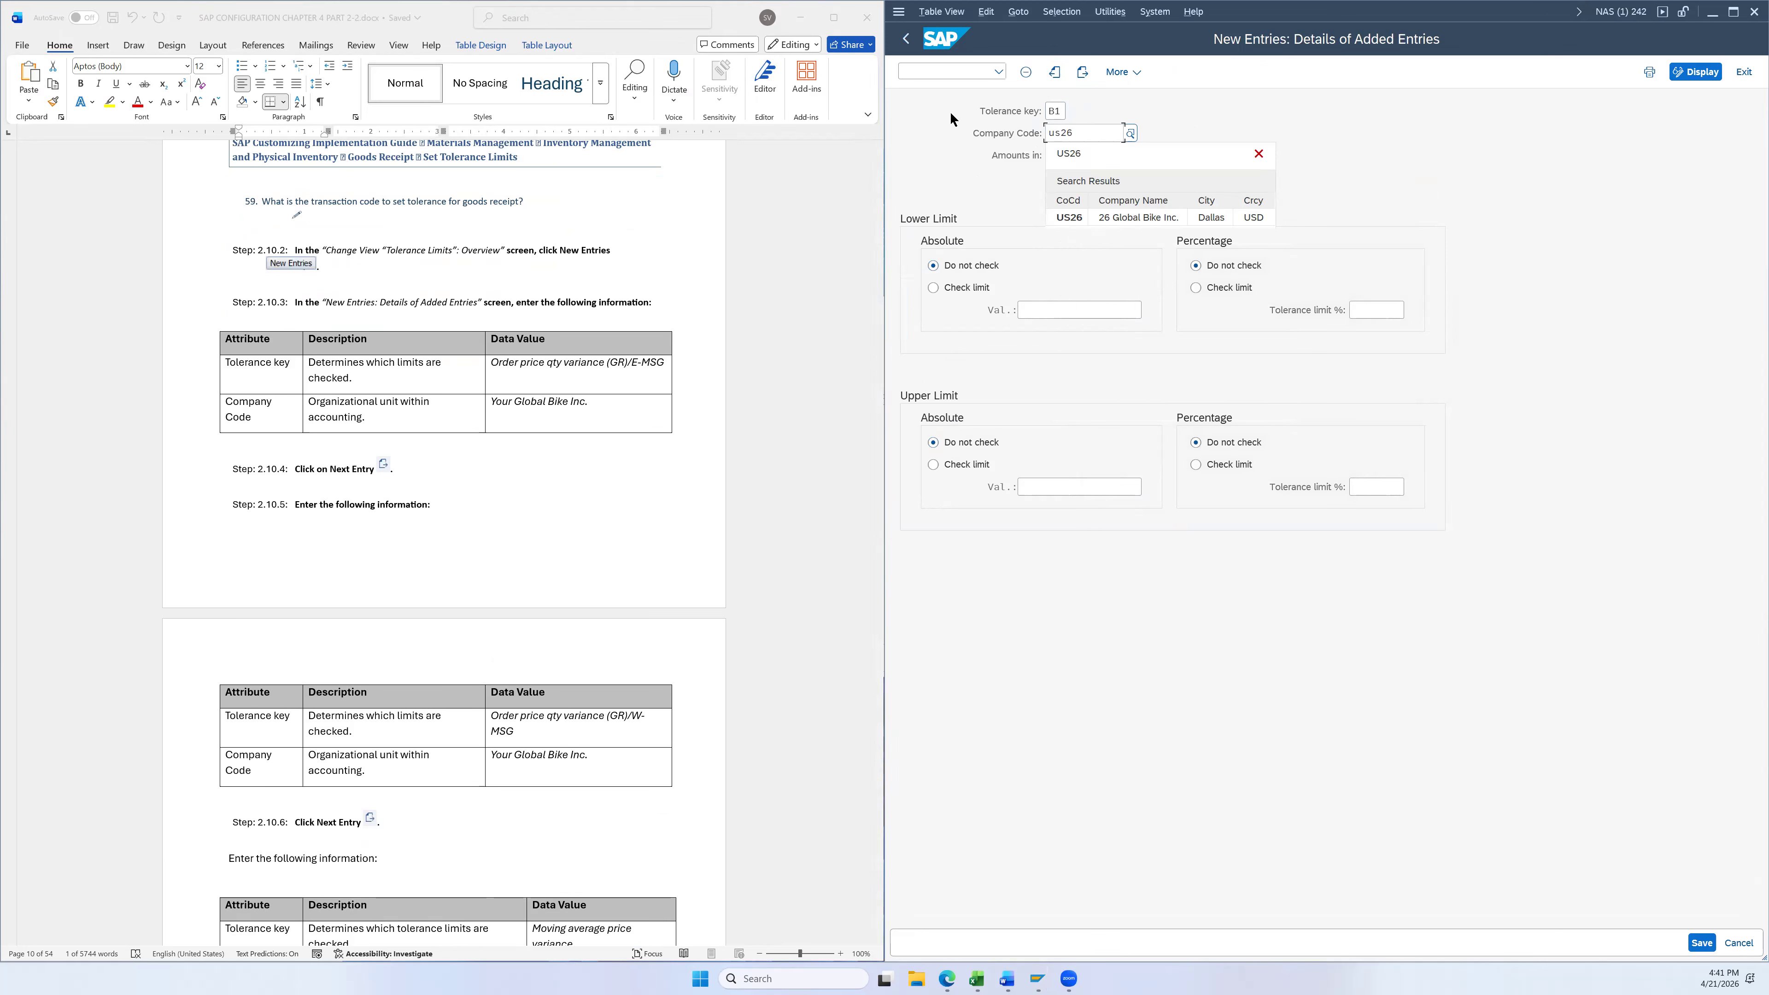
click(1072, 216)
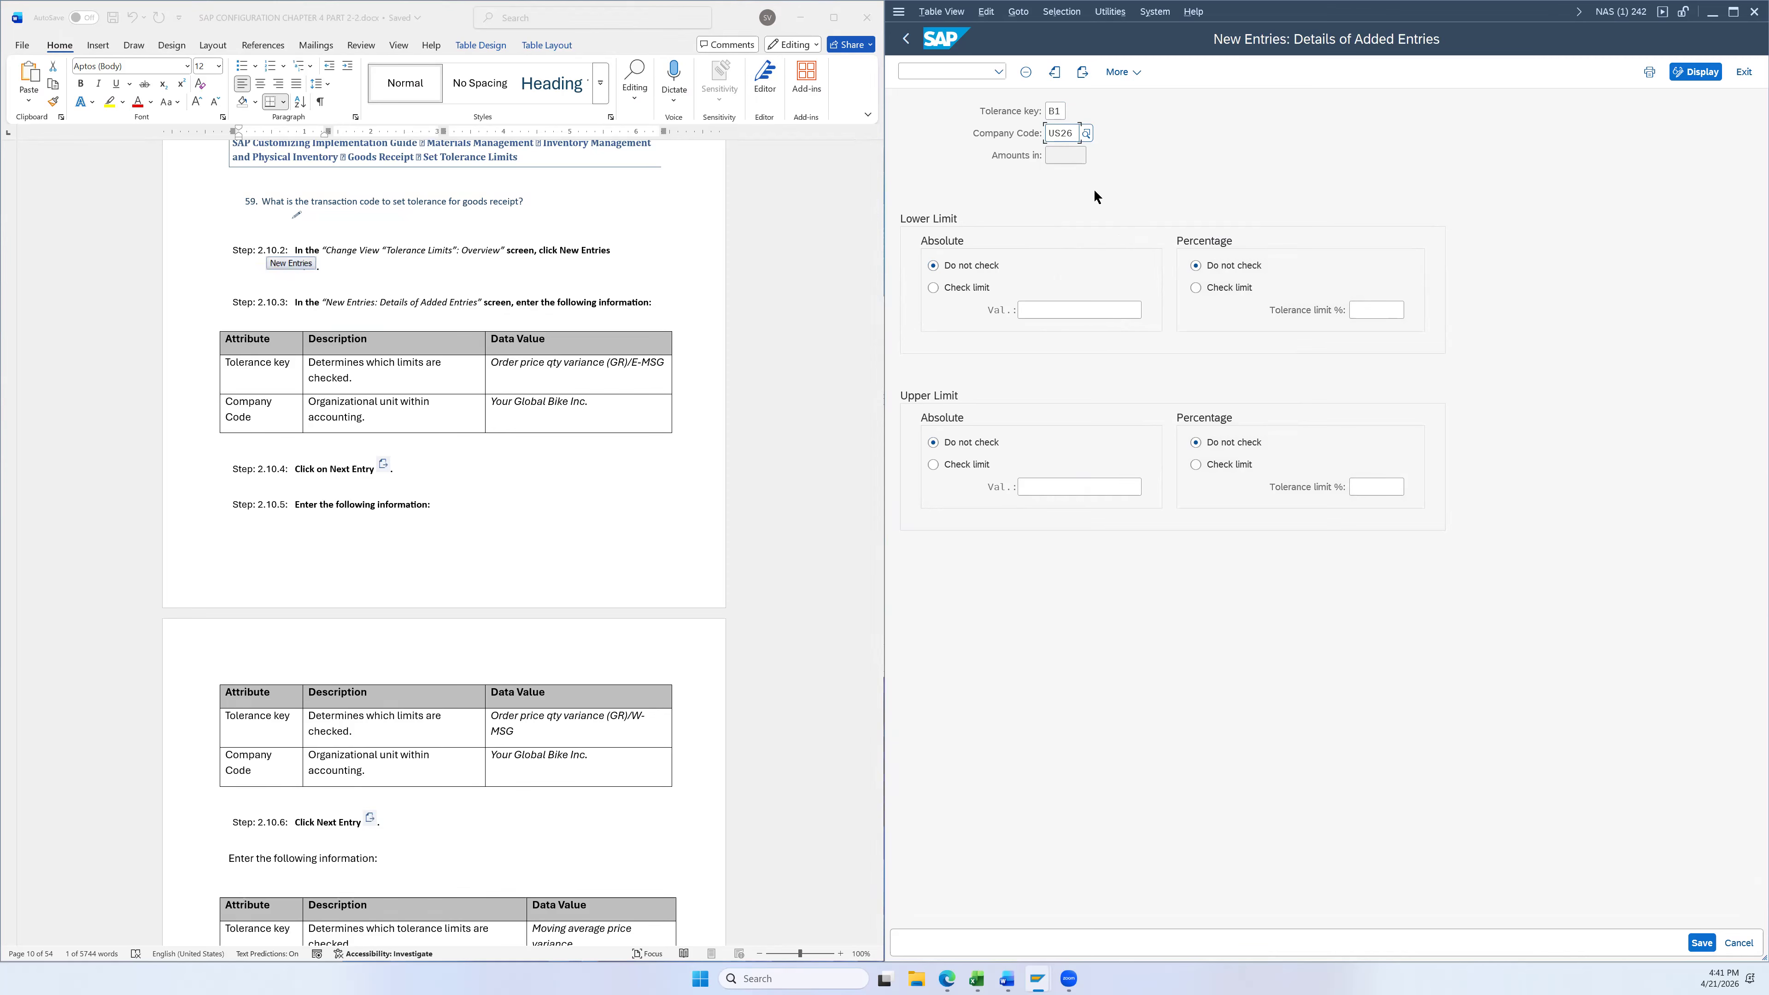
scroll(718, 450, down, 1)
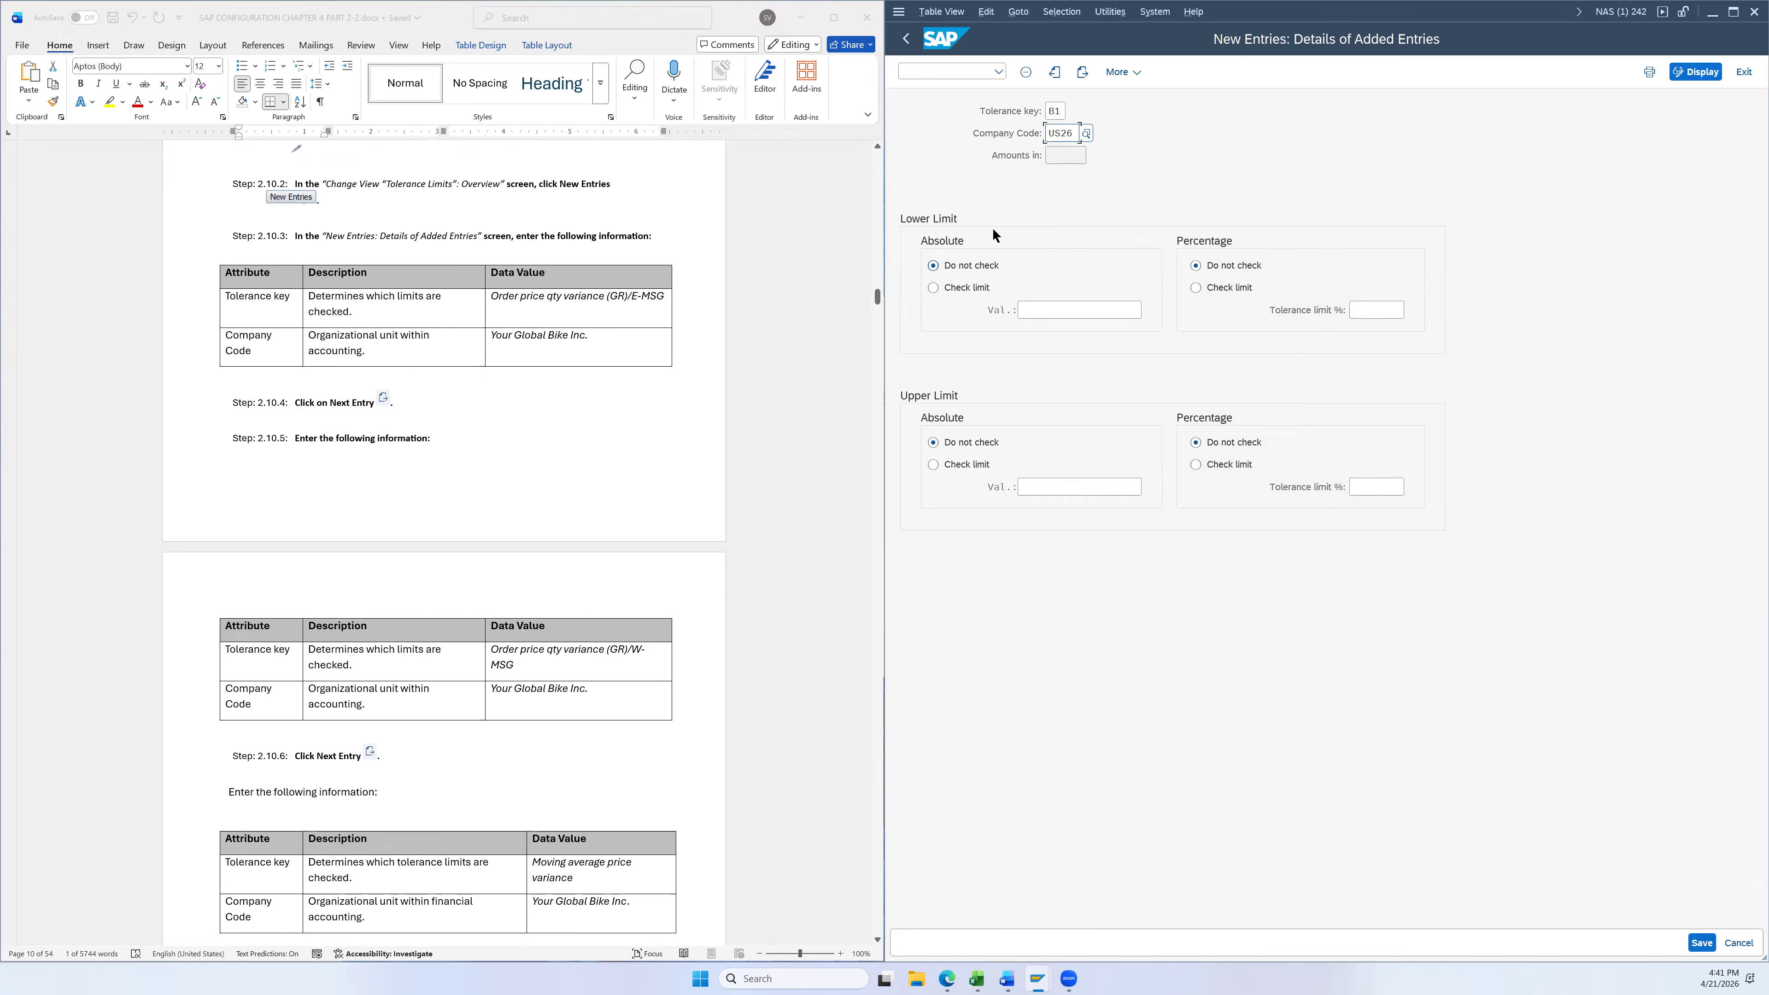
Add the next entry with tolerance key B2 (Order price qty variance (GR)/W-MSG) for company code US26
click(1083, 73)
scroll(679, 464, down, 3)
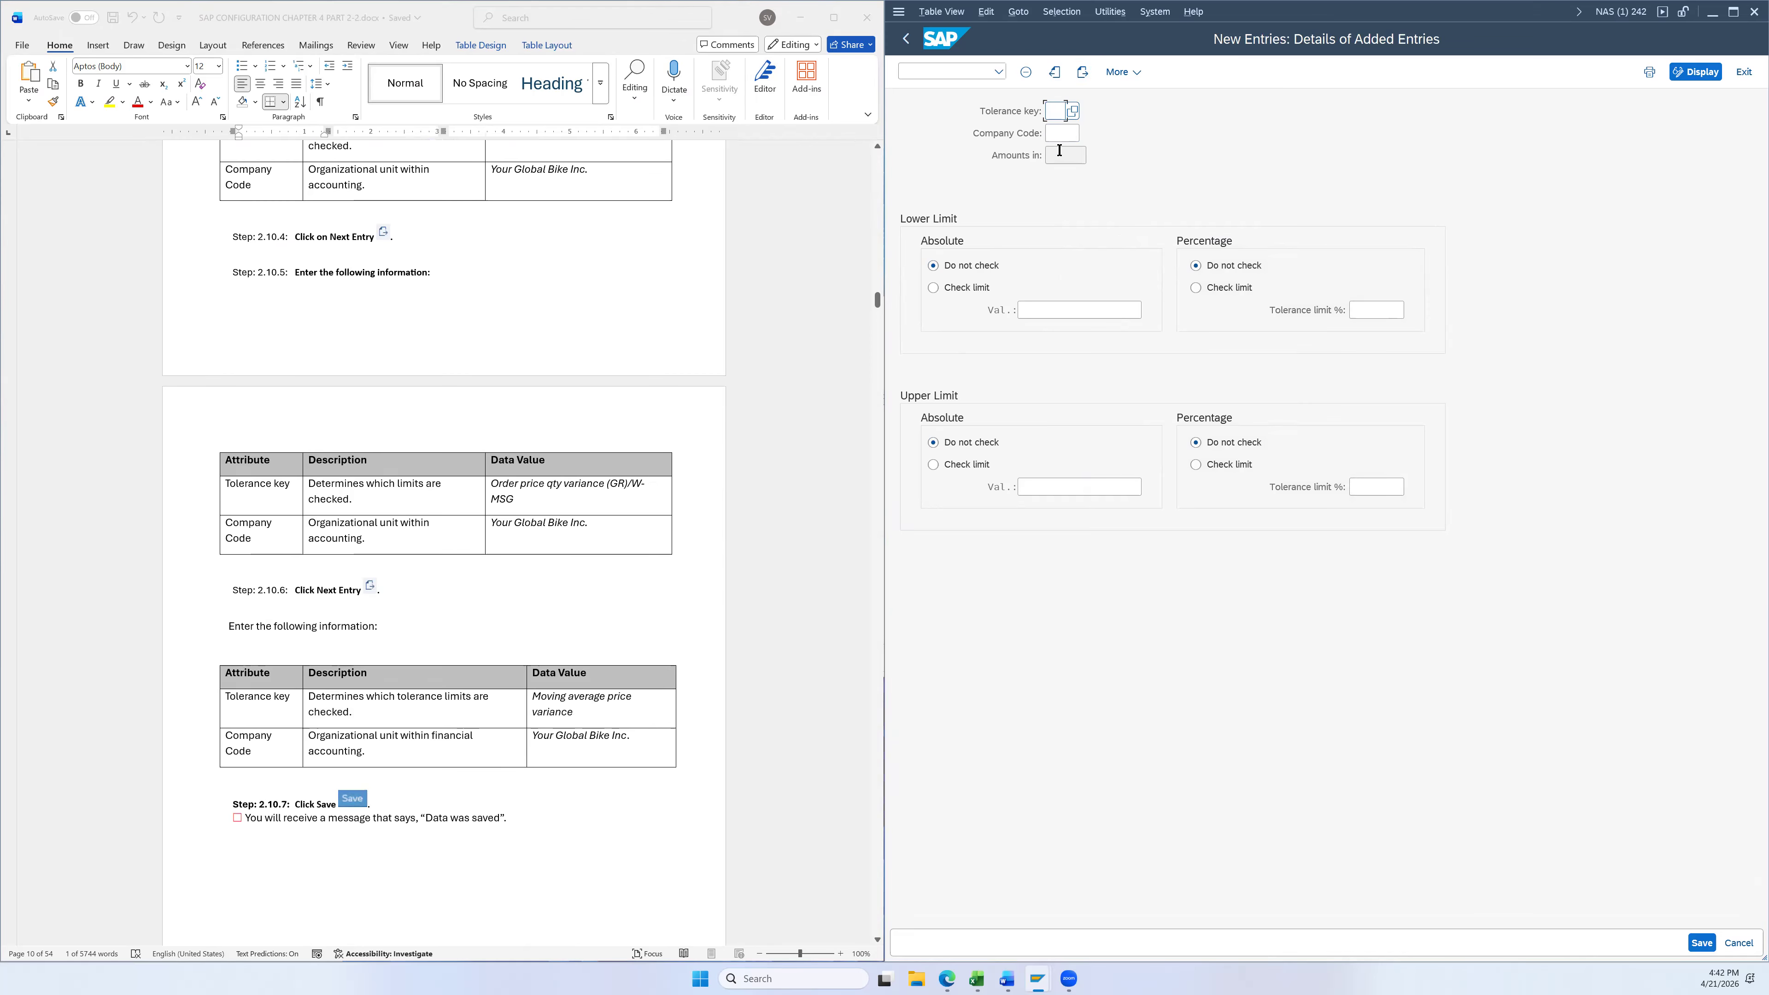
click(1074, 110)
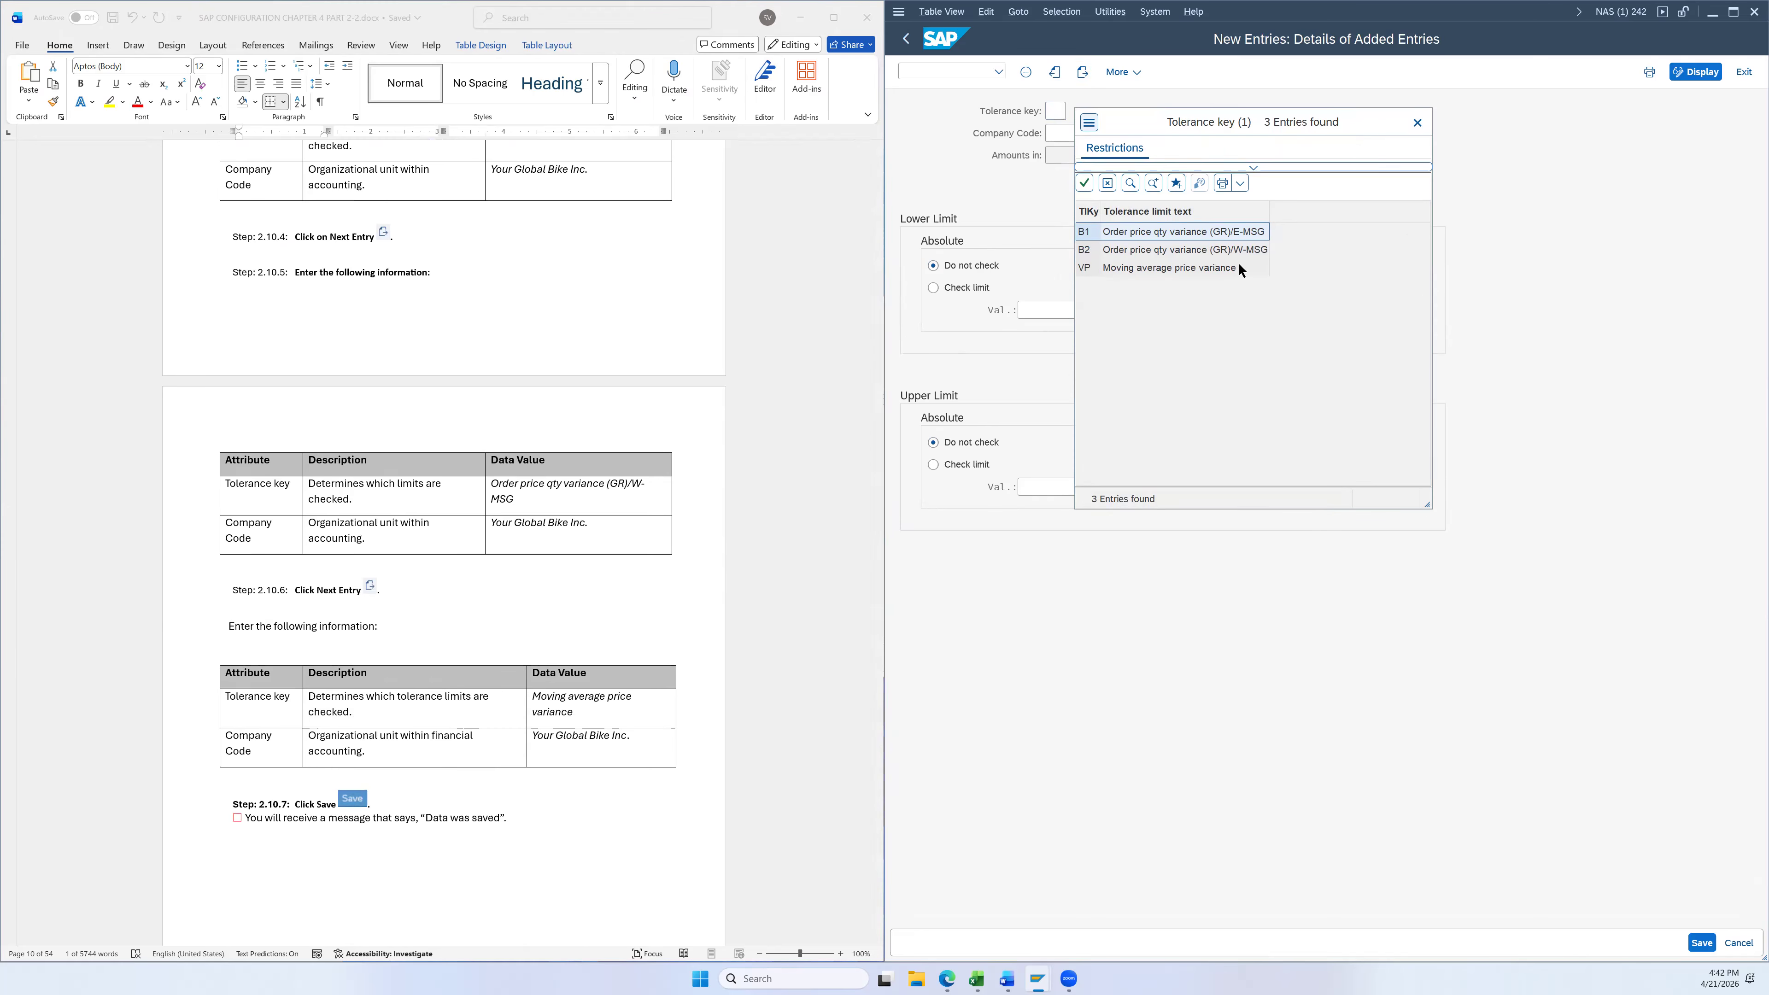
click(1230, 251)
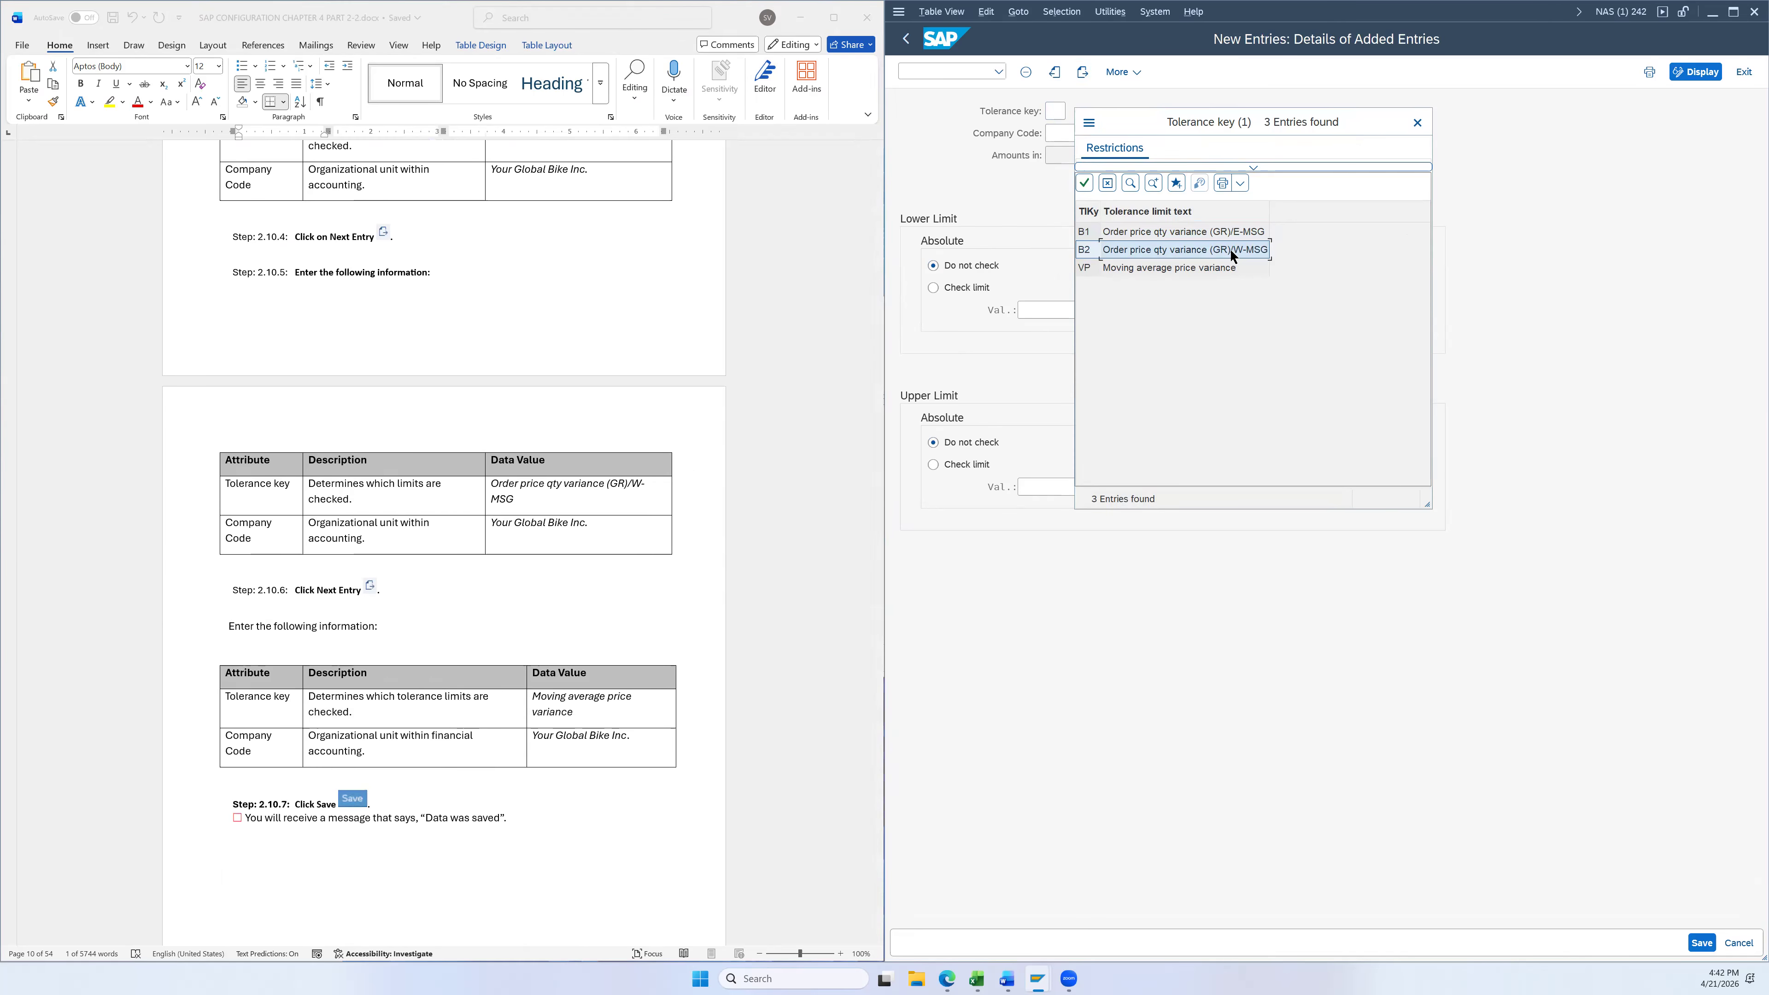
double_click(1230, 249)
key(Tab)
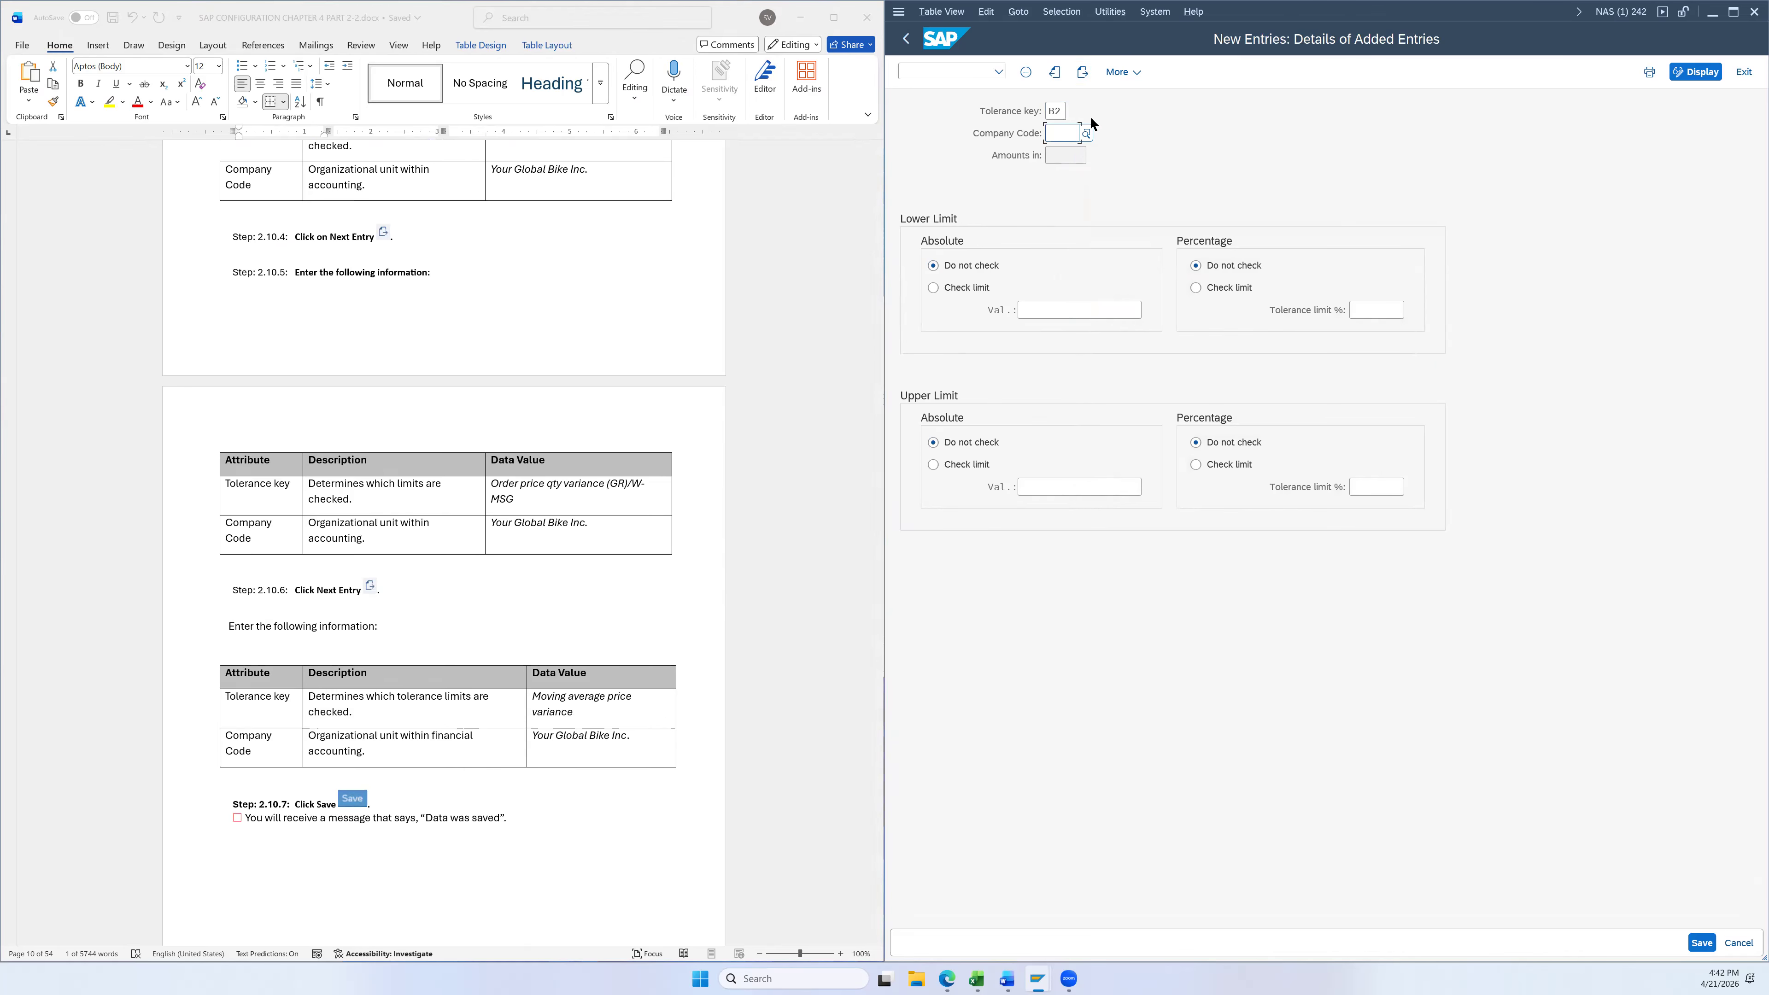
text(us26)
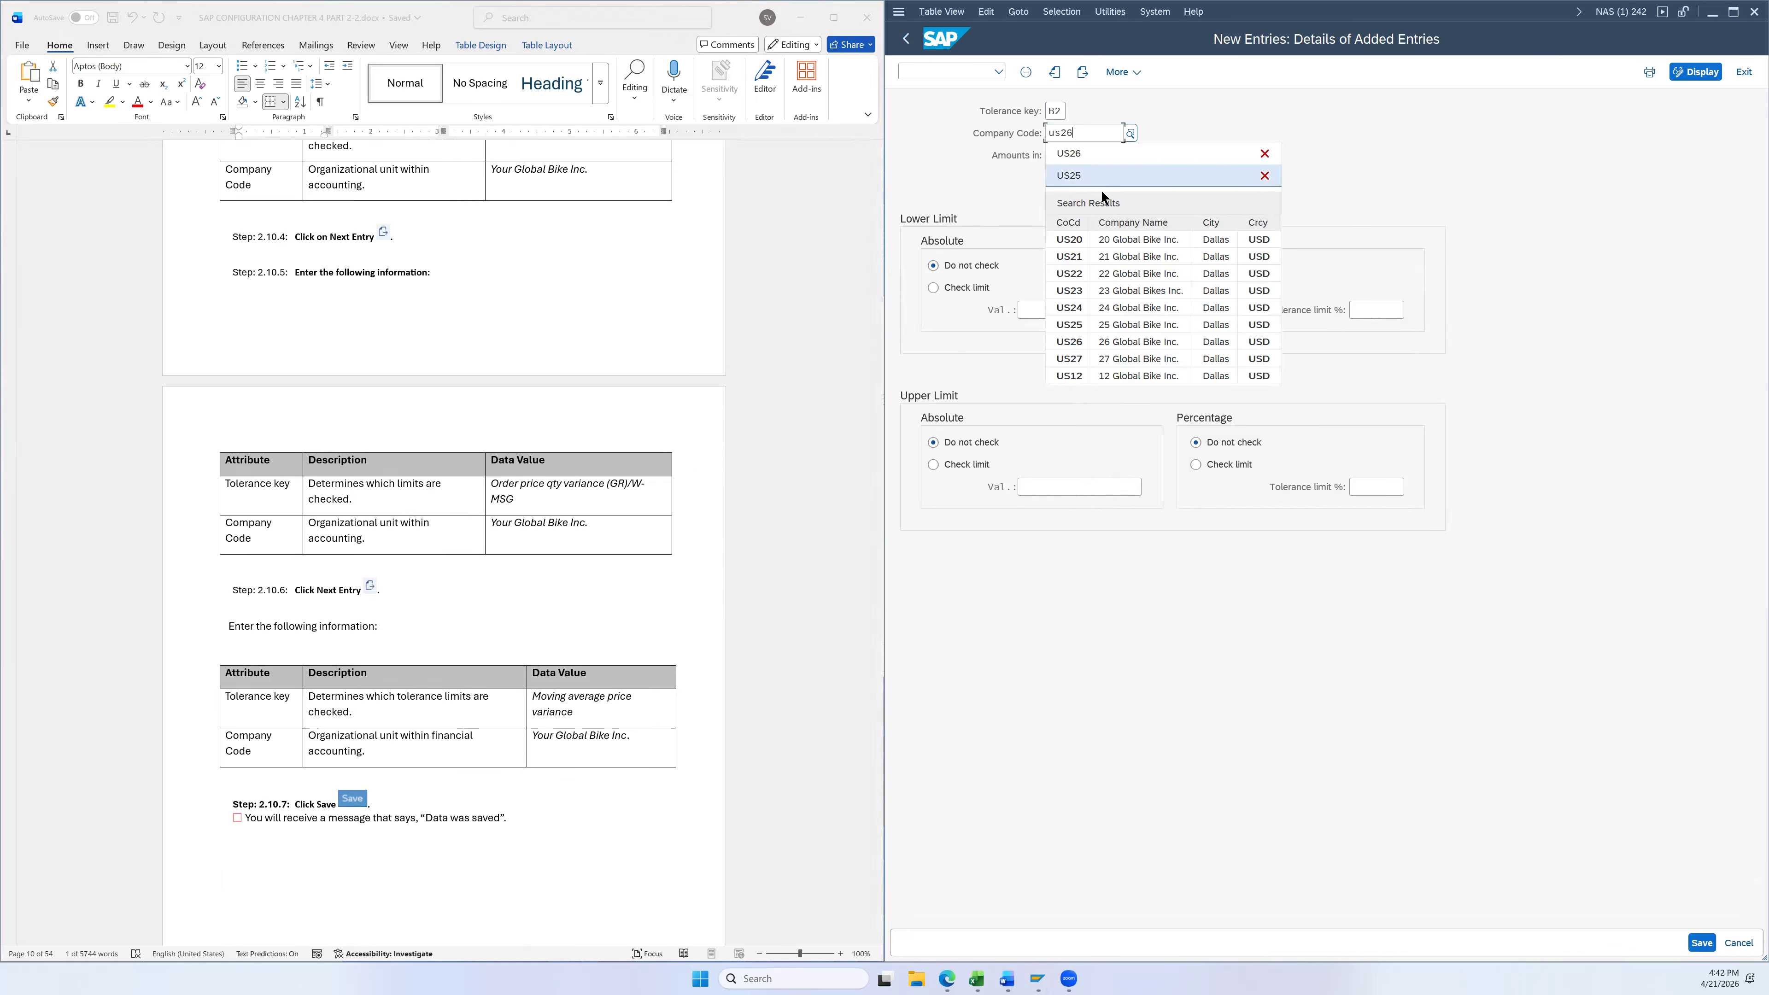
click(1110, 219)
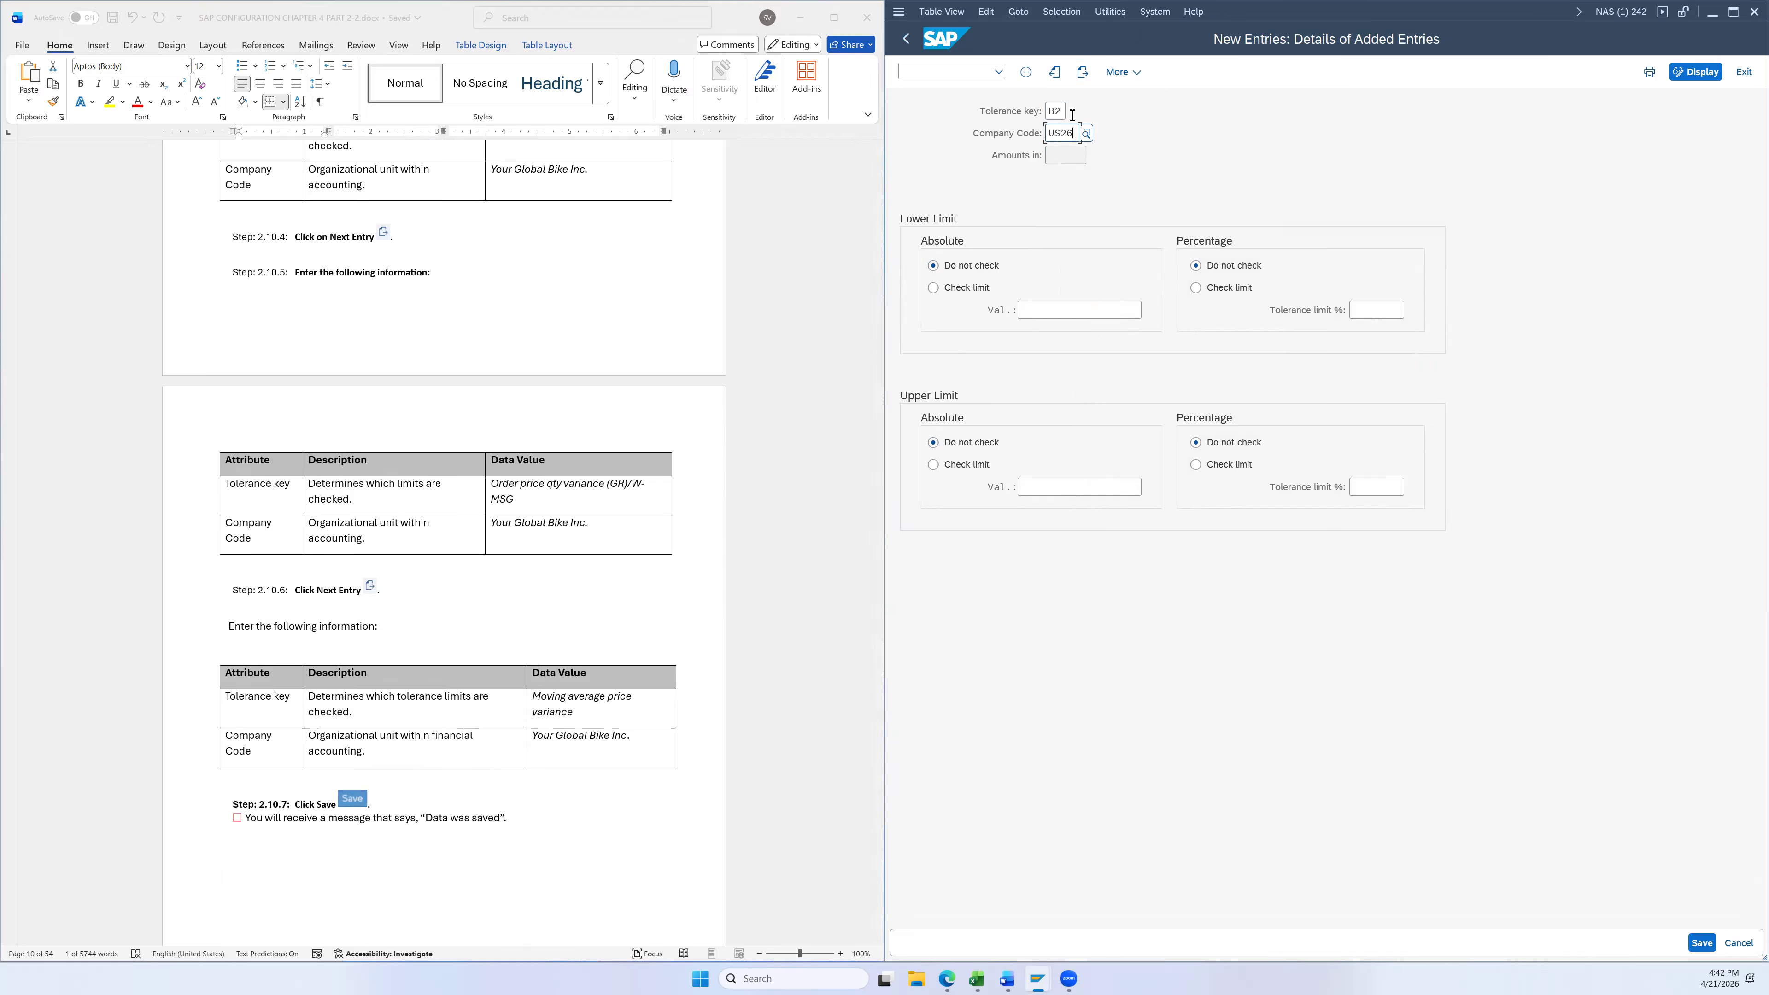
Add the next entry with tolerance key VP (Moving average price variance) for company code US26 and save the goods receipt tolerances
click(1083, 73)
scroll(606, 637, down, 3)
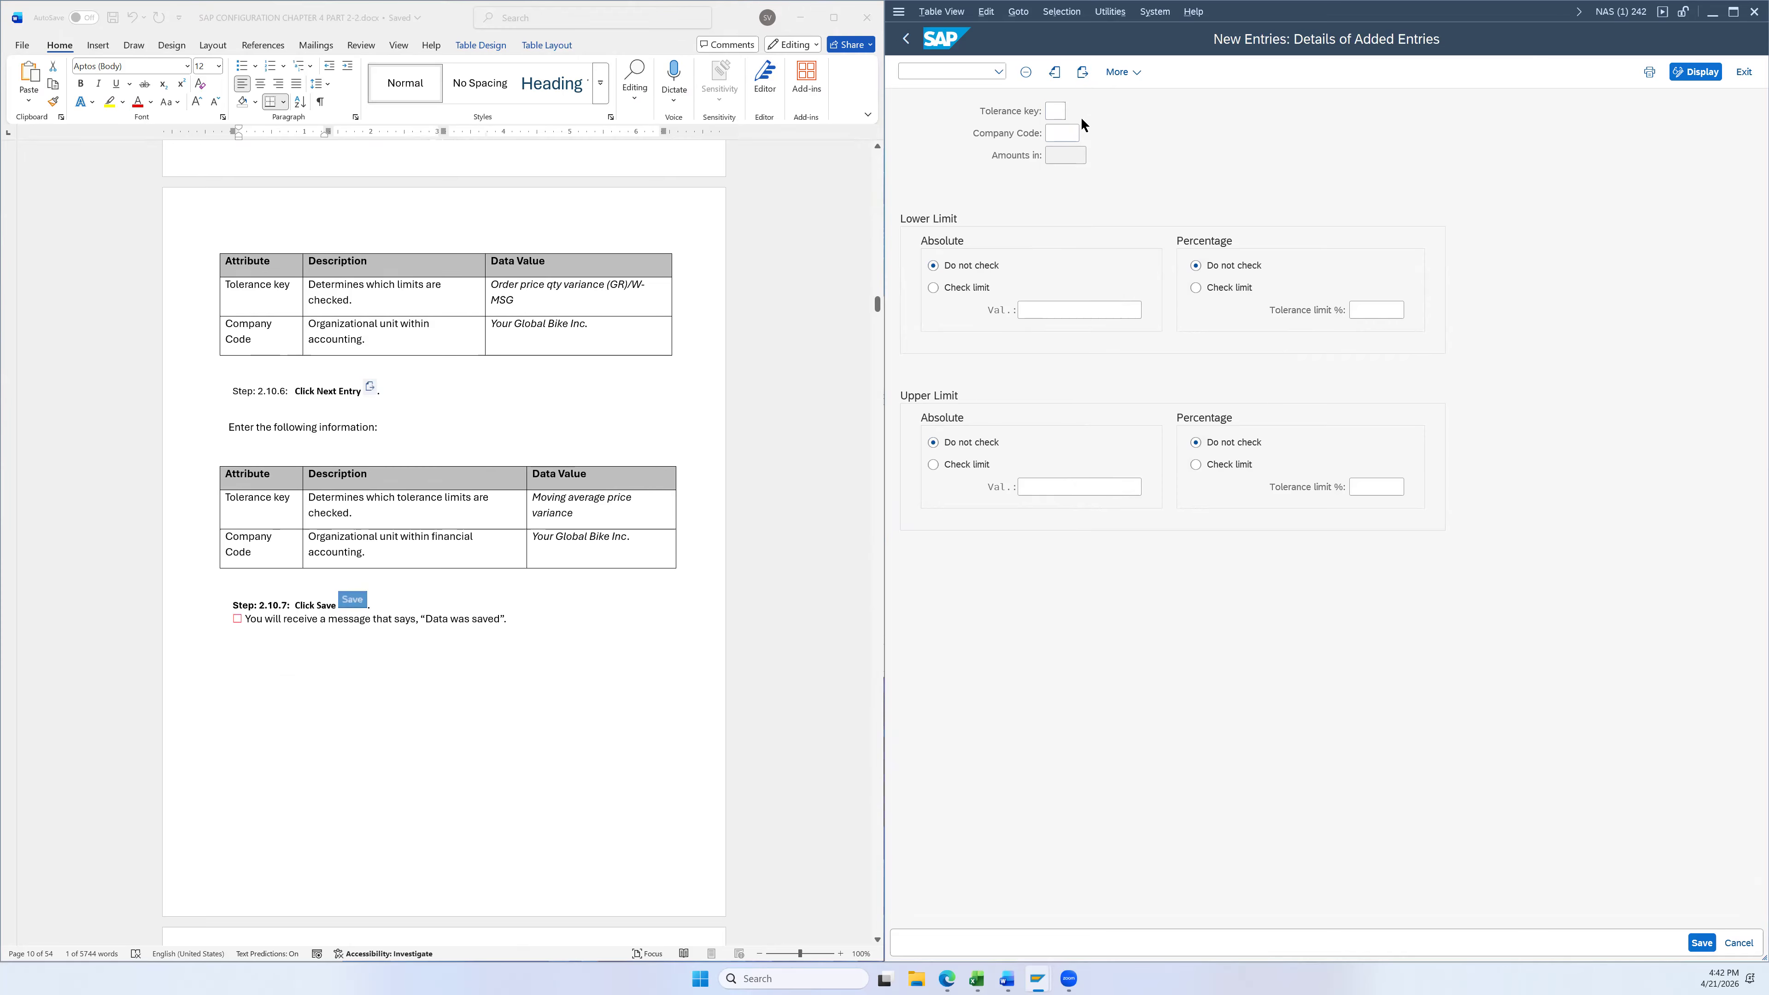
key(F4)
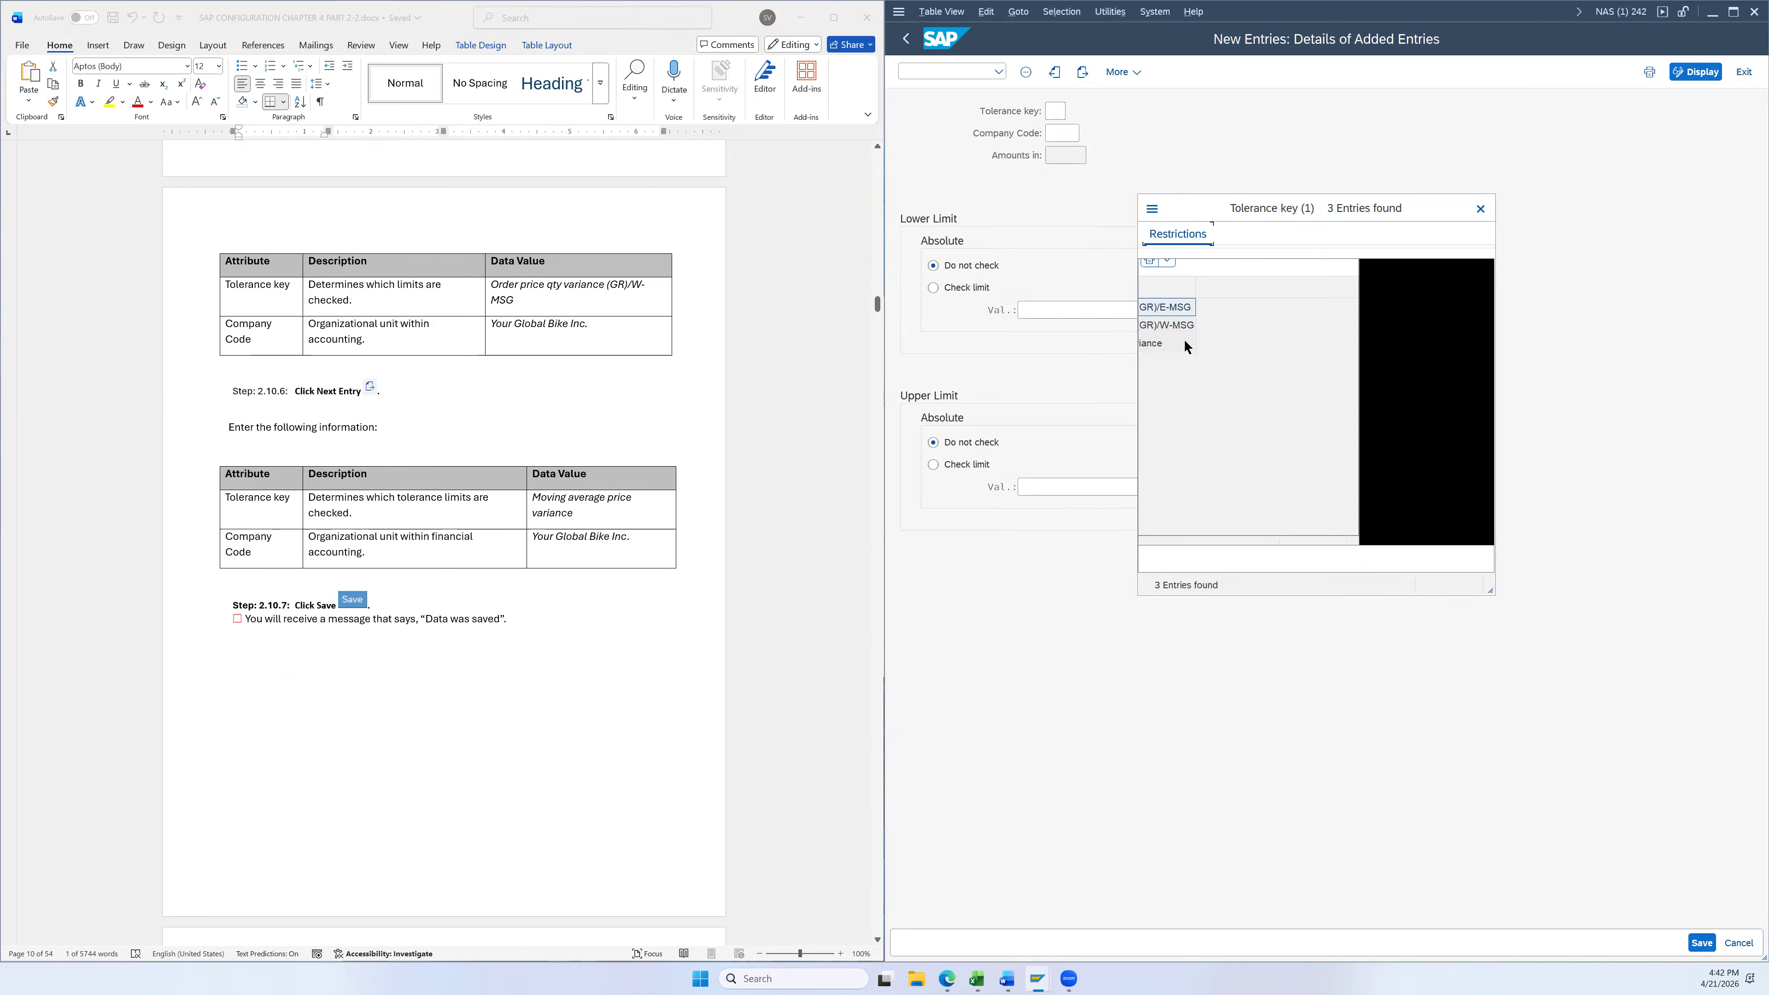
click(1192, 353)
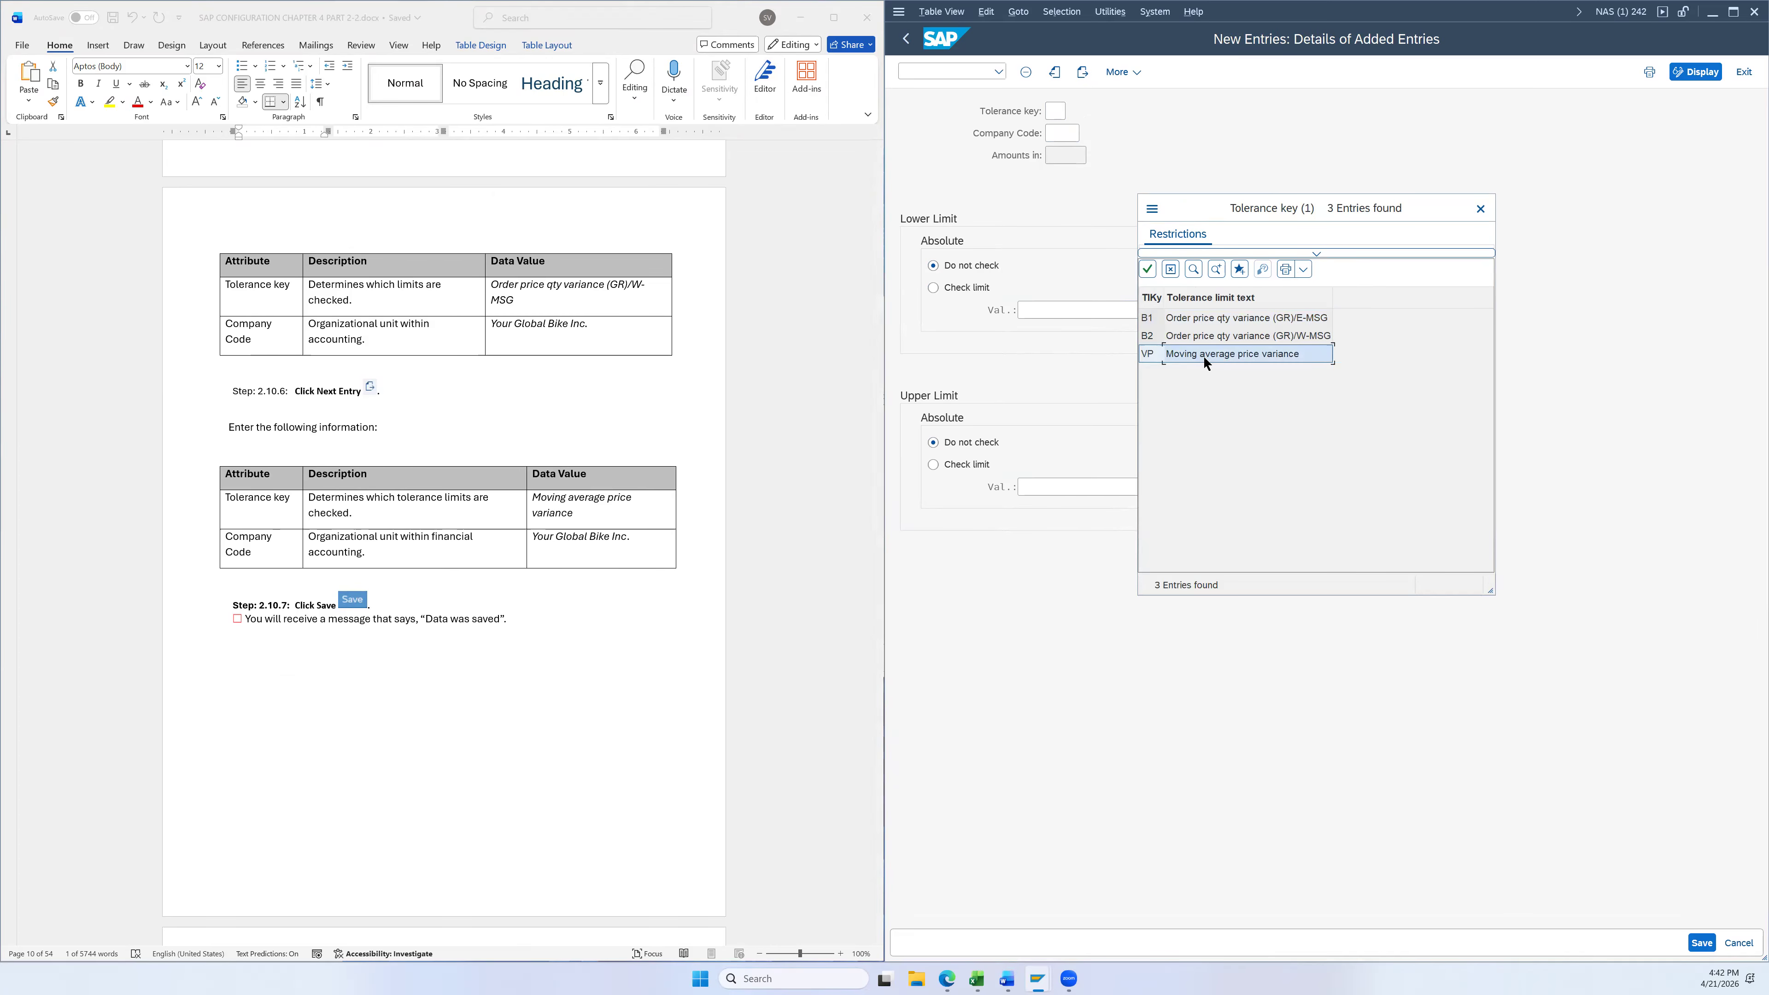
double_click(1199, 354)
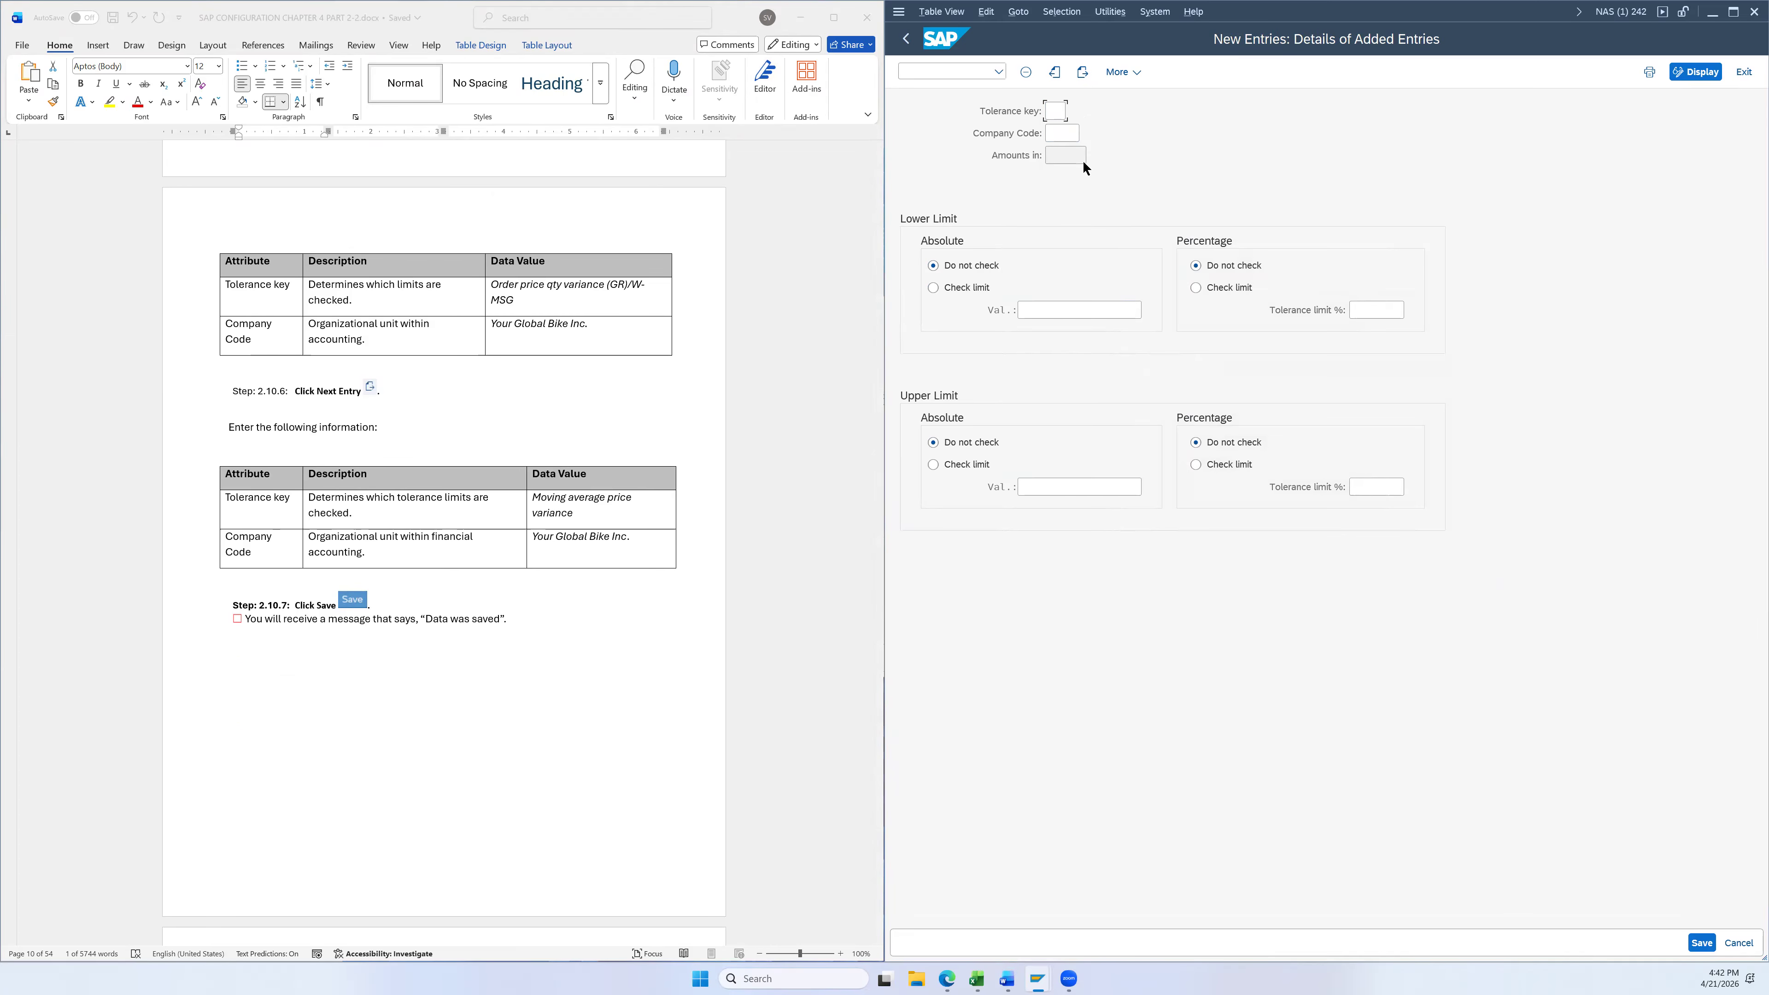
click(1061, 140)
text(us)
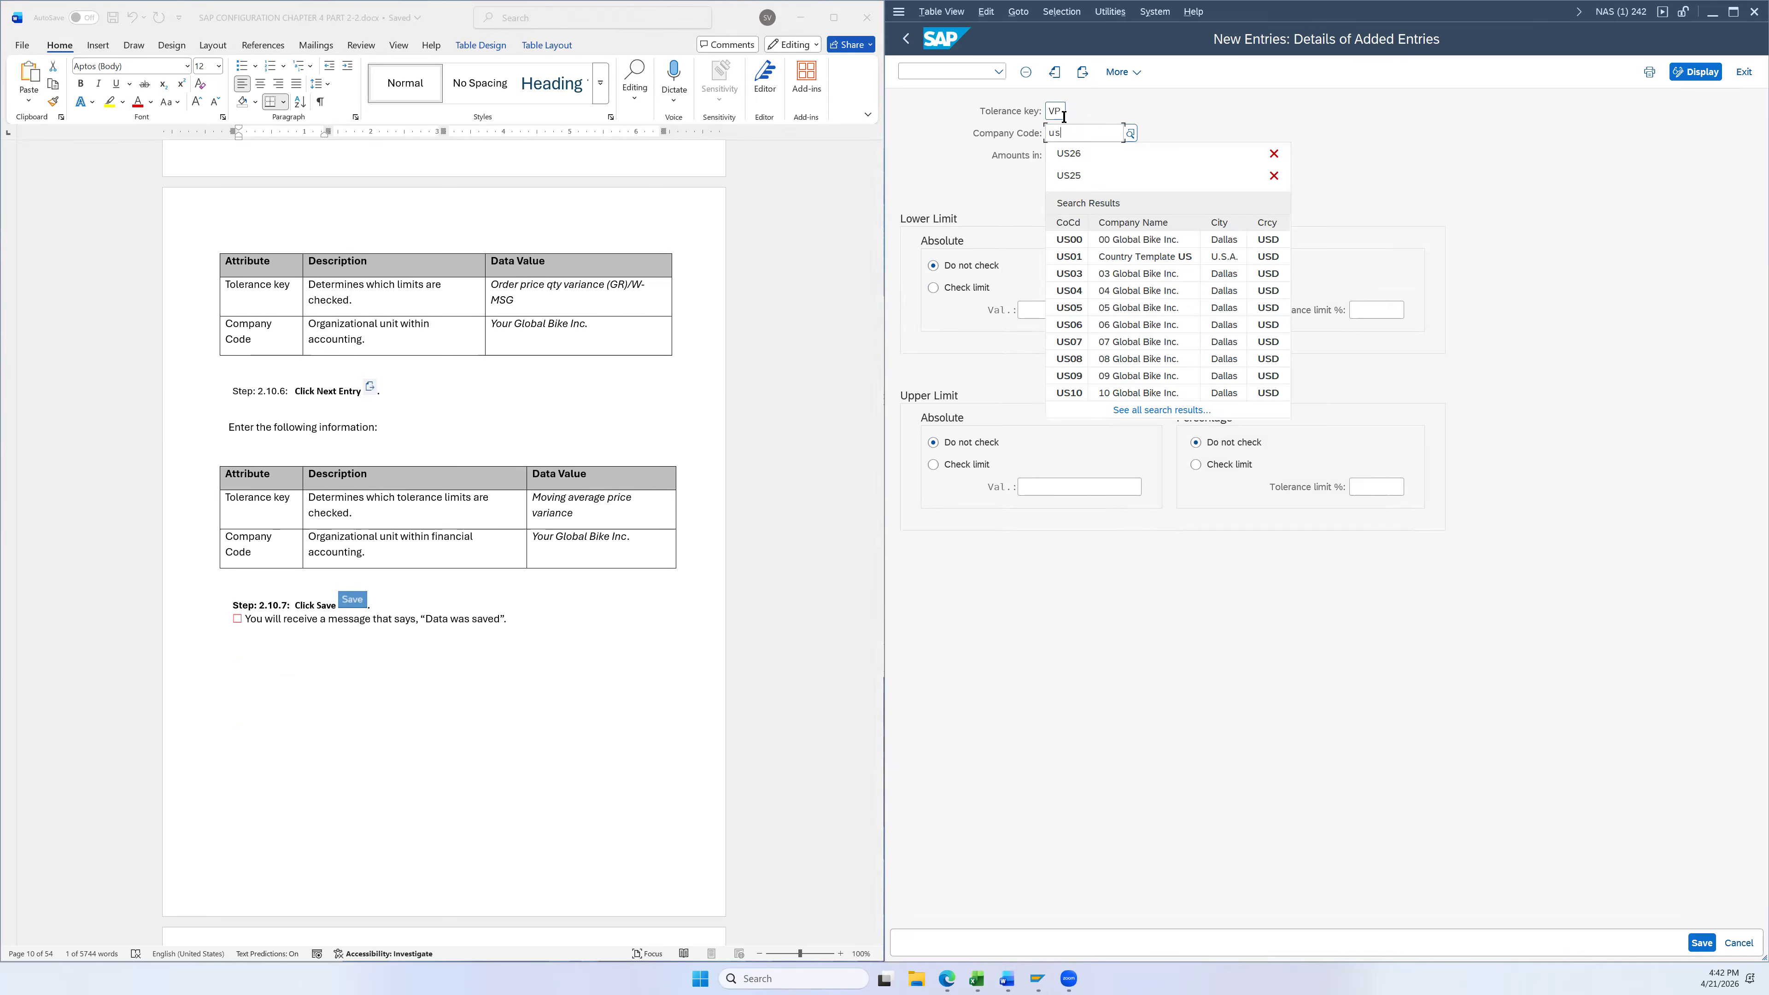
text(26)
click(1101, 213)
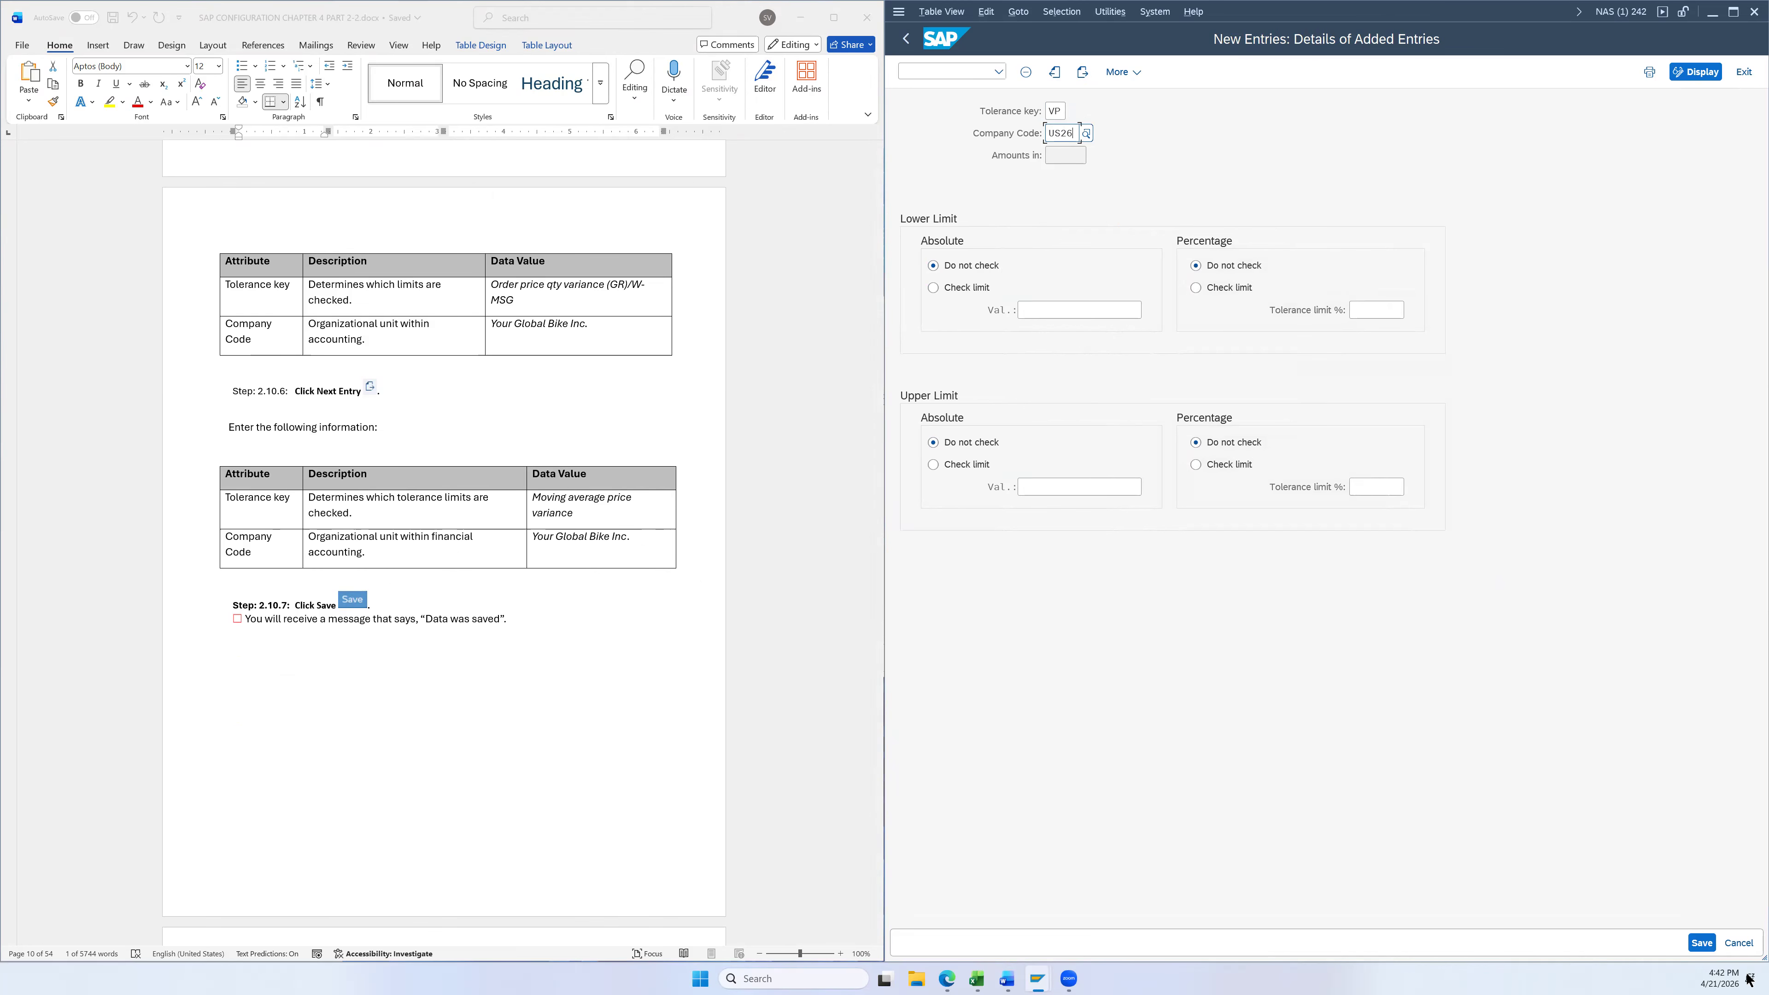
click(1701, 942)
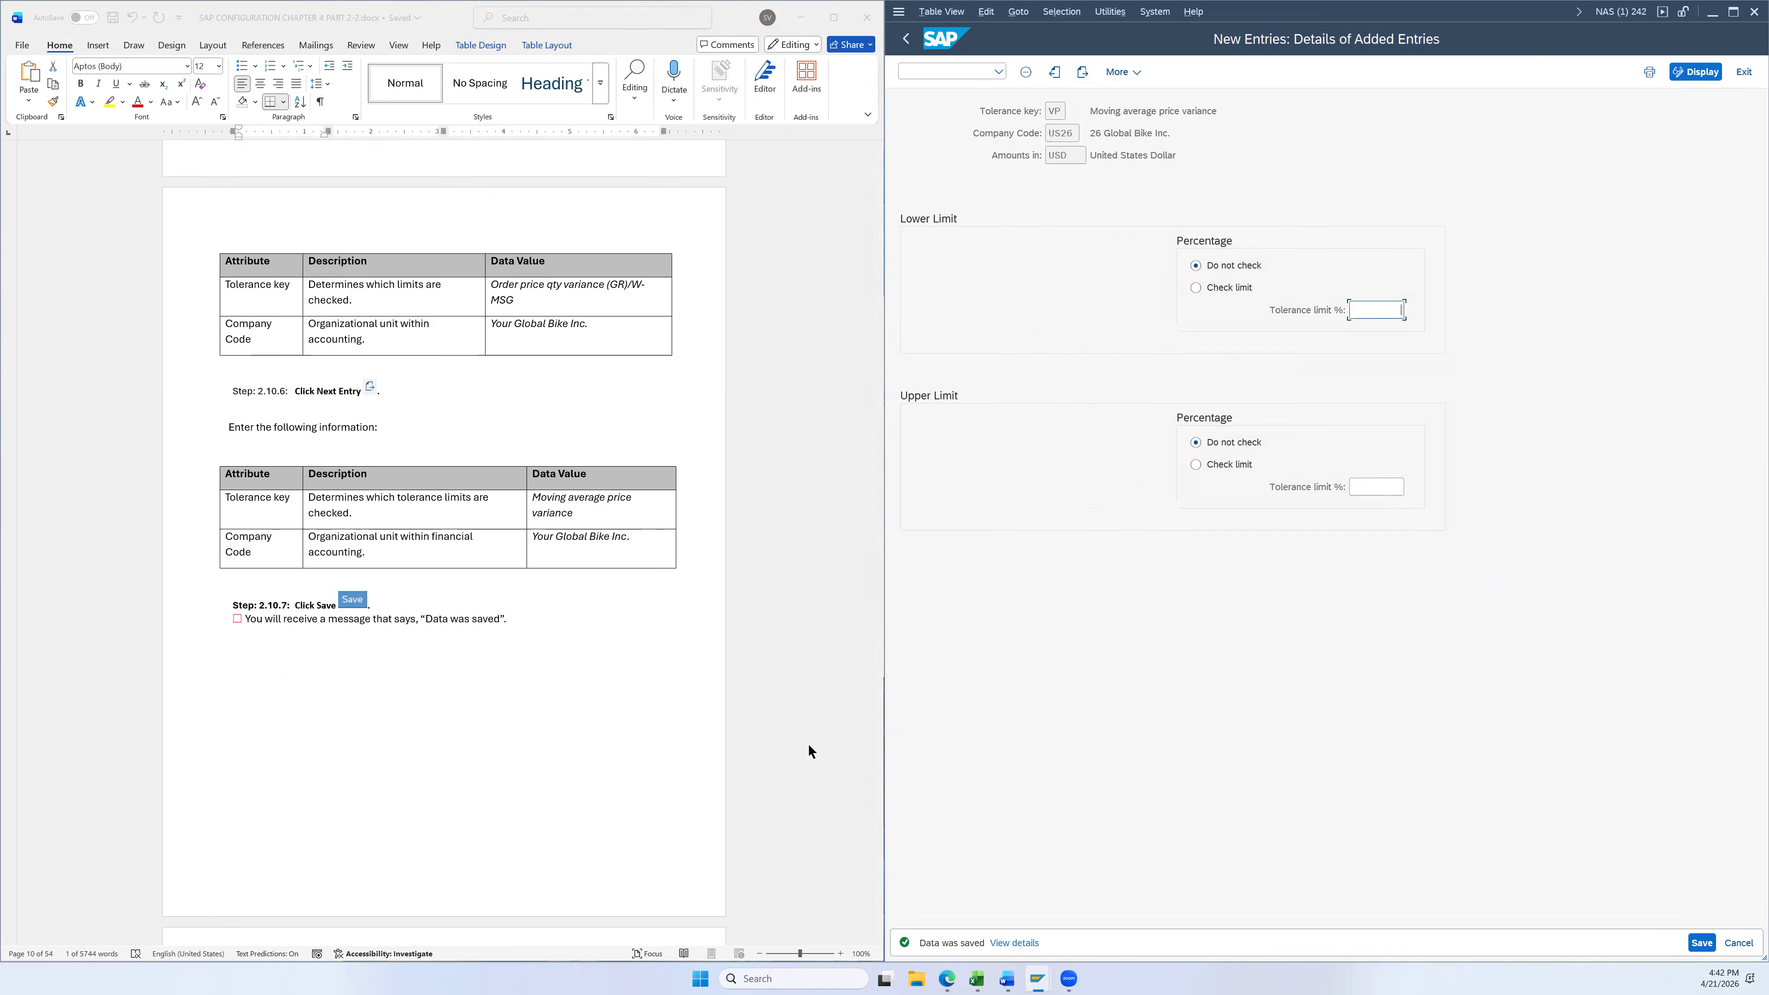
Go to Section 2.11 of the Word exercise and leave the goods receipt tolerance limits for a freshly opened SAP Reference IMG
scroll(700, 664, down, 8)
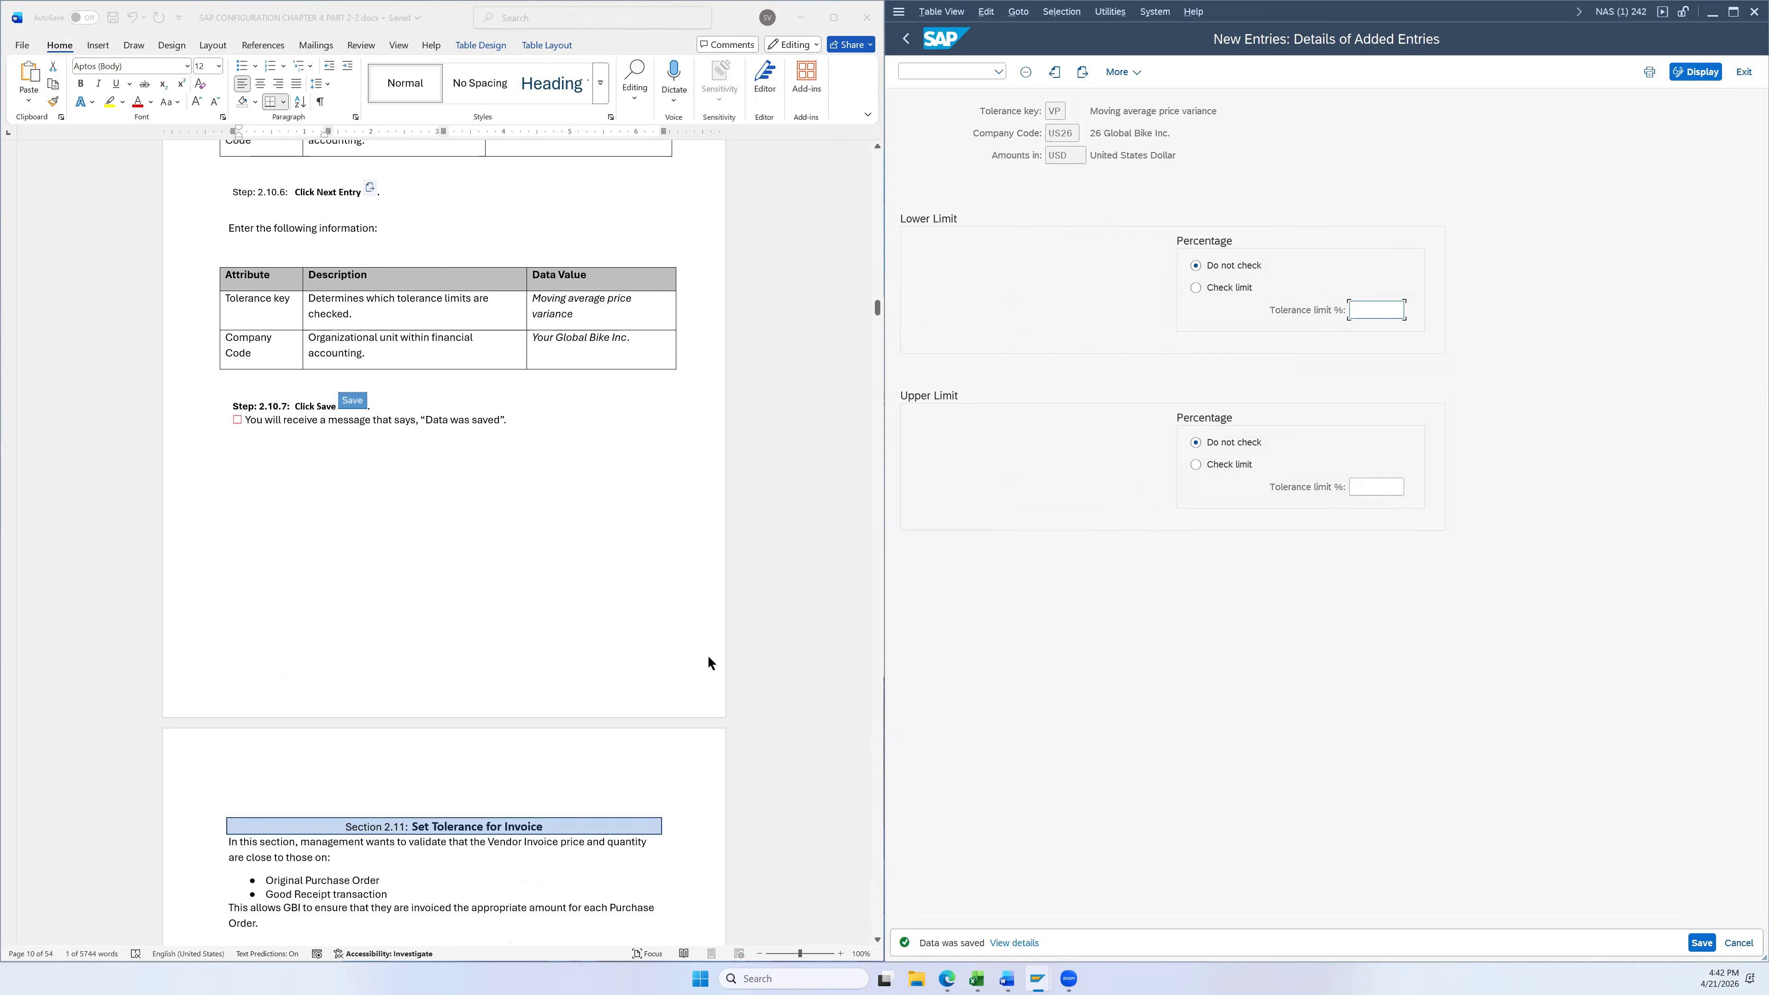
scroll(724, 633, down, 3)
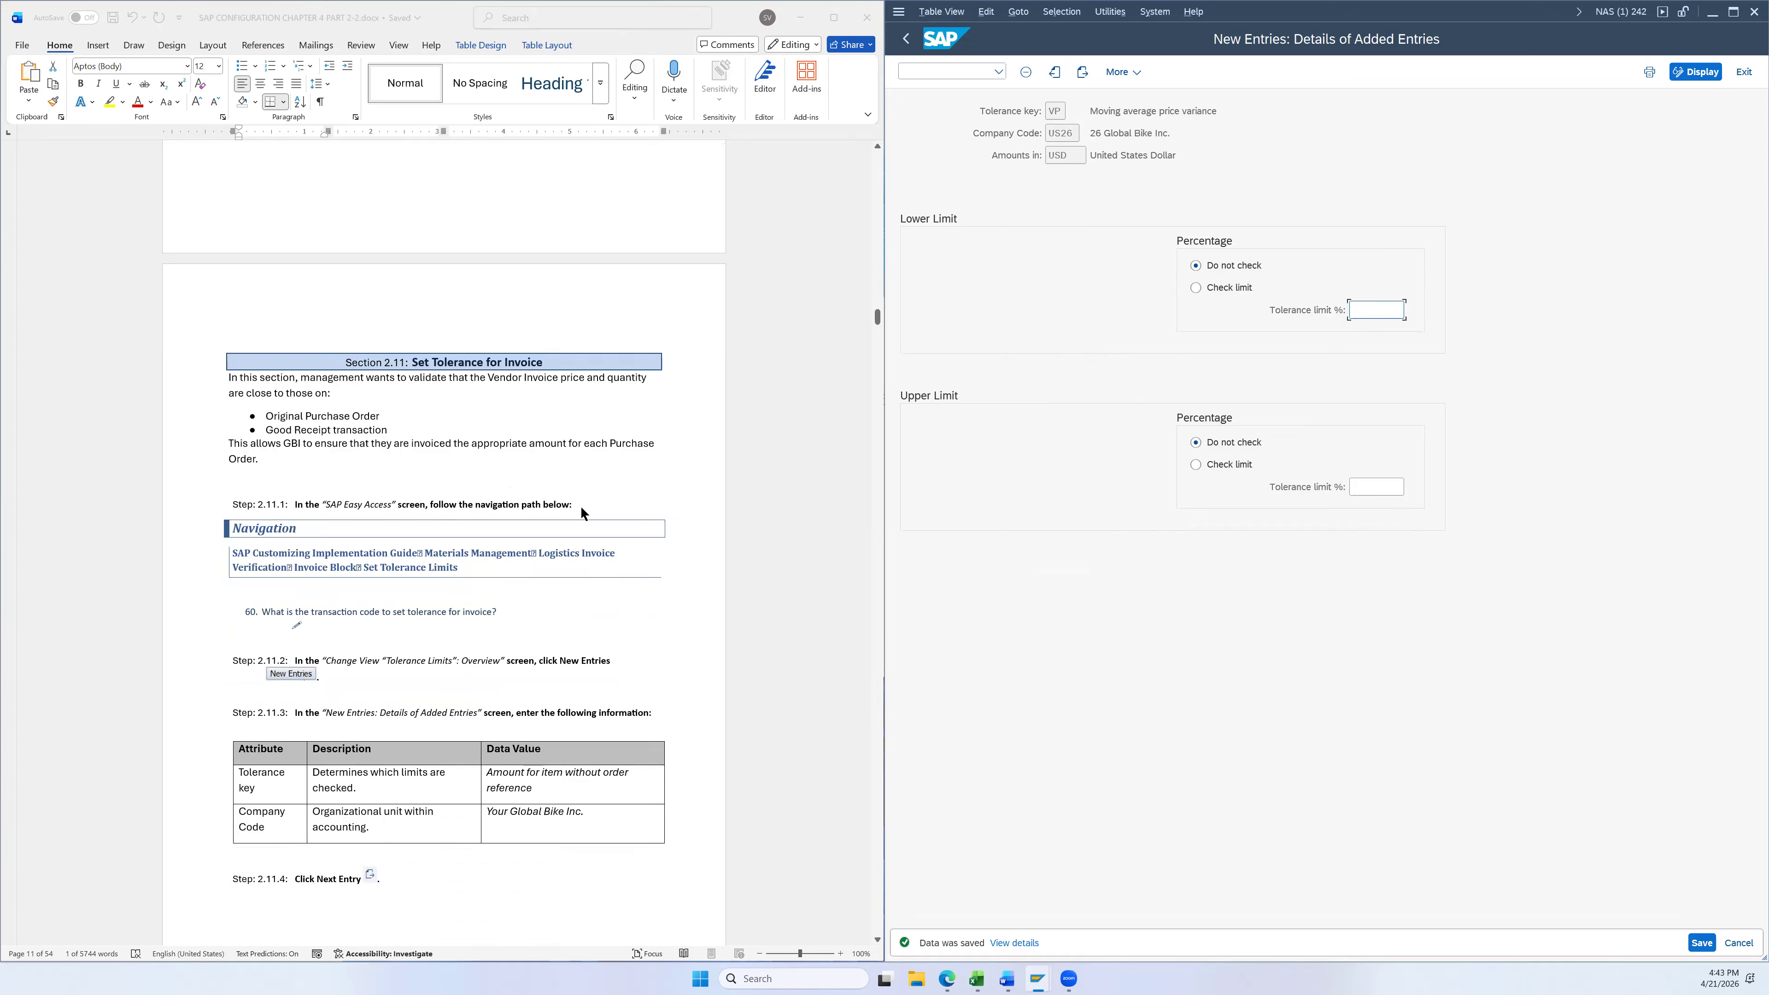
scroll(731, 480, down, 2)
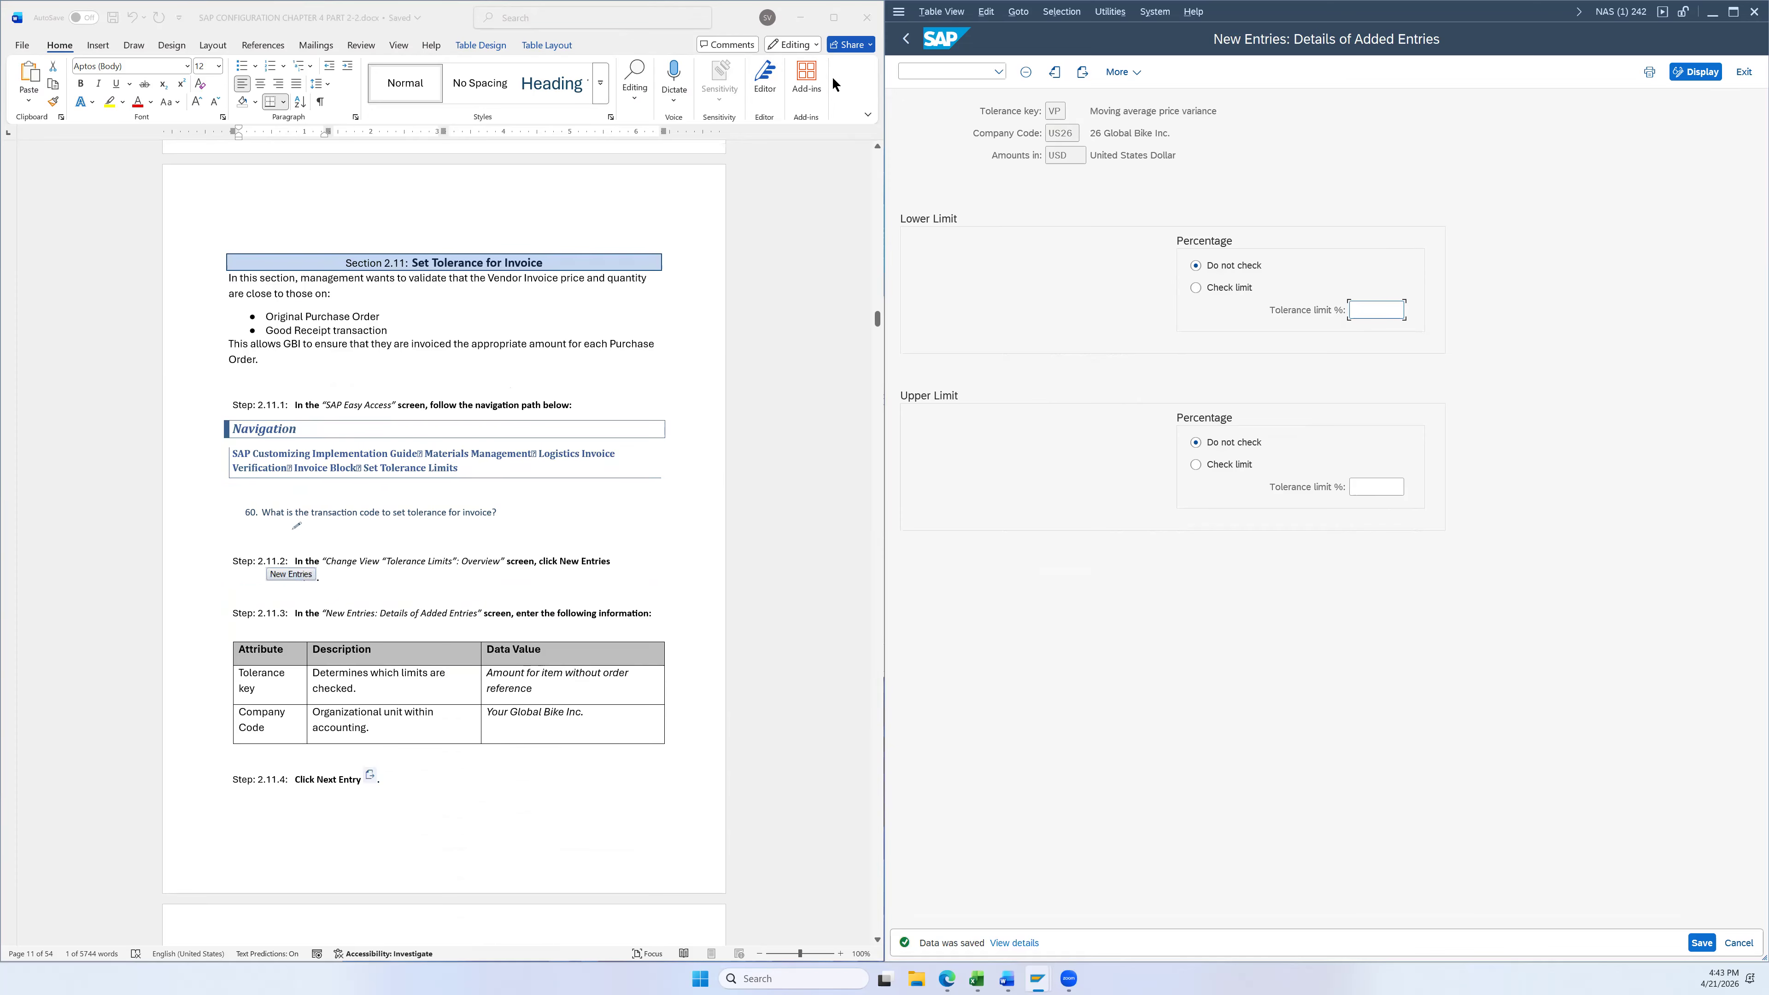
click(906, 39)
click(917, 46)
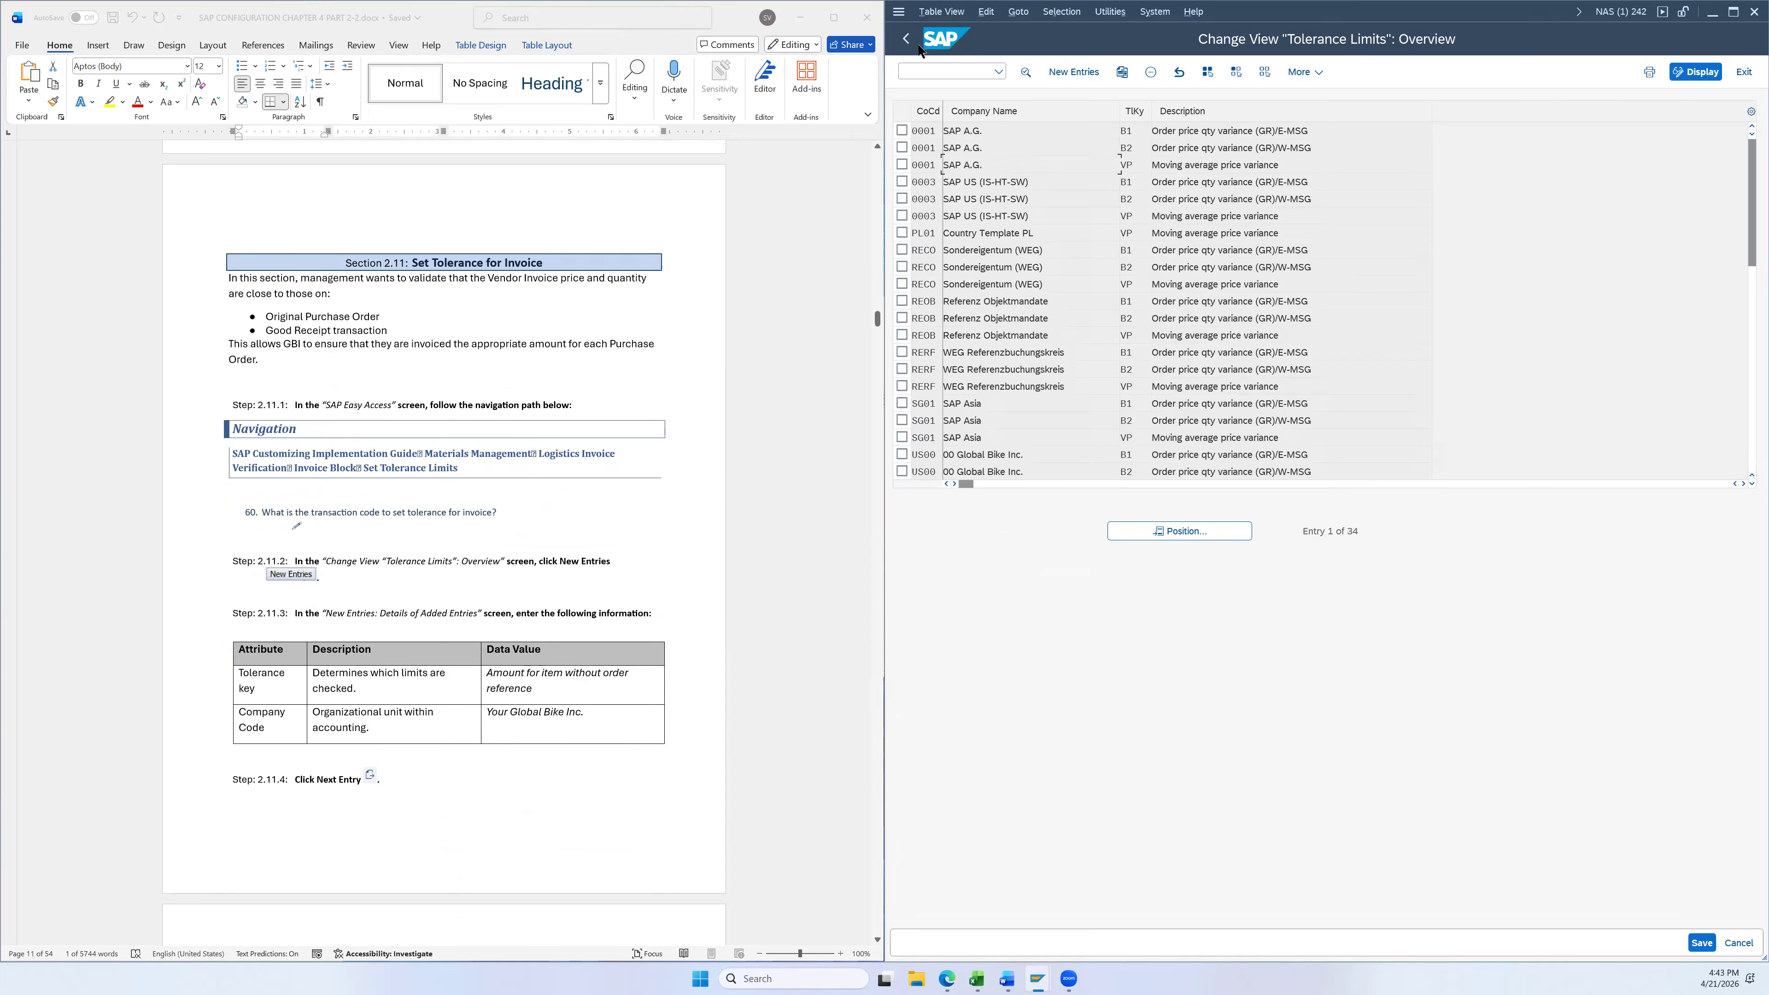
click(917, 46)
click(906, 39)
click(1030, 72)
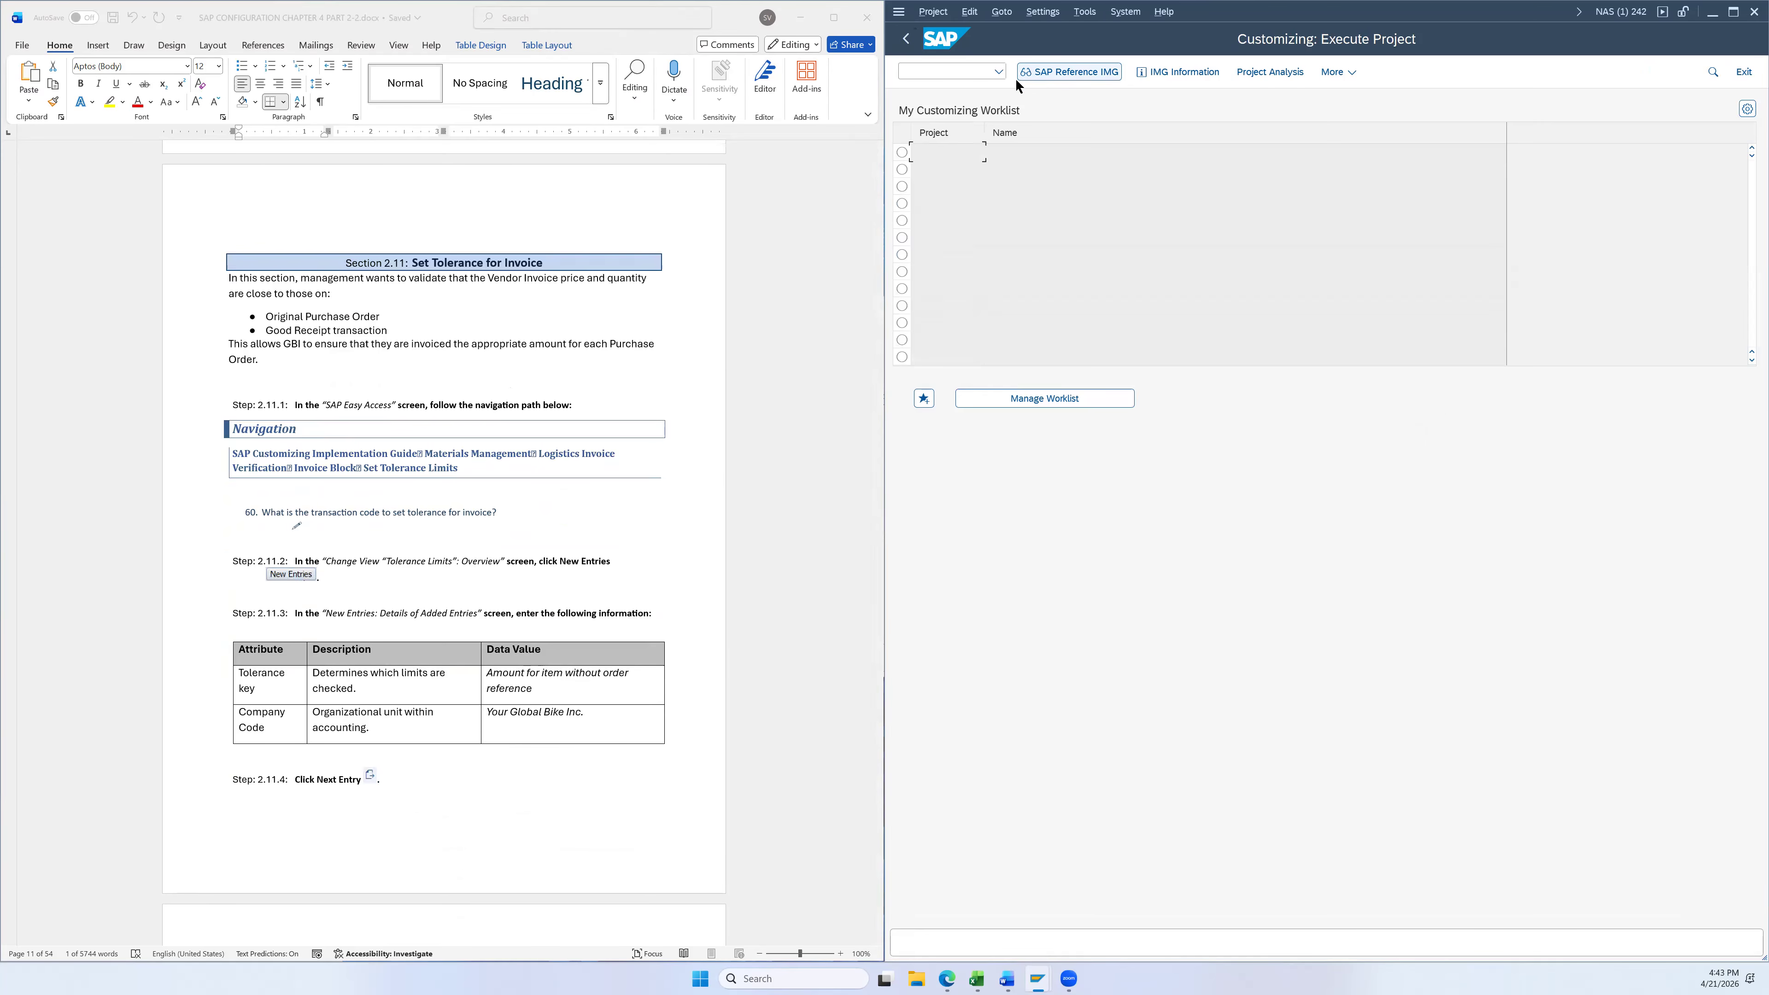
Open Set Tolerance Limits in the IMG under Materials Management, Logistics Invoice Verification, Invoice Block
scroll(711, 296, down, 1)
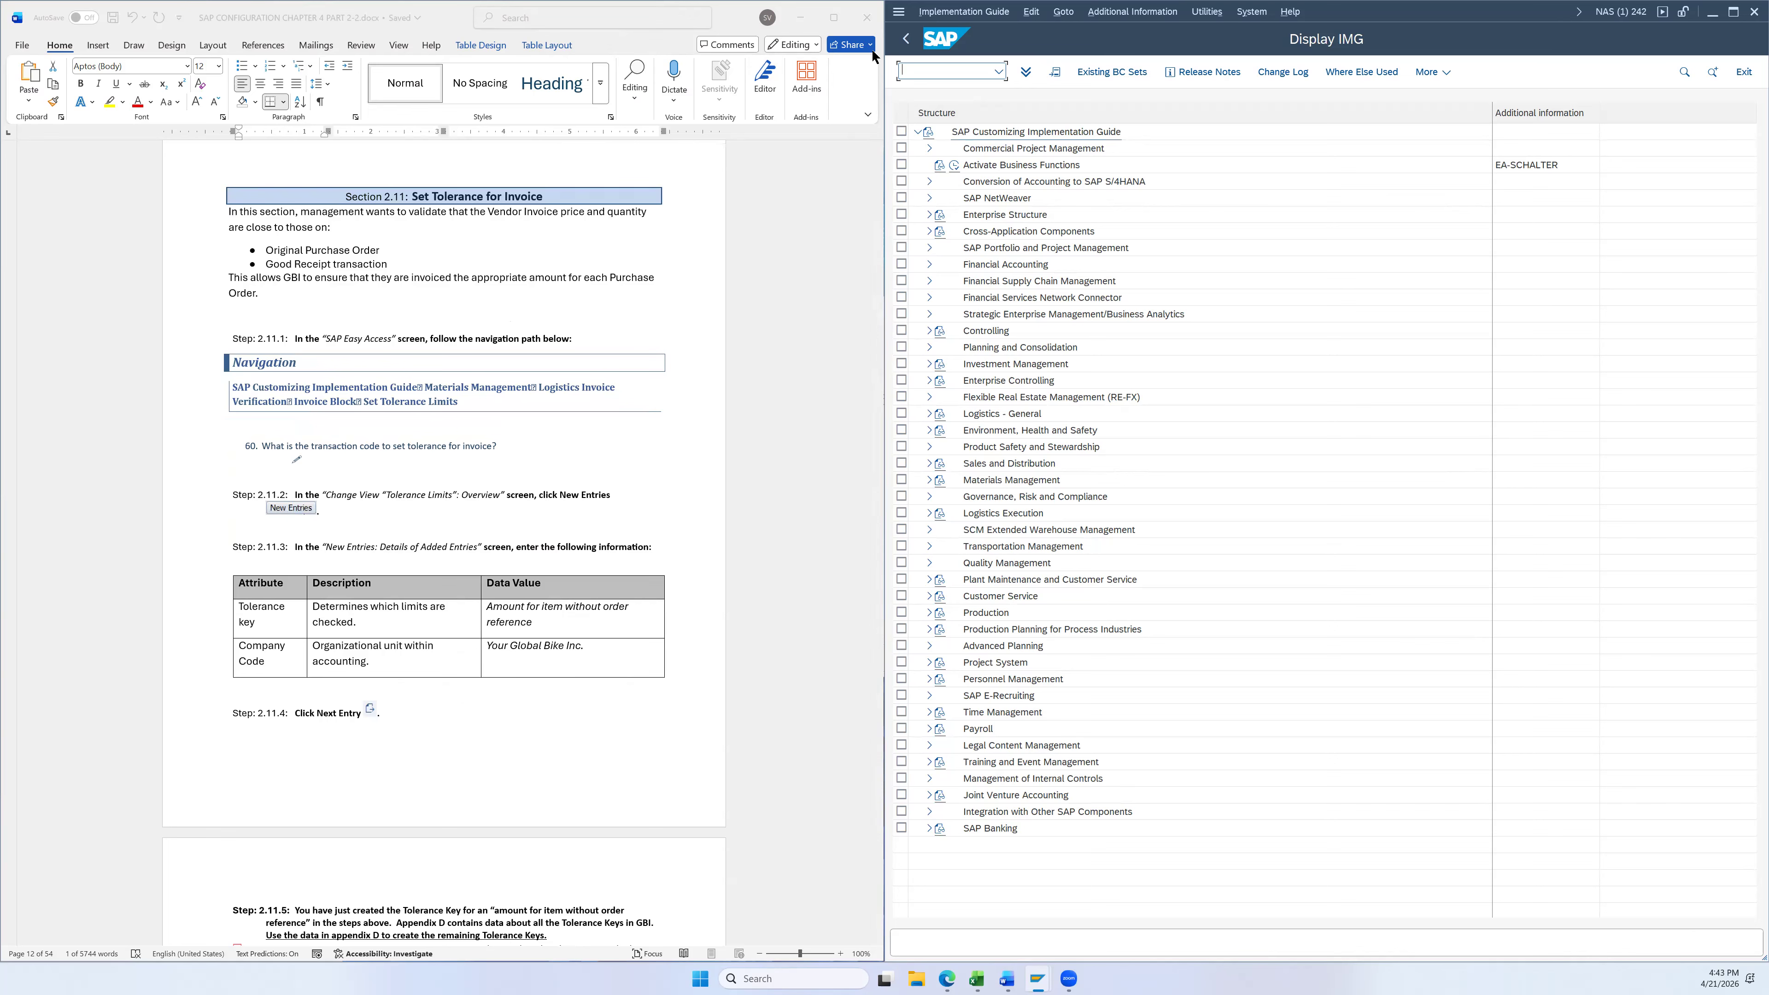
scroll(828, 495, down, 3)
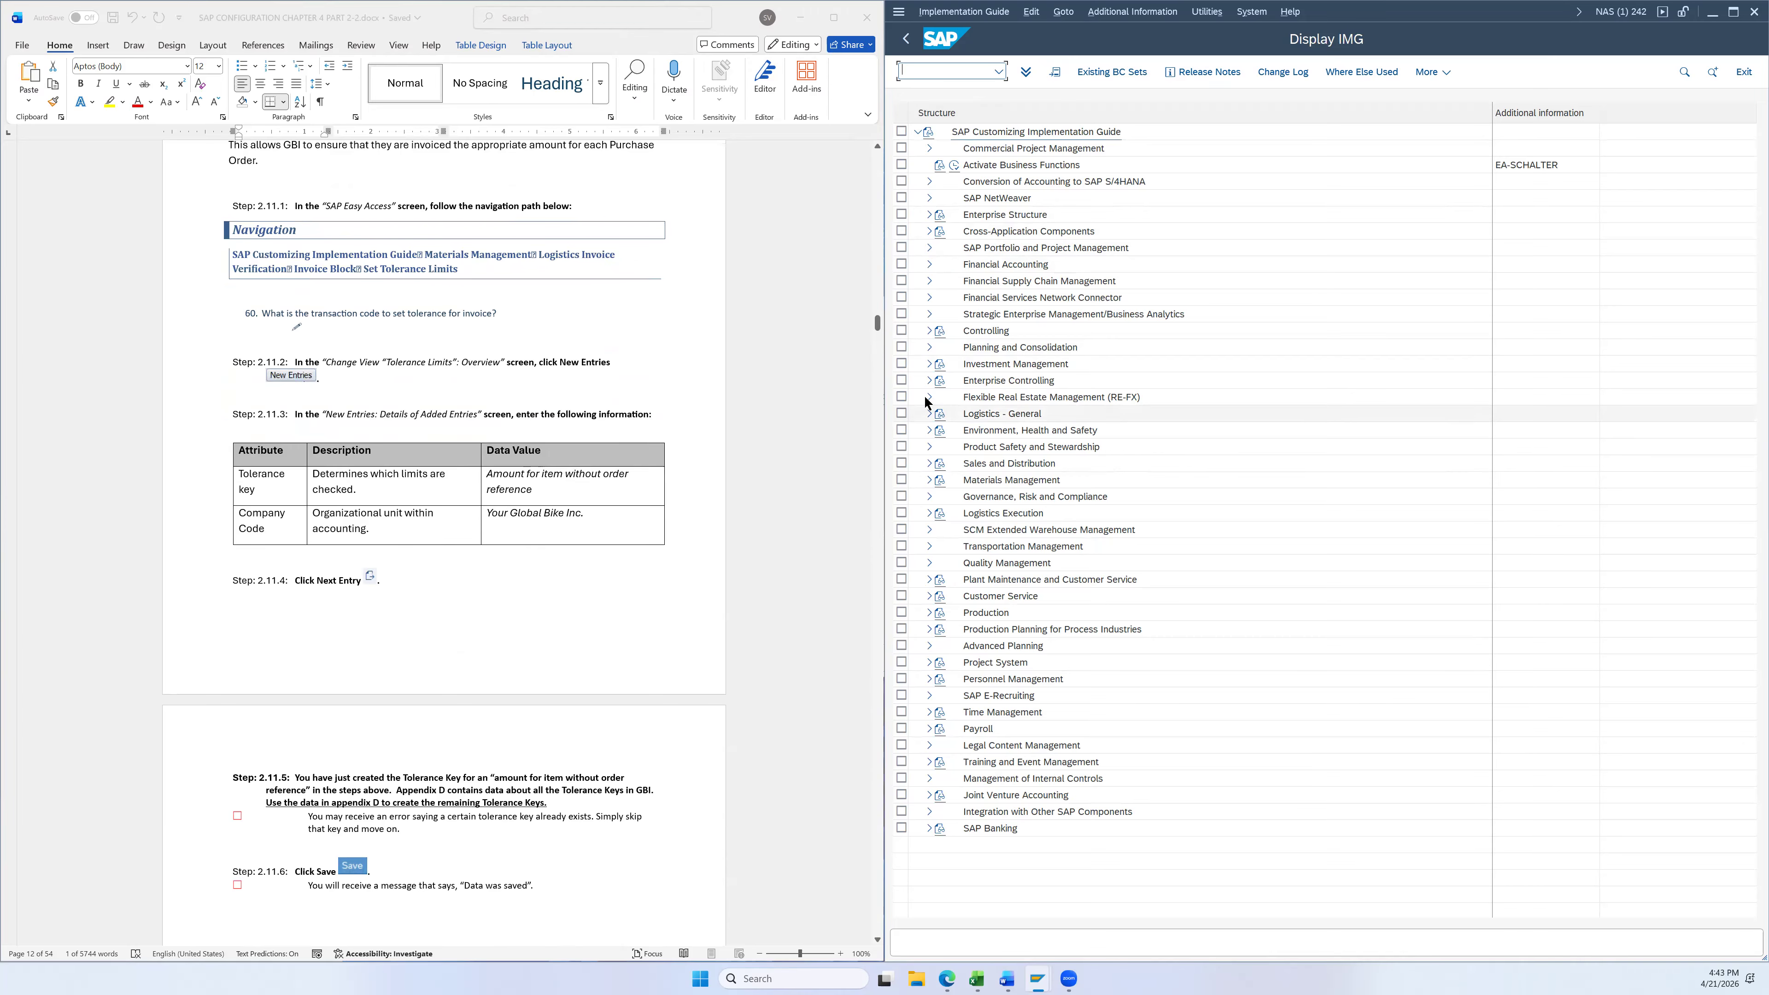
click(927, 480)
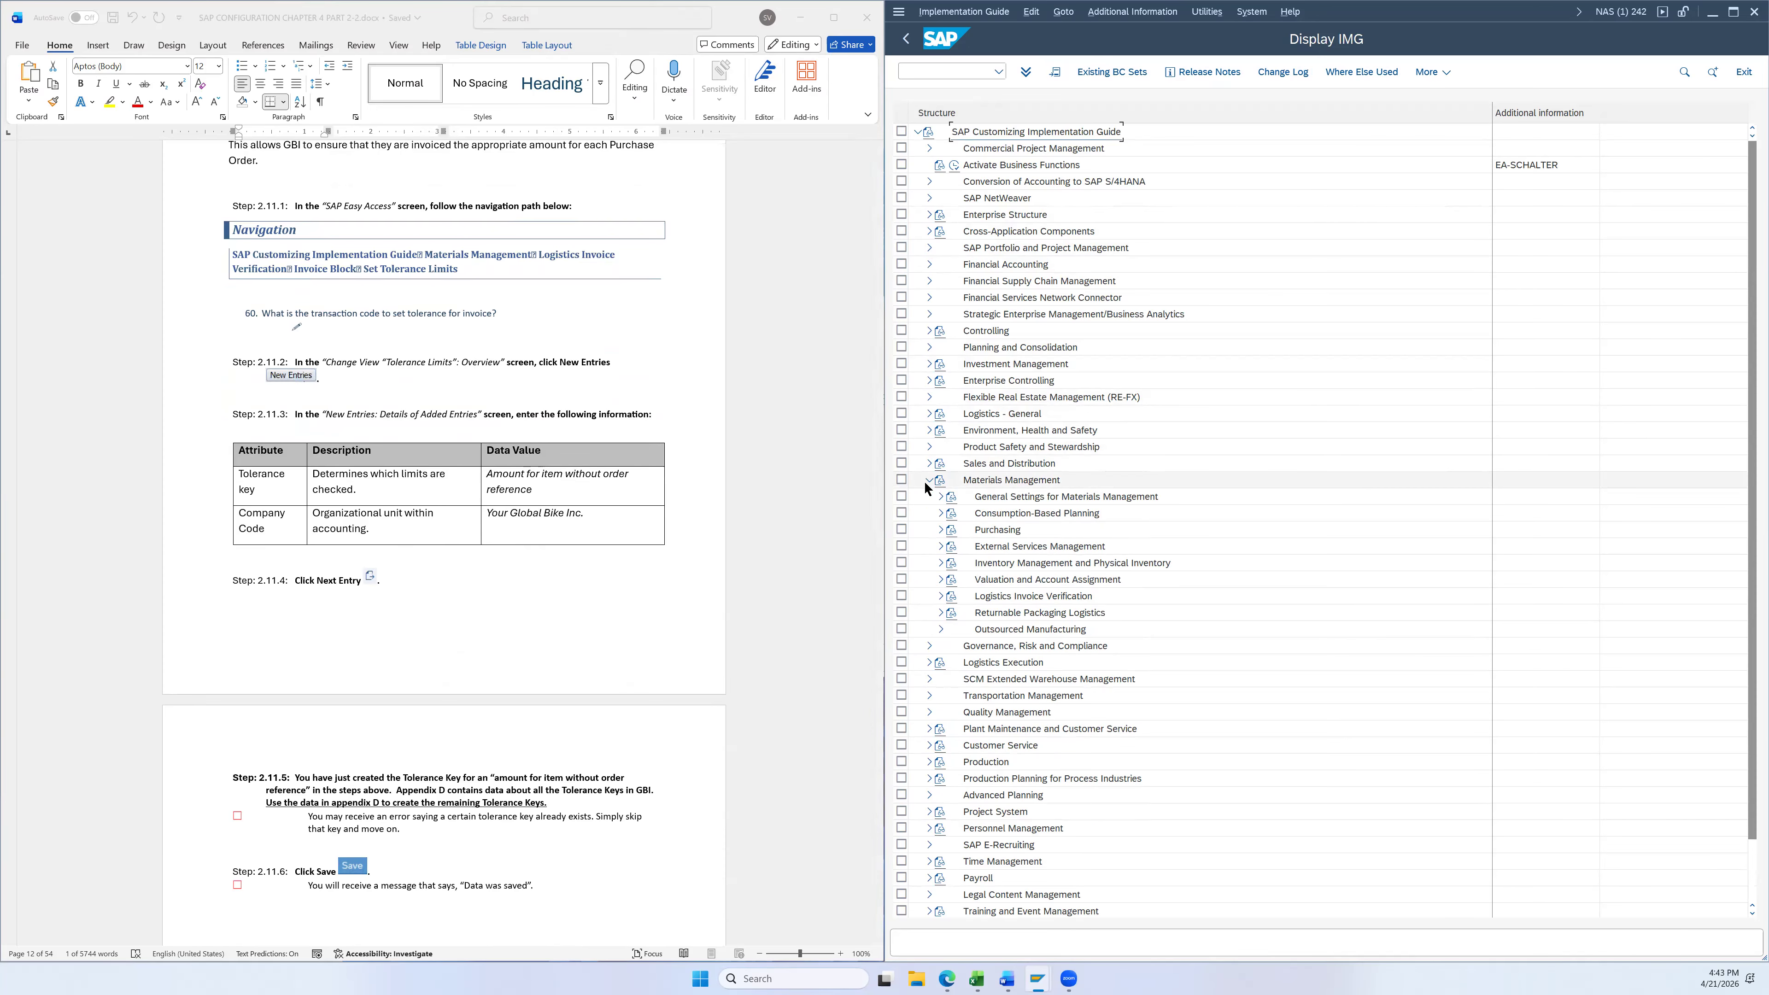
click(939, 595)
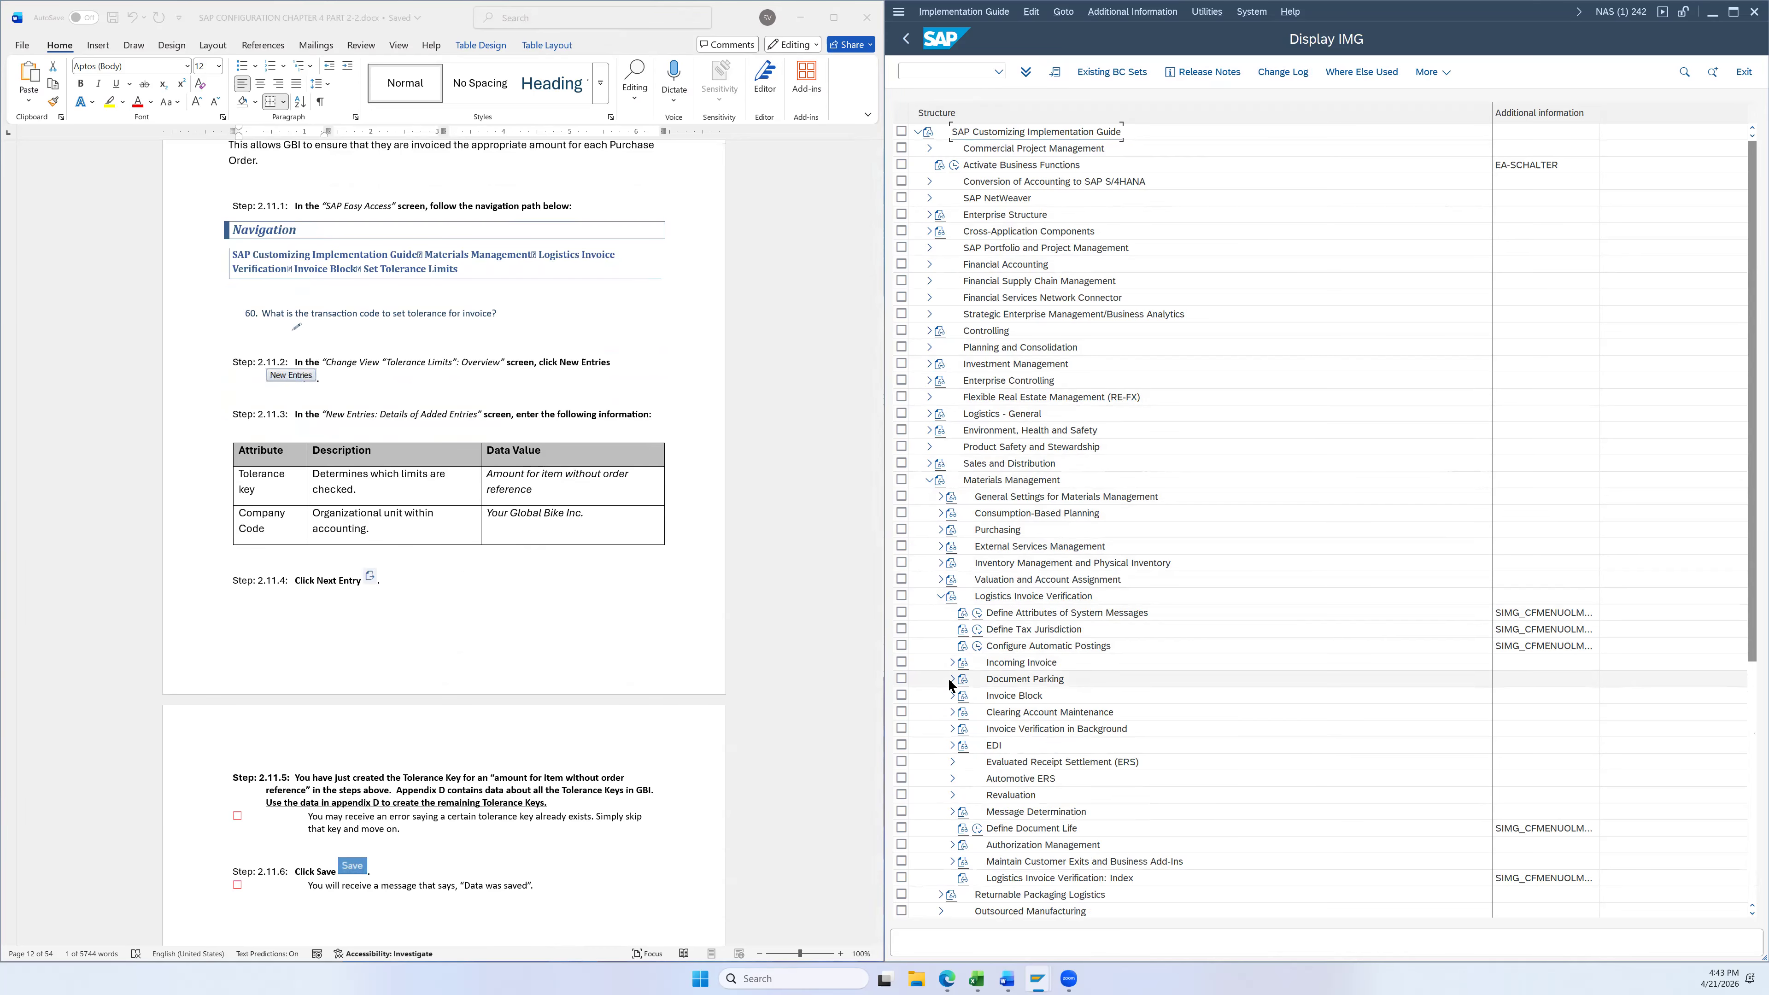
click(951, 696)
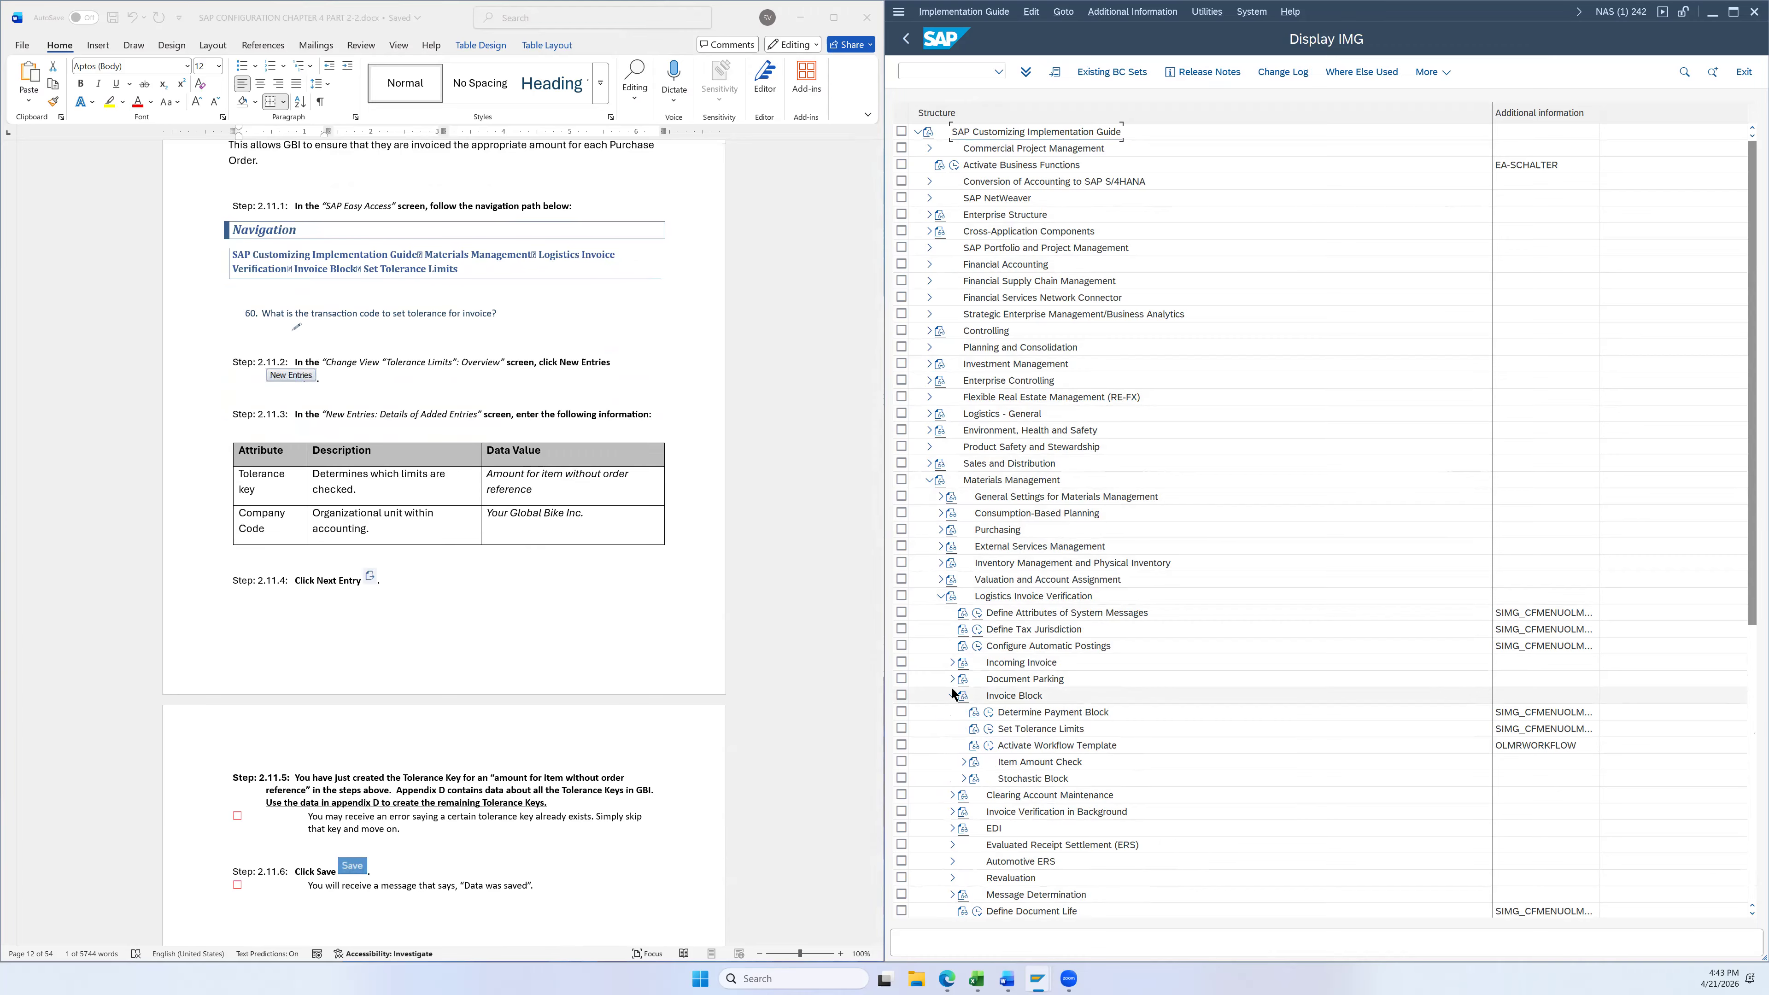
click(1018, 729)
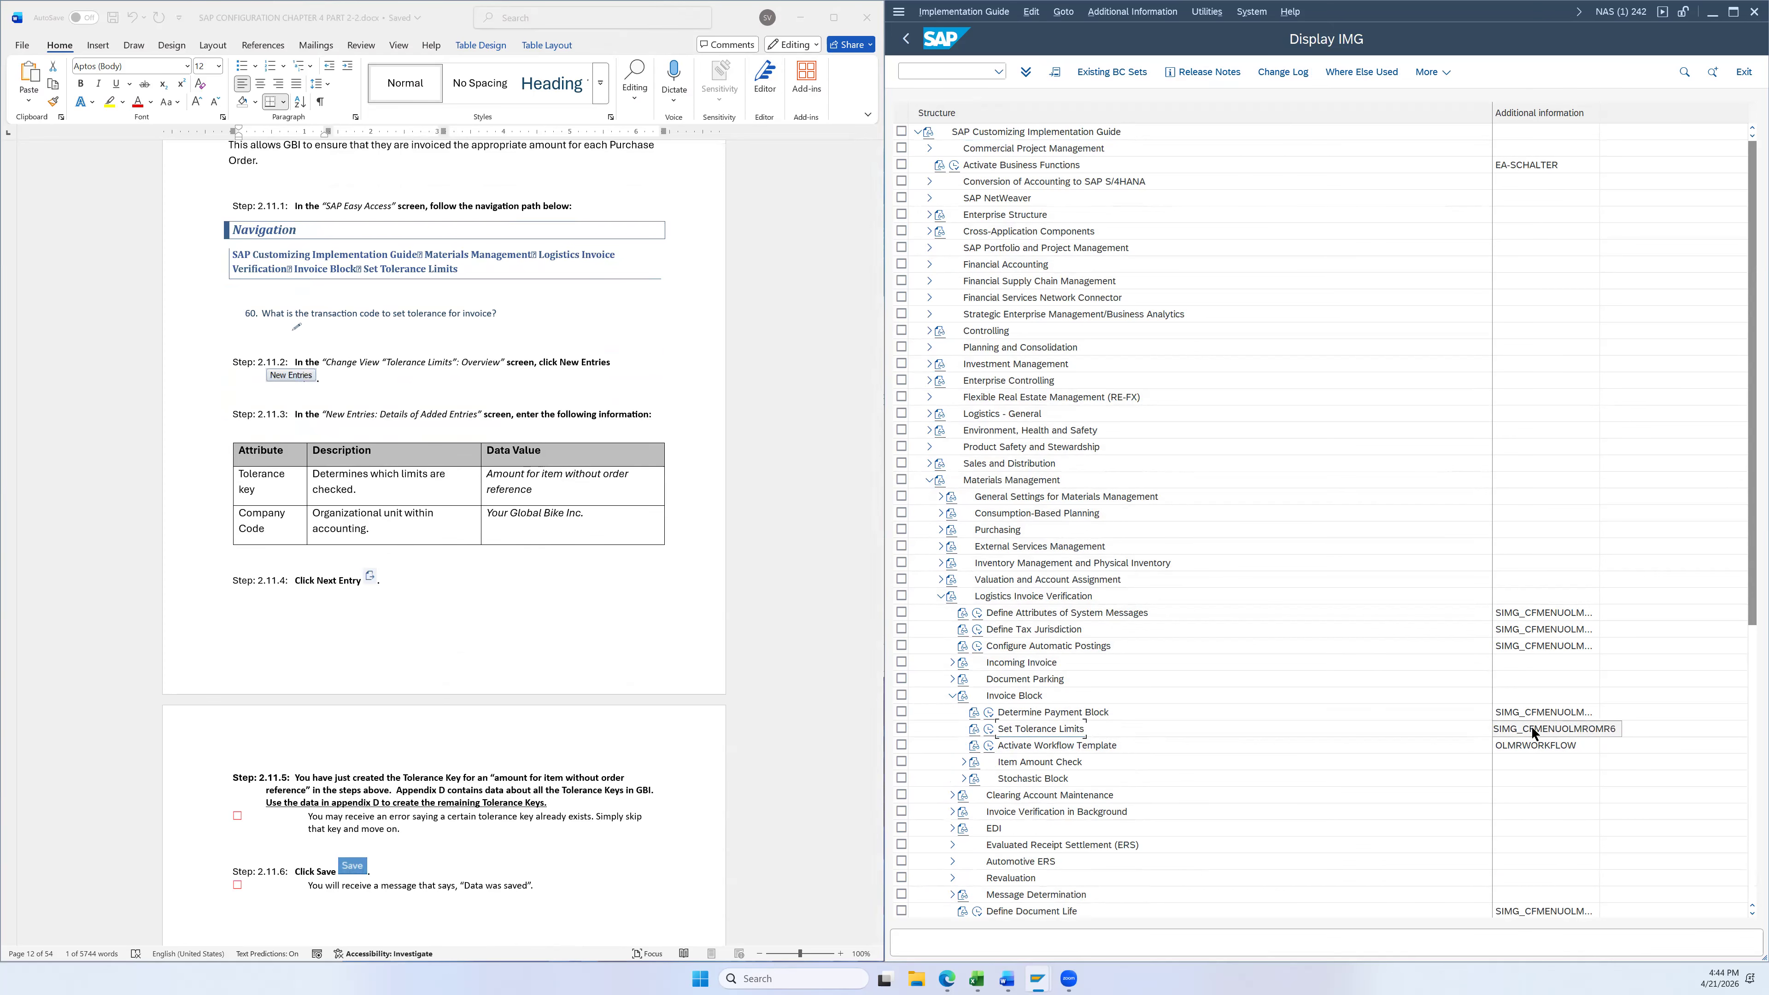
click(988, 729)
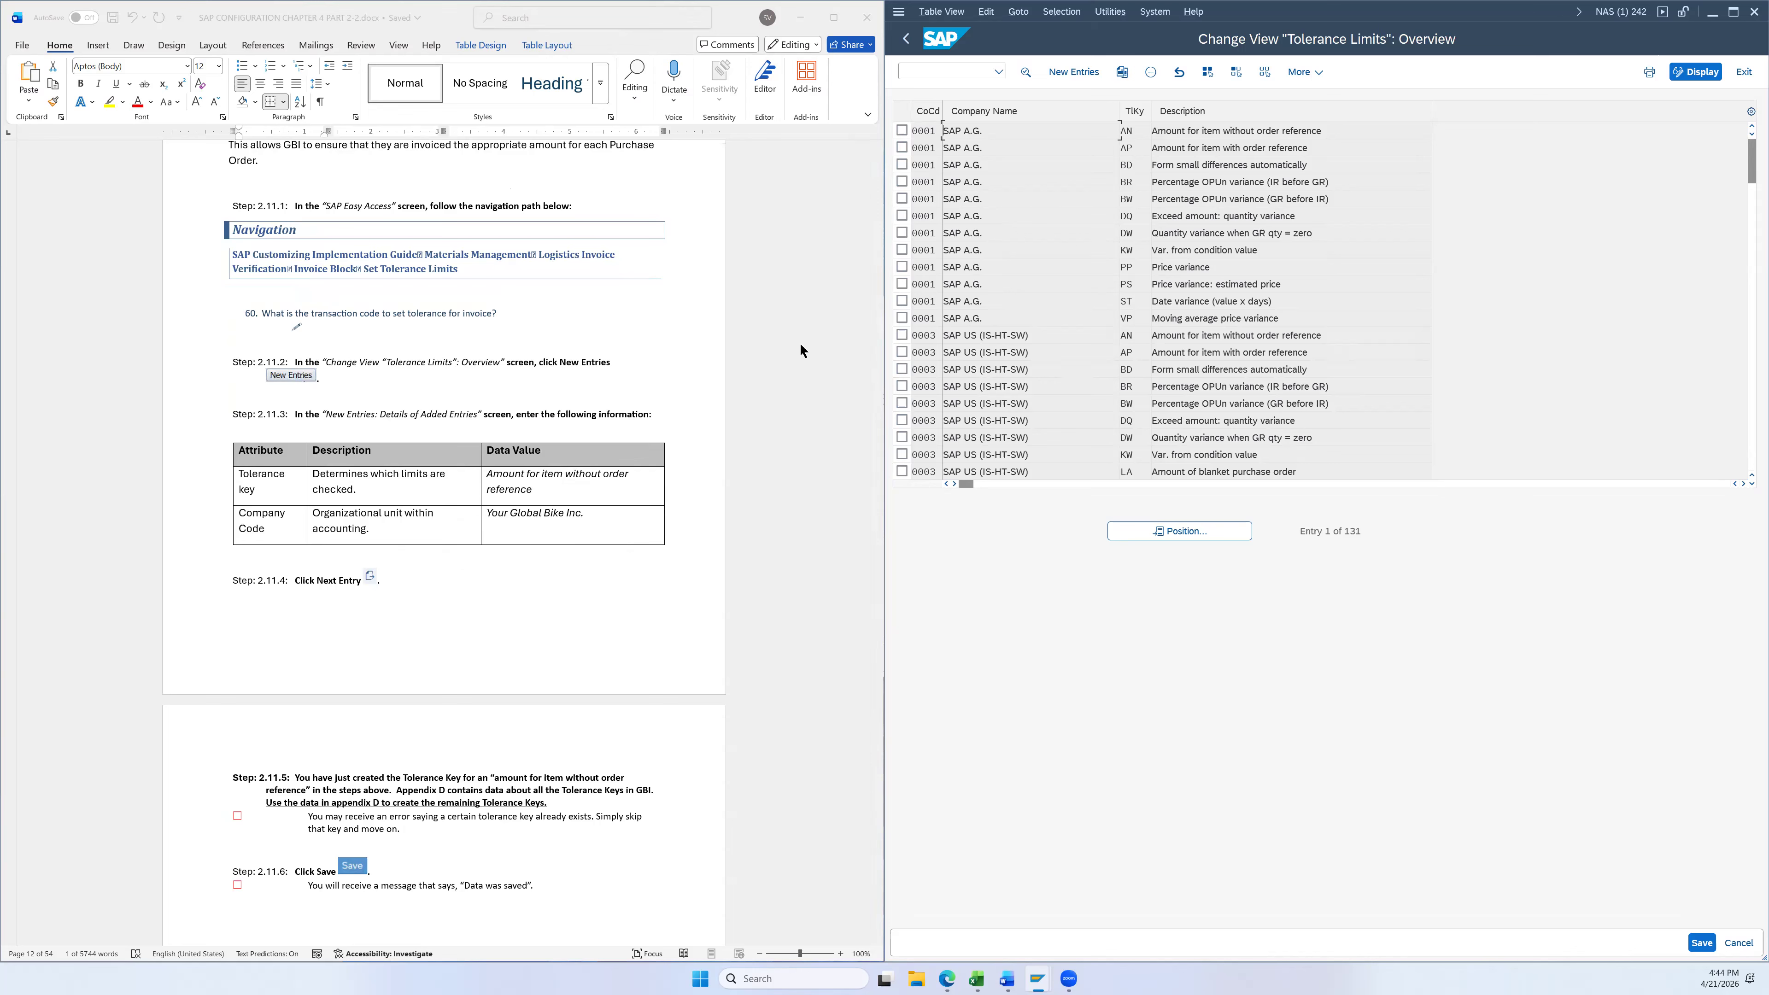
Create a new invoice tolerance entry with key AN (Amount for item without order reference) for company code US26 and continue to the next entry
scroll(1090, 262, down, 7)
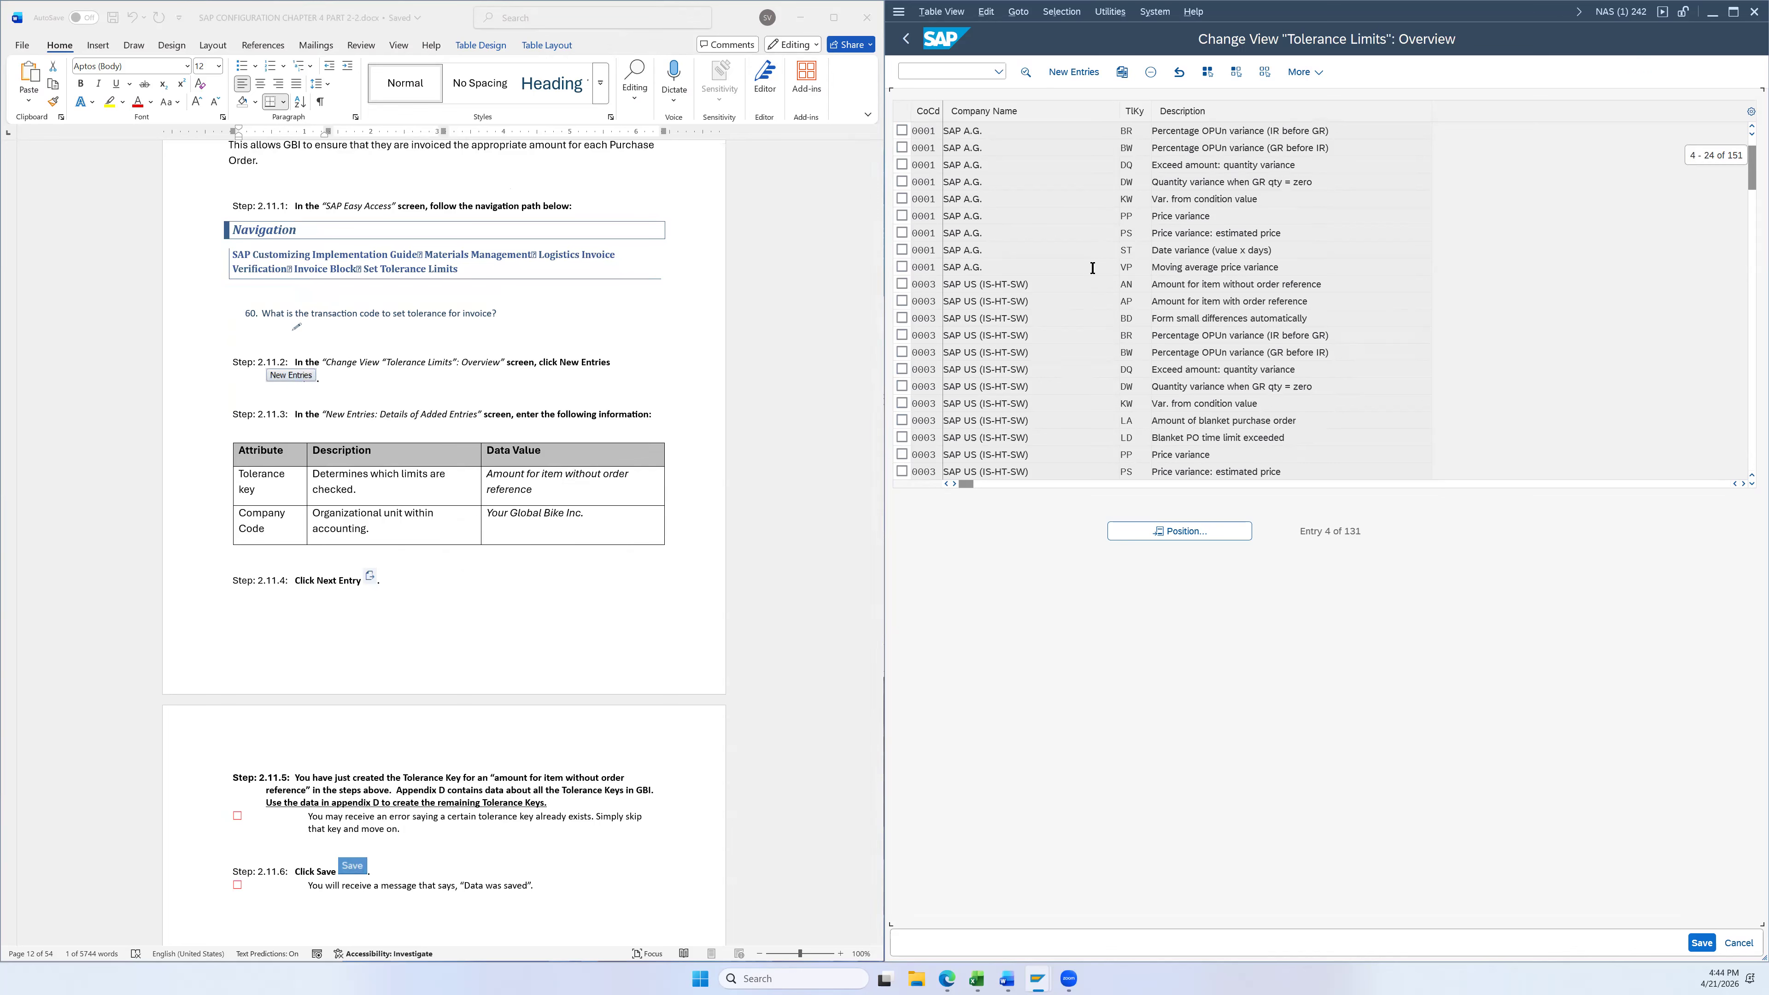
scroll(1085, 275, down, 6)
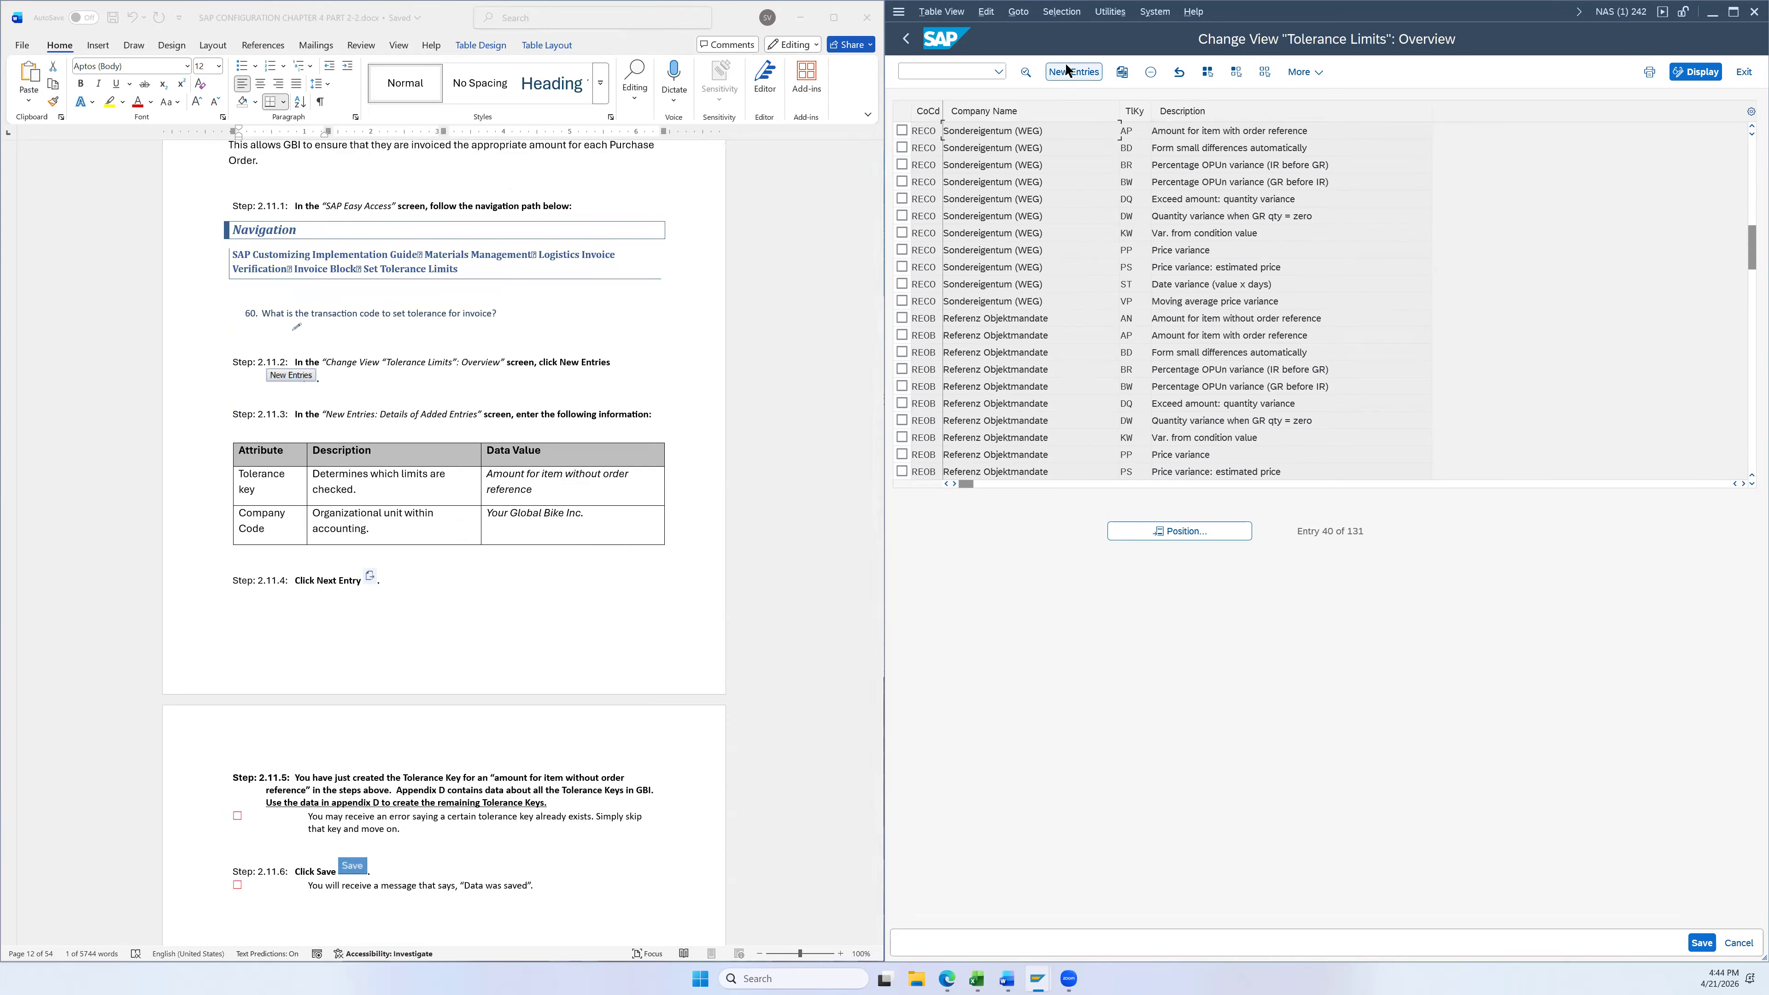
click(1088, 72)
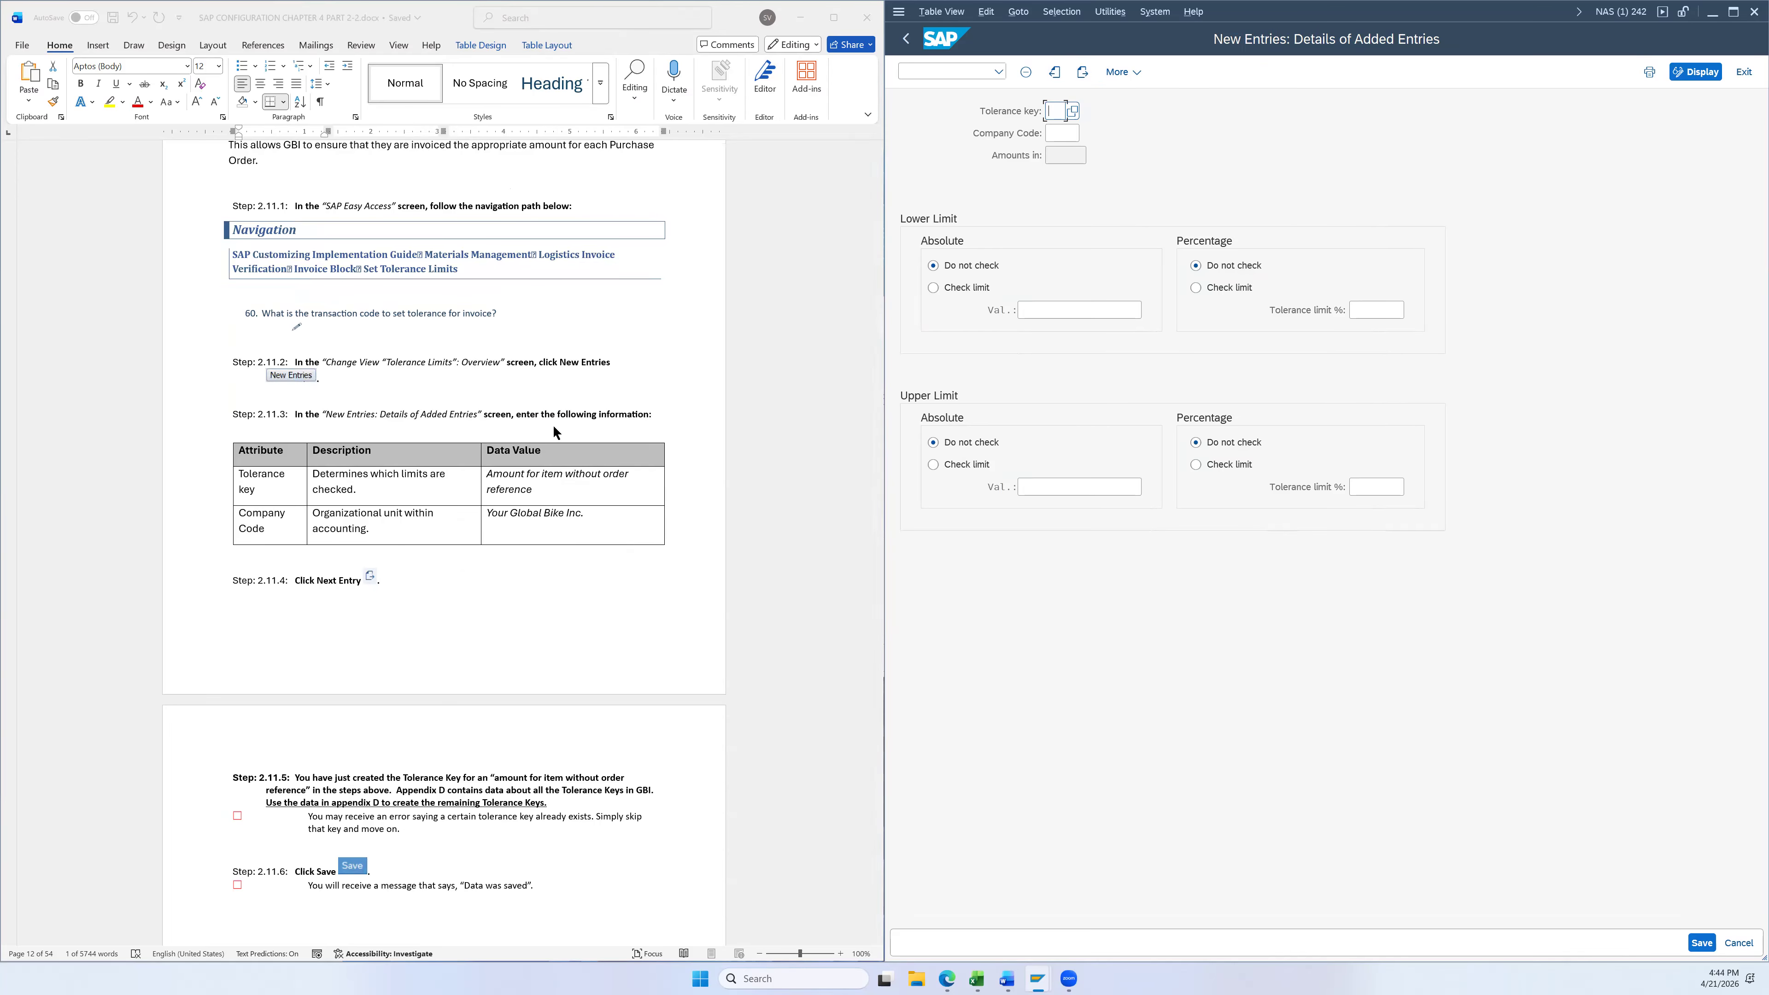
click(1076, 111)
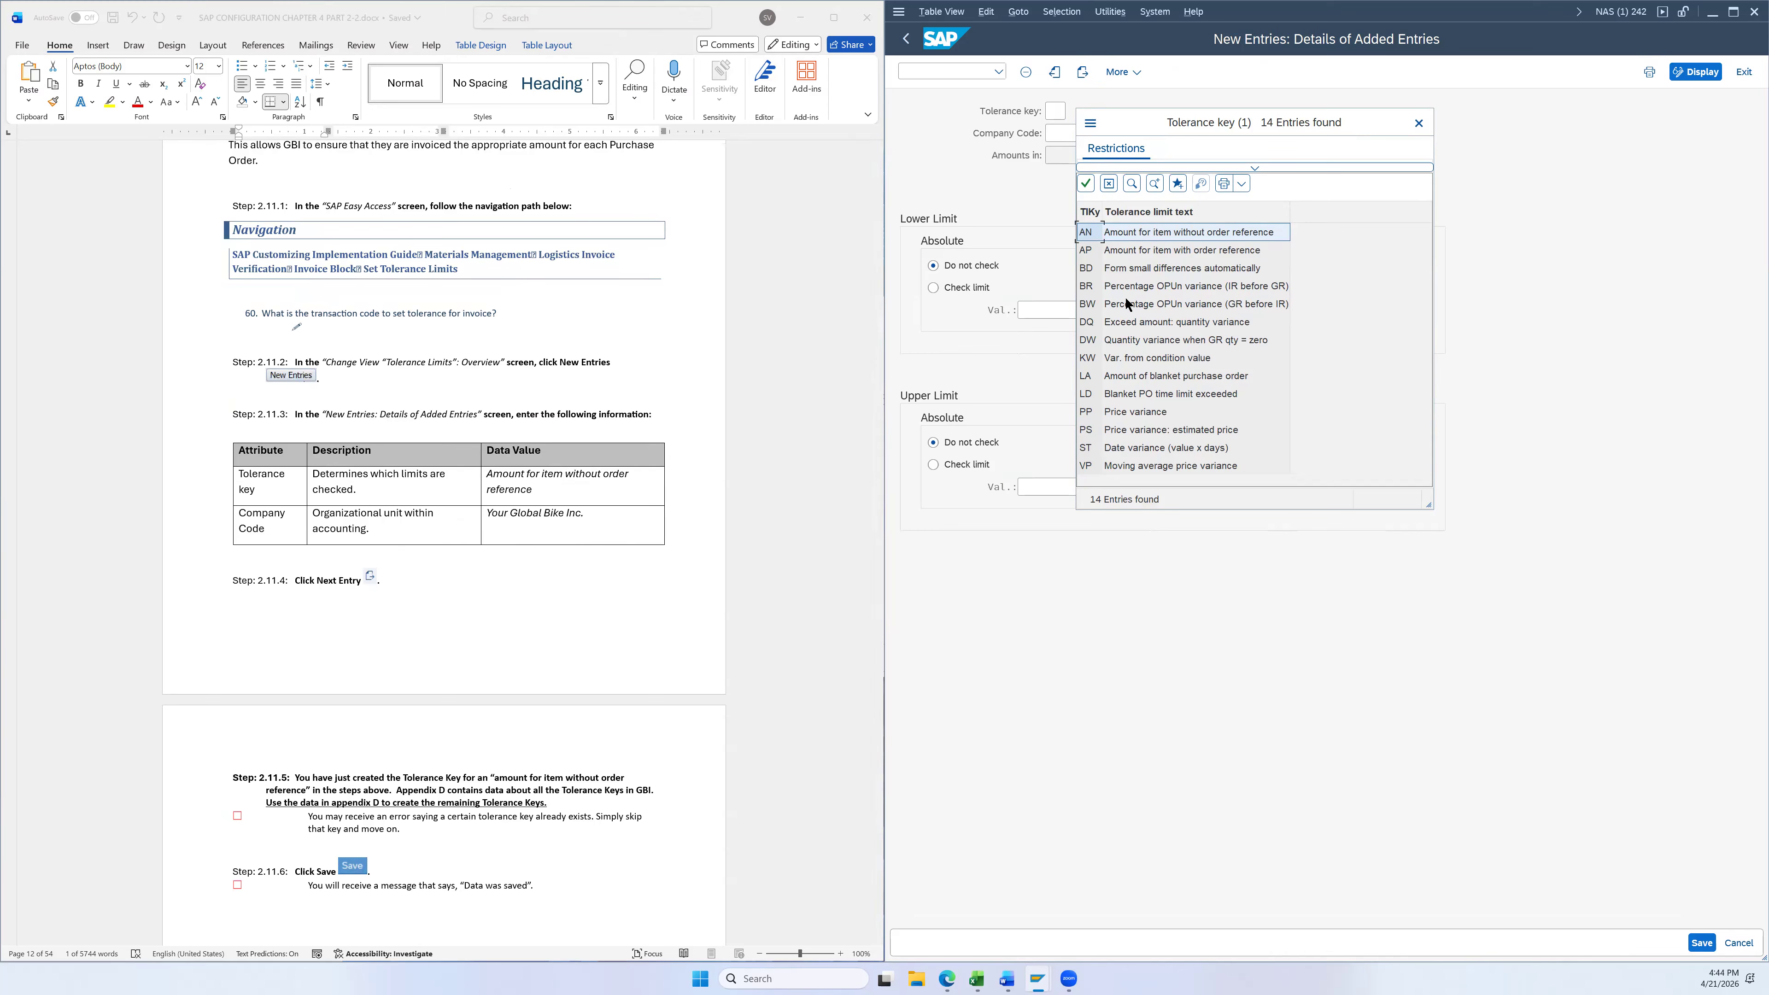
click(1149, 232)
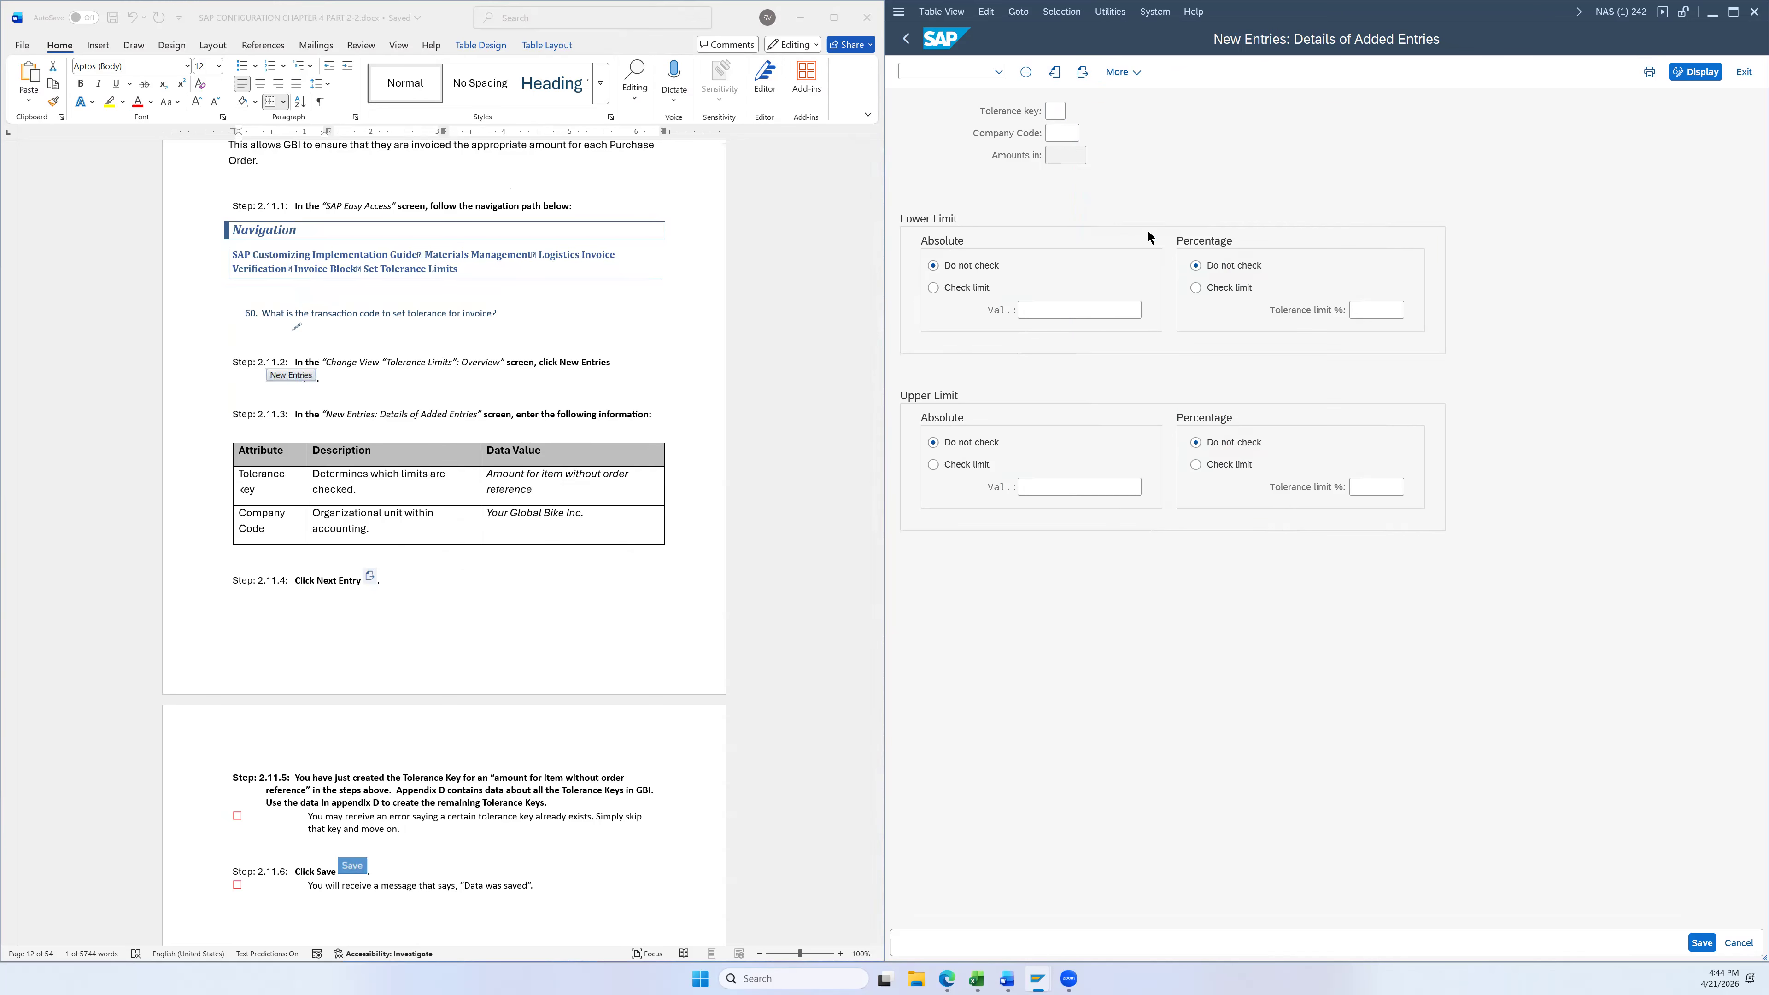
click(1058, 135)
text(us)
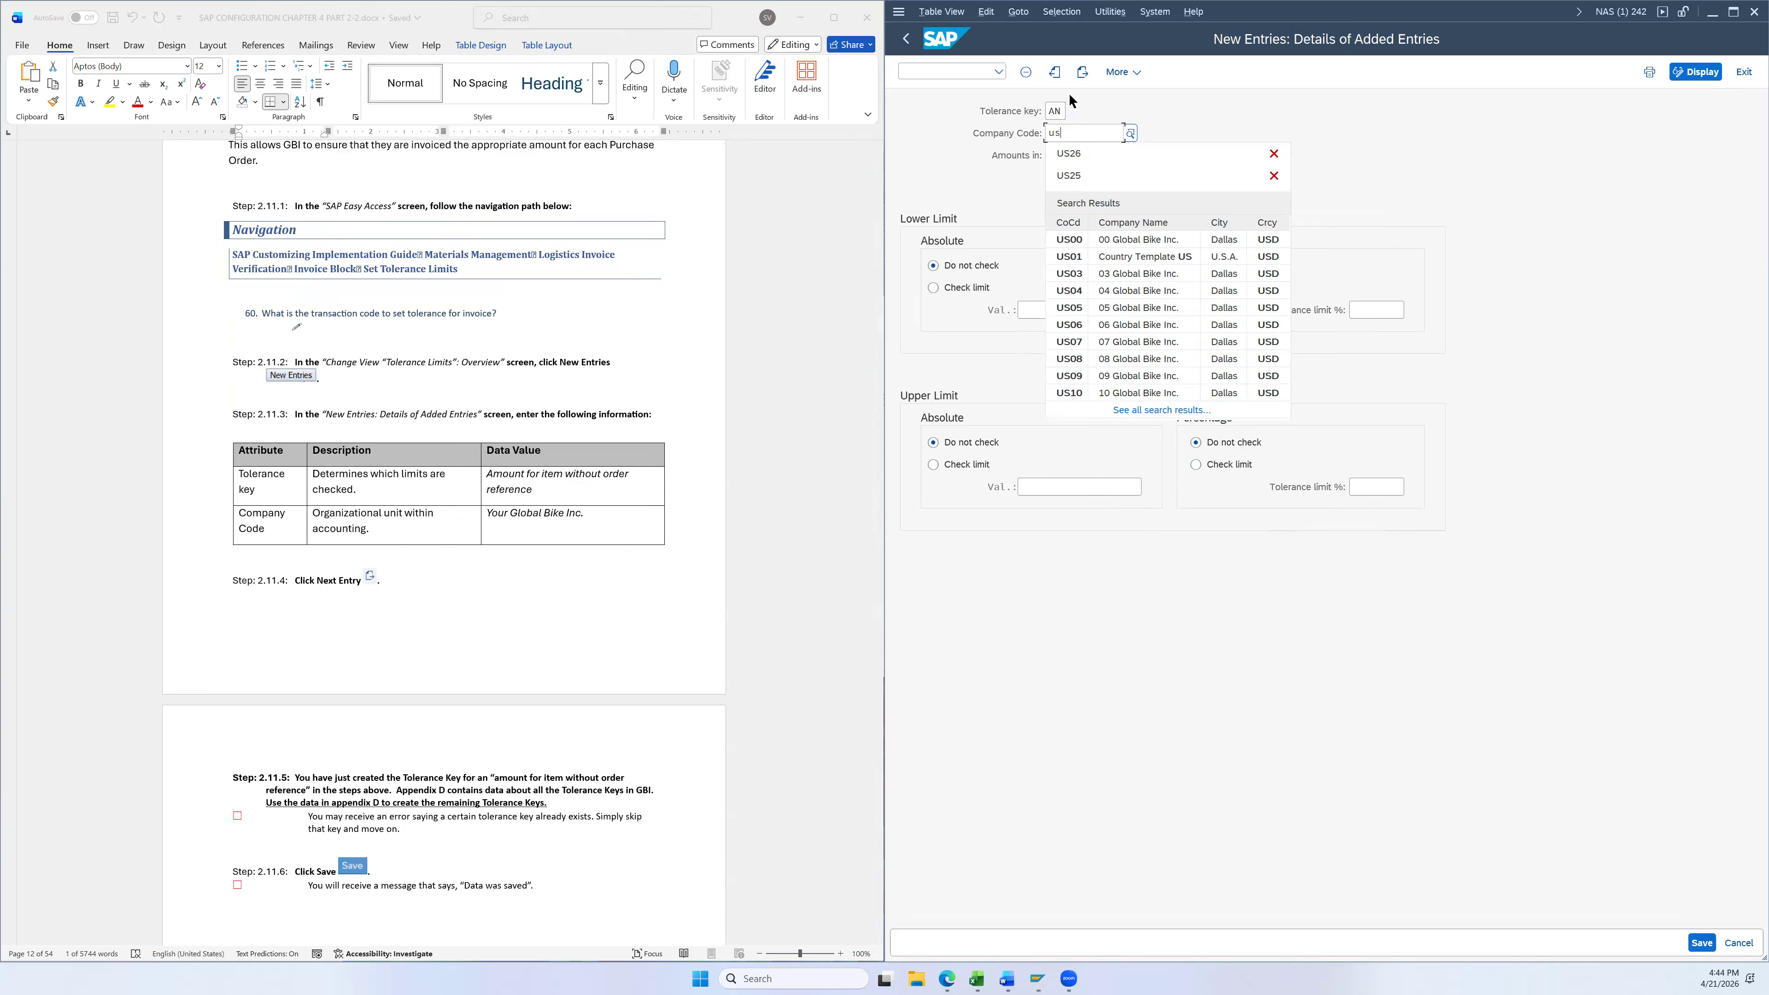
click(1073, 154)
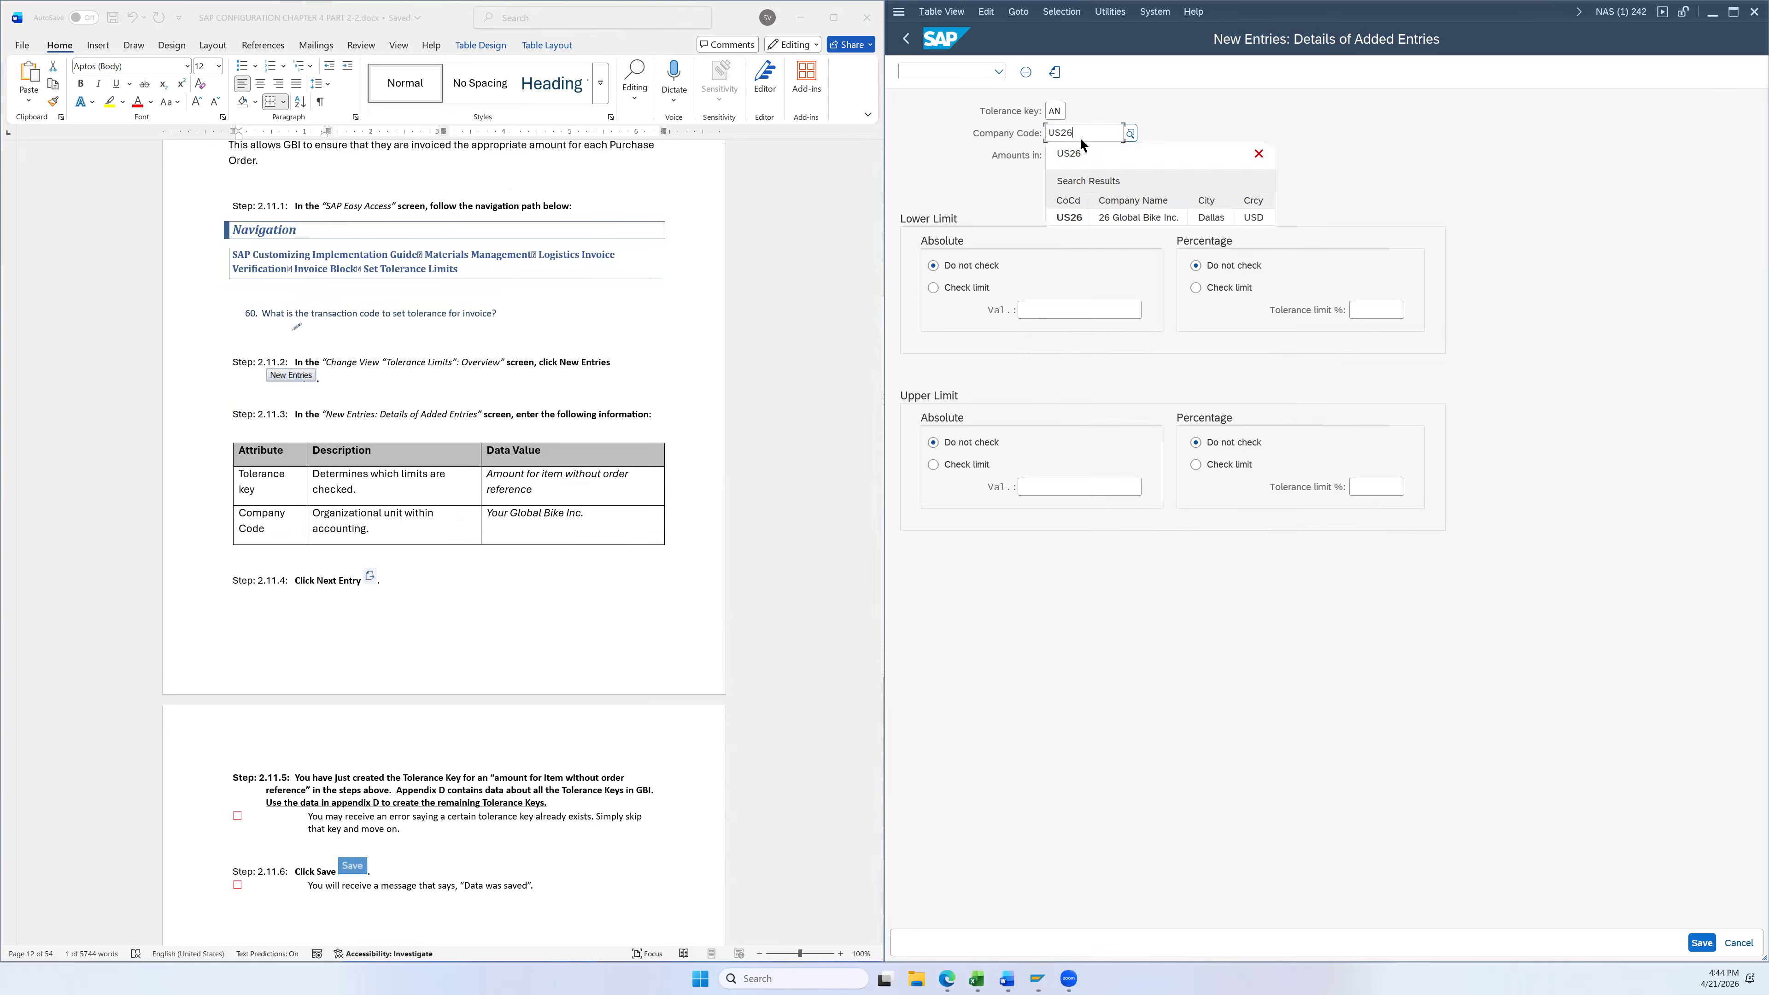
click(1084, 212)
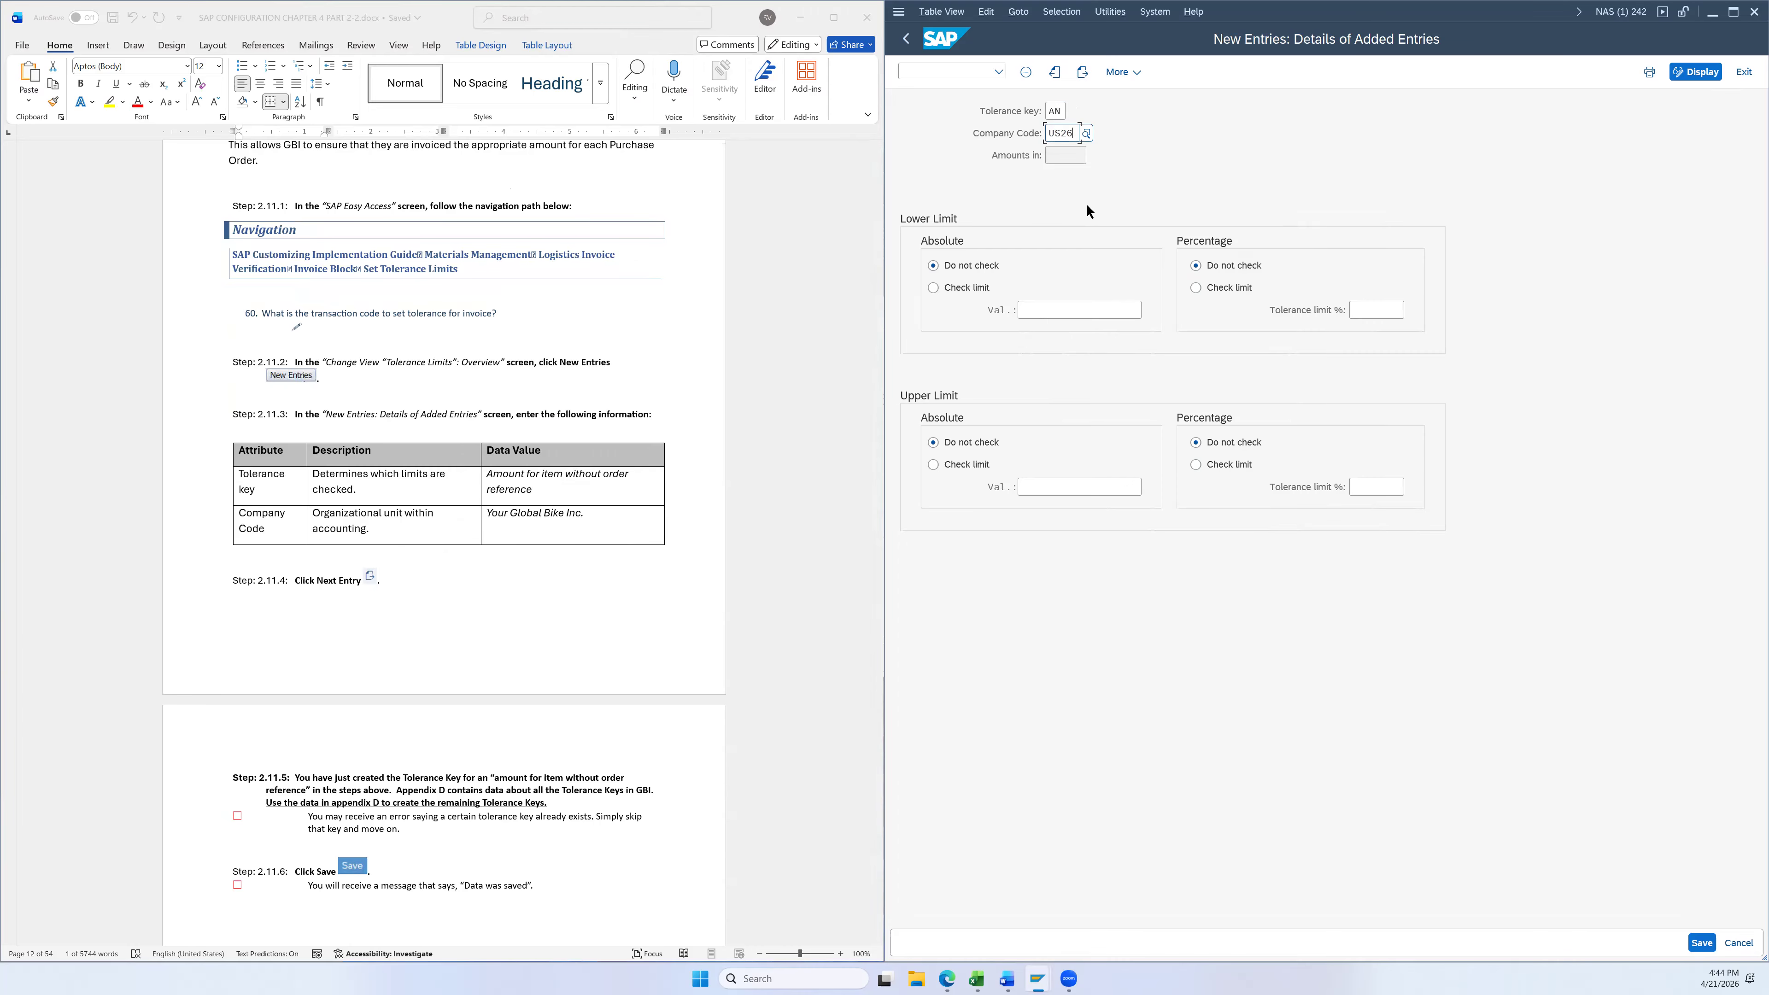
click(1087, 72)
Bring up the D - Tolerance Keys workbook and tile it above the Word exercise, beside SAP, with step 2.11.5 readable
scroll(664, 540, down, 3)
scroll(665, 544, down, 2)
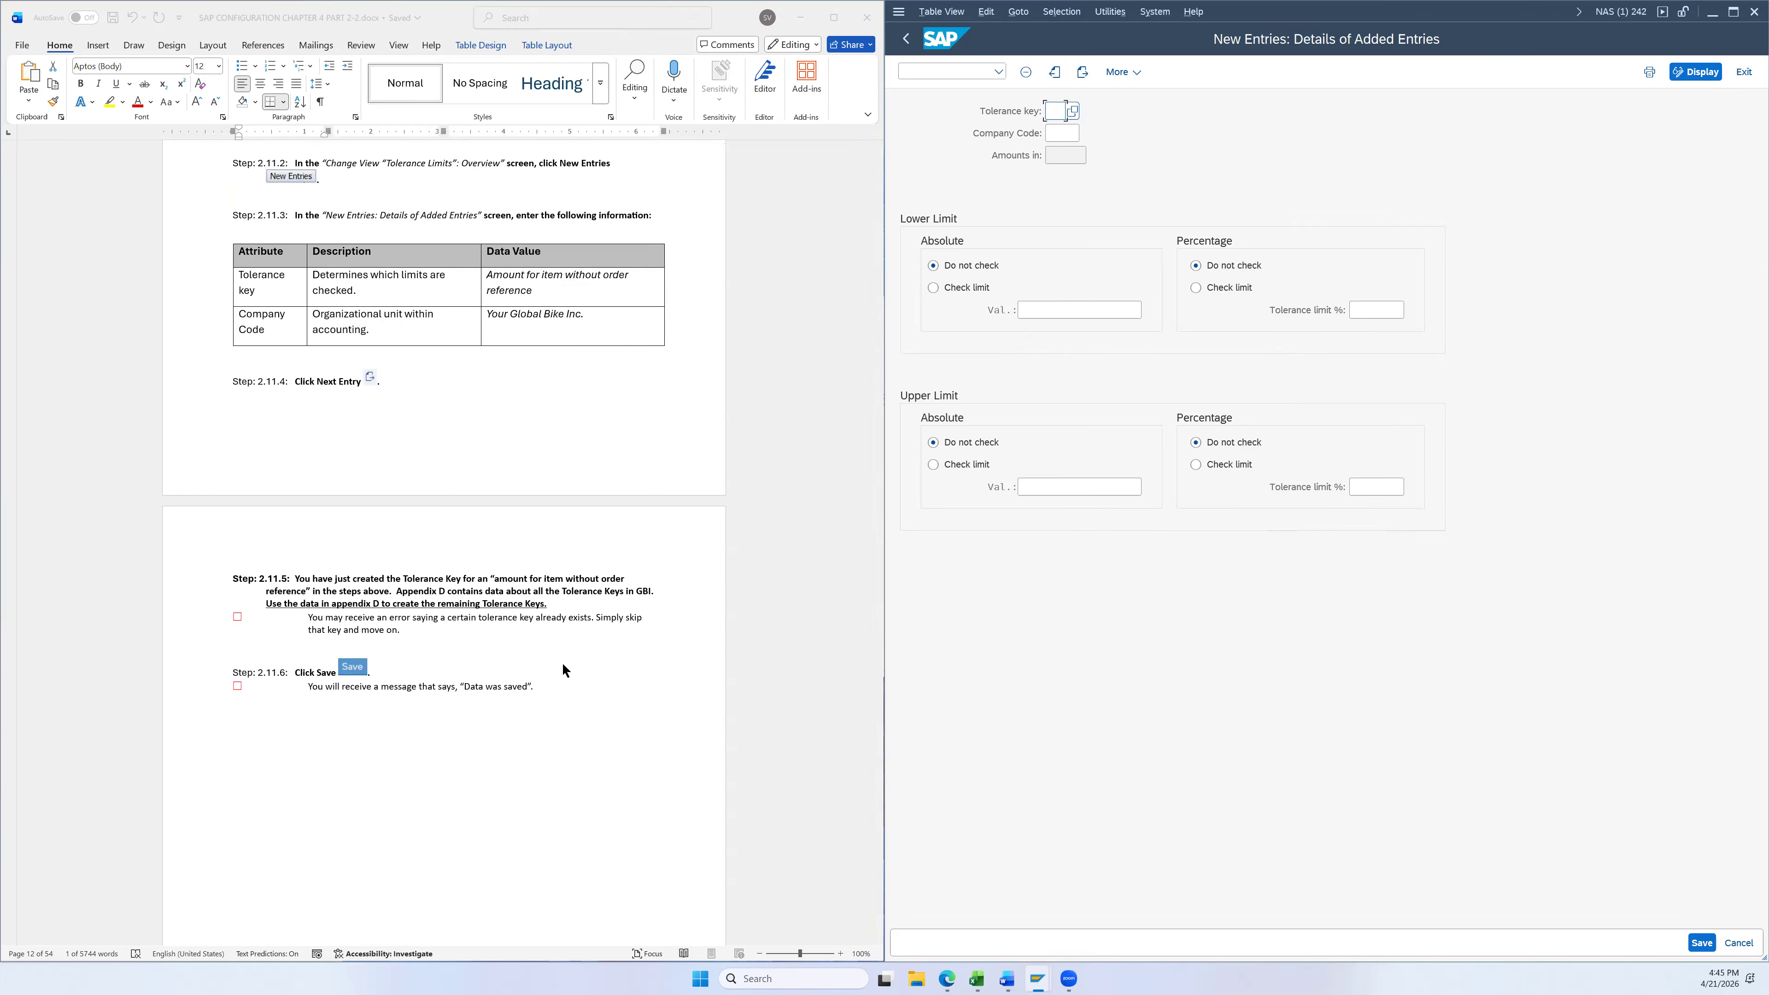
click(978, 979)
scroll(804, 615, up, 2)
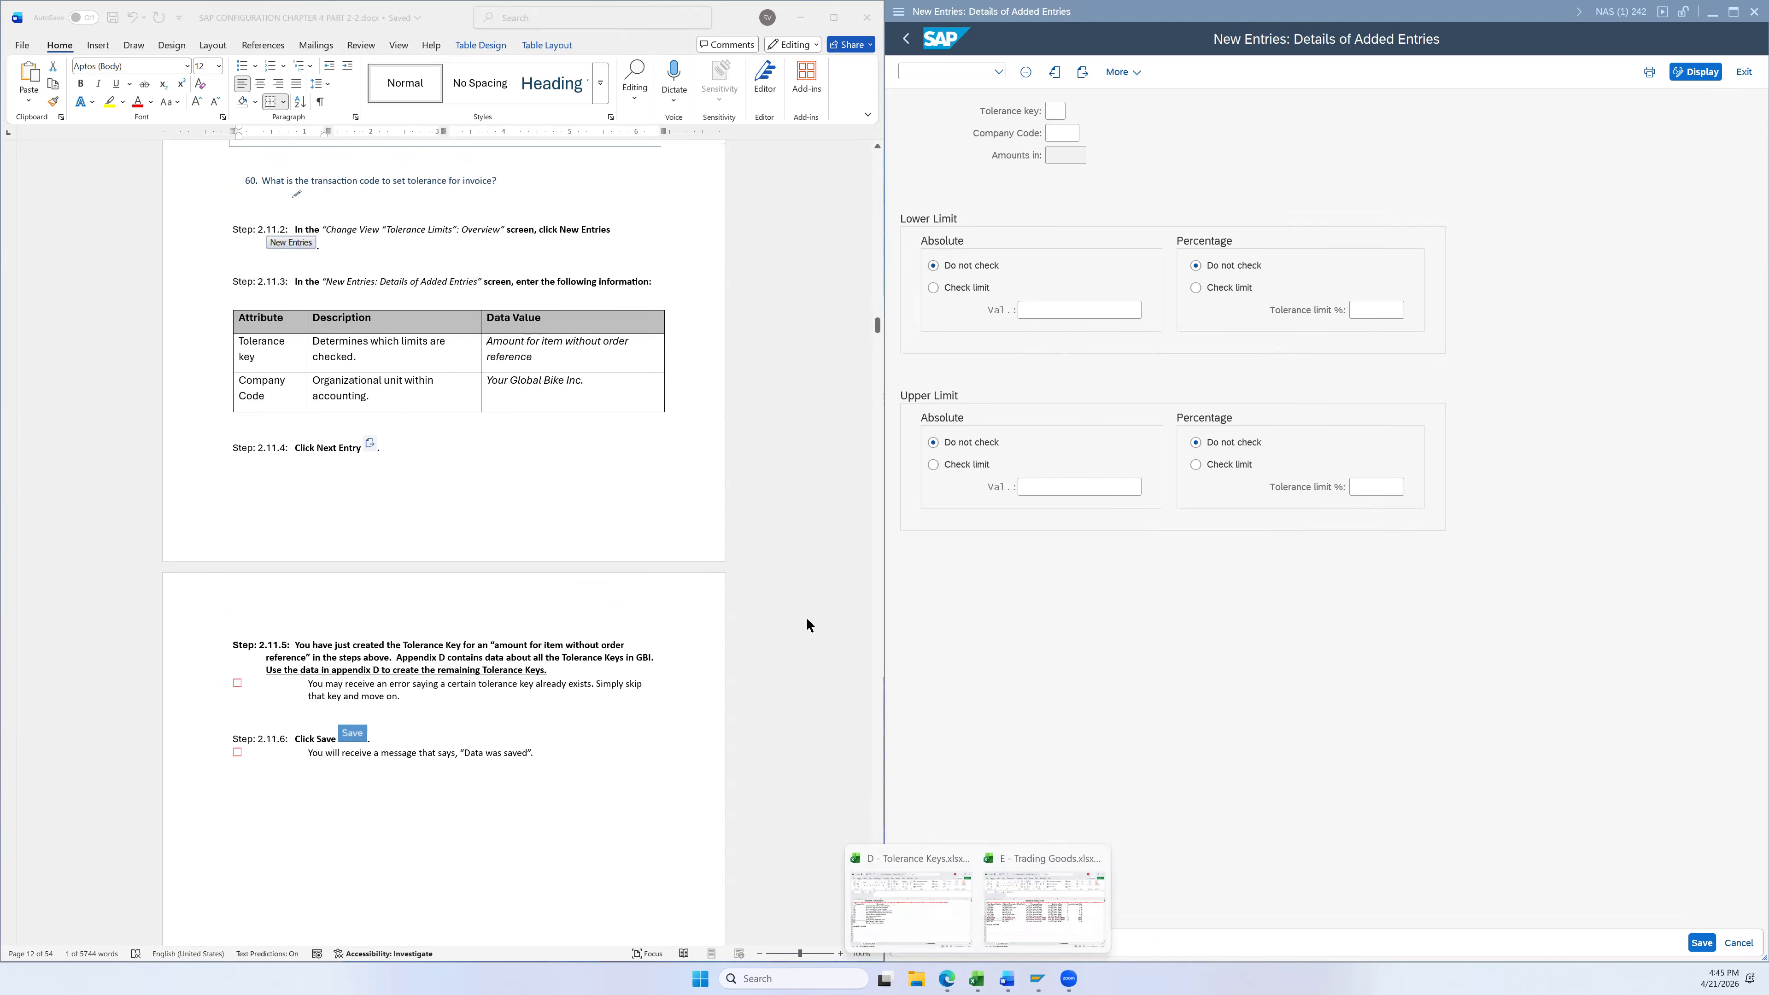
click(936, 867)
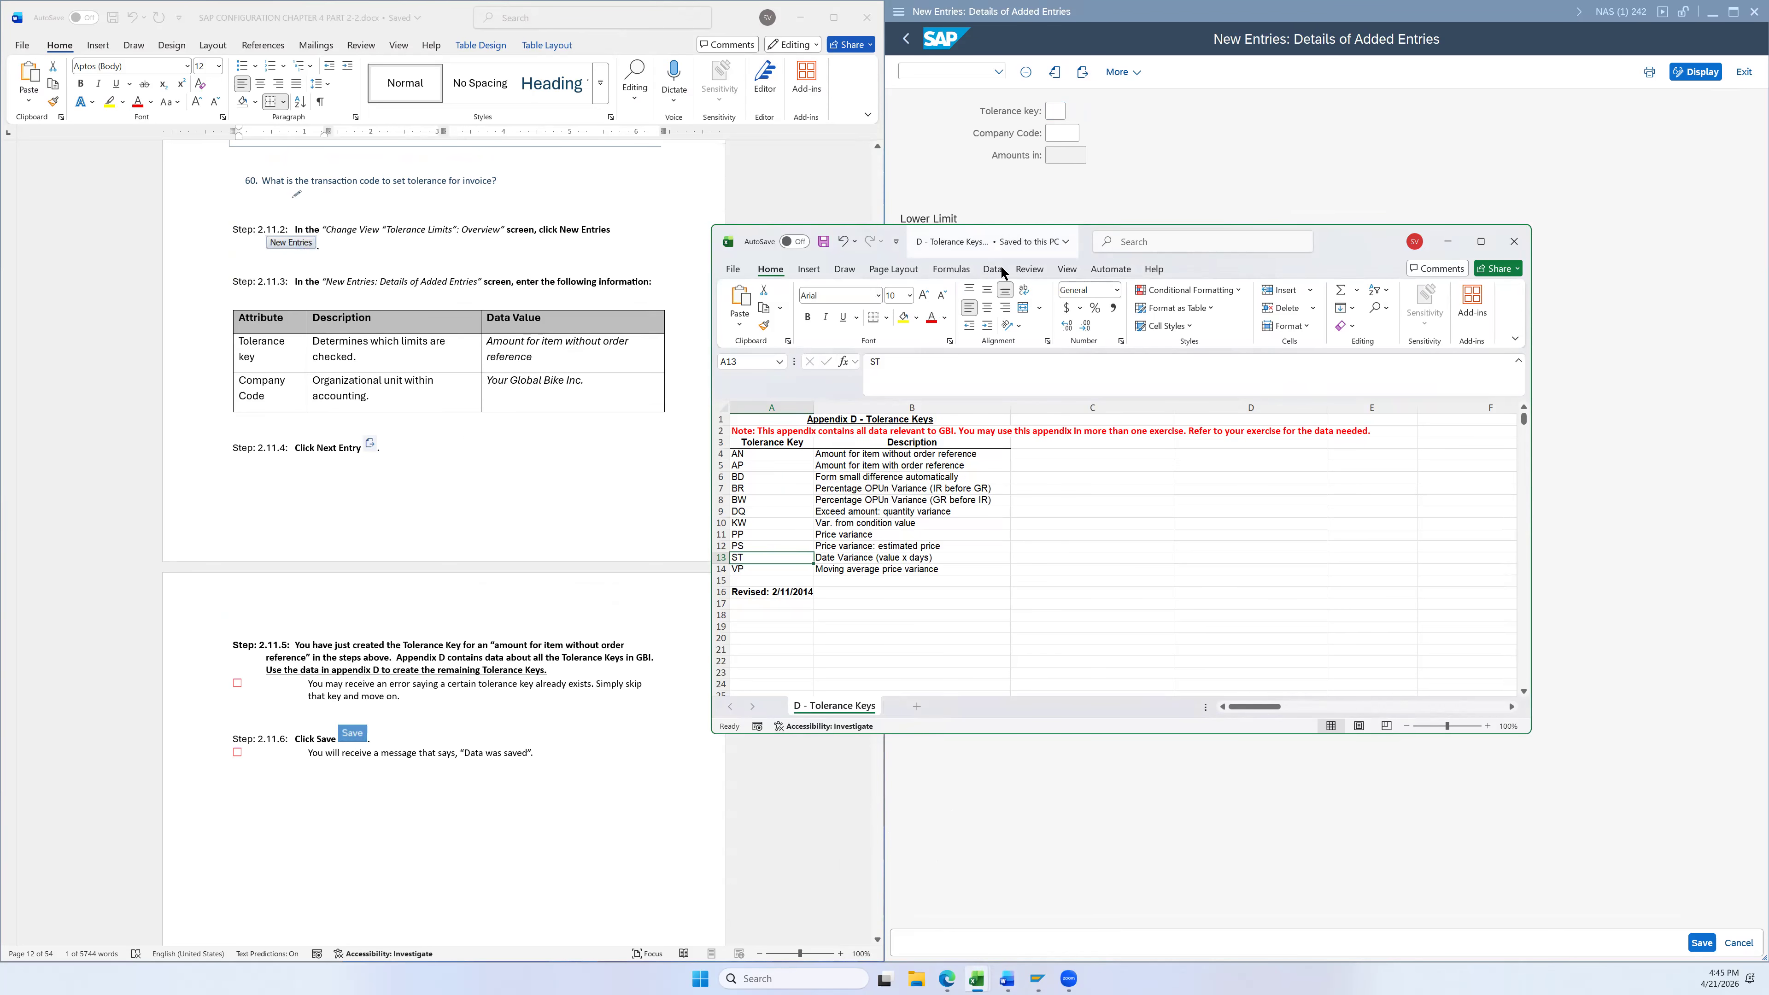
key(super+Left)
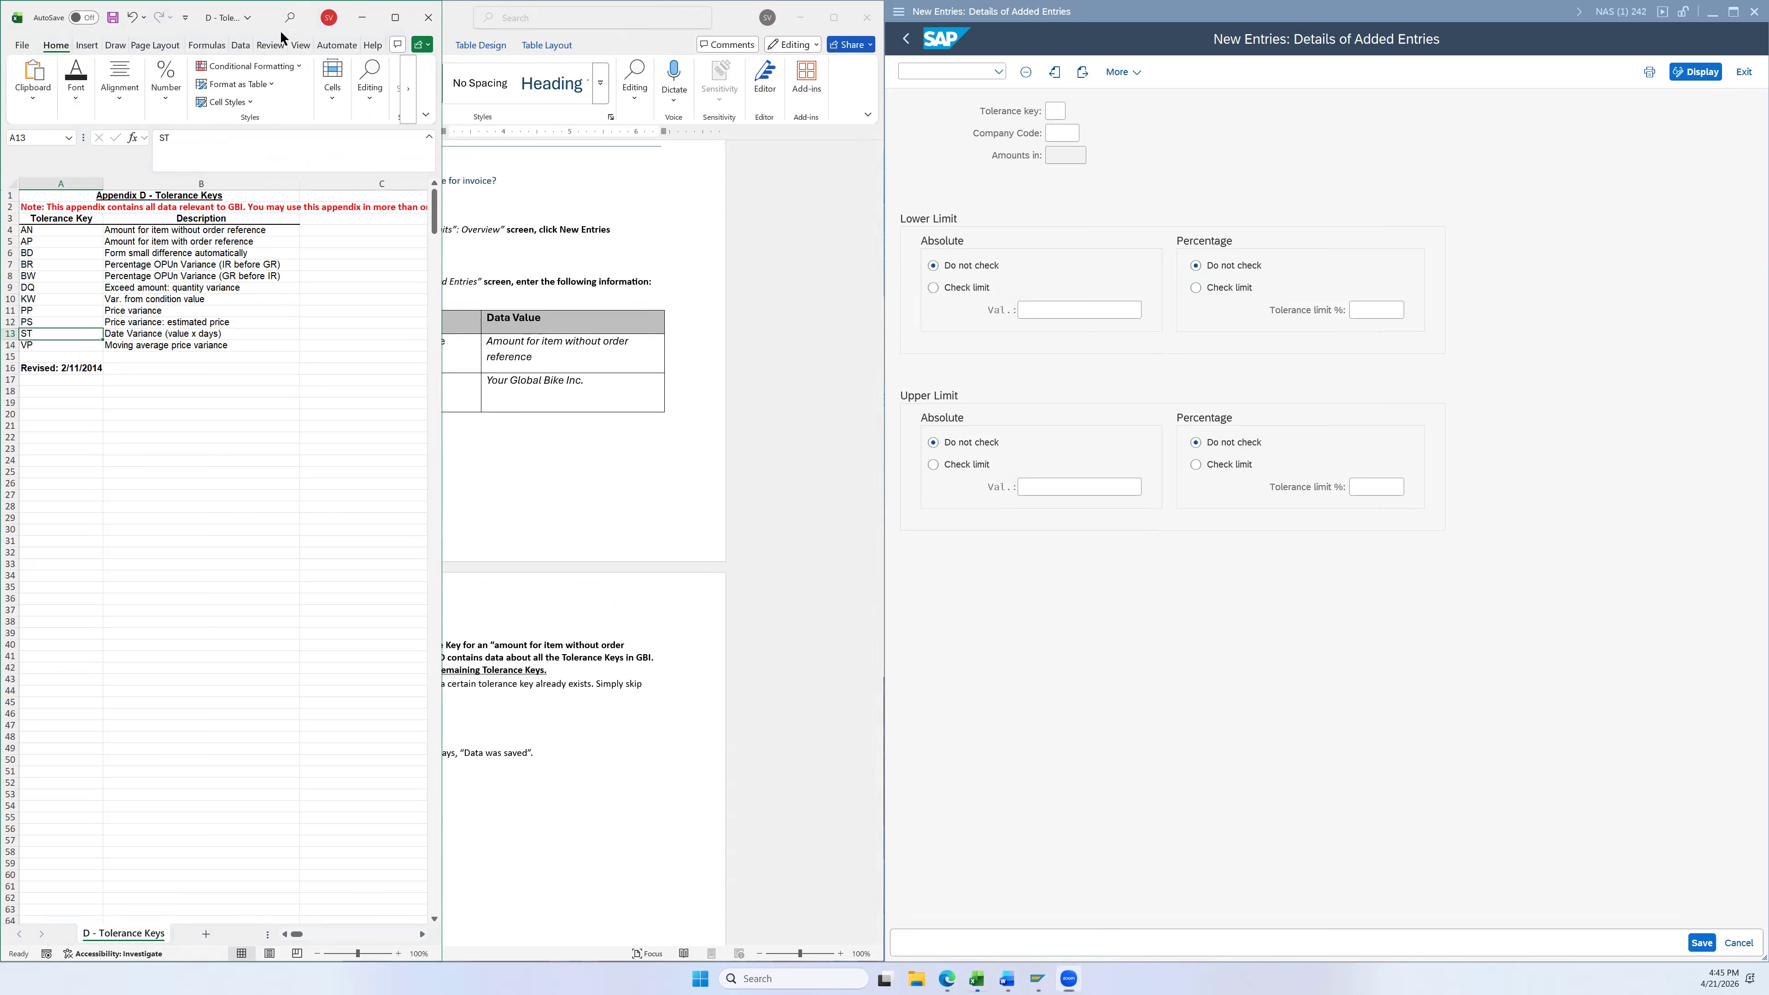
drag(282, 38, 979, 32)
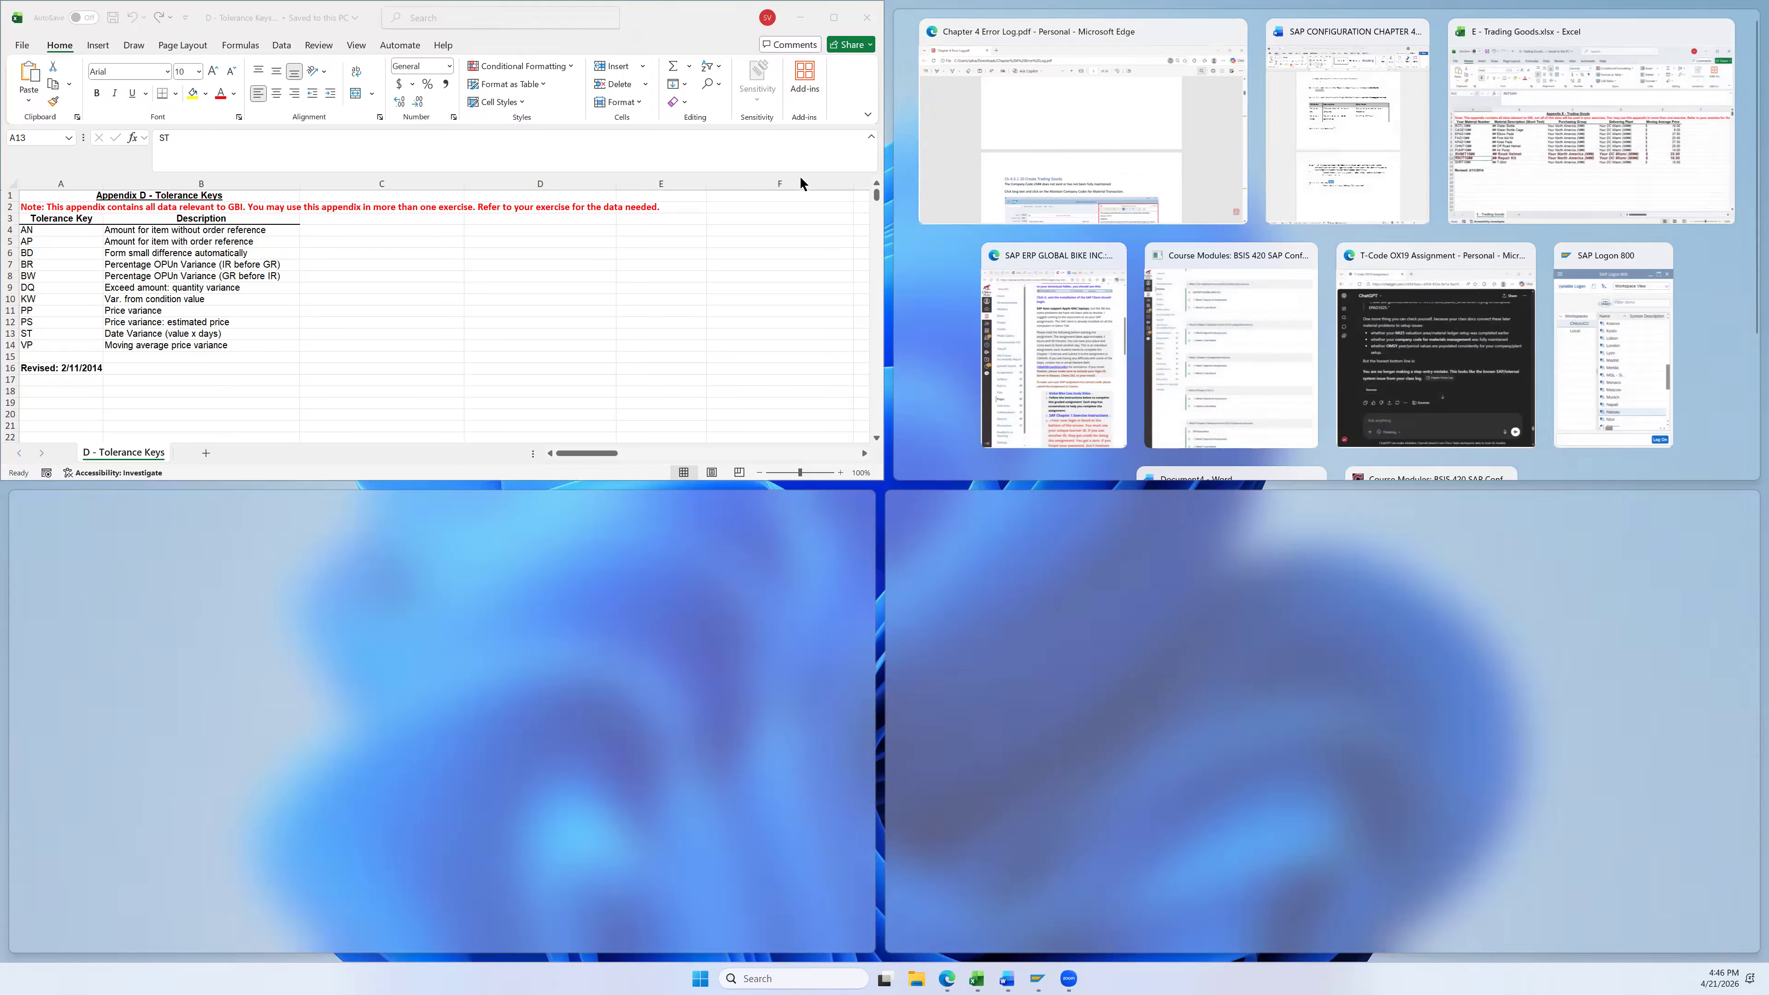
click(825, 146)
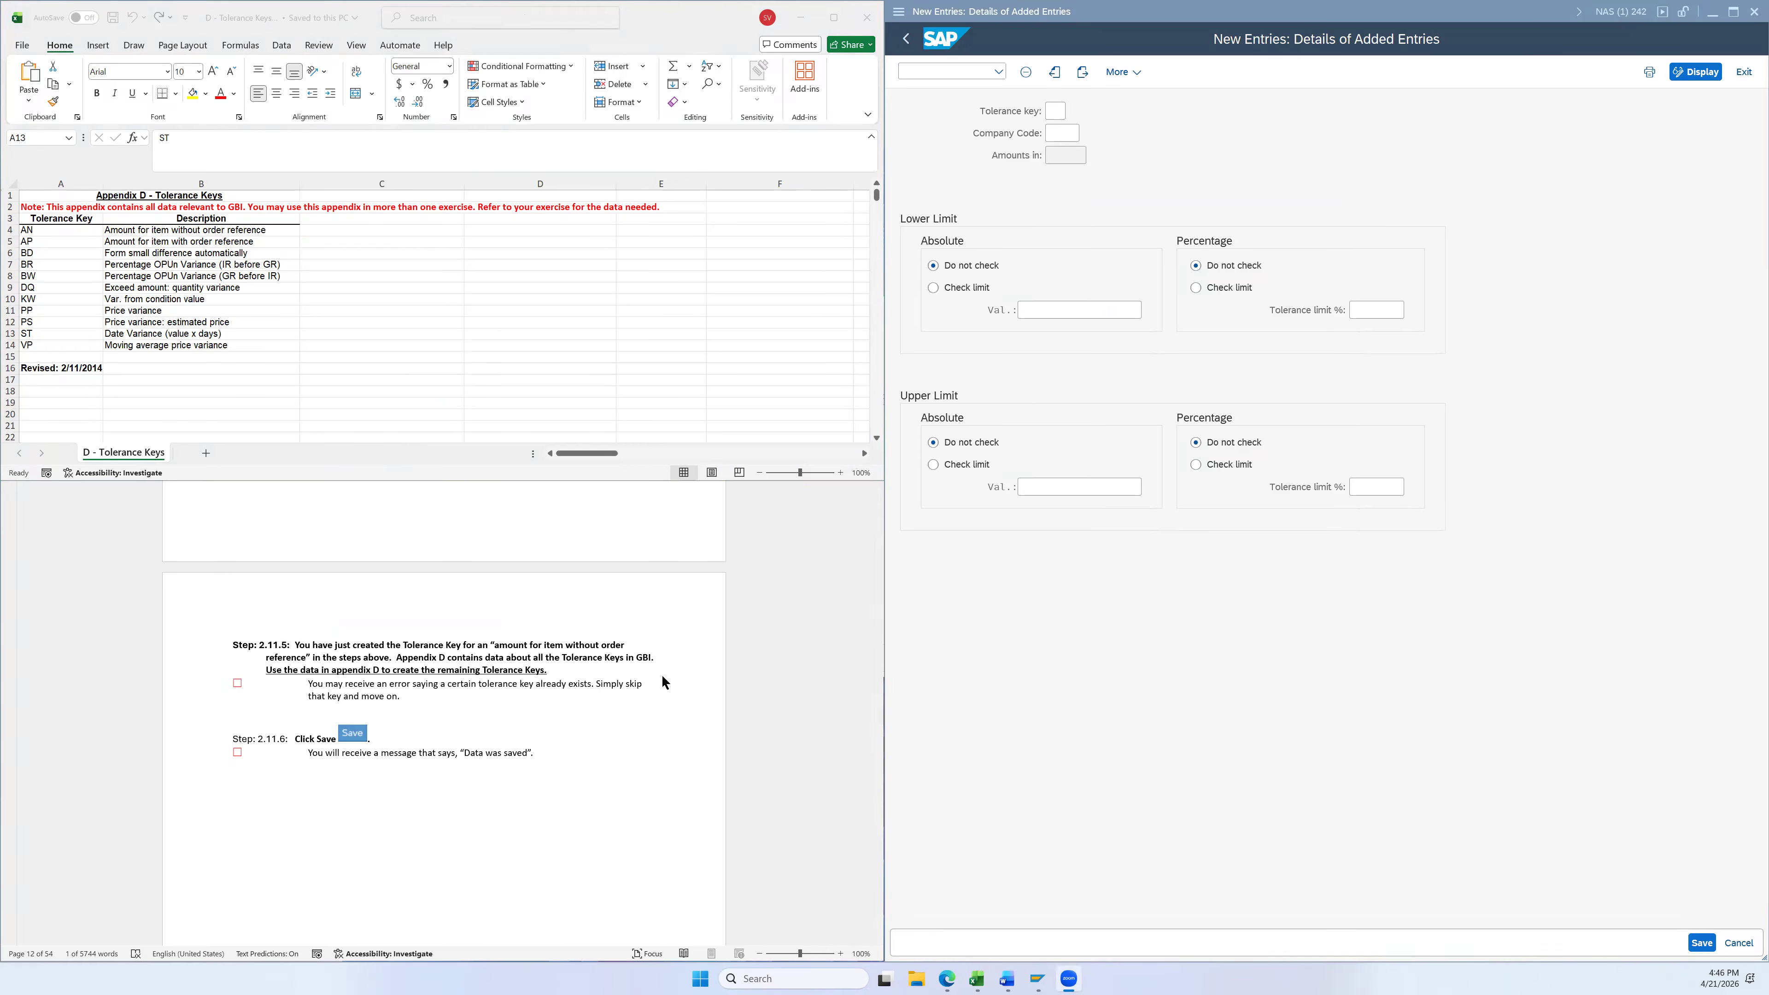
scroll(646, 702, up, 1)
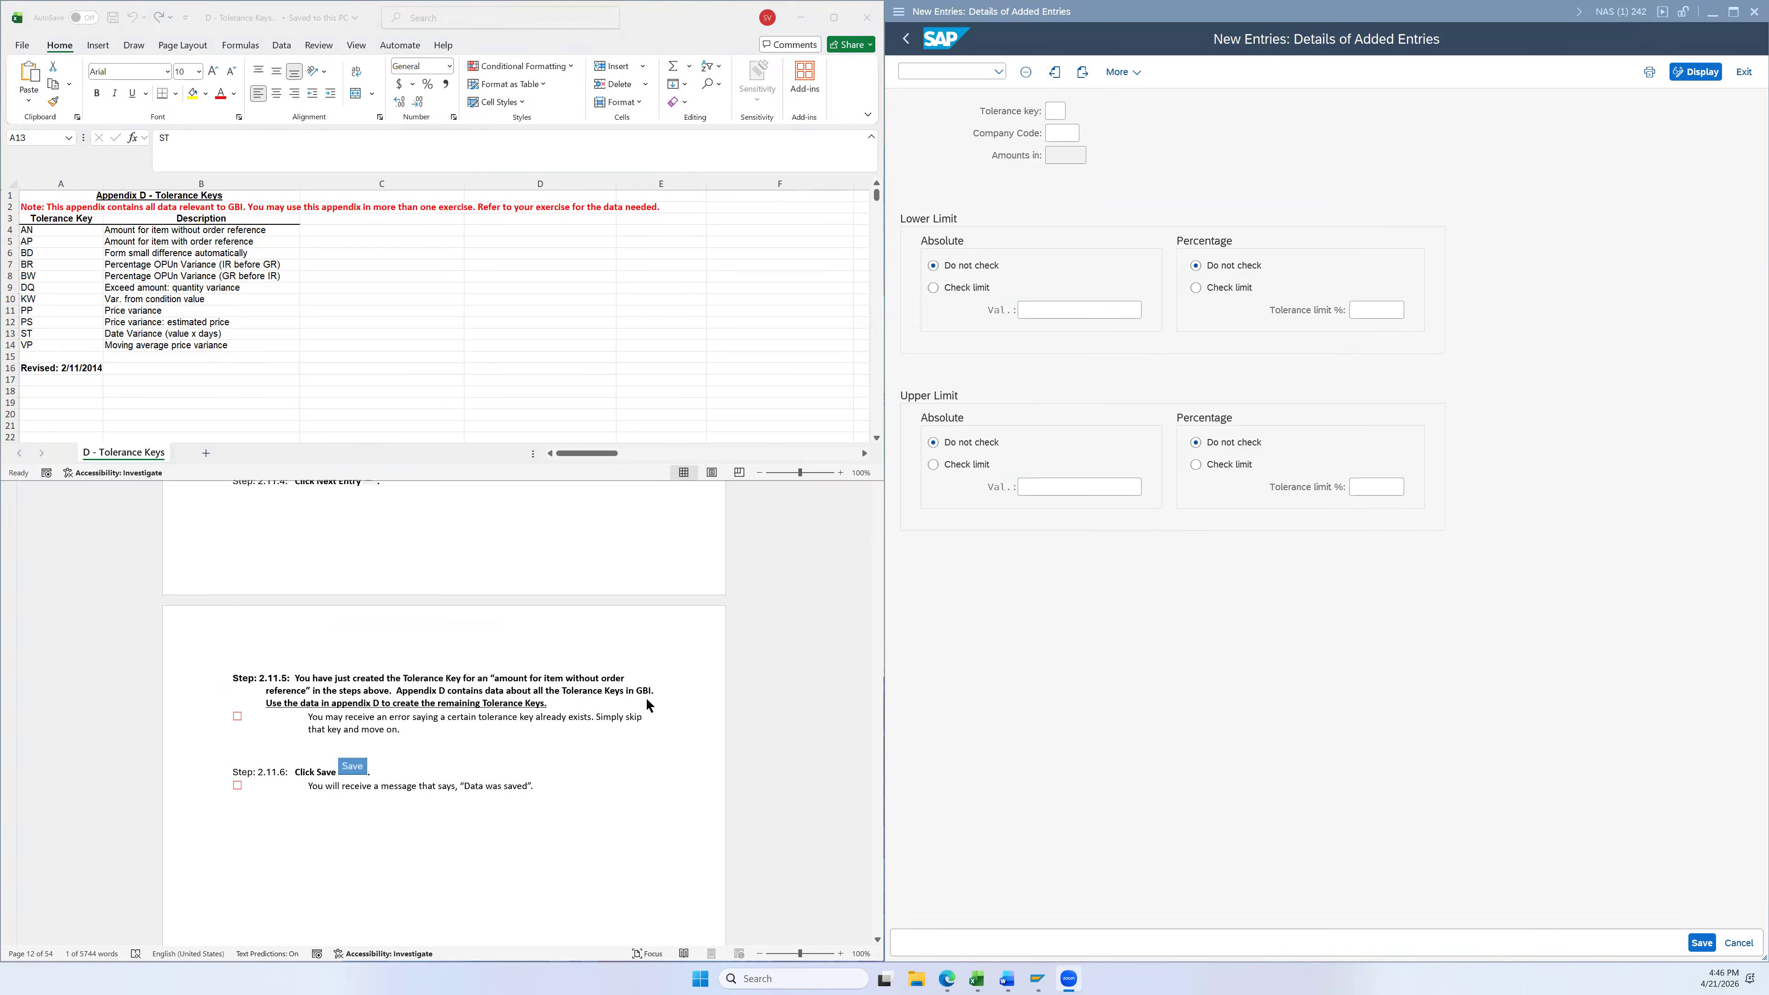
scroll(646, 699, up, 5)
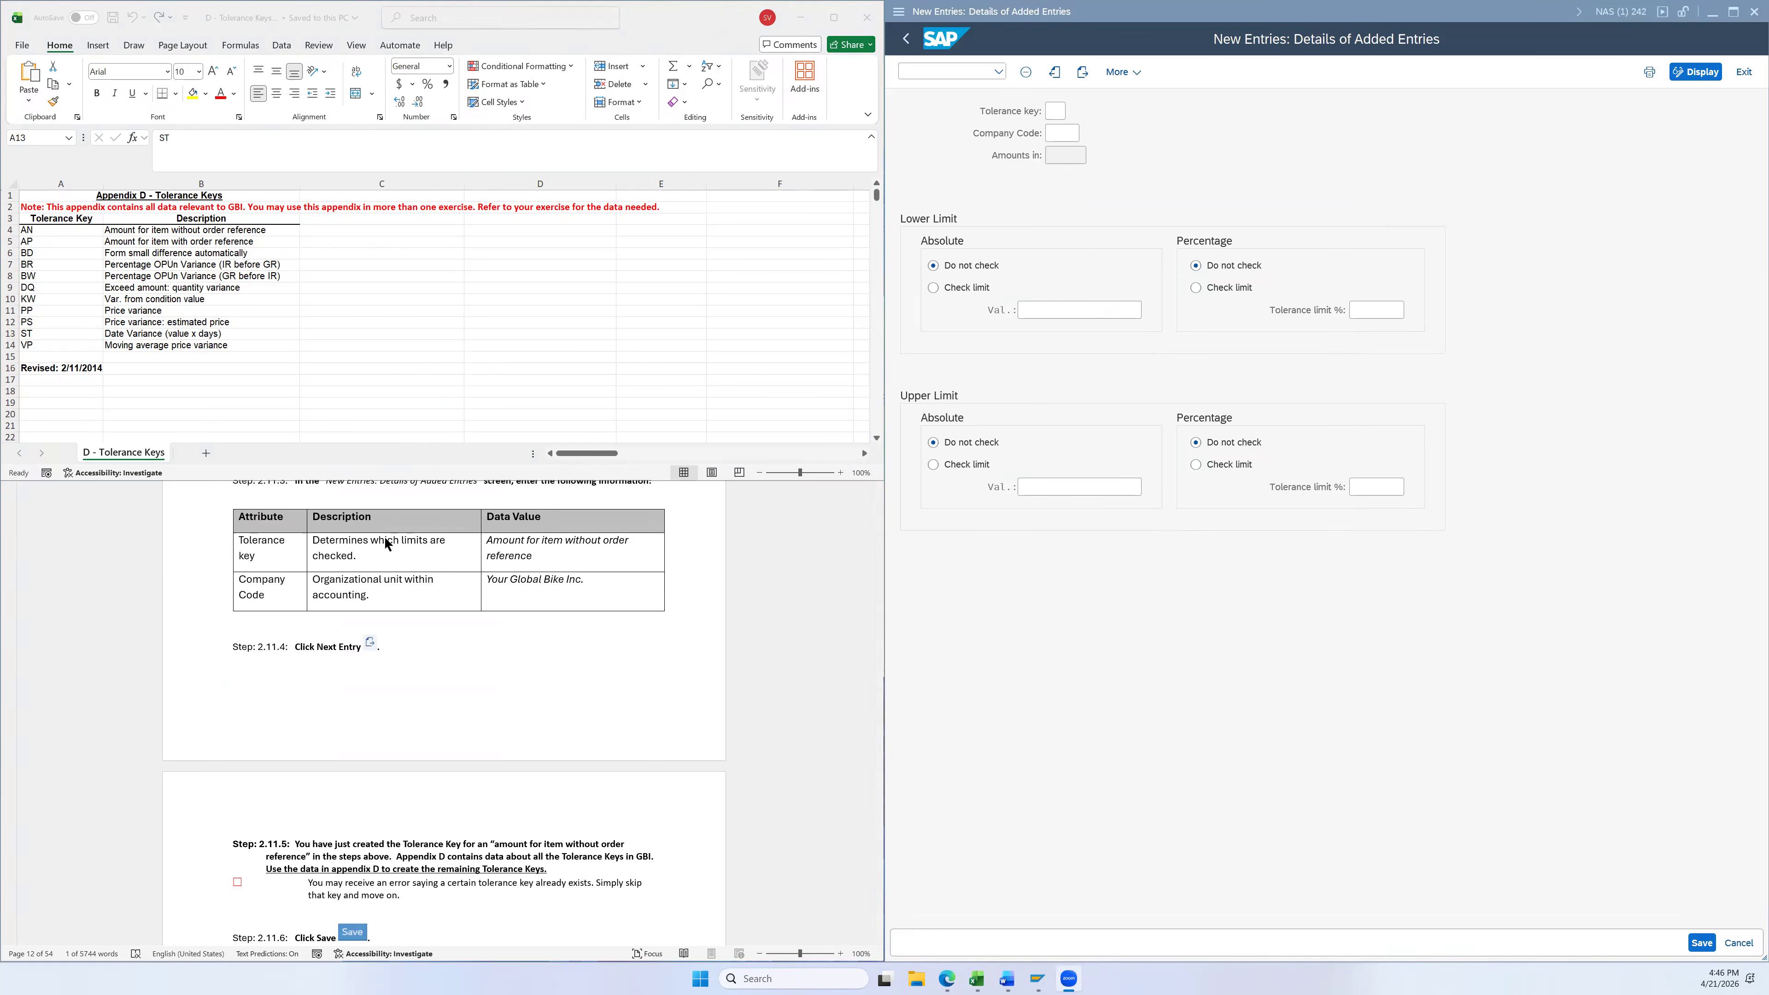
click(167, 234)
click(136, 231)
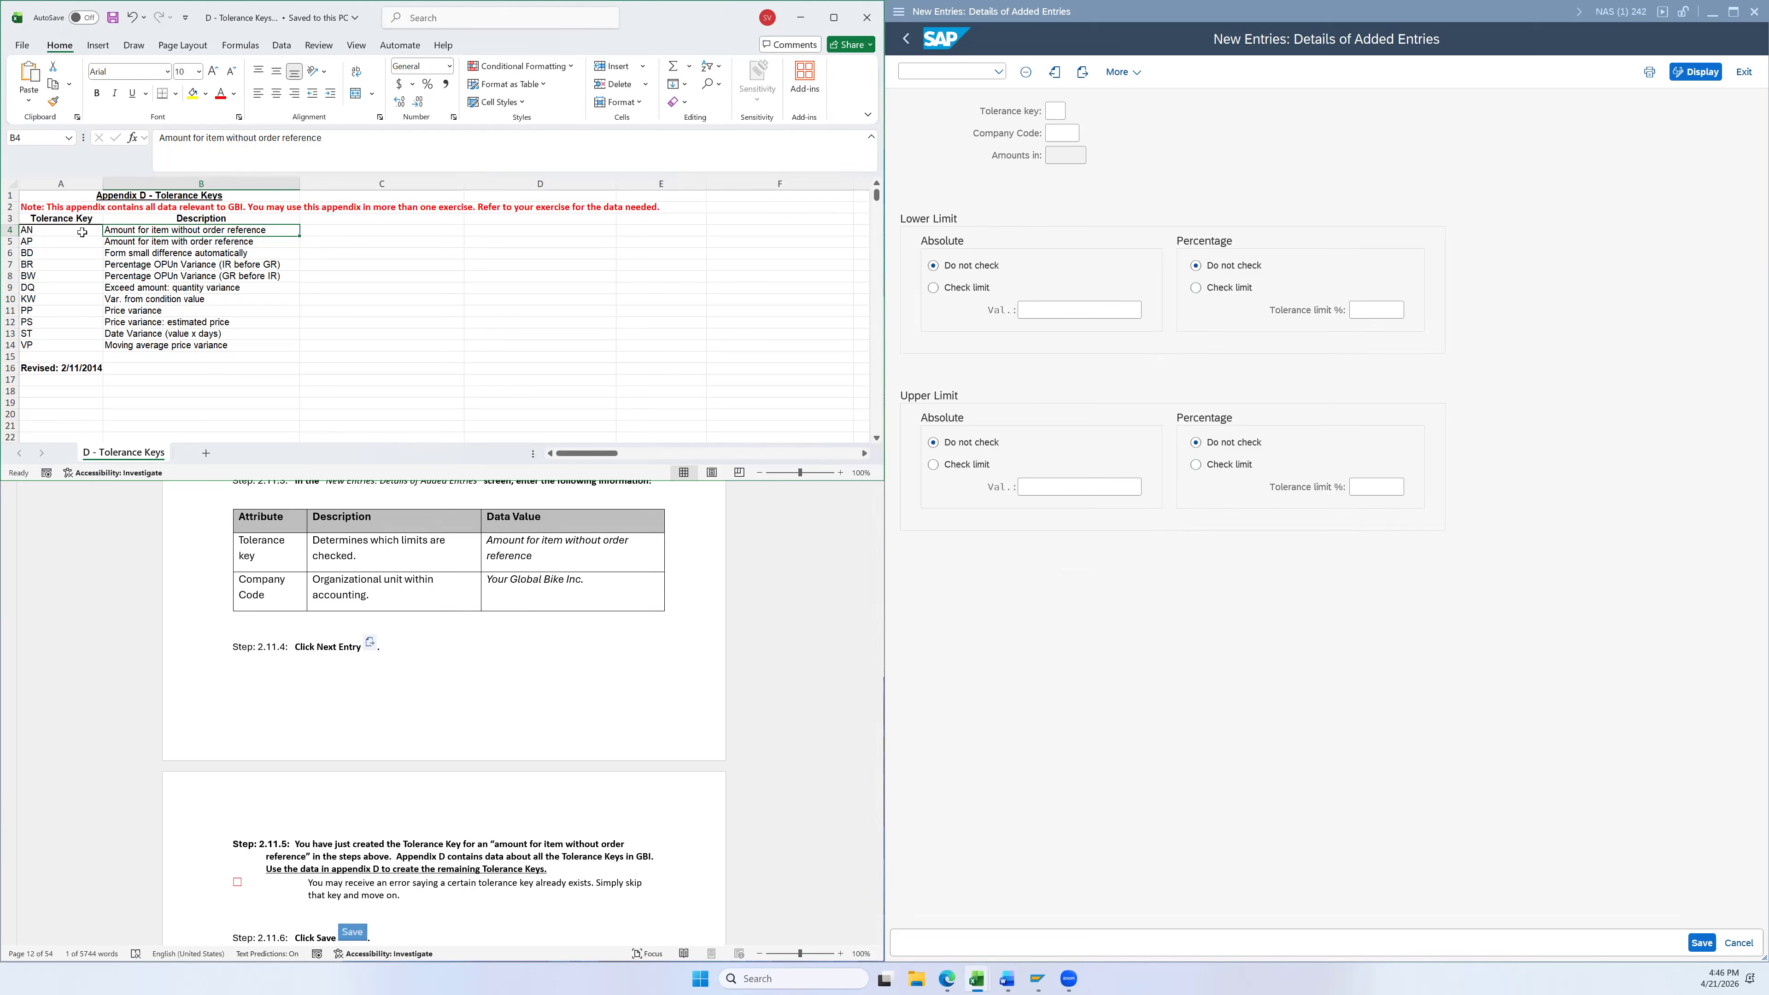
Enter tolerance key AP (Amount for item with order reference) for company code US26 and continue to the next entry
click(1059, 112)
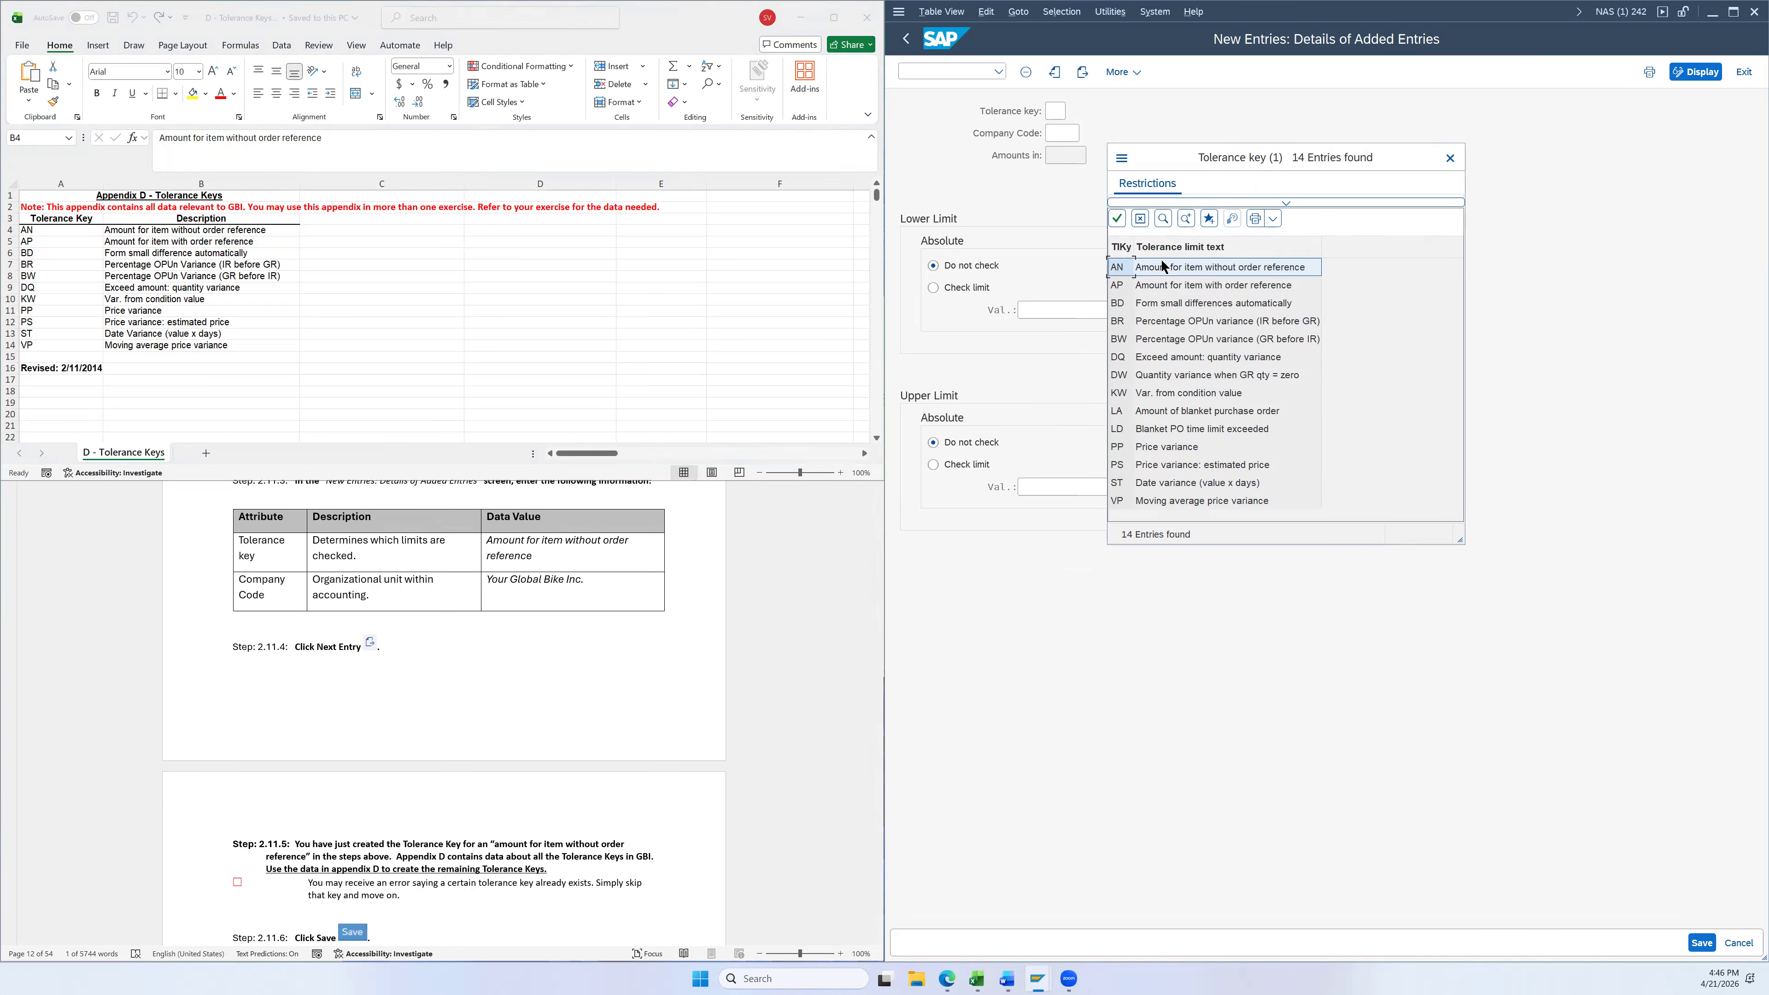
click(1123, 287)
double_click(1126, 287)
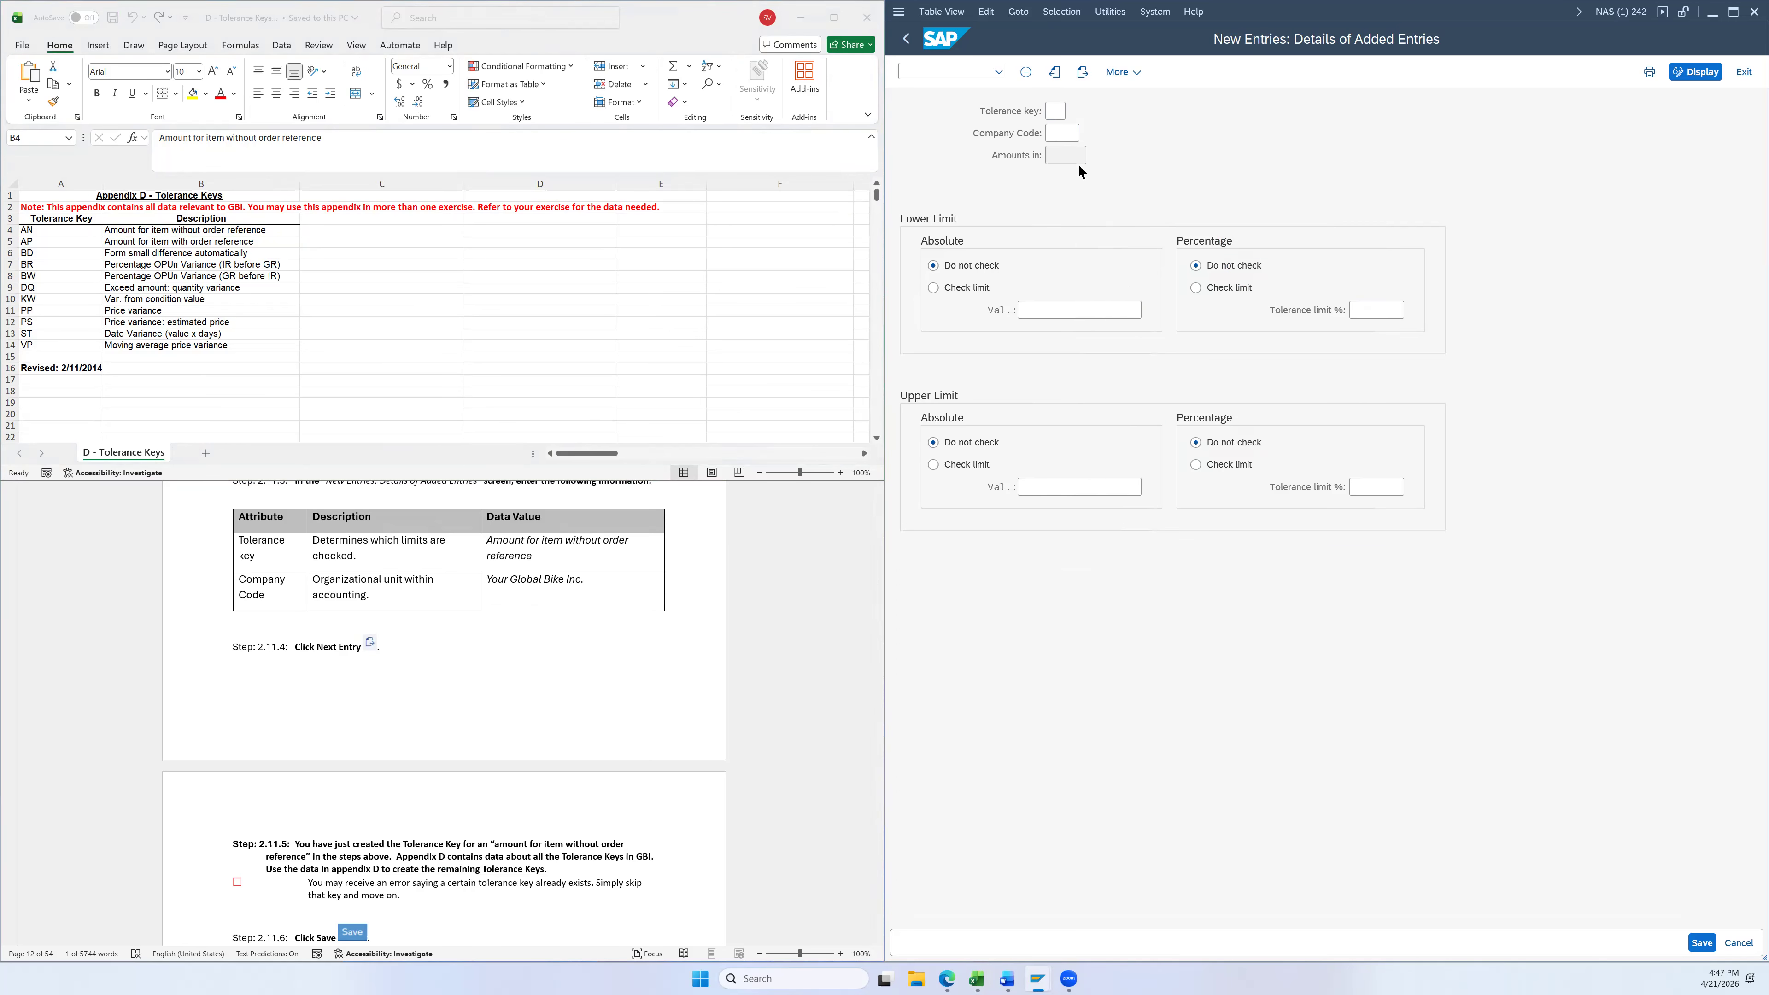
click(1062, 132)
text(us2)
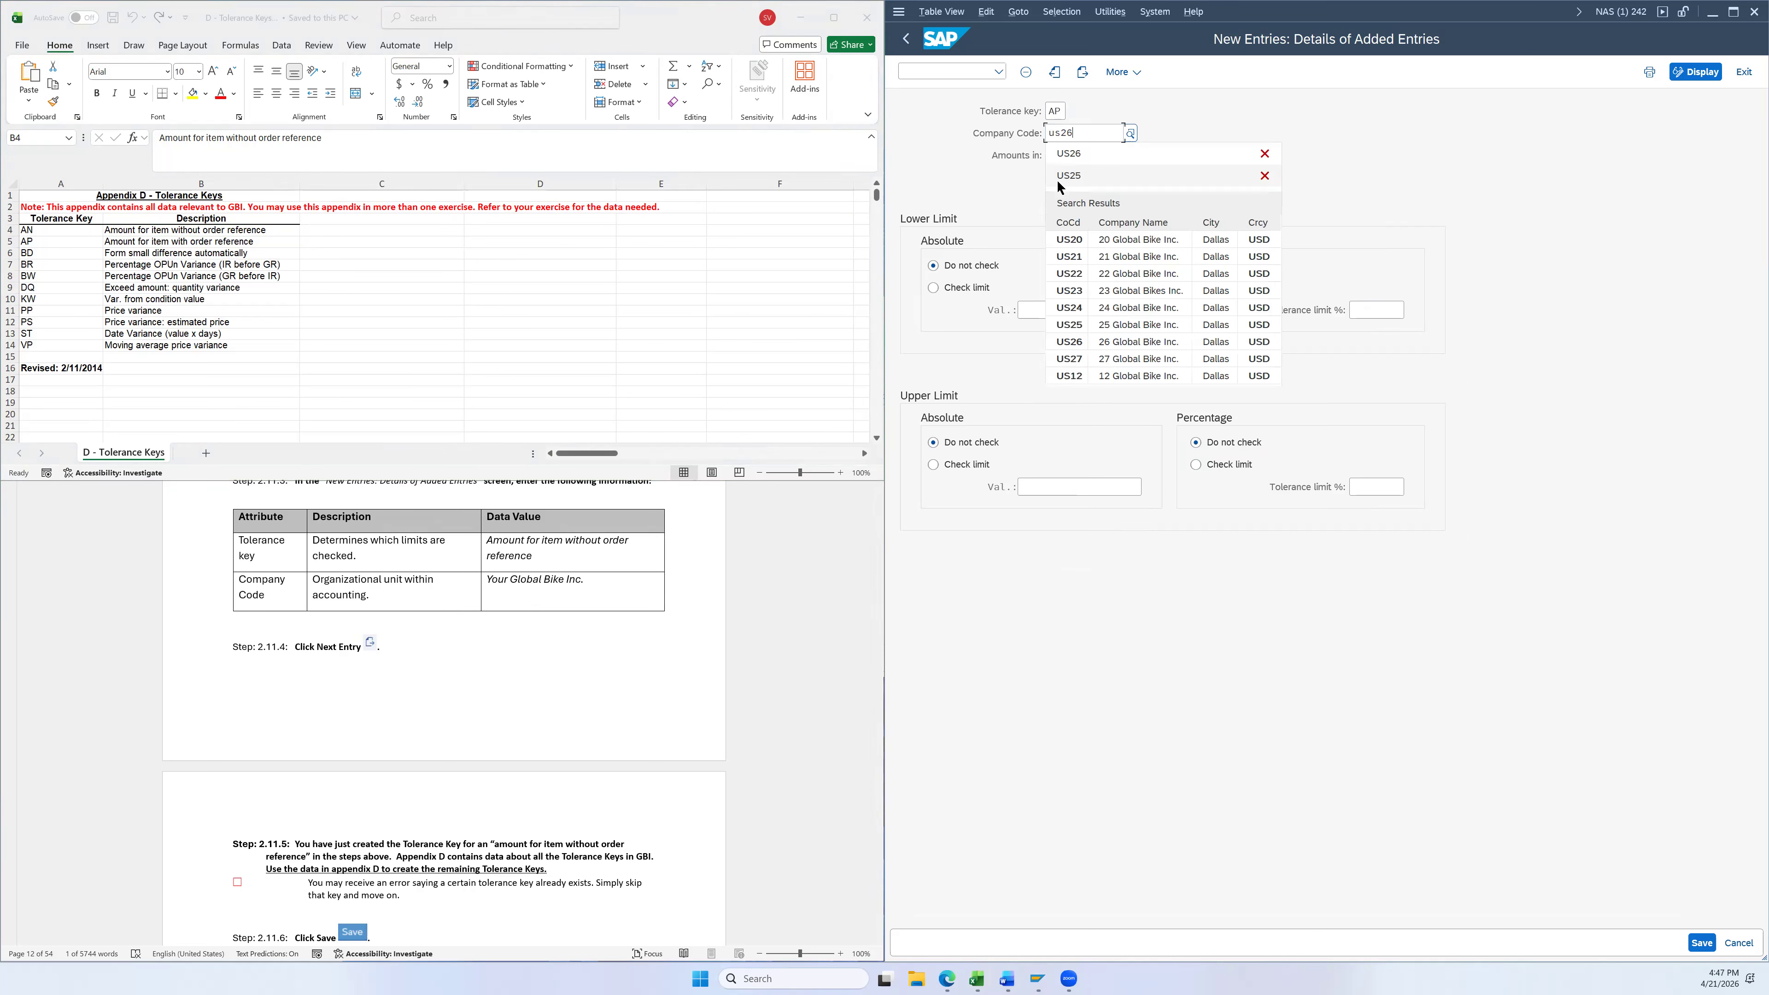
text(6)
click(1085, 218)
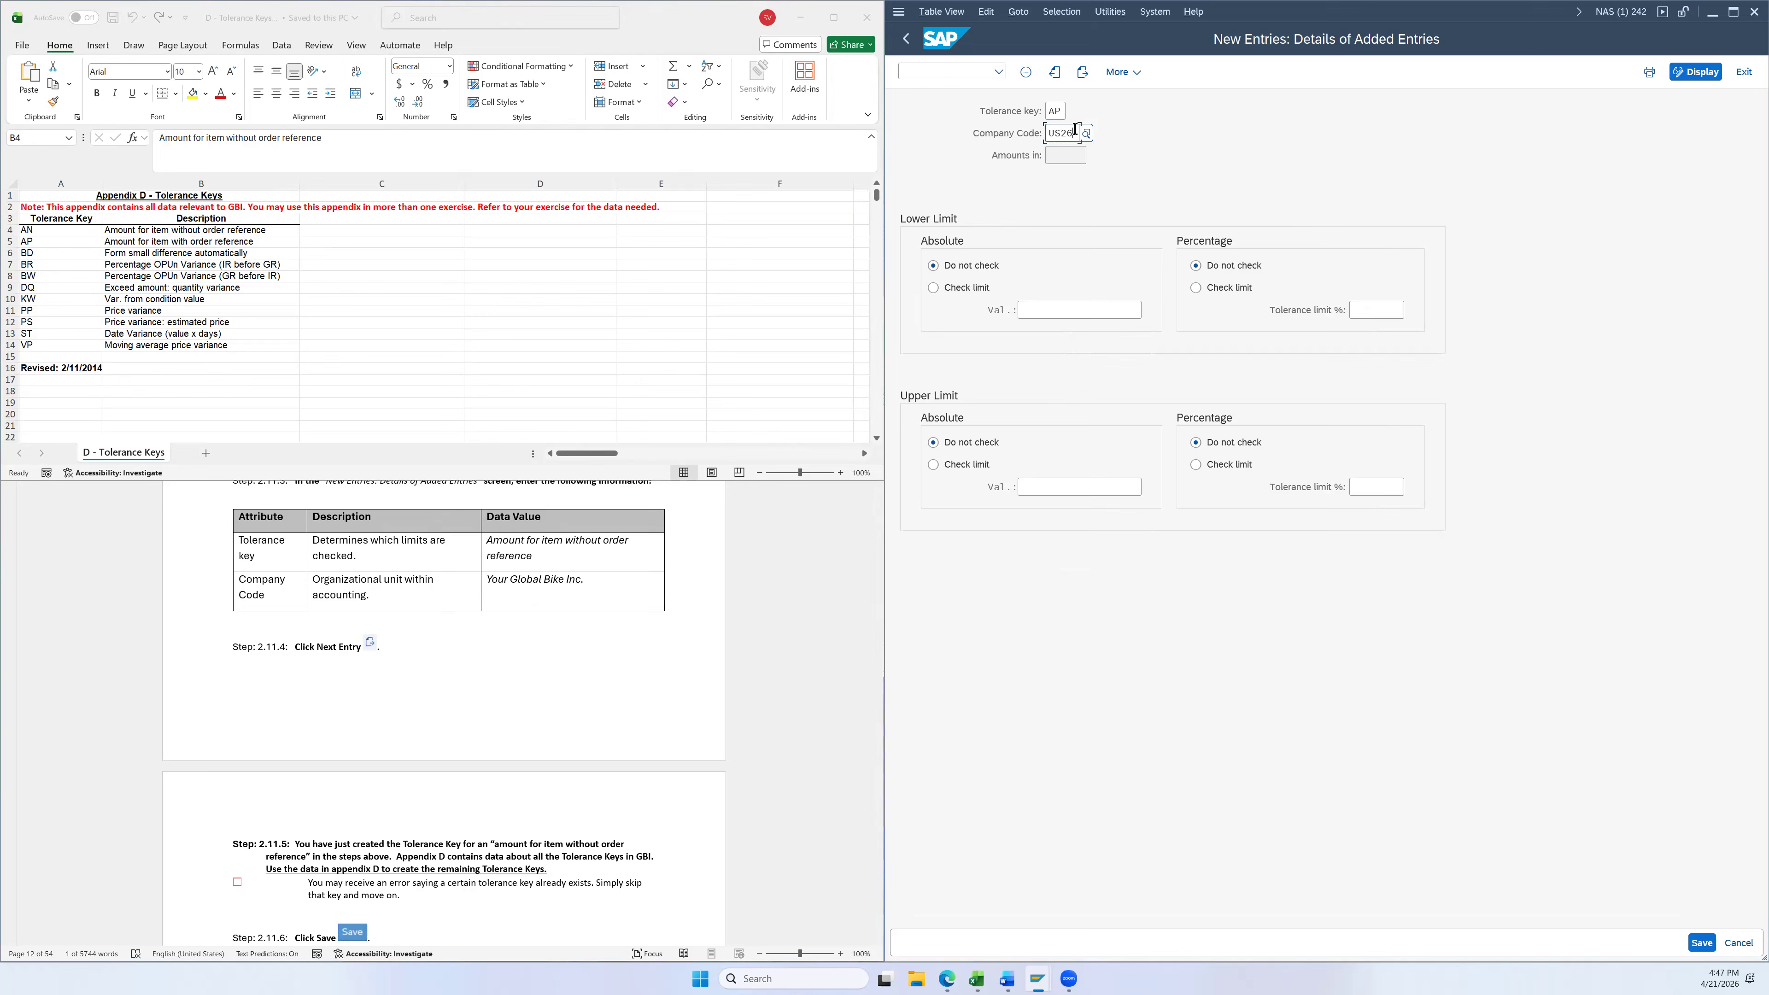
drag(1064, 132, 1030, 135)
click(1042, 134)
click(1081, 72)
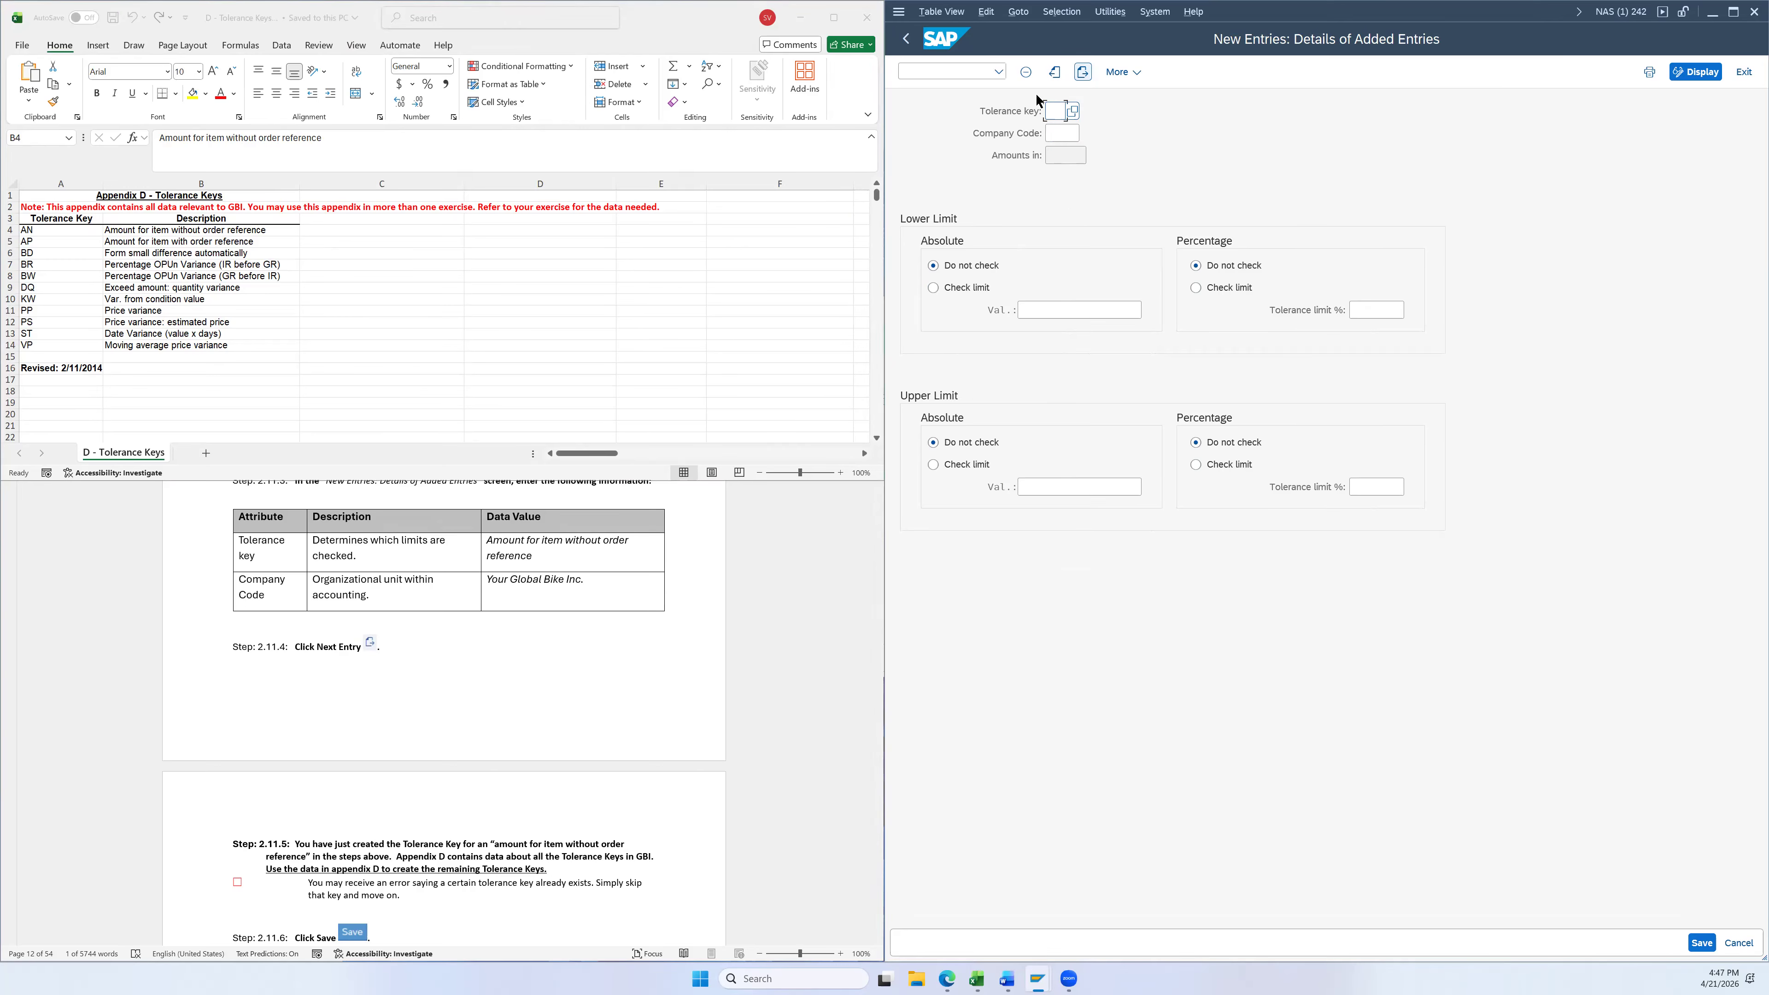
Mark the keys AN and AP as done in the Tolerance Keys workbook by making them bold
click(38, 241)
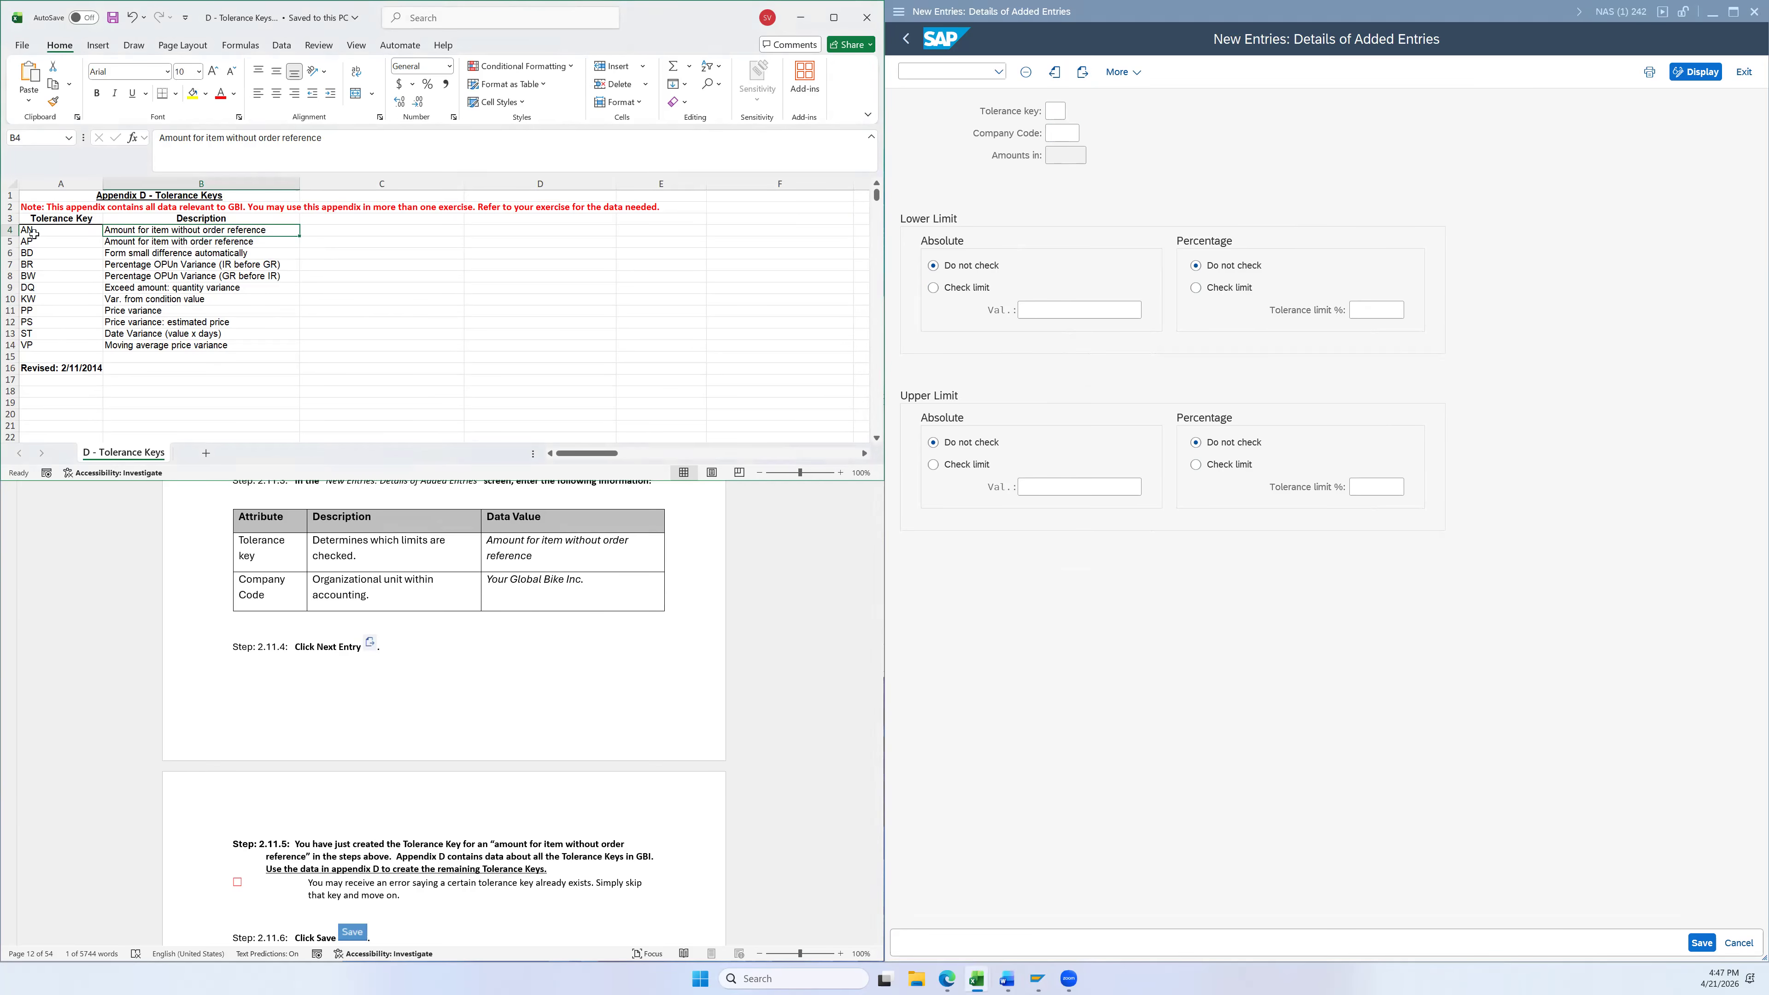
click(30, 232)
drag(29, 236, 31, 242)
key(ctrl+b)
click(41, 254)
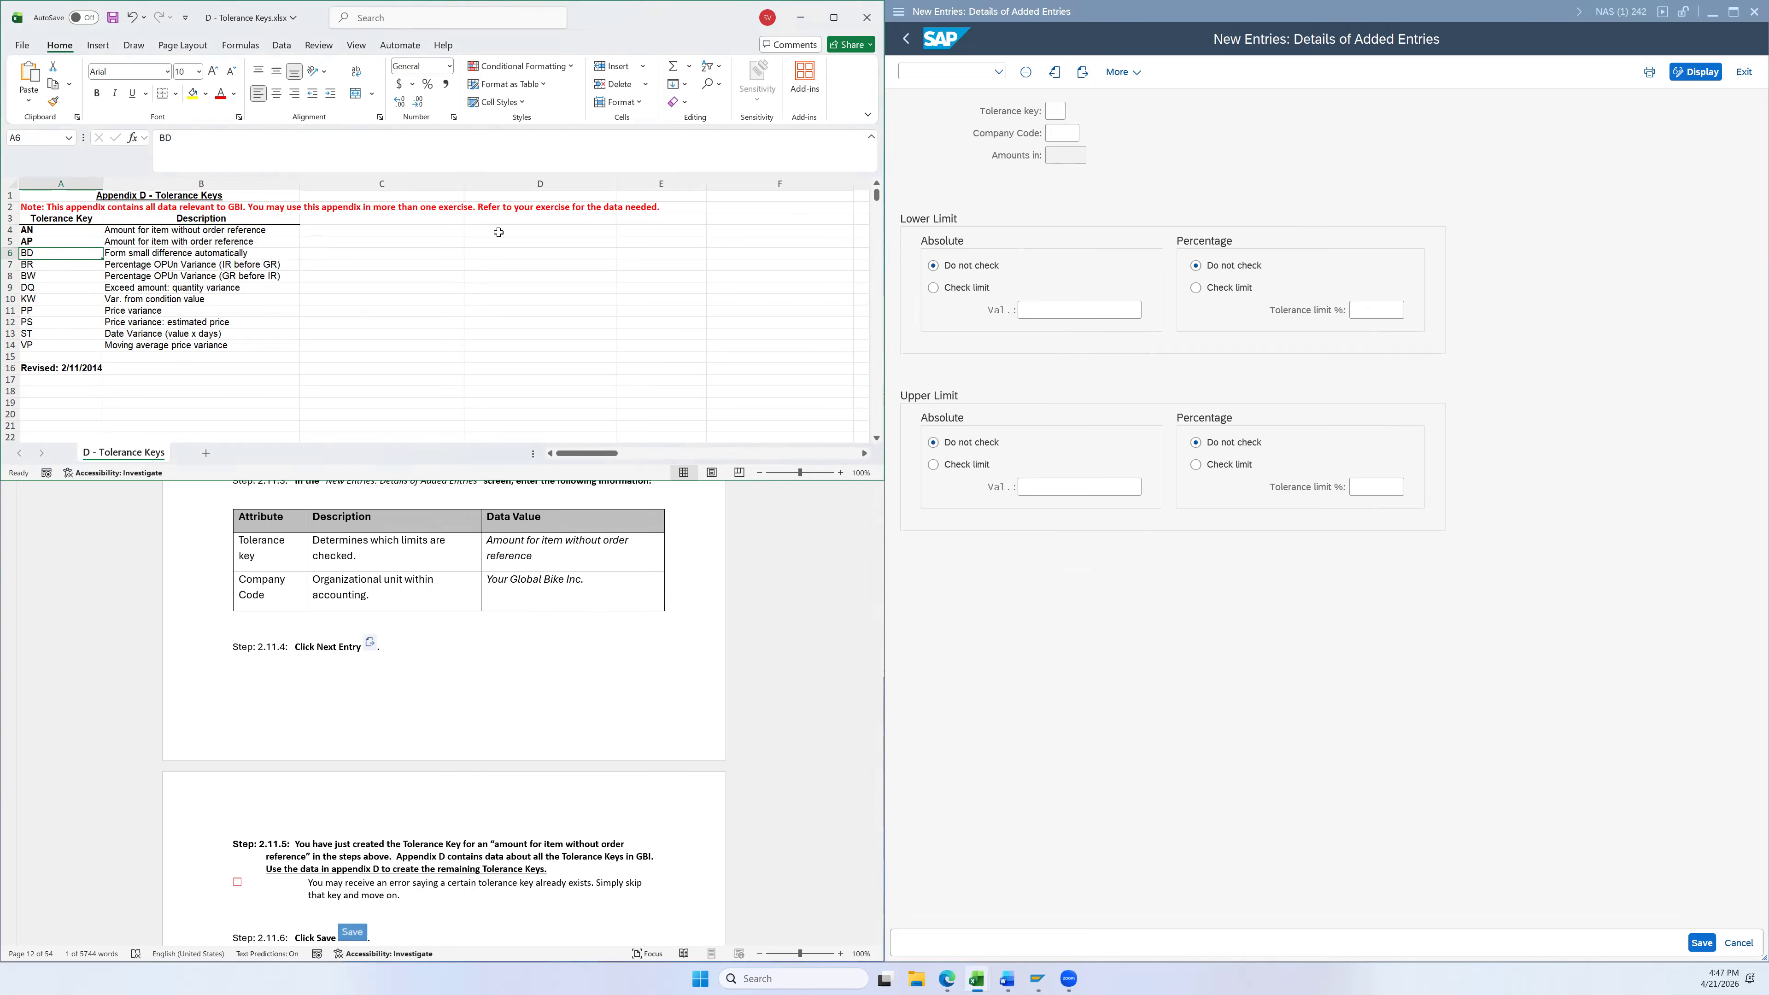
Enter tolerance key BD (Form small differences automatically) for company code US26 and continue to the next entry
click(1072, 133)
text(US26)
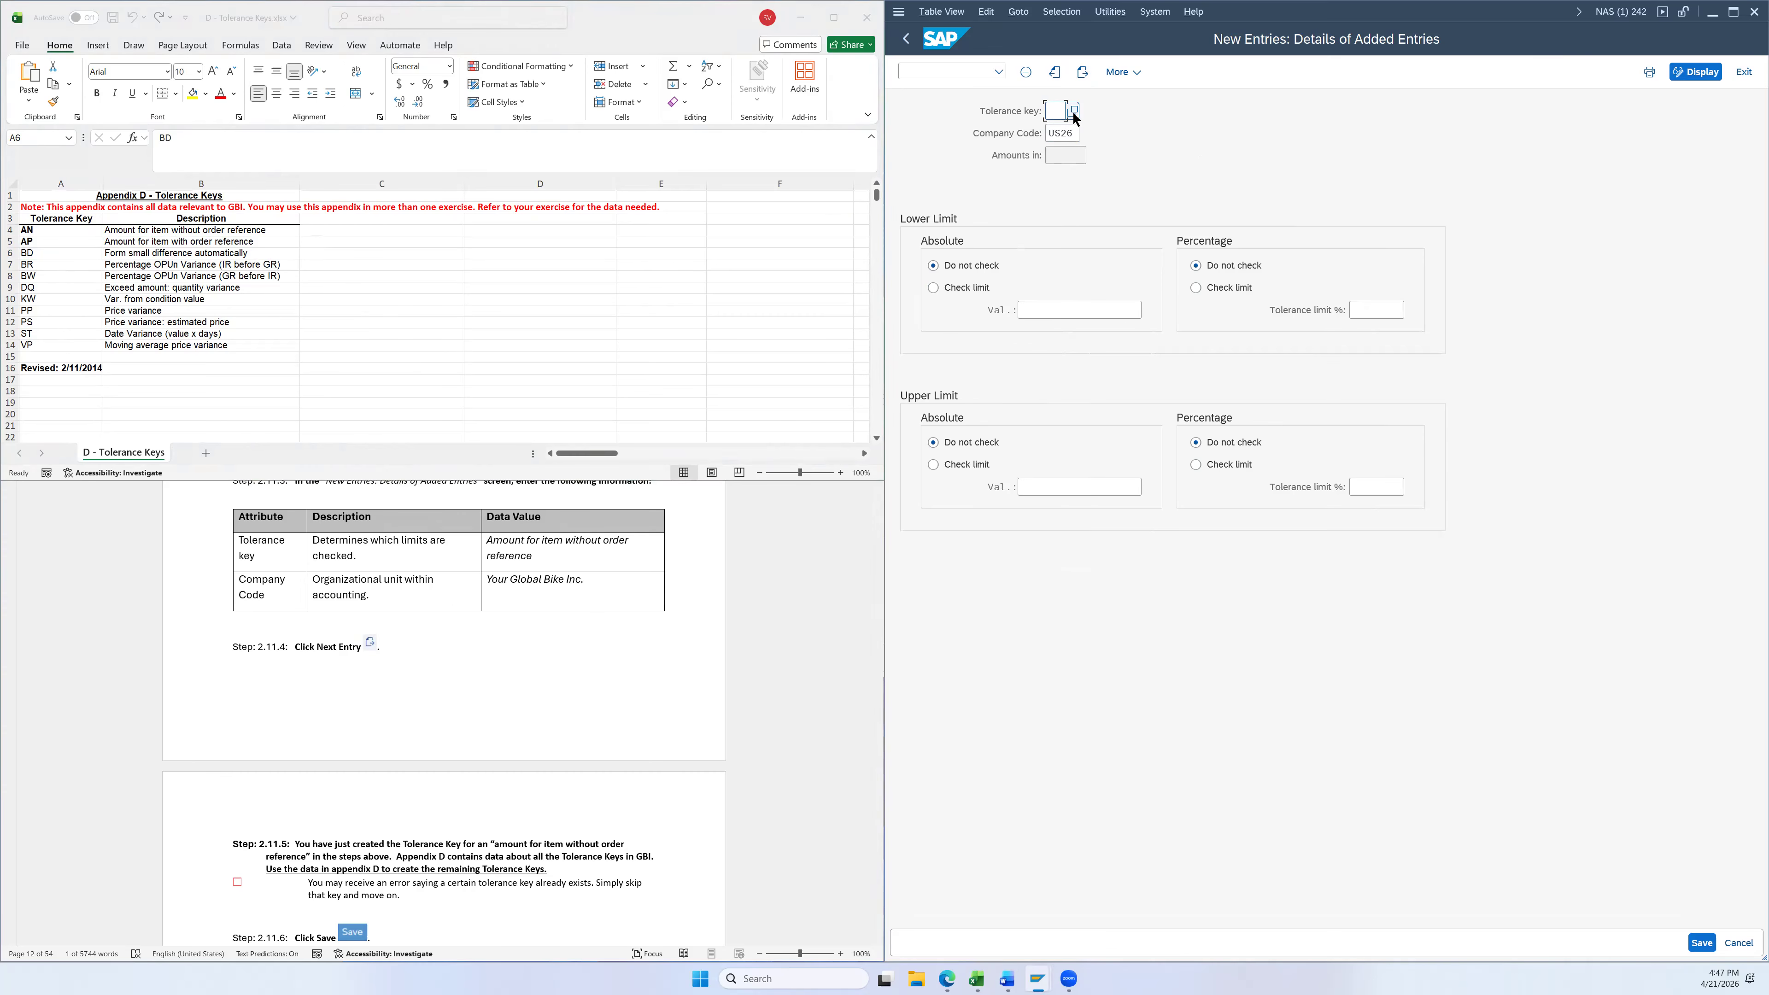
click(1072, 111)
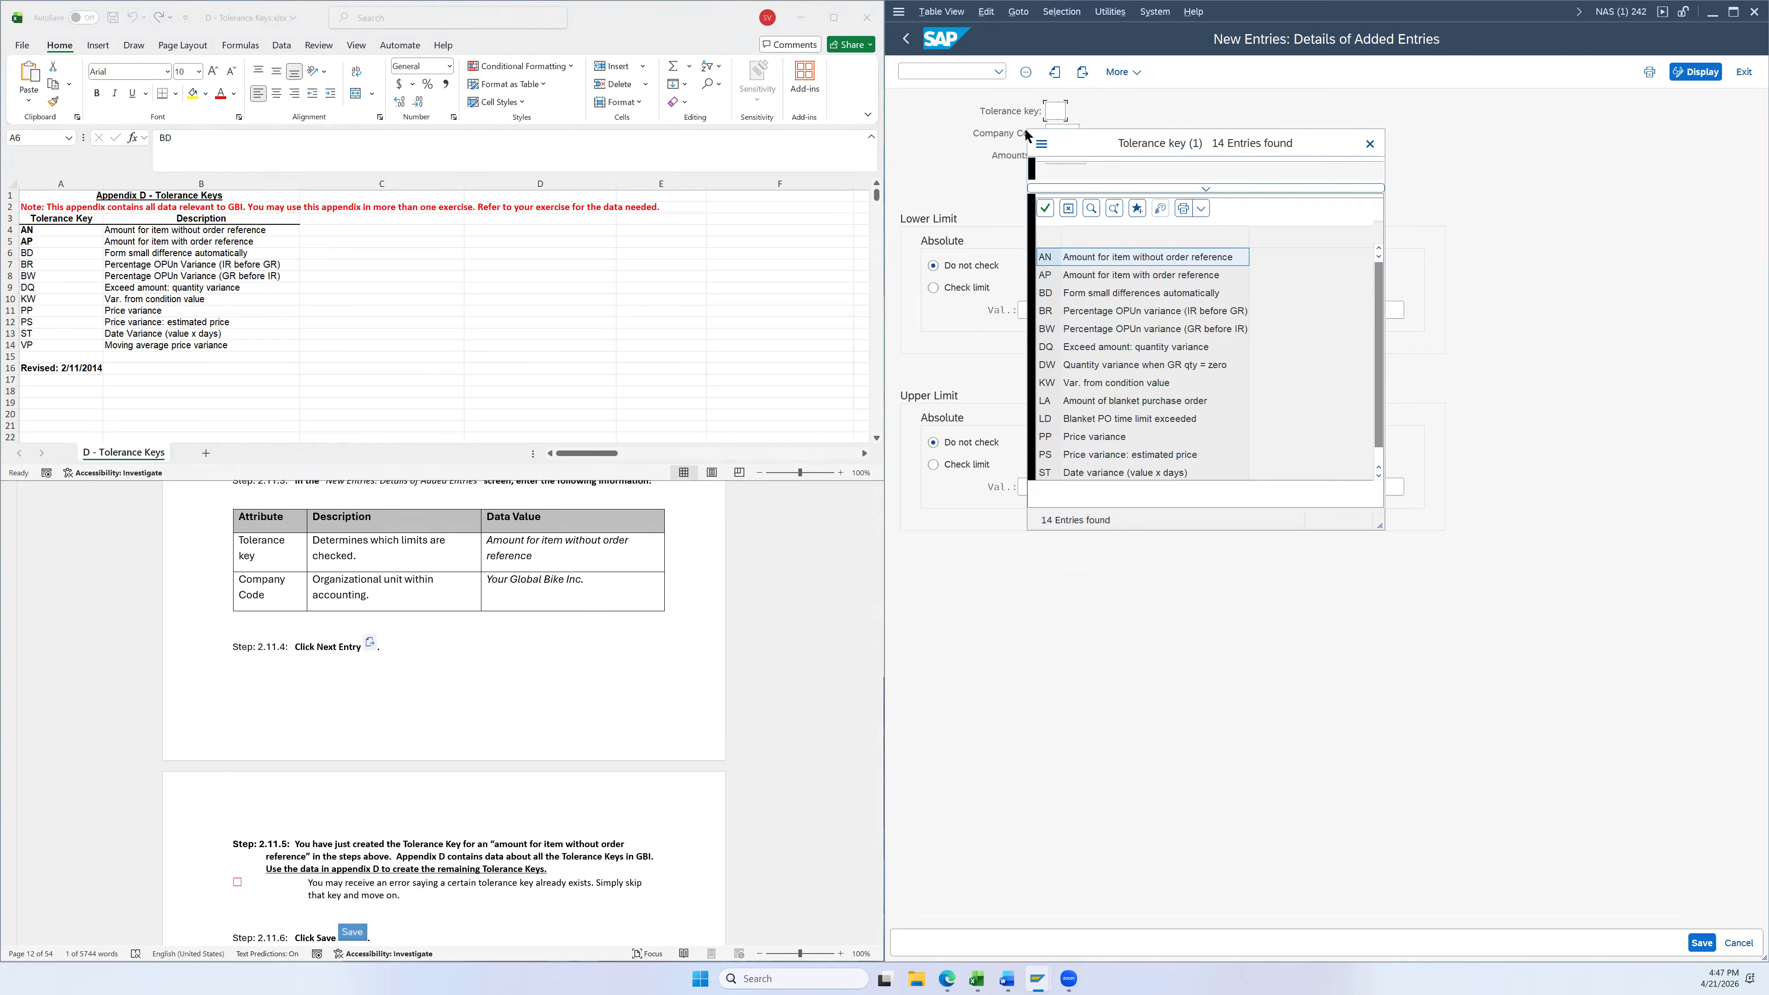
double_click(1071, 288)
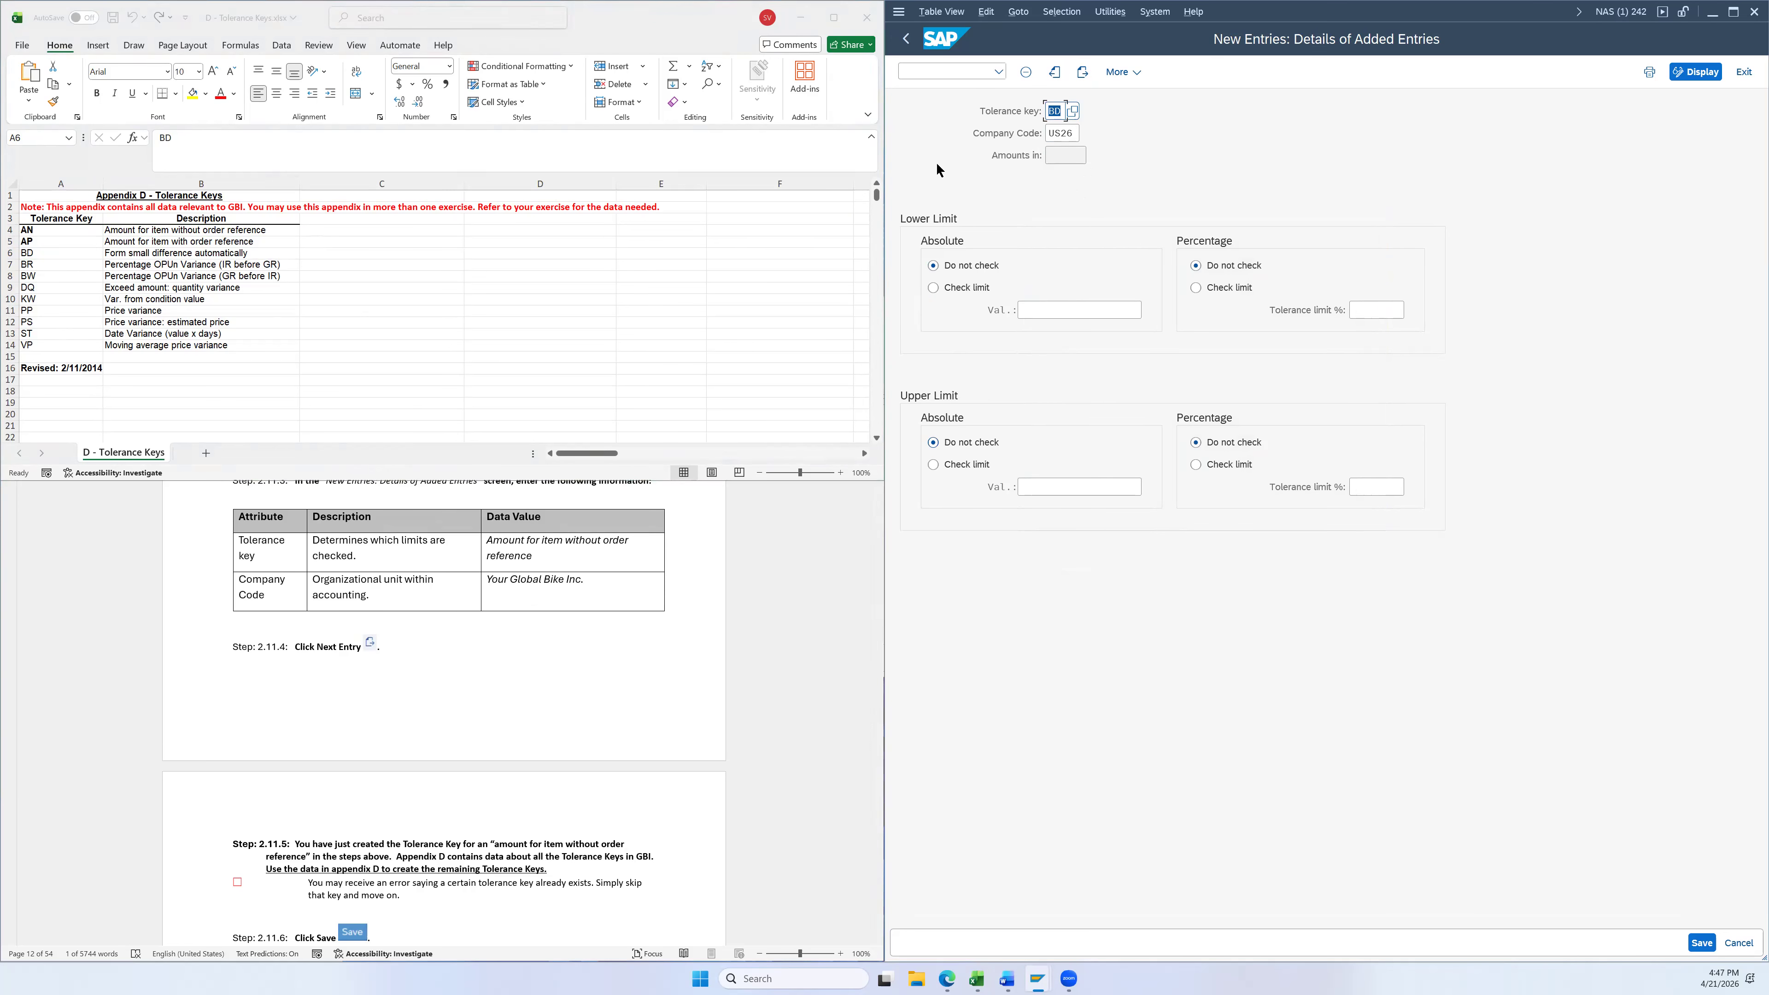
click(1082, 72)
Enter tolerance key BR (Percentage OPUn variance, IR before GR) for company code US26 and continue to the next entry
click(1062, 131)
click(1065, 111)
key(F4)
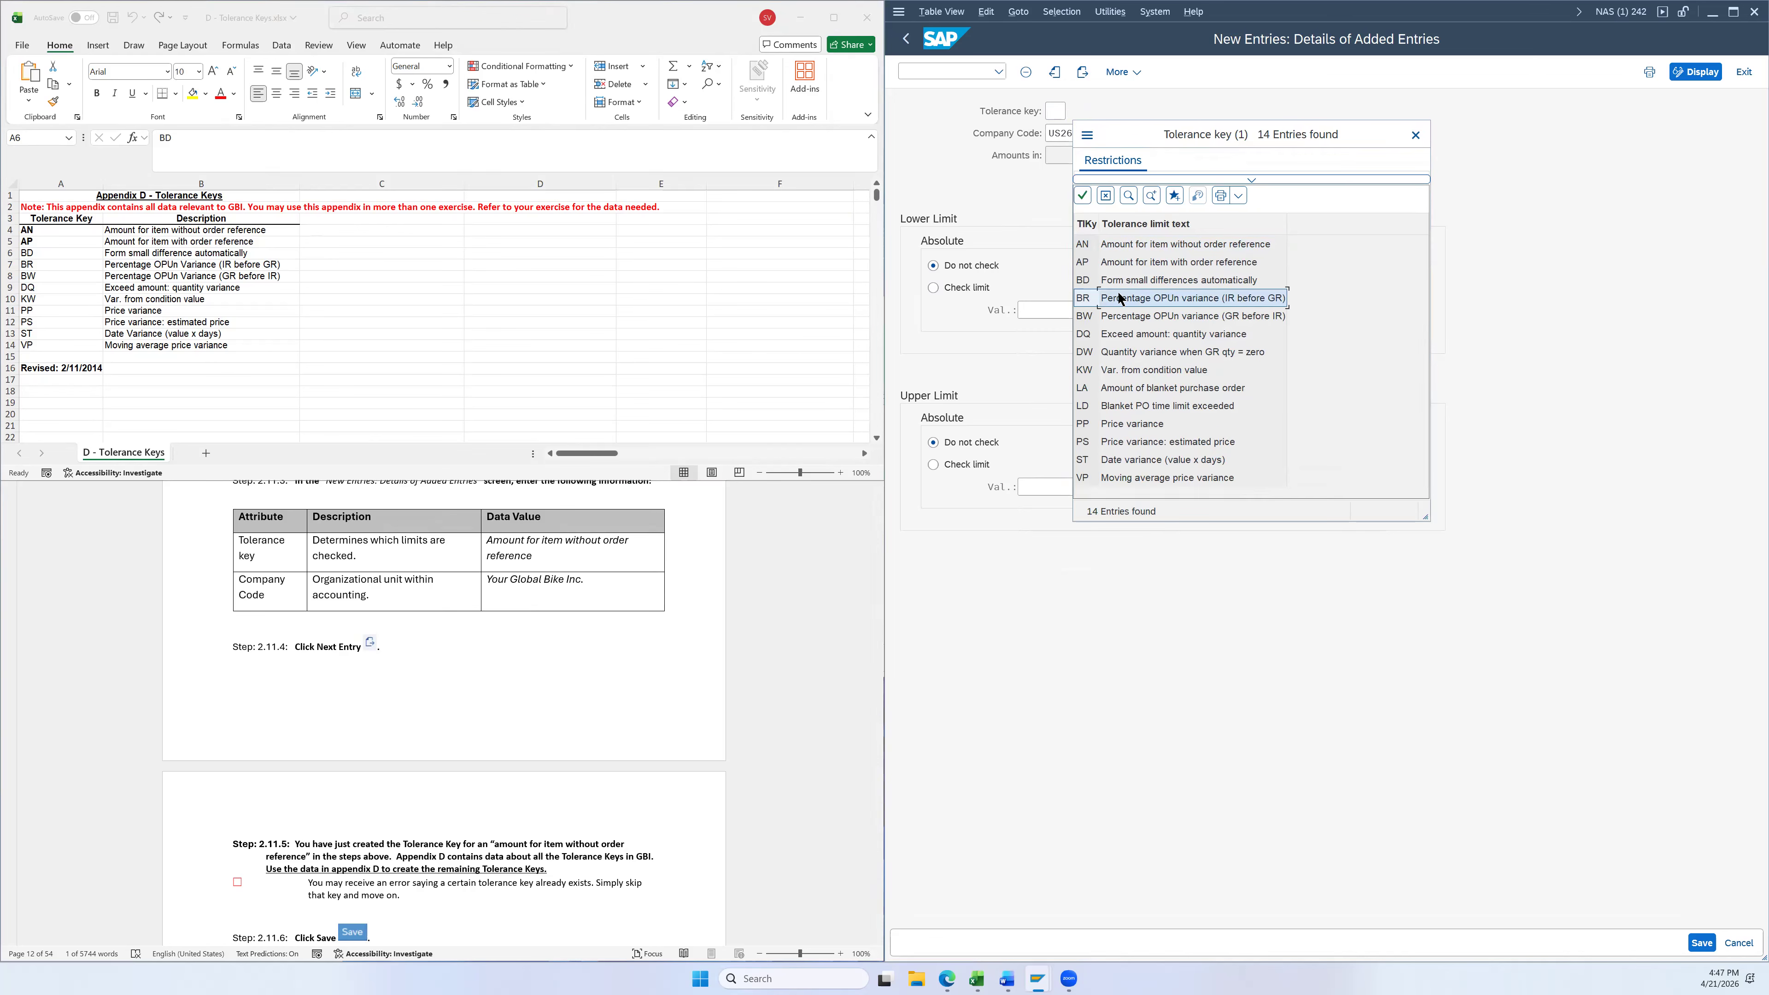
double_click(1120, 298)
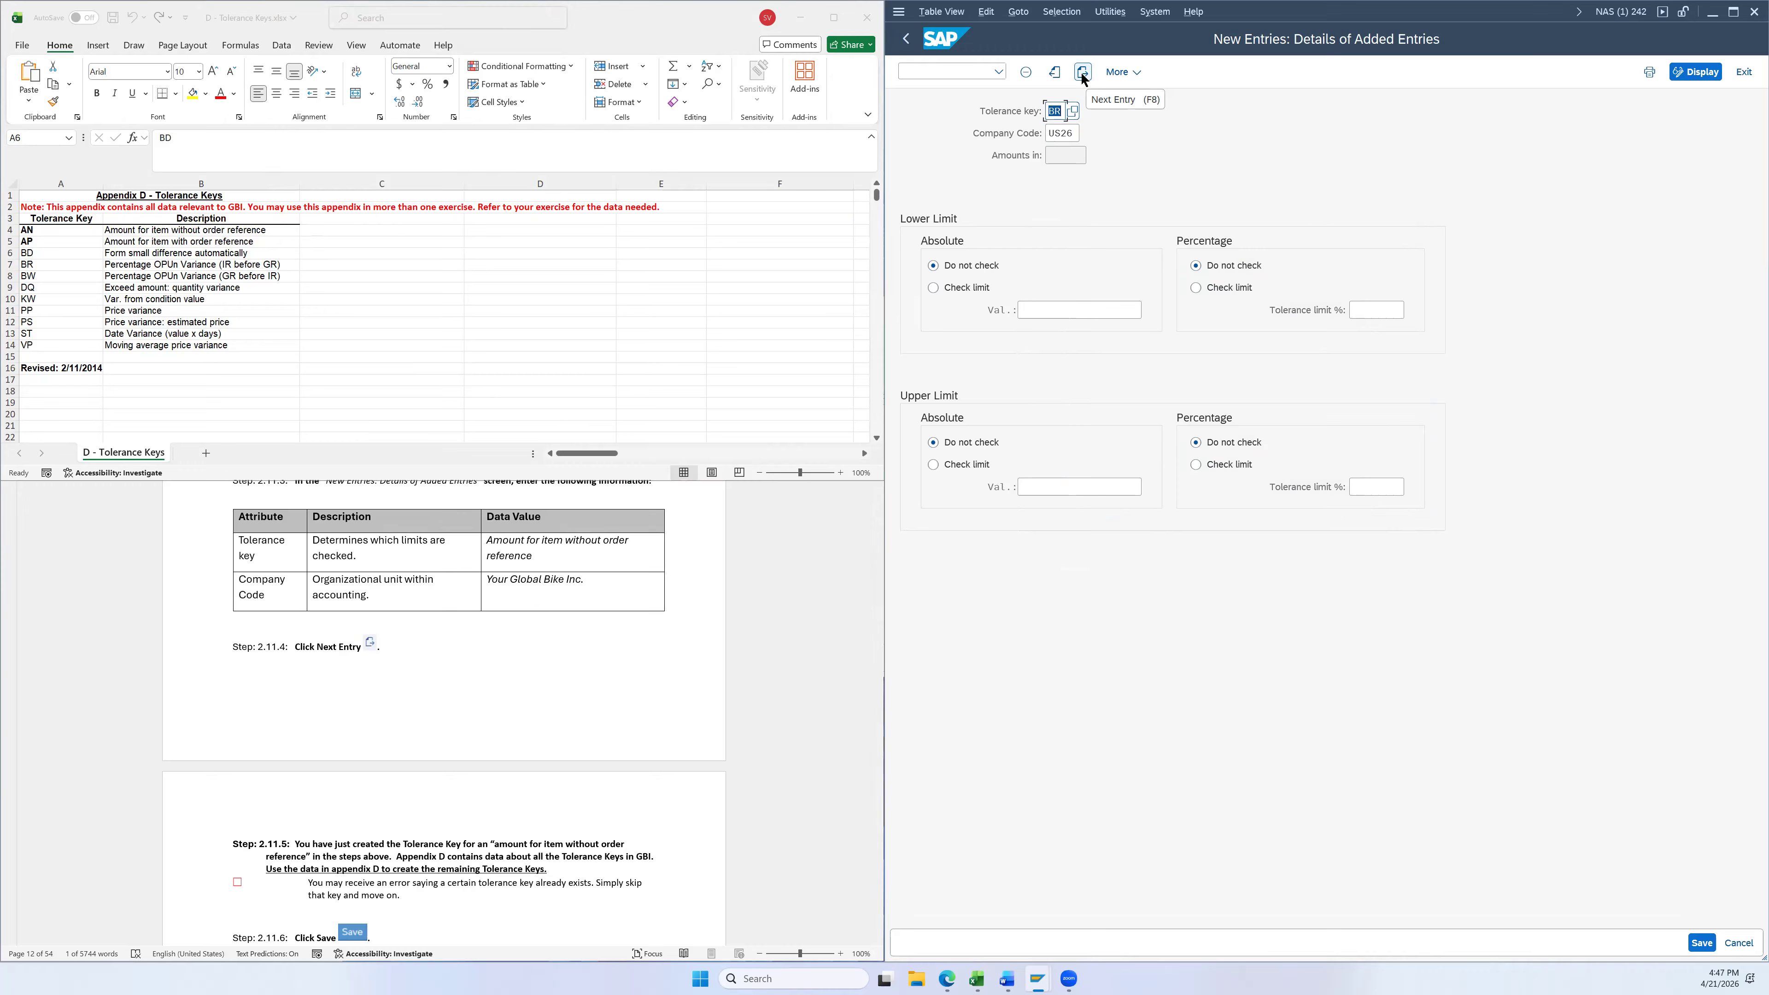
click(1082, 75)
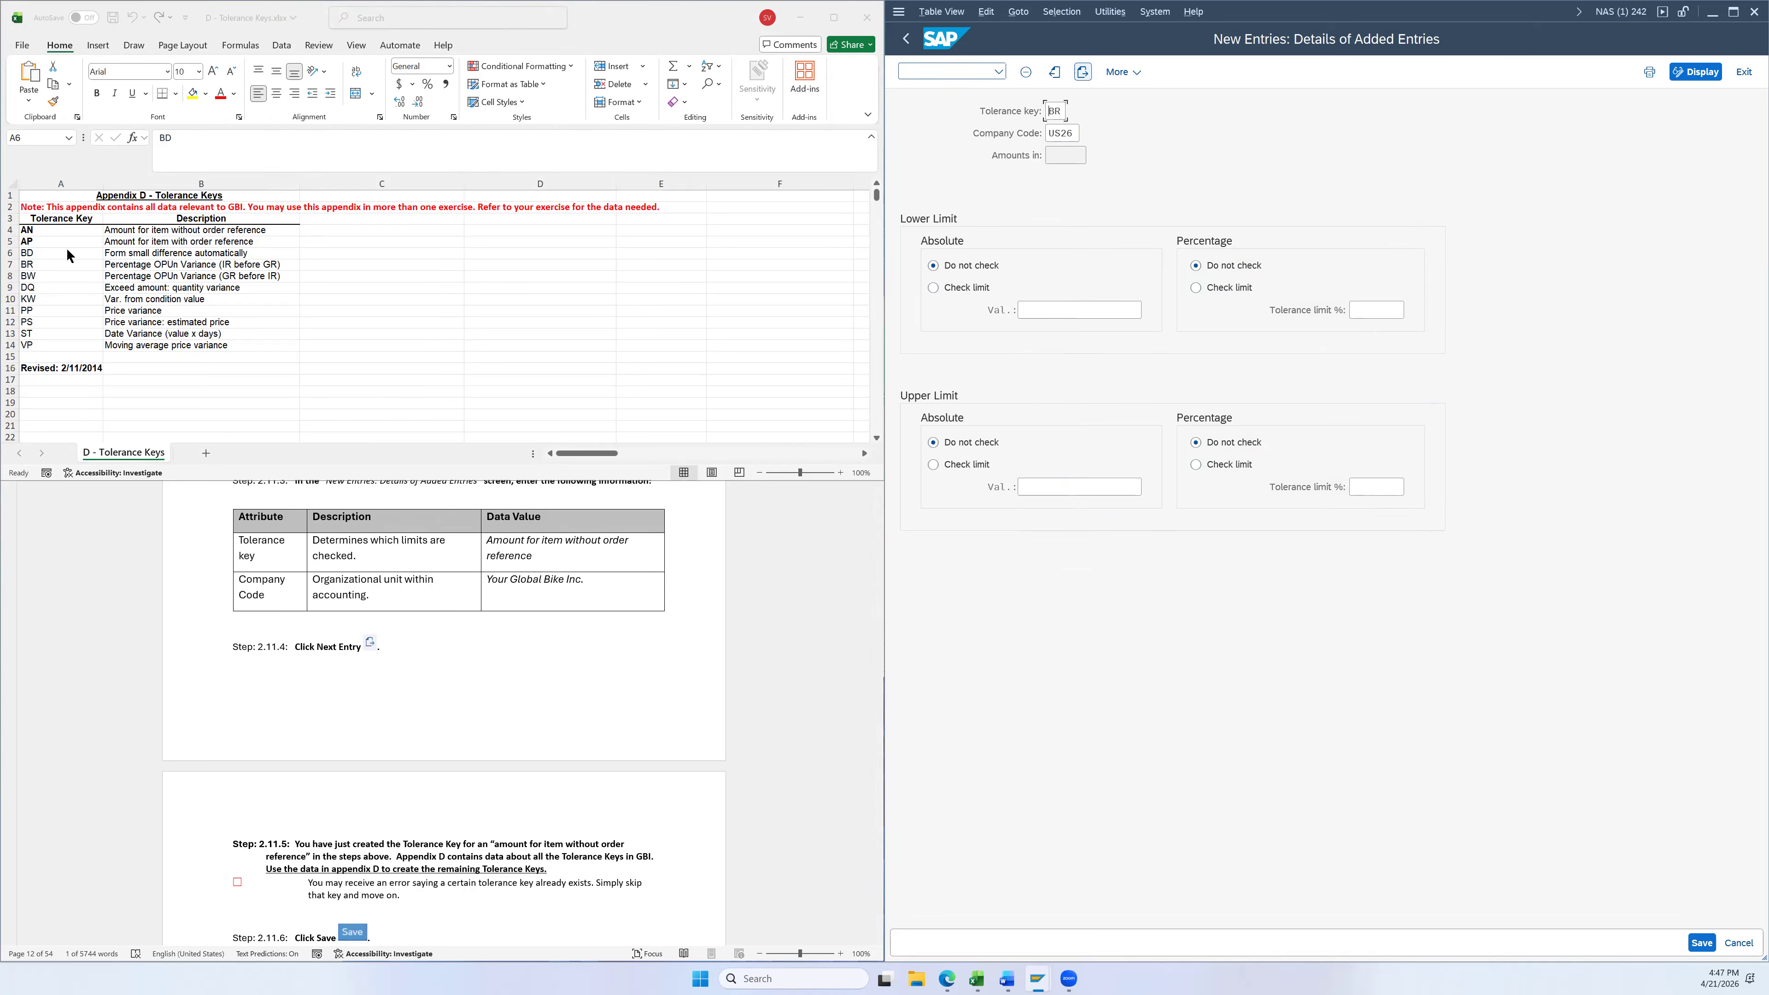
Mark the keys BD and BR as done in the Tolerance Keys workbook by making them bold
click(39, 256)
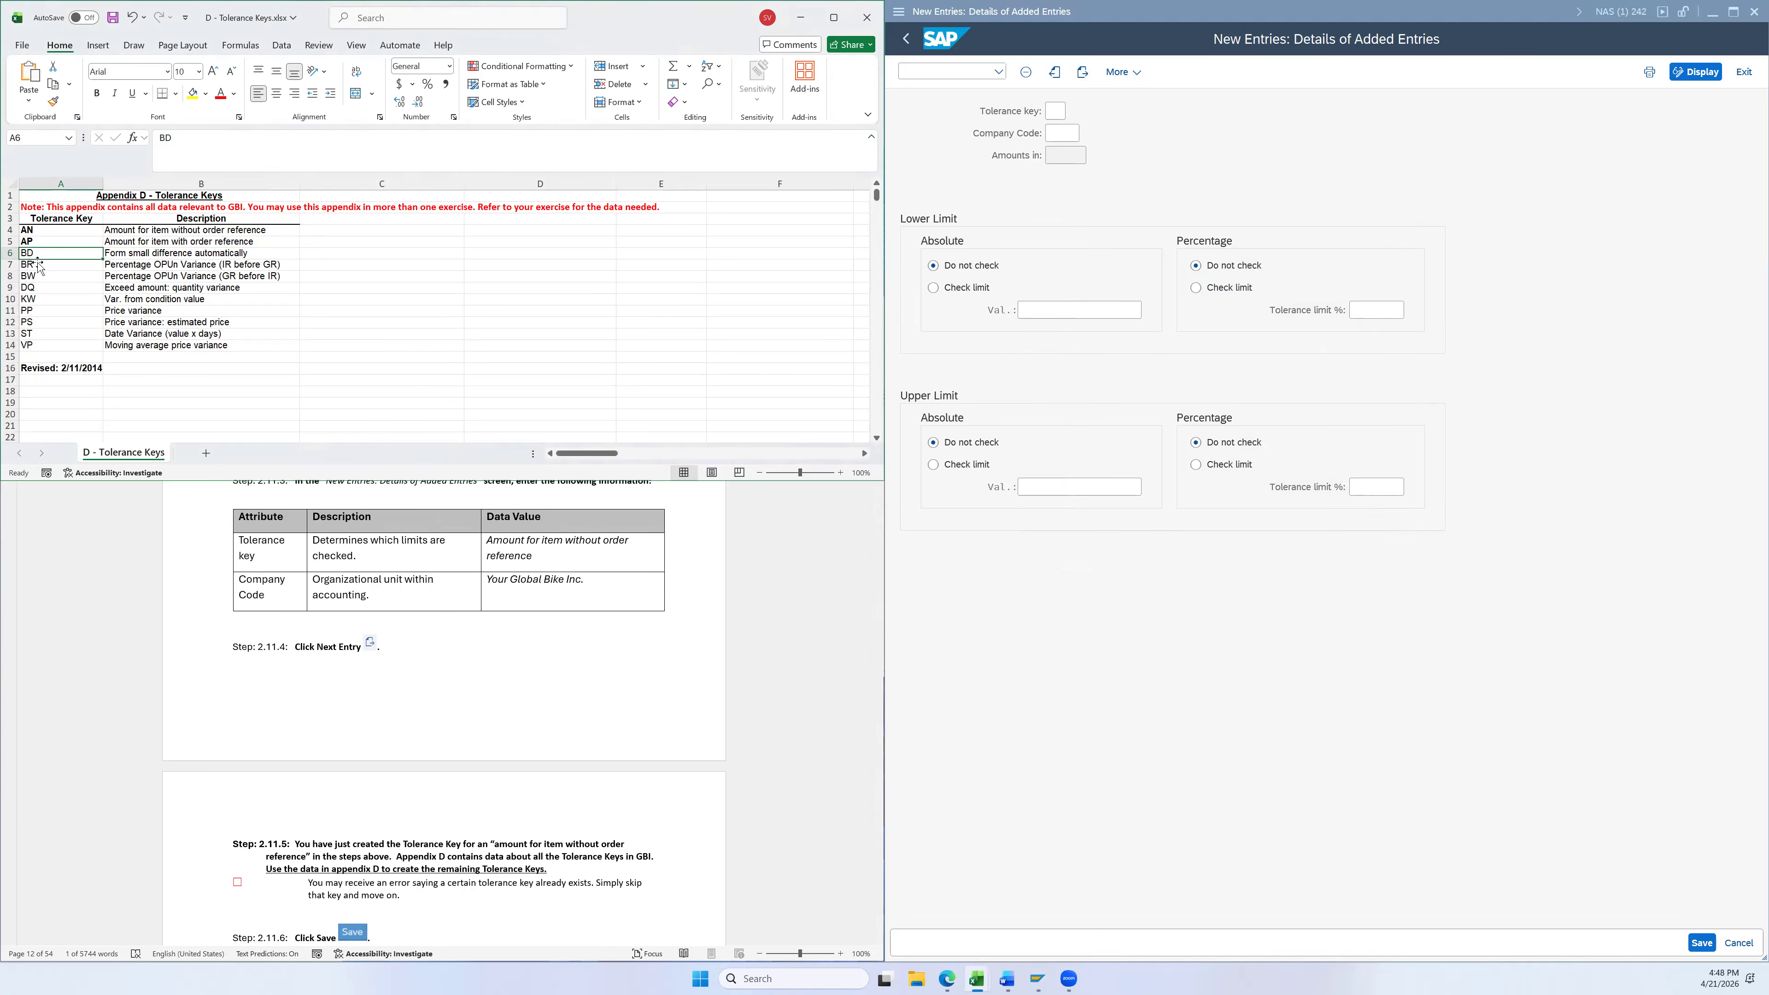
shift+click(38, 264)
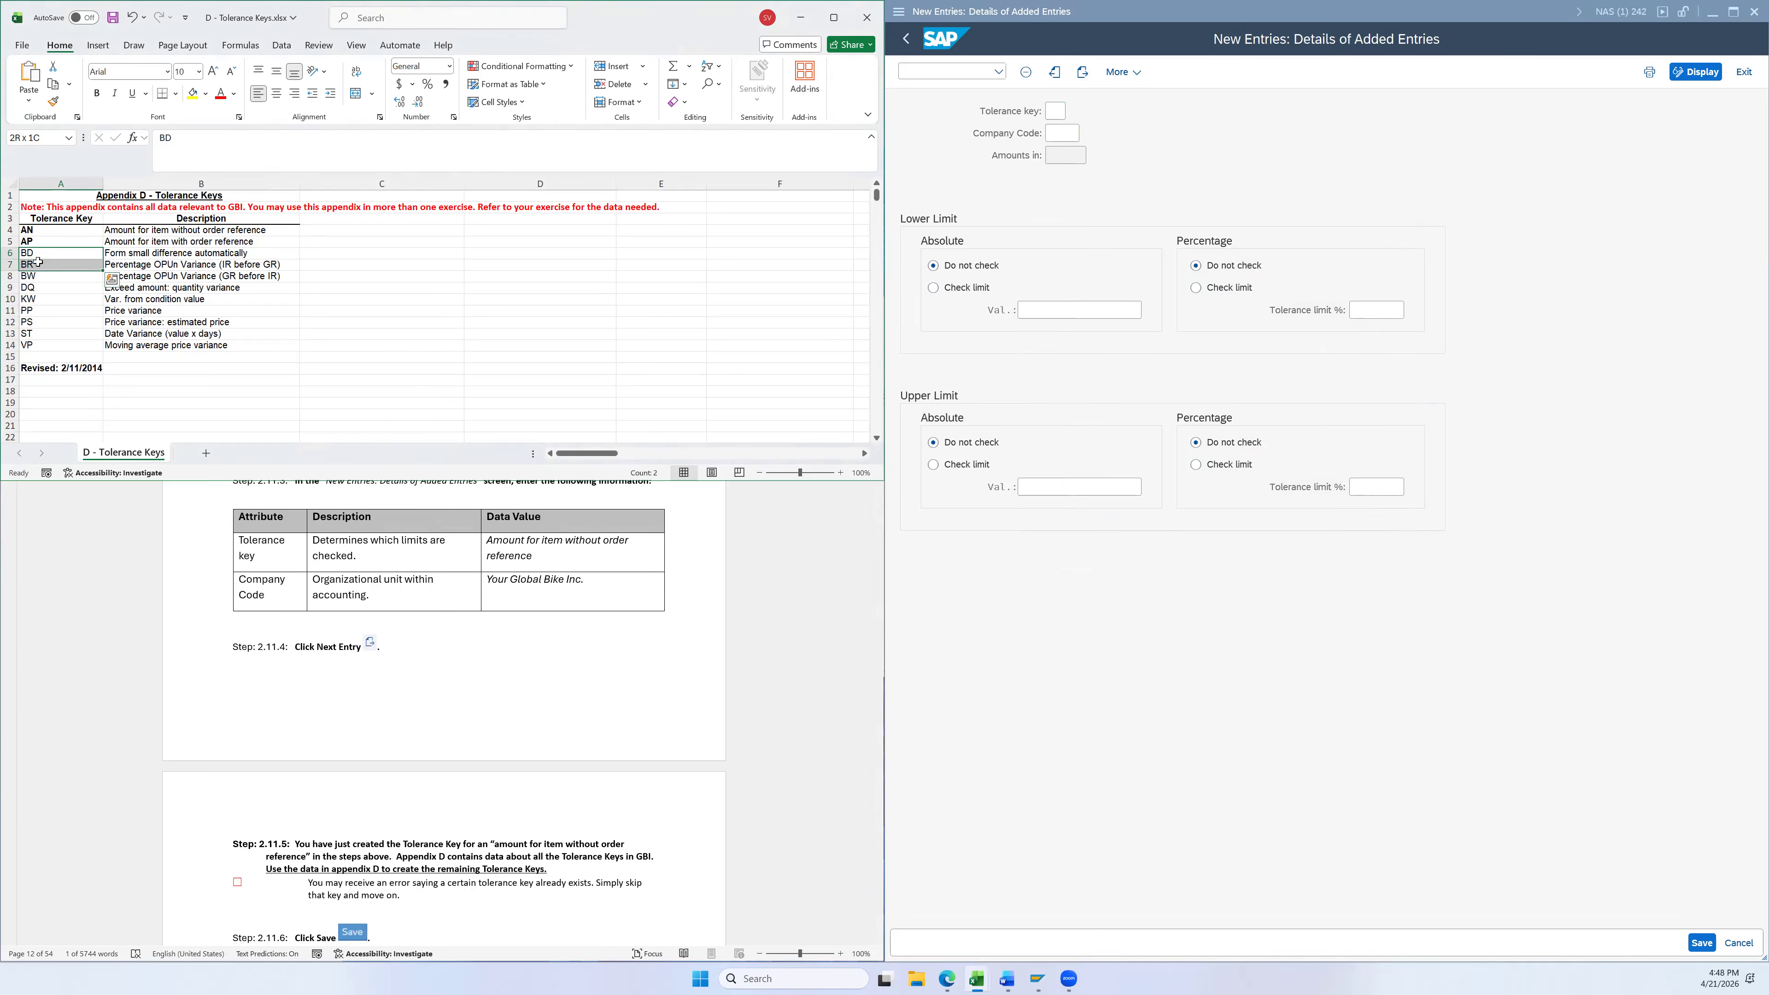
key(ctrl+b)
Enter tolerance key BW (Percentage OPUn variance, GR before IR) for company code US26 and continue to the next entry
click(1051, 103)
click(1063, 130)
text(US26)
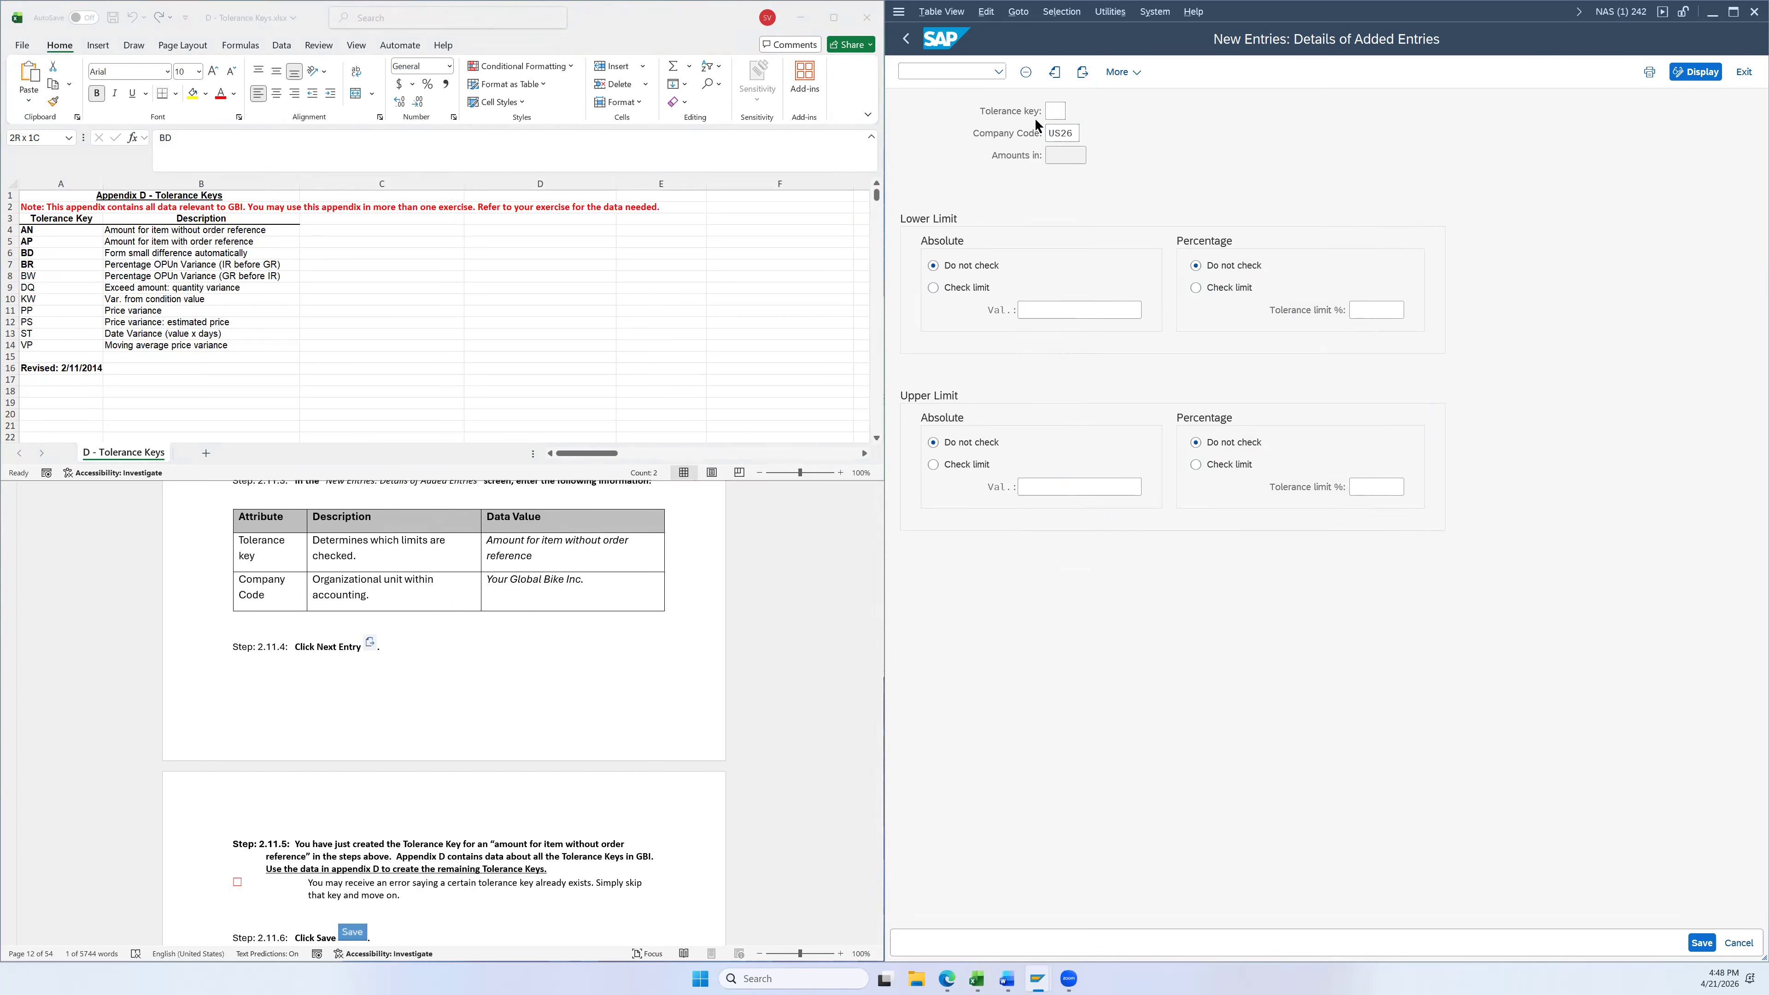
key(F4)
double_click(1087, 317)
click(1082, 74)
Mark the key BW as done in the Tolerance Keys workbook by making it bold
click(58, 271)
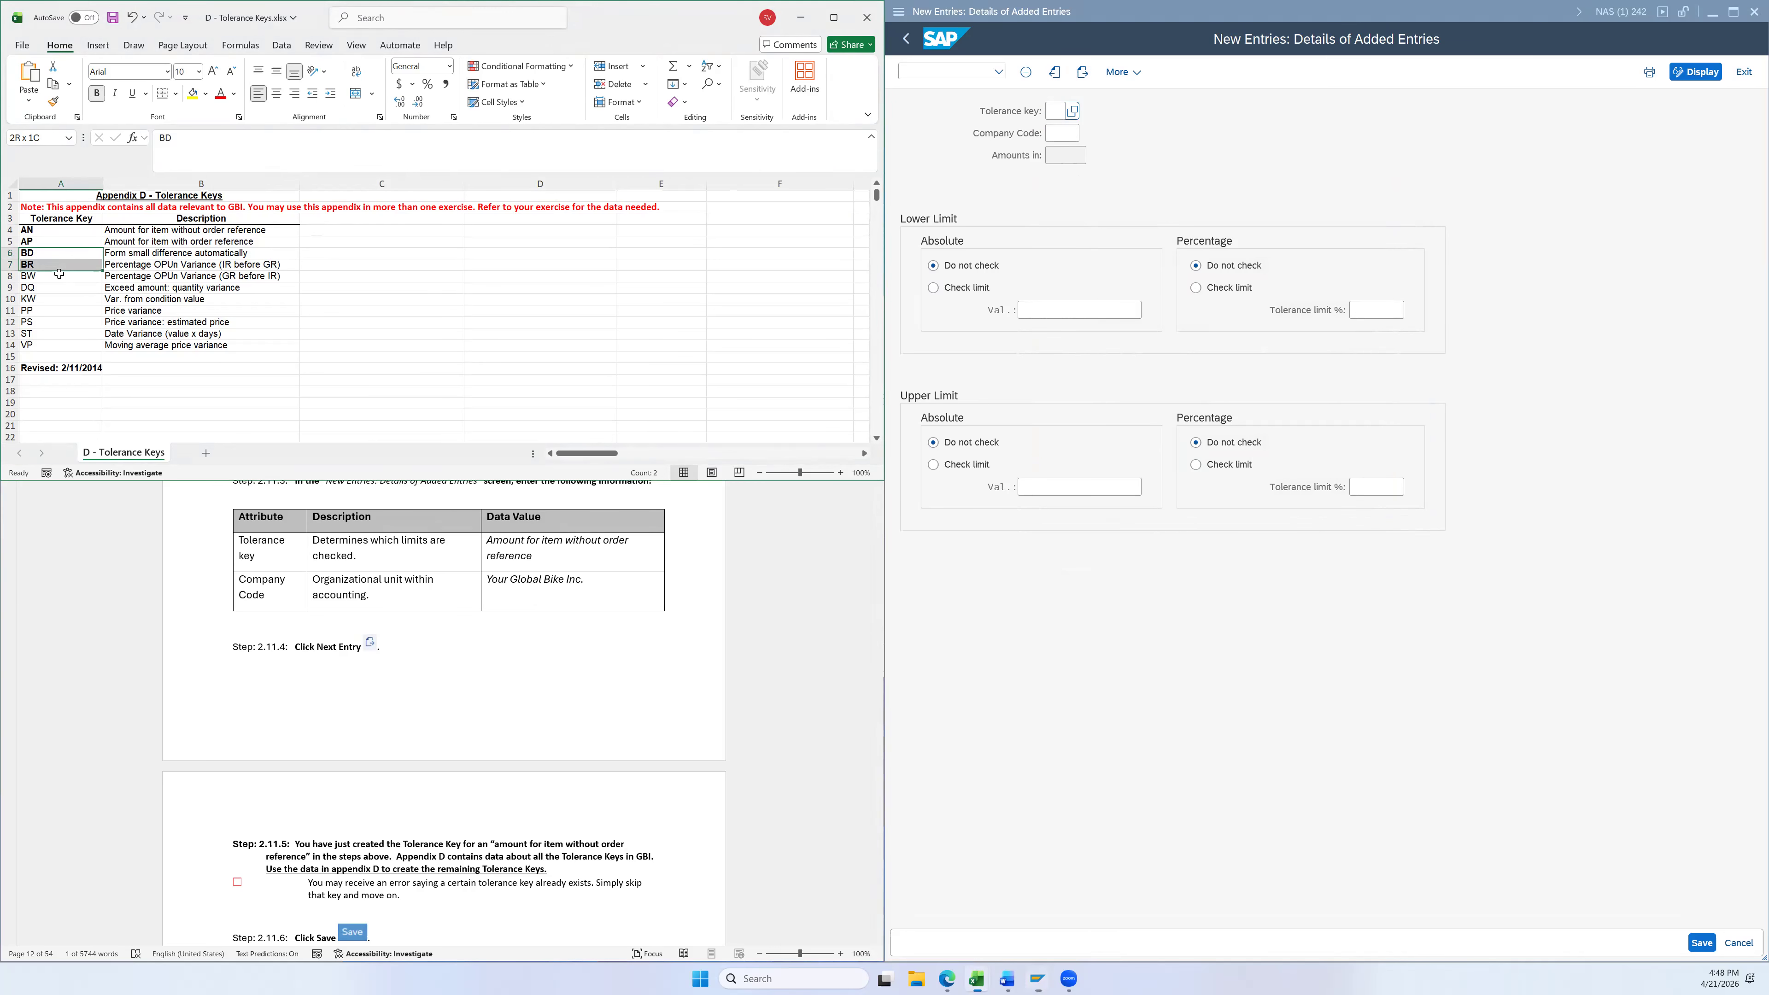
click(51, 274)
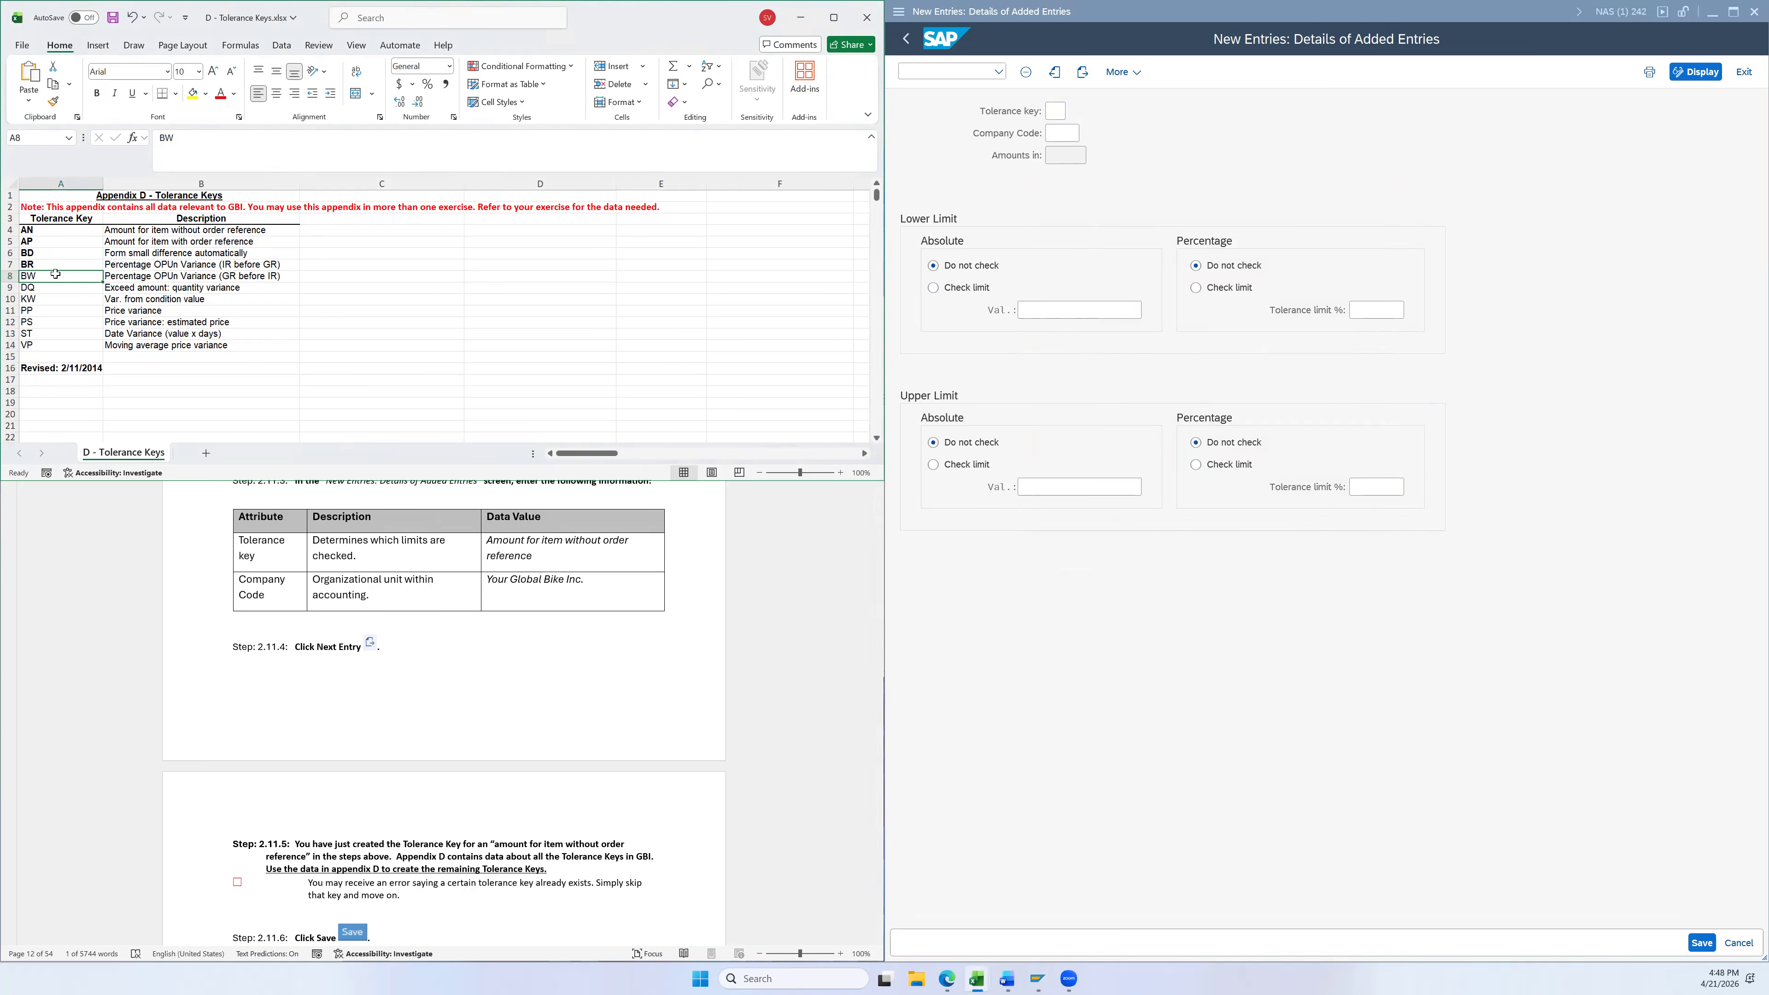
click(97, 93)
Enter tolerance key DQ (Exceed amount: quantity variance) for company code US26 and continue to the next entry
click(1063, 110)
key(Tab)
text(US26)
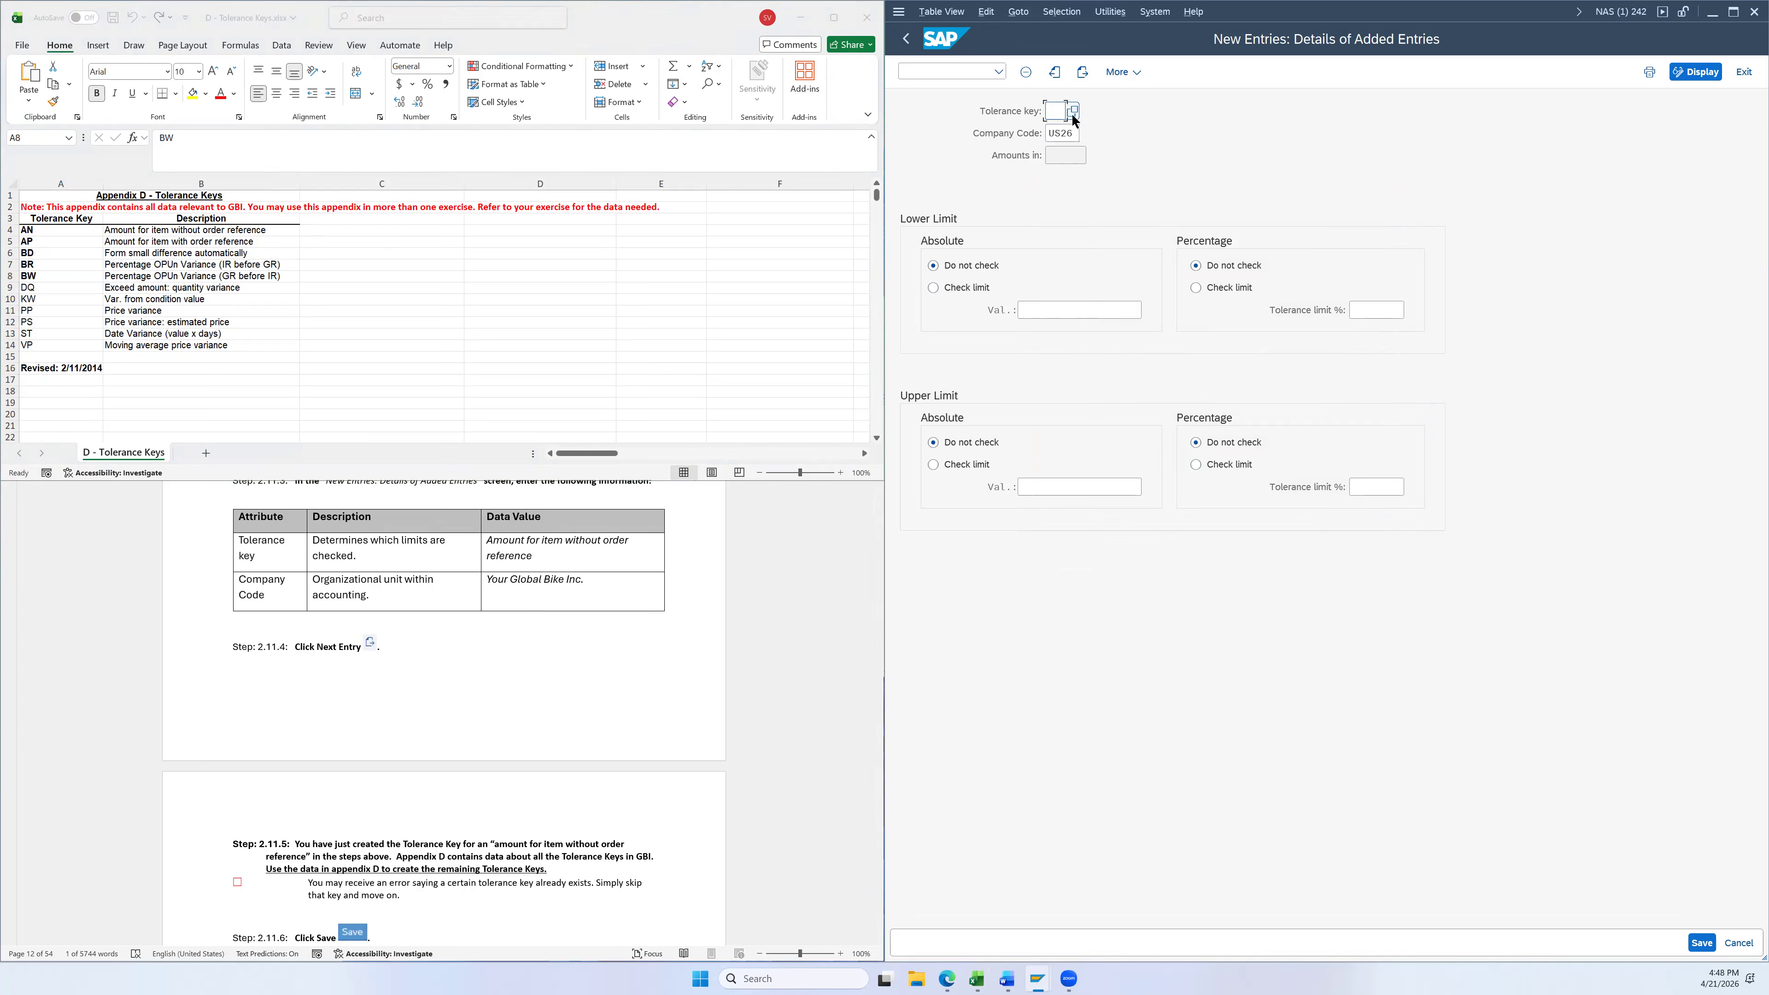
click(1072, 113)
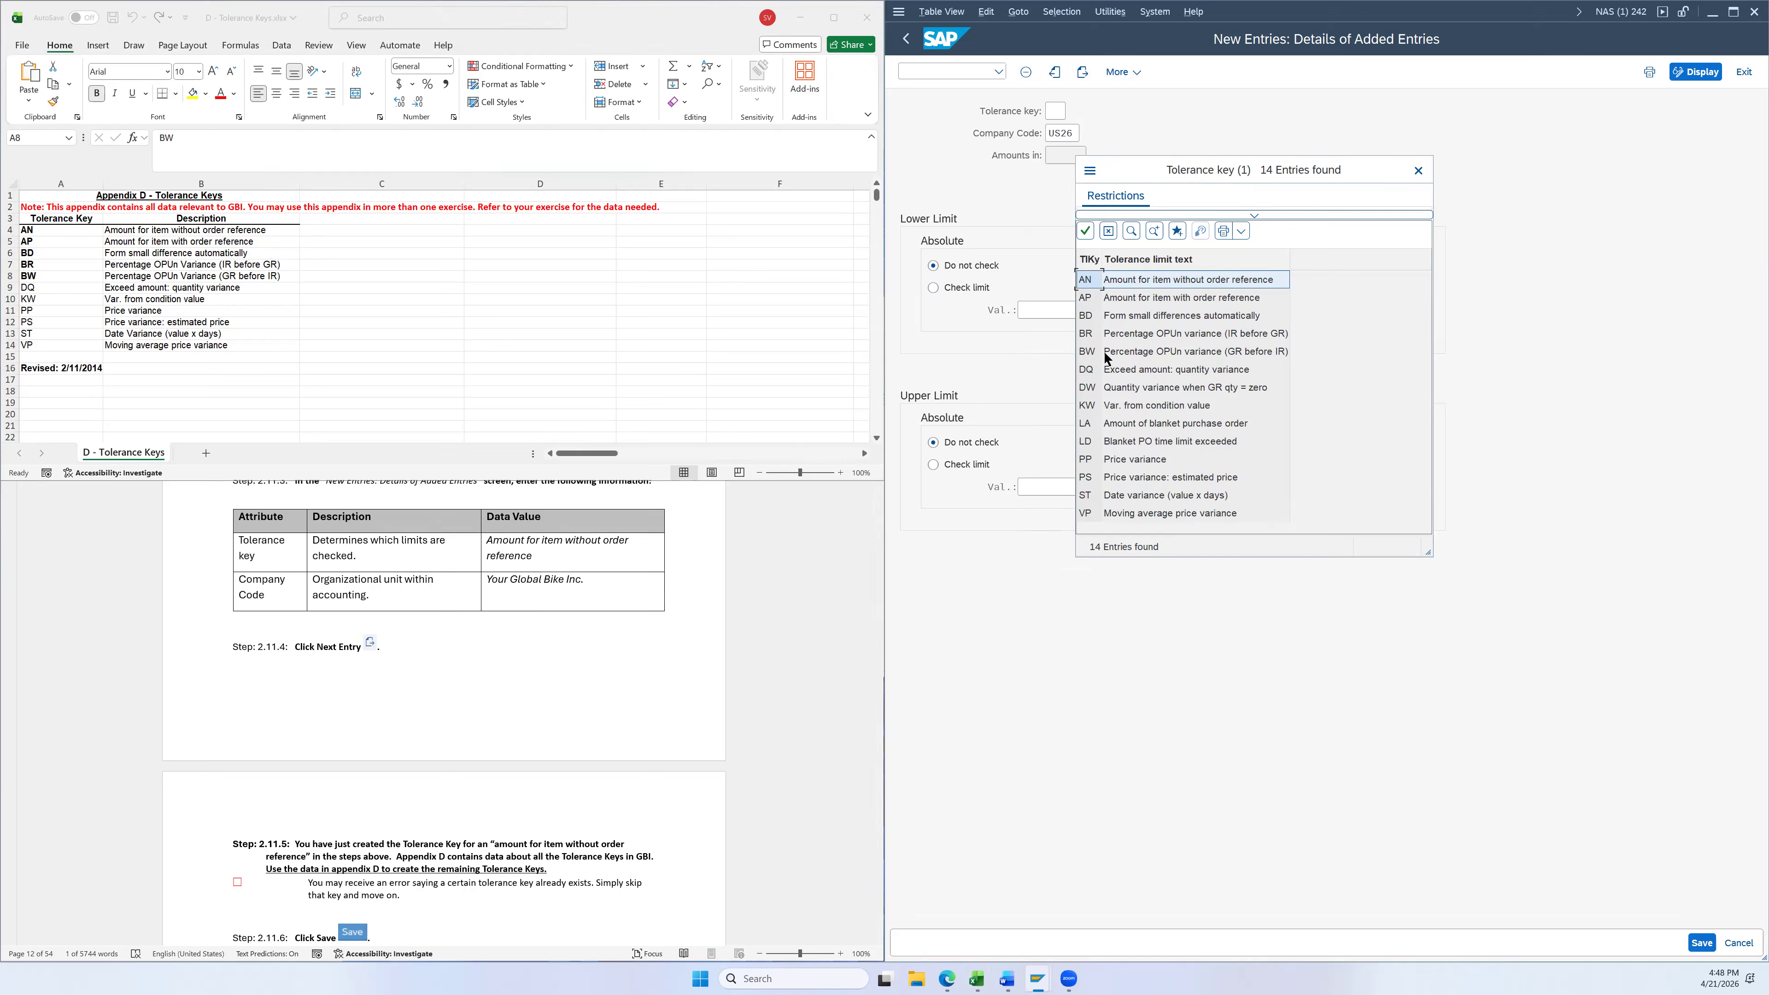
double_click(1114, 368)
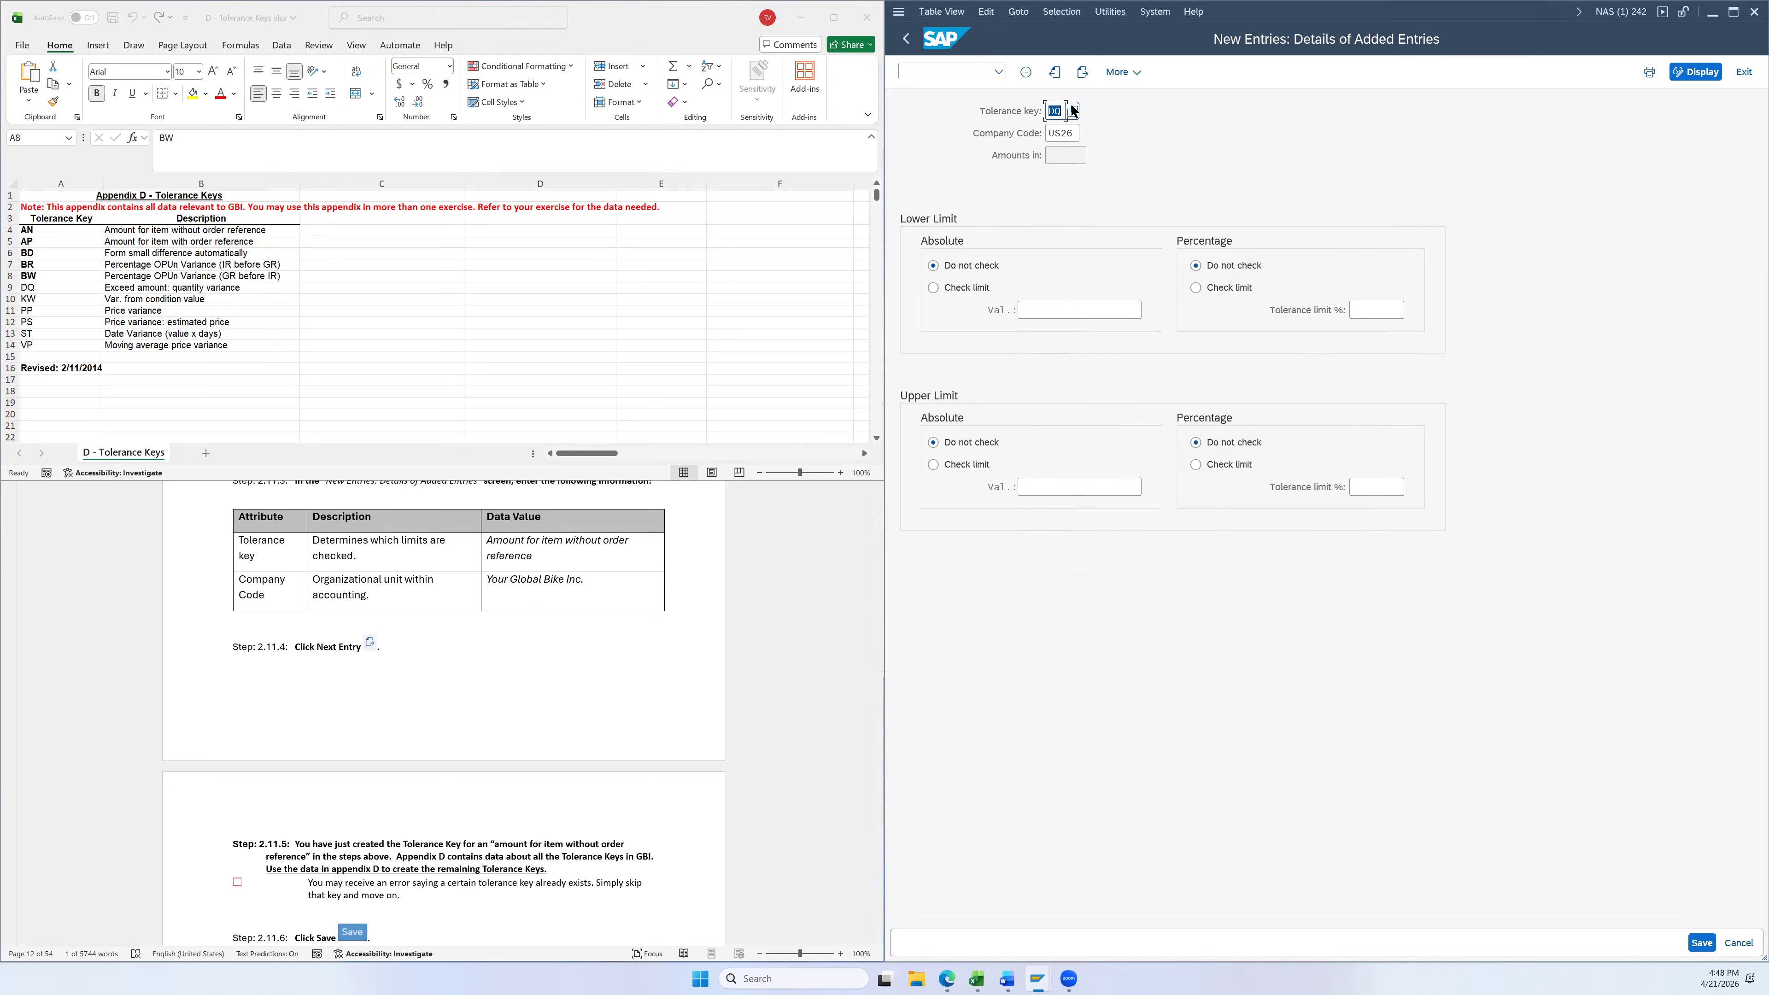
click(1082, 72)
Enter tolerance key KW (Var. from condition value) for company code US26 and continue to the next entry
click(1073, 132)
text(US26)
click(1062, 113)
click(1072, 114)
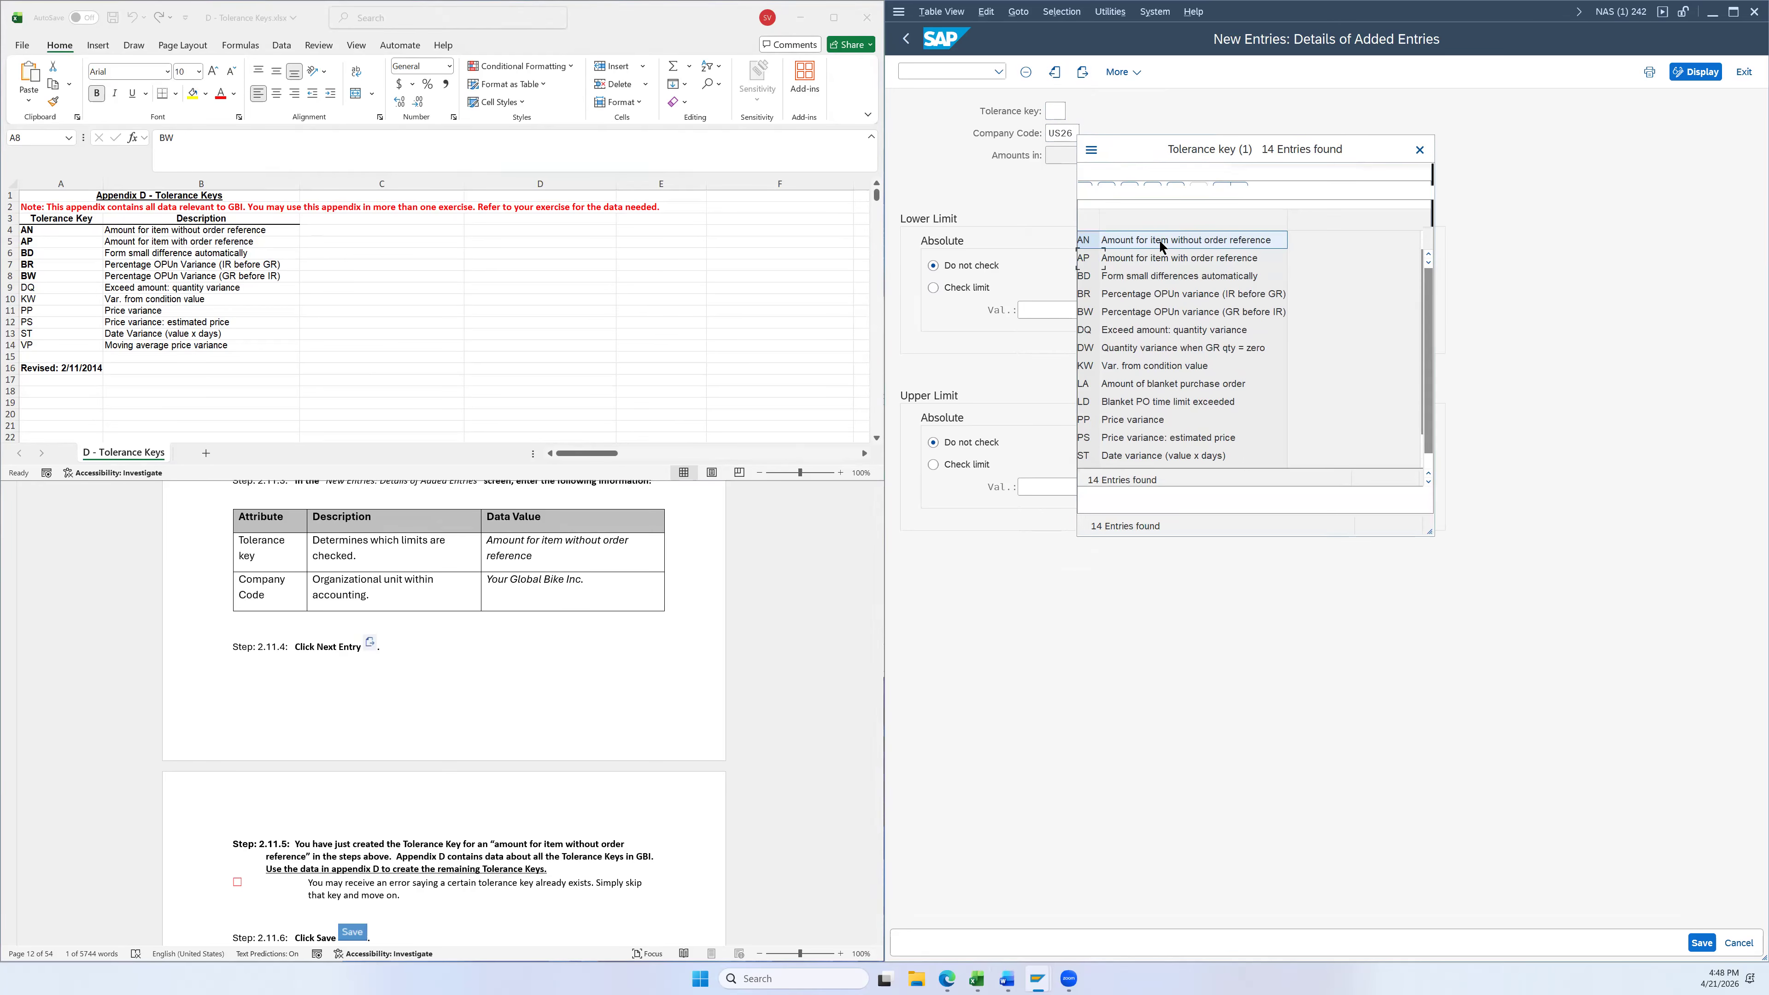
click(1094, 383)
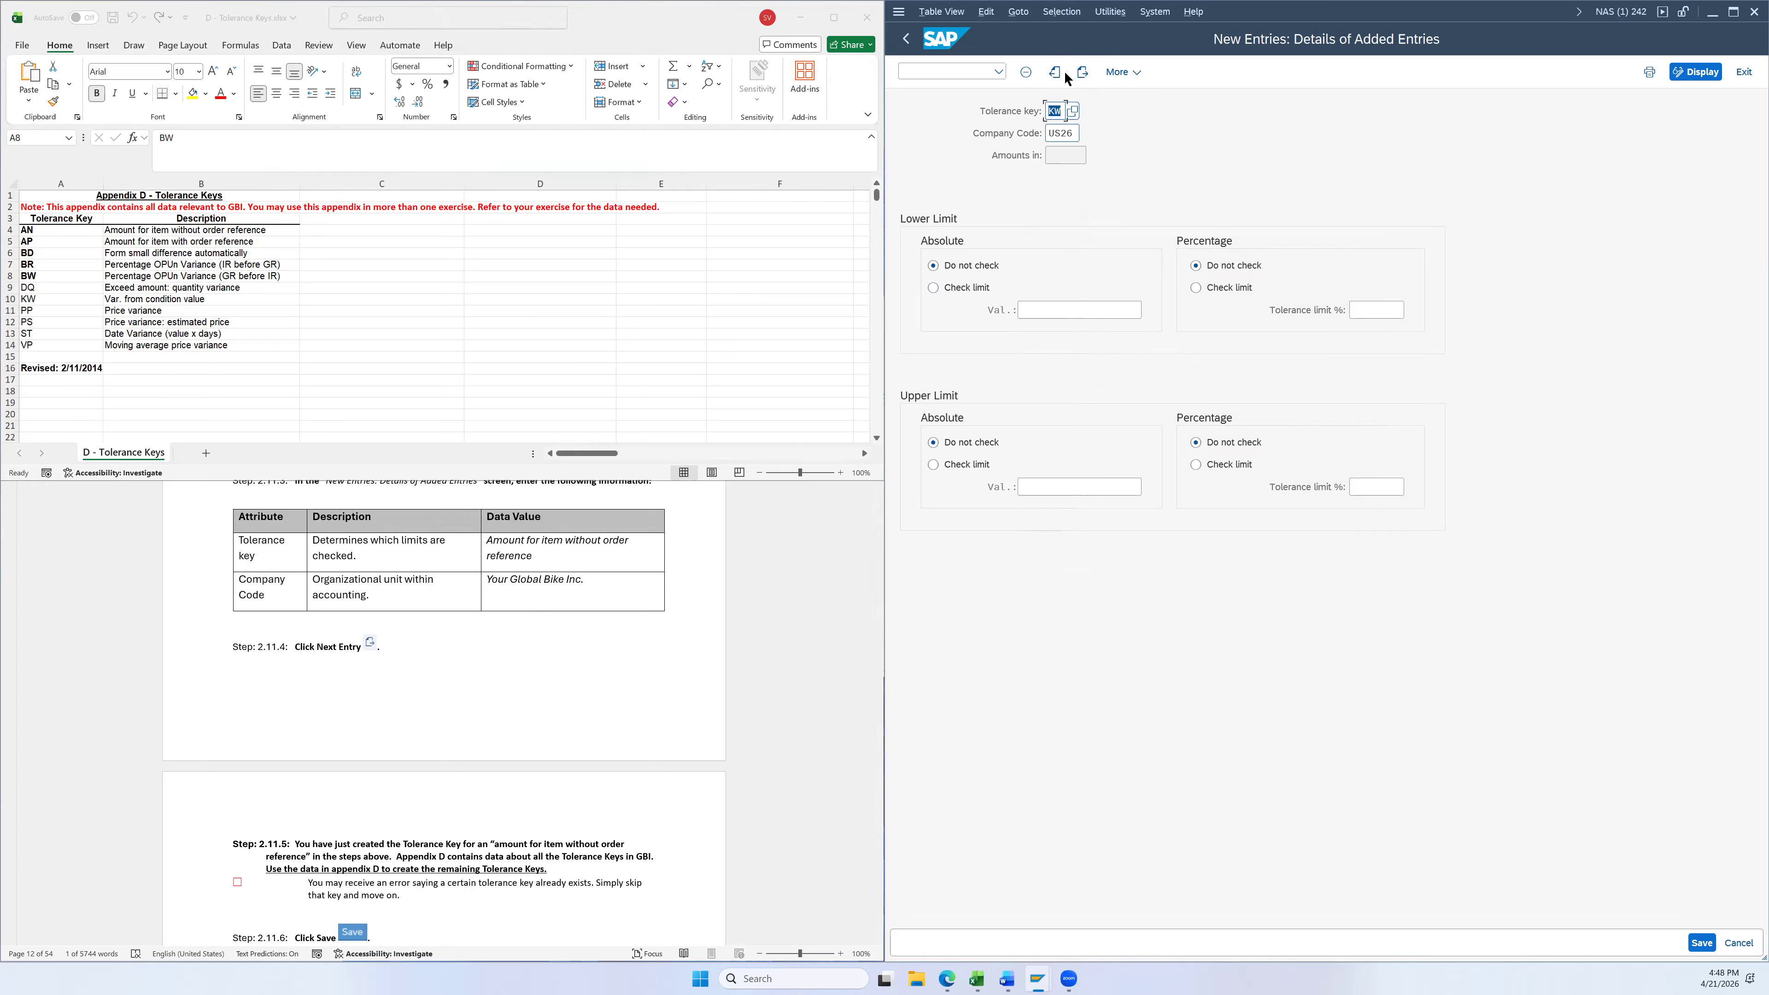
click(1080, 78)
Enter tolerance key PP (Price variance) for company code US26
click(1056, 133)
text(US26)
click(1056, 111)
click(1075, 110)
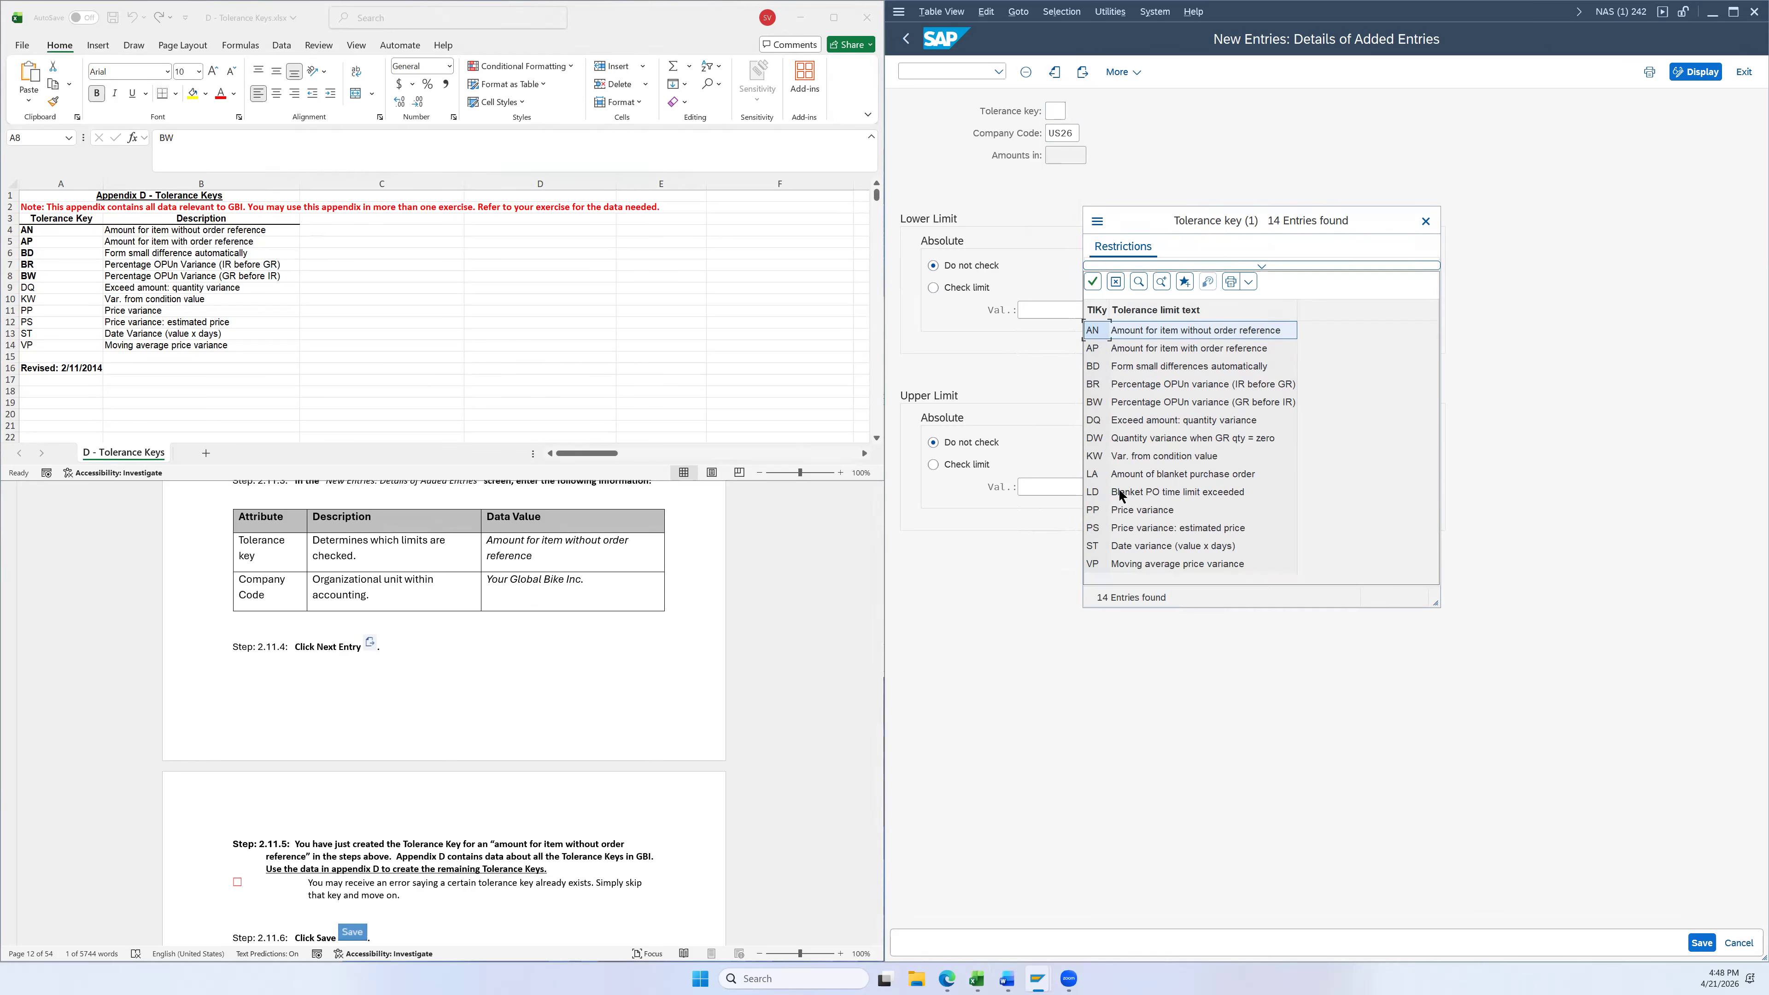
click(1131, 512)
double_click(1131, 512)
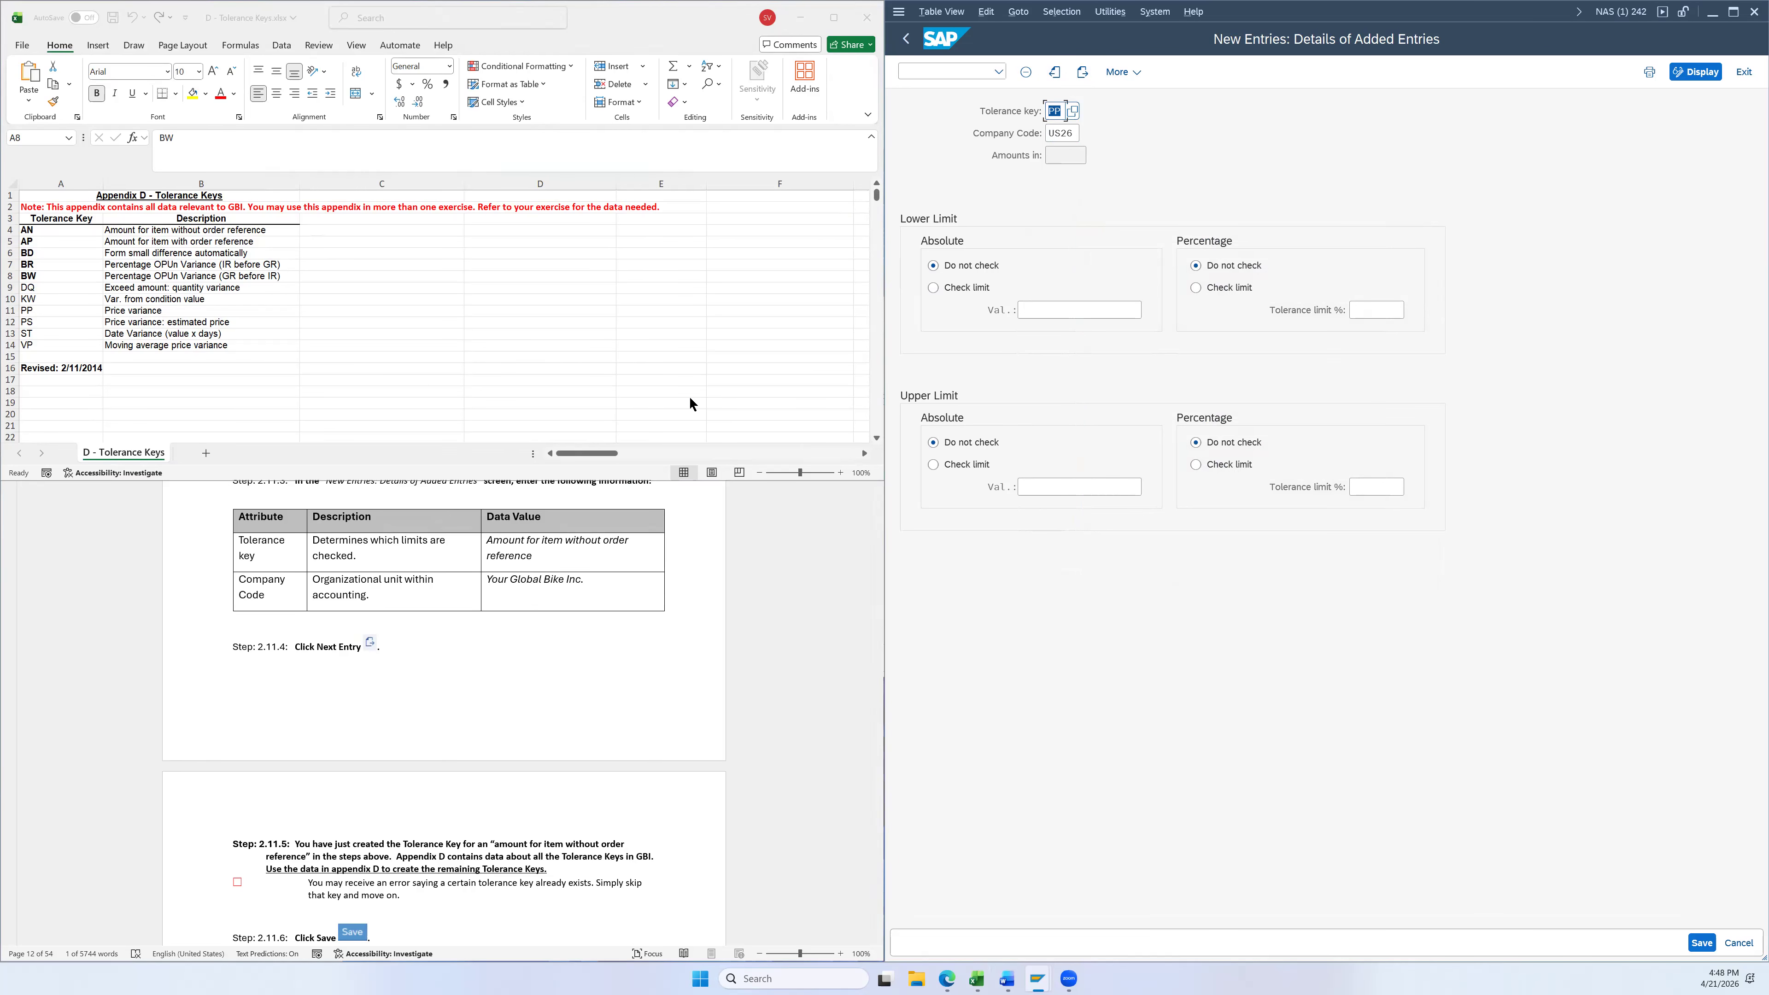
Mark the keys DQ, KW and PP as done in the Tolerance Keys workbook by making them bold
click(31, 283)
drag(31, 287, 31, 311)
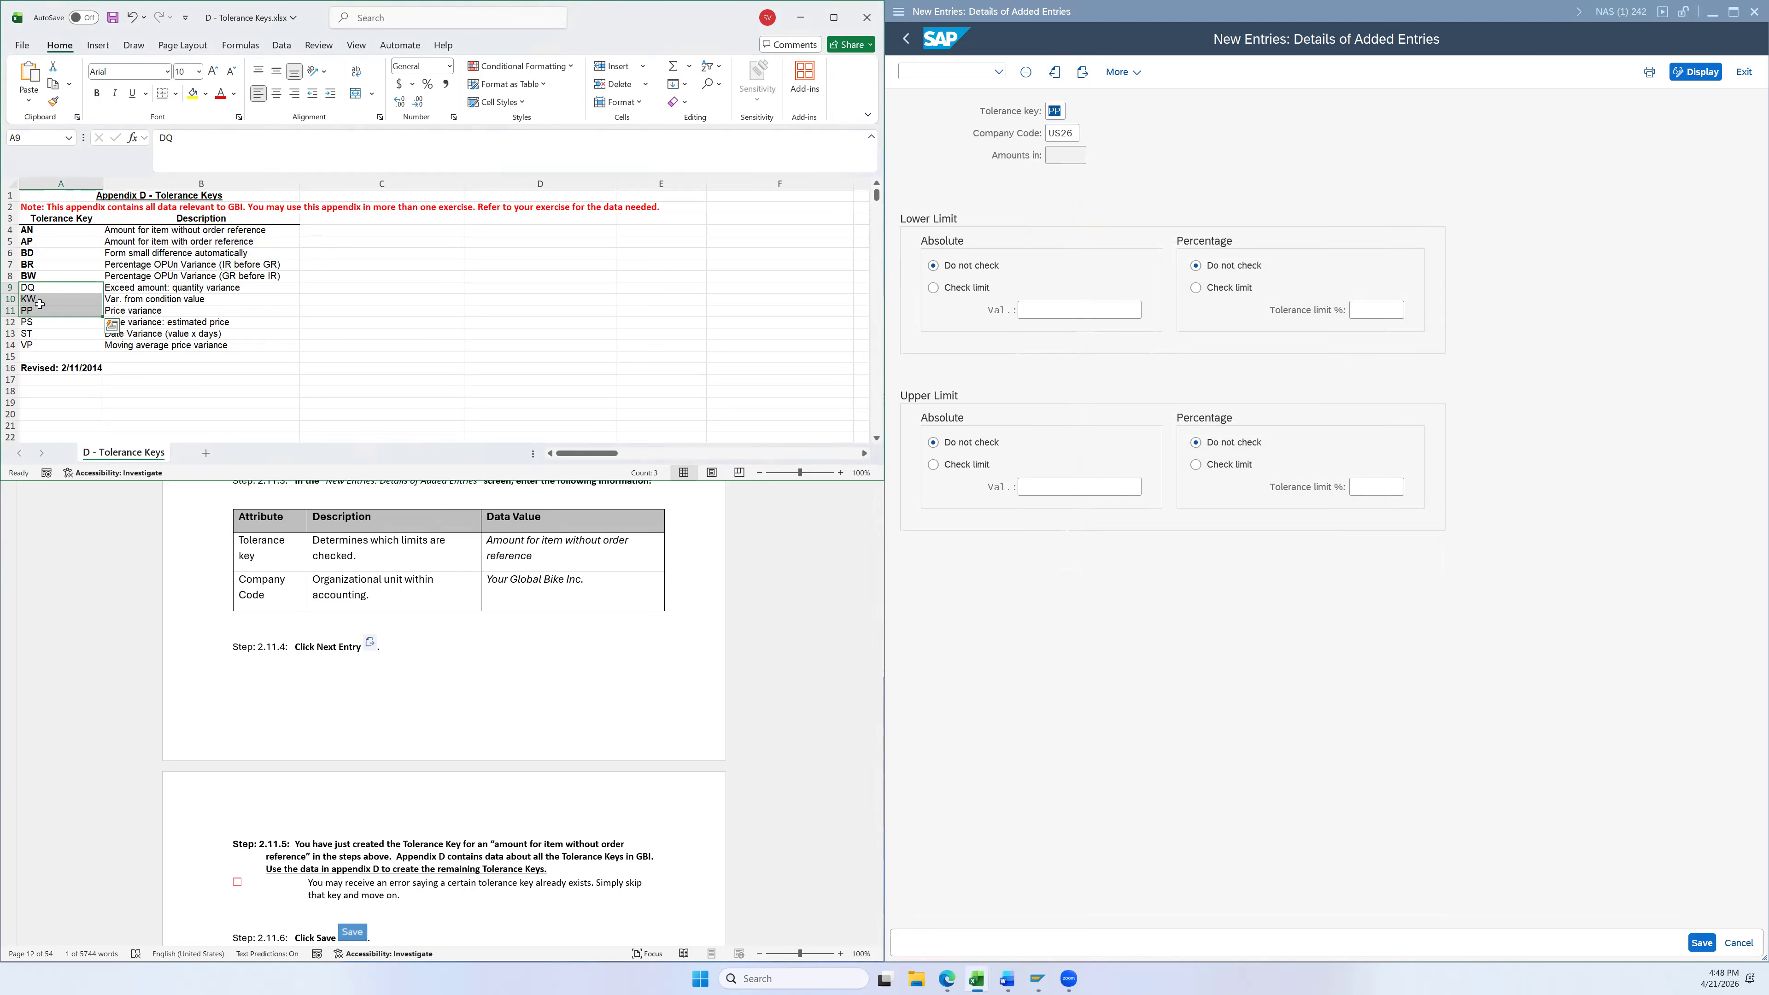
click(1123, 181)
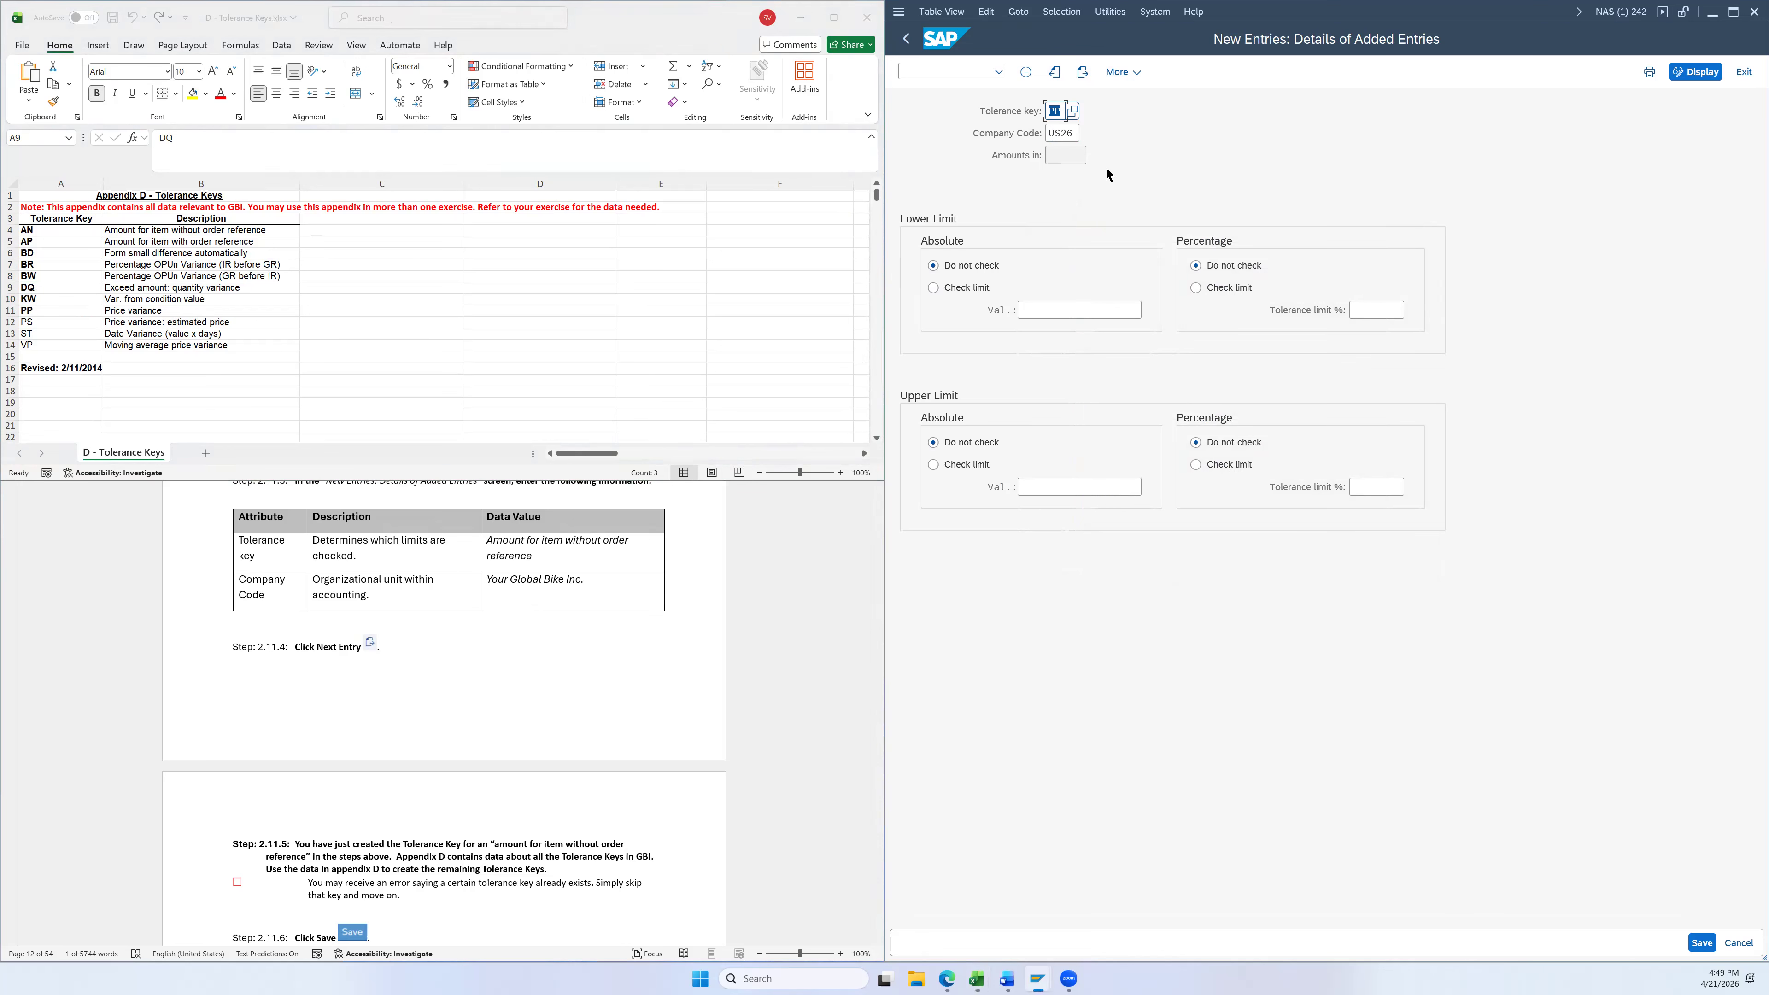
In a new entry, enter tolerance key PS (Price variance: estimated price) for company code US26 and continue to the next entry
click(1082, 73)
click(1062, 135)
click(1060, 110)
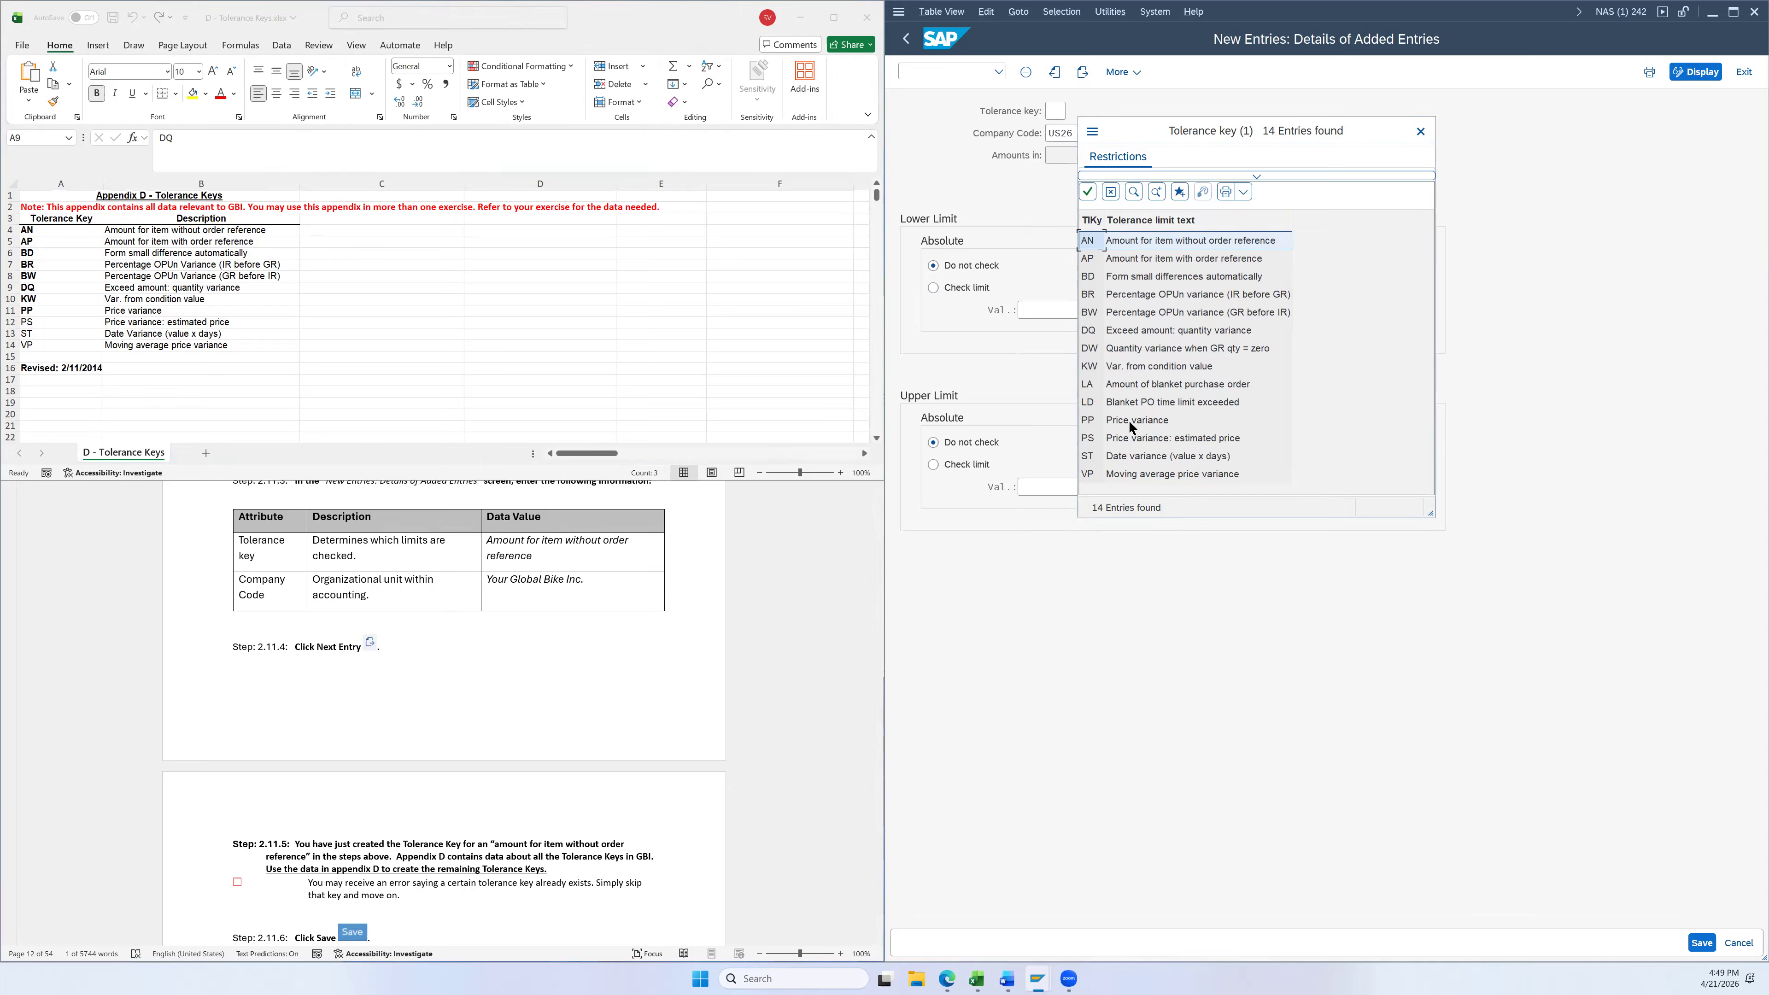
click(1128, 440)
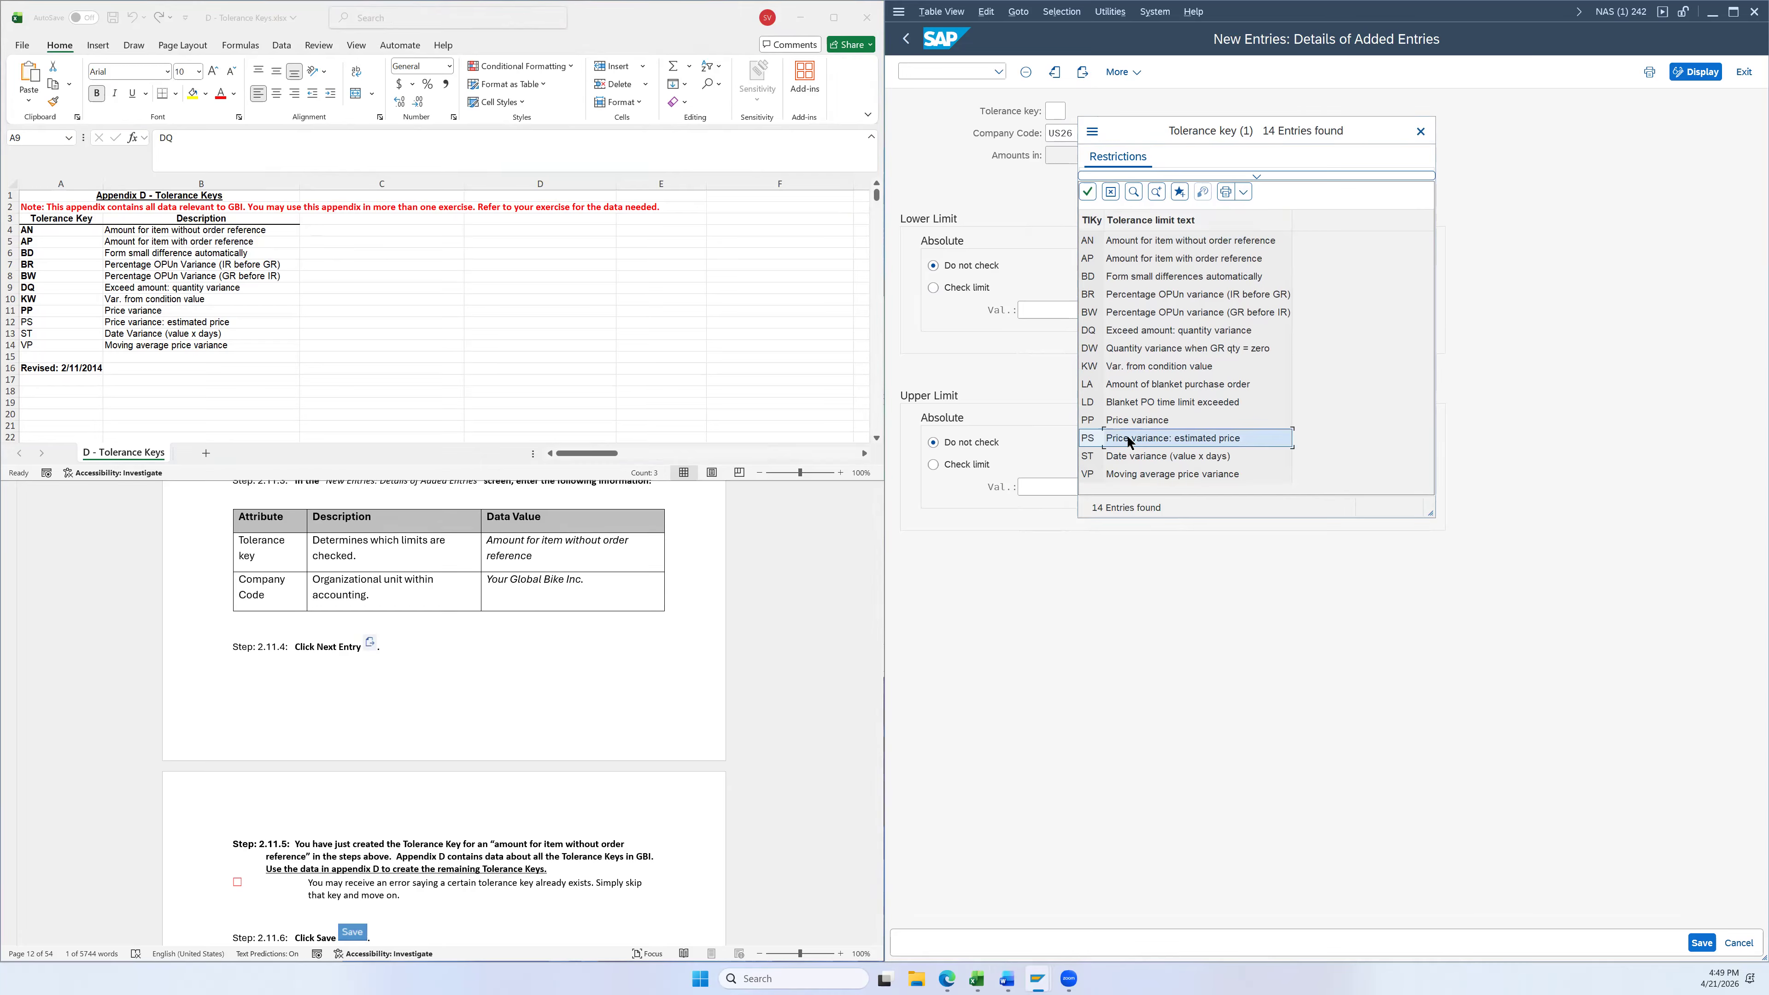
double_click(1128, 439)
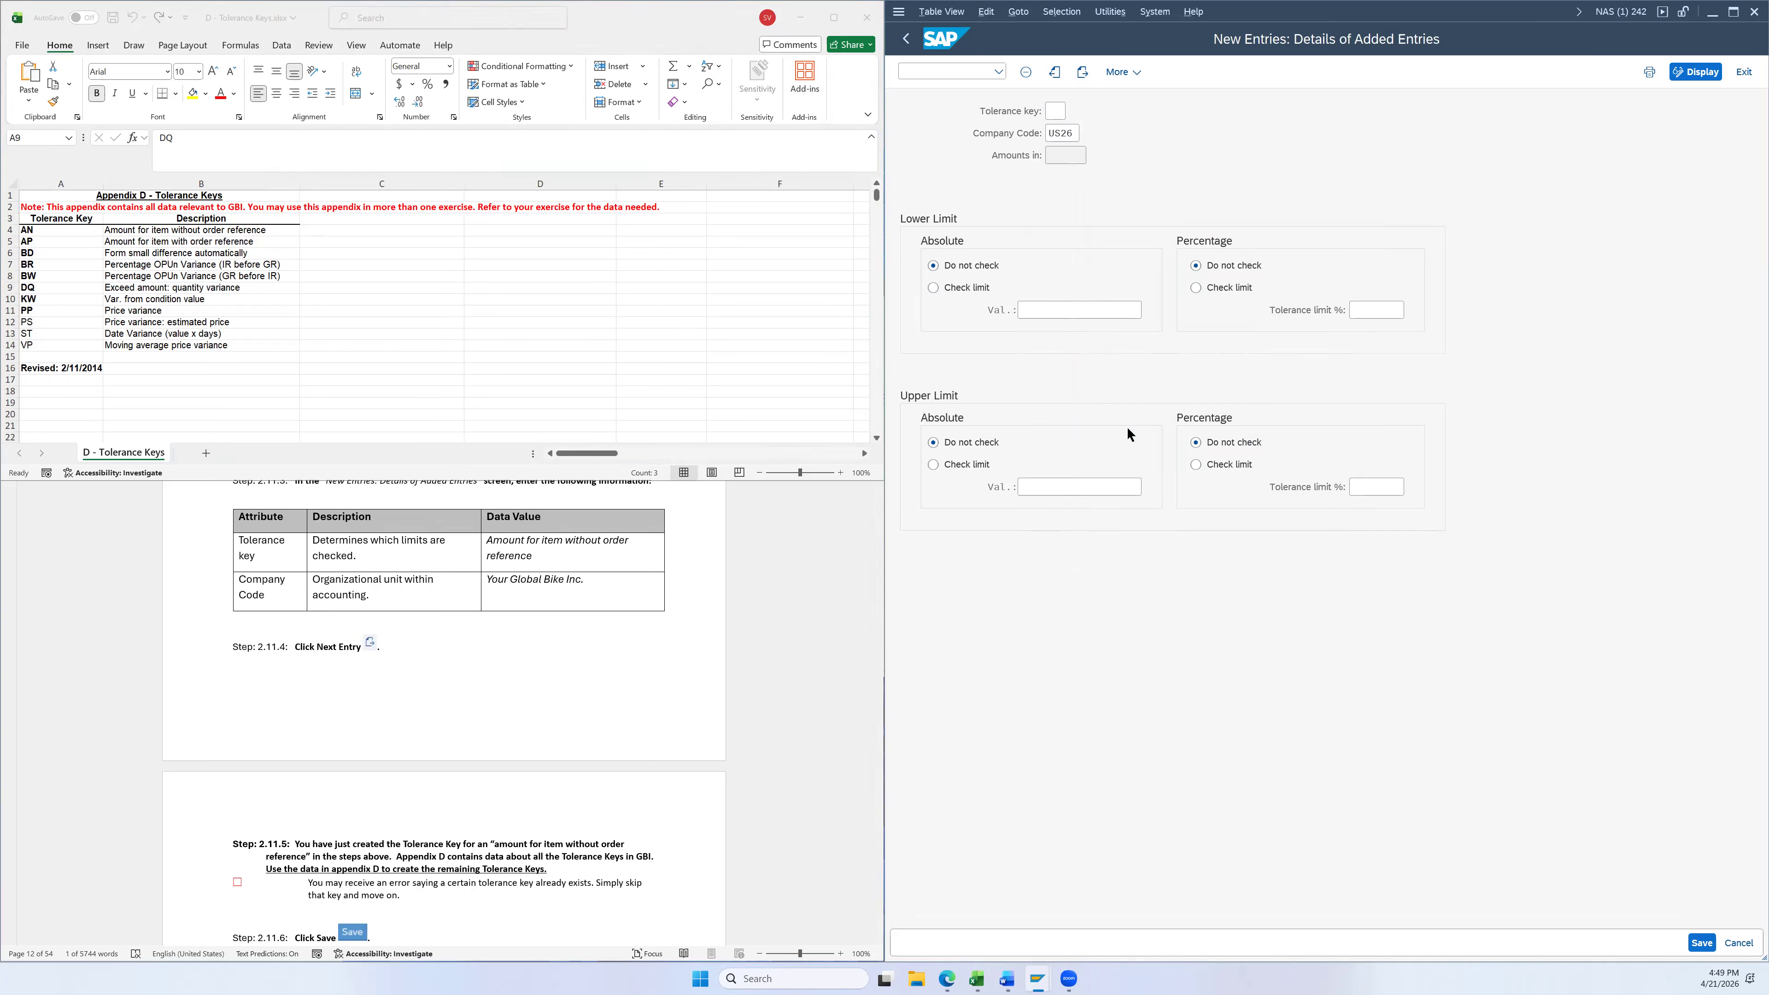
click(1081, 71)
Enter tolerance key ST (Date variance, value x days) for company code US26 and continue to the next entry
click(1060, 133)
text(US26)
click(1057, 110)
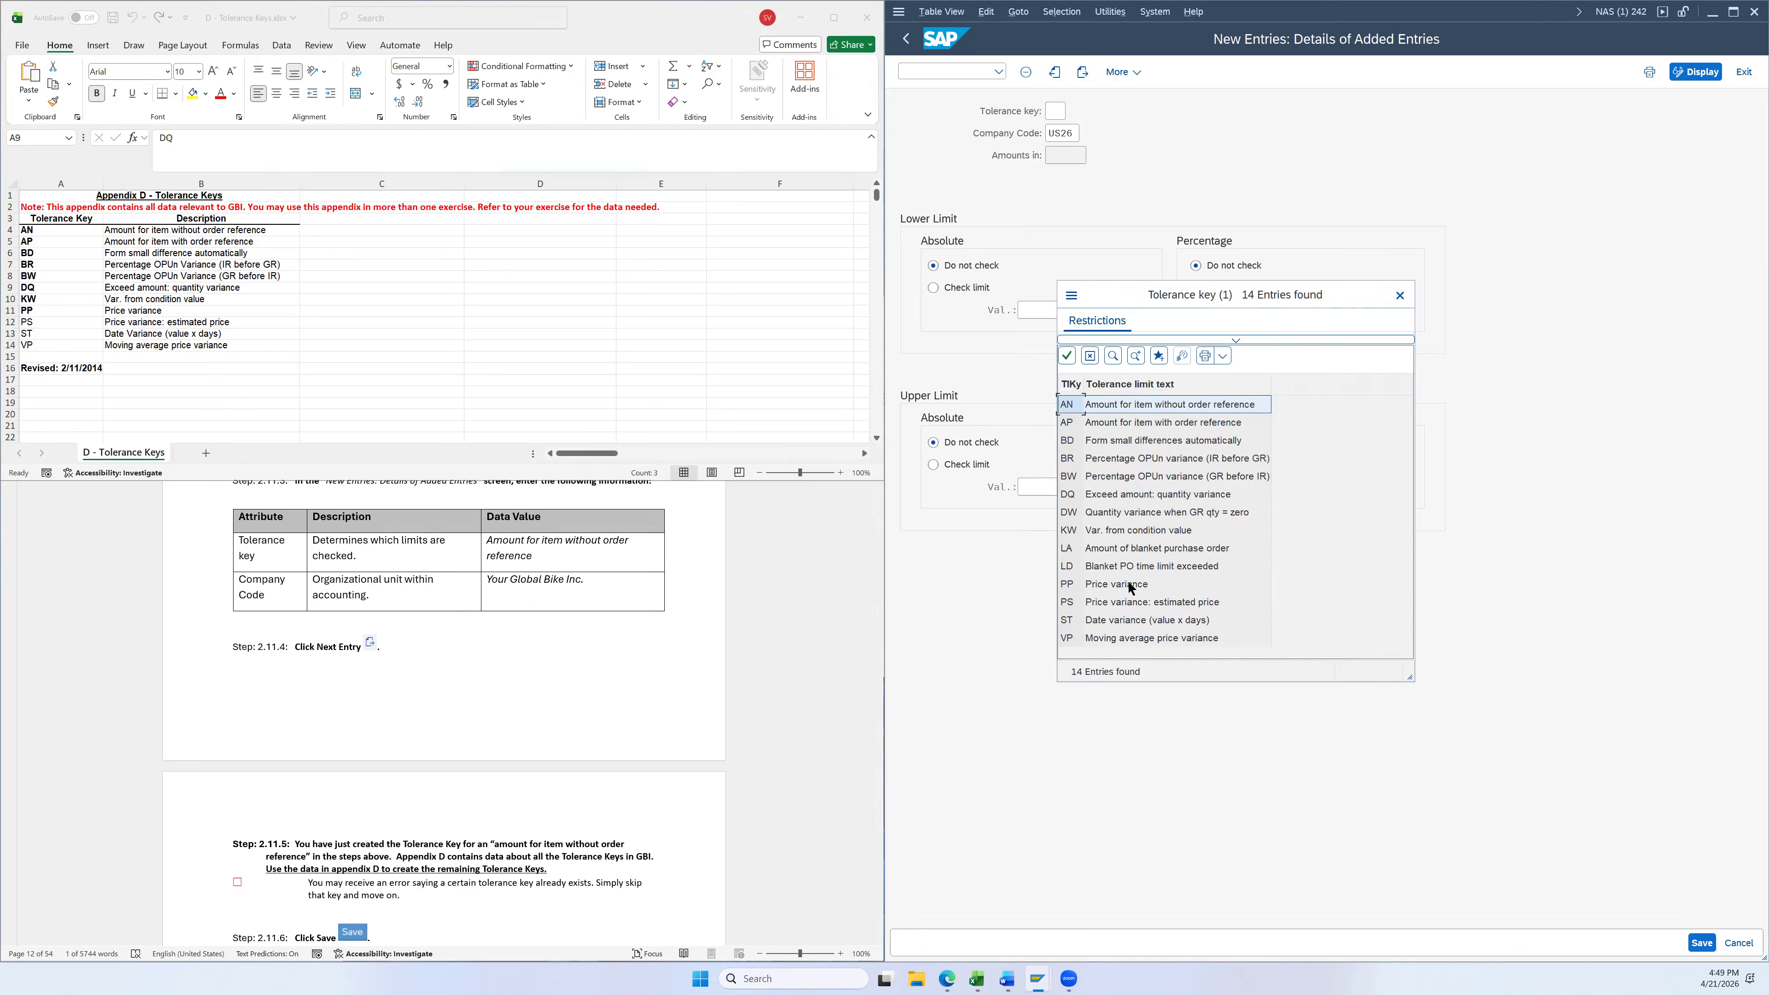
click(1108, 619)
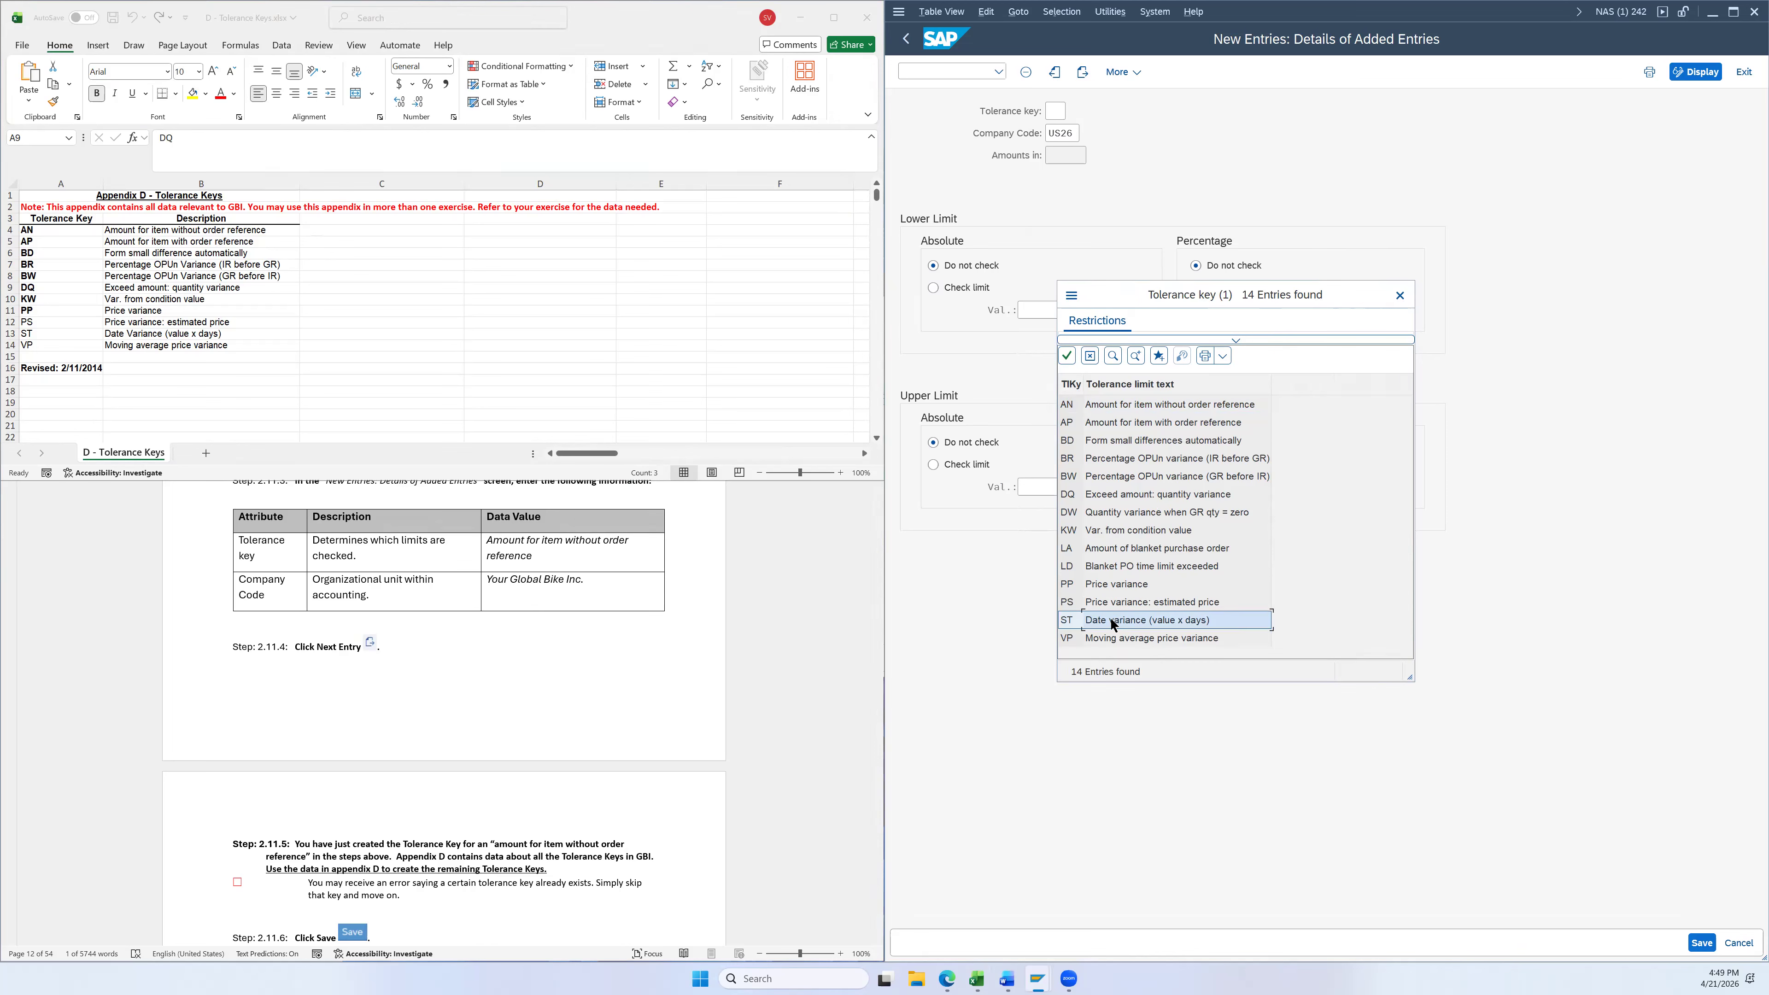
double_click(1109, 619)
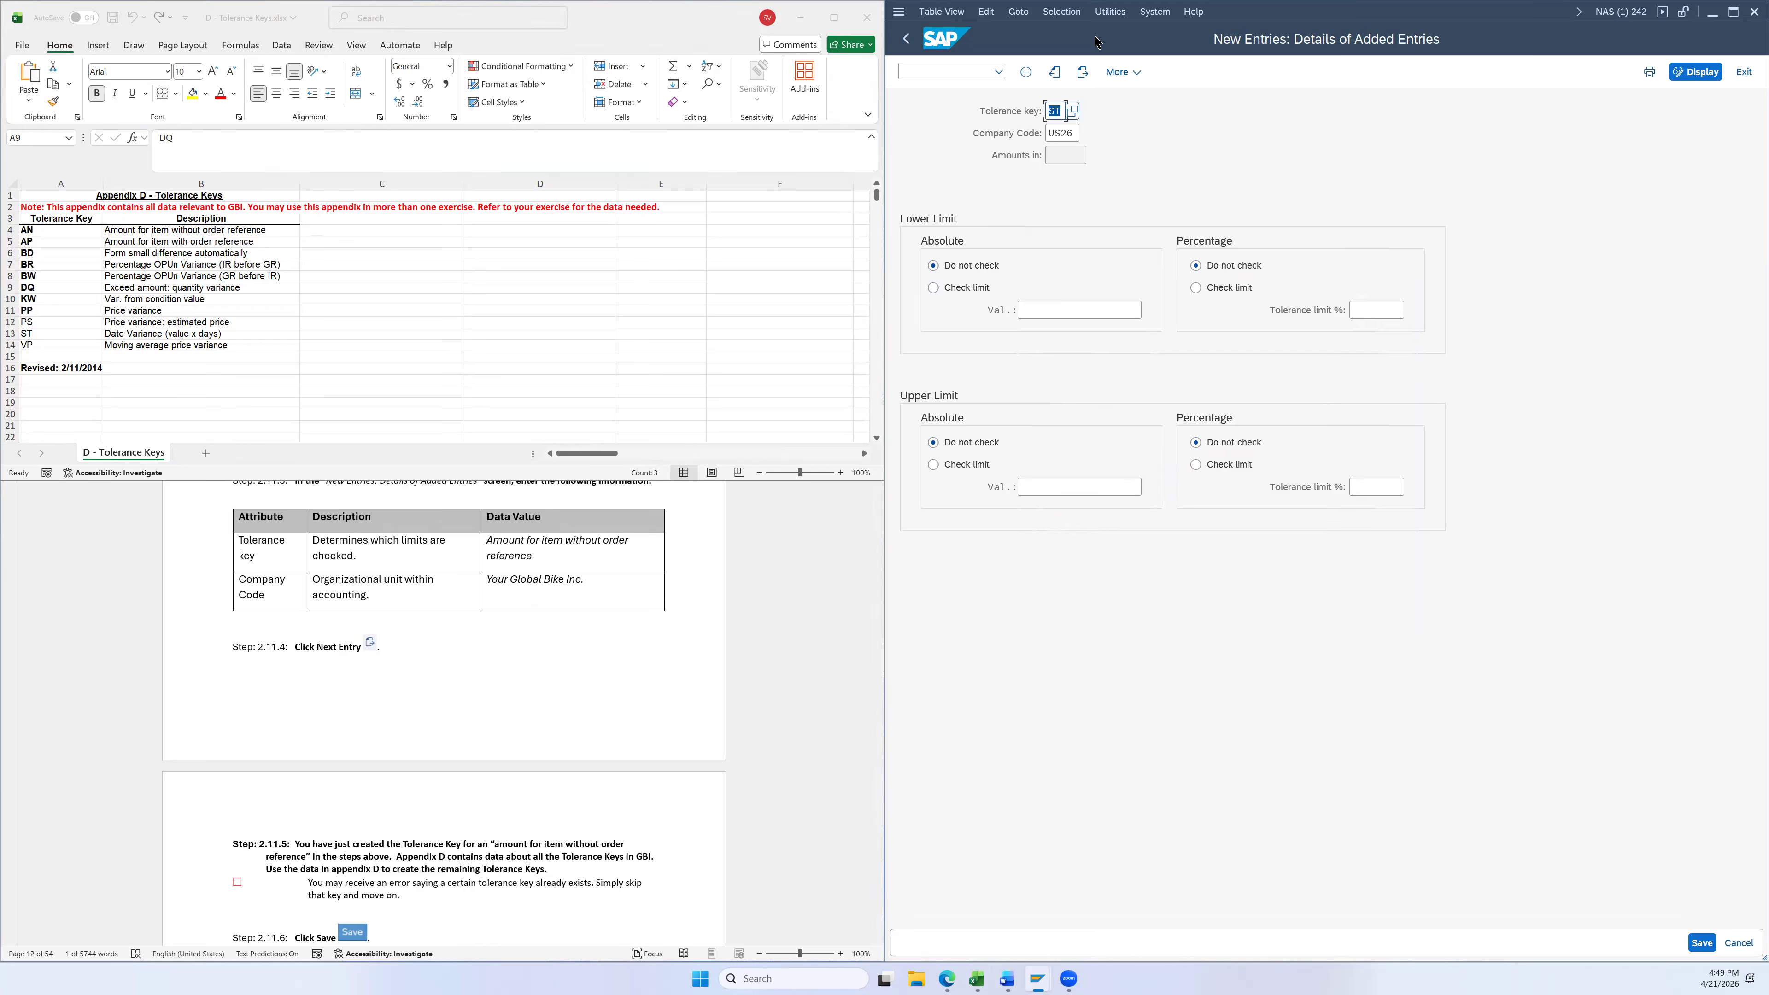
click(1083, 72)
Enter tolerance key VP (Moving average price variance) for company code US26
click(1071, 130)
text(US26)
click(1062, 114)
click(1080, 111)
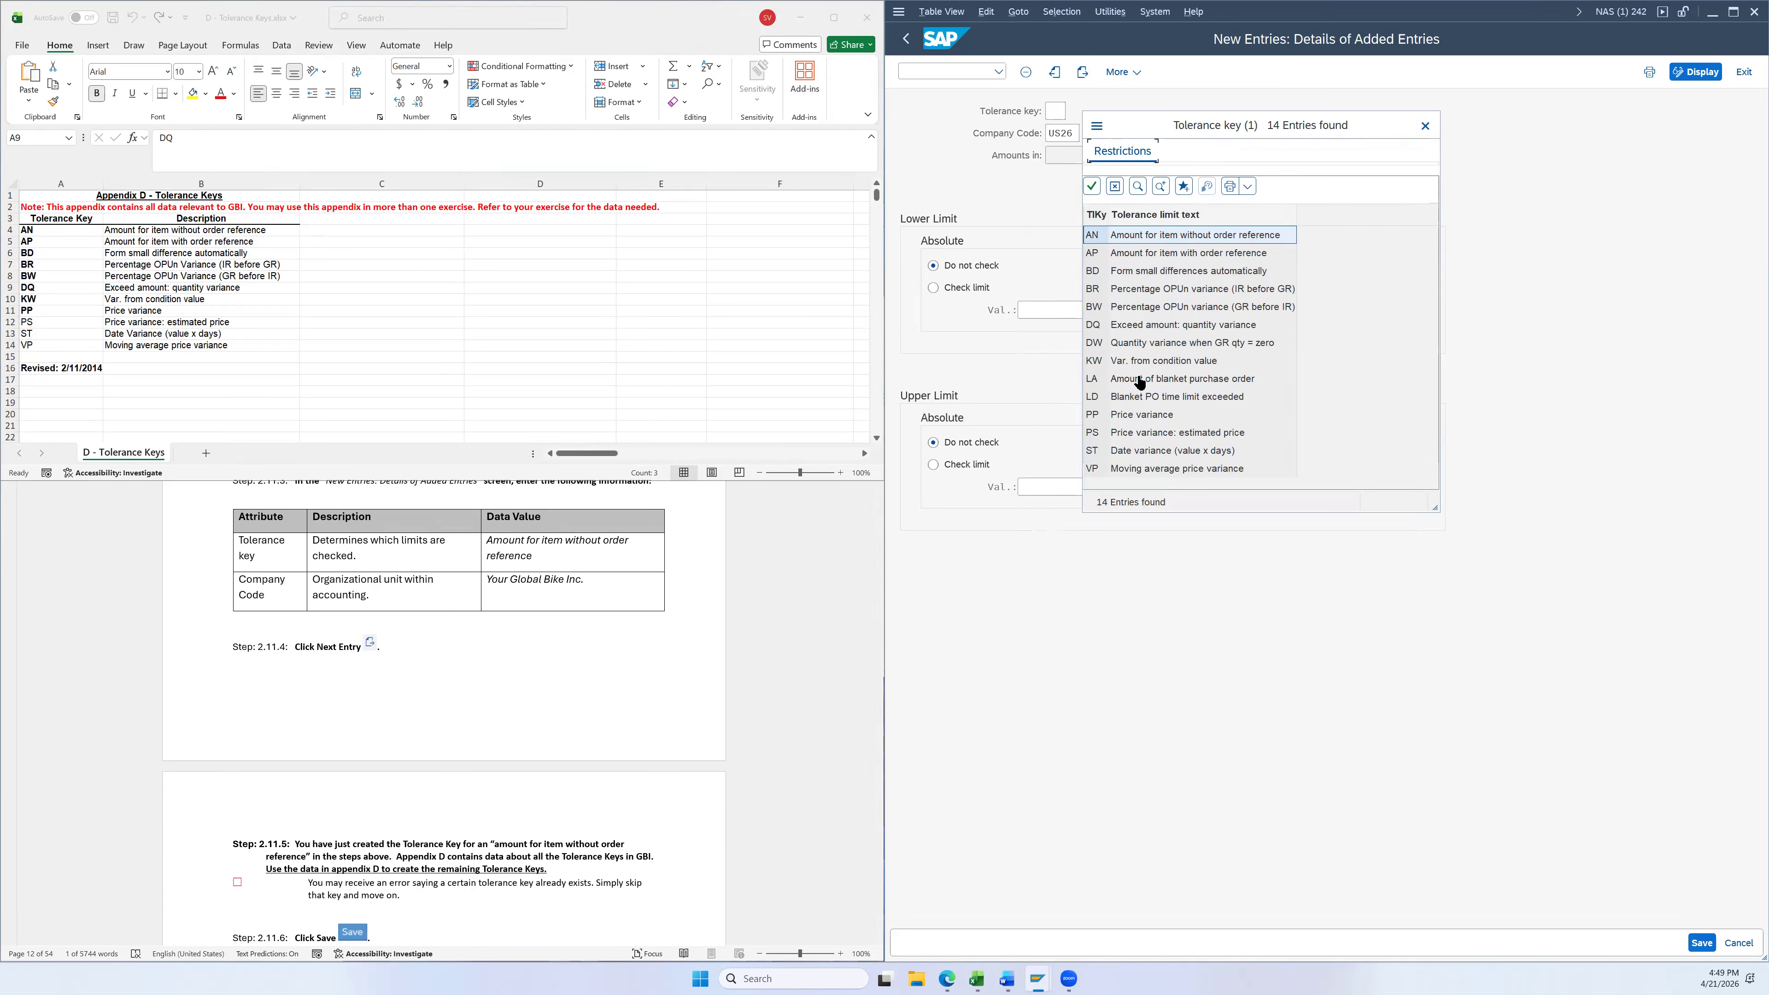
double_click(1150, 468)
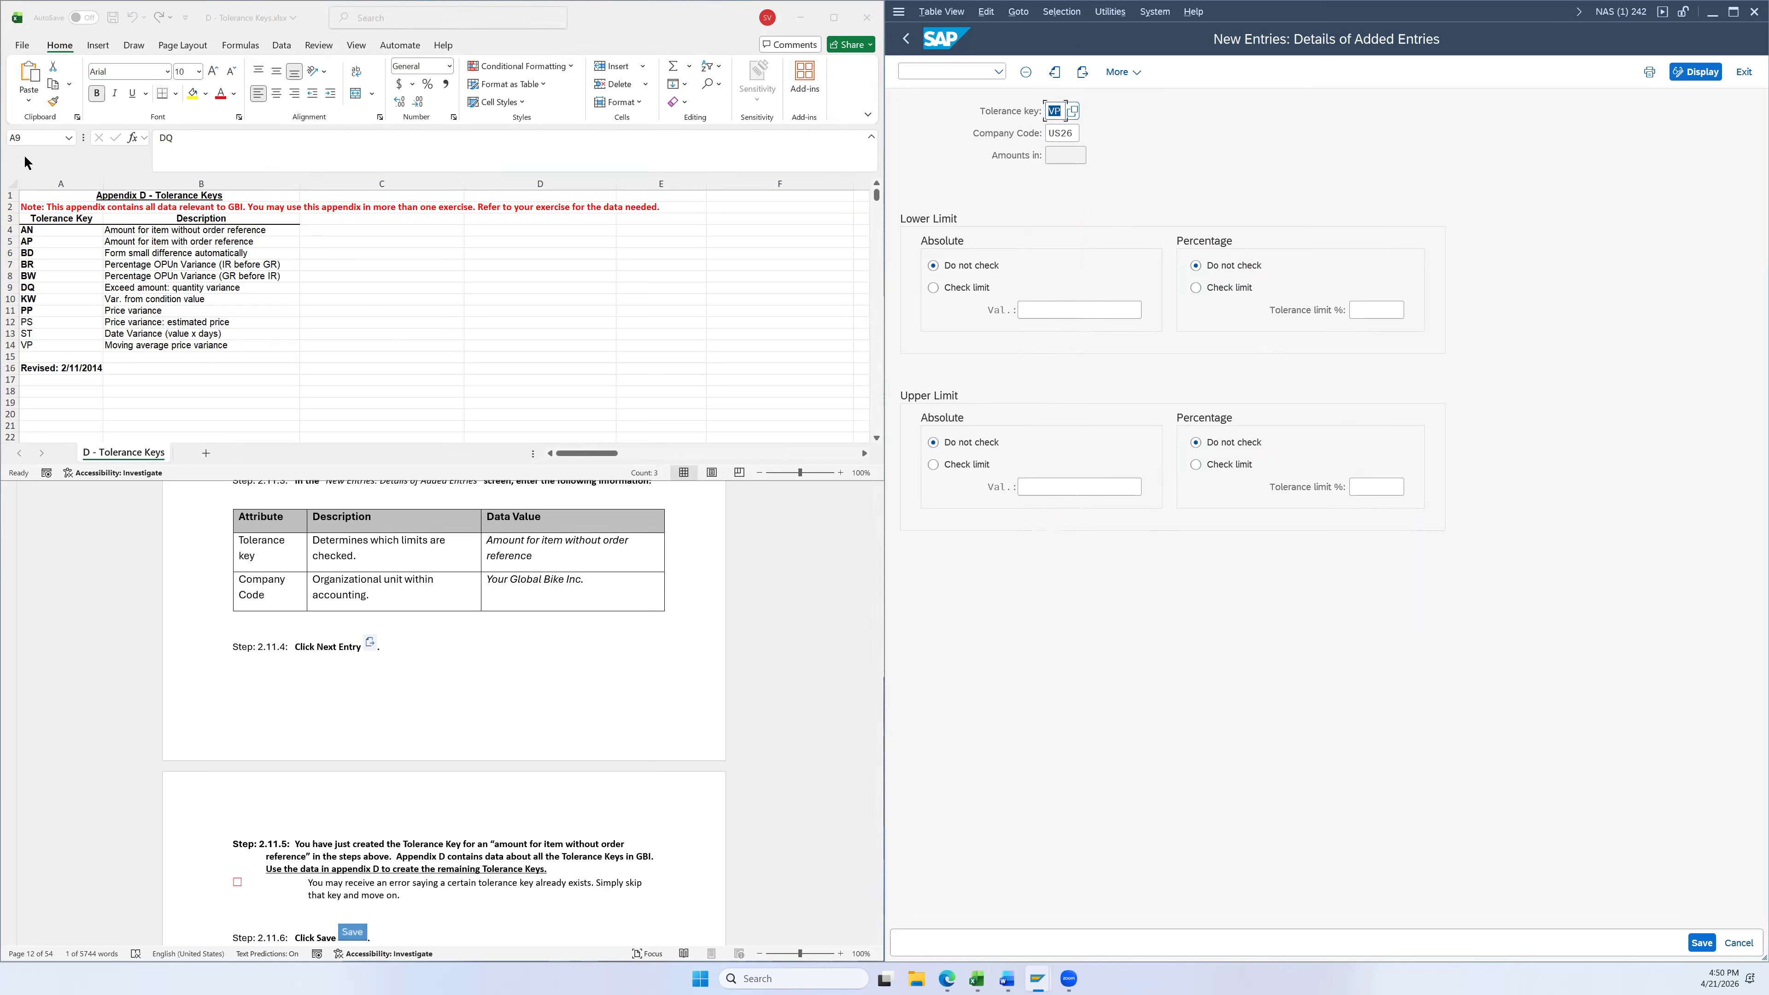
Mark the keys PS and ST as done in the Tolerance Keys workbook by making them bold
drag(31, 321, 33, 335)
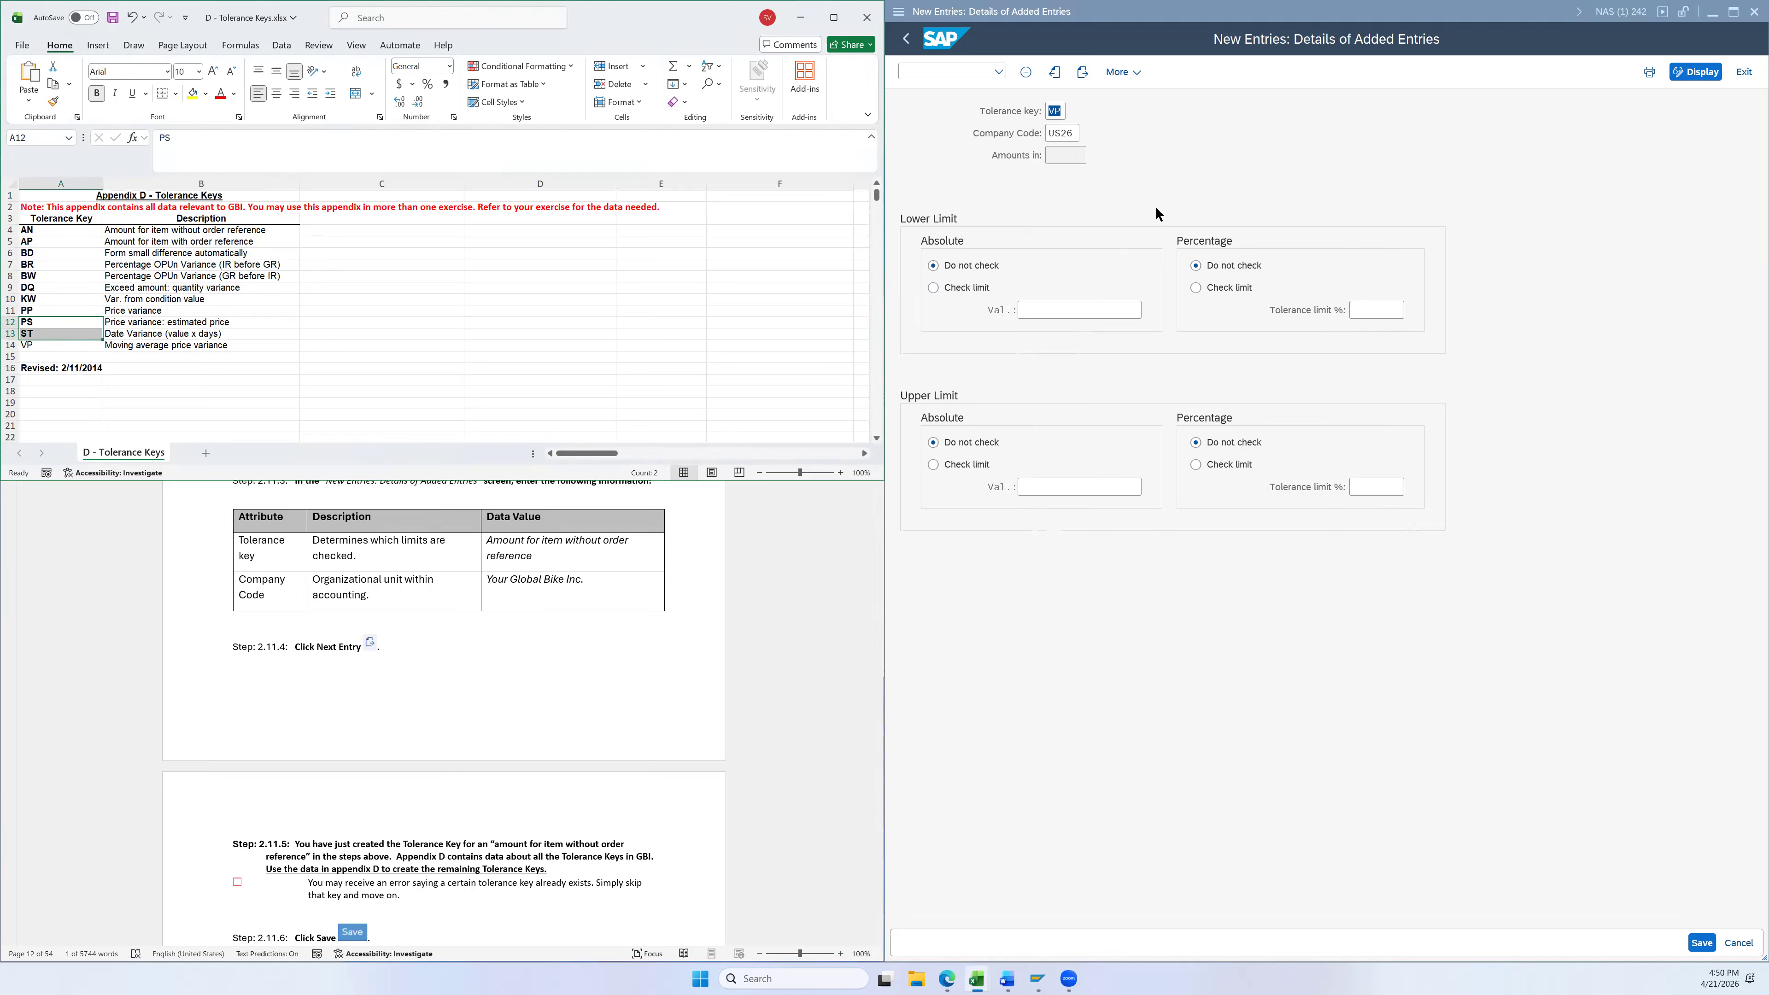
click(1170, 133)
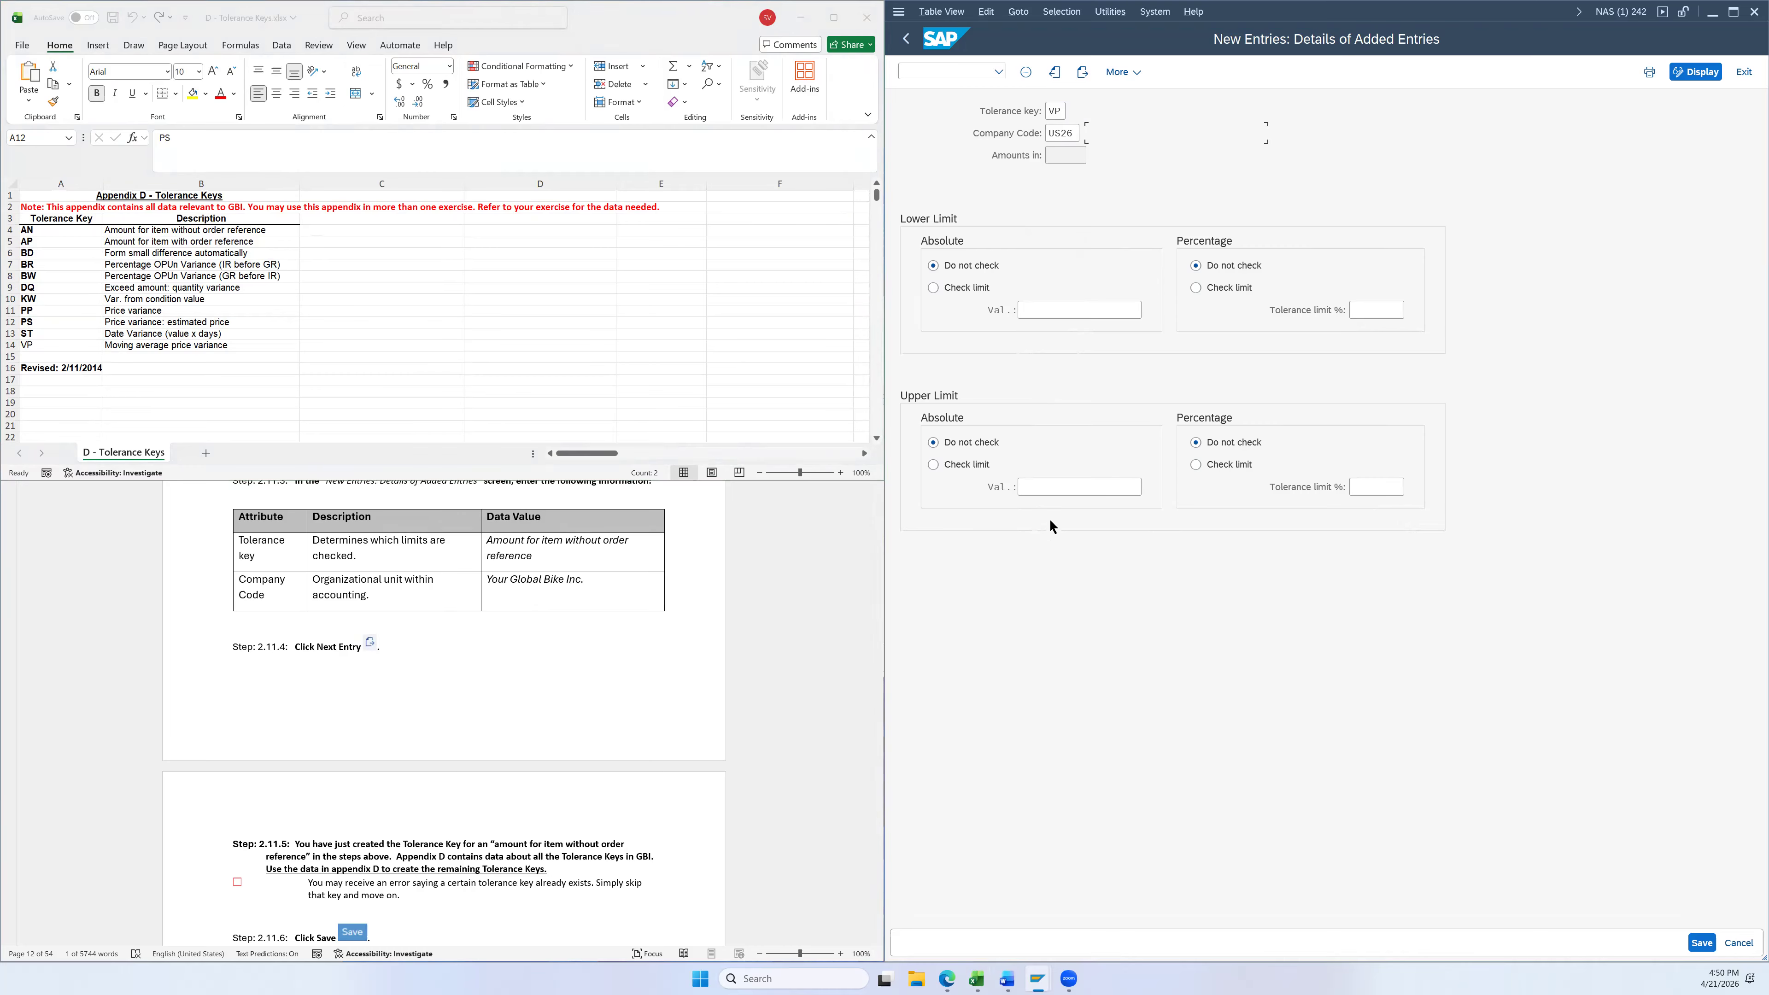
Try to save the new tolerance keys including VP, and discard the VP entry
click(1700, 944)
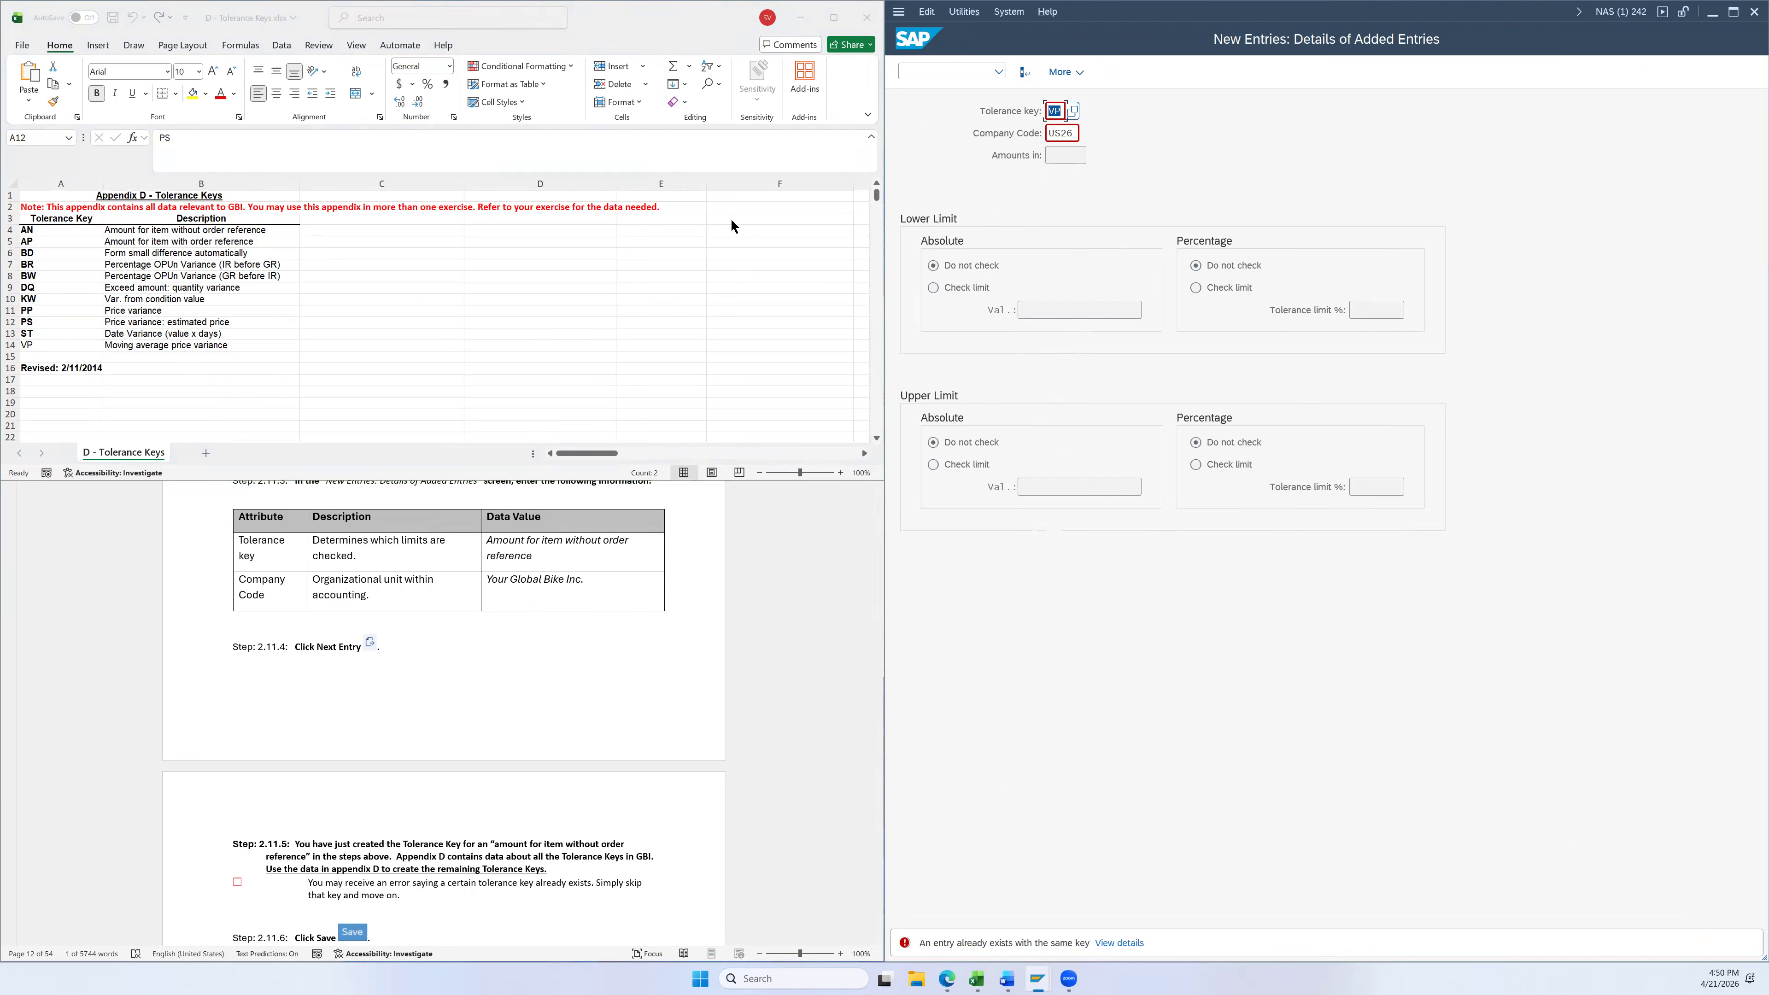
scroll(446, 801, down, 1)
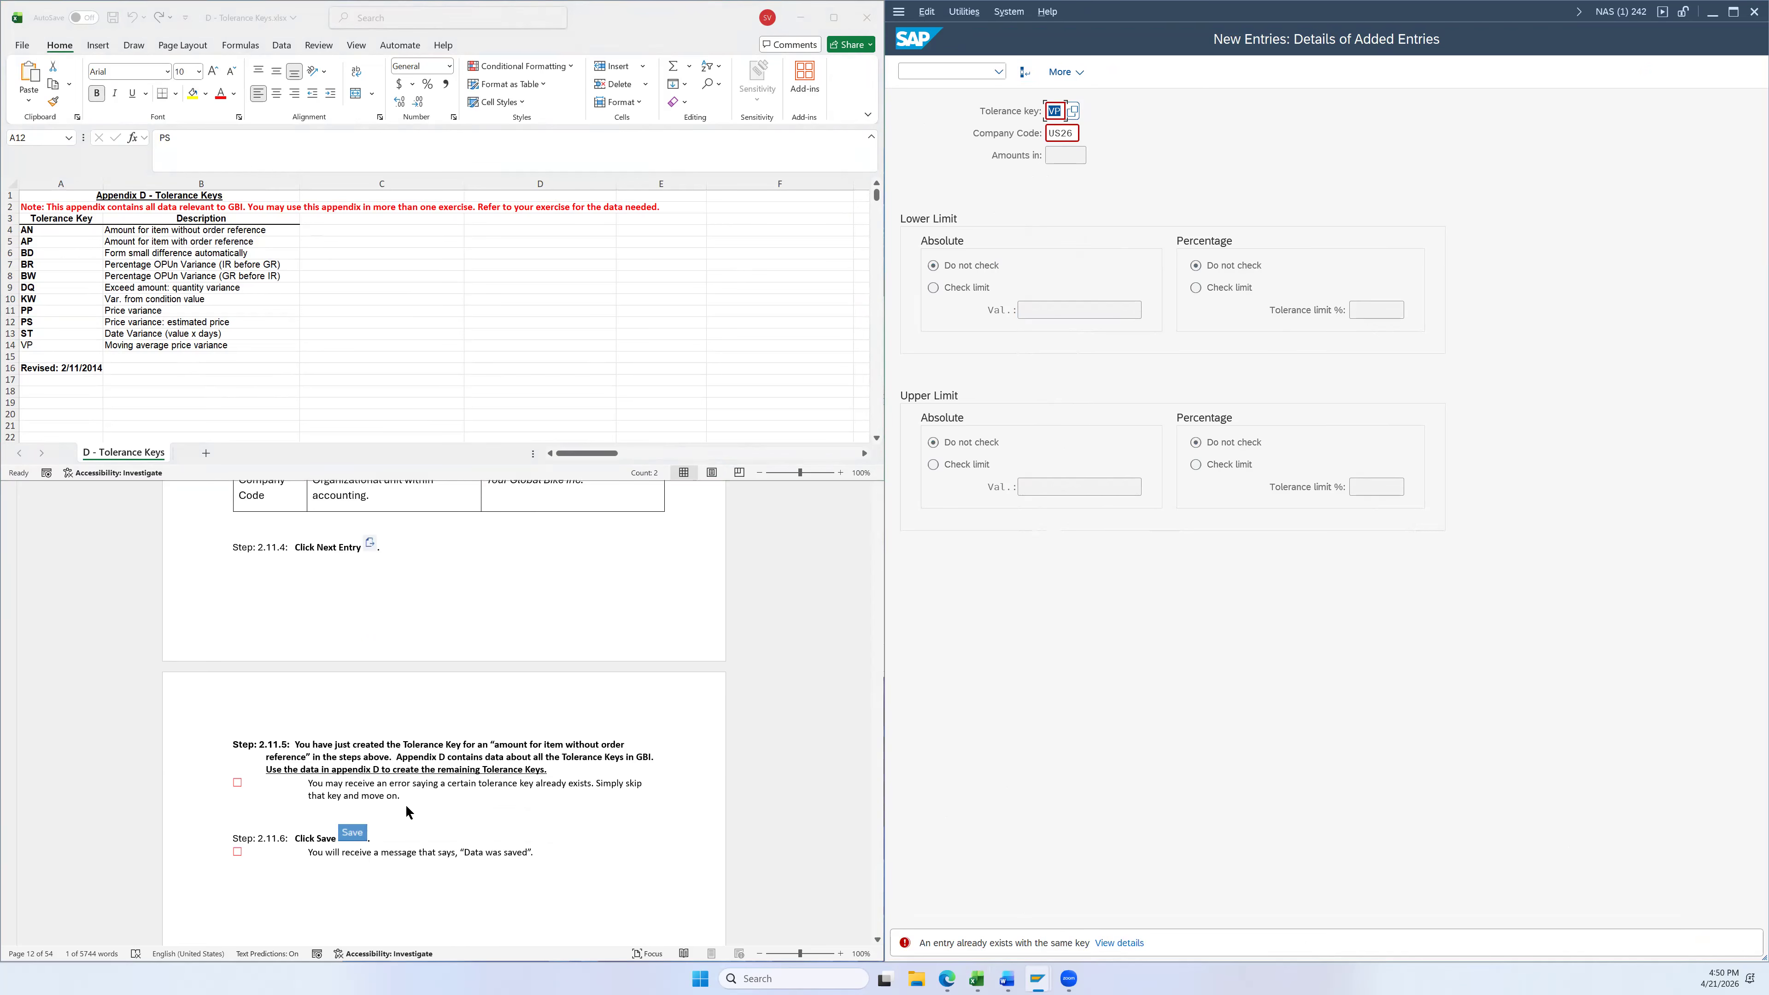
click(1024, 72)
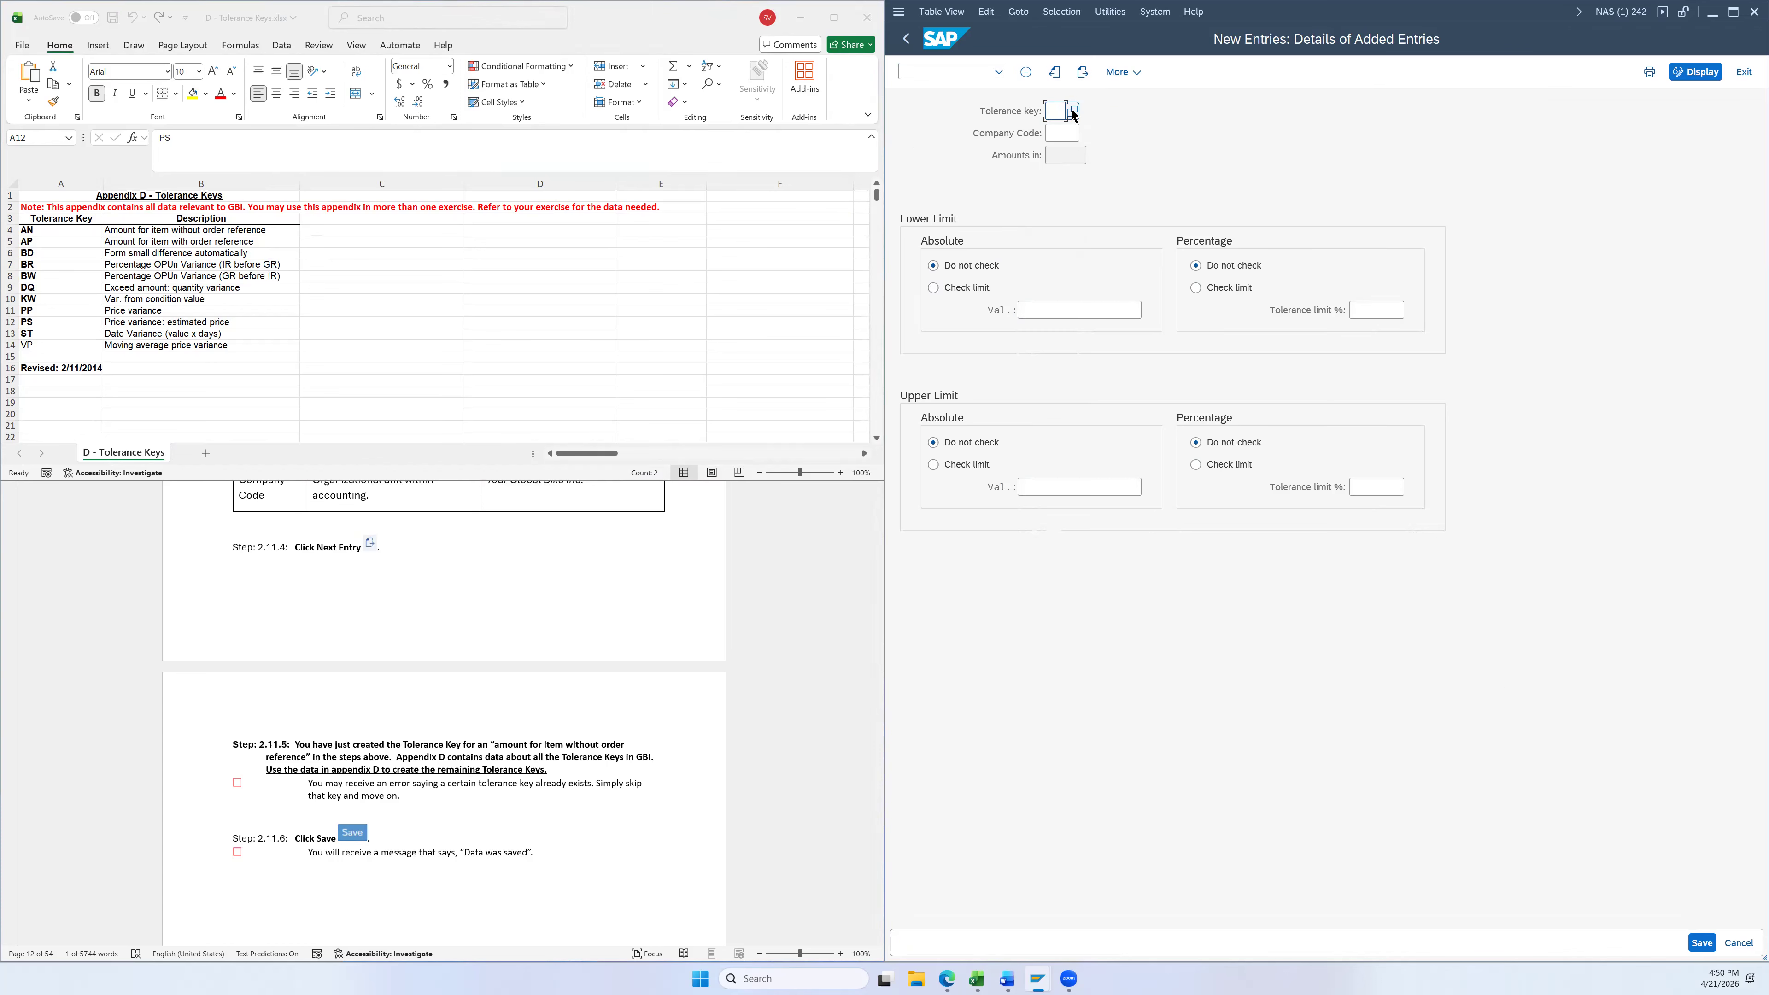
Try again to add tolerance key VP for company code US26 as a new entry, and discard it
key(F4)
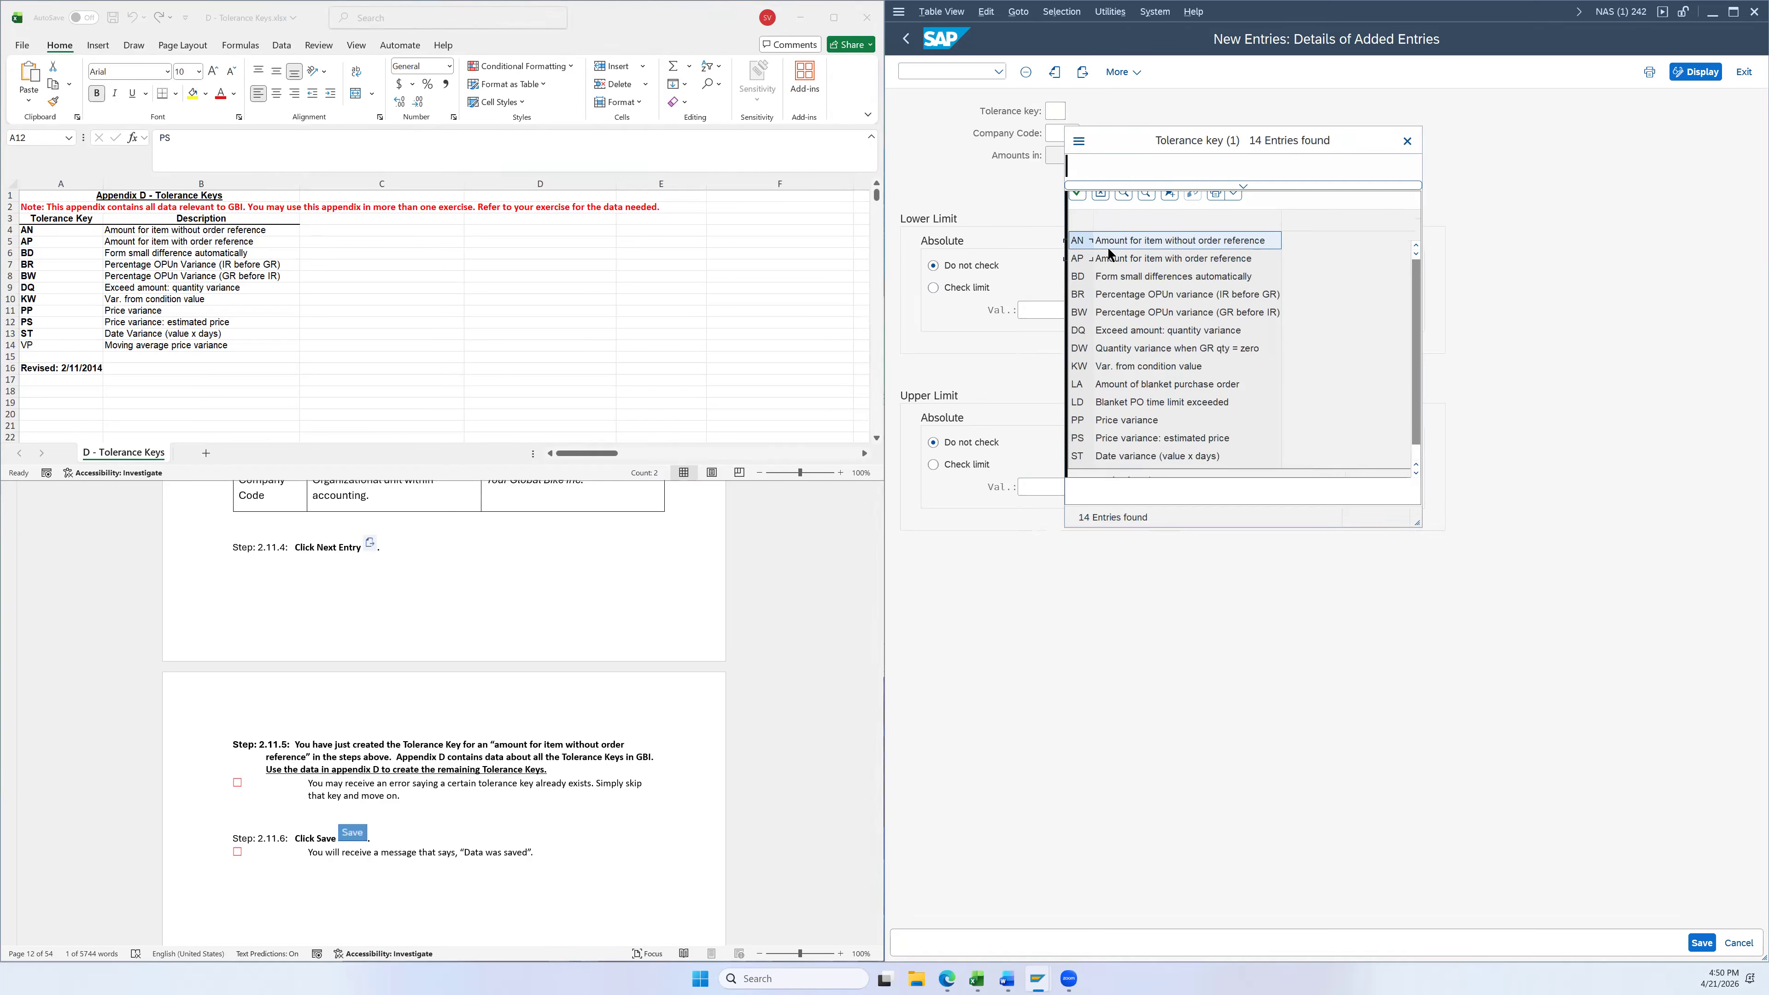
click(1128, 484)
click(1078, 132)
text(US26)
click(1083, 72)
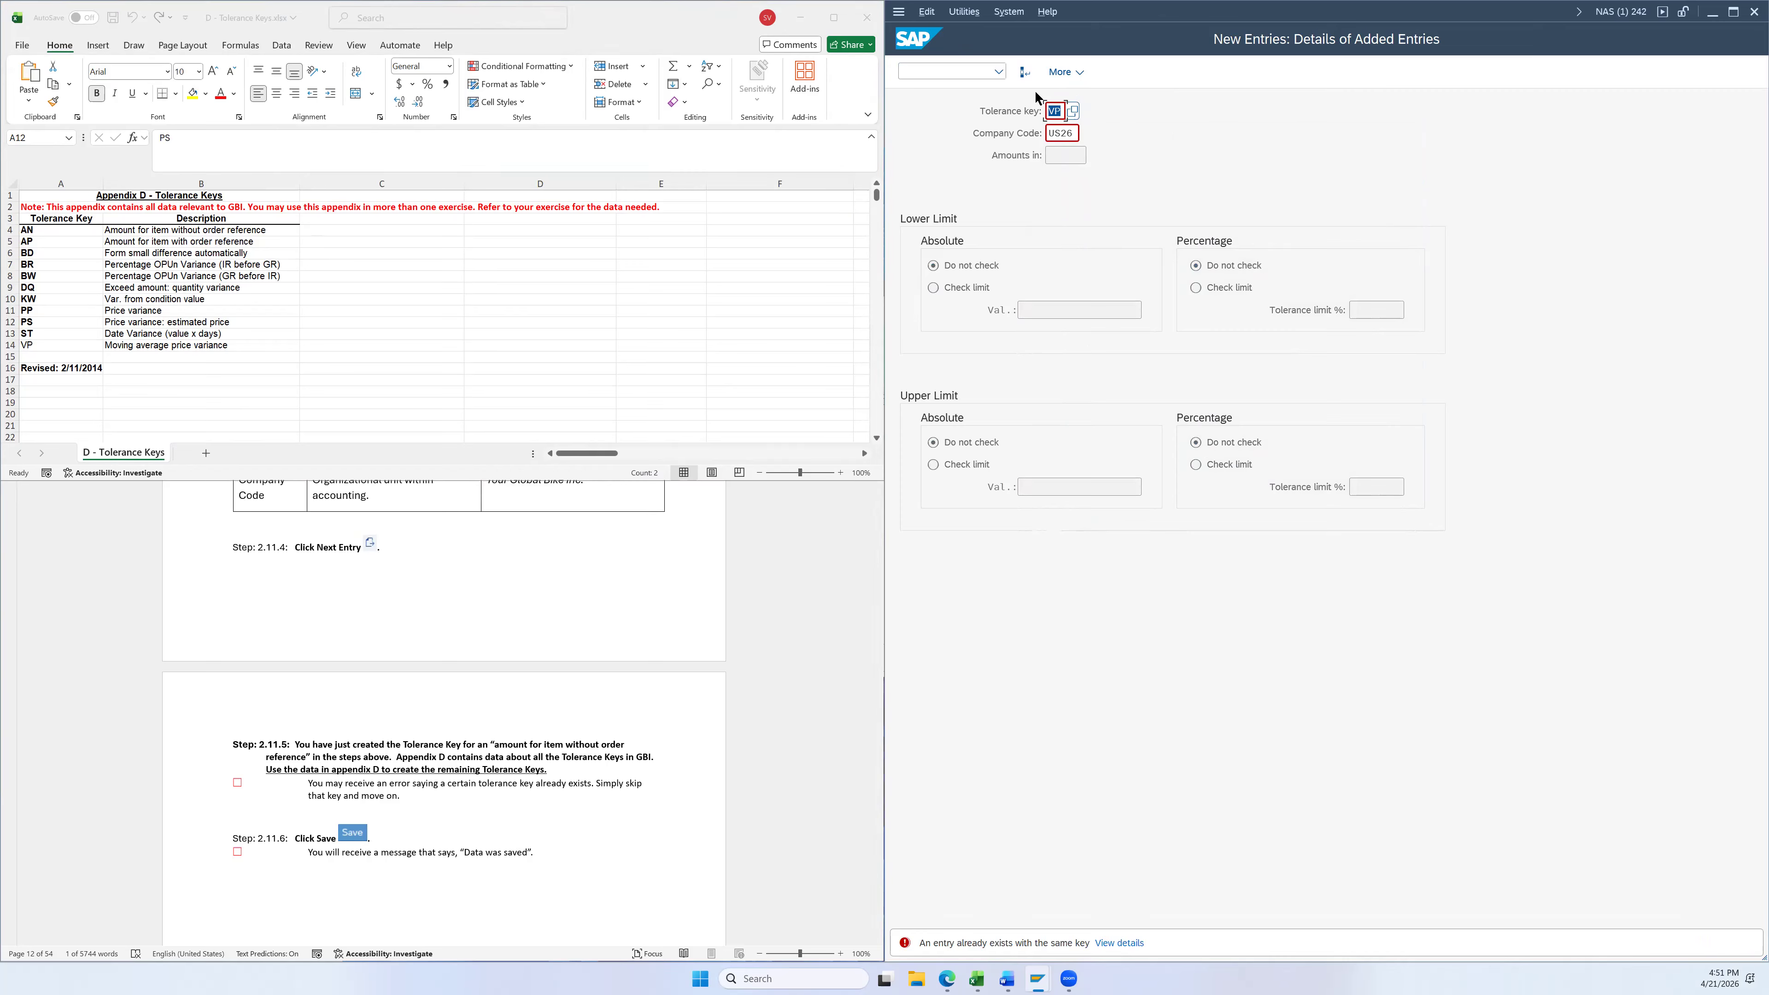
click(1024, 72)
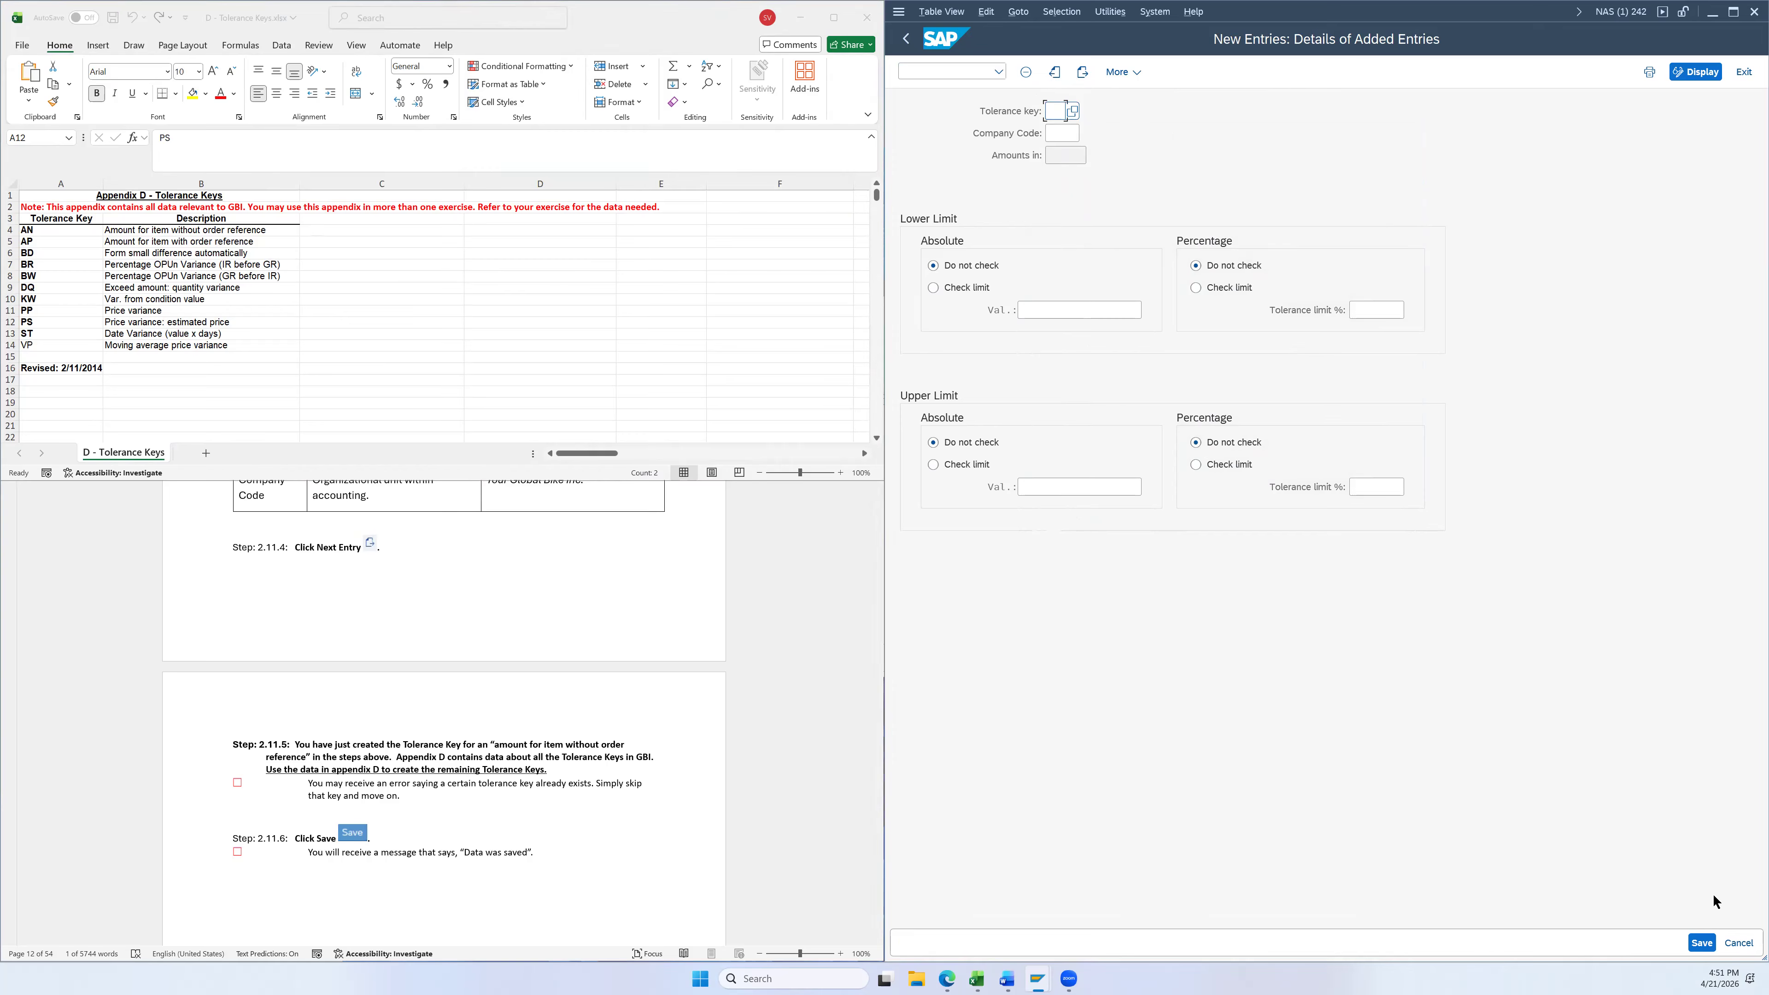
Try to save the US26 tolerance keys from the blank new-entry form
click(1701, 942)
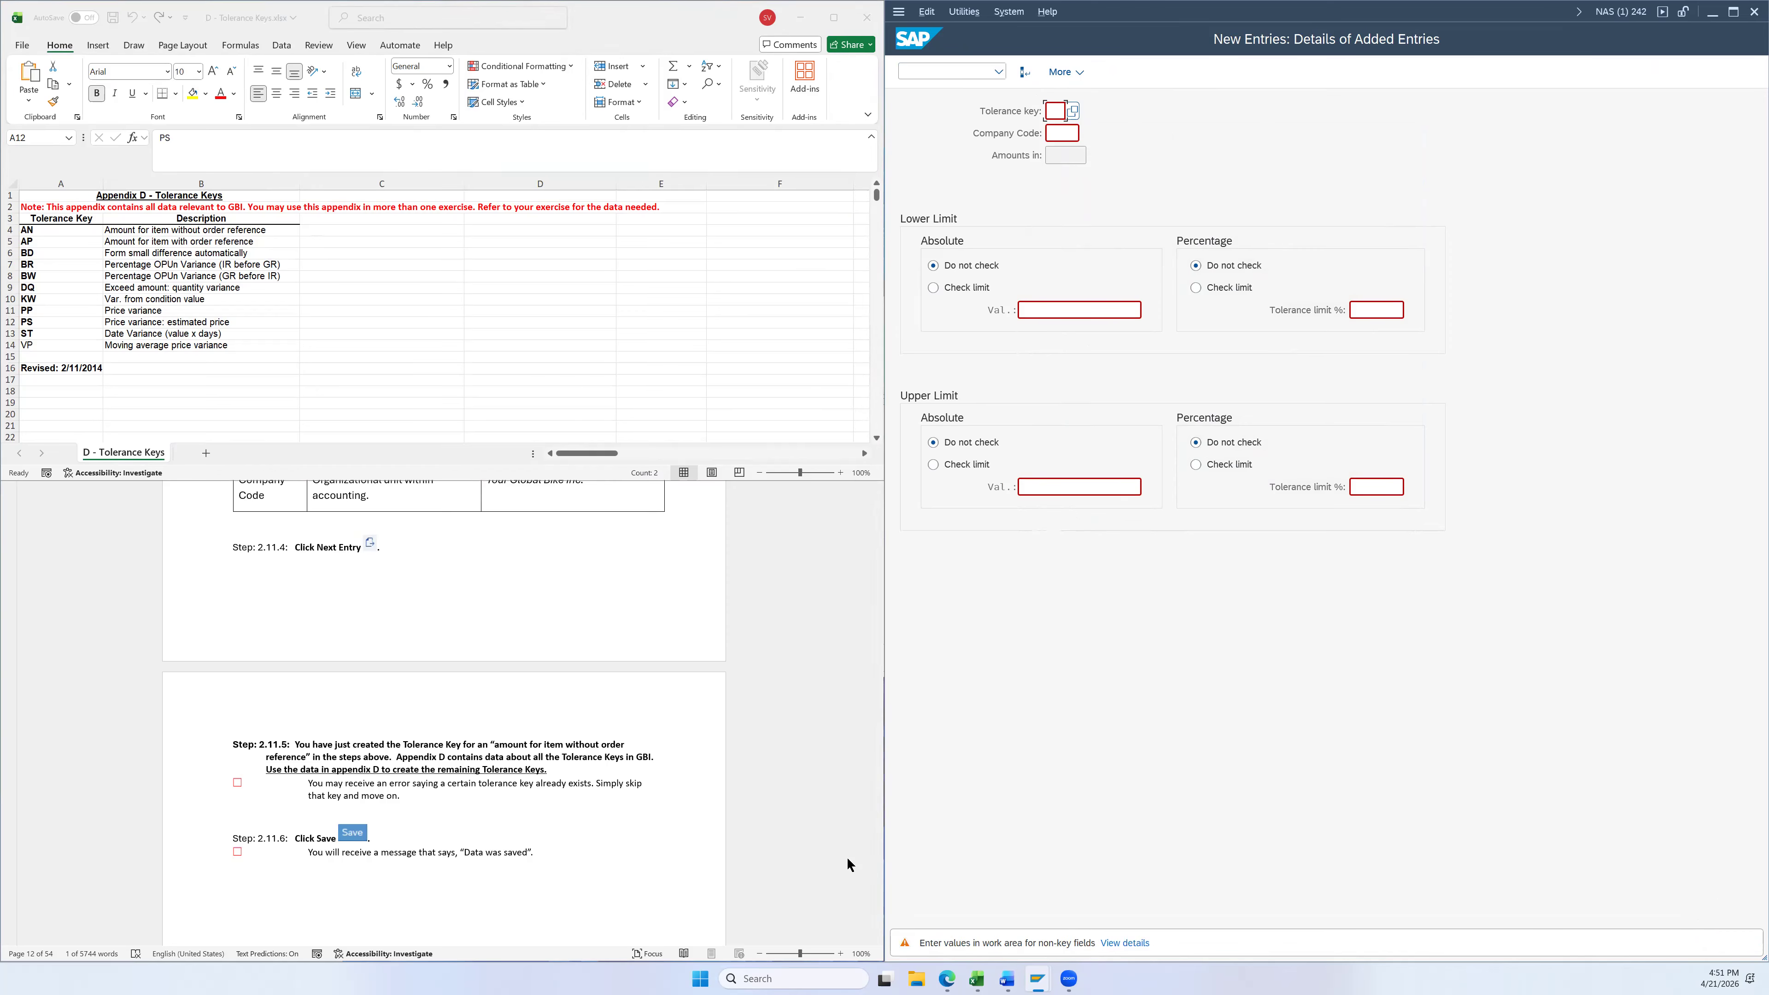
key(Return)
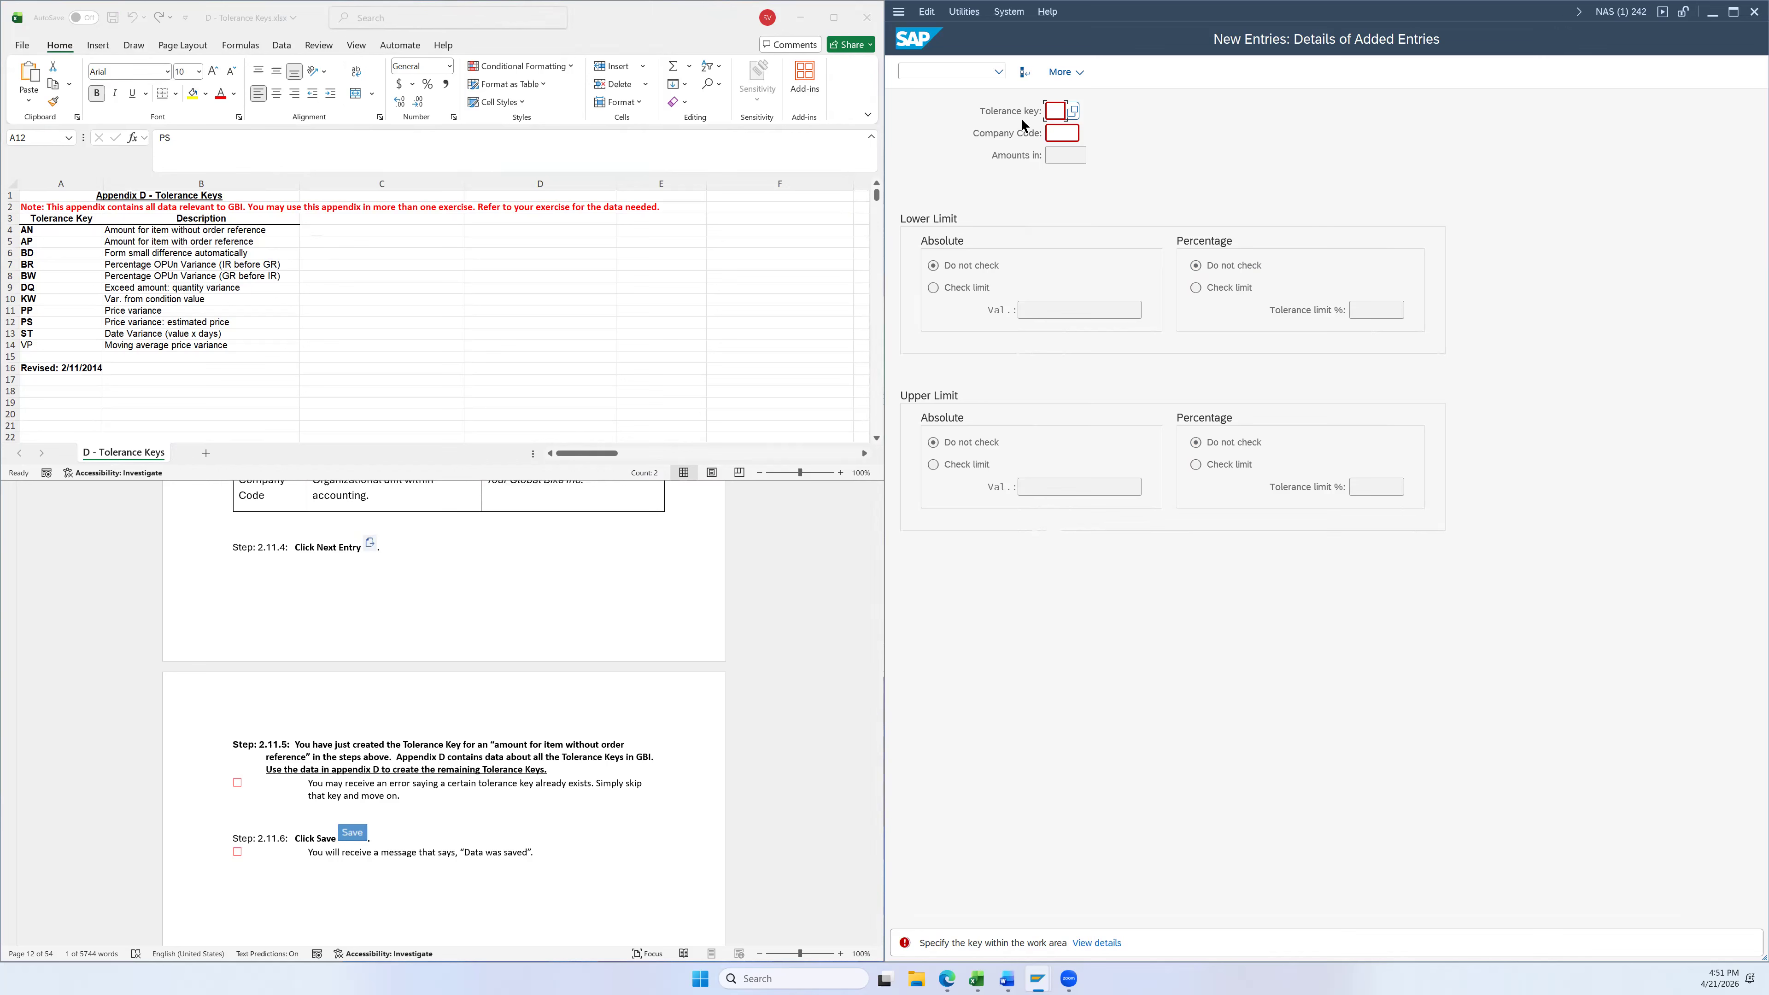
click(1025, 73)
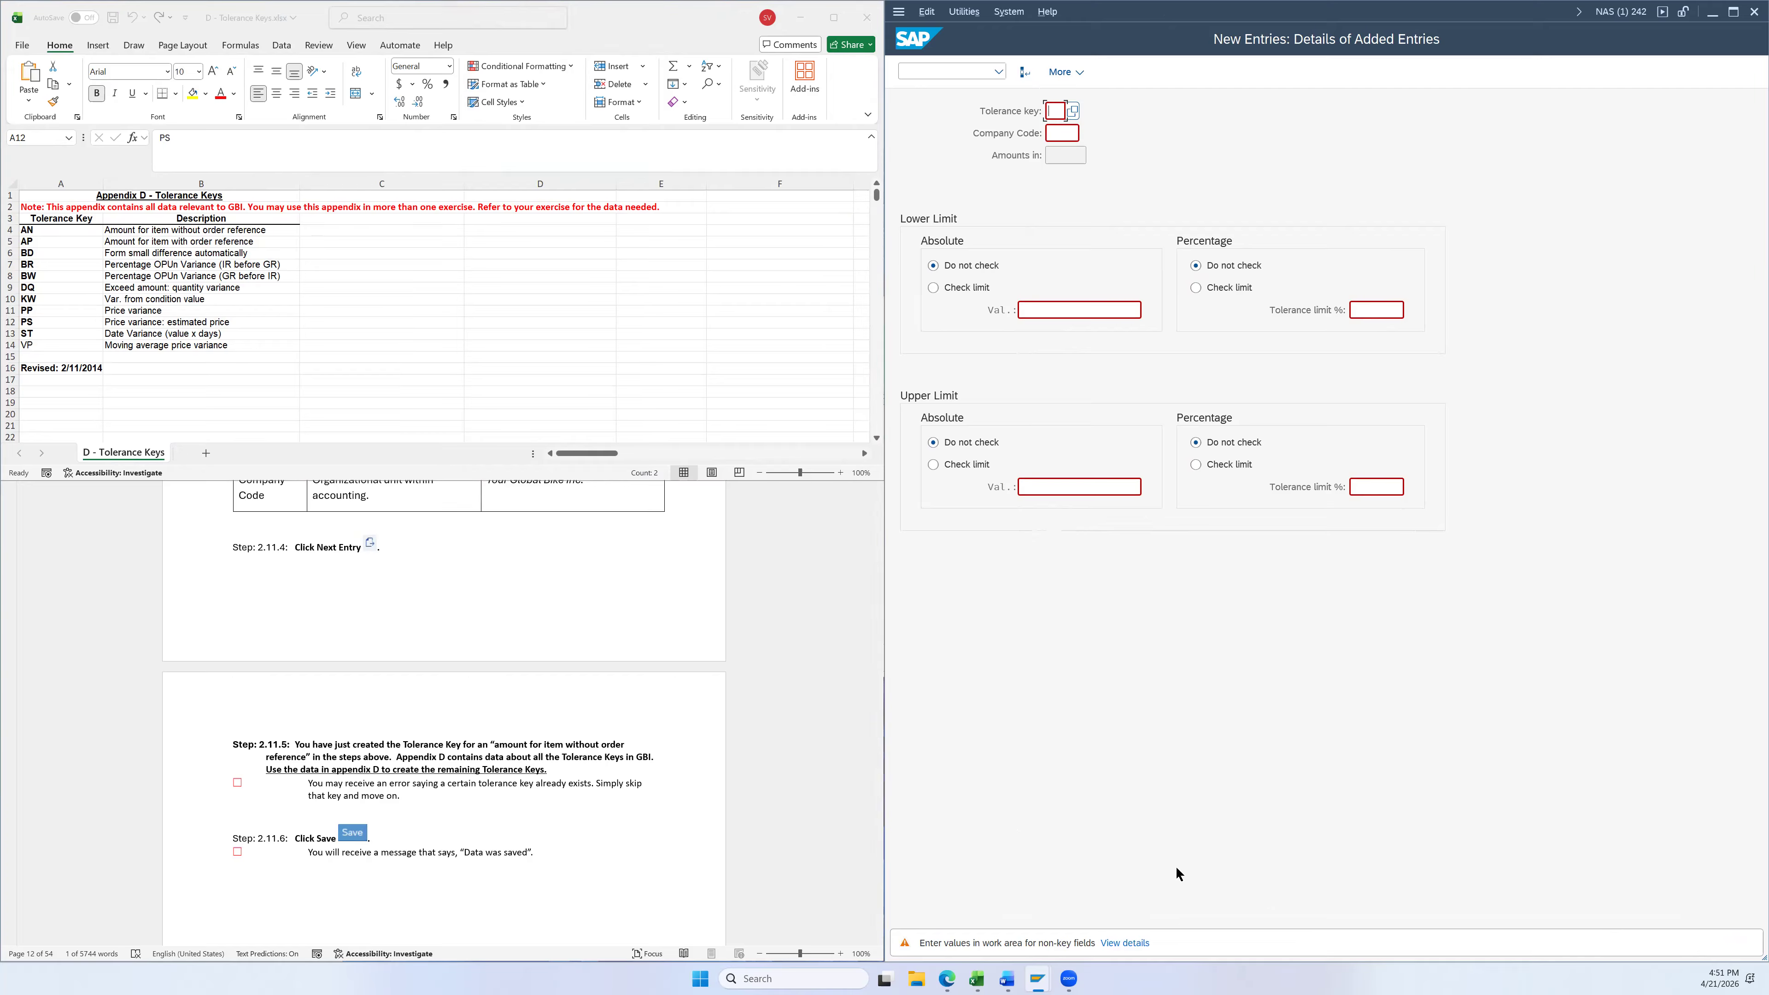
key(Return)
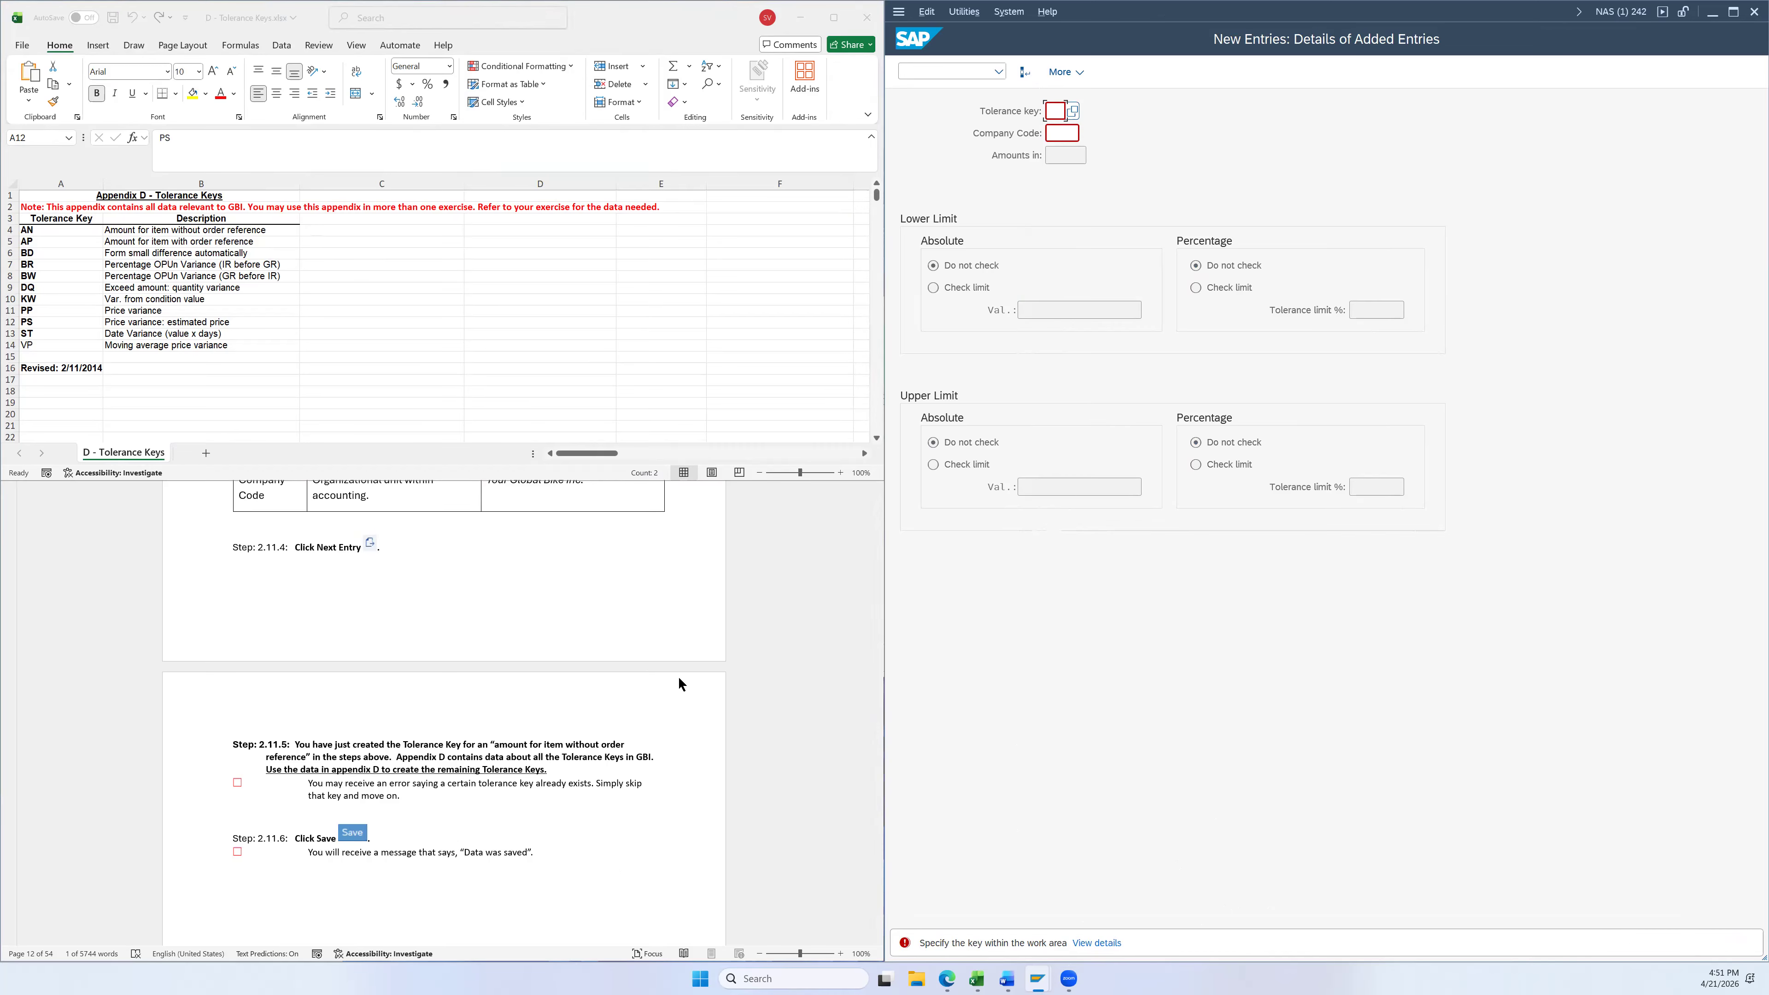
scroll(743, 656, down, 10)
scroll(752, 655, up, 5)
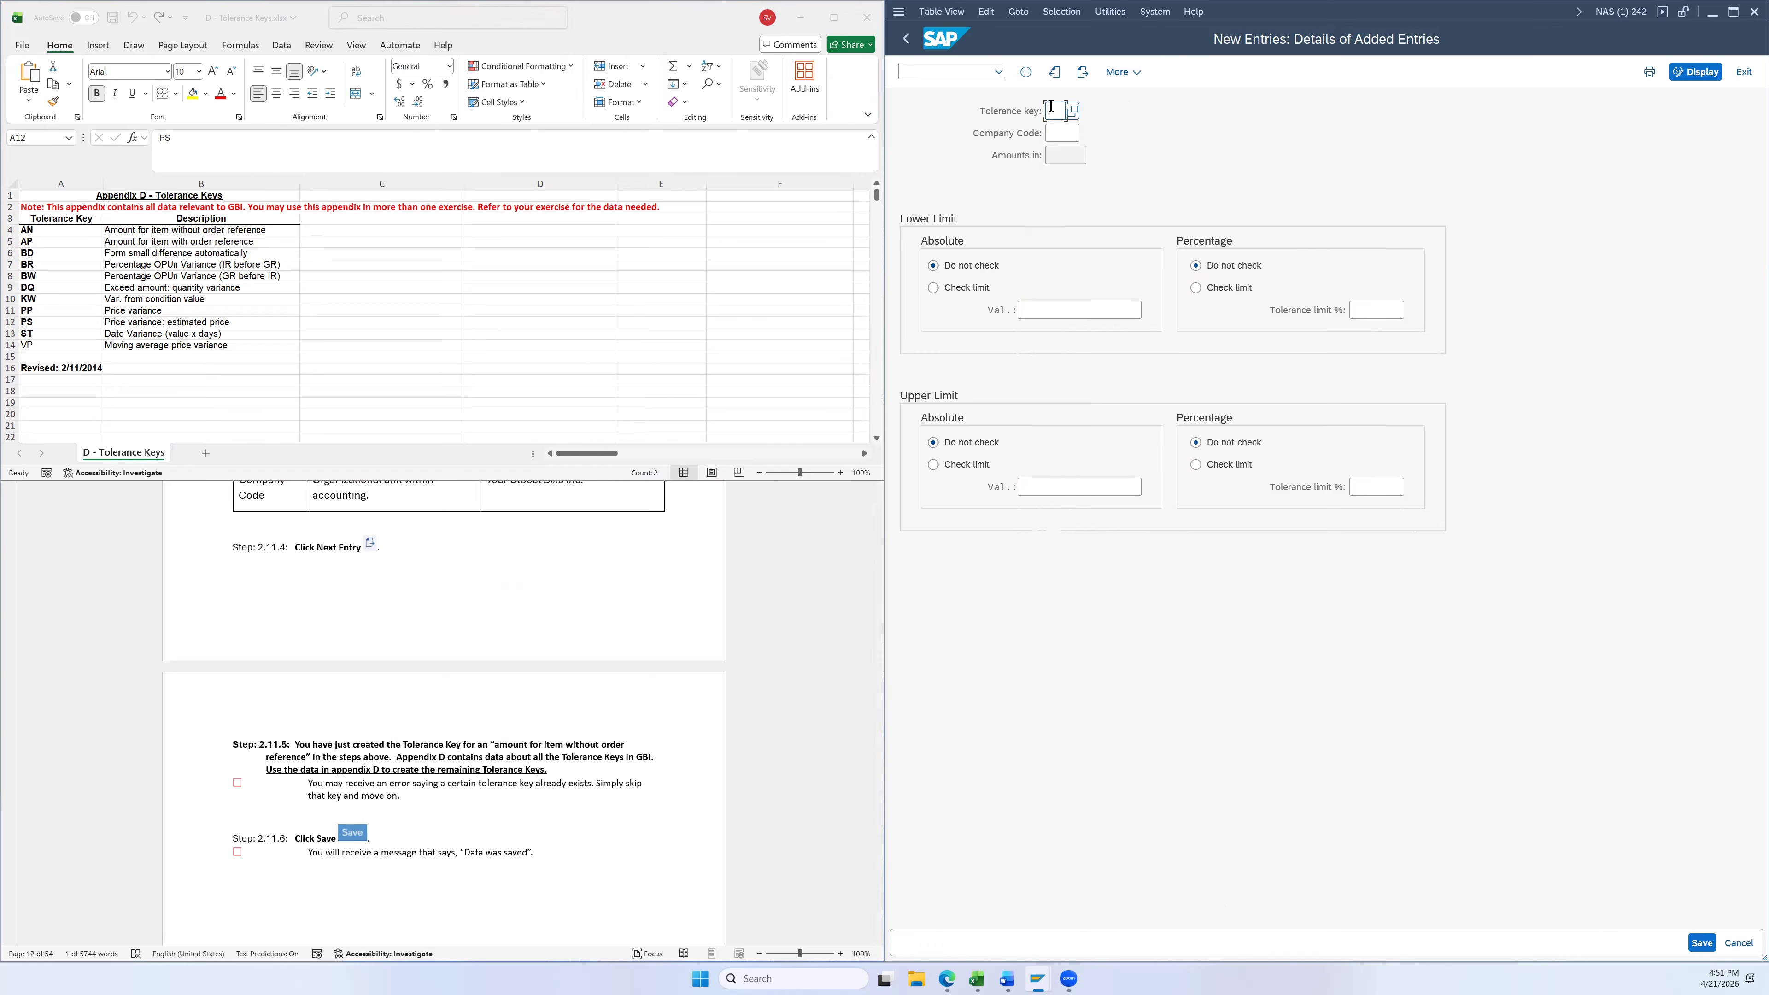
Try to go back from the blank new-entry form to the list of added entries
click(906, 39)
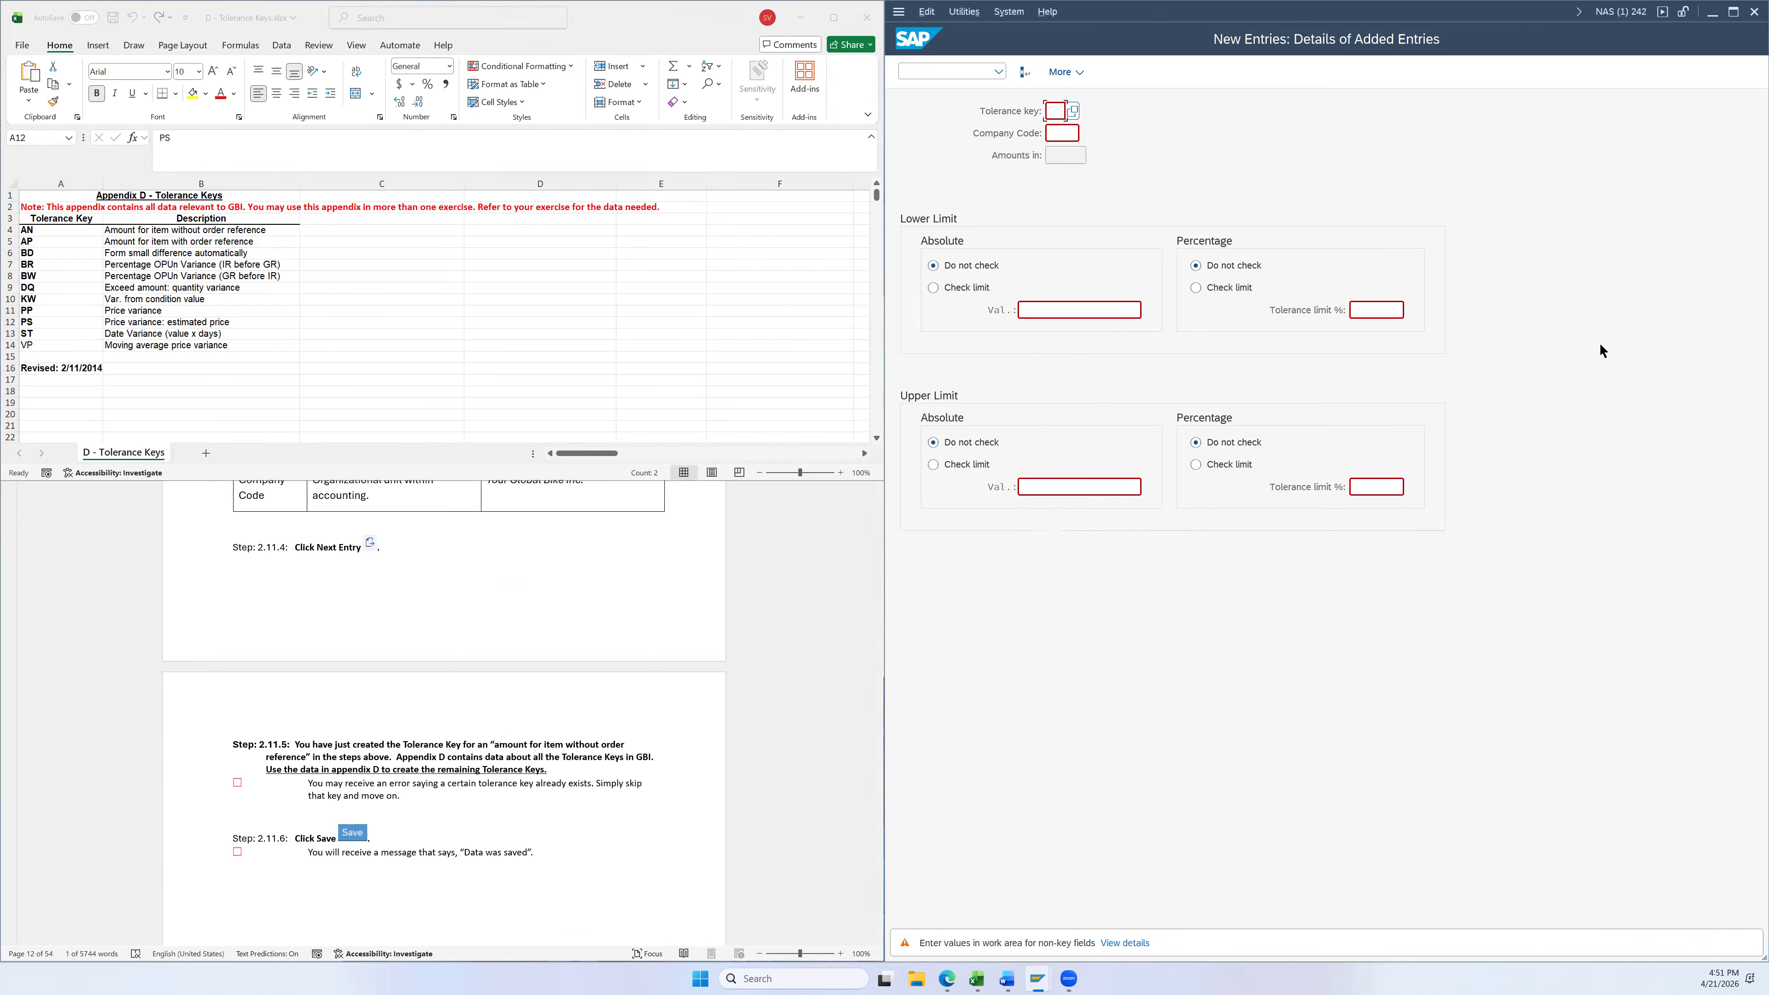
click(1025, 73)
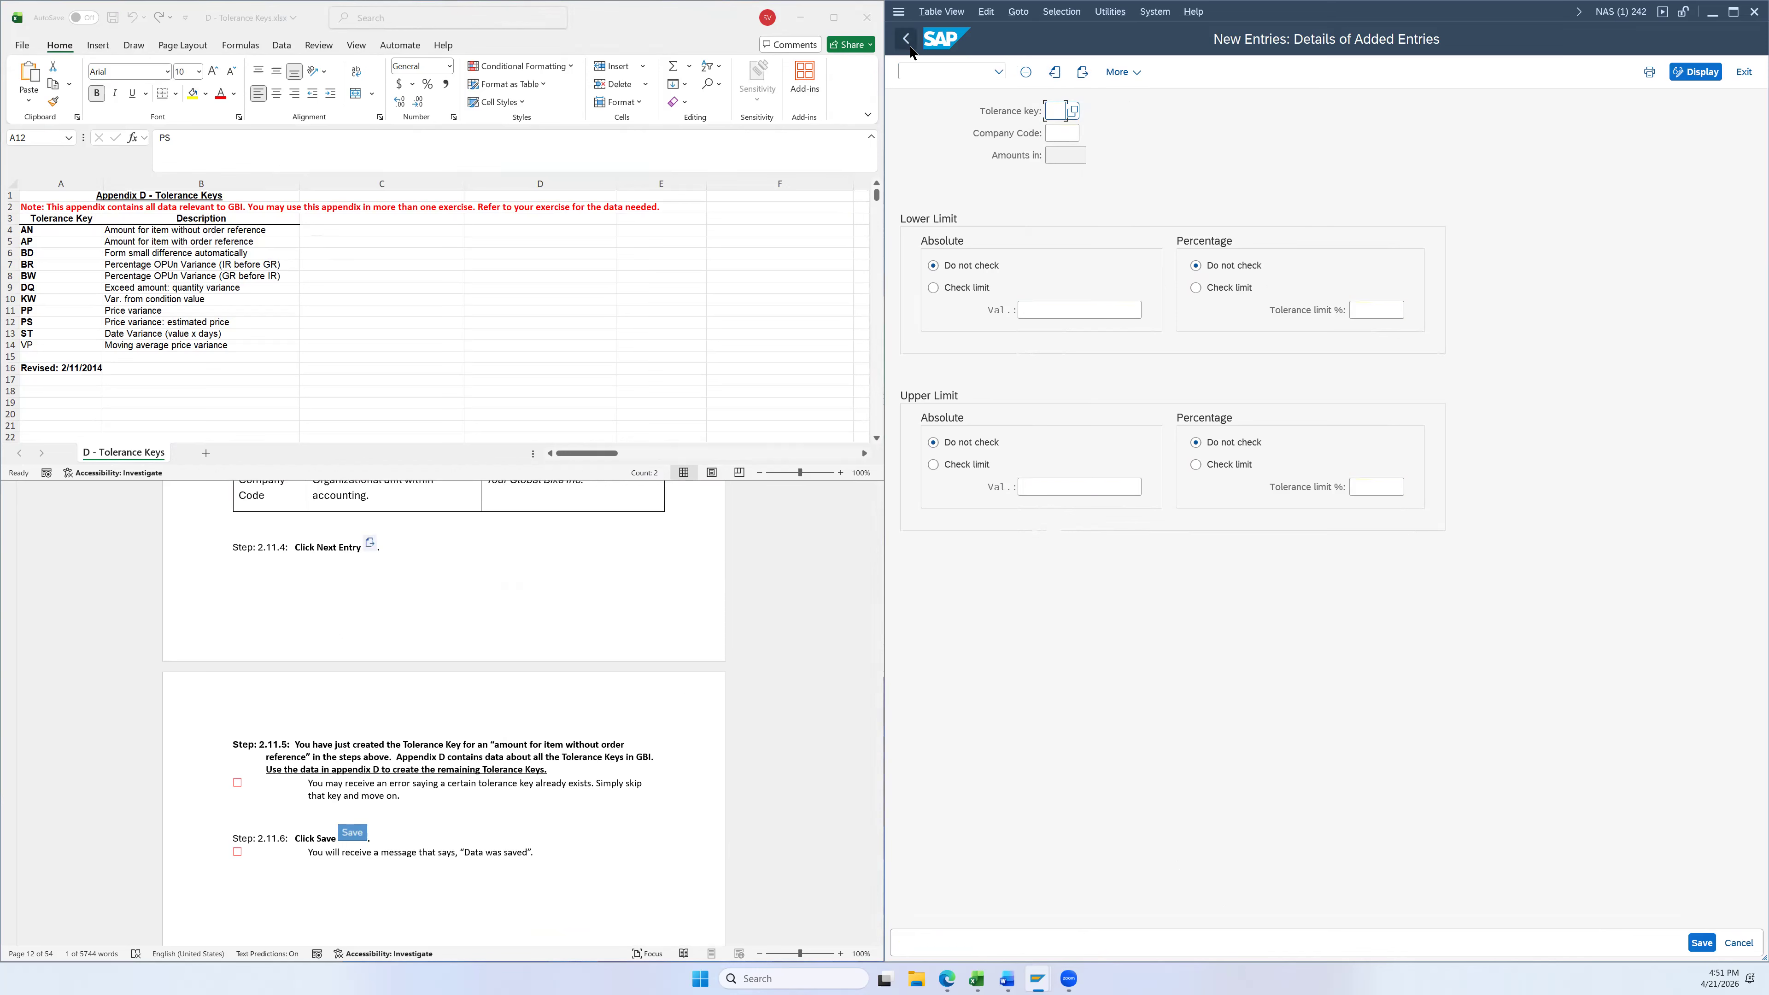
click(907, 39)
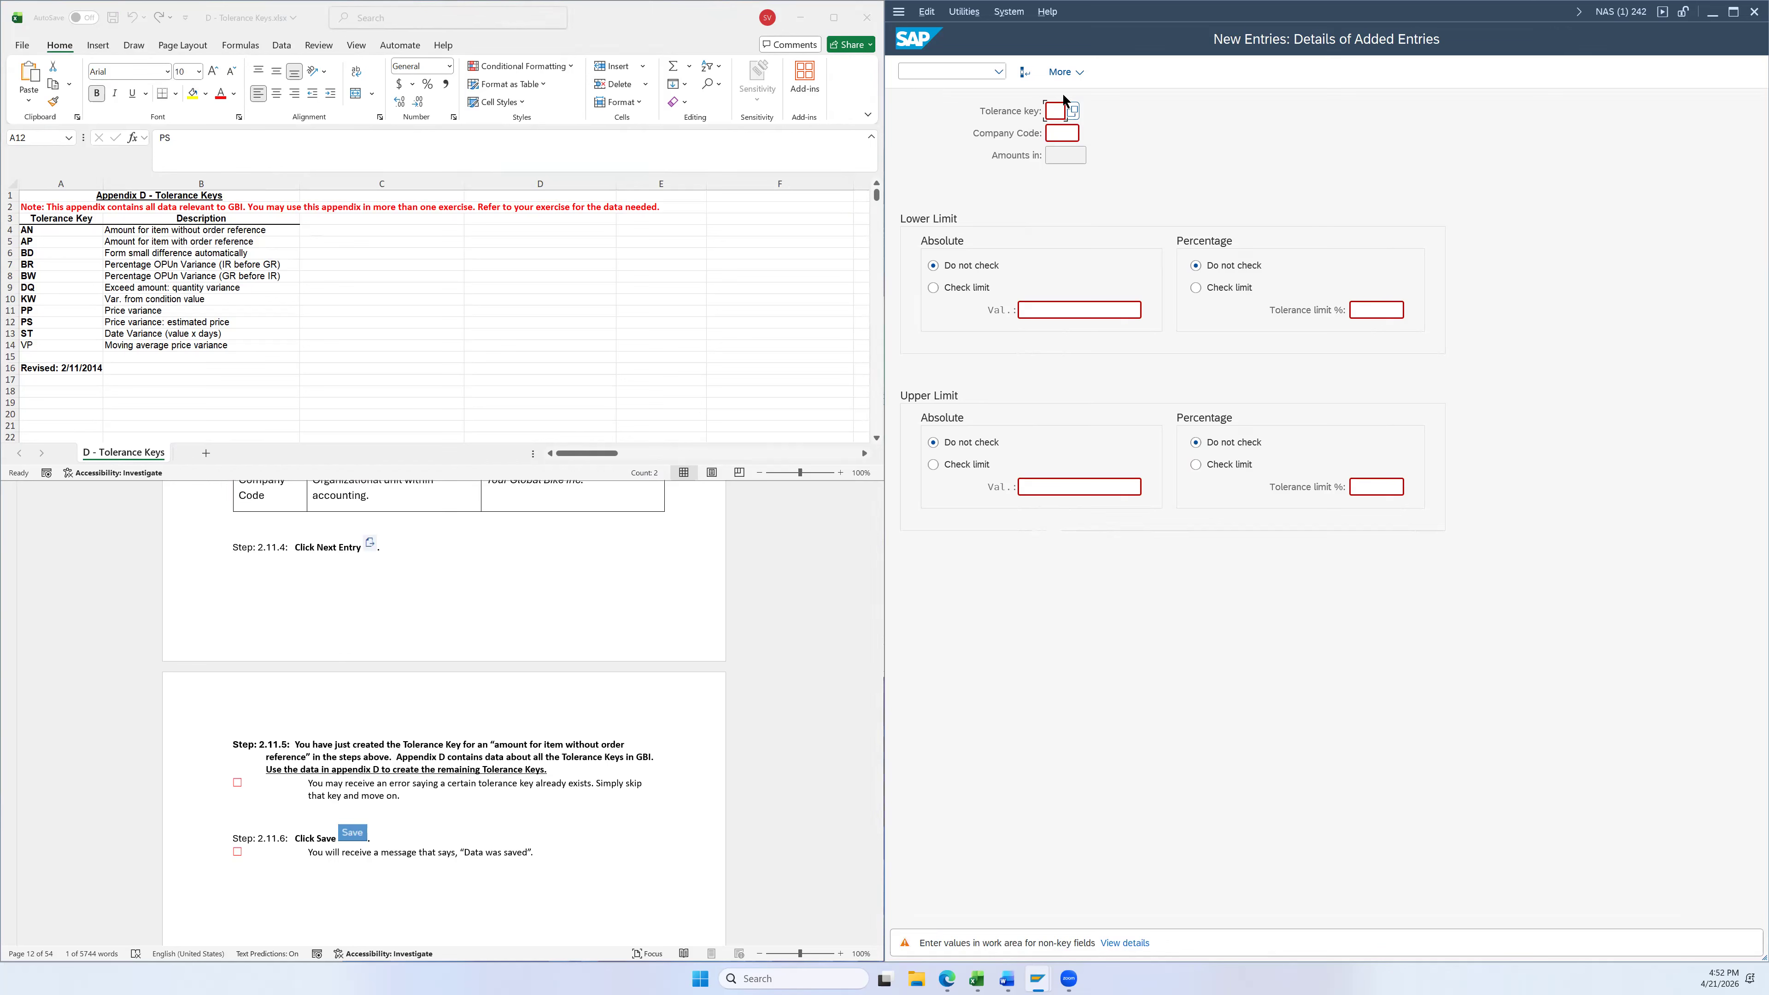
click(1025, 72)
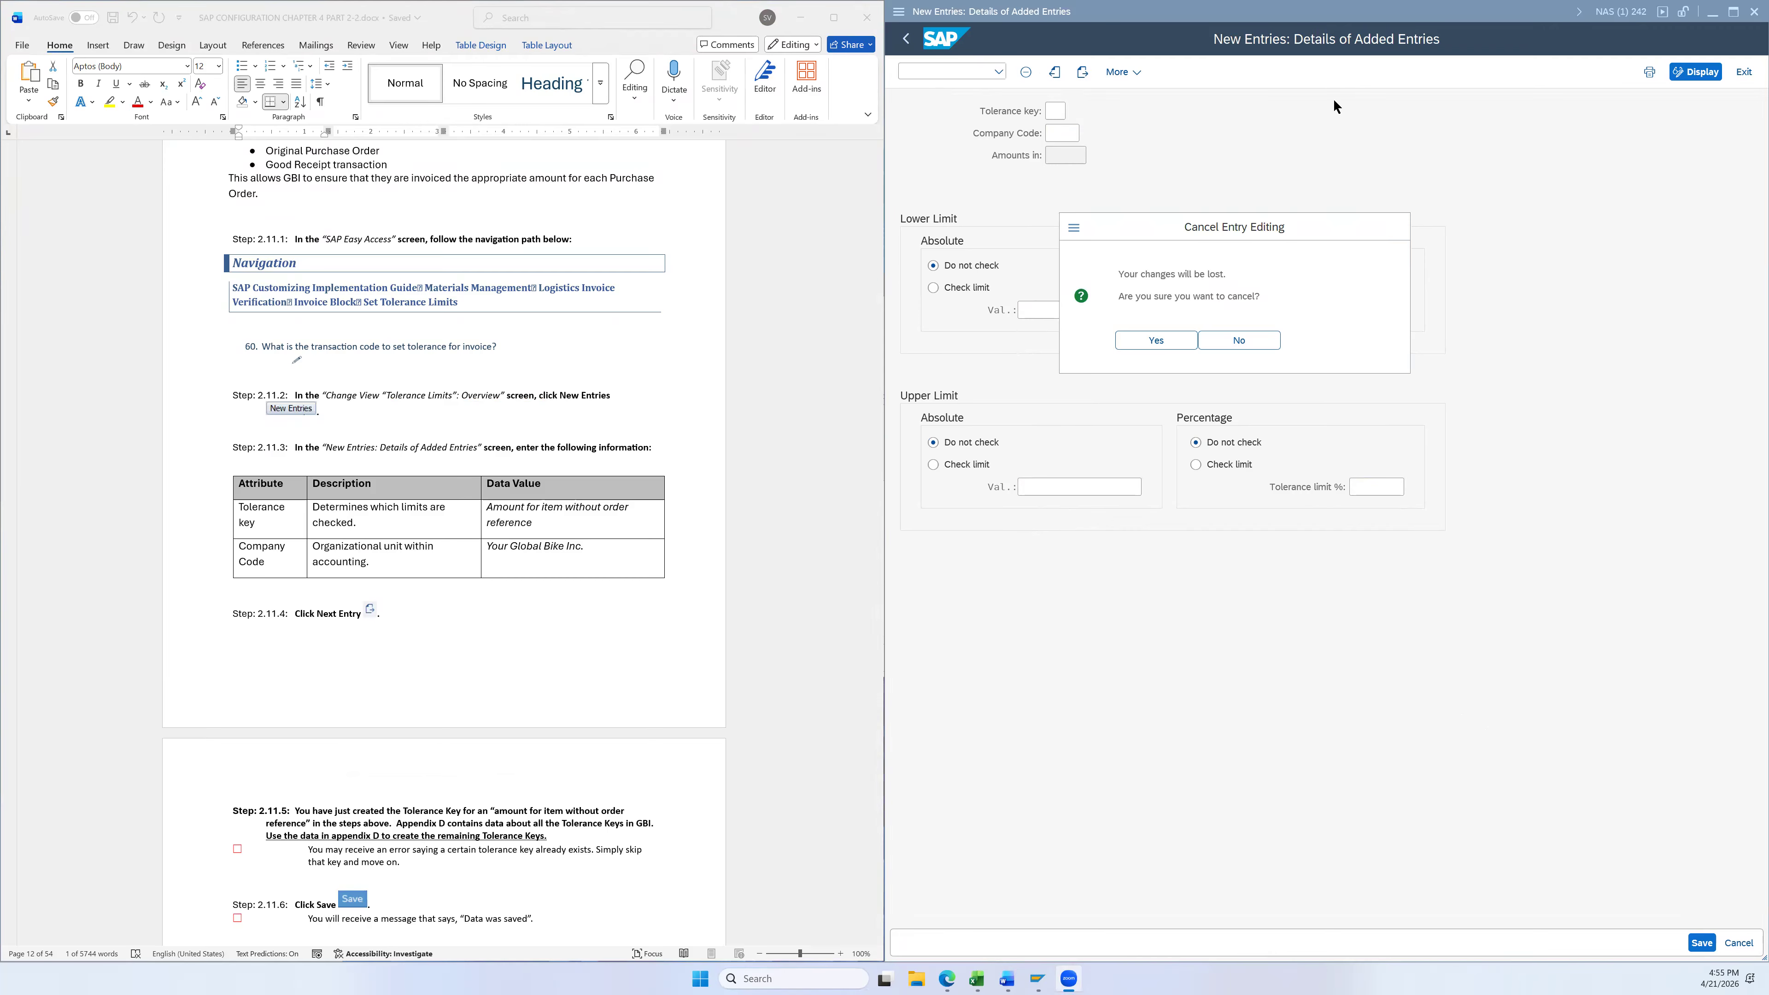
Cancel editing of the blank entry, discard it, and return to the overview of added tolerance keys
click(1273, 338)
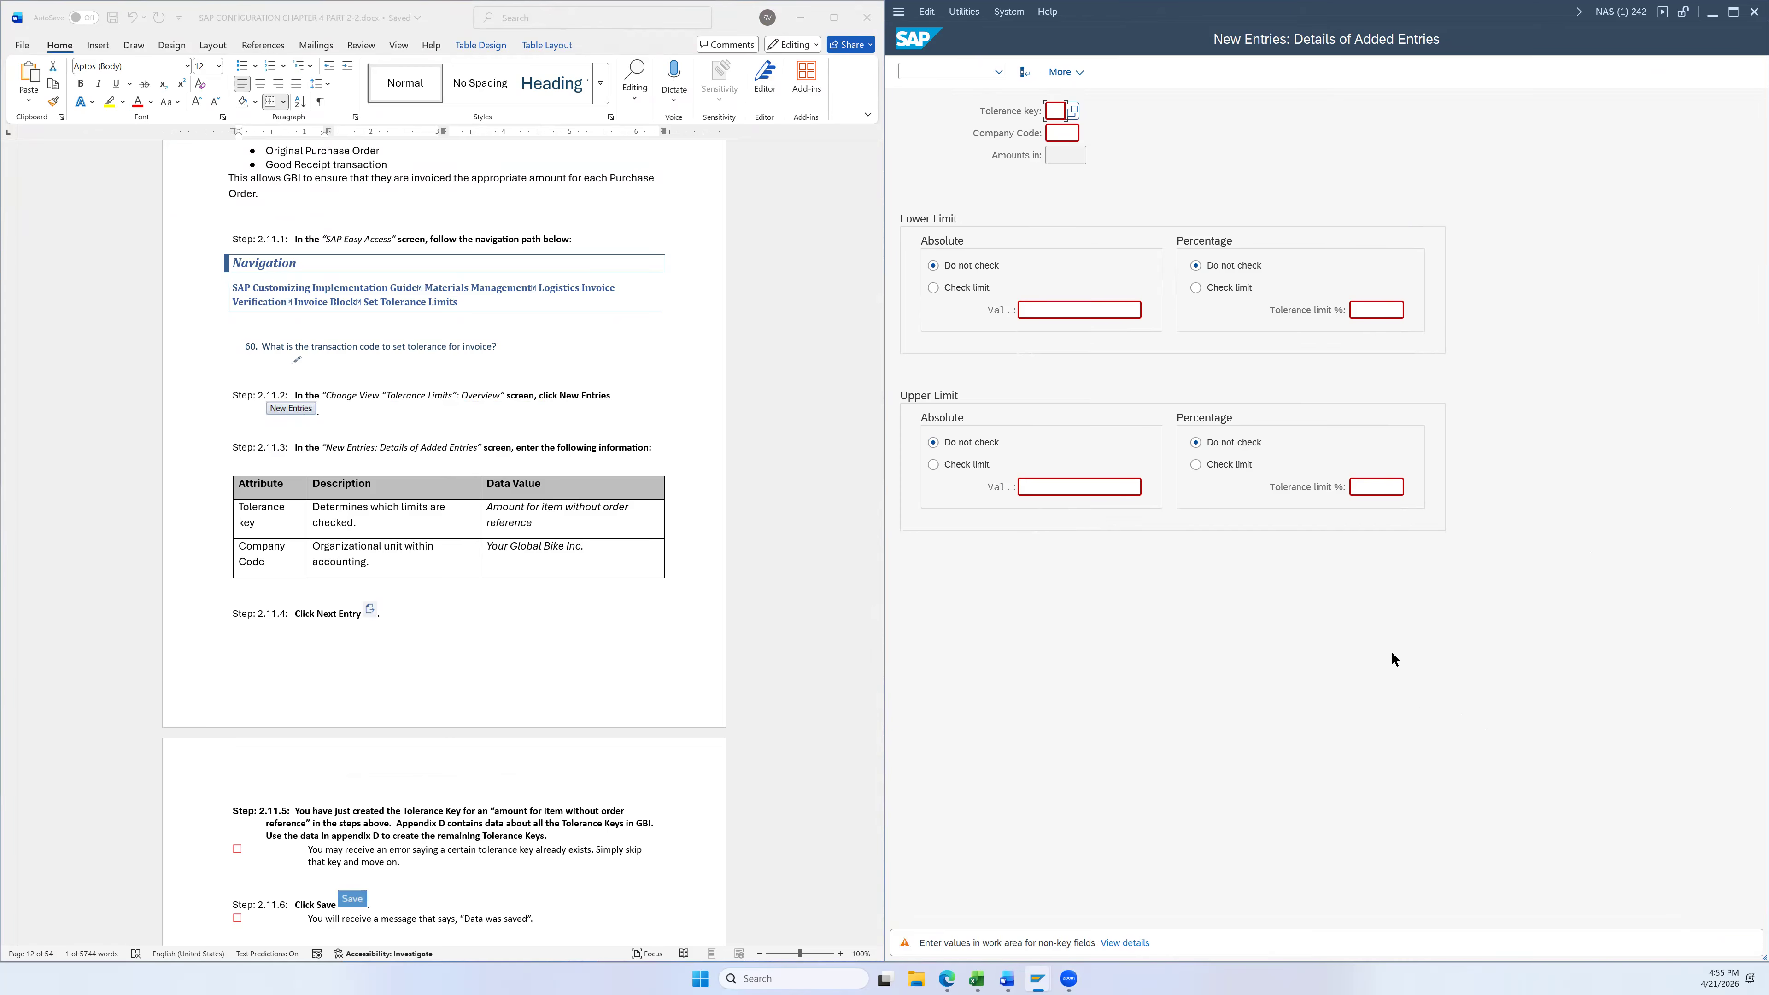
key(Return)
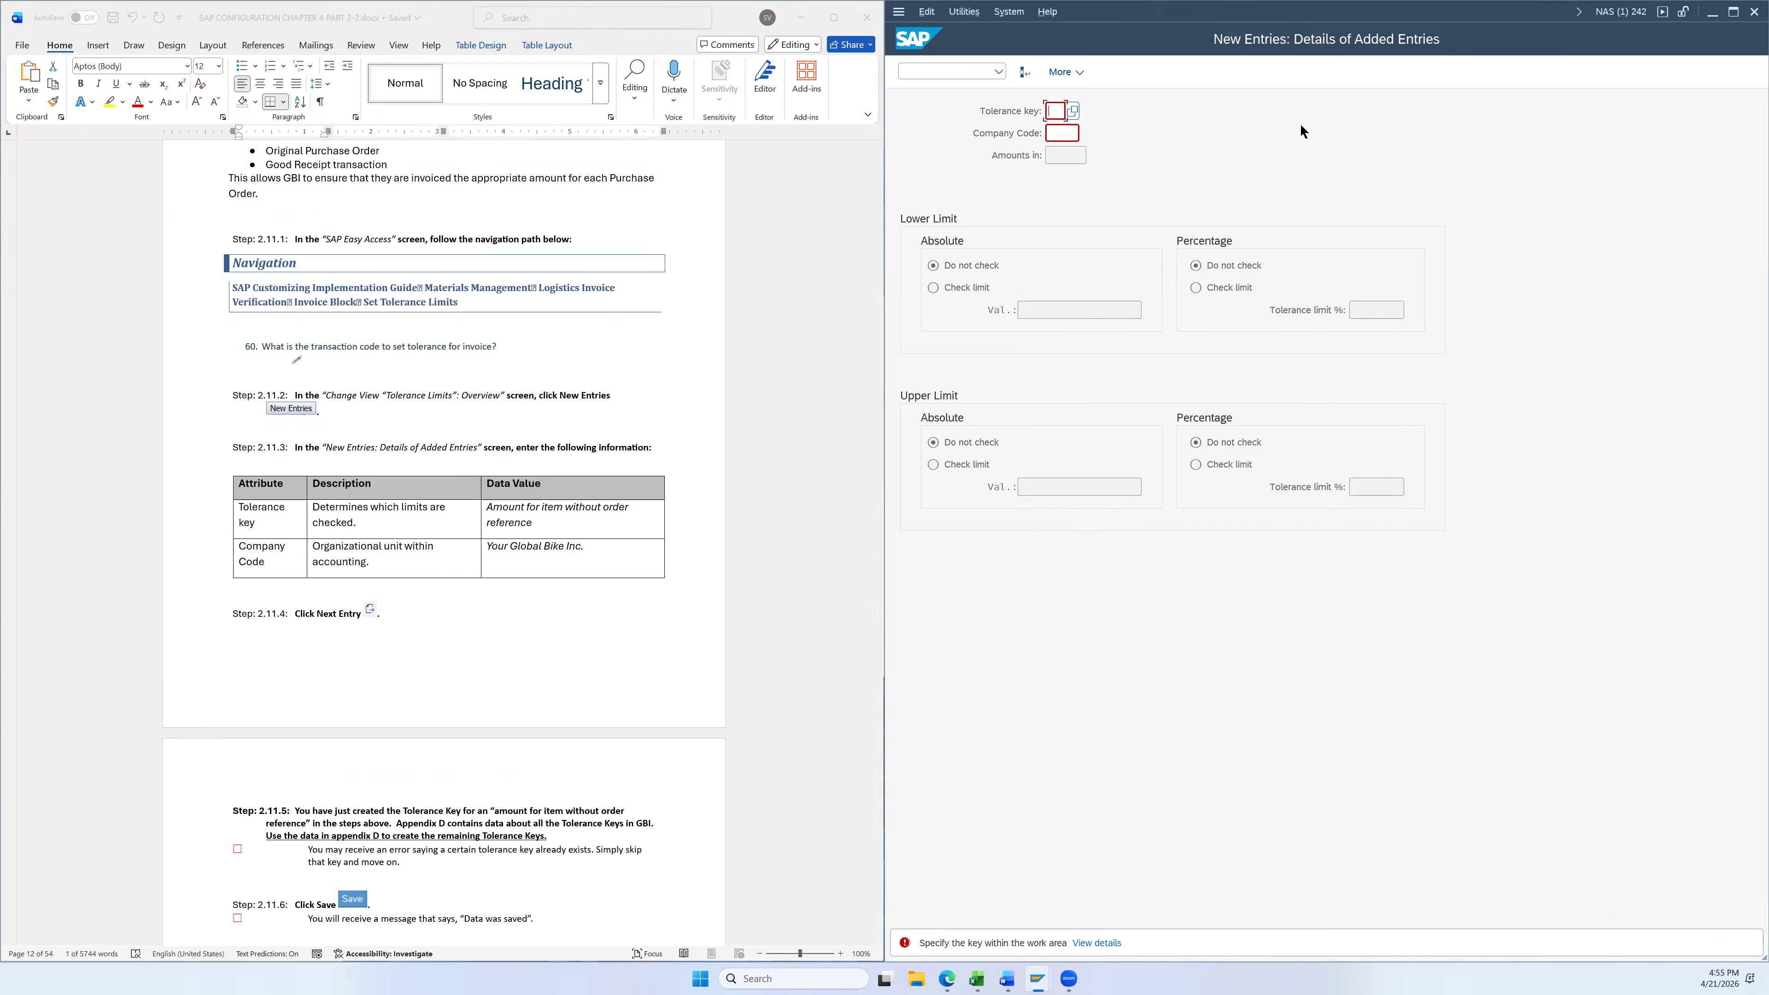
click(1026, 70)
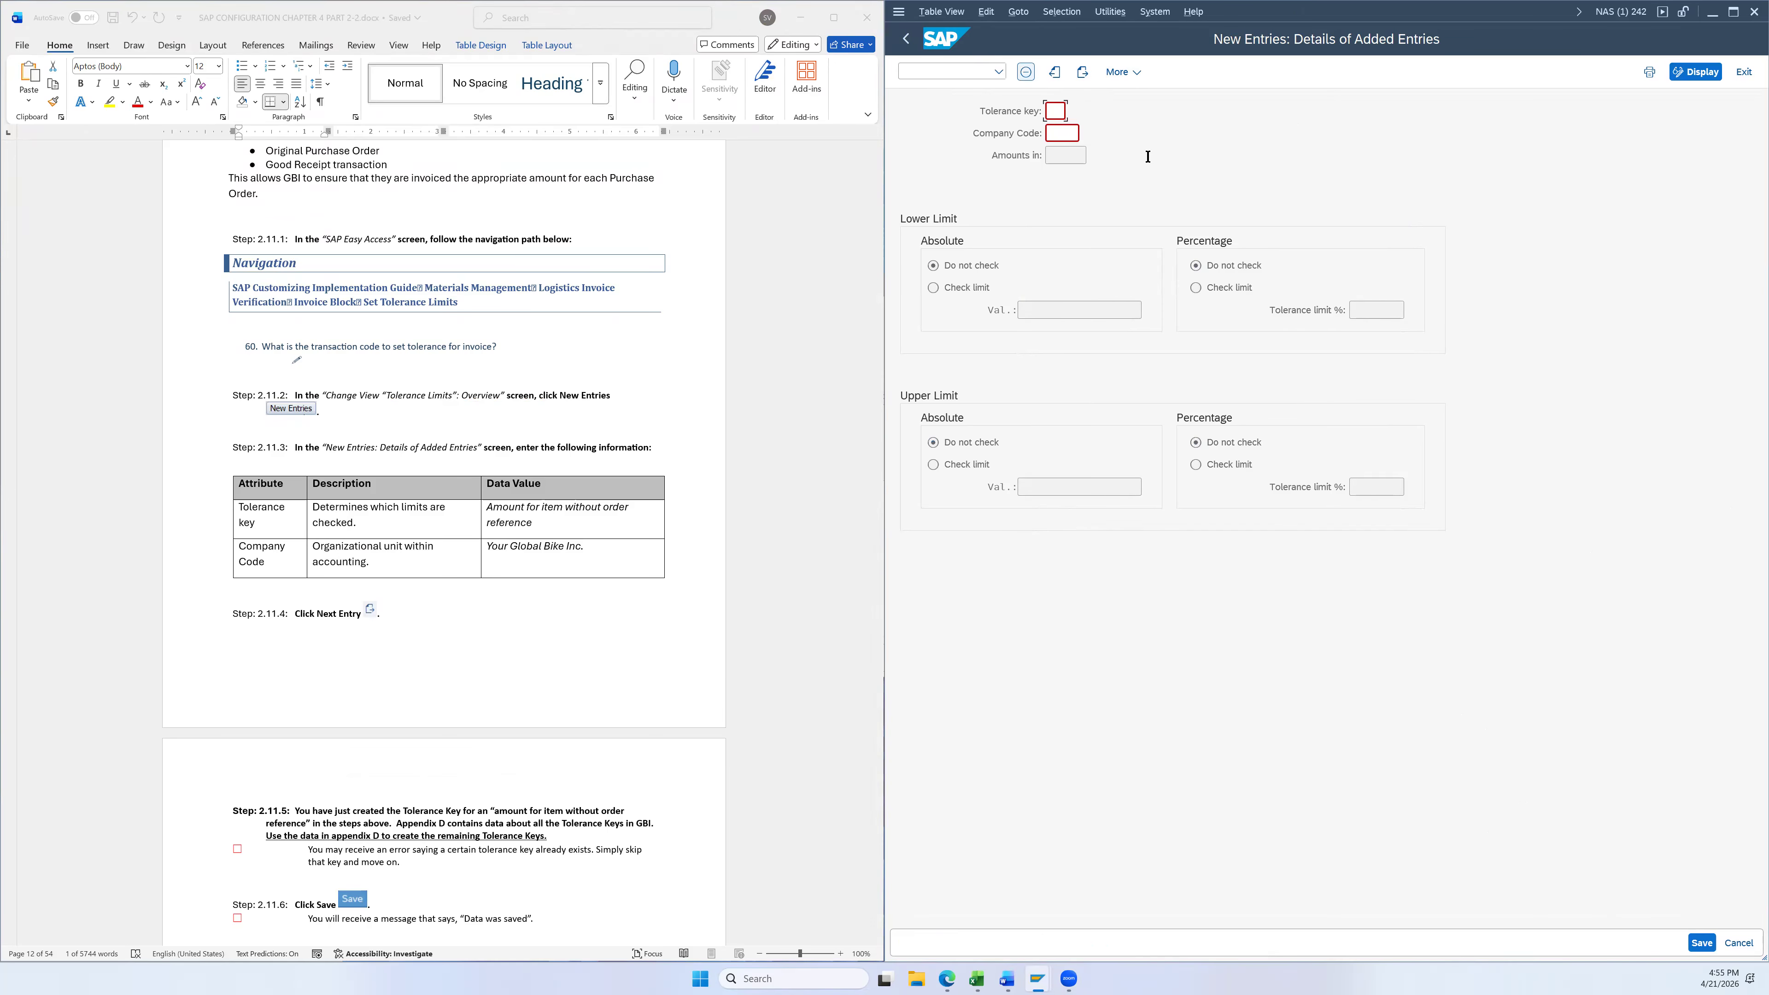
click(1738, 943)
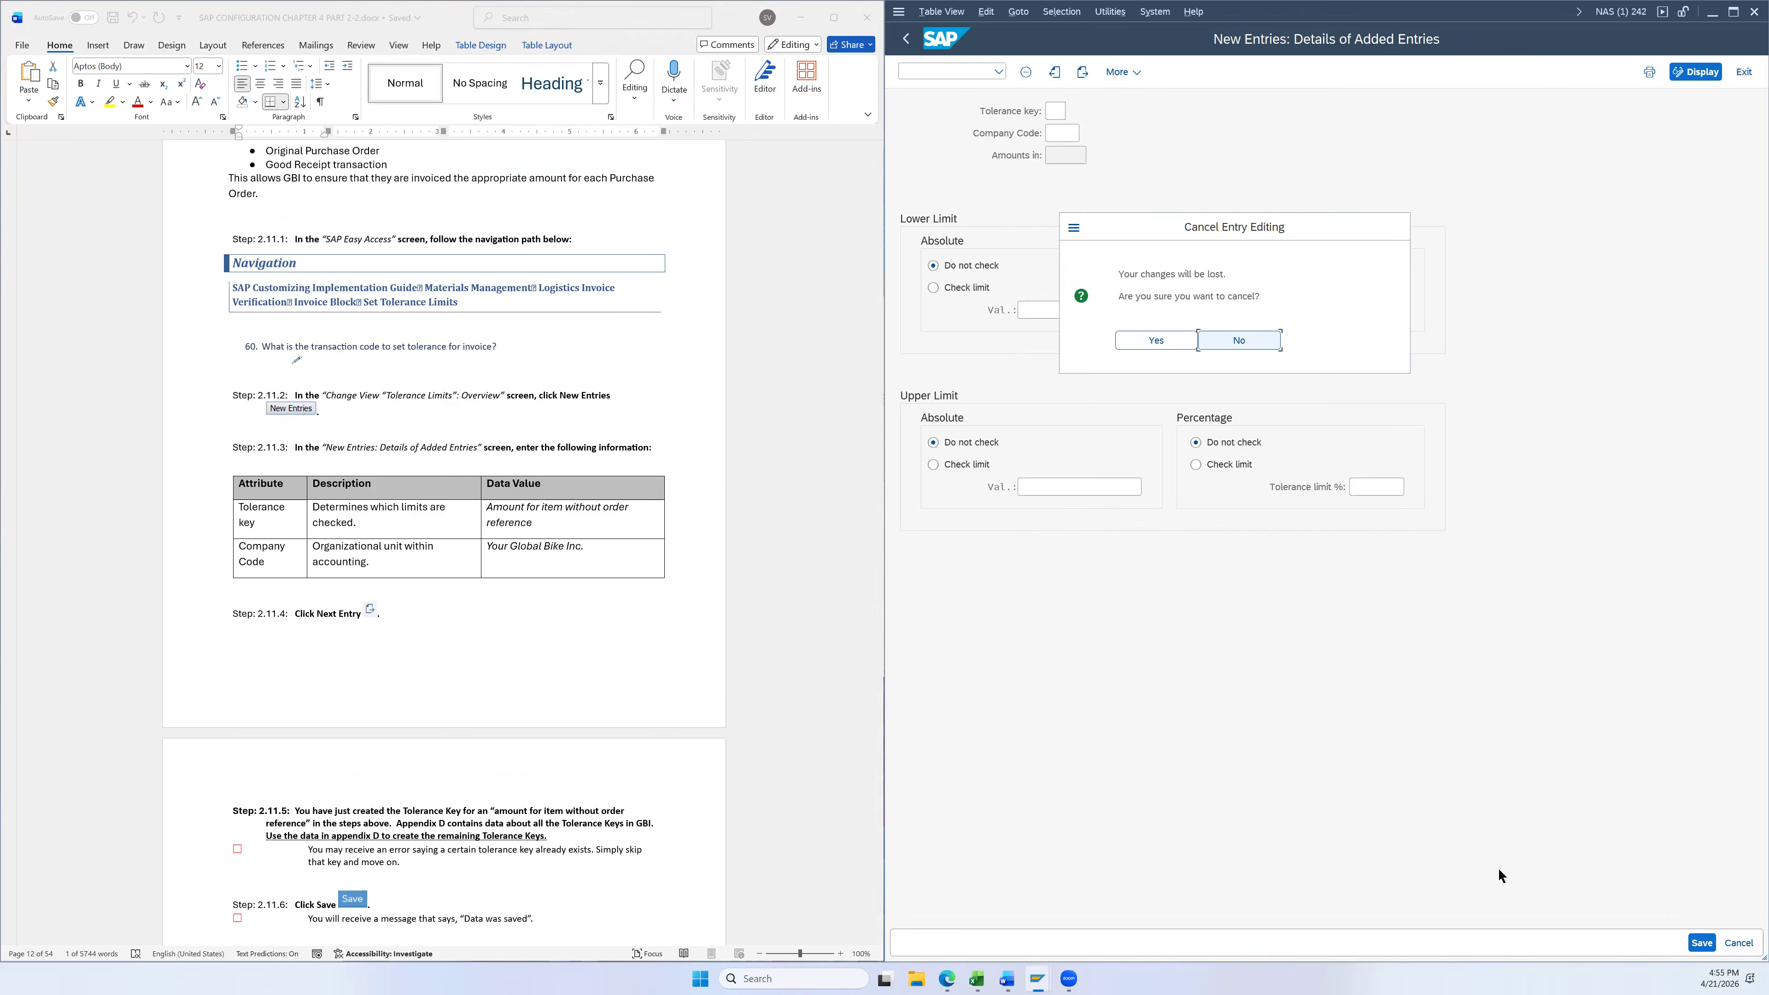
click(1172, 339)
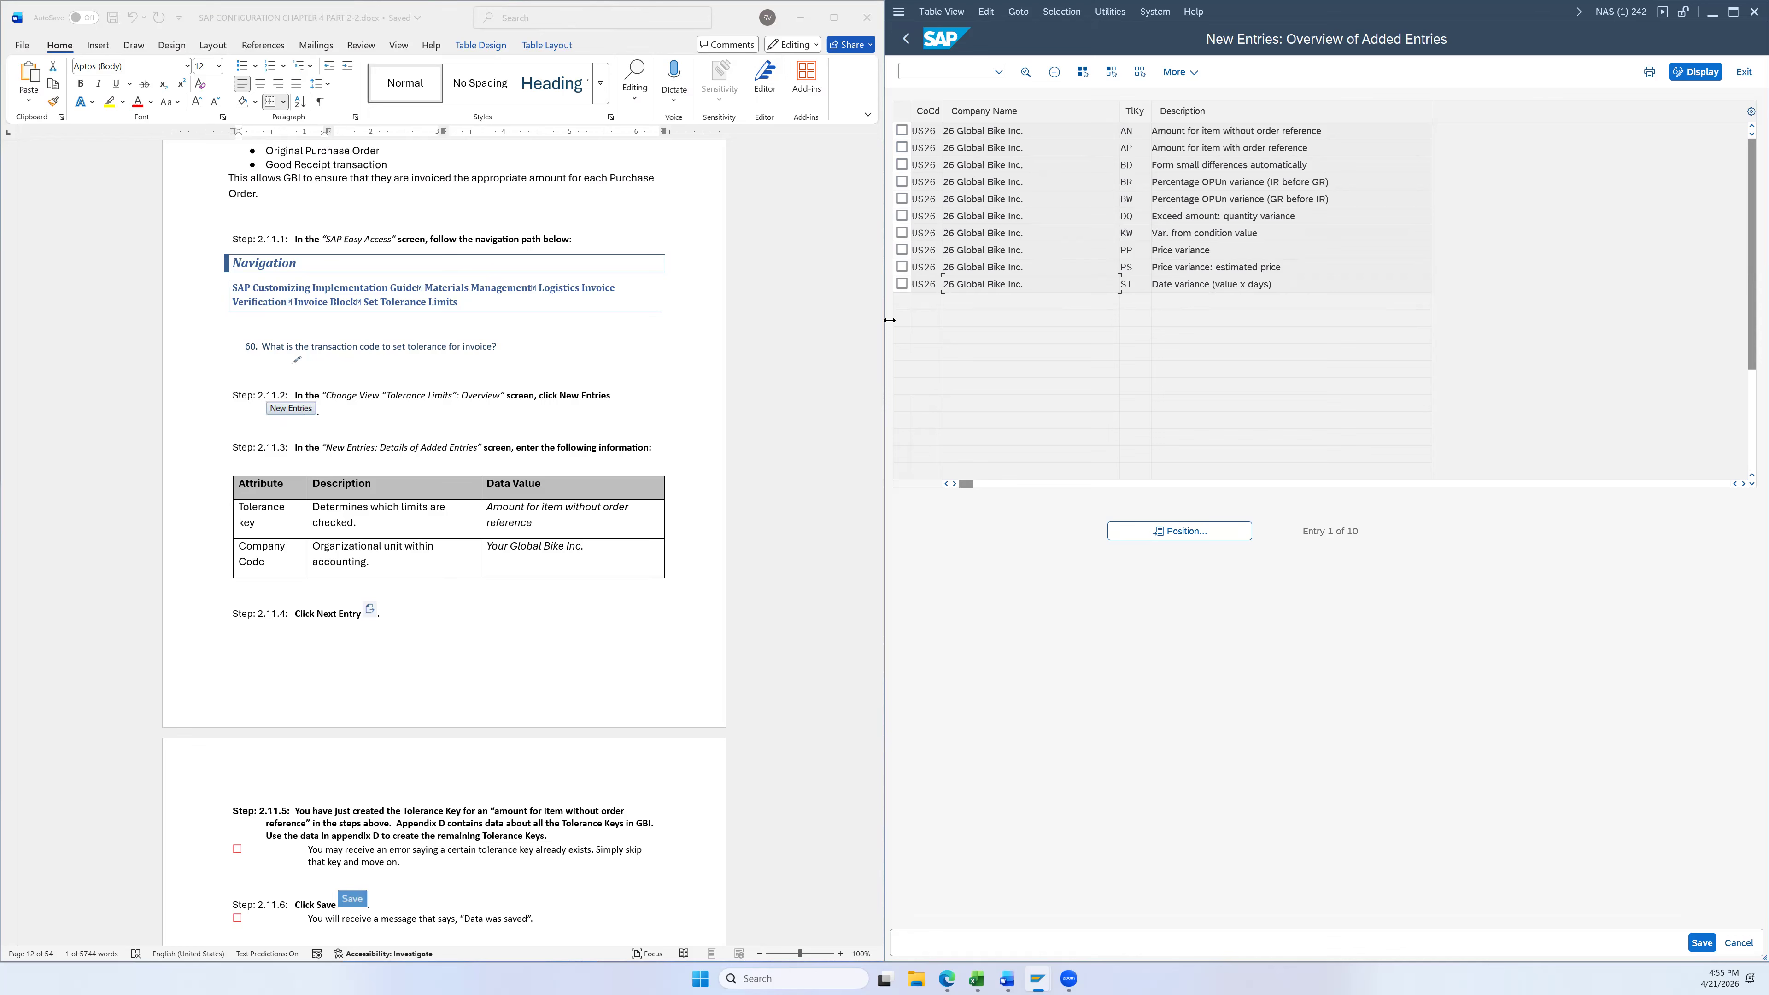
Compare the VP row (Moving average price variance) of the Tolerance Keys workbook with the added US26 entries
click(976, 978)
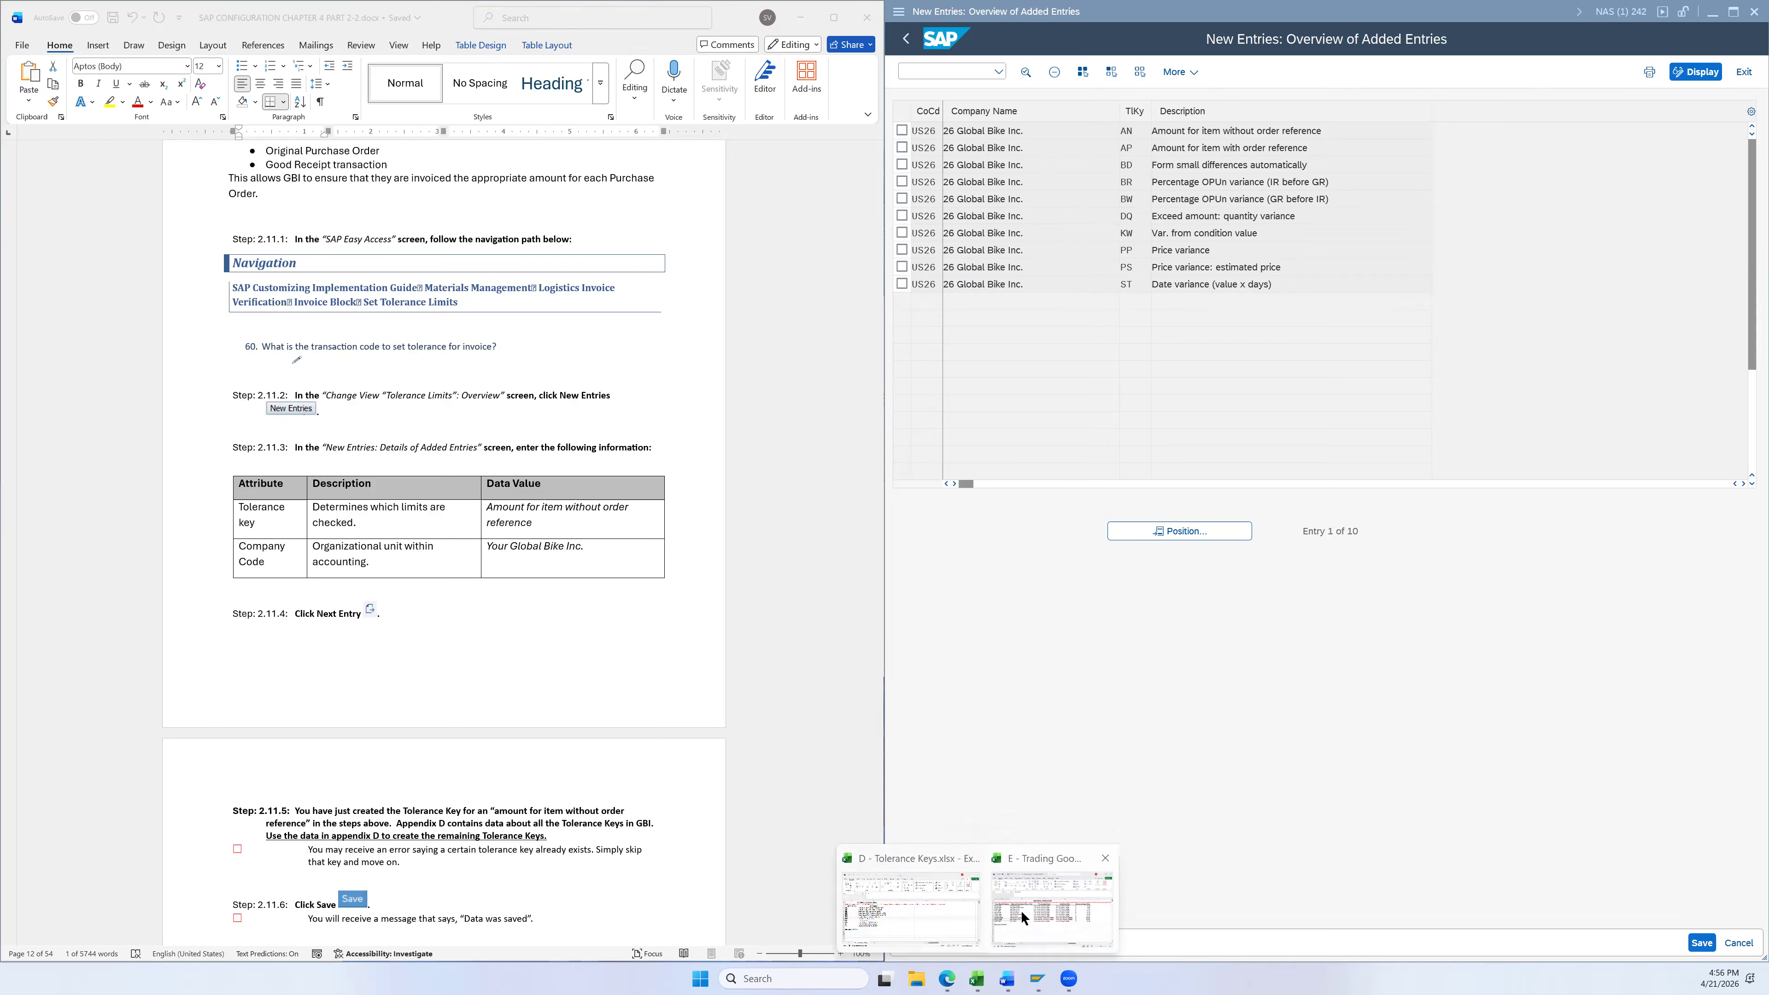
click(958, 902)
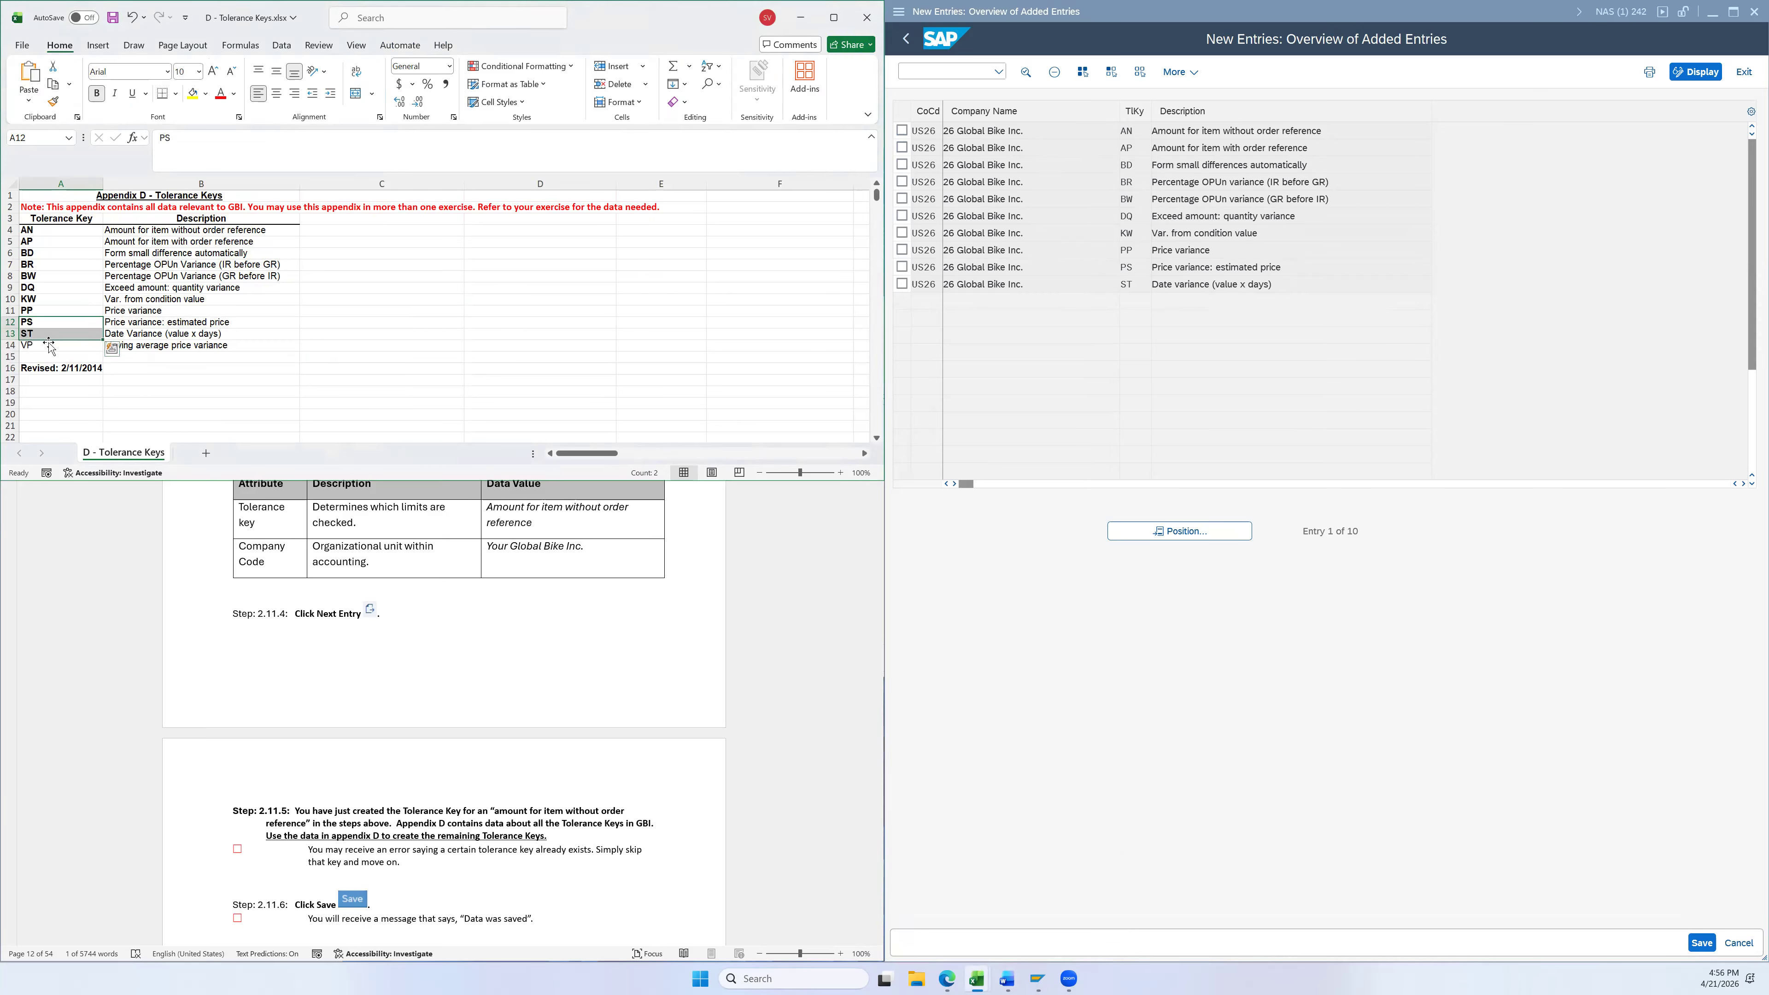
drag(59, 353, 169, 348)
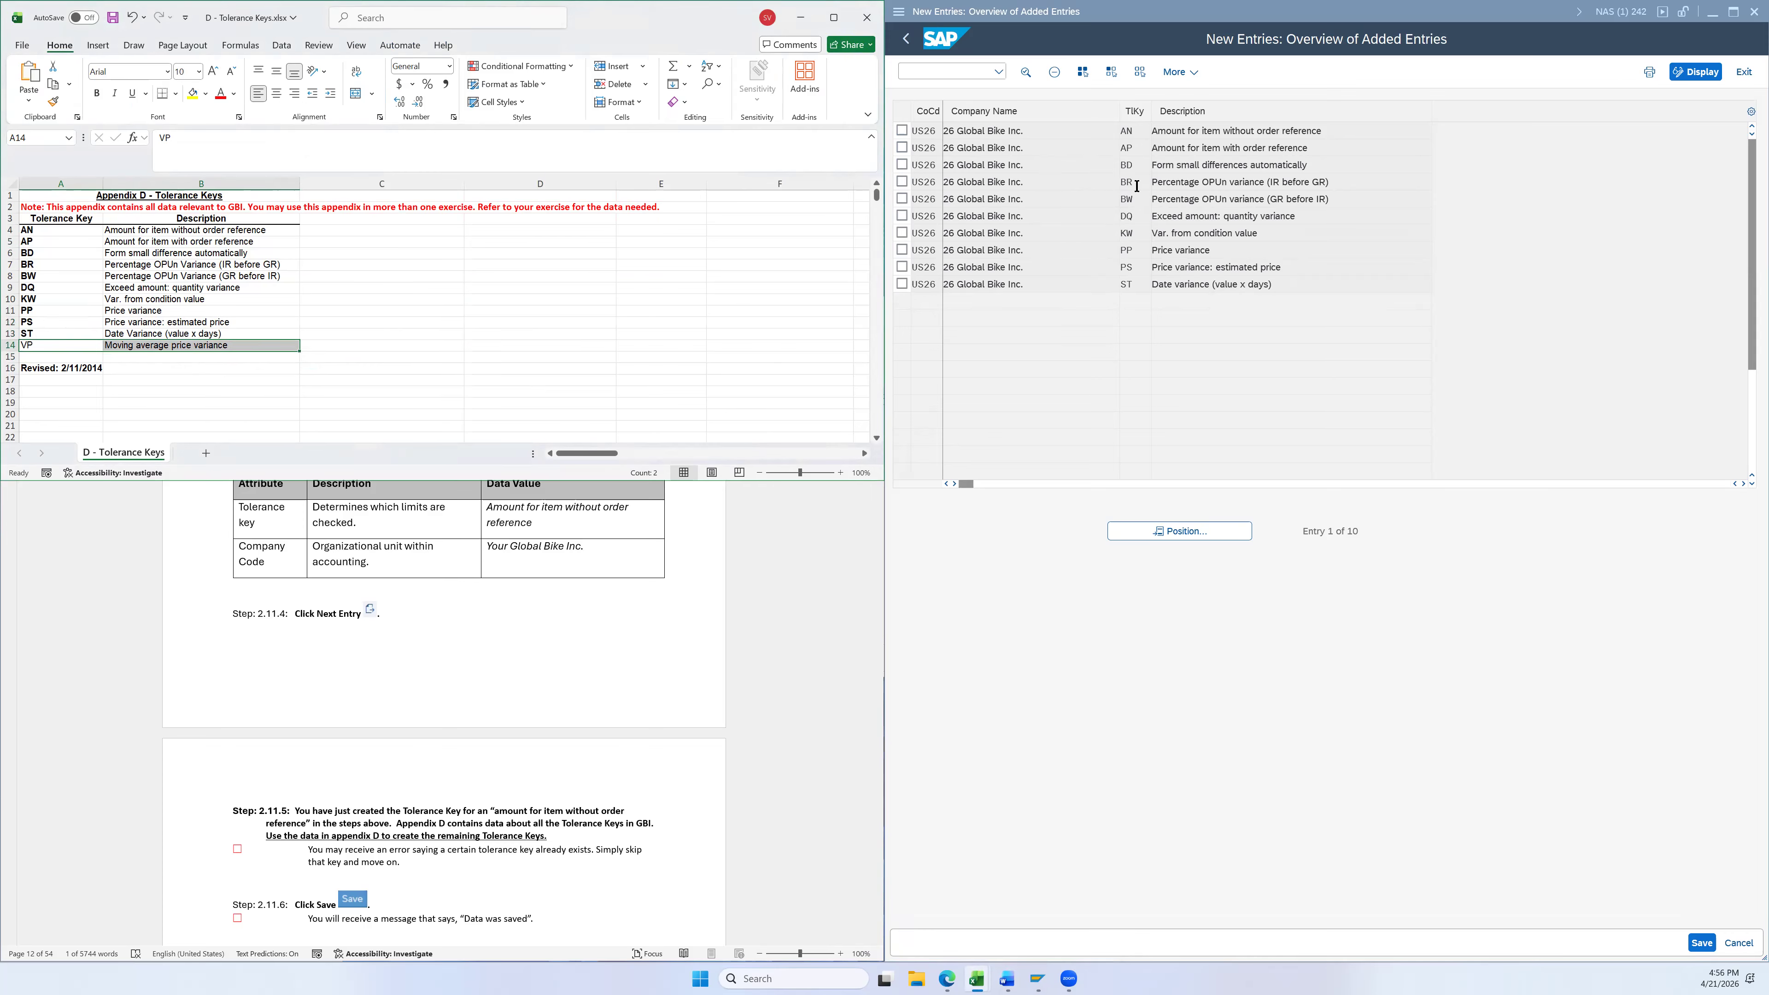
click(1137, 200)
click(1137, 211)
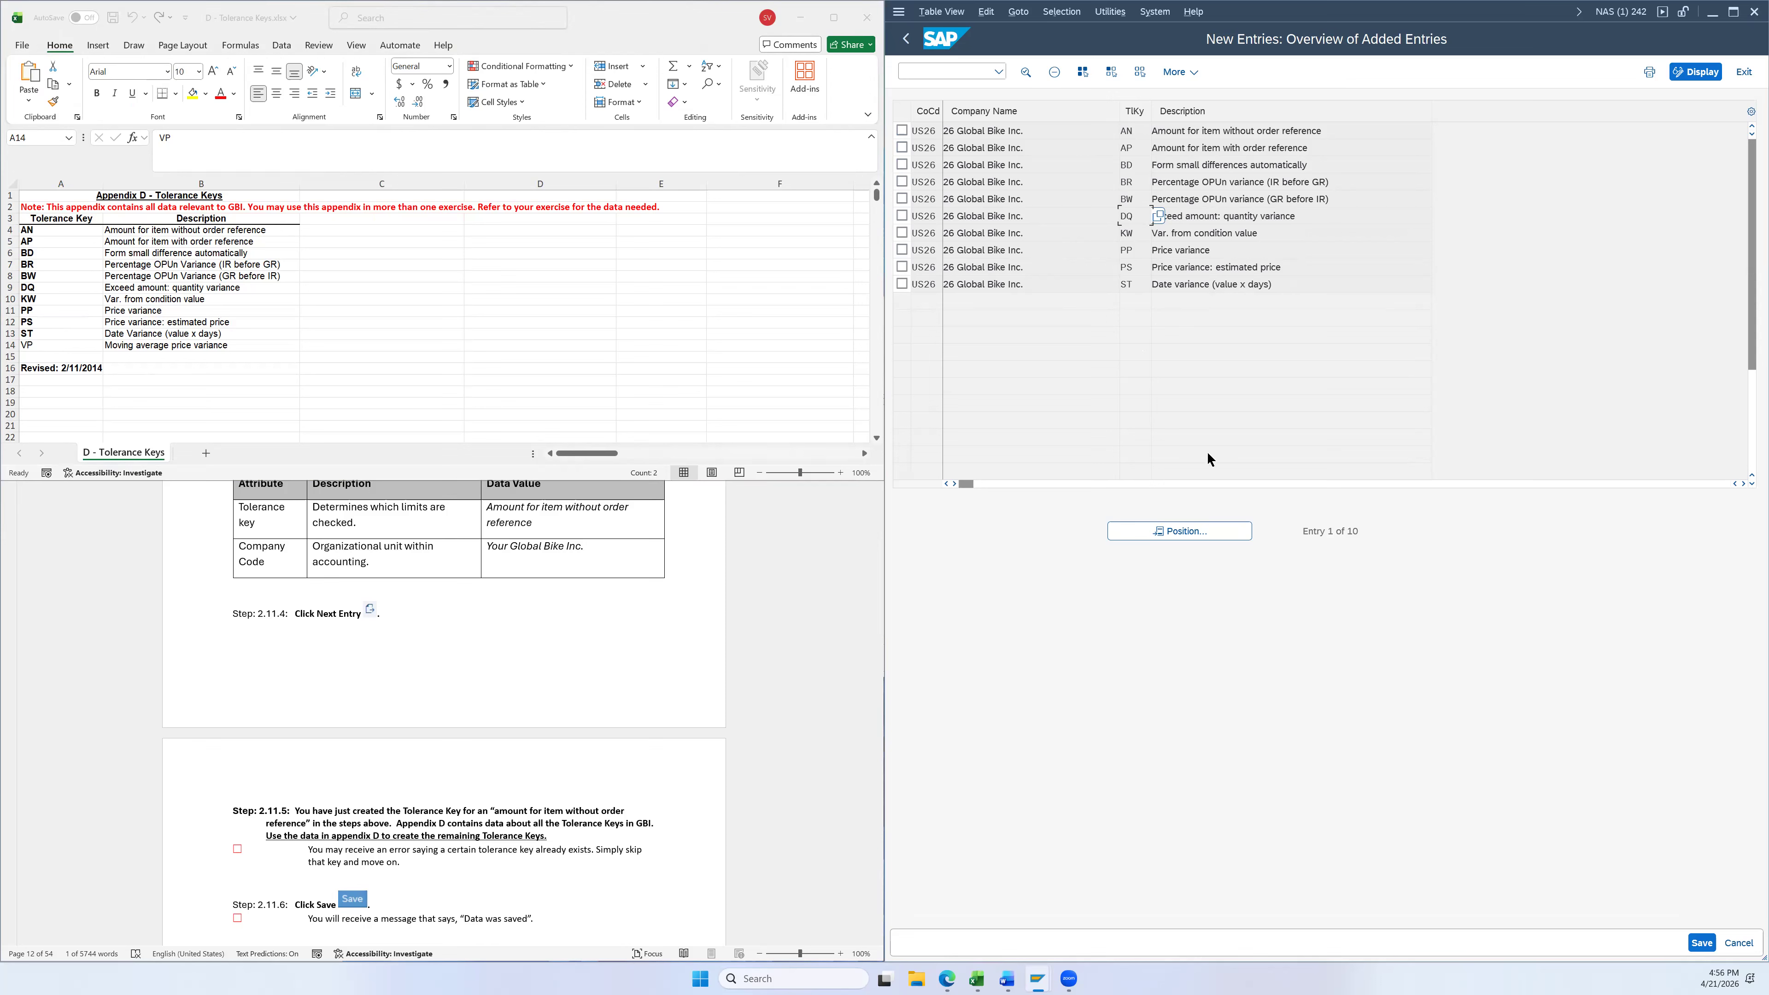
Save the new US26 tolerance keys and return to the Tolerance Limits overview
click(1697, 942)
click(906, 40)
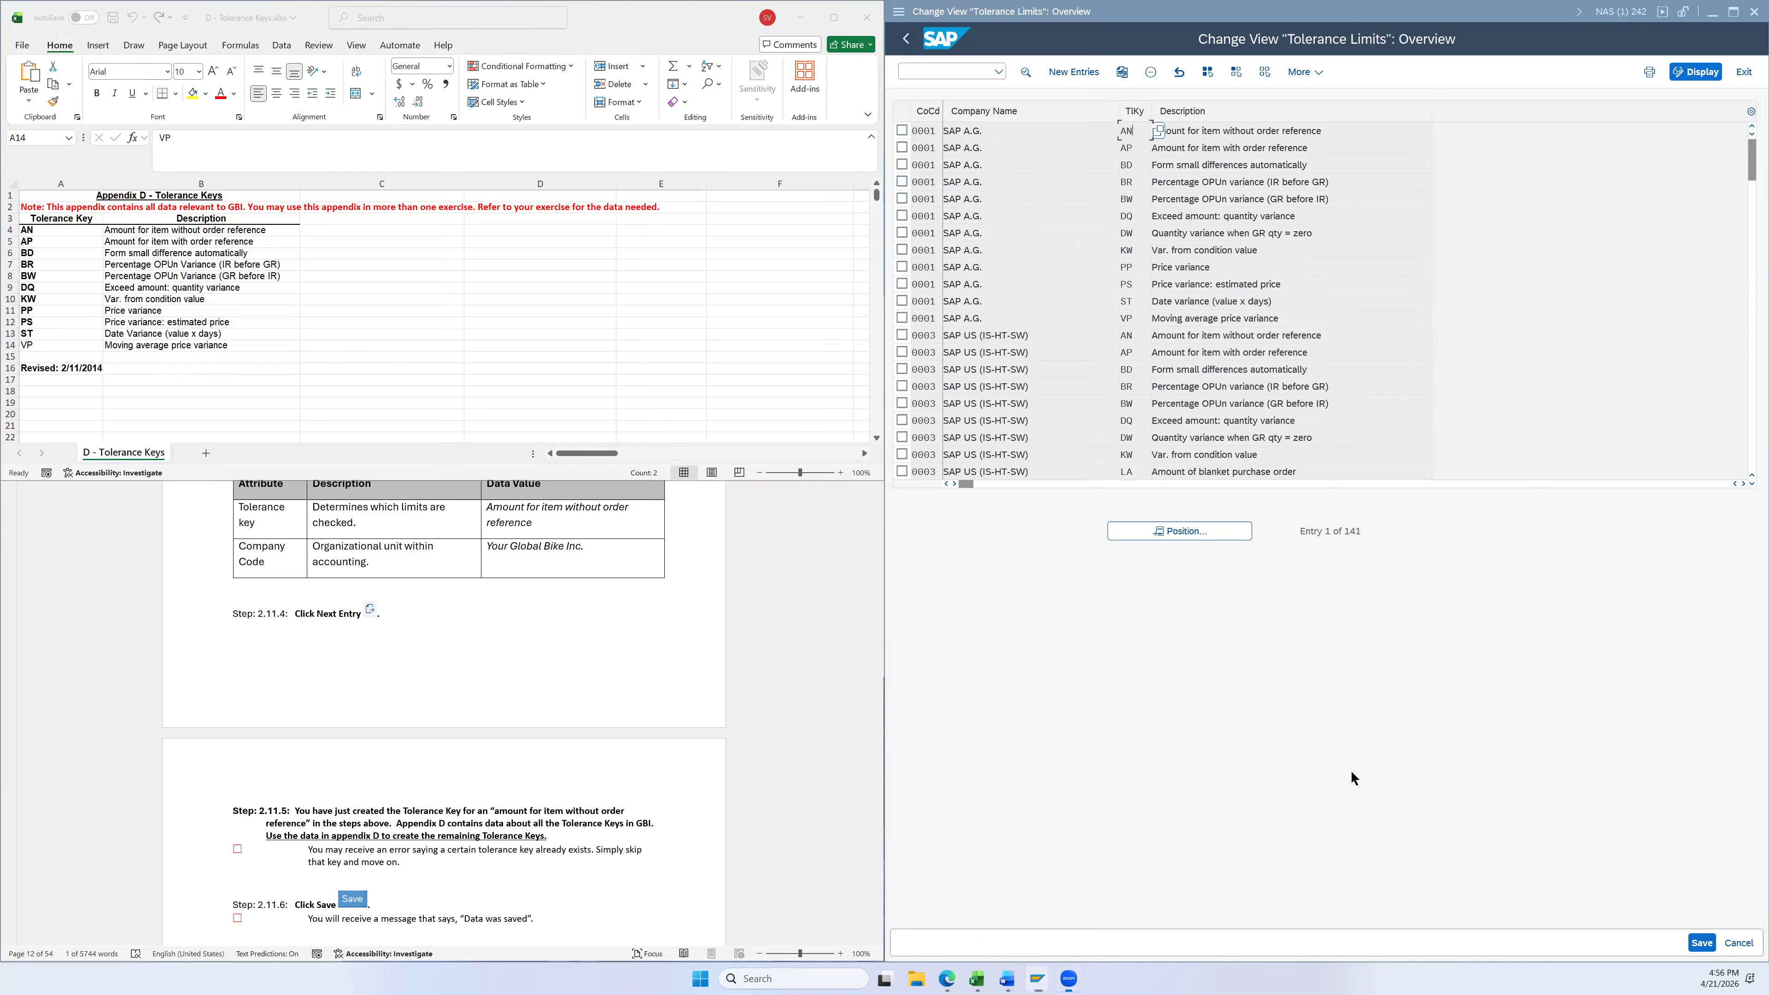
Check the US26 tolerance keys one by one, from AN to VP, in the Tolerance Limits overview
drag(1747, 161, 1734, 449)
scroll(1409, 253, up, 6)
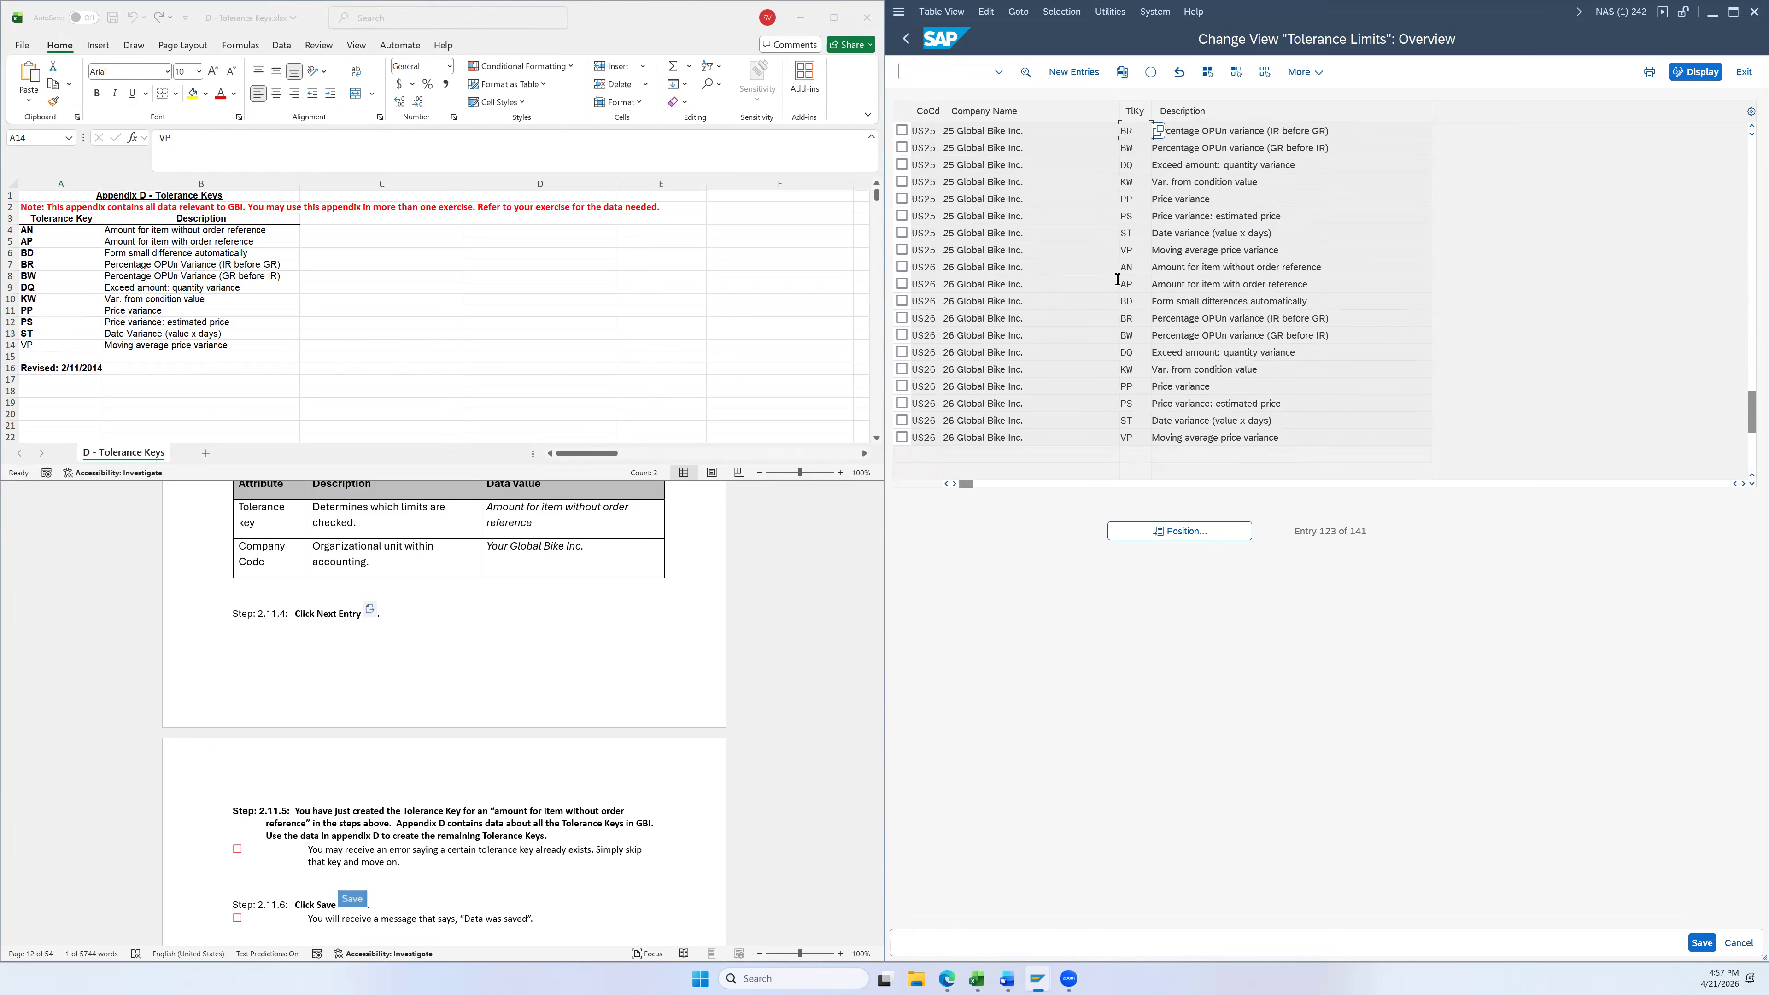
click(1129, 267)
key(Down)
key(Down)
key(Down)
key(Down)
key(Down)
key(Down)
key(Down)
key(Down)
key(Down)
key(Down)
drag(918, 267, 940, 269)
scroll(975, 376, up, 2)
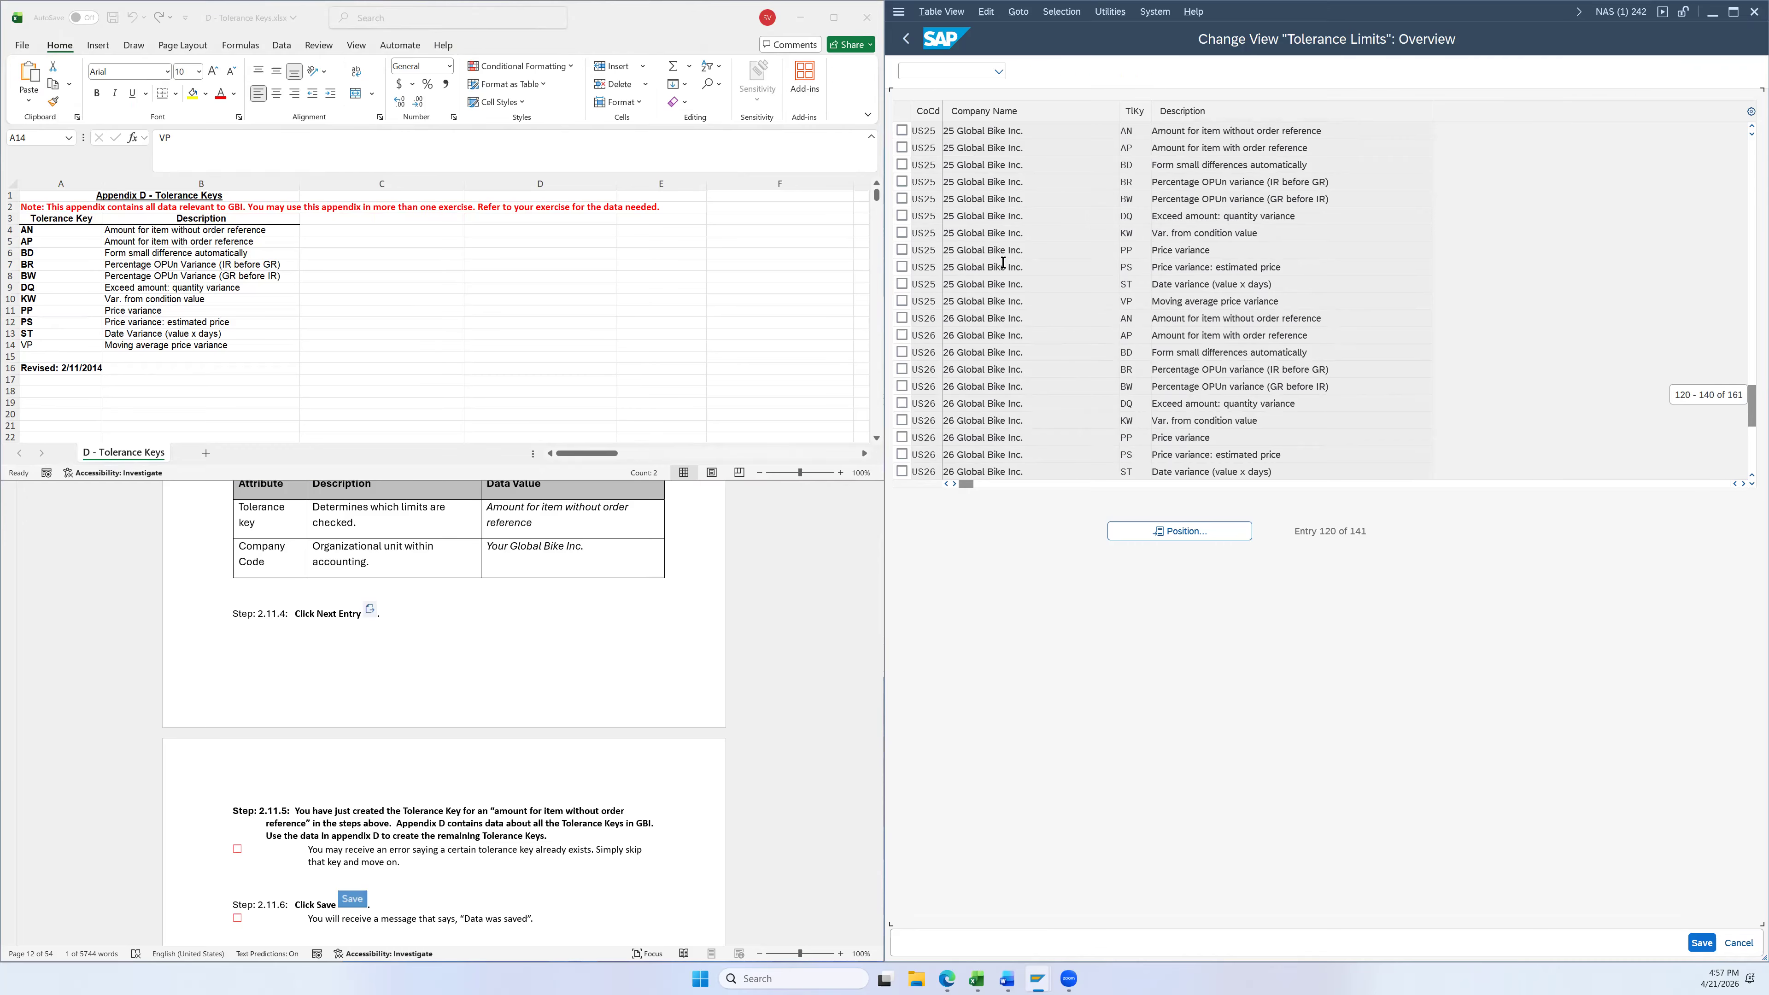
Compare the US26 entries with the tolerance keys of the other Global Bike company codes US00, US15, US21 and US25
scroll(1016, 272, up, 8)
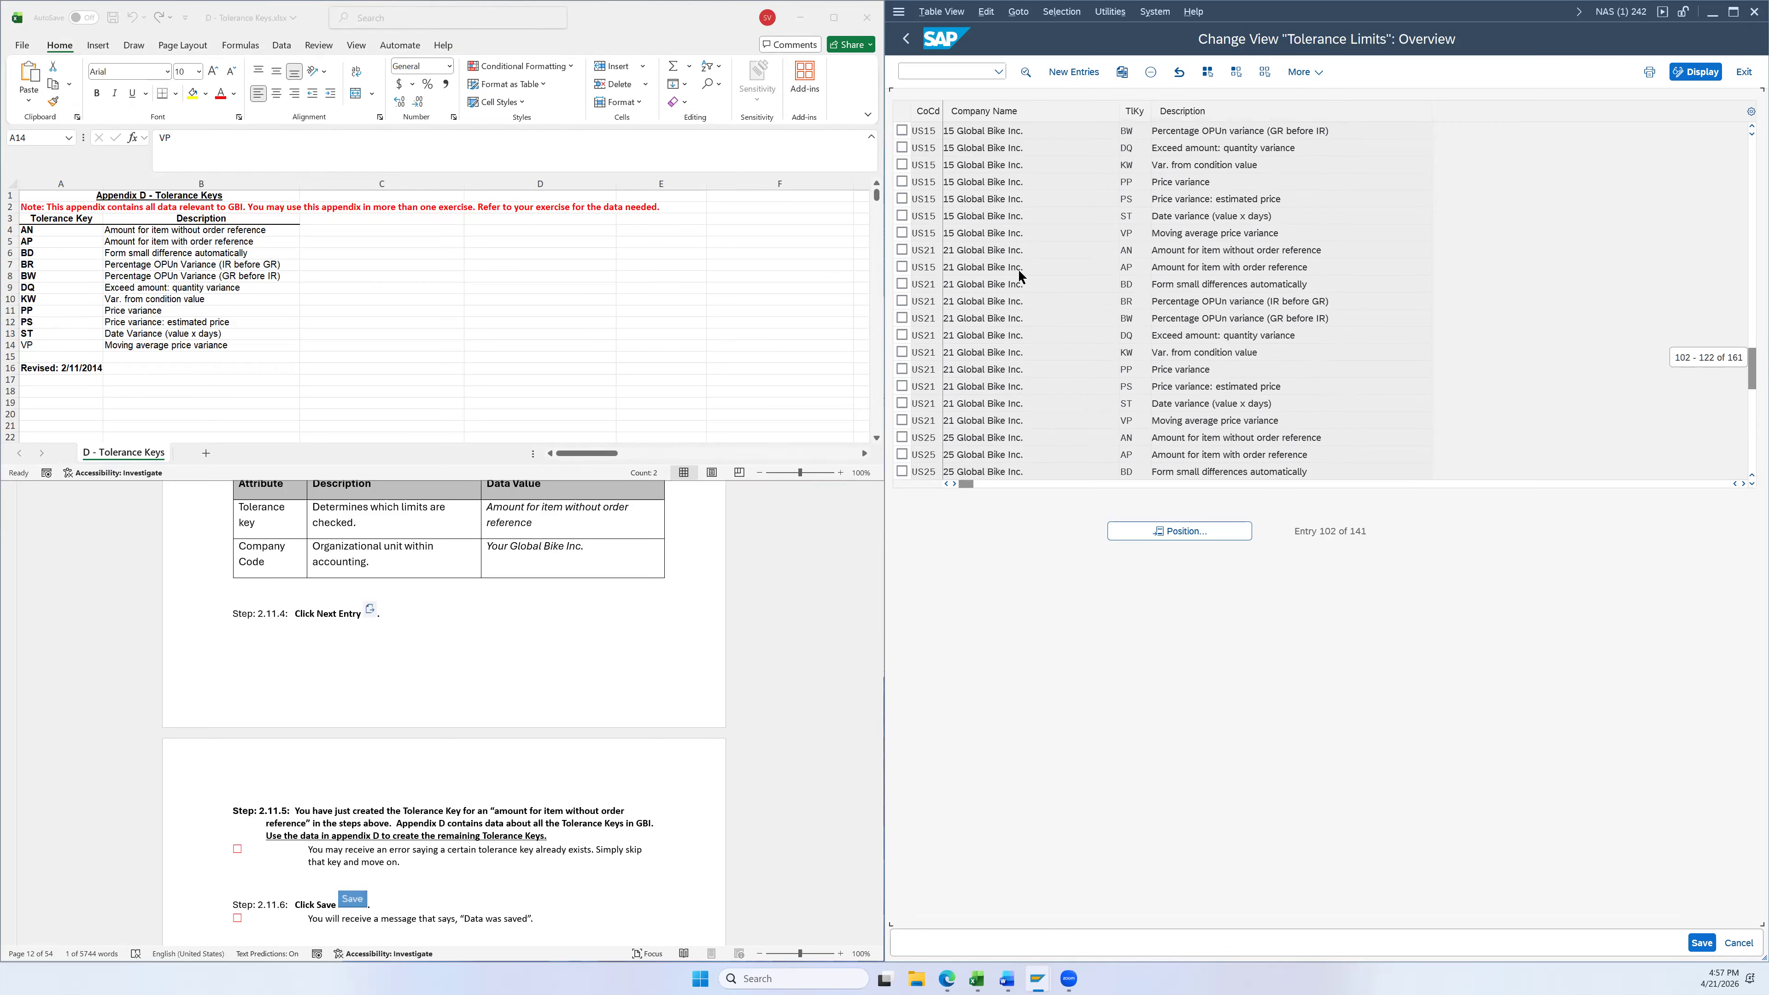
scroll(1026, 270, up, 3)
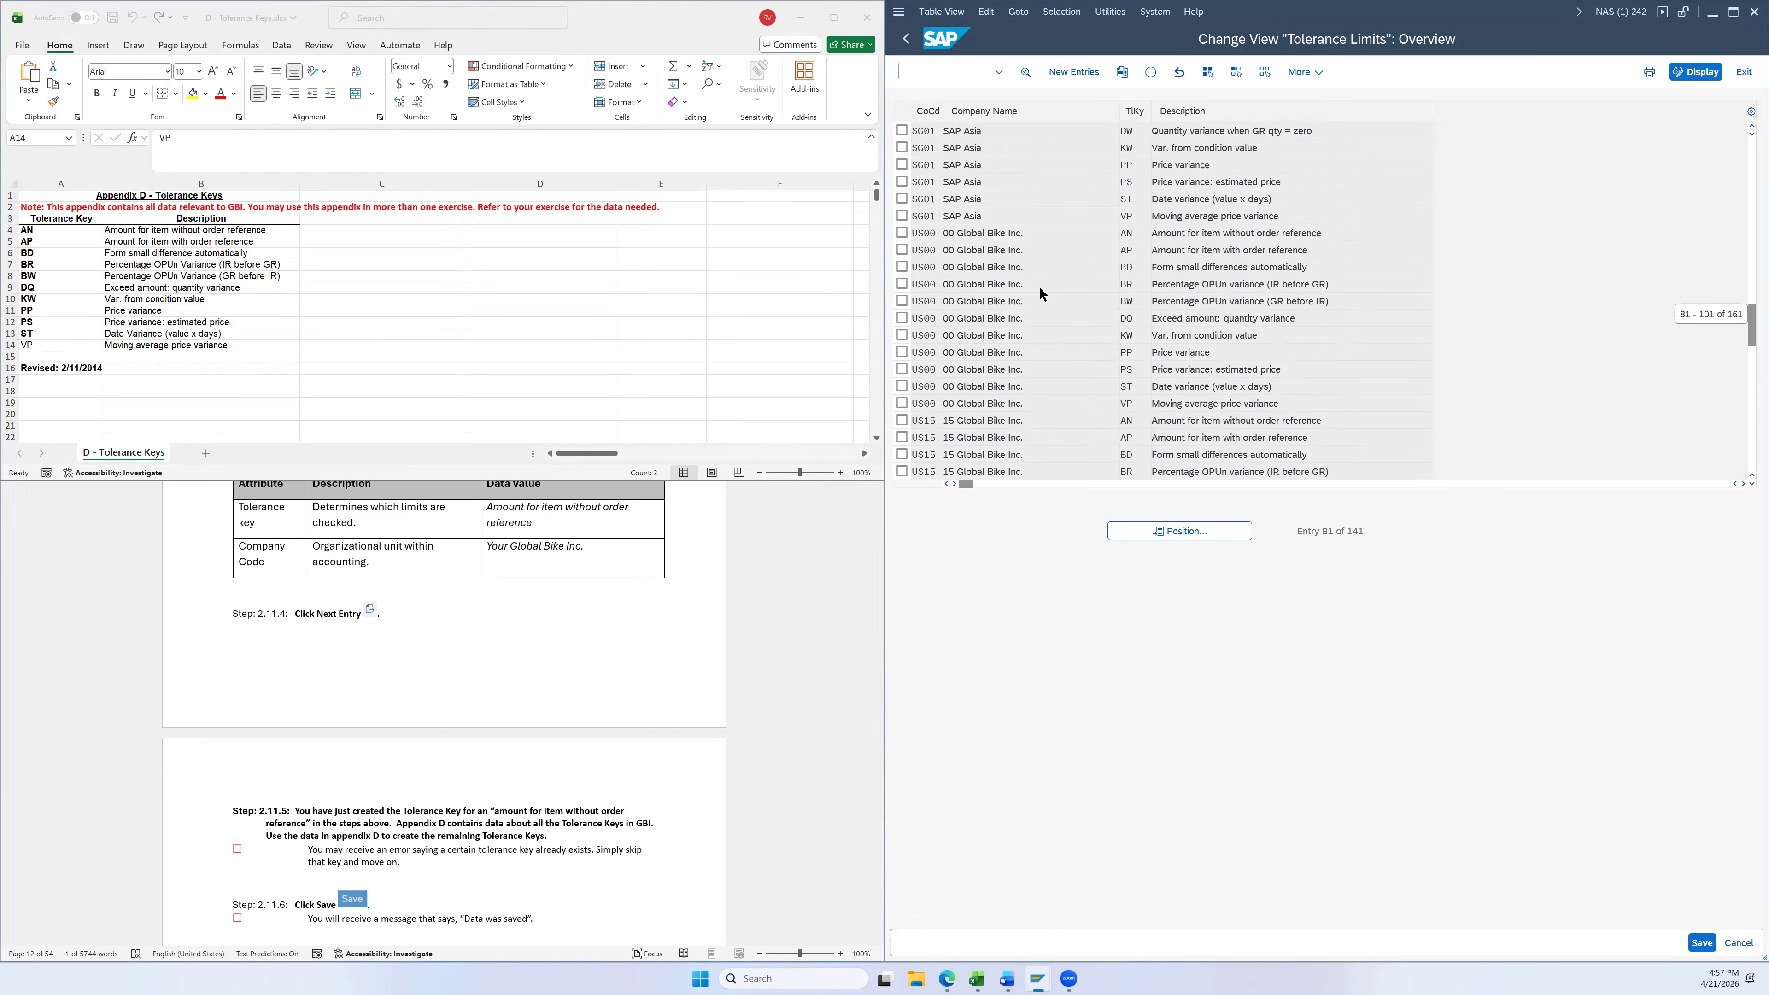
scroll(1106, 287, down, 5)
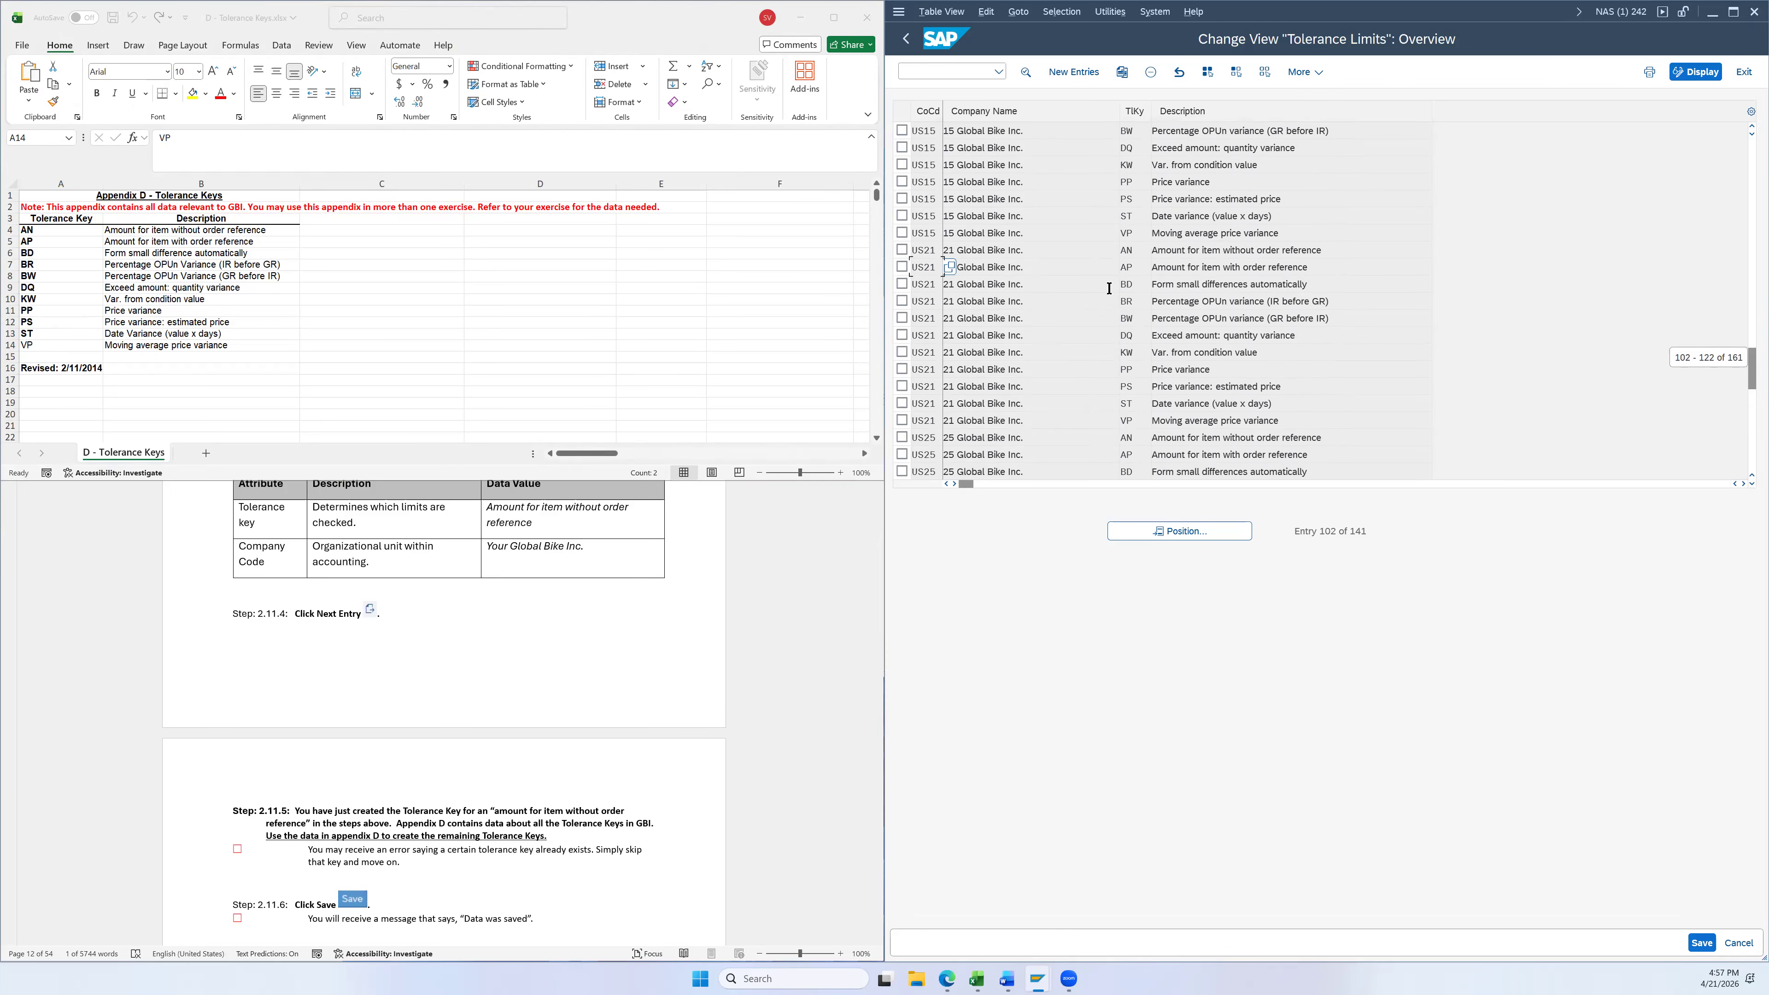
scroll(1109, 301, down, 1)
scroll(1109, 297, down, 1)
scroll(1041, 371, down, 3)
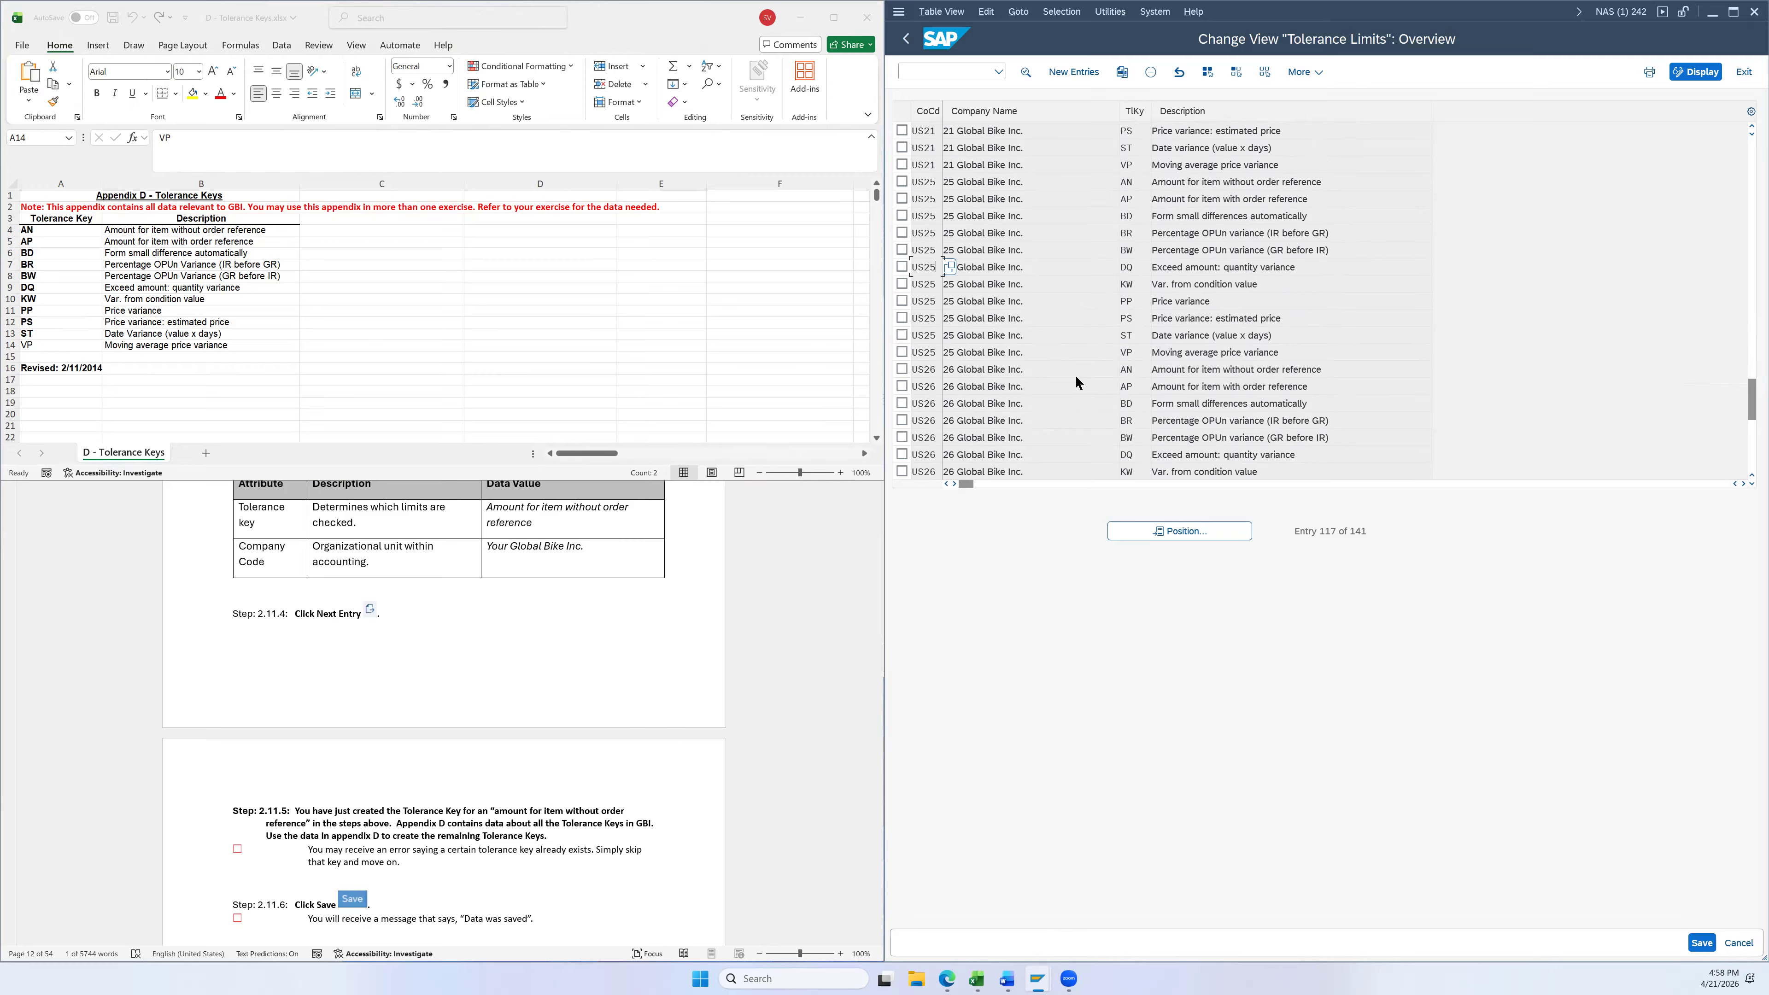
Return to the US26 entries and save the Tolerance Limits overview
scroll(1114, 369, down, 2)
scroll(1125, 357, down, 1)
click(1703, 944)
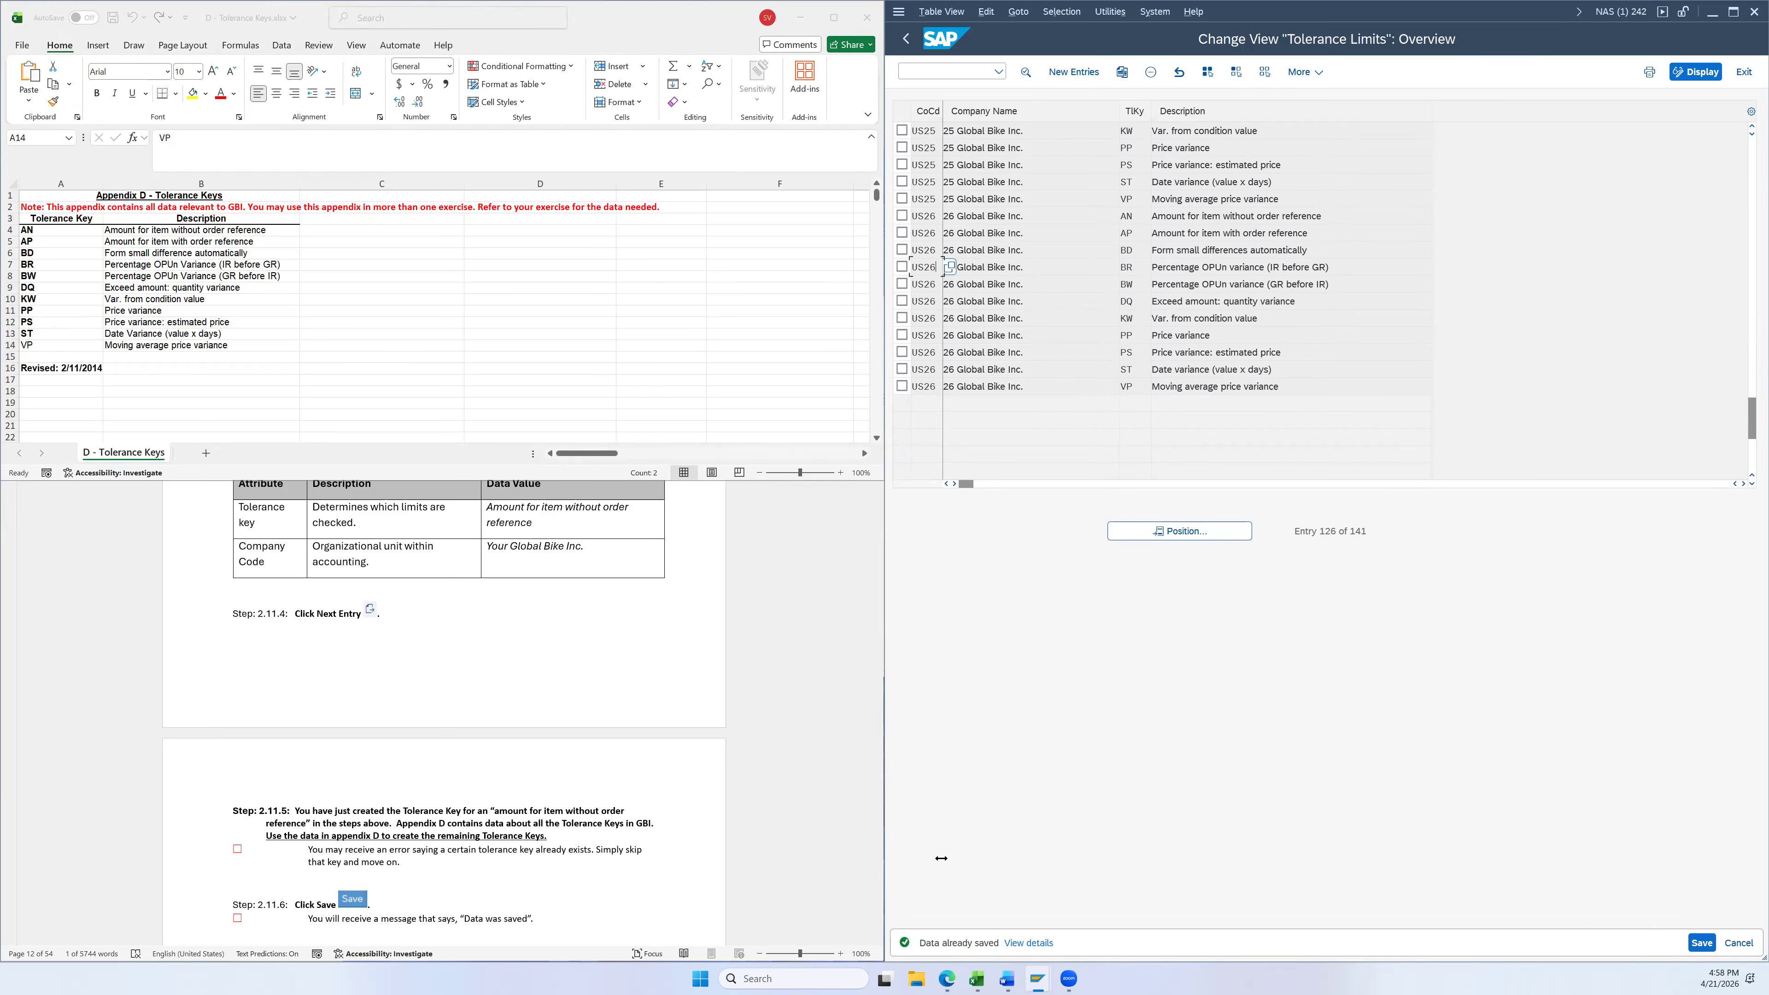
Go to Section 2.12, Define Tolerances (Vendors), in the Word exercise
click(770, 697)
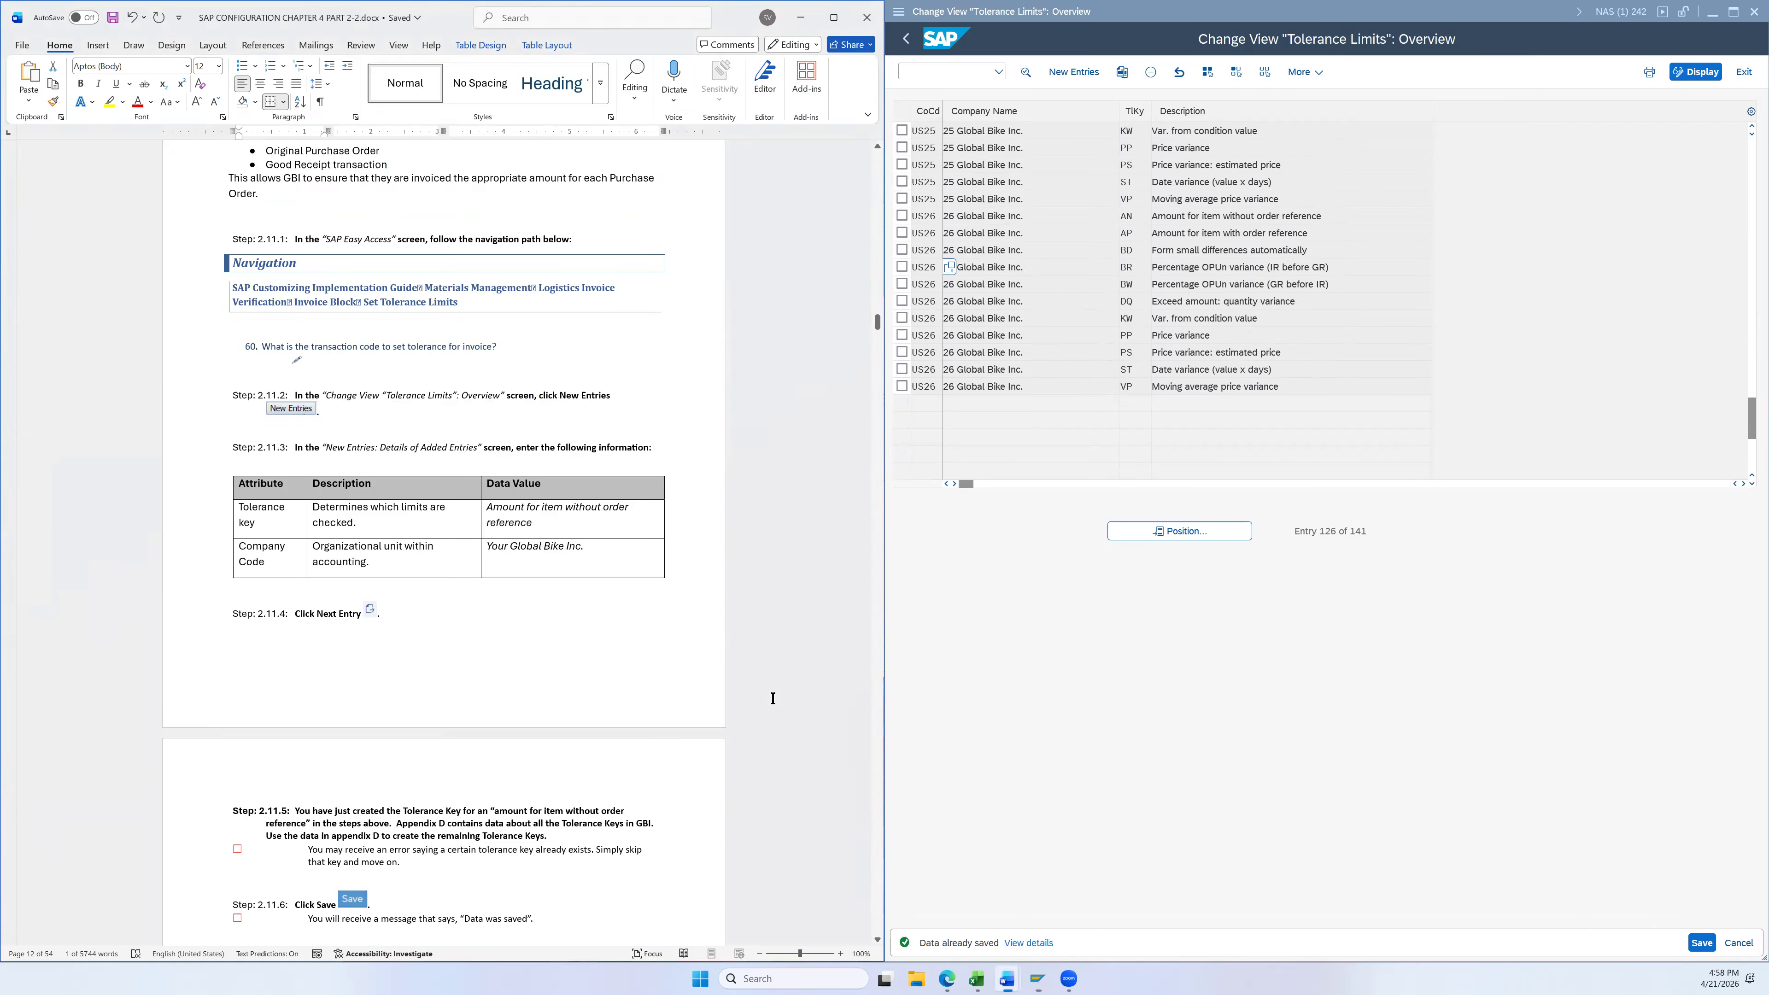
scroll(732, 736, down, 5)
scroll(732, 737, down, 6)
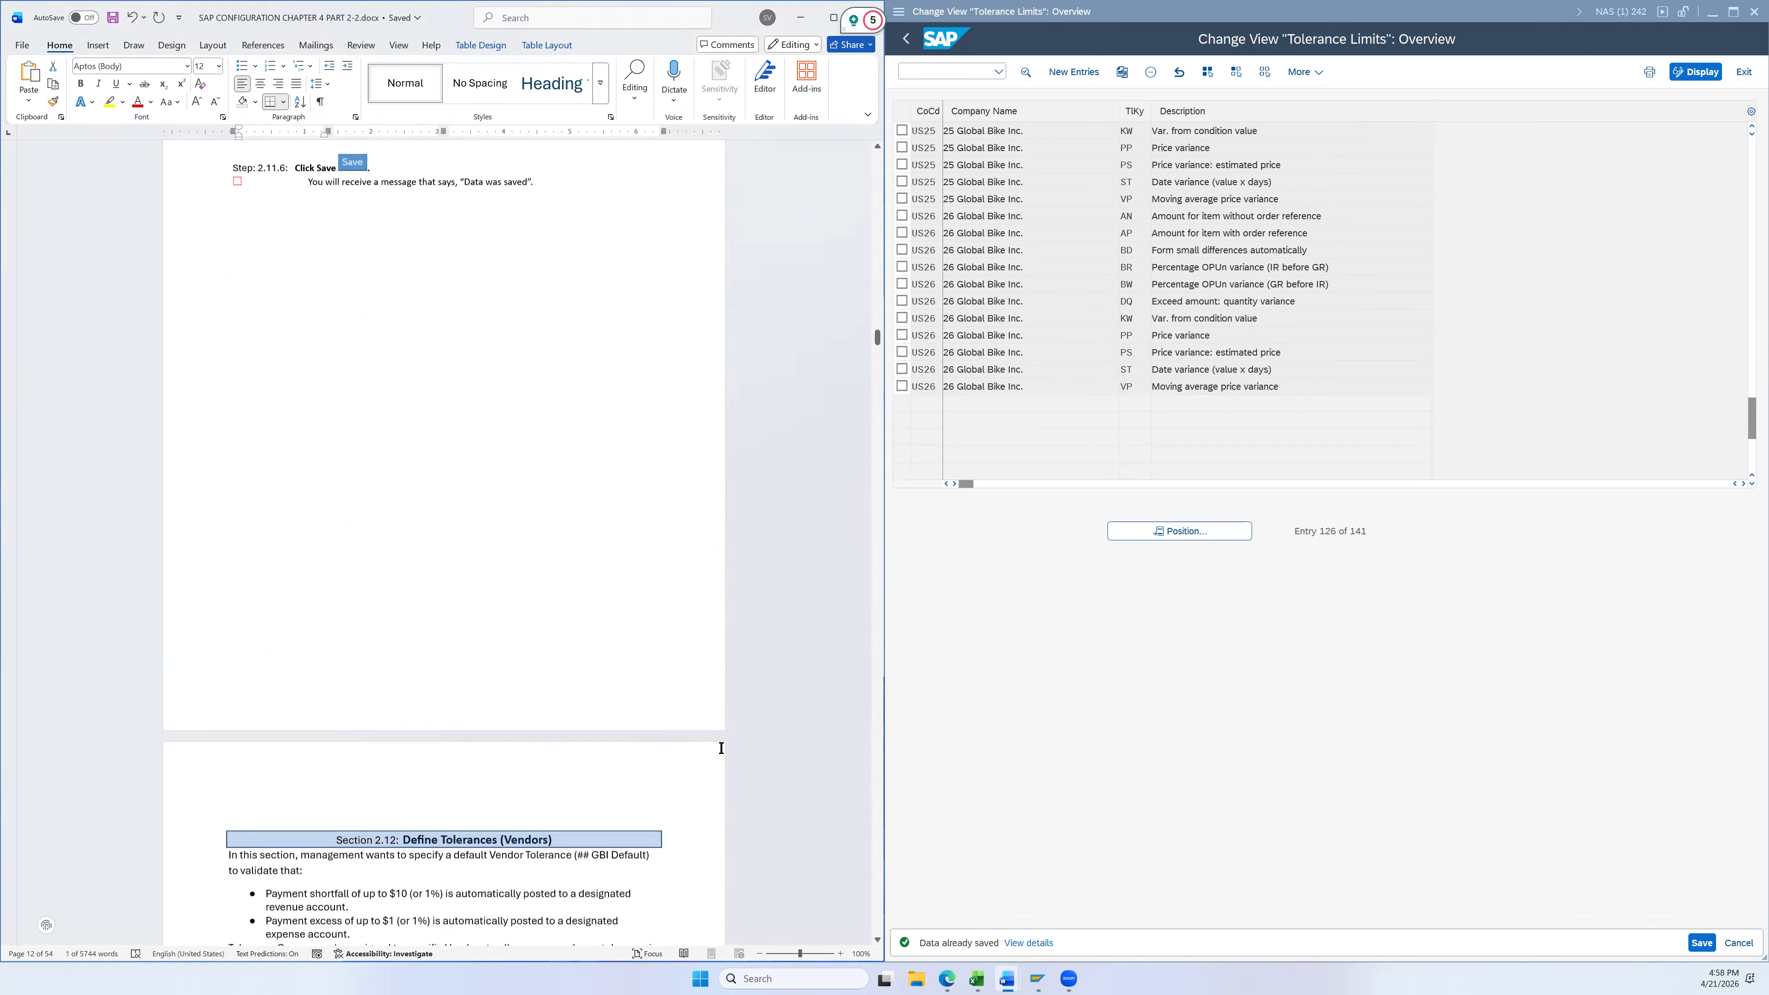
scroll(769, 554, down, 5)
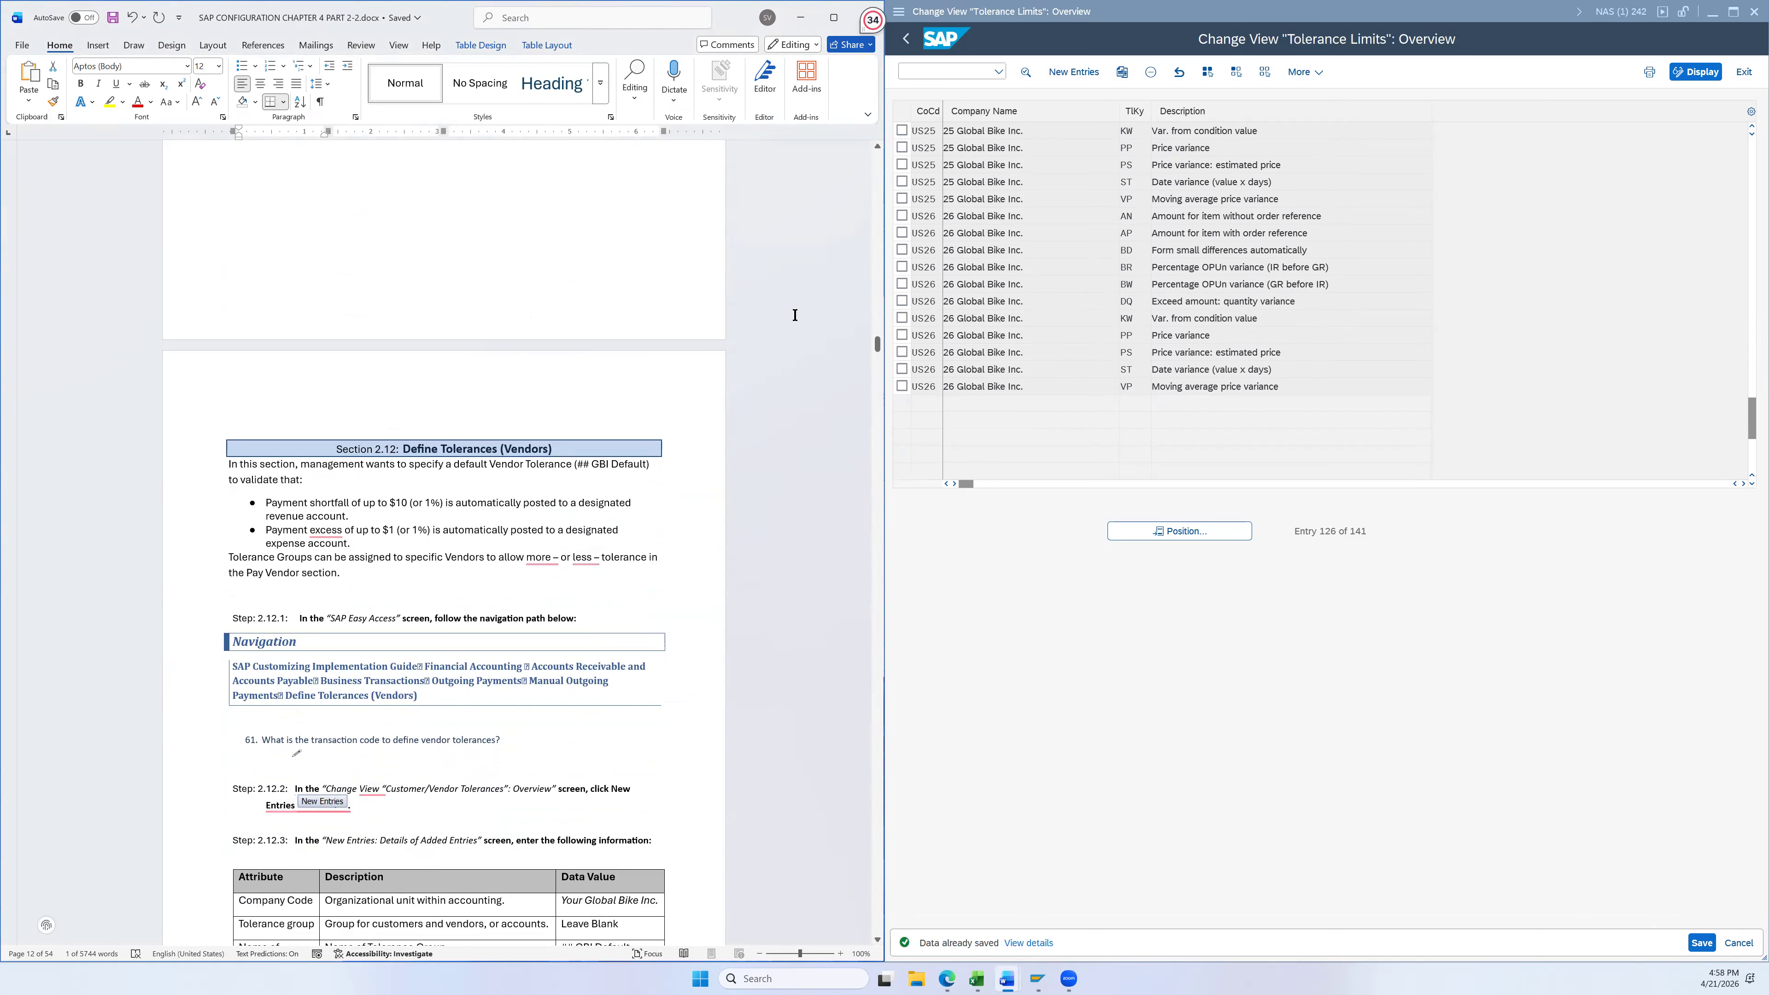
Leave the Tolerance Limits overview in SAP and reopen the SAP Reference IMG from the project customizing screen
click(907, 39)
click(906, 40)
click(907, 40)
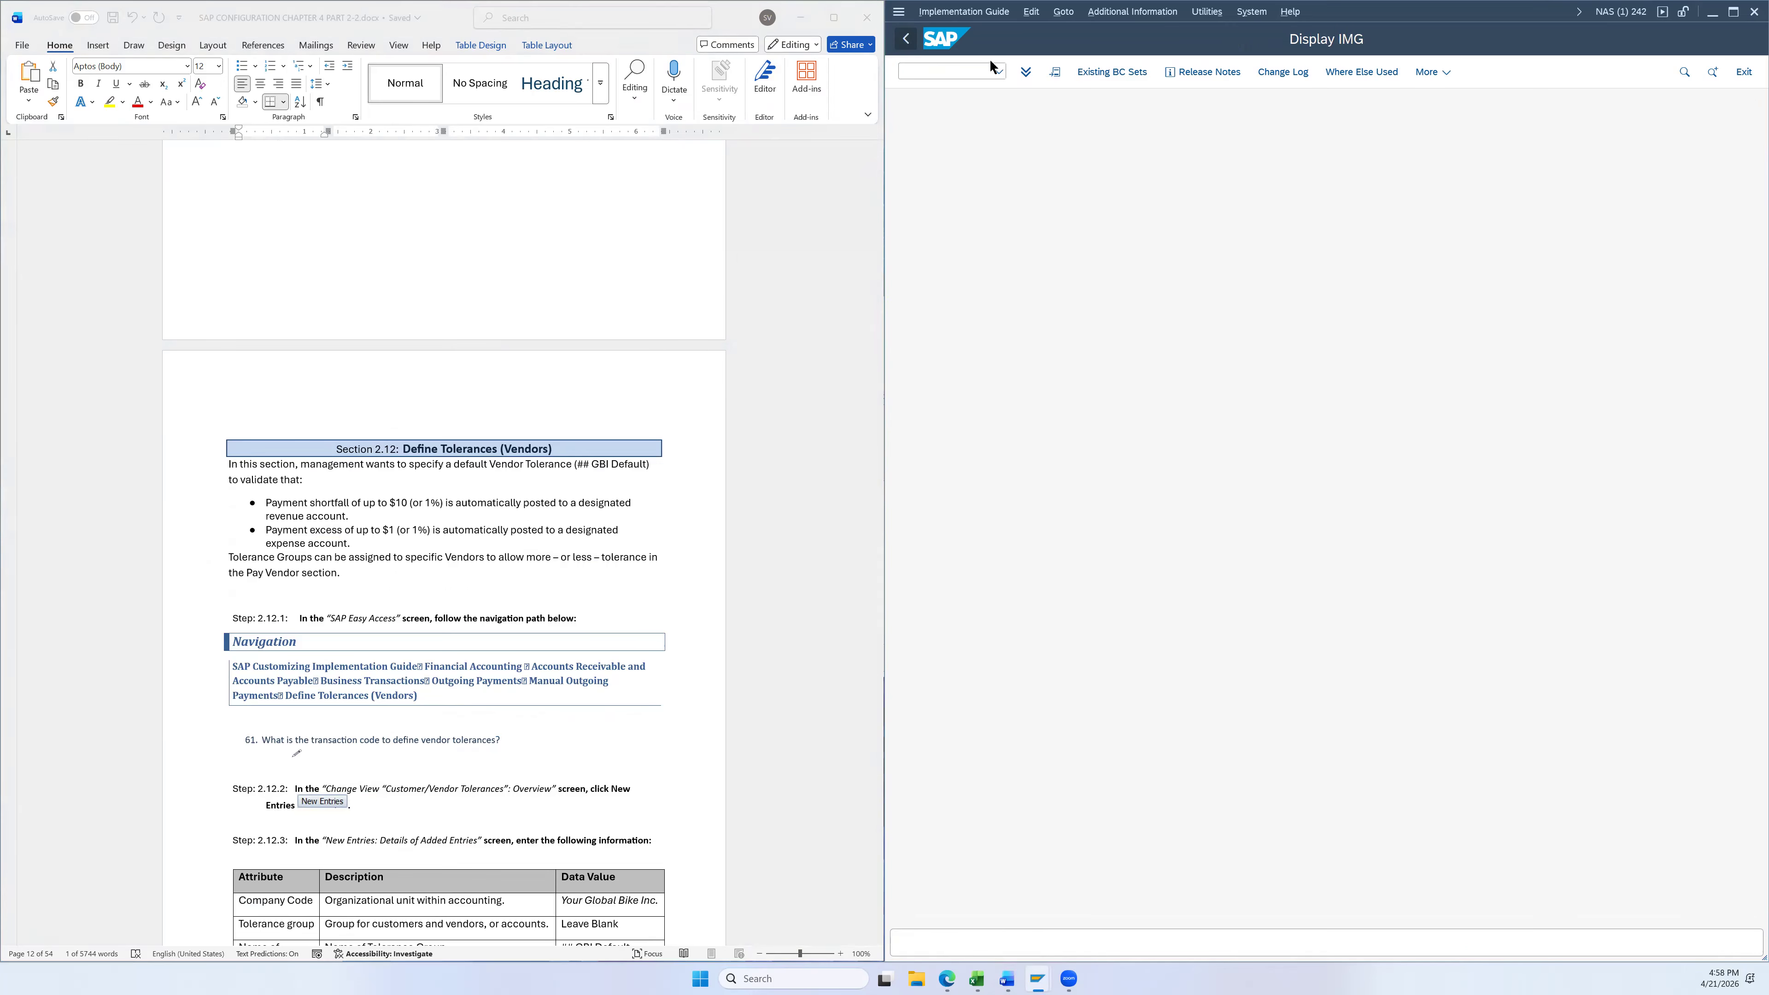
click(1074, 74)
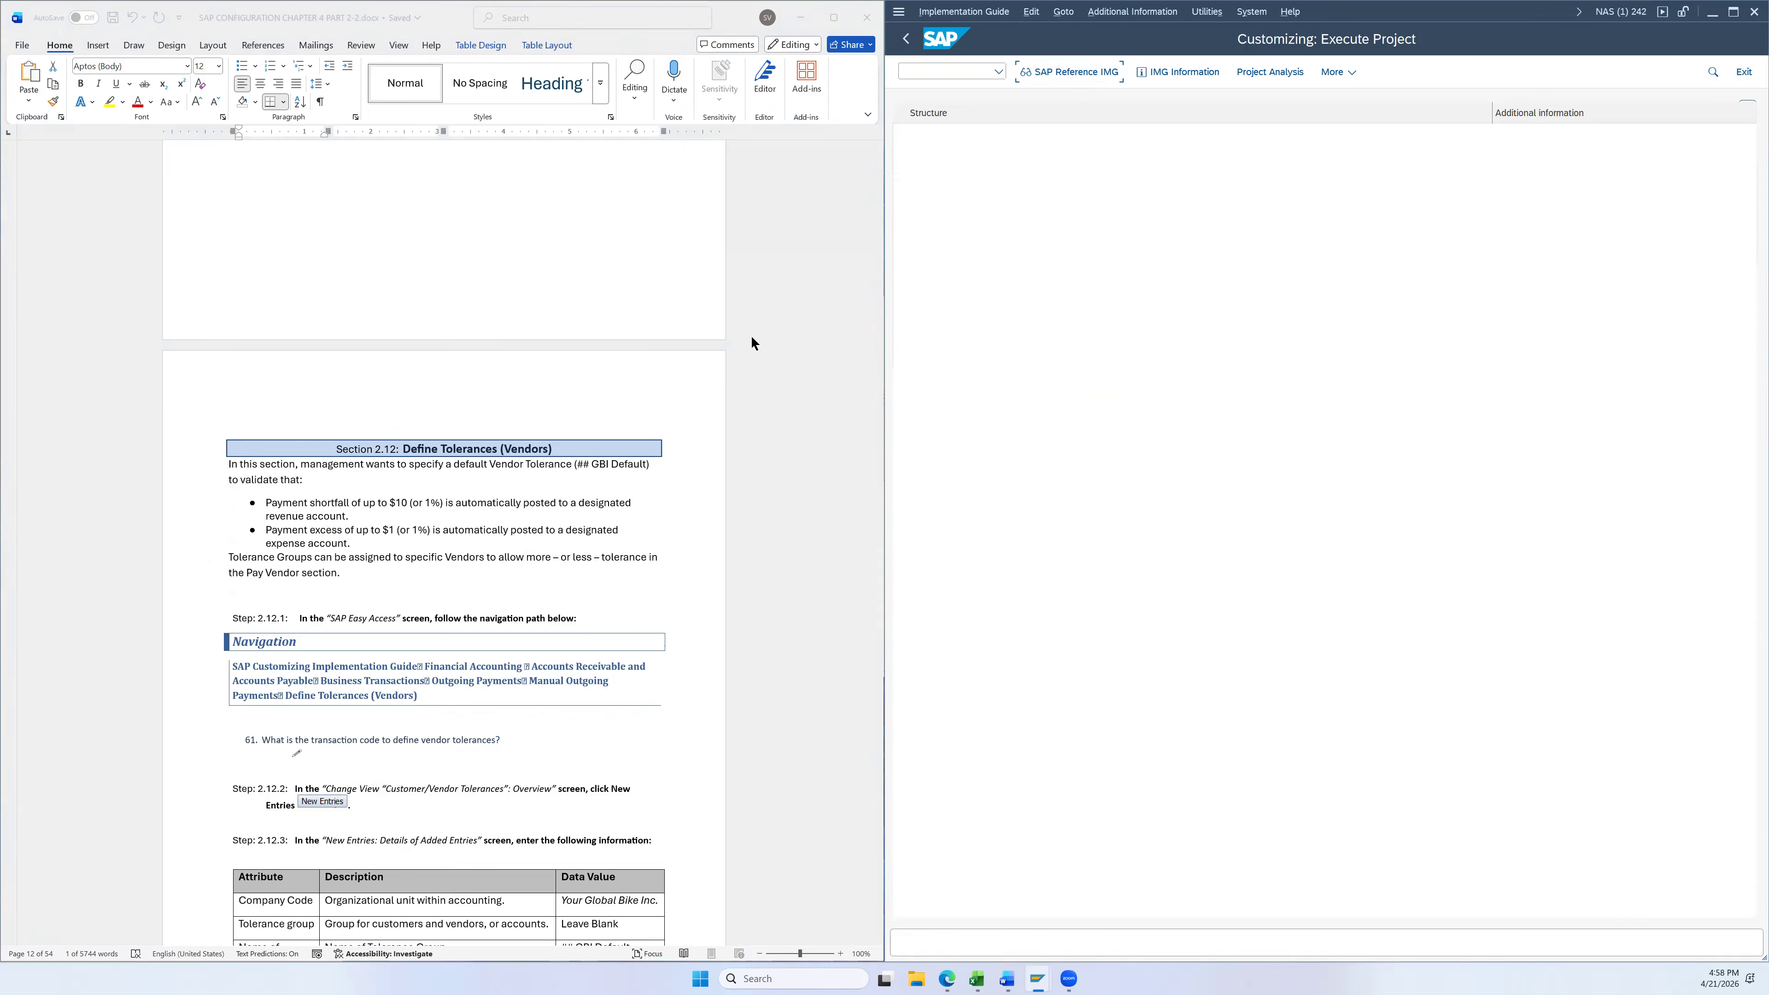
Read the Section 2.12 introduction, the navigation path to Define Tolerances (Vendors), and the table of tolerance values in Word
scroll(753, 339, down, 3)
scroll(755, 346, down, 1)
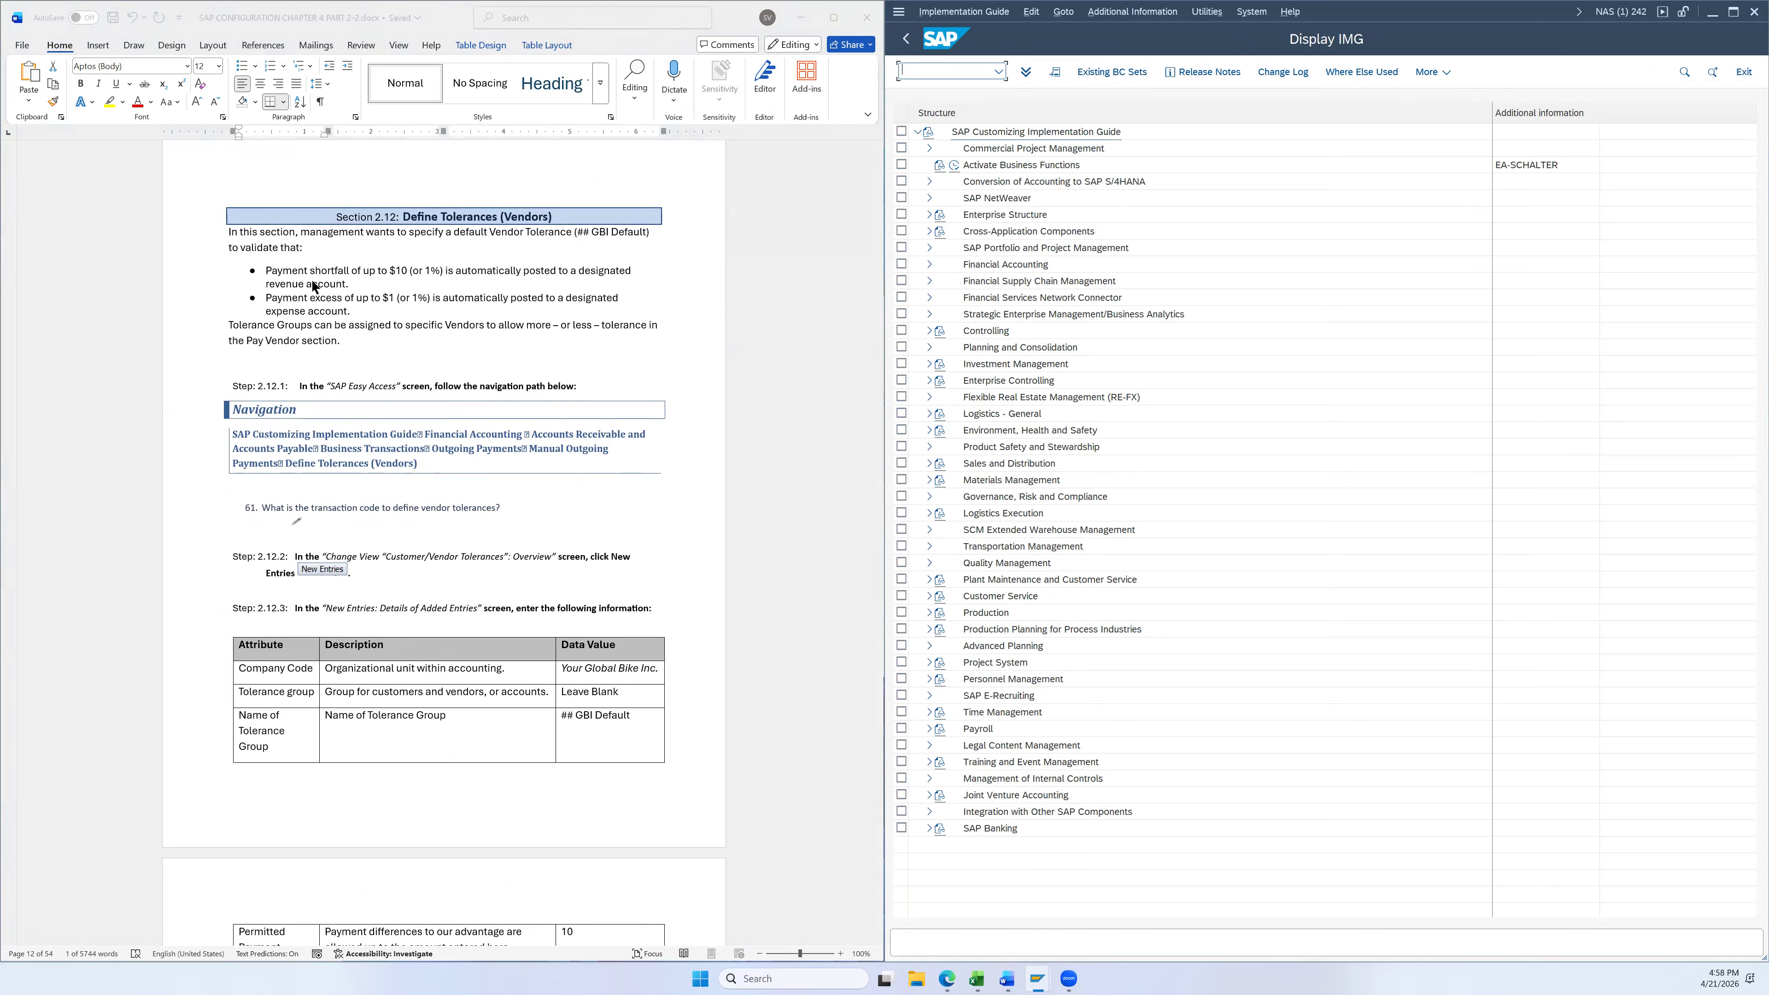
scroll(318, 286, down, 1)
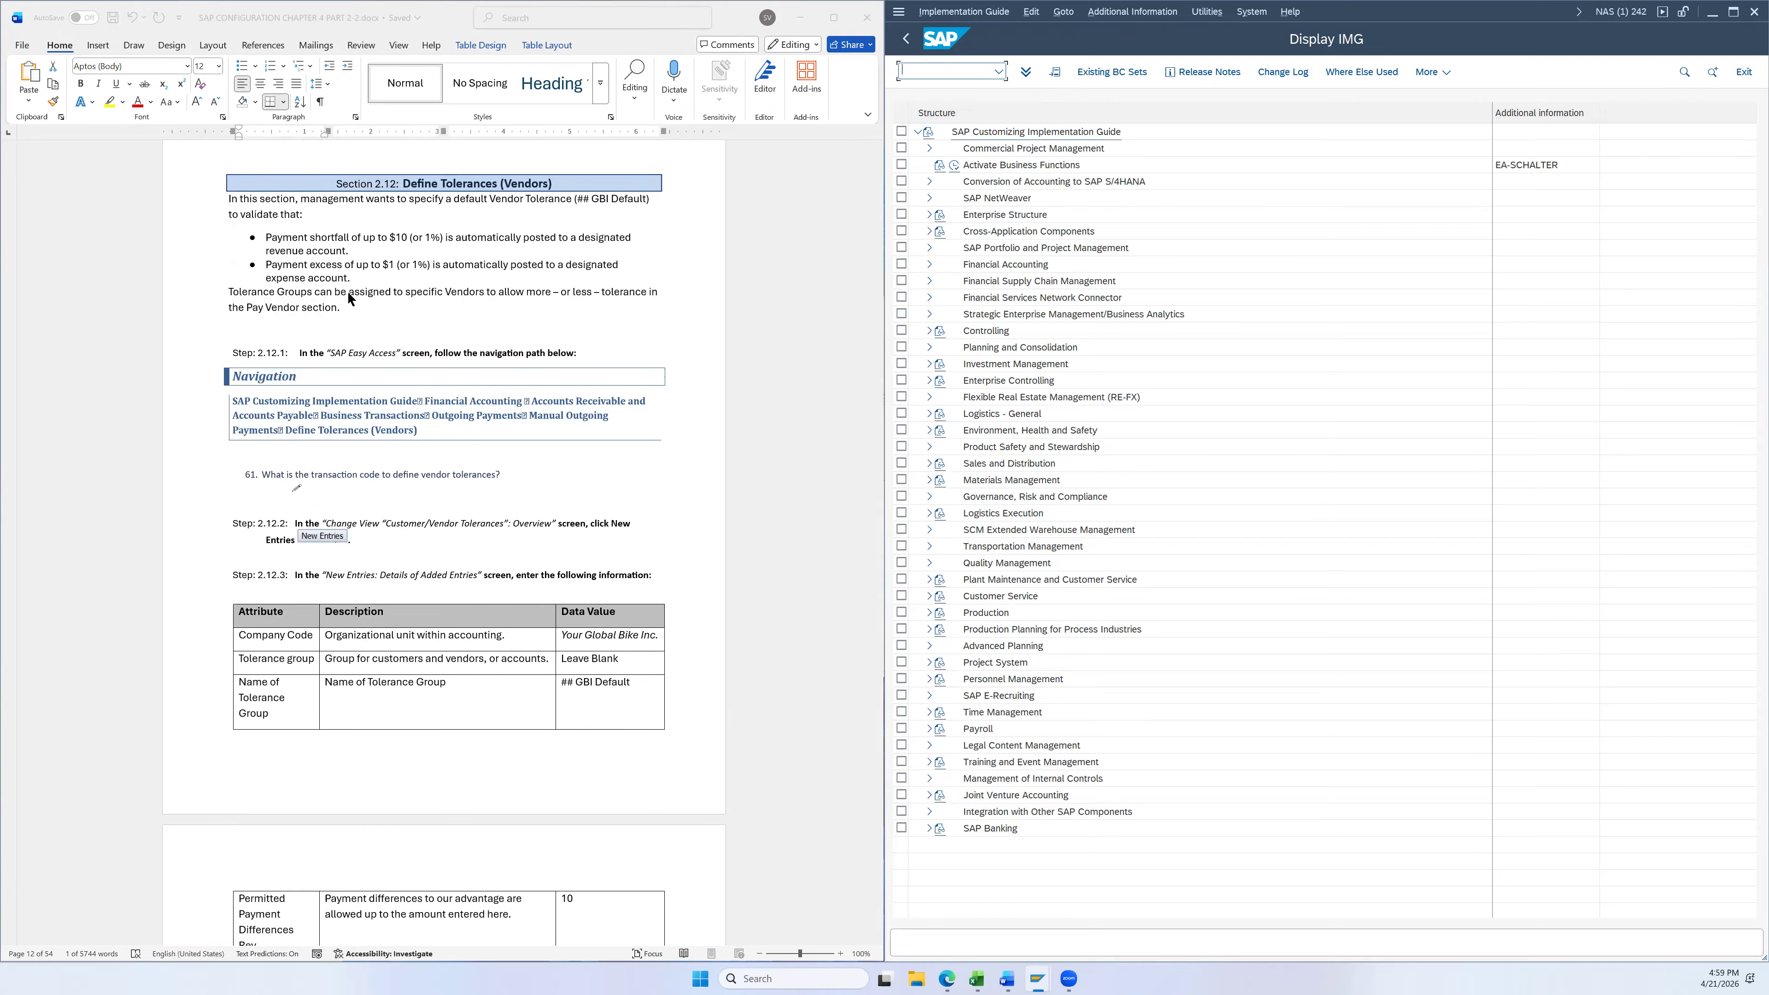
scroll(347, 292, down, 1)
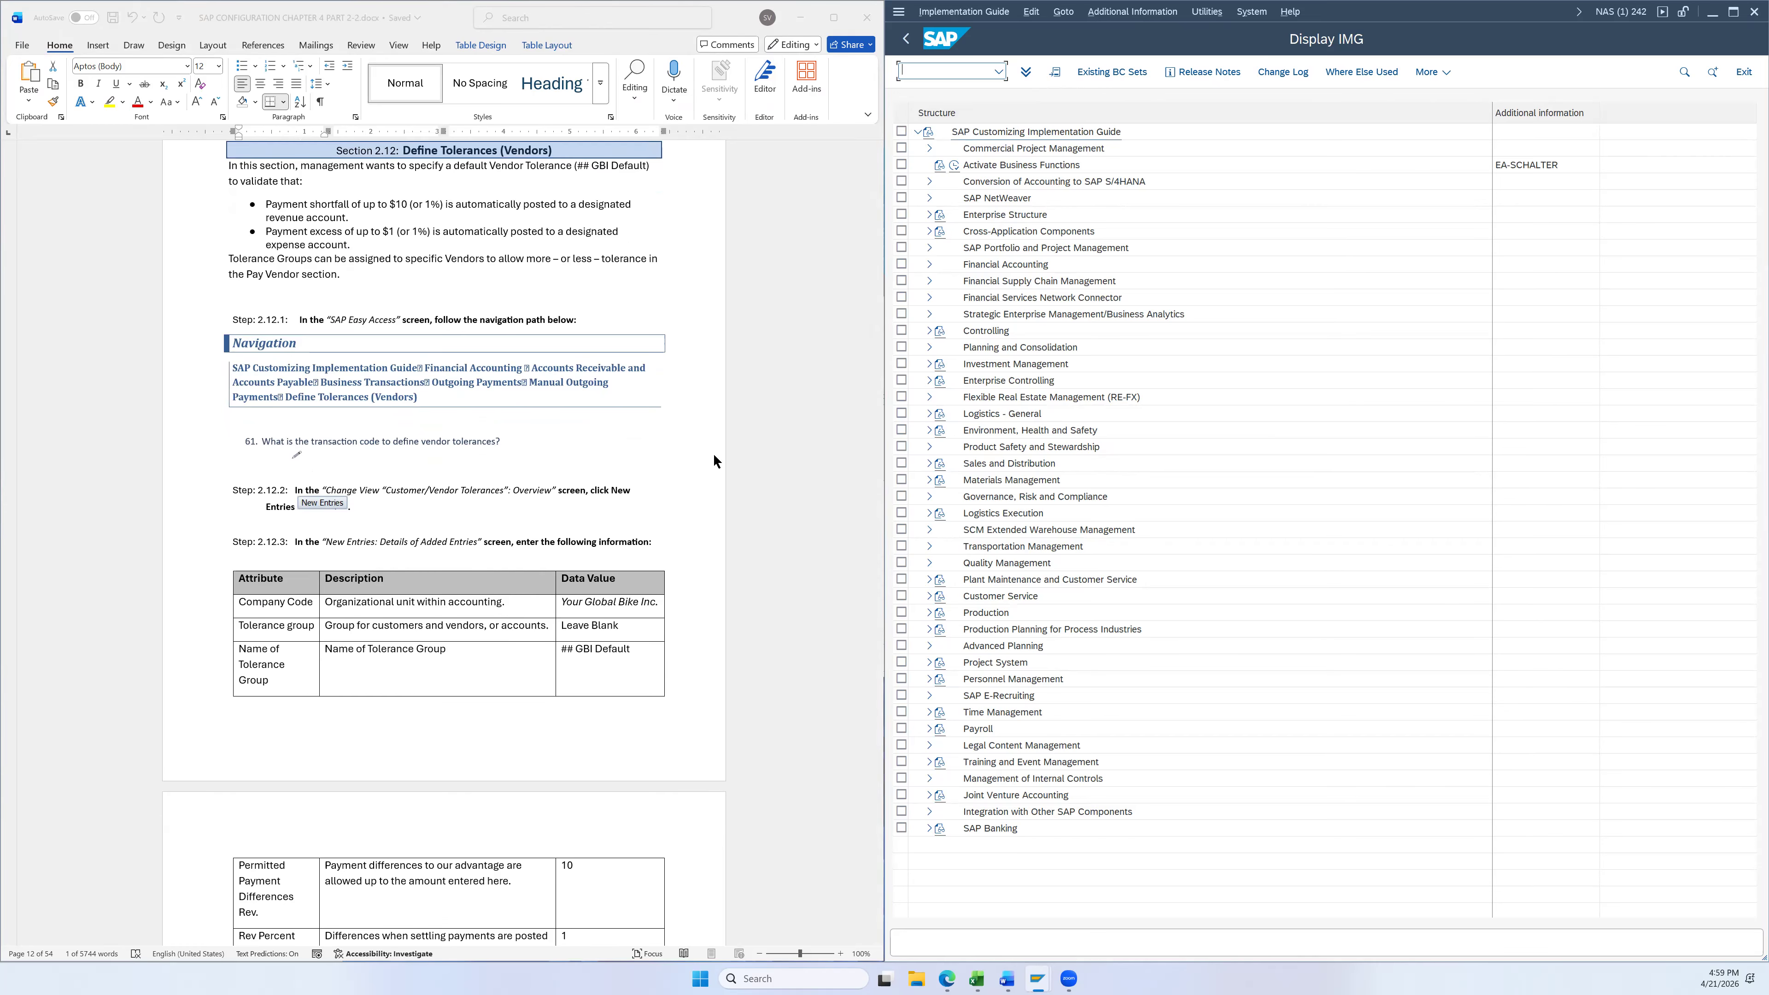
scroll(696, 446, down, 3)
scroll(731, 397, down, 1)
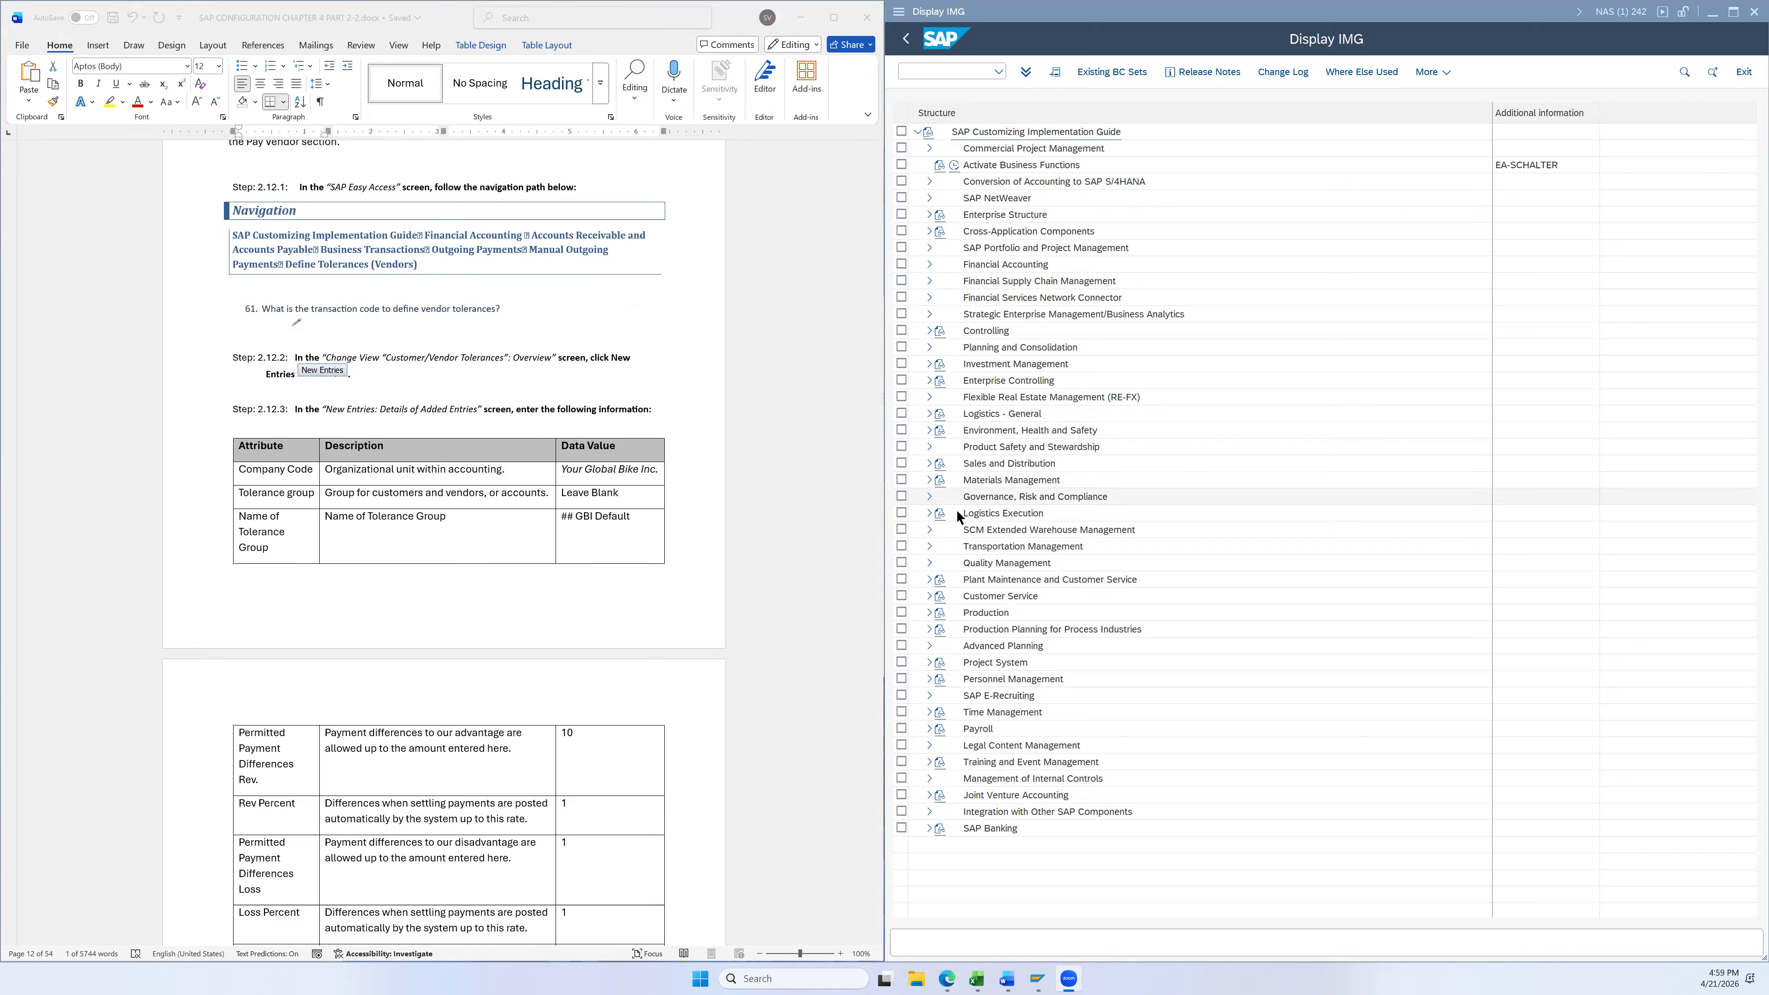
click(841, 404)
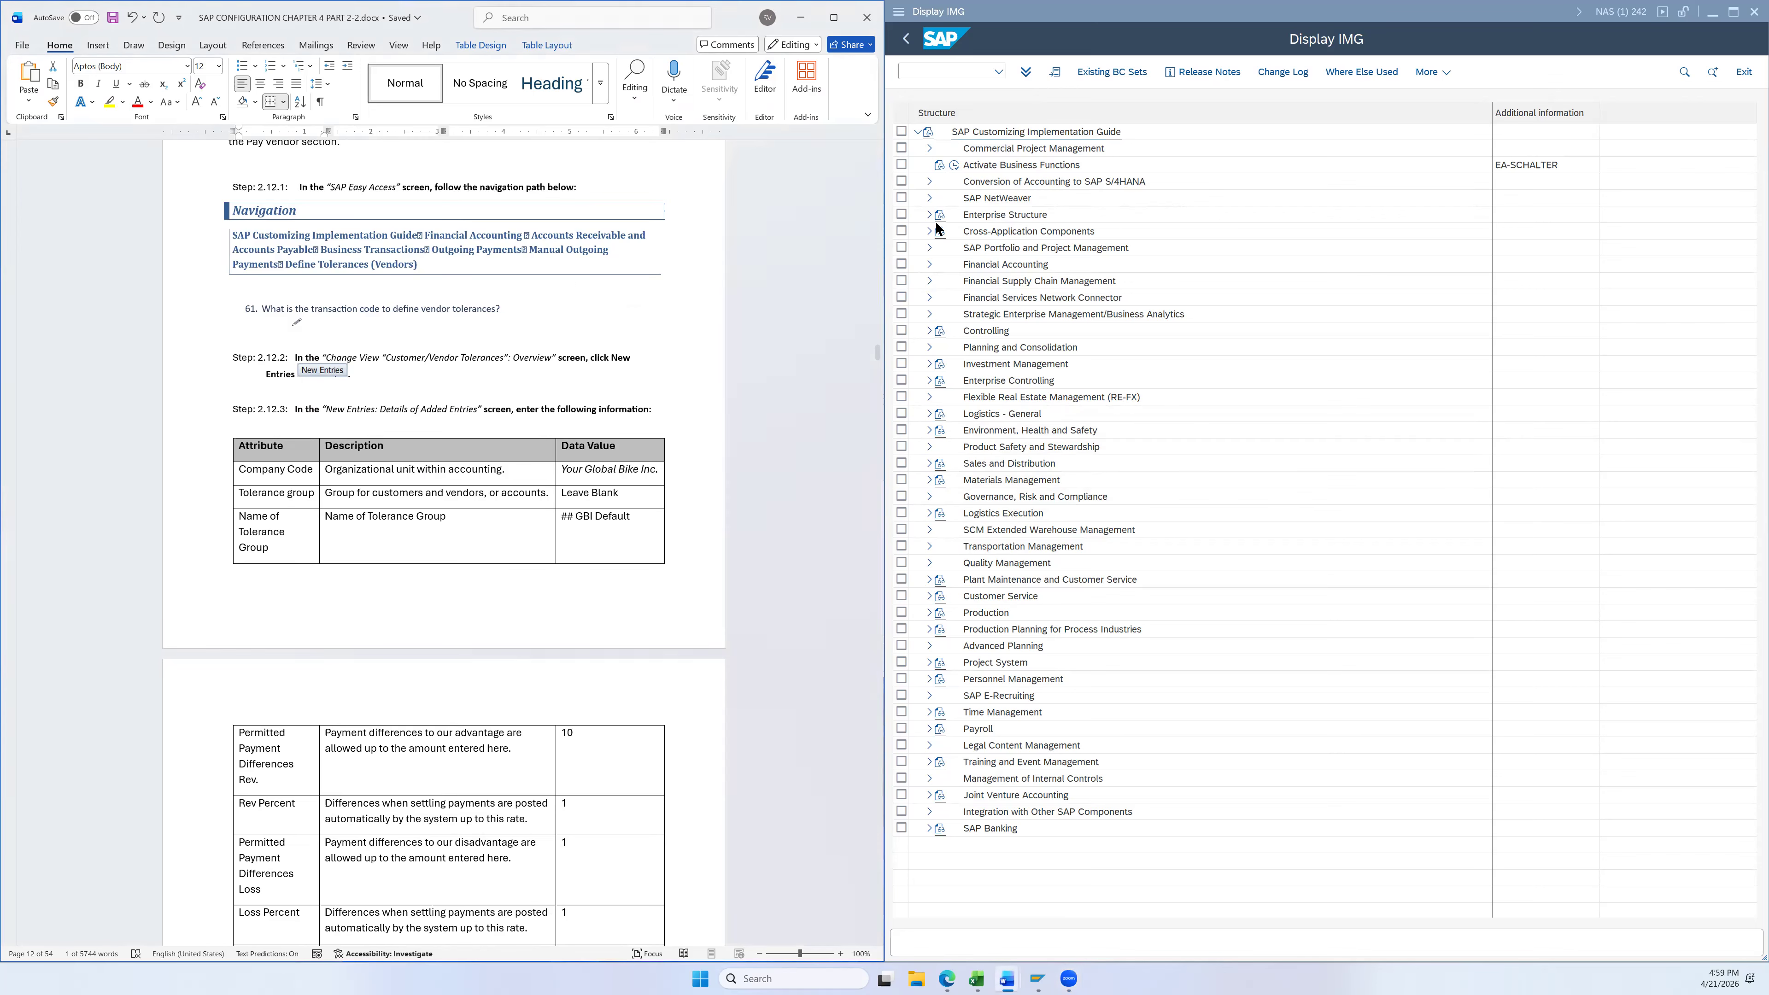
Open Define Tolerances (Vendors) under Financial Accounting, Accounts Receivable and Accounts Payable, Business Transactions, Outgoing Payments, Manual Outgoing Payments
click(929, 264)
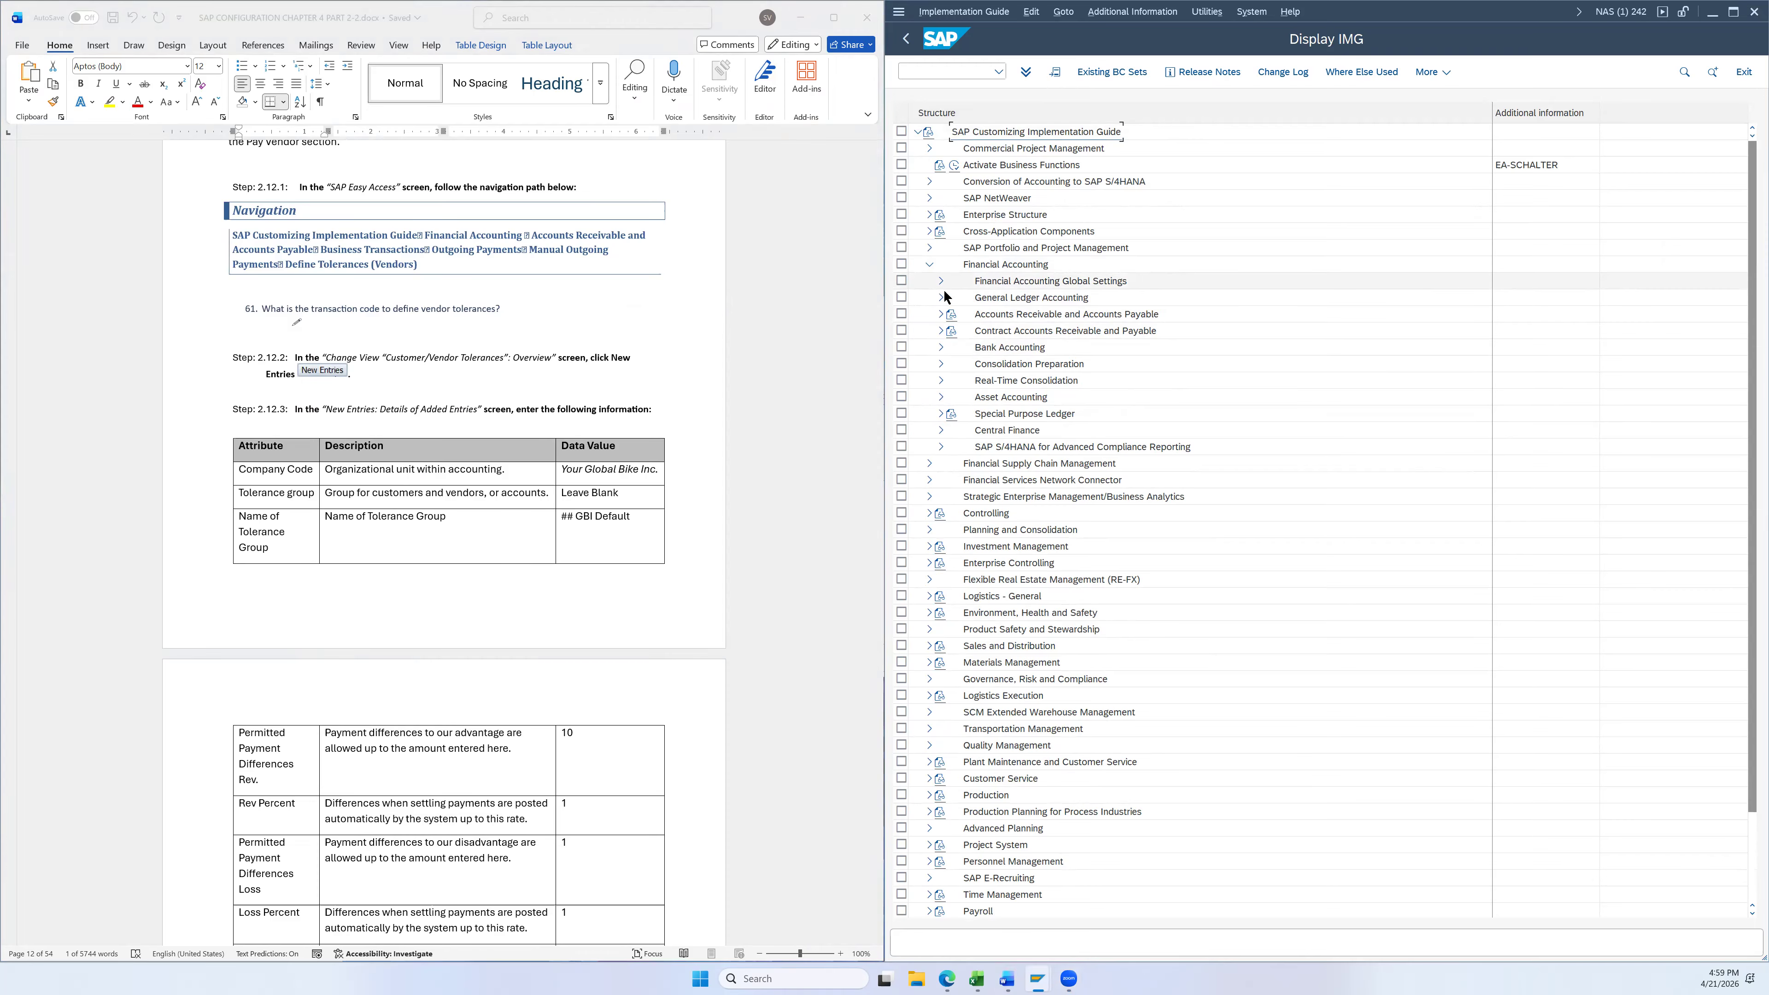
click(940, 314)
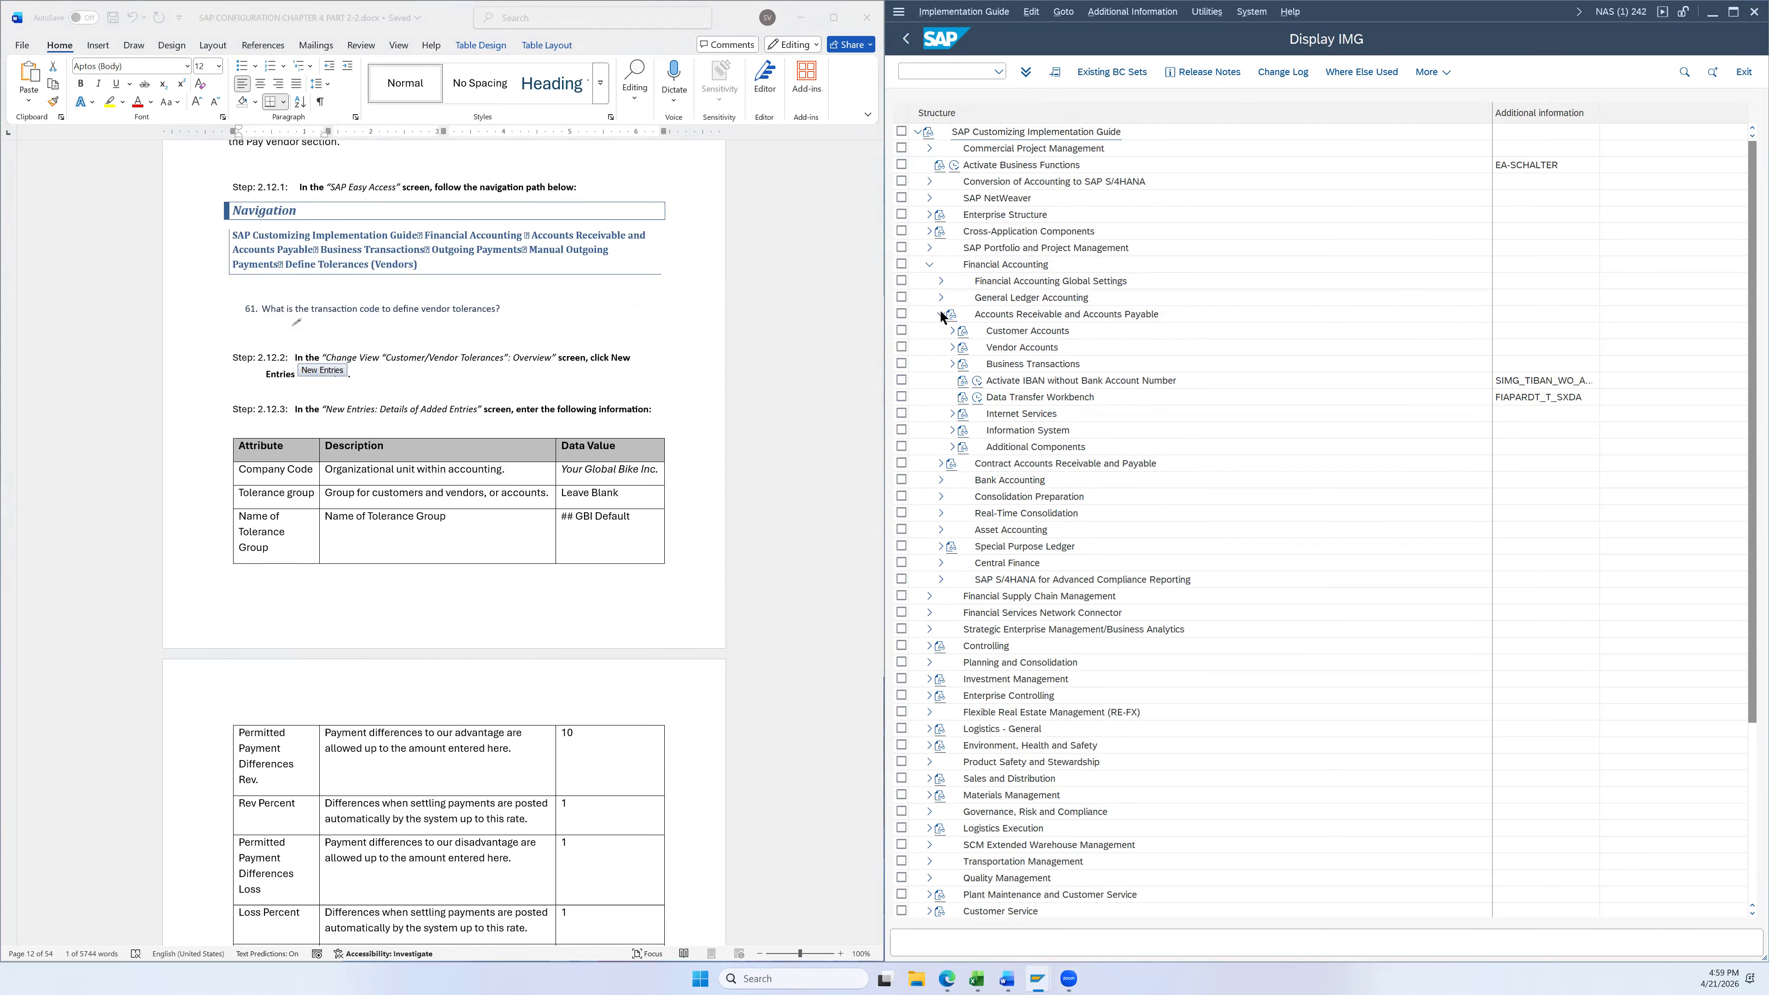
click(949, 362)
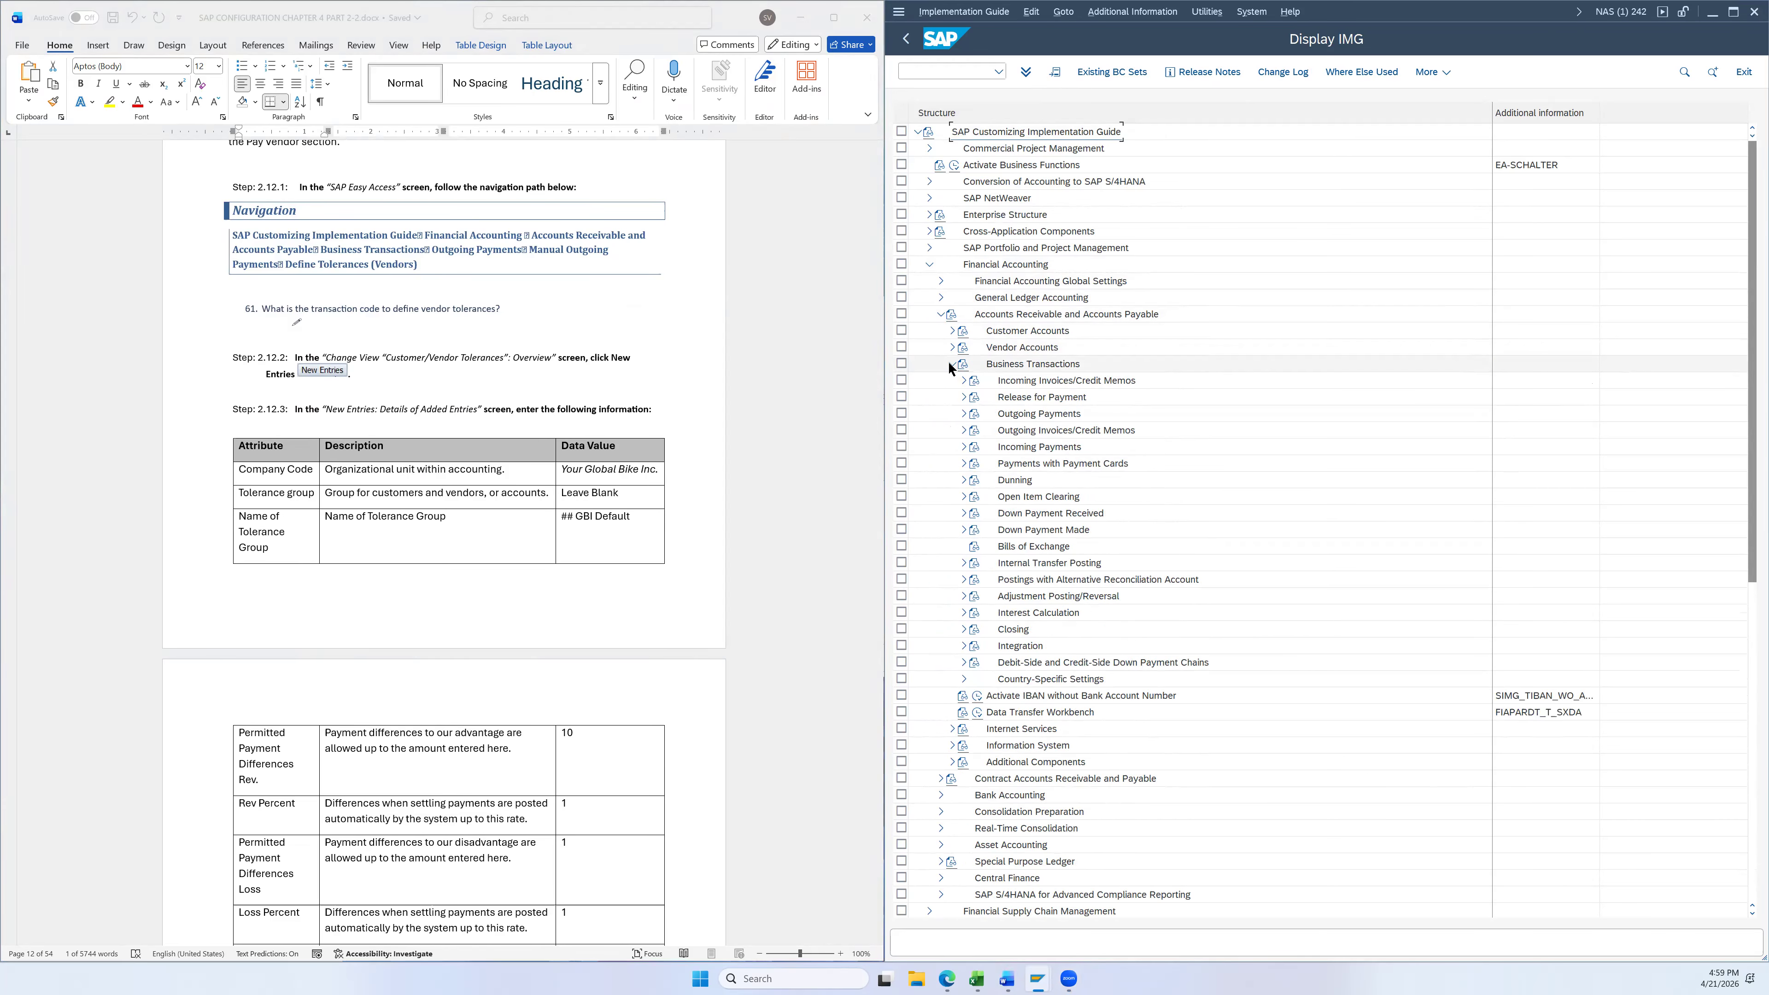
click(965, 414)
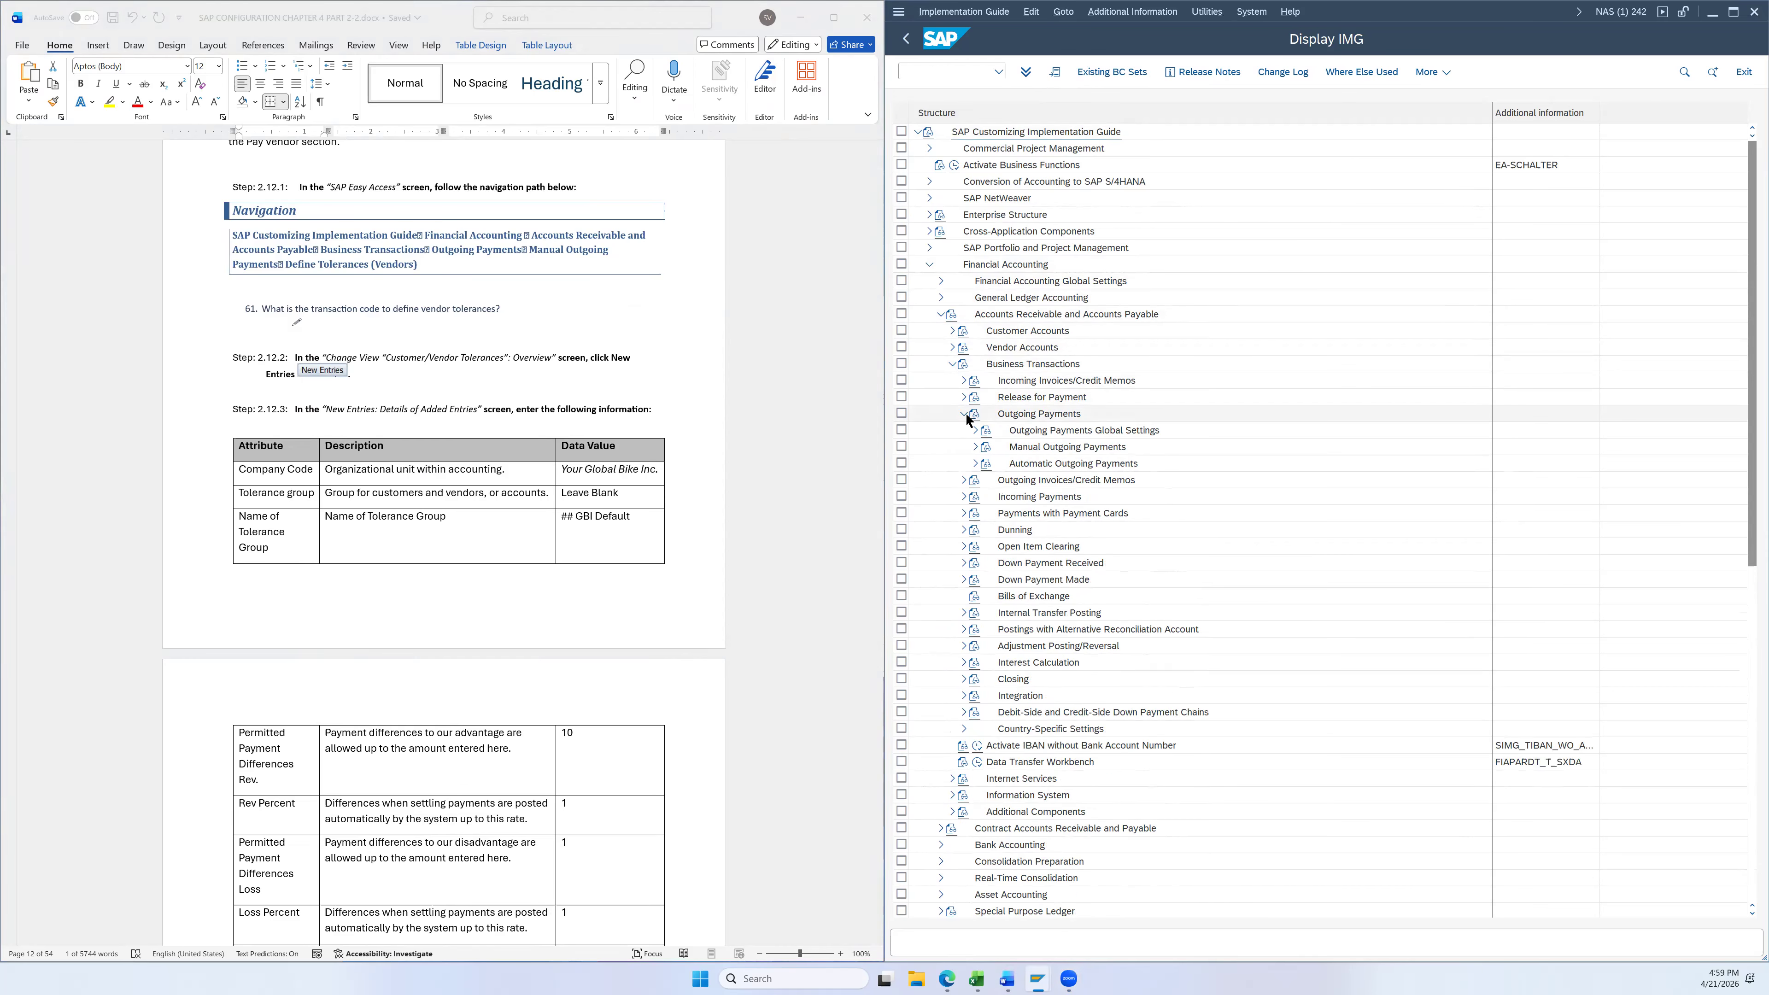
click(973, 447)
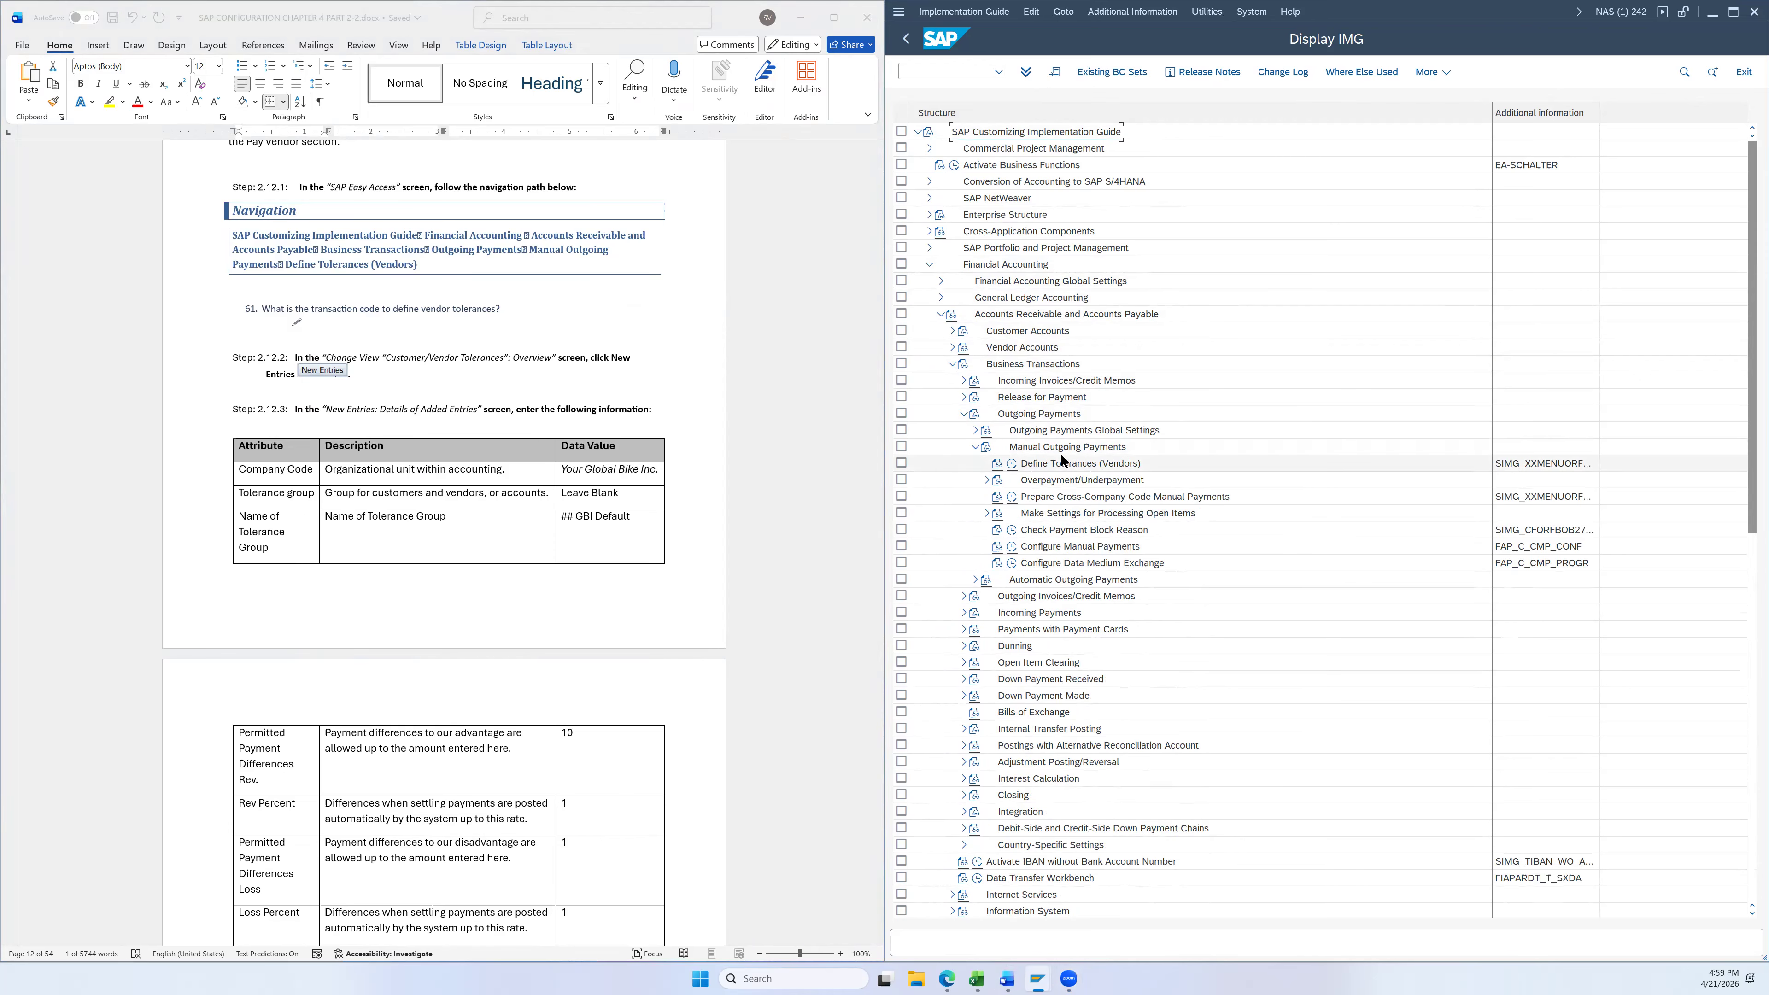
click(1076, 464)
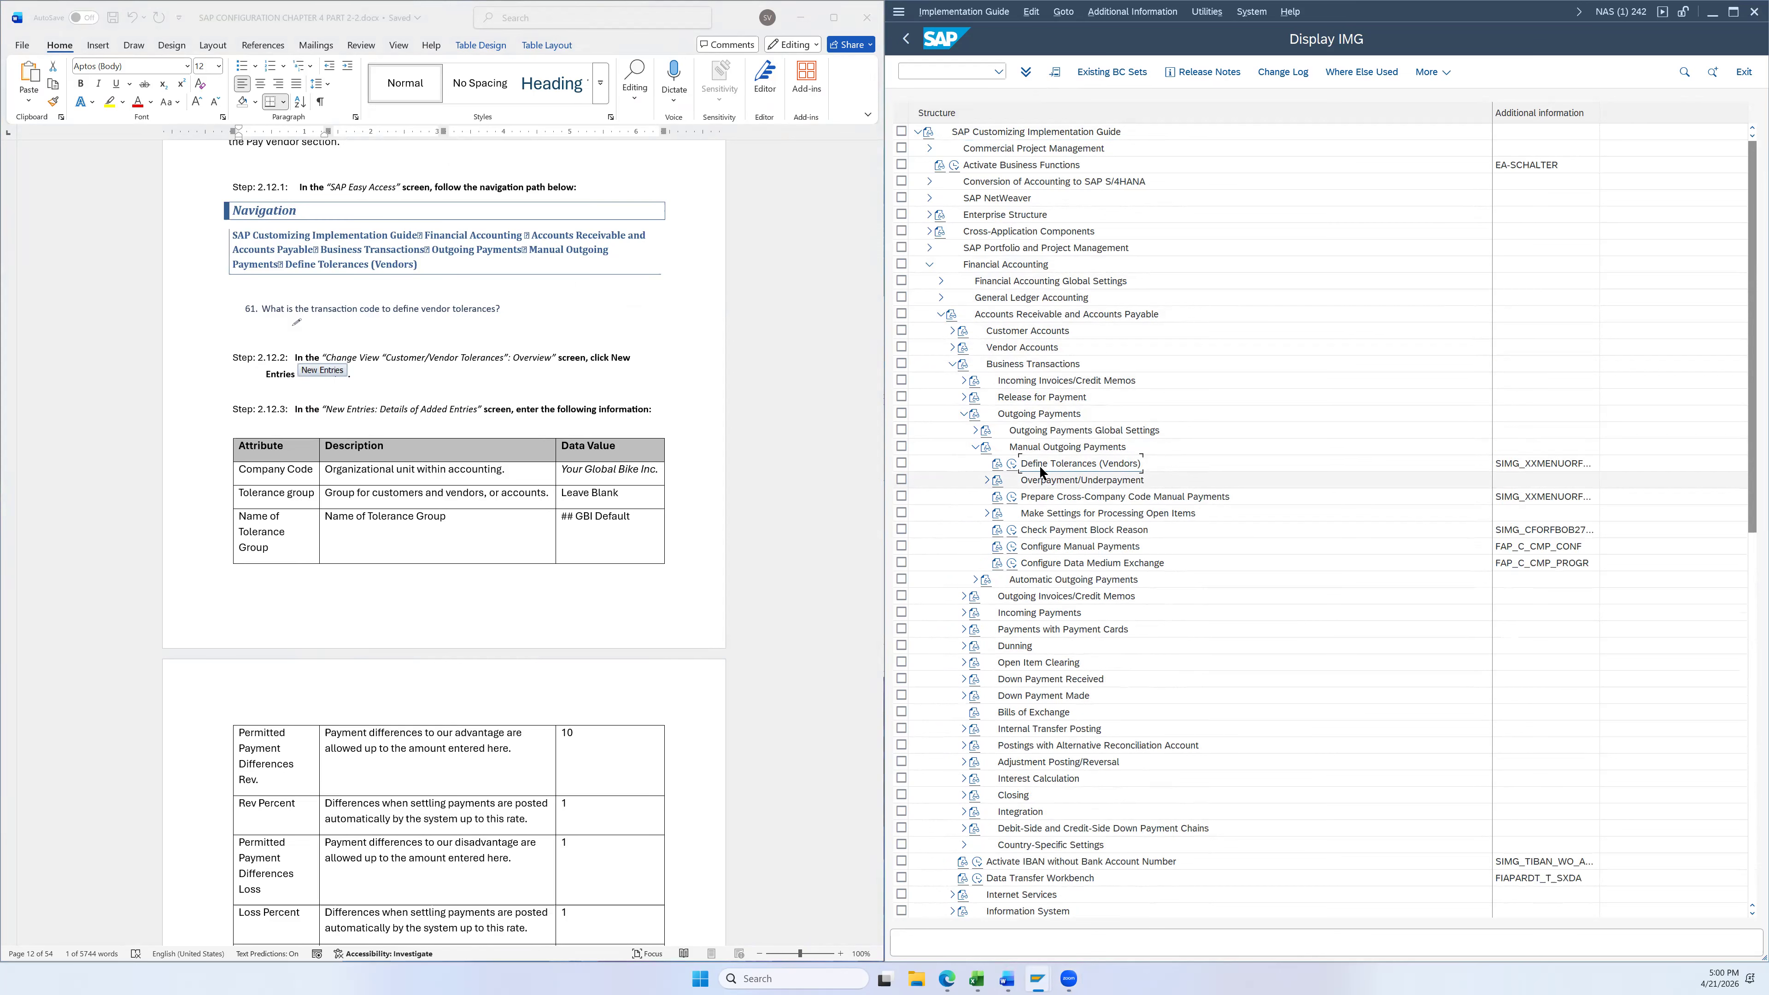
click(1011, 460)
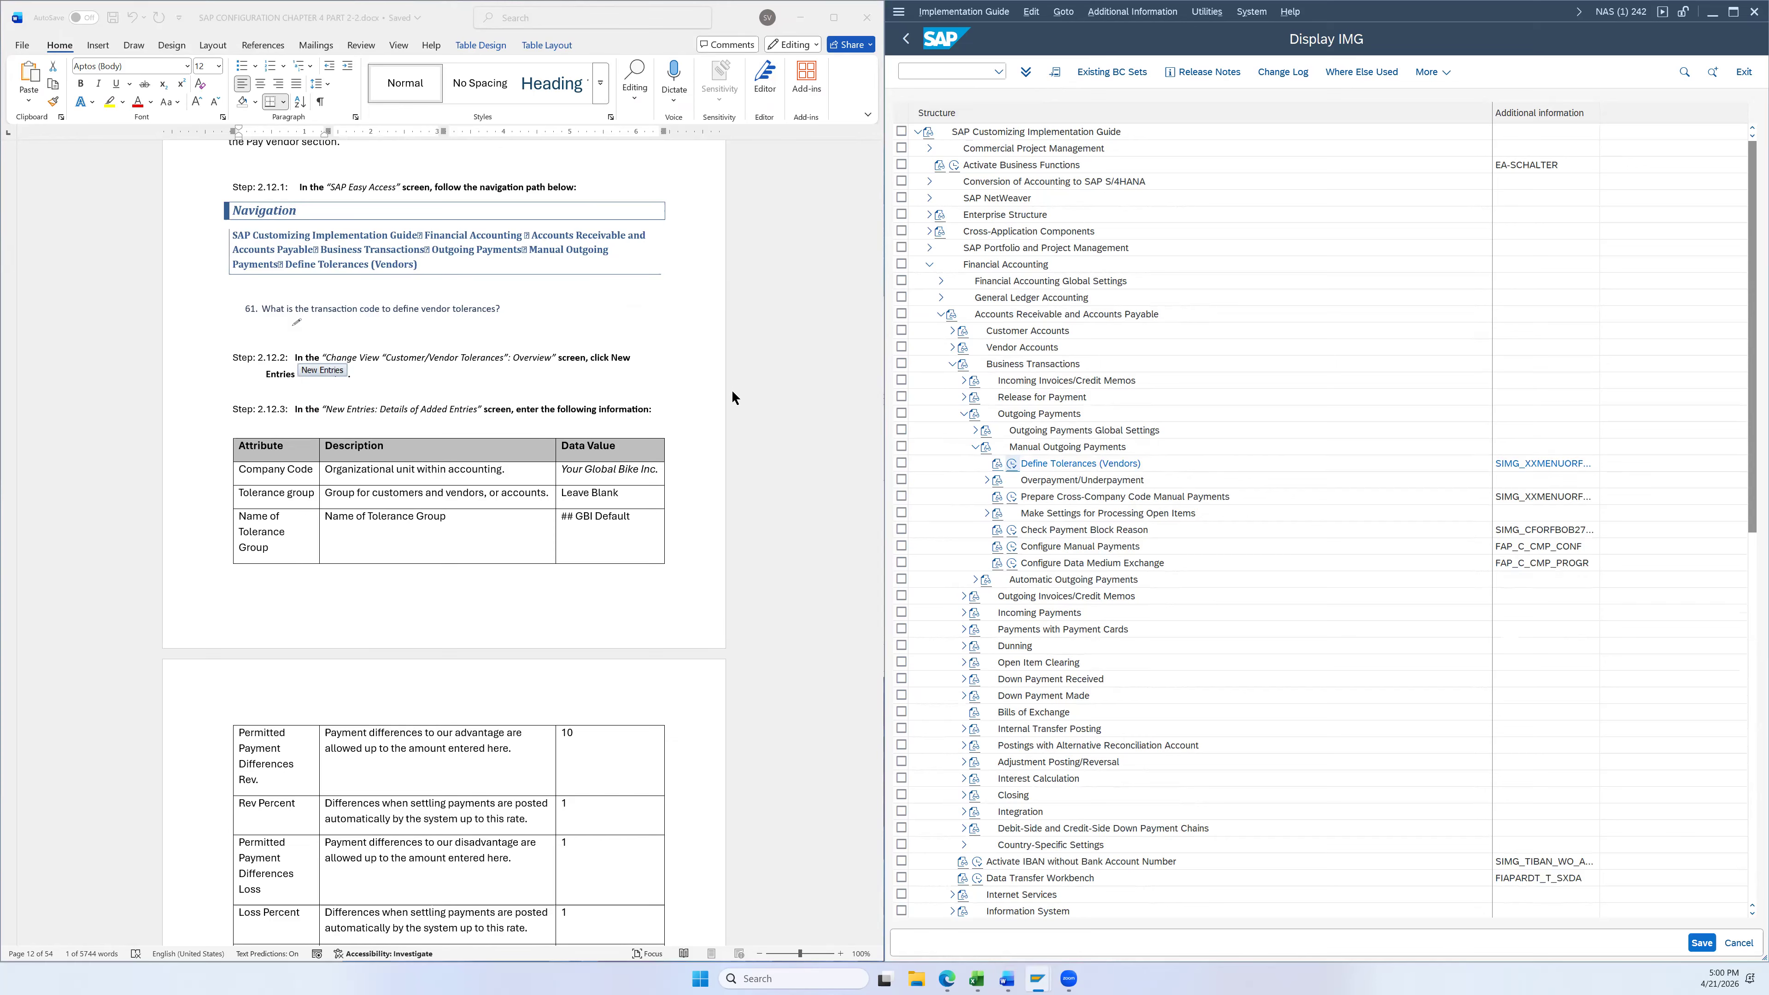
Create a new customer/vendor tolerance entry for company code US26
scroll(731, 391, down, 1)
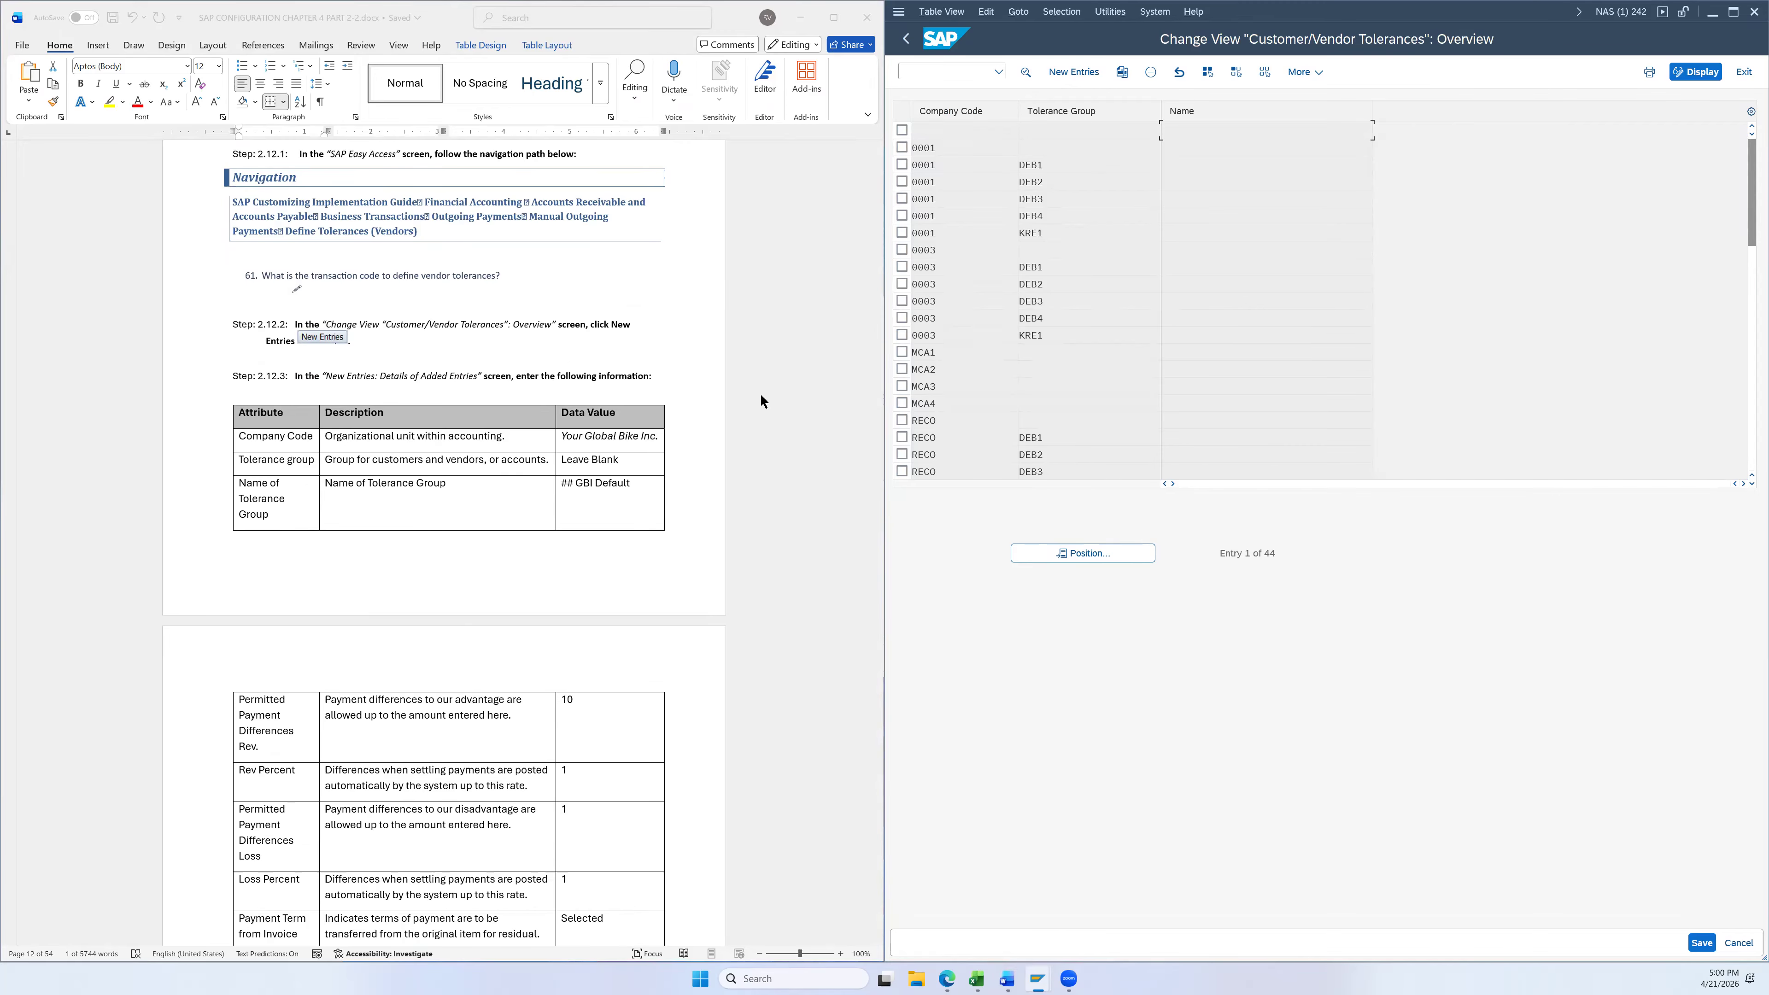
click(1064, 69)
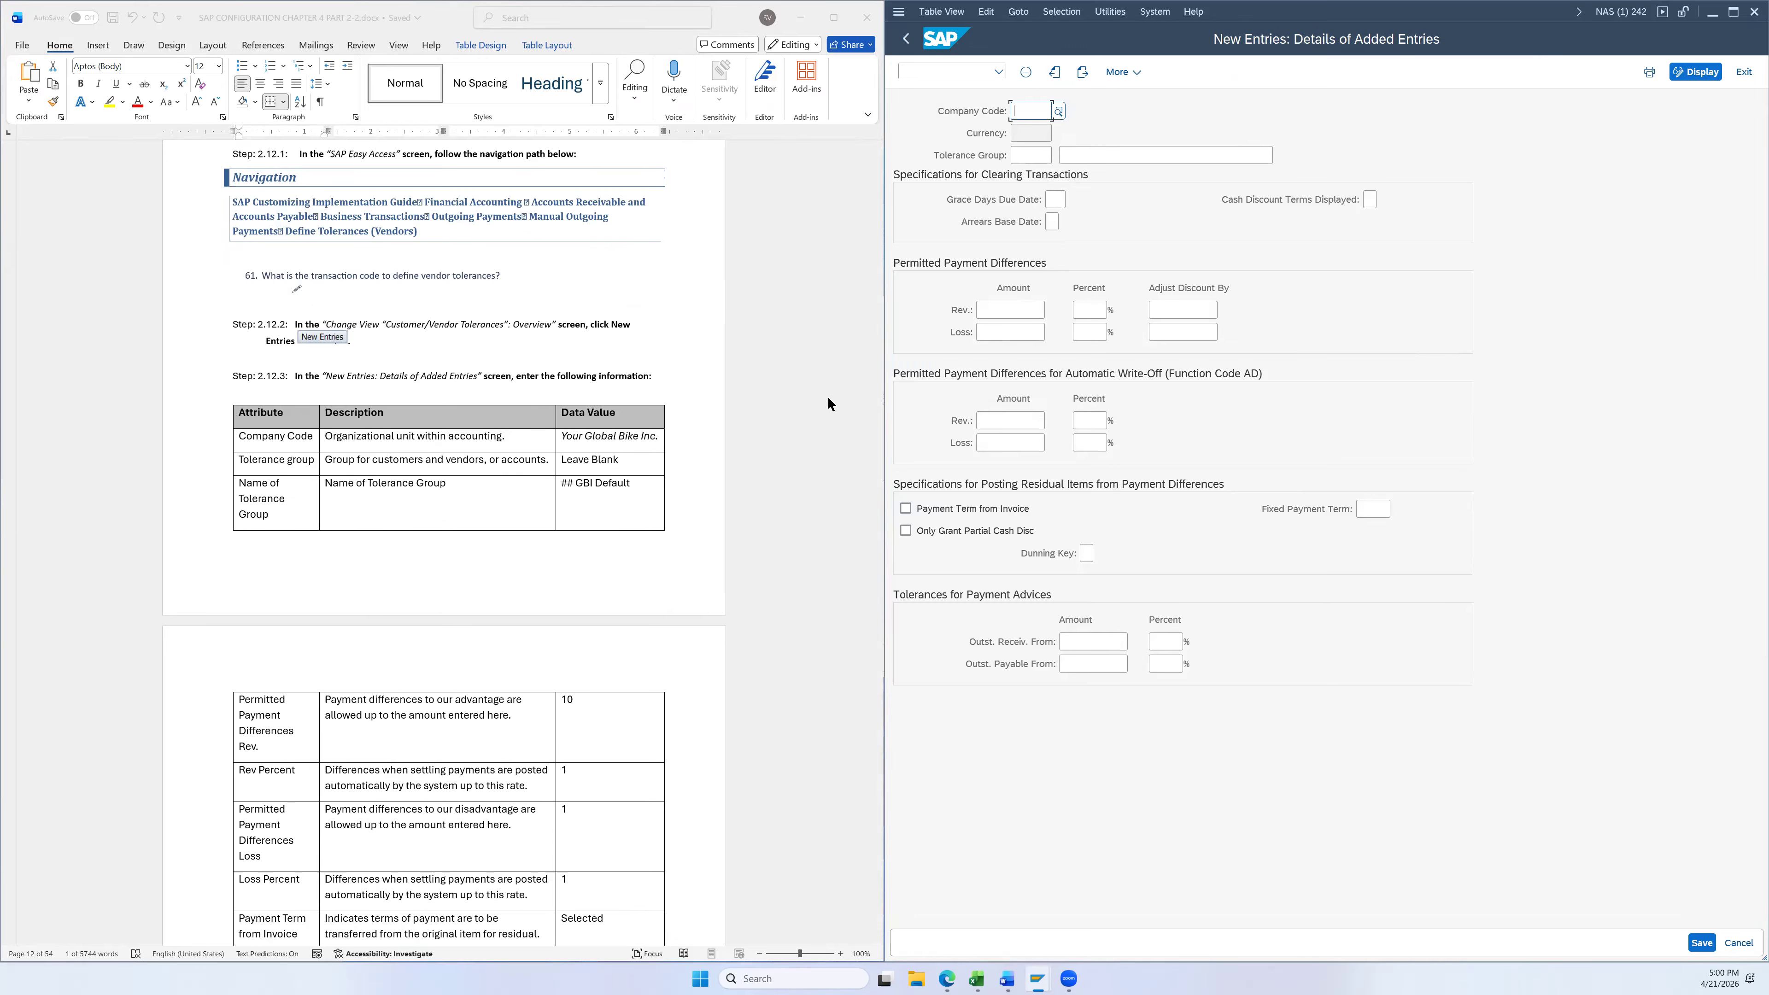
scroll(819, 394, down, 2)
scroll(819, 397, down, 2)
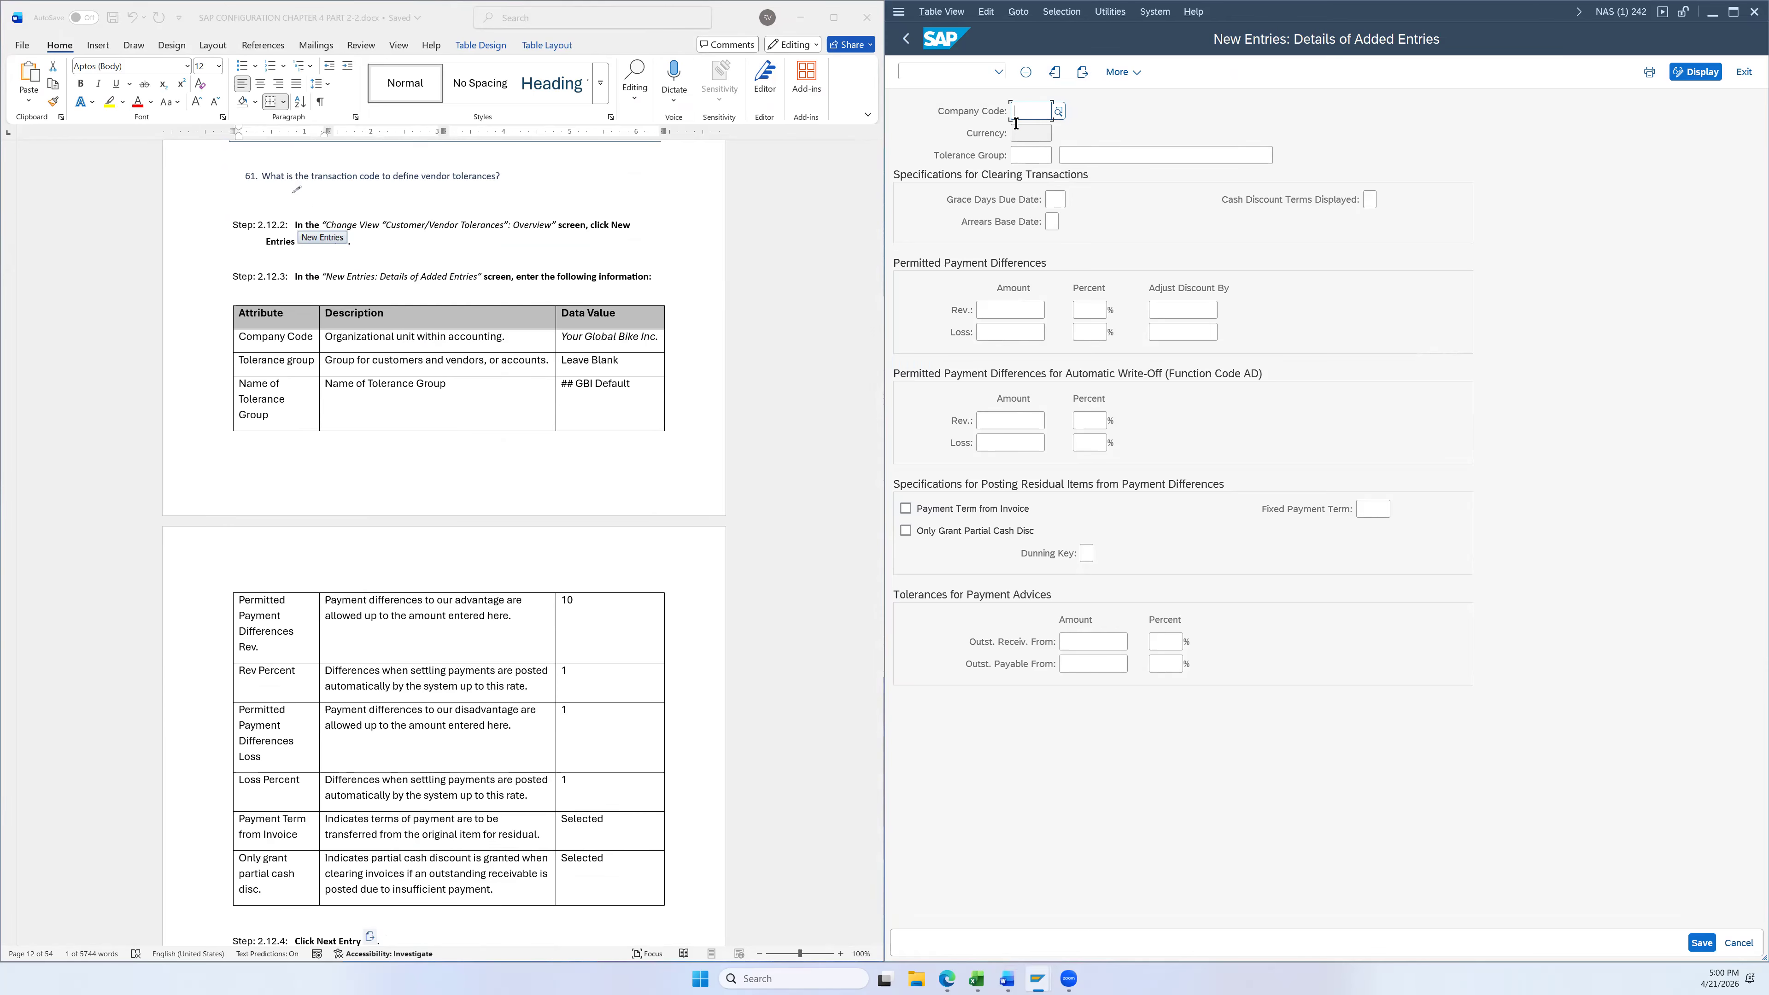
text(us26)
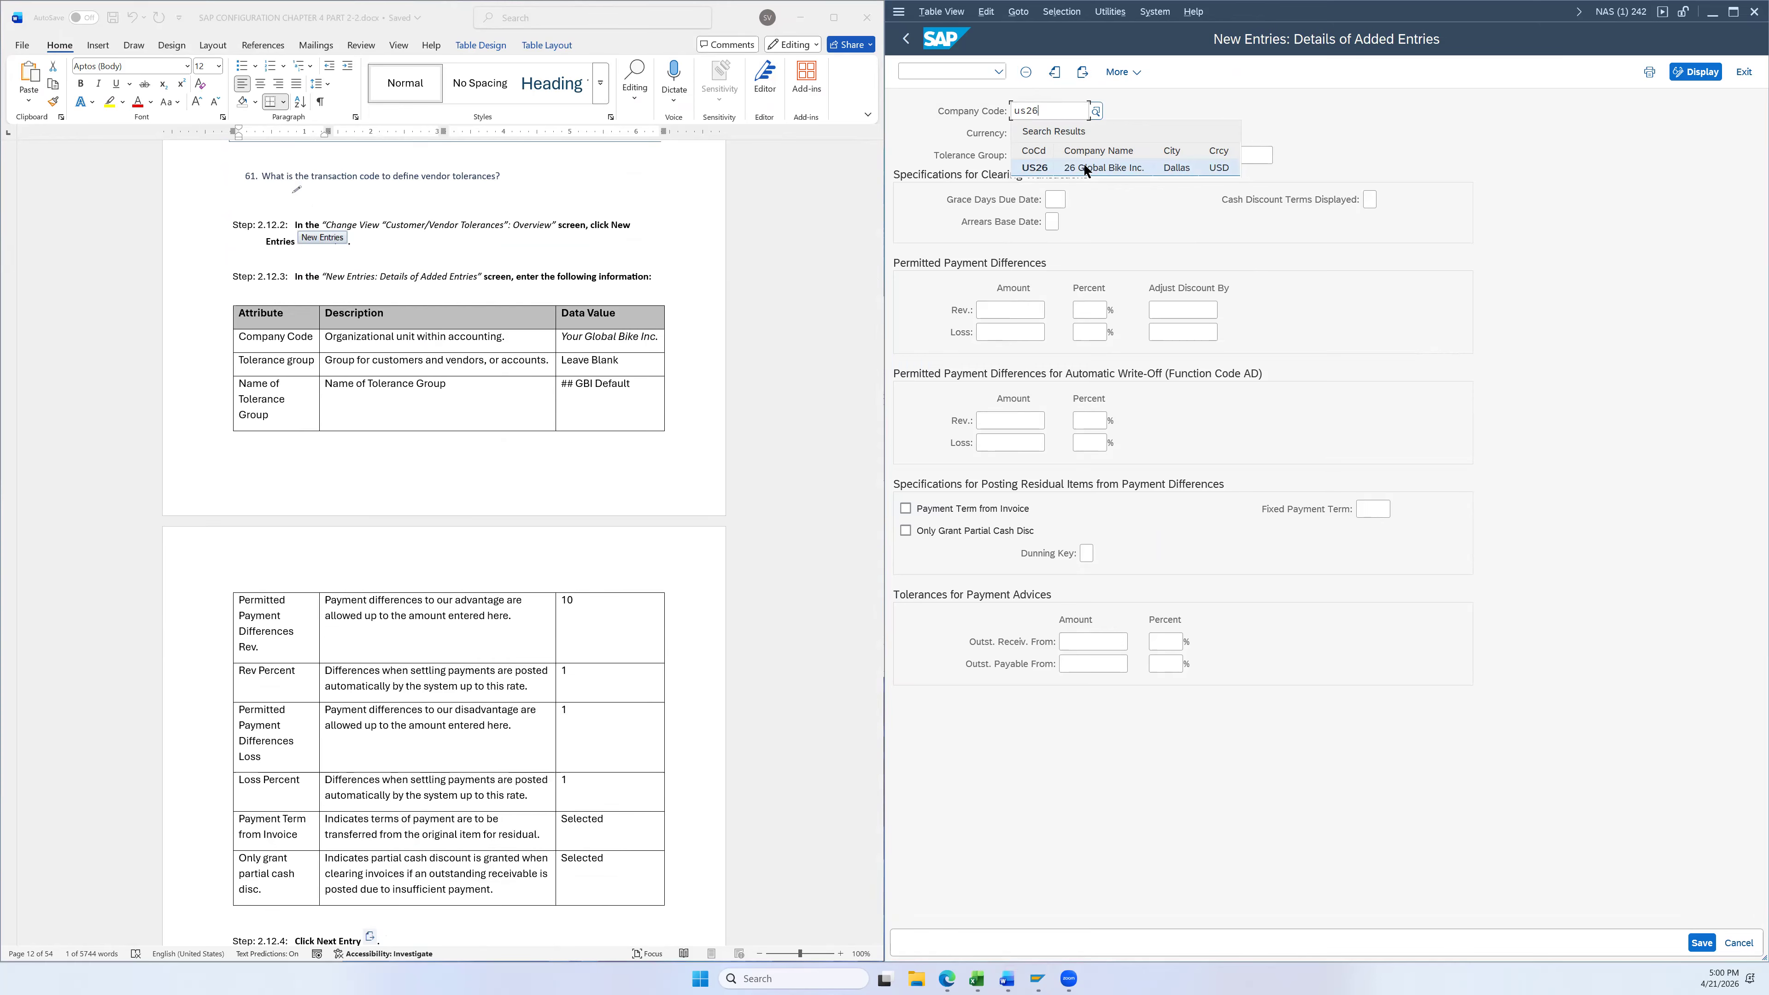
click(1084, 167)
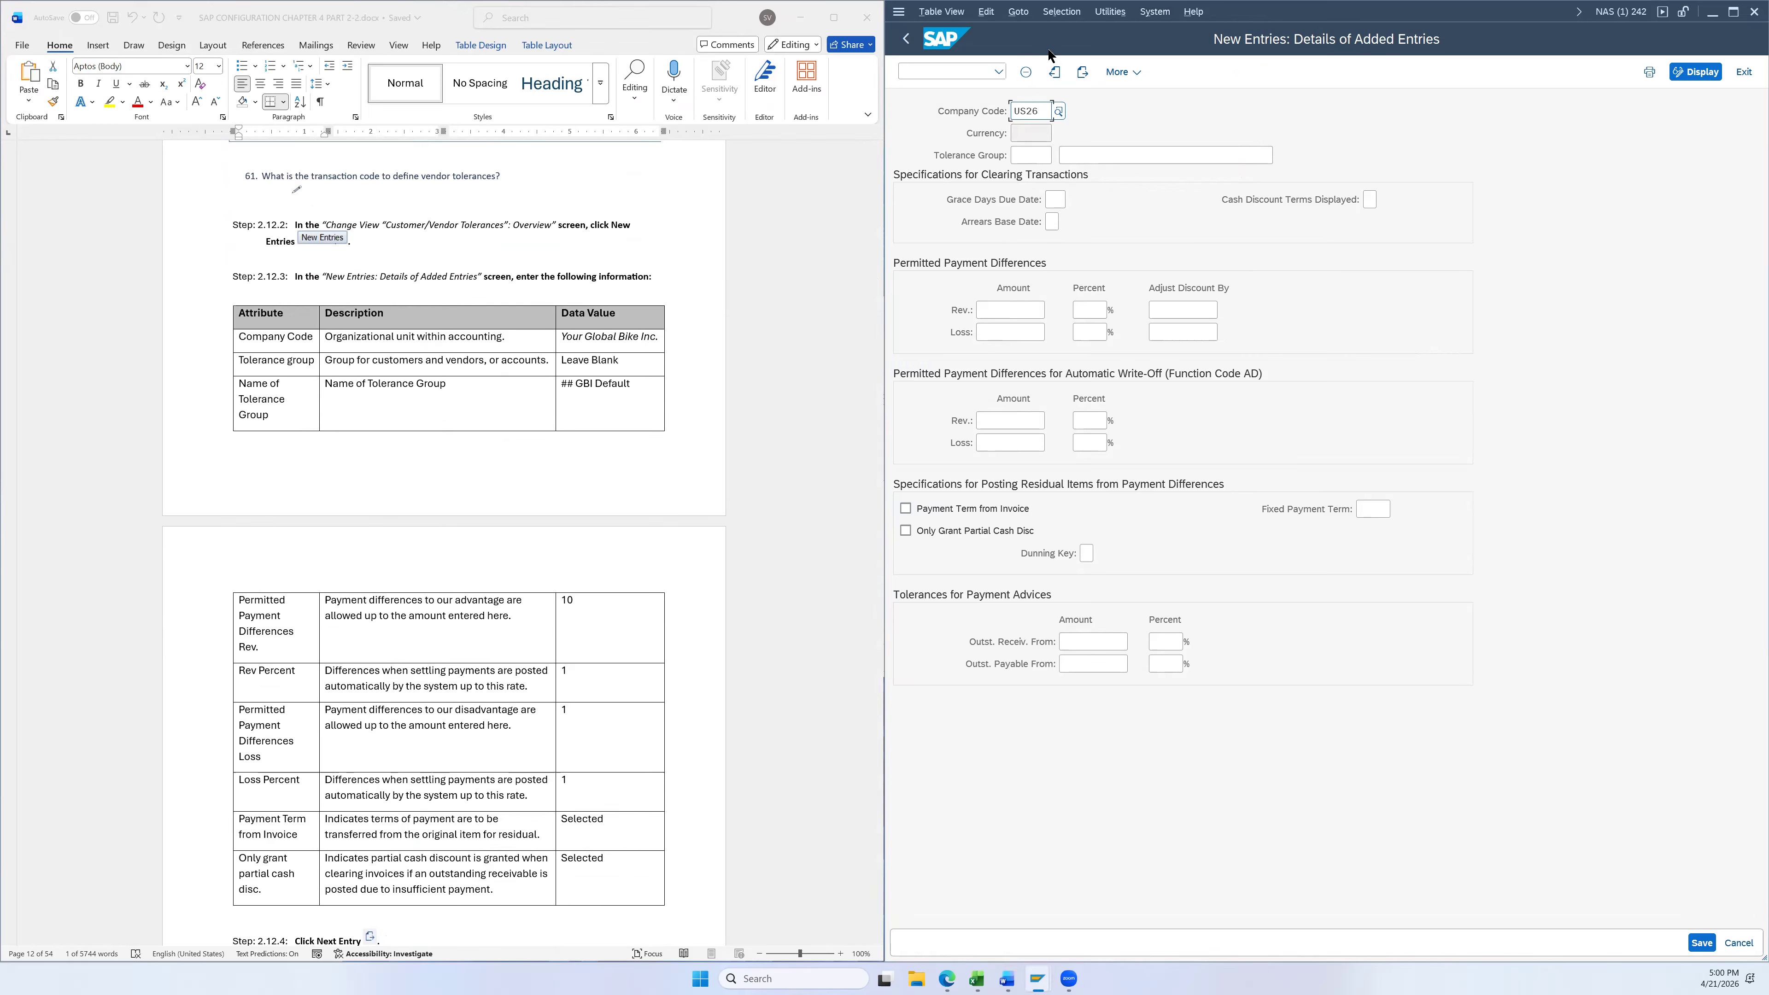
Name the tolerance group 26 GBI Default, leaving its group code blank and copying the name text from the instructions
click(1021, 151)
click(1094, 159)
click(1041, 156)
click(1087, 157)
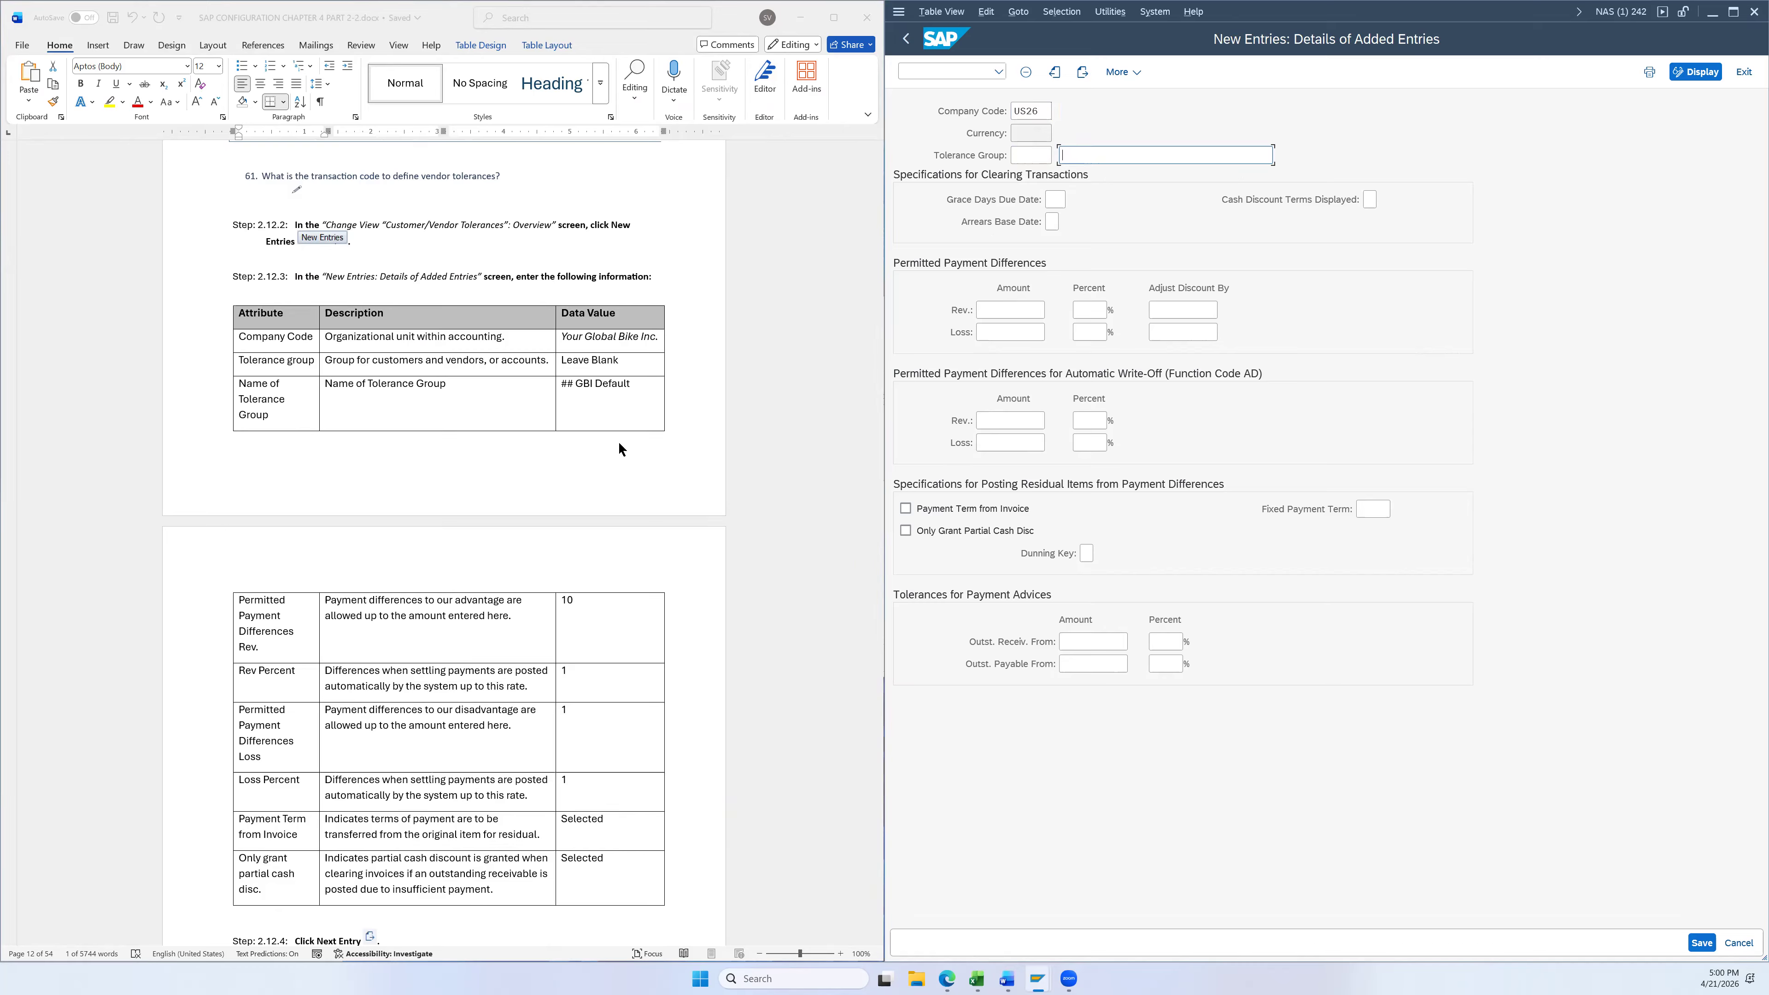
drag(631, 384, 577, 383)
key(ctrl+c)
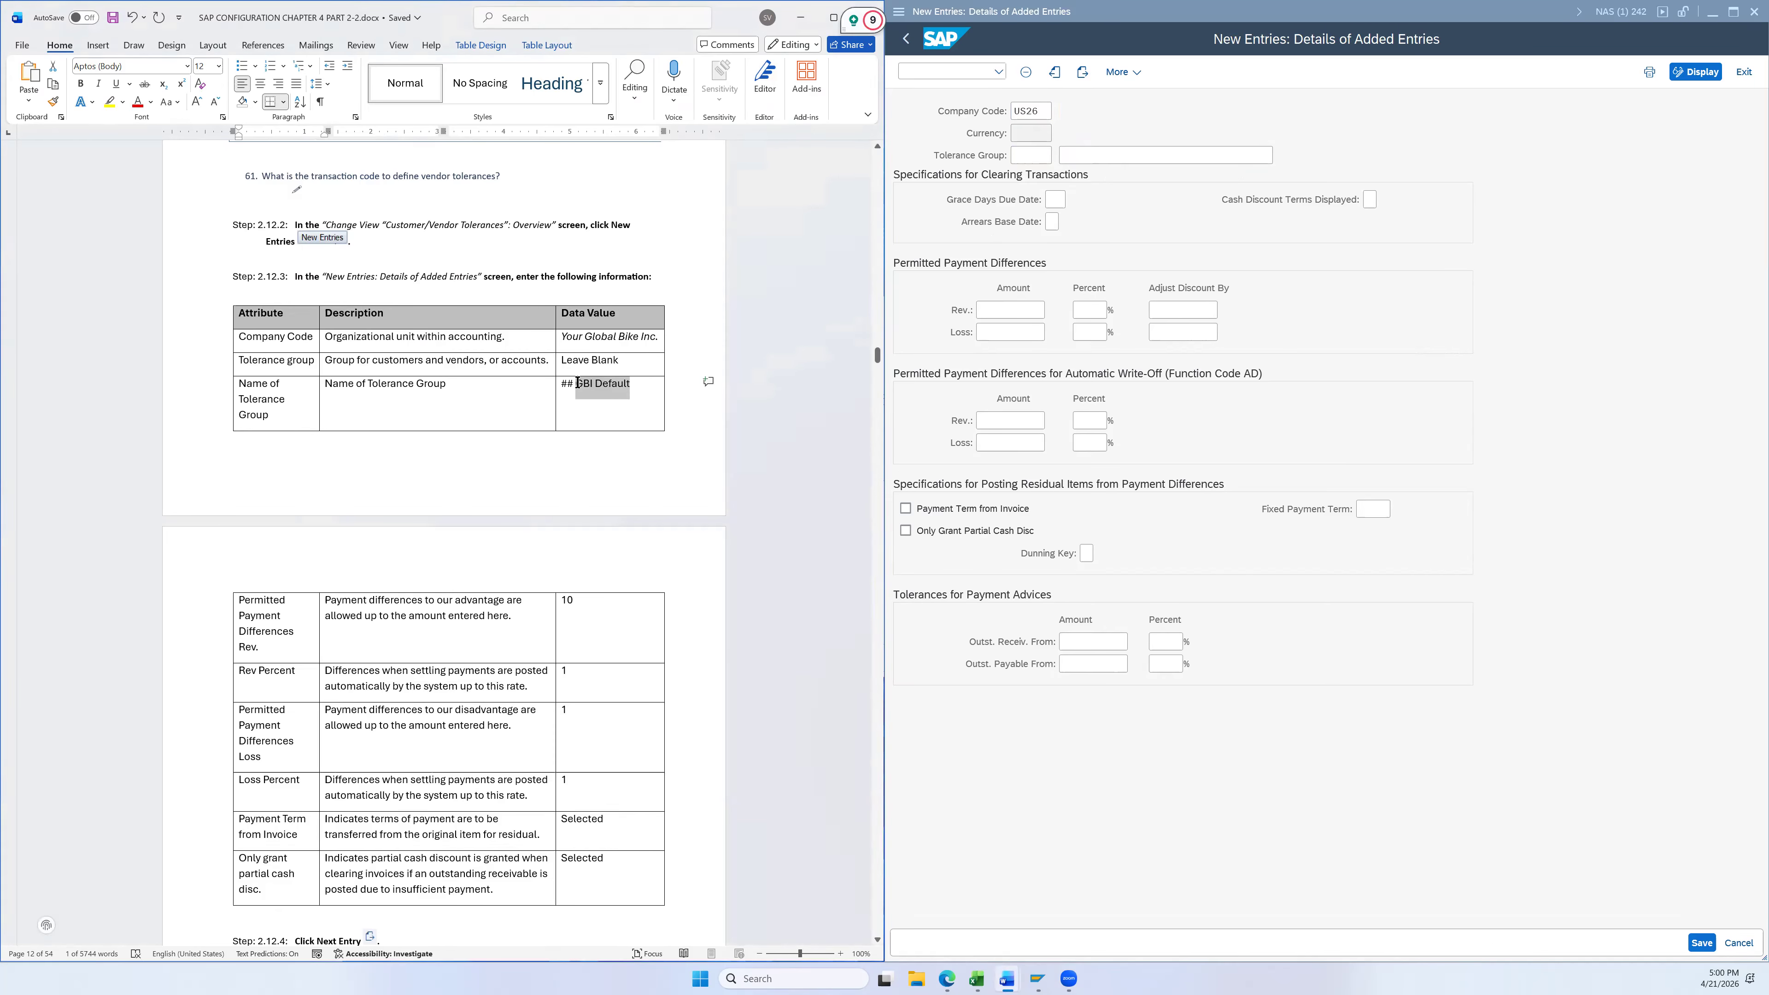
click(1106, 157)
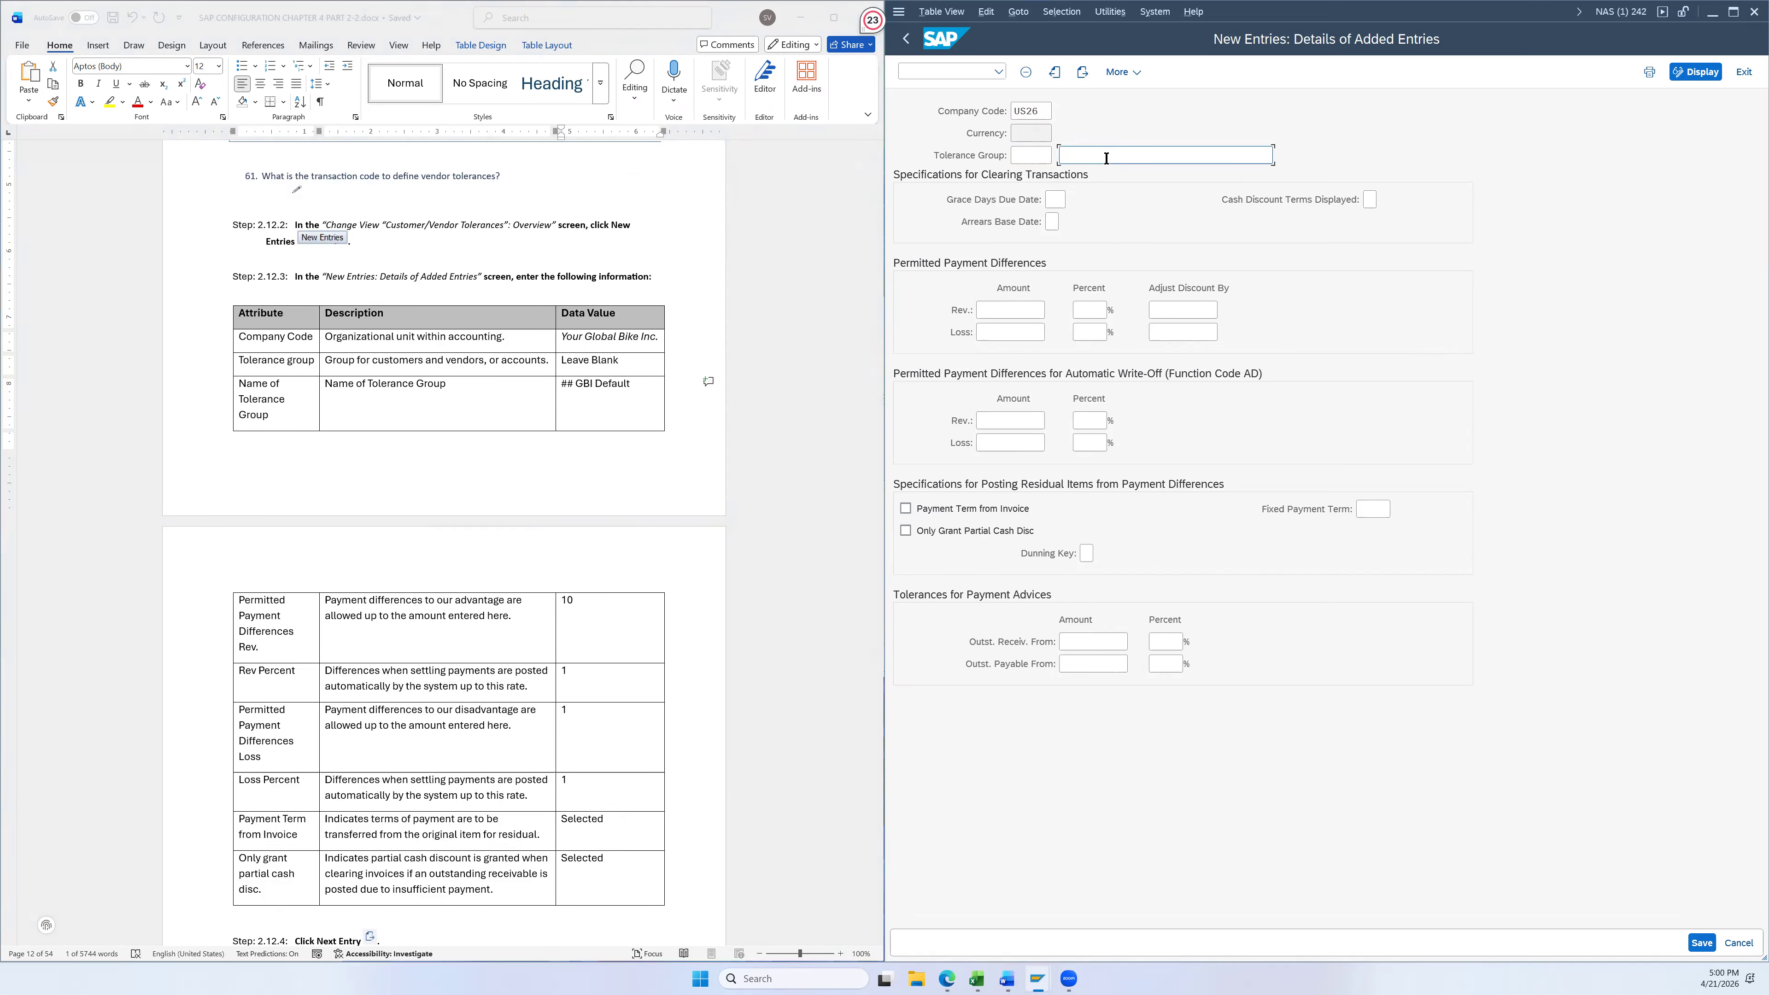
text(26)
key(ctrl+v)
click(1033, 158)
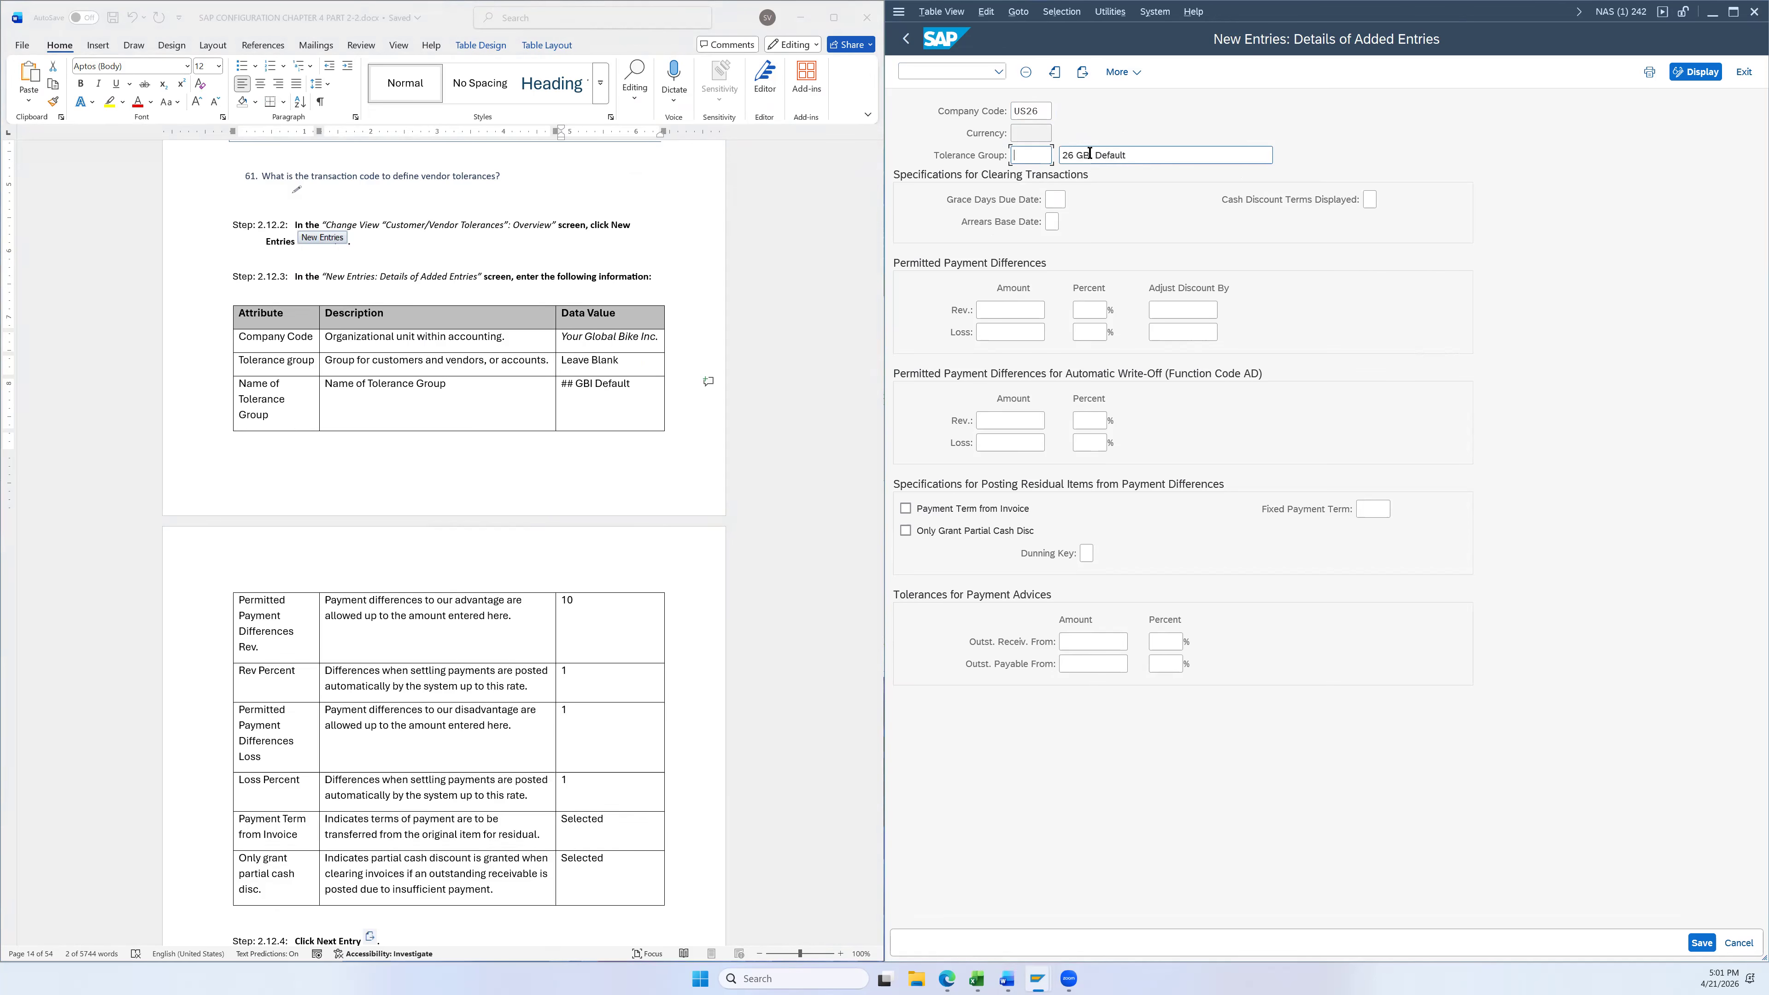
click(1171, 155)
click(1028, 153)
click(1123, 157)
Set the permitted payment difference for revenue to an amount of 10 and 1 percent
scroll(725, 436, down, 3)
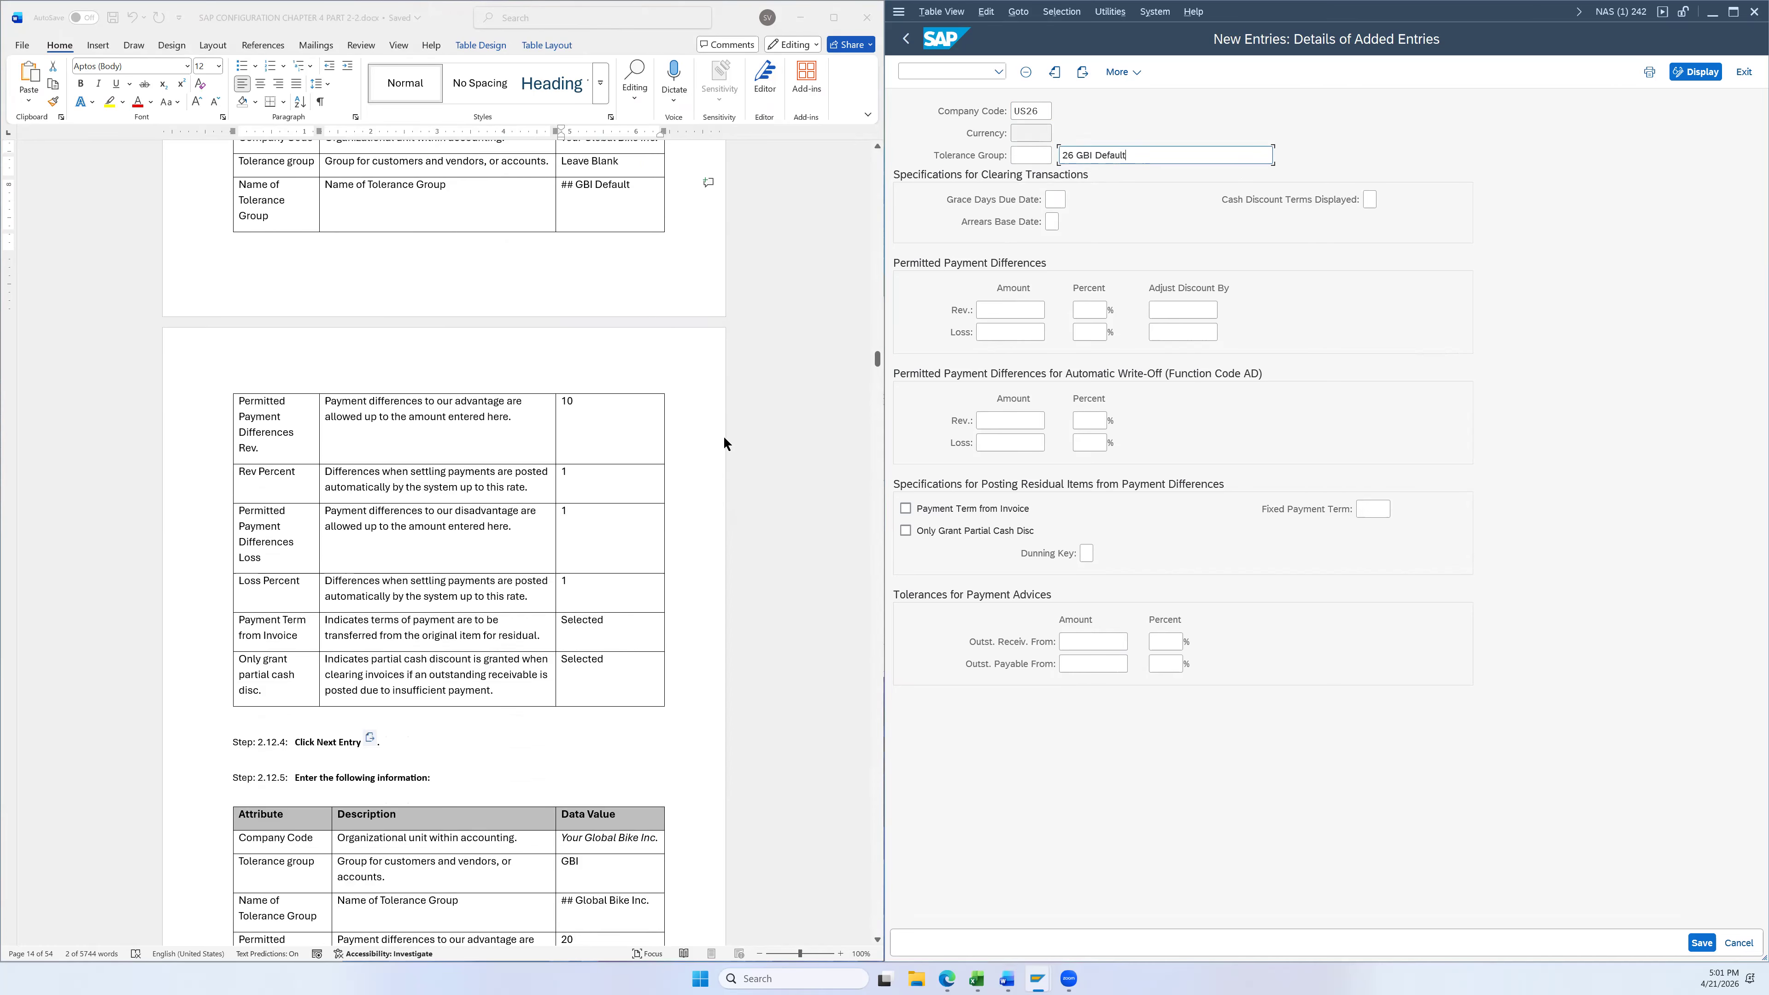
scroll(736, 407, down, 1)
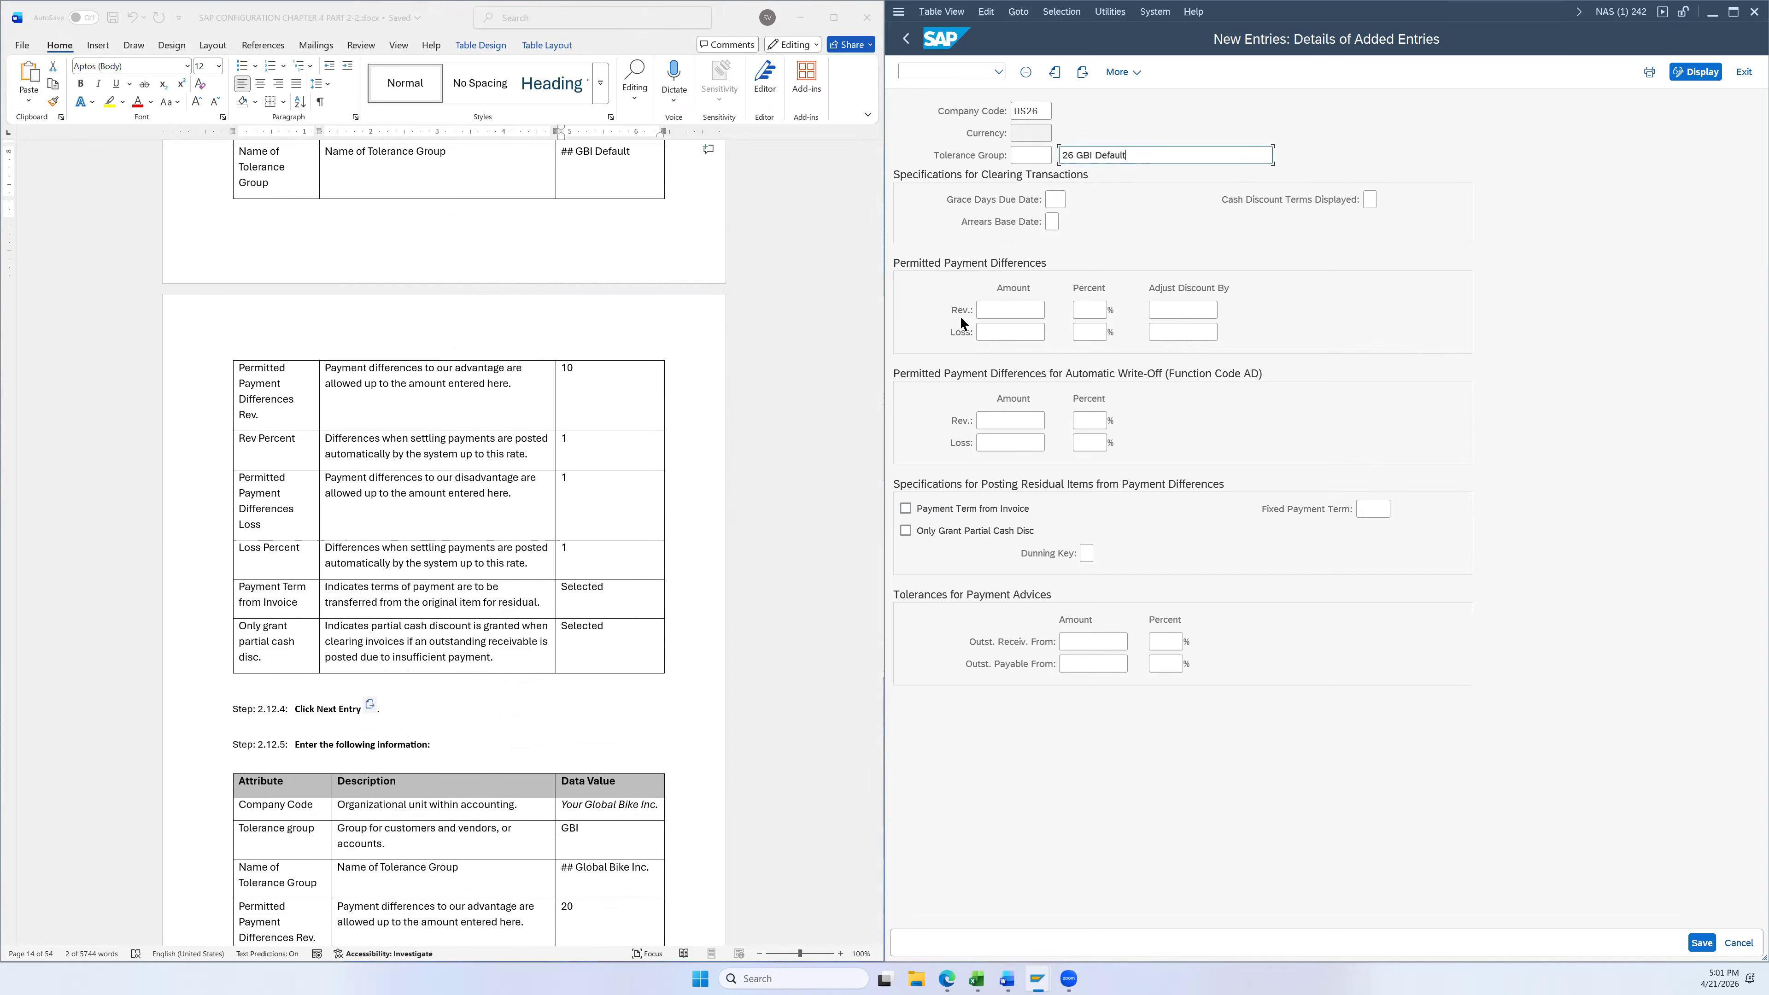
click(994, 305)
text(10)
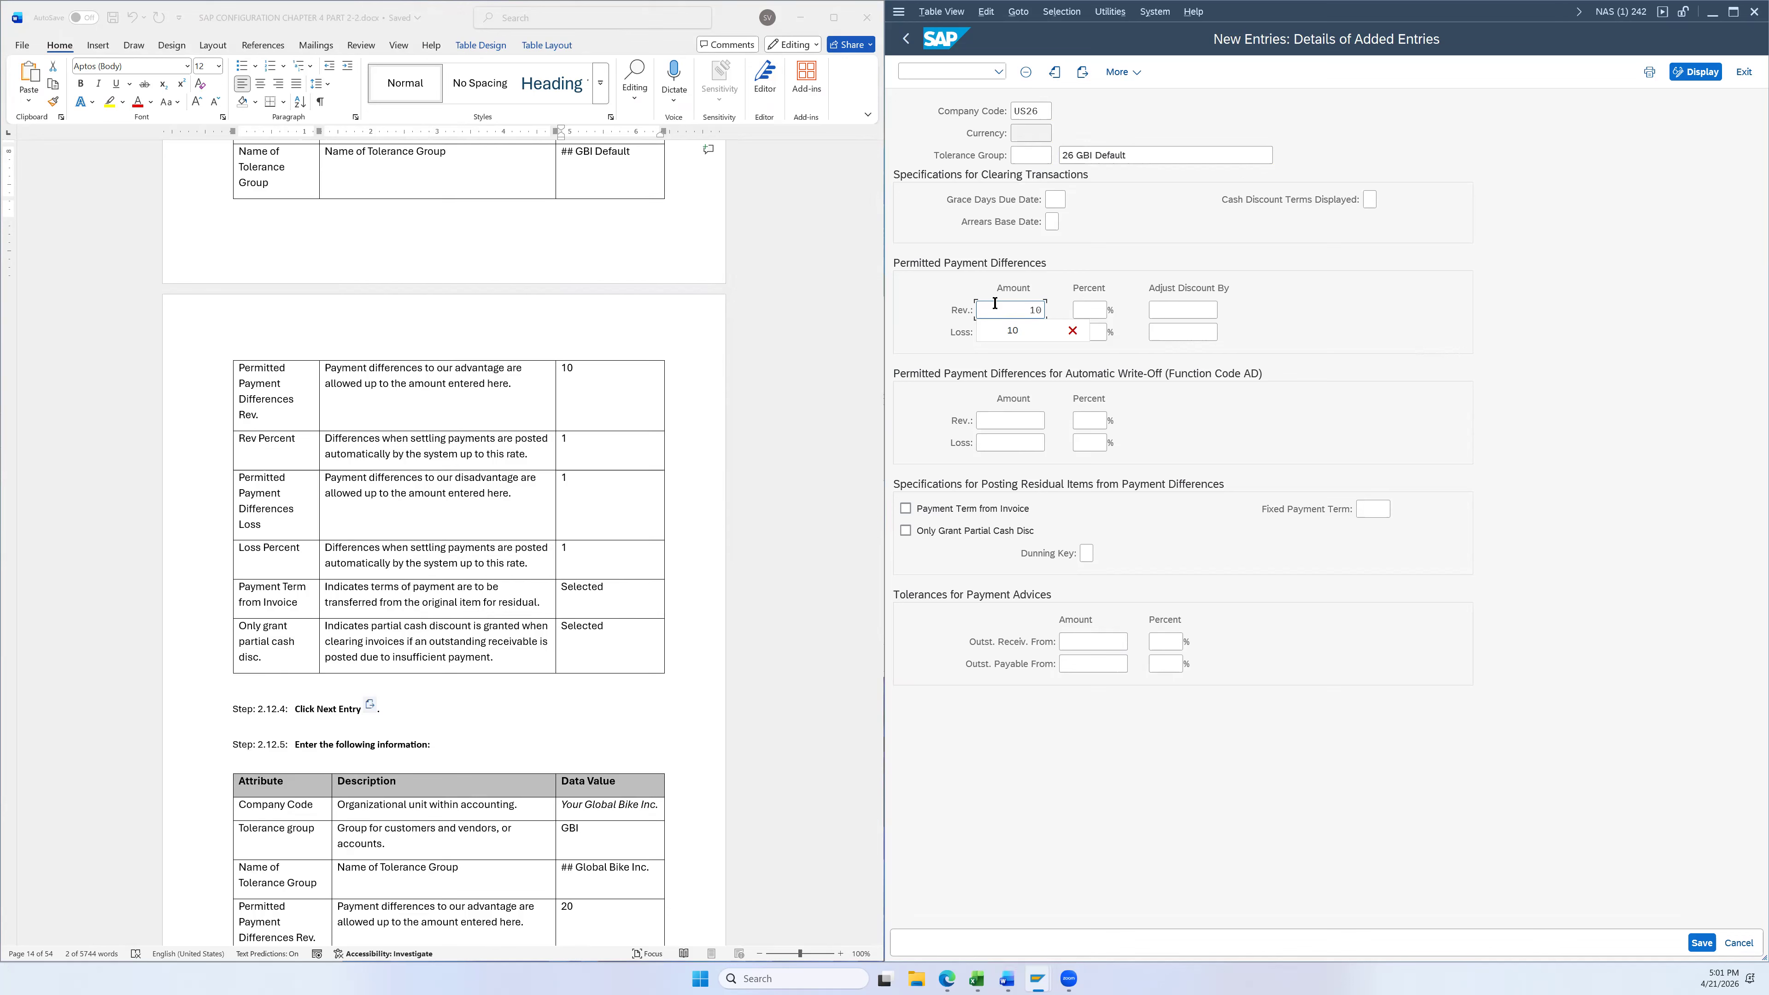
click(1090, 310)
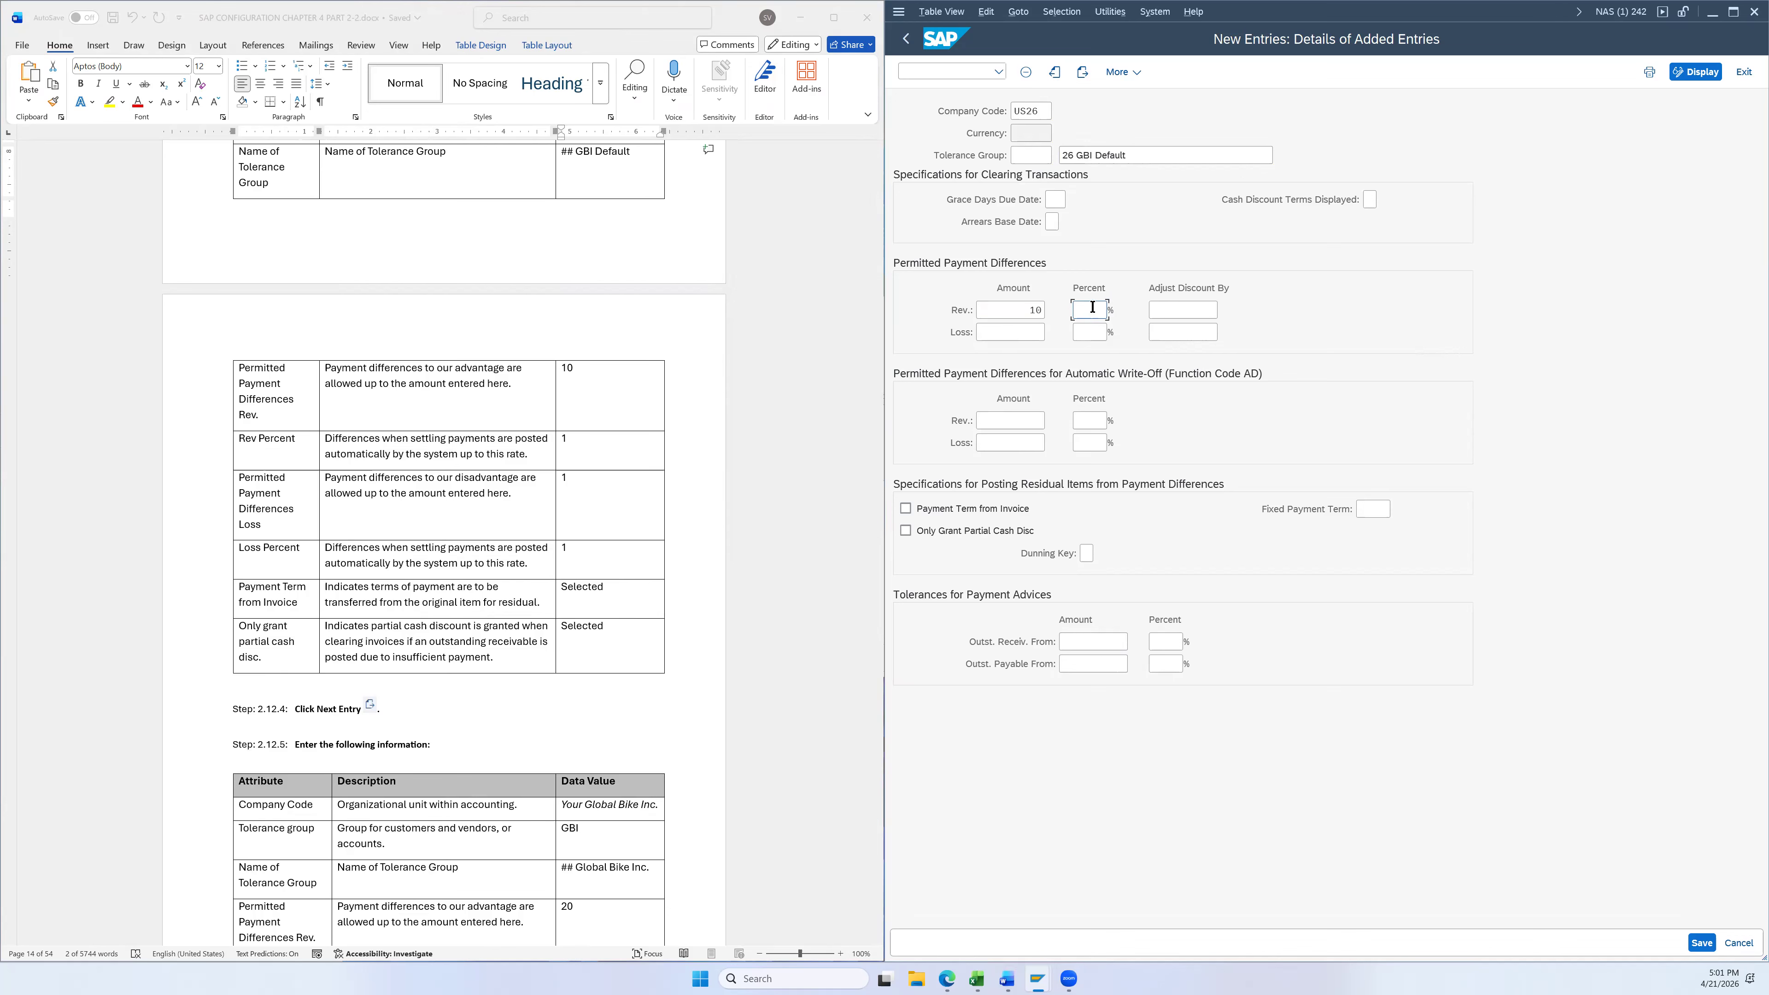
text(1)
Set the permitted loss difference to amount 1 and 1 percent, and enable Payment Term from Invoice and Only Grant Partial Cash Disc
scroll(627, 466, down, 2)
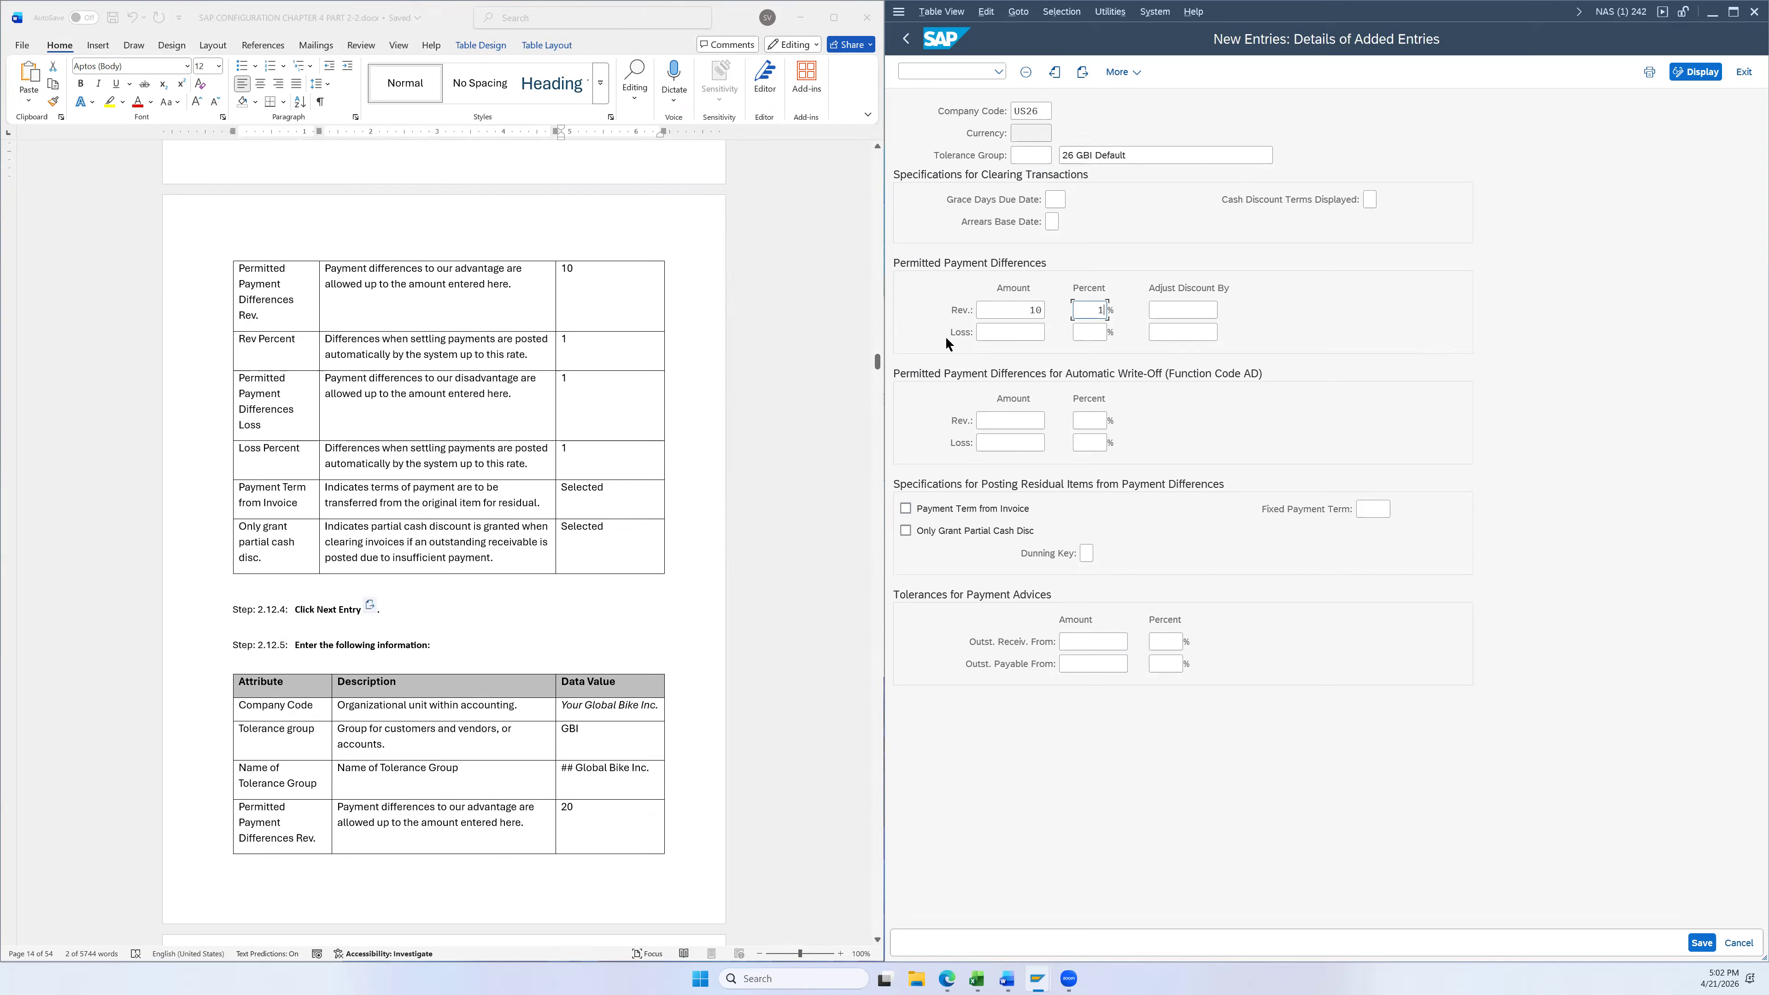
click(986, 332)
text(1)
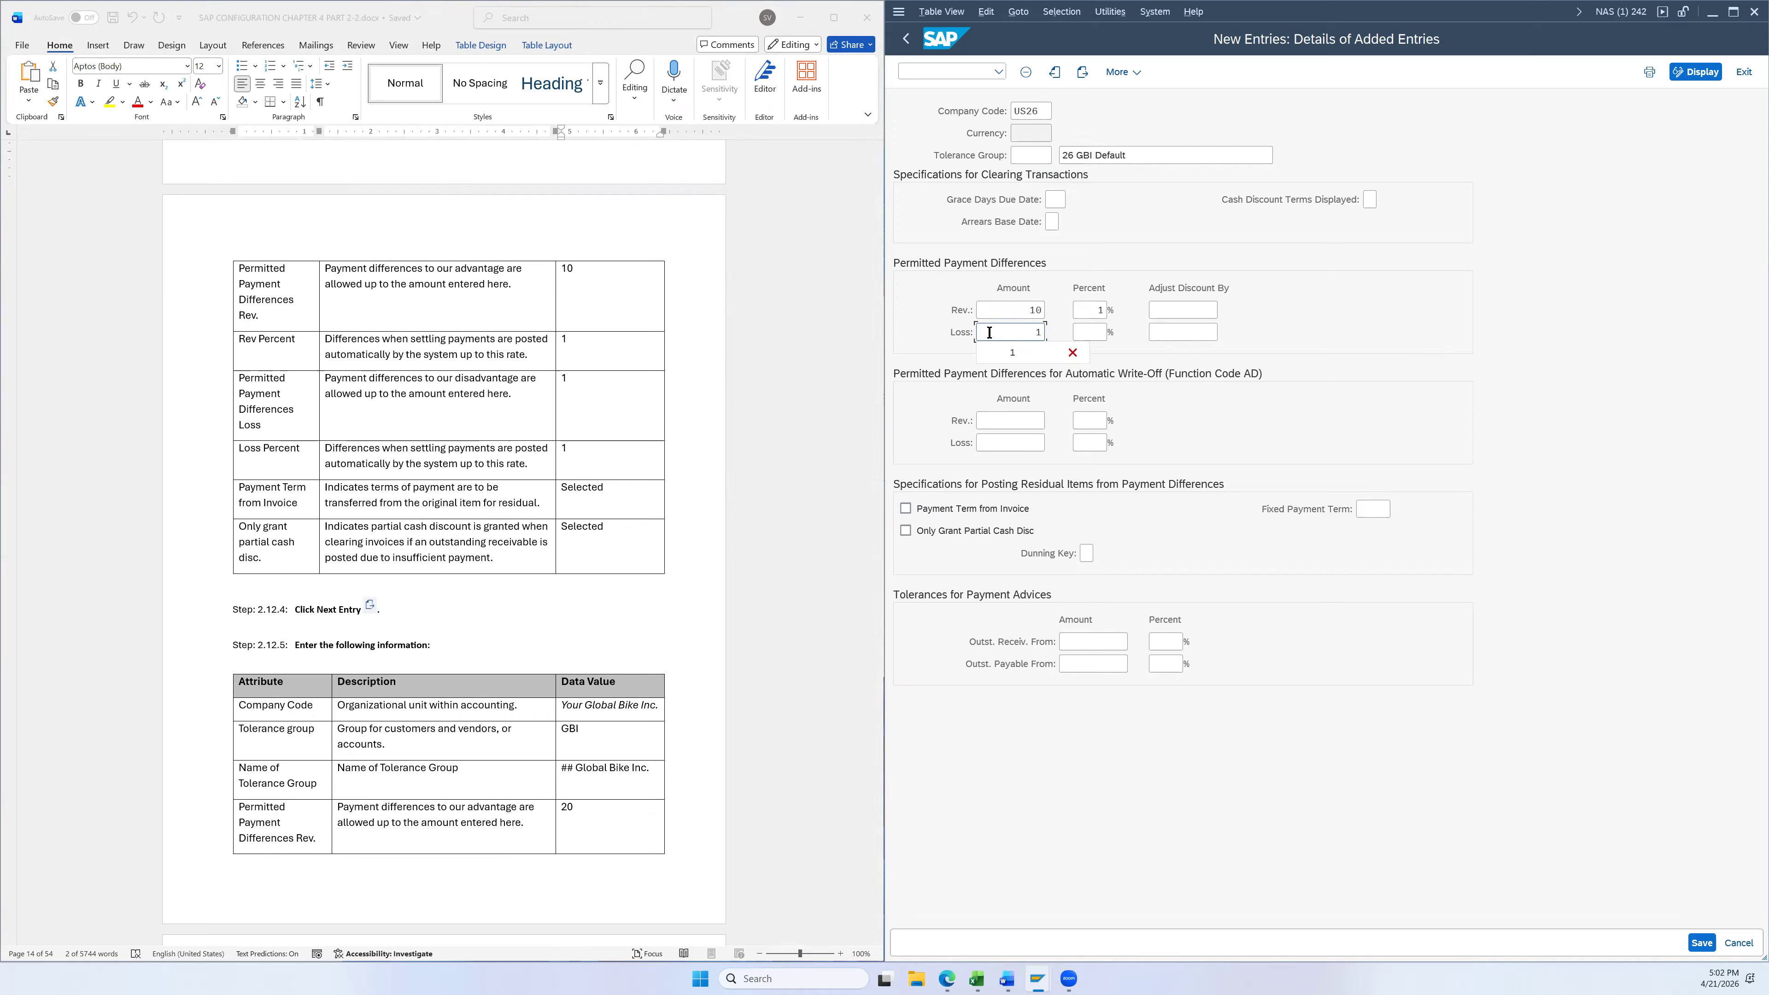
click(1077, 332)
text(1)
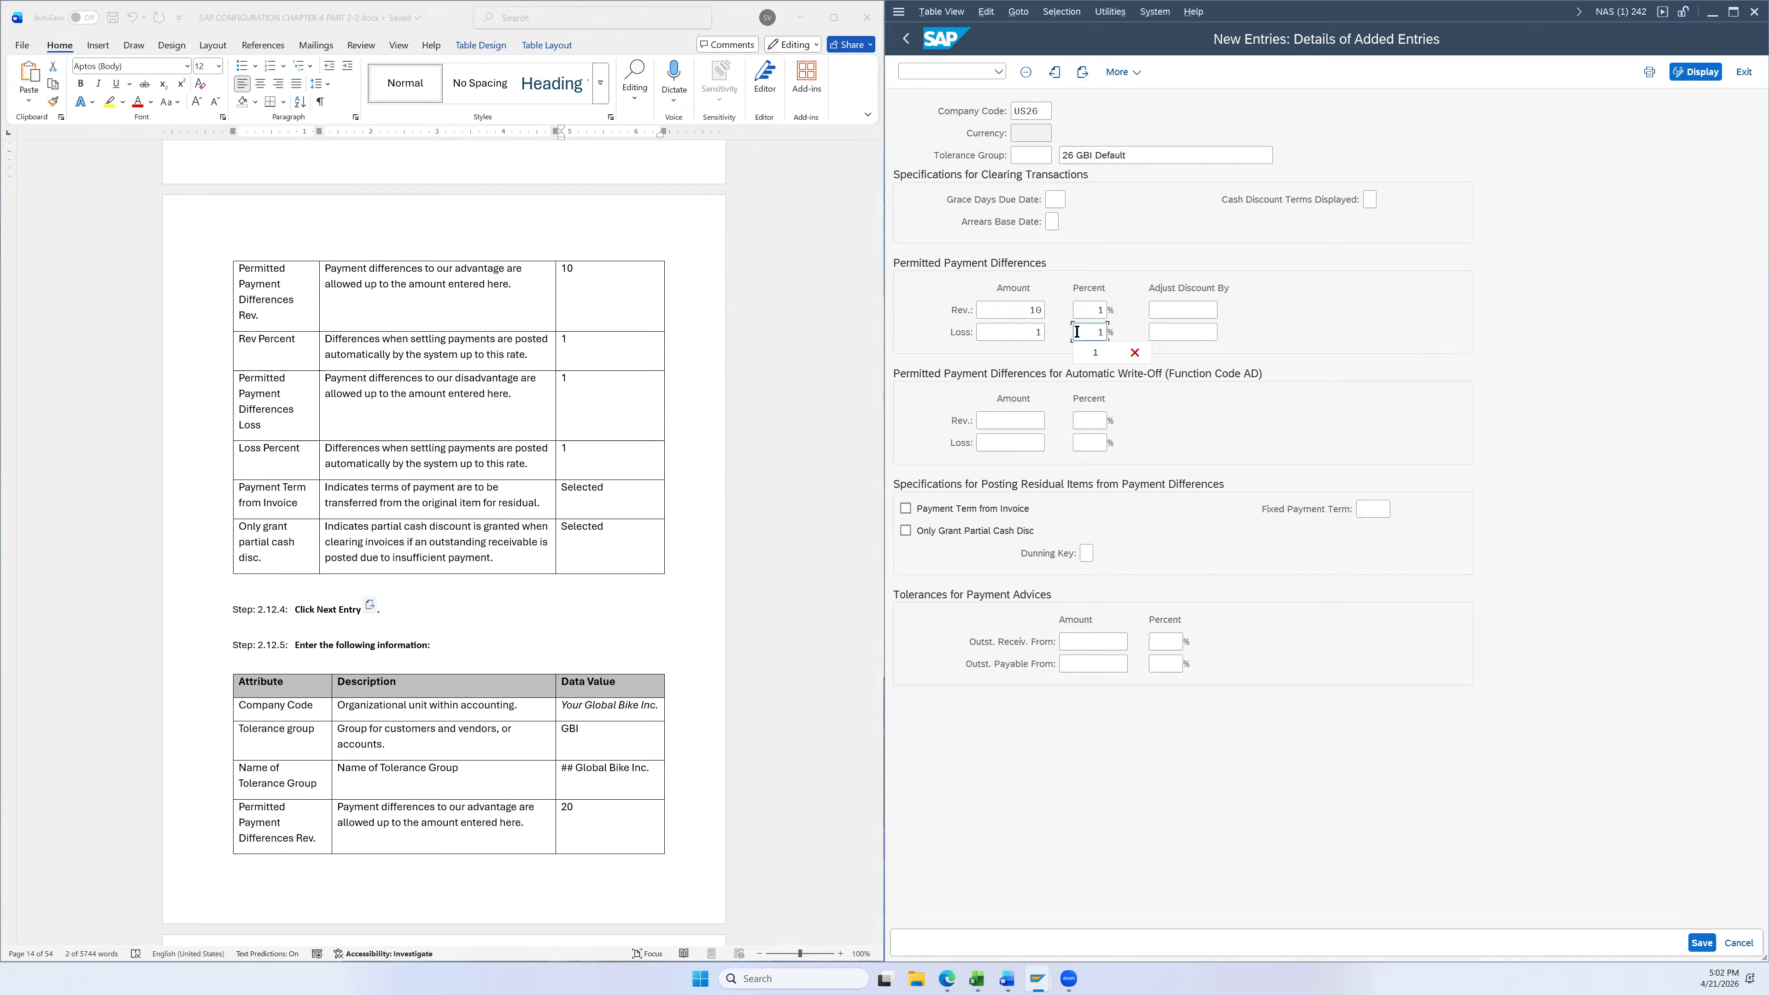
click(1059, 327)
click(905, 508)
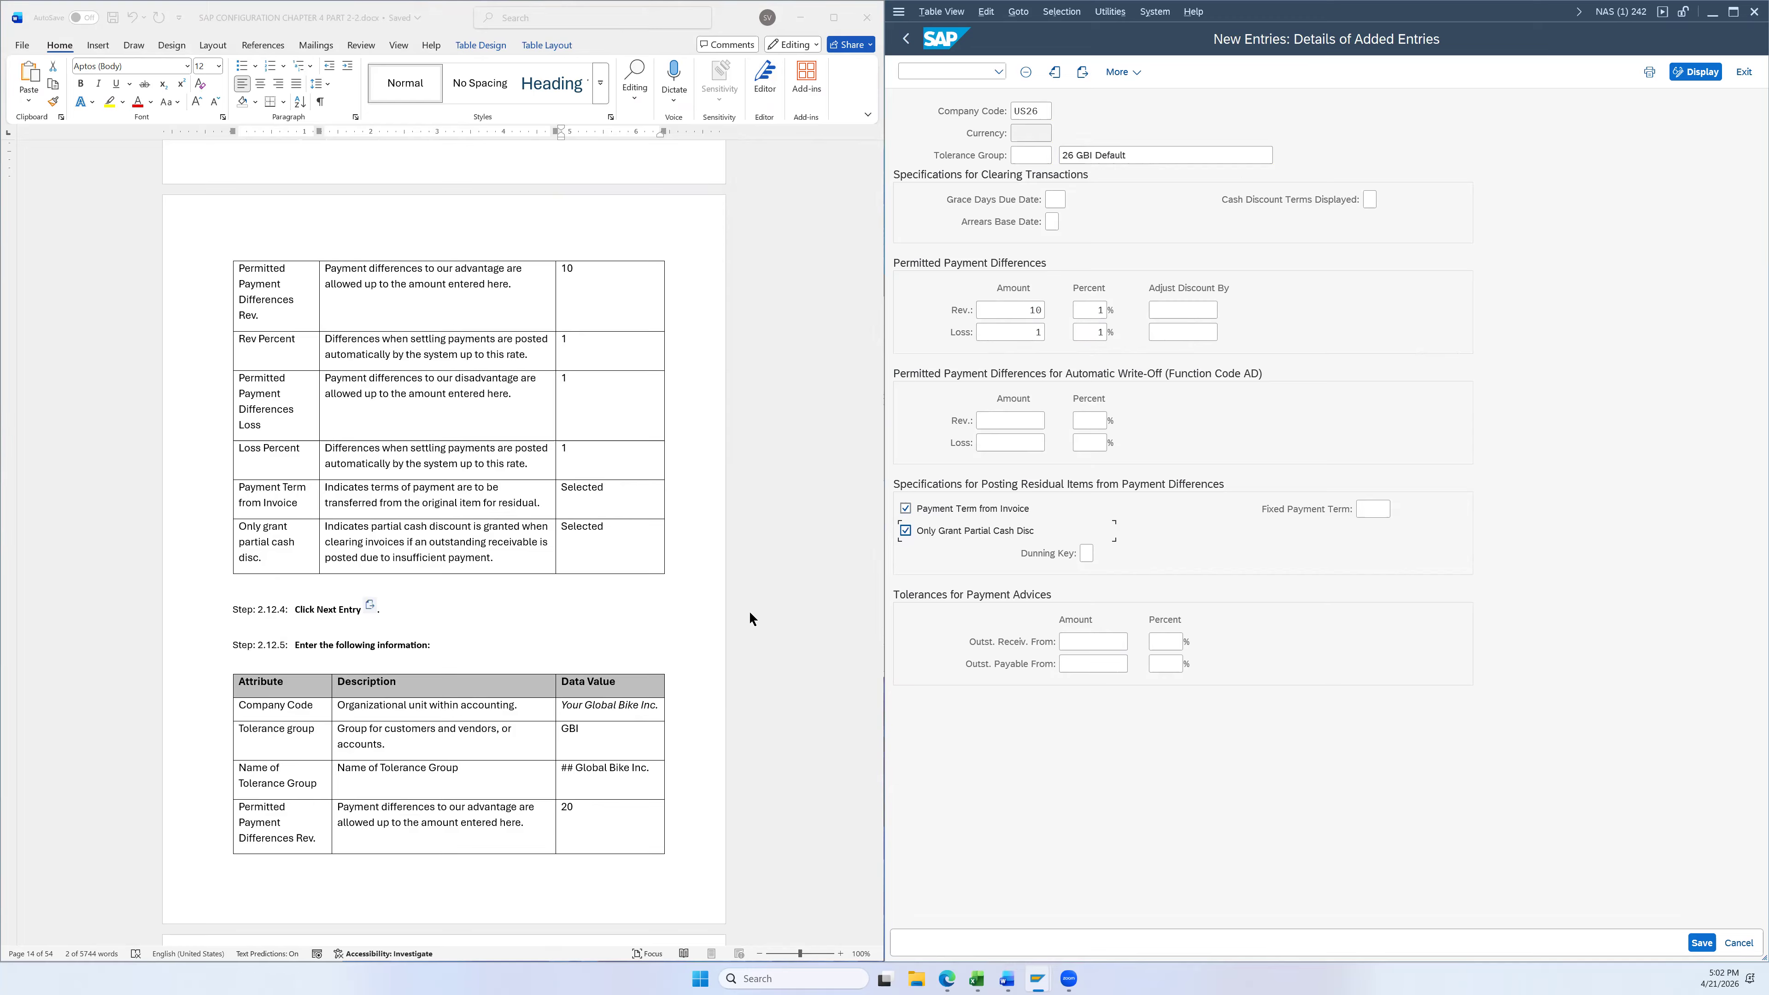
Go to the next new tolerance entry and set its company code to US26
click(1083, 73)
scroll(751, 501, down, 2)
scroll(751, 515, down, 4)
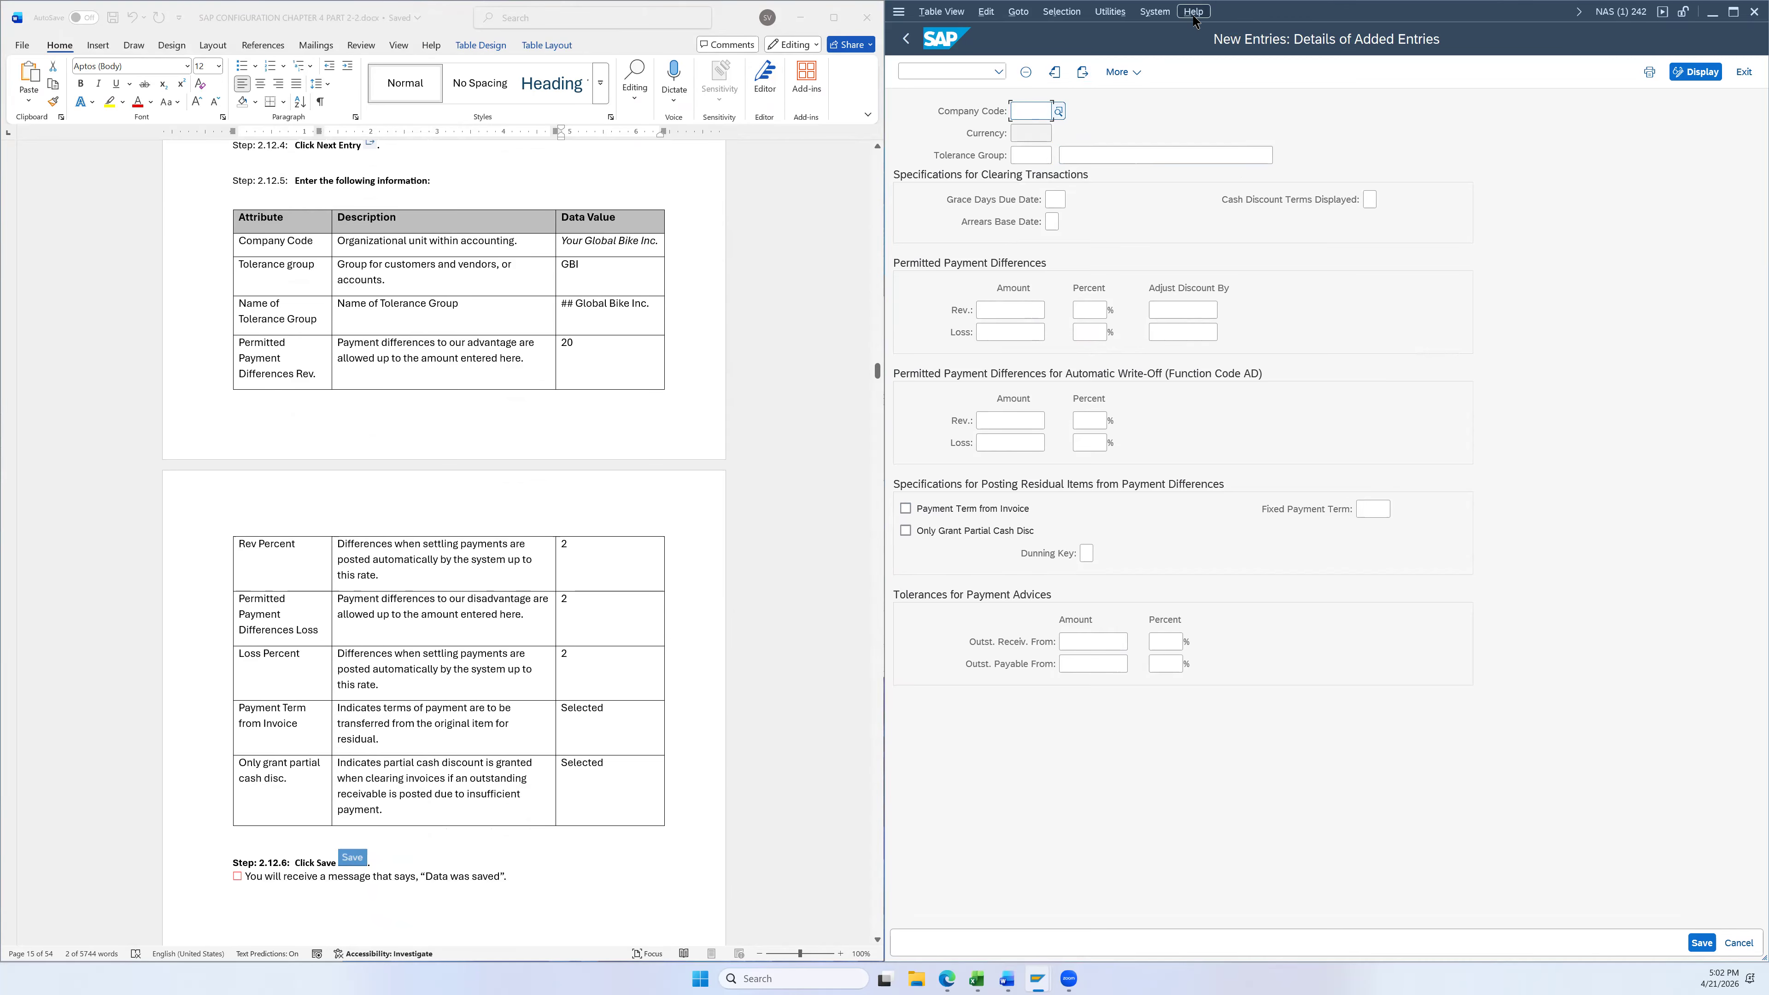
text(us26)
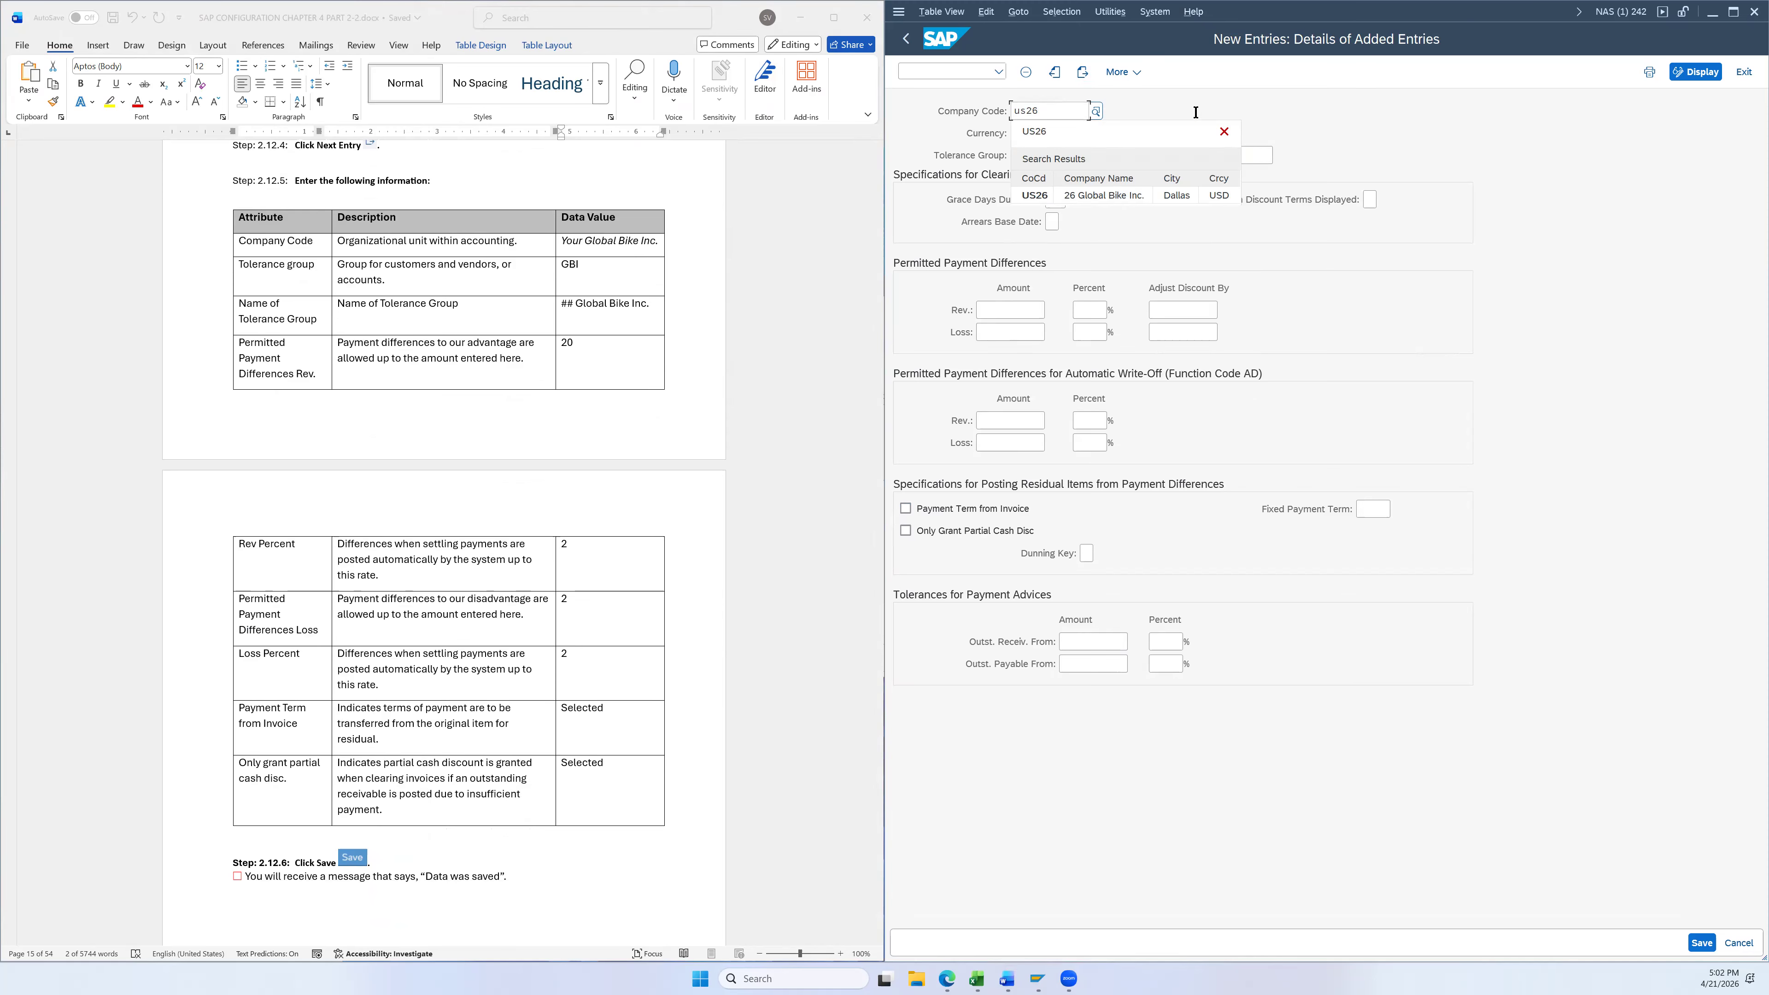
click(1147, 190)
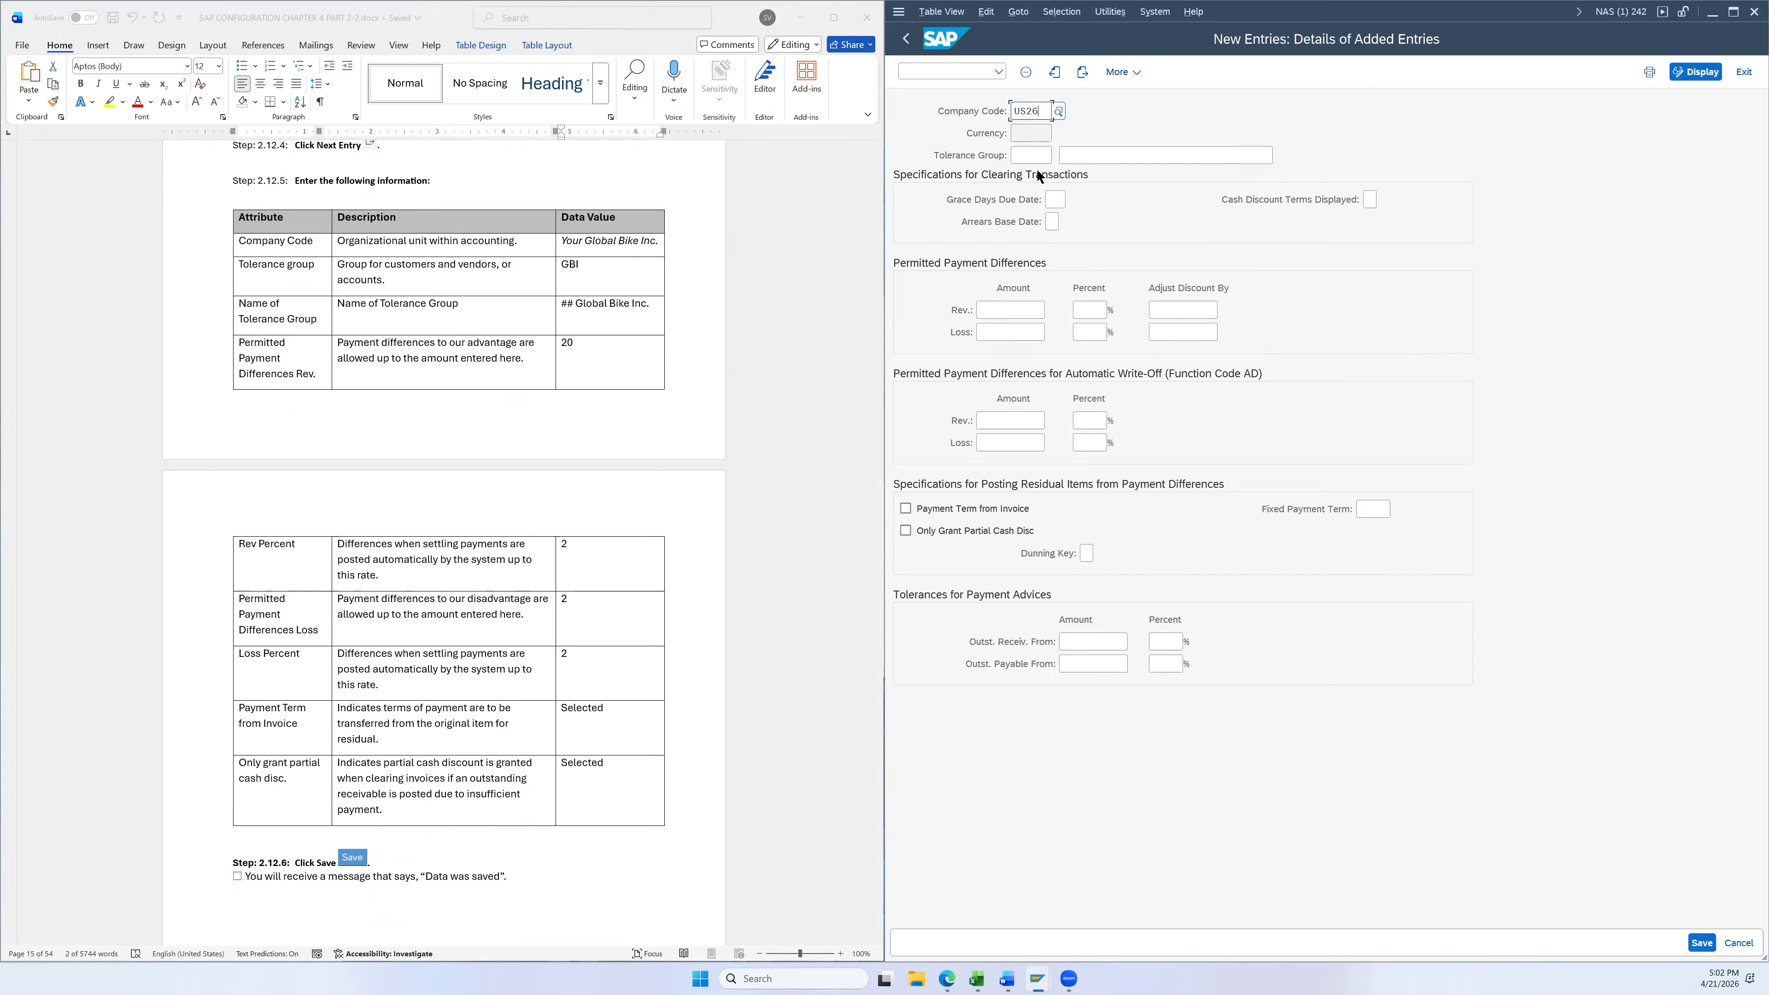
Copy GBI from the instructions into the second entry's tolerance group code
click(1023, 155)
click(566, 267)
double_click(565, 267)
key(ctrl+c)
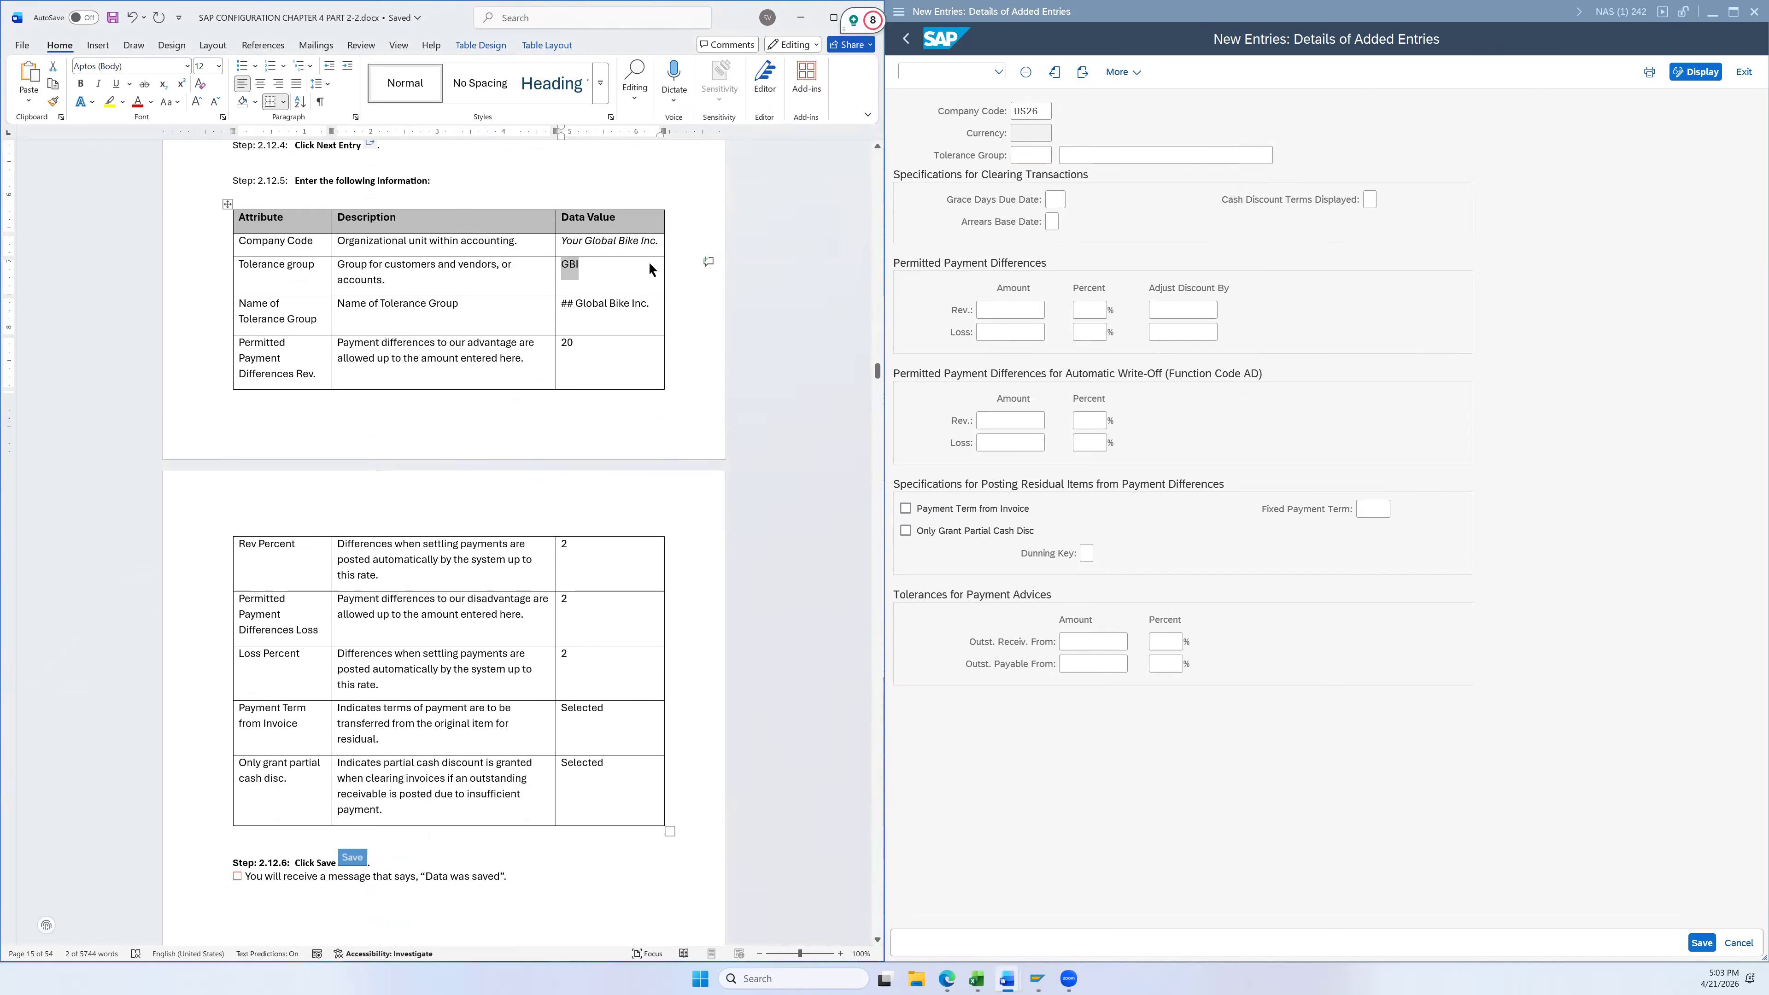
click(1027, 161)
key(ctrl+v)
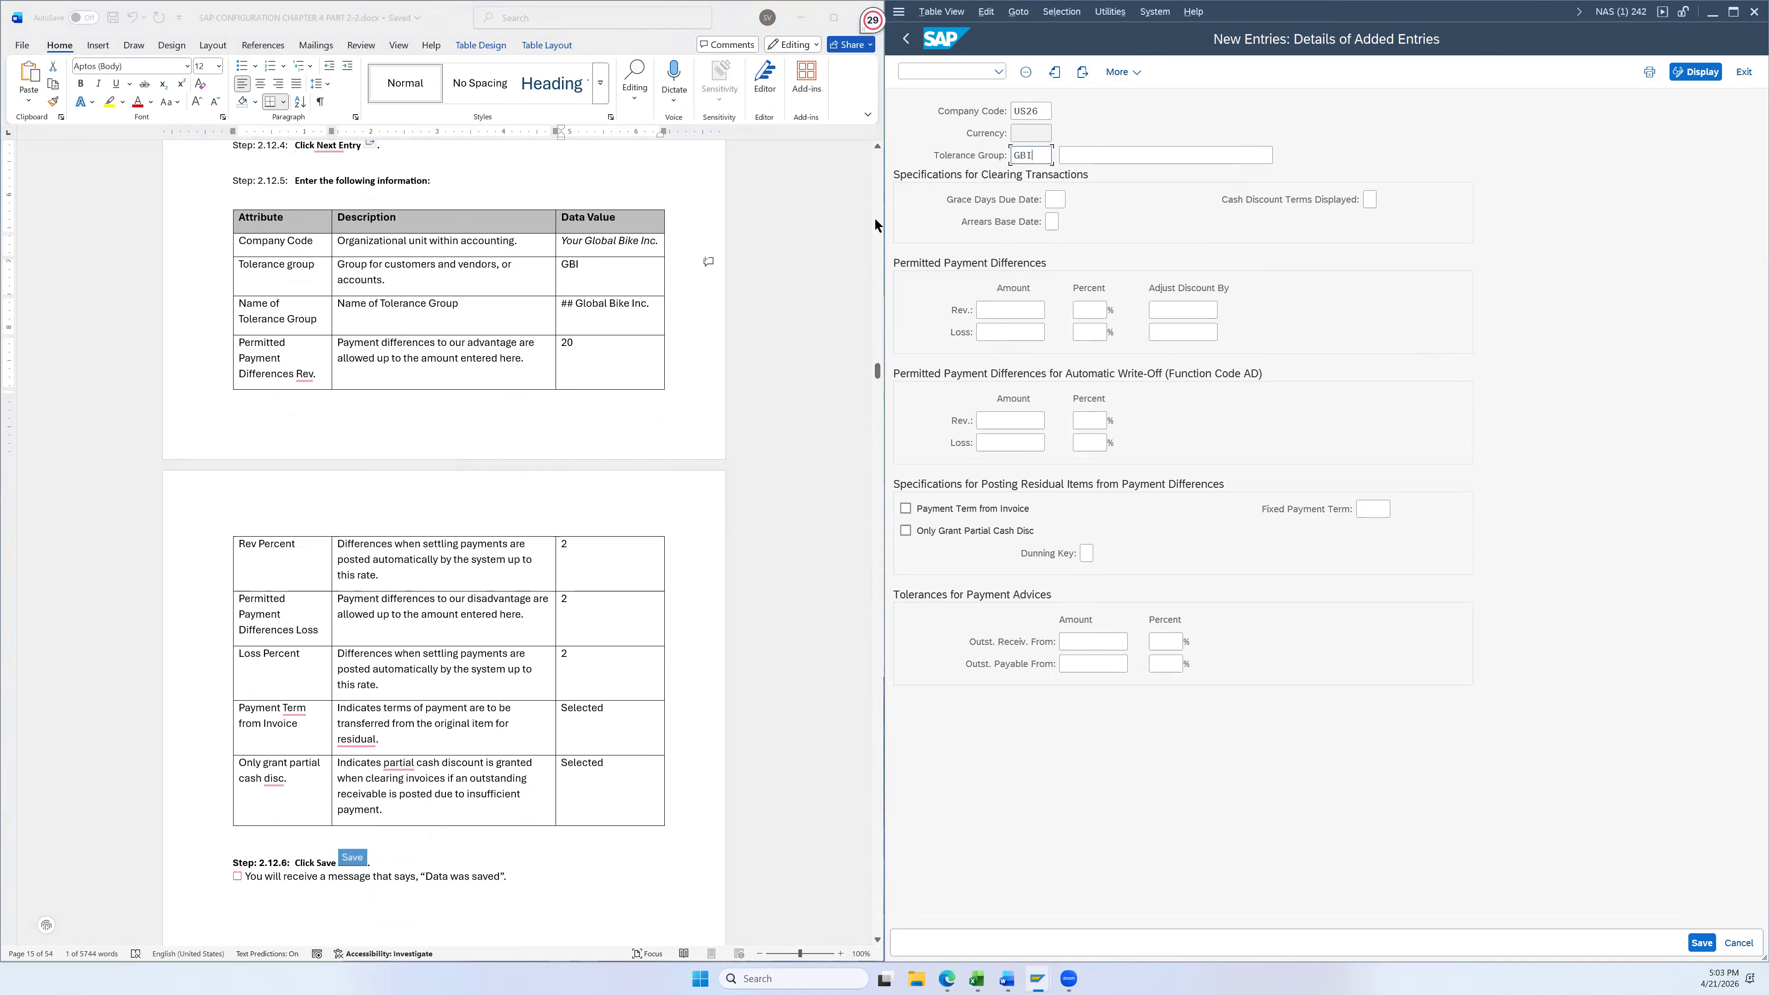
Name the GBI tolerance group "26 Global Bike Inc.", copying the company wording from the instructions after the prefix 26
scroll(668, 348, up, 5)
scroll(683, 348, up, 8)
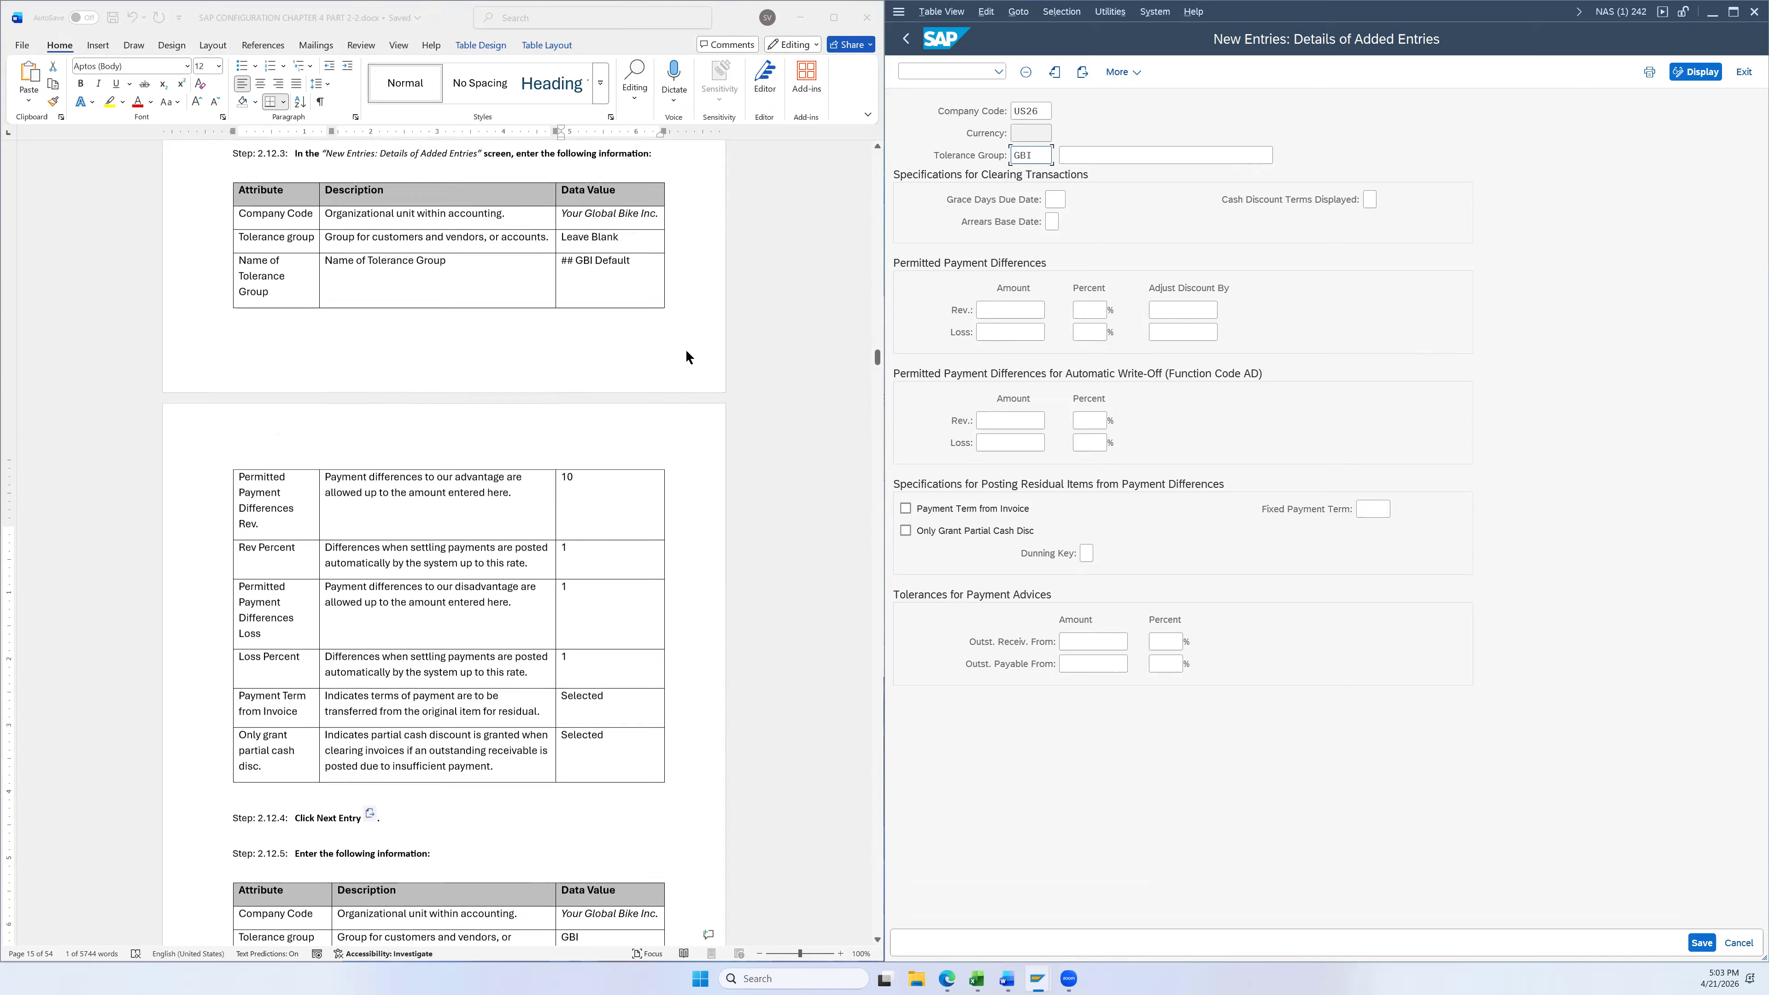
scroll(685, 357, down, 11)
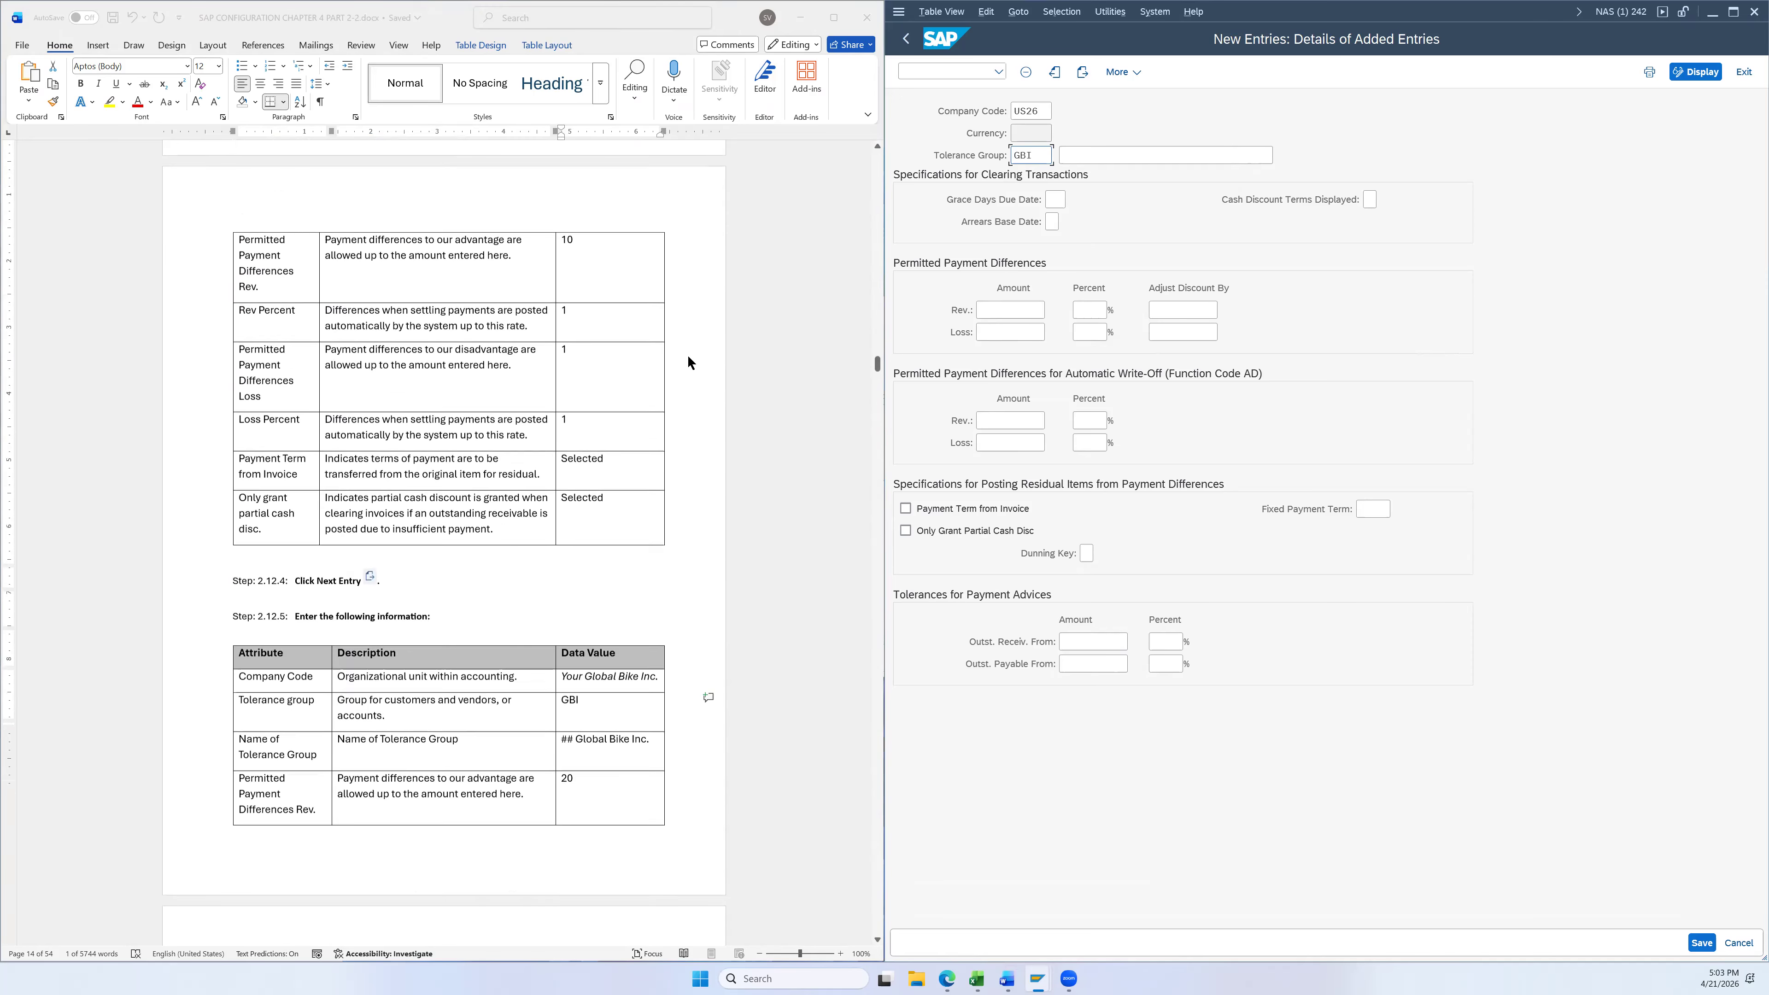
scroll(704, 379, down, 1)
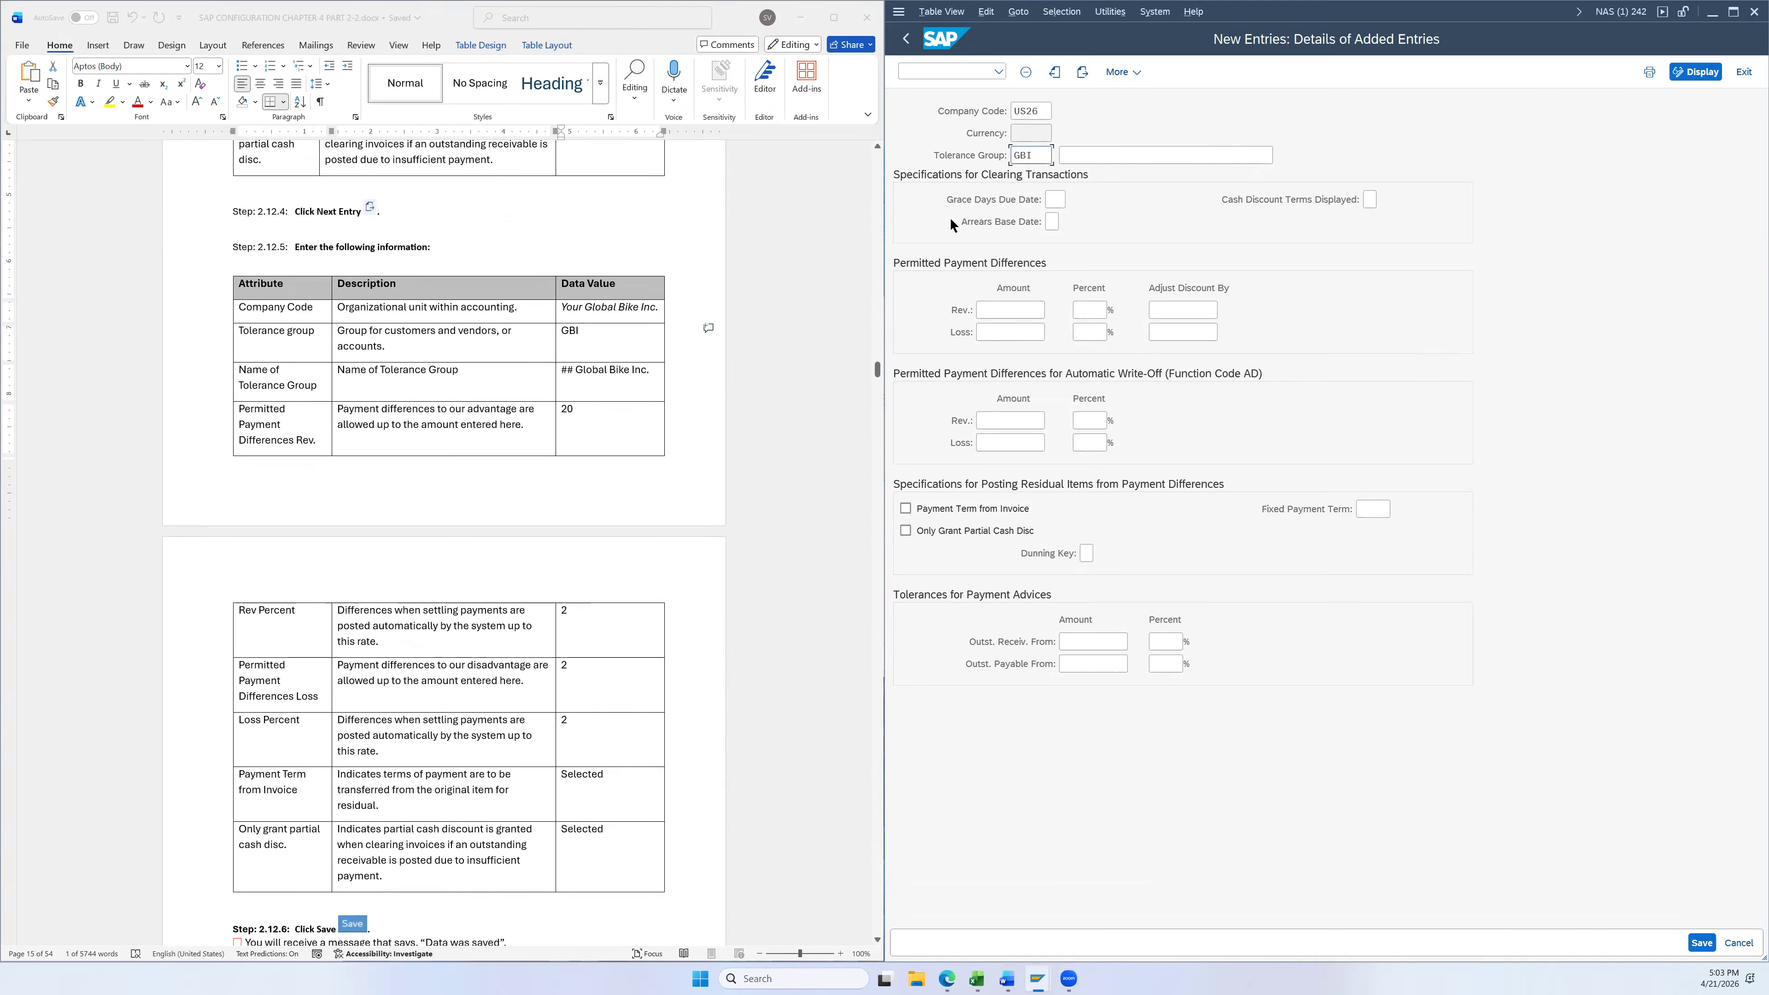
click(578, 389)
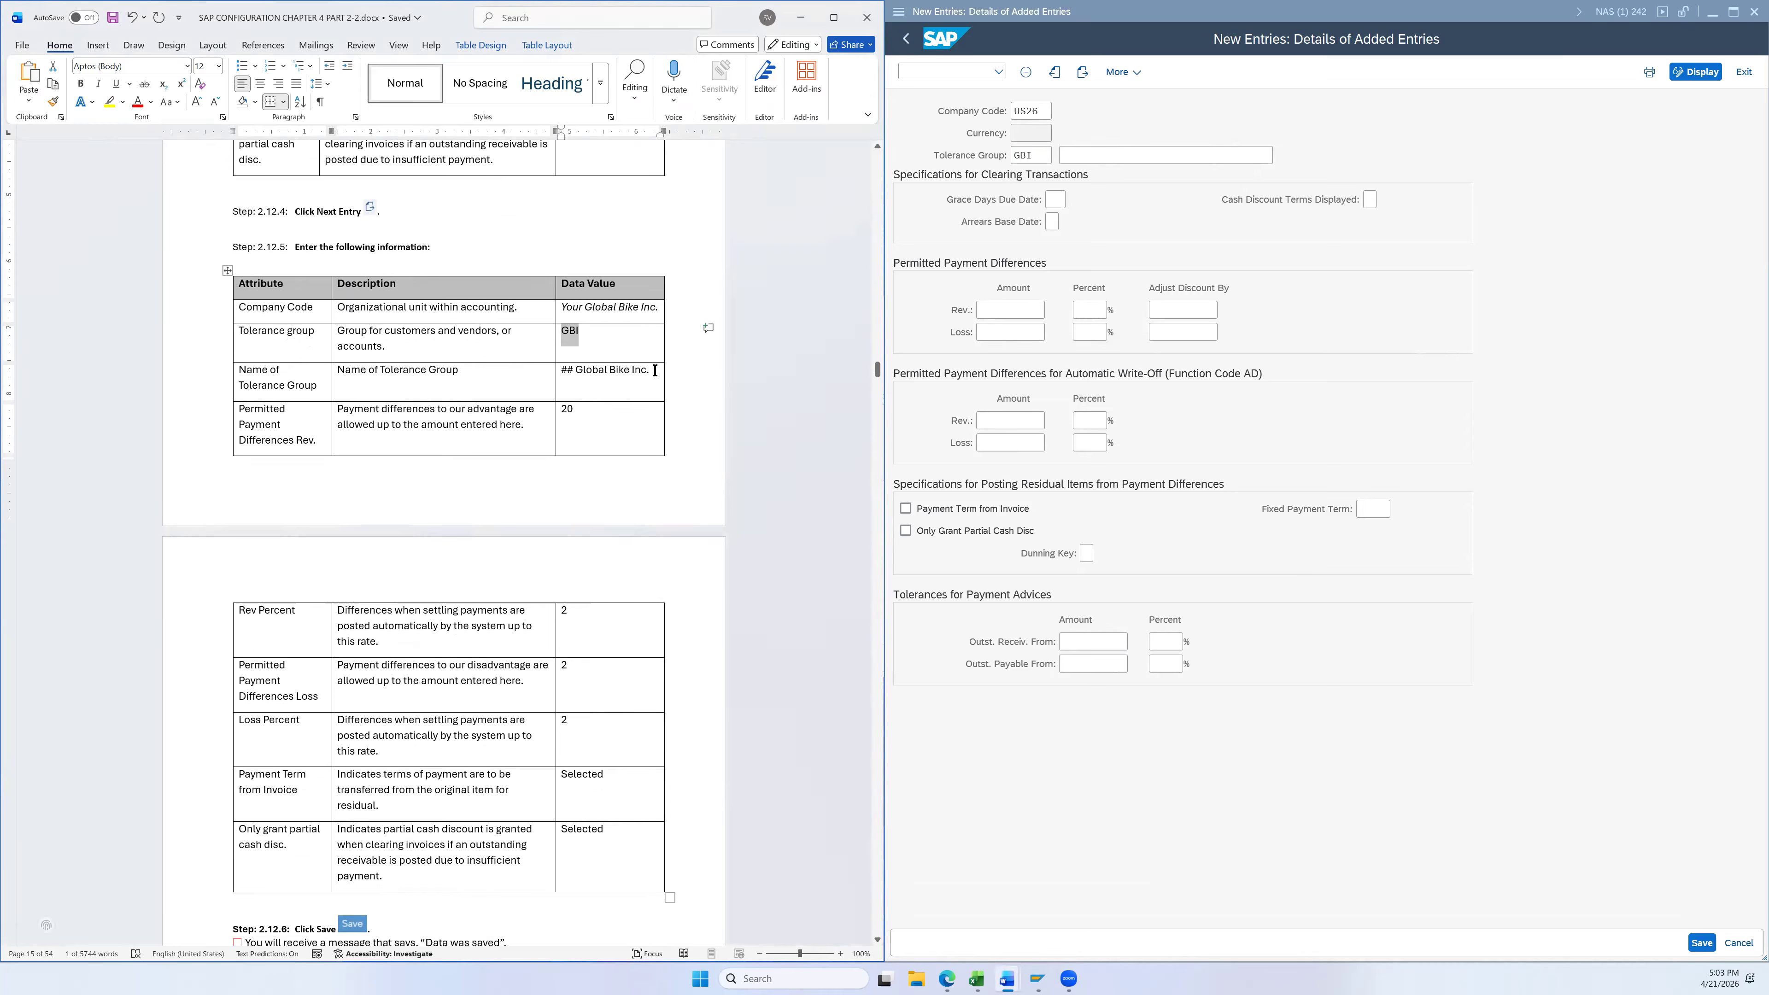
drag(650, 369, 579, 368)
key(ctrl+c)
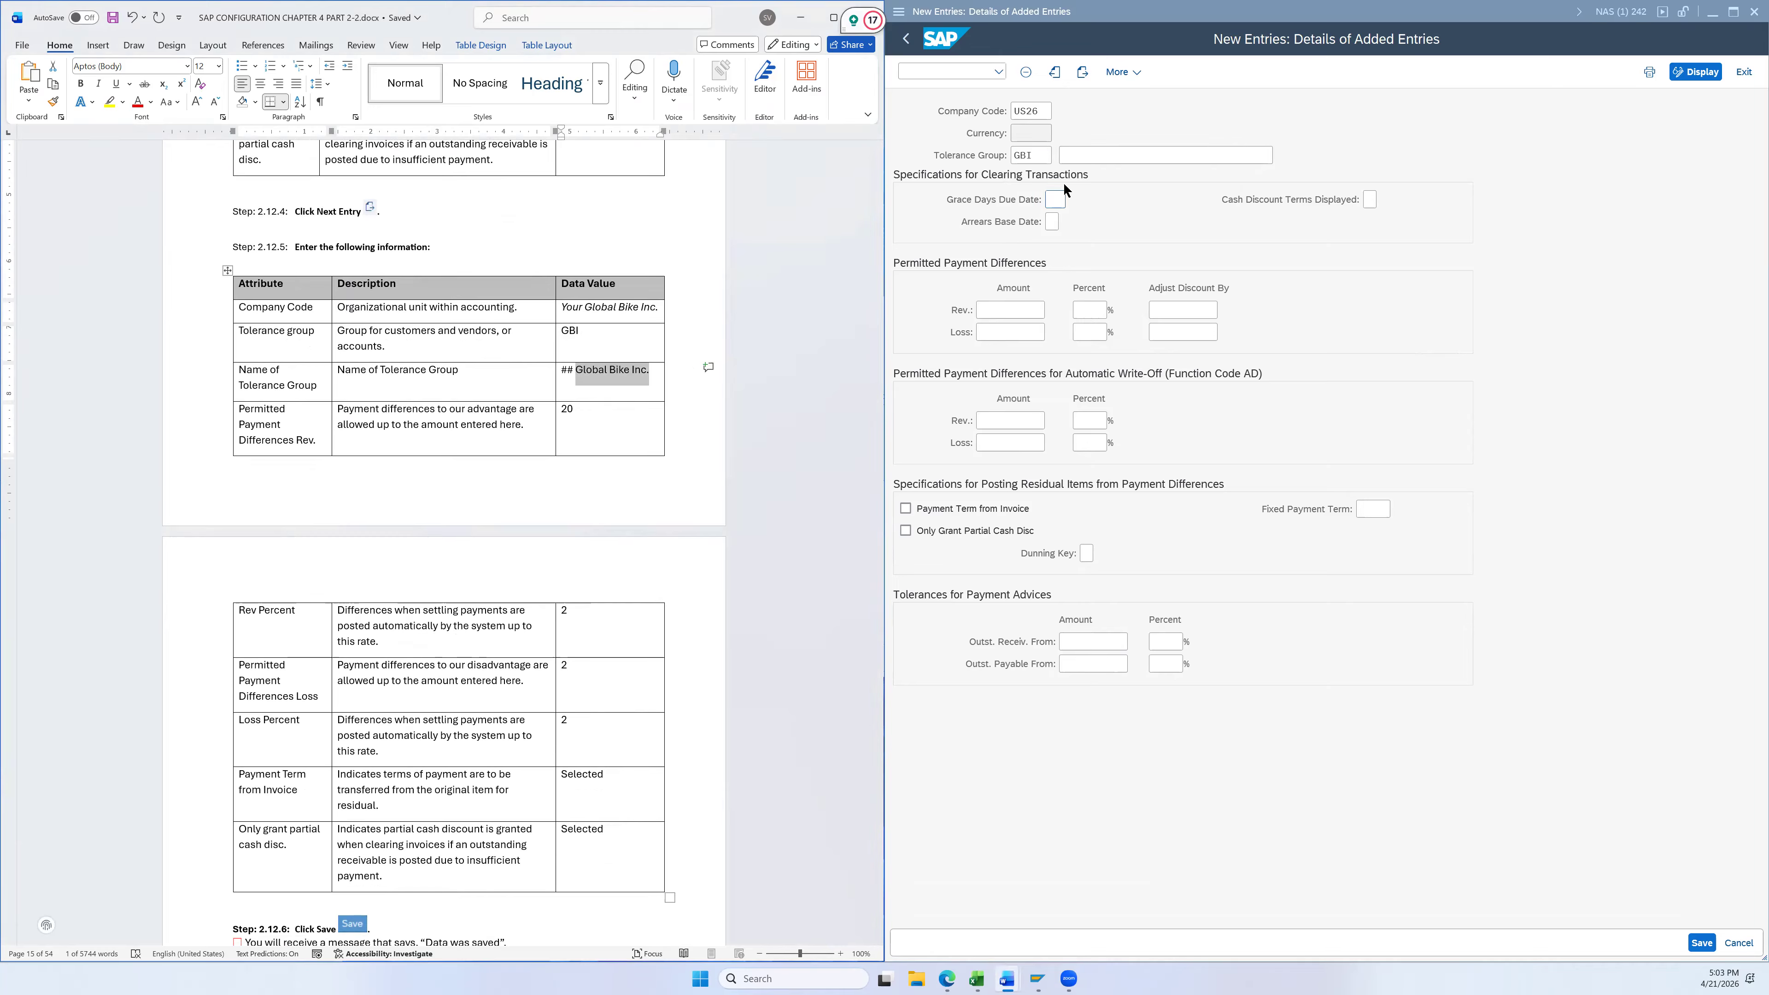
click(1074, 154)
text(26)
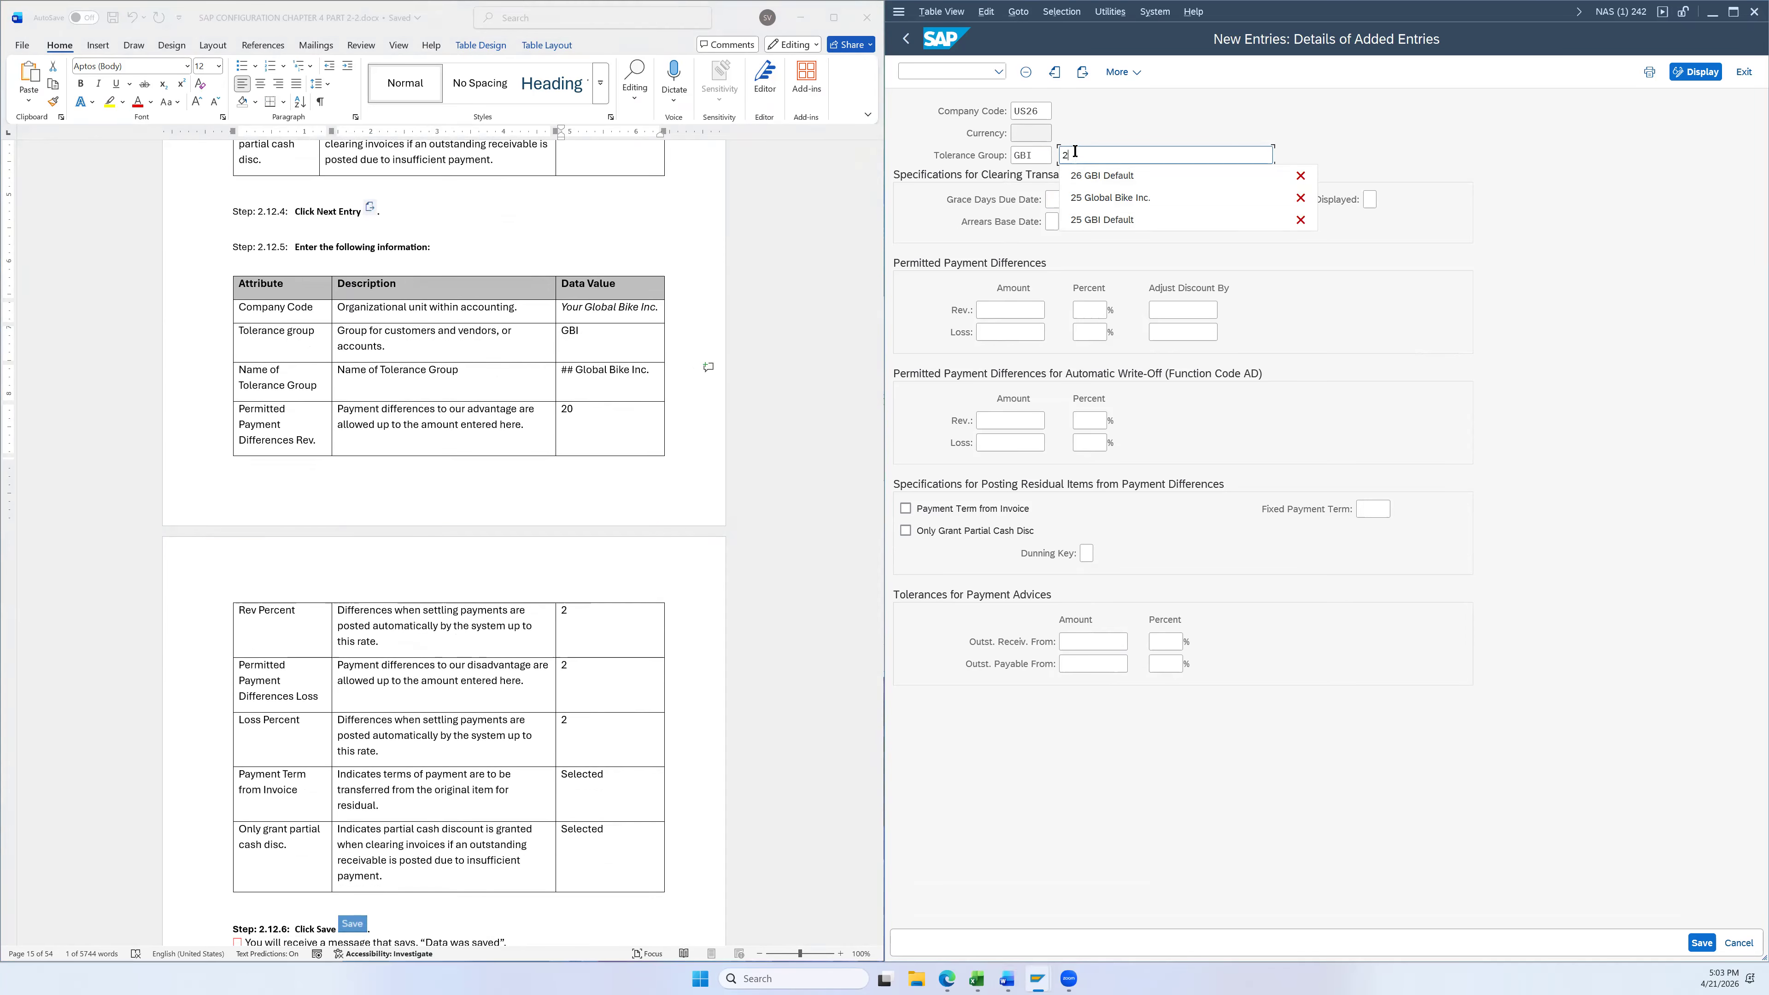
key(ctrl+v)
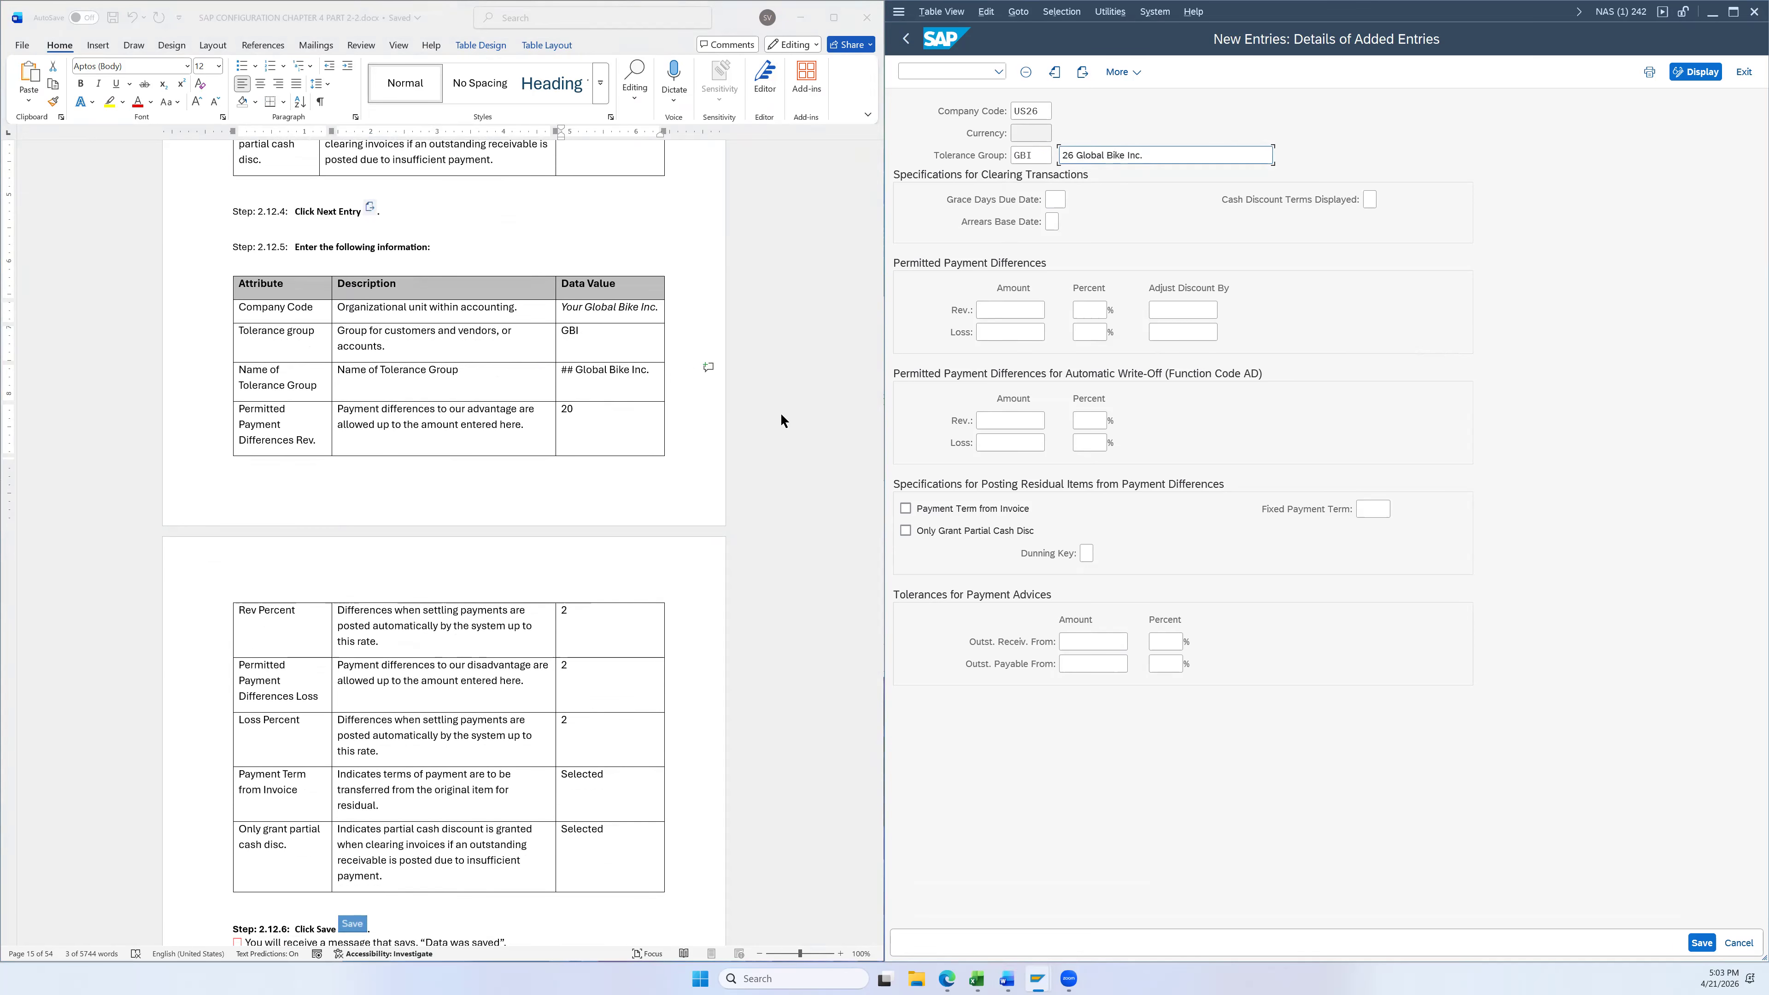
Set the GBI group's permitted payment differences to 20 and 2 percent for revenue, and 2 and 2 percent for loss
scroll(780, 412, down, 2)
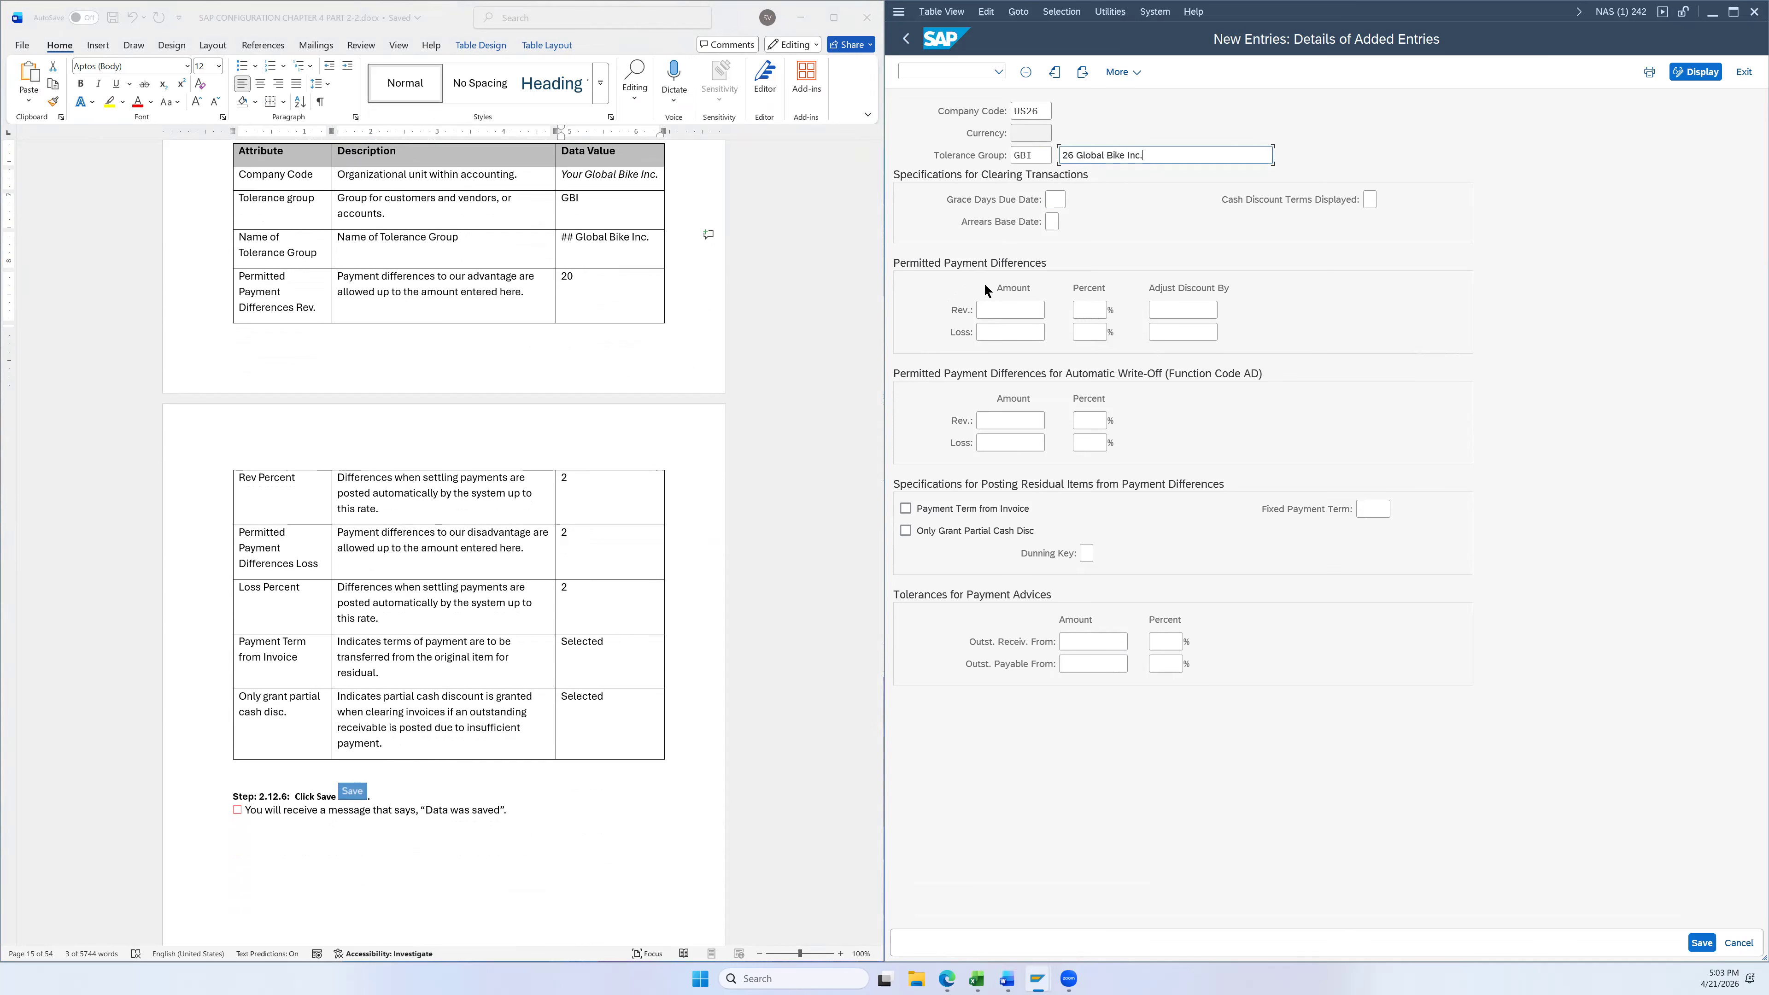
click(991, 309)
text(20)
click(1077, 307)
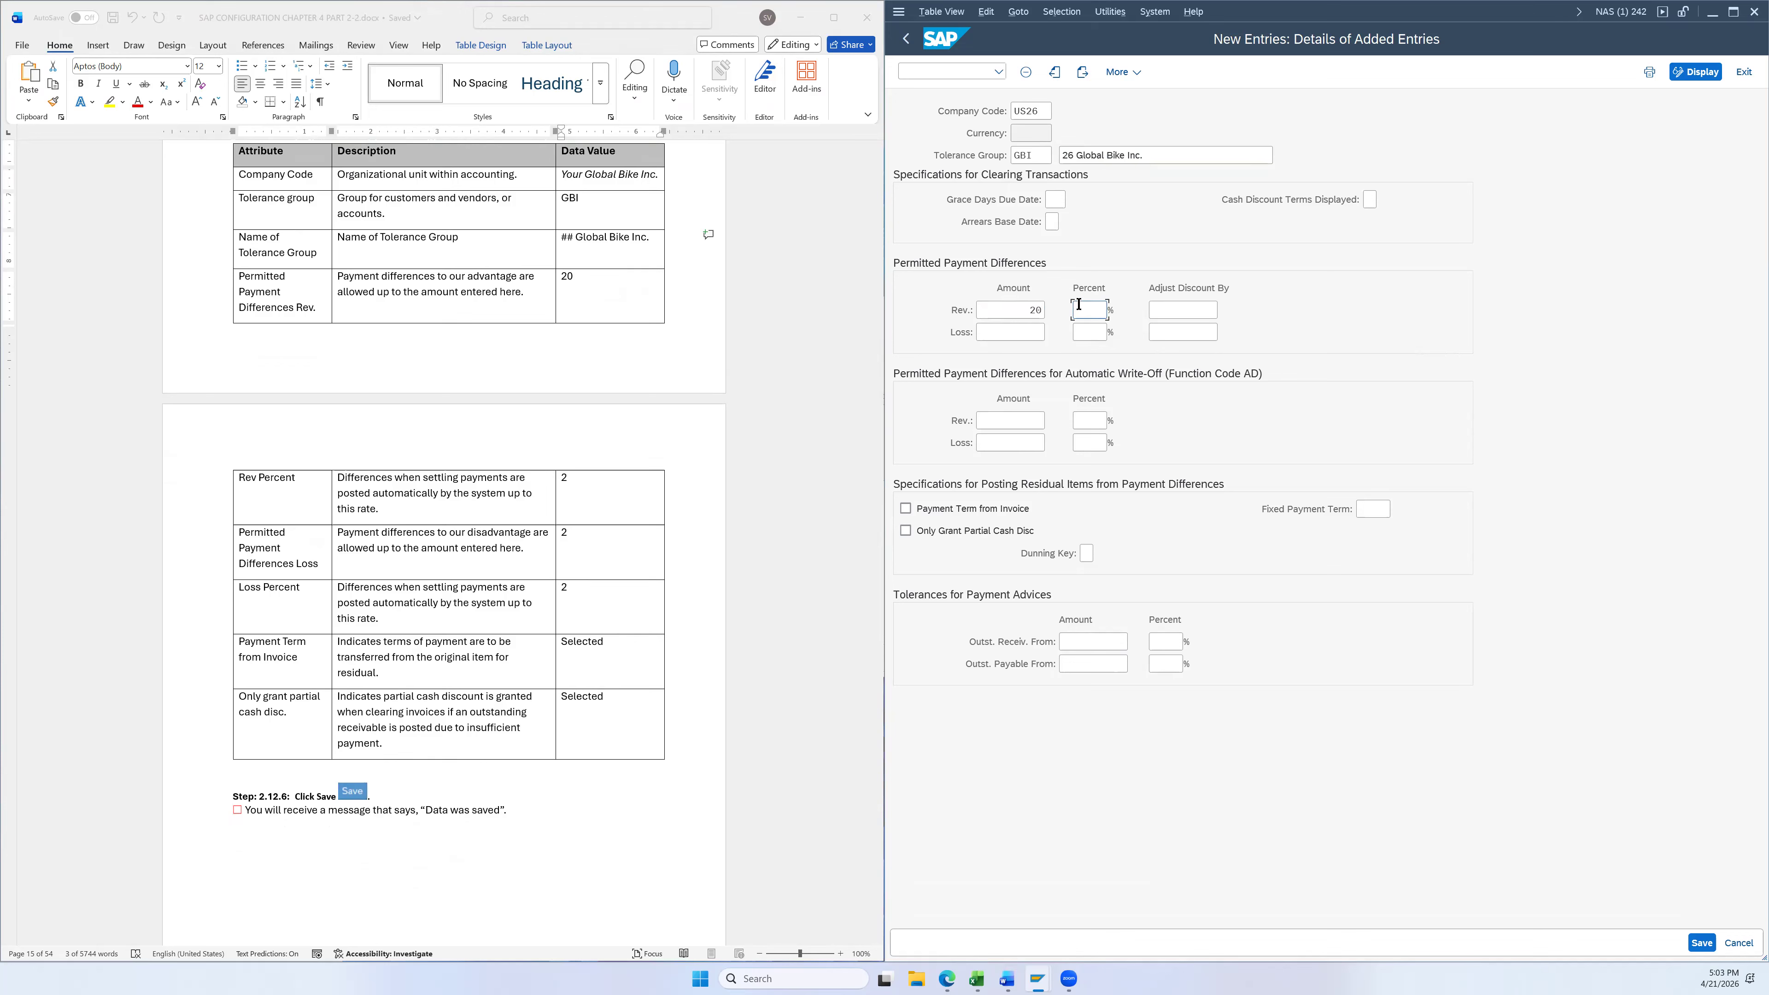
text(2)
click(993, 331)
text(2)
click(1099, 336)
text(2)
Enable Payment Term from Invoice and Only Grant Partial Cash Disc for the GBI group, and save the tolerance entries
scroll(762, 516, down, 1)
click(904, 508)
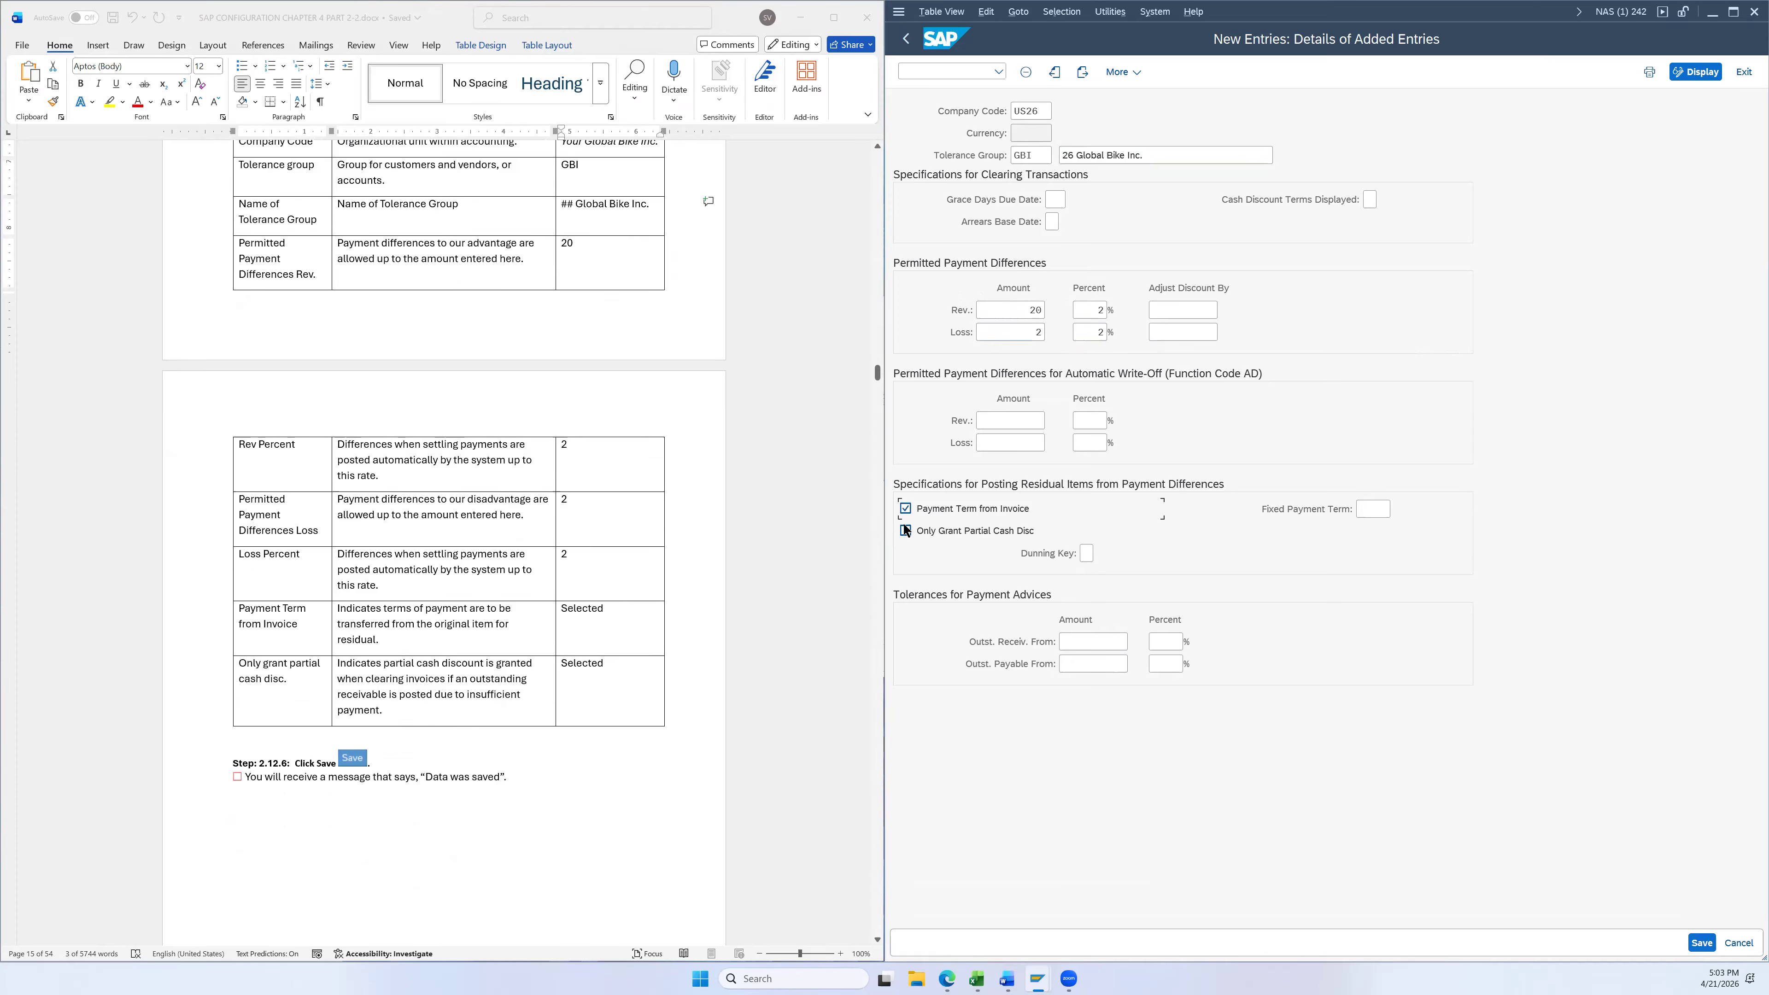
click(905, 529)
scroll(768, 629, down, 2)
scroll(768, 628, down, 3)
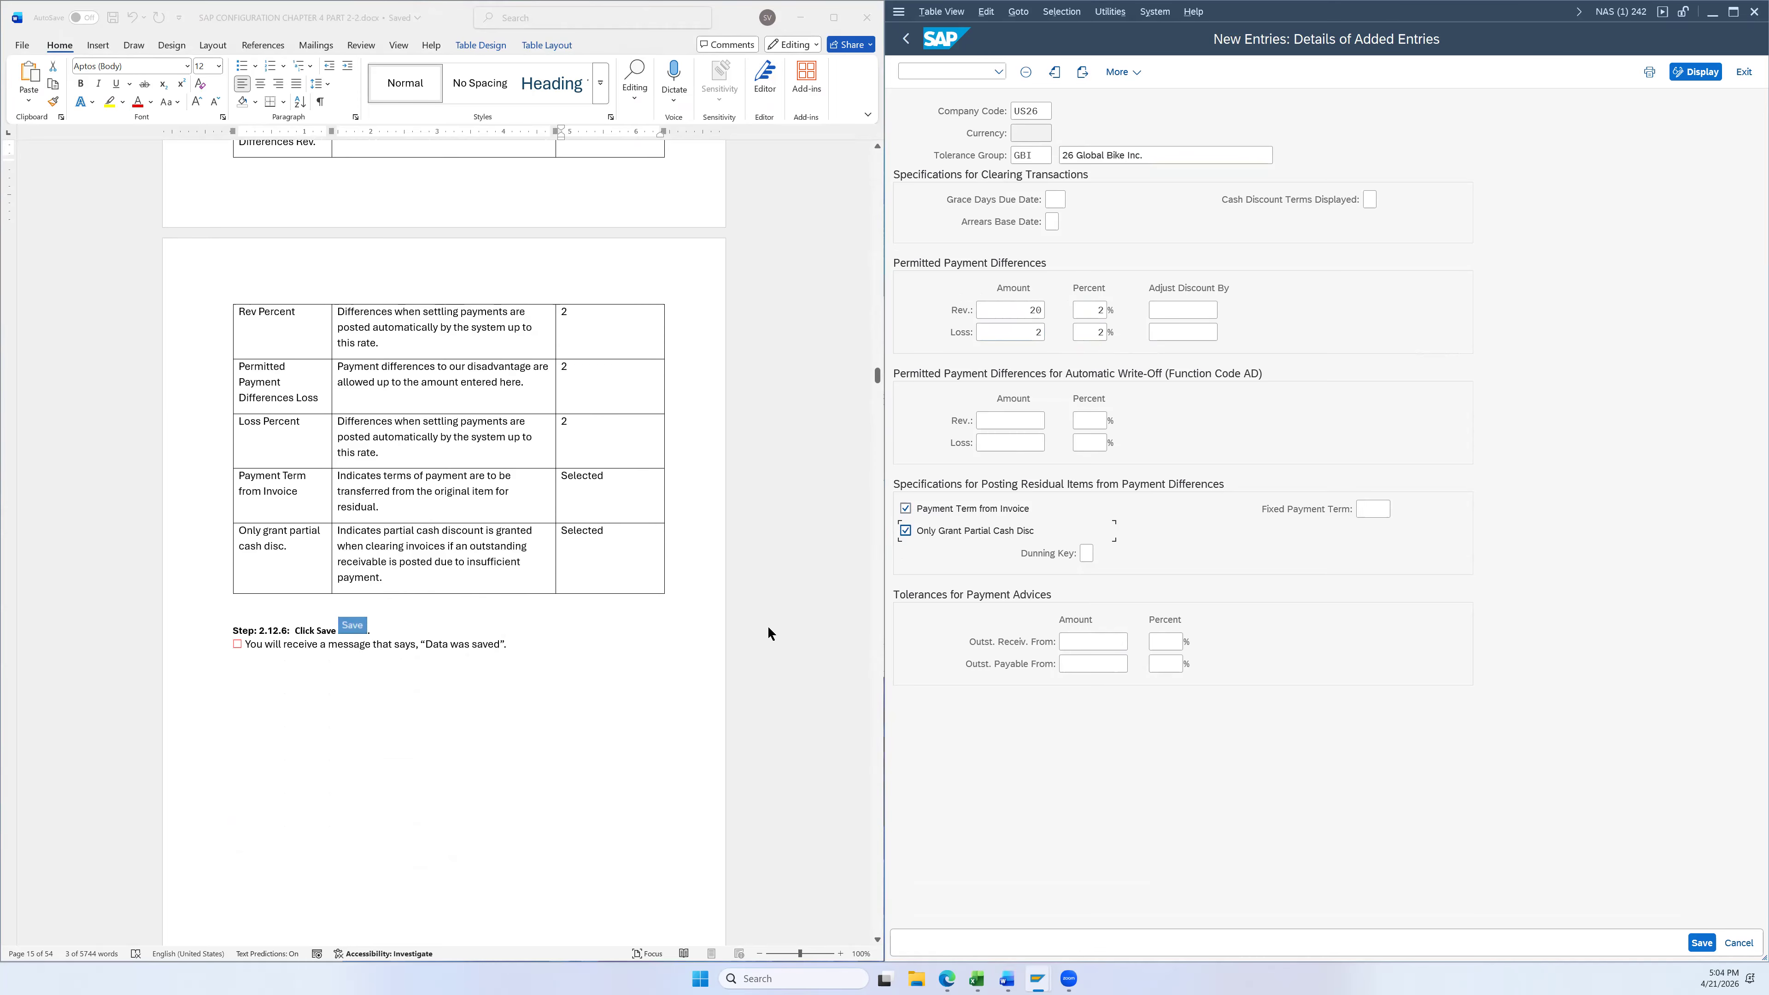
click(1701, 943)
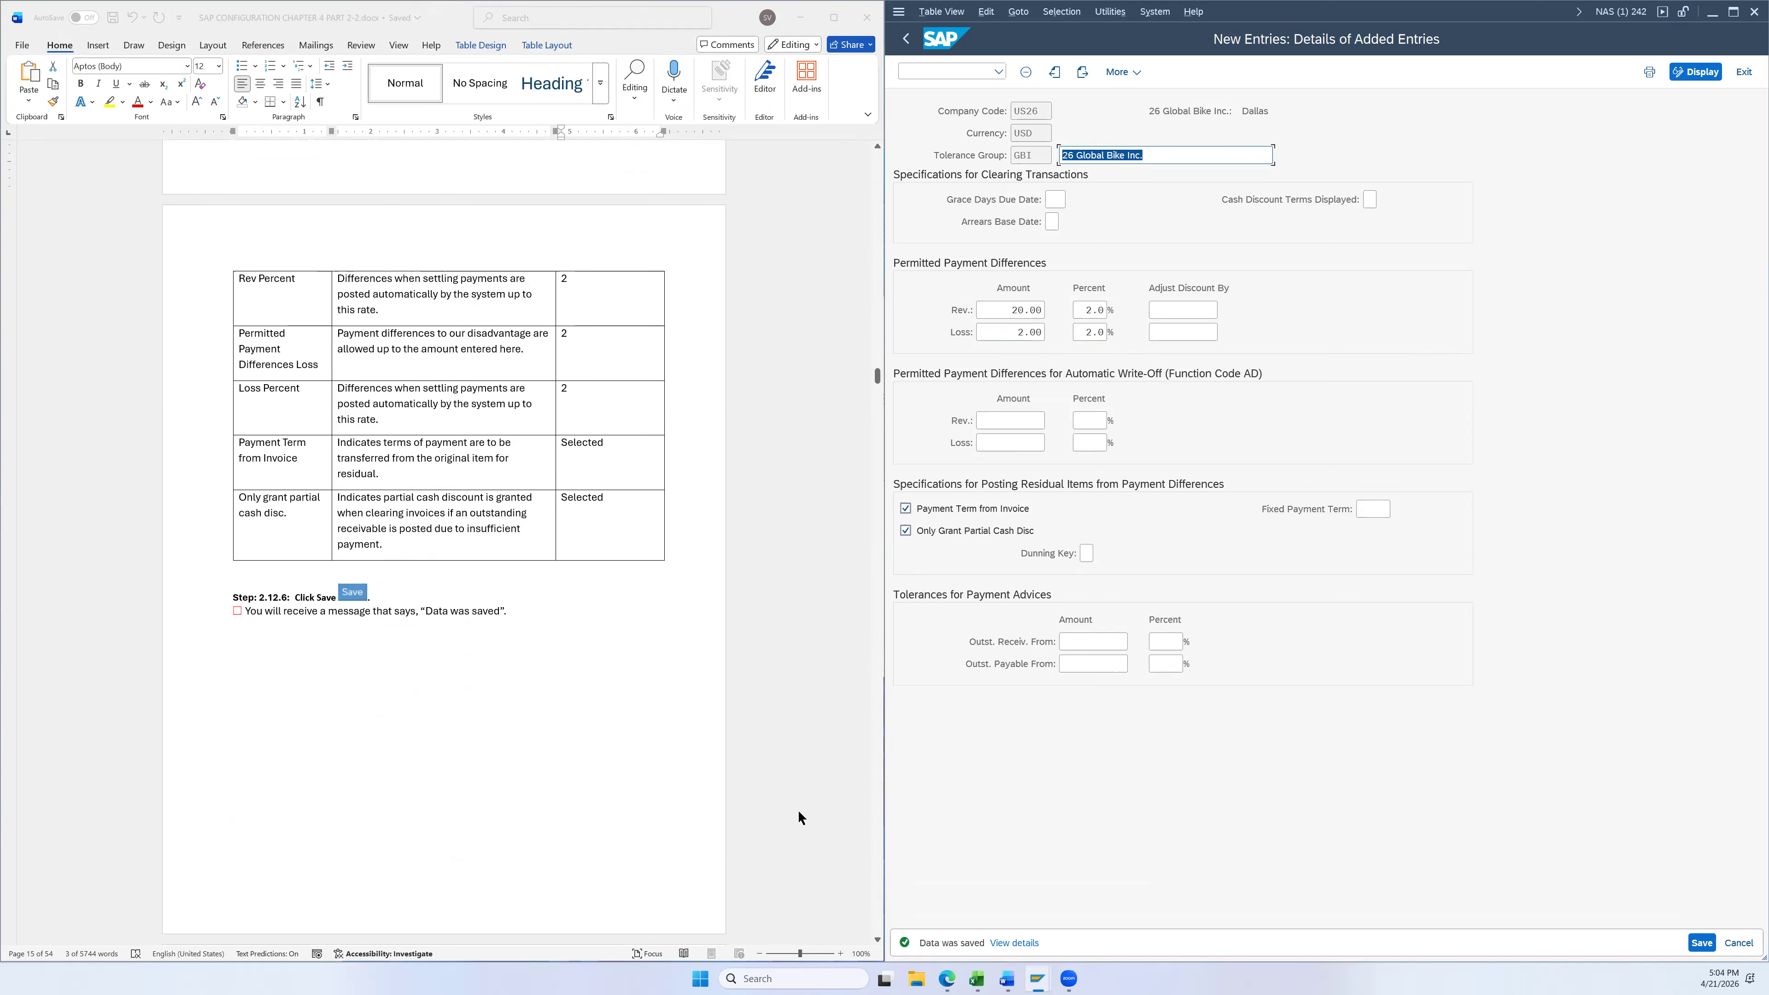
Leave the vendor tolerance settings and return to the Customizing: Execute Project screen, with the instructions at Section 2.13
scroll(797, 811, down, 15)
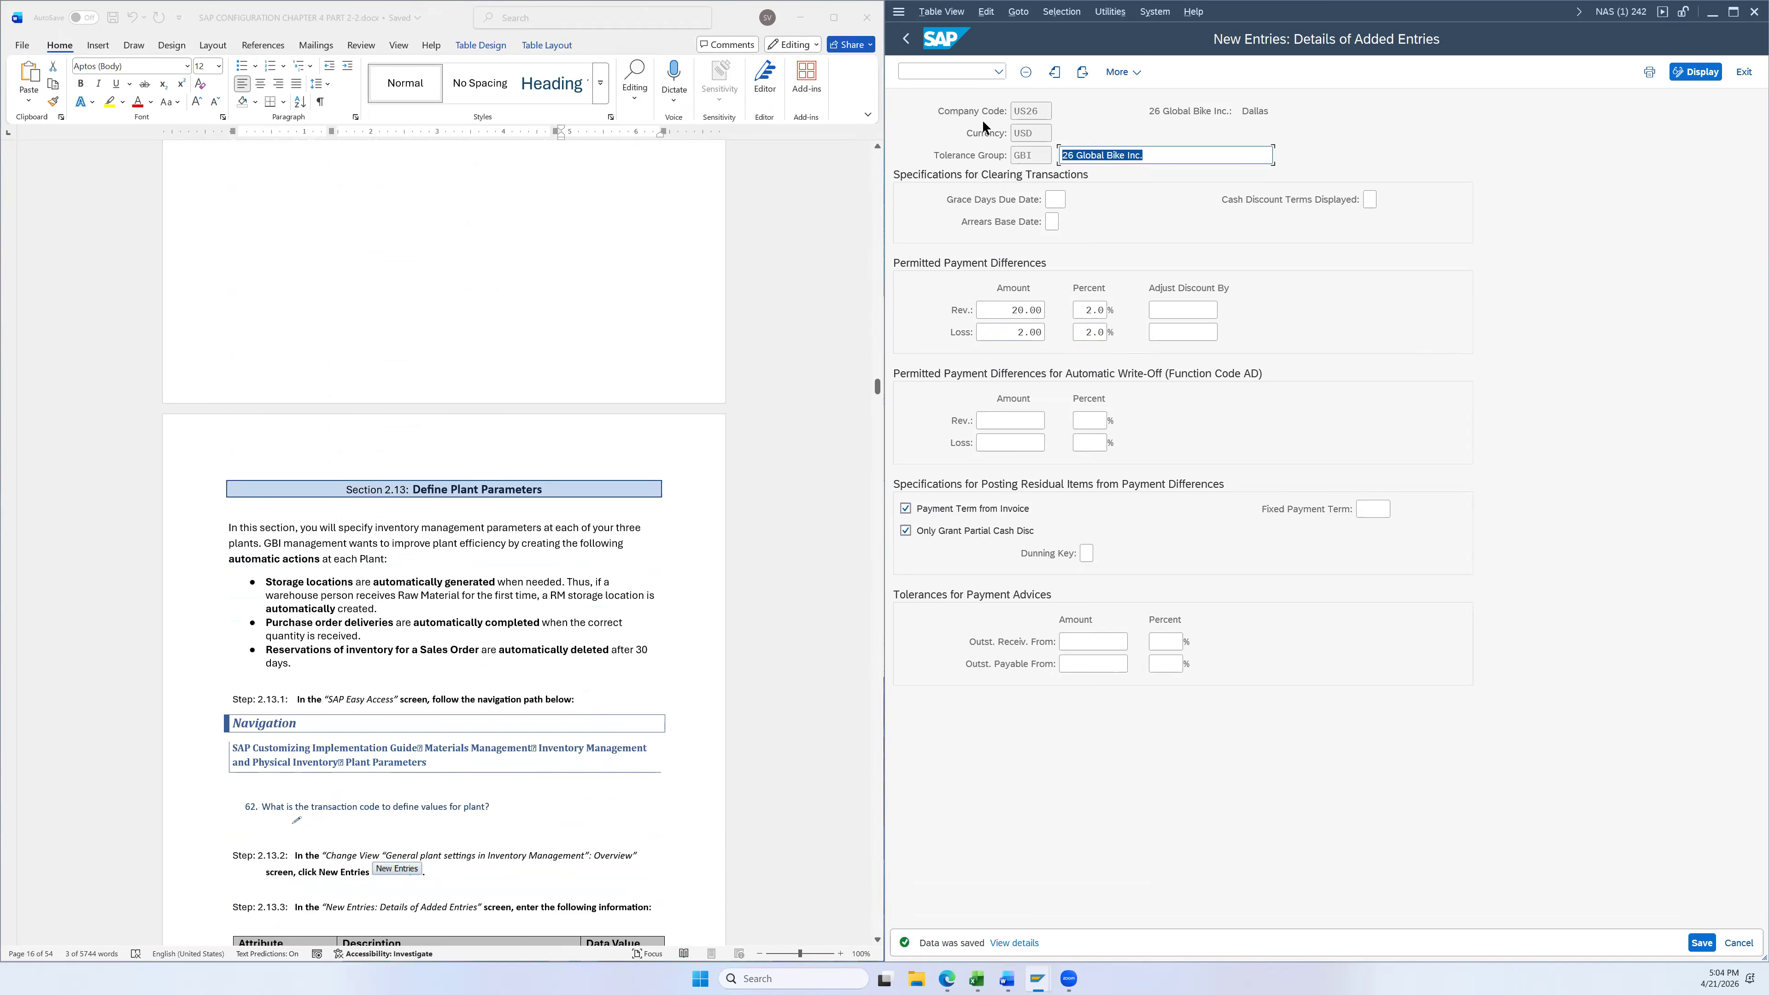
click(906, 39)
click(906, 39)
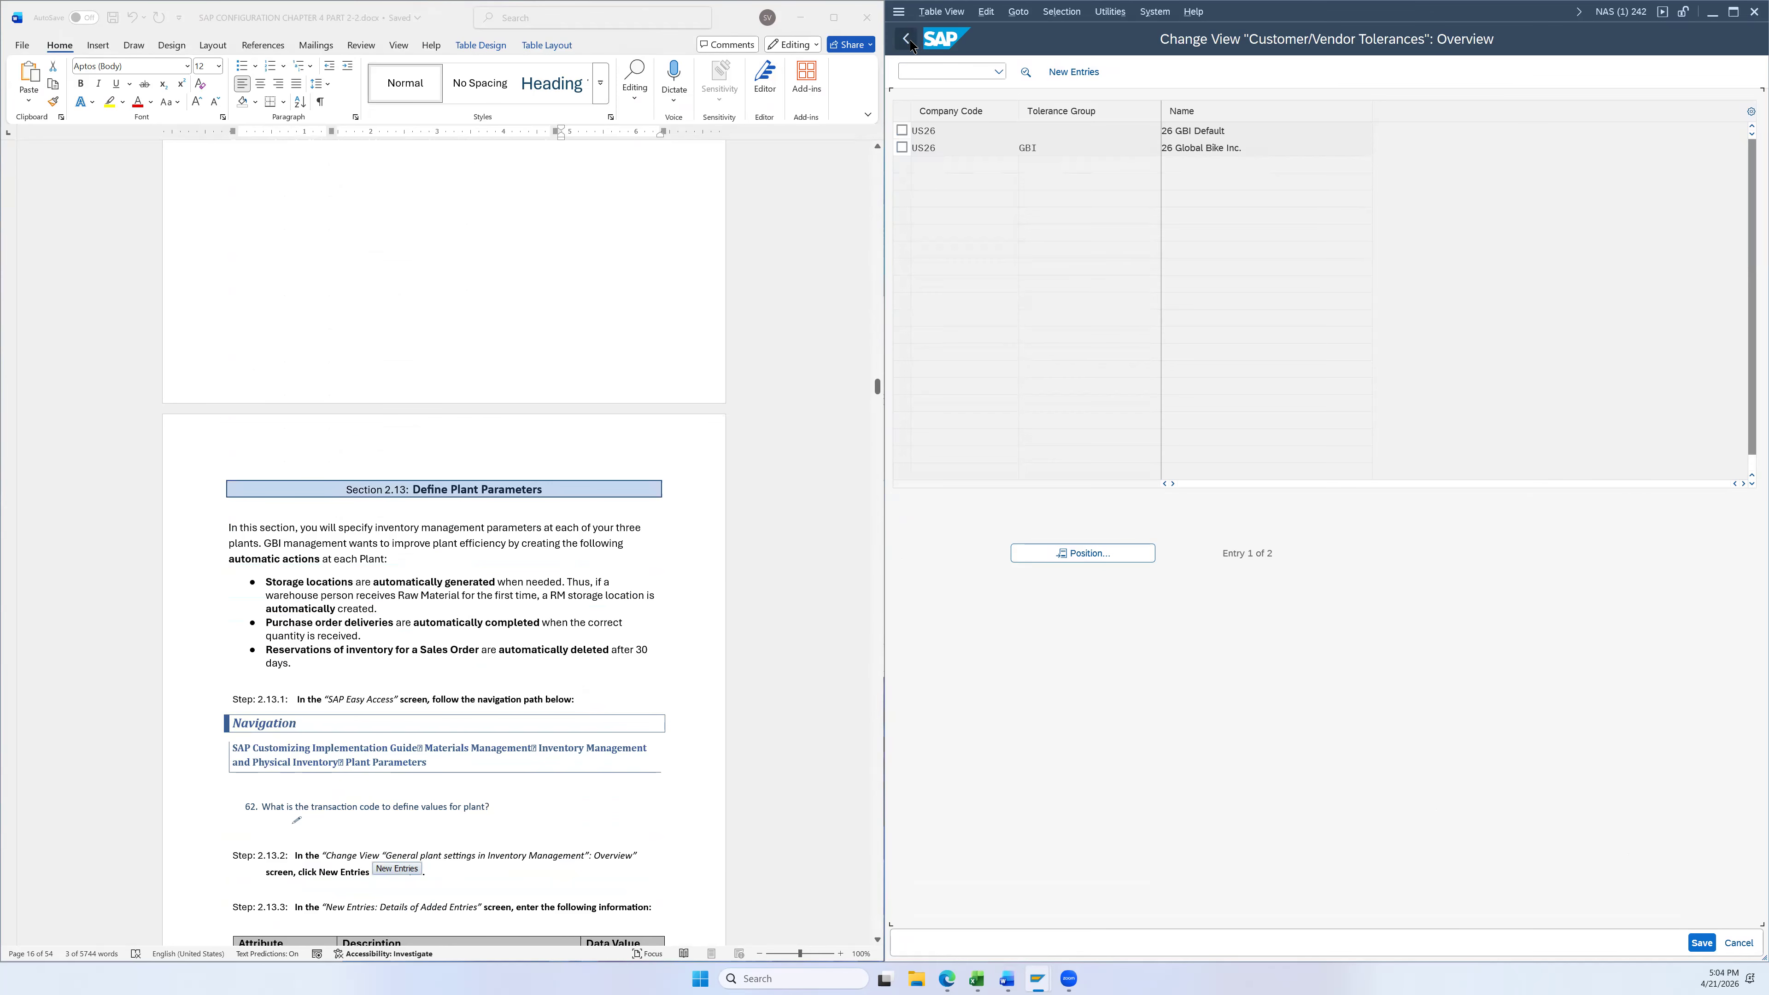
click(907, 40)
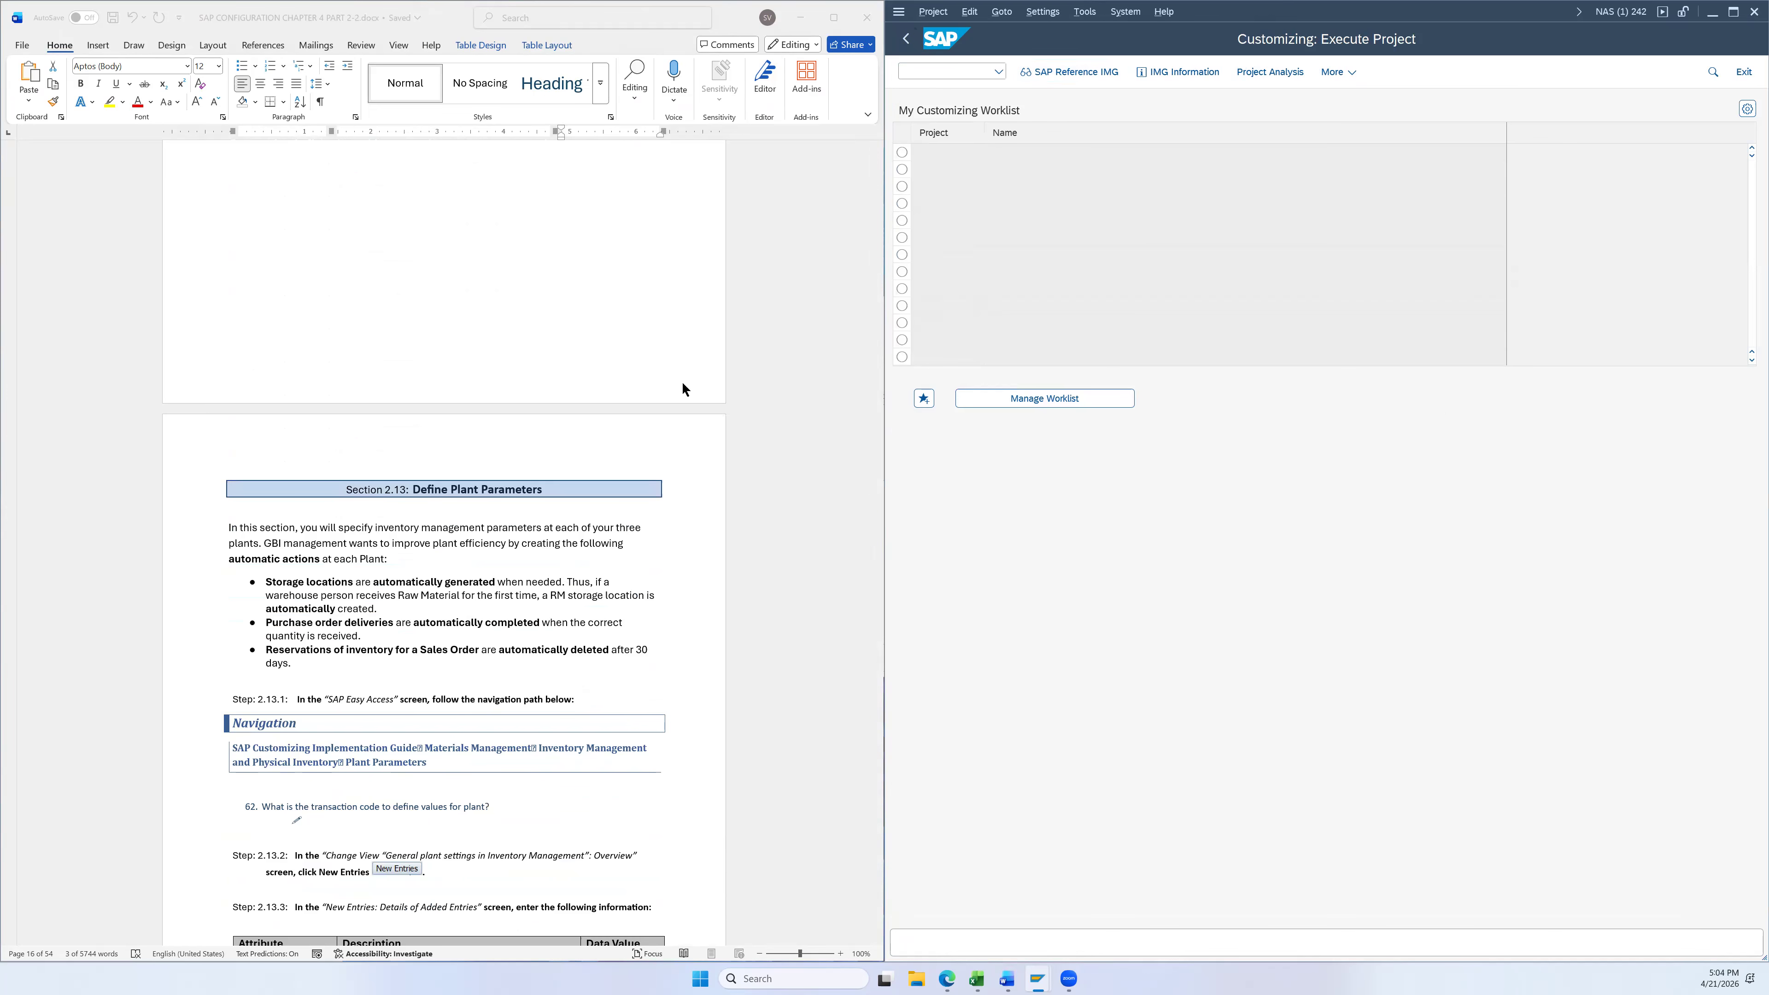
In the SAP reference IMG, open Plant Parameters under Materials Management, Inventory Management and Physical Inventory
scroll(703, 408, down, 3)
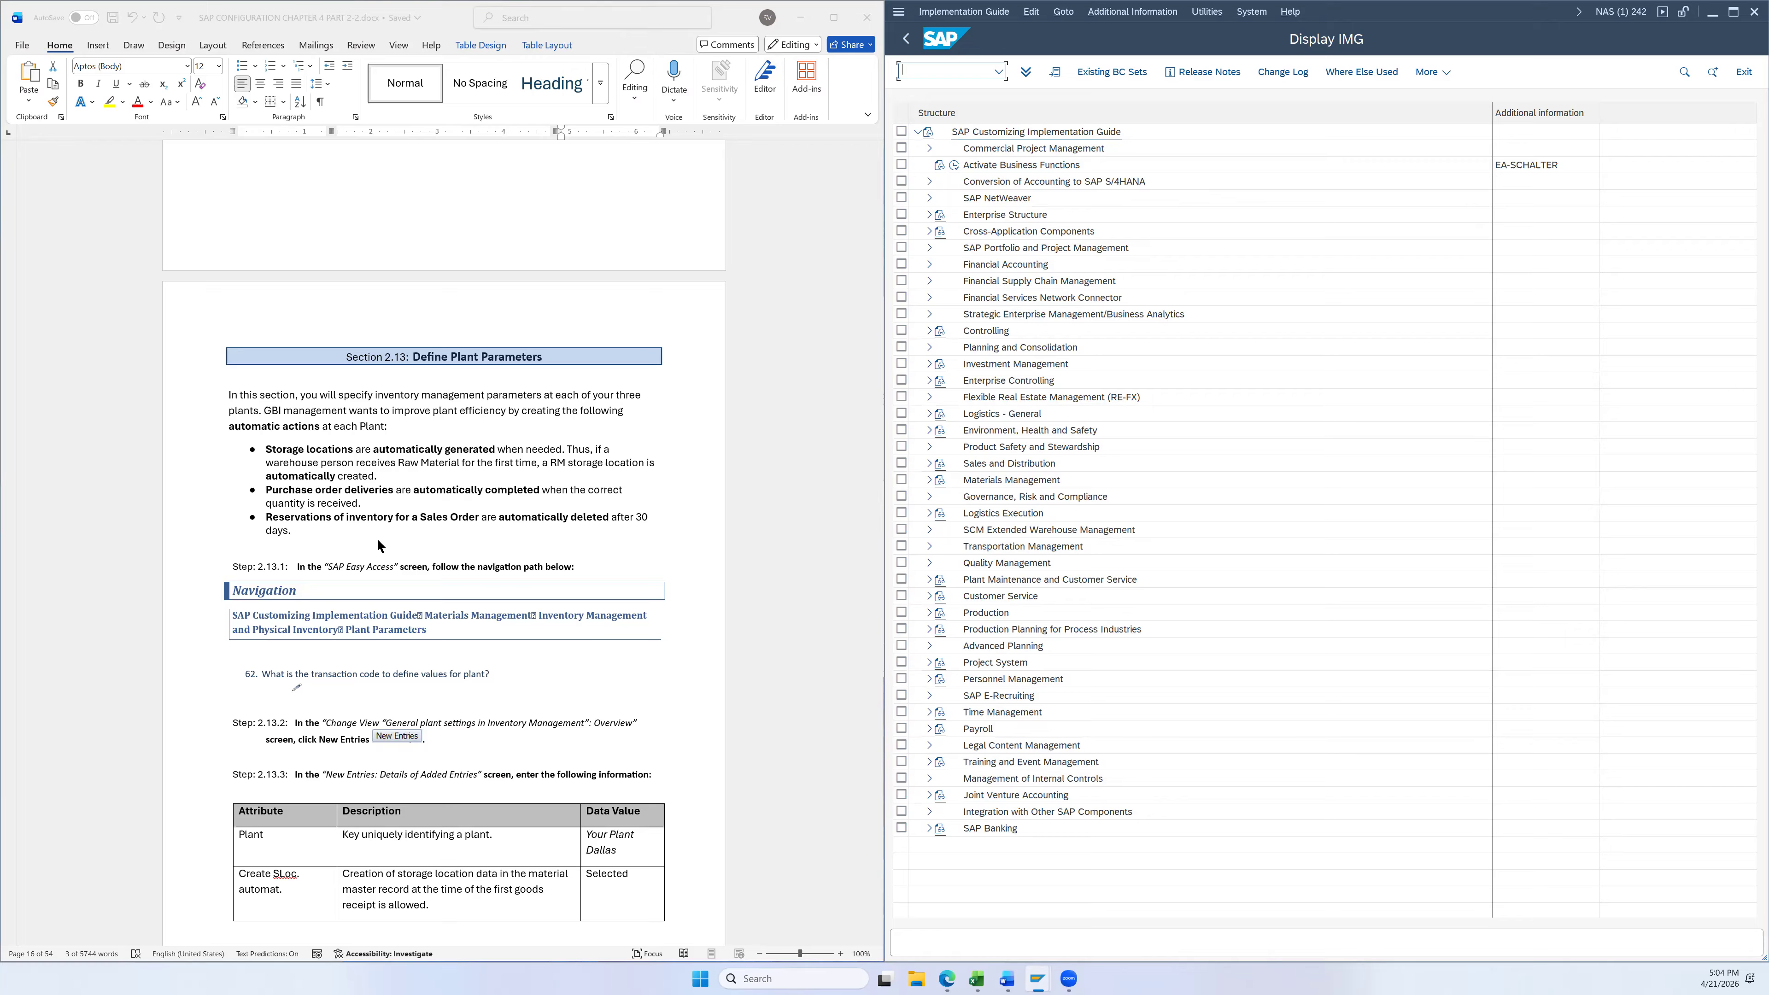
scroll(695, 522, down, 2)
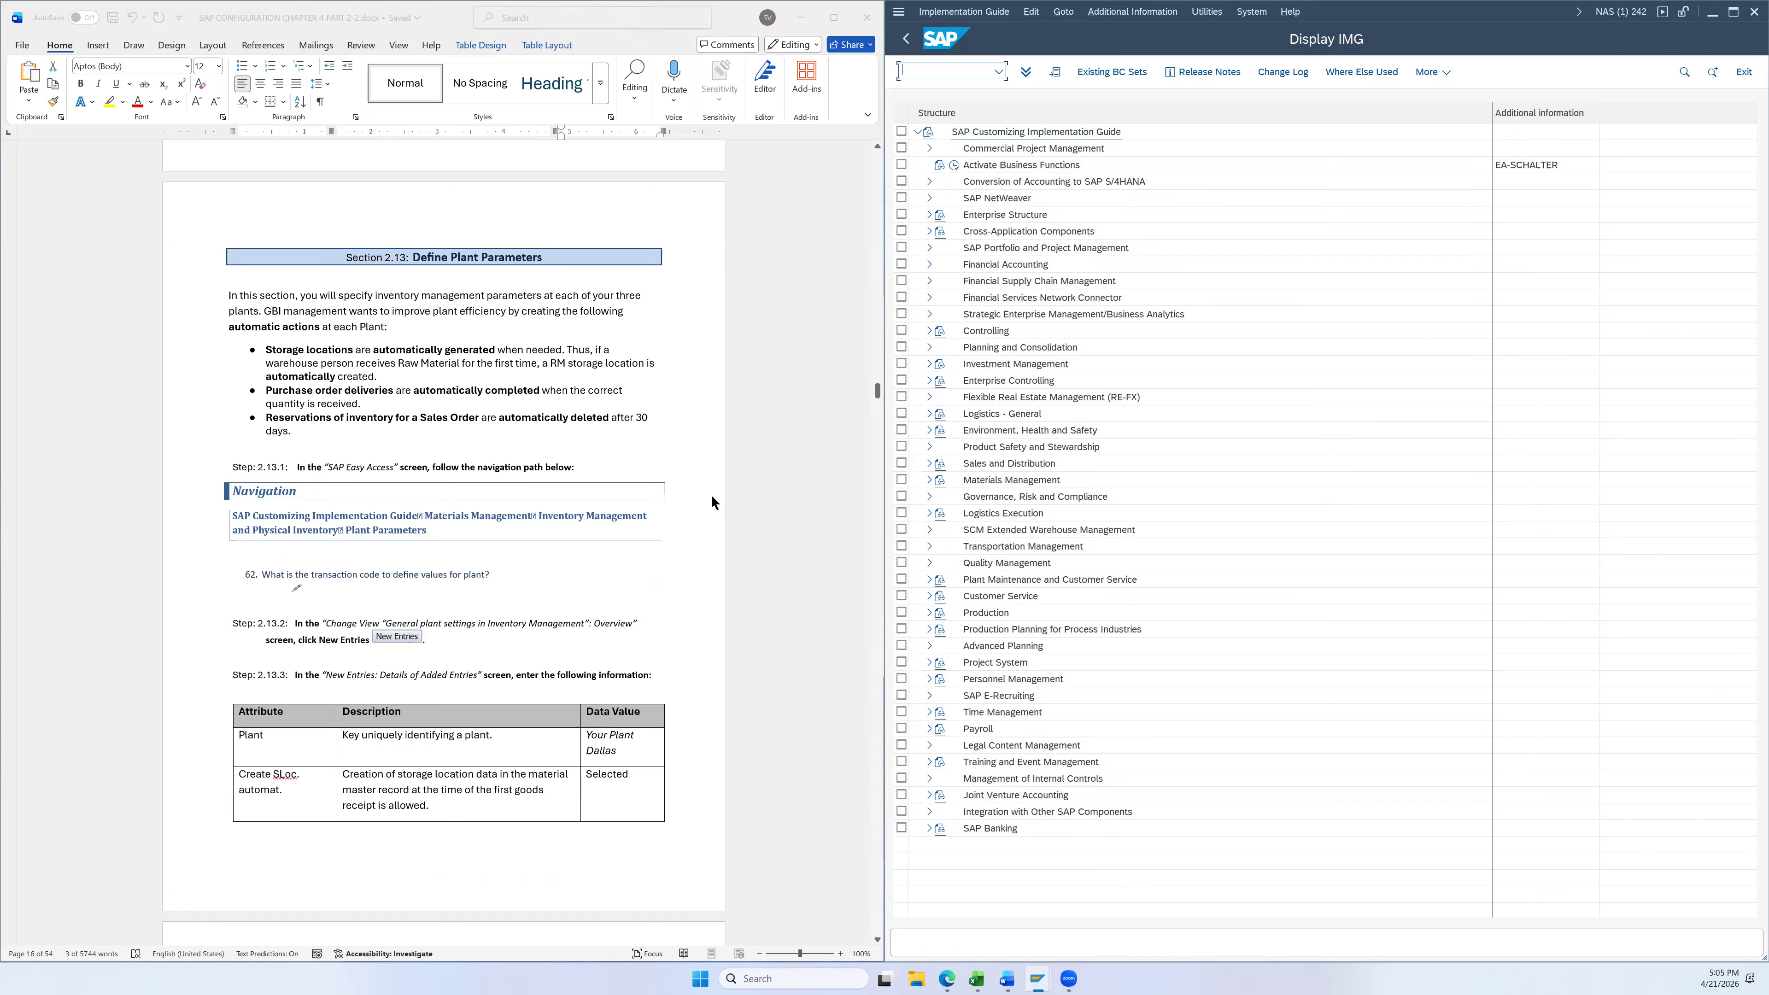
scroll(710, 496, down, 5)
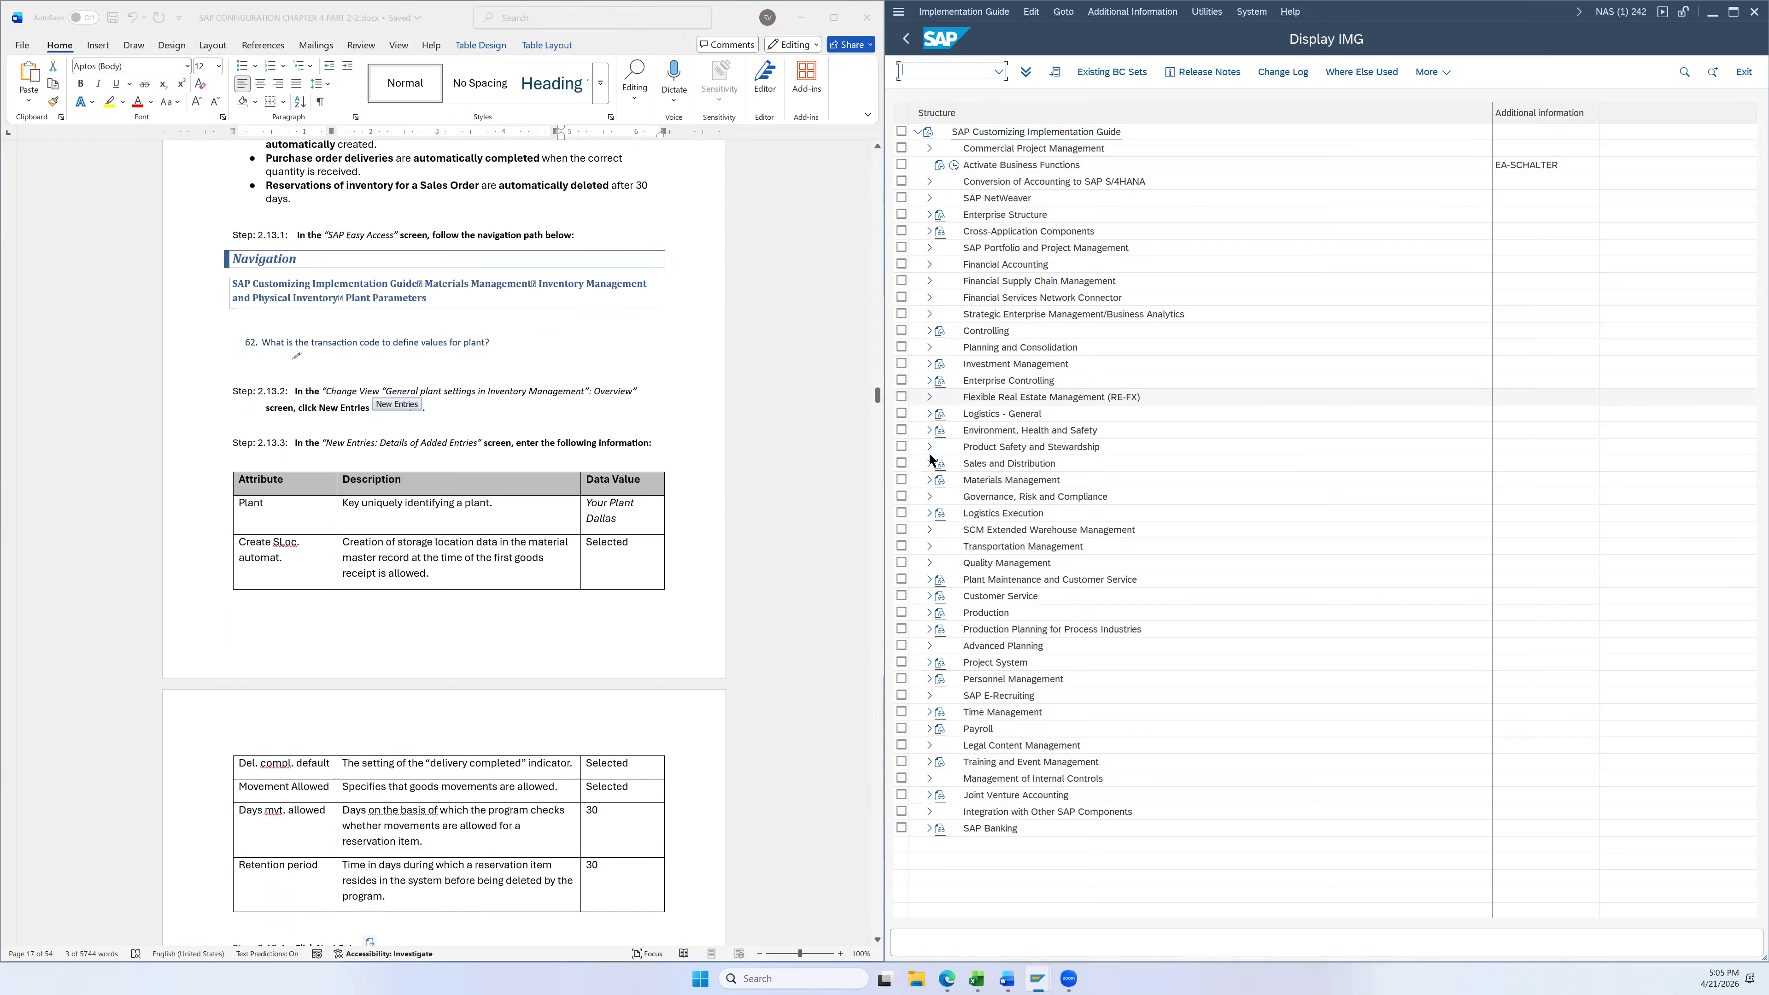
click(929, 479)
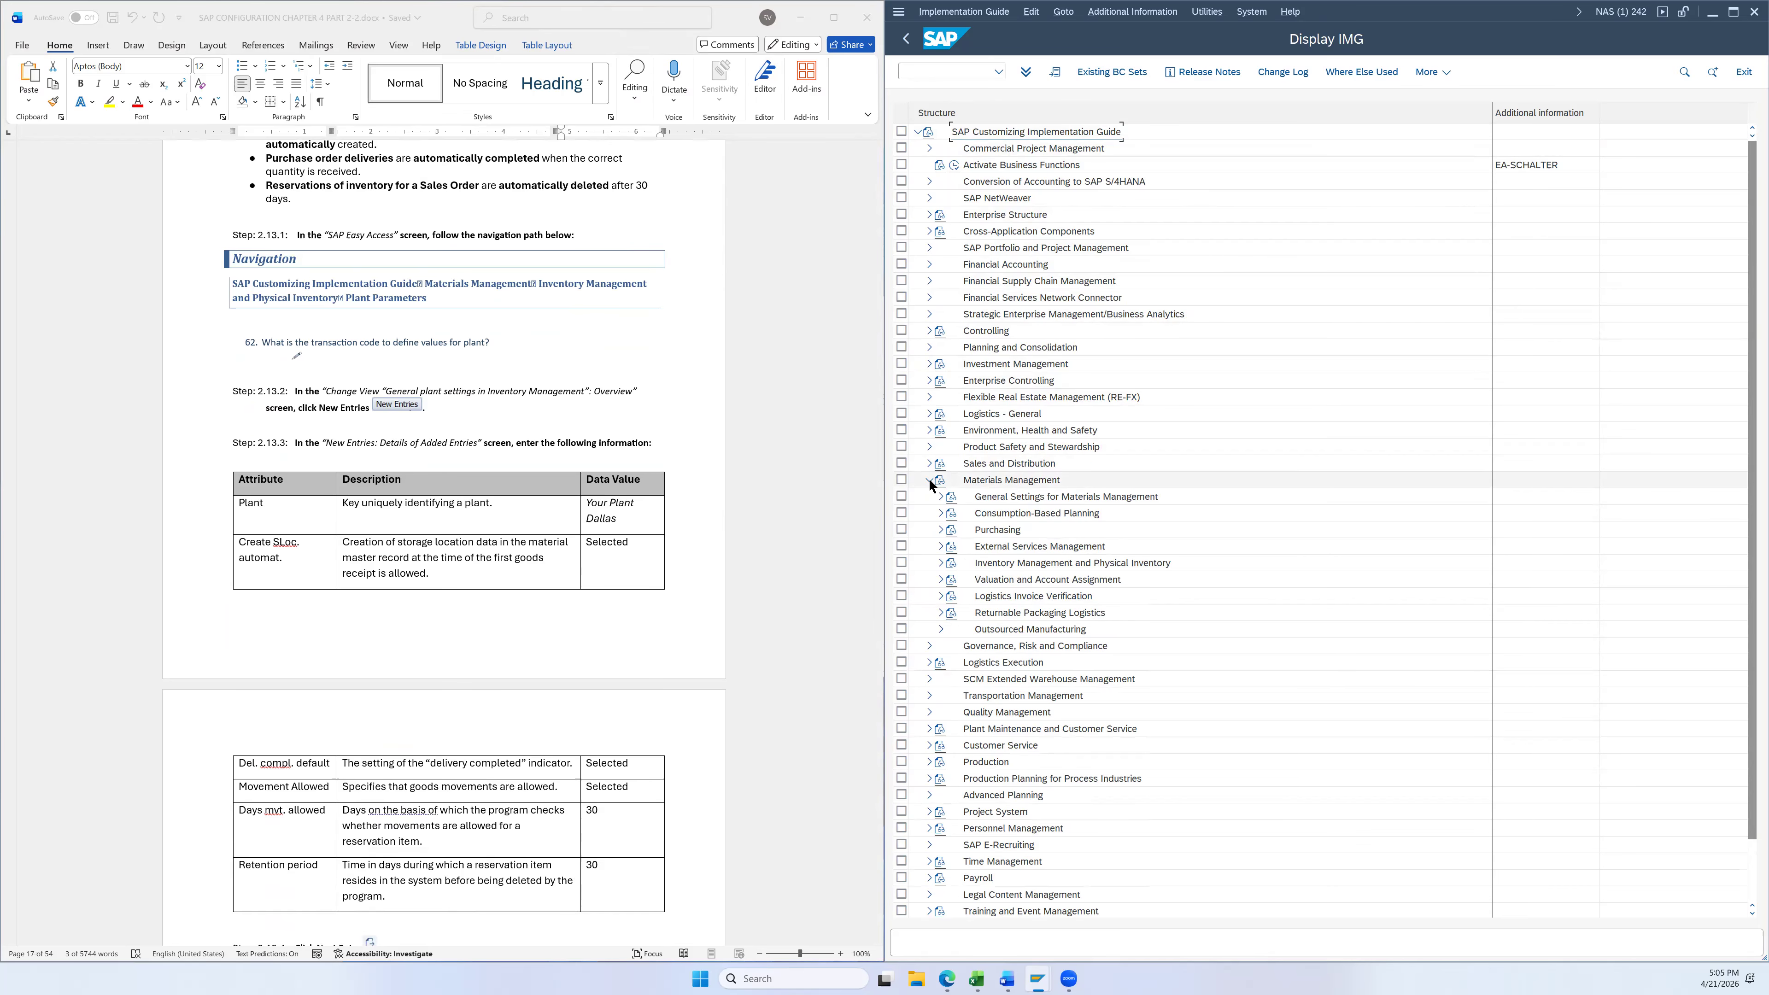
click(940, 561)
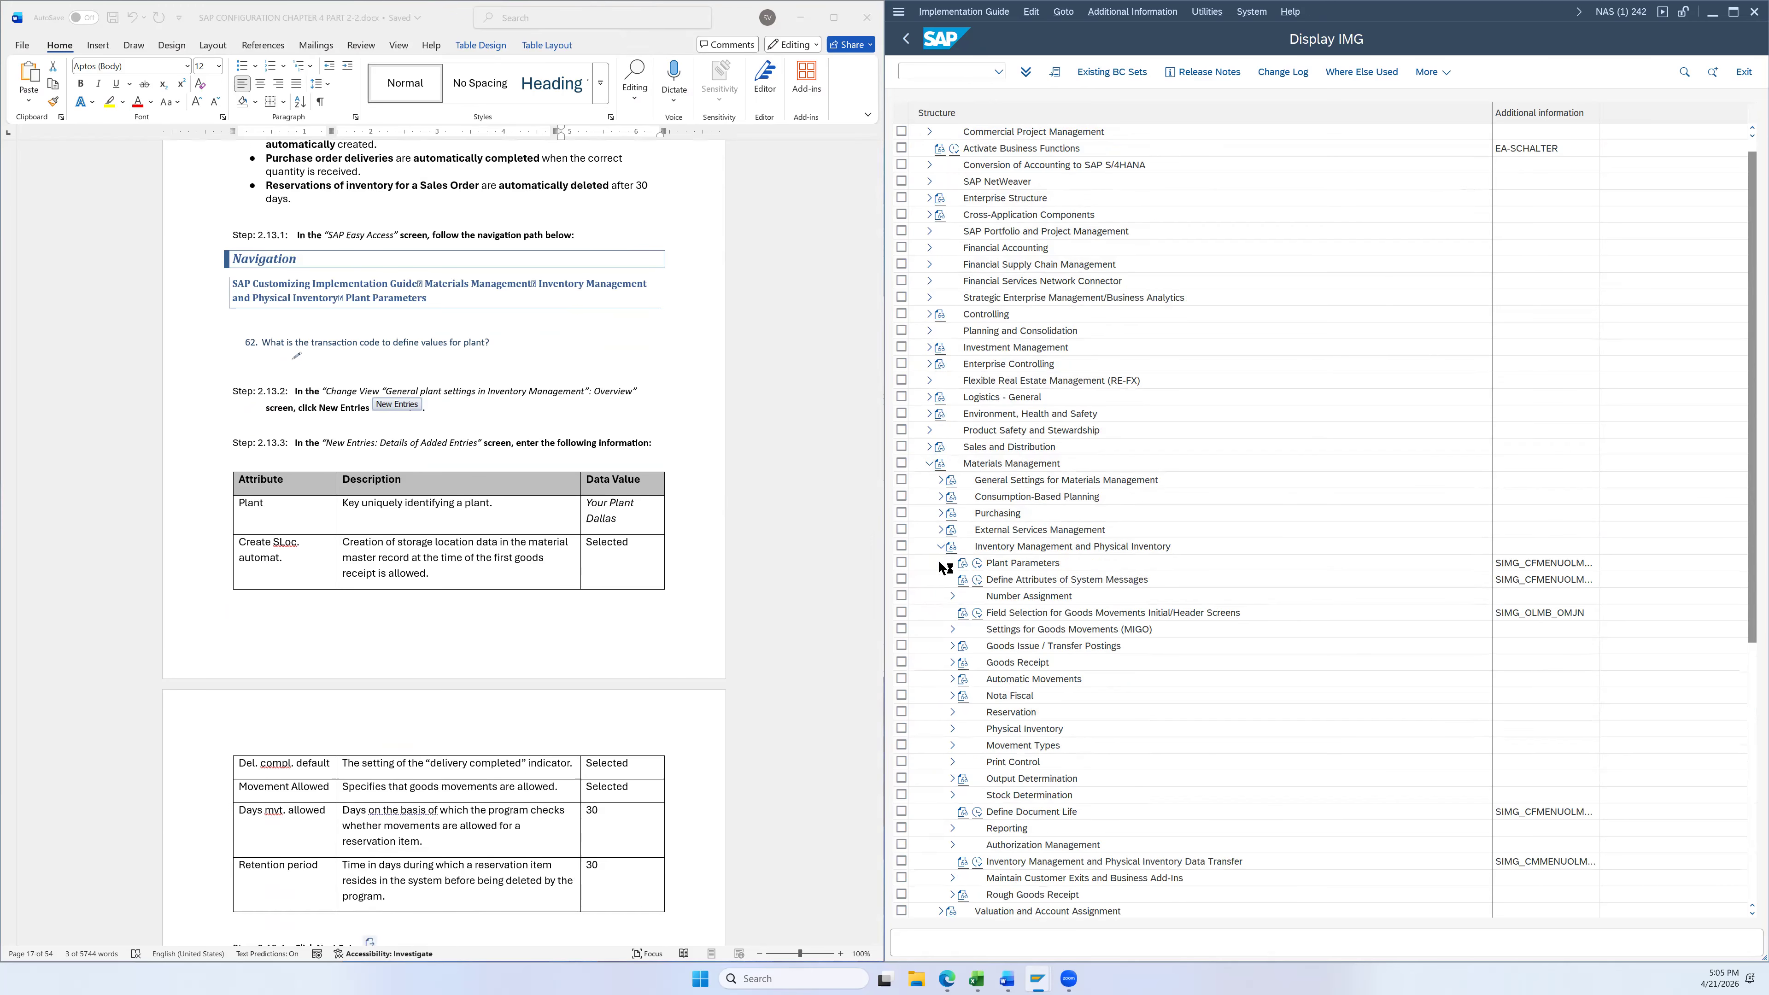
click(1006, 562)
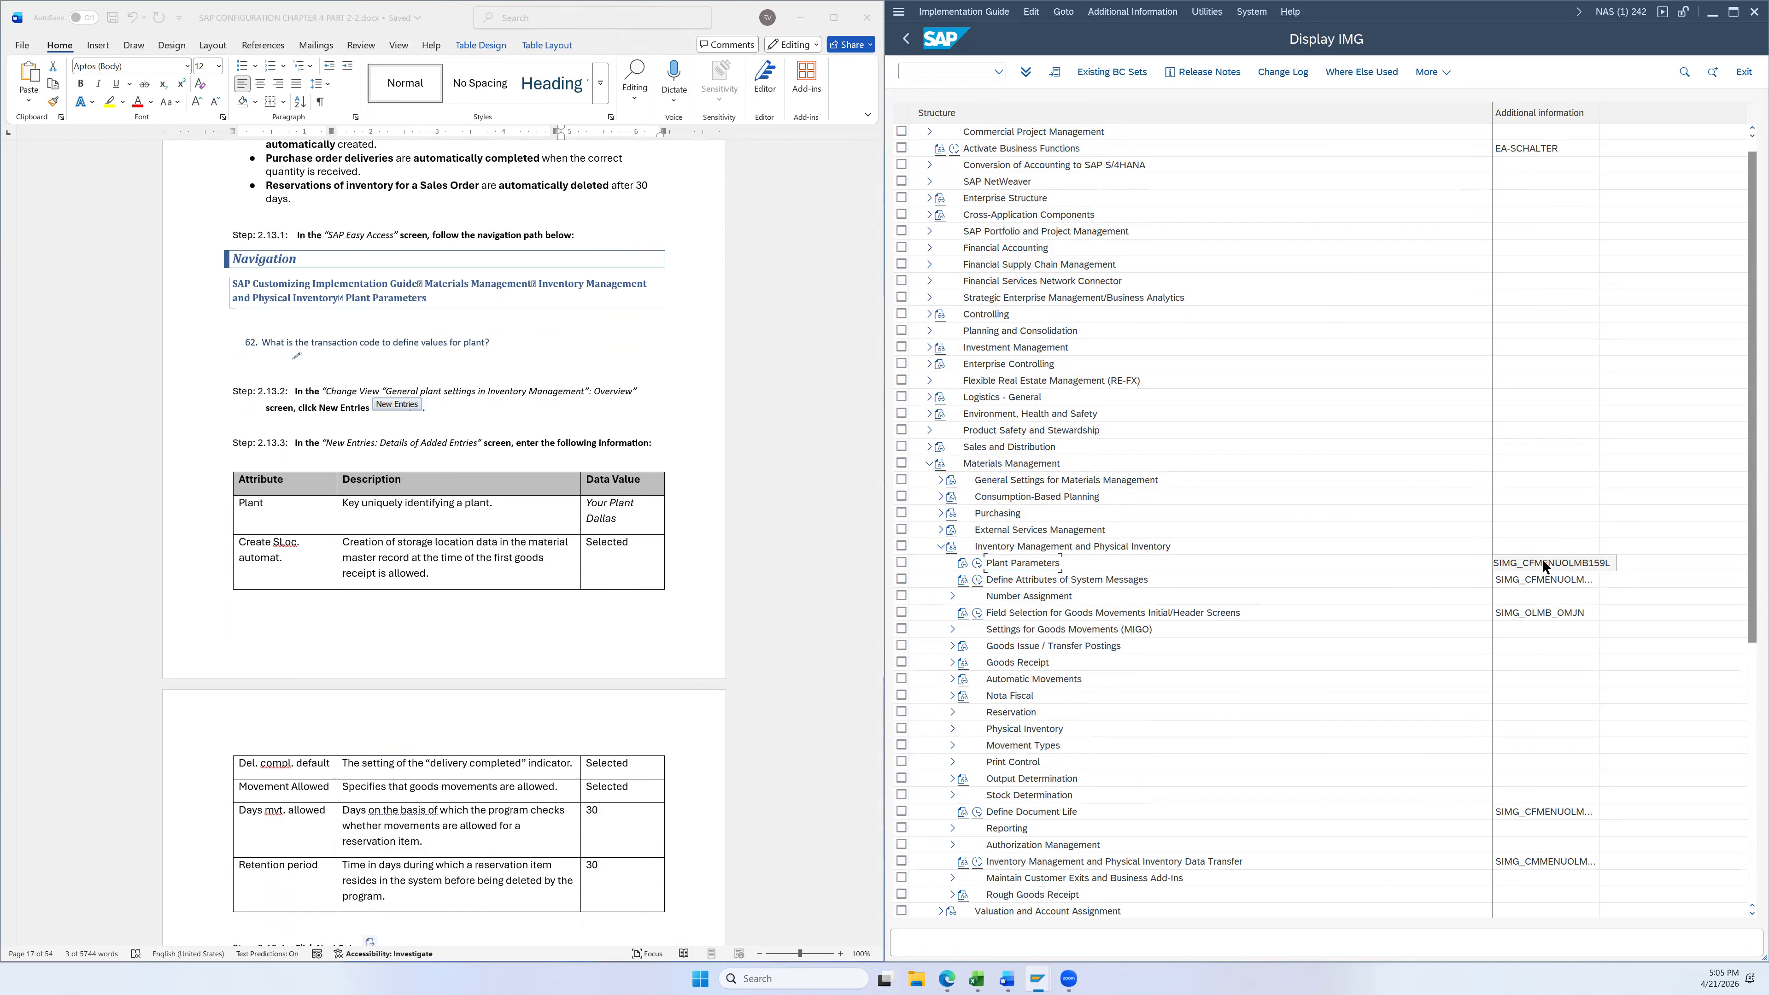
click(977, 563)
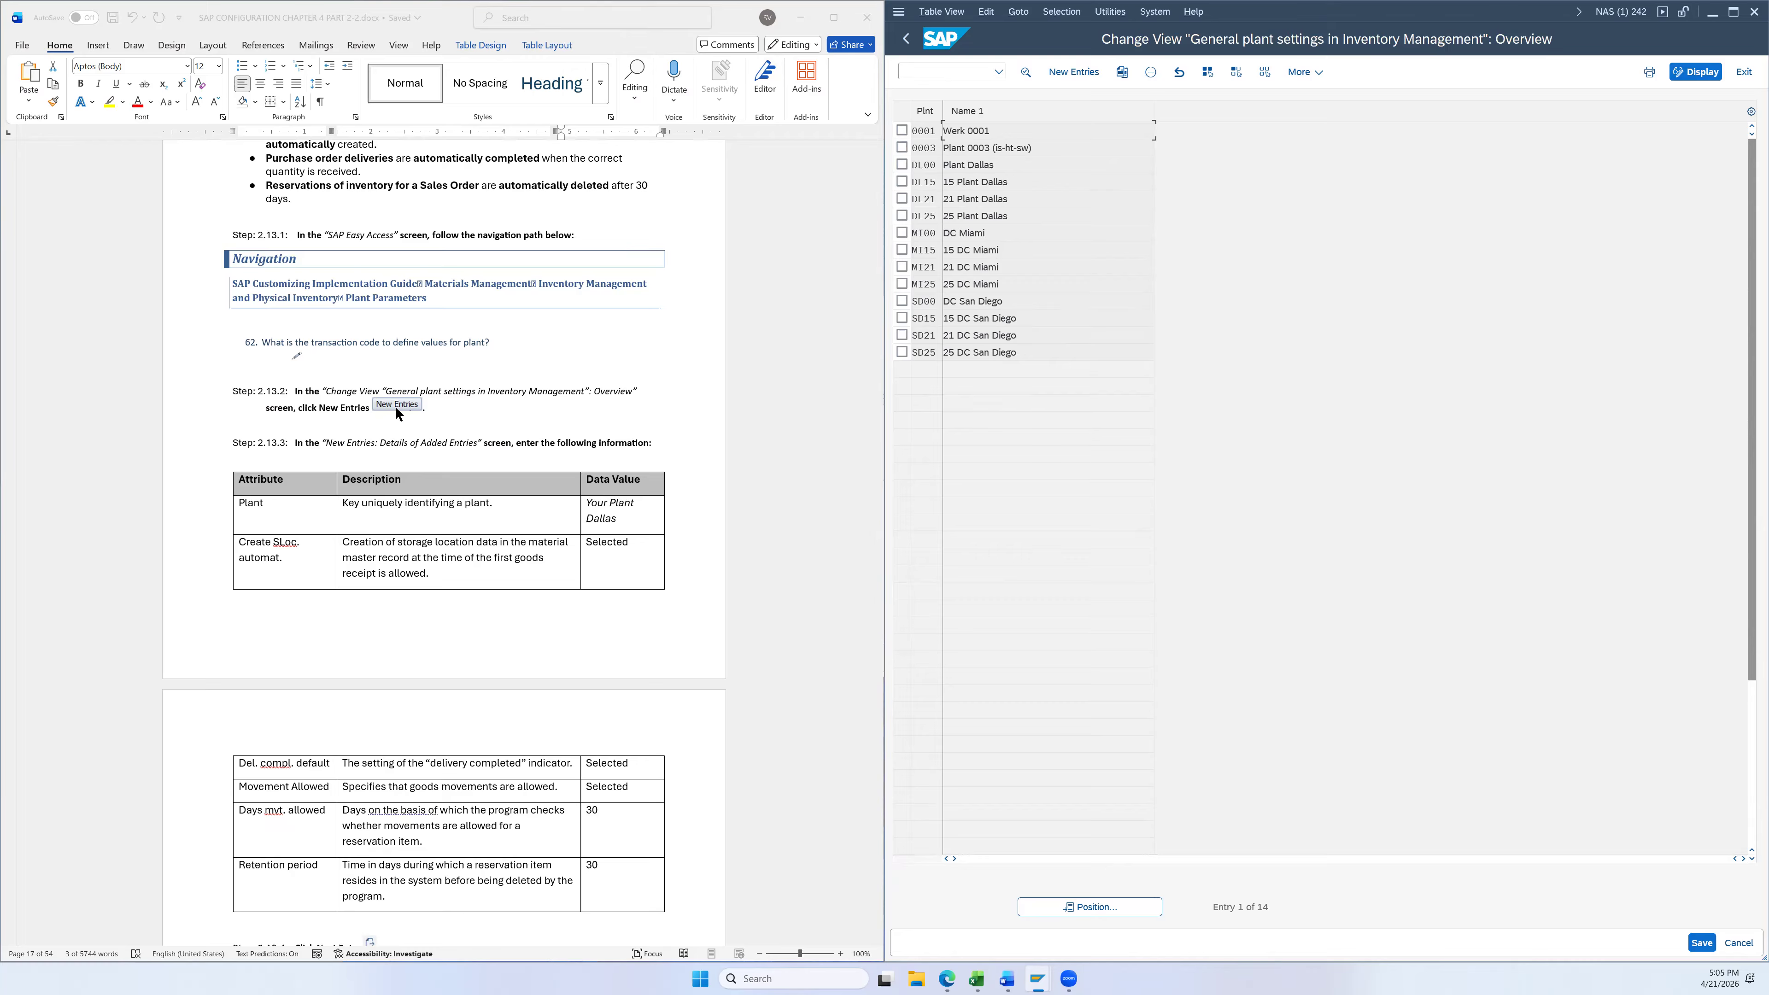
Create a new general plant settings entry for the Dallas plant DL26
click(1063, 72)
scroll(644, 452, down, 3)
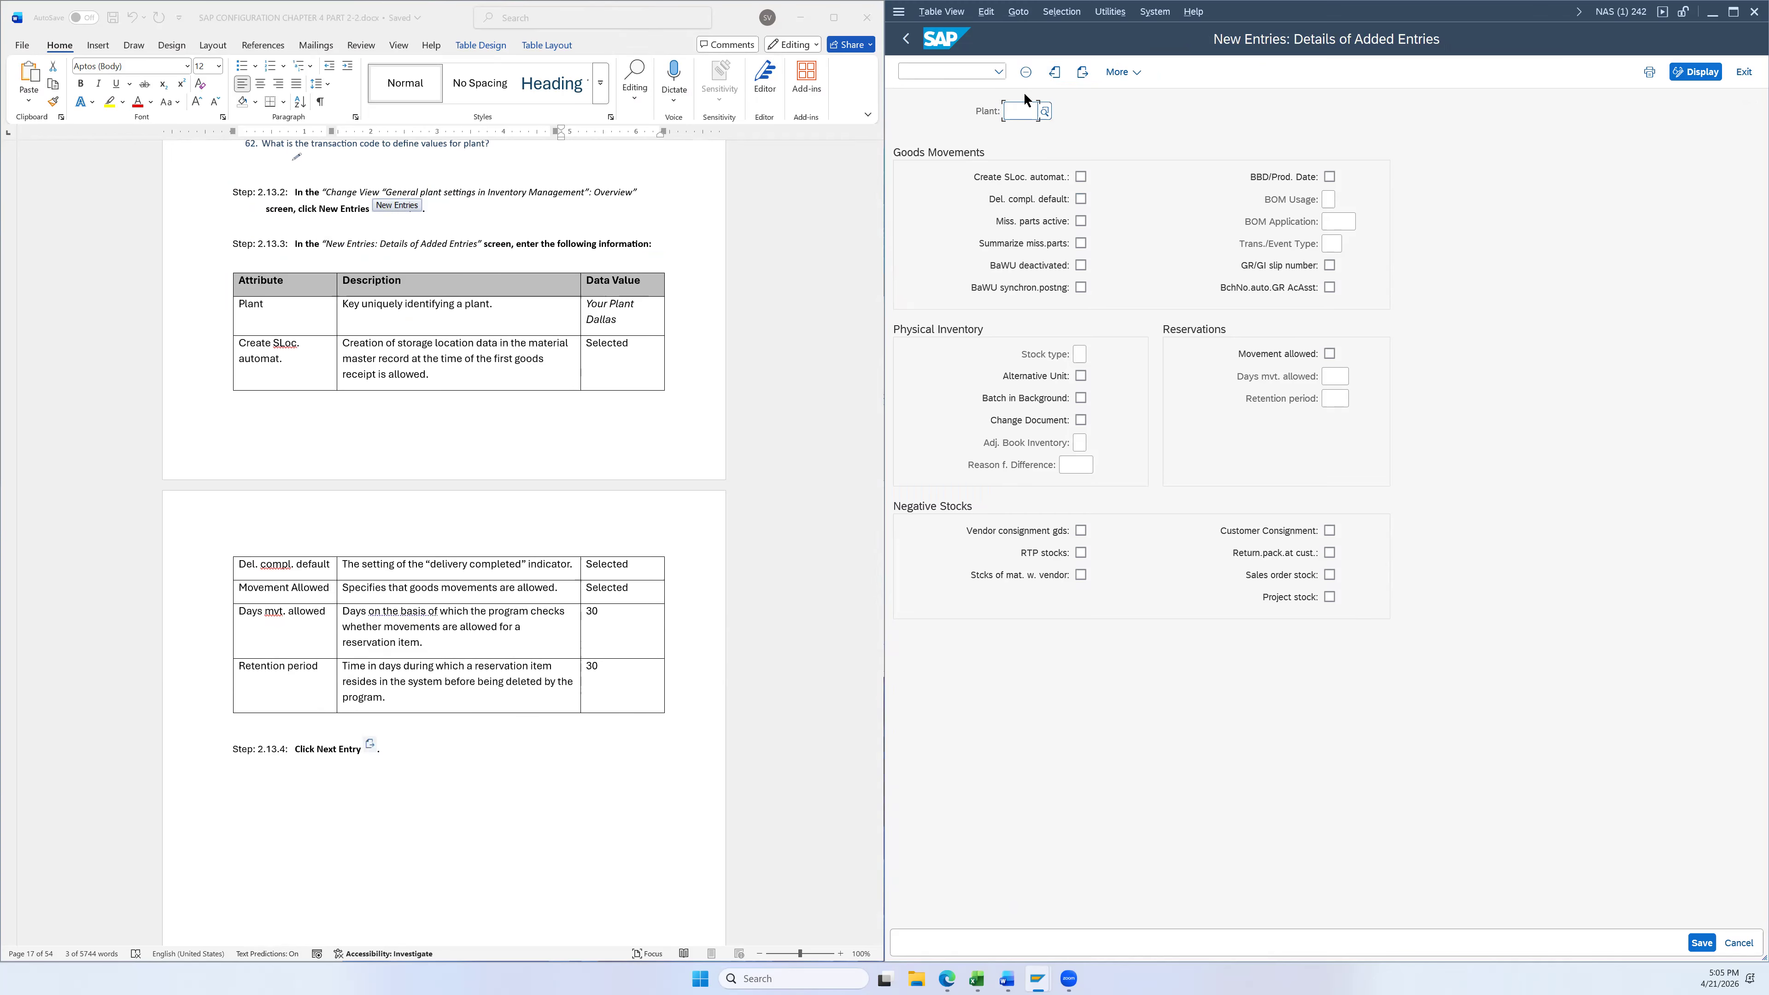
text(DL26)
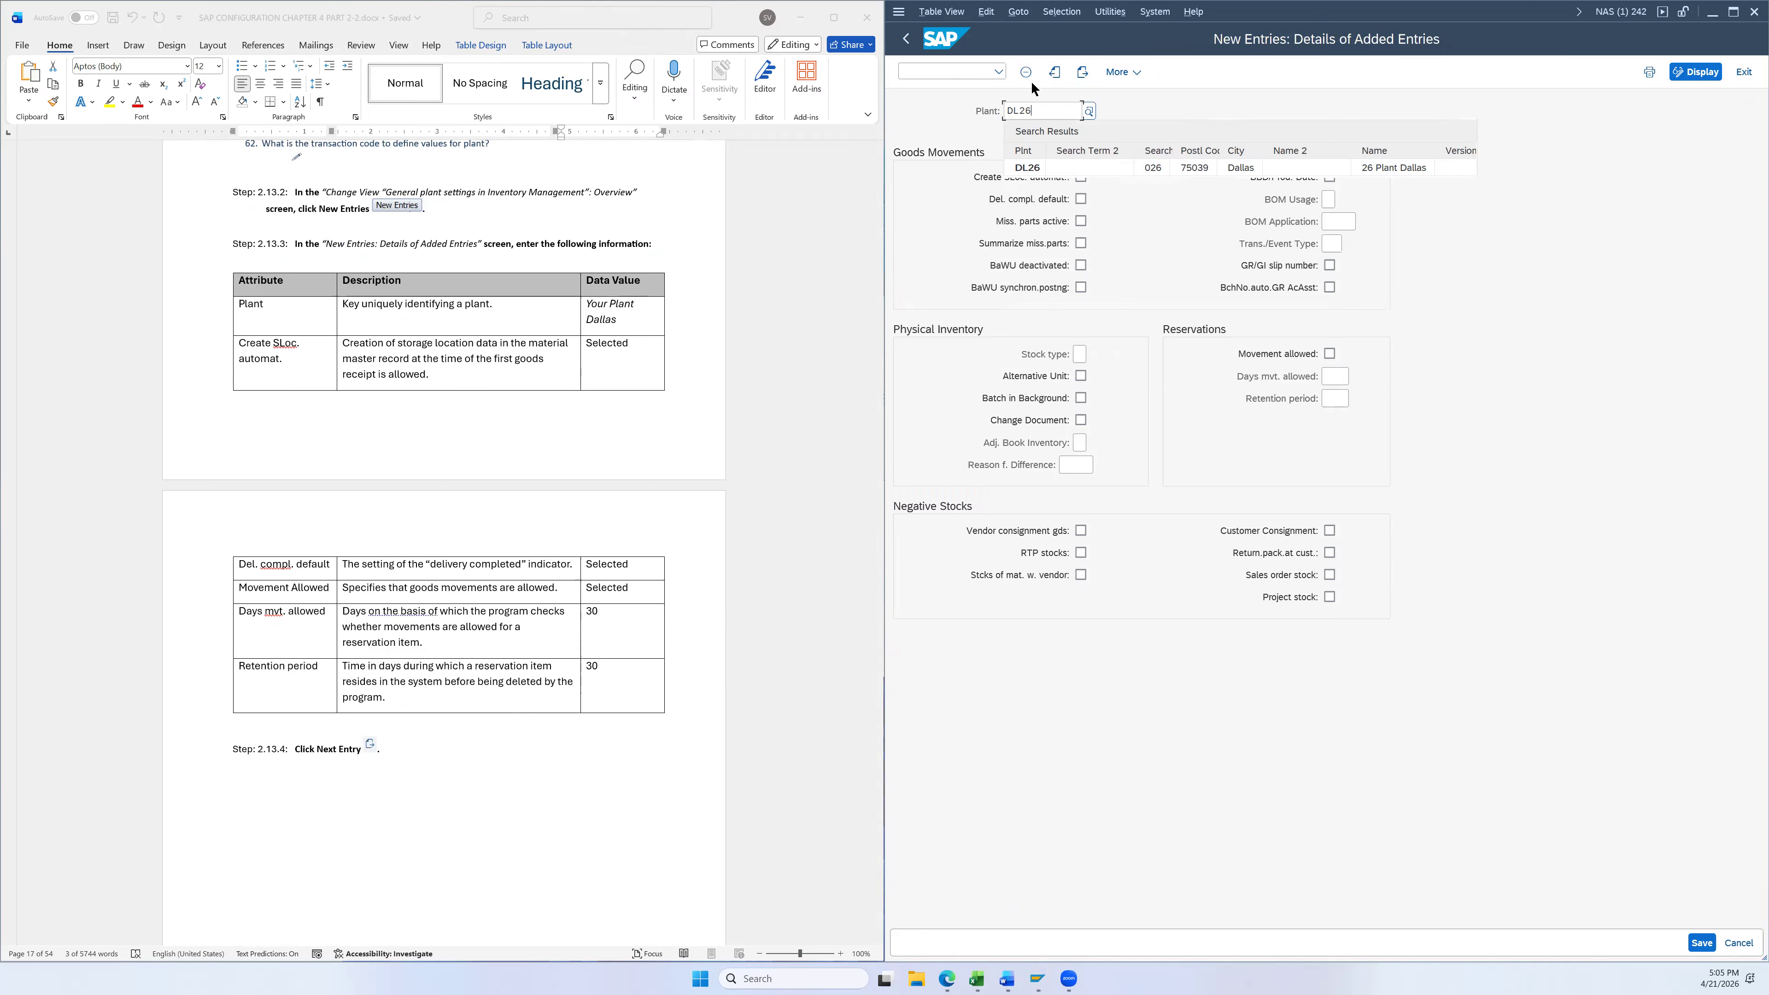
click(1132, 167)
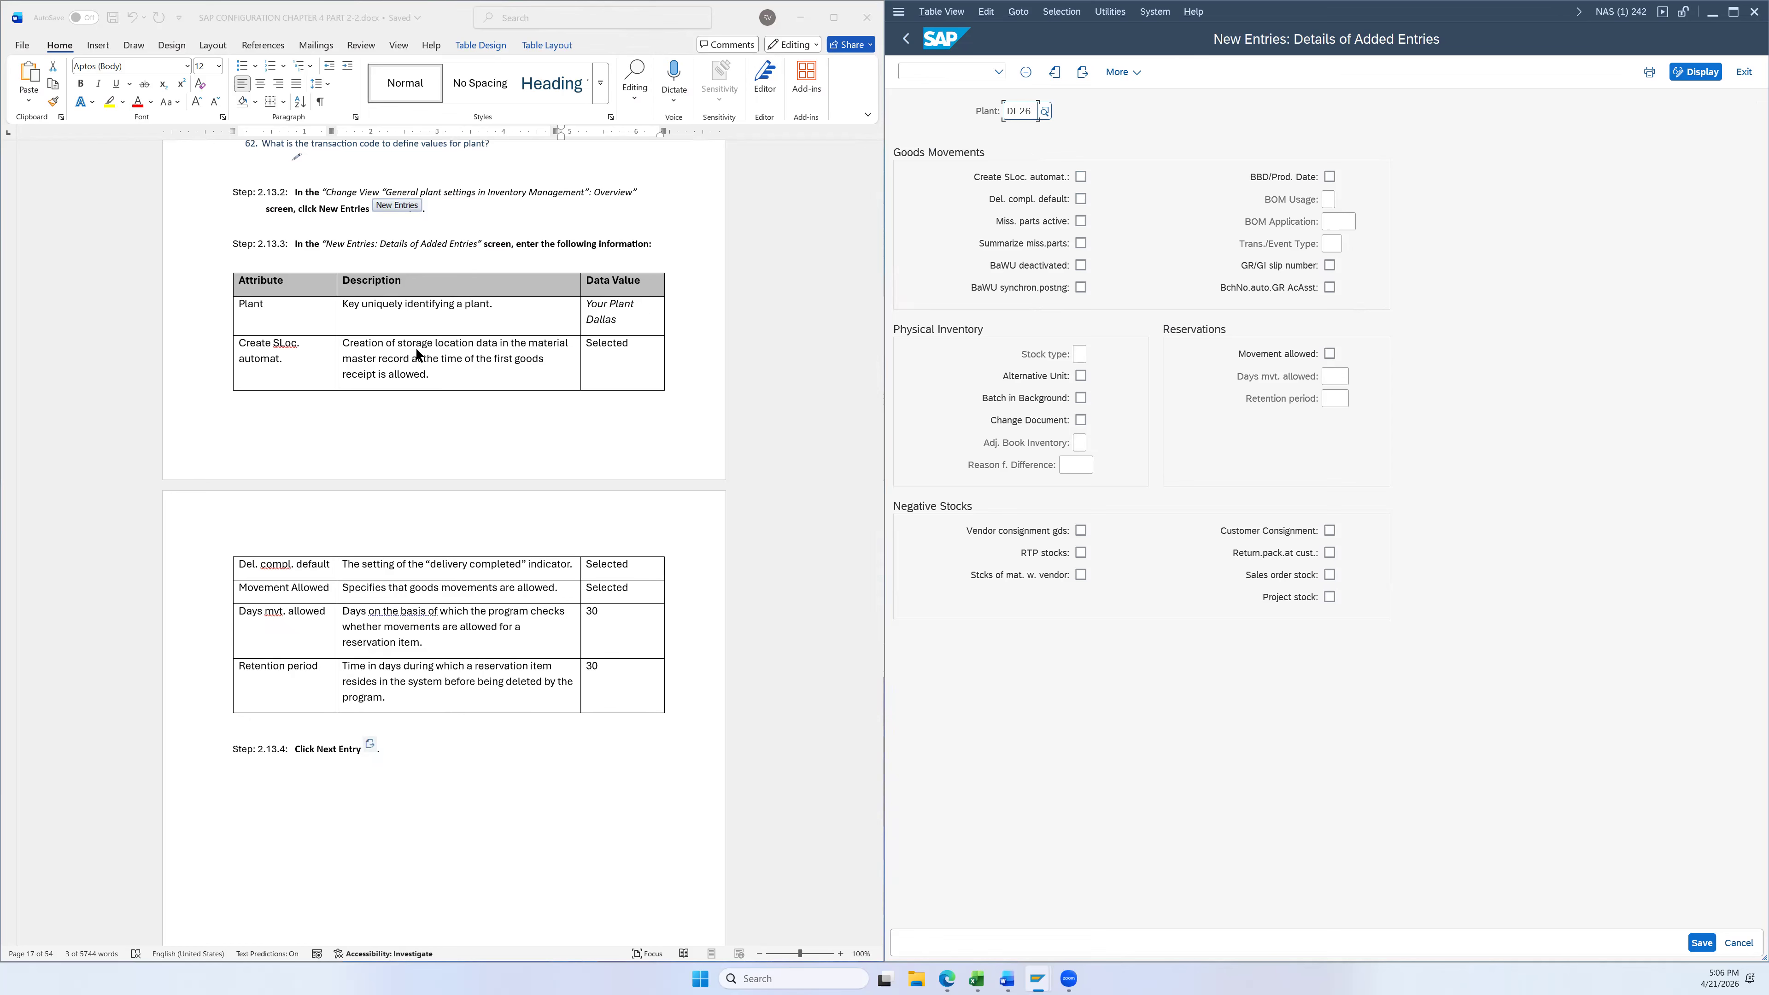
For plant DL26, enable Create SLoc. automat., Del. compl. default and Movement allowed, and set Days mvt. allowed and Retention period to 30
click(1081, 175)
click(1334, 377)
text(30)
click(1342, 396)
click(1341, 396)
scroll(733, 564, down, 3)
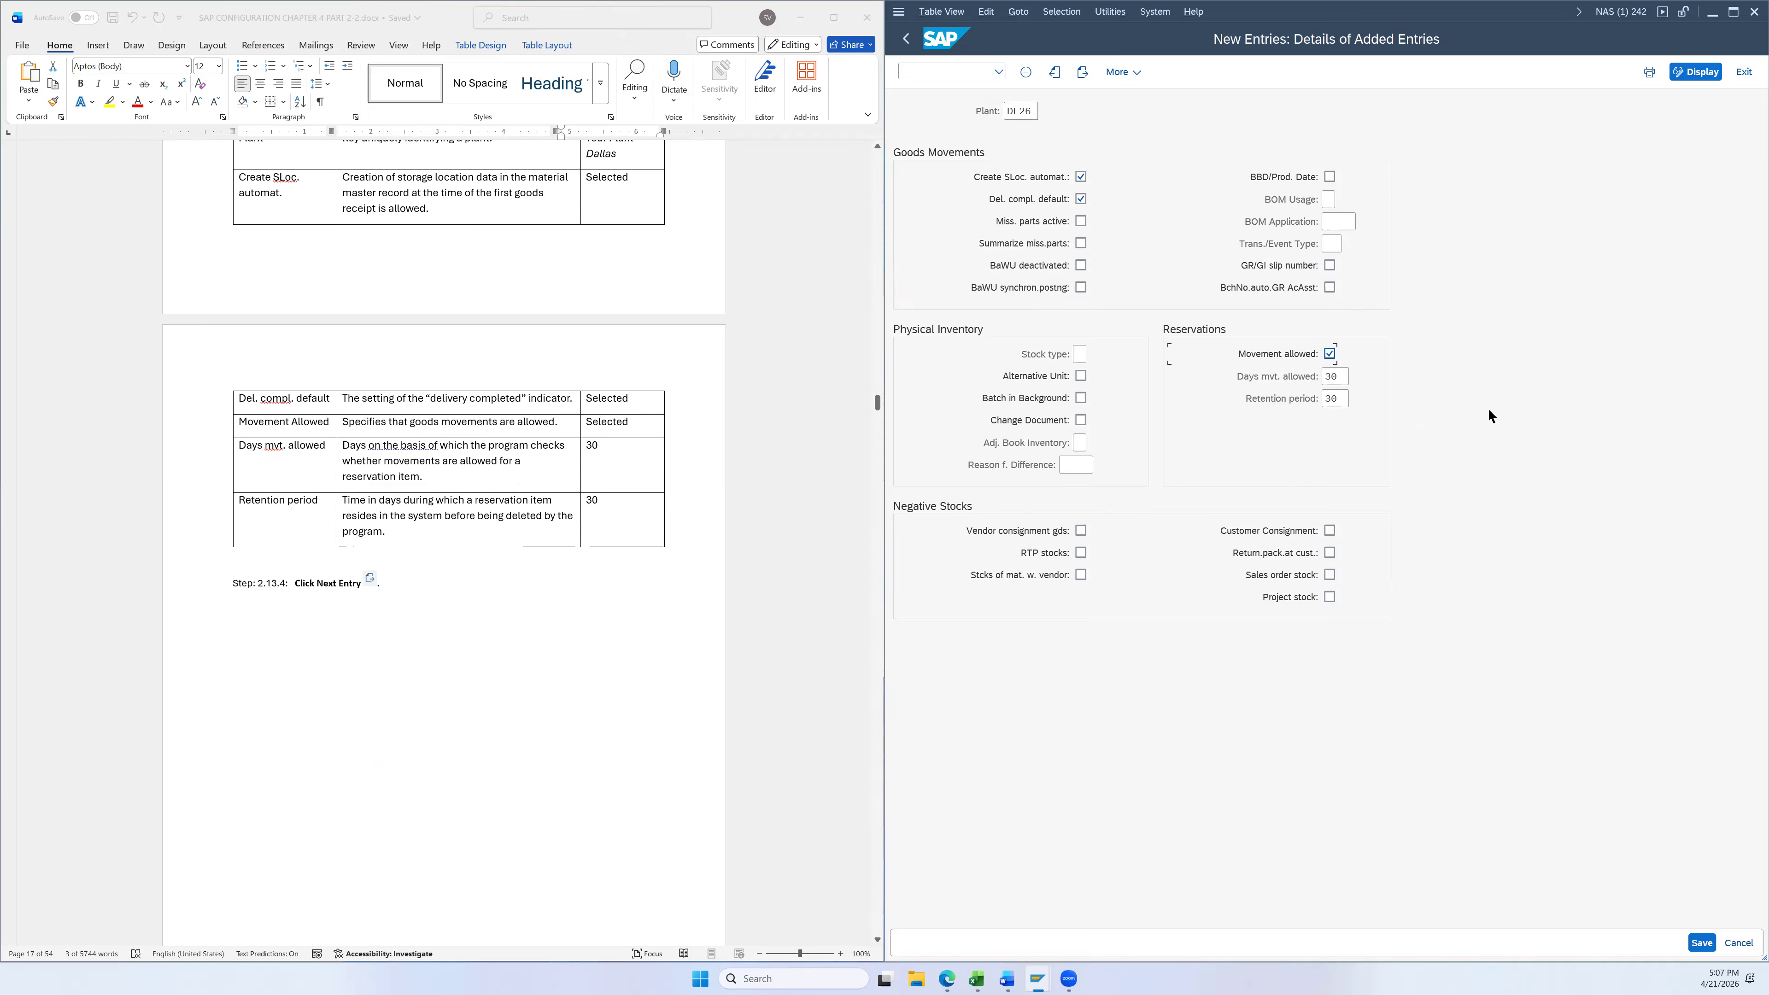
Go to the next new plant settings entry and set its plant to MI26 for the Miami distribution center
click(1083, 72)
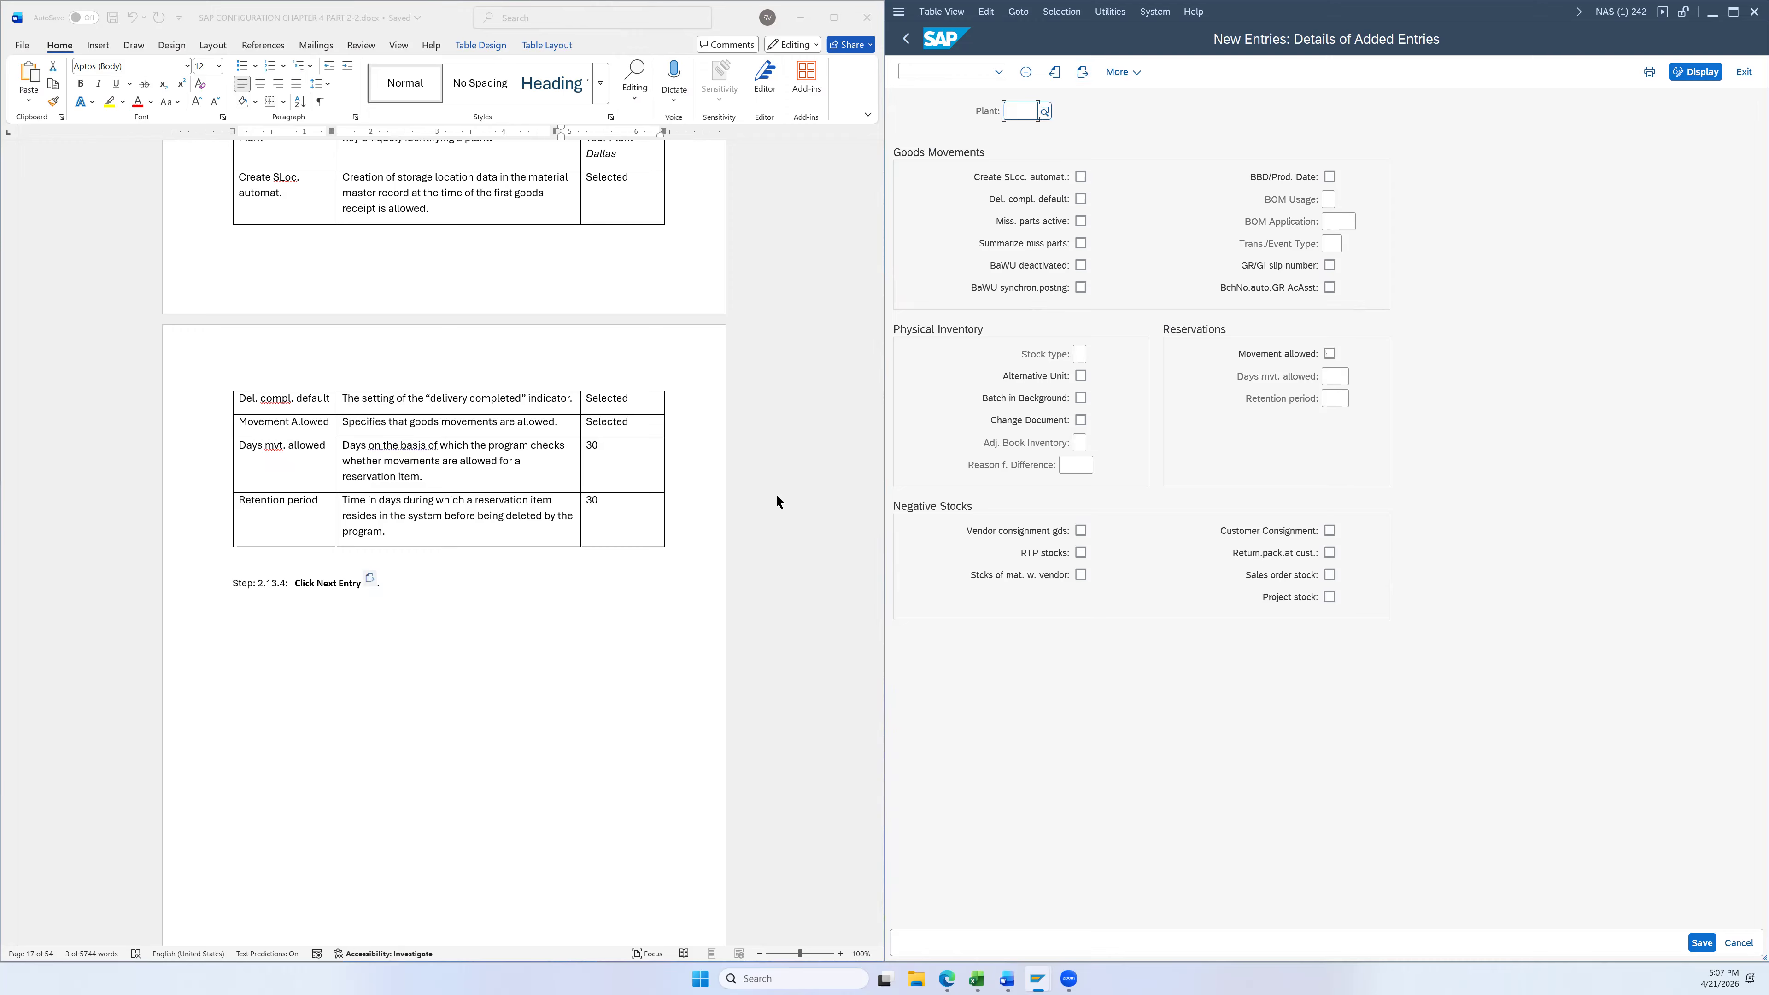
scroll(775, 493, down, 8)
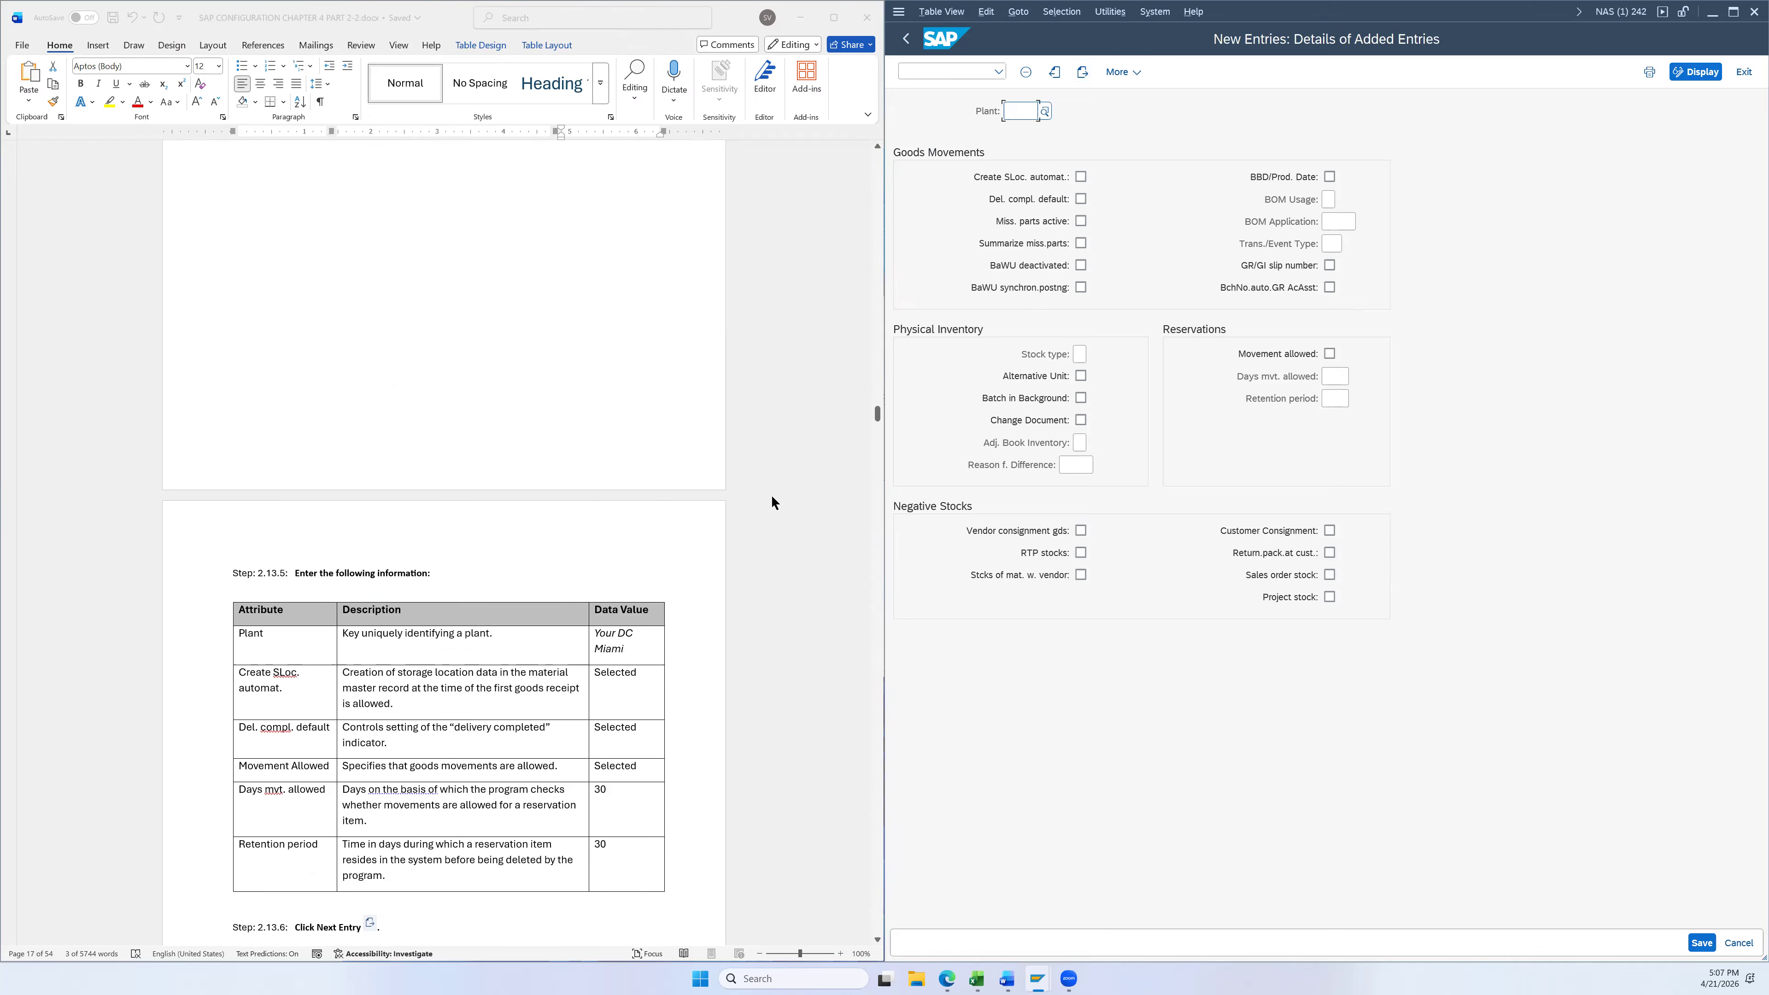
scroll(771, 506, down, 3)
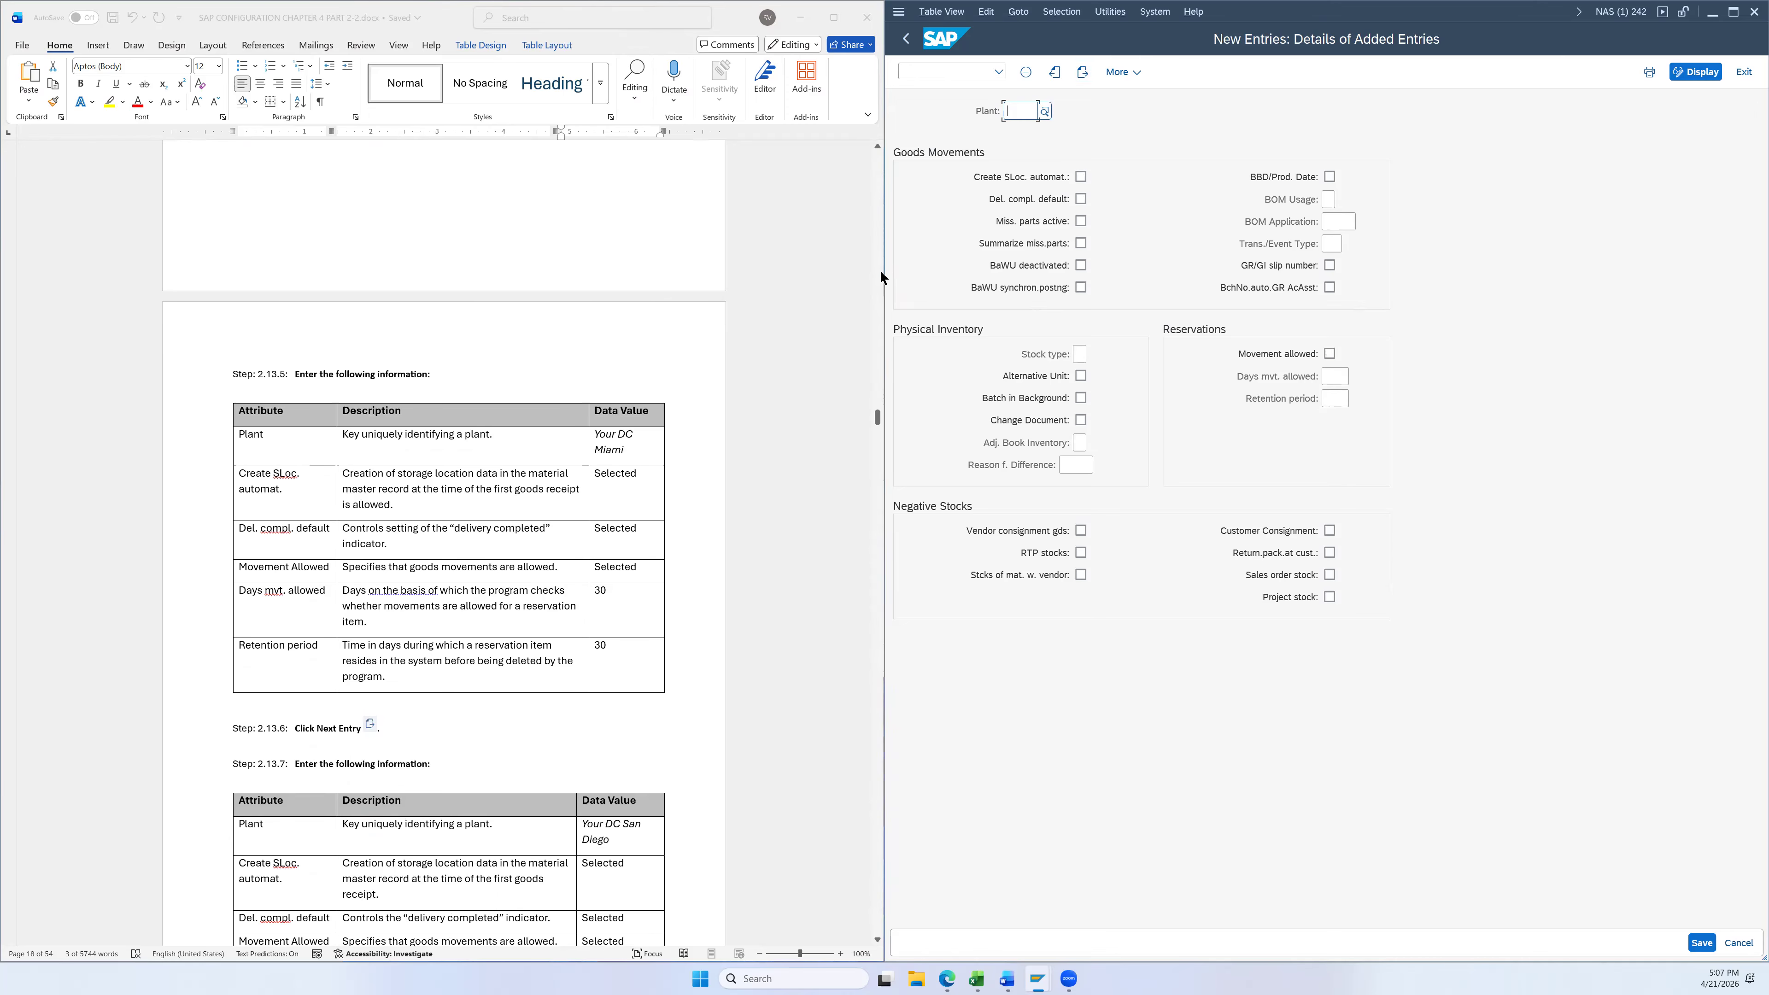
text(MI2)
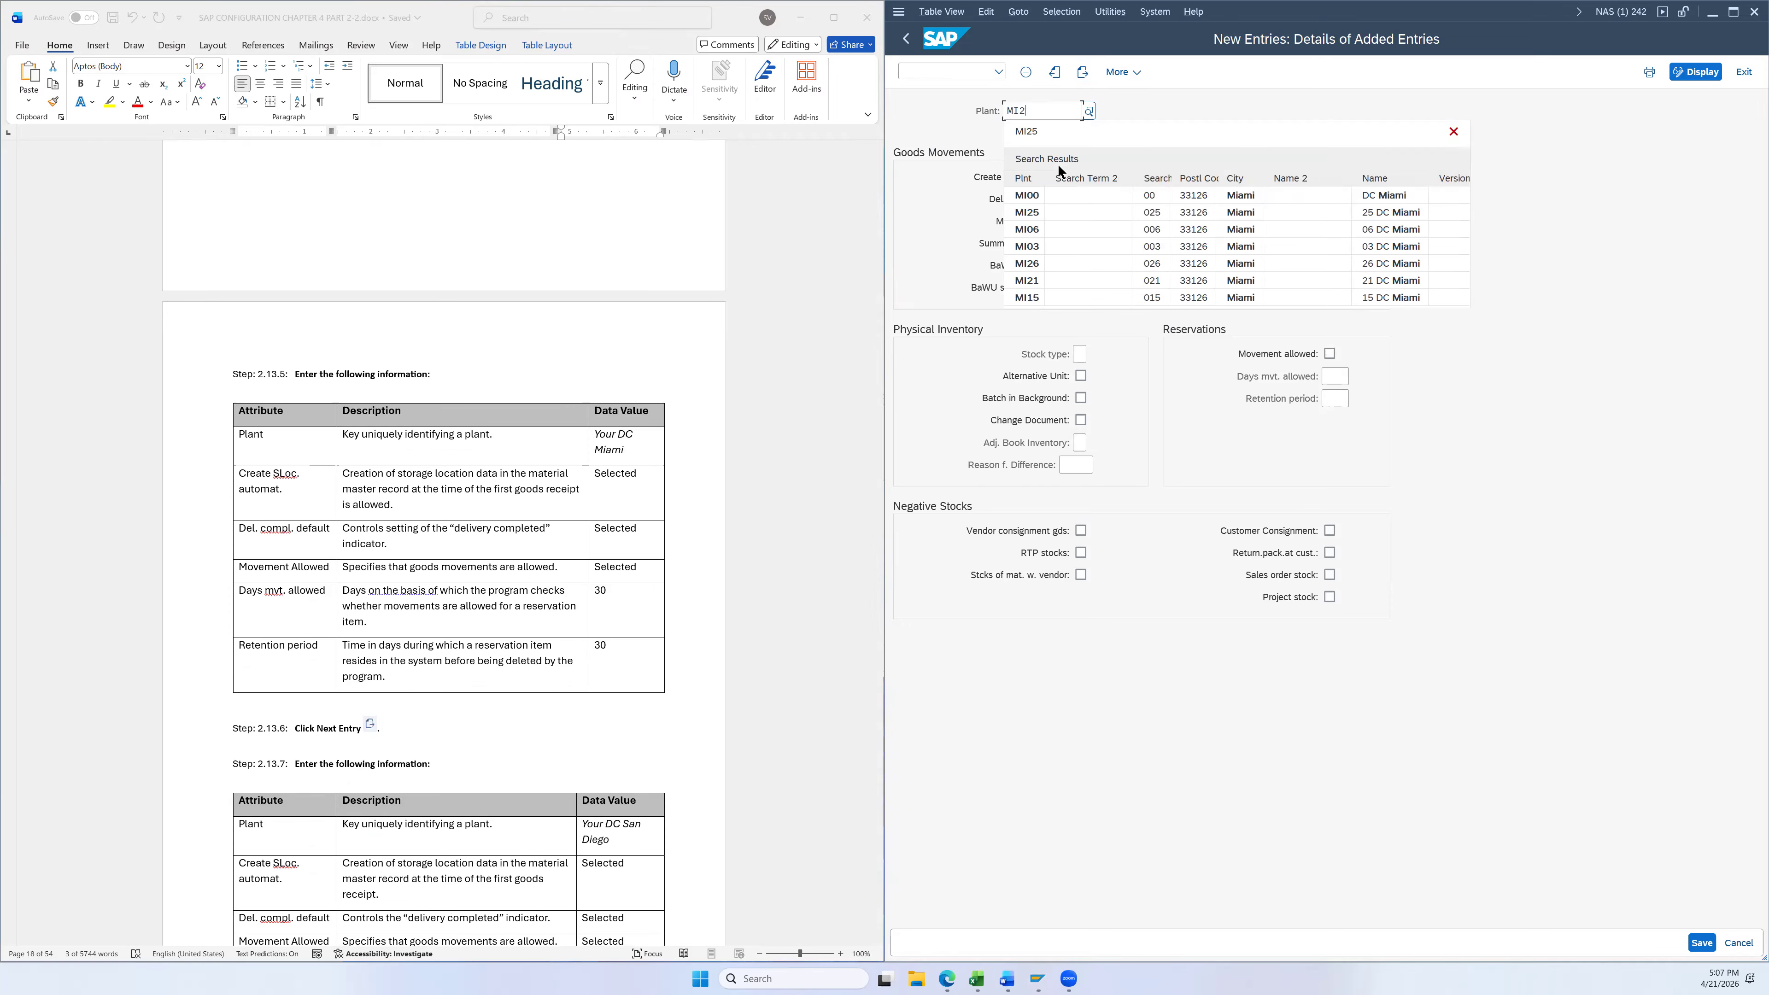
text(6)
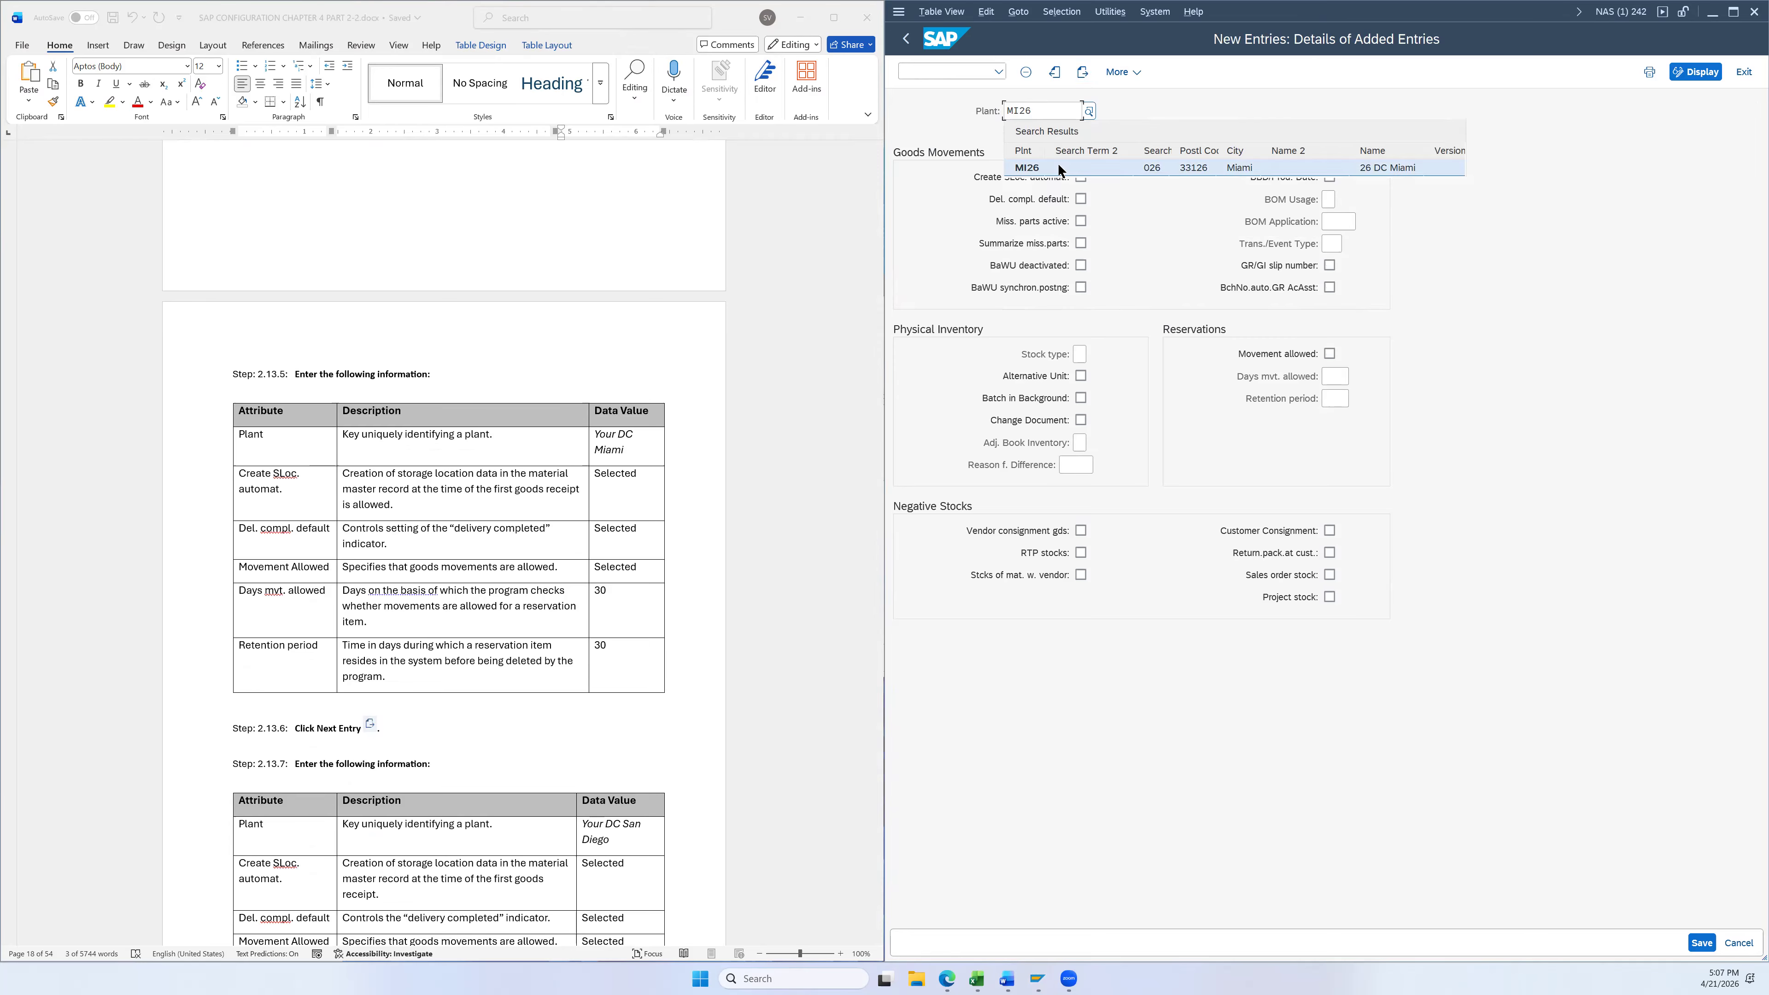
click(1057, 166)
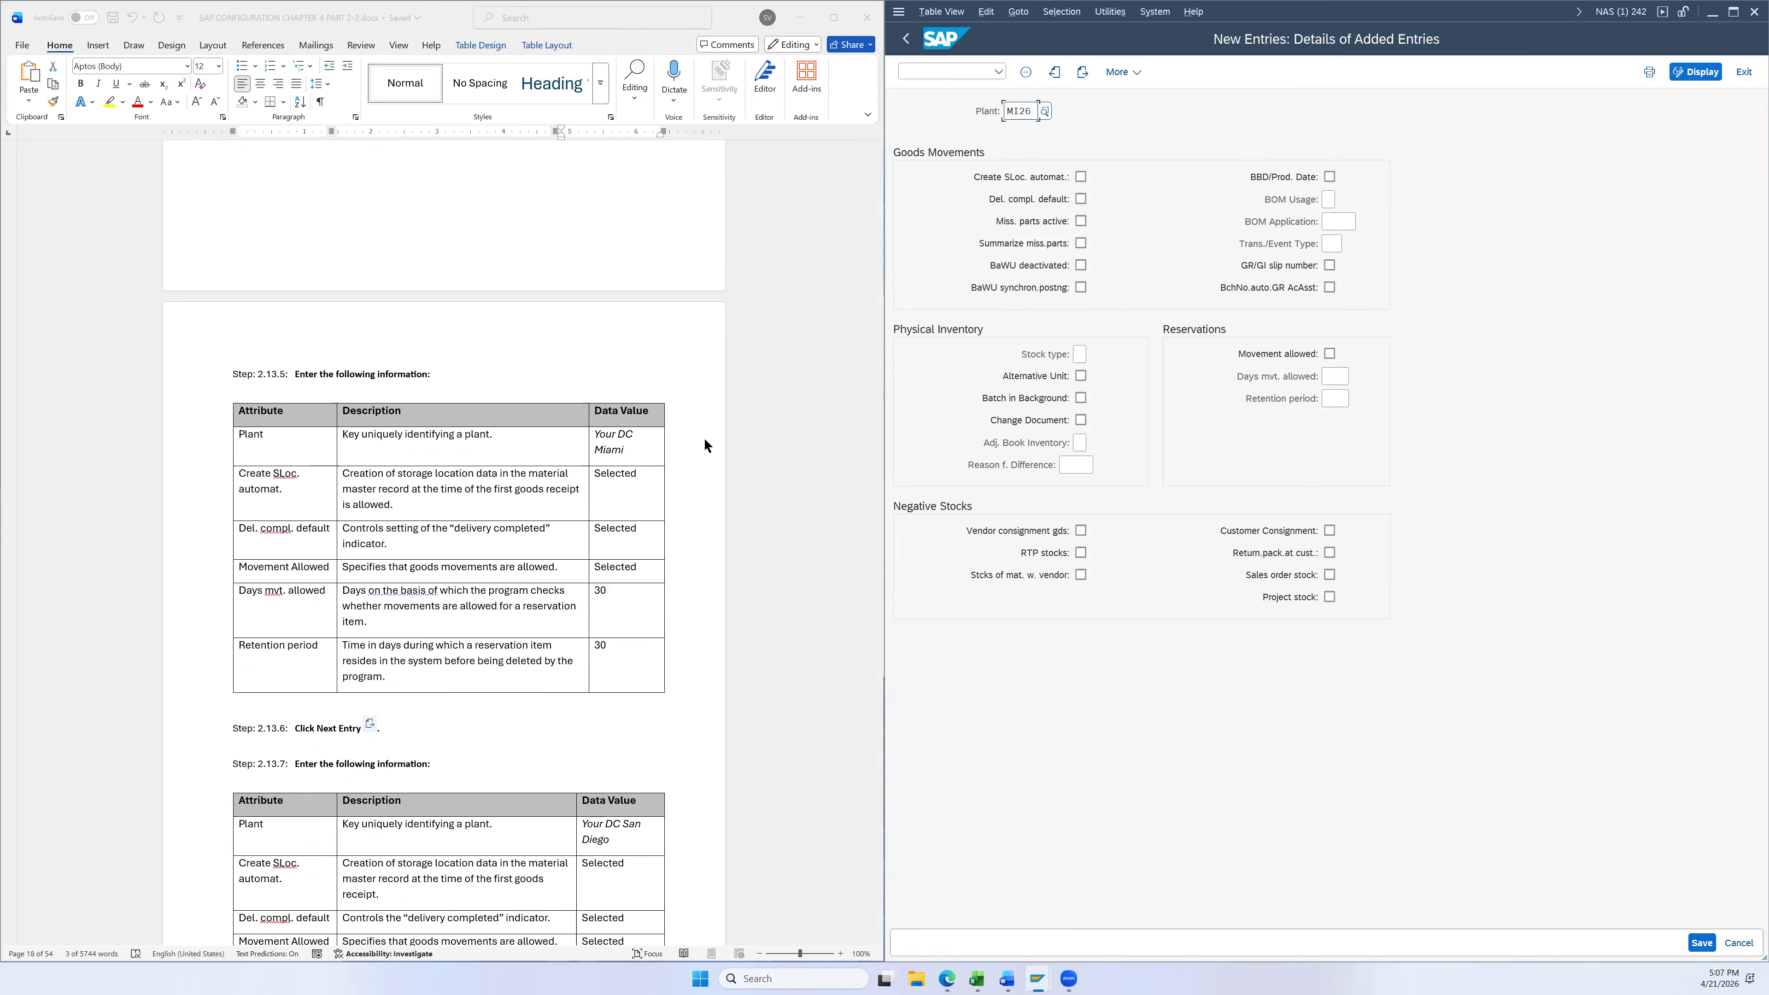
For plant MI26, enable Create SLoc. automat., Del. compl. default and Movement allowed, and set Days mvt. allowed and Retention period to 30
click(1080, 174)
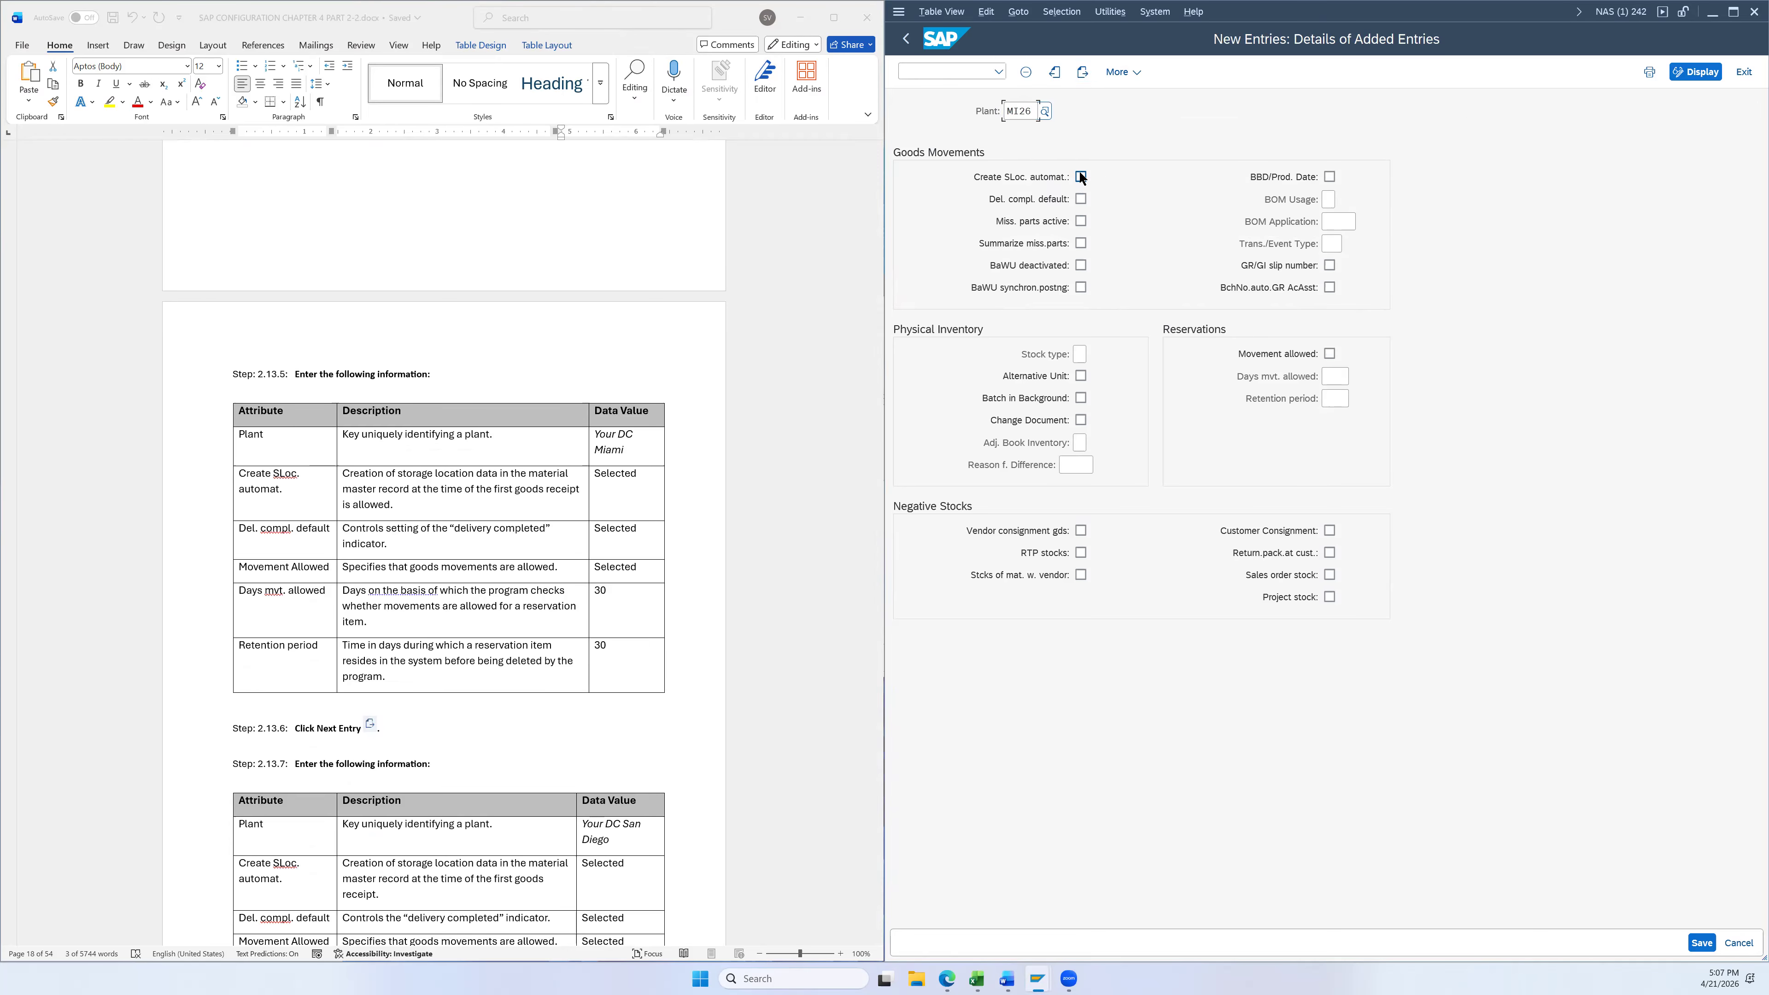
click(1081, 200)
click(1328, 355)
click(1333, 374)
text(30)
click(1335, 400)
text(30)
Go to the next new plant settings entry and set its plant to SD26 for the San Diego distribution center
scroll(728, 596, down, 3)
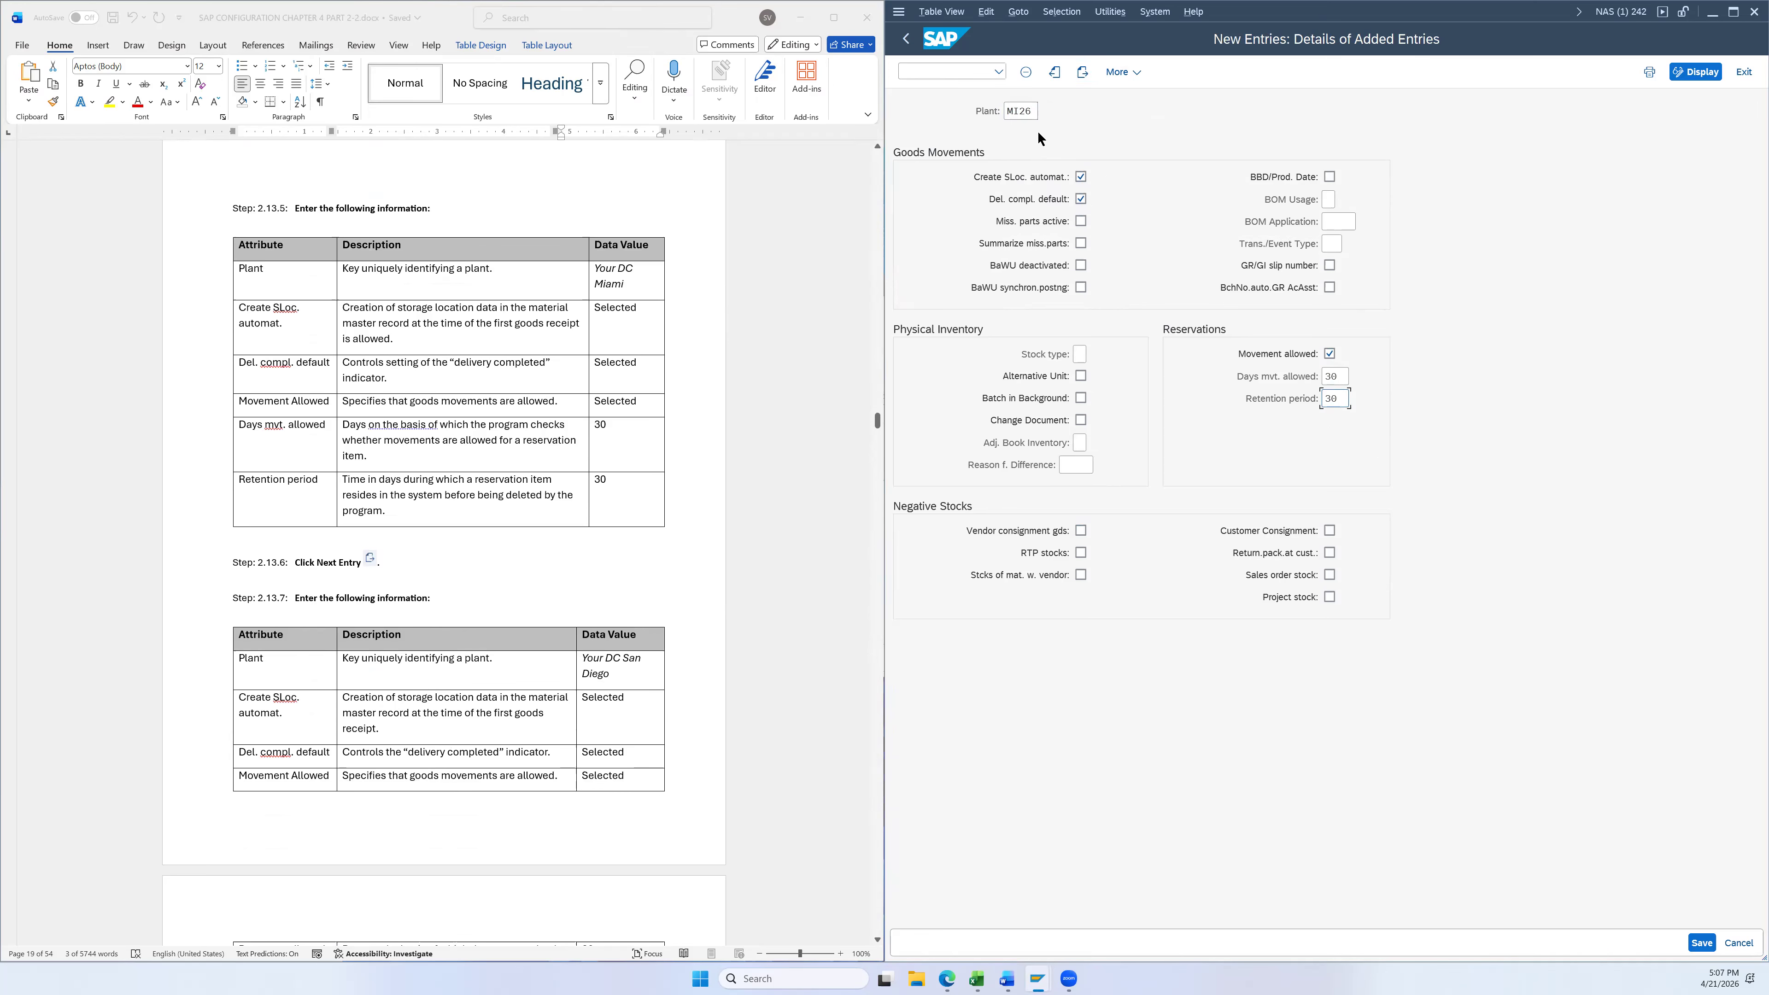
click(1082, 74)
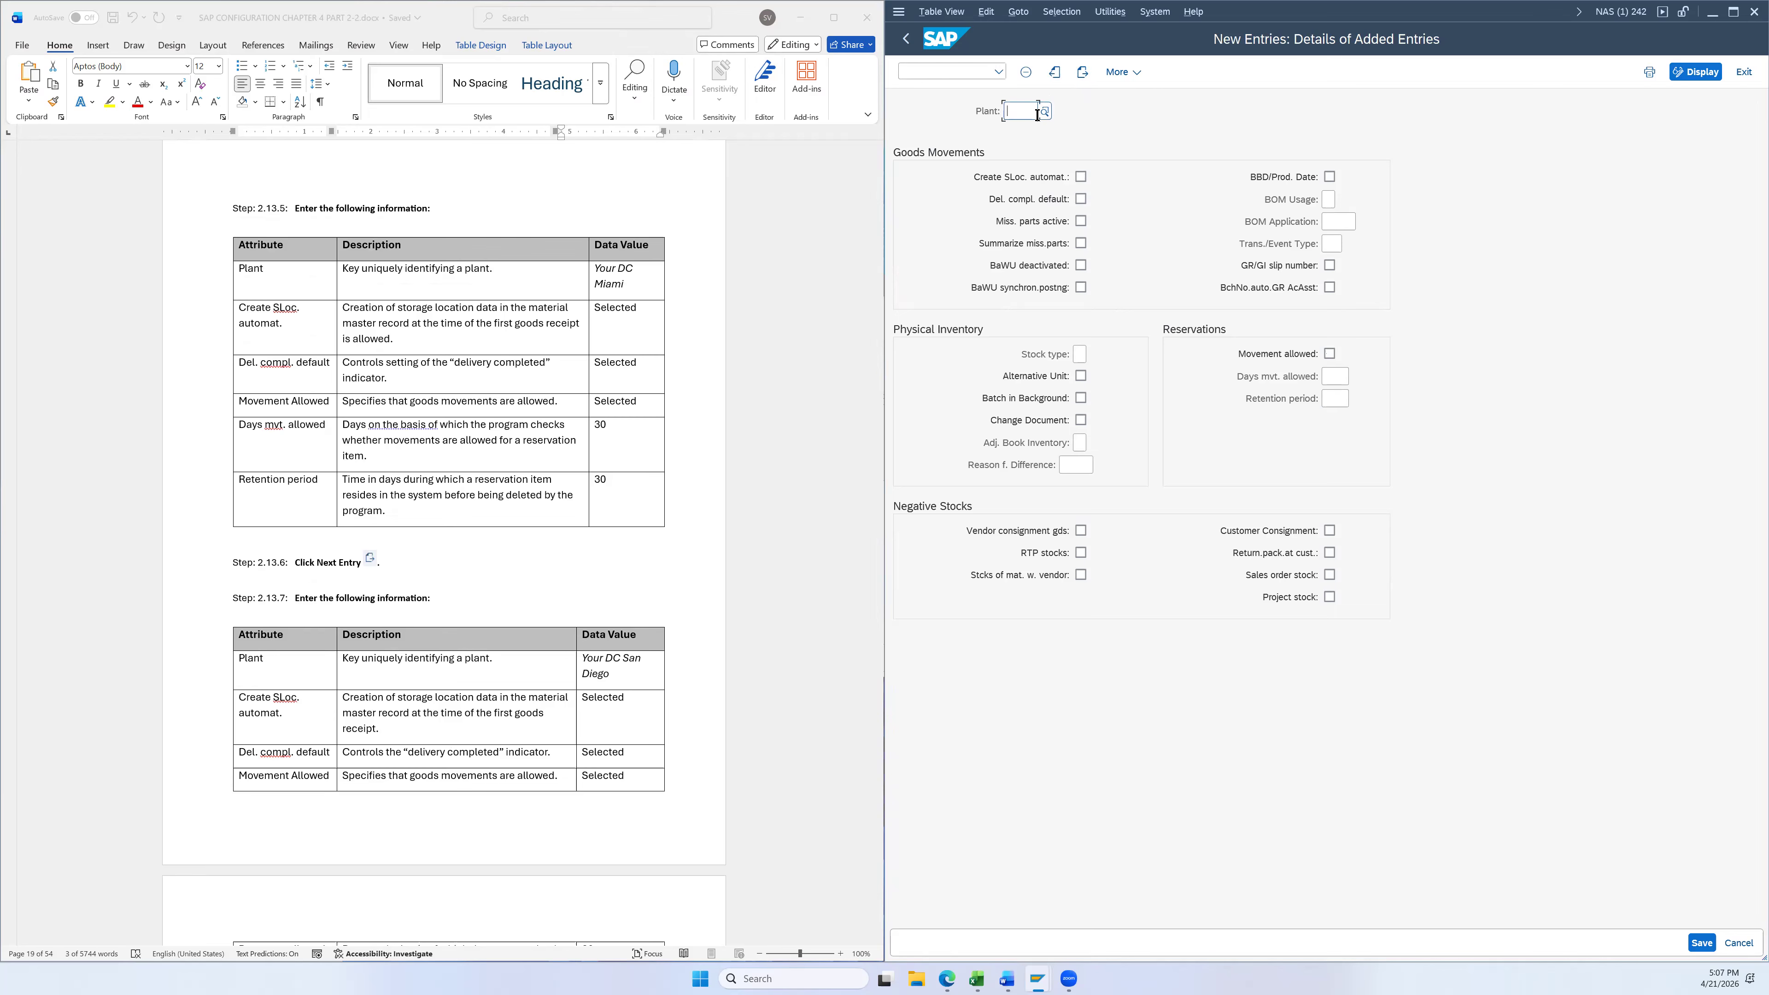
text(SD26)
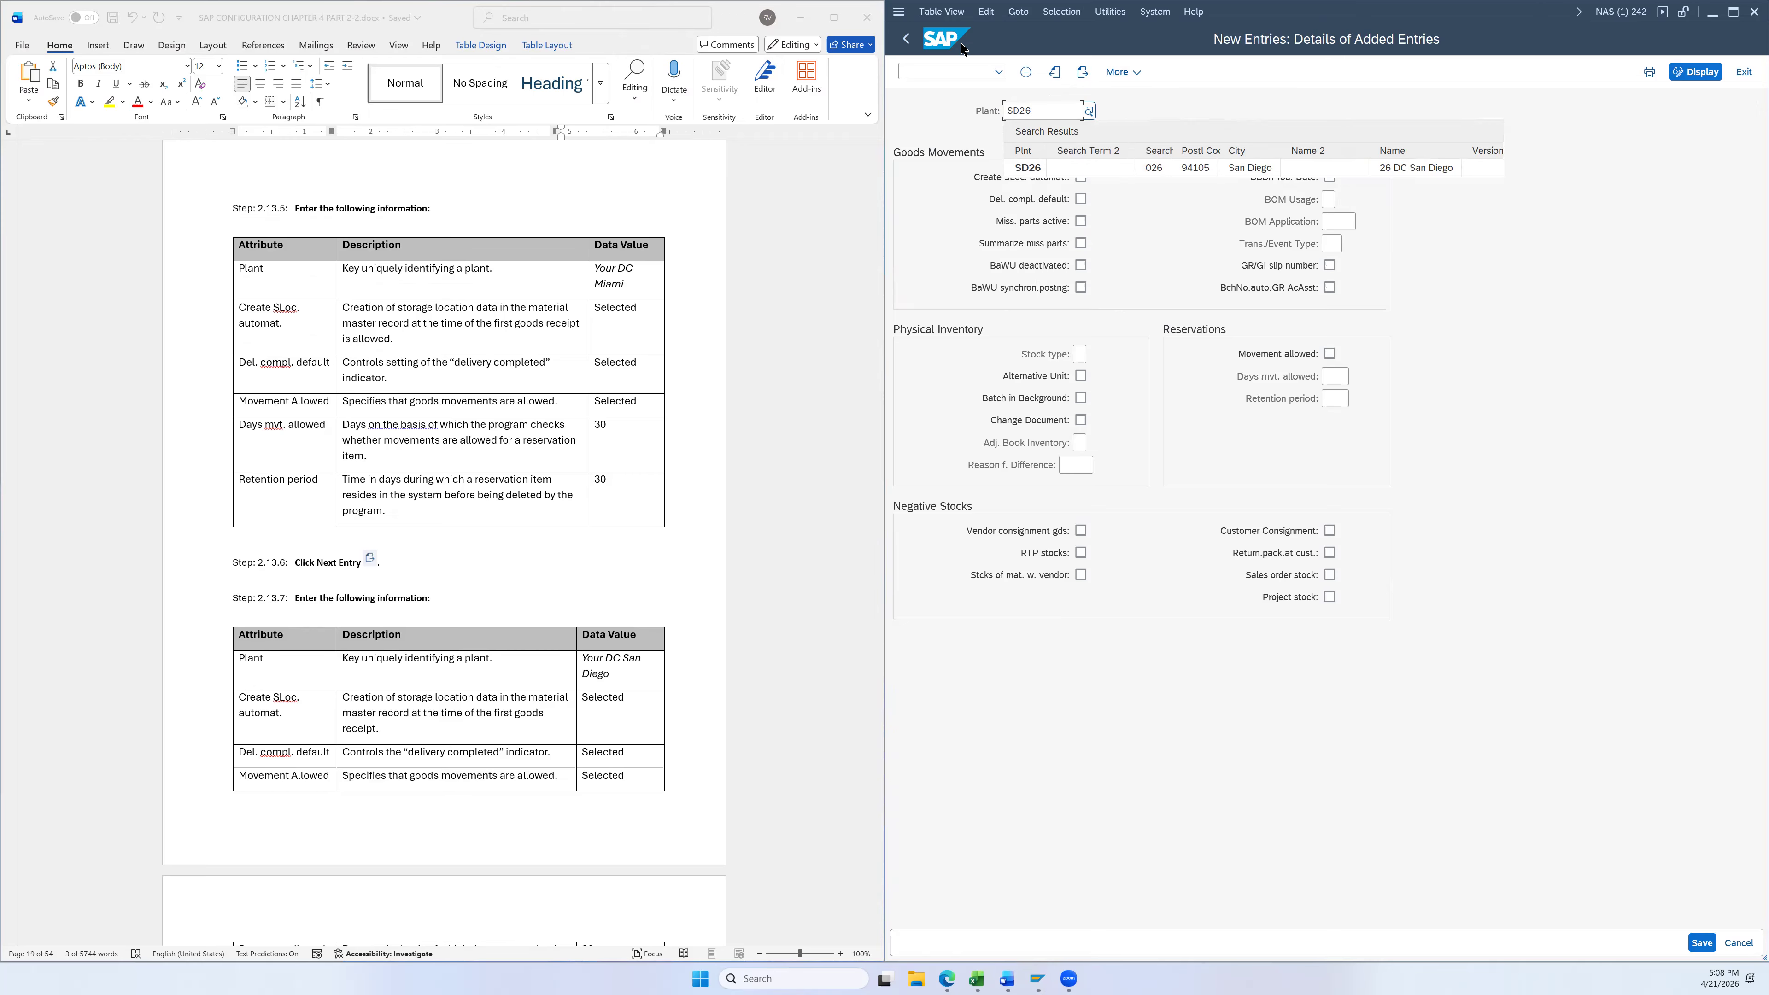
click(1181, 169)
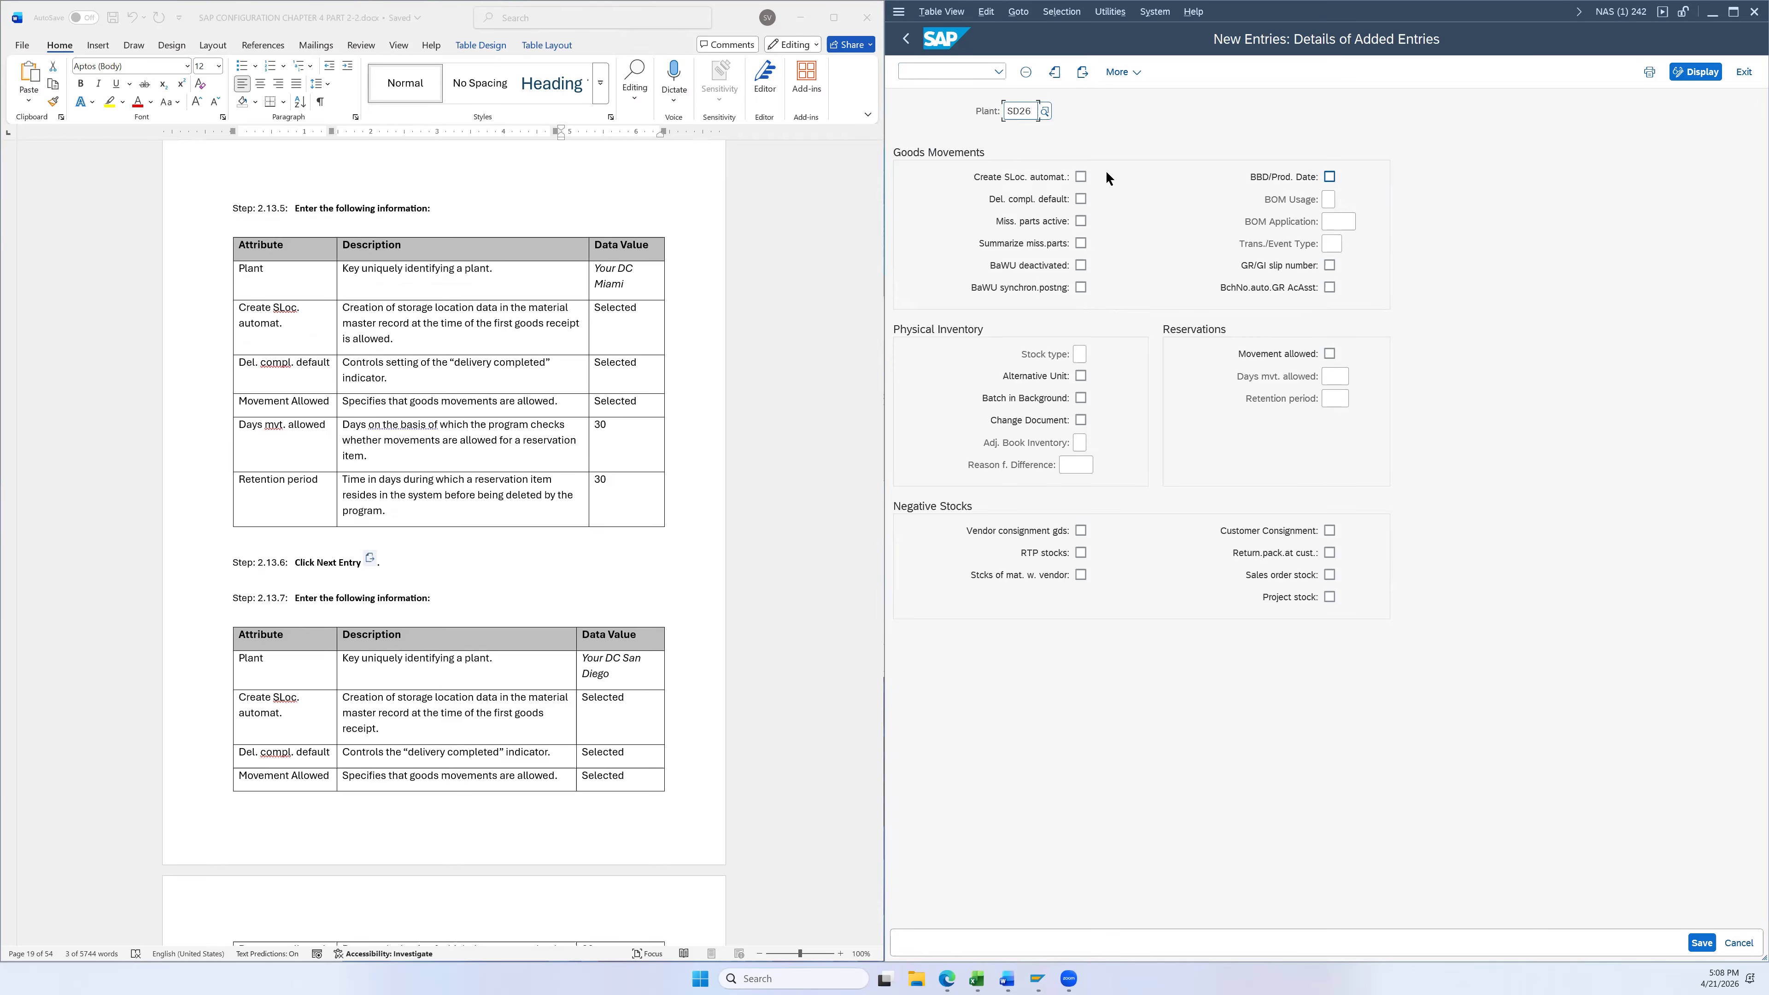
For plant SD26, enable Create SLoc. automat., Del. compl. default and Movement allowed, set Days mvt. allowed and Retention period to 30, and save
click(1080, 178)
click(1329, 353)
scroll(864, 585, down, 3)
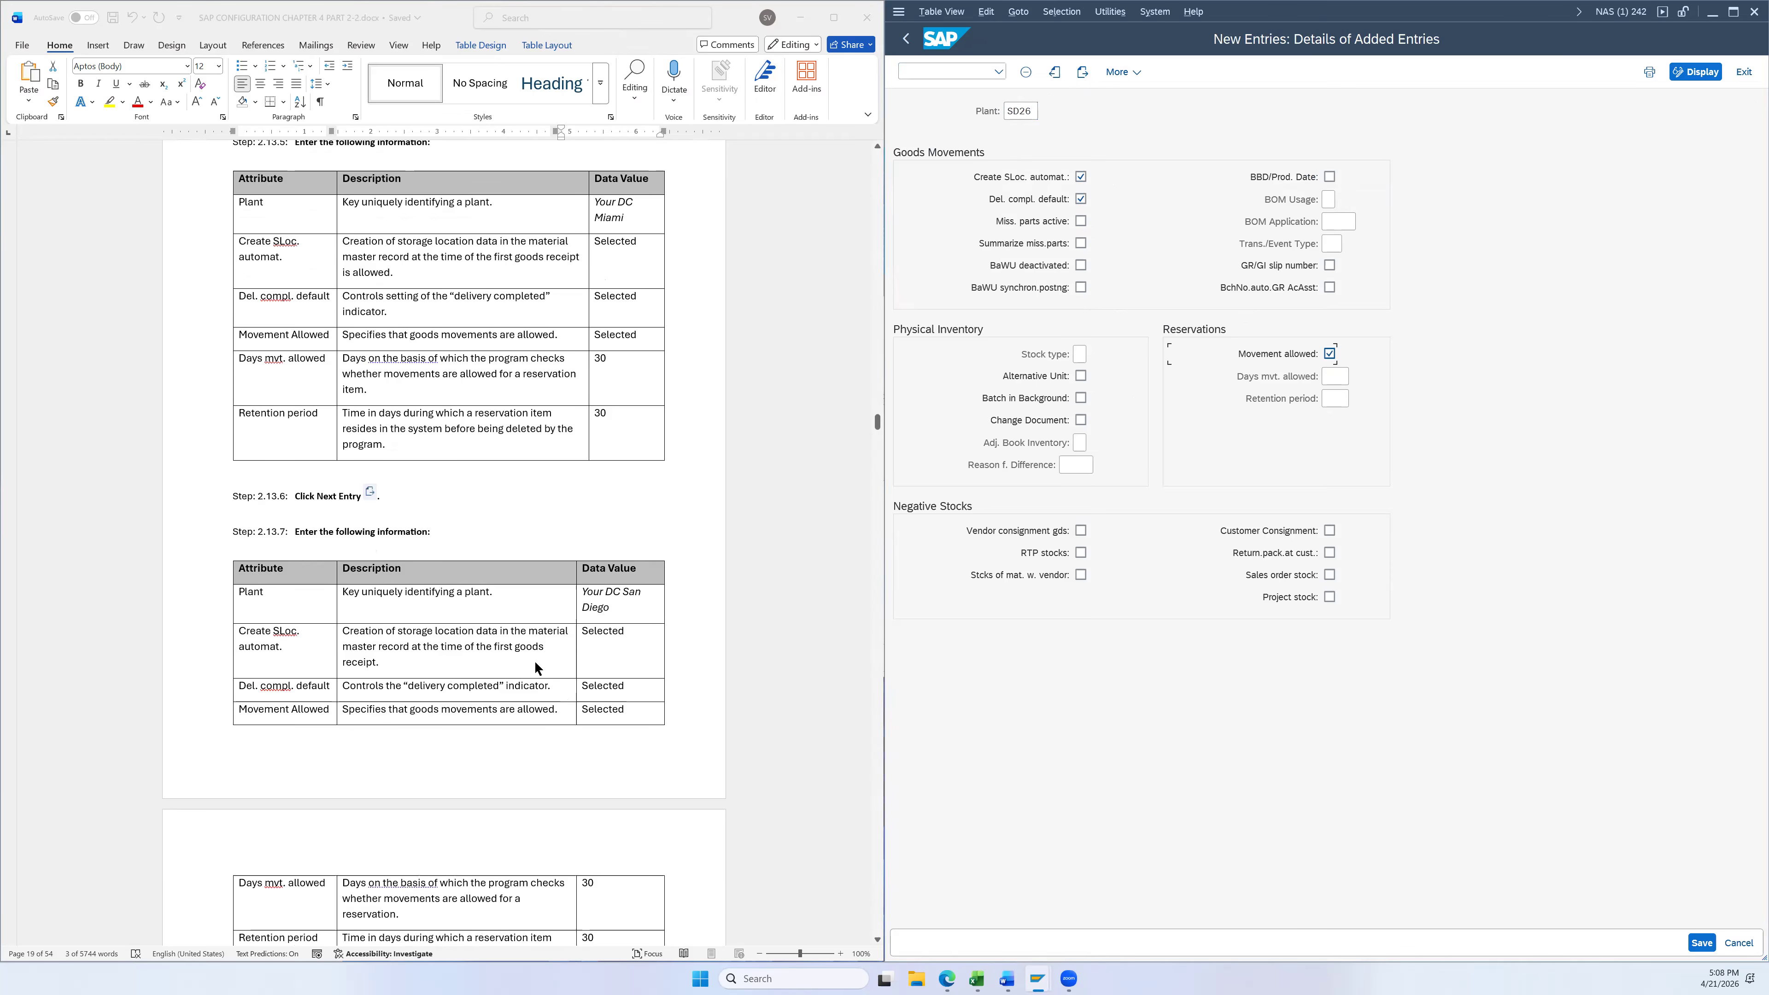
click(1335, 380)
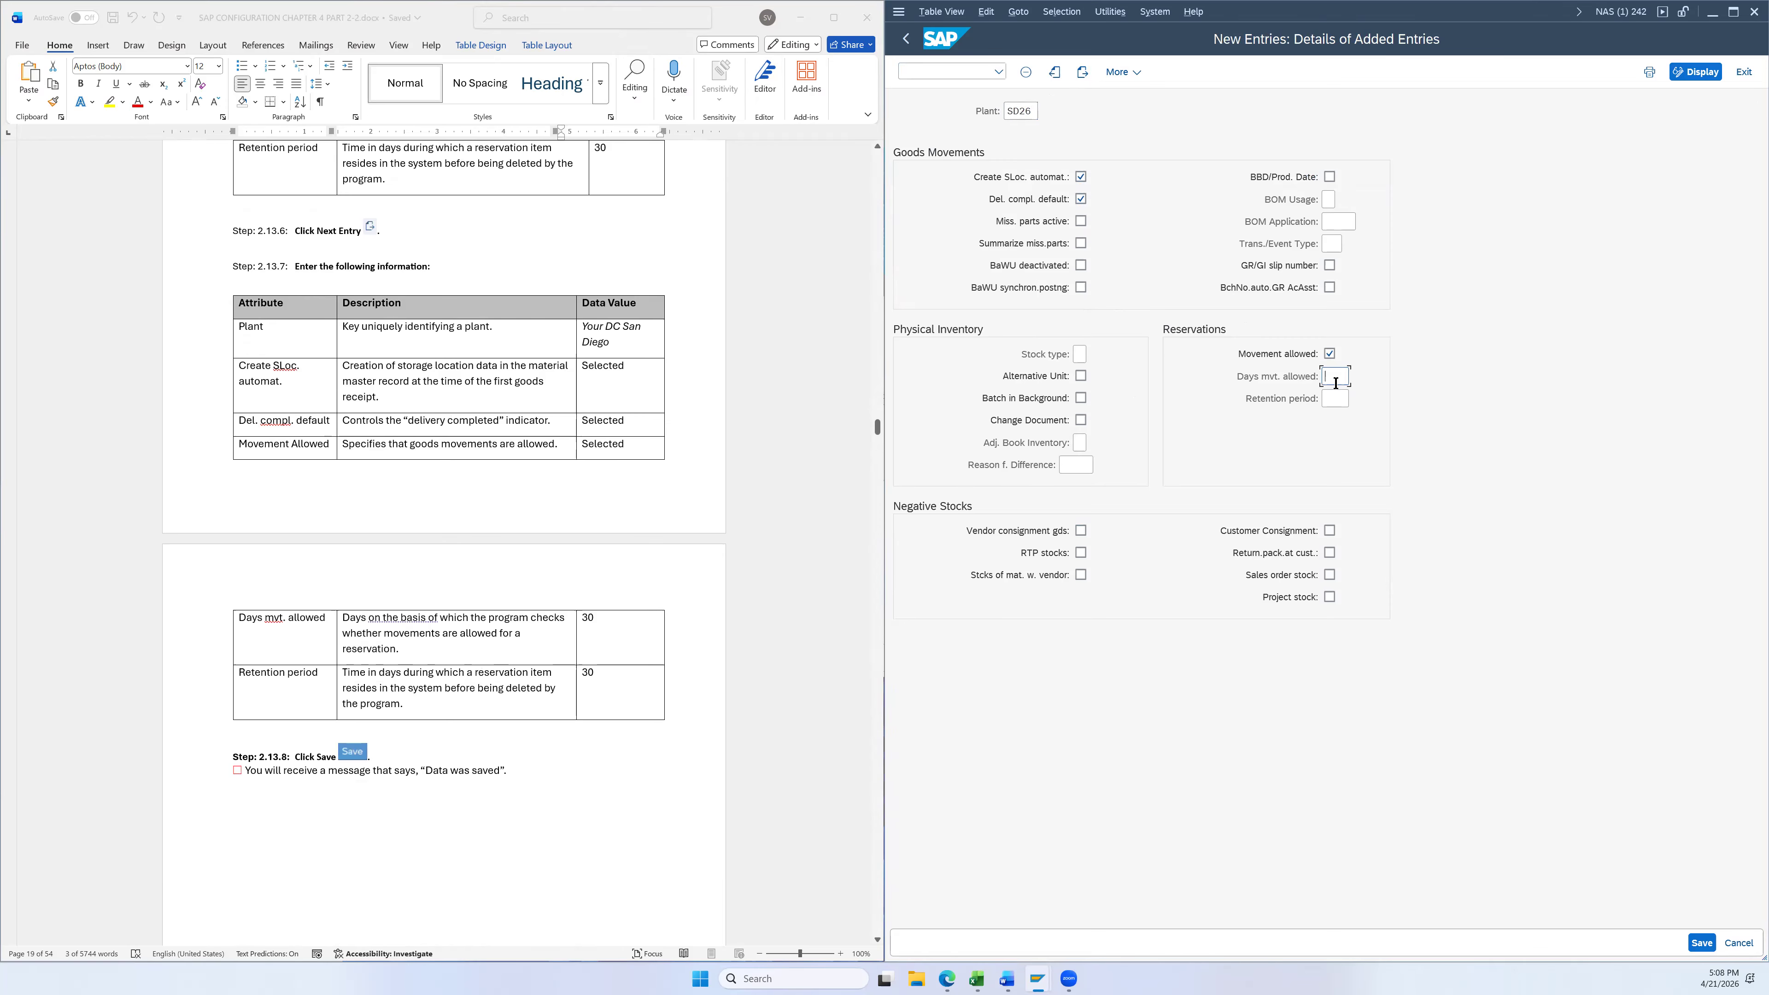
text(30)
click(1336, 400)
text(3)
scroll(765, 732, down, 2)
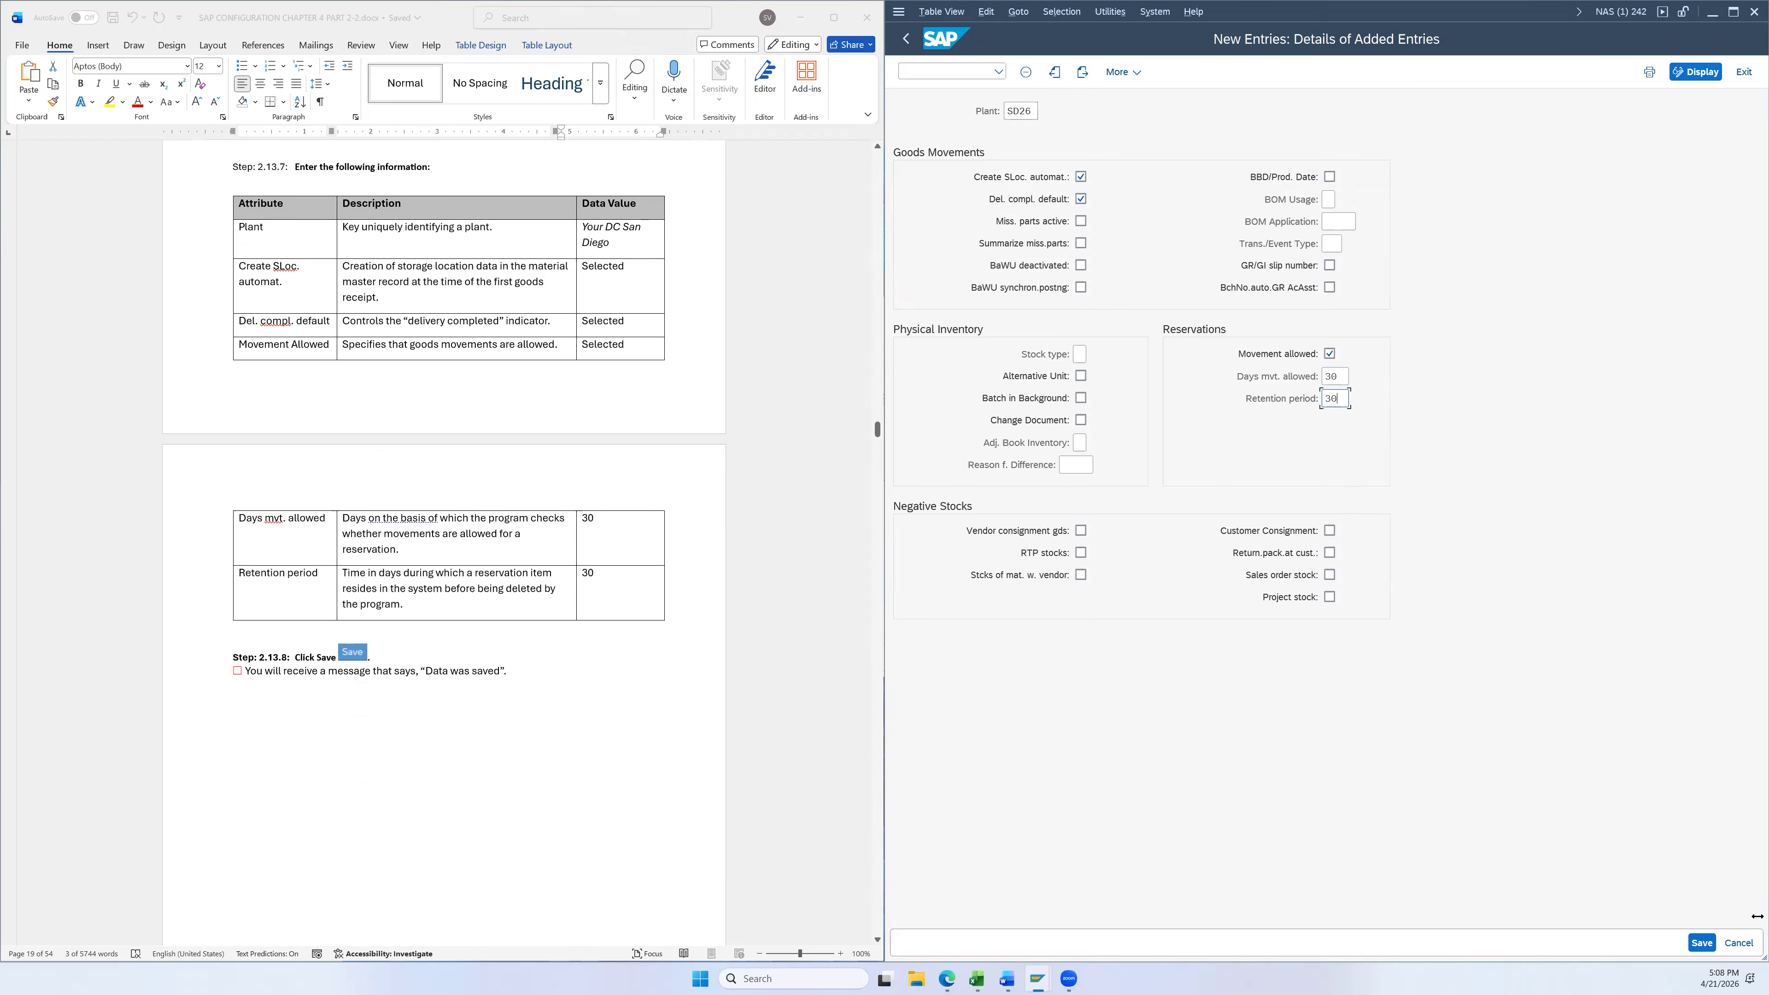
click(1704, 946)
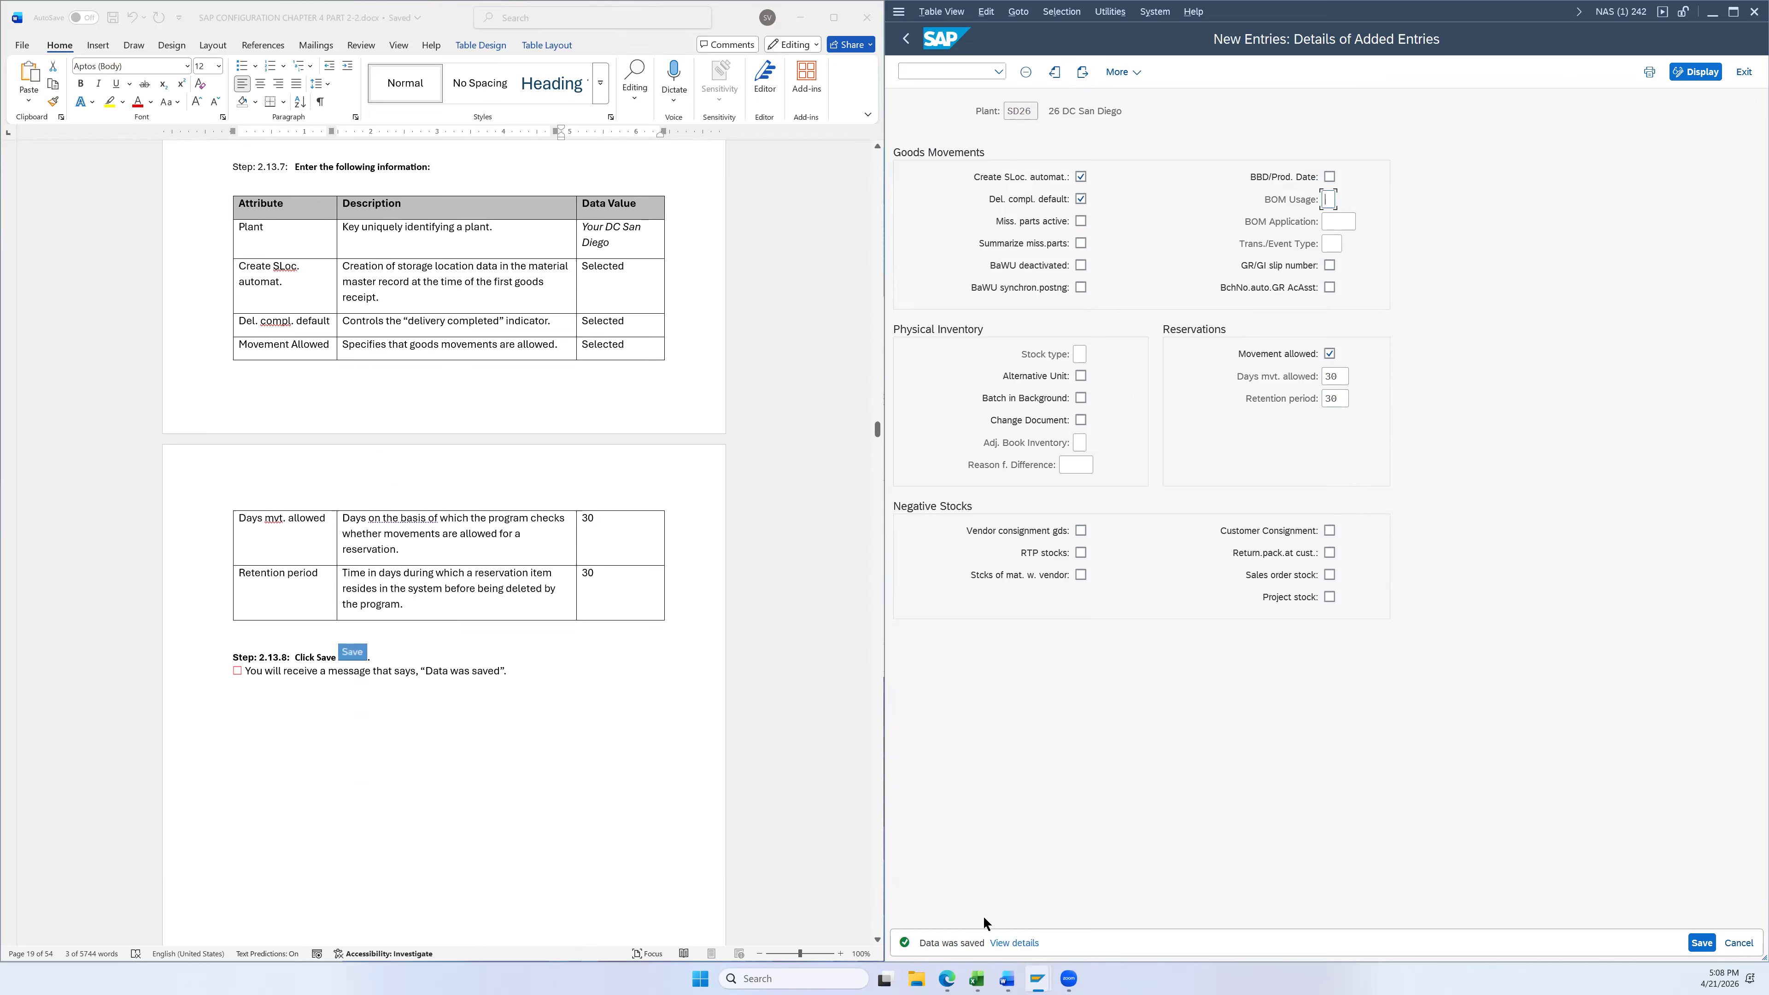
Advance the Word instructions to Section 3.1, Create Trading Goods, and return SAP to the SAP Easy Access screen
scroll(518, 790, down, 10)
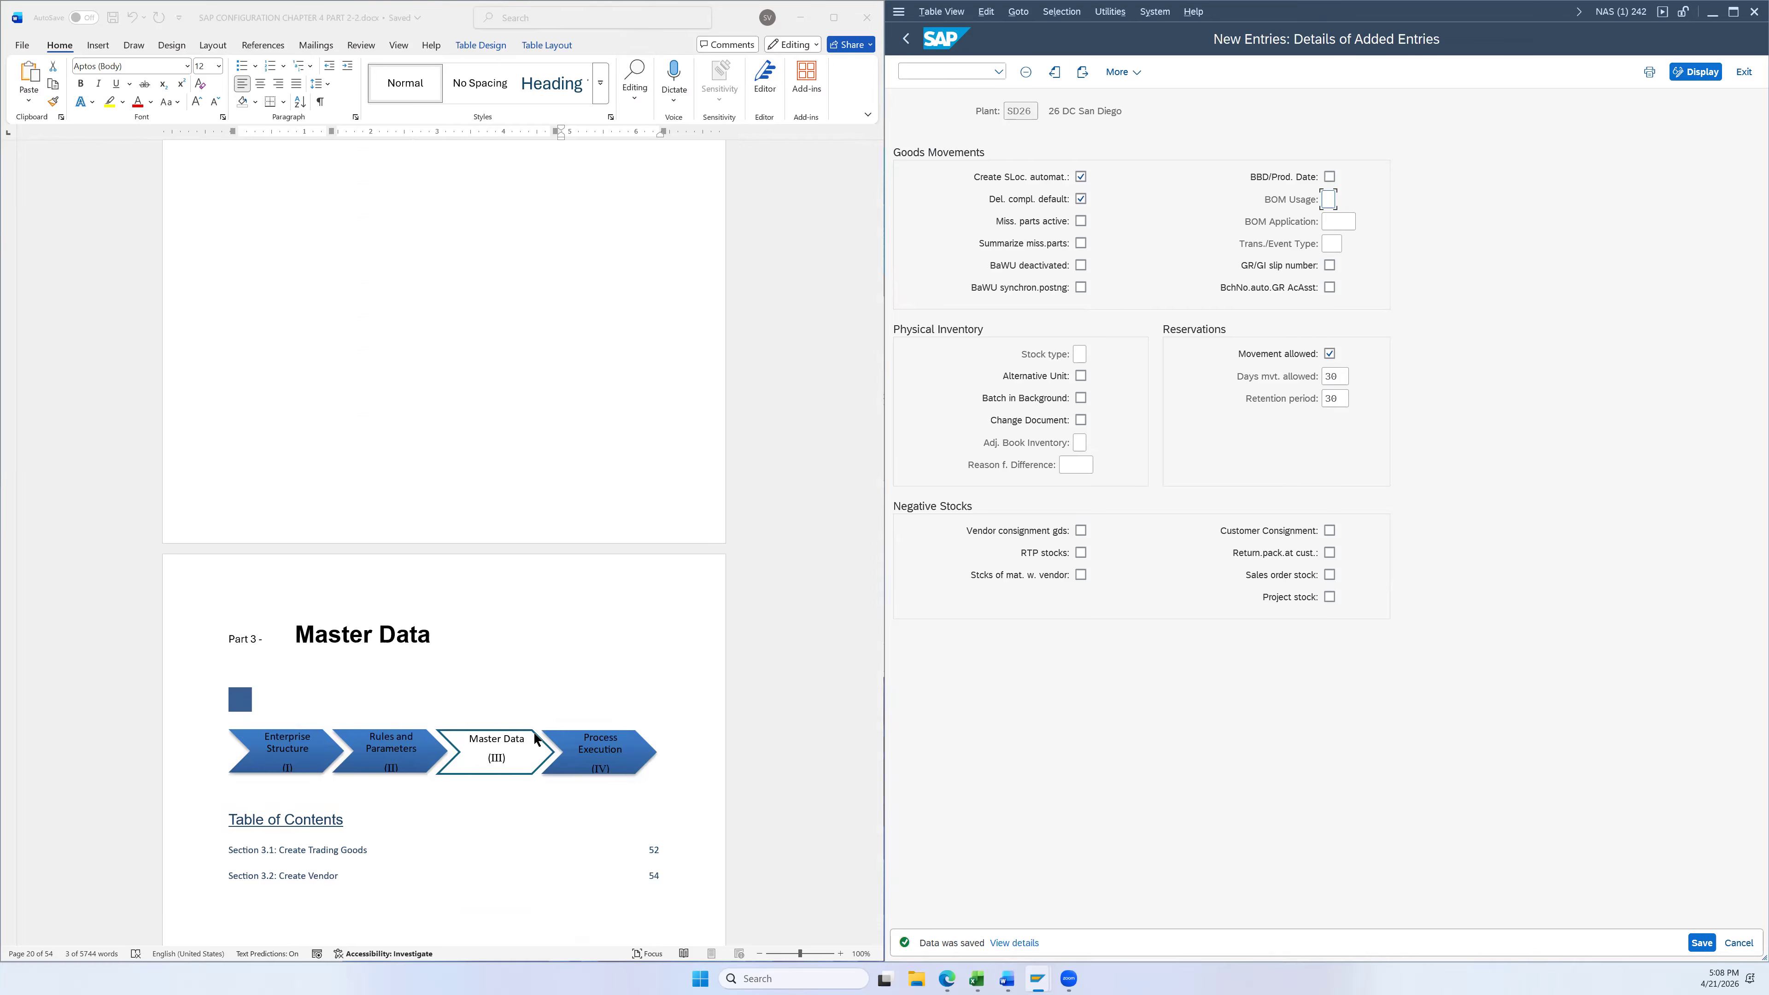
scroll(566, 718, down, 1)
scroll(566, 718, down, 6)
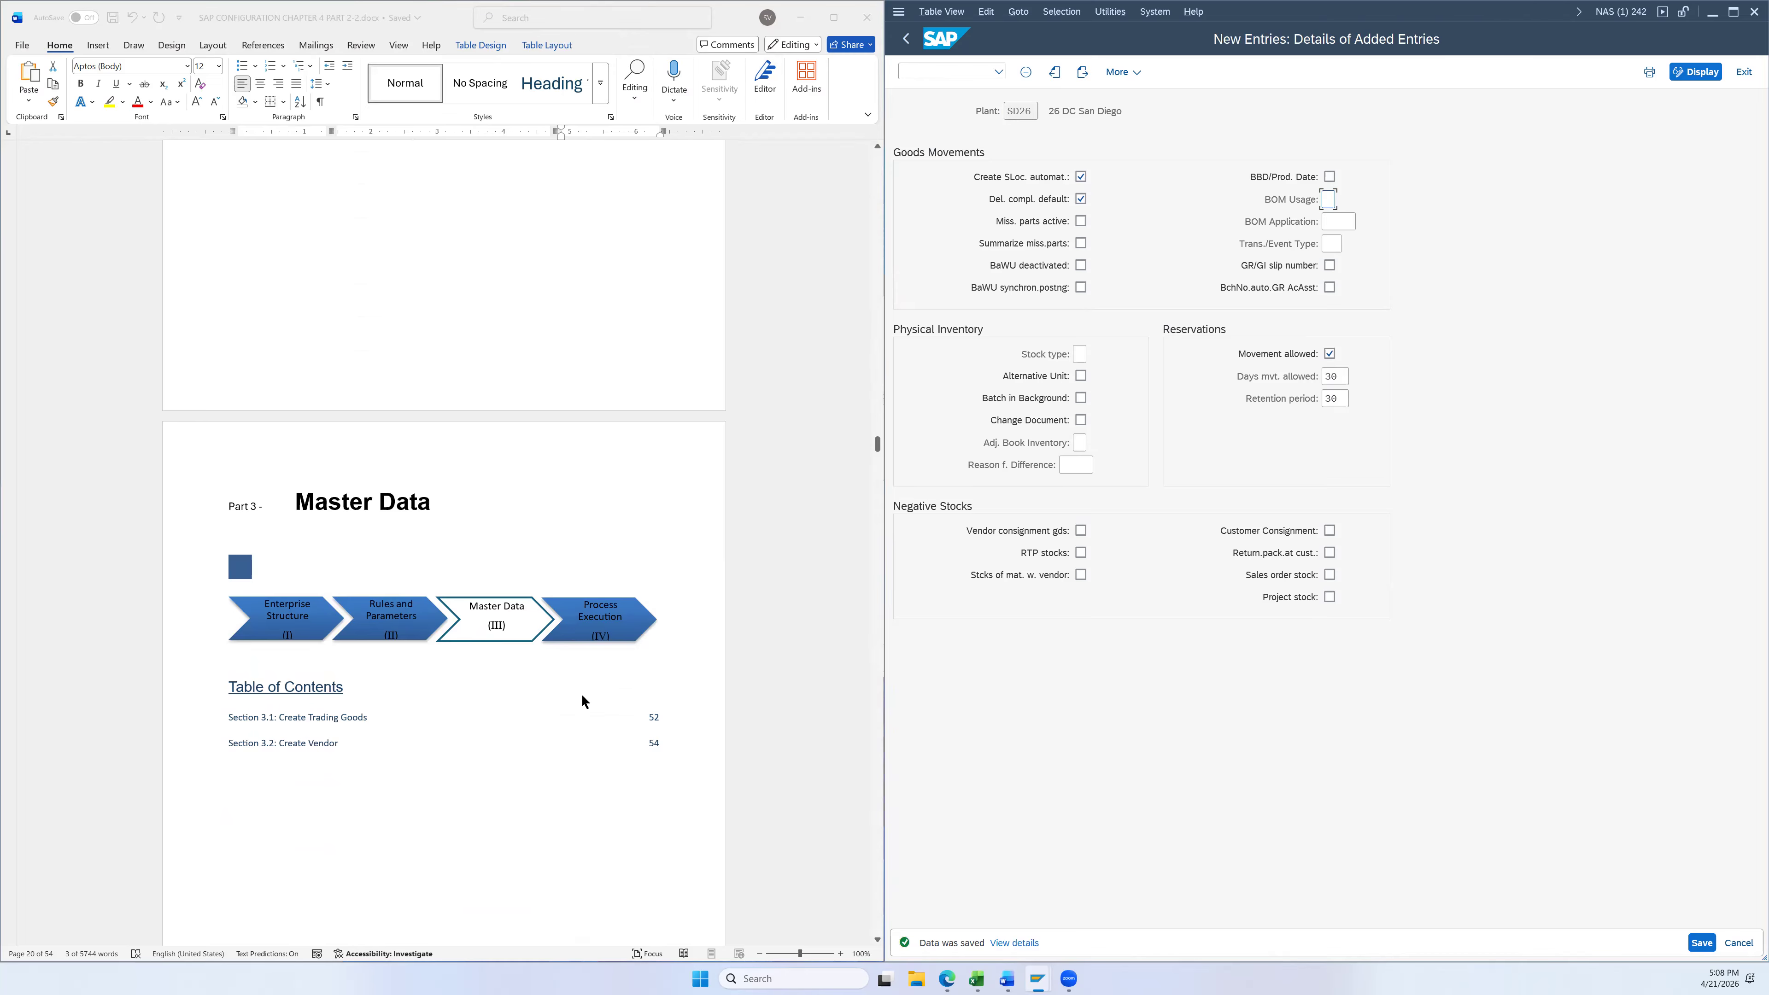
scroll(582, 701, down, 8)
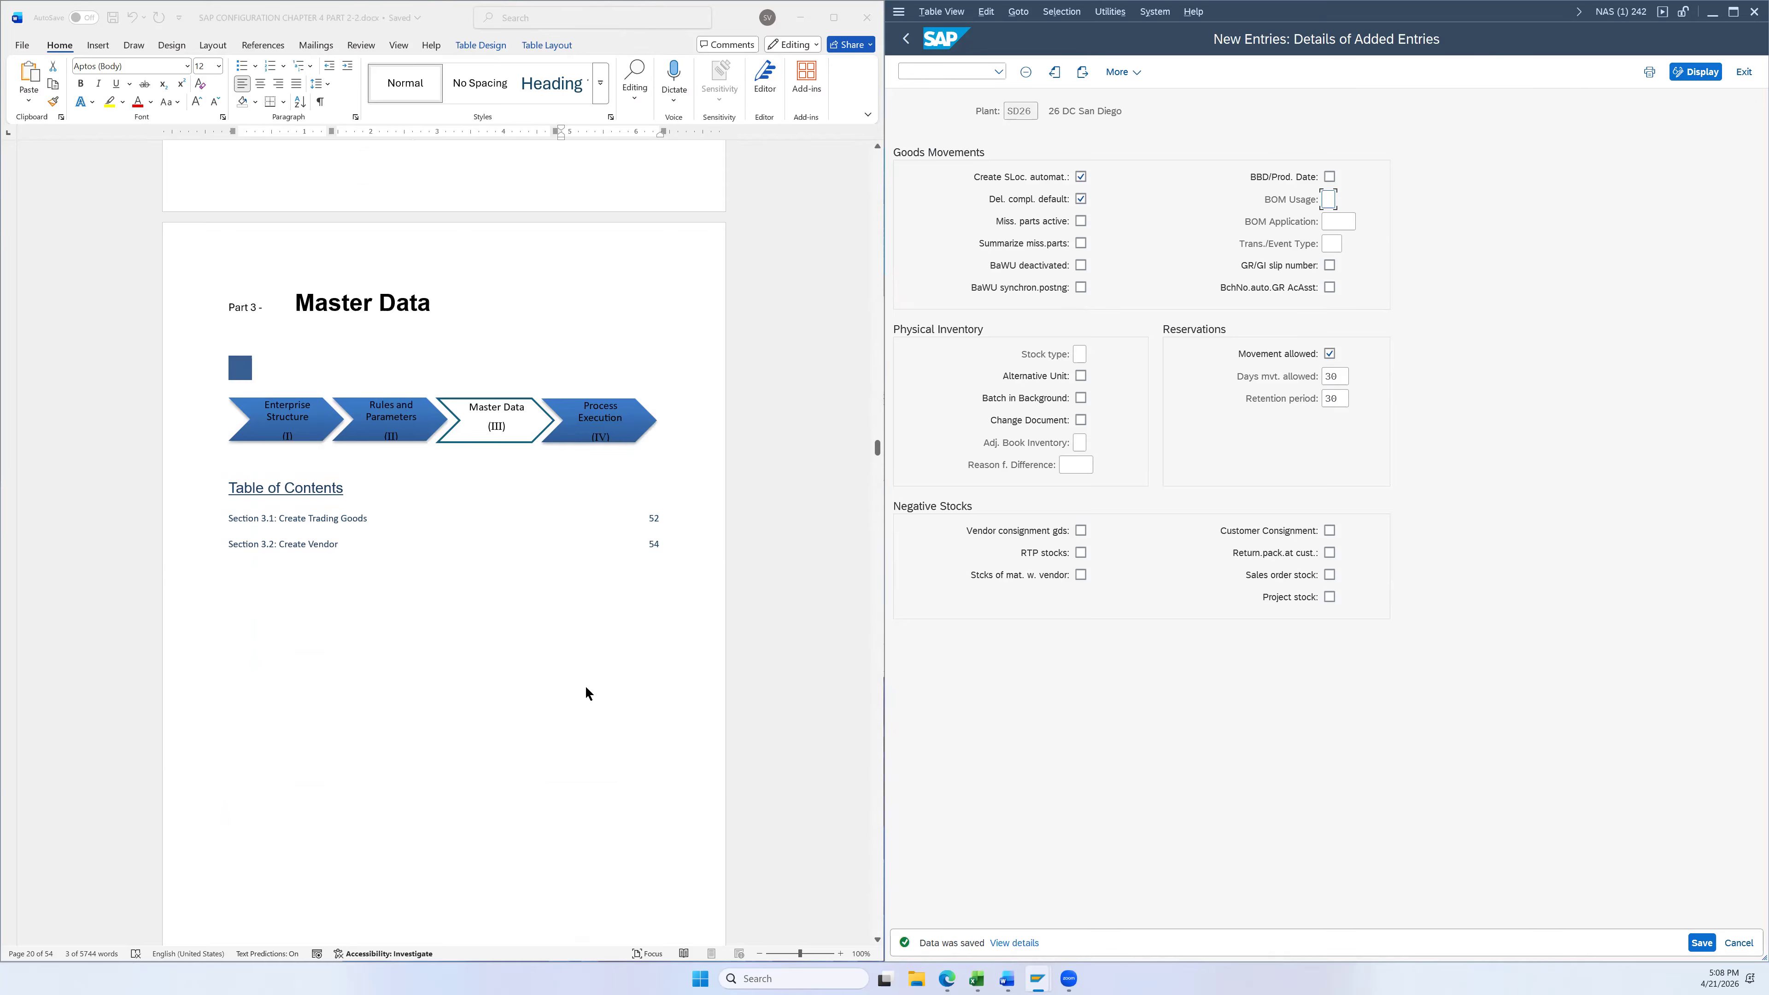
scroll(653, 667, down, 10)
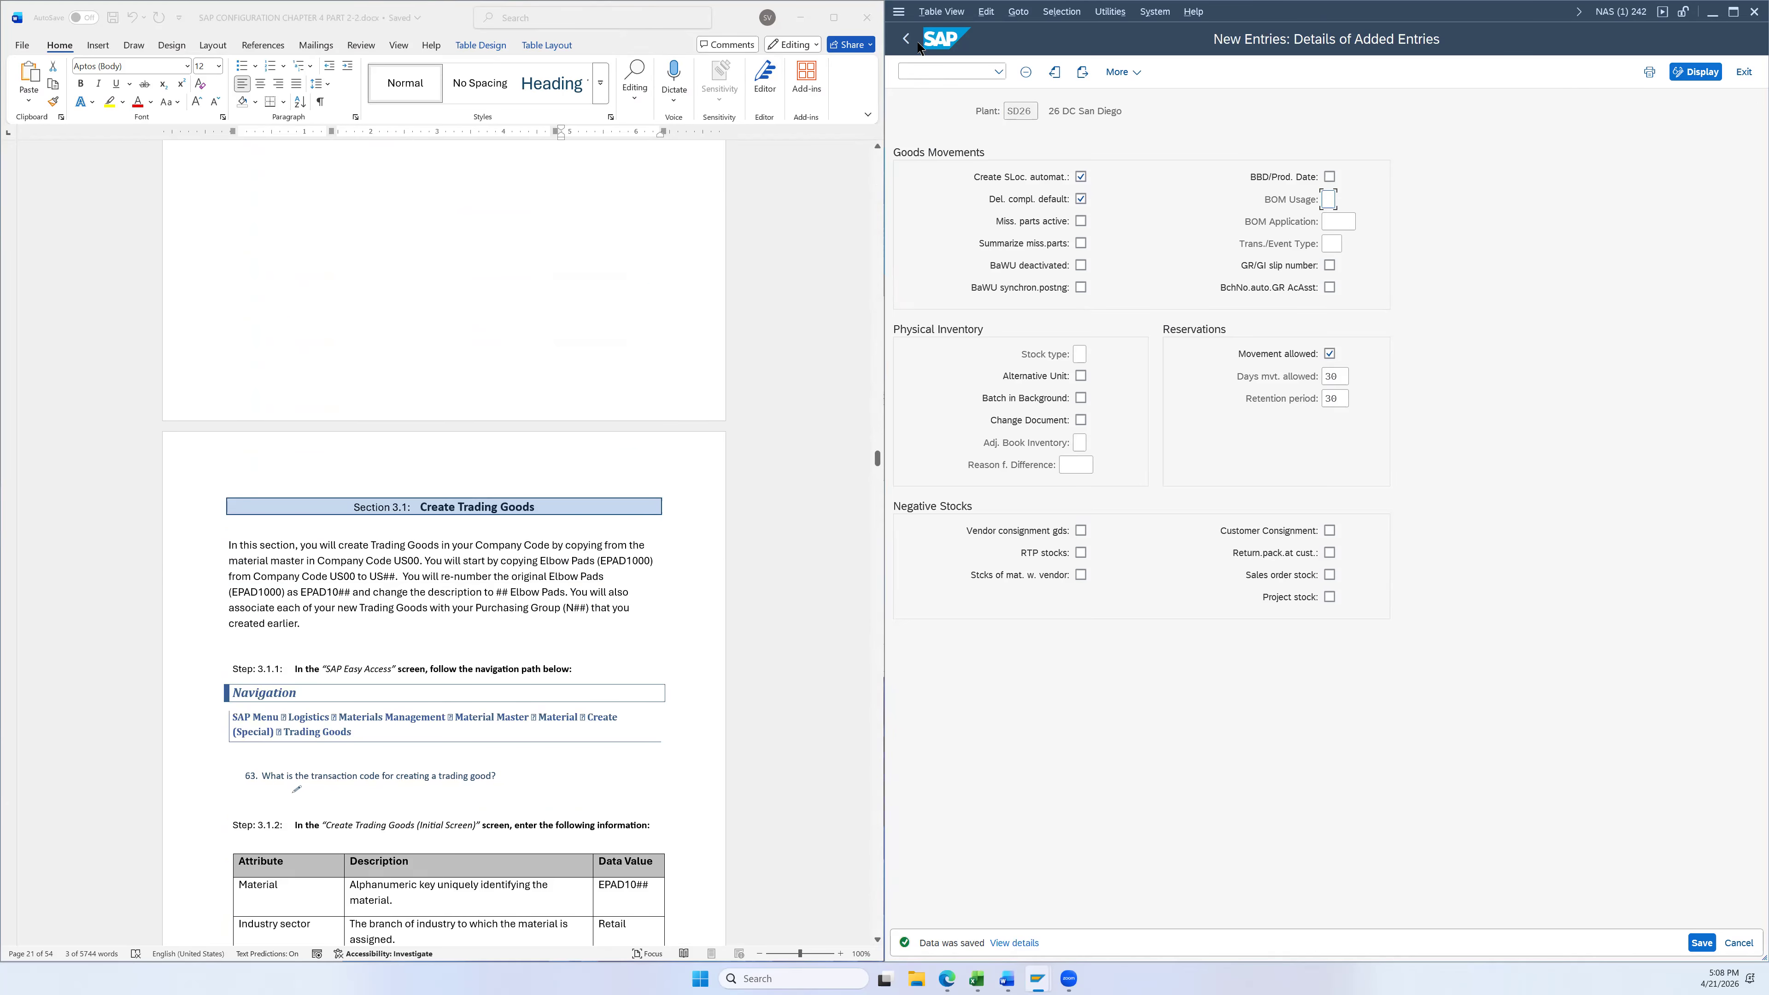
click(734, 544)
scroll(734, 545, down, 4)
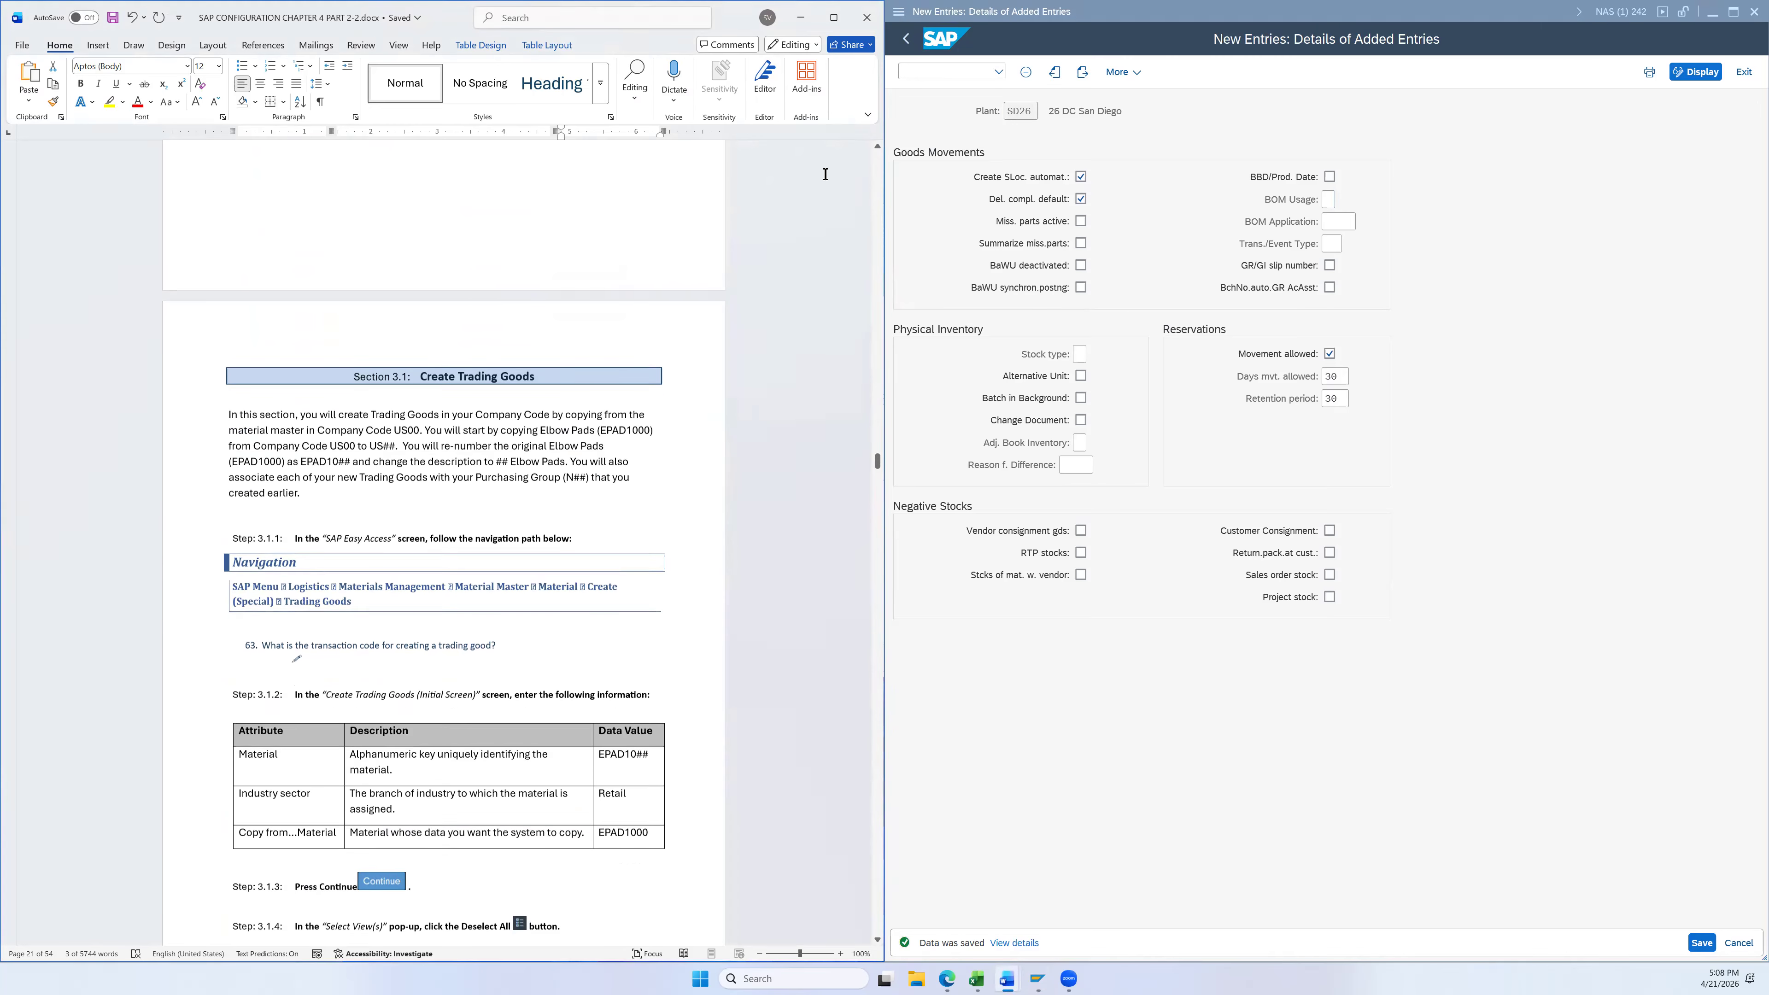
click(907, 40)
click(907, 40)
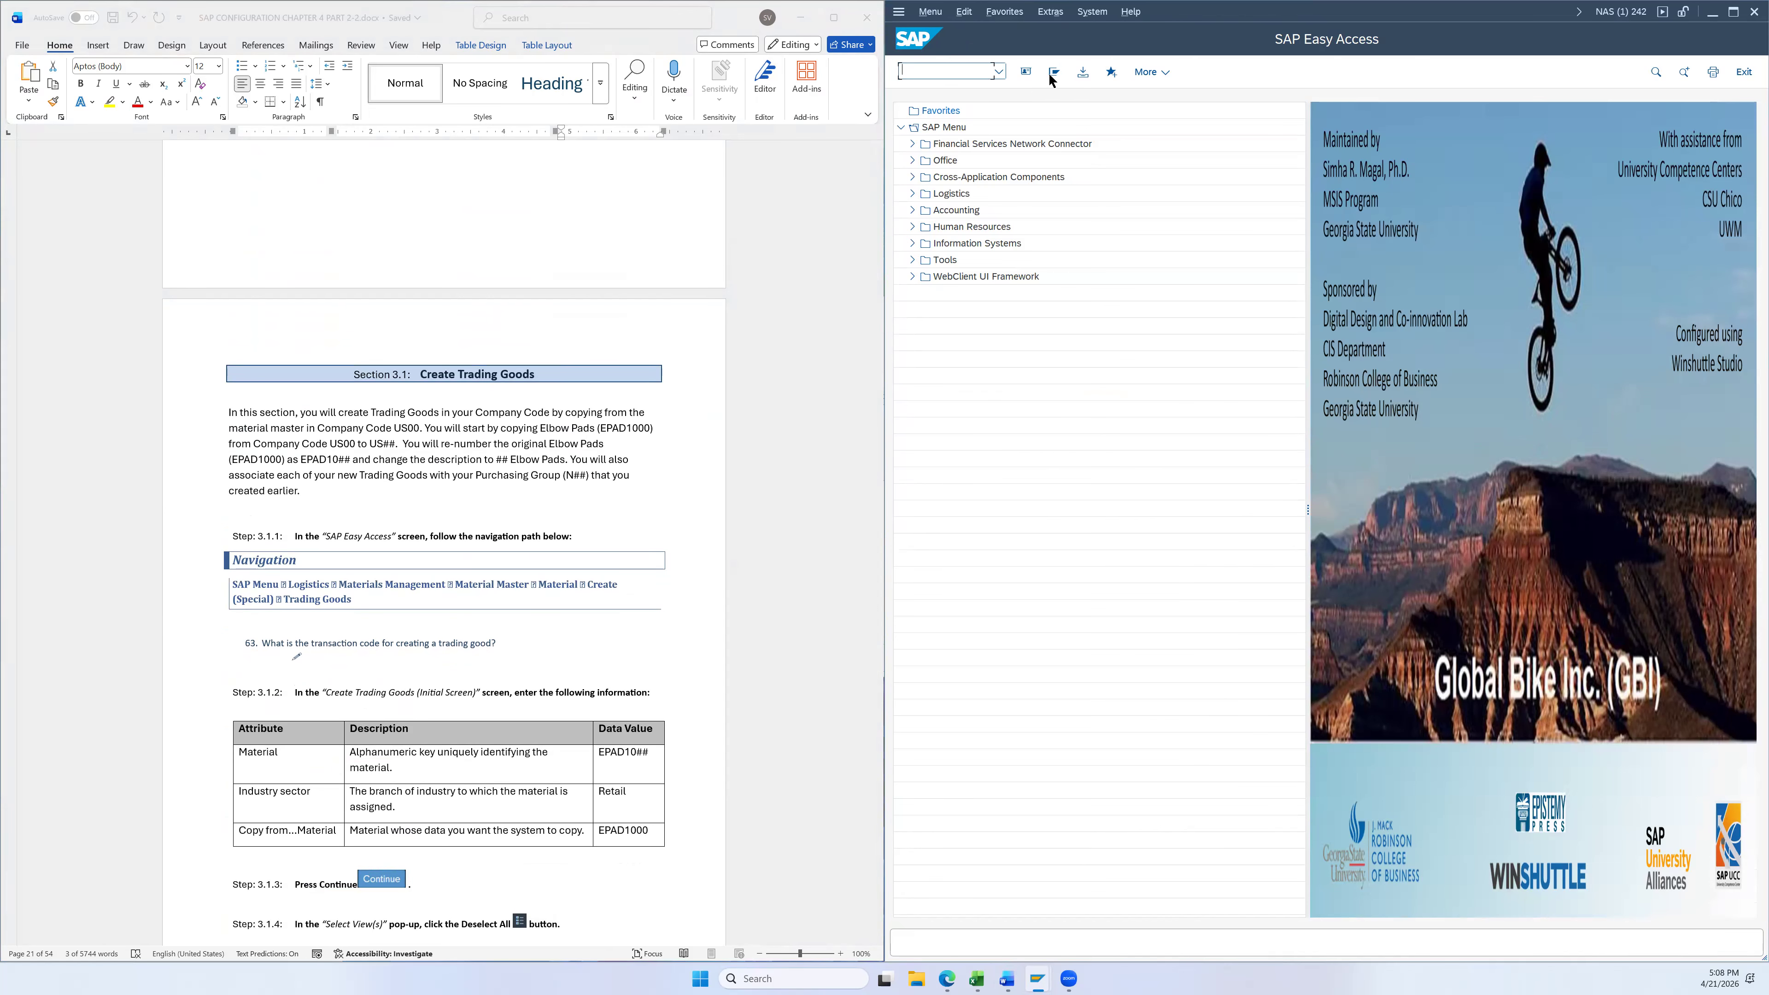
Start the MMH1 - Trading Goods transaction under Logistics, Materials Management, Material Master, Material, Create (Special)
scroll(773, 404, down, 1)
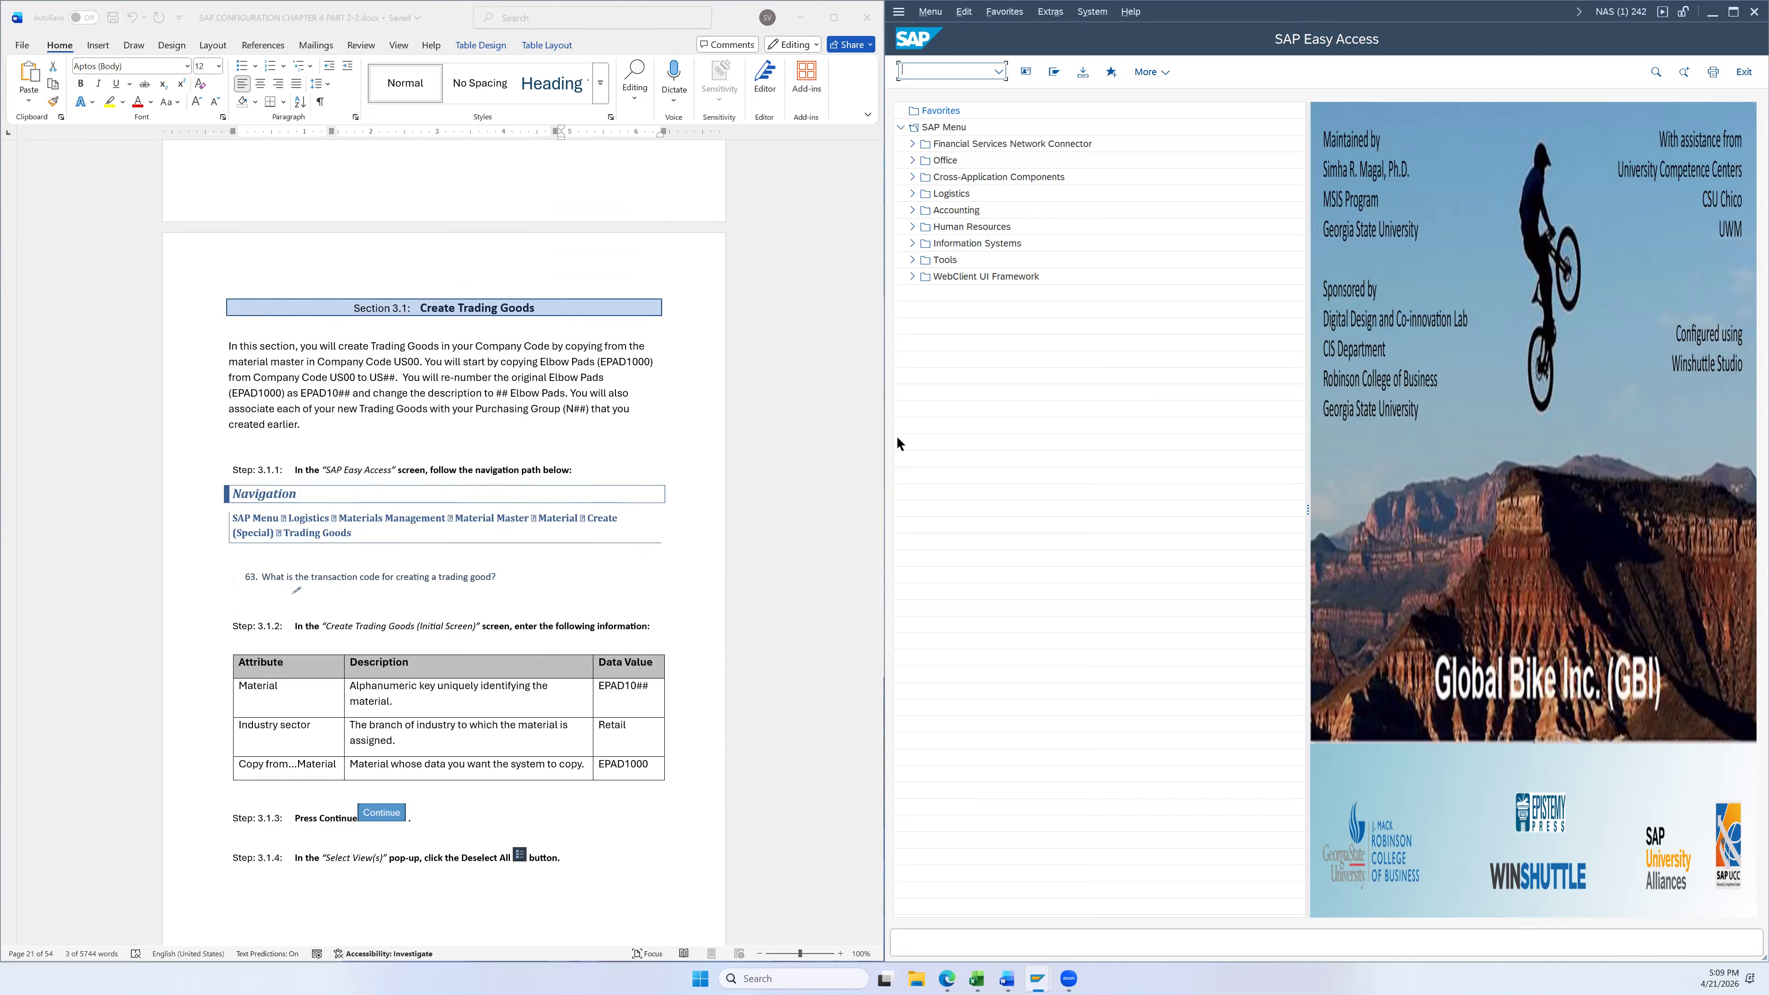
scroll(735, 380, down, 3)
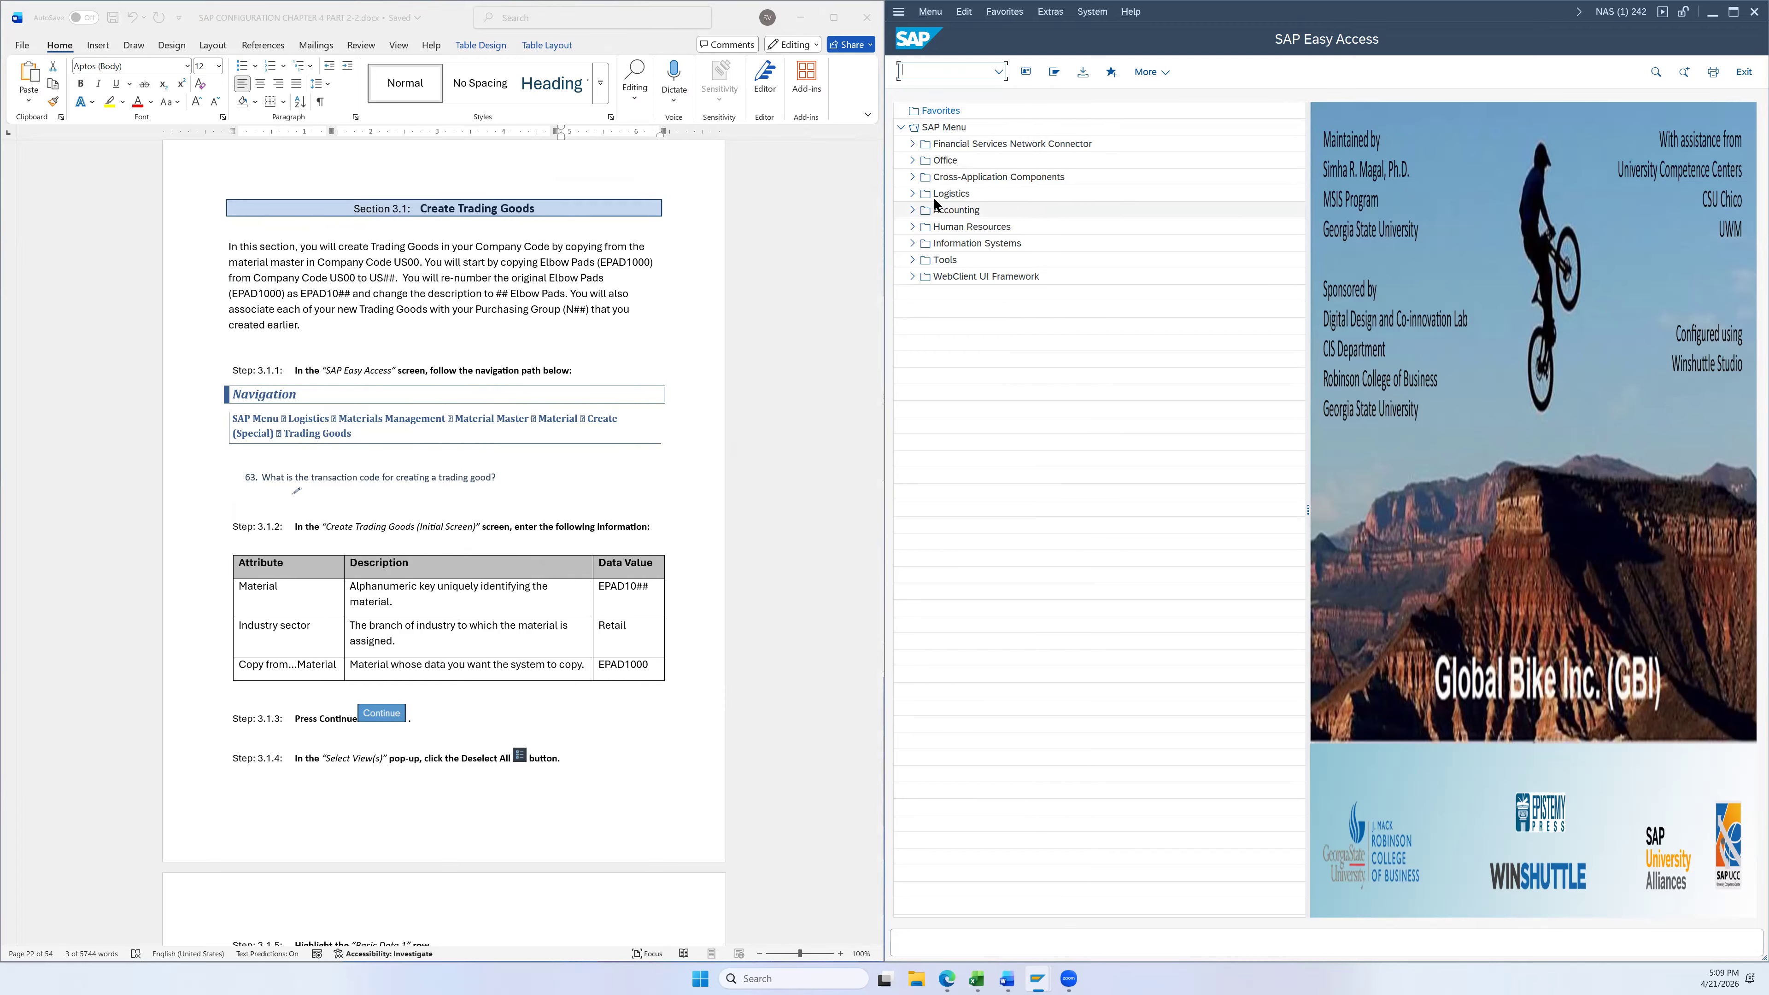
click(913, 194)
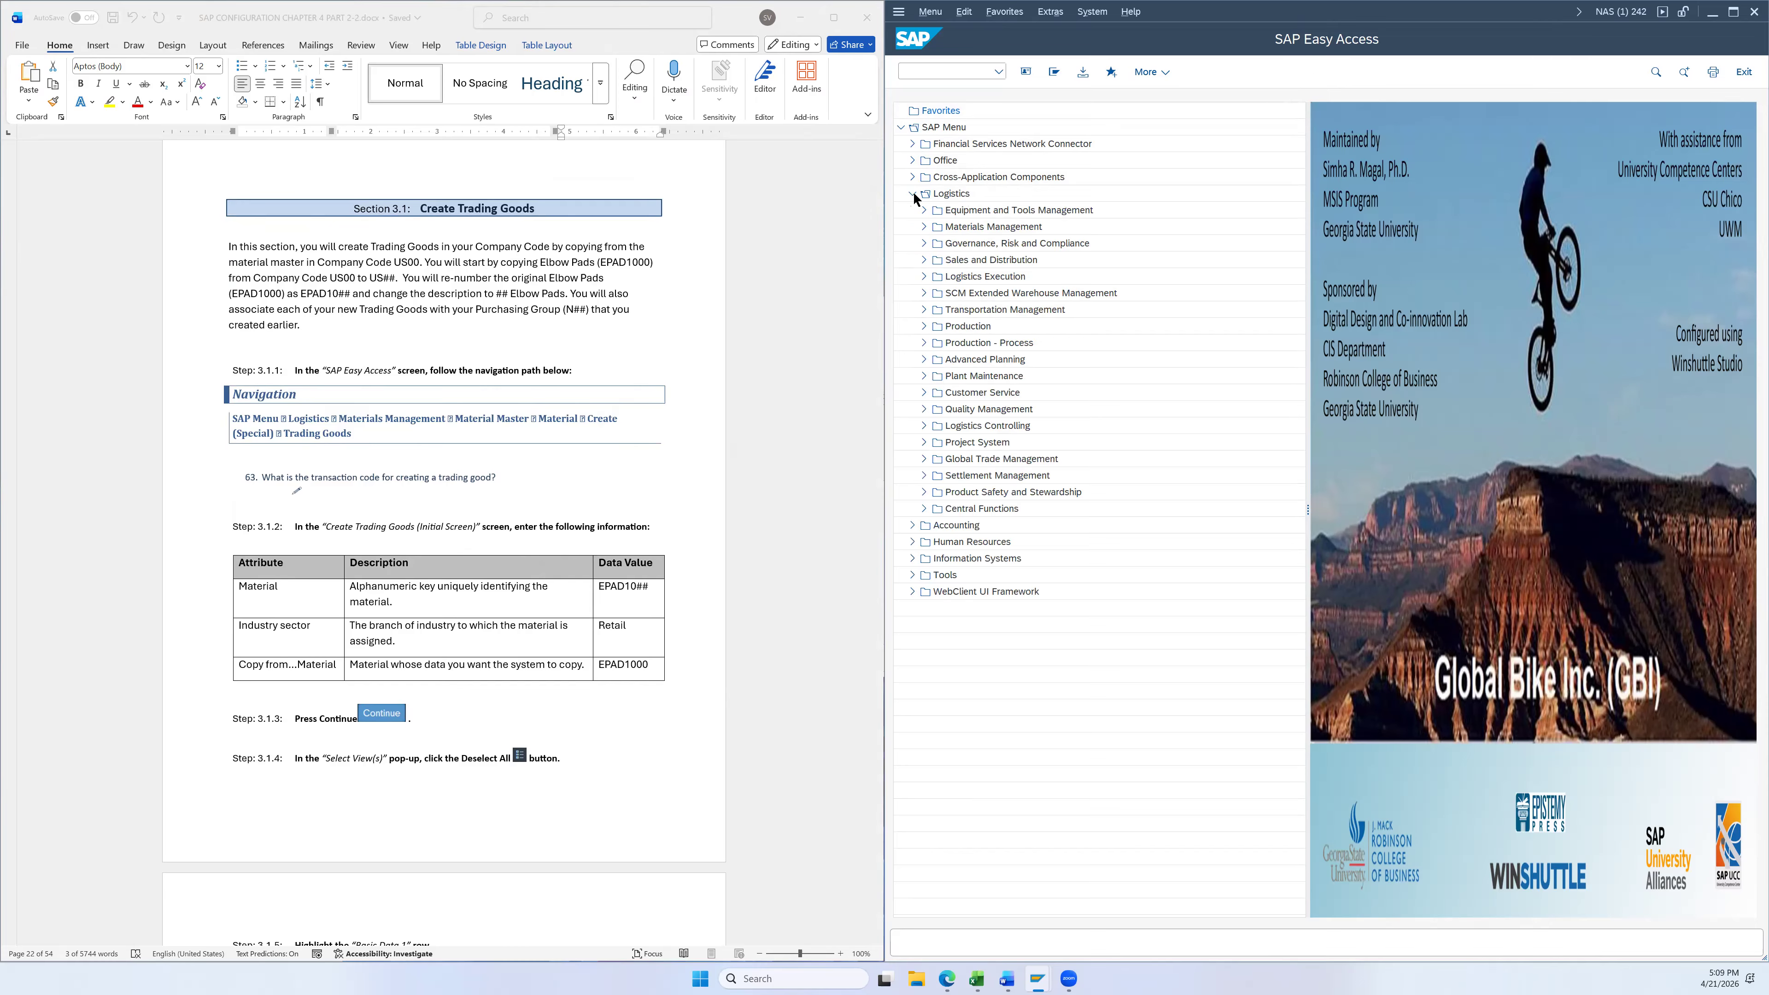
click(924, 226)
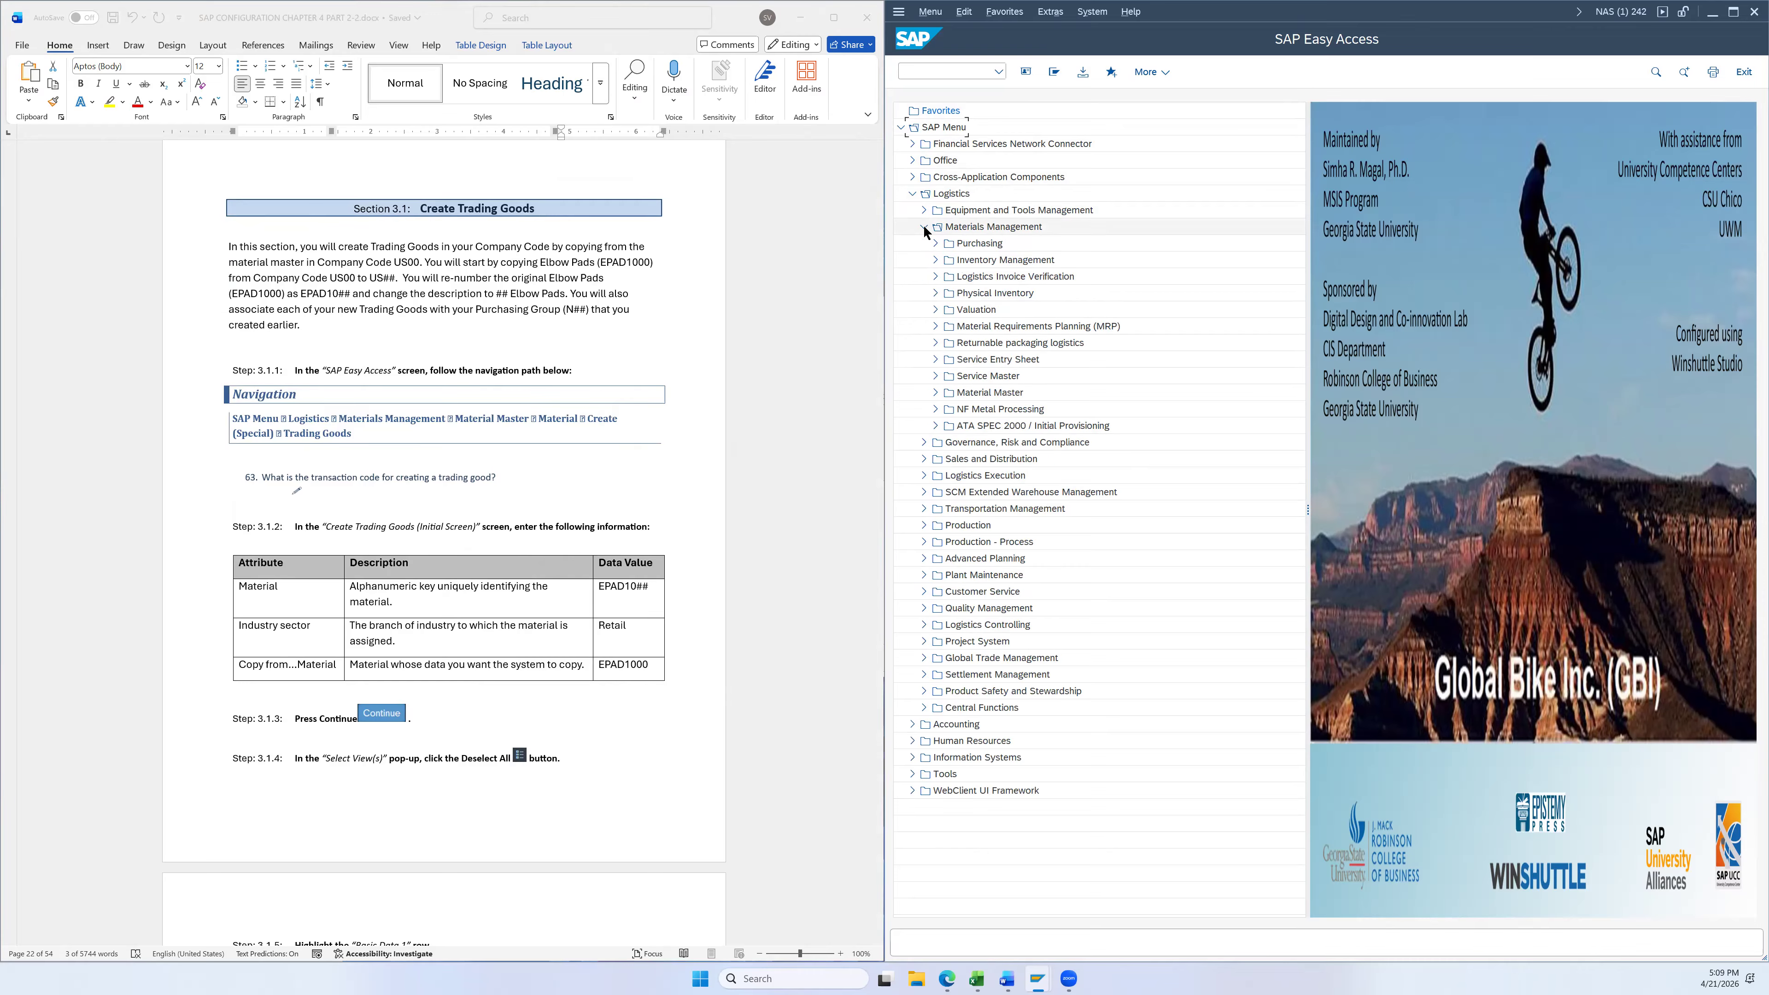
click(936, 392)
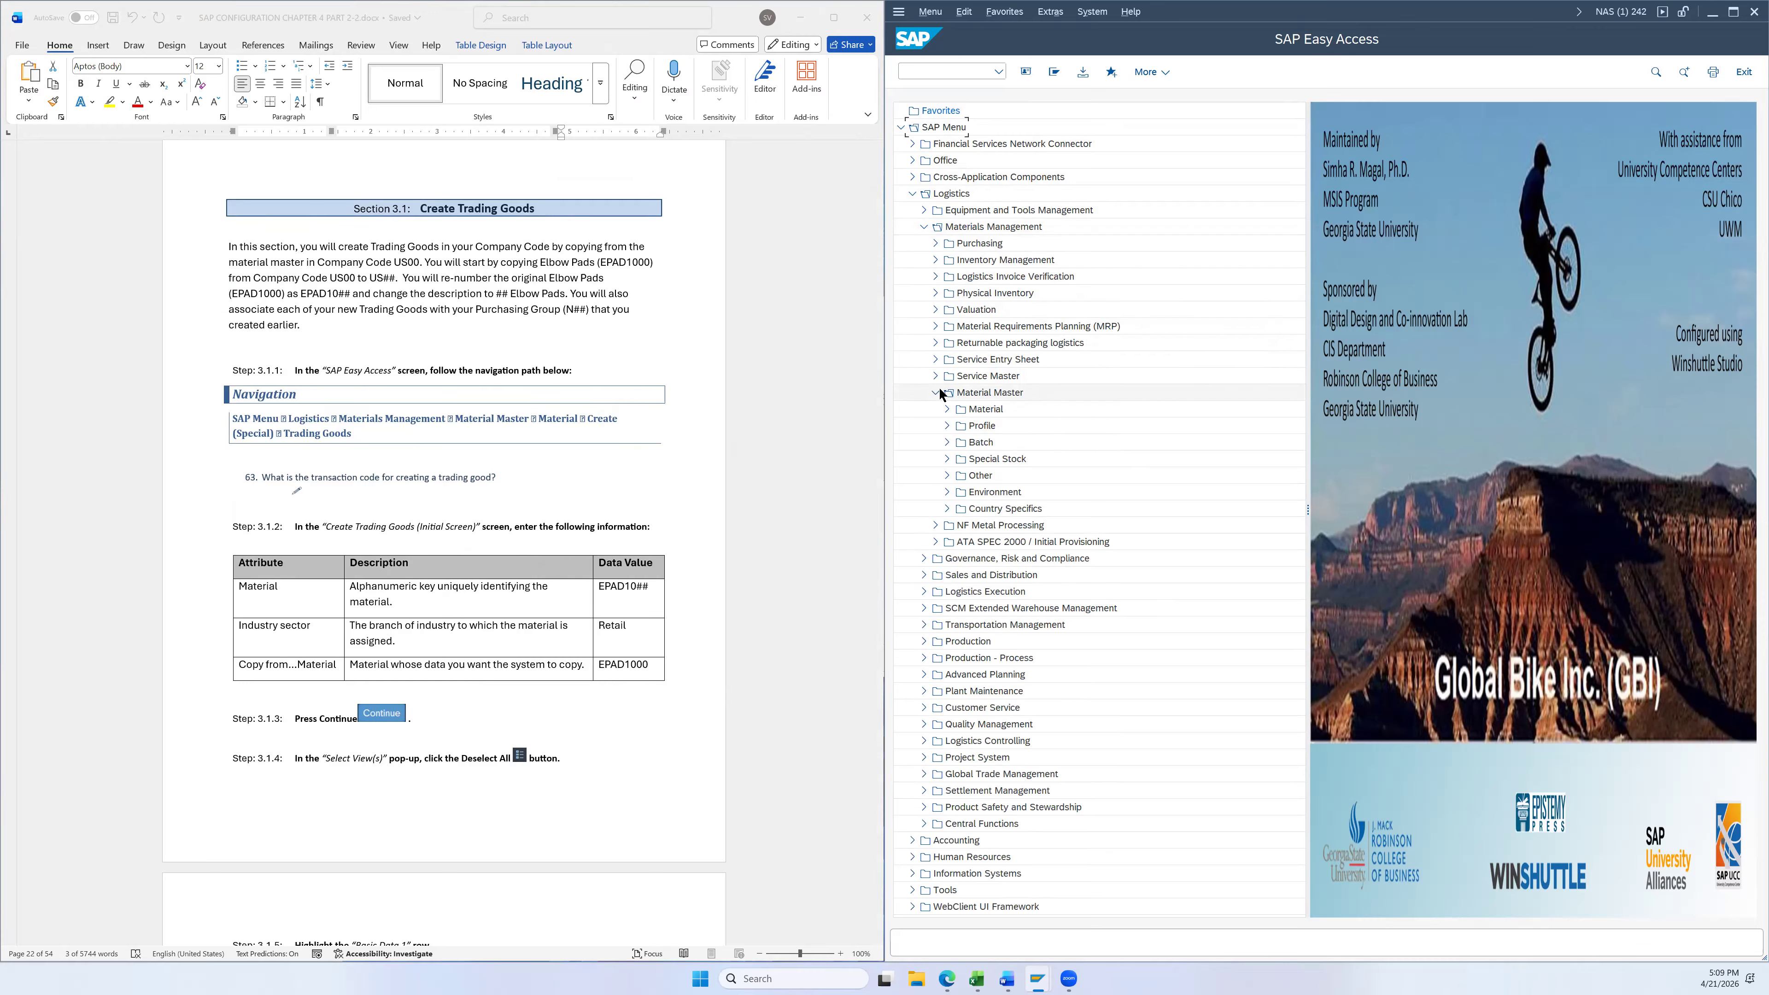
click(946, 409)
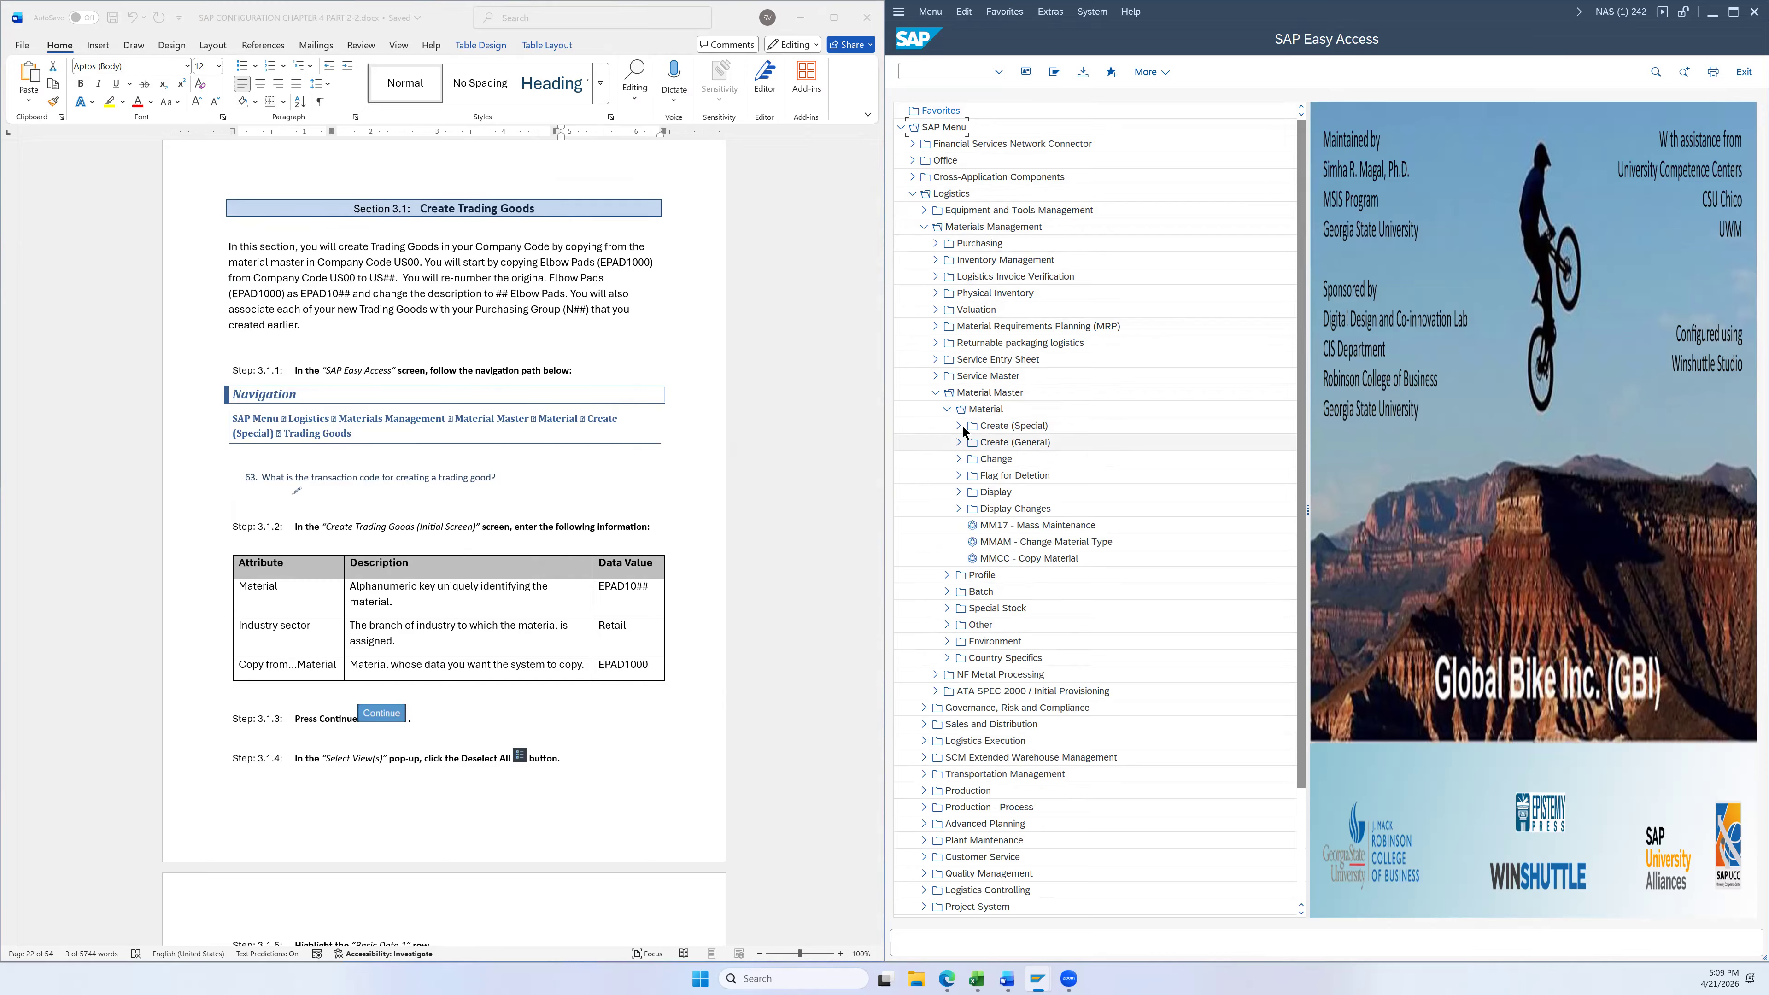
click(959, 425)
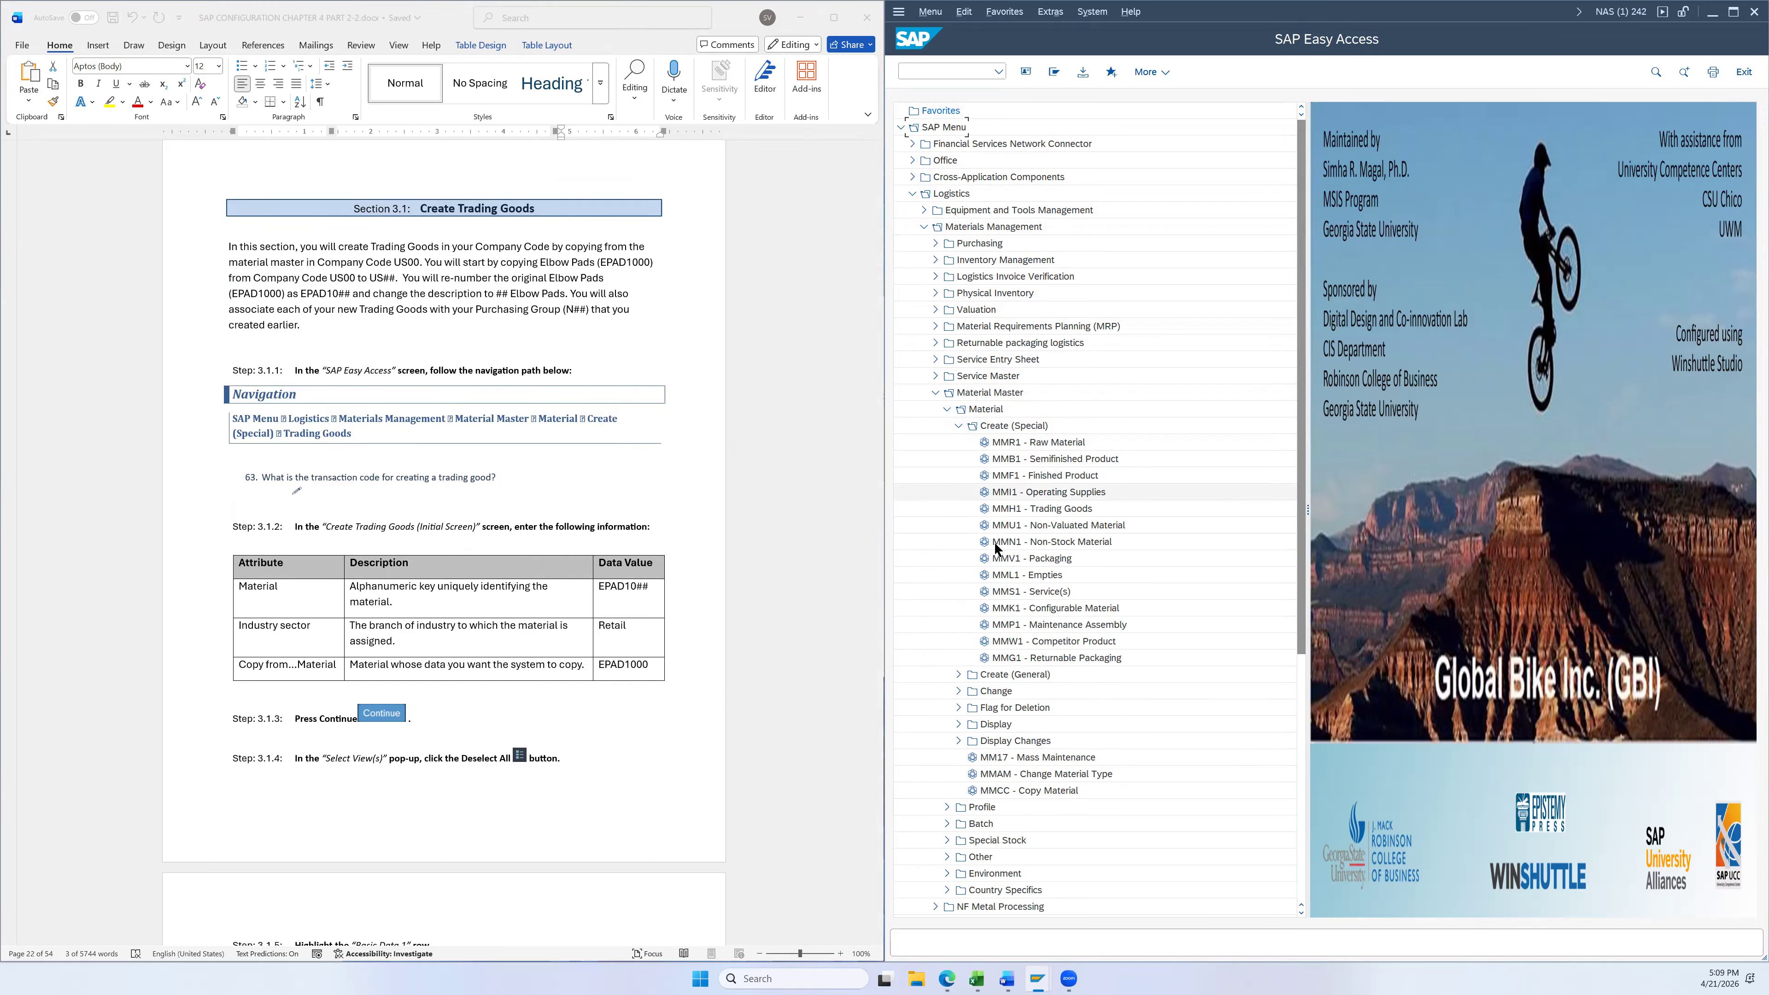
click(1053, 514)
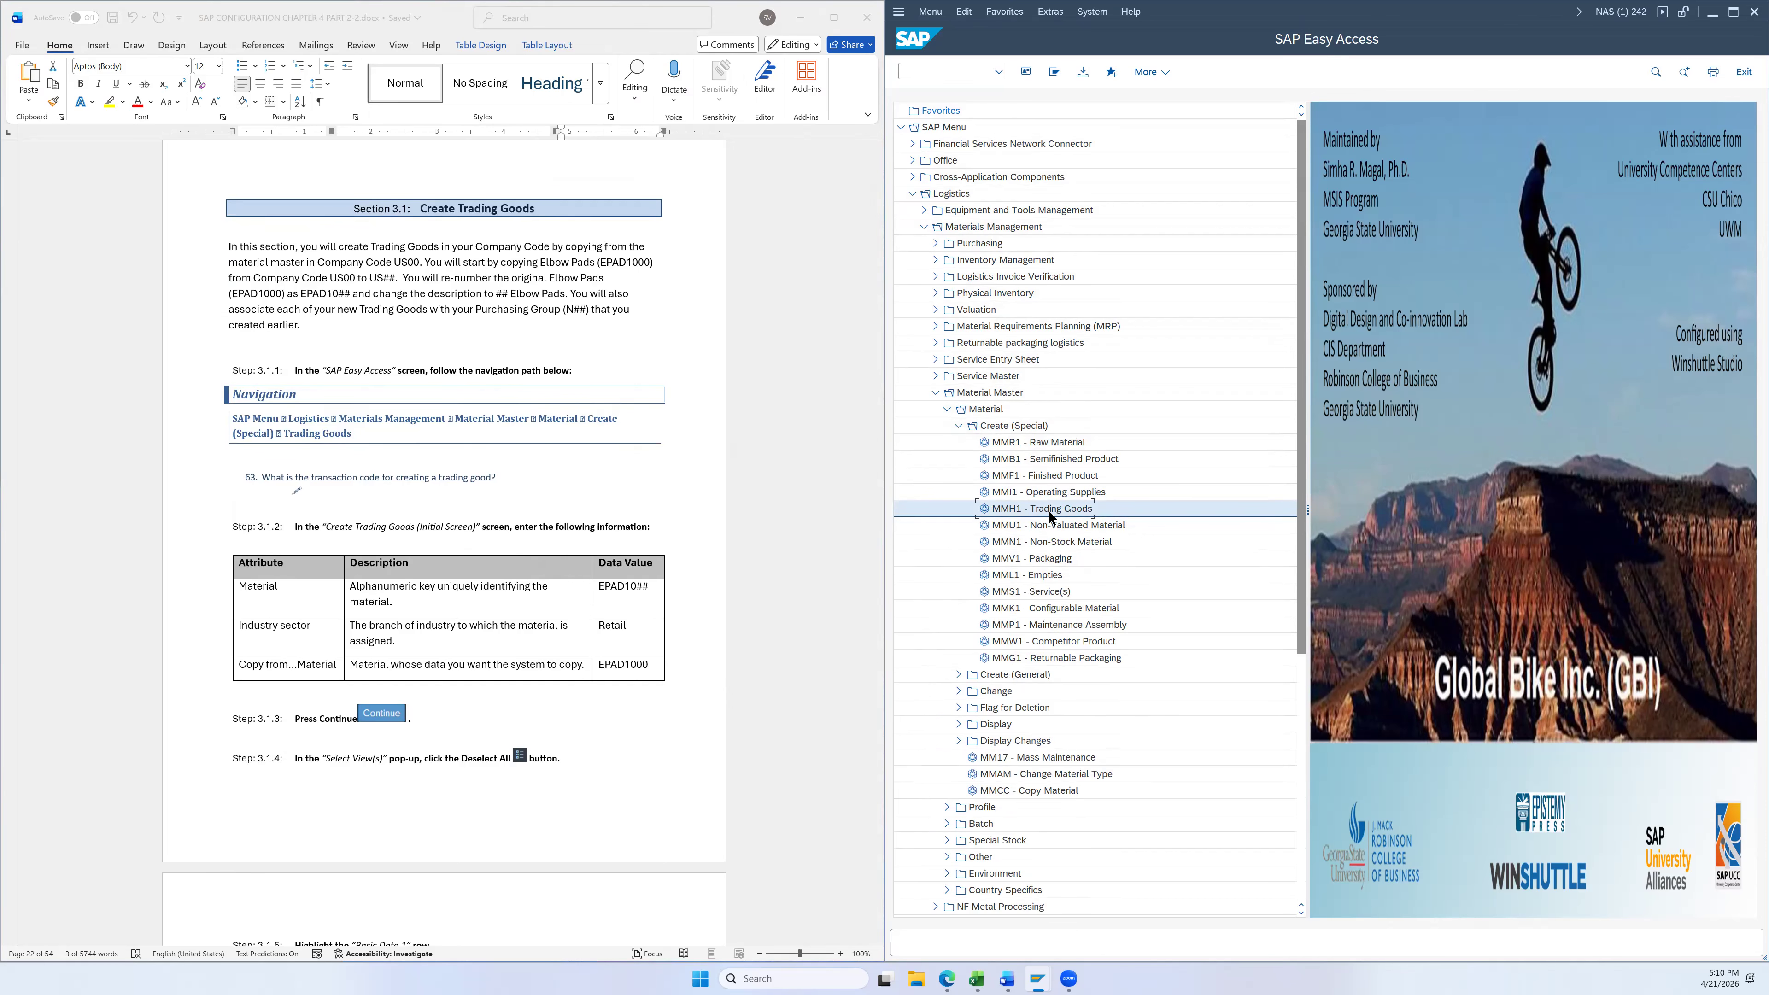
double_click(1051, 514)
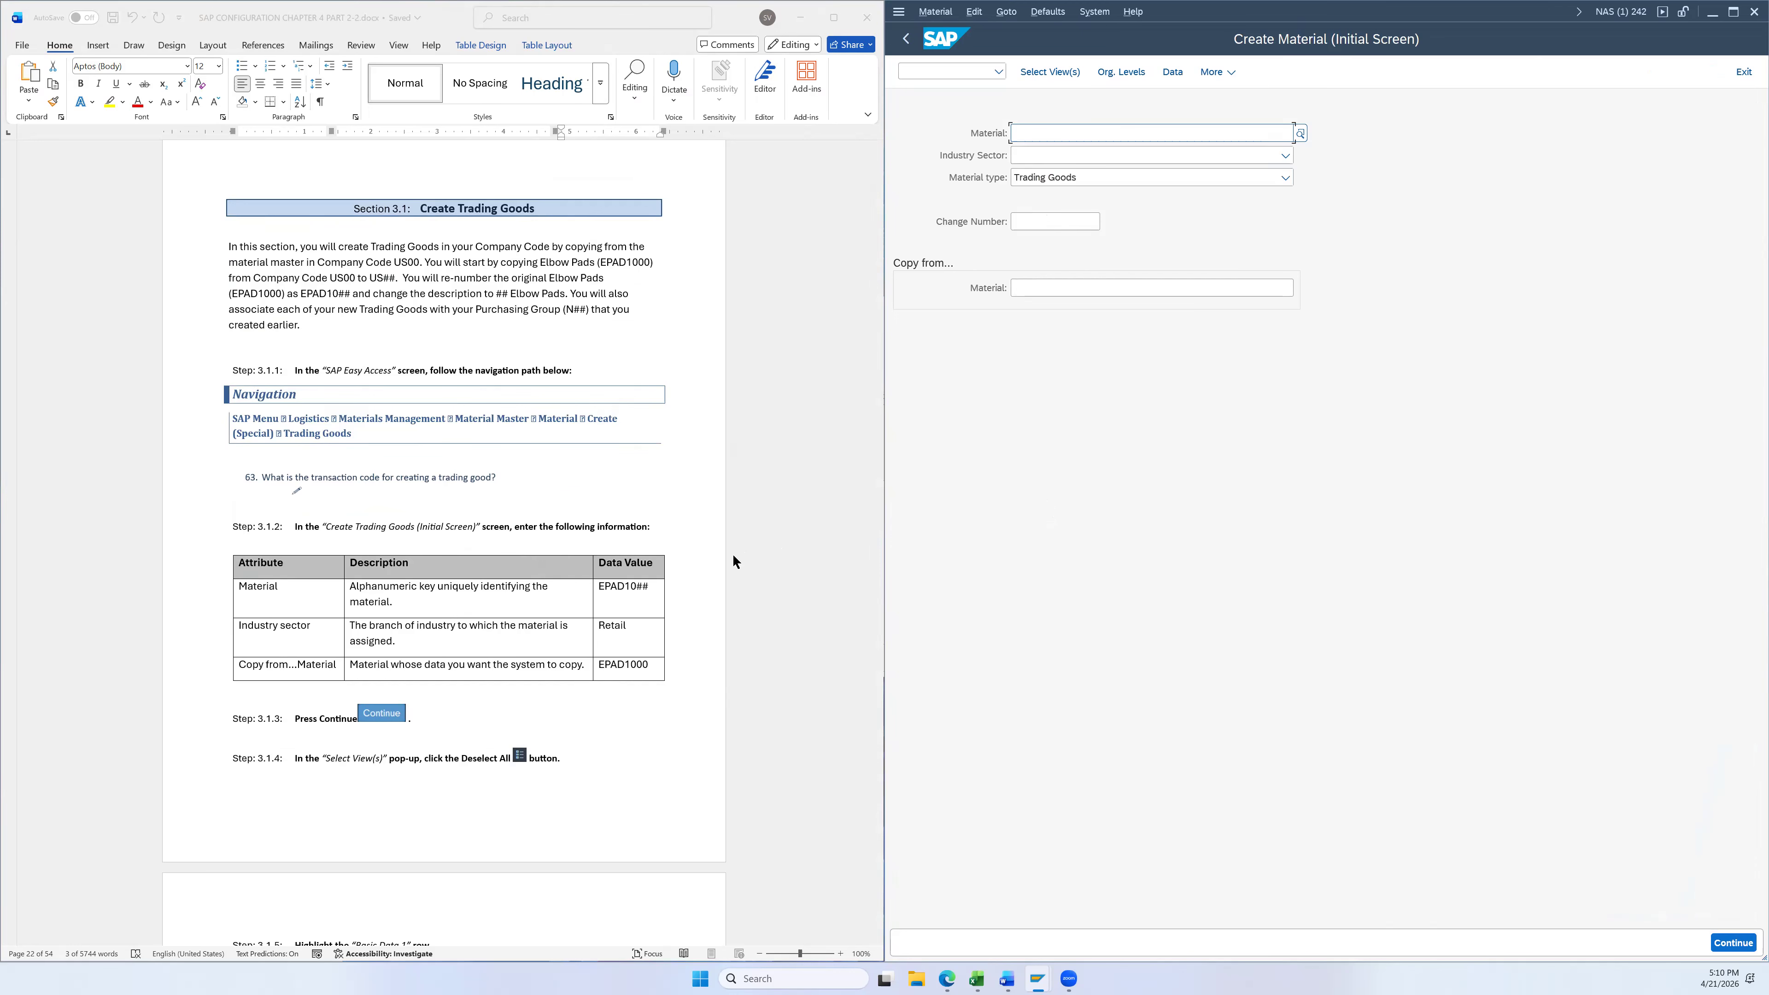
Copy the EPAD10 material prefix from the instructions and complete the new material number as EPAD1026
scroll(734, 556, down, 2)
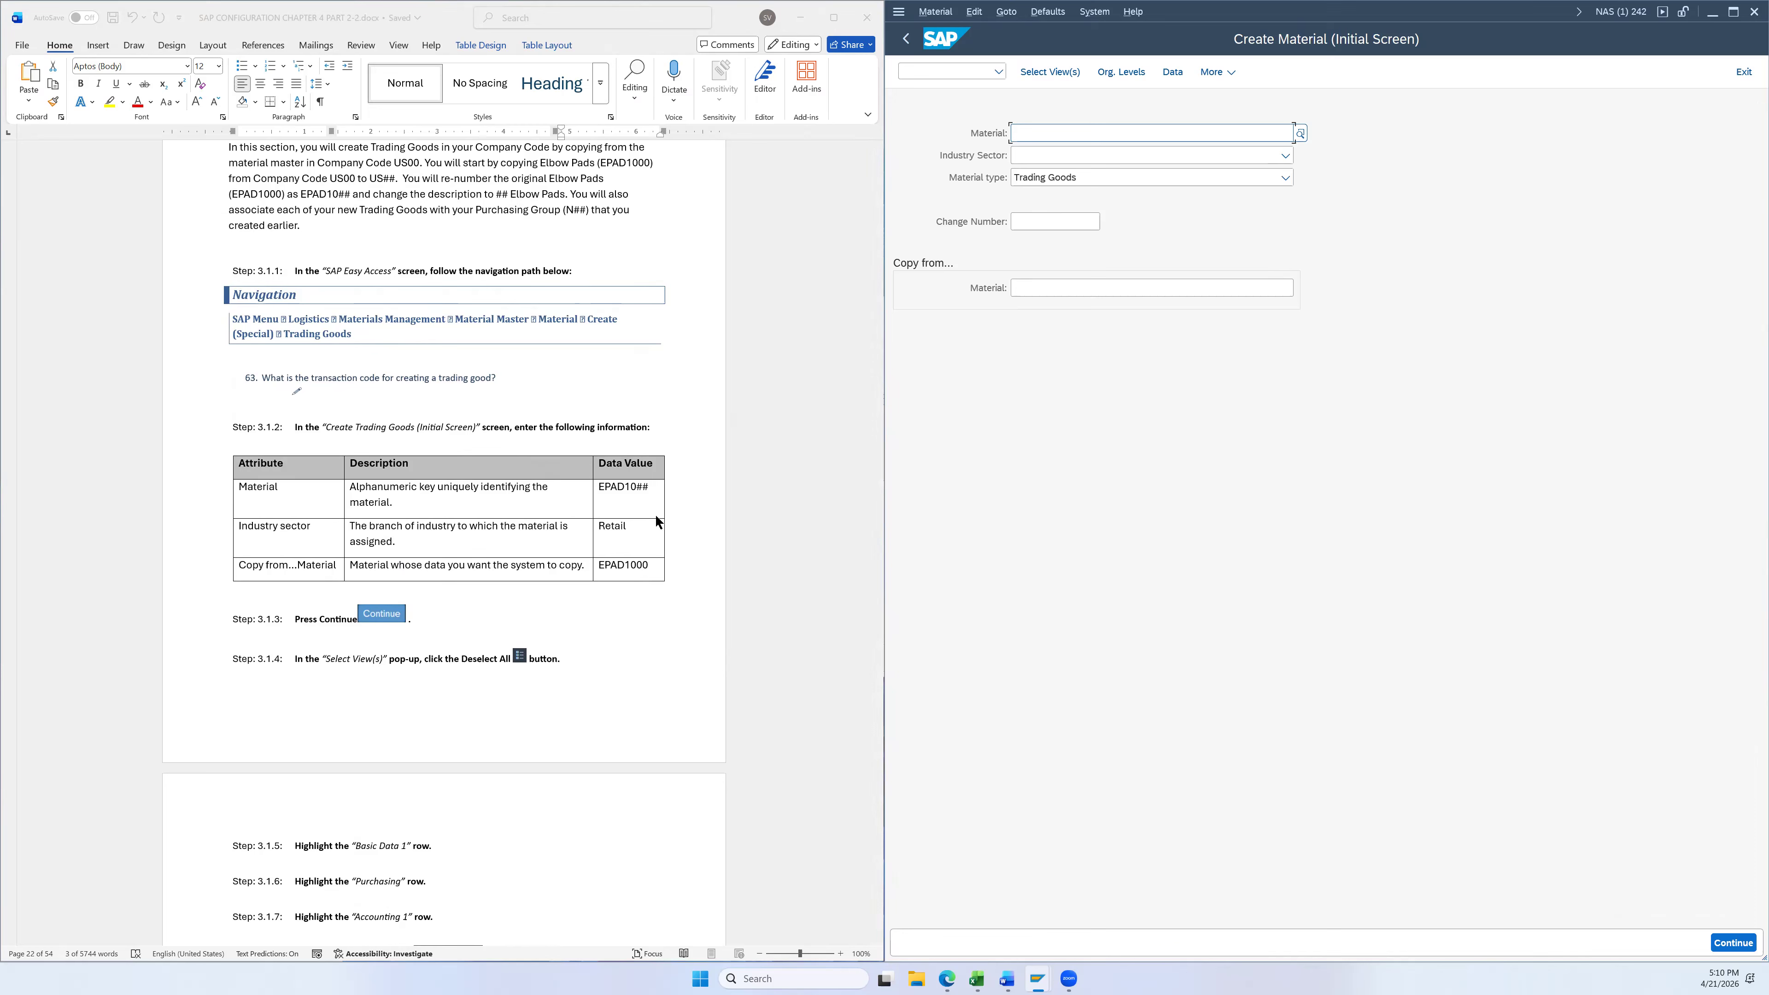
double_click(612, 487)
key(ctrl+c)
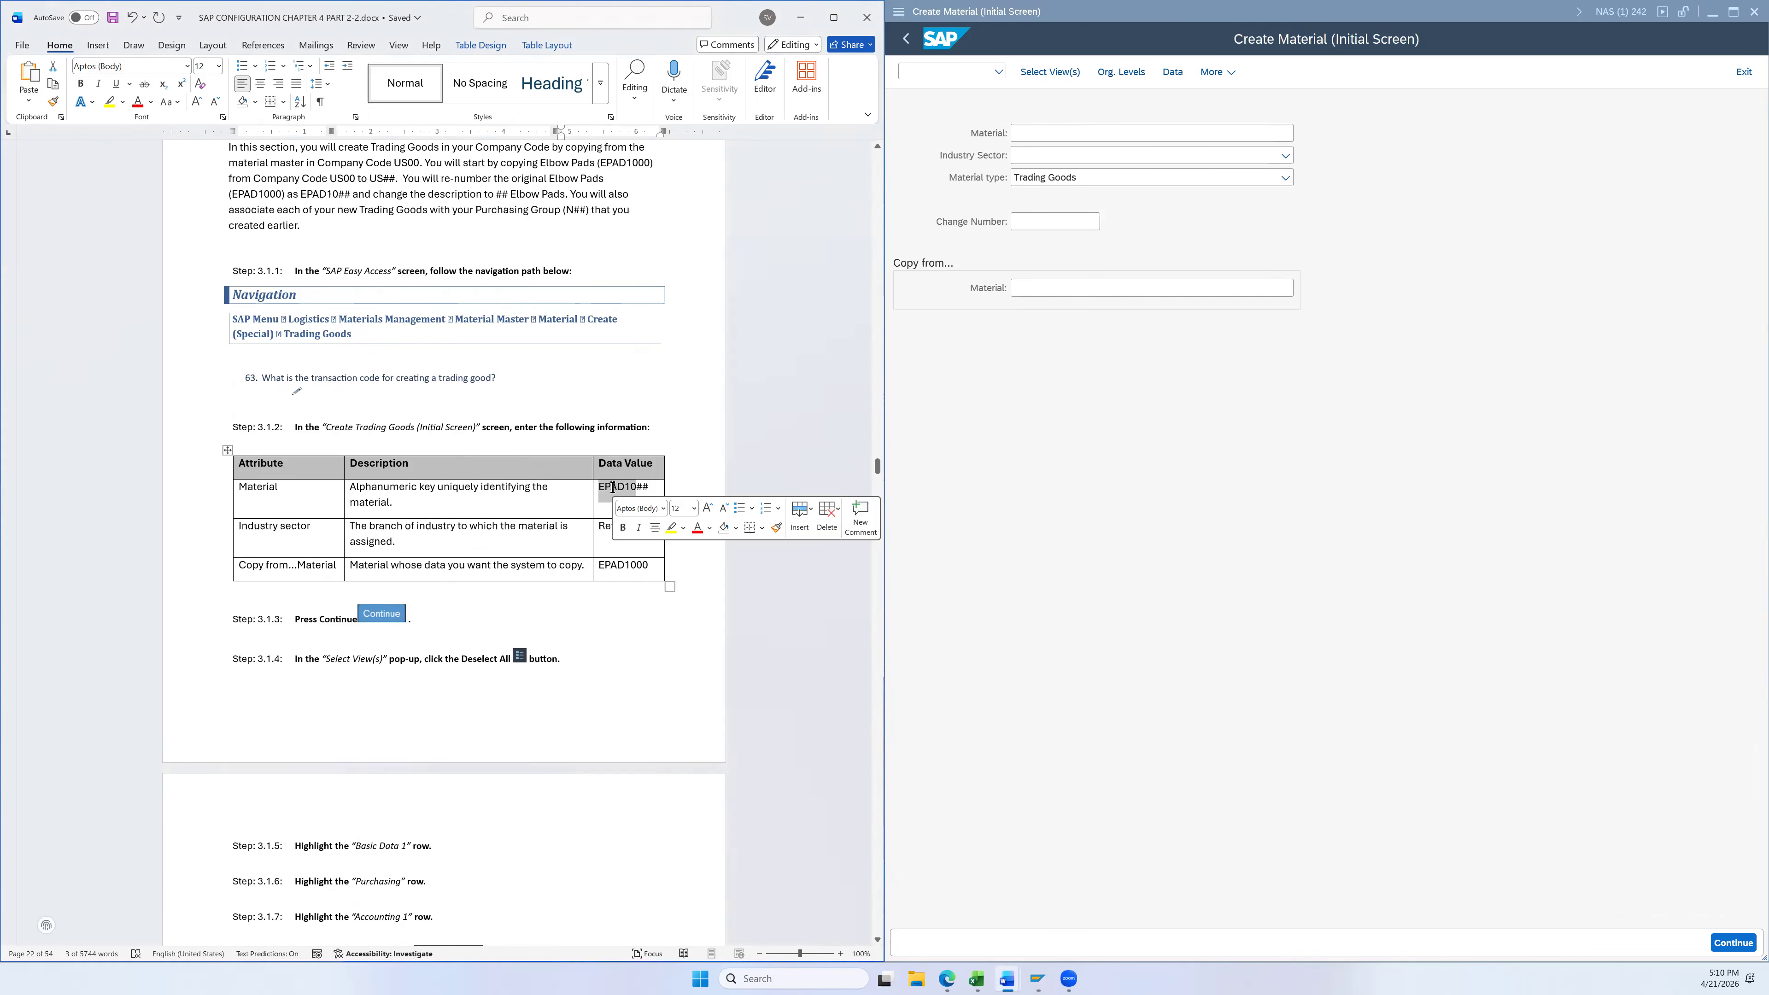
click(1062, 129)
key(ctrl+v)
text(2)
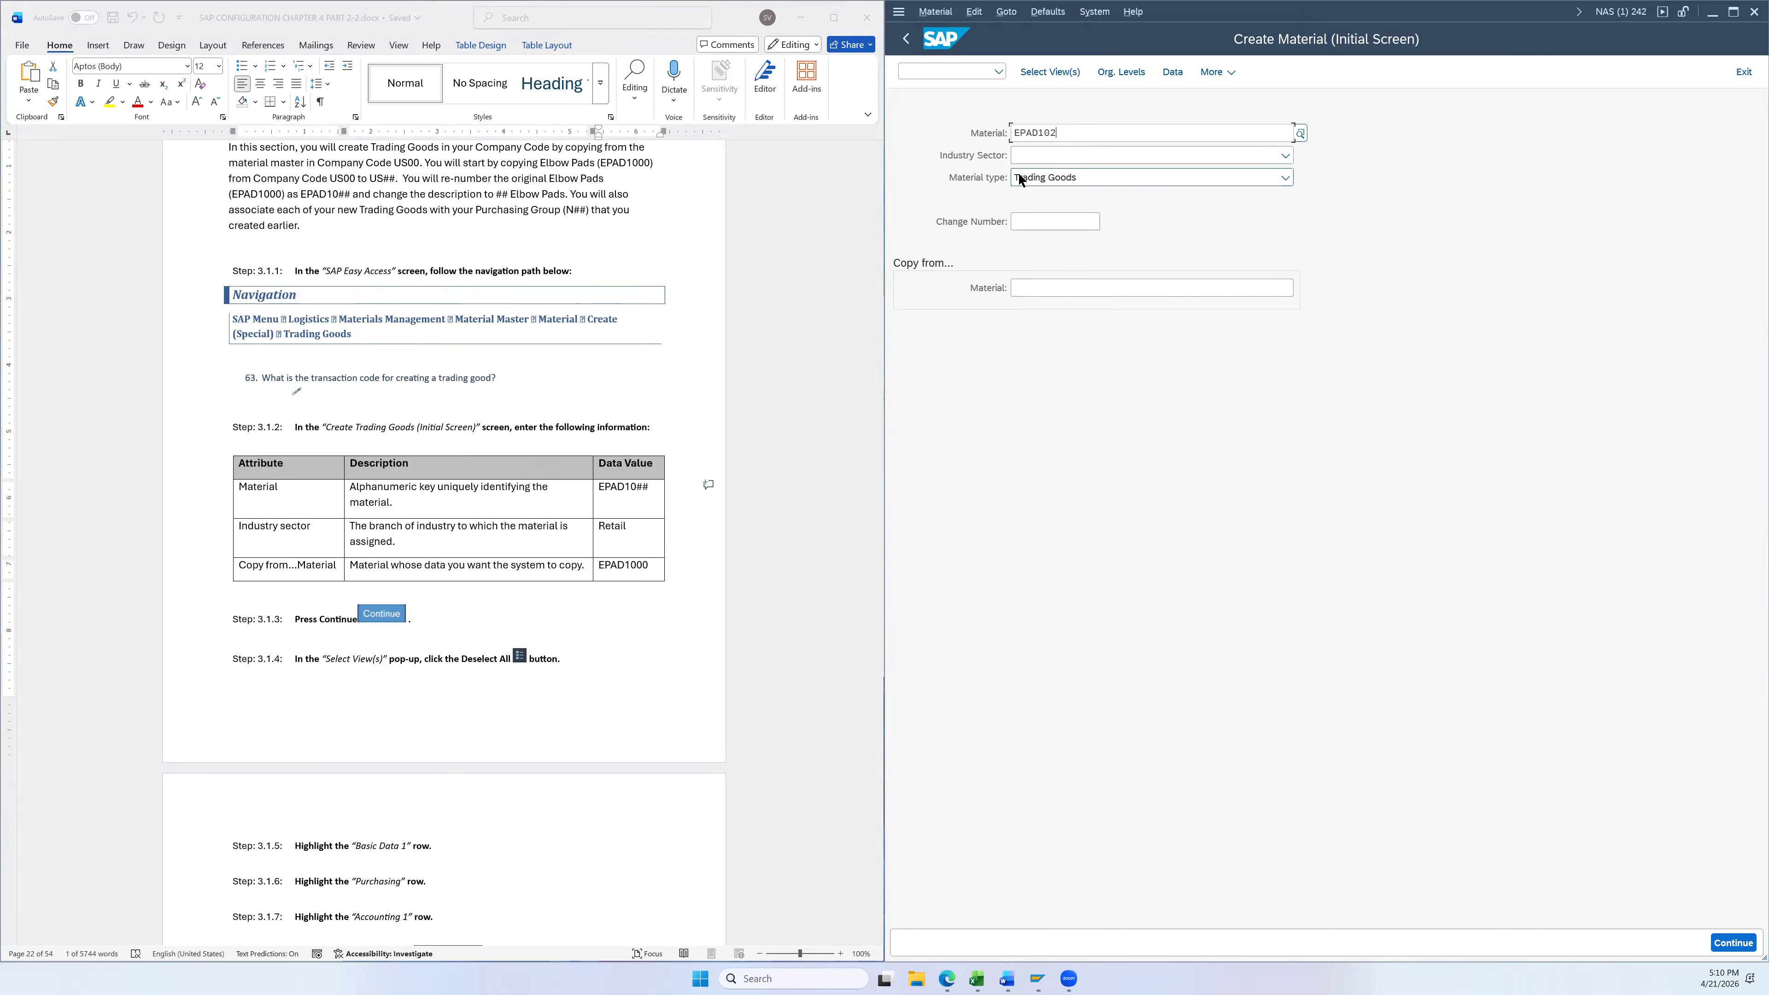
text(6)
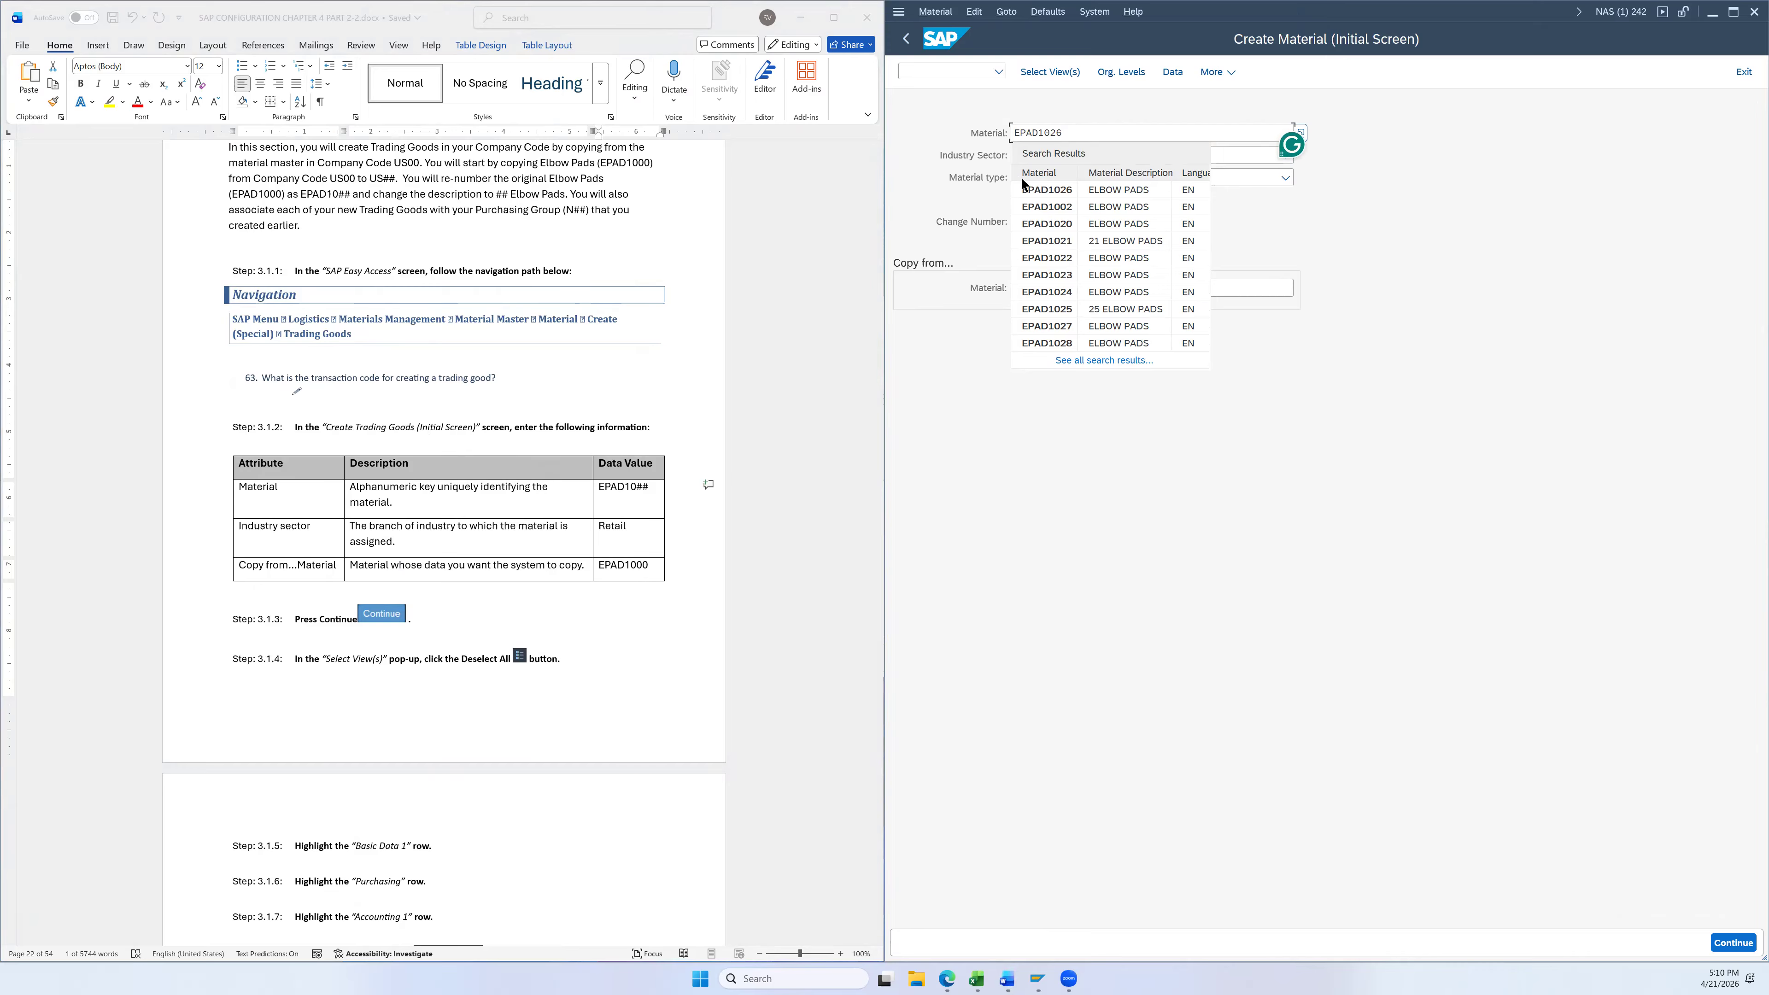
click(1529, 326)
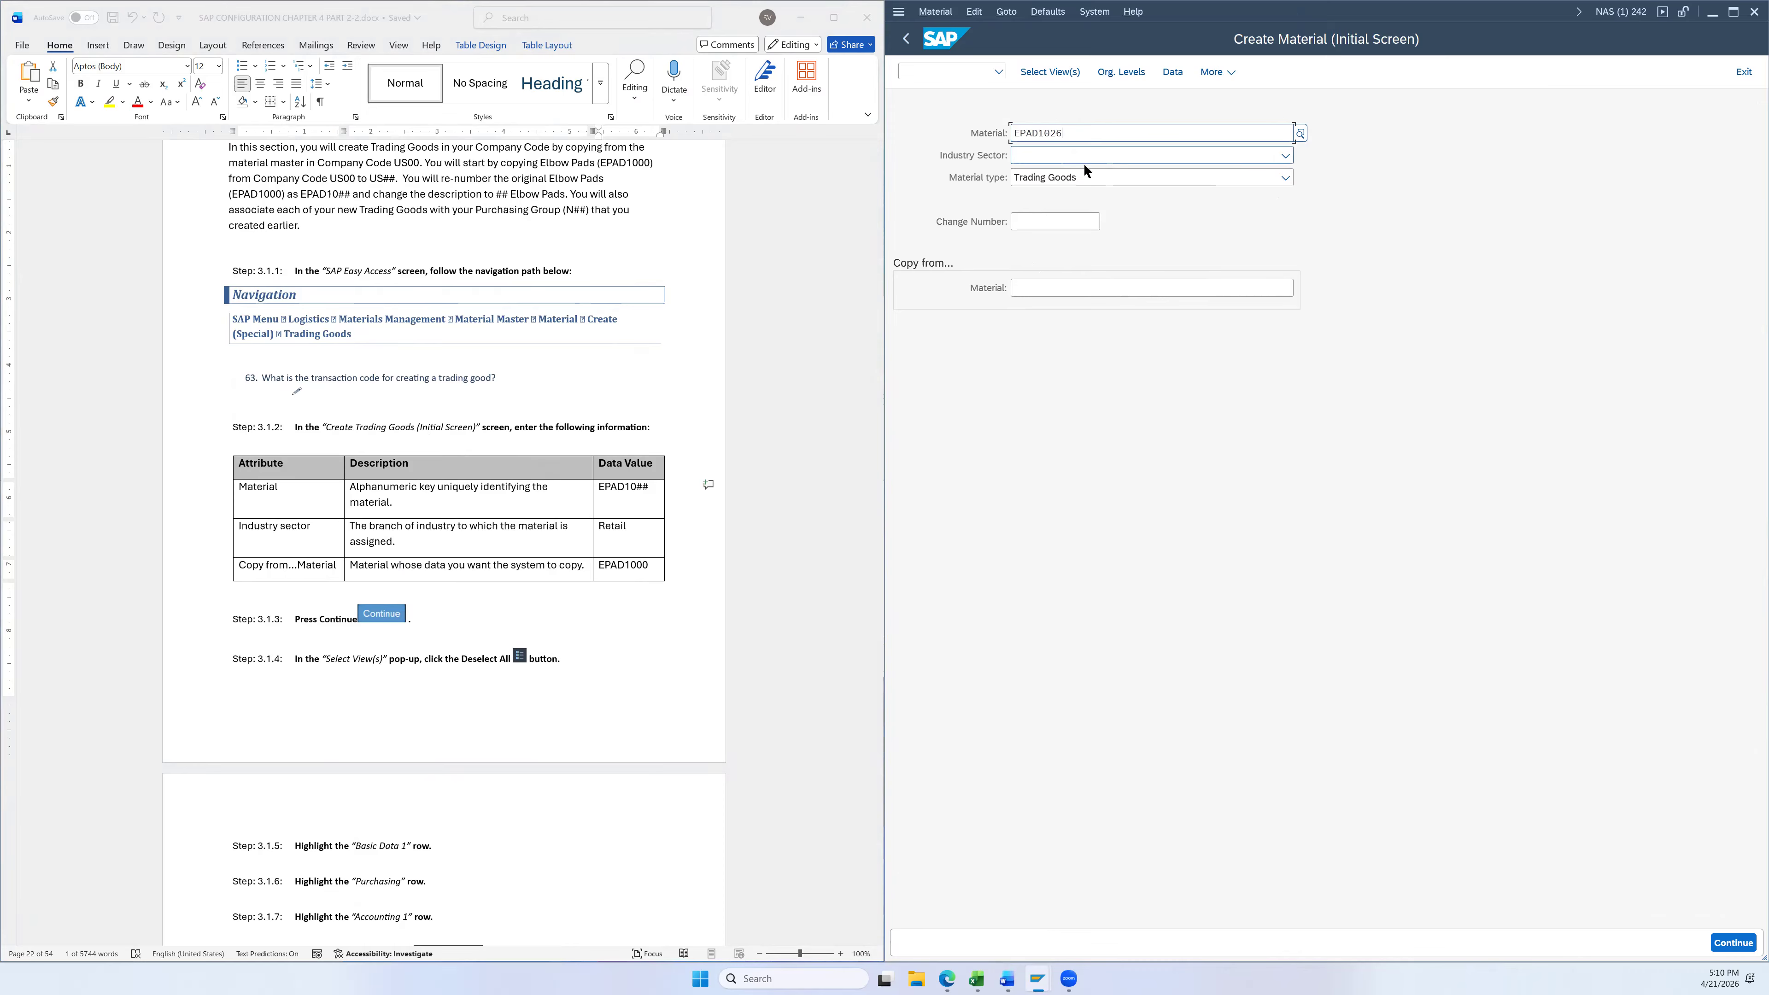
Set the Industry Sector to Retail and the material to copy from to EPAD1000
click(1049, 152)
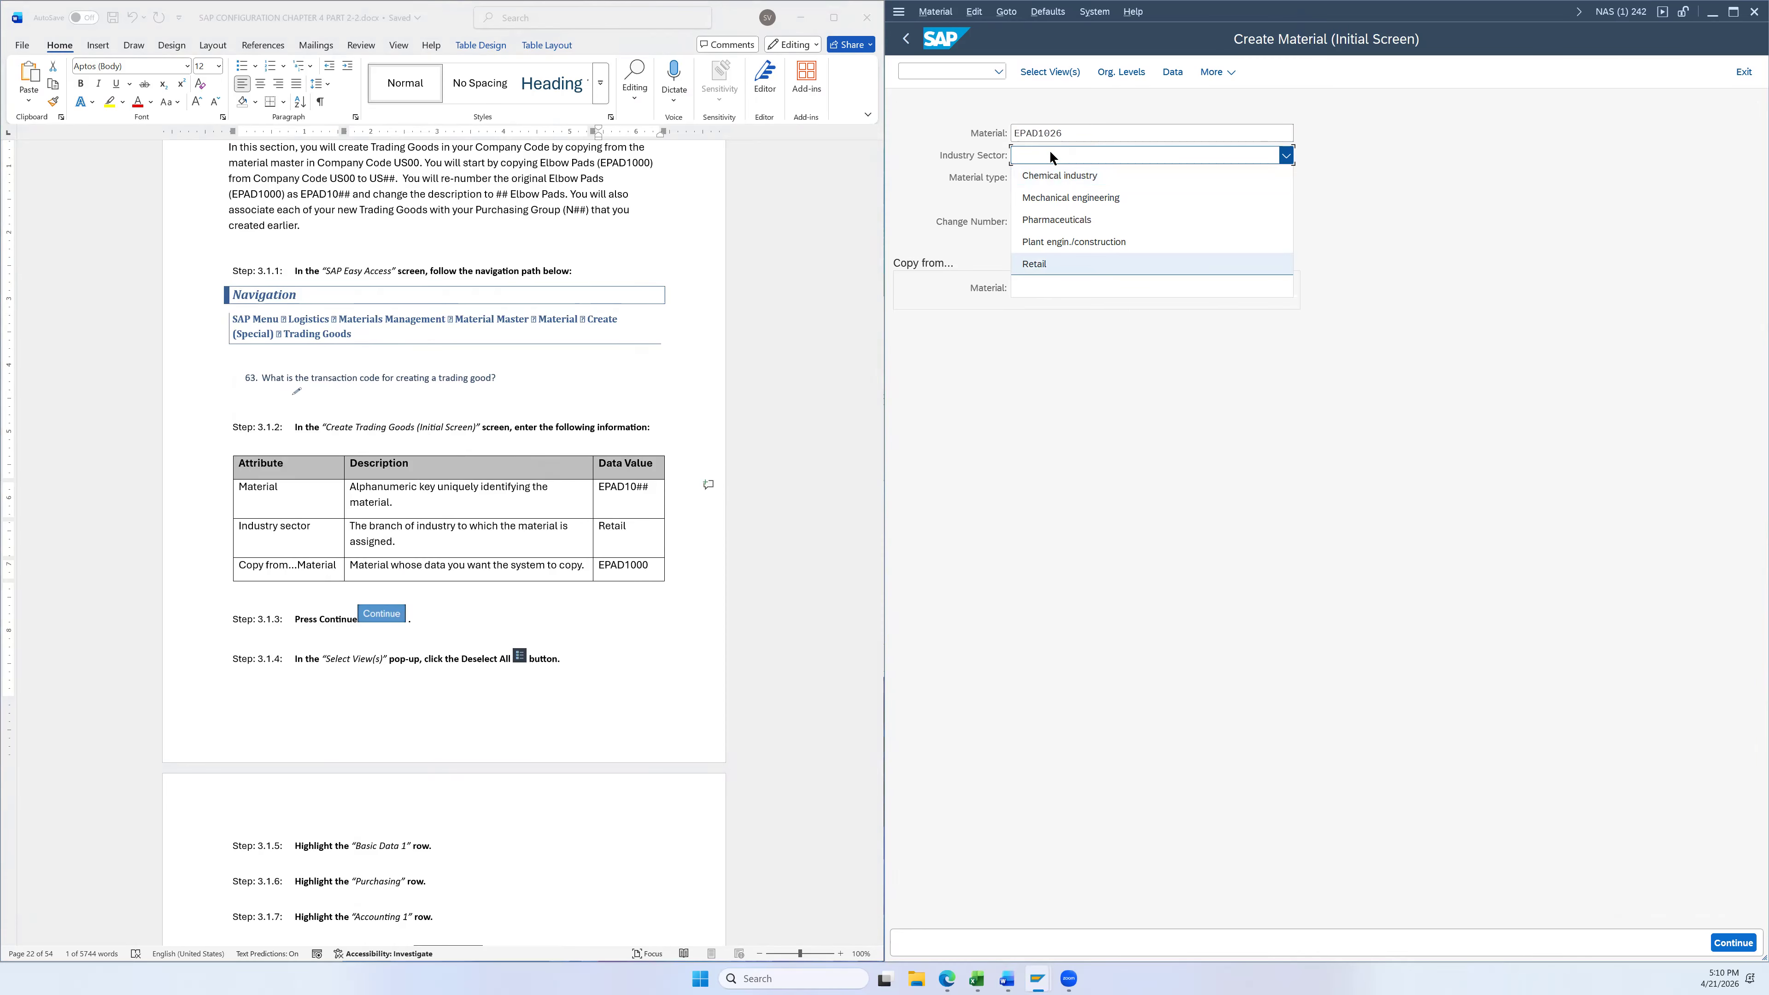
key(Return)
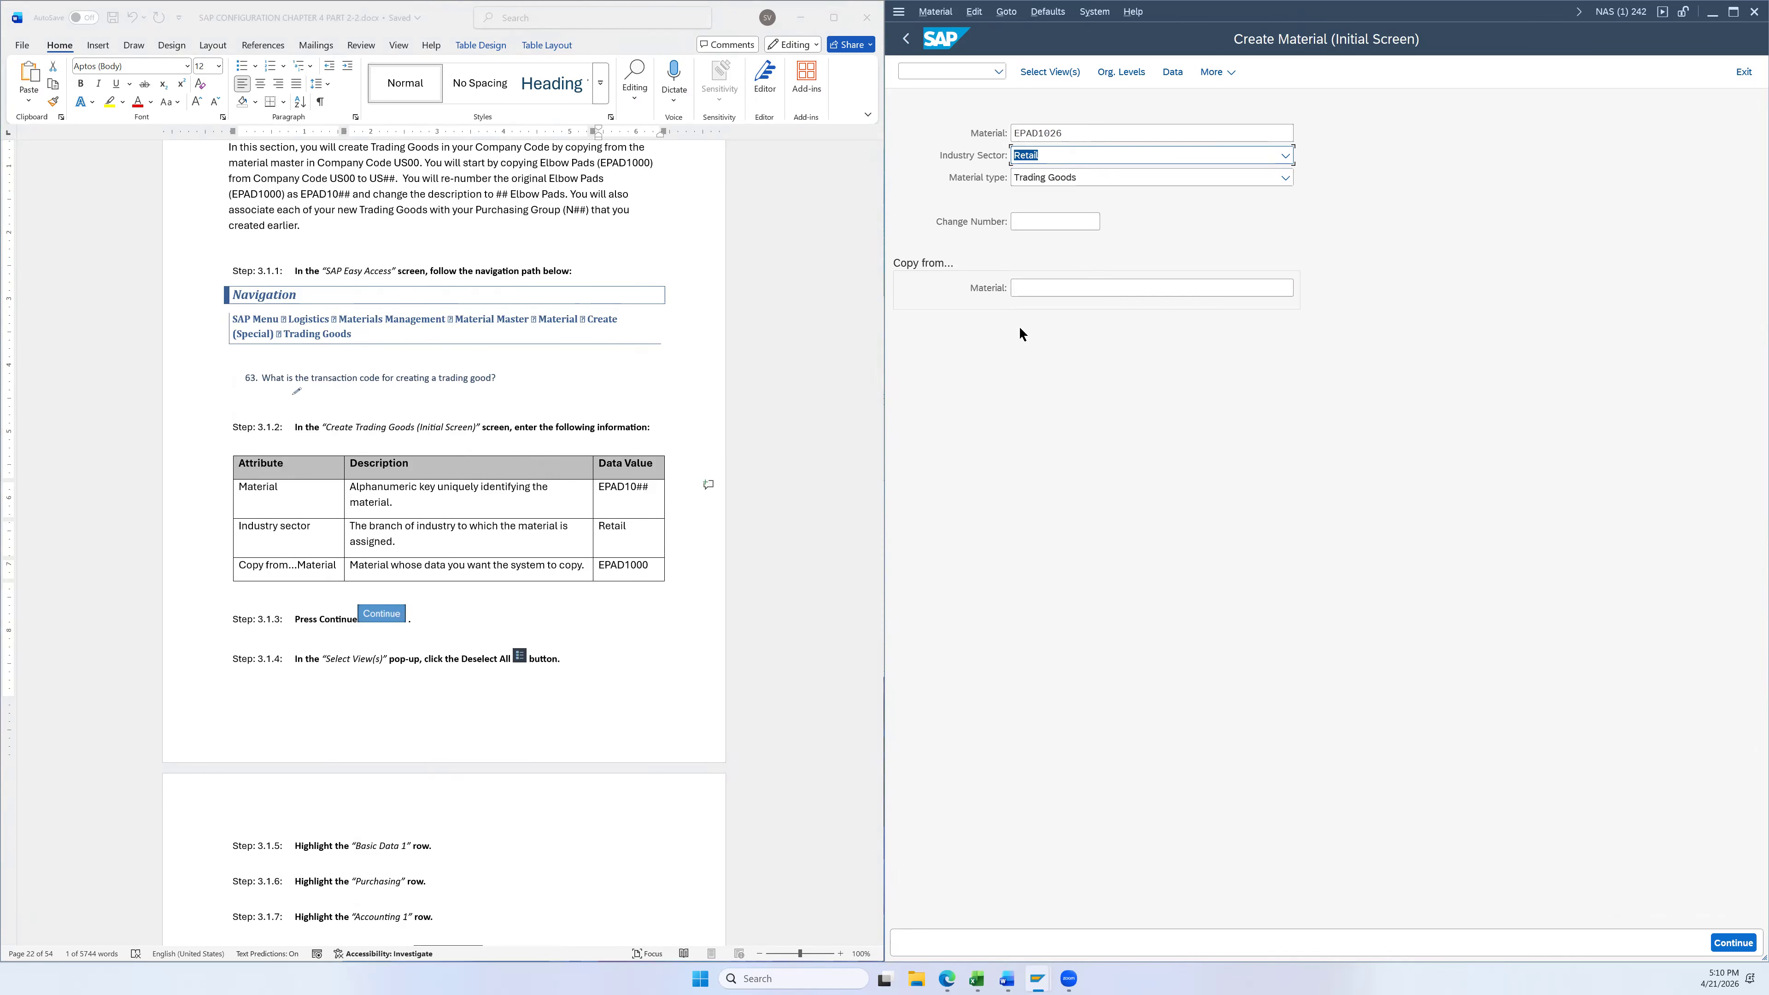
click(1040, 289)
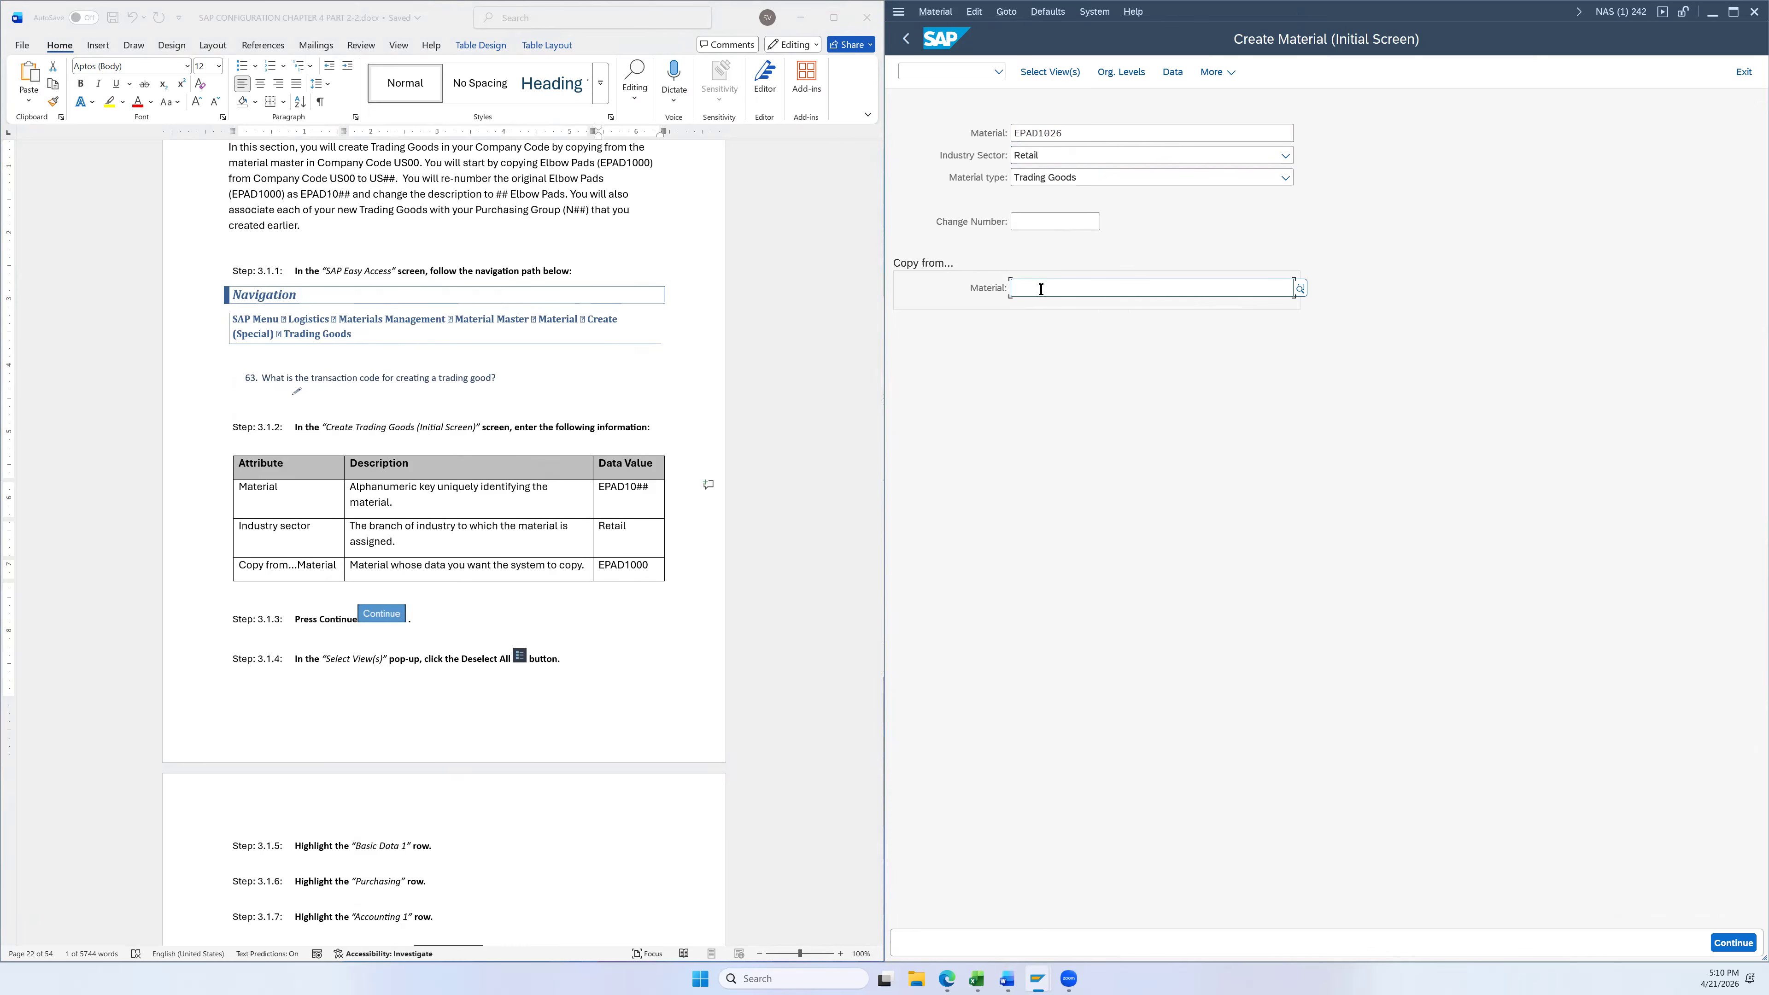
text(EPAD1000)
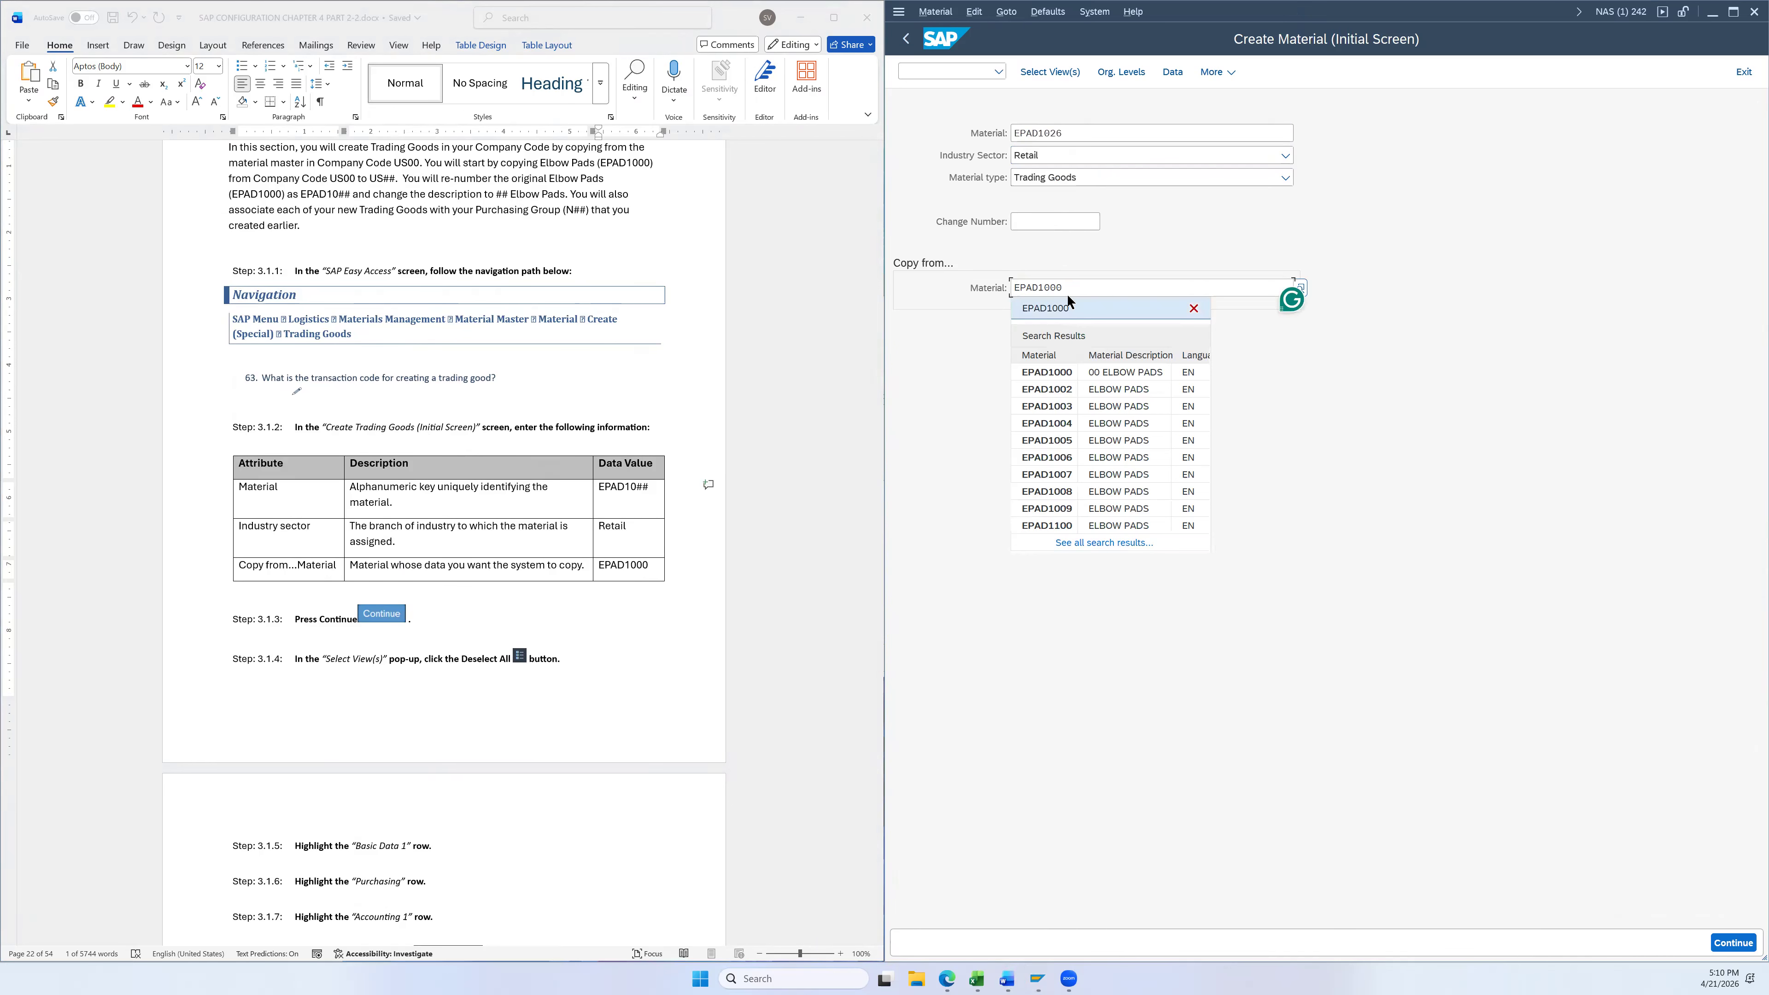
click(1343, 447)
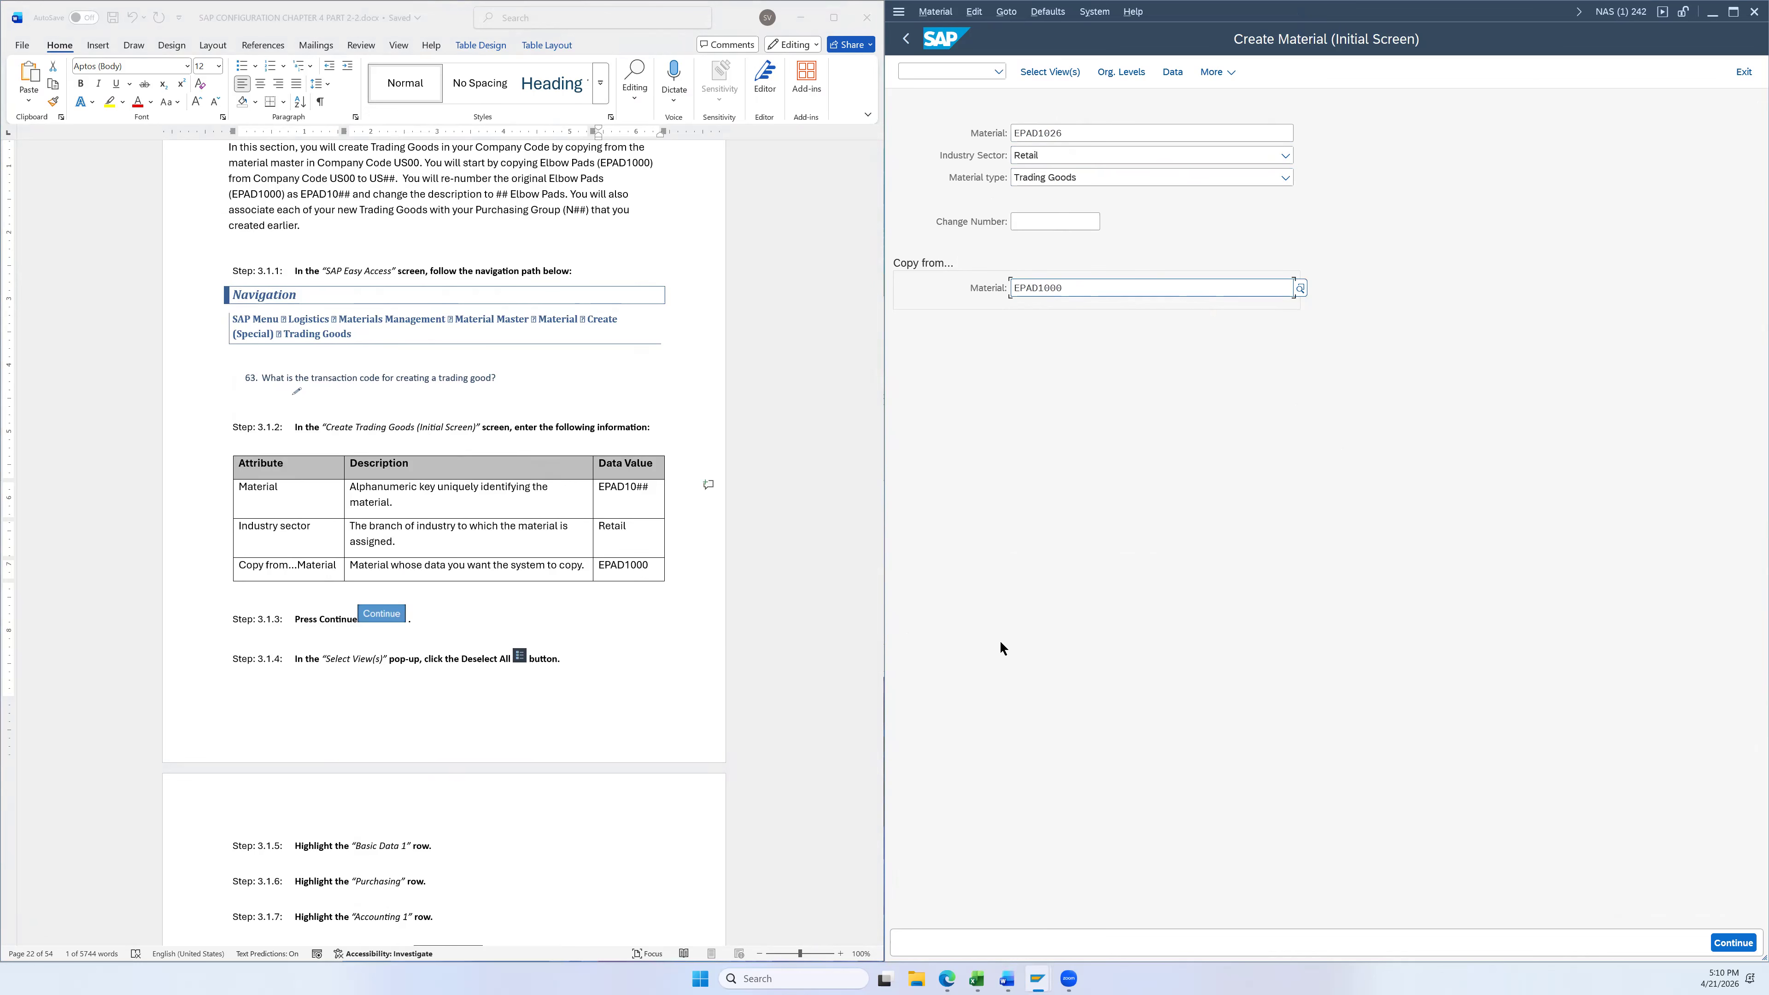
Continue to the view selection for the new material and deselect all views
click(1736, 947)
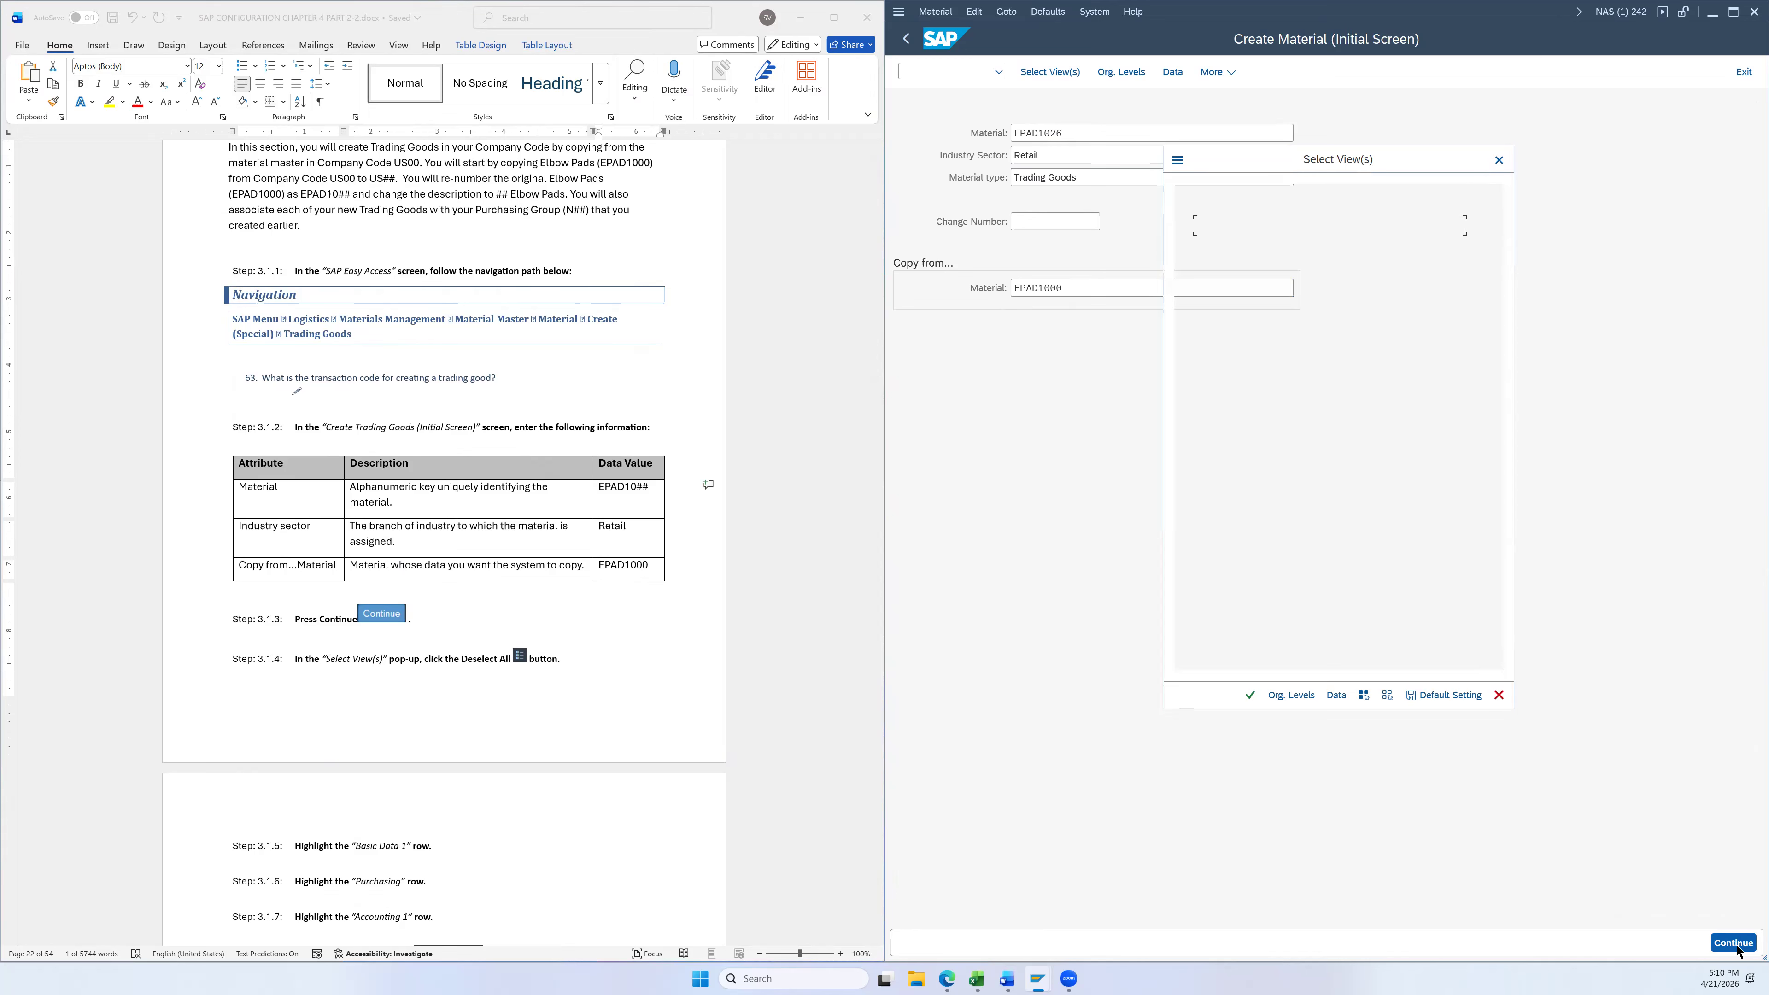
scroll(612, 668, down, 3)
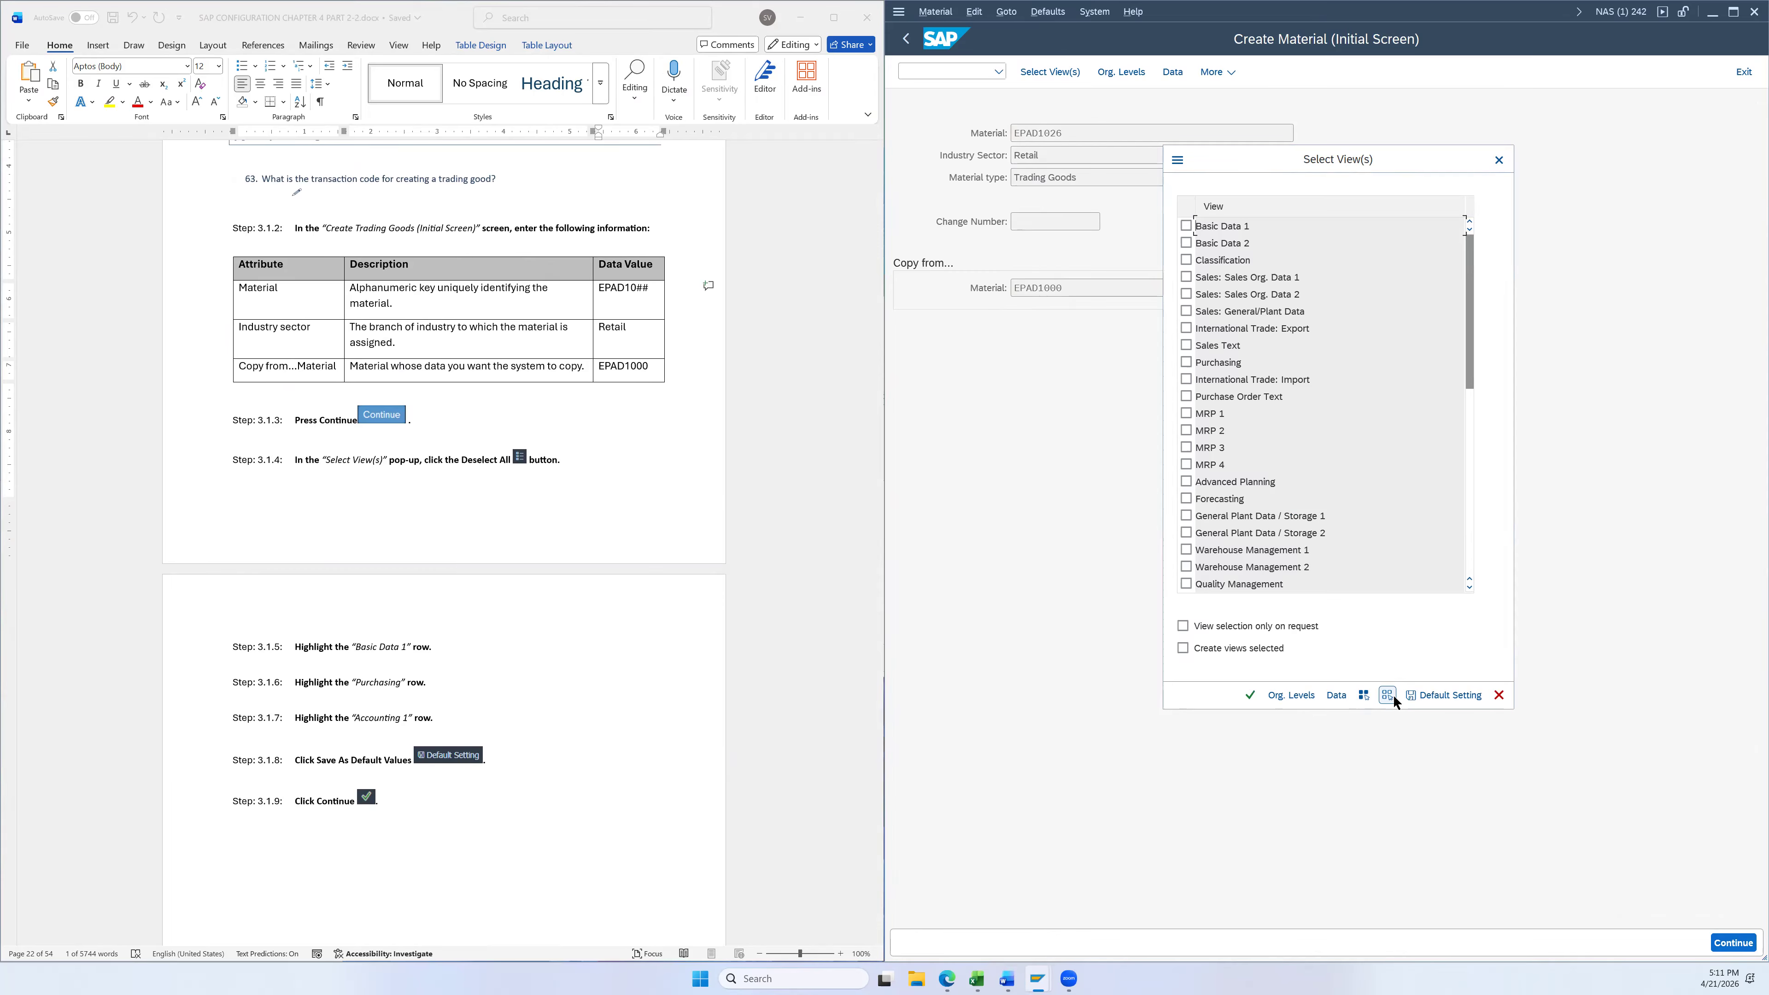
Select the Basic Data 1, Purchasing and Accounting 1 views, save the selection as default values and continue
scroll(657, 476, down, 3)
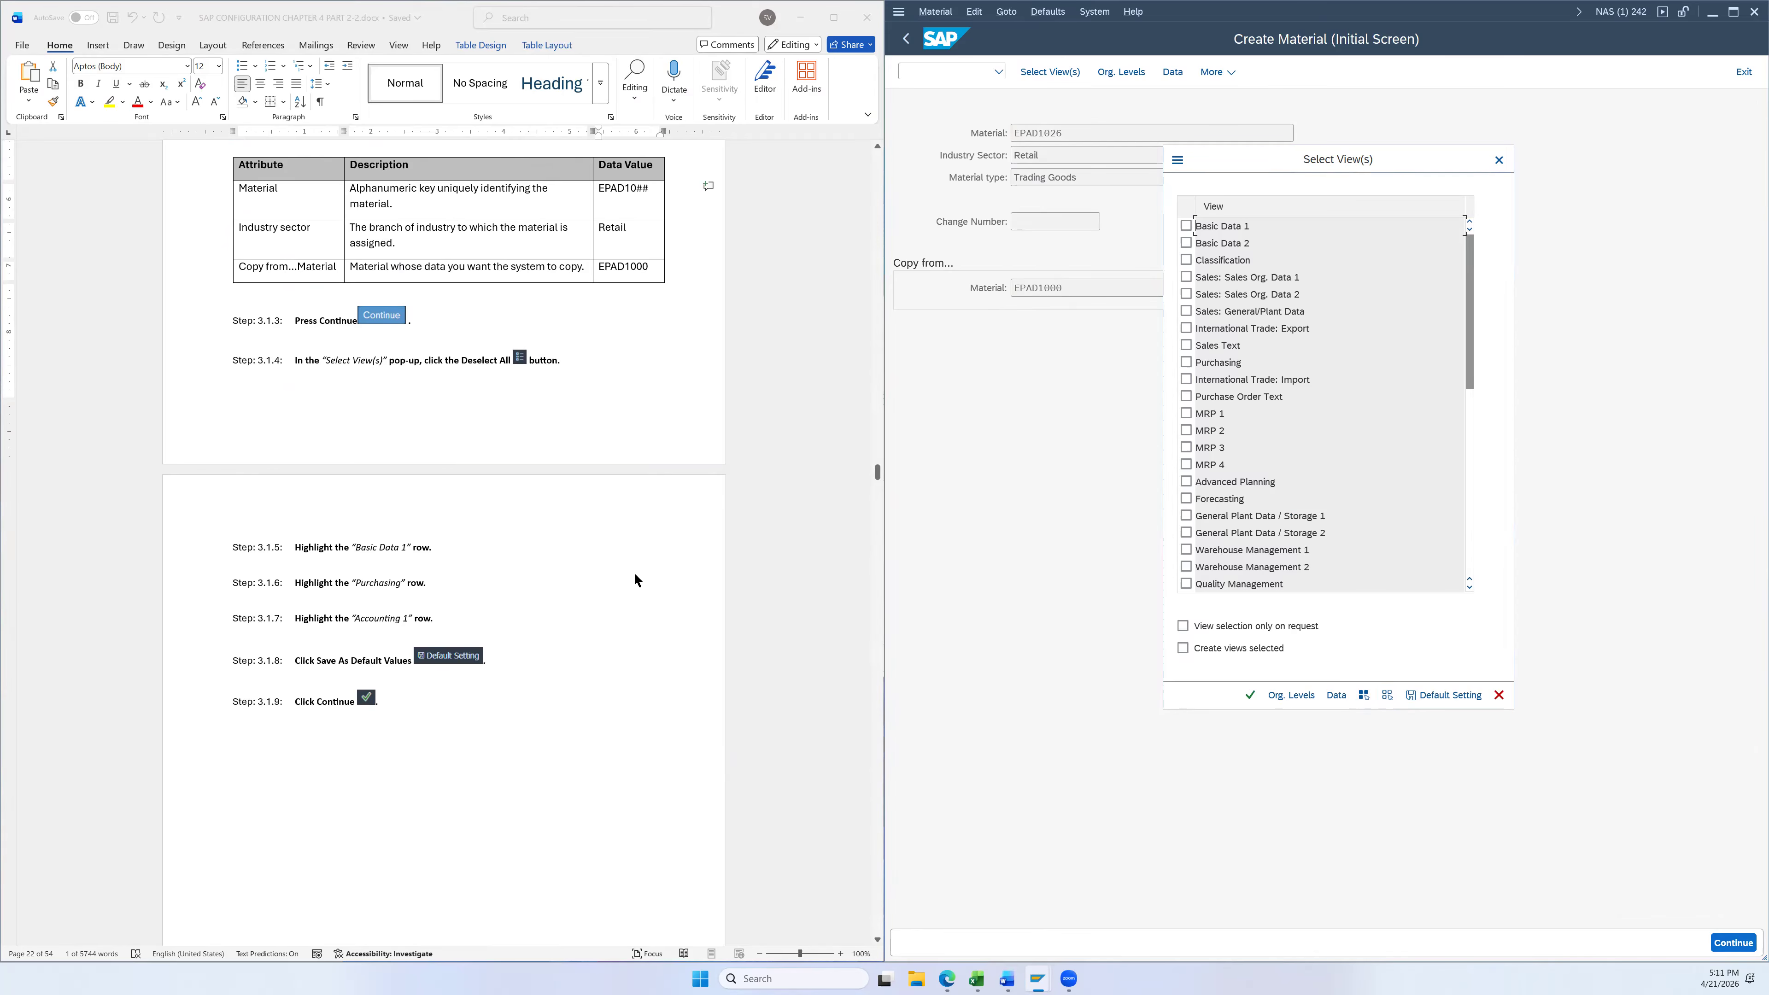
click(1186, 226)
click(1186, 363)
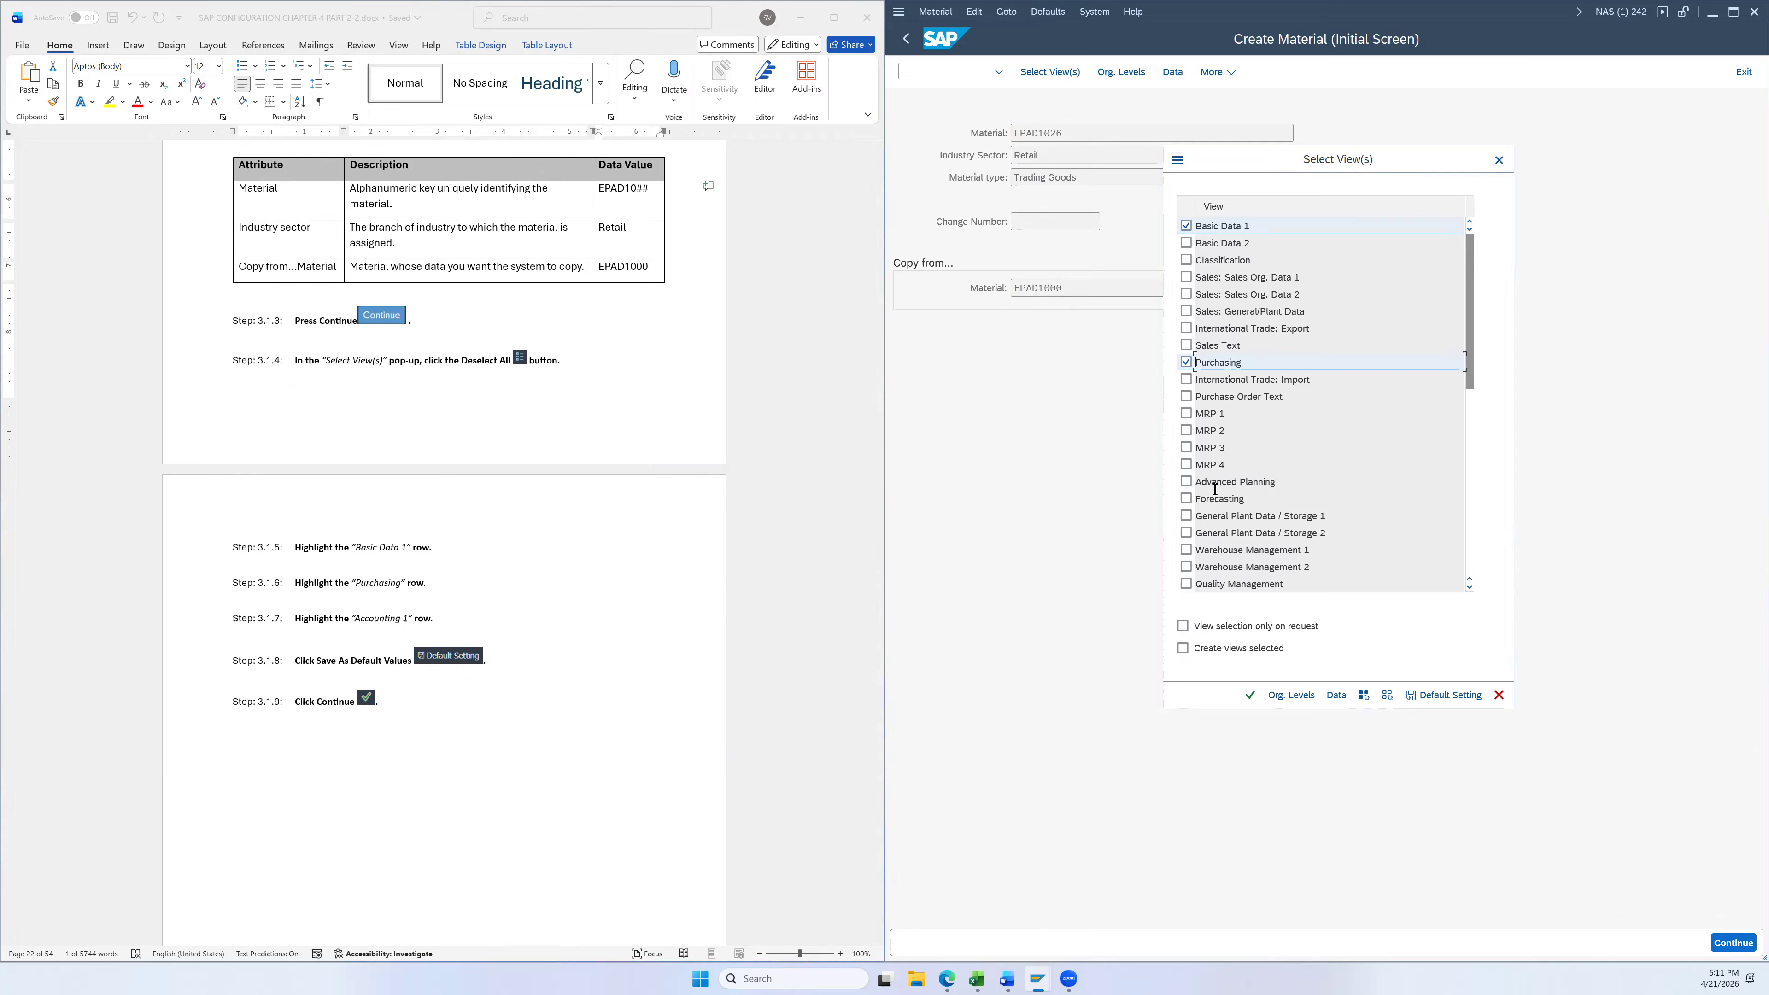
scroll(1215, 489, down, 2)
click(1186, 499)
scroll(1336, 450, up, 2)
scroll(1303, 383, down, 4)
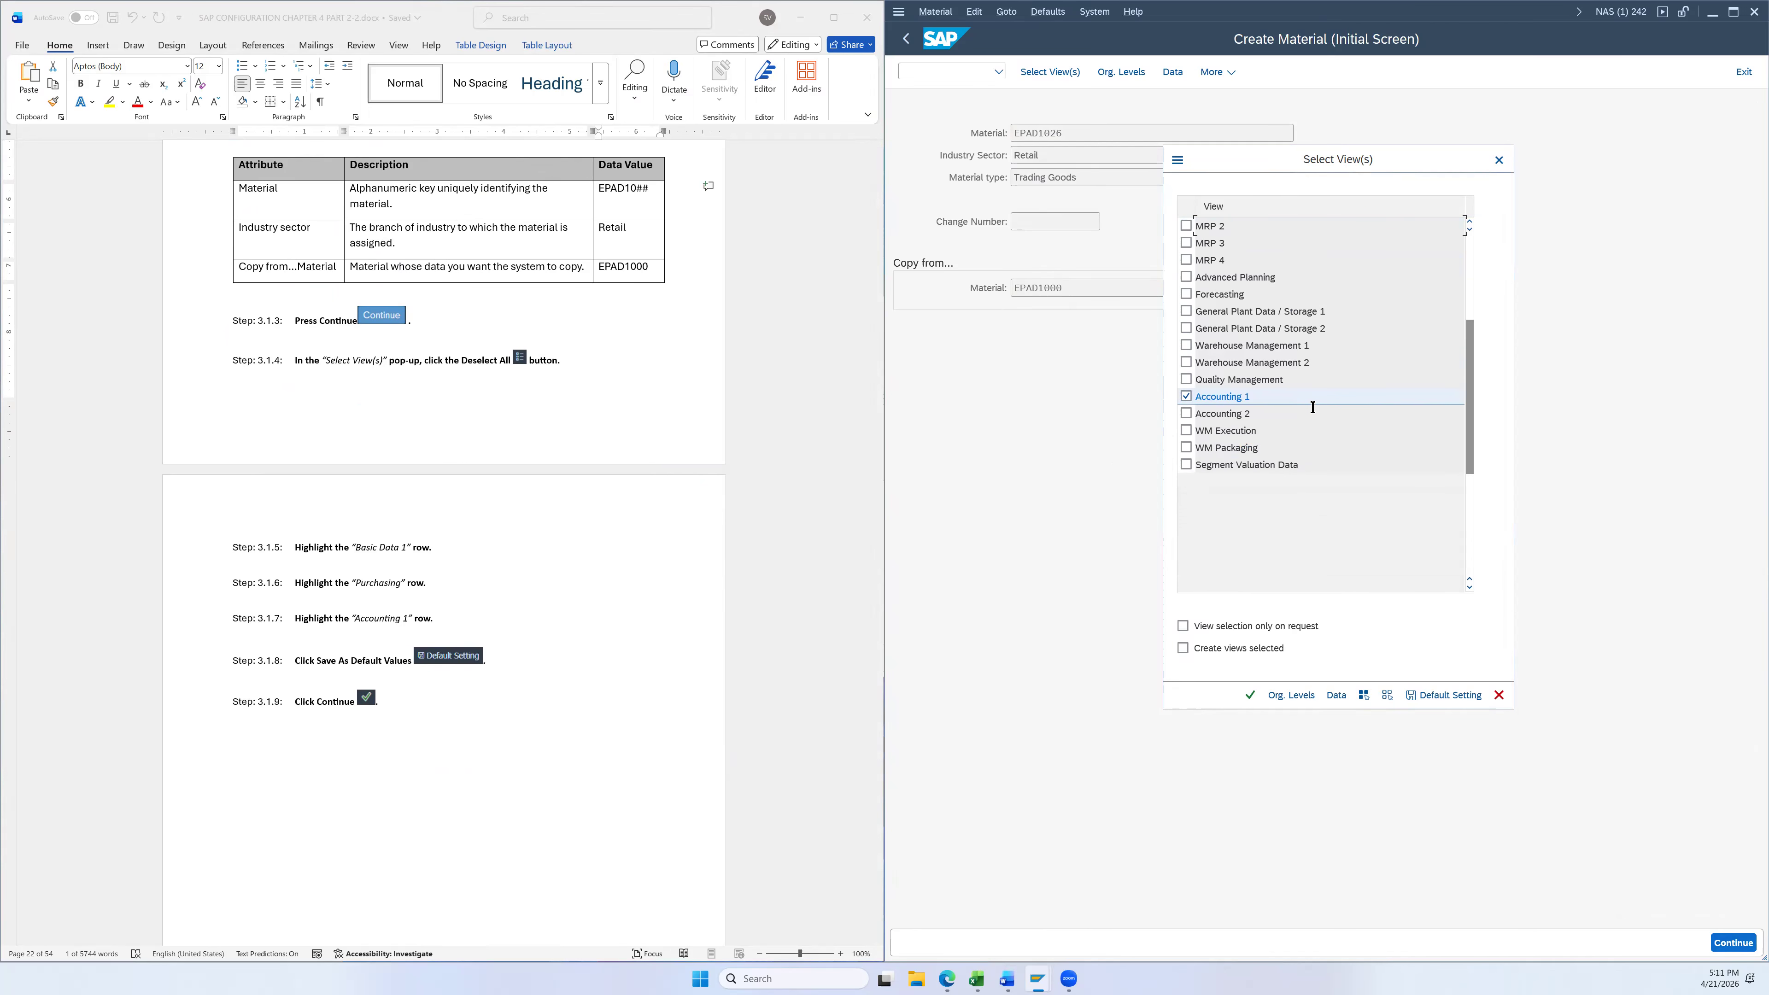
scroll(1305, 411, up, 4)
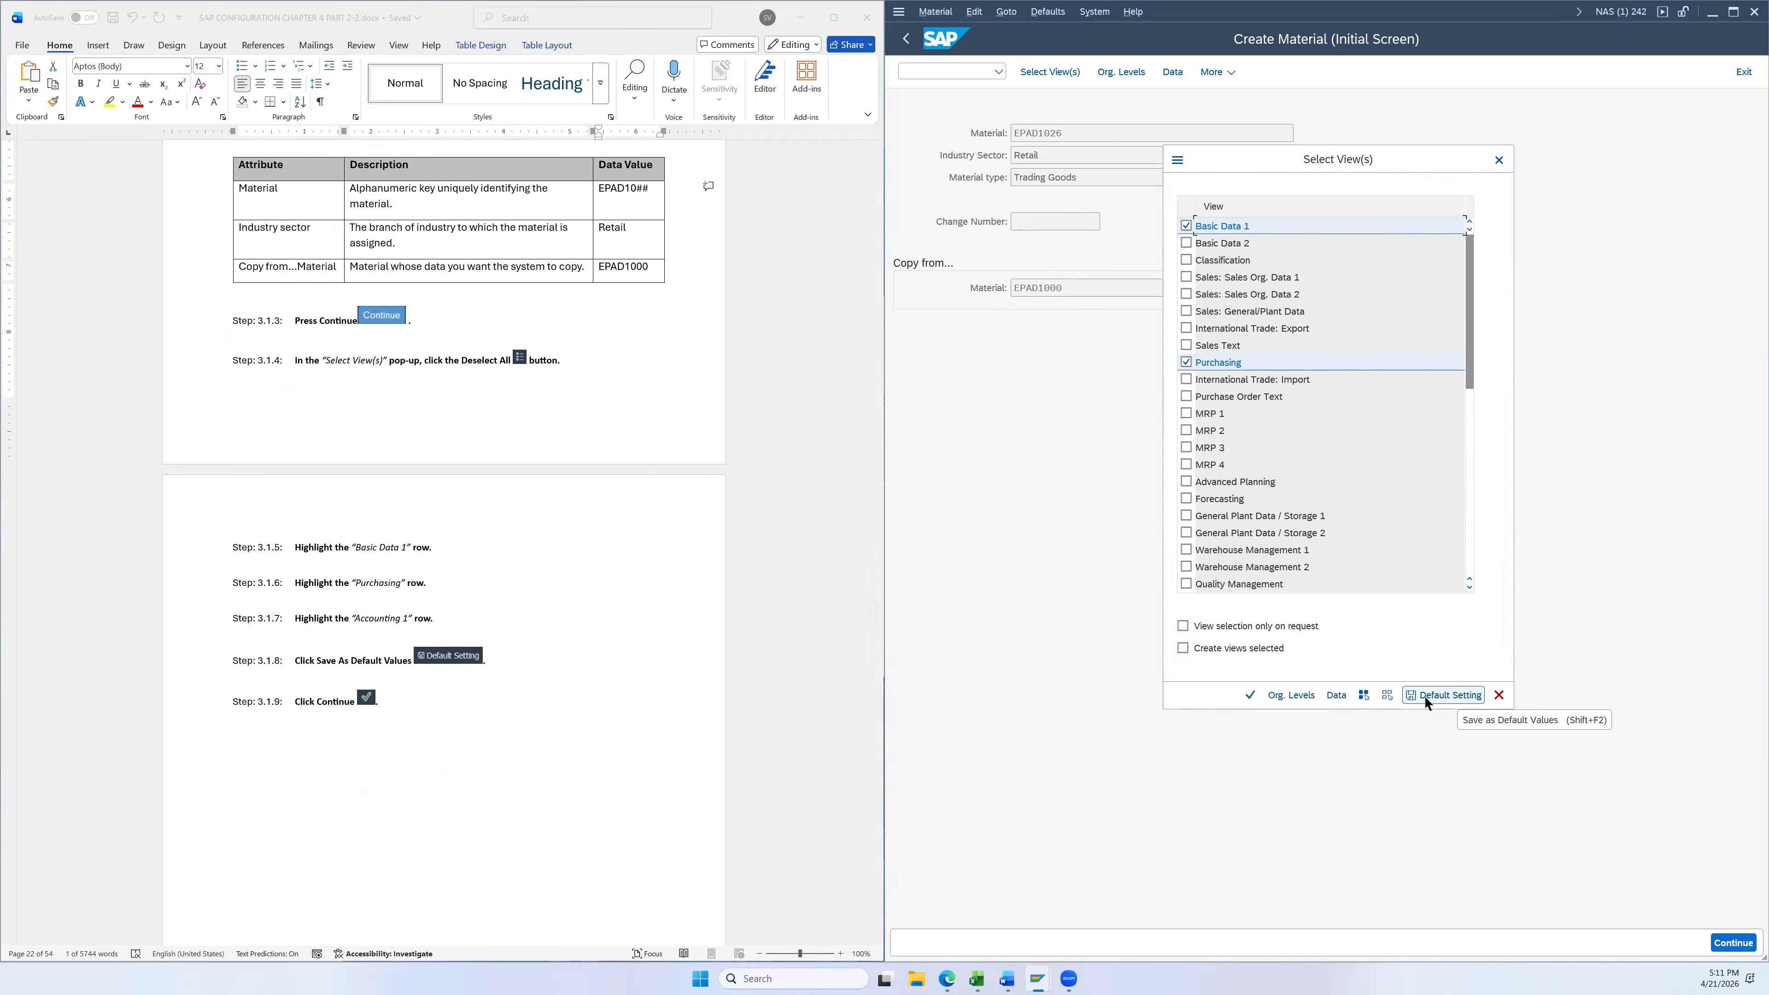
click(1425, 698)
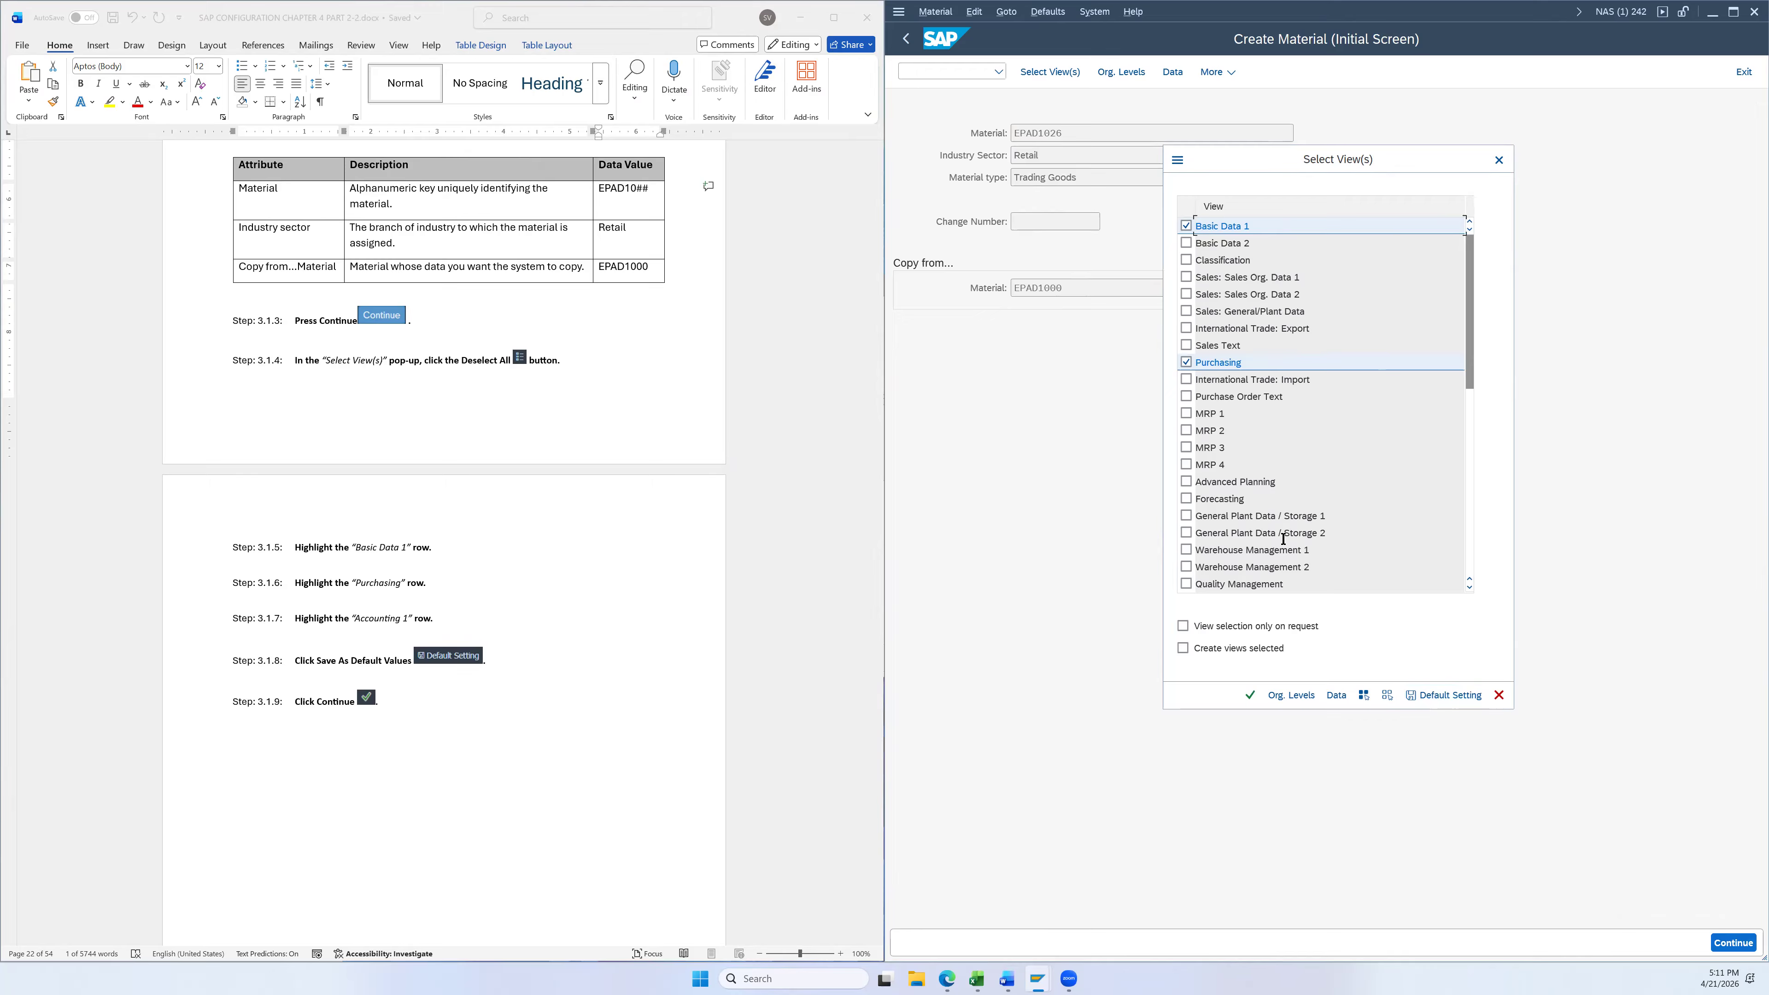
click(1250, 696)
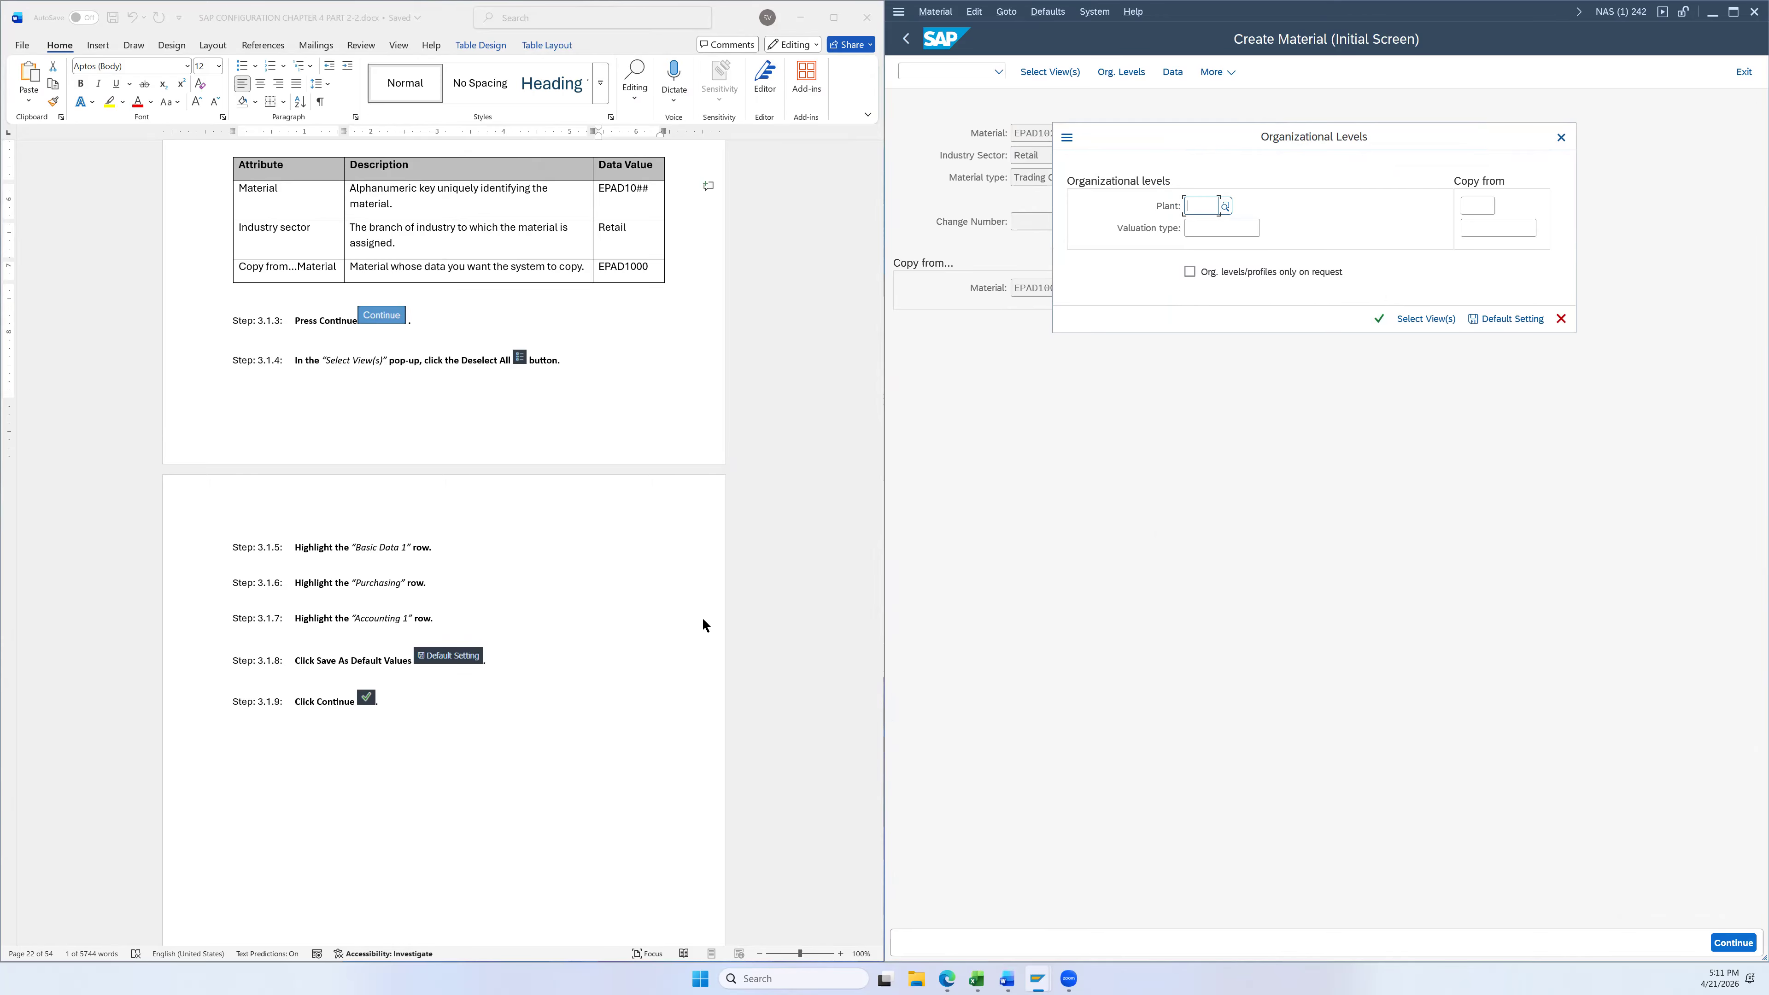
Set the organizational levels to plant MI26 with copy-from plant MI00, save them as default values and continue
scroll(702, 617, down, 5)
scroll(700, 622, down, 4)
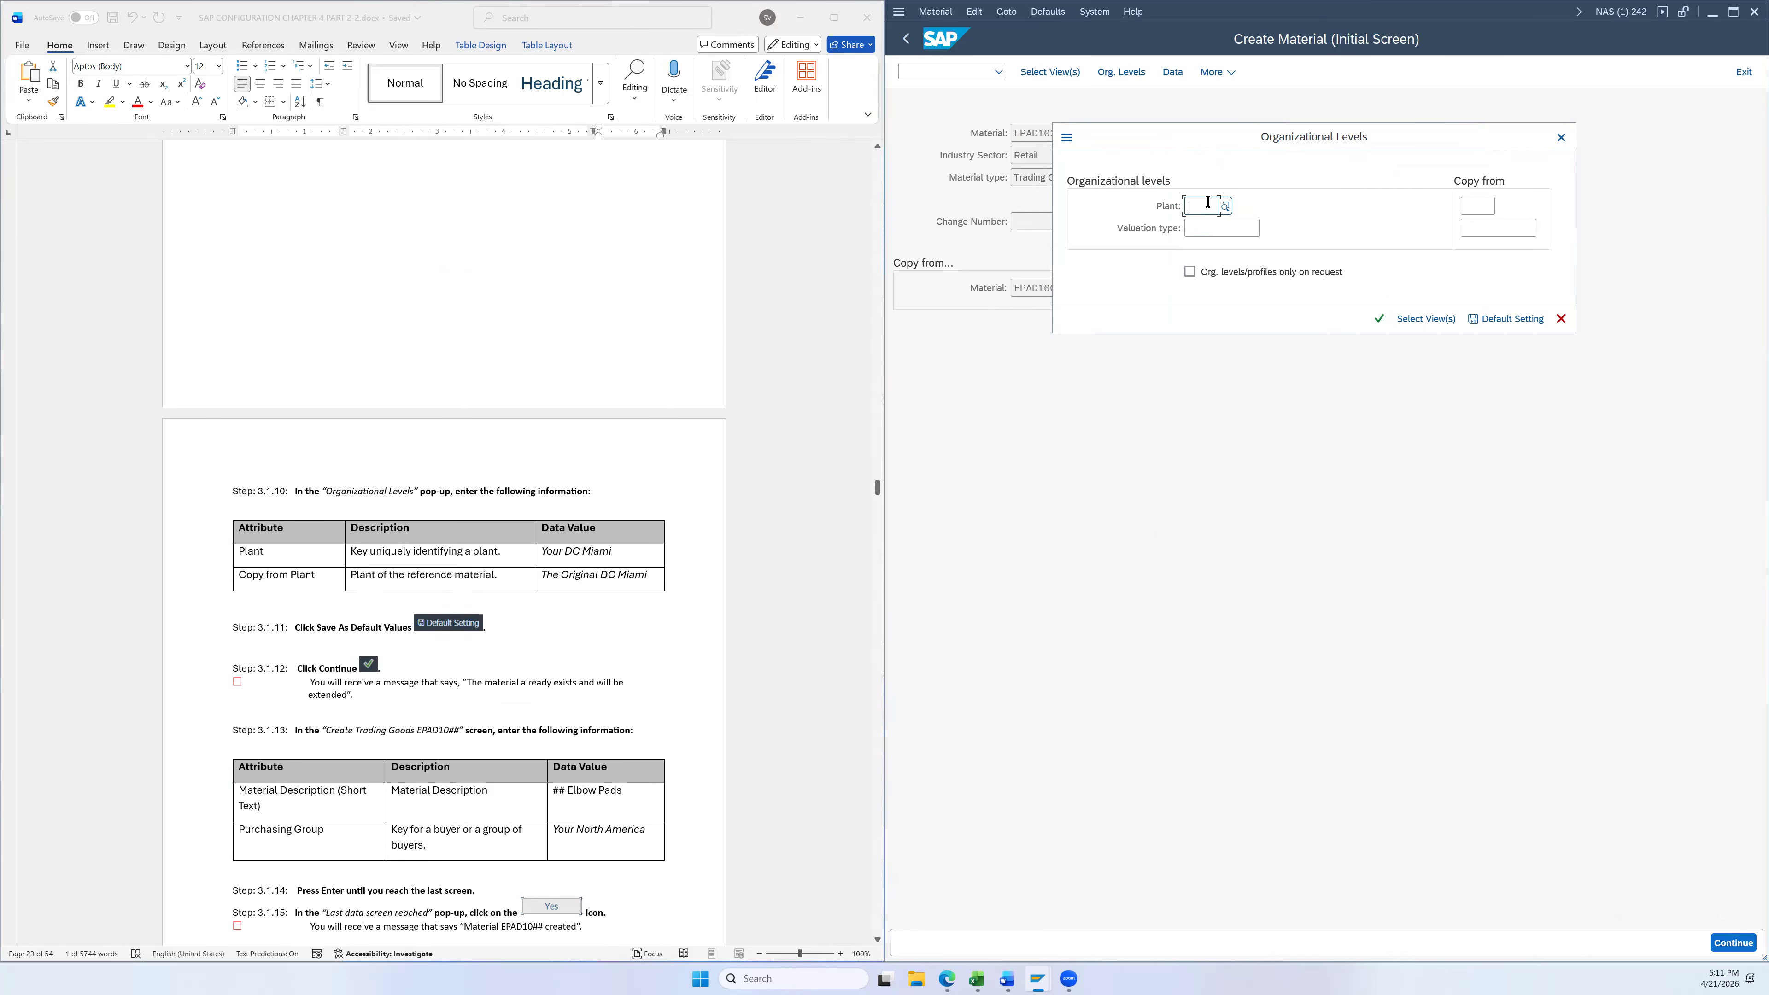
text(mi26)
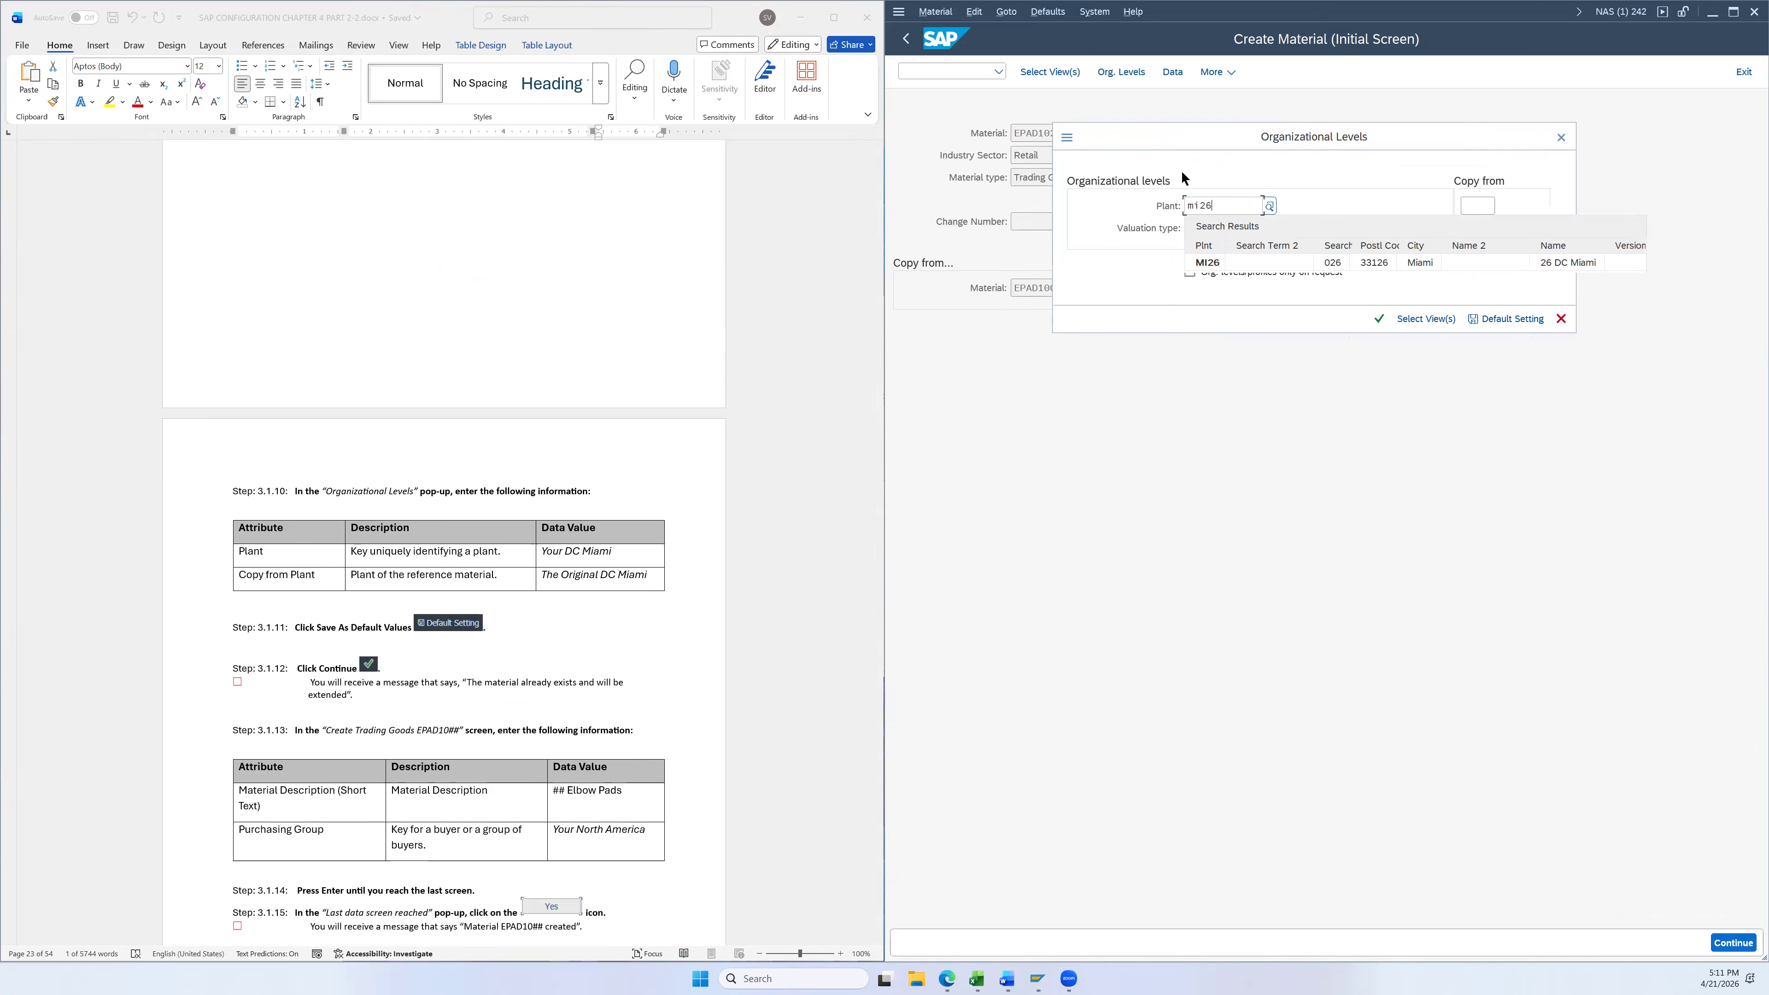
click(1231, 263)
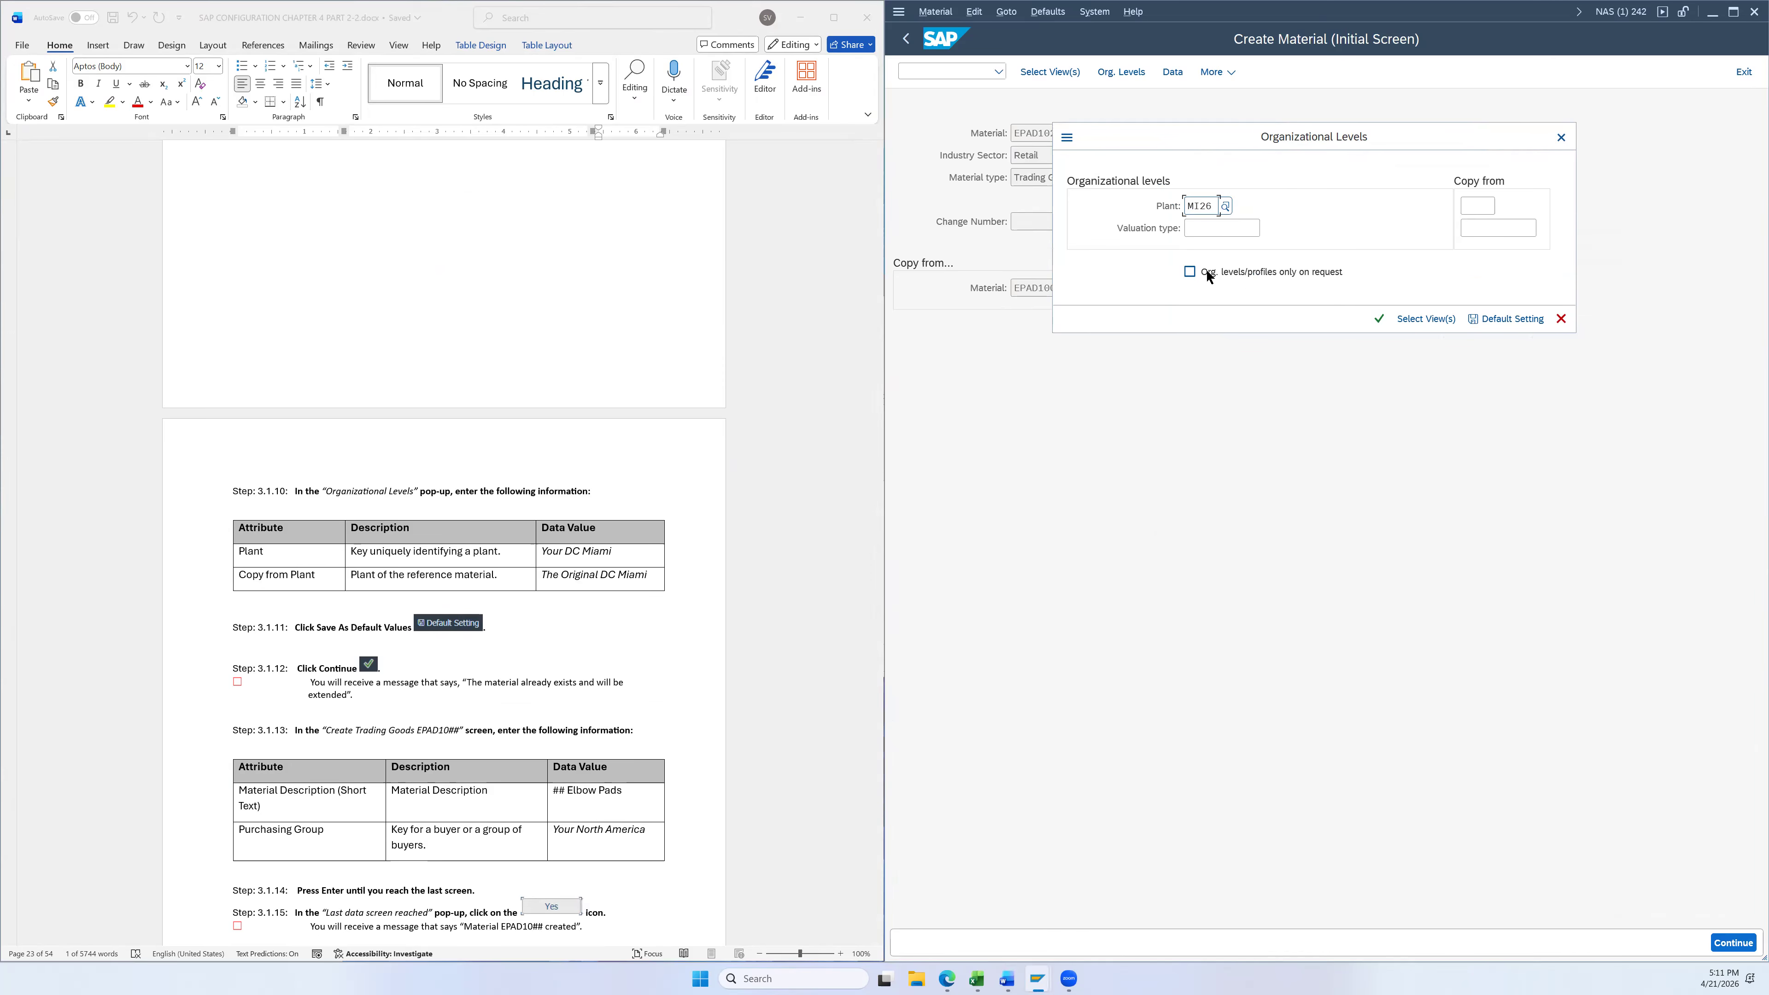
click(1474, 202)
text(mi00)
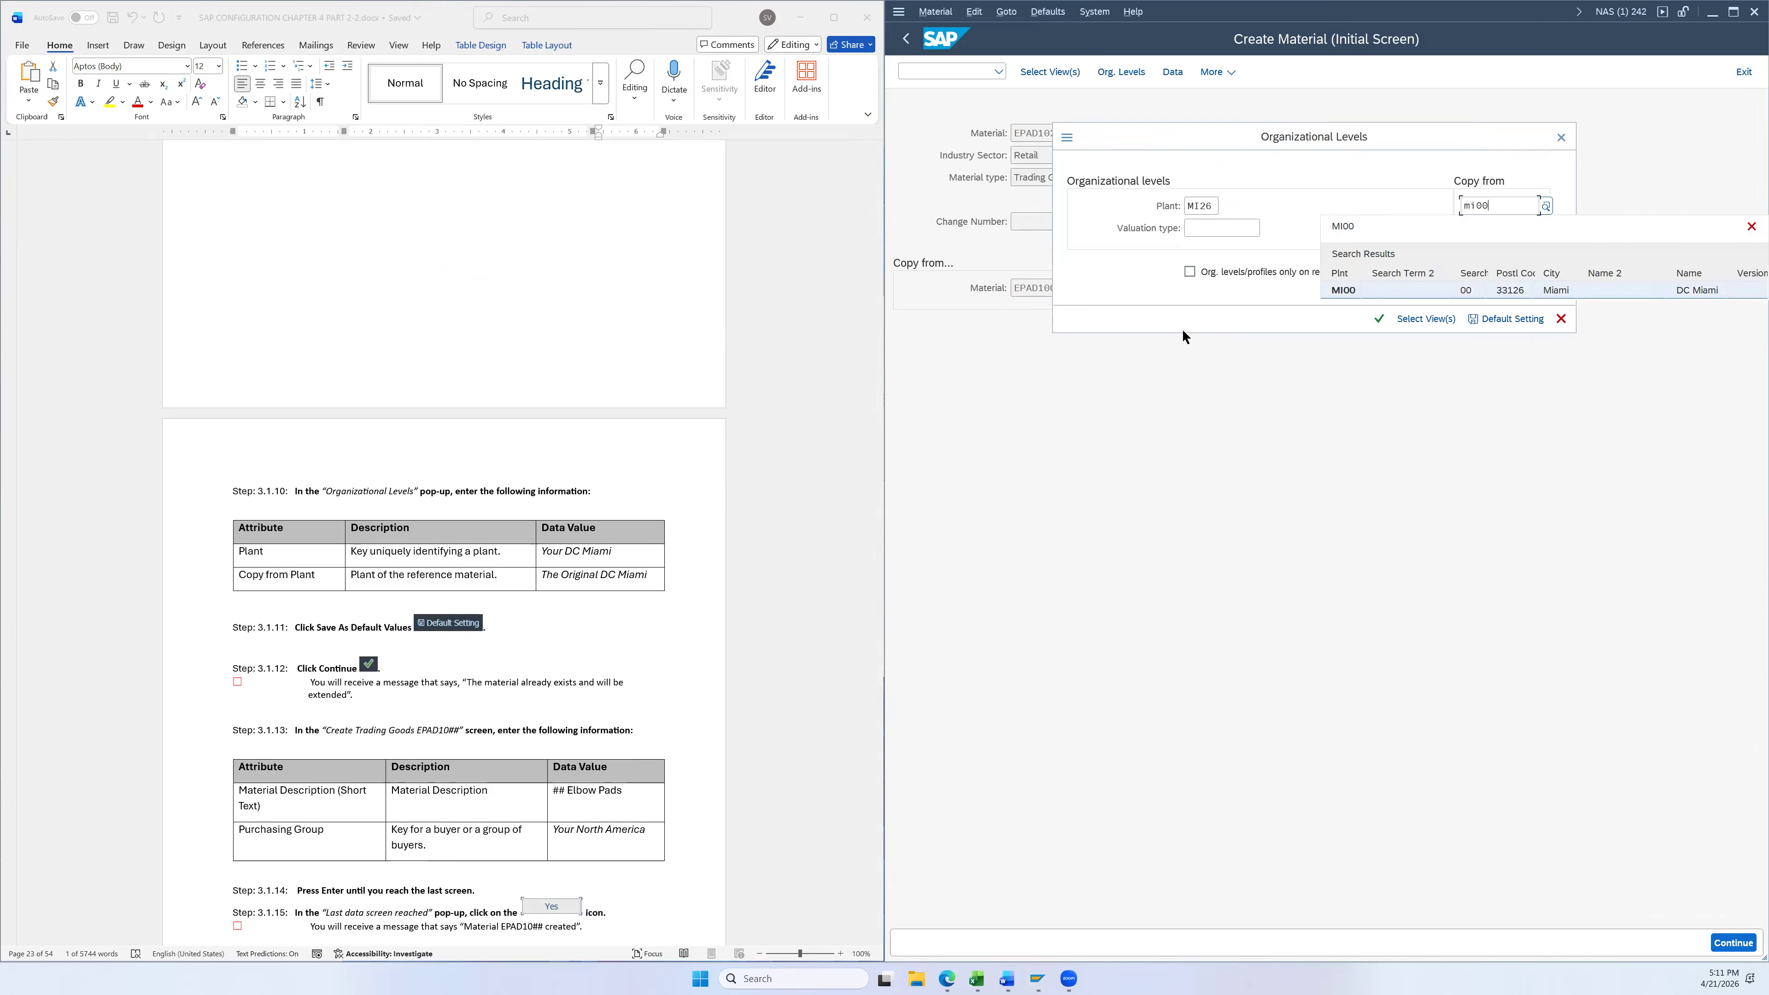
click(1350, 291)
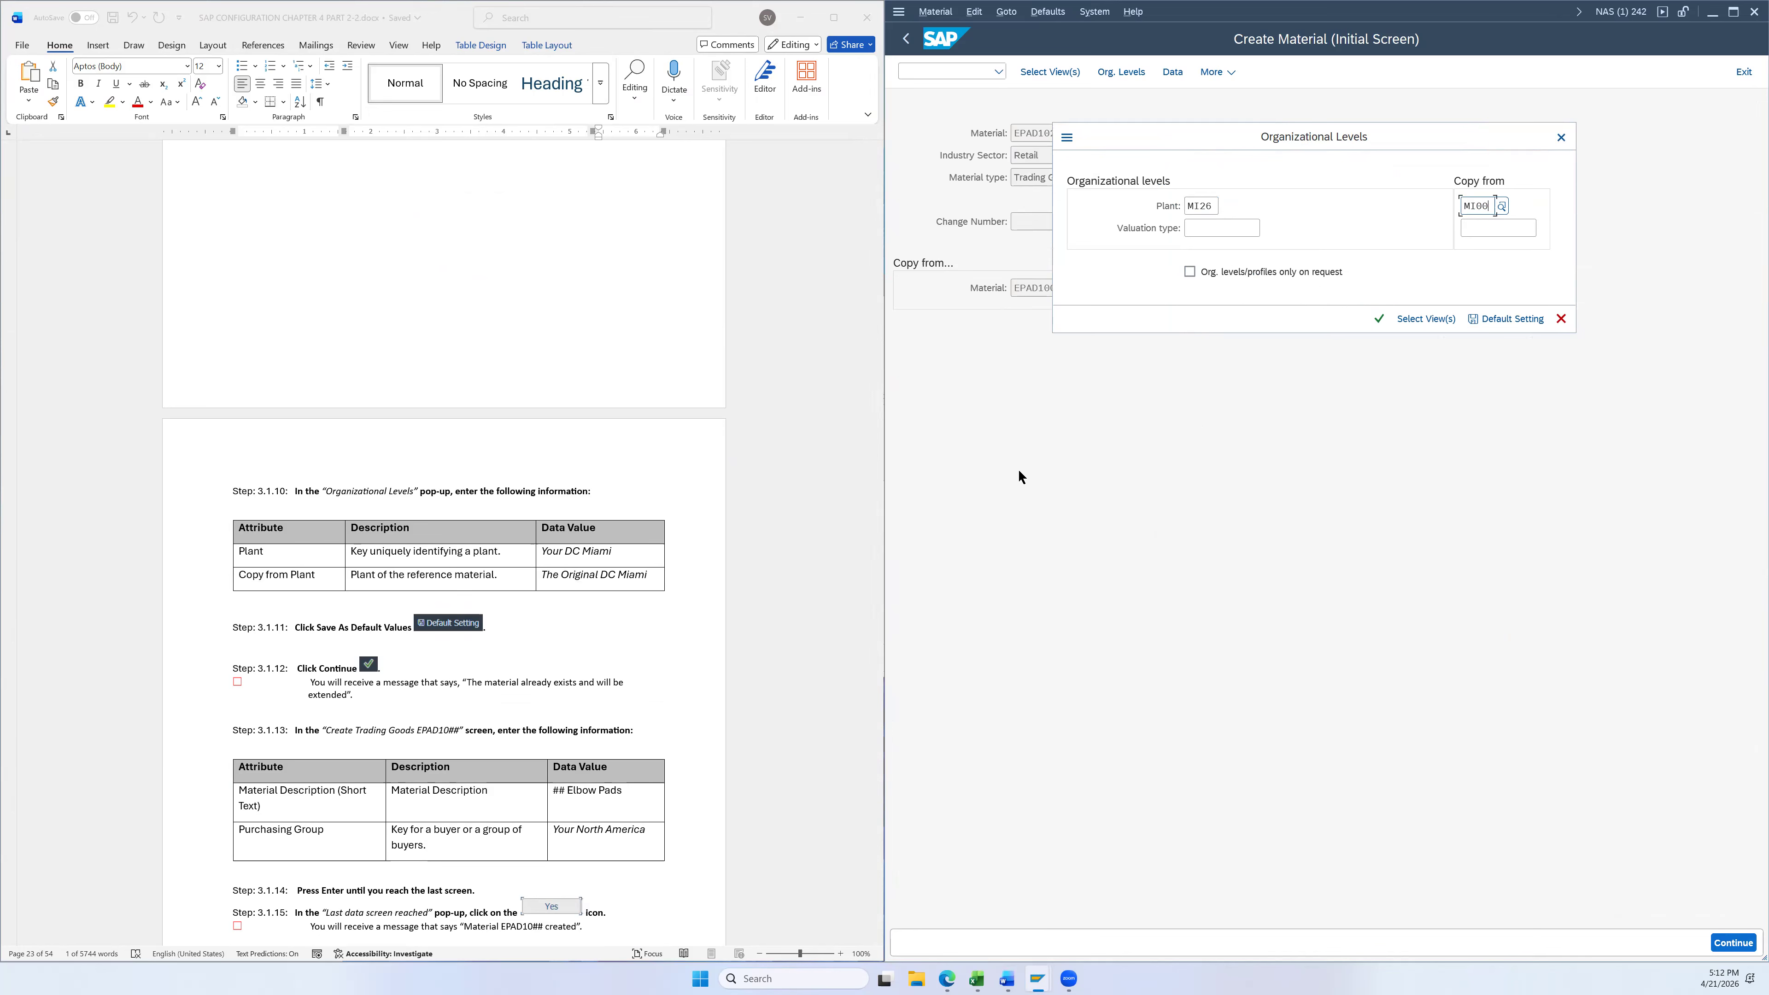
click(1497, 319)
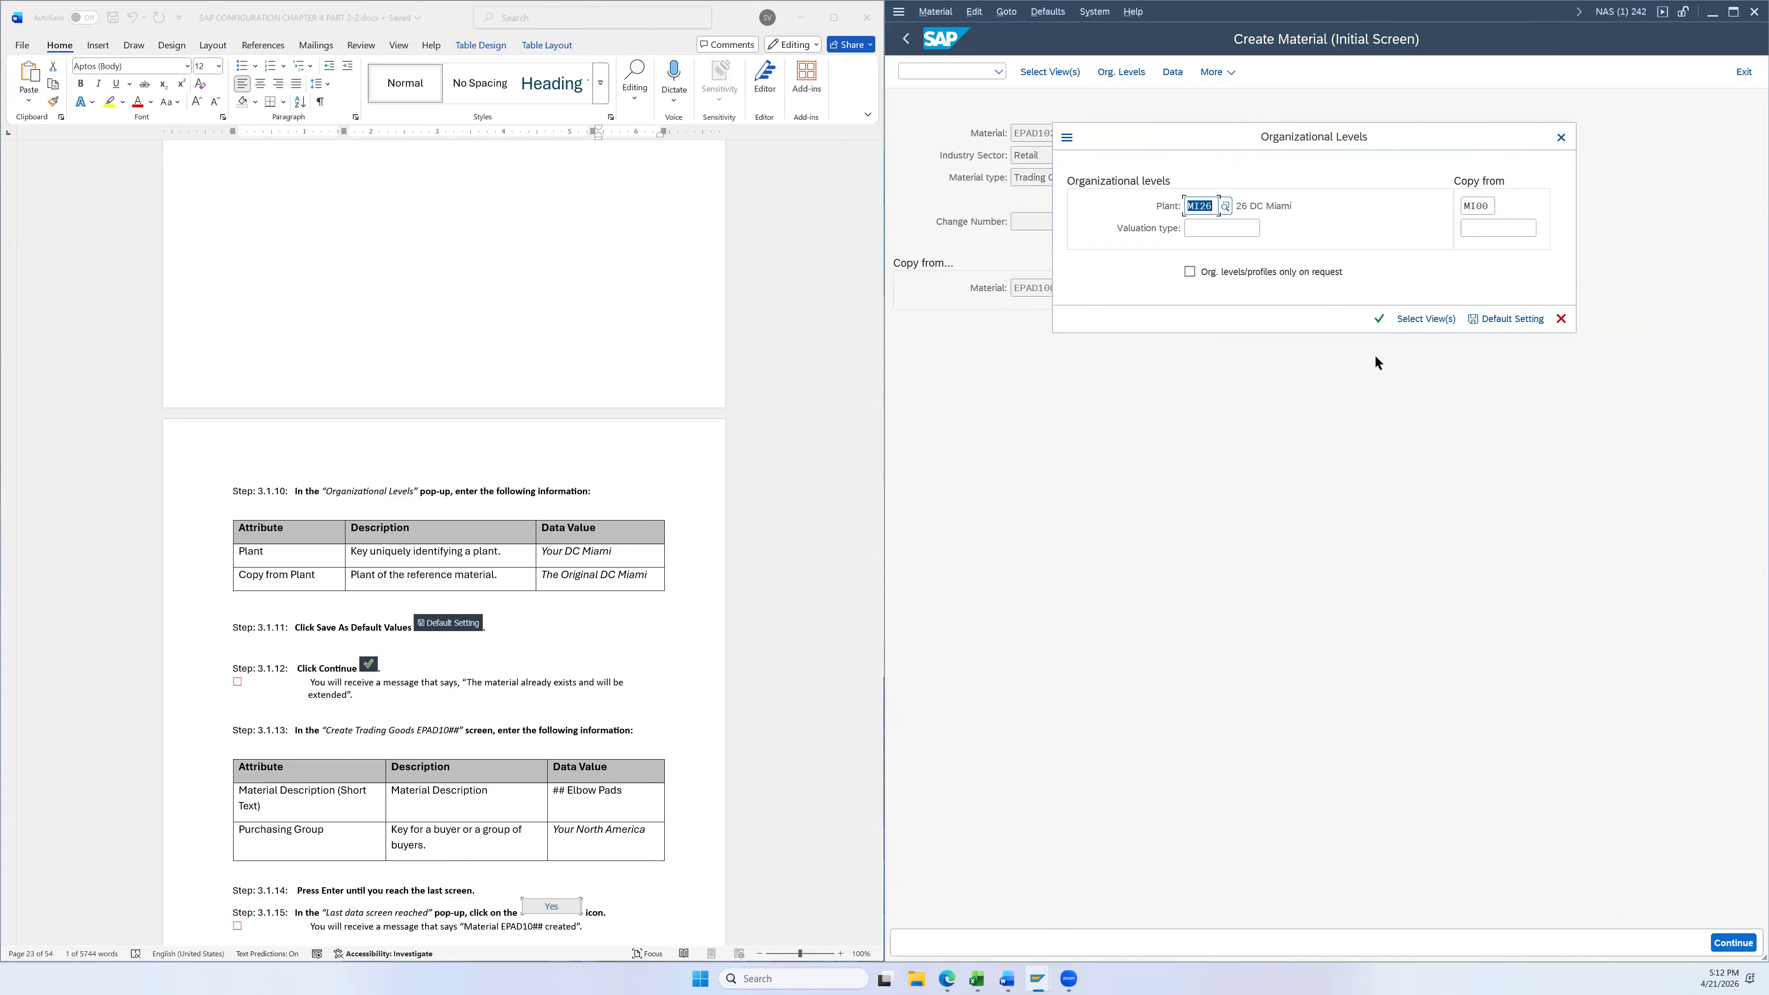
click(1379, 318)
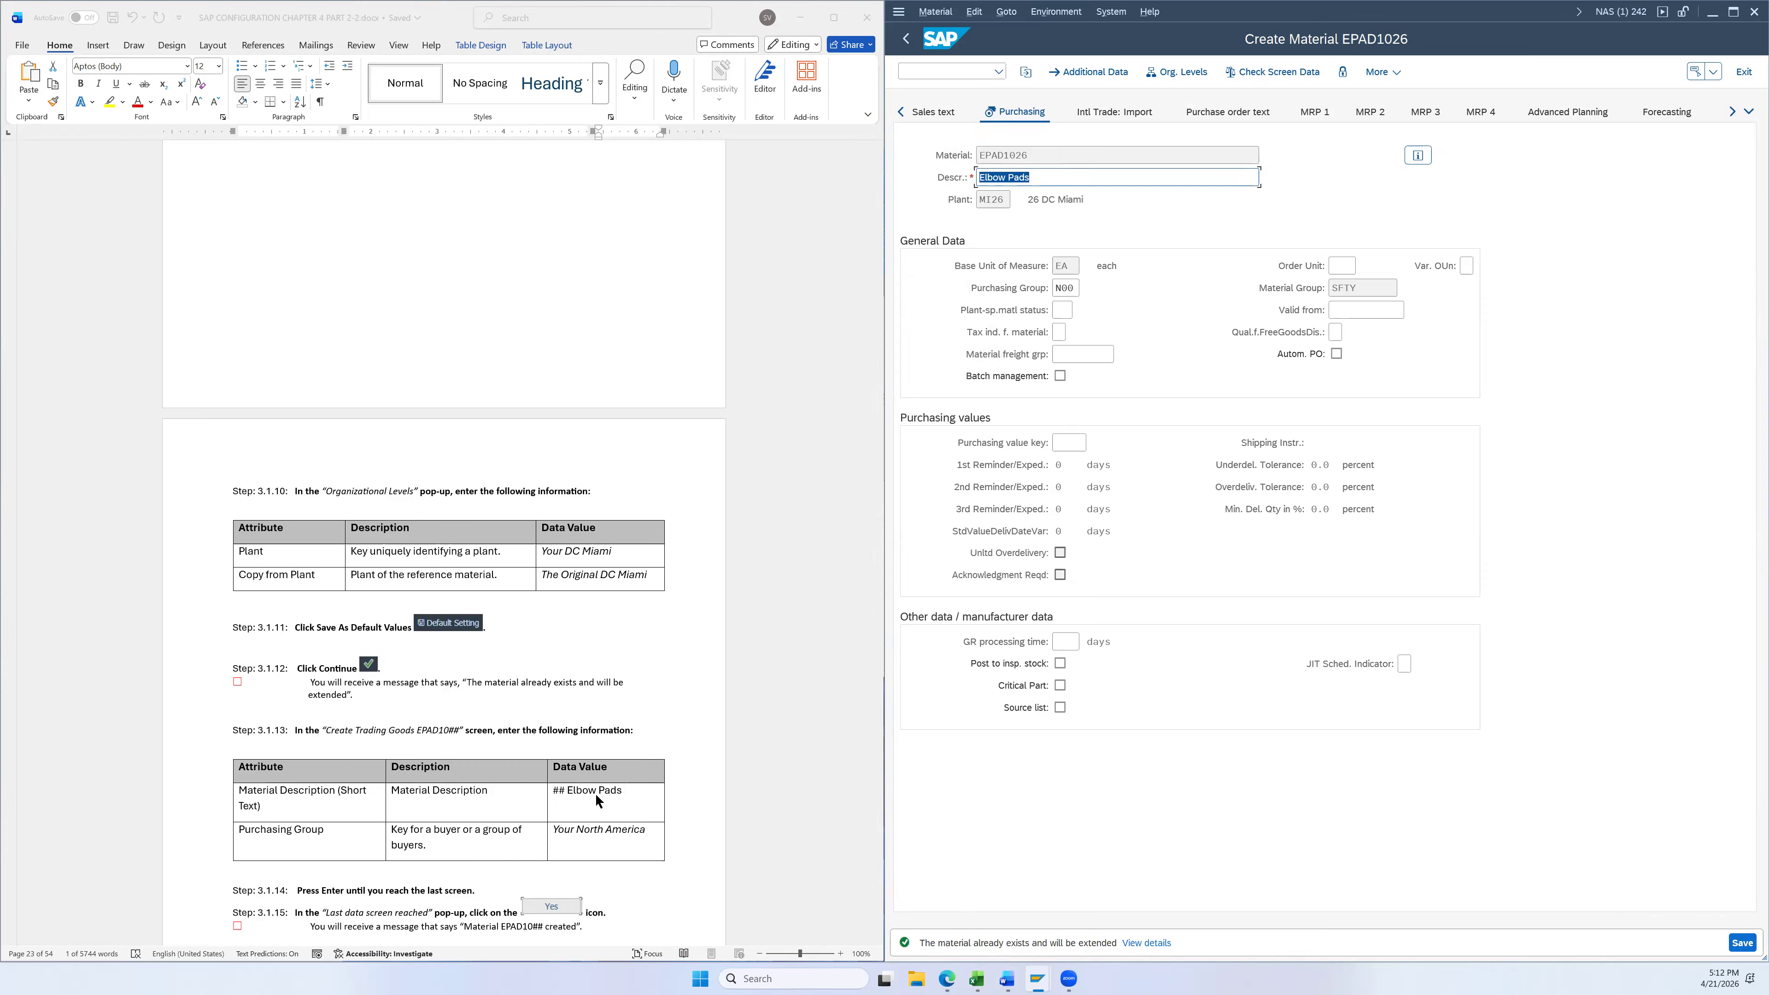
Change the material description of EPAD1026 to 26 Elbow Pads
scroll(641, 721, down, 3)
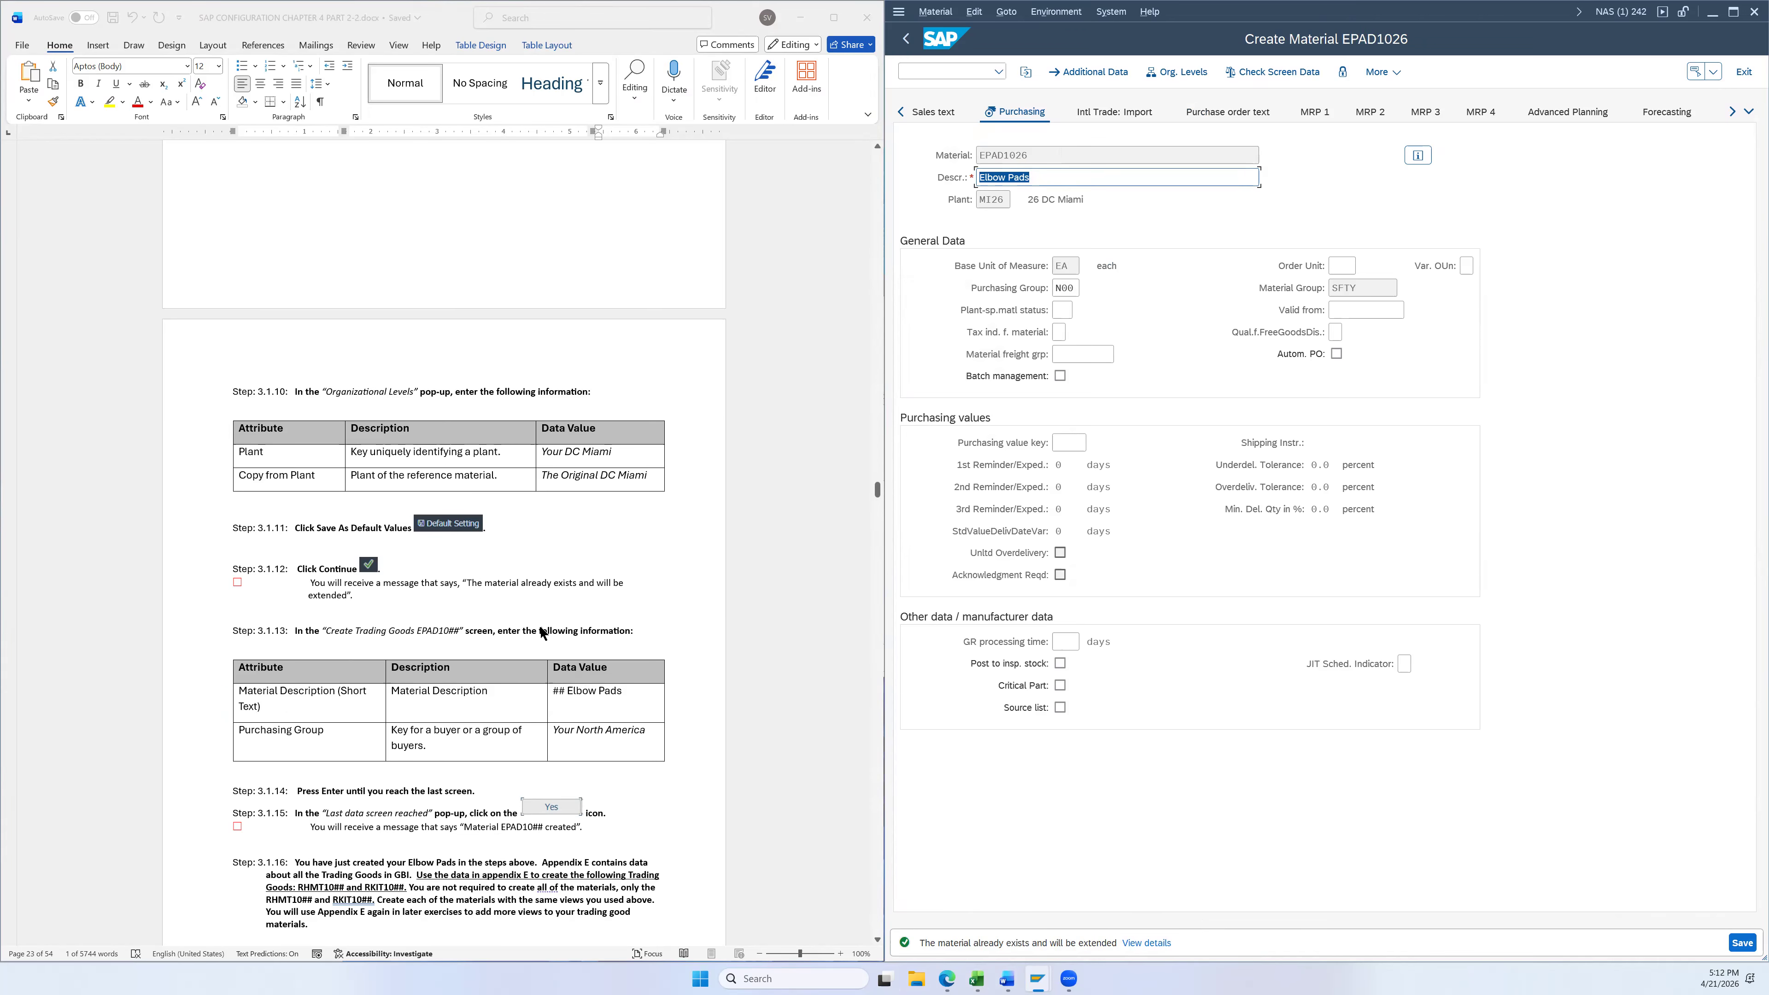
scroll(542, 634, down, 1)
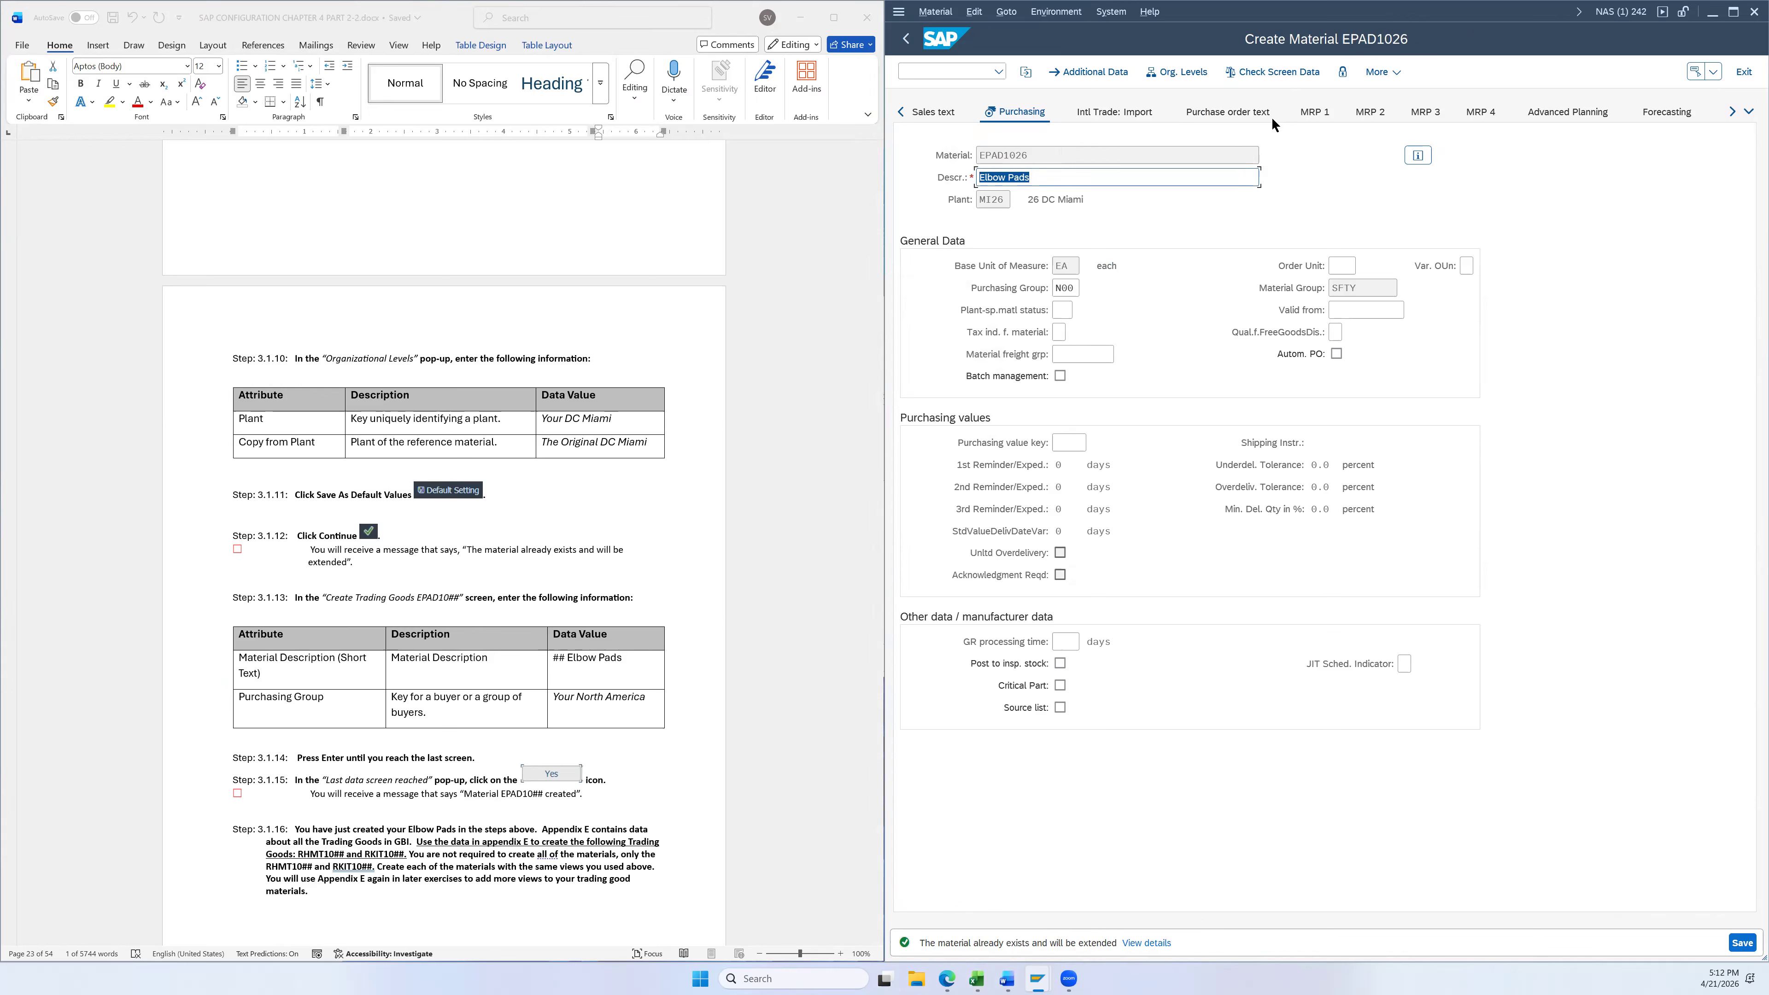
click(981, 181)
text(26)
Set the material's purchasing group to N26, the 26 North America group
click(1077, 285)
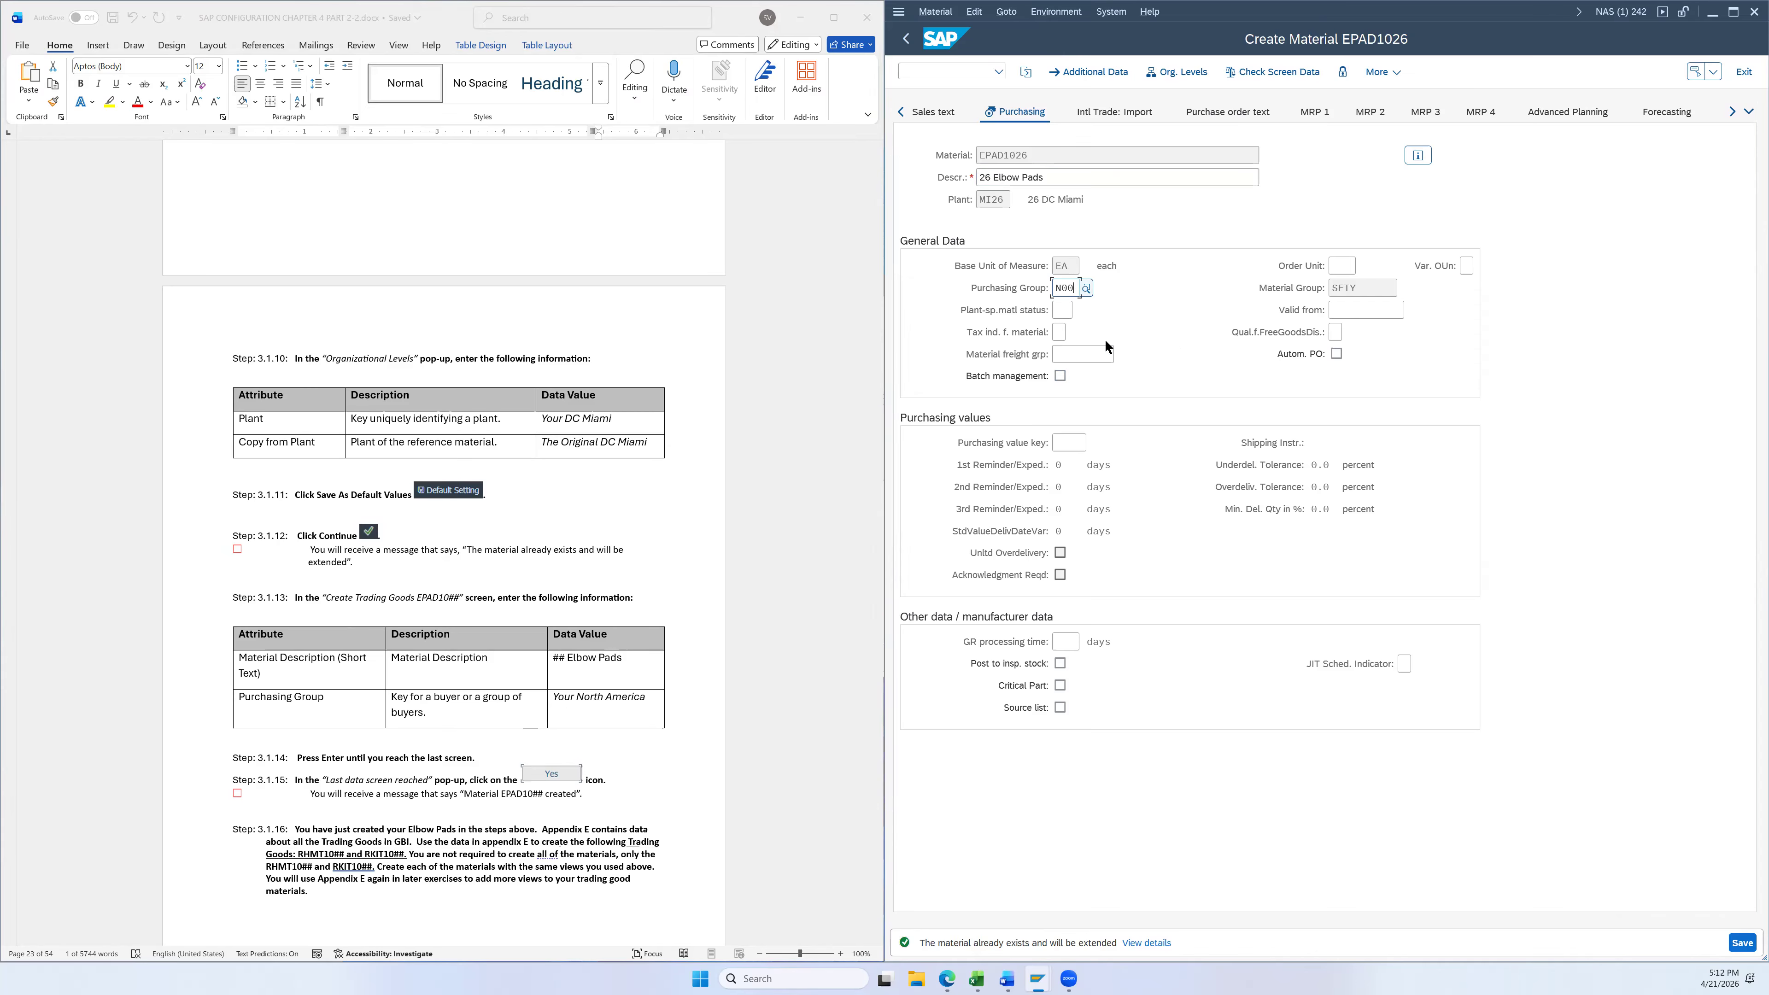
key(BackSpace)
key(BackSpace)
text(26)
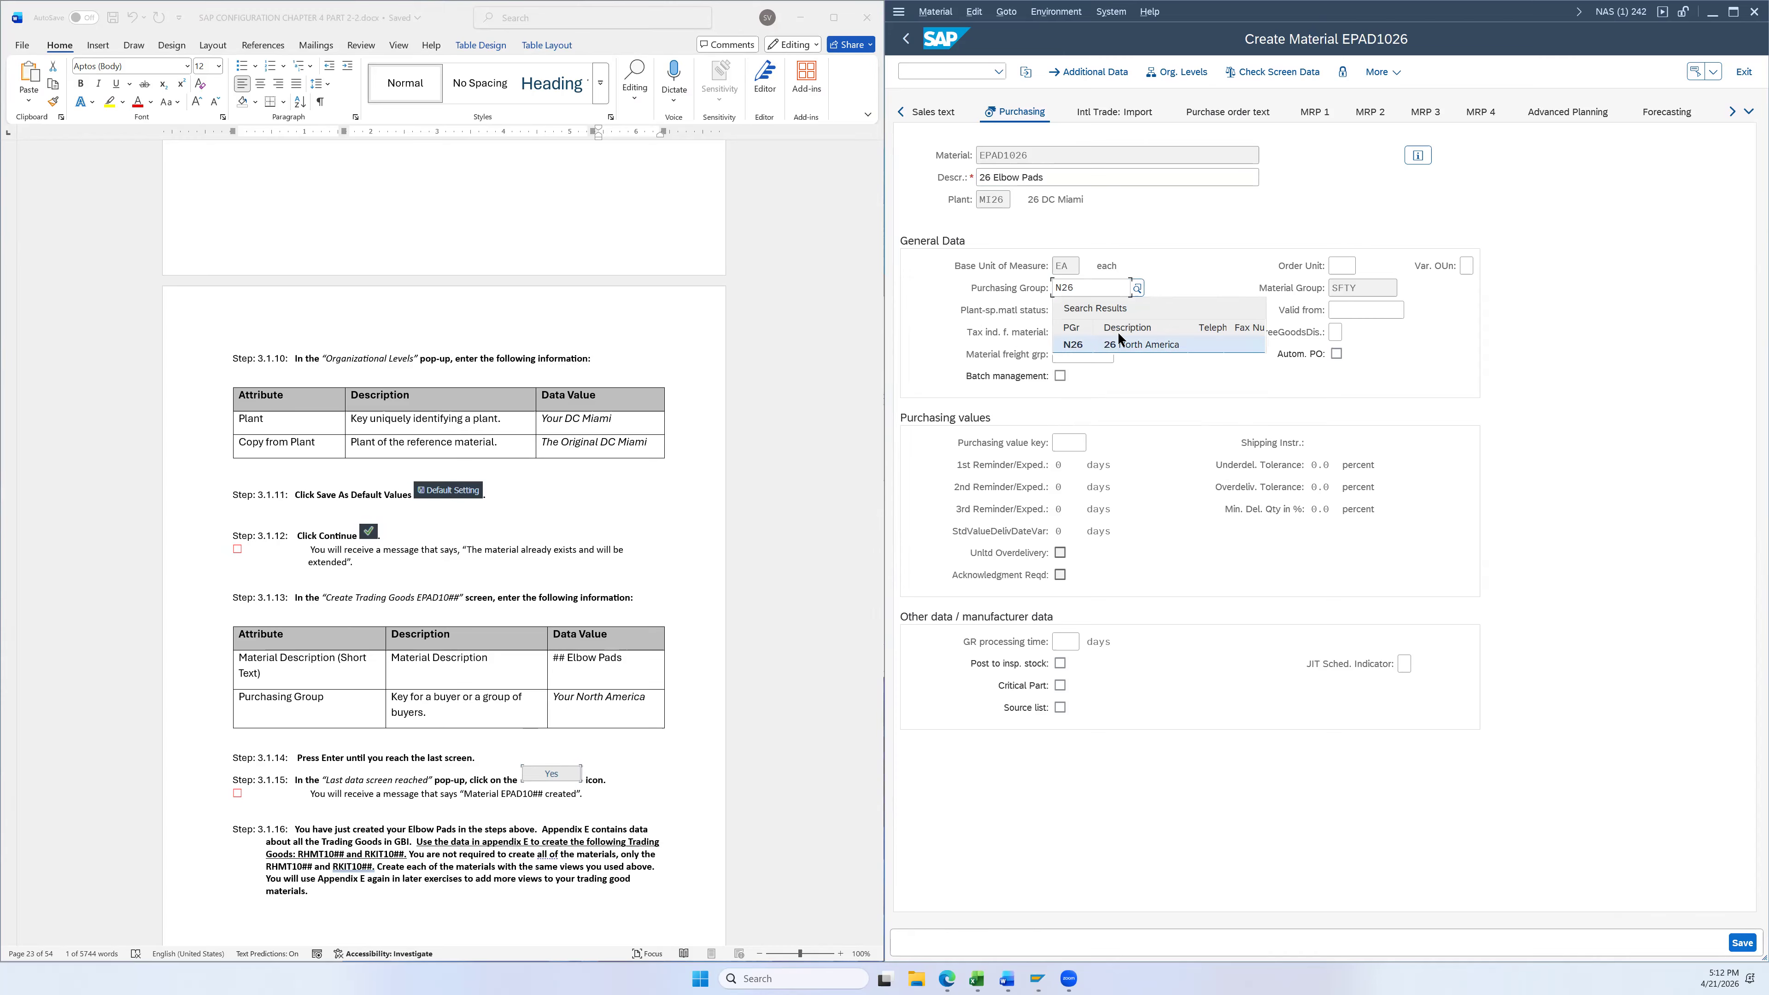
click(1147, 344)
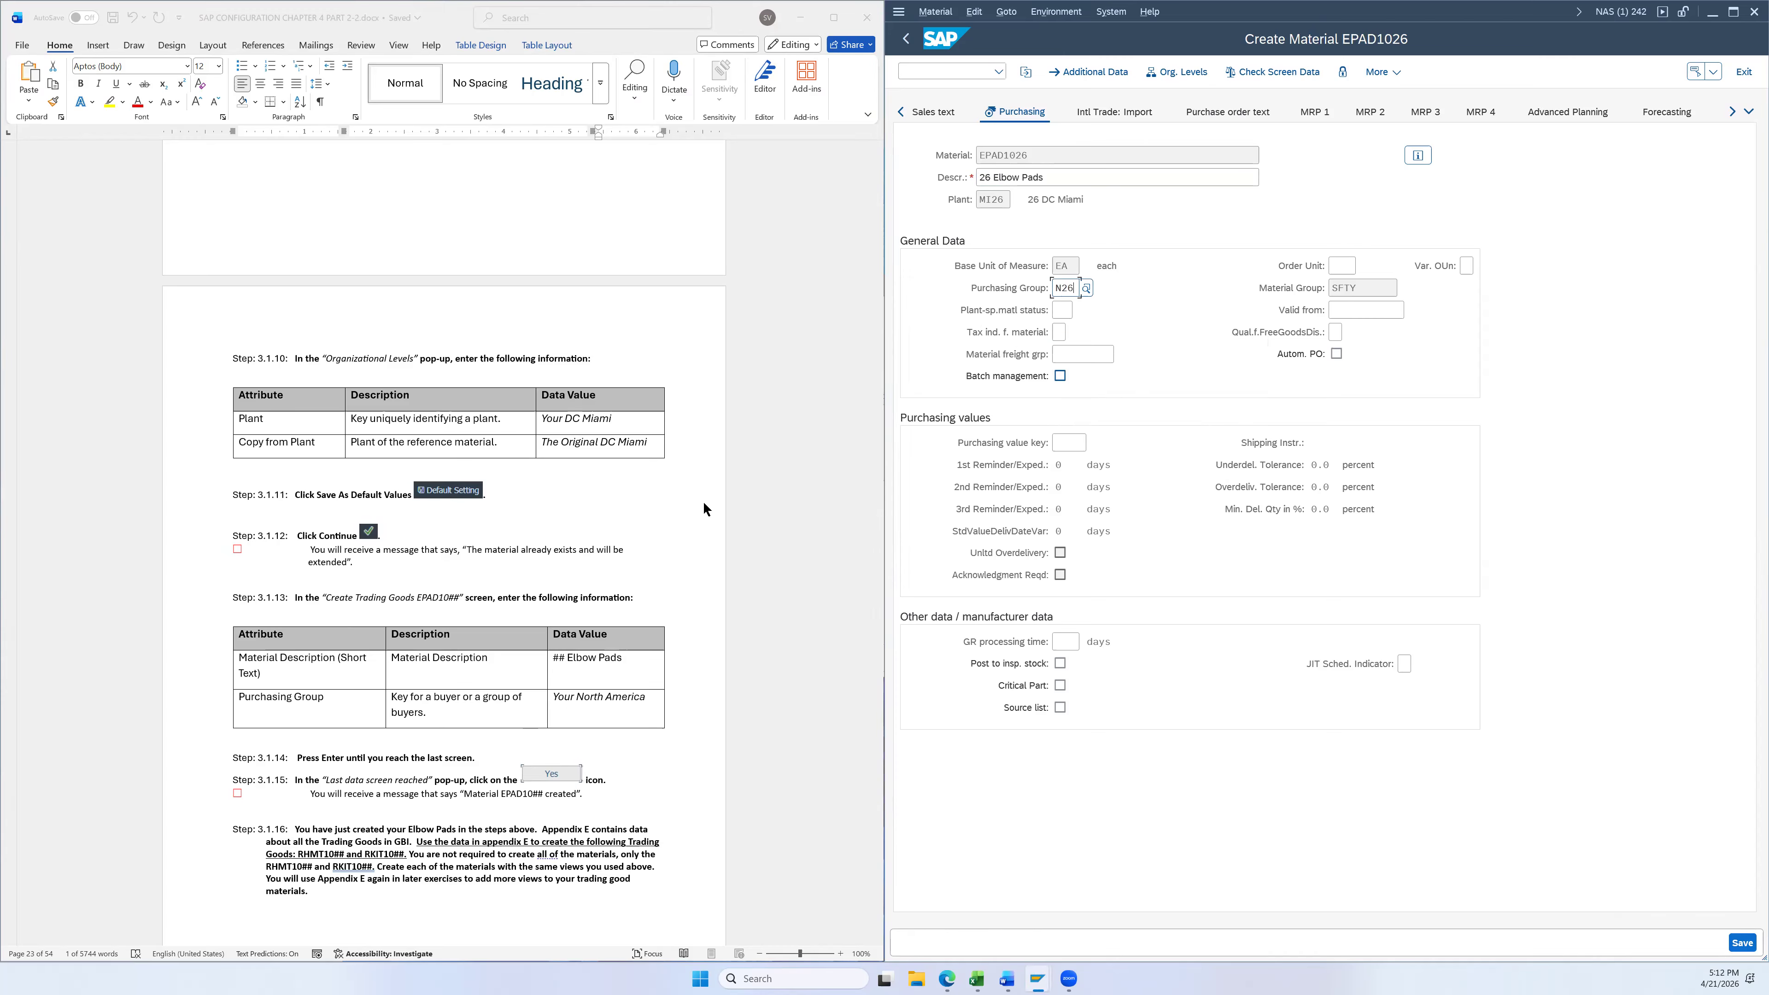
Advance through the remaining data screens of EPAD1026 to the last one and save the material
scroll(738, 676, down, 1)
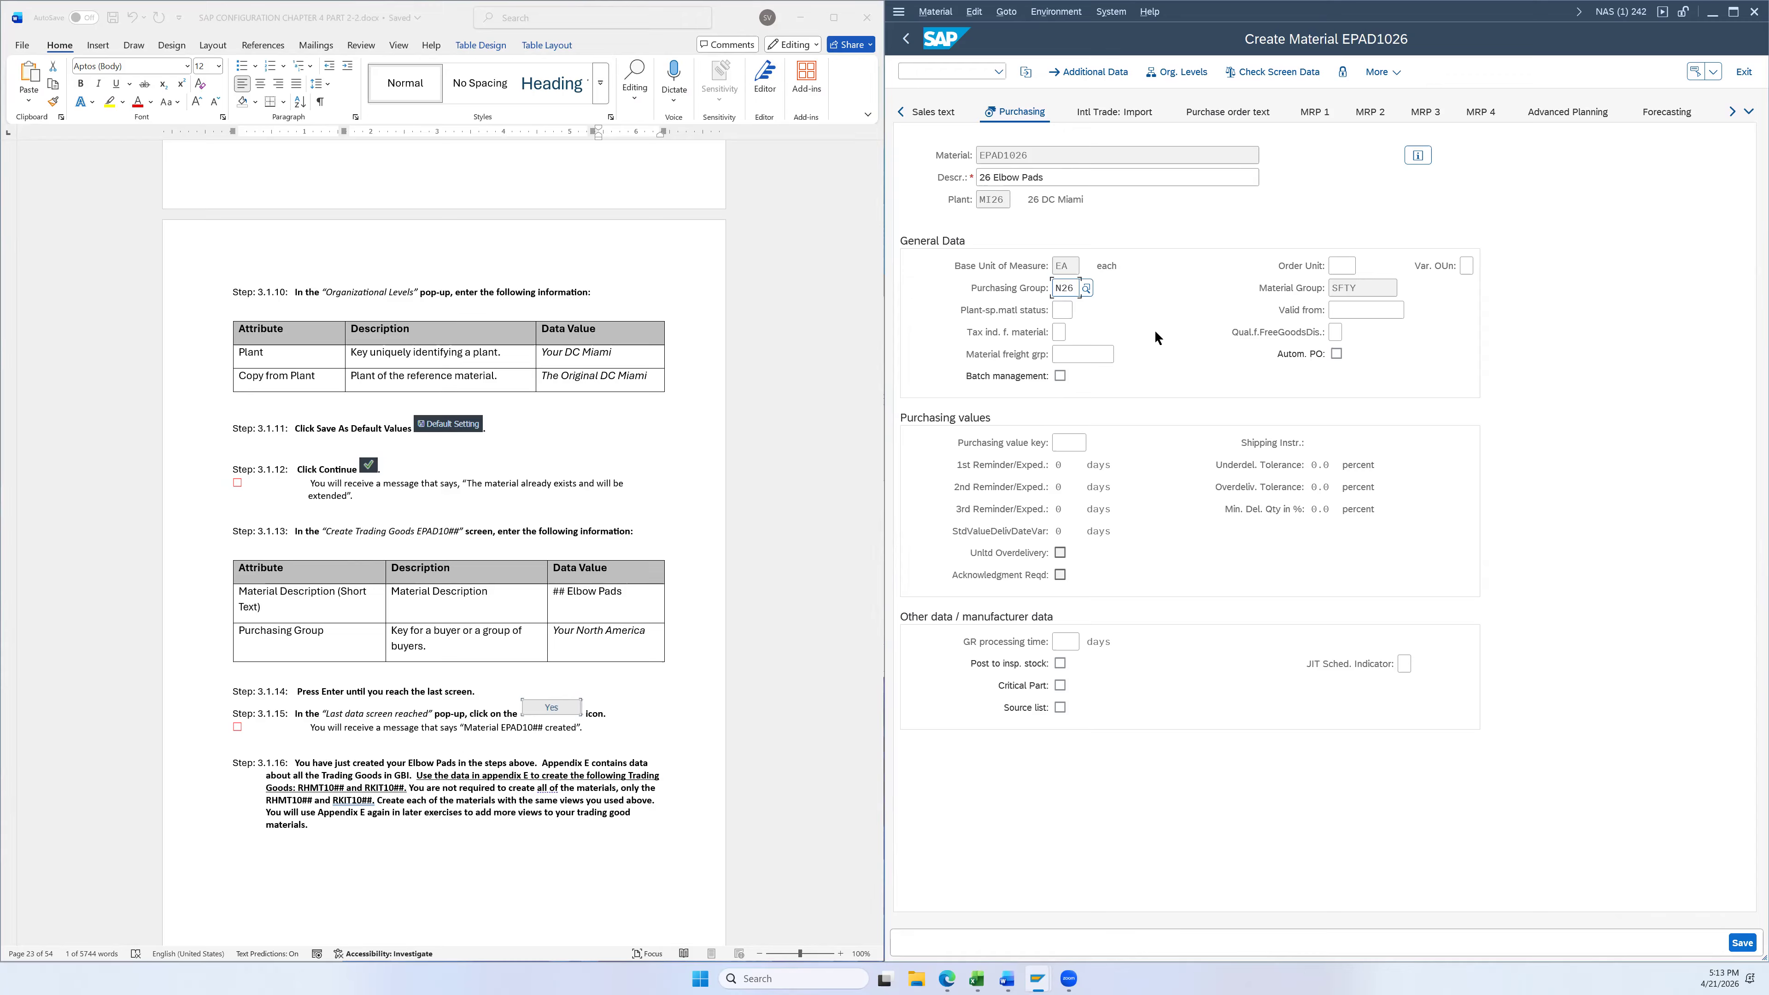
key(Return)
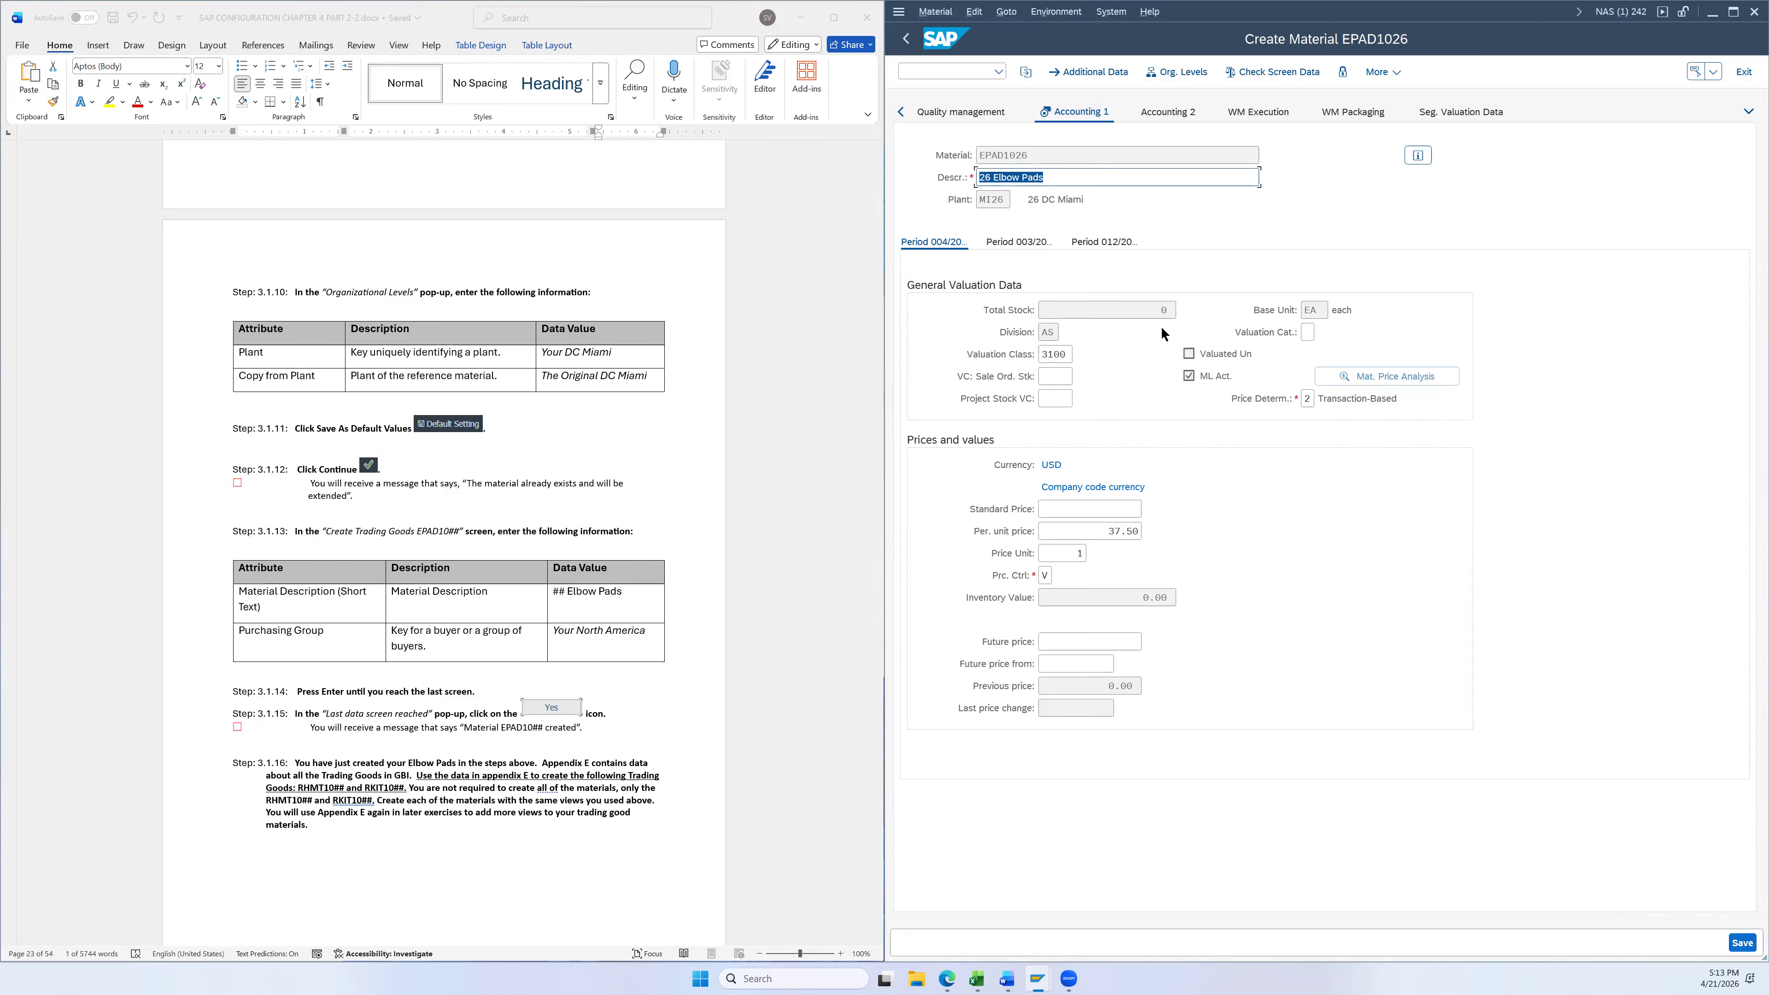
key(Return)
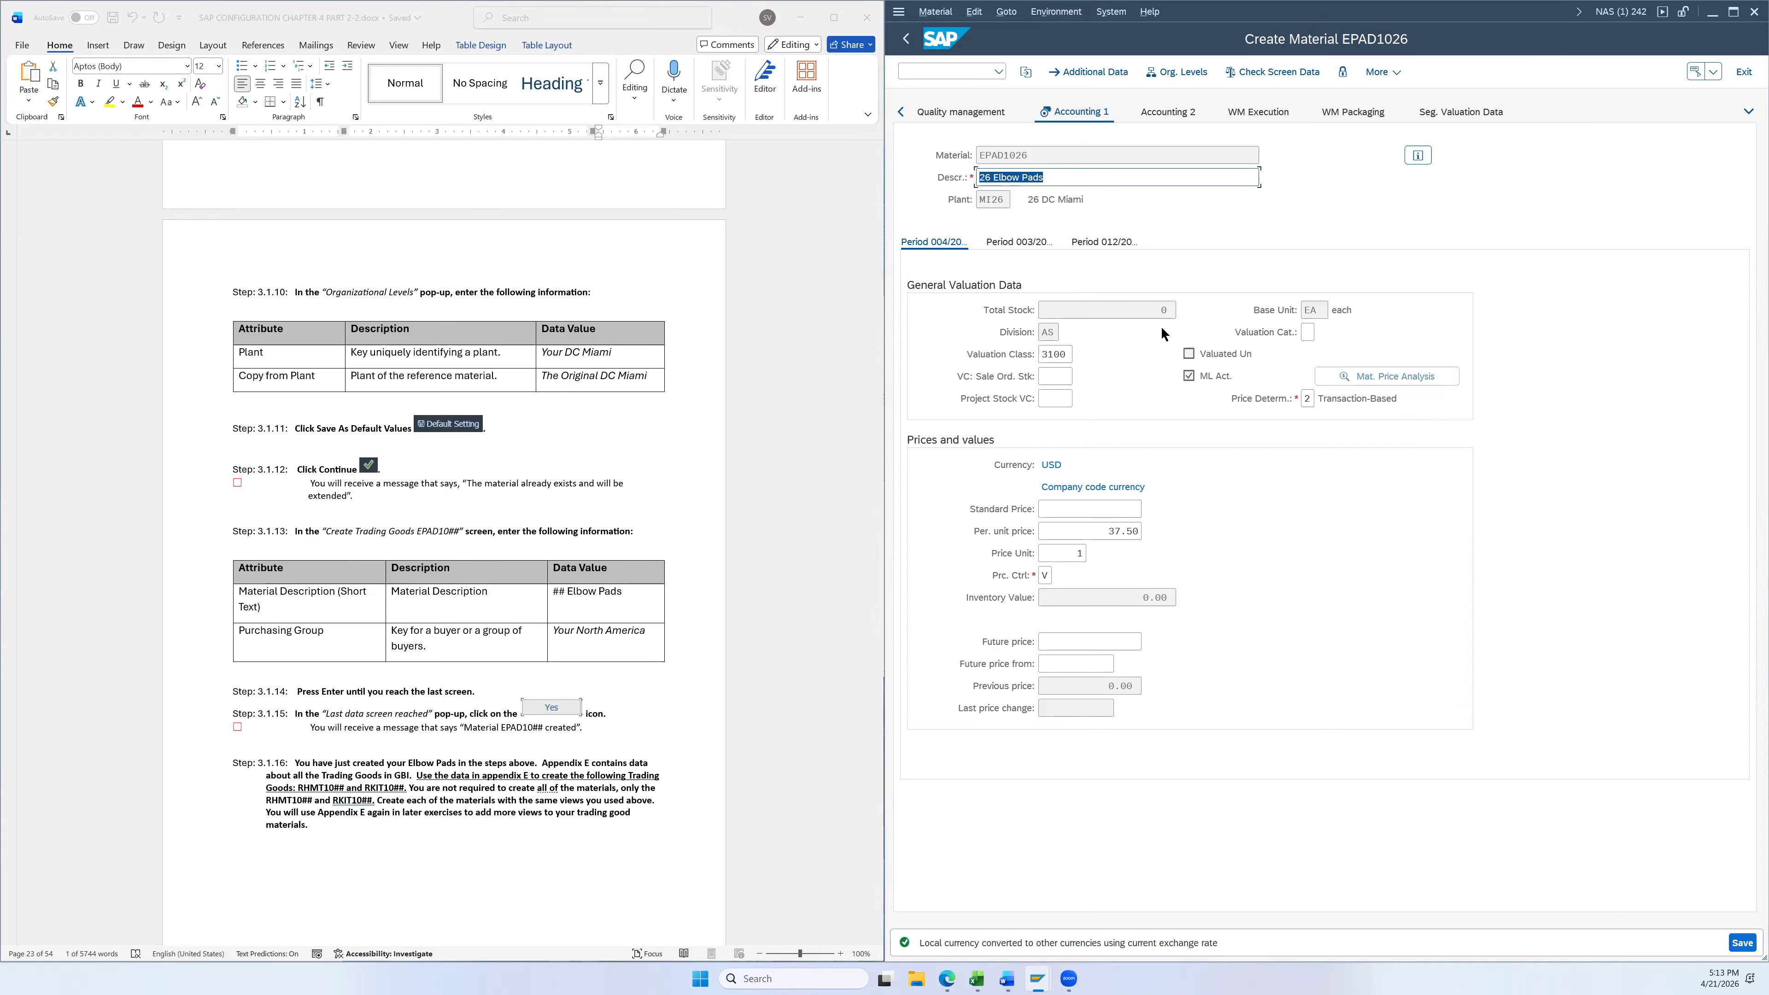
key(Return)
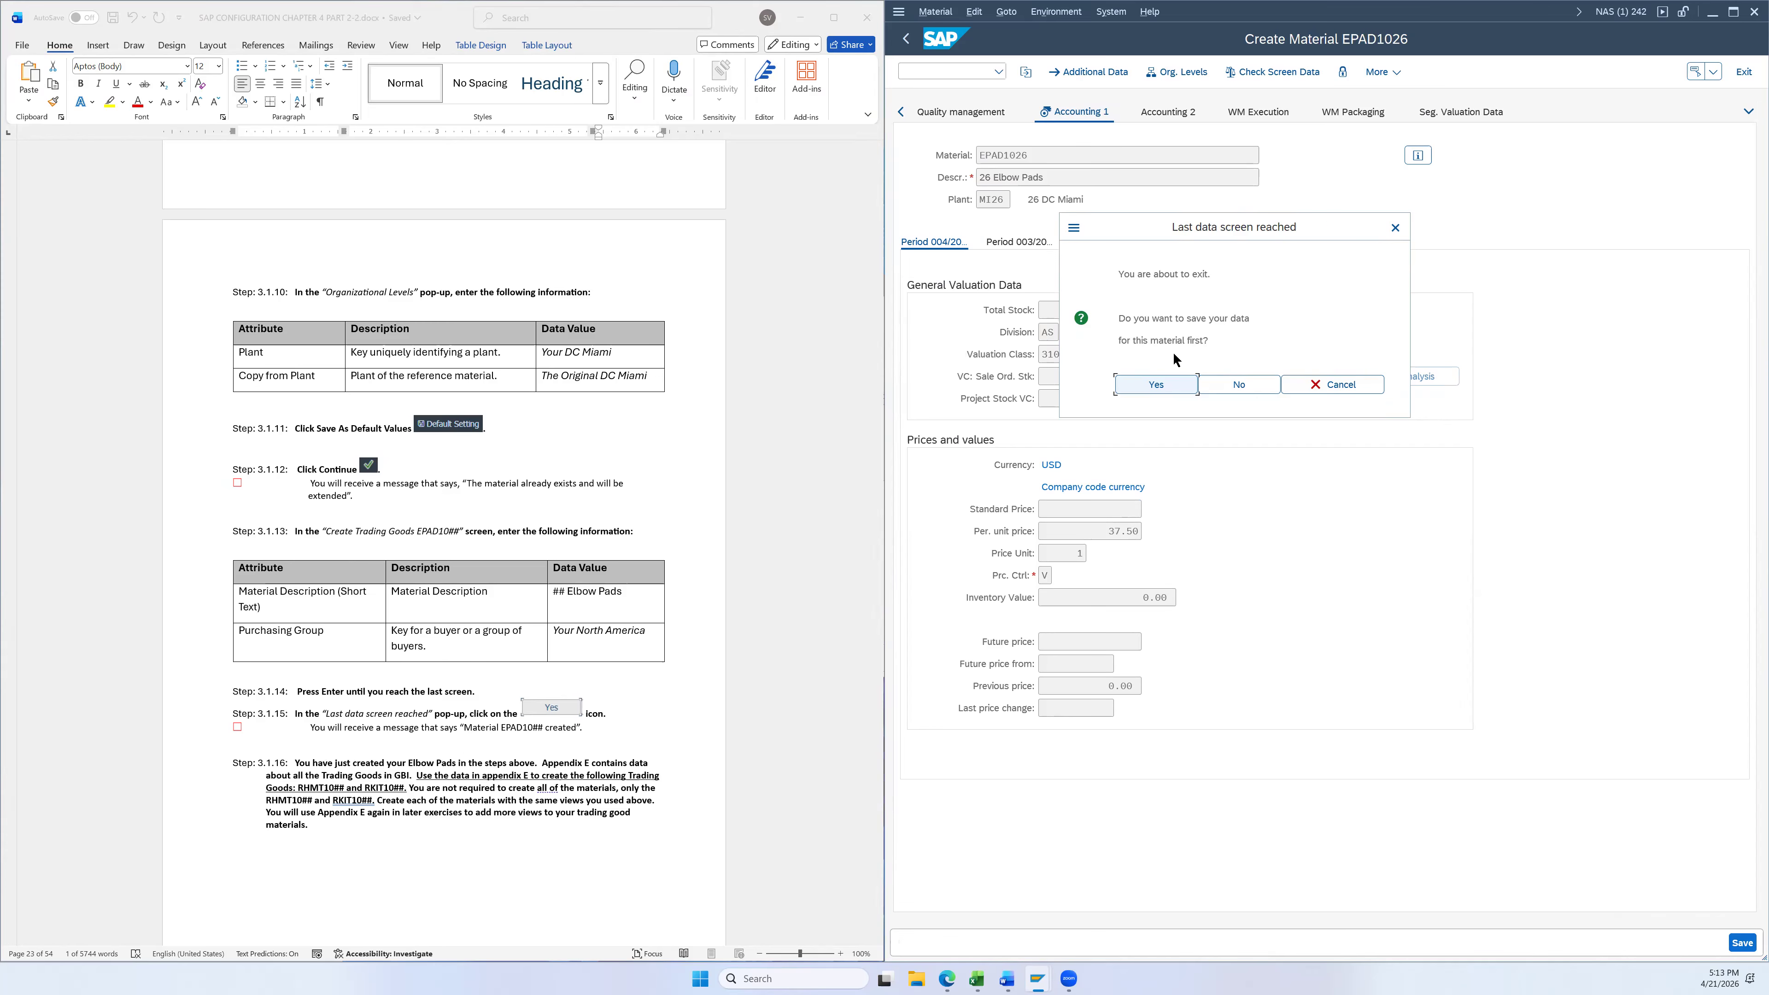
click(1149, 384)
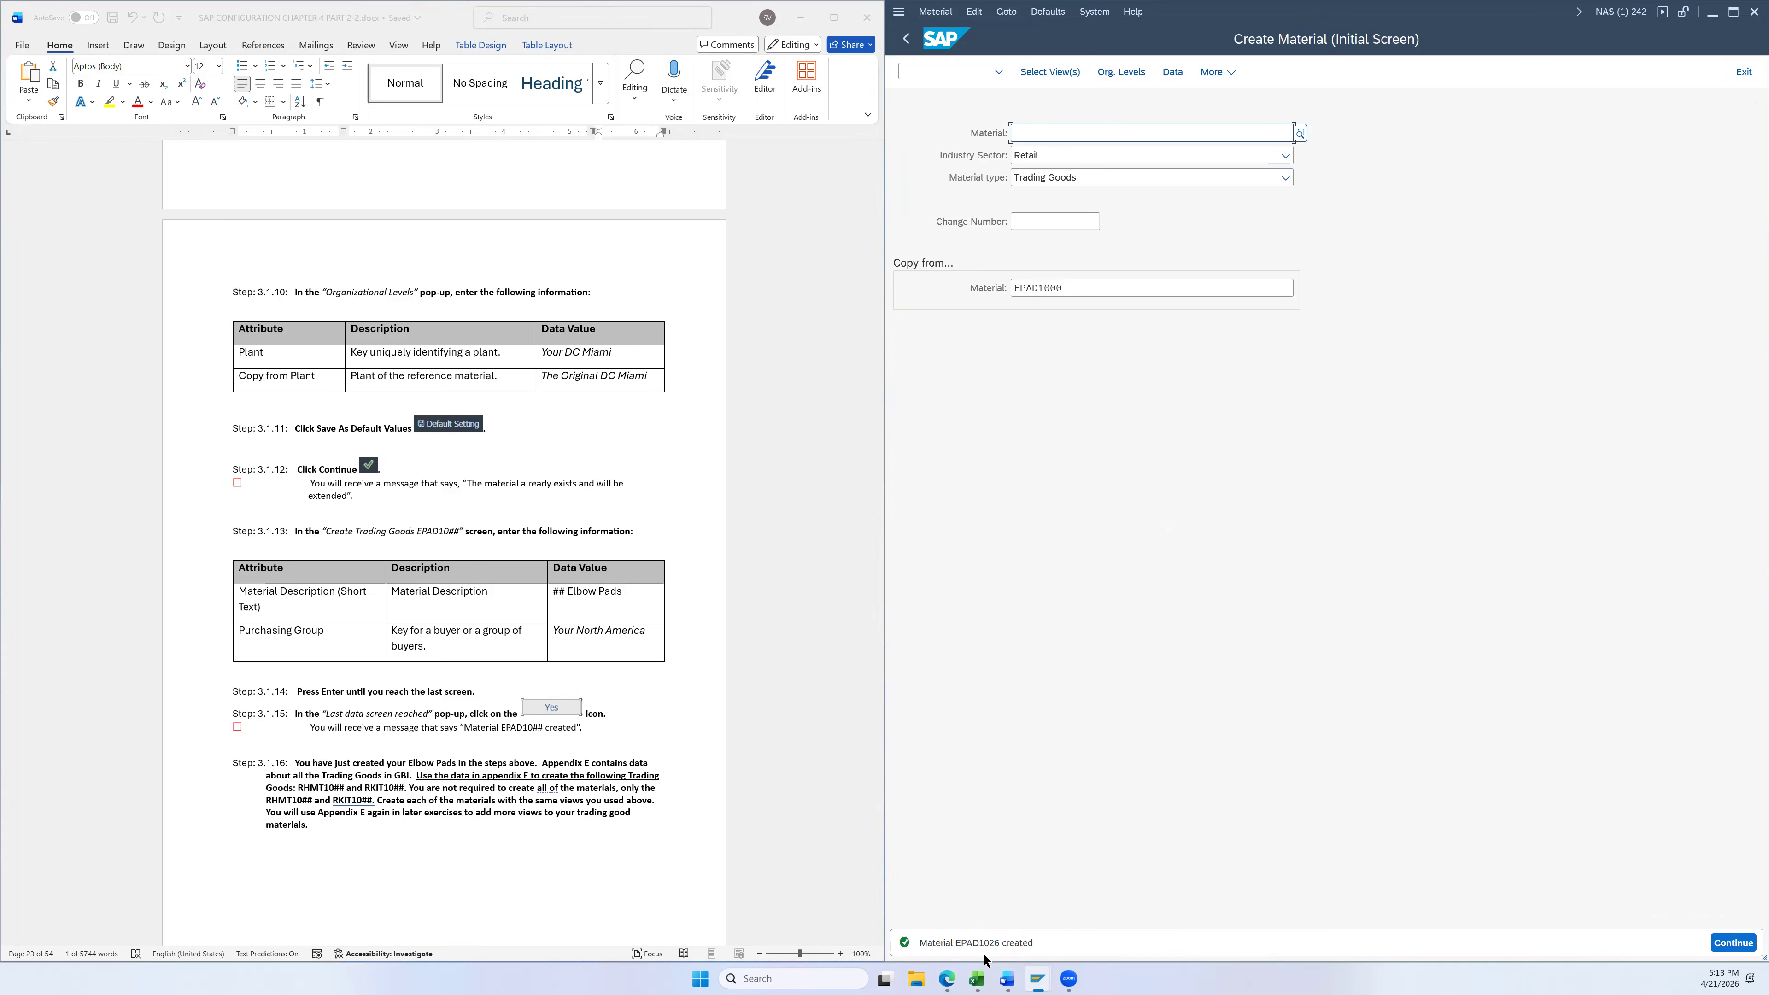
Switch to the Chapter 4 Error Log PDF in Edge and step through the matches for "found"
mouse_move(977, 977)
click(947, 978)
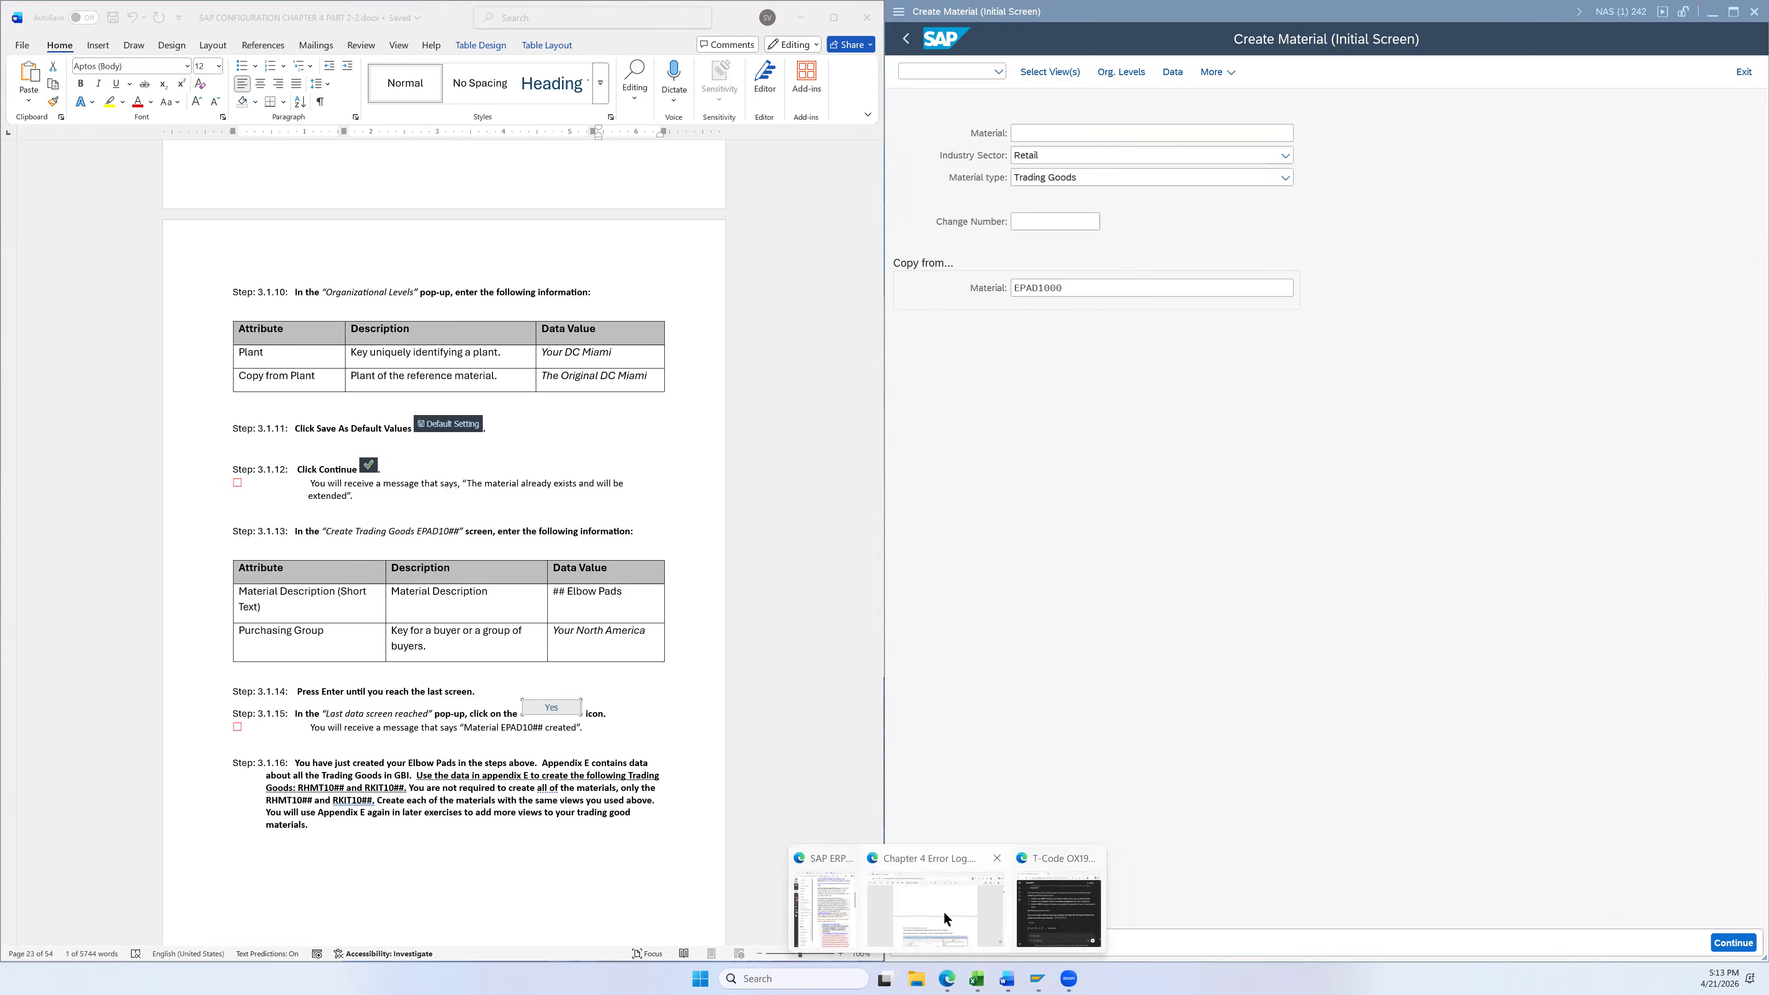
click(943, 911)
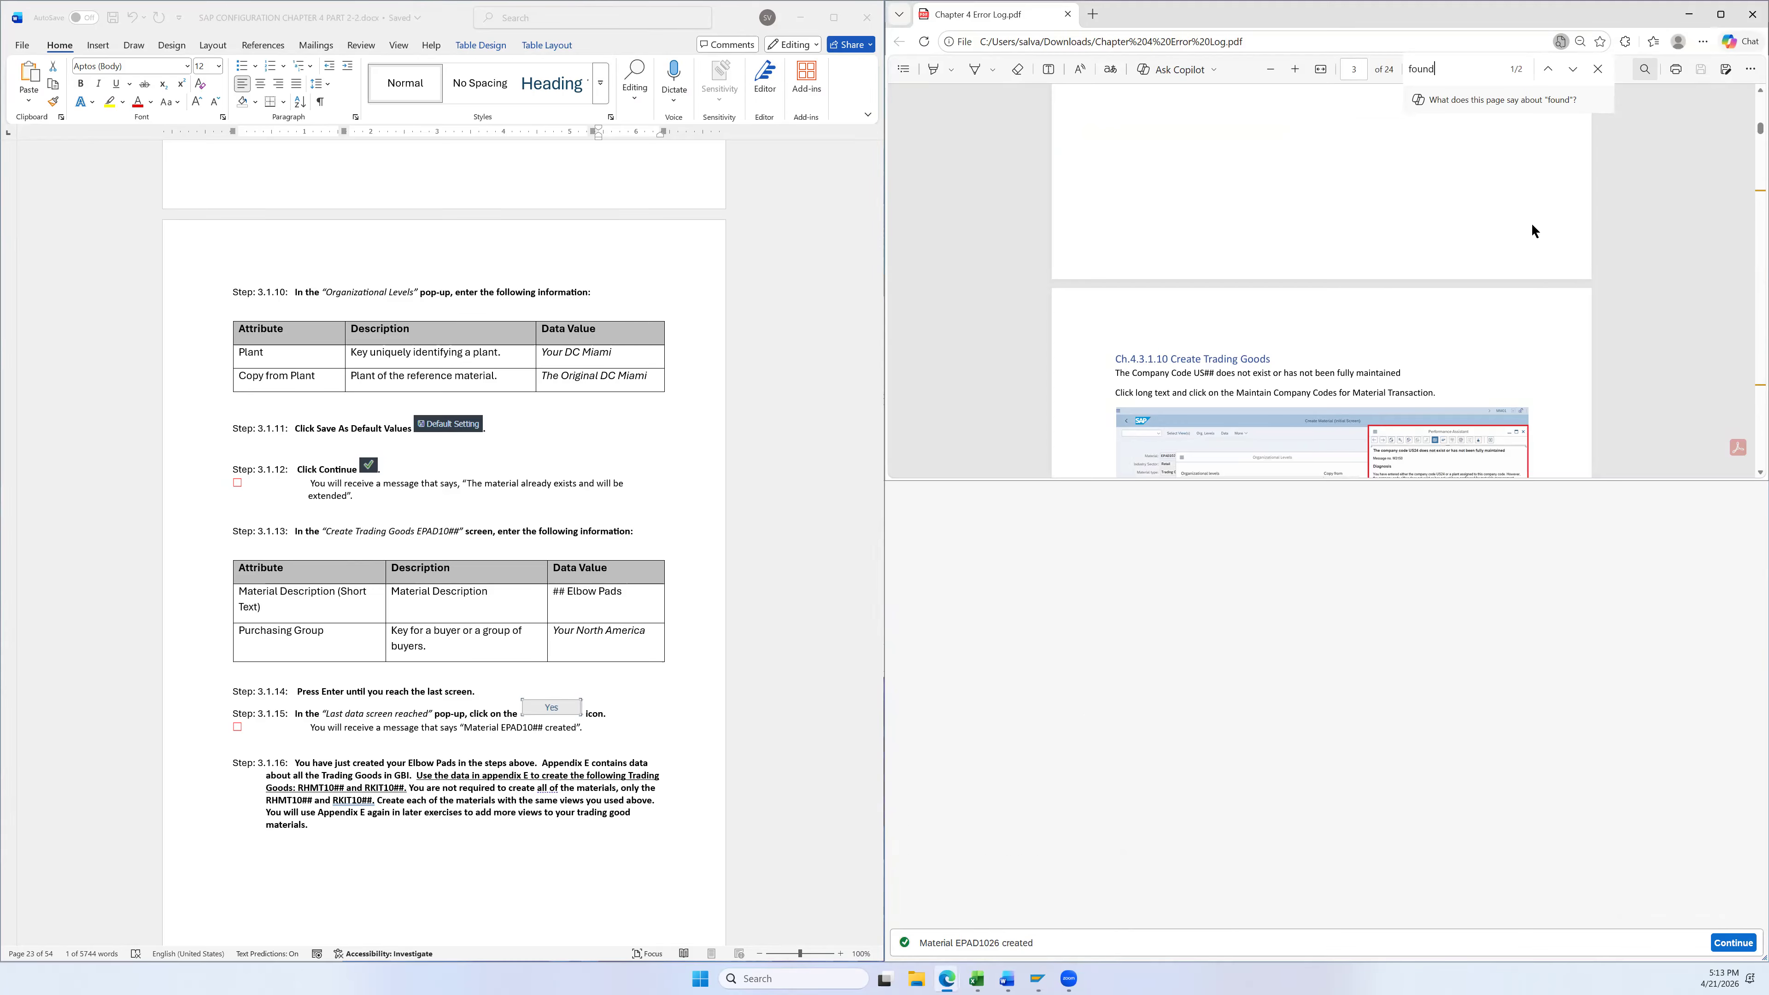
scroll(1544, 253, down, 10)
scroll(1572, 305, down, 2)
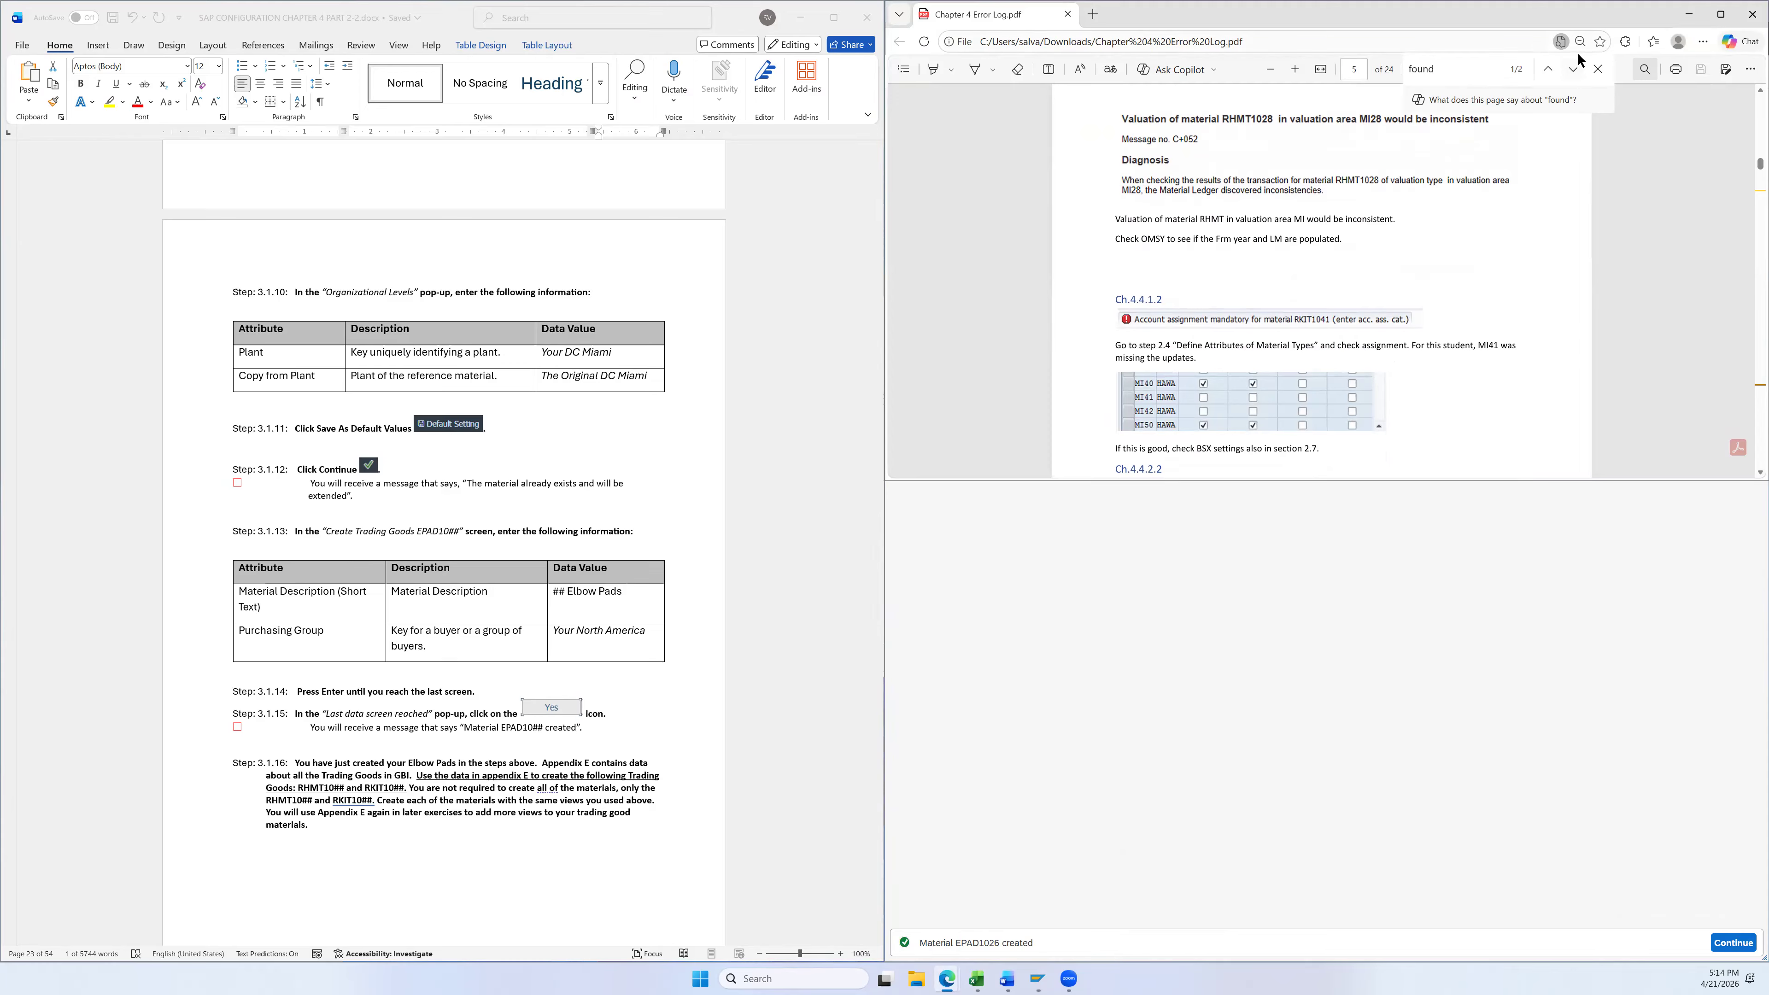
click(1574, 68)
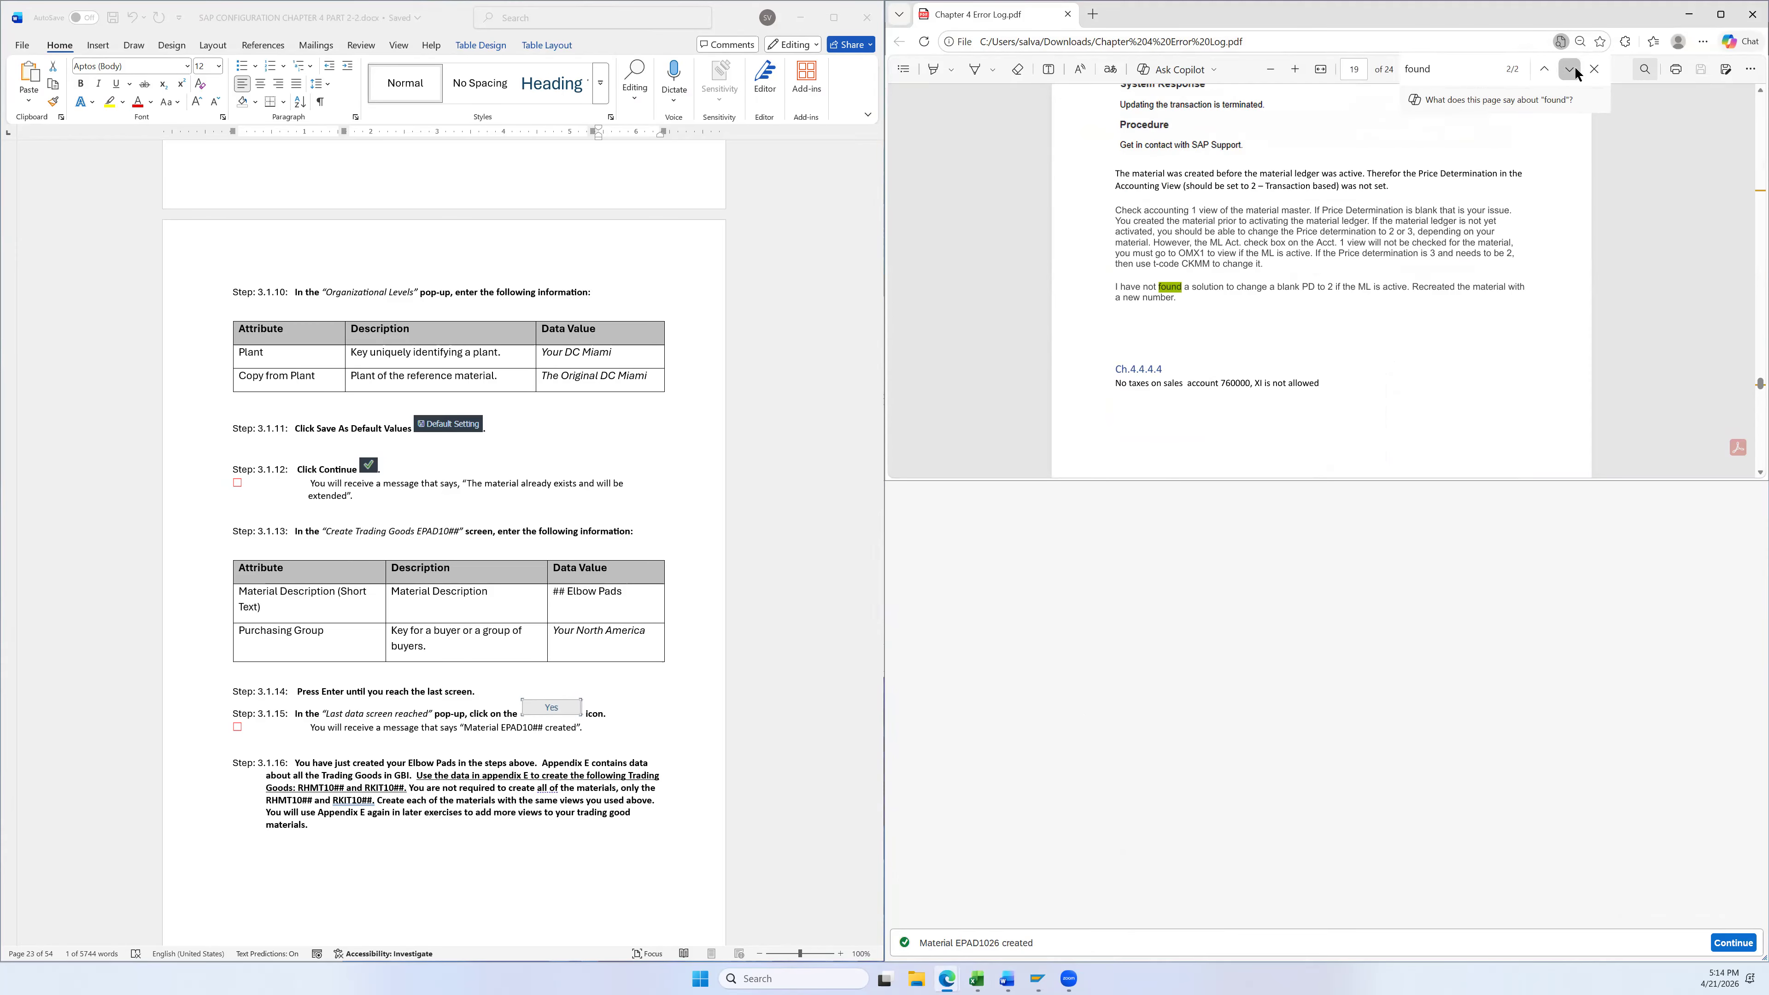
click(1574, 68)
Look over the SAP installation and assignment instructions on the Canvas page and move its window off the error log
scroll(1462, 265, up, 1)
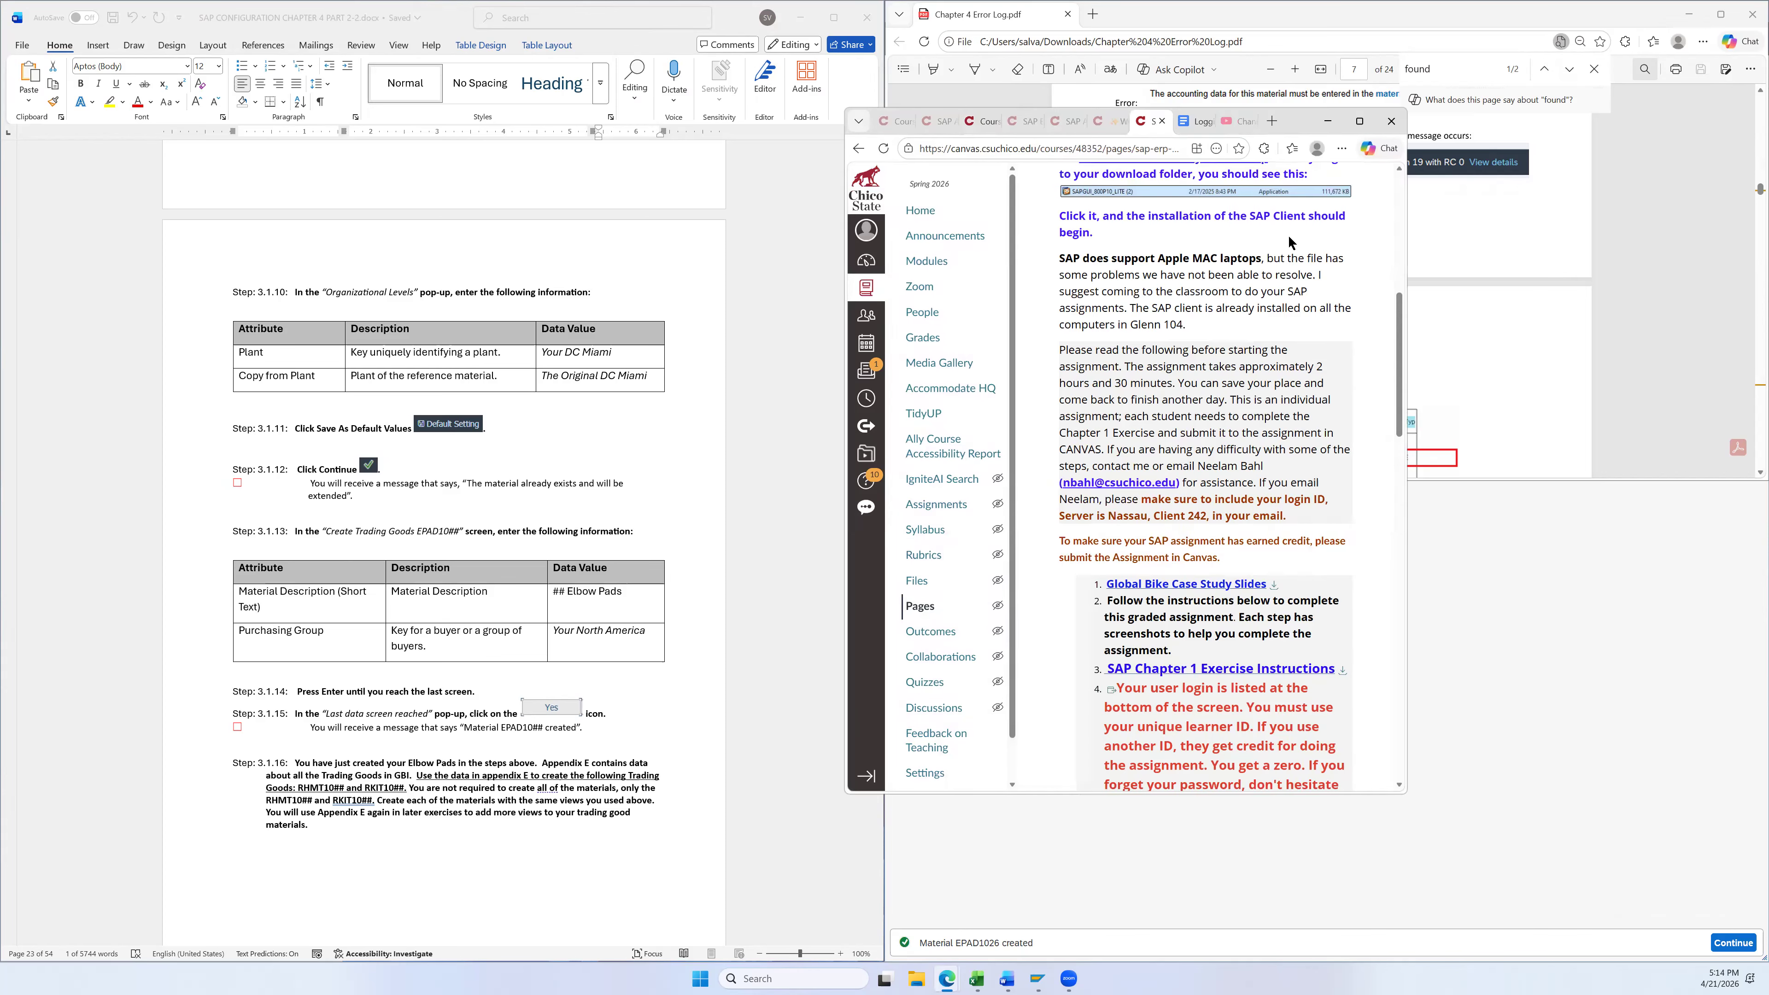
scroll(1267, 285, up, 2)
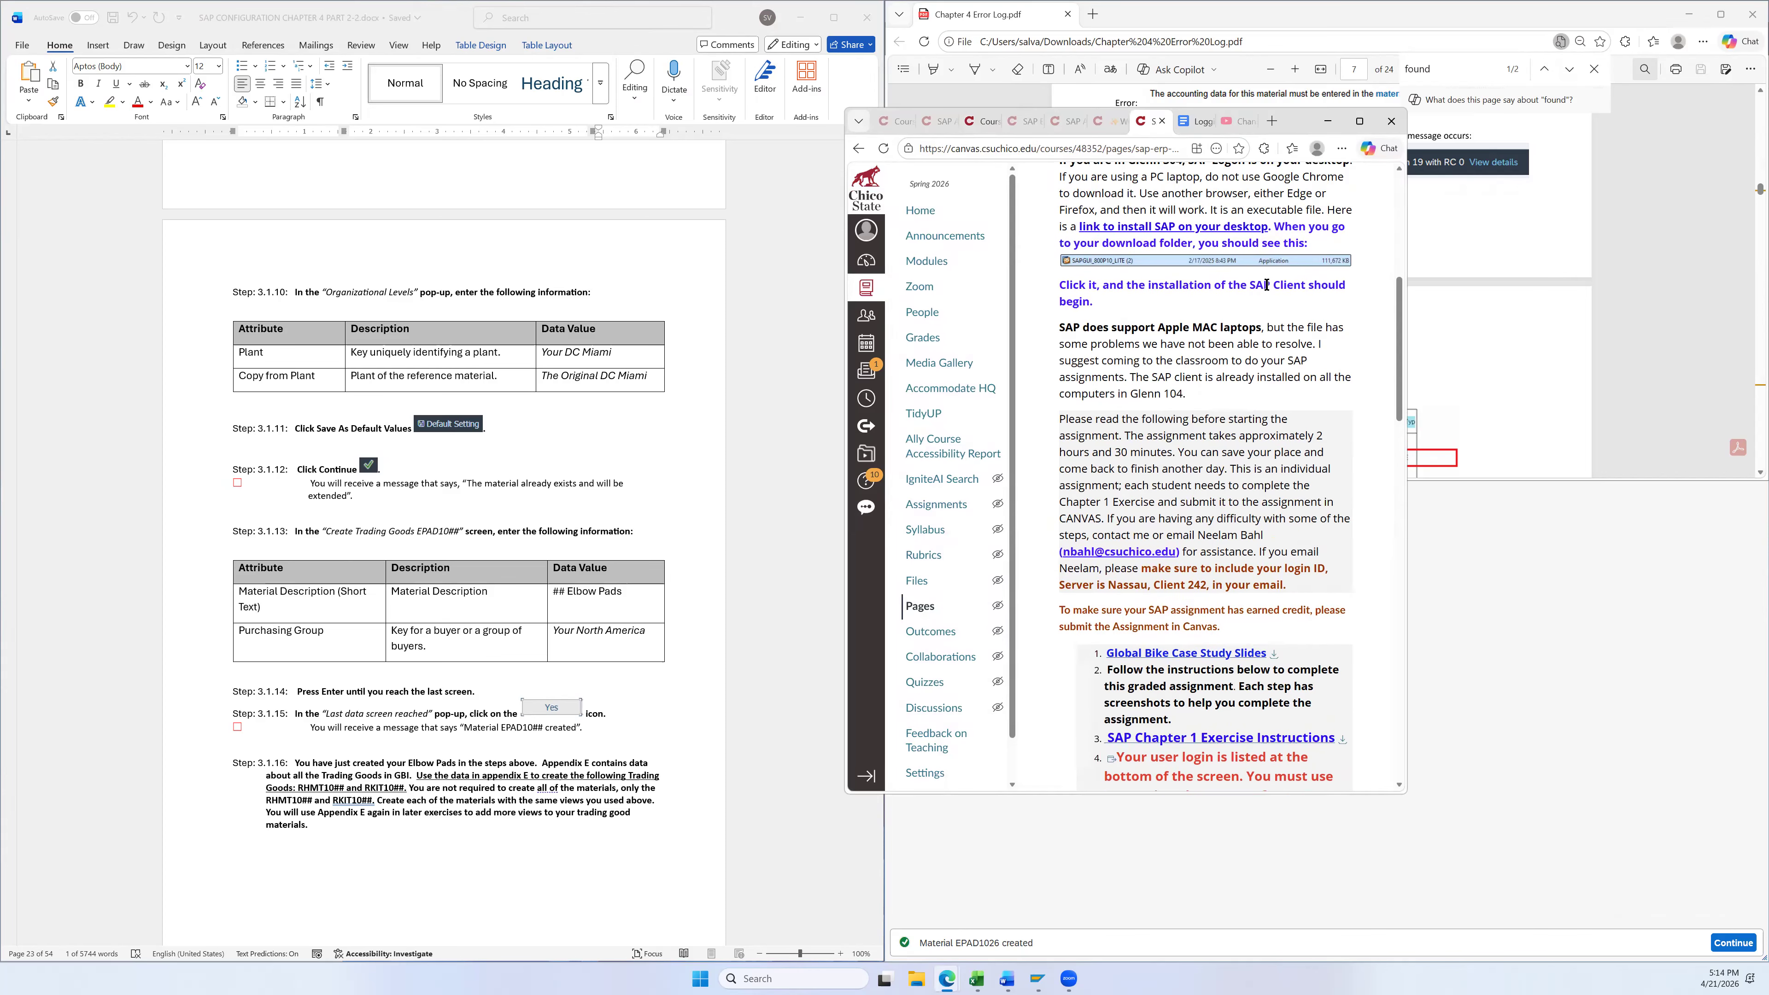
scroll(1276, 307, up, 2)
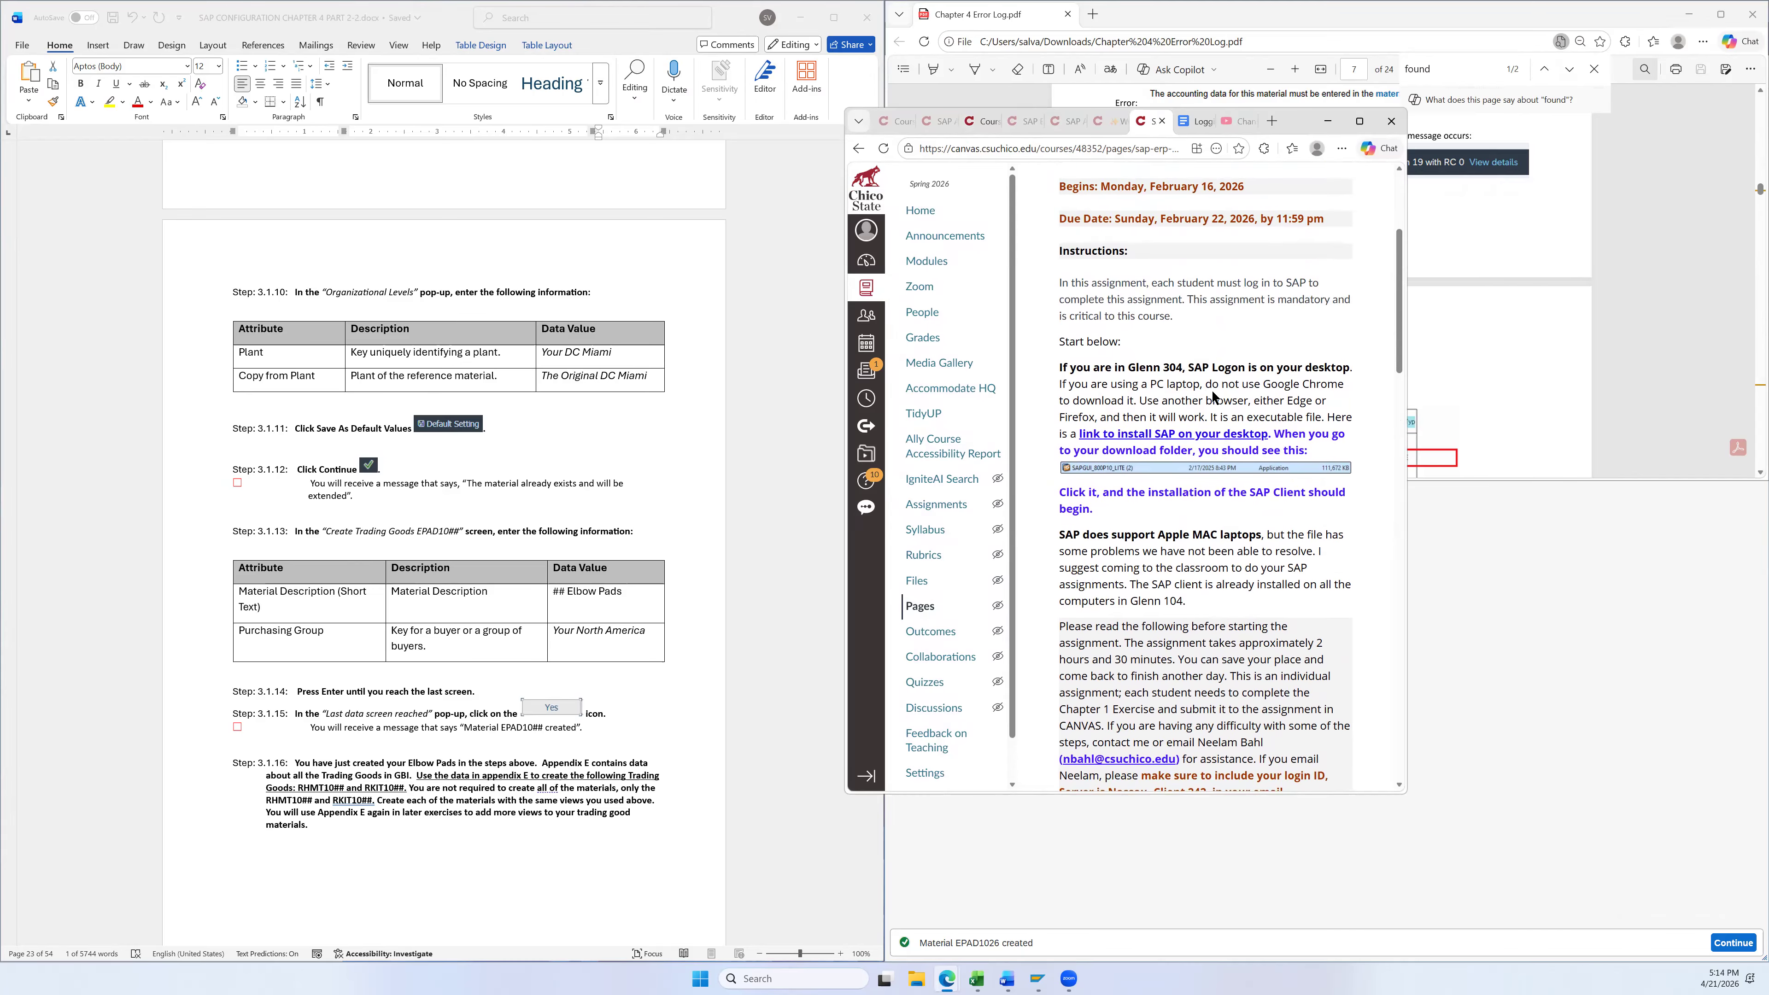
scroll(1212, 392, up, 2)
scroll(1234, 367, down, 2)
drag(1395, 316, 1394, 320)
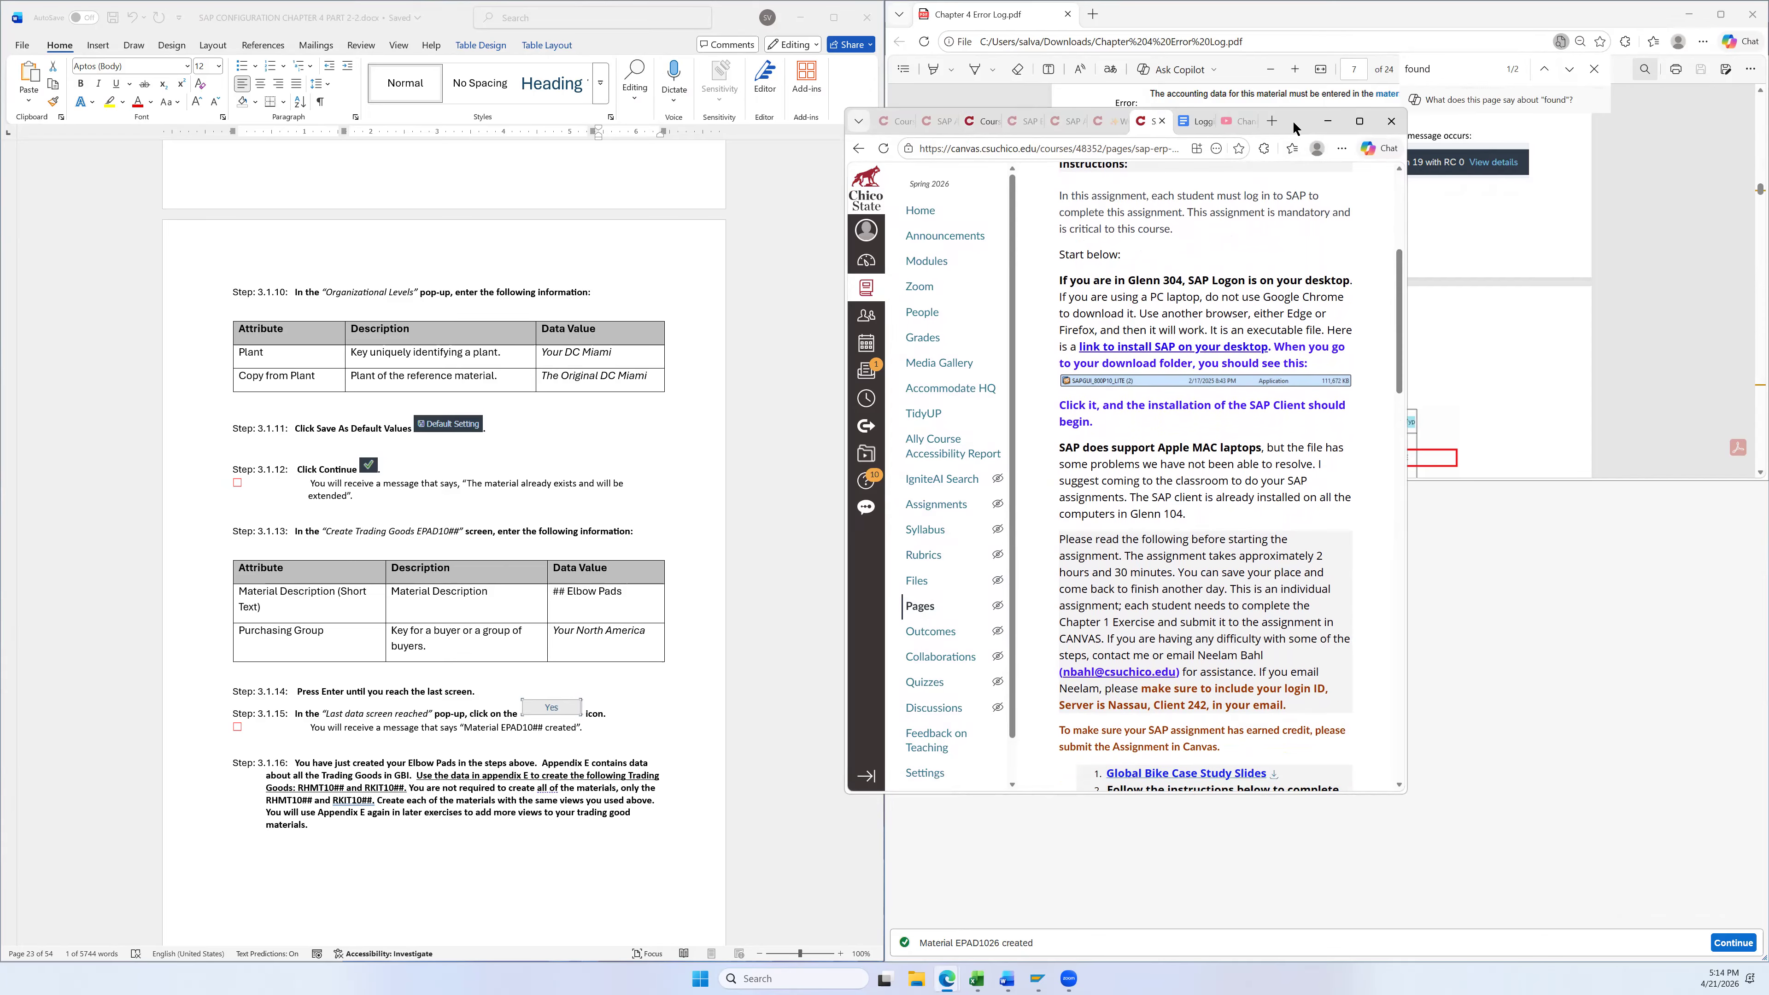
drag(1292, 121, 1768, 121)
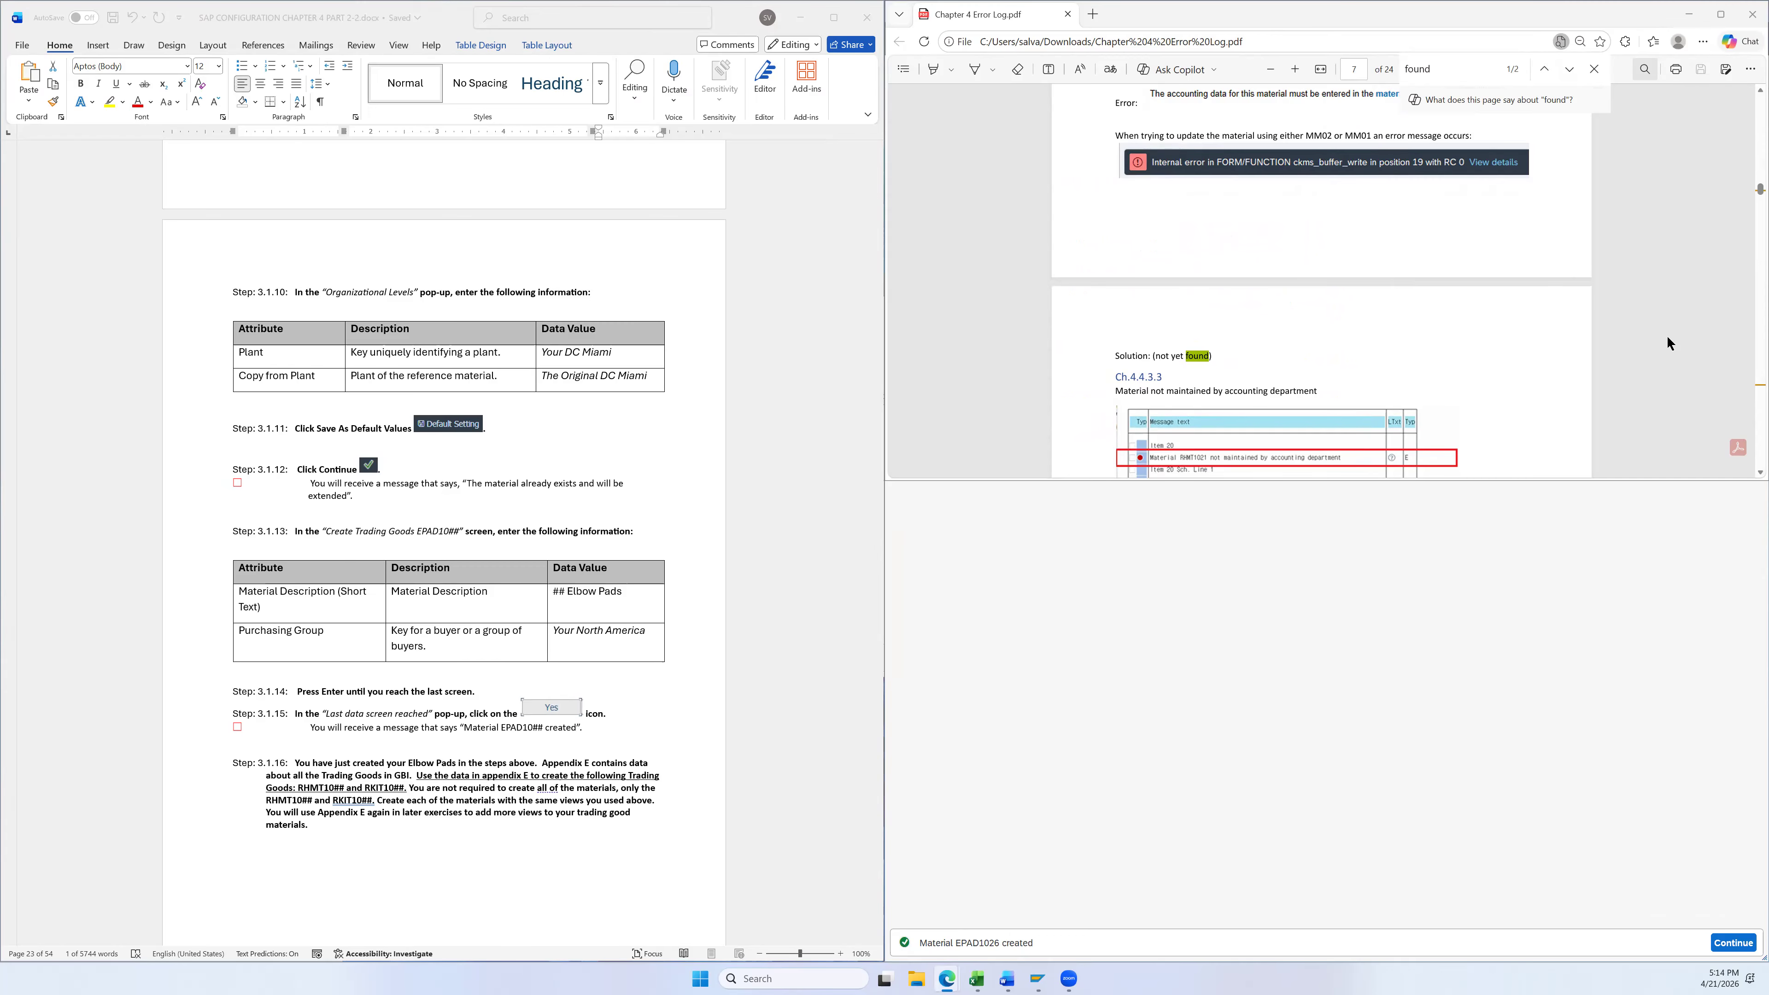
Review the ckms_buffer_write error entry in the log, return to SAP and read instruction step 3.1.16 in Word
click(1181, 345)
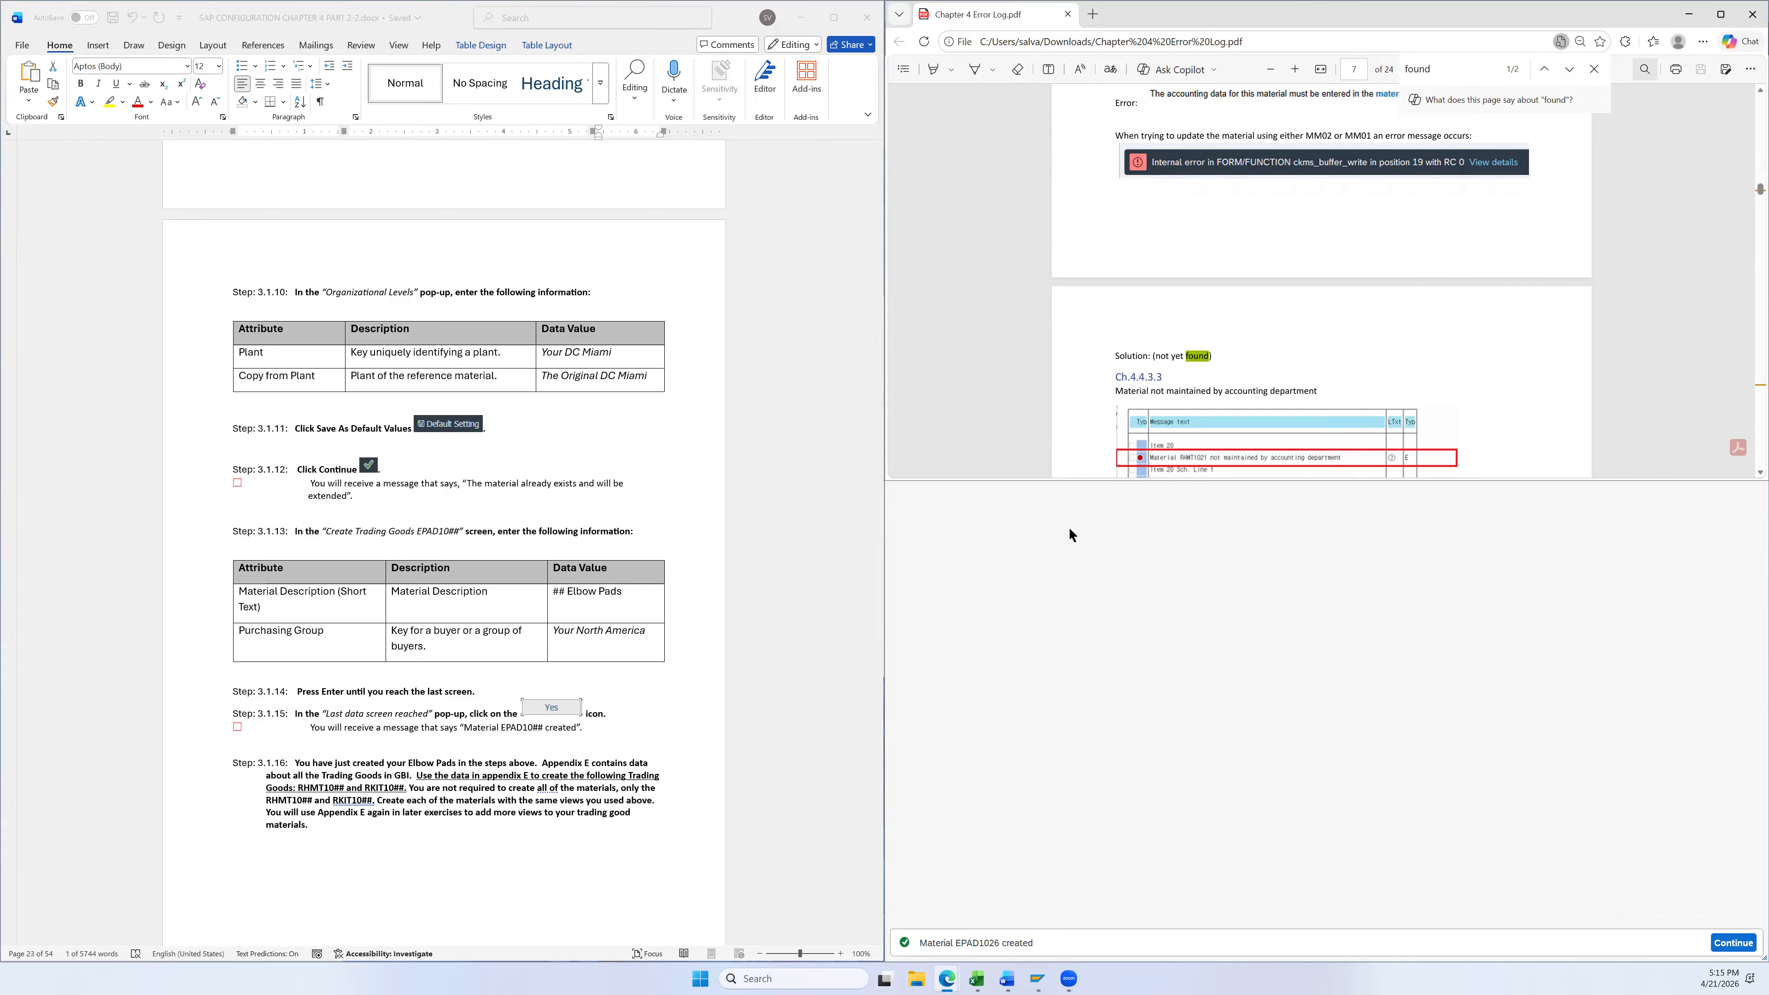
click(969, 611)
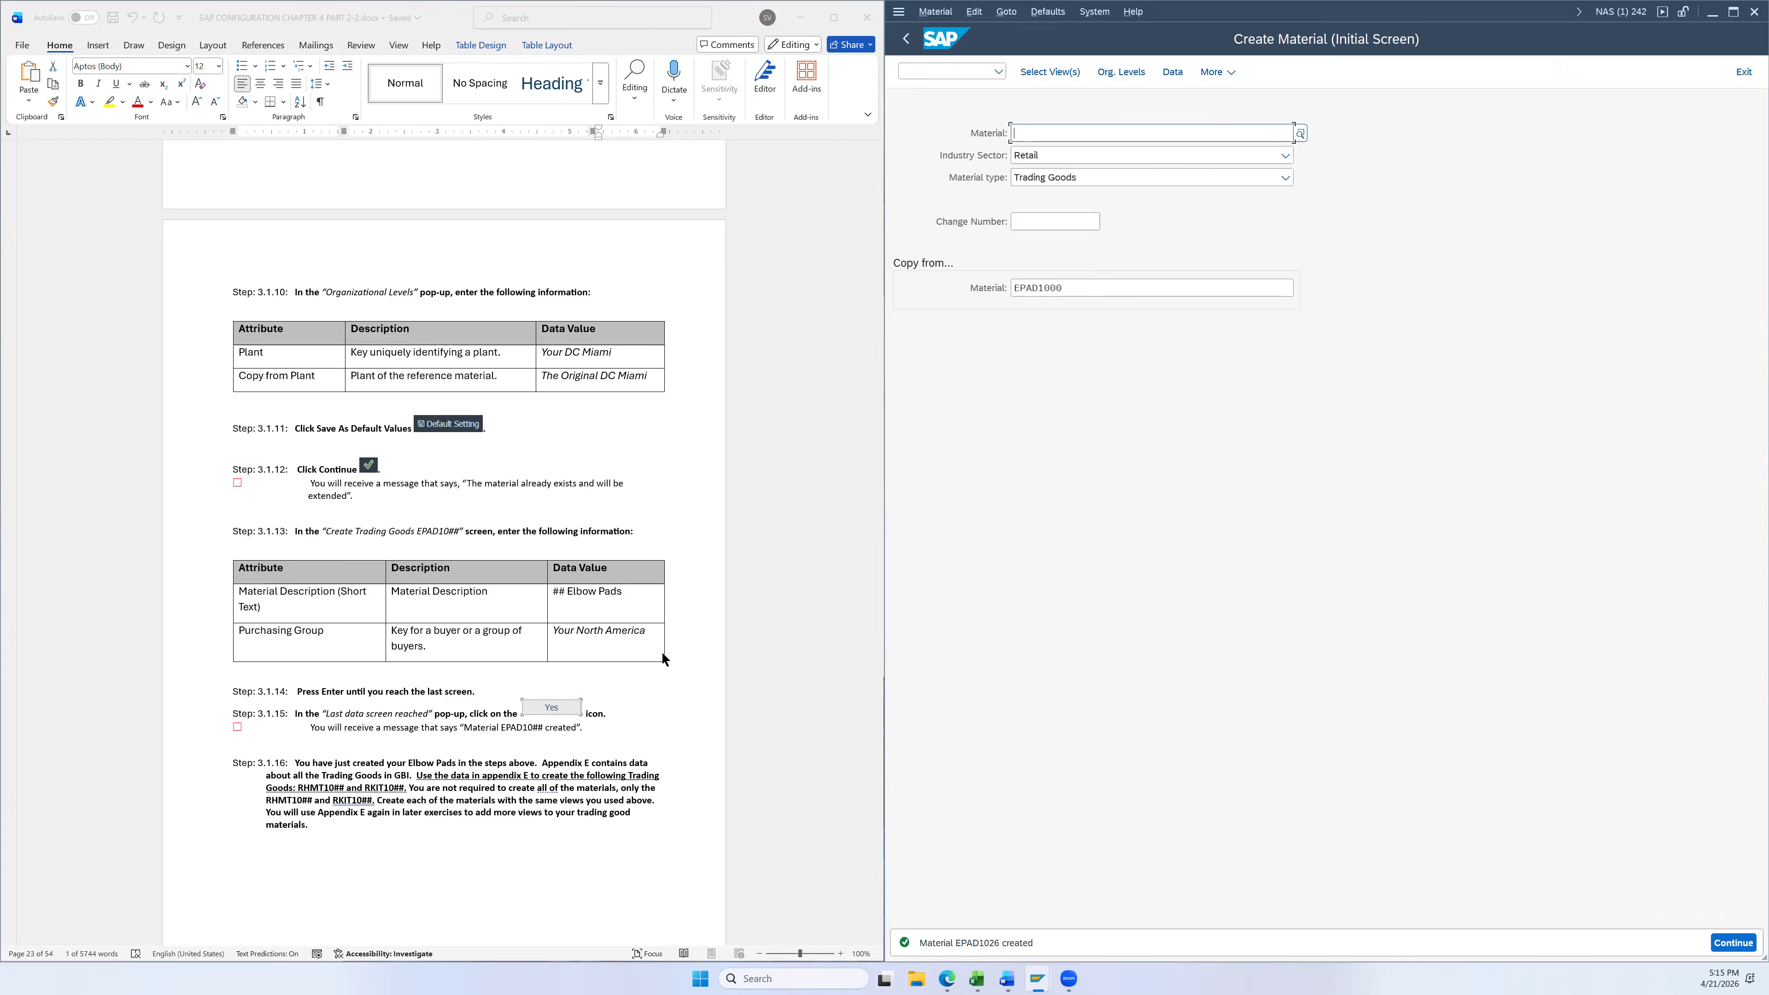
scroll(658, 648, down, 2)
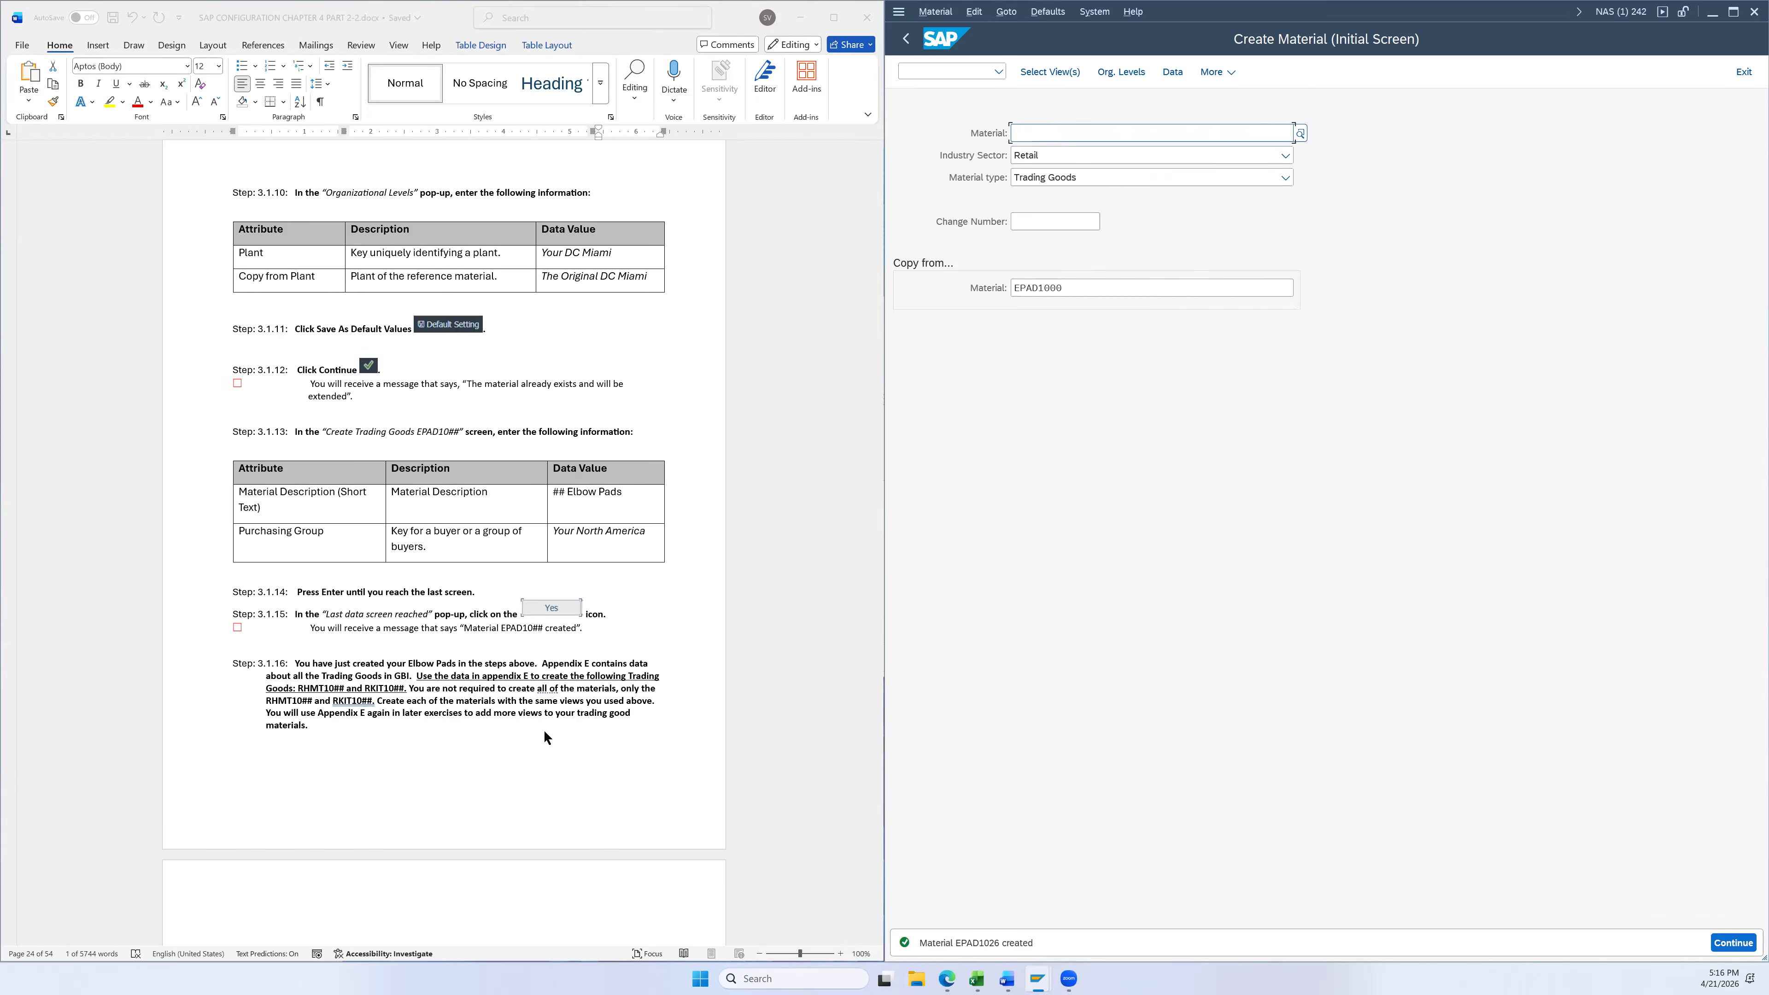
Switch to the Appendix E Trading Goods workbook in Excel and tile it beside SAP, keeping part of the Word instructions readable
click(977, 979)
click(1018, 933)
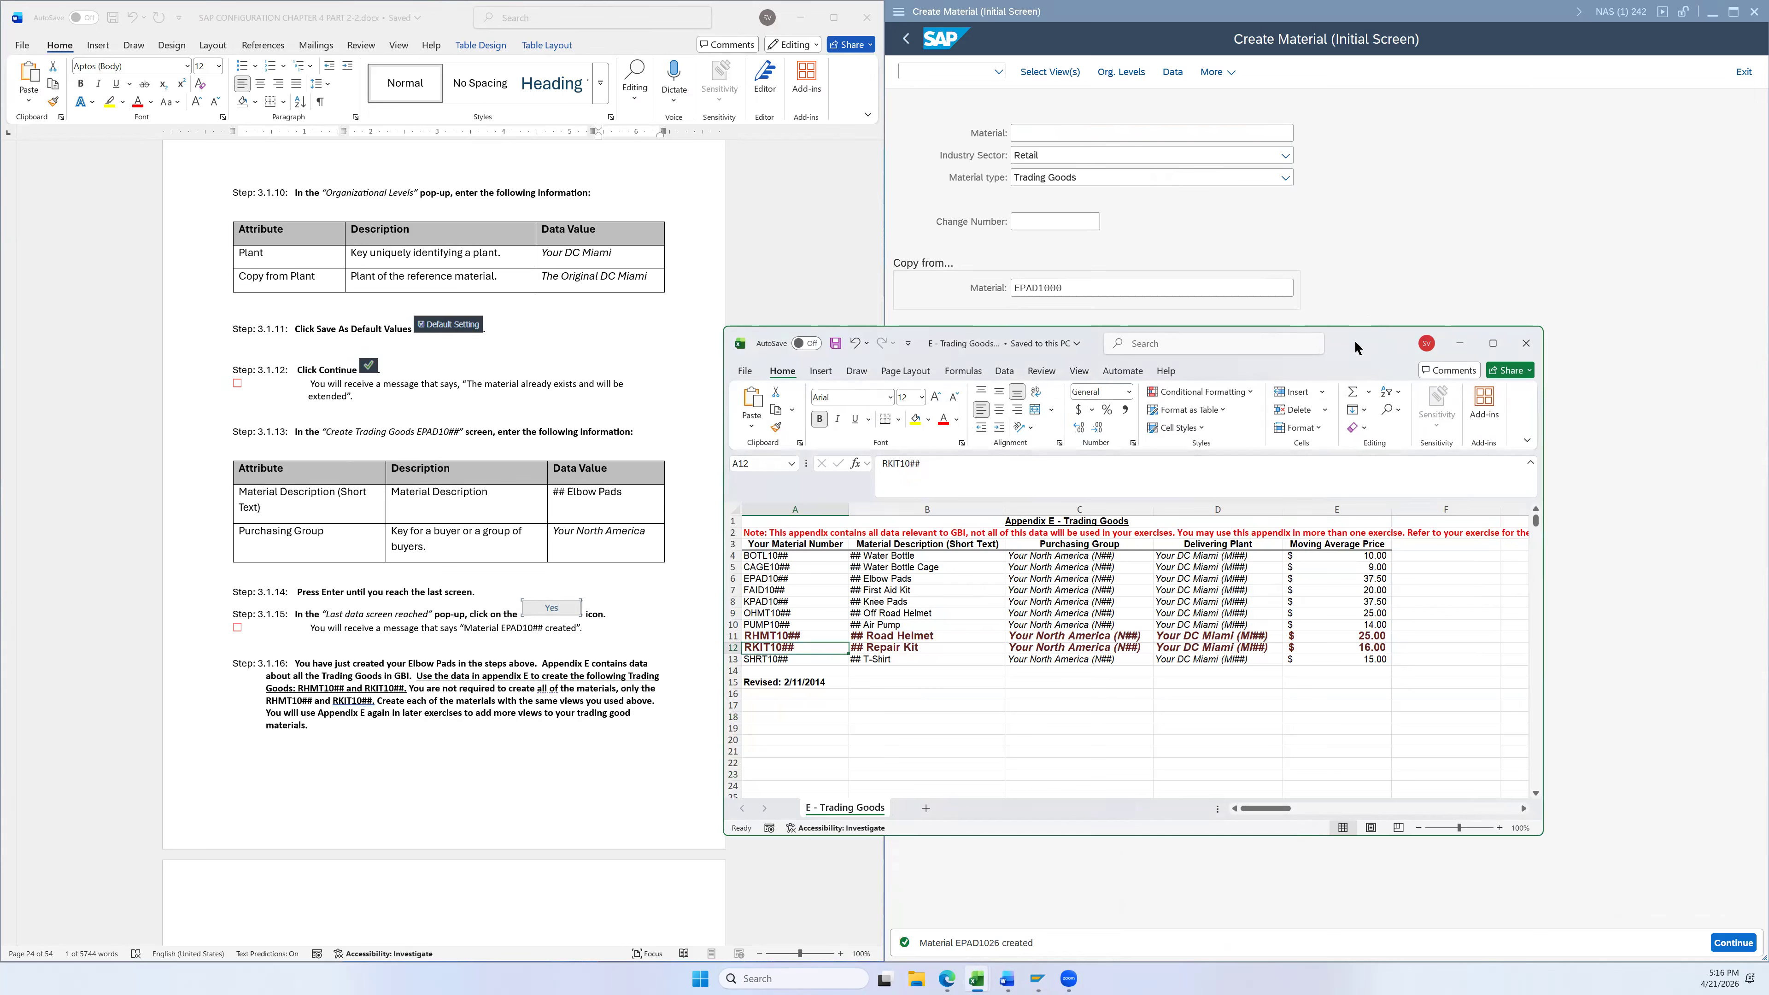
drag(1355, 347, 1252, 357)
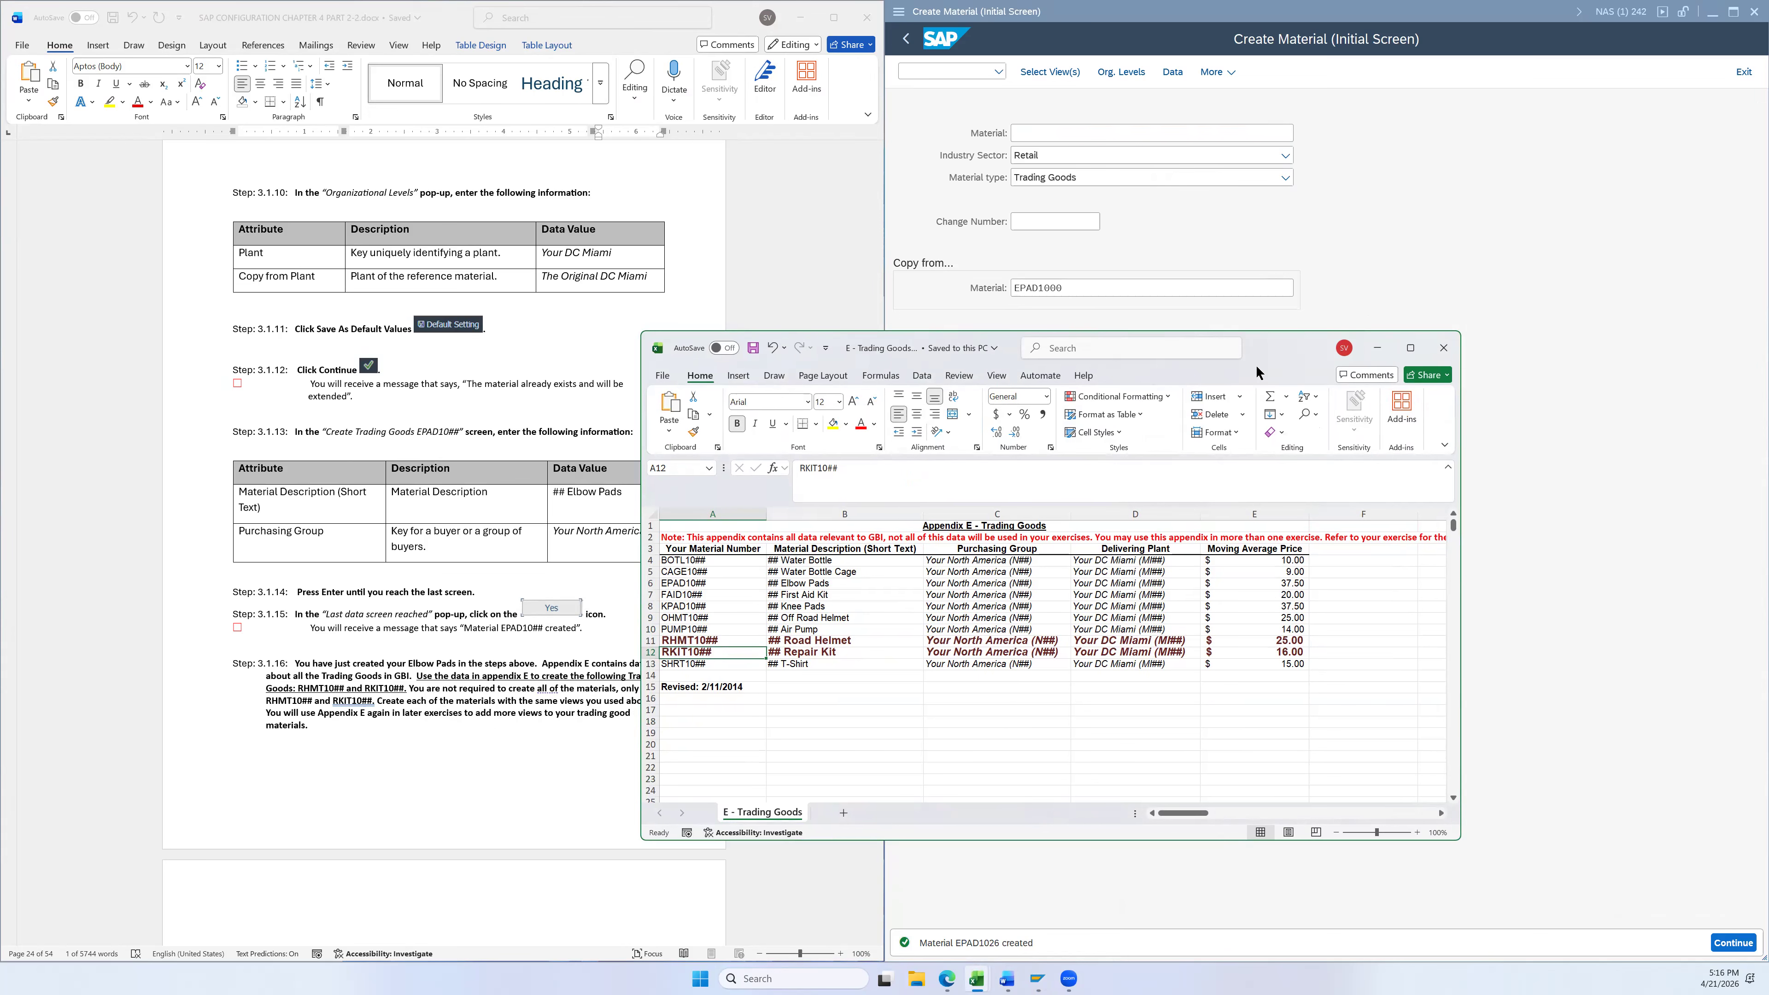
key(super+Left)
key(super+Up)
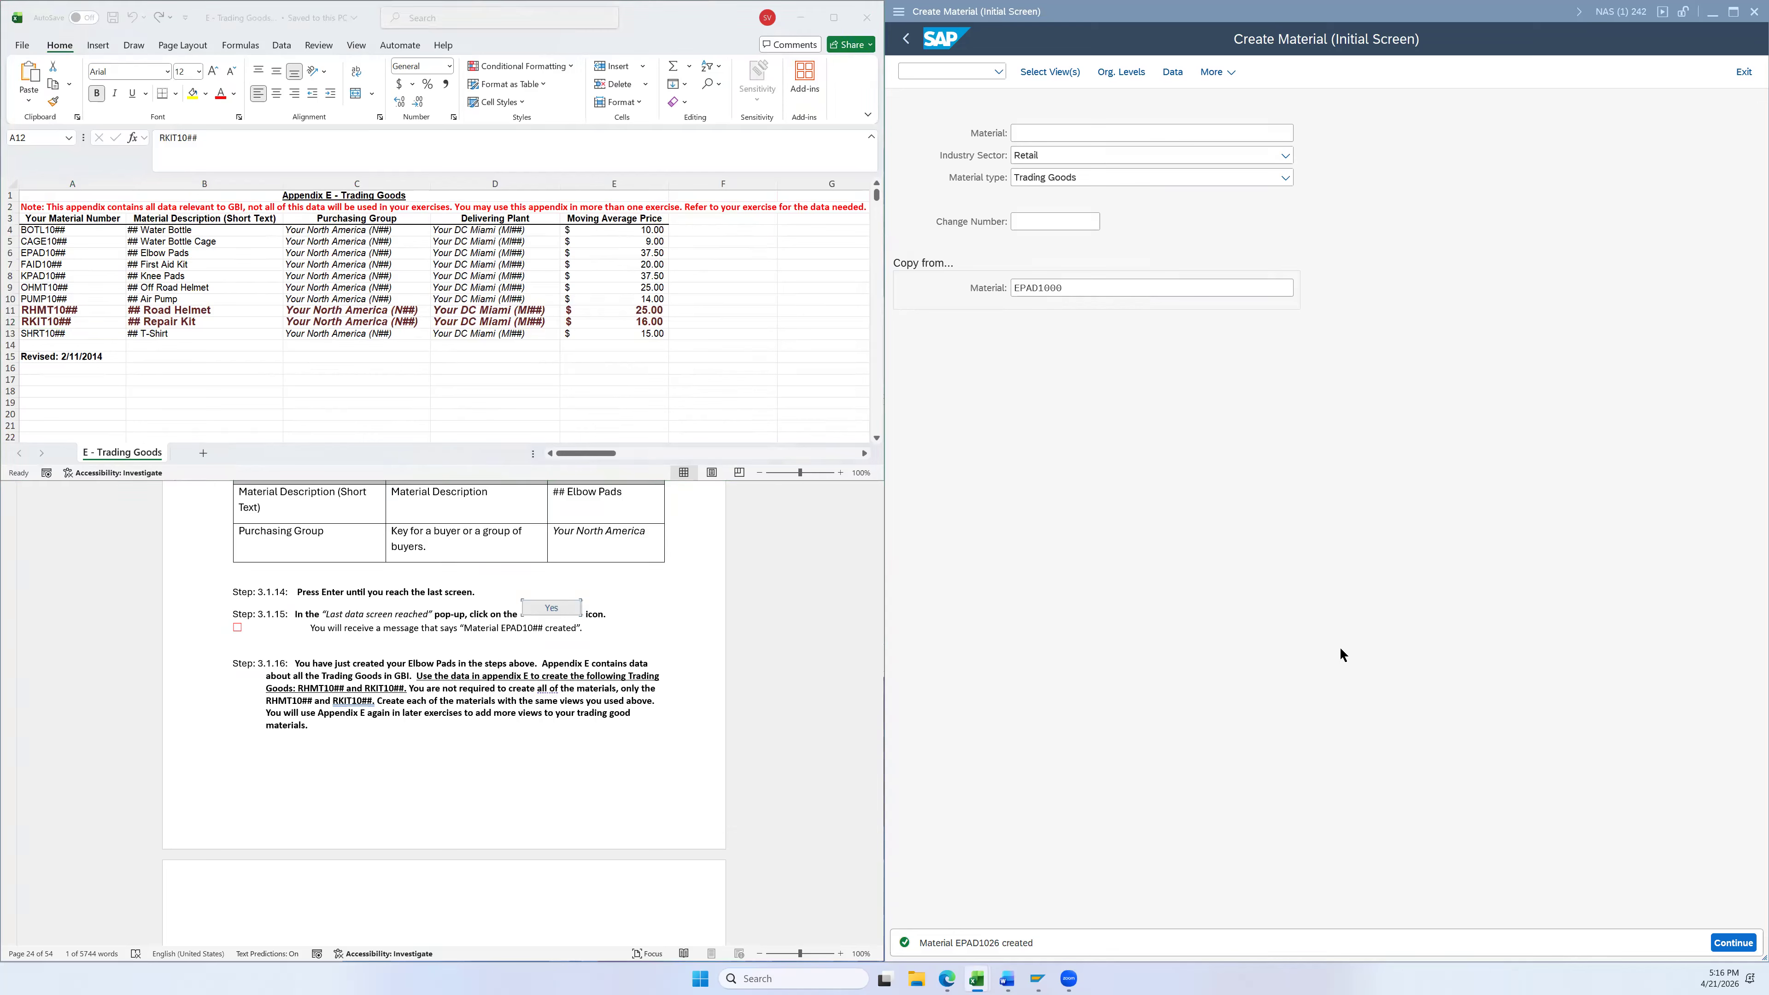
click(1297, 602)
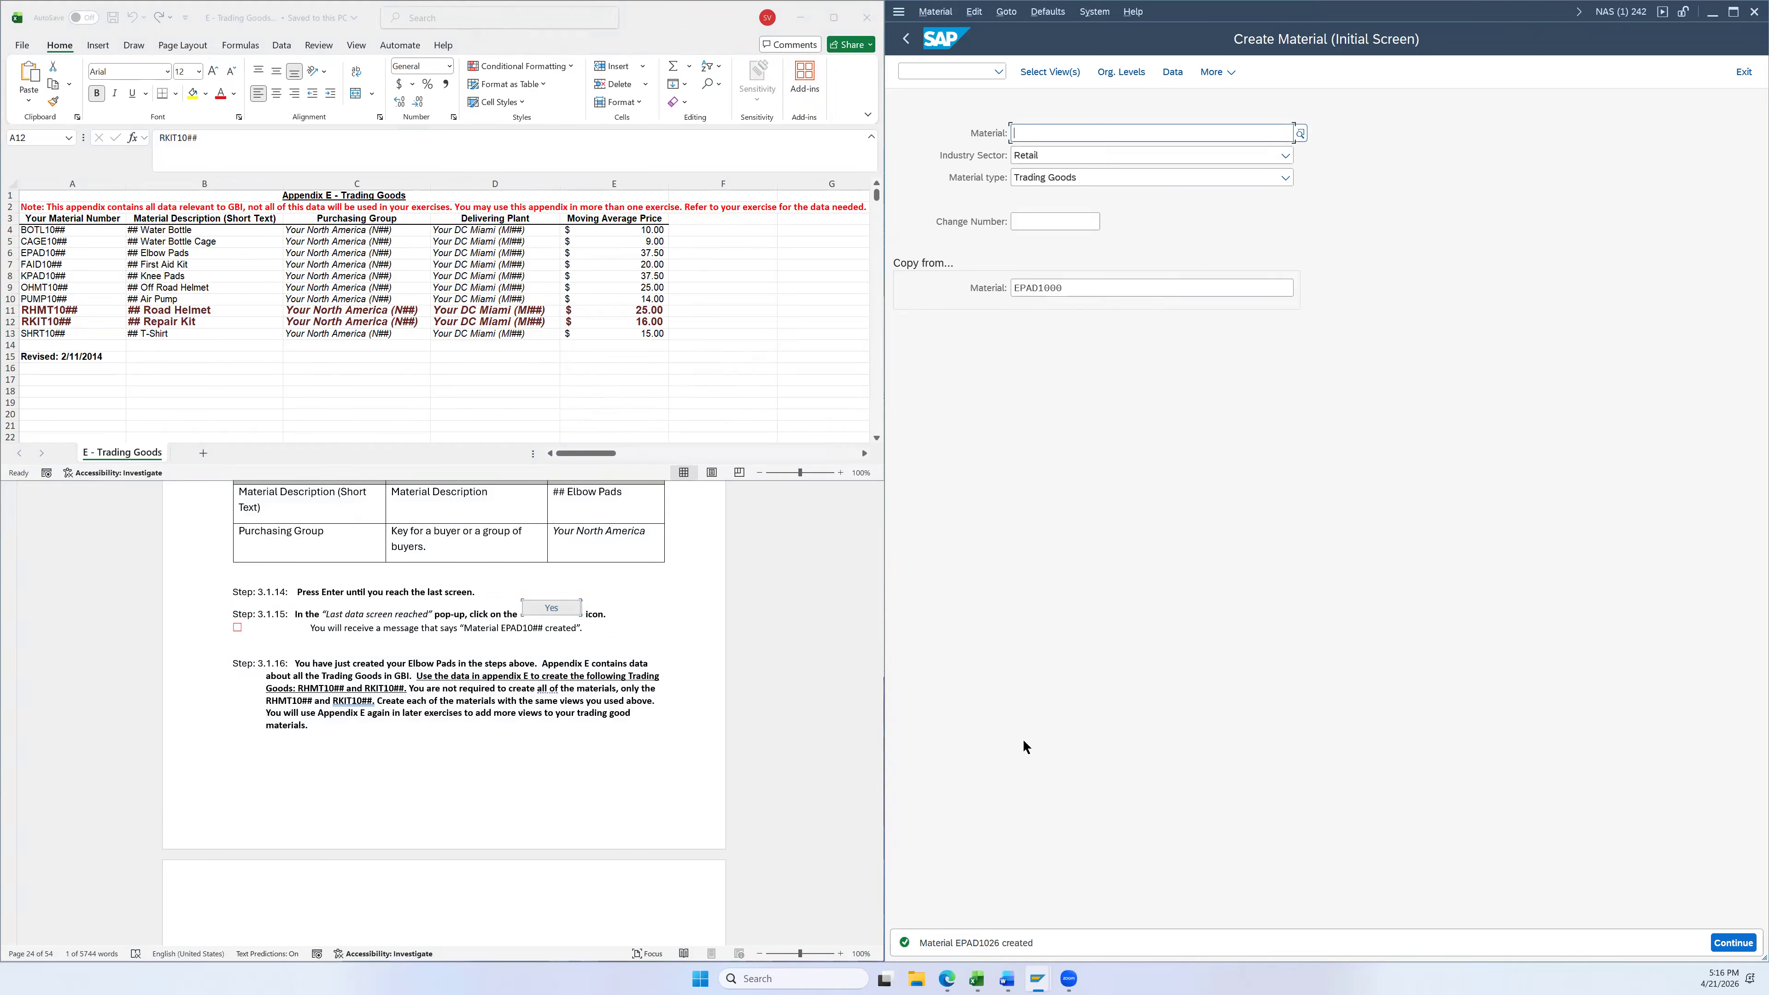
click(844, 689)
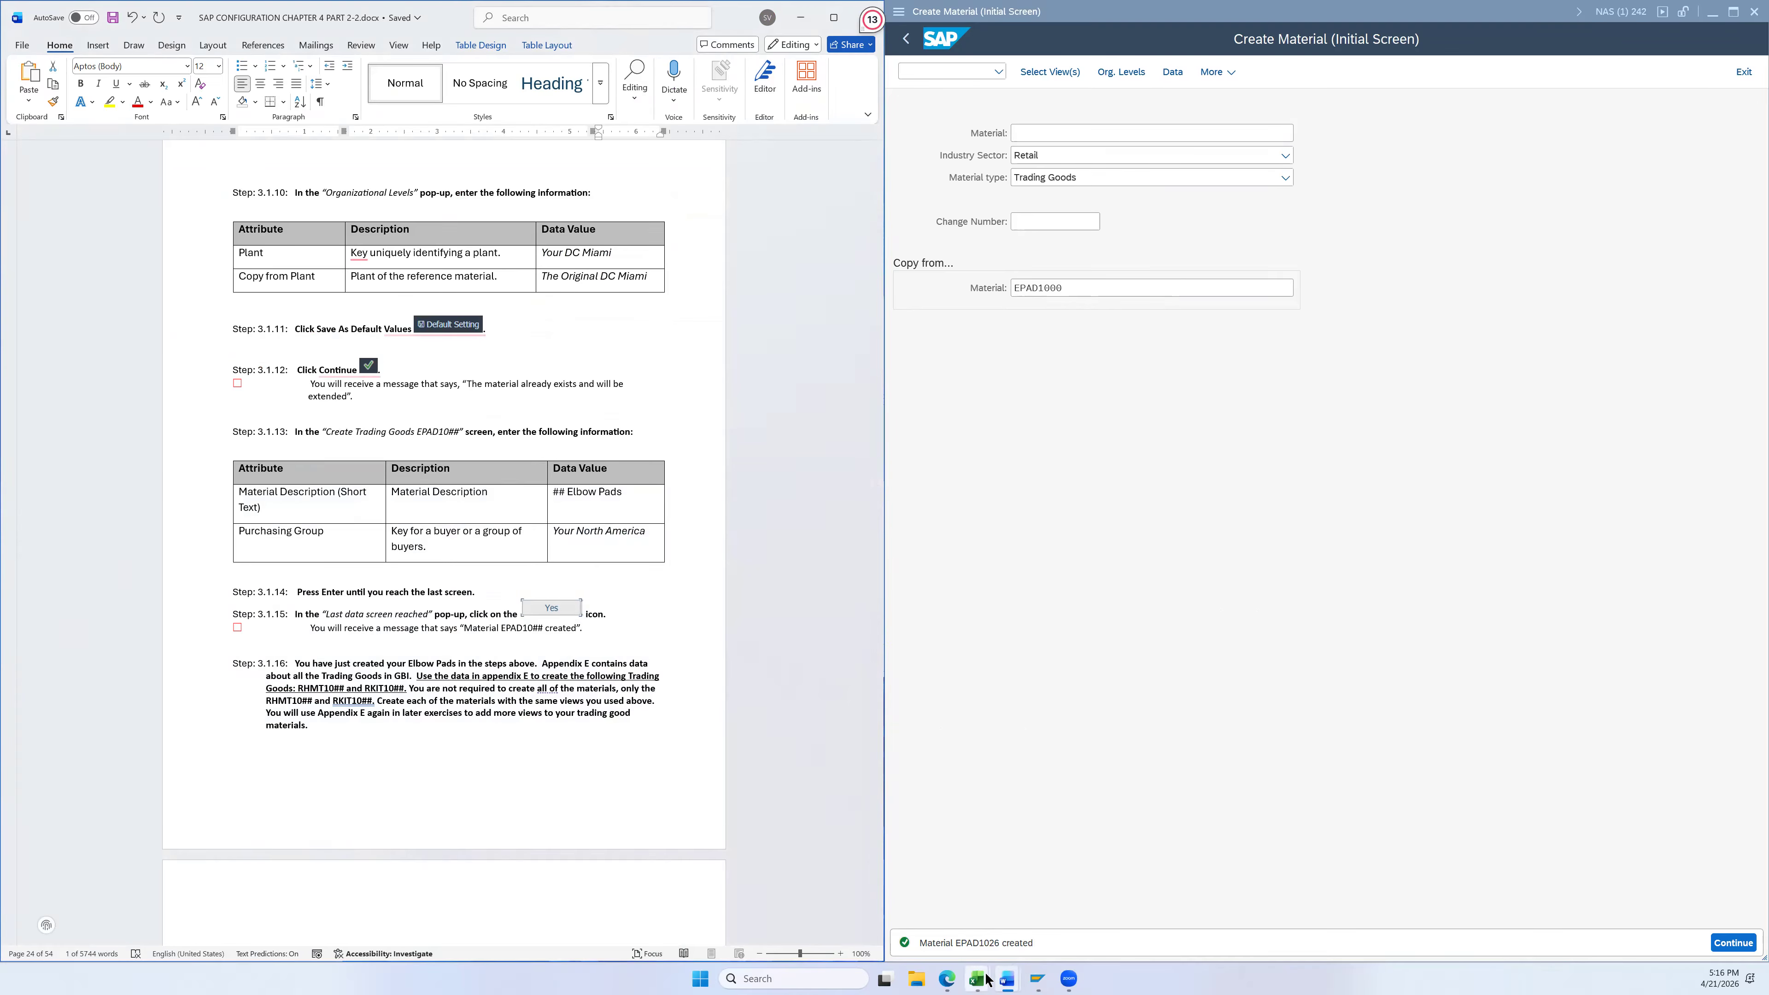
click(976, 978)
click(1087, 927)
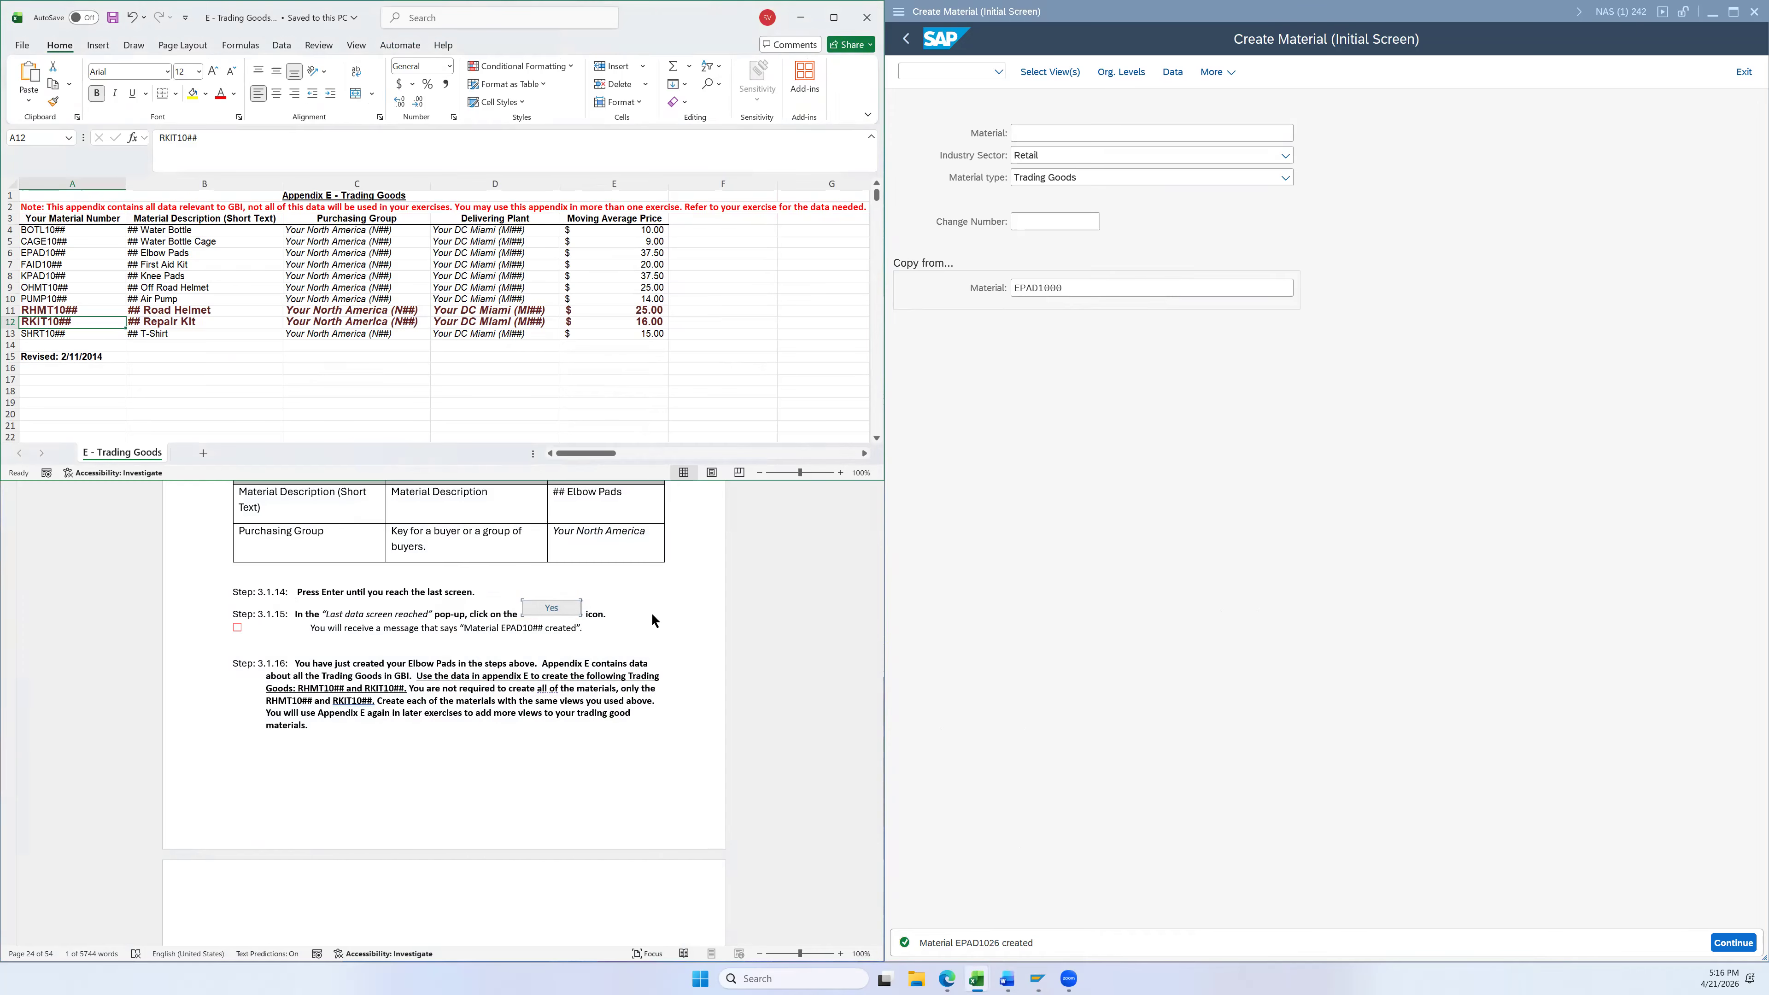
scroll(679, 666, up, 2)
scroll(679, 667, up, 1)
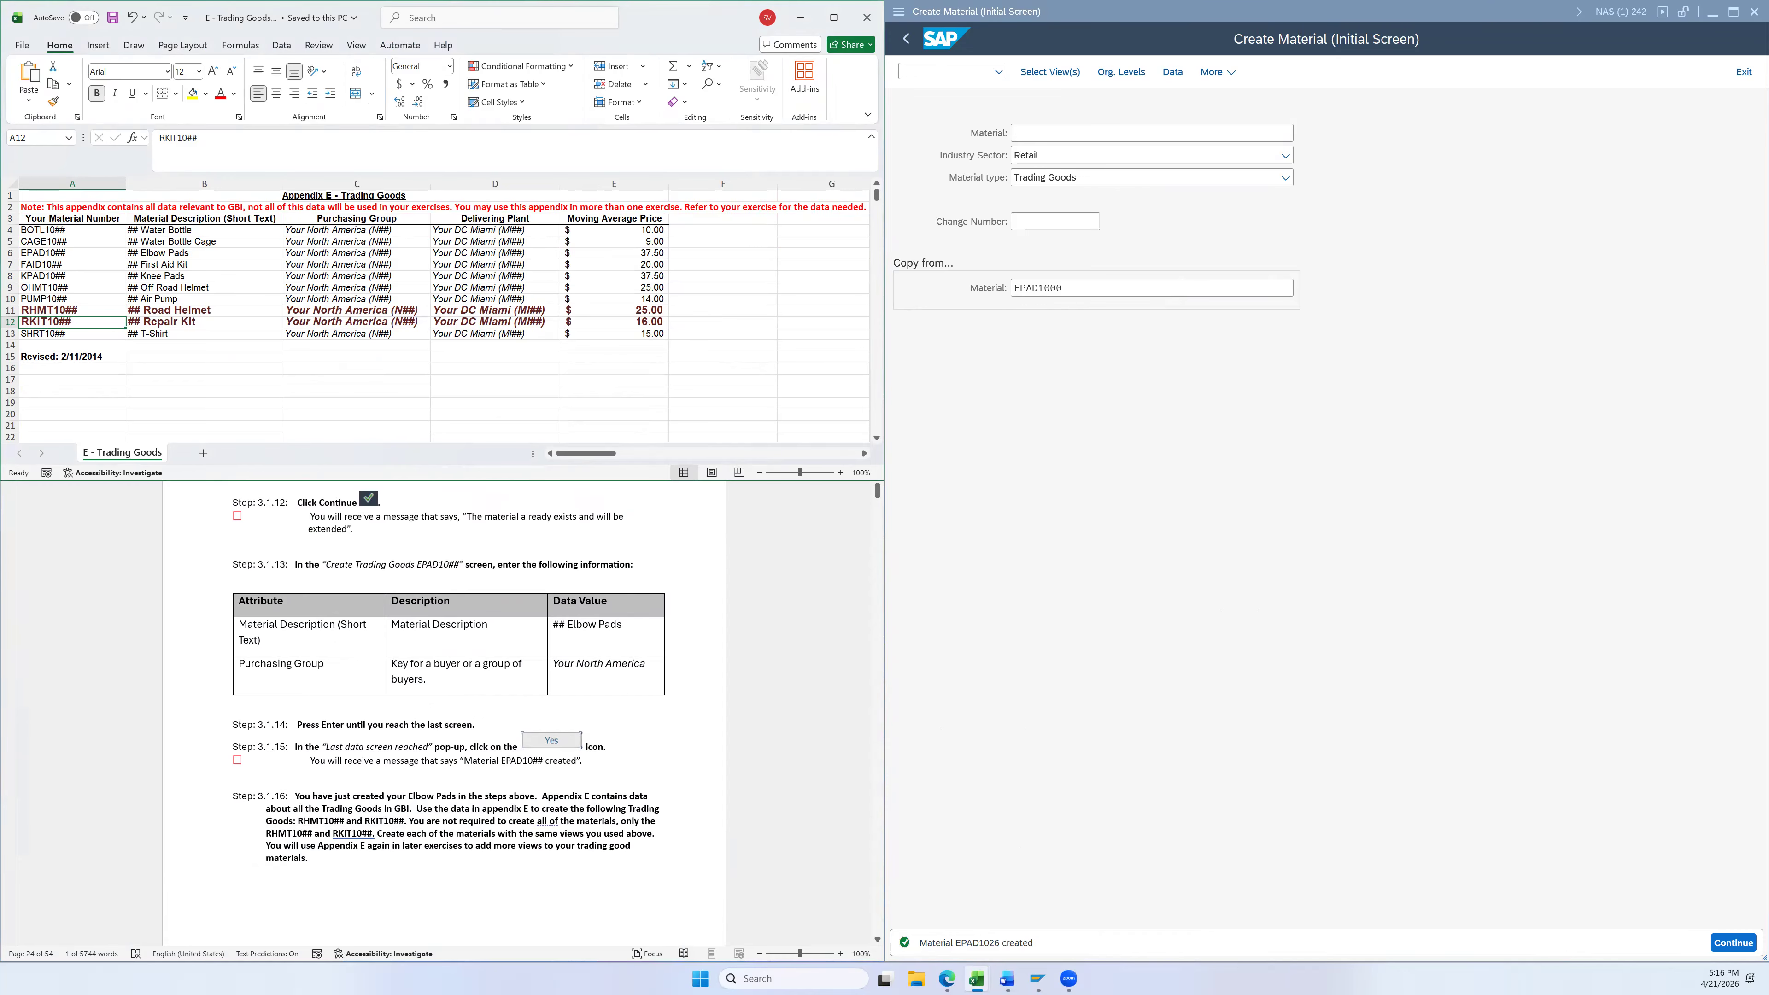
Copy the Road Helmet material number from Appendix E into SAP's Material field and complete it as RHMT1026
click(86, 312)
scroll(820, 736, up, 6)
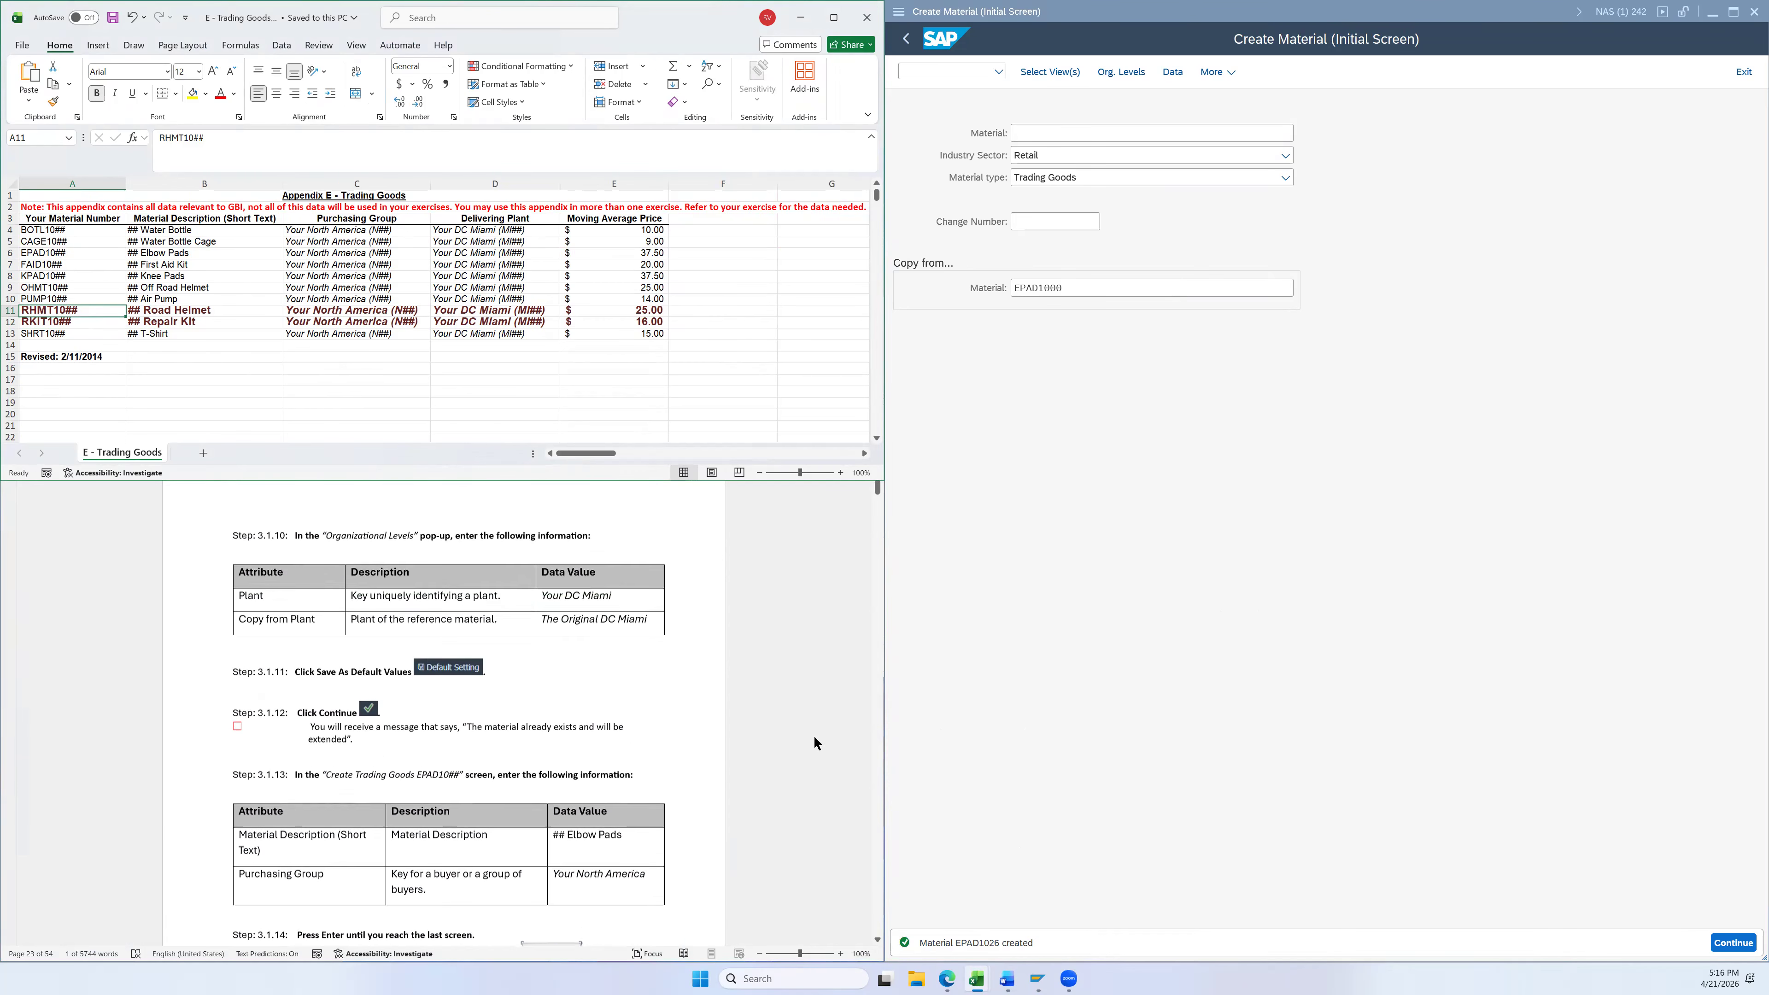
scroll(789, 728, up, 12)
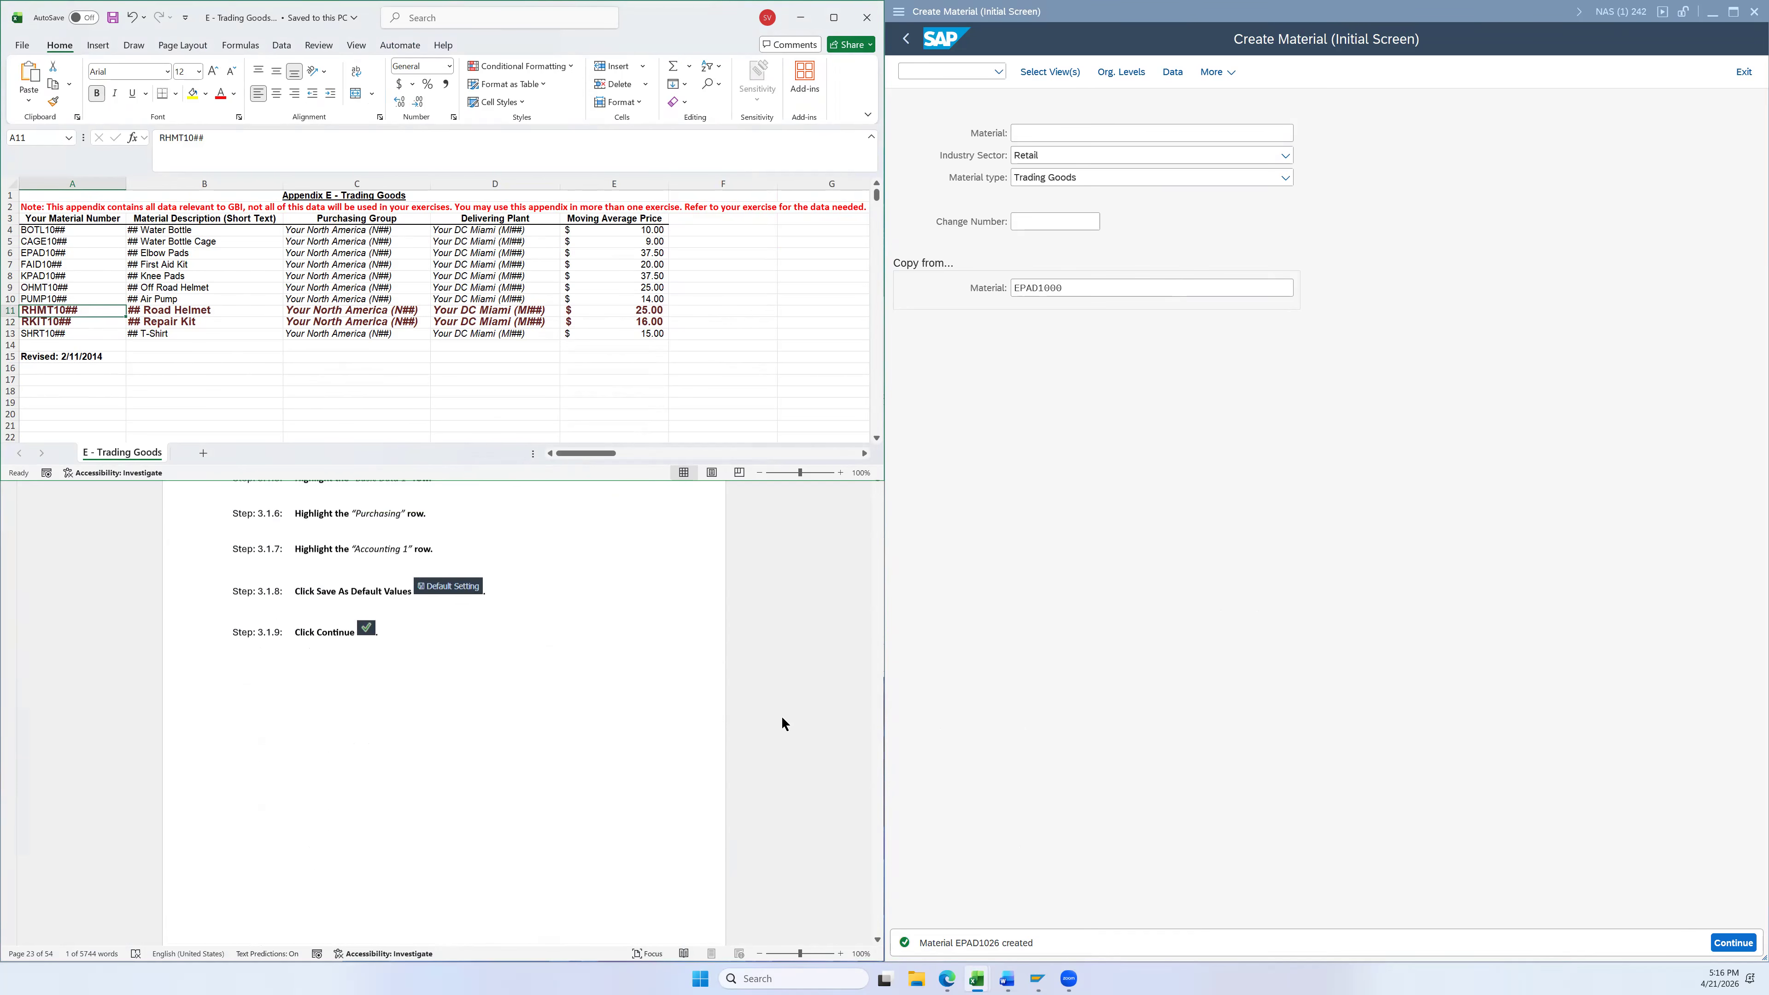
scroll(755, 722, up, 1)
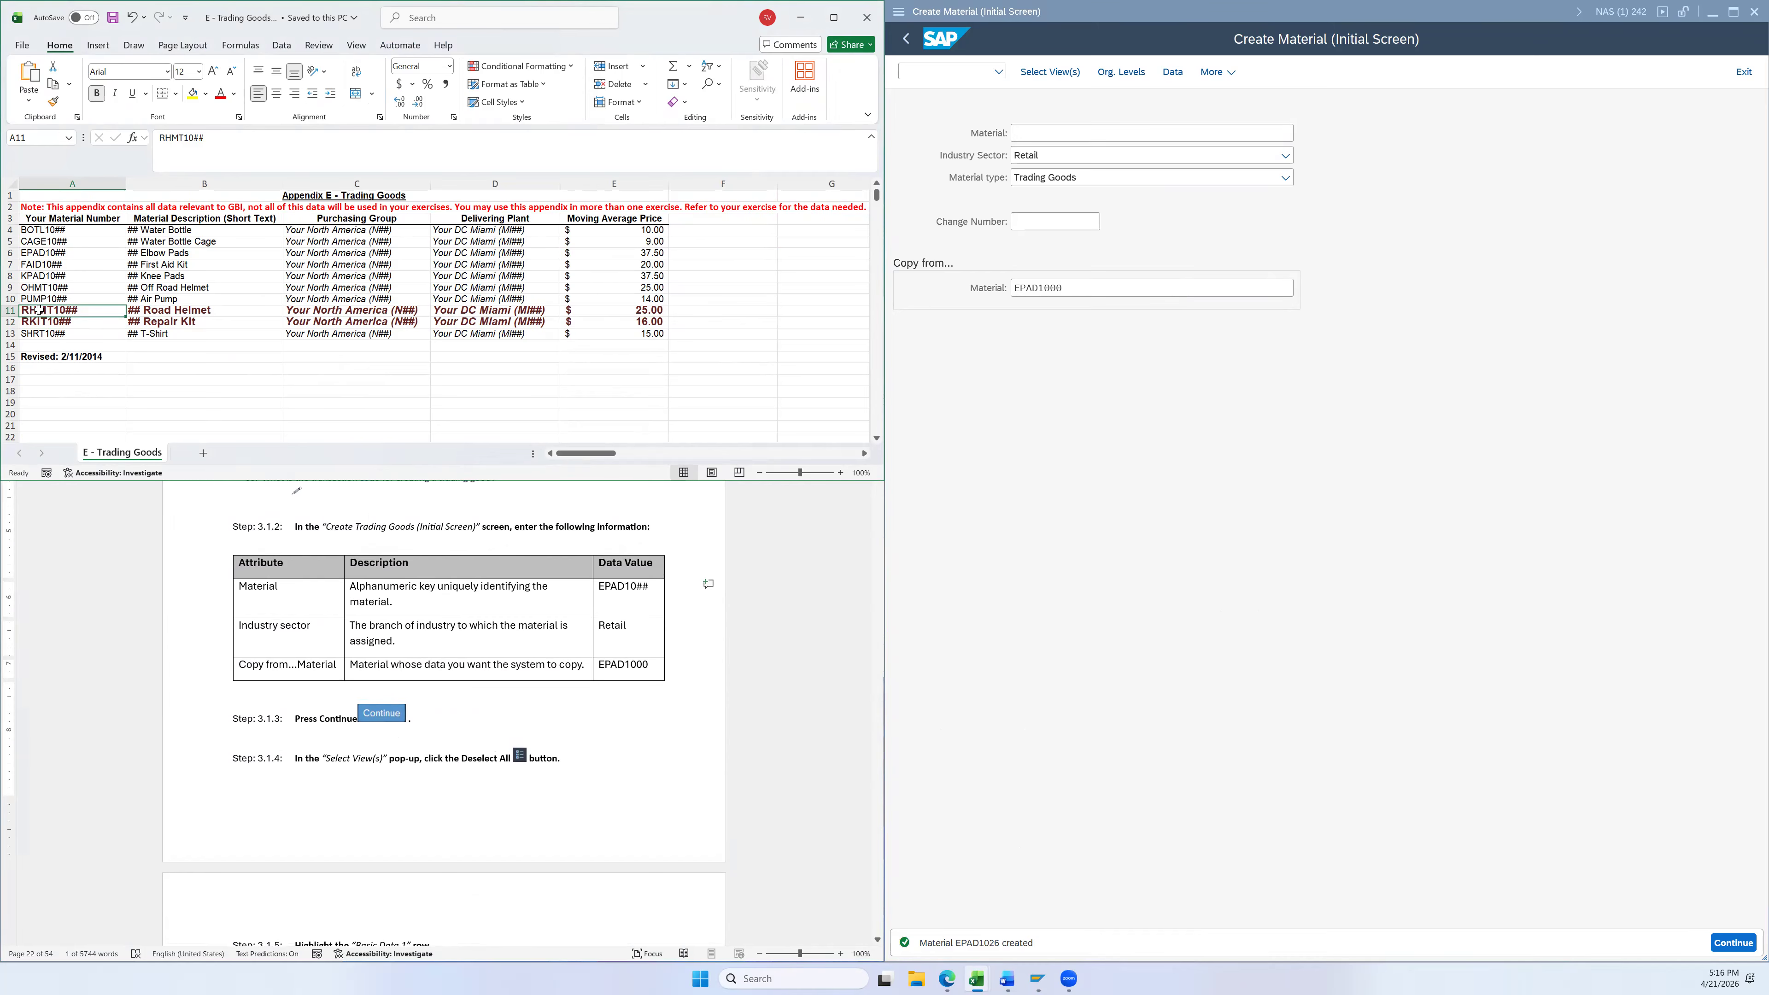
key(ctrl+c)
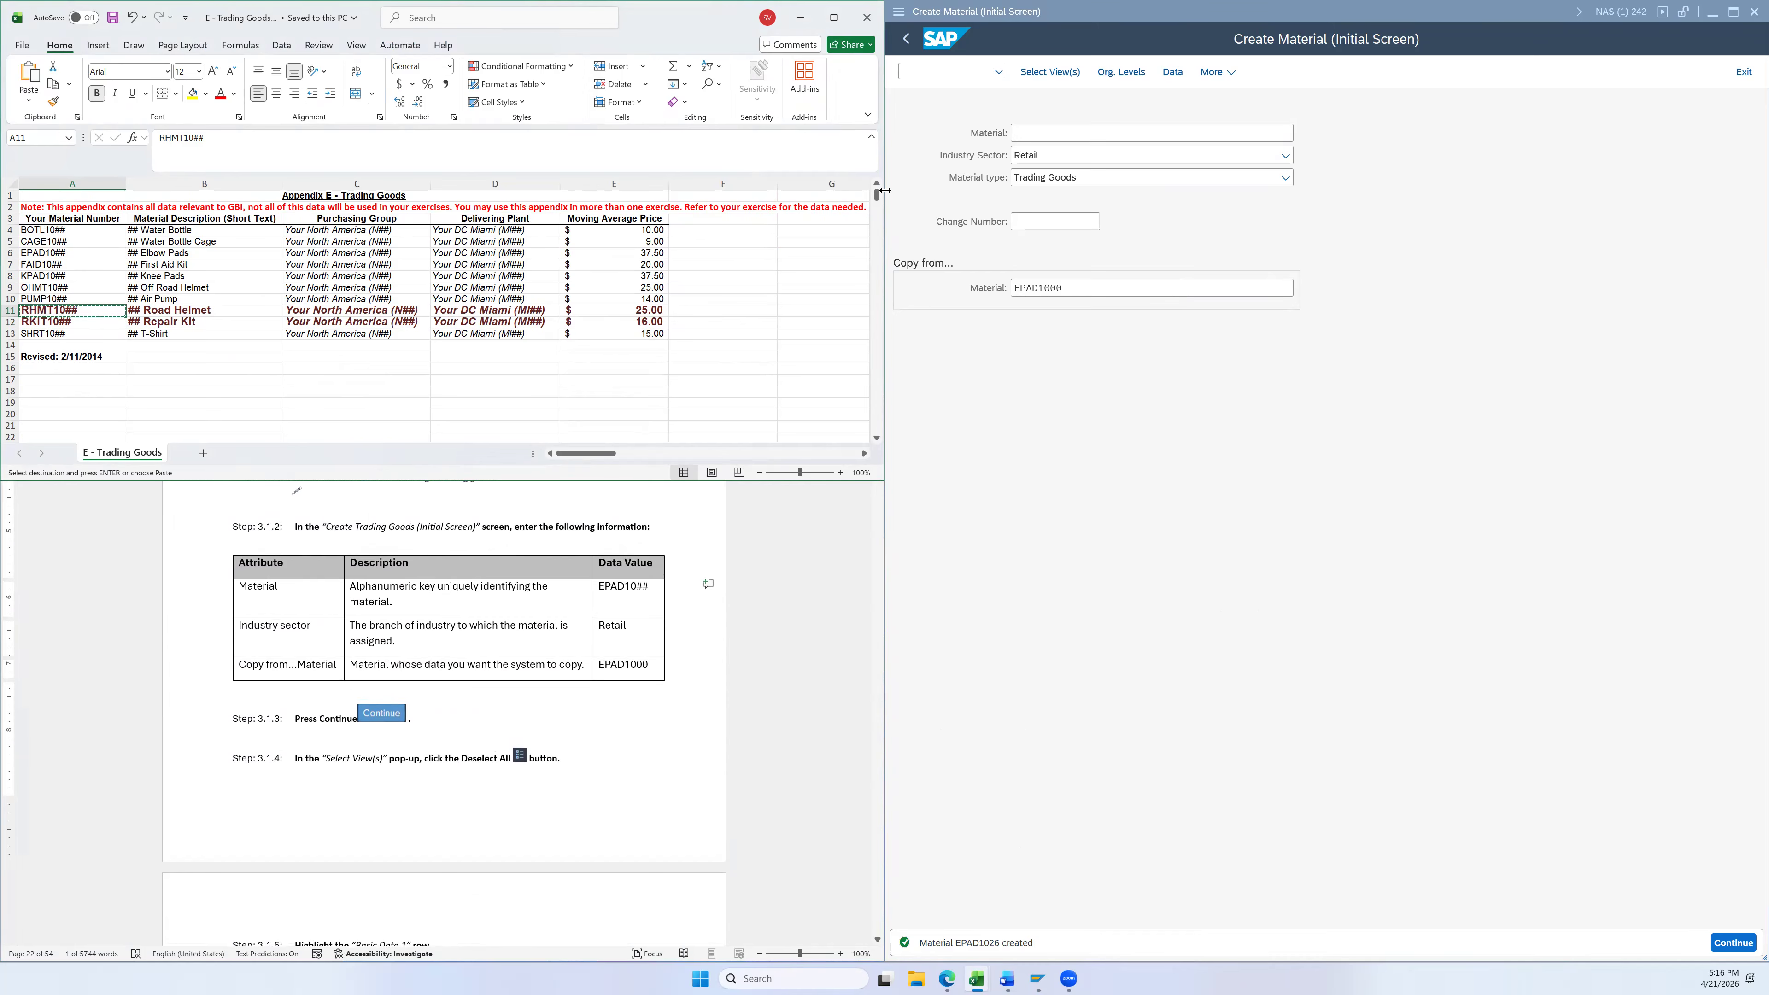
click(1036, 132)
key(ctrl+v)
key(BackSpace)
key(BackSpace)
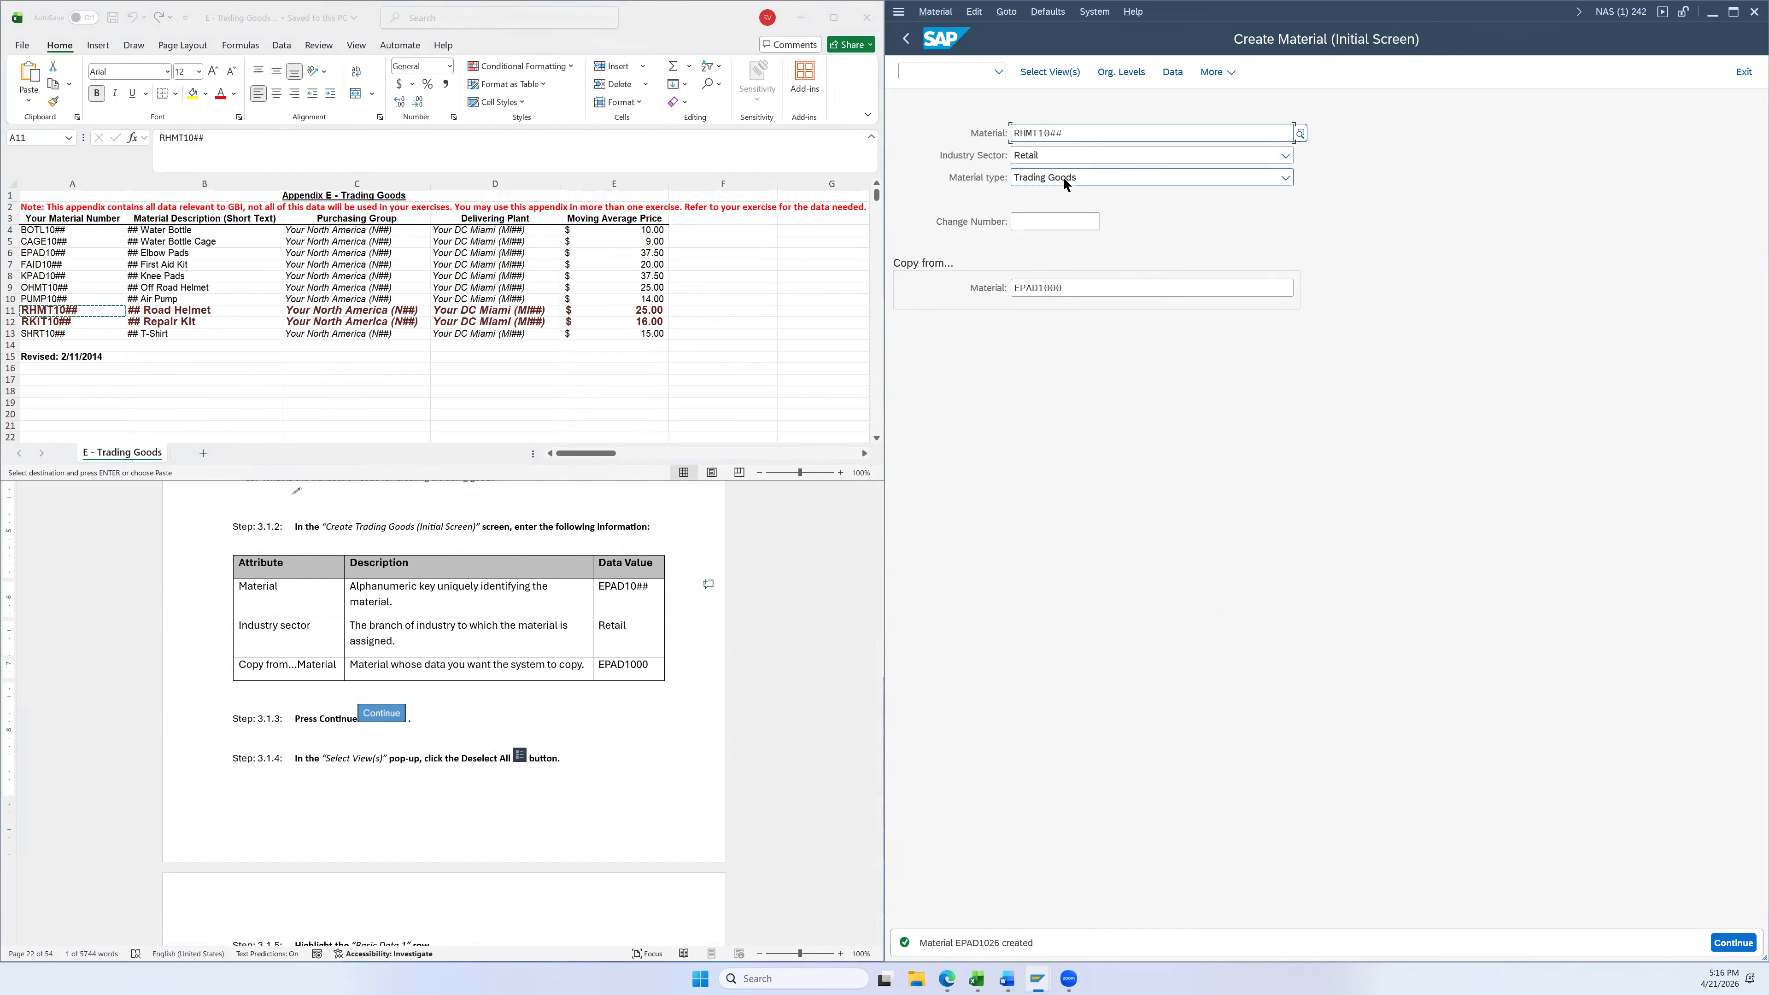
text(26)
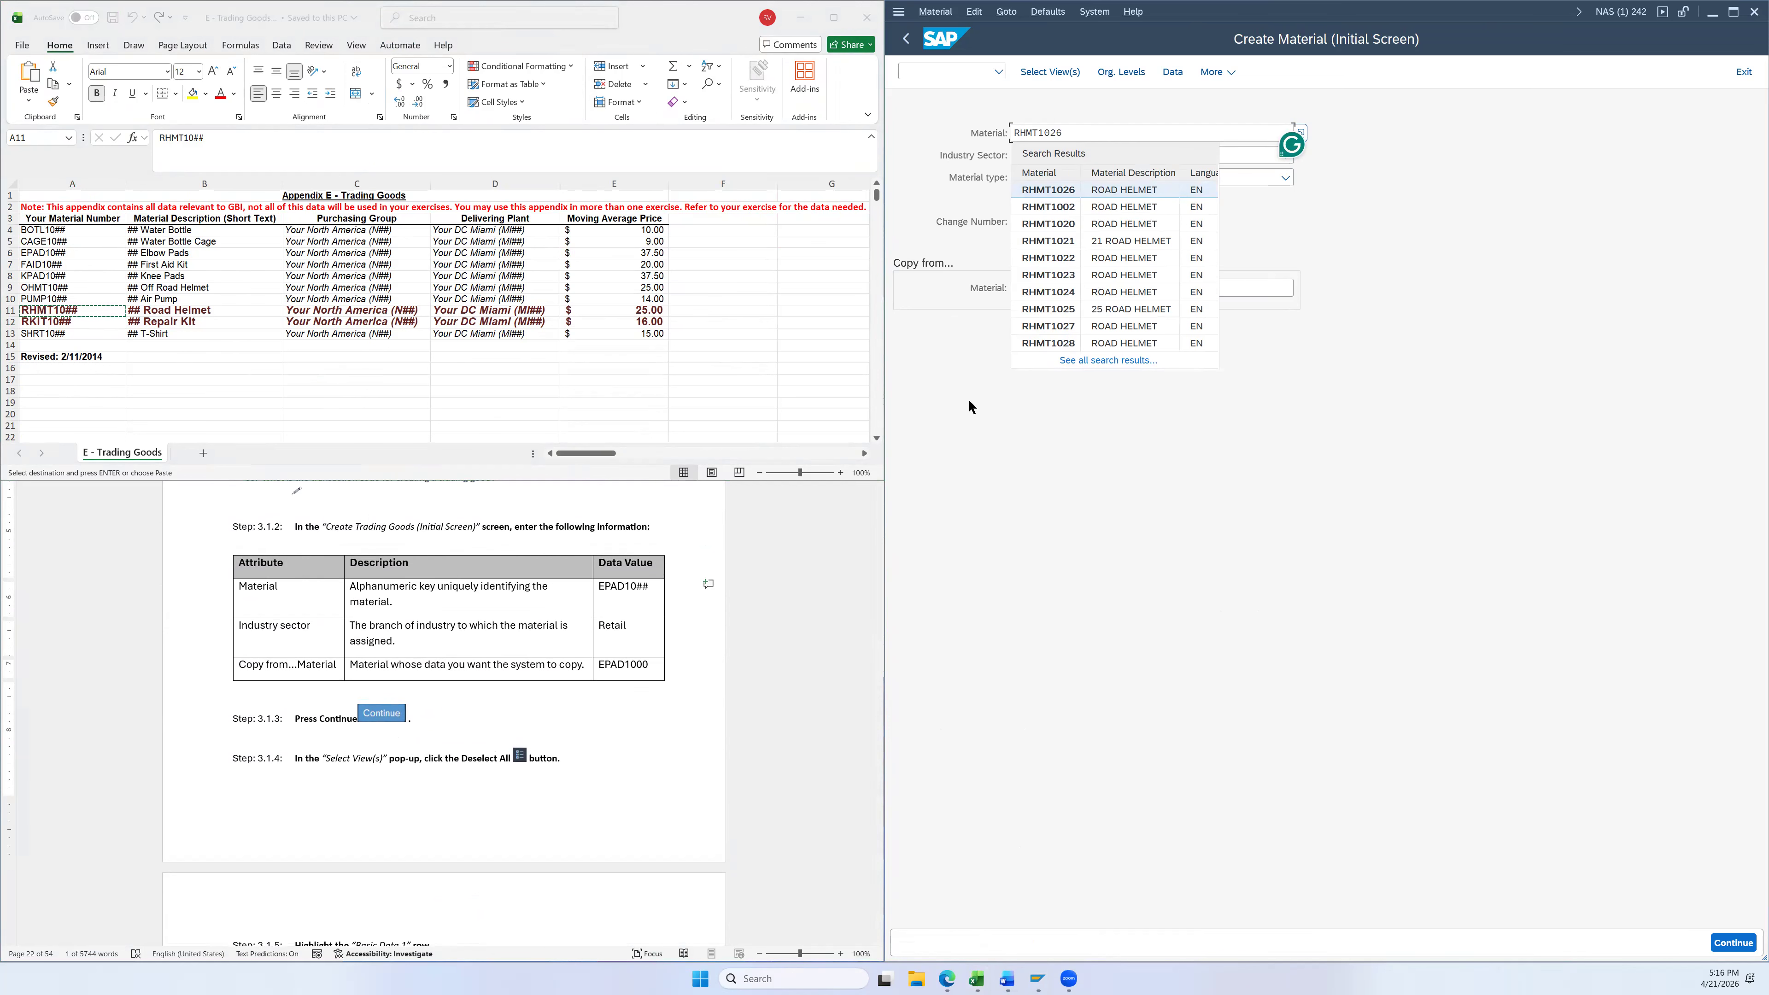
click(968, 402)
Set the copy-from reference material to RHMT1000 and continue to the view selection
click(998, 289)
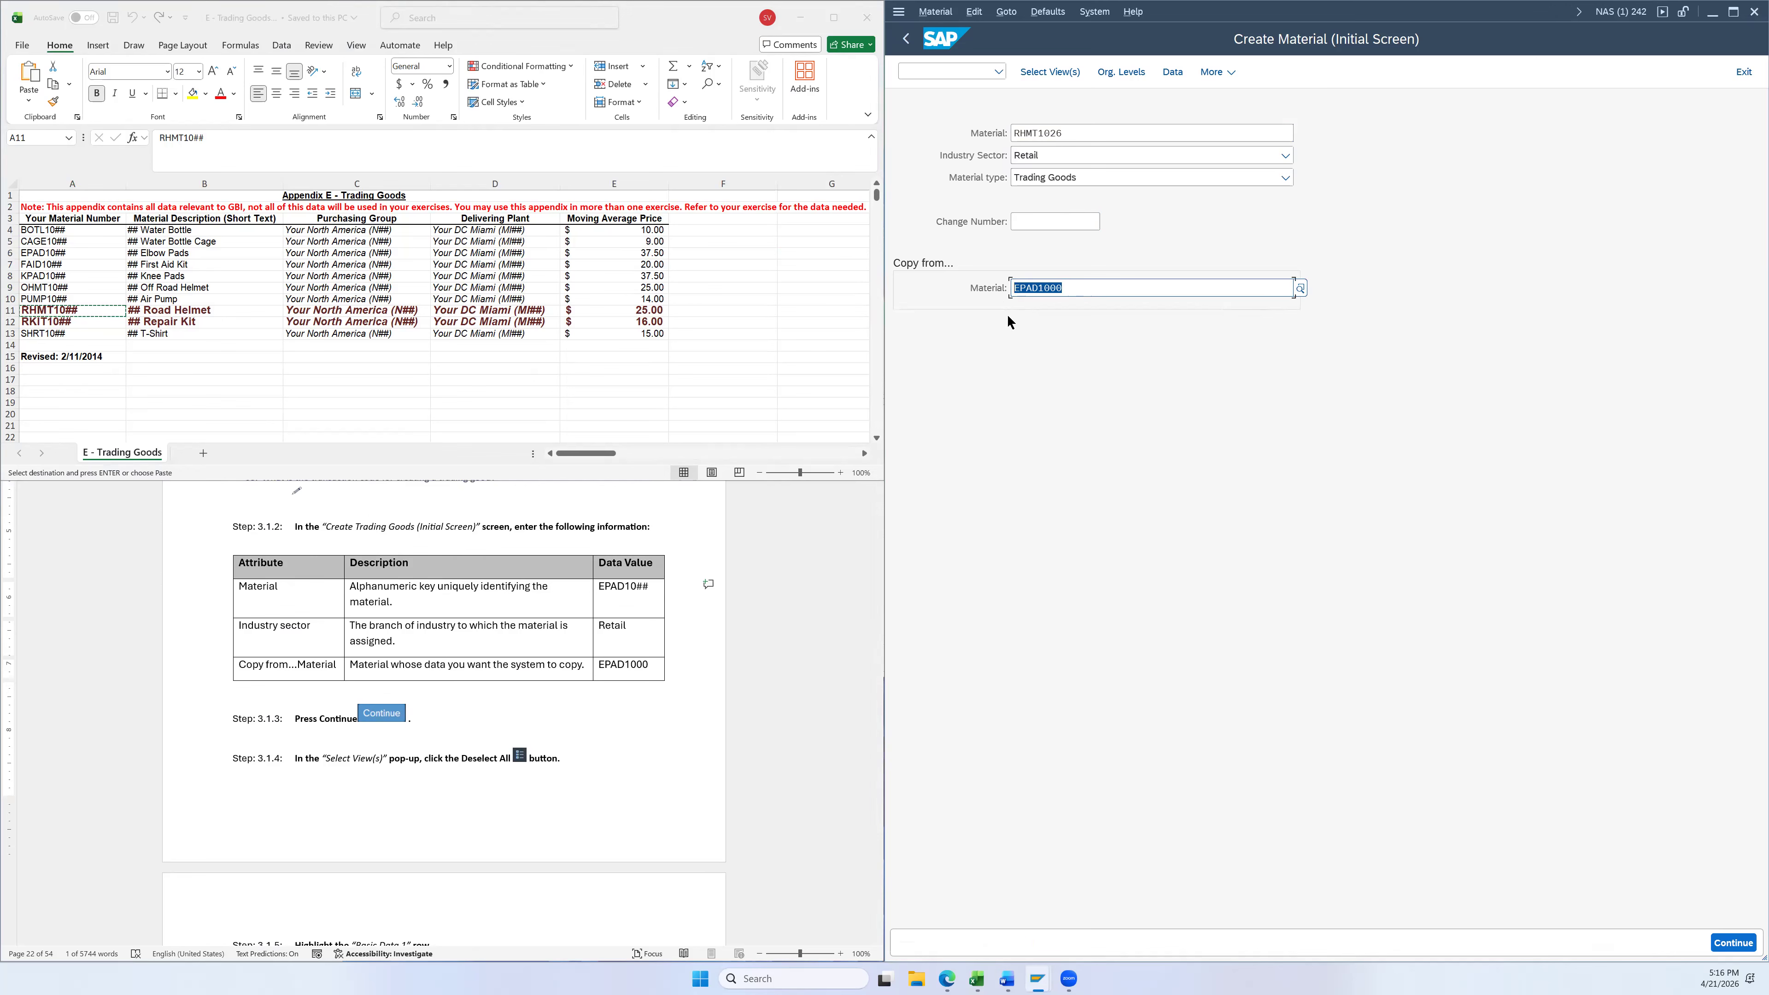
text(RHMT10#)
key(BackSpace)
text(00)
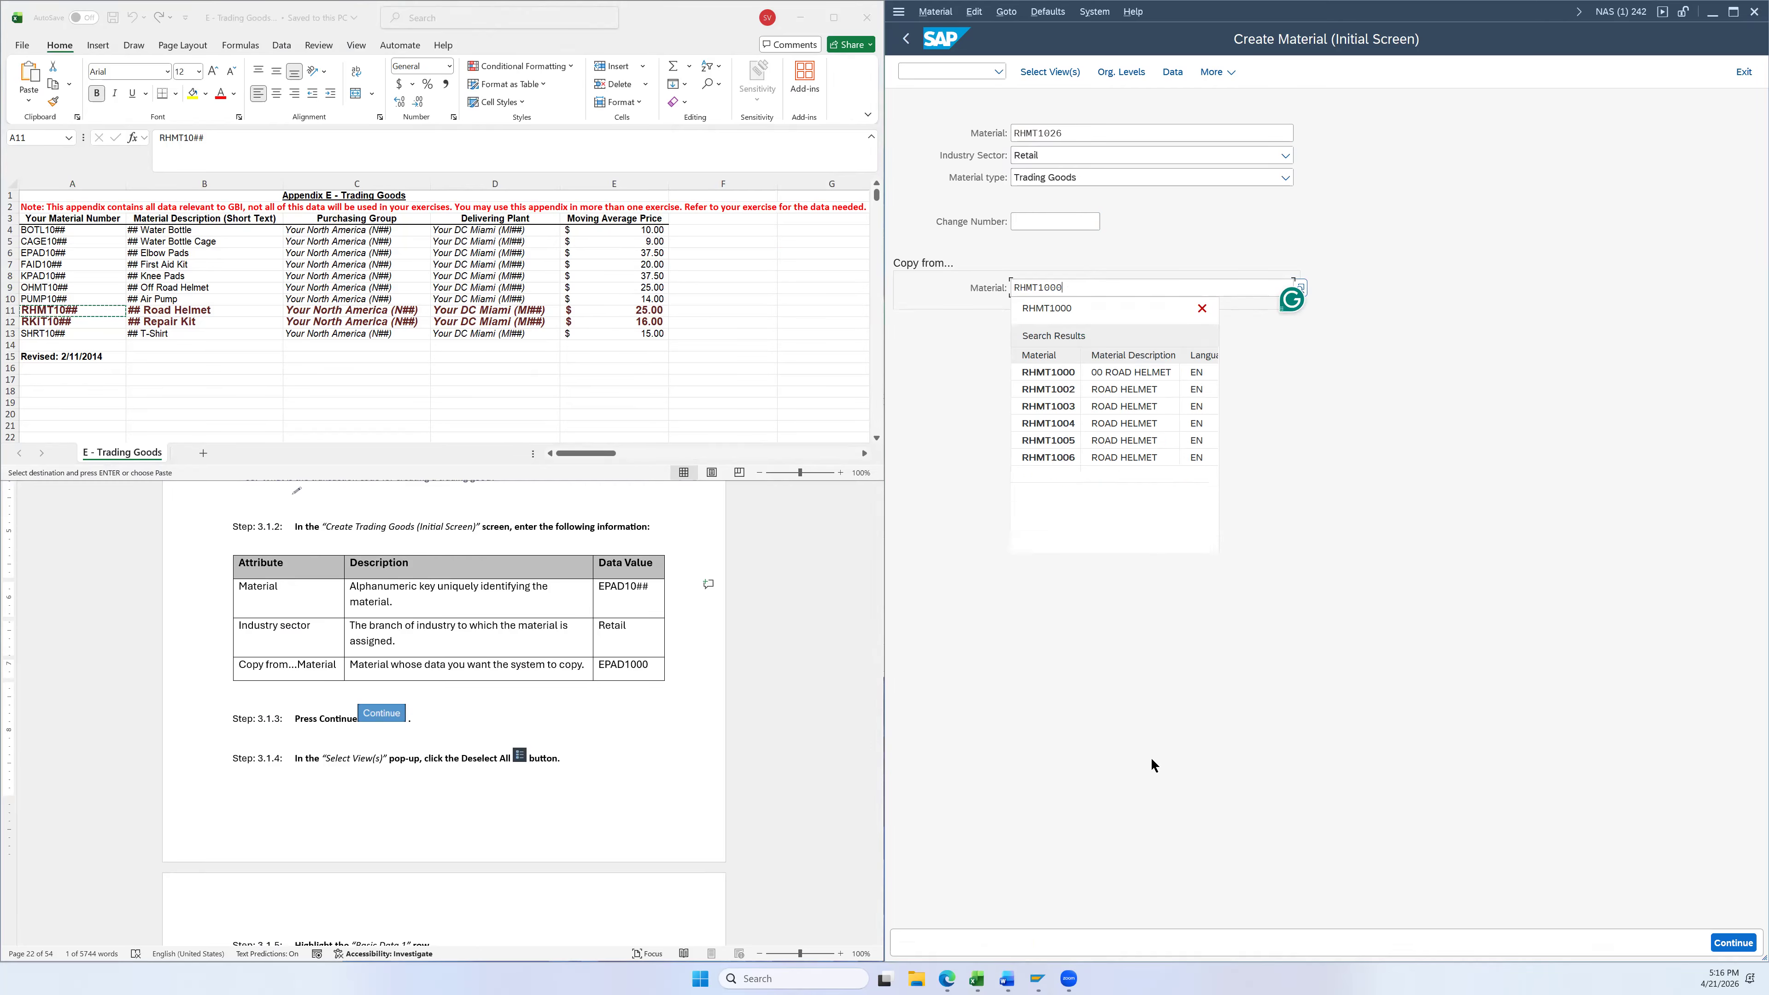
click(1209, 635)
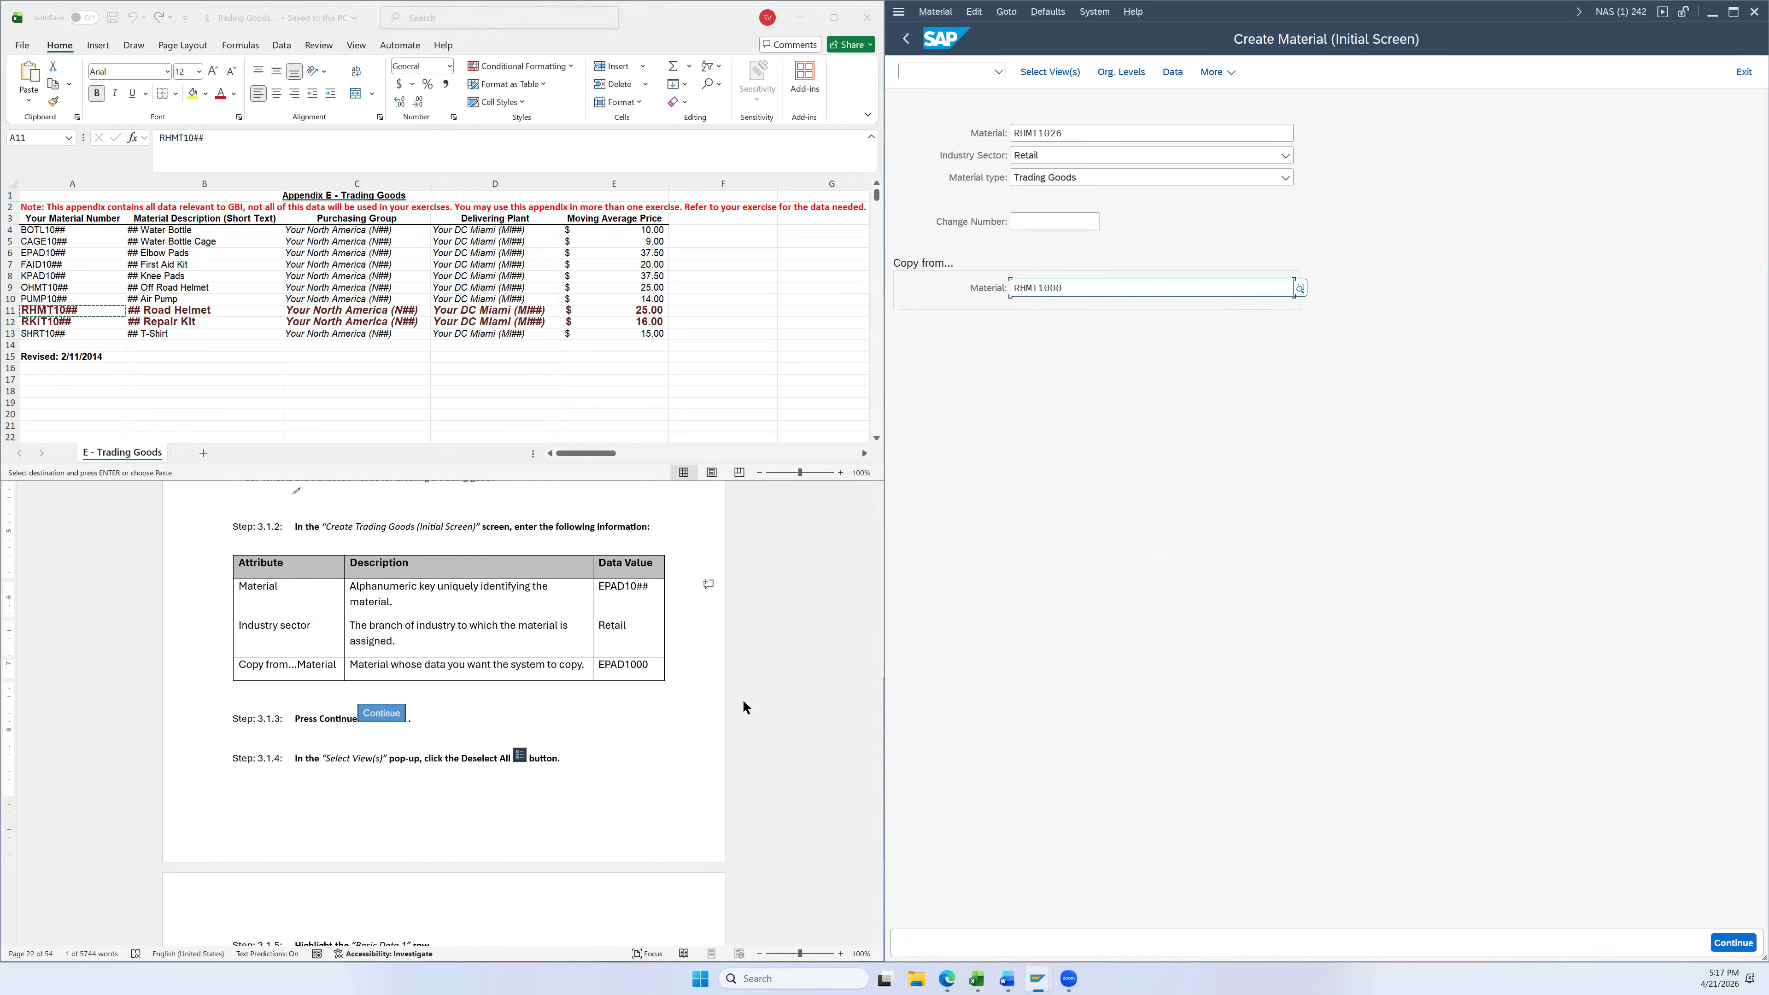
click(1730, 945)
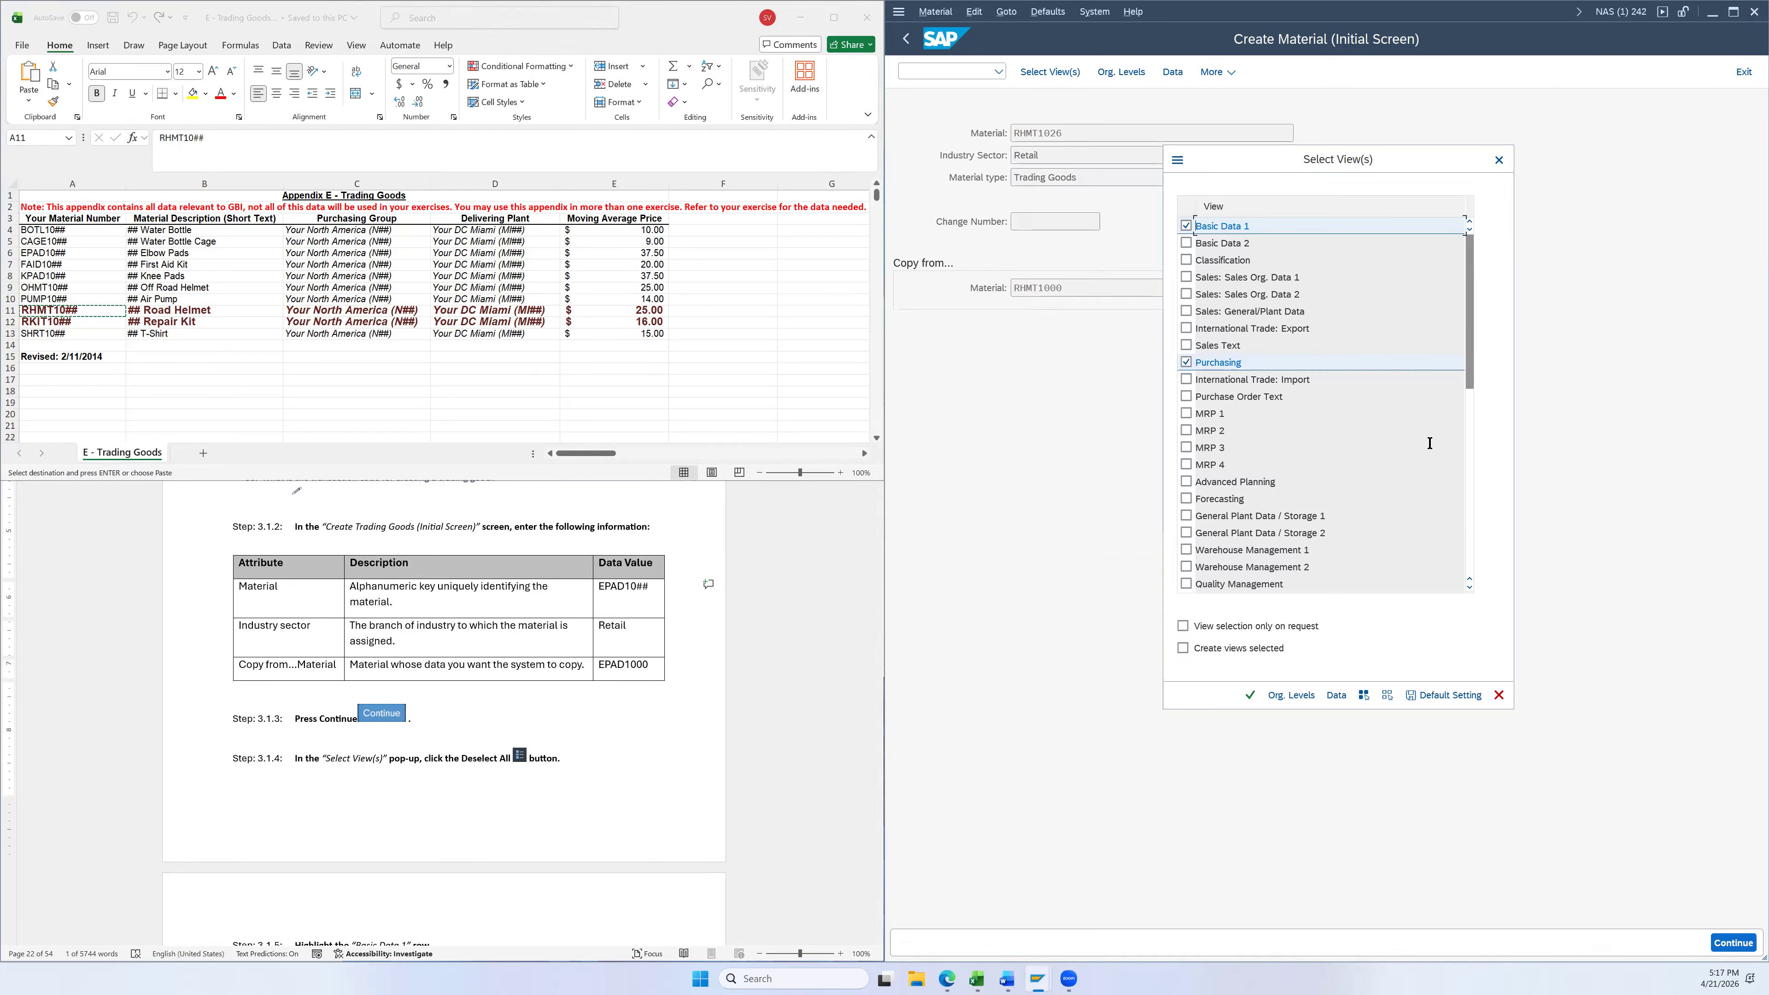
Accept the Basic Data 1, Purchasing and Accounting 1 views and the organizational levels with plant MI26 copied from MI00
scroll(1302, 432, down, 5)
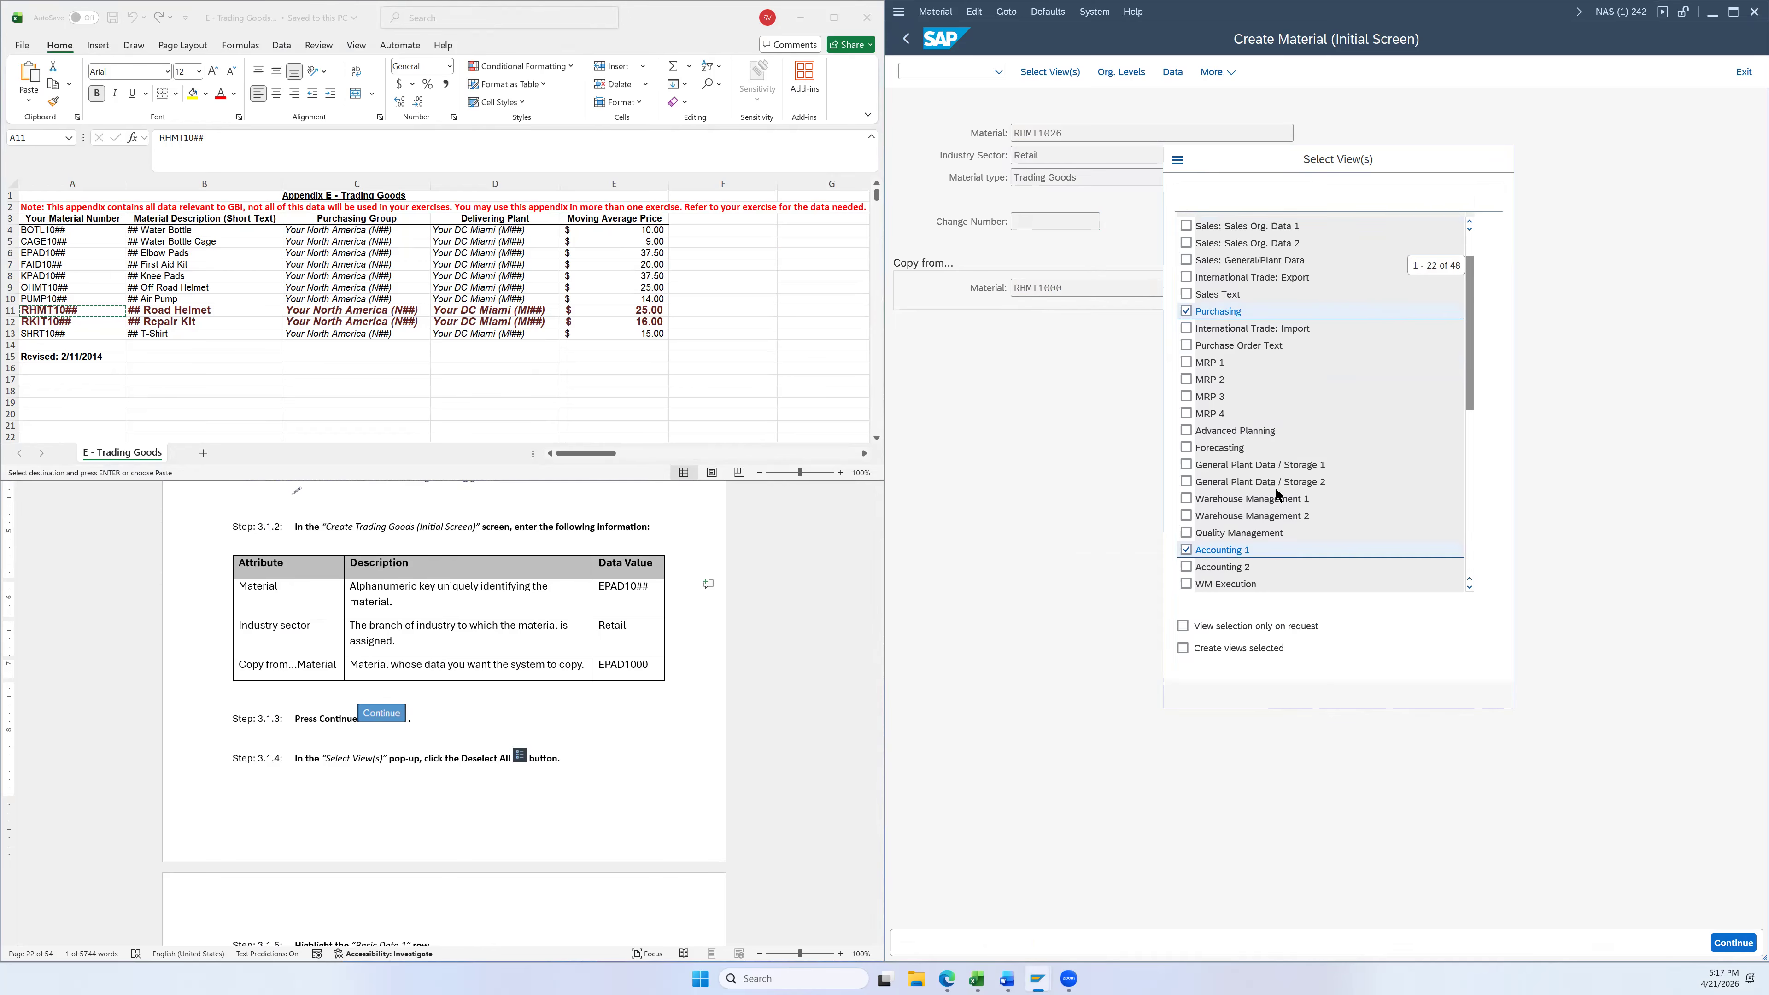
scroll(1281, 446, up, 5)
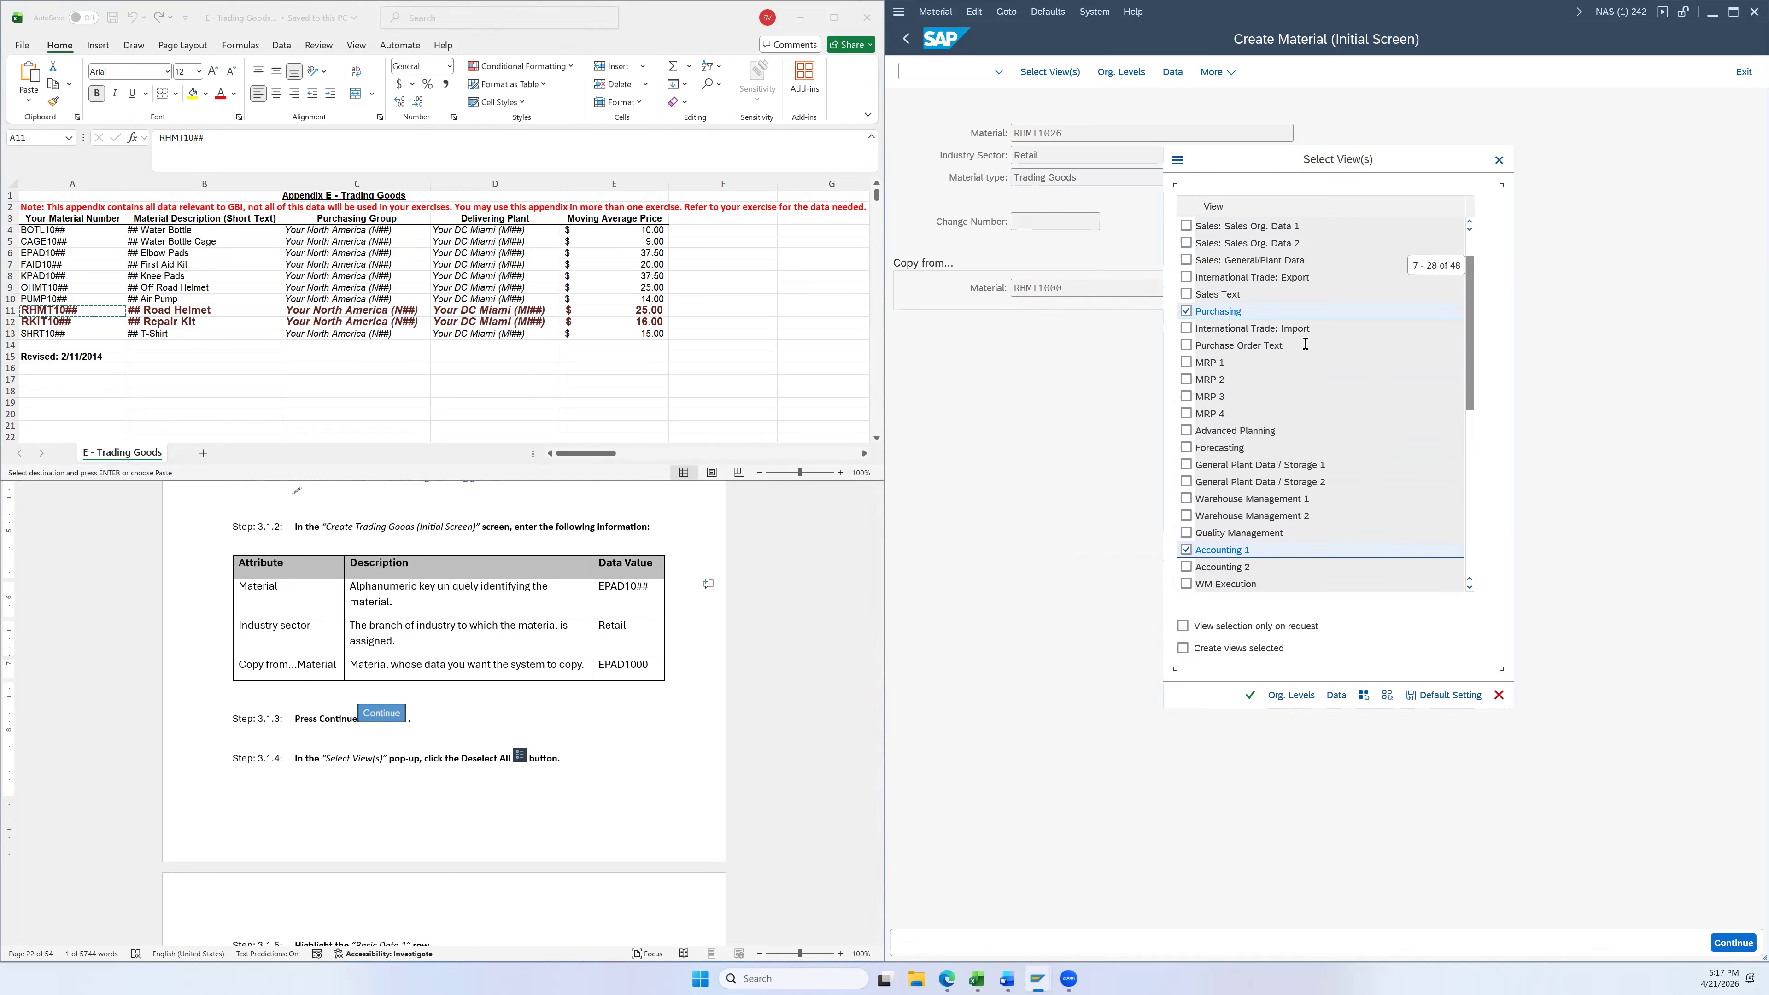
click(1250, 696)
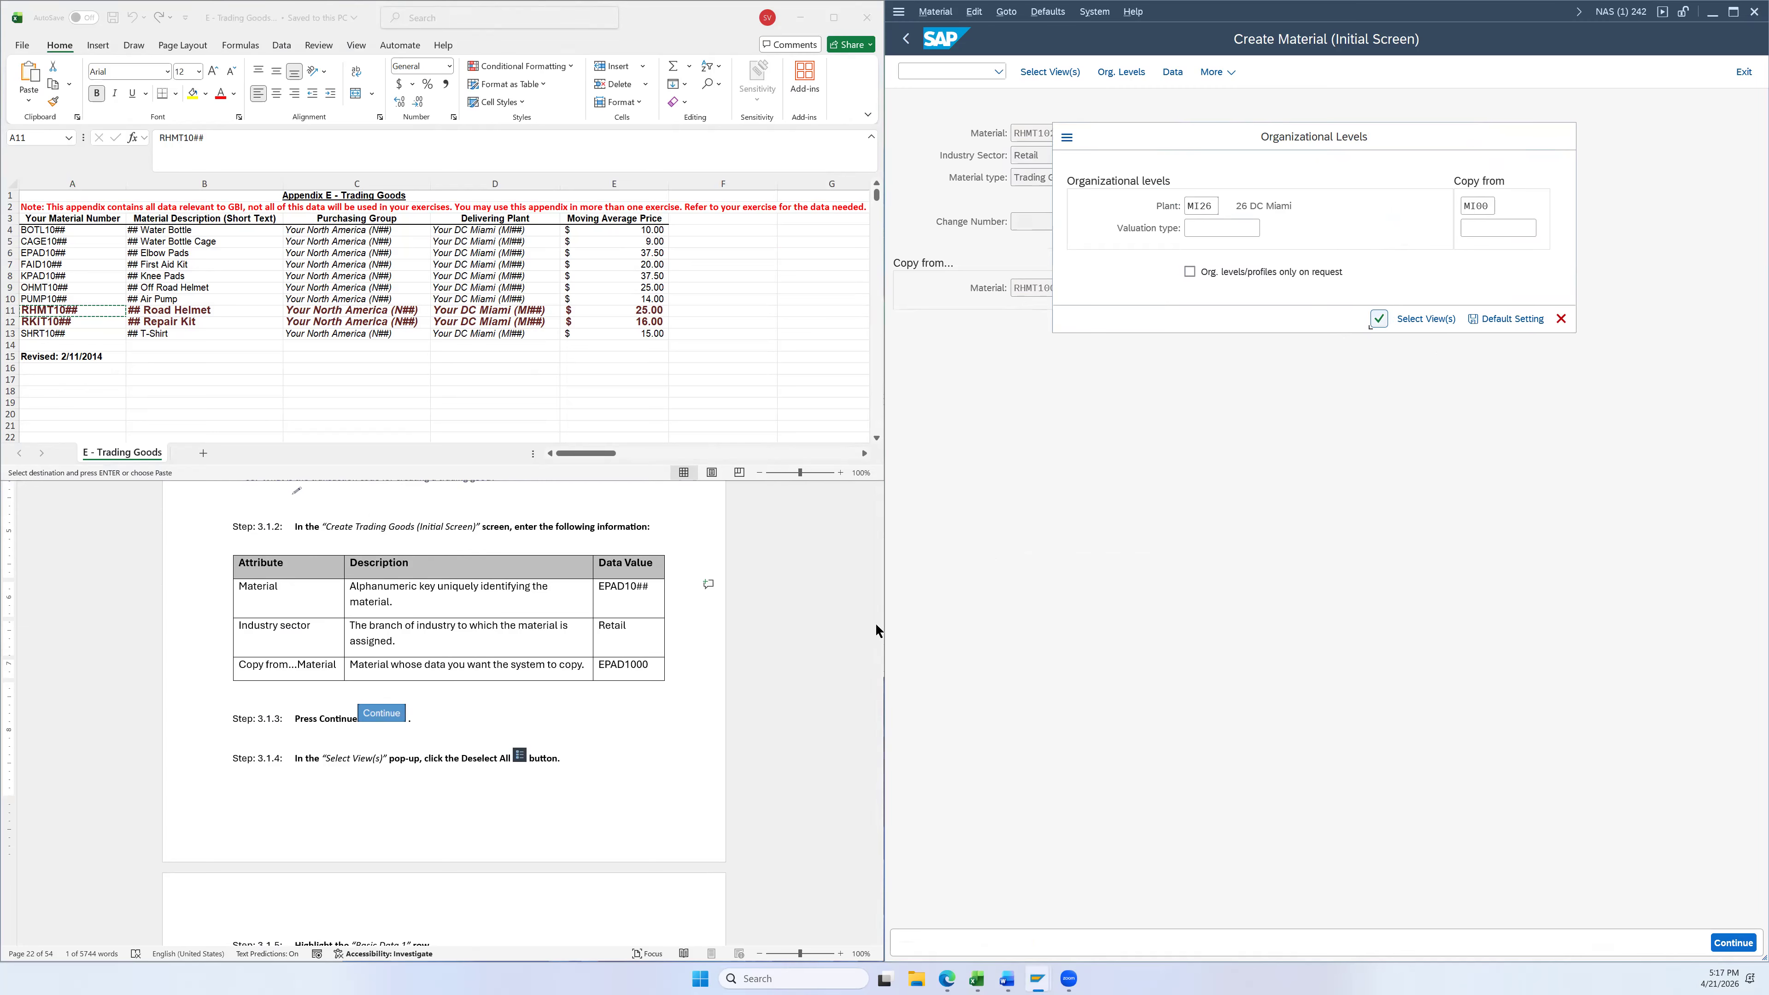
scroll(564, 728, down, 1)
key(Return)
Following instruction step 3.1.13, set the material description to 26 Road Helmet and the purchasing group to N26
scroll(564, 729, down, 5)
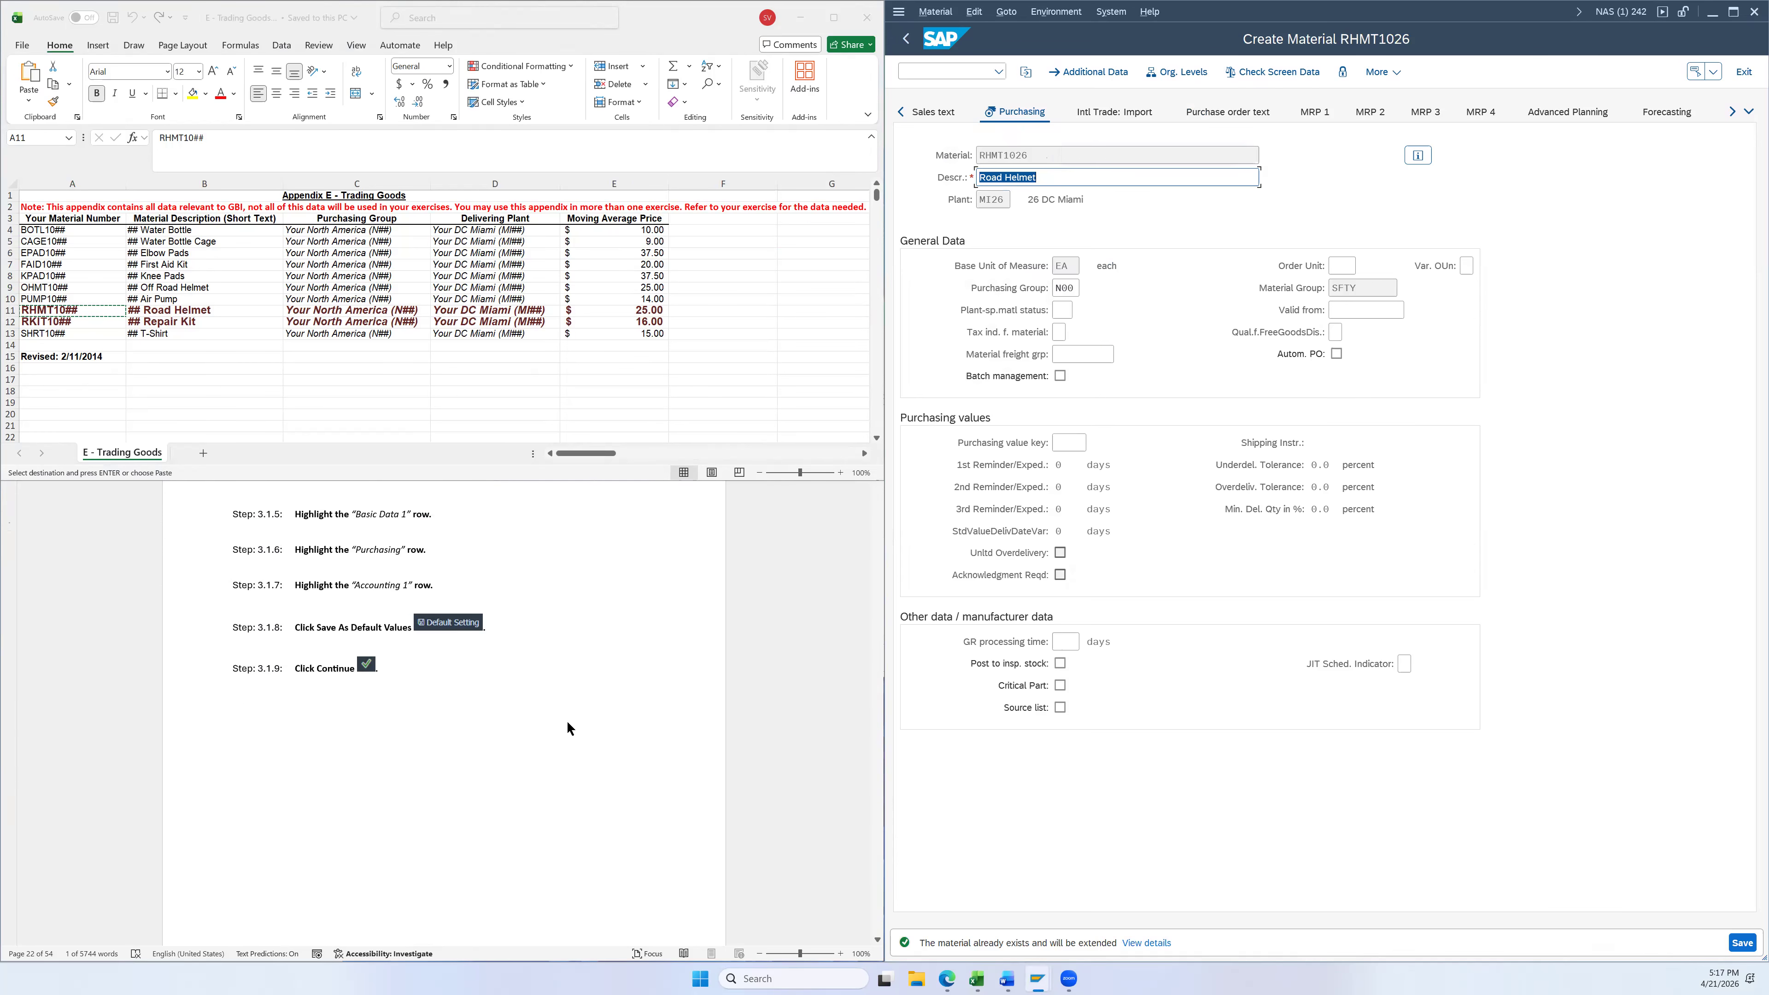
scroll(567, 728, down, 4)
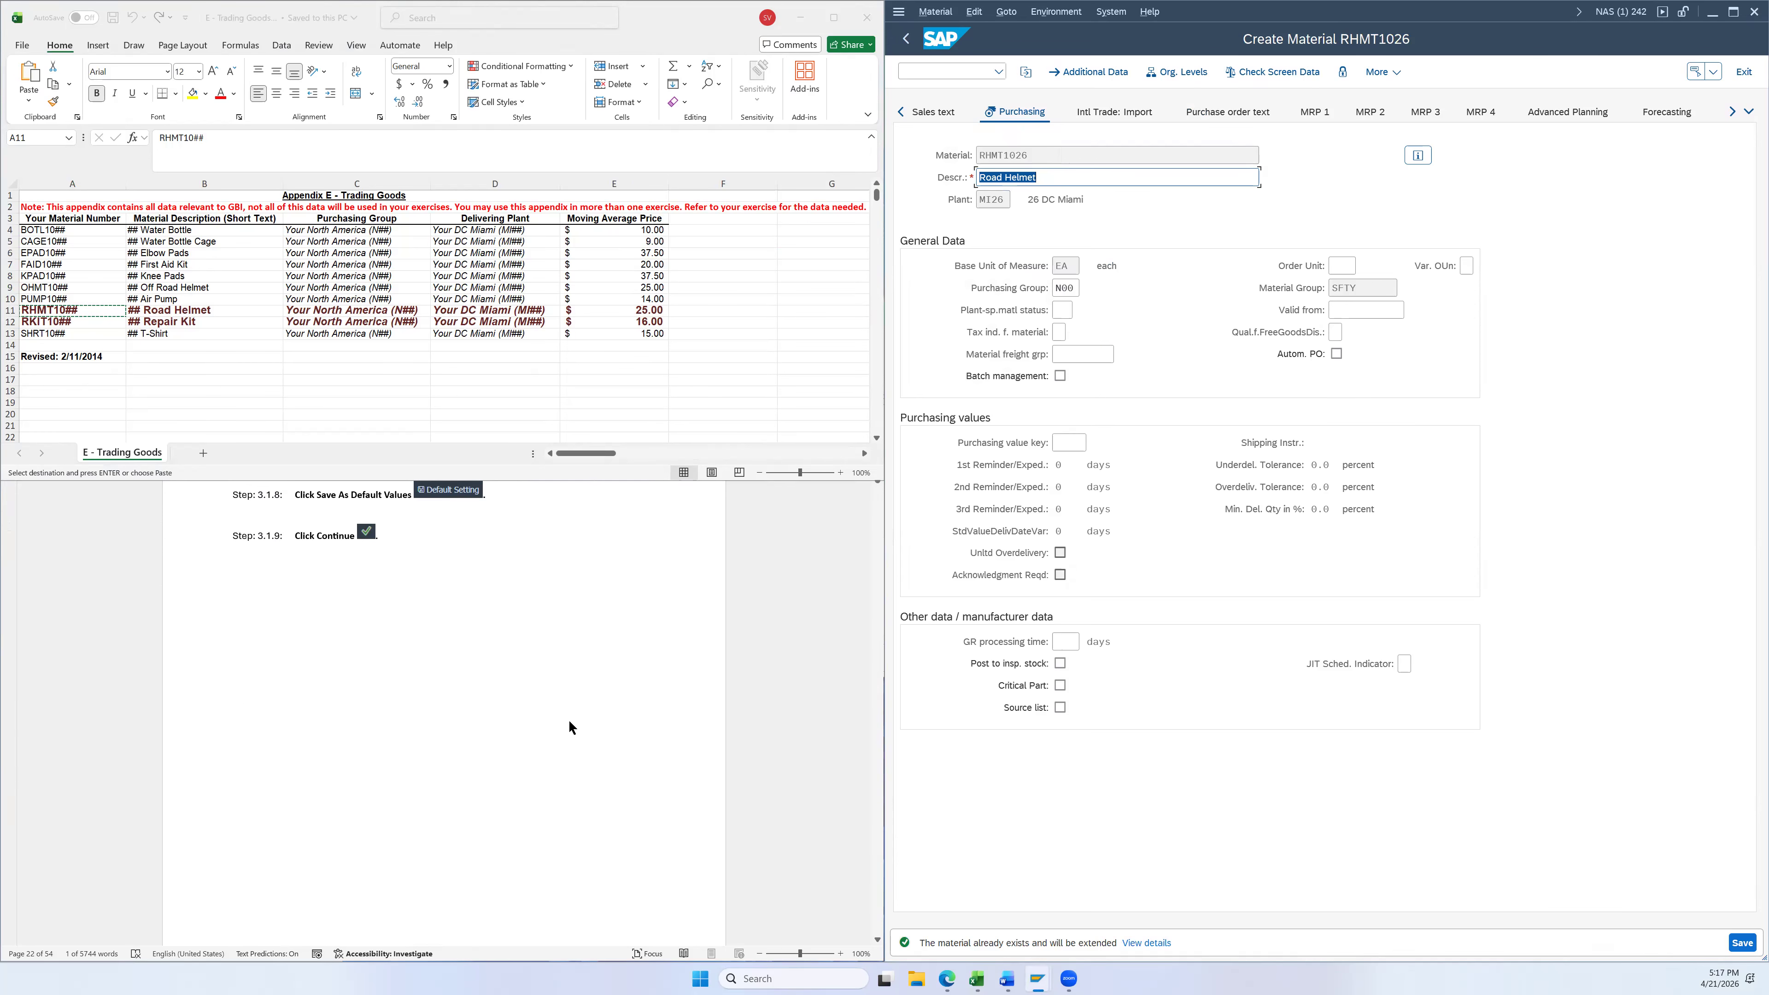
scroll(587, 717, down, 7)
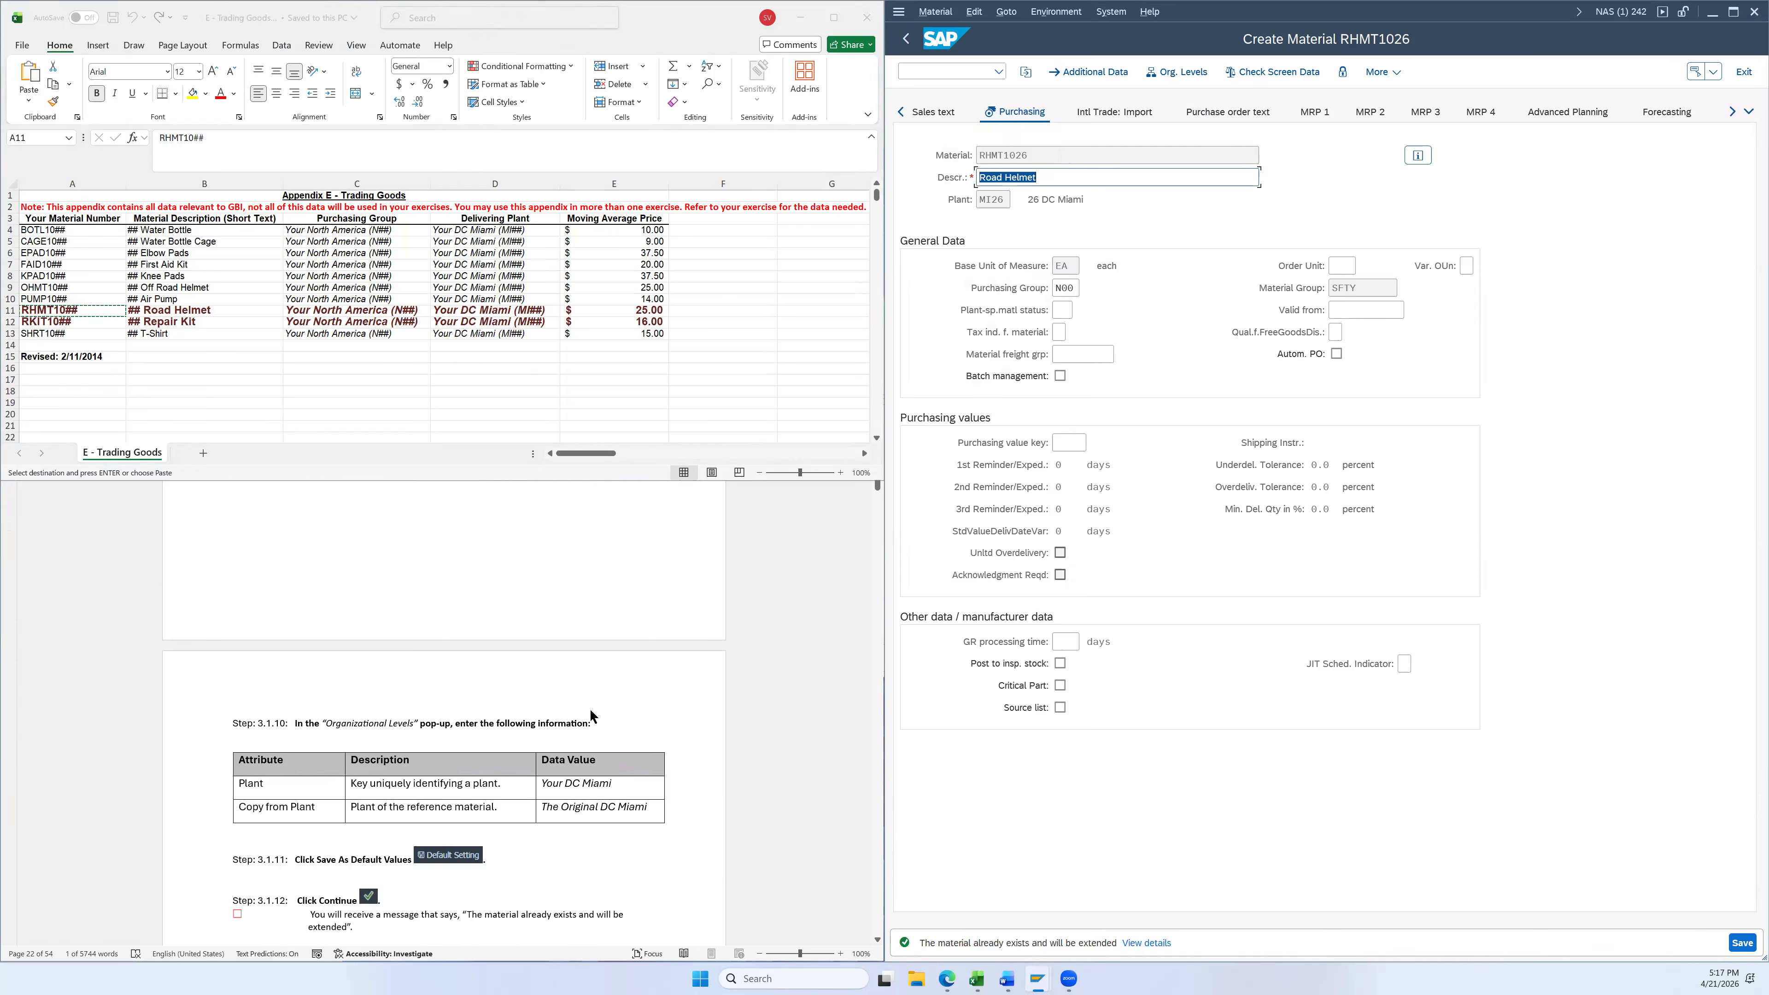
scroll(652, 739, down, 10)
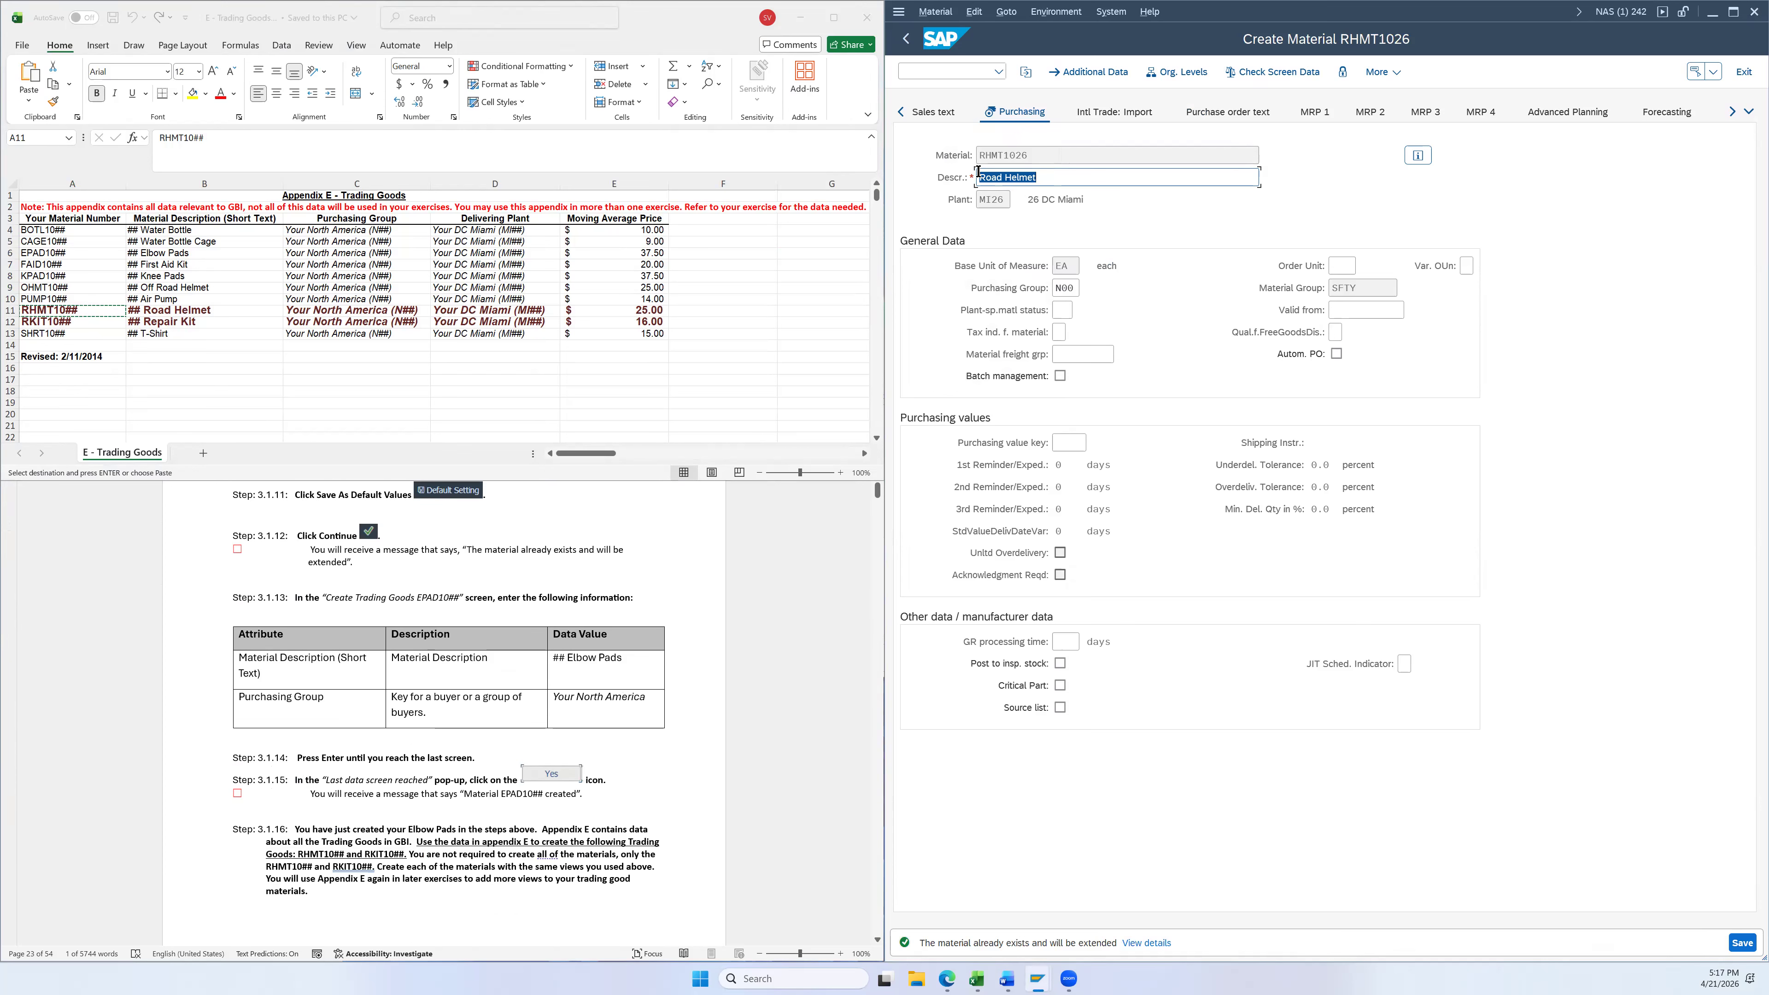
text(26)
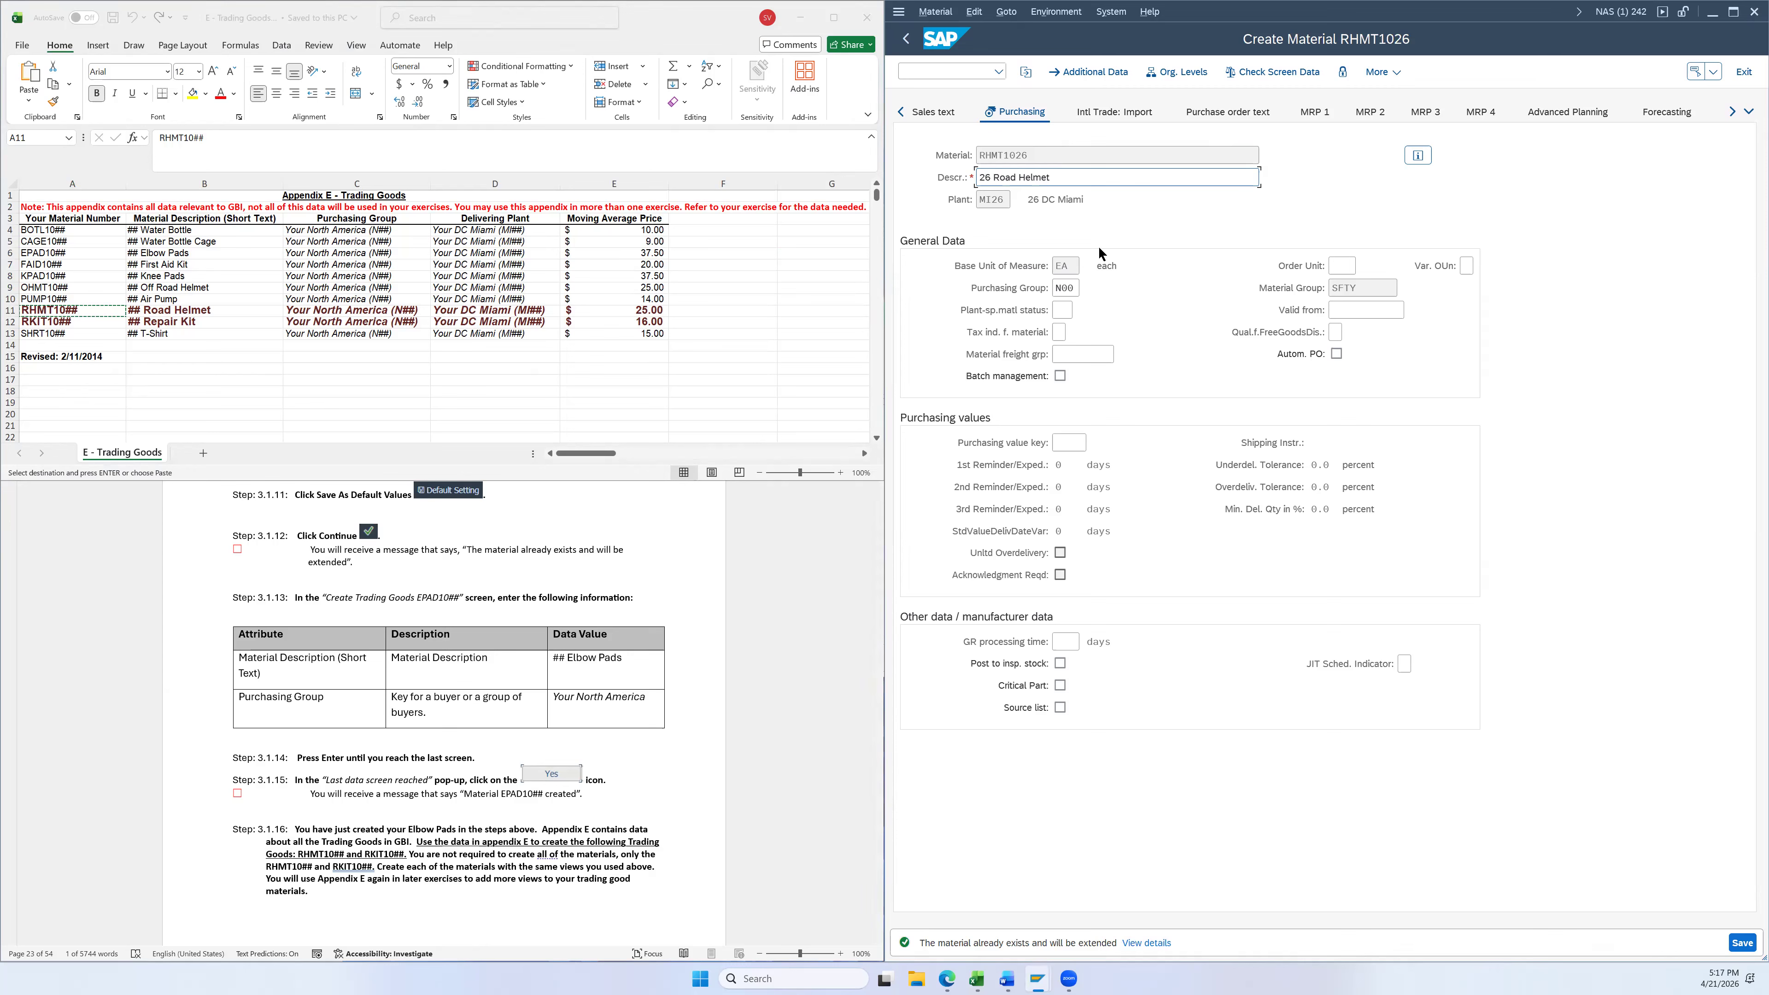
click(1064, 288)
key(BackSpace)
key(BackSpace)
text(26)
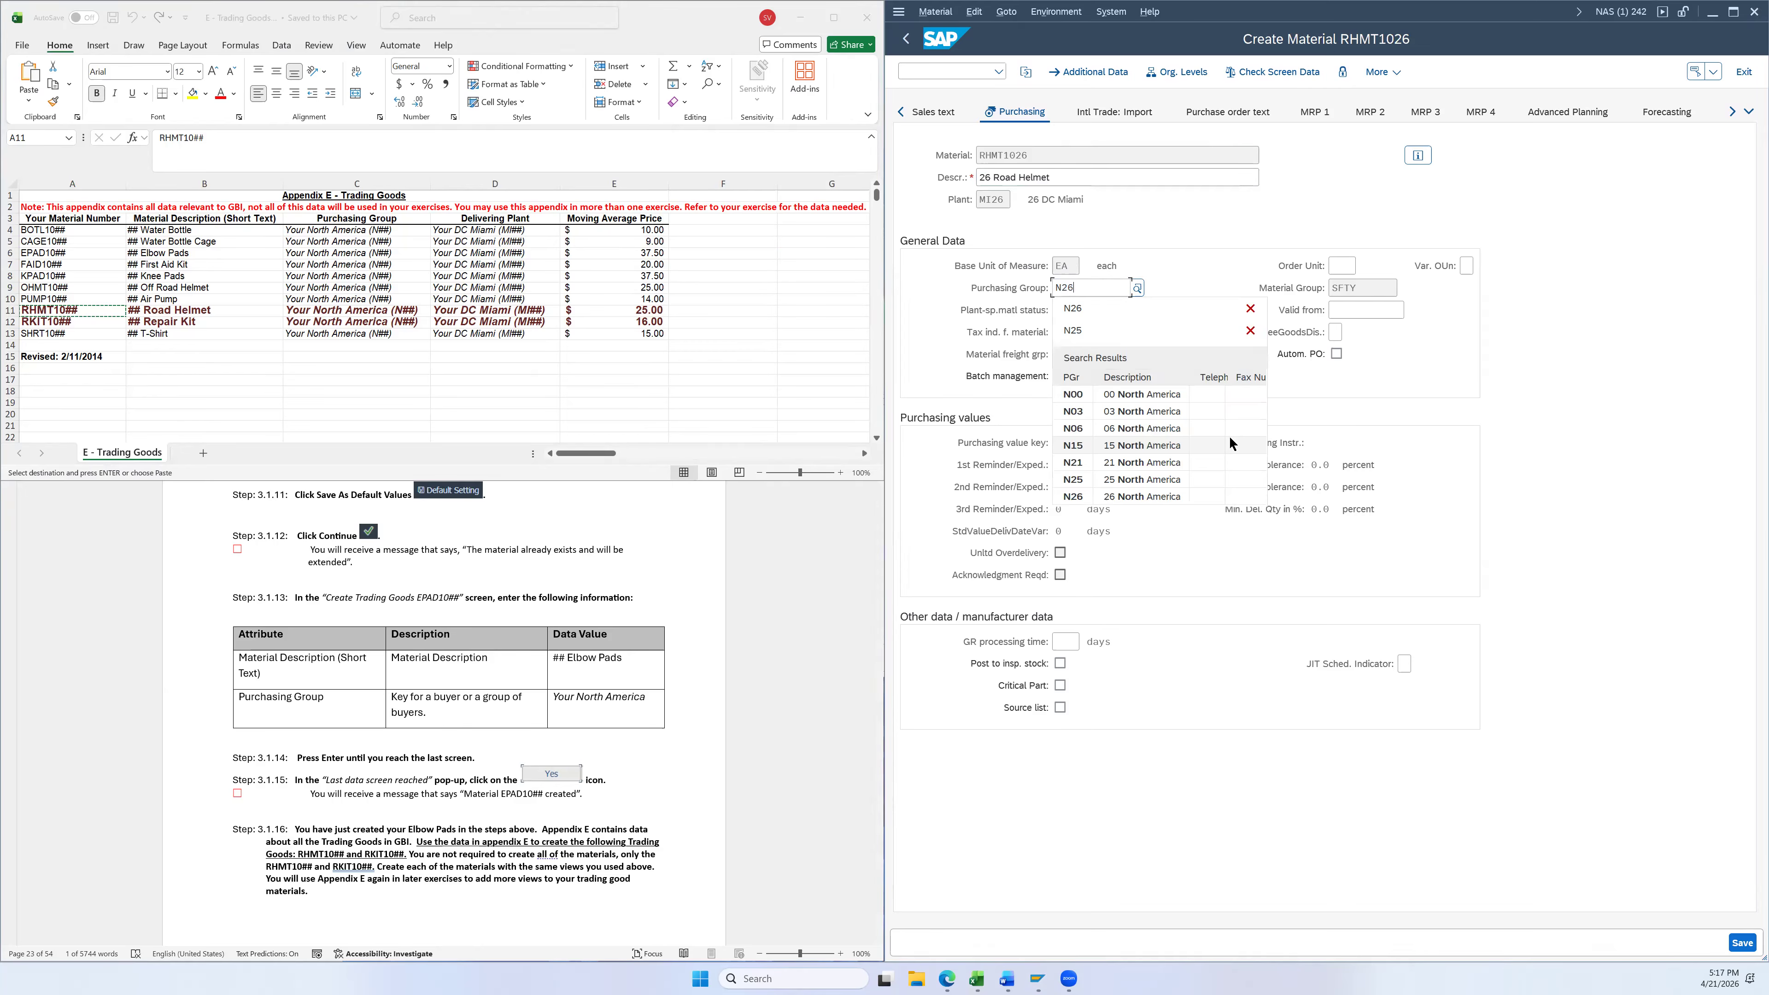
key(Return)
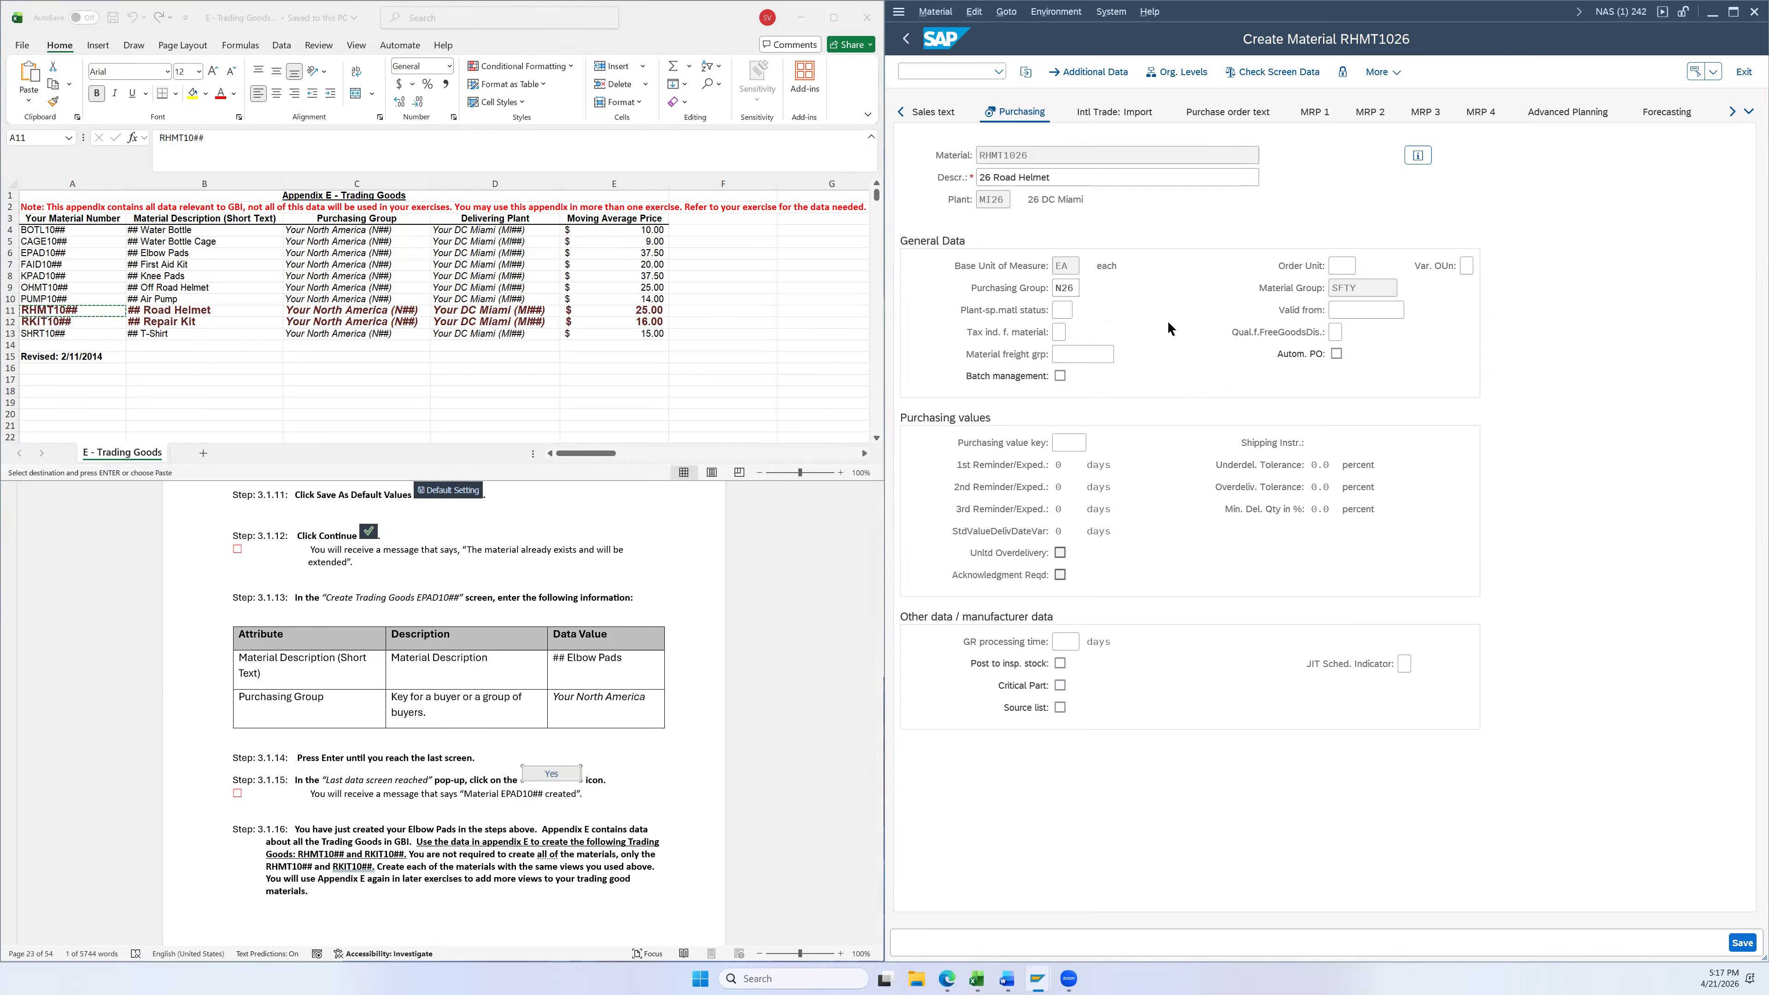
Advance through the remaining data screens of RHMT1026 to the last one and save the material
key(Return)
key(Return)
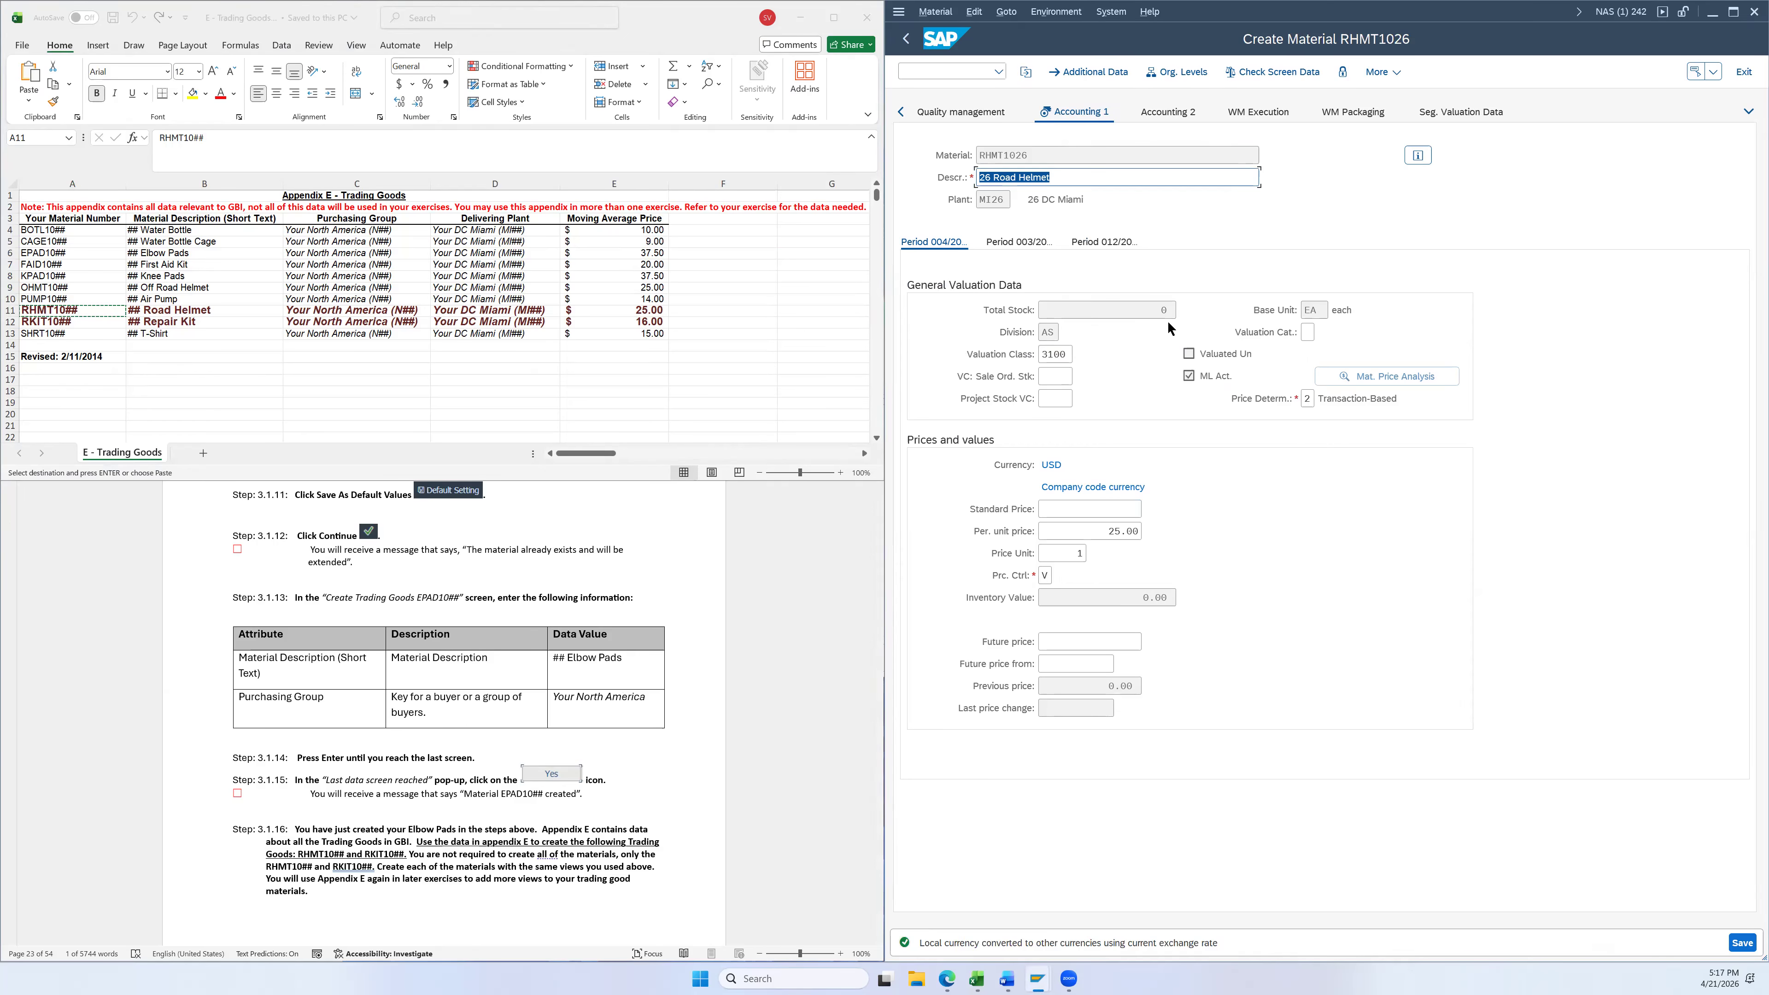
key(Return)
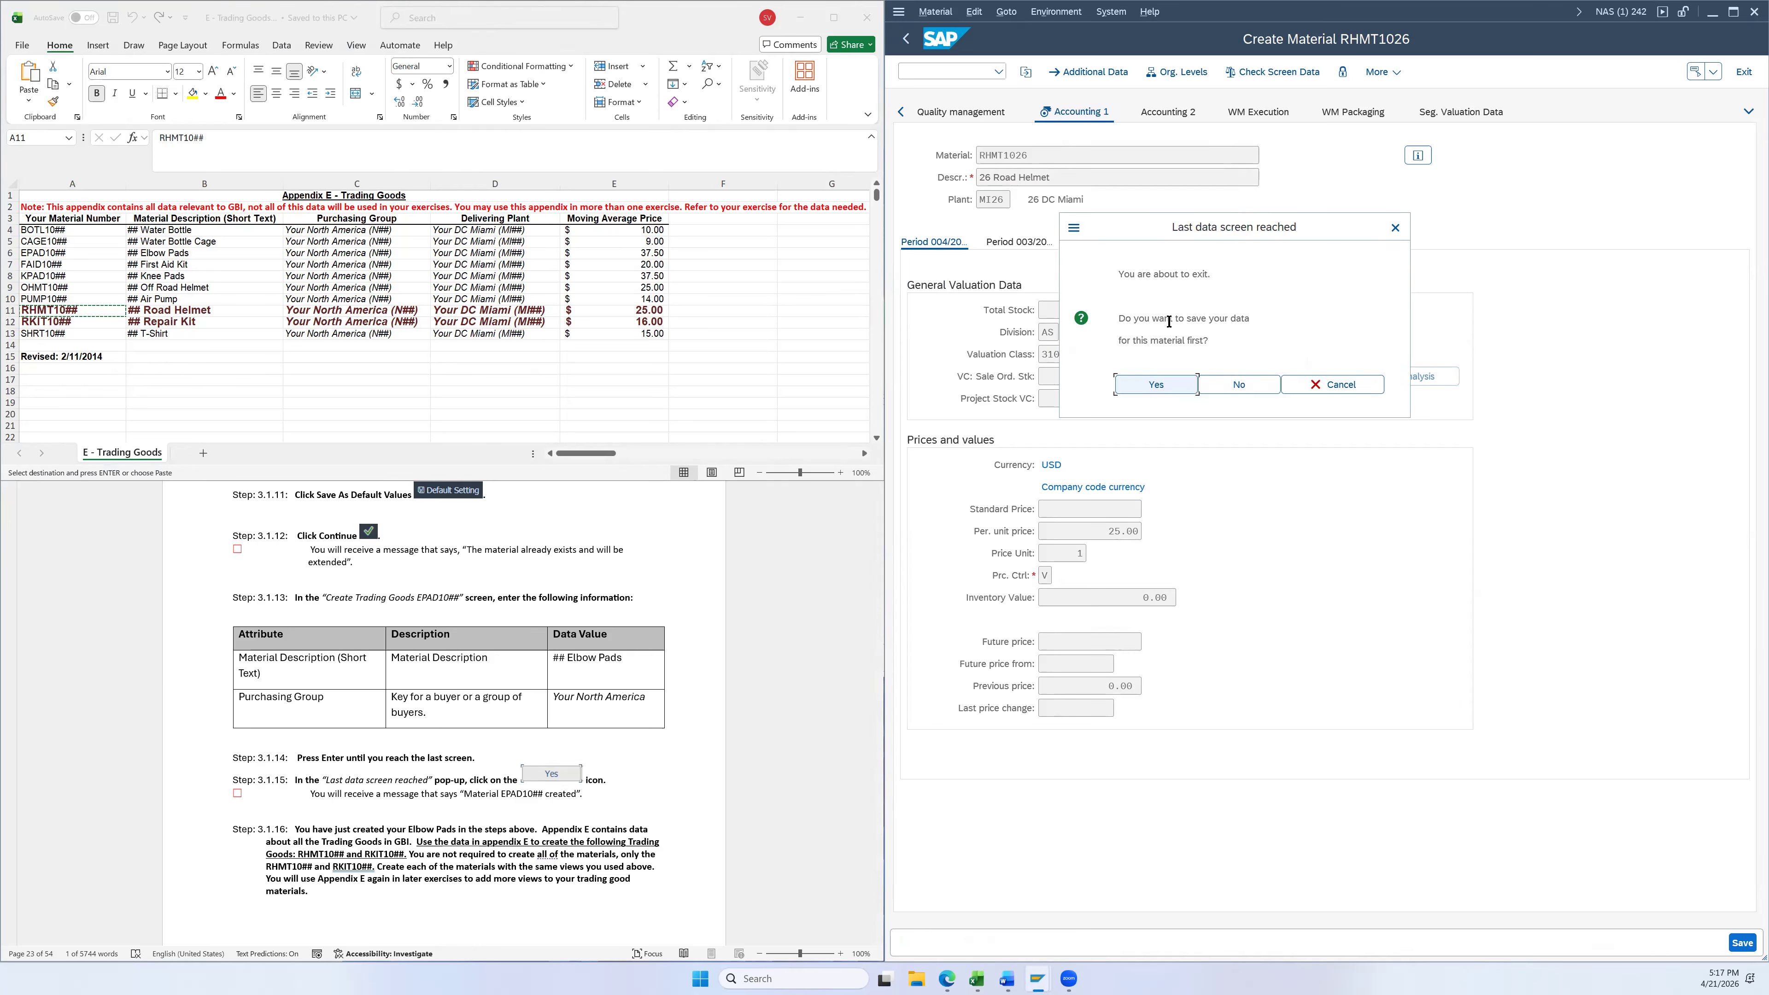
click(1156, 388)
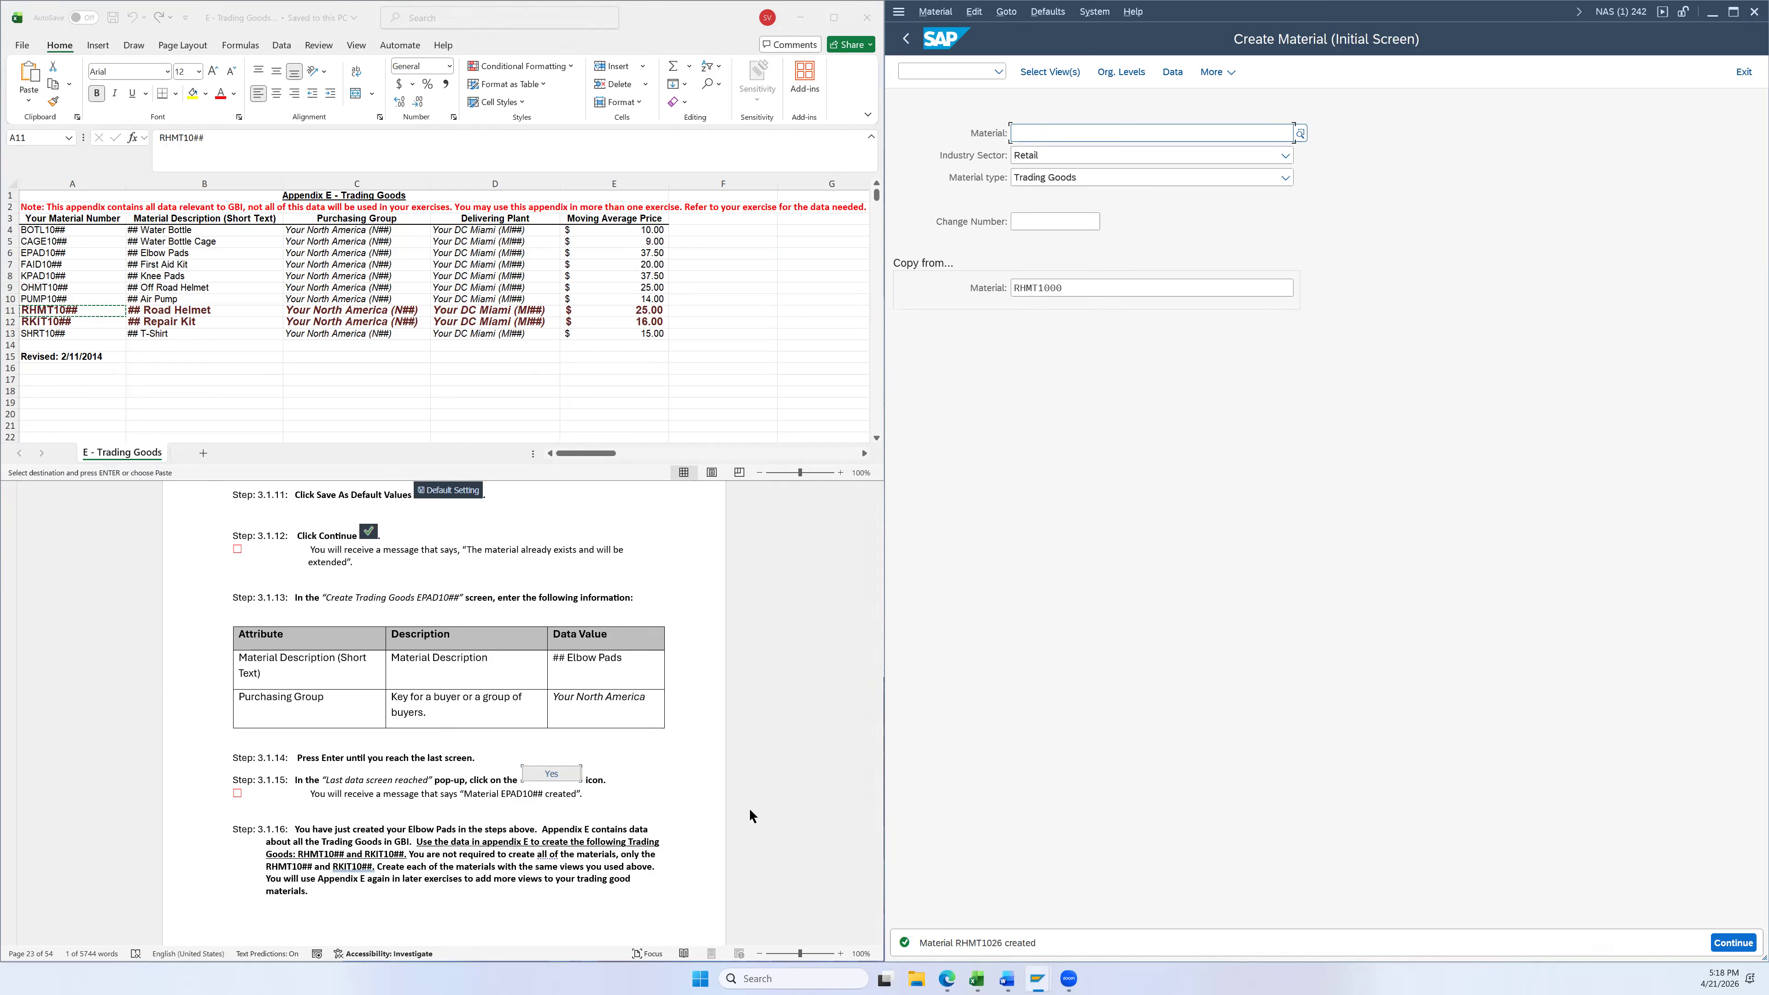
Copy the Repair Kit material number from the Excel appendix and enter it in SAP as material RKIT1026
click(80, 326)
click(74, 321)
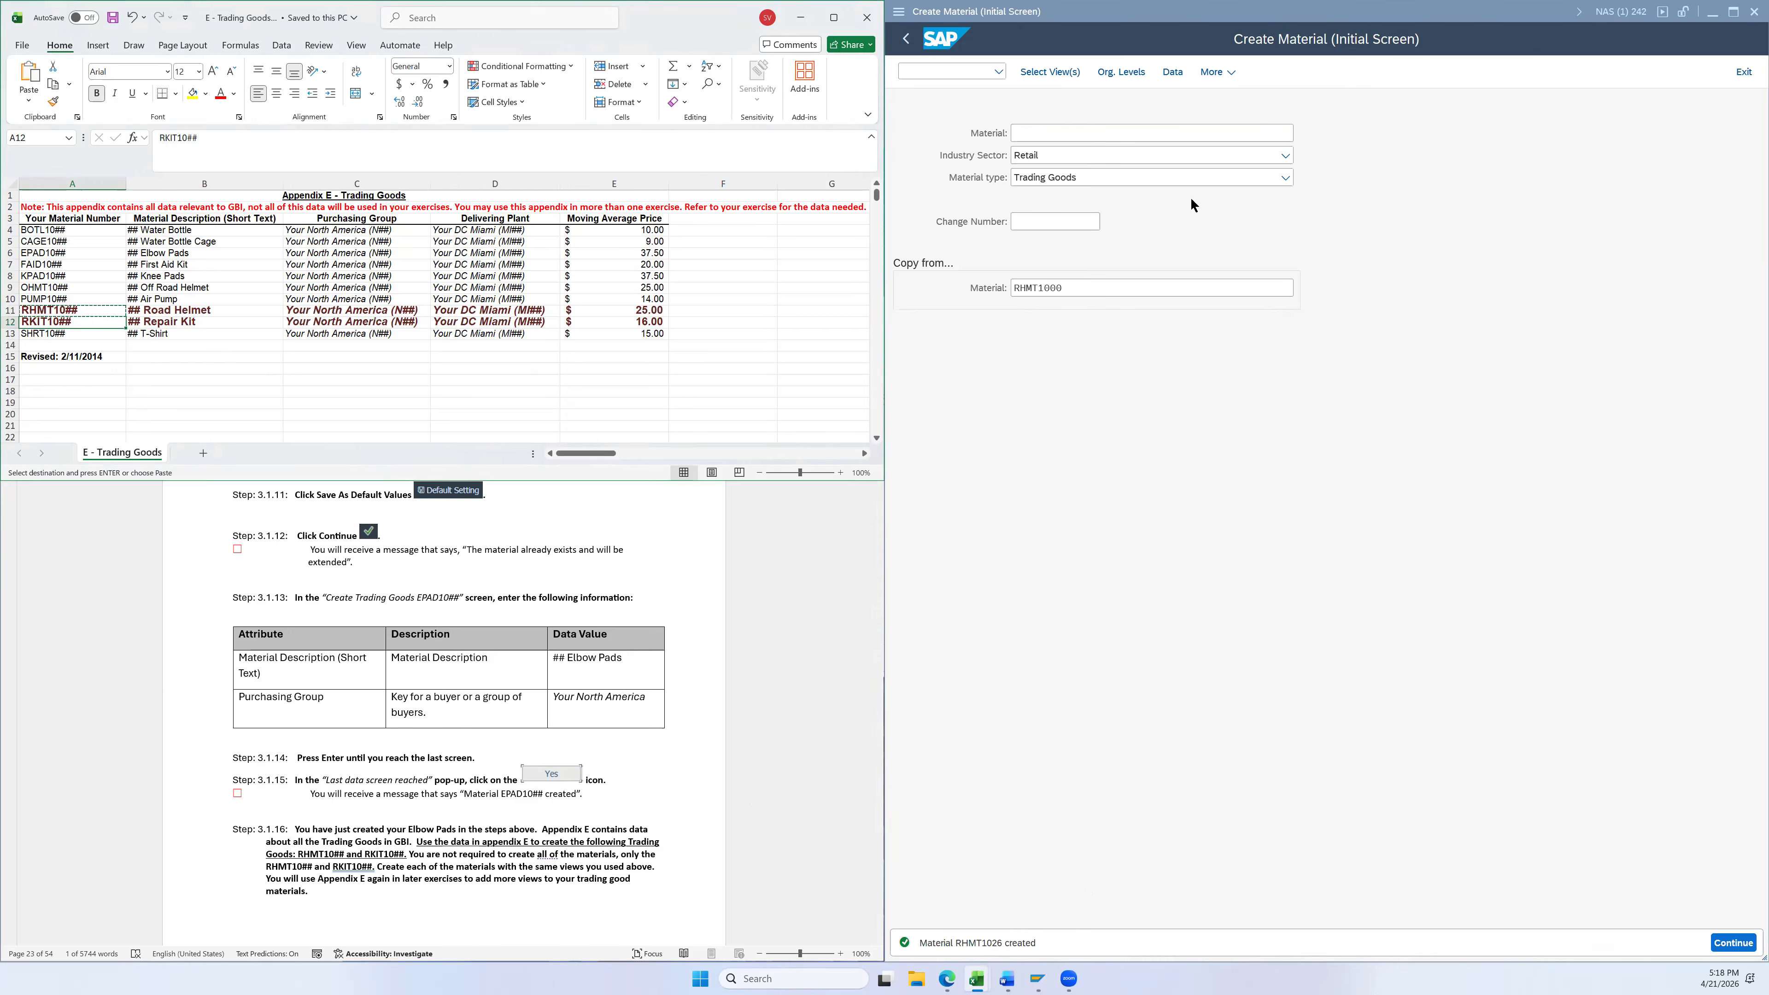
click(1174, 496)
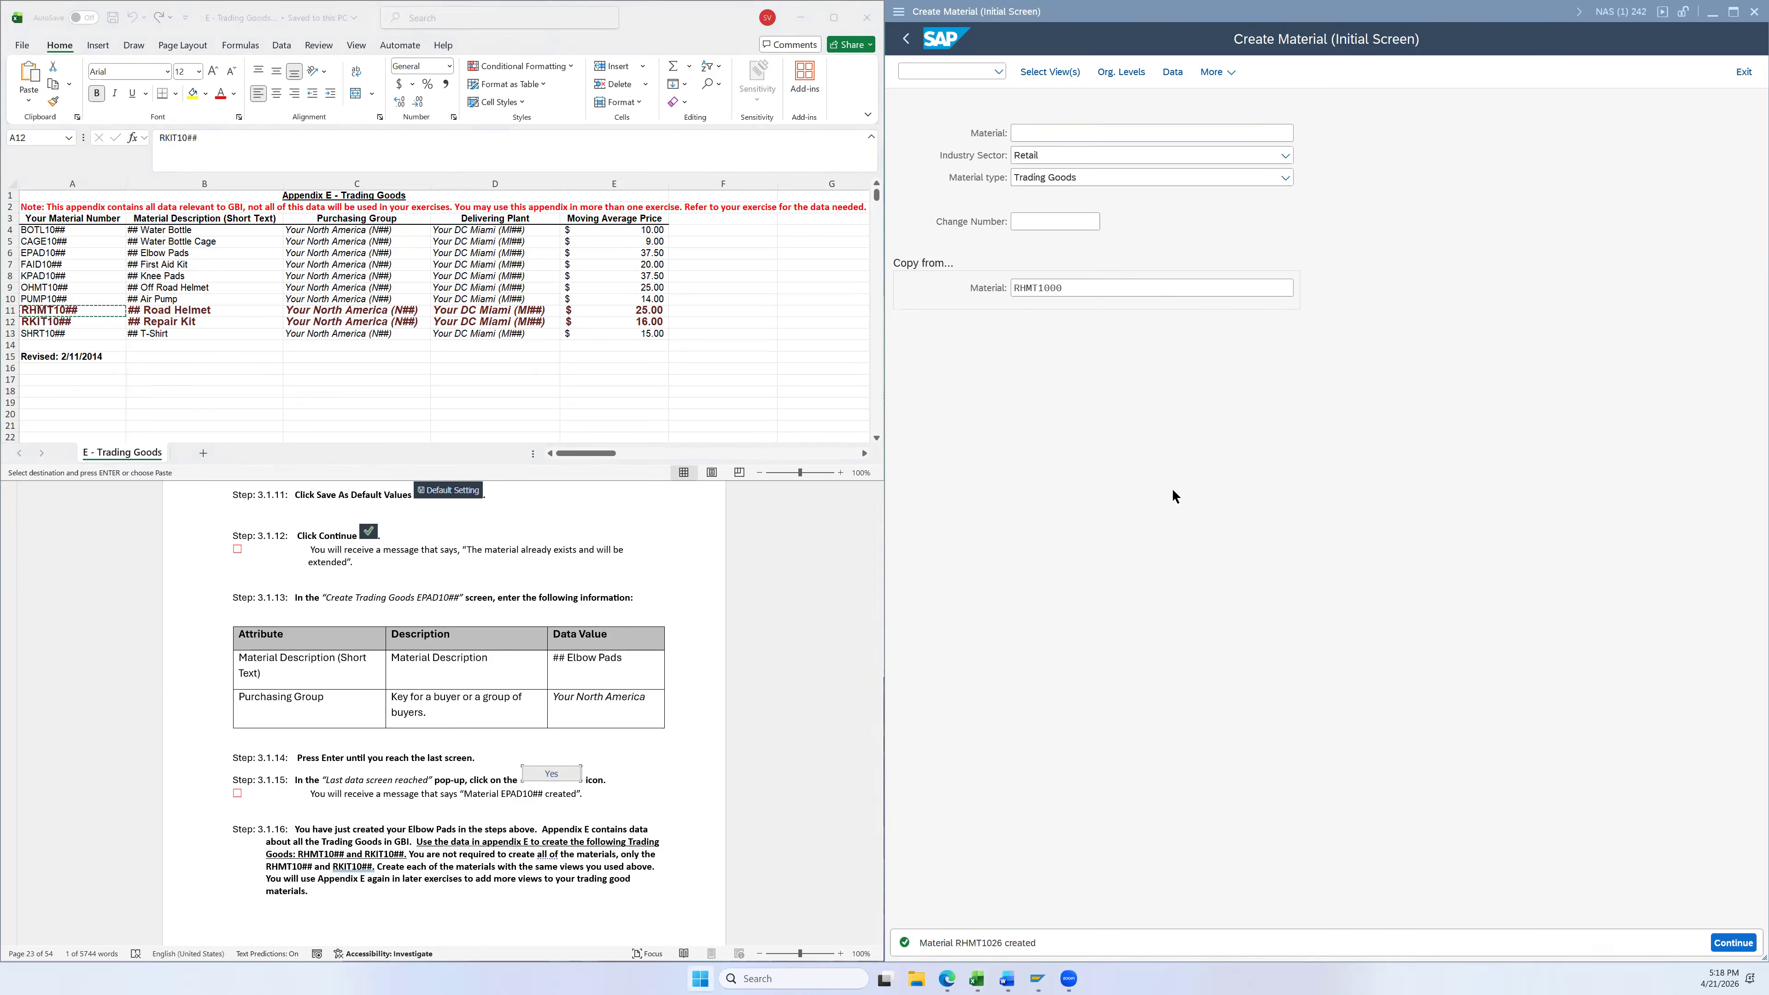
click(111, 322)
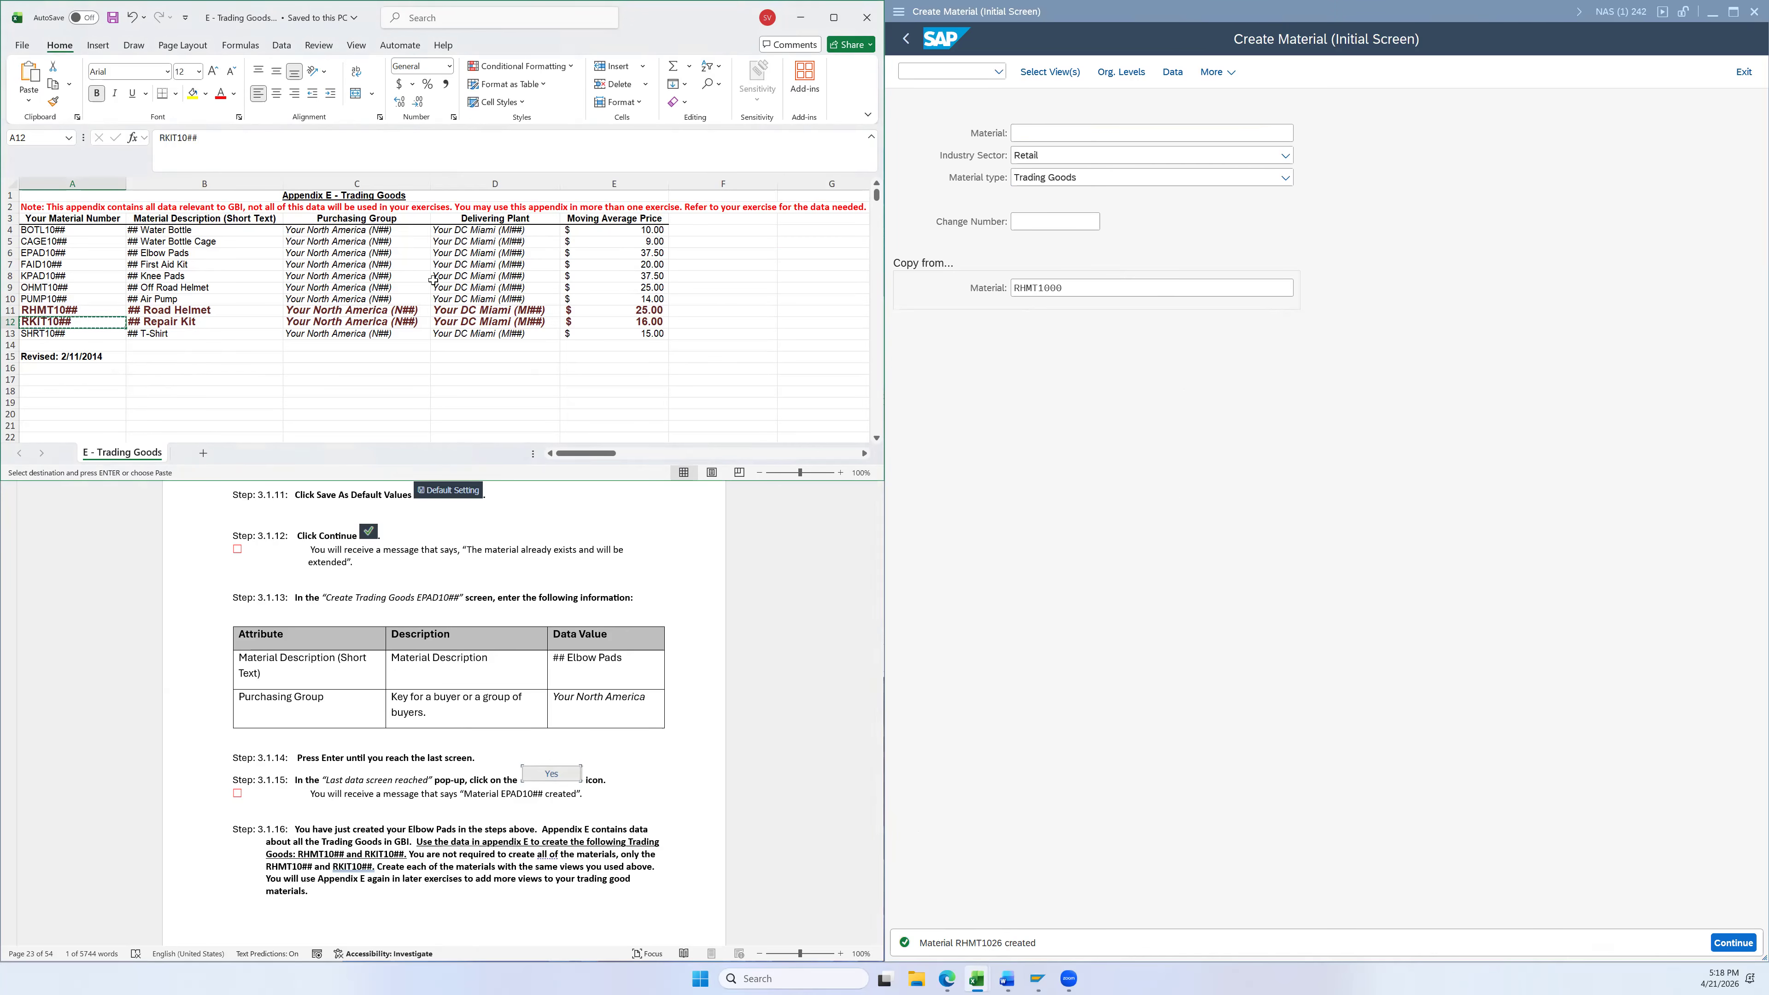
click(1085, 135)
key(ctrl+v)
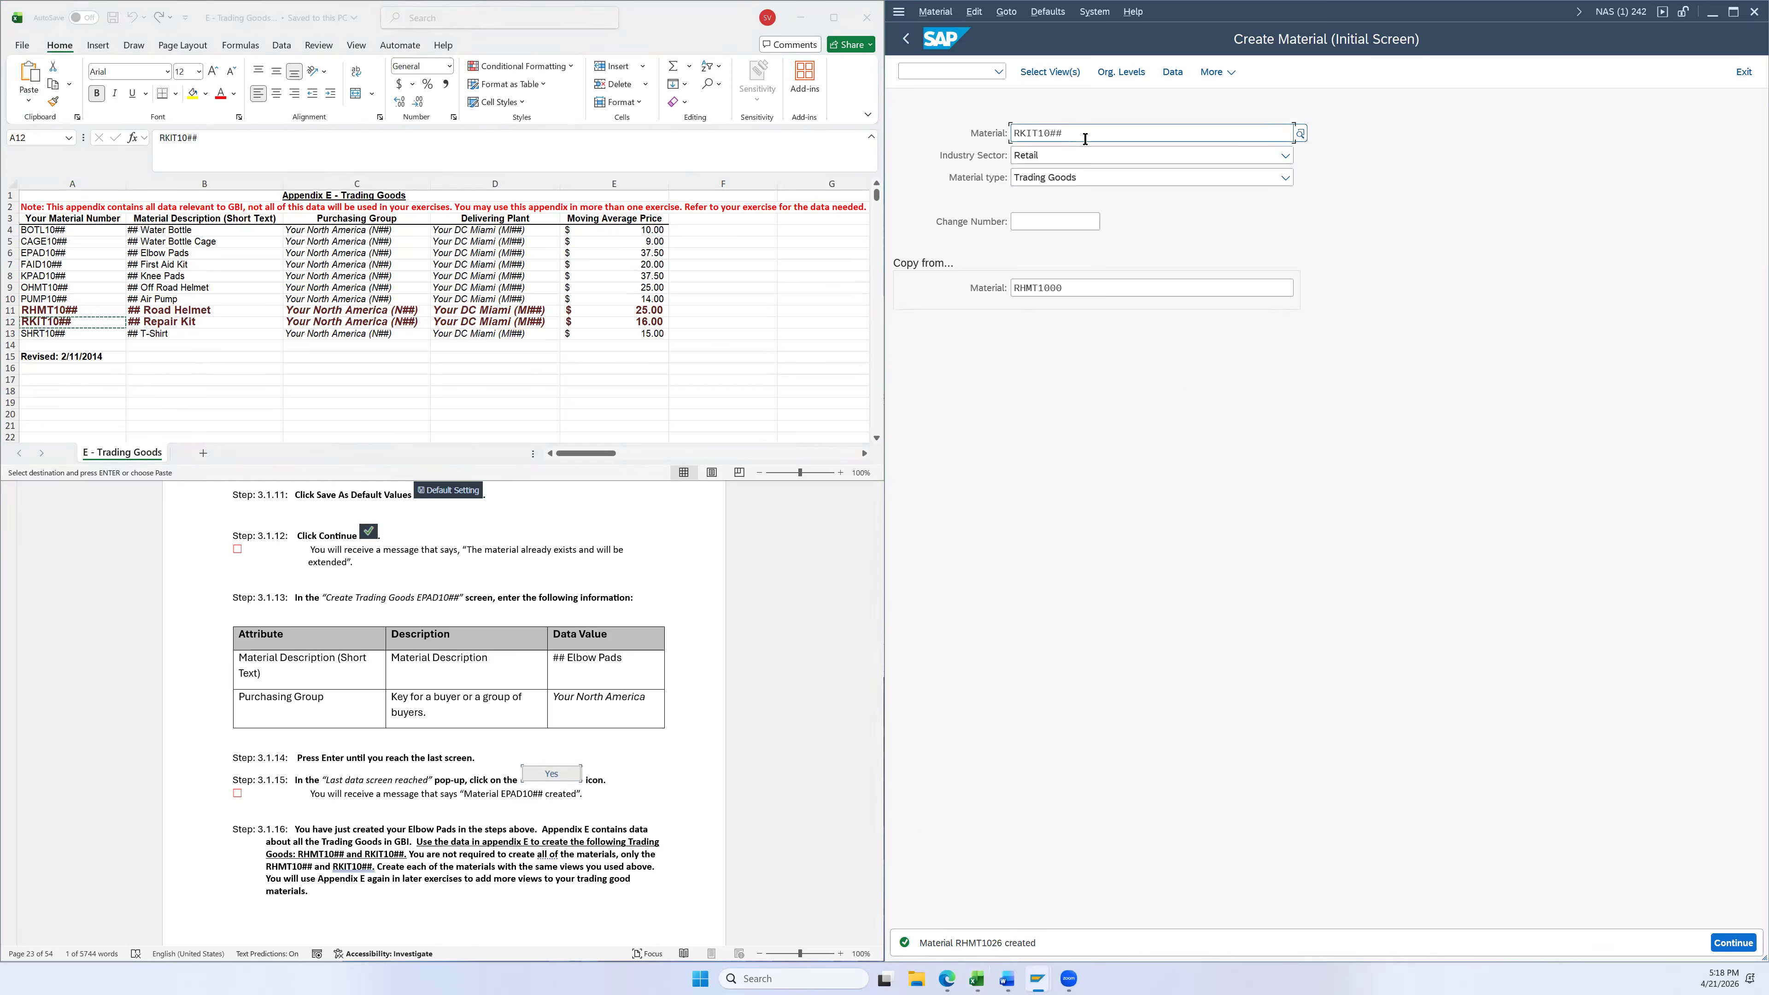
key(BackSpace)
key(BackSpace)
drag(1051, 133, 992, 142)
key(ctrl+c)
click(1121, 131)
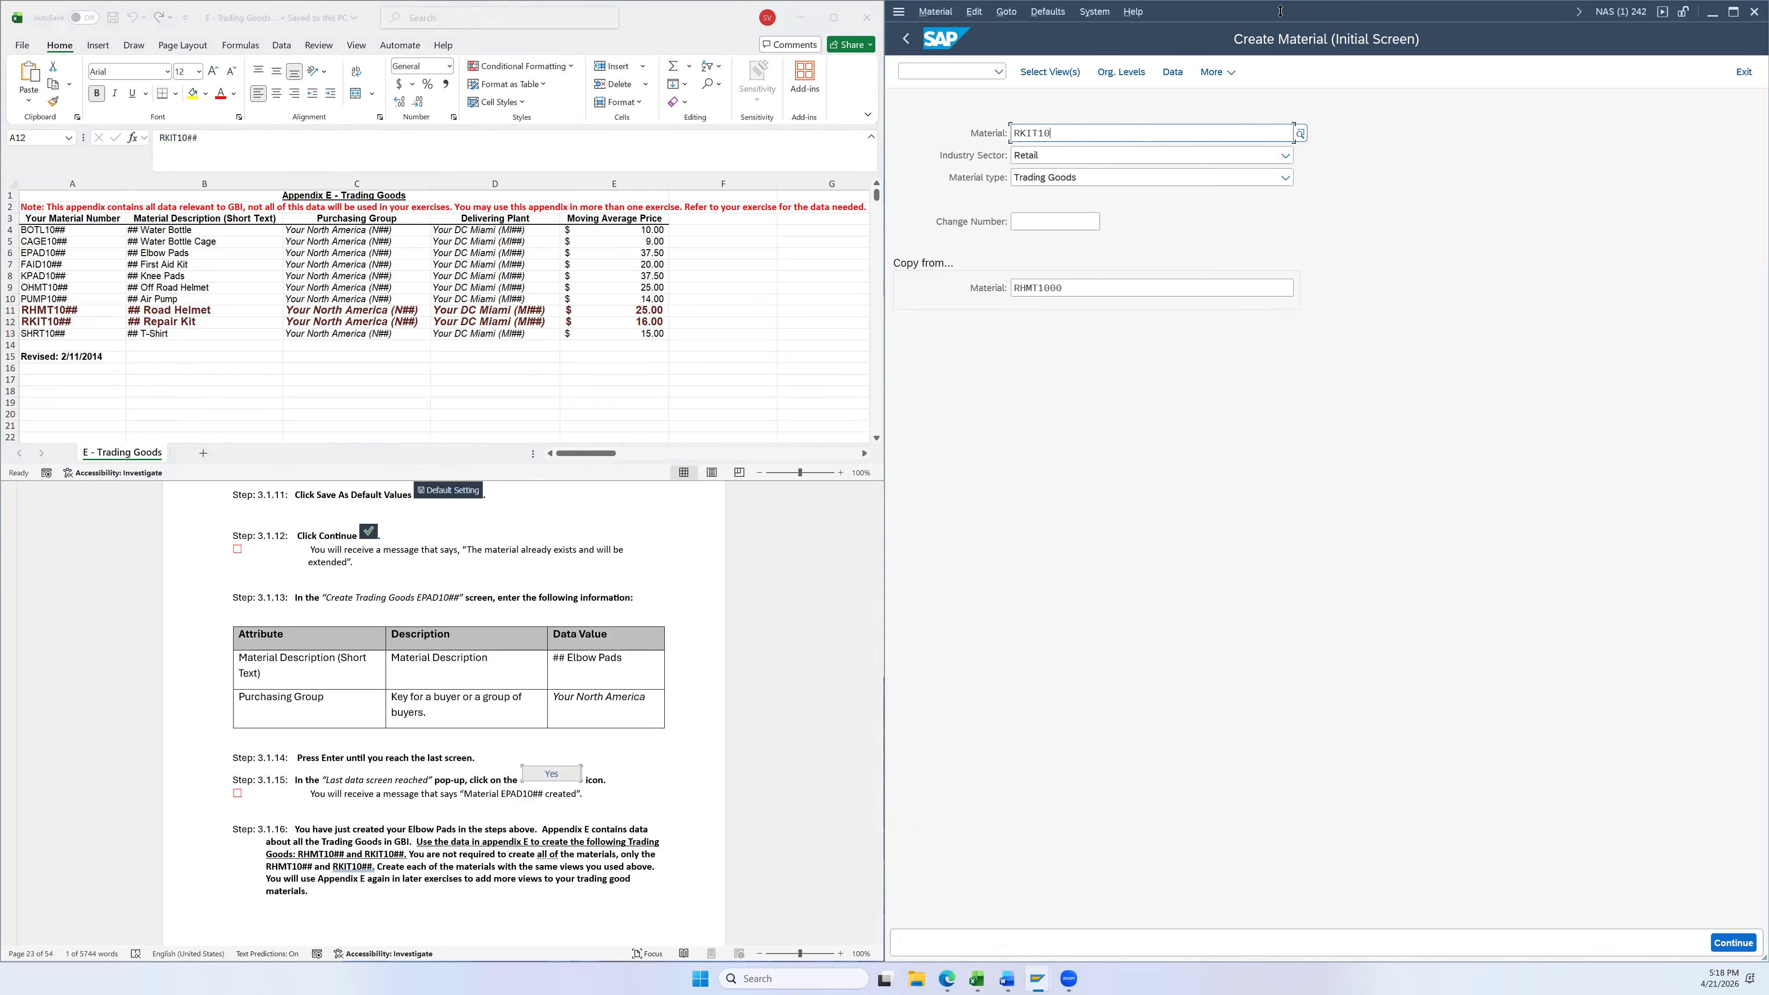
text(26)
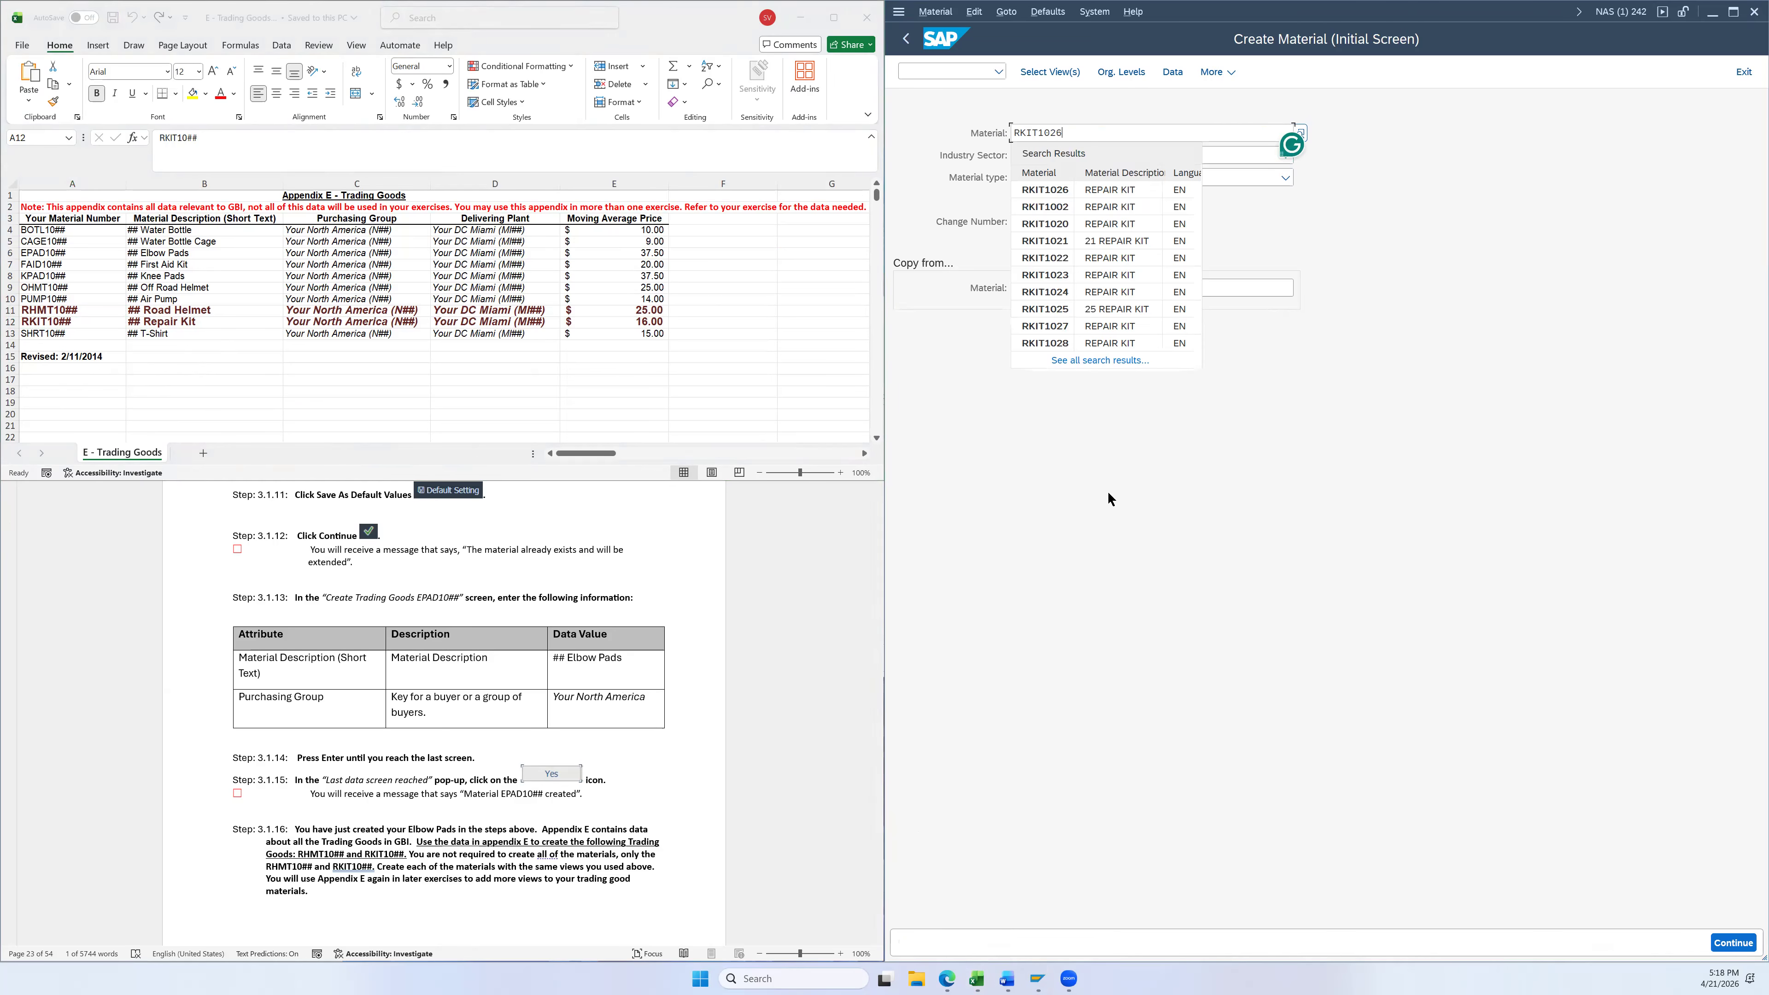
click(1330, 506)
Set the copy-from reference material to RKIT1000
drag(1079, 288, 997, 287)
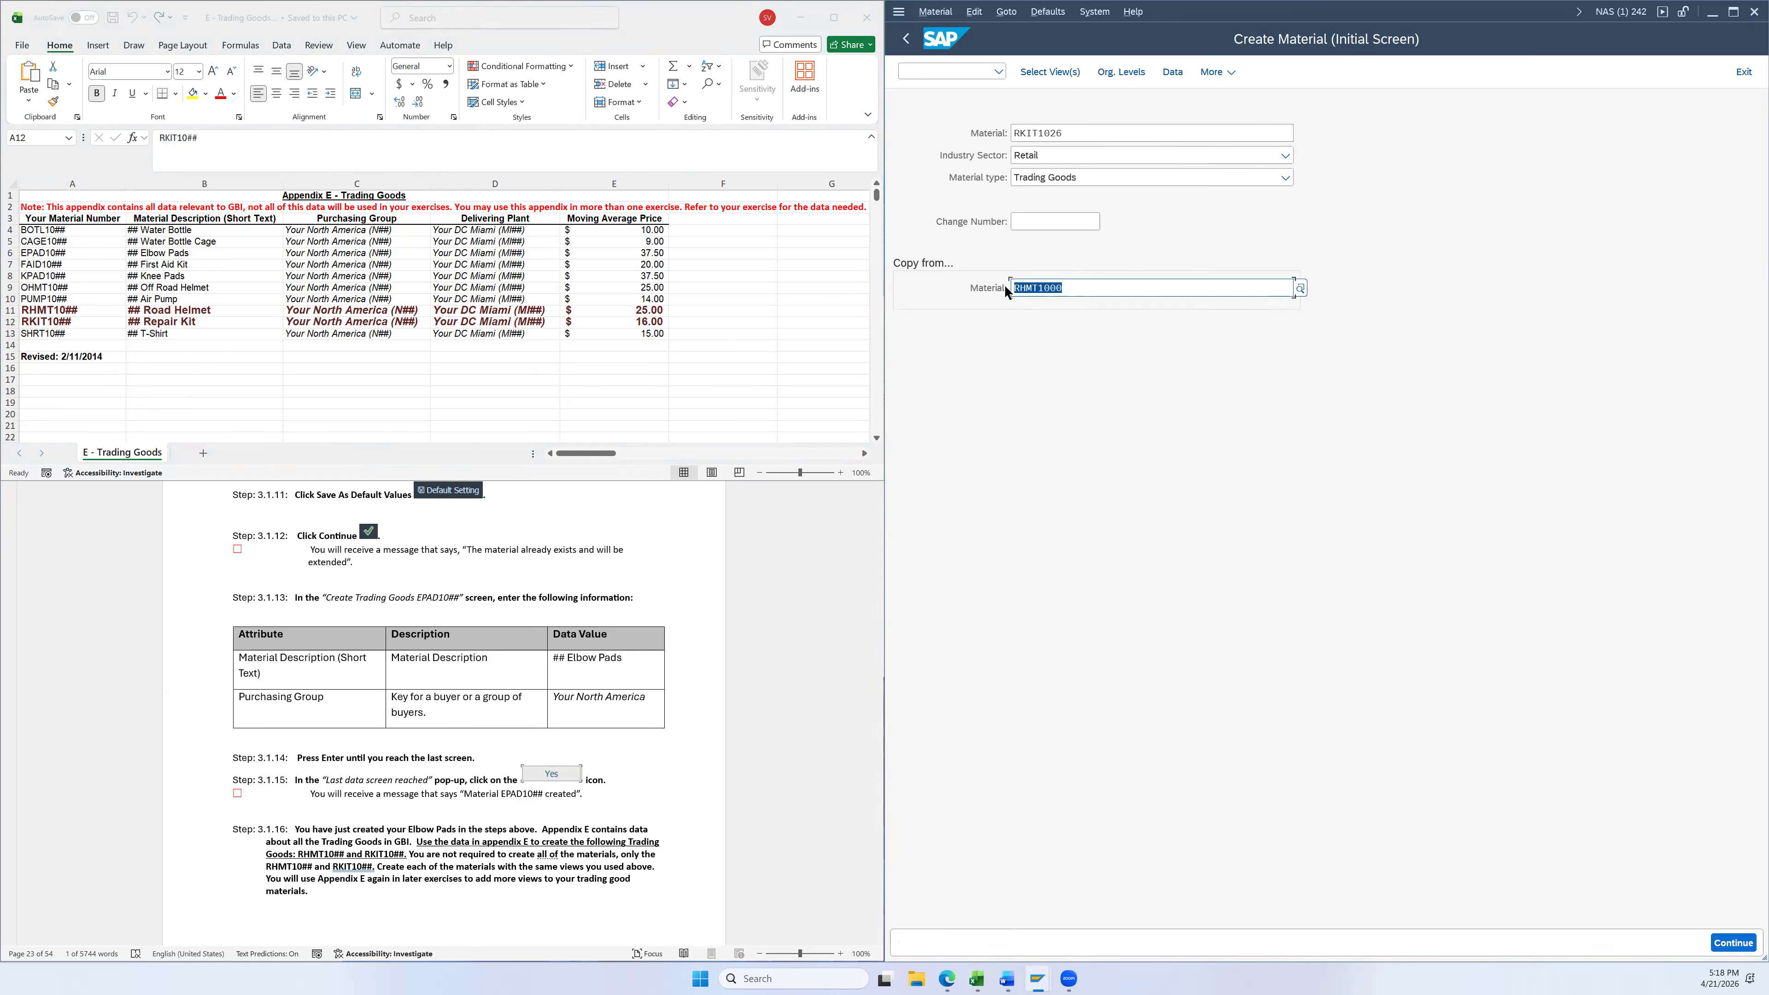
text(RKIT1026)
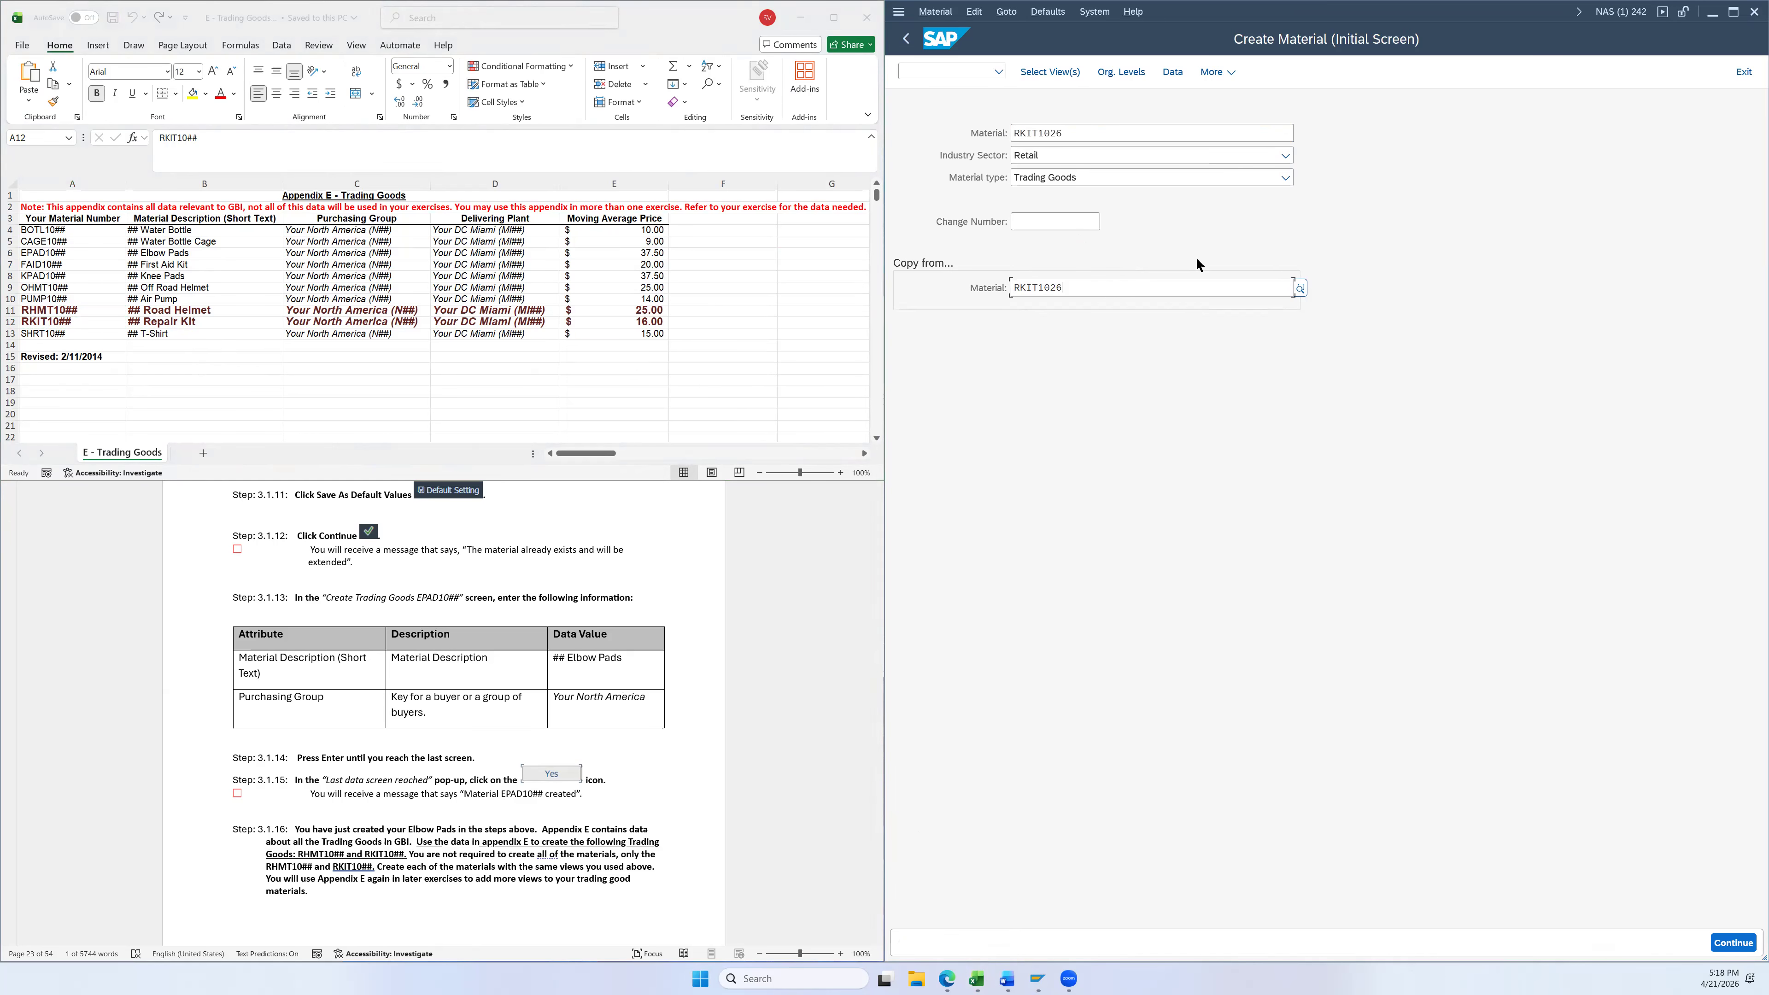
click(1445, 461)
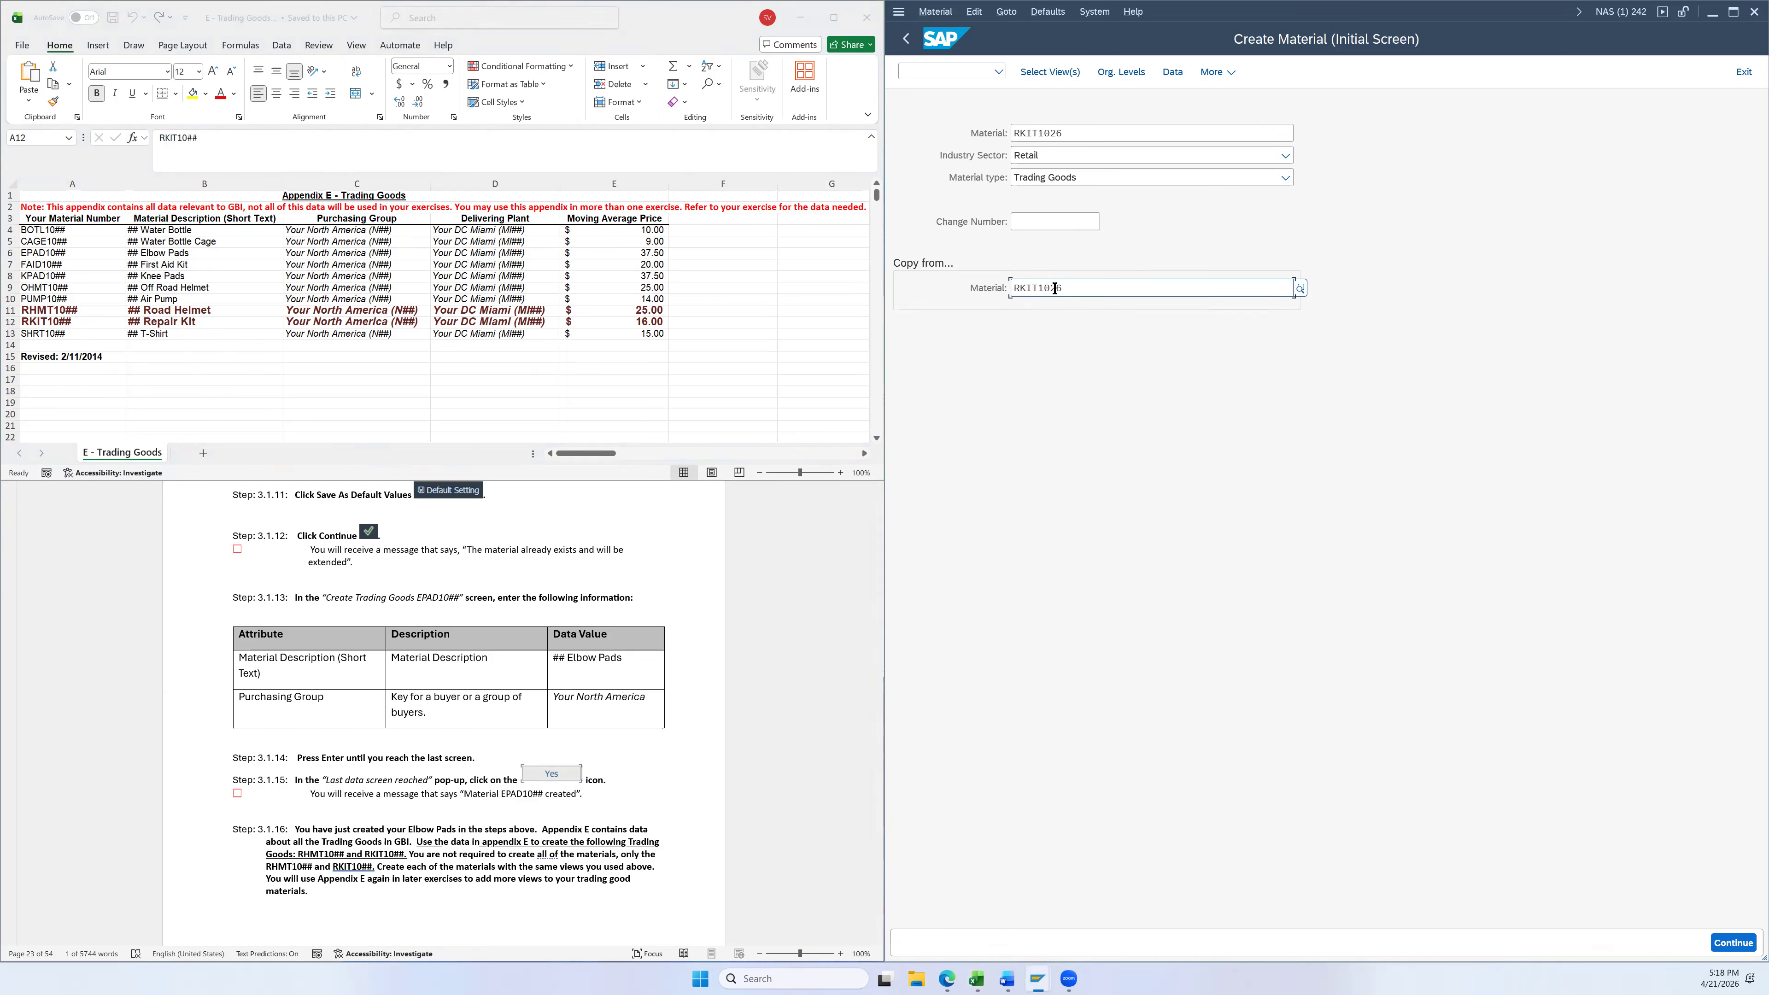
key(BackSpace)
key(BackSpace)
text(00)
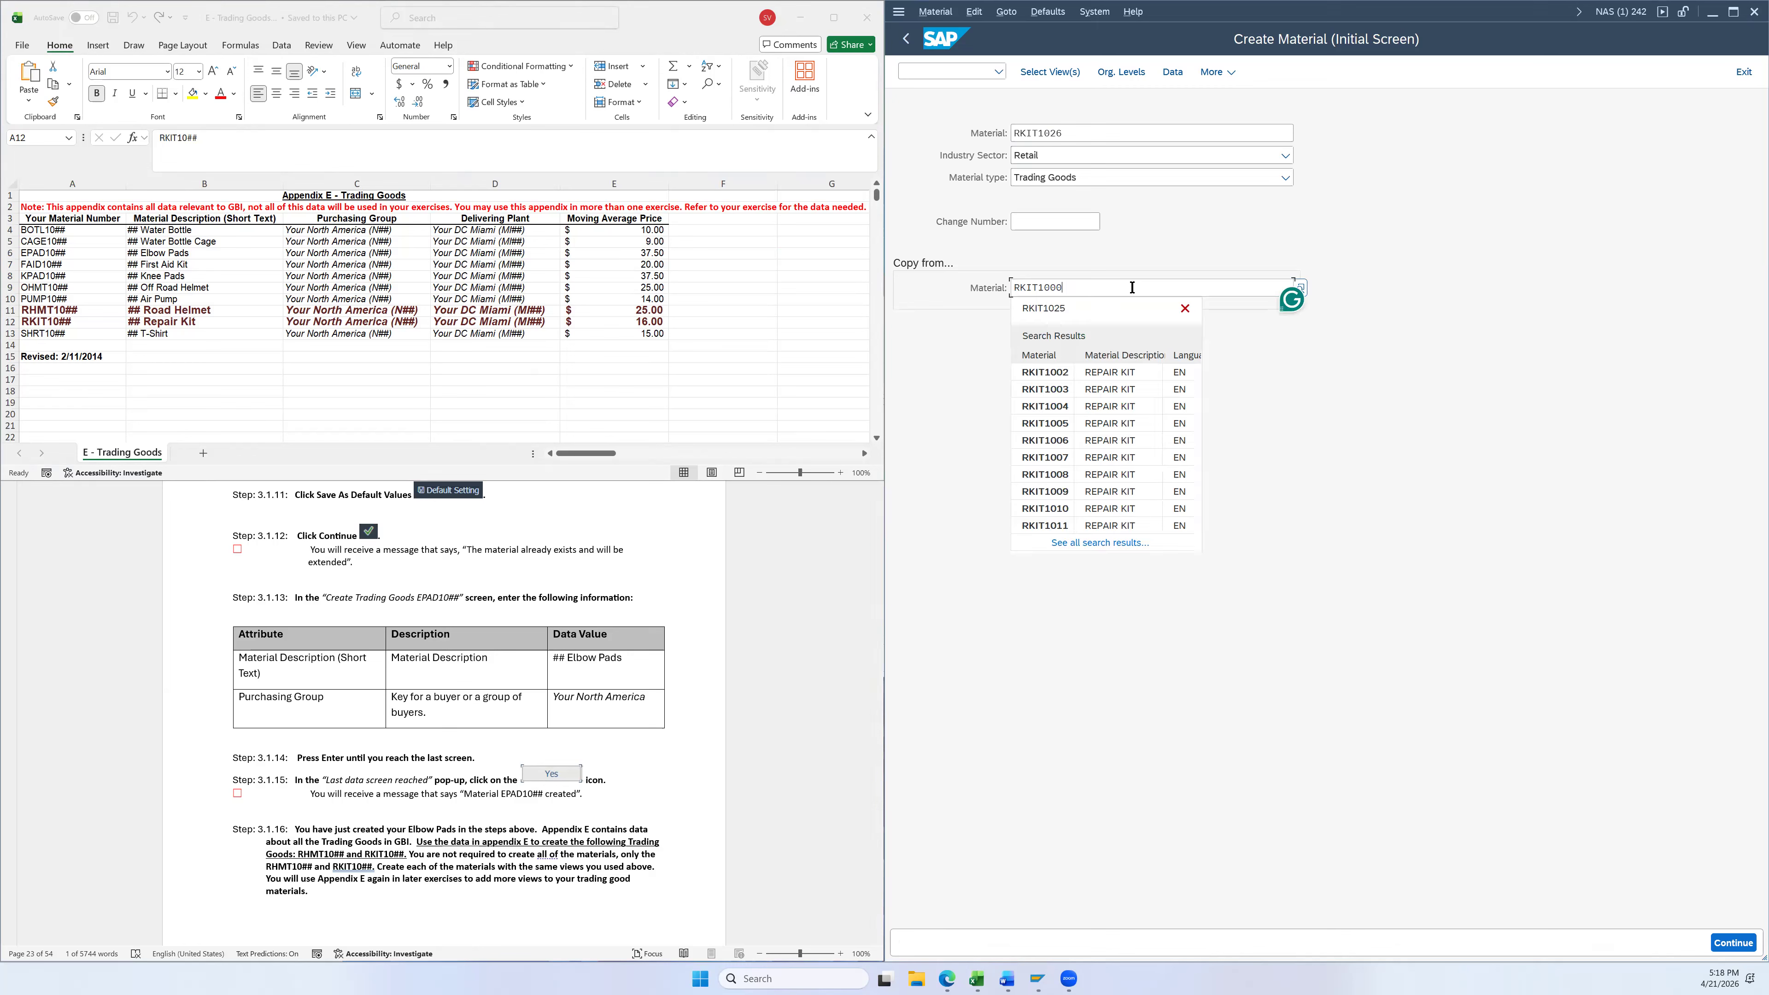
click(1350, 469)
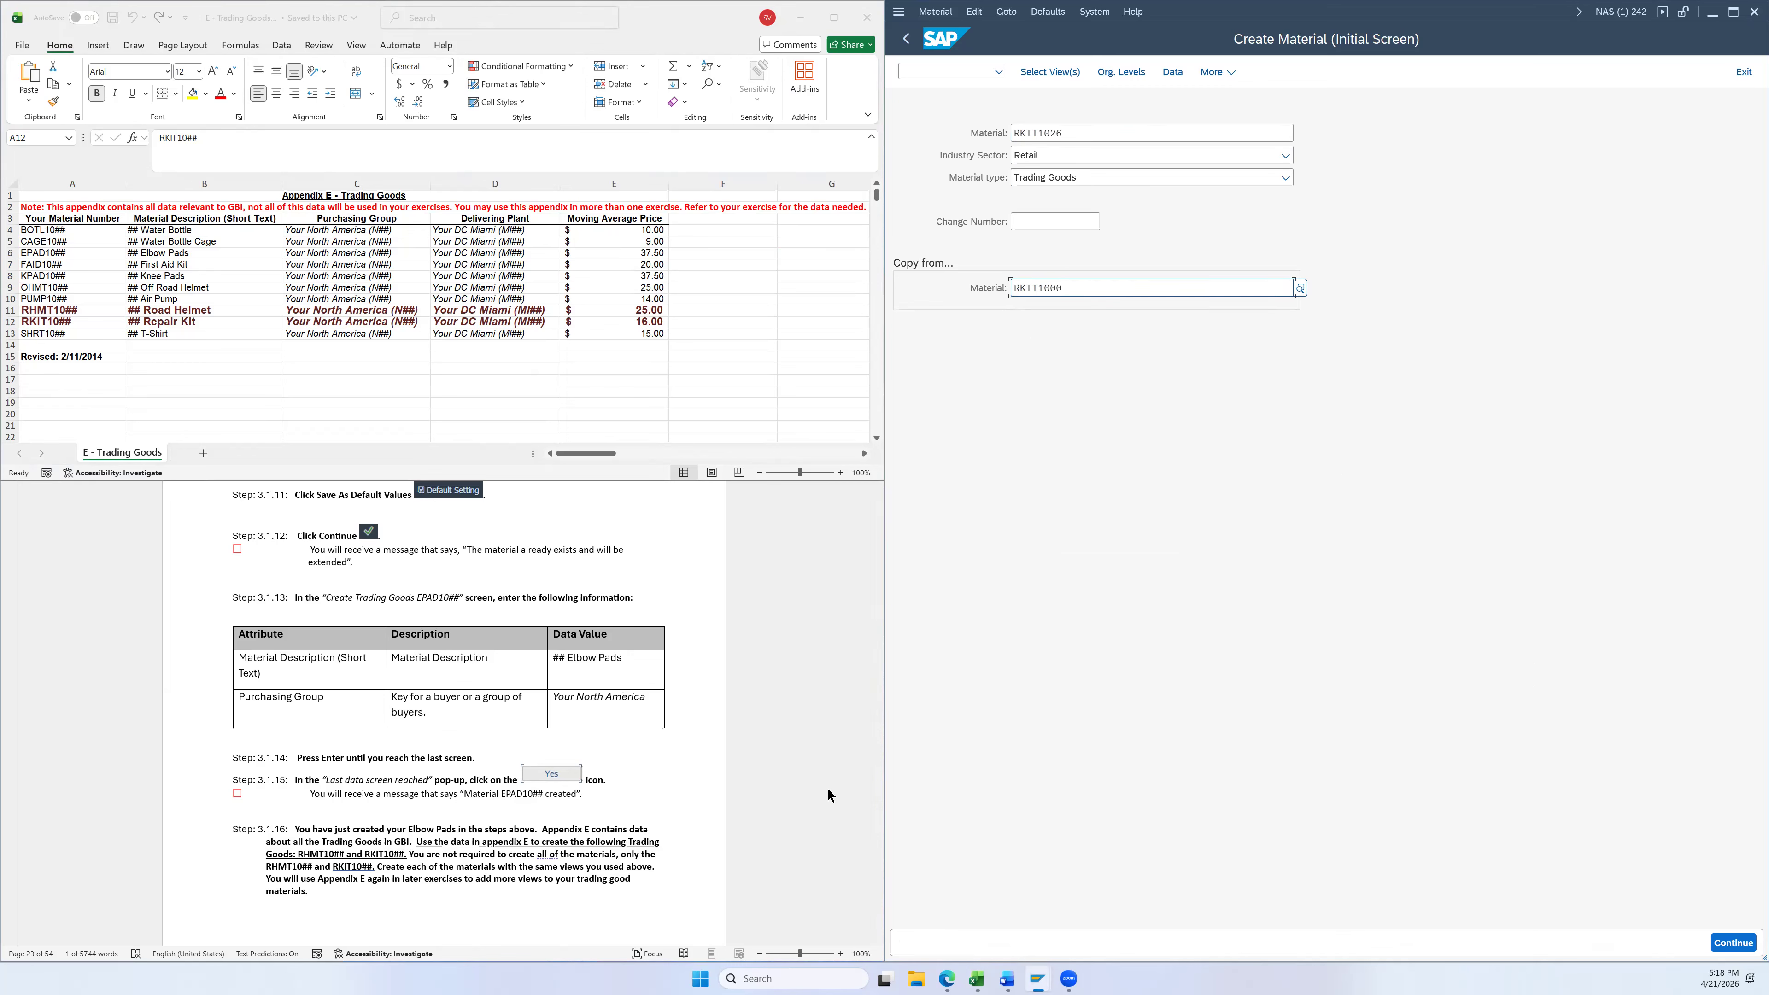
Continue with the preselected Basic Data 1, Purchasing and Accounting 1 views and accept the organizational levels with plant MI26 copied from MI00
scroll(775, 562, up, 15)
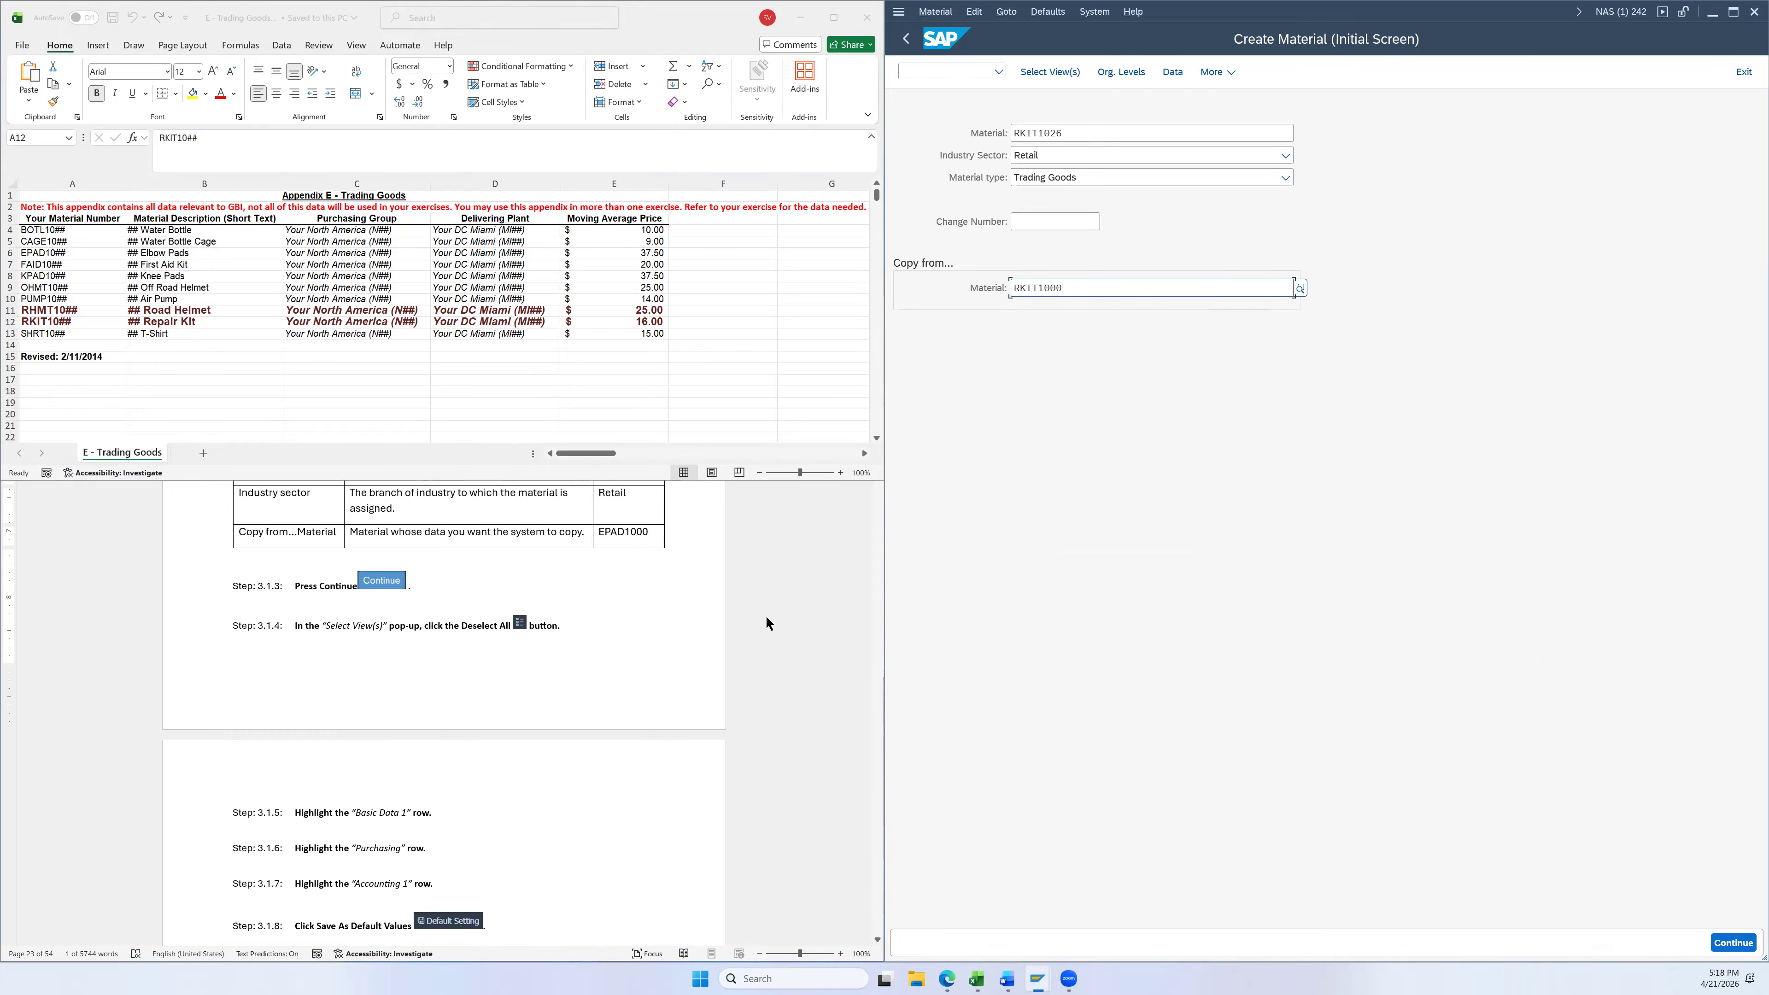
scroll(769, 623, up, 2)
scroll(752, 633, down, 5)
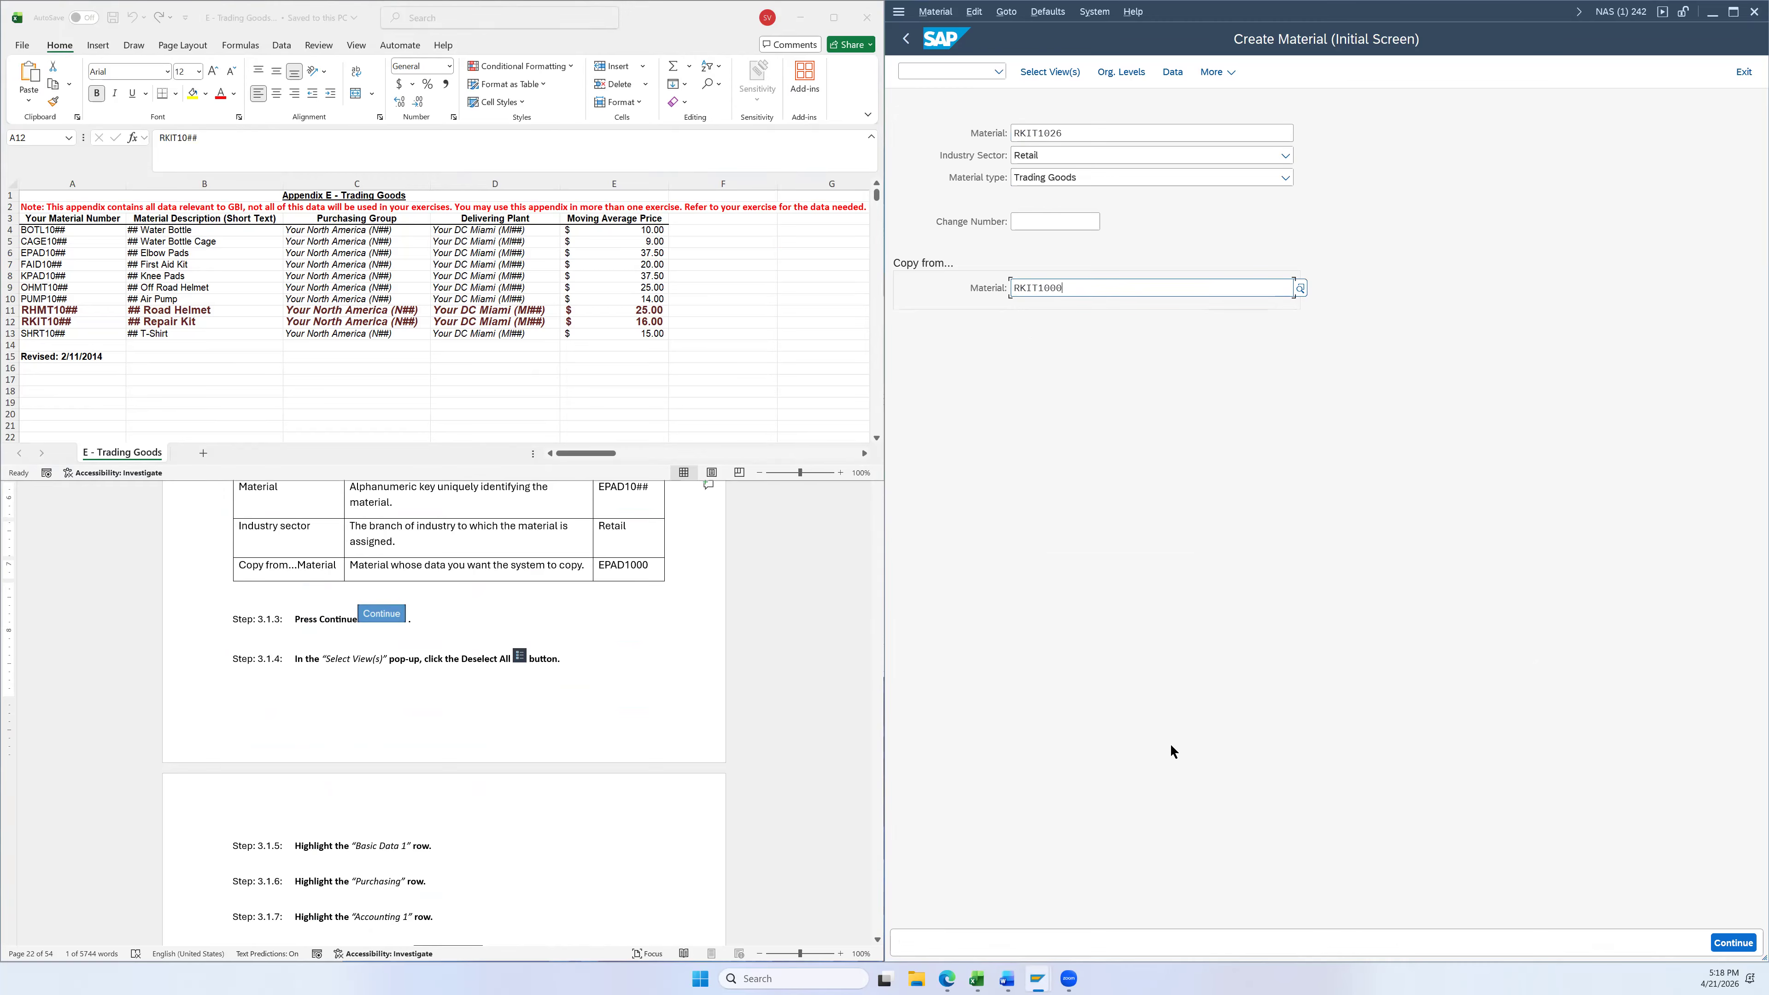
click(1732, 941)
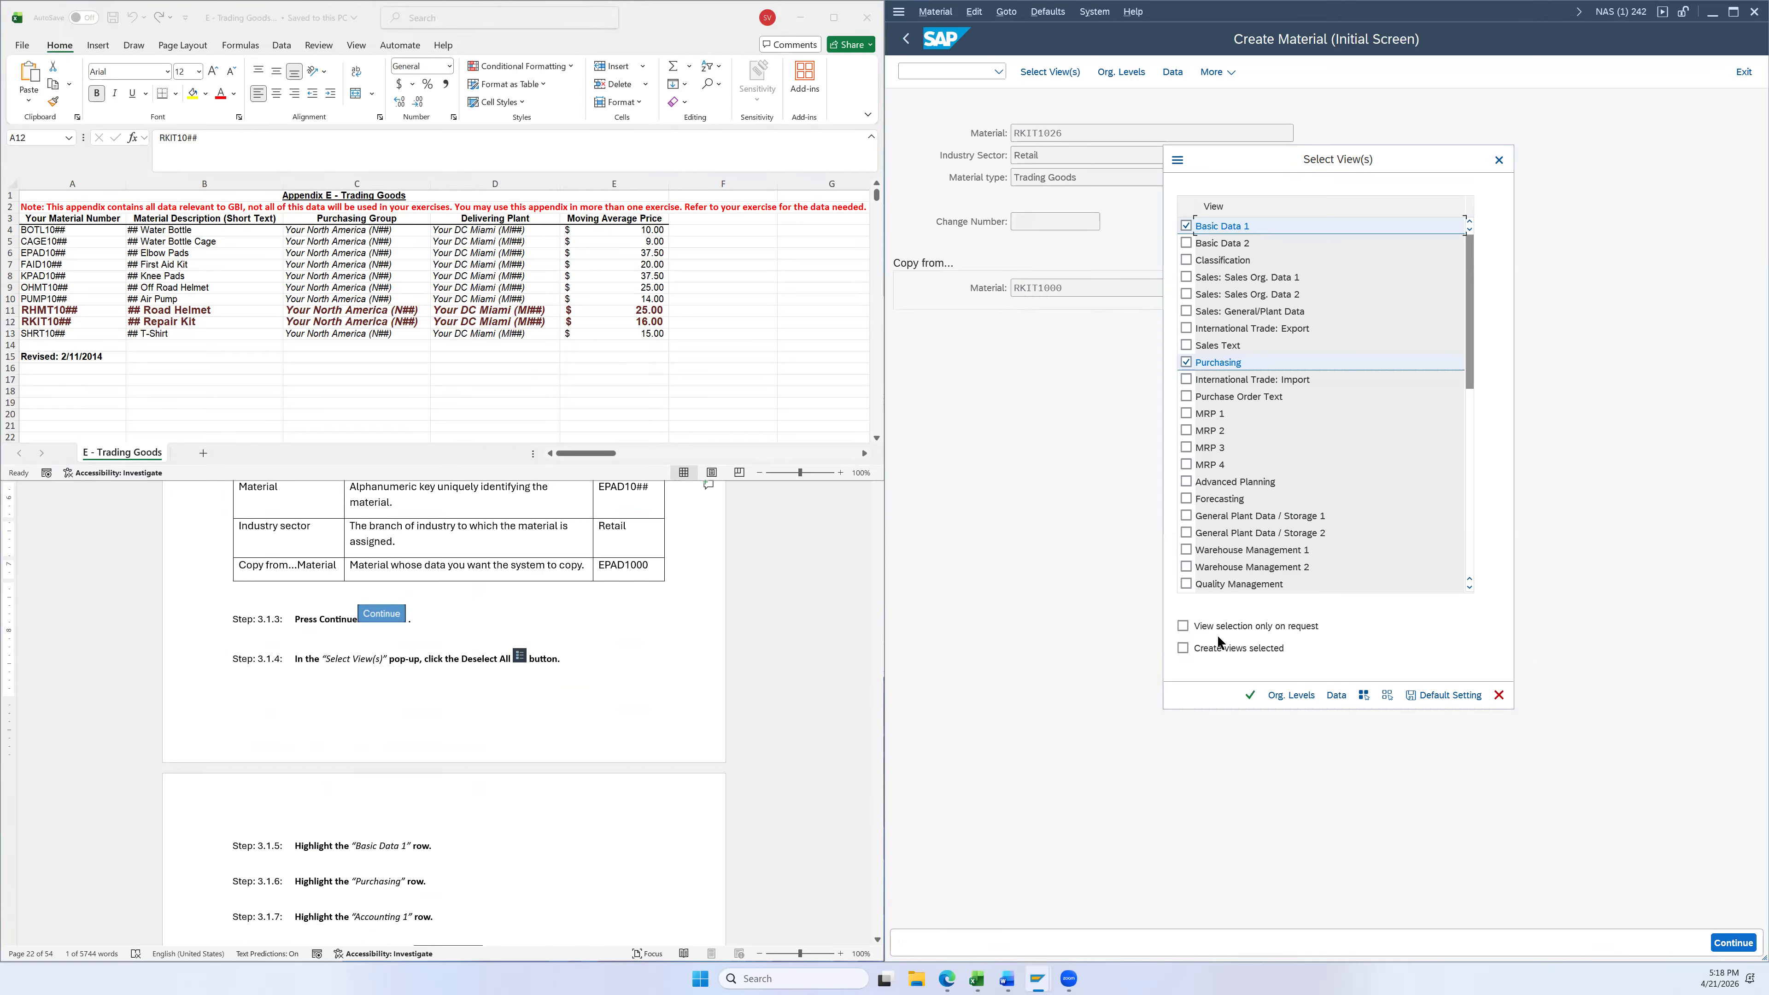
click(1250, 696)
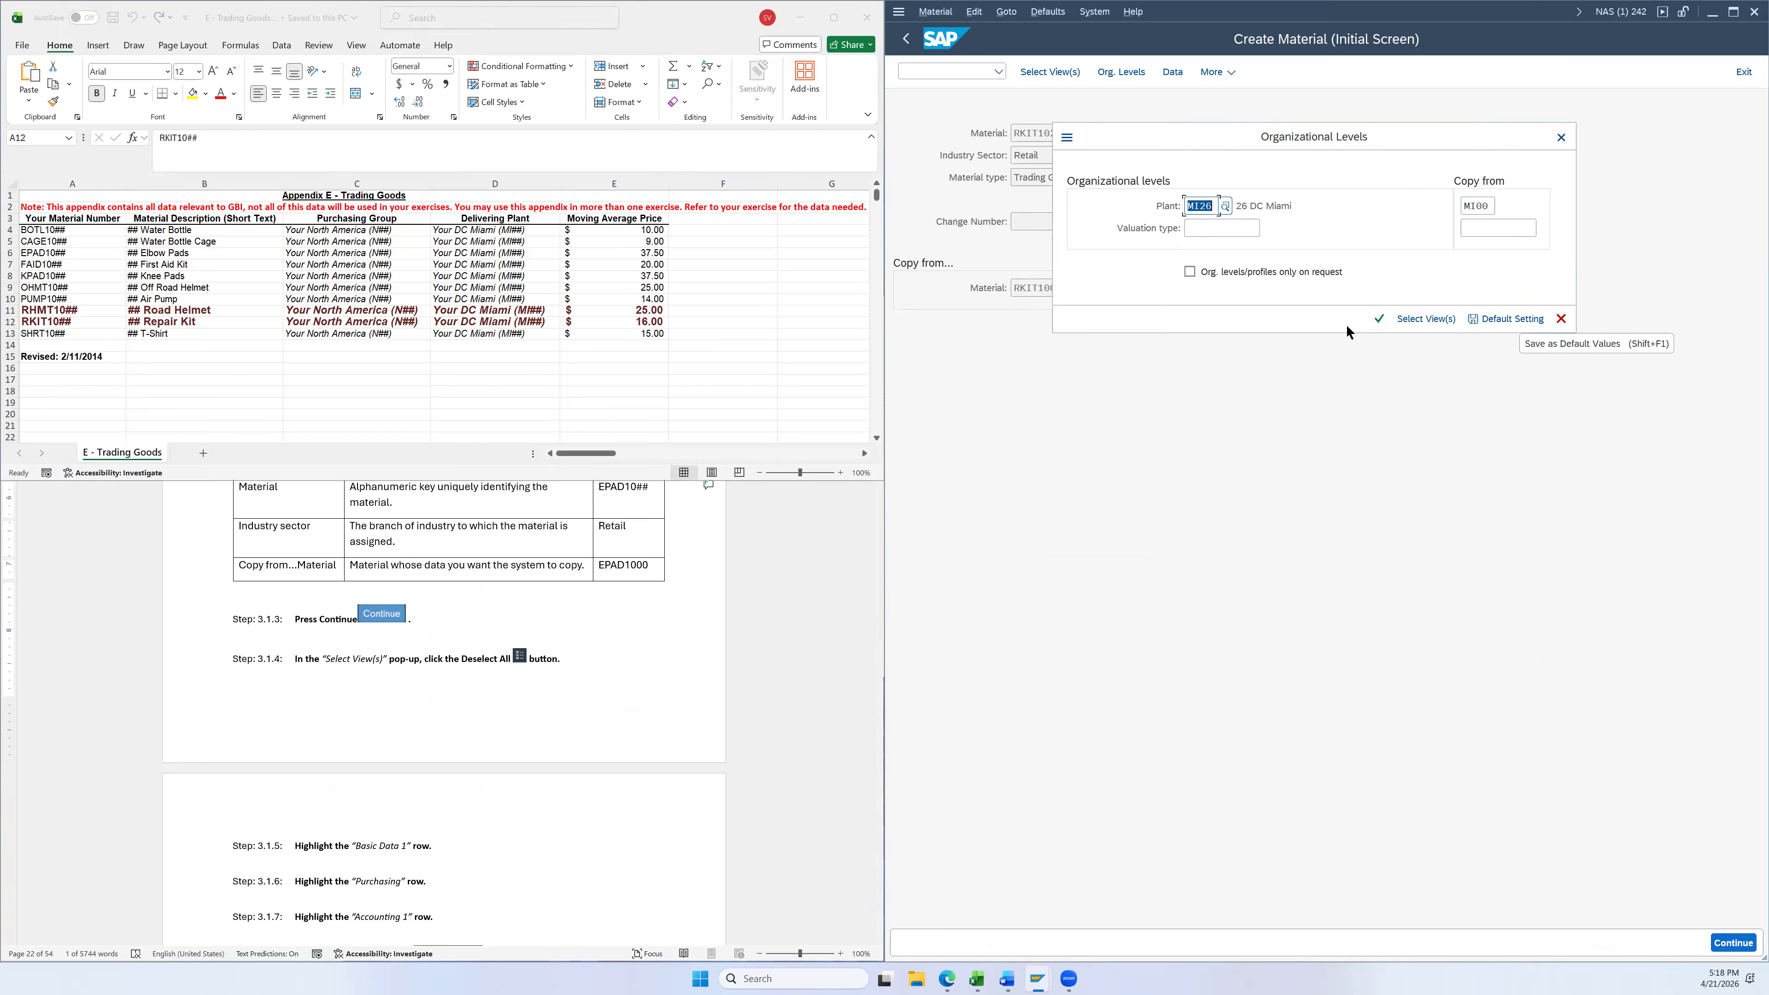
click(1379, 318)
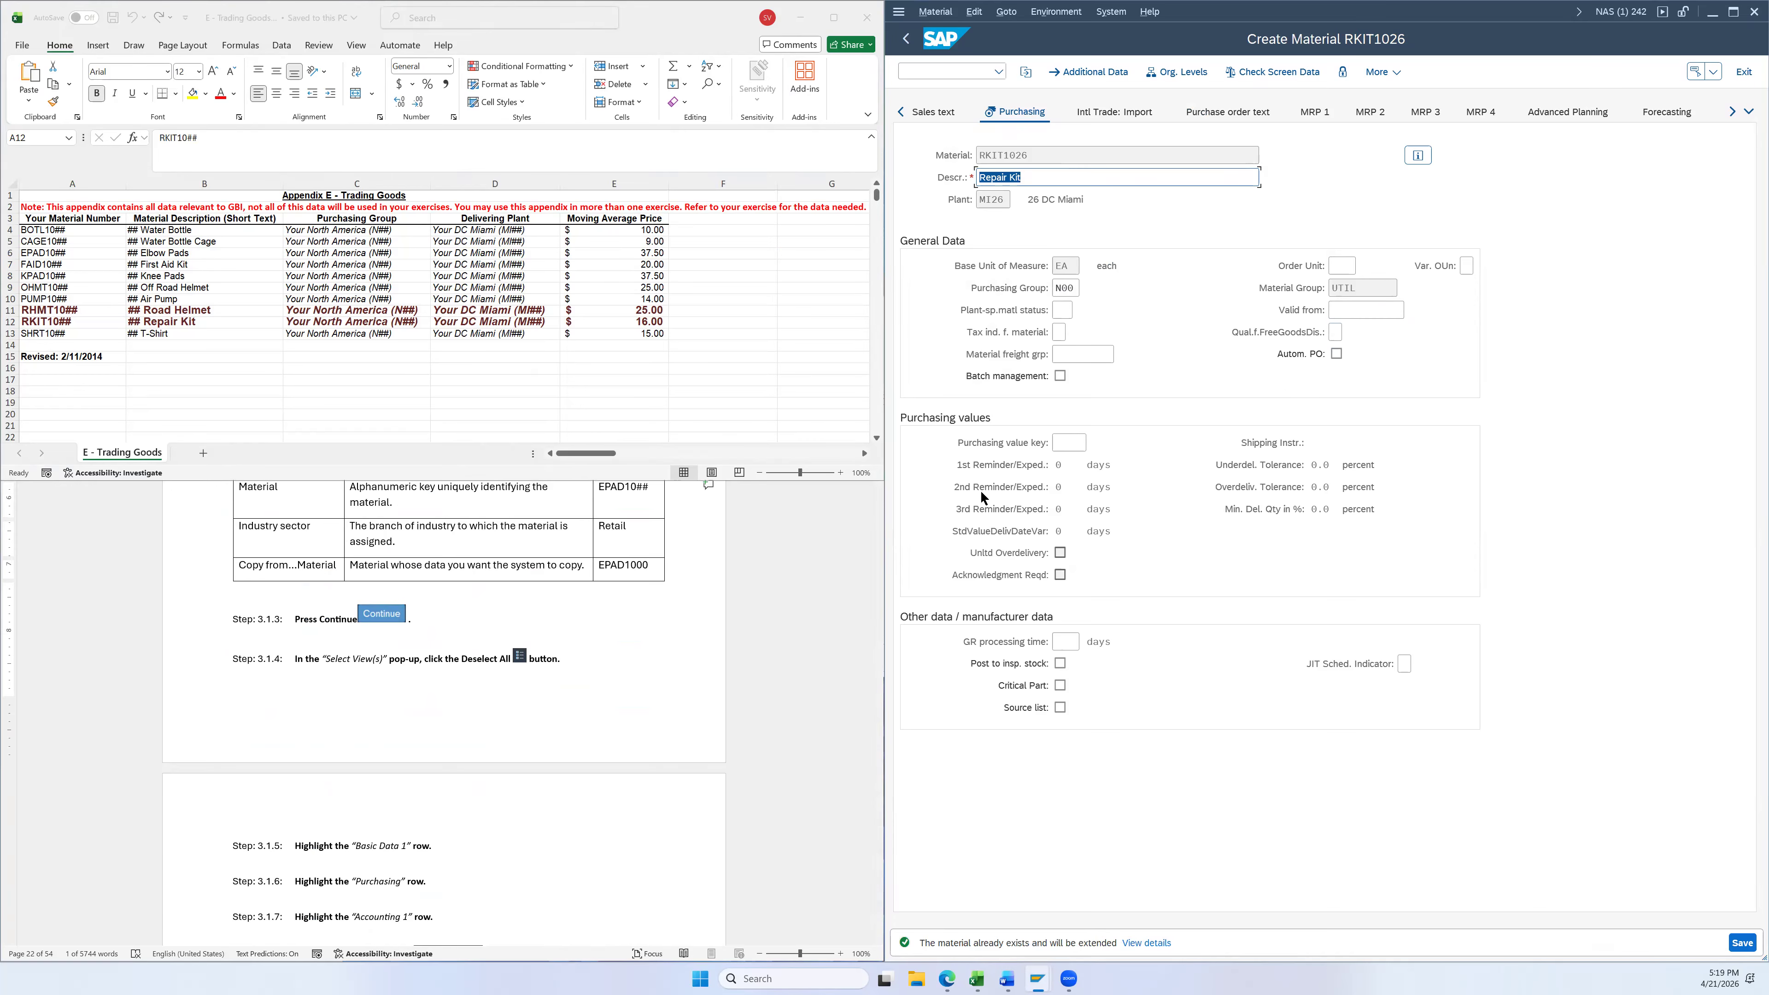
Following instruction step 3.1.13, set the material description to 26 Repair Kit and the purchasing group to N26
scroll(791, 618, down, 10)
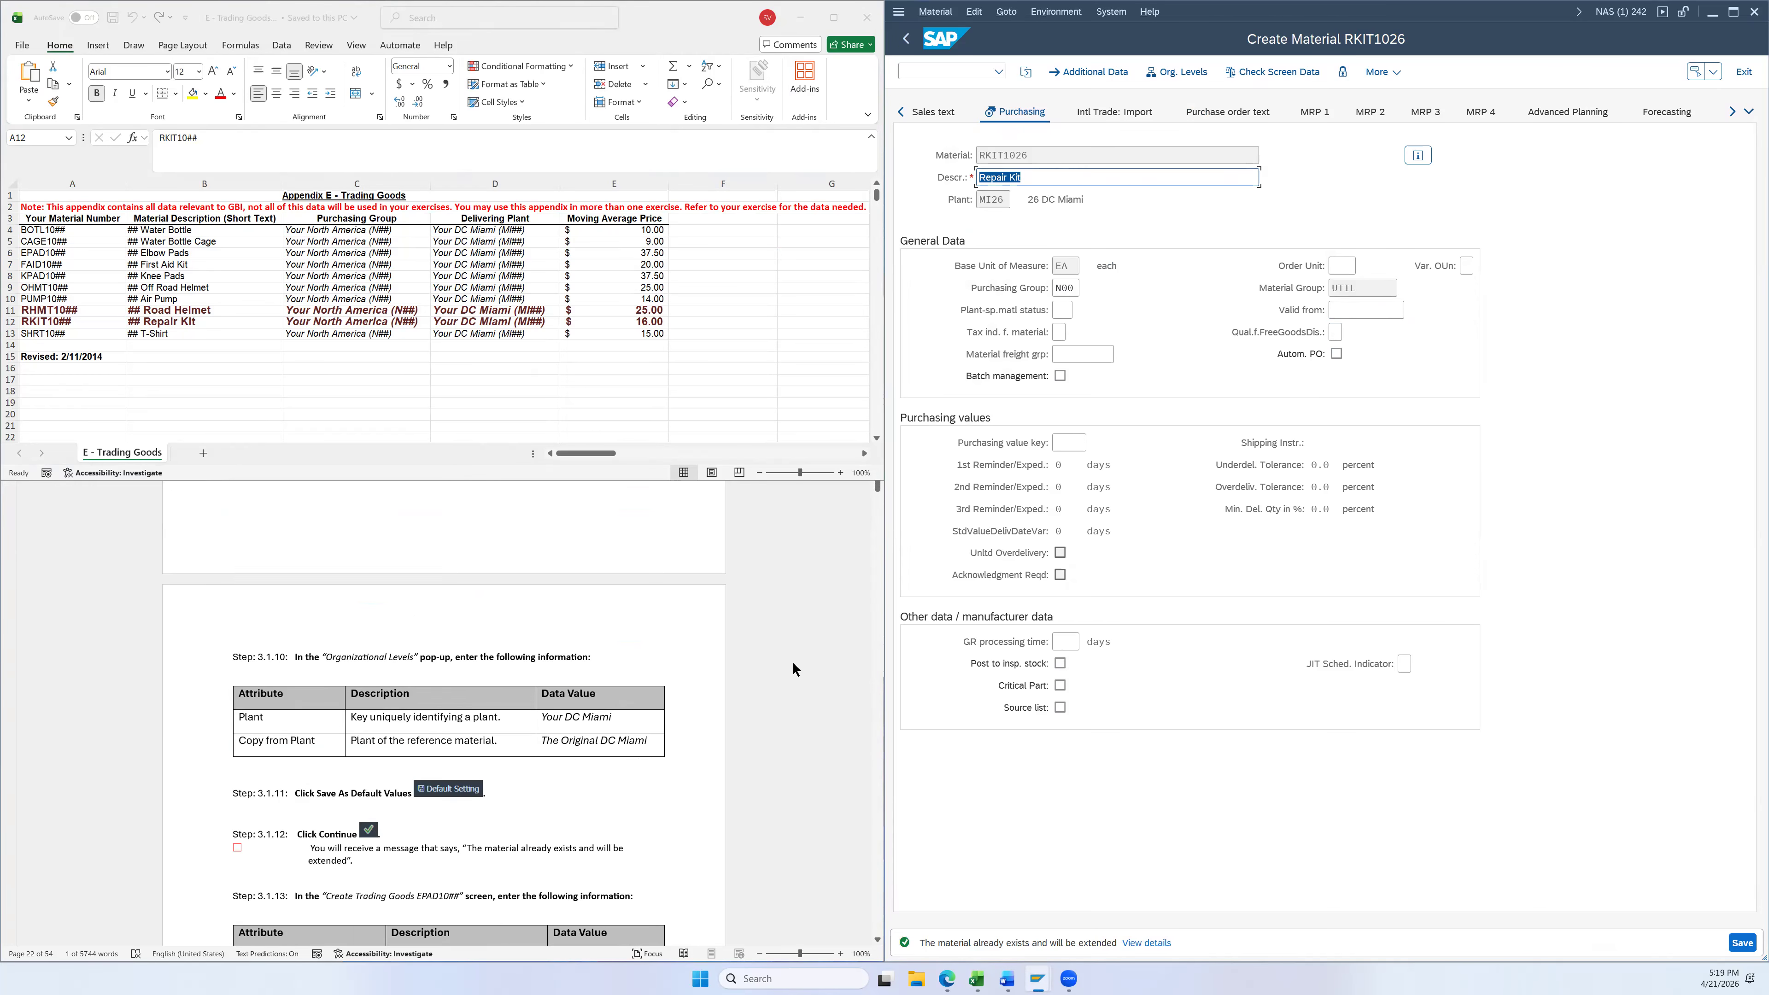
click(982, 177)
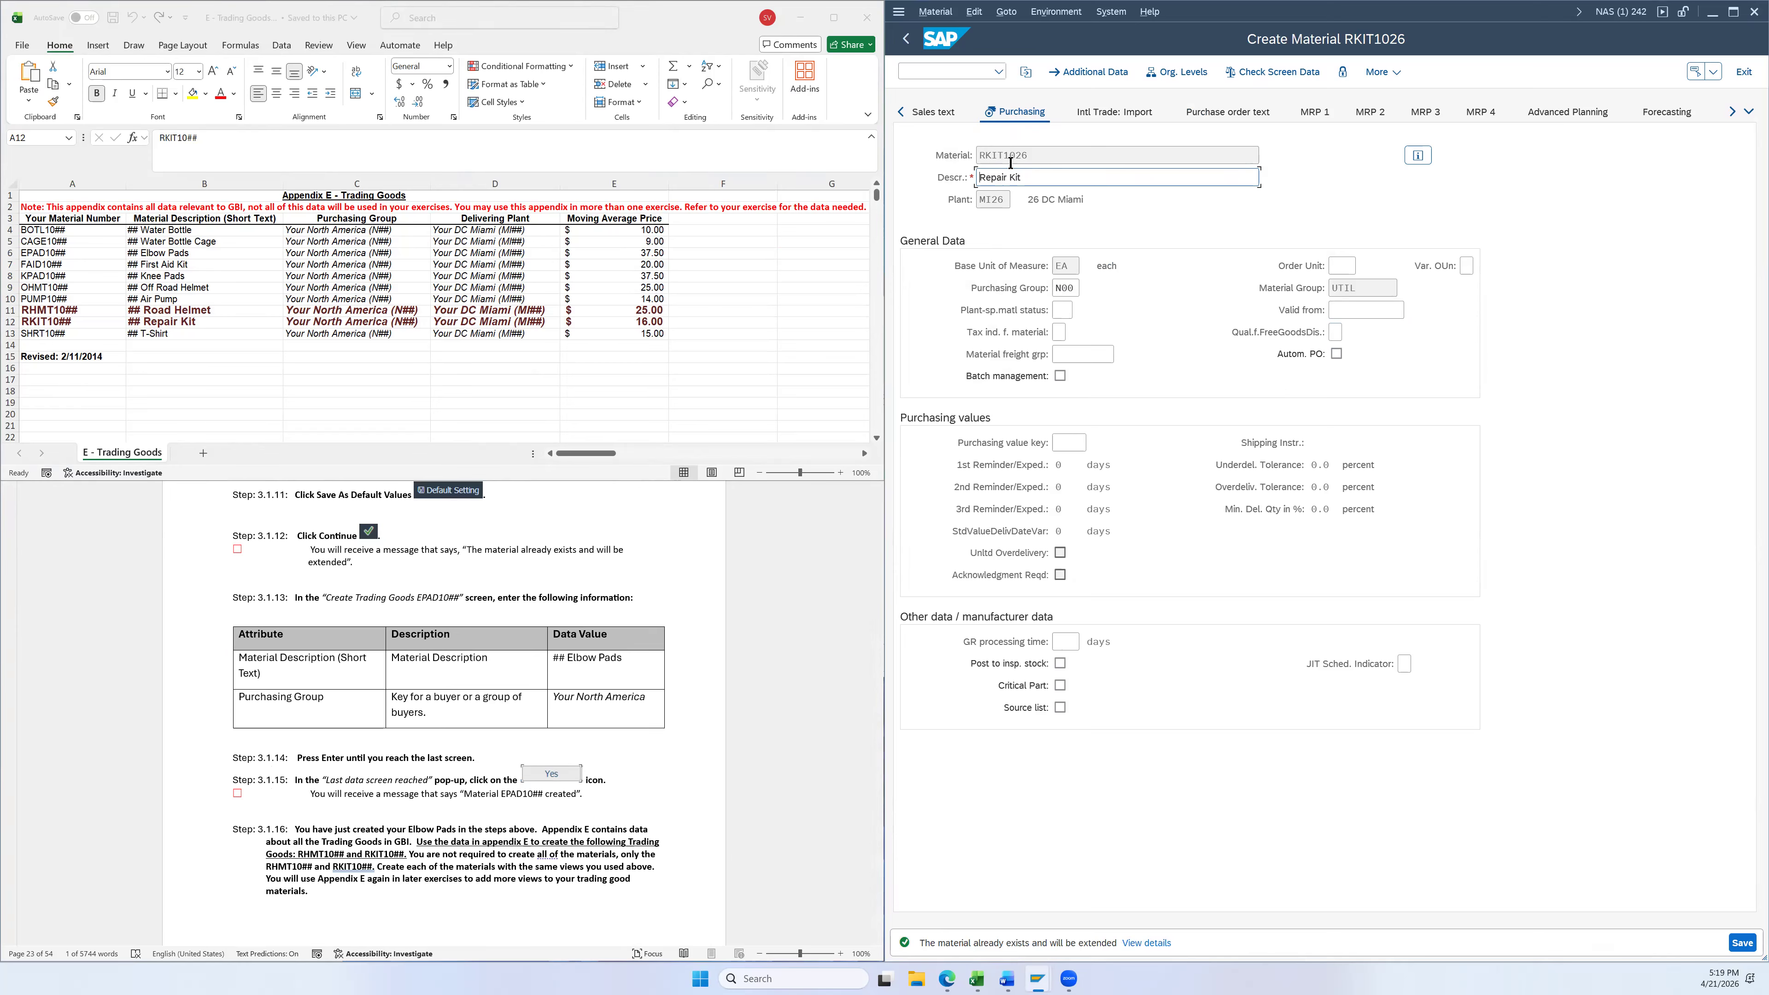
text(26)
click(1076, 285)
key(BackSpace)
key(BackSpace)
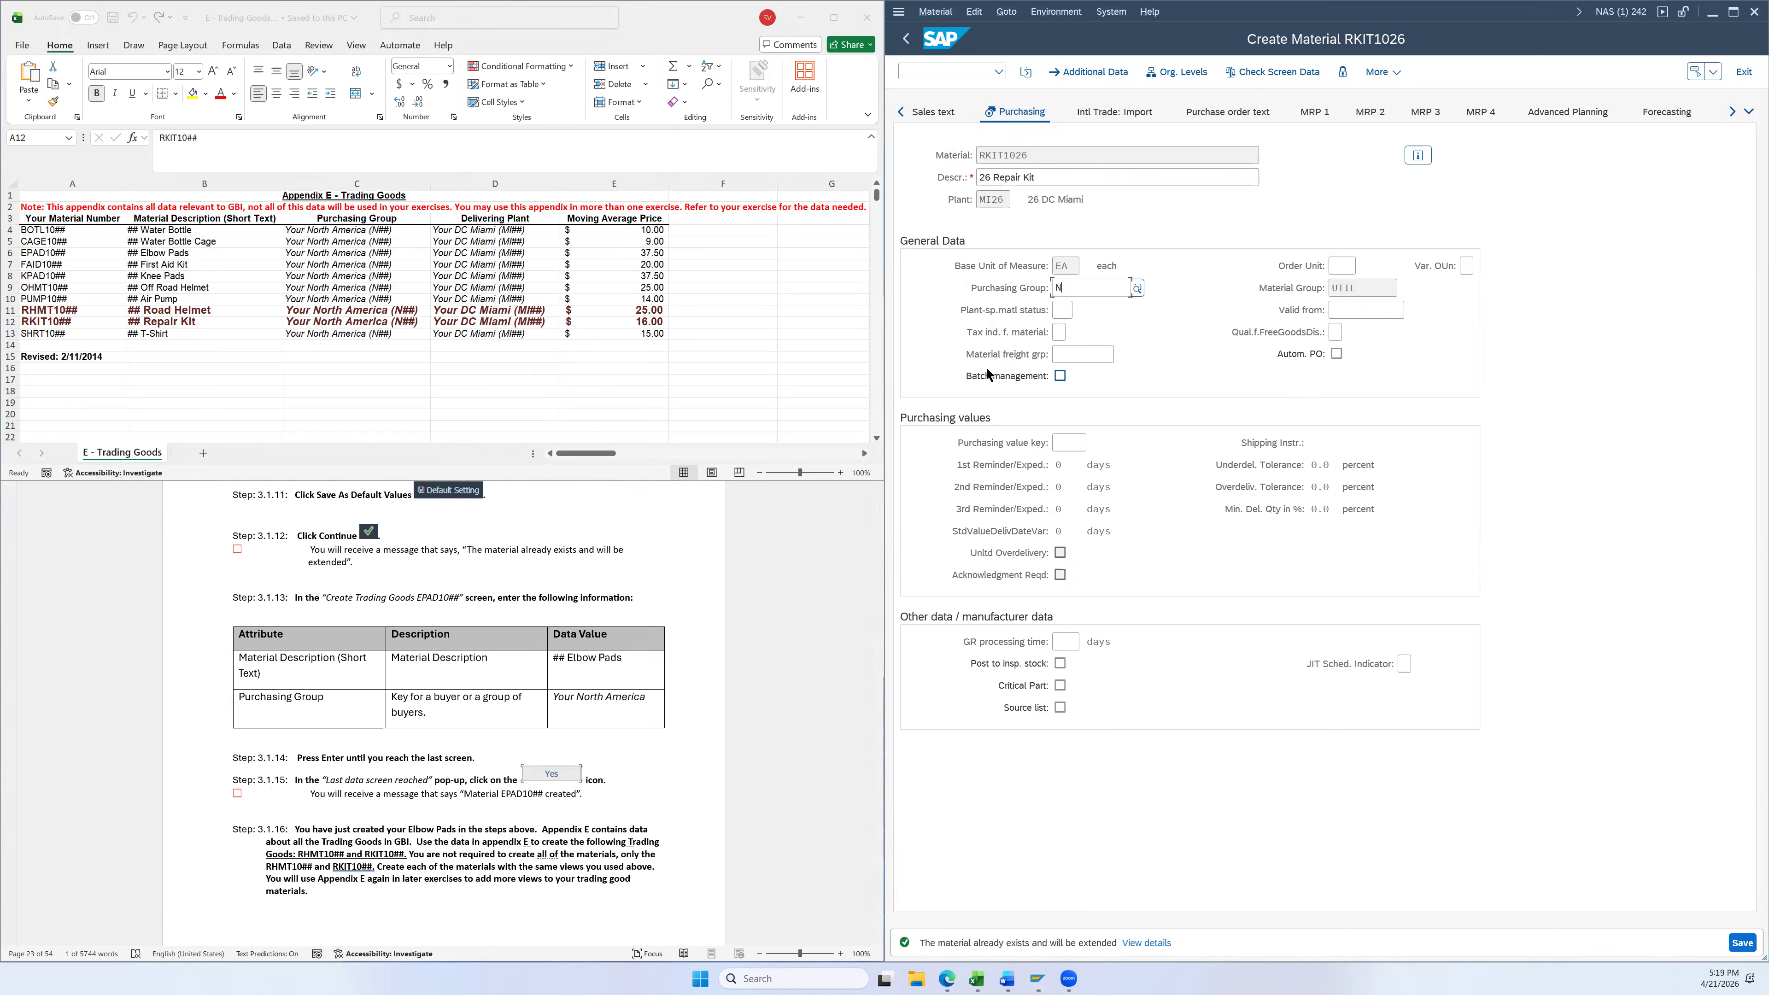
text(26)
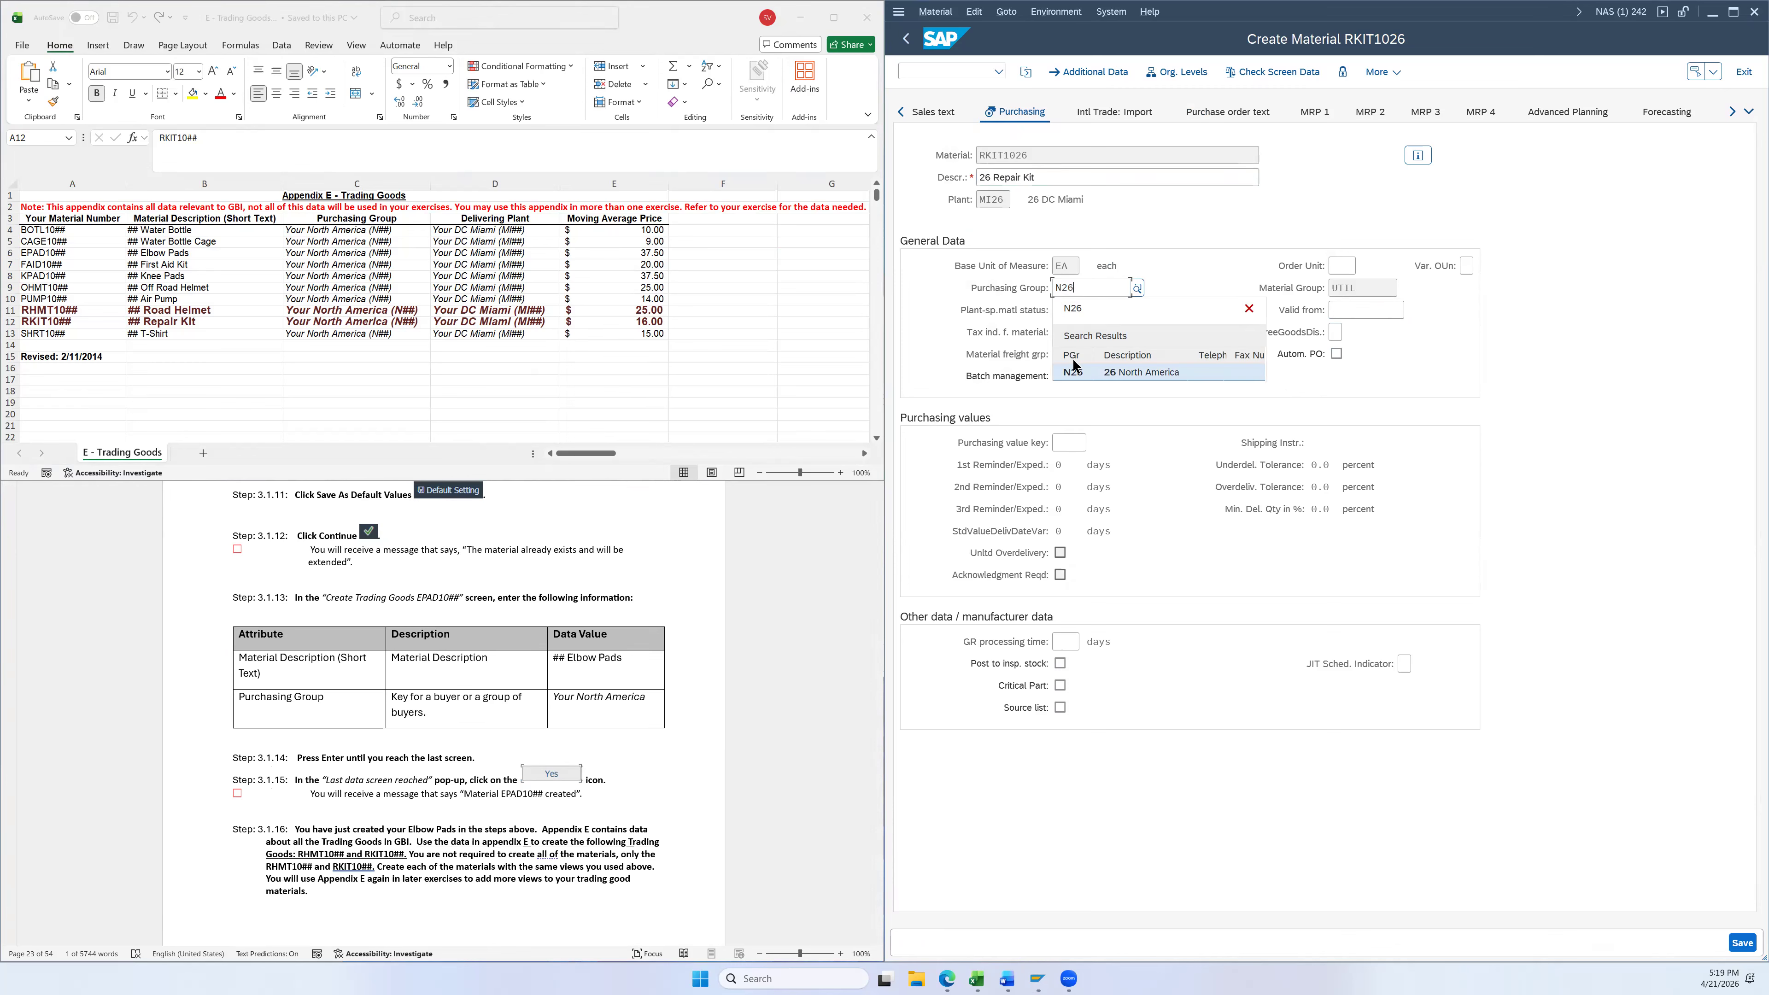
click(1088, 373)
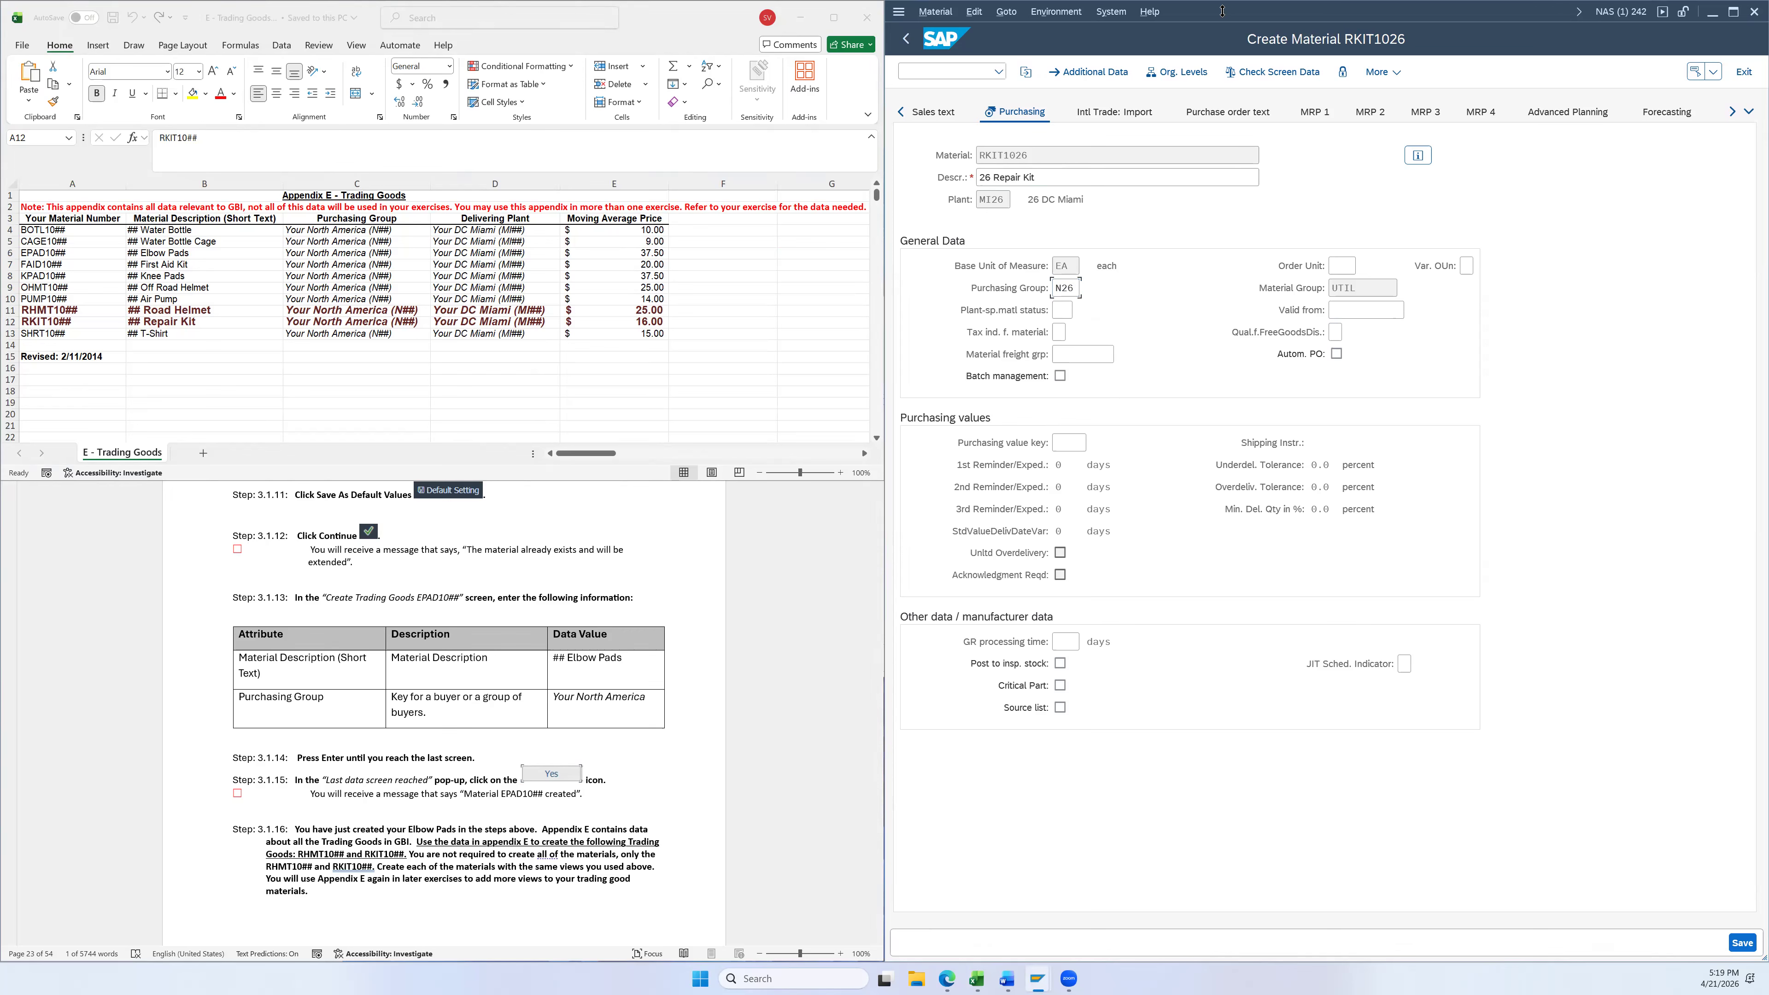
Advance through the remaining data screens of RKIT1026 to the last one and save the material
key(Return)
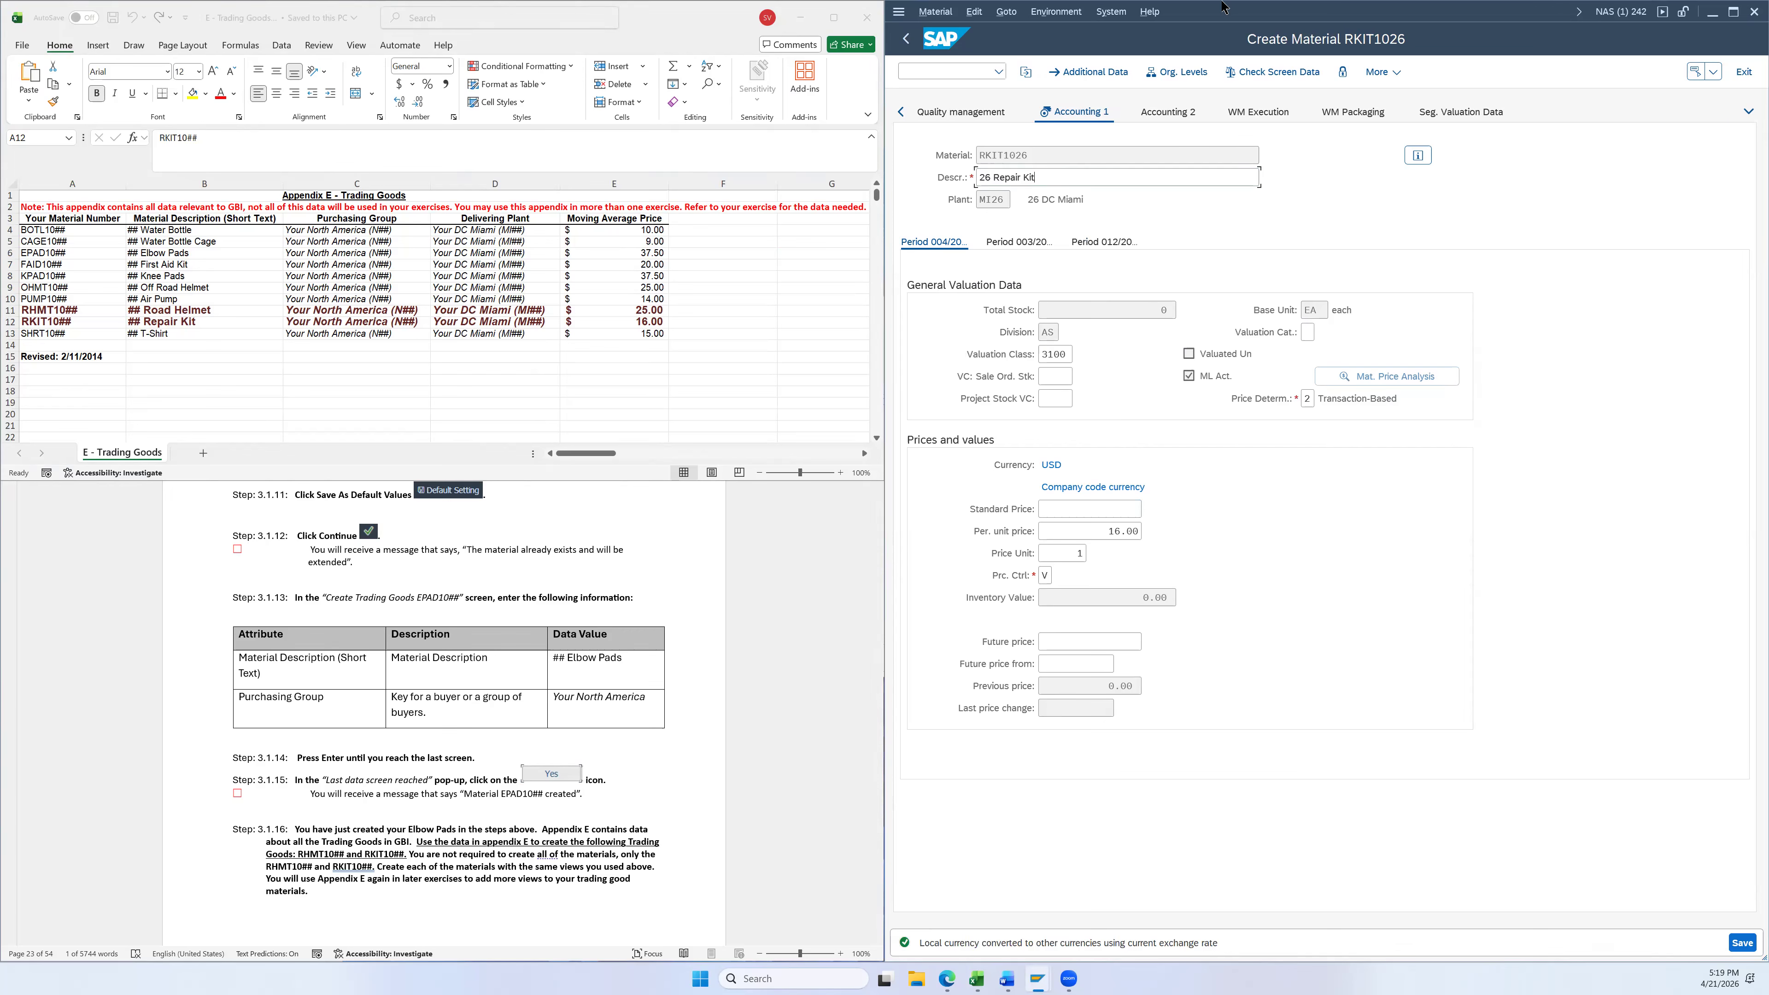
key(Return)
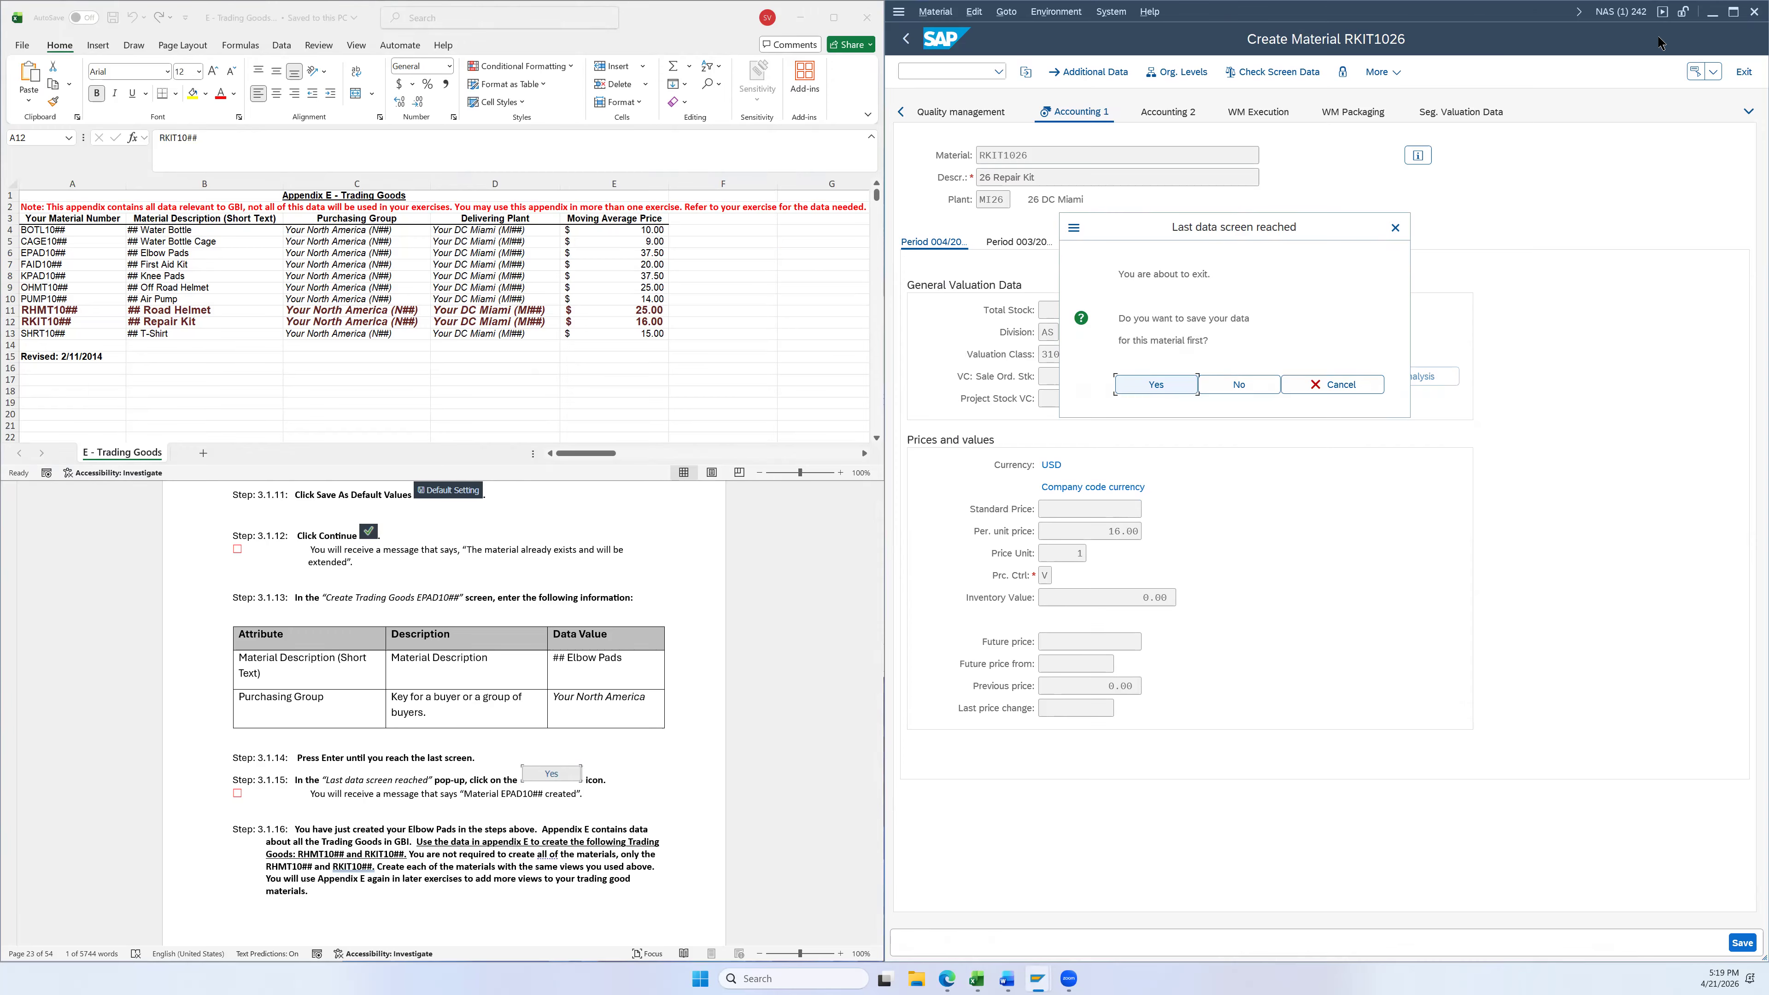
scroll(742, 717, down, 3)
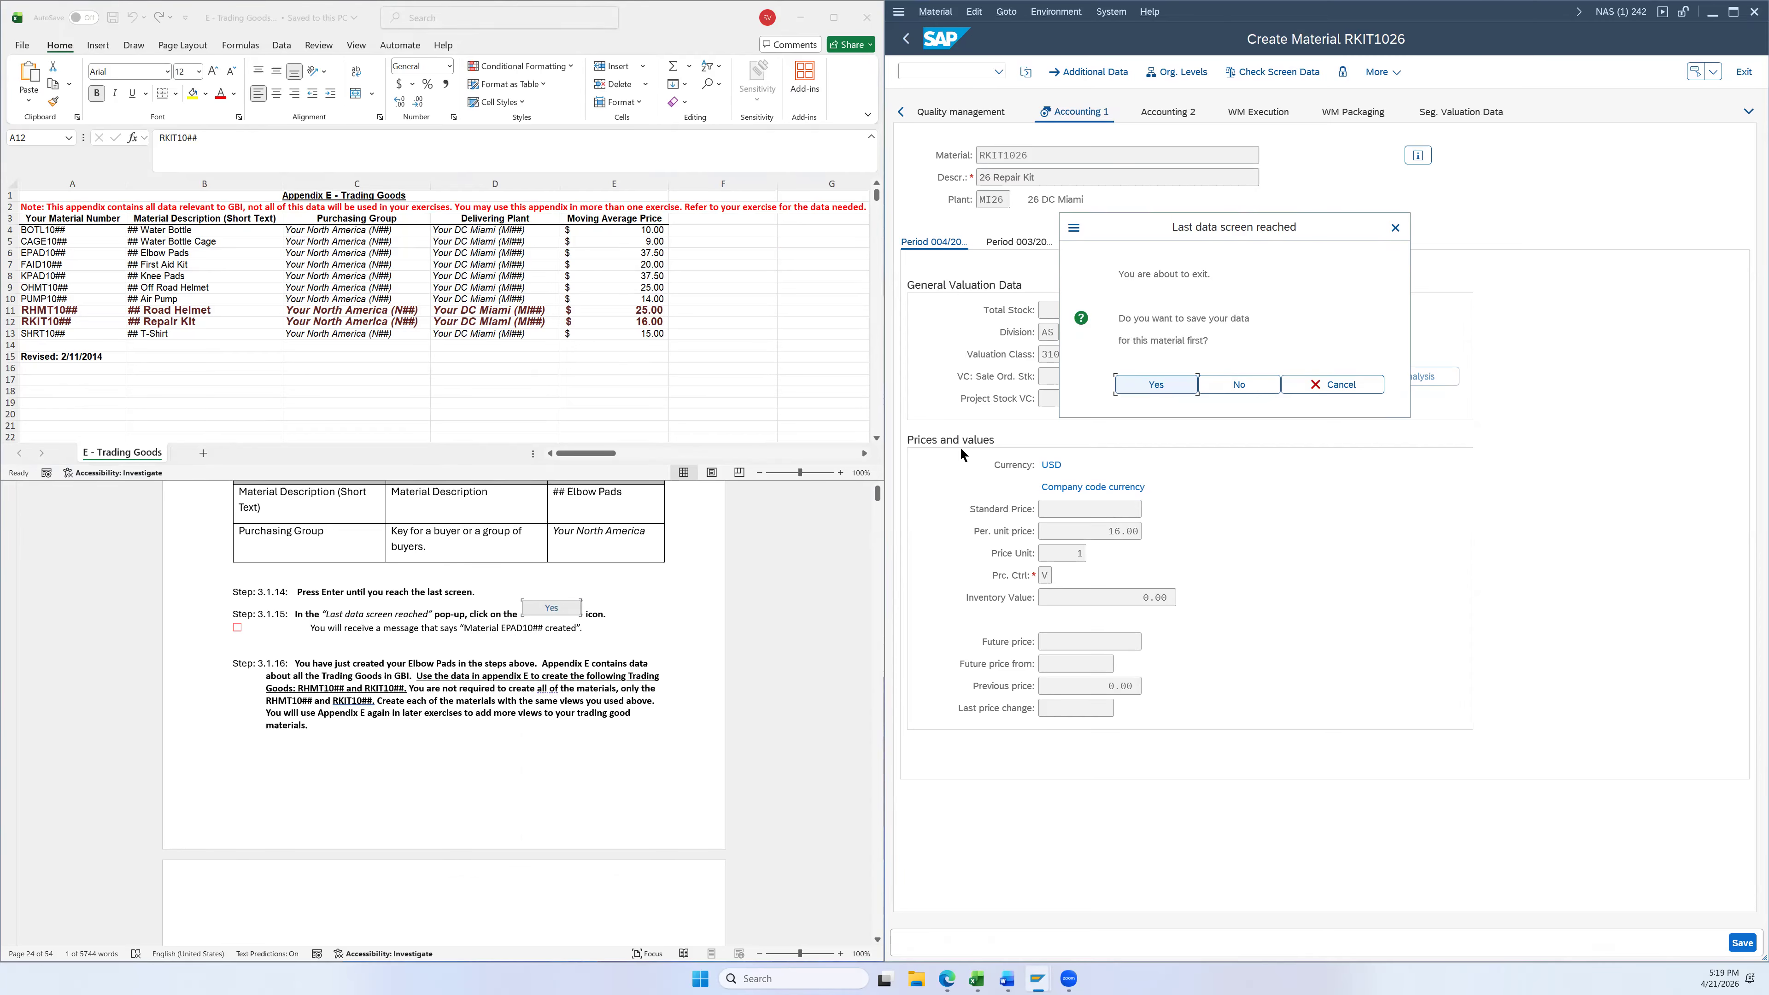
click(1186, 388)
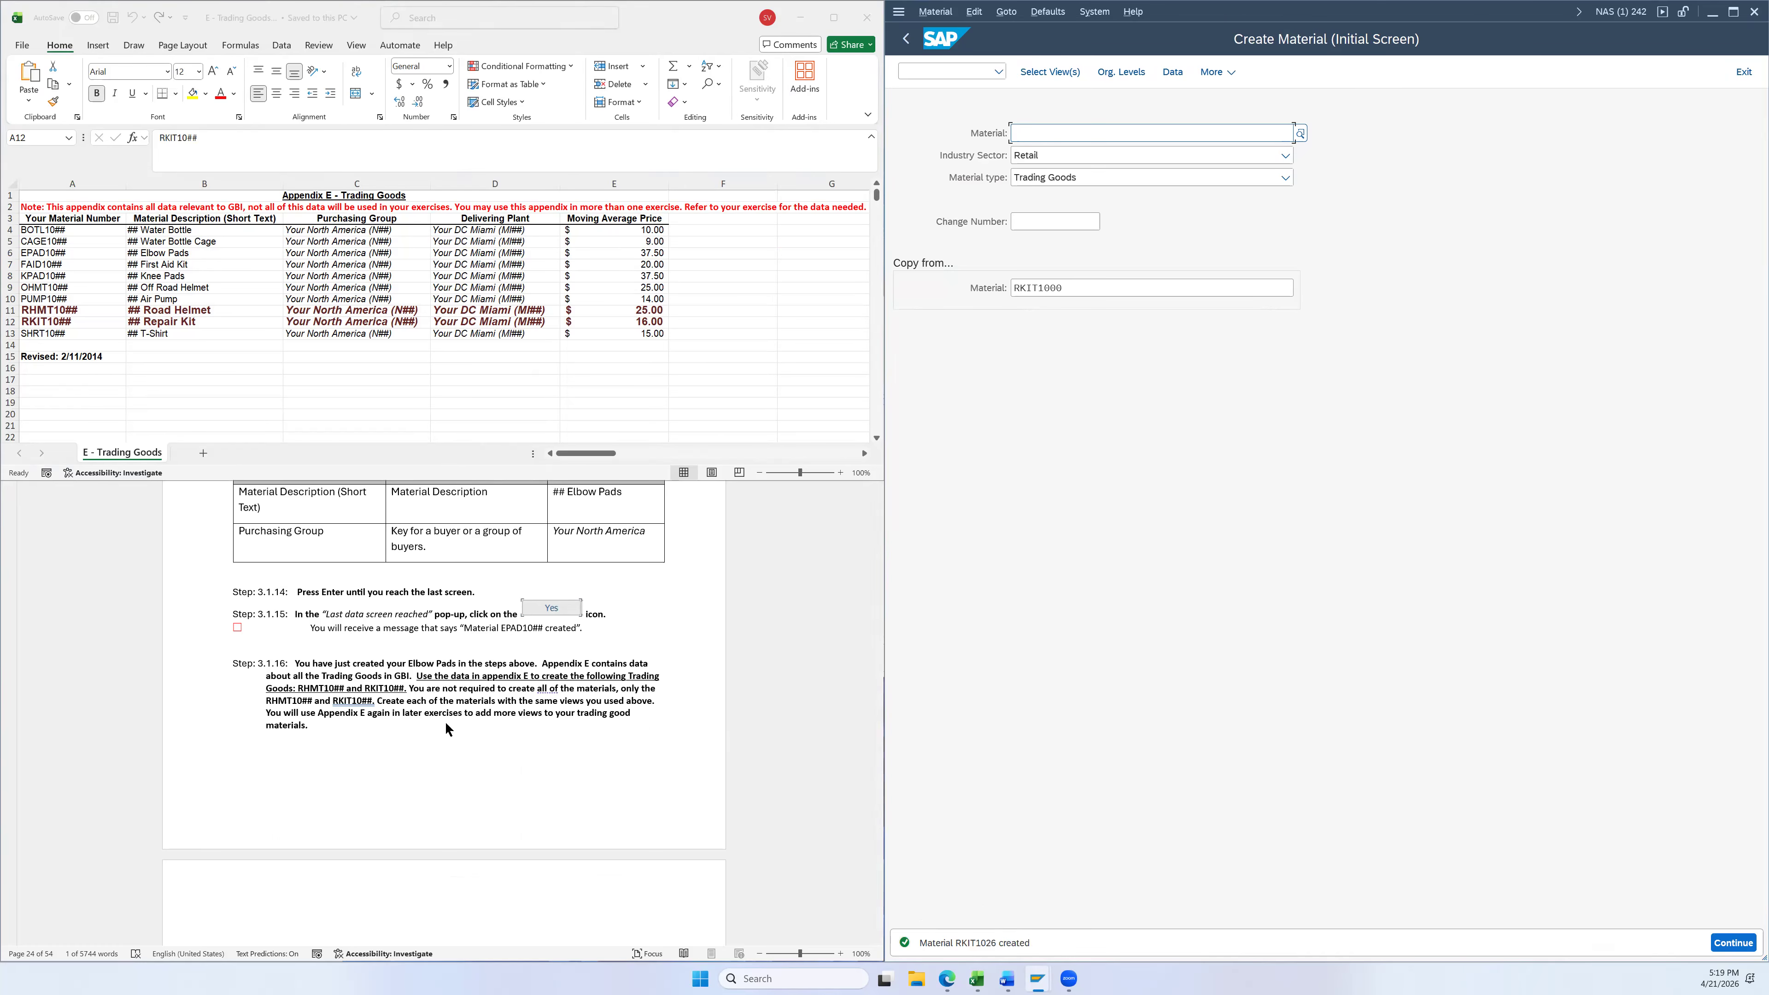
With the instructions at Section 3.2 Create Vendor, return to SAP Easy Access and collapse the whole menu tree
scroll(566, 740, down, 3)
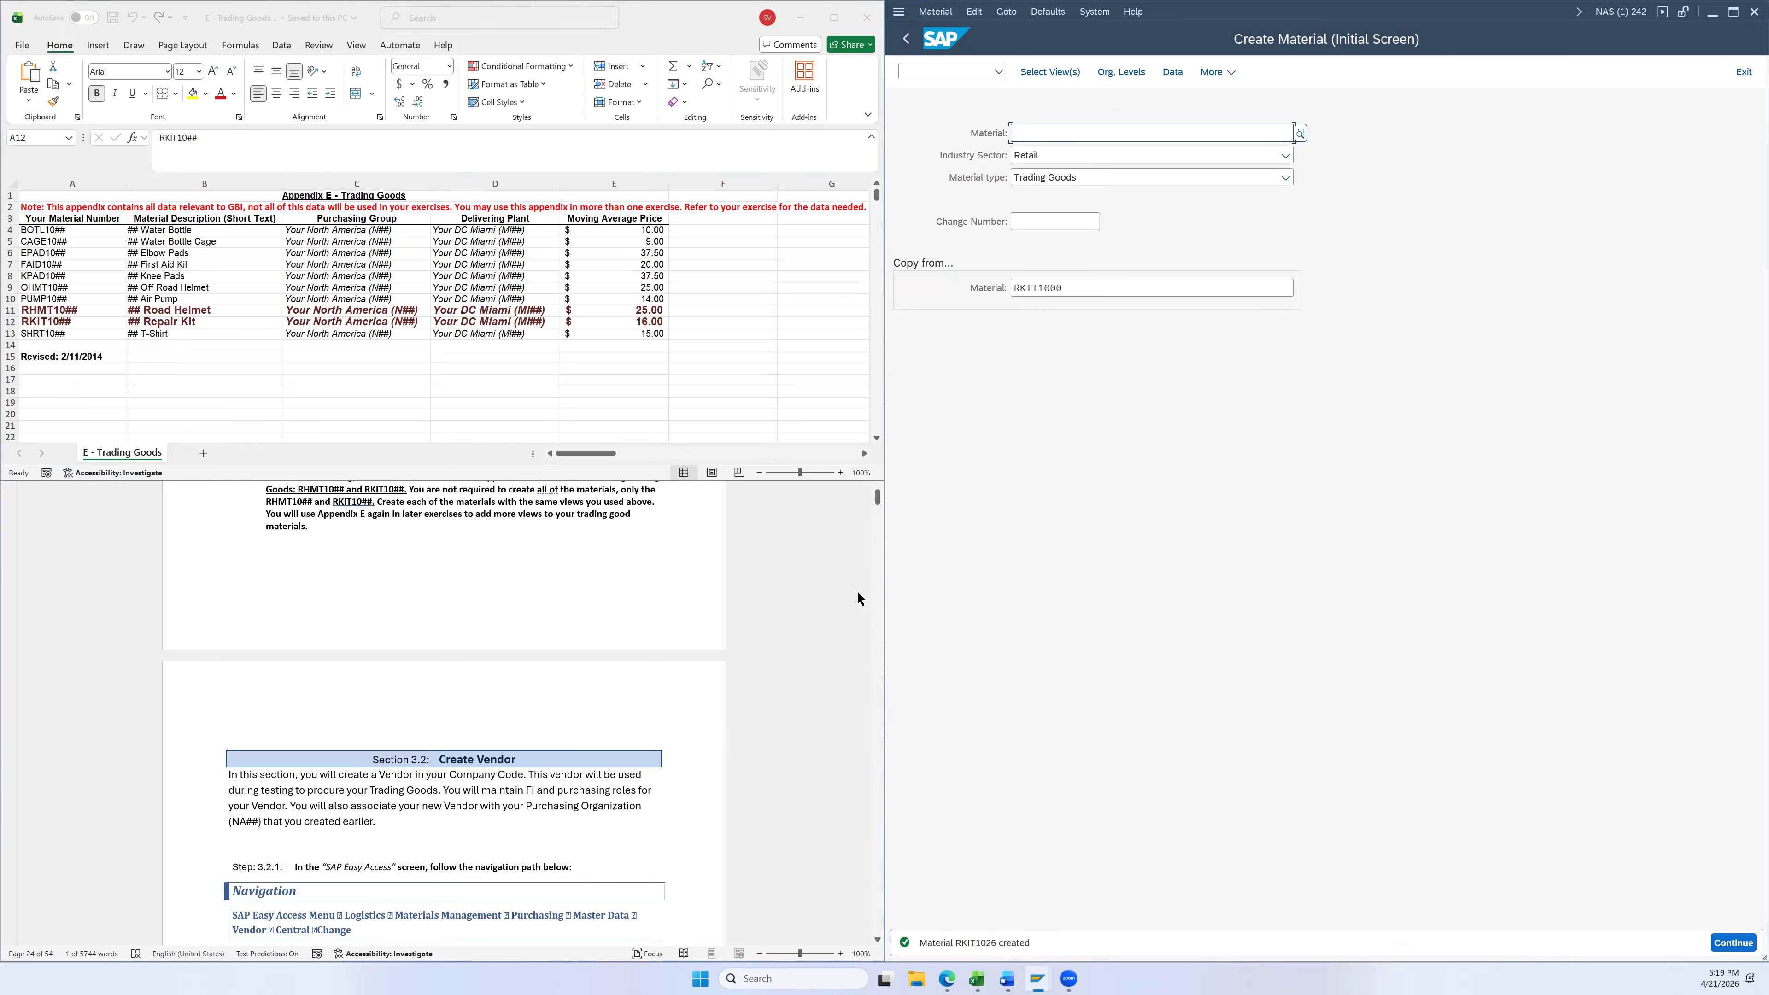
scroll(747, 727, down, 2)
scroll(706, 770, down, 1)
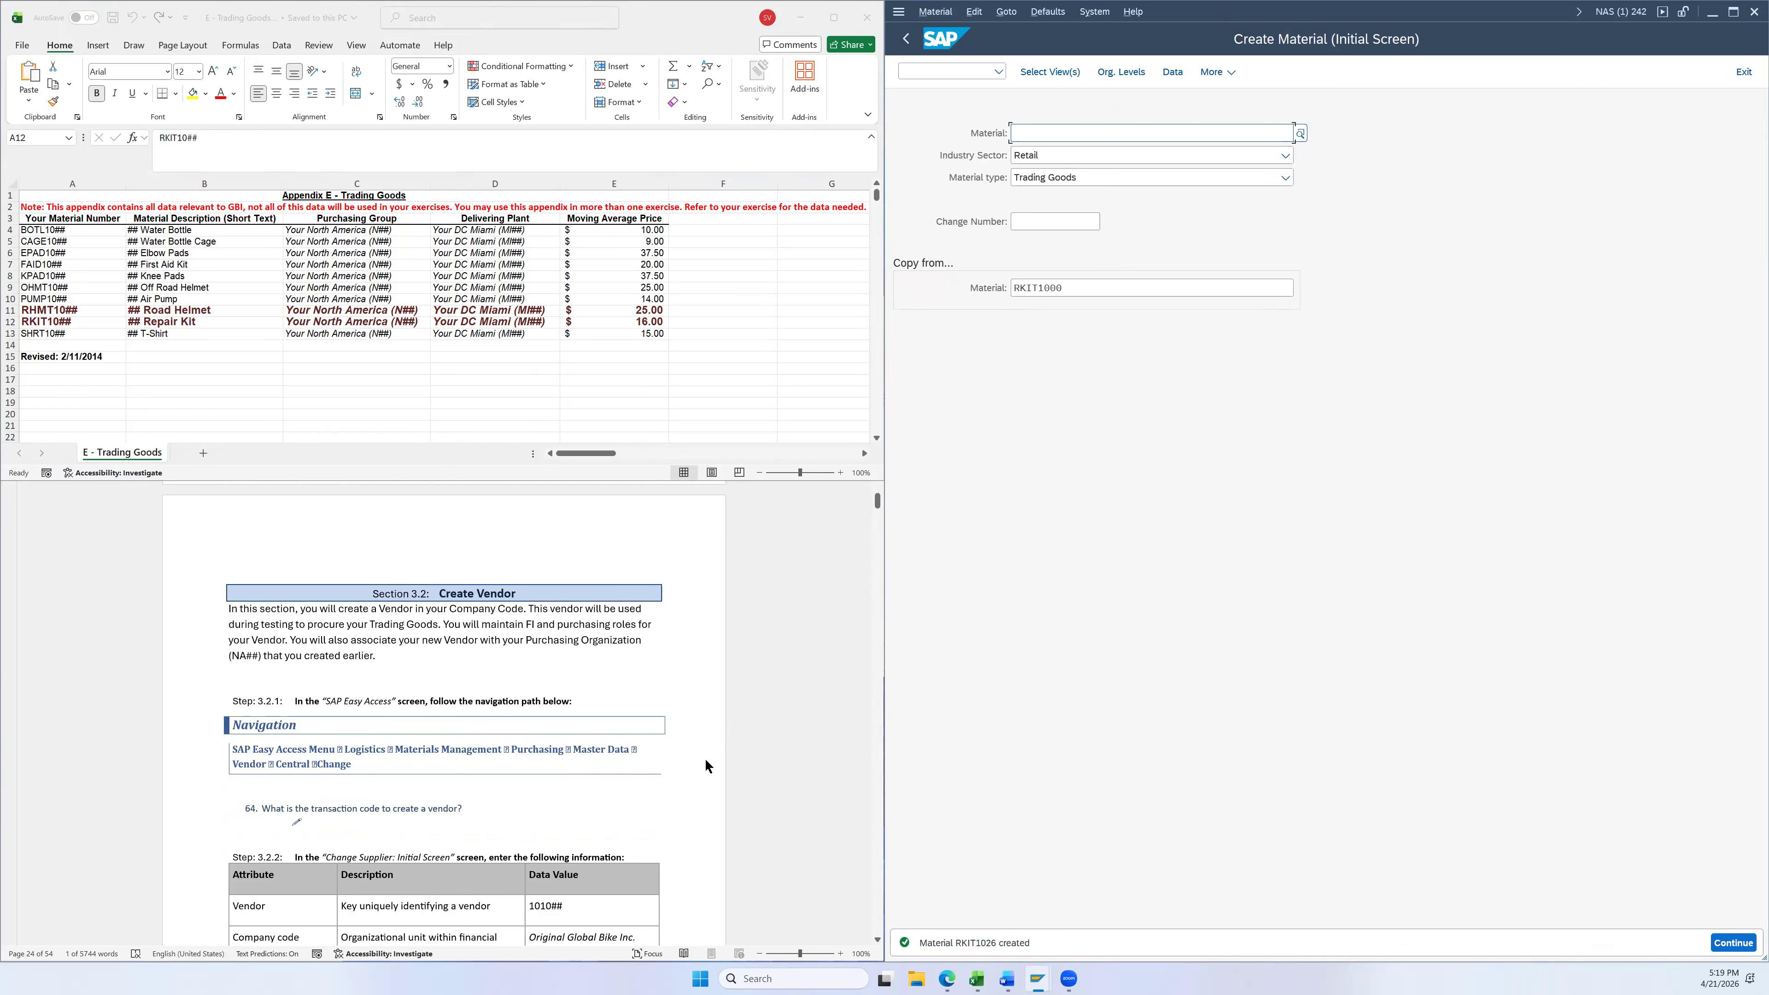
click(906, 39)
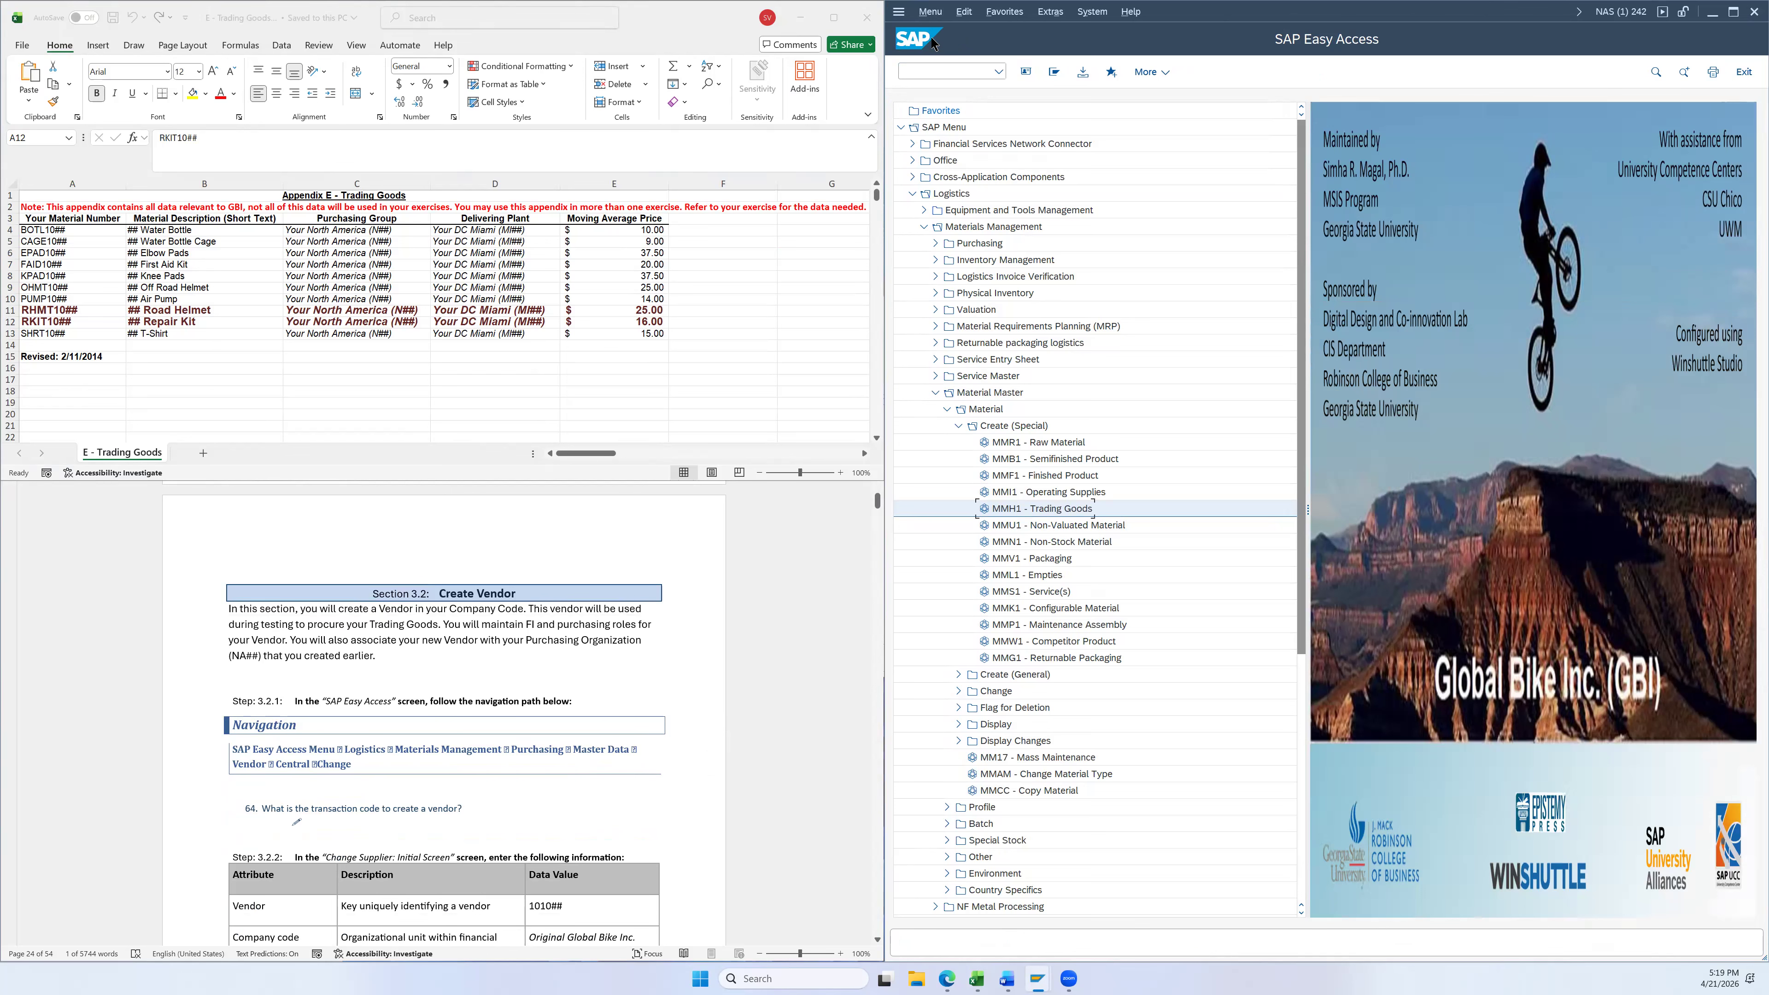
click(1054, 78)
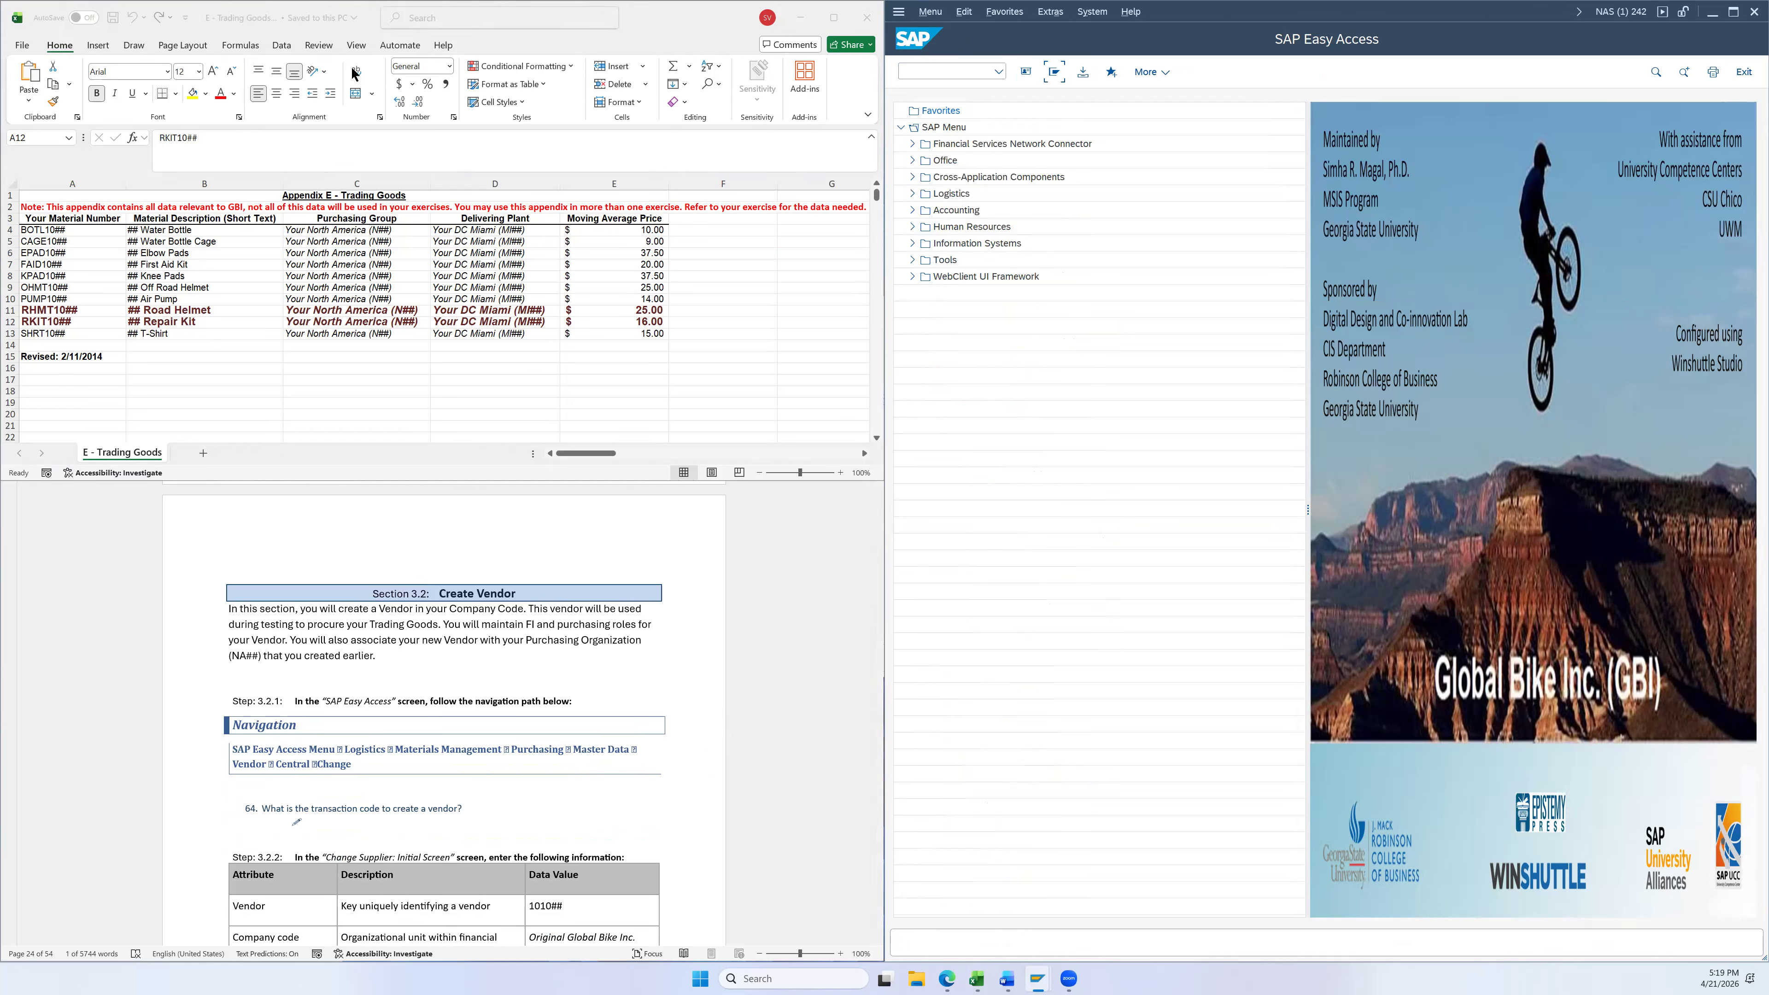
Minimize the Excel trading goods workbook and show steps 3.2.1 to 3.2.4 of Section 3.2 Create Vendor in the Word instructions
click(228, 37)
drag(691, 23, 835, 164)
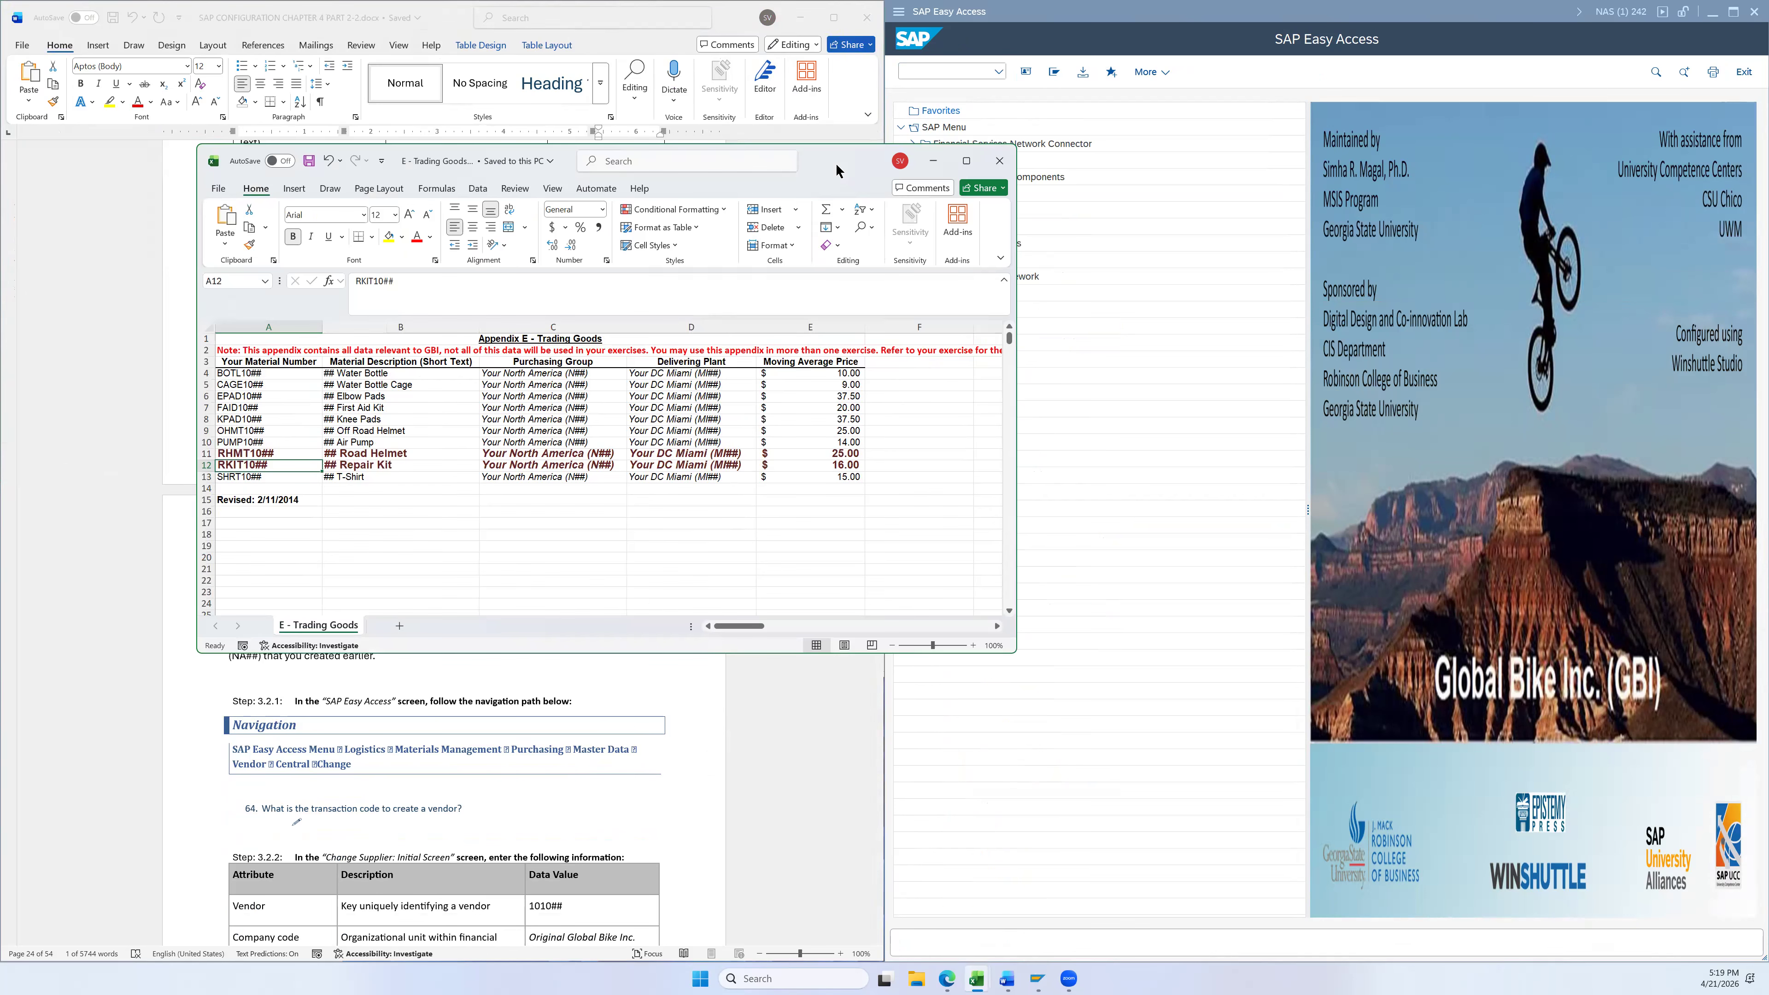
click(934, 162)
click(834, 368)
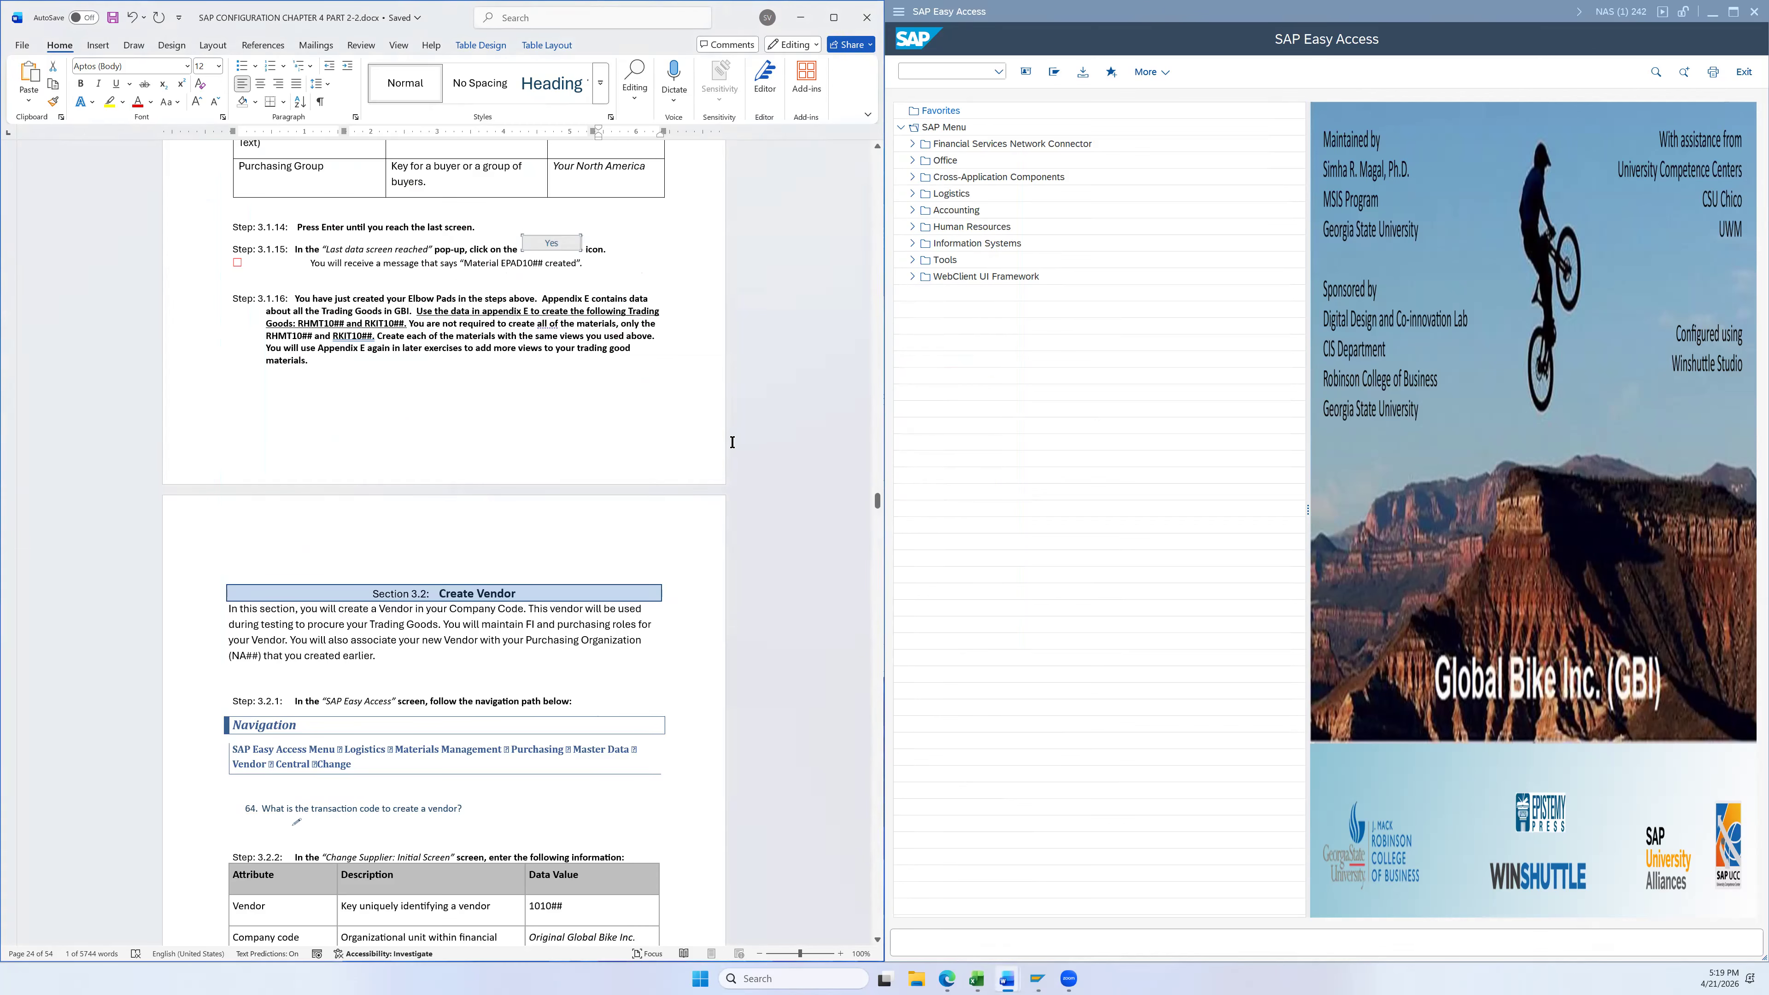
scroll(805, 500, down, 2)
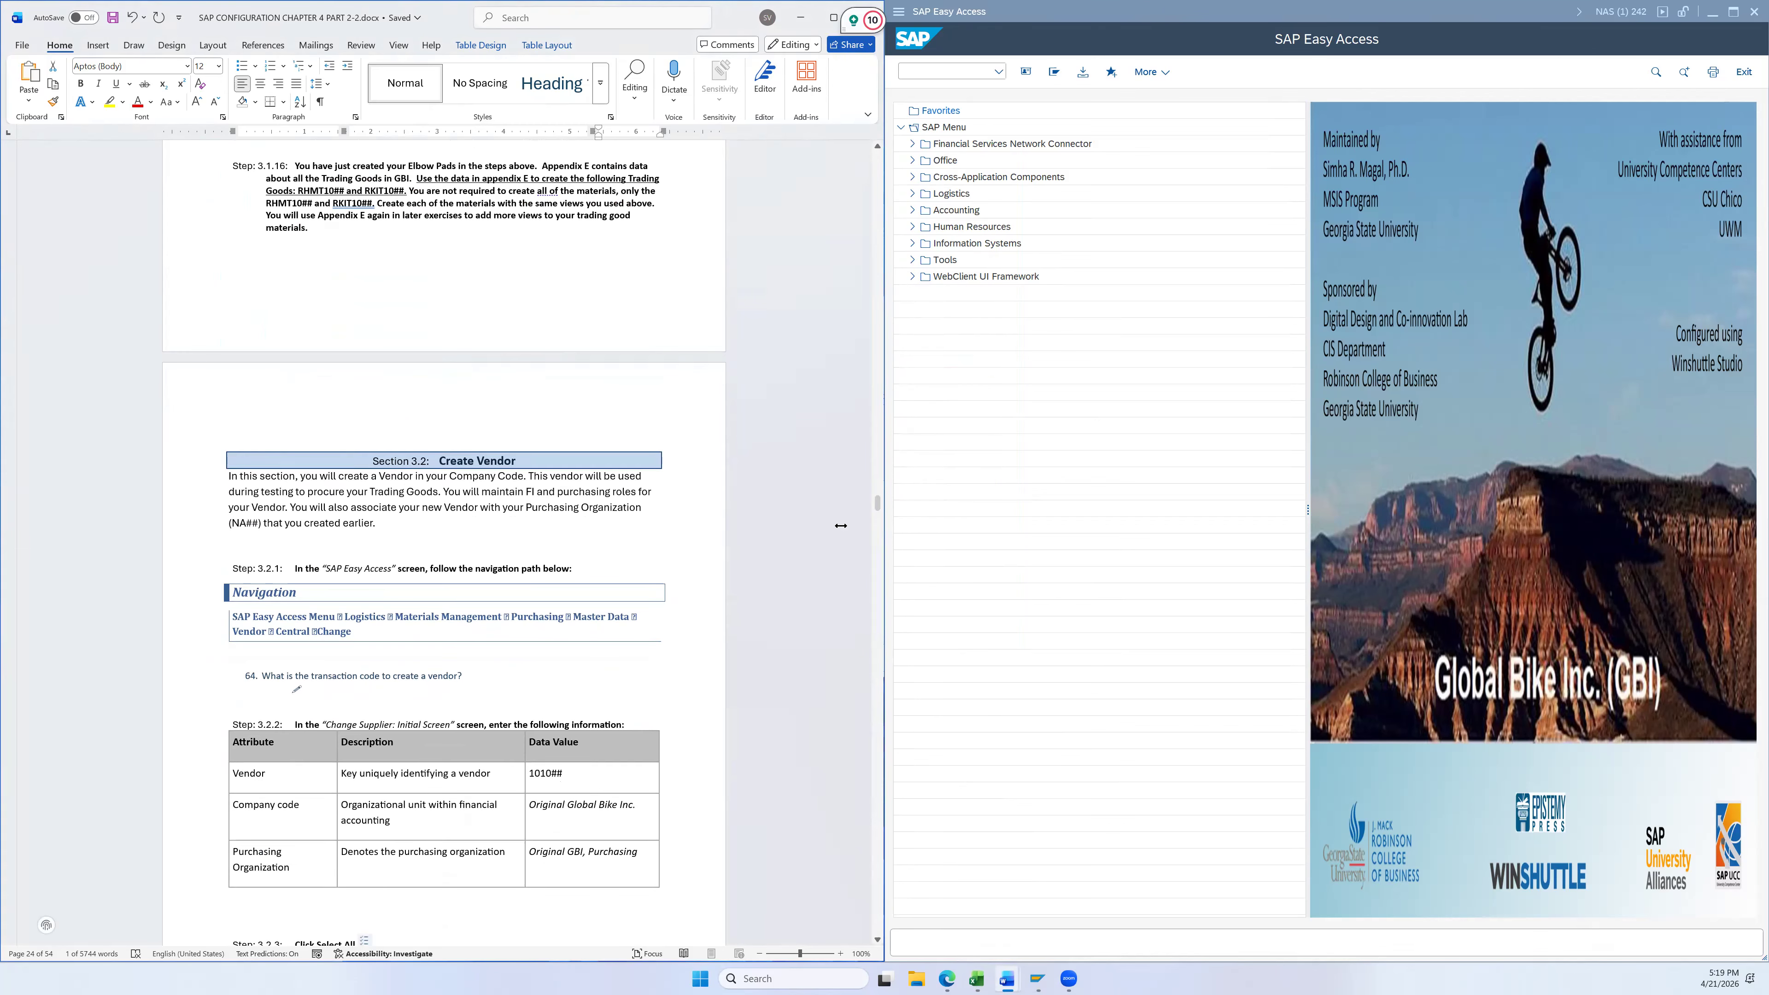
scroll(731, 564, down, 1)
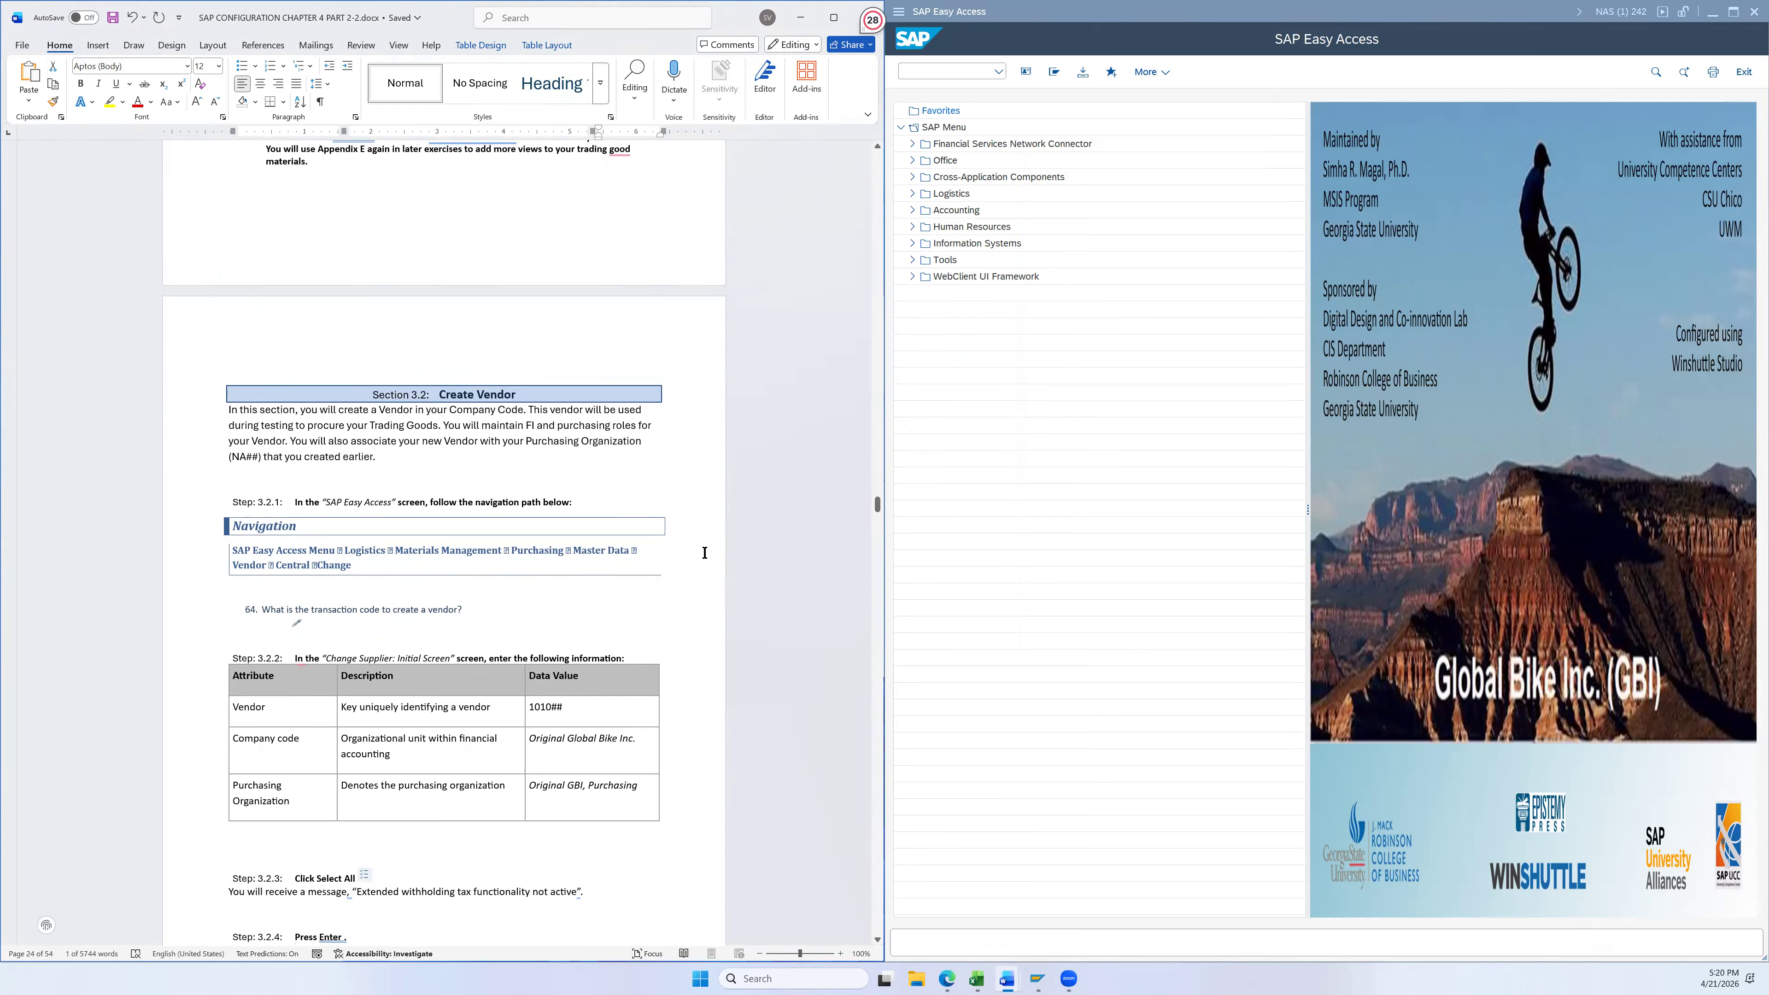
scroll(706, 515, down, 1)
scroll(706, 516, down, 1)
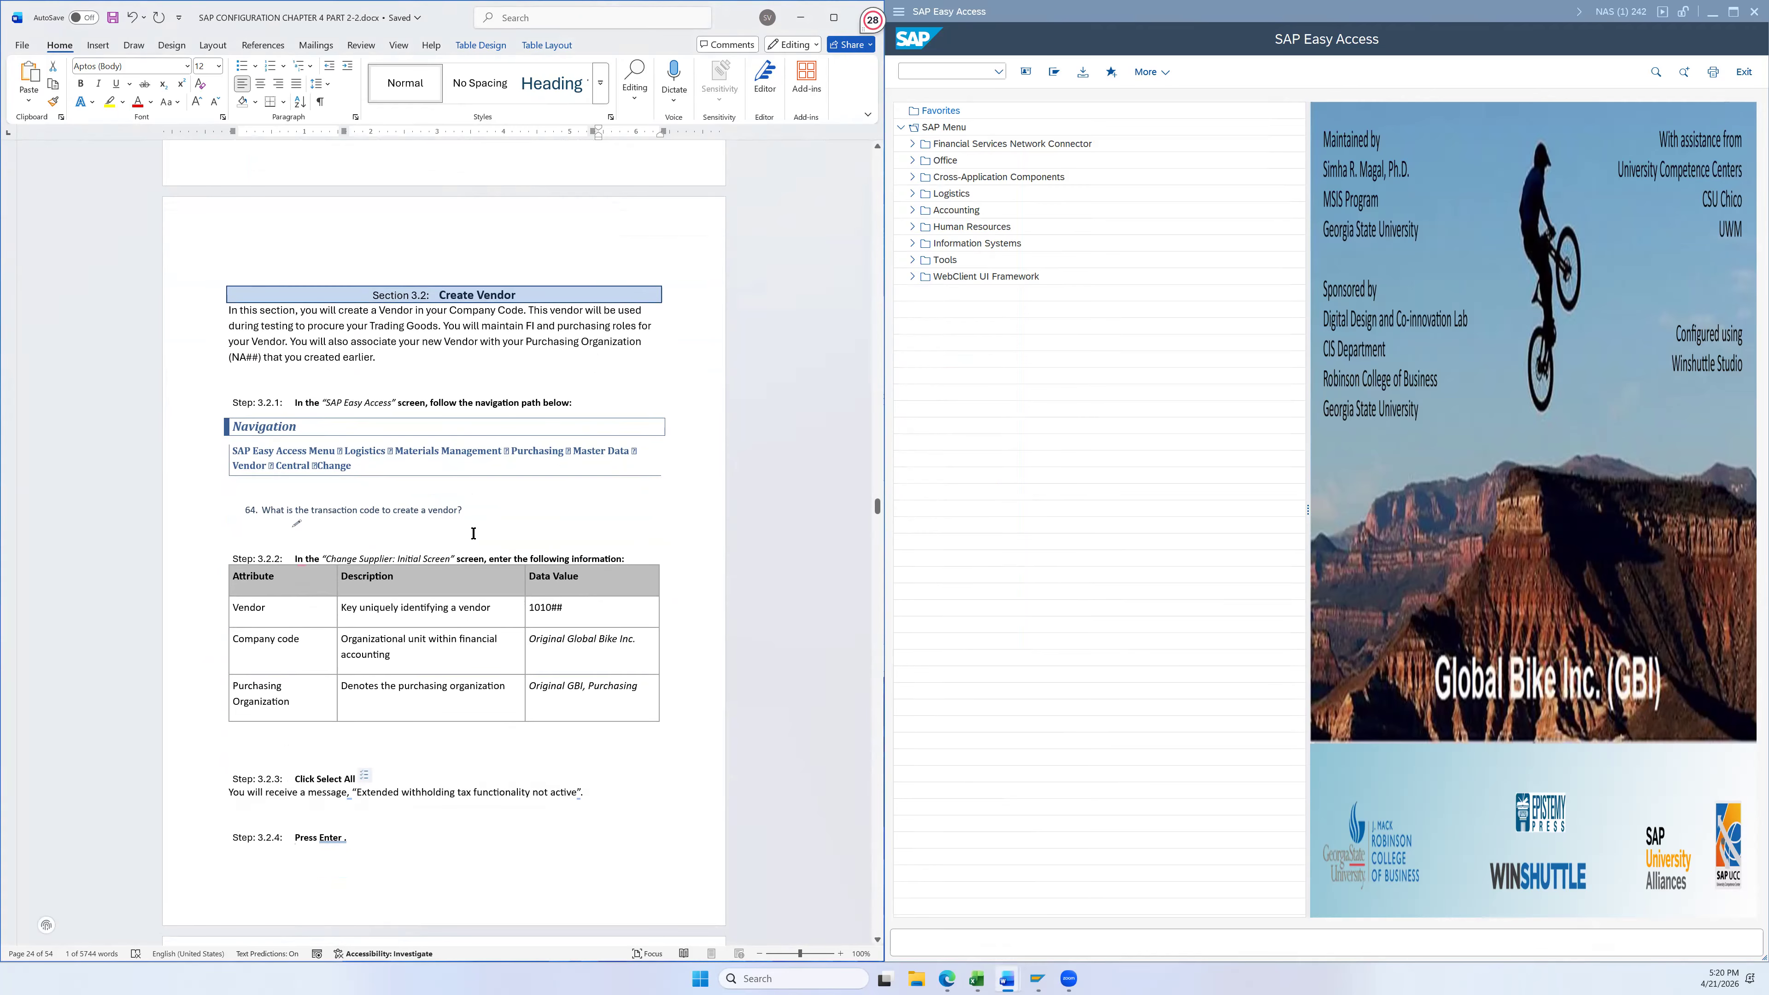
scroll(709, 397, down, 1)
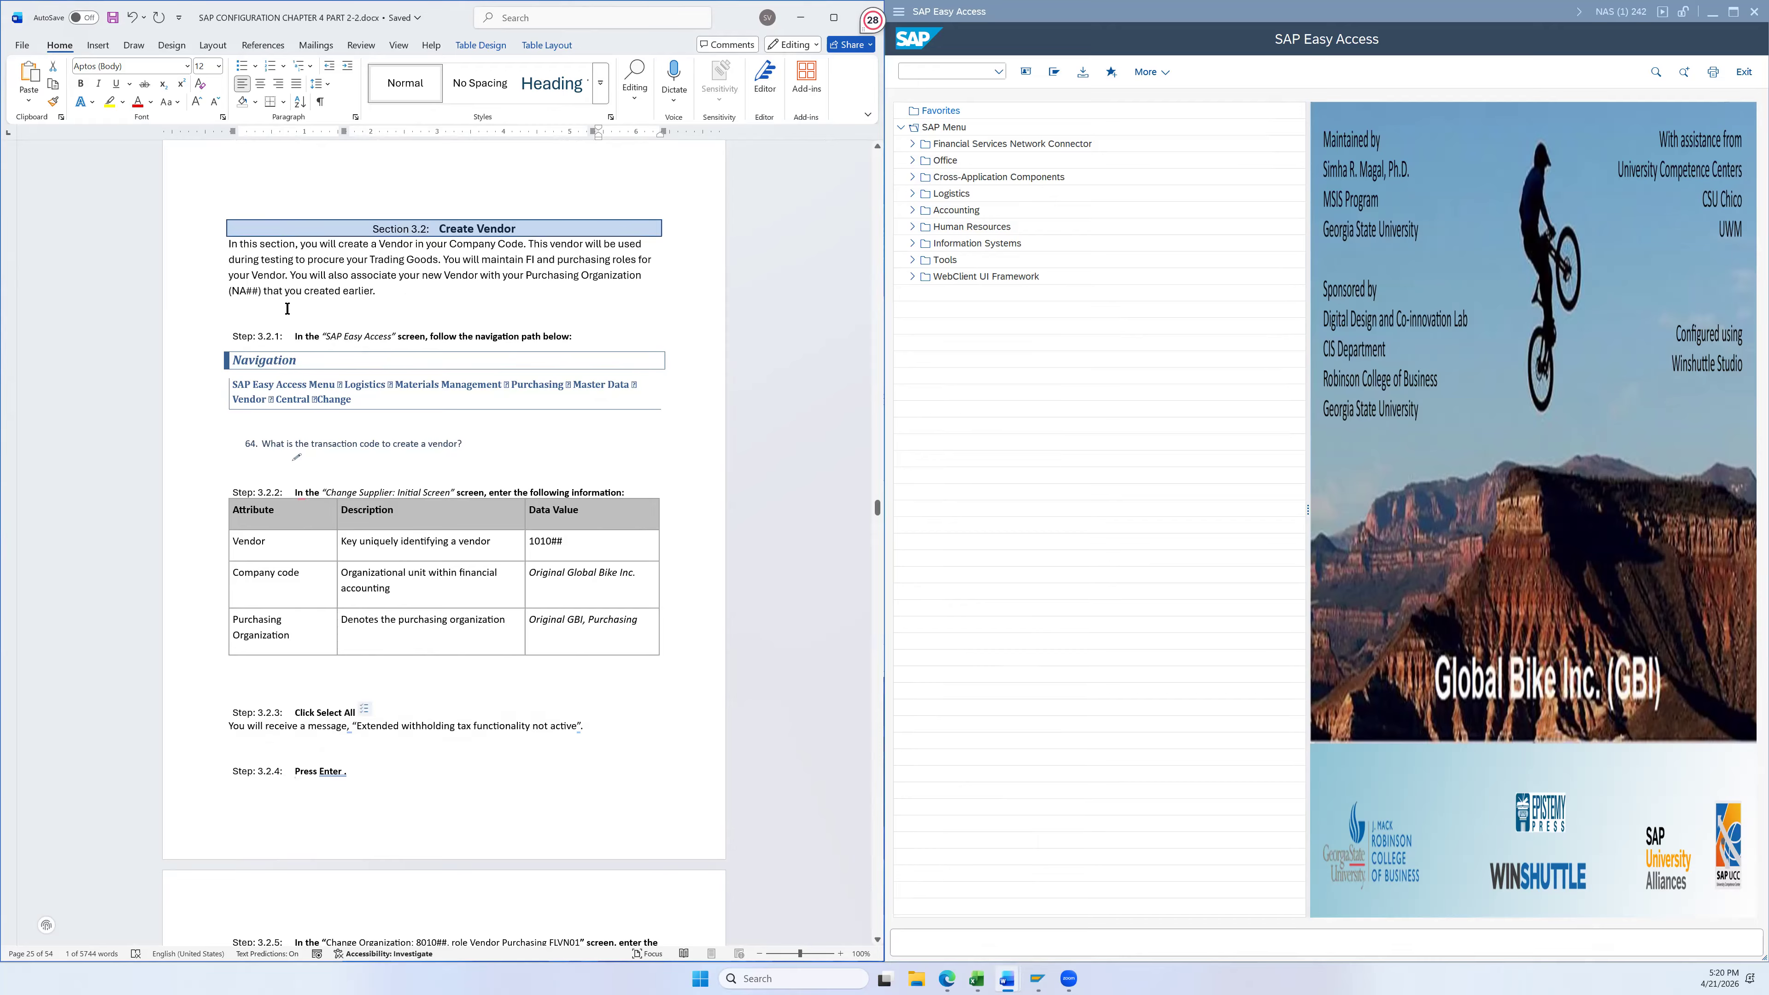
Following instruction step 3.2.1, expand Logistics, Materials Management, Purchasing, Master Data, Vendor and Central, and start transaction XK02 - Change
scroll(803, 432, down, 1)
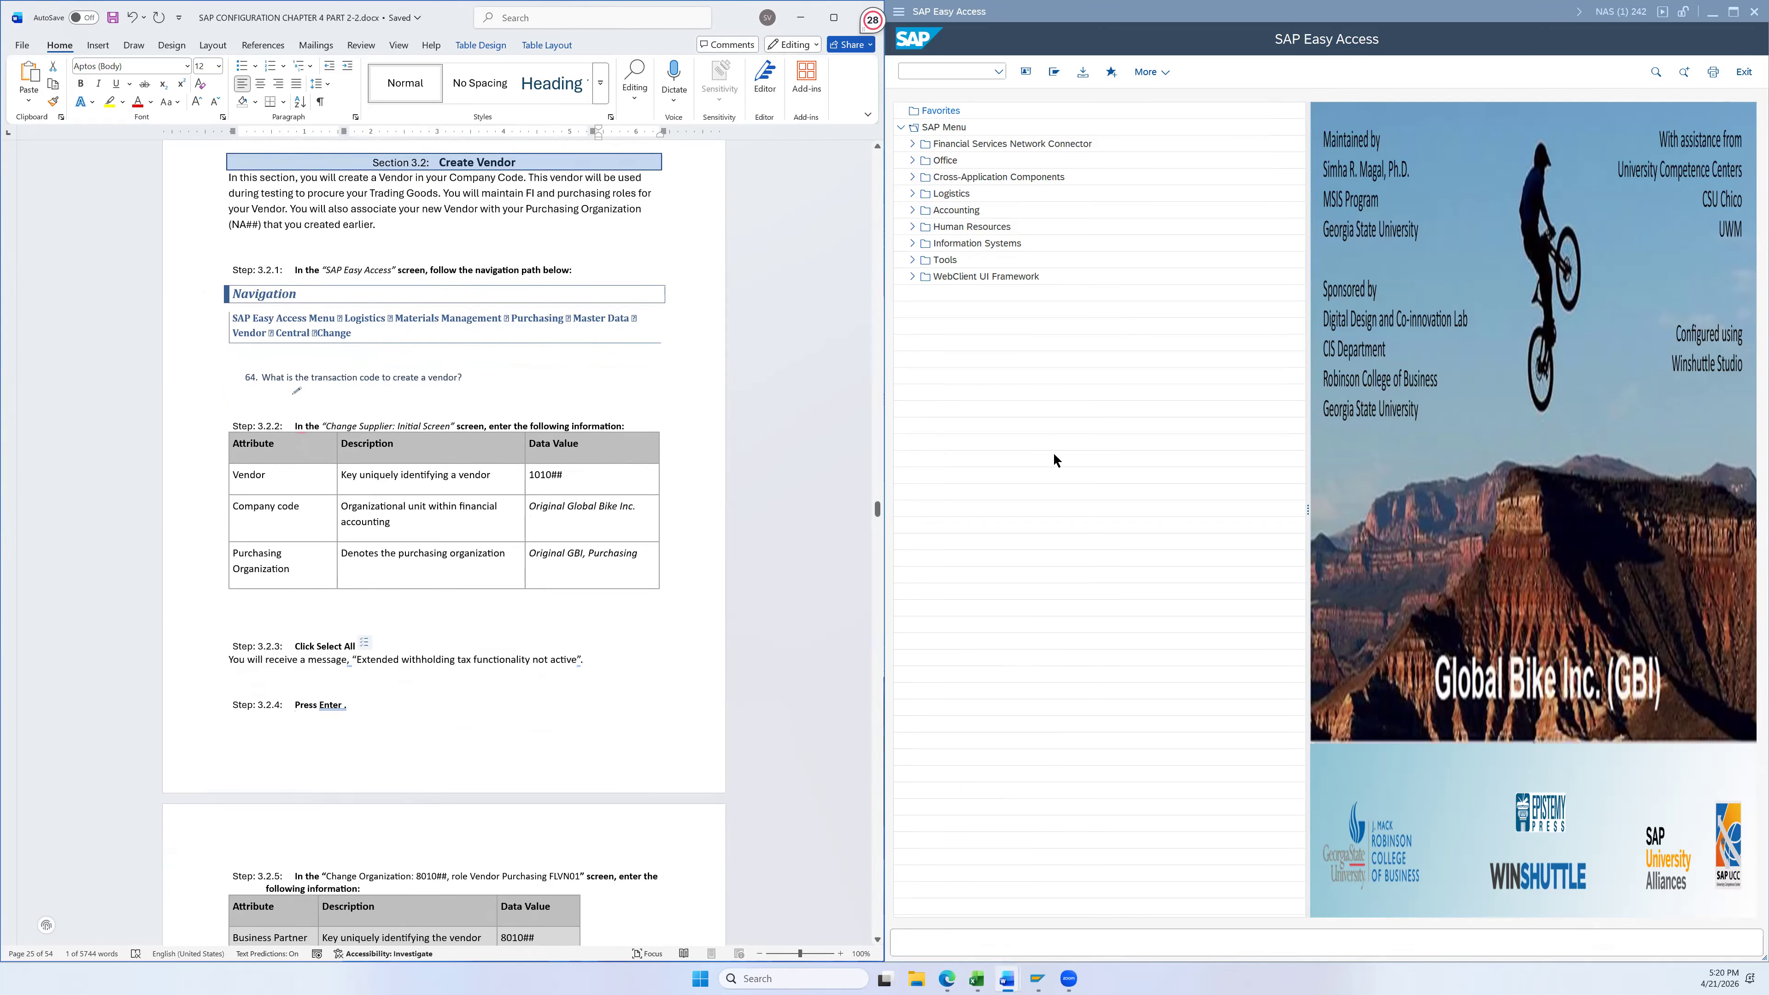
click(912, 193)
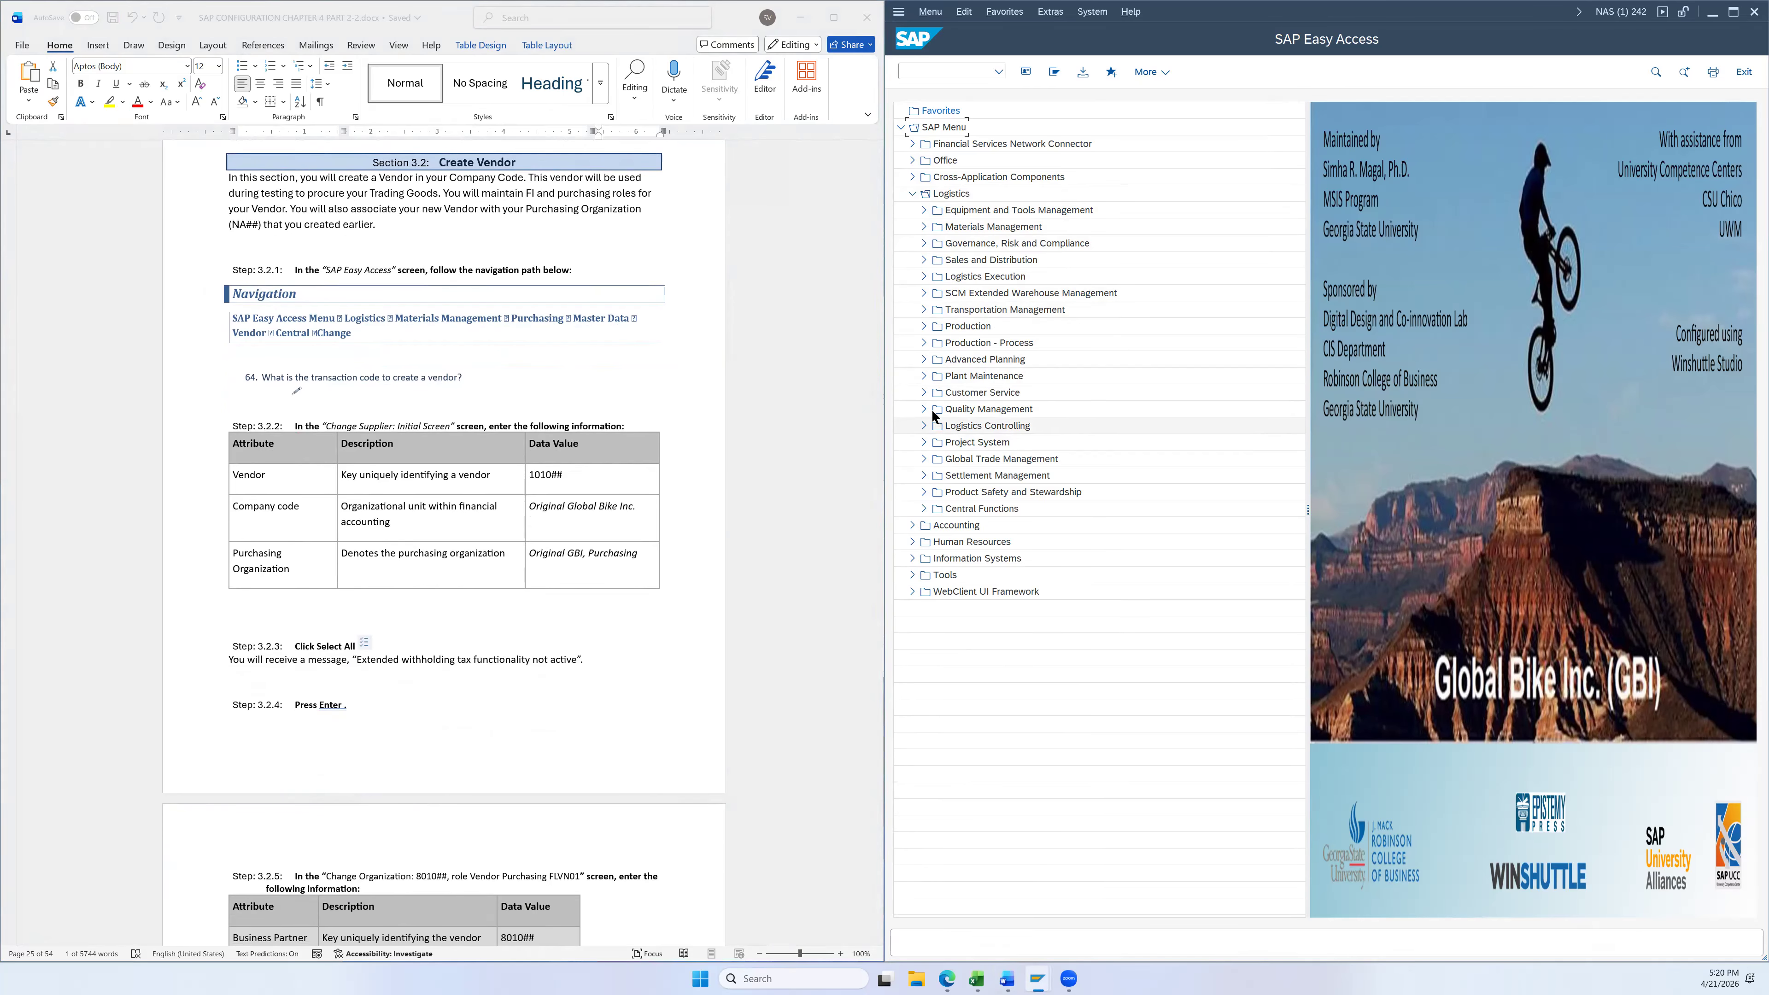
click(923, 227)
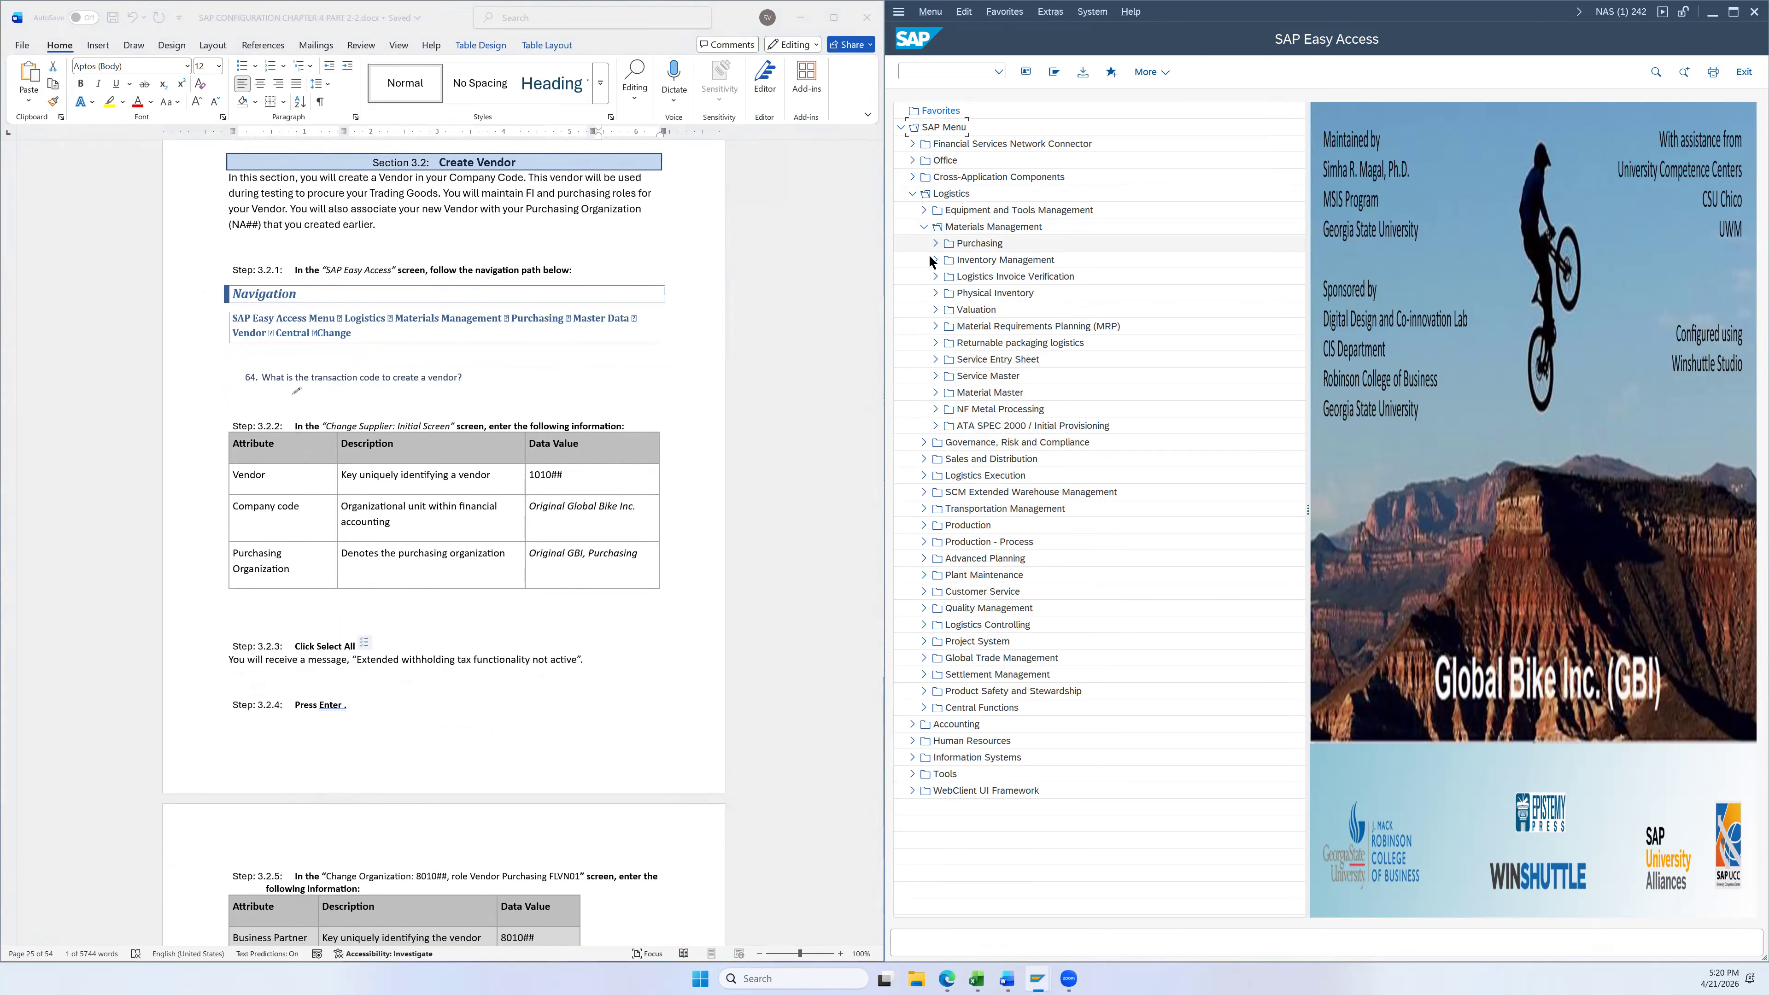
click(933, 242)
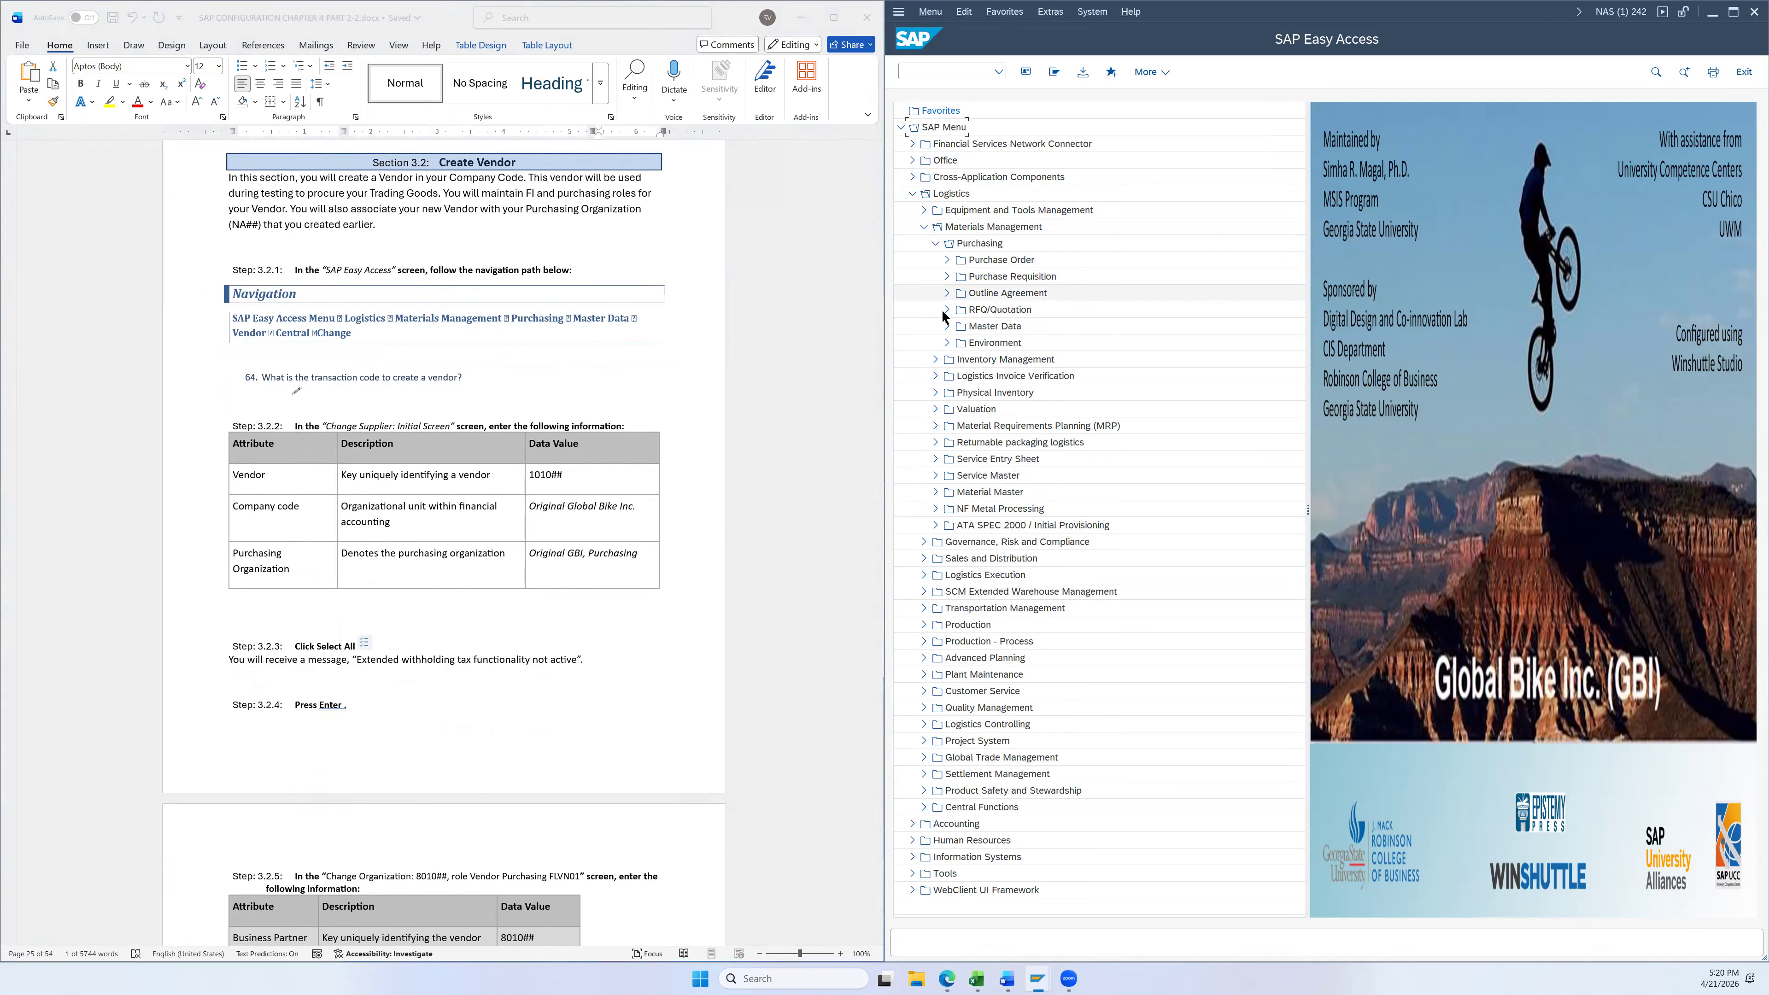
click(947, 326)
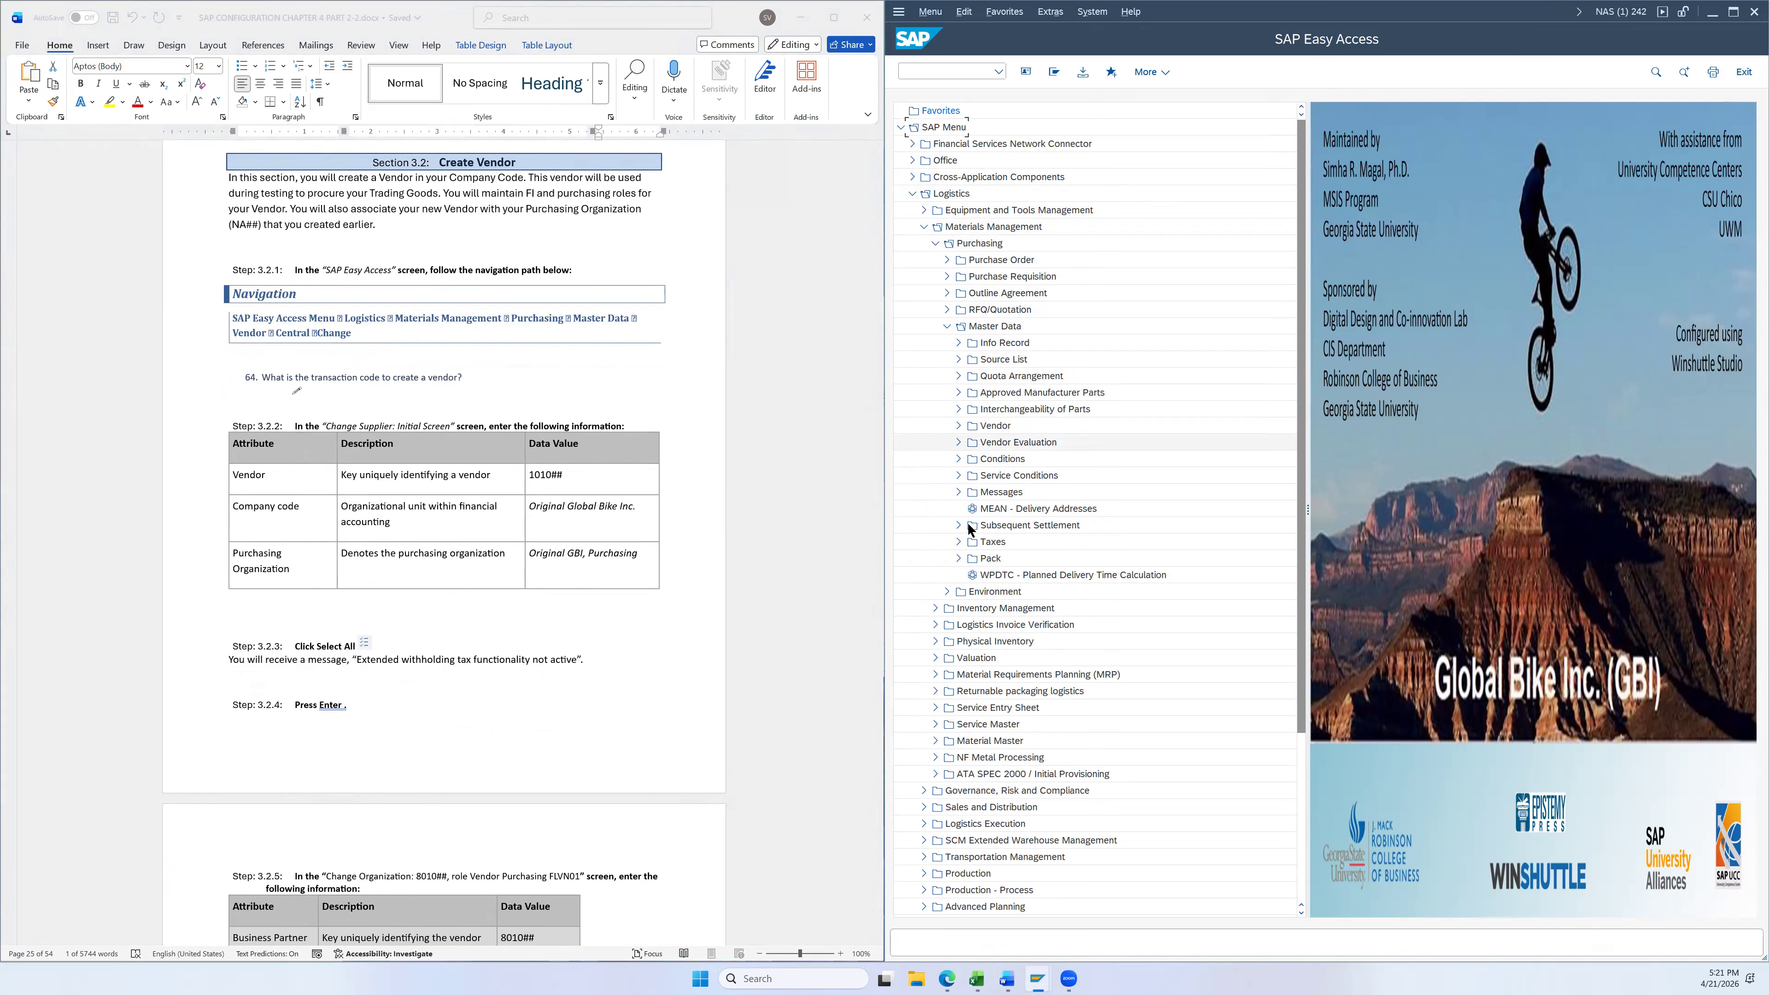
click(958, 427)
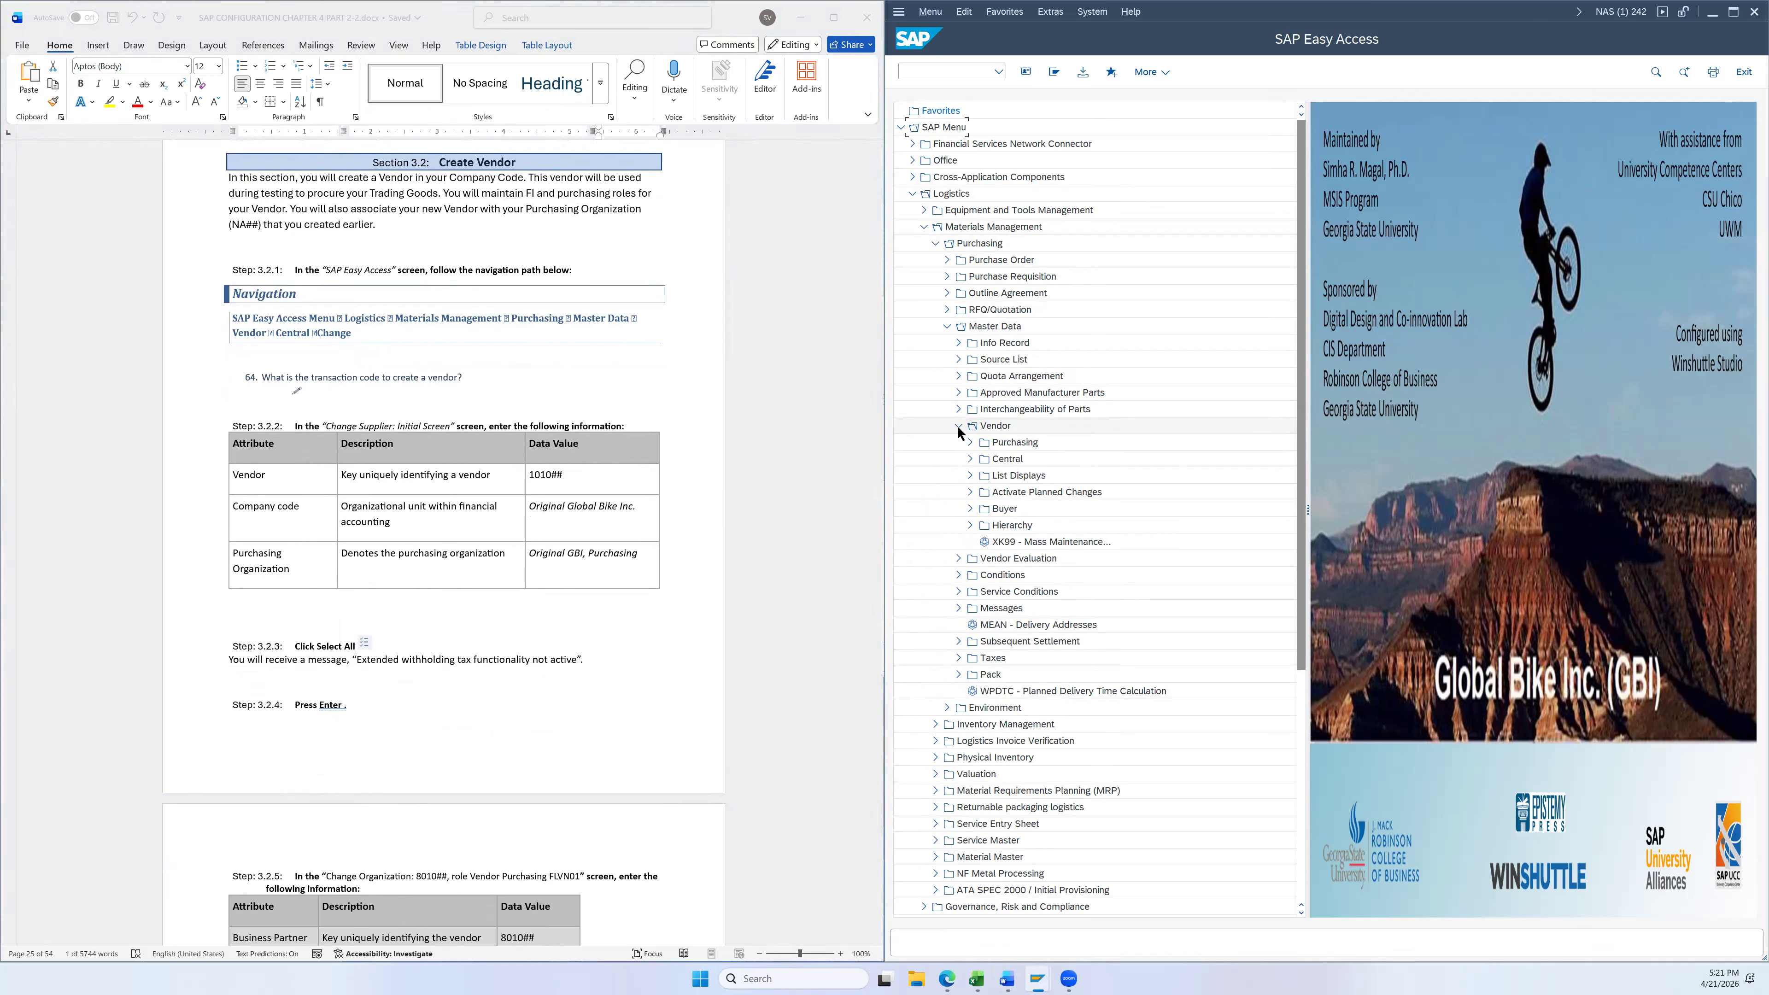
click(970, 460)
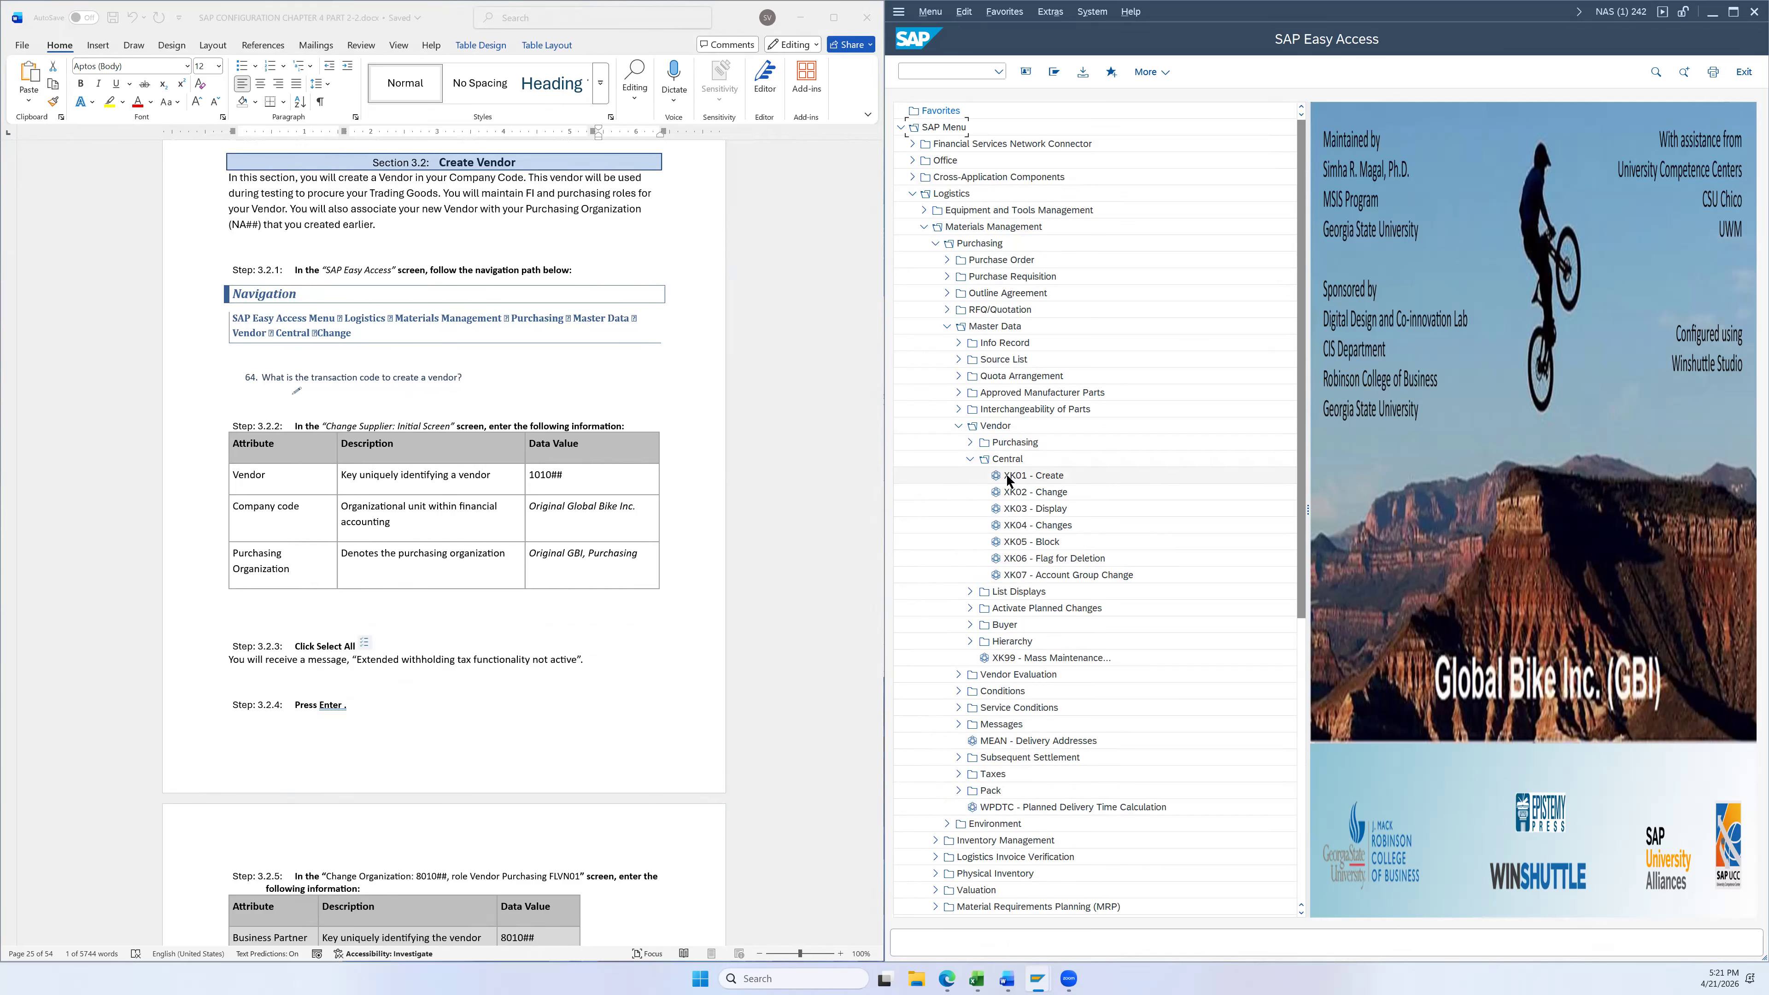
click(1064, 496)
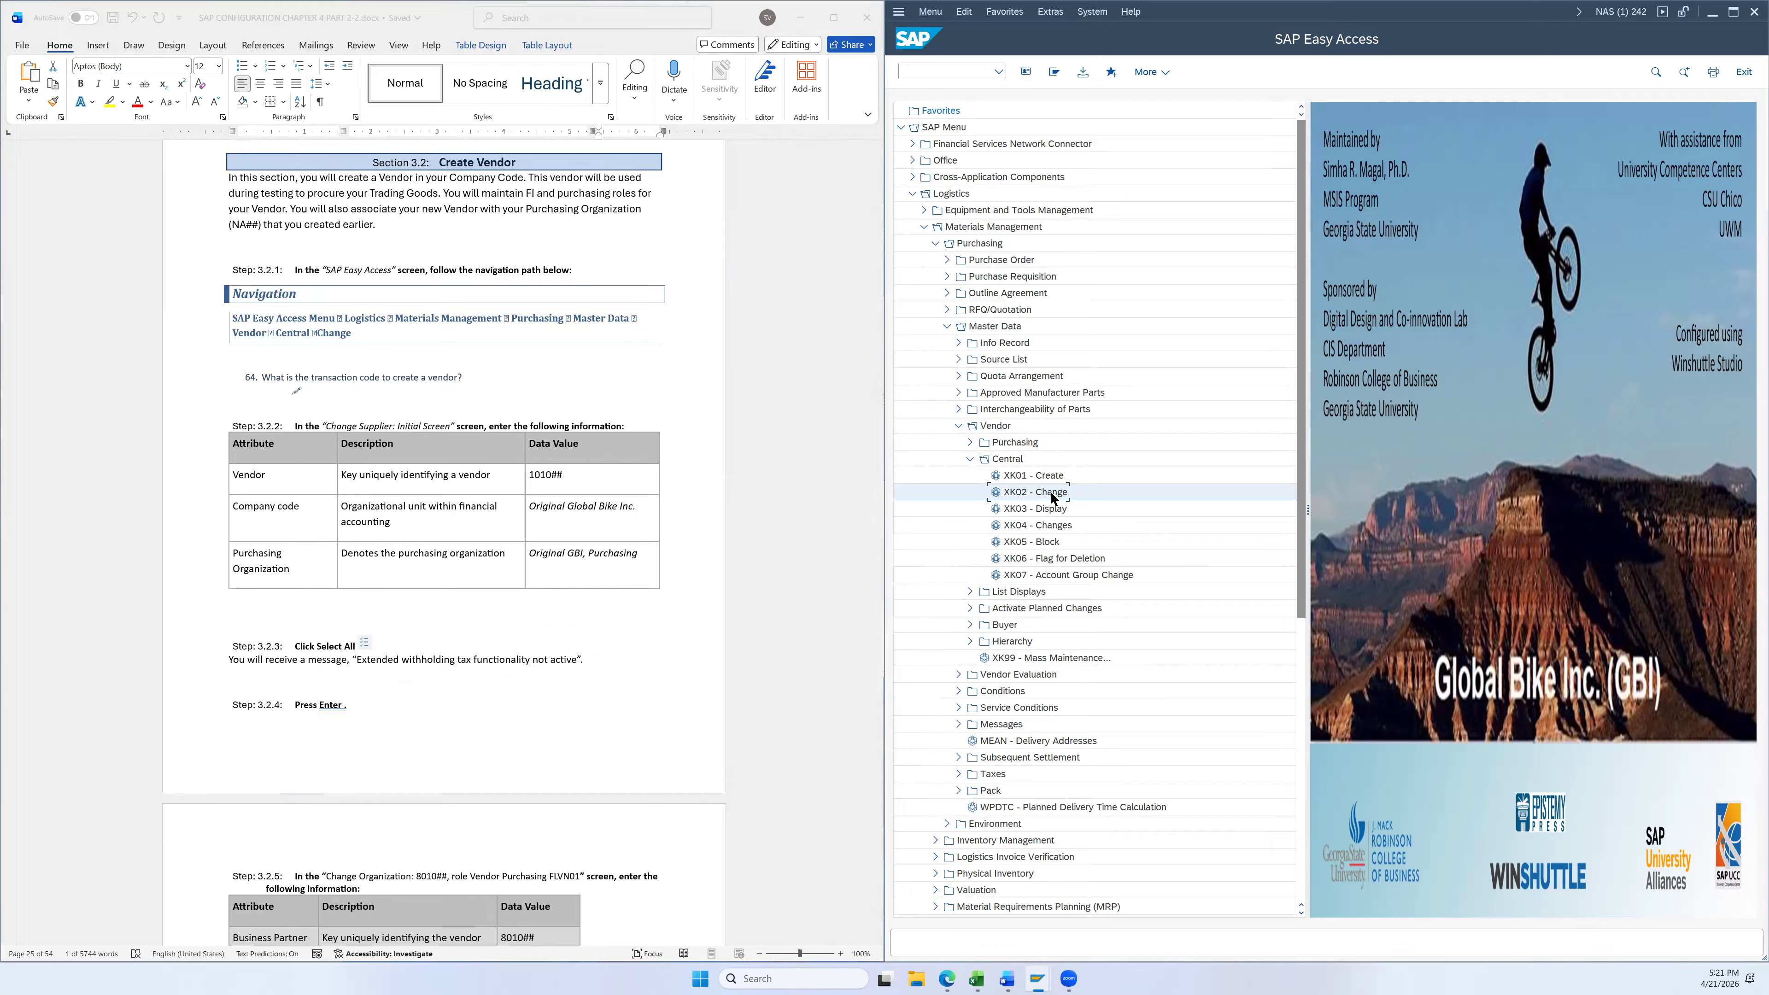
double_click(1056, 495)
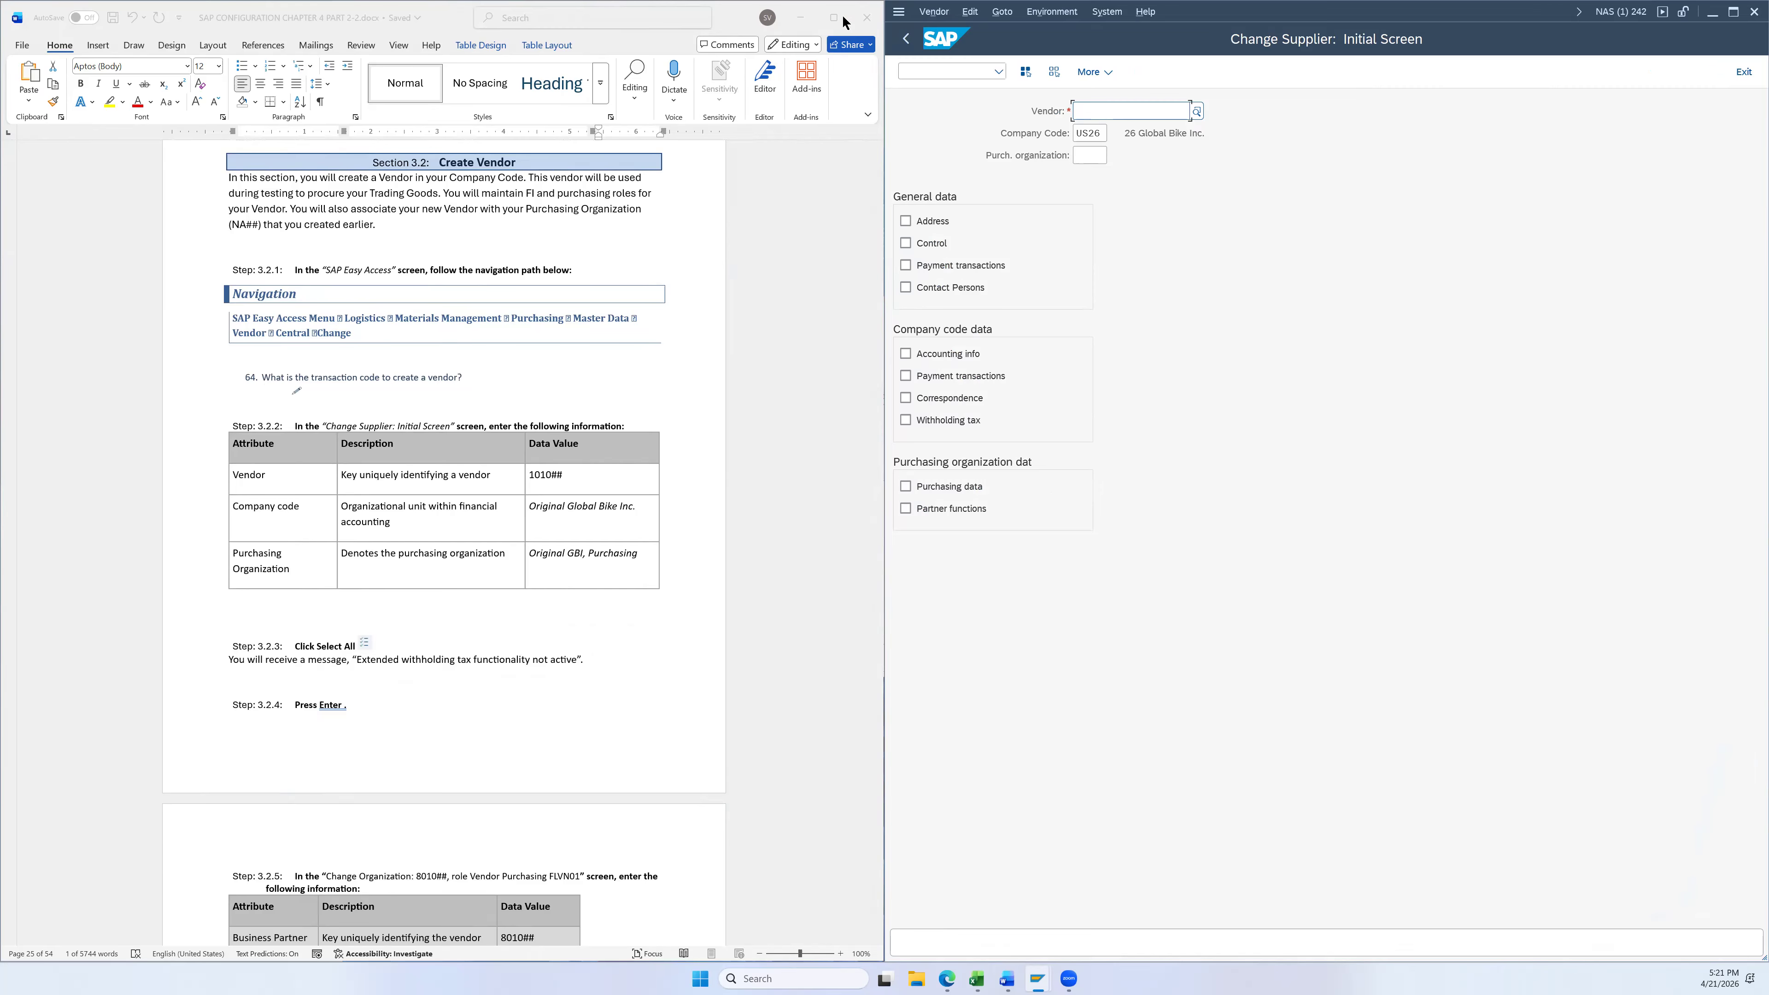
Following the 1010## pattern in instruction step 3.2.2, enter 101026 as the vendor in Change Supplier
click(883, 64)
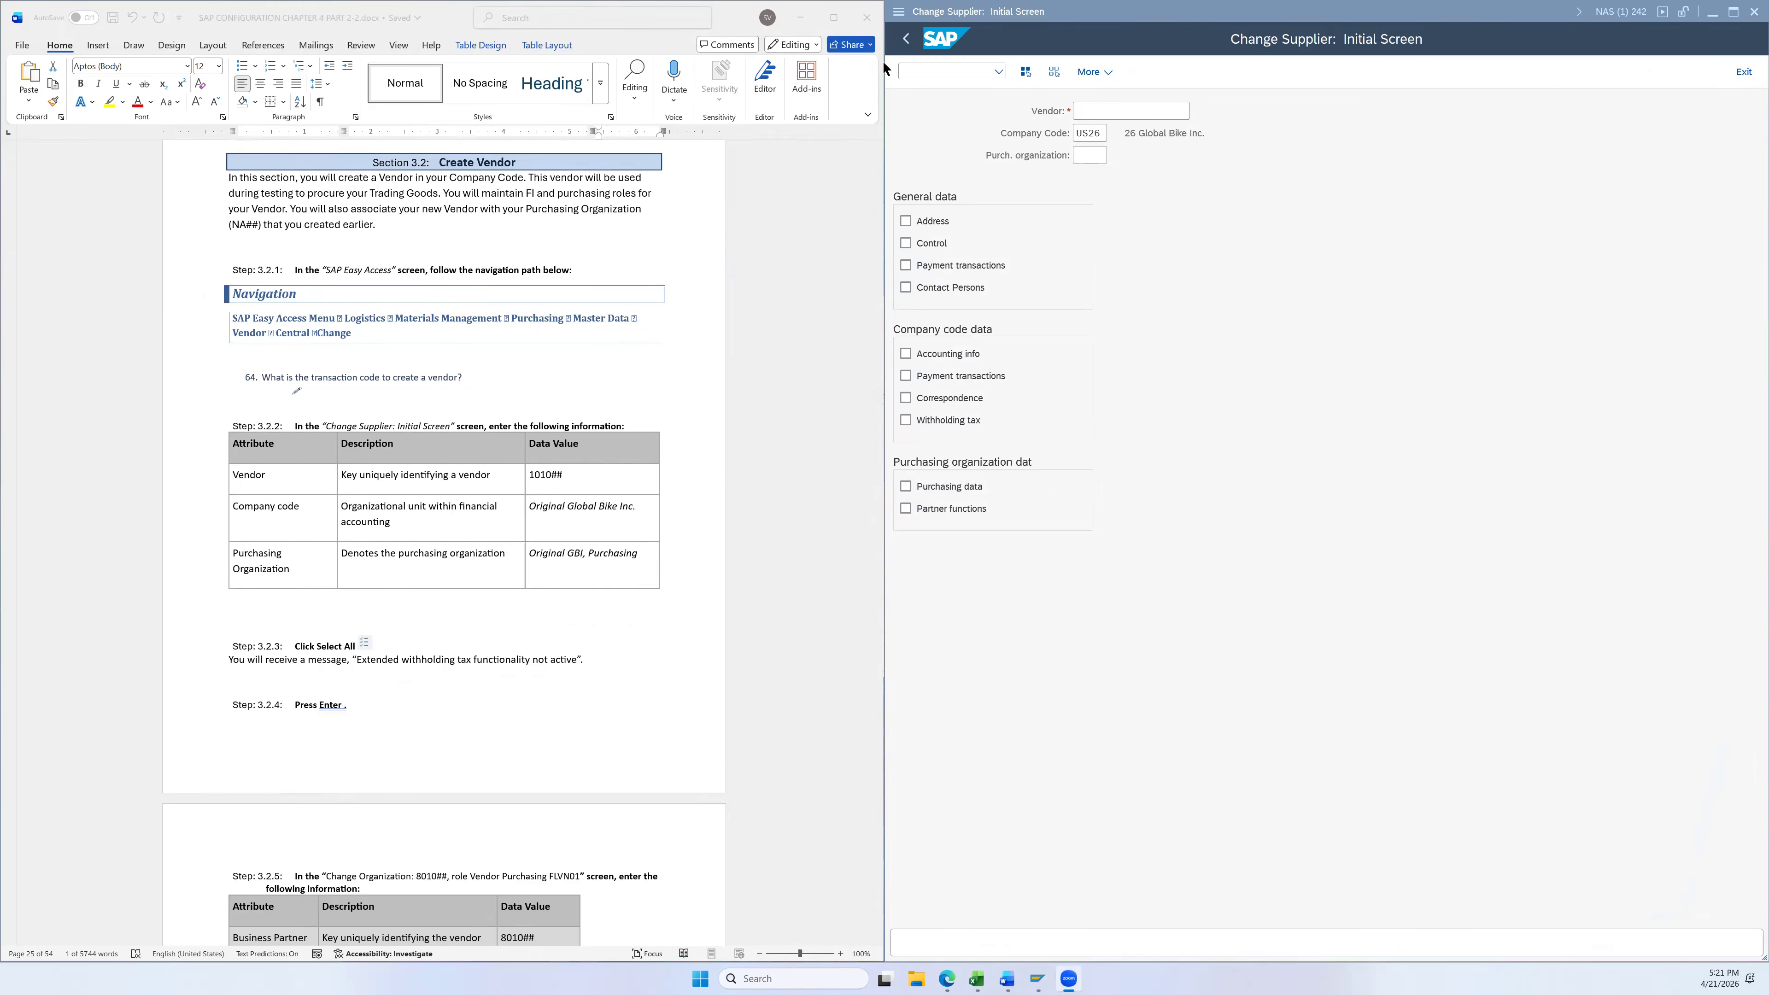
click(863, 379)
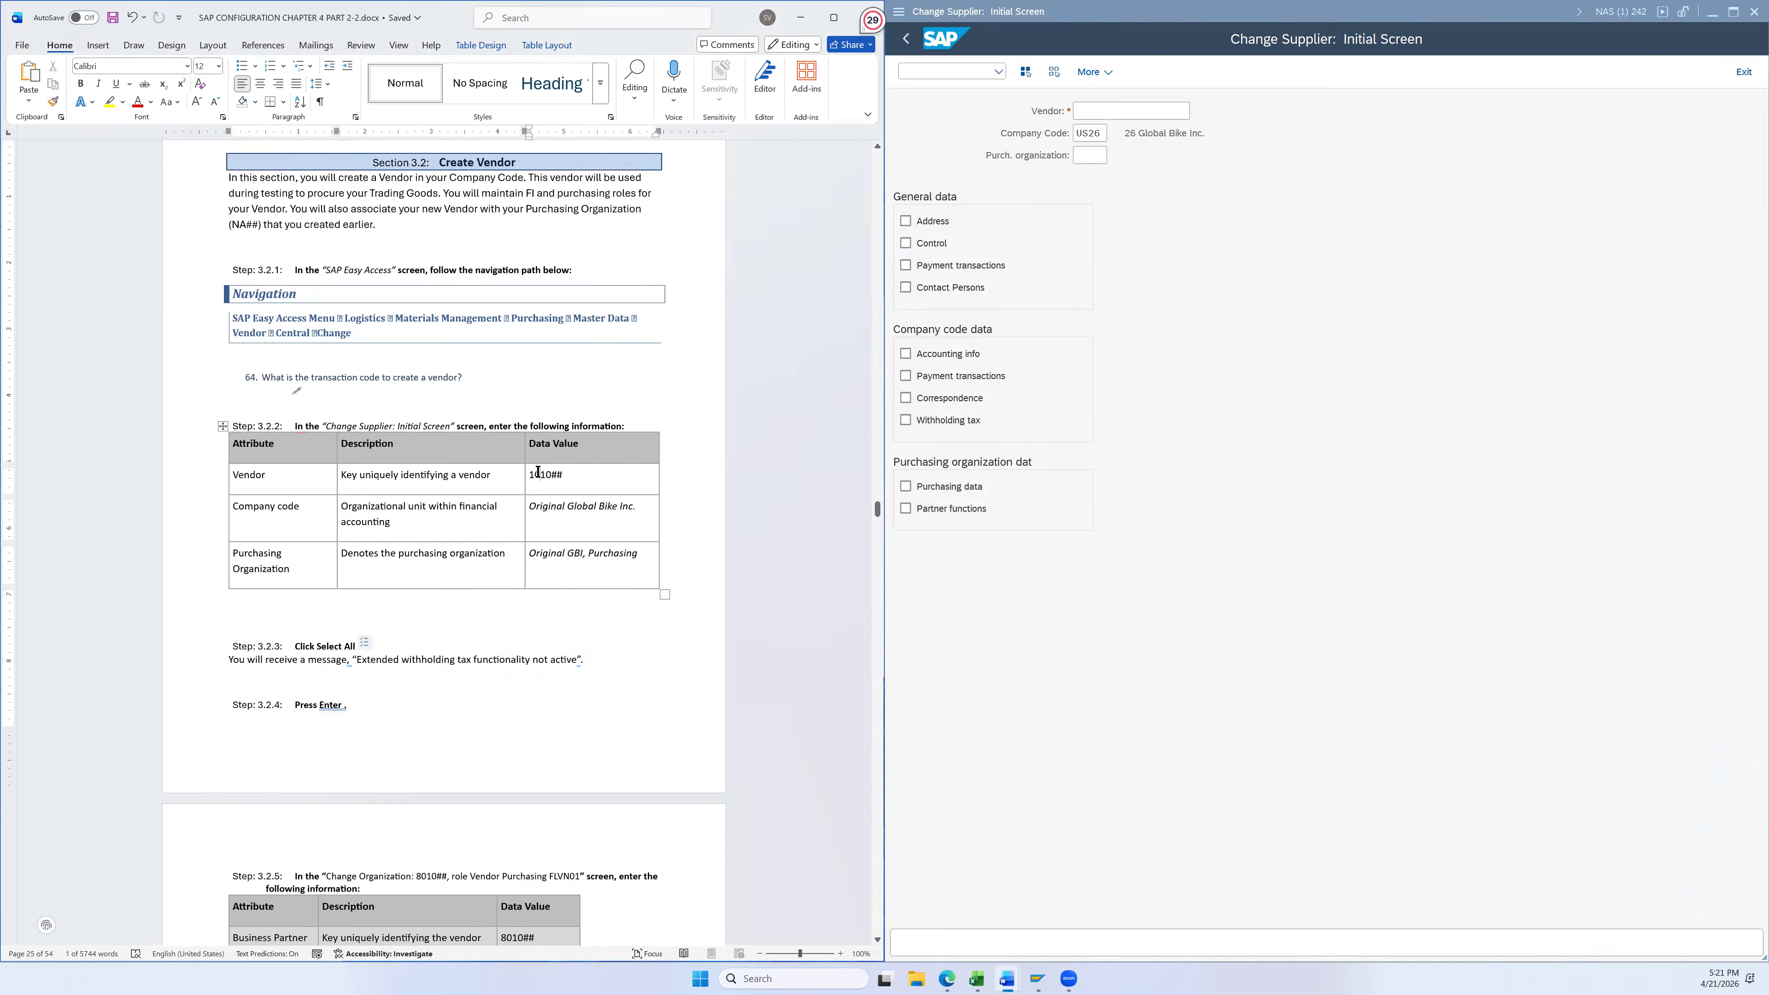
drag(528, 475, 539, 477)
click(1086, 117)
text(1010)
text(26)
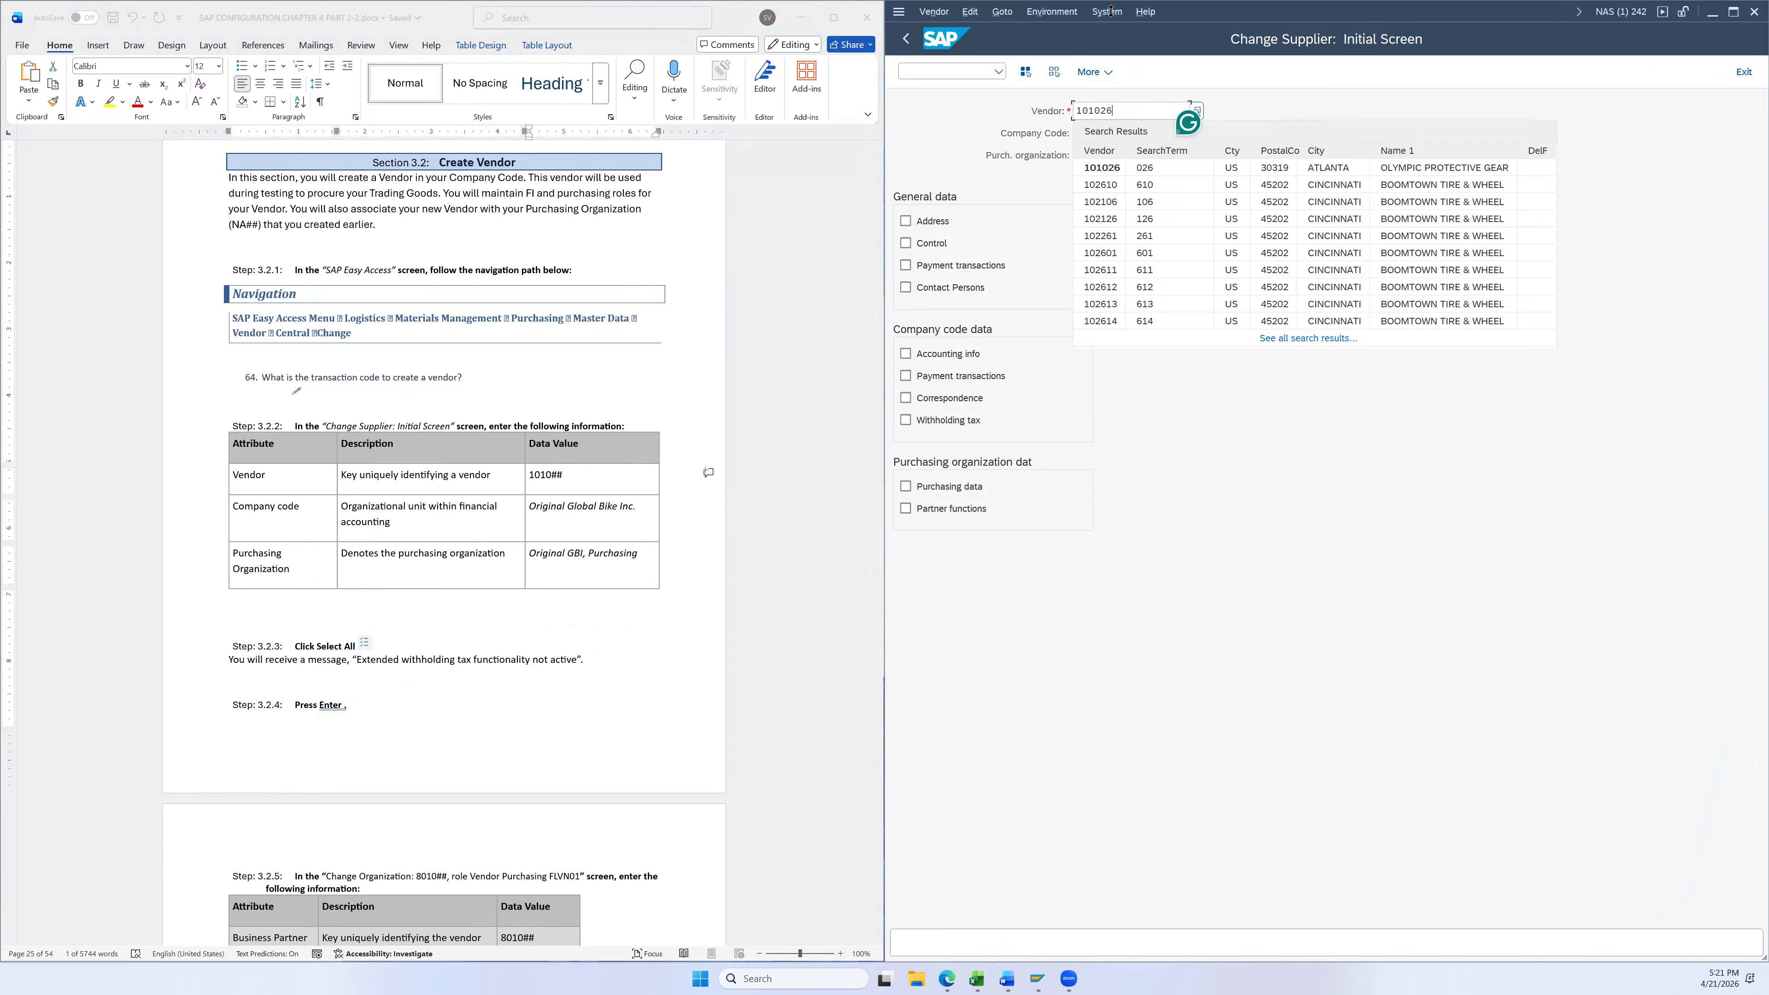
click(1360, 451)
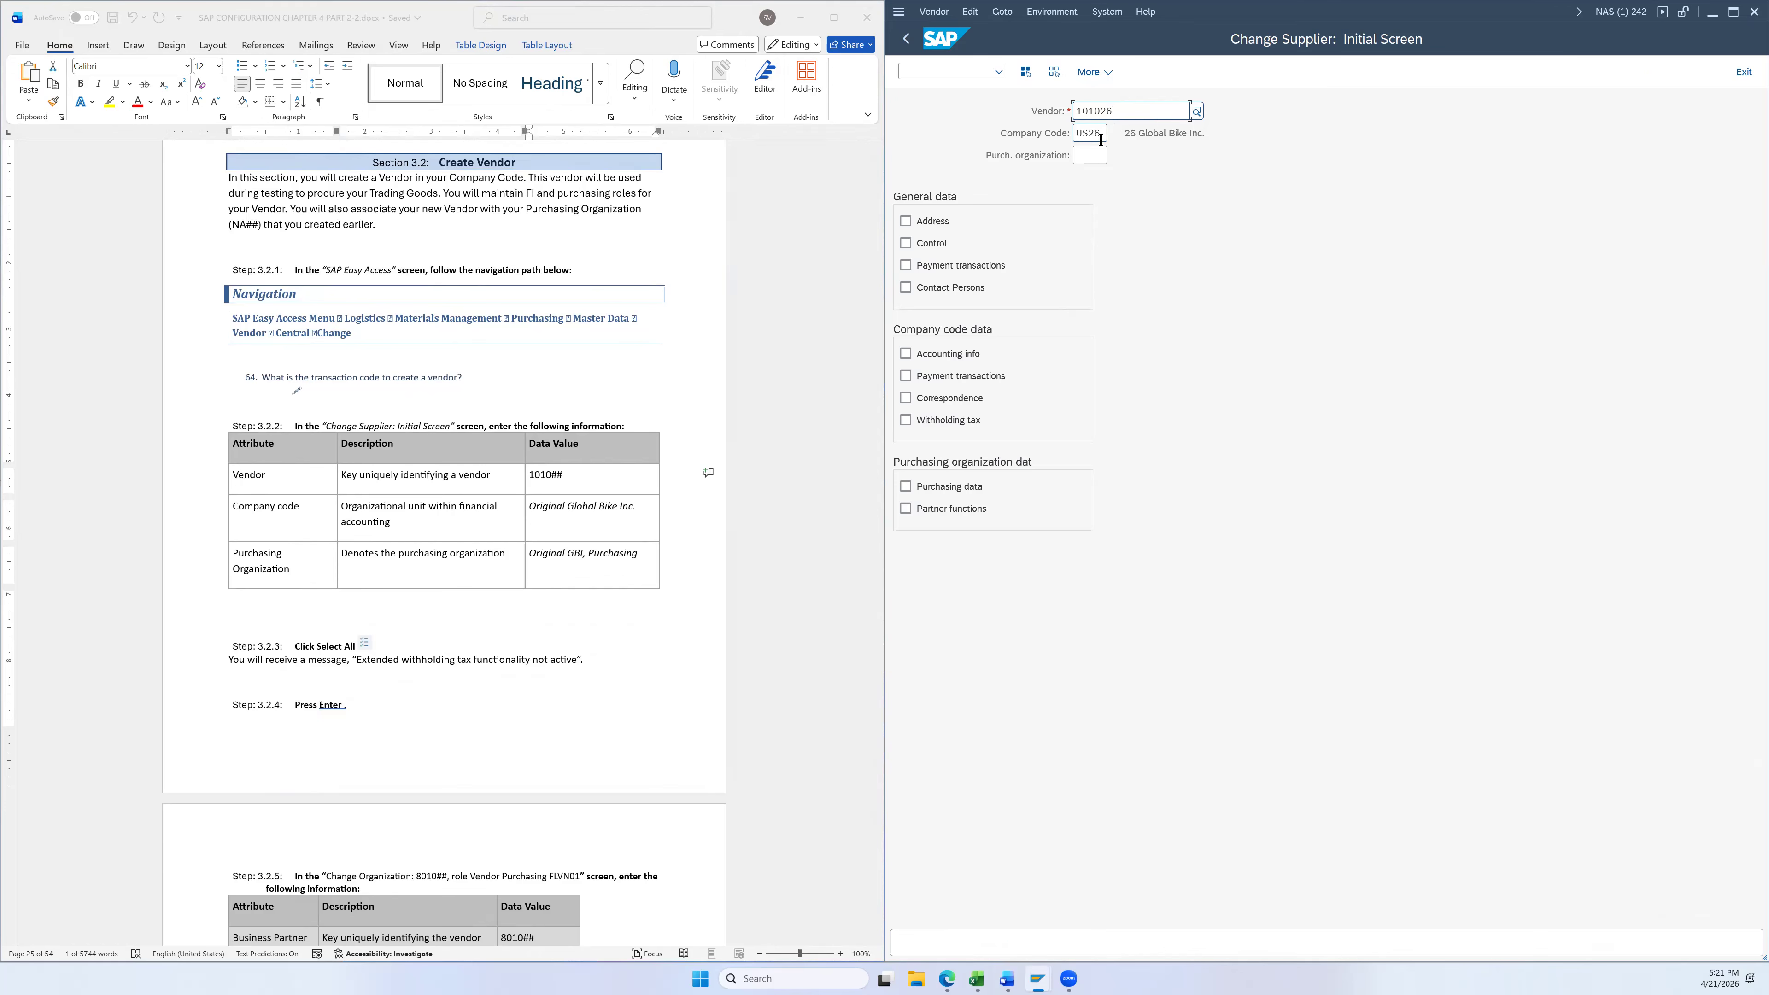
Run an unrestricted value search for the purchasing organization, look through the vendor entries, and close the list
key(Tab)
key(Tab)
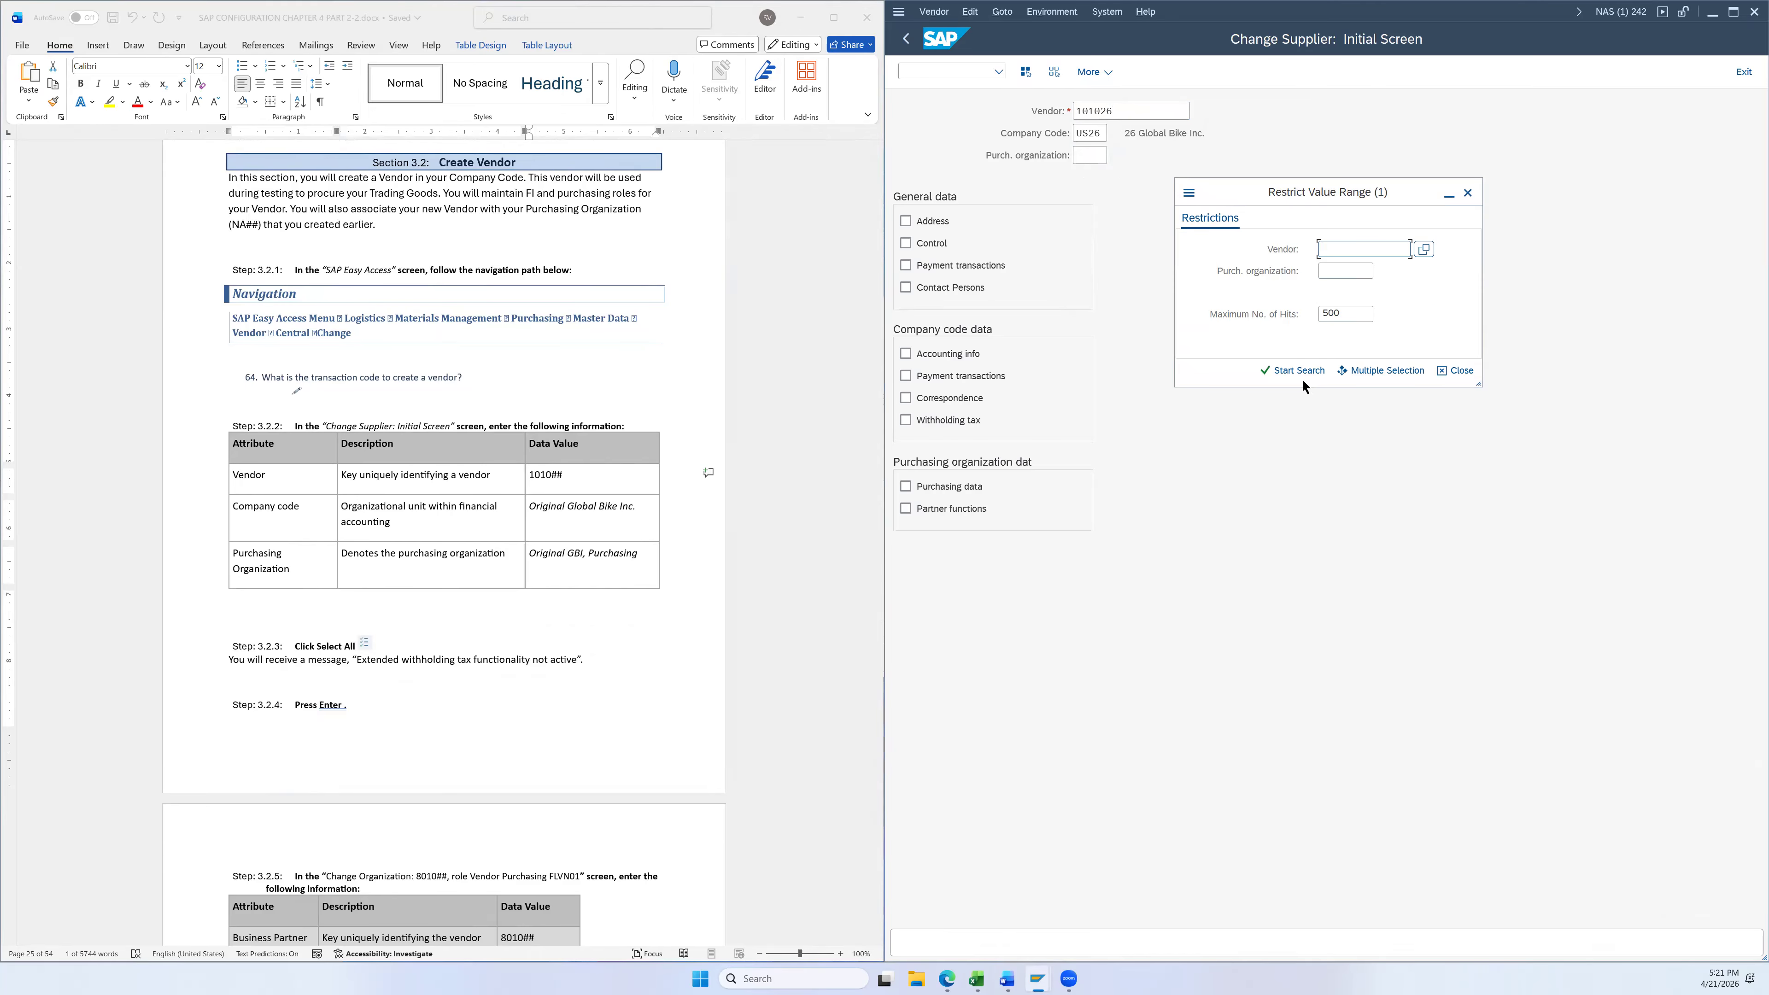
click(1289, 371)
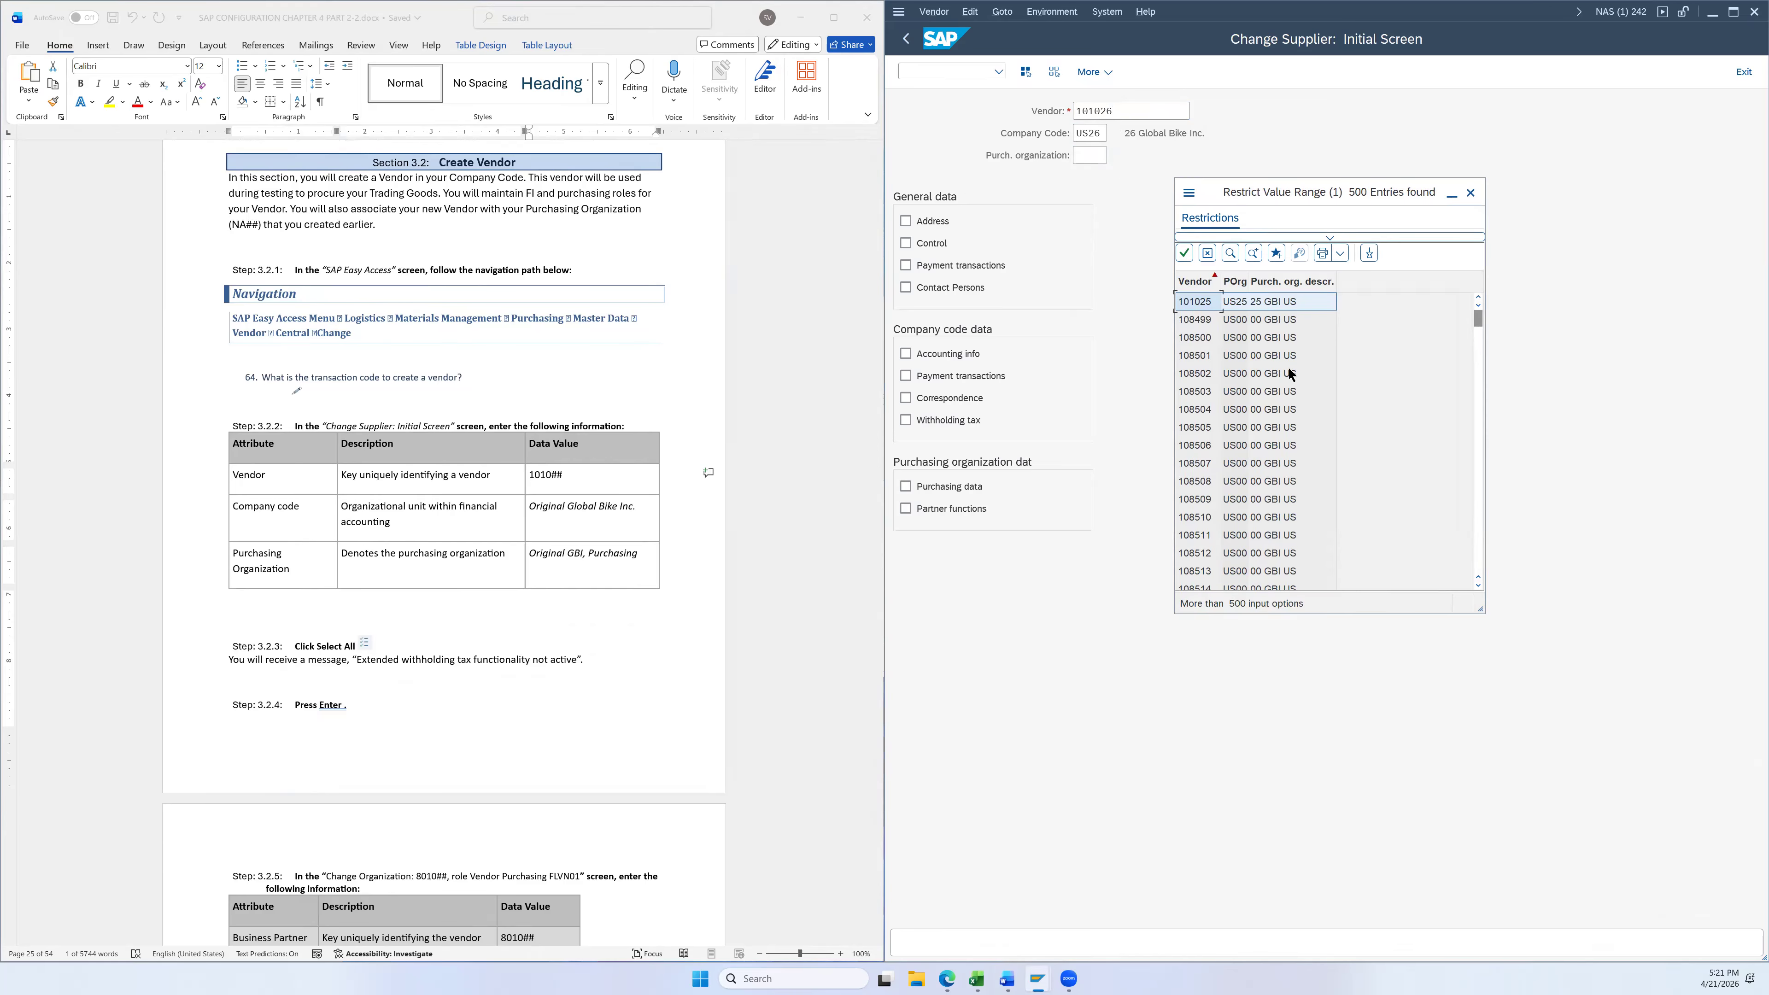
scroll(1290, 374, down, 10)
scroll(1291, 373, down, 20)
scroll(1291, 375, down, 4)
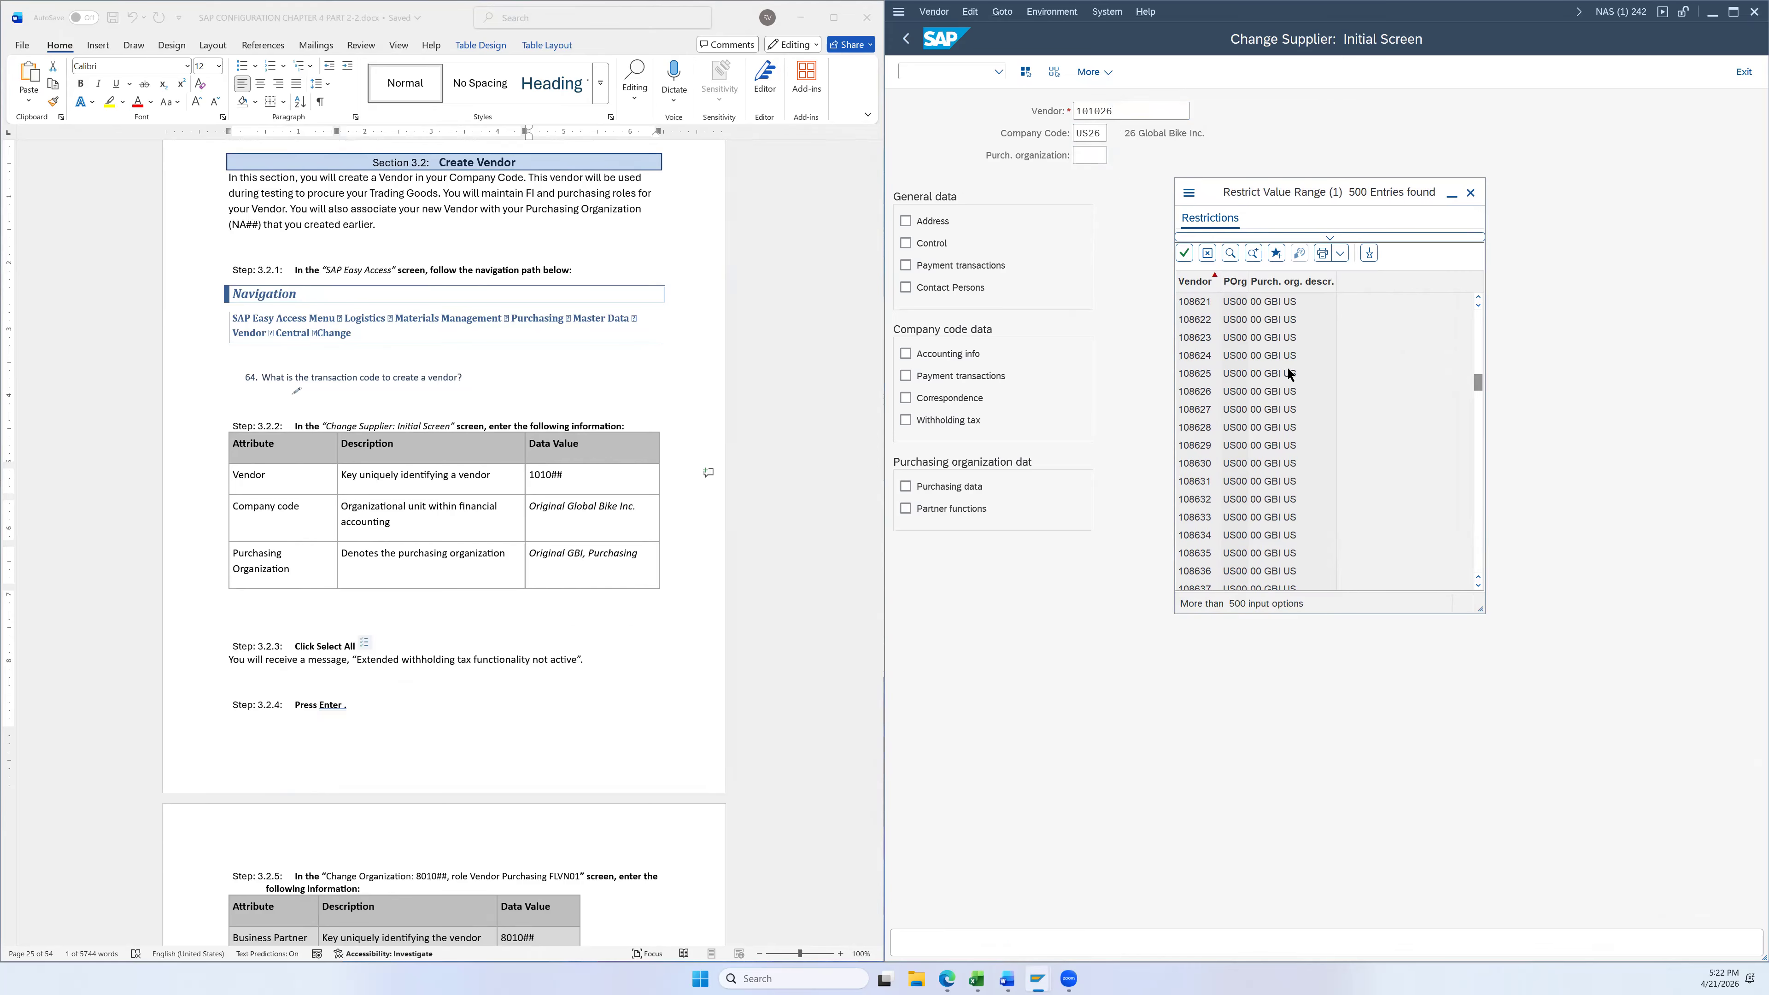
click(1471, 194)
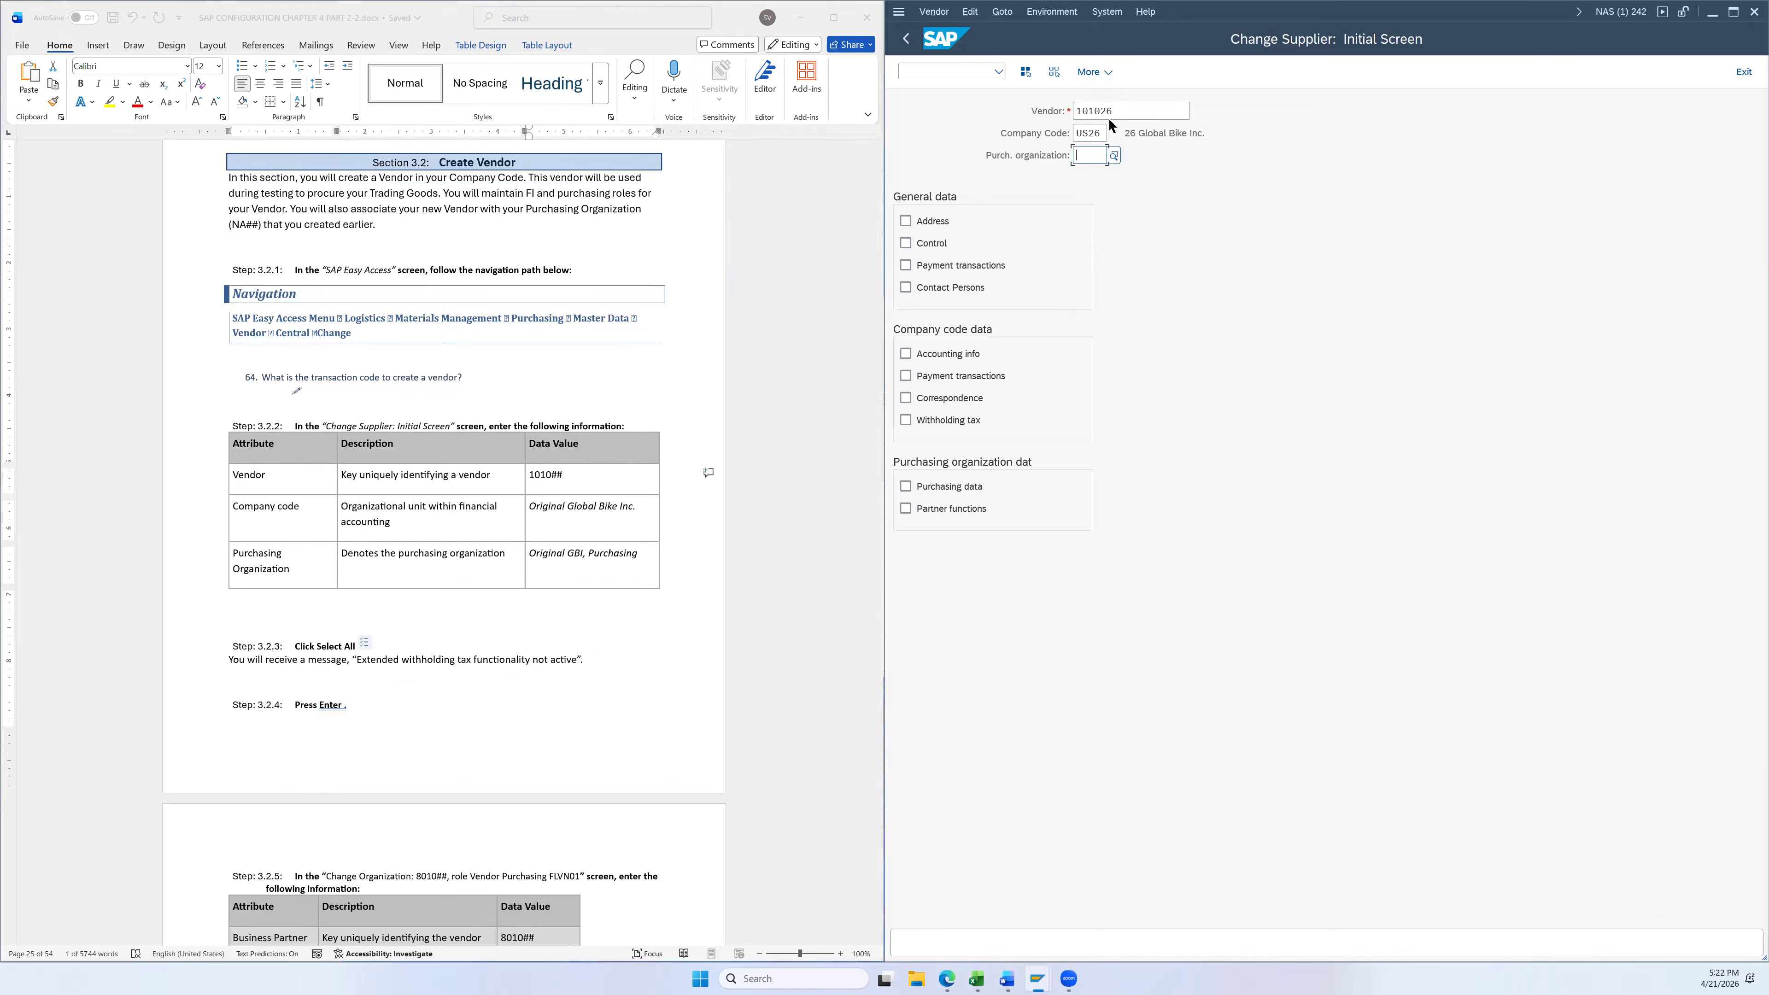
Set both the company code and the purchasing organization to US00 for the supplier change
click(1103, 129)
key(BackSpace)
key(BackSpace)
text(00)
click(1264, 309)
click(1091, 152)
text(us)
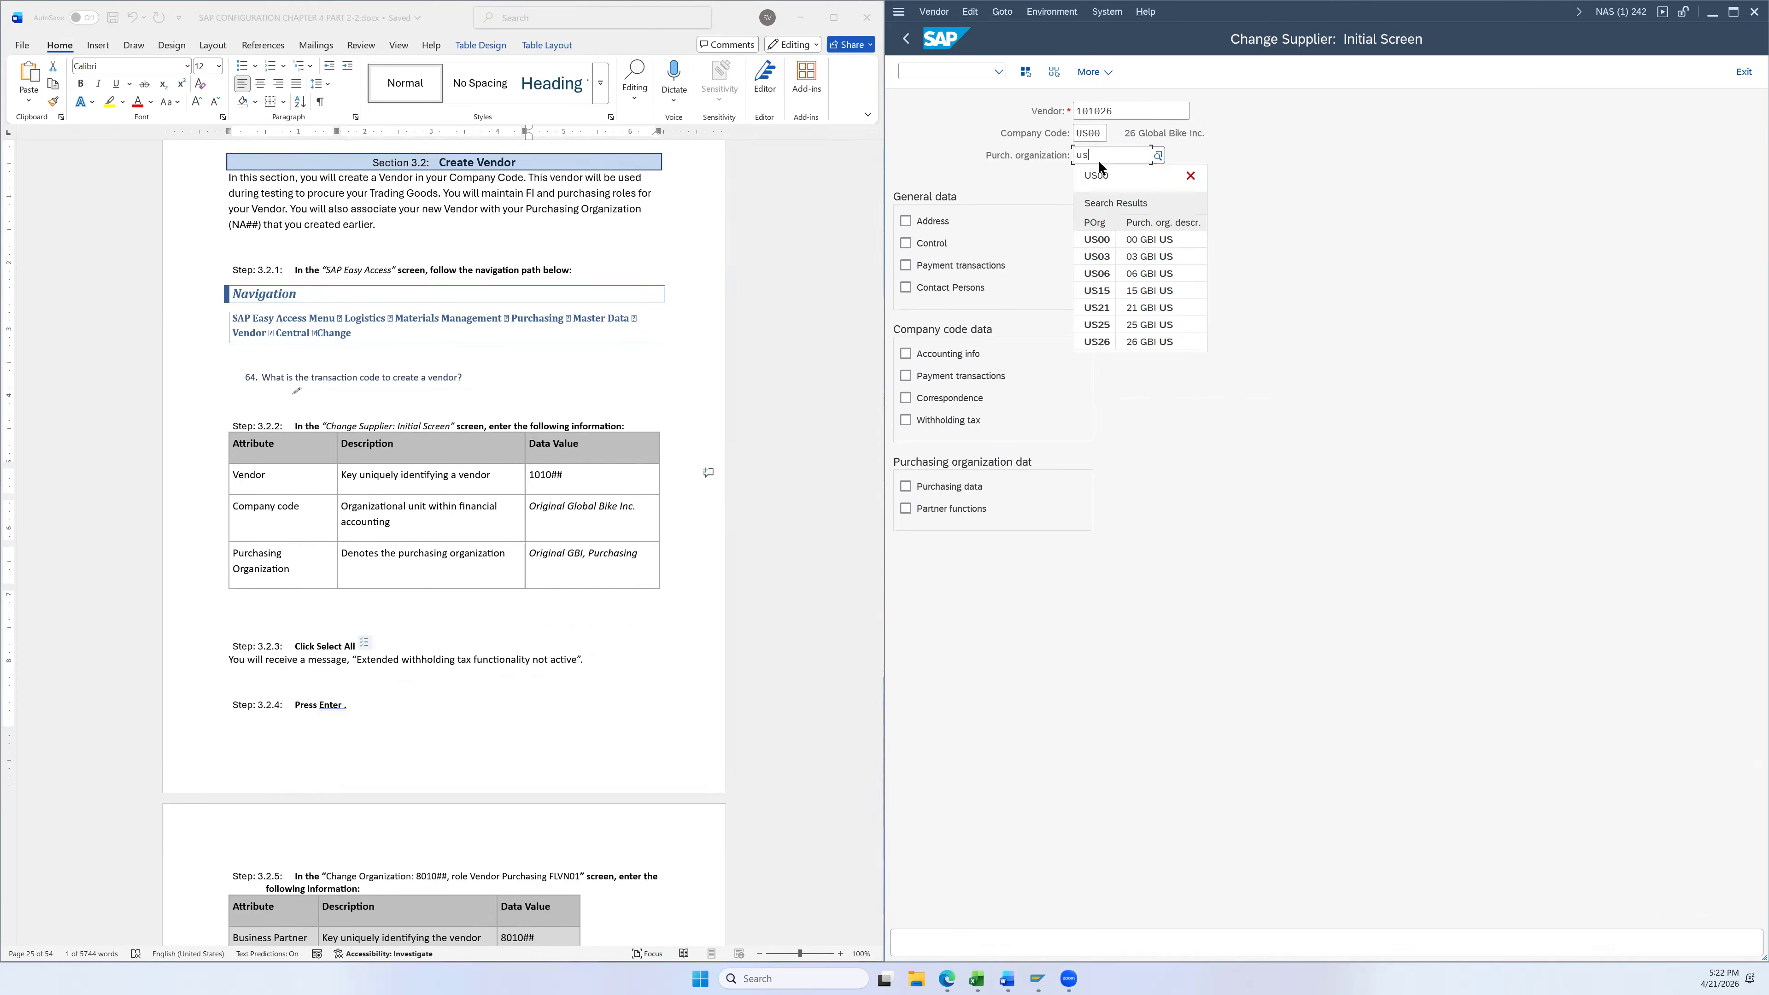
text(00)
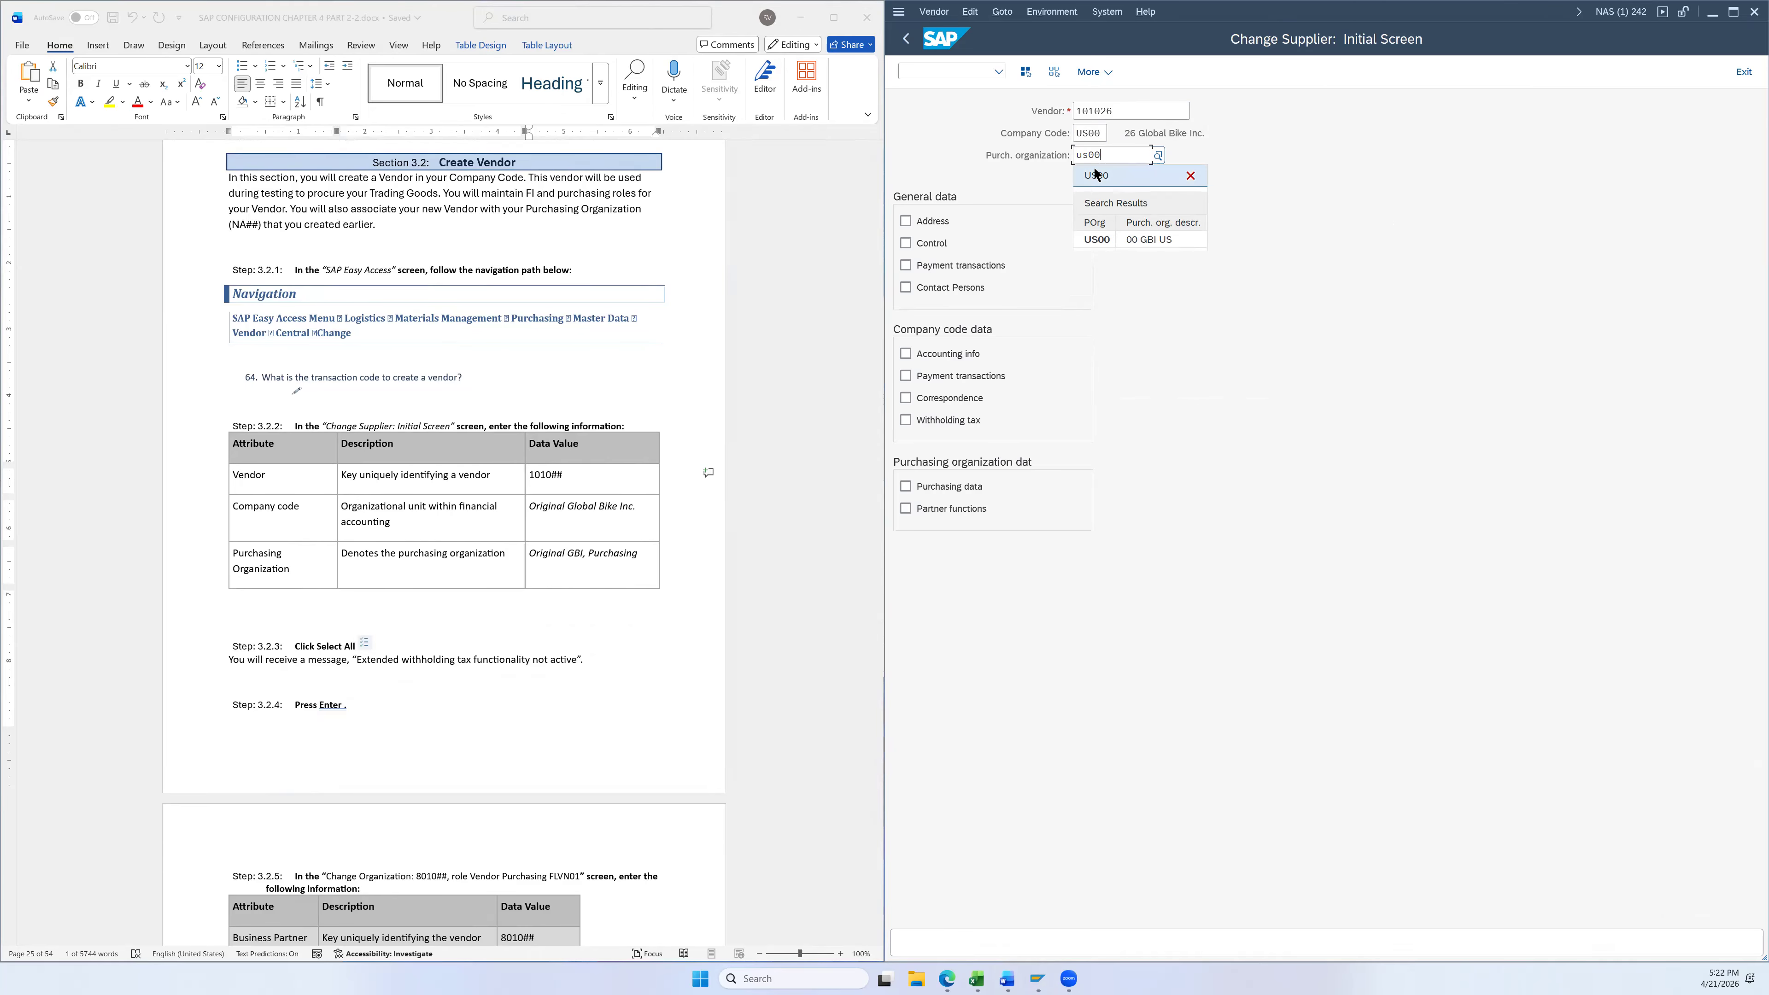
click(1149, 239)
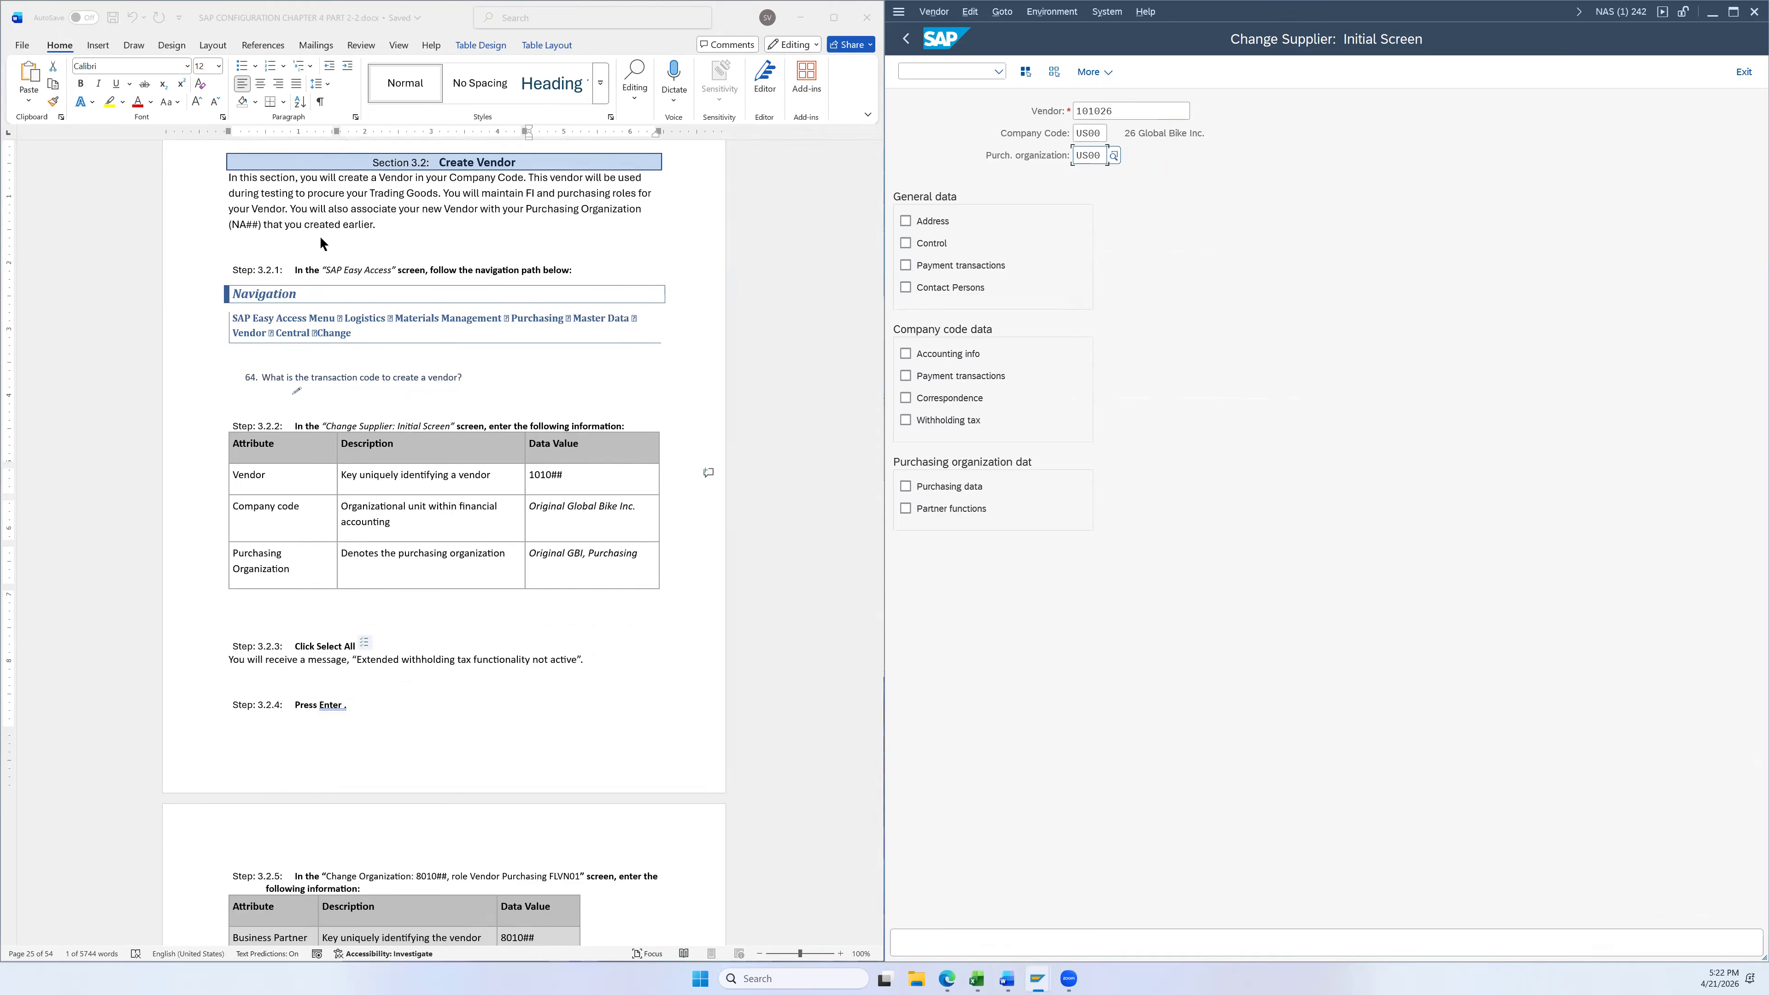
Read ahead through instruction steps 3.2.3 to 3.2.12 in Word, and return to the data table of step 3.2.2
scroll(617, 552, down, 5)
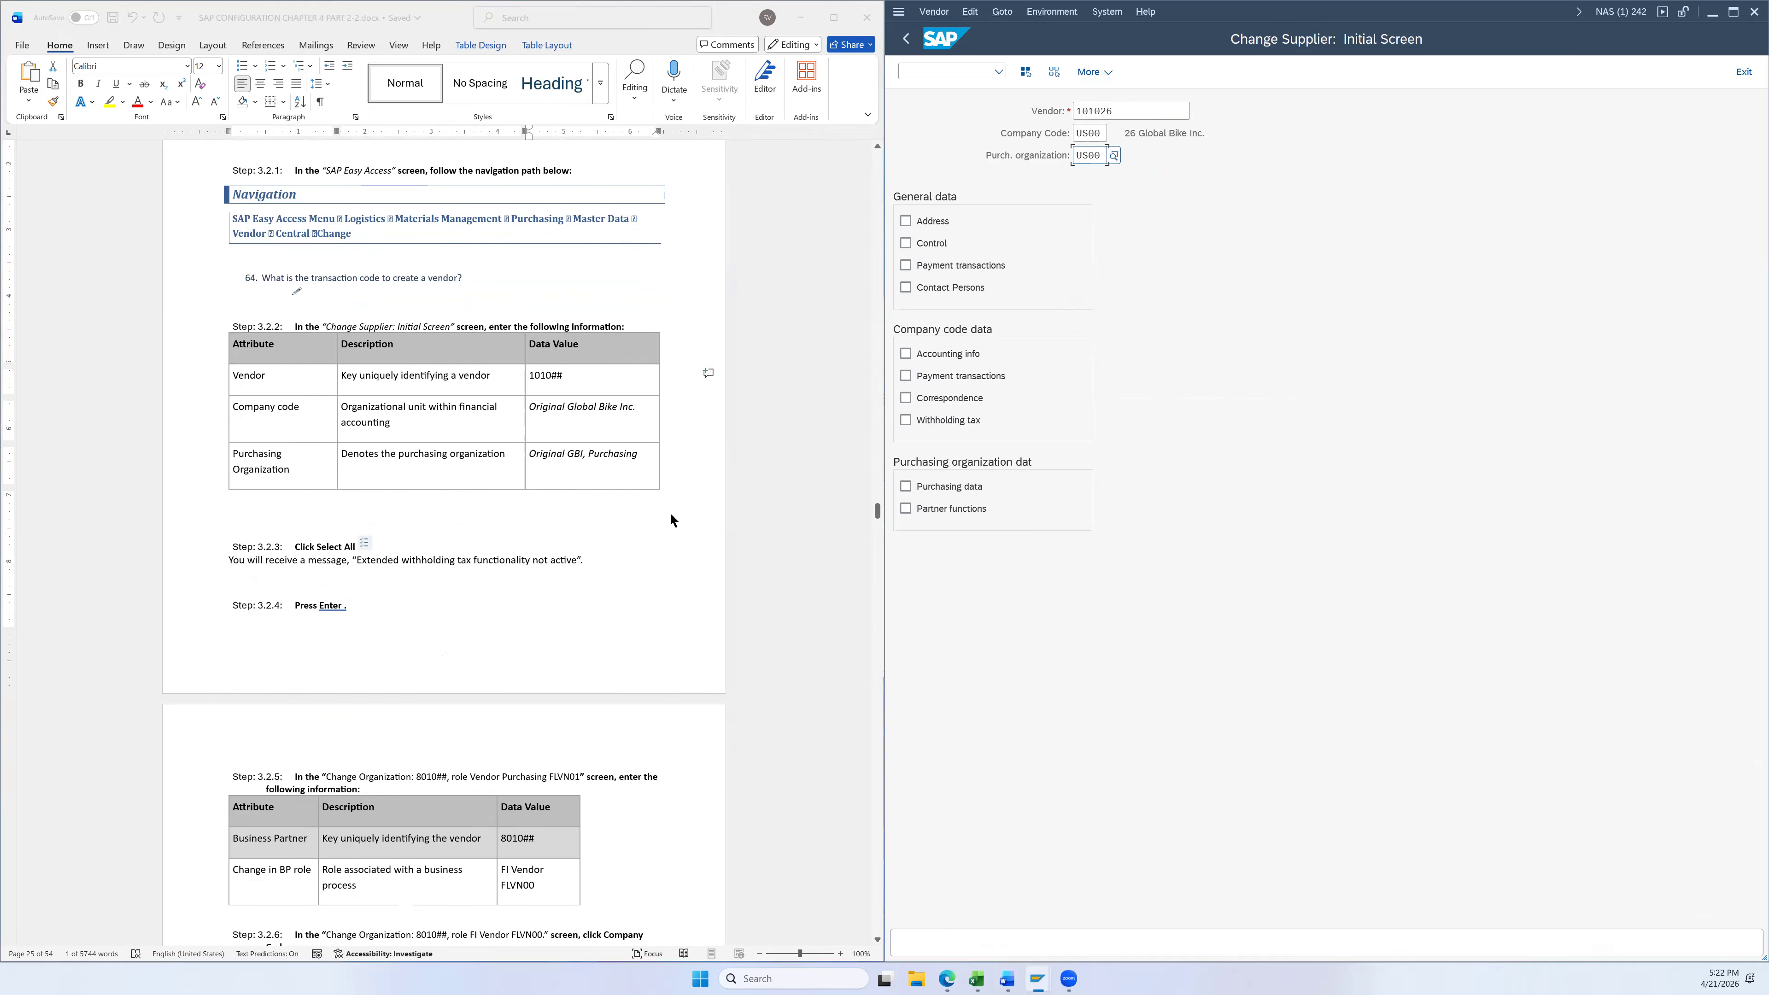
scroll(670, 511, down, 6)
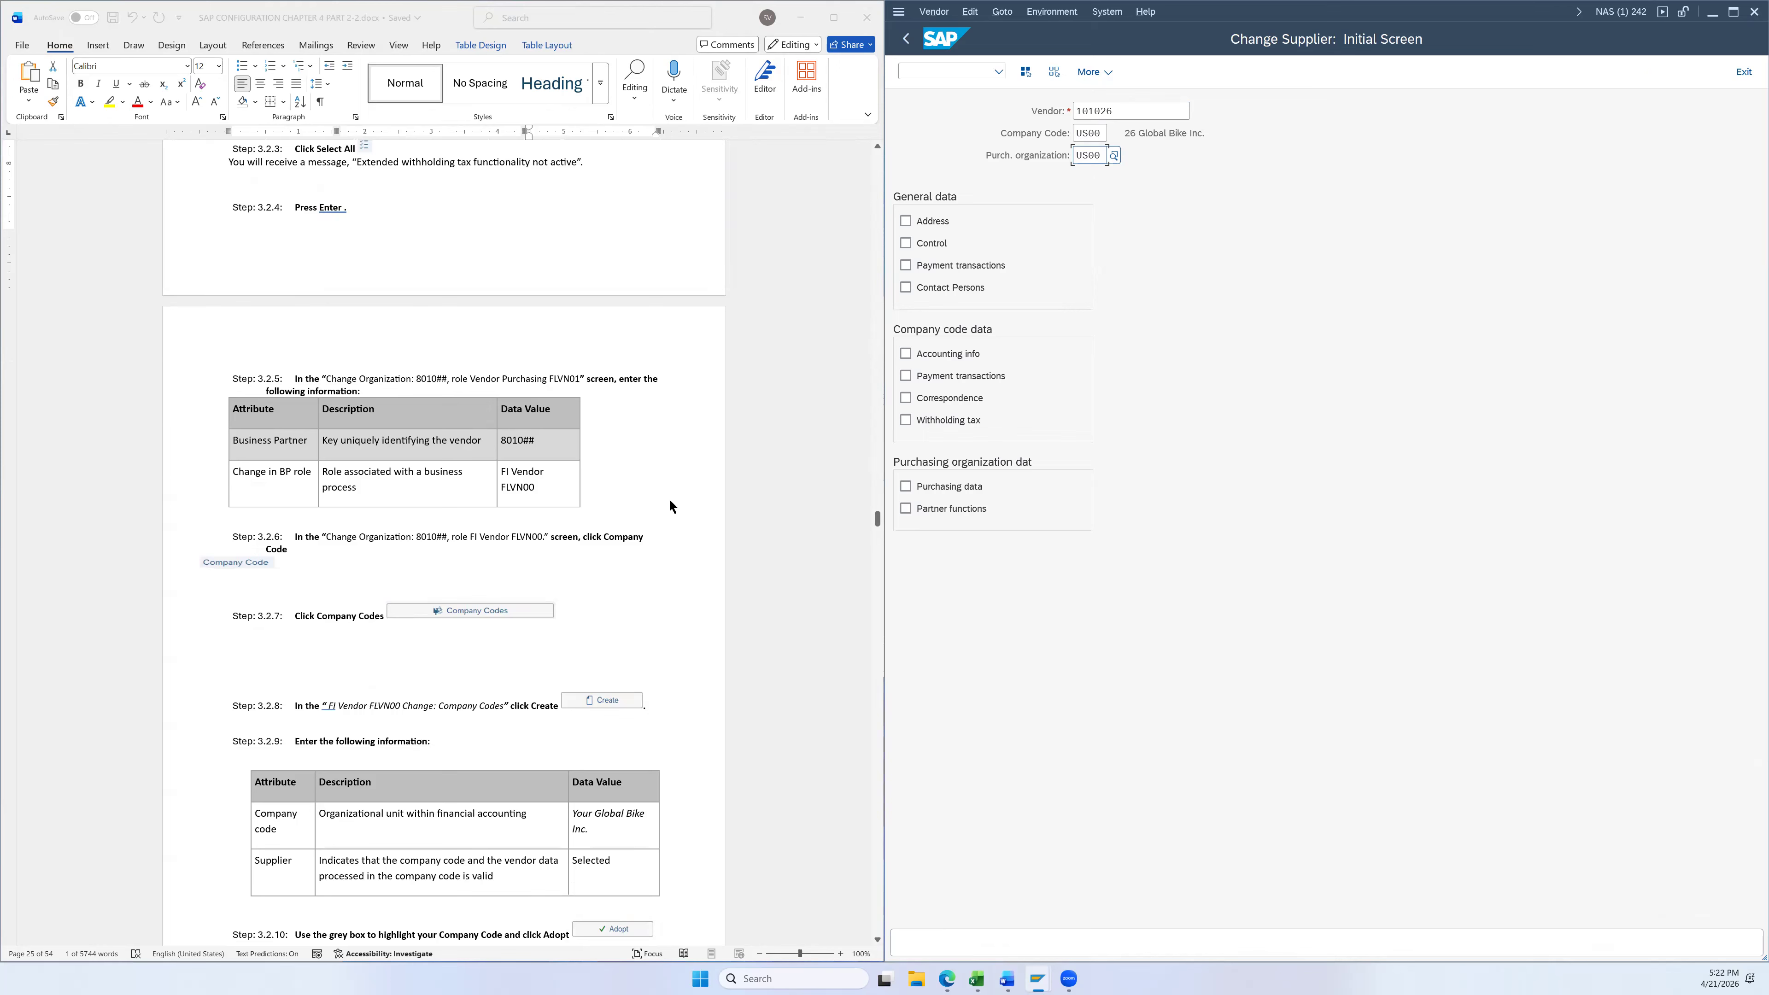
scroll(669, 506, down, 3)
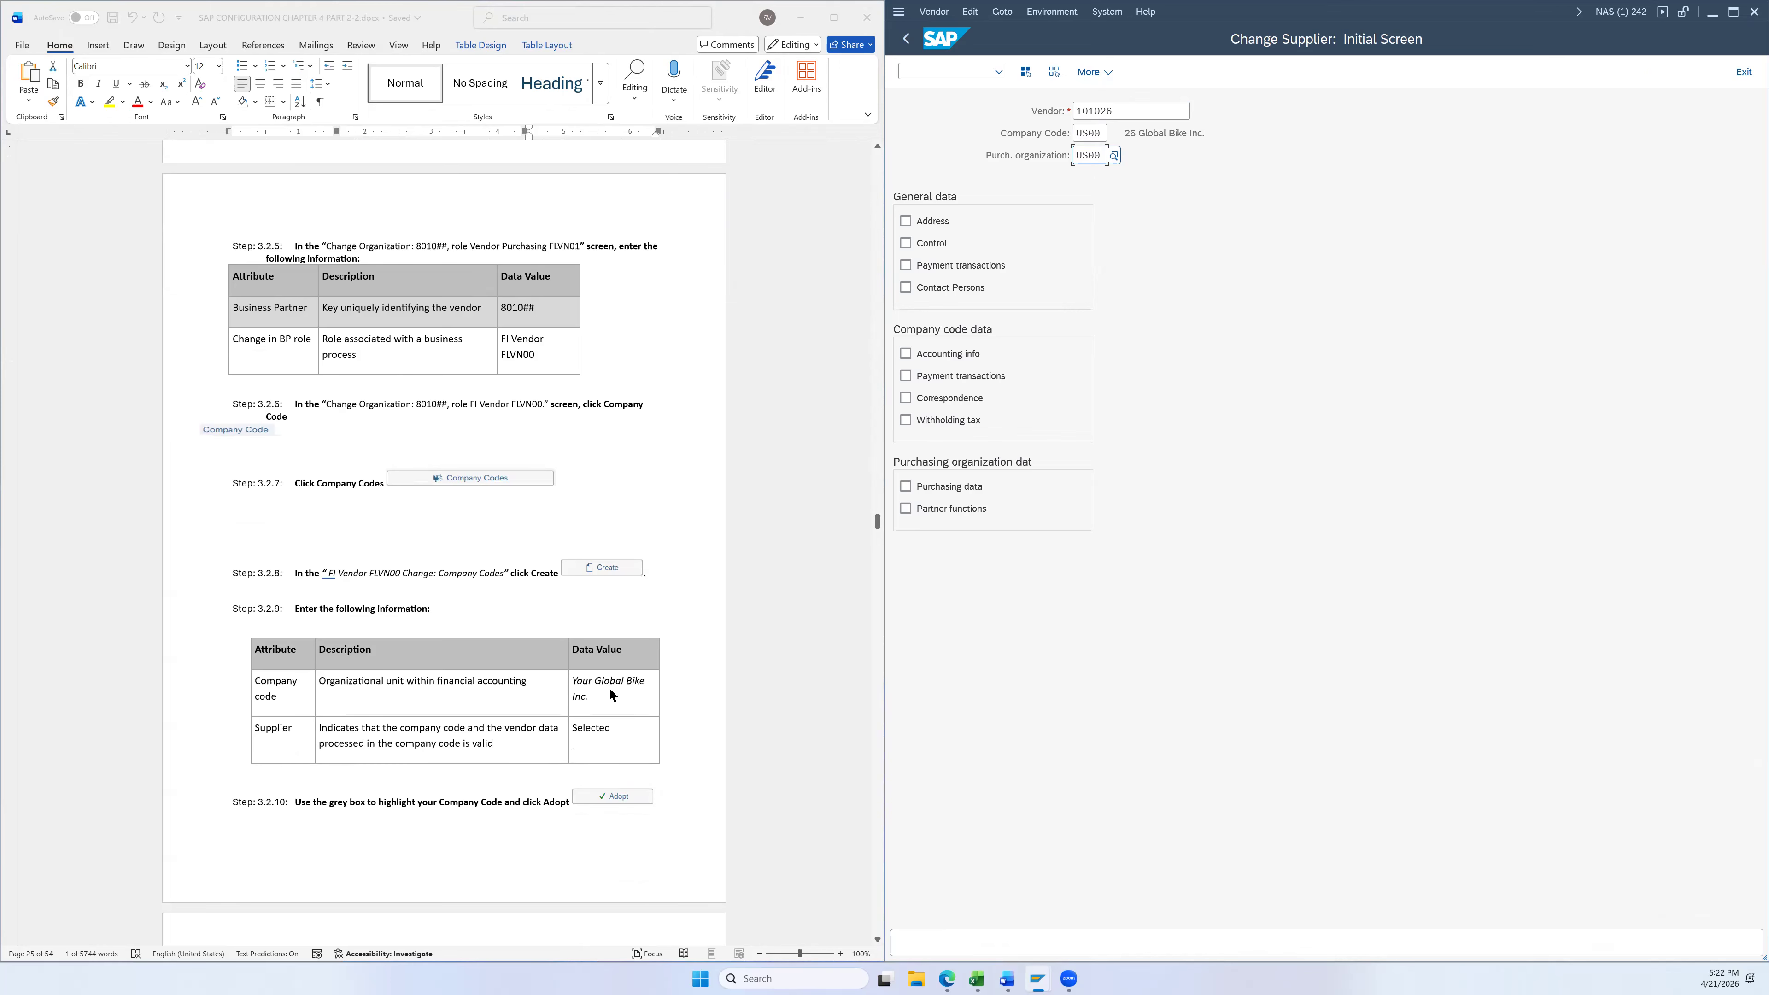
scroll(610, 686, down, 7)
scroll(634, 712, down, 3)
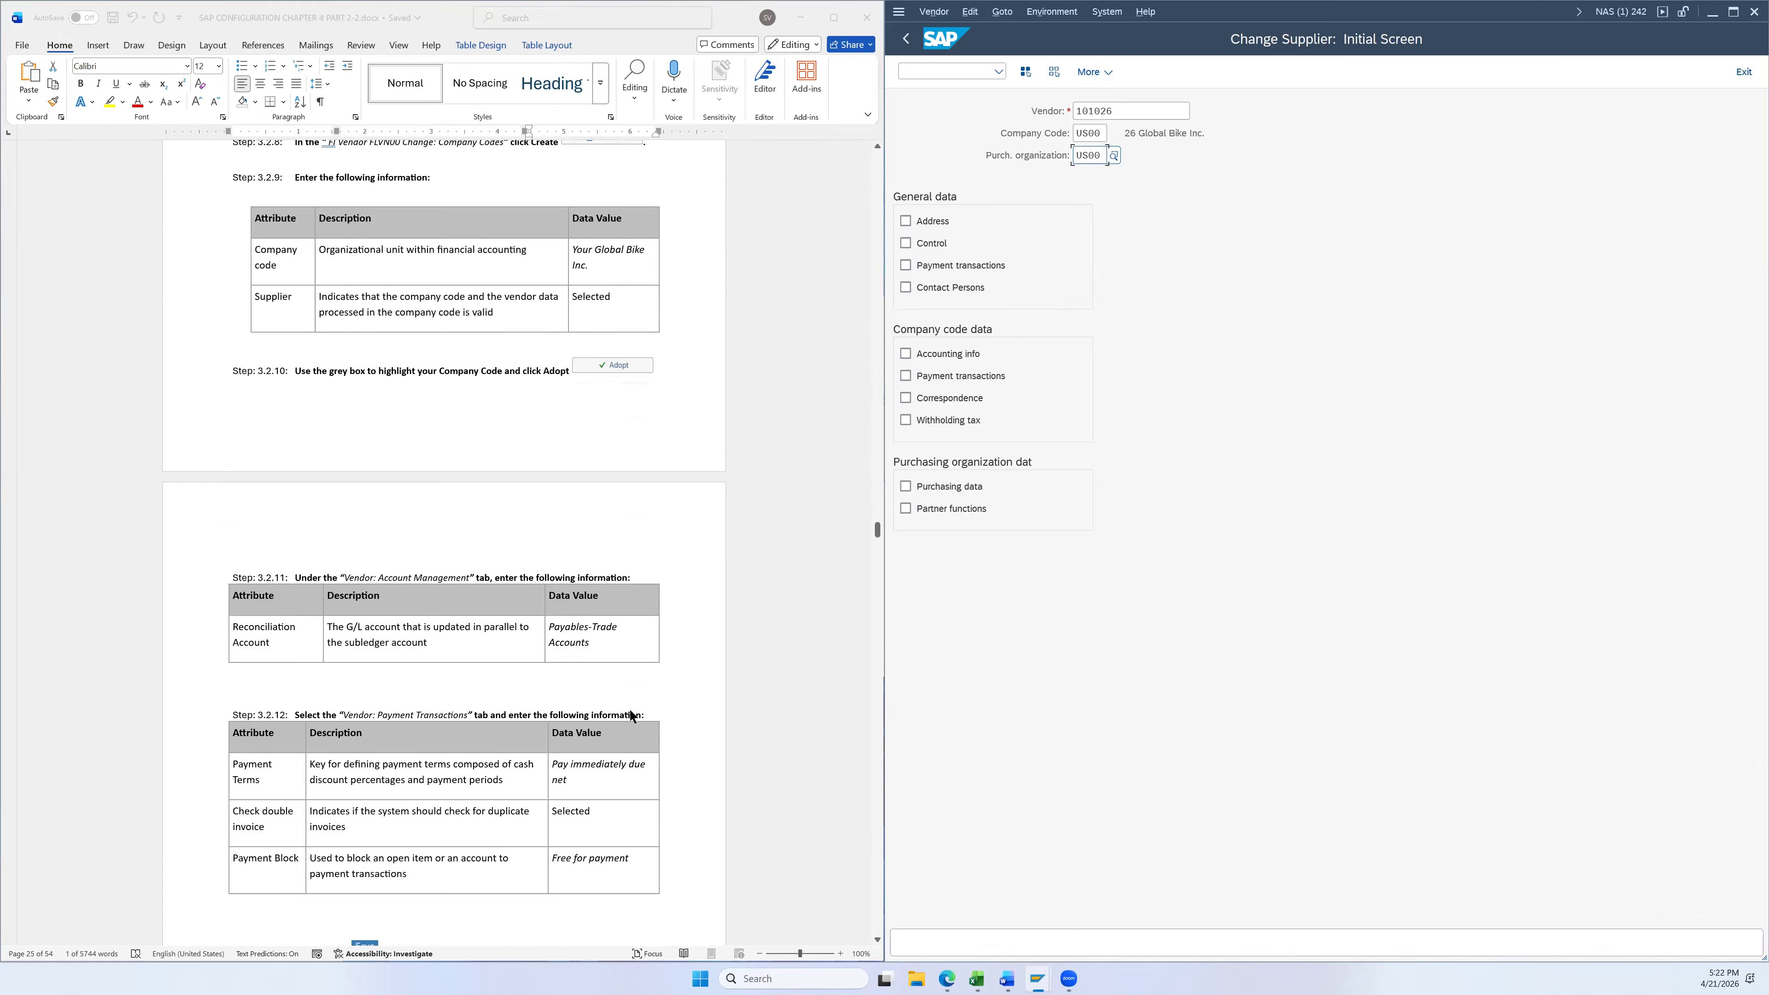
scroll(642, 642, up, 13)
scroll(640, 597, up, 8)
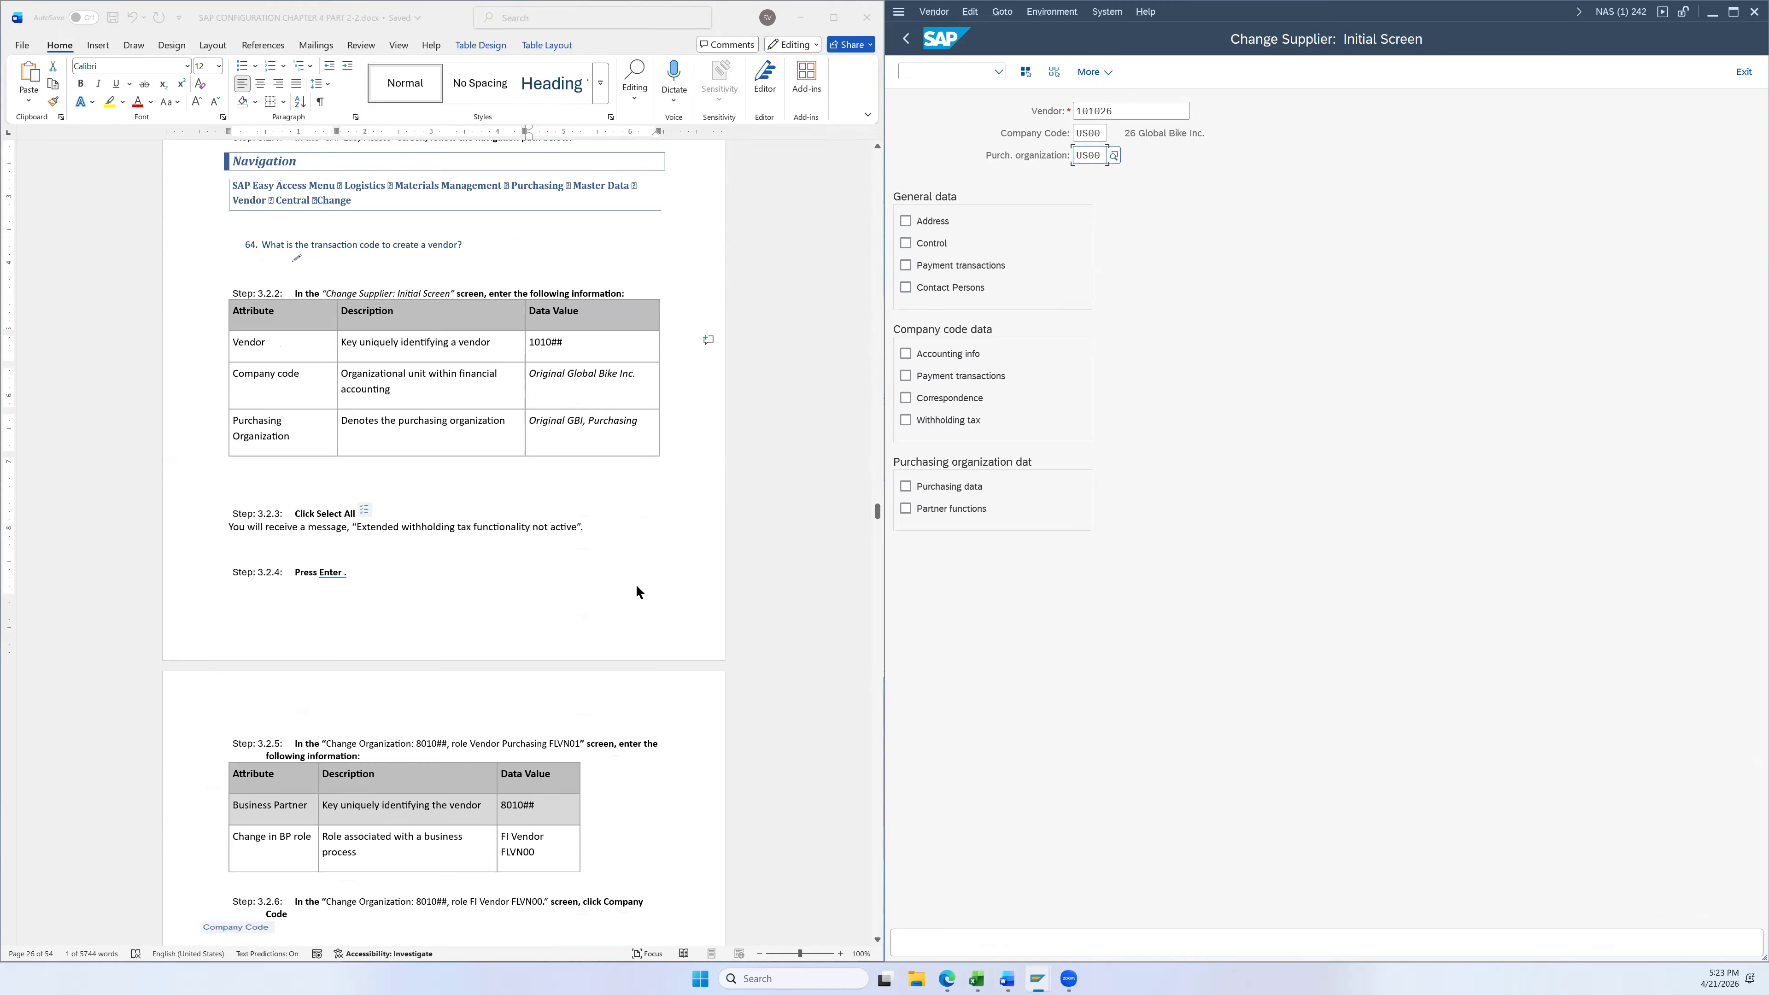
scroll(635, 587, up, 5)
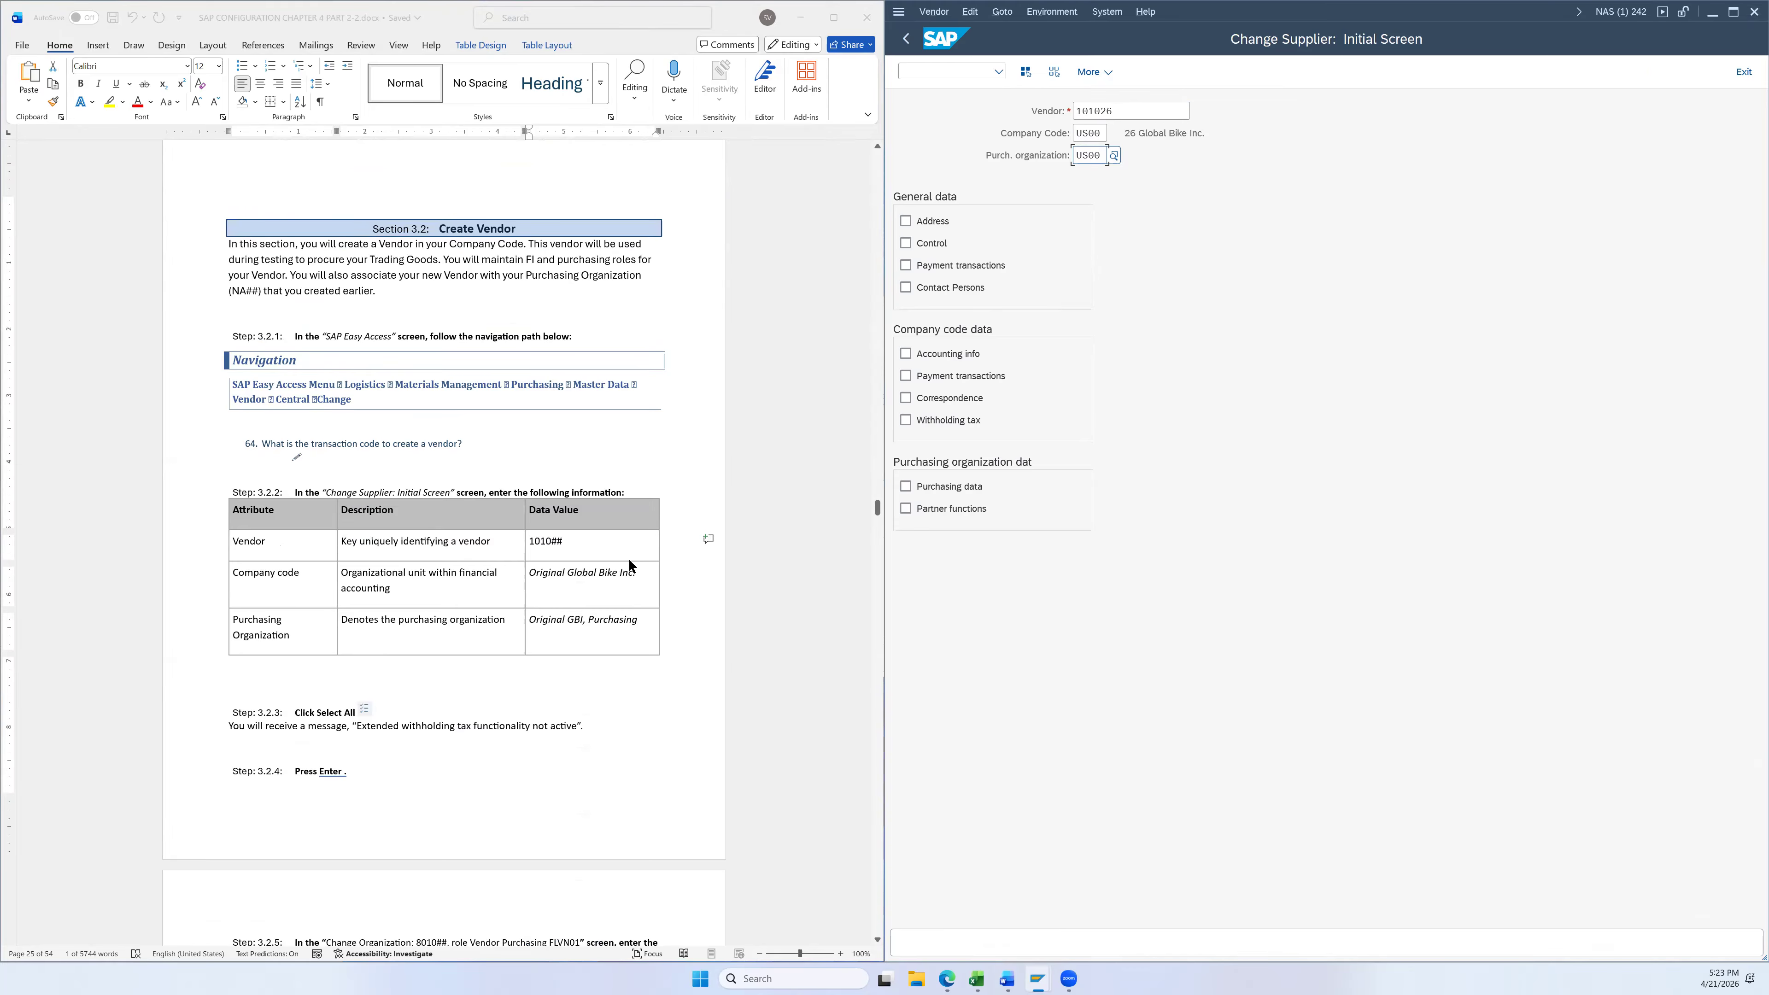
click(563, 573)
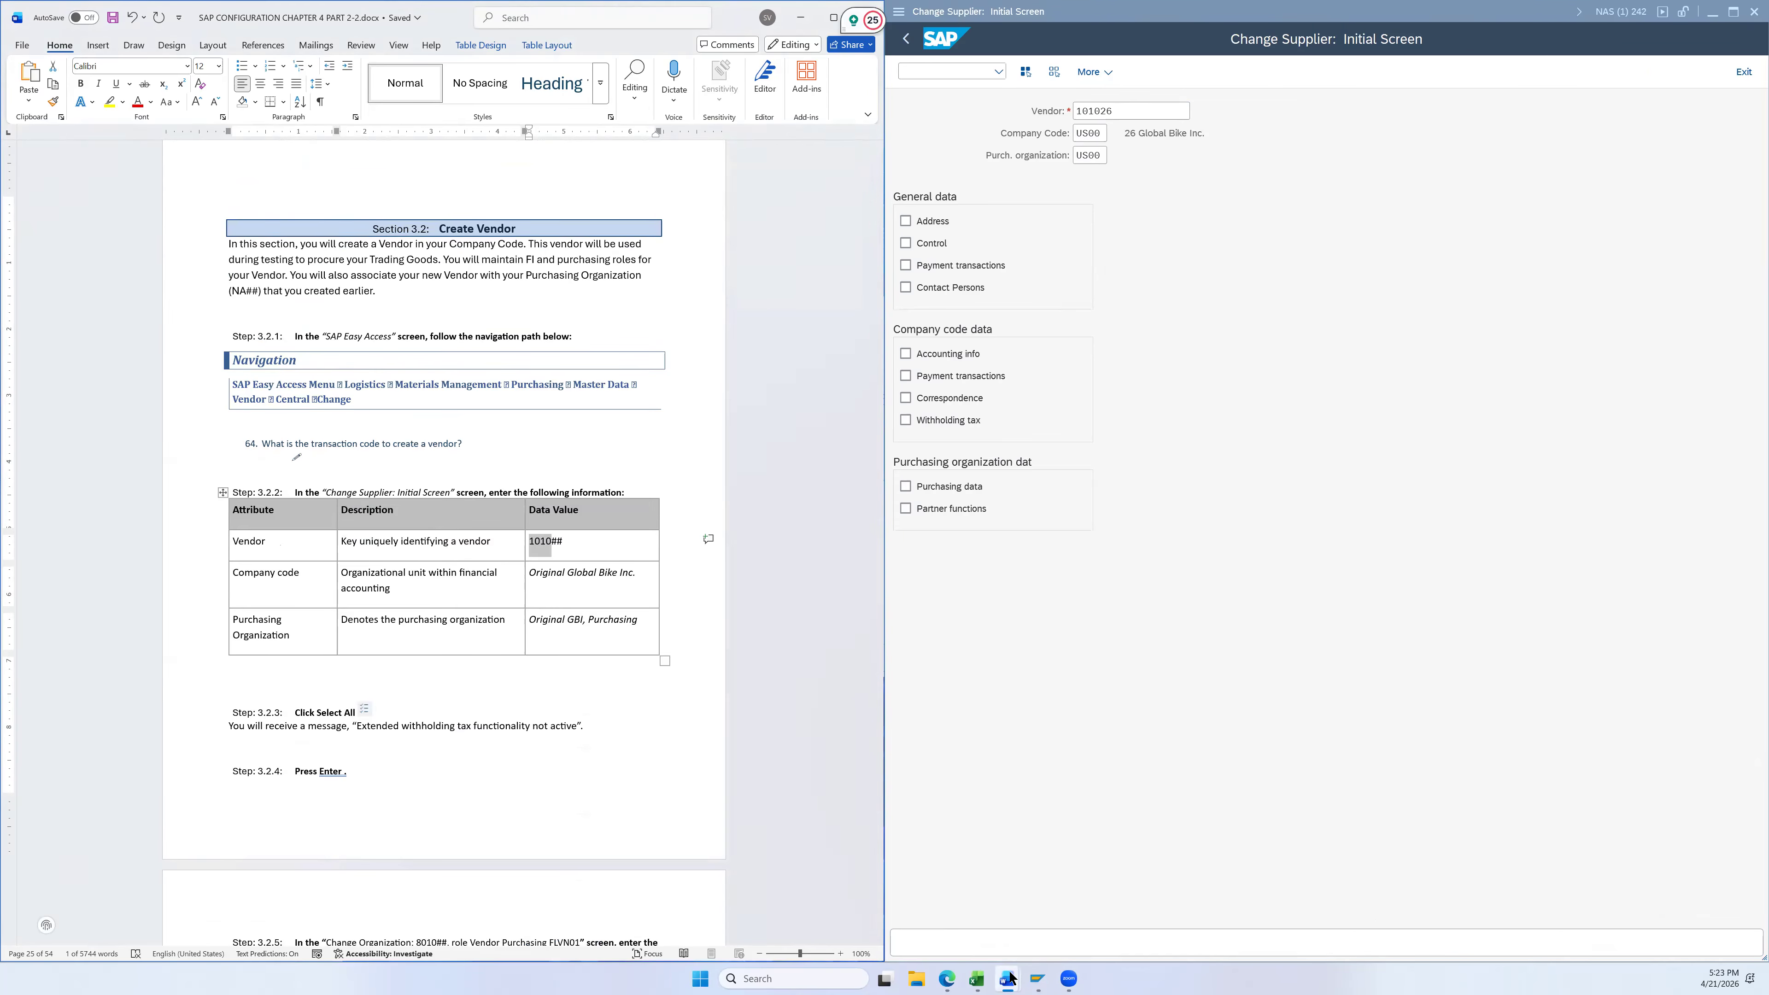
Switch to the Chapter 4 Error Log PDF in Edge, check its entries around Ch.4.3.1.10 for vendor guidance, and return to SAP
click(948, 978)
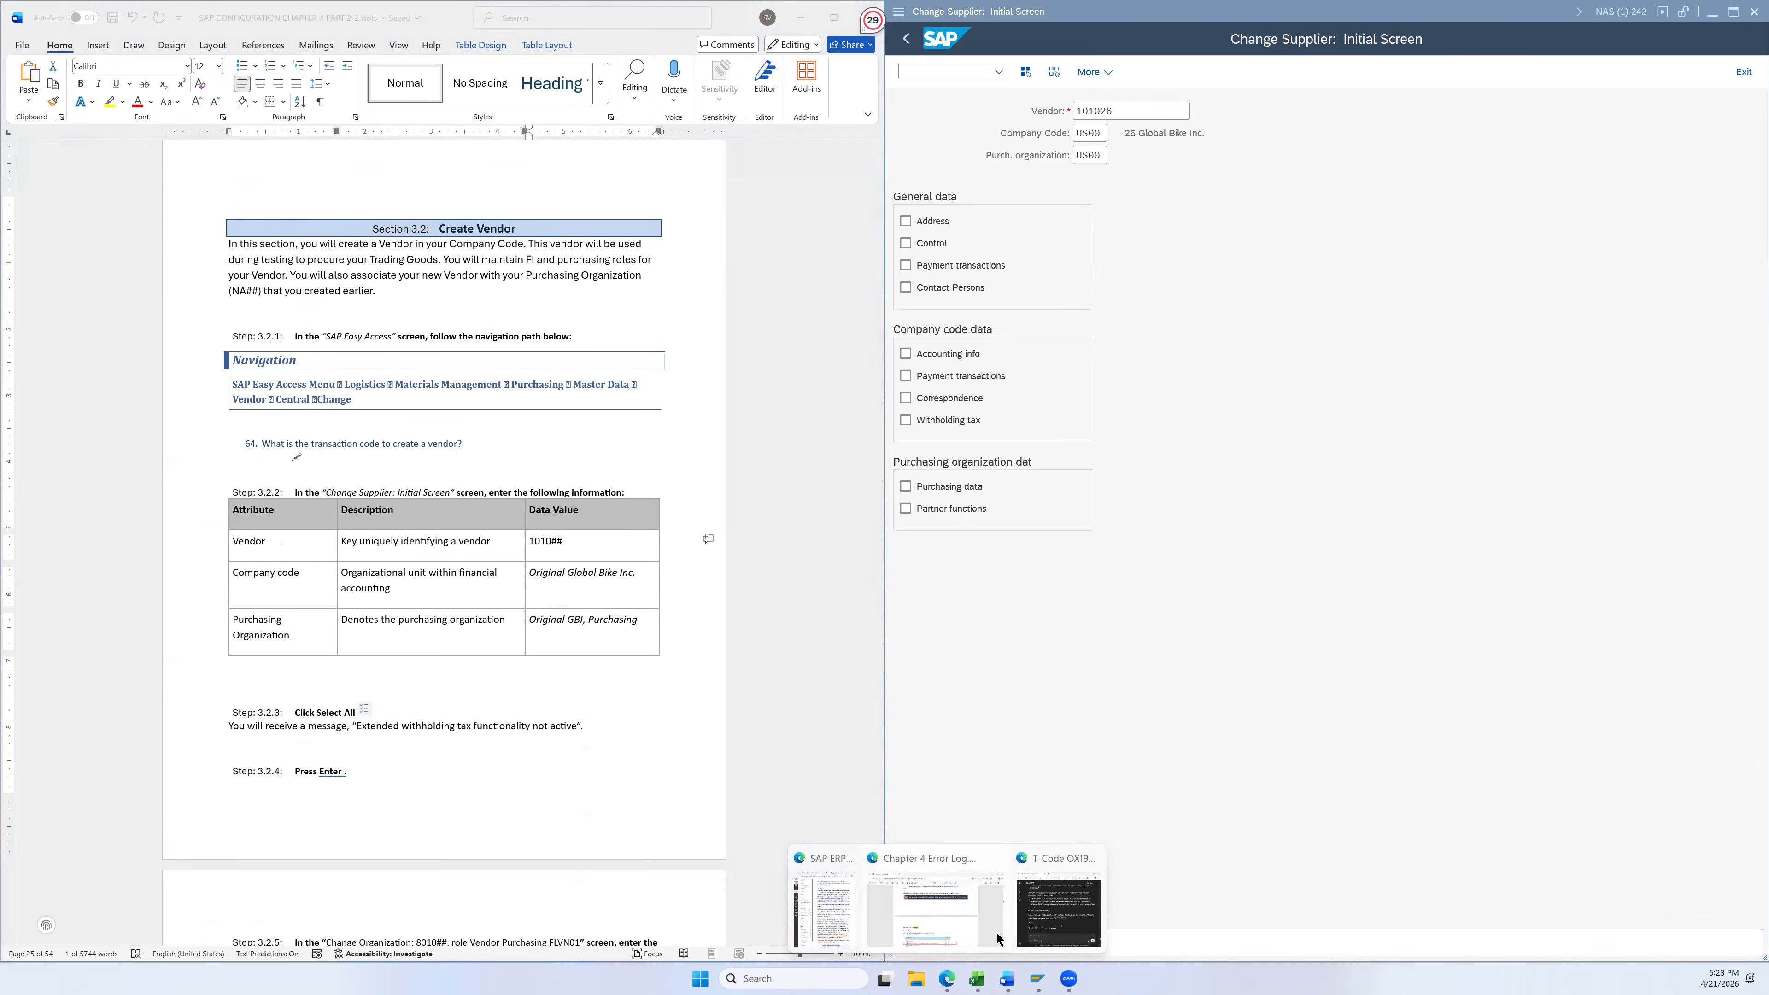
click(966, 929)
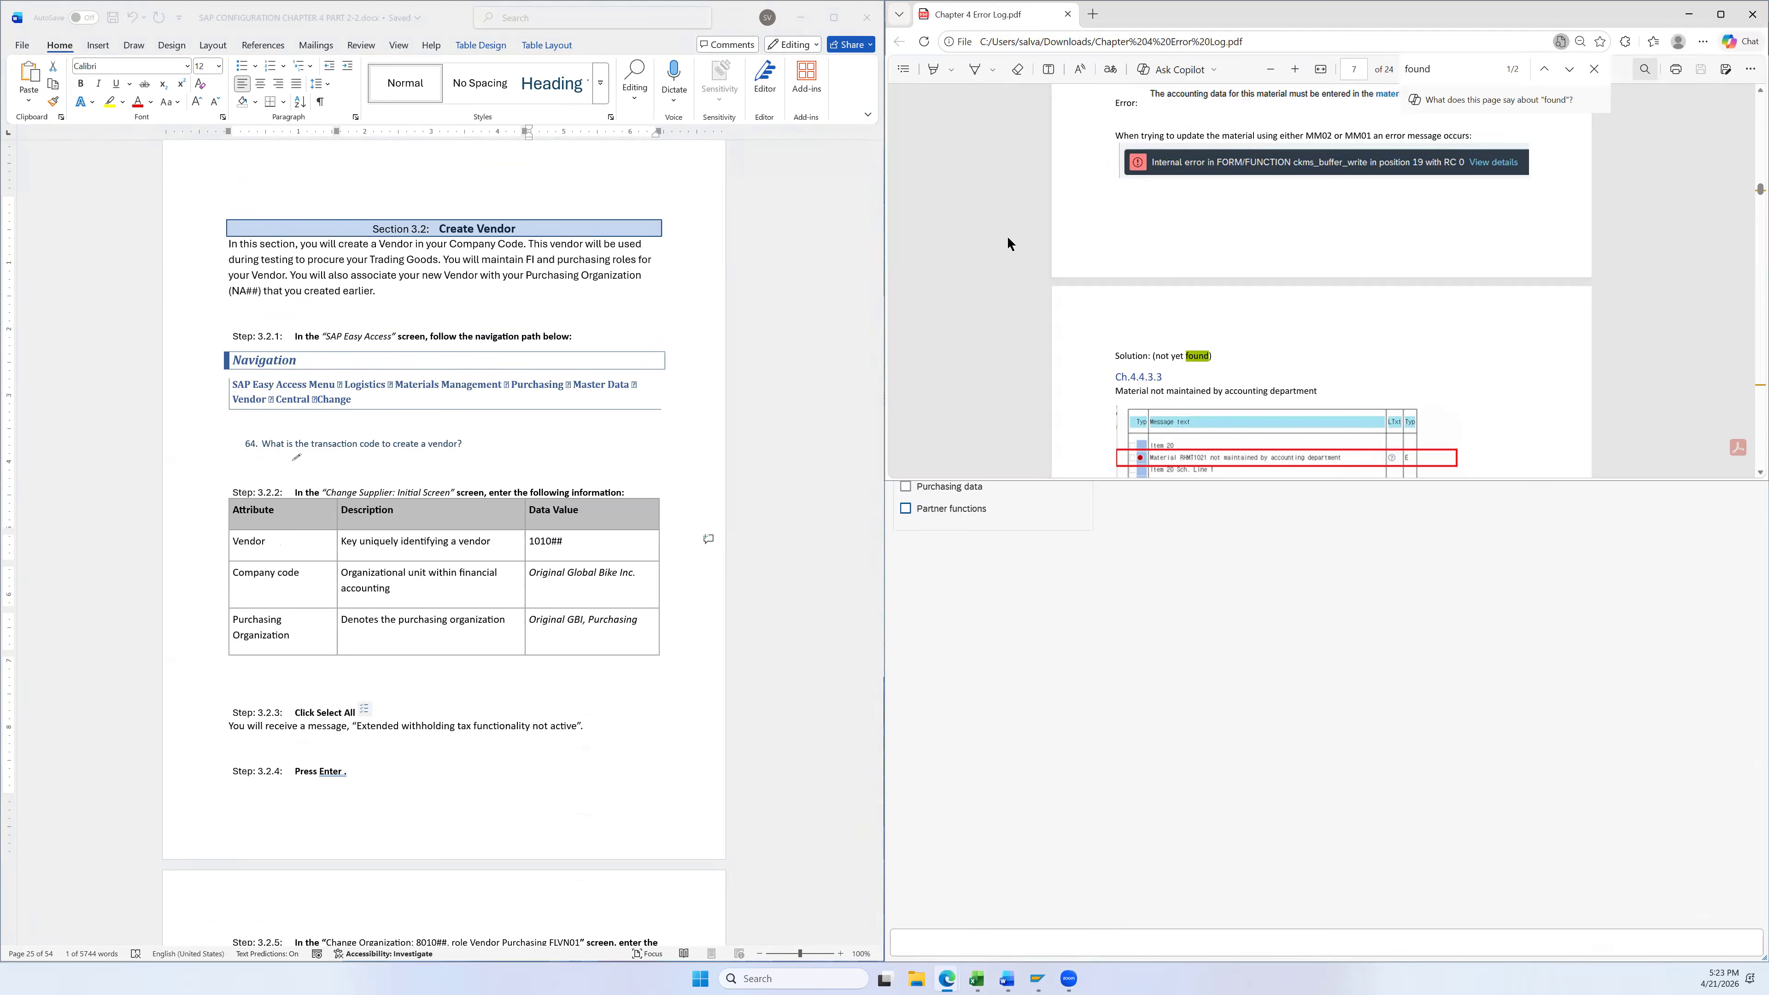
scroll(1005, 230, up, 10)
scroll(1030, 221, up, 15)
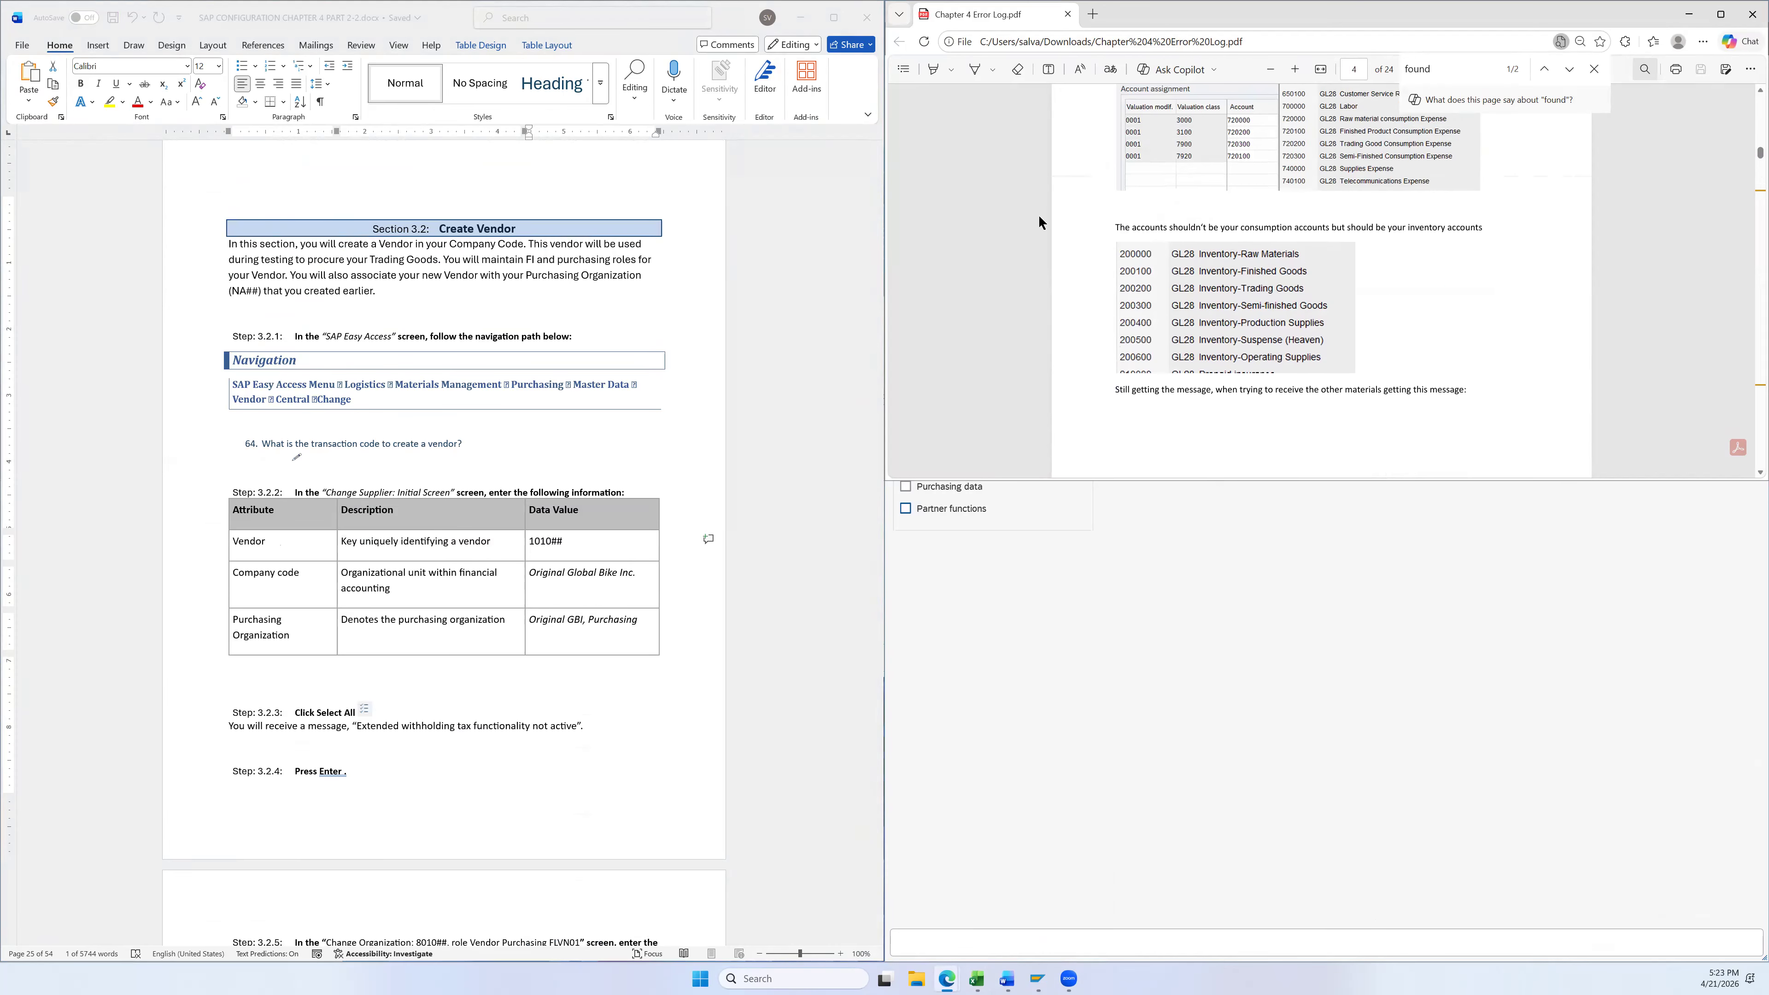
scroll(1053, 205, up, 10)
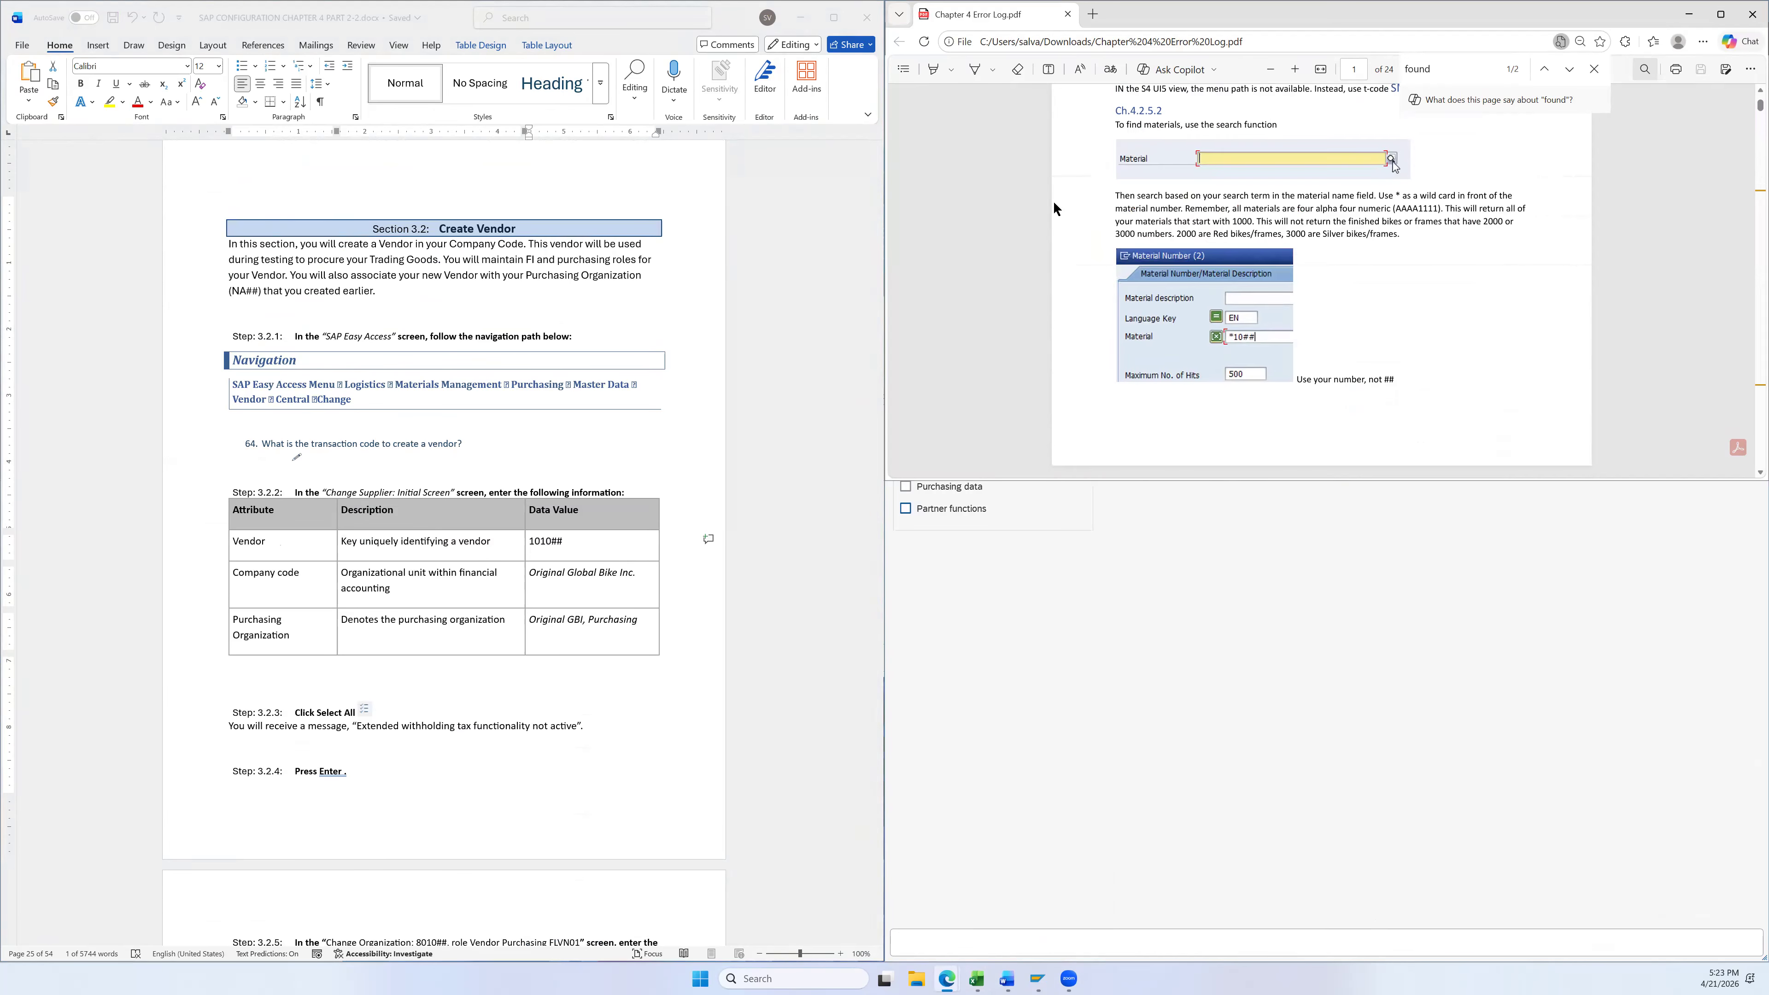
scroll(1043, 231, down, 8)
scroll(1045, 241, down, 6)
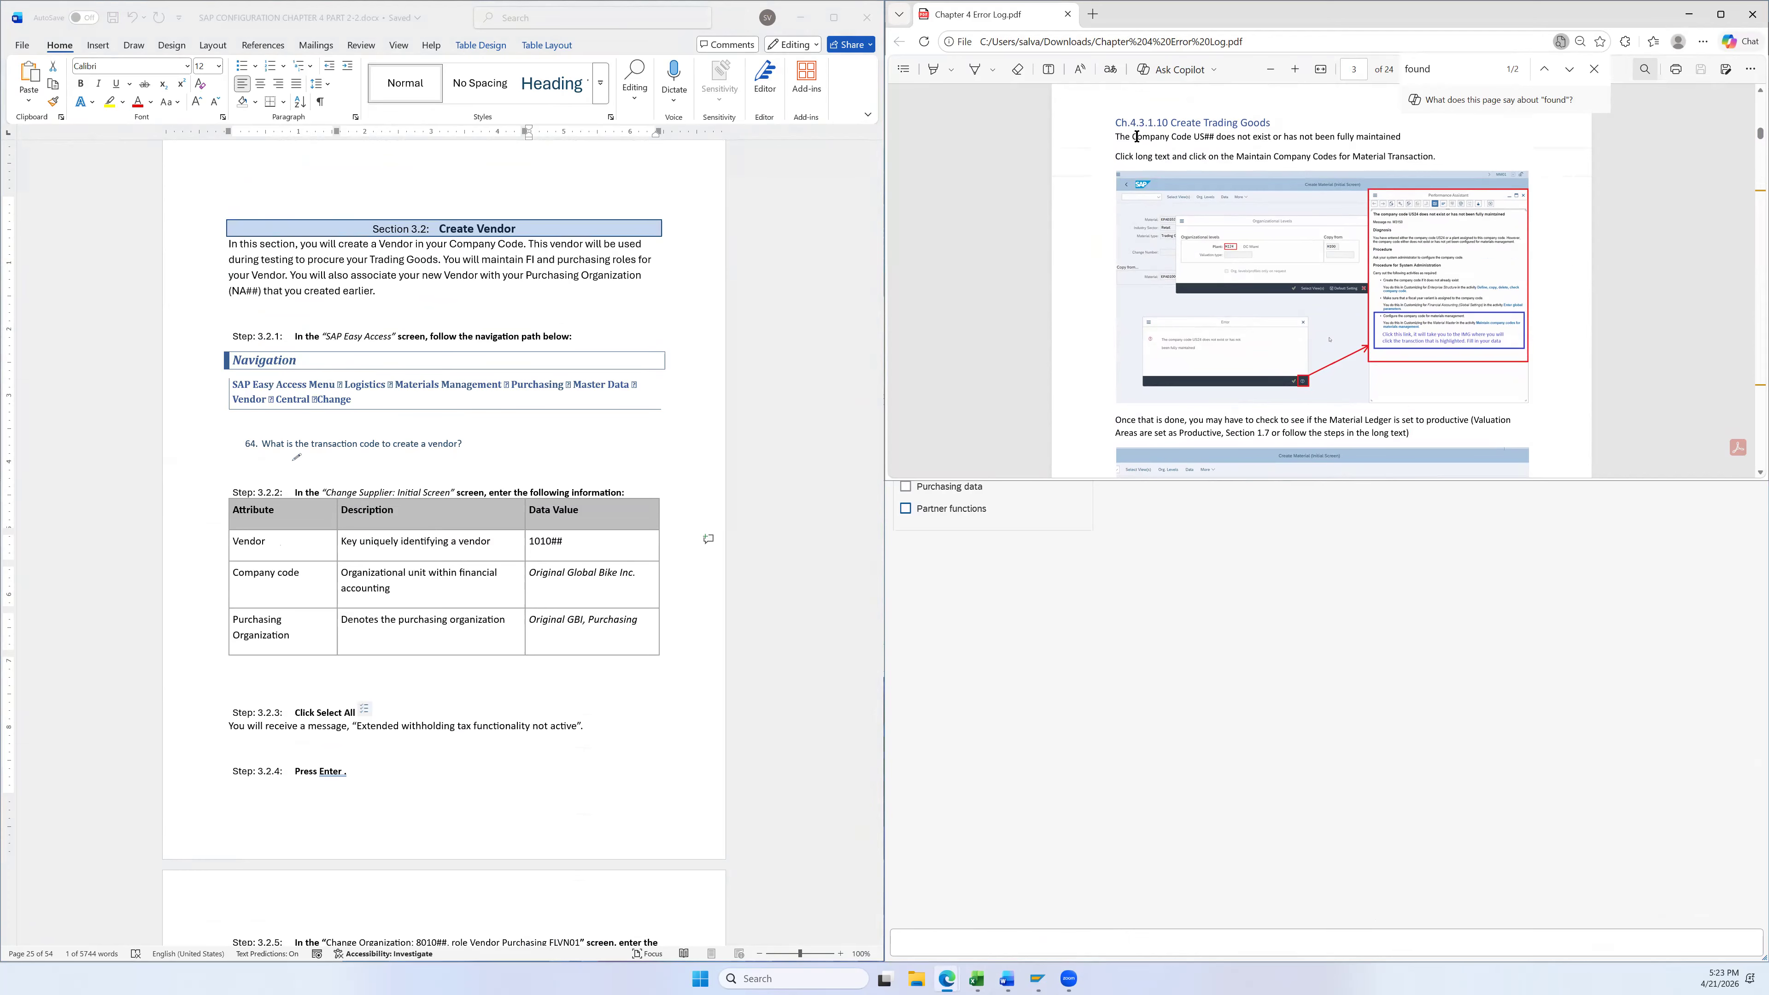
scroll(1139, 140, down, 2)
scroll(1127, 167, down, 5)
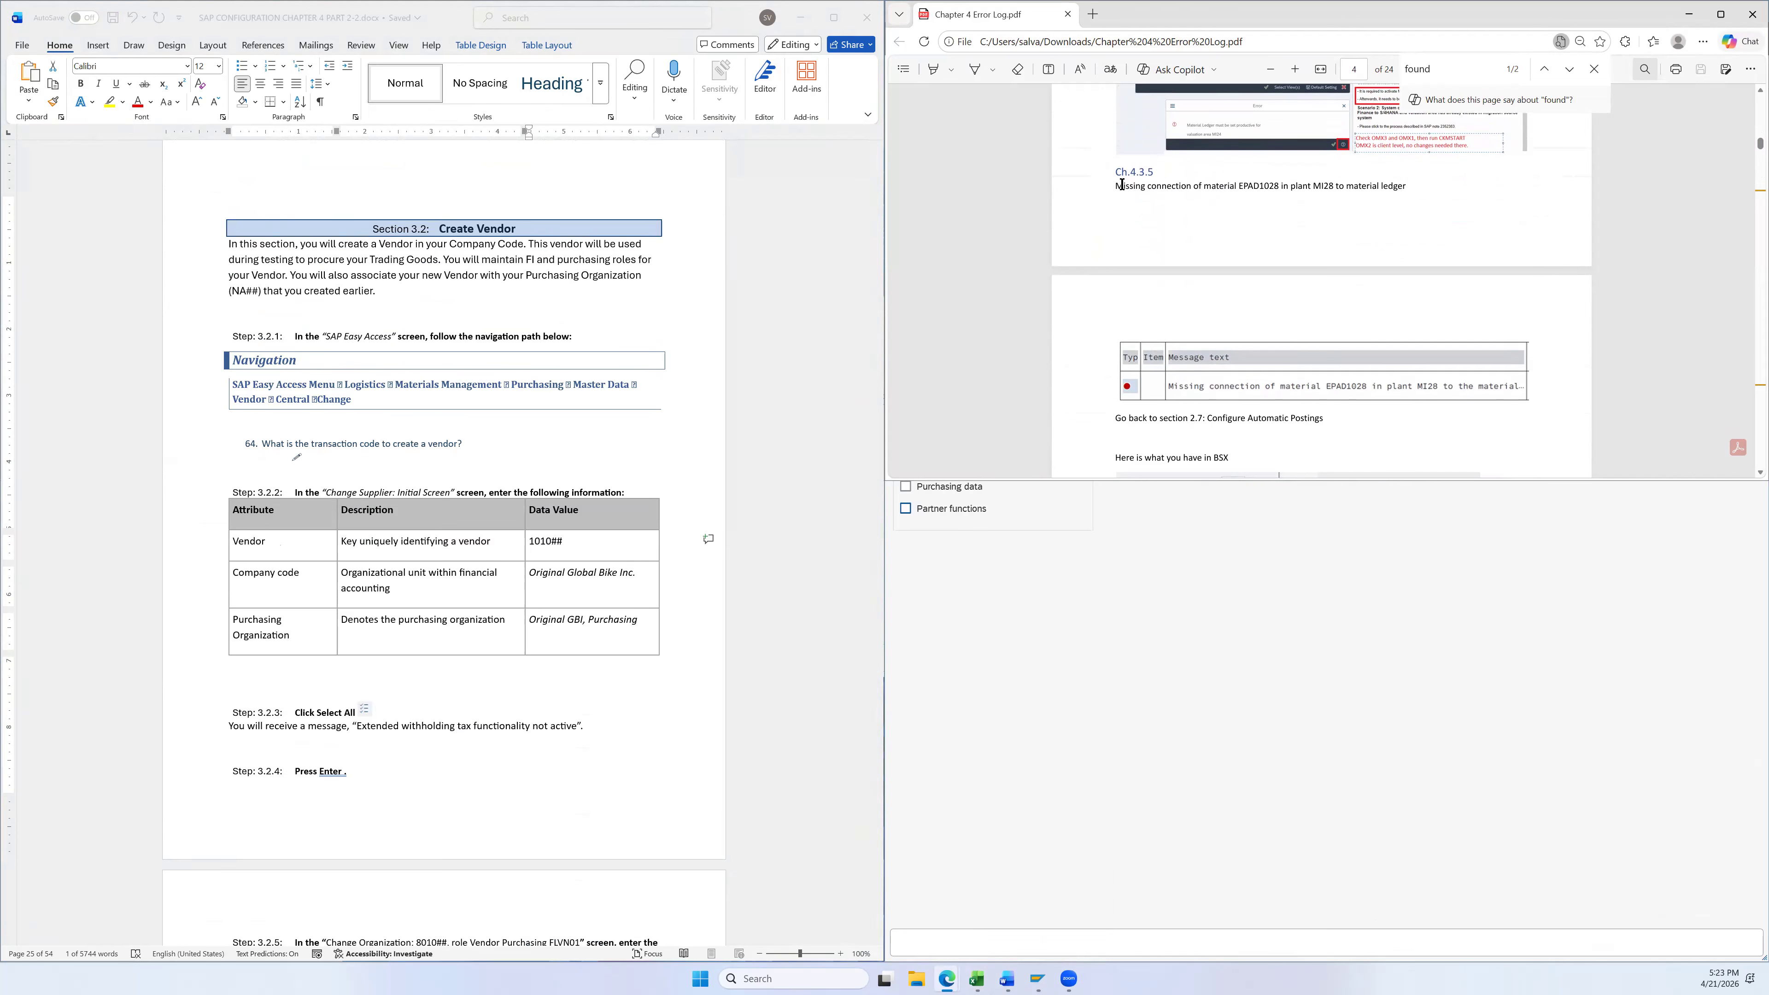
scroll(1122, 207, up, 6)
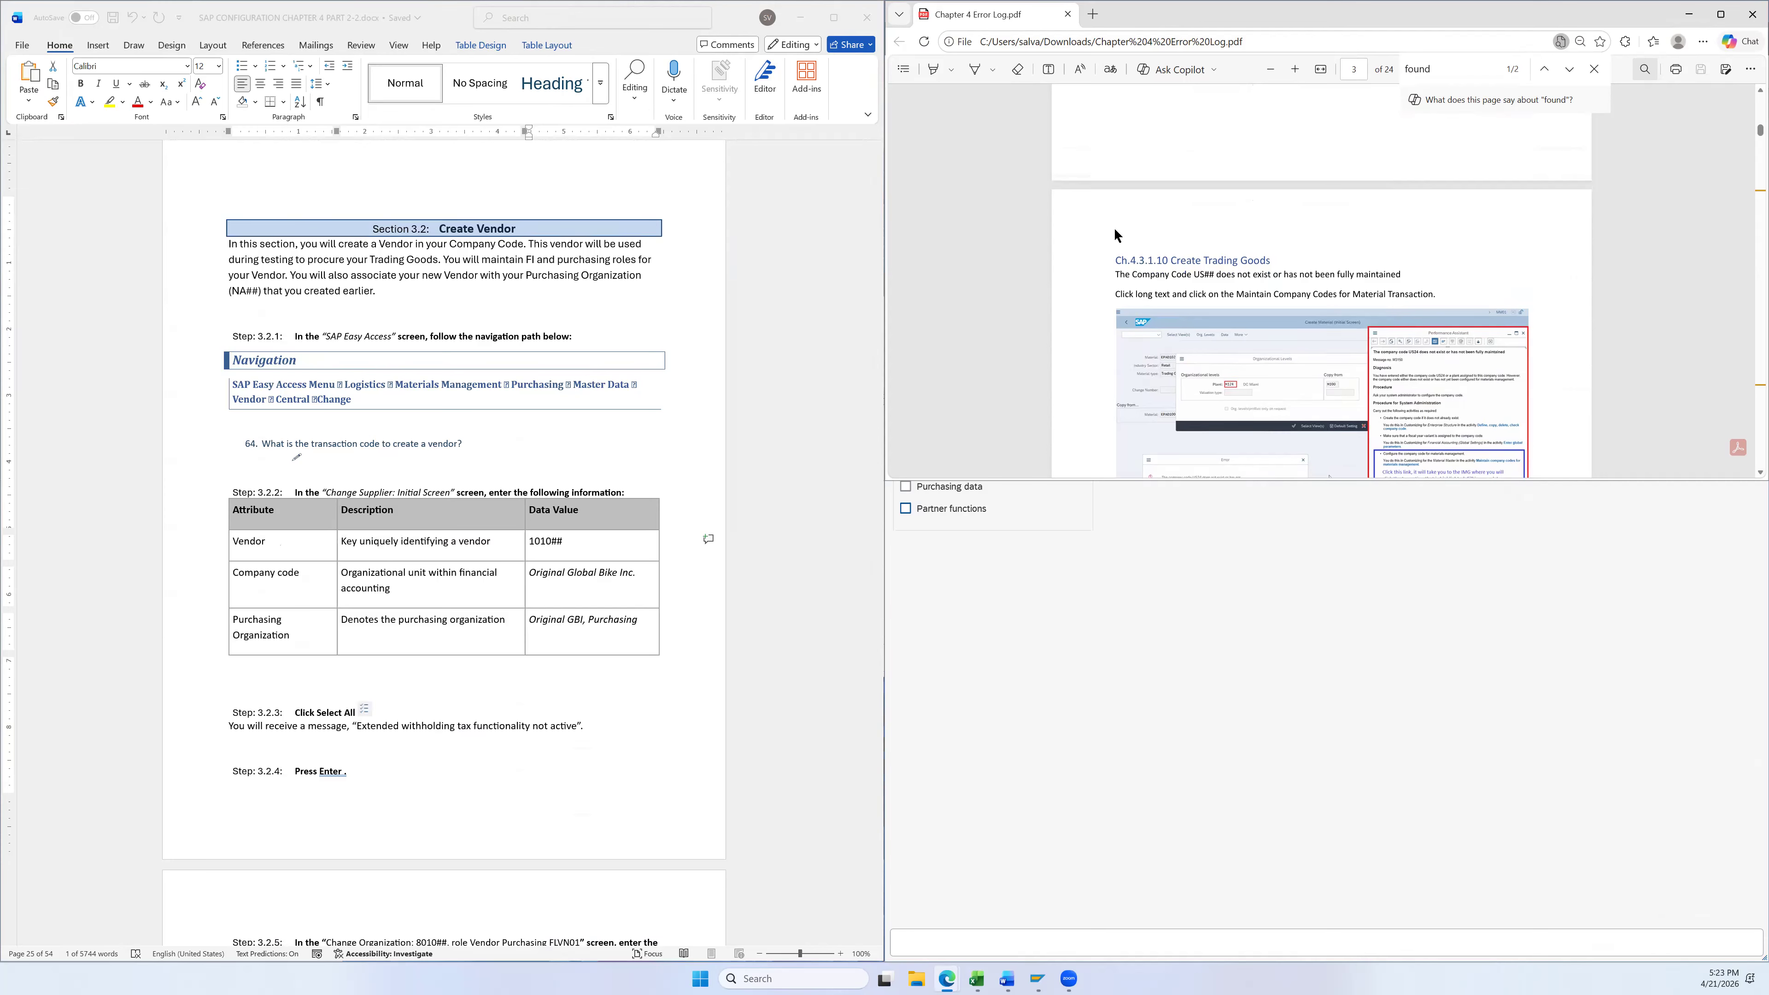
click(1079, 719)
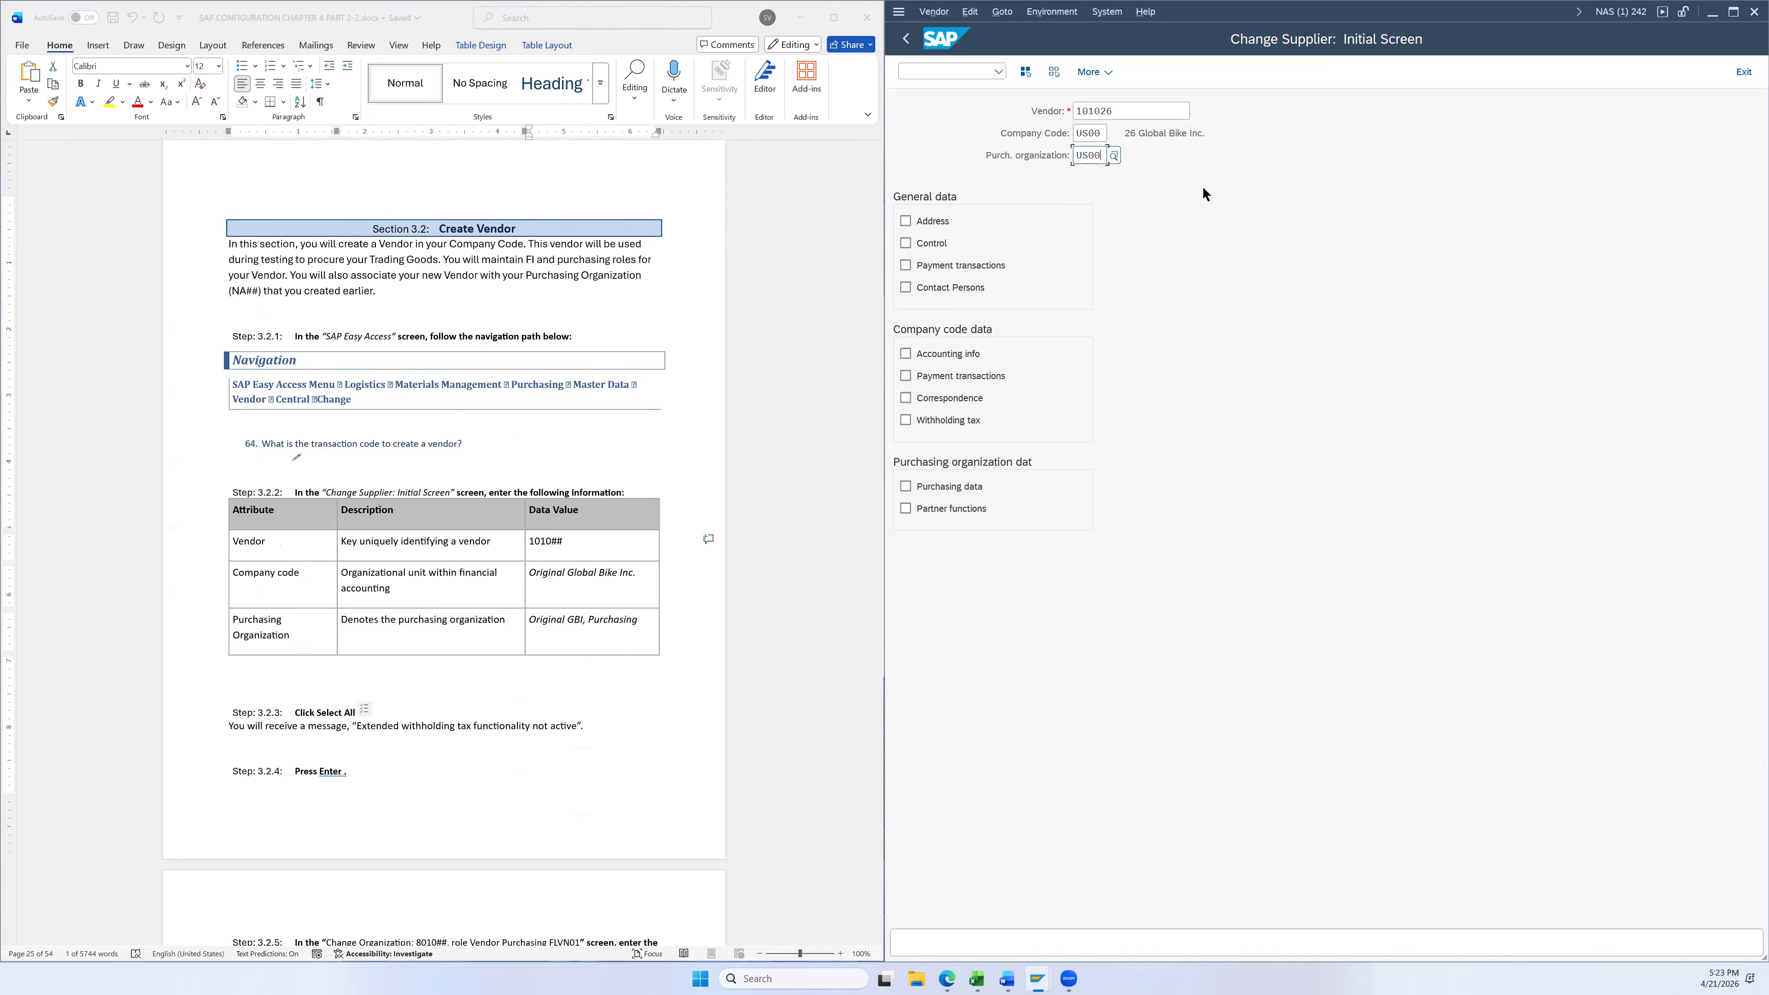
Select all available data views for the supplier change and continue into the business partner record
click(1024, 72)
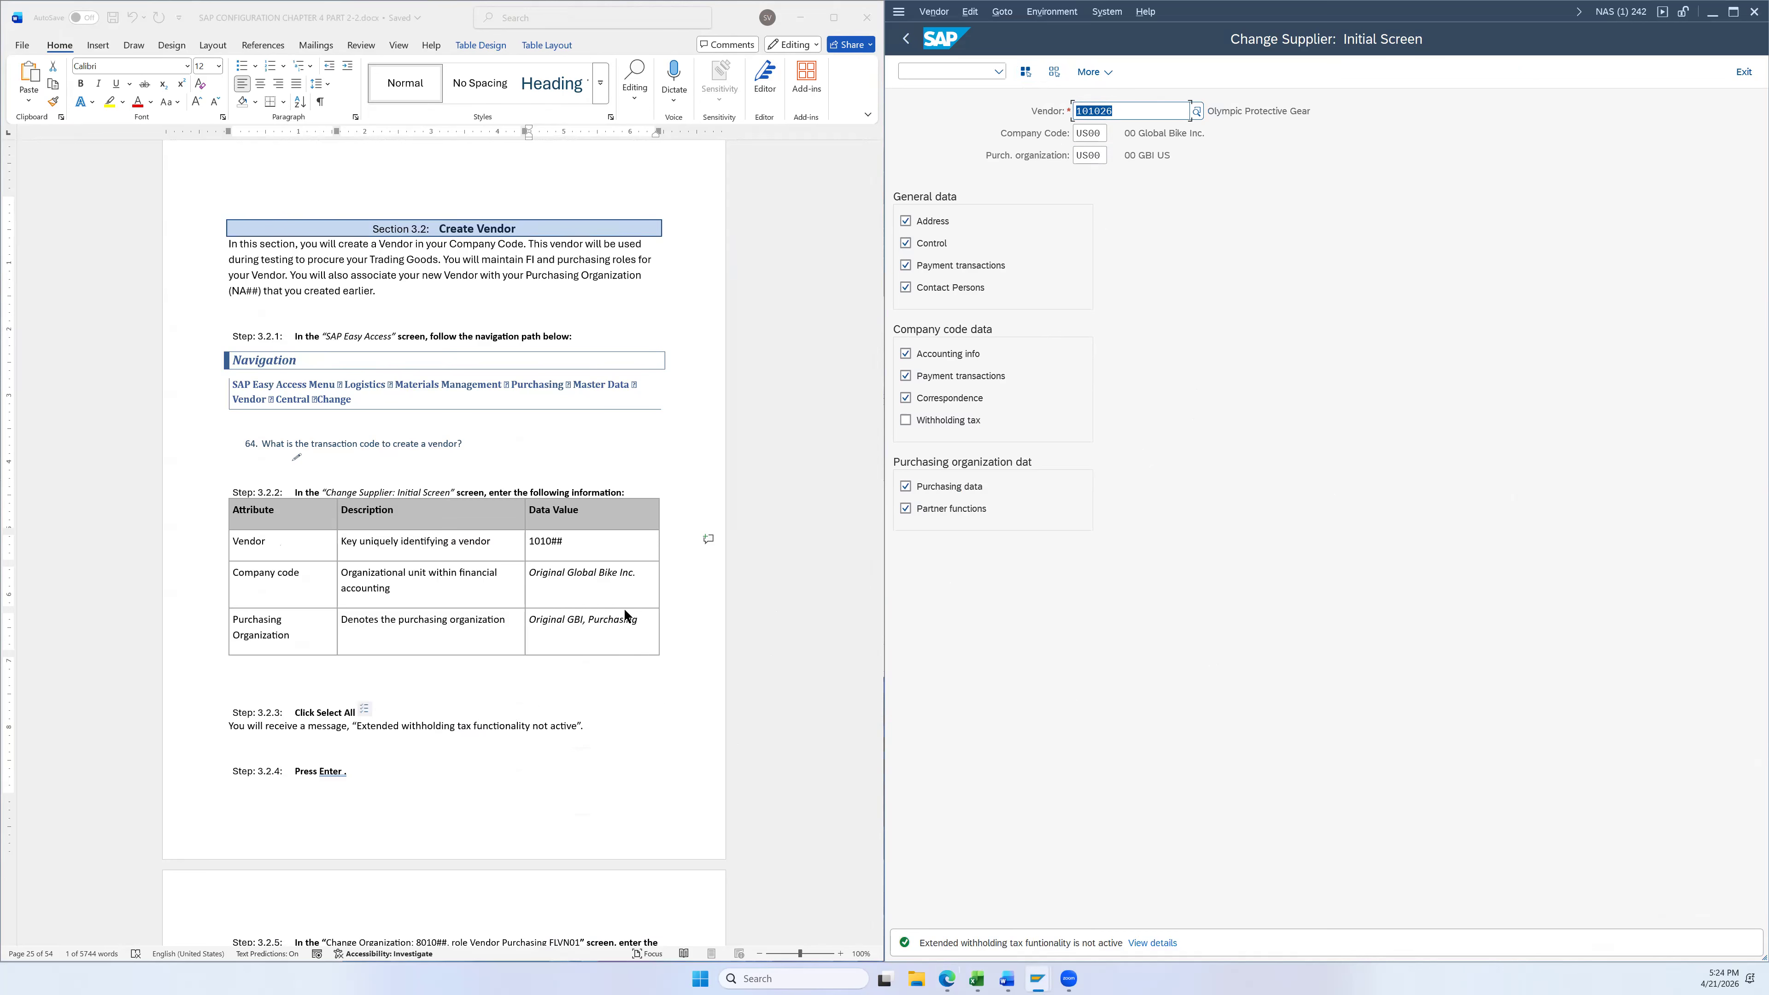
scroll(663, 600, down, 3)
click(1143, 387)
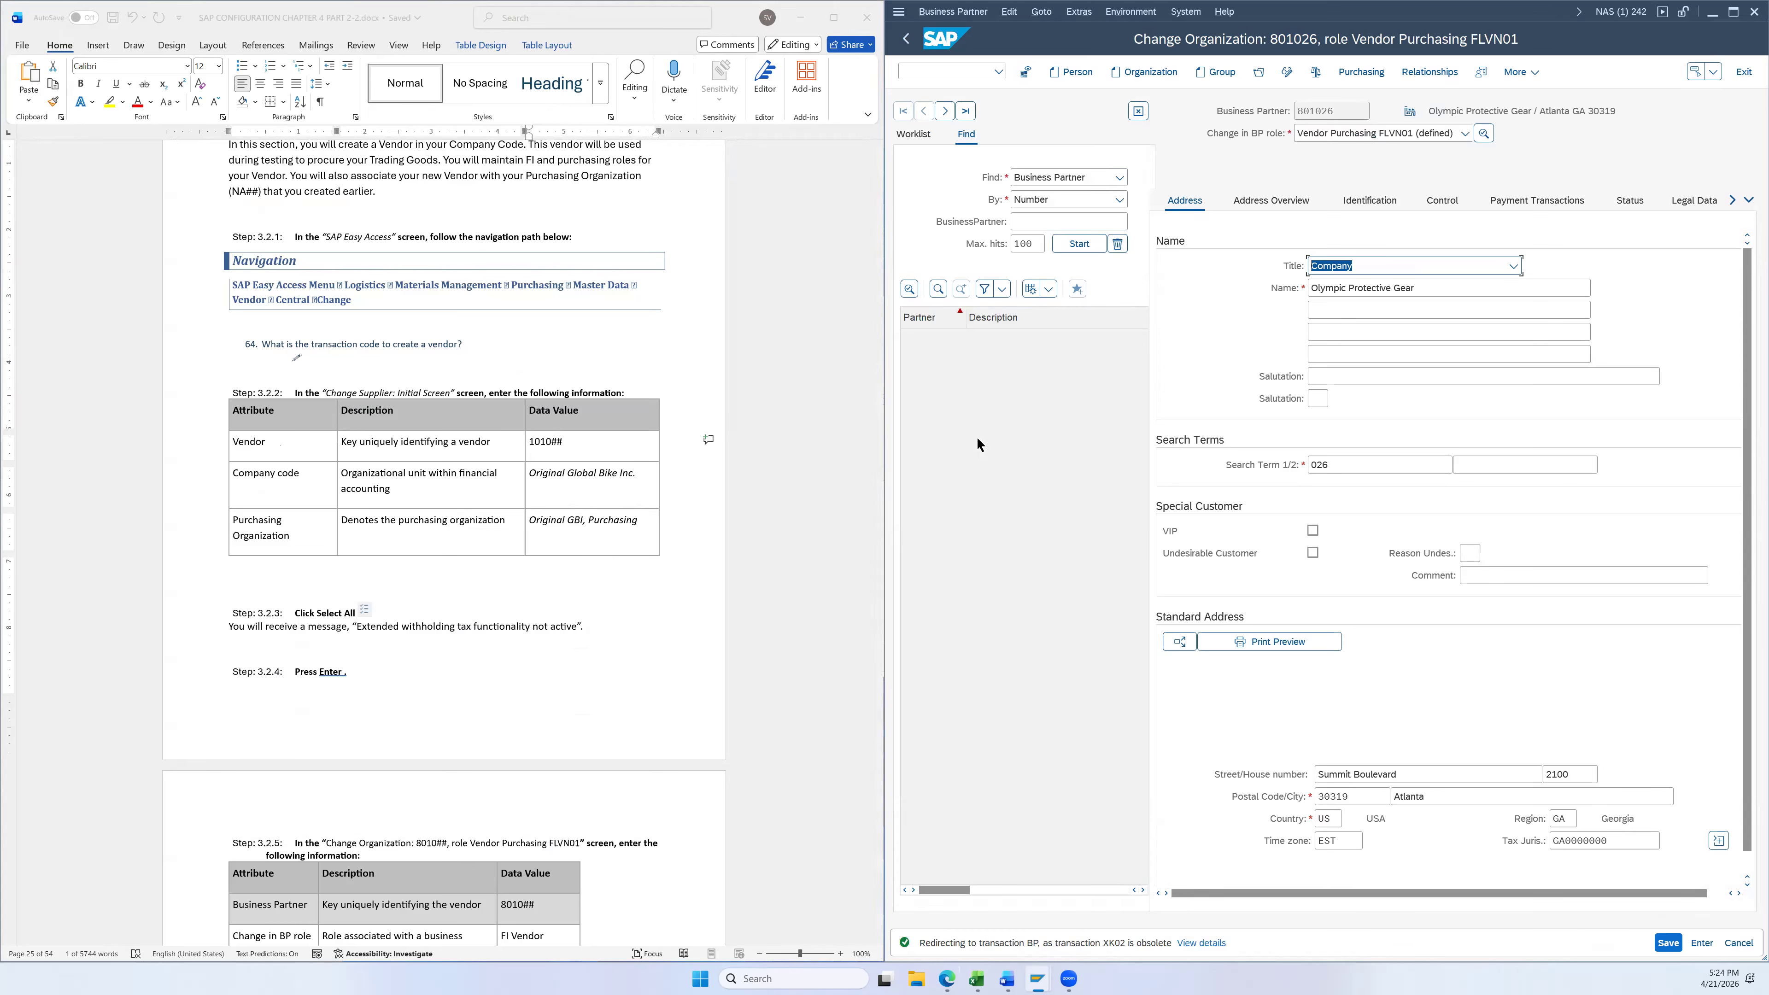
Change the business partner role to FI Vendor FLVN00, following step 3.2.5 of the instructions
scroll(744, 544, down, 3)
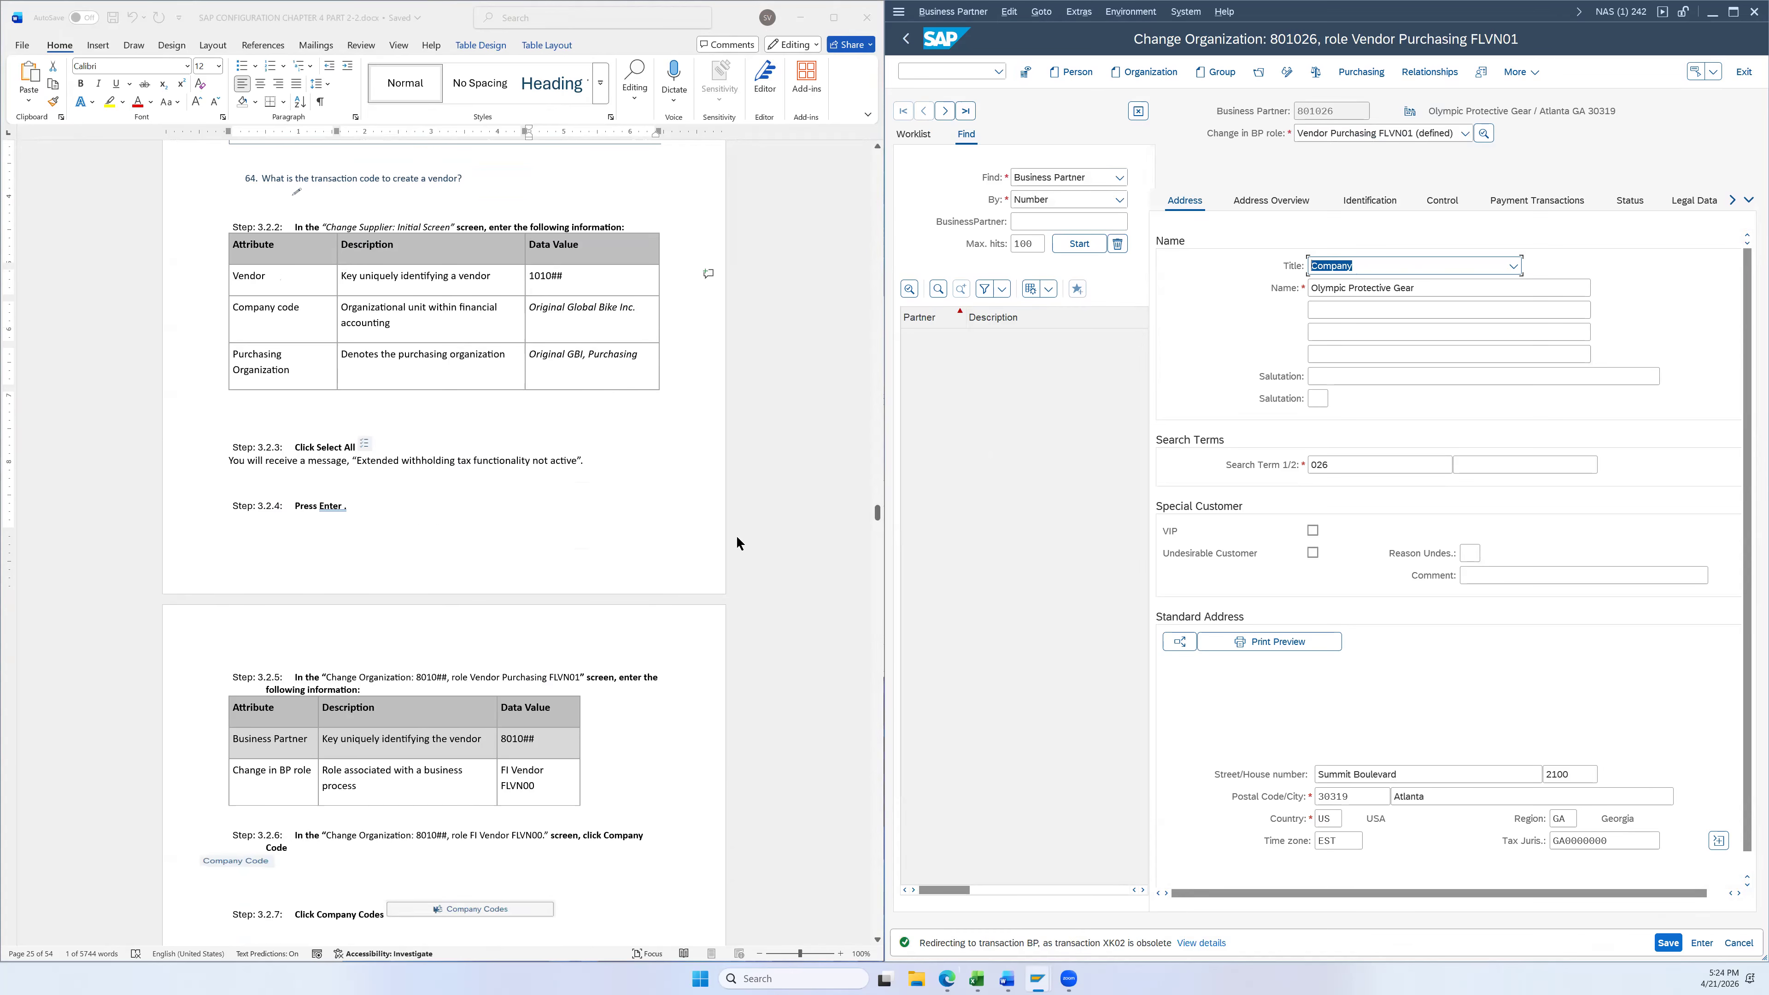
scroll(751, 535, down, 1)
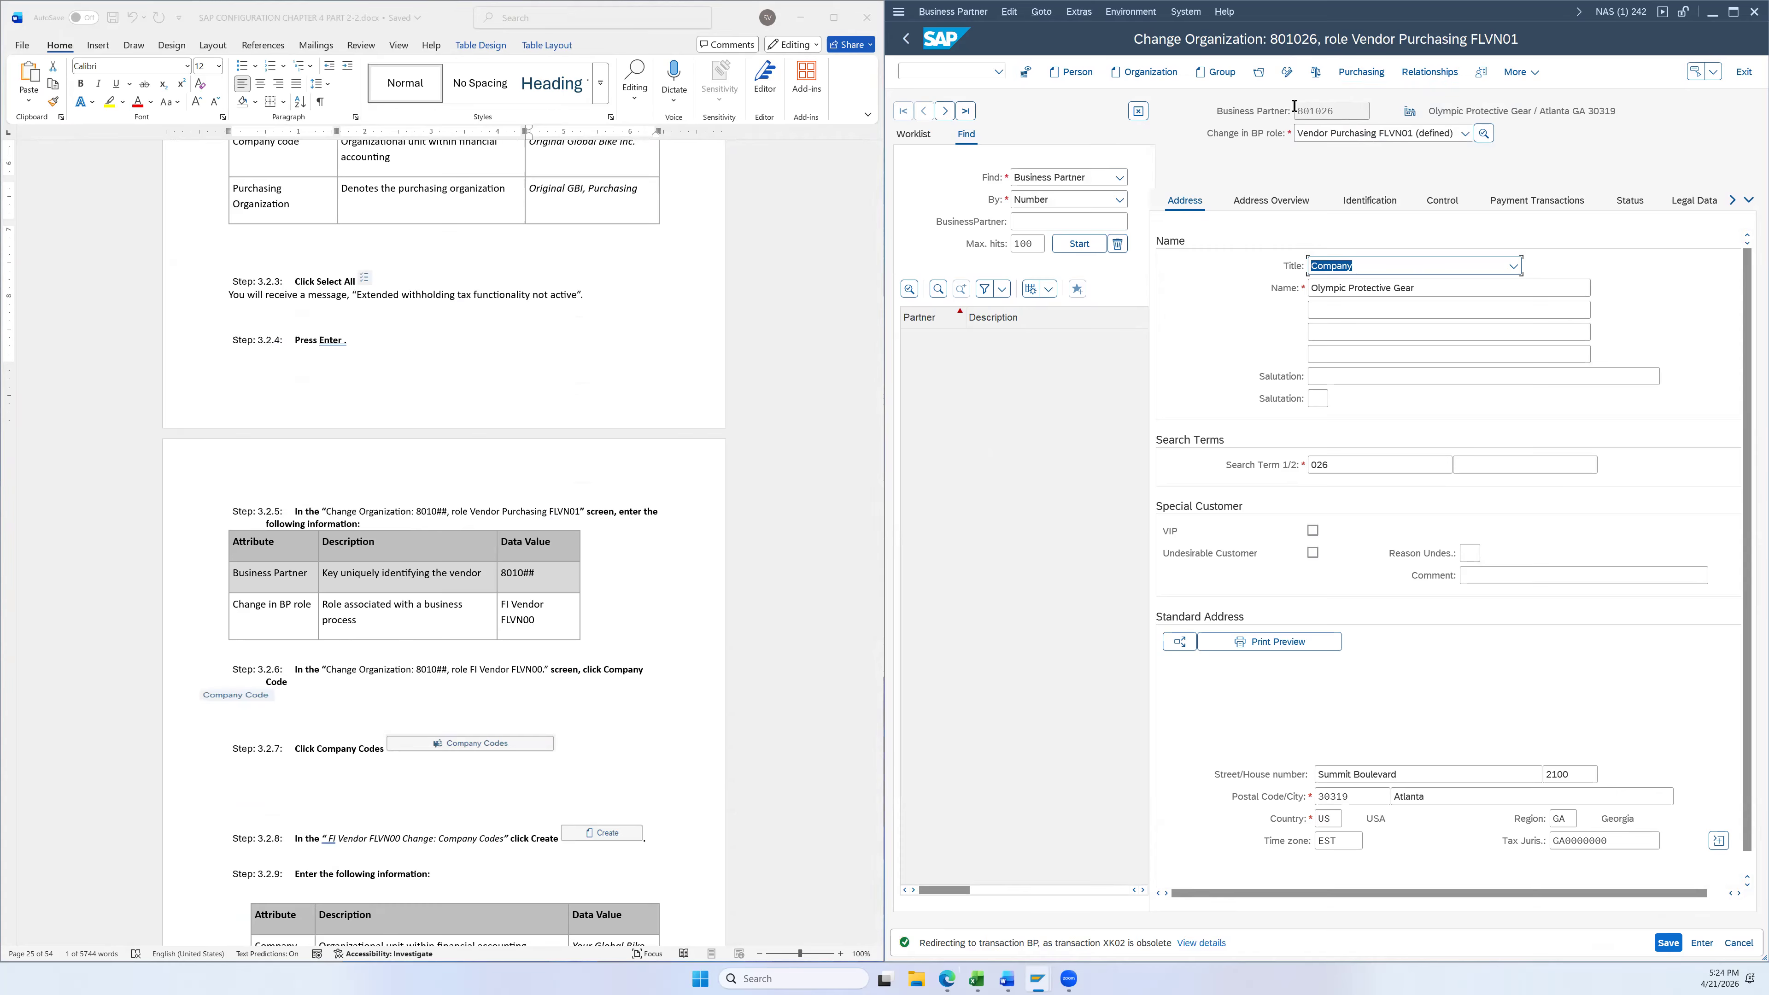
click(1322, 131)
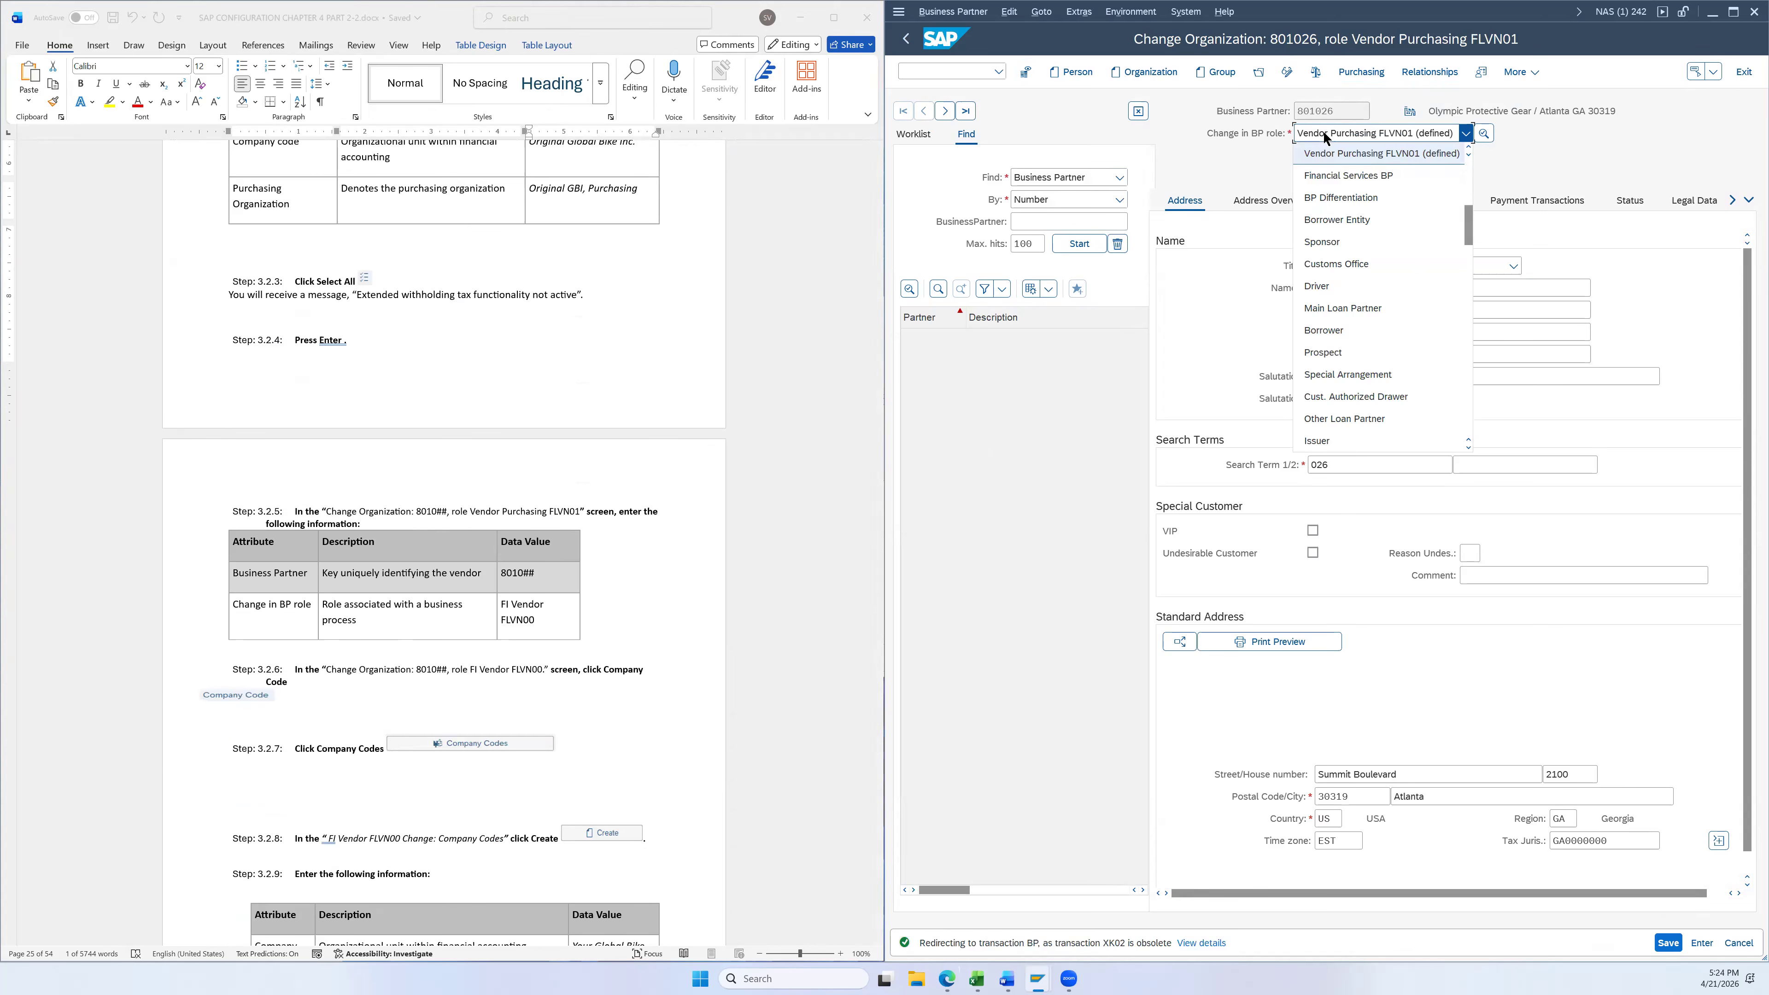
scroll(1324, 137, down, 7)
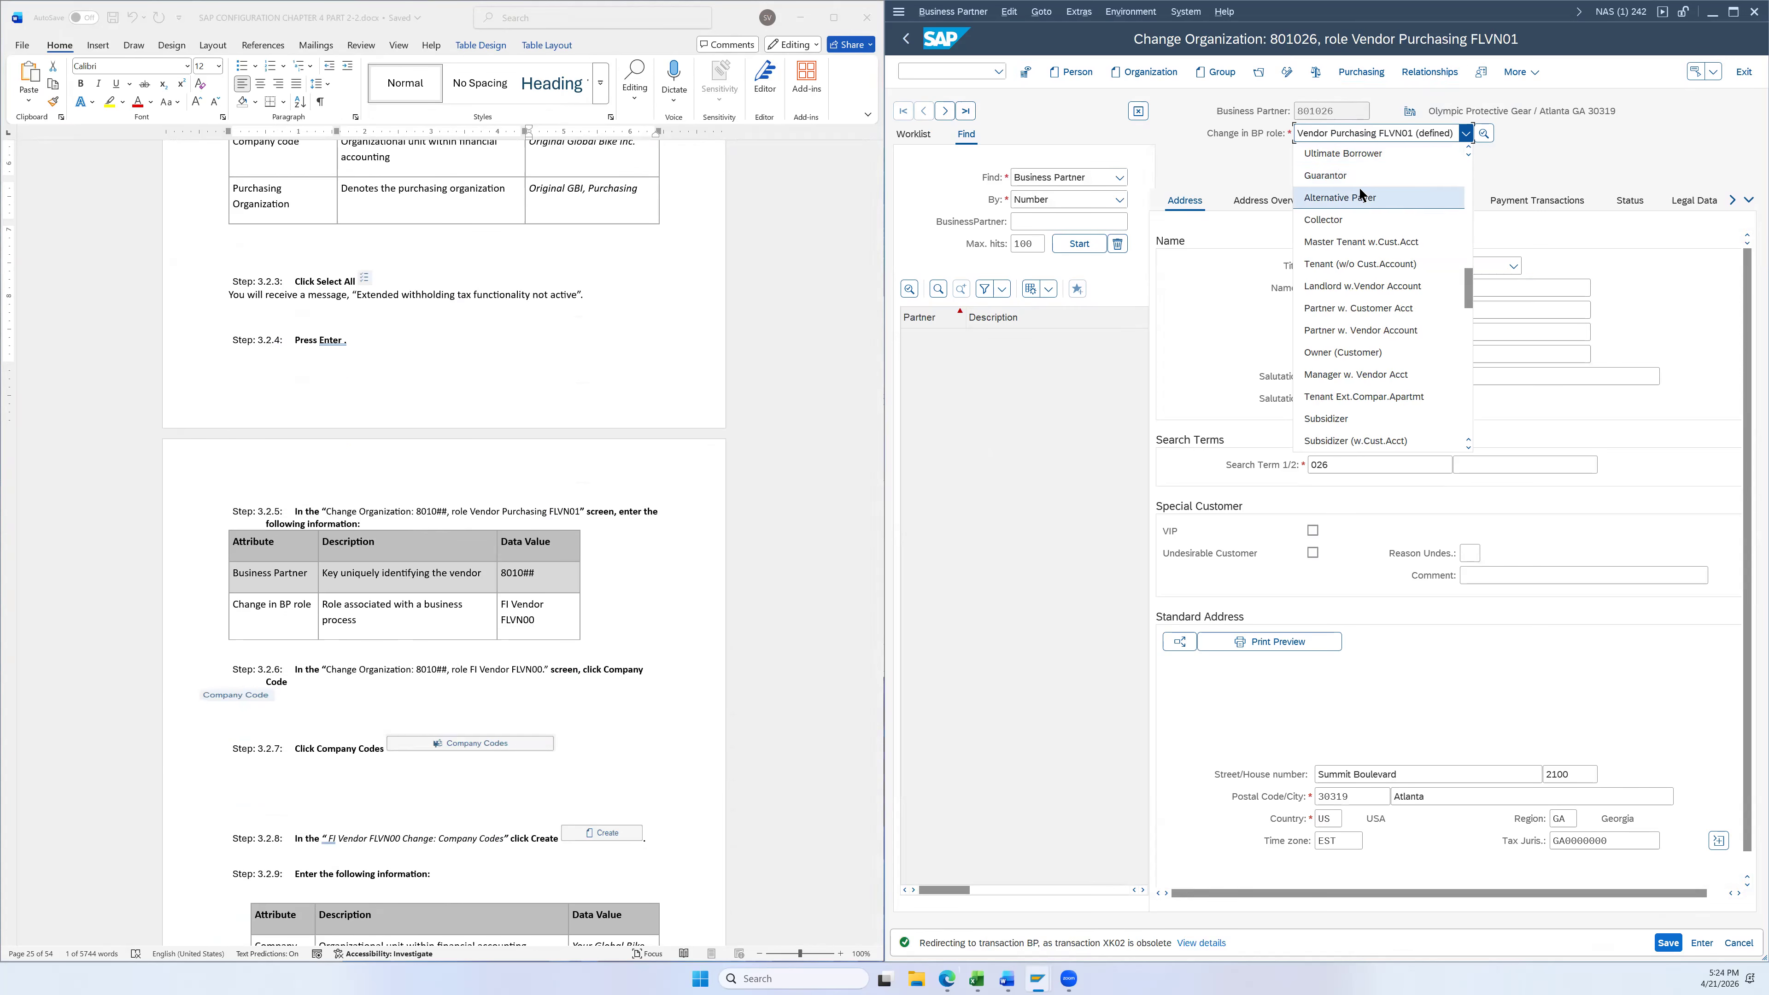
scroll(1306, 11, up, 7)
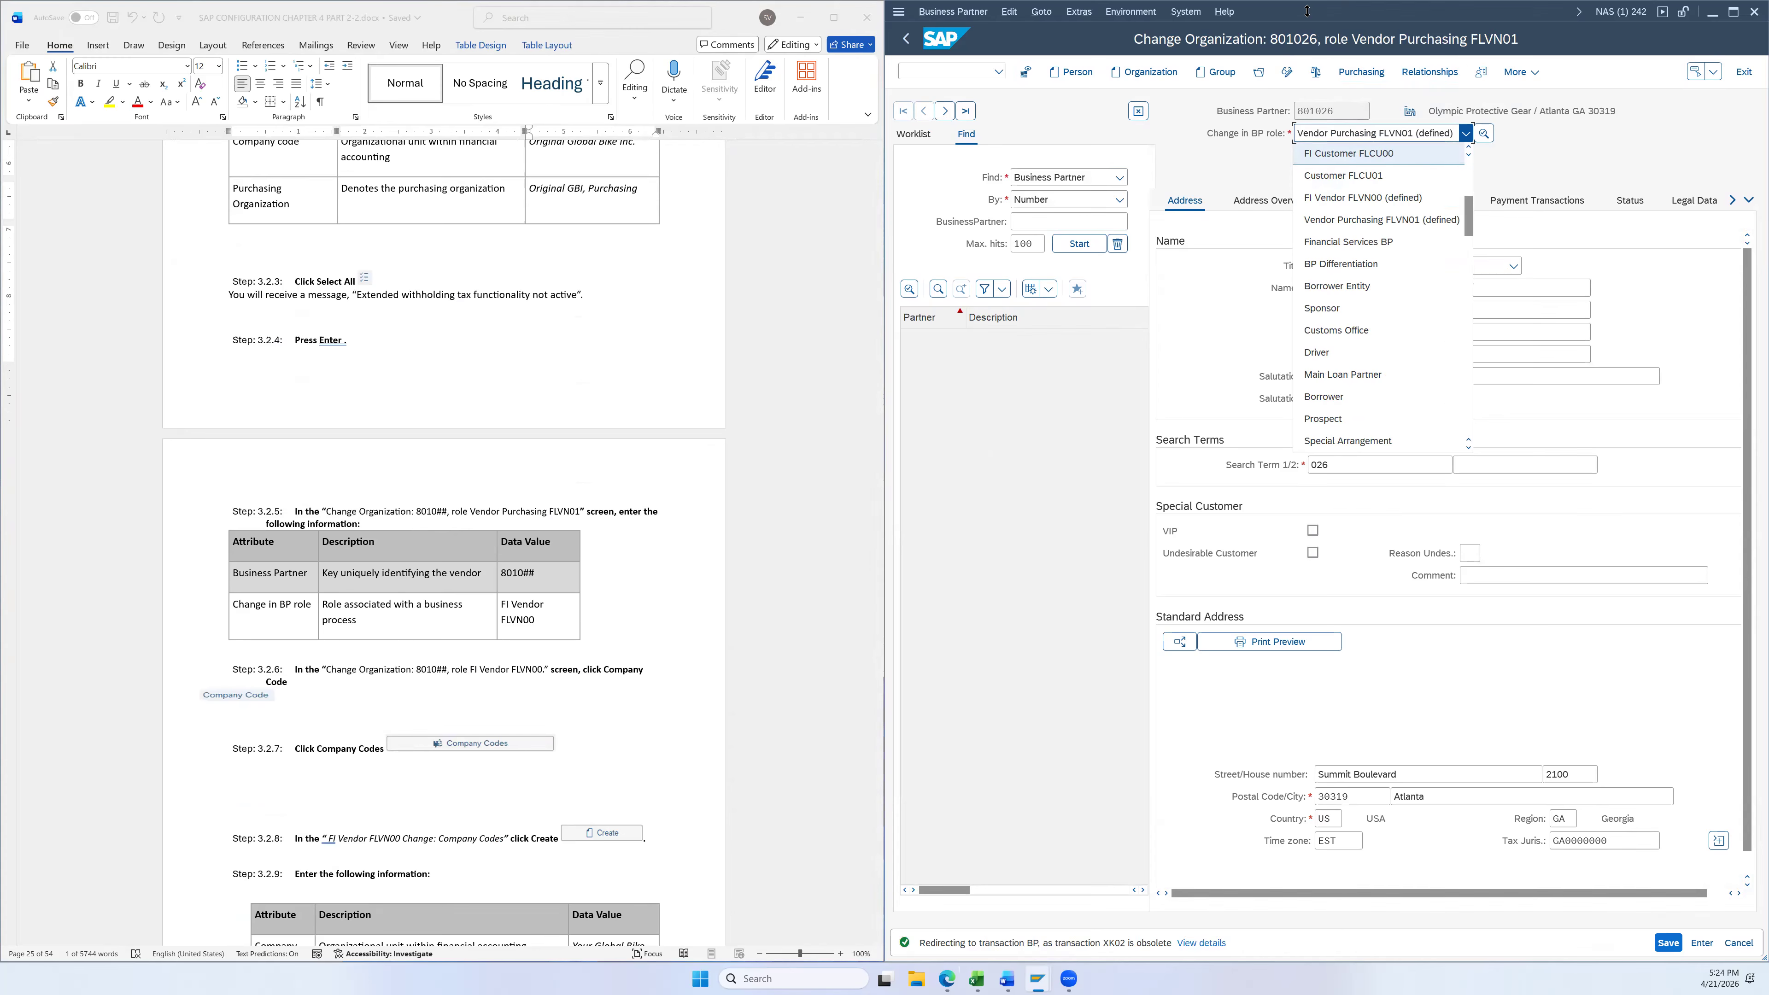
key(Down)
key(Down)
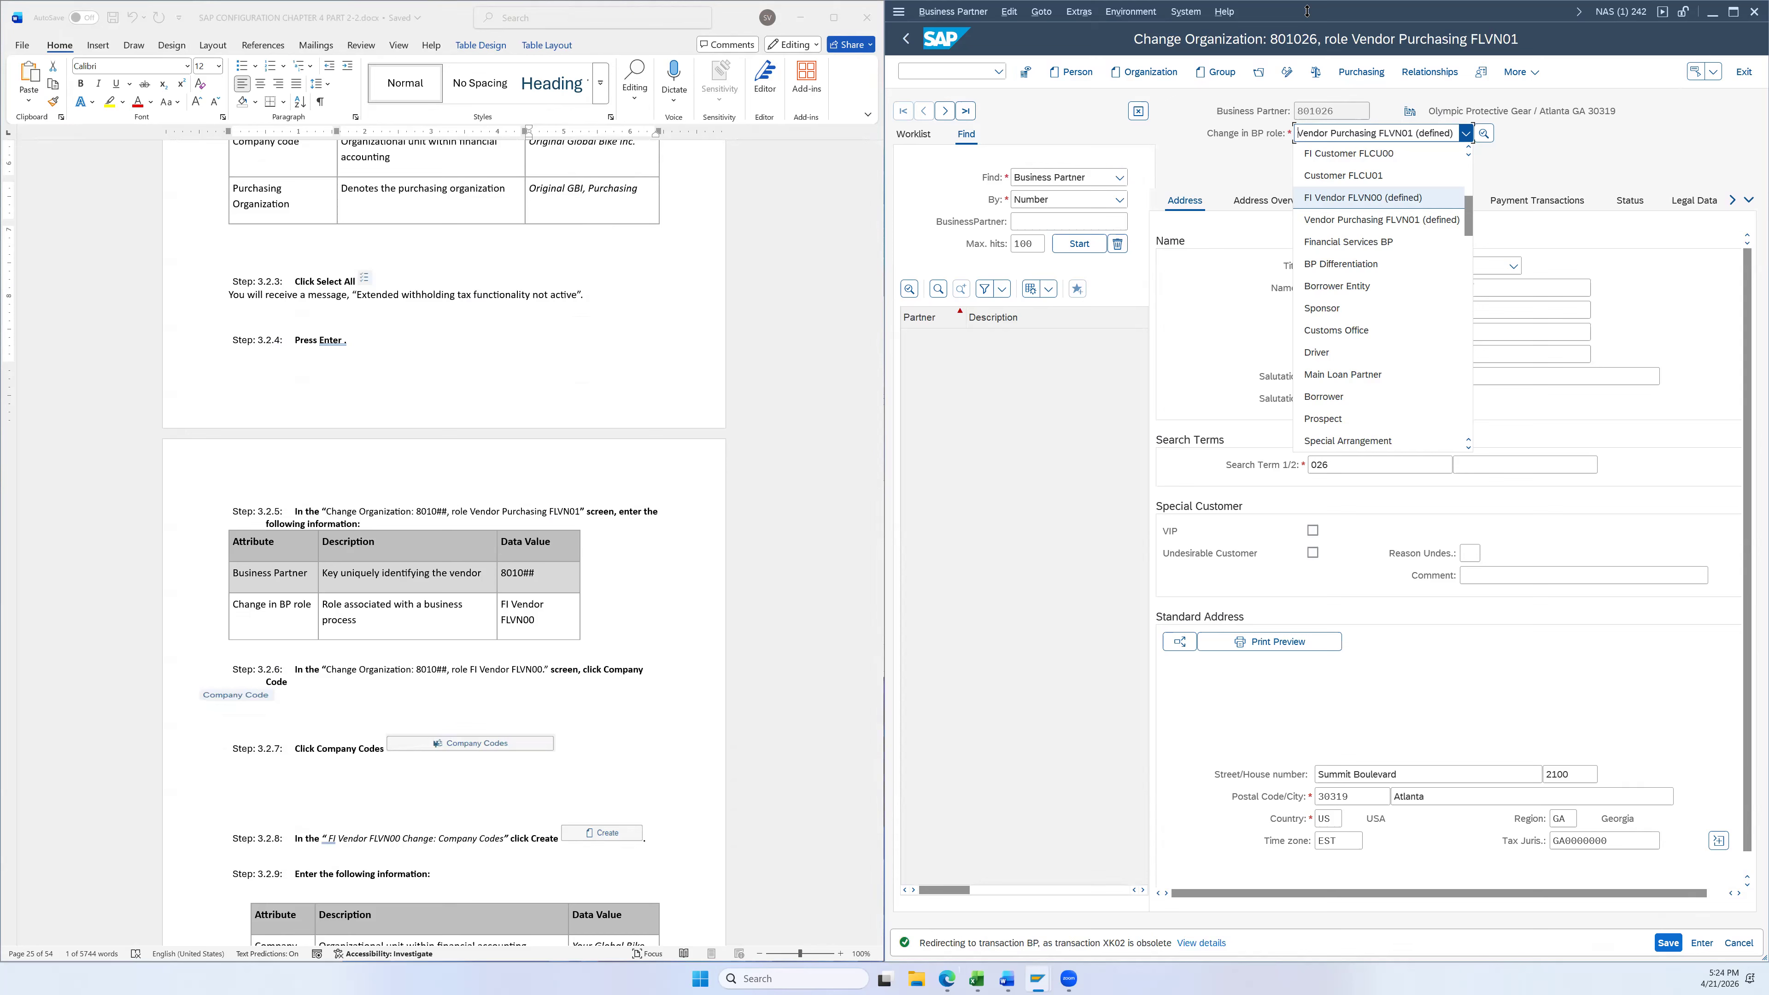
key(Return)
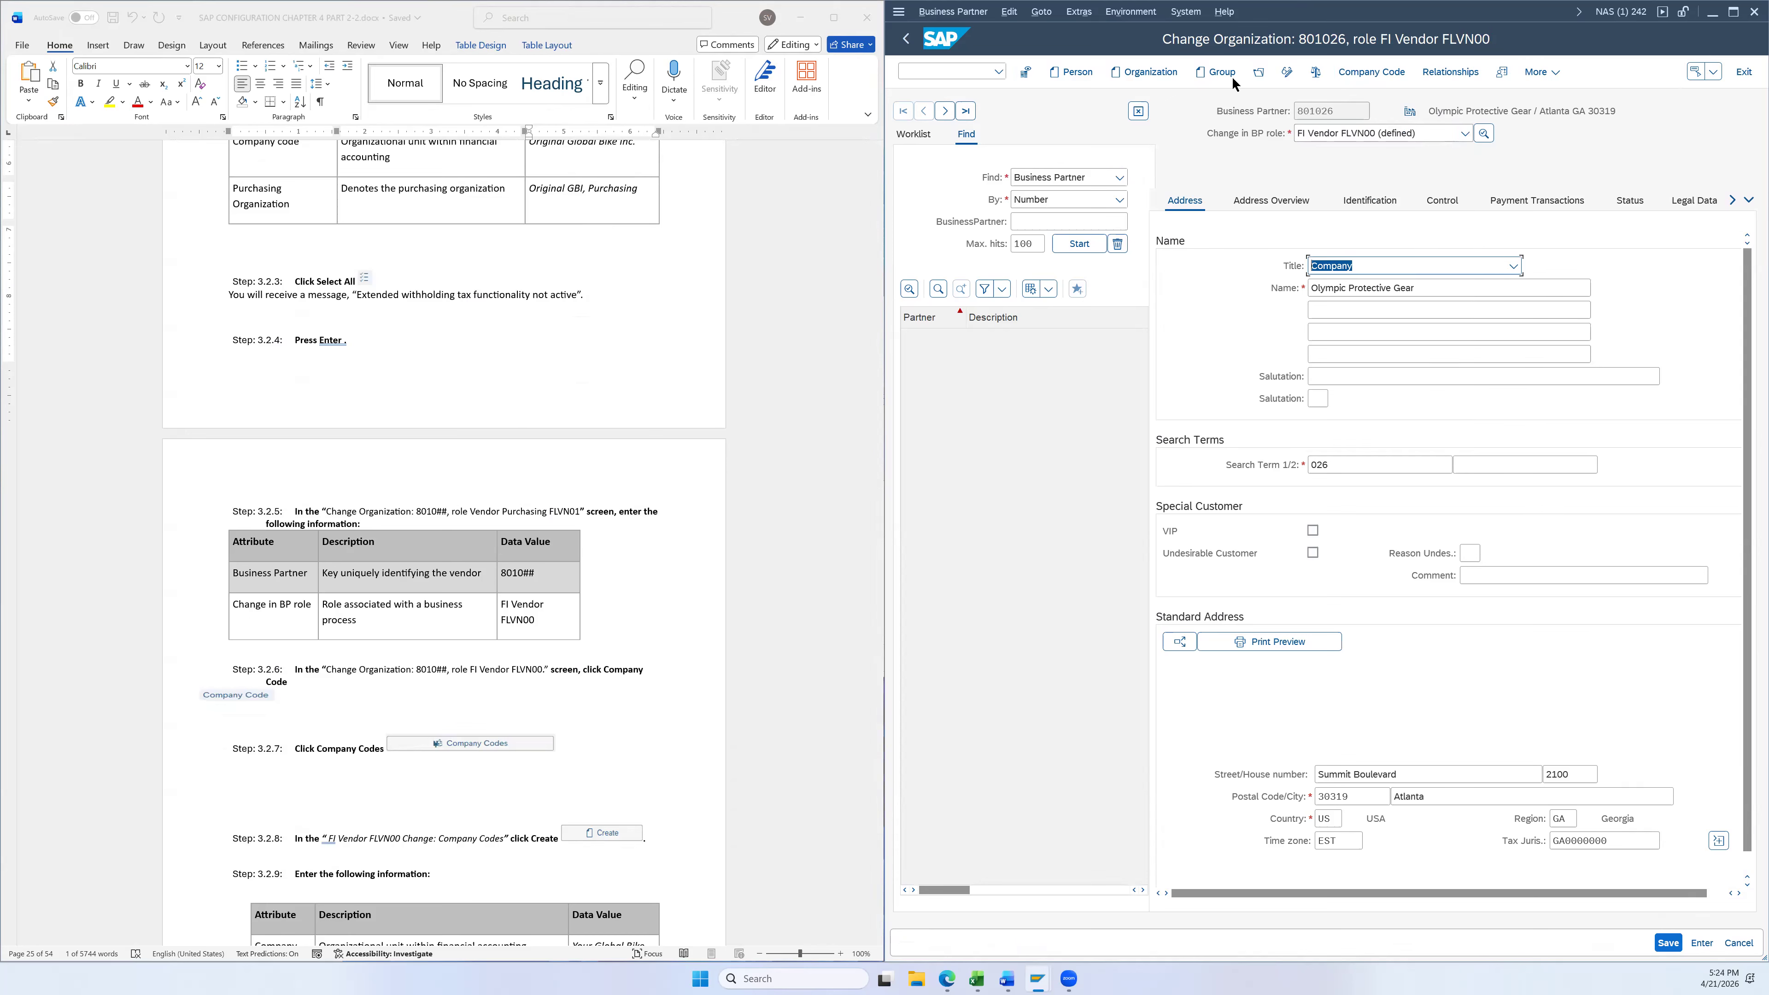
Switch the FI Vendor role to its company code data and open the vendor's list of company codes
scroll(787, 501, down, 3)
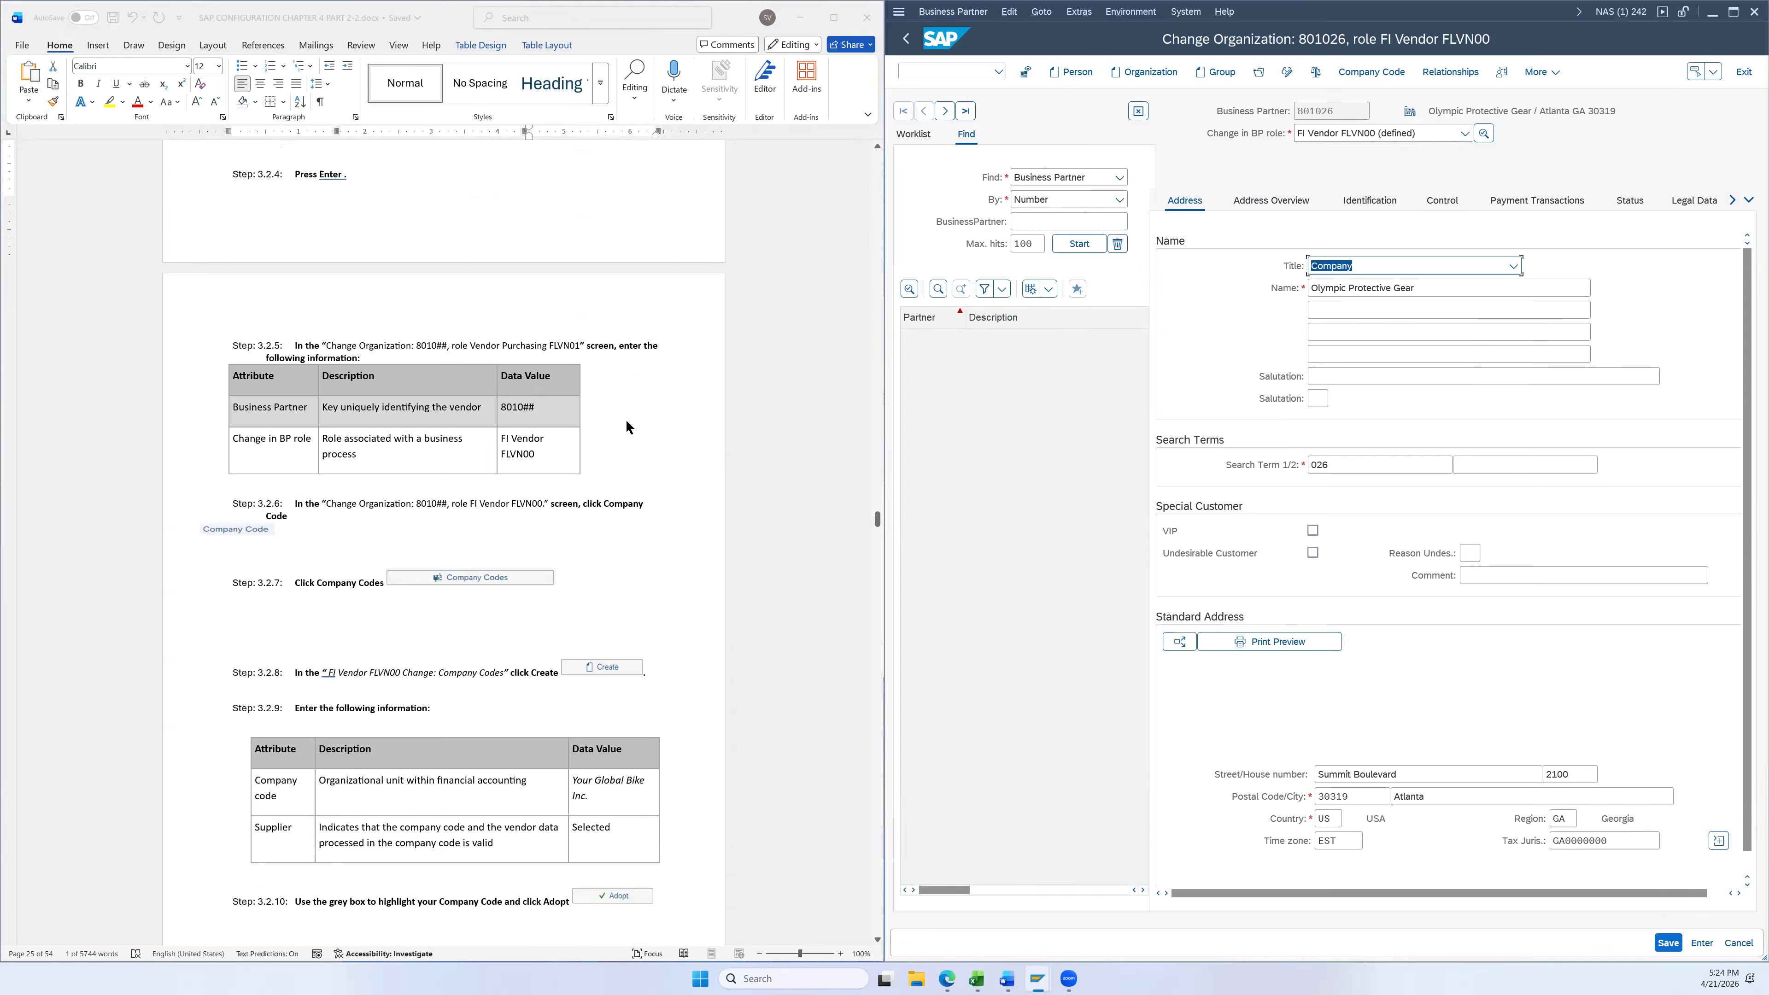
scroll(635, 420, down, 1)
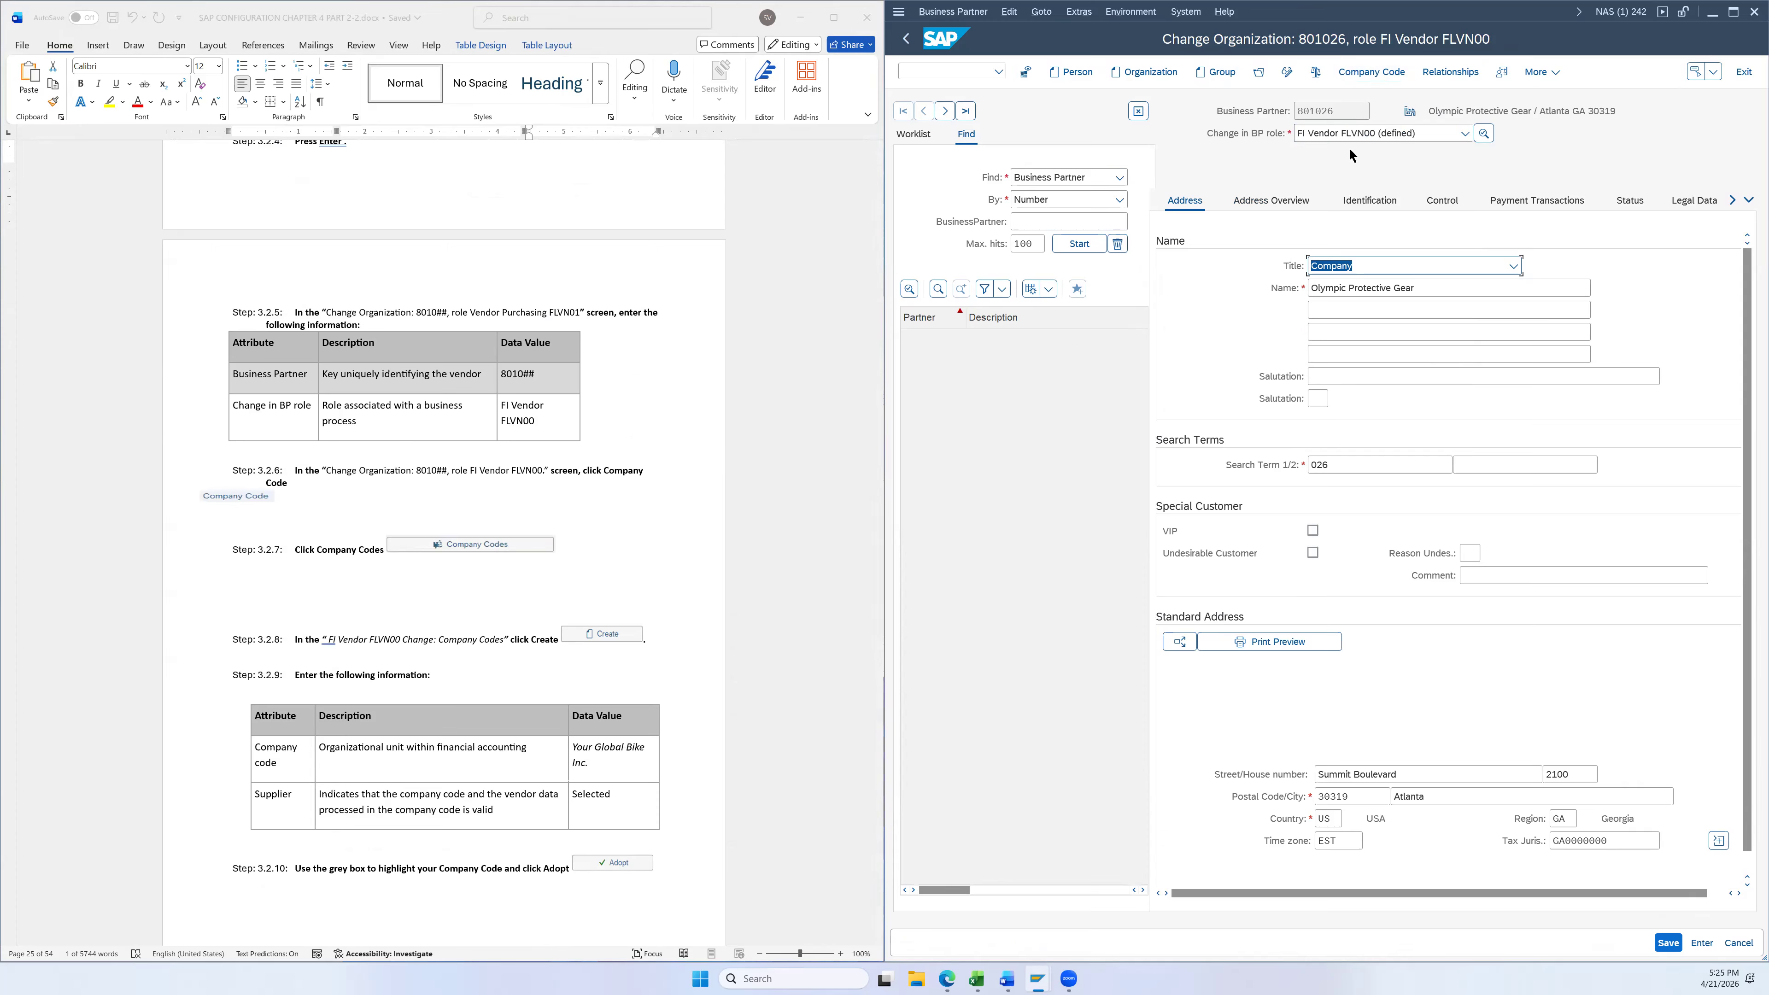
click(1359, 73)
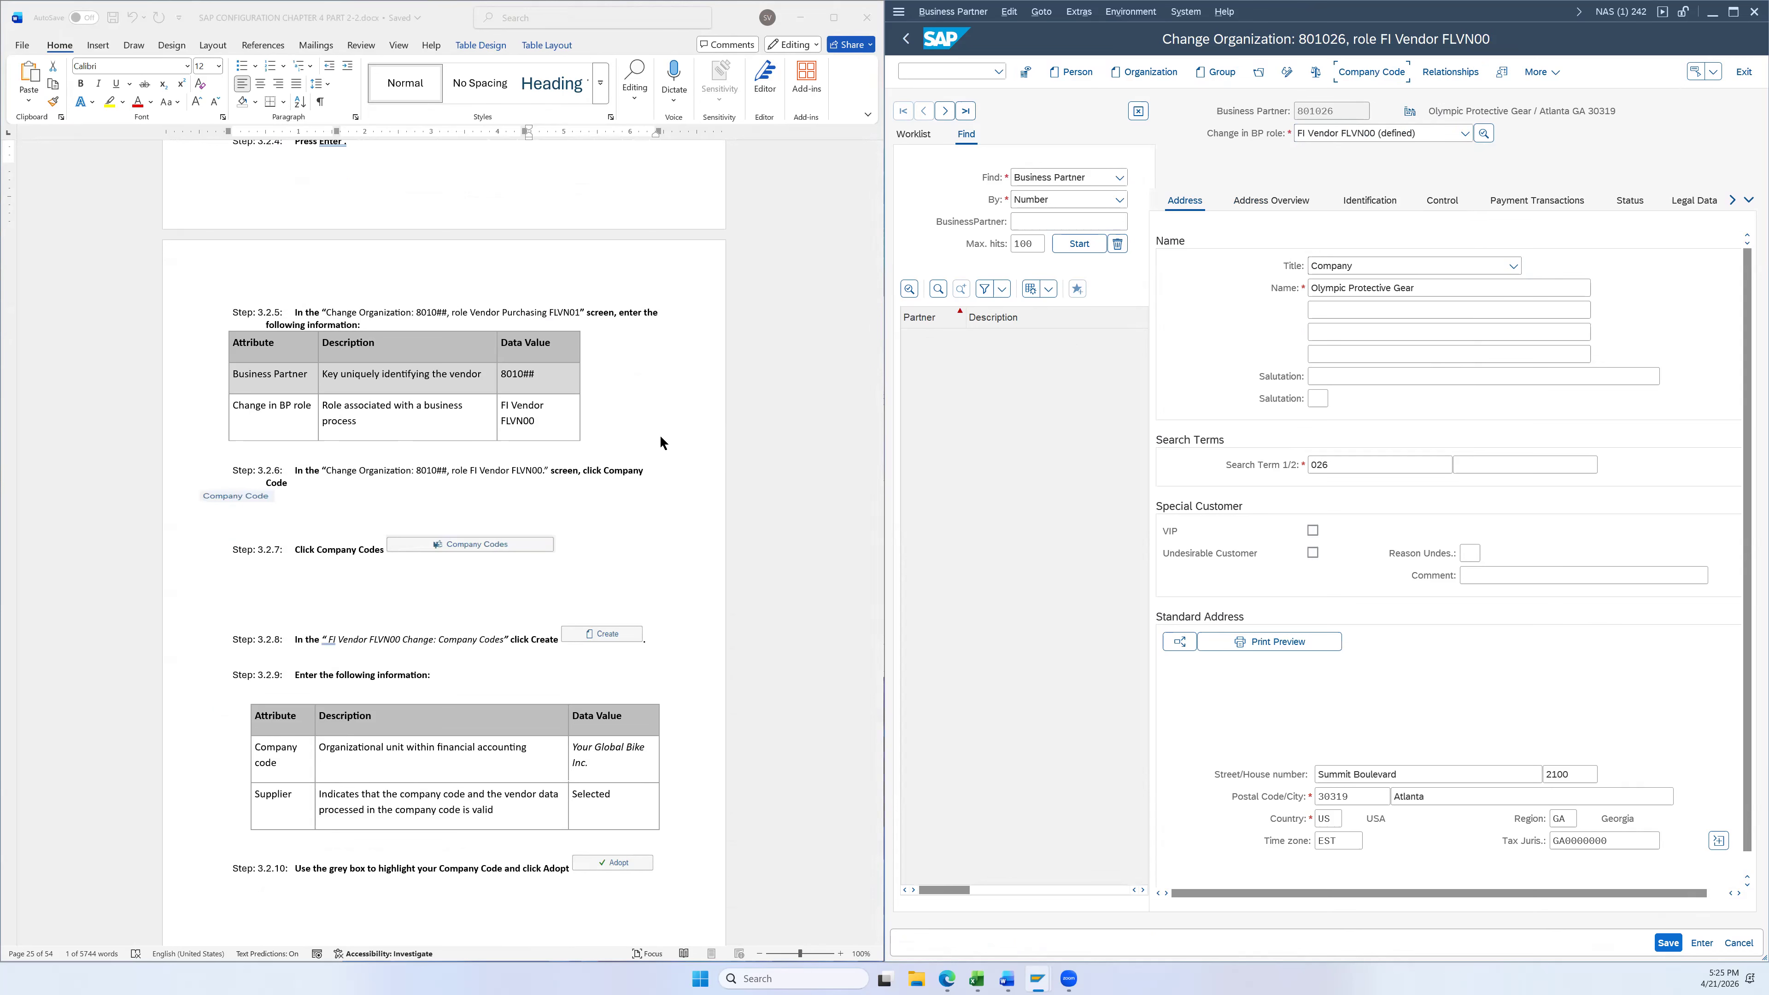
scroll(611, 453, down, 2)
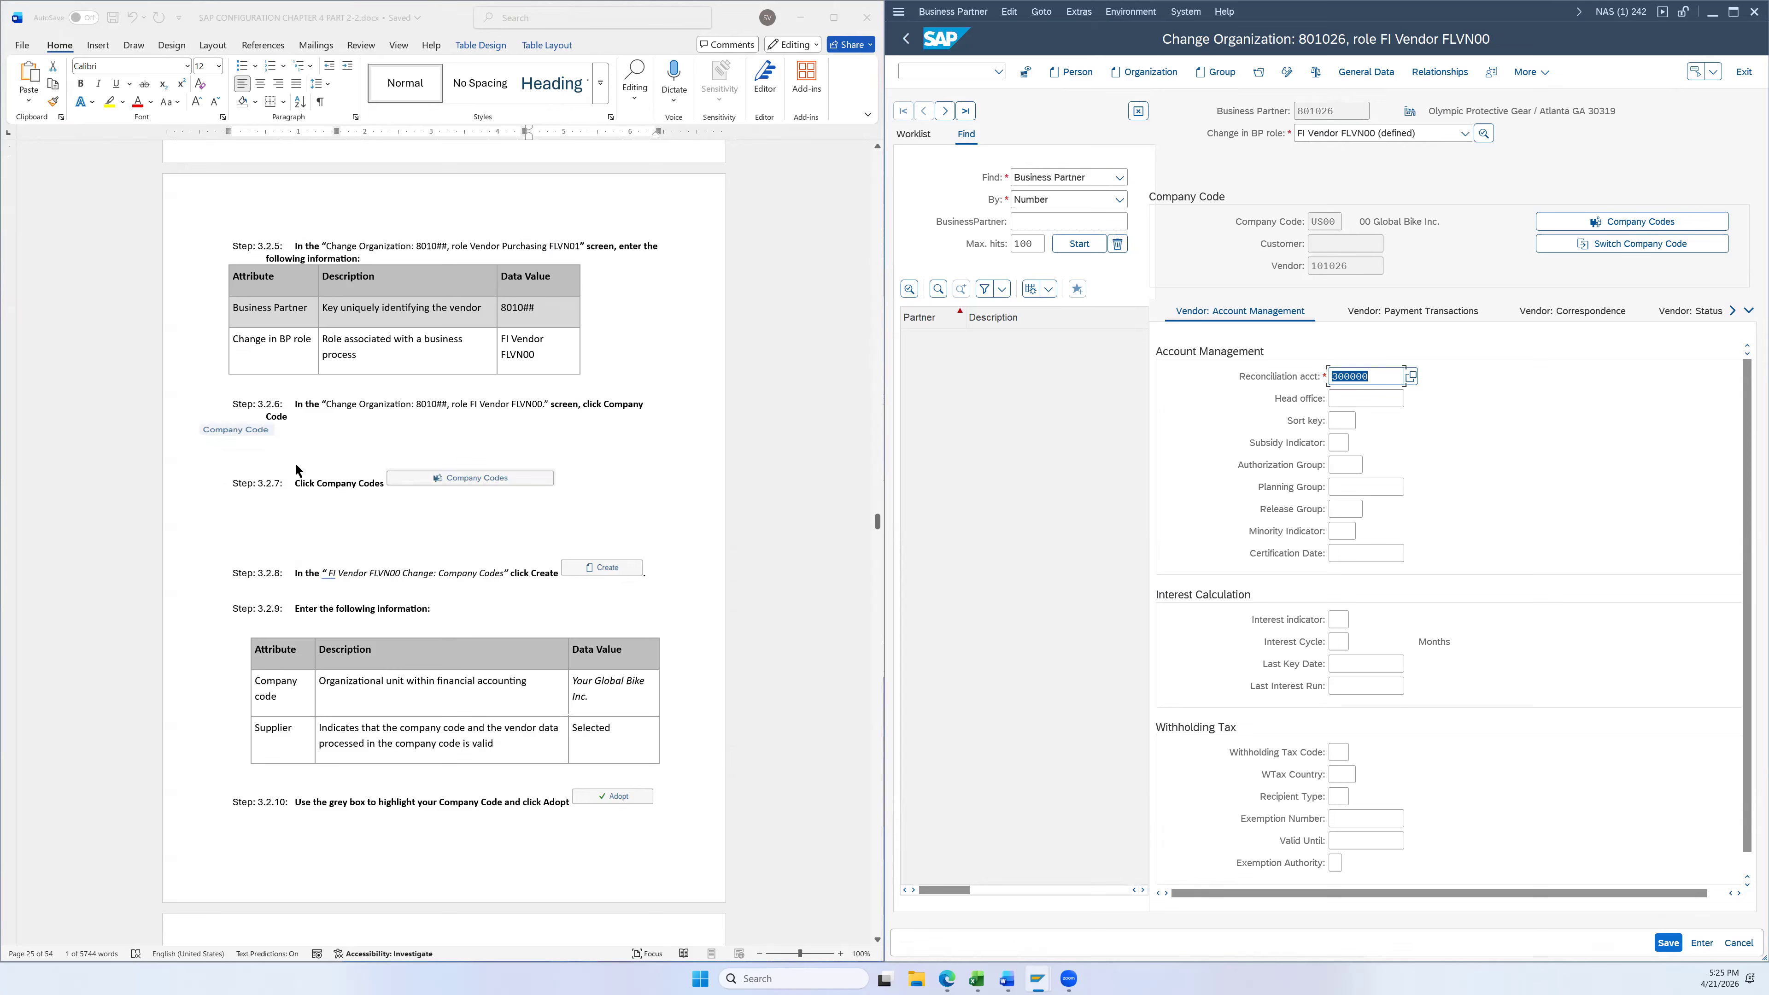
click(1604, 222)
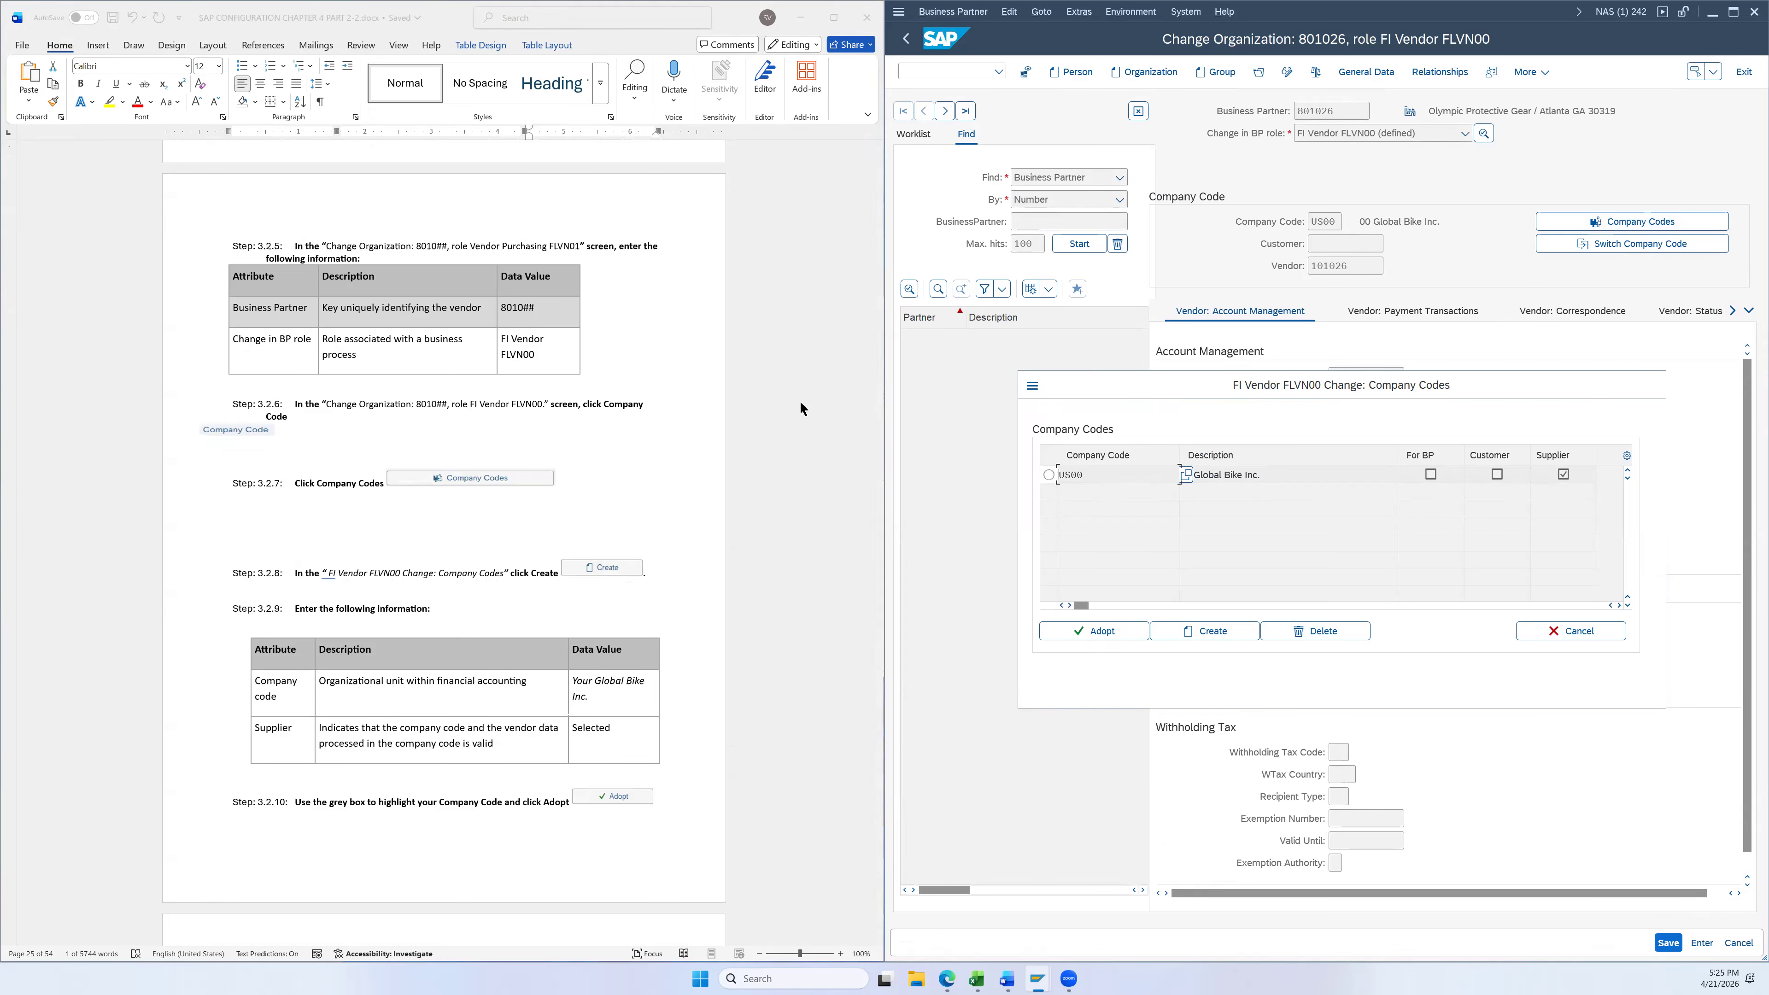
Create a company code entry for US26 with Supplier enabled, then select that entry and adopt it
scroll(774, 441, down, 3)
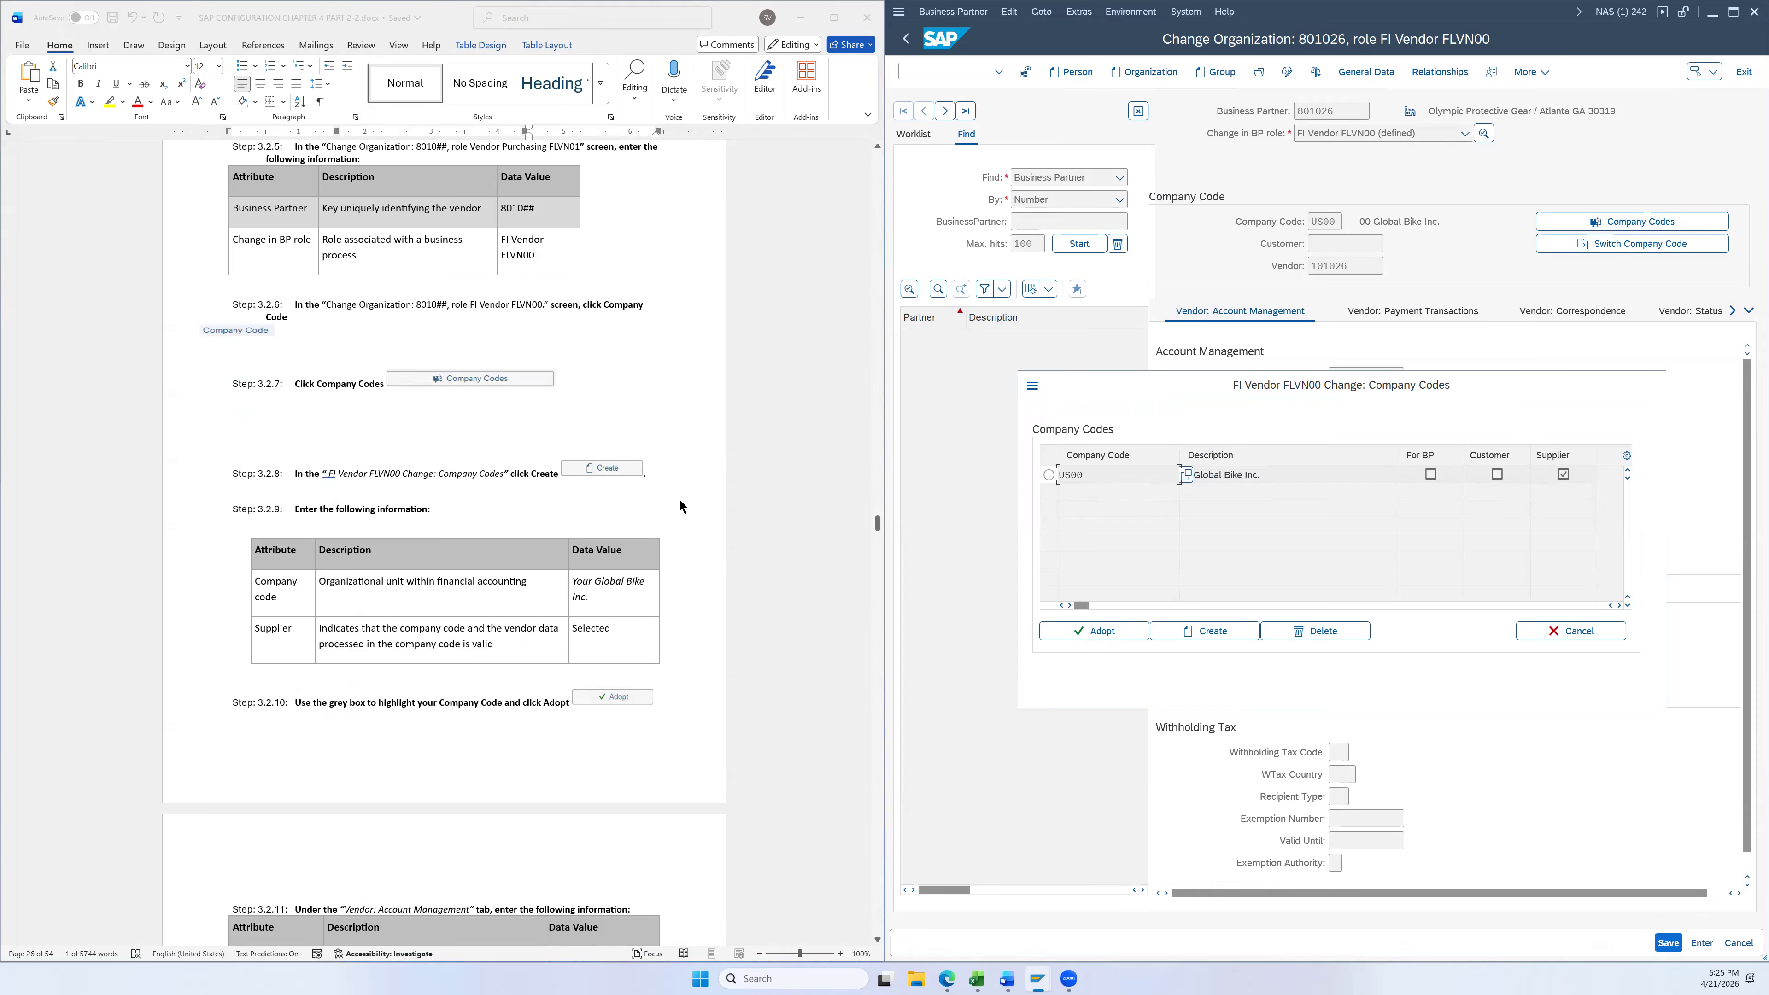
click(1211, 635)
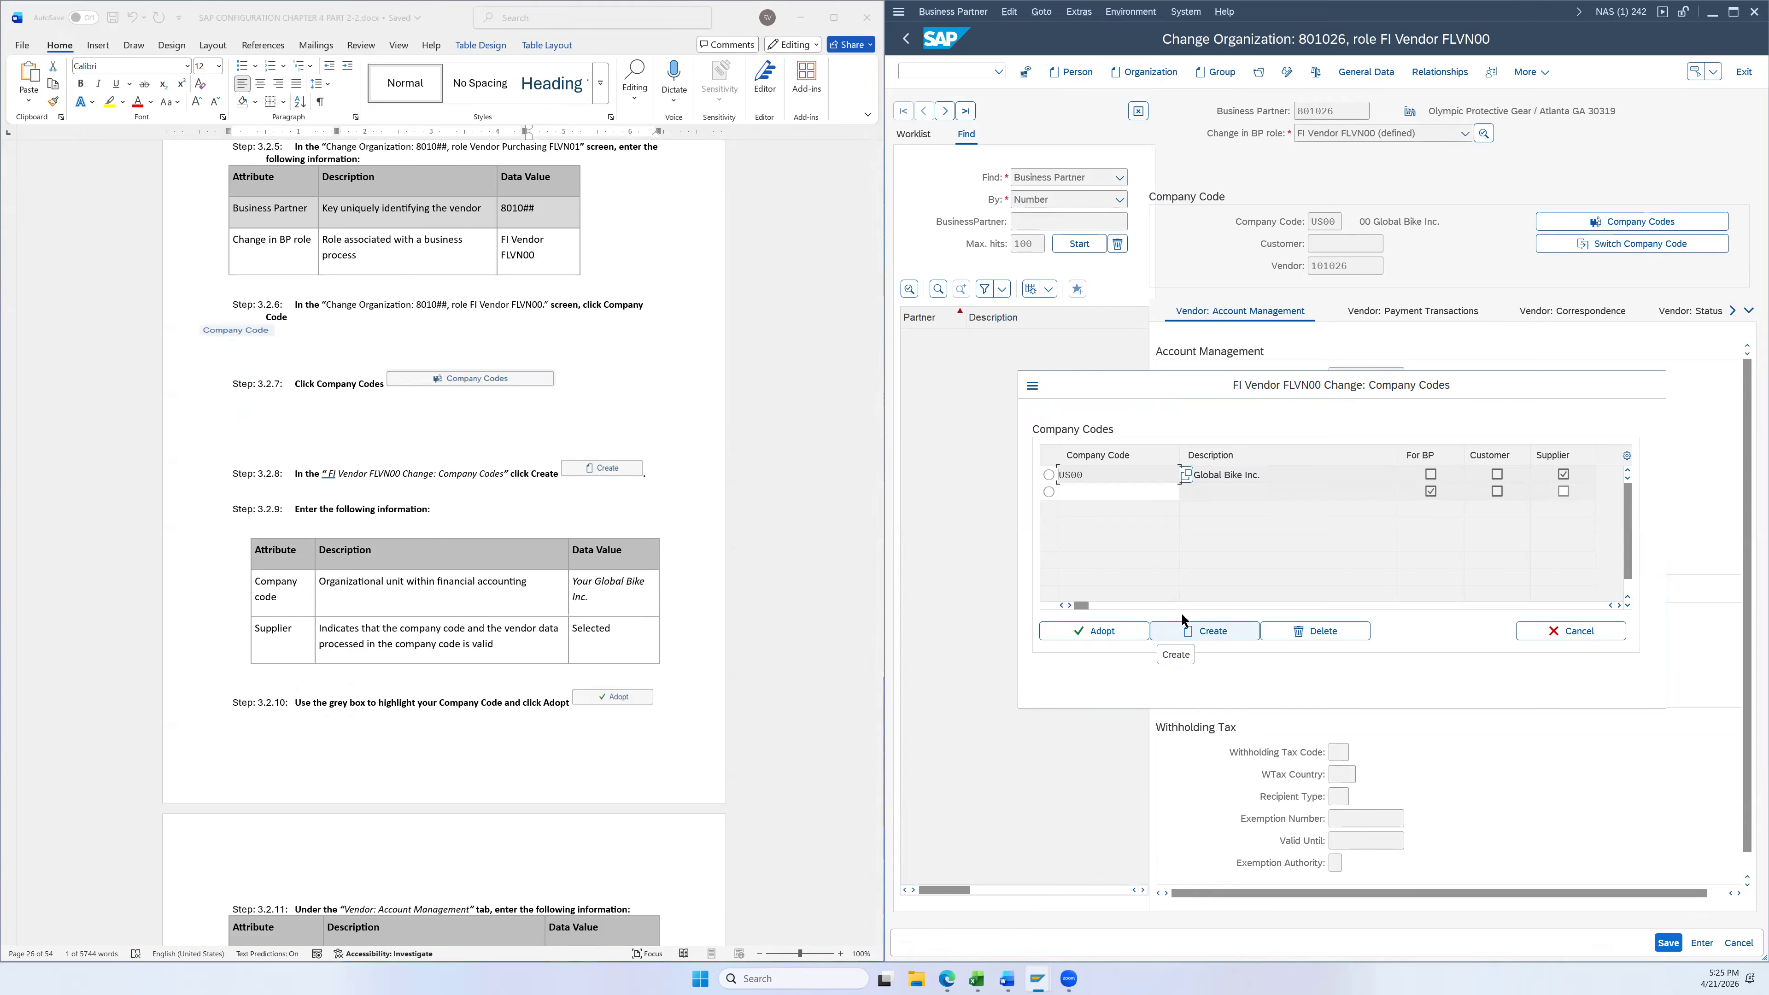
scroll(673, 538, down, 1)
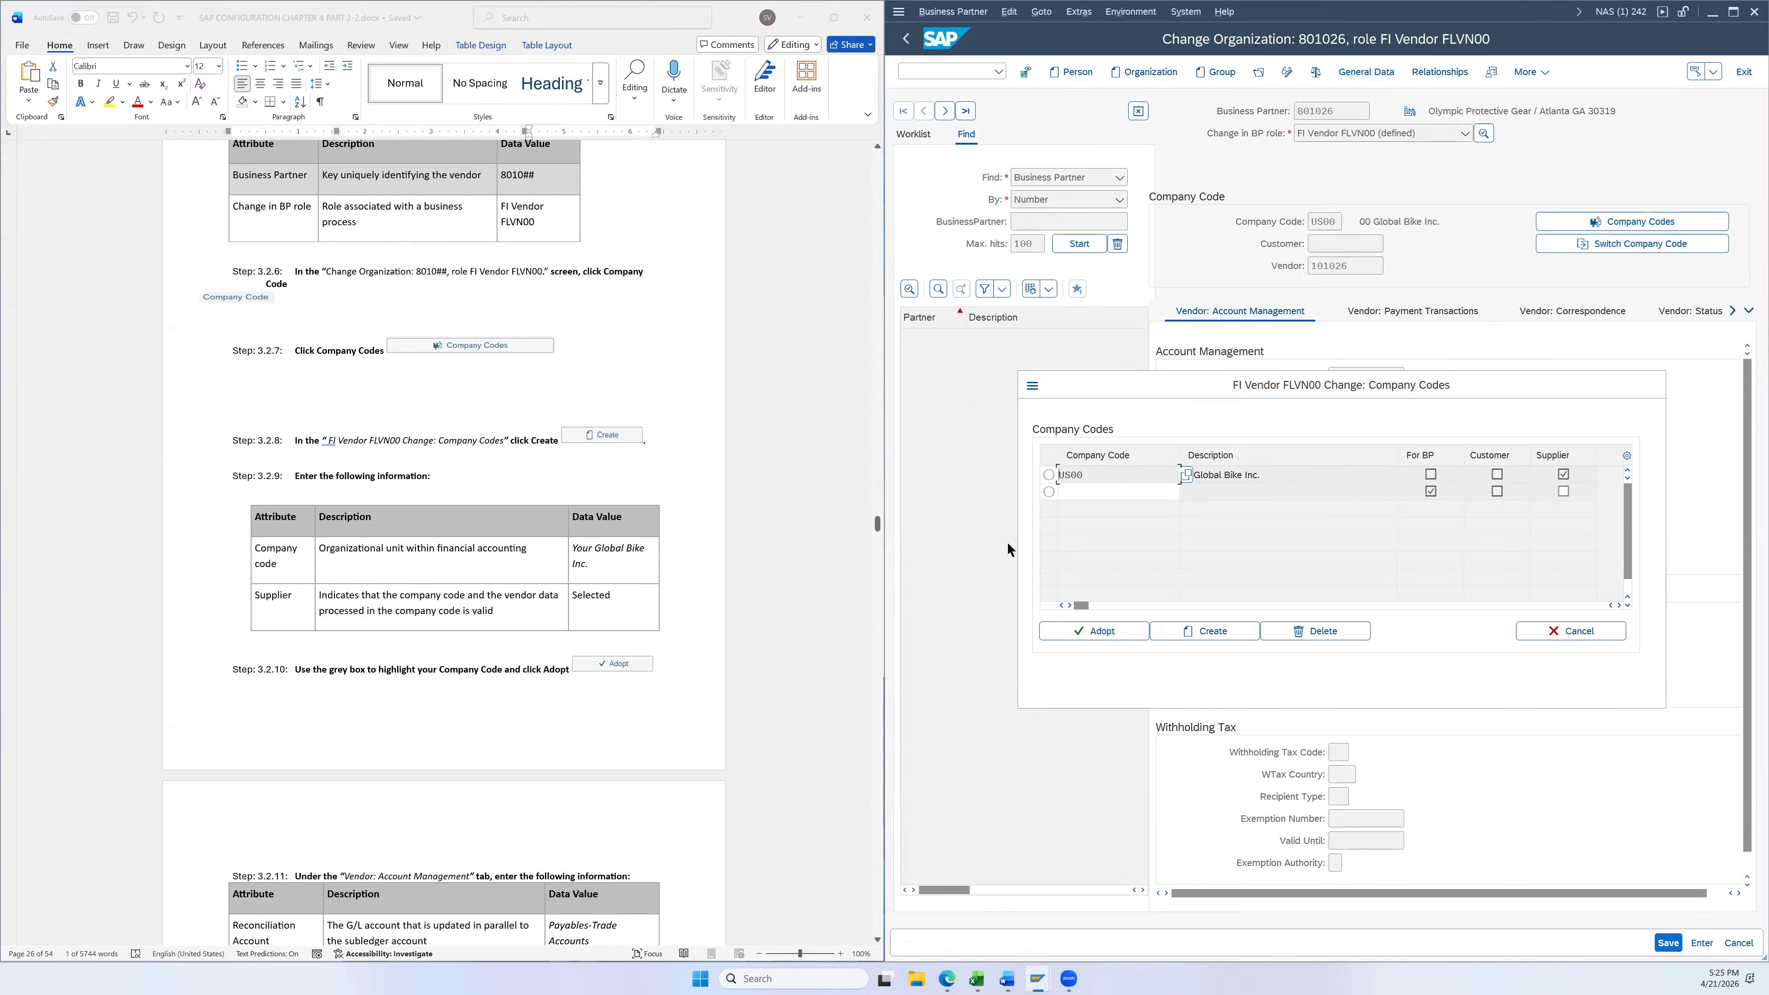
click(1081, 489)
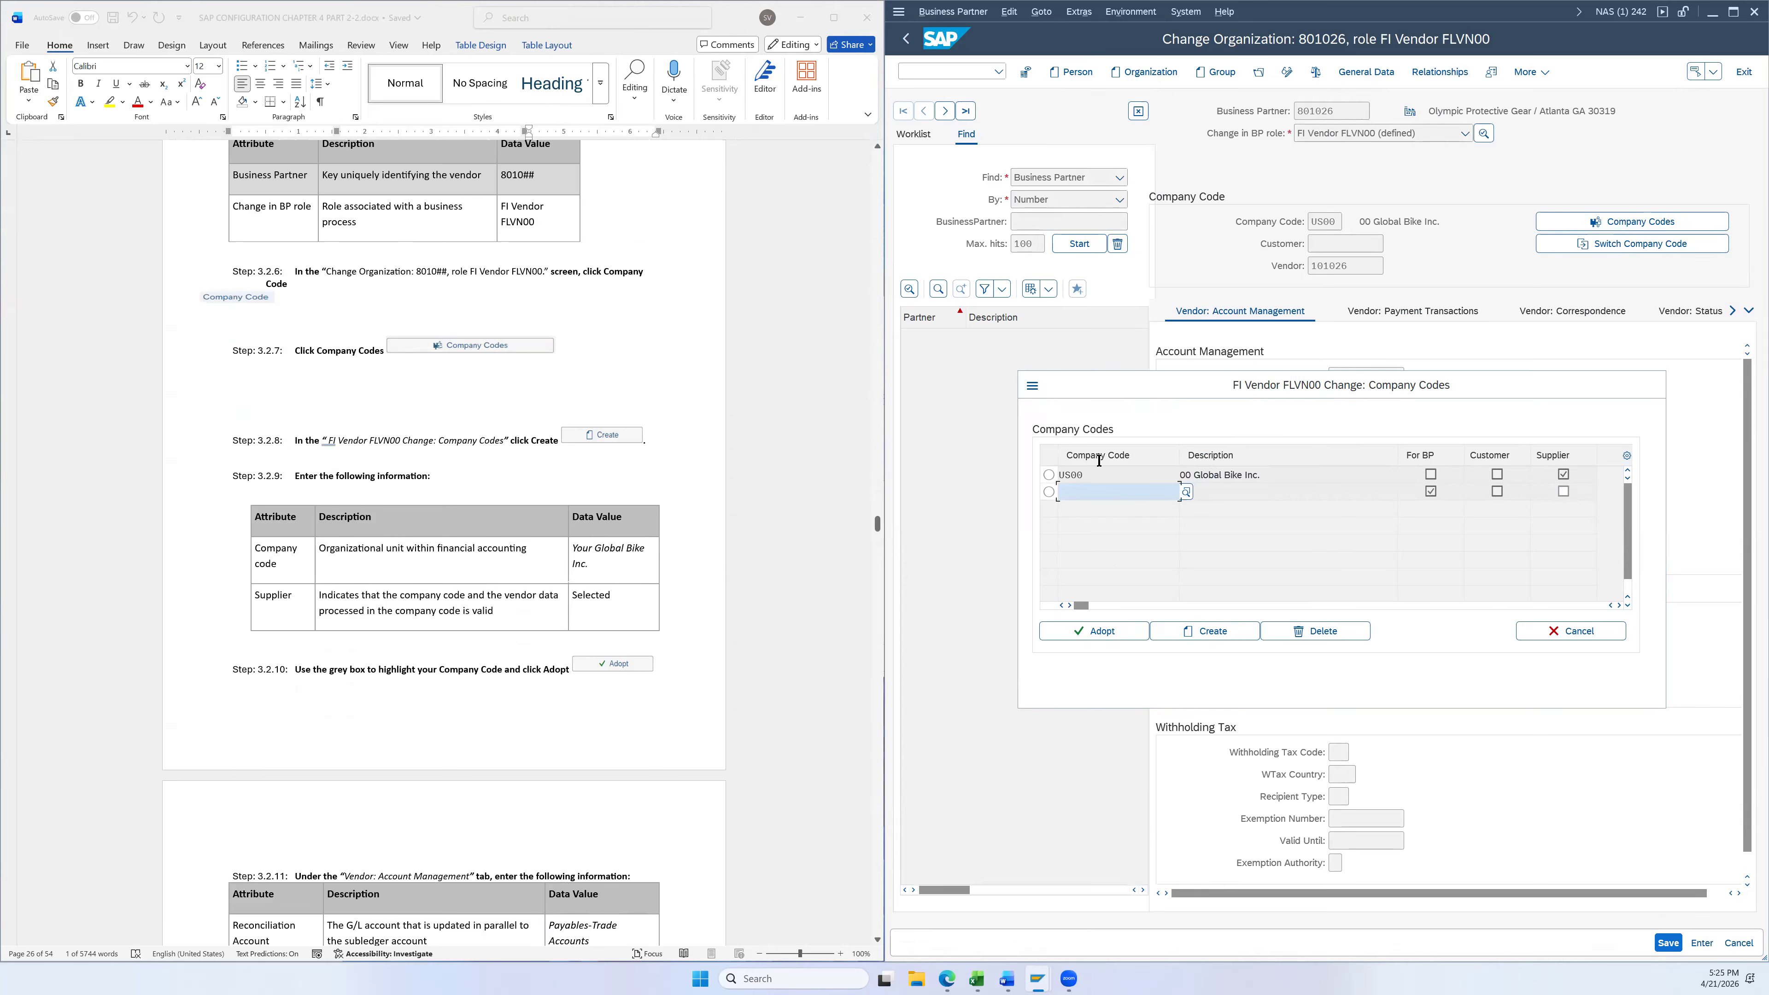
text(us2)
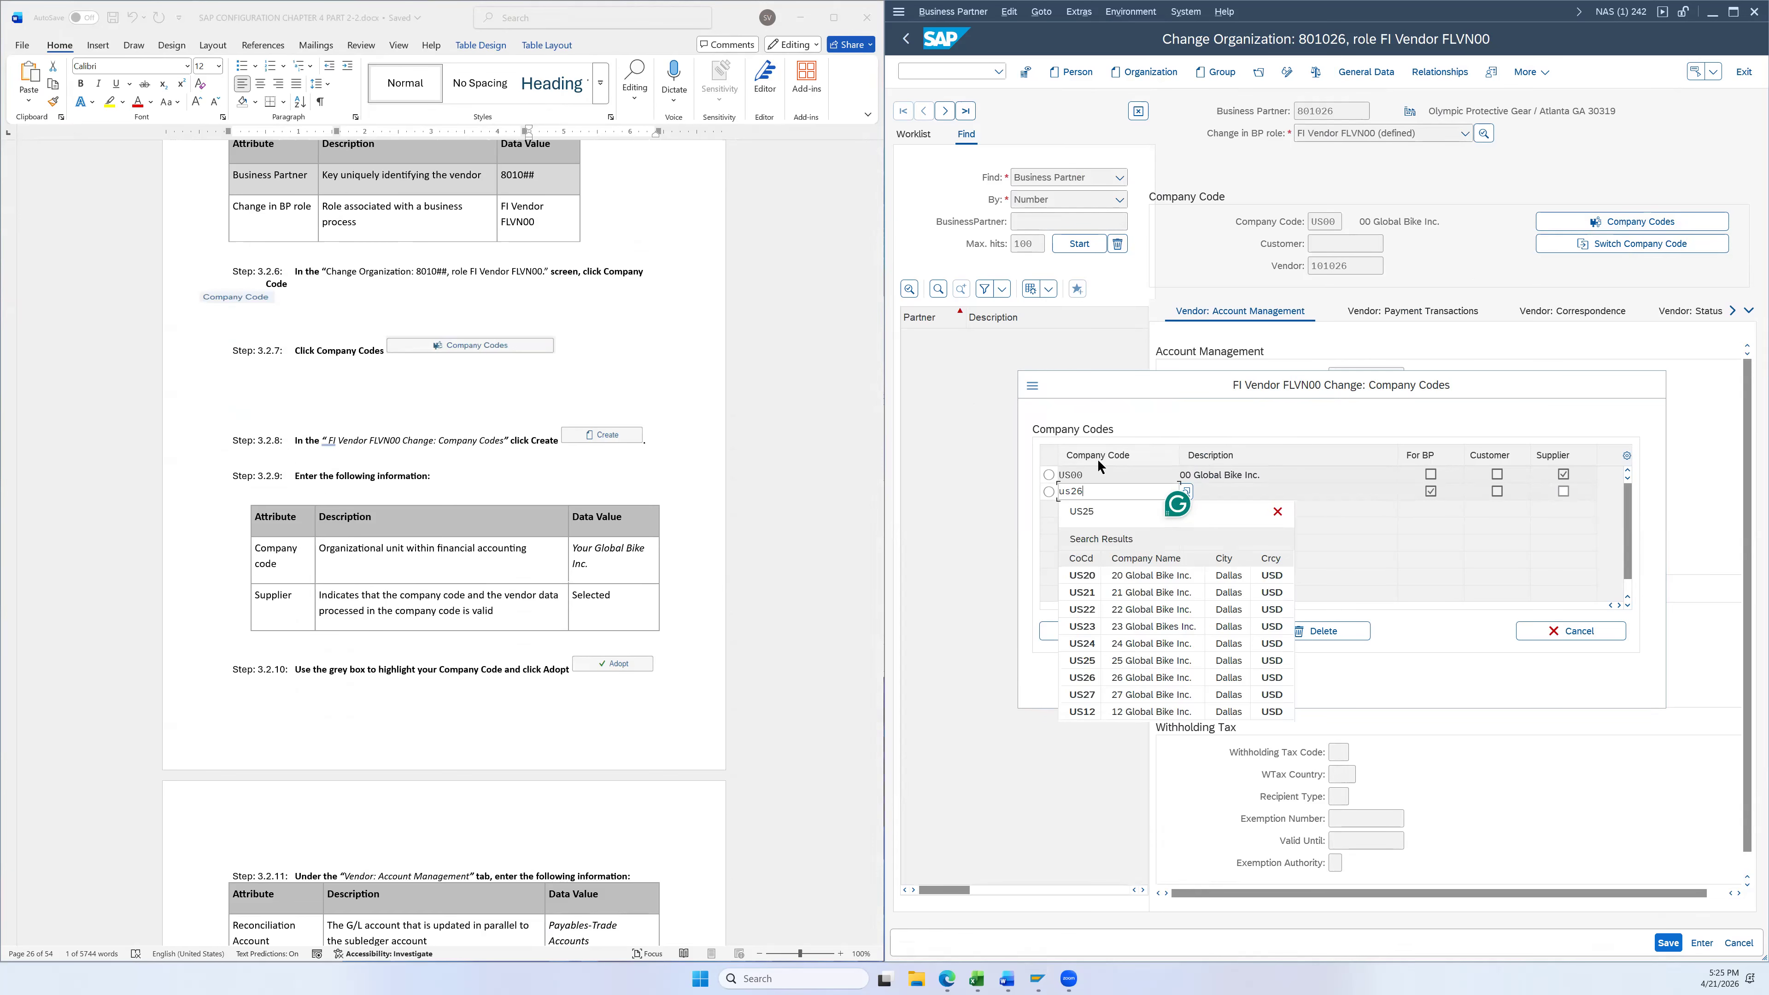
text(6)
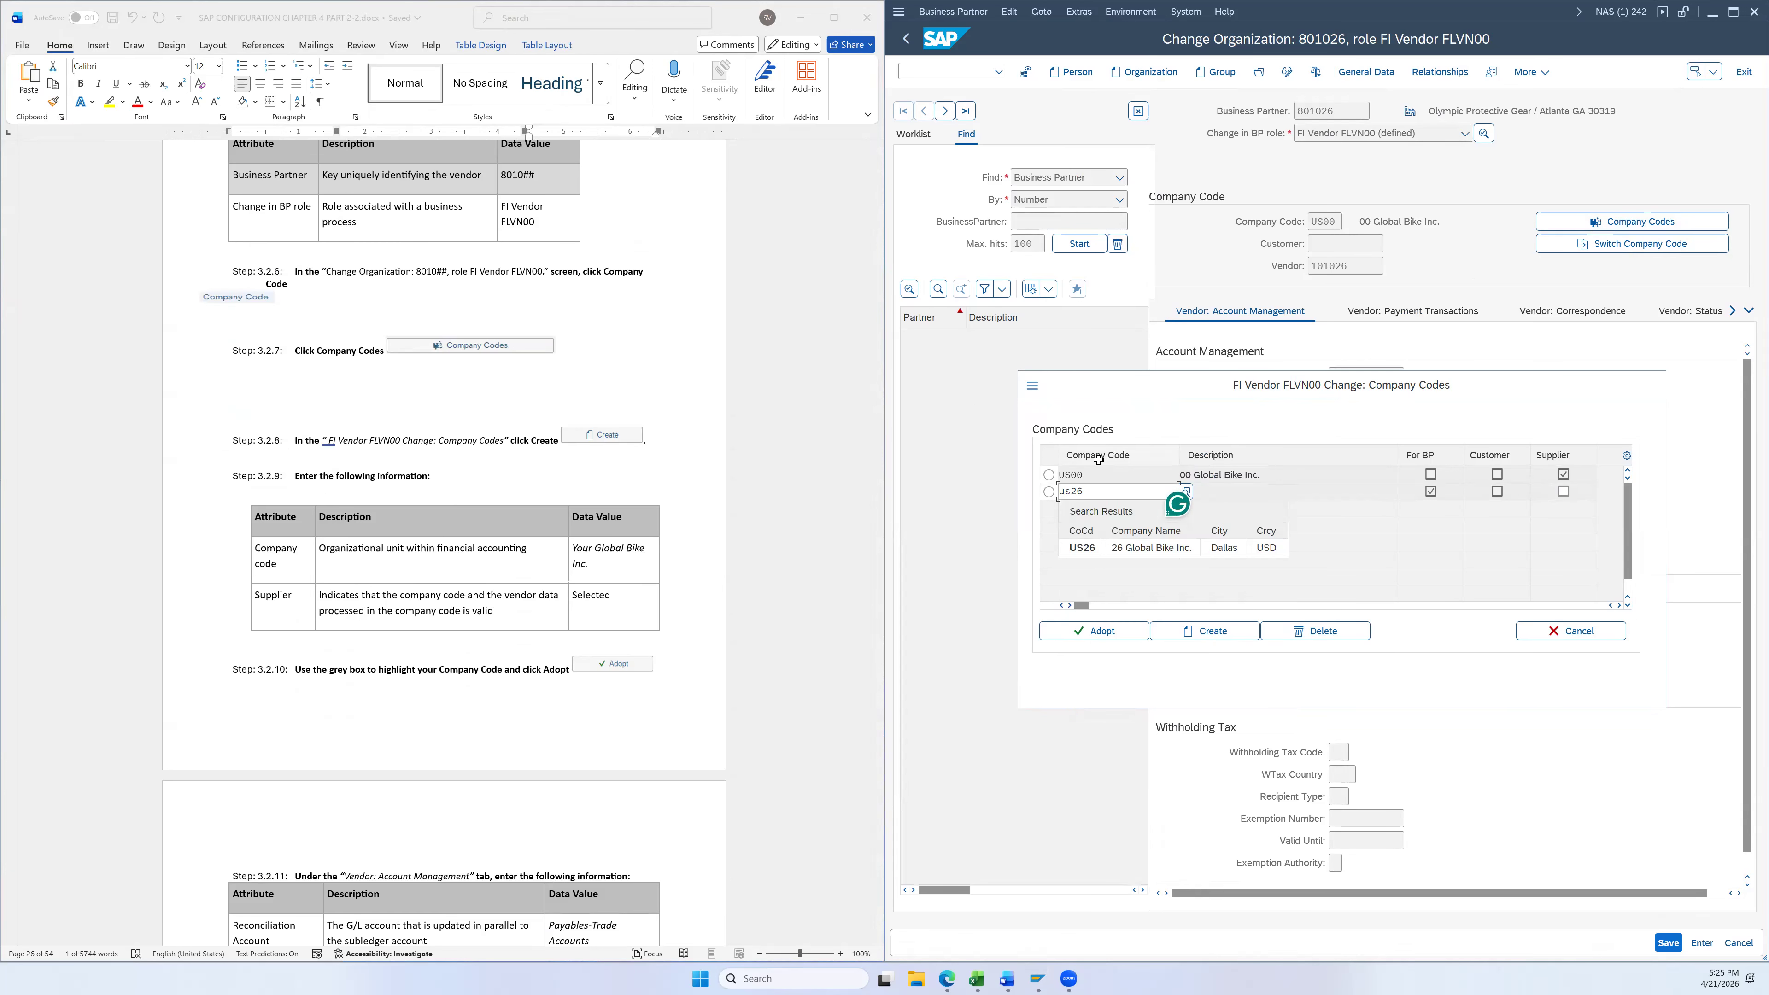
click(1107, 546)
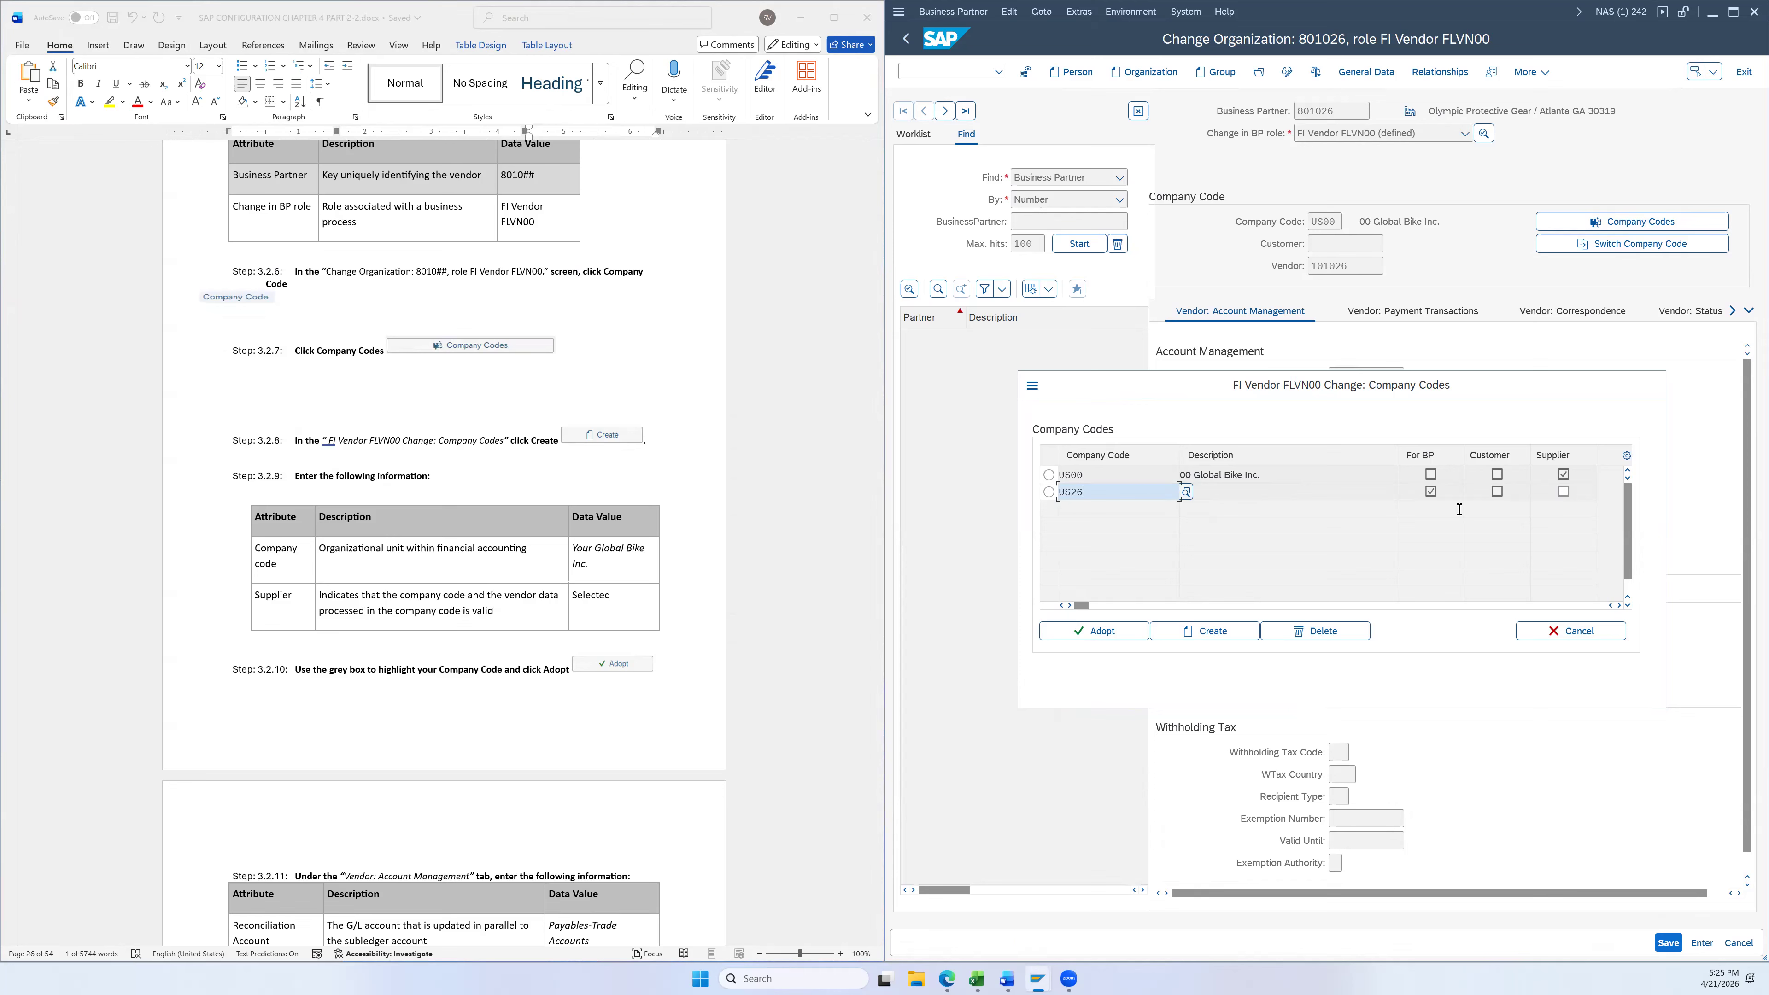
click(1564, 492)
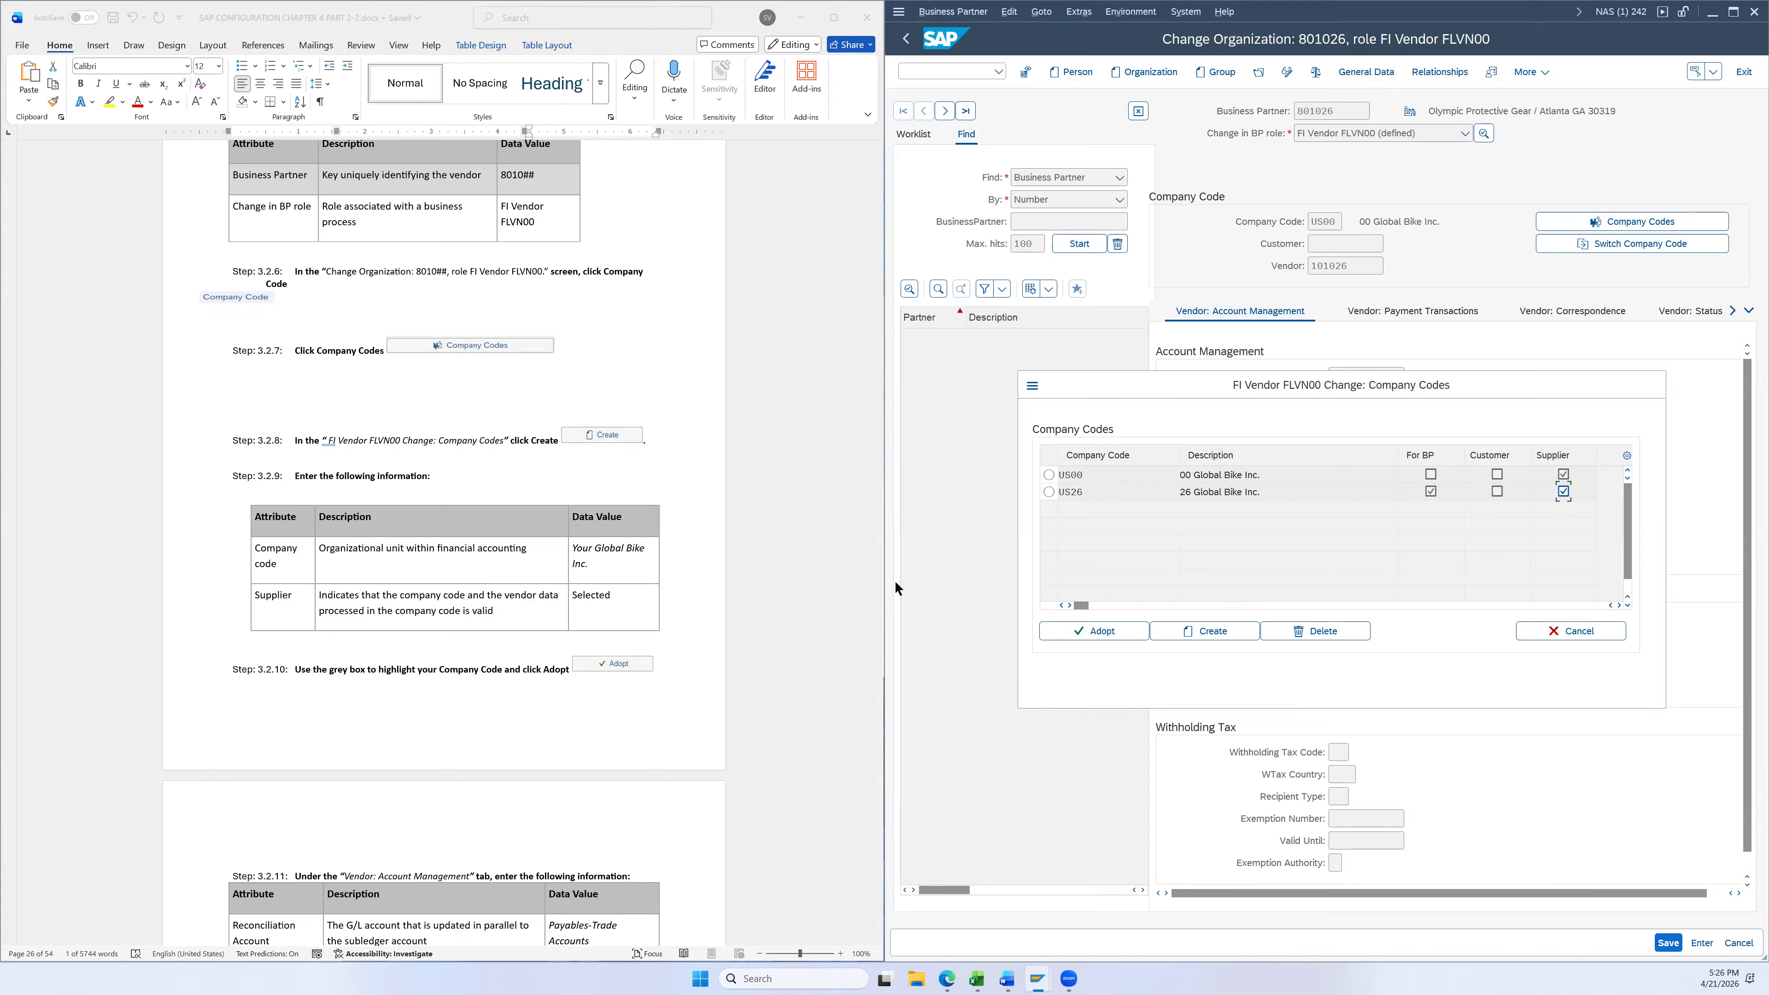
click(1049, 492)
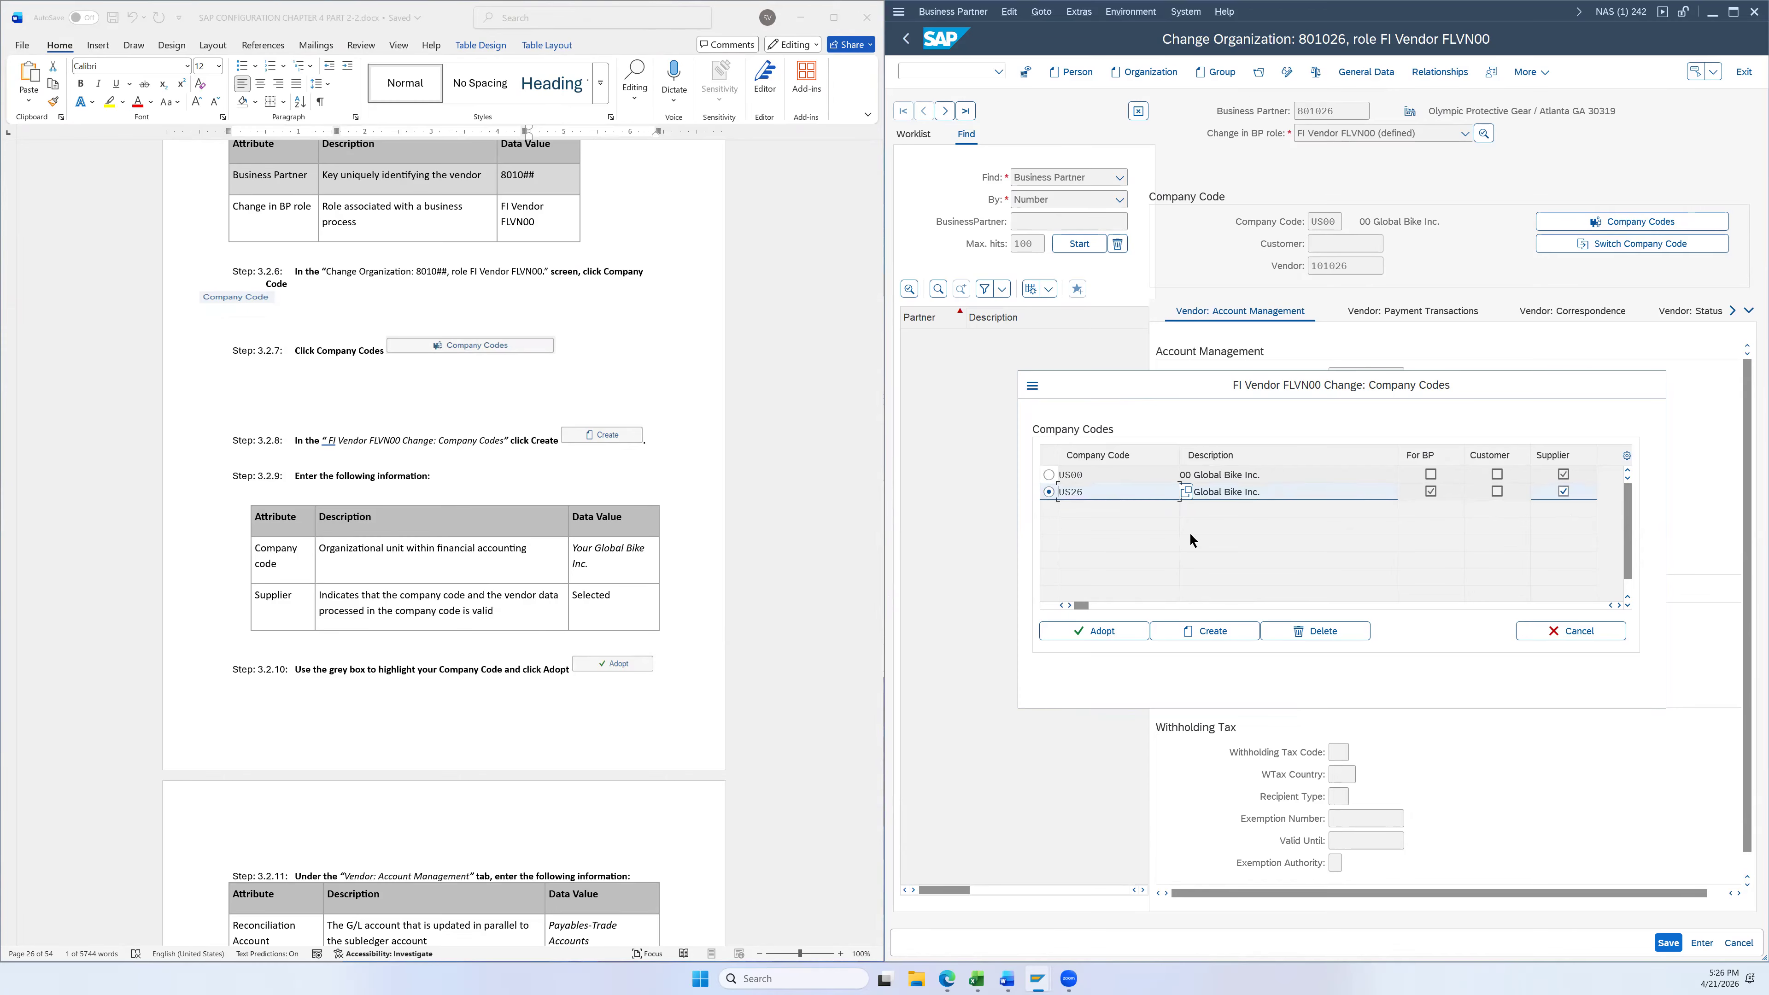
click(1107, 634)
Set the reconciliation account for company code US26 to 300000, Payables-Trade Accounts
scroll(705, 550, down, 3)
scroll(705, 553, down, 3)
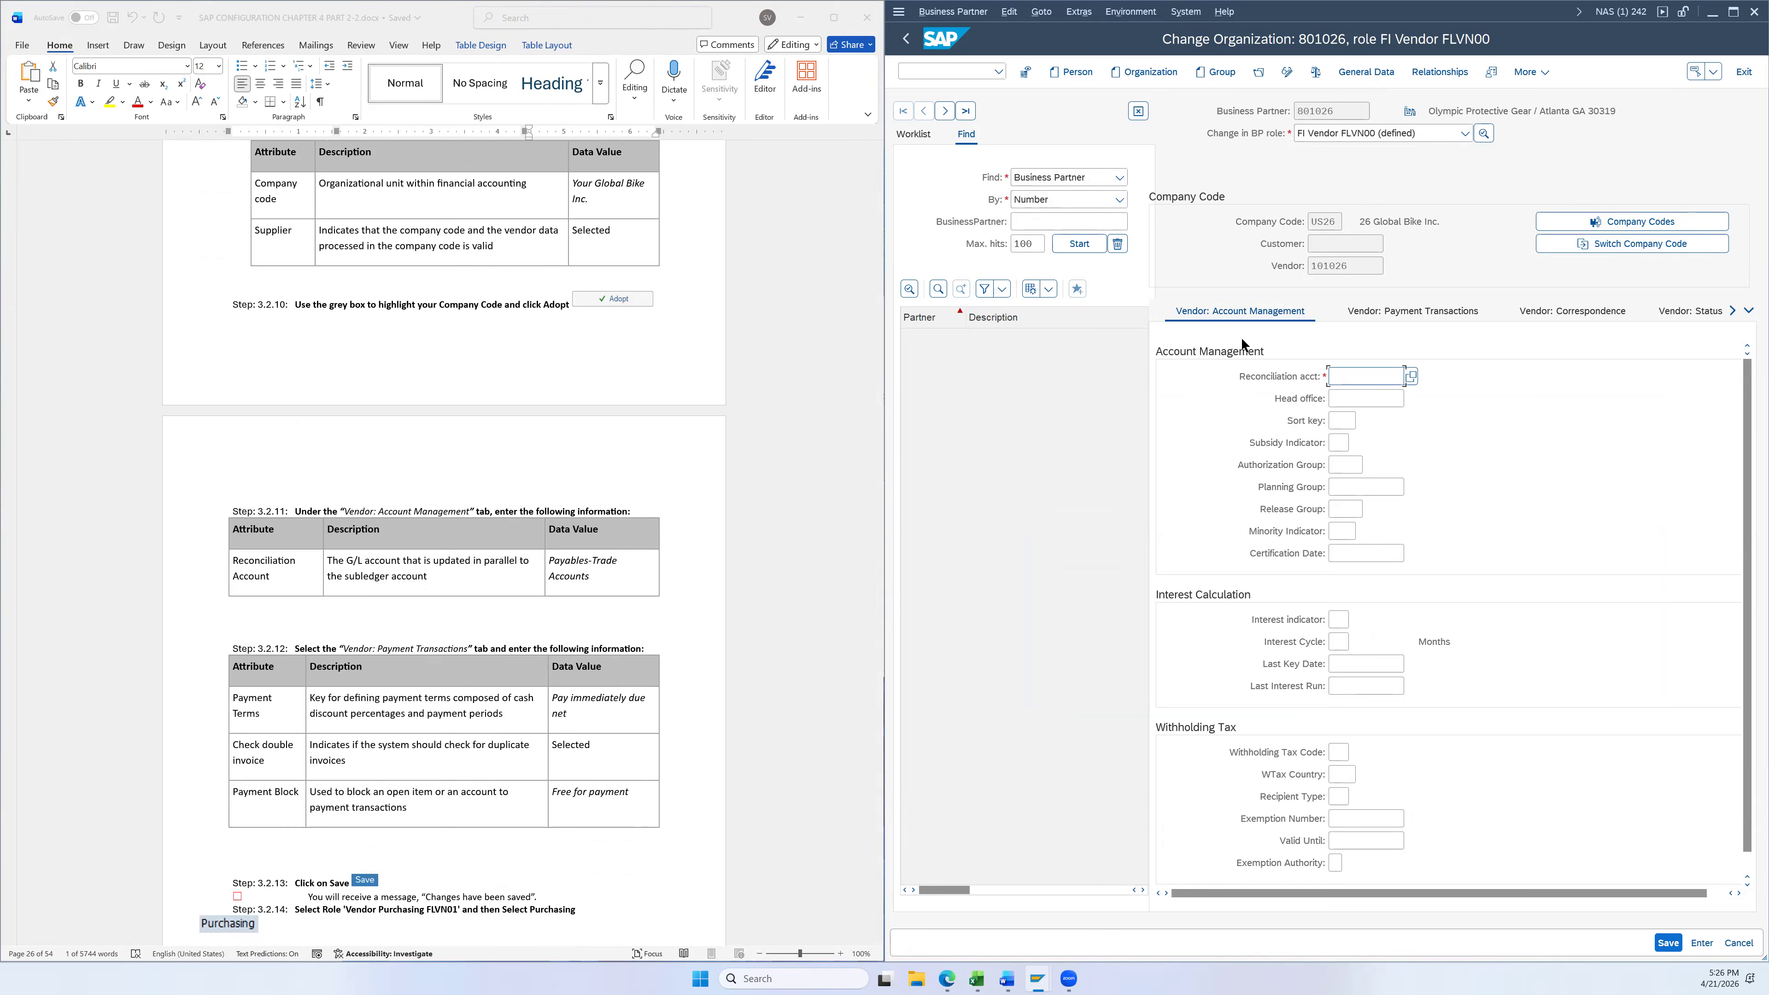
click(1414, 377)
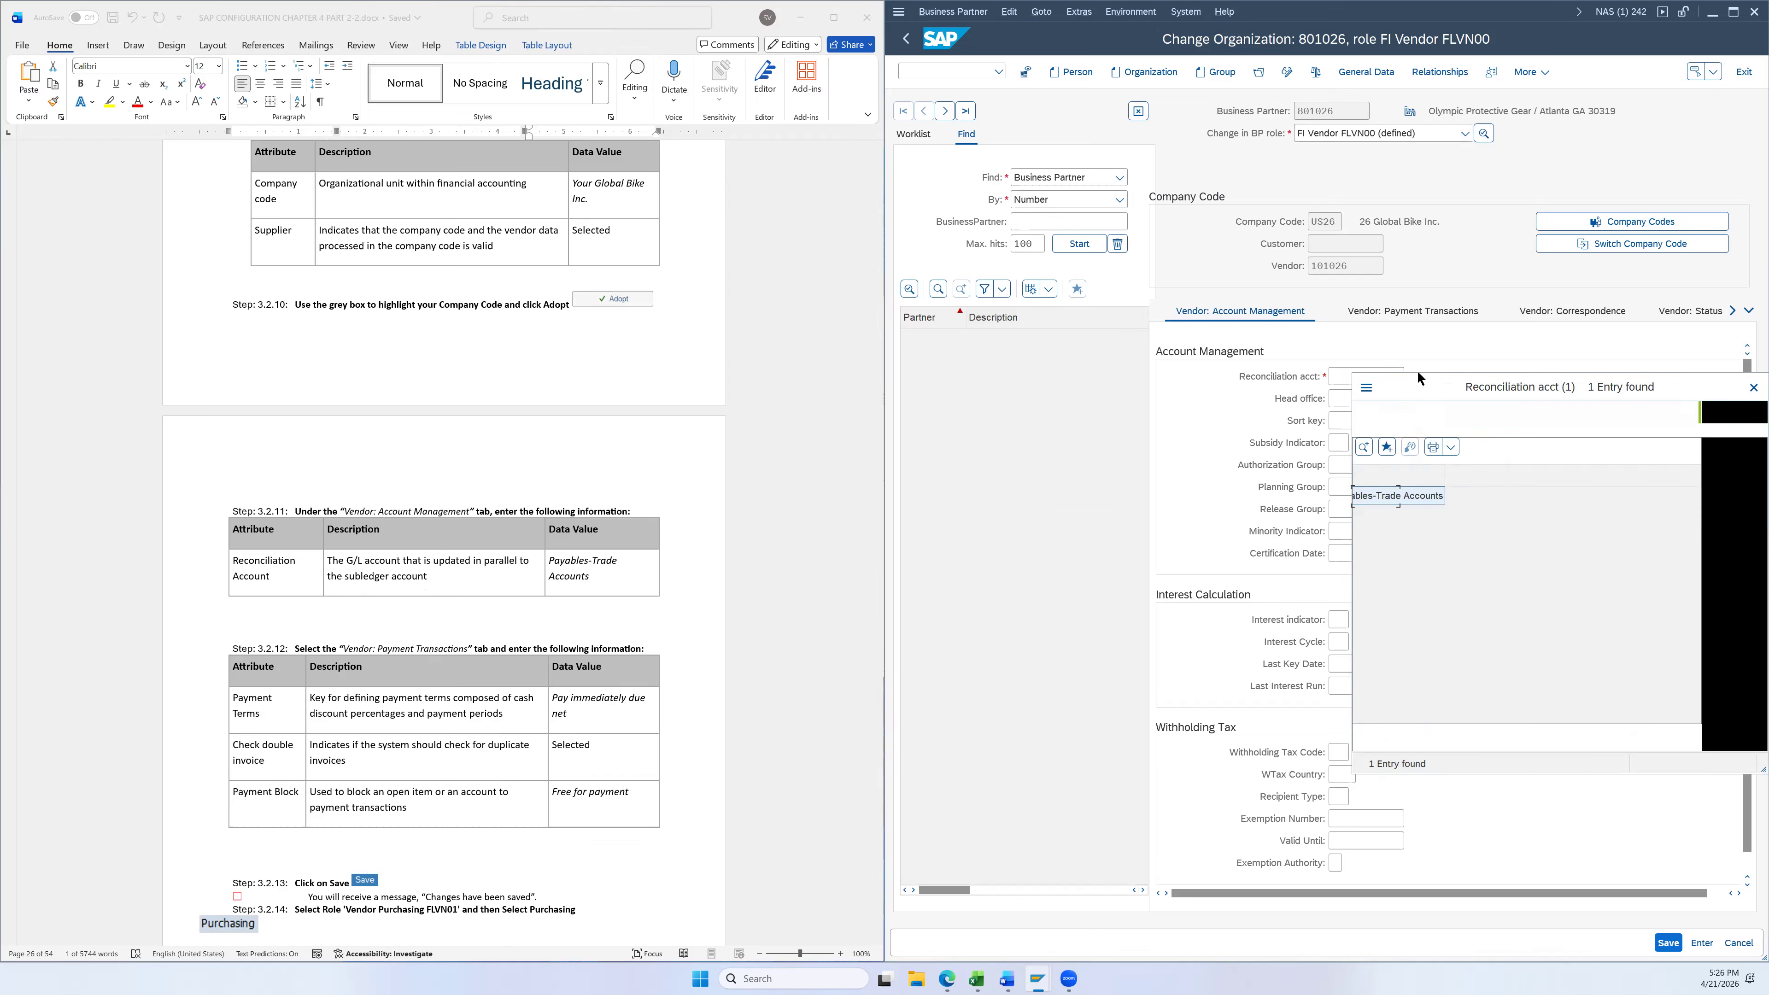
double_click(1419, 495)
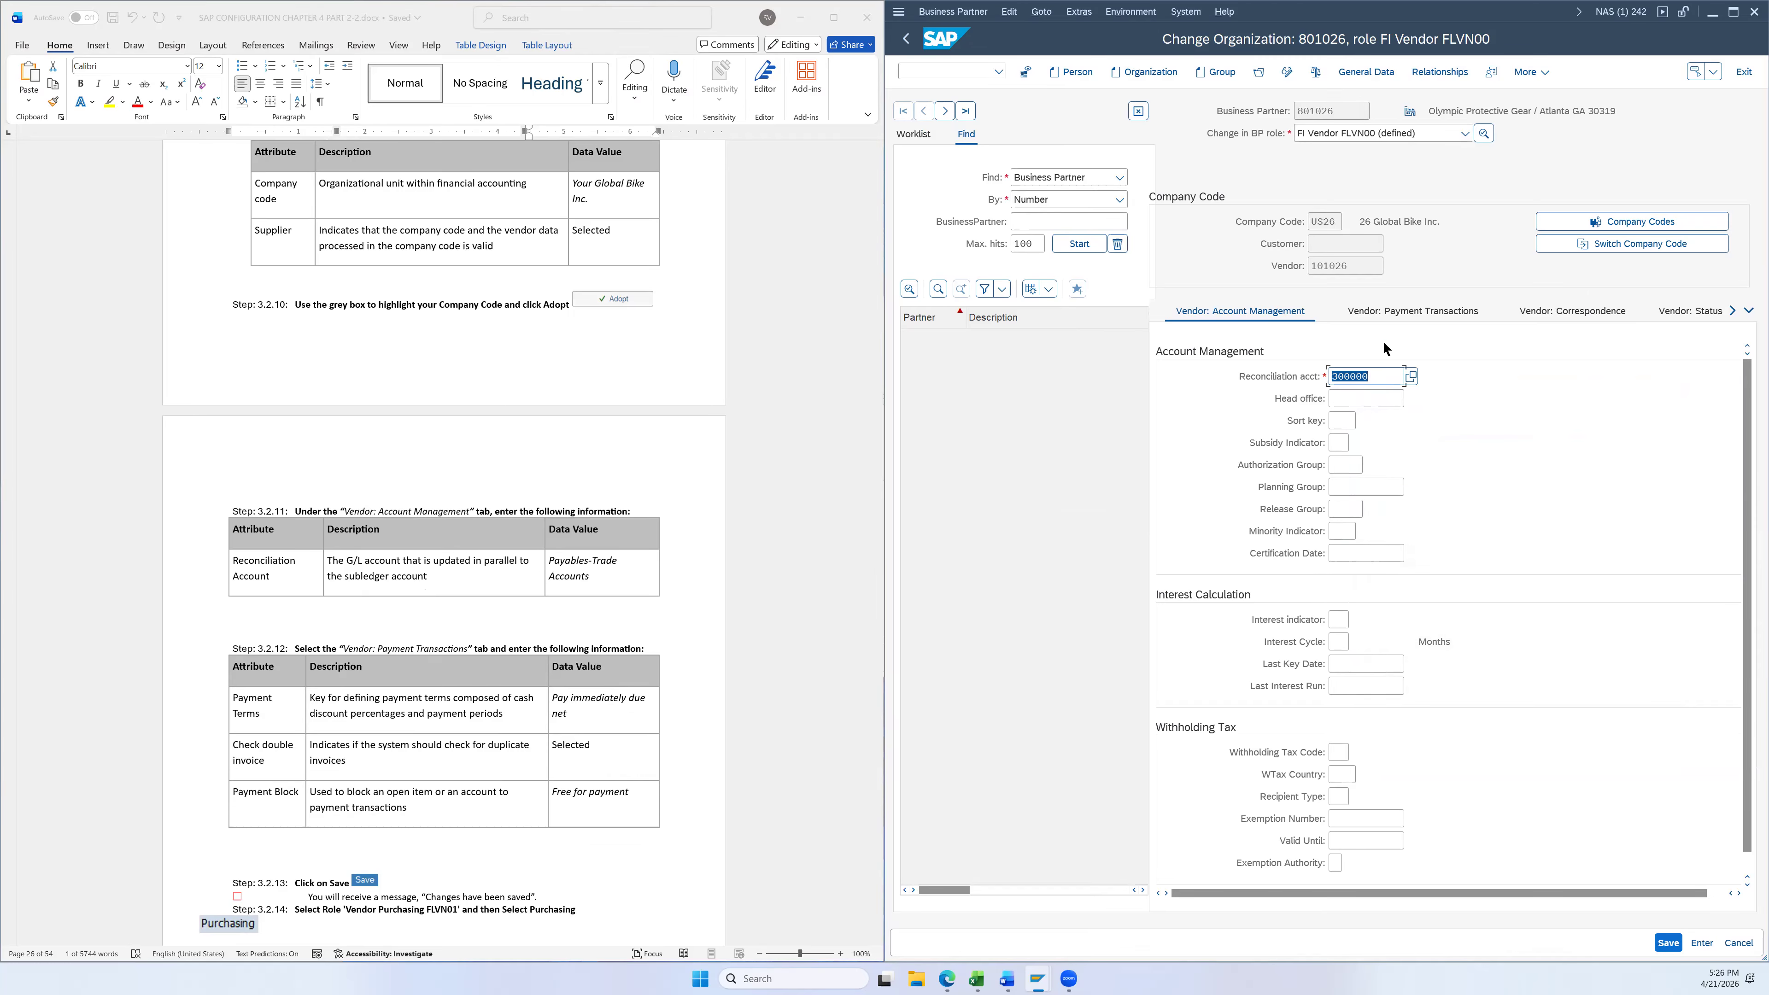
In the vendor's payment transactions data, set the payment terms to 0001 (Payable immediately Due net) and enable Check Double Invoice
click(1381, 313)
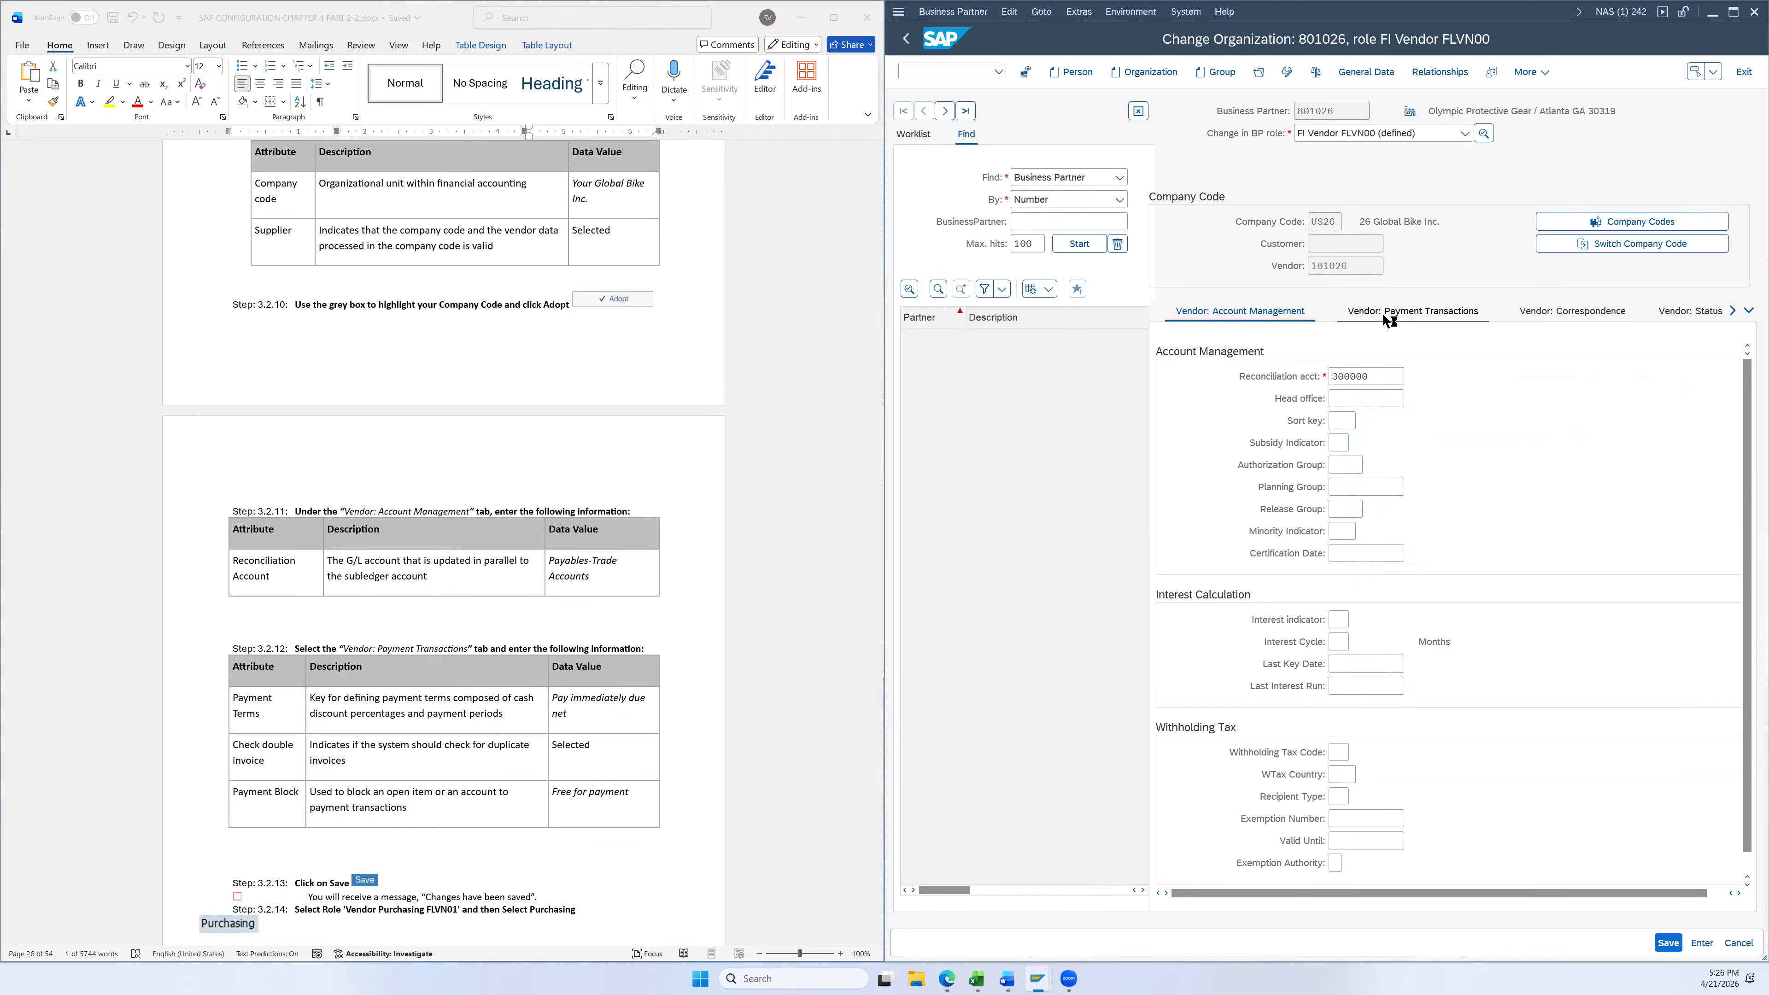
scroll(747, 666, down, 5)
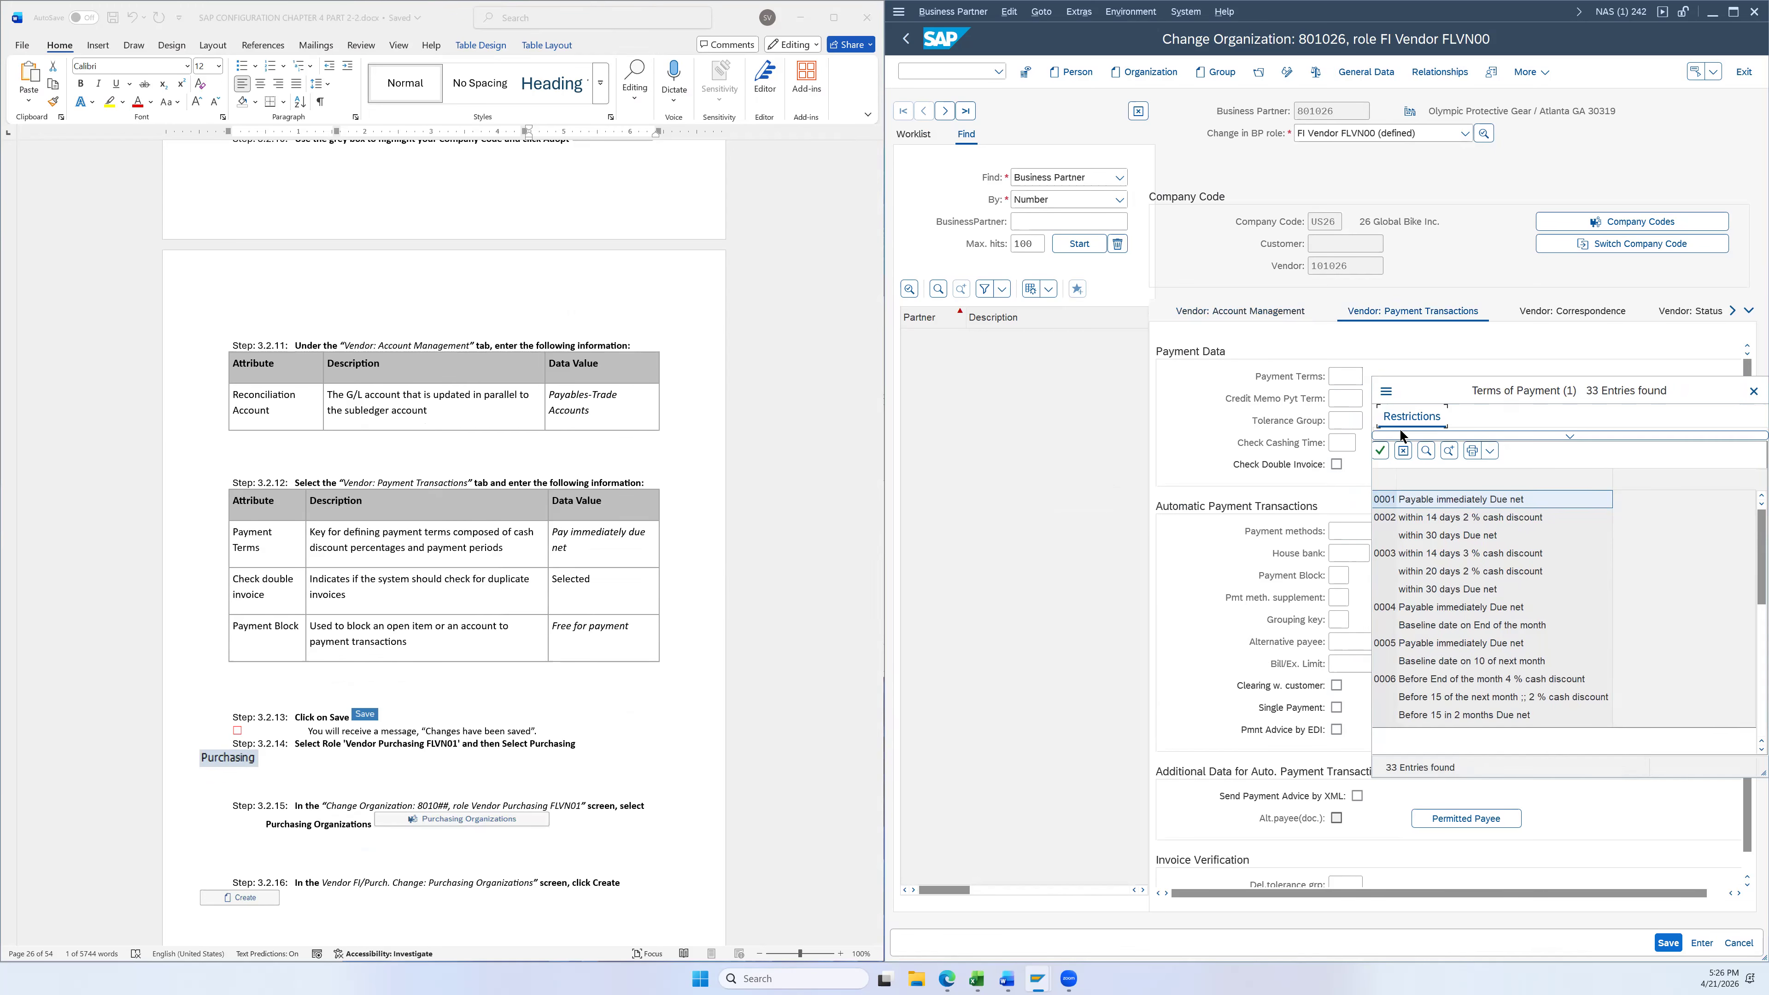
click(1423, 506)
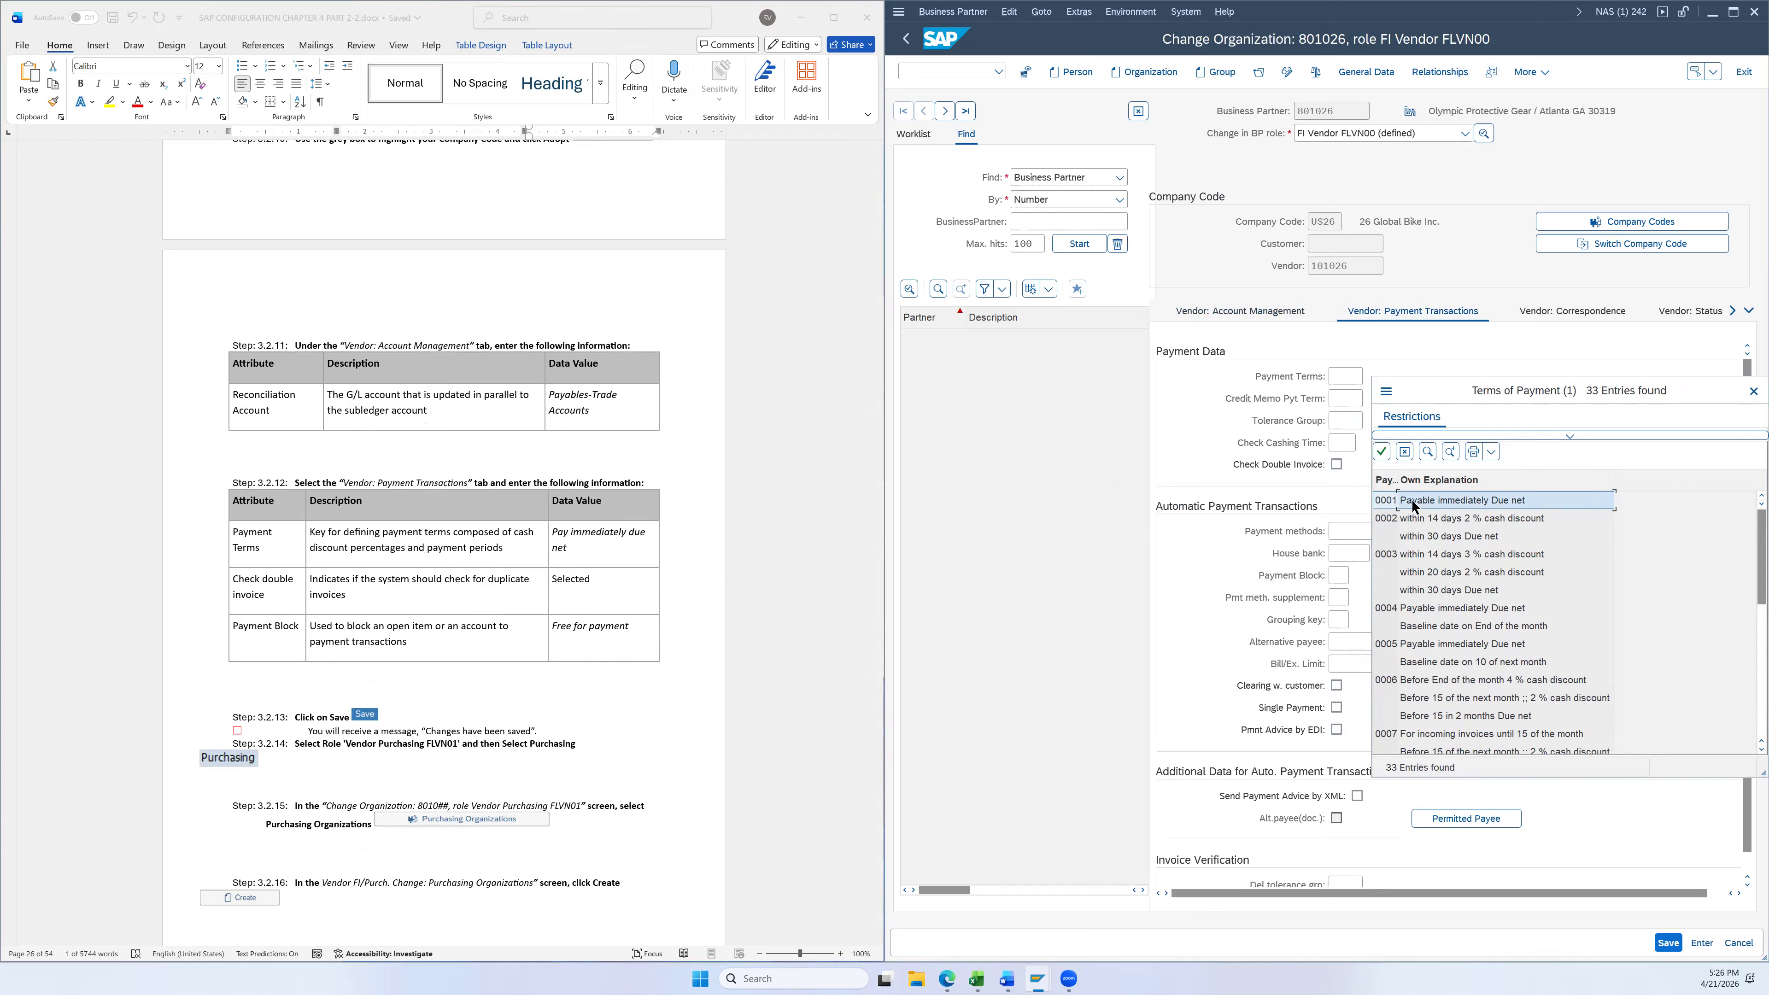
double_click(1413, 506)
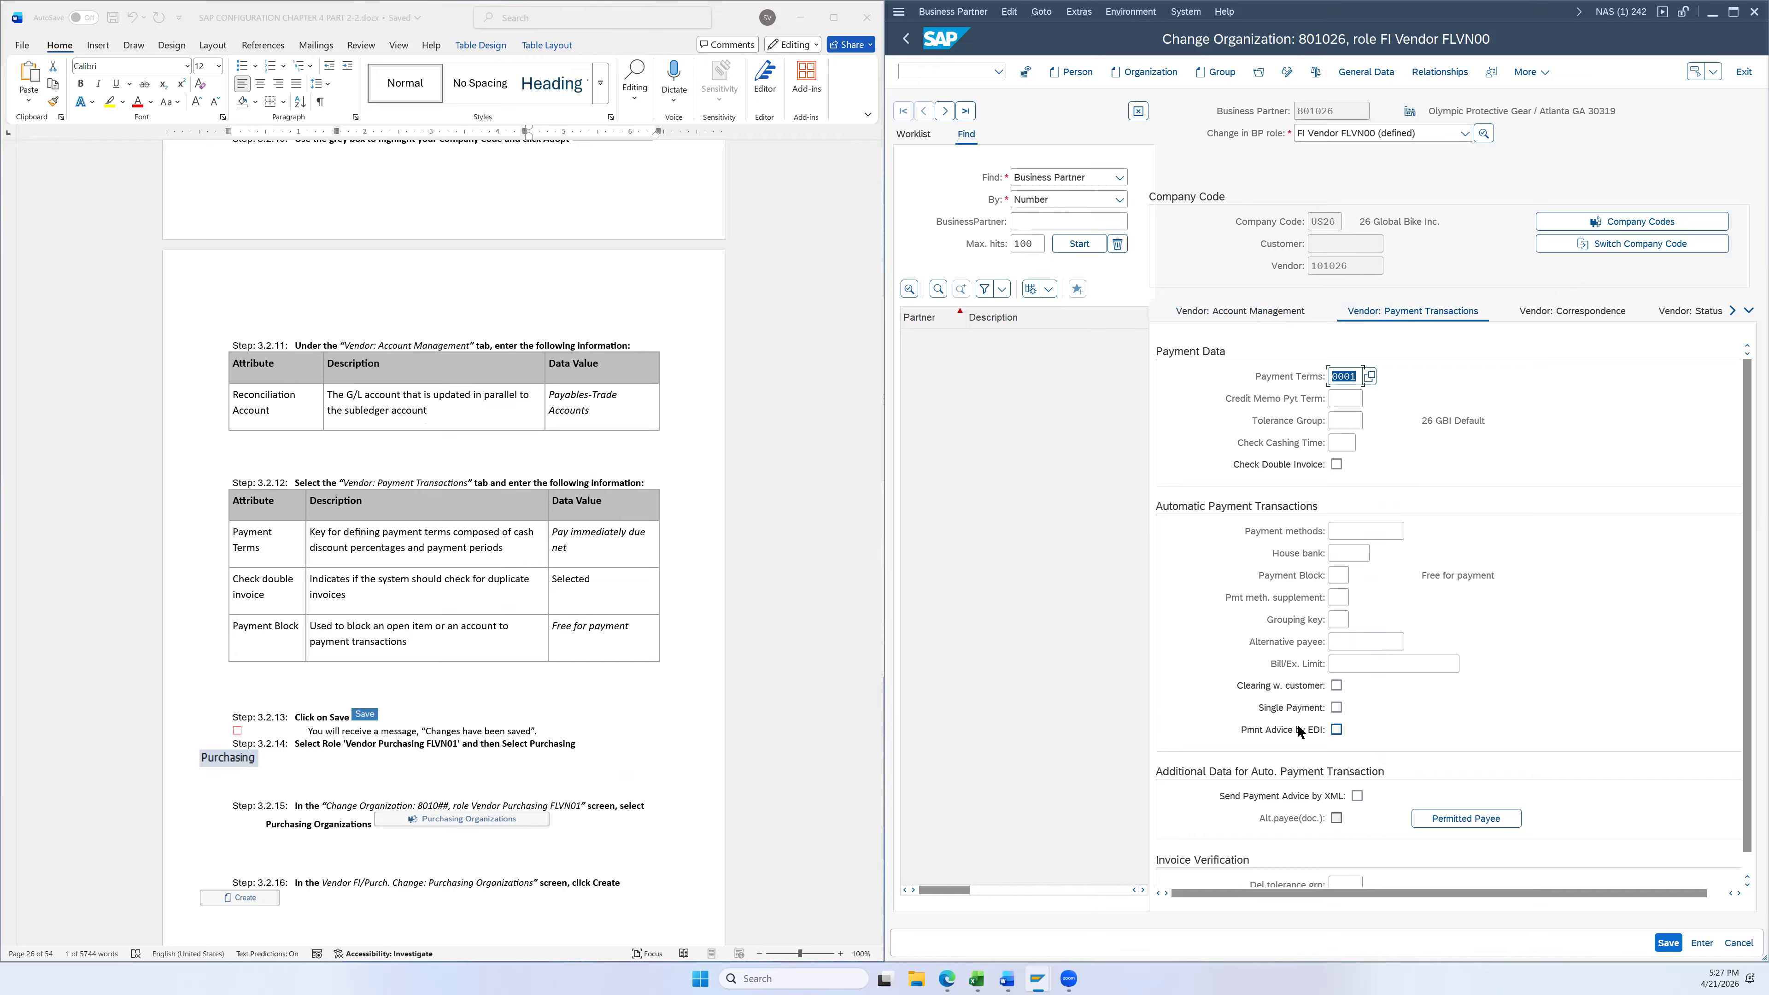
click(1336, 463)
click(1336, 464)
Set the payment block to the blank Free for payment entry and save the vendor's company code changes
click(1340, 575)
key(F4)
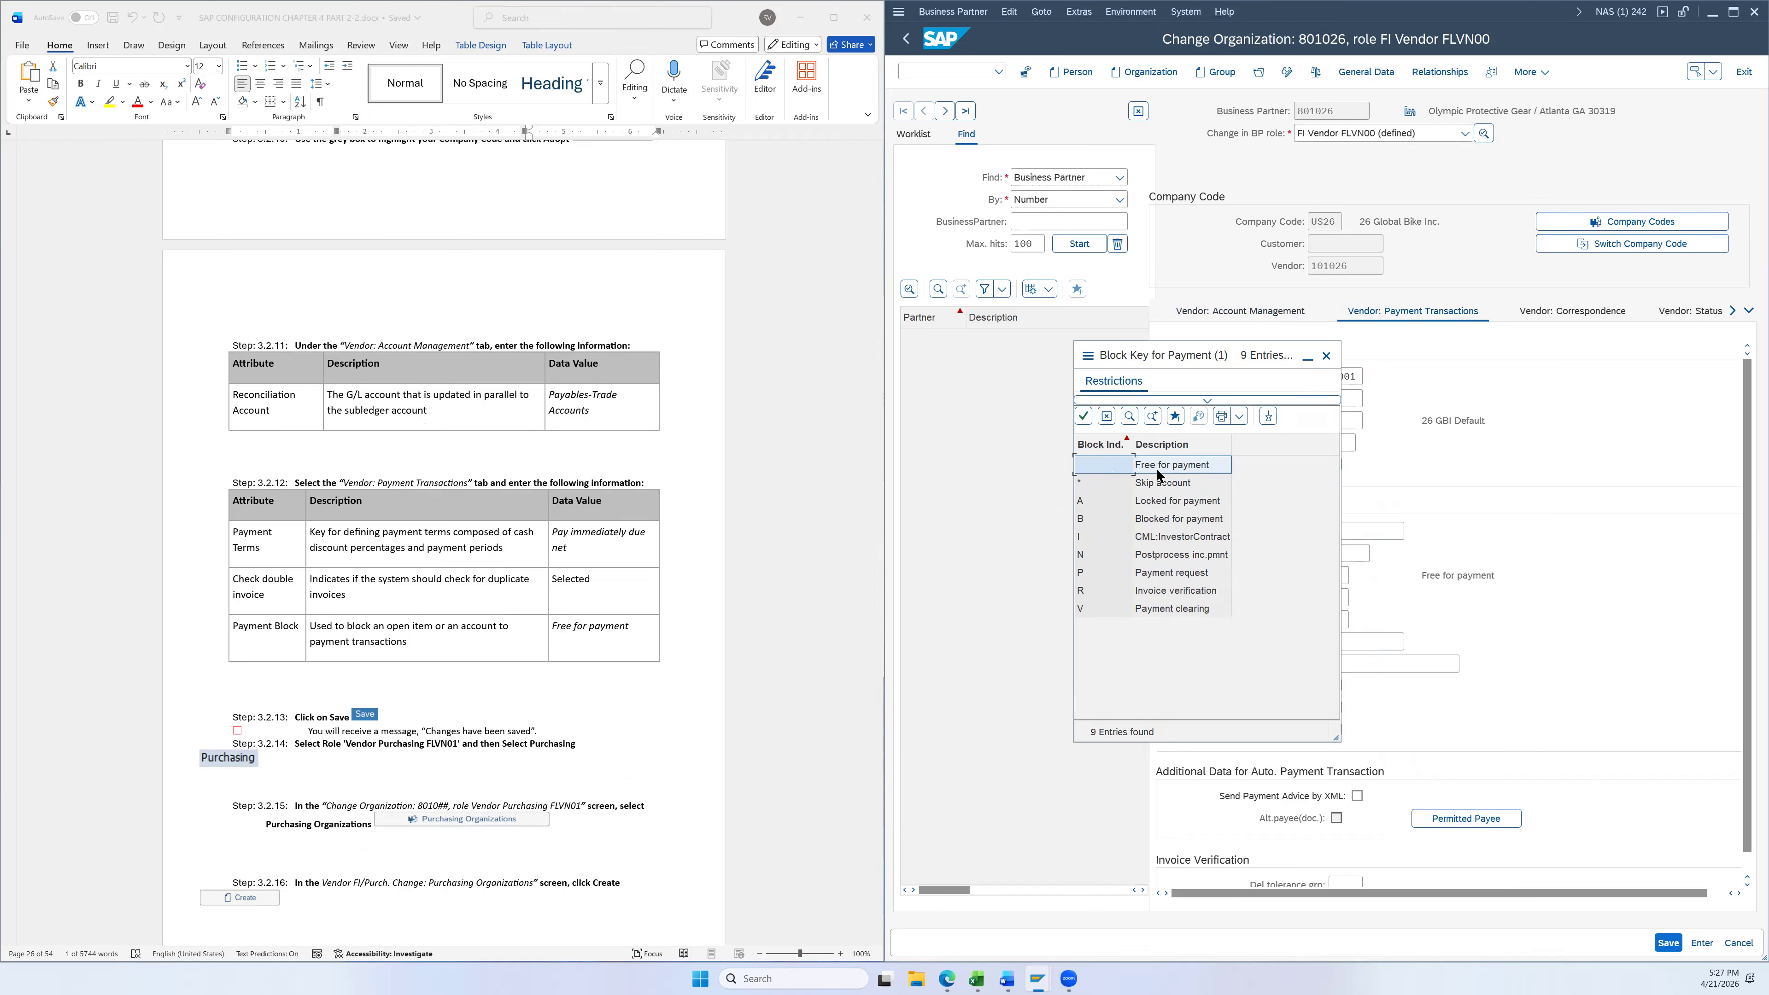
double_click(1193, 464)
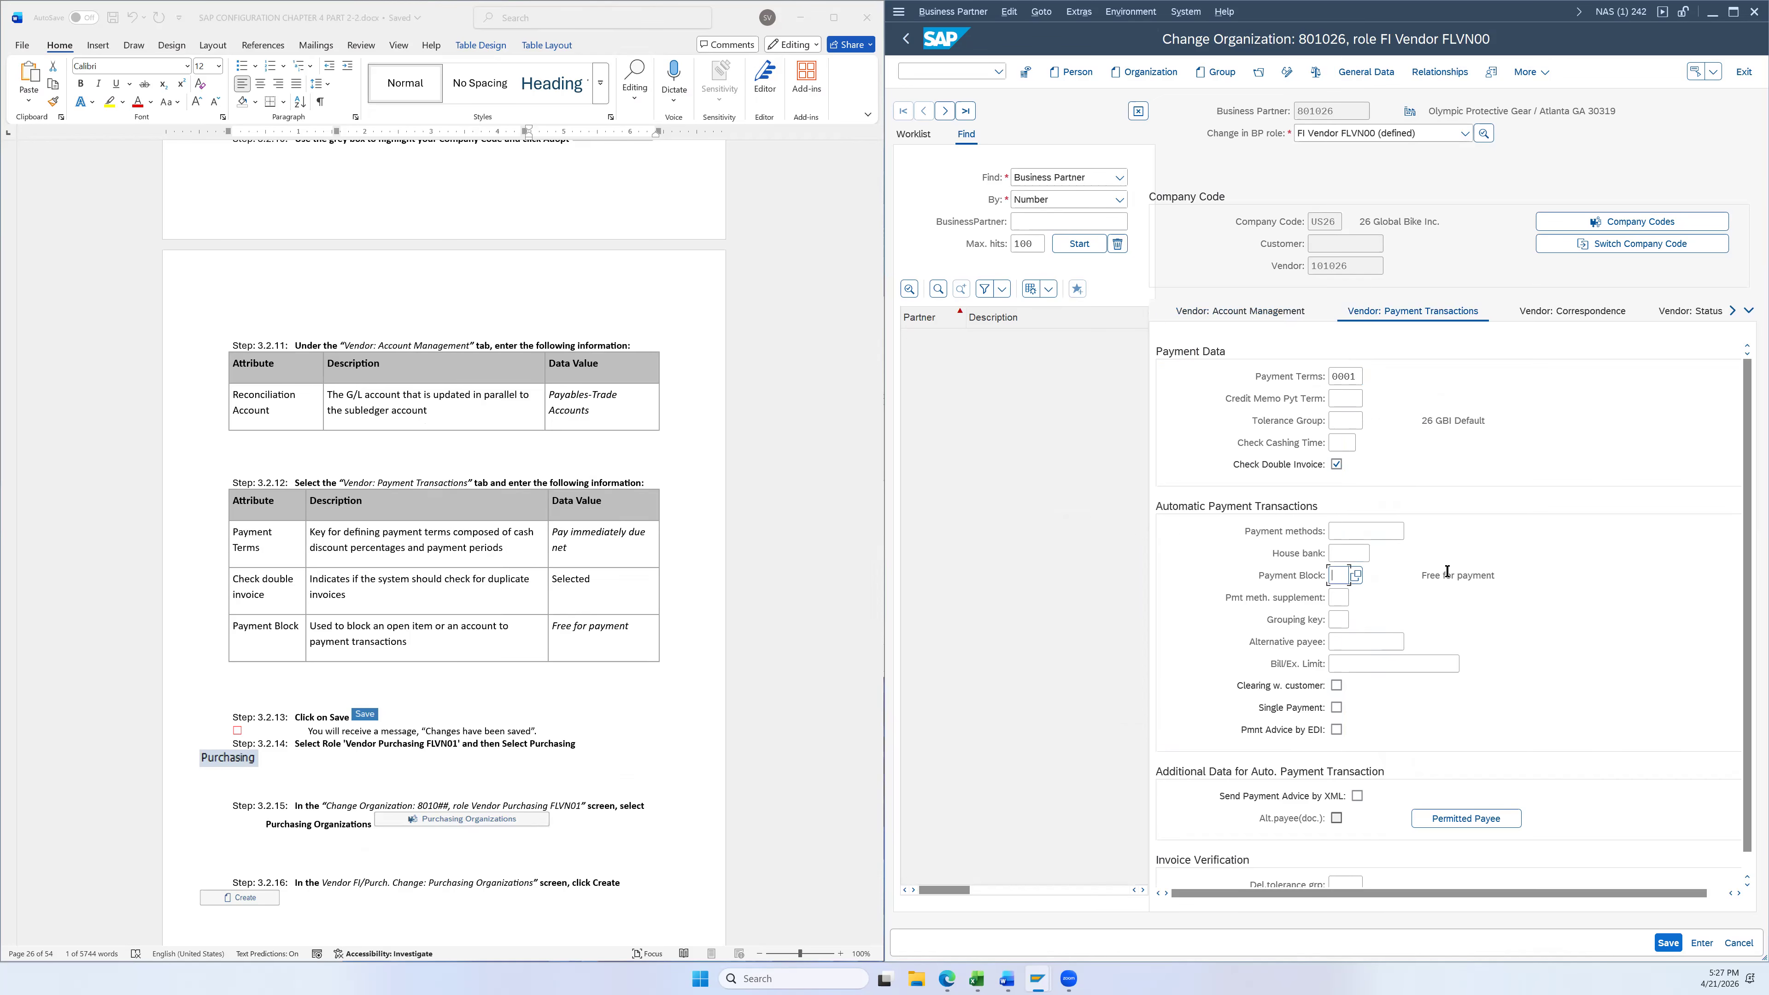
drag(1421, 575, 1481, 576)
click(1436, 577)
scroll(644, 565, down, 3)
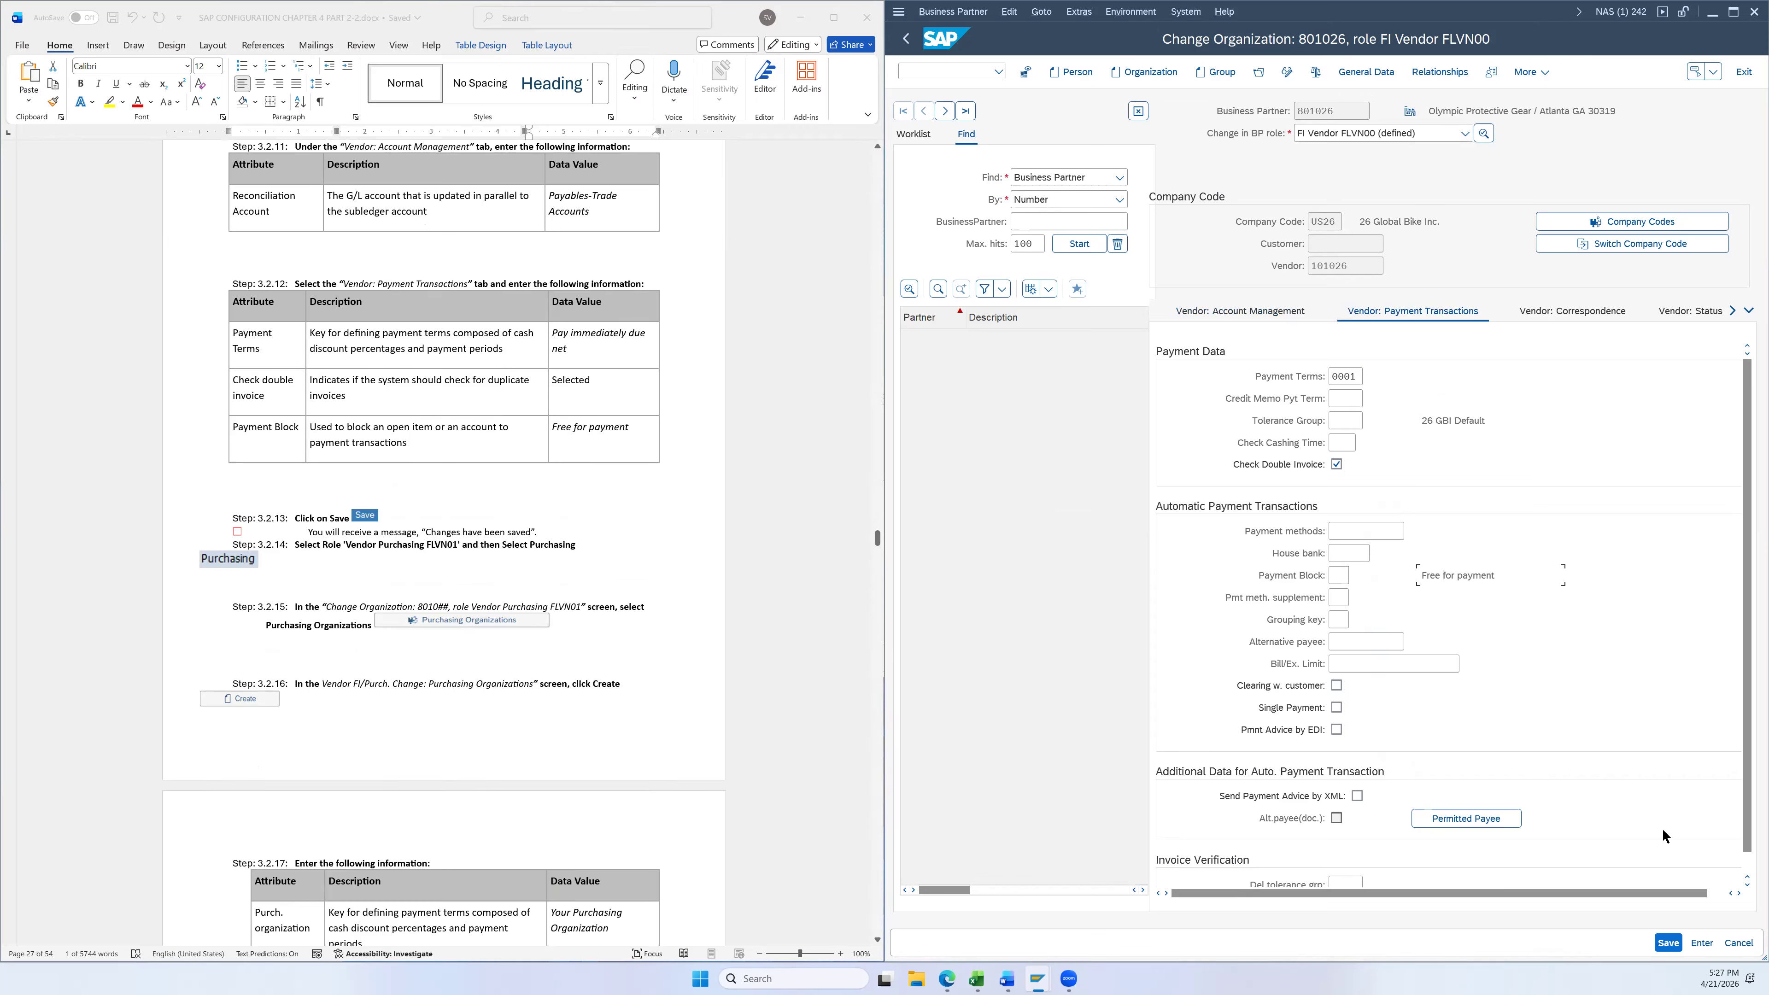
click(1668, 943)
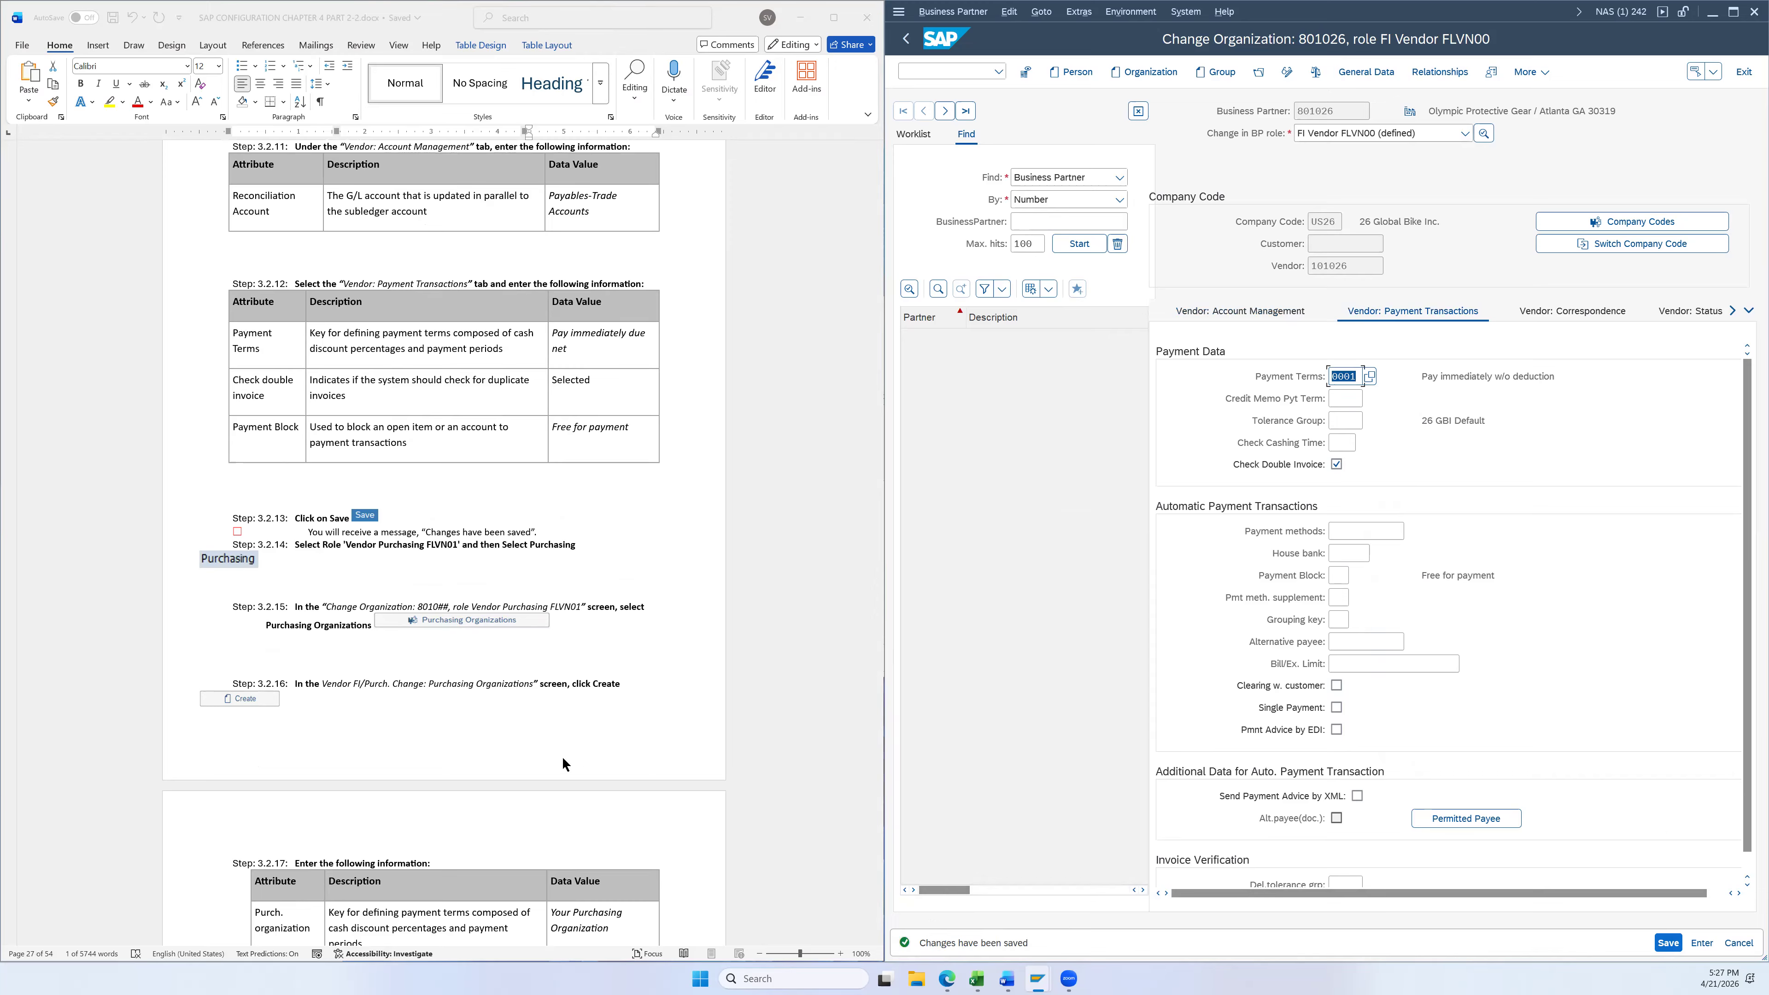
Change the business partner's role to Vendor Purchasing FLVN01 and open its purchasing data
click(1464, 133)
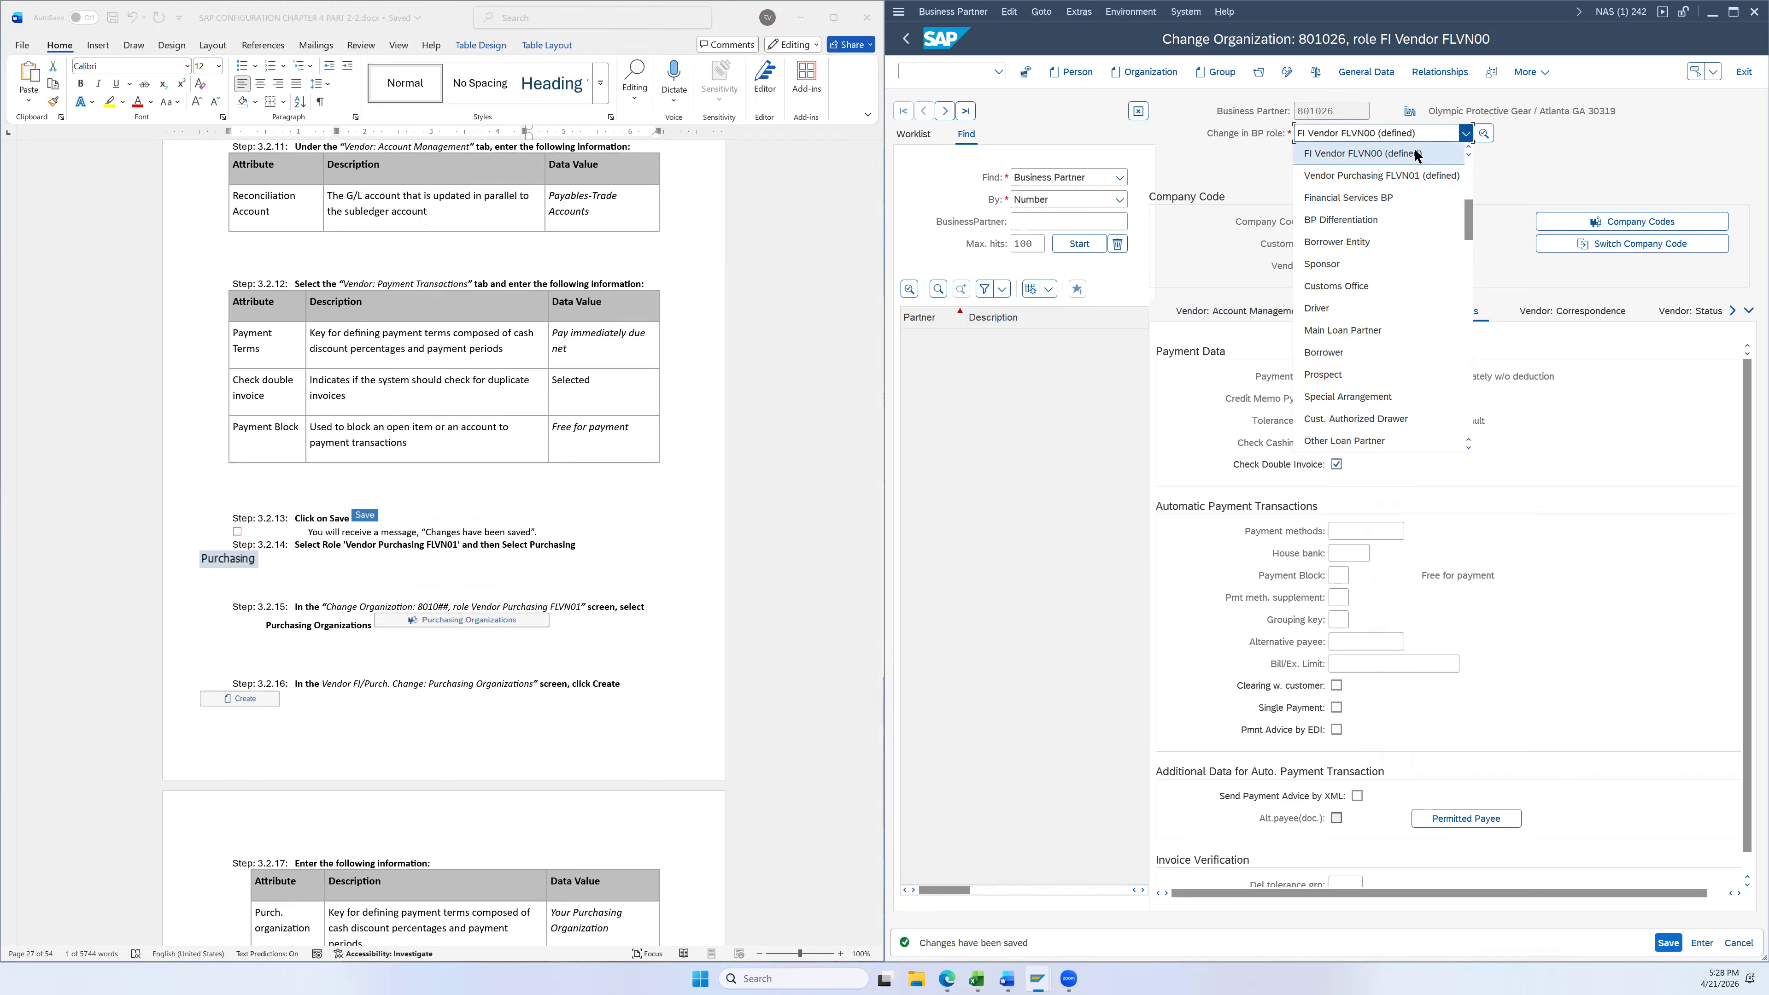
click(1352, 182)
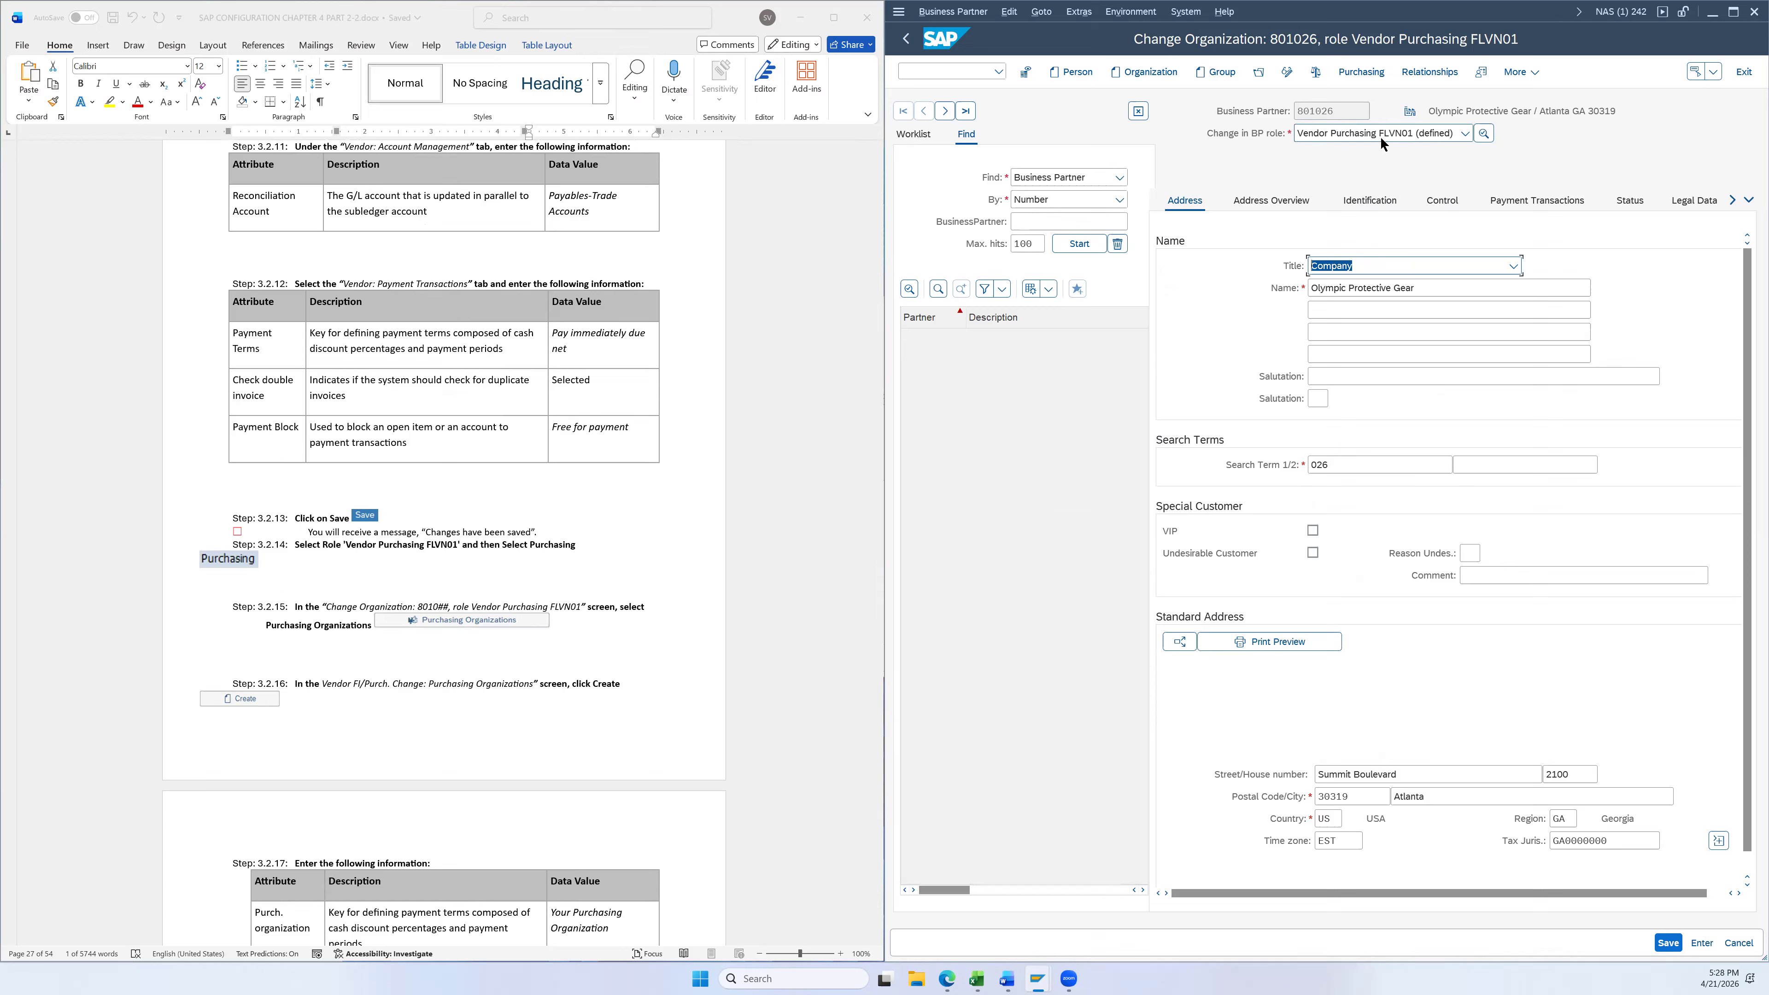
click(1358, 78)
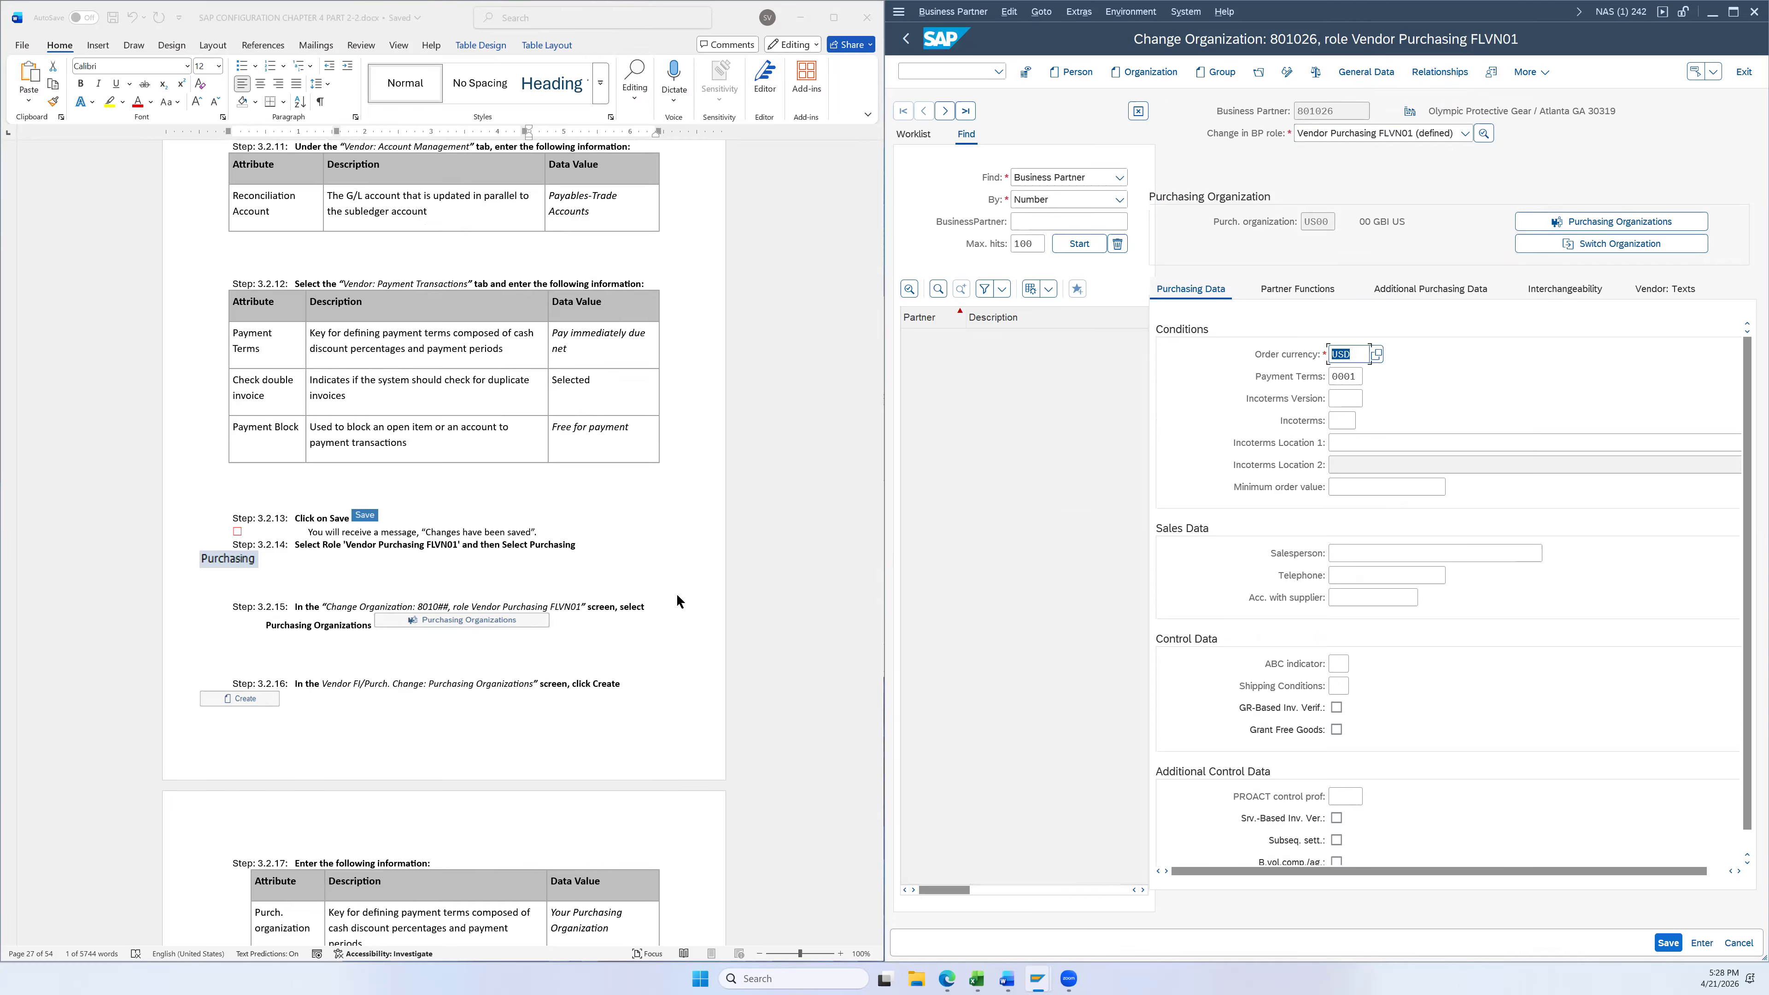
Create a purchasing organization entry for US26 for the vendor, then select that entry and adopt it
scroll(678, 600, down, 2)
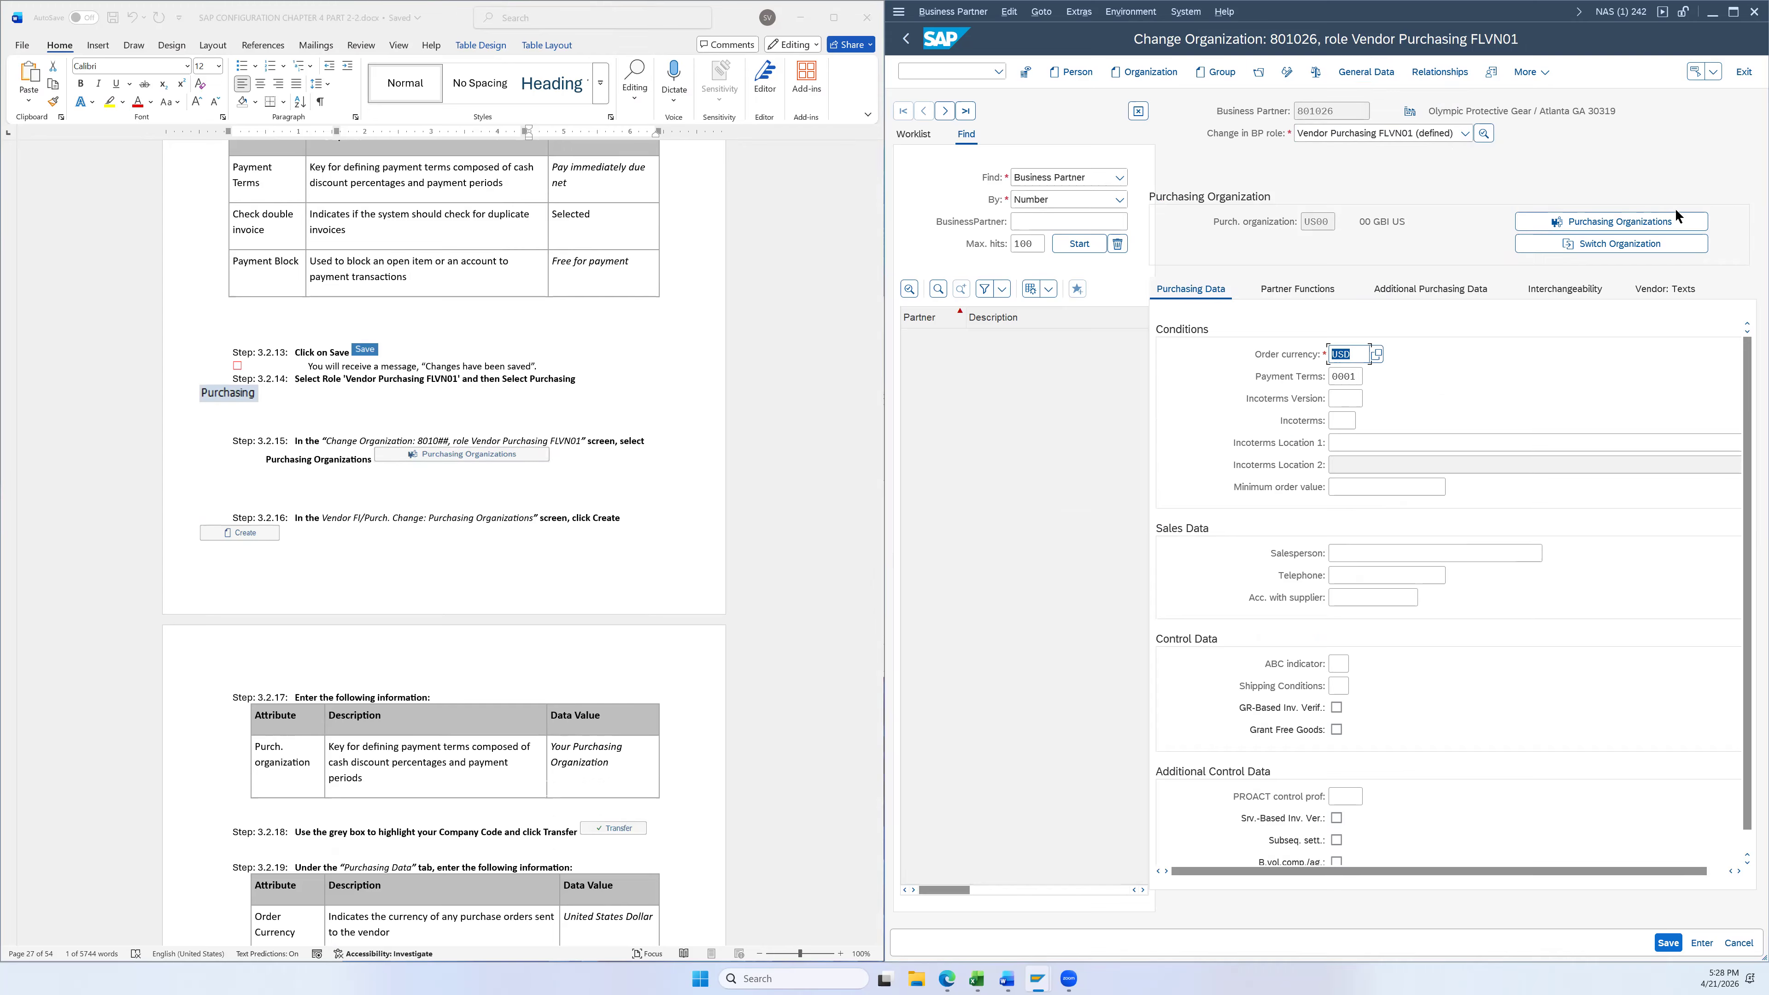
click(1641, 223)
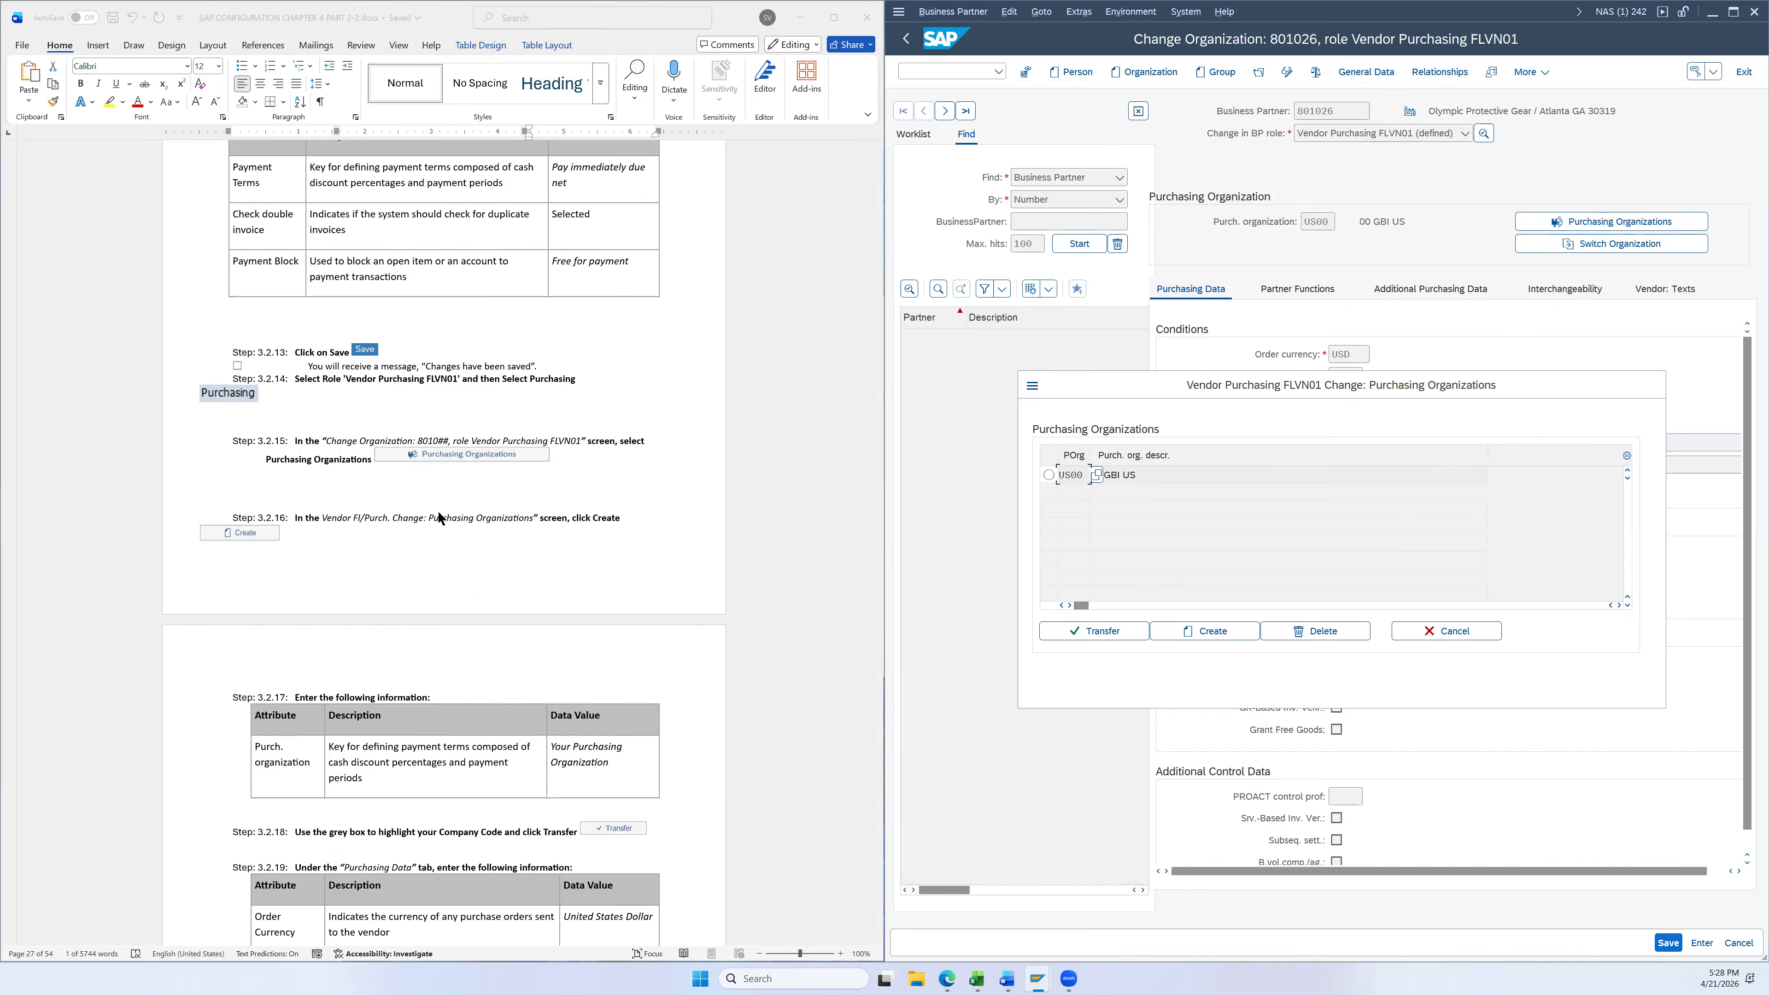
click(1202, 628)
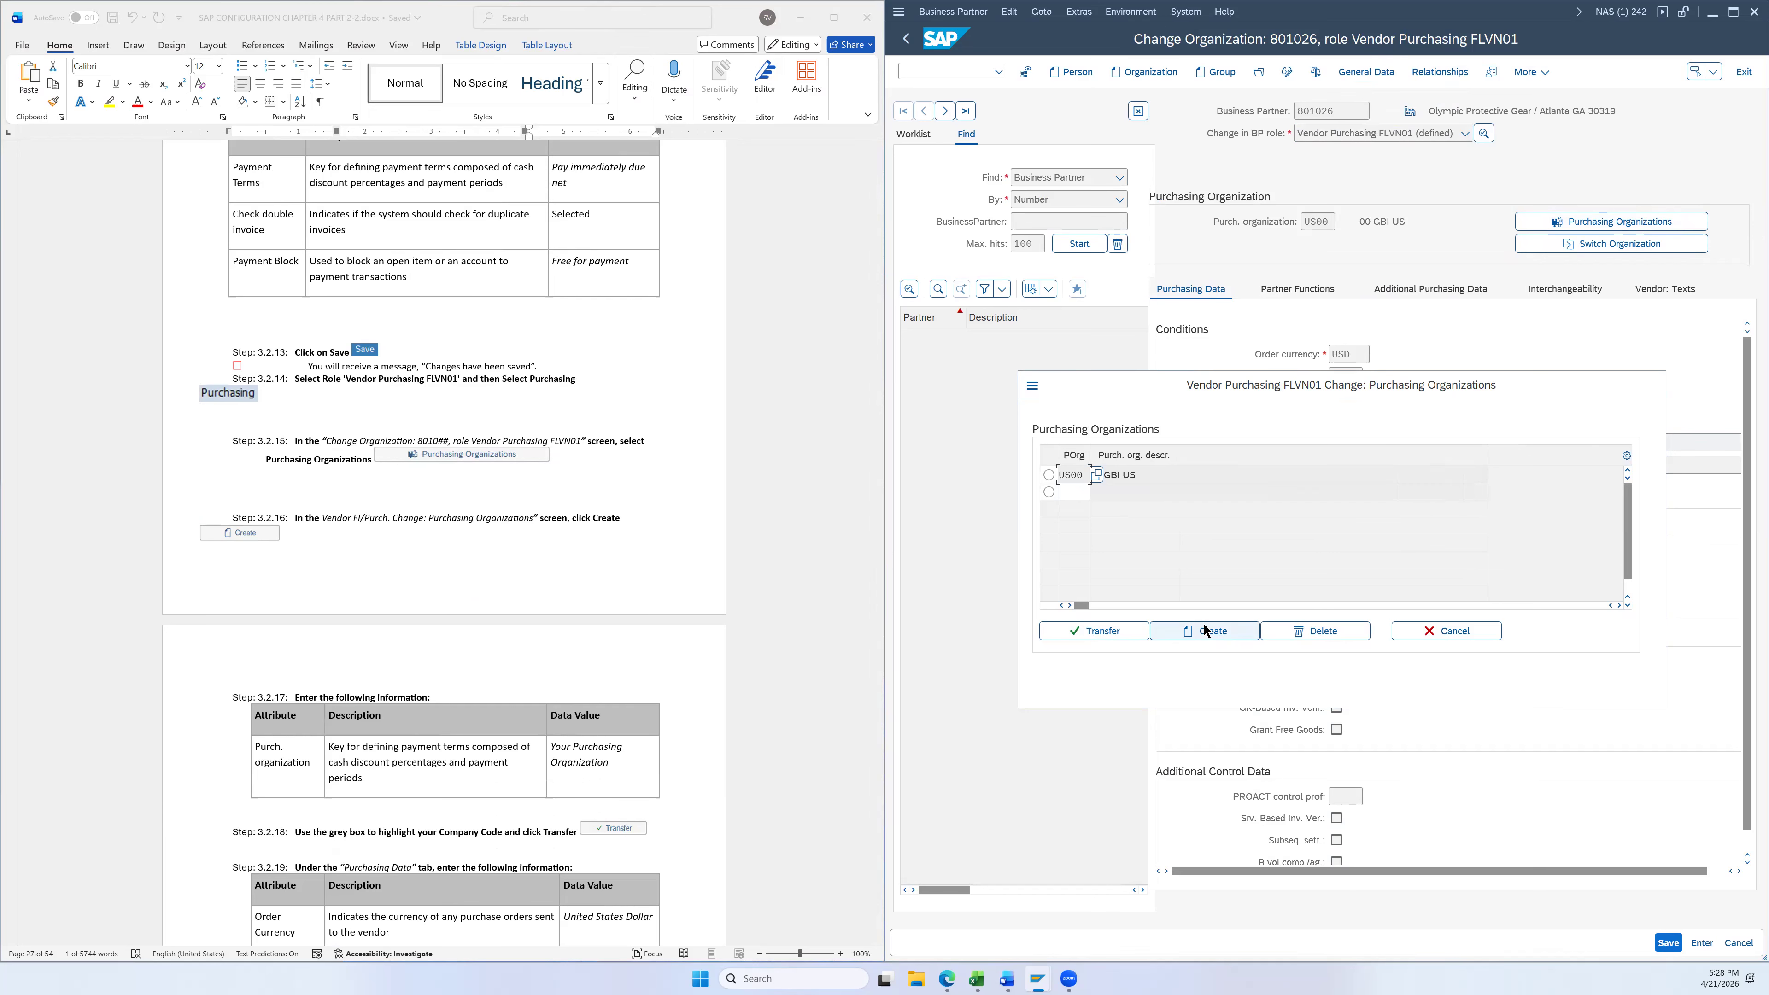
scroll(665, 561, down, 3)
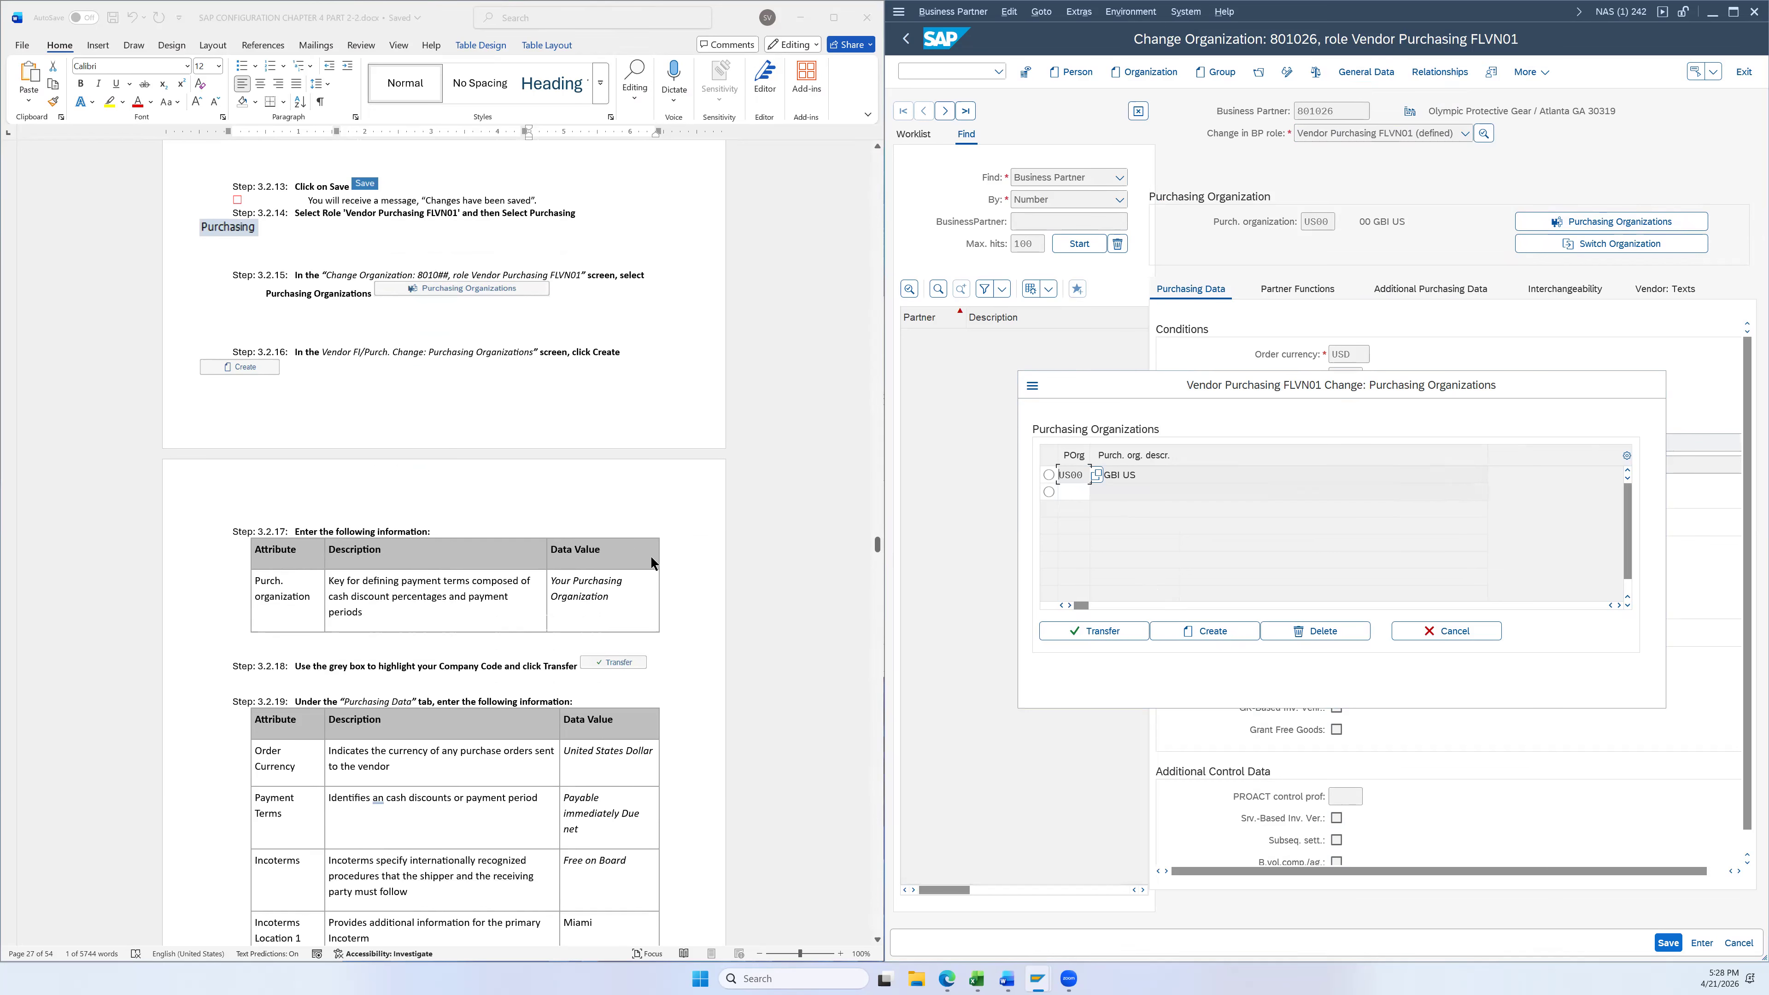
click(1066, 492)
text(us26)
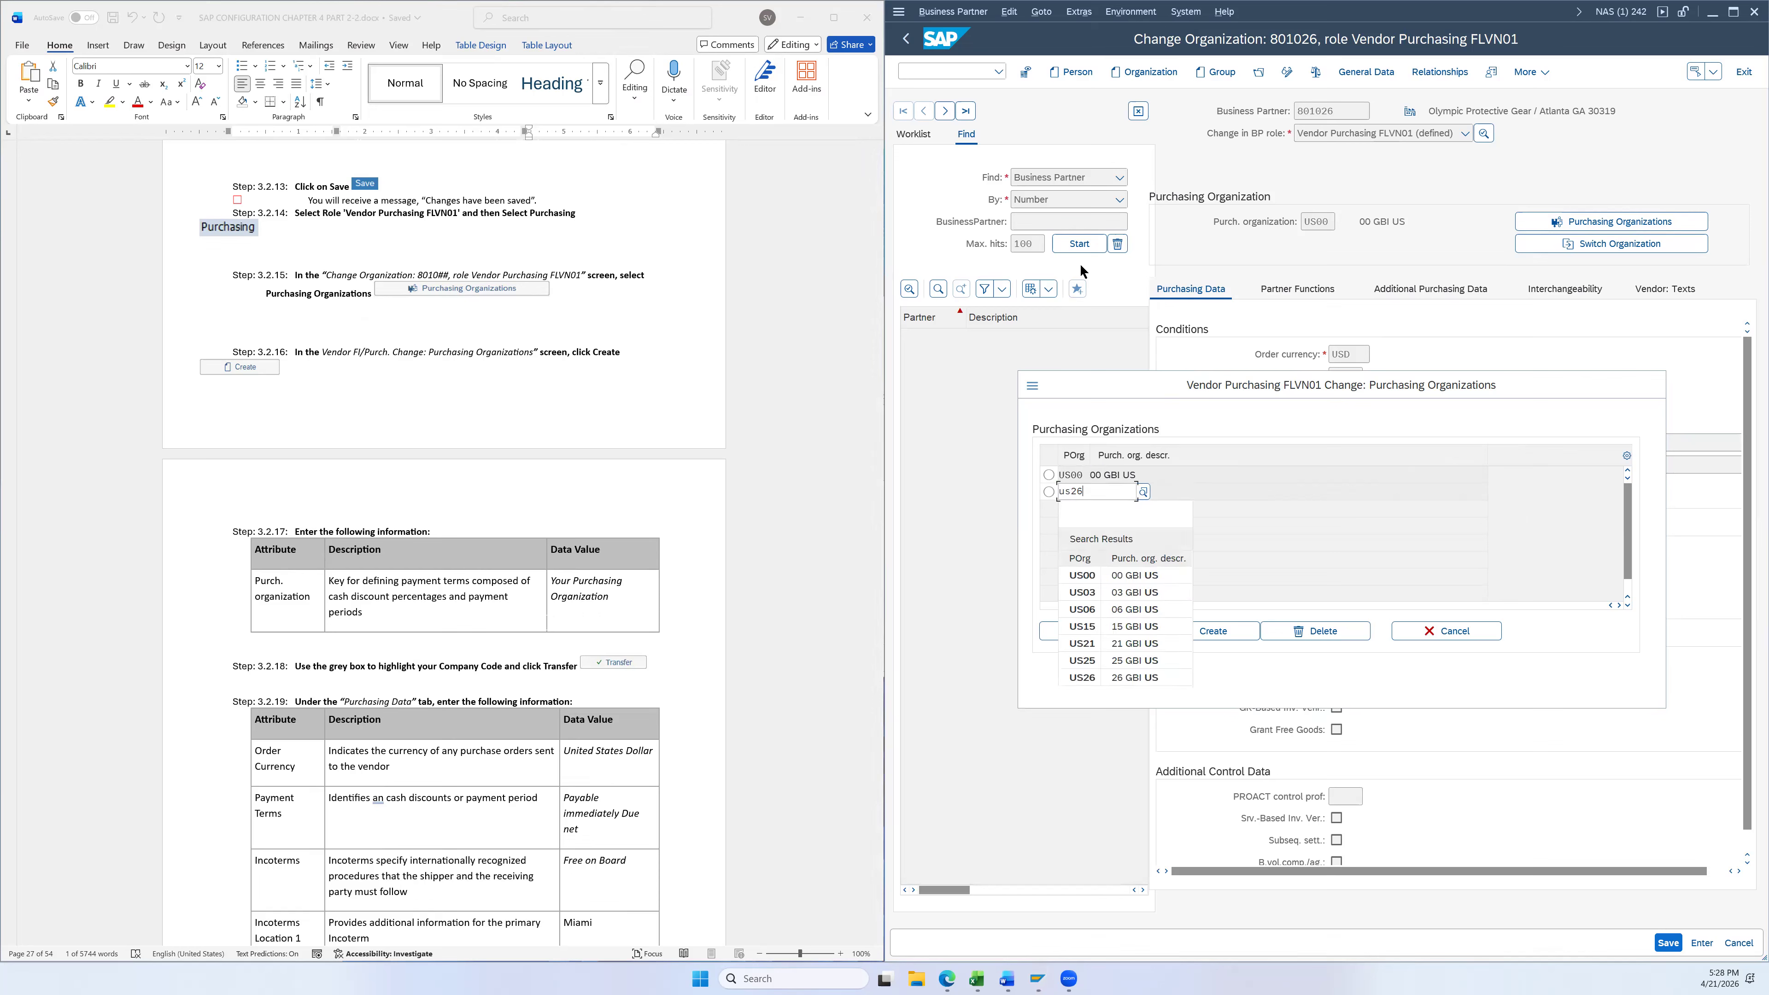
click(1084, 548)
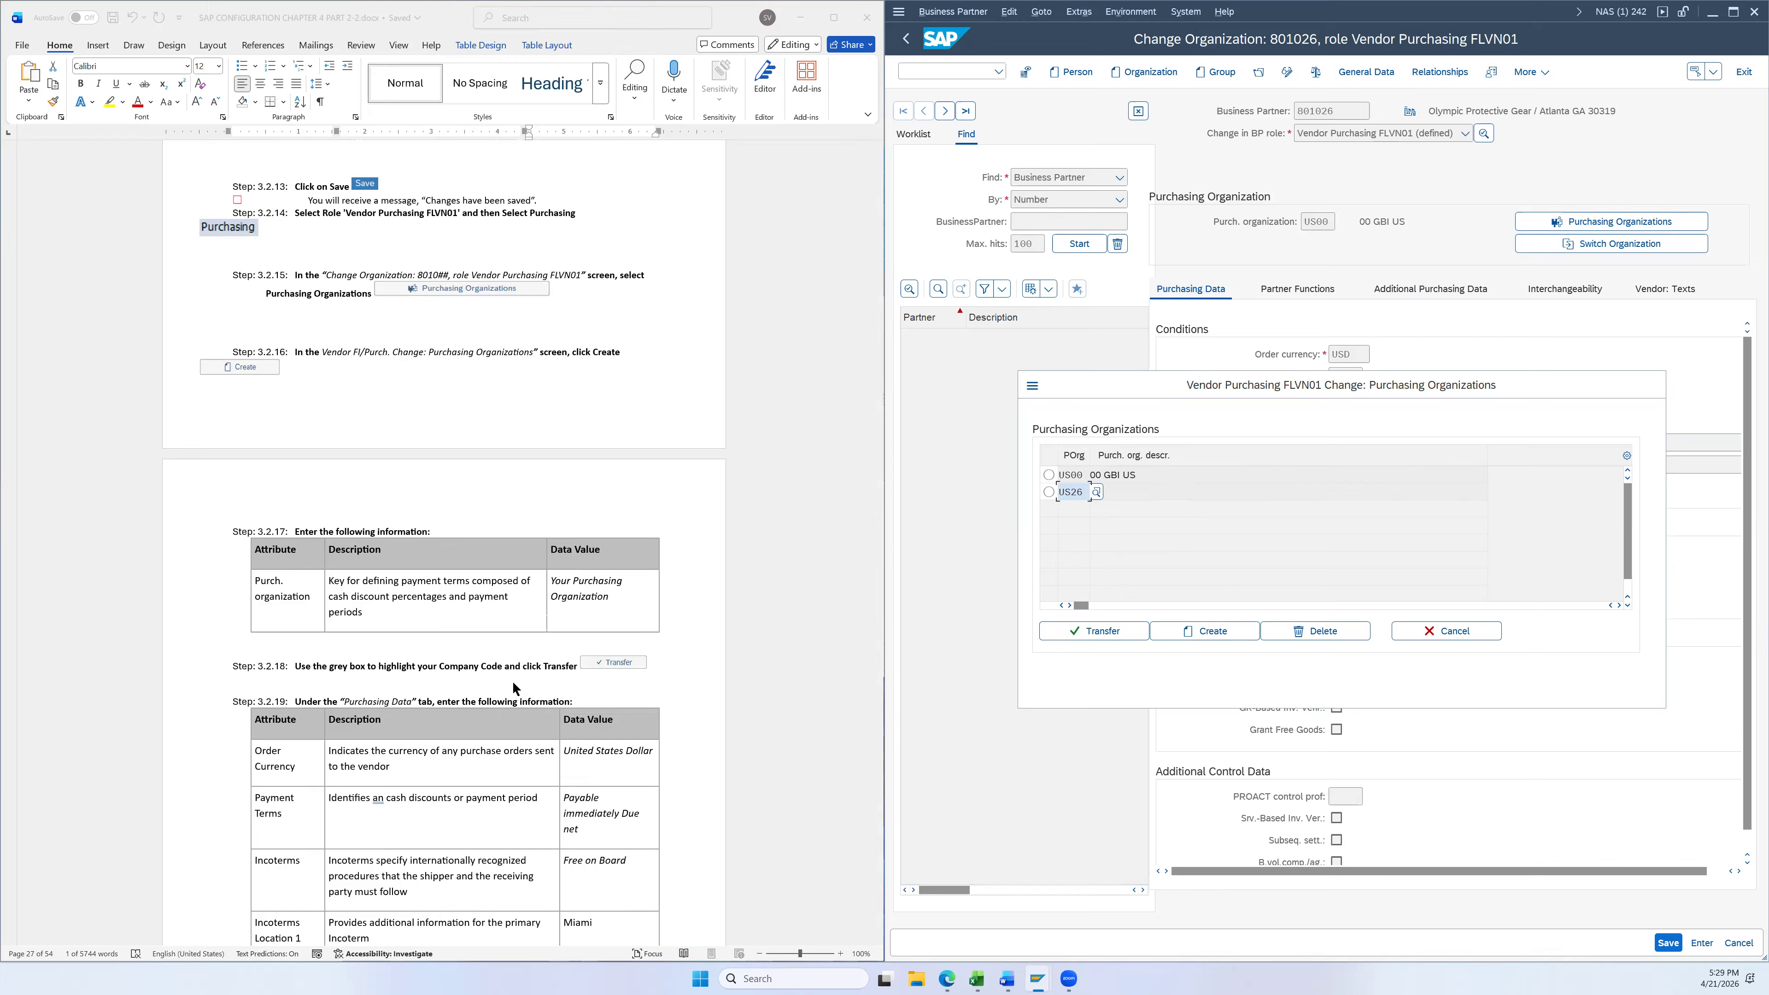
click(1048, 494)
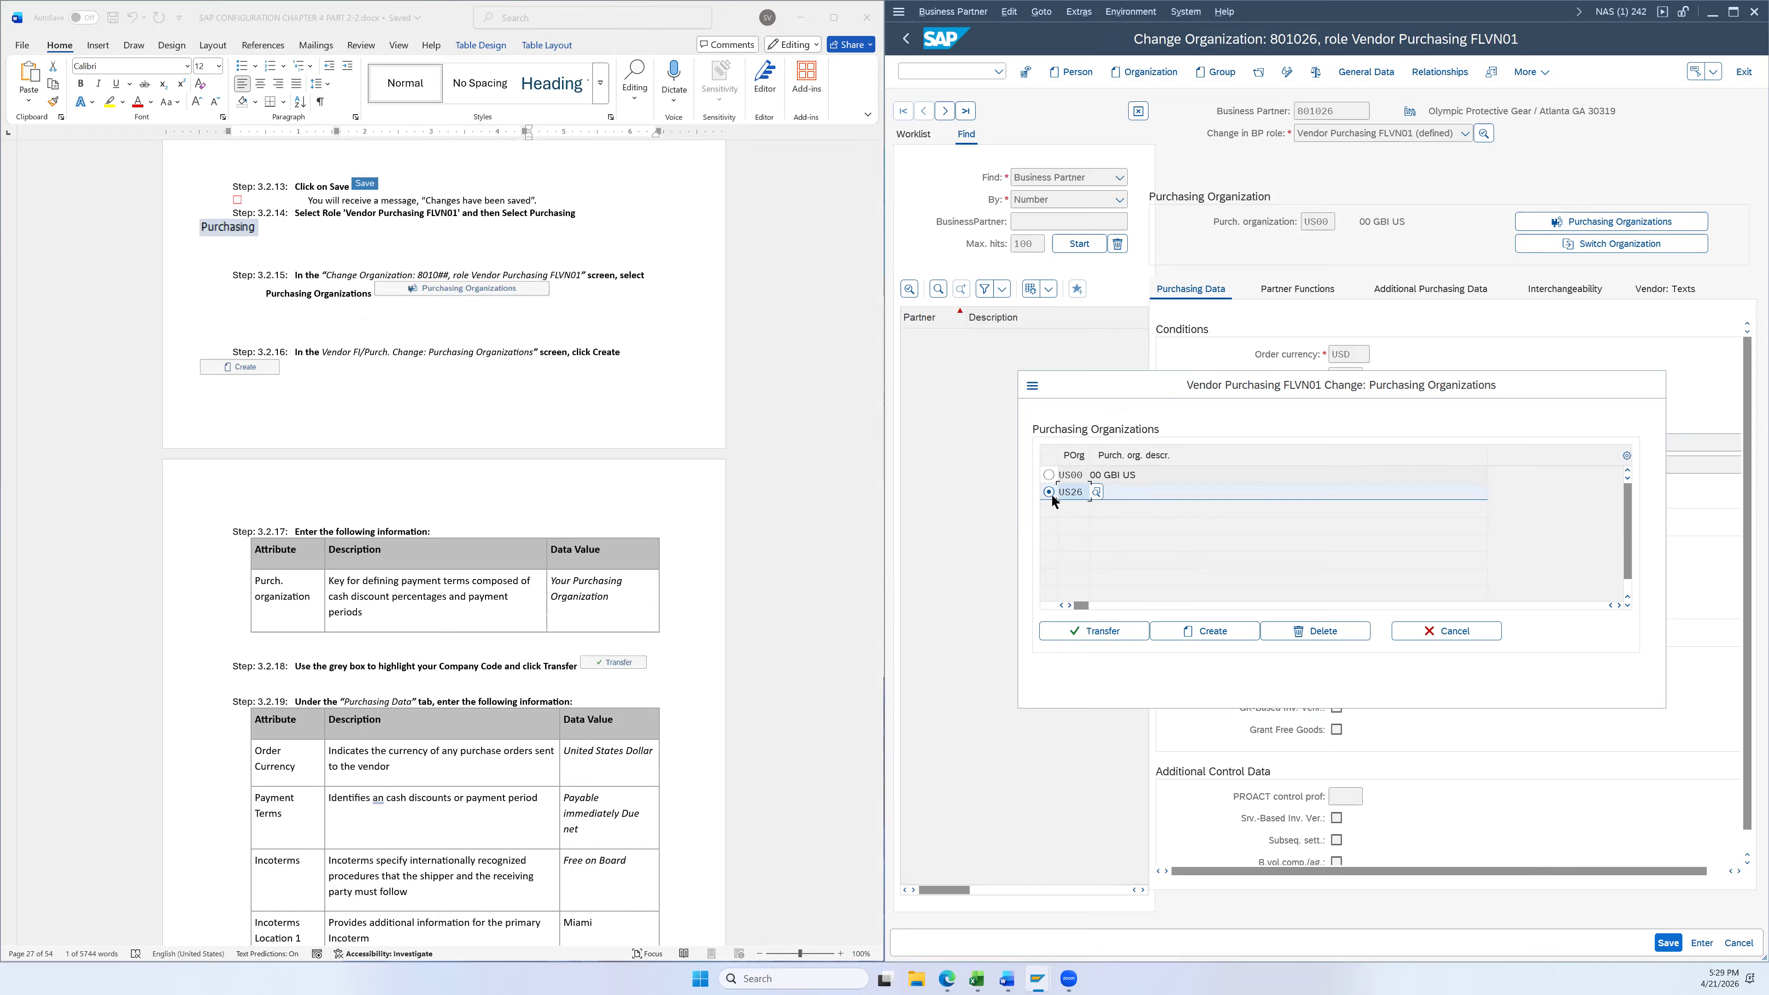
click(1113, 631)
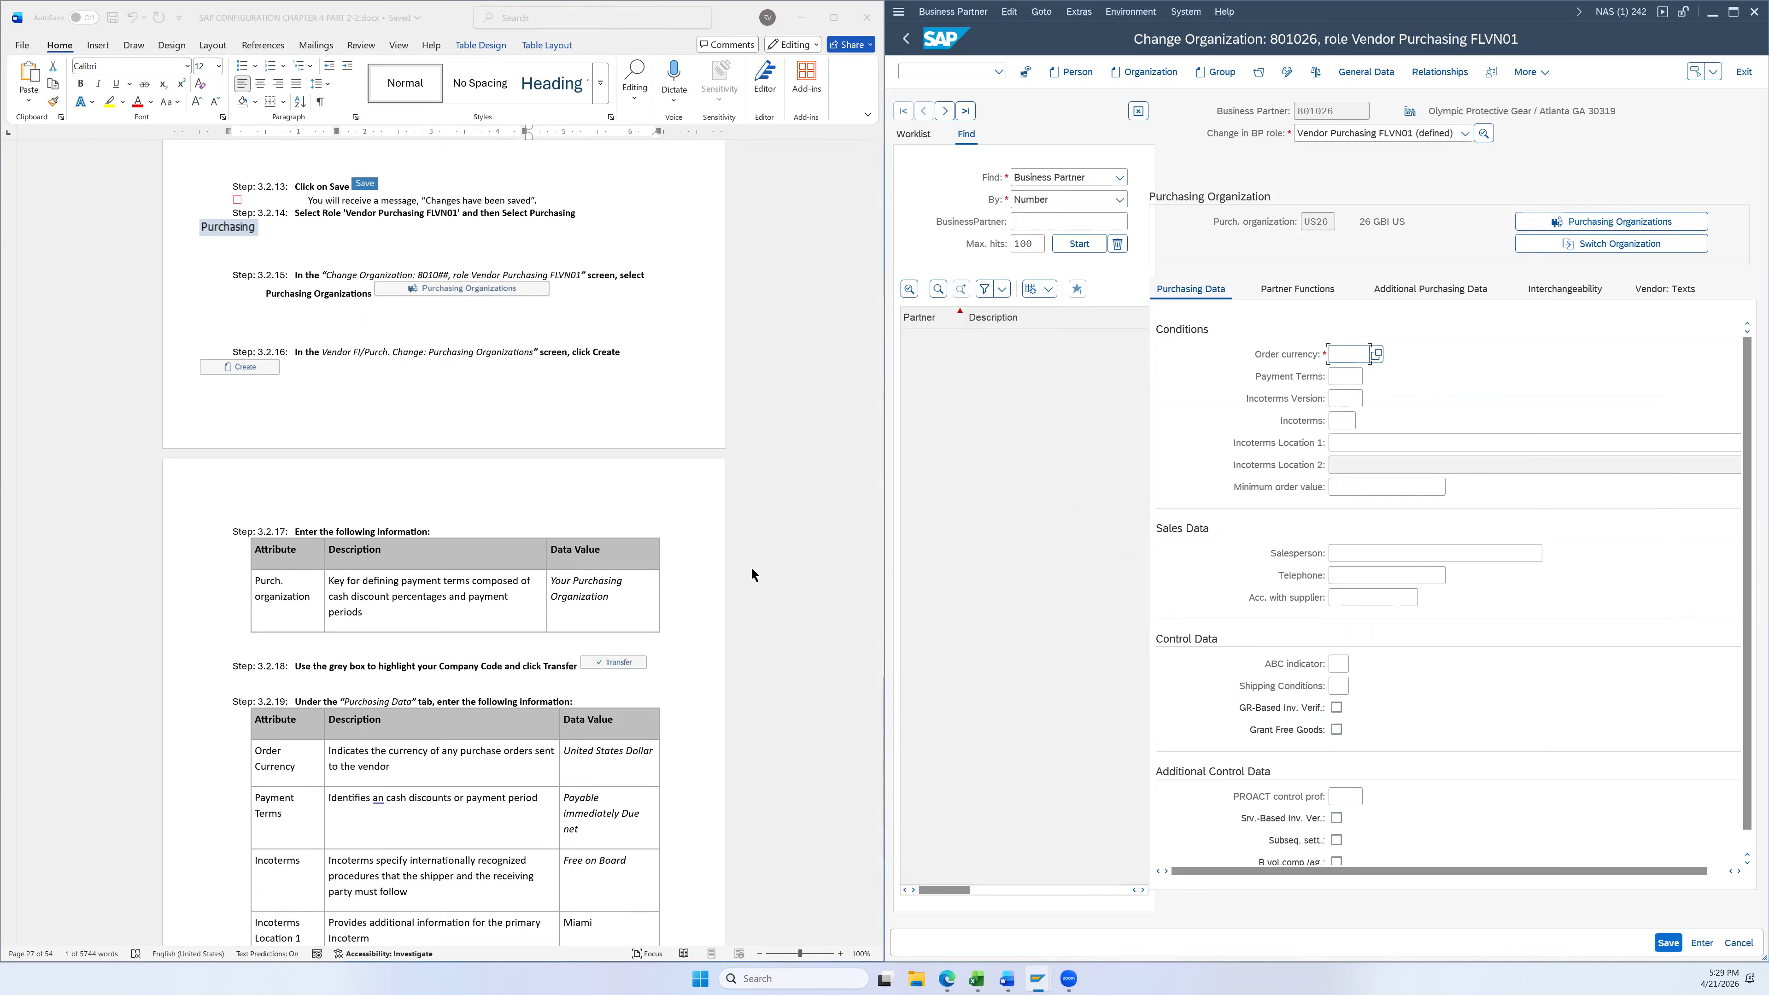
Set the order currency for purchasing organization US26 to USD, United States Dollar
scroll(751, 567, down, 4)
scroll(755, 575, down, 3)
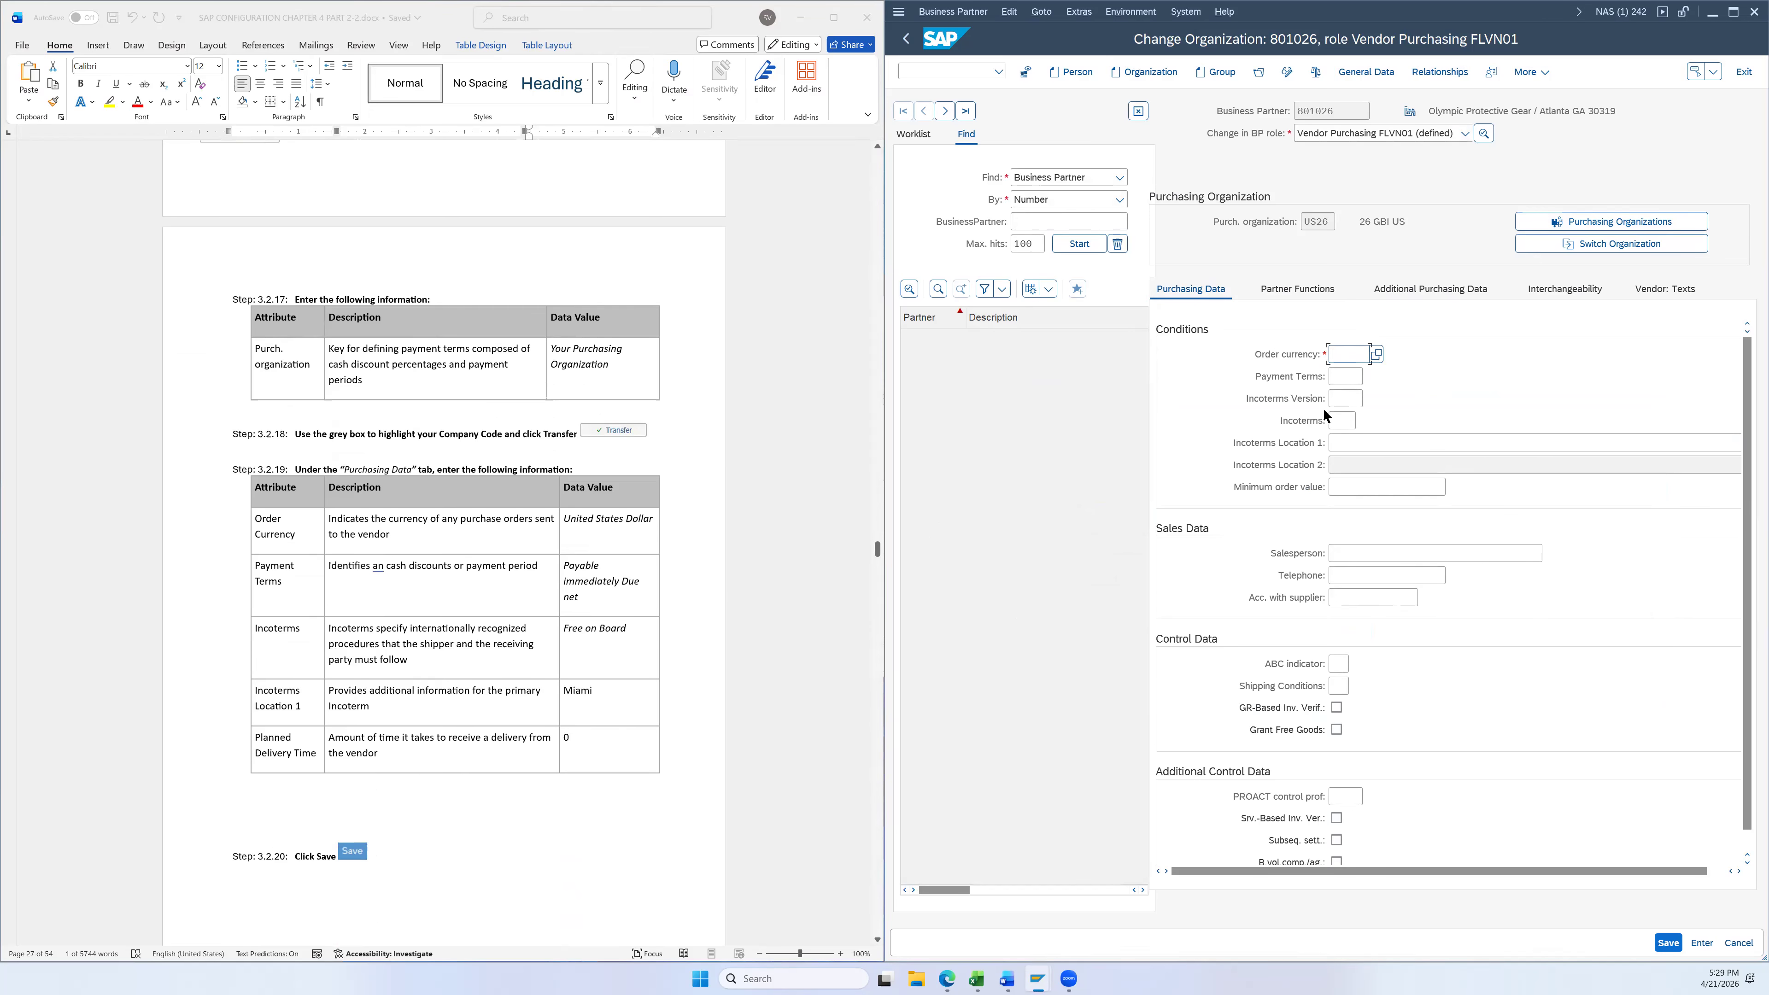
click(1361, 356)
scroll(1543, 642, down, 15)
scroll(1542, 642, down, 18)
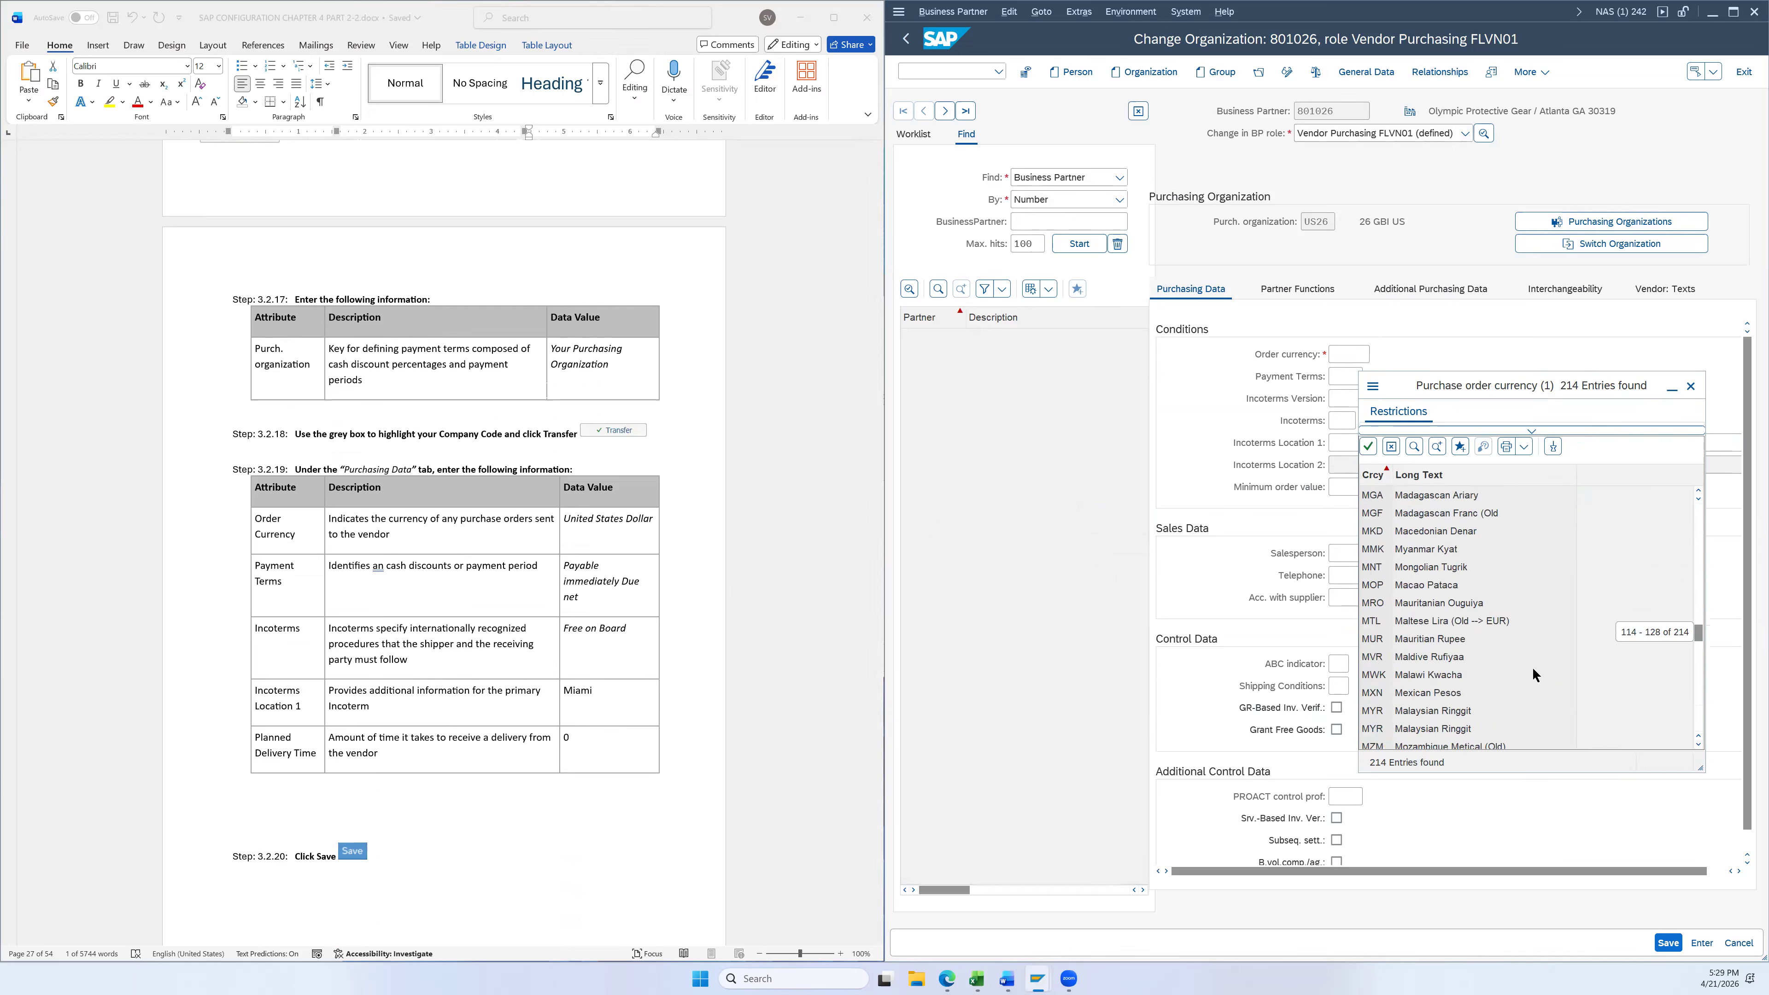
scroll(1540, 674, down, 4)
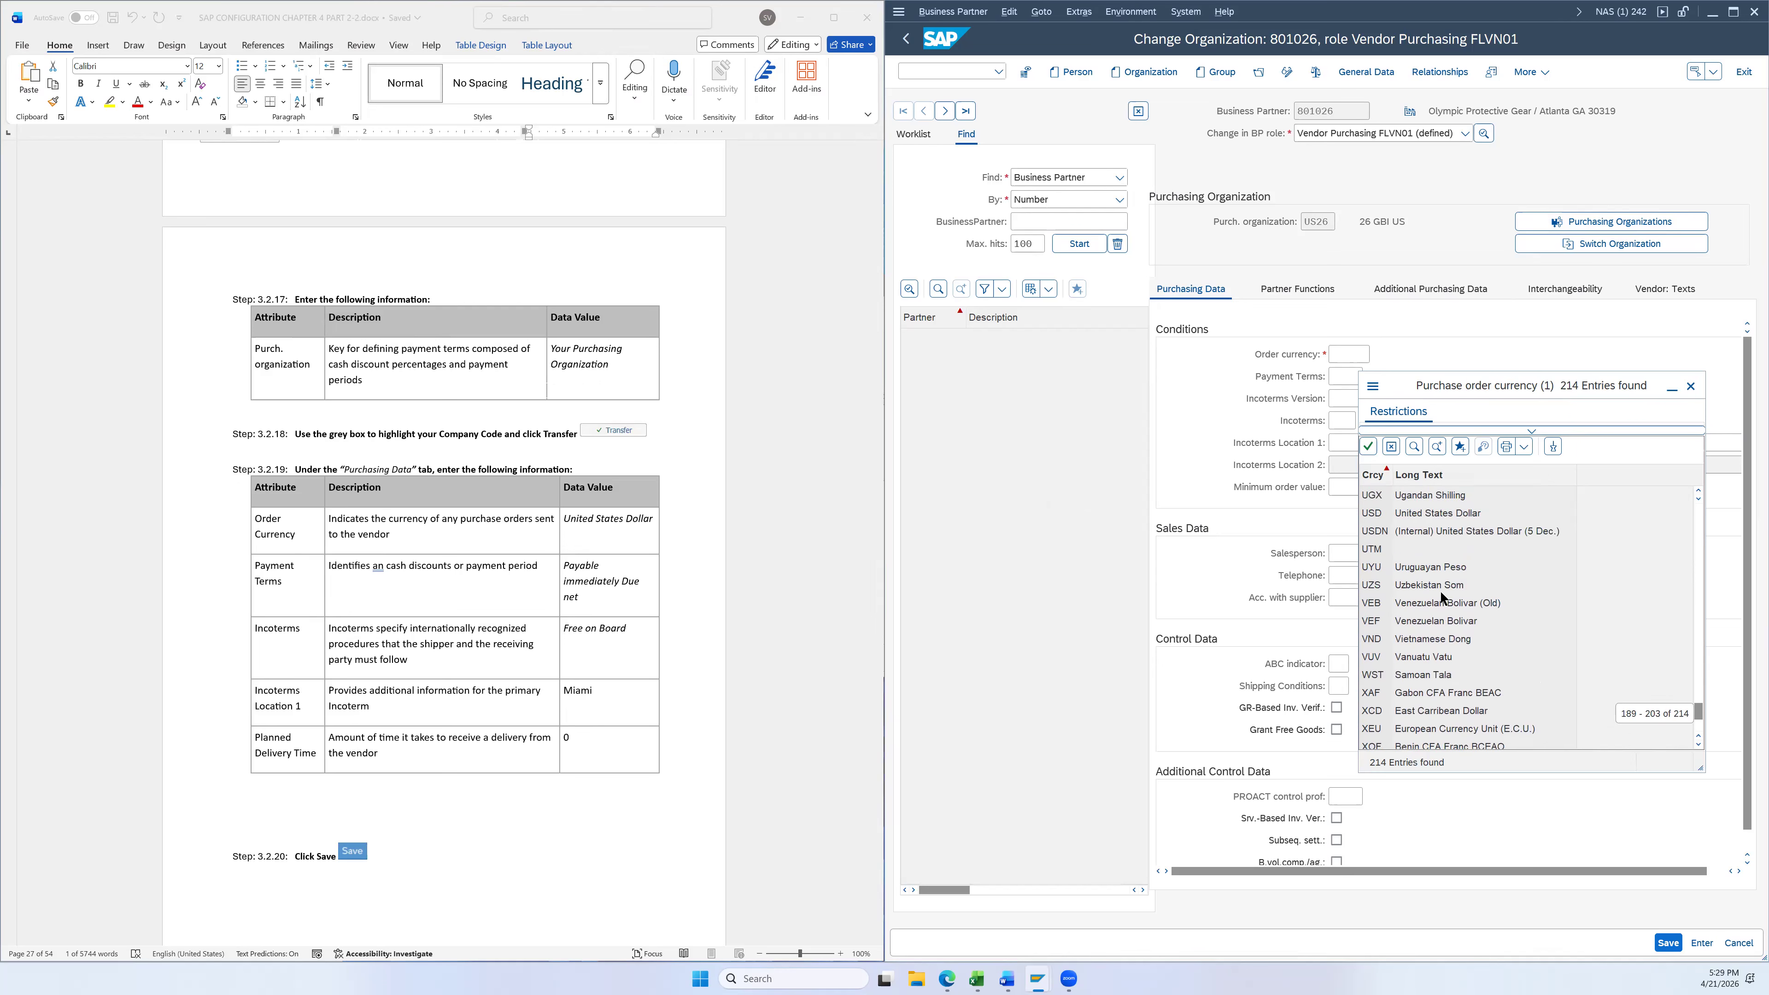
click(1438, 519)
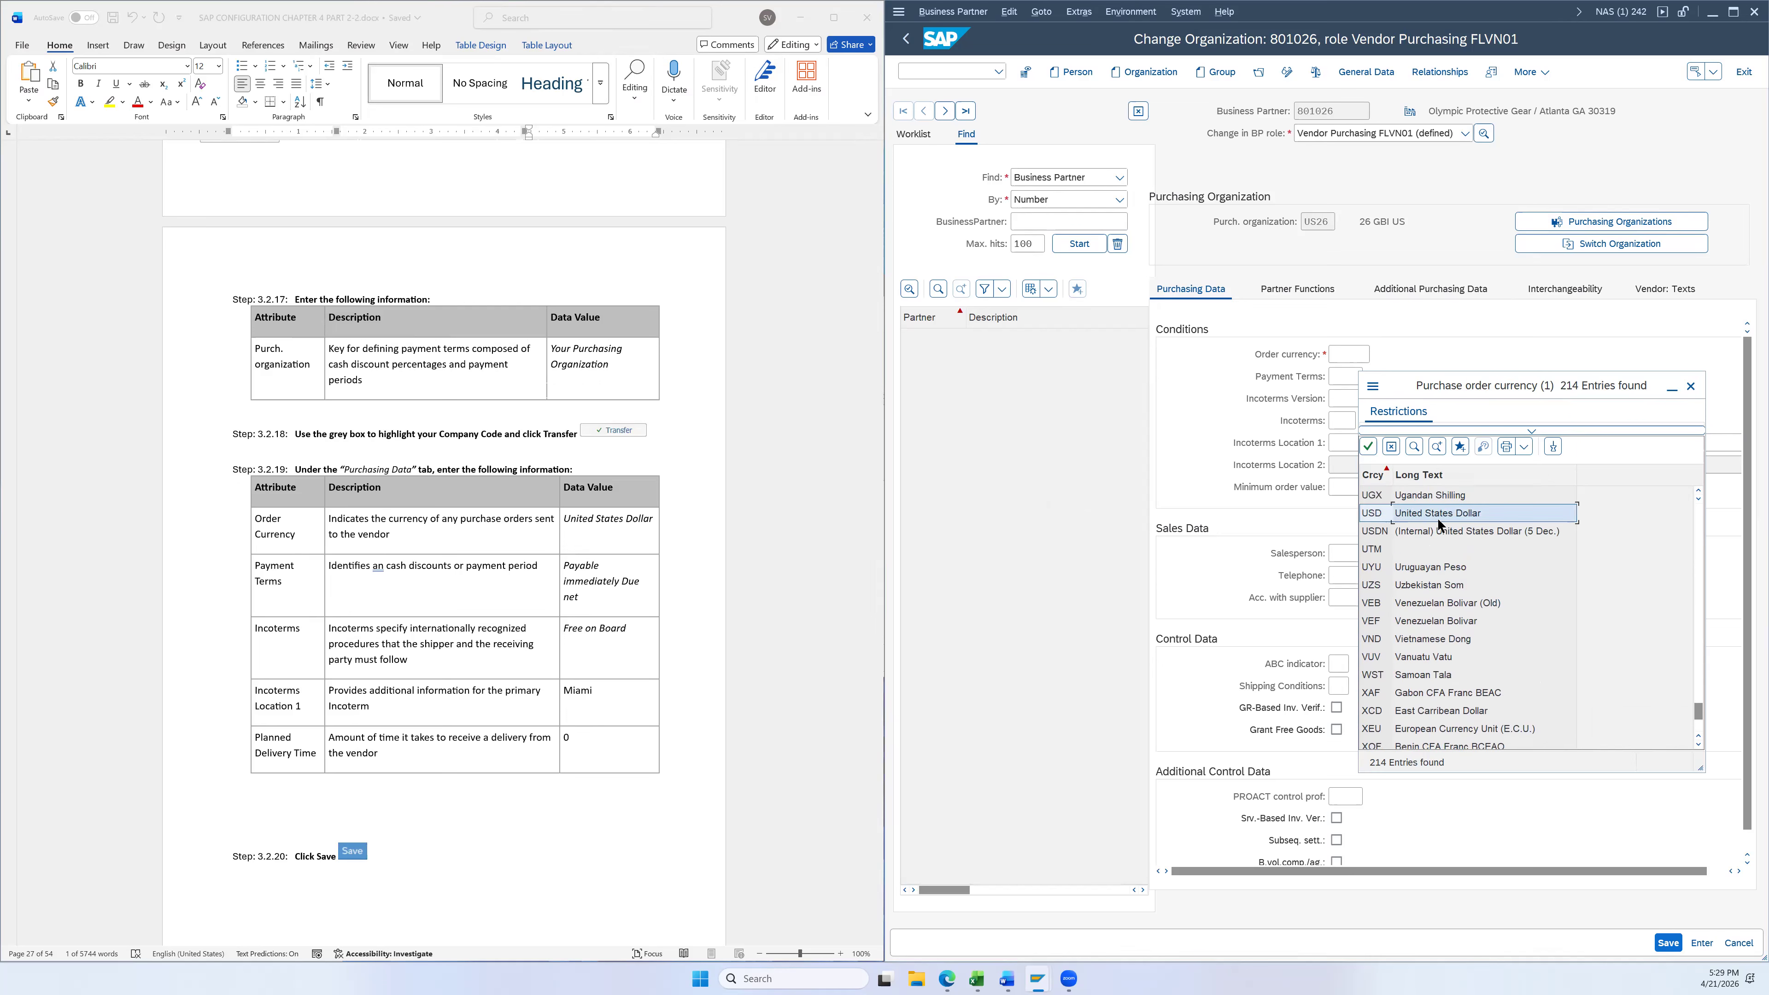
double_click(1414, 514)
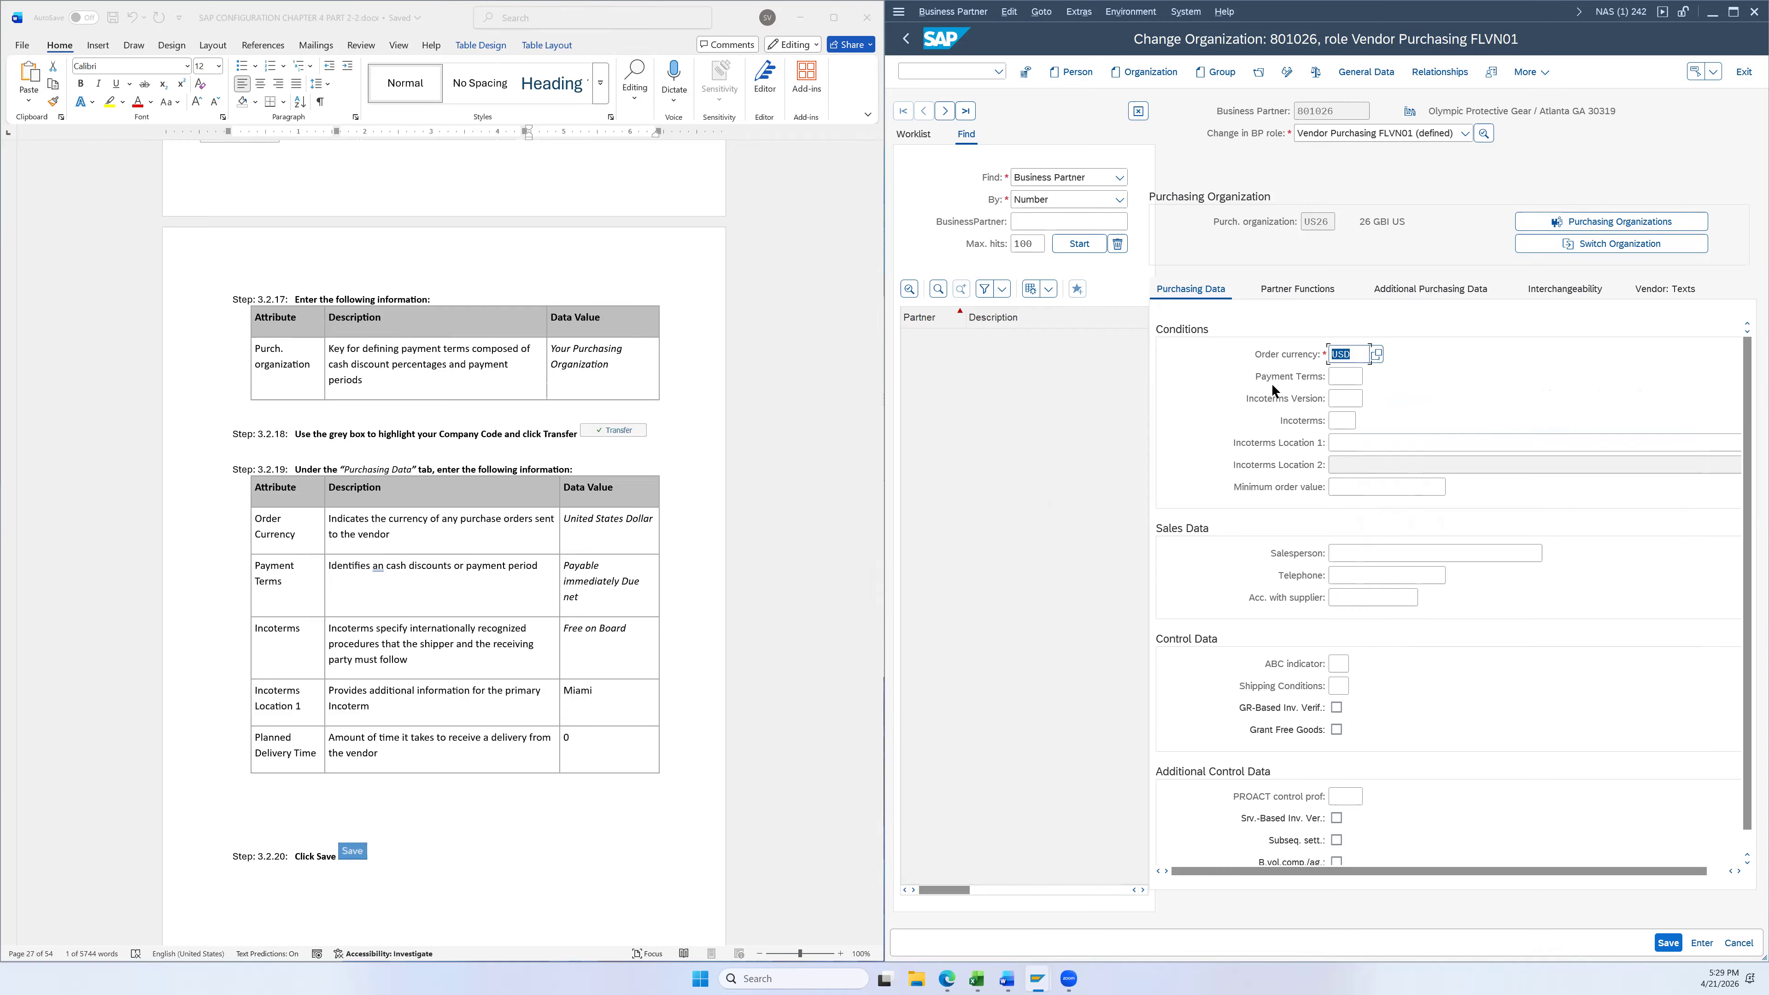
Set the purchasing payment terms to 0001 (Payable immediately Due net) and the Incoterms to FOB (Free on board)
click(1343, 378)
click(1370, 378)
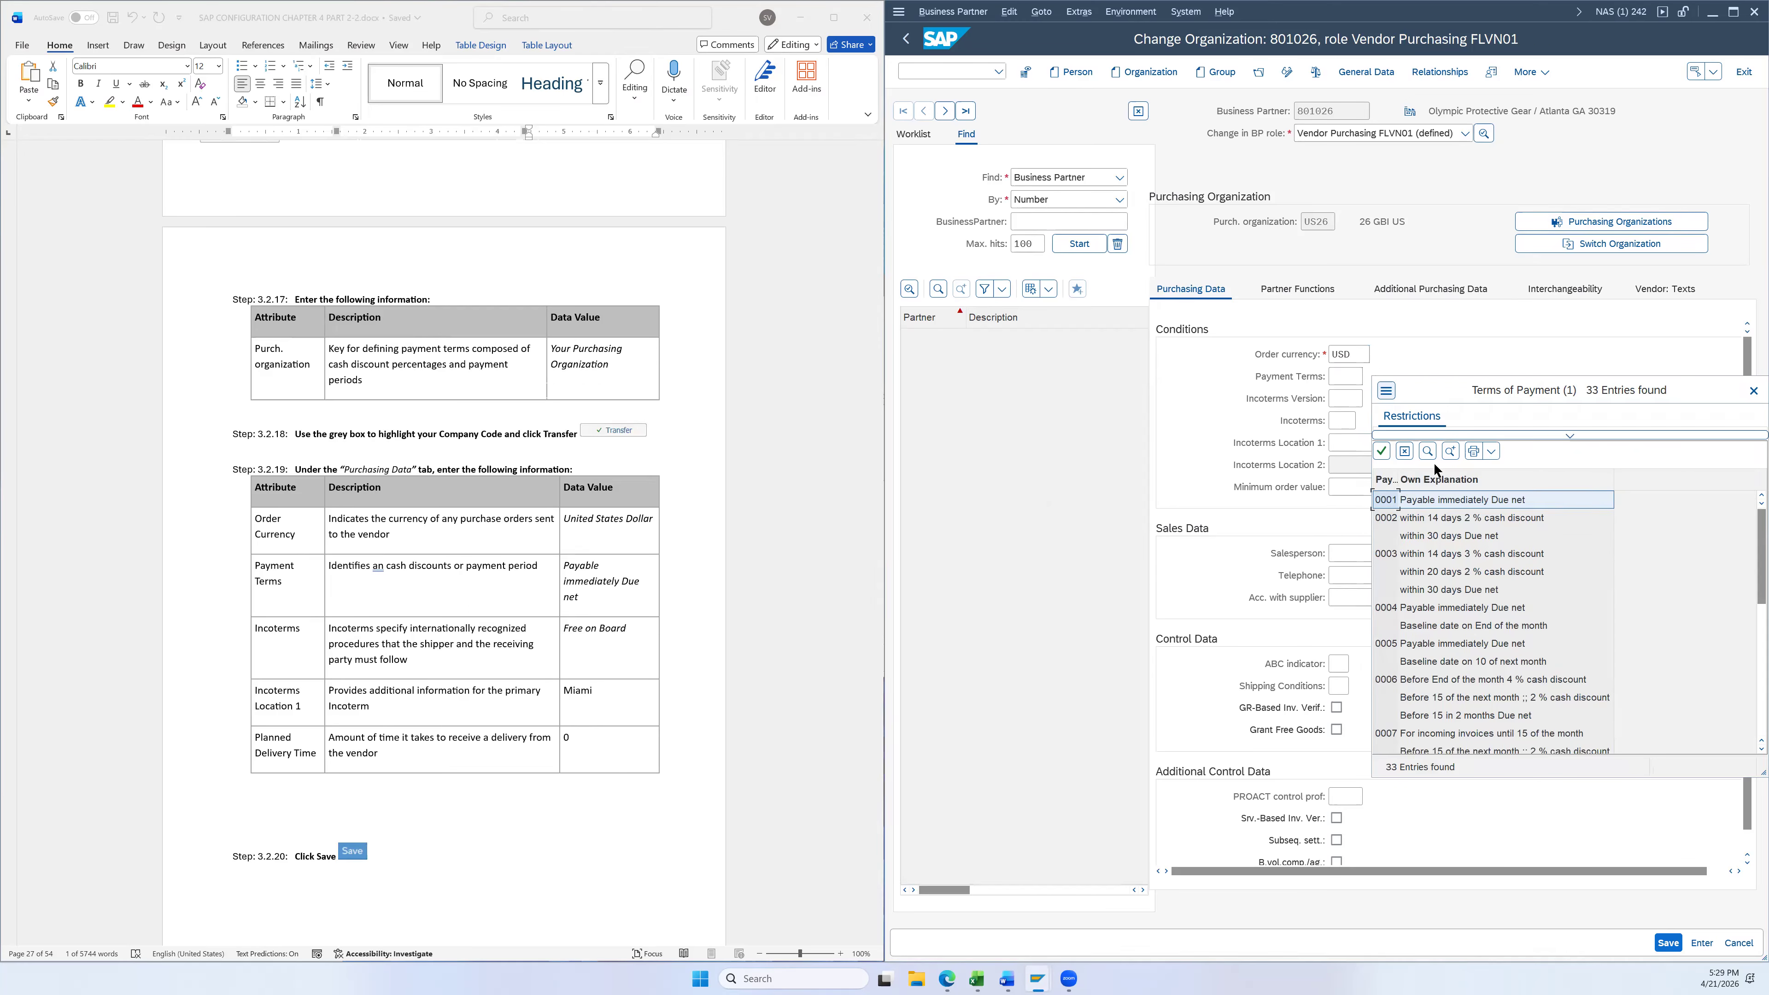
double_click(1415, 505)
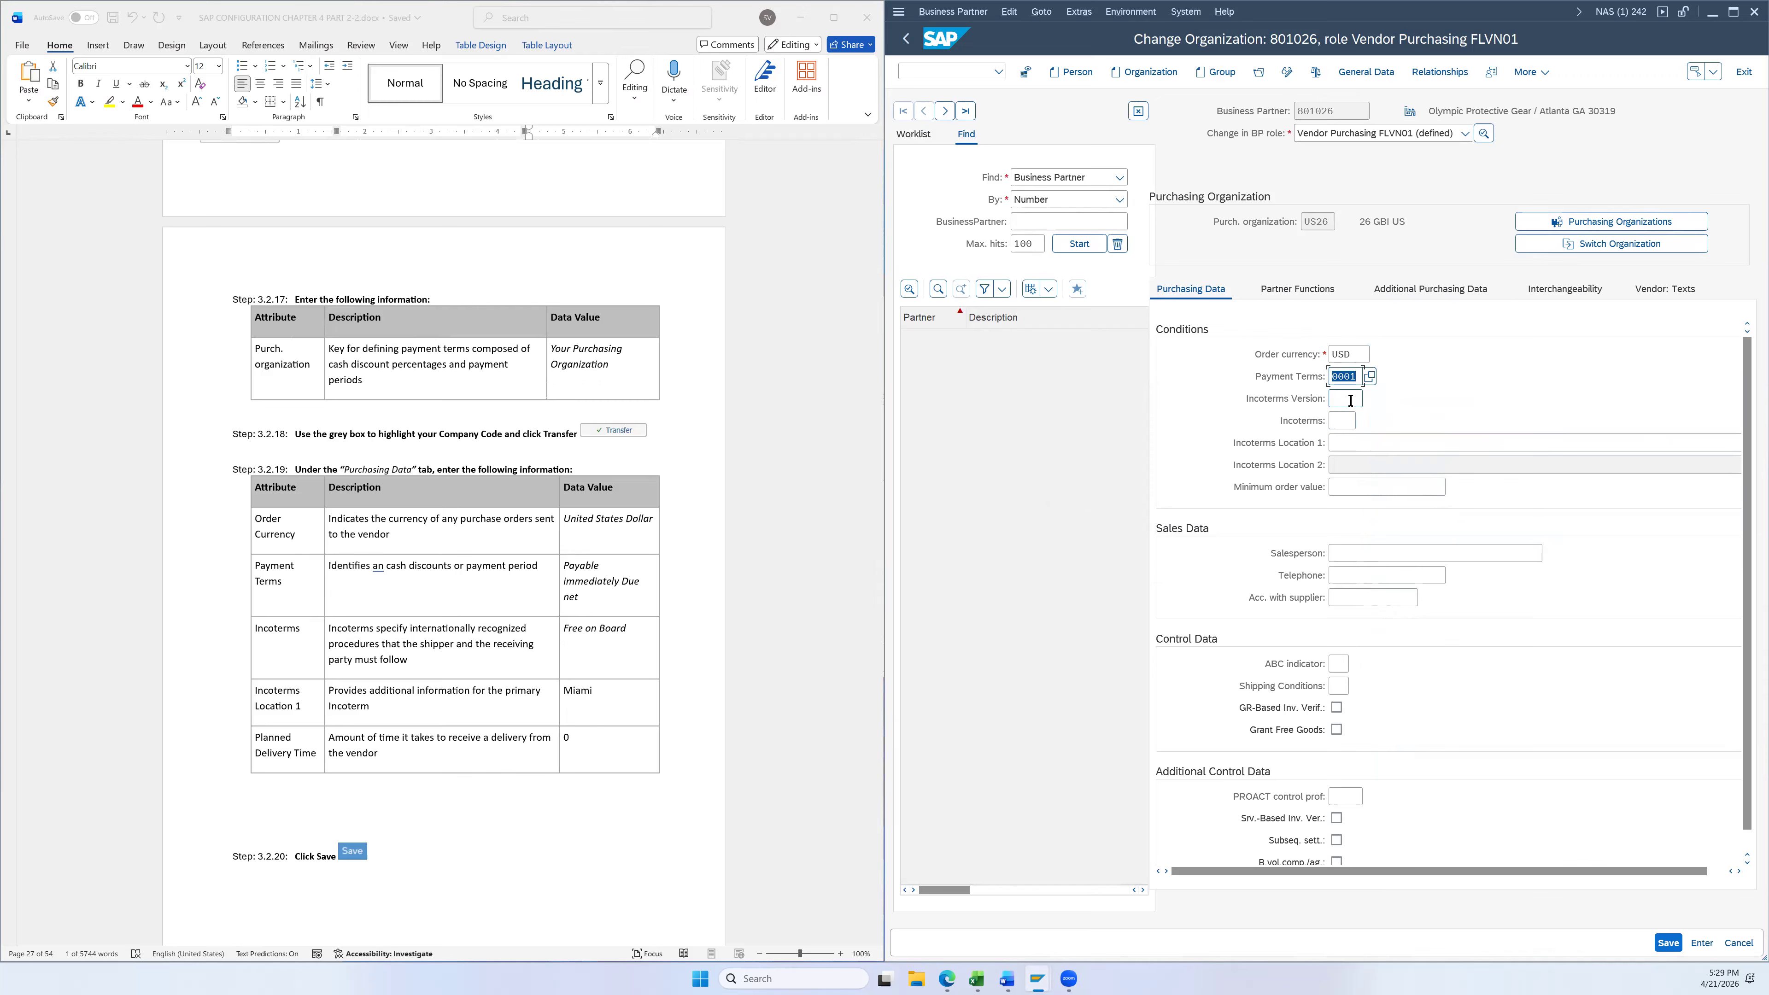
click(1337, 423)
scroll(1508, 579, down, 3)
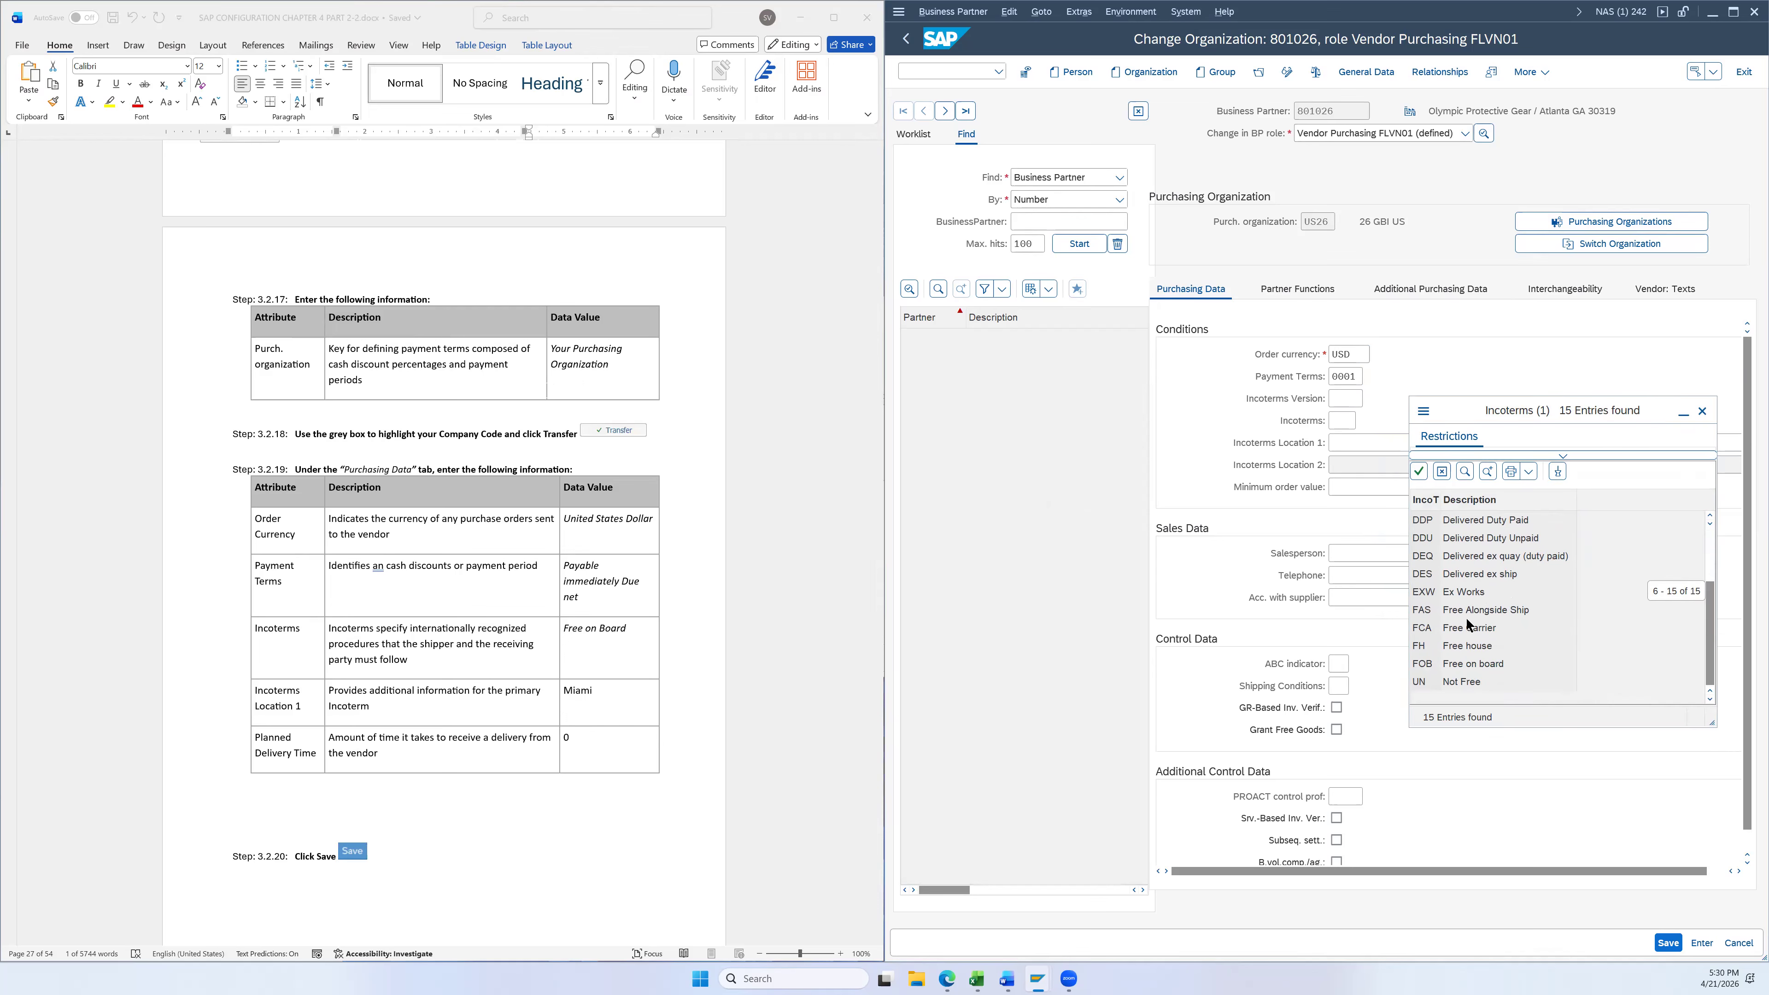
click(1473, 664)
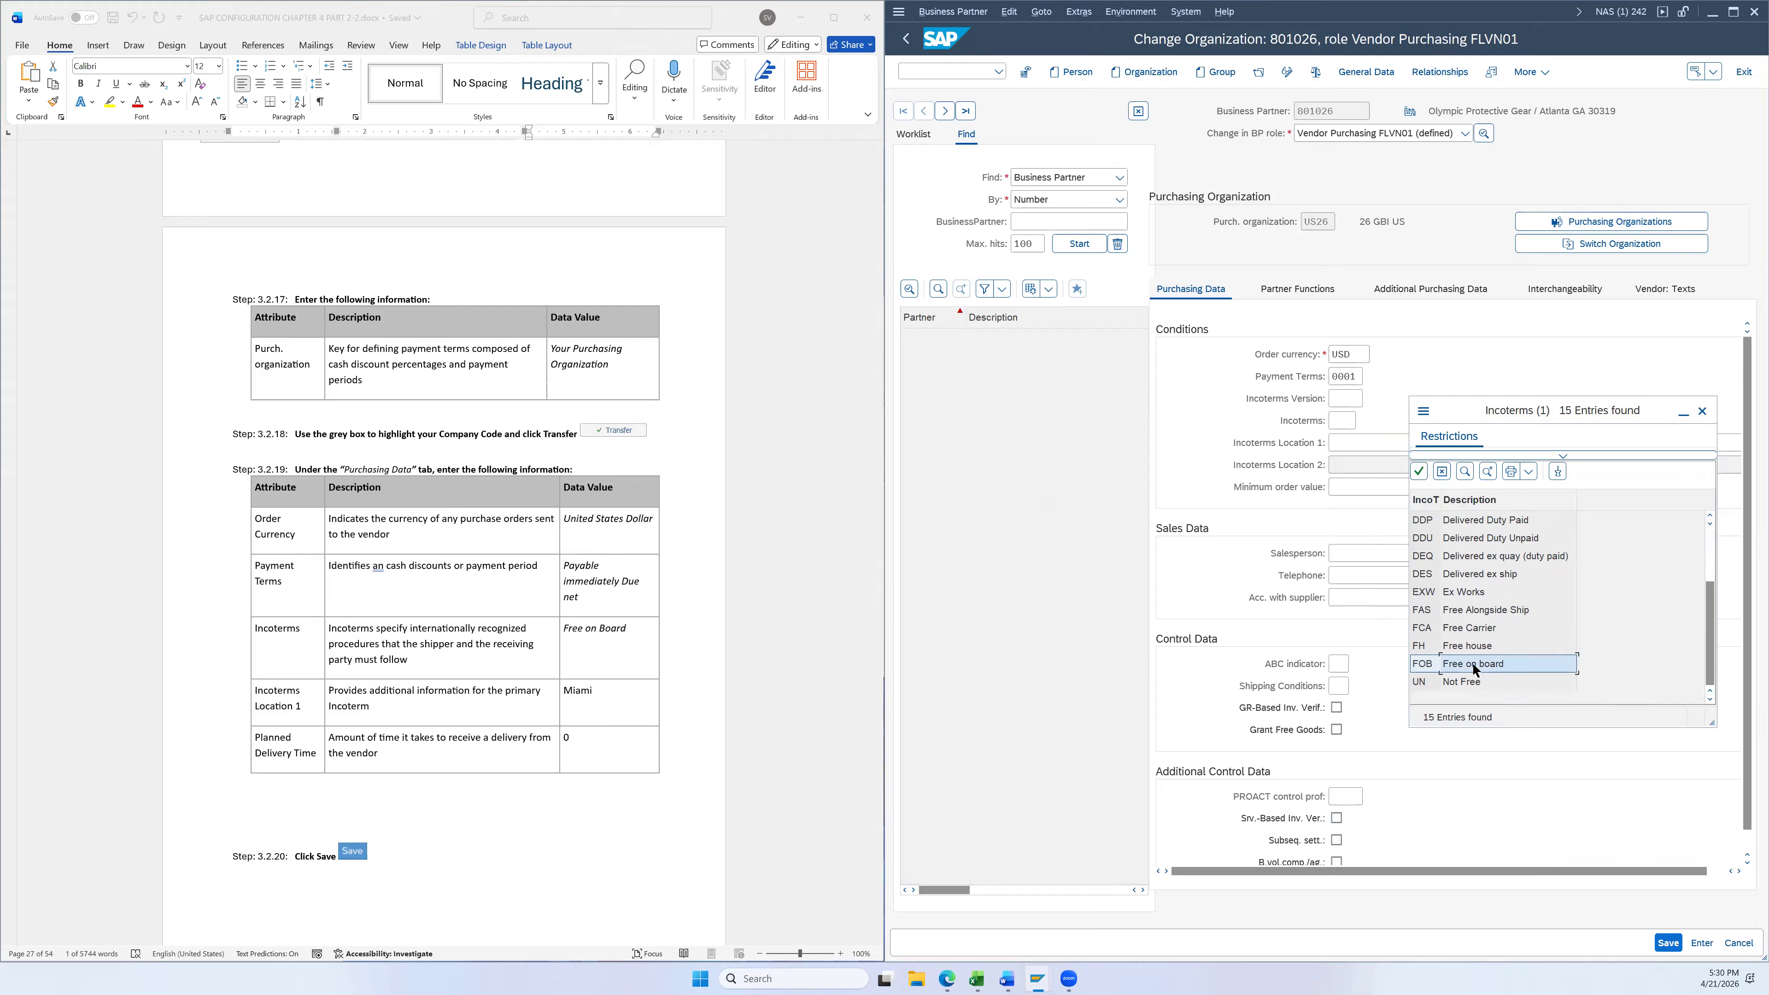
double_click(1468, 663)
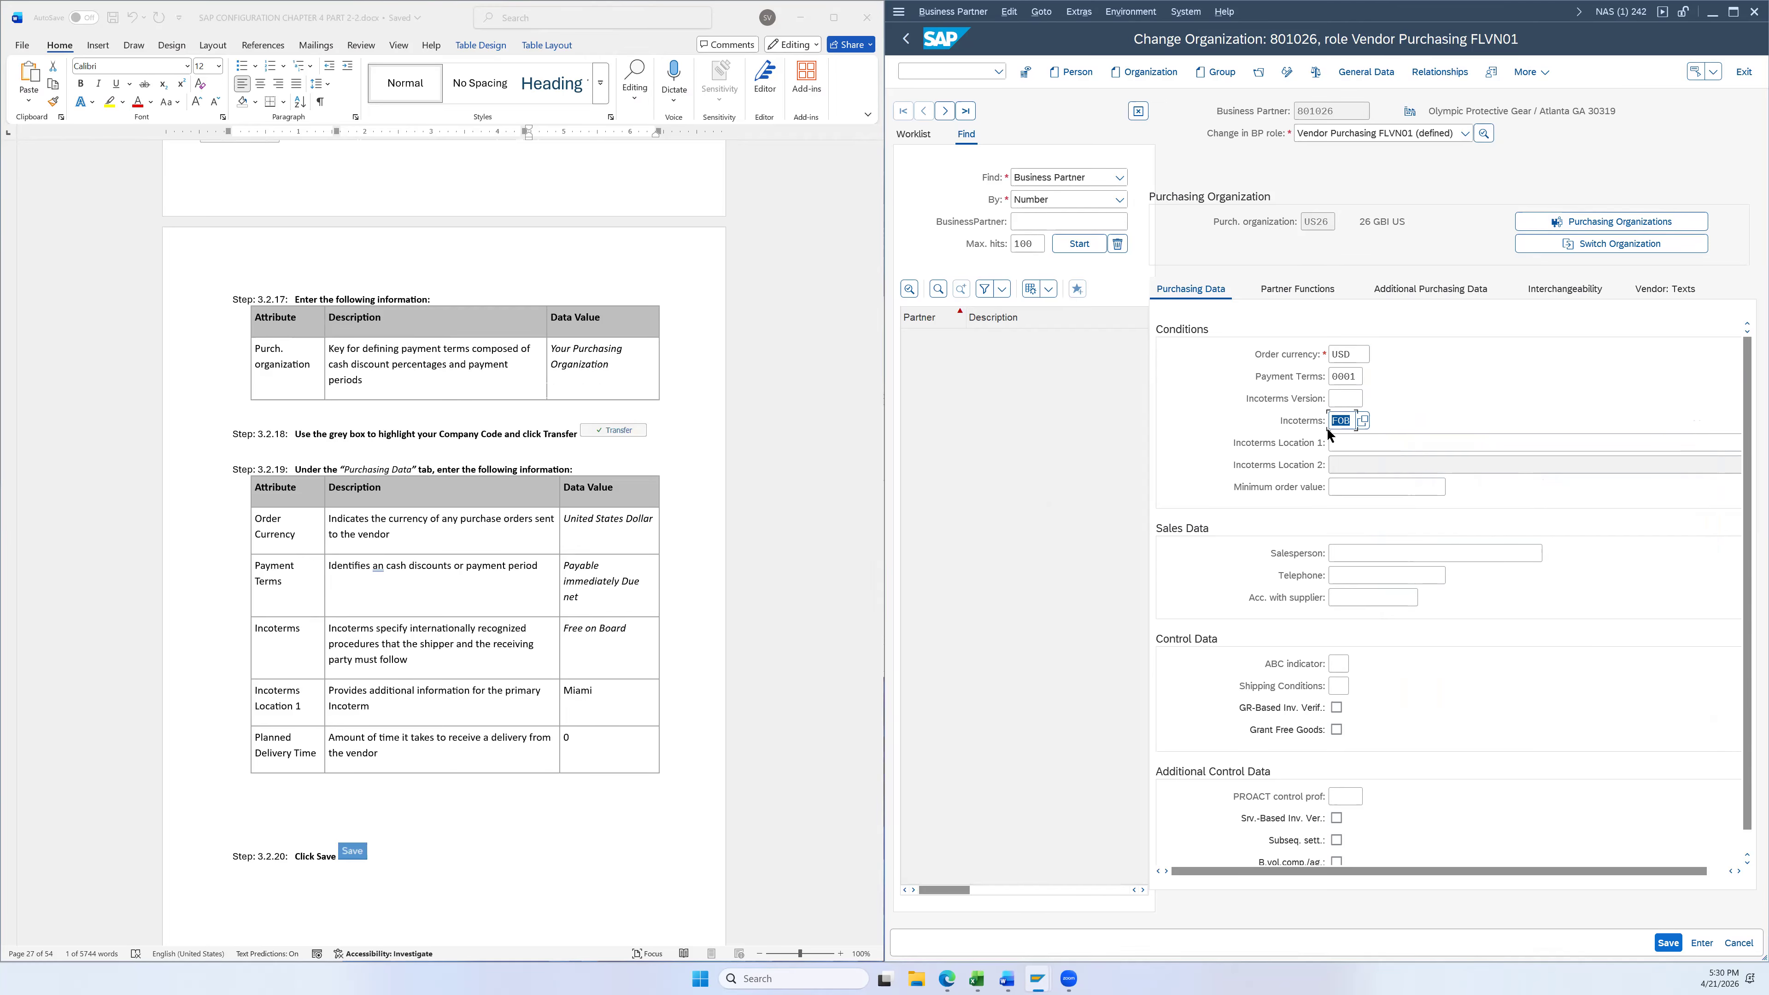
Copy Miami from the Word instructions' purchasing data table into the vendor's Incoterms Location 1
click(588, 697)
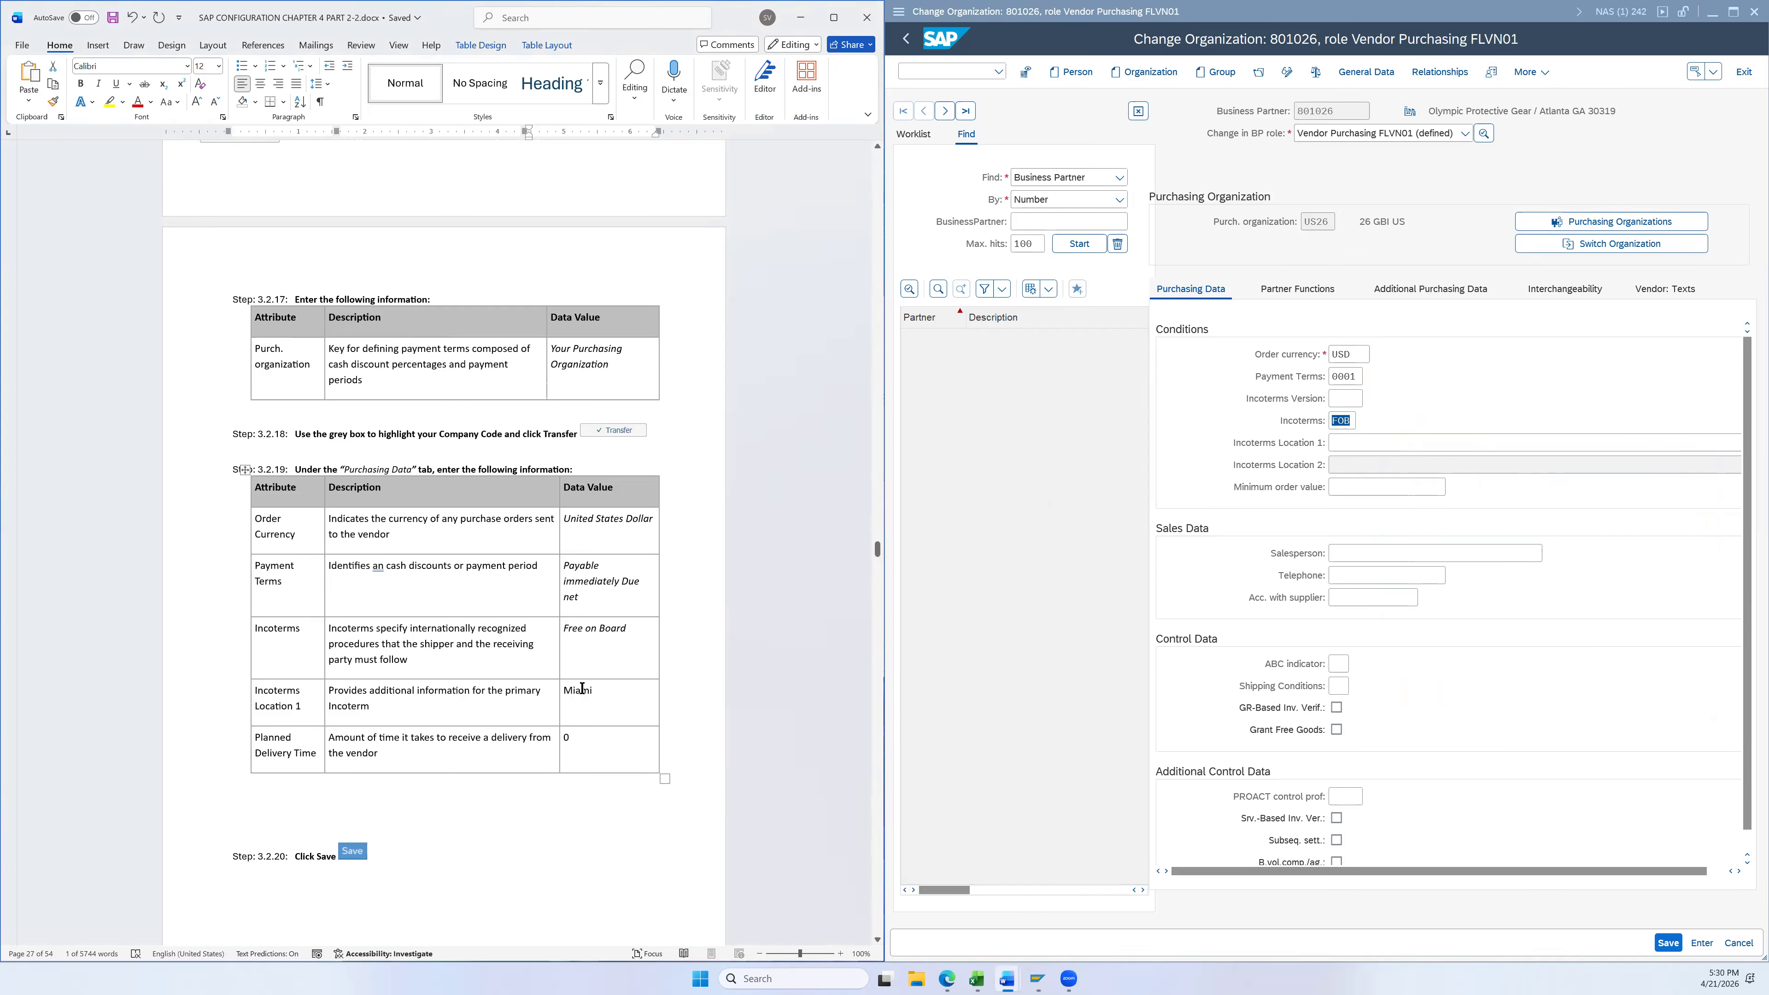
double_click(583, 688)
key(ctrl+c)
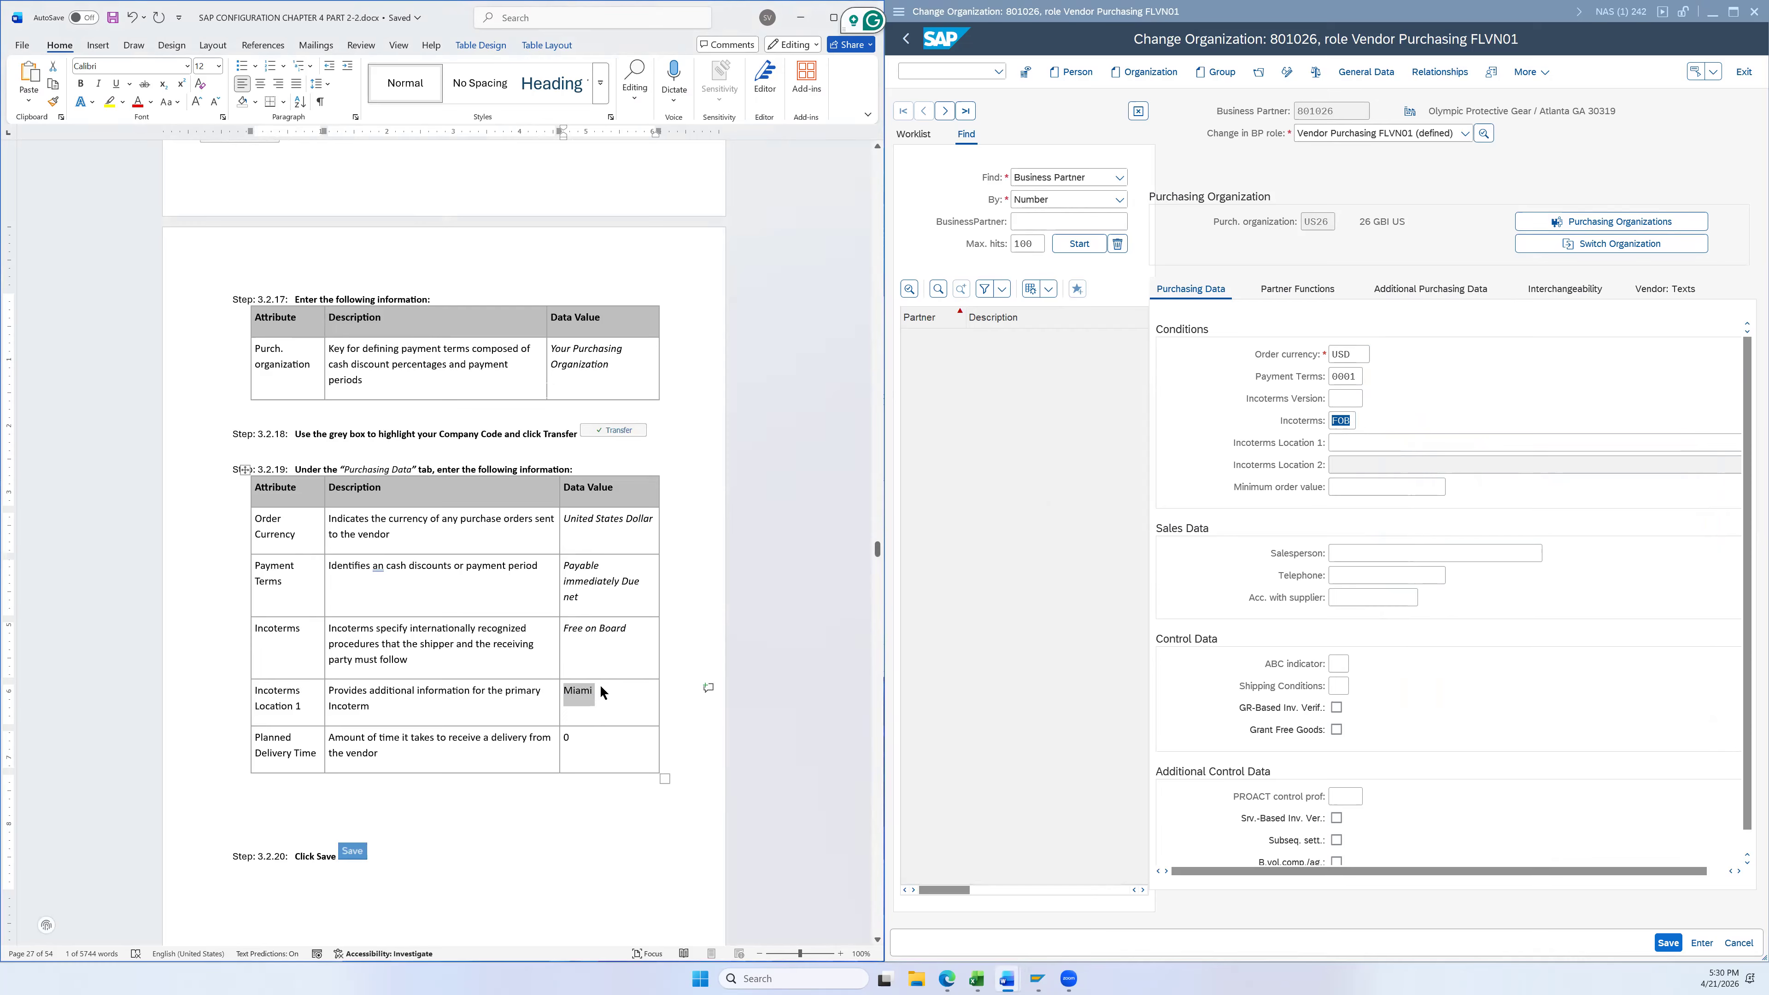
click(1340, 442)
click(1339, 442)
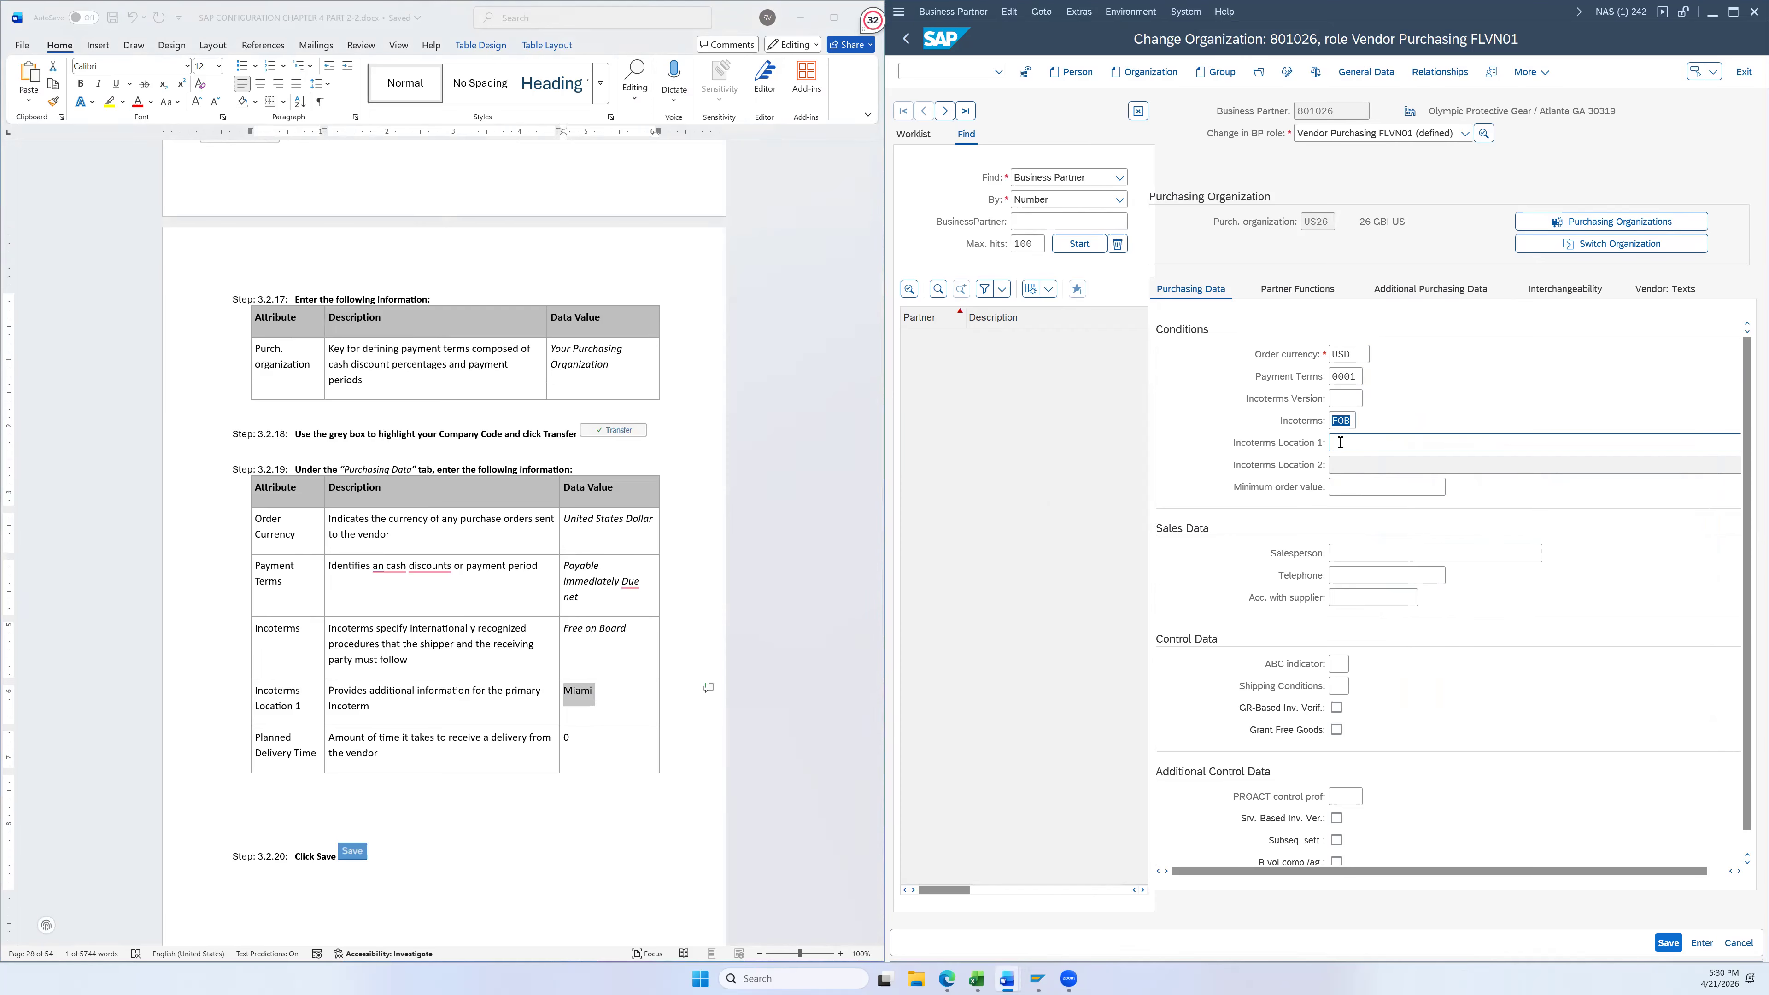
key(ctrl+v)
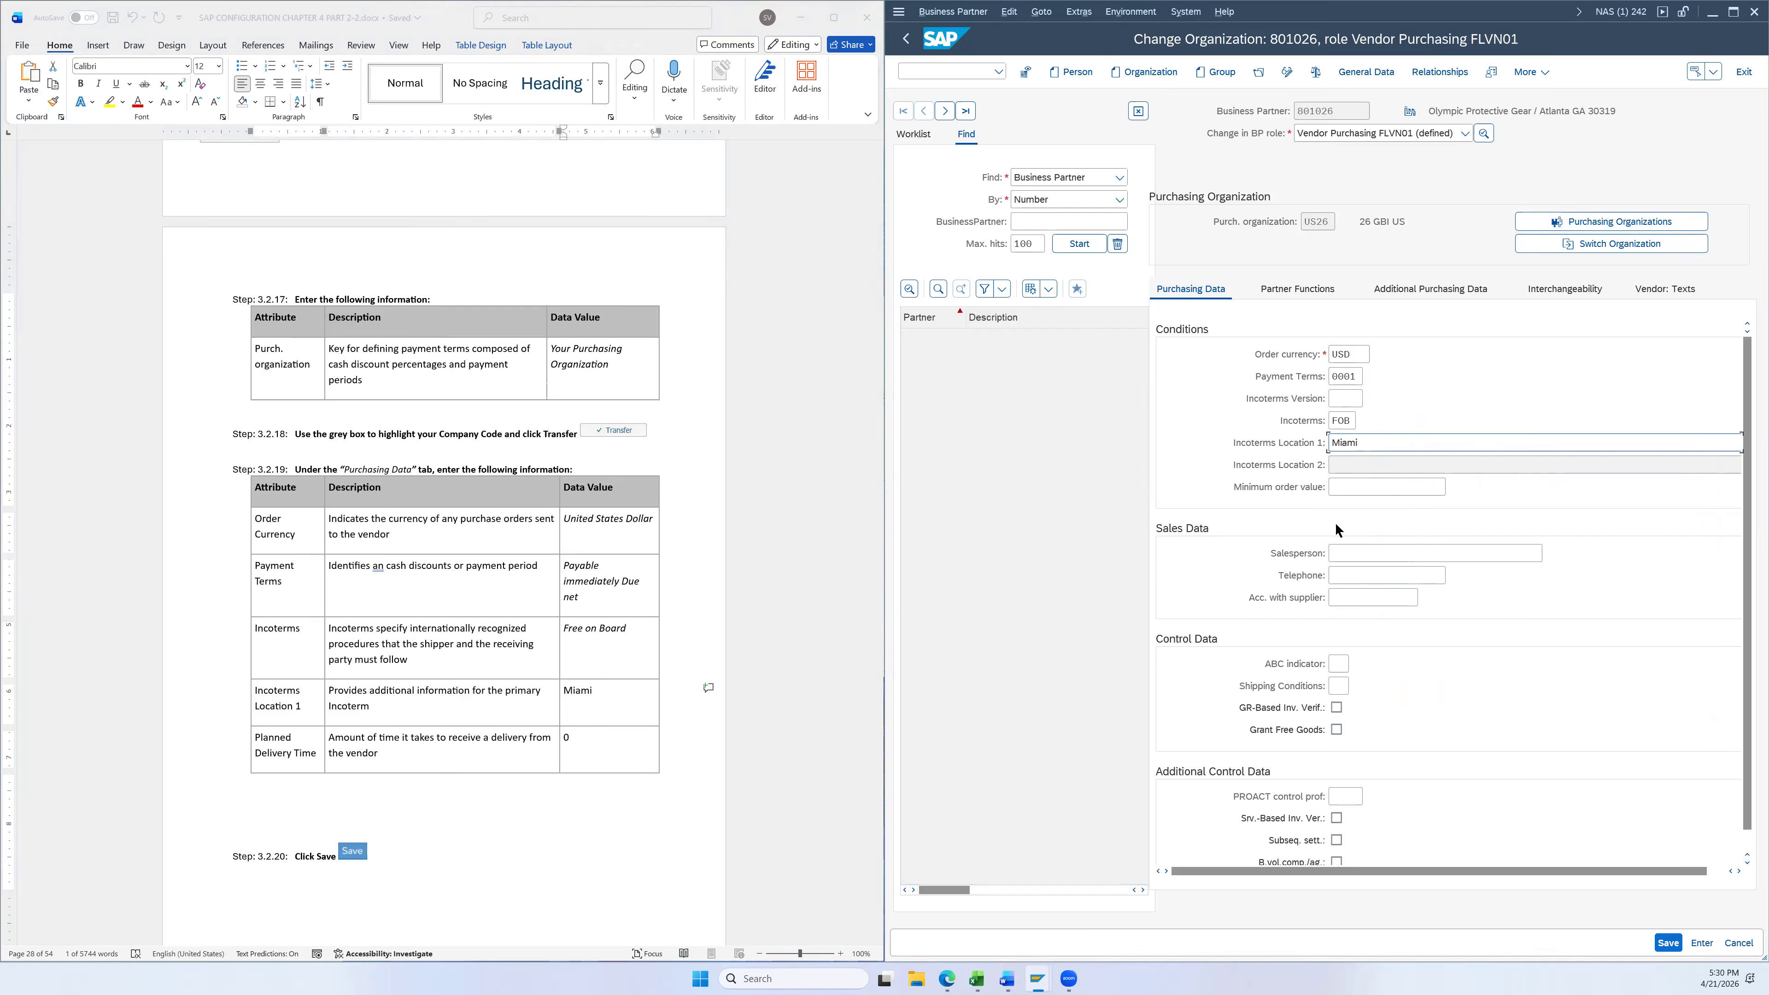
Set the planned delivery time in the default values for material to 0
scroll(1370, 732, down, 5)
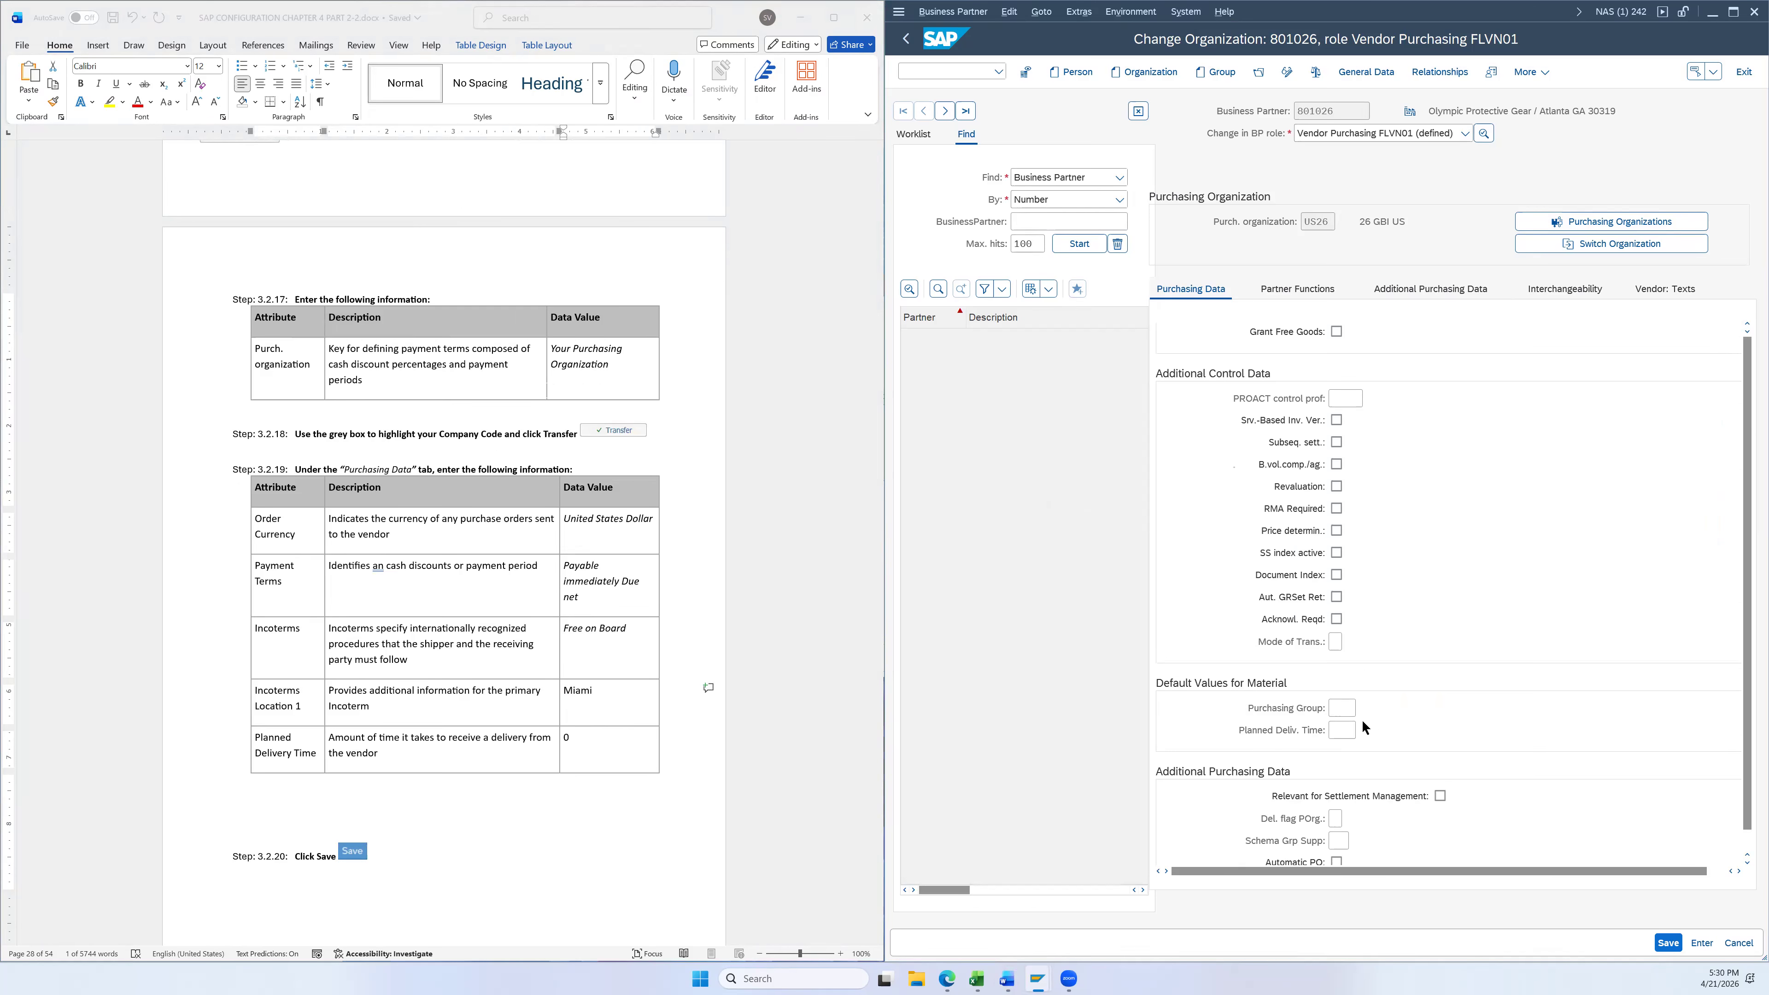
click(1338, 727)
text(0)
Review the vendor's purchasing data for US26, from the conditions through the additional service data, against the instructions
scroll(1456, 666, down, 3)
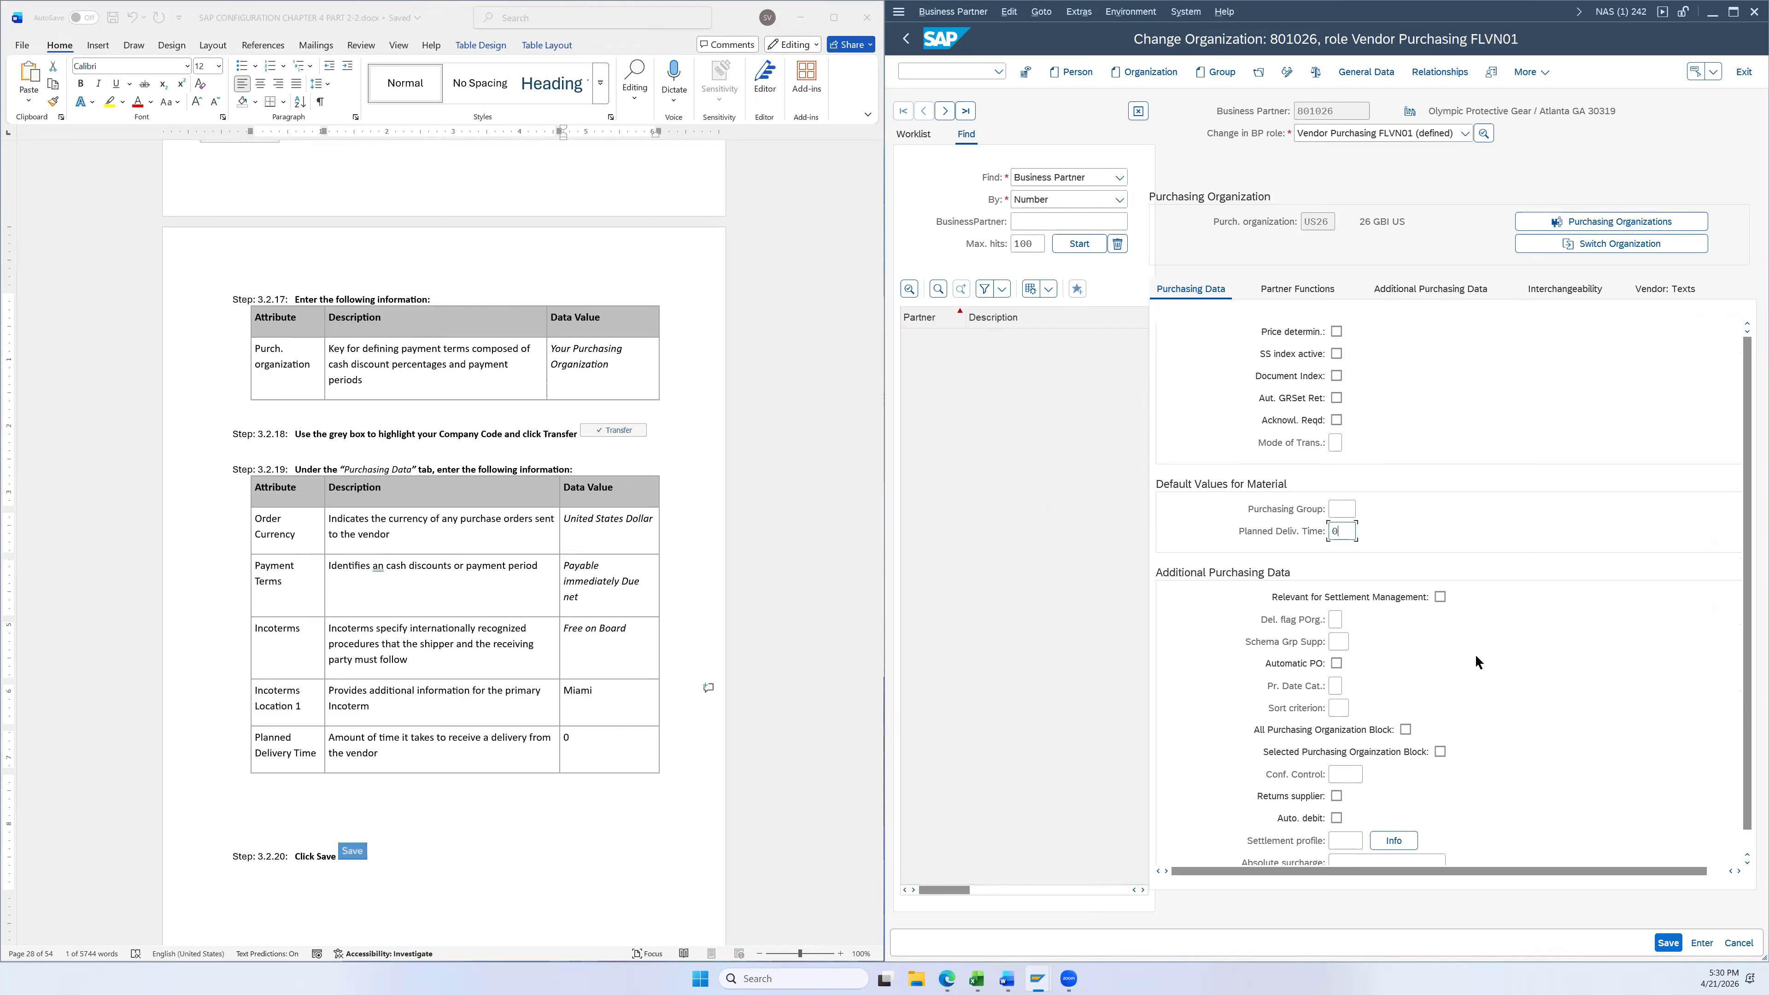
scroll(1477, 661, down, 1)
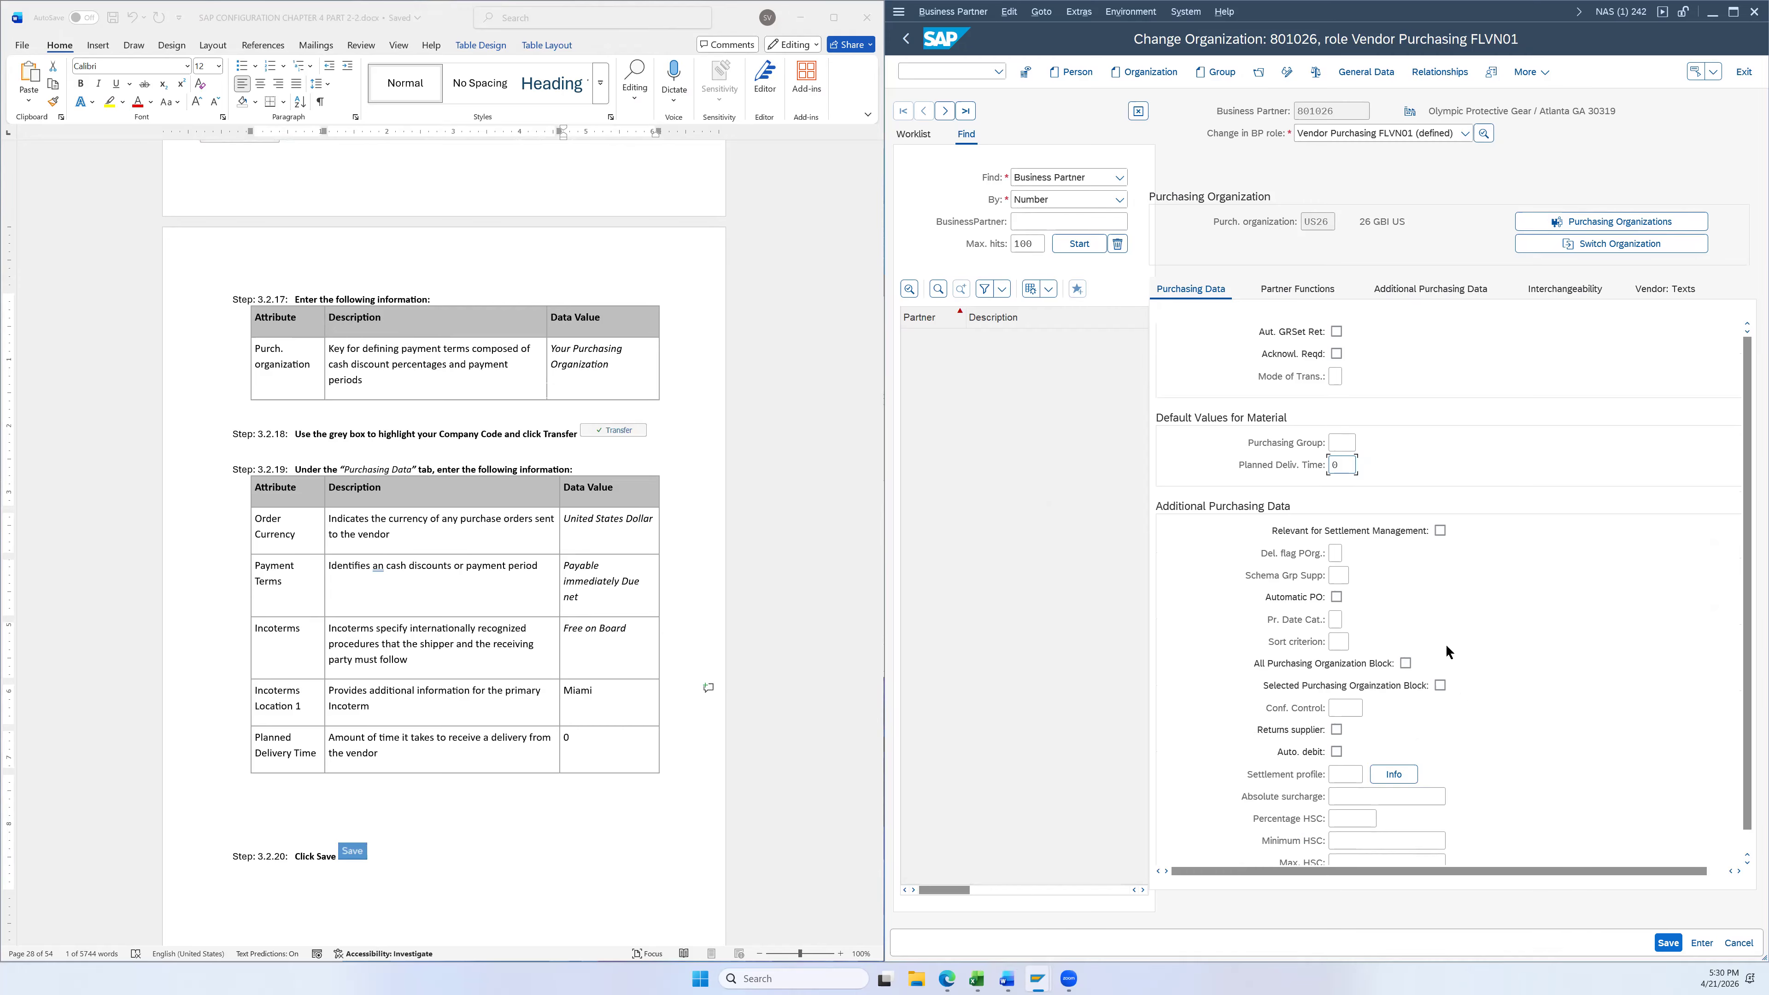
scroll(1443, 571, up, 10)
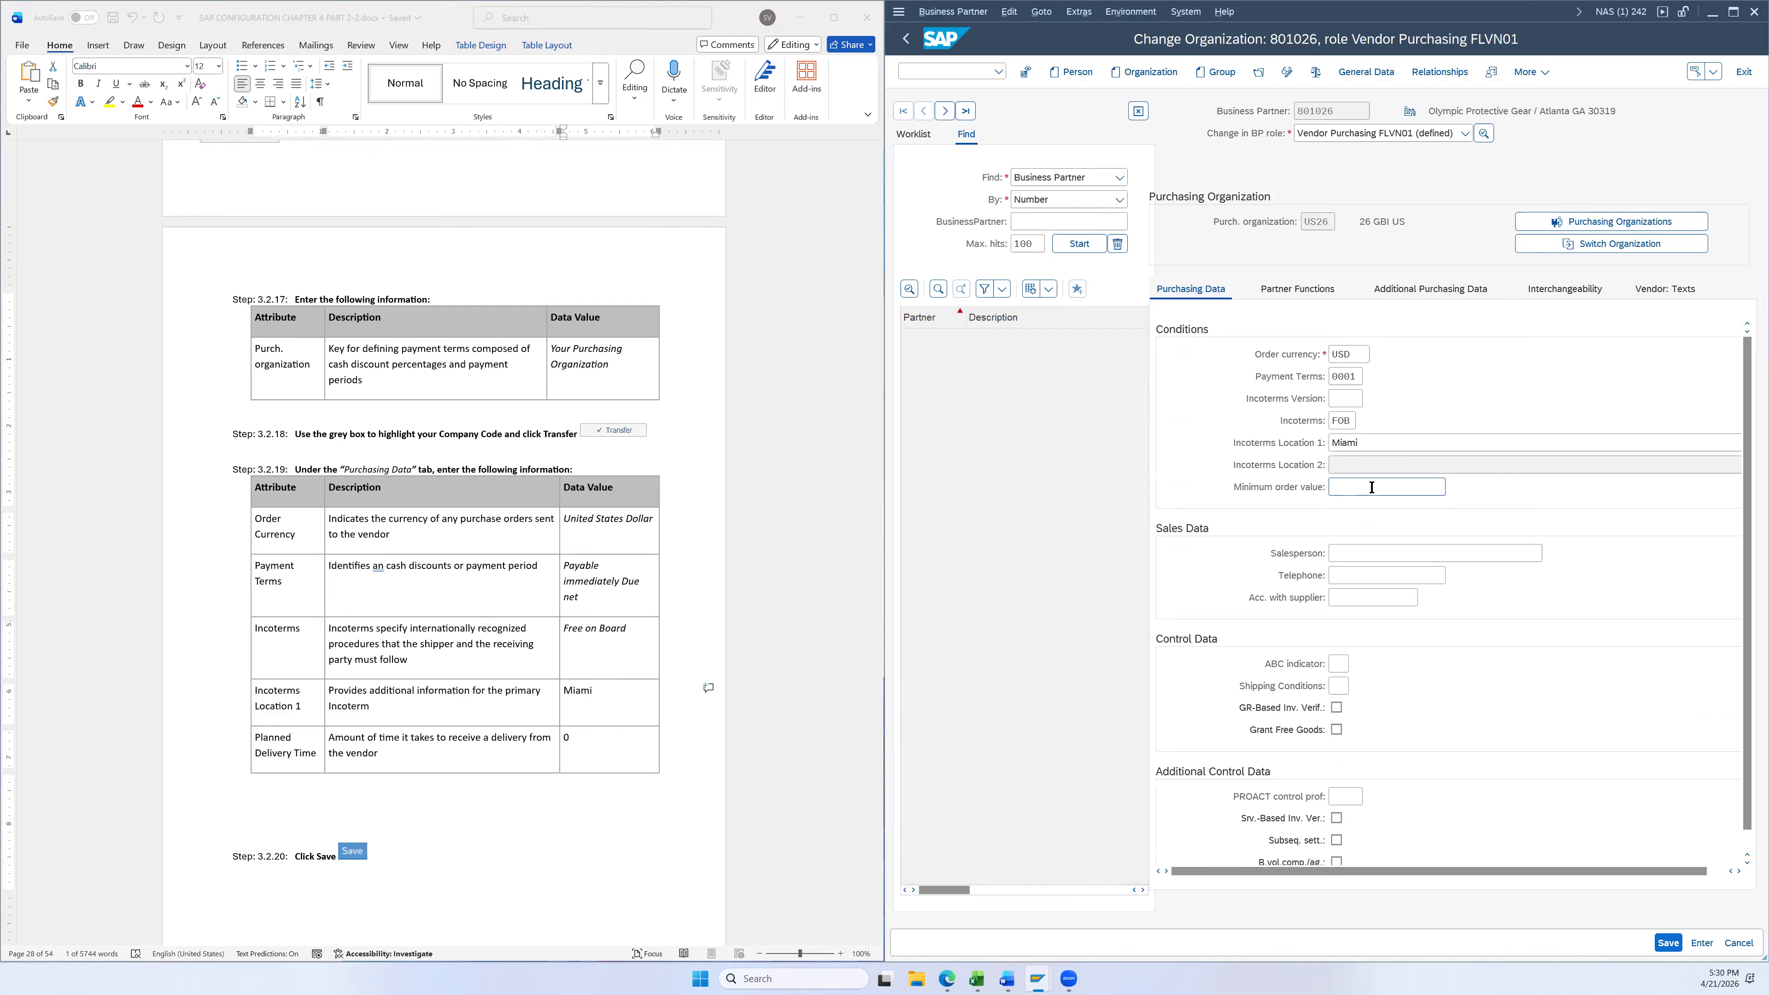
scroll(1357, 495, down, 2)
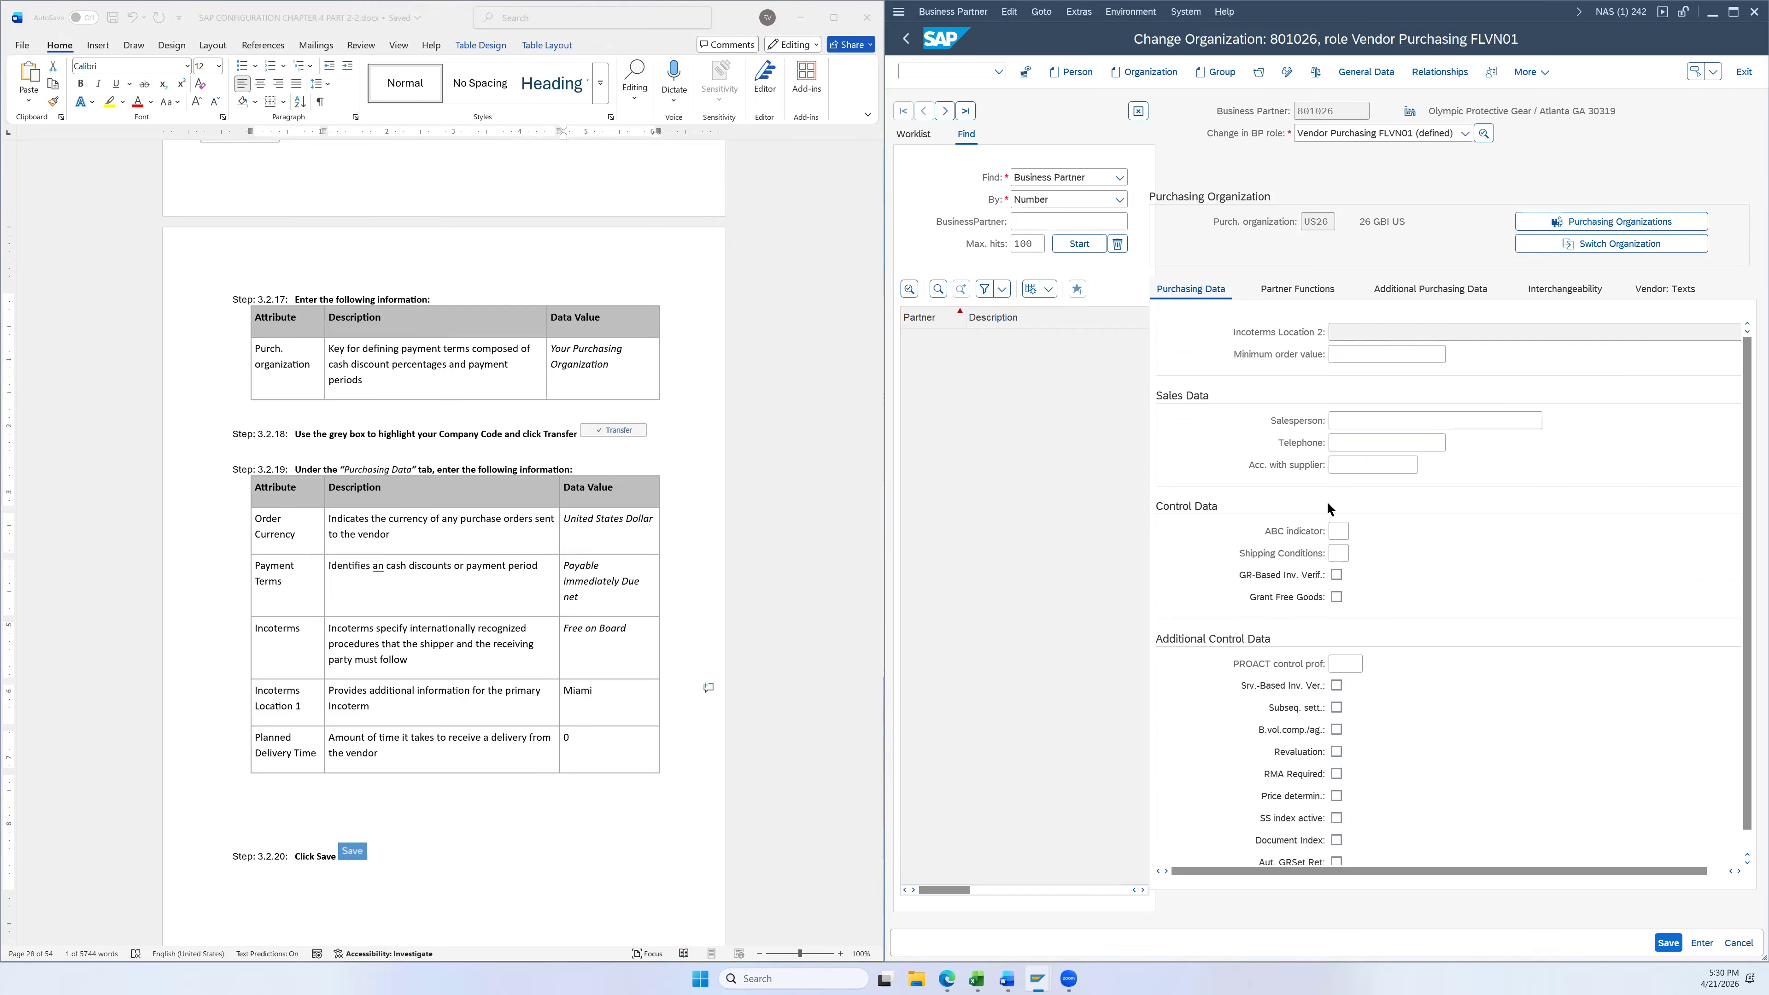
scroll(1299, 503, down, 3)
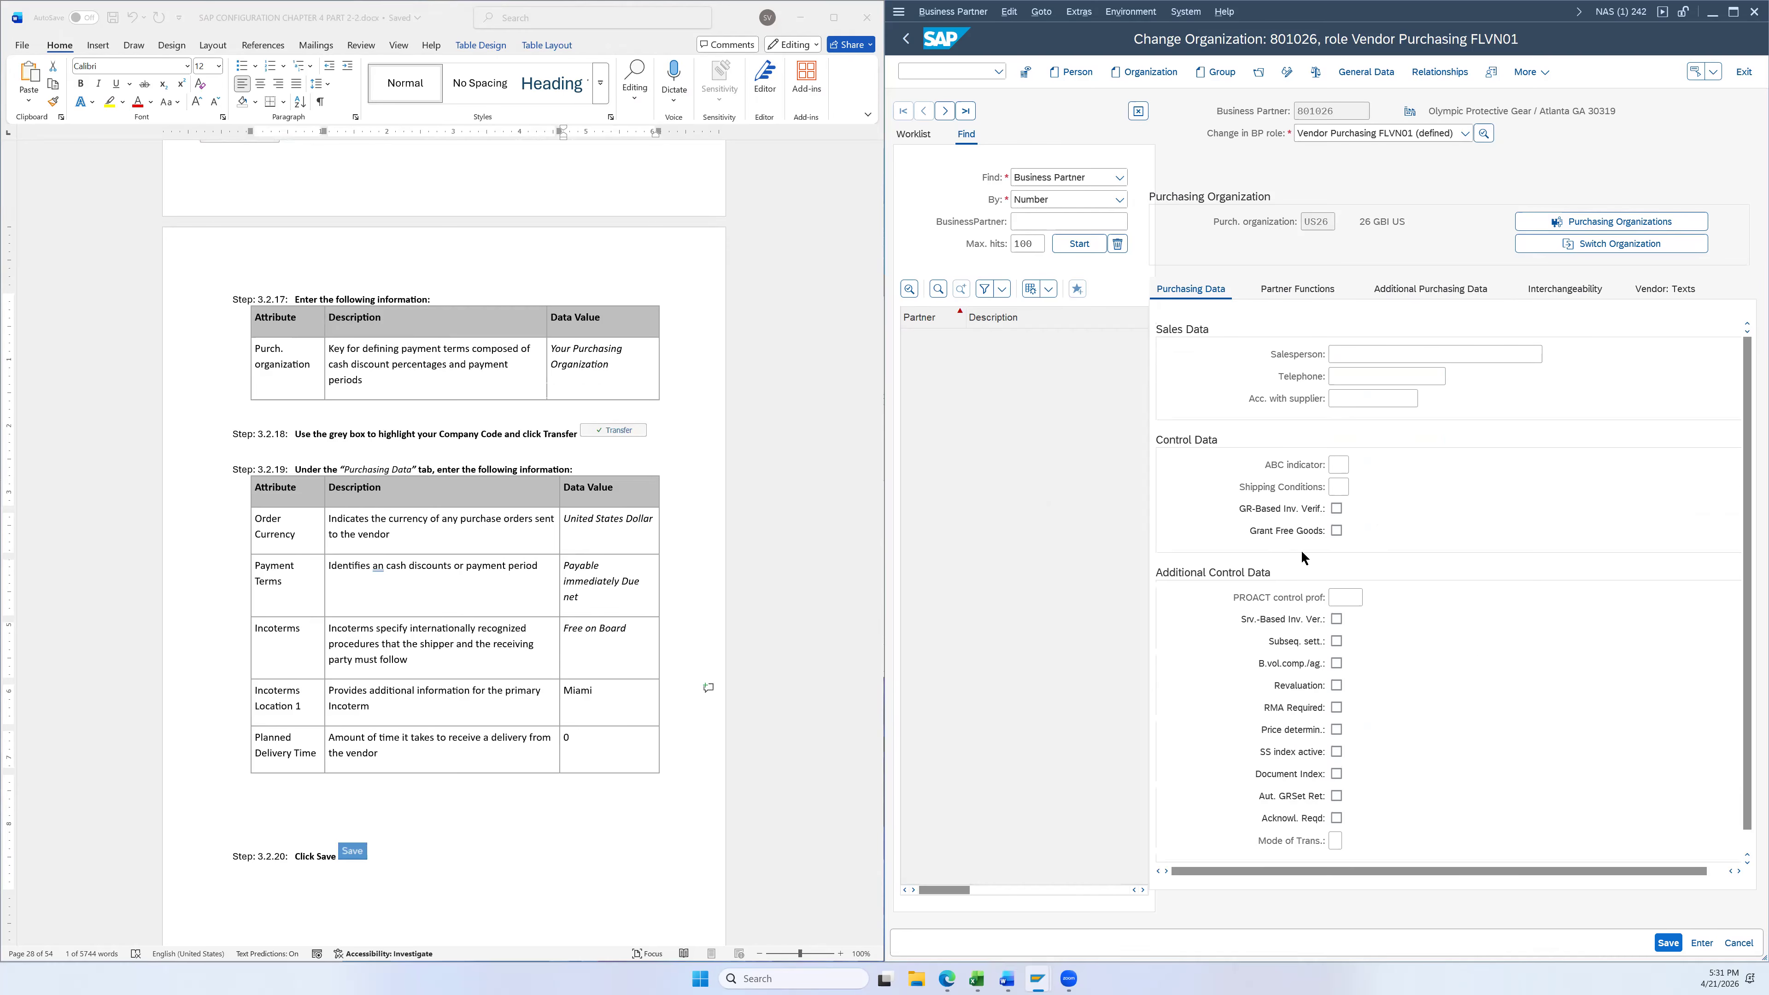
scroll(1297, 550, down, 1)
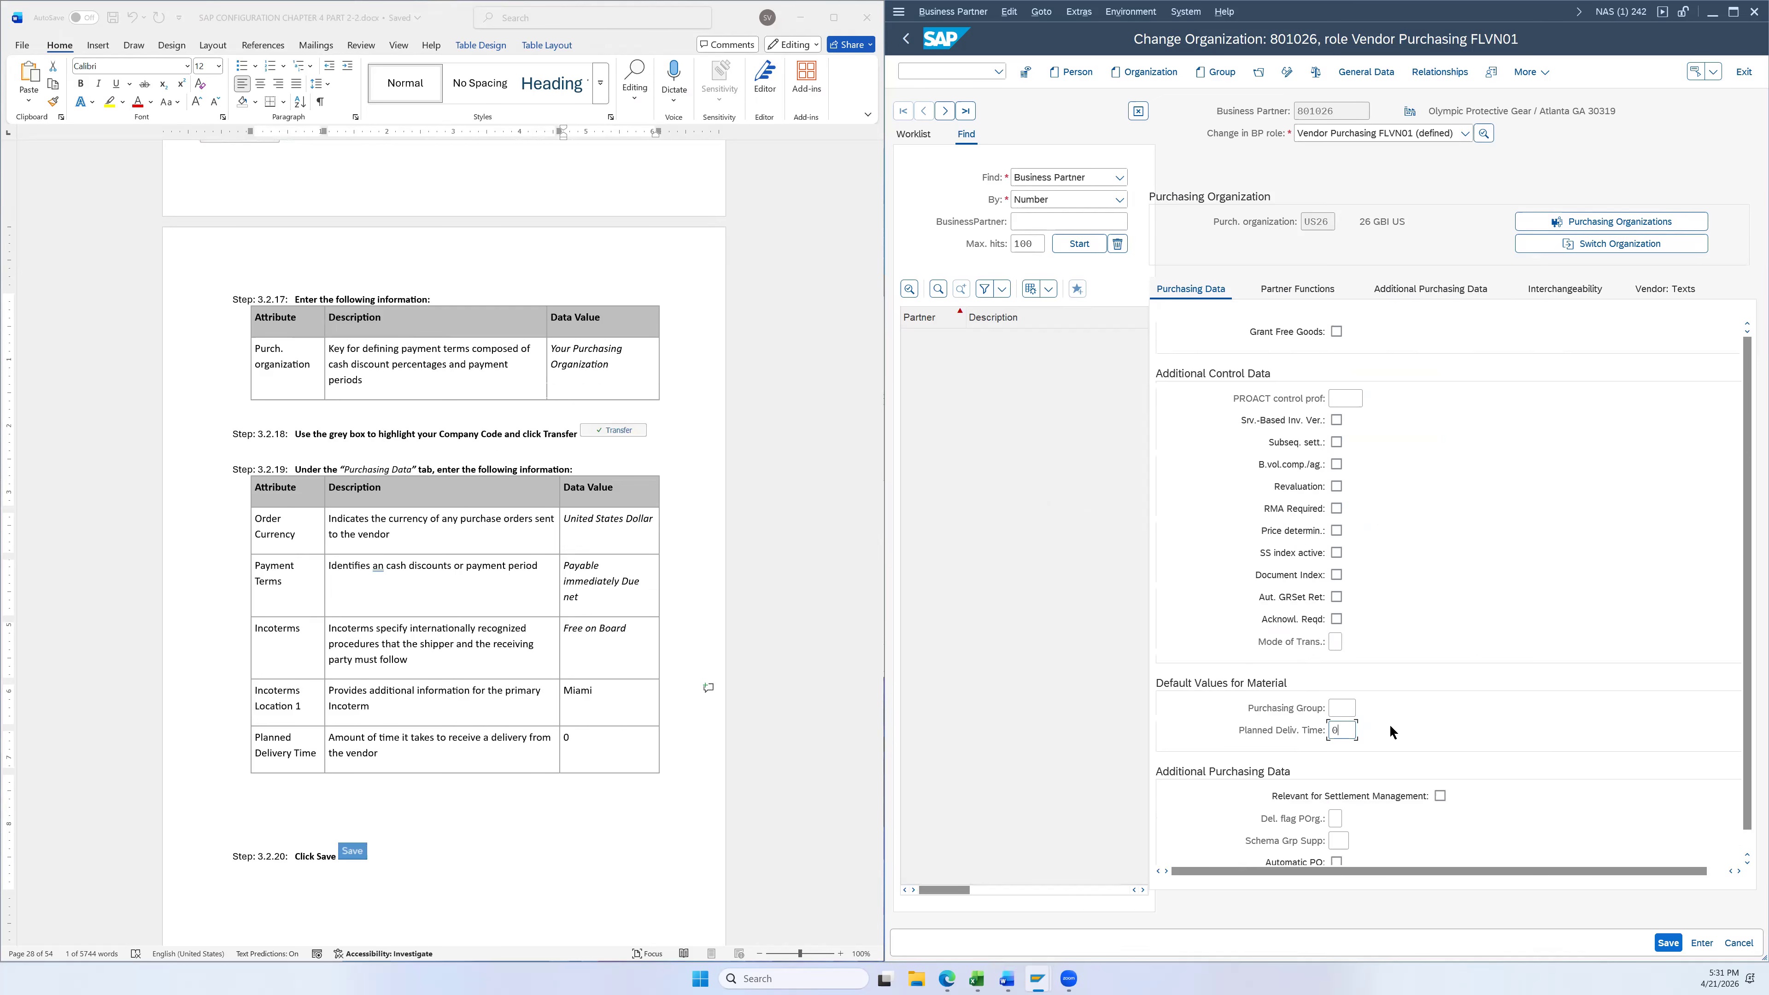
scroll(1389, 732, down, 5)
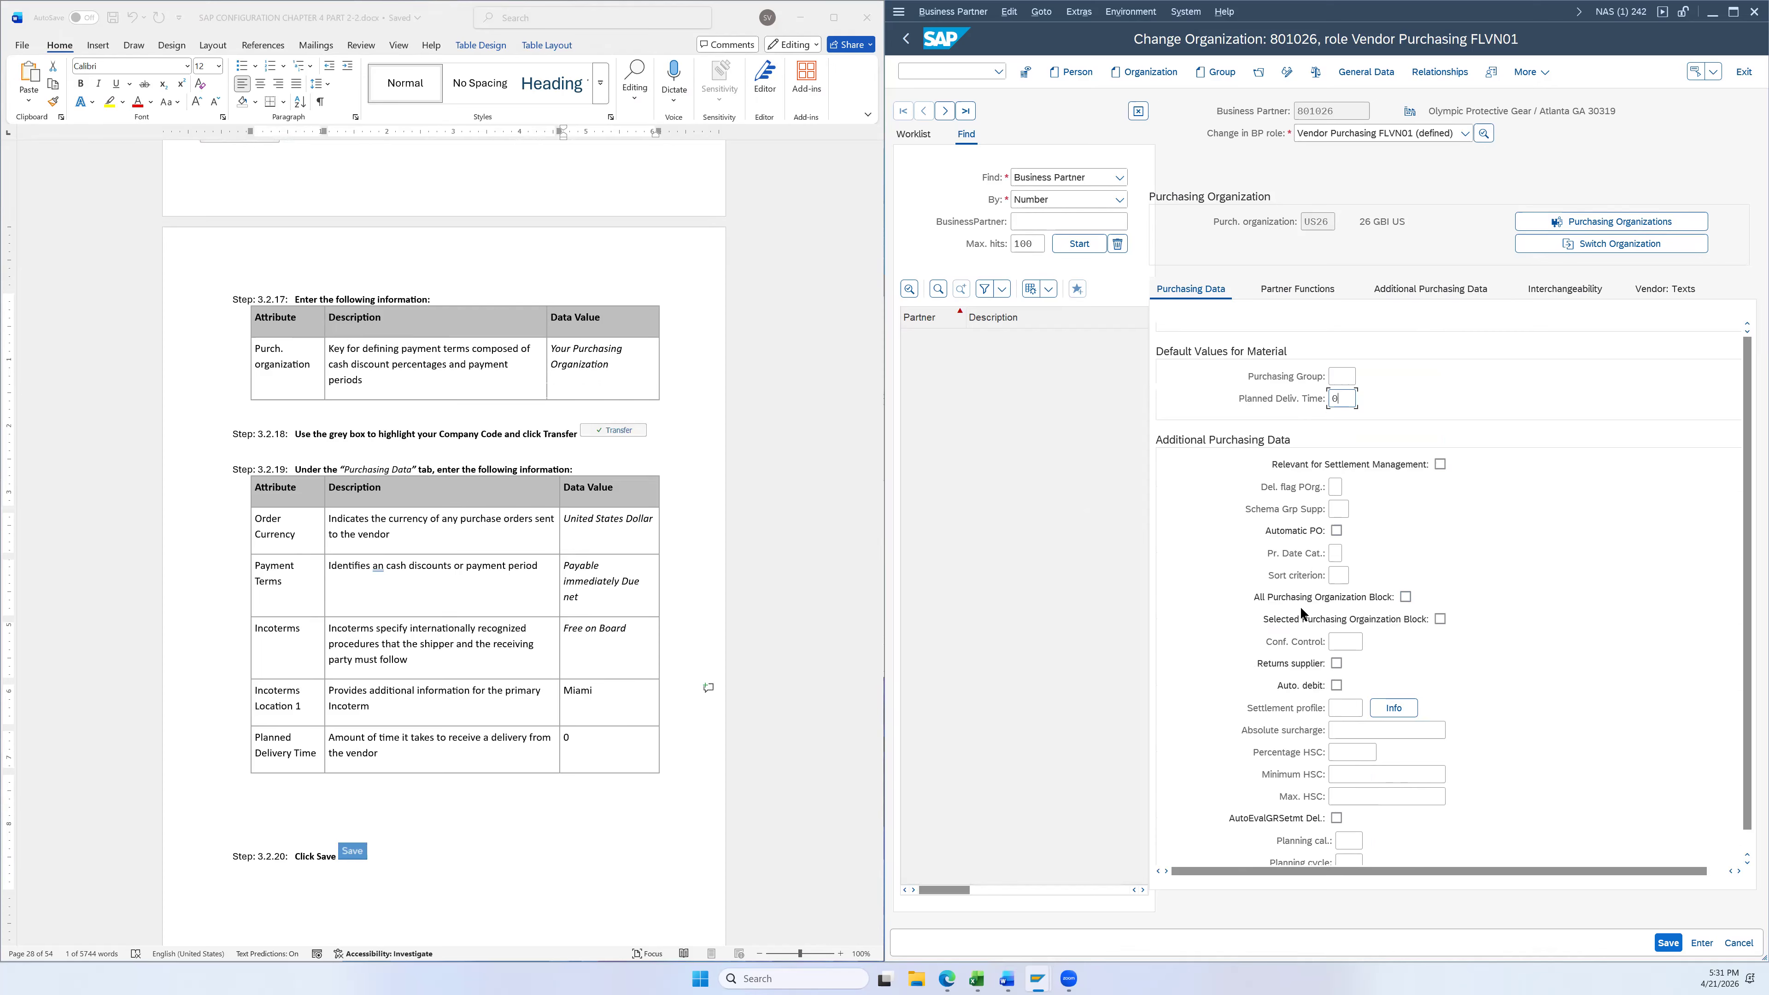
scroll(1492, 658, down, 1)
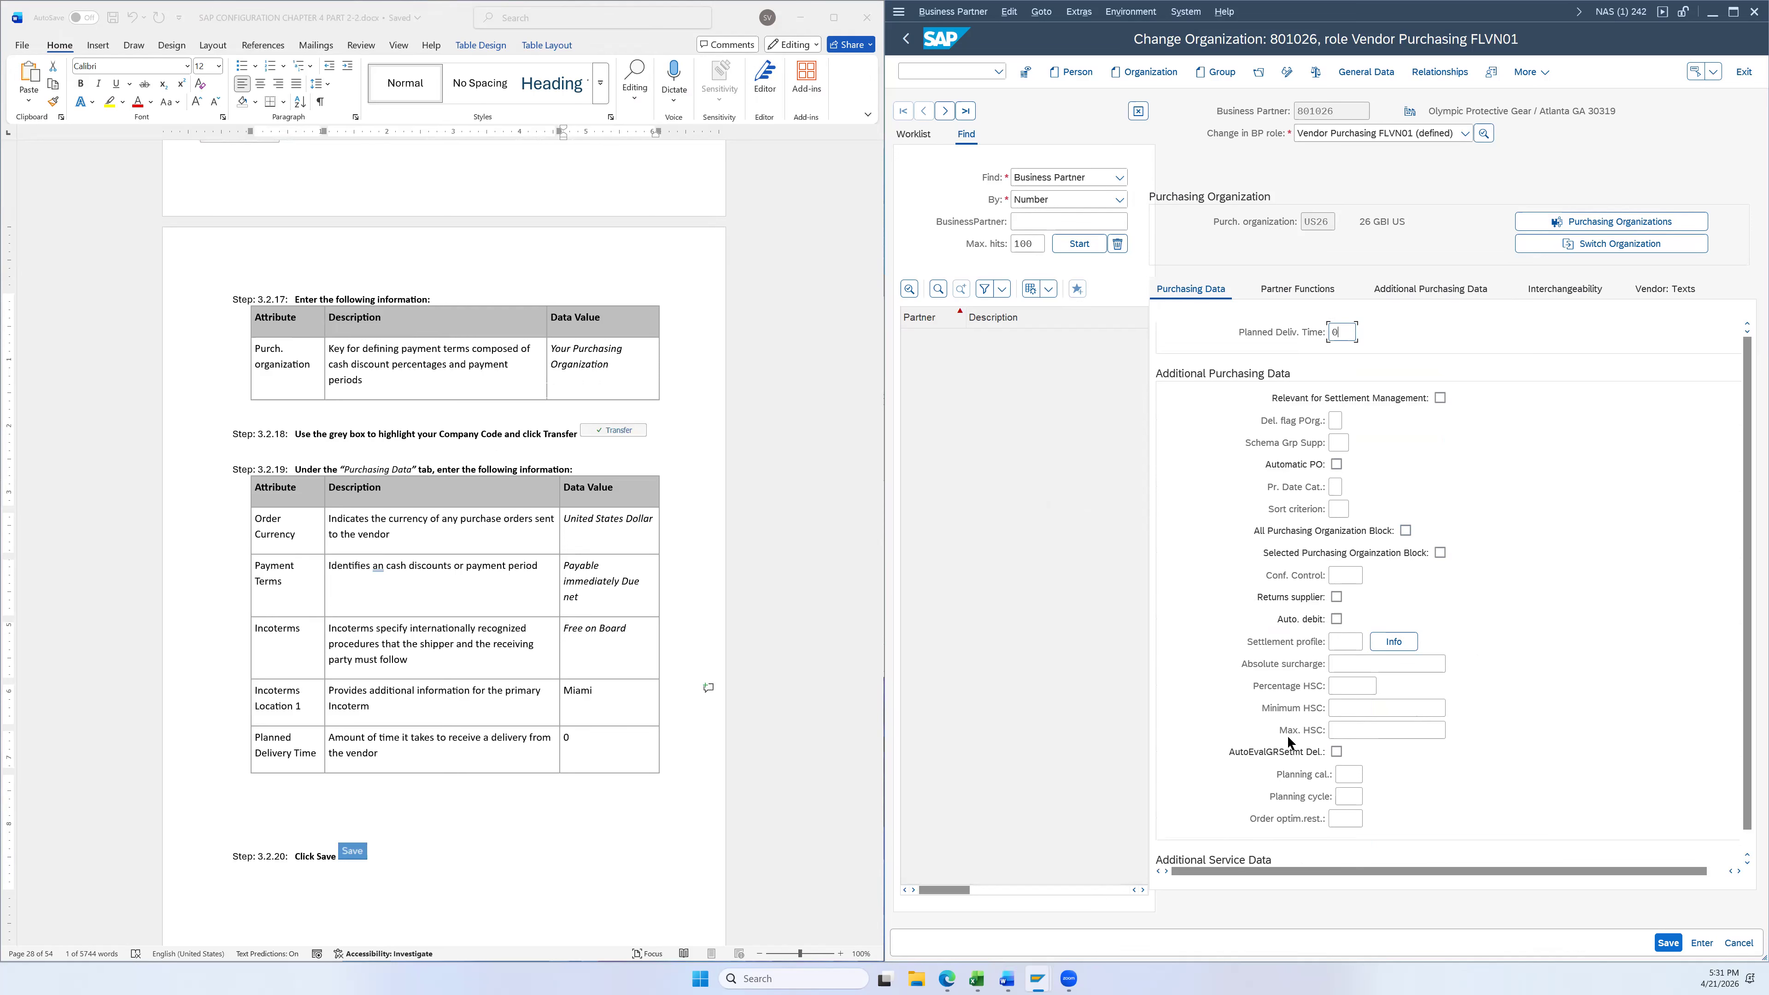
scroll(1322, 835, down, 2)
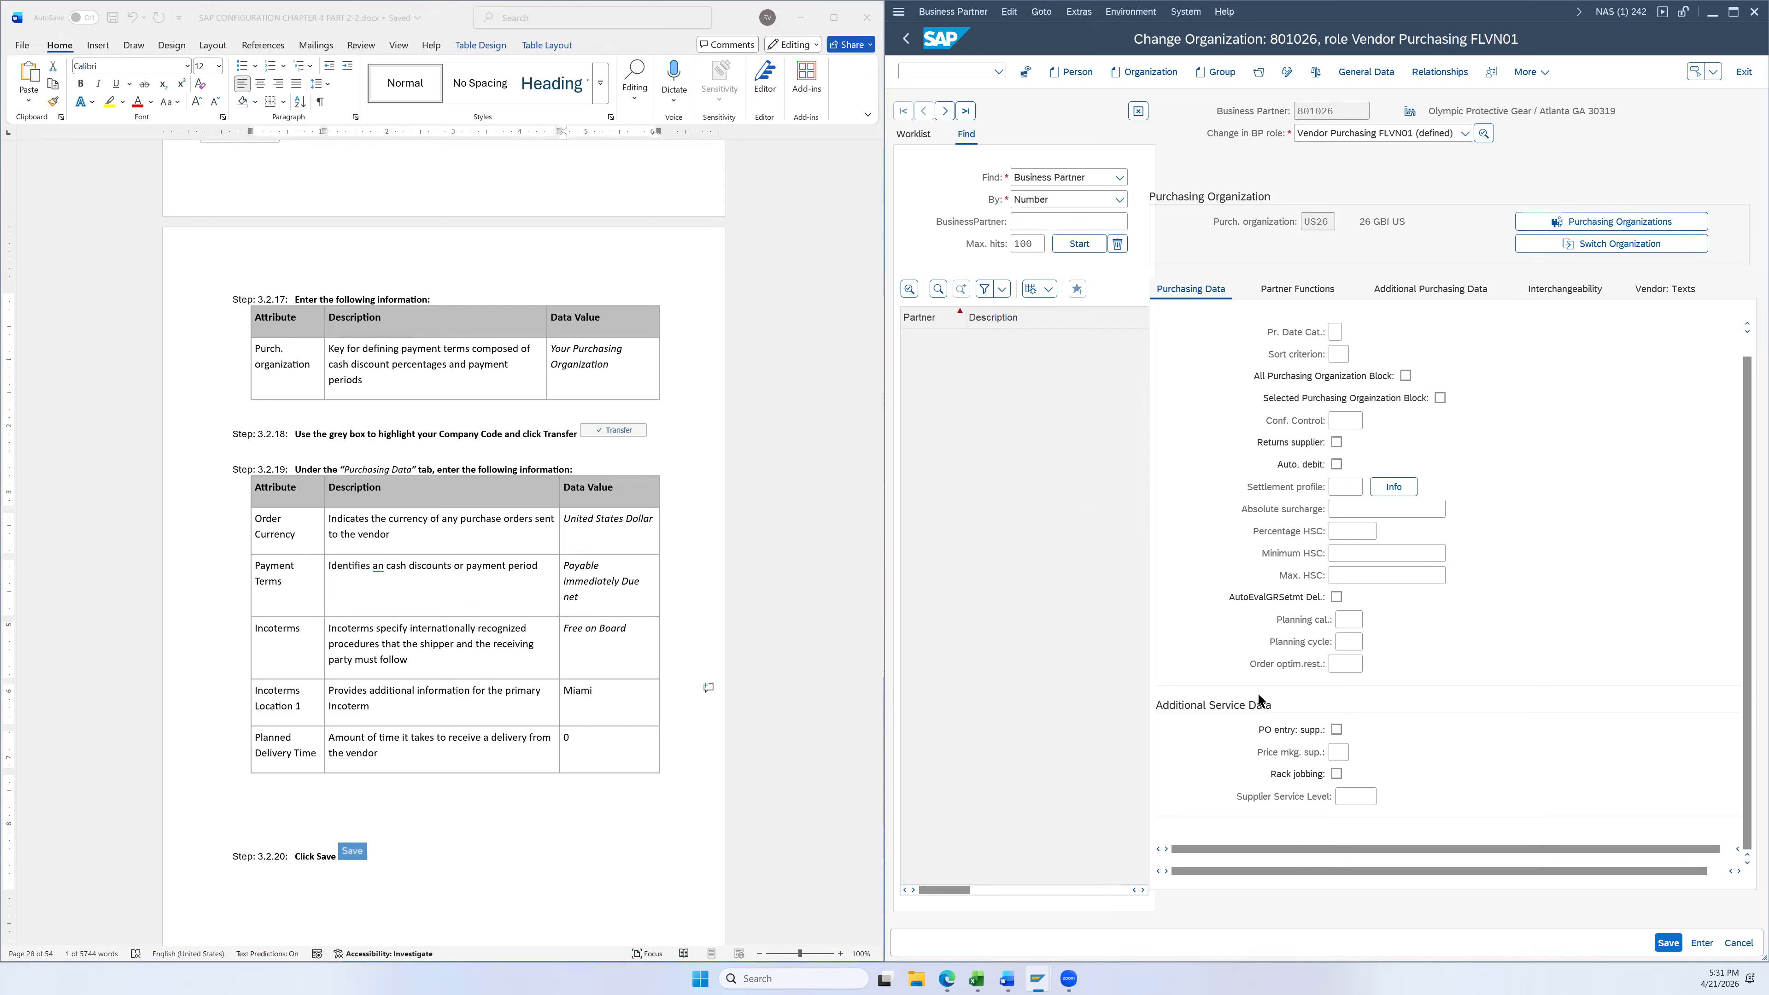
Save the vendor's purchasing data for purchasing organization US26
scroll(1279, 644, up, 10)
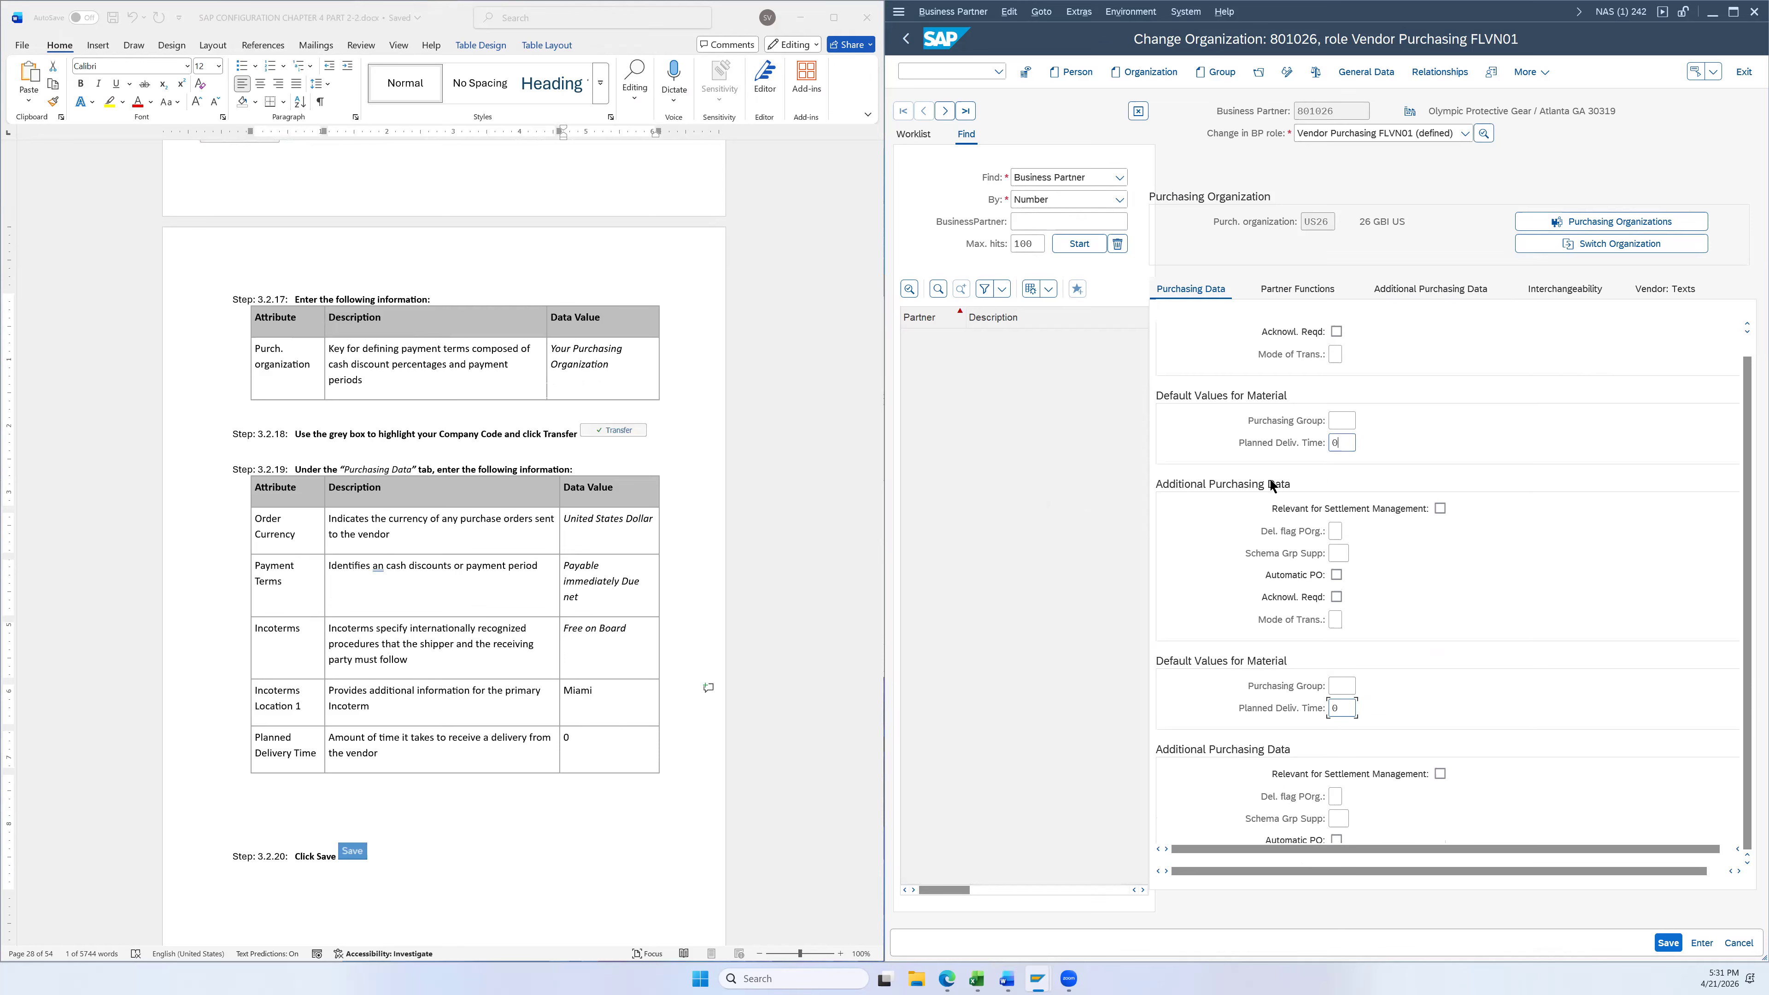
scroll(1335, 779, down, 1)
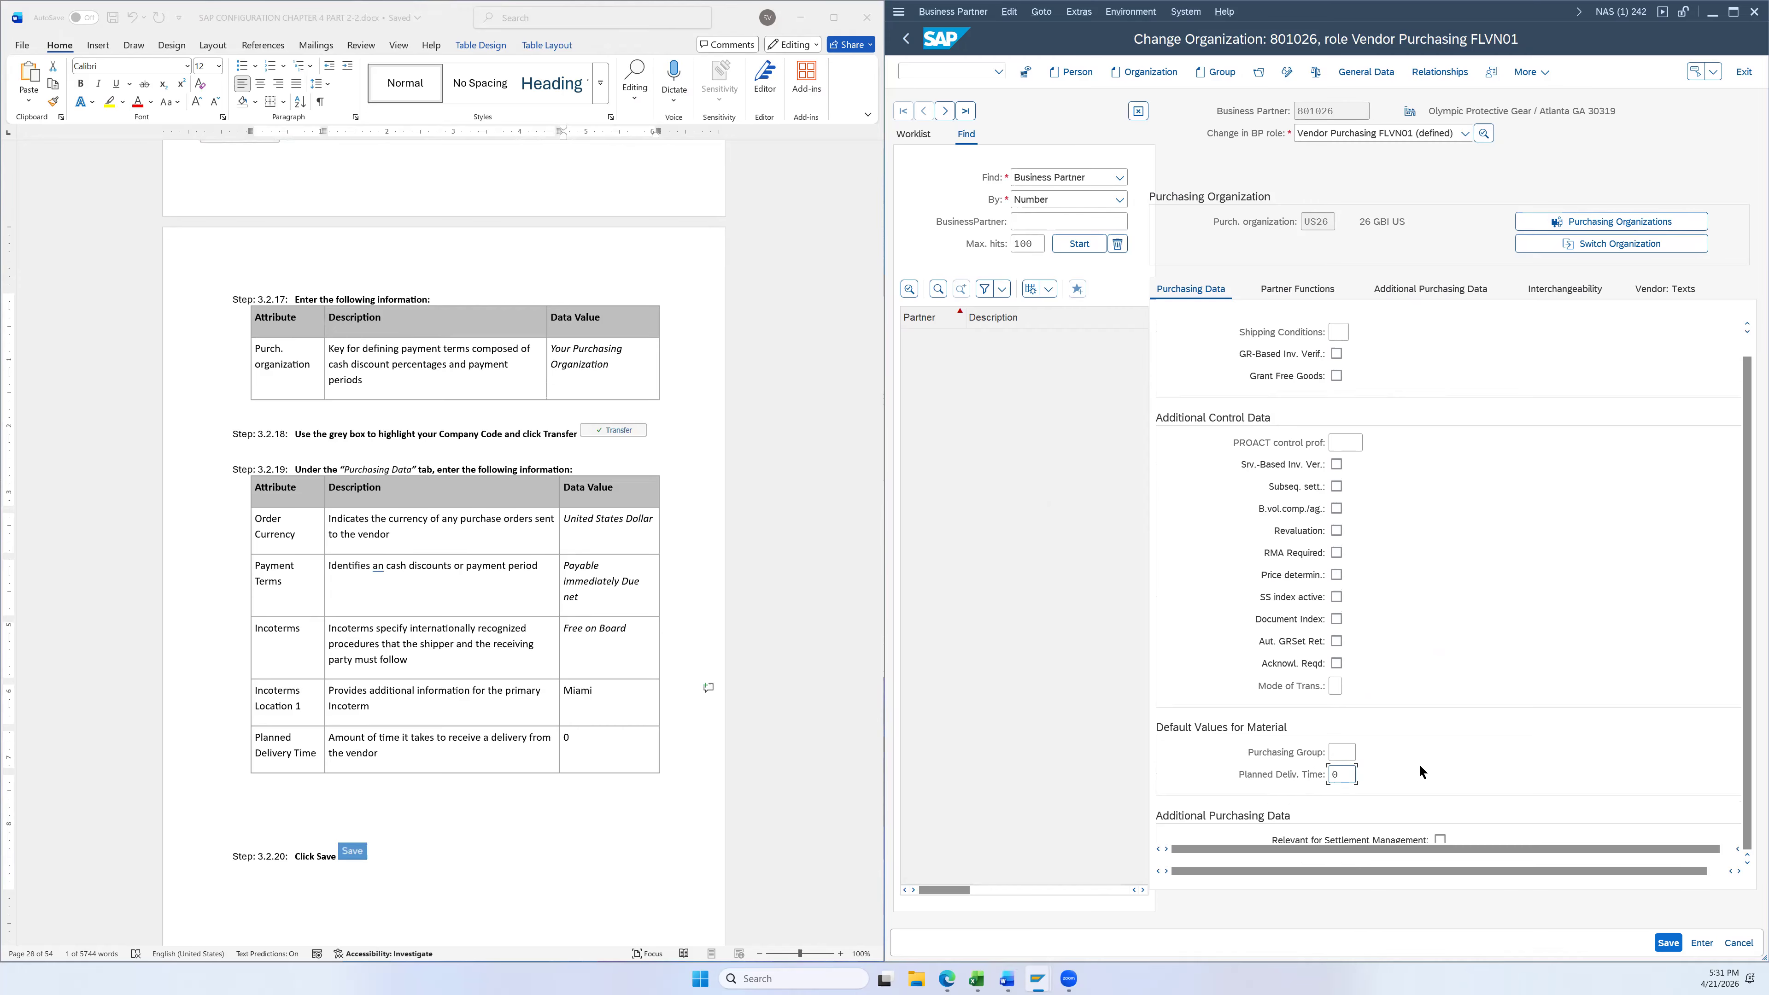
click(1668, 943)
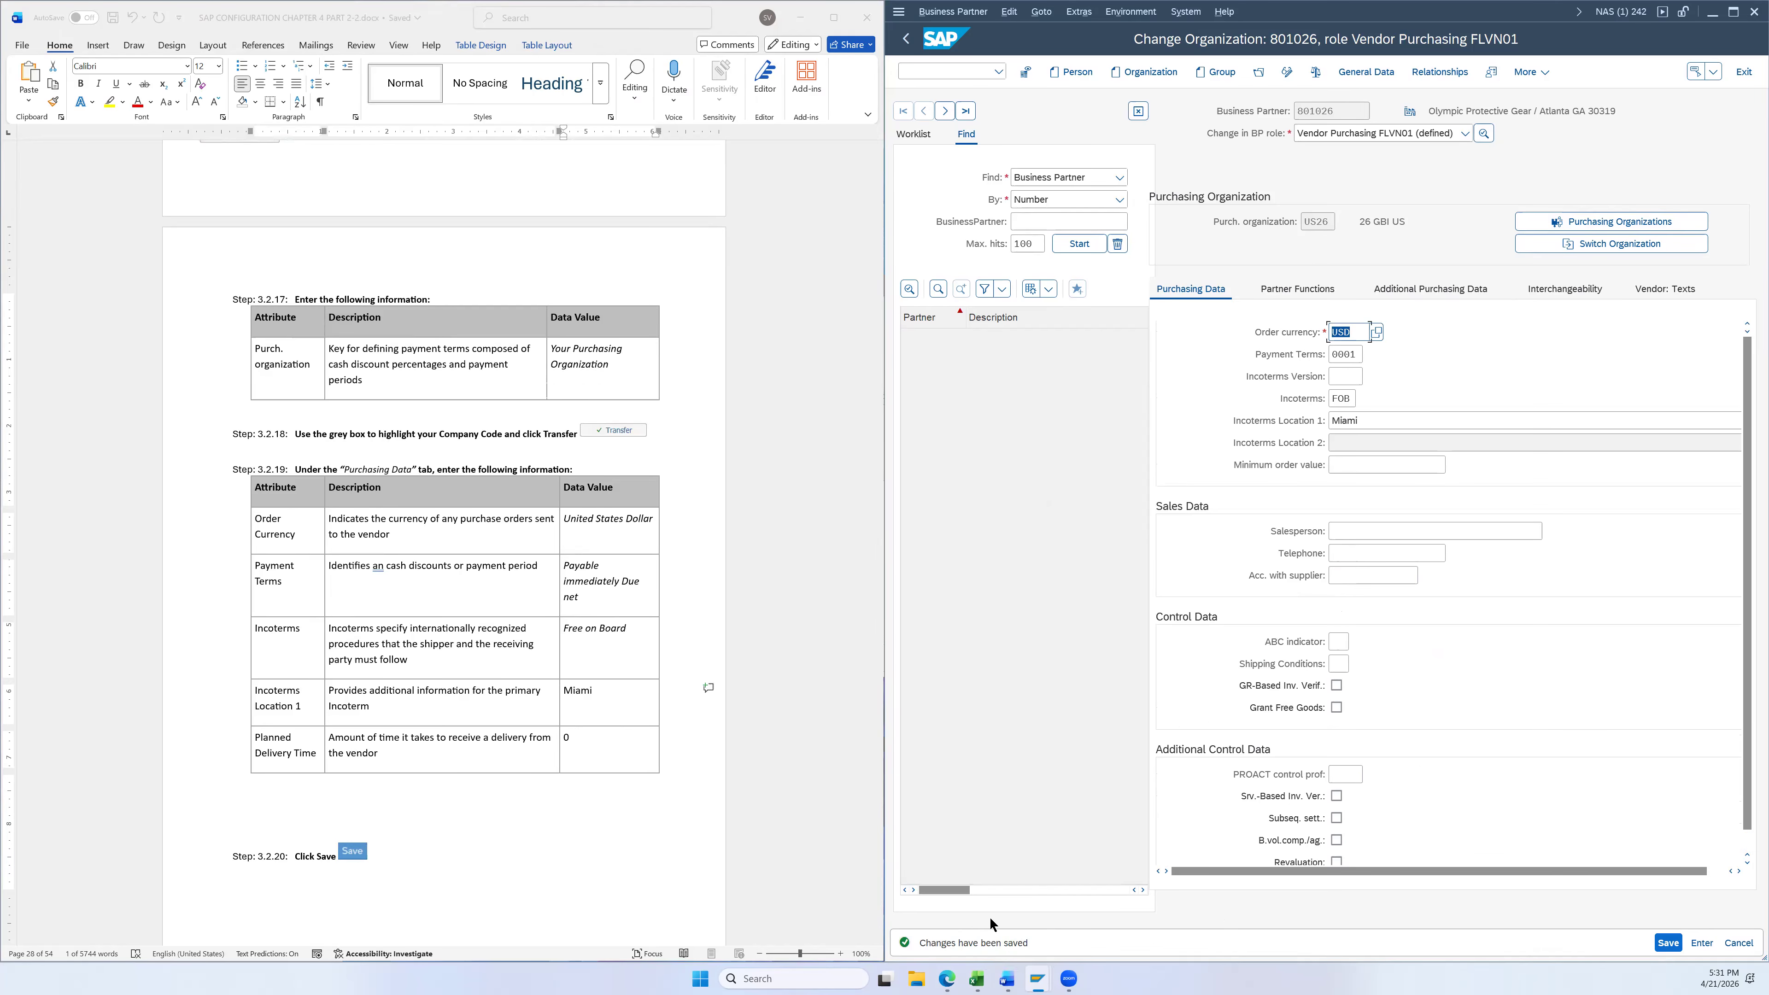
Read on in the Word instructions from Step 3.2.20 through the Part 4 Process Execution contents to Section 4.1 Create Purchase Requisition
scroll(461, 634, down, 3)
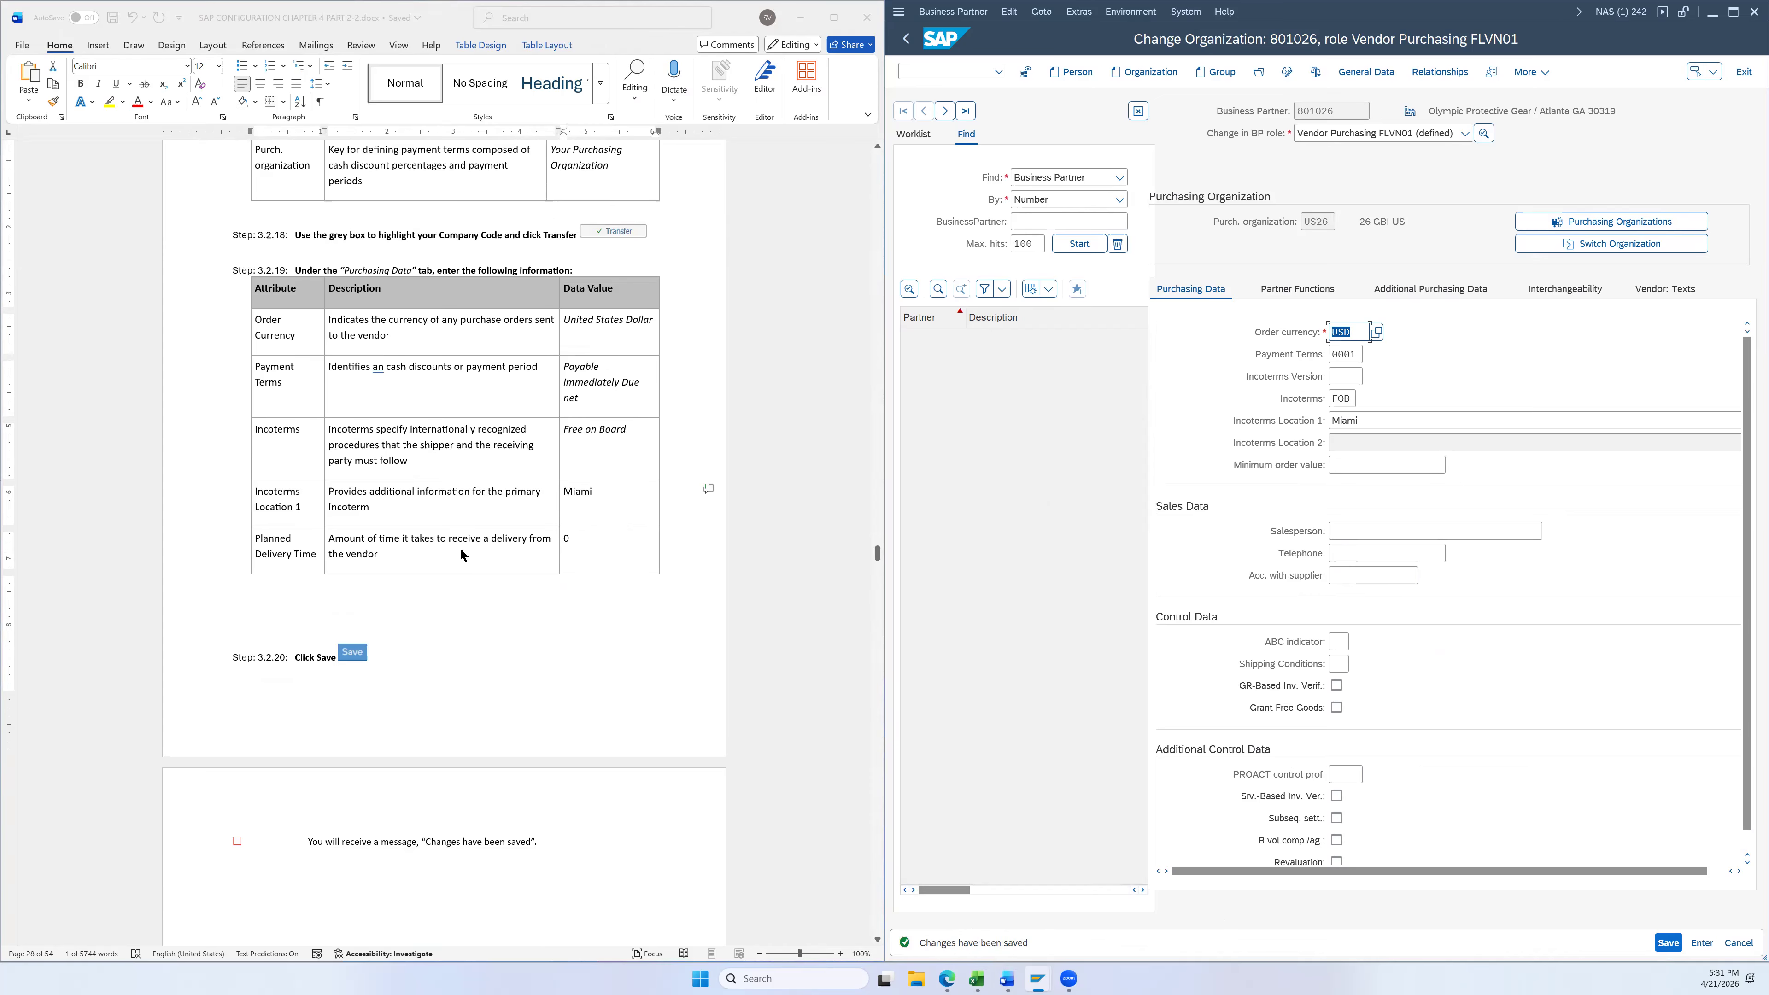
scroll(508, 566, down, 2)
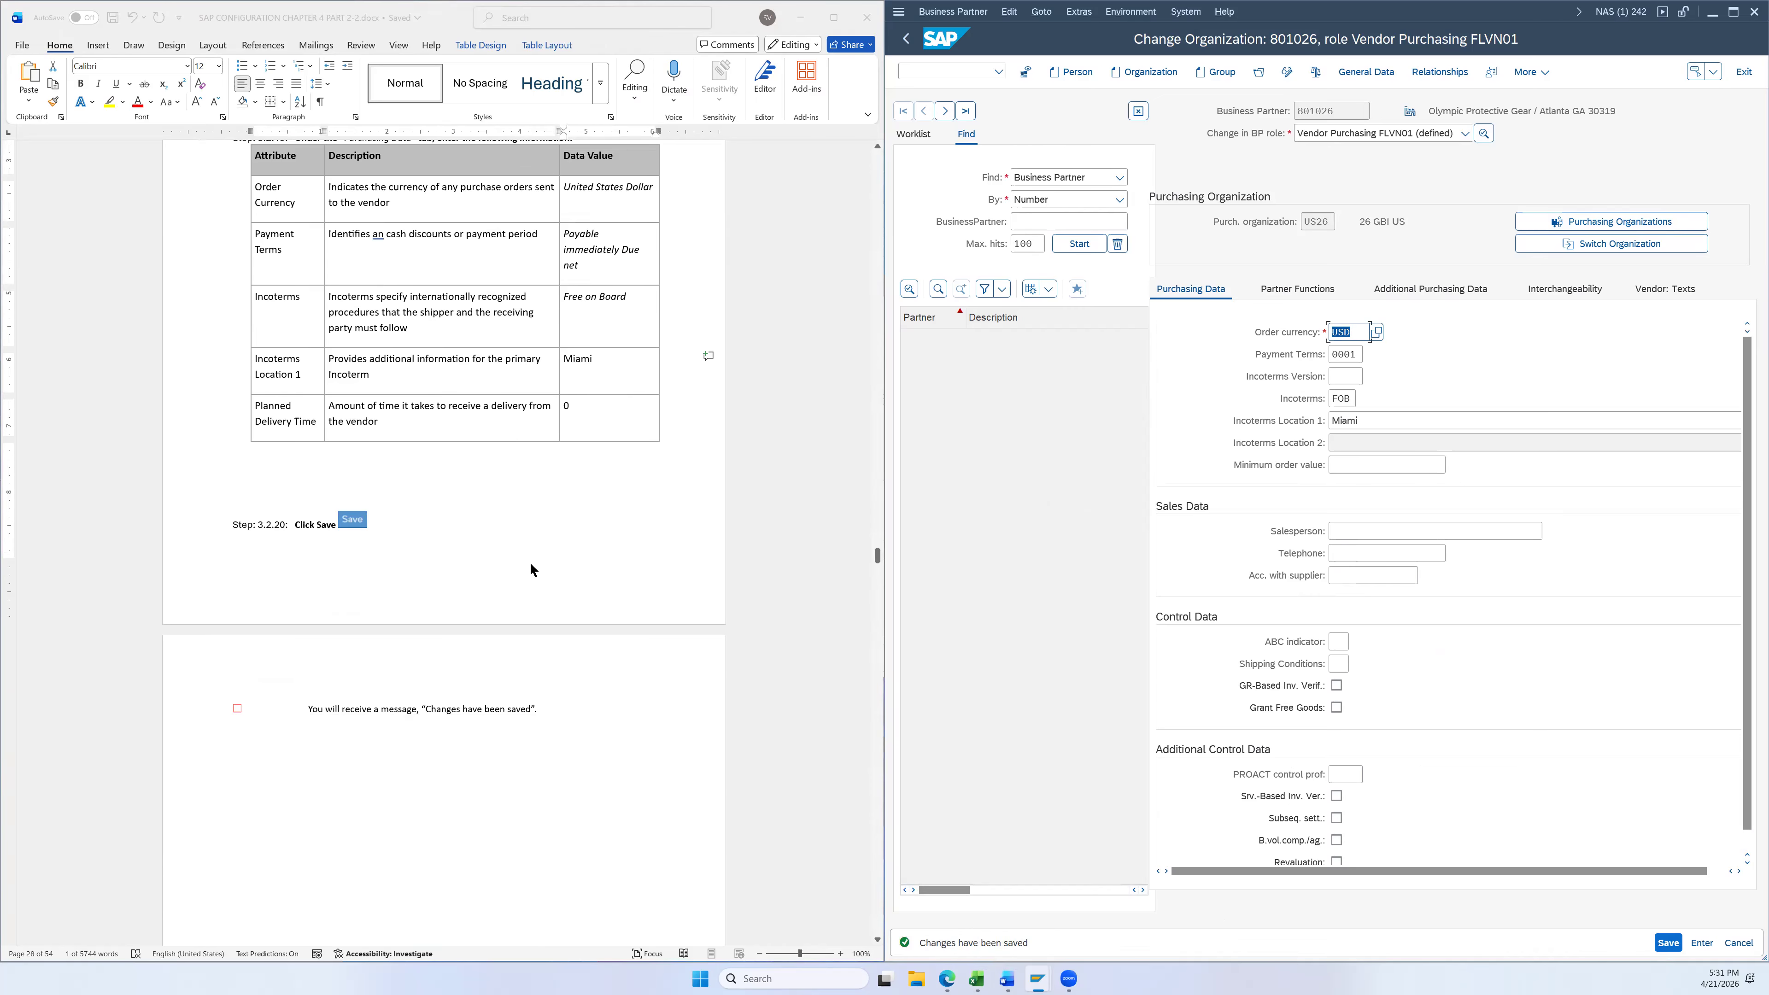
scroll(681, 635, down, 9)
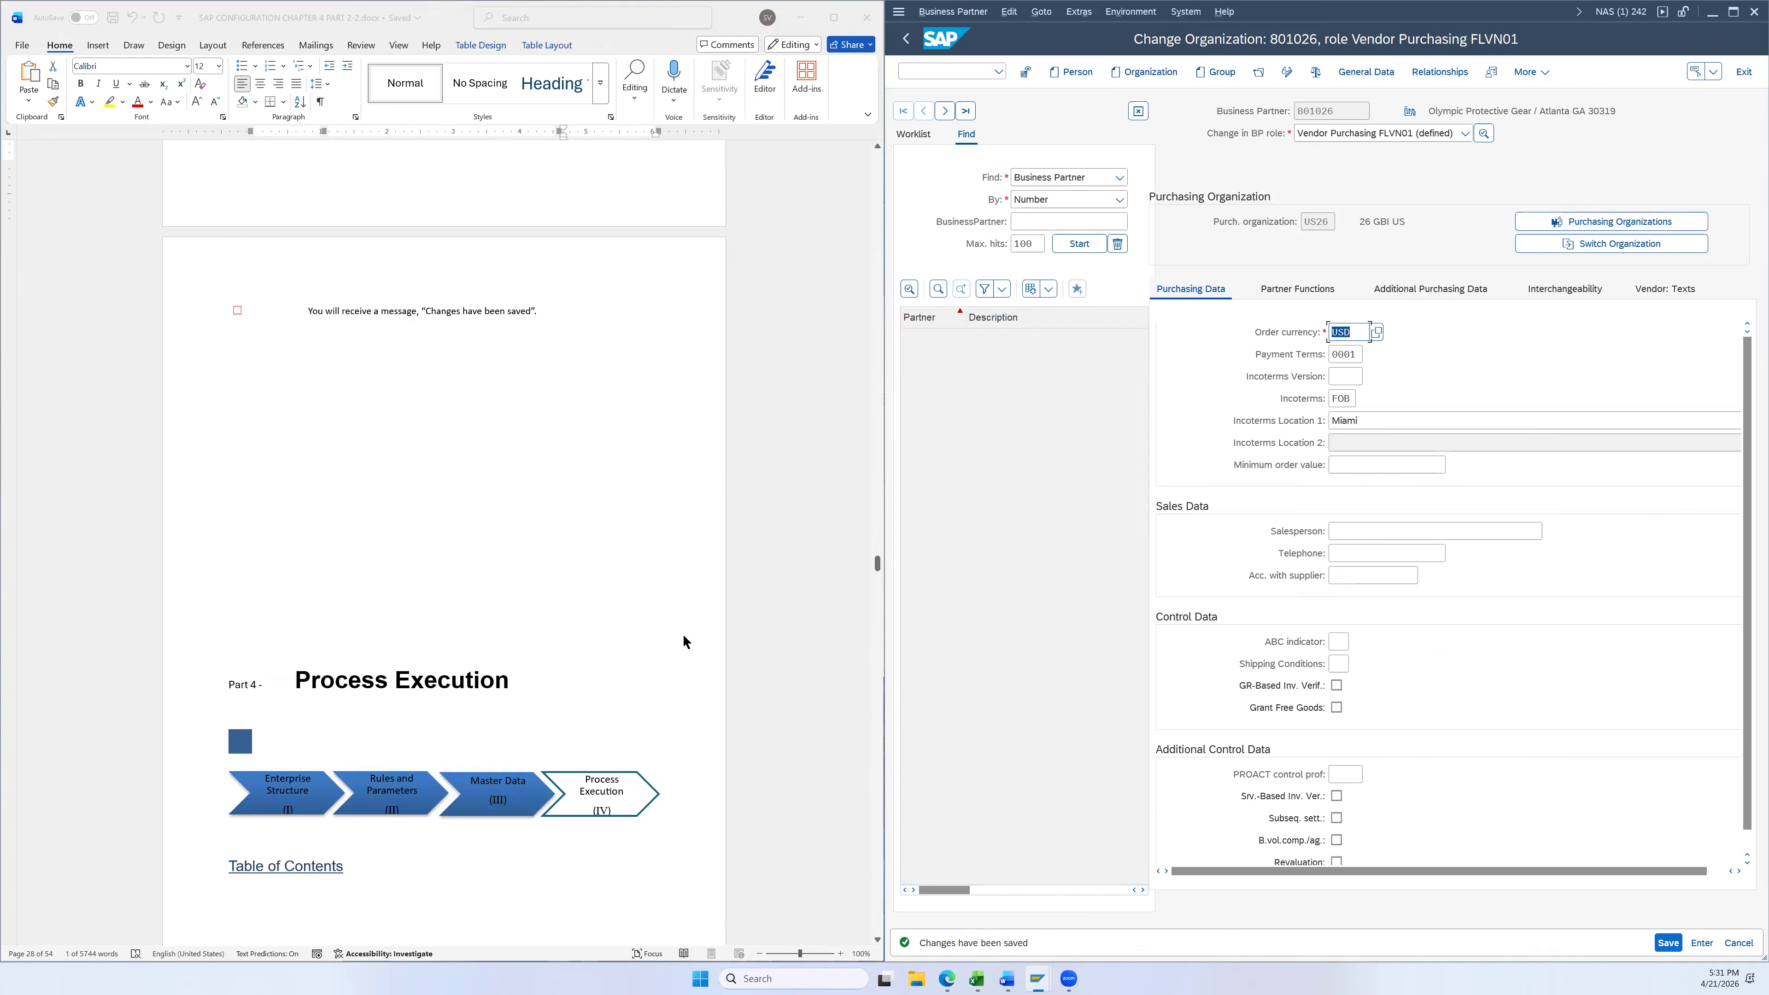
scroll(648, 640, down, 1)
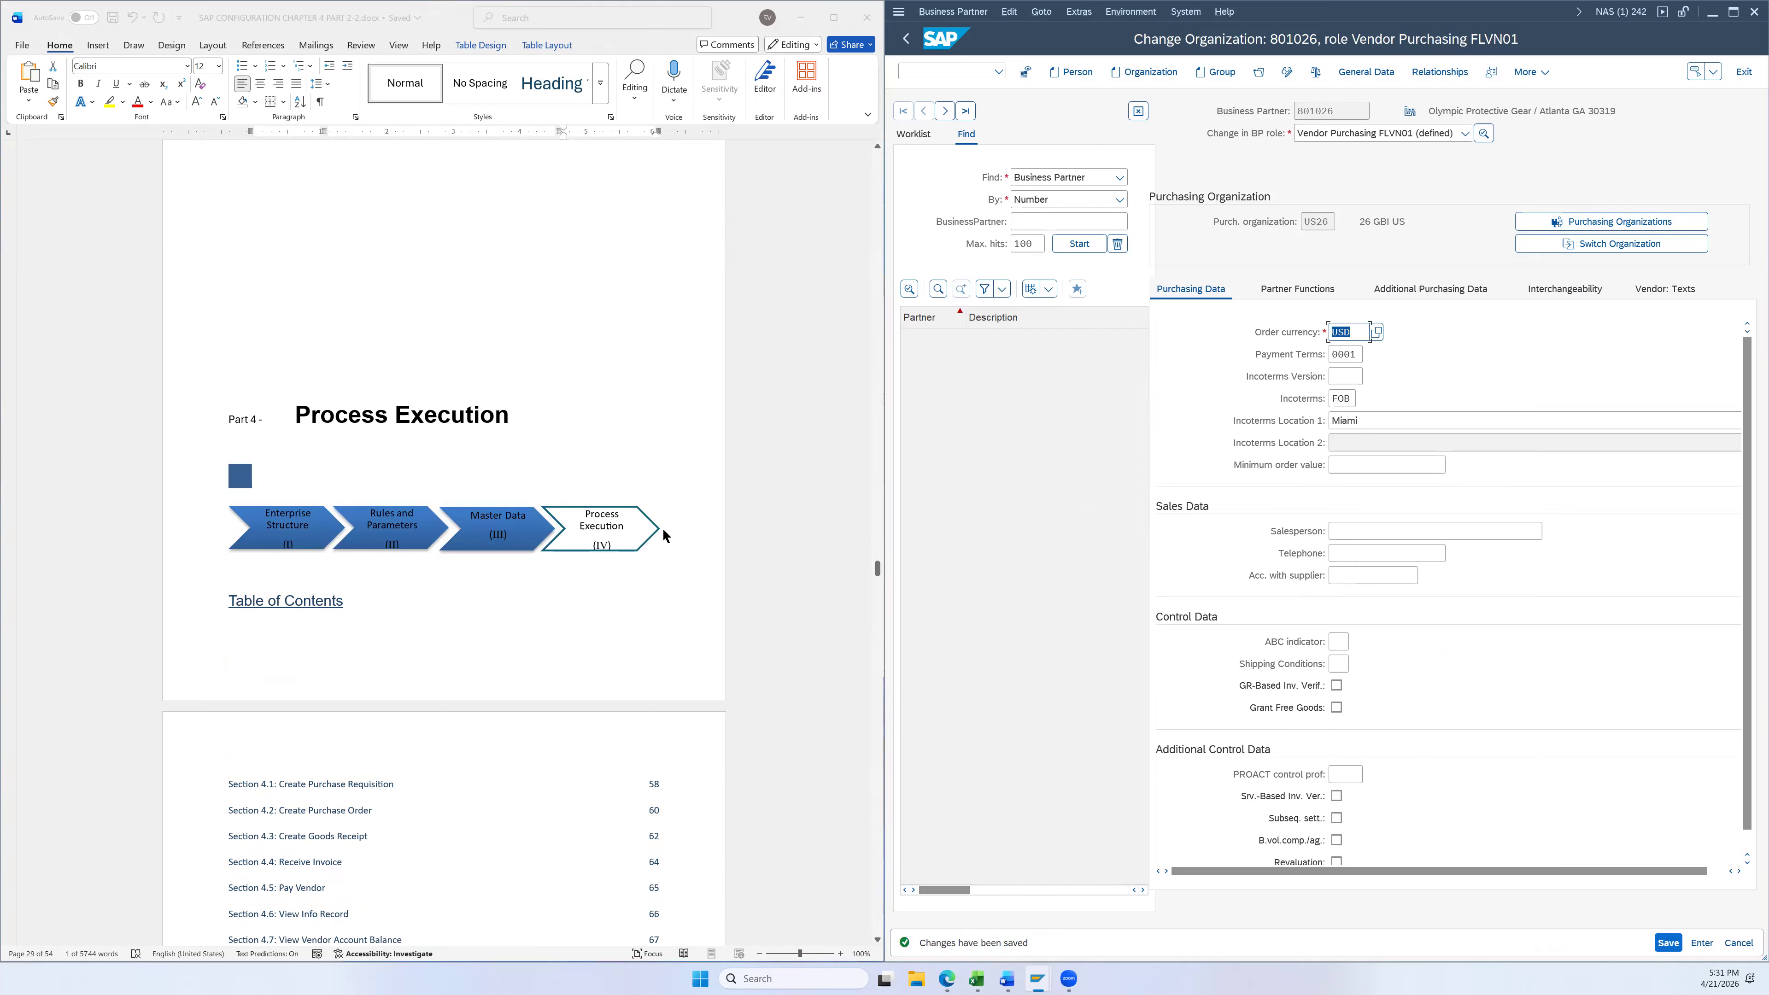
scroll(644, 467, down, 6)
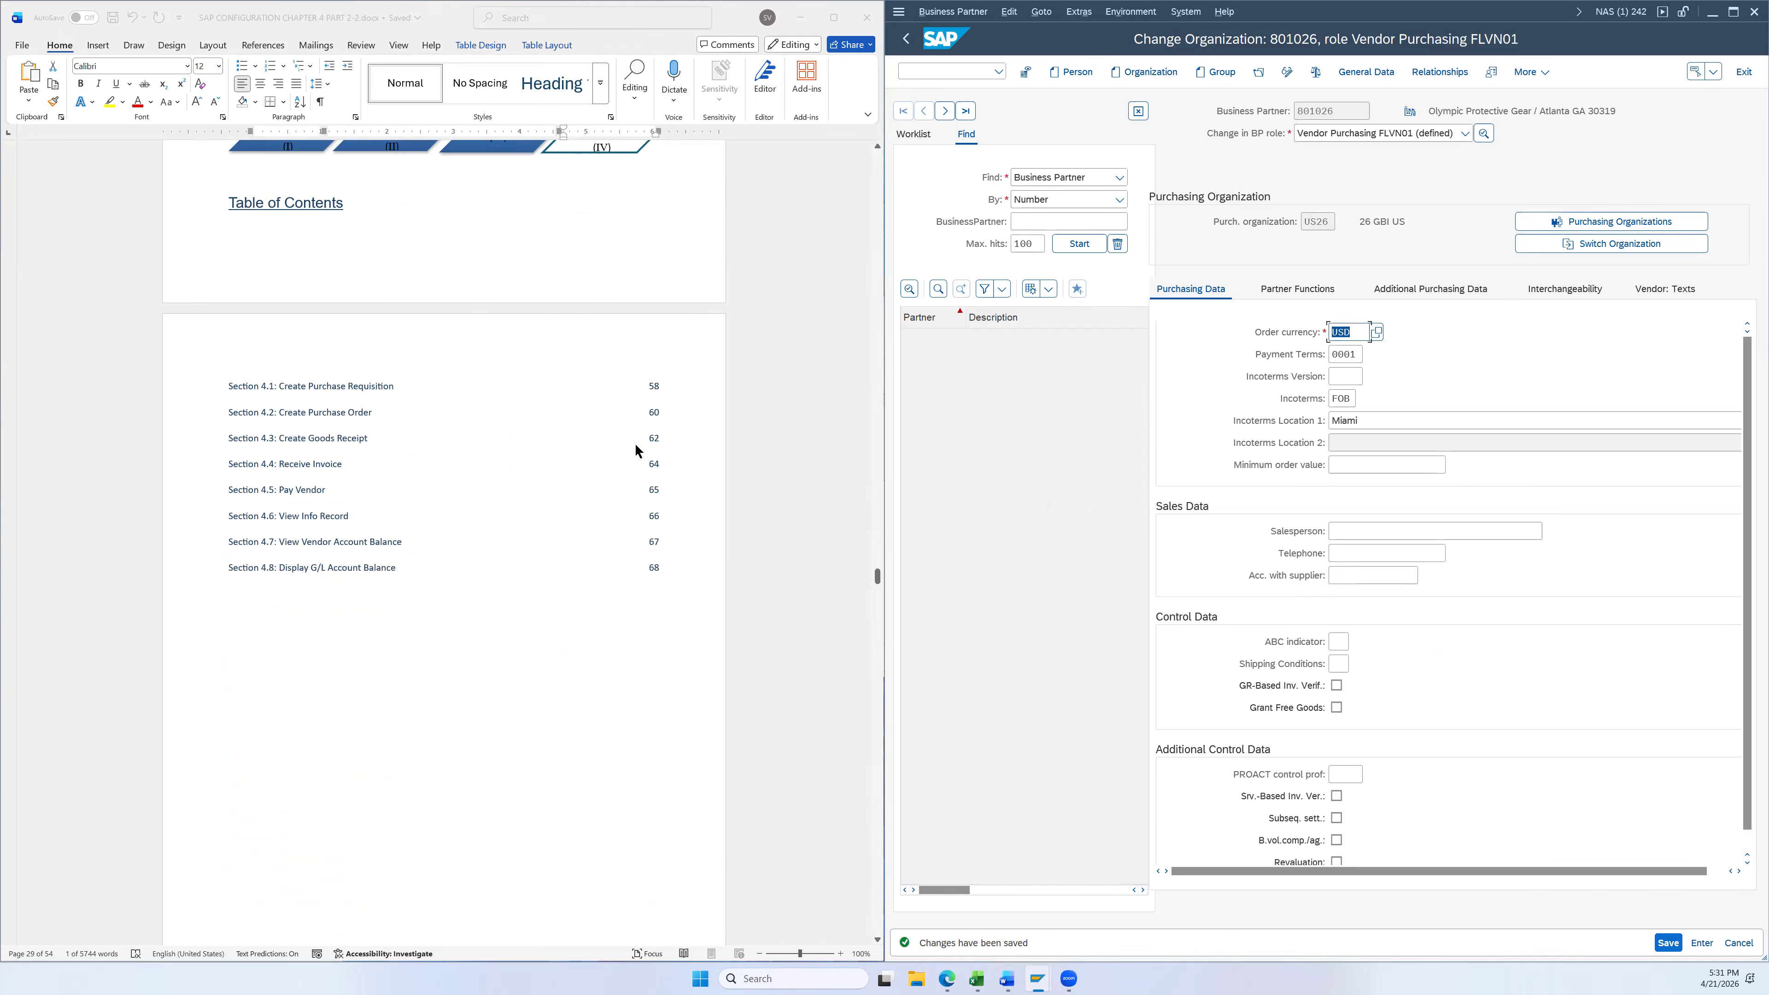
scroll(640, 436, up, 4)
scroll(605, 390, down, 3)
scroll(620, 404, down, 5)
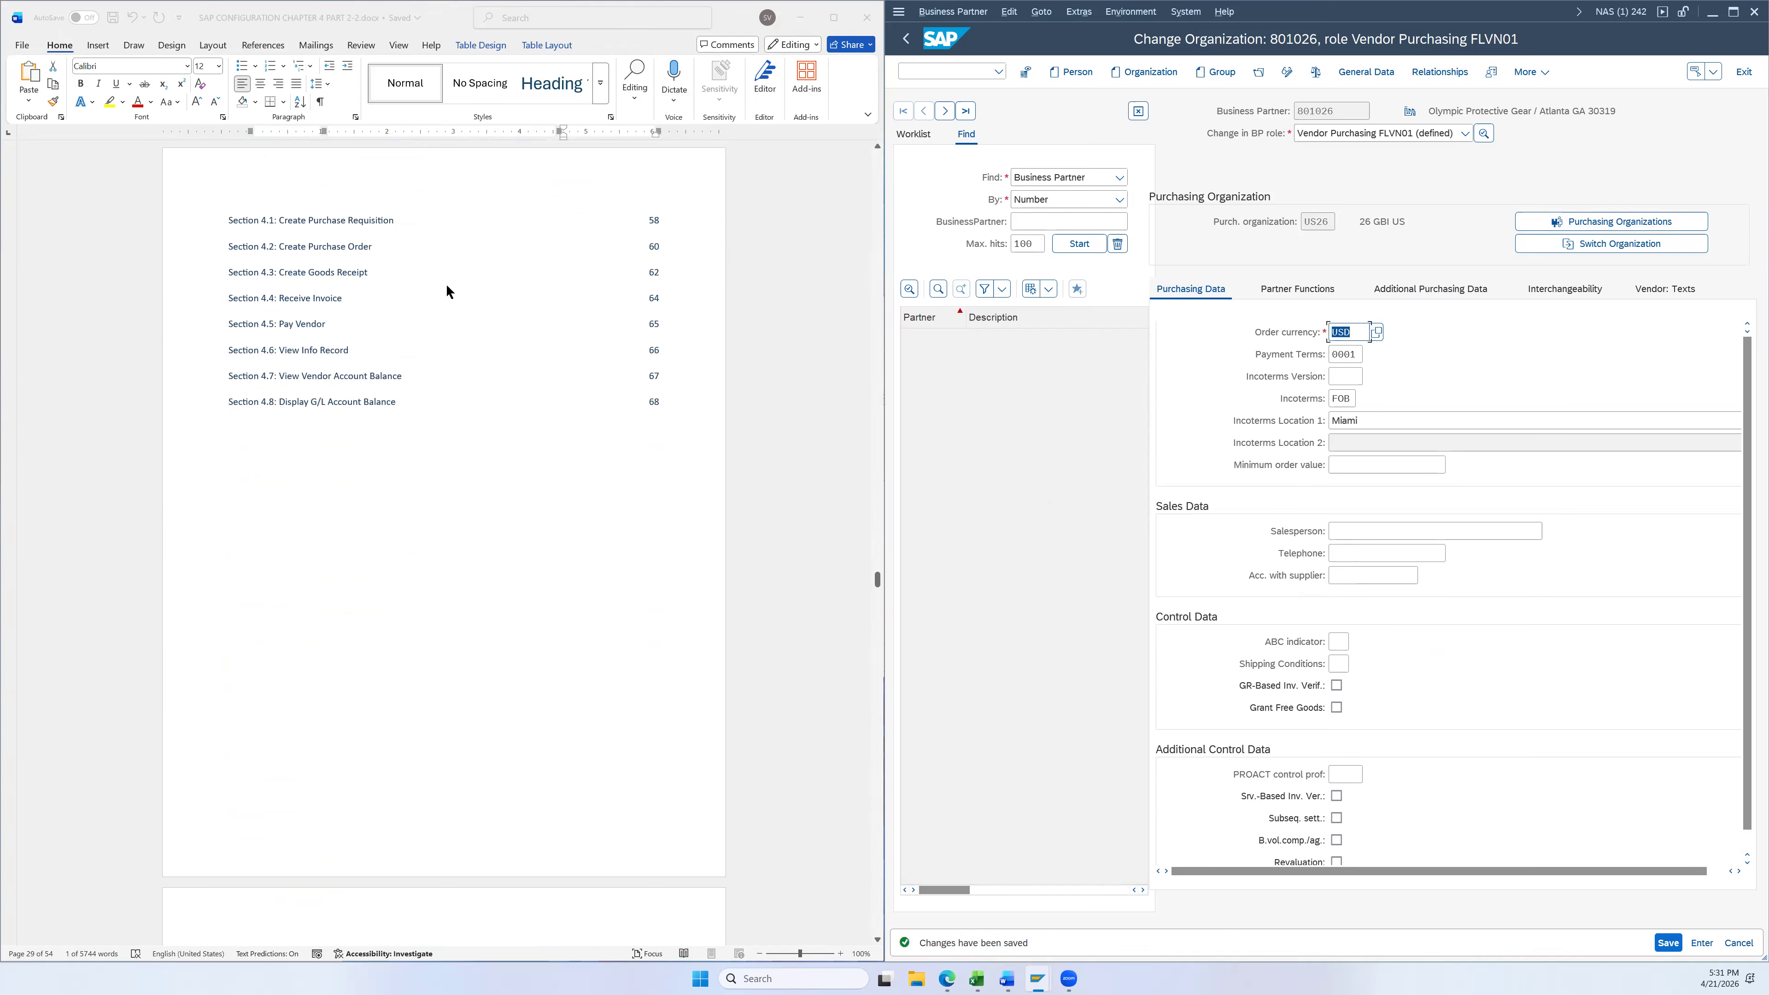
scroll(689, 397, down, 1)
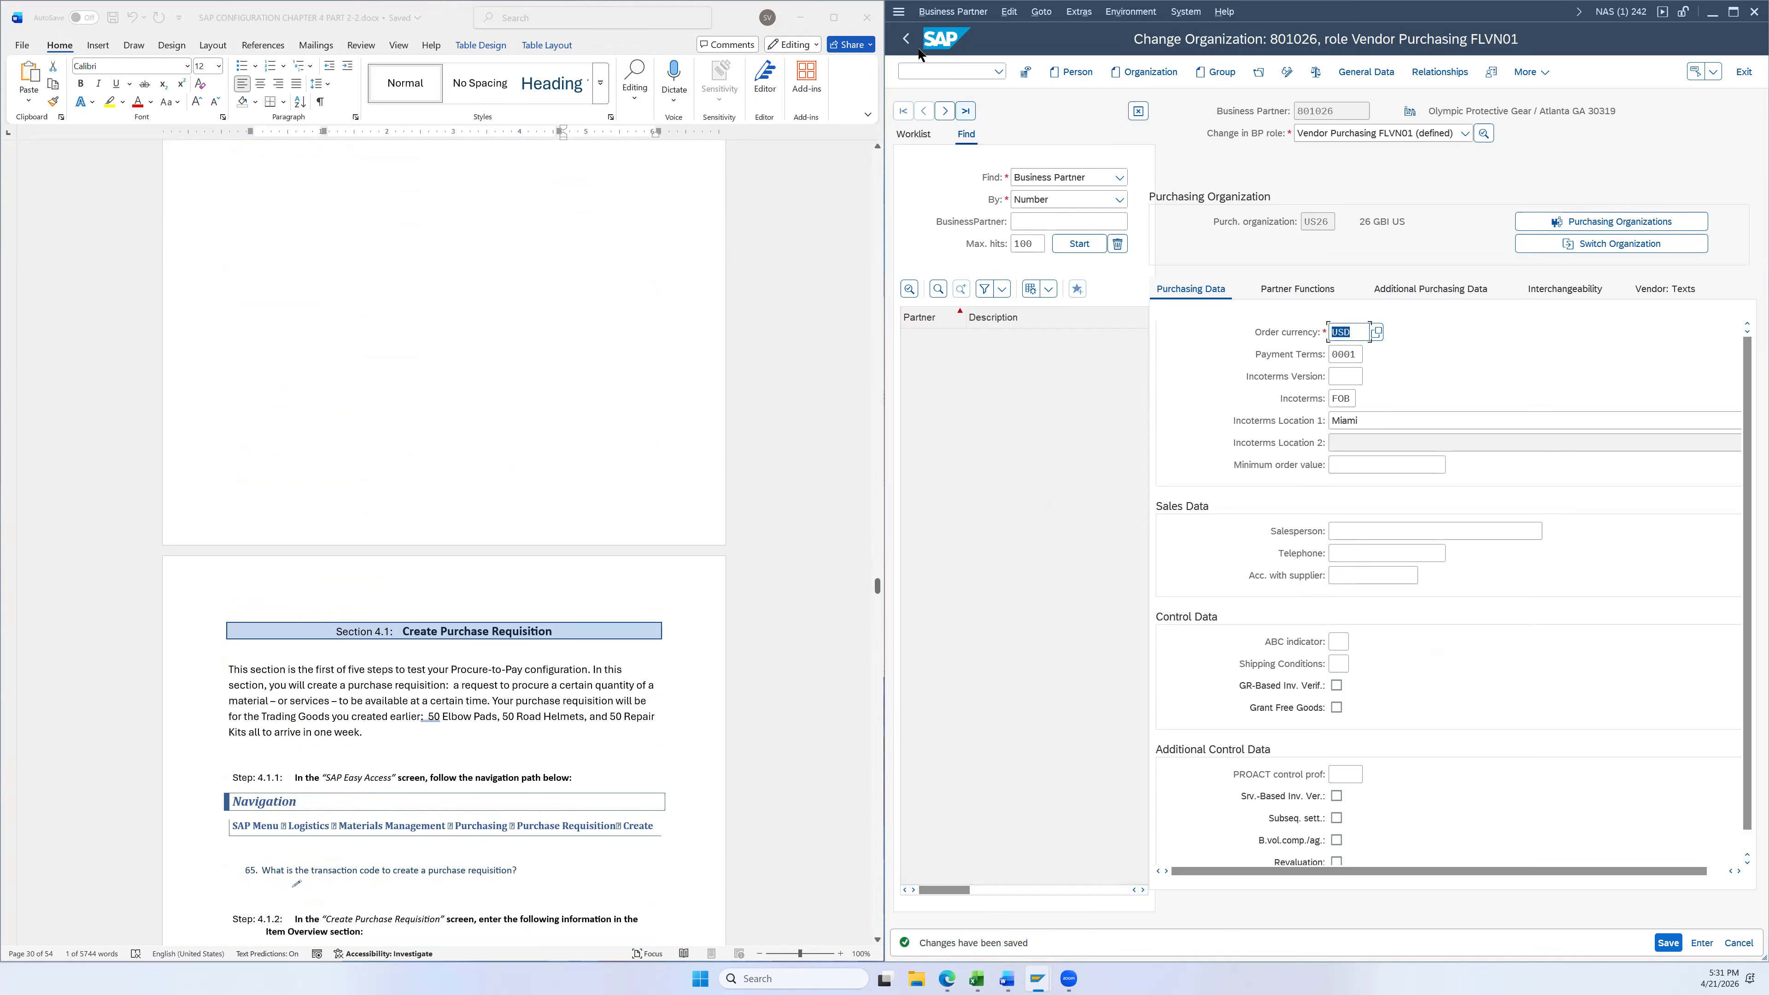
Return to the SAP Easy Access screen with the SAP Menu tree collapsed, and consult the Section 4.1 instructions in Word
click(906, 41)
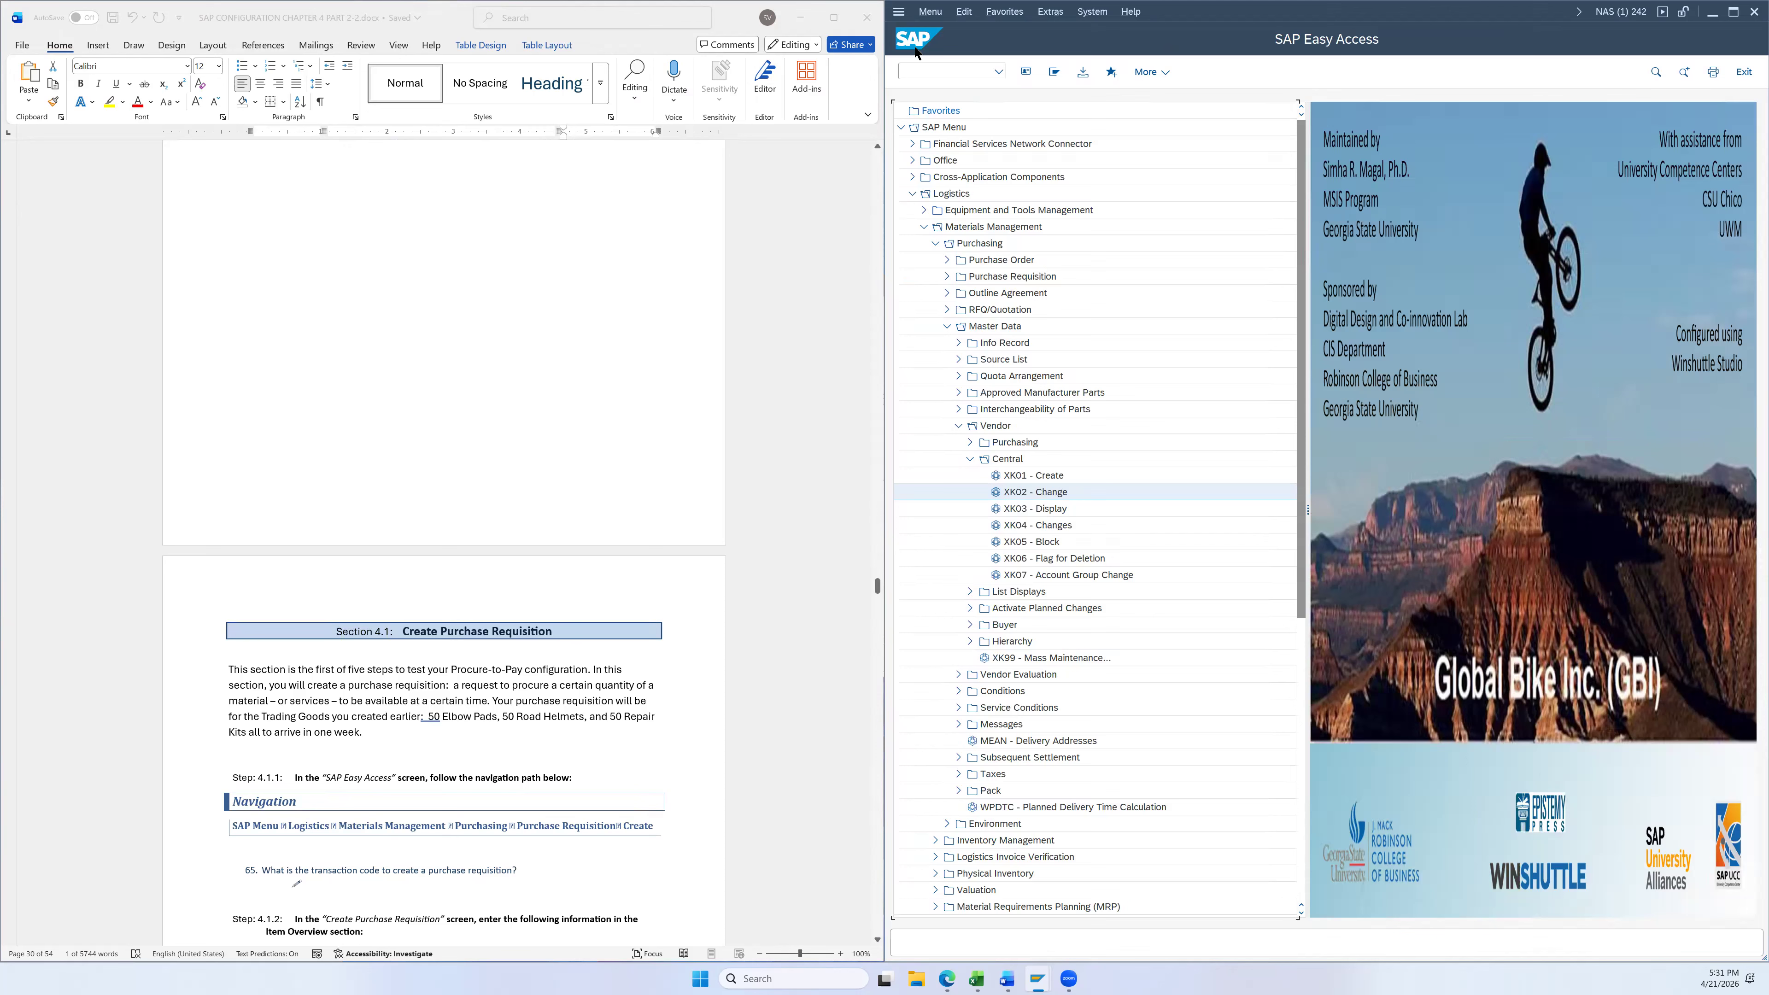
click(1053, 71)
scroll(724, 443, up, 9)
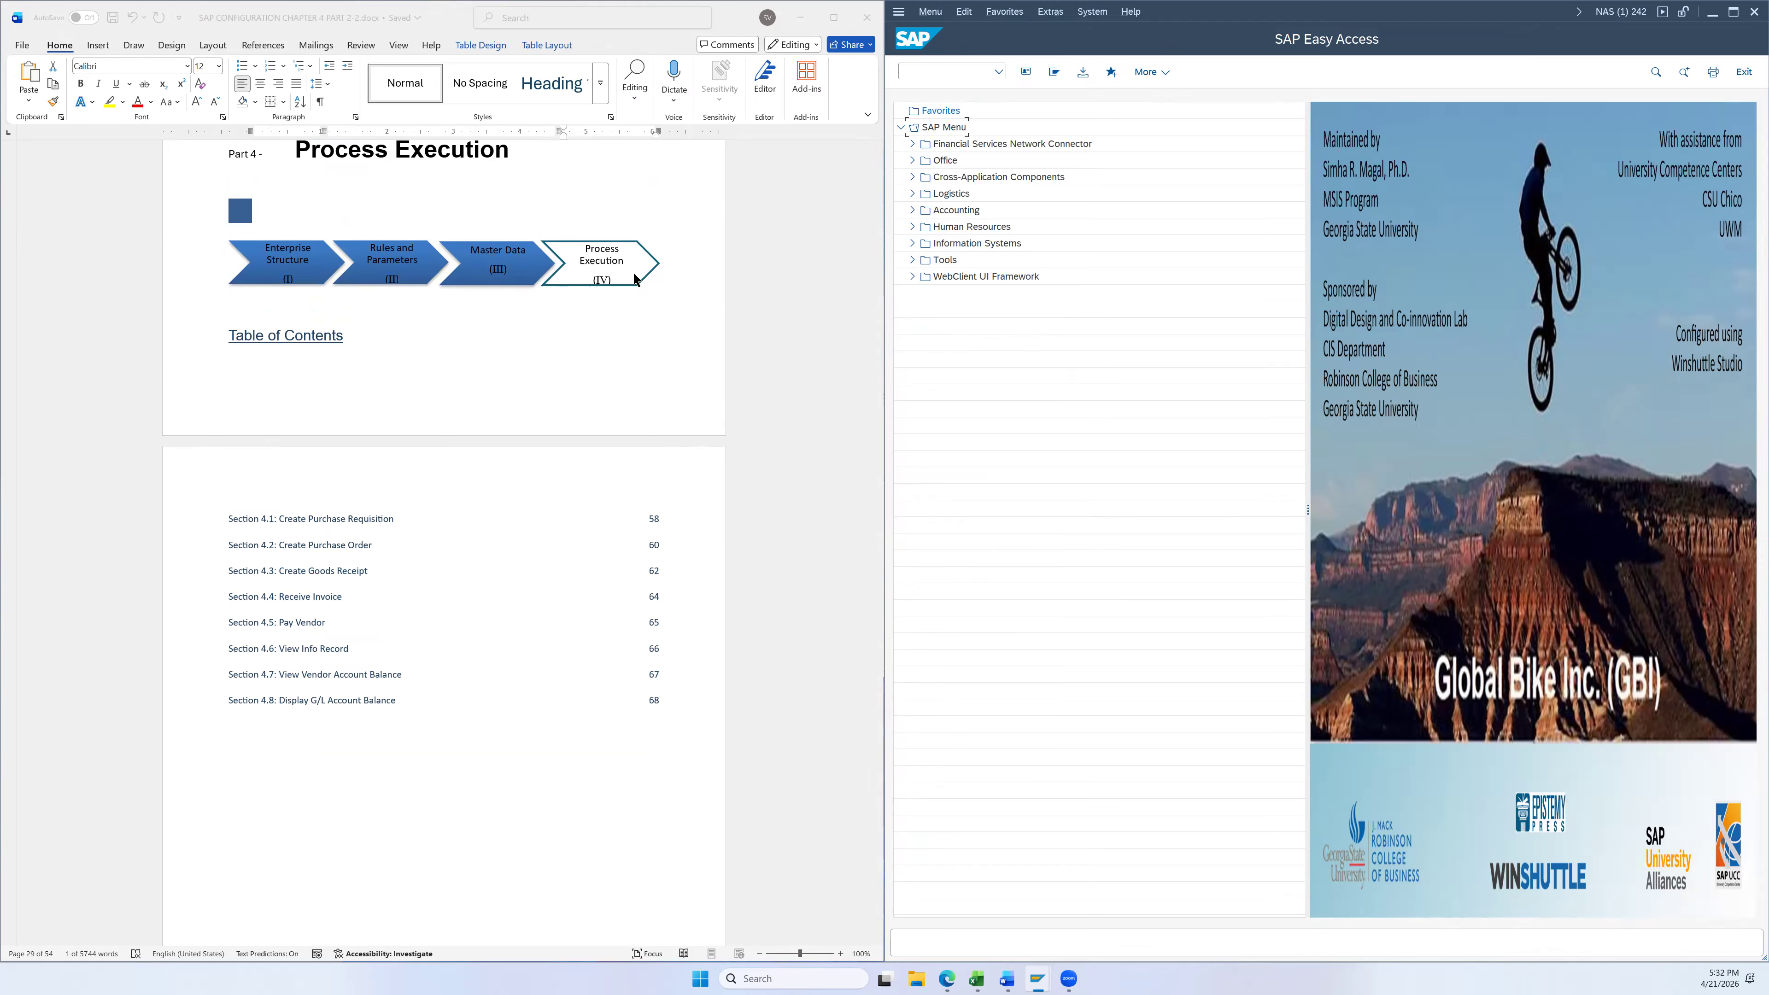
scroll(646, 286, down, 2)
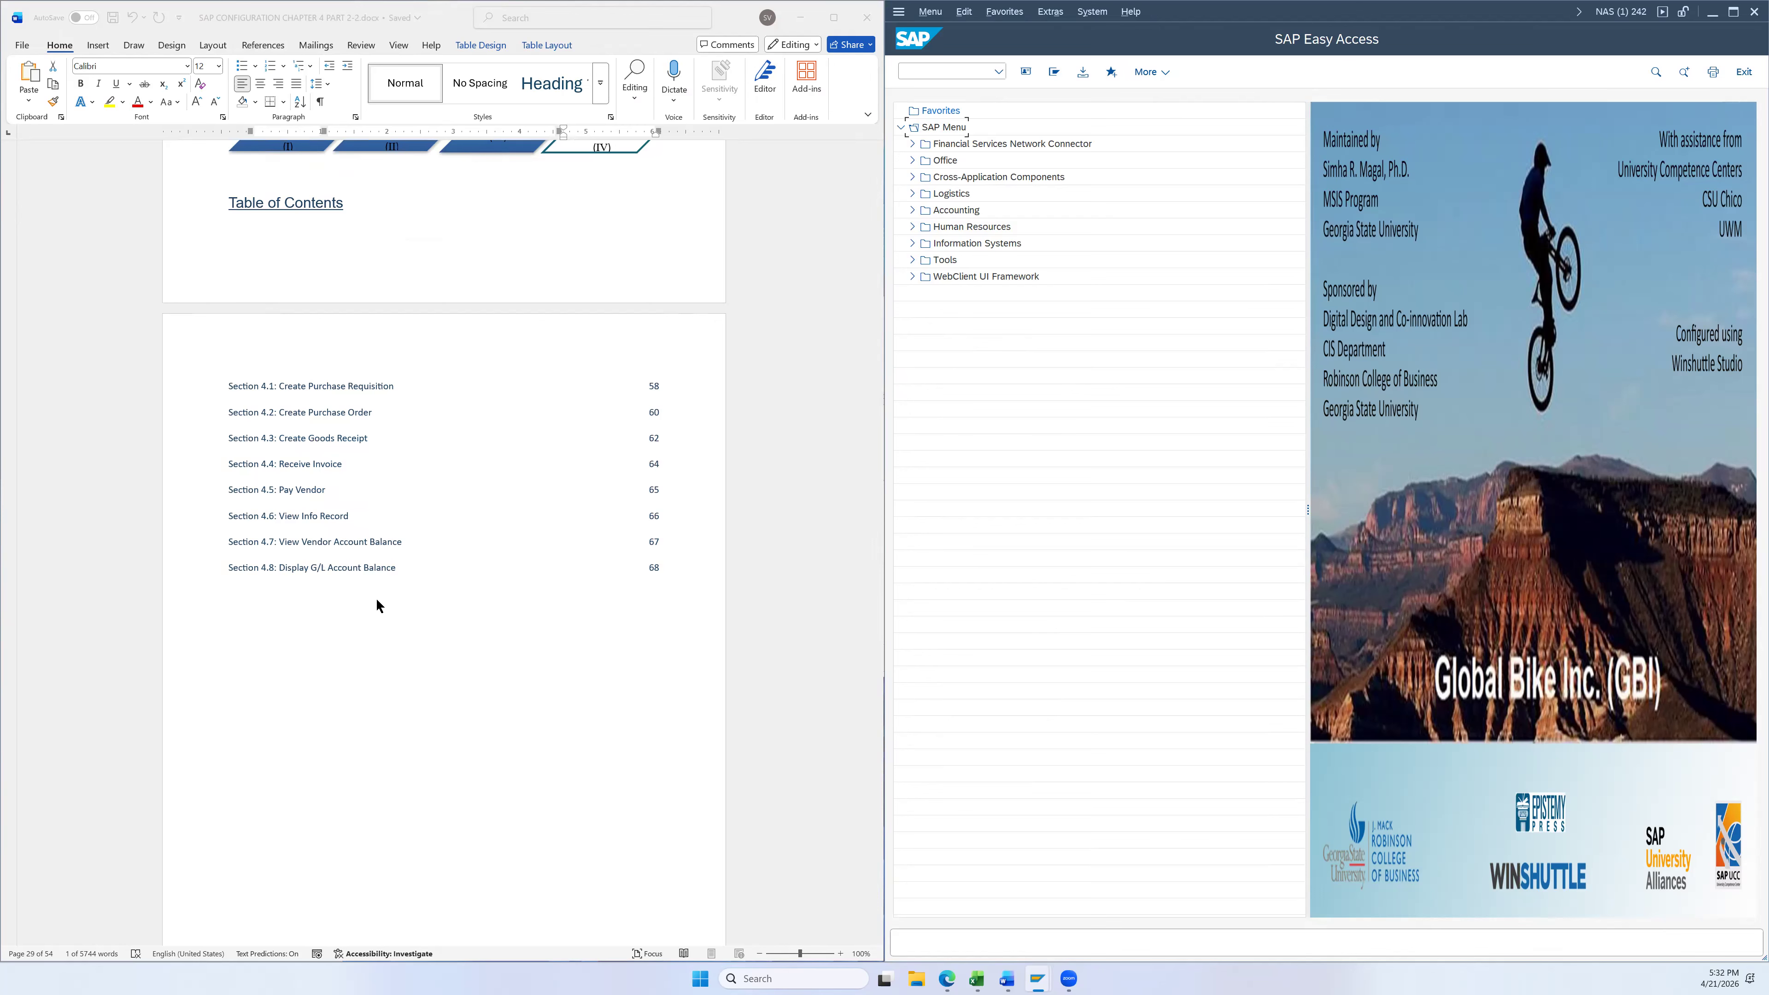
scroll(477, 381, down, 10)
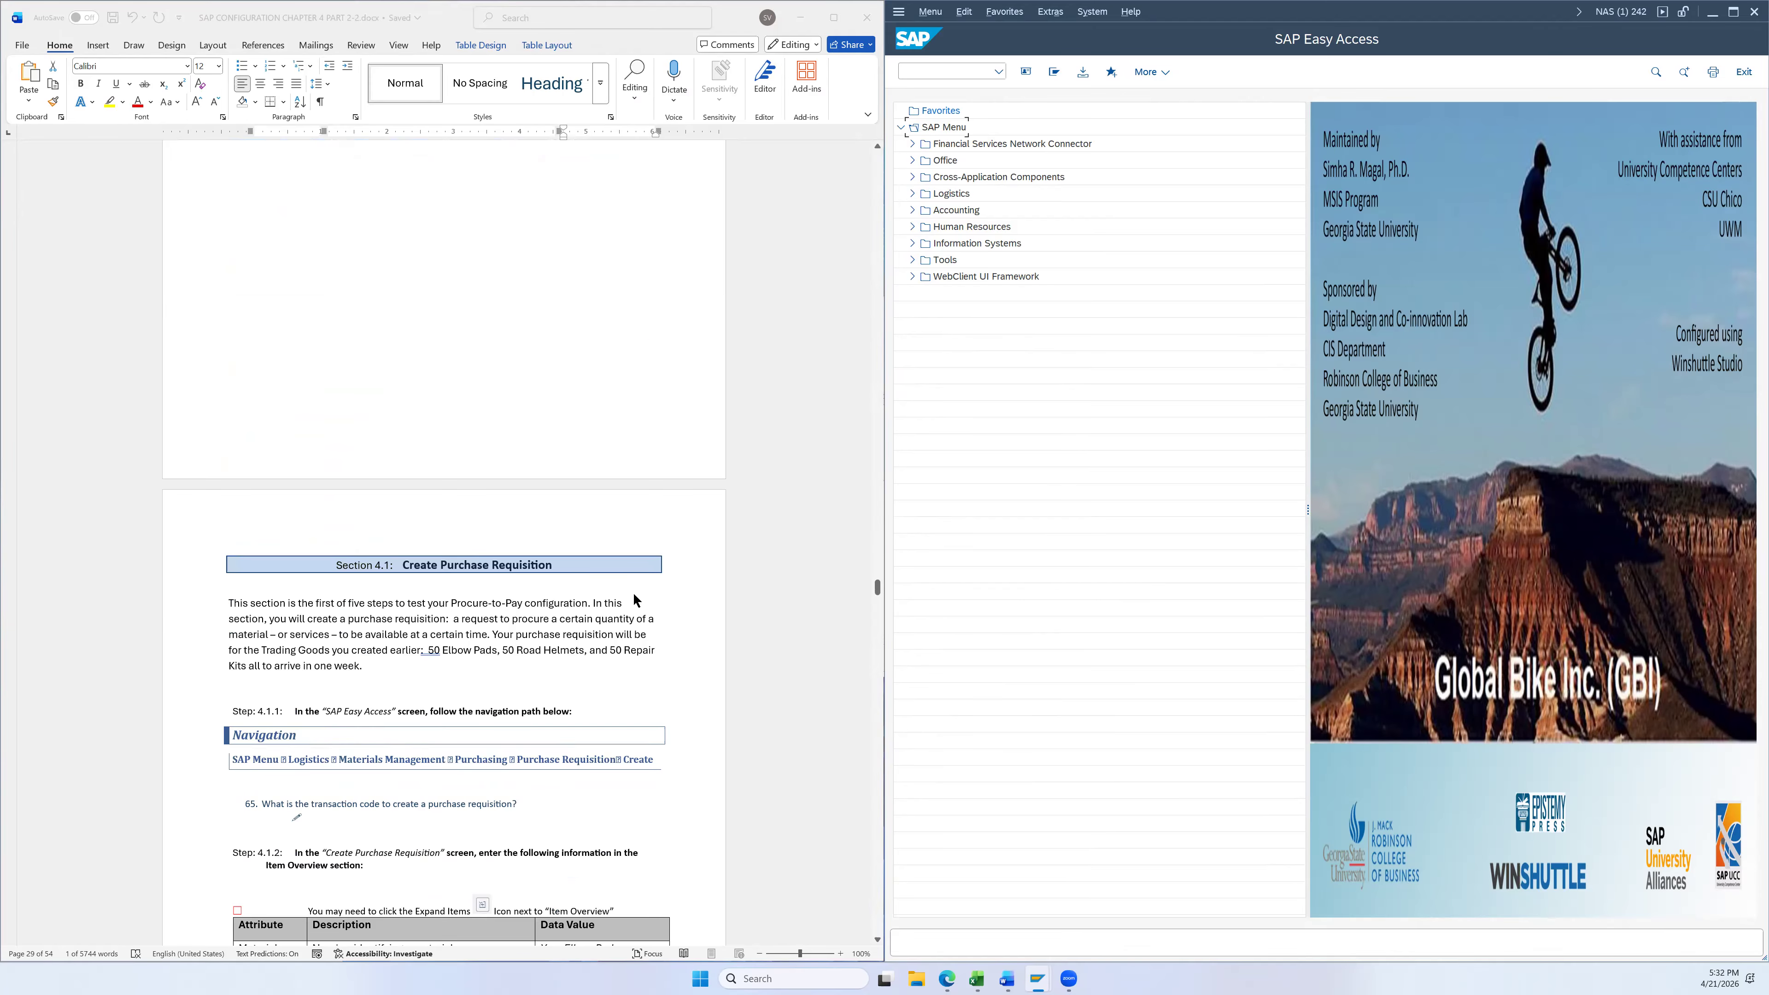
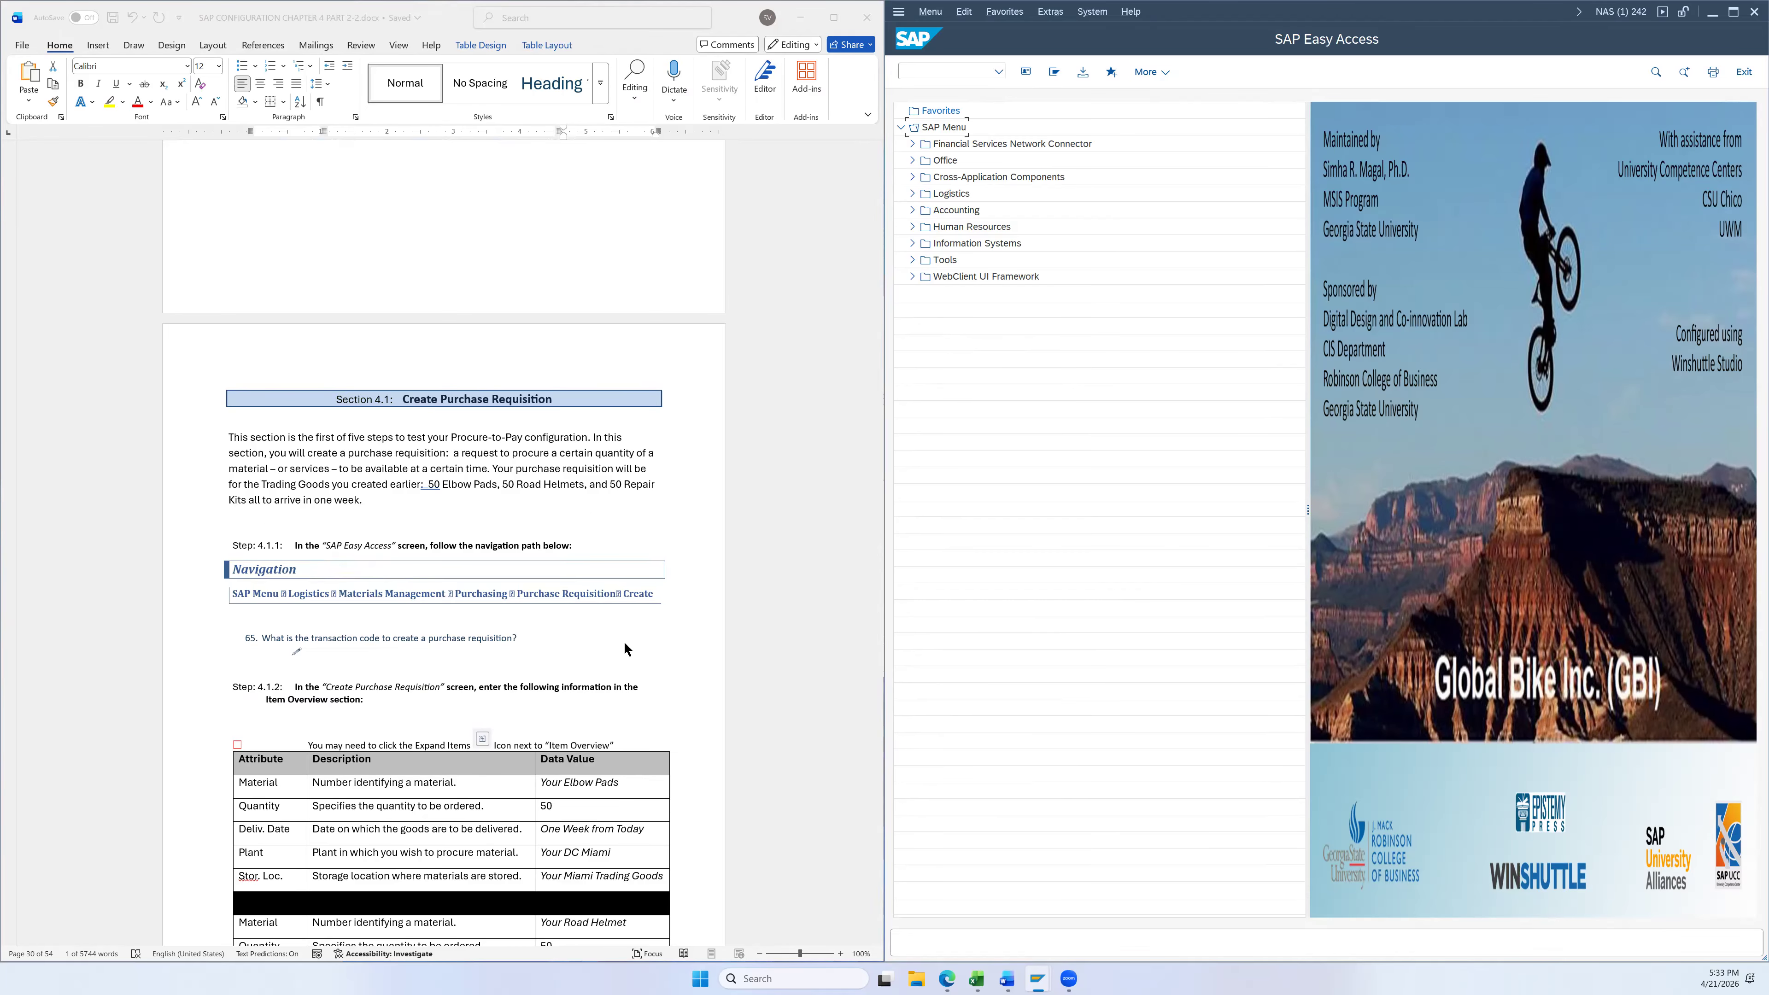
scroll(701, 483, down, 3)
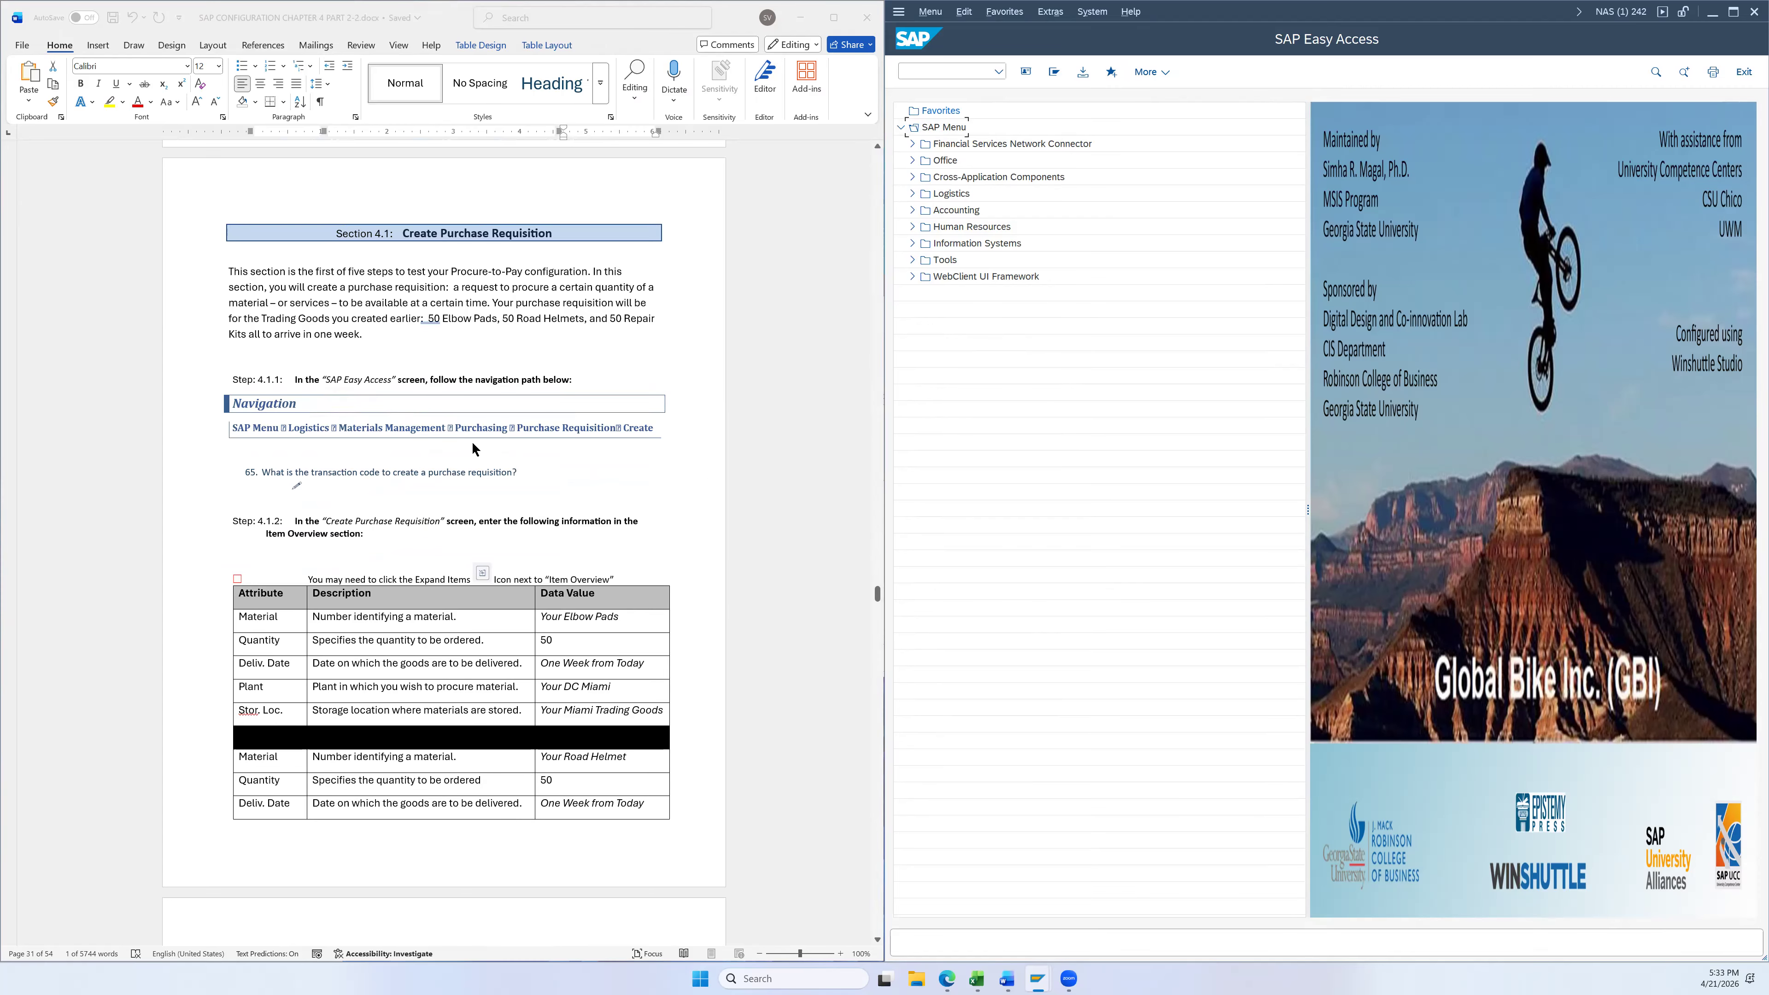
Start the Create Purchase Requisition transaction ME51N, found under Logistics, Materials Management, Purchasing, Purchase Requisition
click(912, 194)
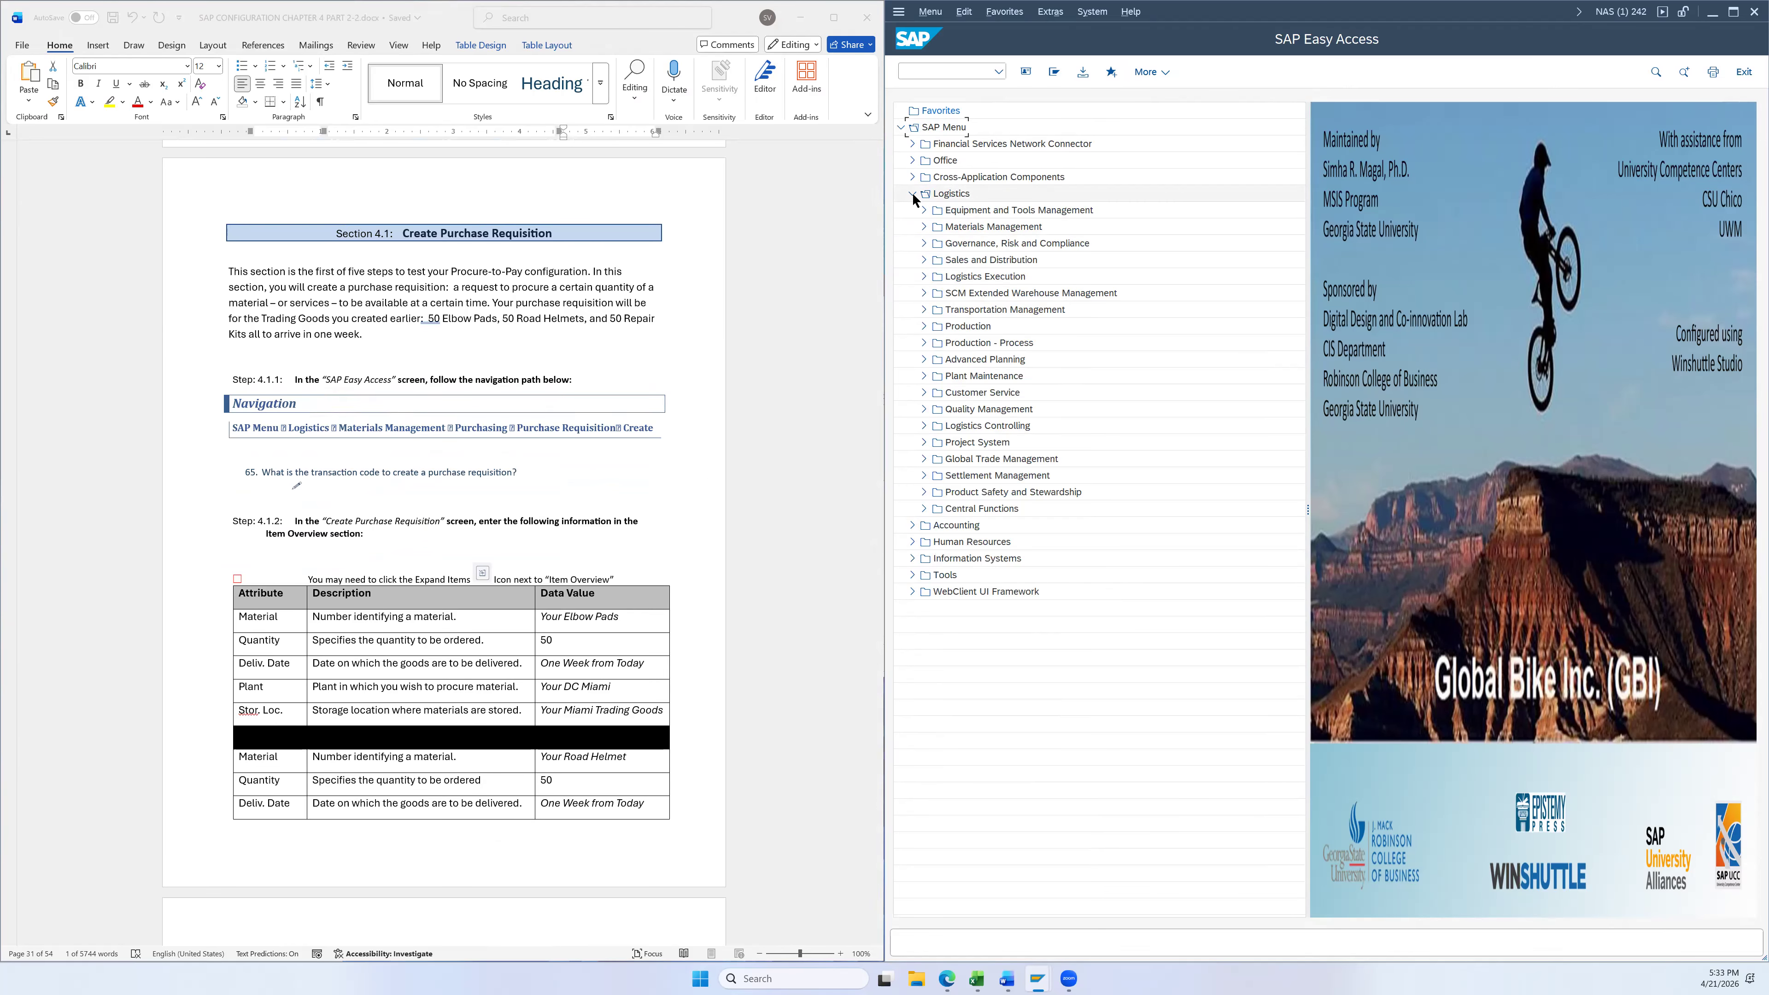
click(922, 226)
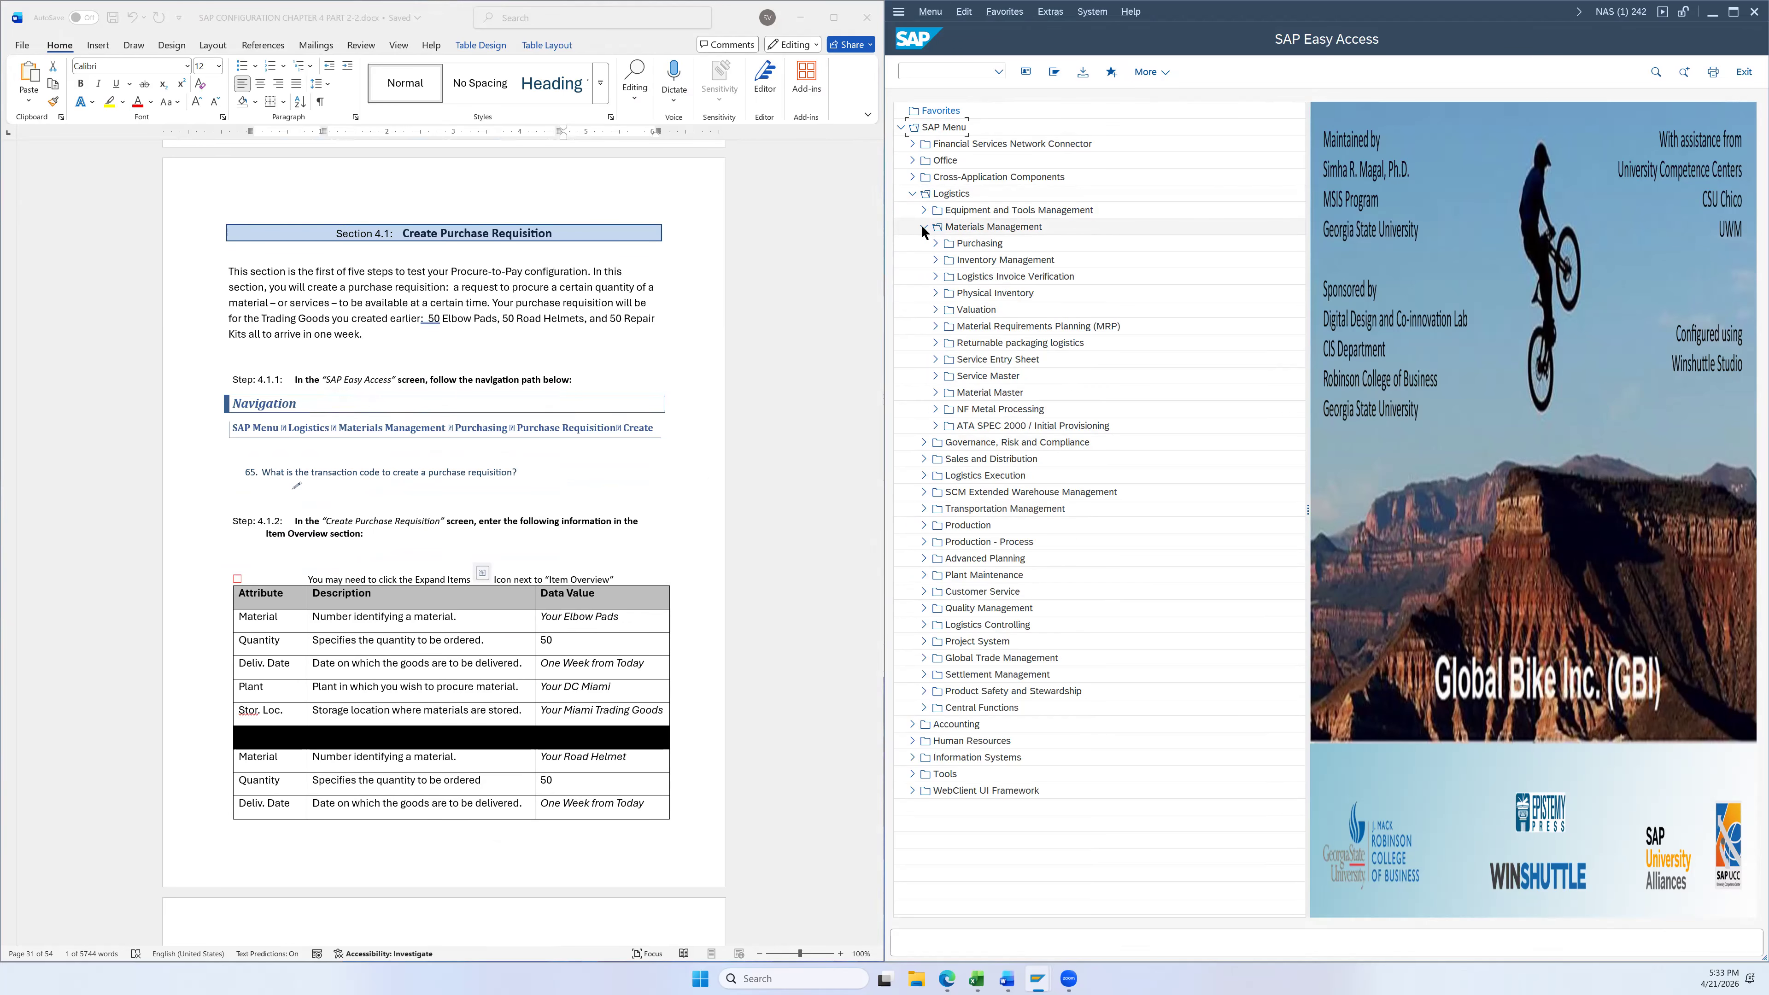
click(931, 243)
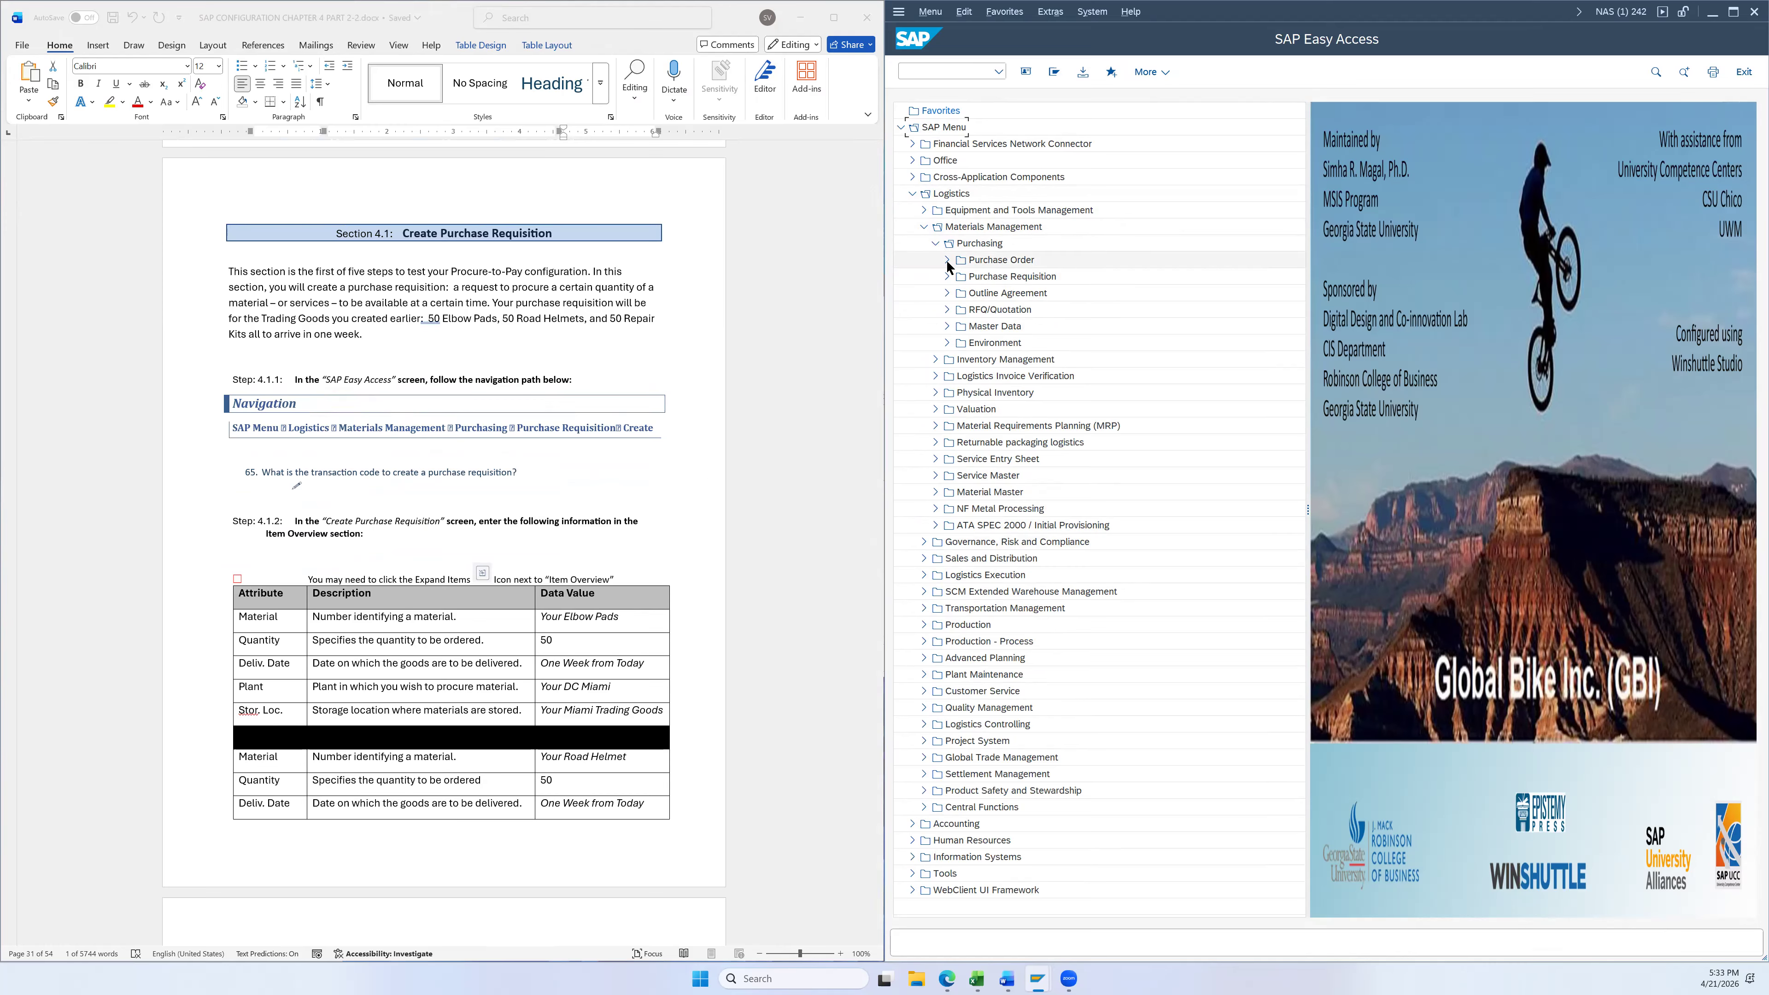
click(947, 276)
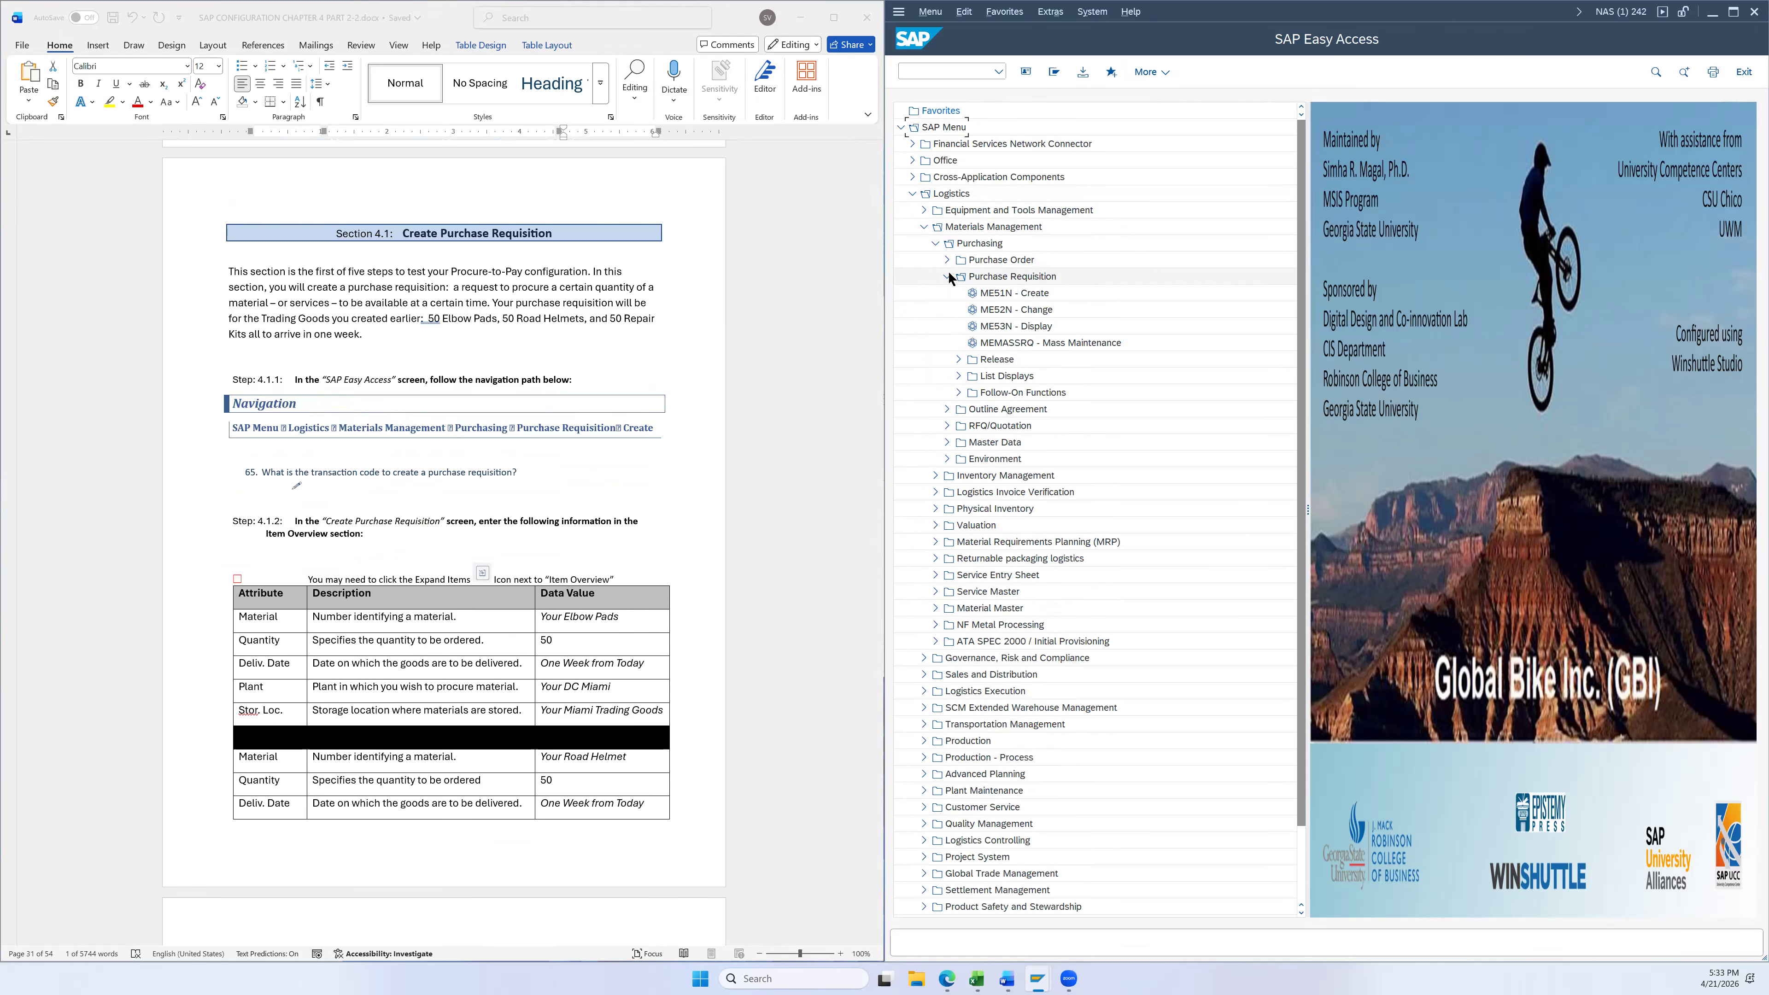
click(1028, 300)
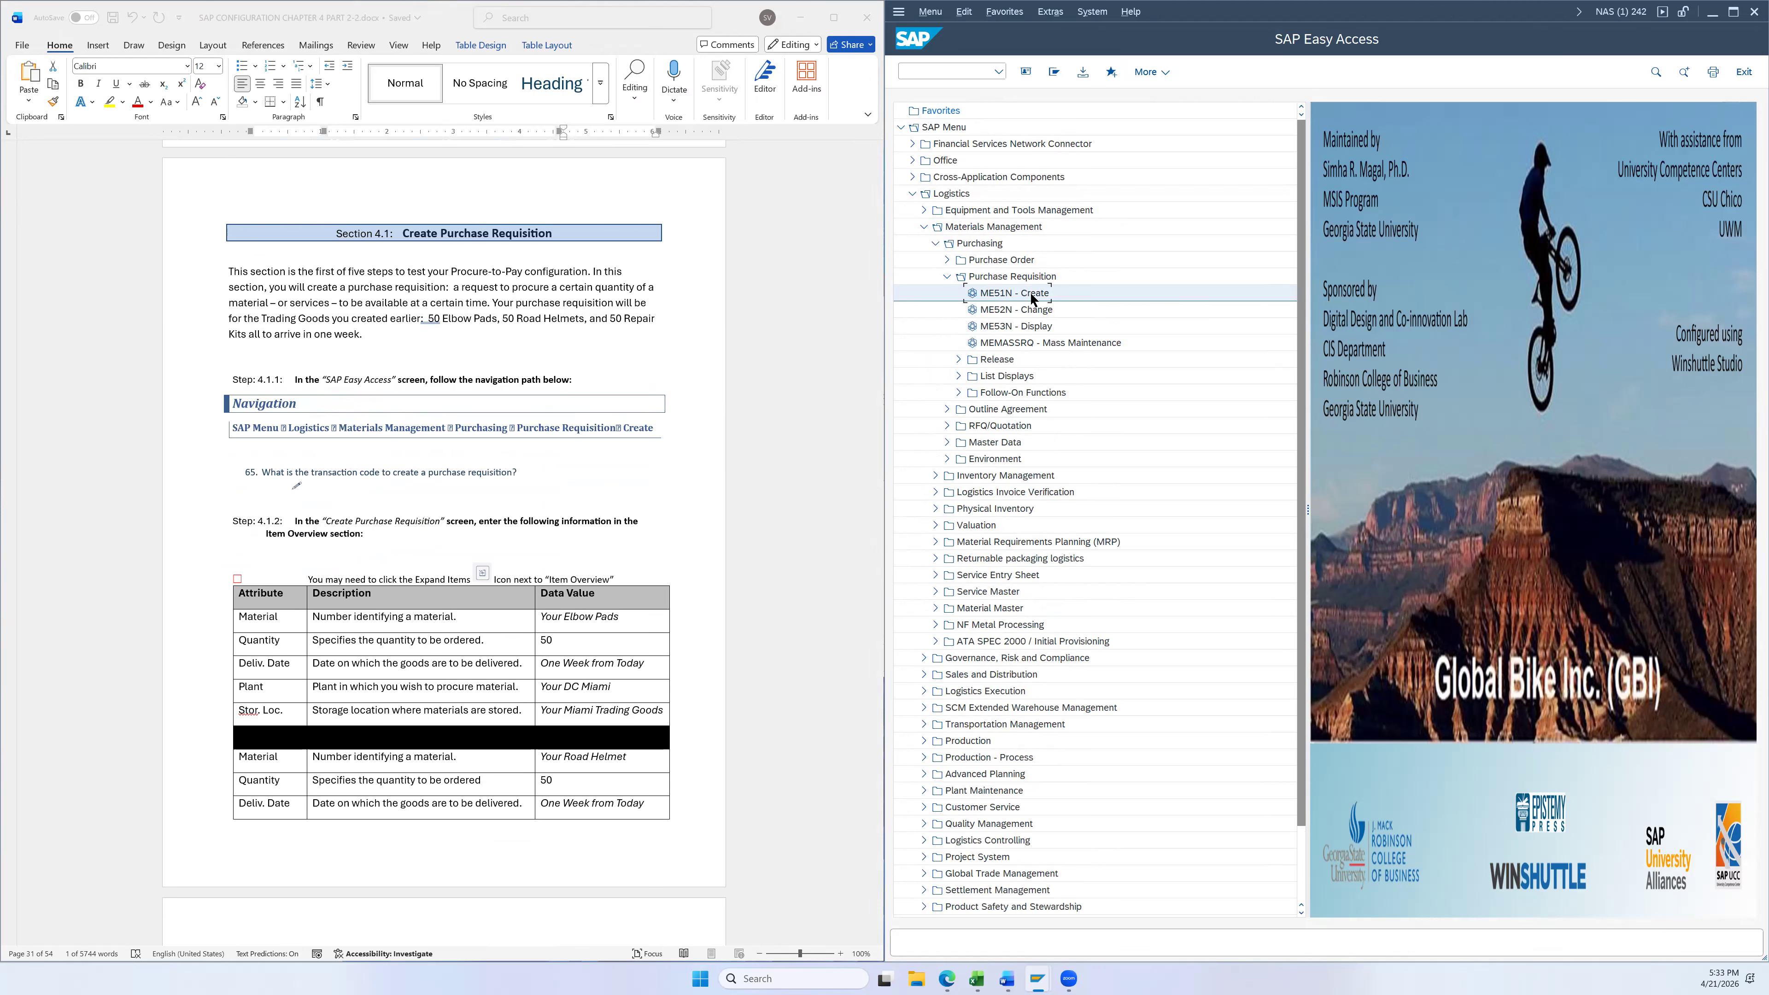
double_click(1034, 299)
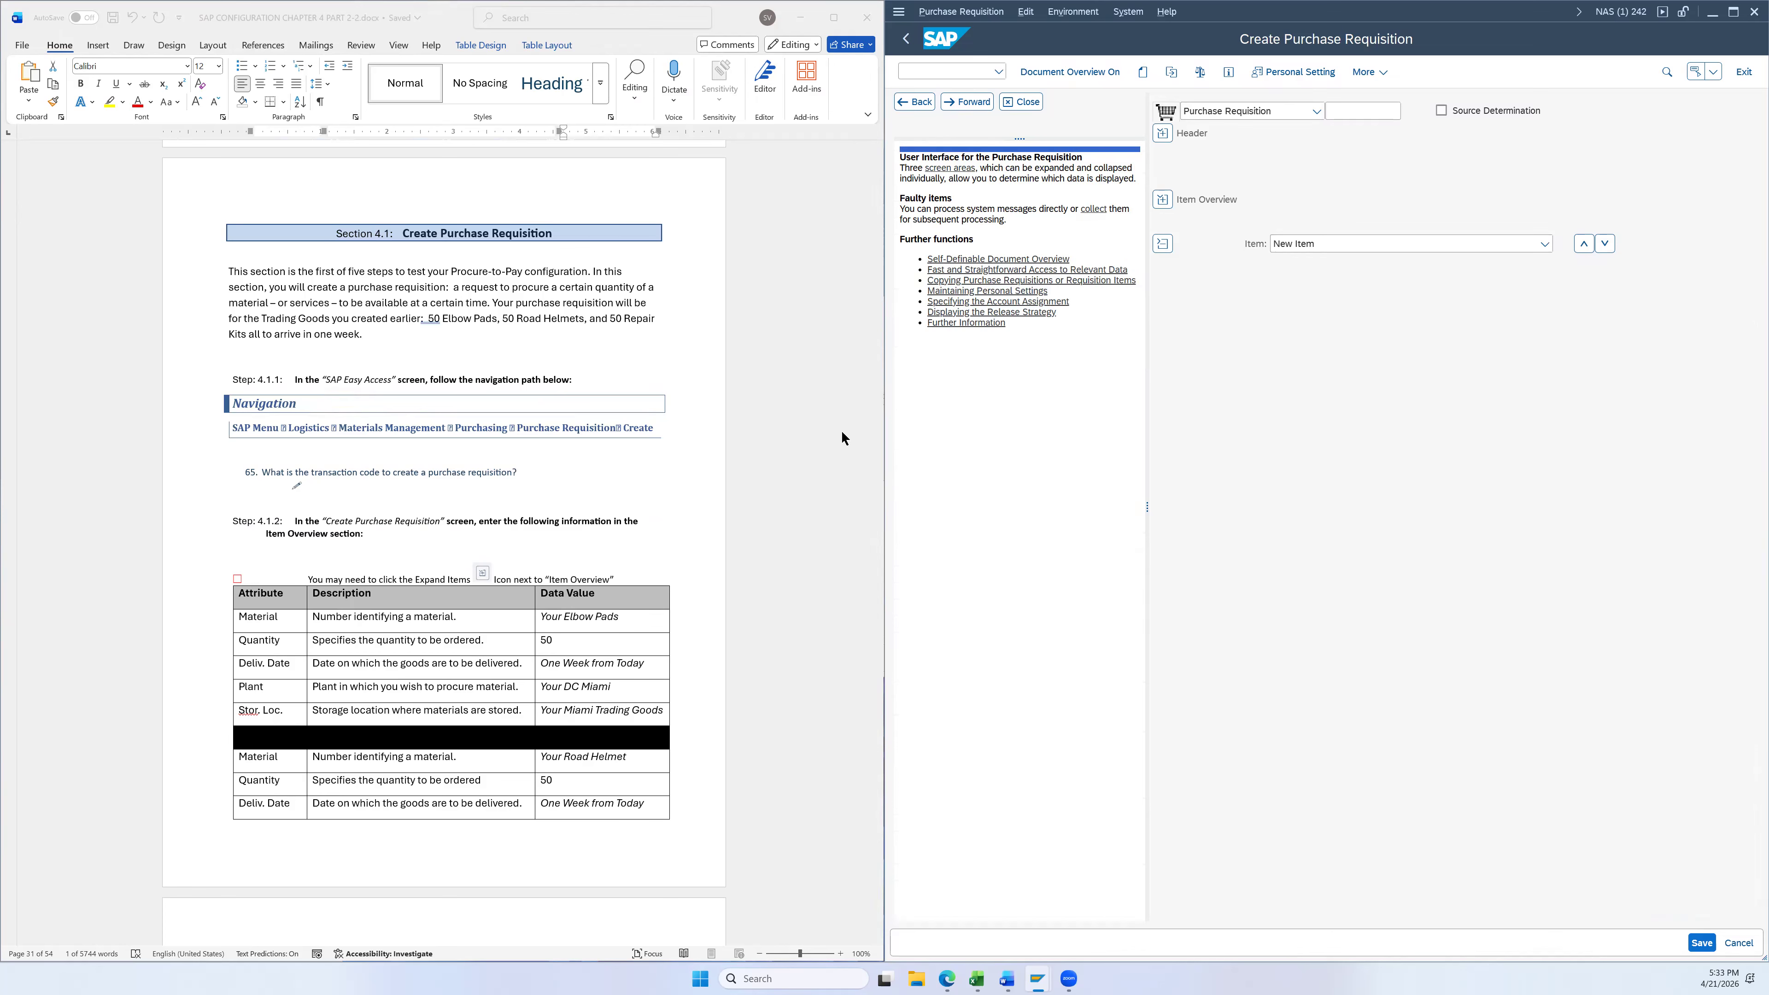
Clear the help text and item detail from the purchase requisition screen and expand the Item Overview
scroll(803, 465, down, 2)
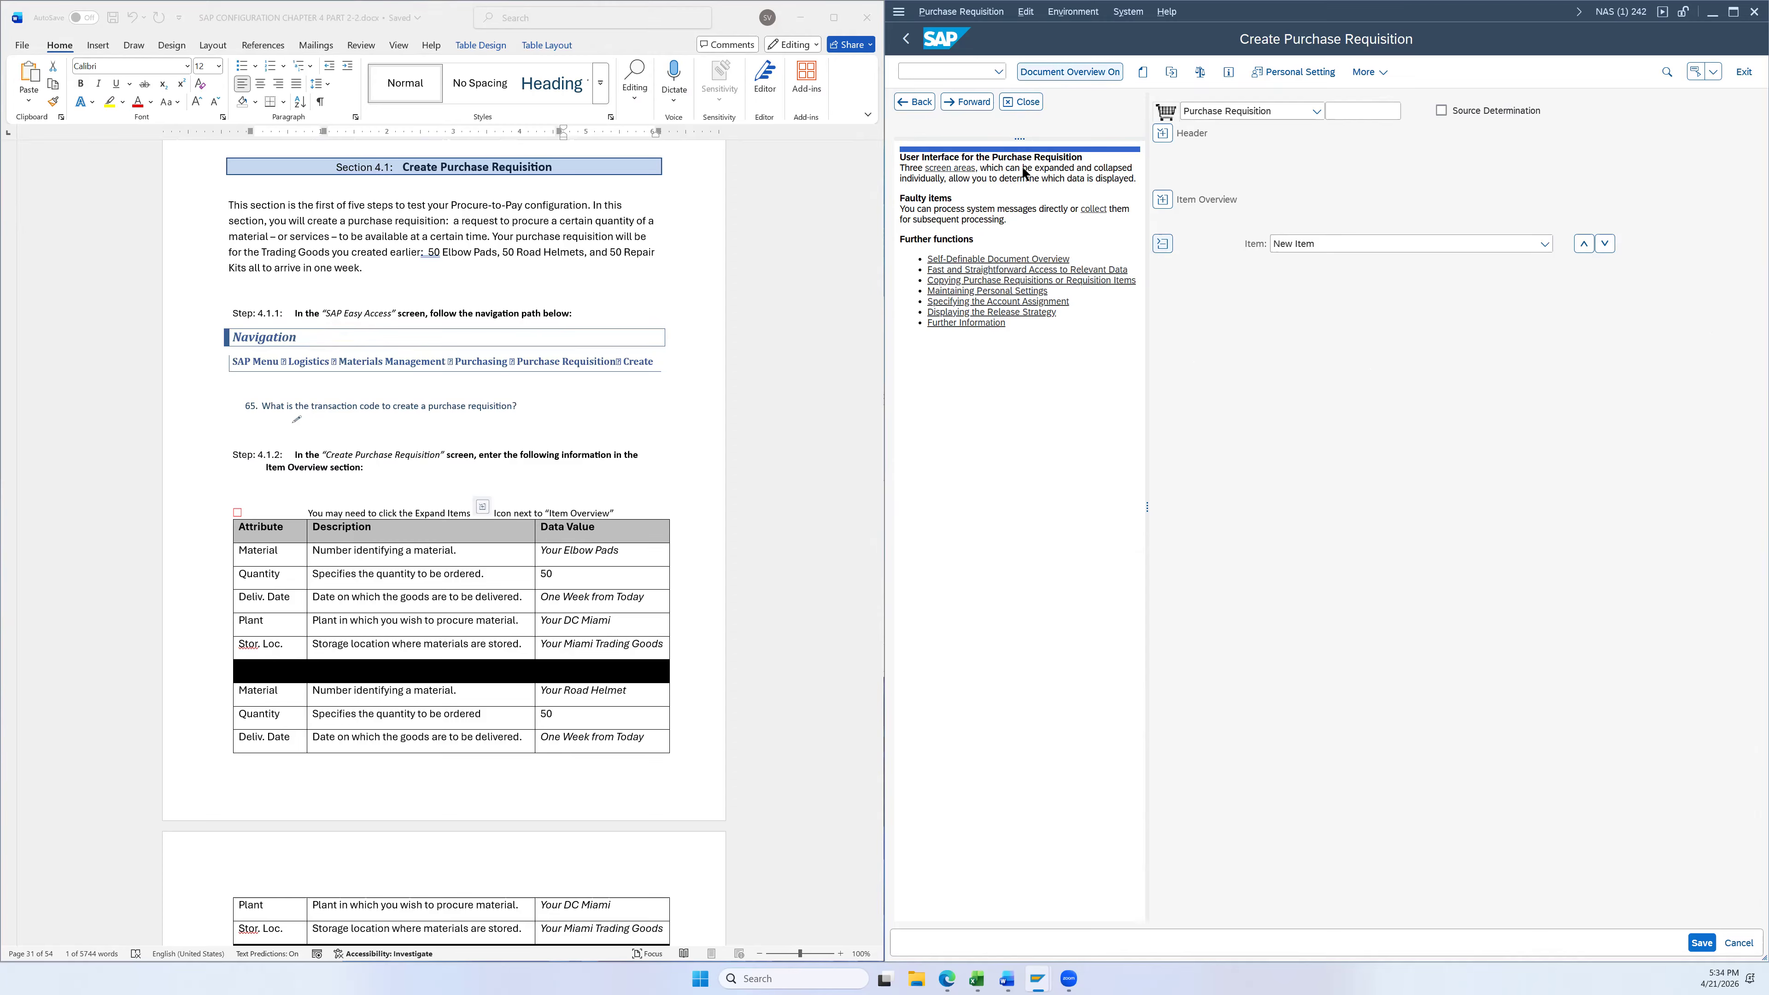
click(1026, 106)
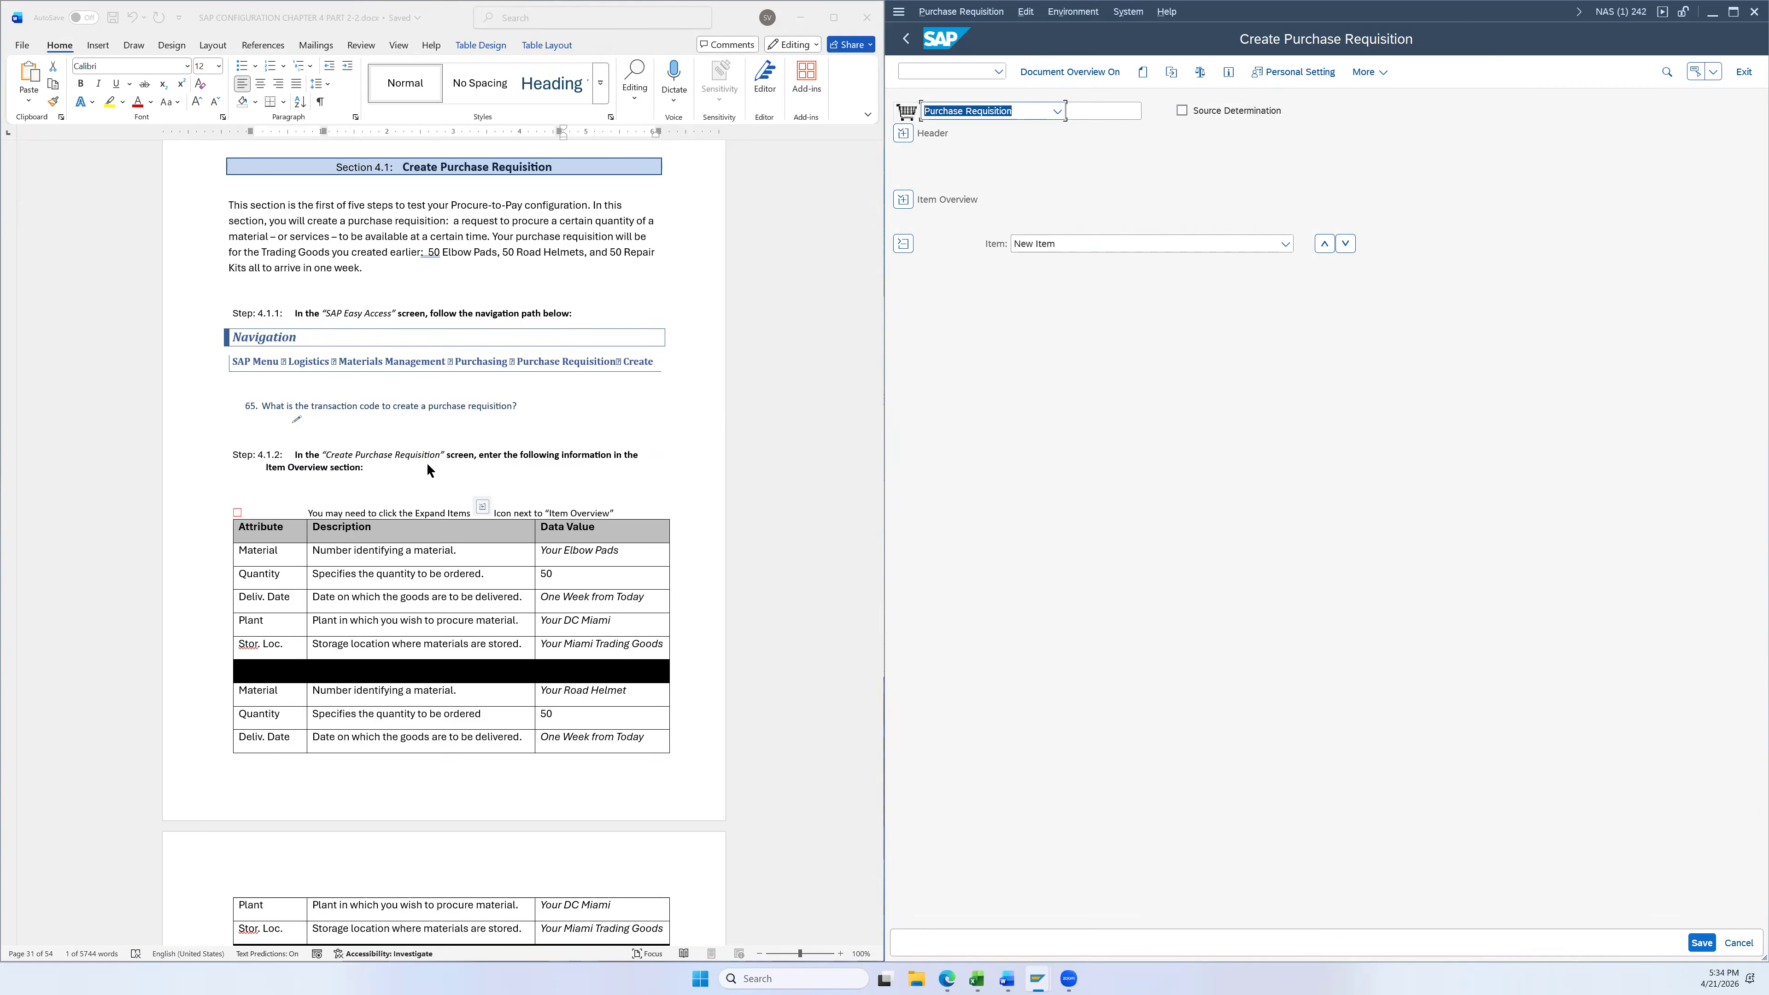
scroll(427, 462, down, 3)
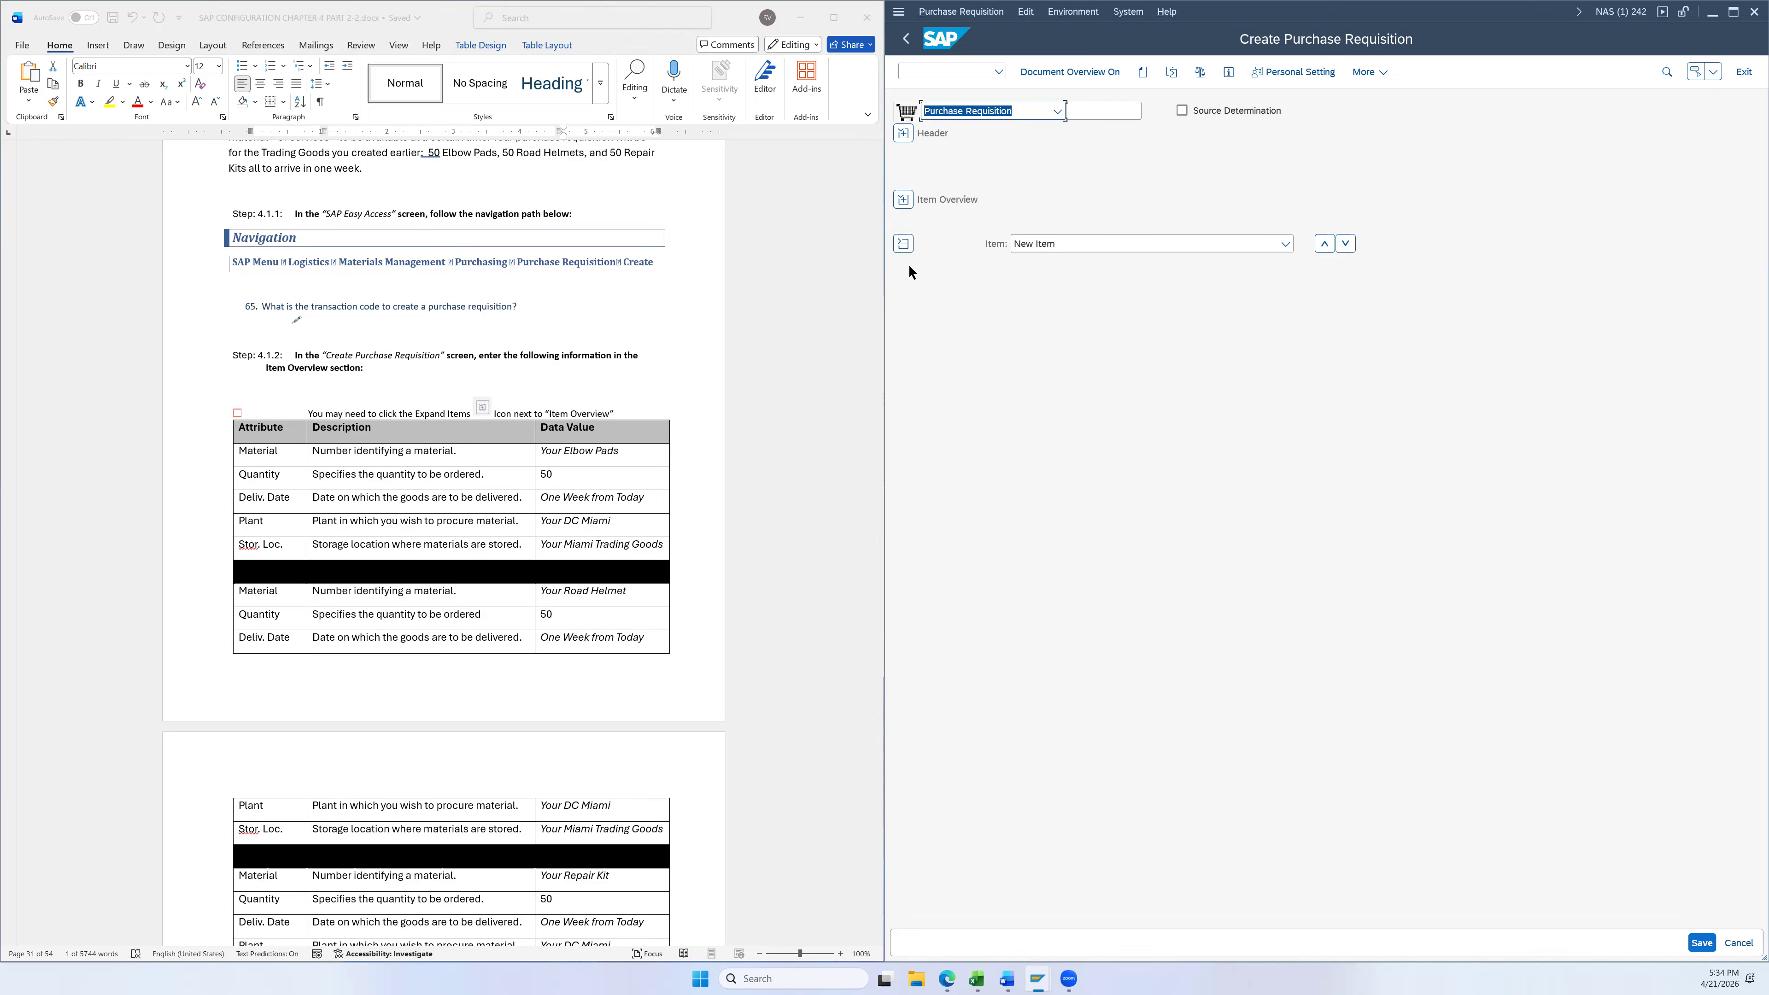
click(902, 246)
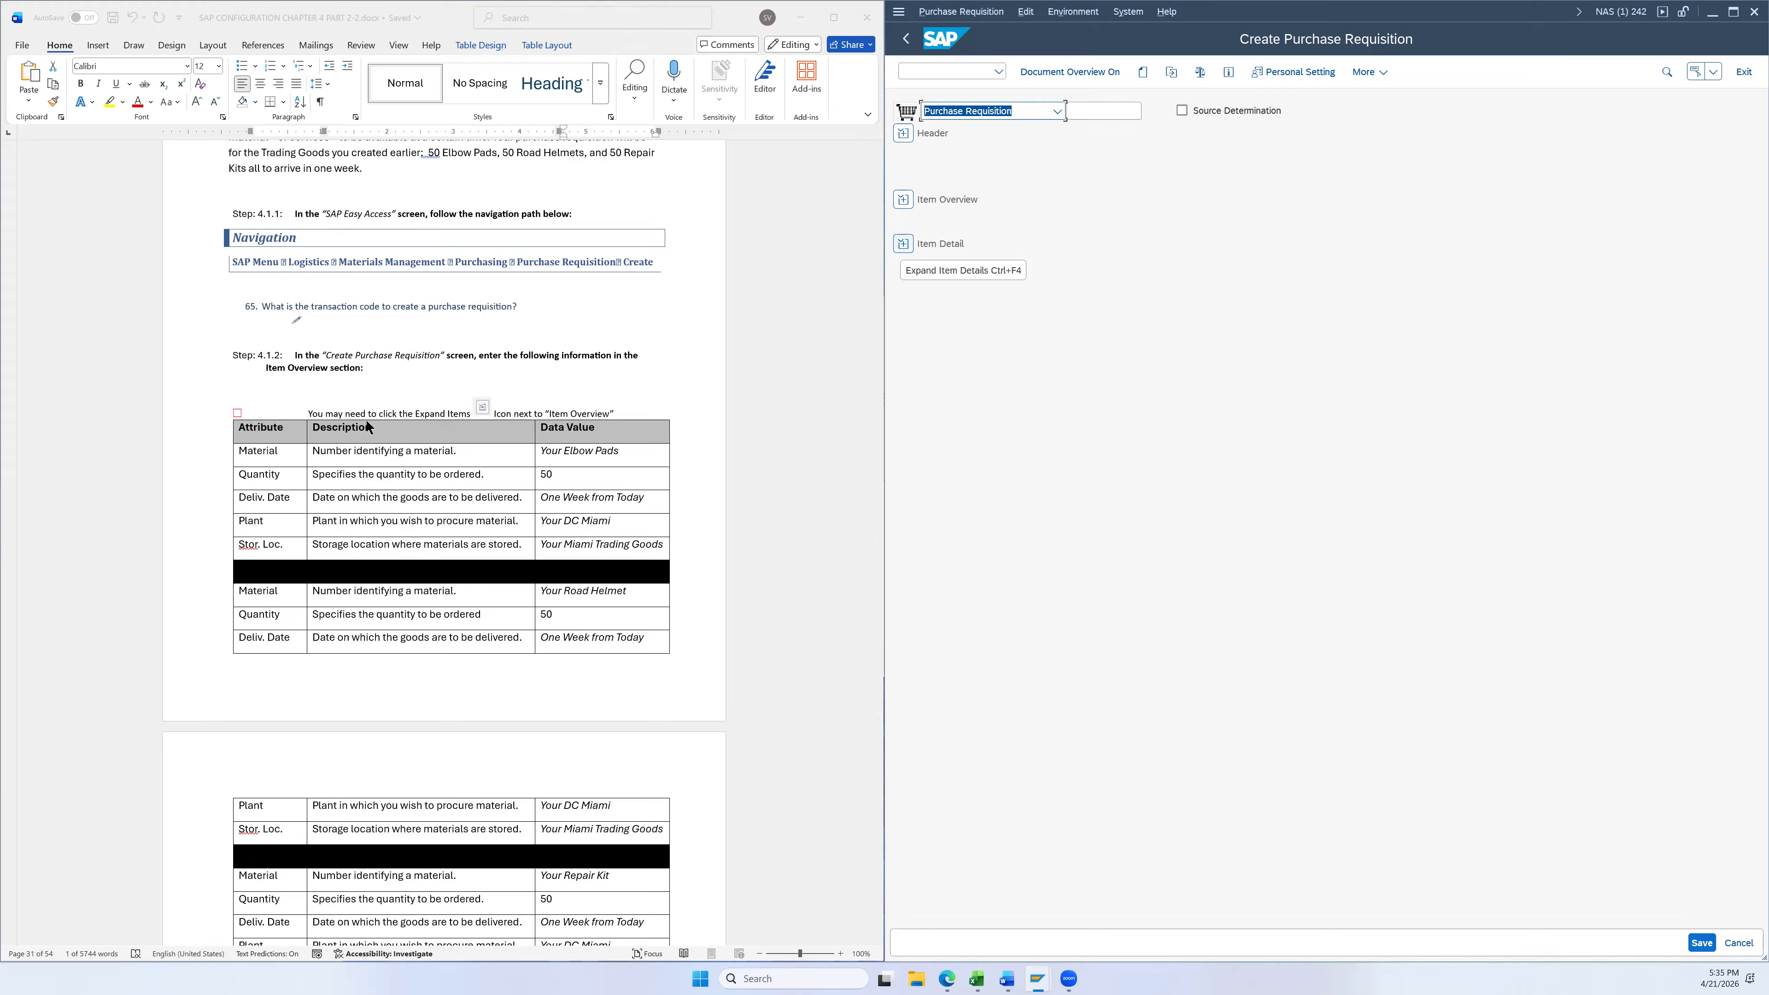
click(899, 199)
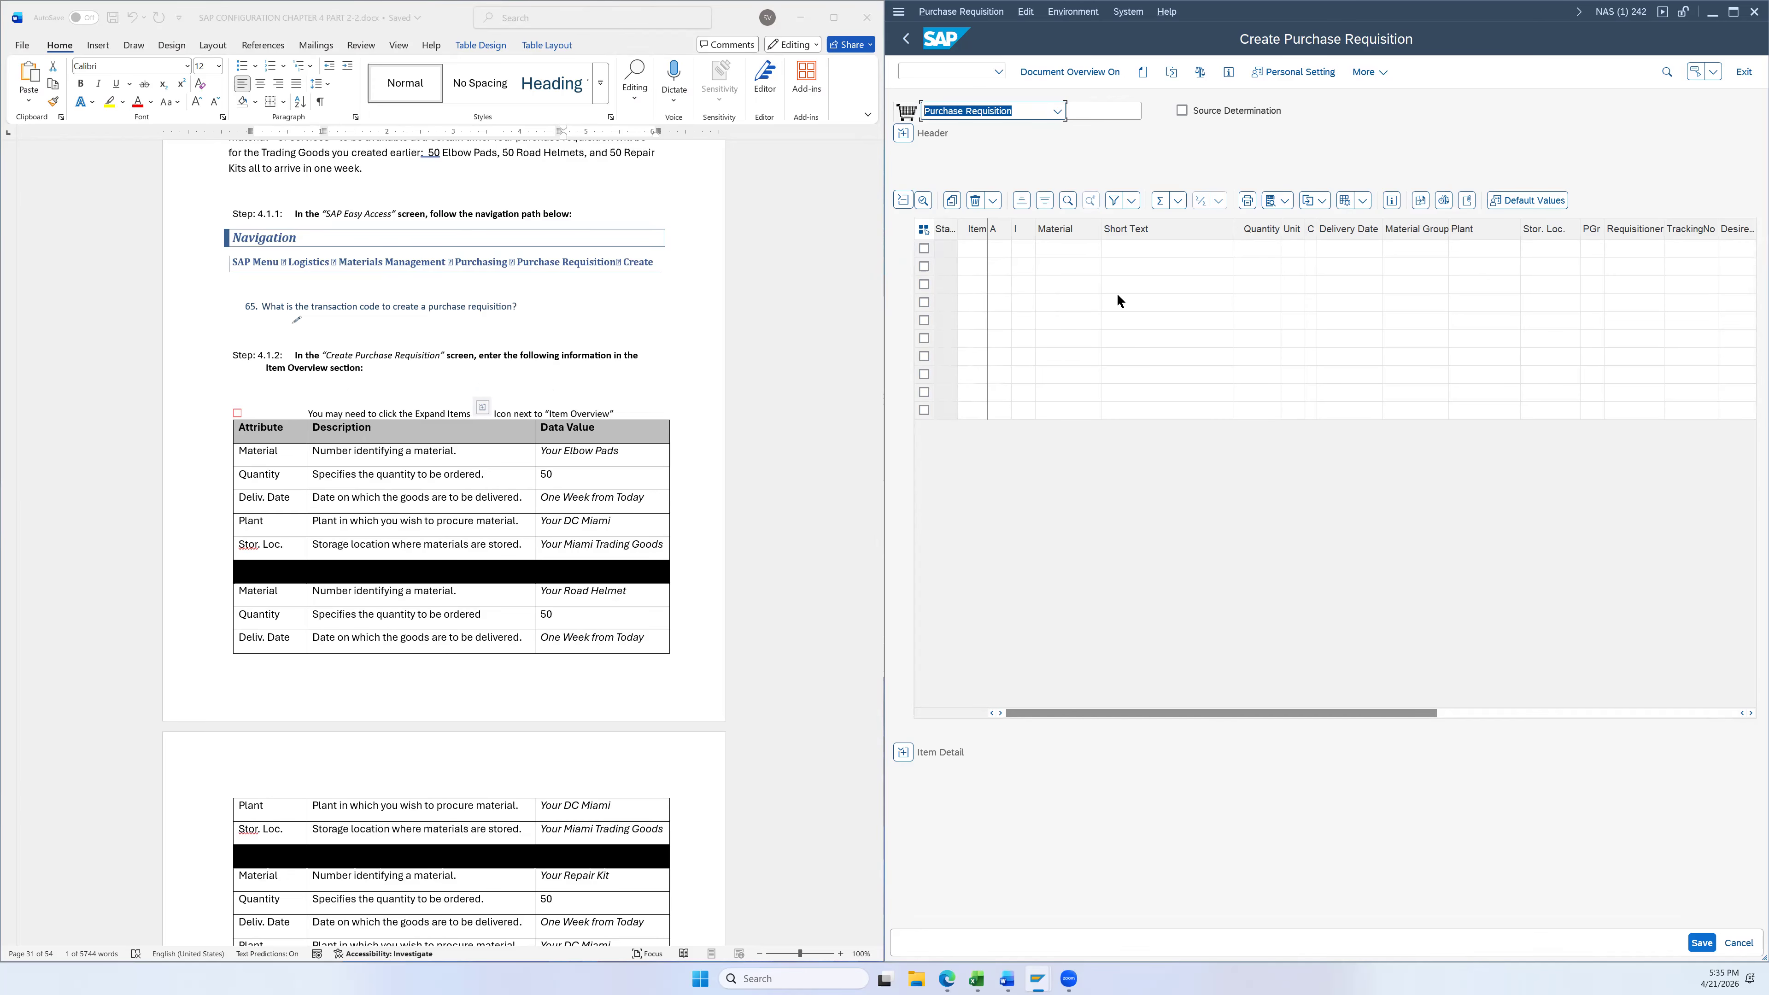
Look through the alternative search criteria offered by the material number search help for the first item line
click(1067, 250)
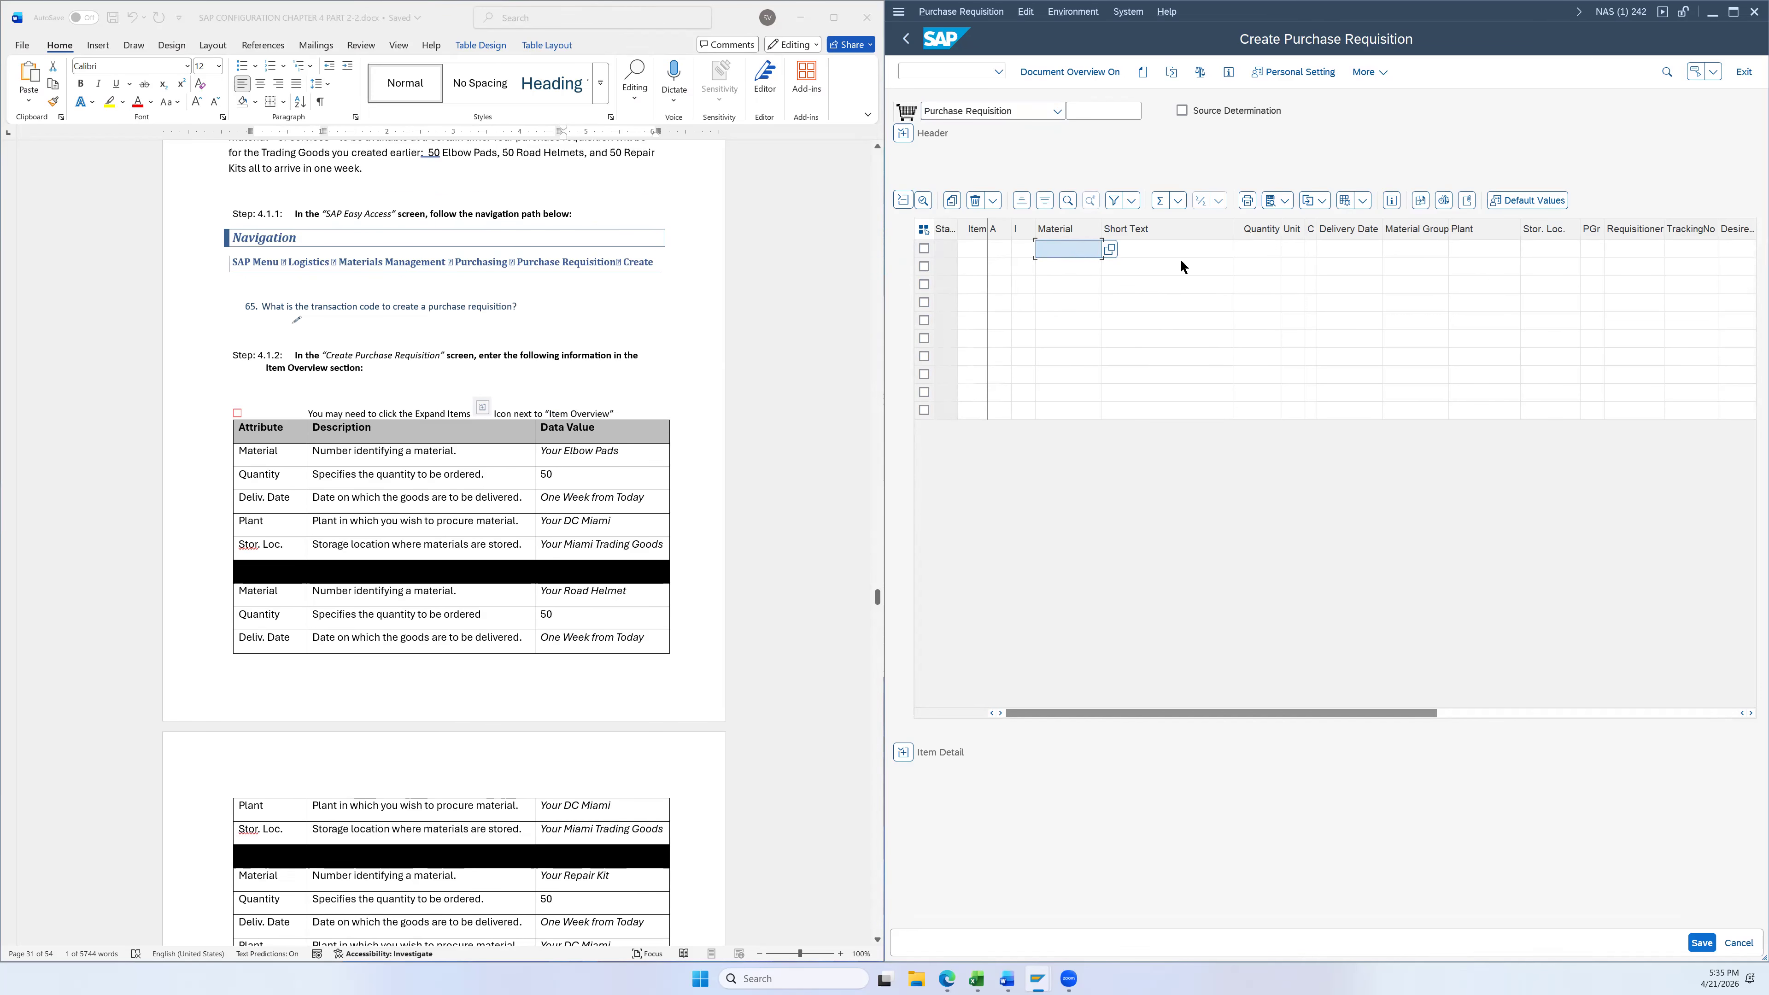
click(1111, 249)
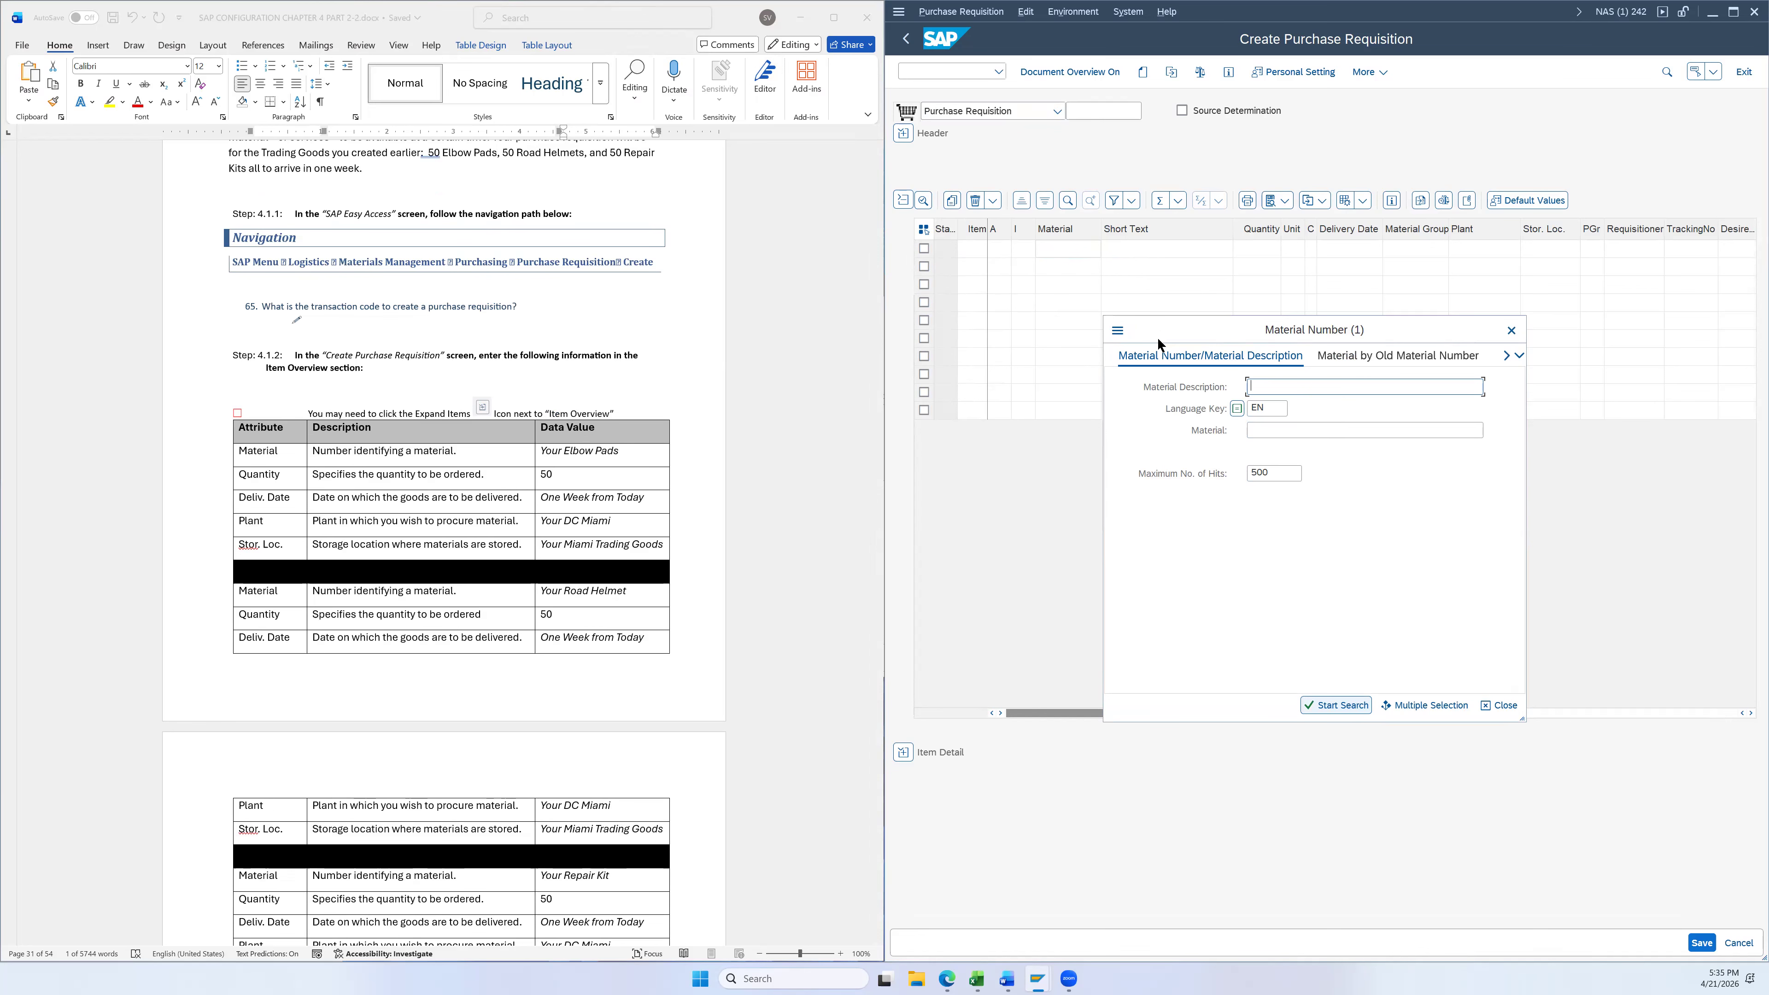
click(1383, 357)
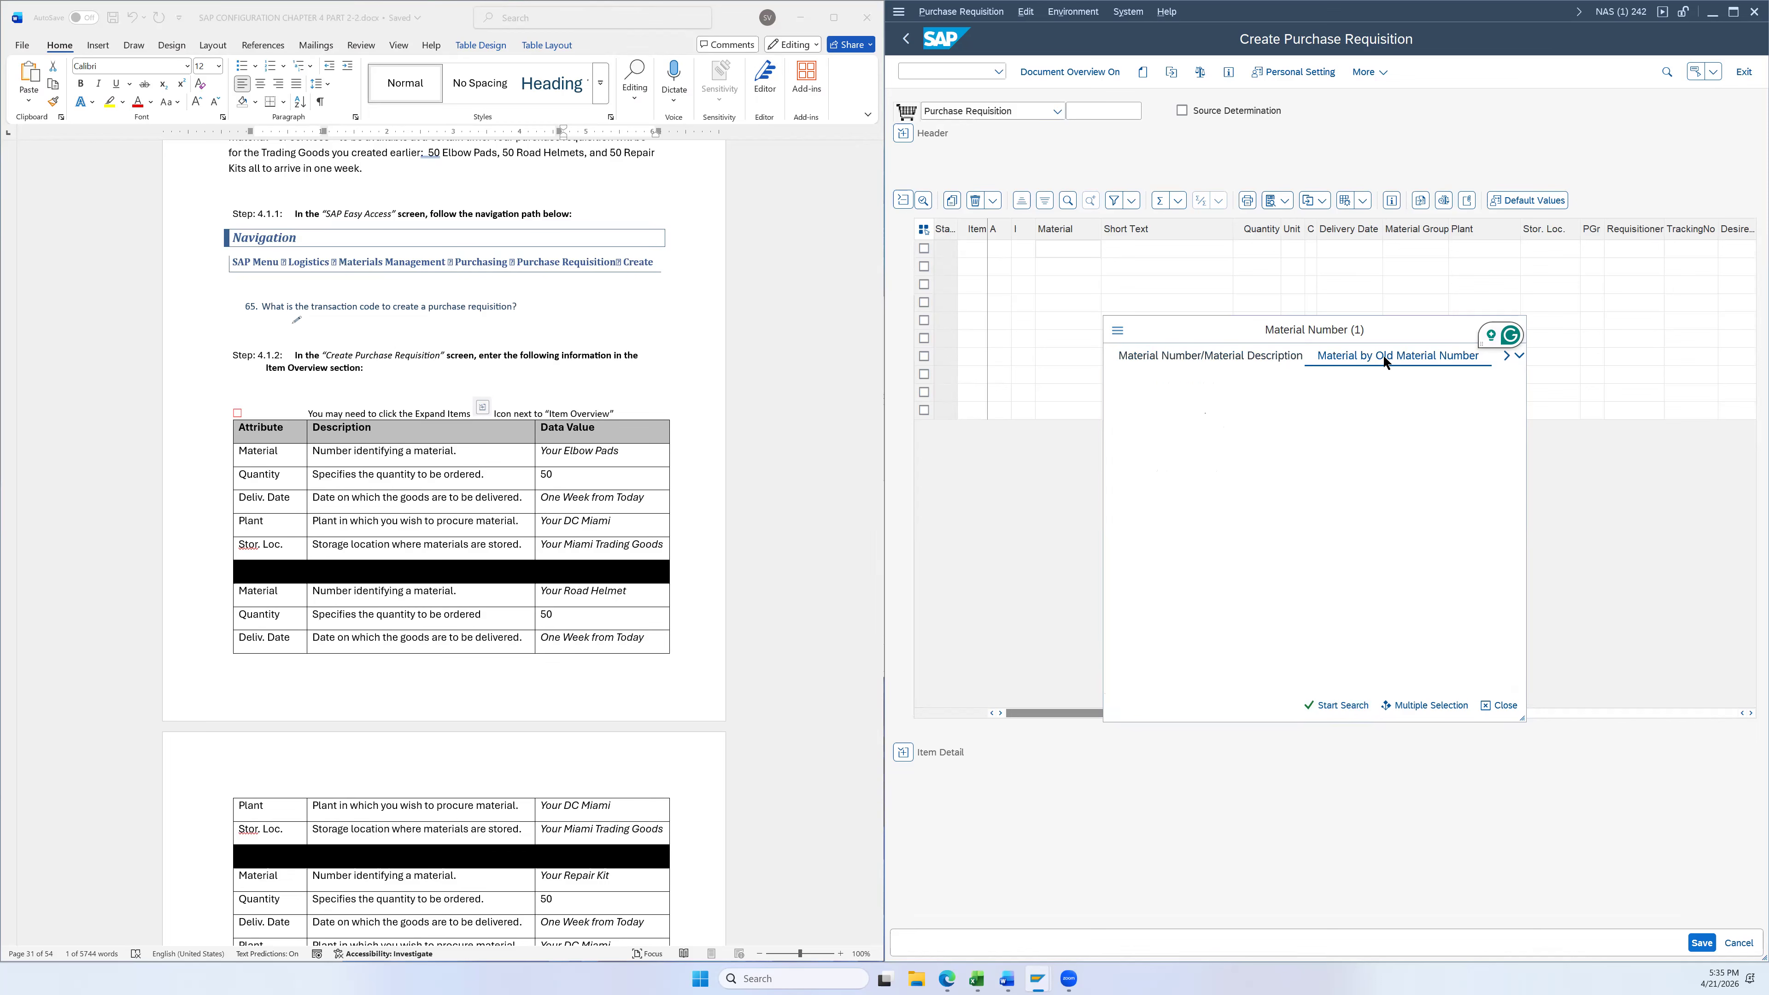
click(1504, 356)
click(1426, 355)
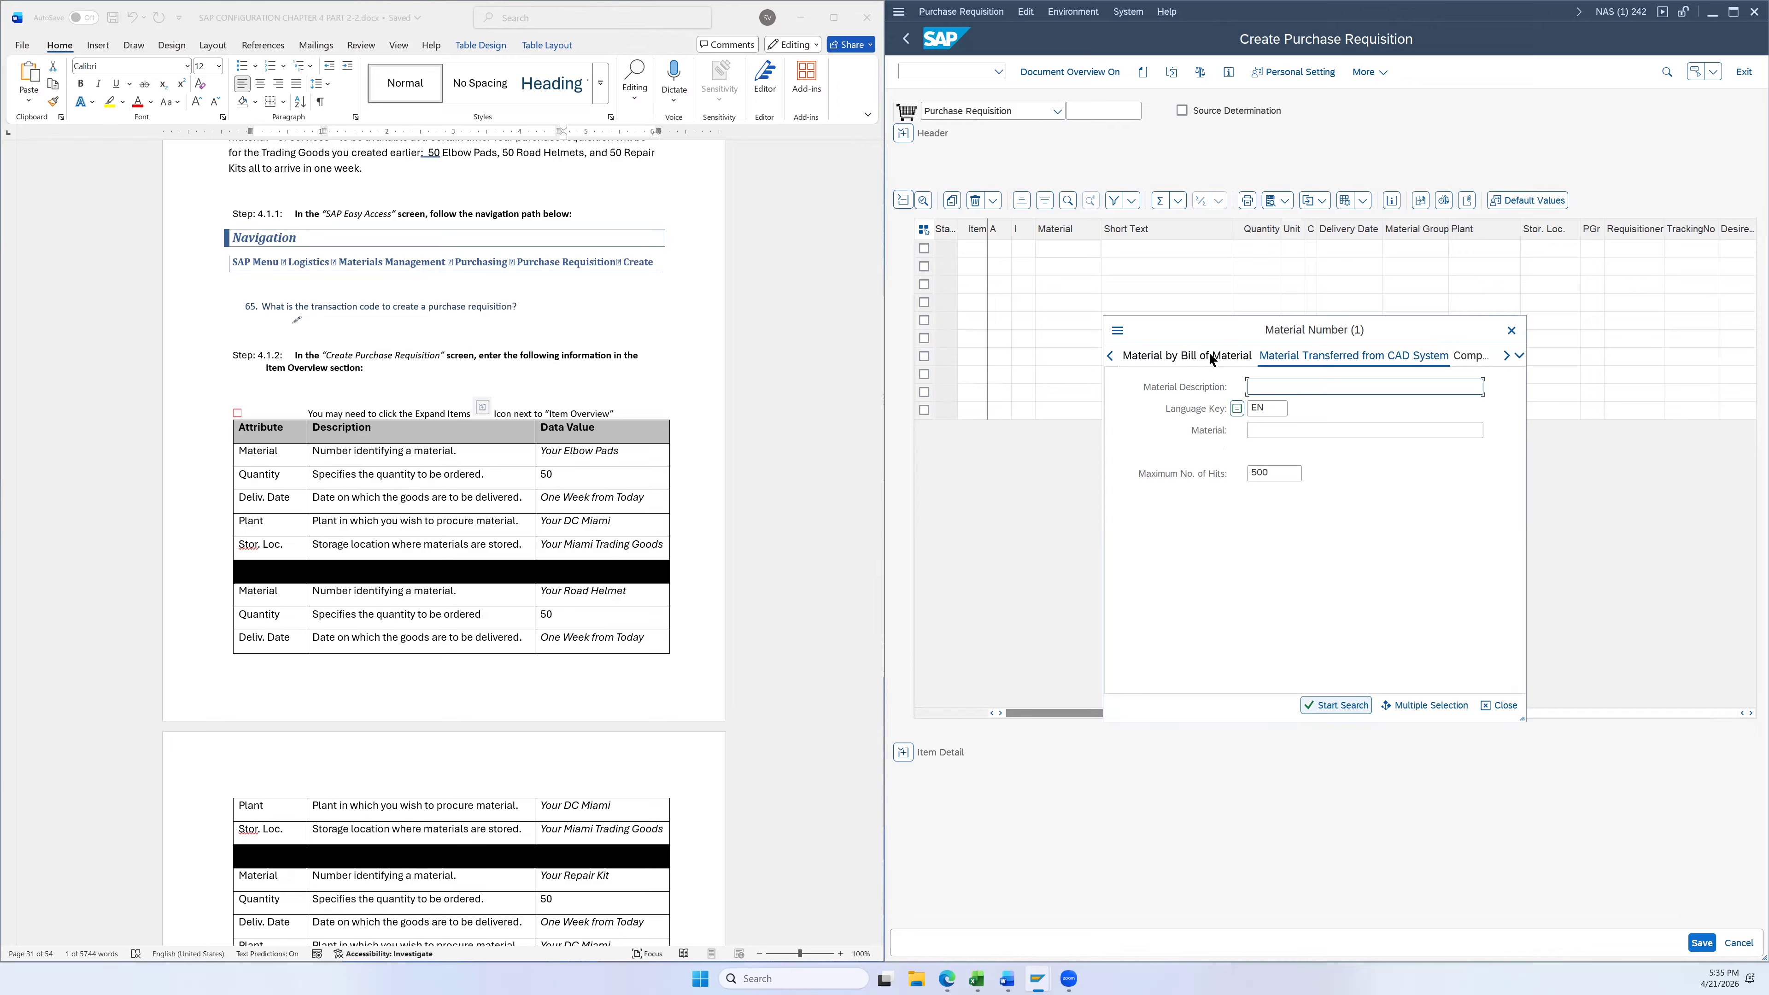
click(1209, 352)
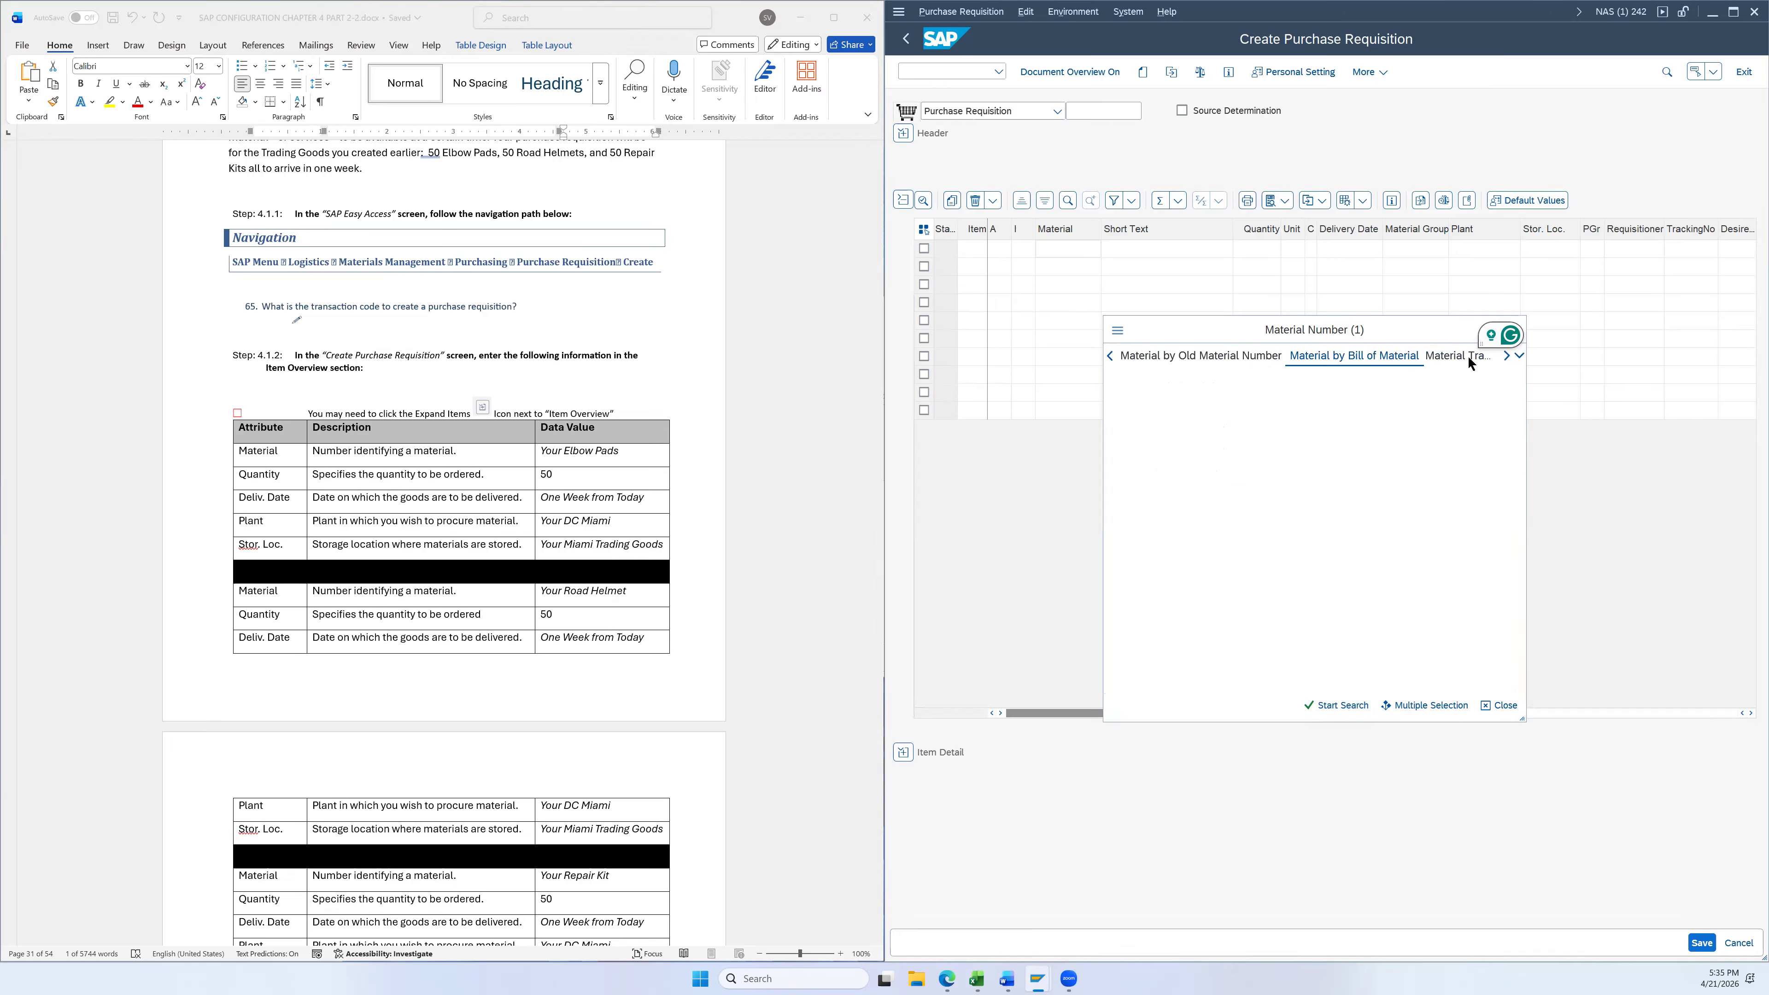
click(1453, 356)
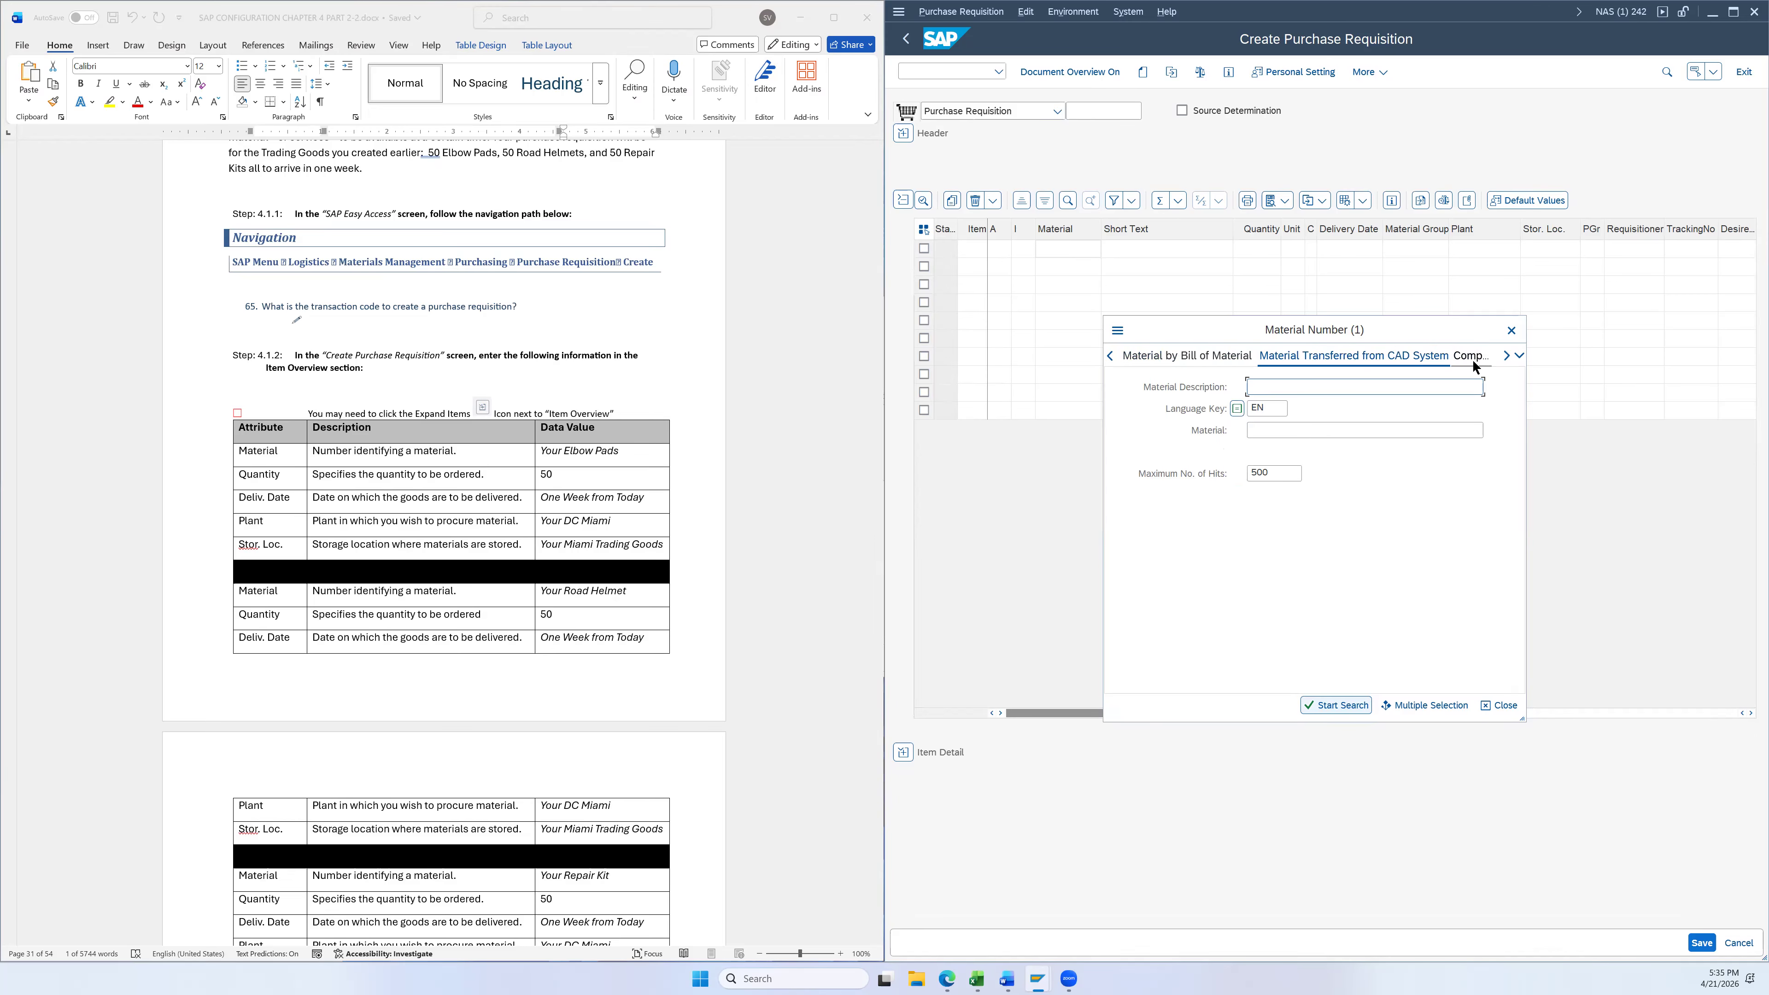
click(1465, 357)
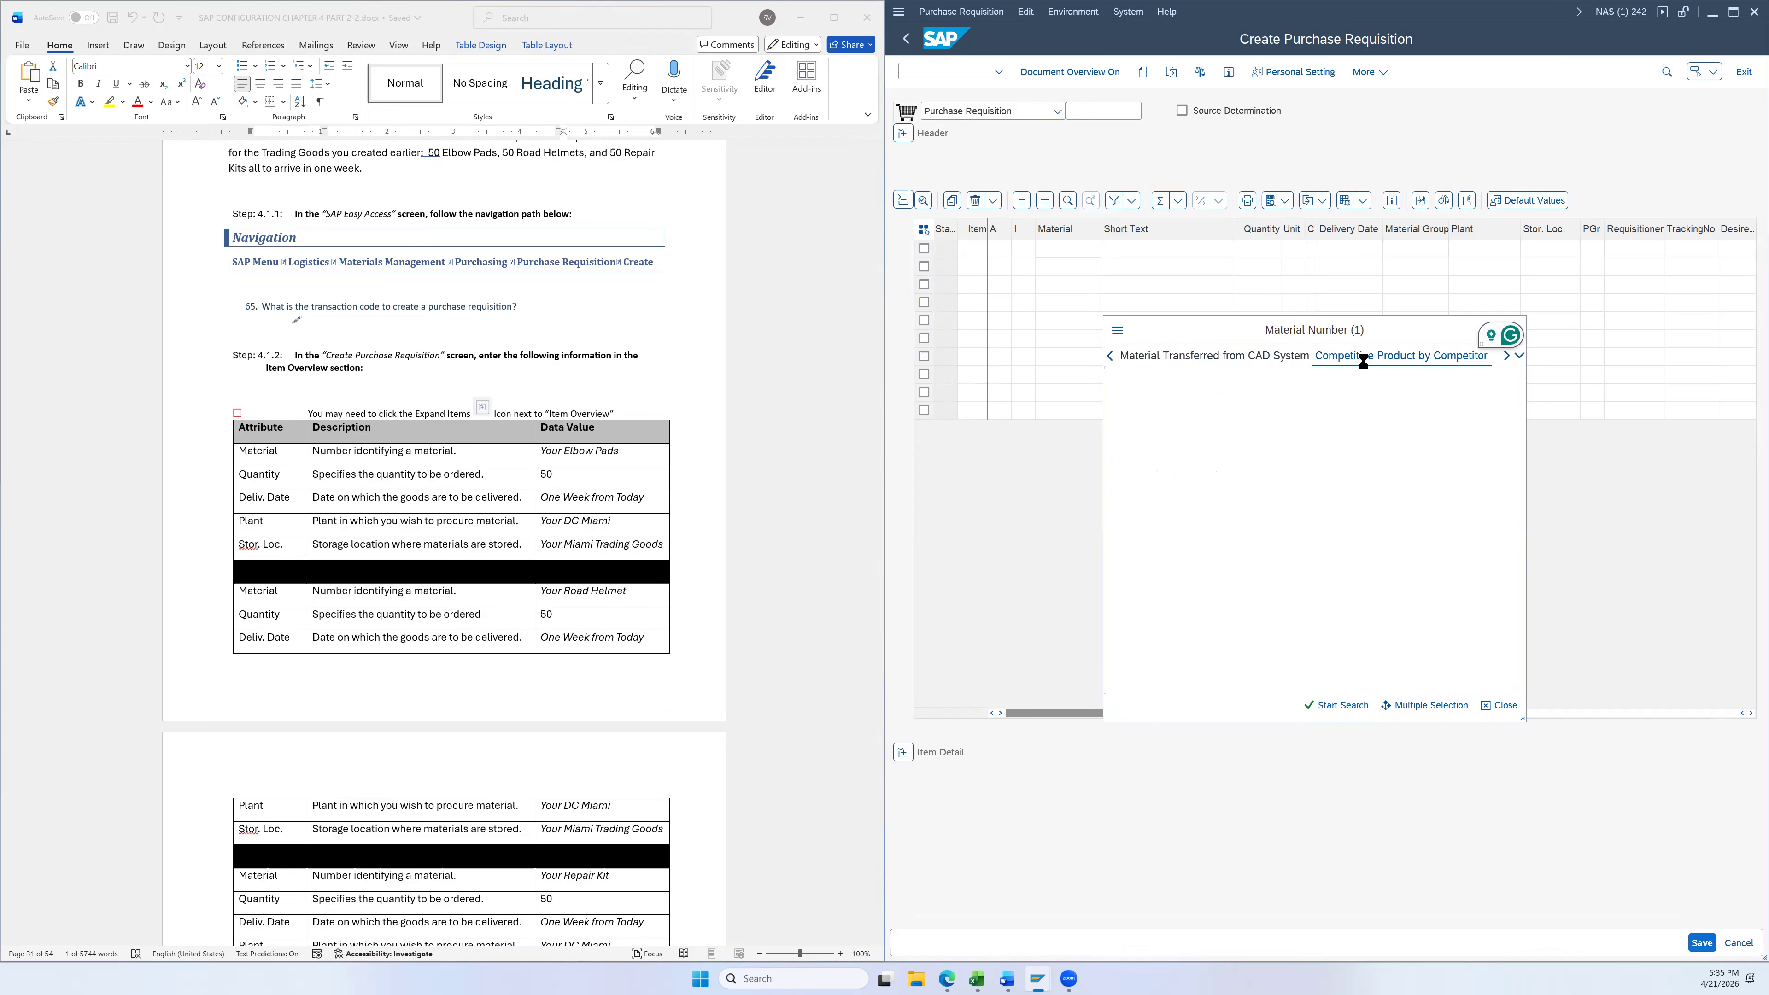
click(1504, 355)
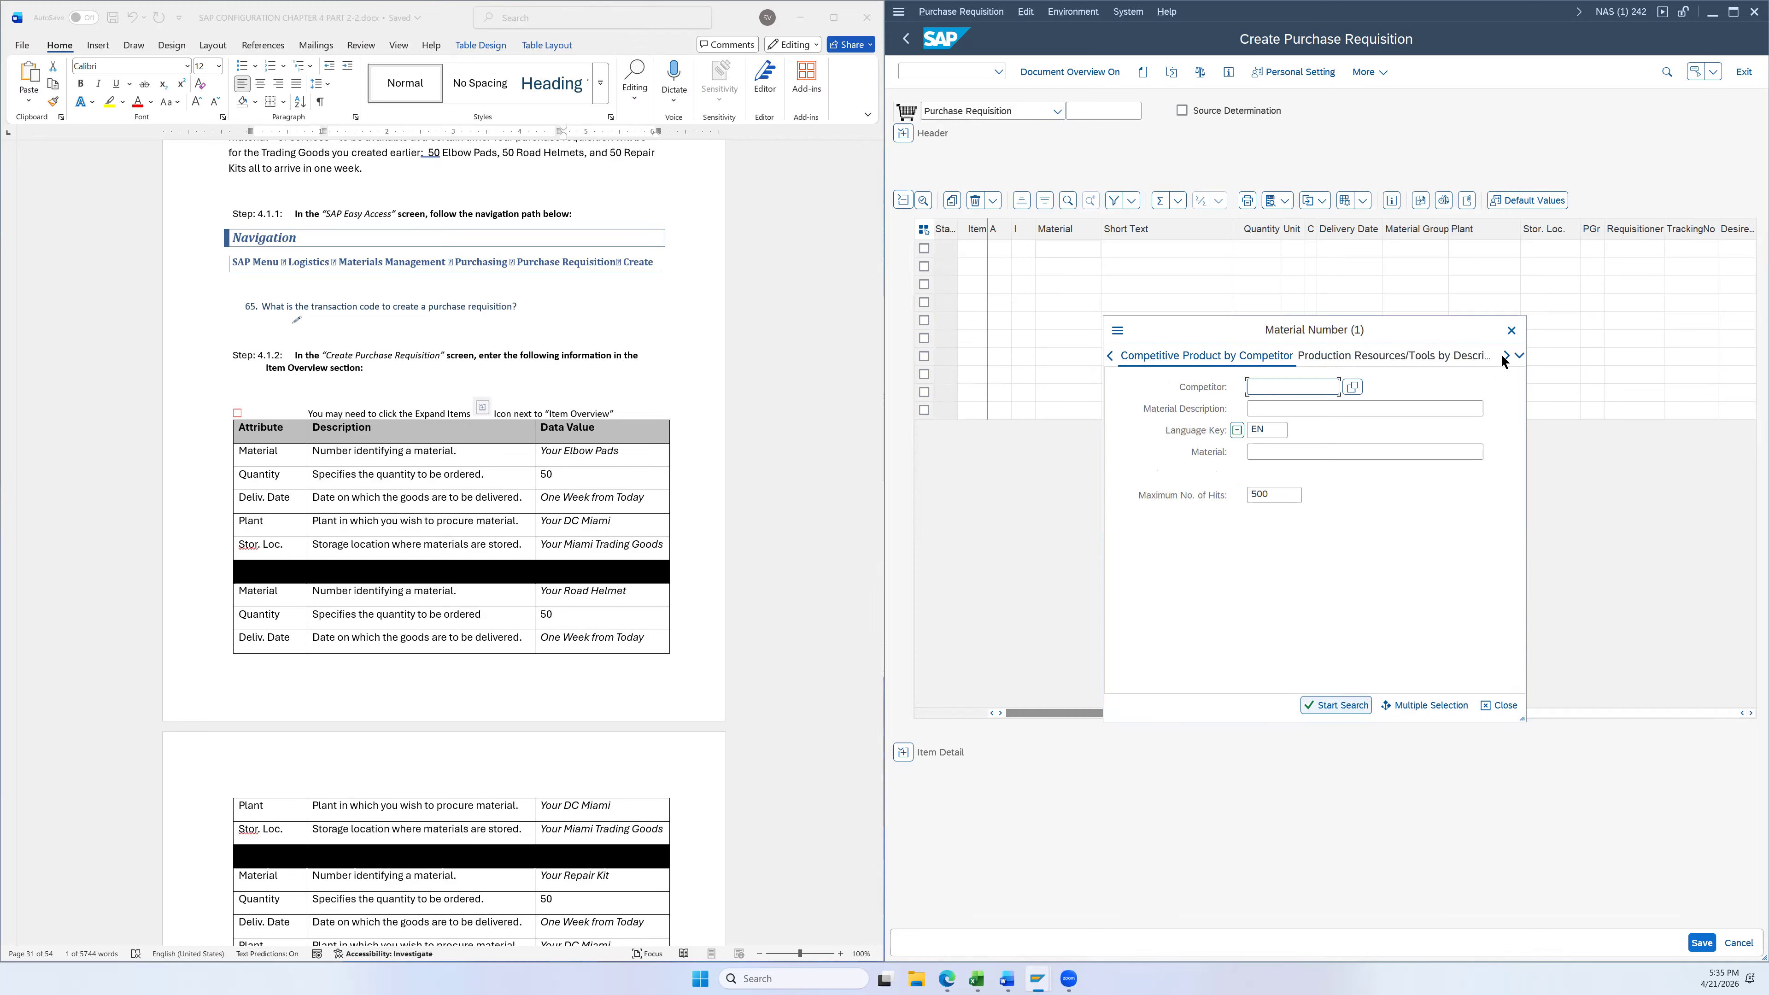
click(1392, 356)
click(1425, 354)
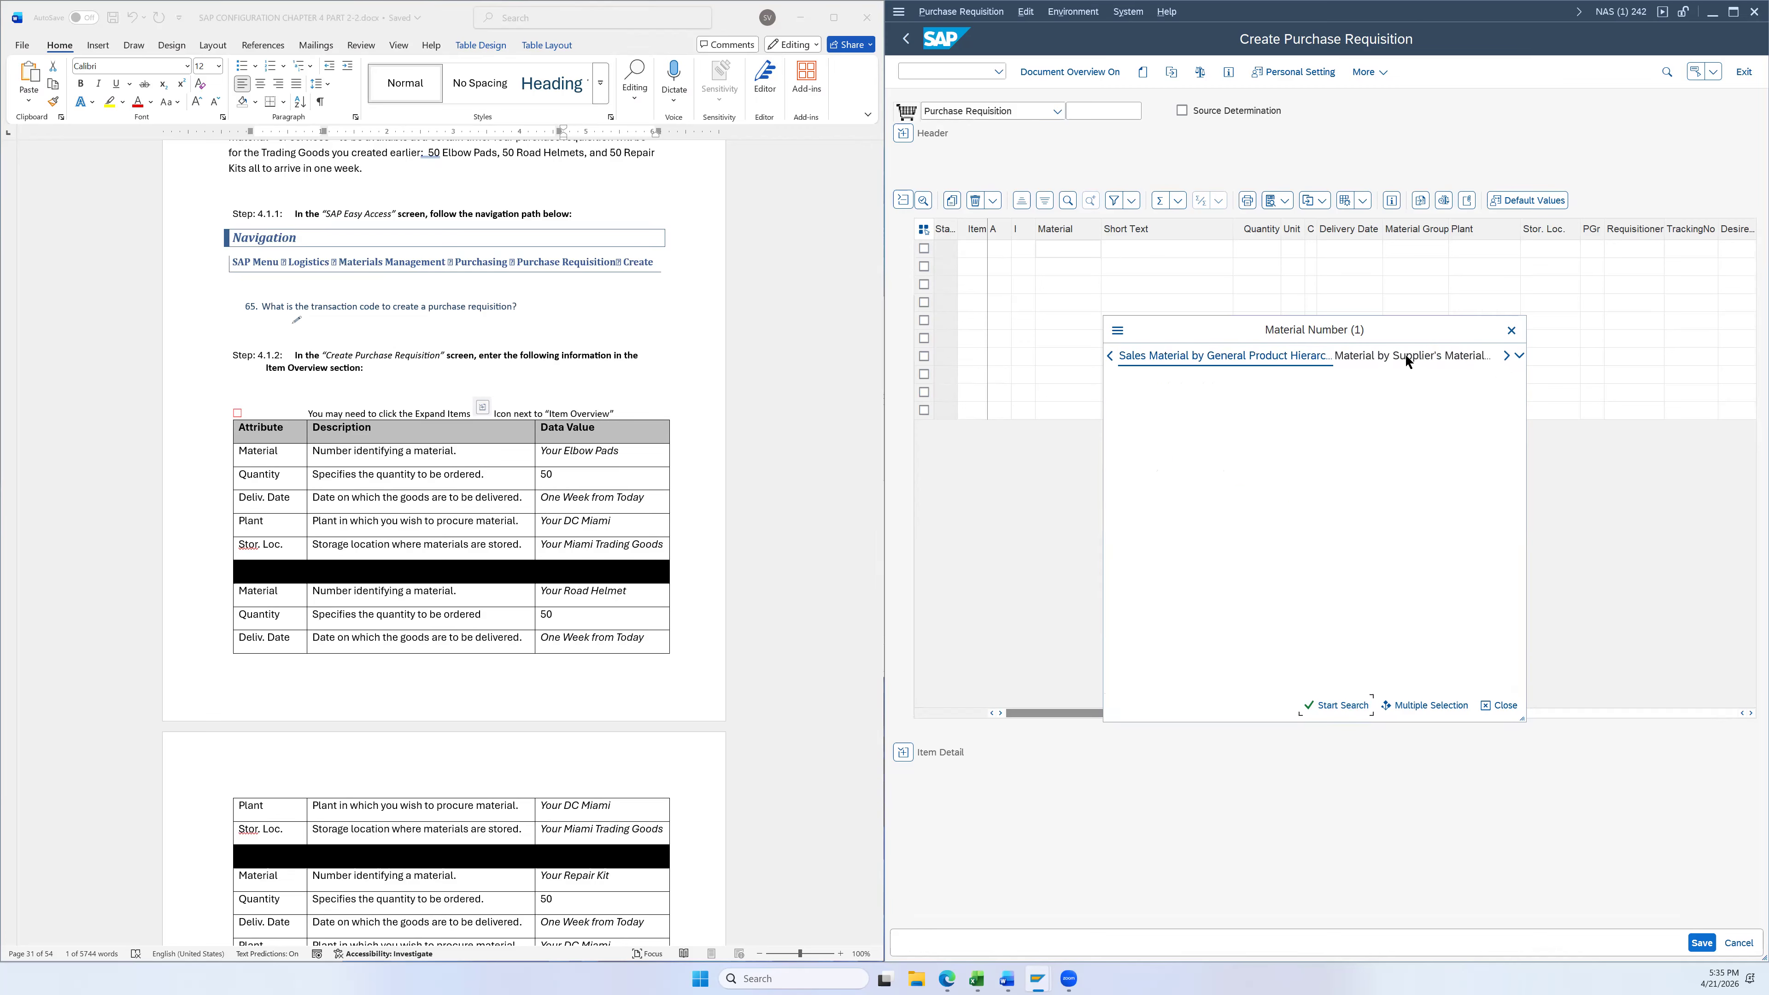
click(1413, 357)
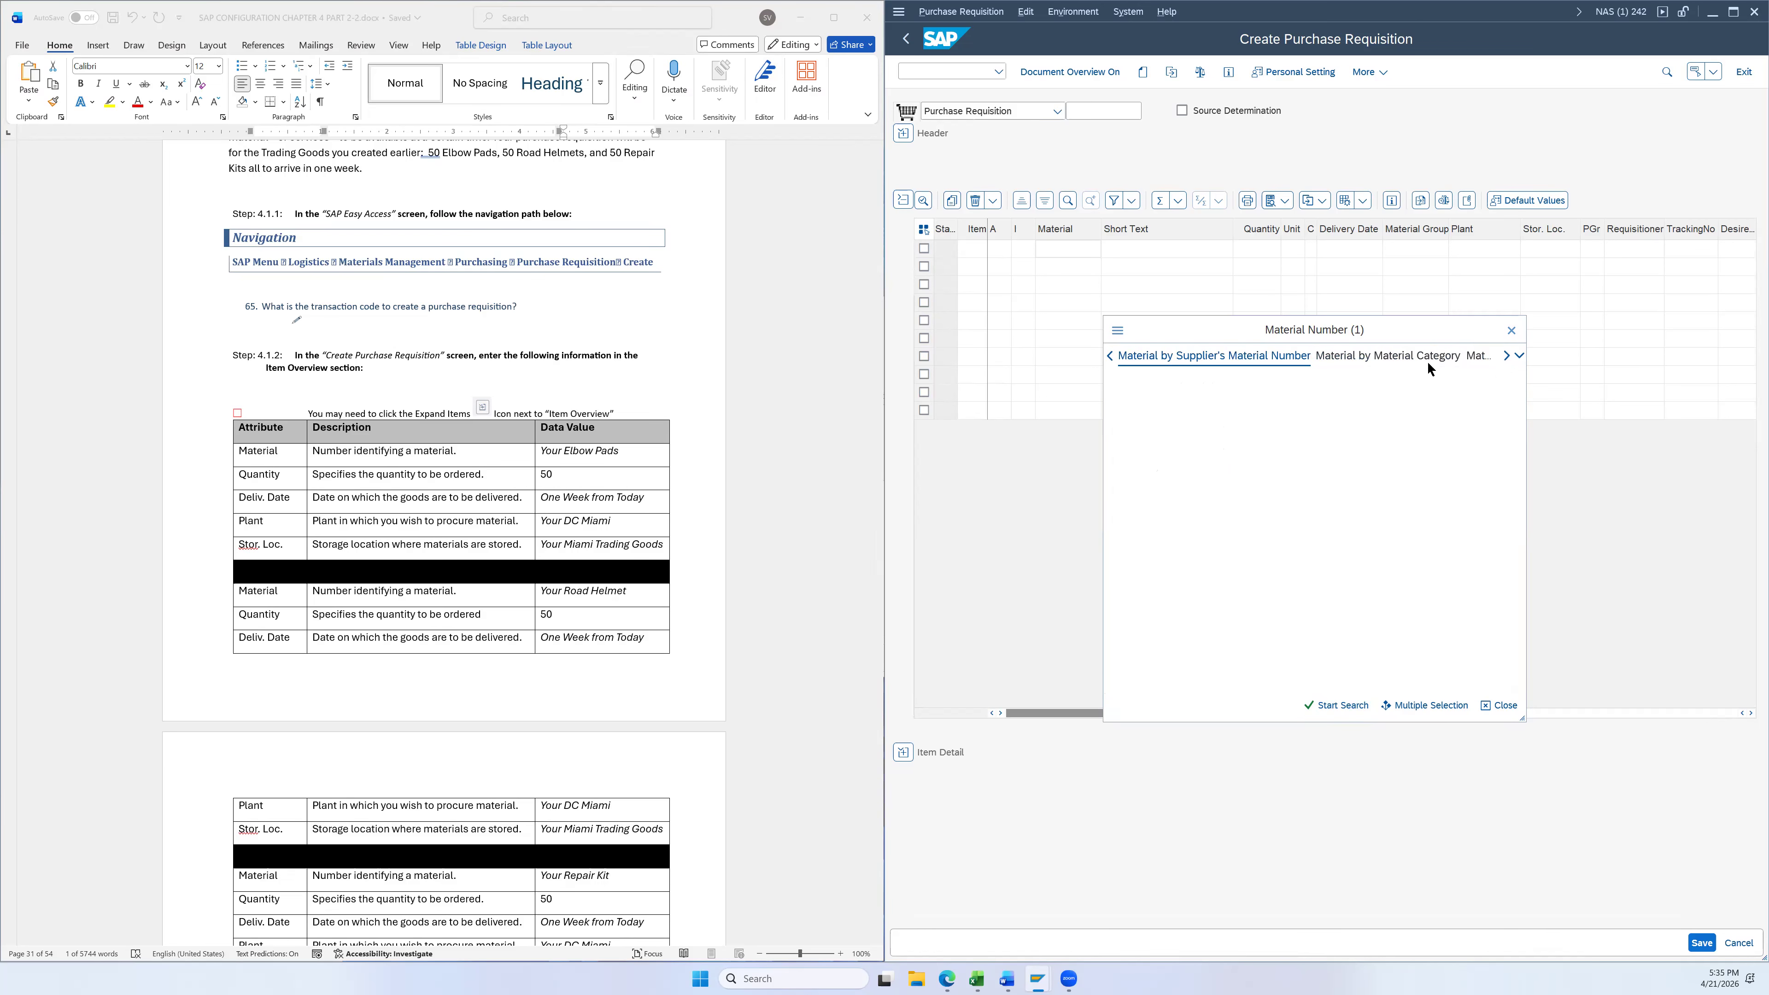
click(1402, 355)
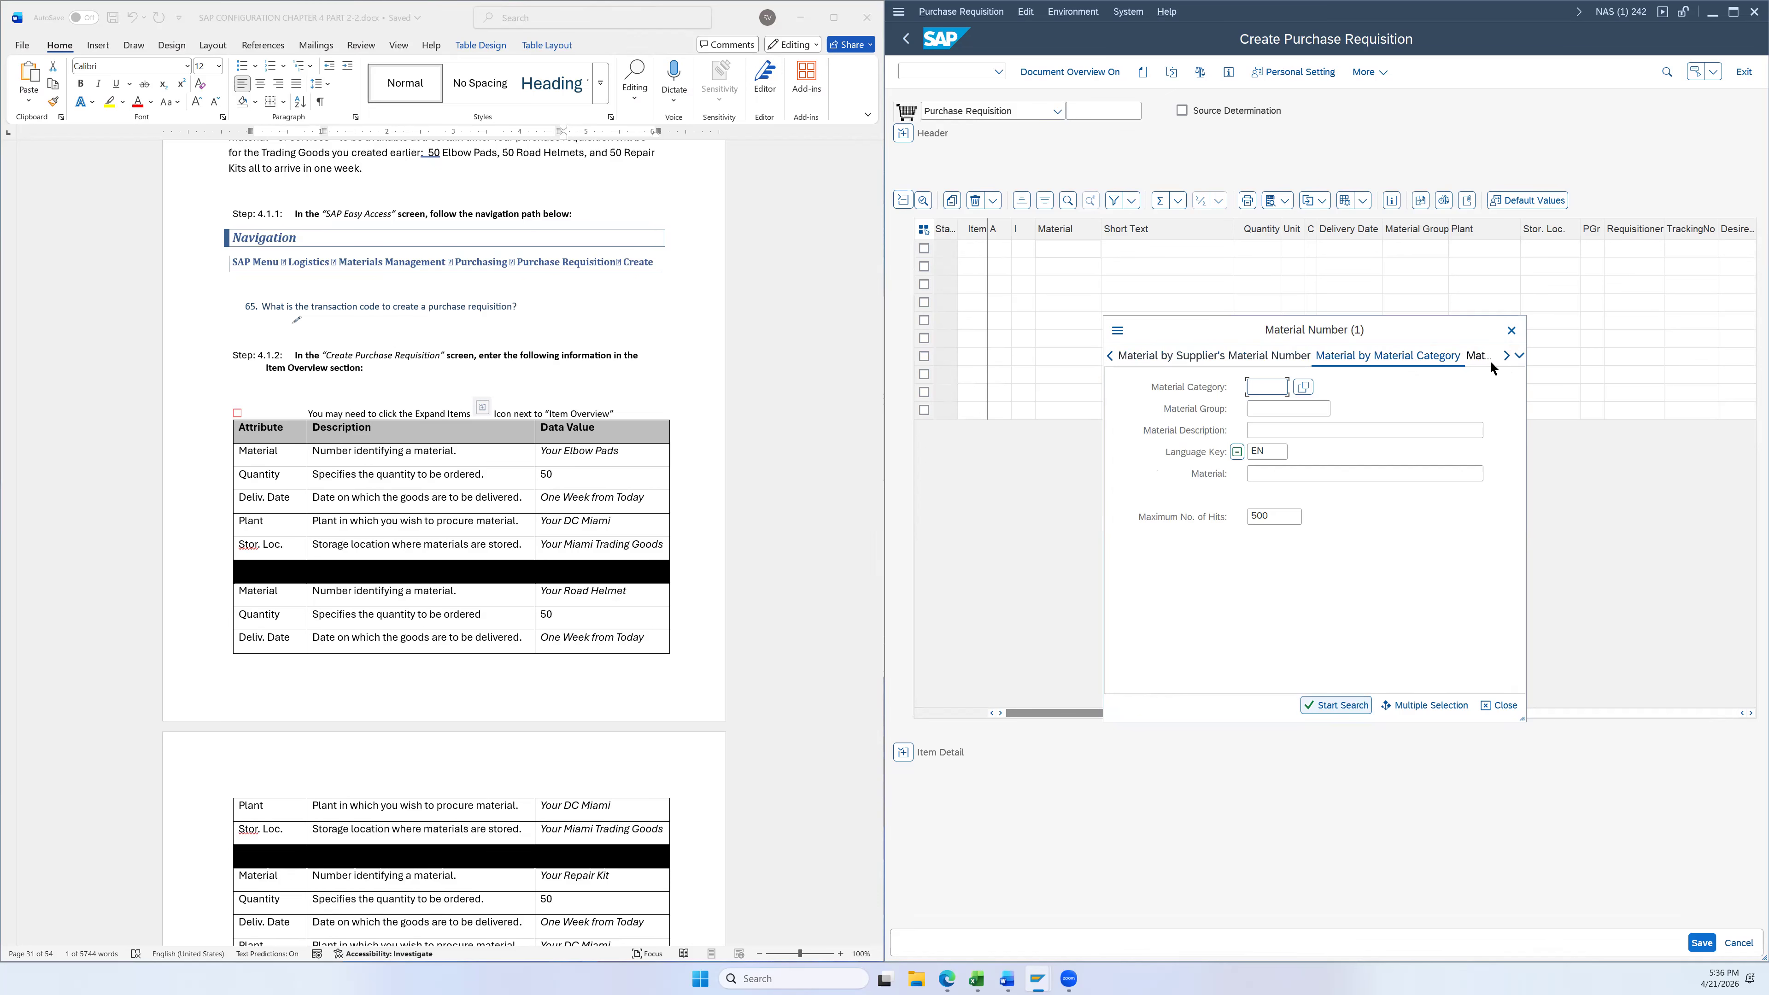
click(1475, 358)
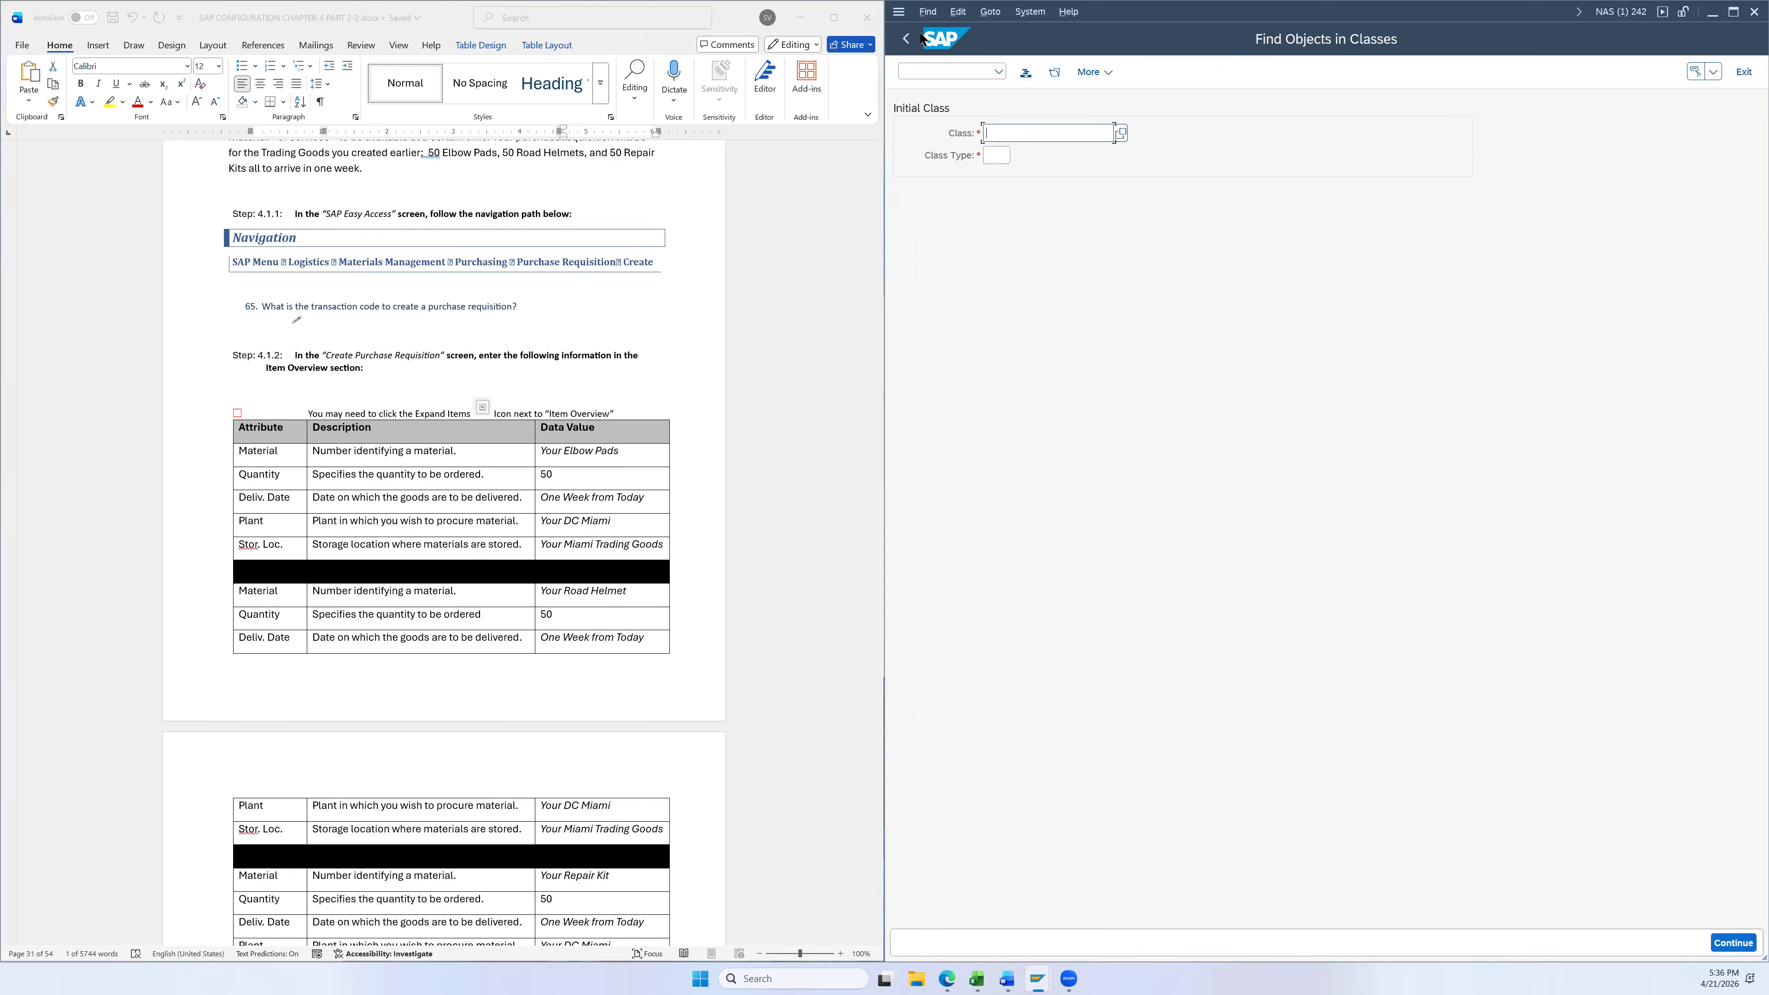
Back out of the class-based material search and restart the Create Purchase Requisition transaction ME51N
click(905, 39)
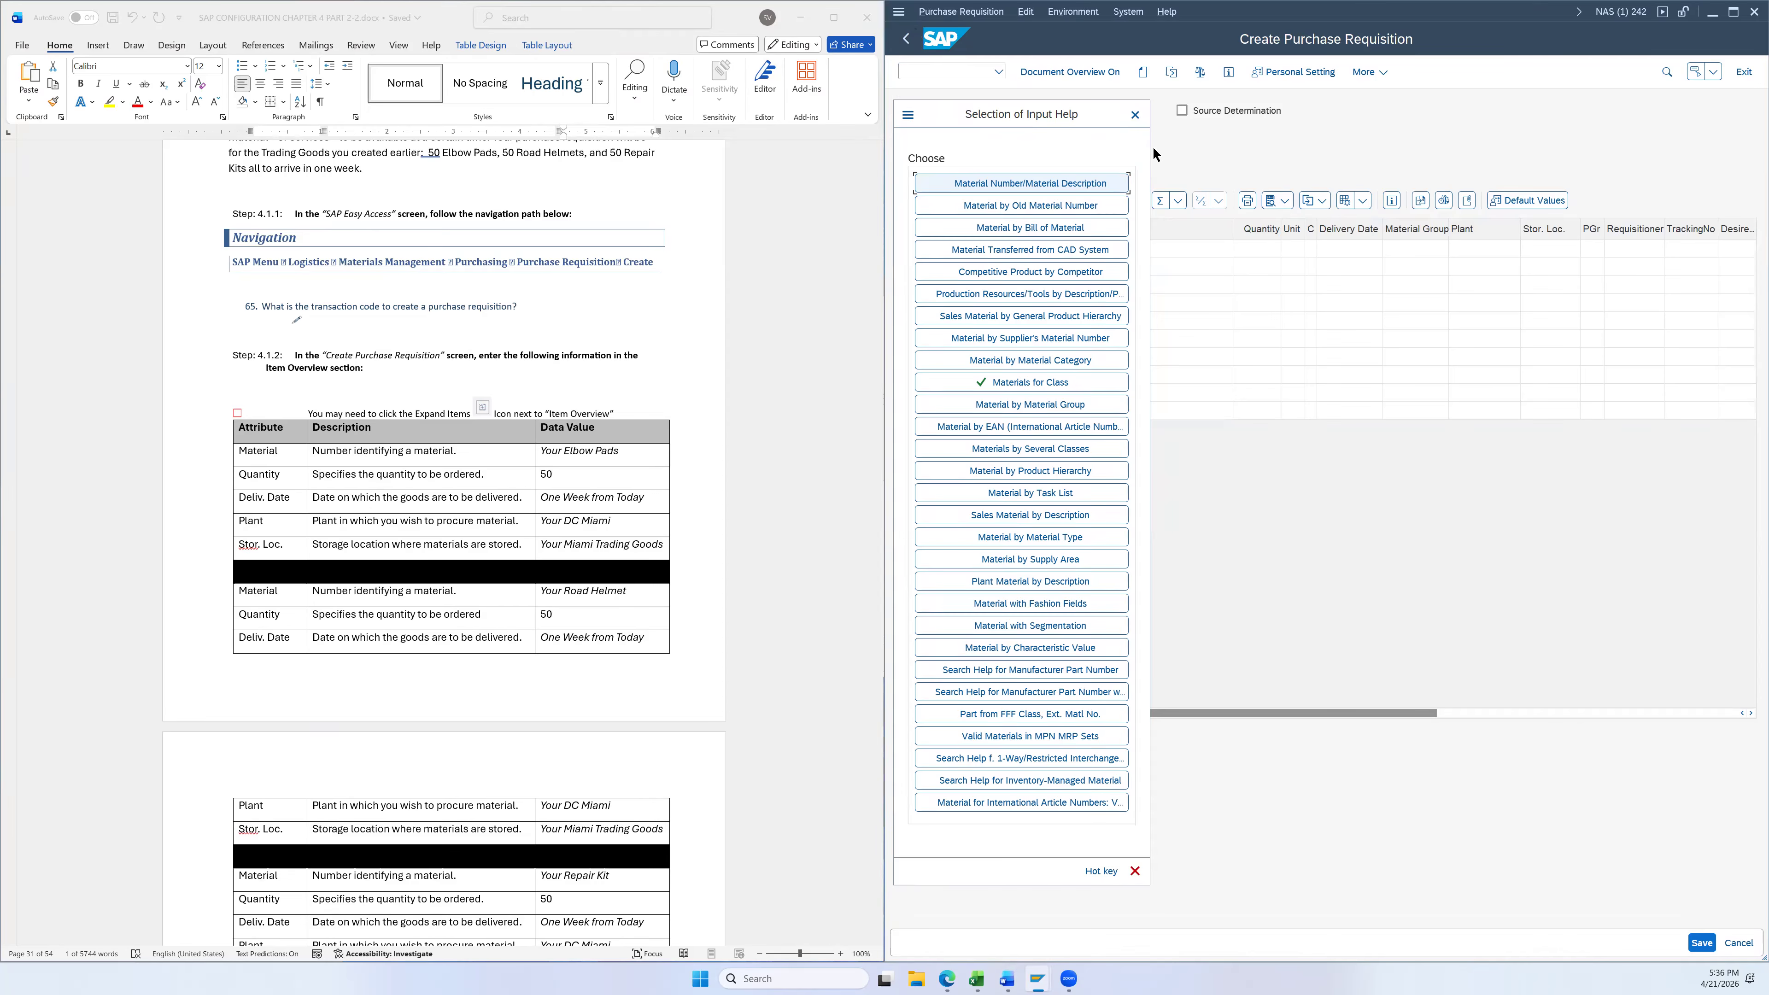
click(1136, 113)
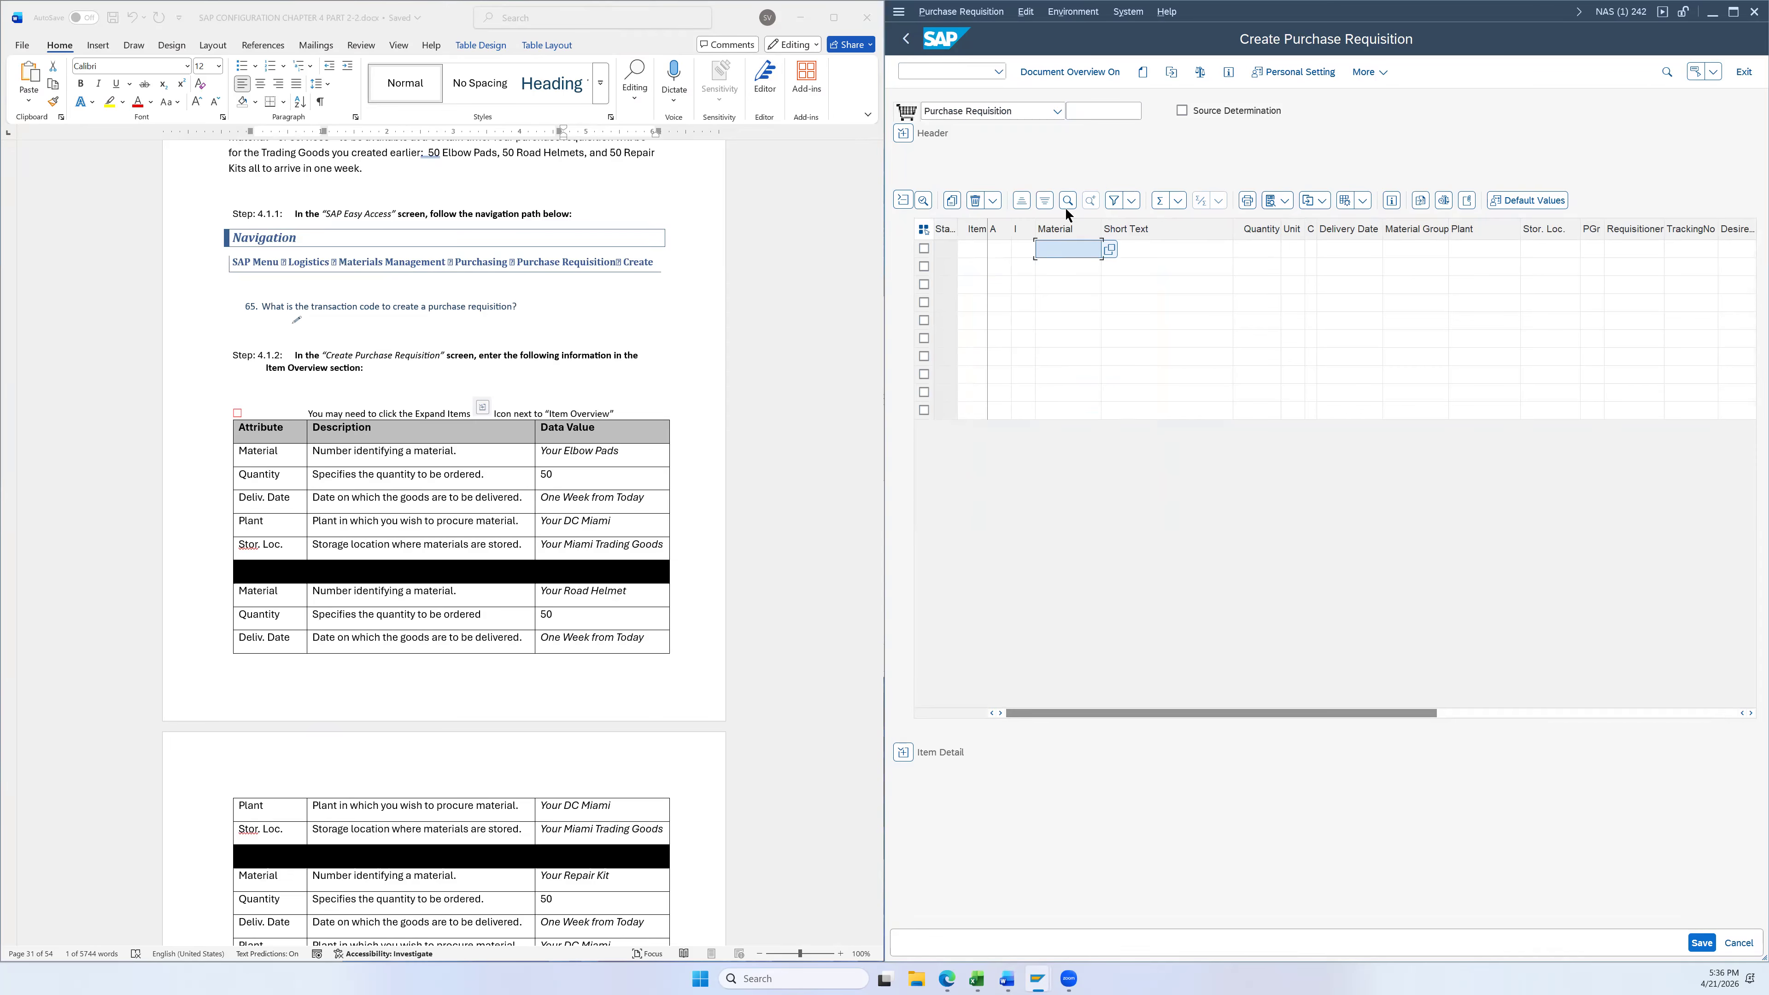
click(1109, 248)
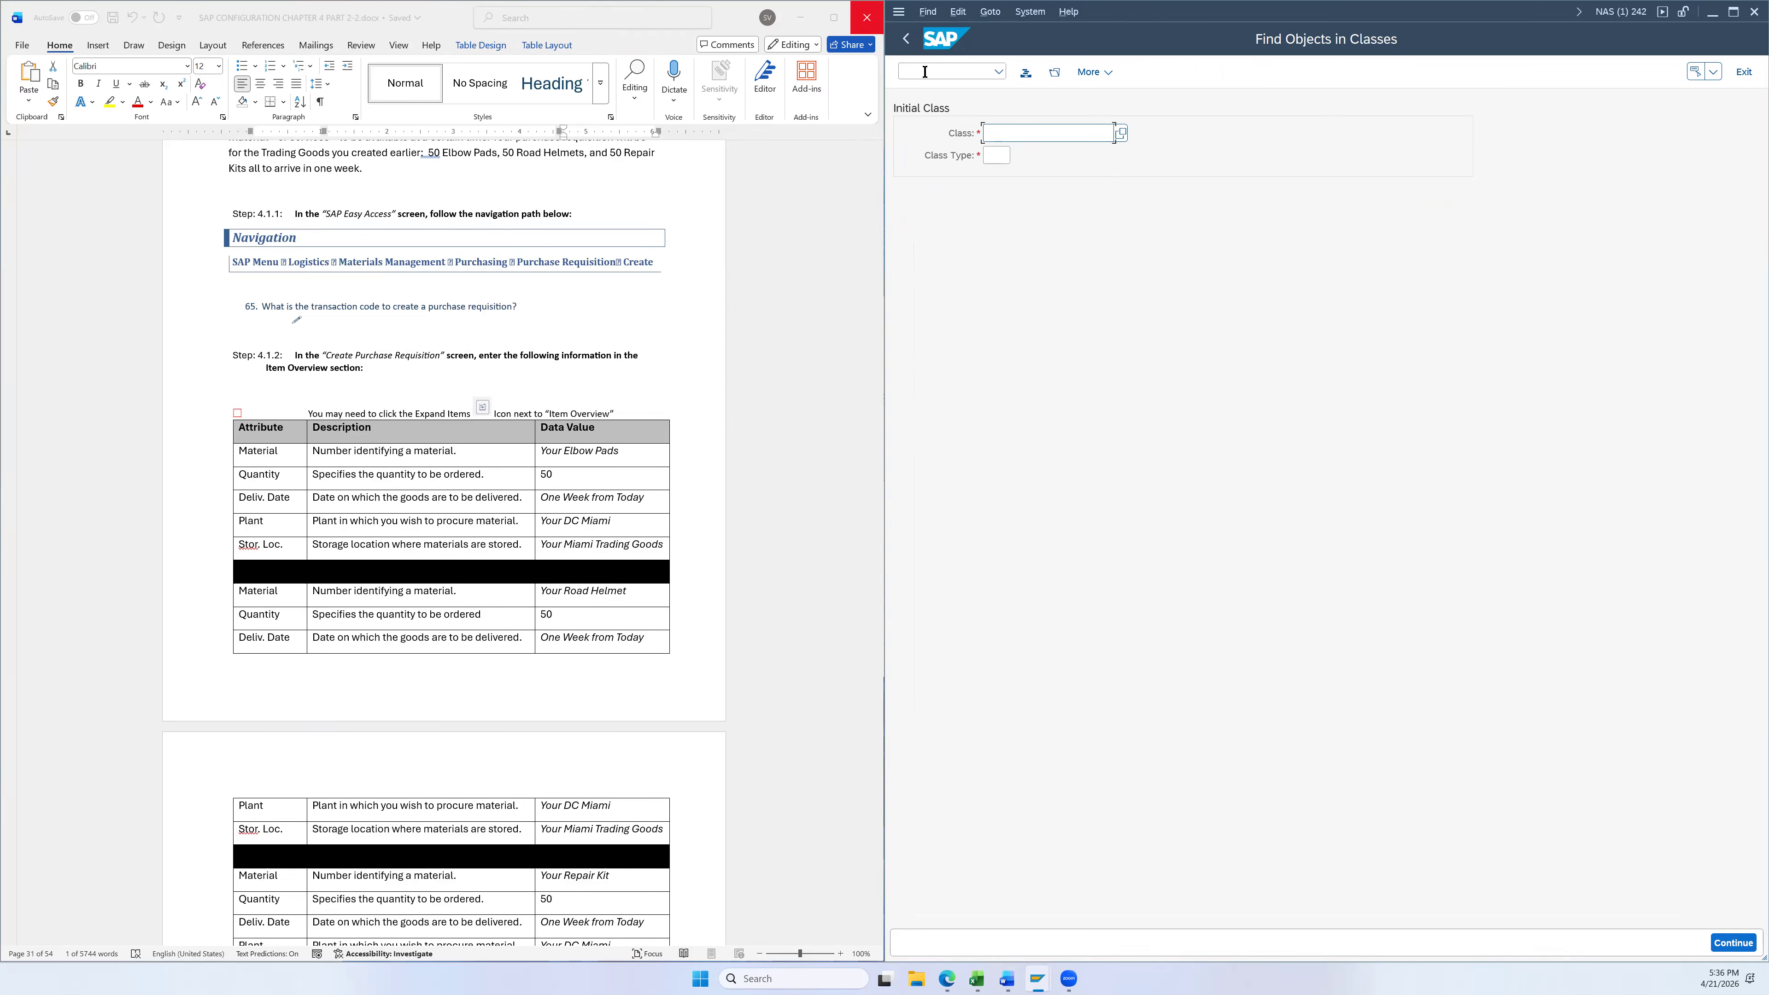
click(906, 42)
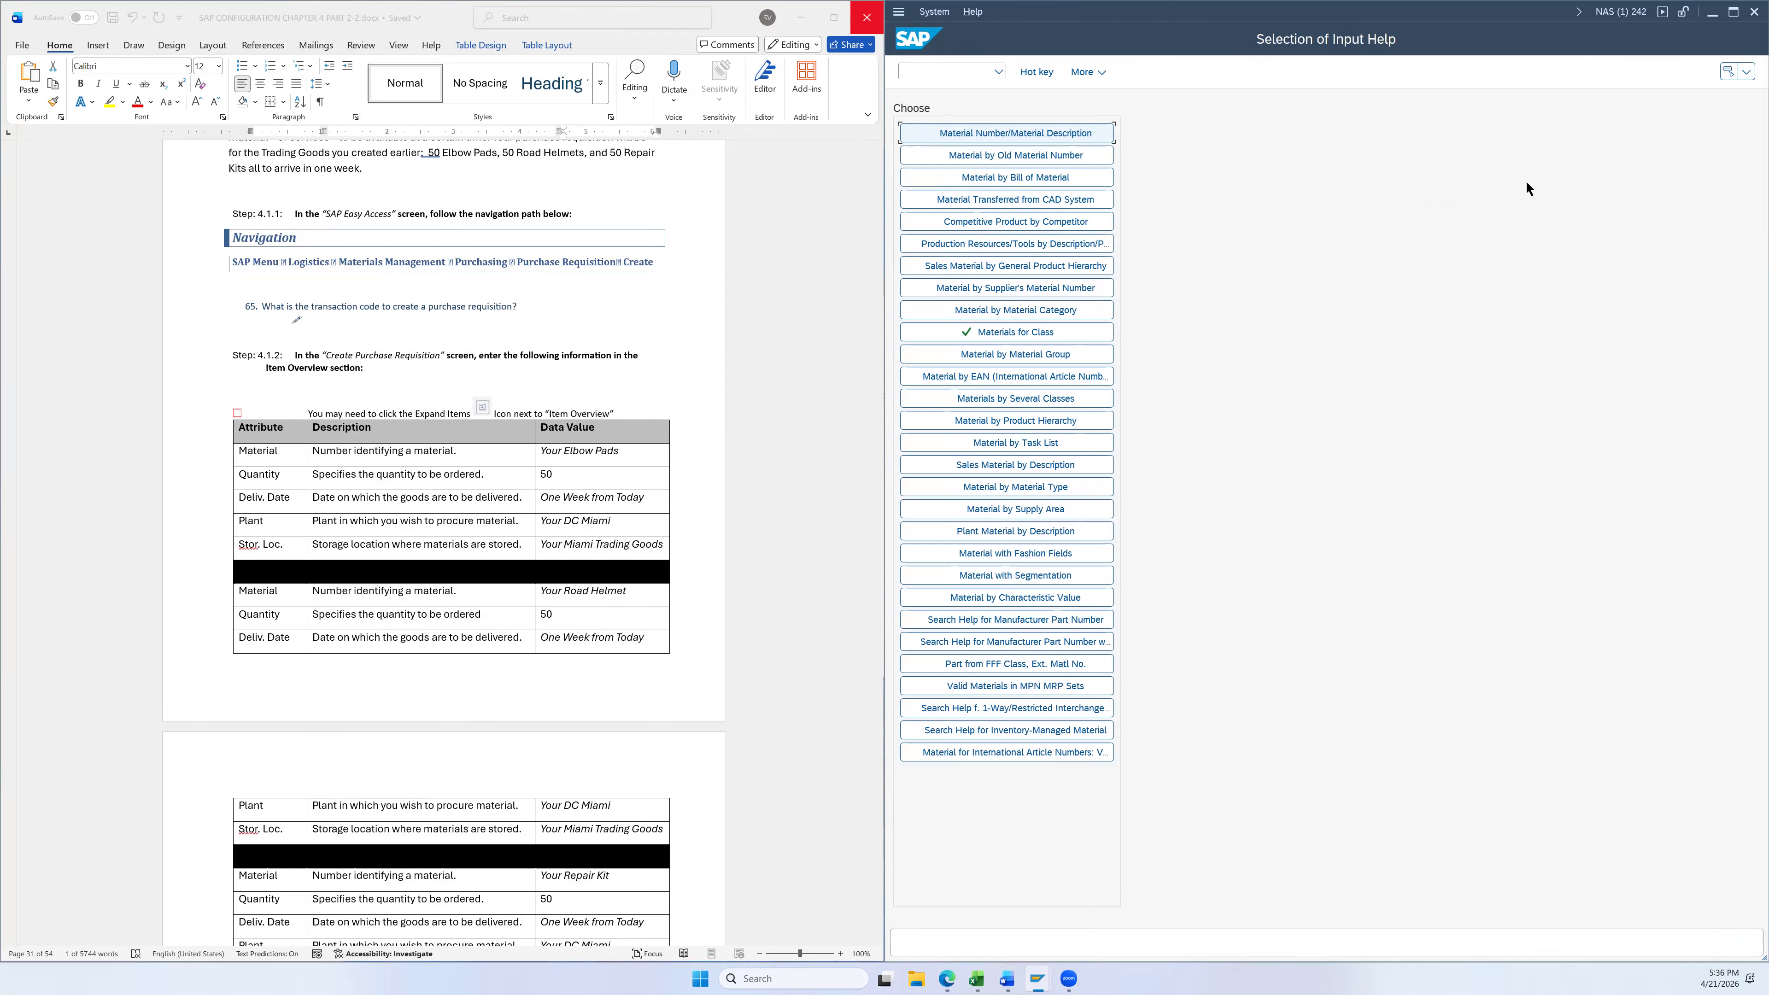
key(Escape)
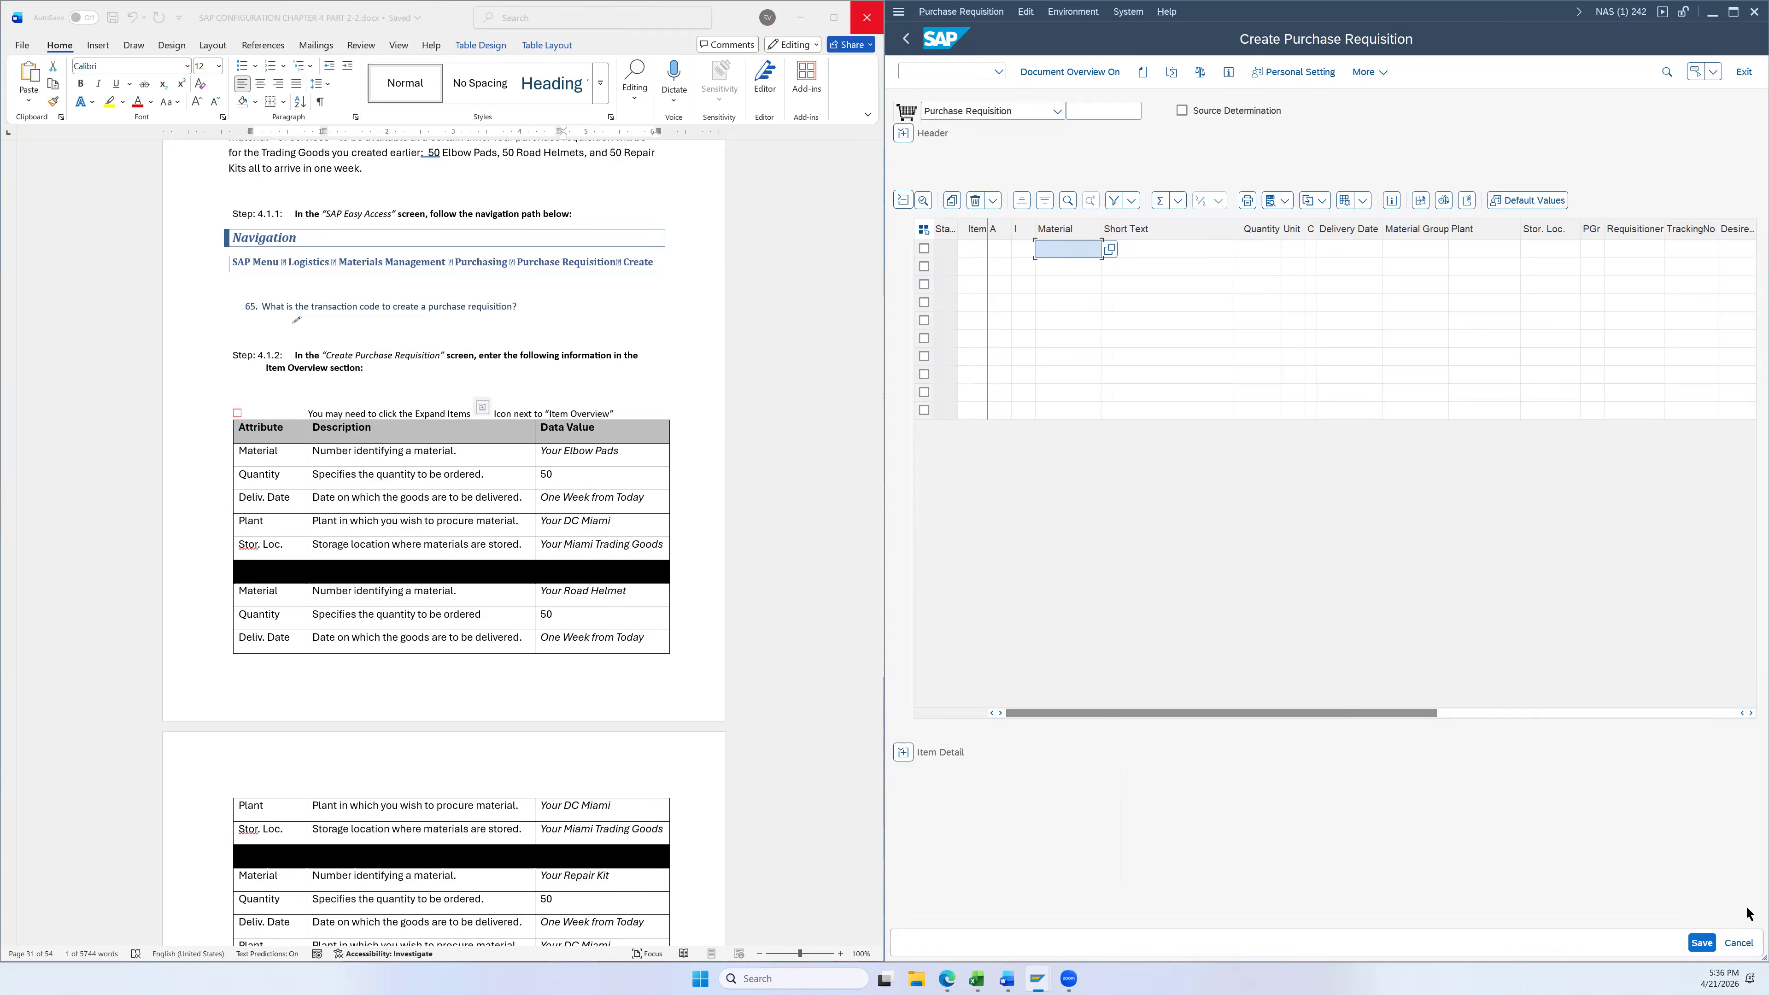
click(1736, 942)
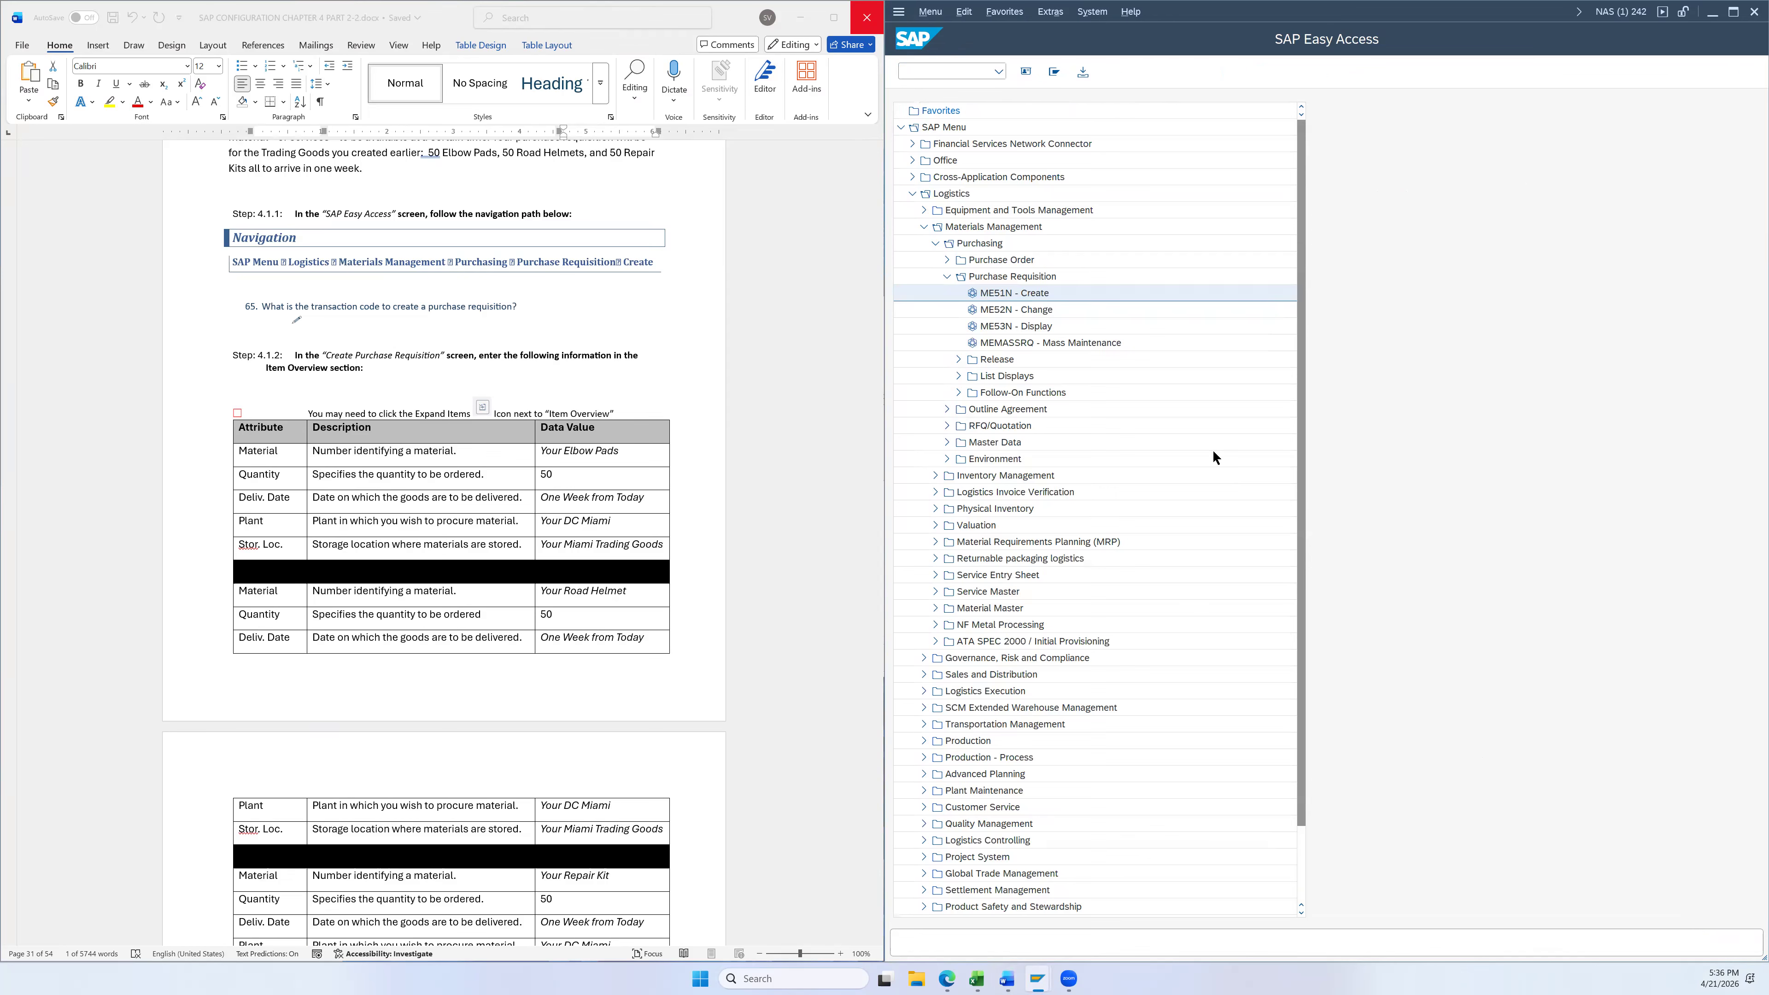
double_click(1043, 291)
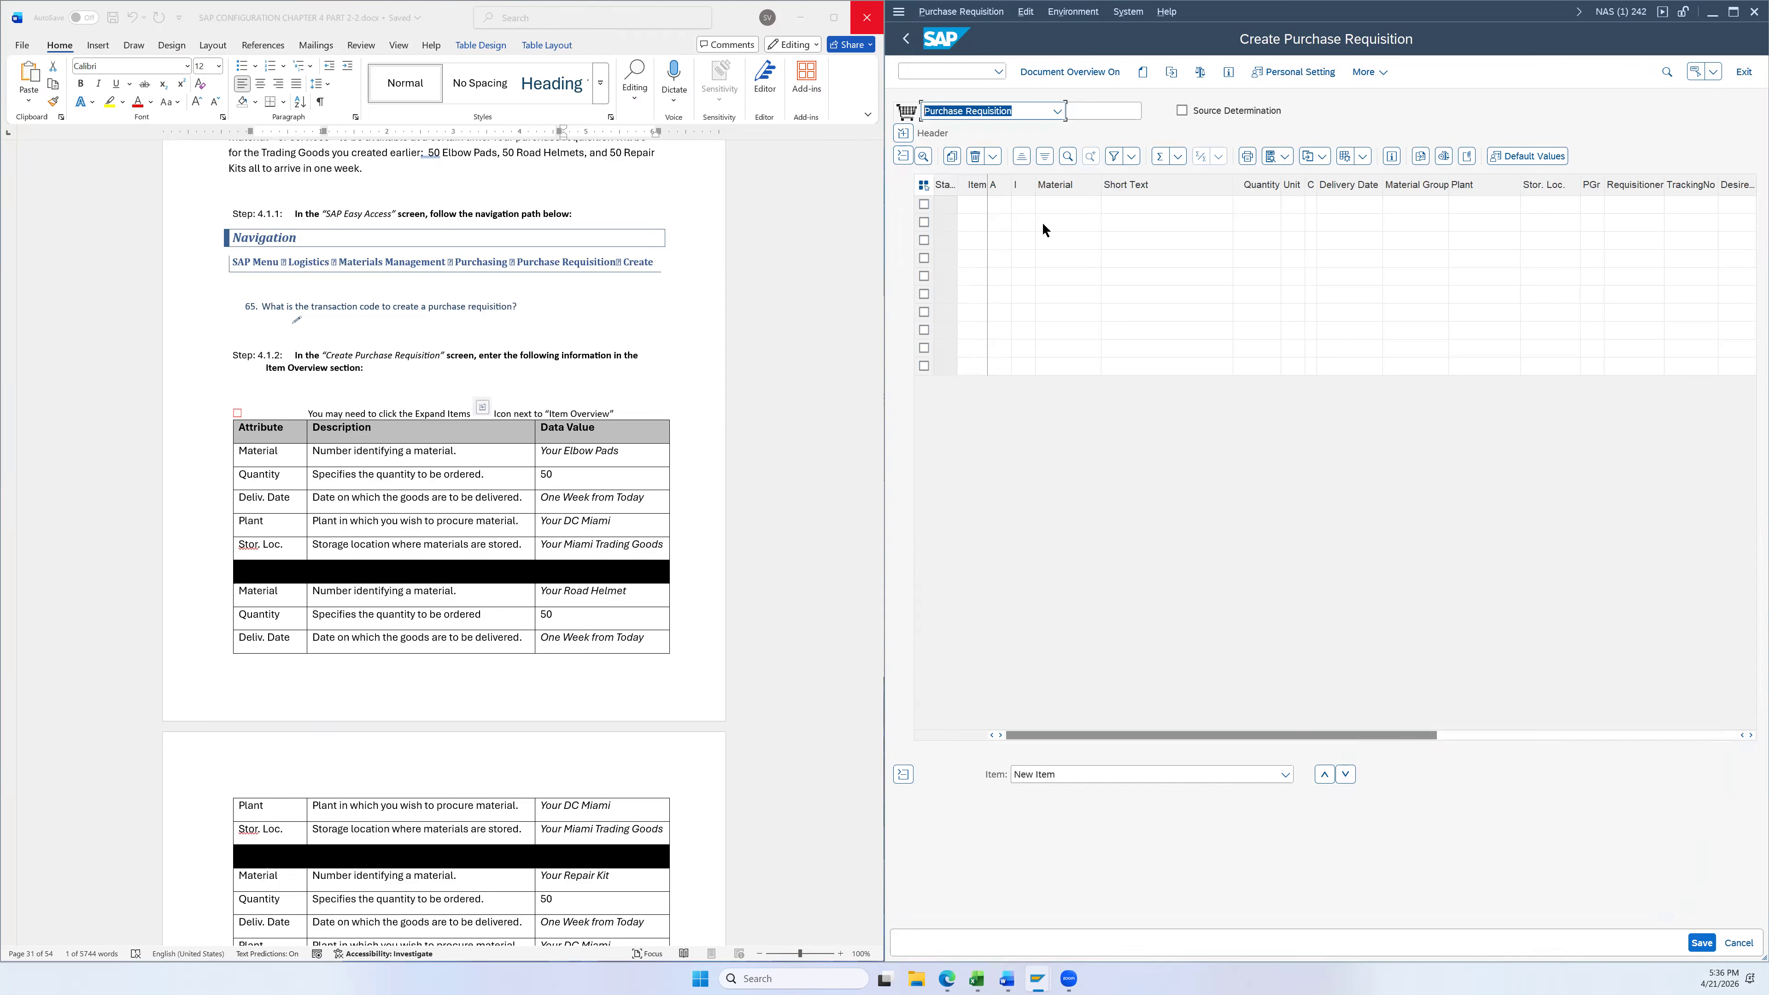
Enter material EPAD1026 in the first item line by searching for the material description 26 Elbow Pads
click(1057, 207)
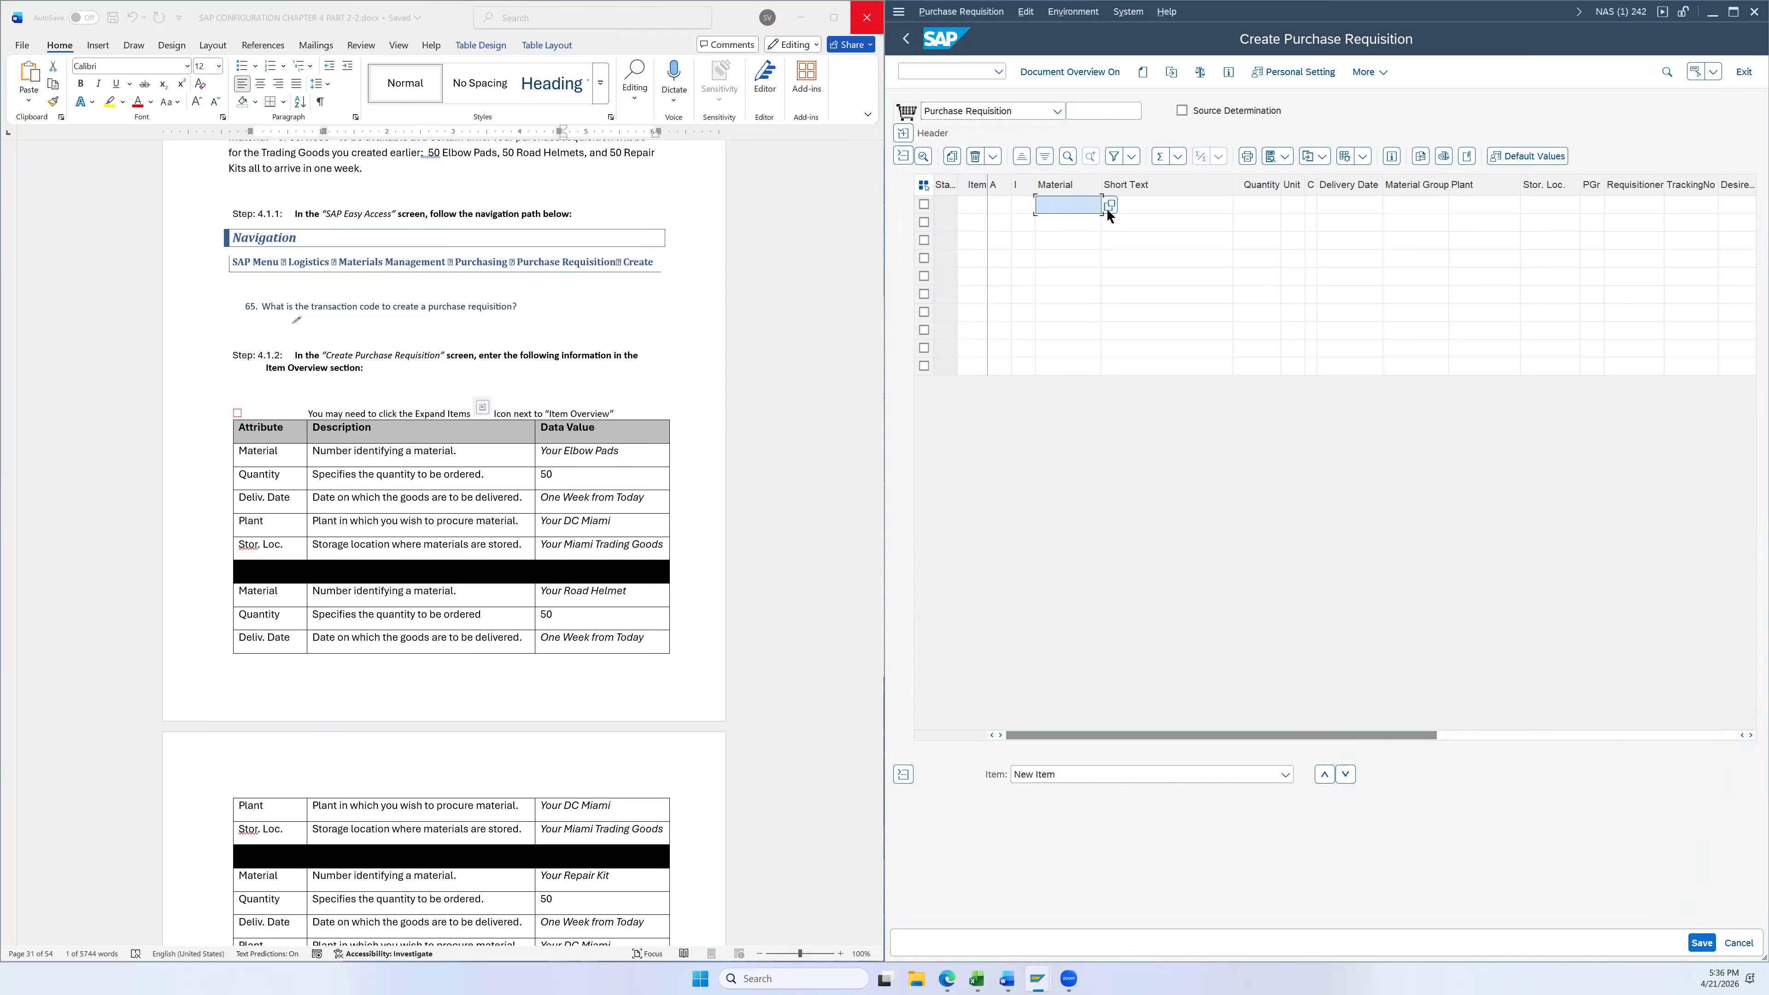
click(1109, 207)
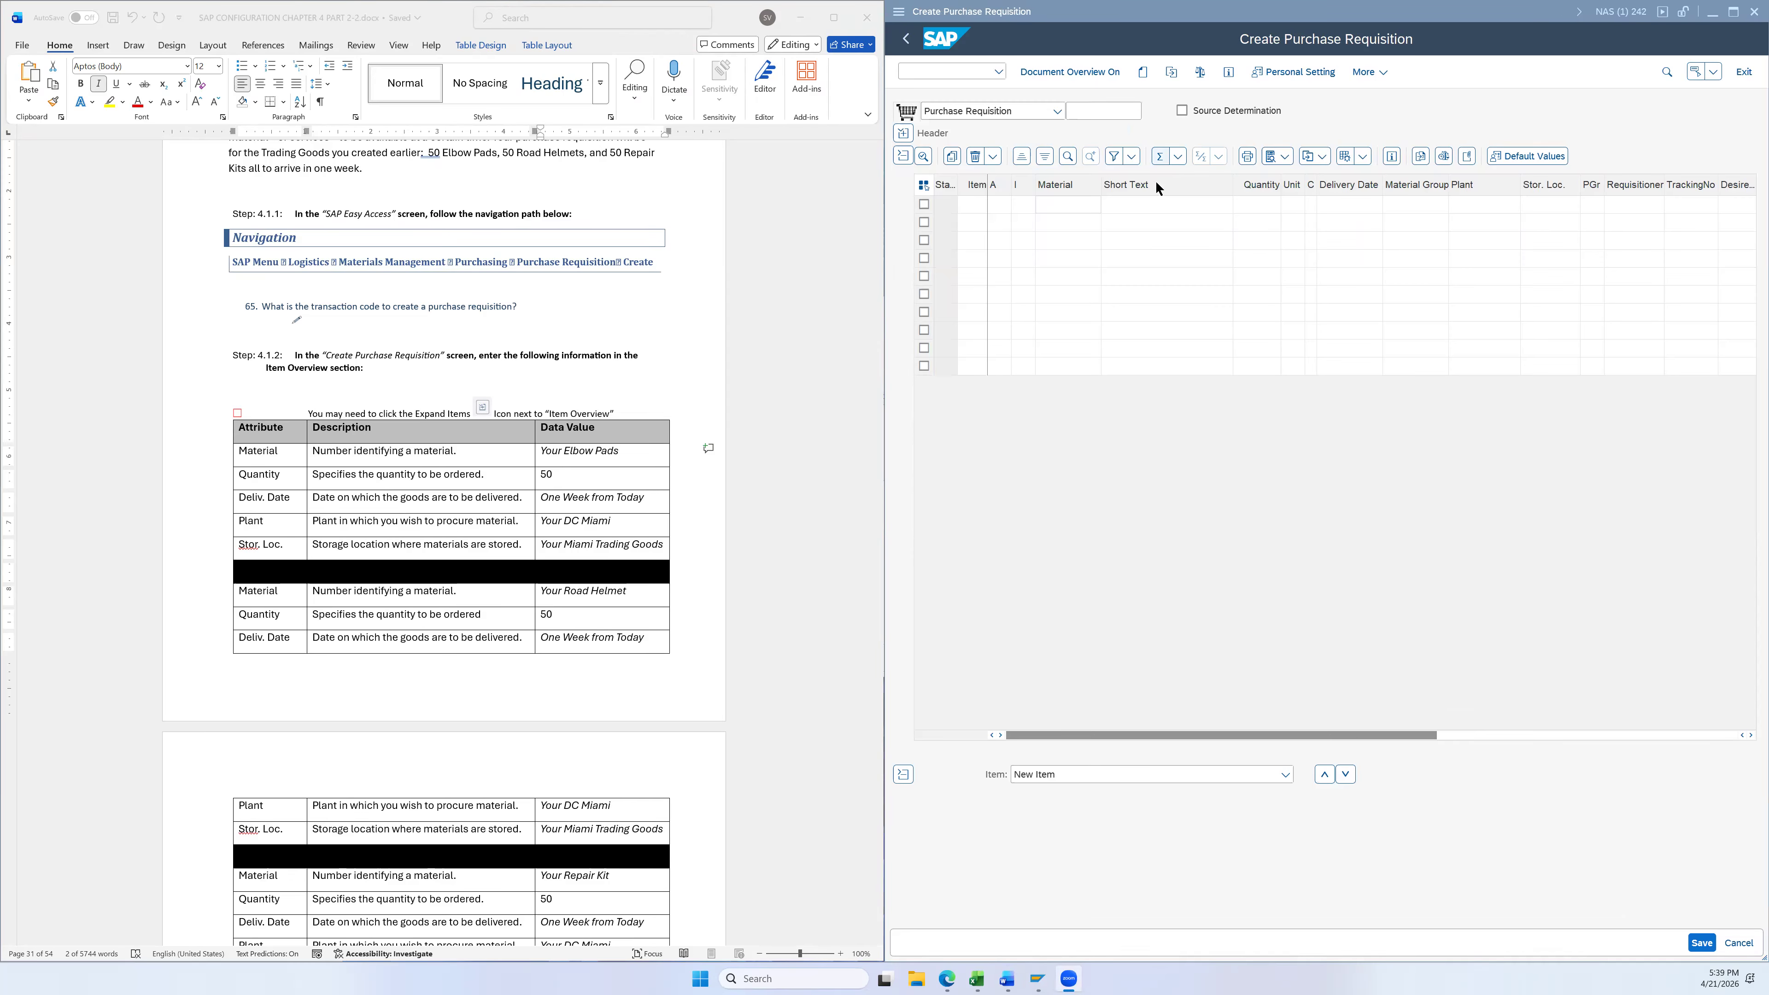
click(1069, 206)
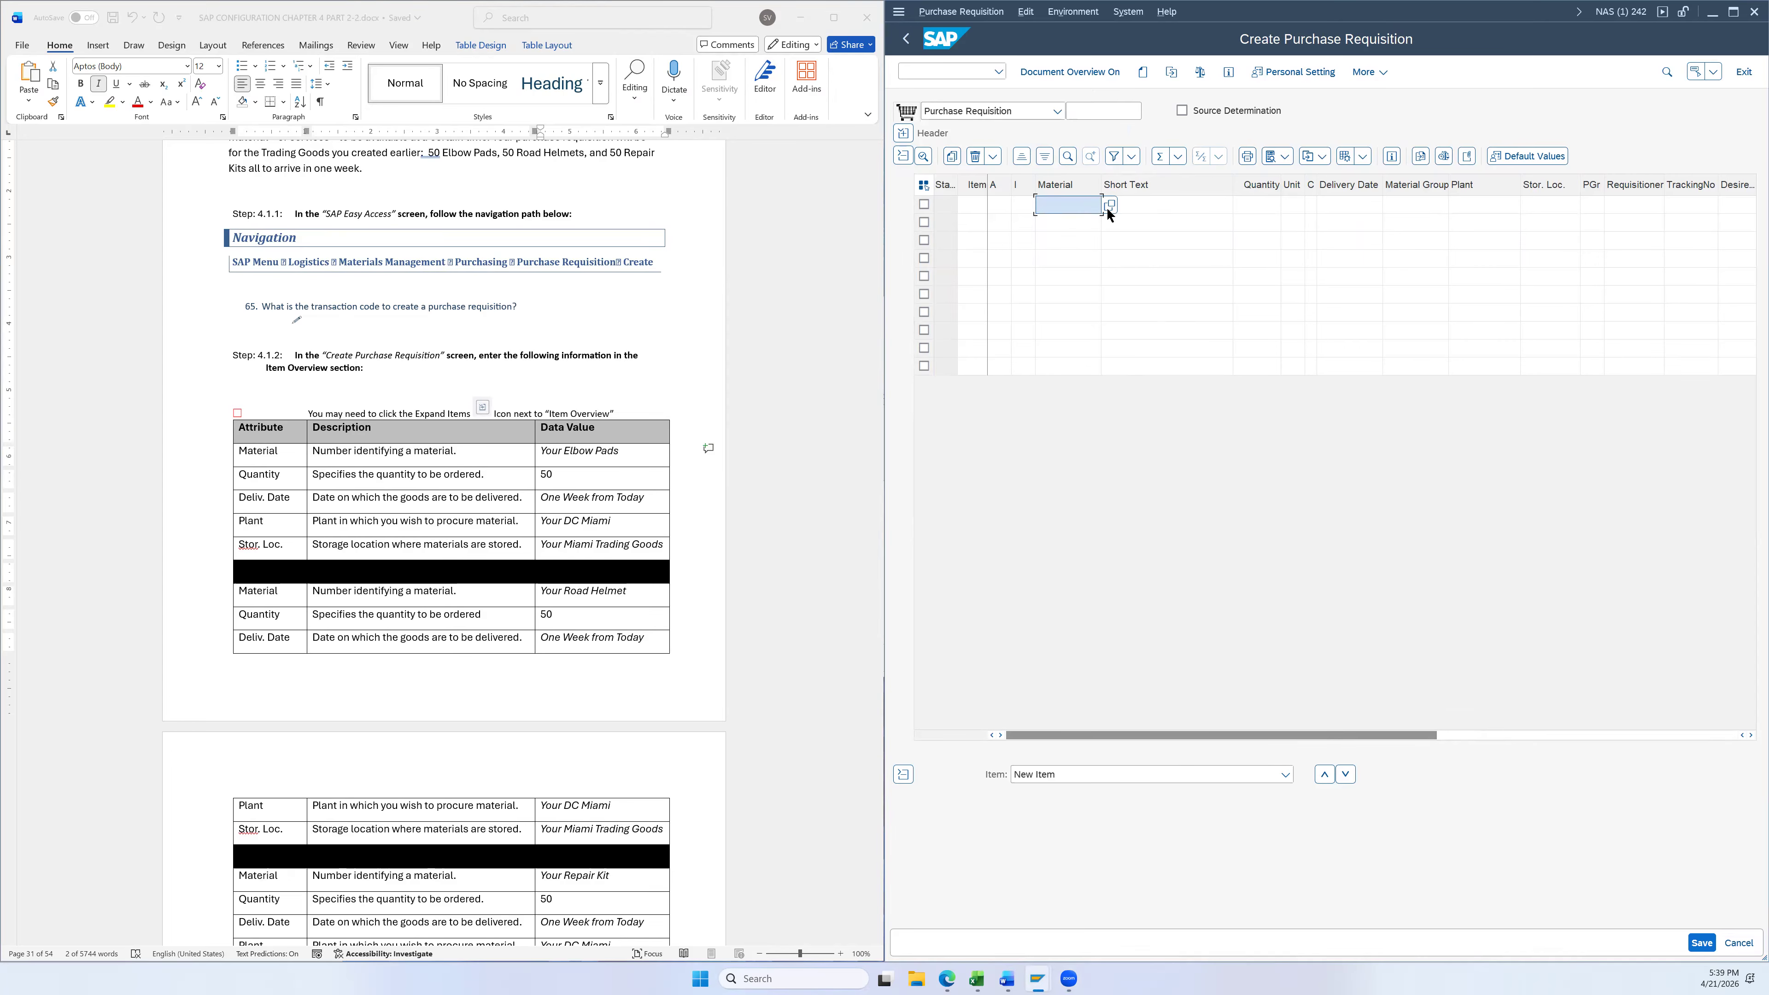
click(1109, 208)
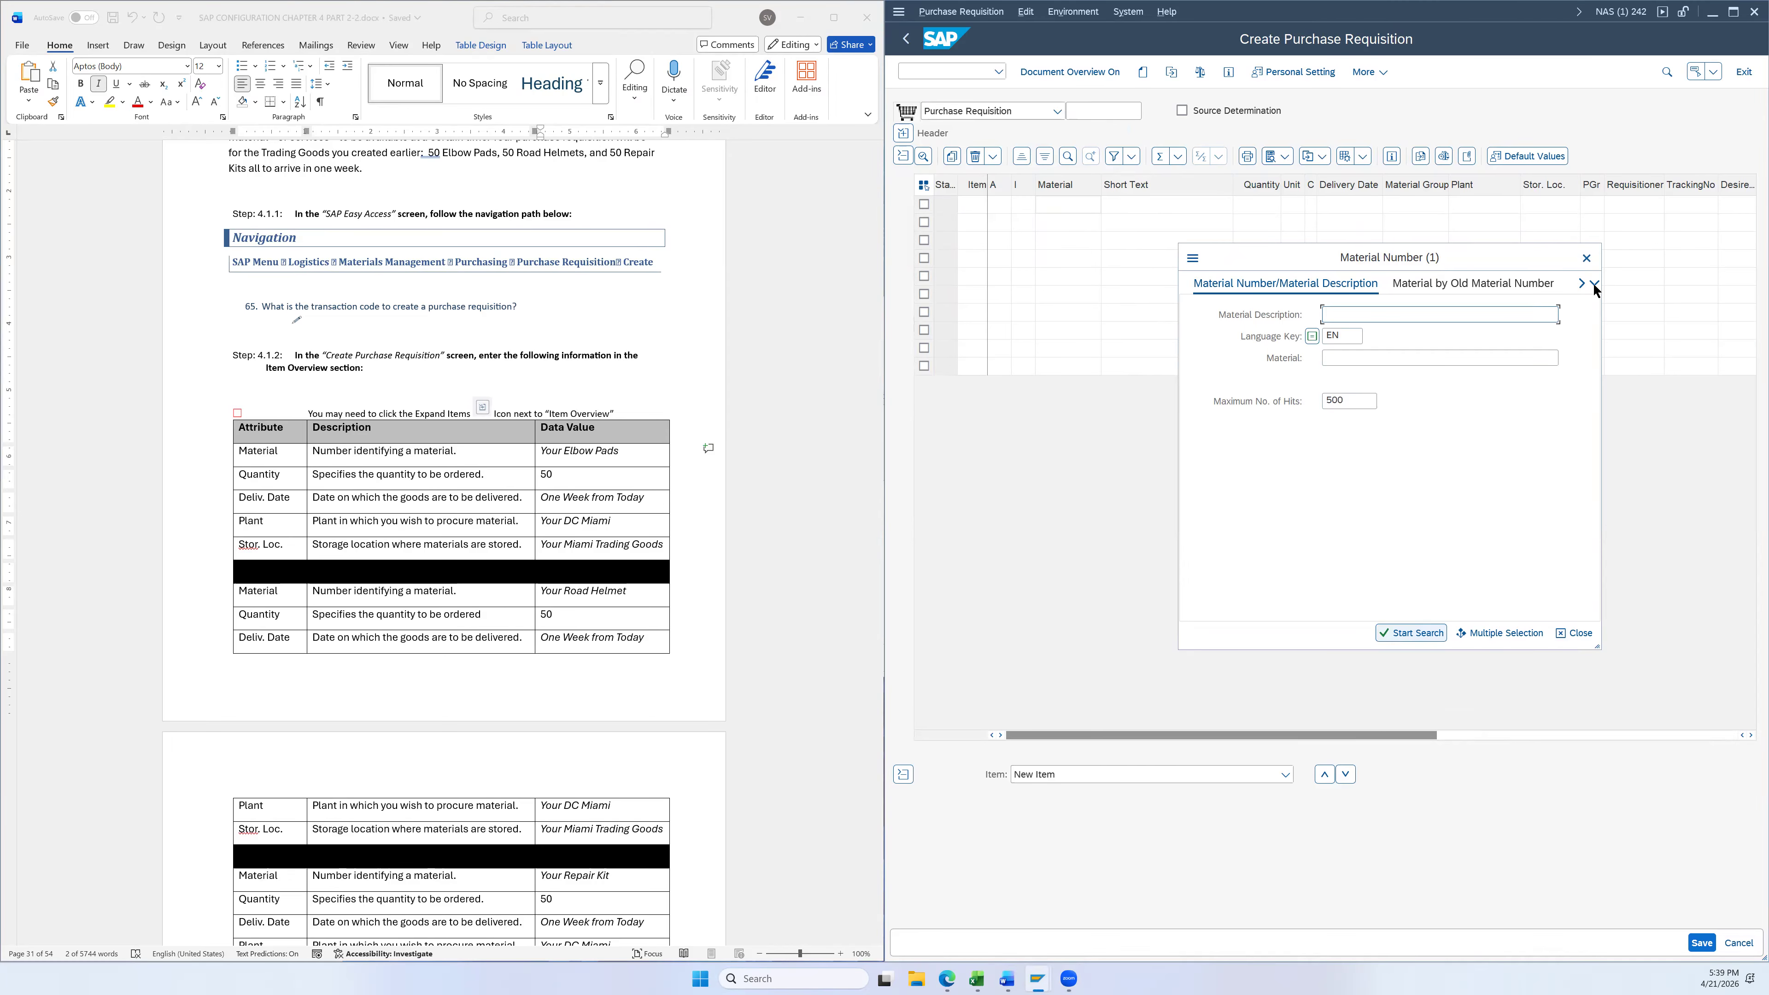
click(1594, 282)
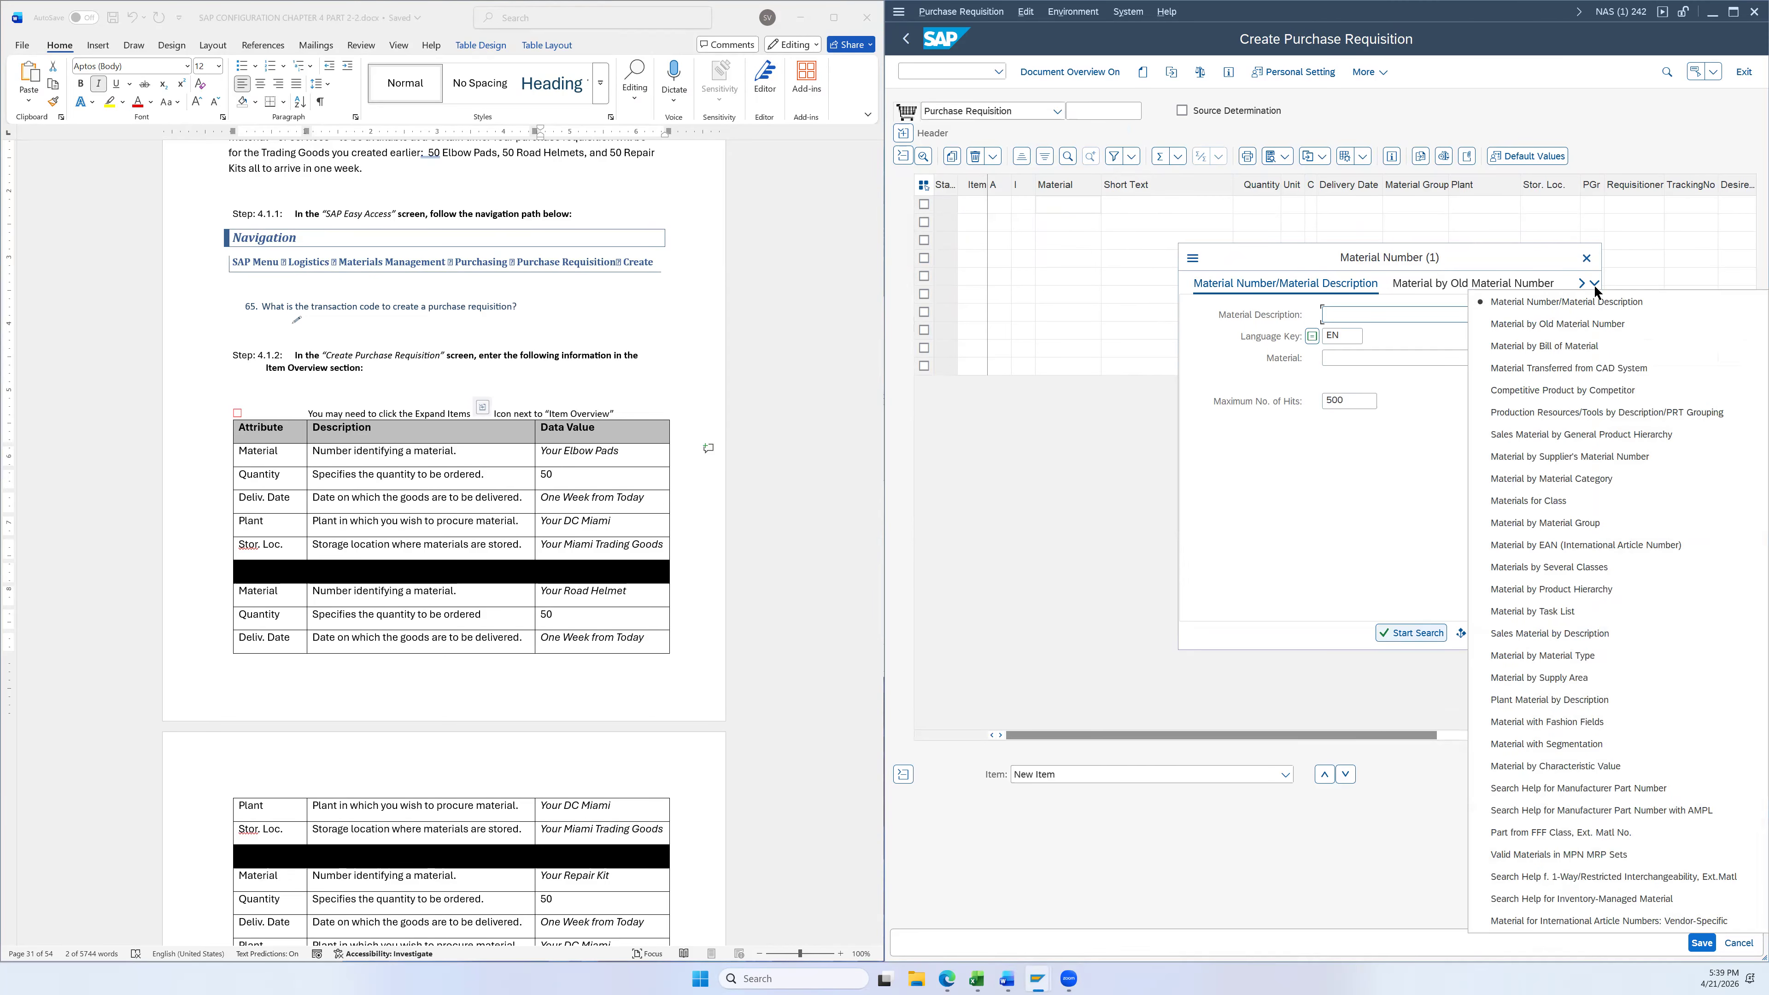
click(1547, 303)
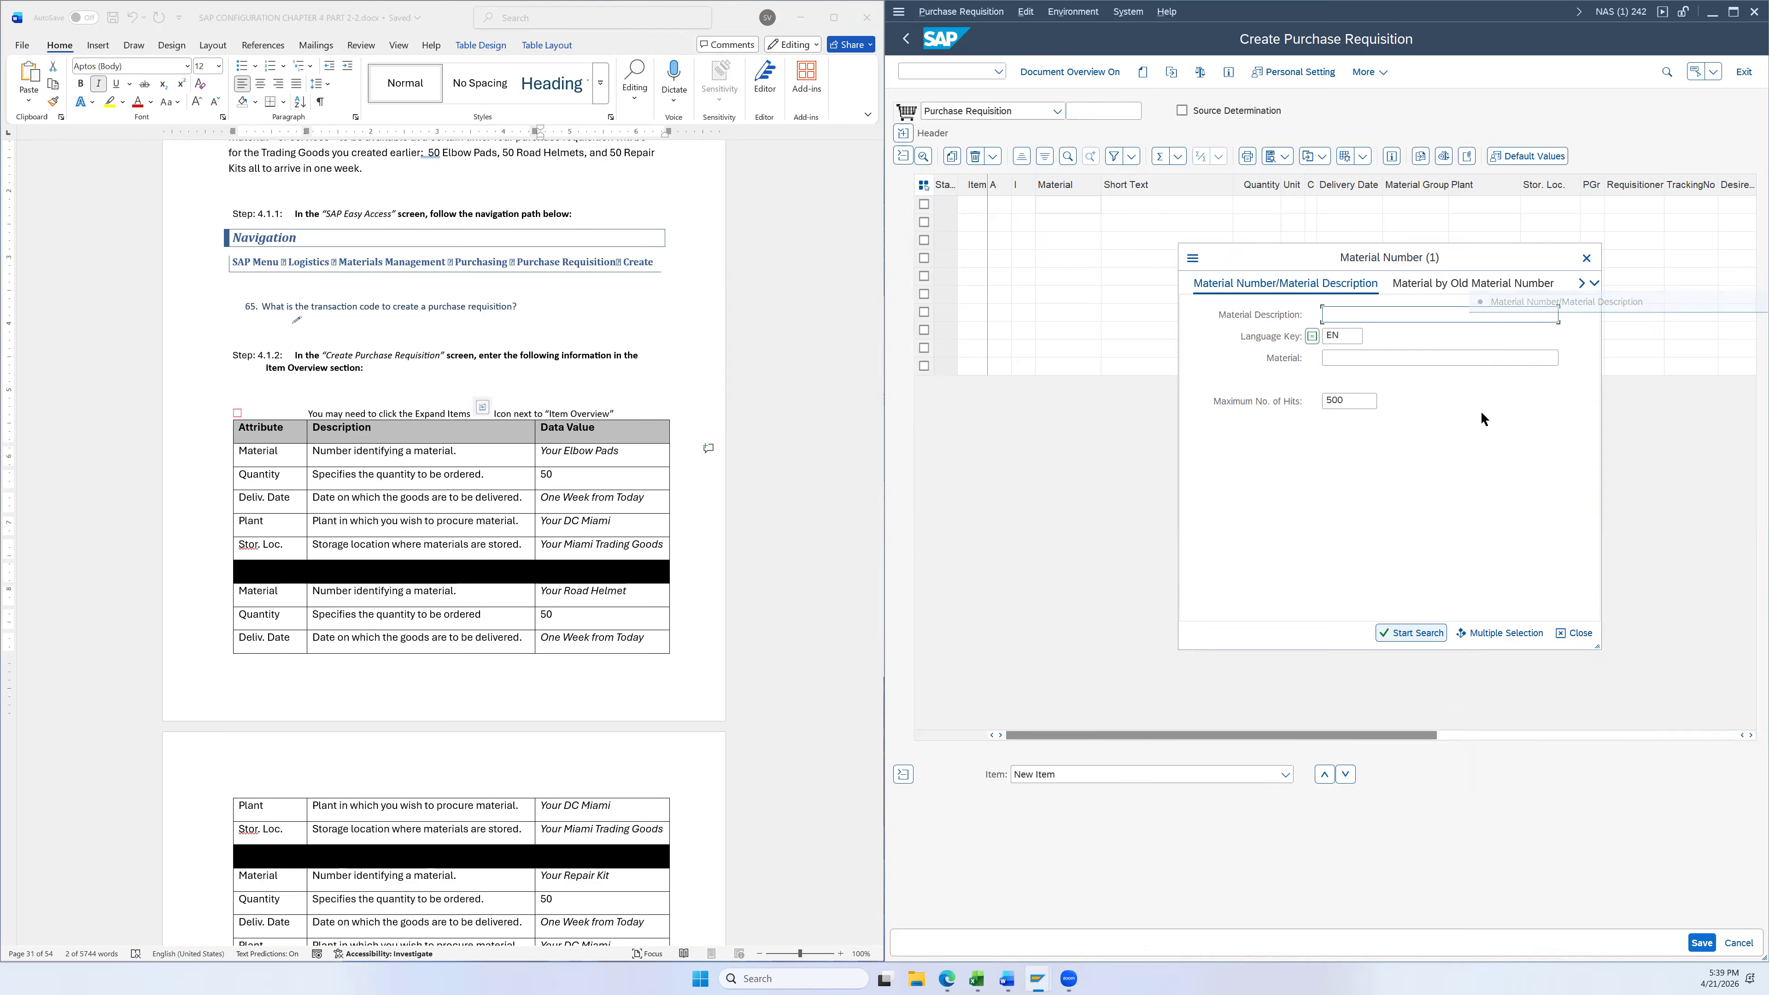
drag(564, 453, 622, 456)
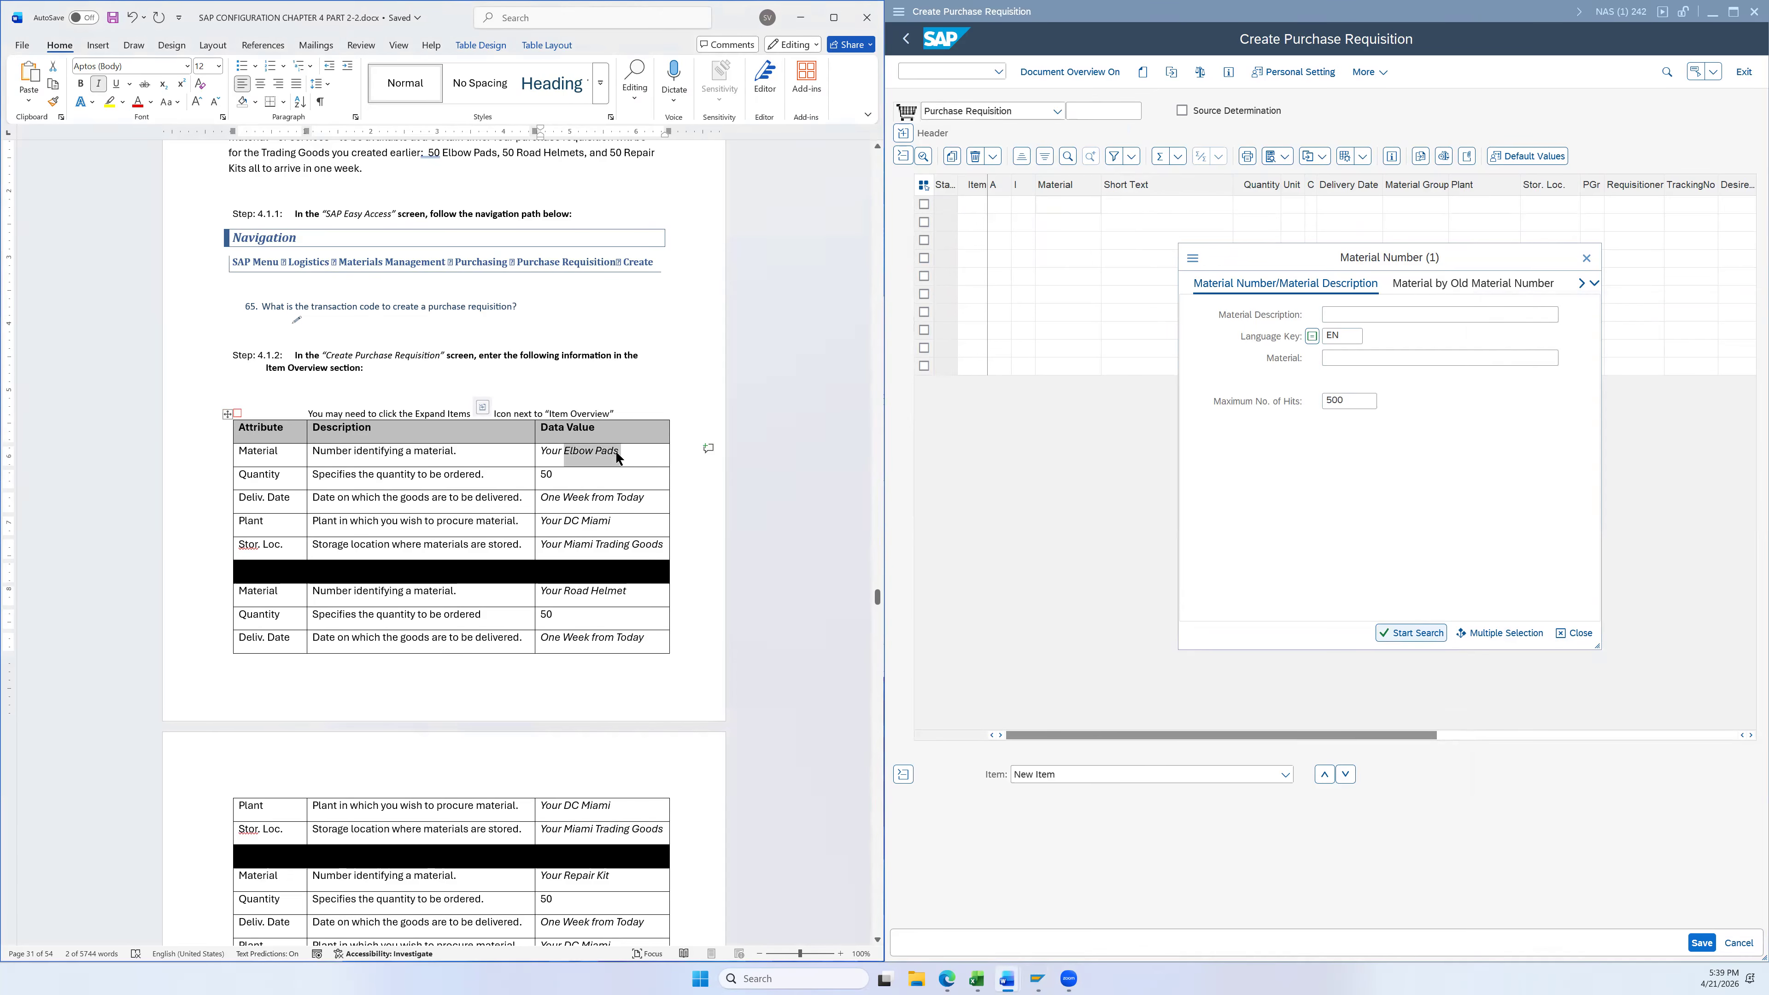
click(1404, 312)
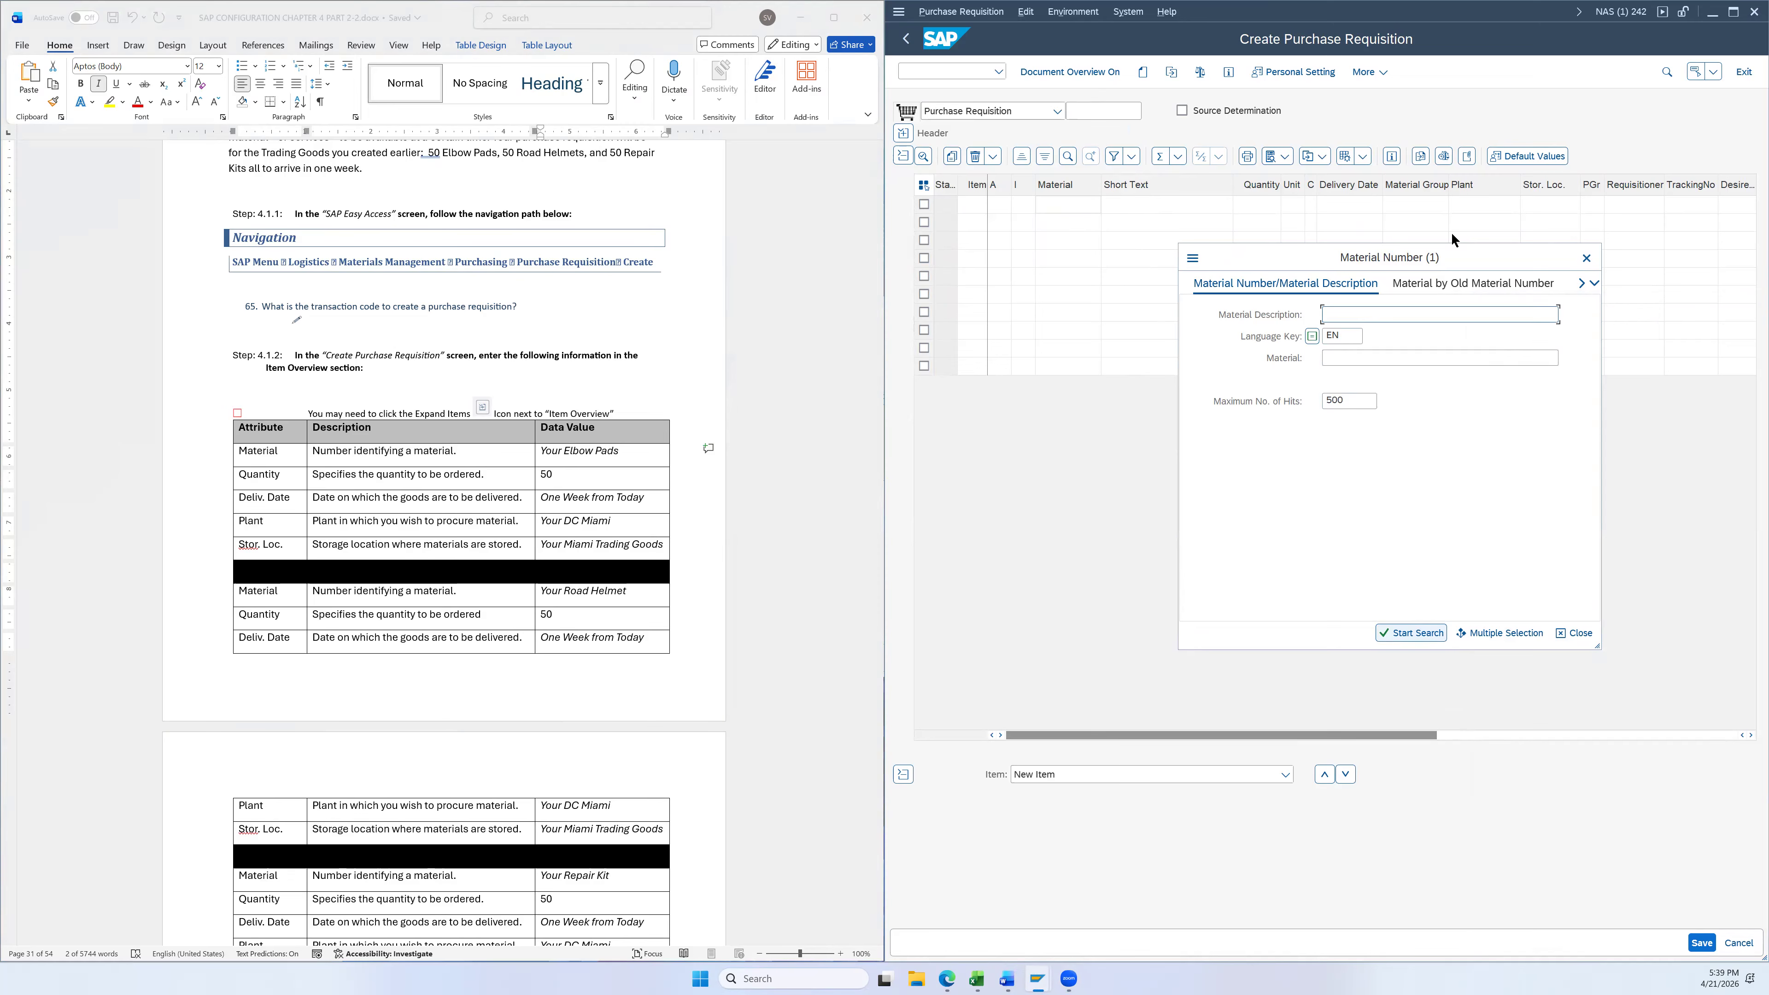
text(26 Elbow Pads)
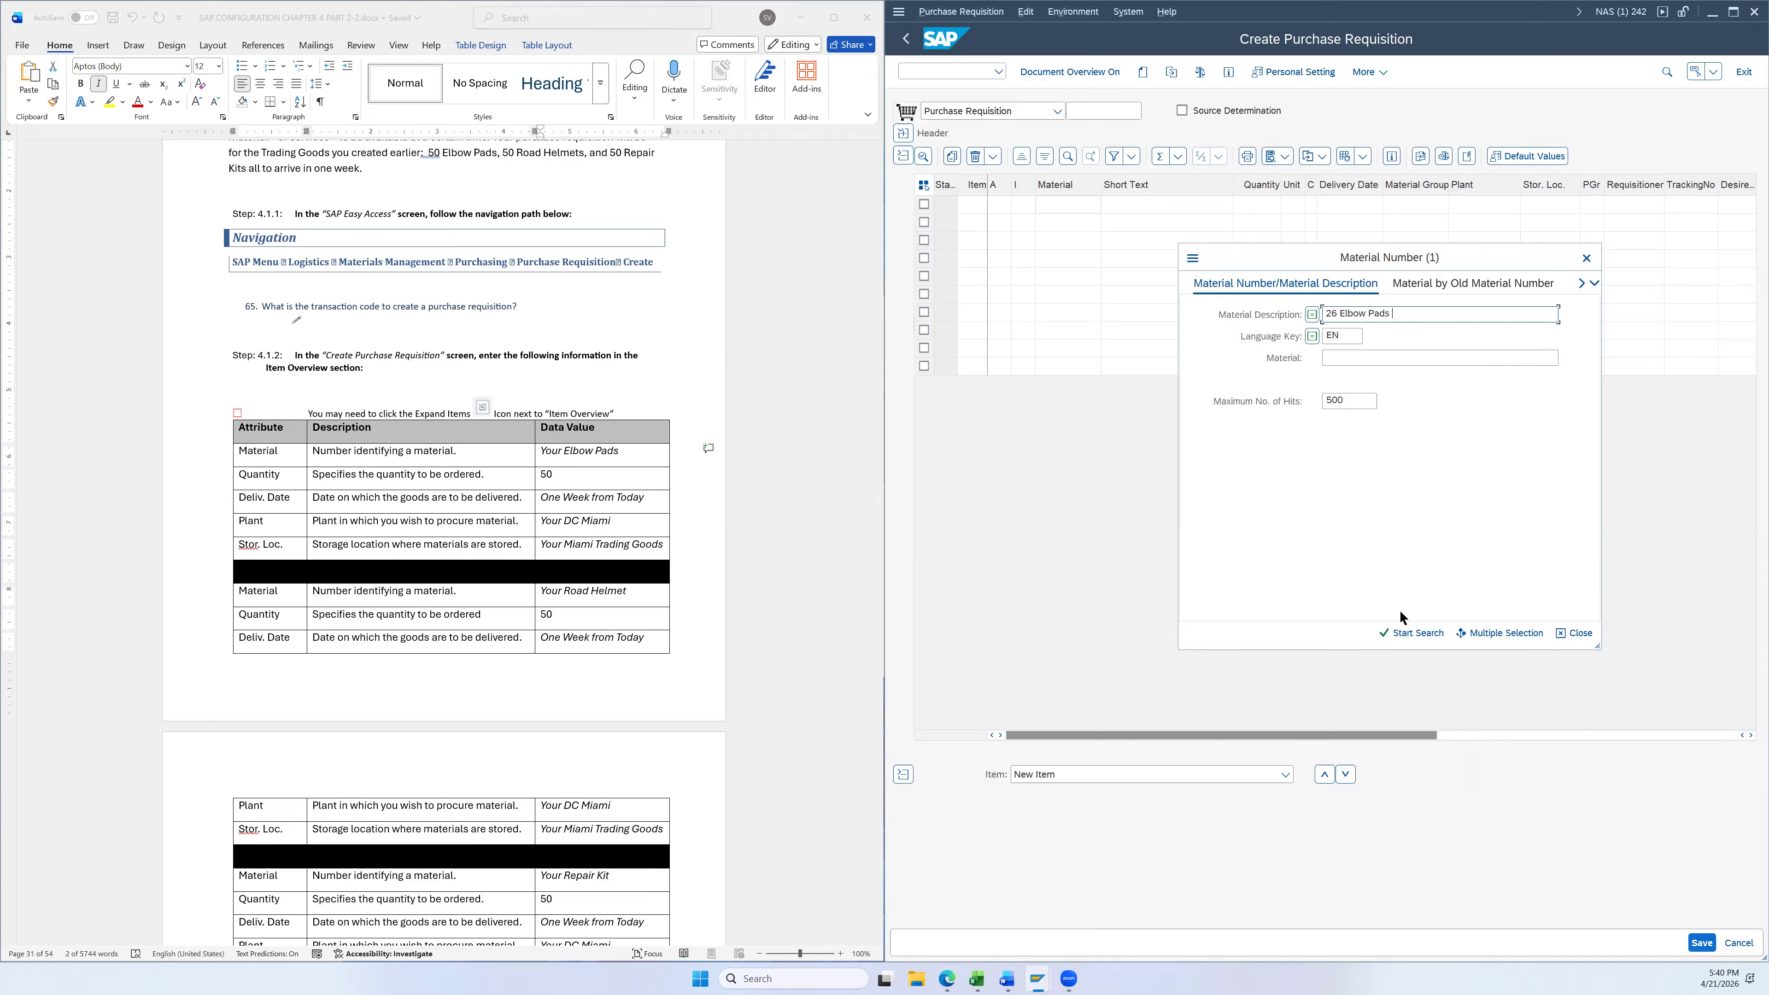
click(1410, 640)
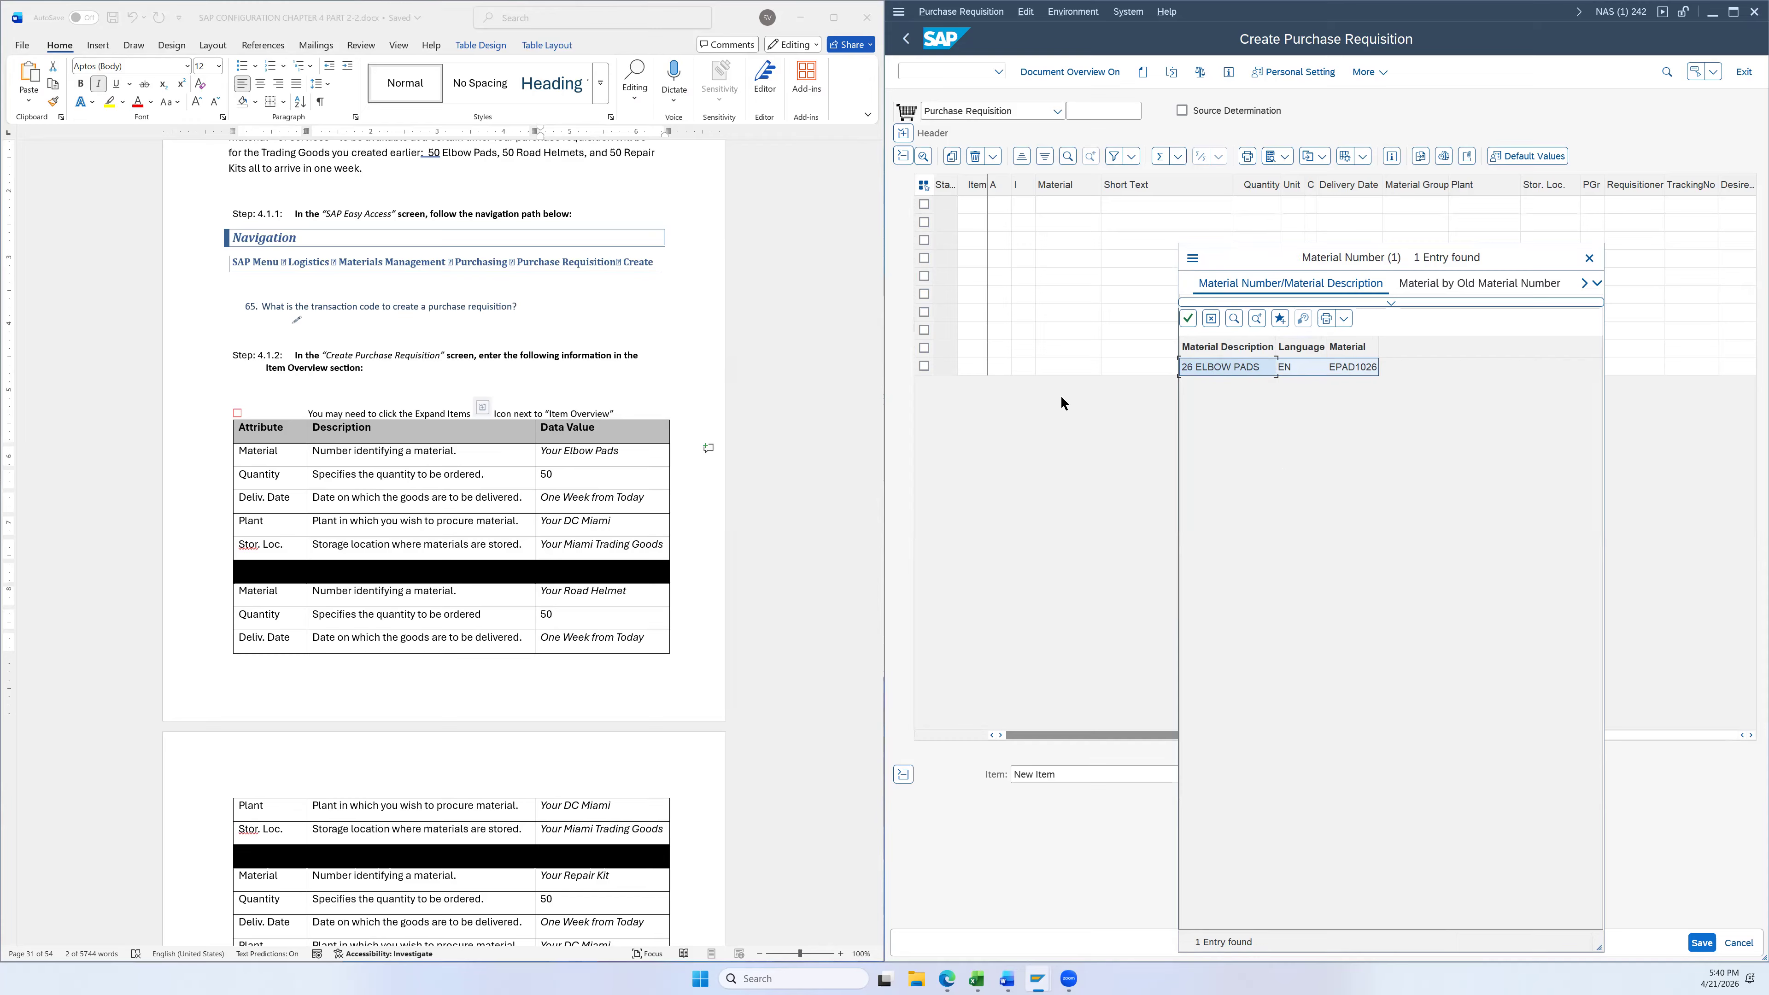
double_click(1263, 365)
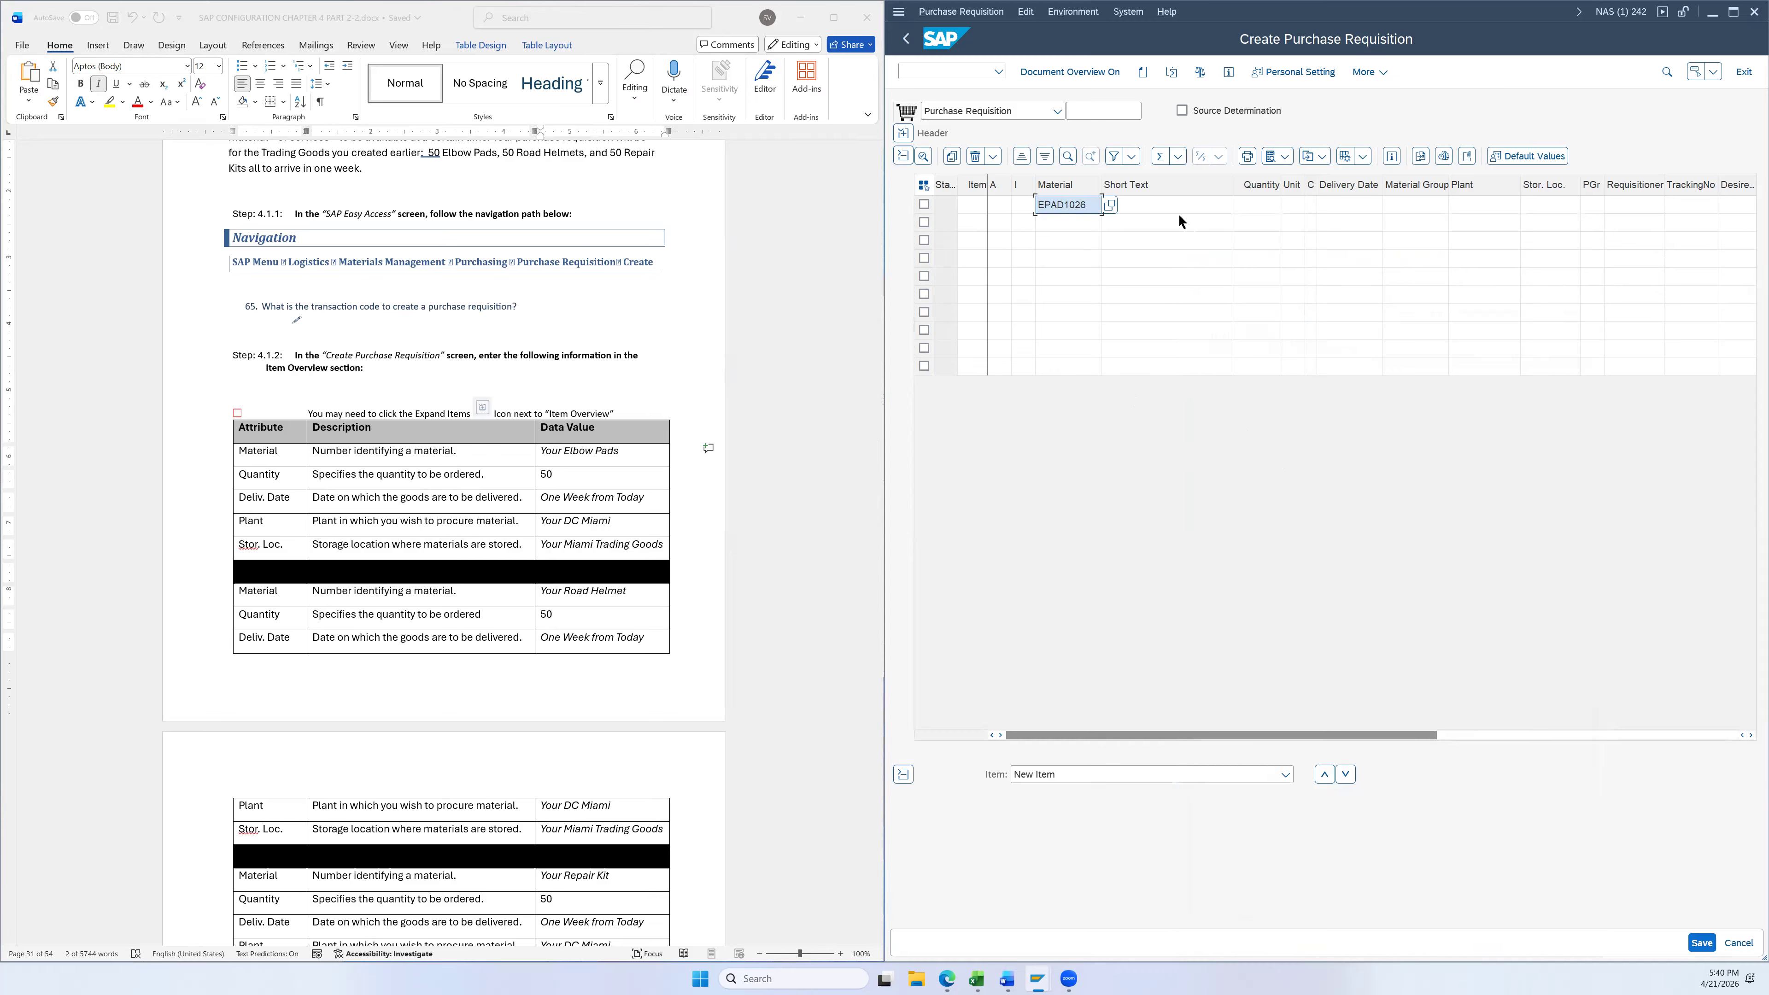
Set the elbow pads item's quantity to 50 and its delivery date to 04/28/2026
click(1264, 206)
text(50)
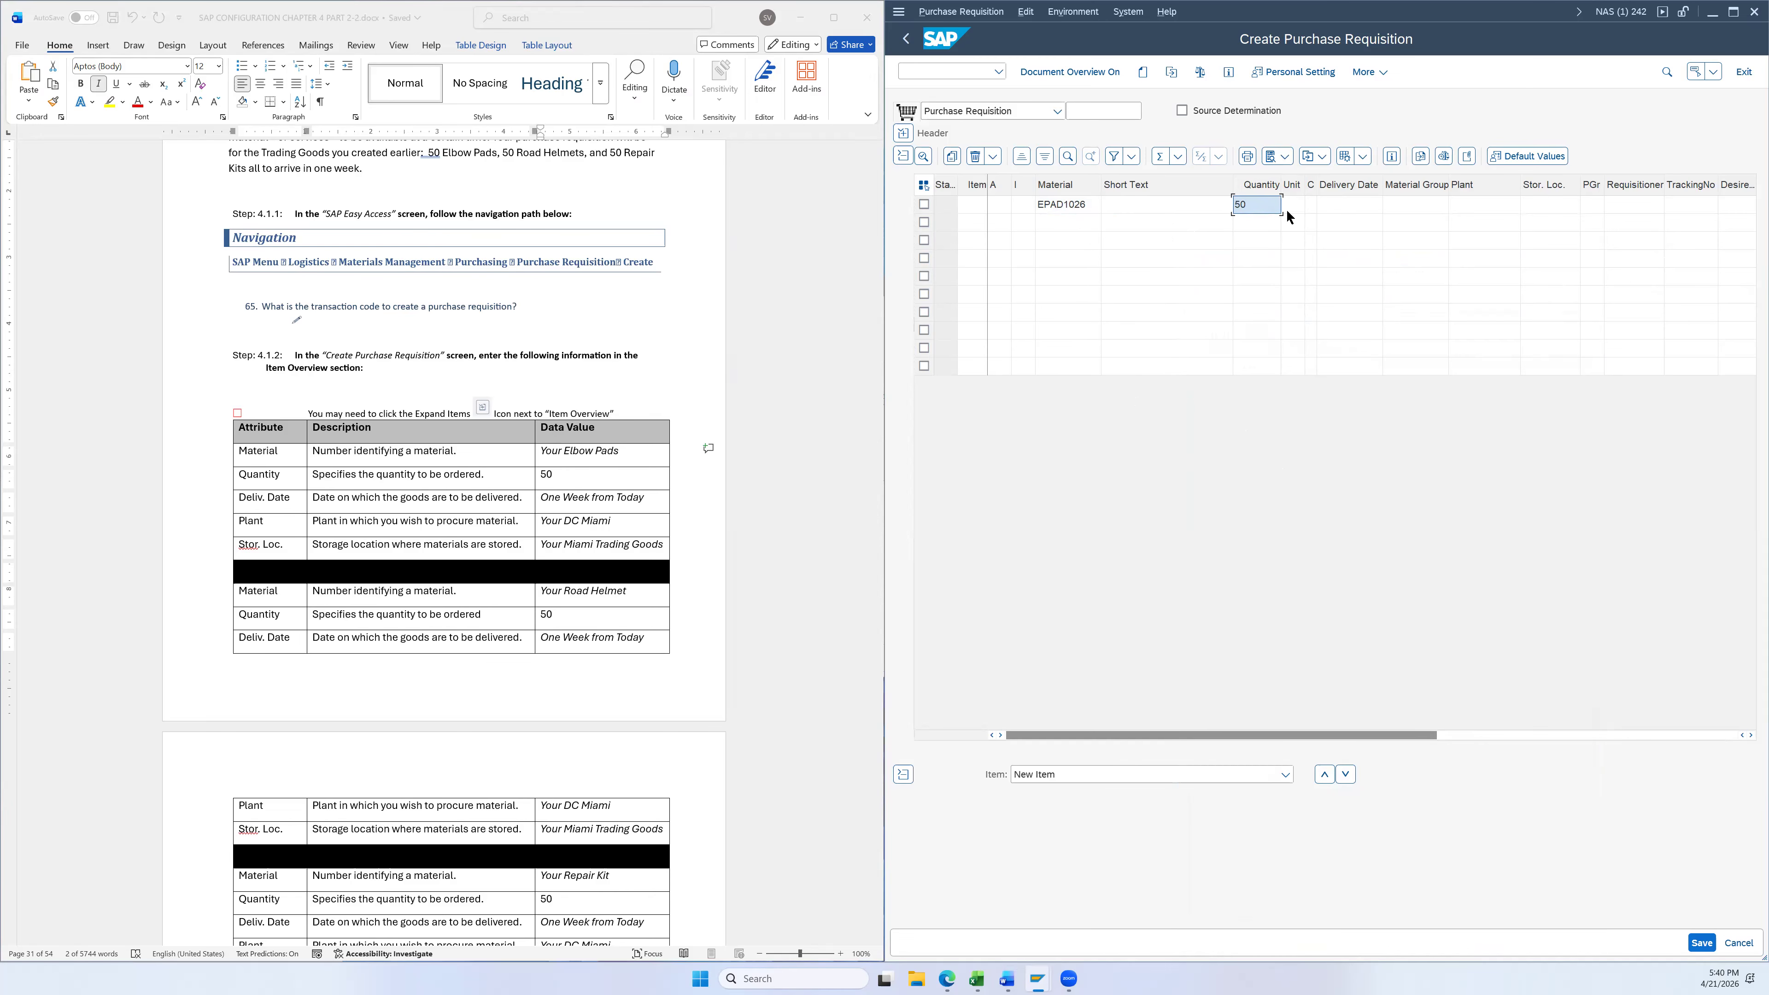
click(1366, 201)
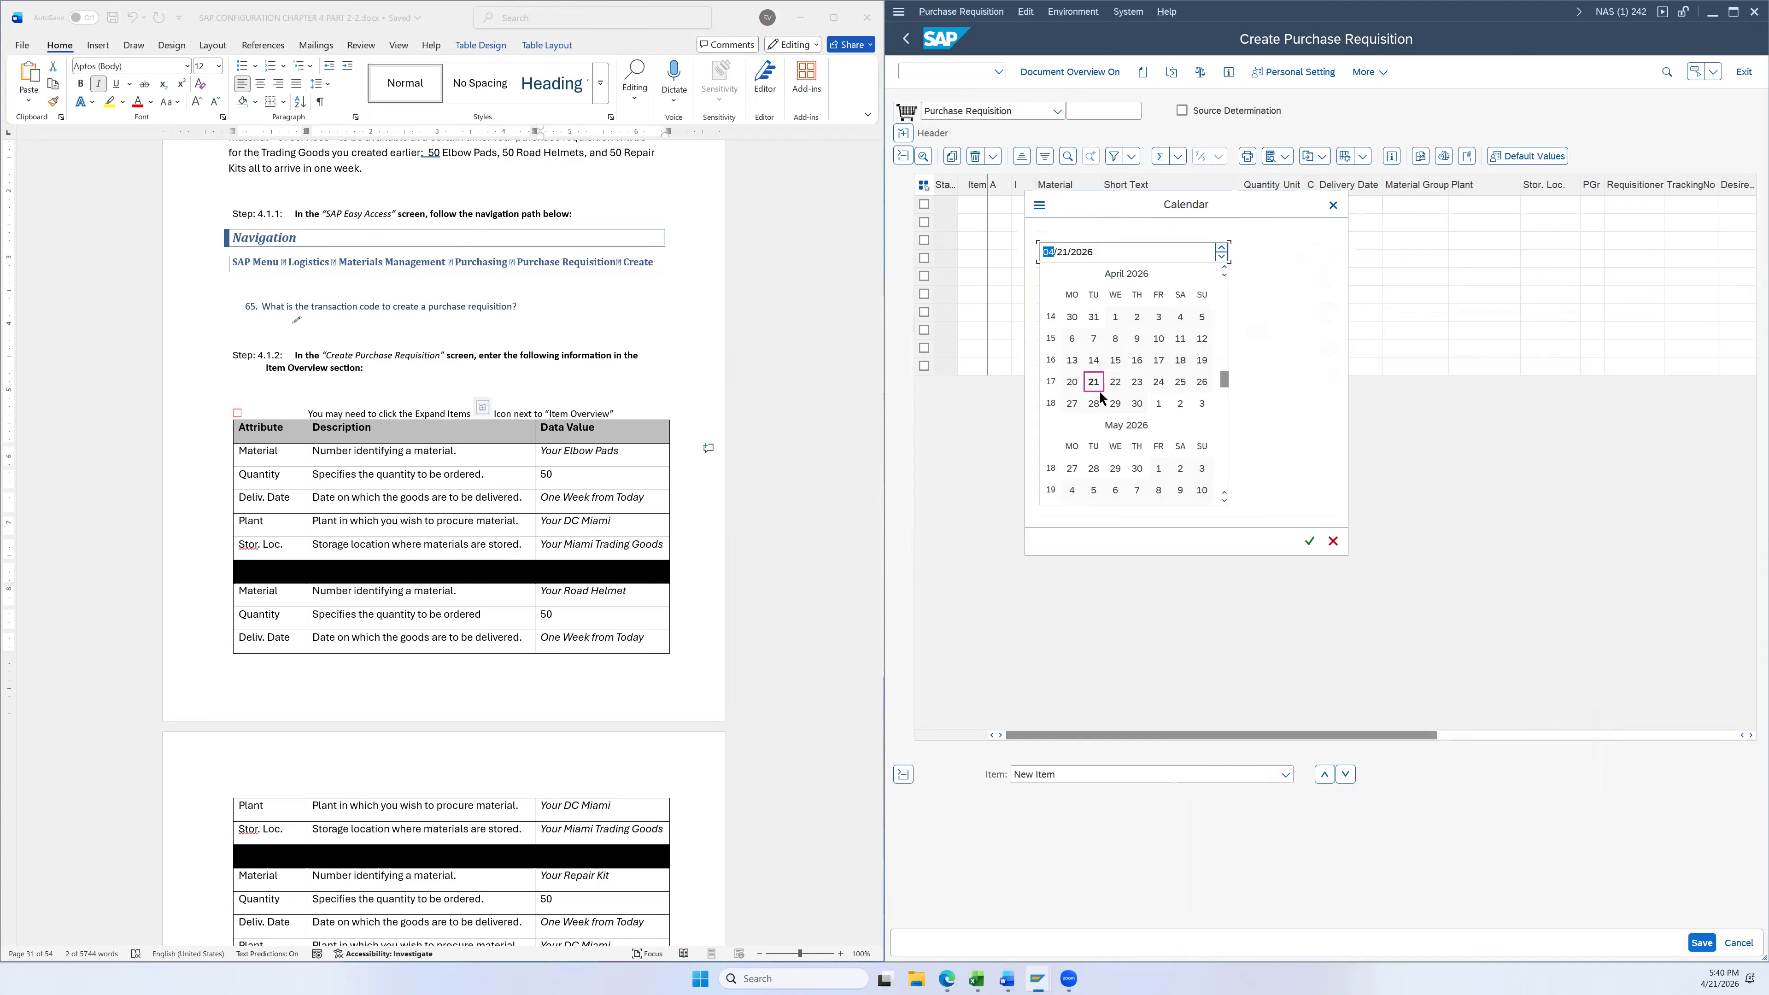
double_click(1095, 405)
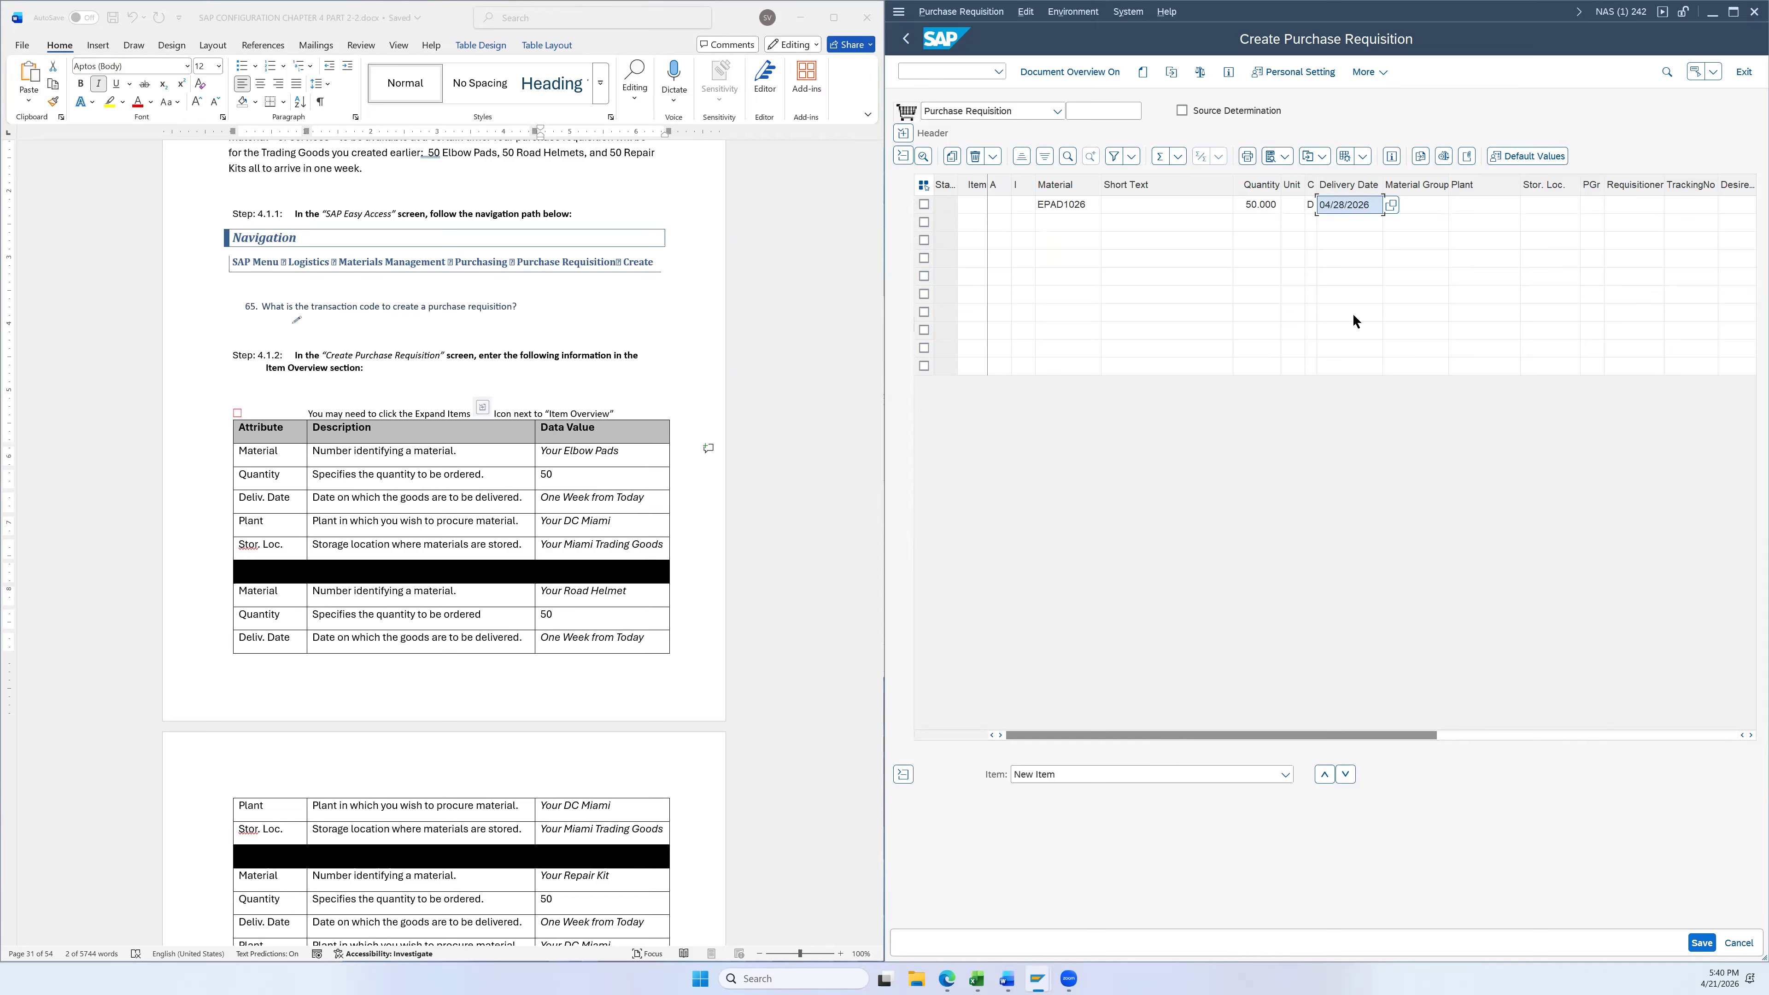
Check the available delivery date formats for the elbow pads item without changing the selection
click(1310, 205)
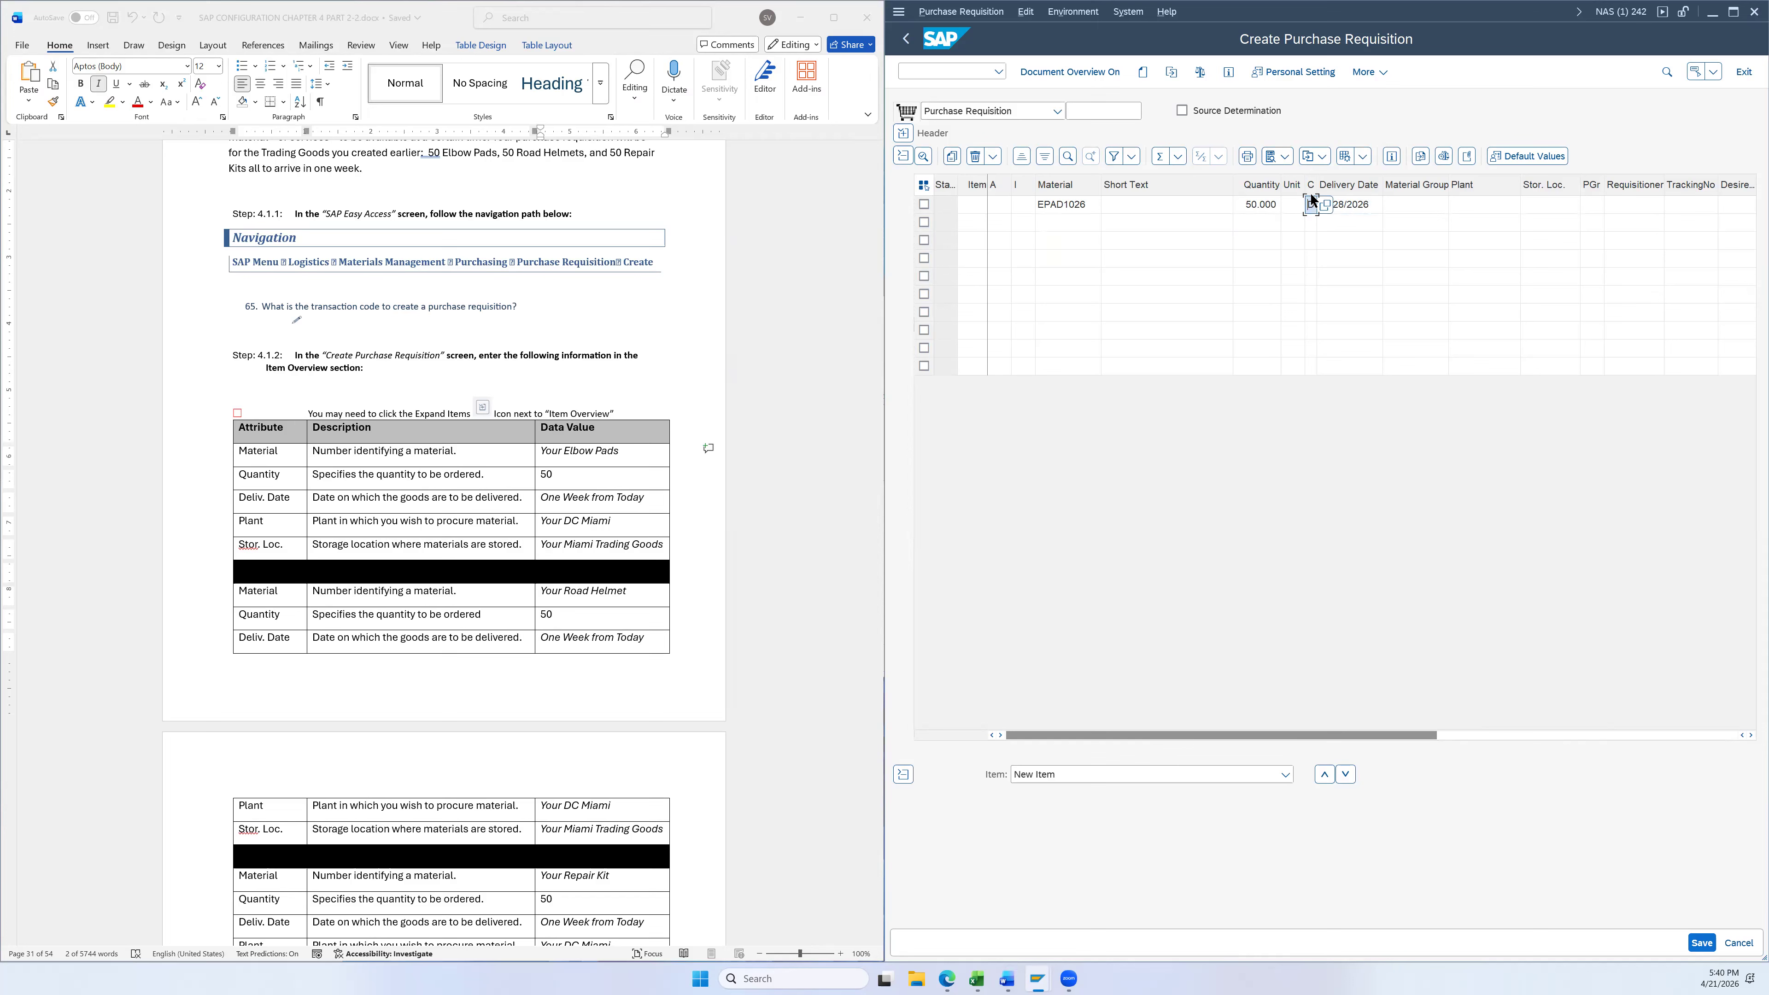
click(1324, 205)
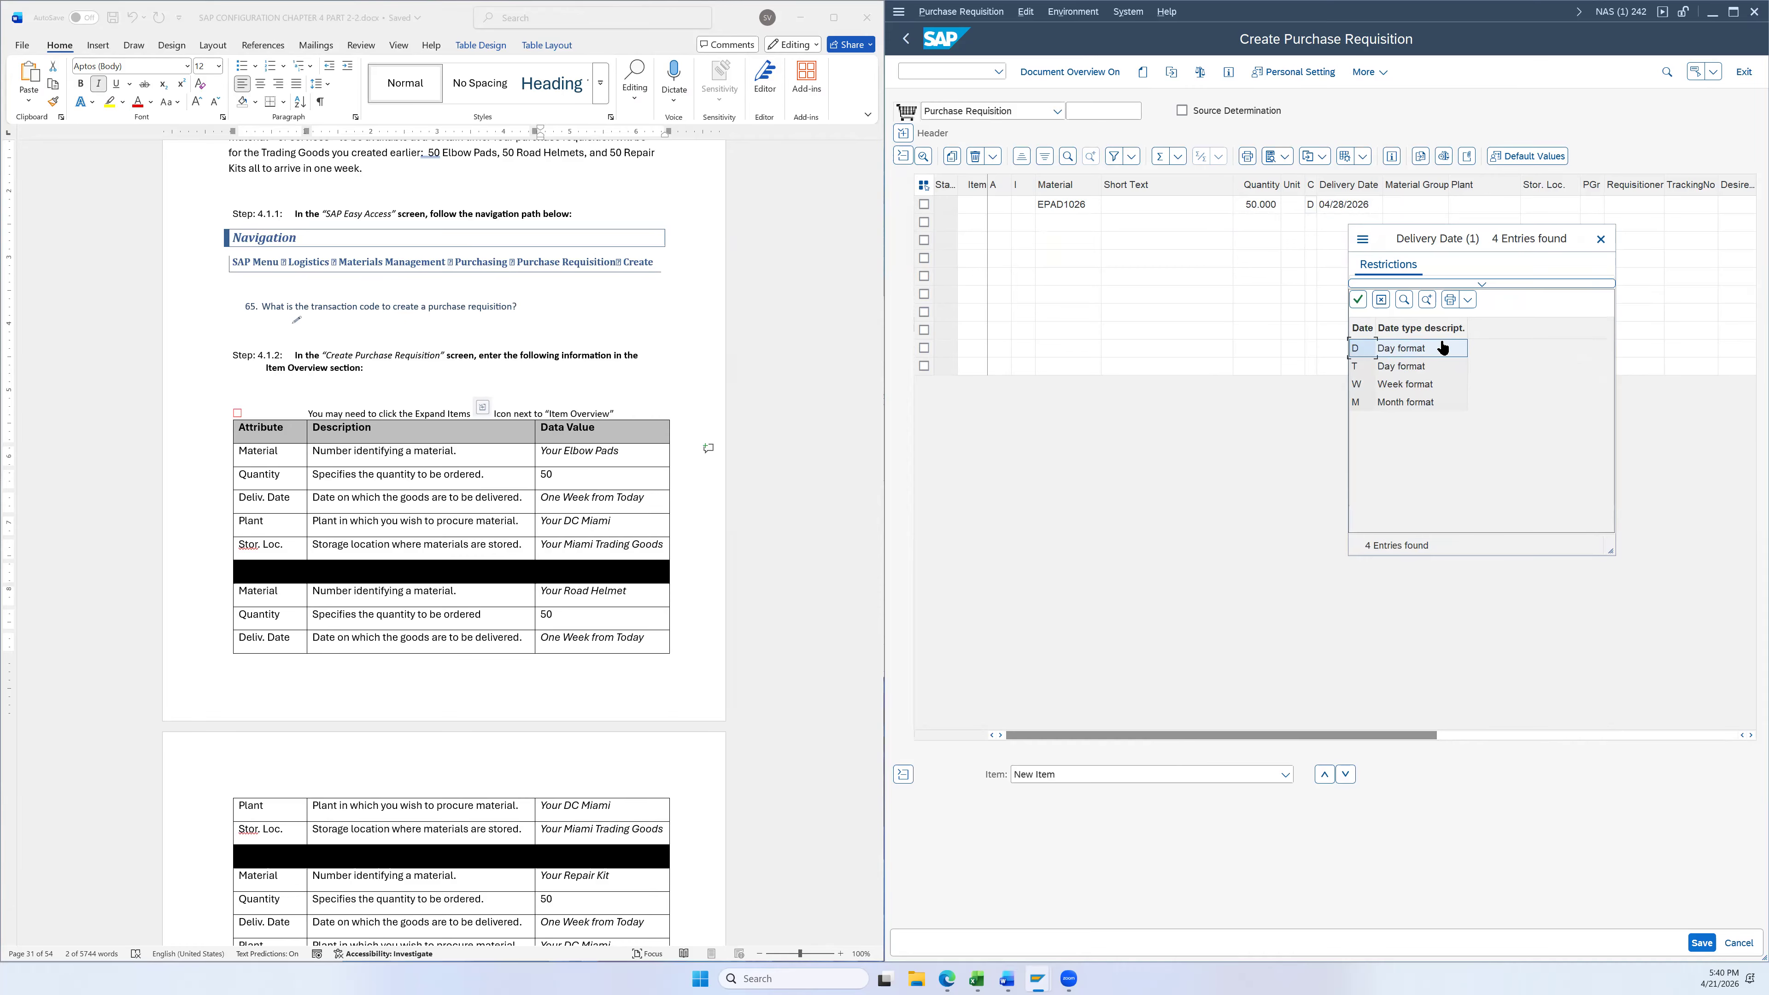
click(1600, 238)
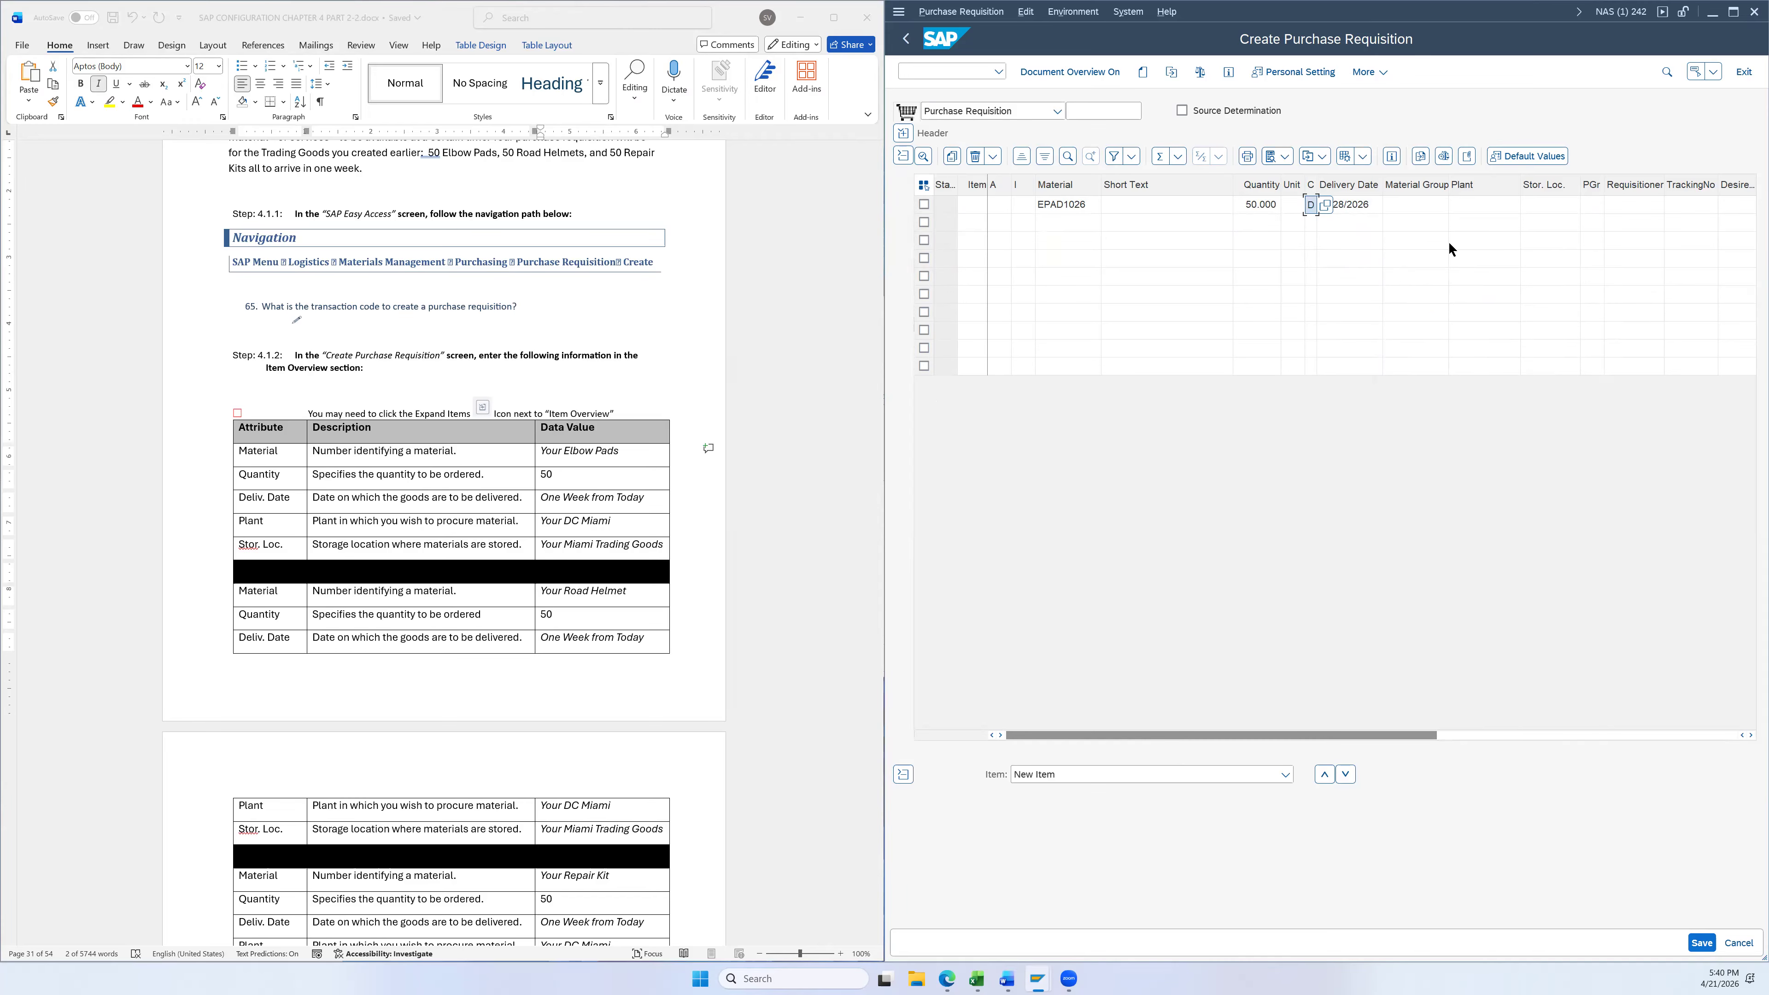
Set the elbow pads item's plant to MI26 (26 DC Miami) by choosing it from the list of plants
click(1467, 207)
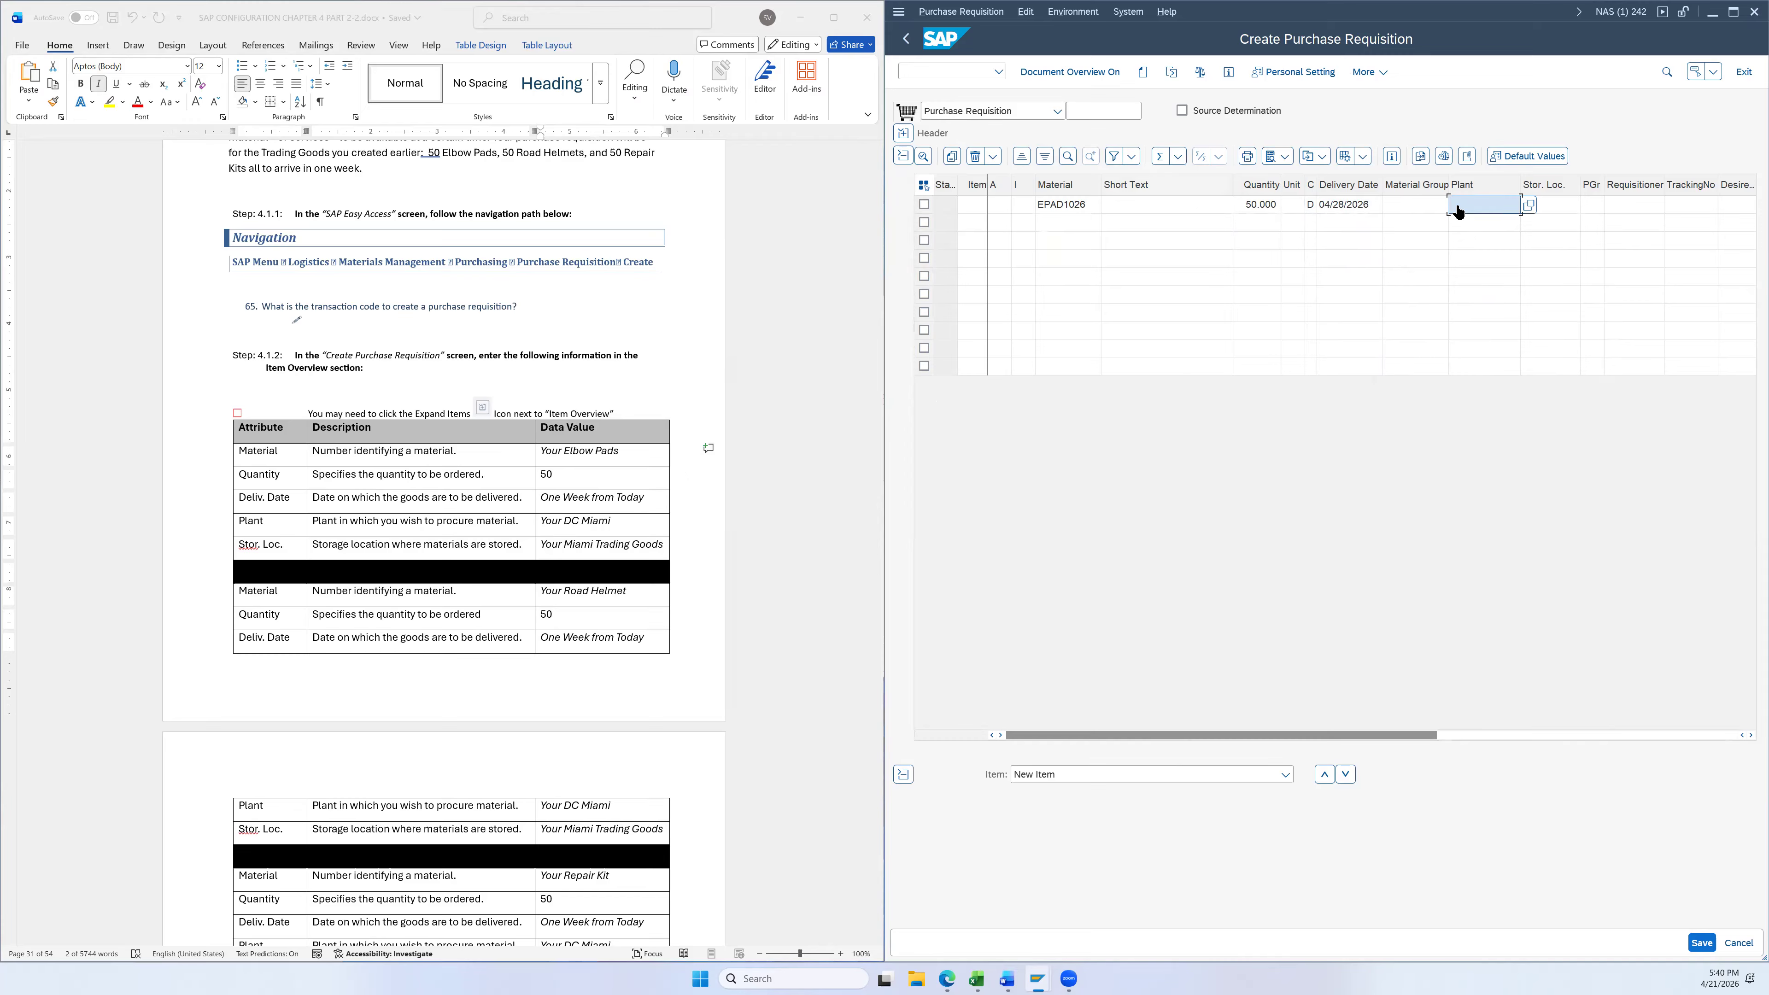
click(1529, 206)
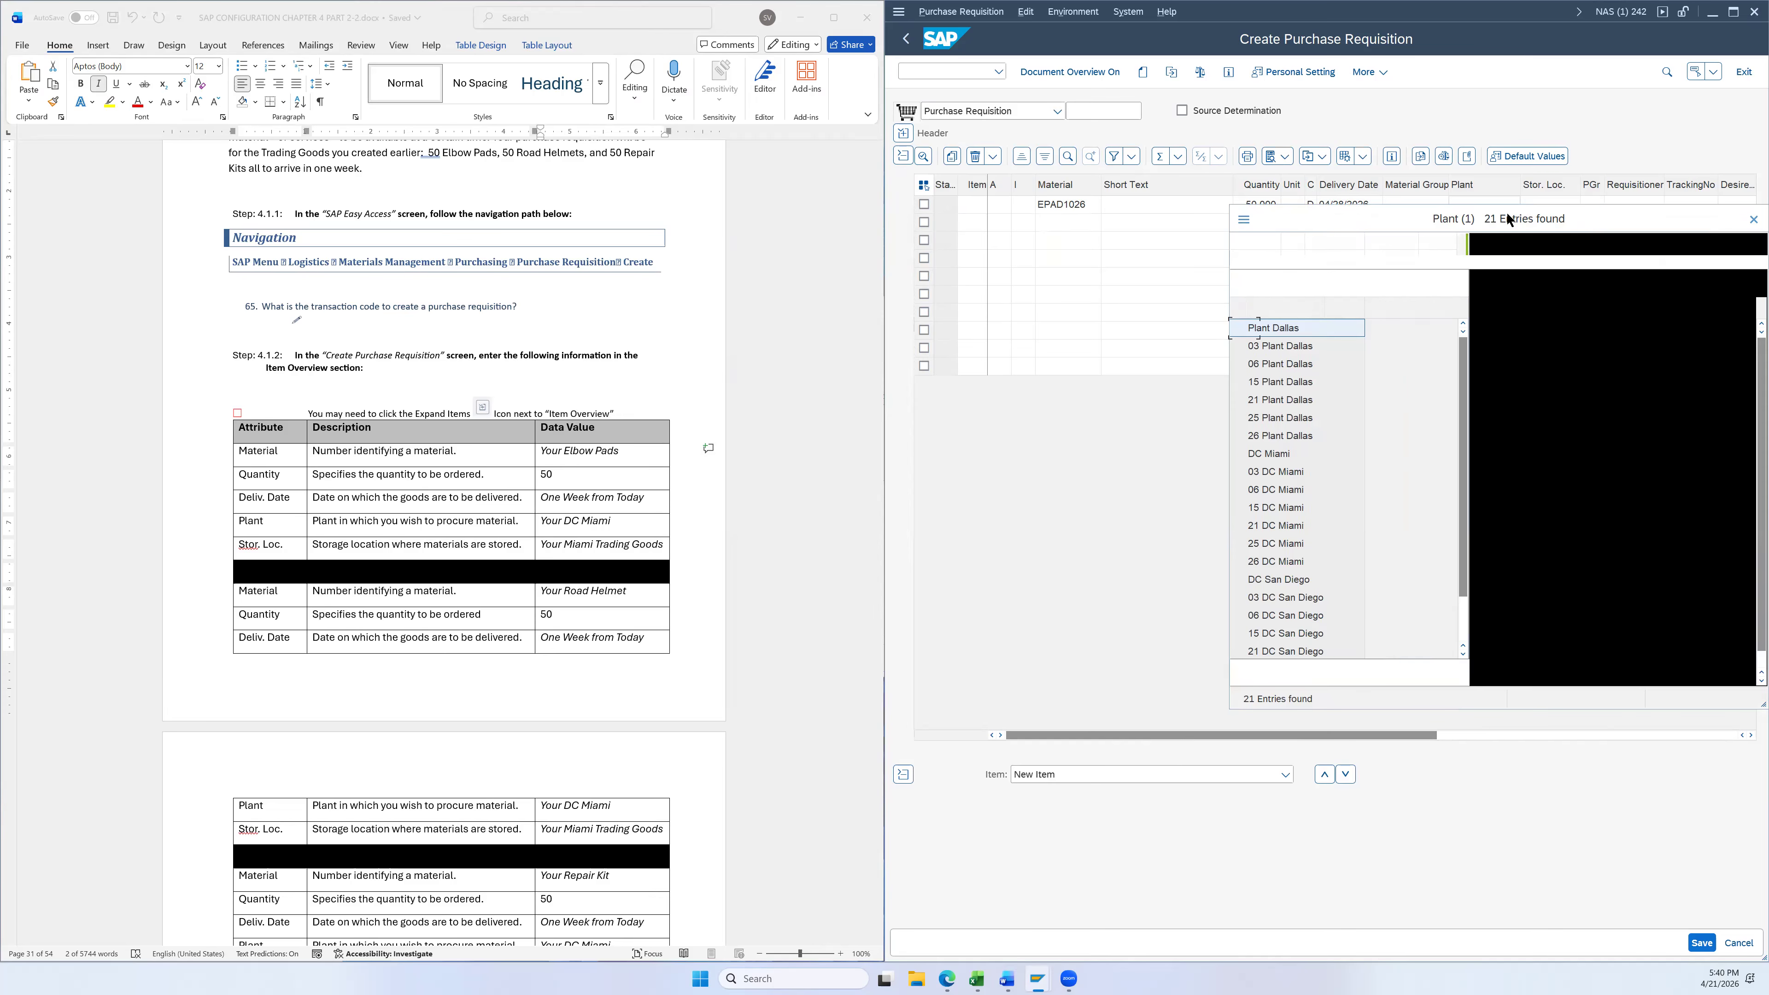
click(1752, 219)
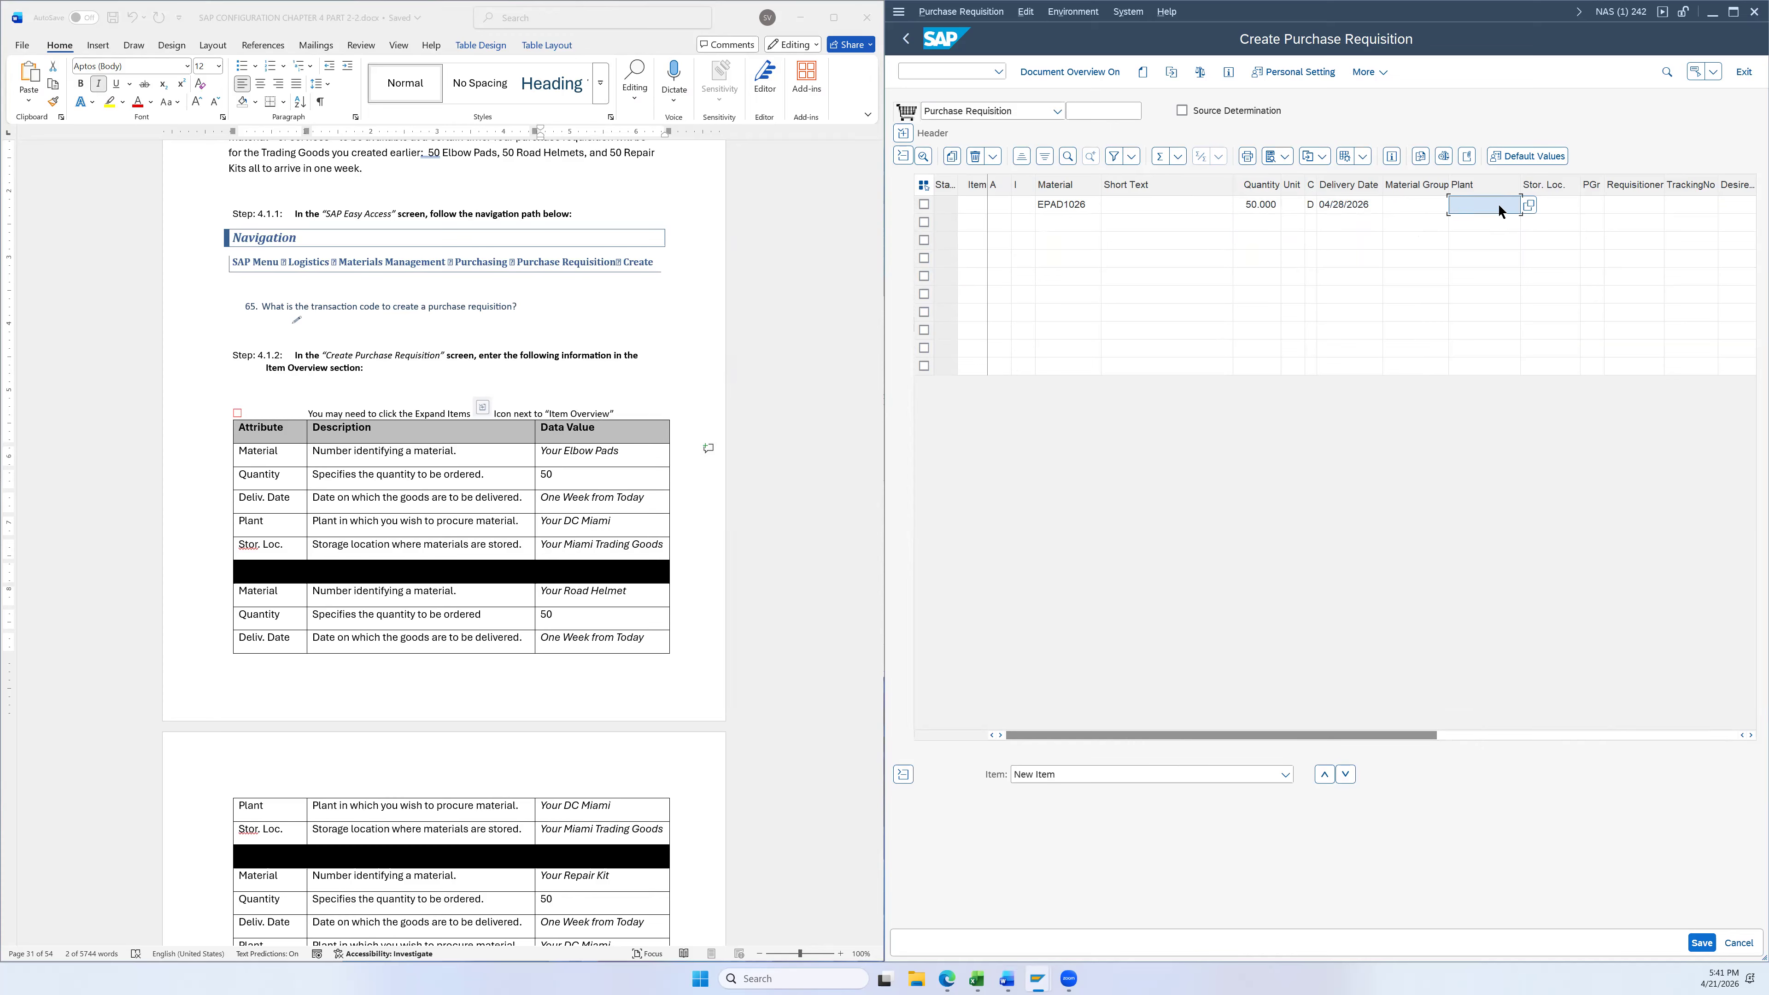
text(mi26)
key(BackSpace)
key(BackSpace)
key(BackSpace)
key(F4)
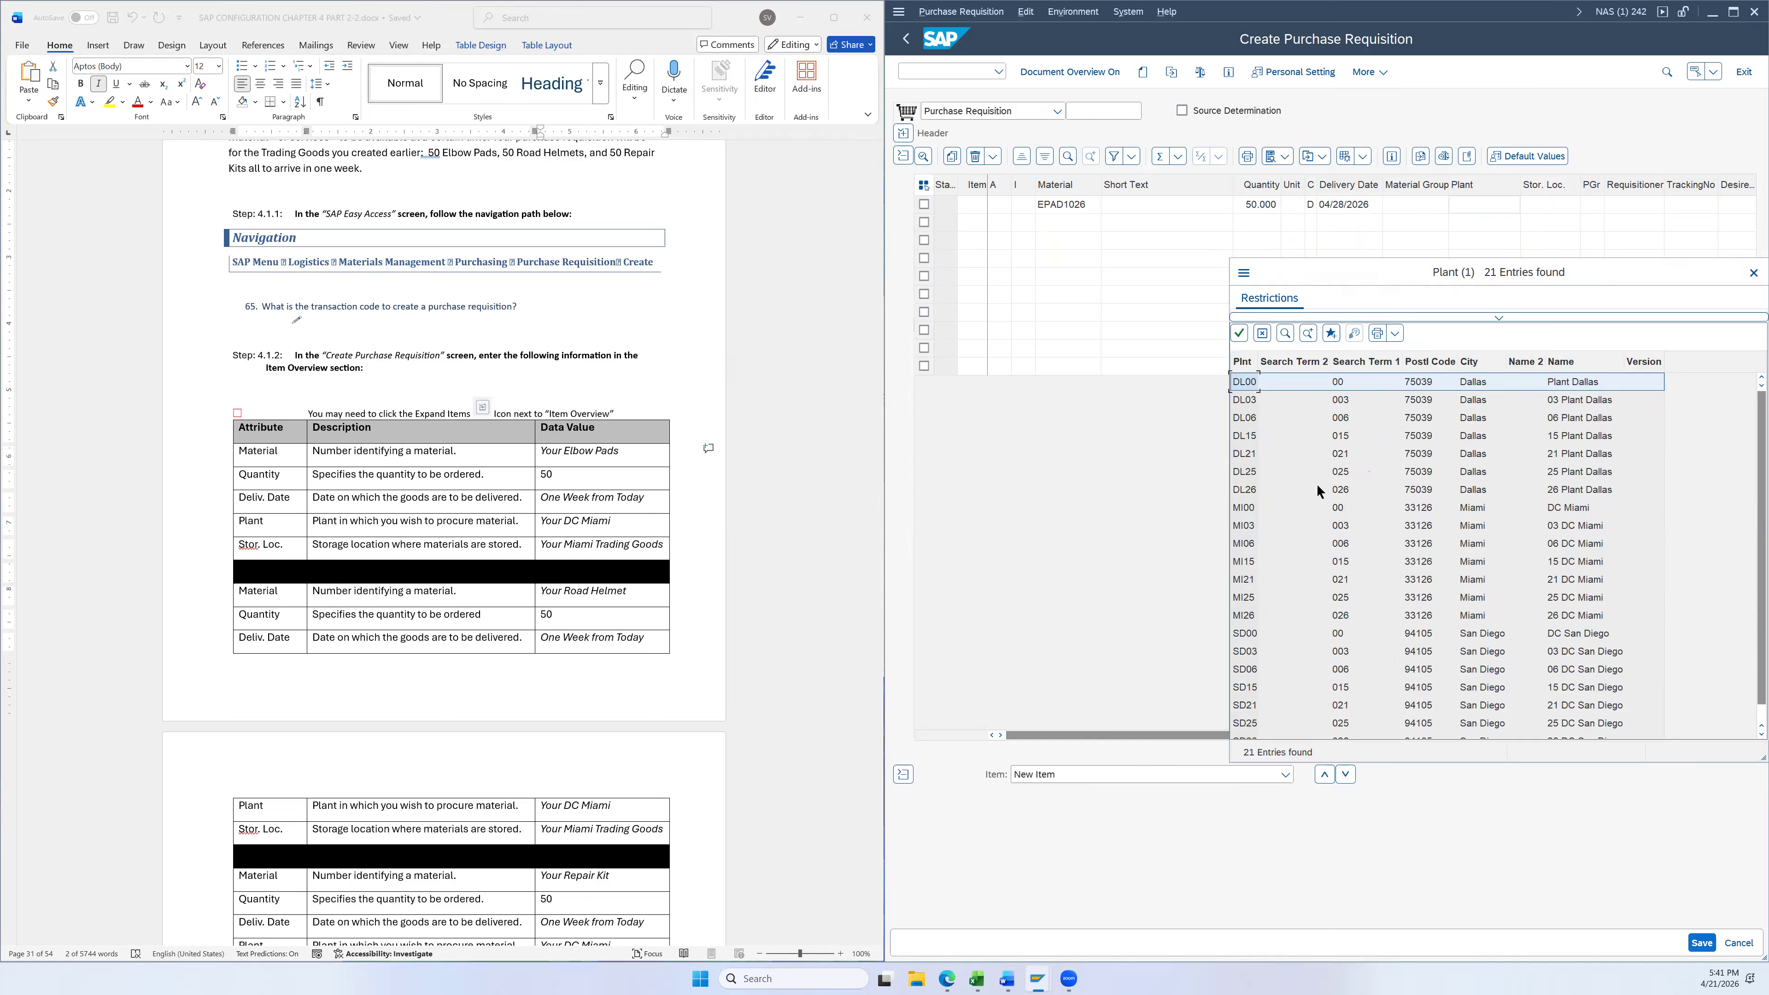
scroll(1313, 489, down, 1)
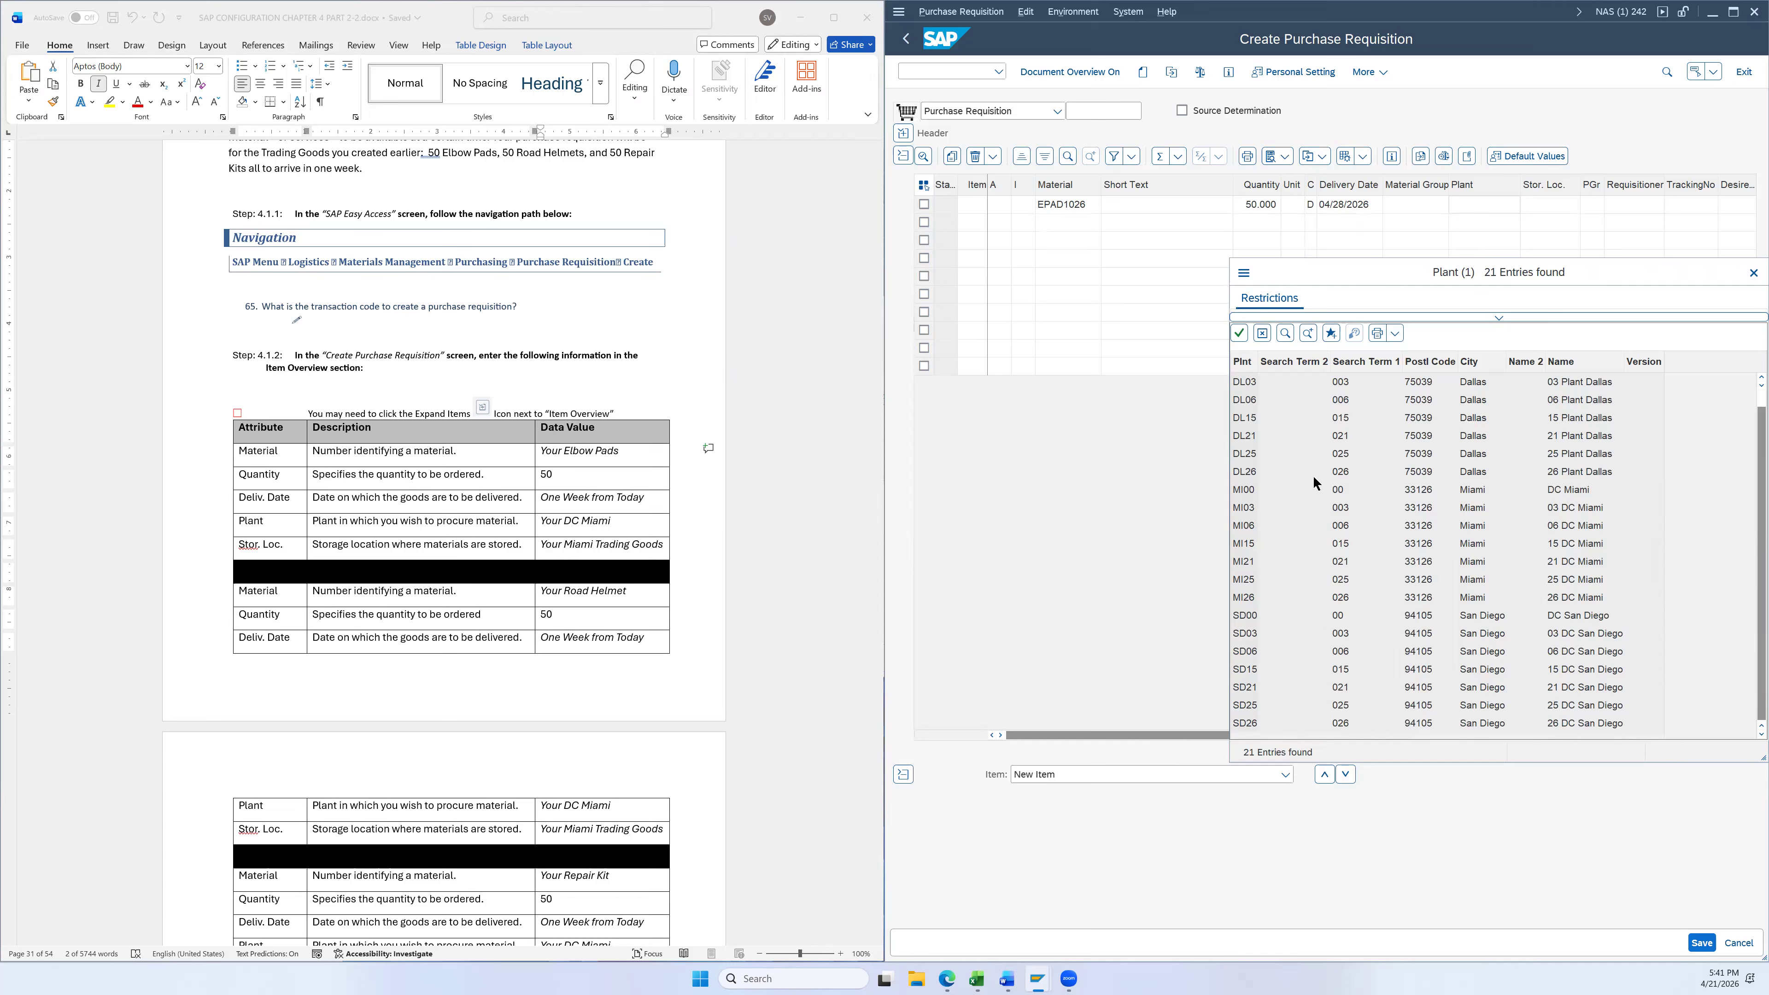
click(1256, 597)
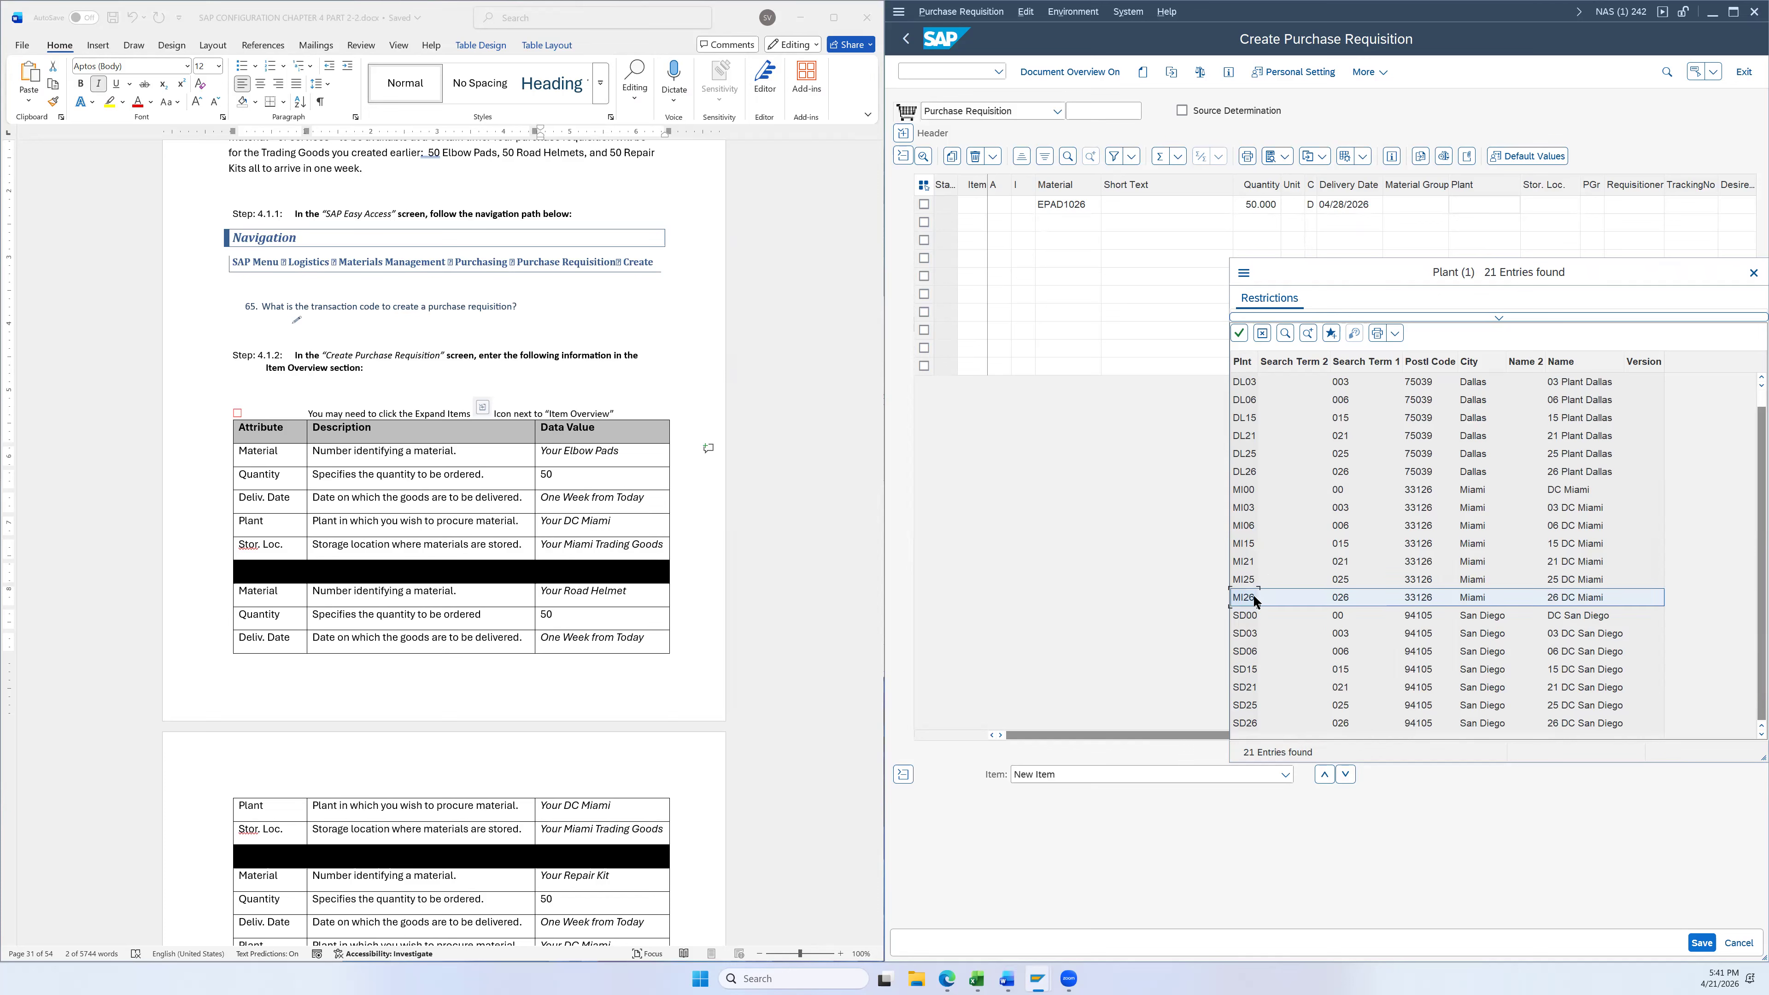
double_click(1567, 598)
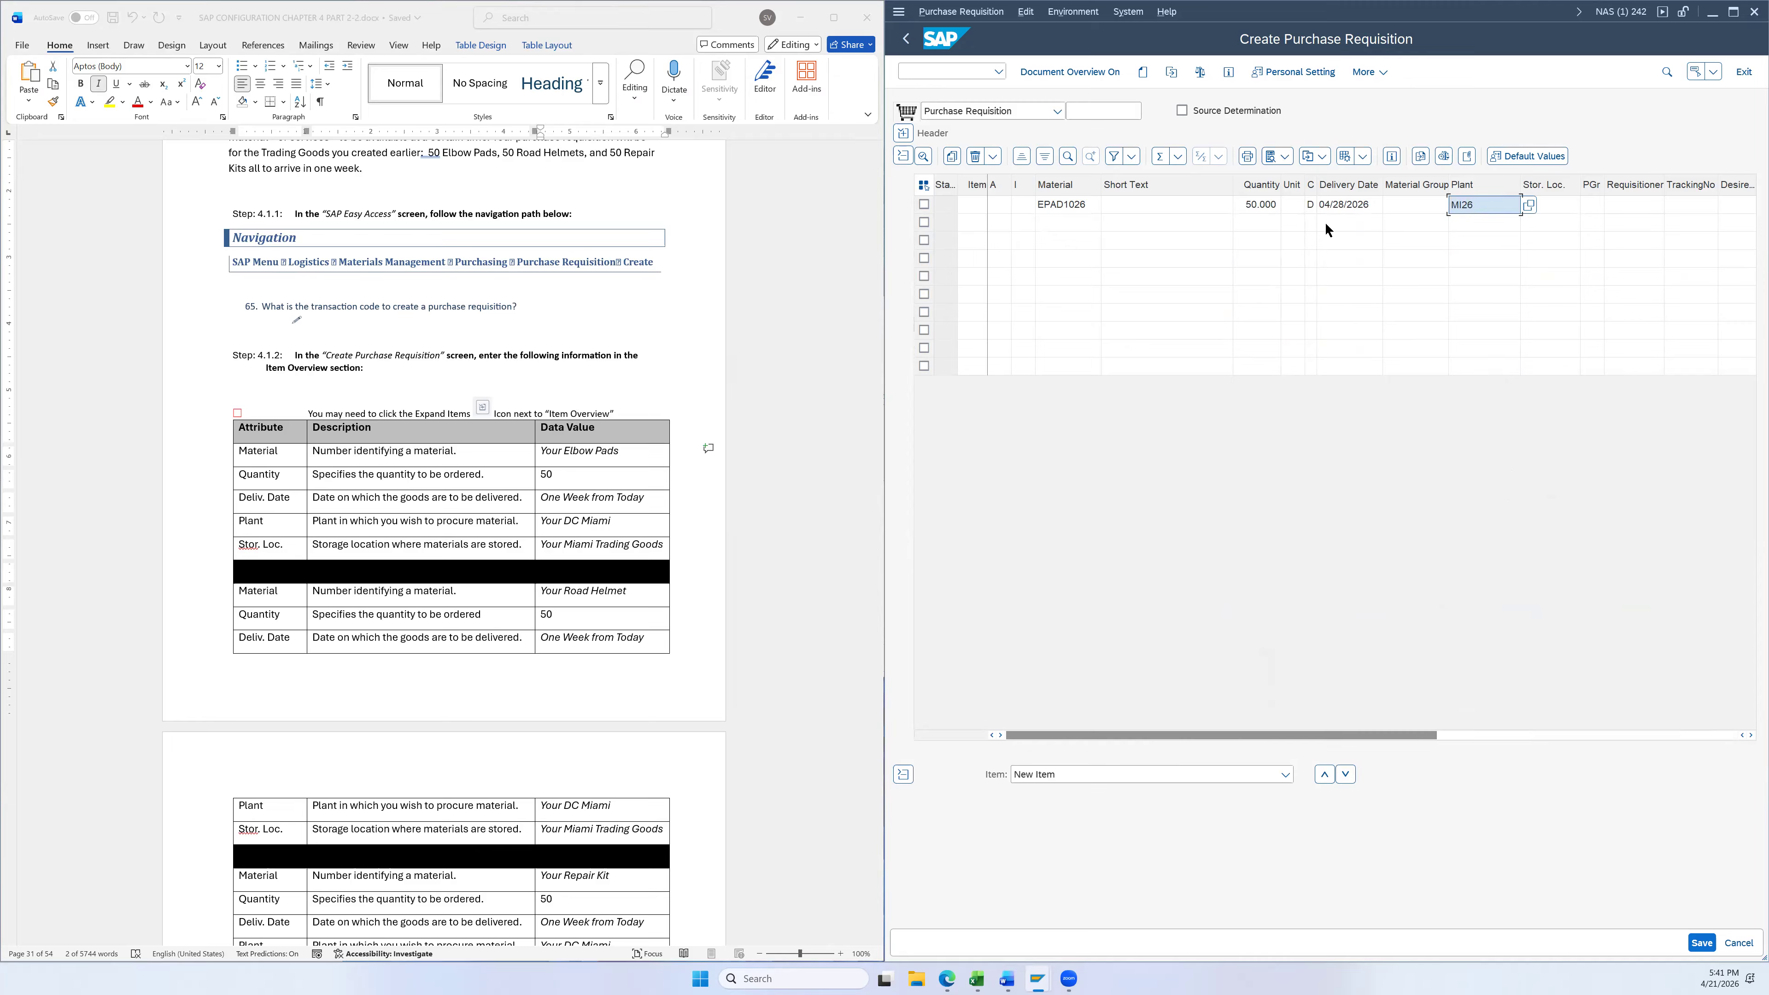
Open the list of possible storage locations for the elbow pads item
click(1560, 196)
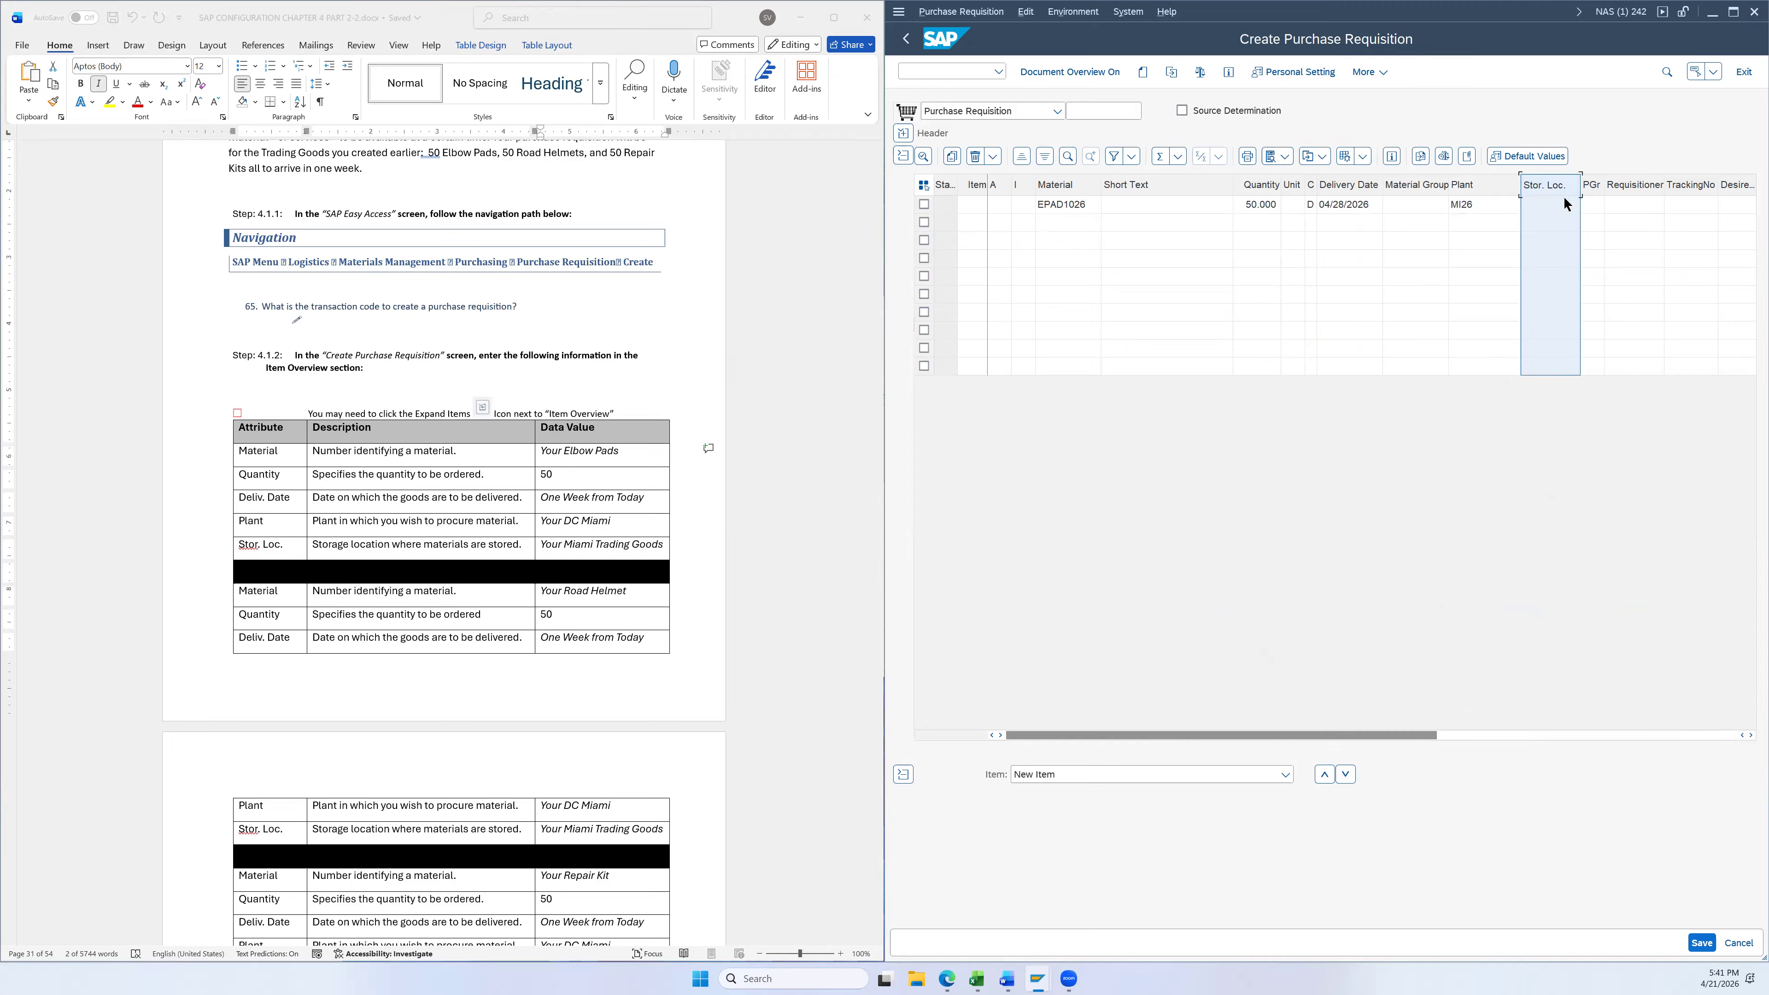
click(1557, 207)
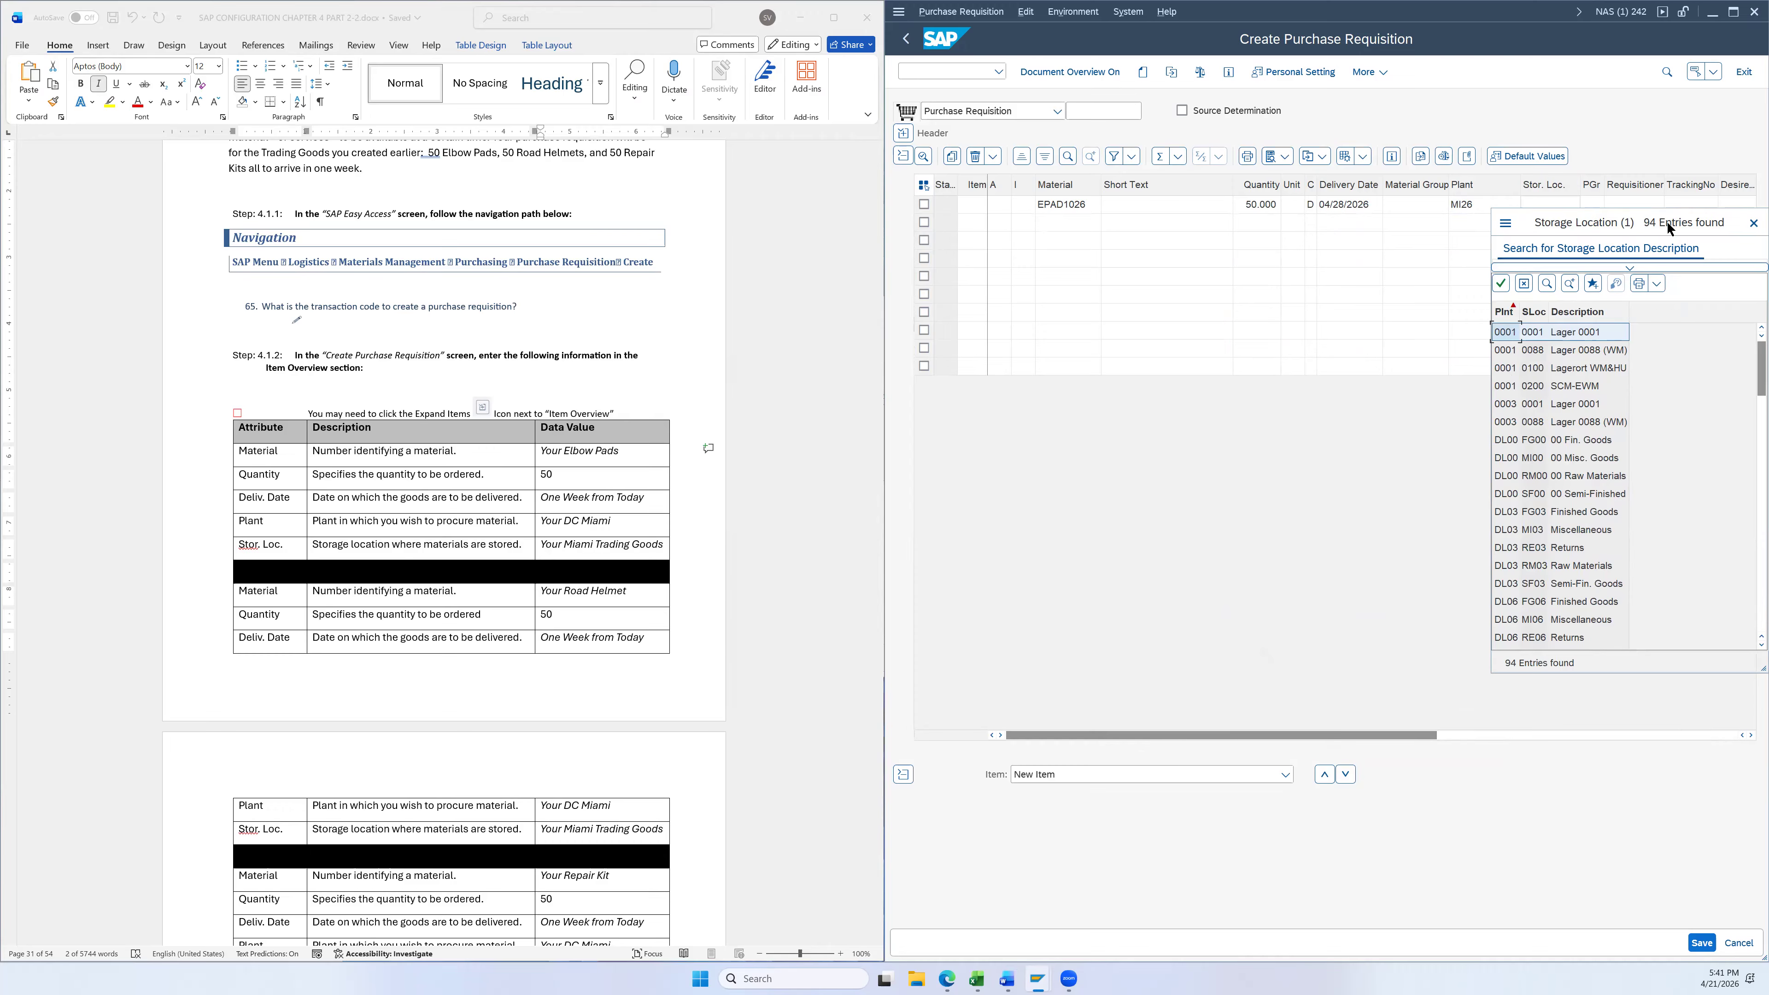
drag(1668, 228, 1258, 186)
scroll(1231, 418, down, 6)
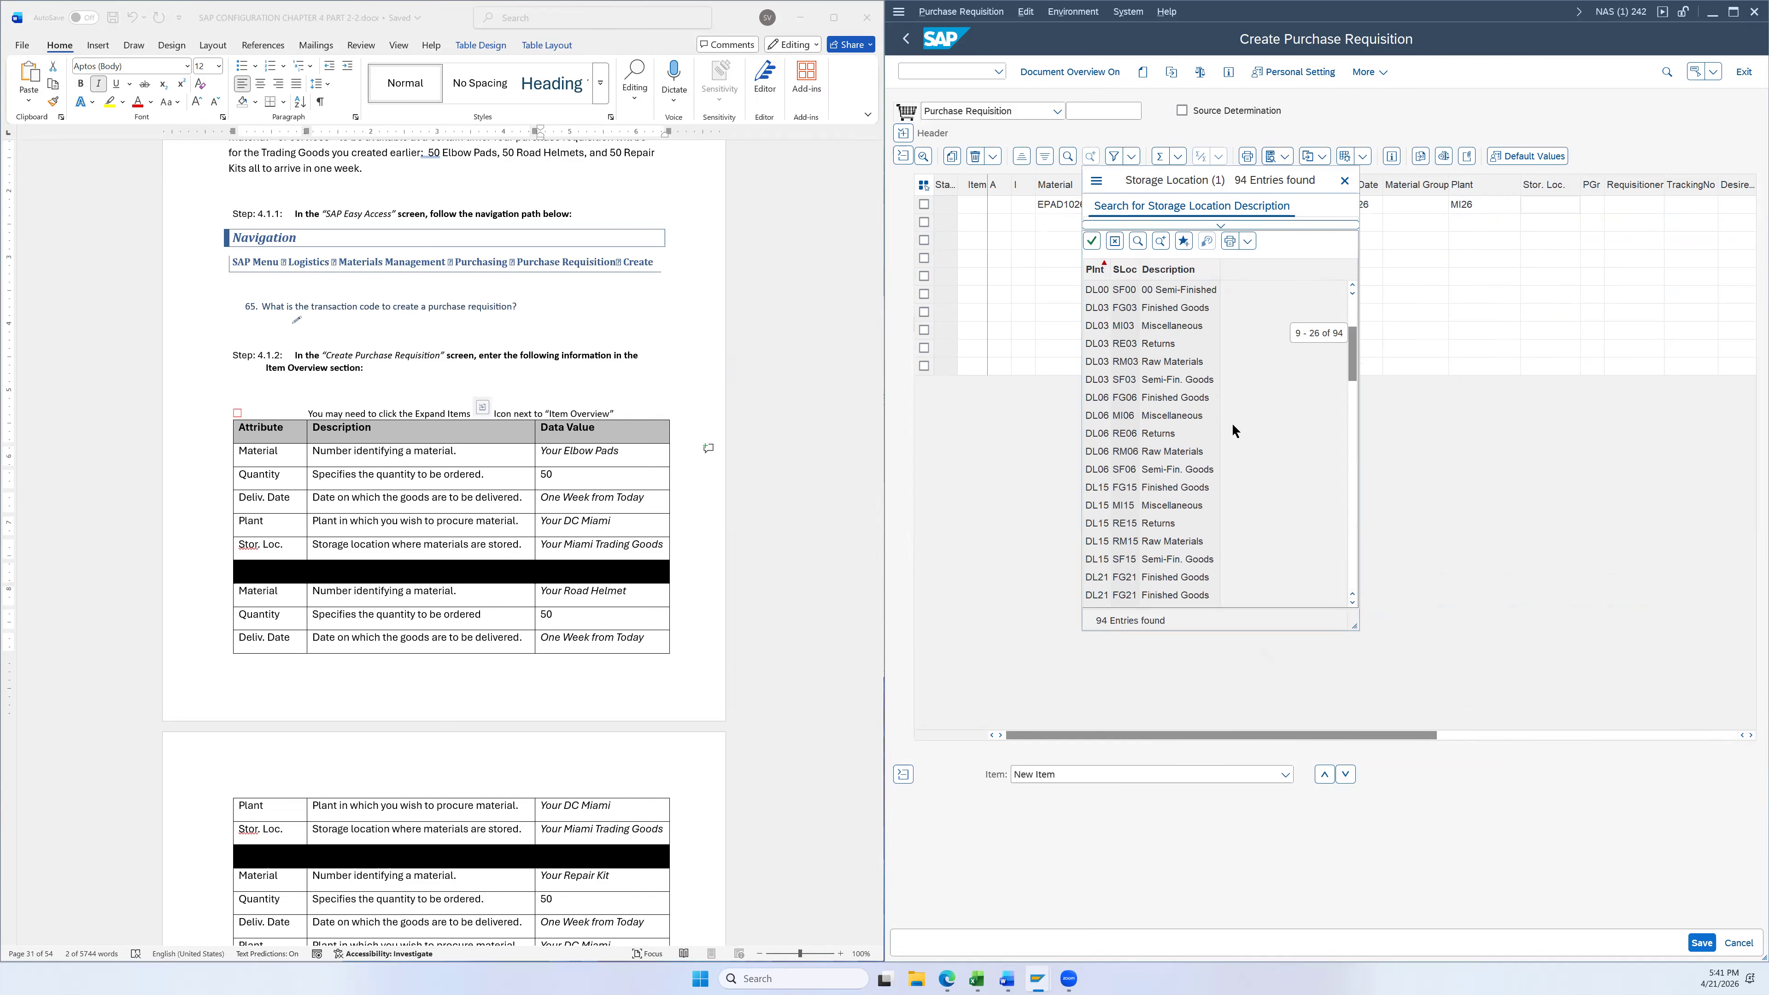
scroll(1184, 492, down, 3)
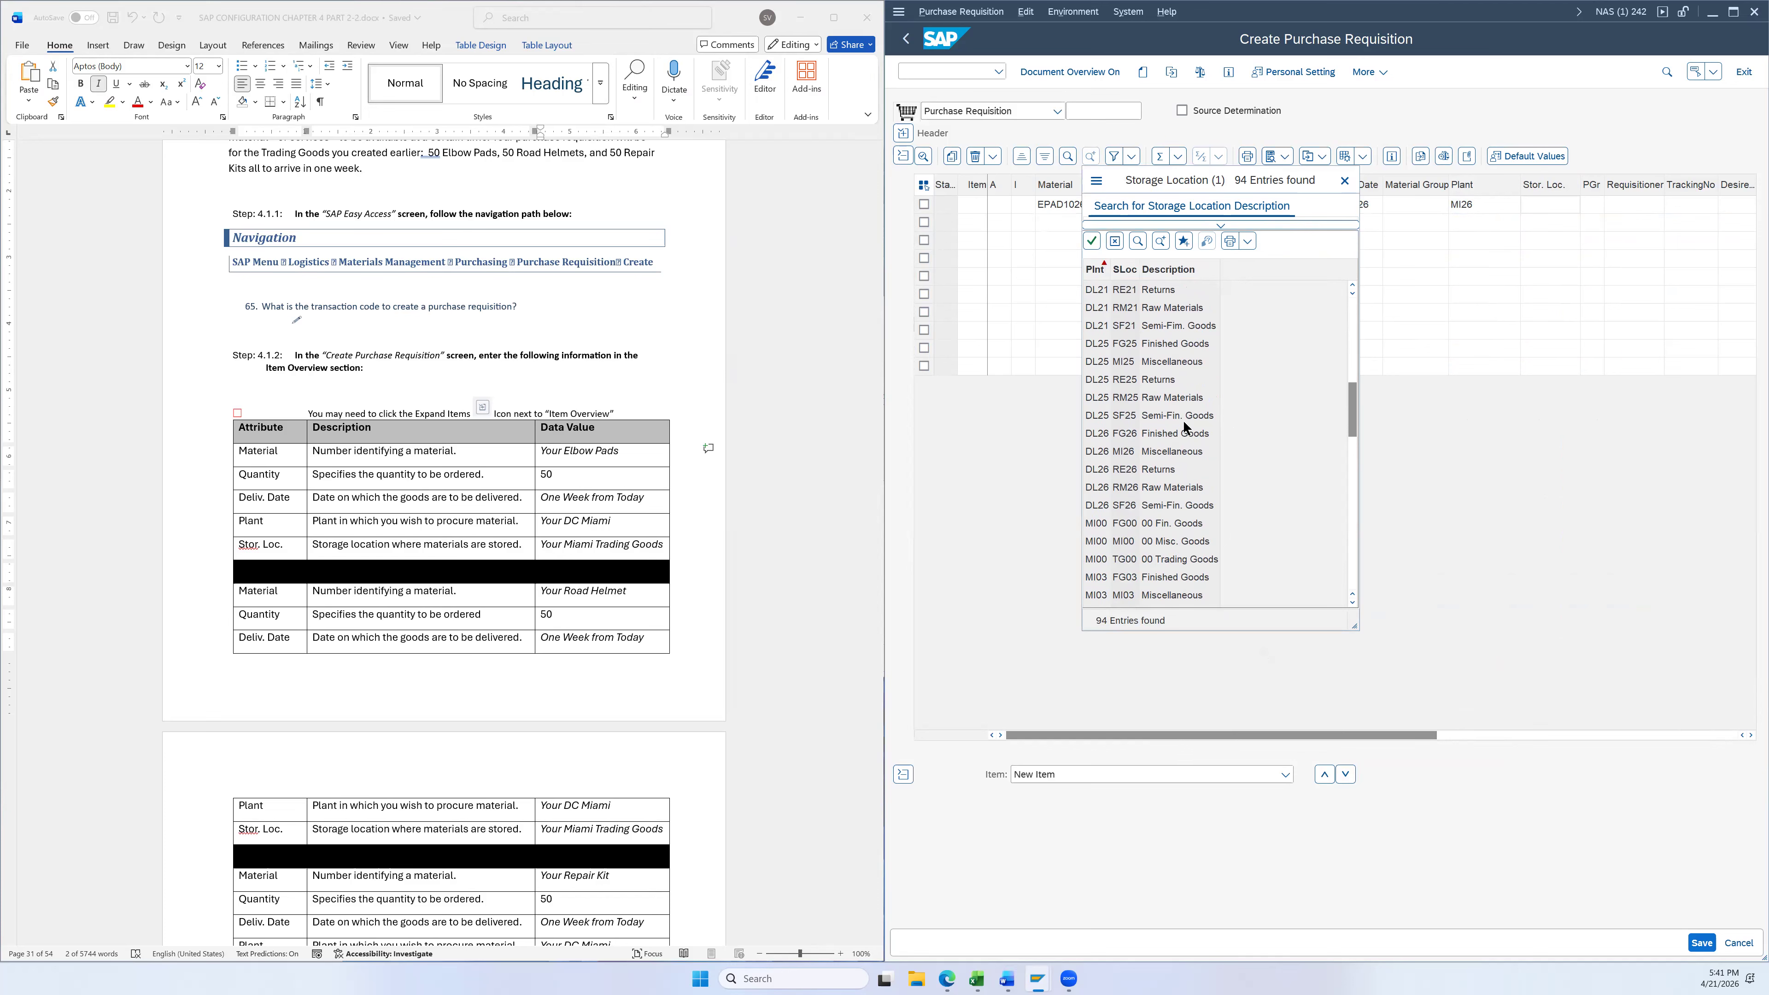
scroll(1186, 418, up, 10)
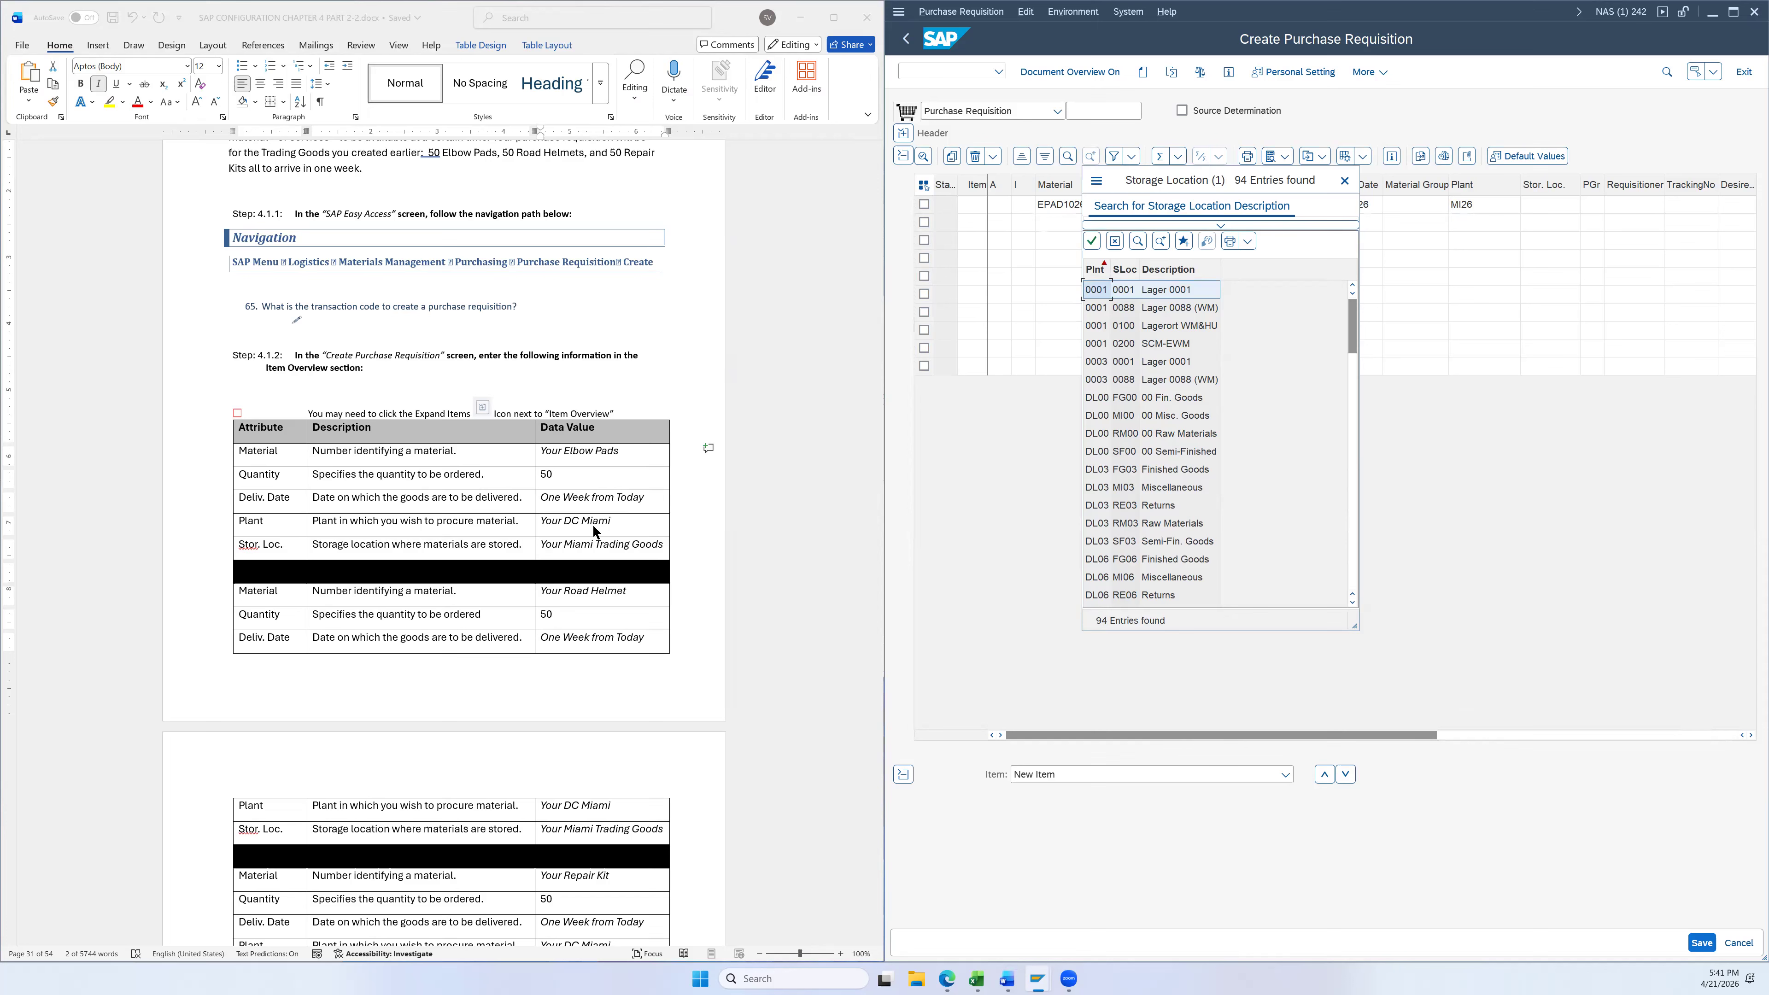
click(1343, 183)
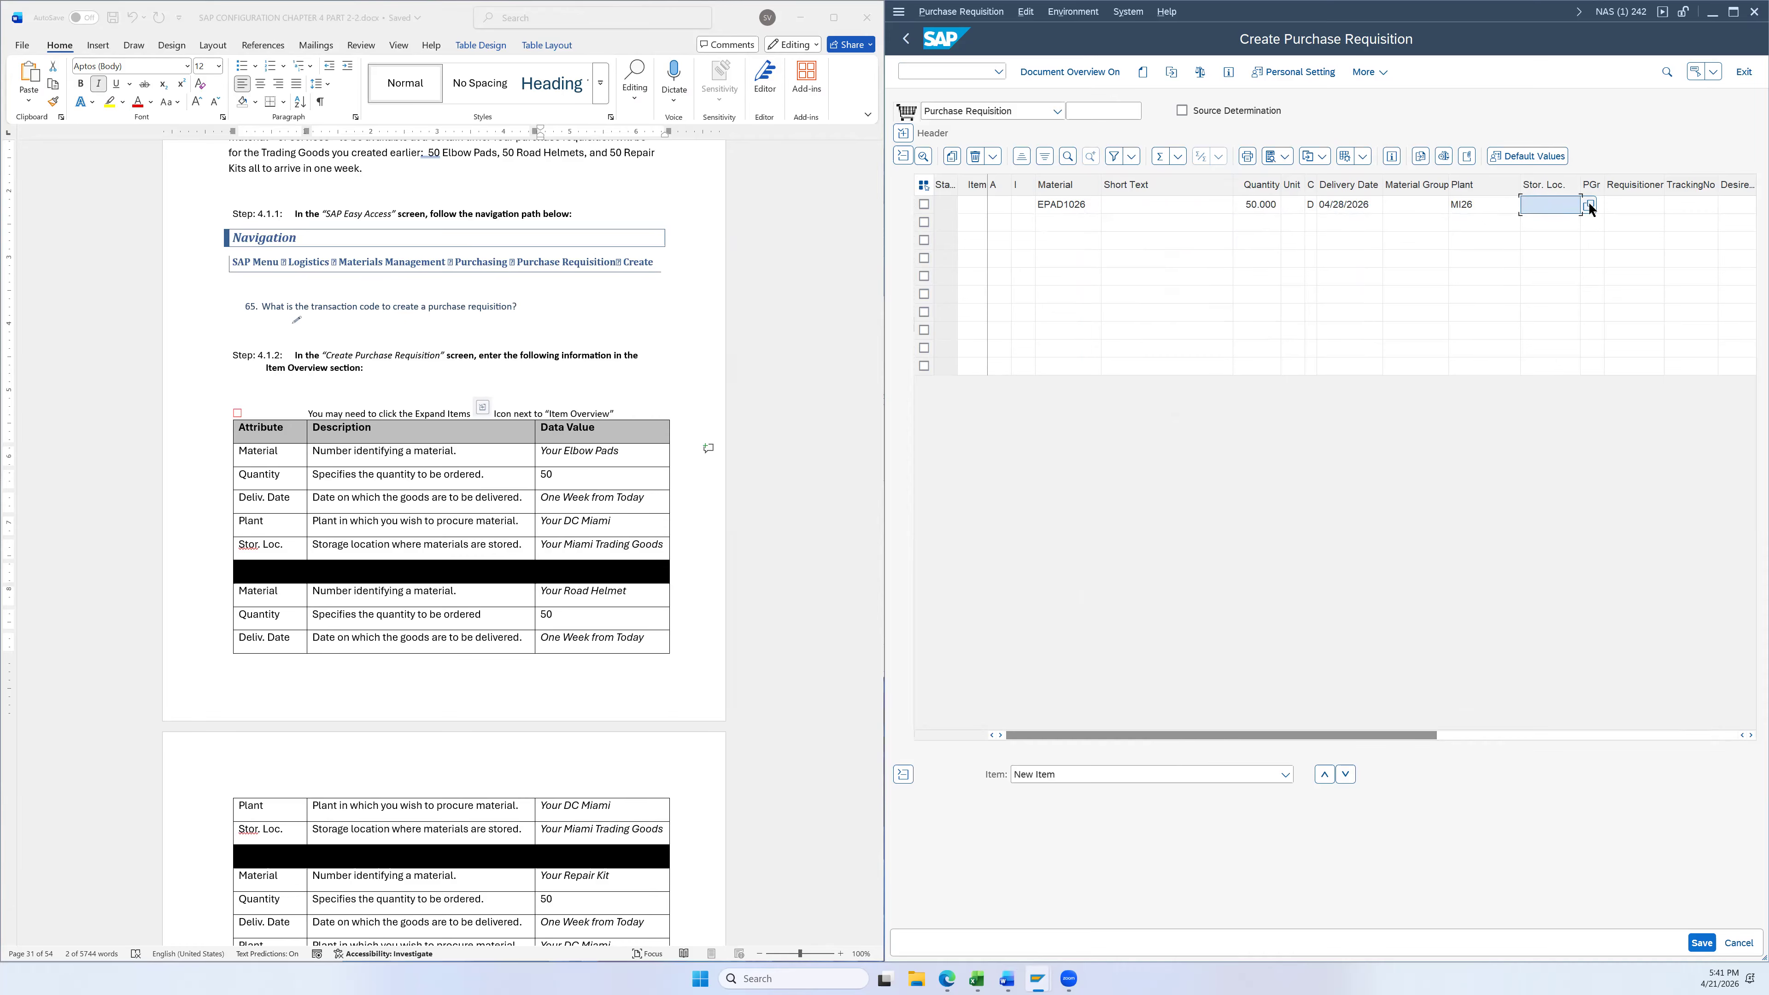
Assign the Miami Trading Goods storage location TG26 of plant MI26 to the elbow pads item
key(F4)
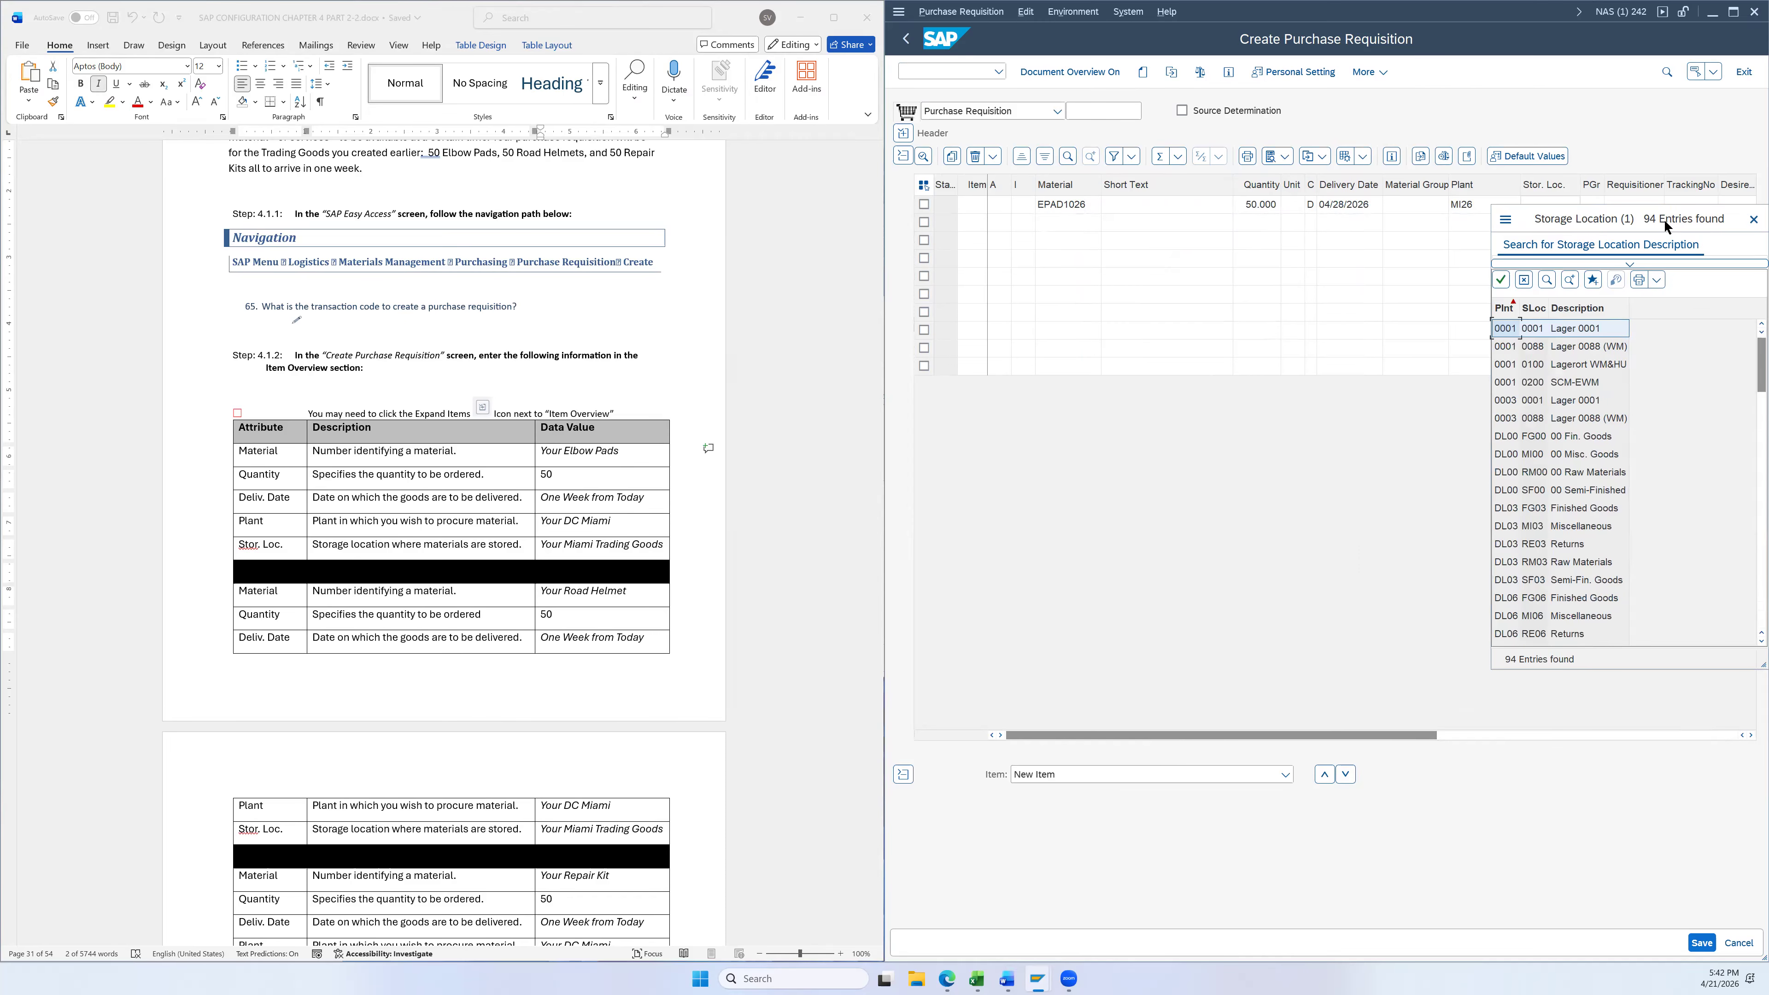
drag(1665, 224, 1182, 195)
scroll(1105, 419, down, 6)
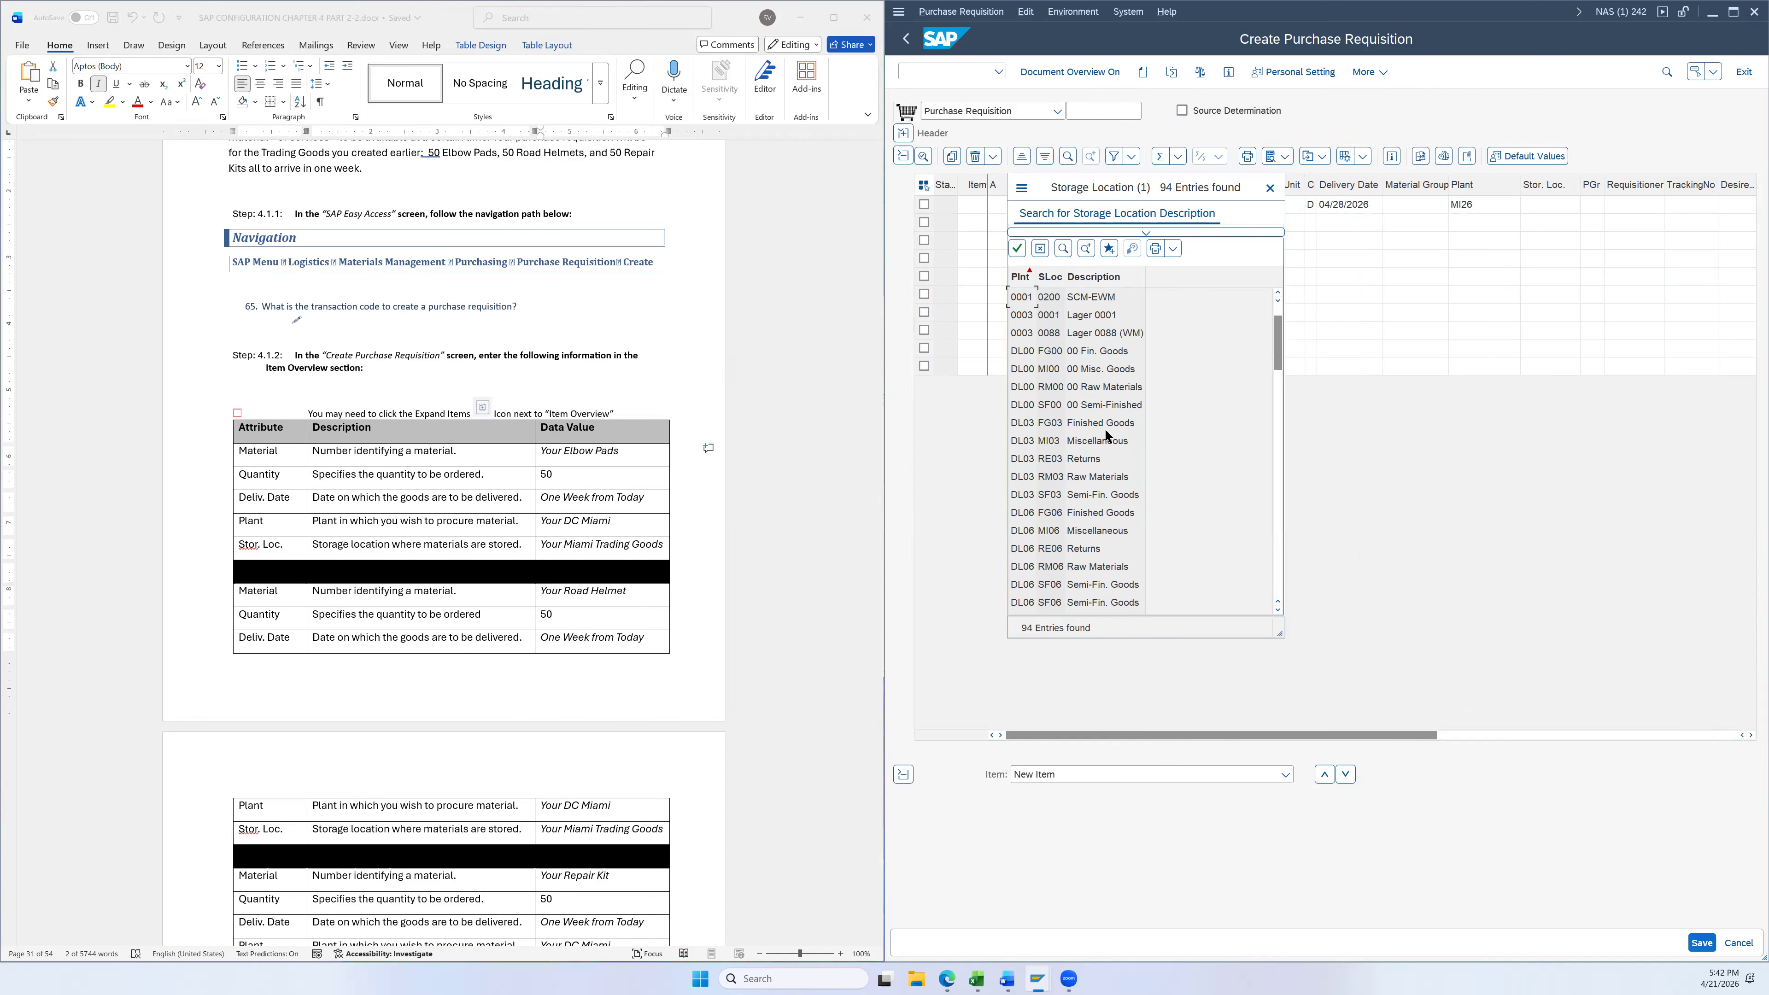
scroll(1105, 428, down, 8)
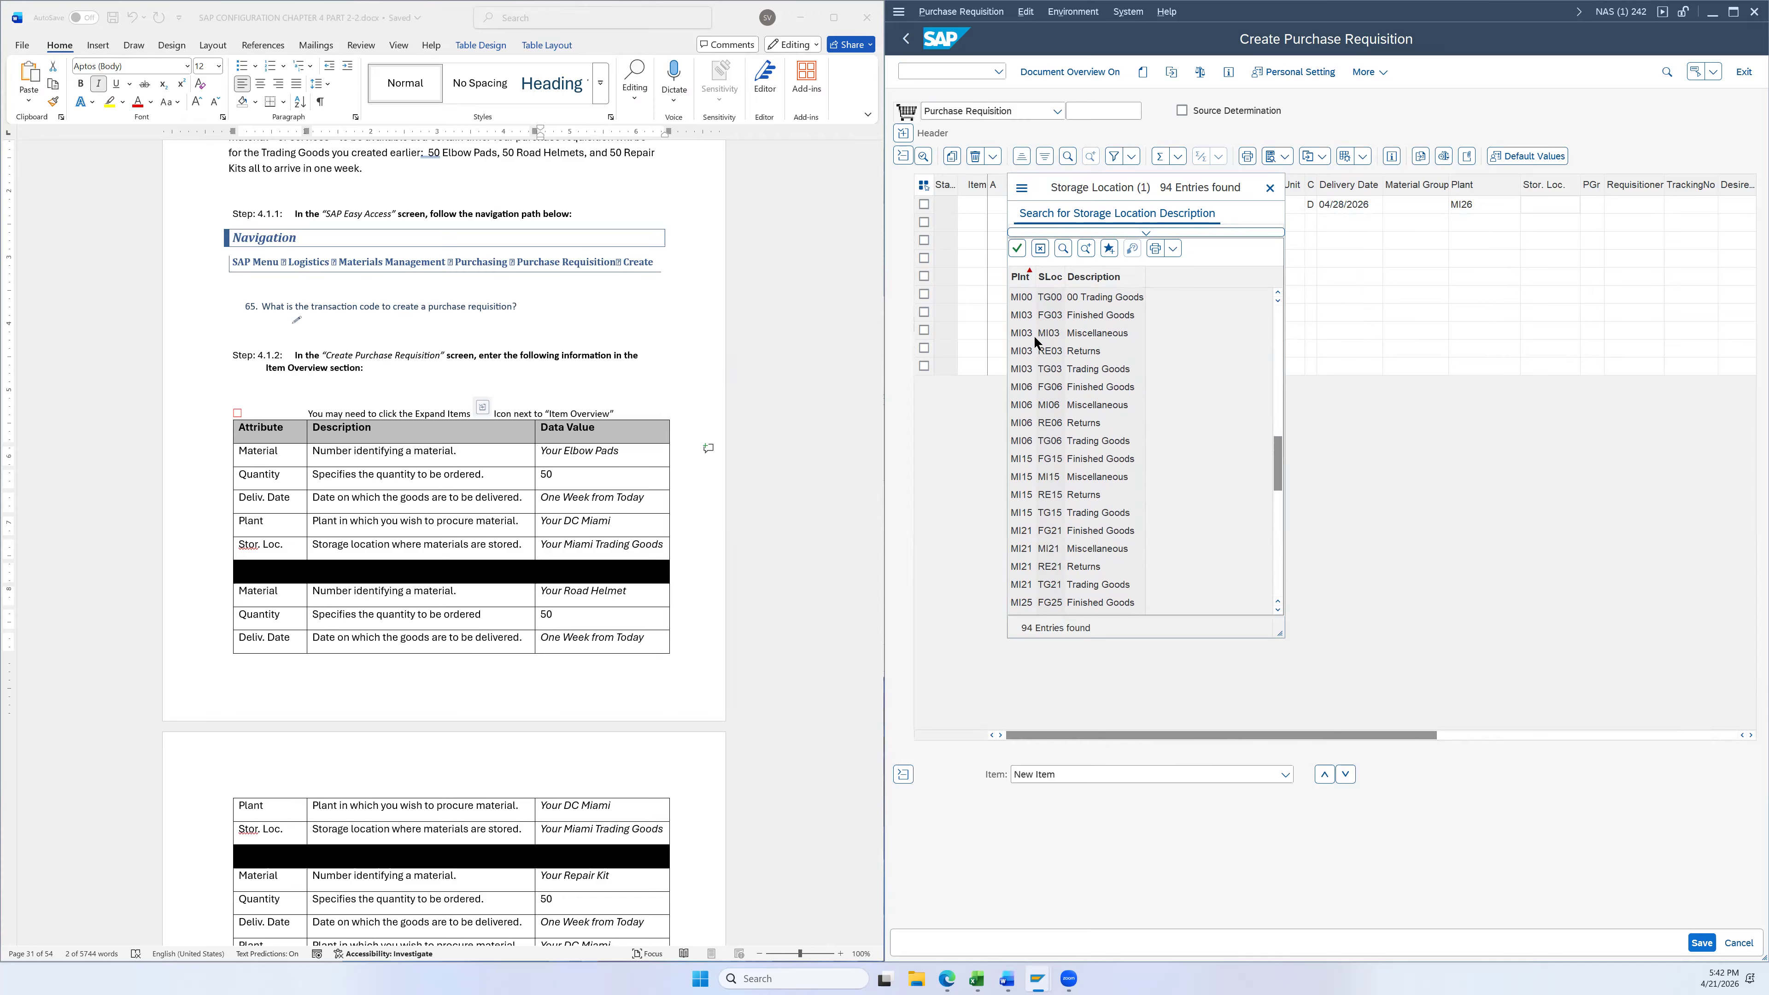
scroll(1036, 414, down, 1)
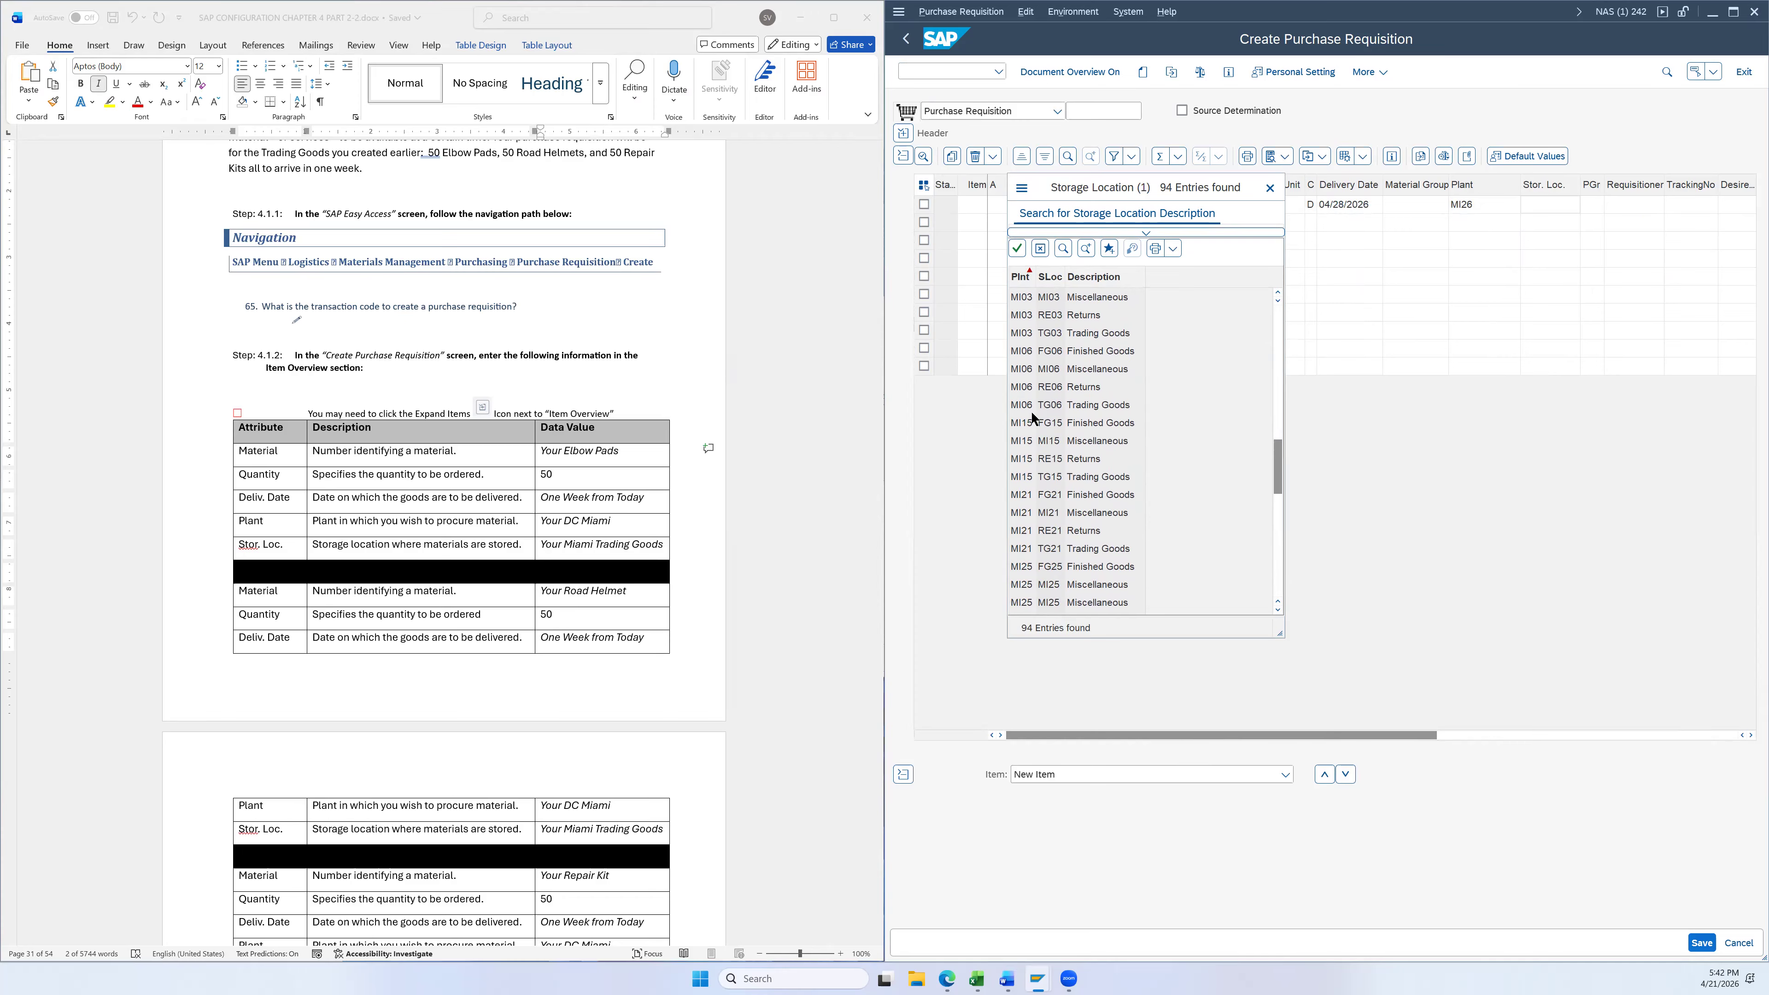
scroll(1037, 432, down, 3)
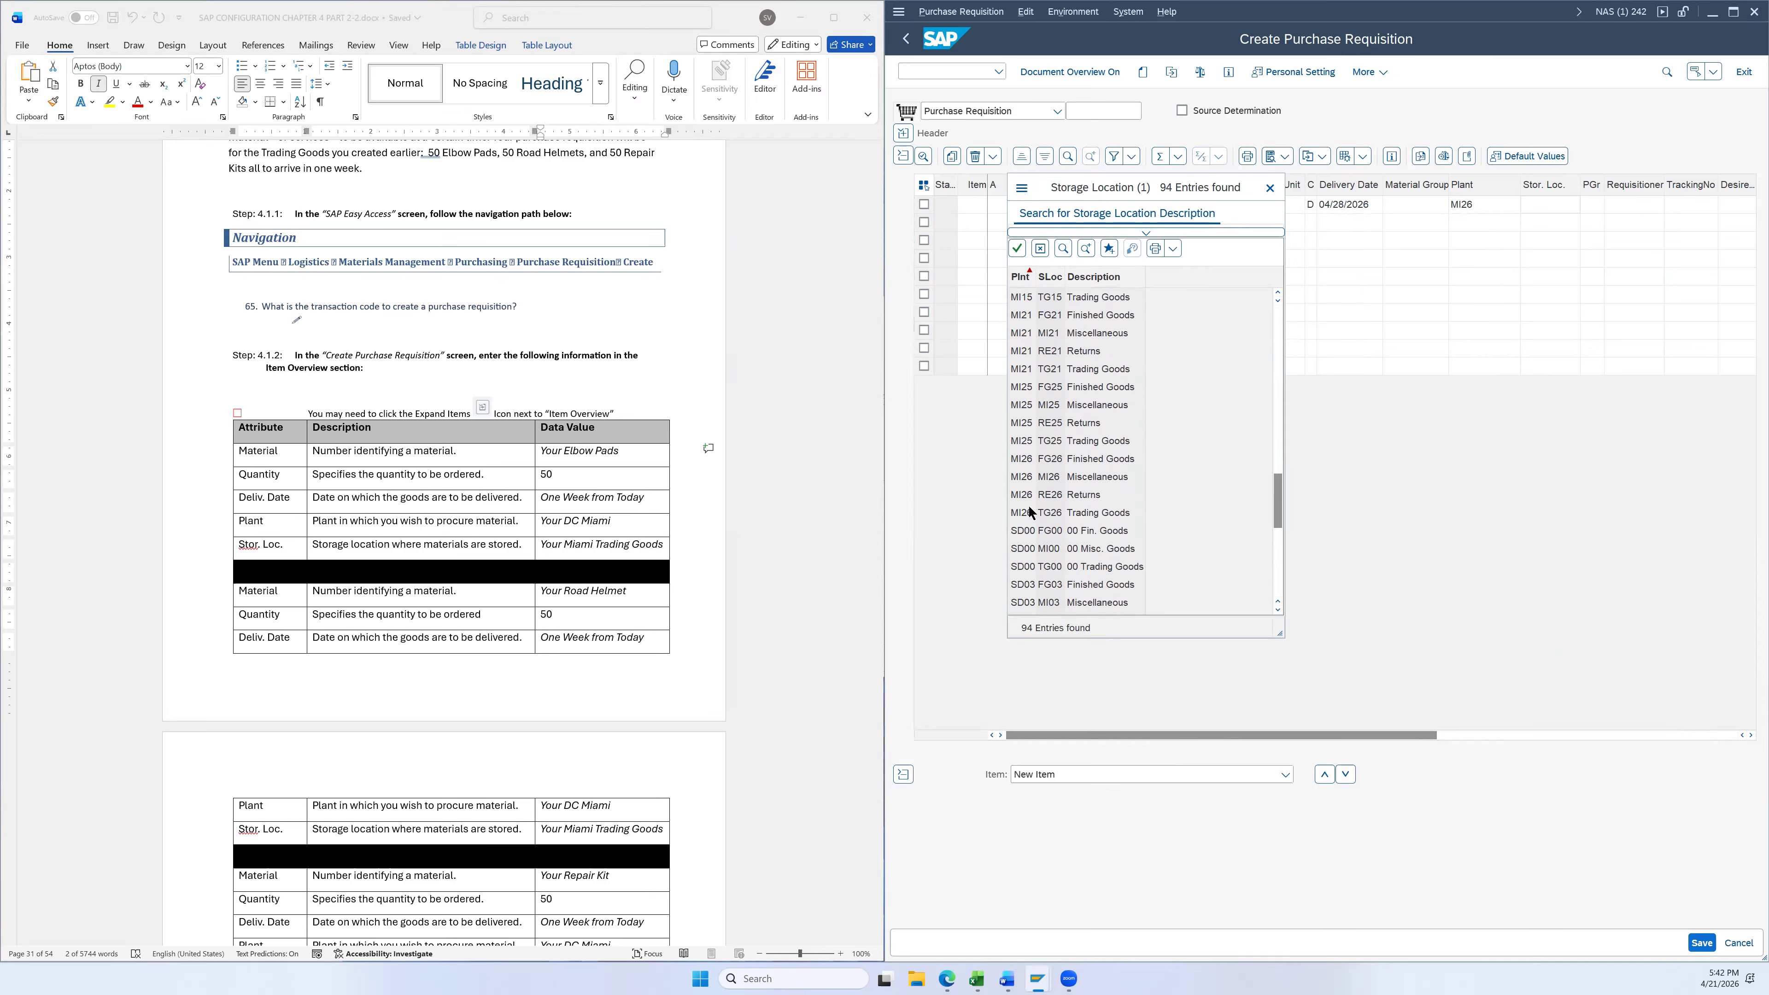
click(1034, 515)
double_click(1077, 513)
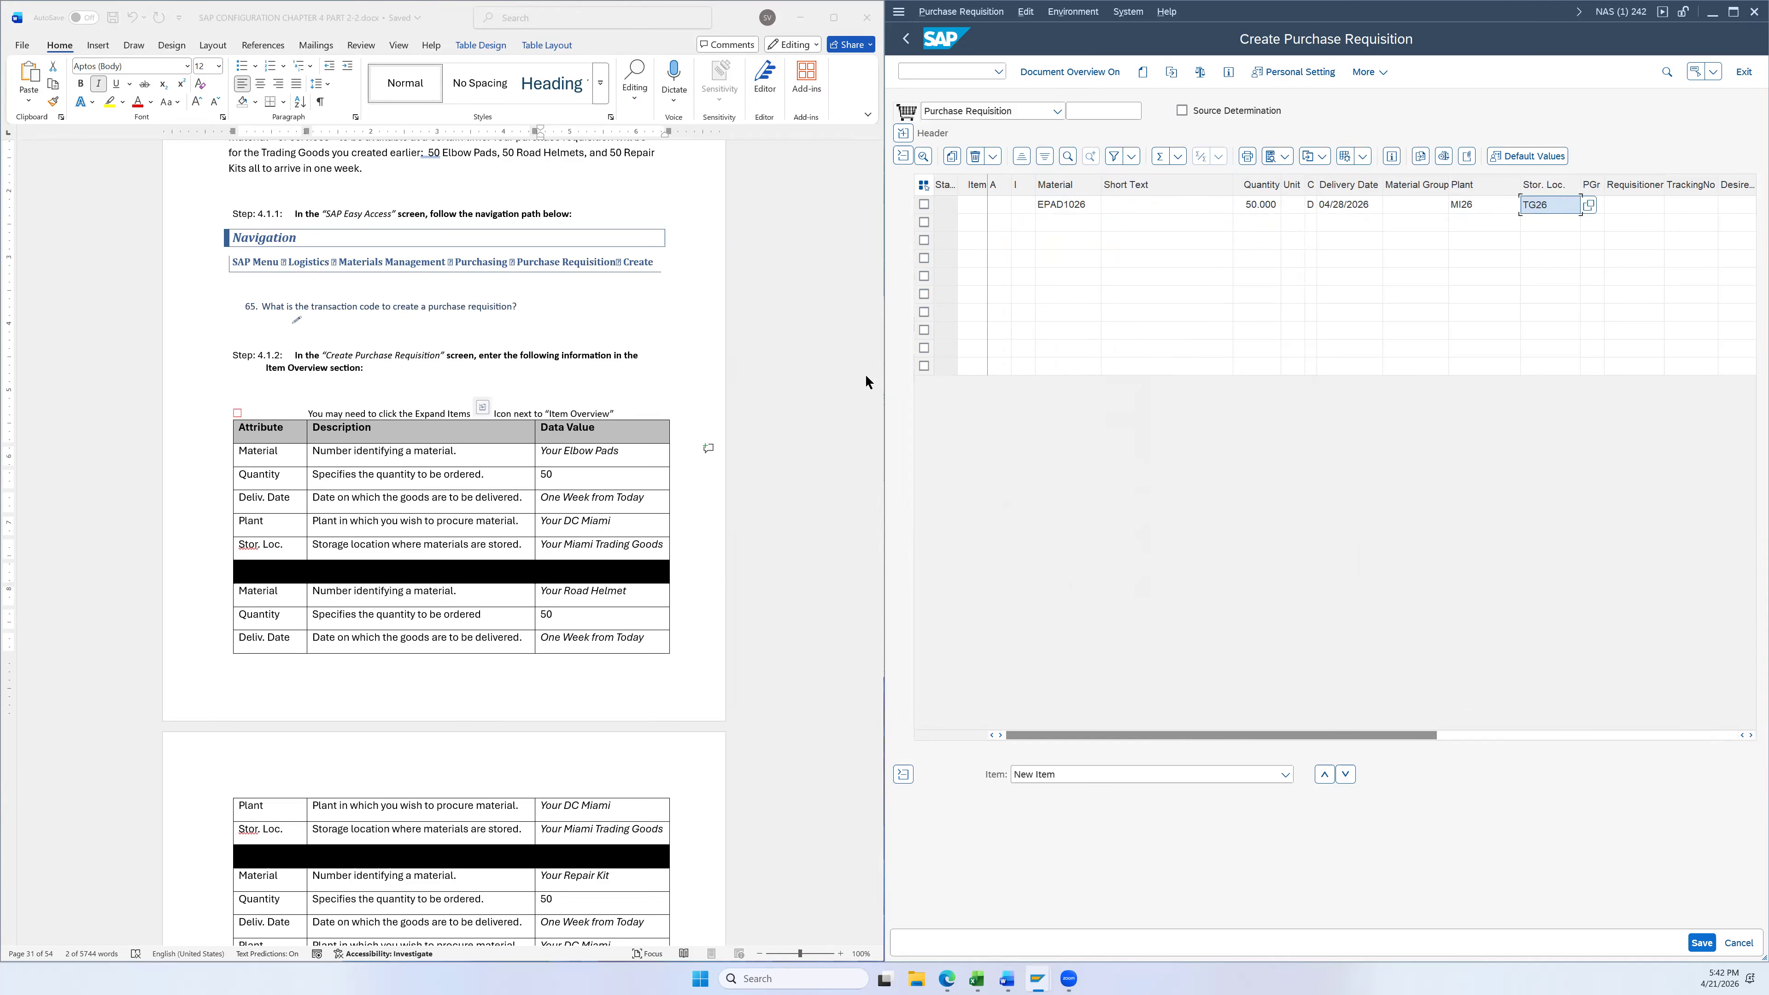
Find the material described as "26 Road Helmet" and enter RHMT1026 as the material of the second requisition item
scroll(700, 519, down, 1)
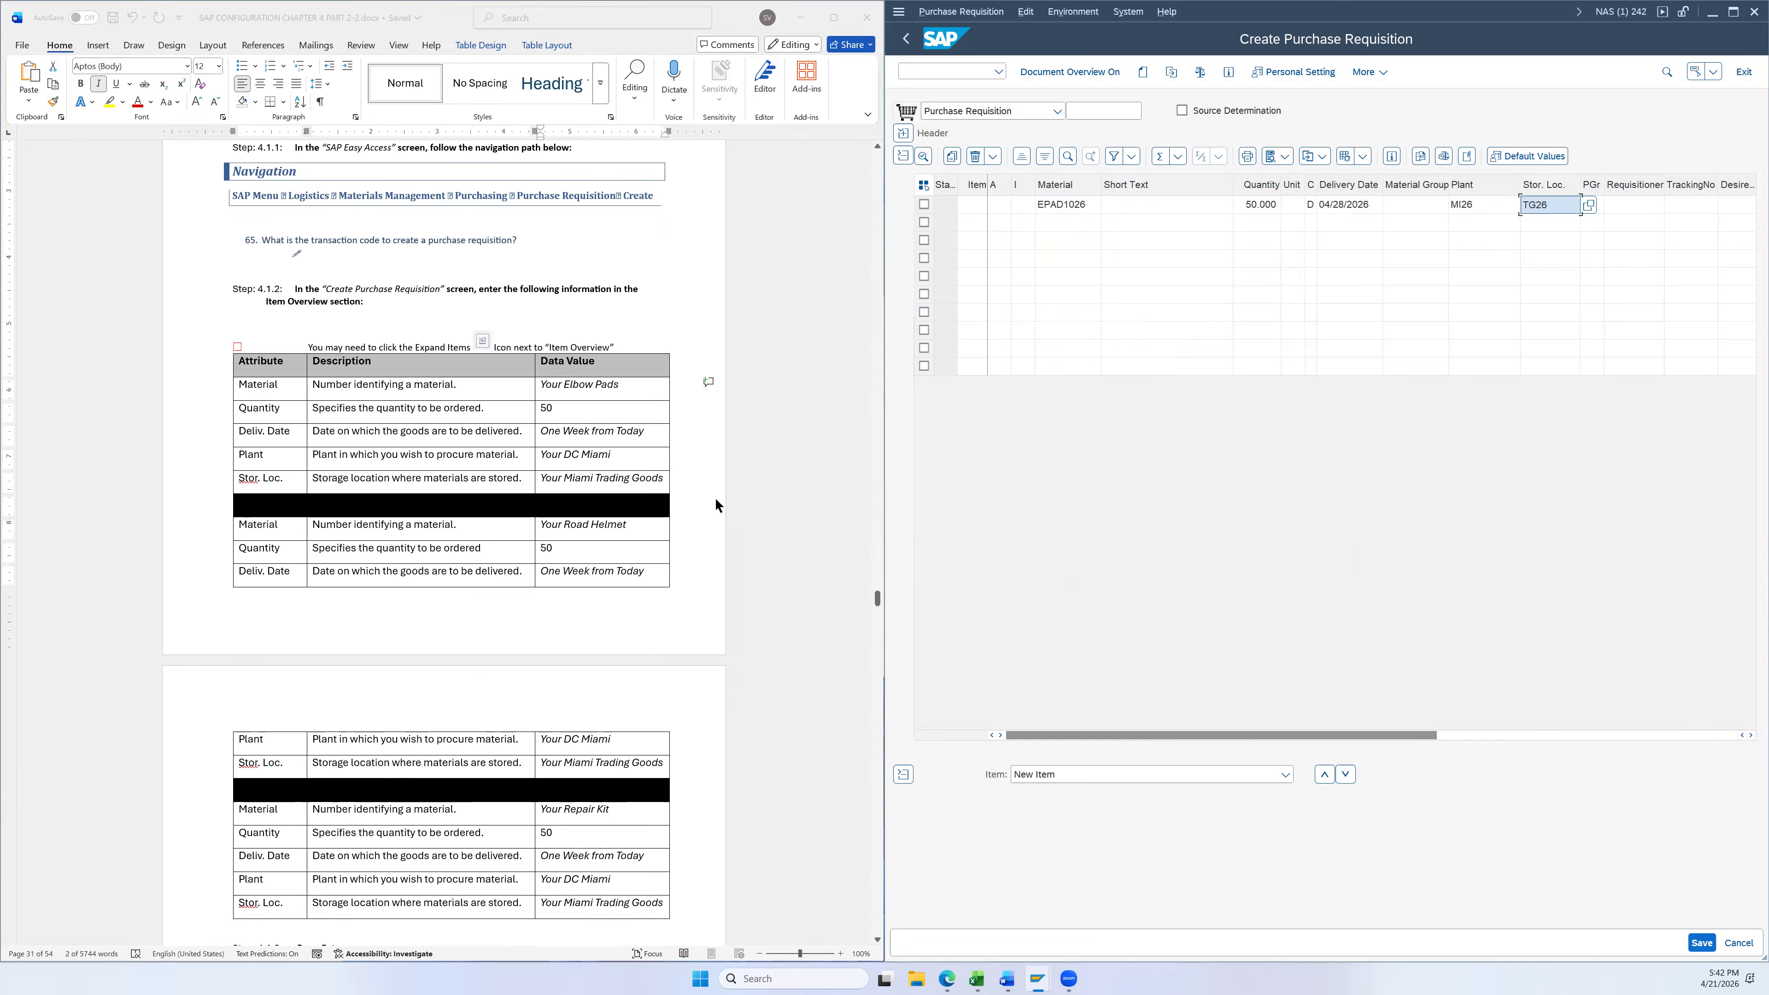
scroll(695, 522, down, 1)
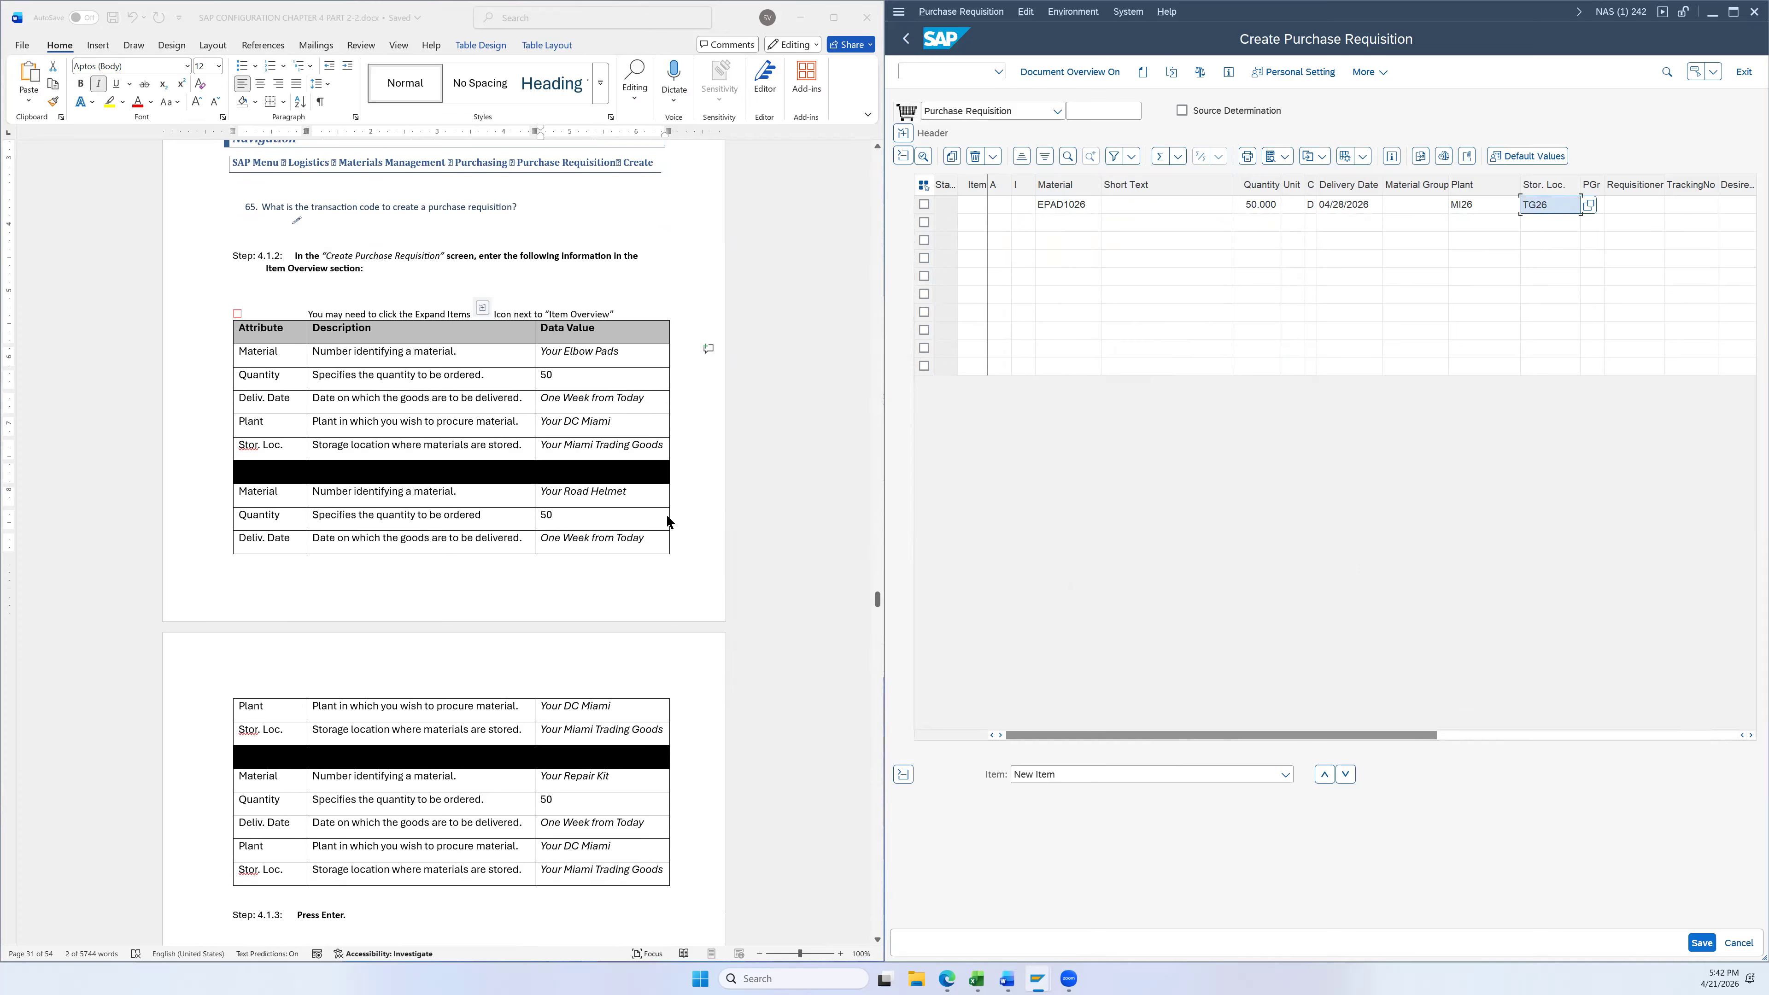
click(1071, 223)
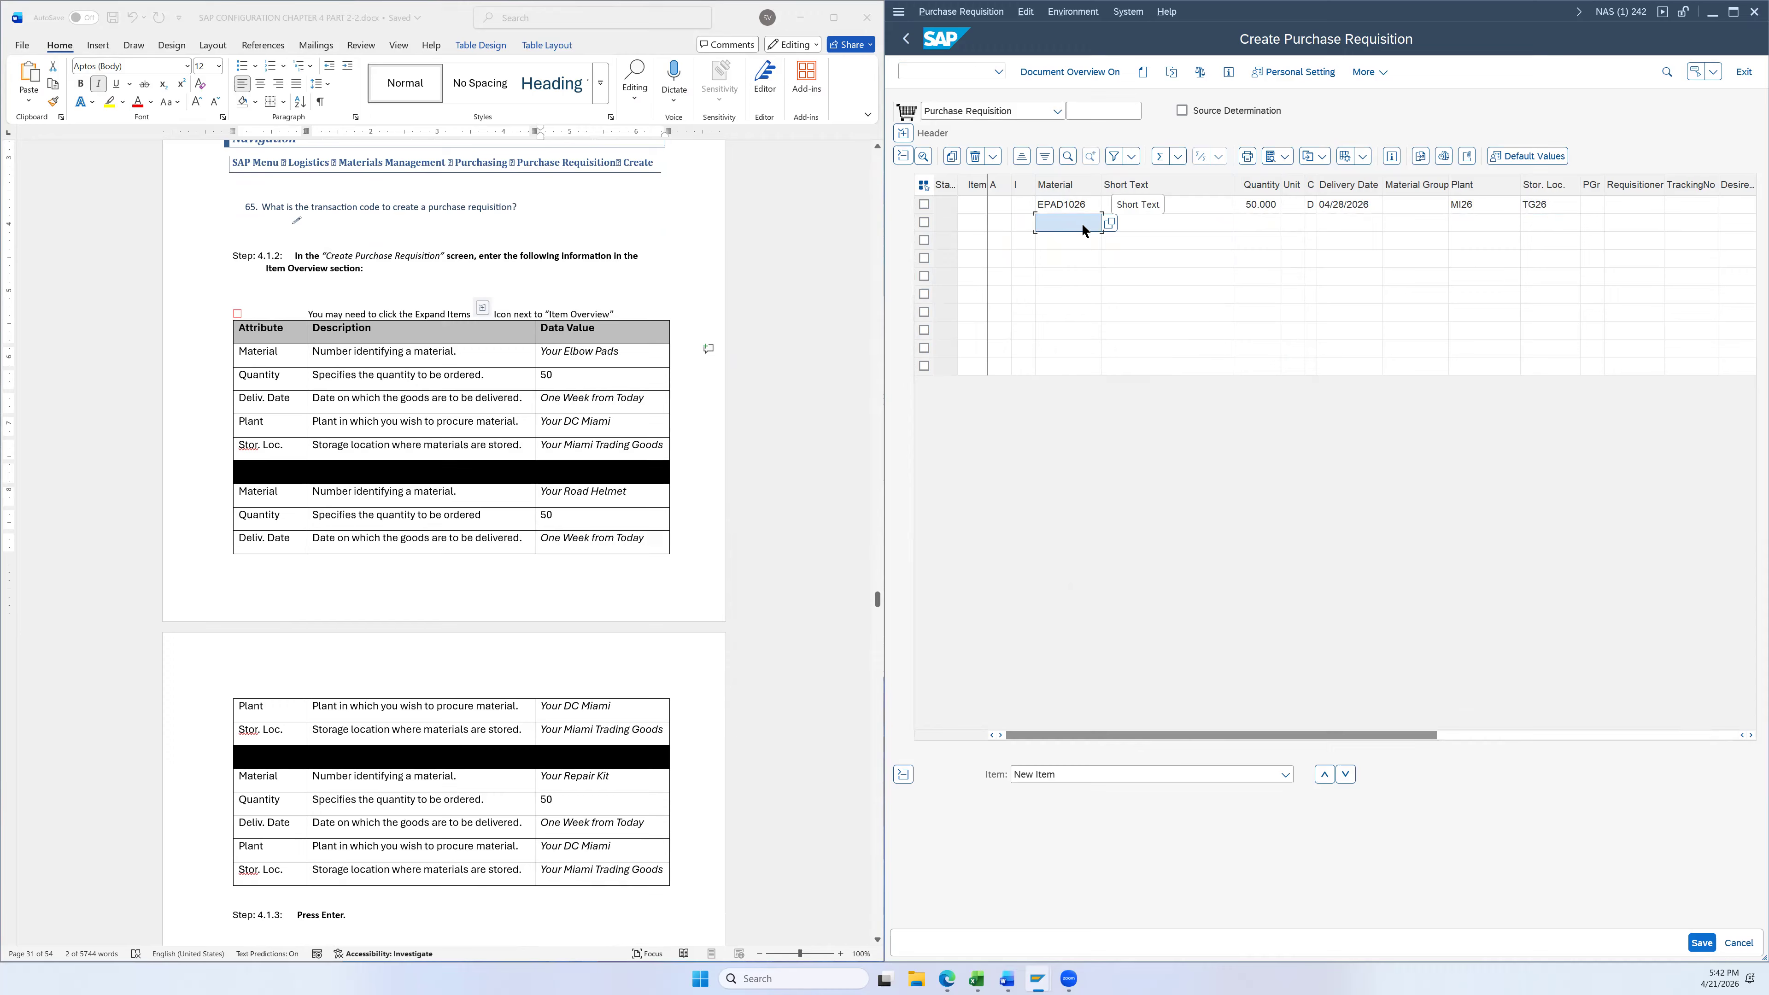
click(1110, 223)
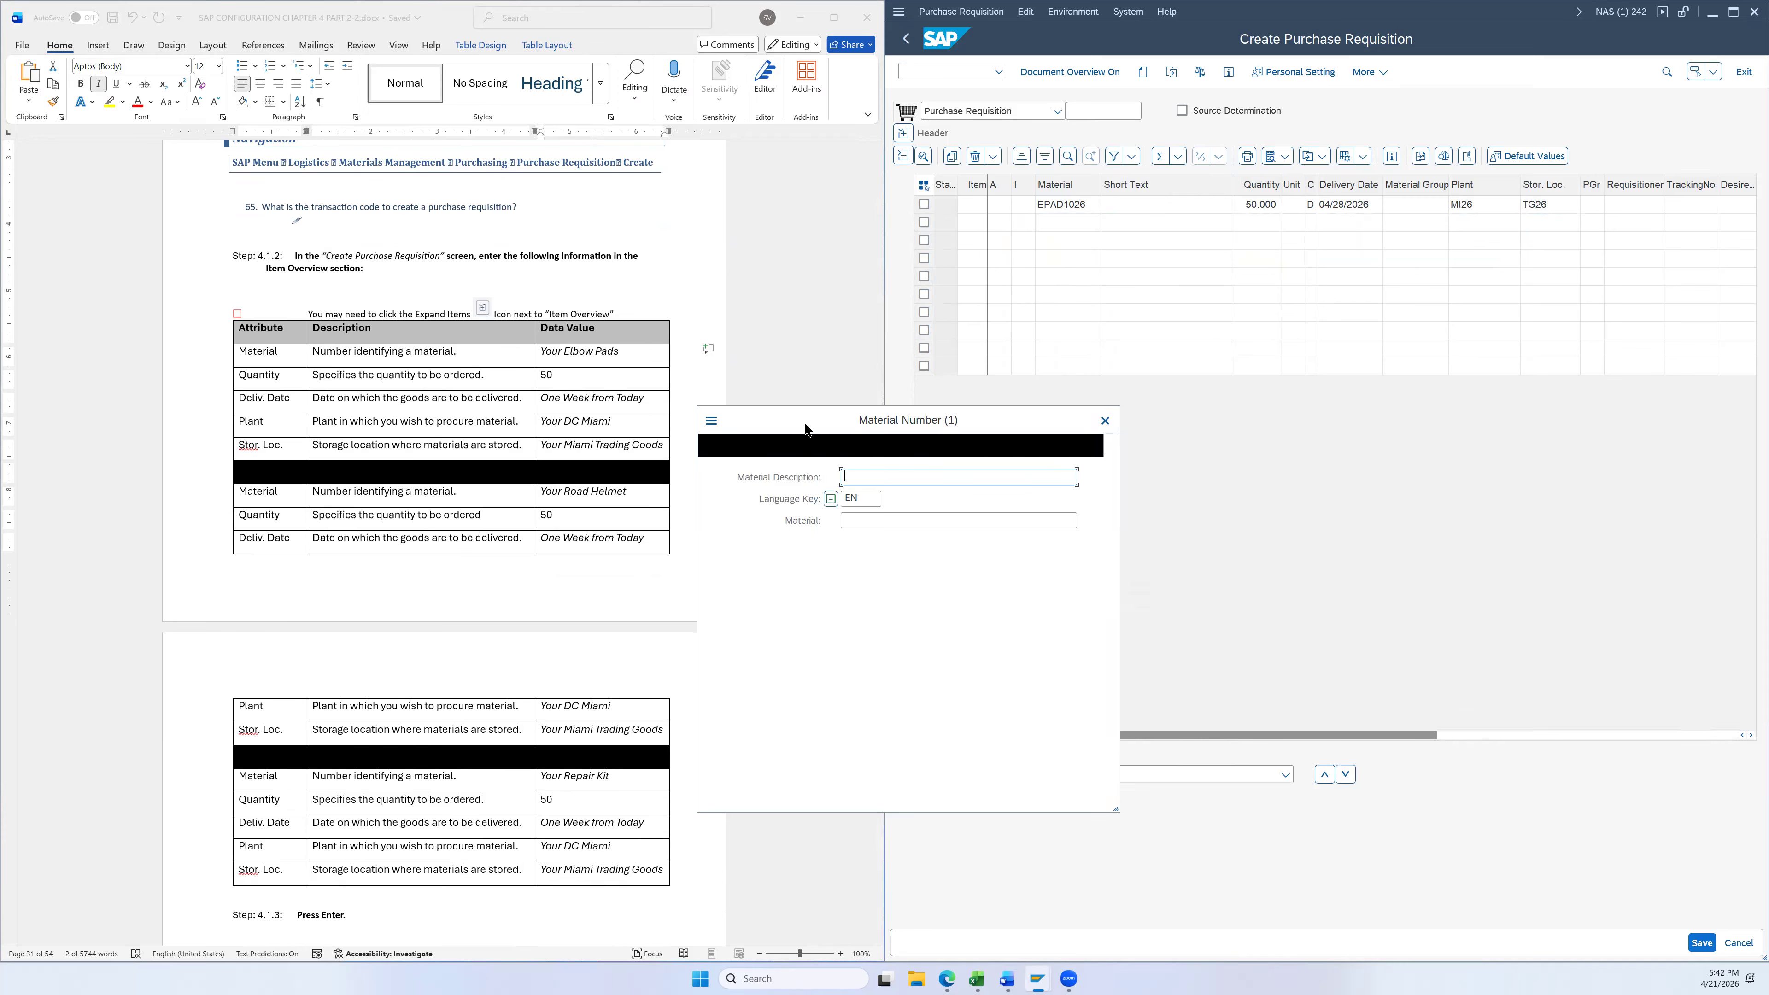
click(620, 503)
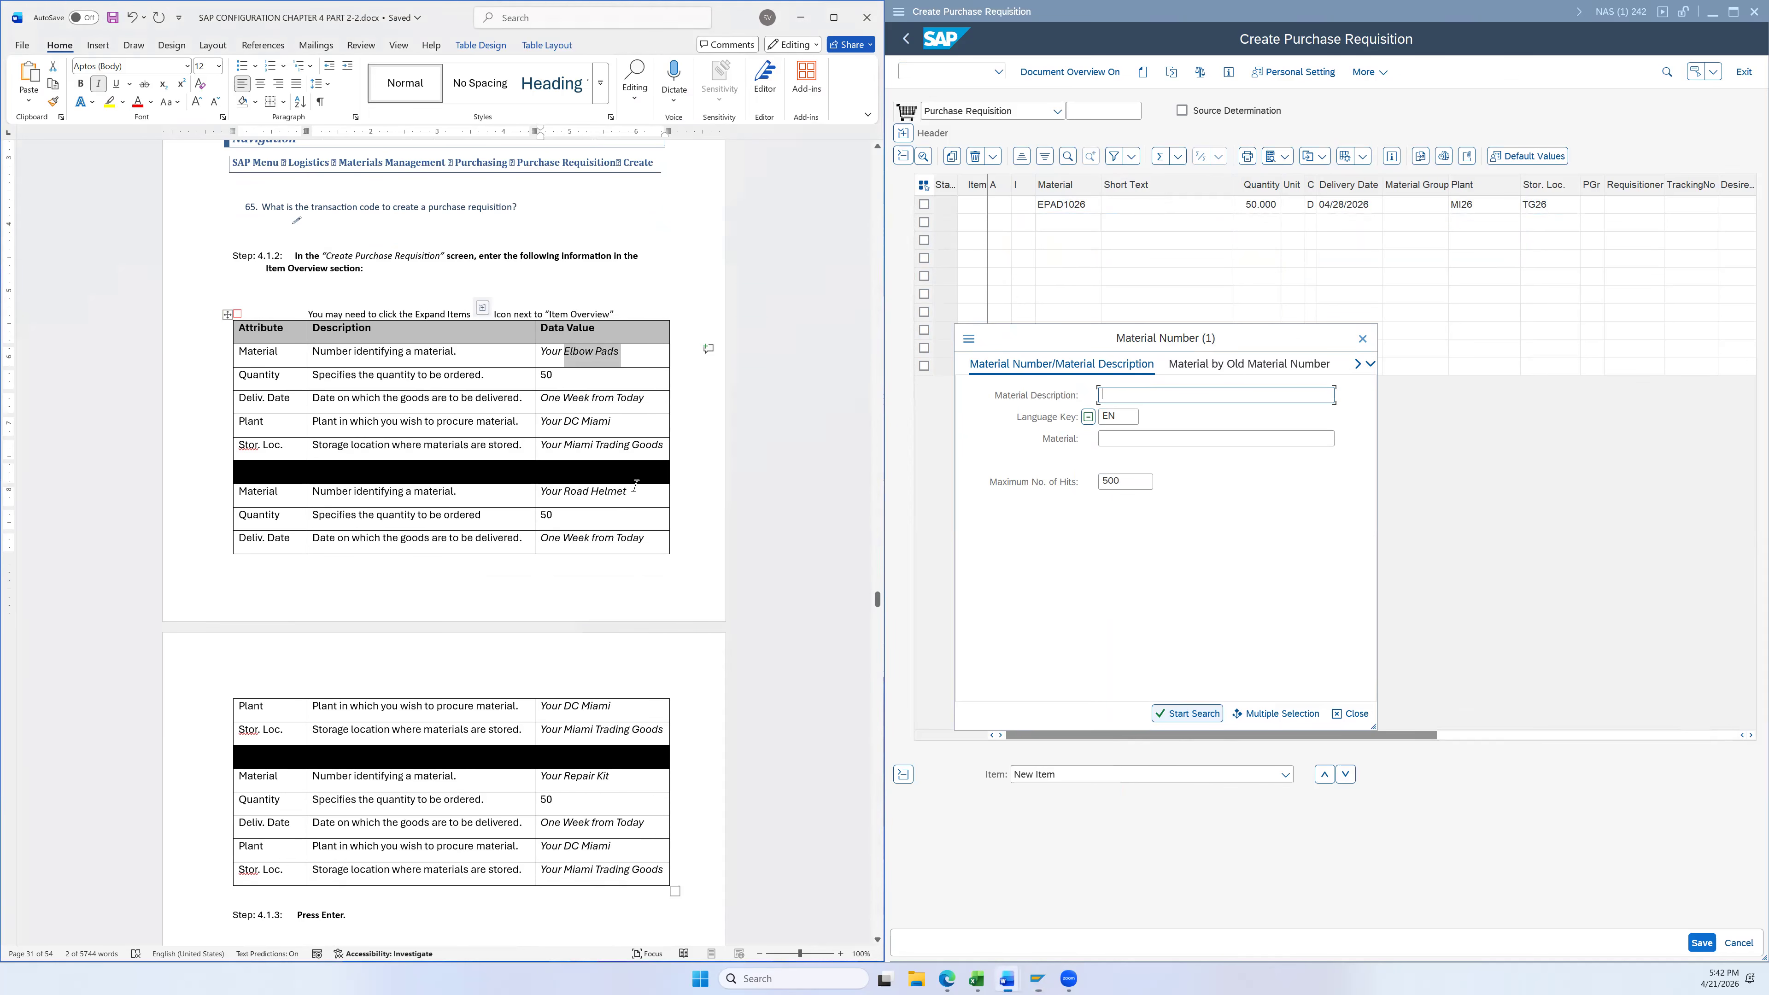
drag(605, 496, 570, 496)
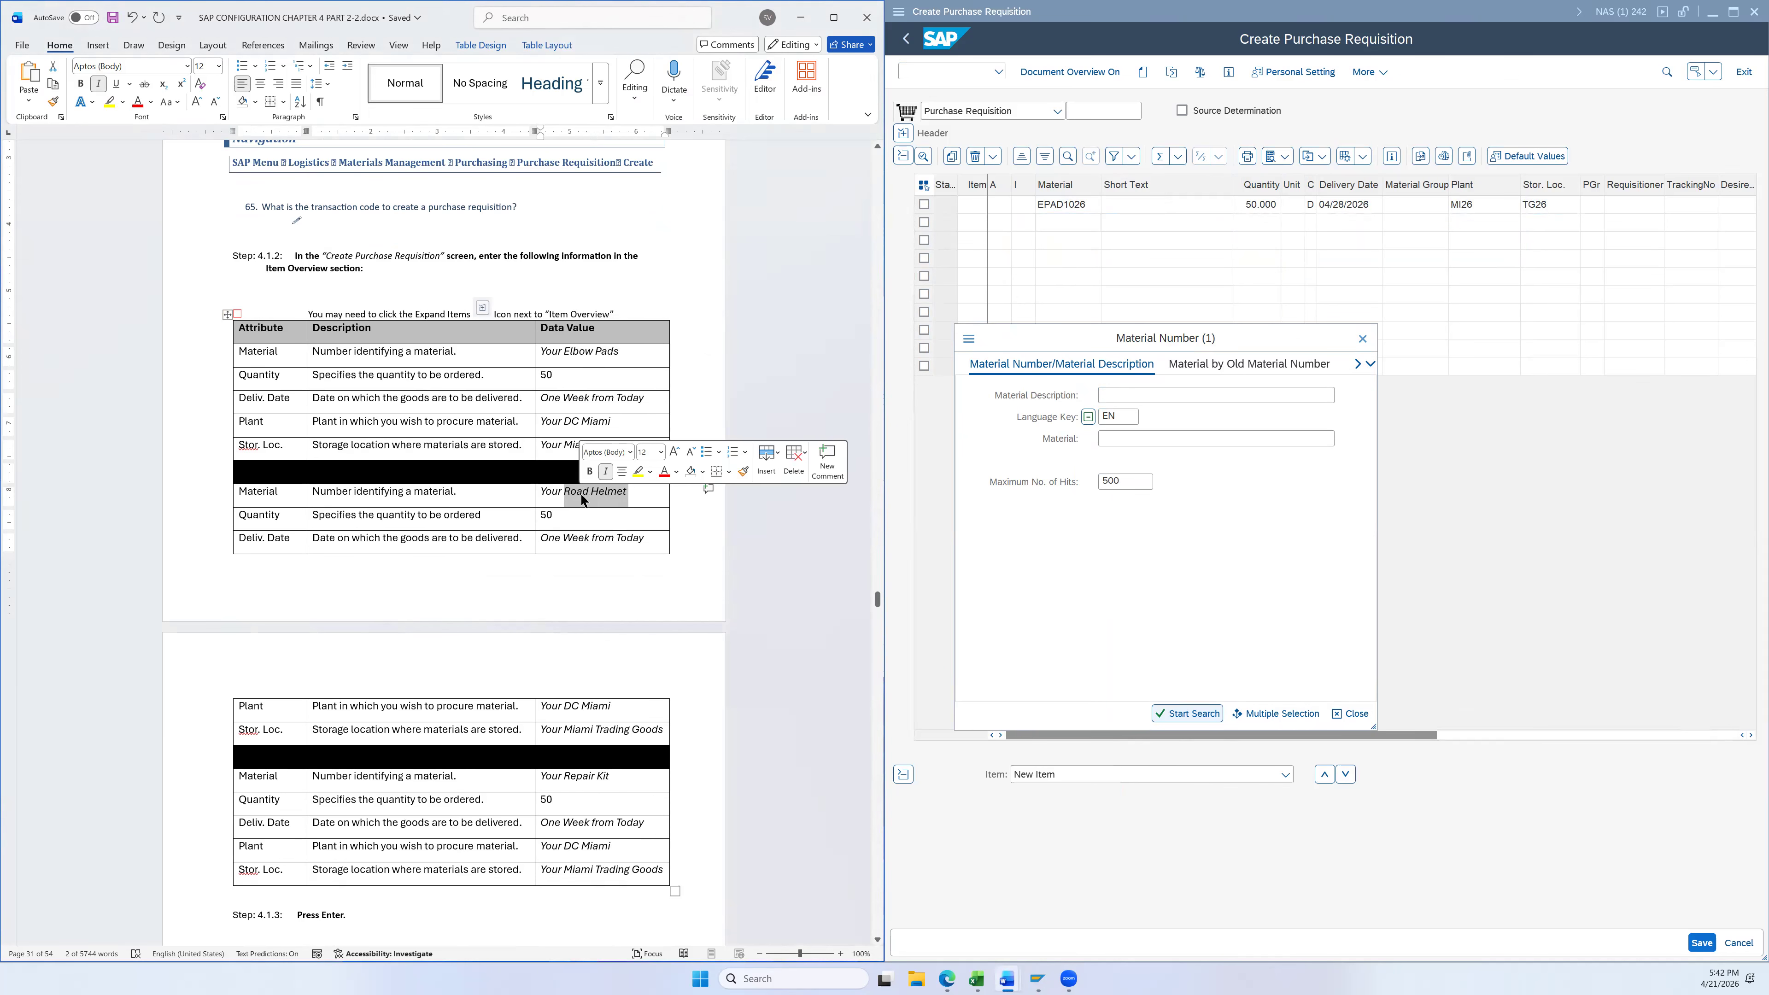
click(1128, 397)
text(26)
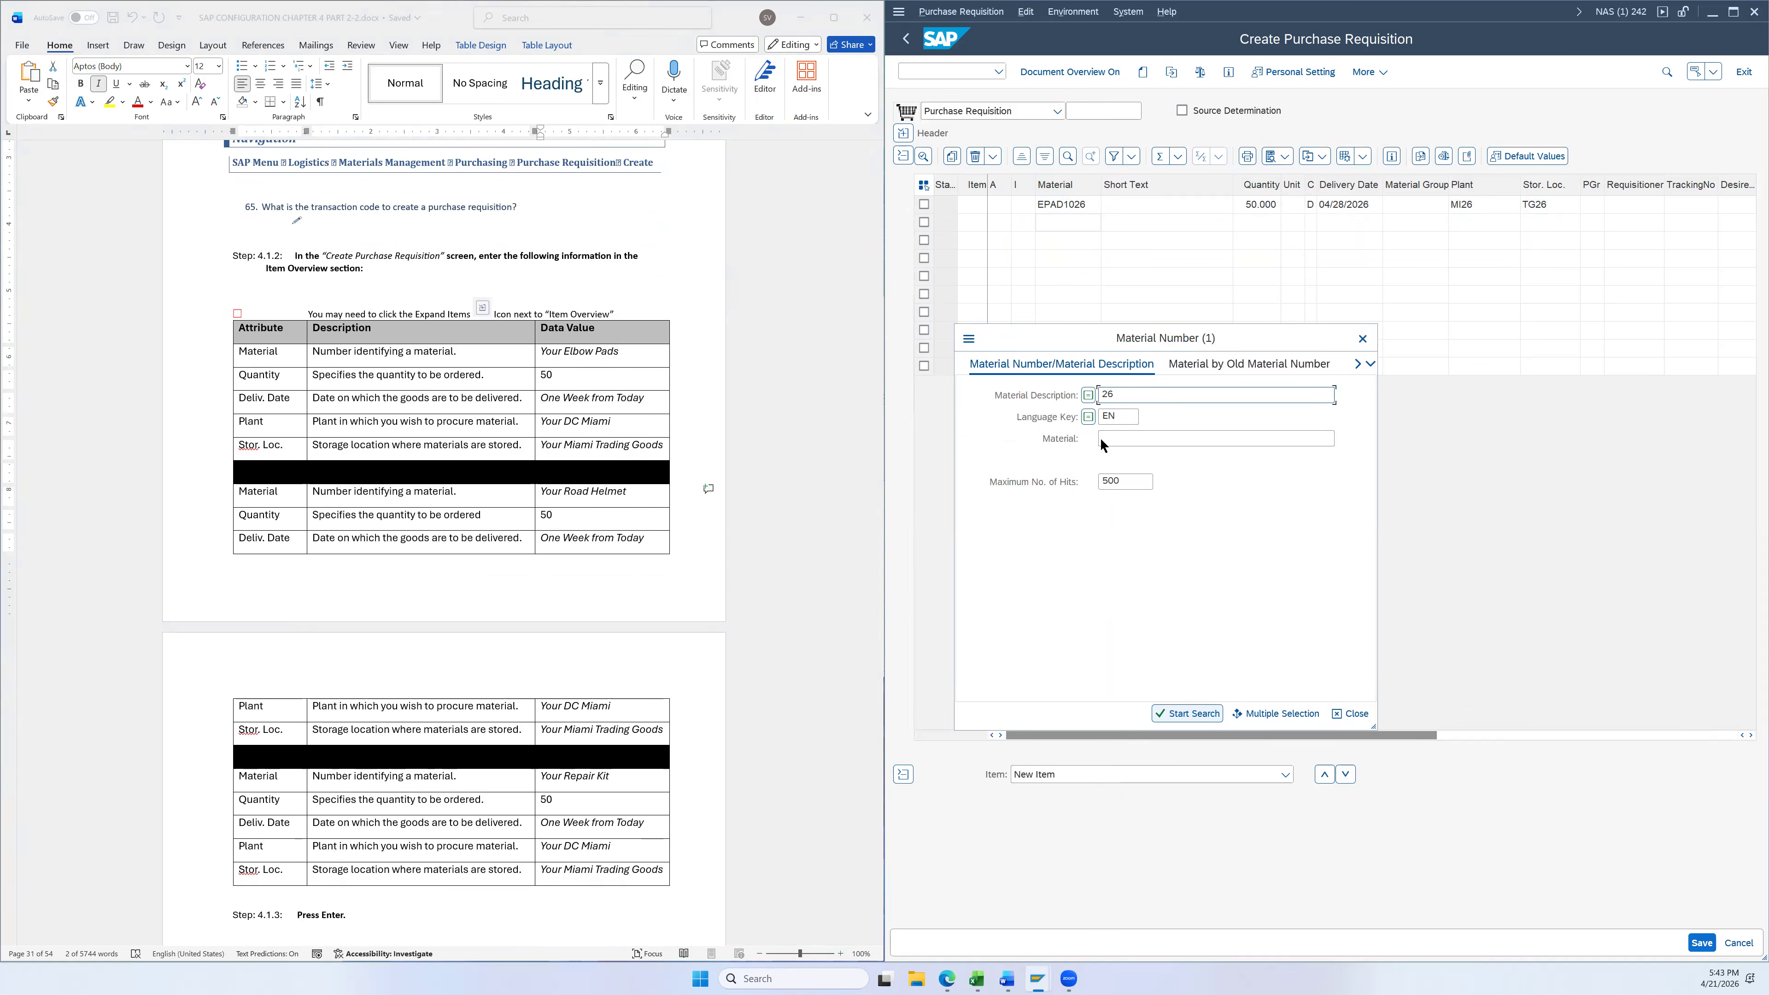
text( Road Helmet)
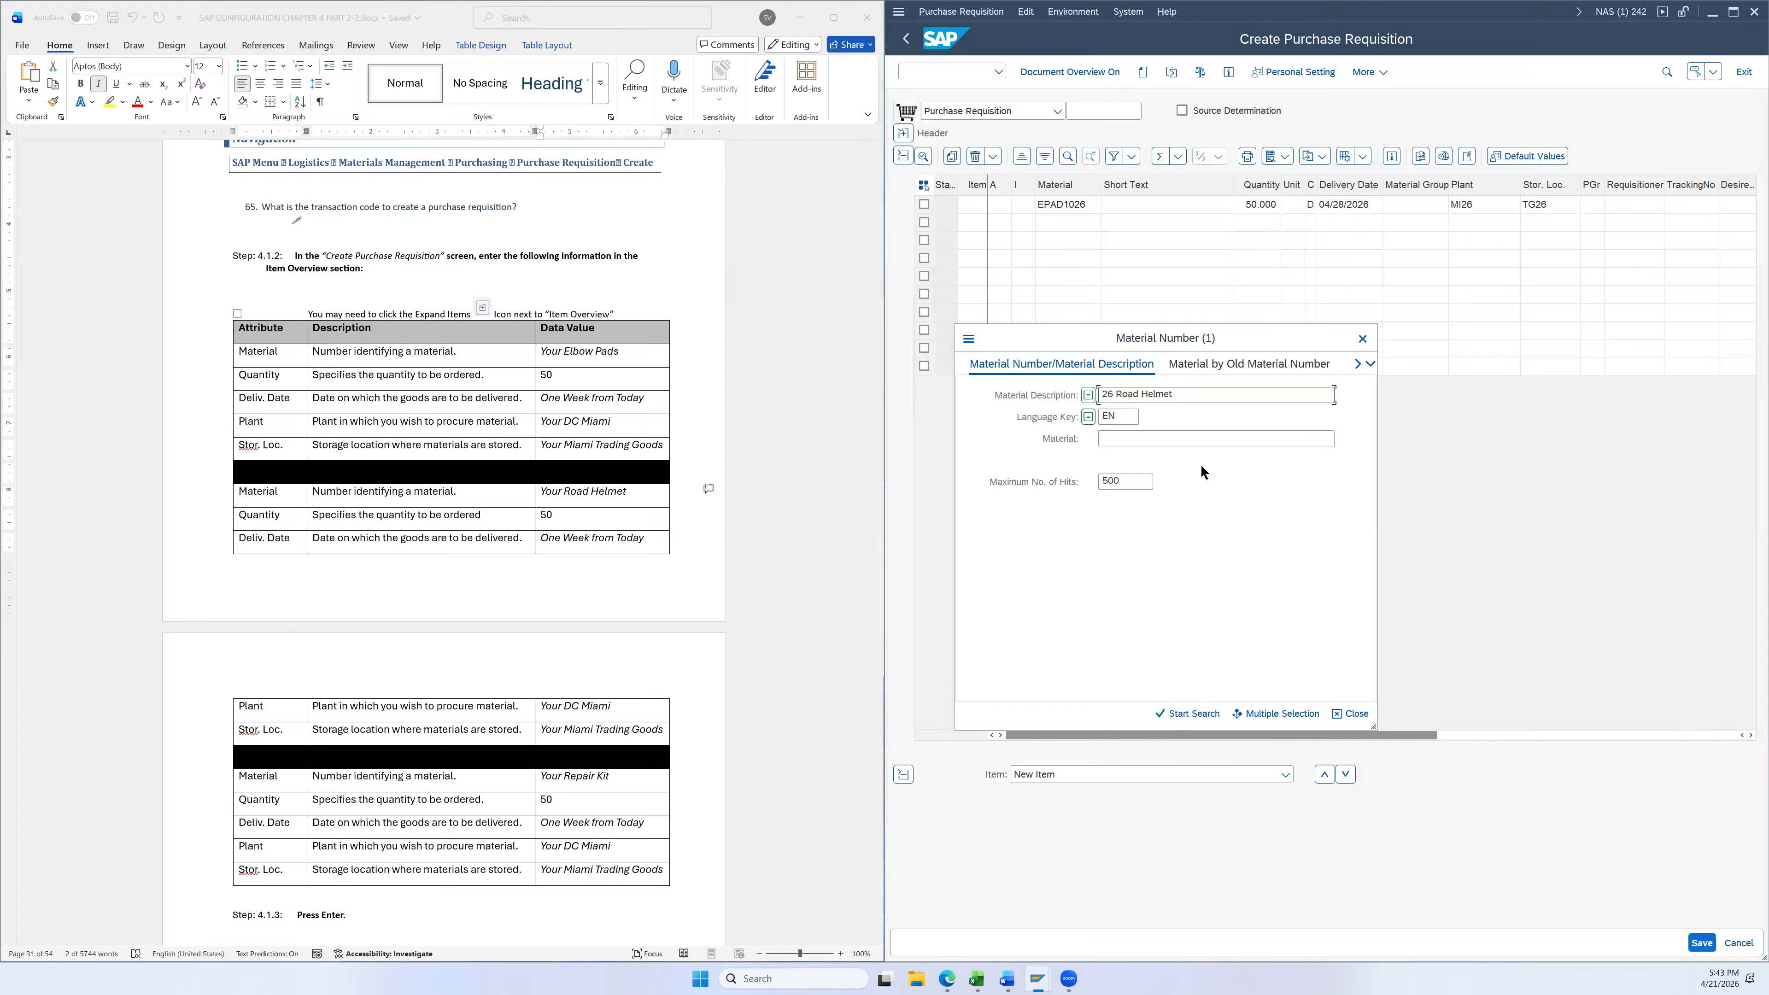
click(1178, 714)
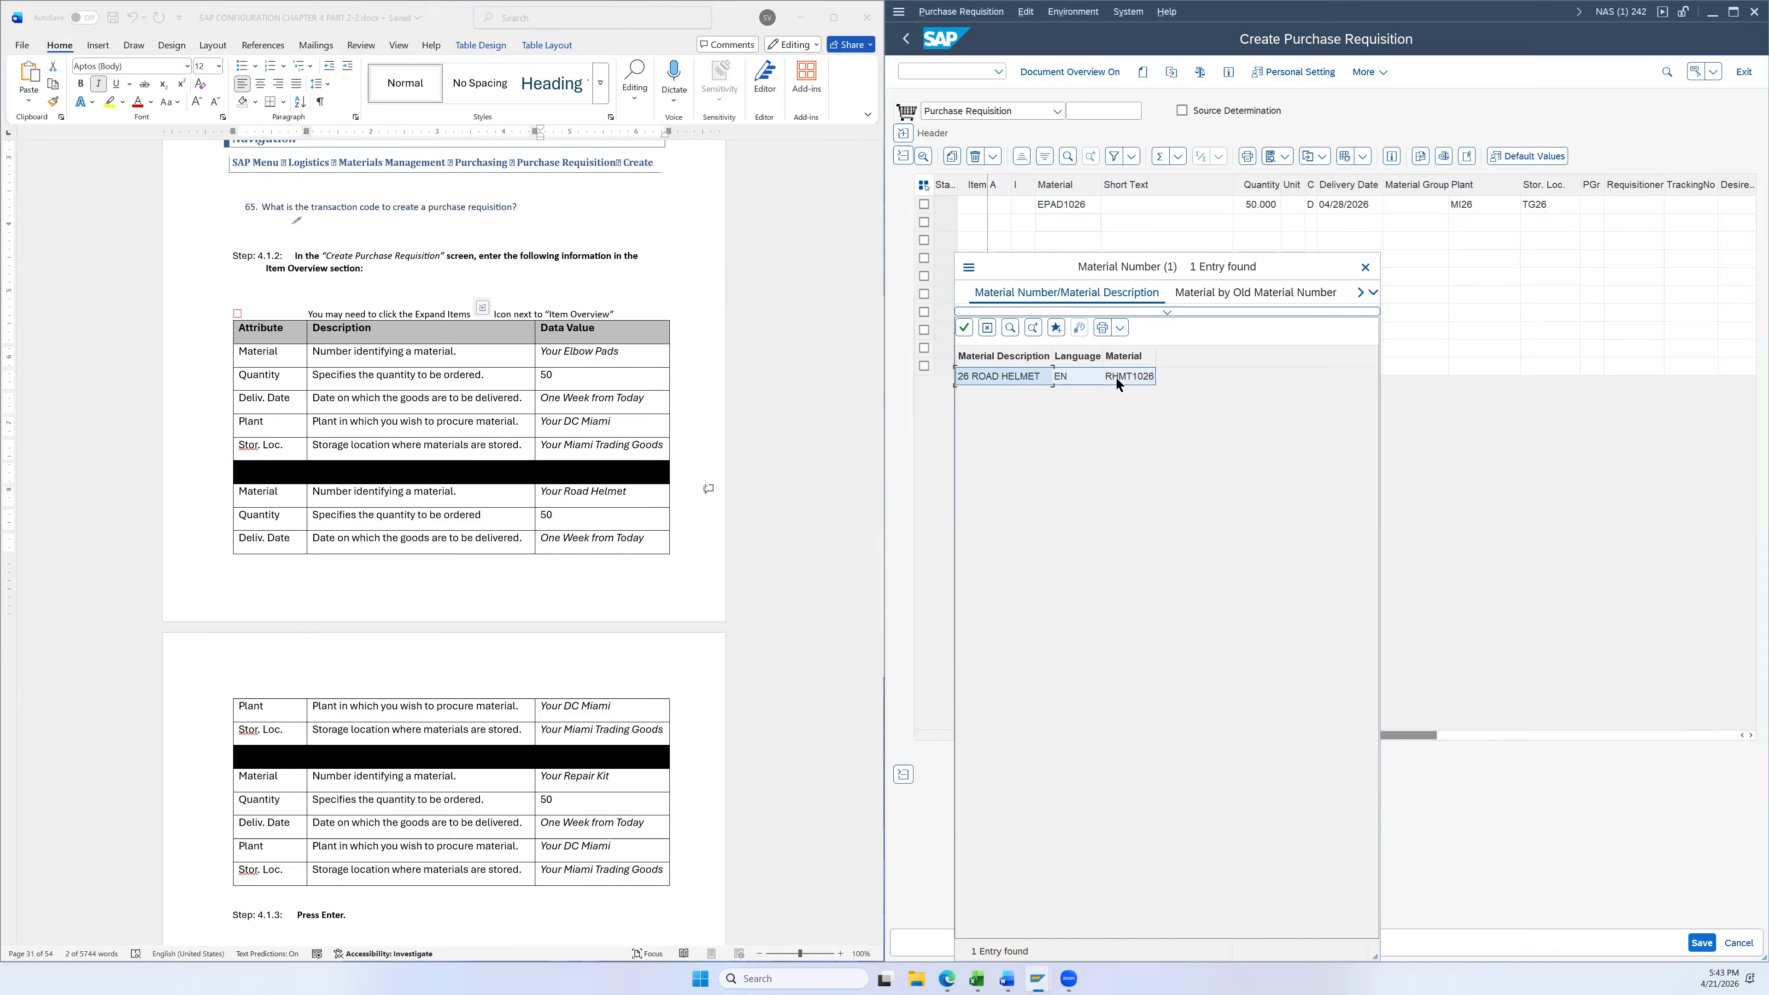
double_click(1129, 373)
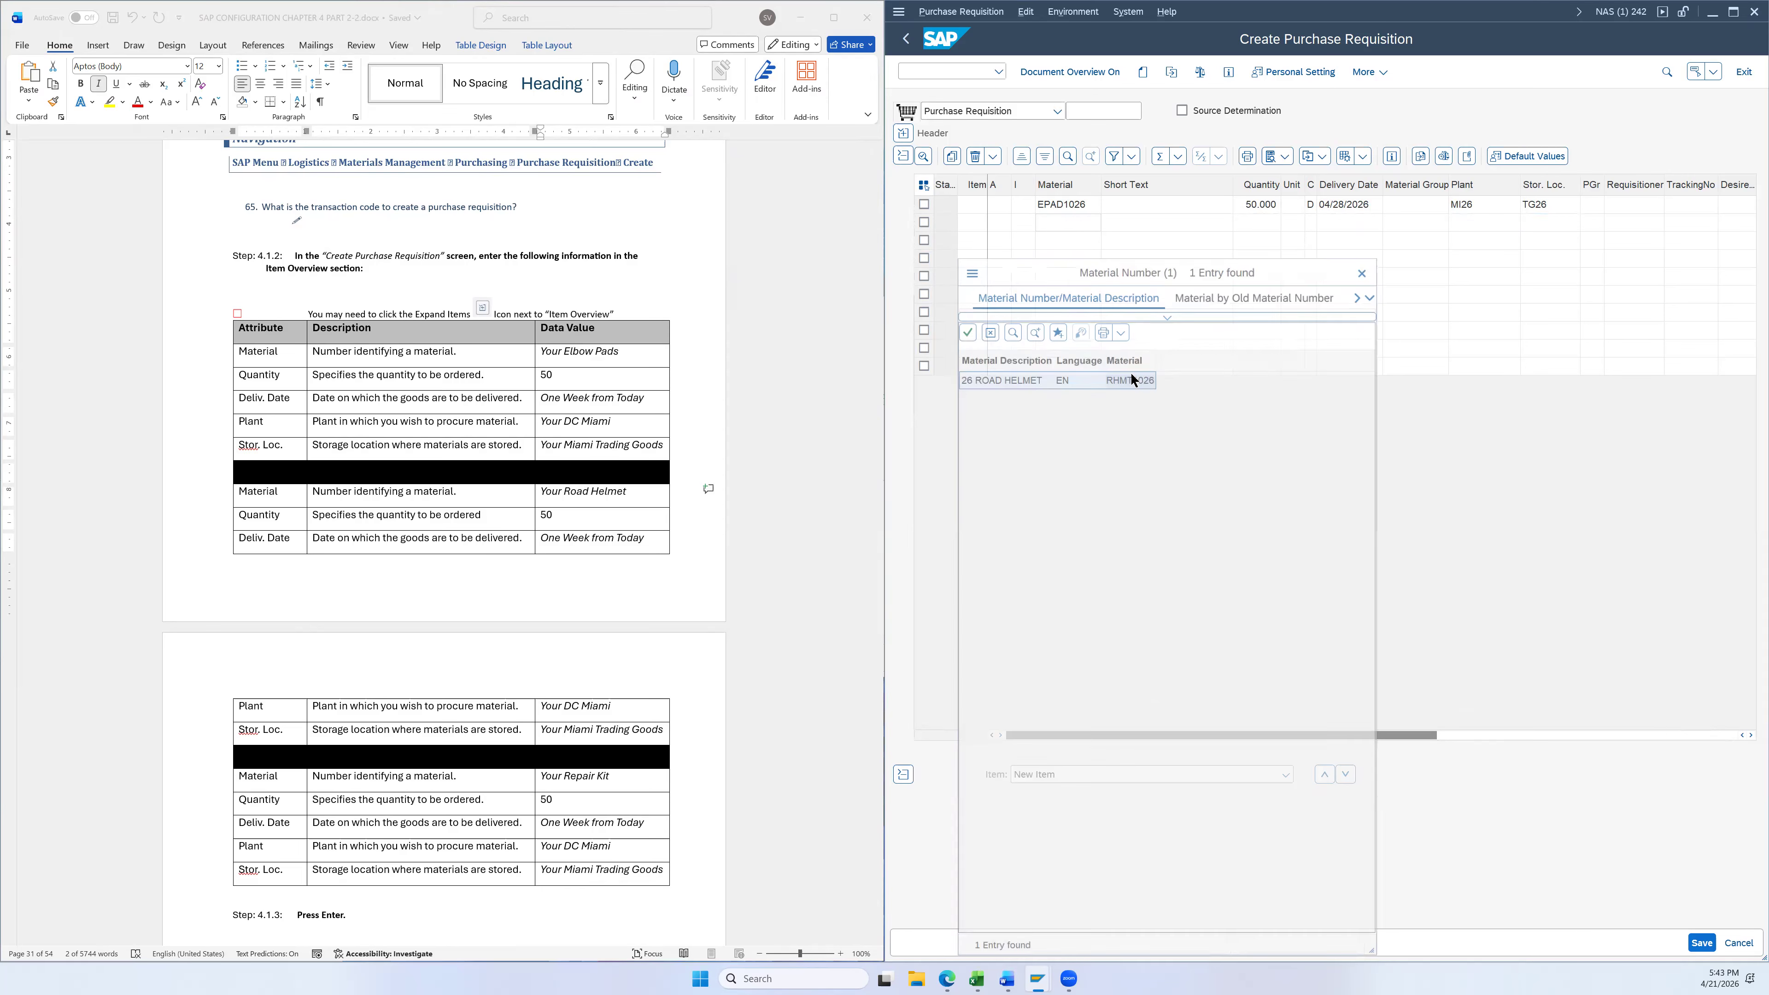
Set the road helmet item's quantity to 50 and its delivery date to 04/28/2026
click(1264, 221)
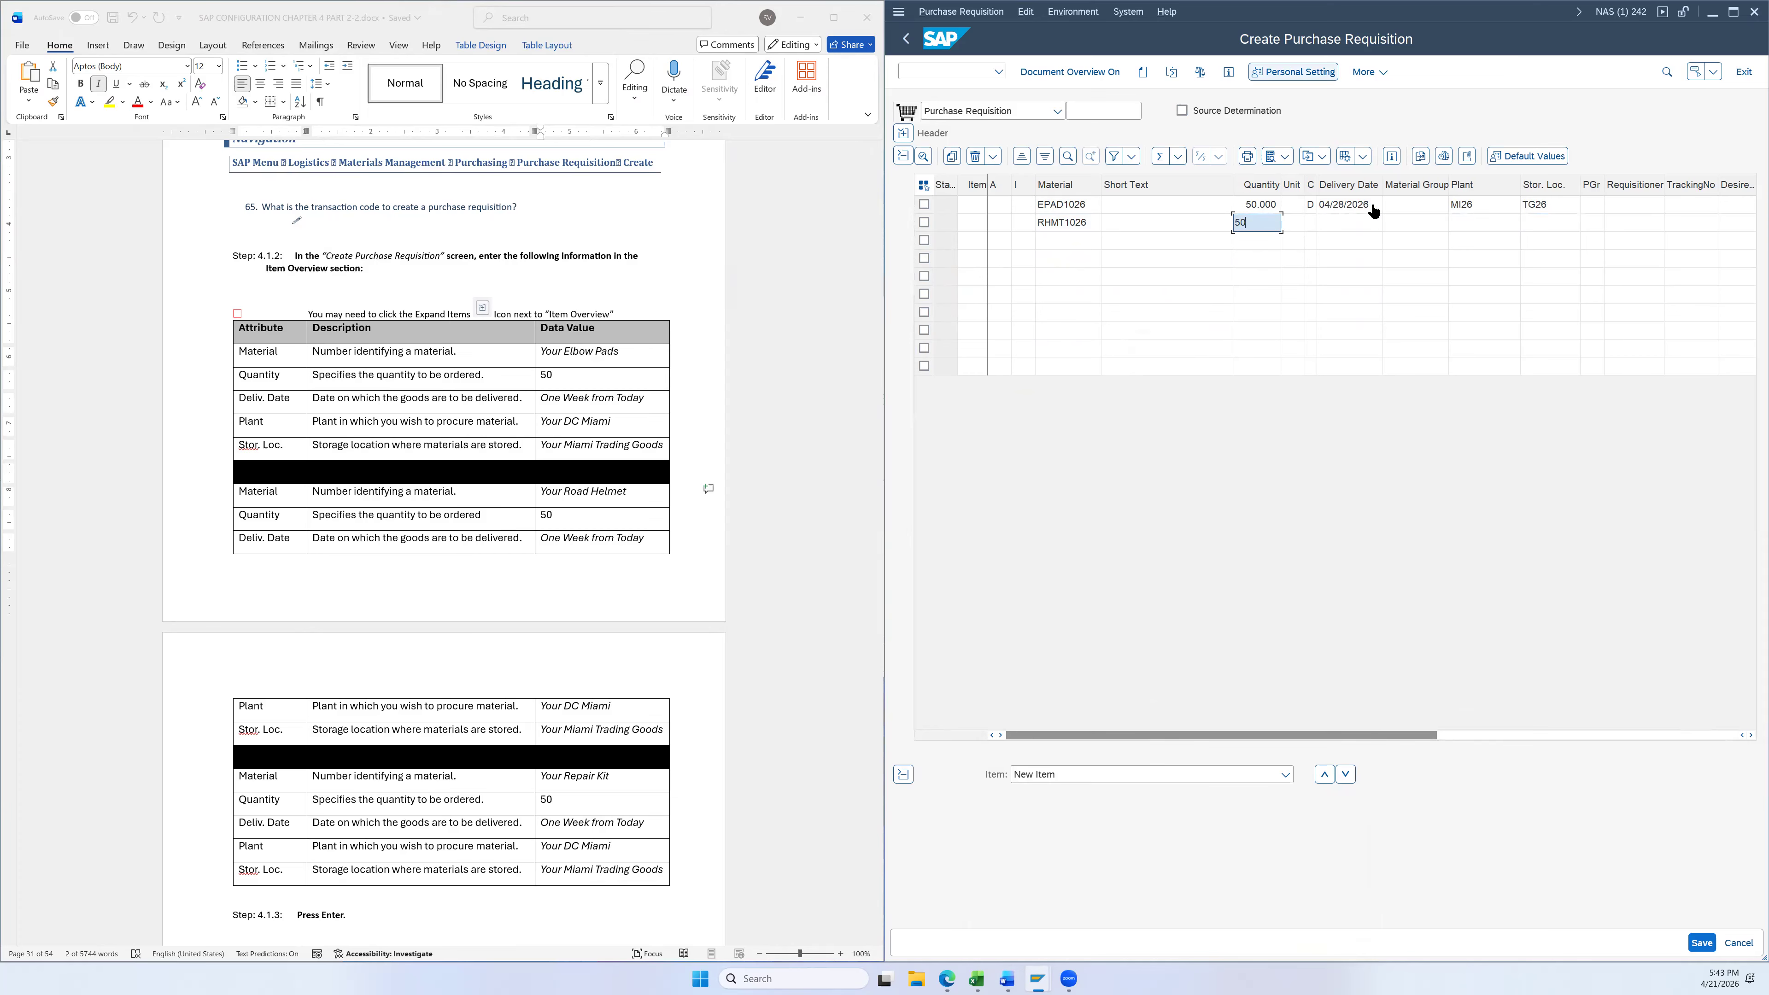
click(1354, 221)
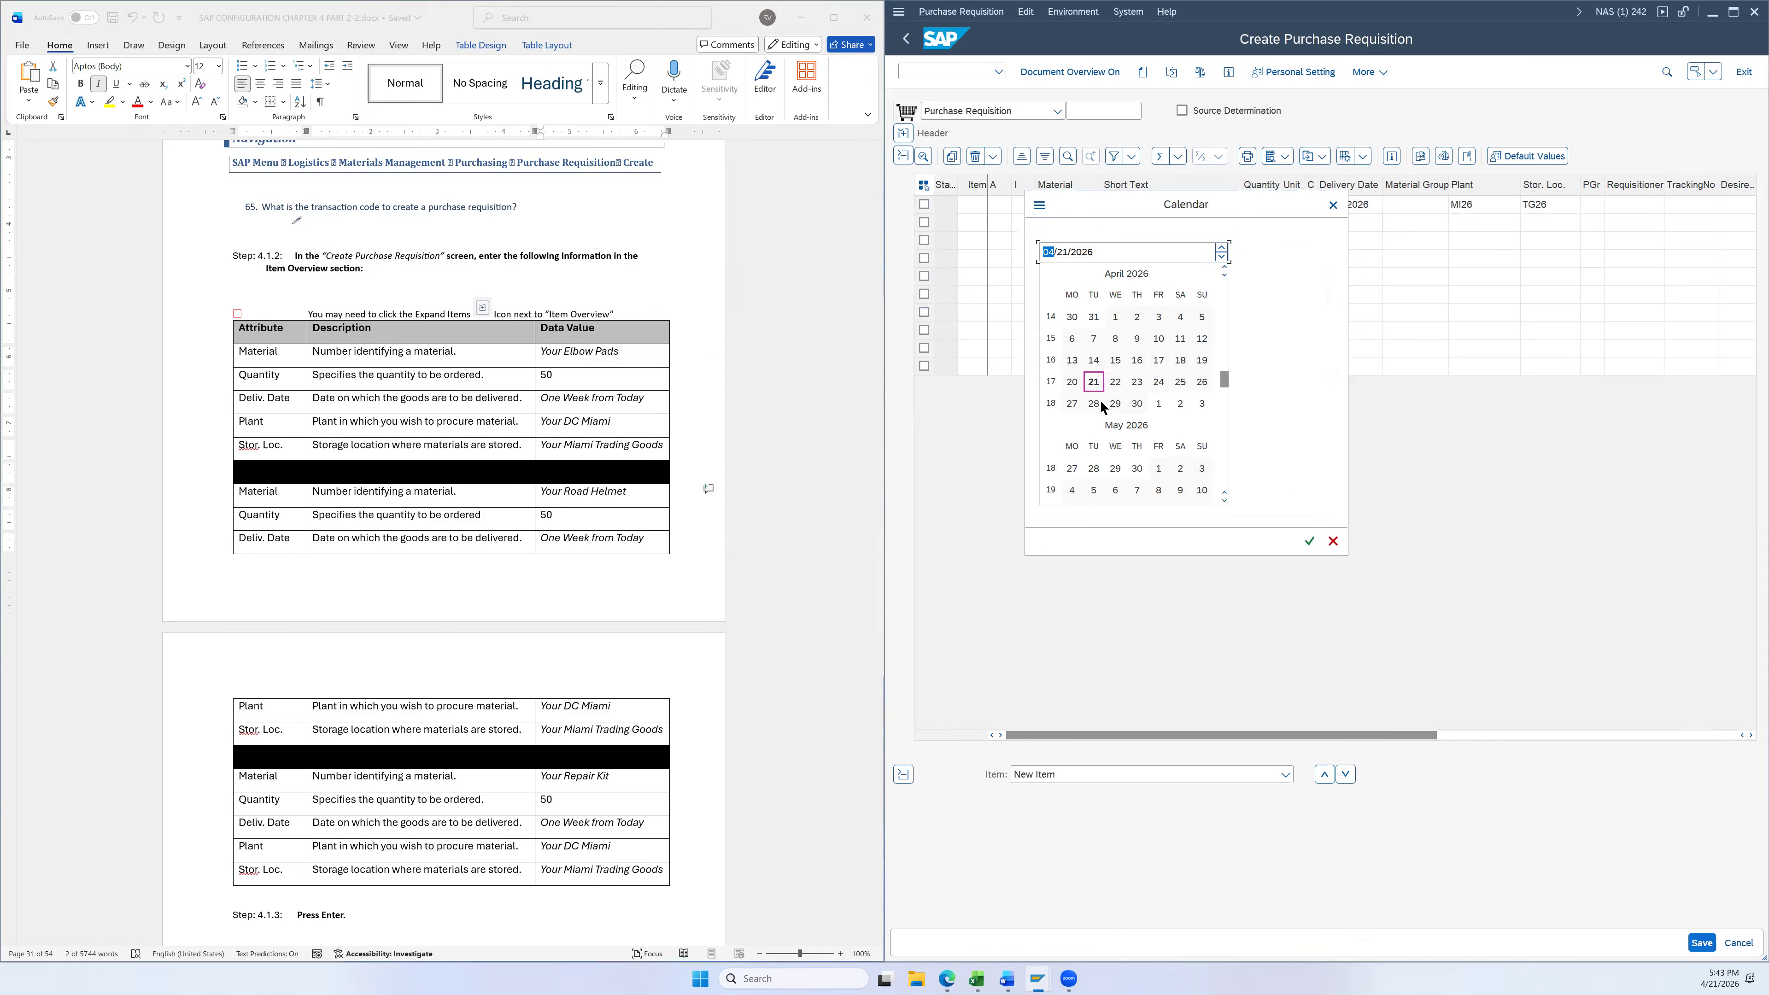
double_click(1095, 402)
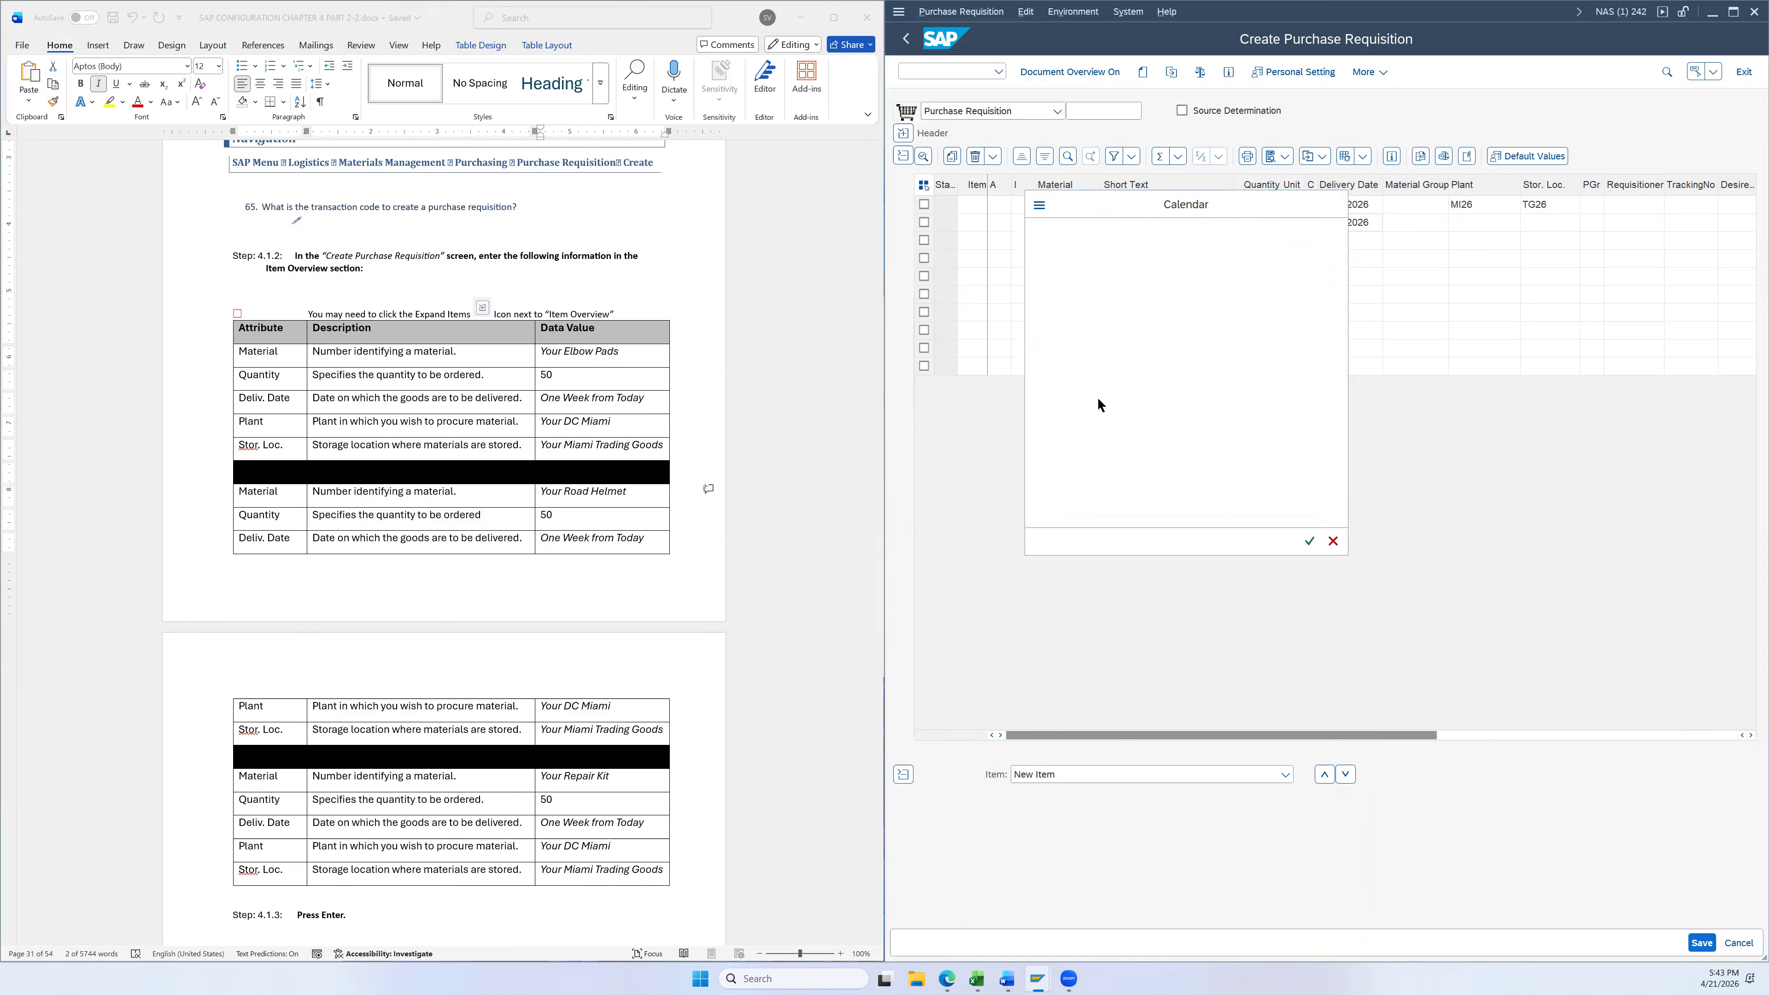
Assign plant MI26 and storage location TG26 to the road helmet item
click(1477, 207)
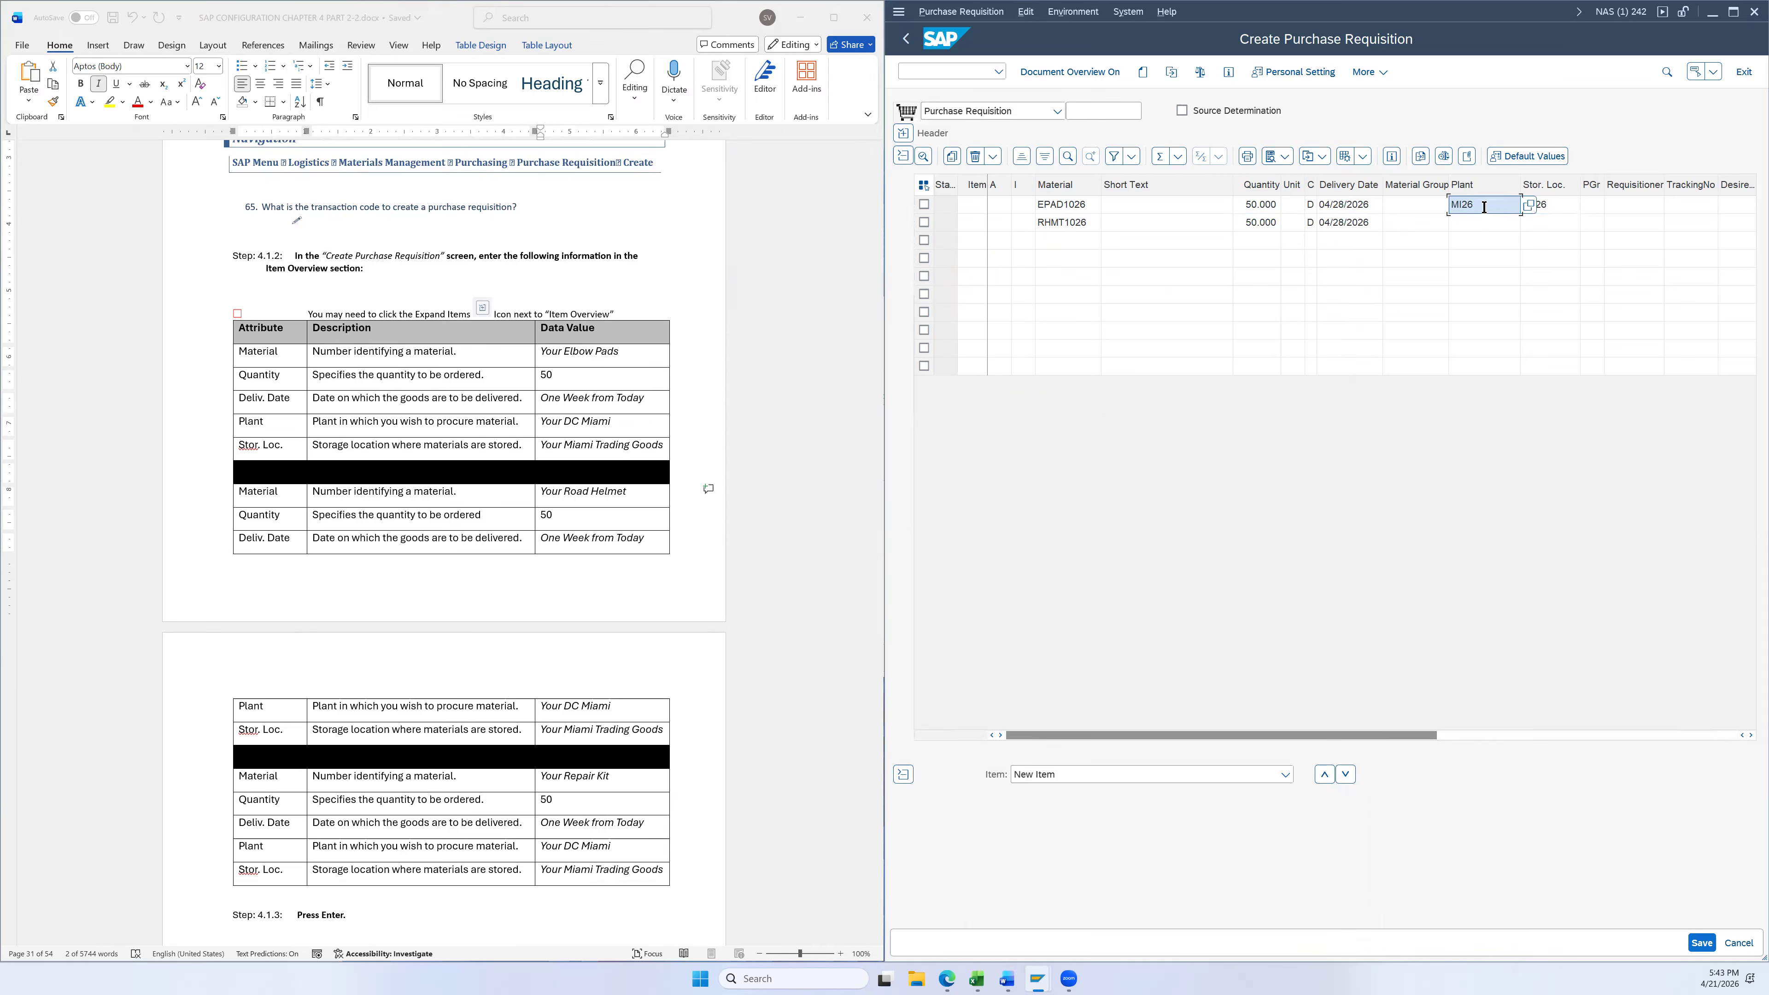
text(MI26)
key(Tab)
text(TG26)
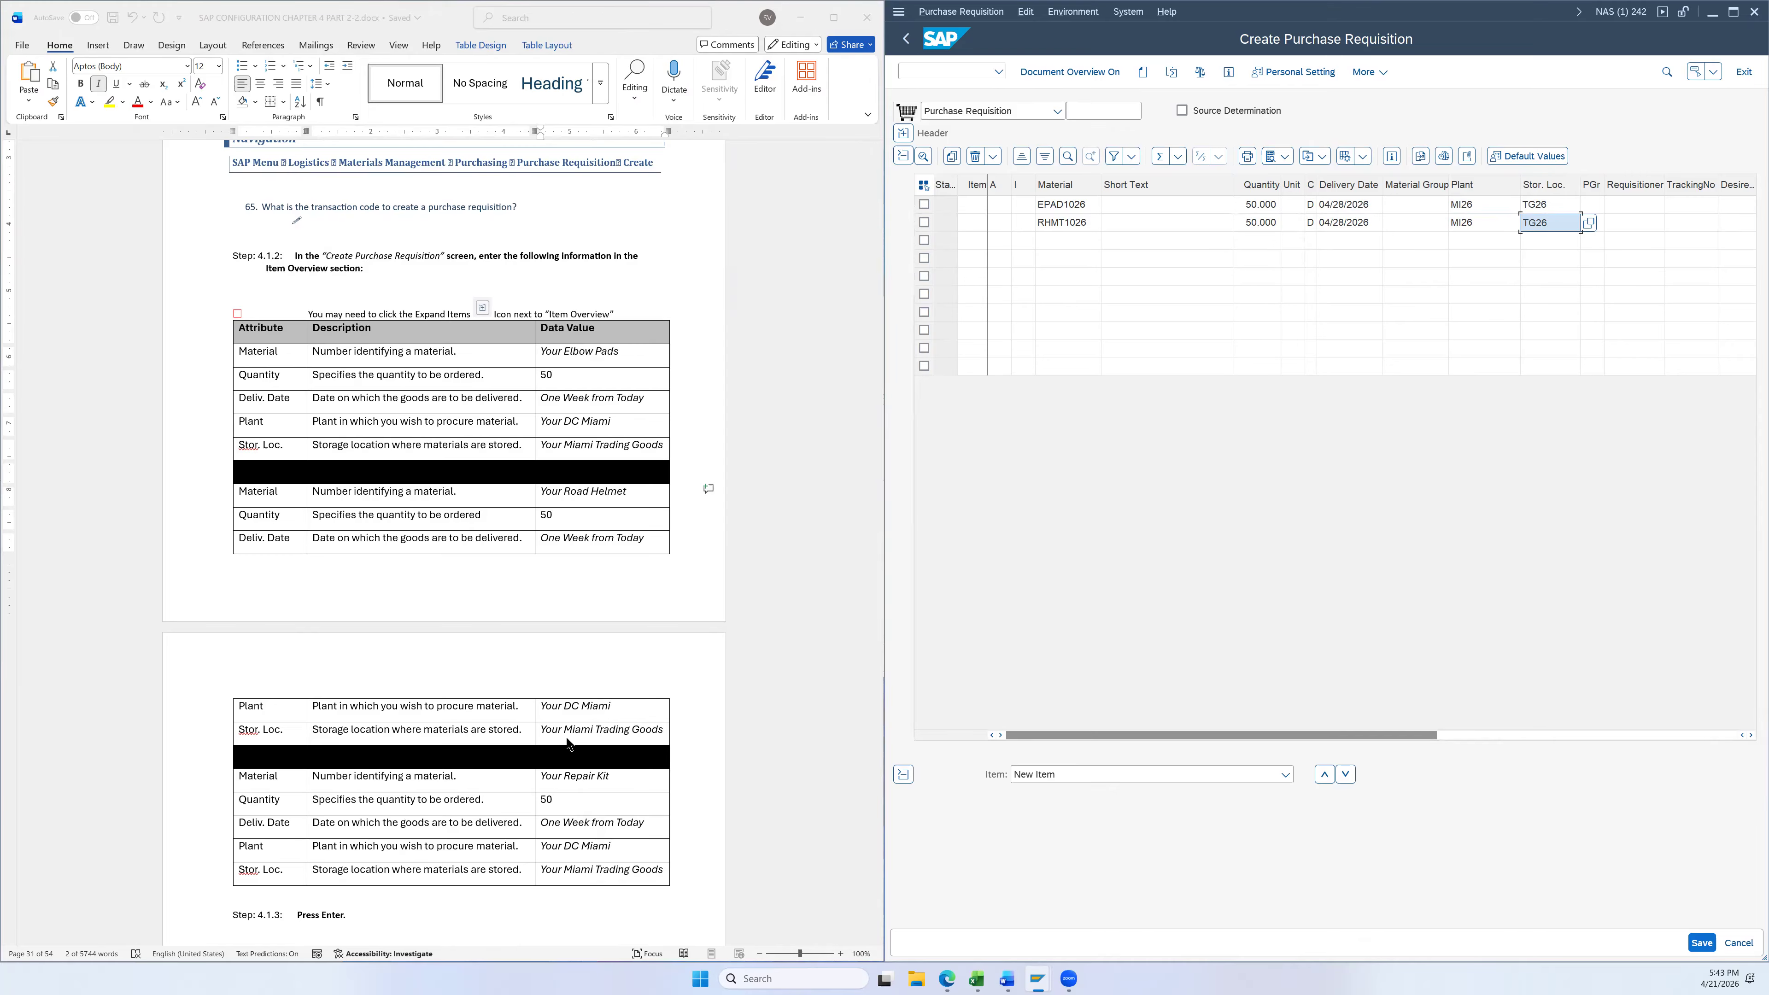
Find the material described as "26 Repair Kit" and enter RKIT1026 as the material of the third requisition item
scroll(612, 731, down, 3)
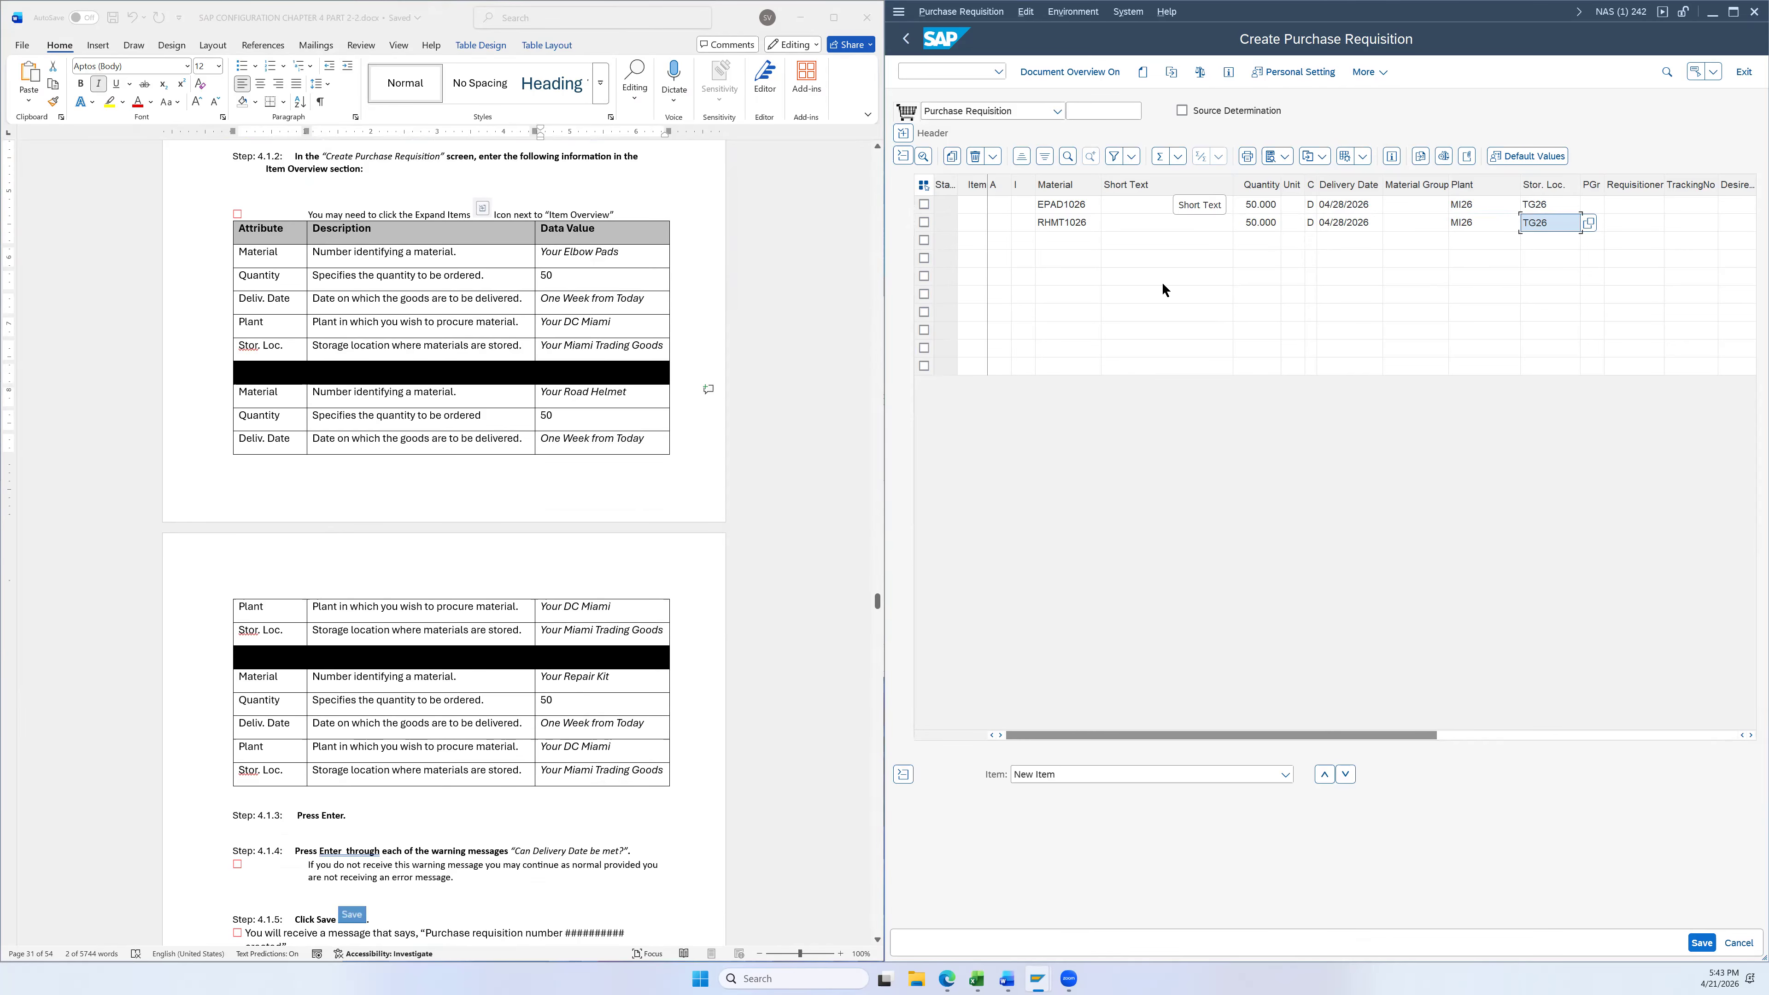
click(1089, 241)
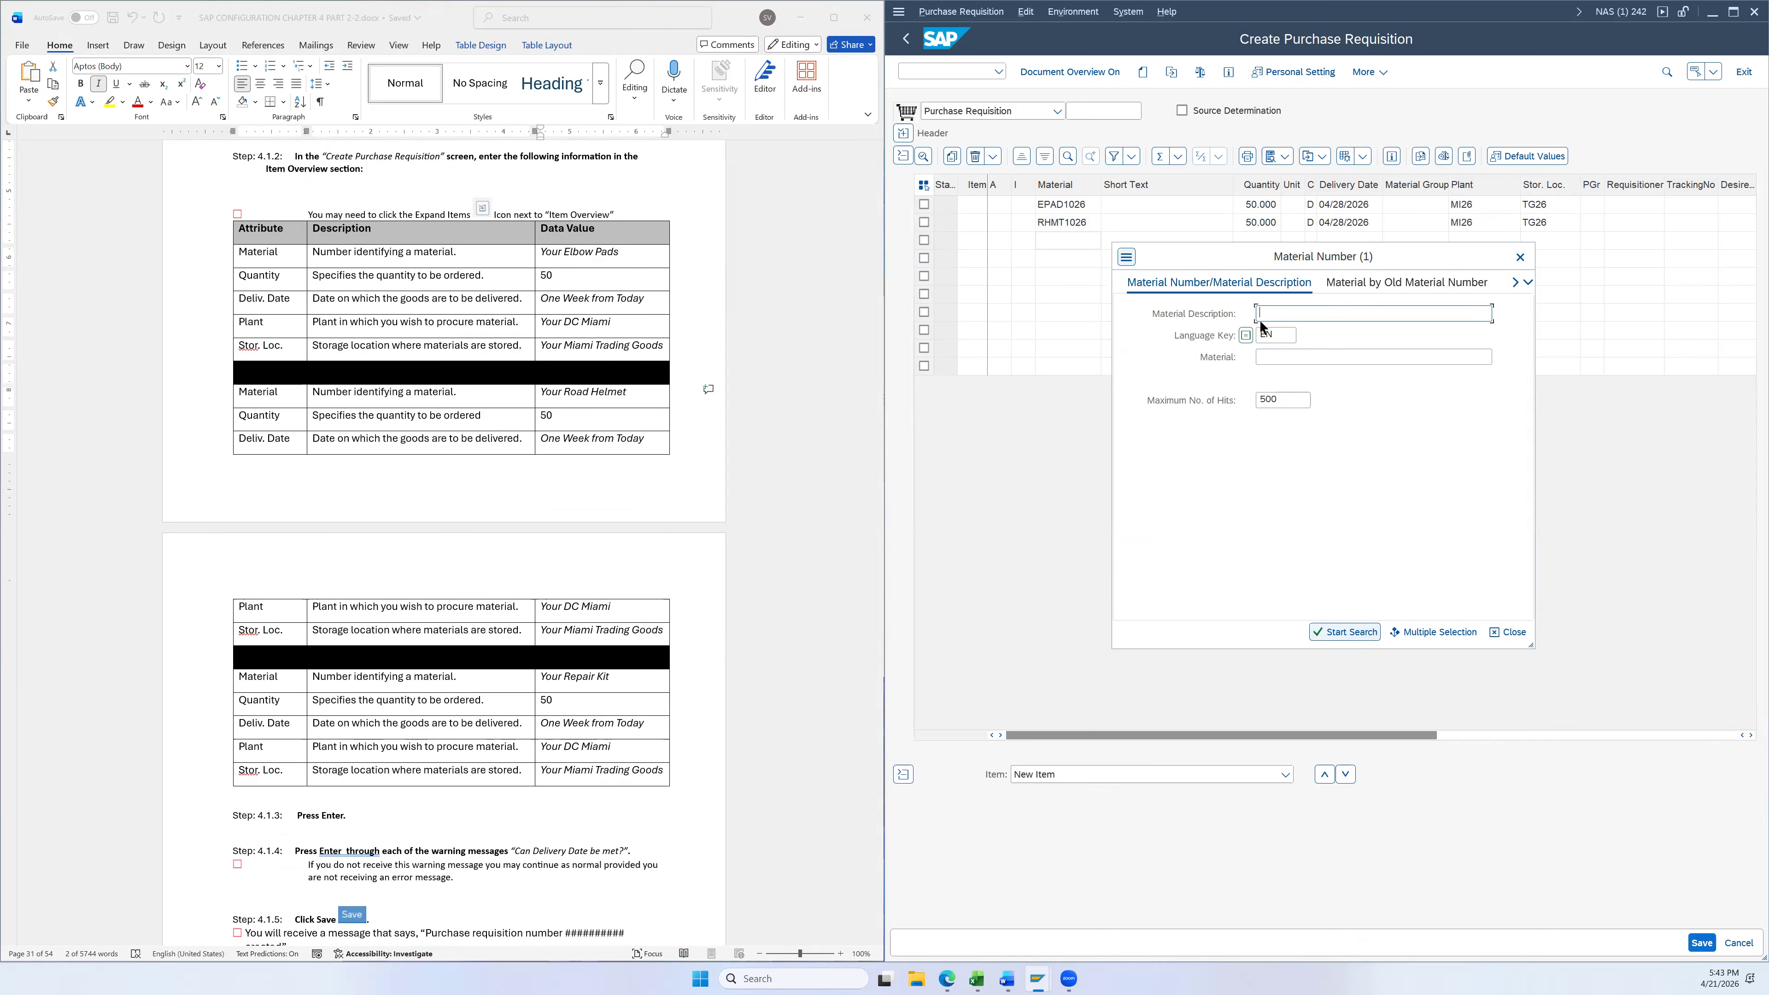
click(604, 684)
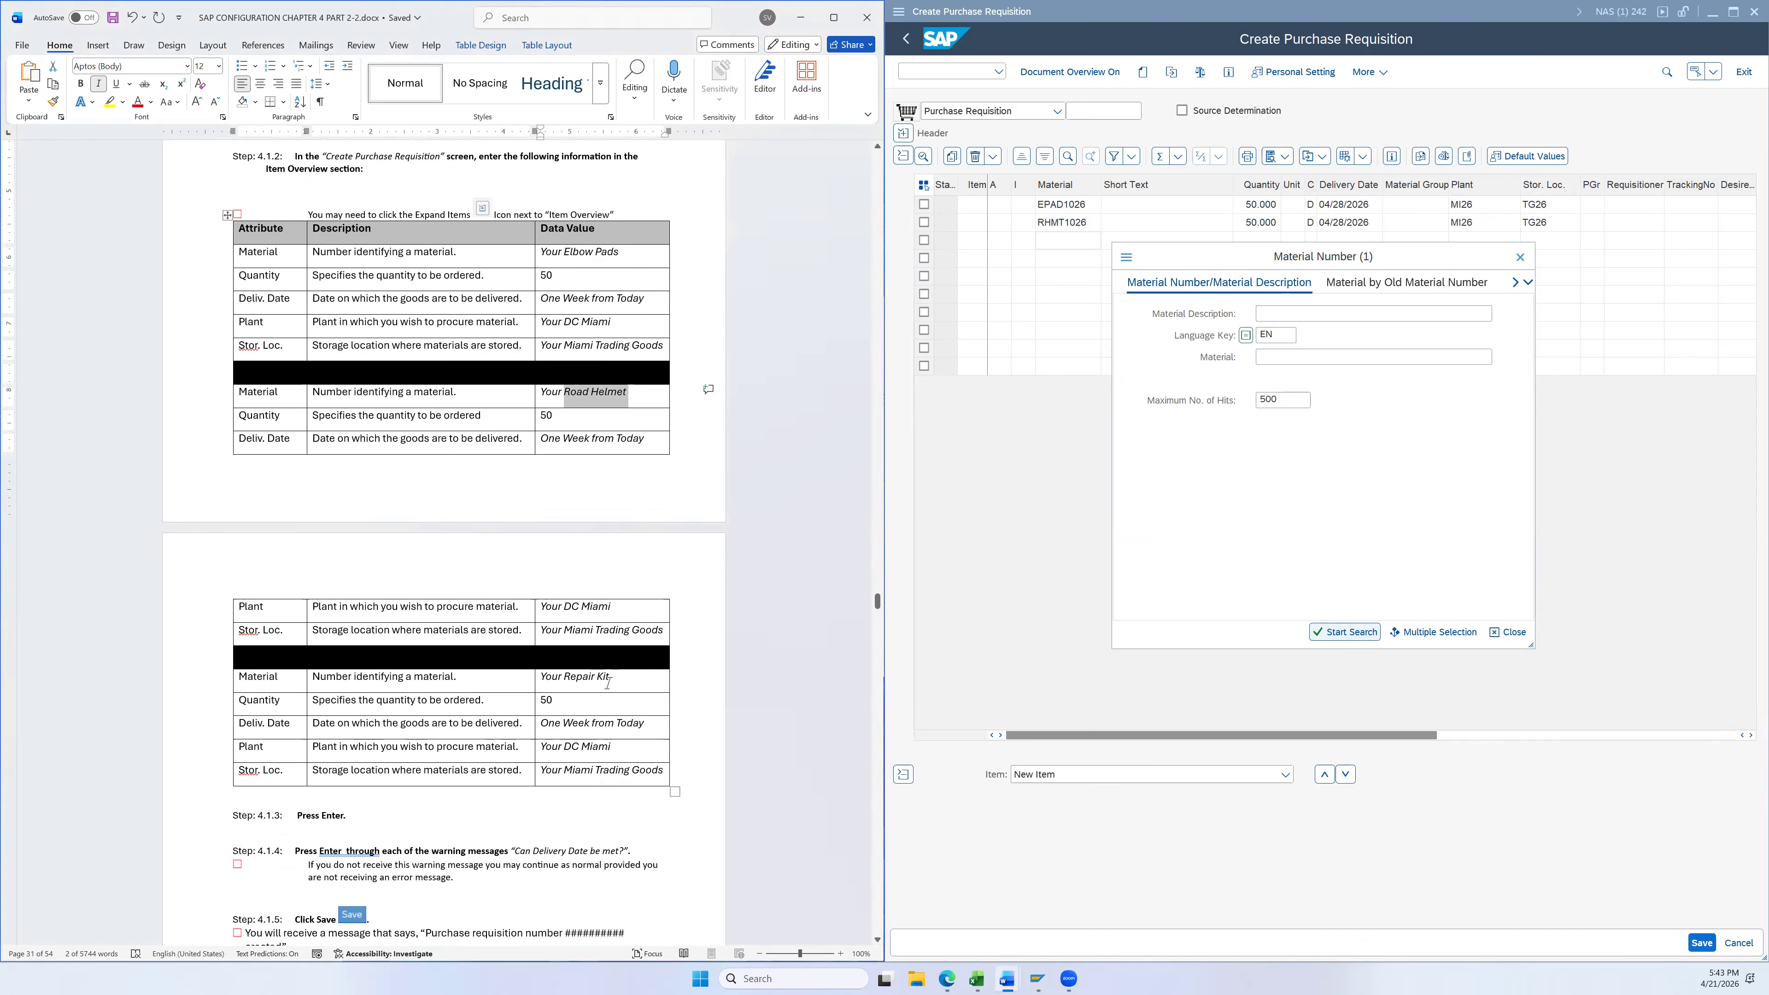
drag(609, 681, 563, 681)
key(ctrl+c)
click(1192, 498)
click(1300, 311)
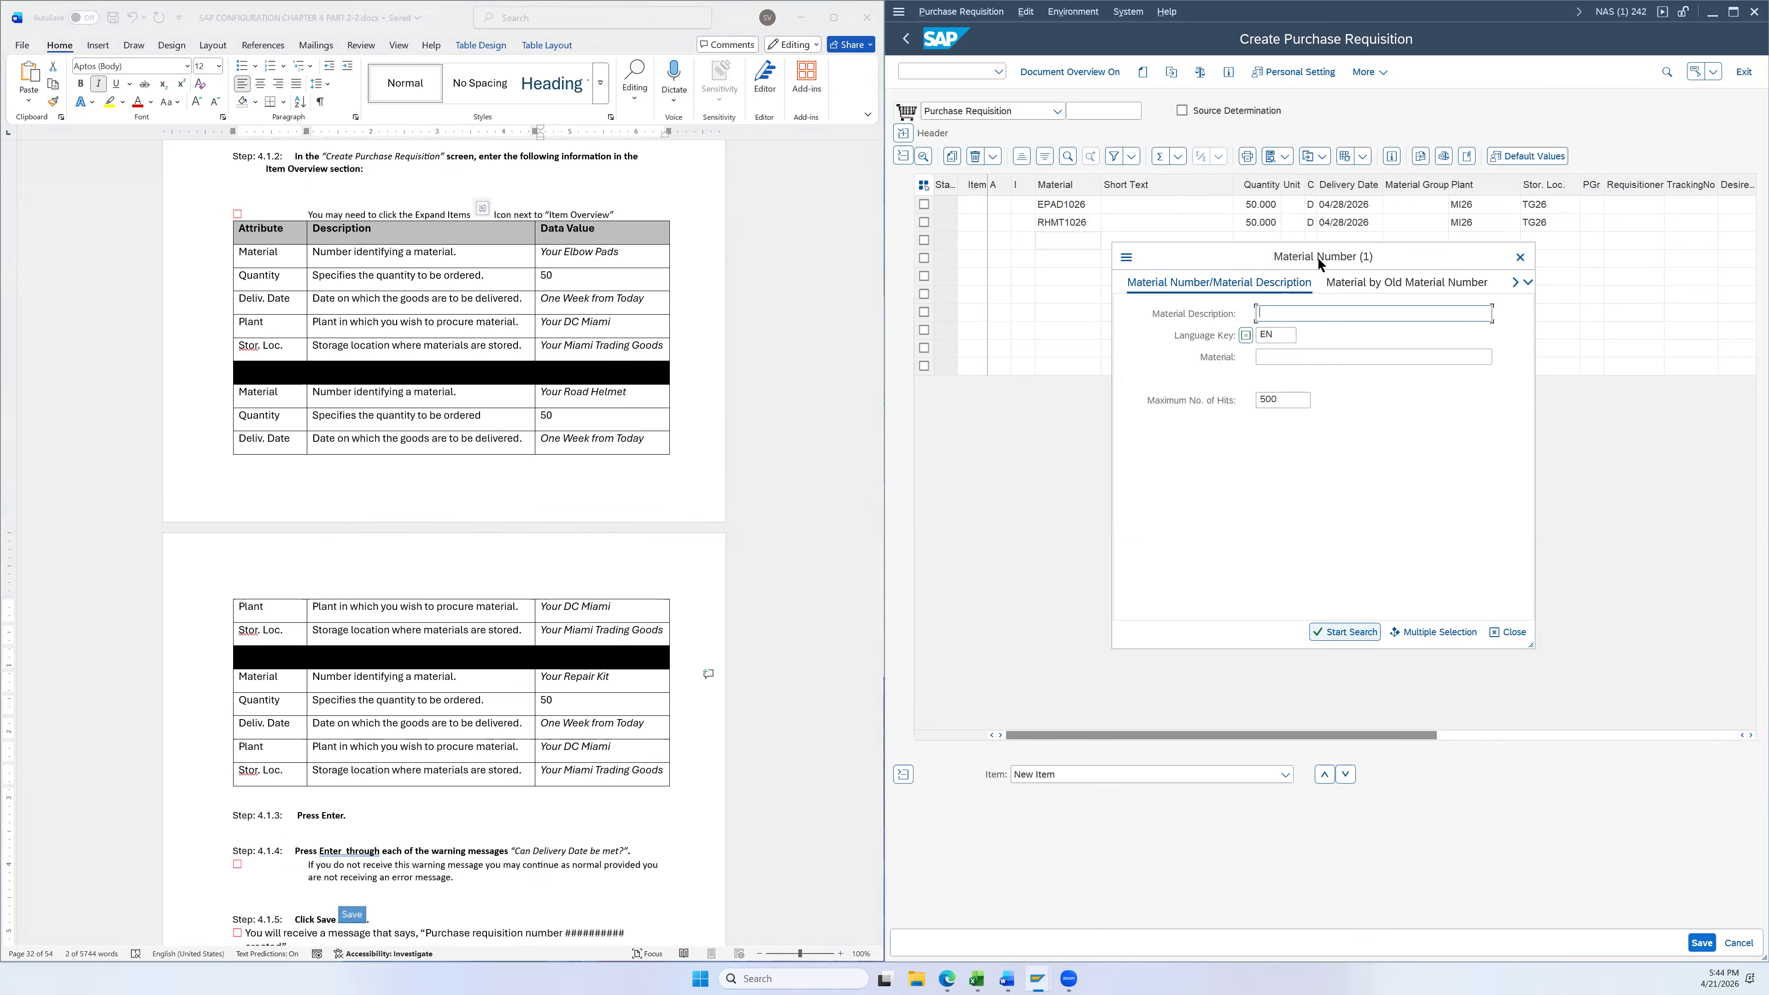
text(26)
key(ctrl+v)
click(1336, 634)
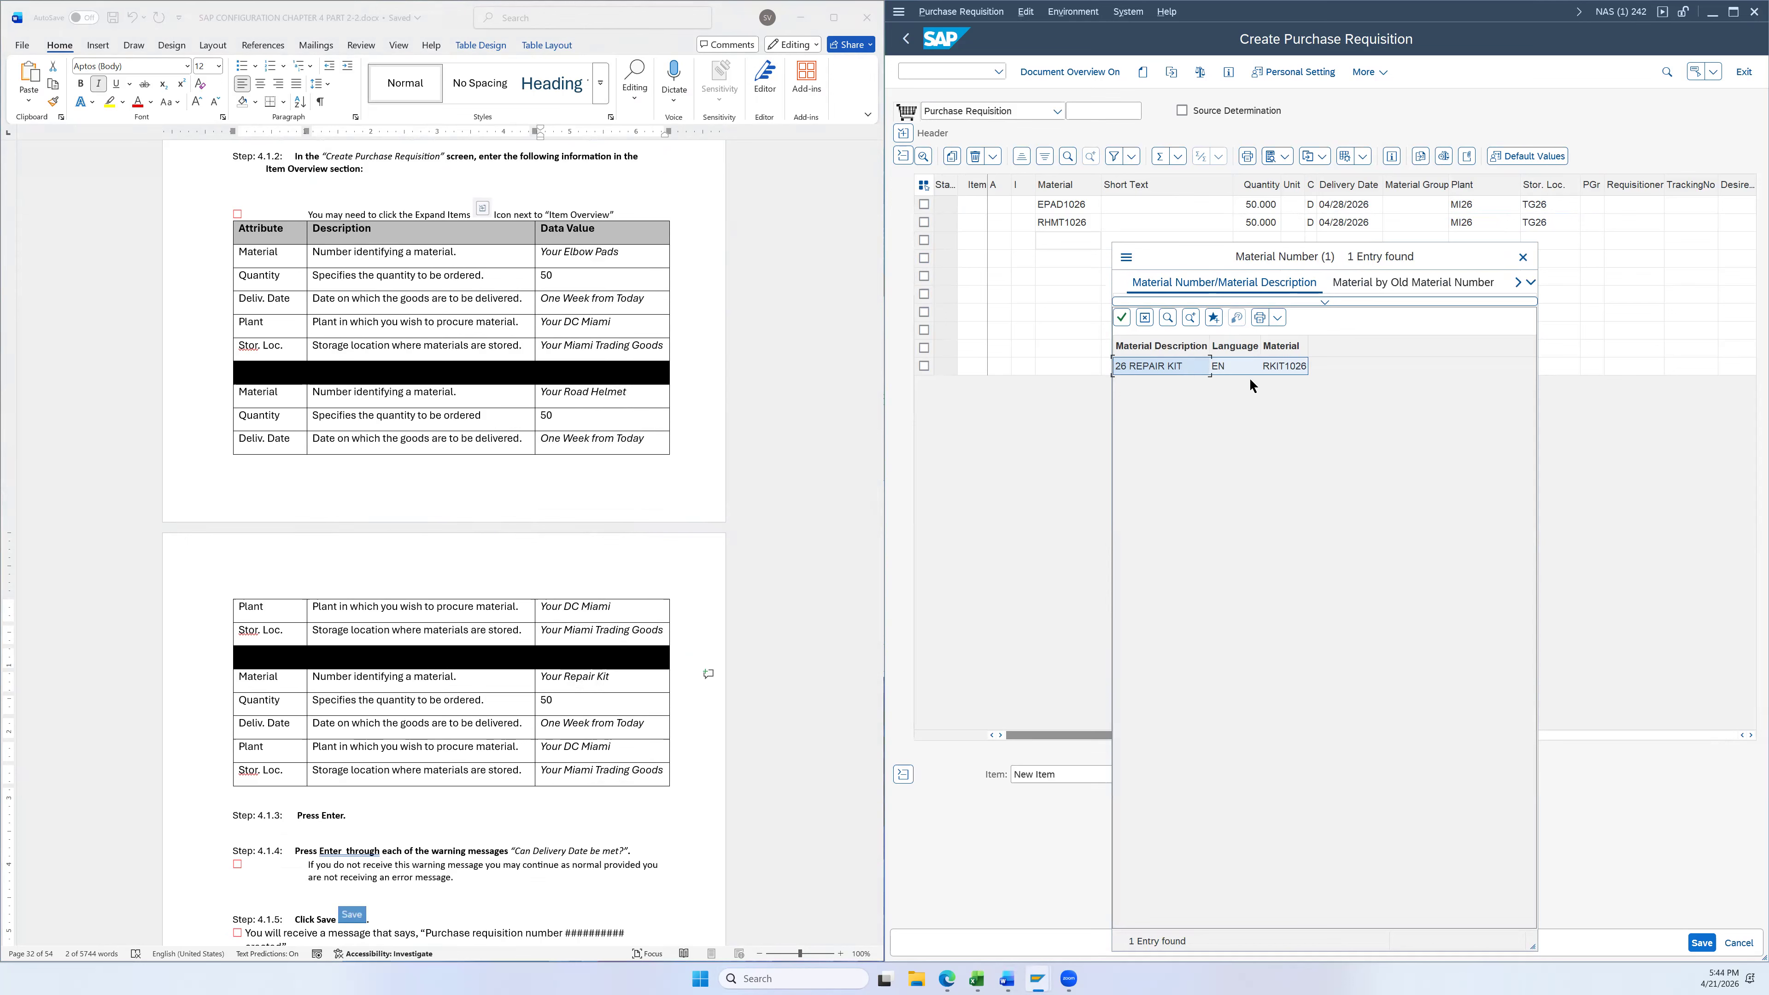
double_click(1175, 368)
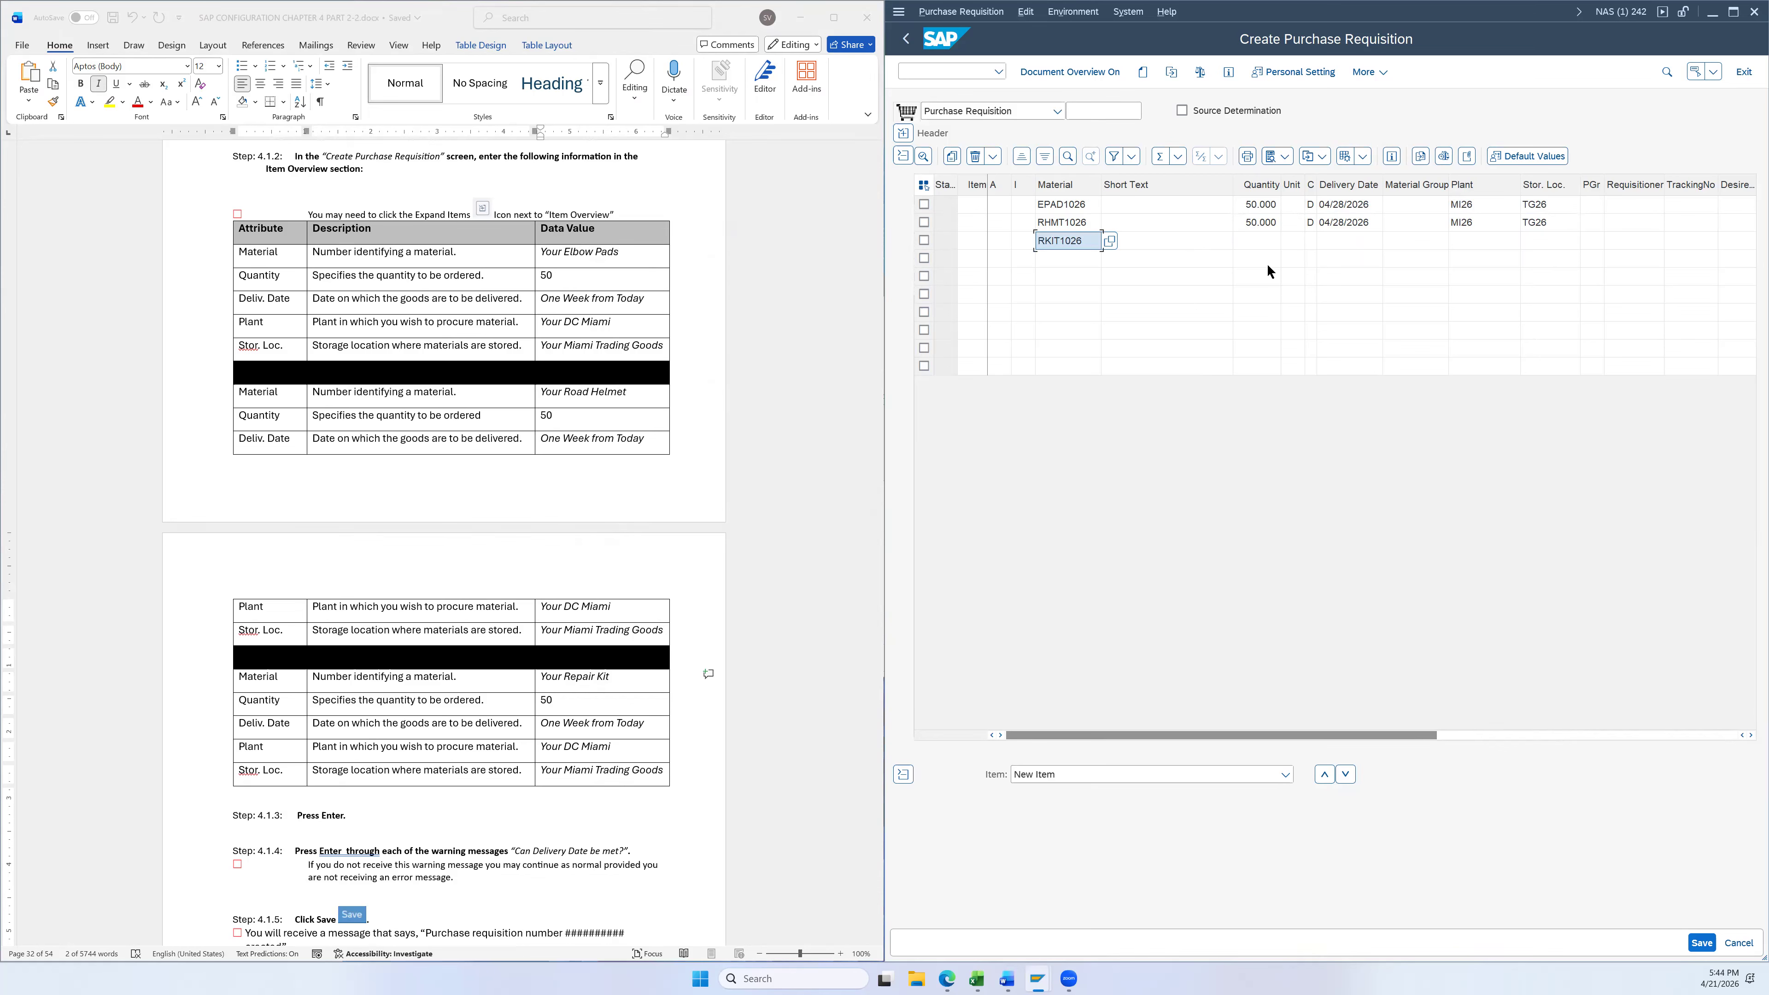
Set the repair kit item's quantity to 50 and its delivery date to 04/28/2026
click(1260, 240)
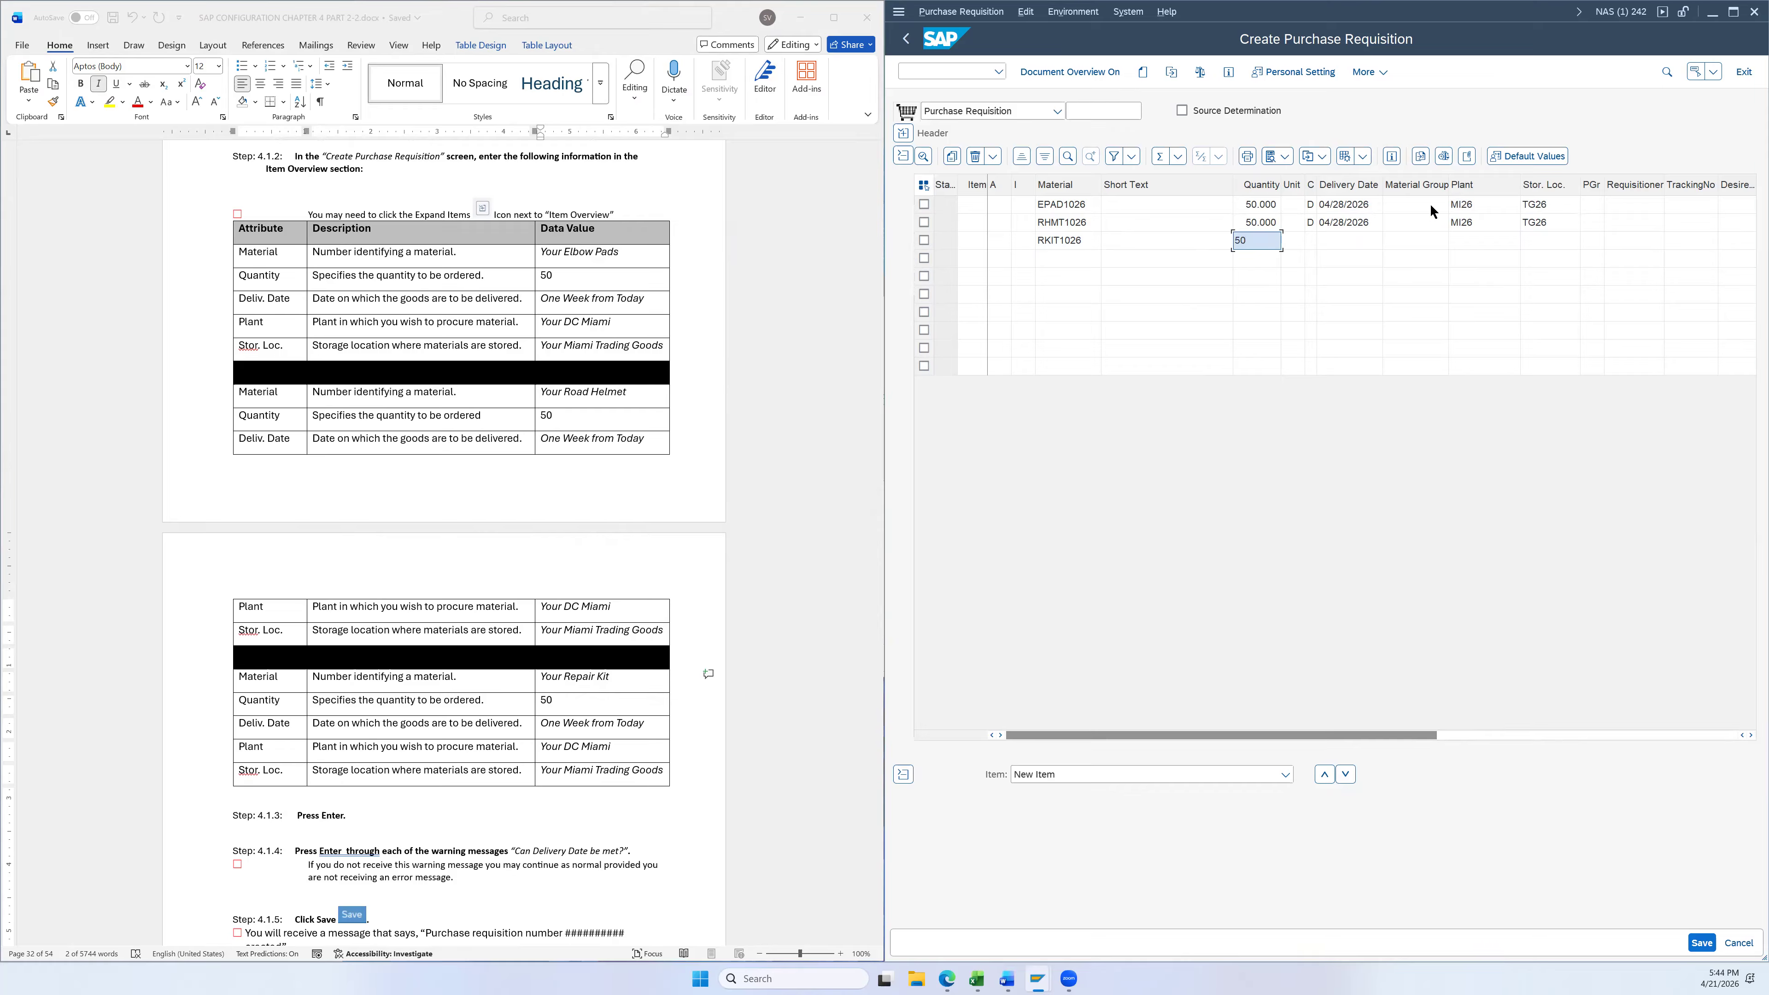
click(1340, 245)
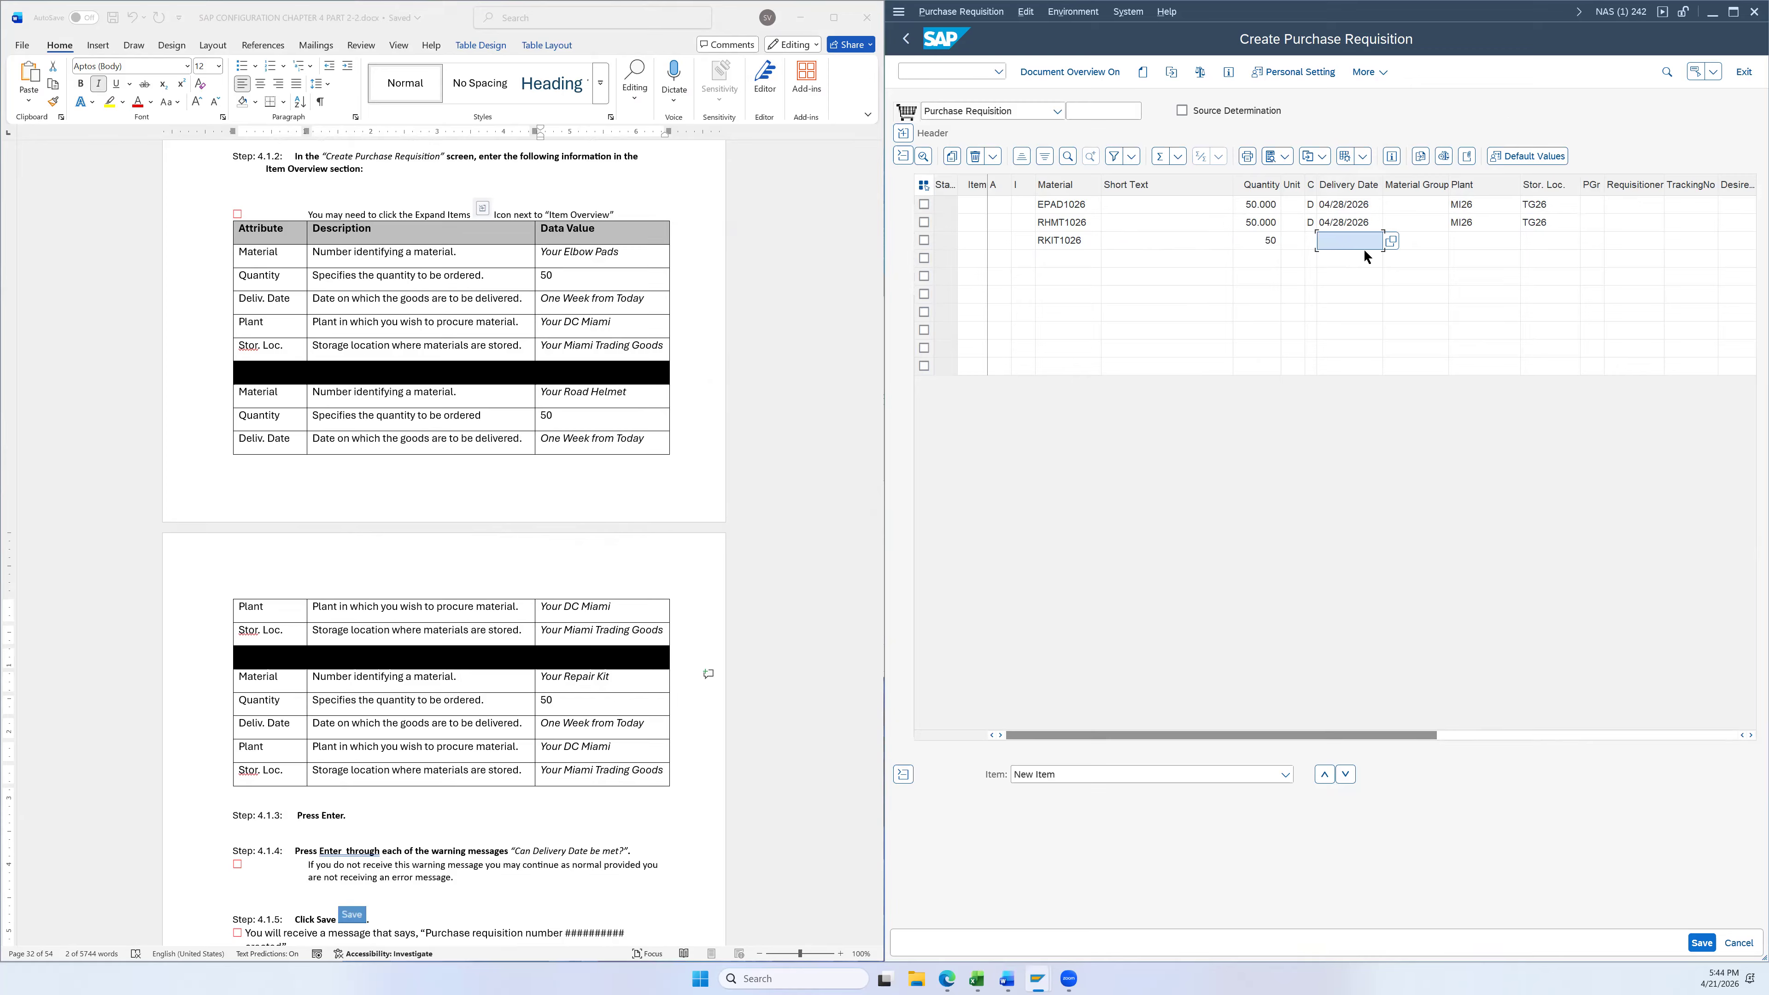
key(Return)
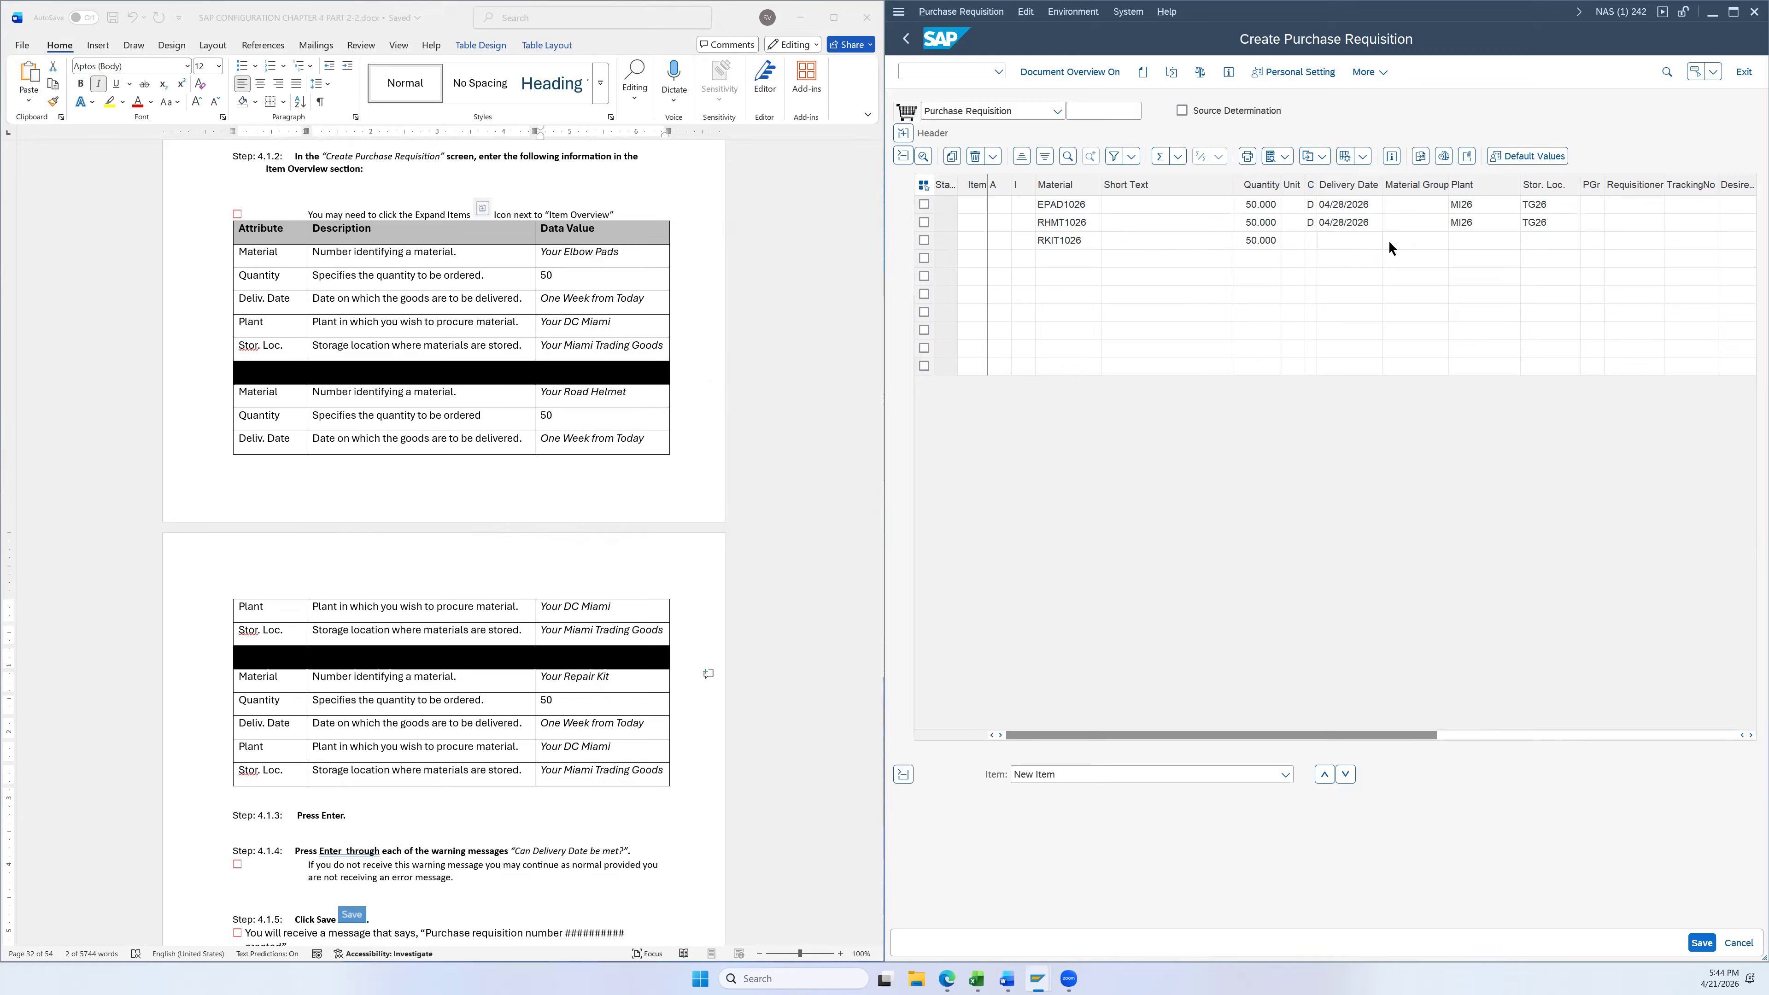
click(1098, 401)
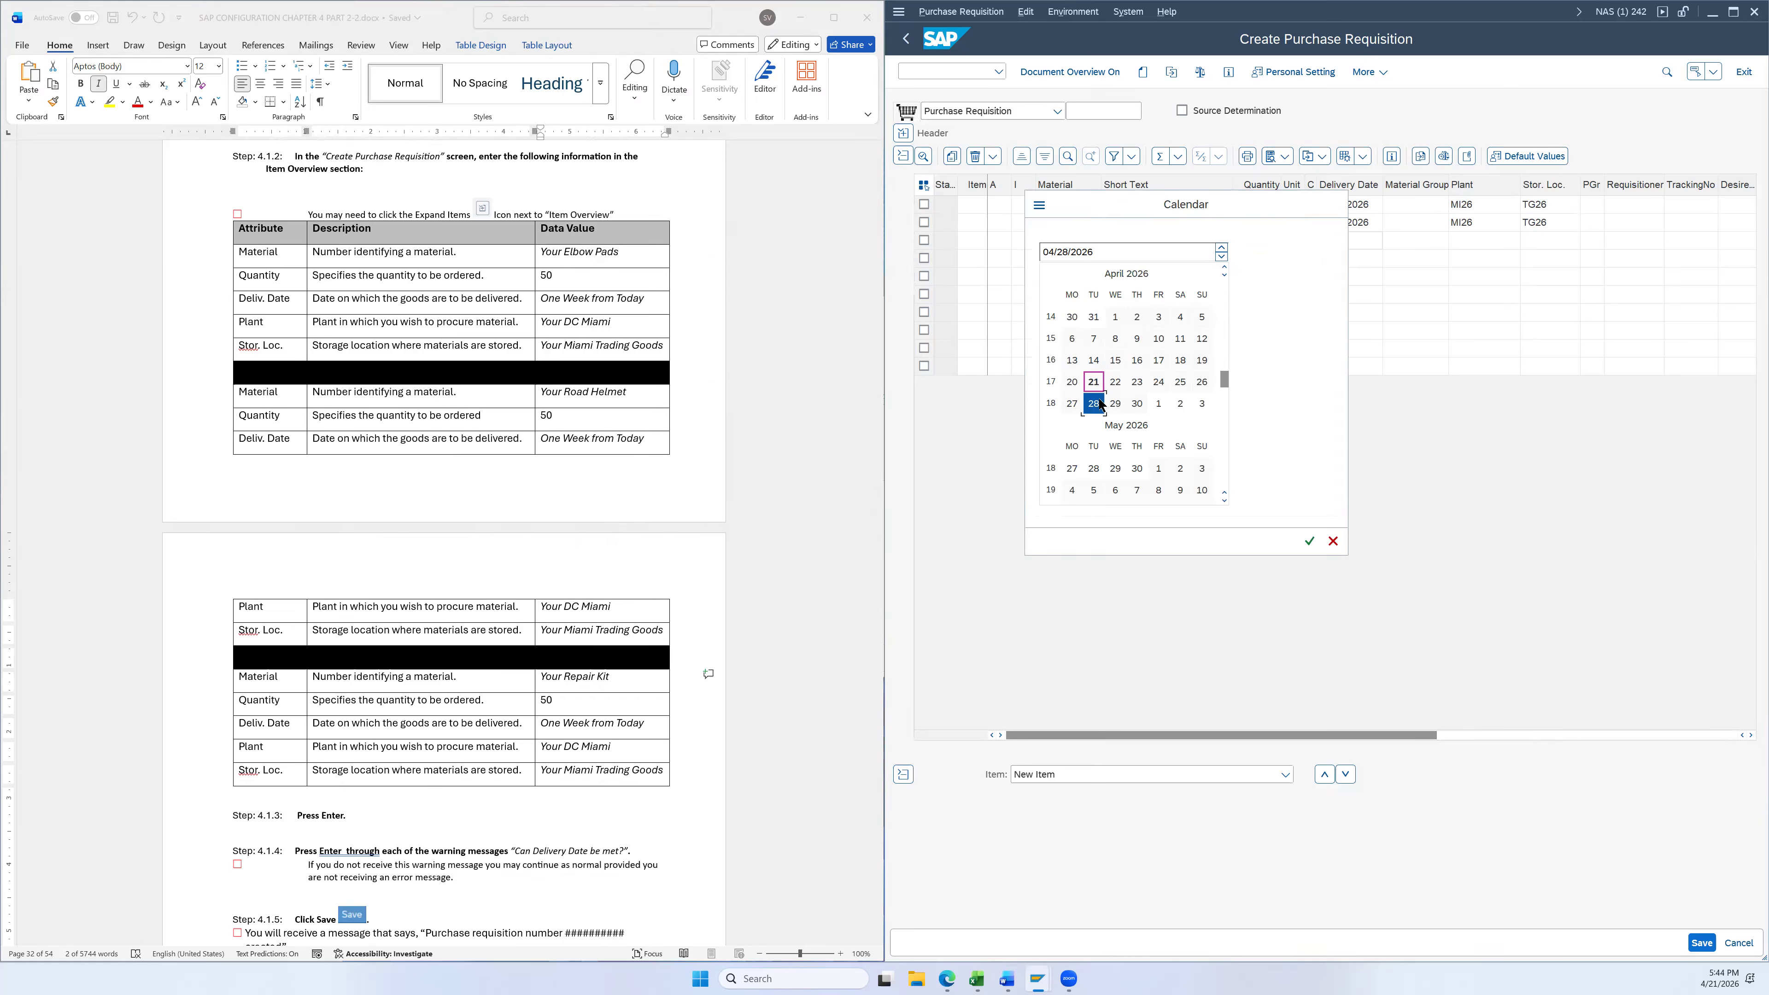
click(1098, 402)
Assign plant MI26 and storage location TG26 to the repair kit item, matching the road helmet item
click(1485, 239)
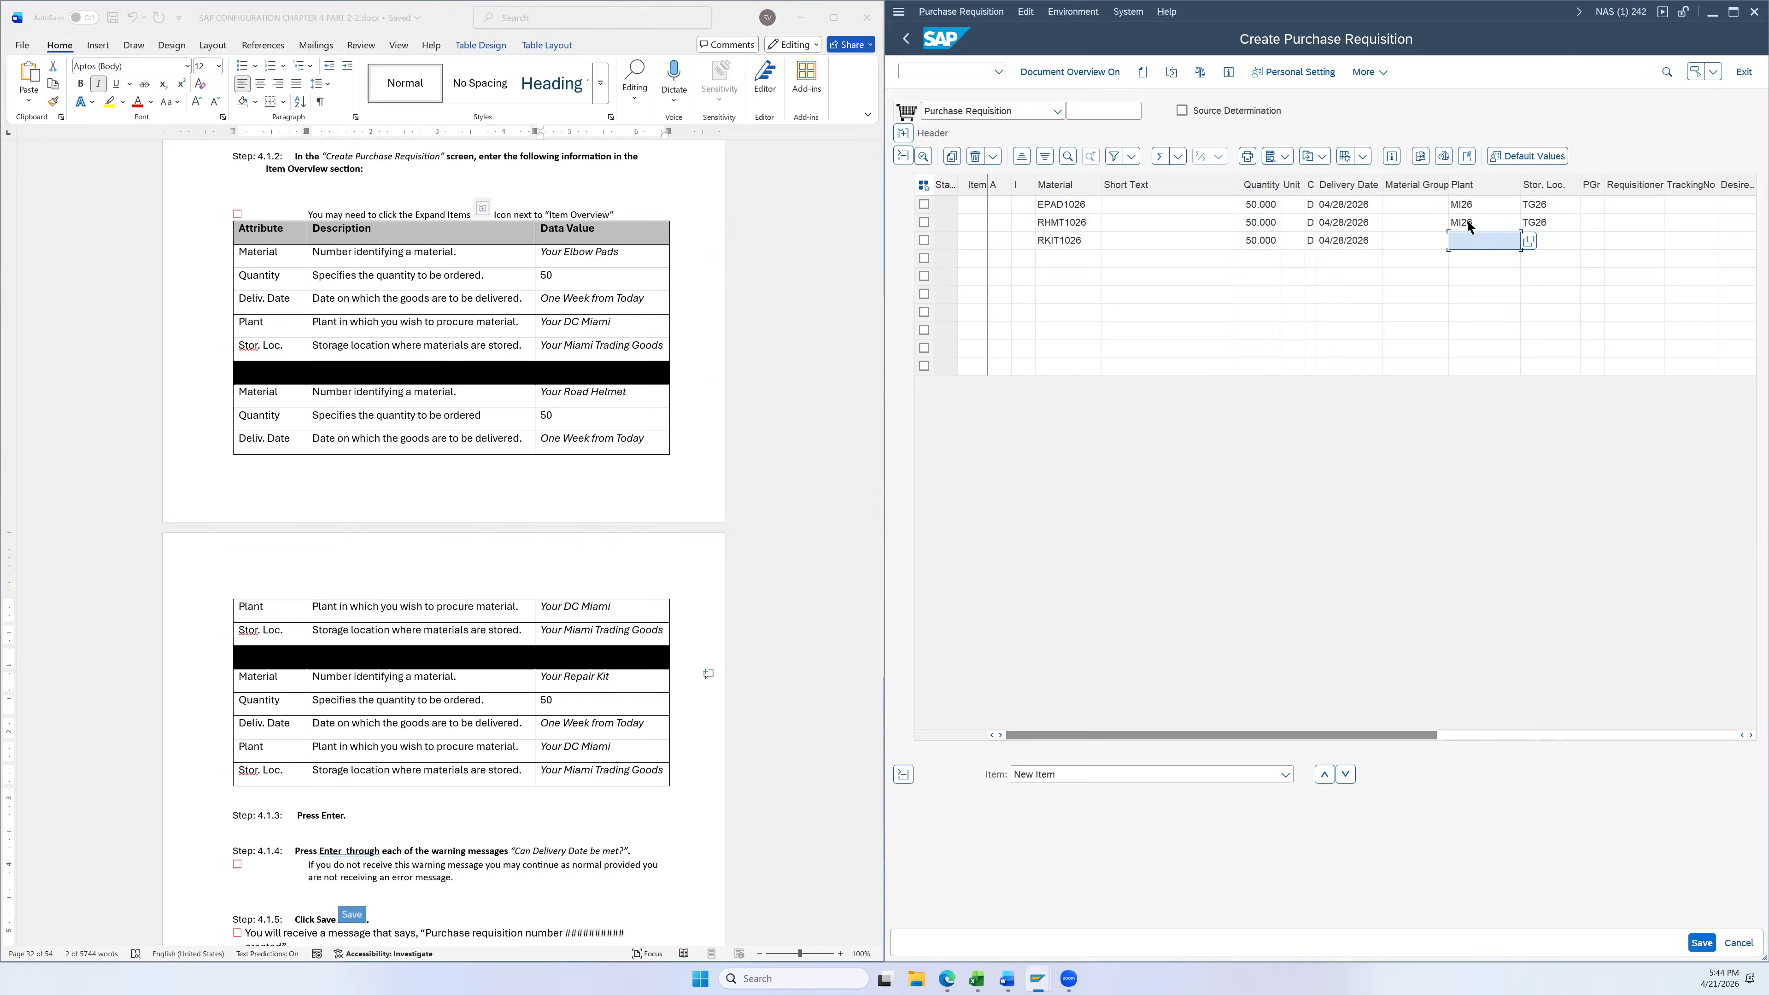
click(1467, 222)
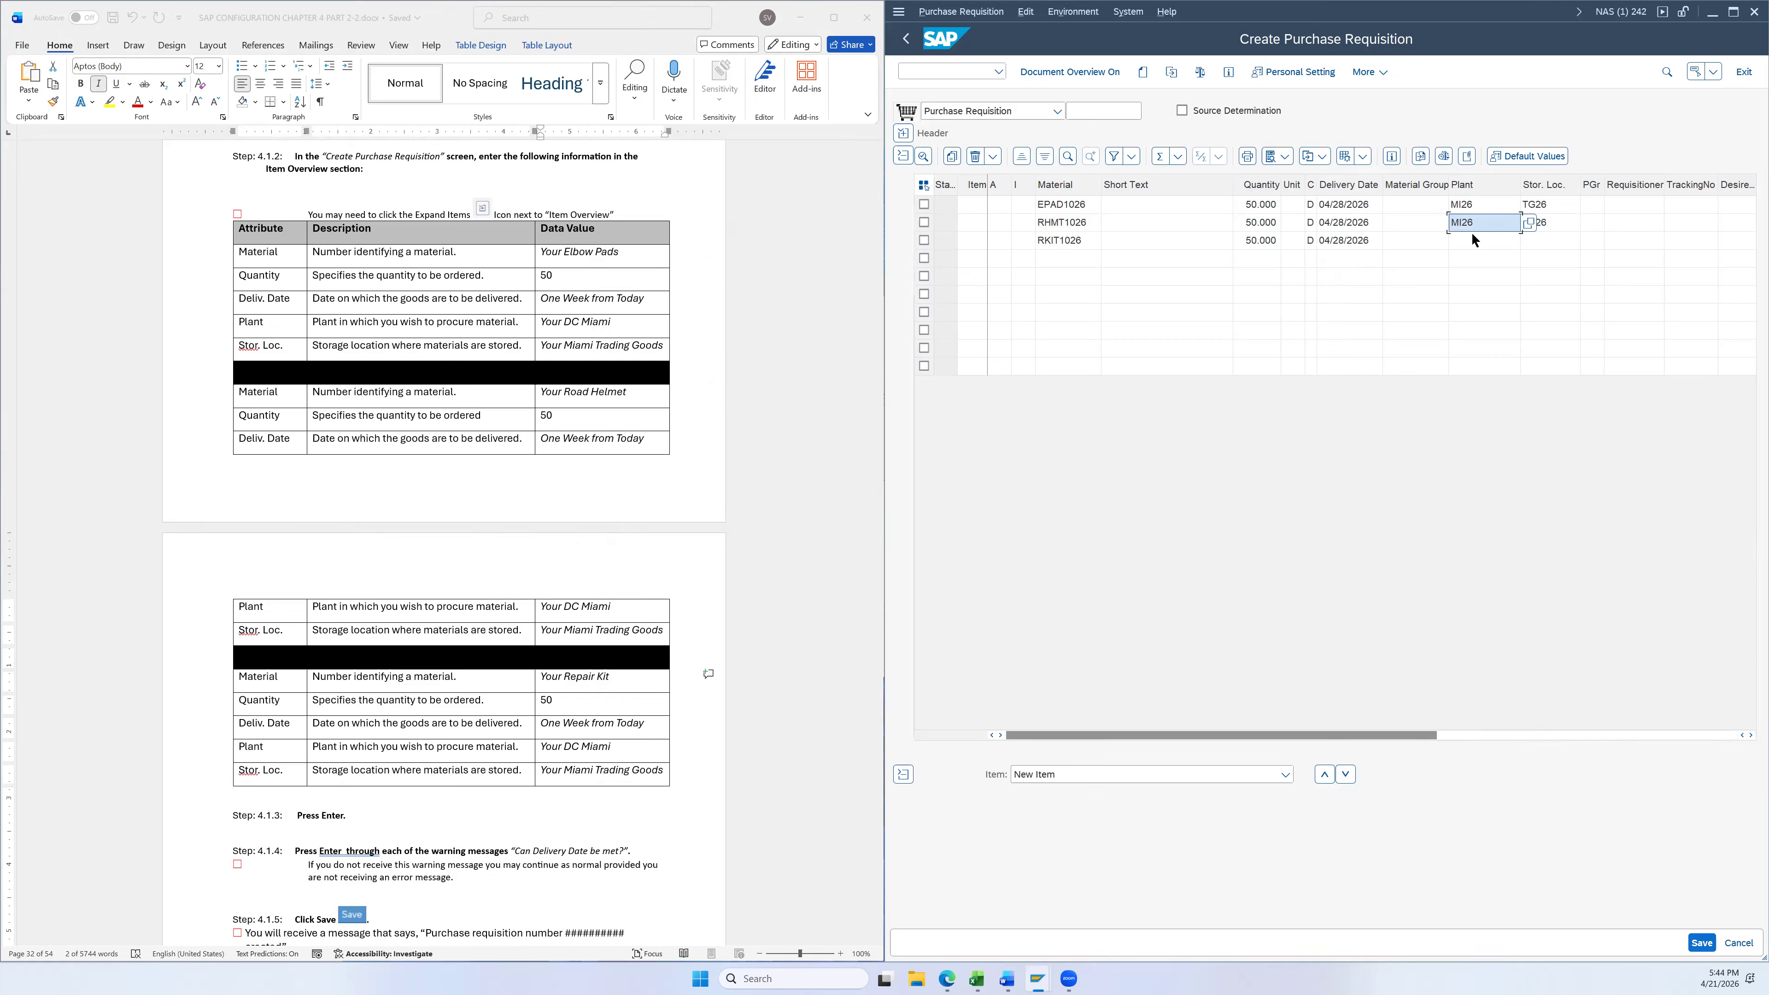
click(1474, 240)
text(MI26)
click(1537, 222)
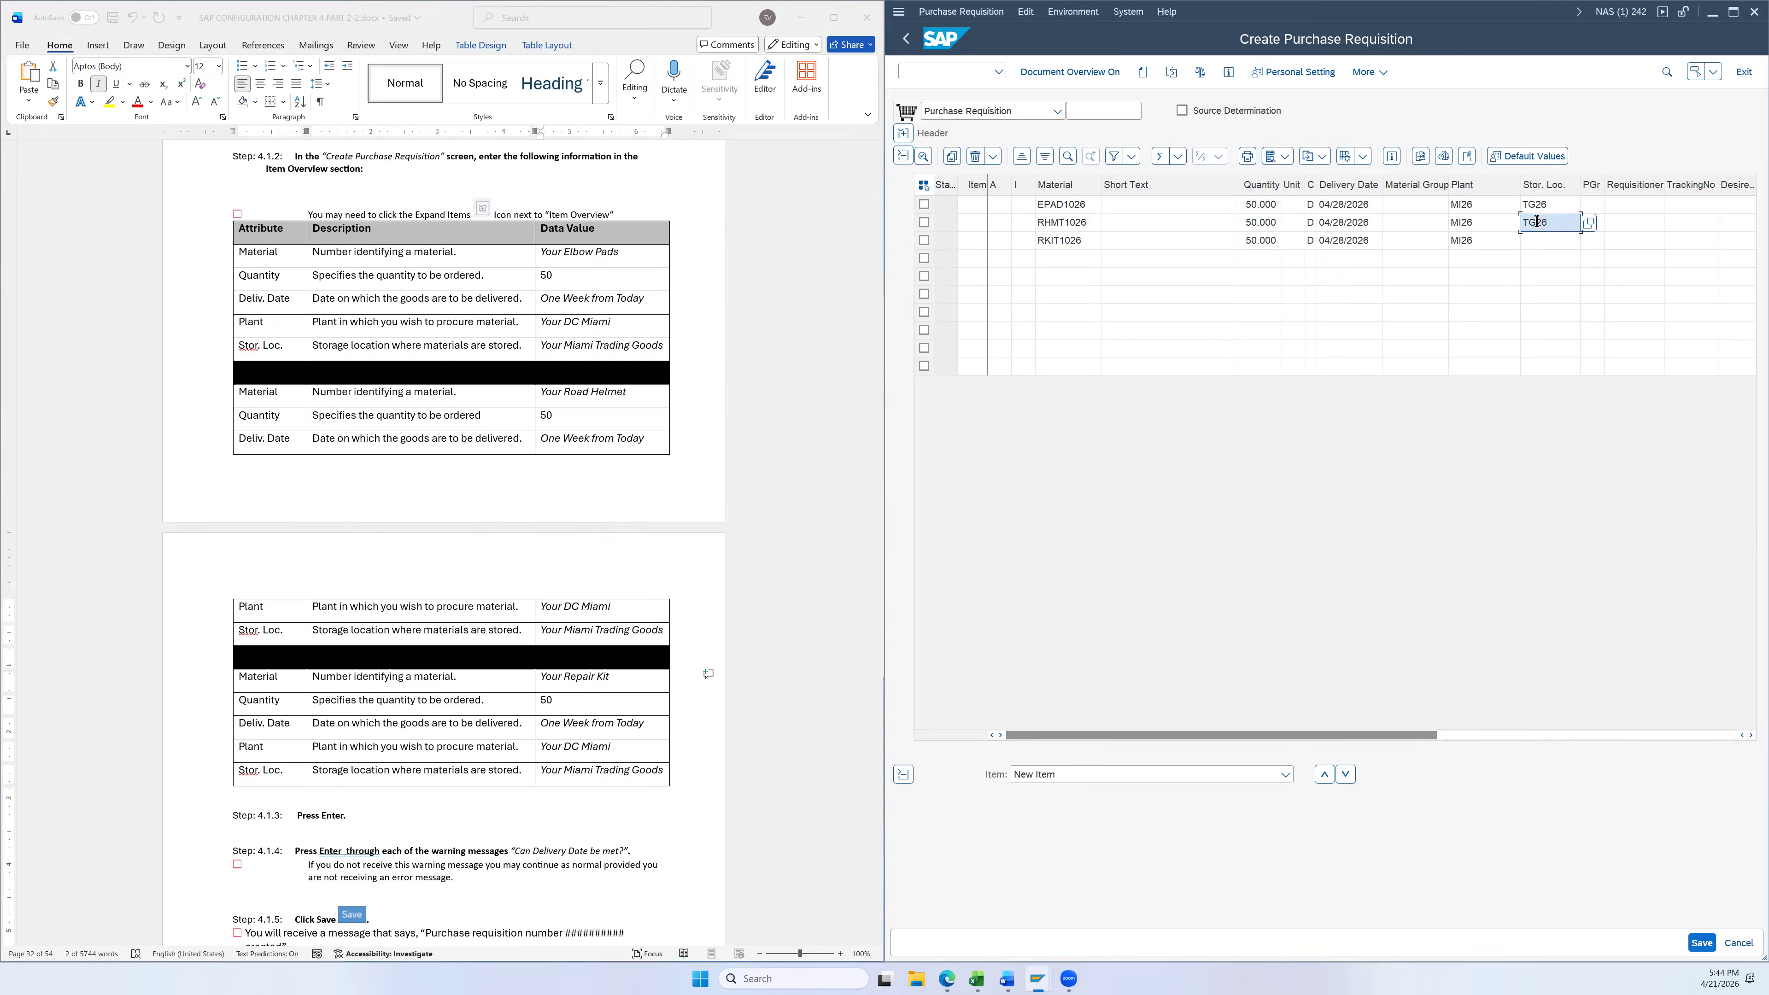
click(1544, 240)
text(TG26)
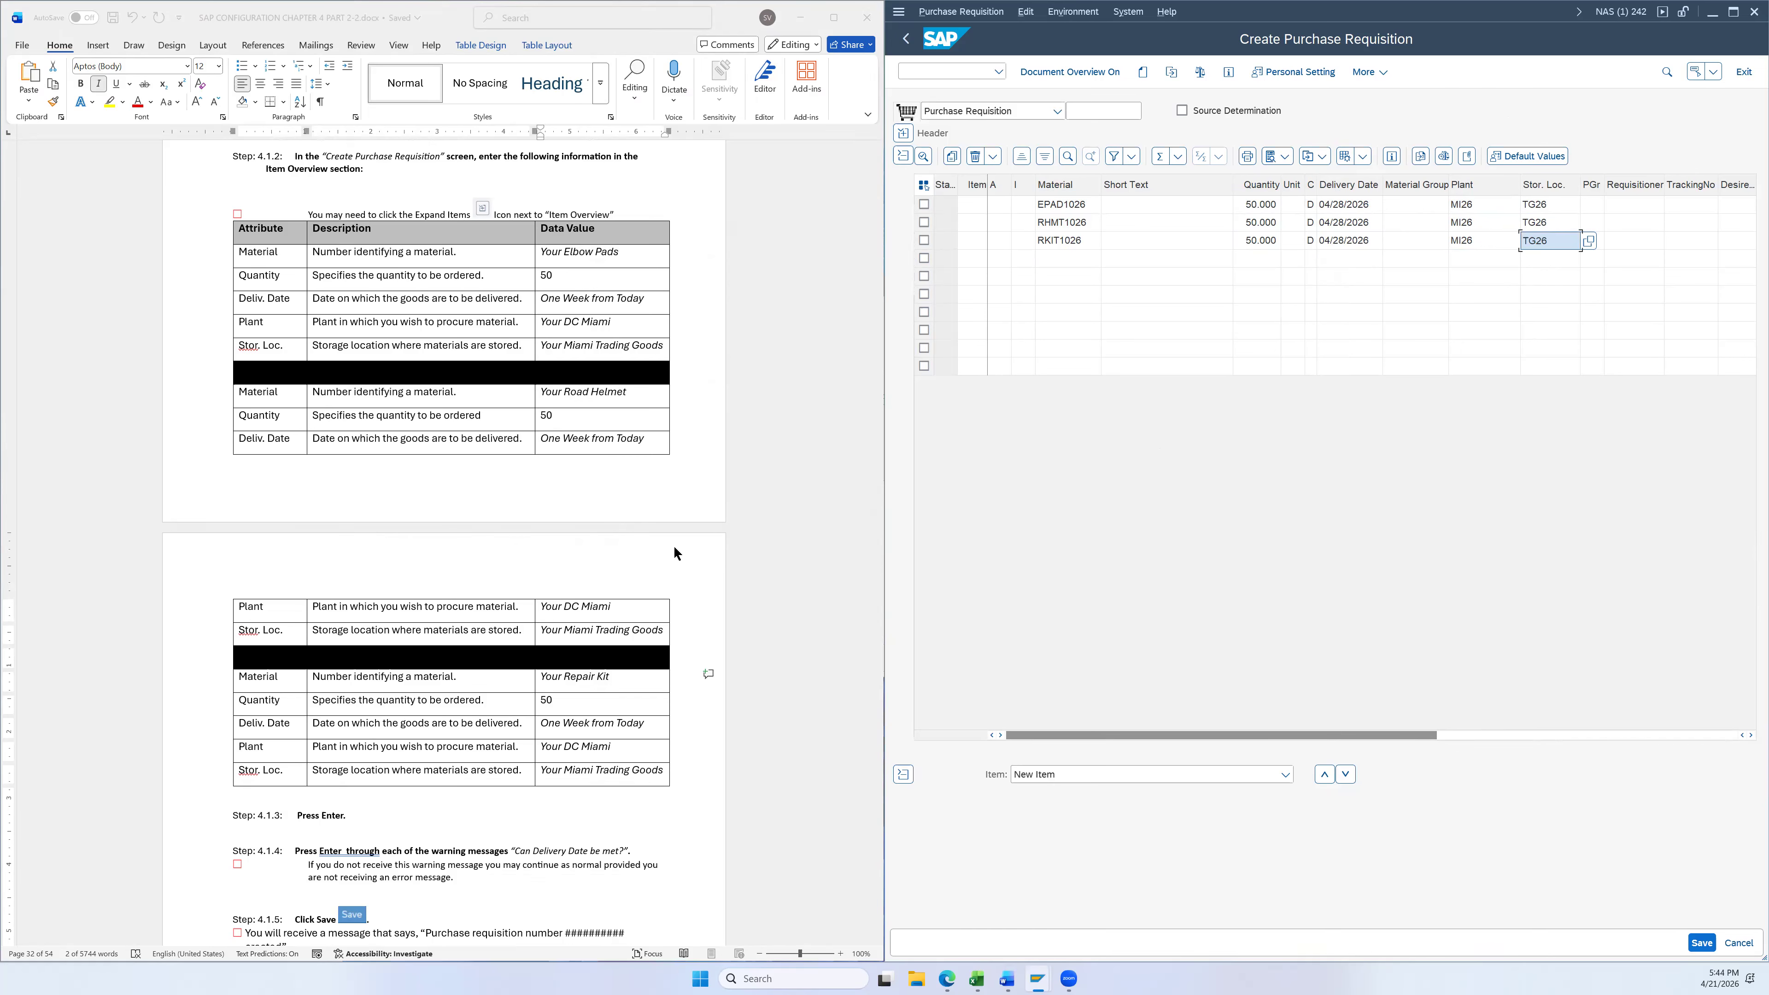
Validate the three requisition items, accept the delivery date warning for each one, and save the purchase requisition
scroll(673, 547, down, 3)
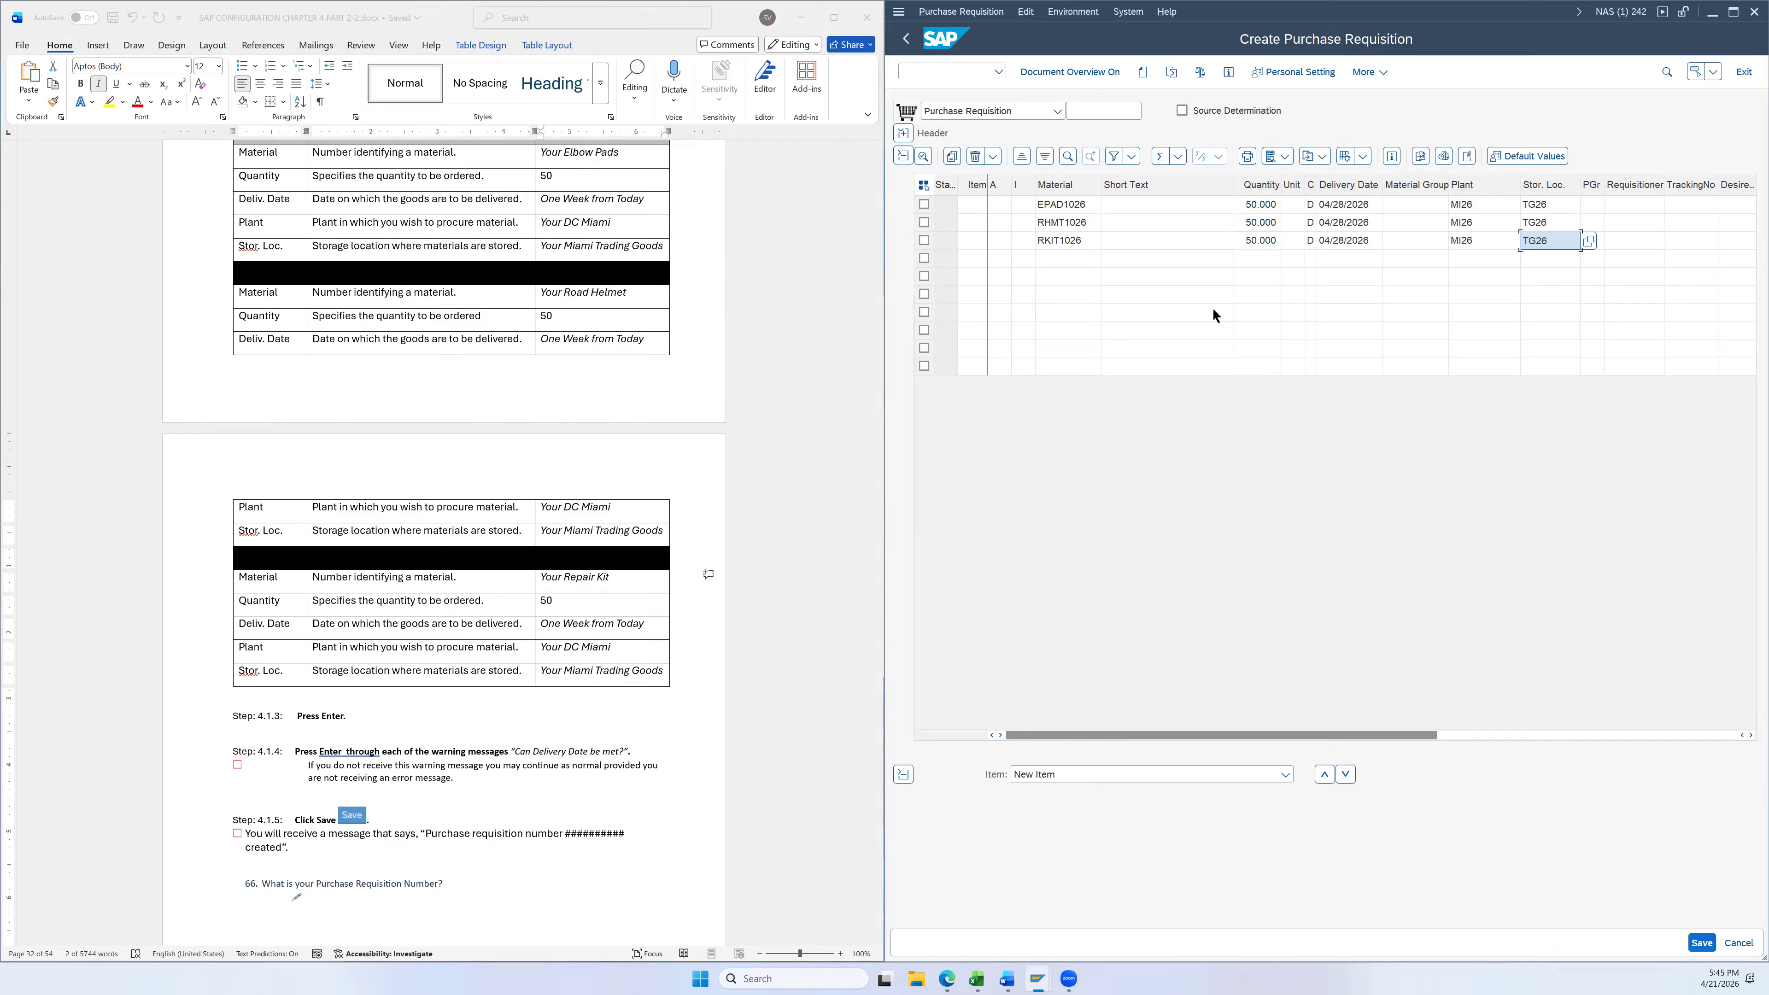
click(1094, 240)
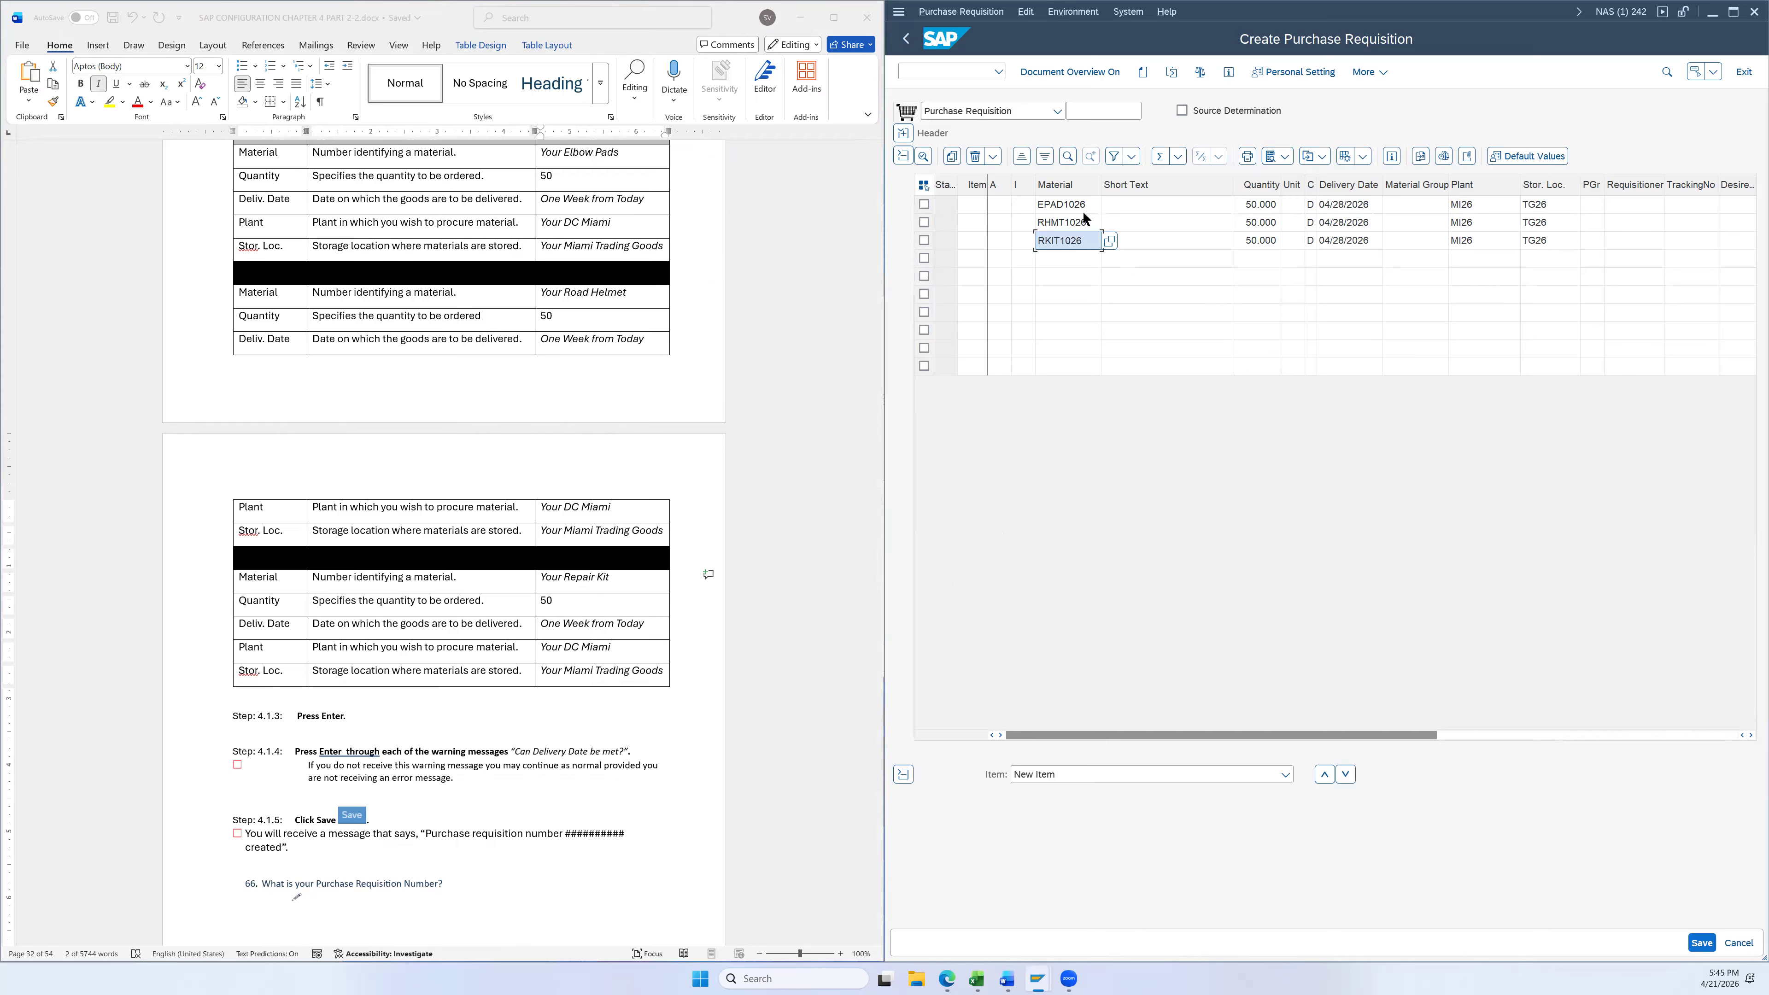
key(Return)
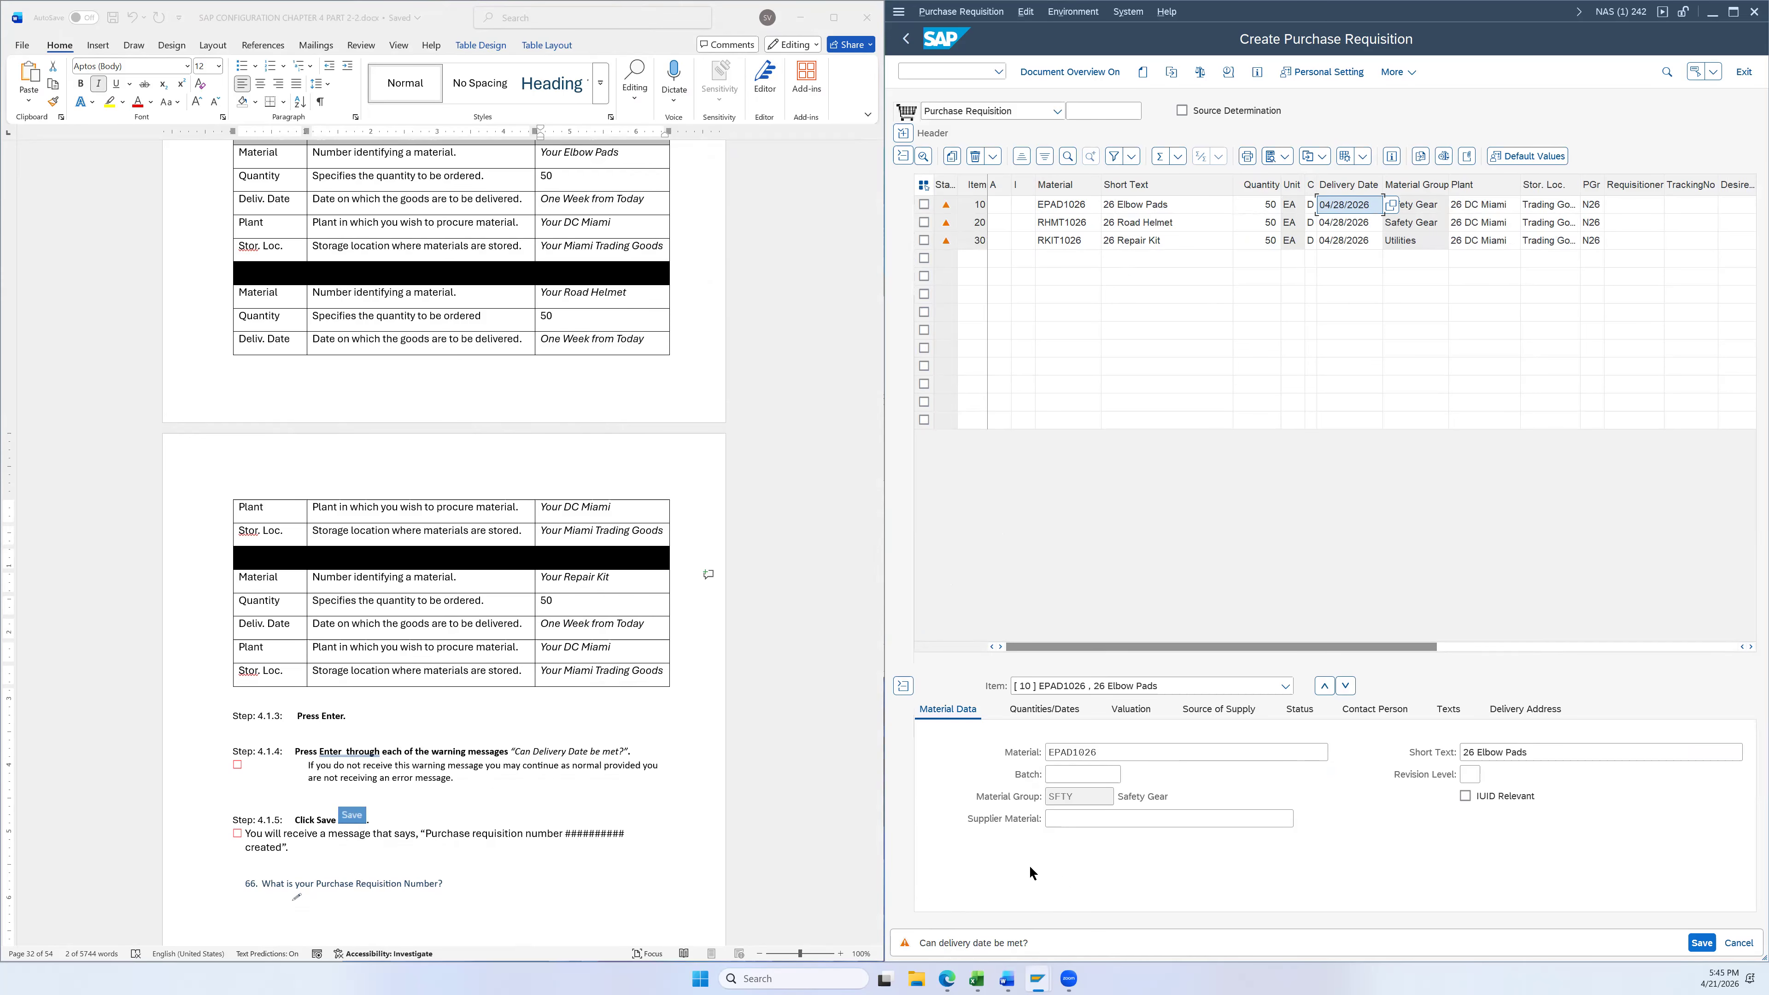
key(Return)
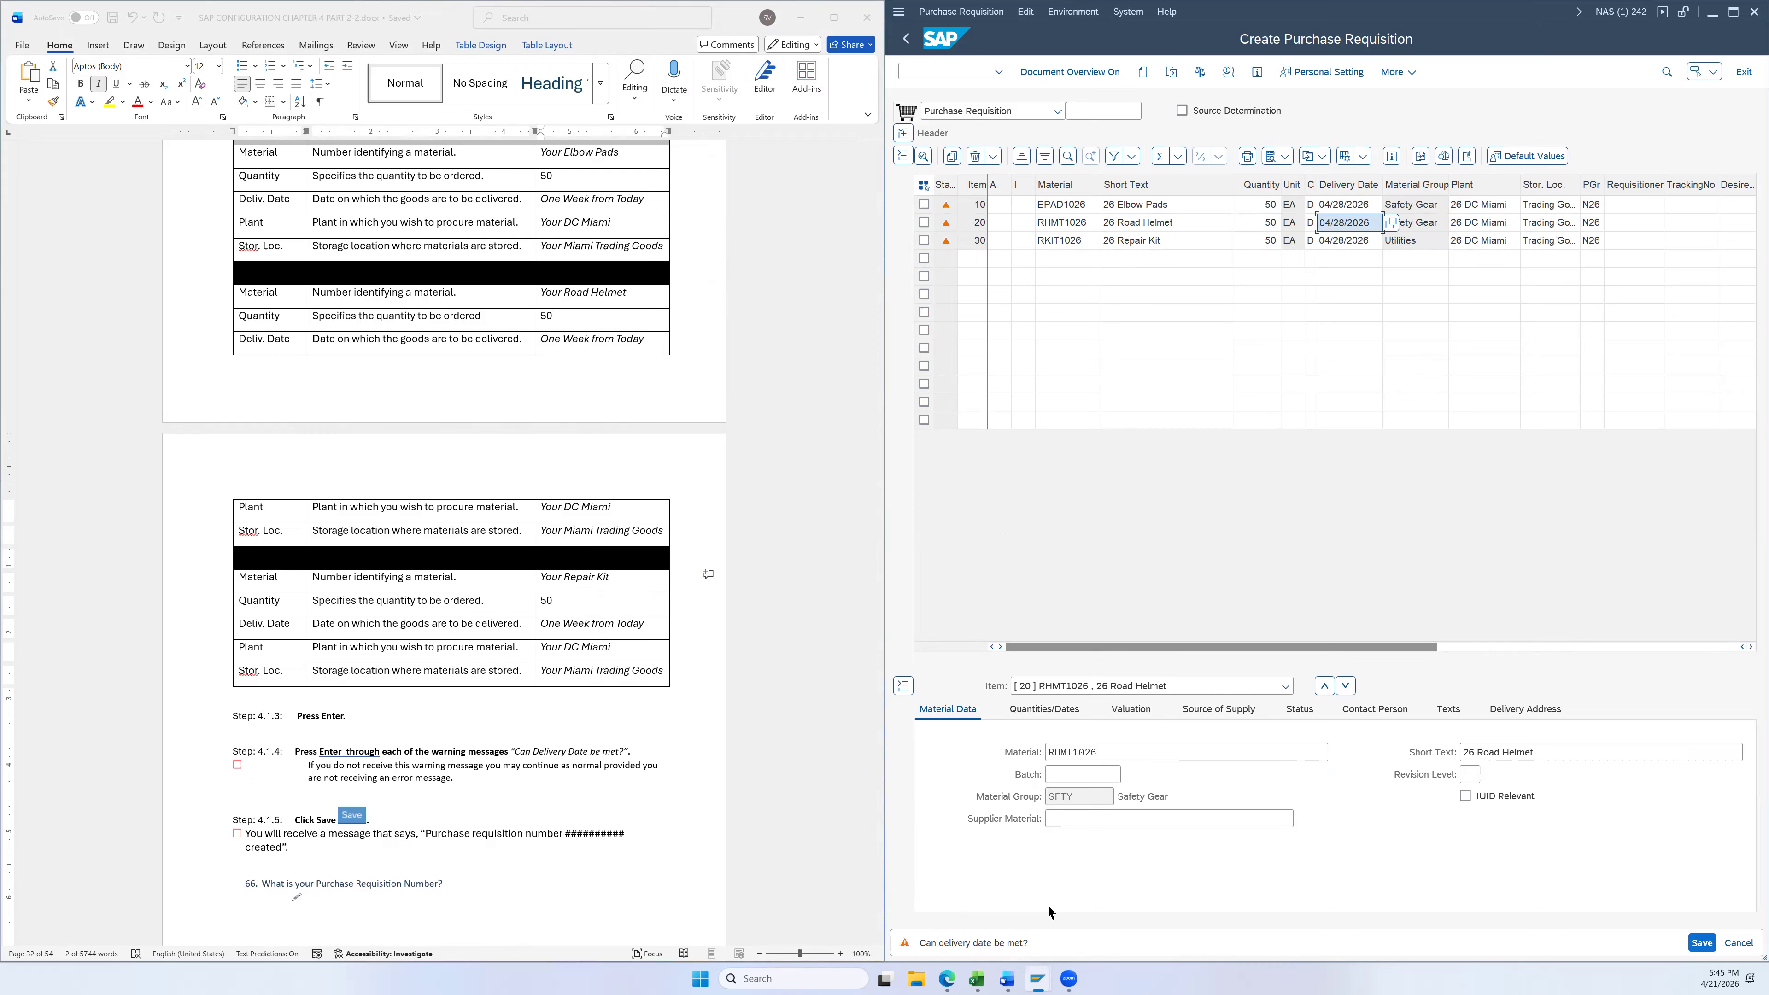
key(Return)
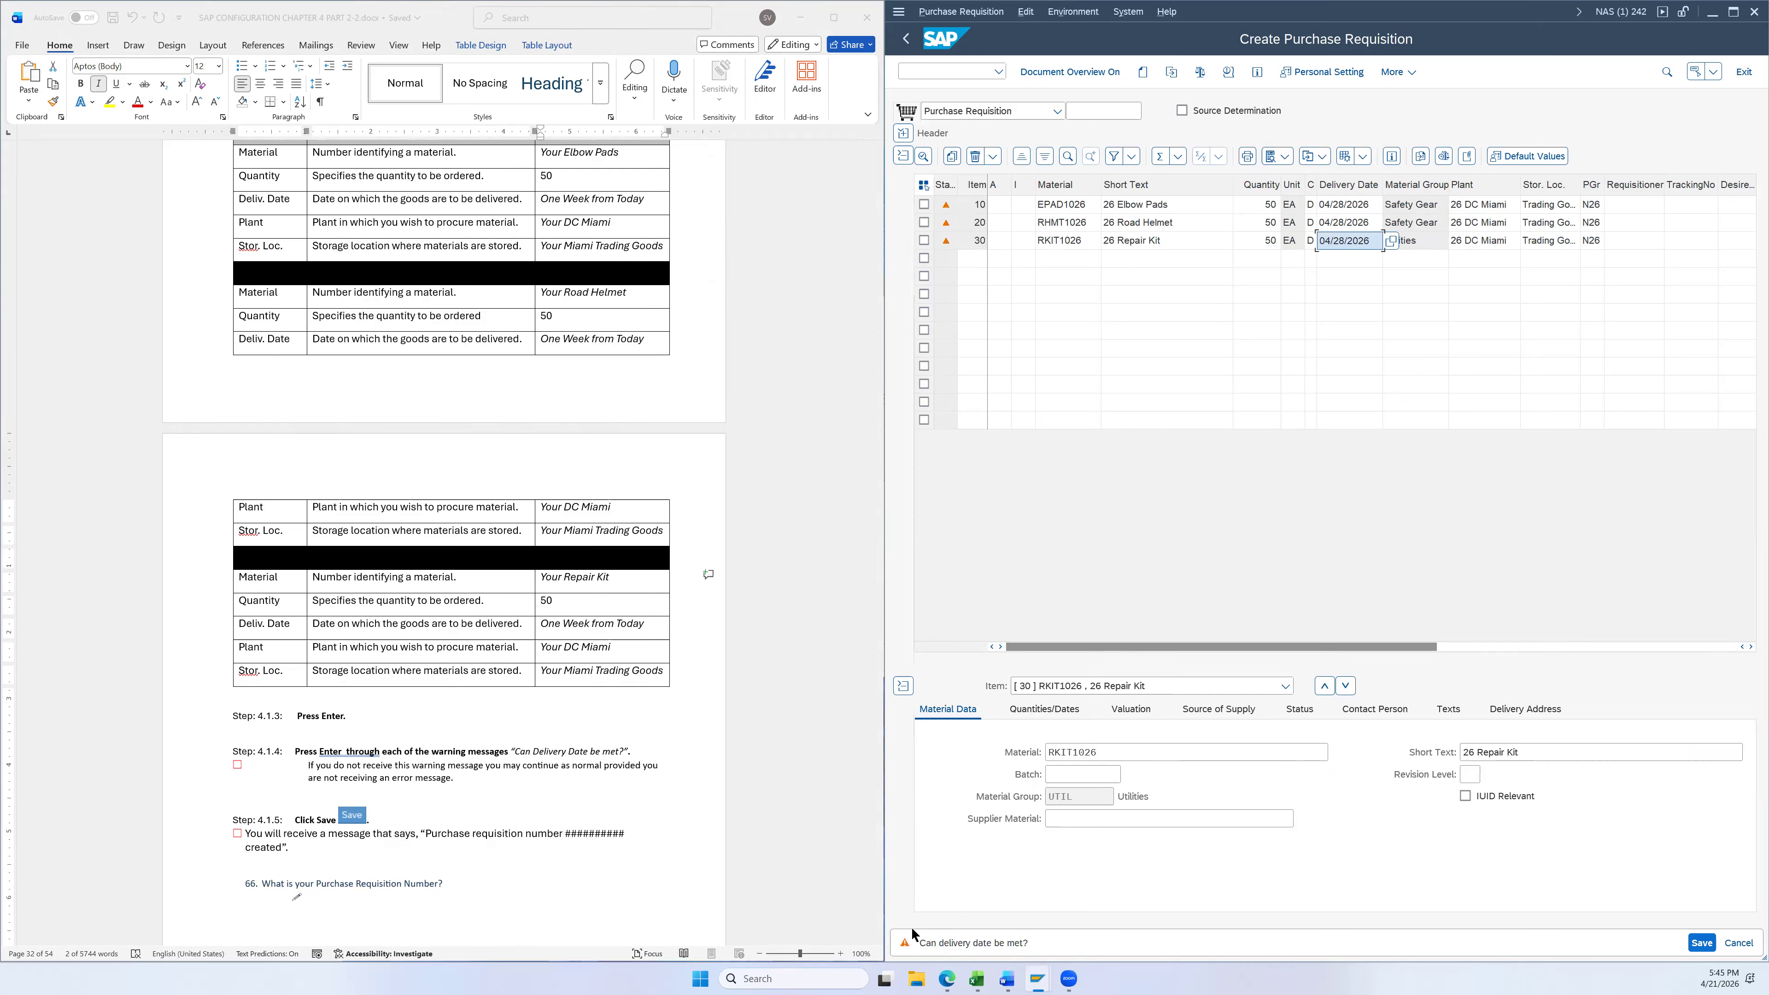
key(Return)
click(1702, 945)
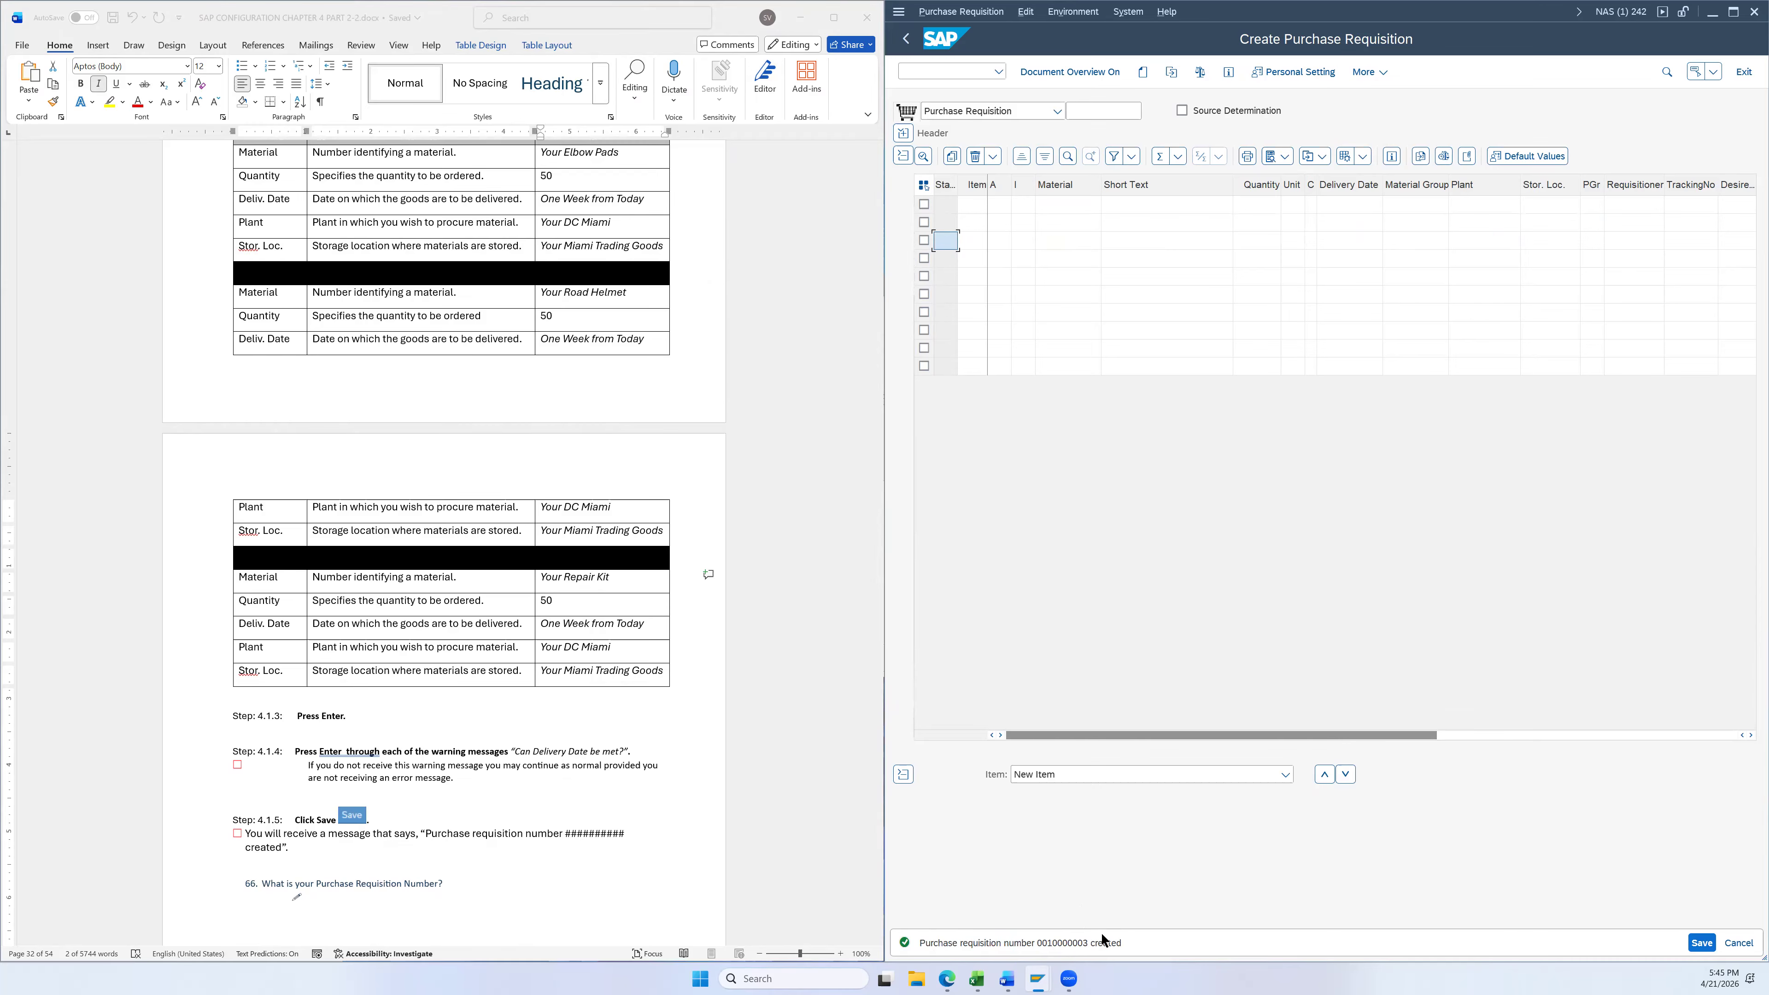
View the details of the purchase requisition's creation message and close them
scroll(709, 648, down, 2)
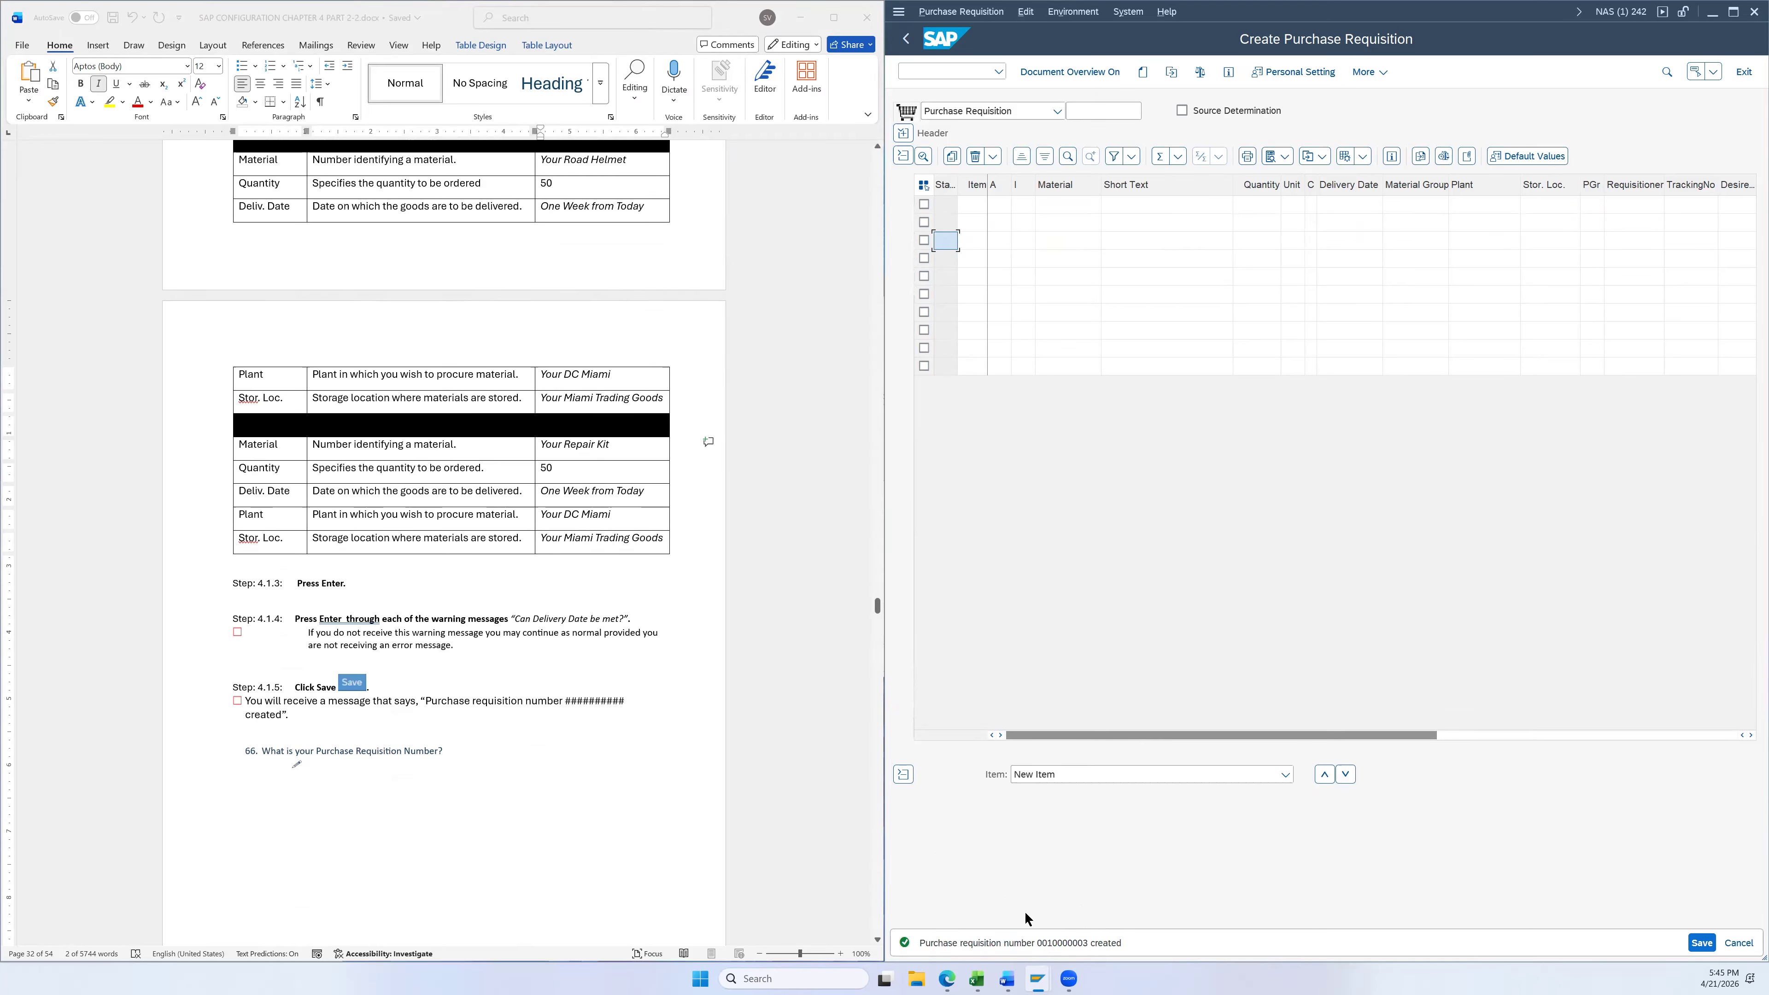
click(1057, 946)
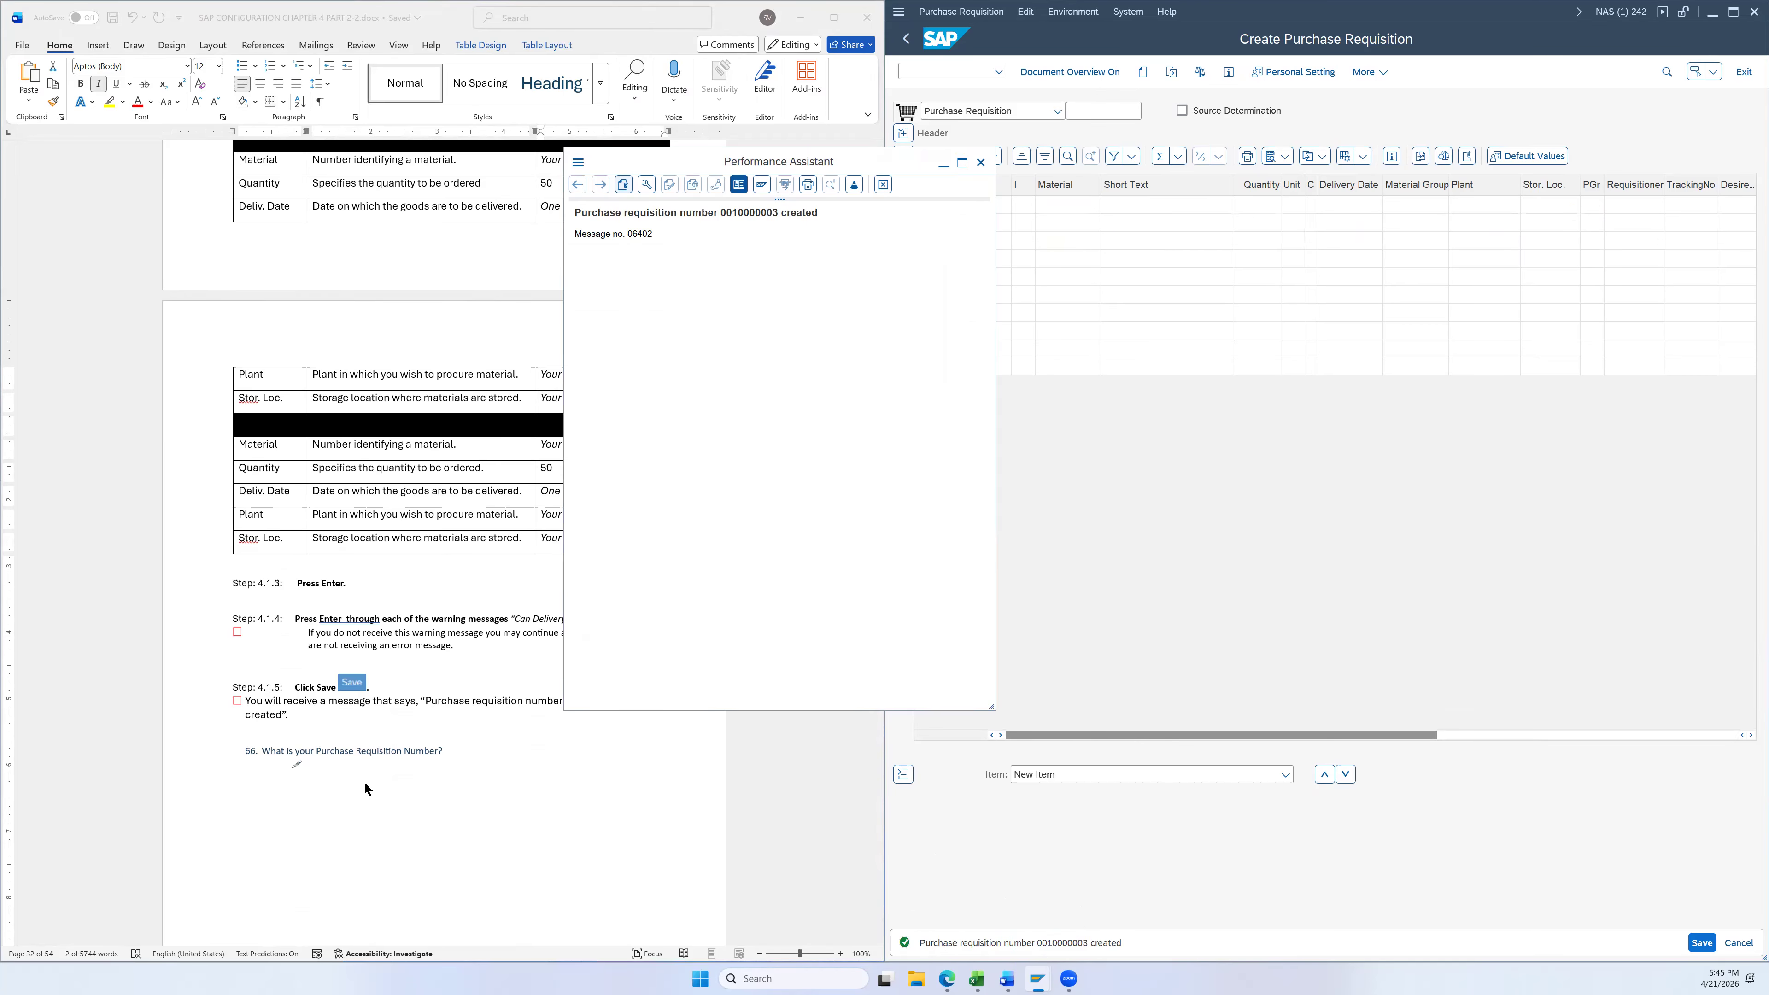
click(981, 162)
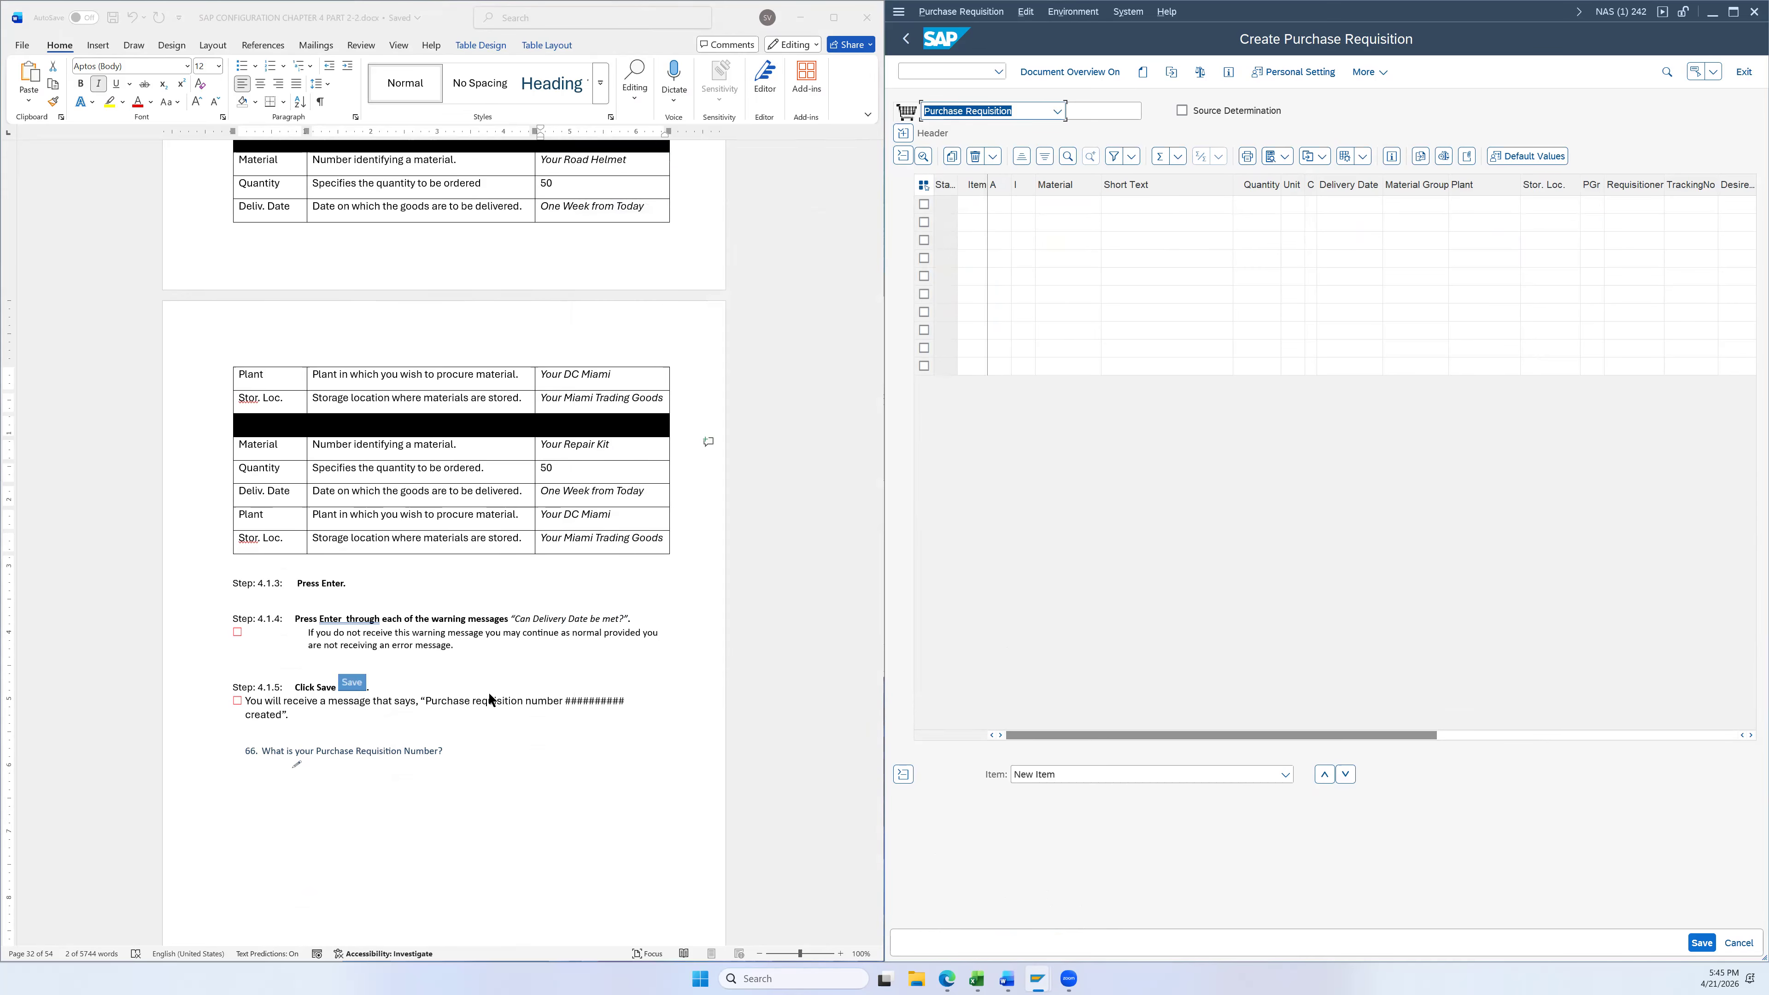
click(362, 767)
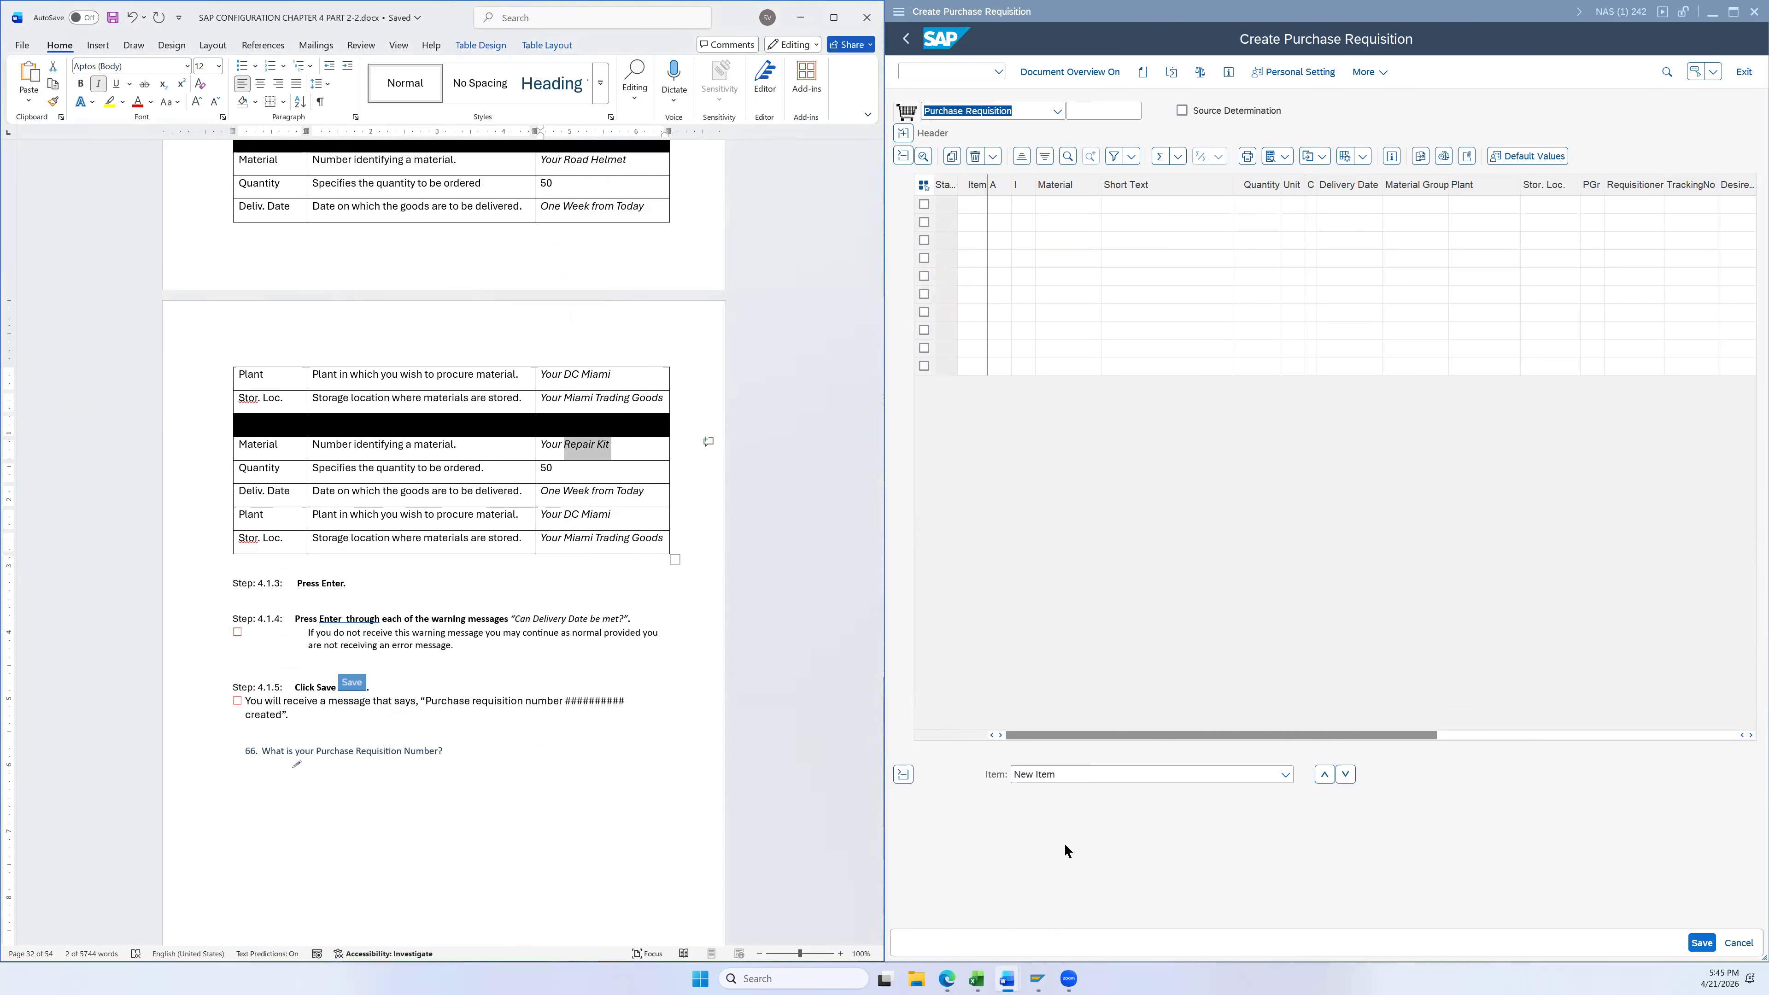
click(310, 756)
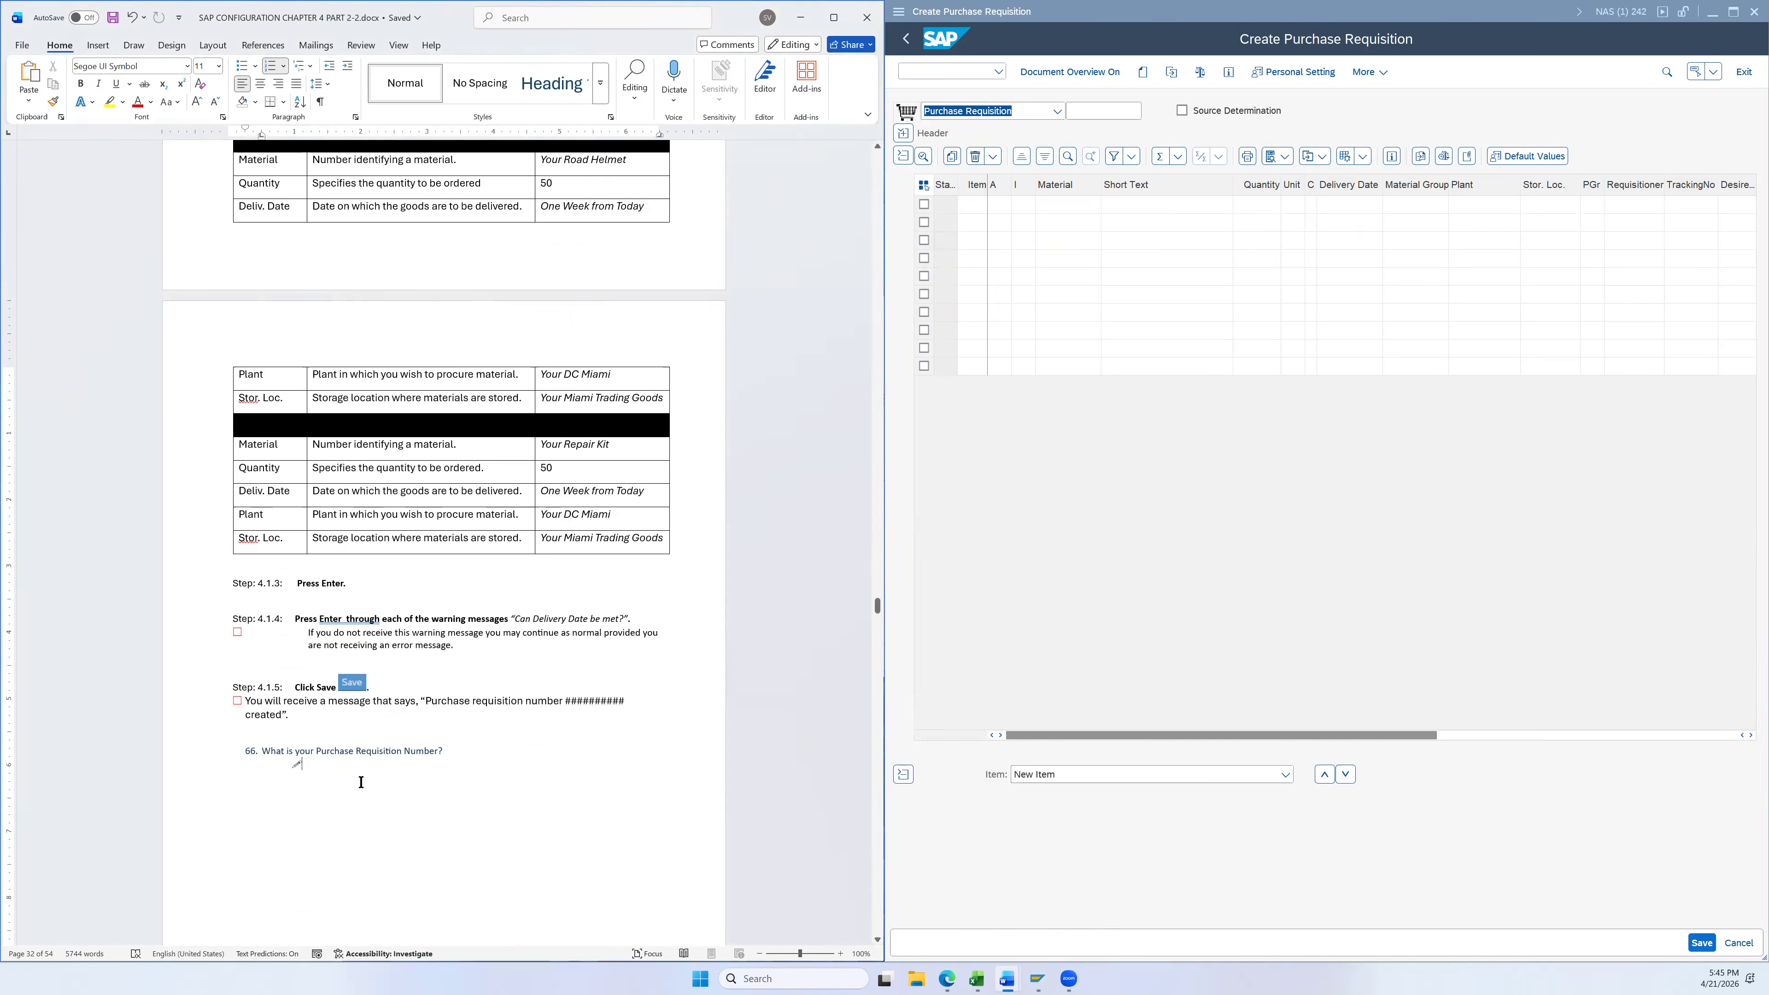
key(ctrl+v)
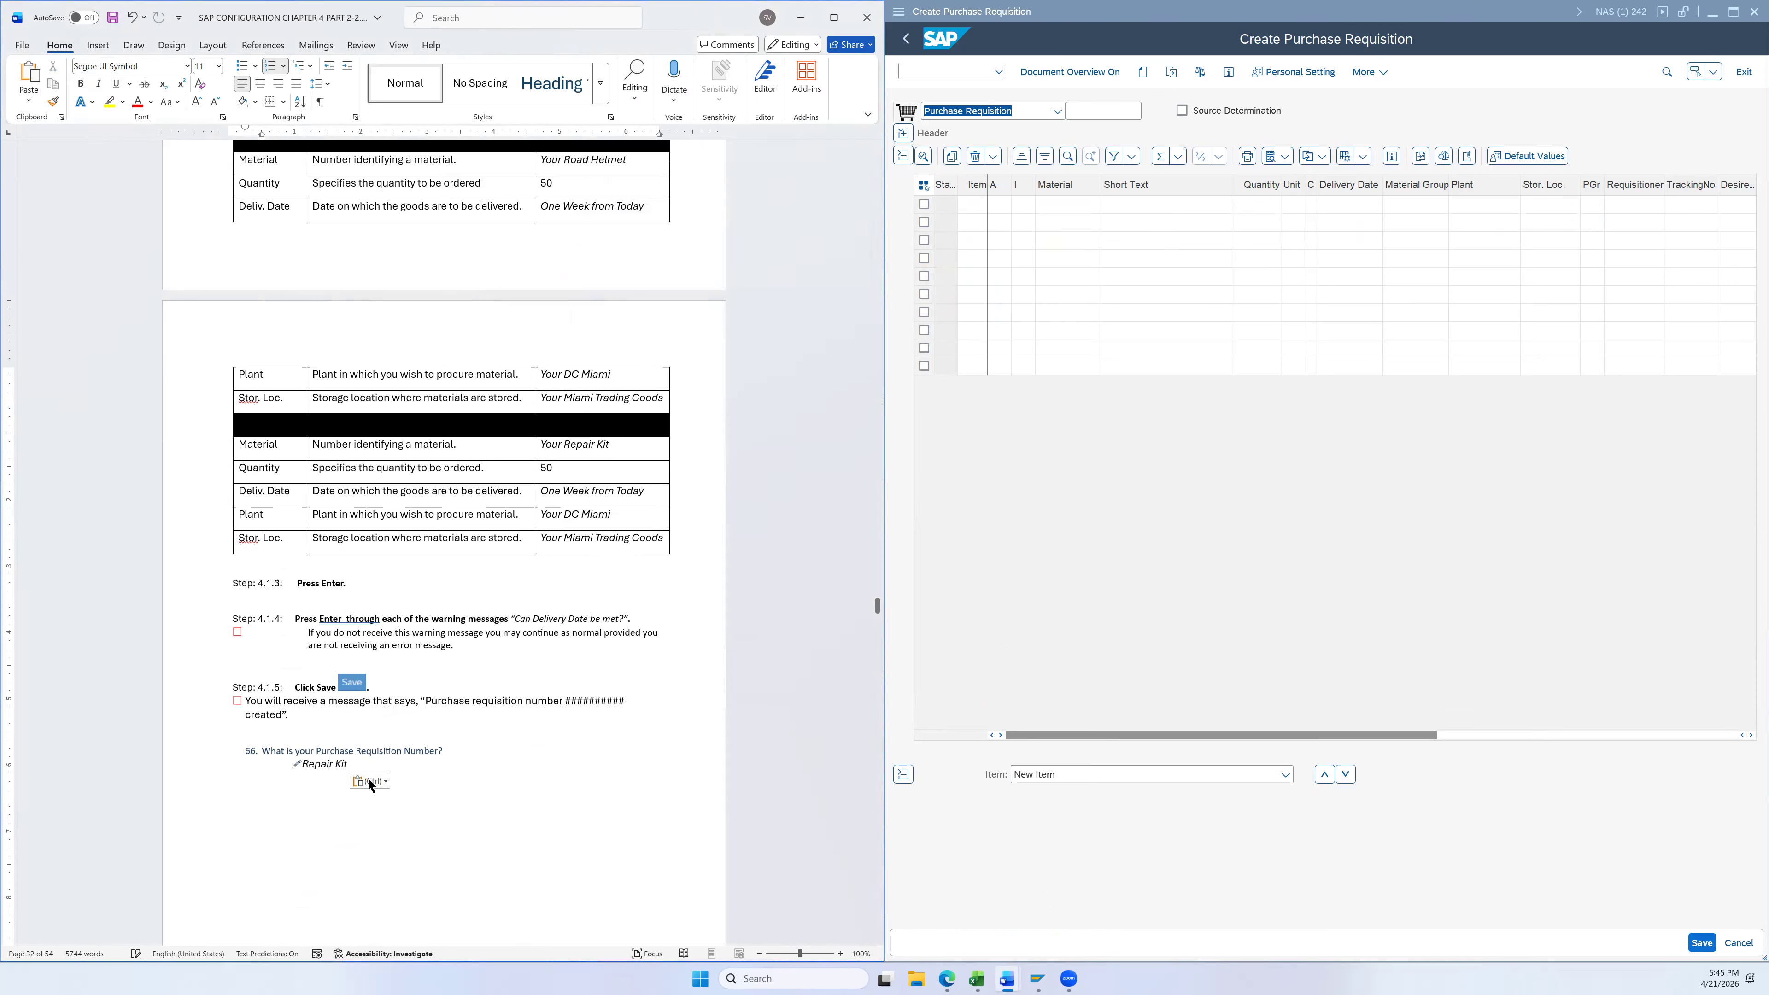
key(ctrl+z)
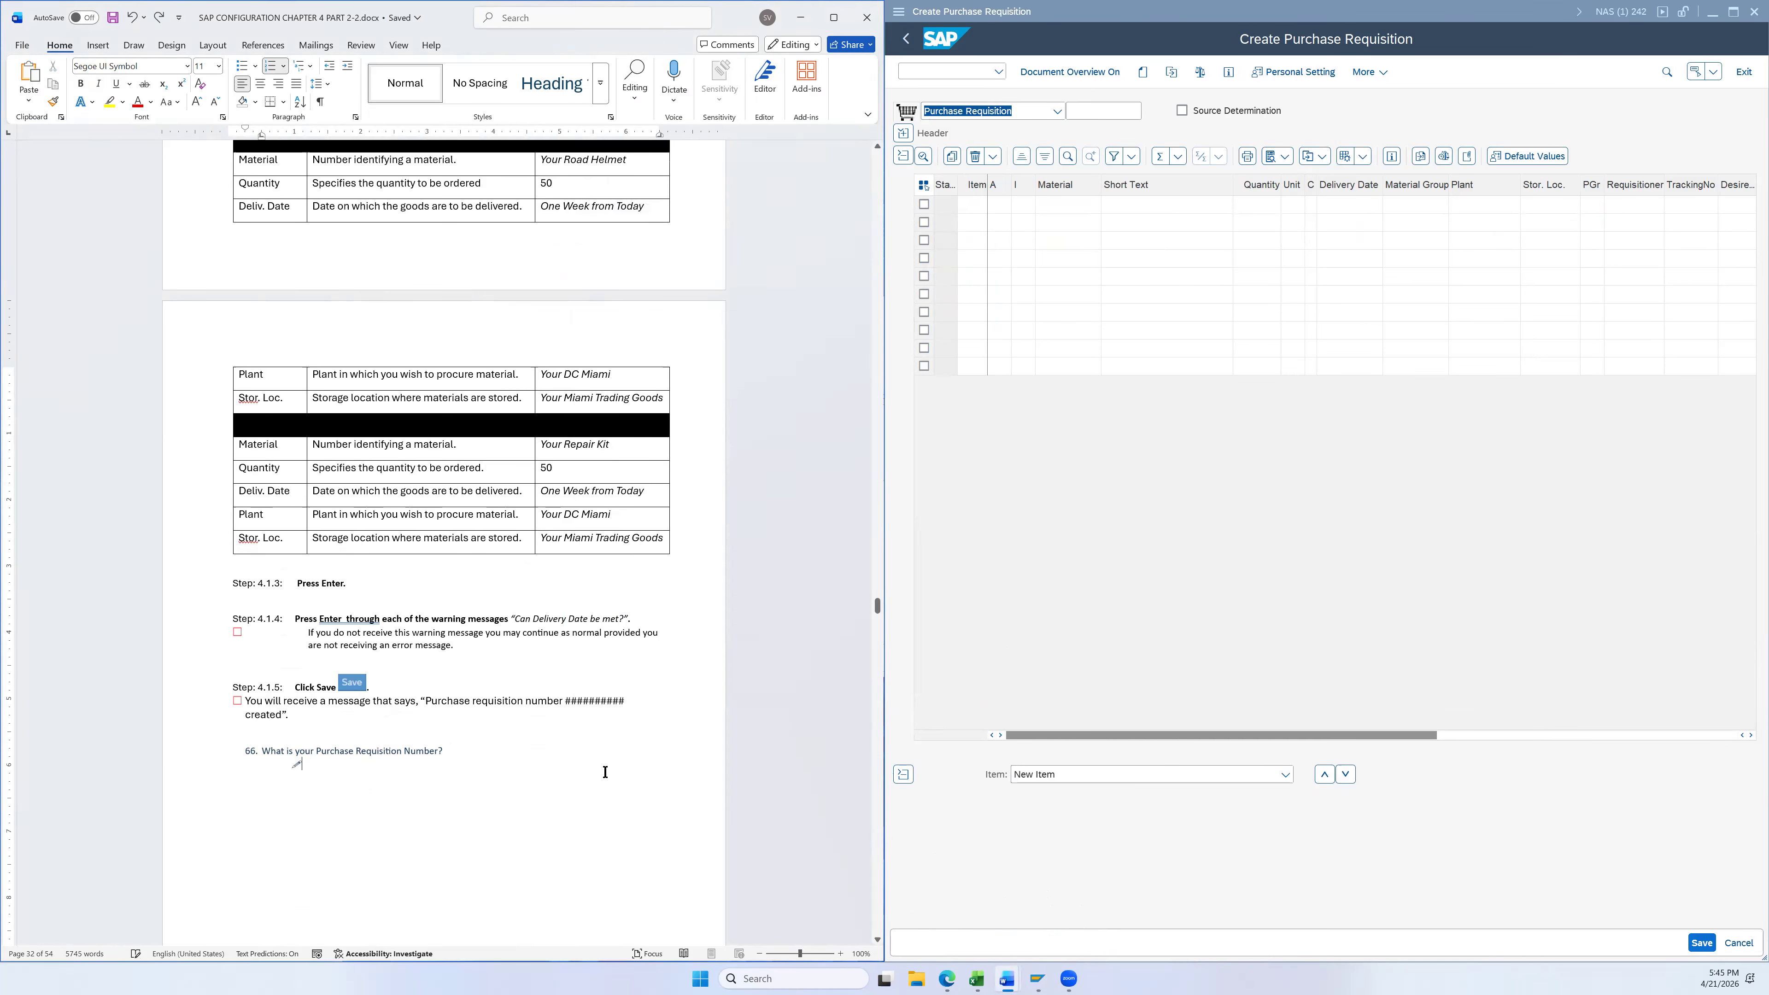
click(729, 698)
Go to Section 4.2 of the instructions and return from the requisition to a collapsed SAP Easy Access menu
scroll(506, 800, down, 3)
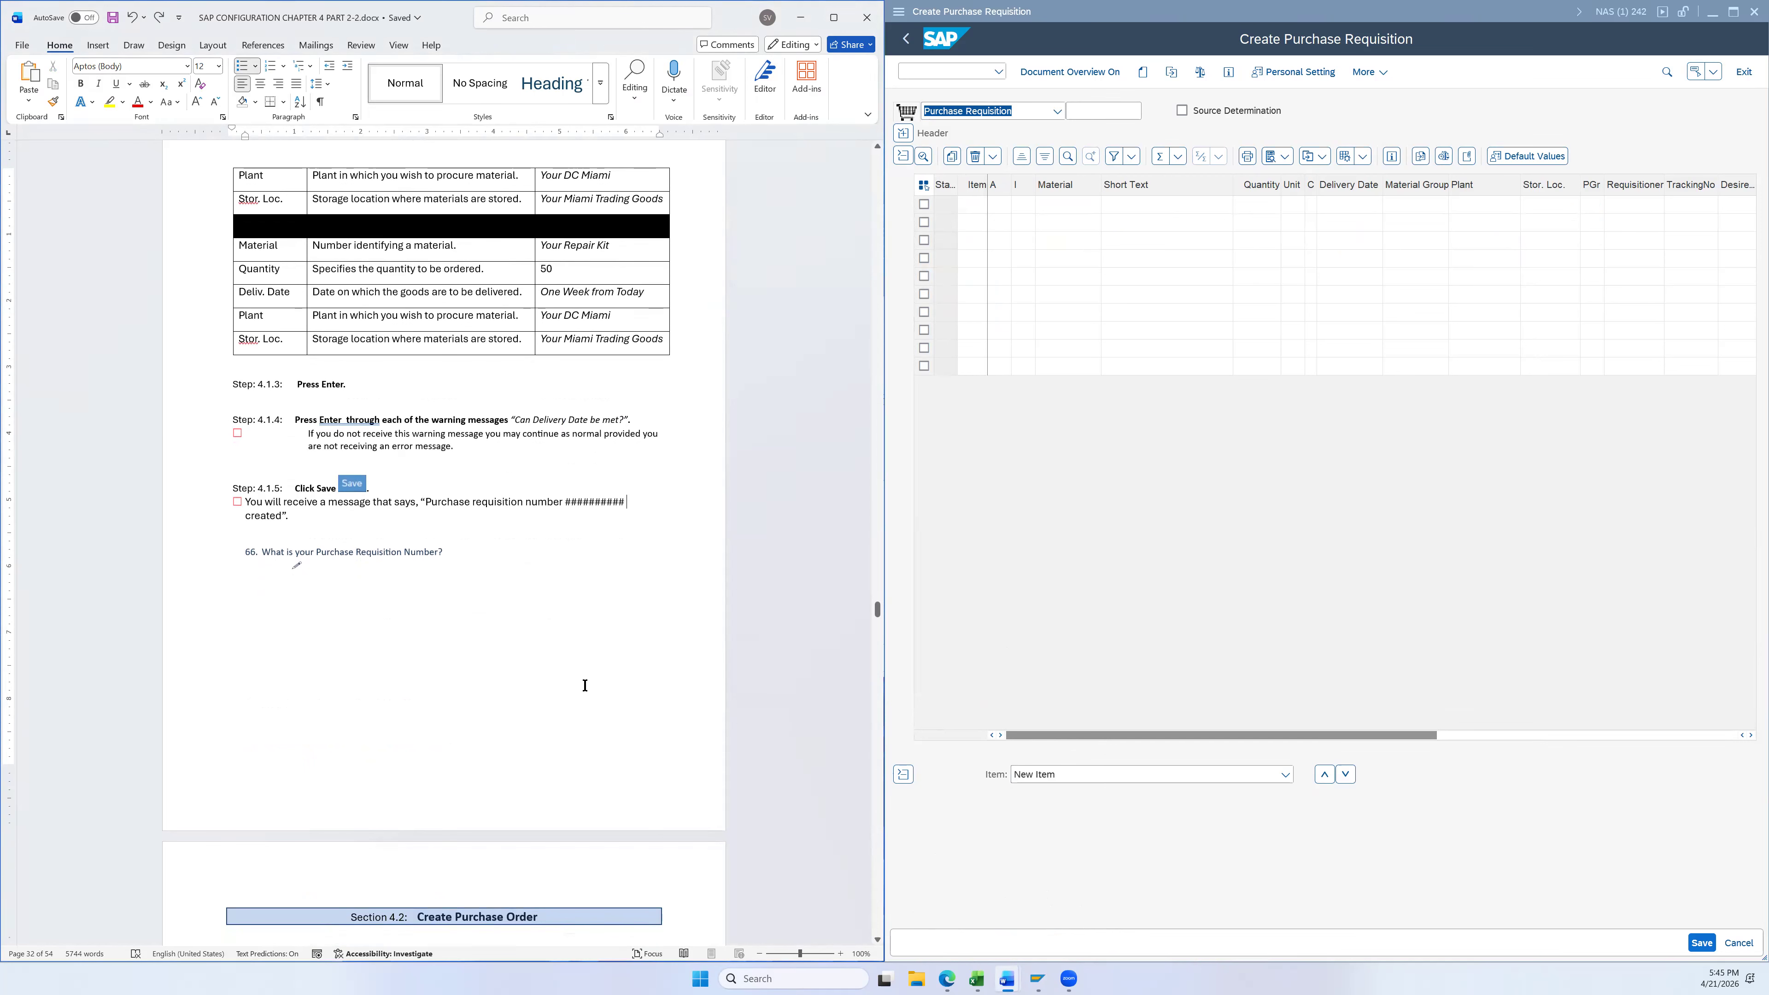
scroll(697, 718, down, 2)
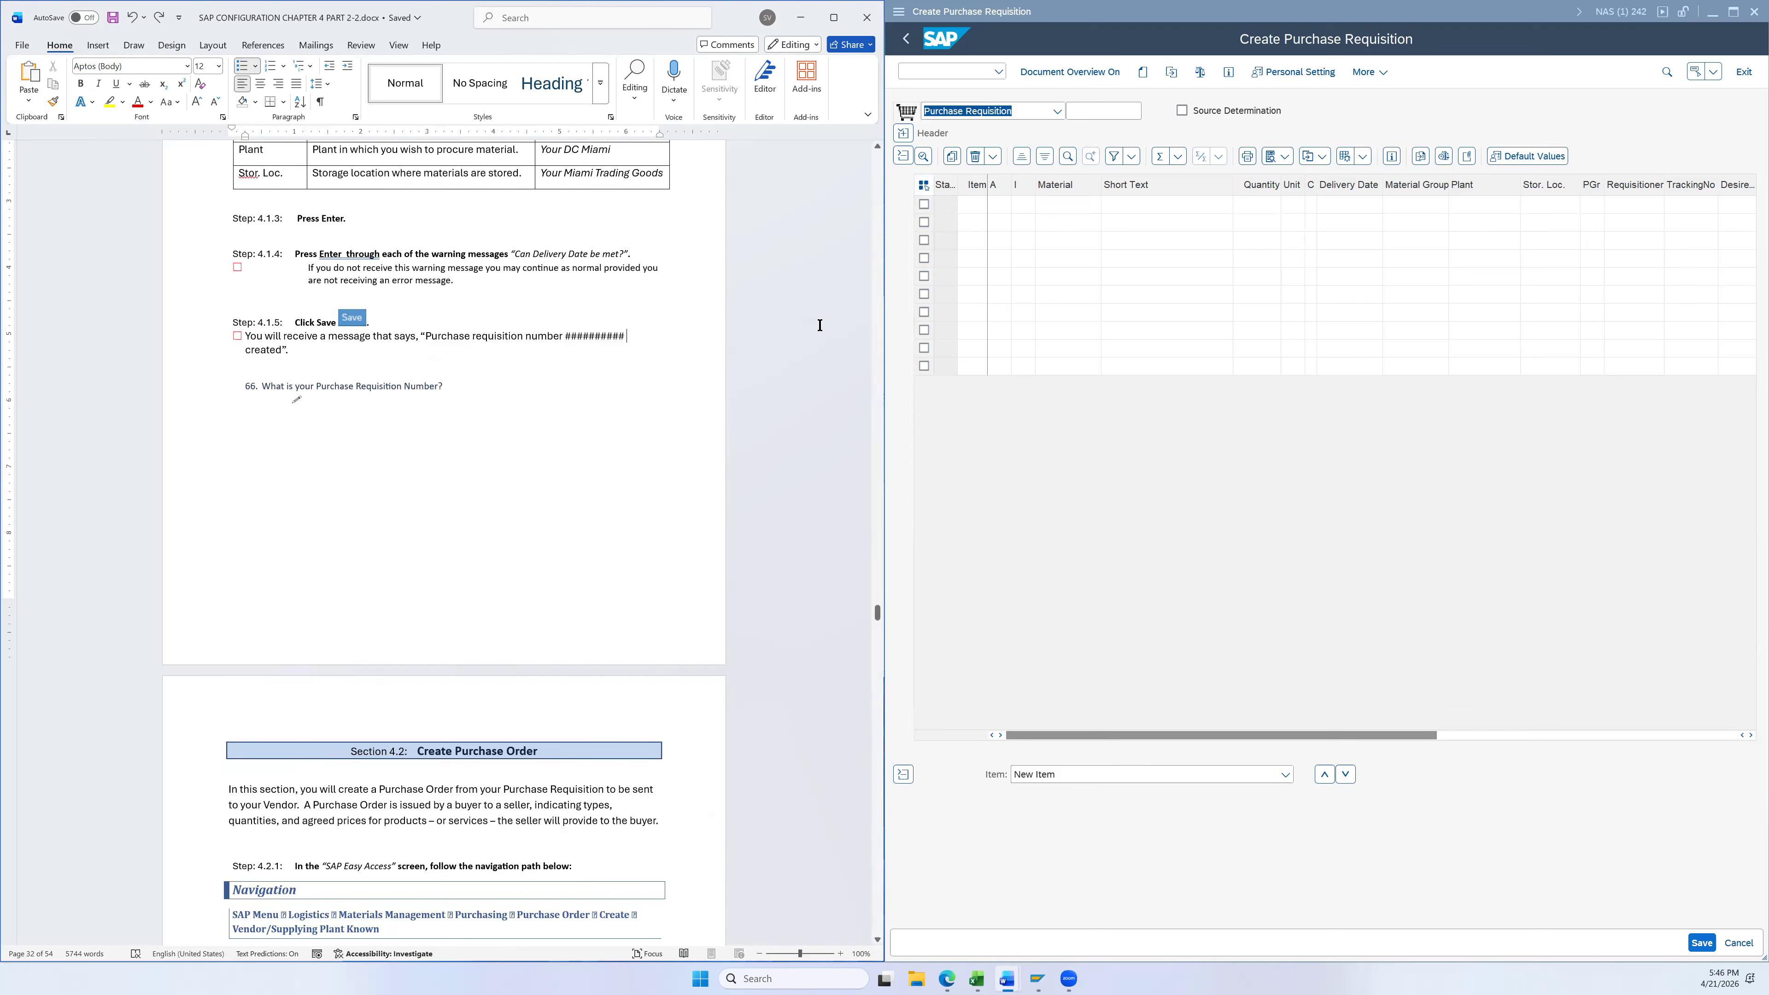
scroll(813, 384, down, 2)
scroll(840, 284, down, 2)
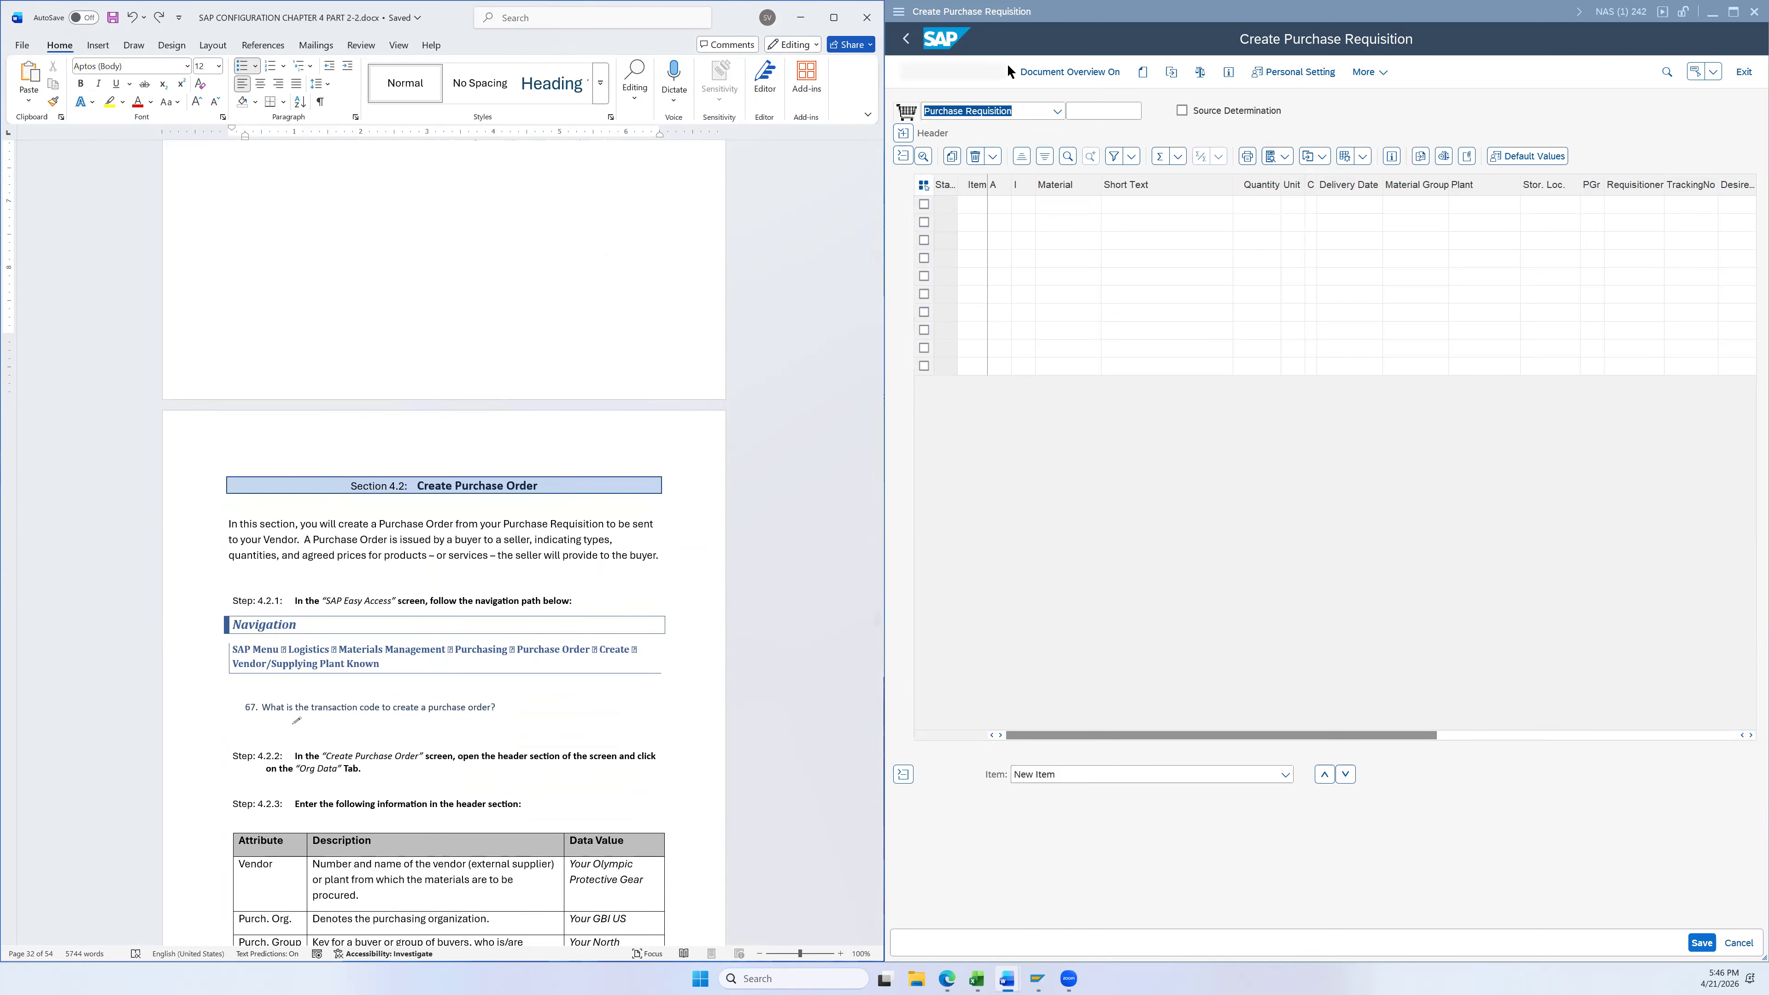
click(909, 40)
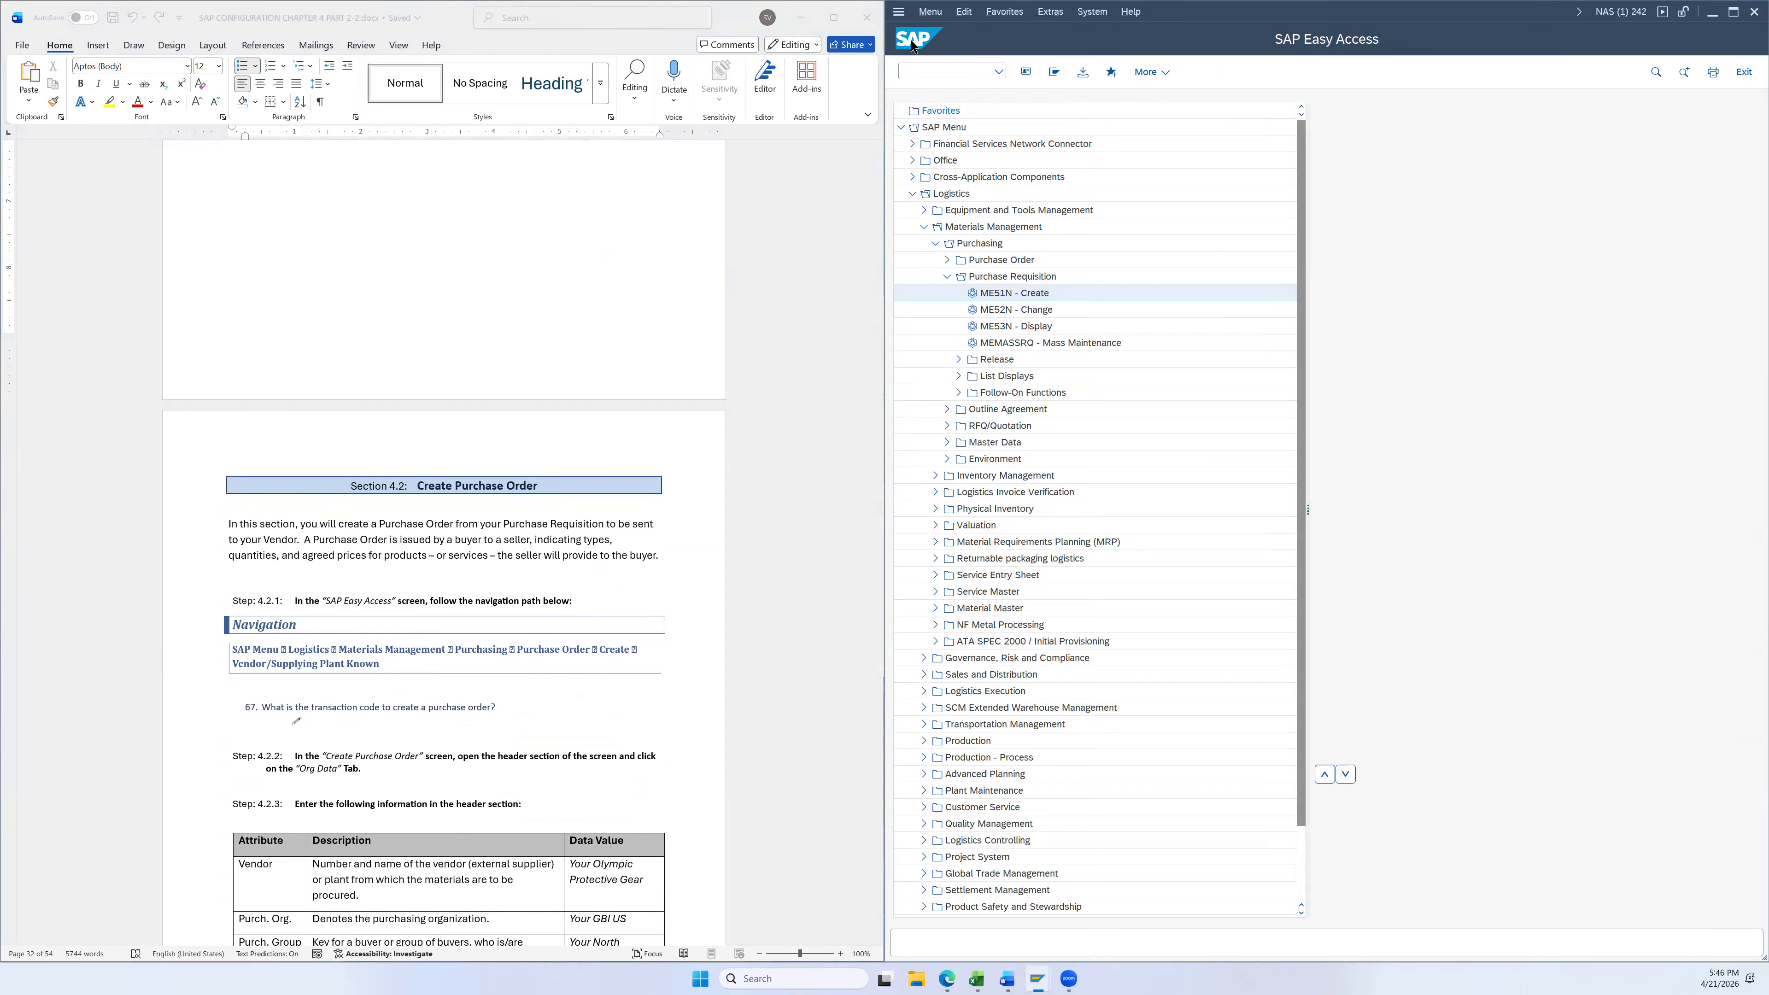
click(1053, 72)
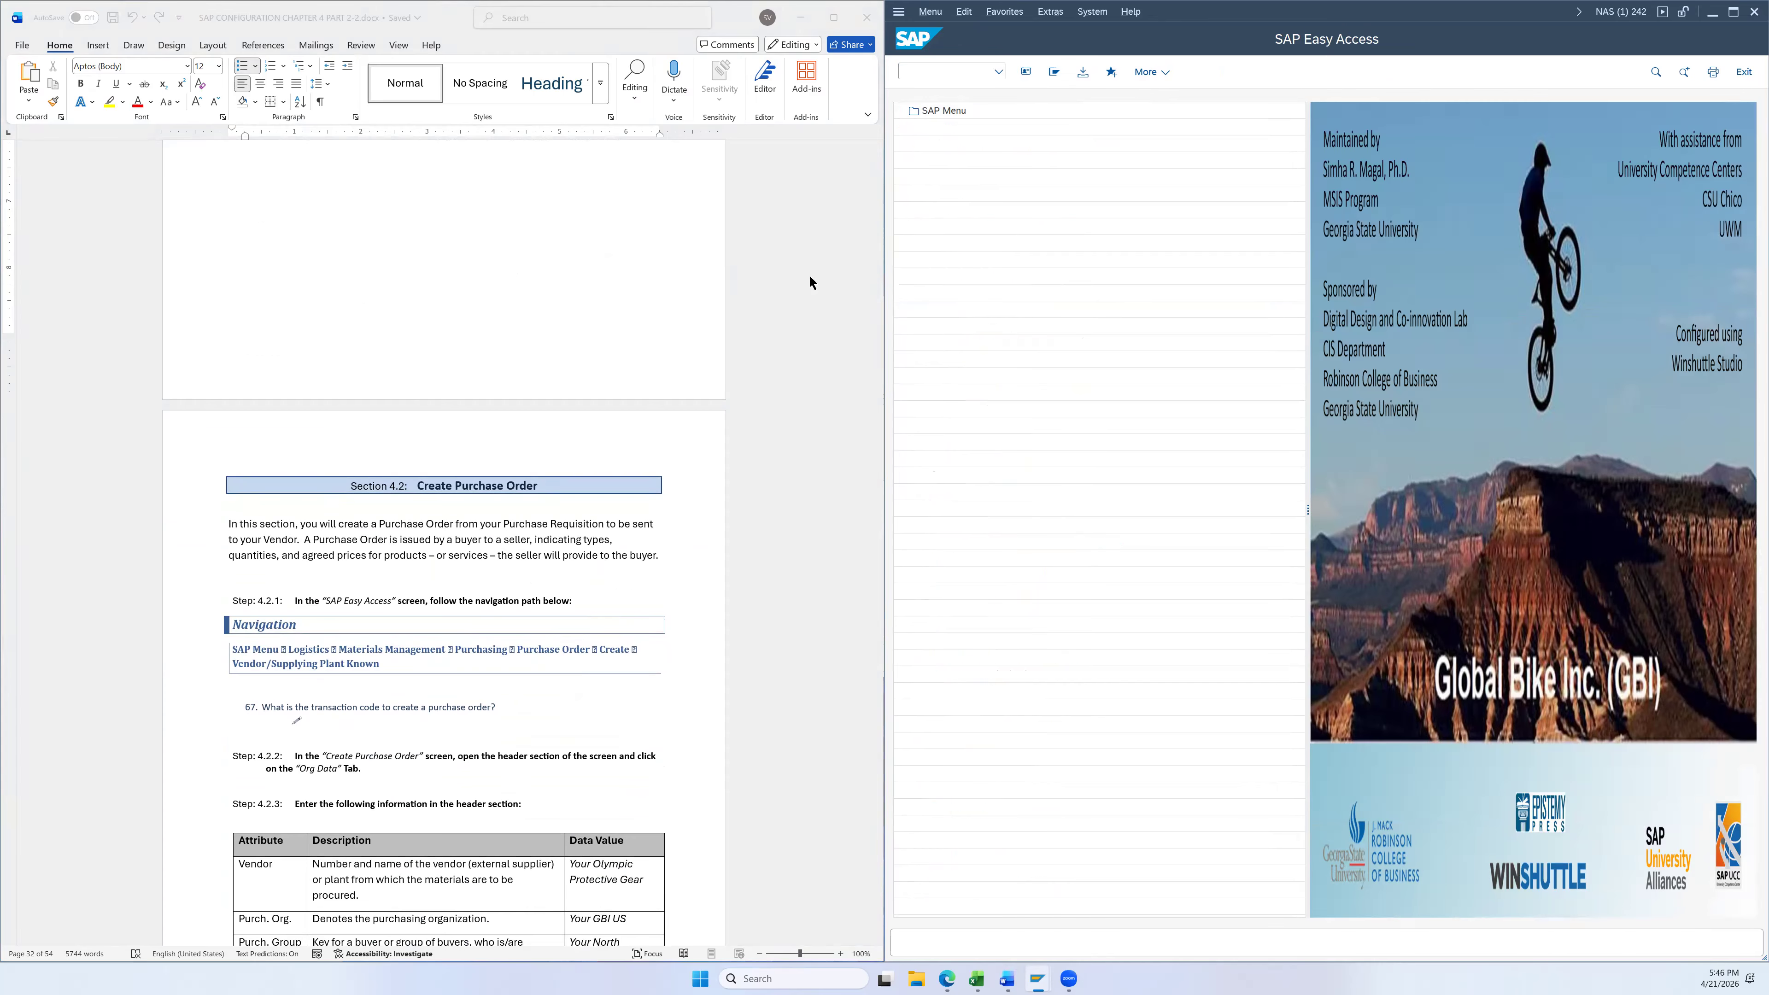
Start transaction ME21N - Vendor/Supplying Plant Known from Logistics > Materials Management > Purchasing > Purchase Order > Create
scroll(808, 274, down, 3)
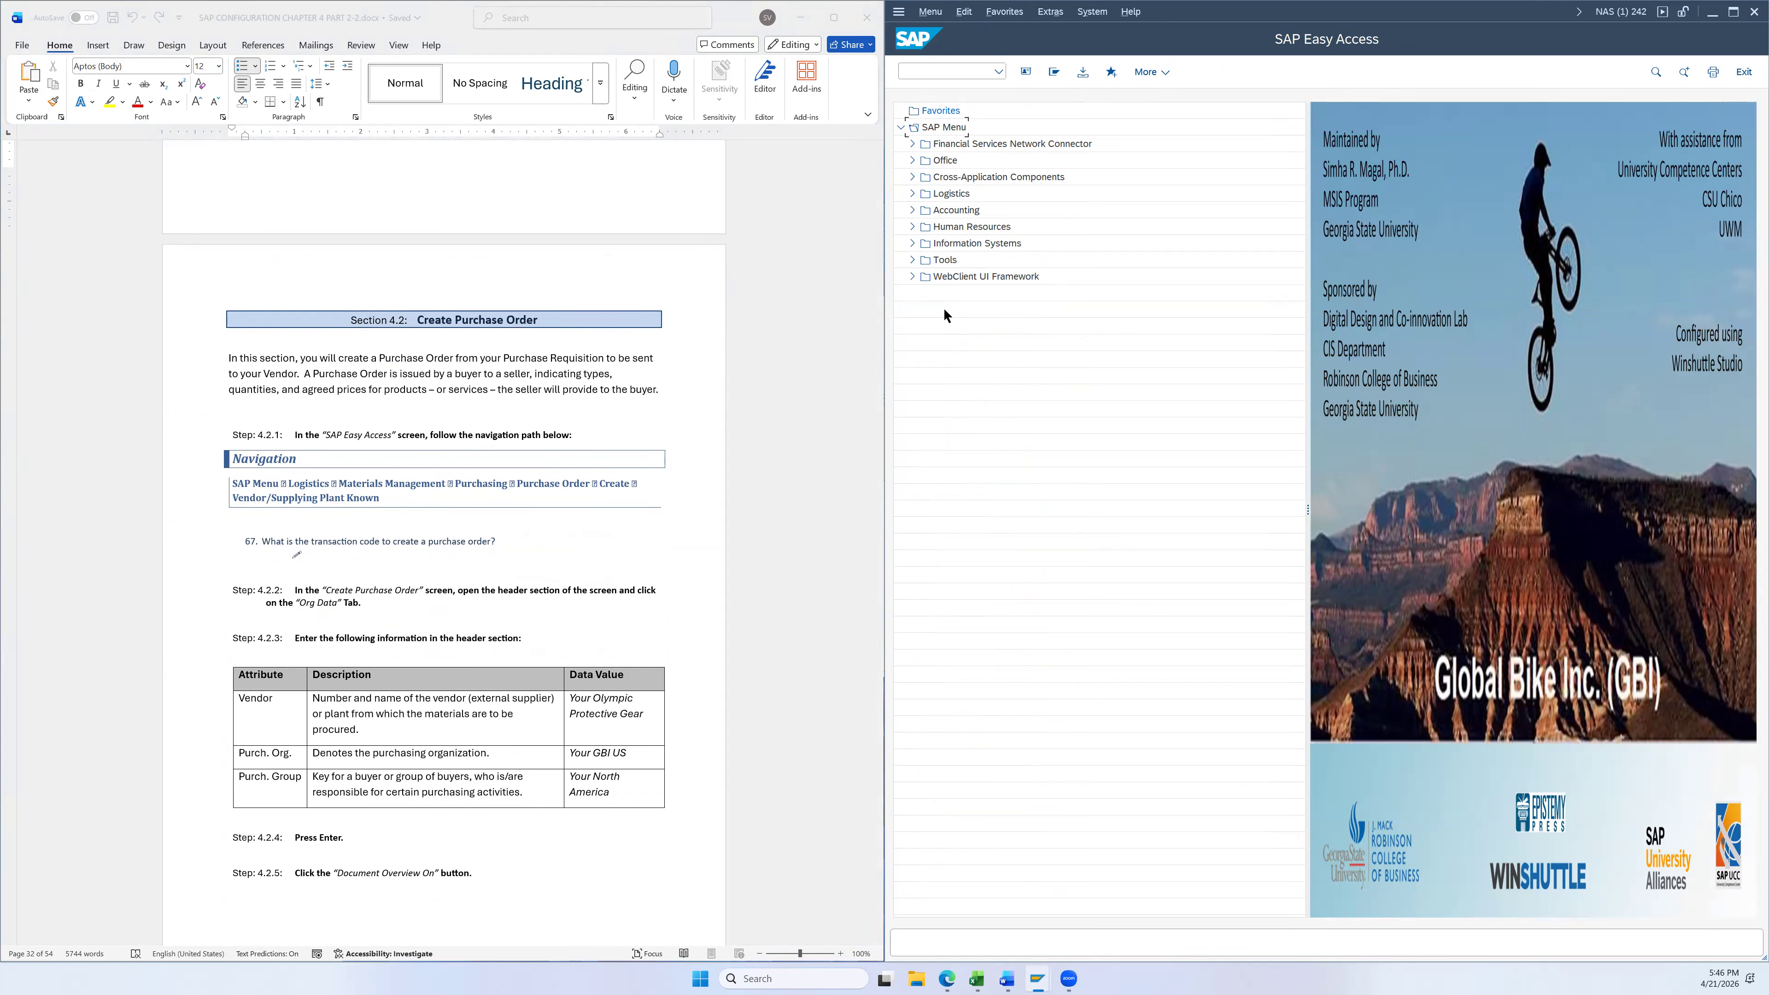
click(911, 193)
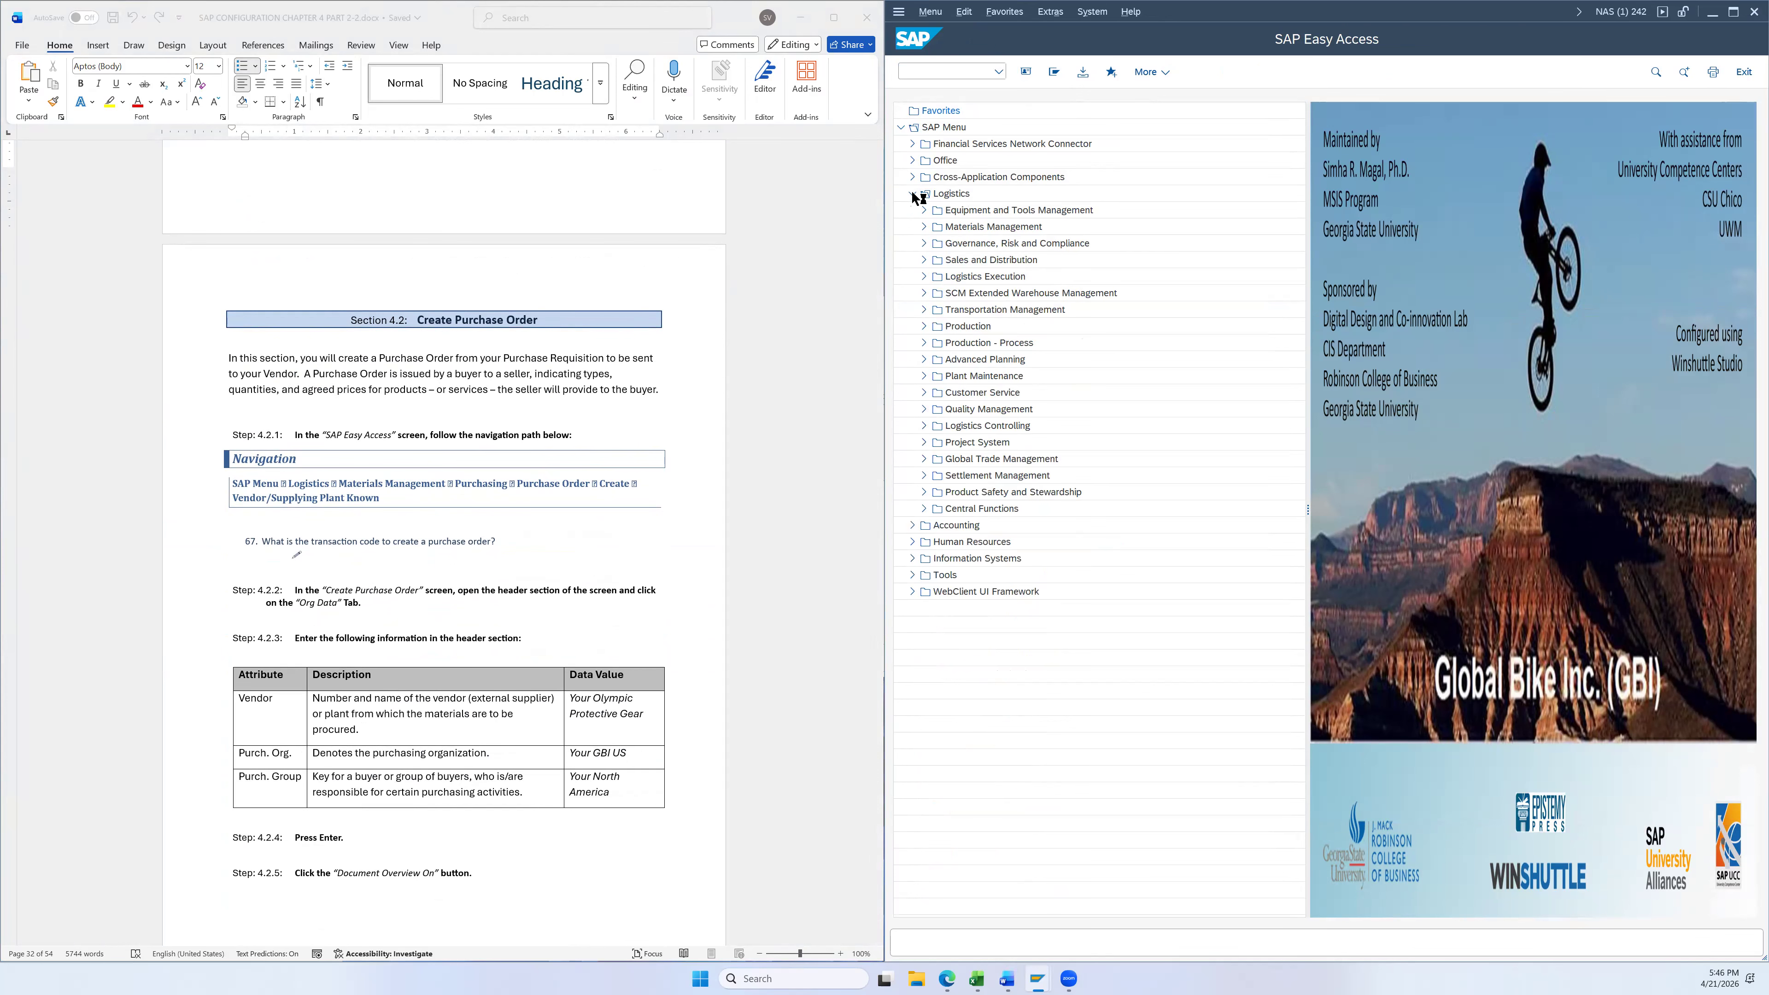
click(924, 226)
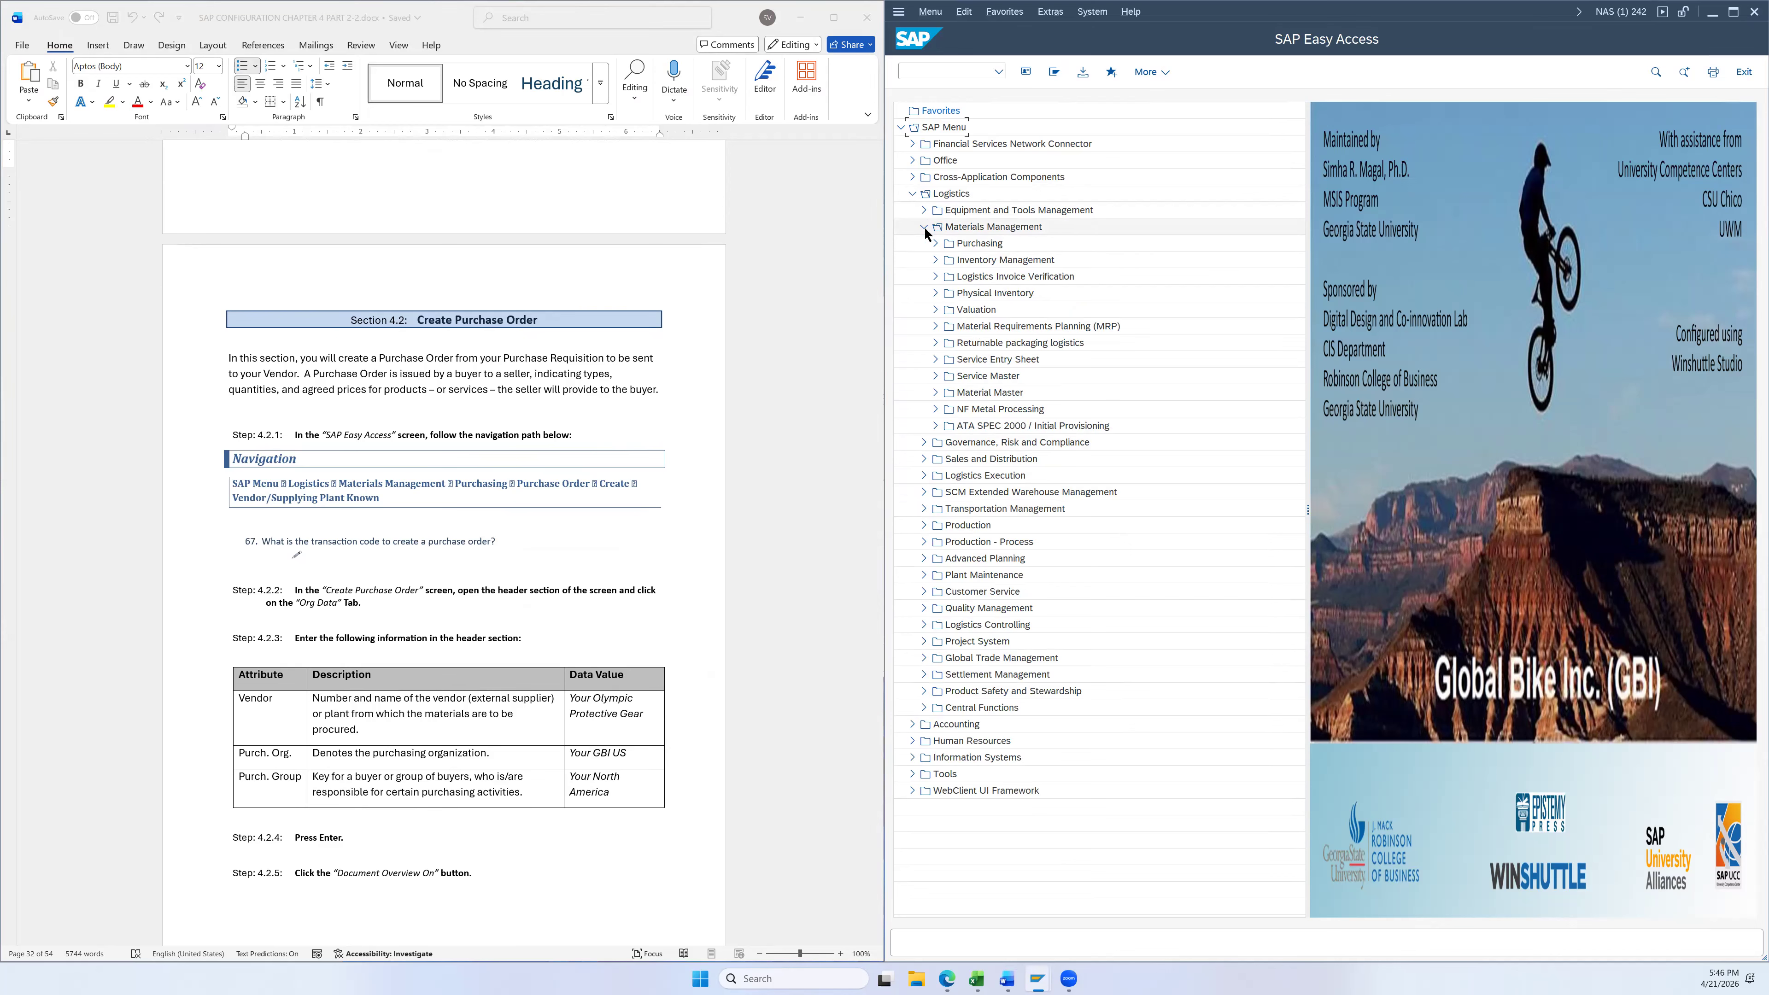
click(933, 242)
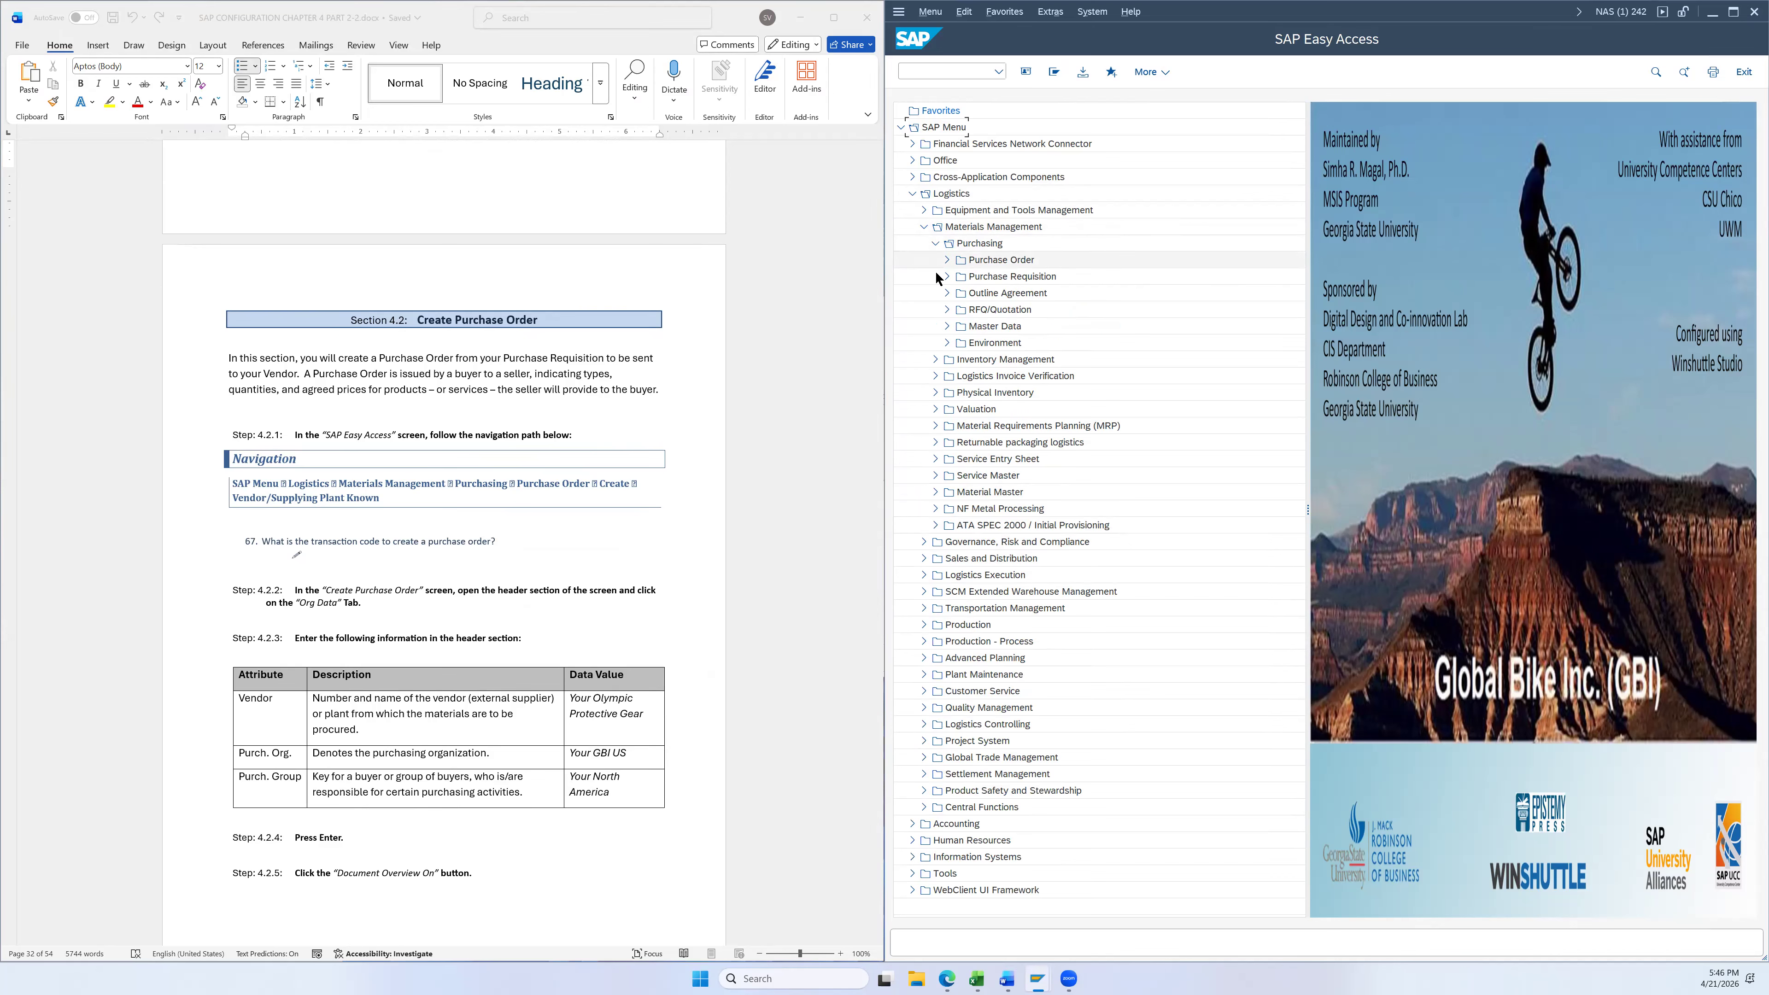
click(947, 259)
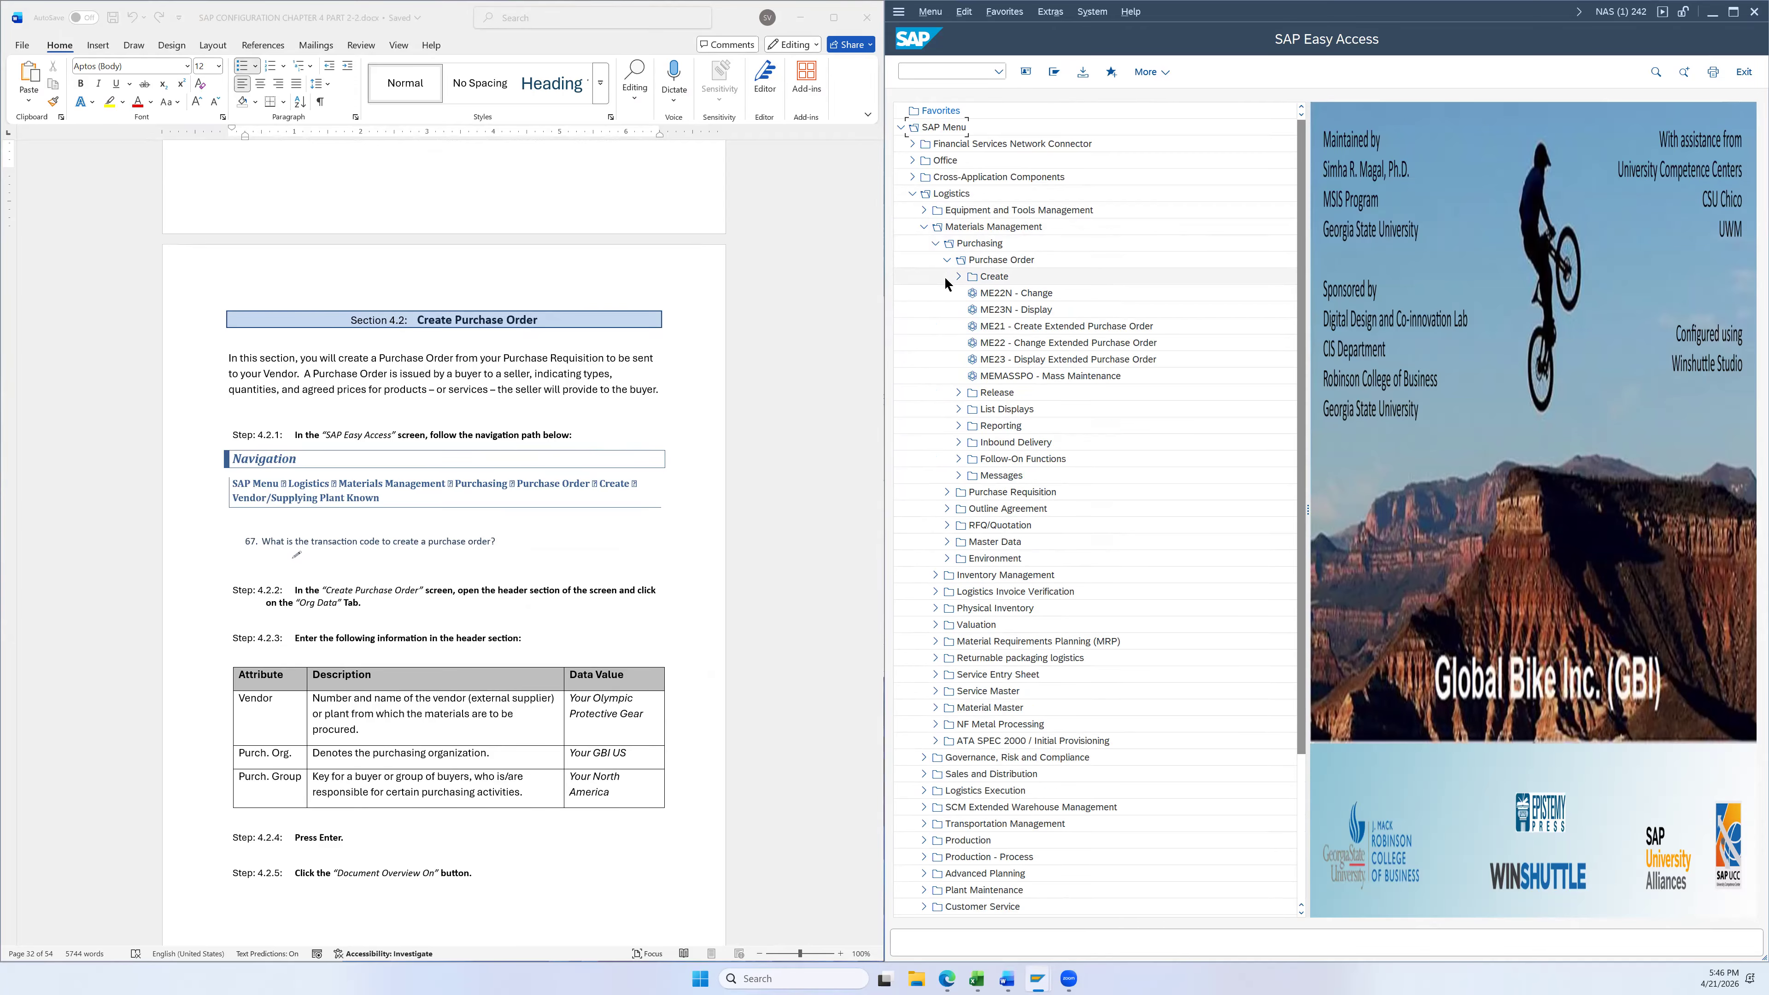
click(955, 275)
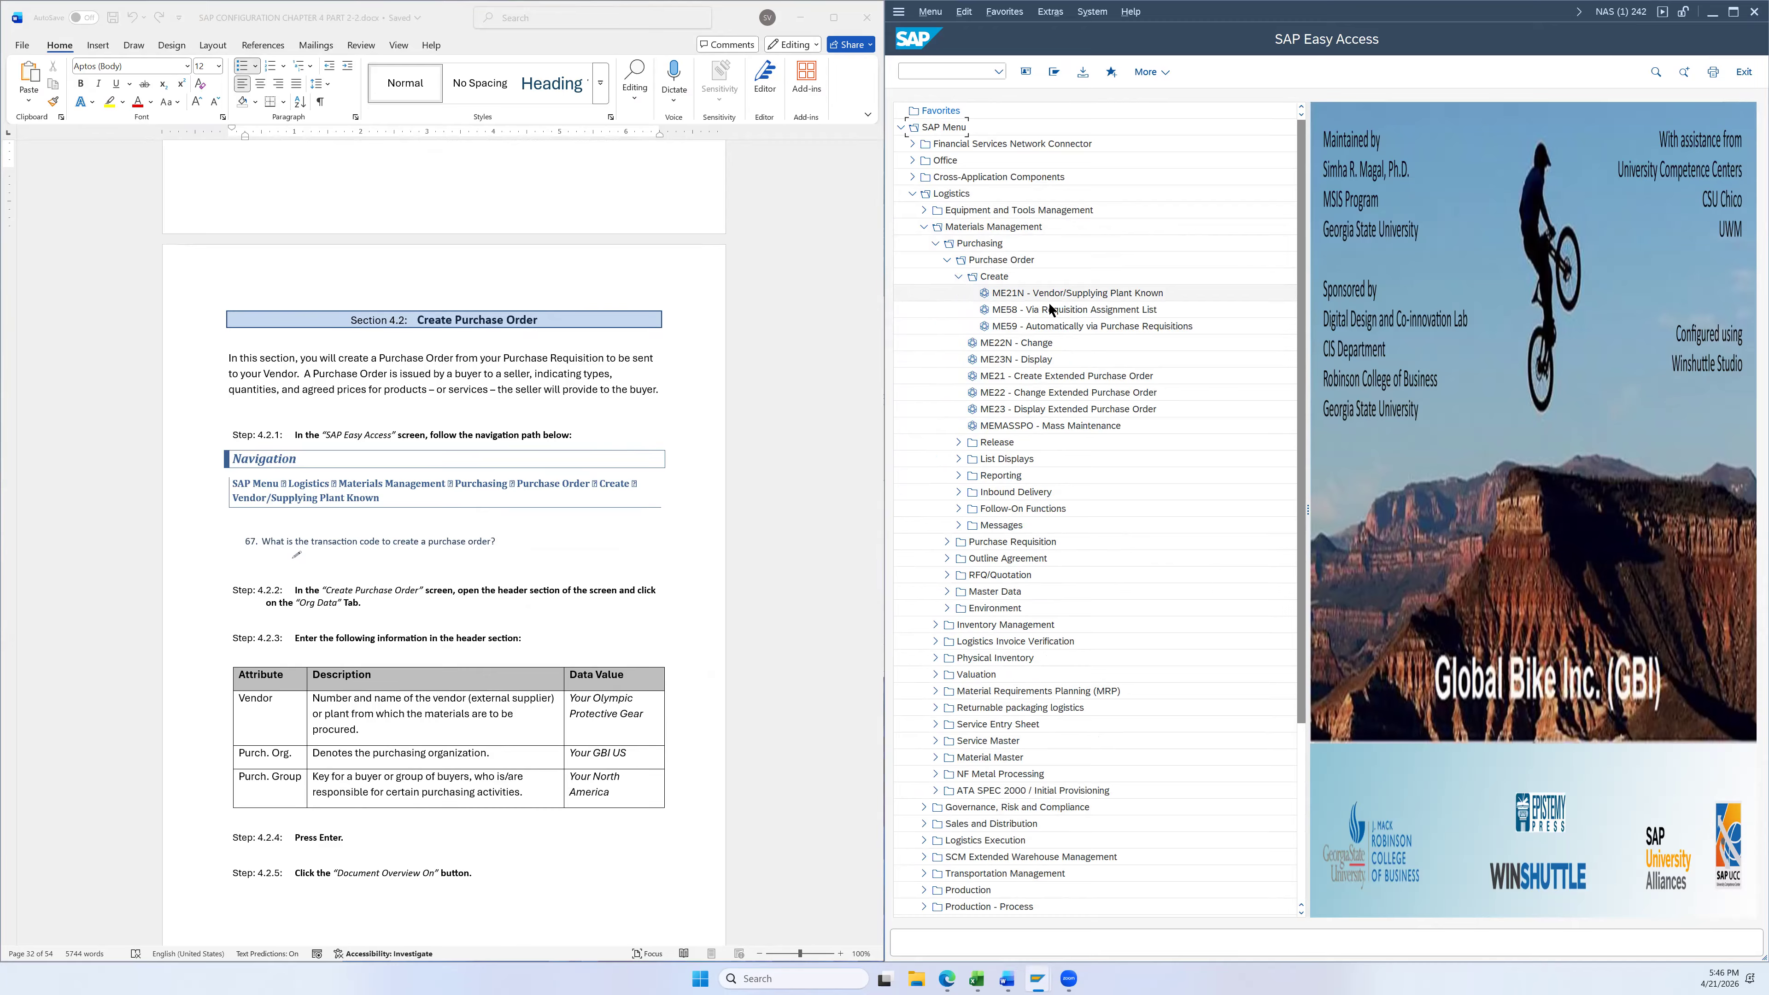
click(1079, 296)
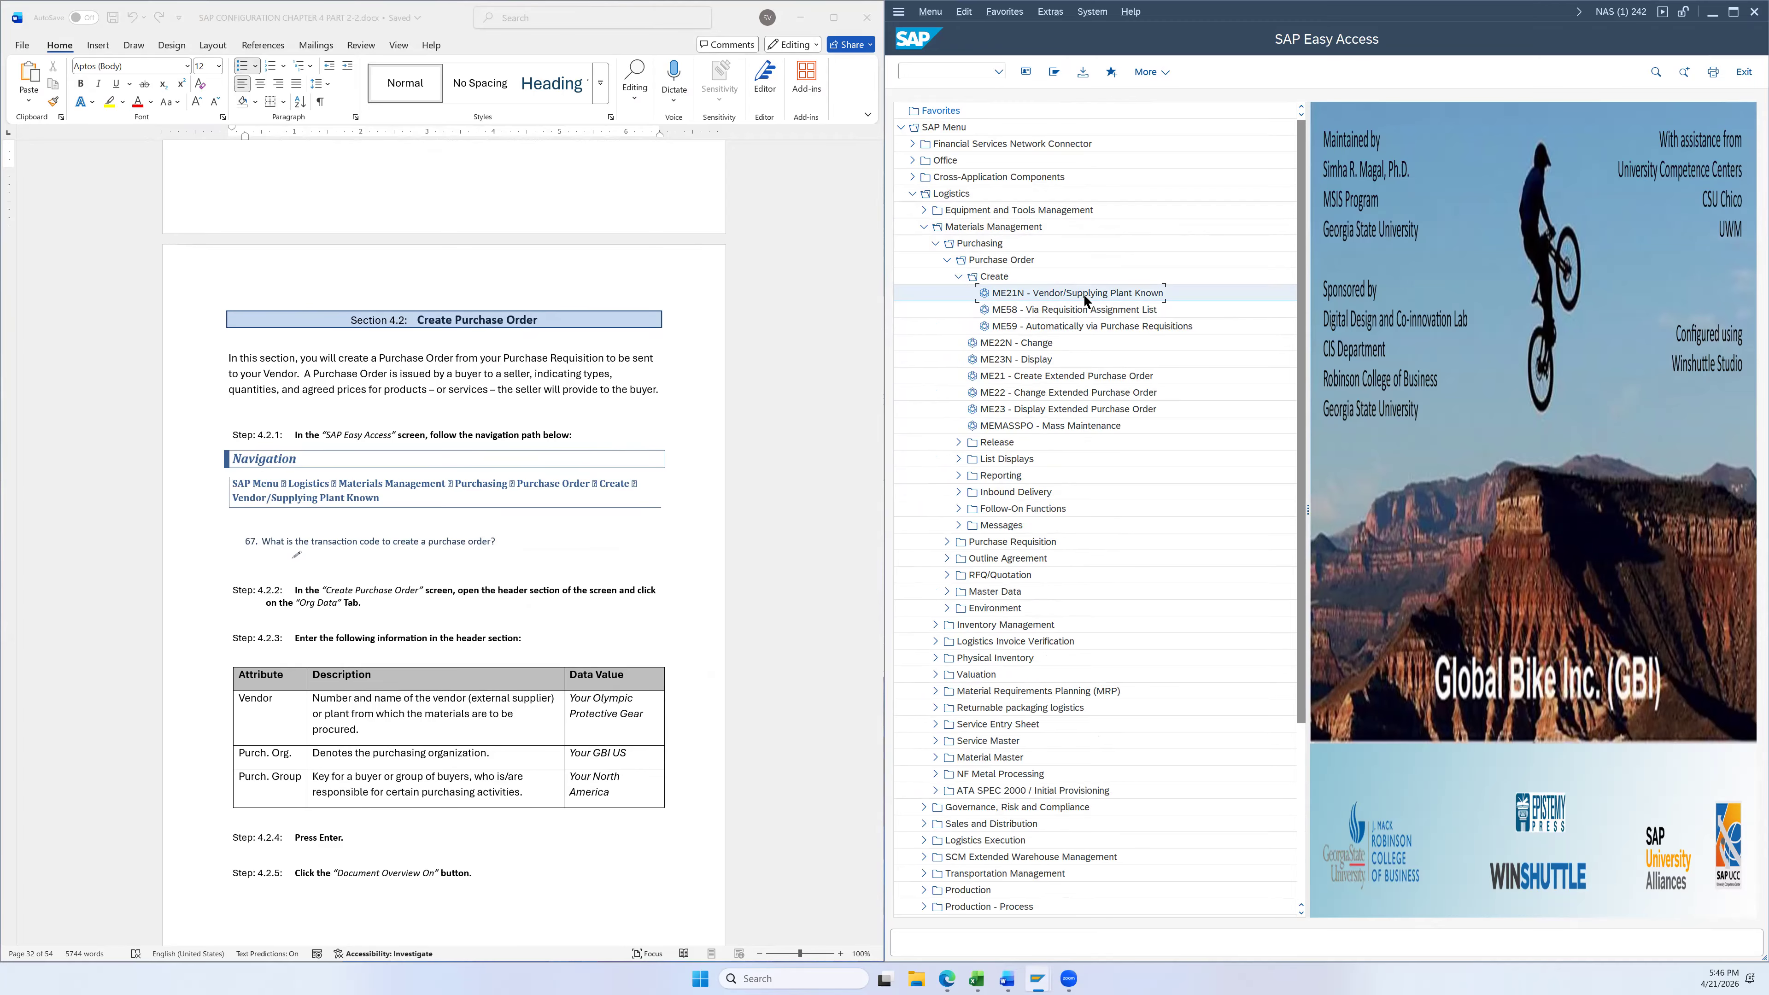
double_click(1054, 299)
In the header's organizational data, set the purchasing organization to US26 (26 GBI US) and the purchasing group to N26 (26 North America)
scroll(747, 493, down, 3)
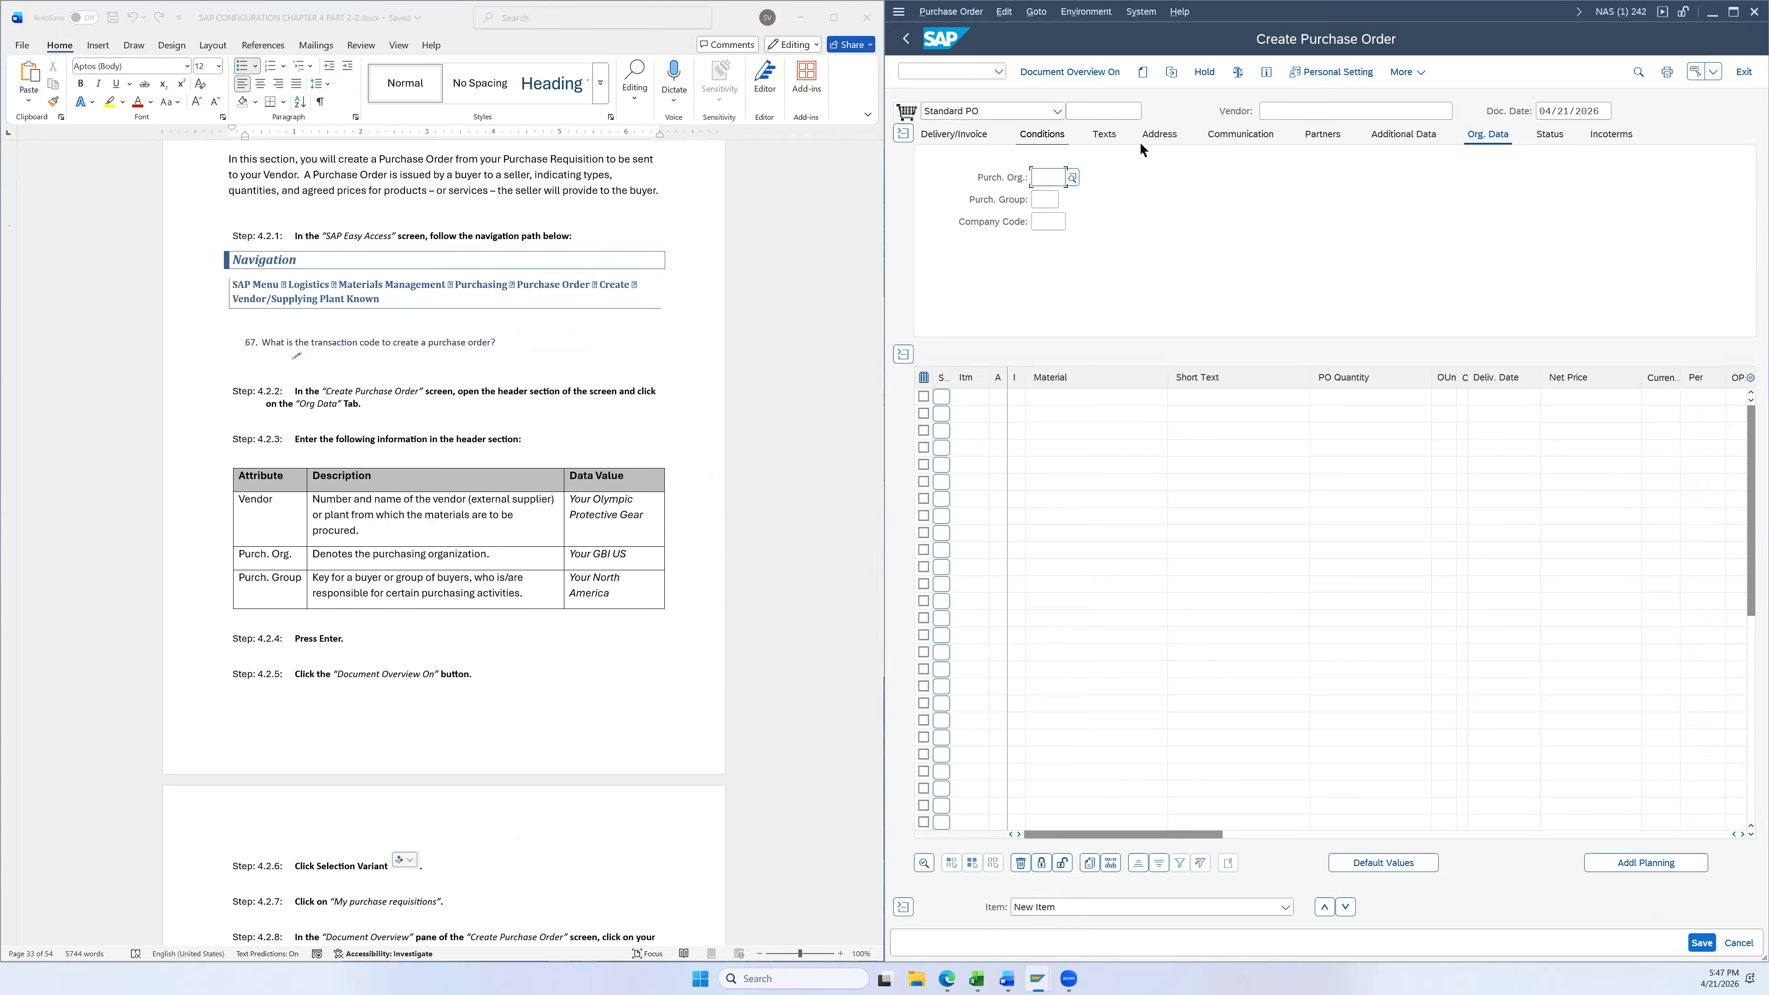
click(1481, 135)
click(982, 735)
click(1475, 139)
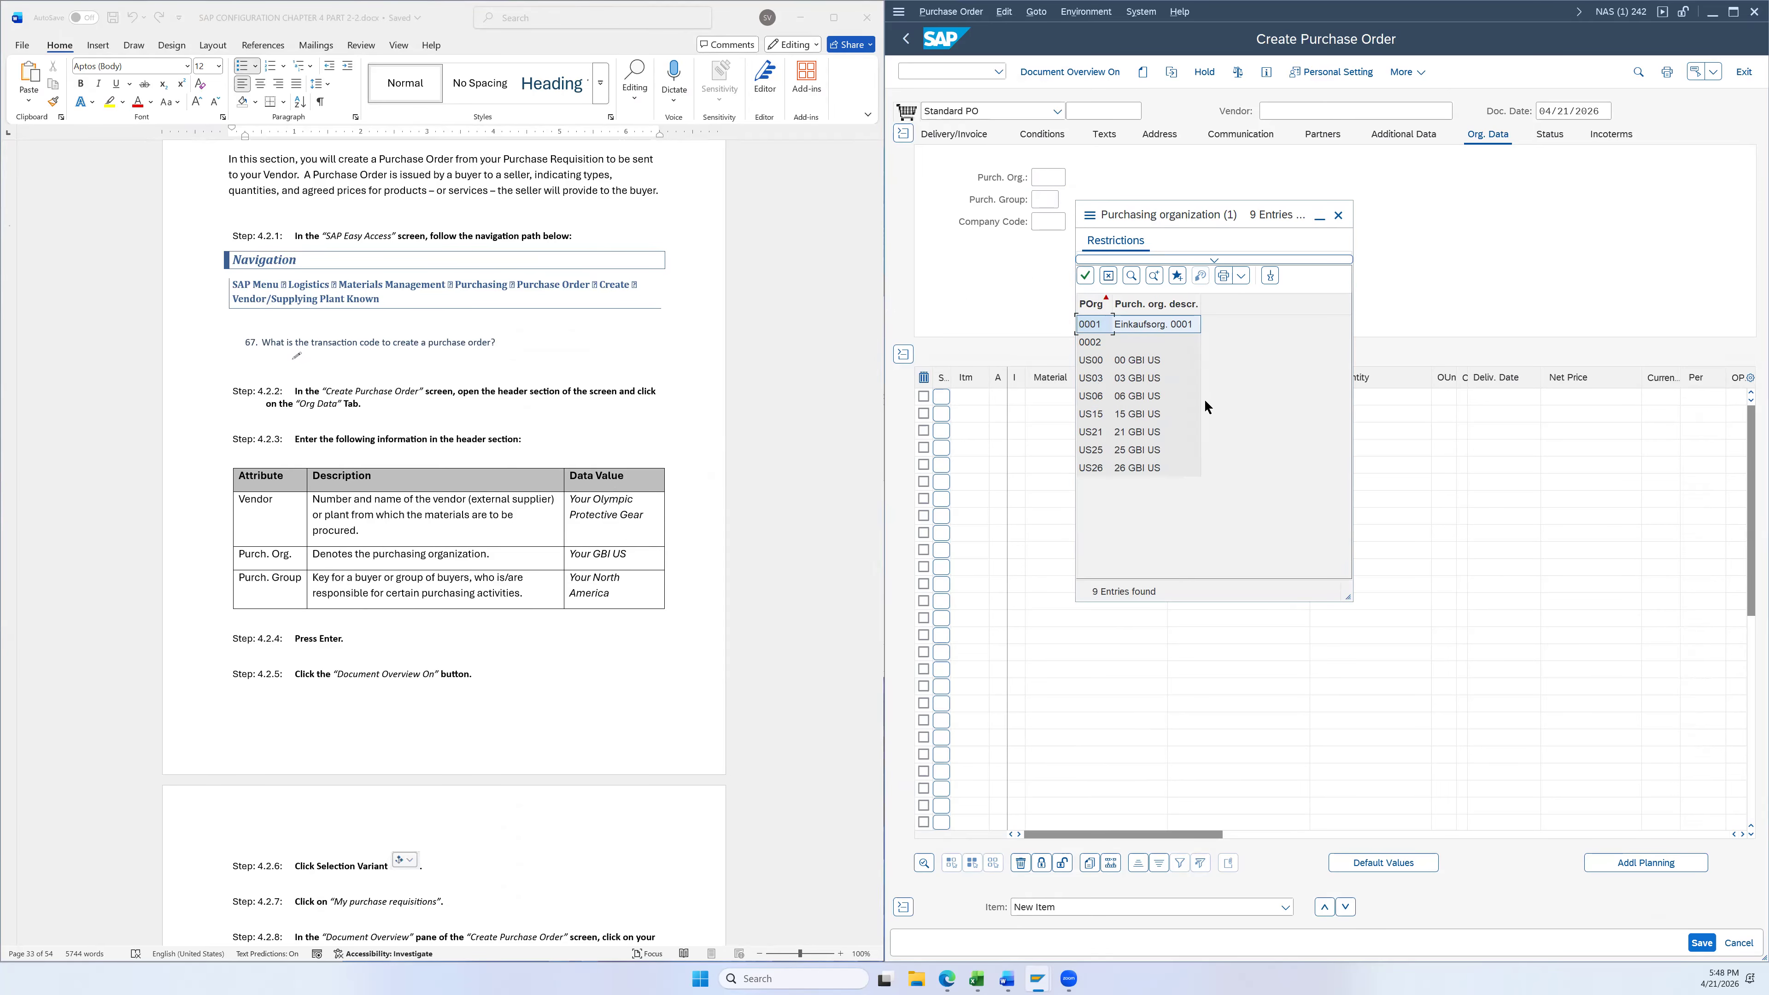
click(1148, 468)
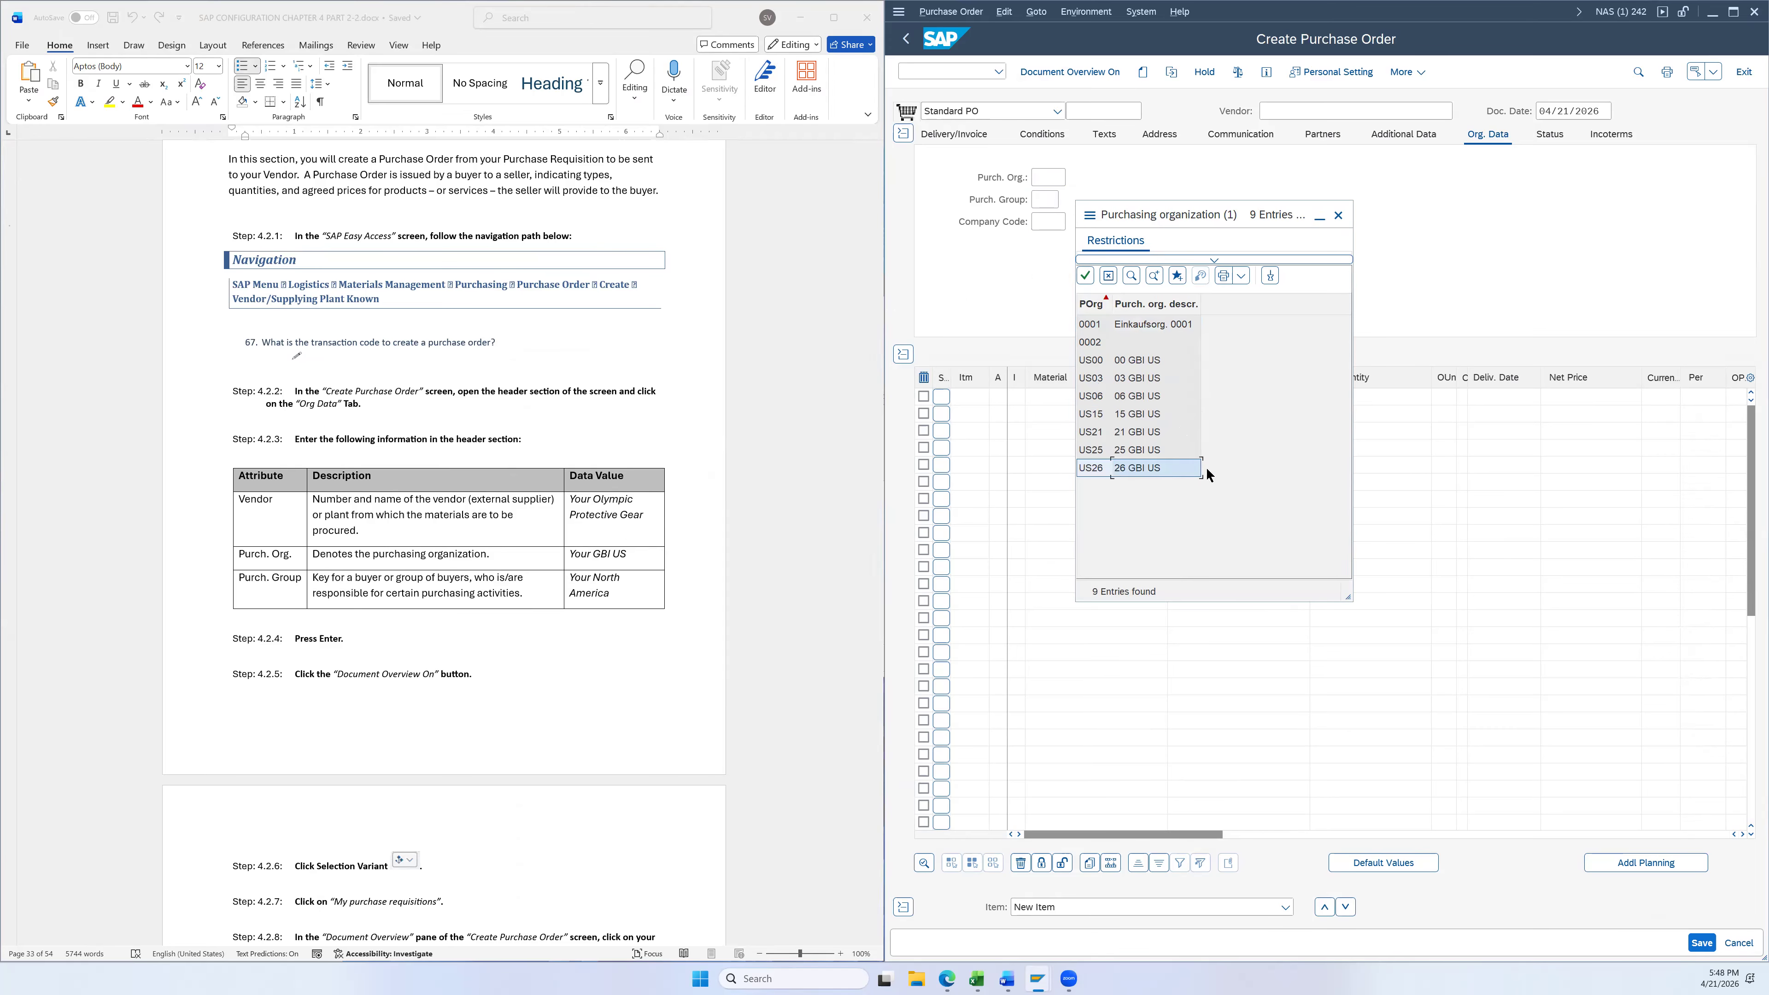
double_click(1132, 468)
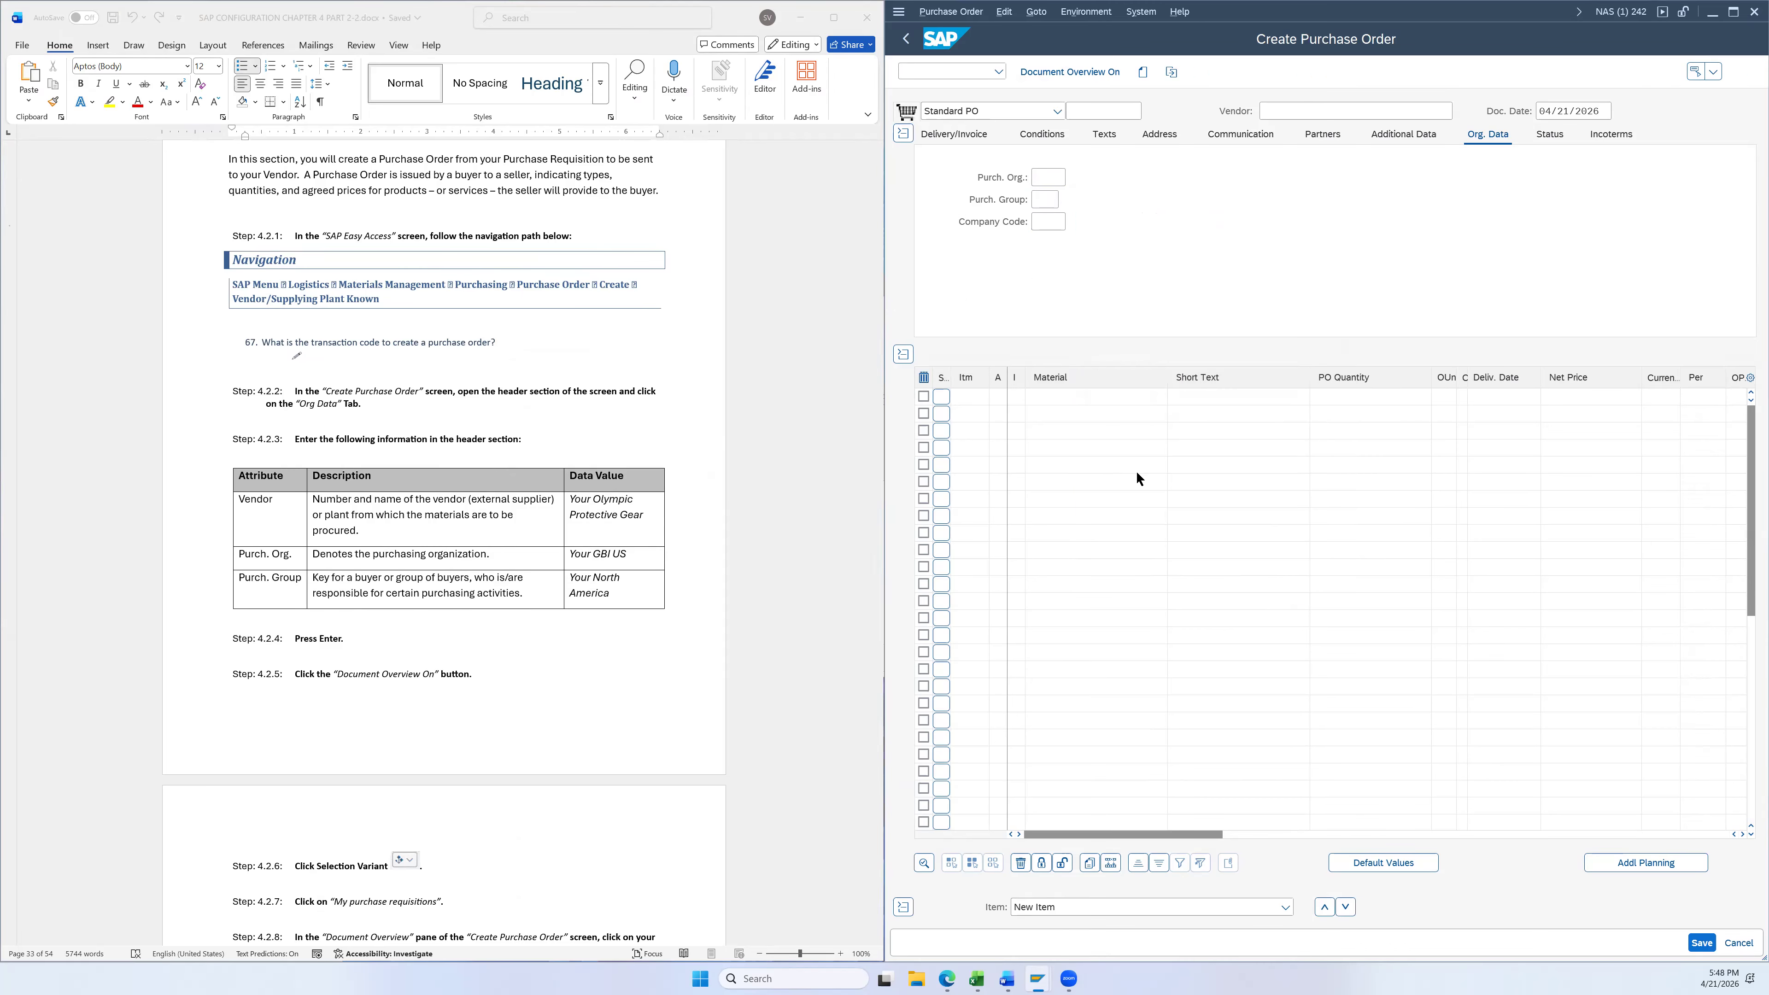
click(1051, 205)
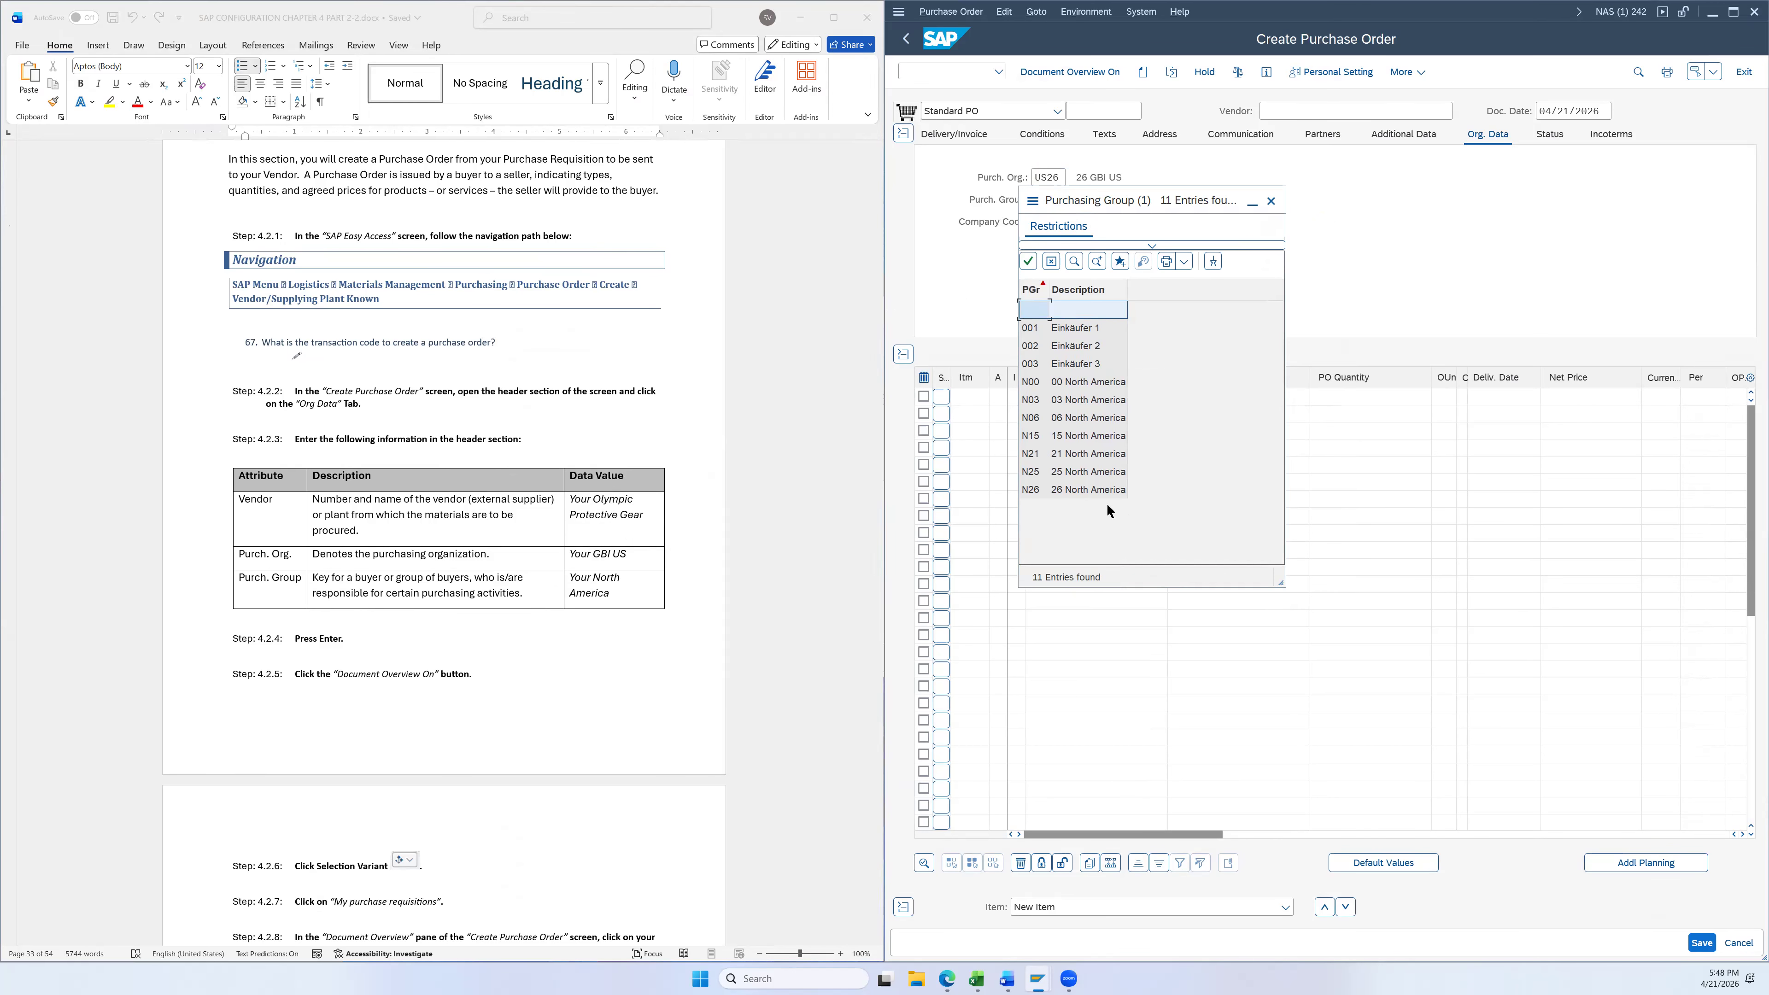
click(1074, 490)
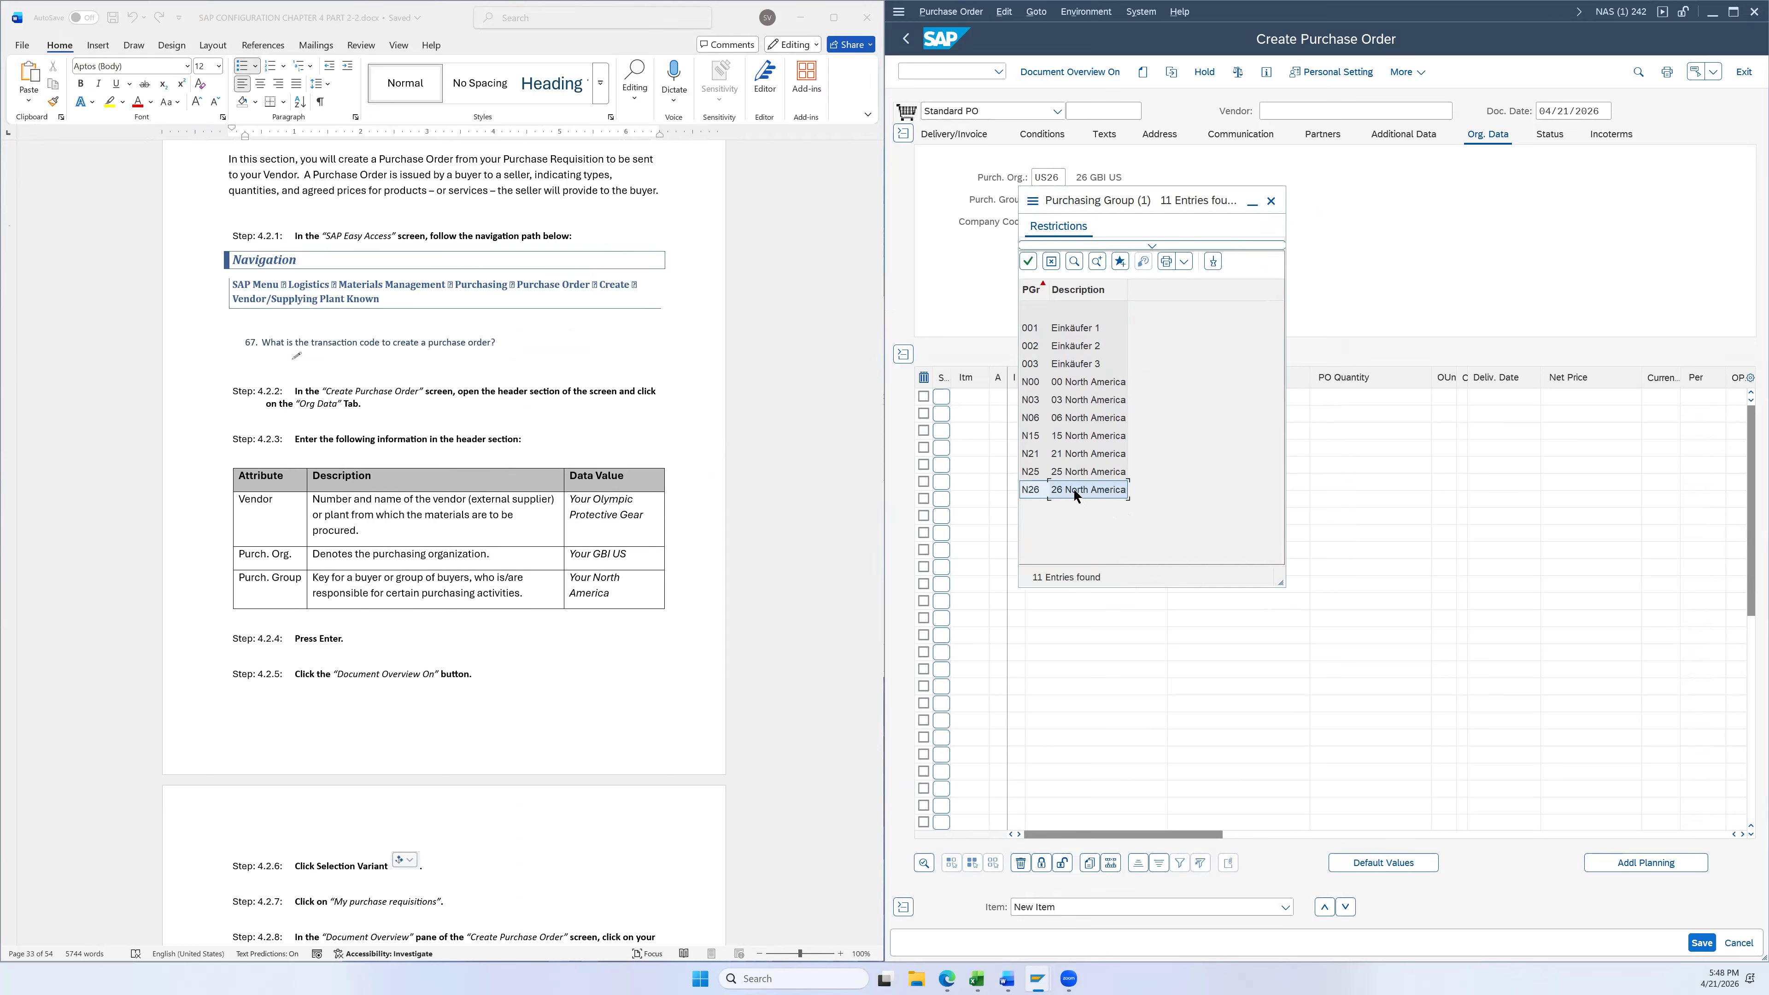
double_click(1074, 490)
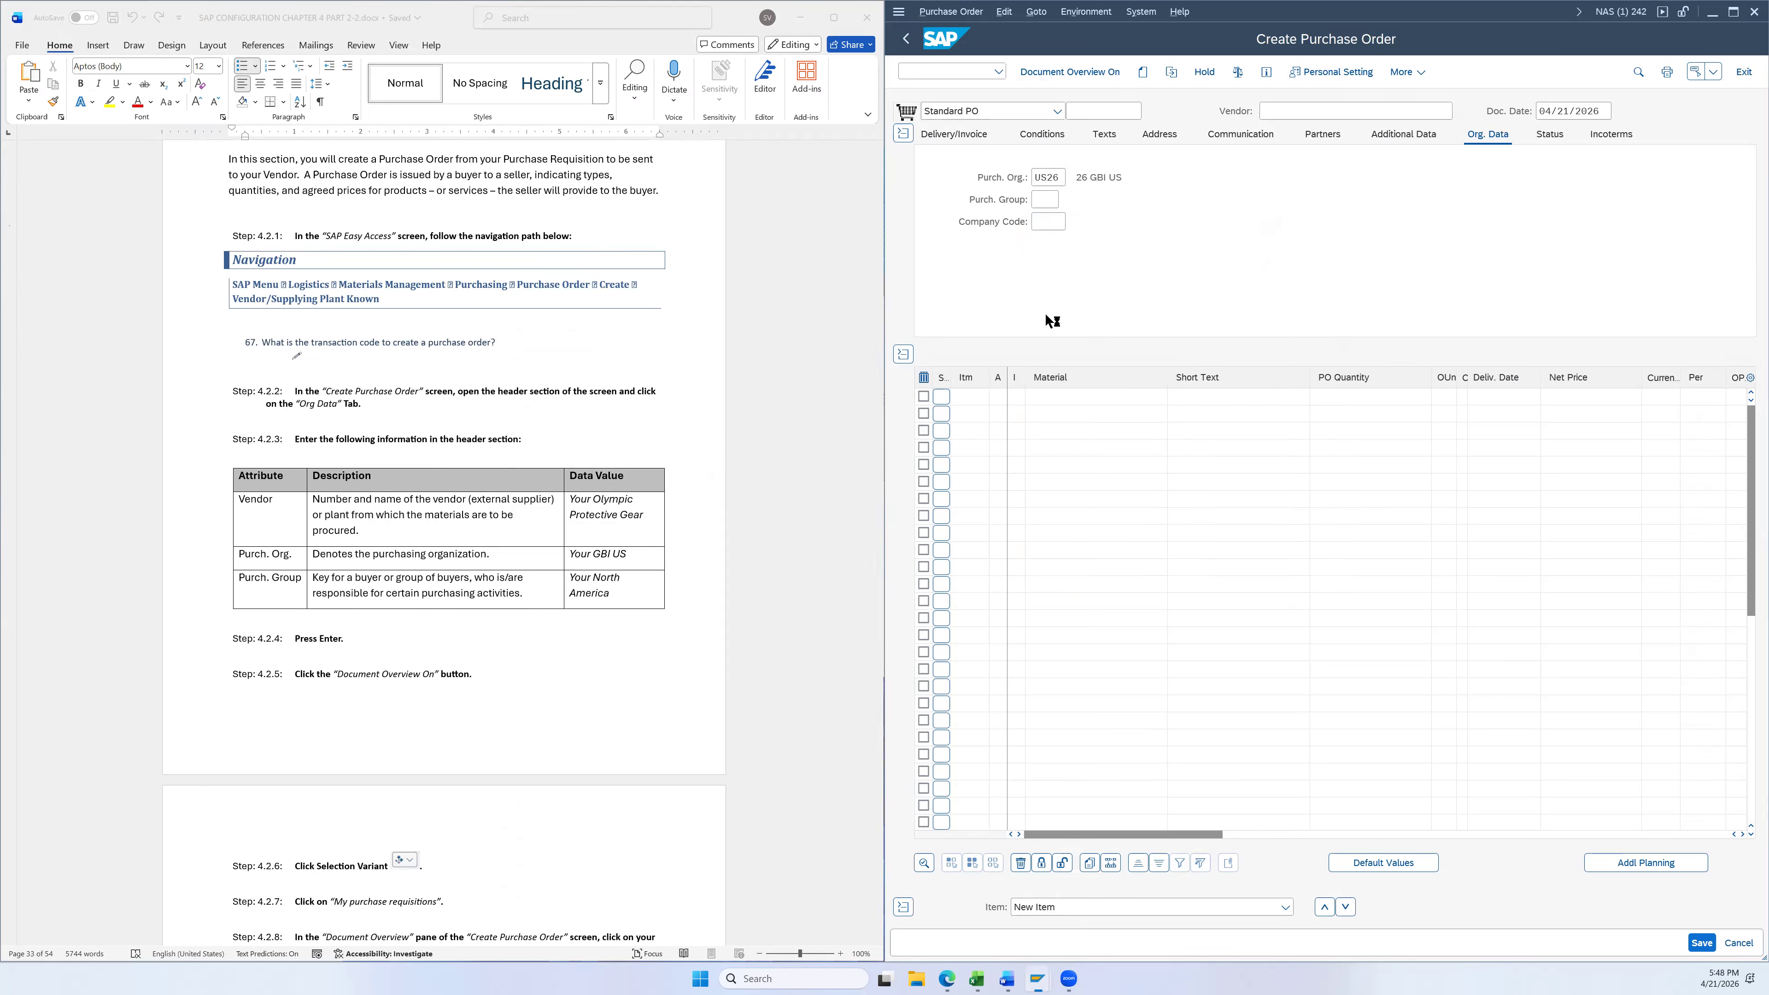
Set the purchase order's company code to US26 (26 Global Bike Inc.) from the list of possible entries
click(1050, 223)
click(1072, 225)
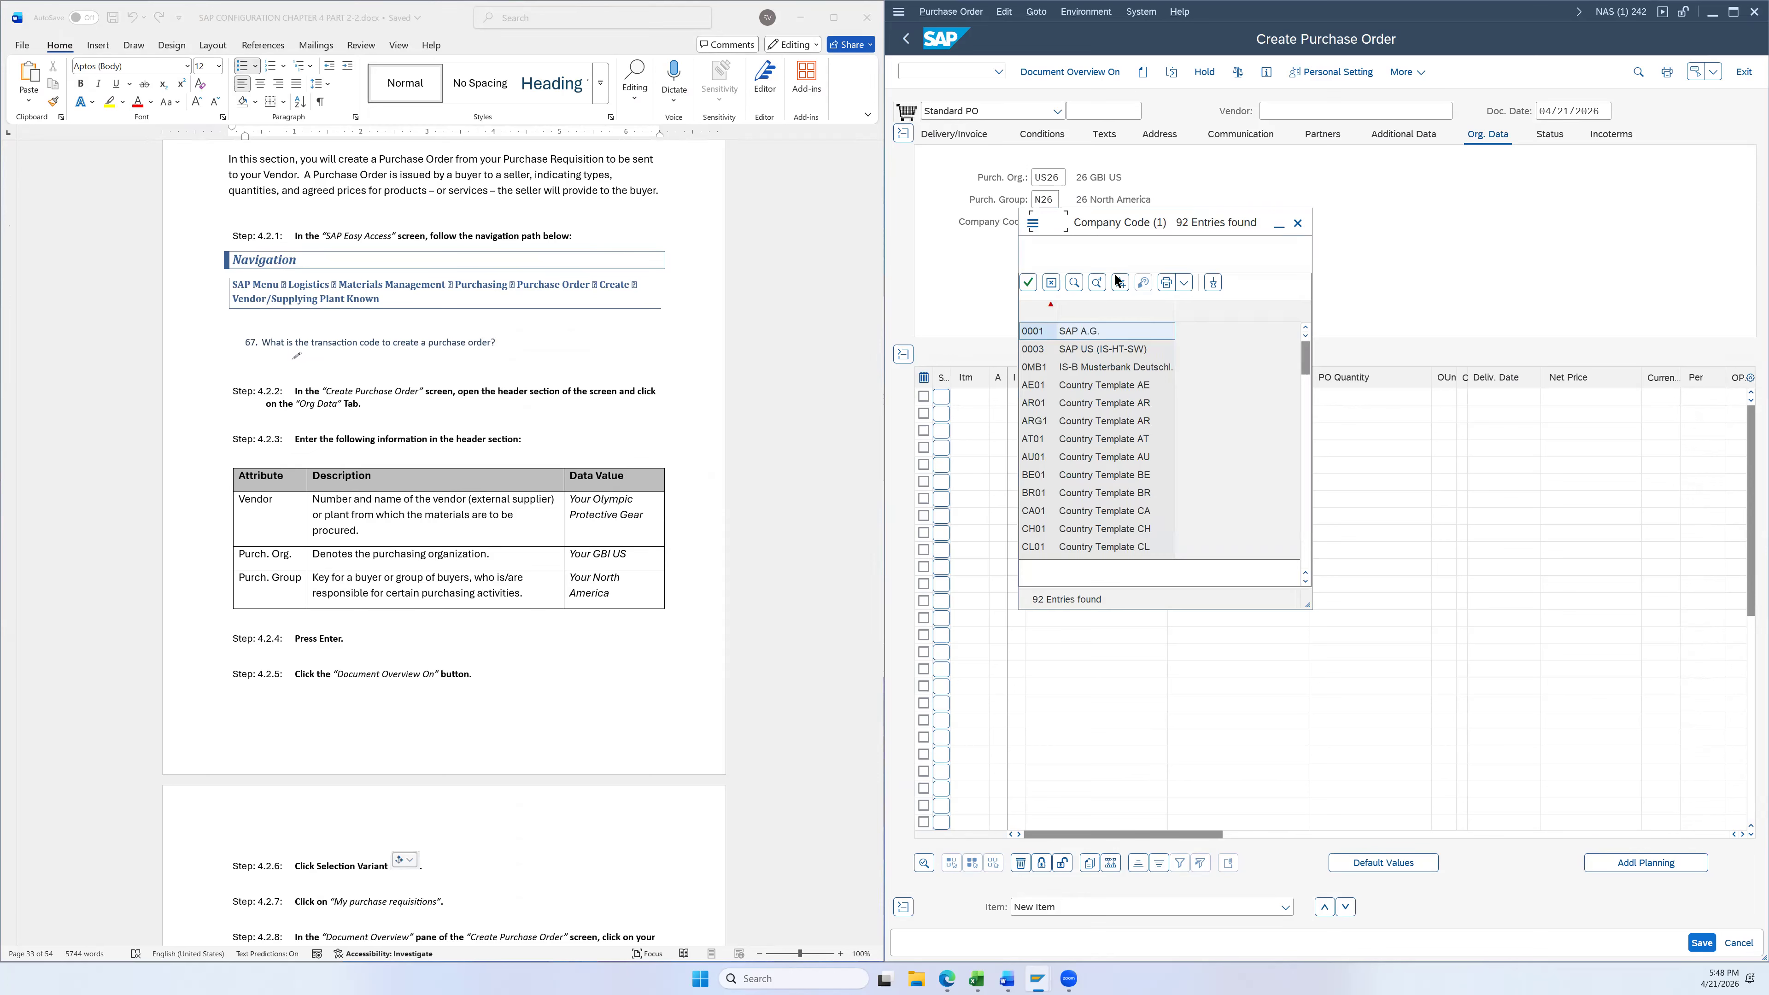
scroll(1142, 453, down, 18)
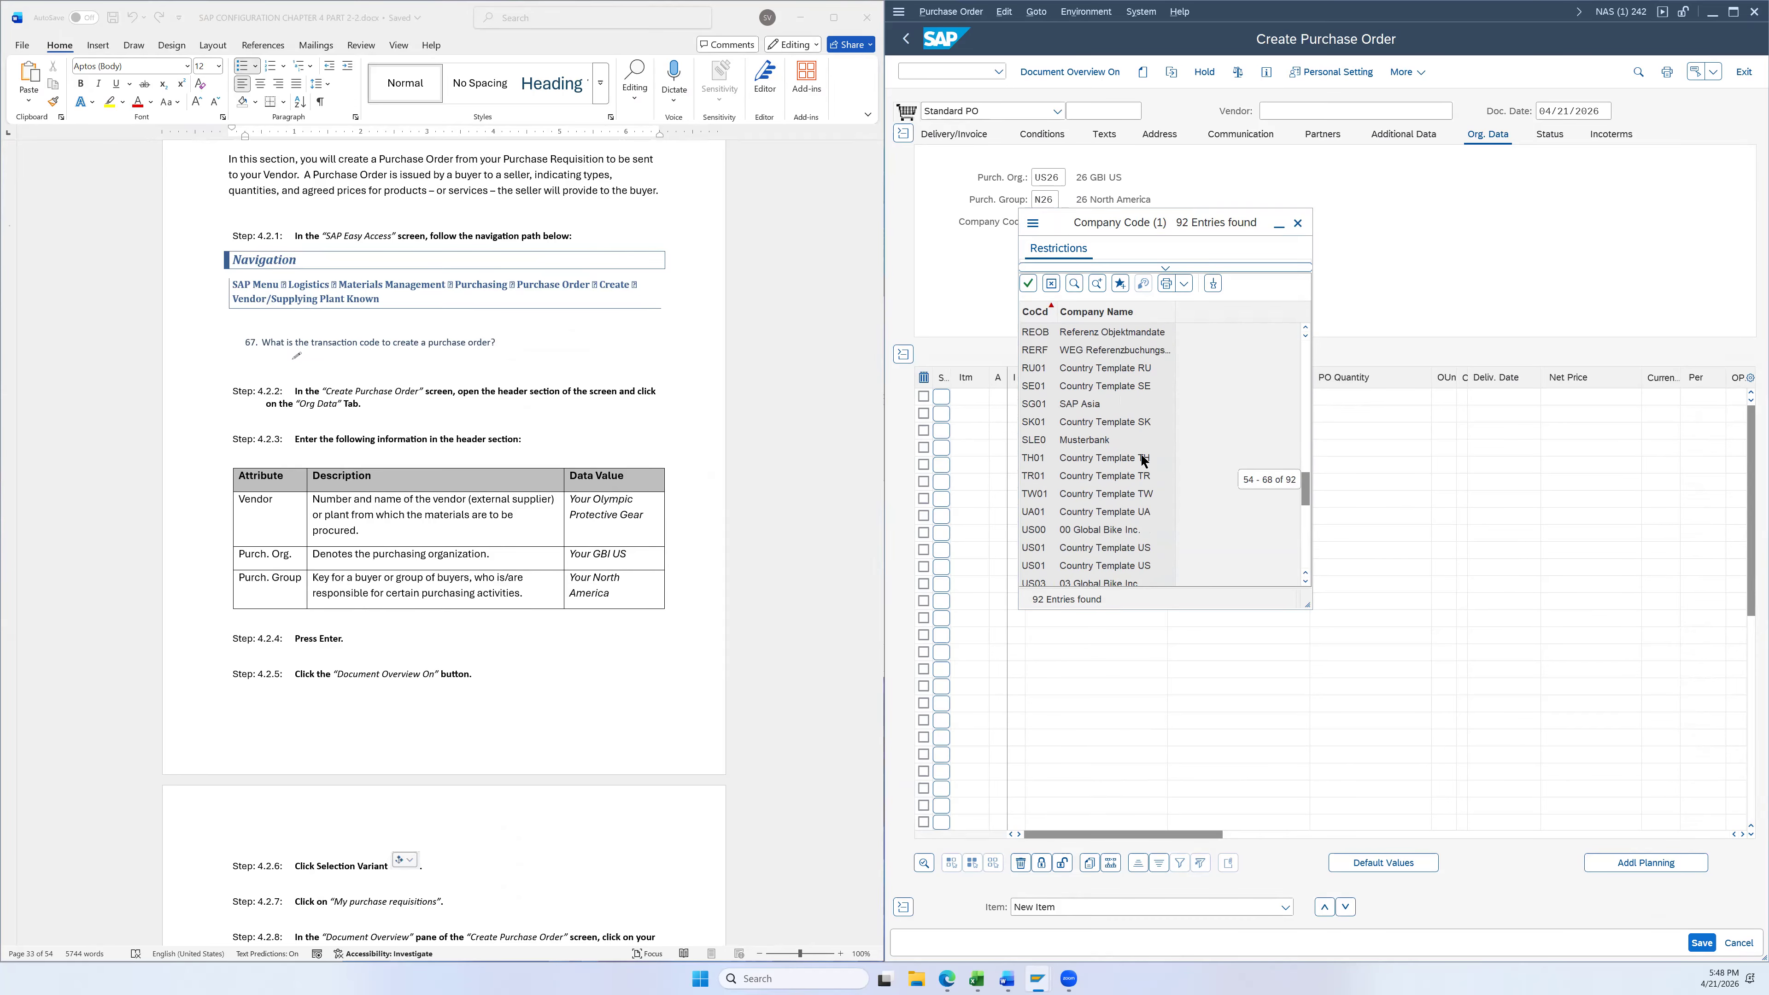
scroll(1128, 480, down, 8)
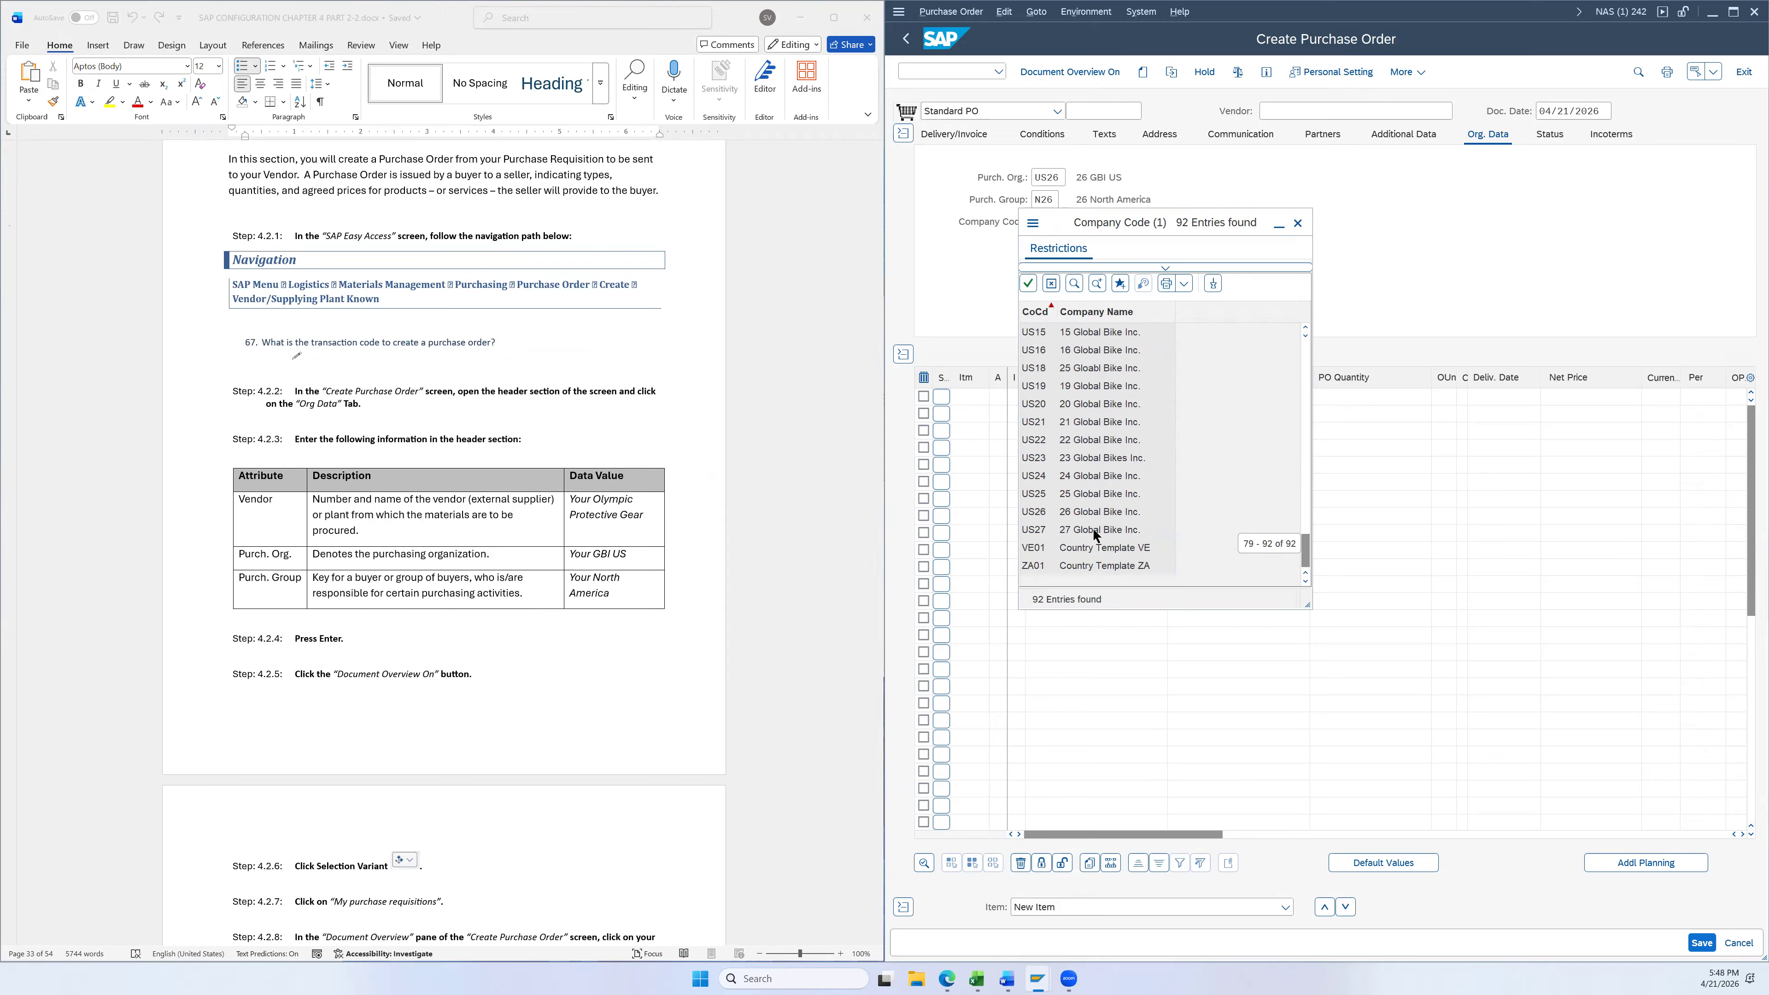
click(1078, 514)
double_click(1097, 515)
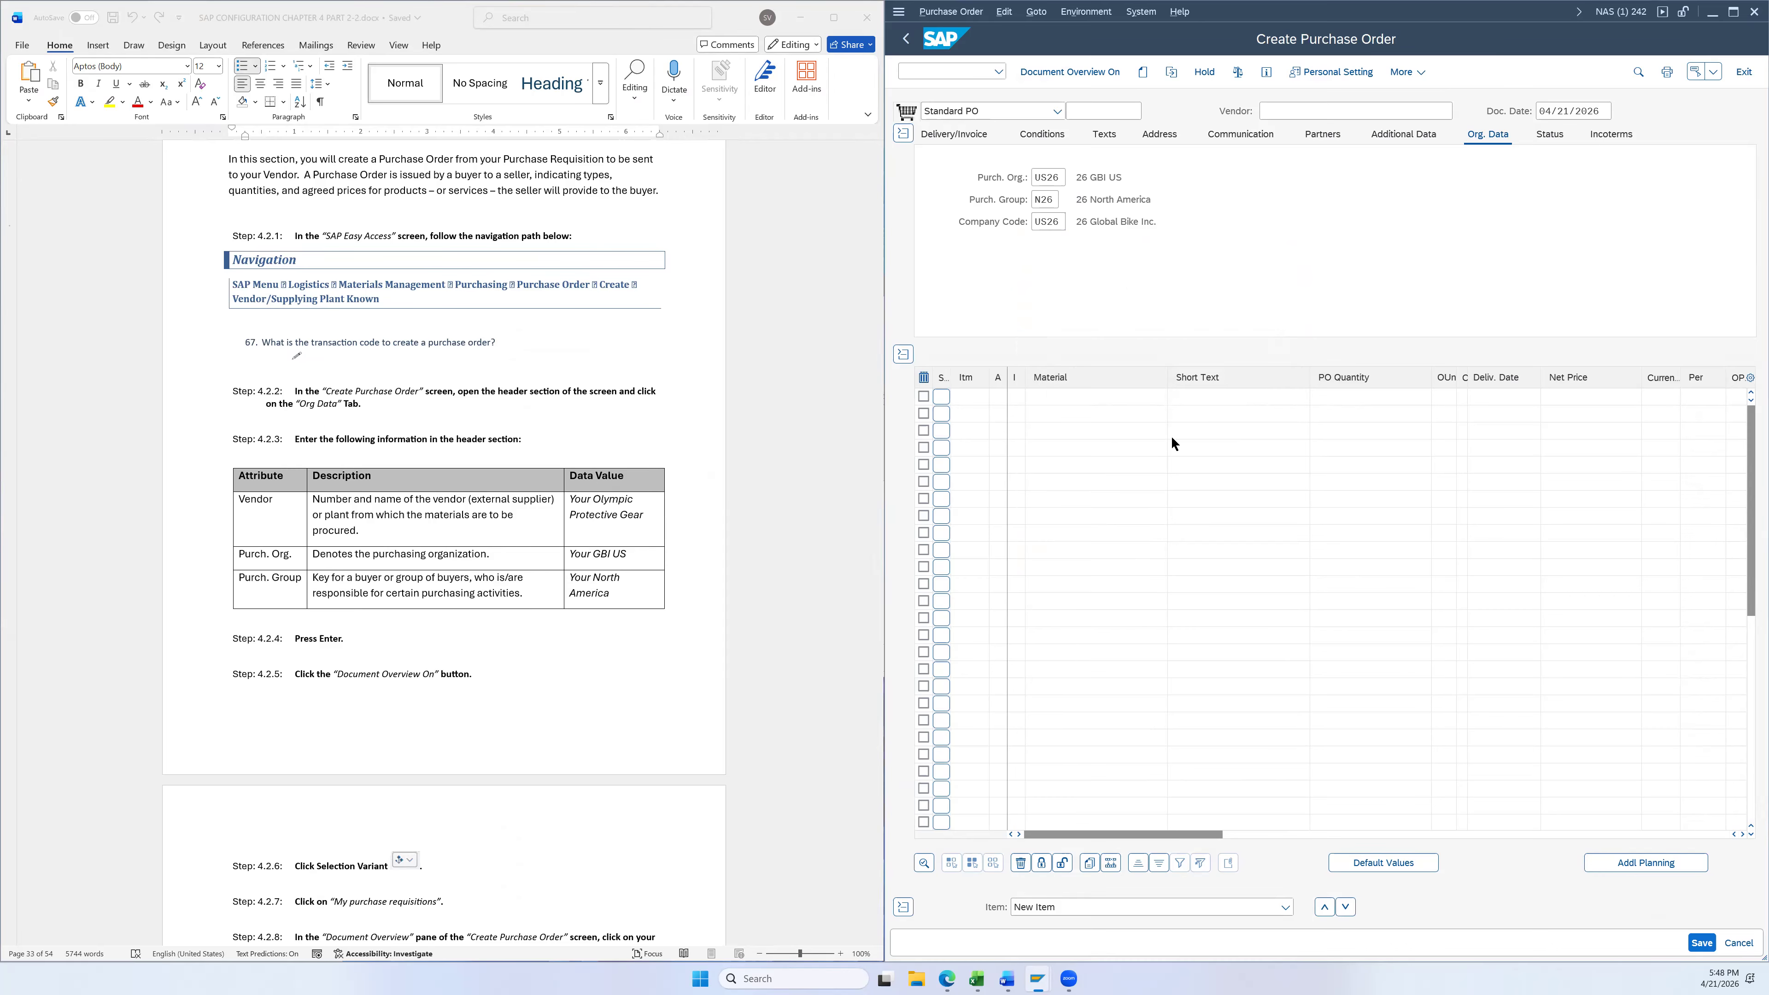
Reopen the company code list, enlarge it, and choose US26 (26 Global Bike Inc.) again
scroll(1178, 435, down, 12)
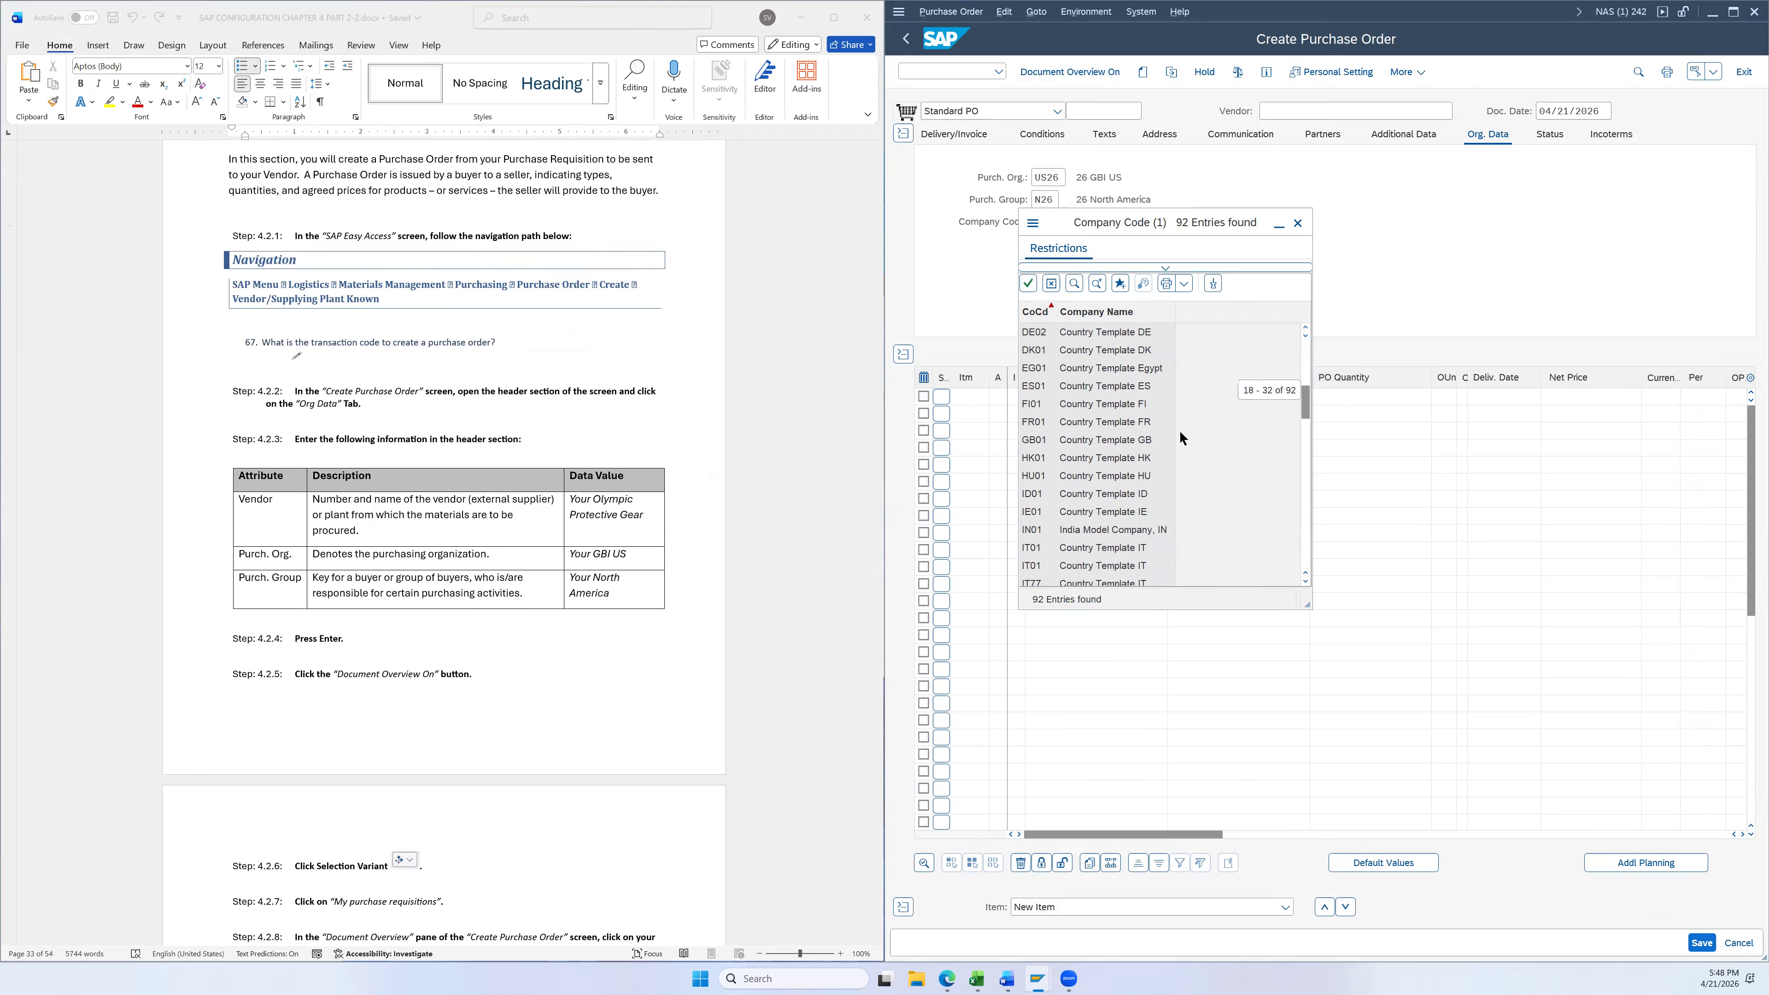
scroll(1182, 440, down, 6)
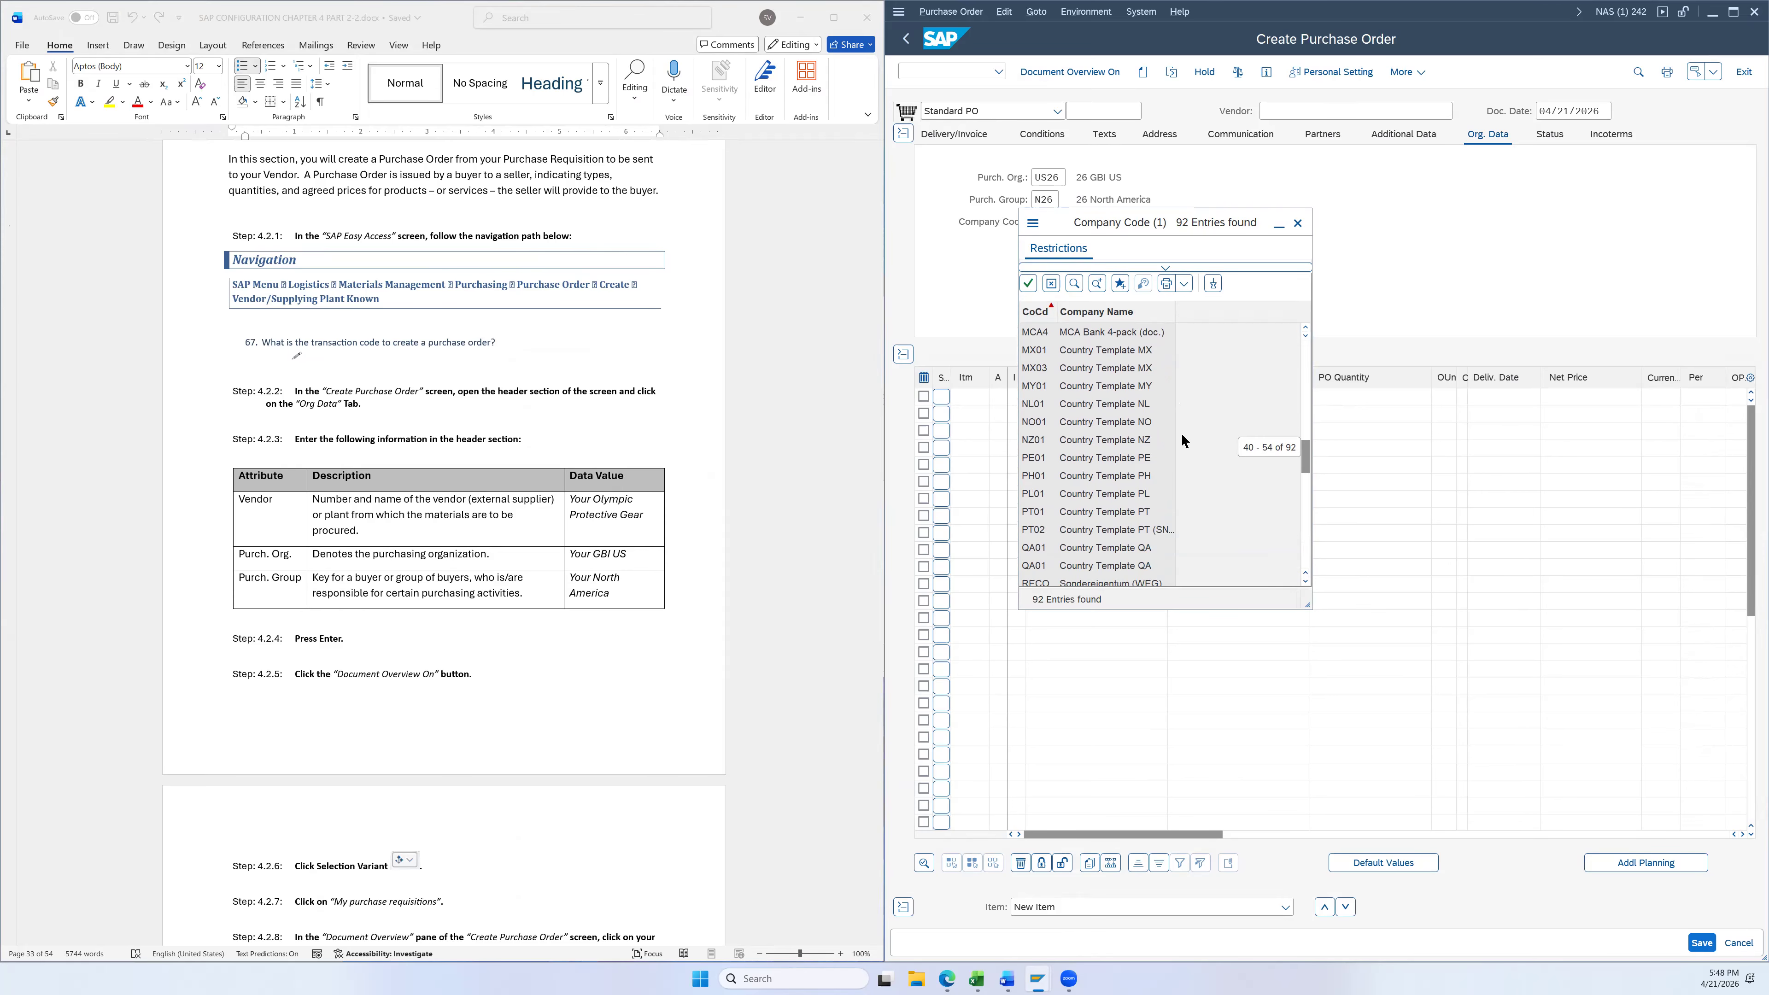
scroll(1182, 440, down, 3)
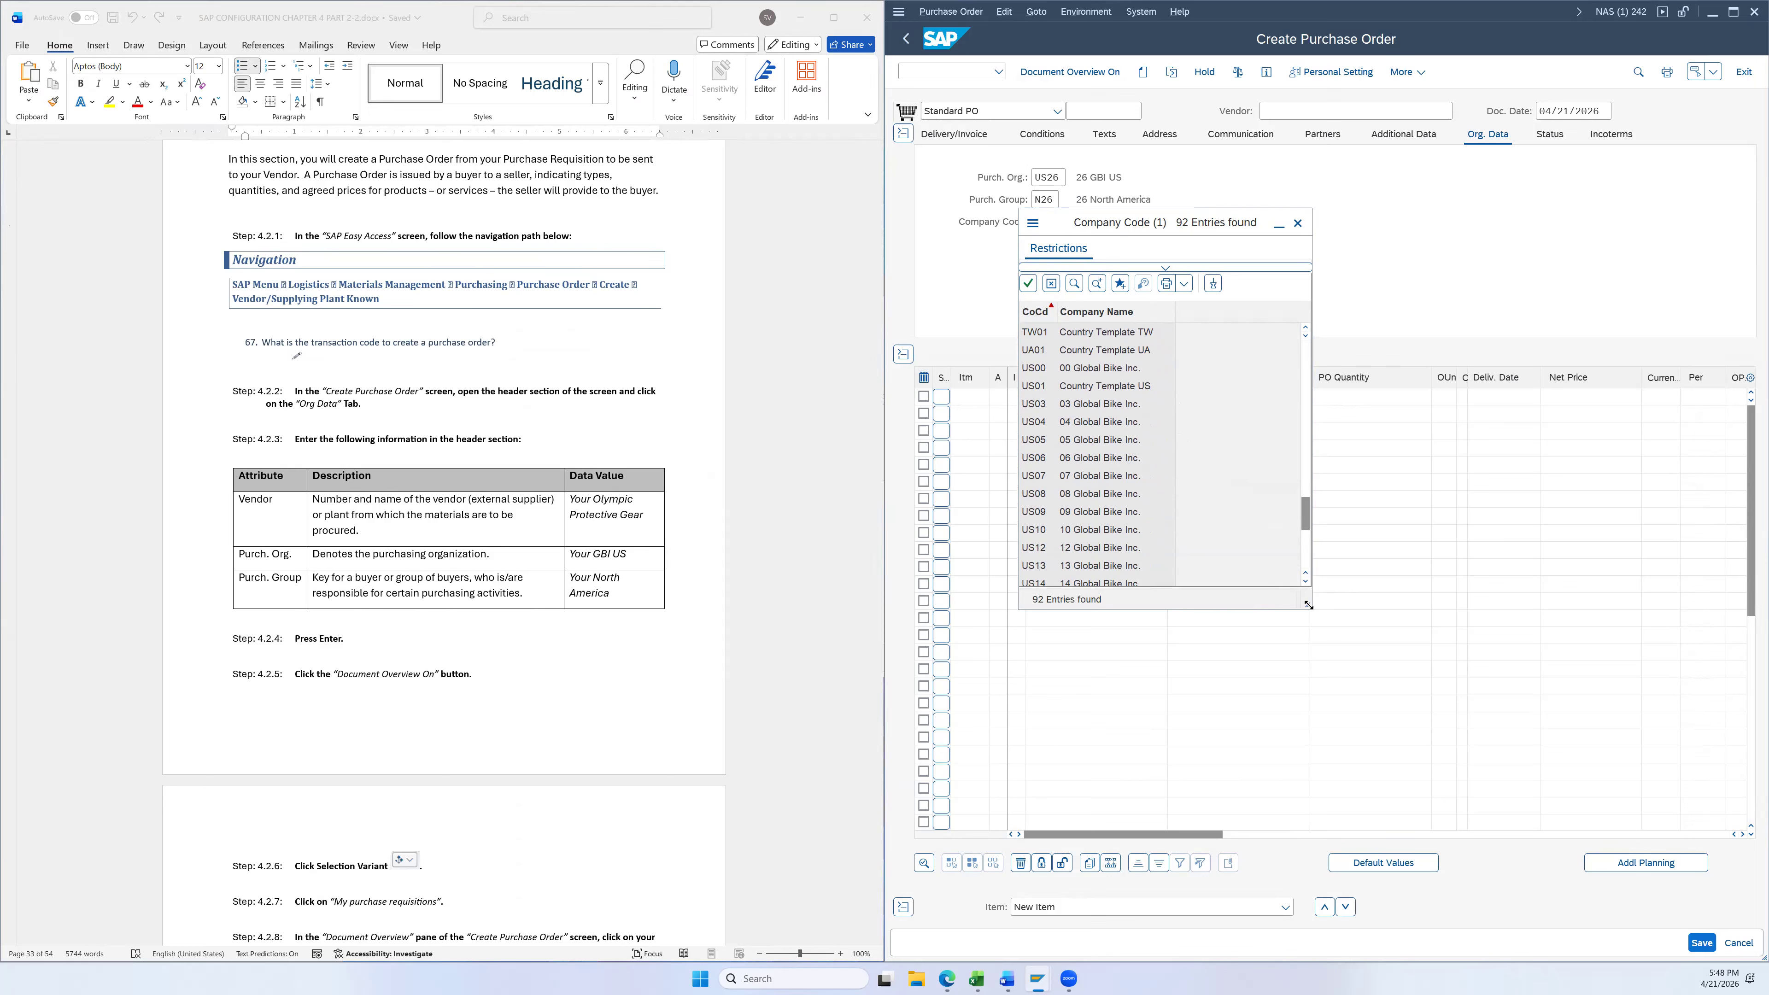
drag(1307, 603, 1328, 862)
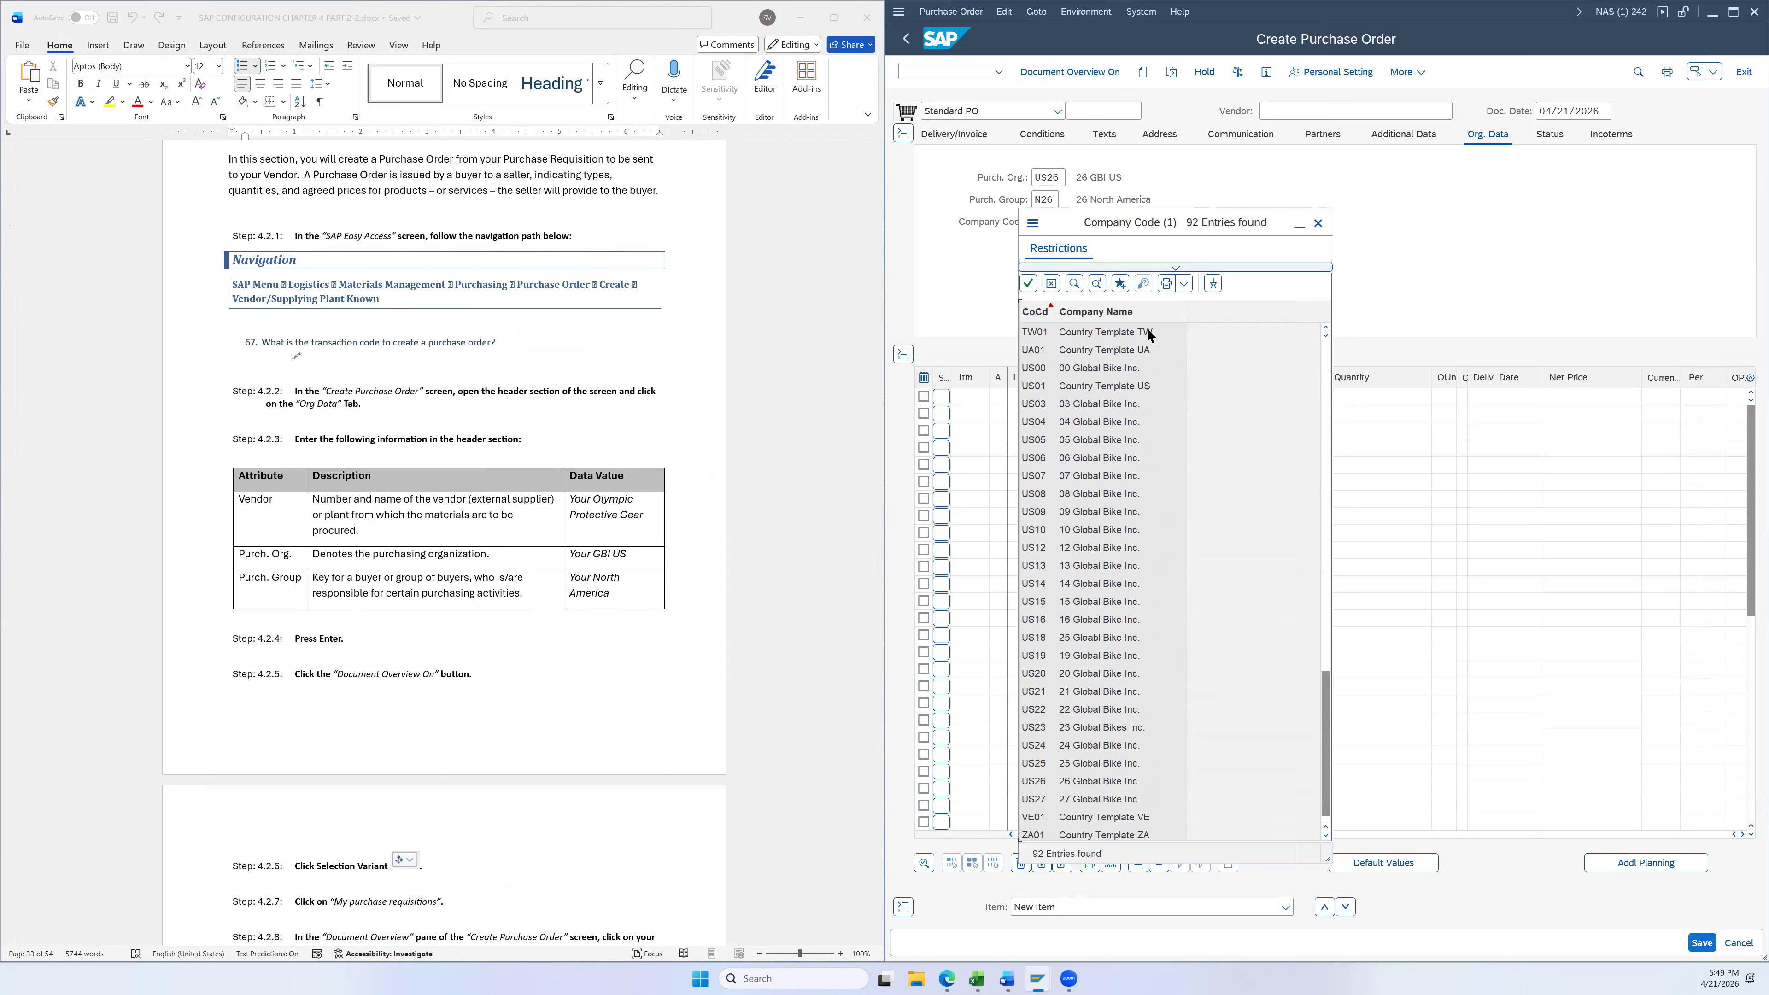
click(1087, 783)
double_click(1085, 783)
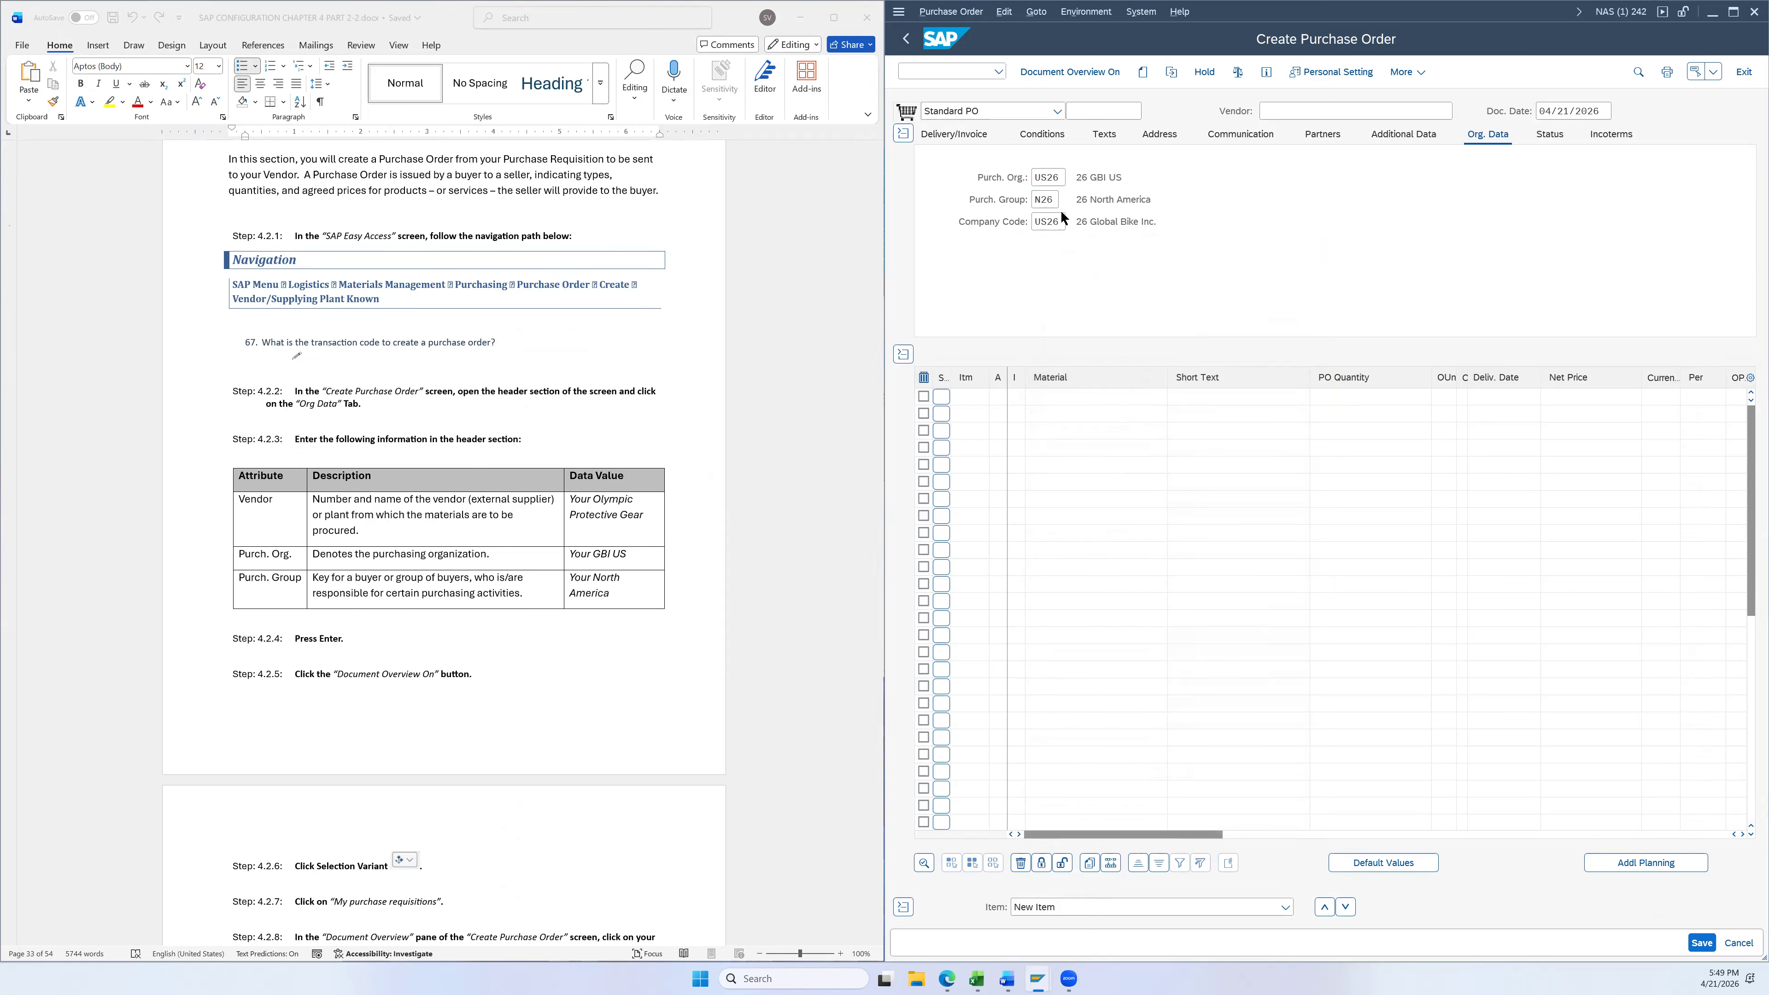
Look through the possible entries for purchasing group and purchasing organization, closing both lists without changing the values
key(Return)
key(F4)
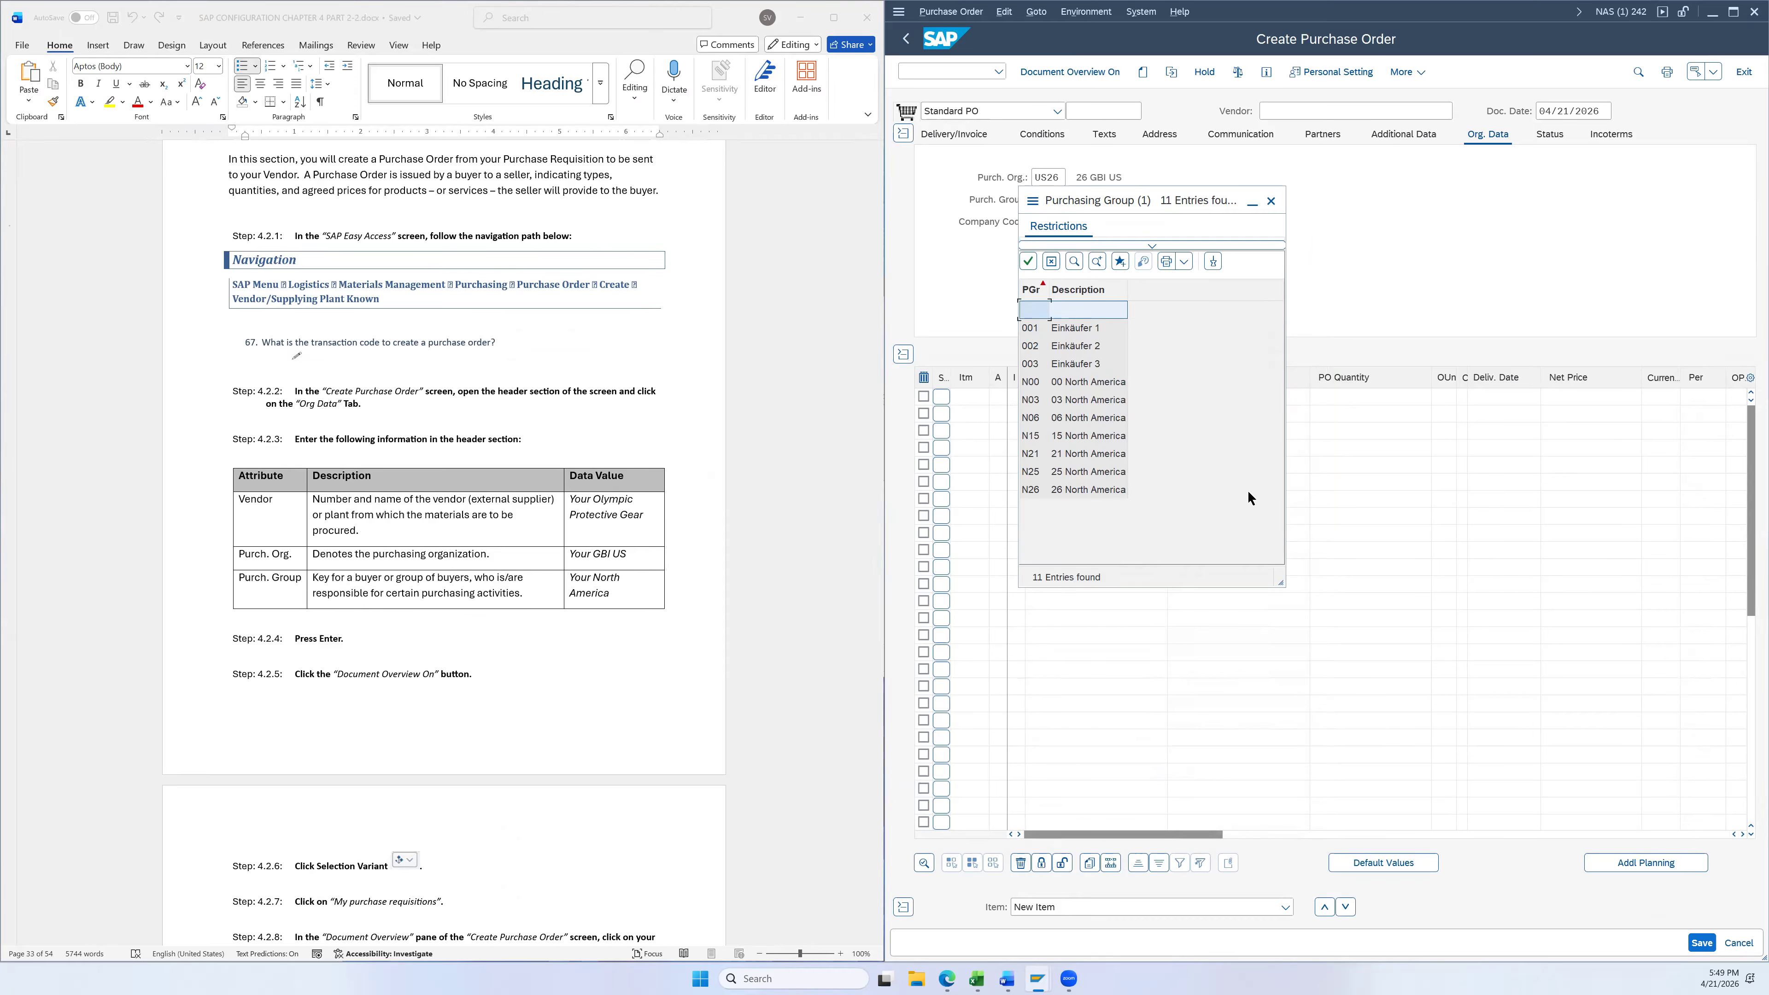
click(1272, 204)
click(1063, 179)
click(1072, 180)
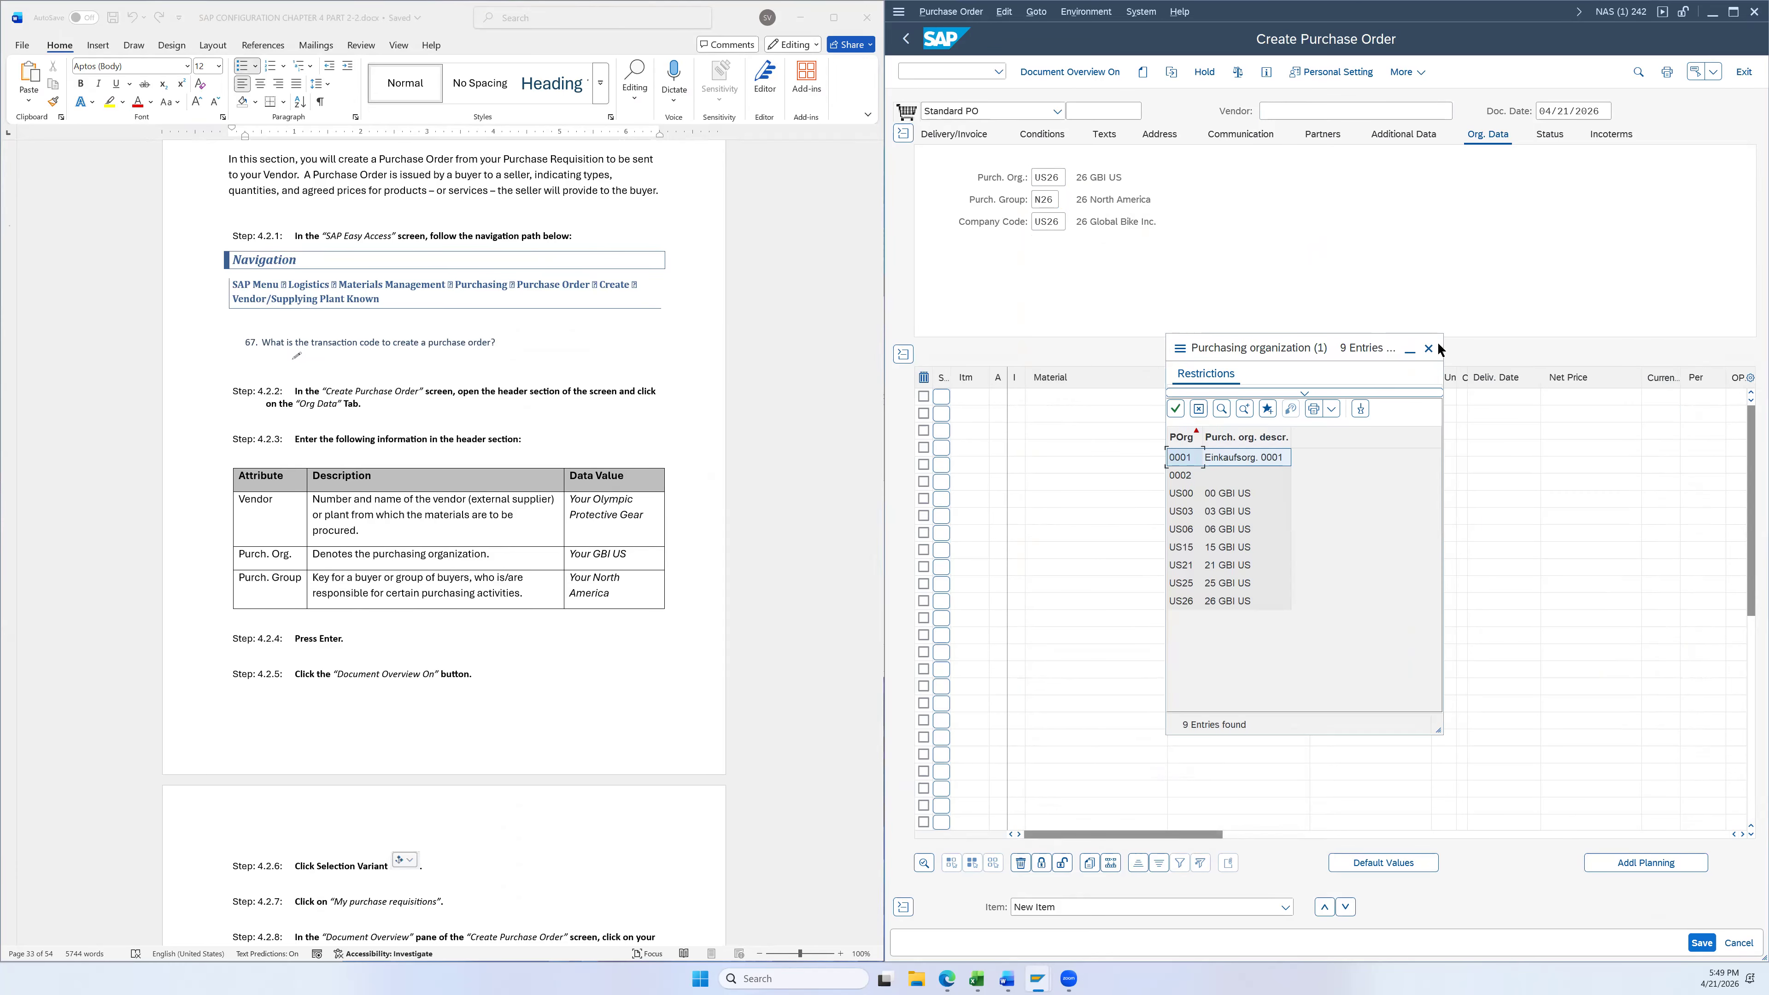
click(1427, 350)
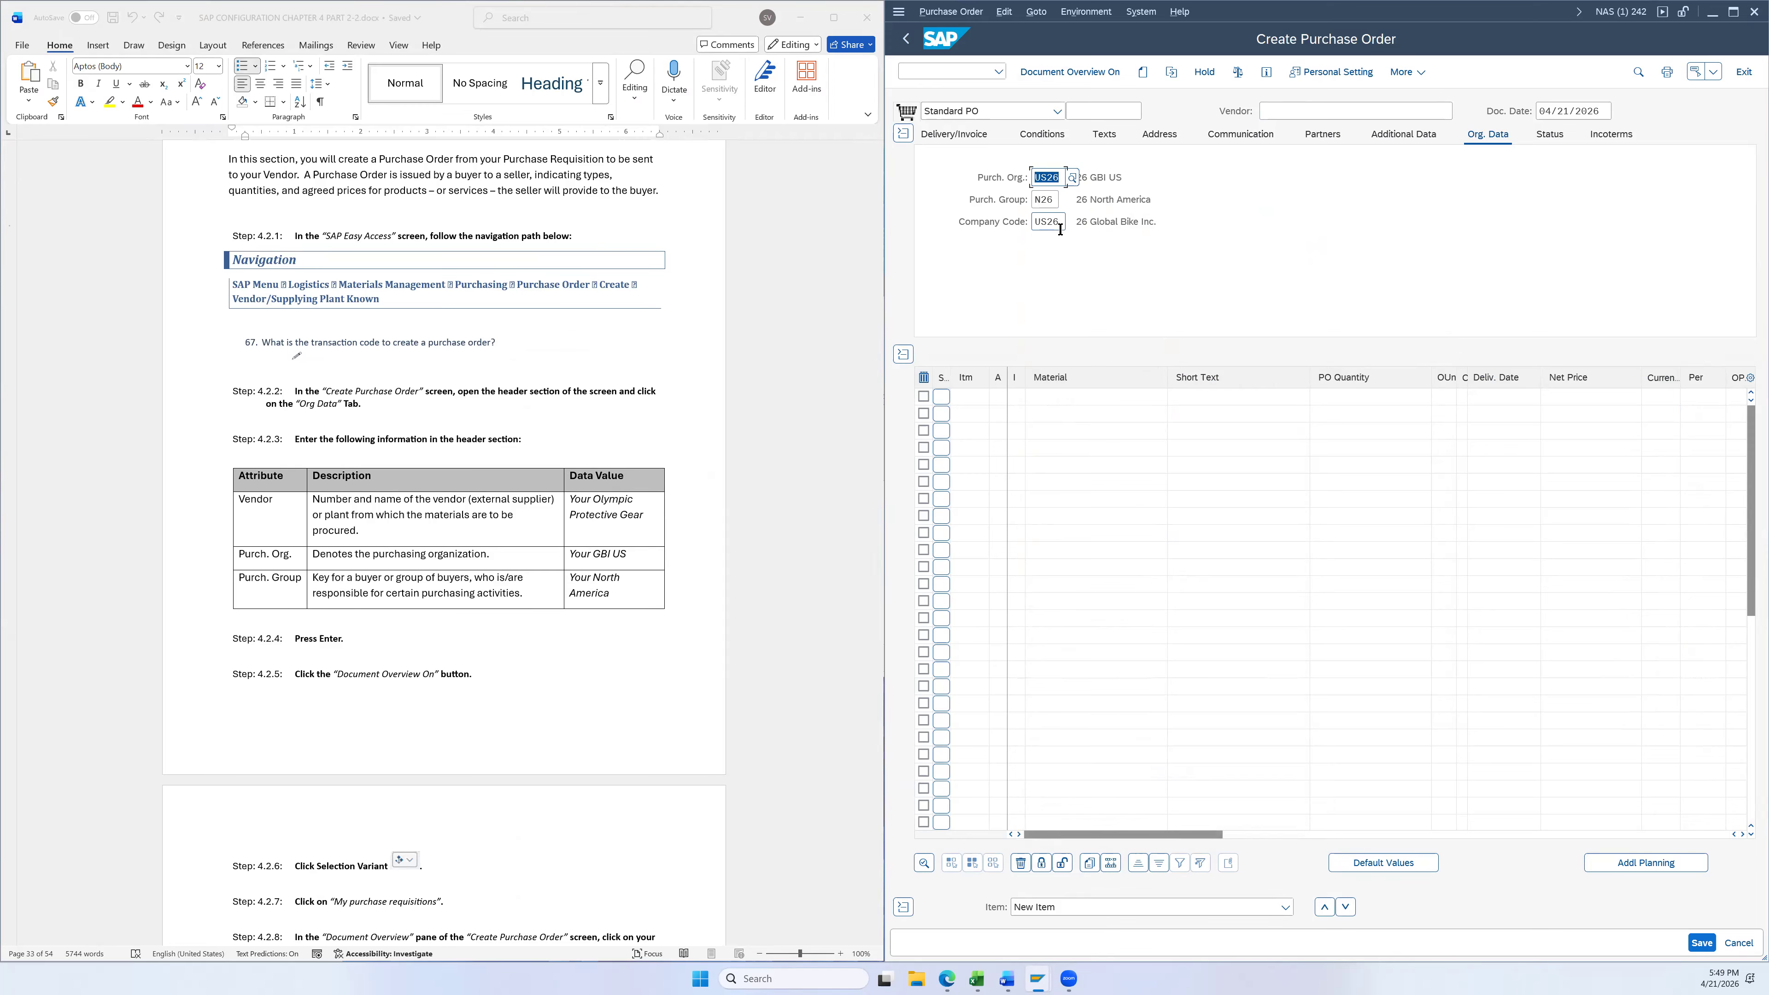
Try to confirm the header's organizational data without entering a vendor
click(1124, 216)
drag(1079, 175, 1101, 198)
click(1084, 177)
drag(1084, 177, 1086, 277)
click(1089, 224)
click(1058, 223)
key(Return)
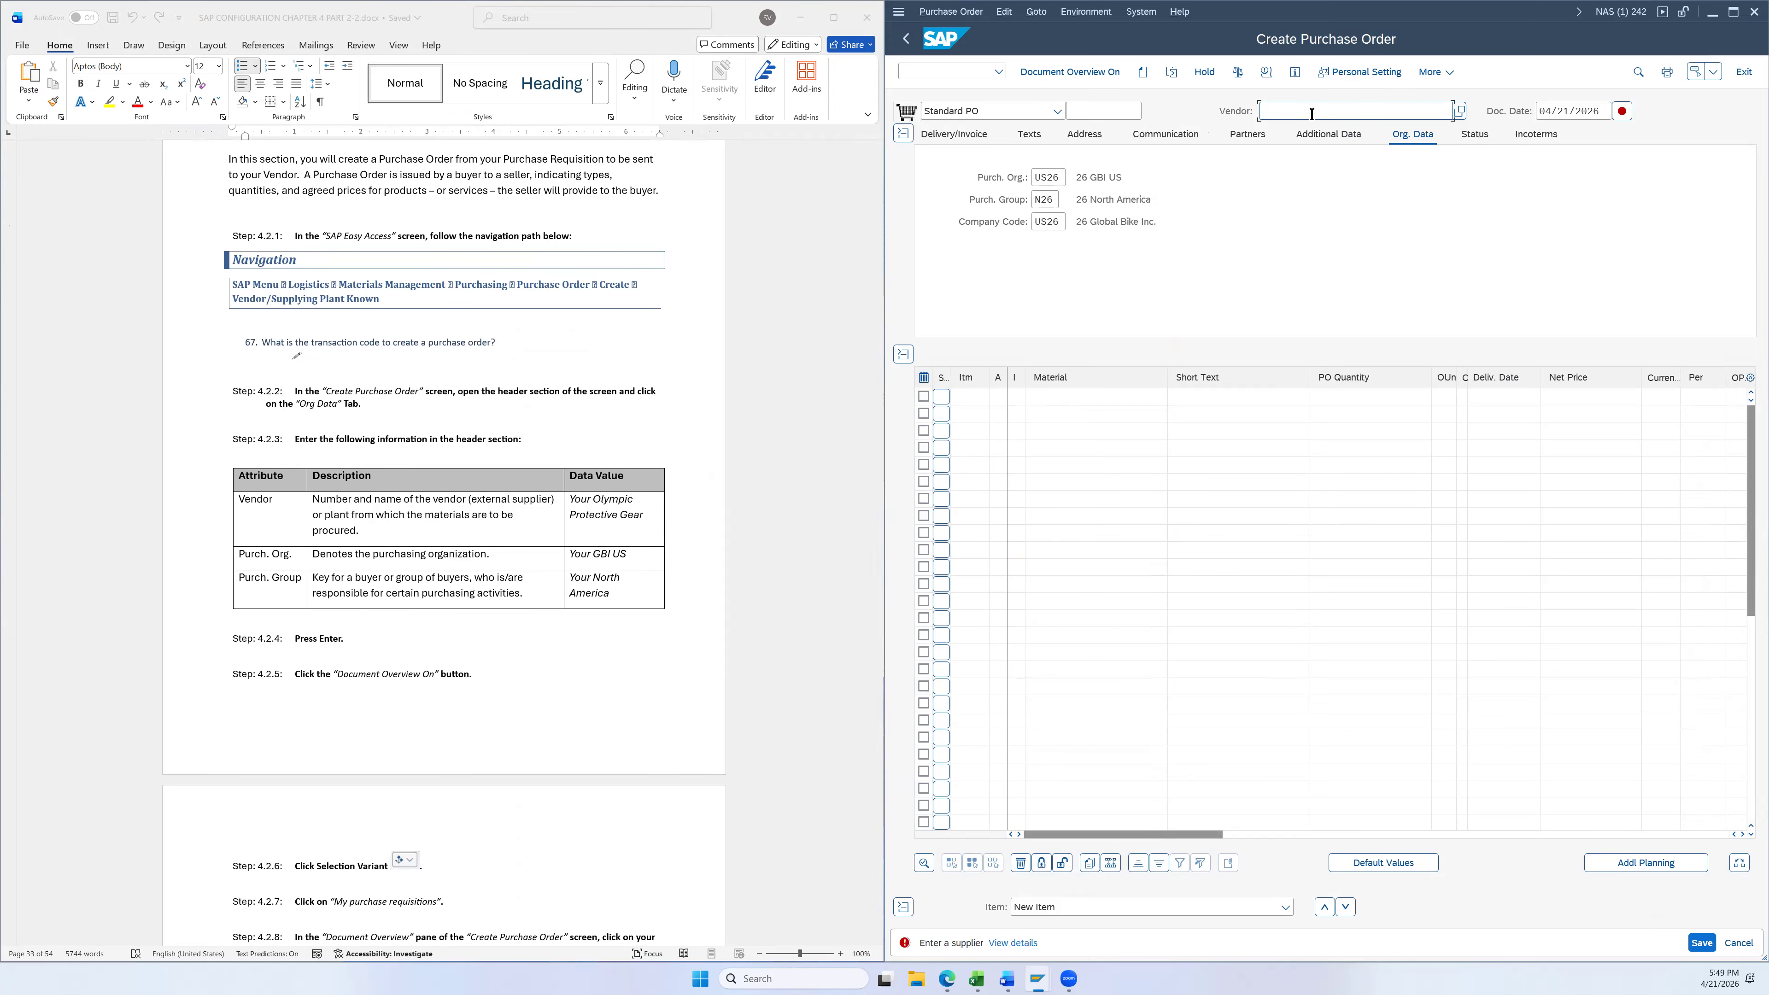
Clear the company code, purchasing group and purchasing organization from the purchase order header
click(1055, 219)
click(1057, 221)
key(Delete)
click(1045, 200)
key(Delete)
click(1052, 177)
key(Delete)
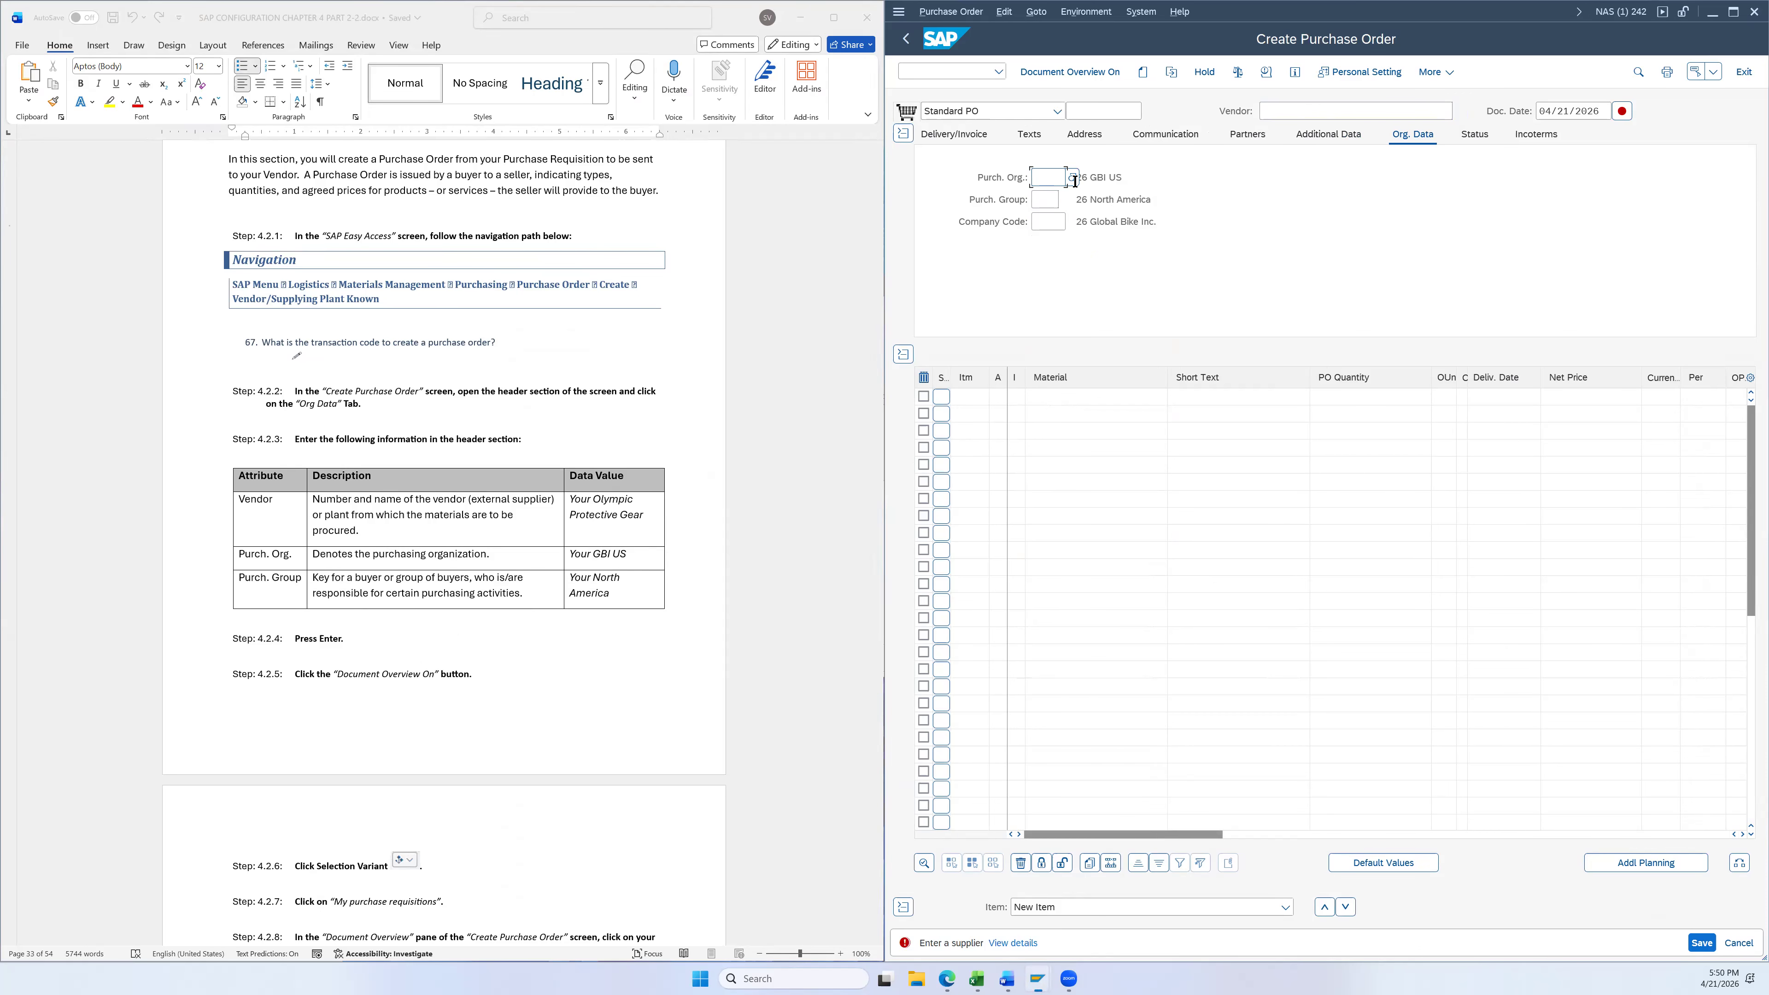
Enter purchasing organization US26 and purchasing group N26 in the header from their lists of possible entries
click(1291, 263)
click(1072, 178)
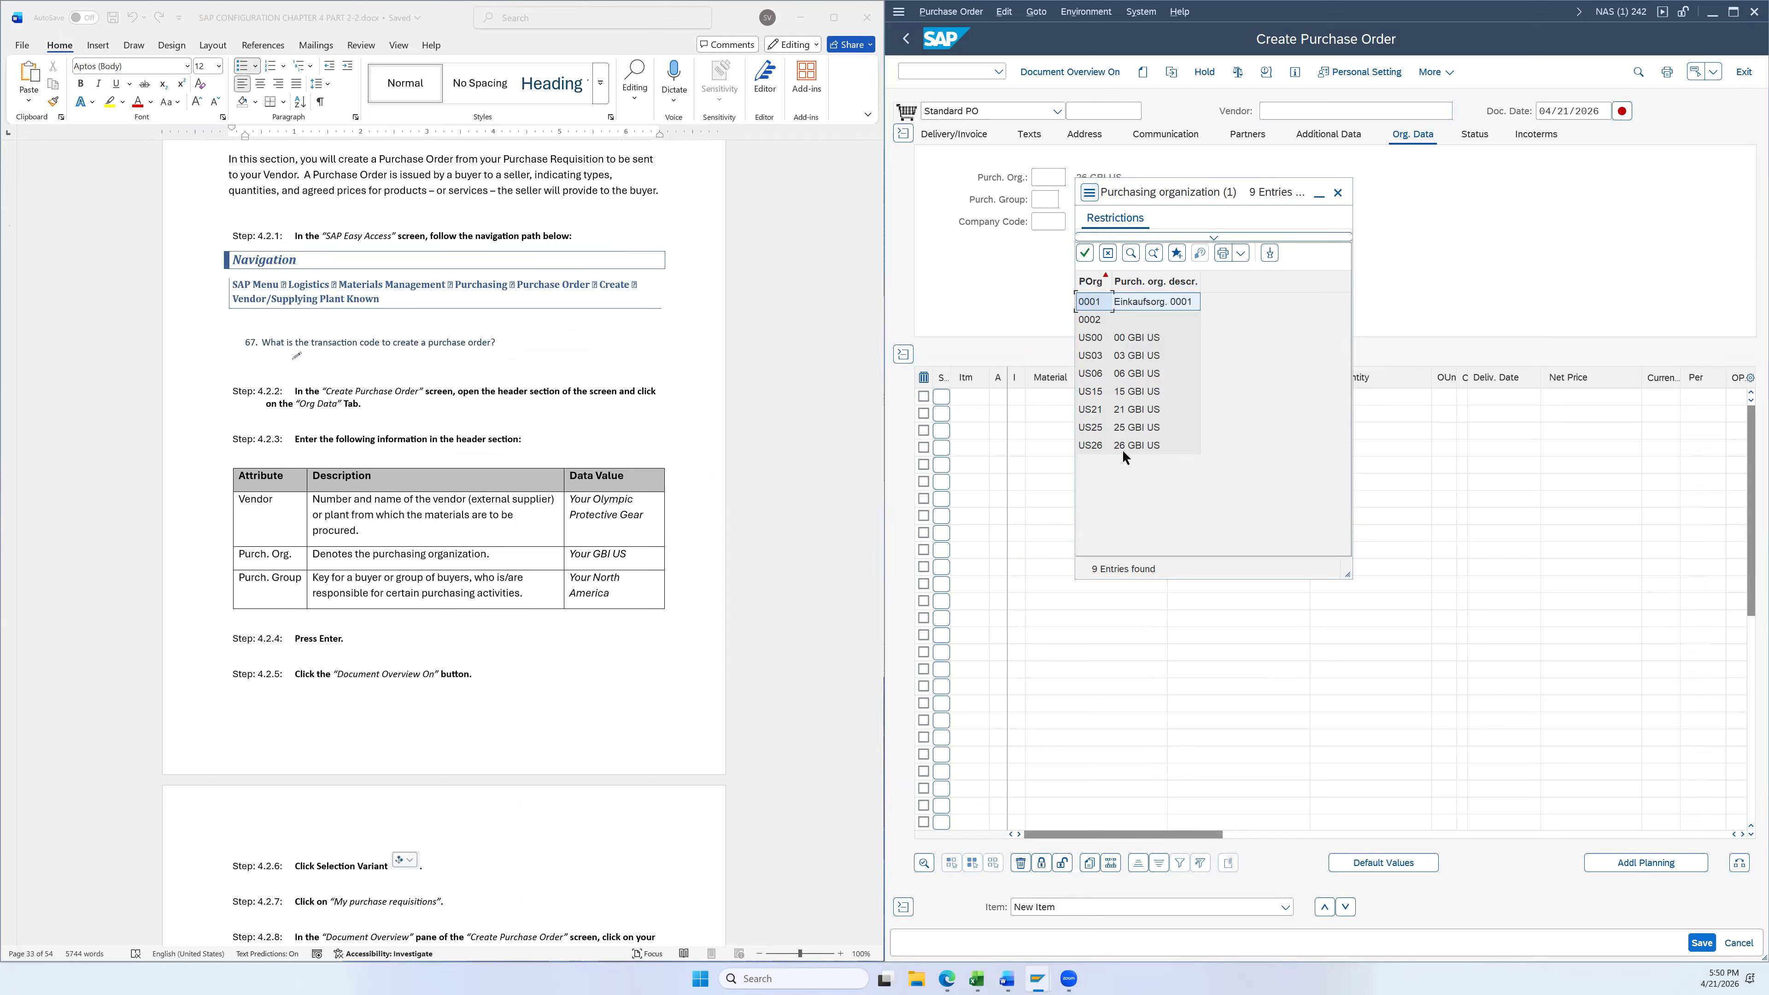
click(1101, 446)
double_click(1100, 447)
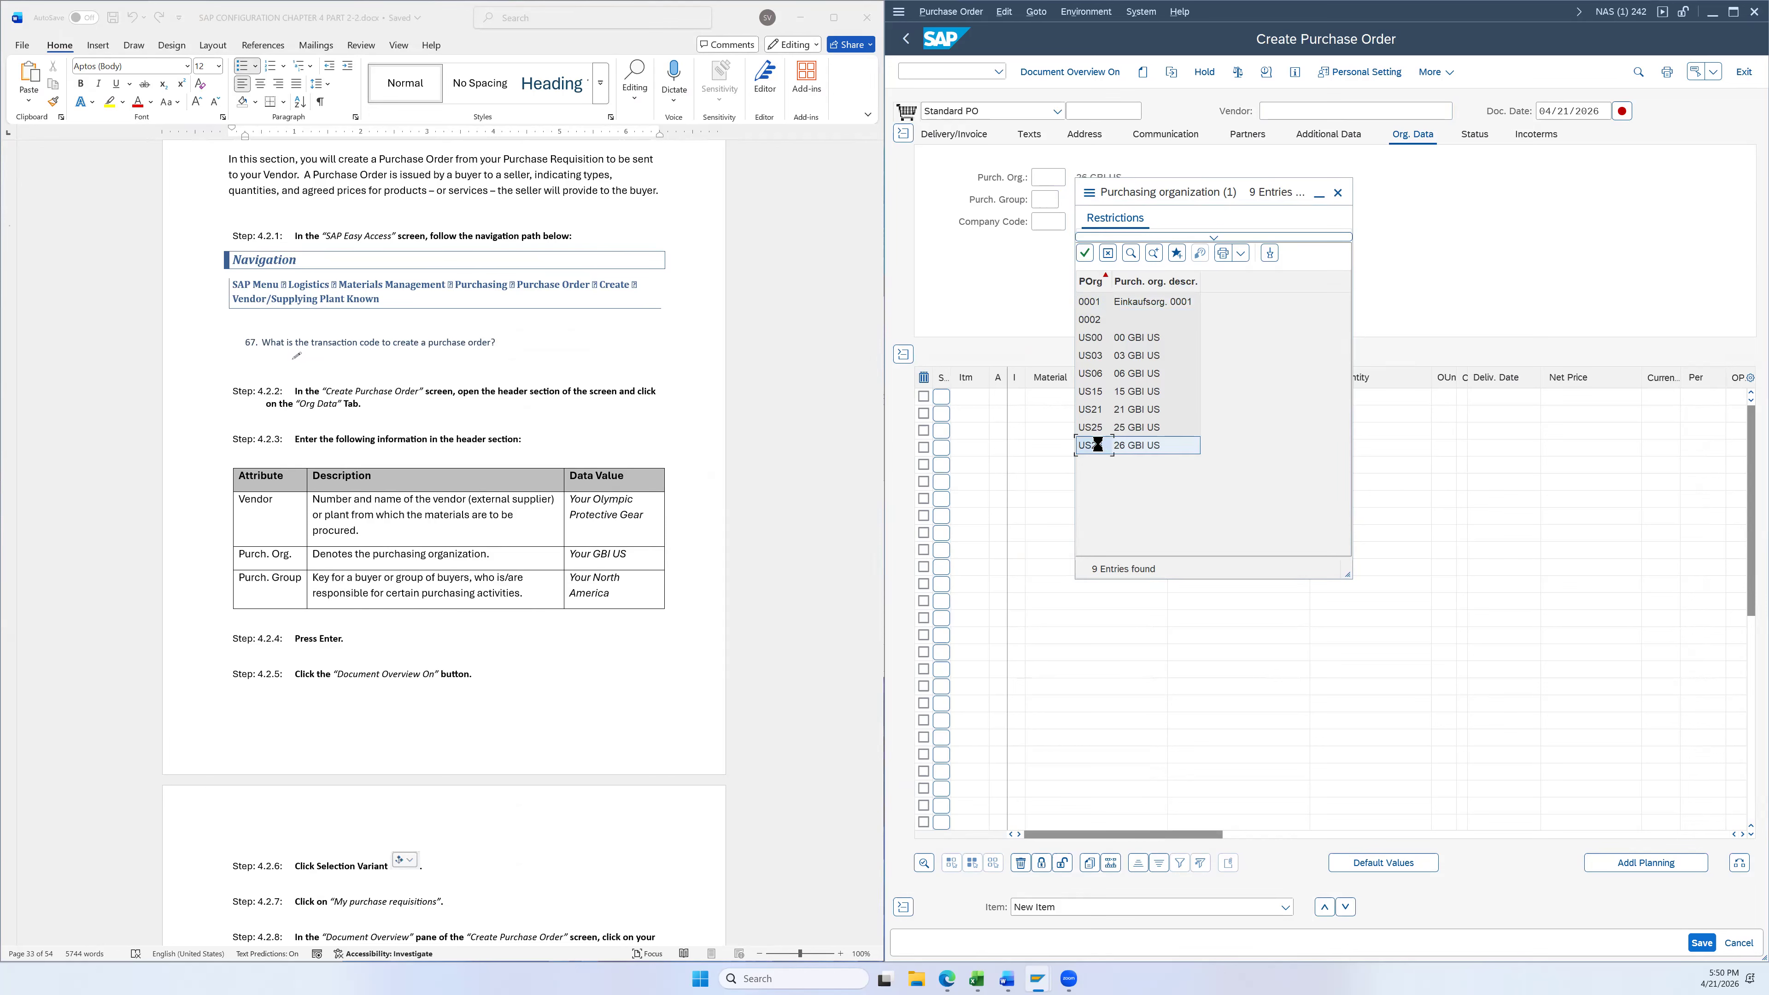
double_click(1055, 180)
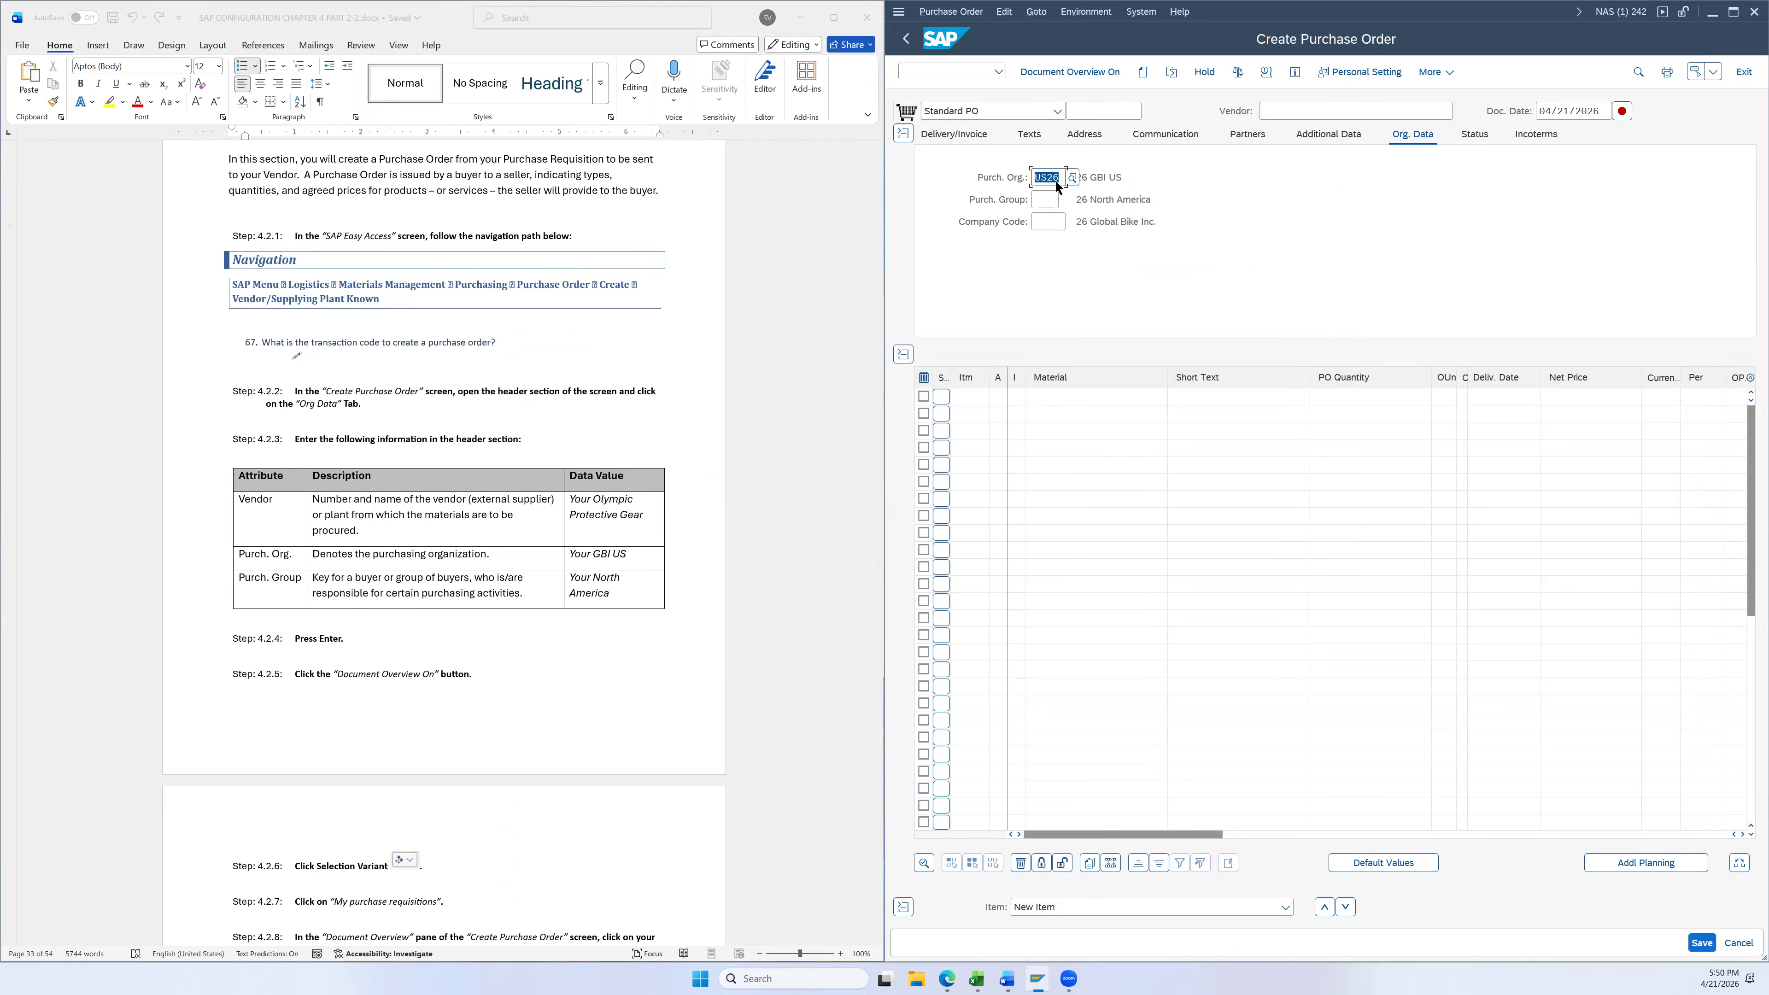
click(1056, 205)
click(1064, 201)
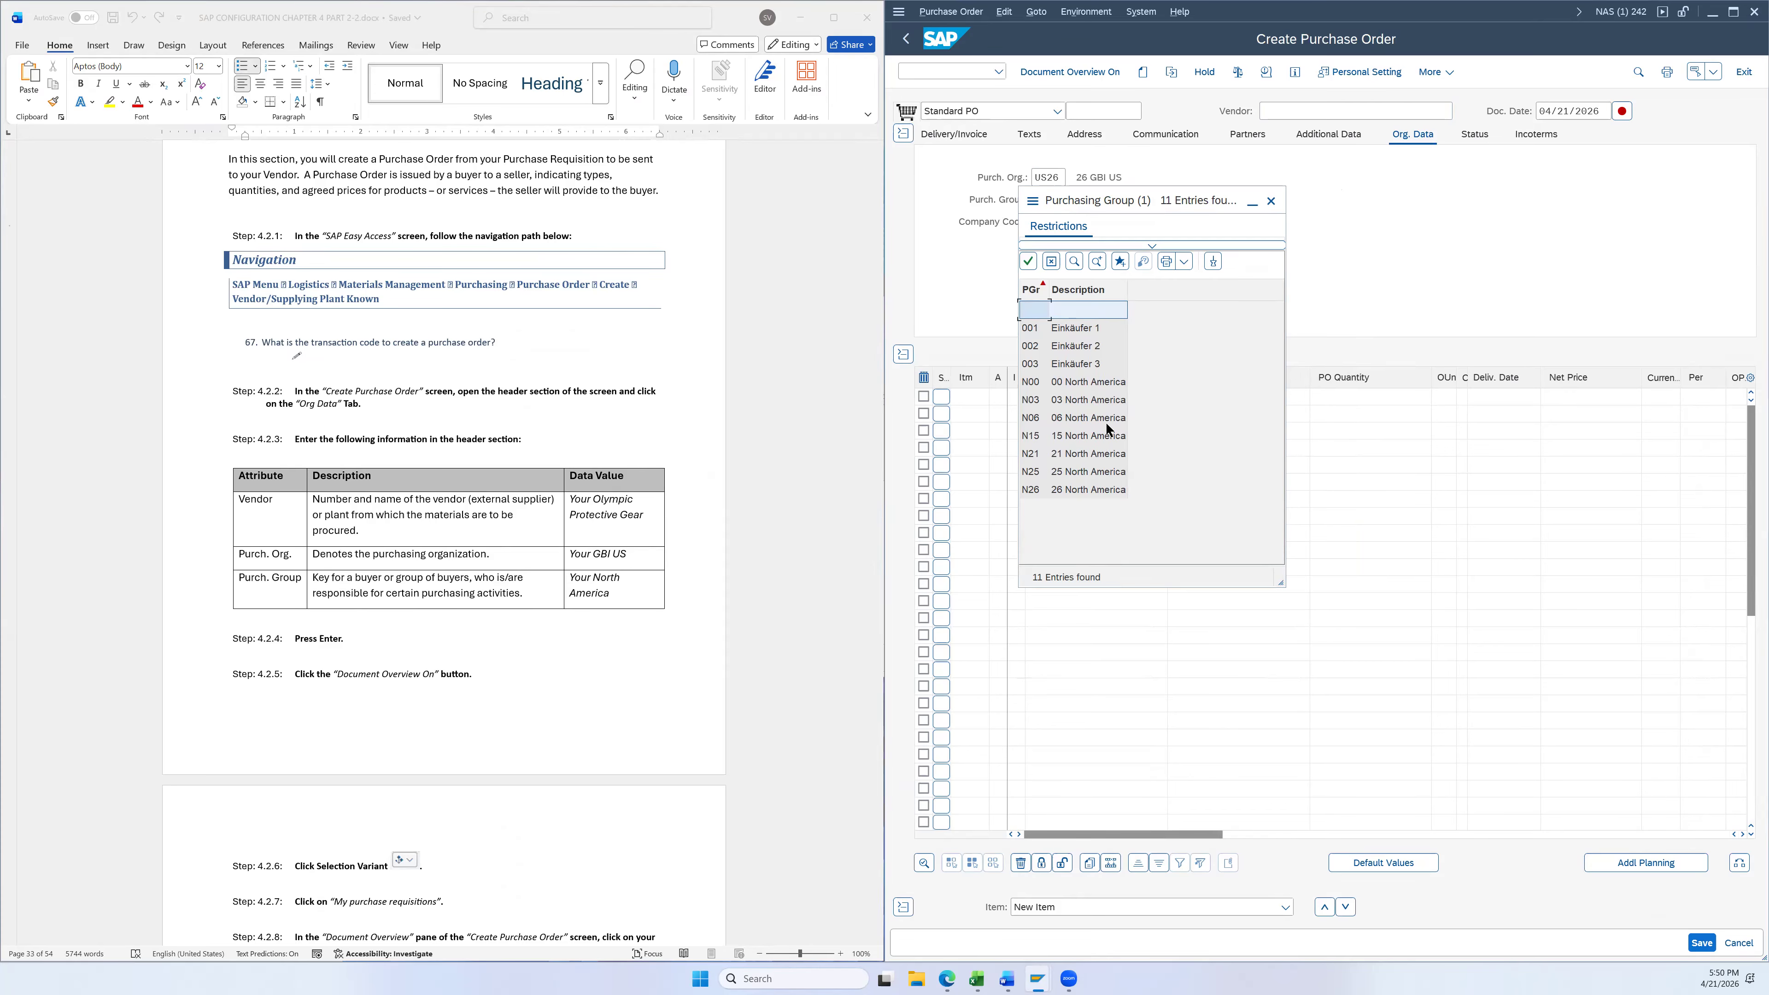
double_click(1078, 489)
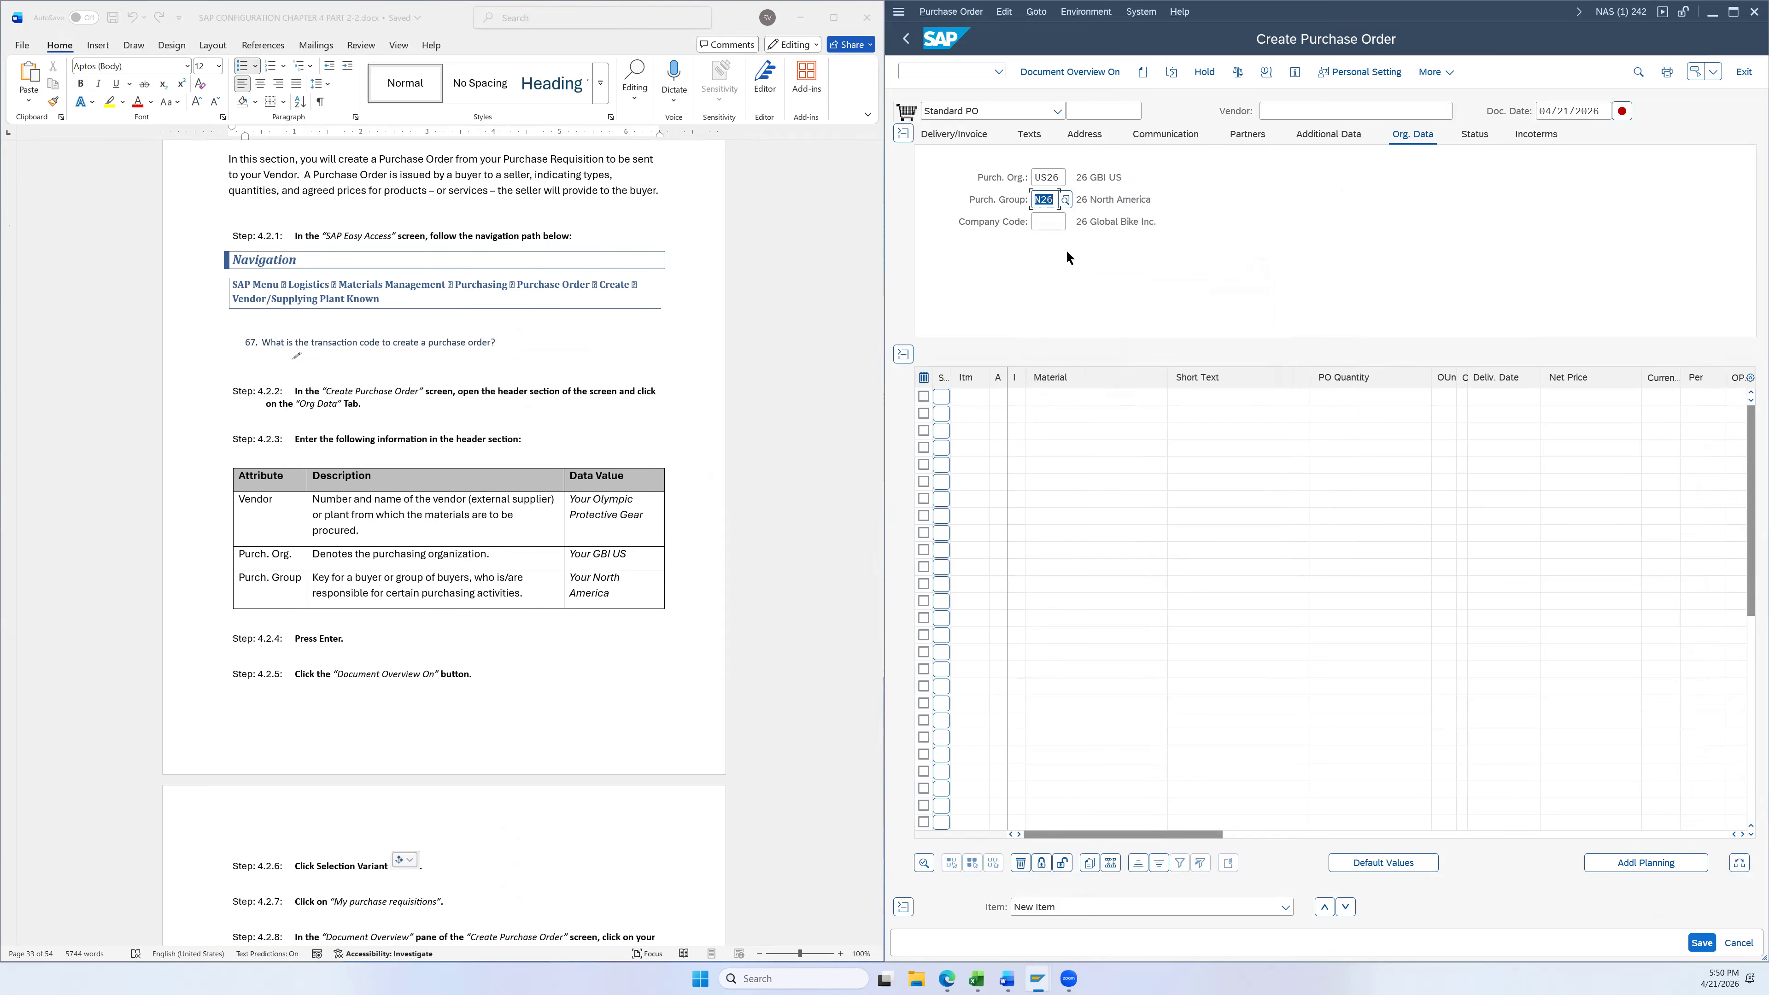
Search the vendors by country/company code using company code US26, and close the results without choosing one
click(1396, 116)
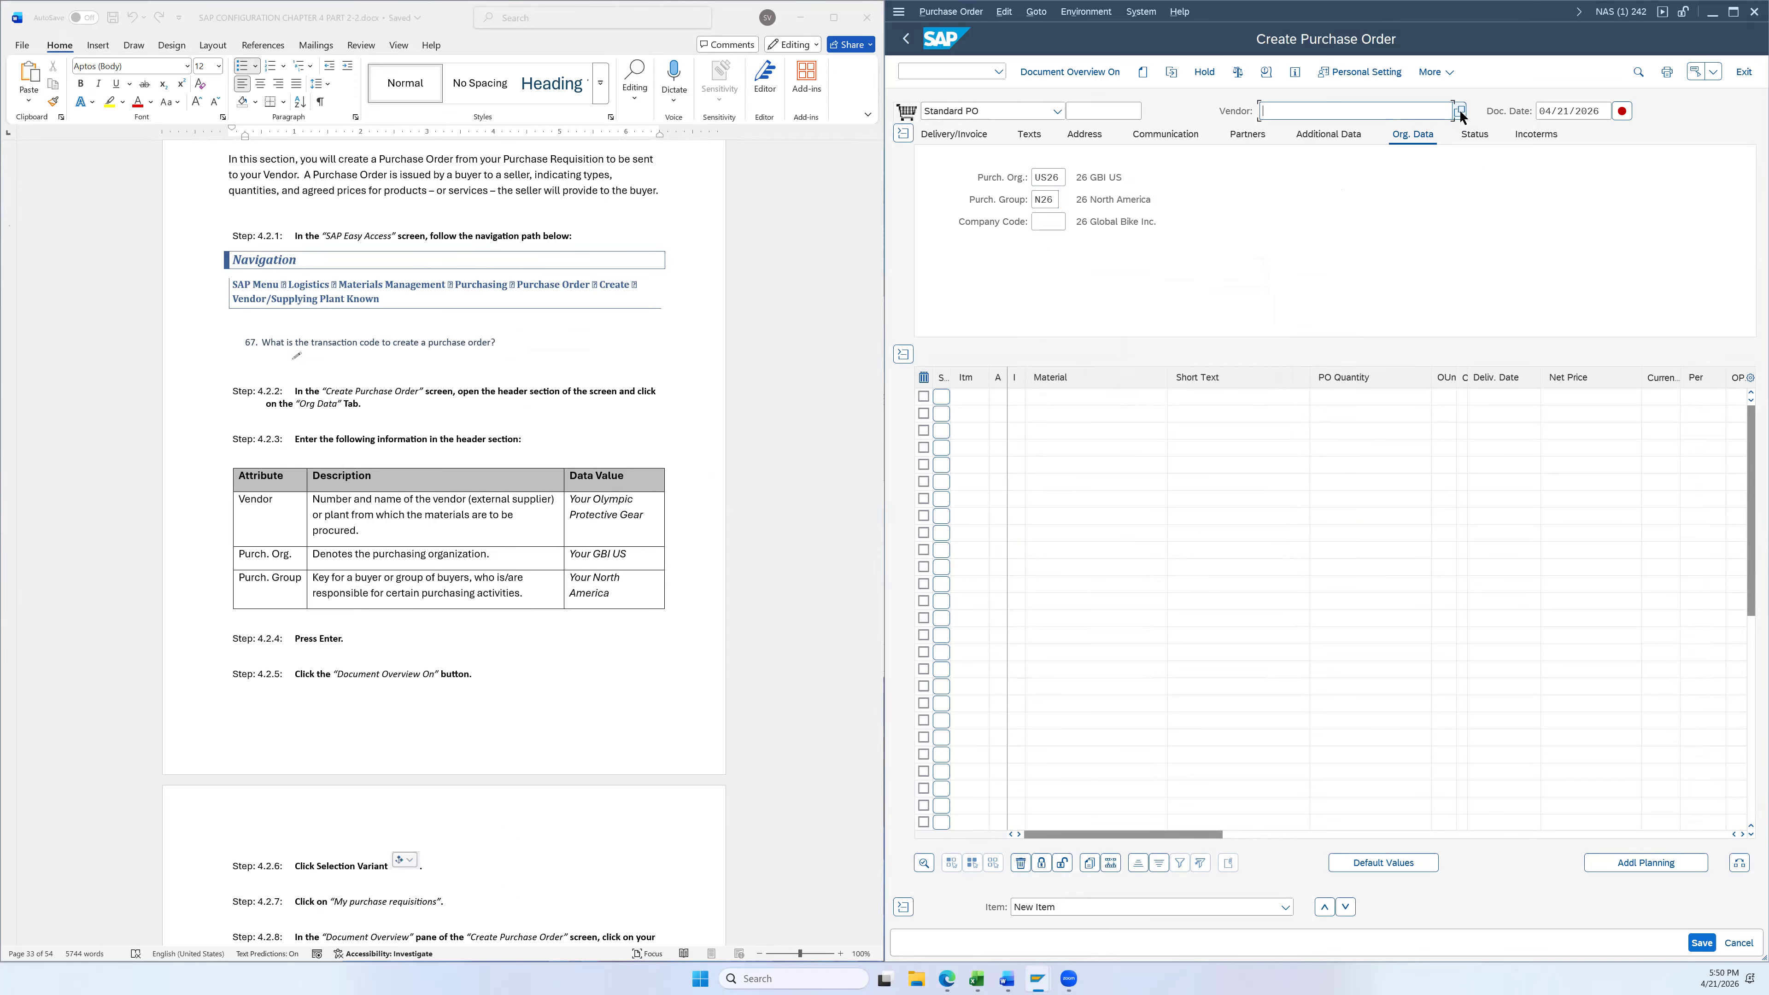
click(1460, 111)
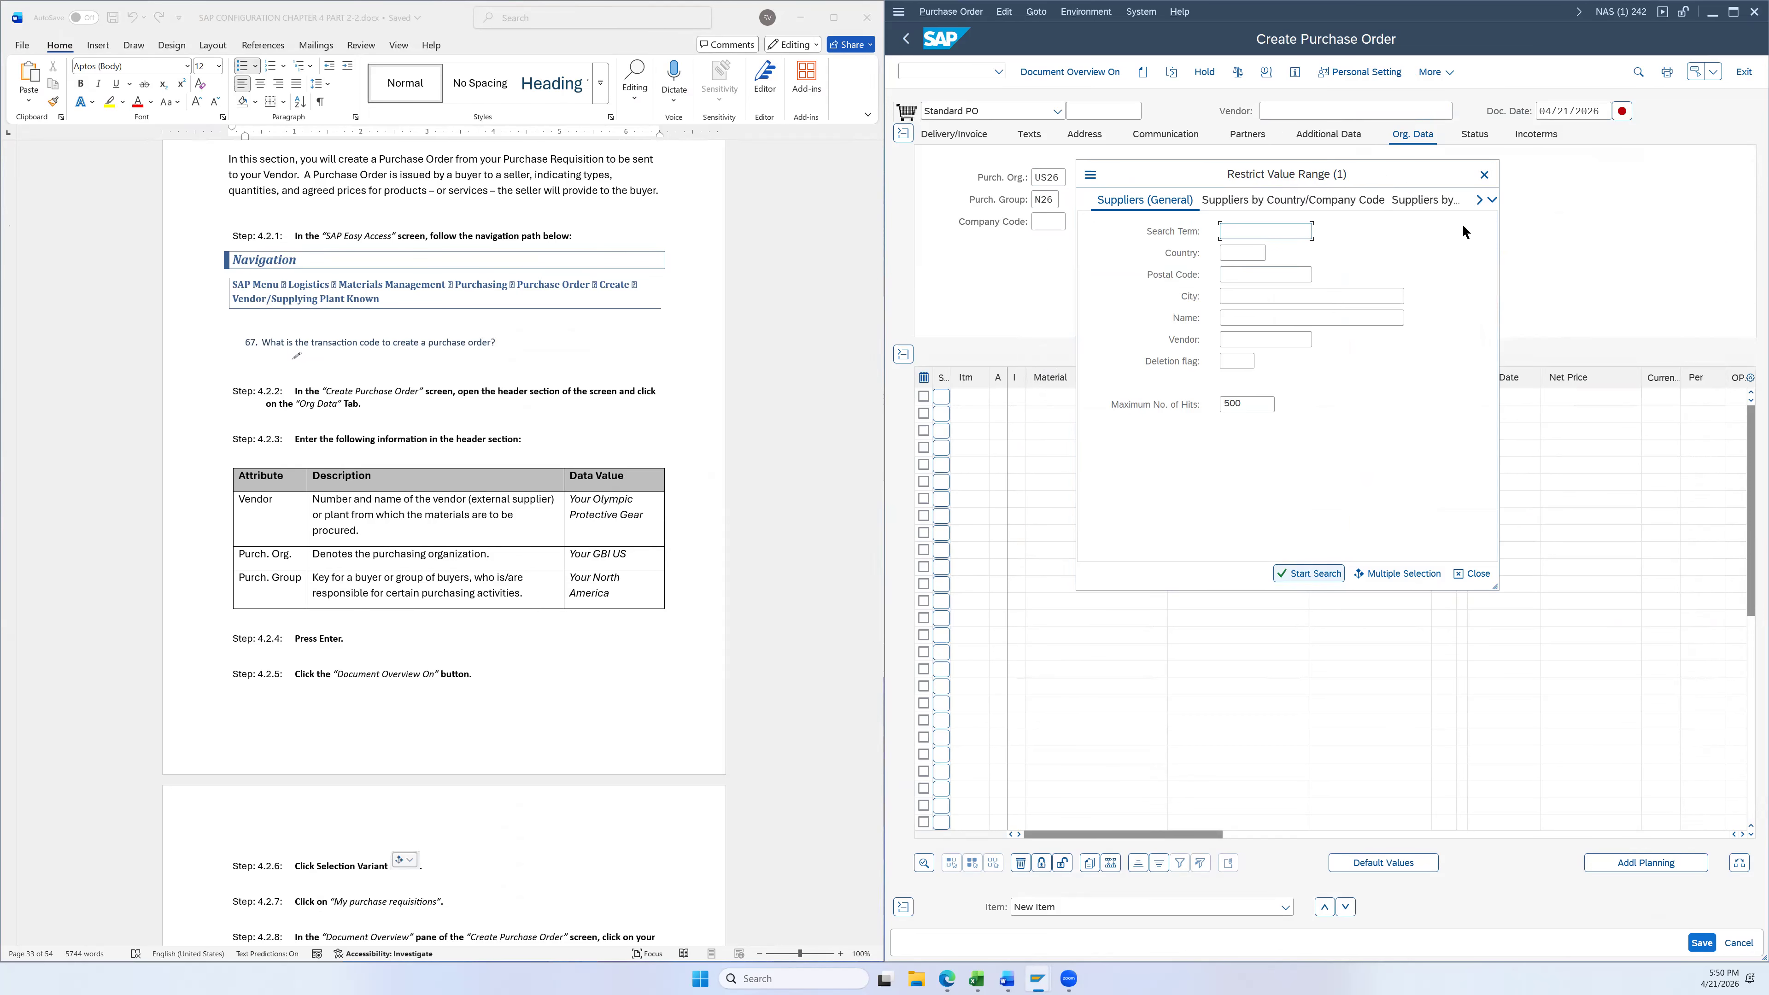
click(1489, 199)
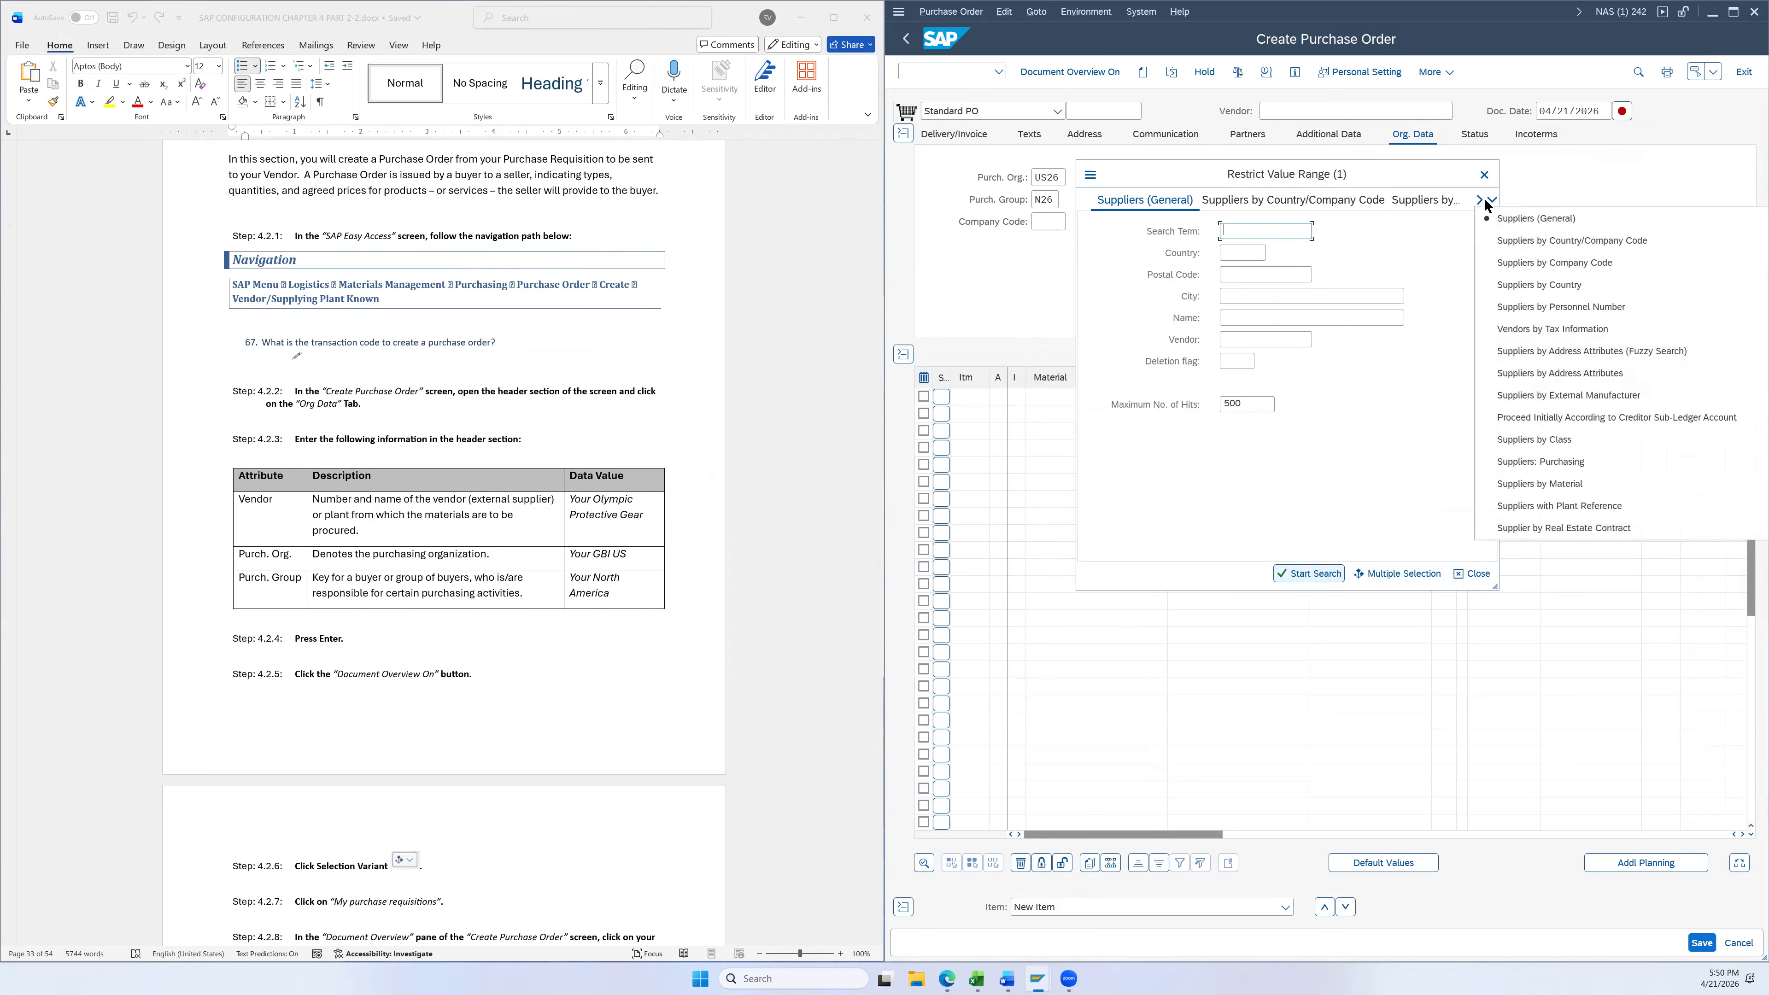
click(1254, 200)
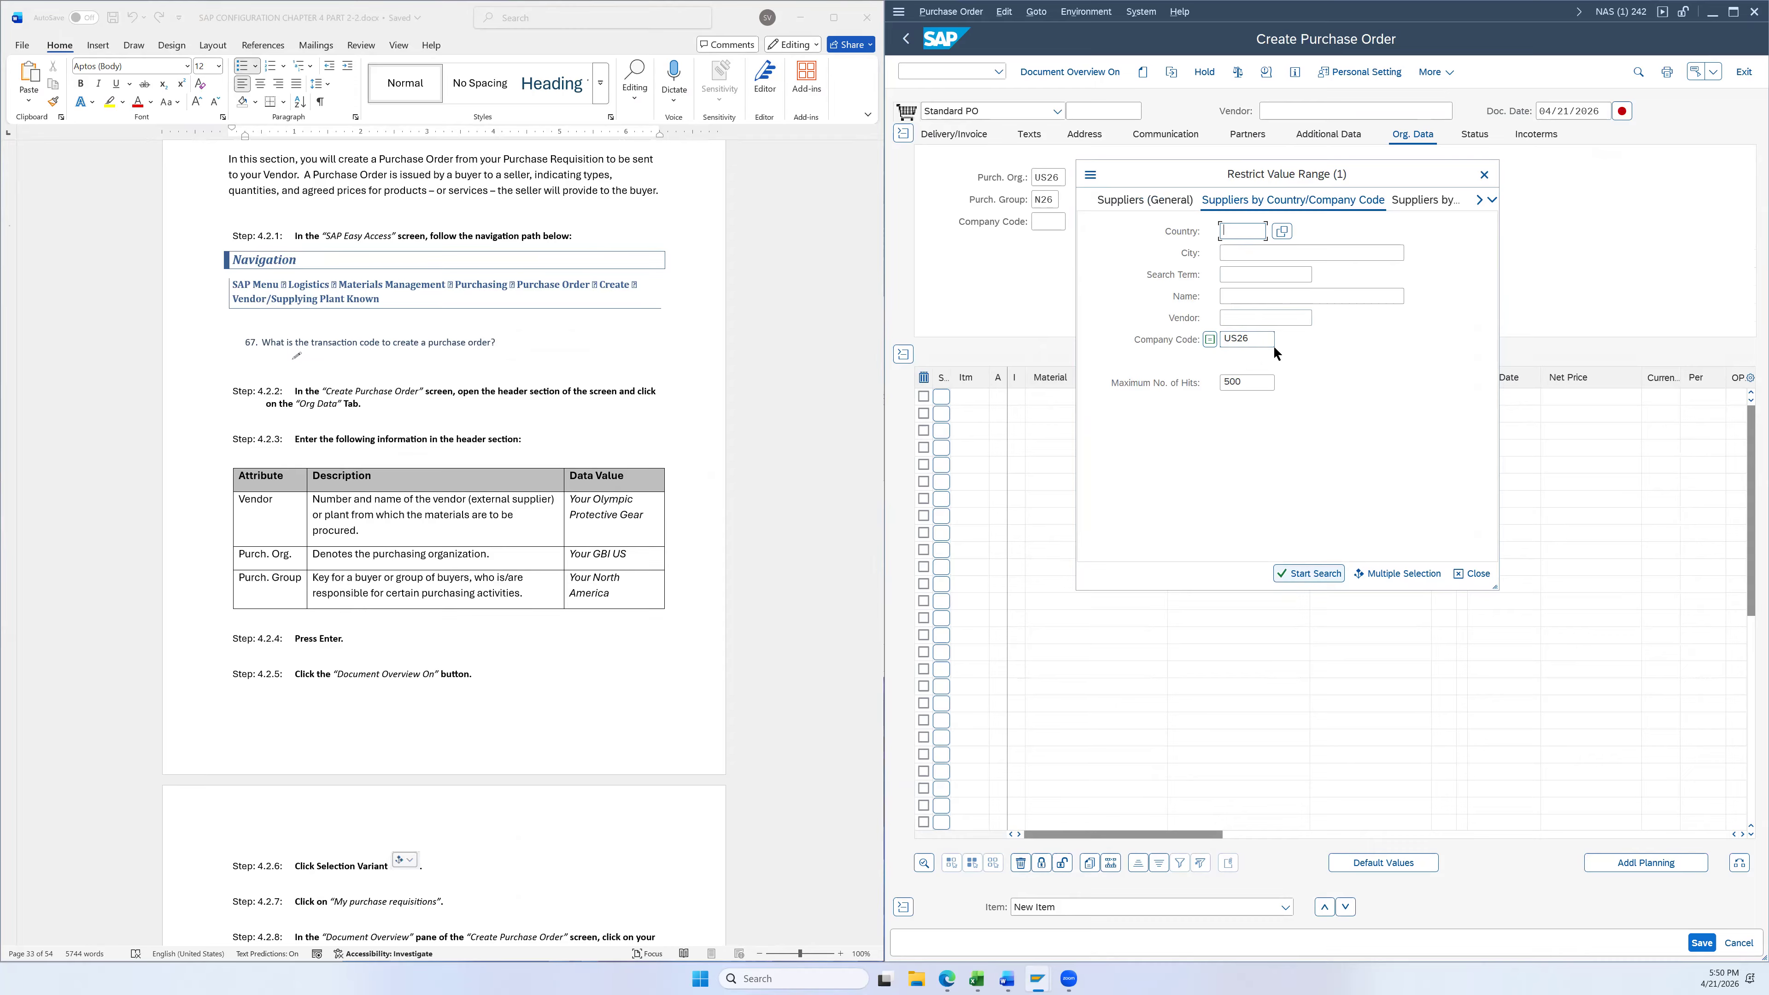
click(1303, 578)
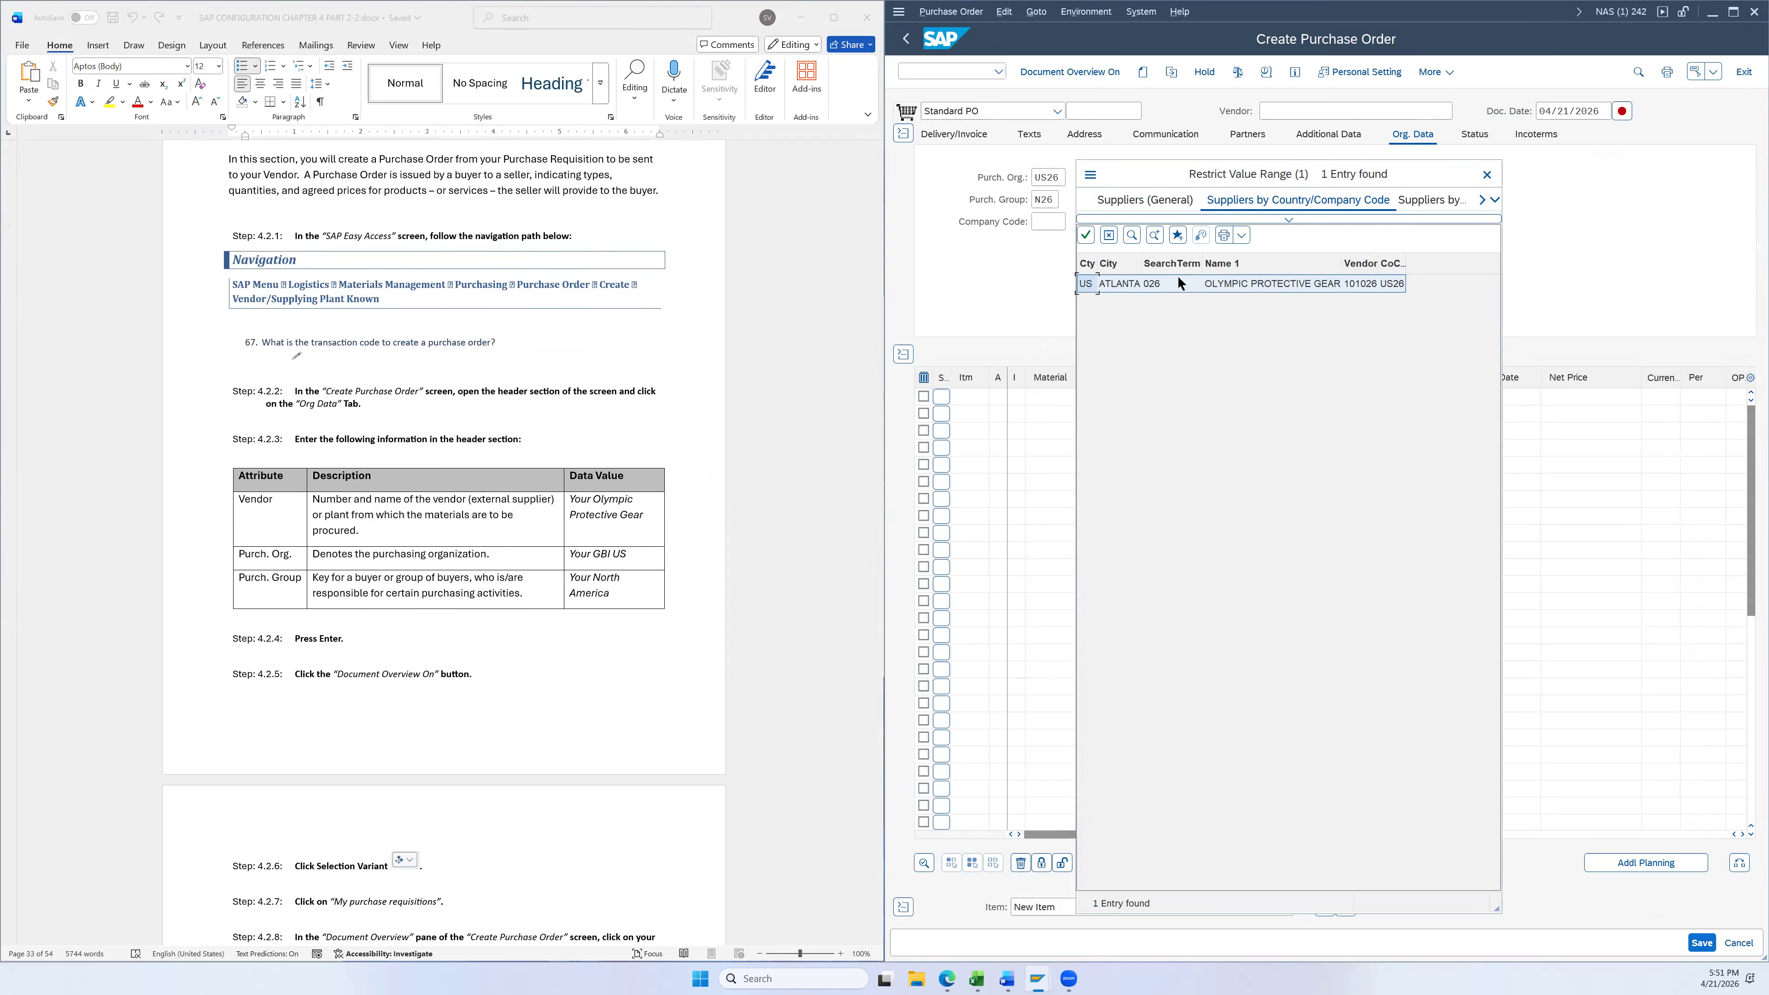
click(1484, 174)
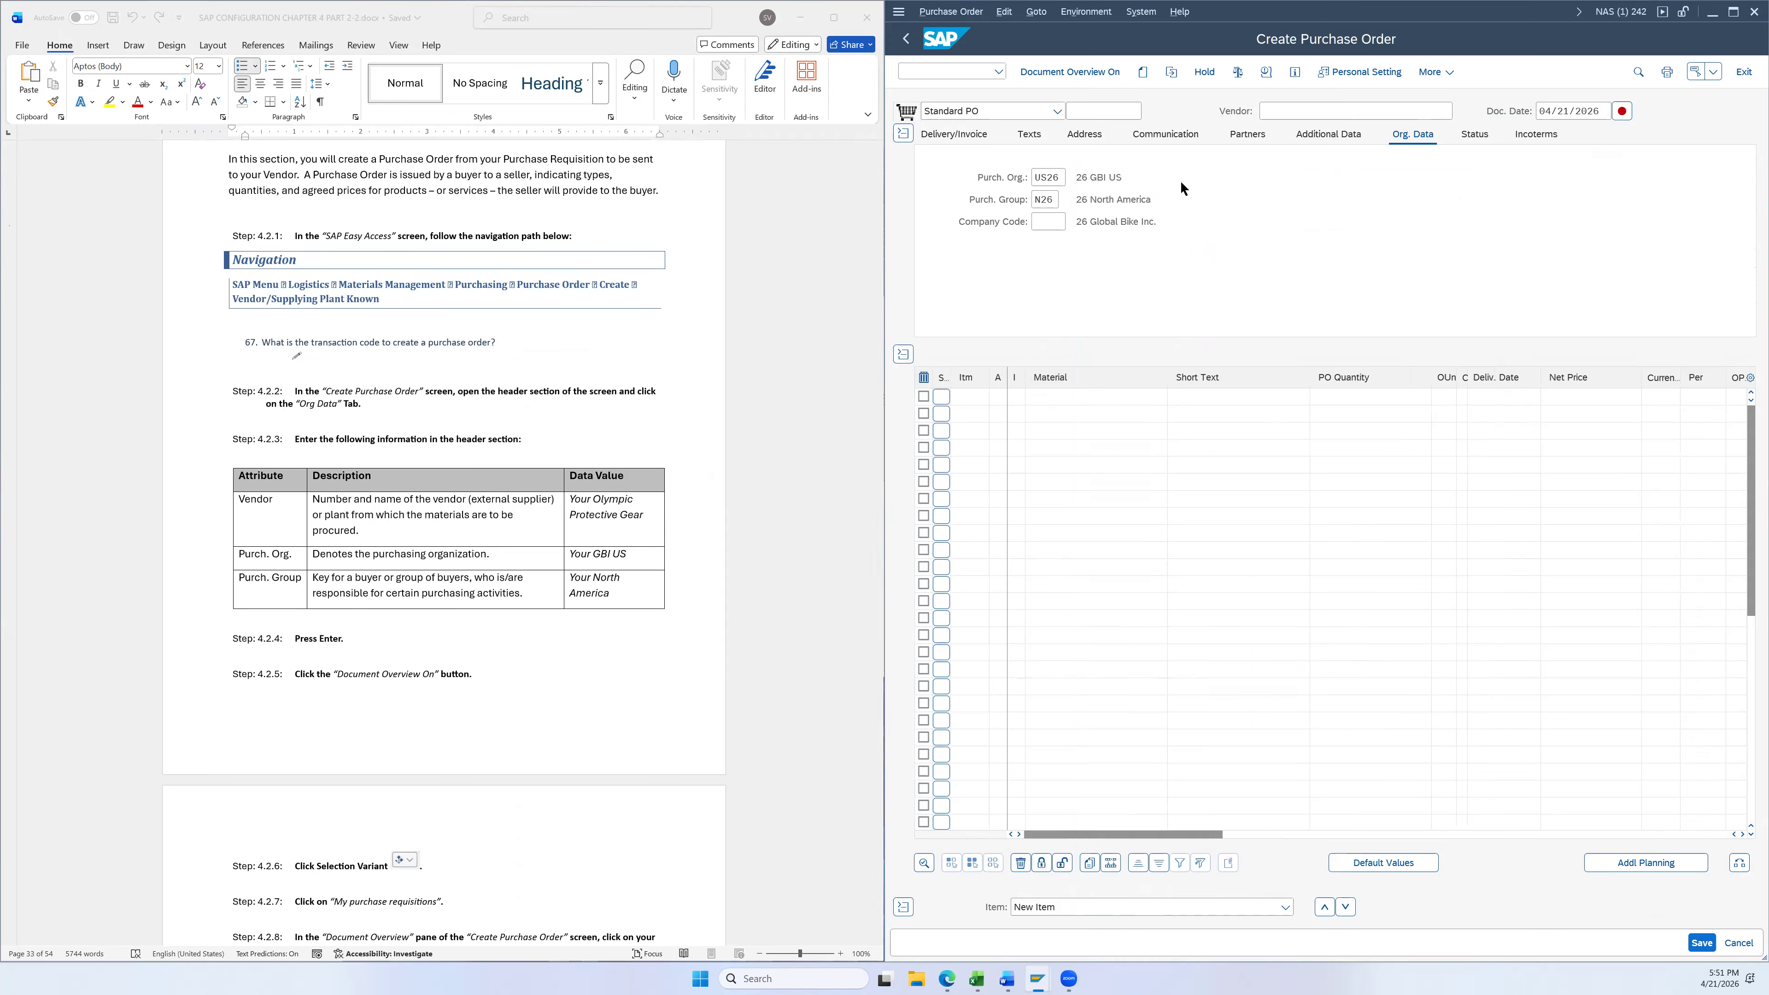
Search the suppliers of company code US26 and choose Olympic Protective Gear as the purchase order's vendor
click(1443, 111)
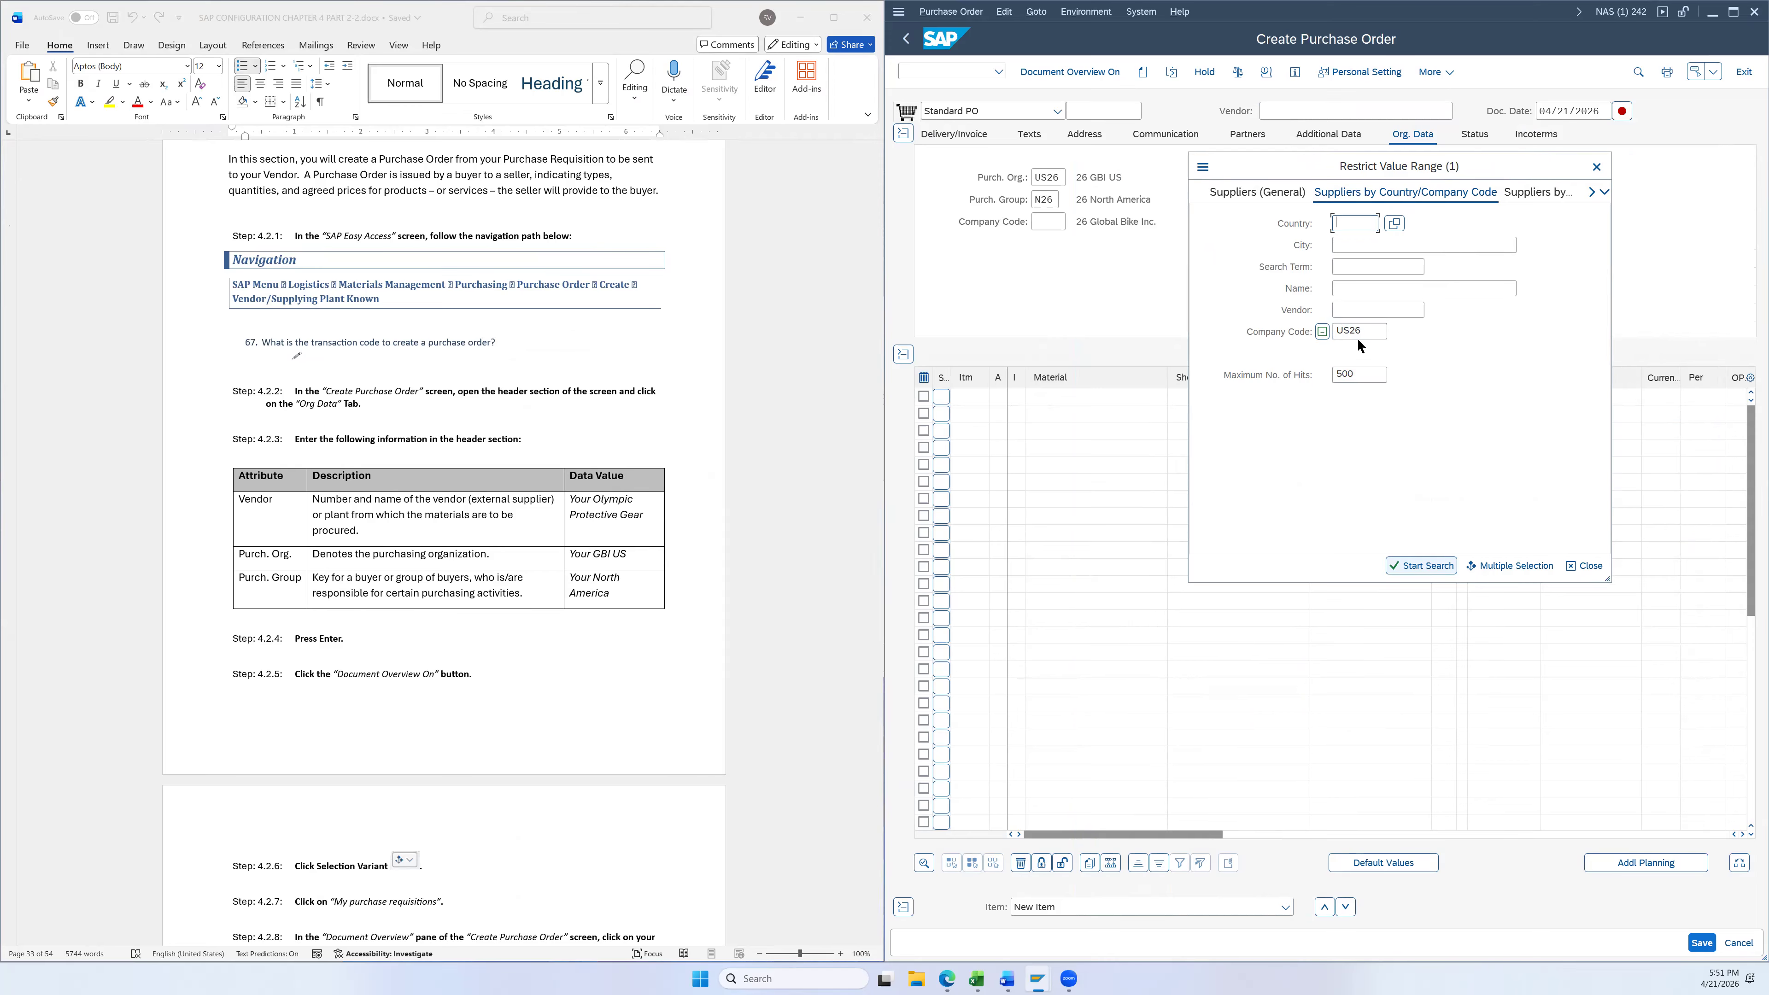
click(1410, 570)
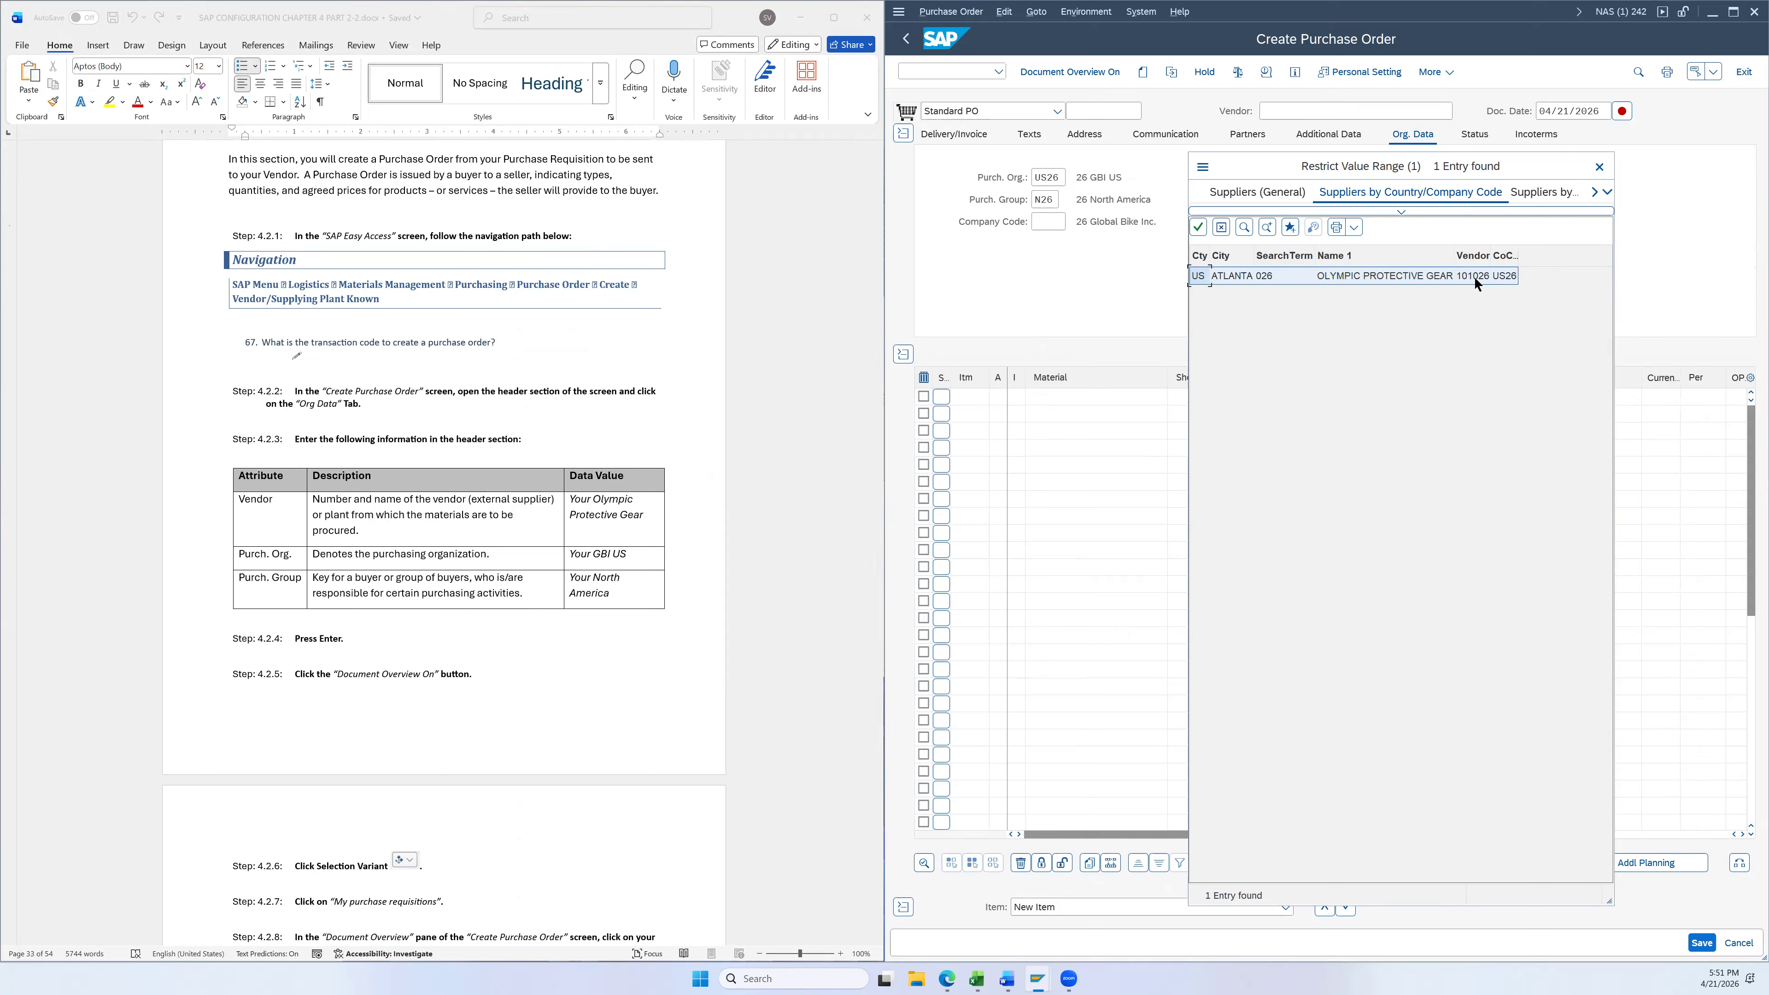
double_click(1411, 274)
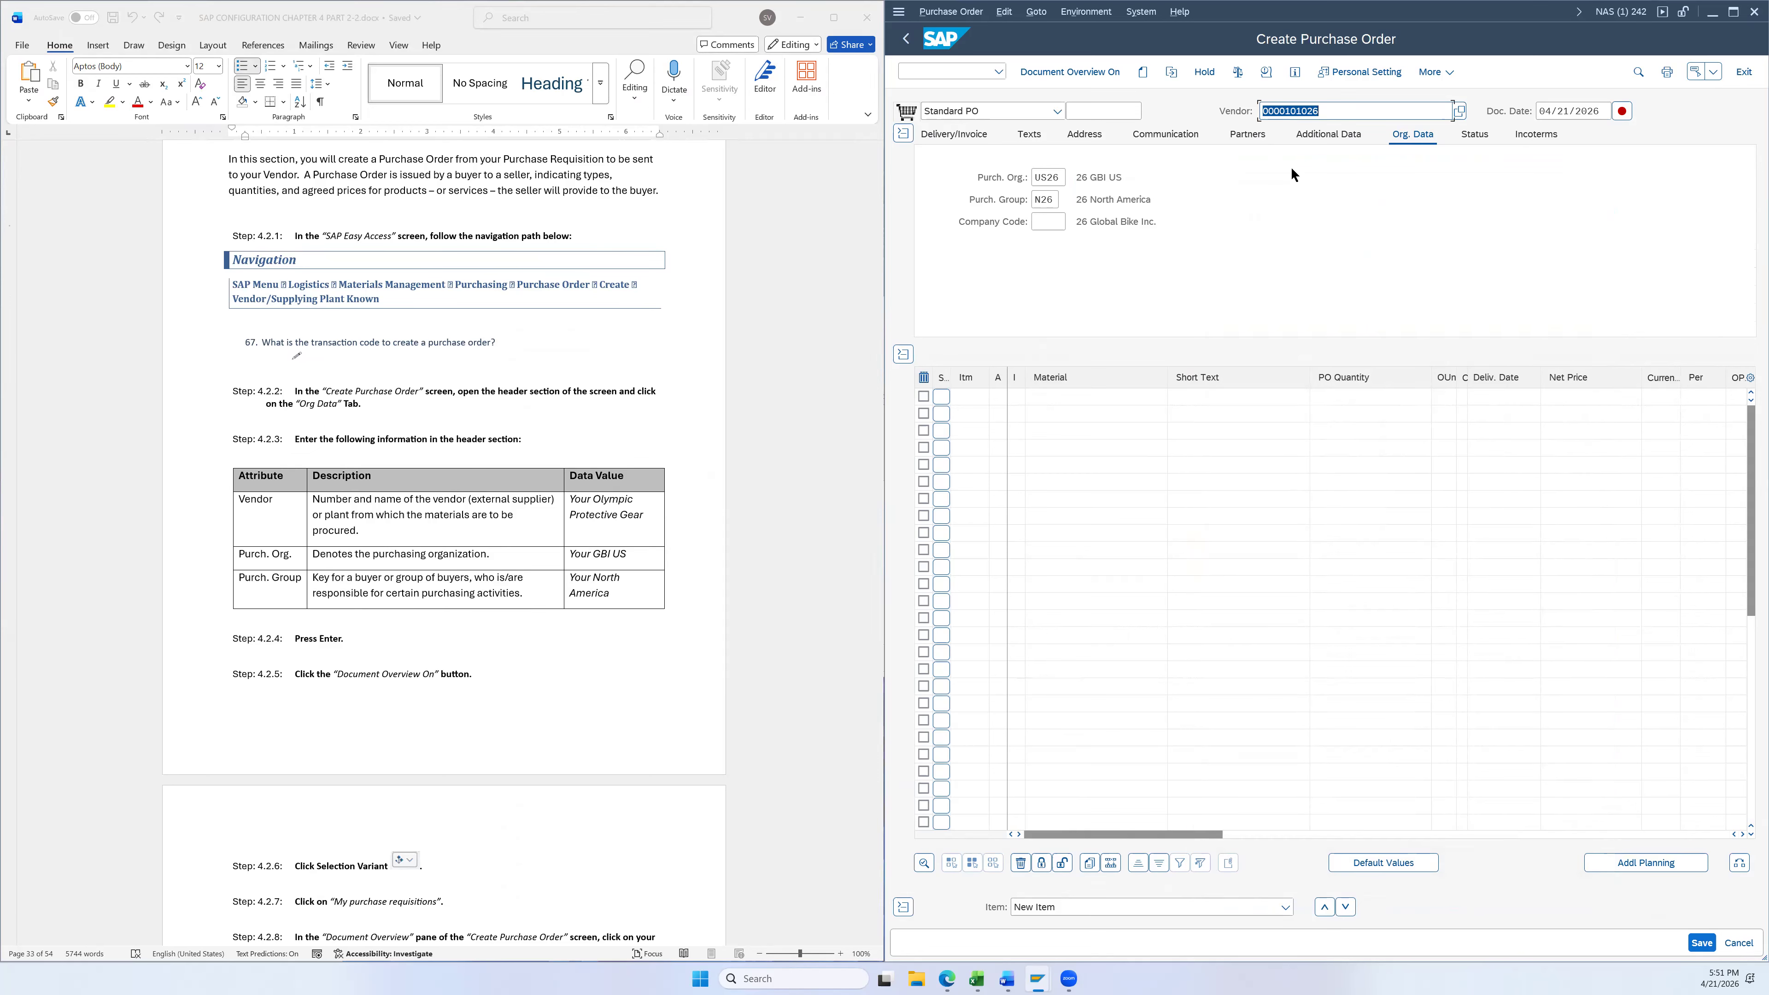
Try to confirm the header data, discard the purchase order without saving, and start a new one with a known vendor
click(1051, 200)
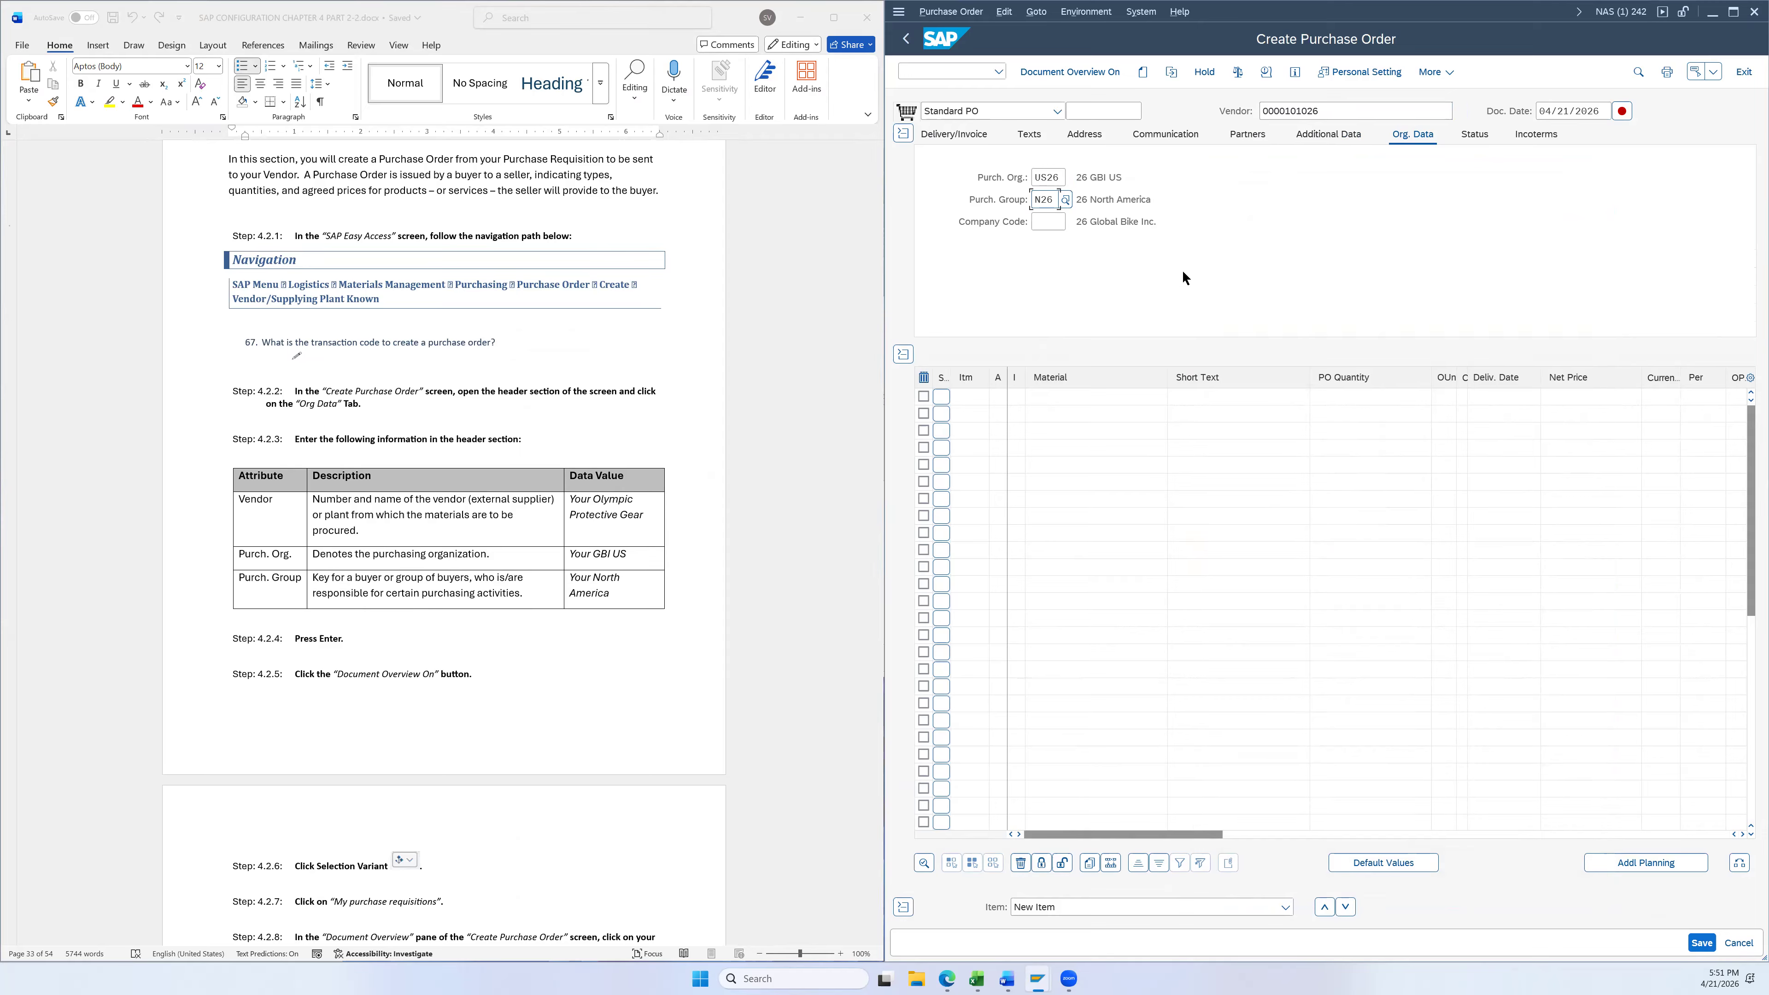
key(Return)
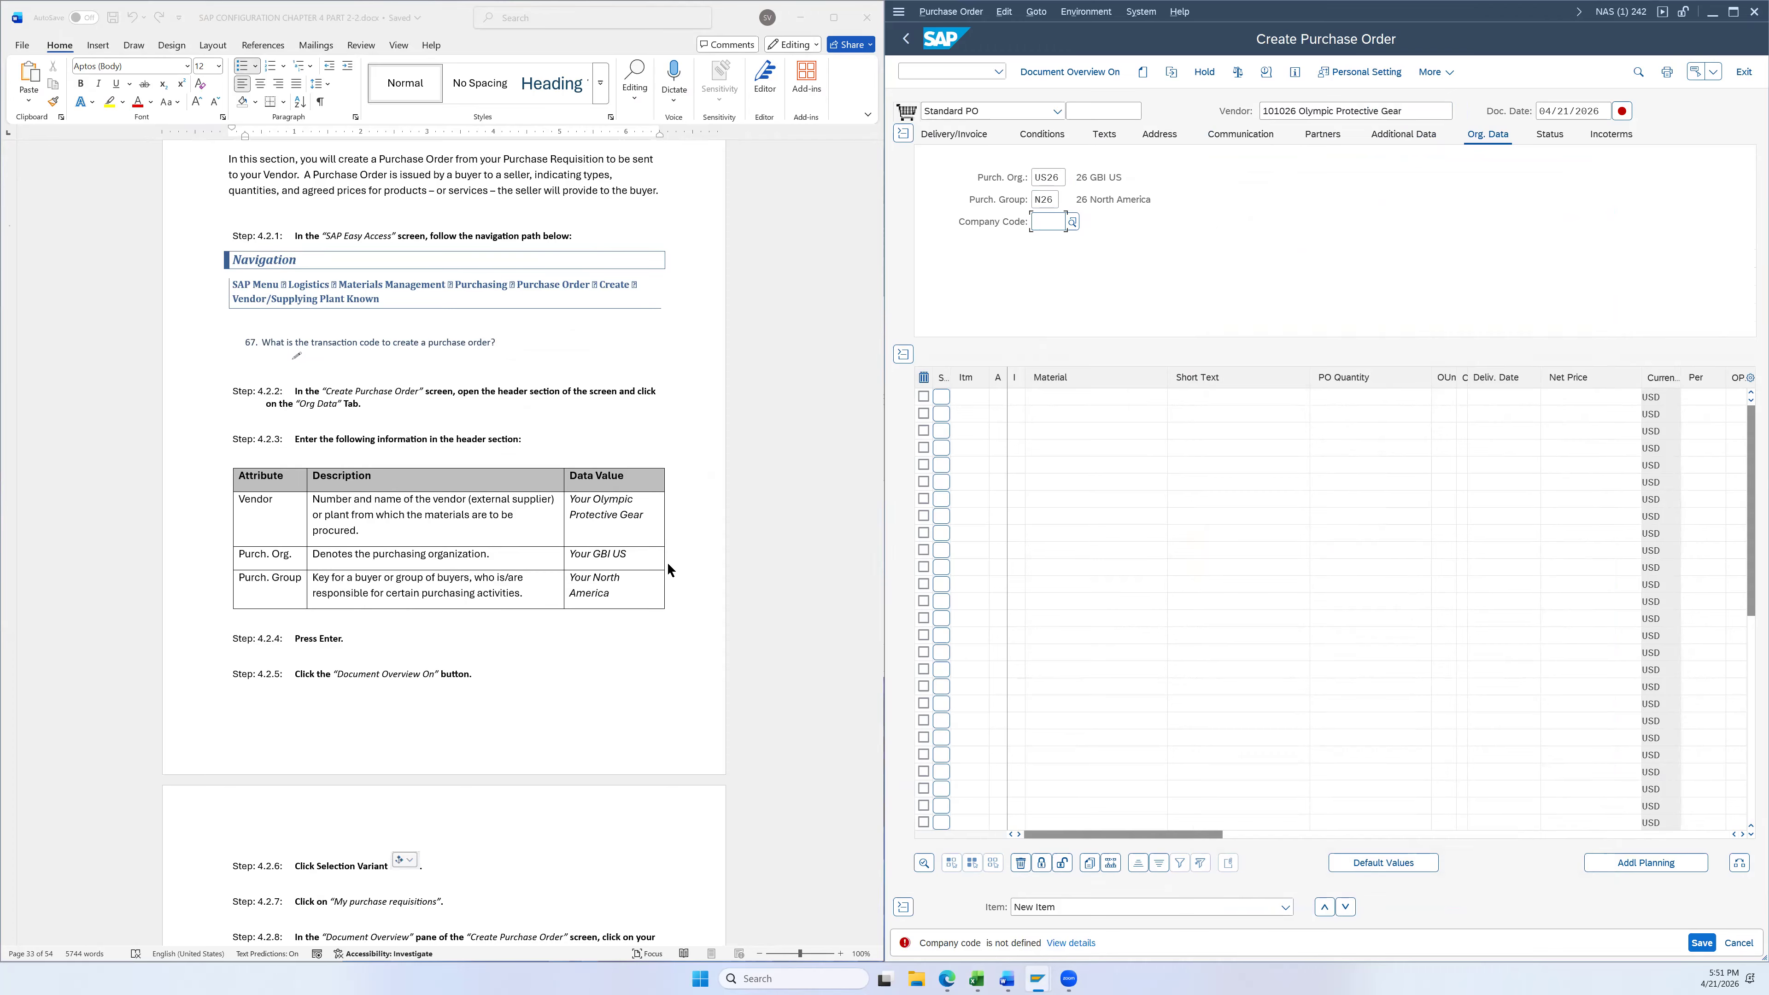
click(914, 46)
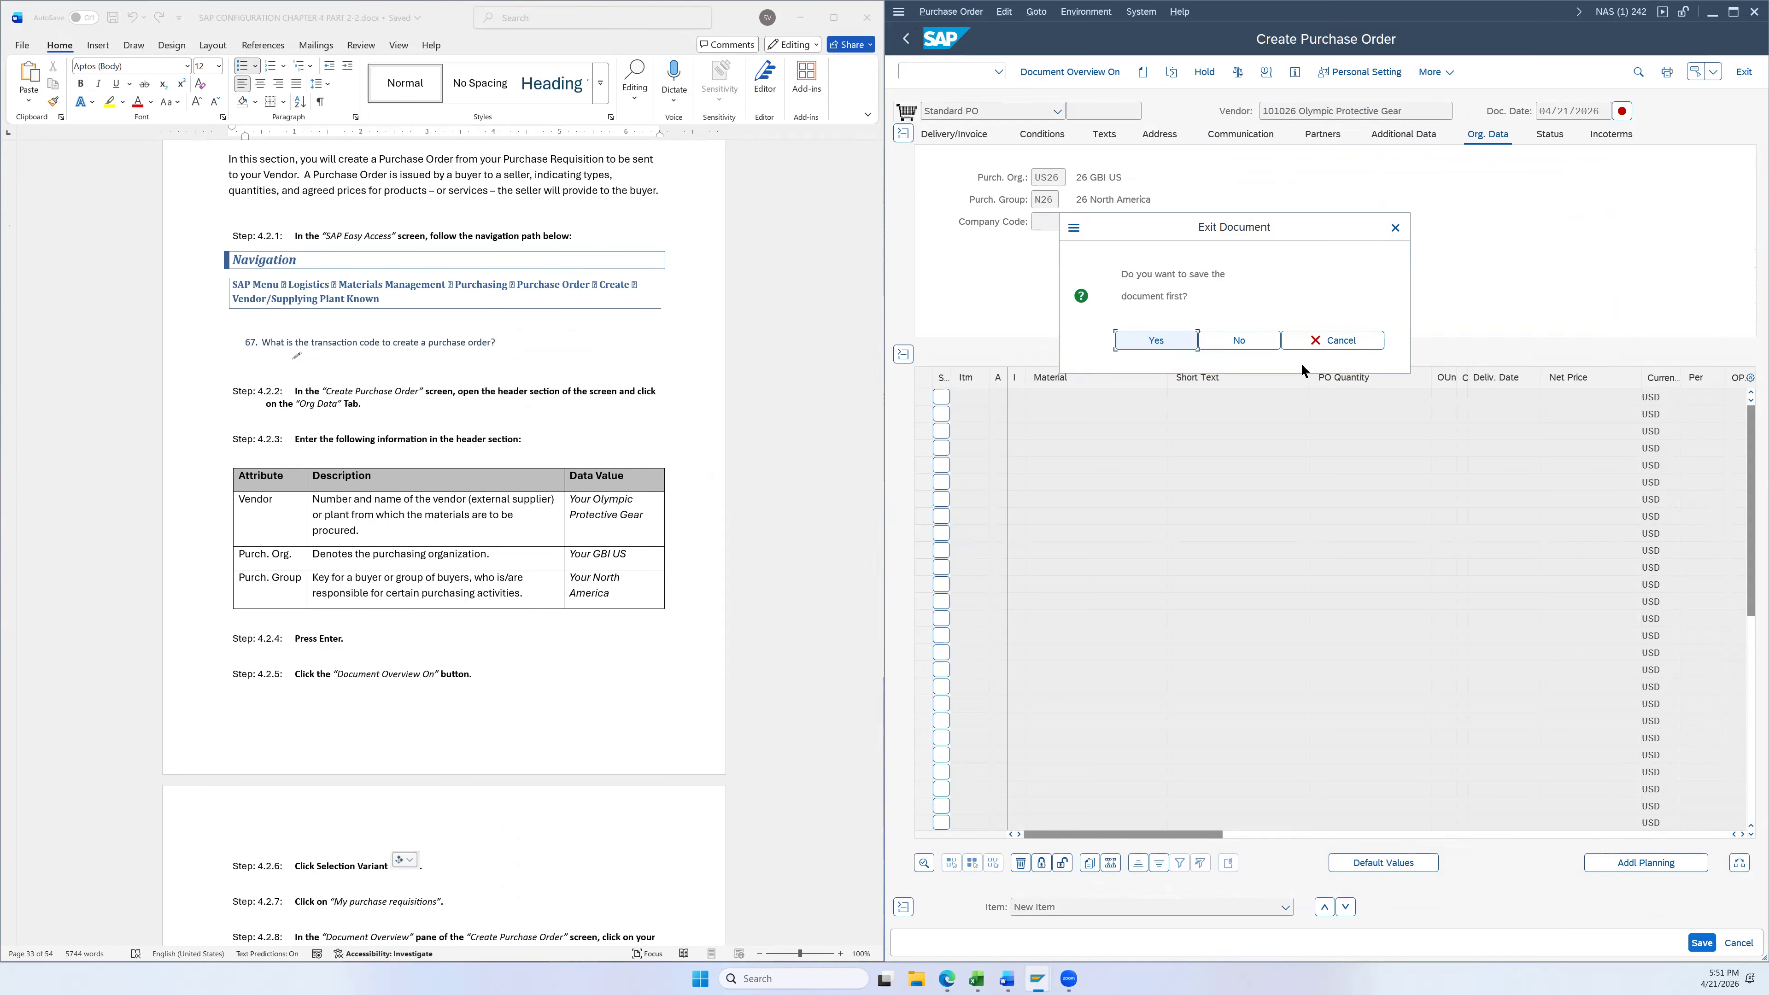
click(1236, 343)
double_click(1098, 294)
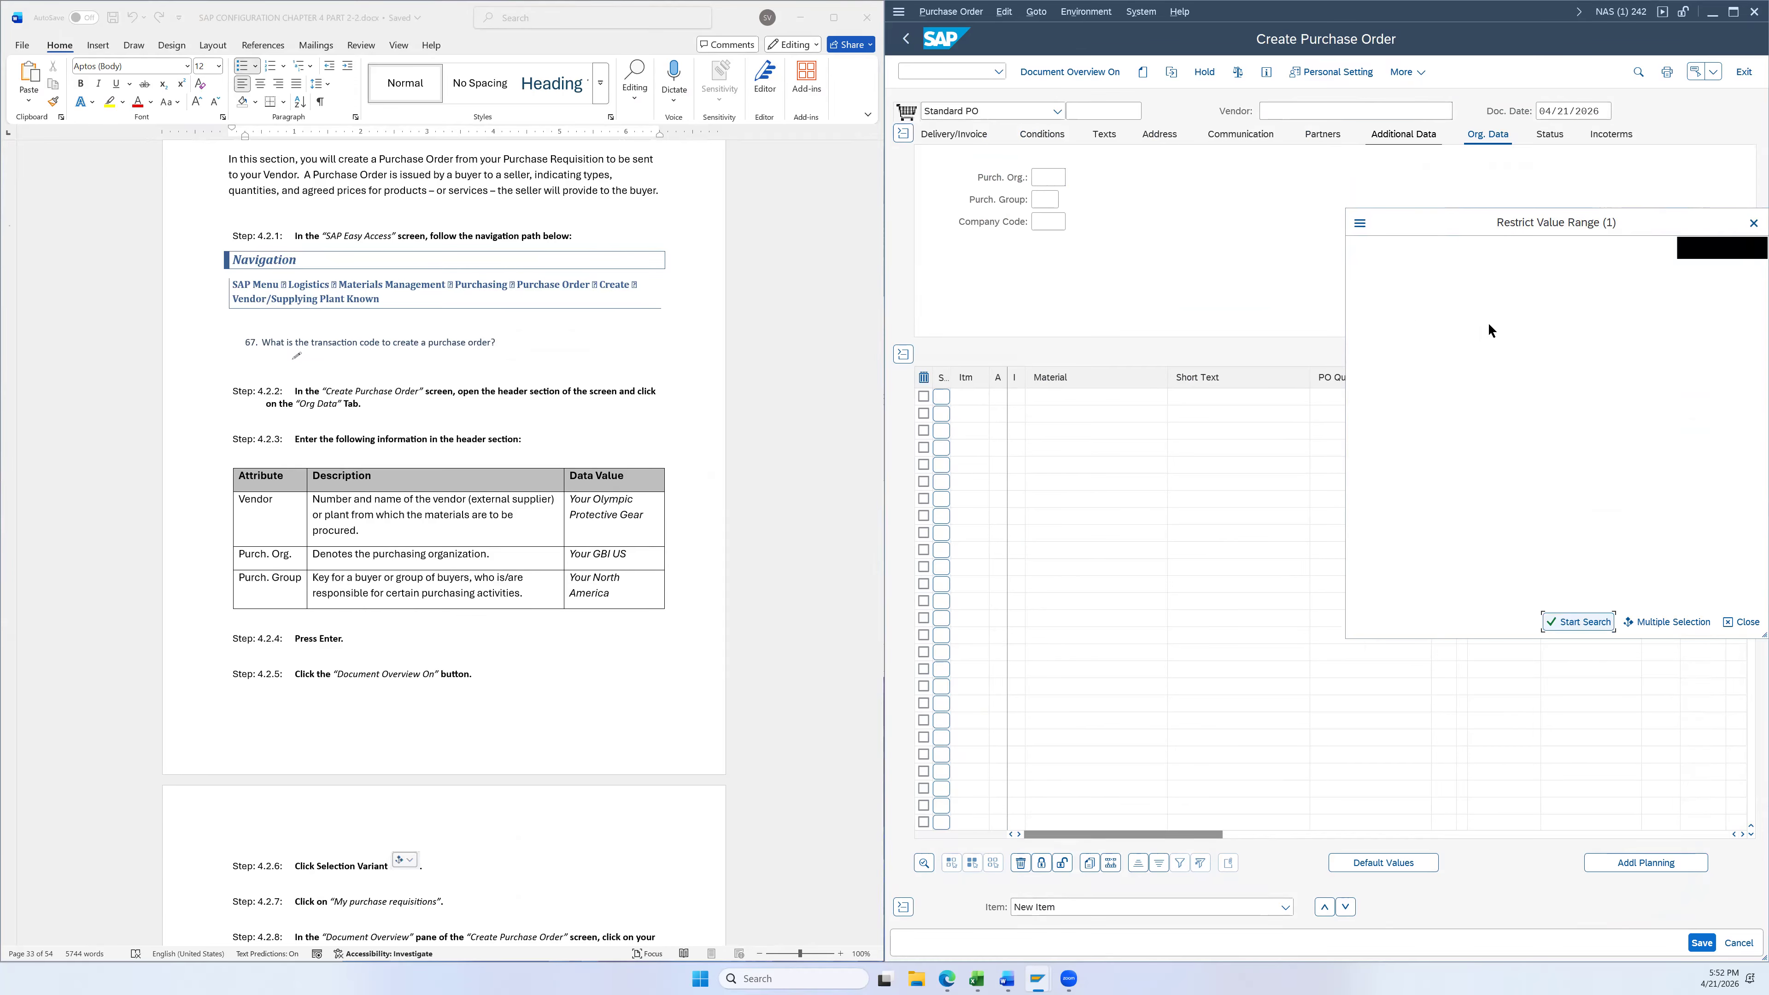
Choose Olympic Protective Gear as vendor from the supplier search and US26 as purchasing organization from its possible entries
click(1576, 622)
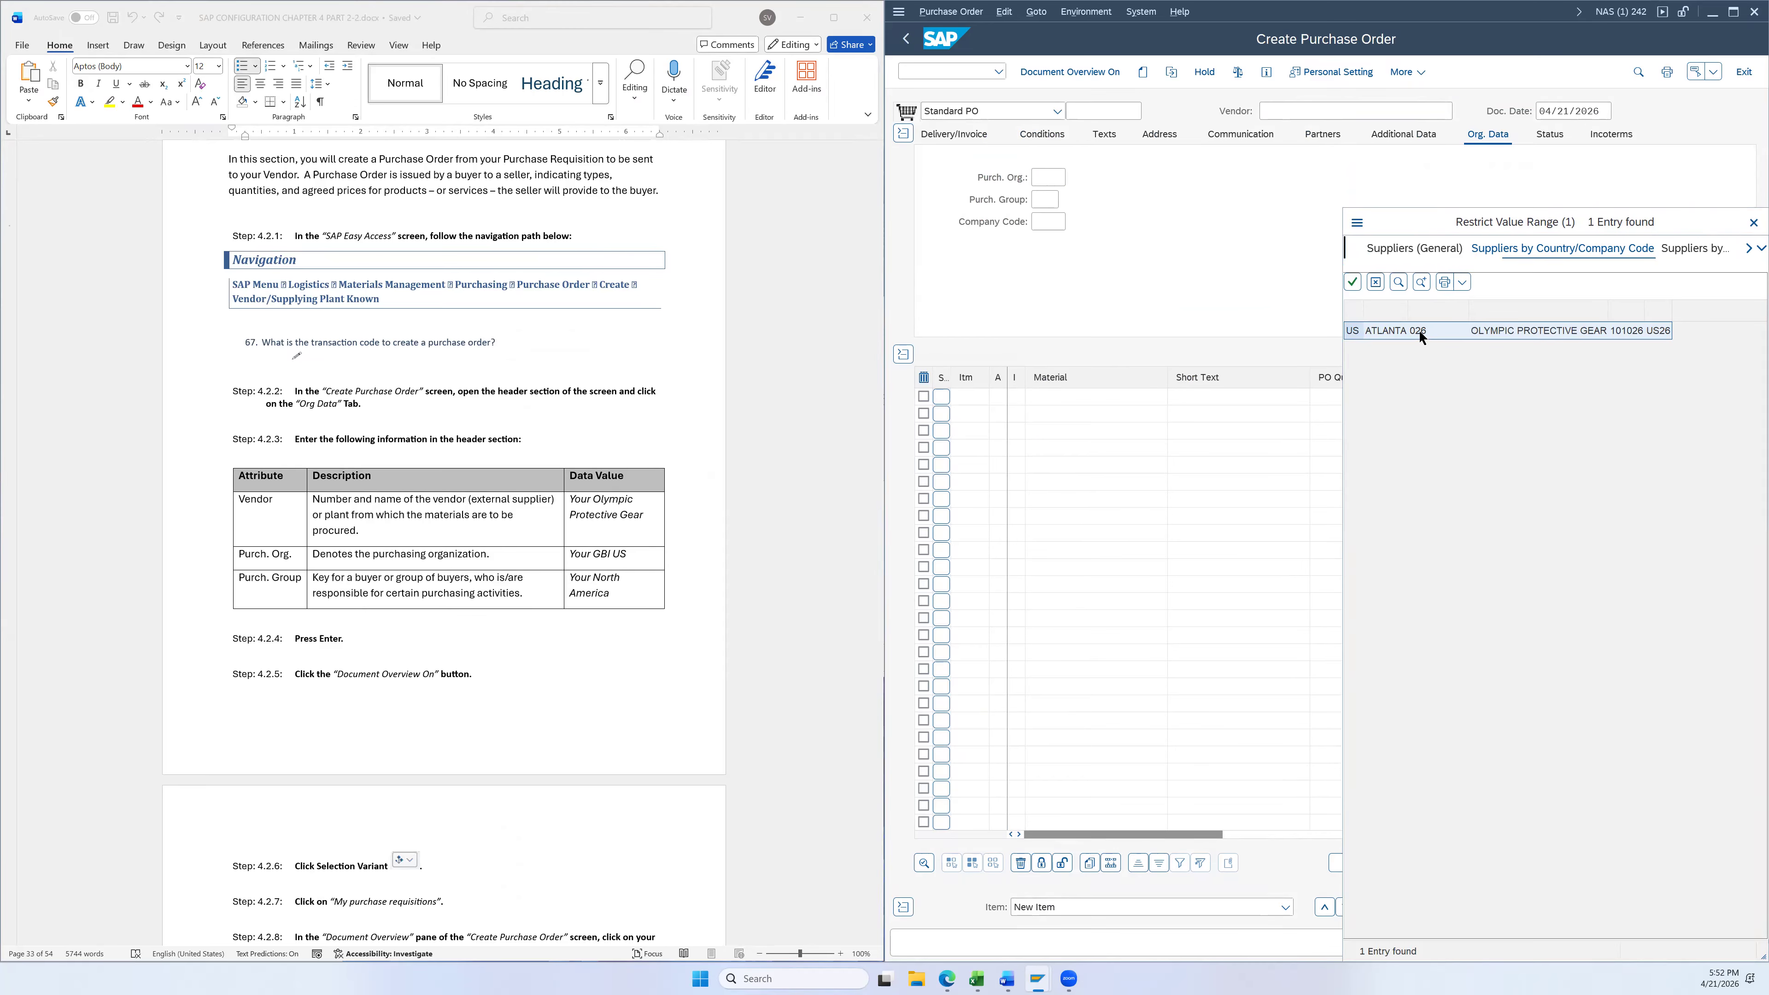
double_click(1418, 330)
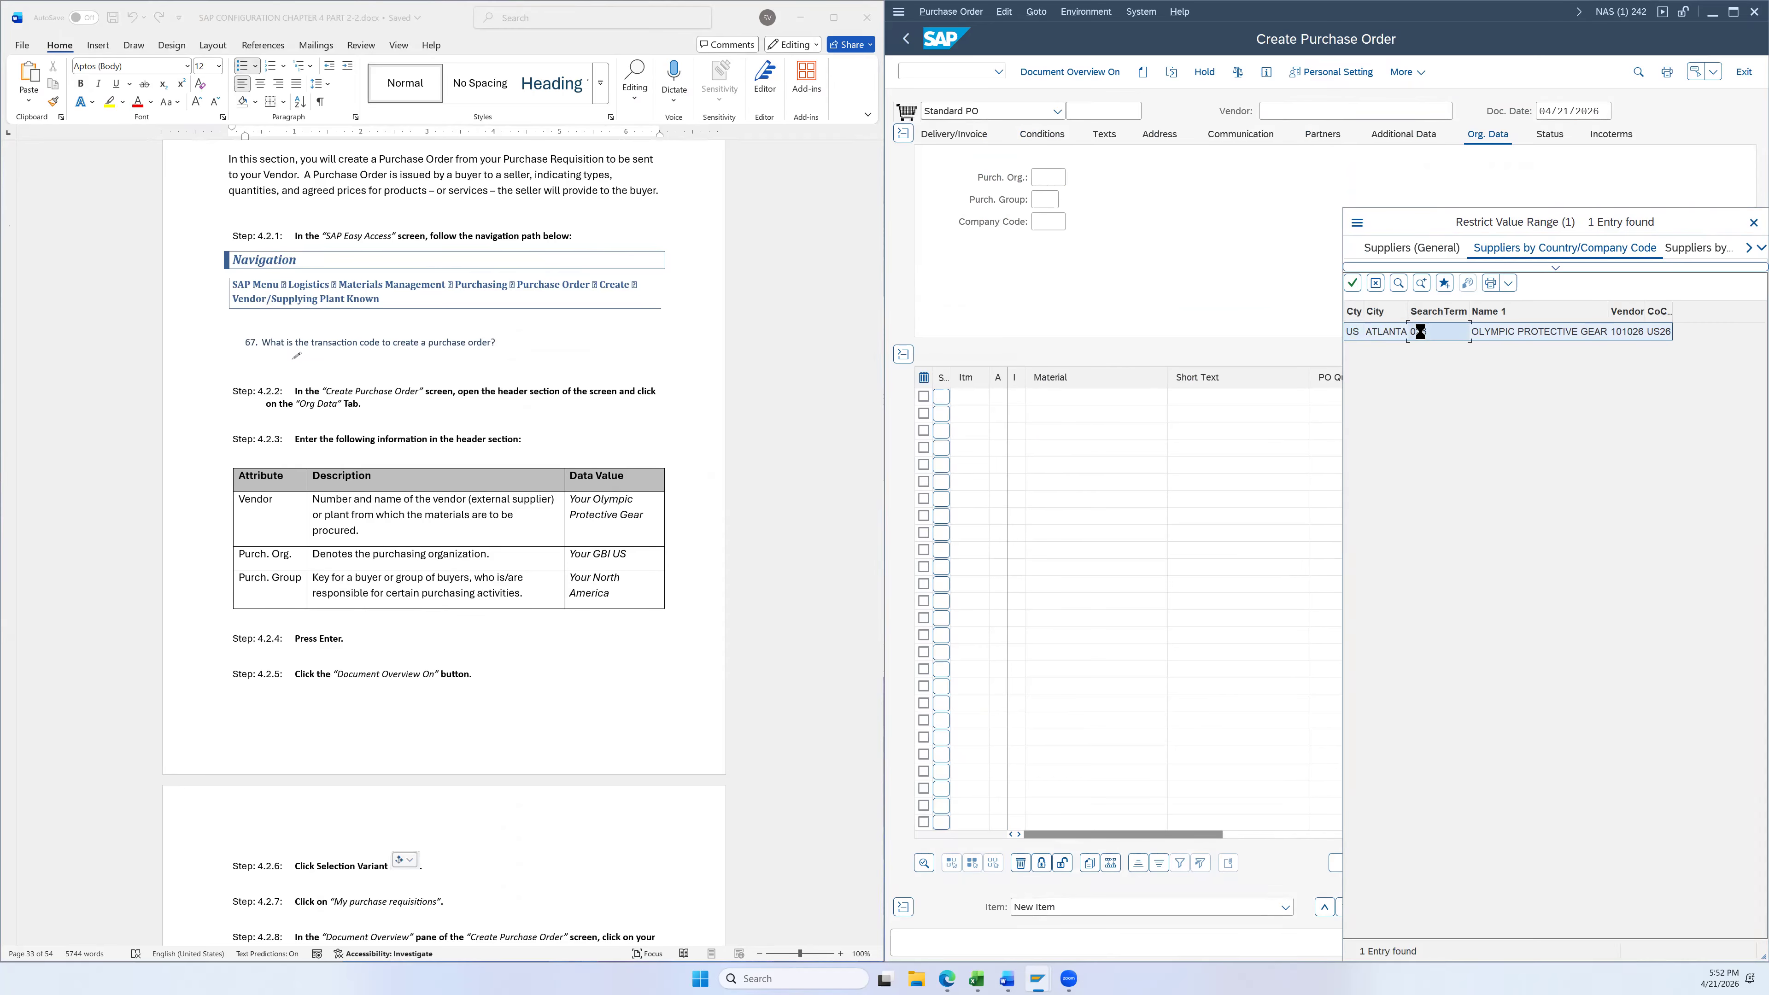
click(1038, 178)
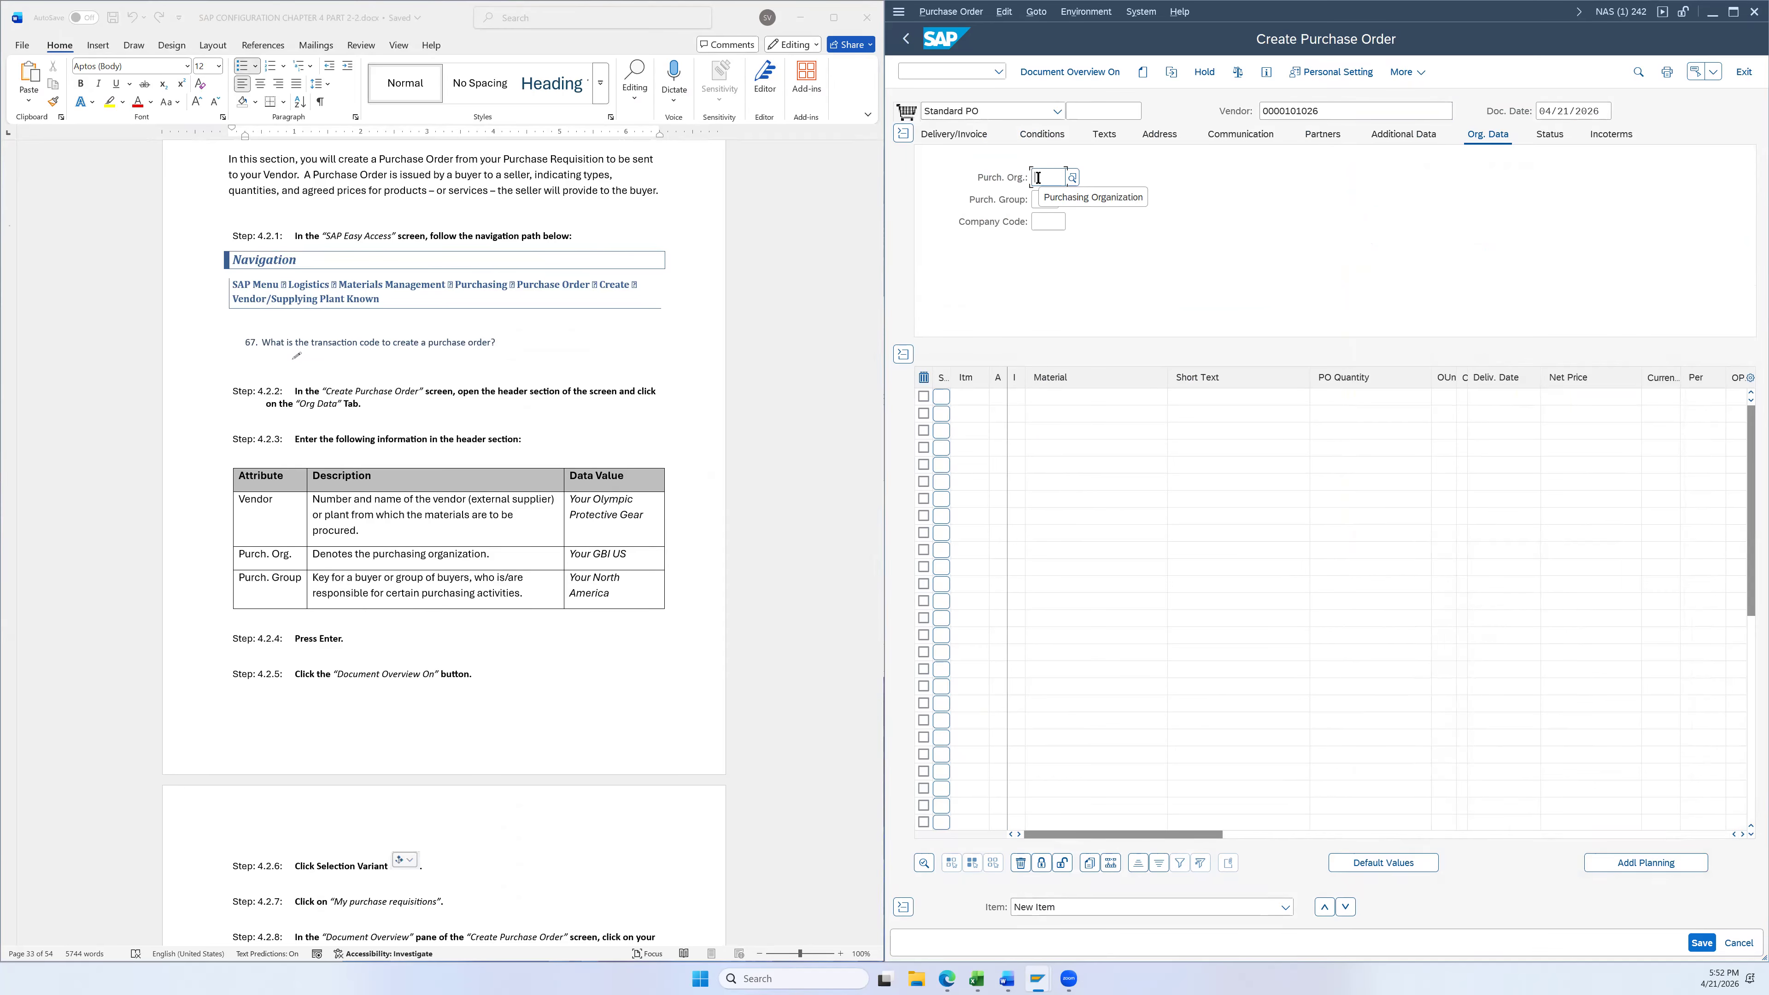
click(1074, 178)
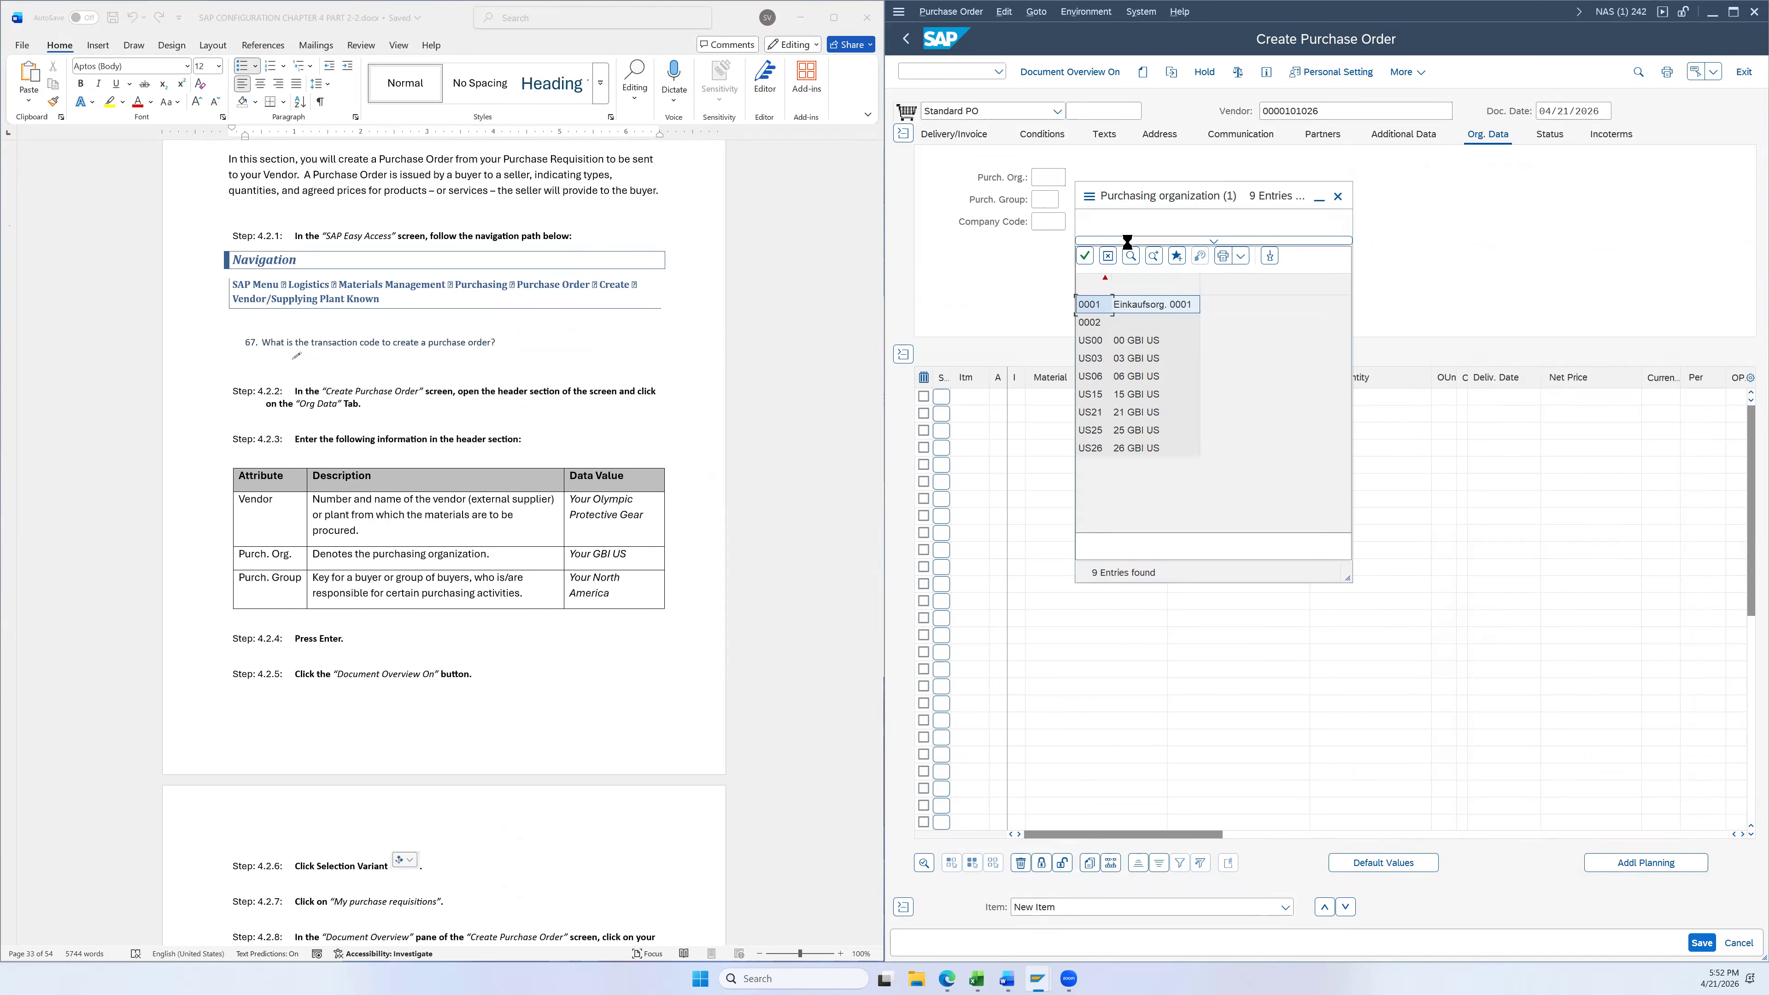
double_click(1136, 449)
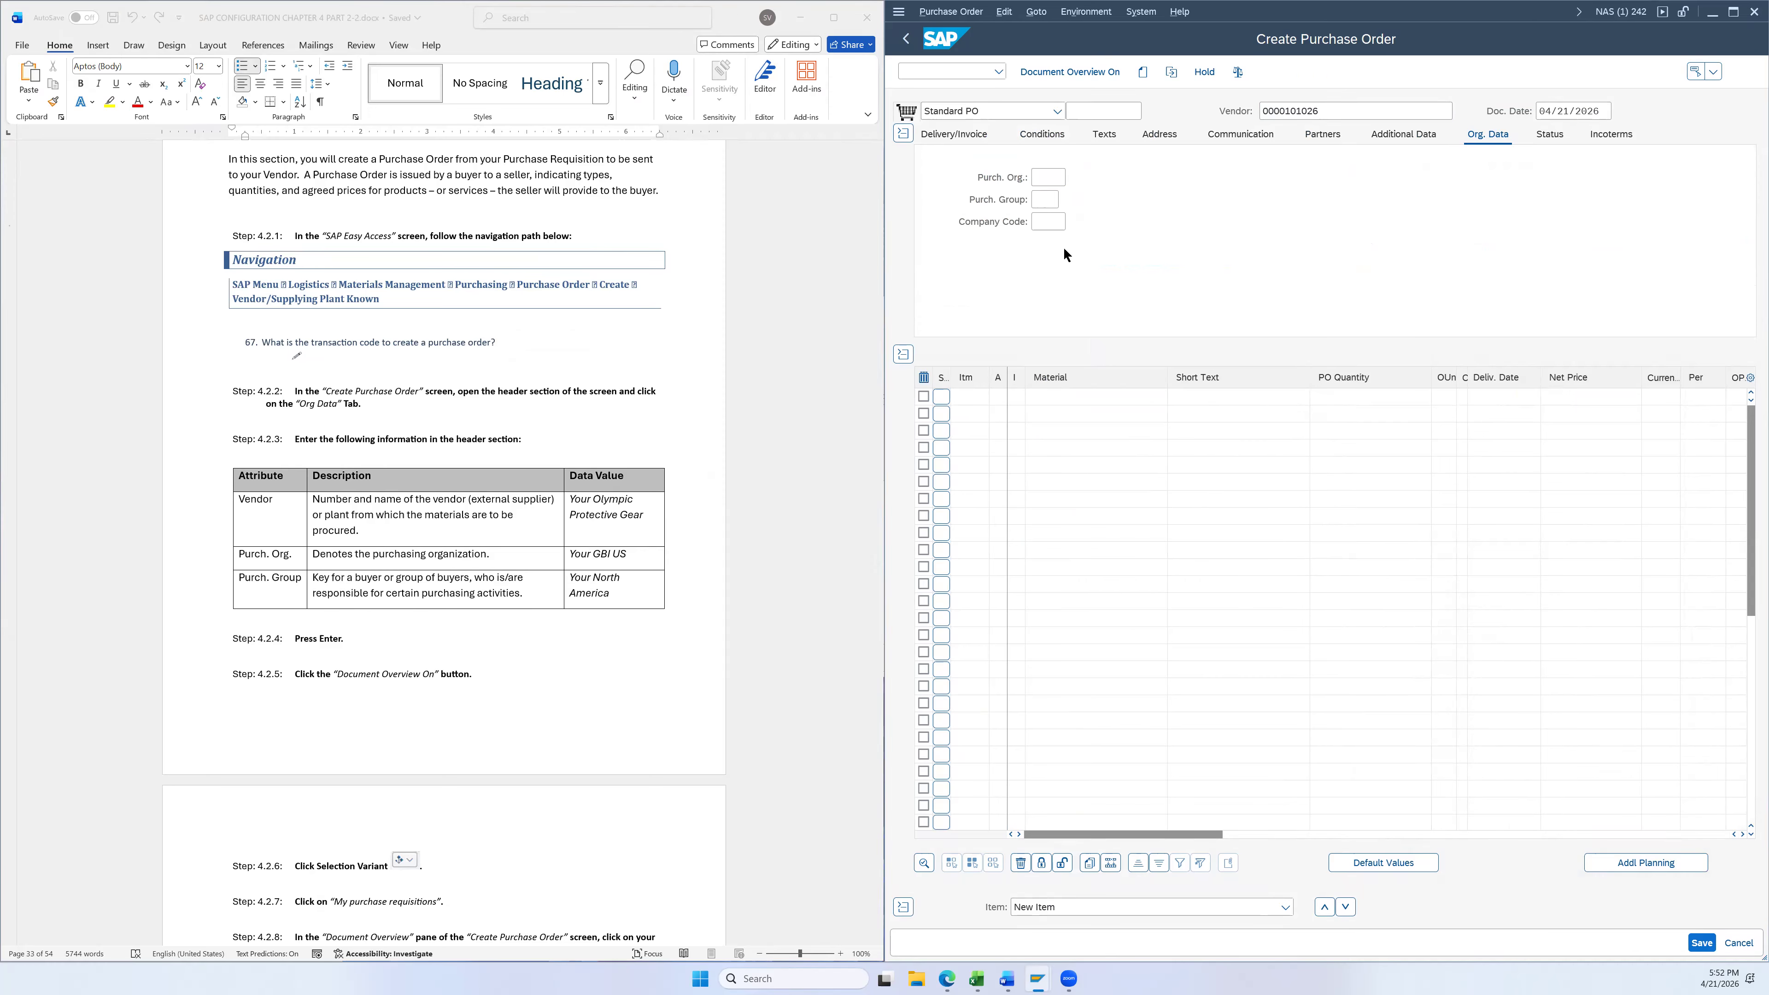
Choose purchasing group N26 from its possible entries and confirm the purchase order's header data
click(1047, 200)
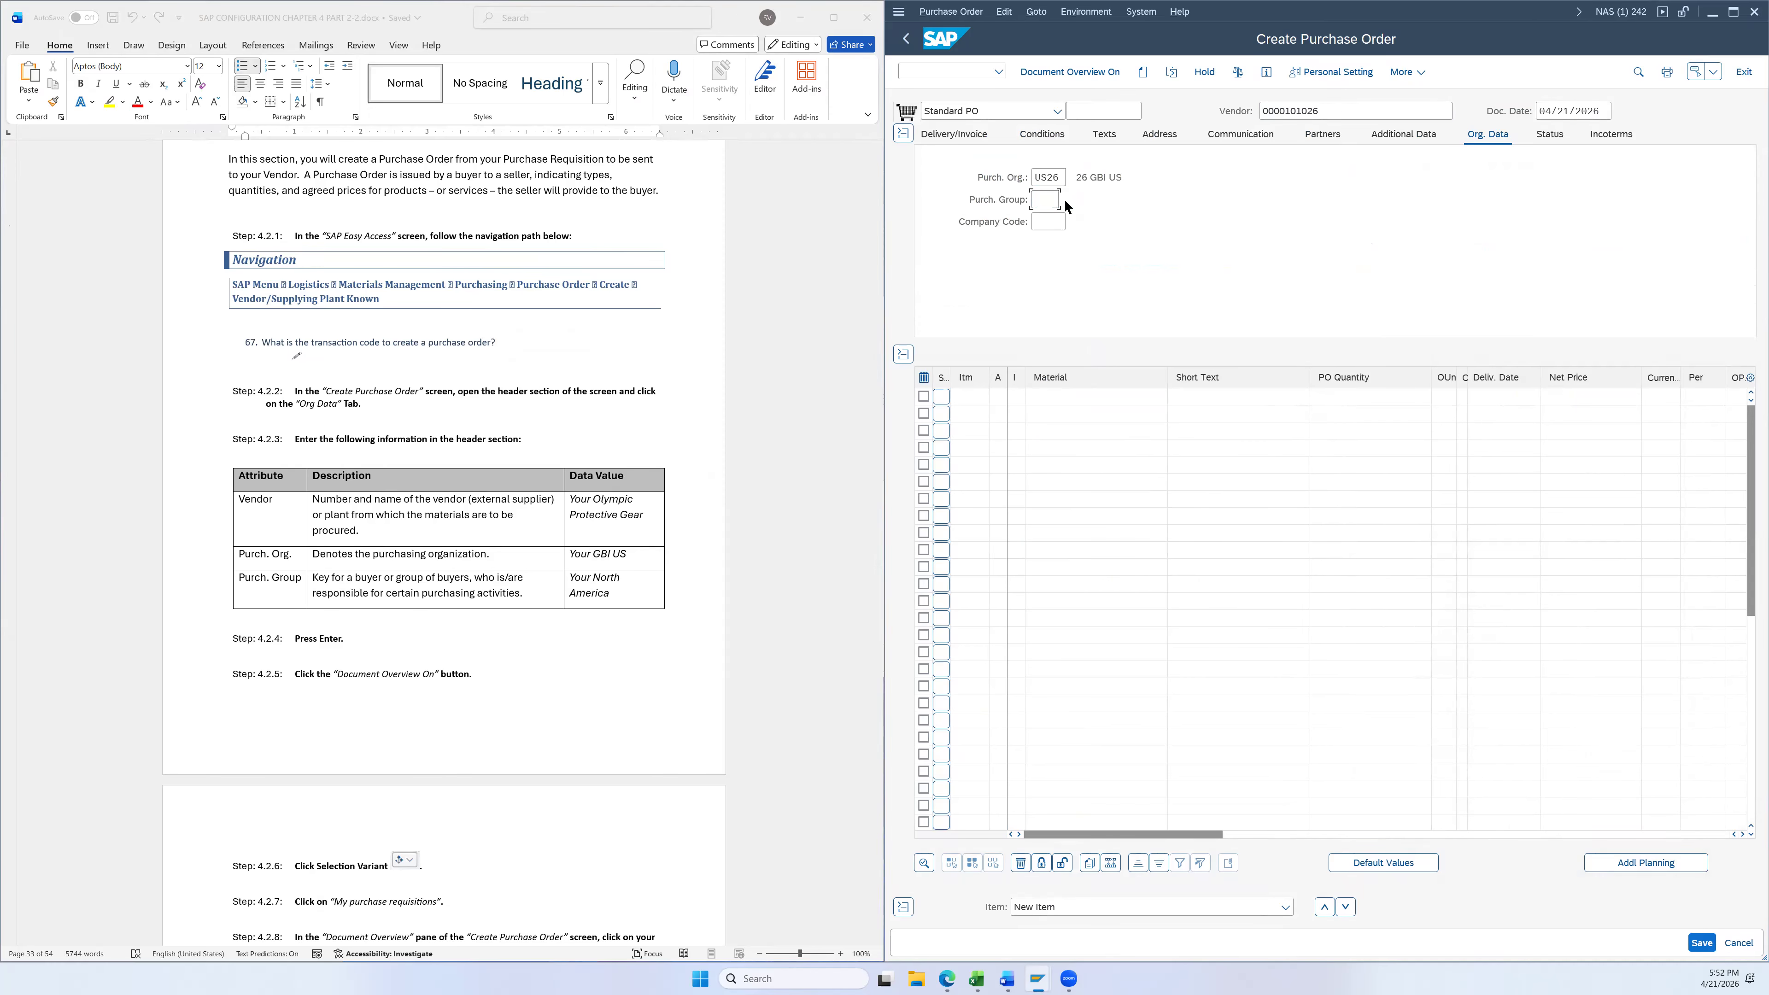
key(F4)
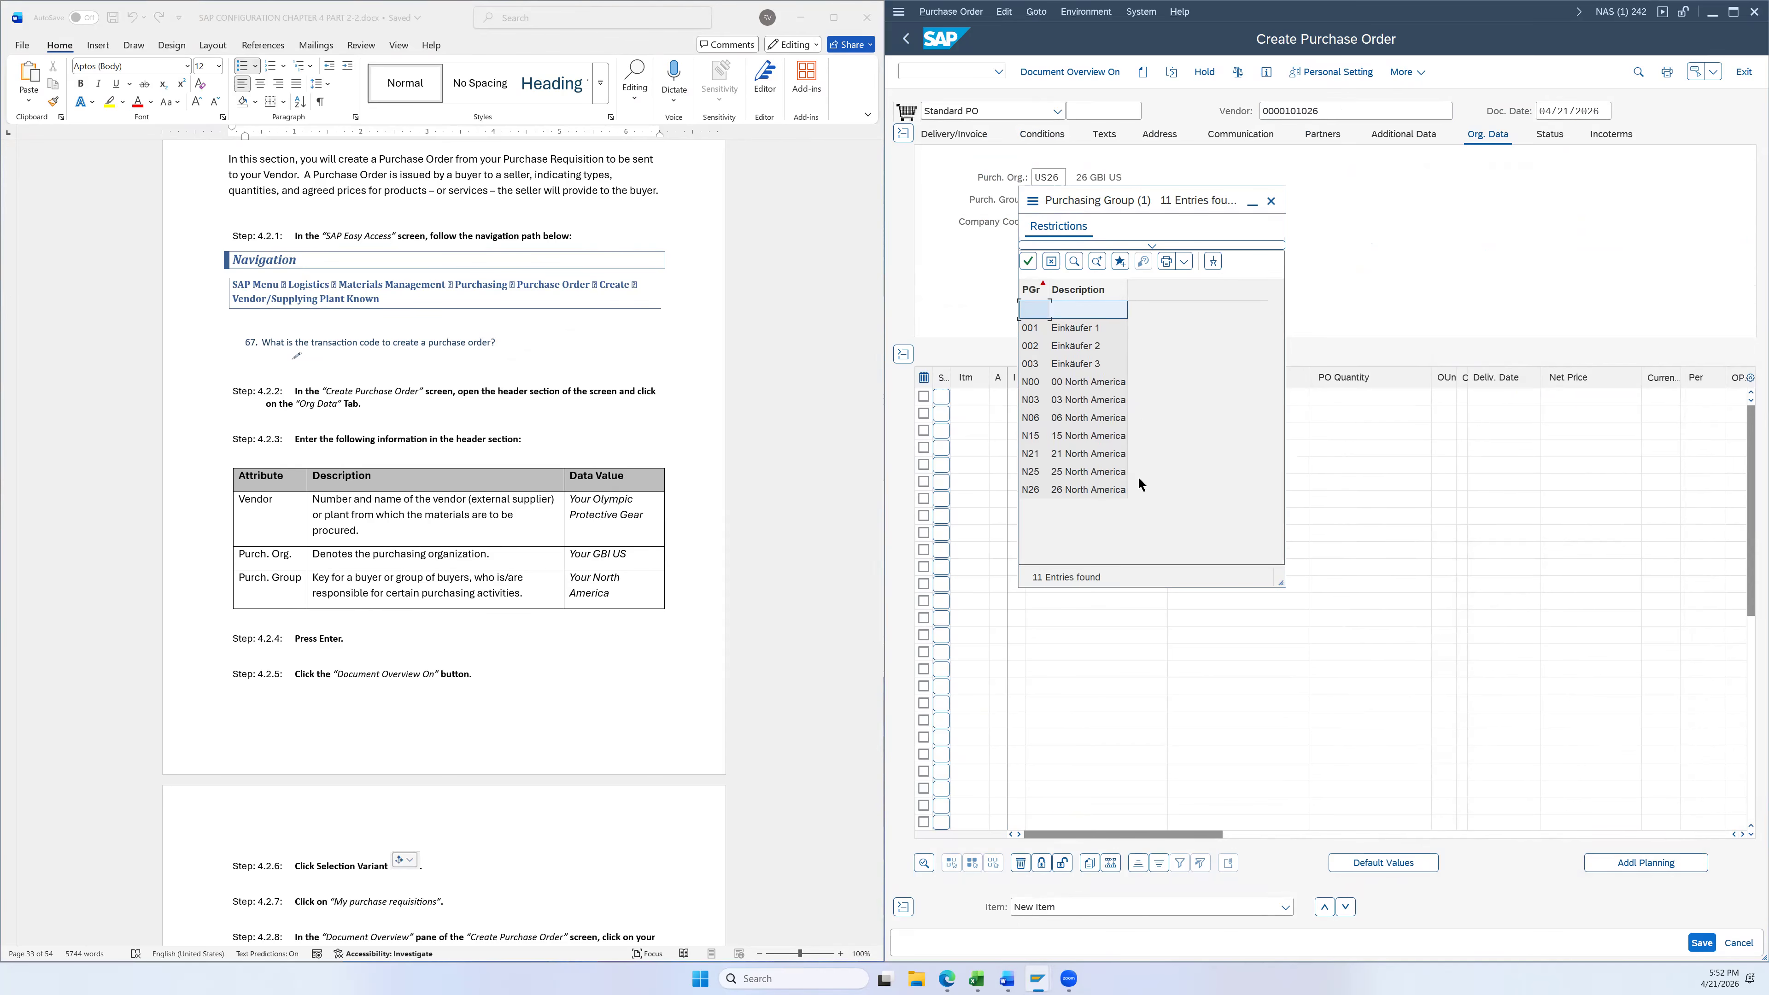
double_click(1102, 487)
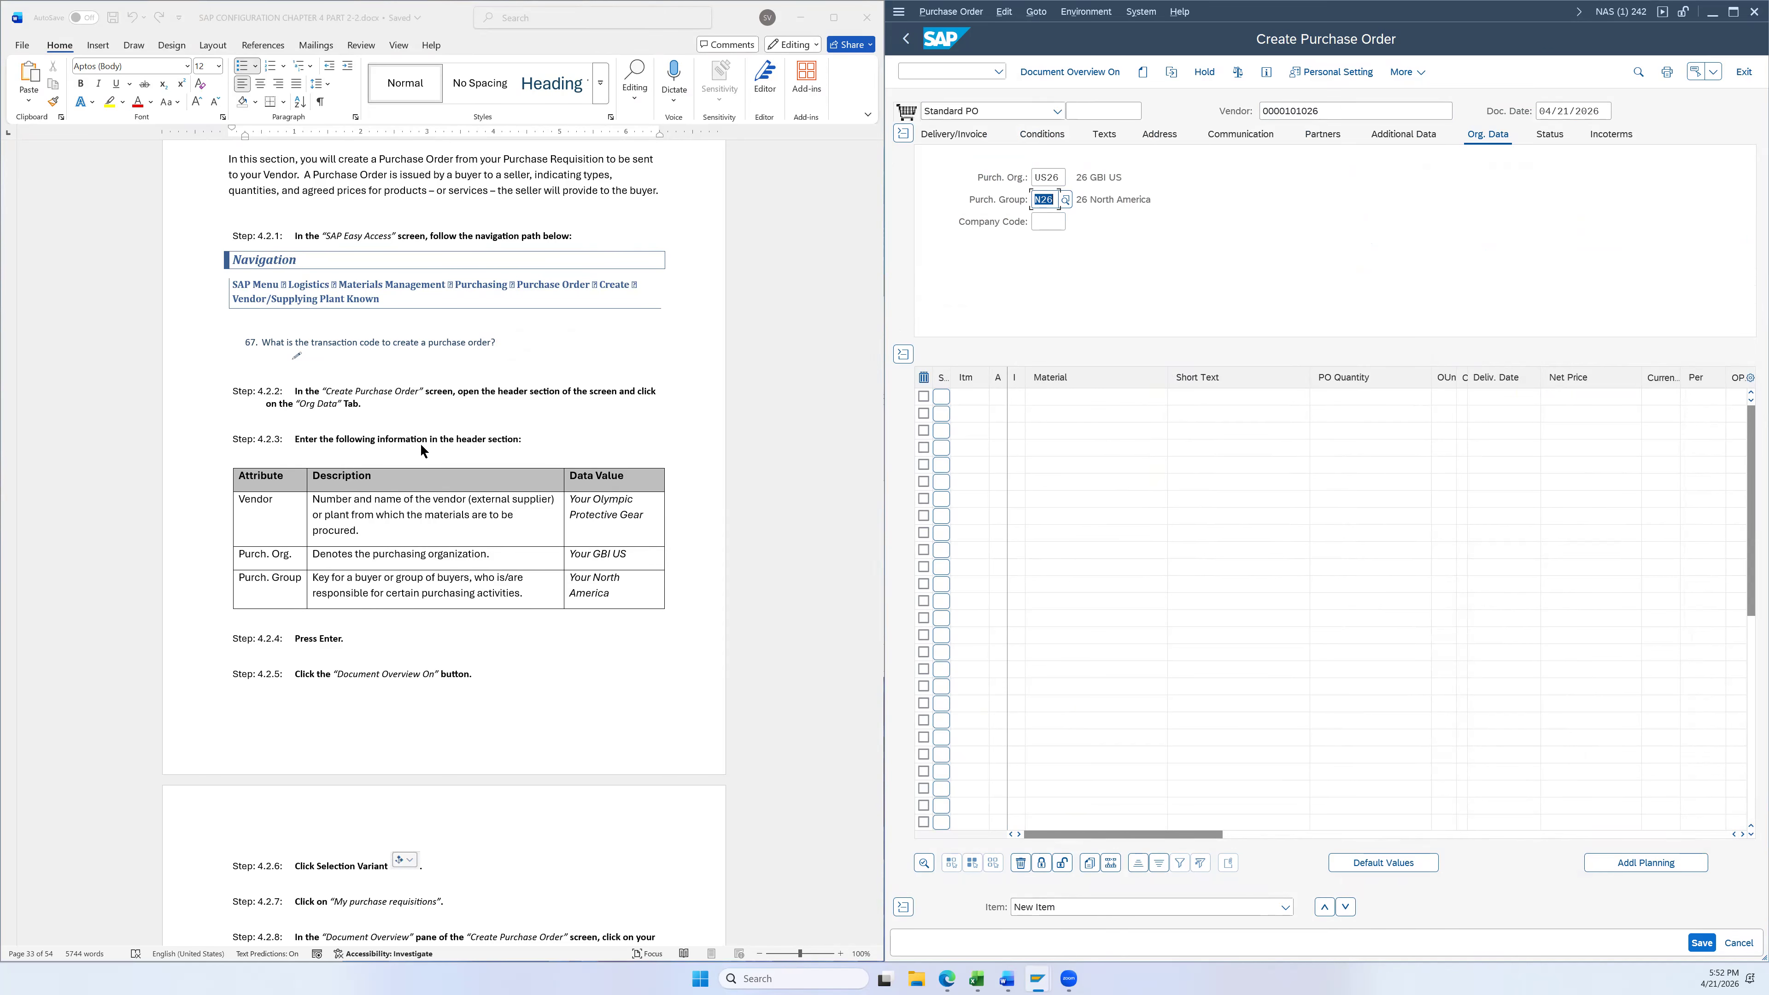
scroll(447, 531, down, 3)
scroll(459, 530, up, 2)
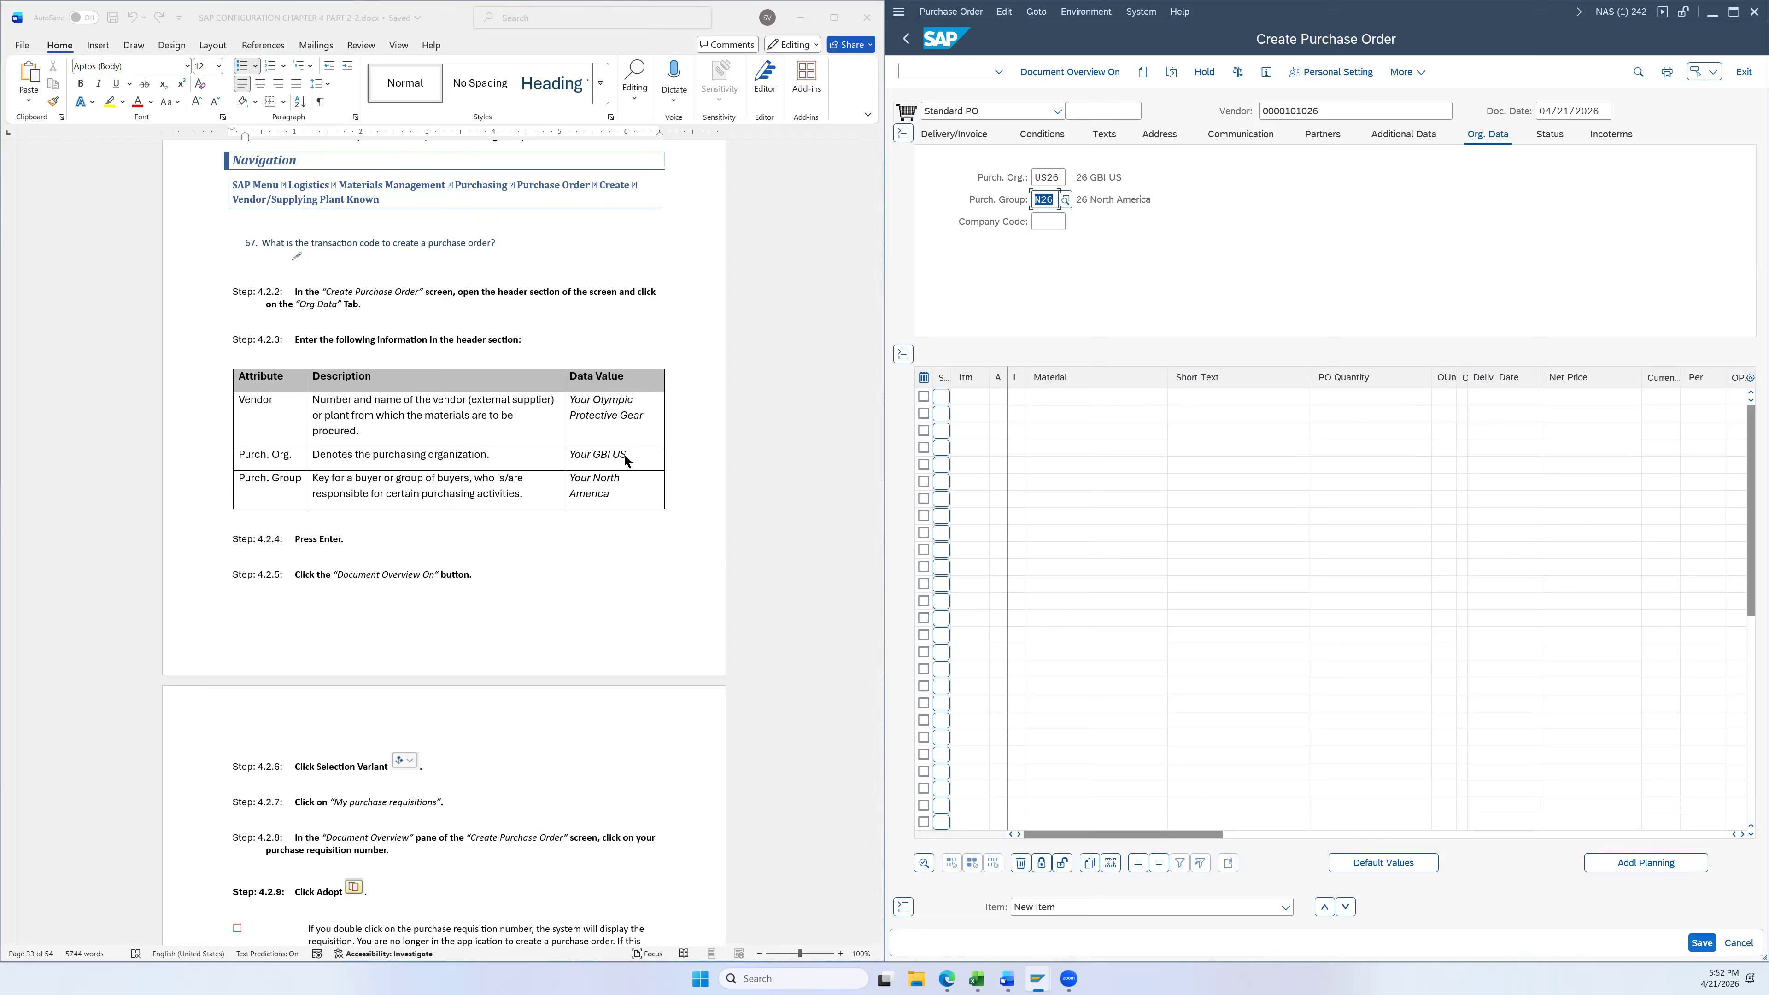
key(Return)
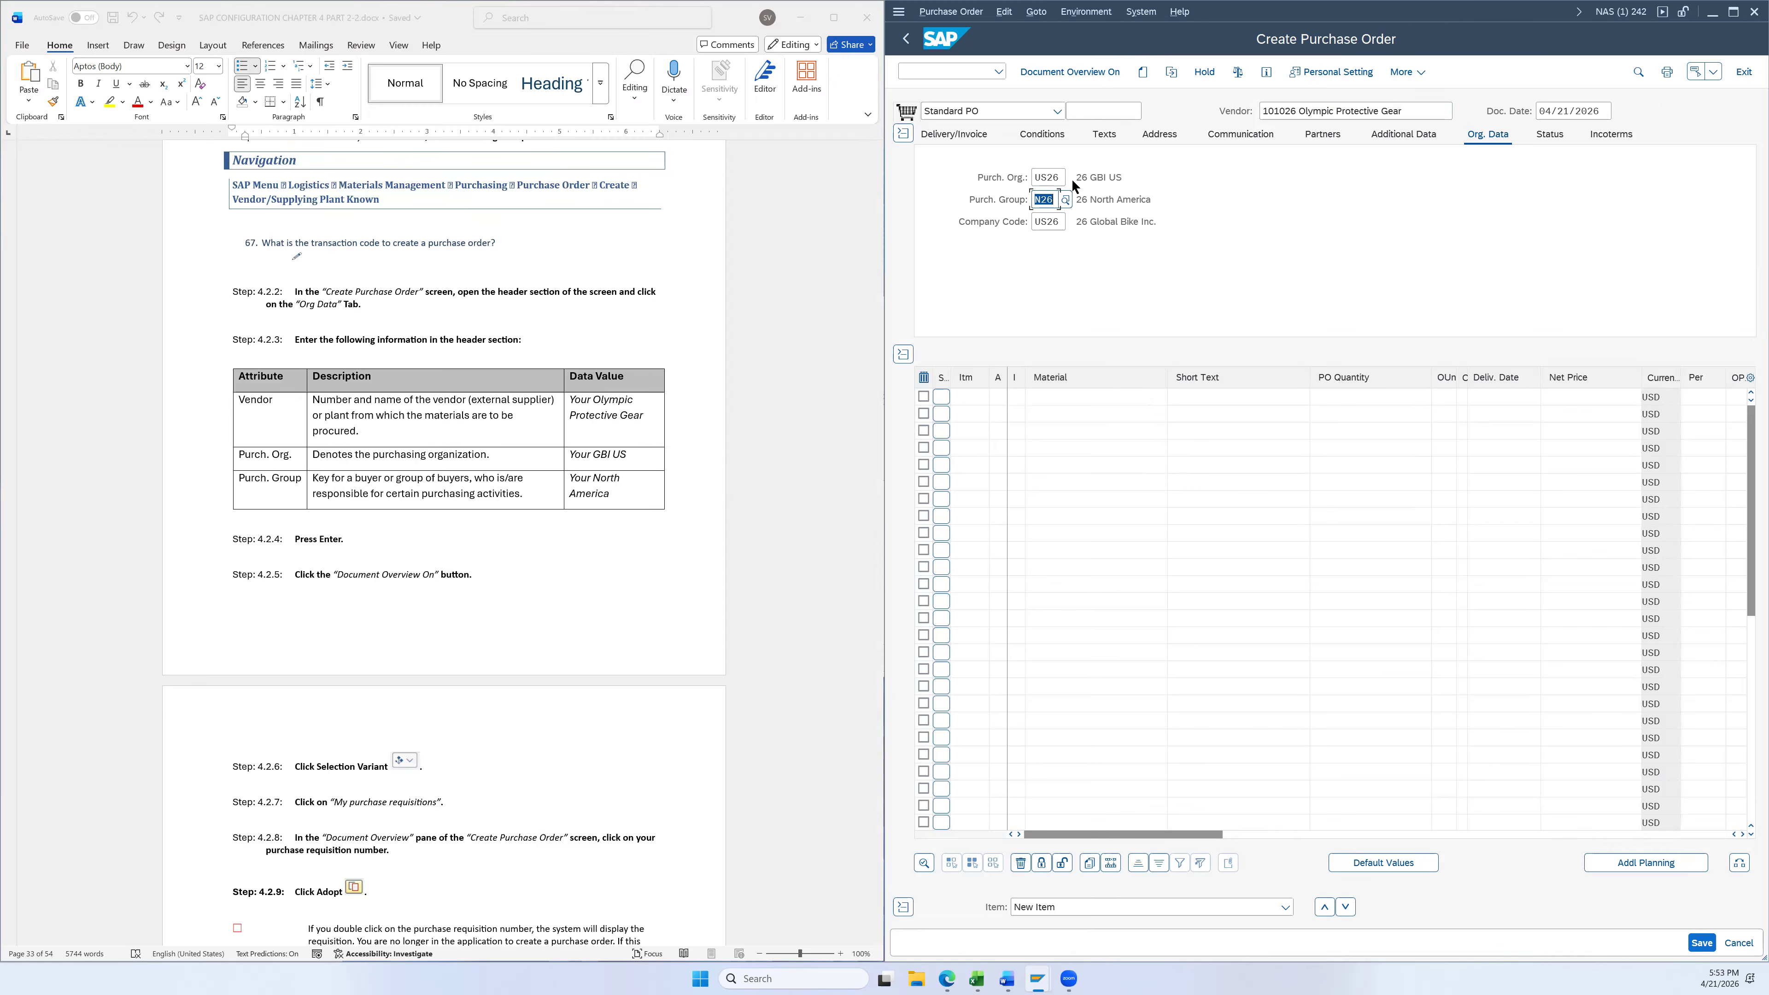
Turn on the document overview, widen it, and list My purchase requisitions through the selection variant
click(1053, 70)
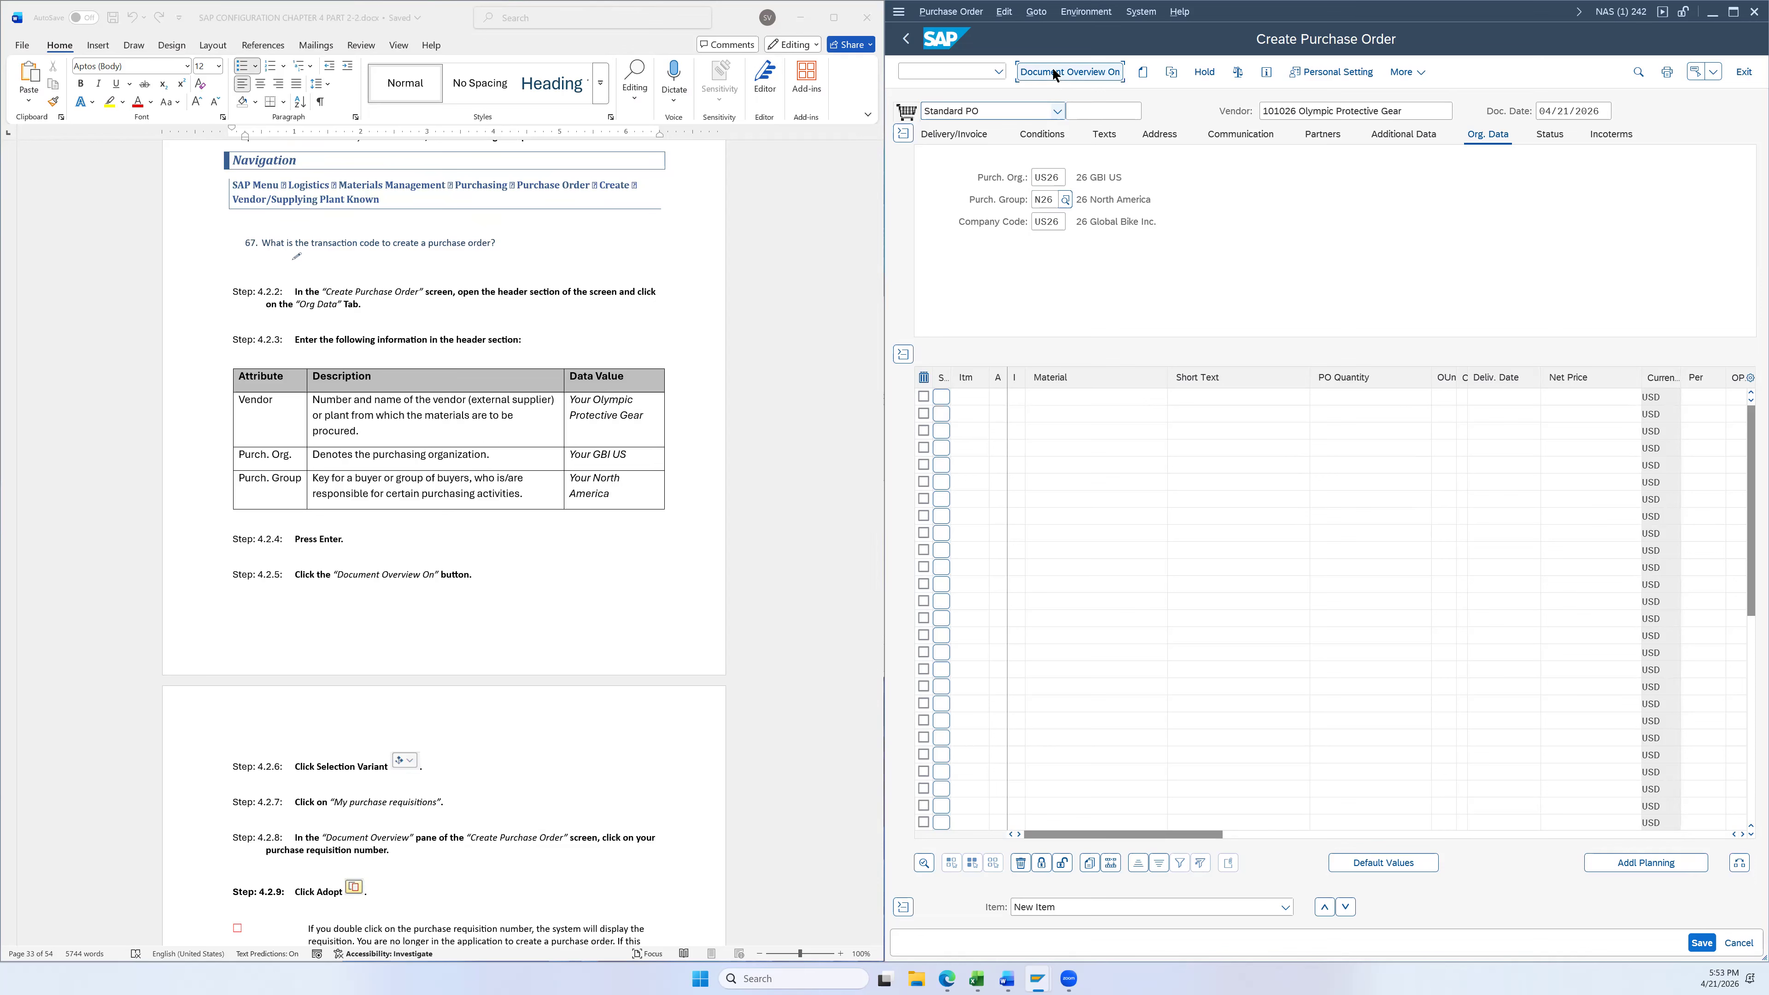
scroll(606, 627, down, 3)
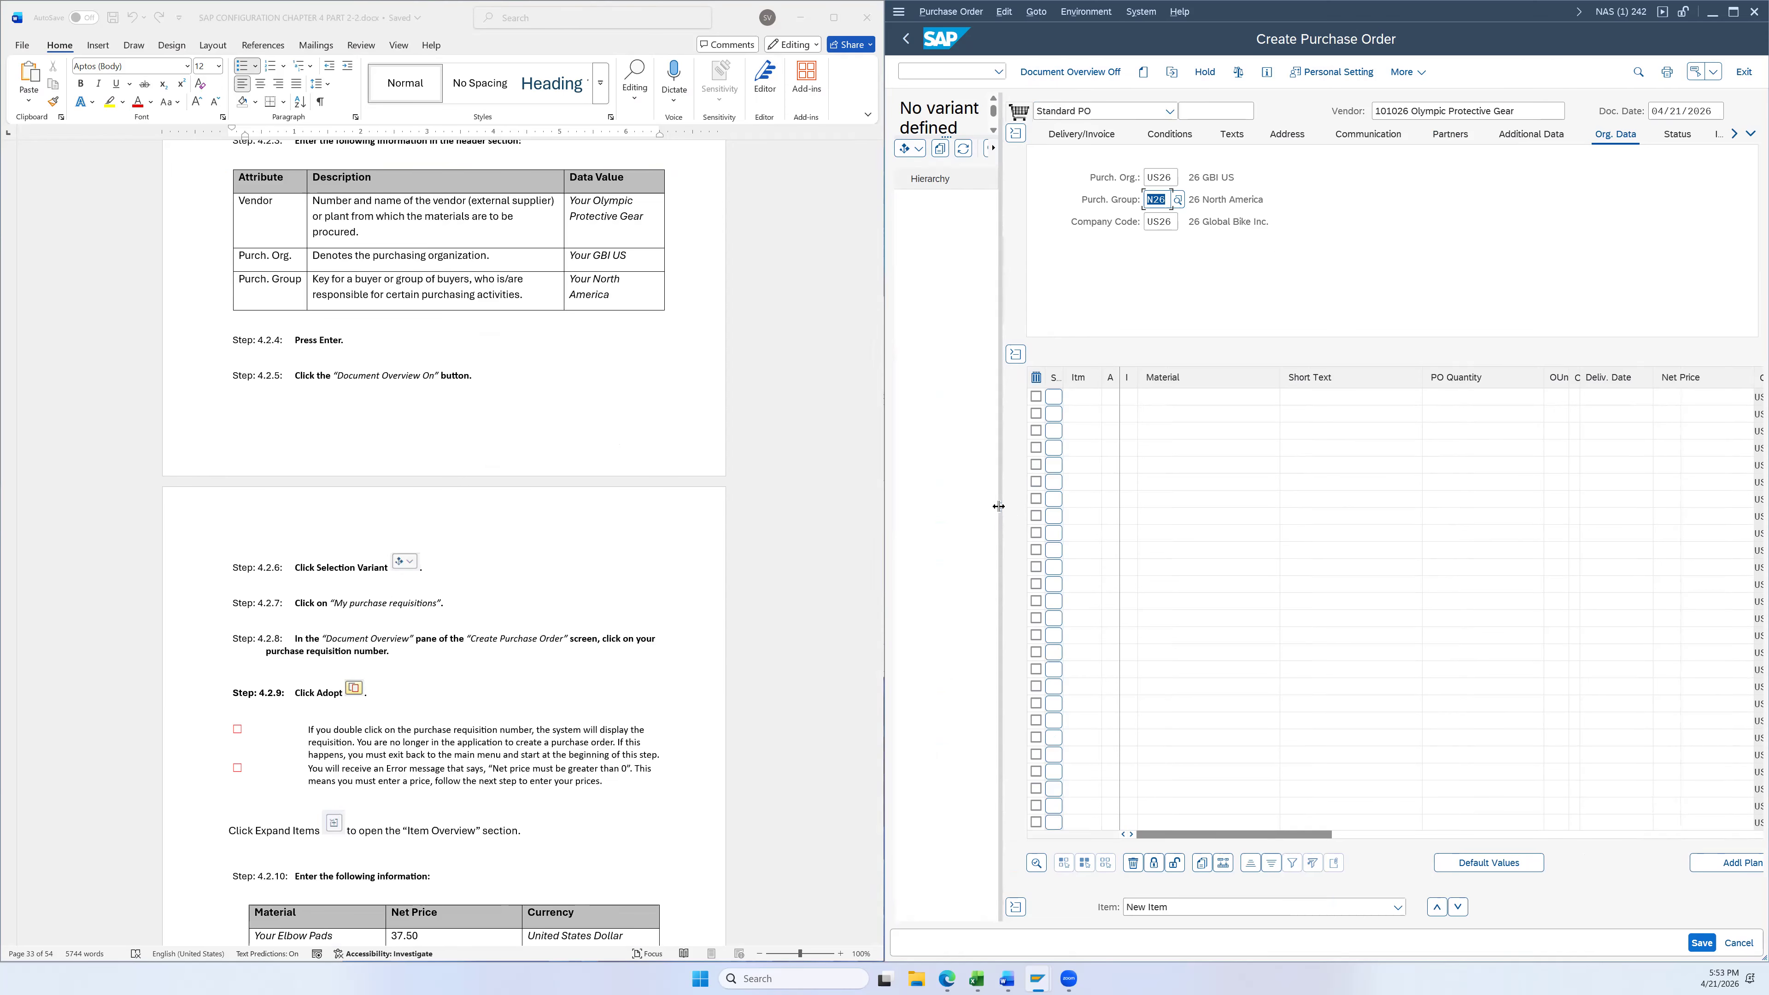
drag(999, 506, 1052, 505)
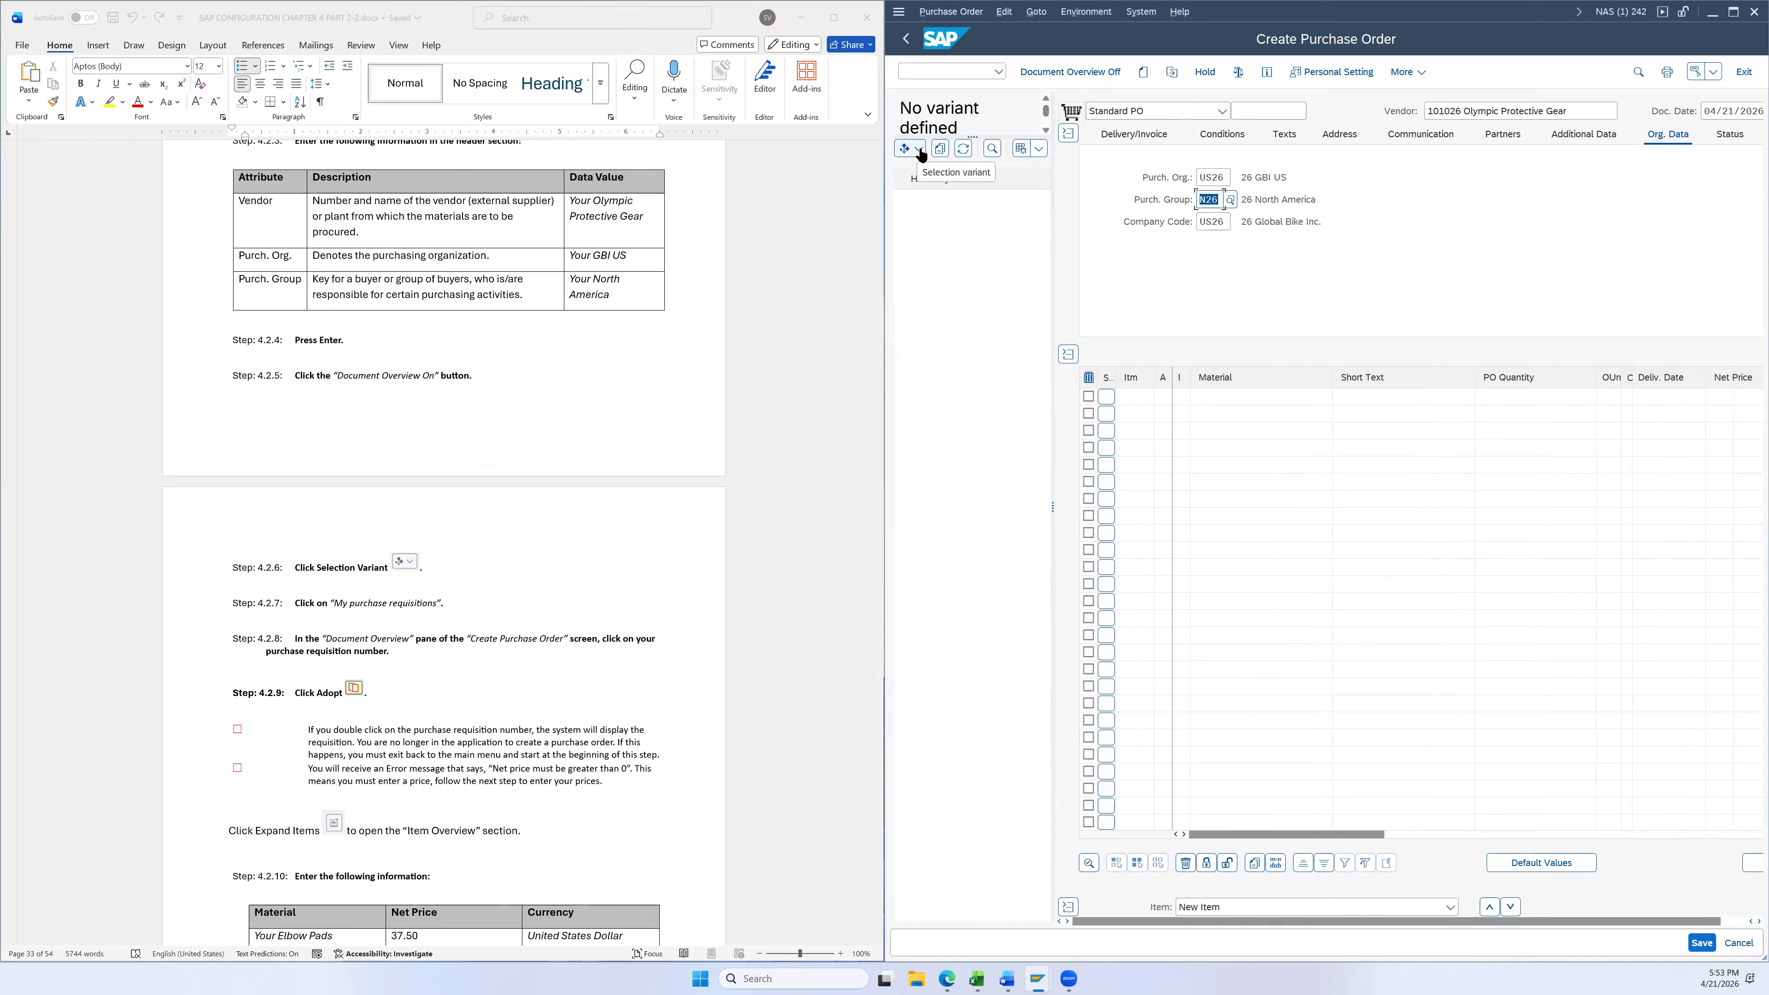
click(921, 149)
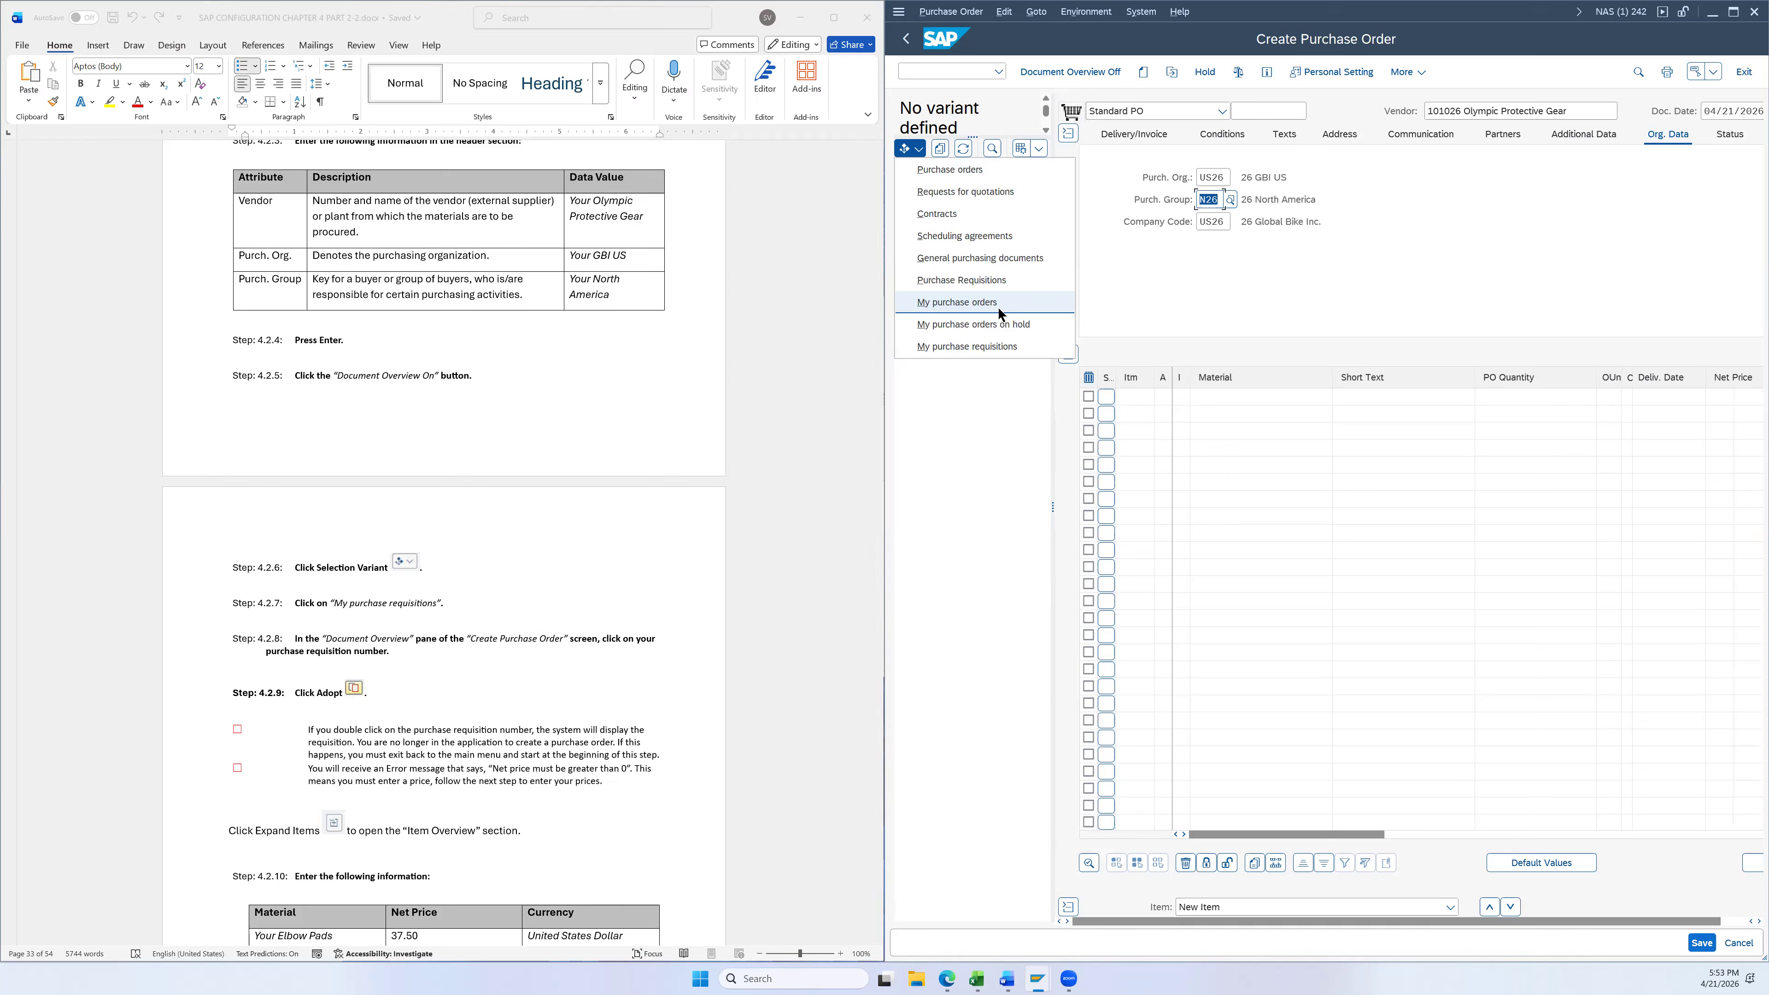
click(959, 347)
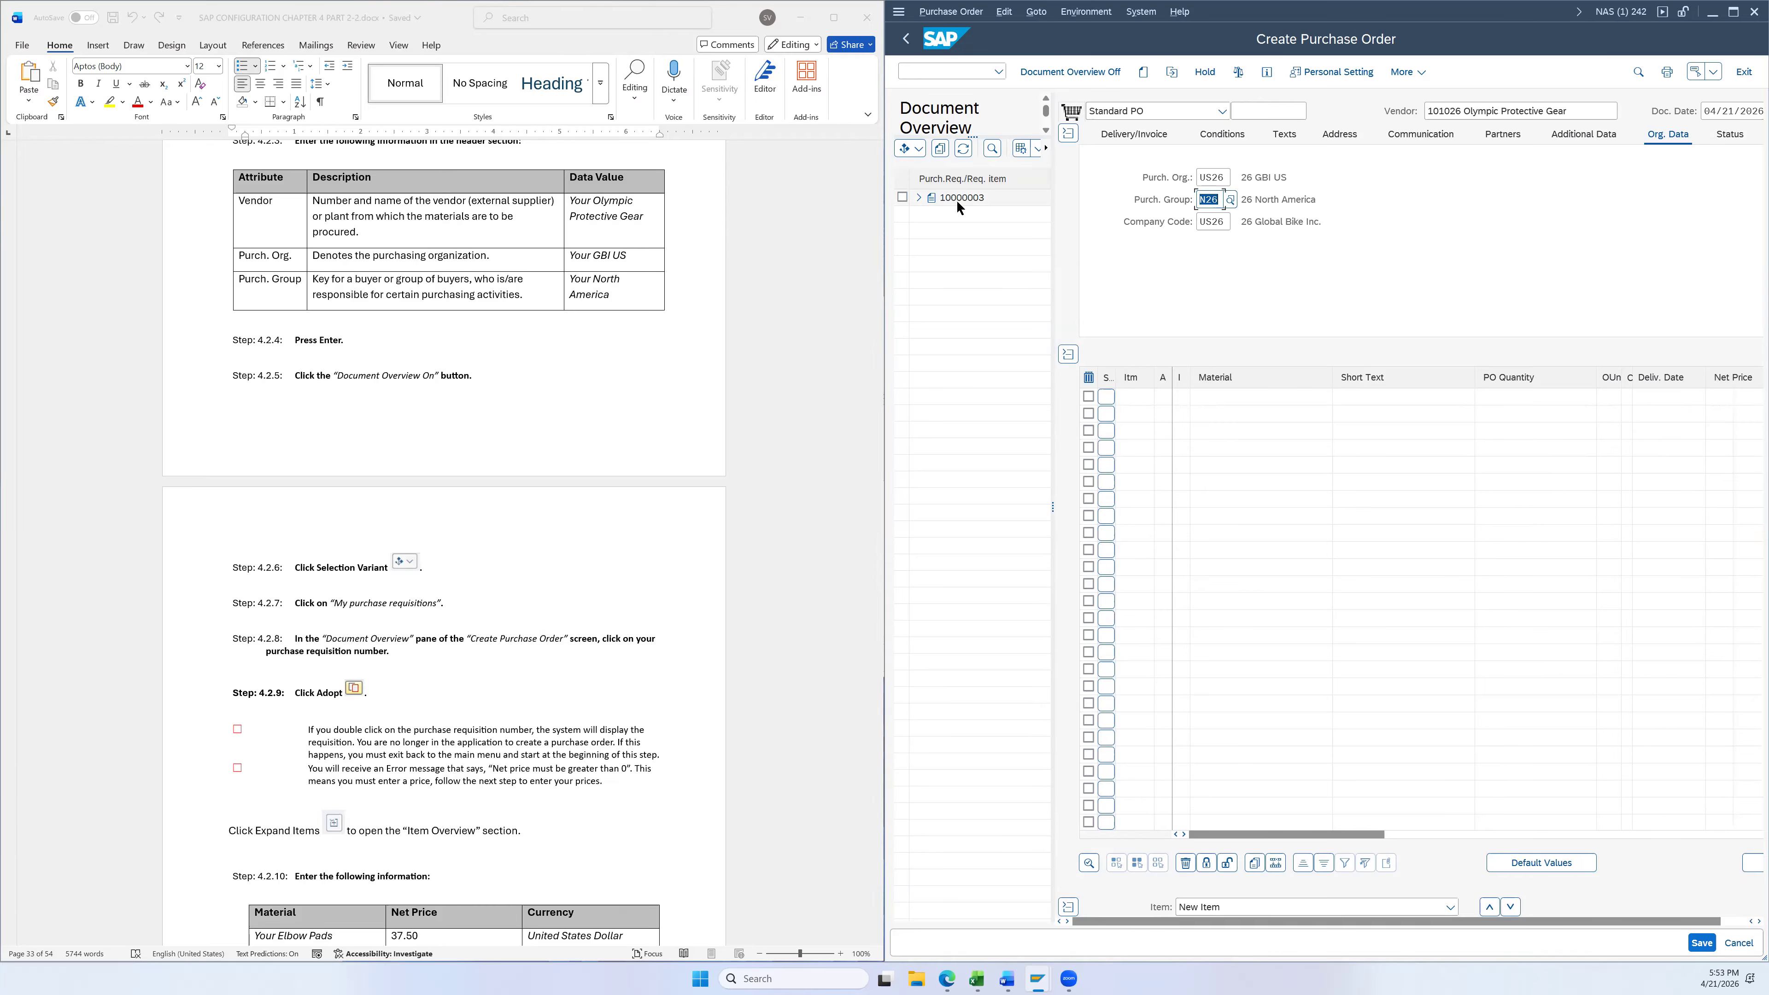
Select the listed purchase requisition in the document overview and adopt its items into the purchase order
scroll(682, 546, down, 1)
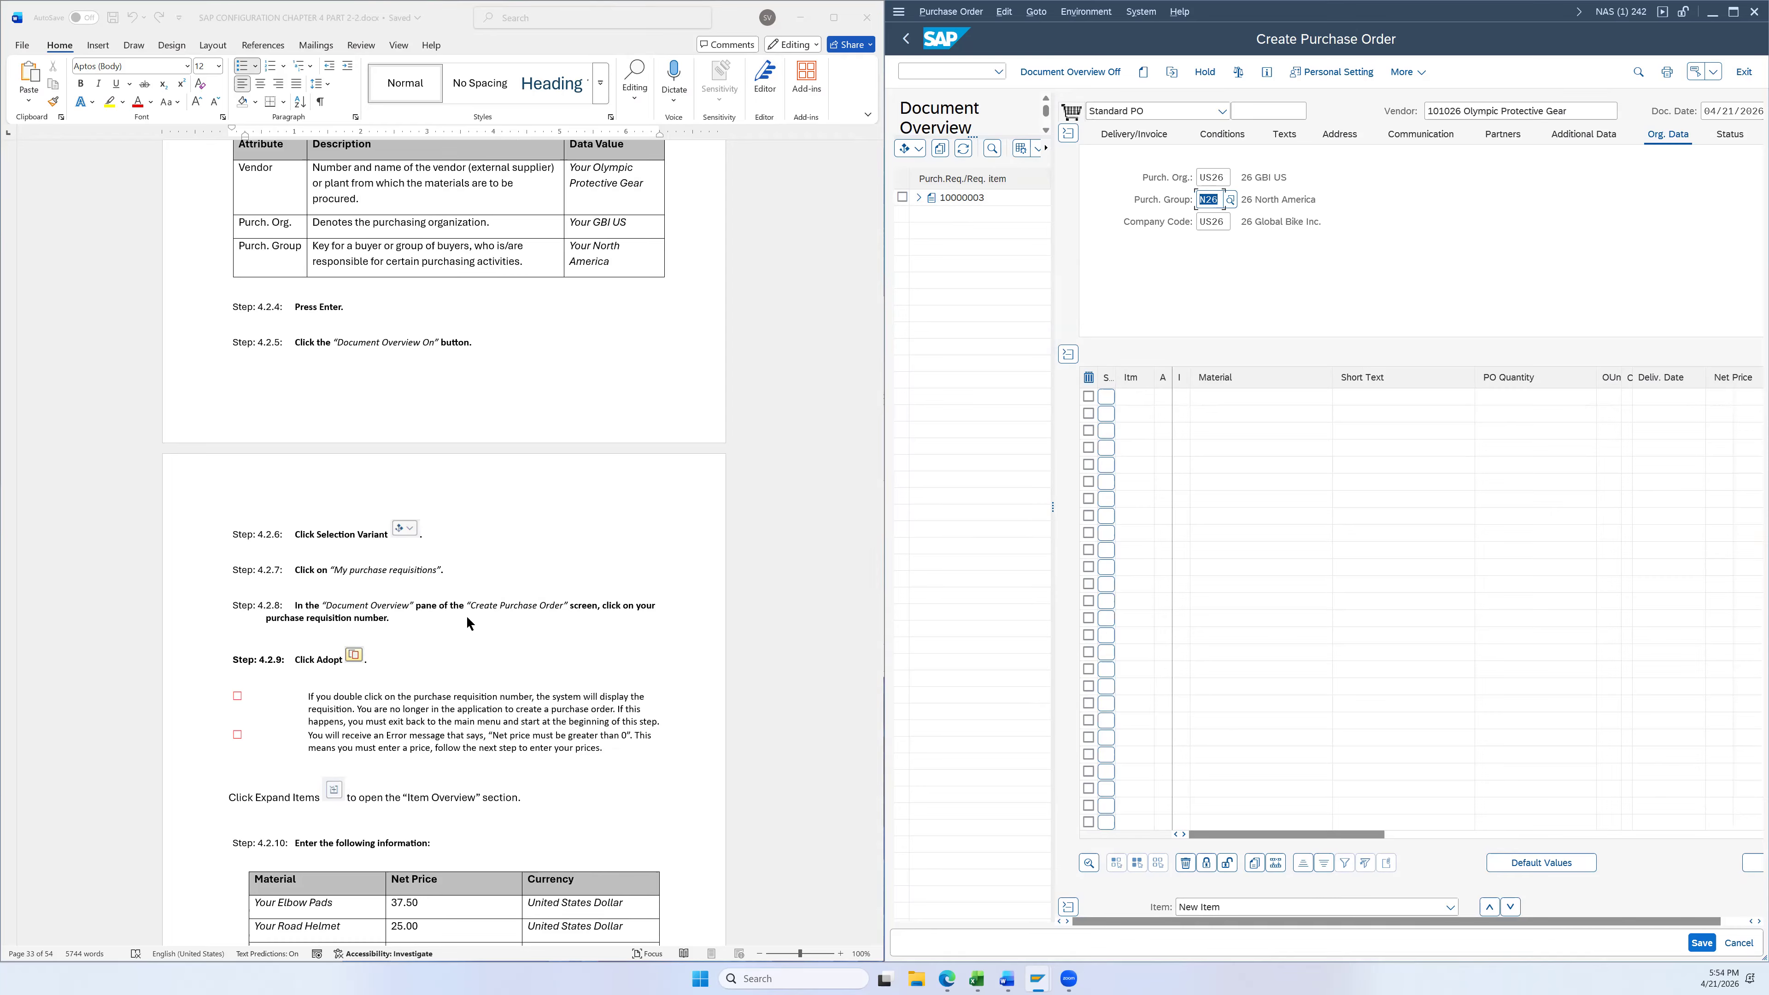
click(901, 198)
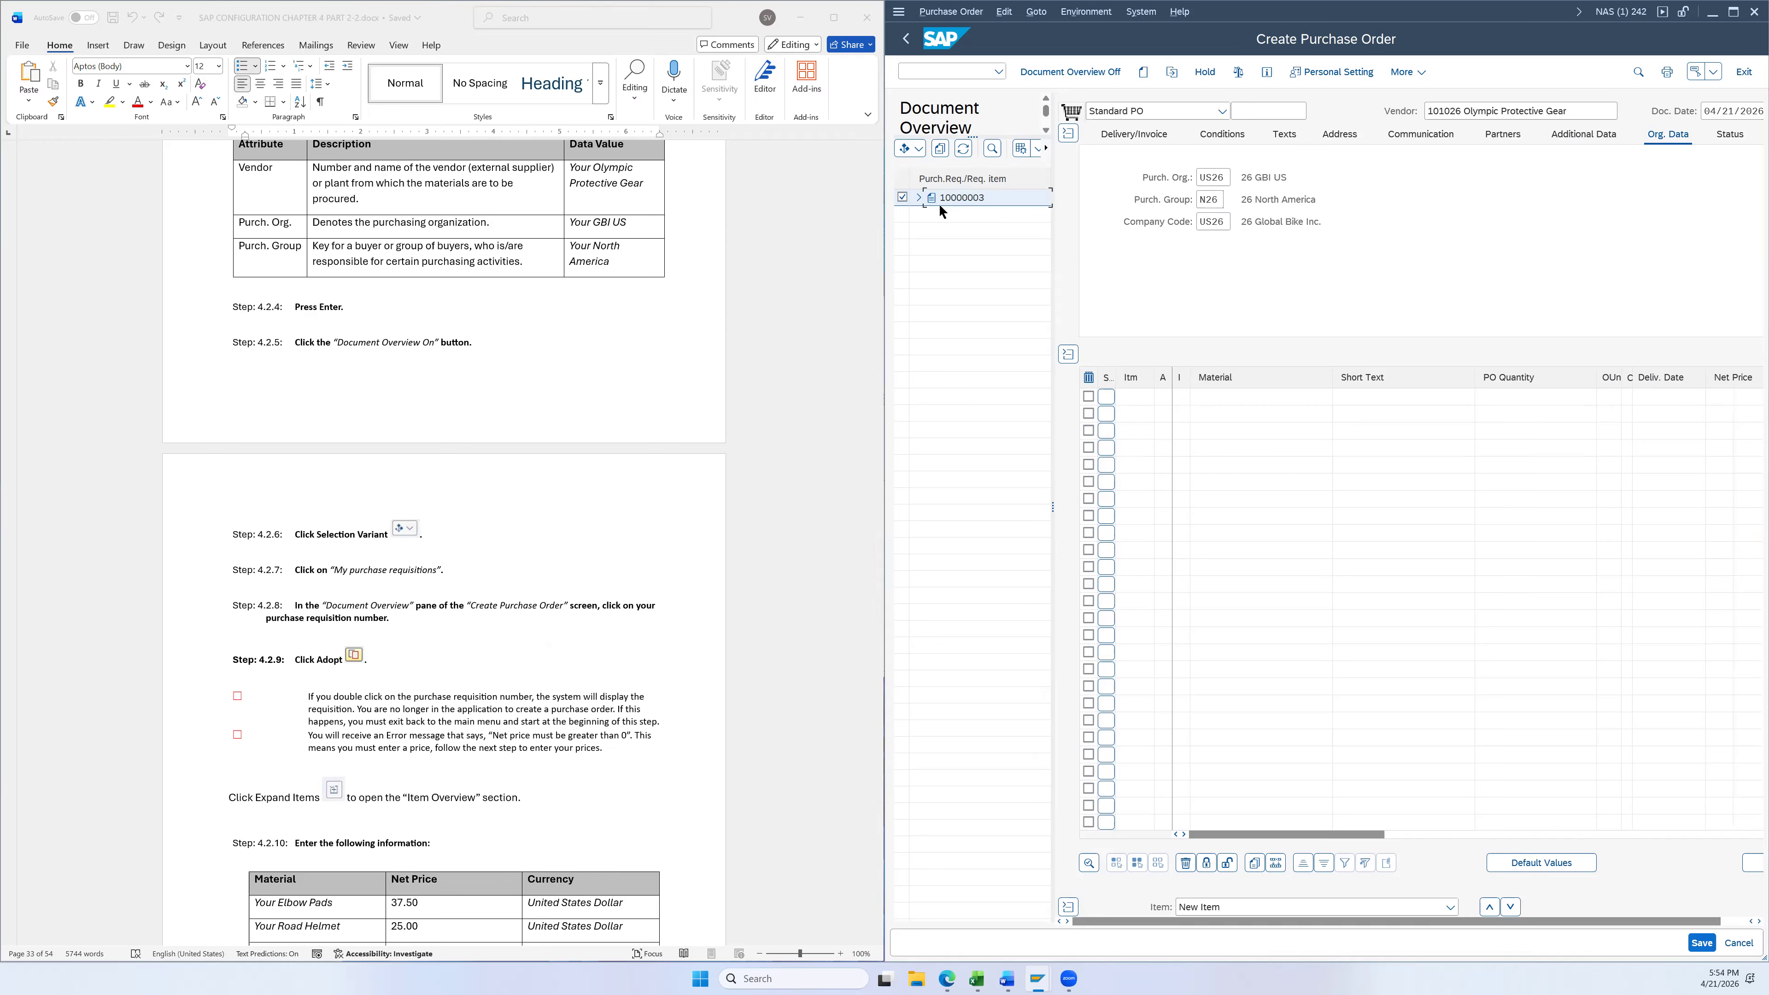
click(938, 159)
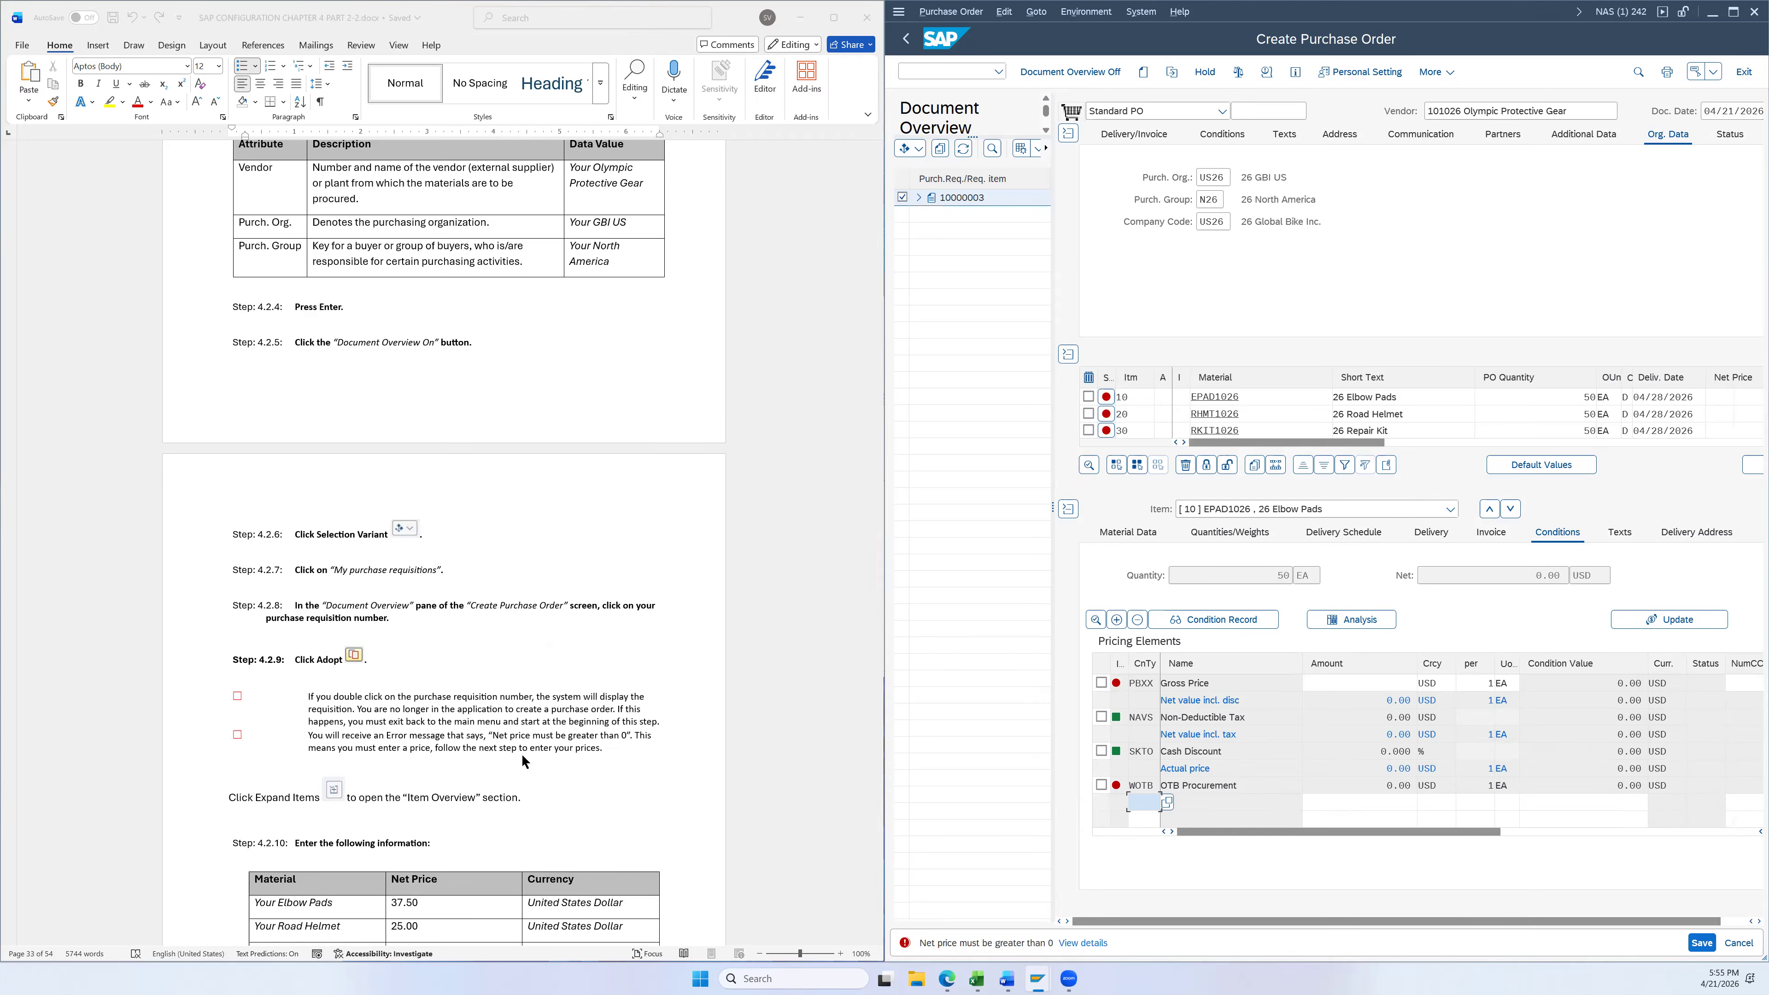
Read the pricing instructions and advance from the elbow pads item through the road helmet to the repair kit's conditions
scroll(642, 730, down, 1)
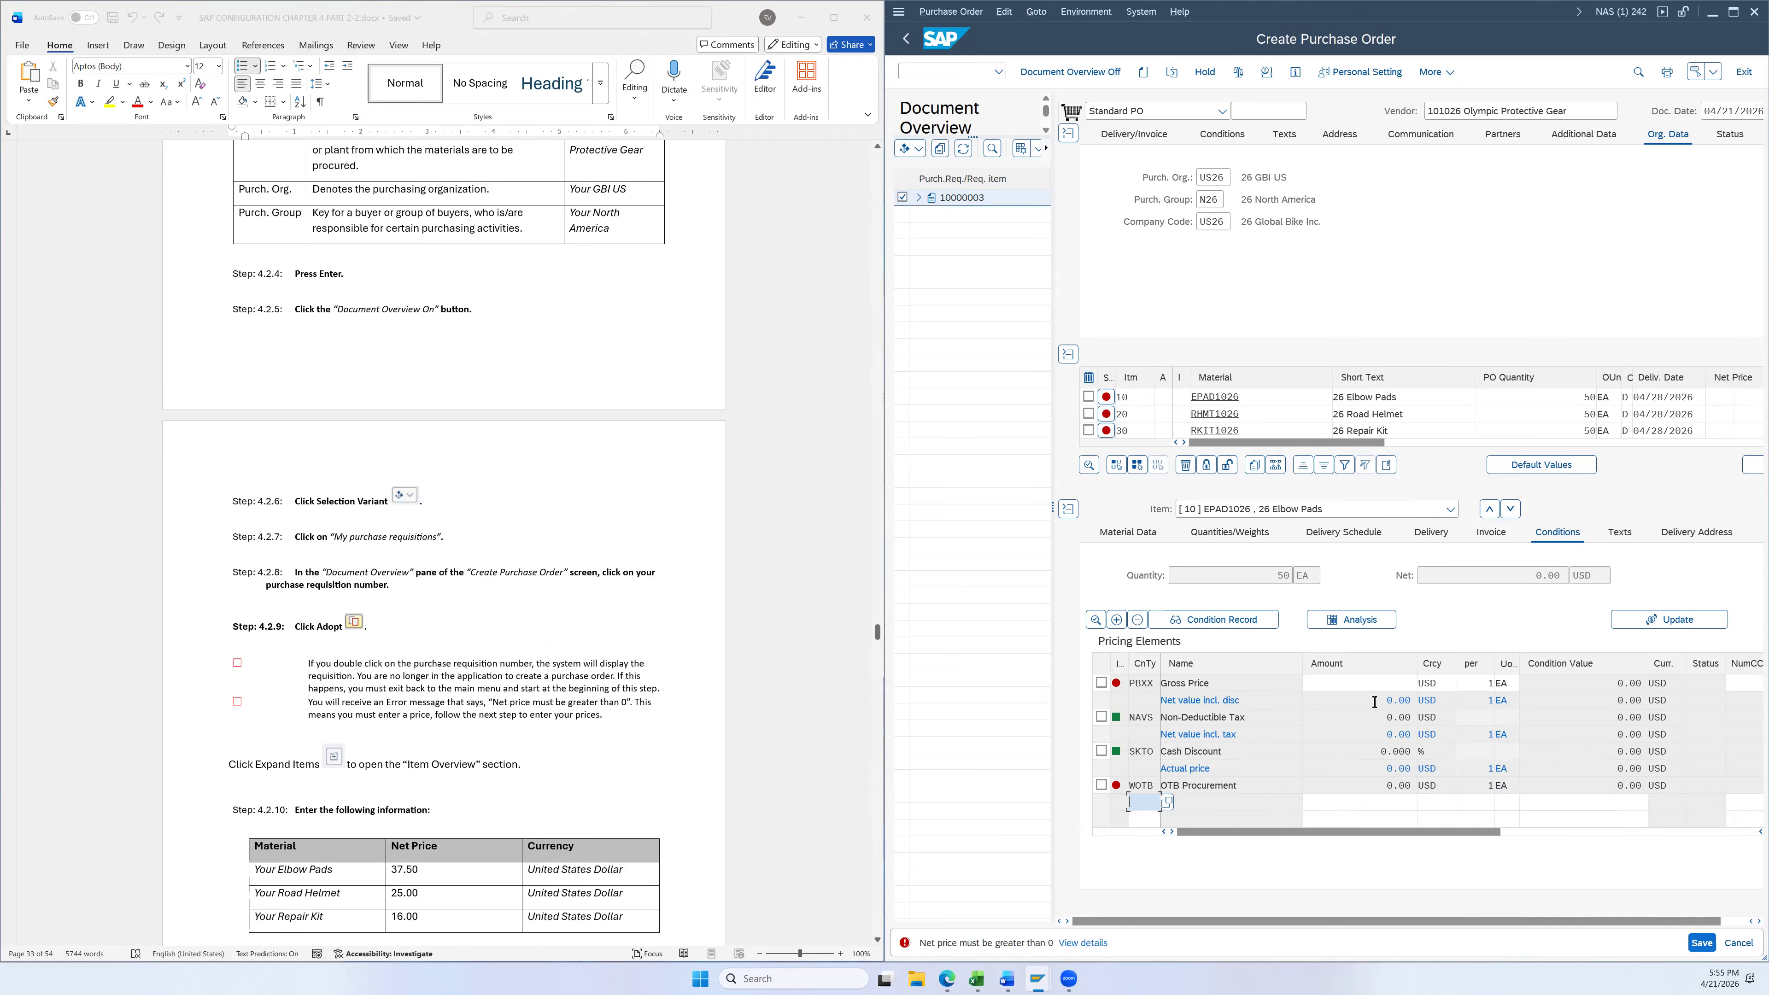
scroll(627, 605, down, 3)
scroll(630, 603, down, 2)
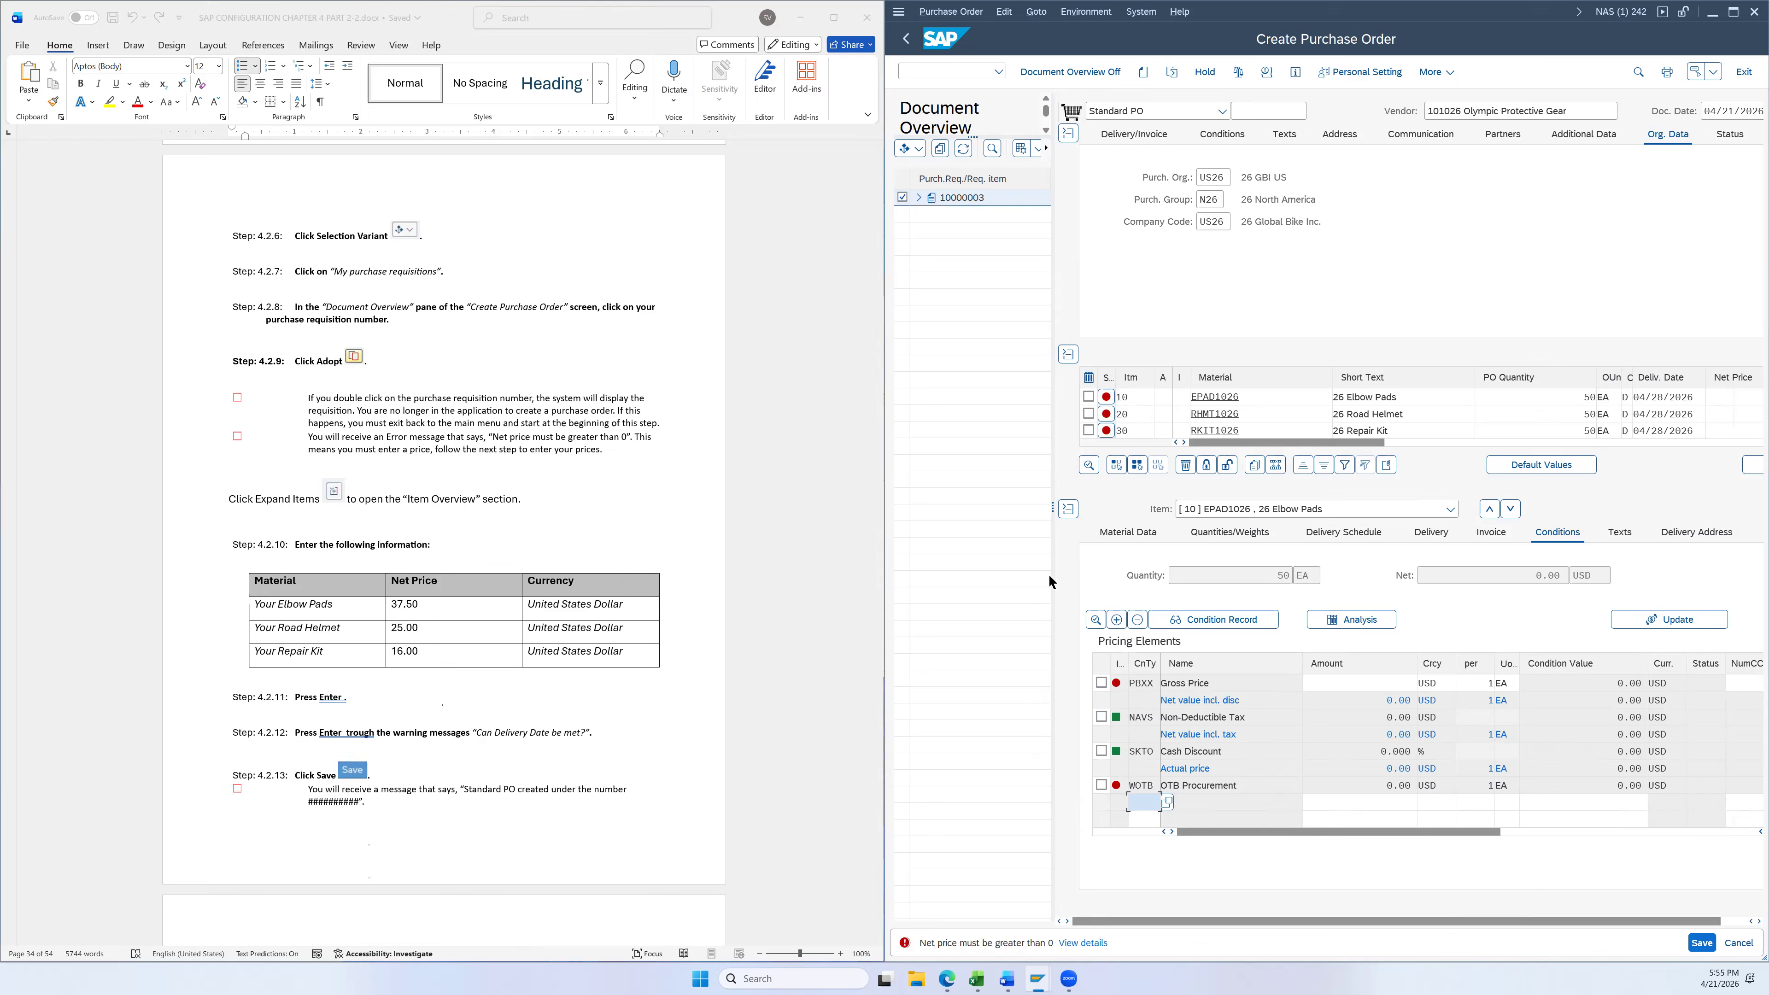
key(Return)
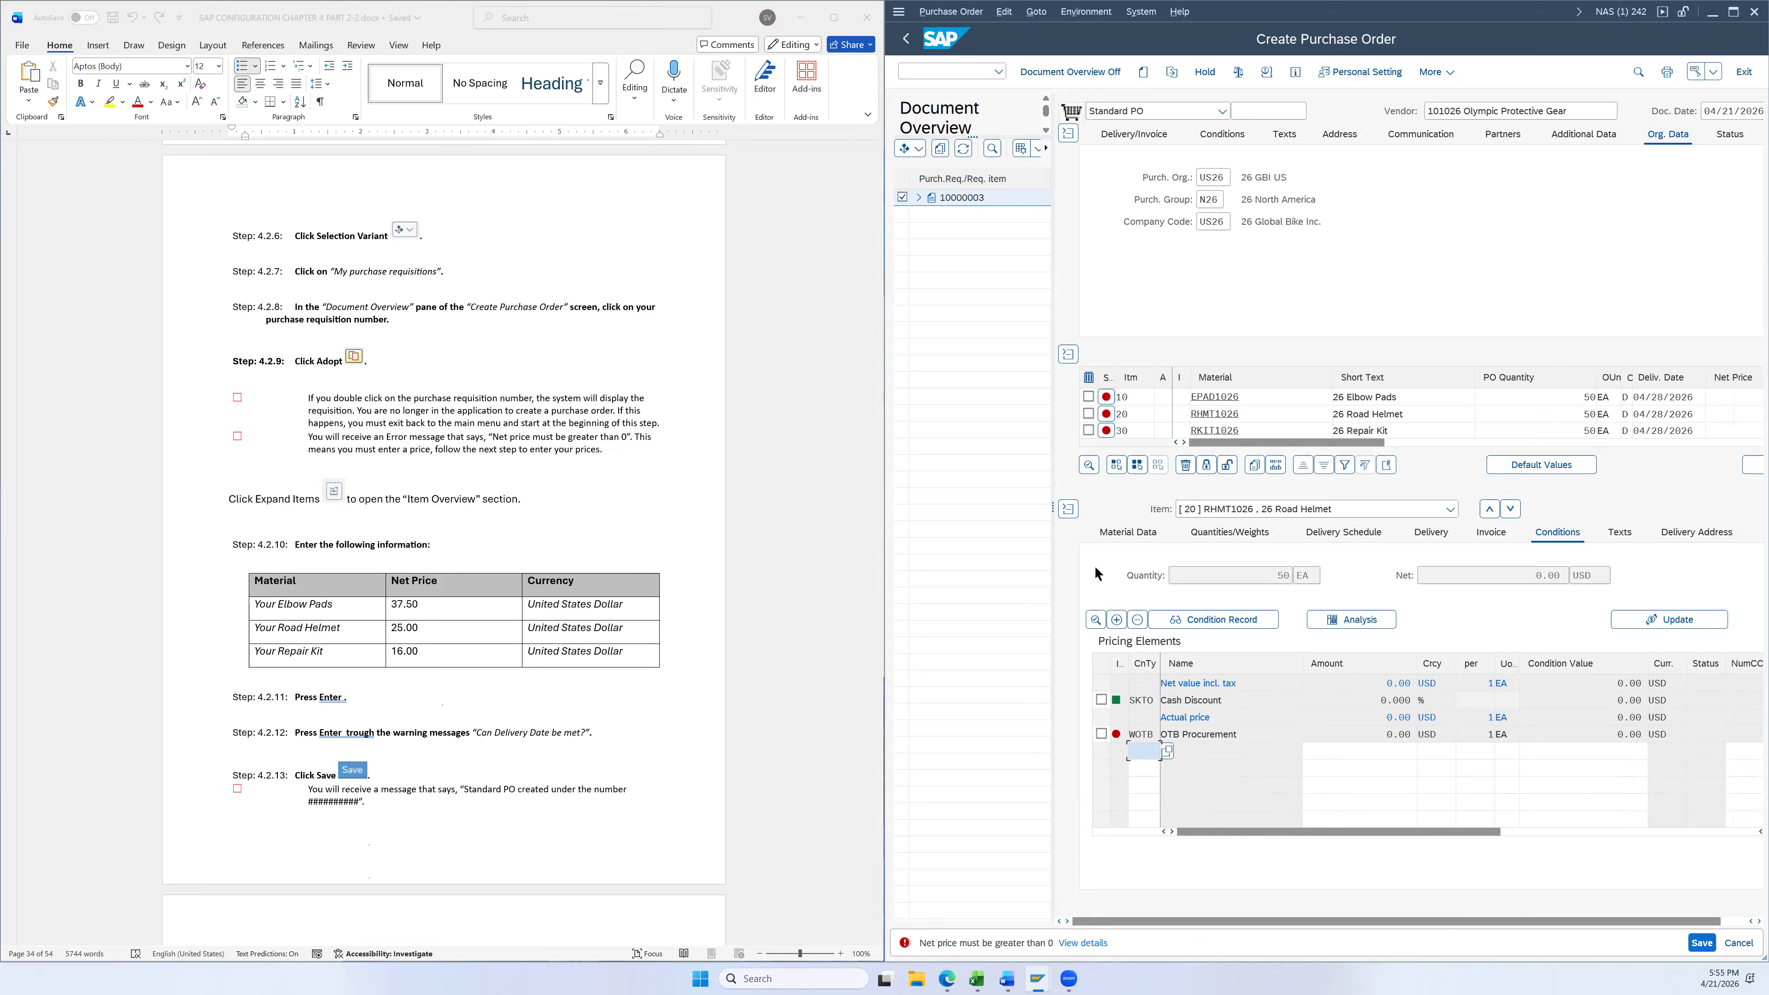
key(Return)
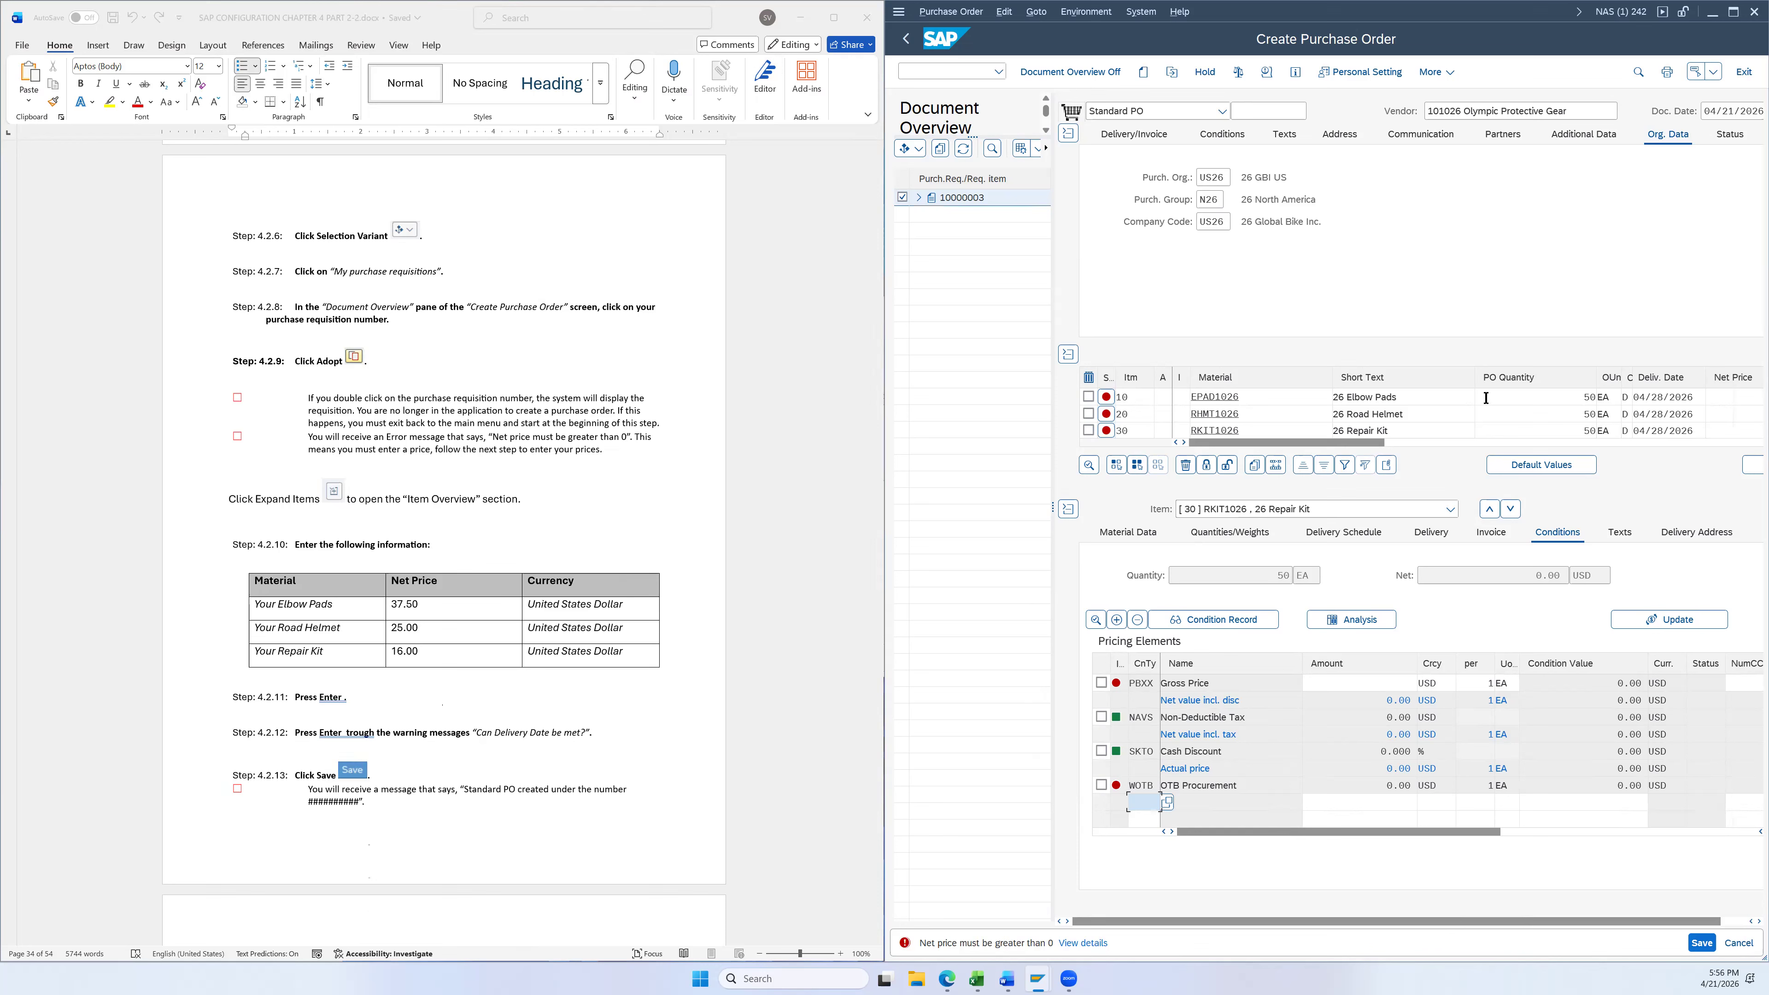
Copy the elbow pads' price of 37.50 from the instructions into the net price of item 10
drag(1333, 442, 1386, 440)
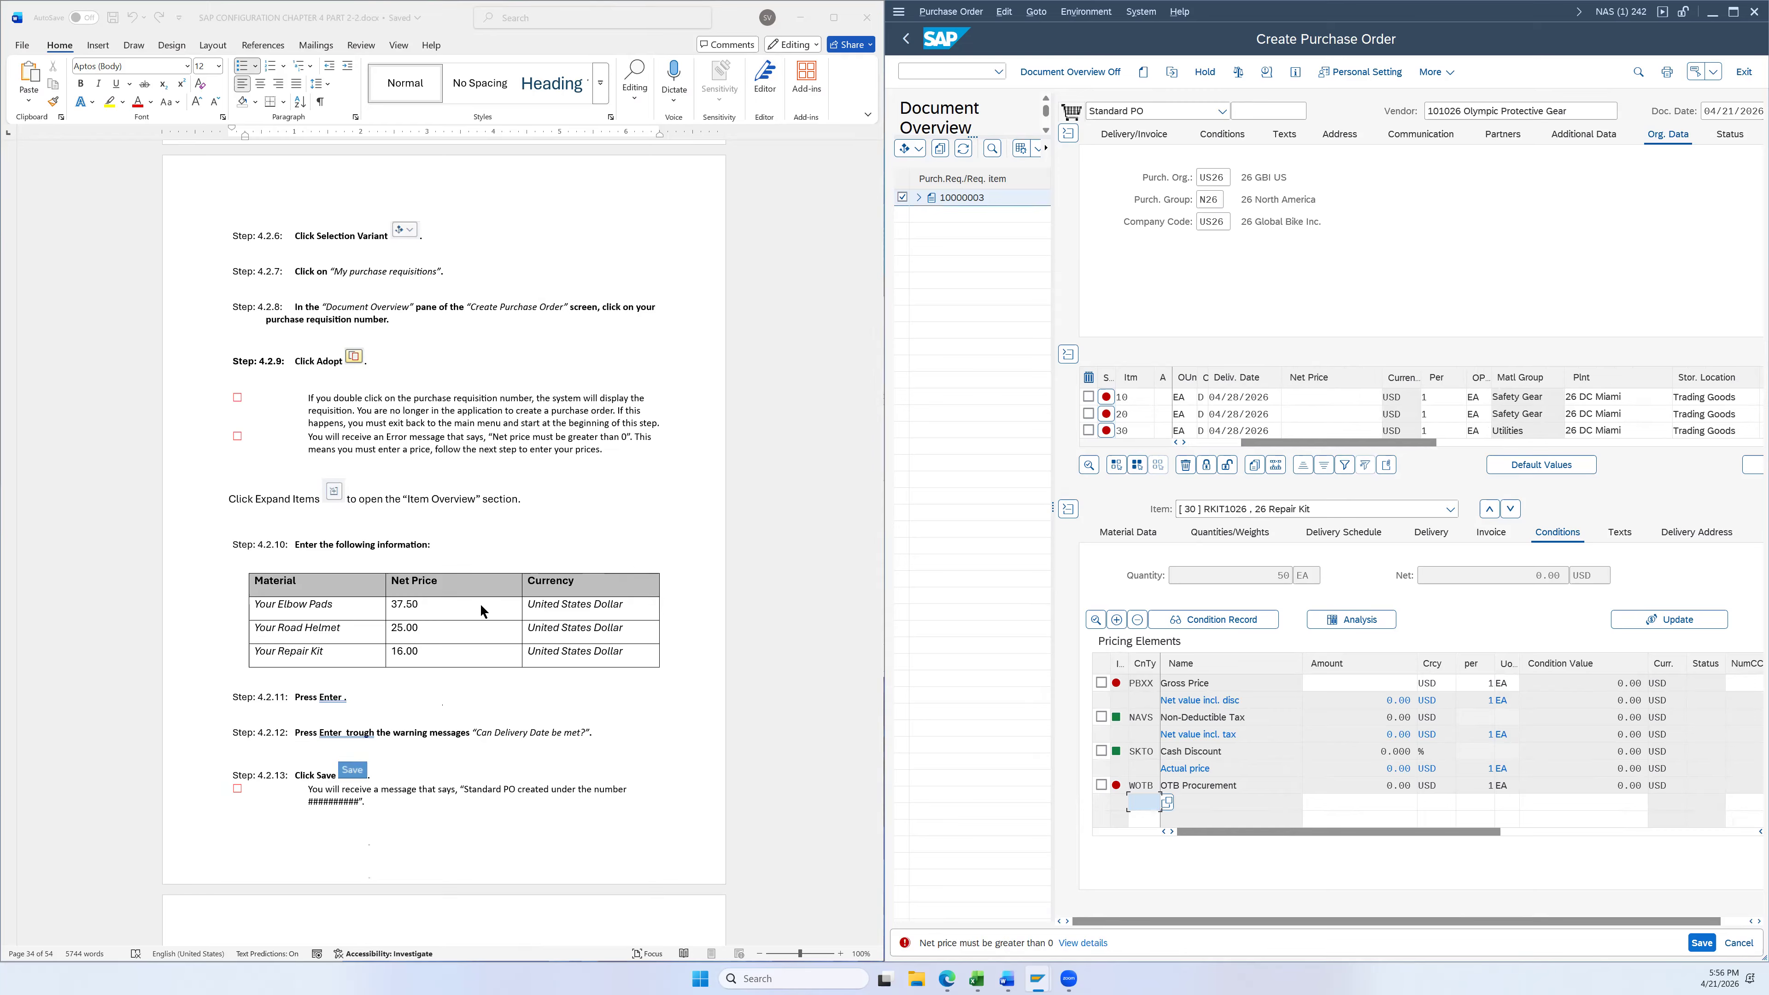
drag(438, 599, 391, 603)
key(ctrl+c)
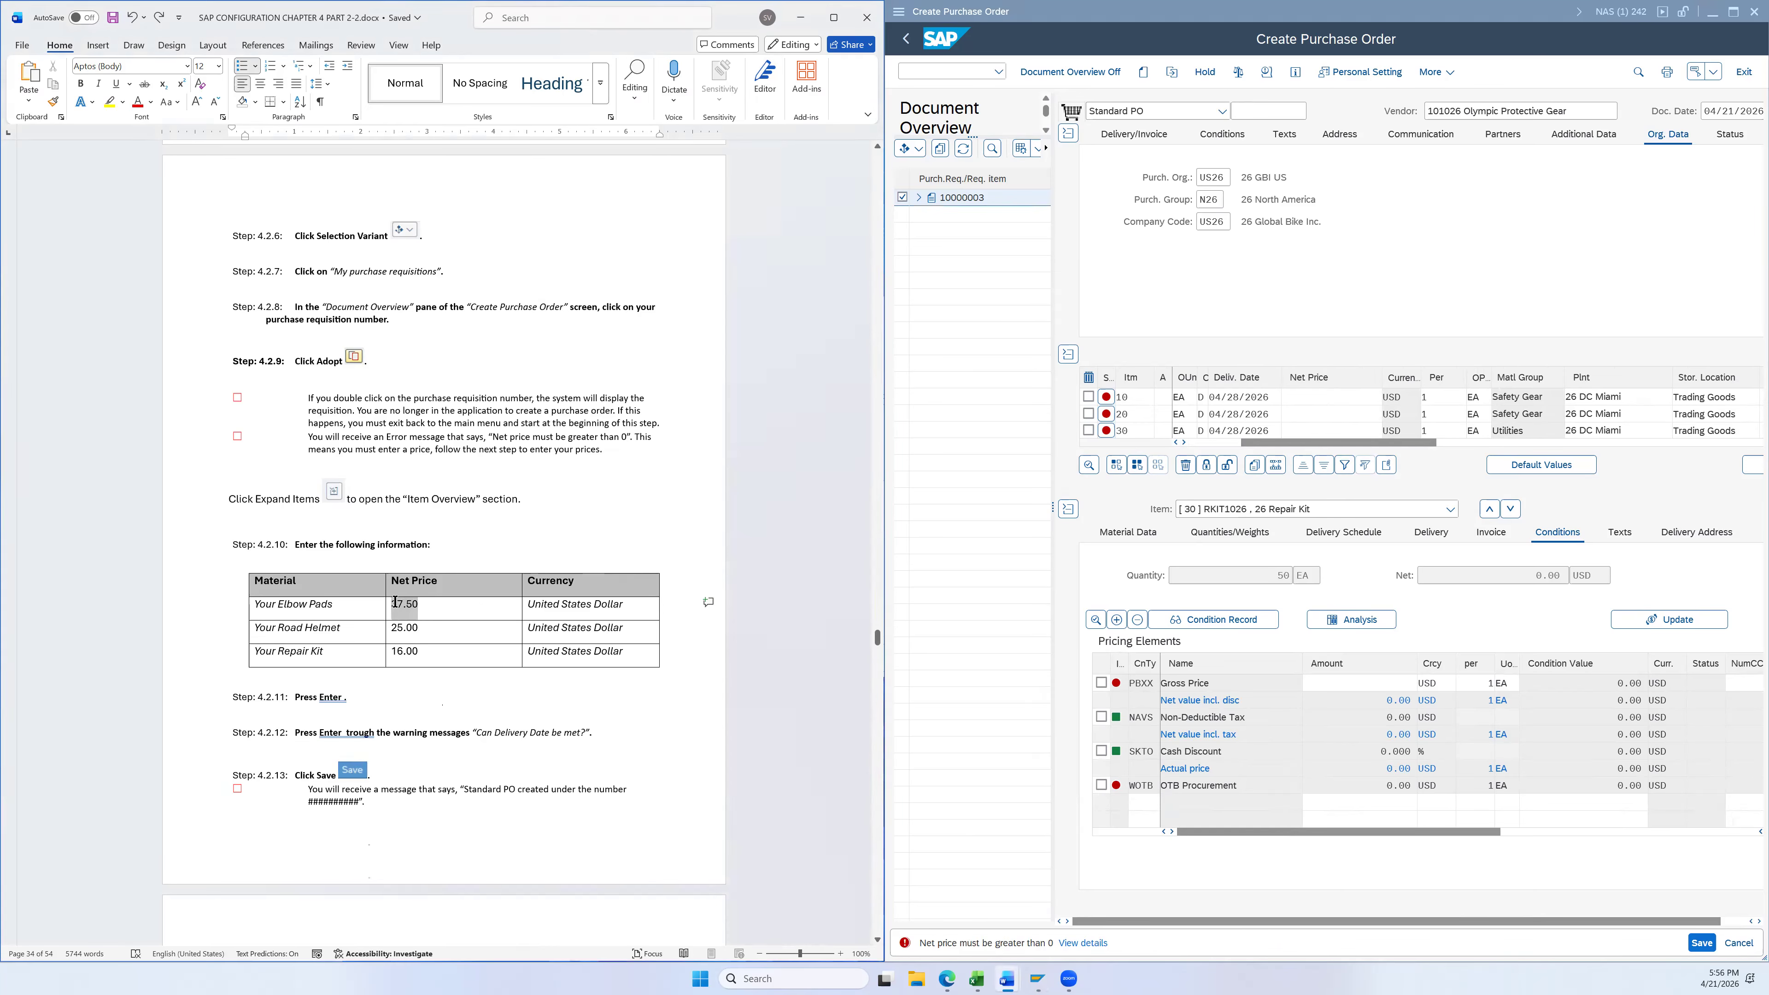
click(1318, 396)
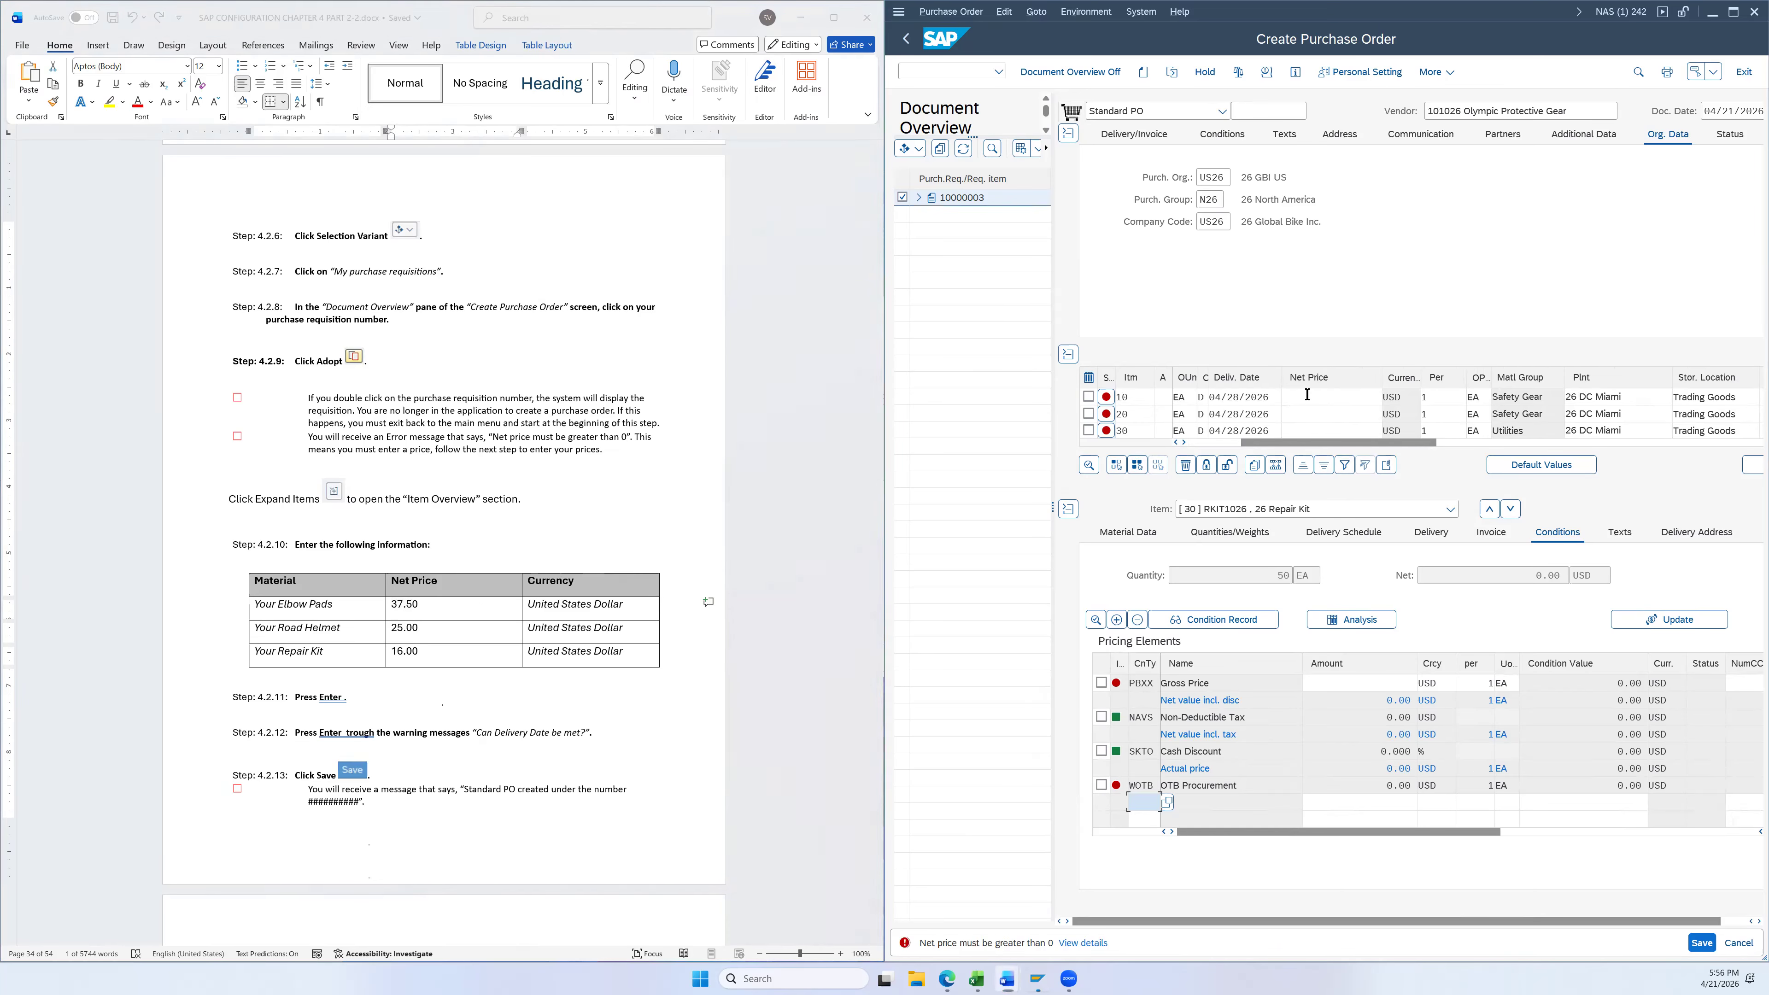
key(ctrl+v)
Copy the road helmet's price of 25.00 from the instructions into the net price of item 20
drag(441, 625, 390, 627)
key(ctrl+c)
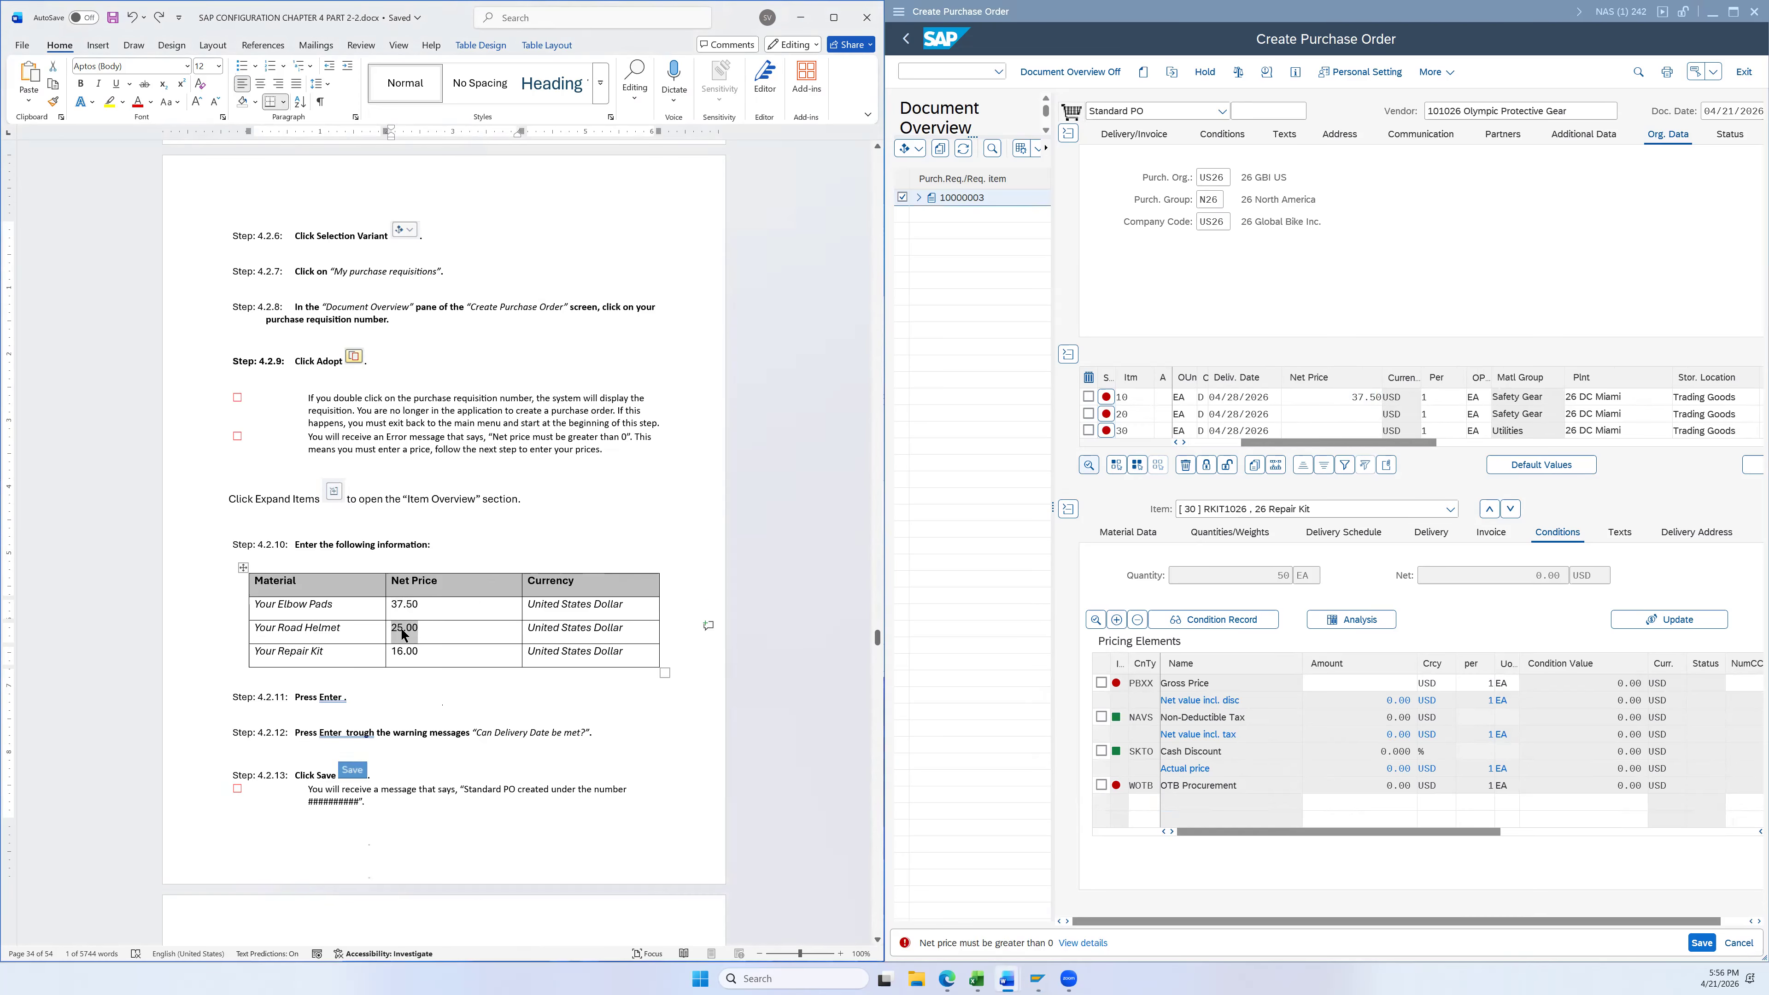
click(1344, 413)
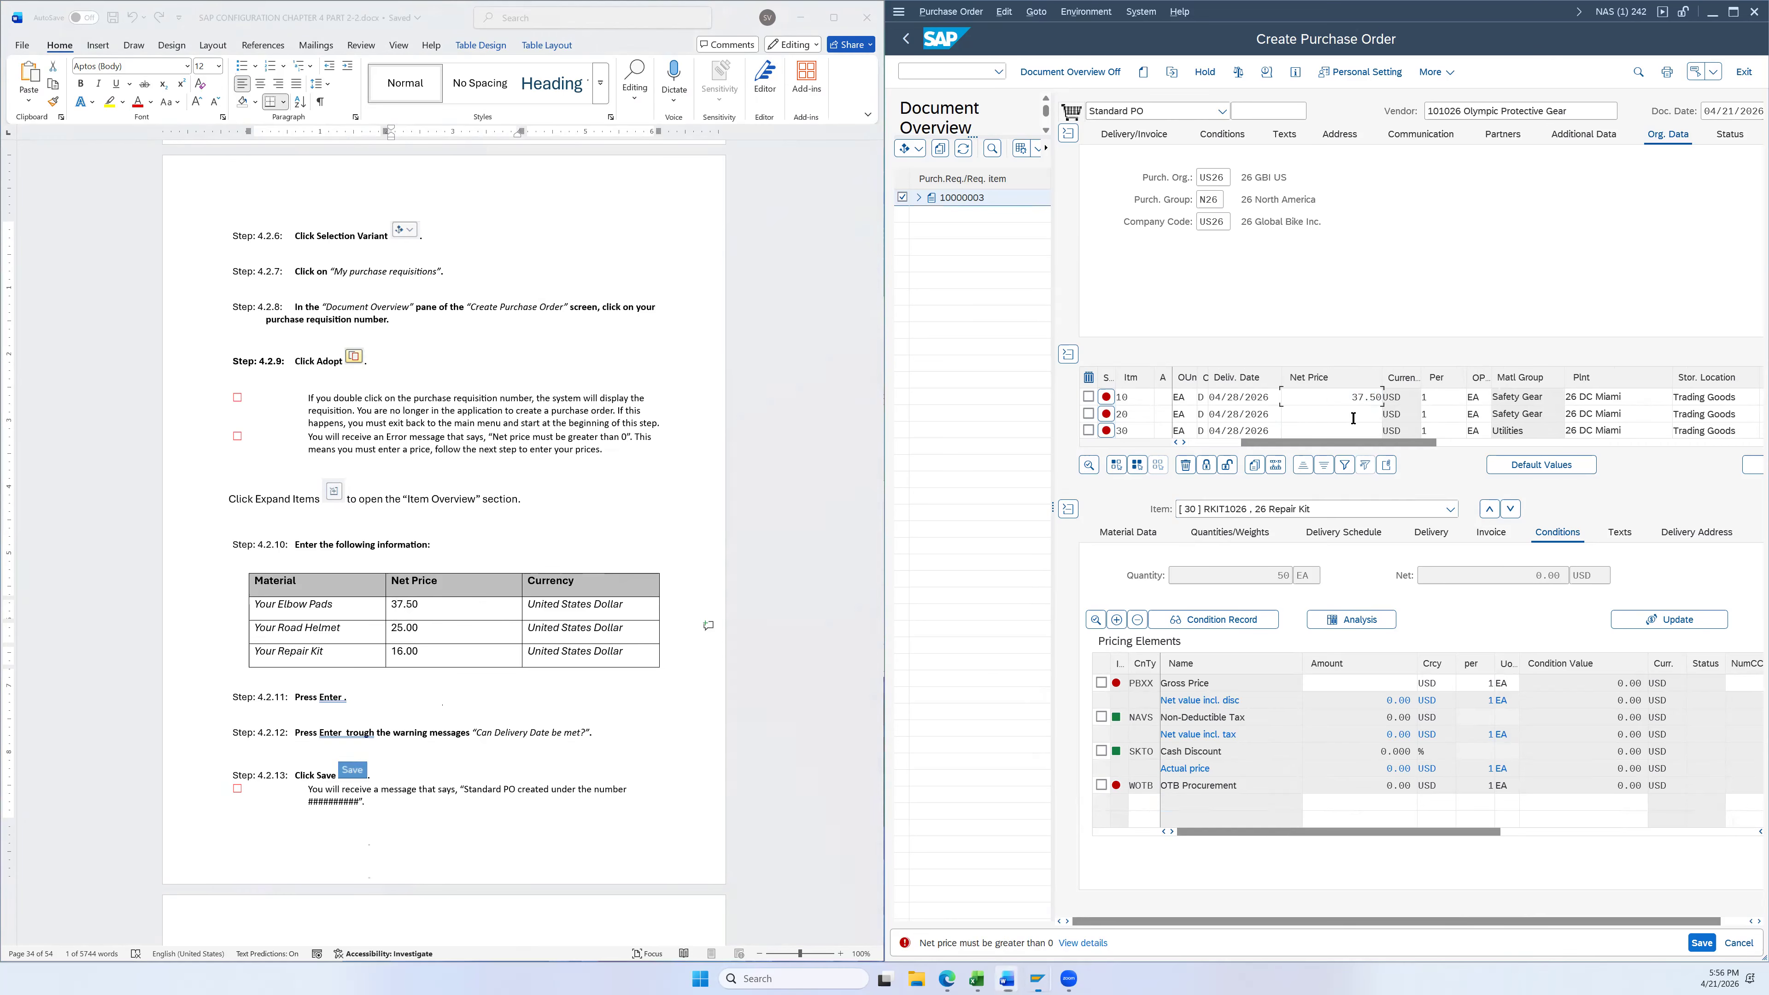
key(ctrl+v)
Copy the repair kit's price of 16.00 into the net price of item 30 and review the item rows
drag(435, 652, 390, 653)
key(ctrl+c)
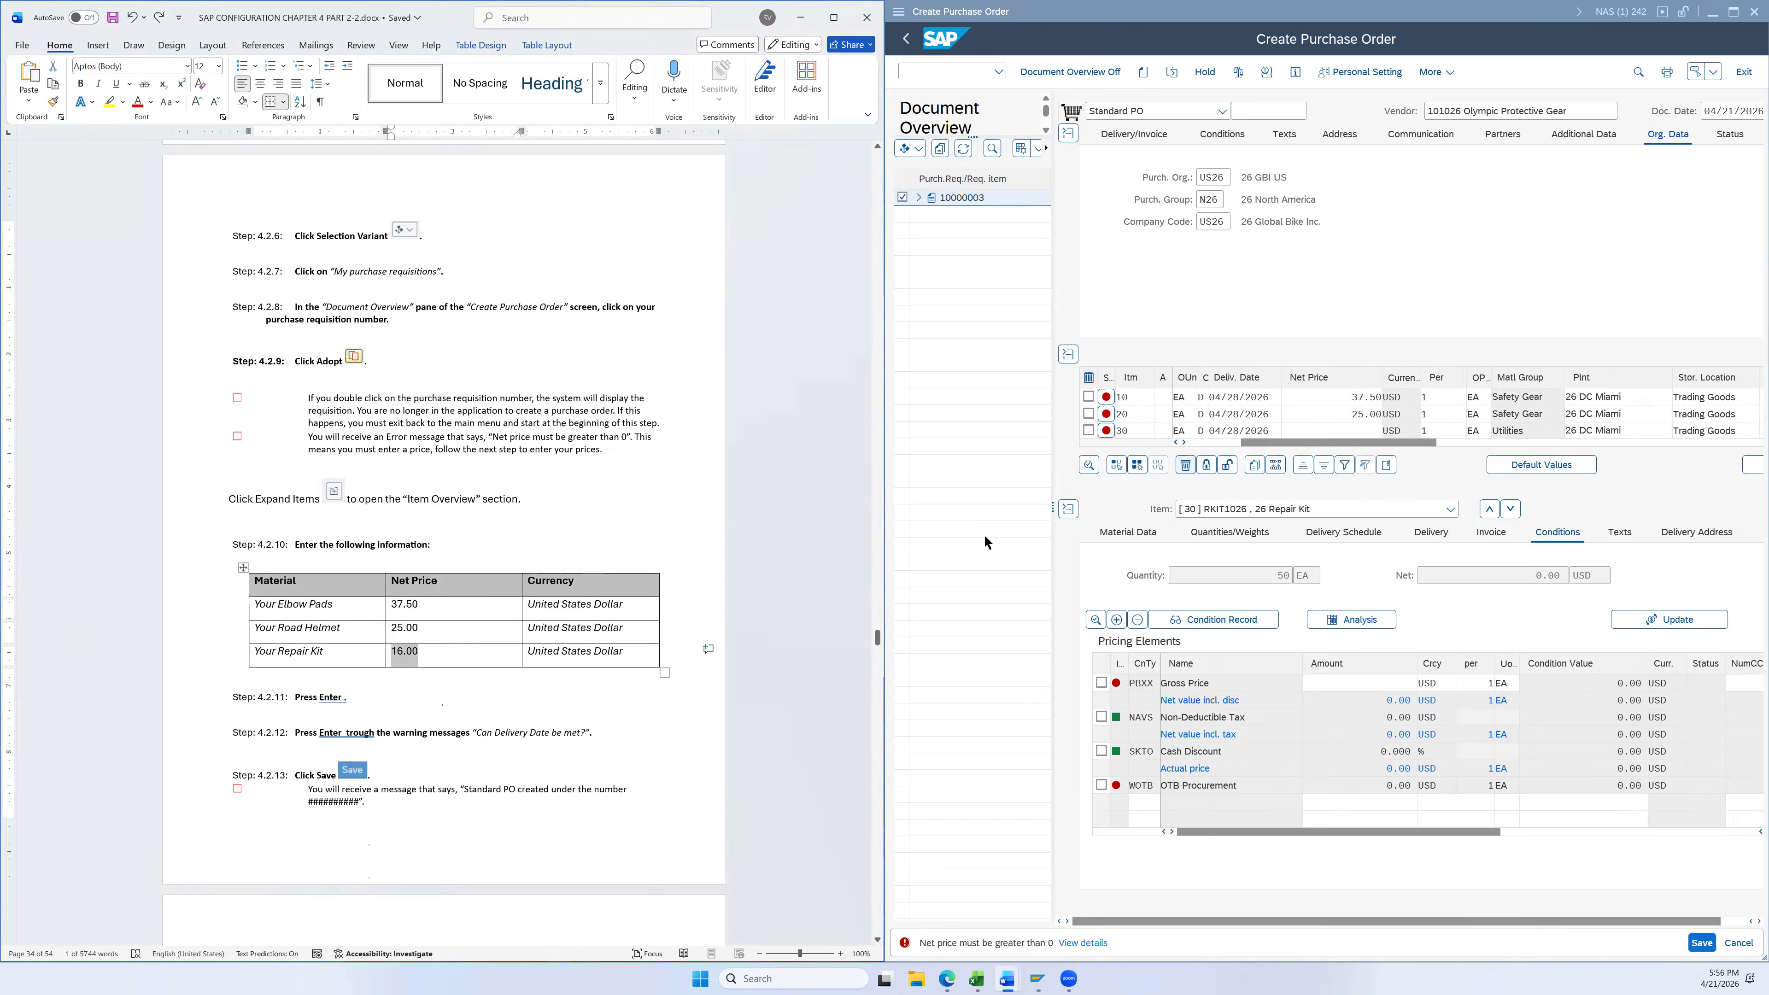
click(1346, 431)
key(ctrl+v)
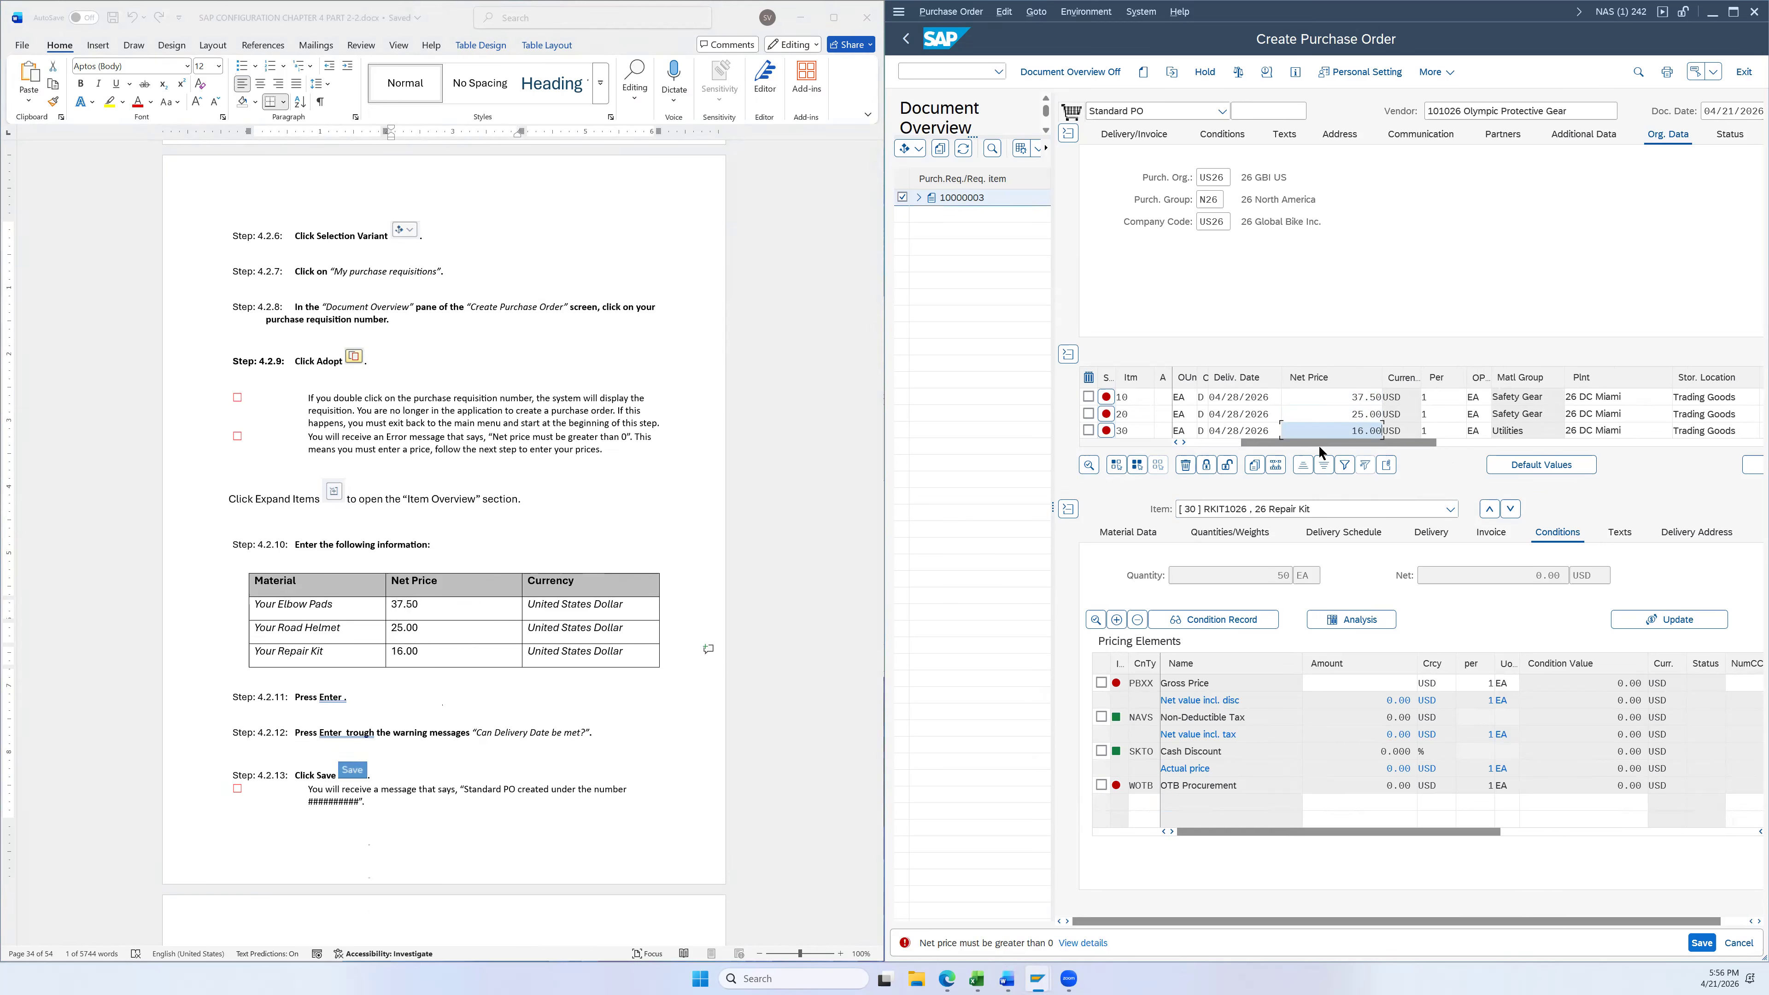
drag(1311, 443, 1234, 446)
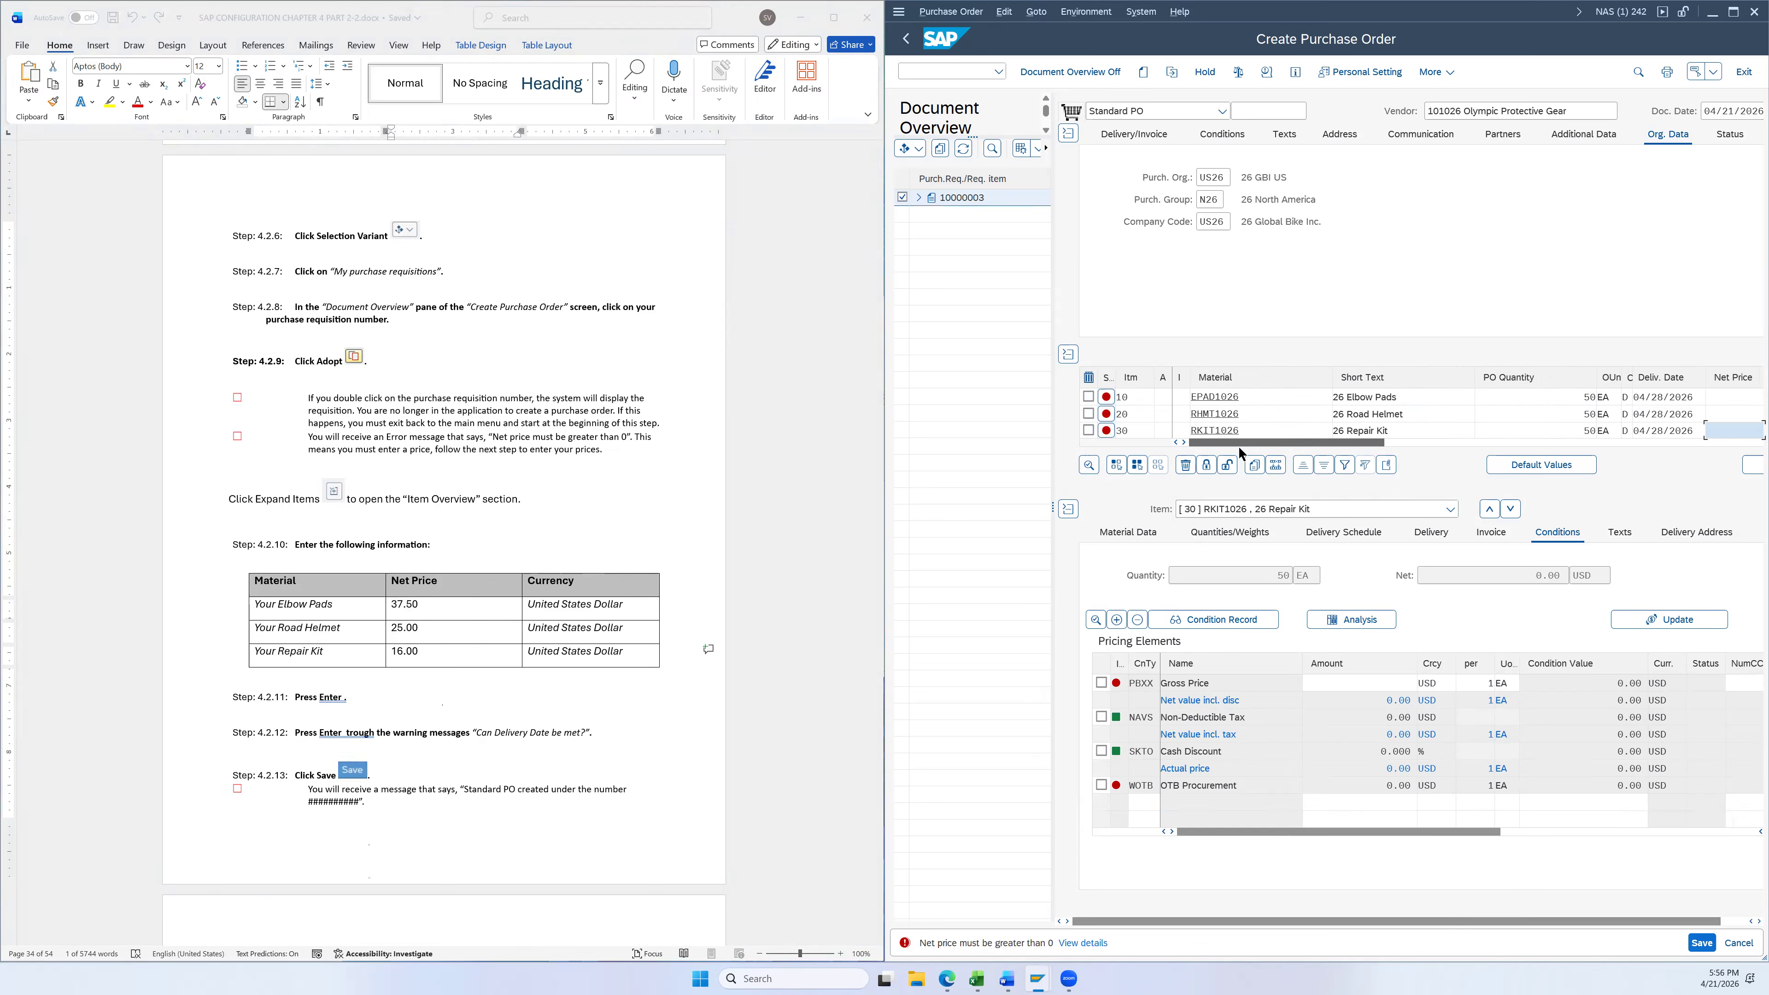
drag(1259, 444, 1325, 439)
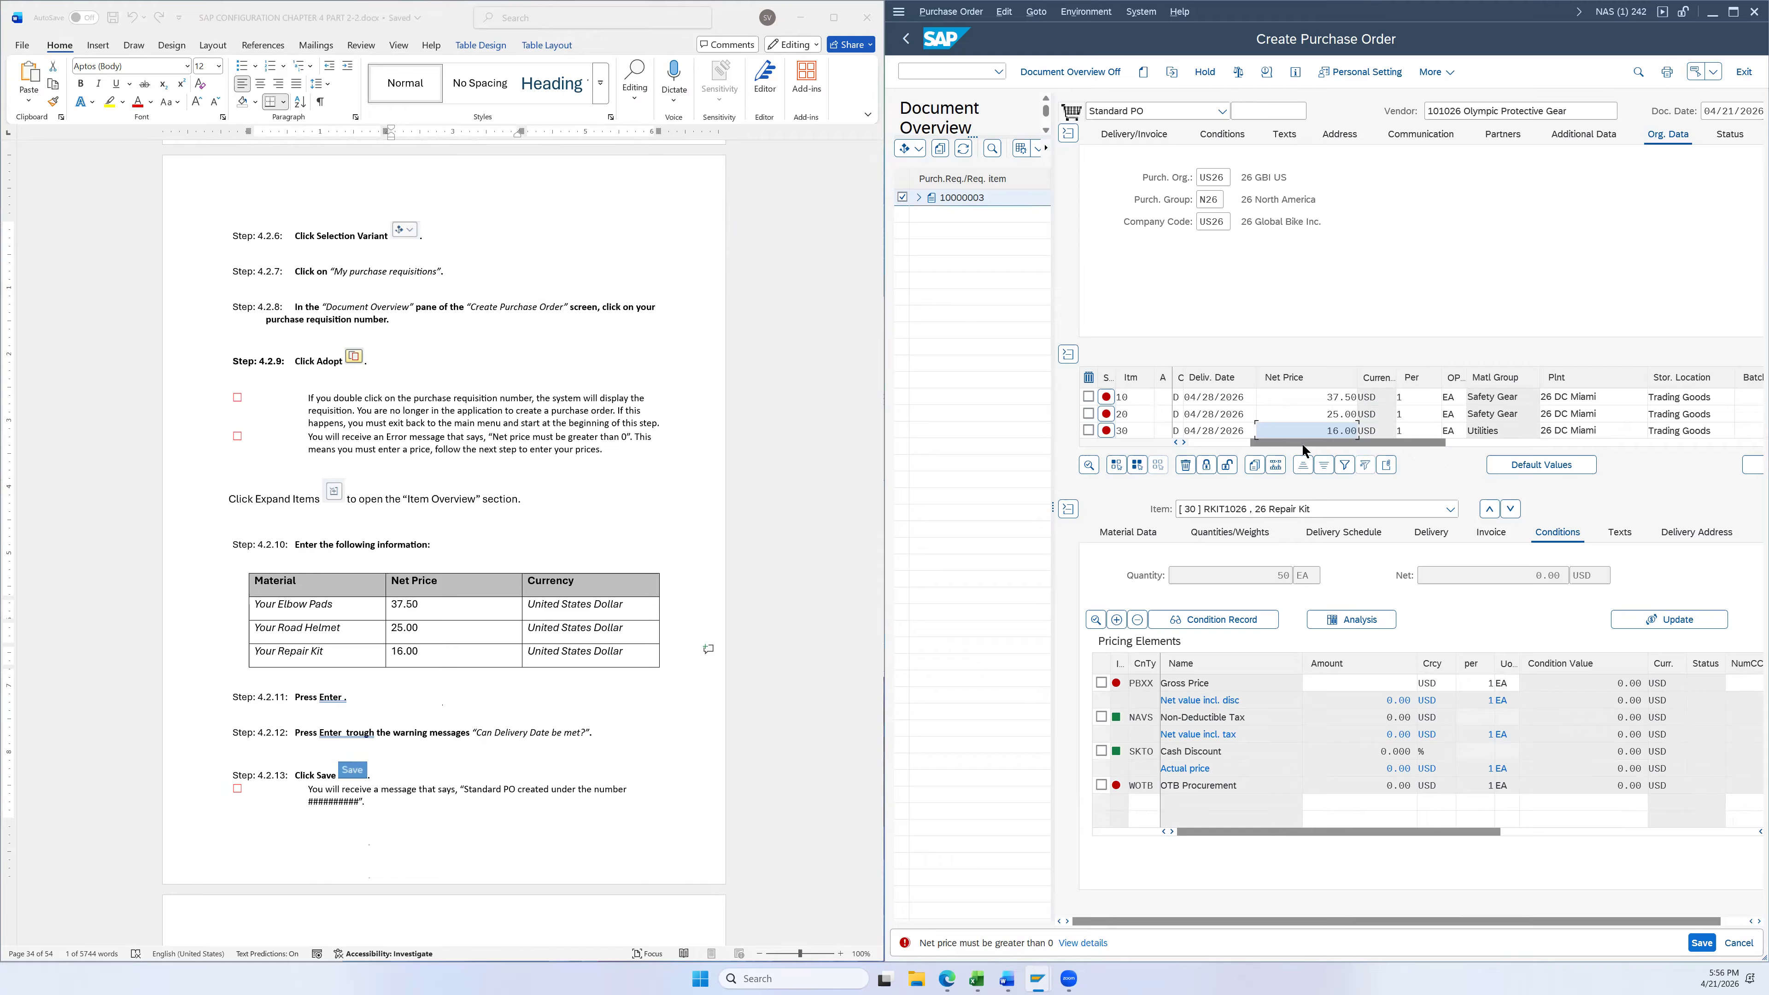
Apply the entered net prices, acknowledge the delivery date warnings and save the purchase order
key(Return)
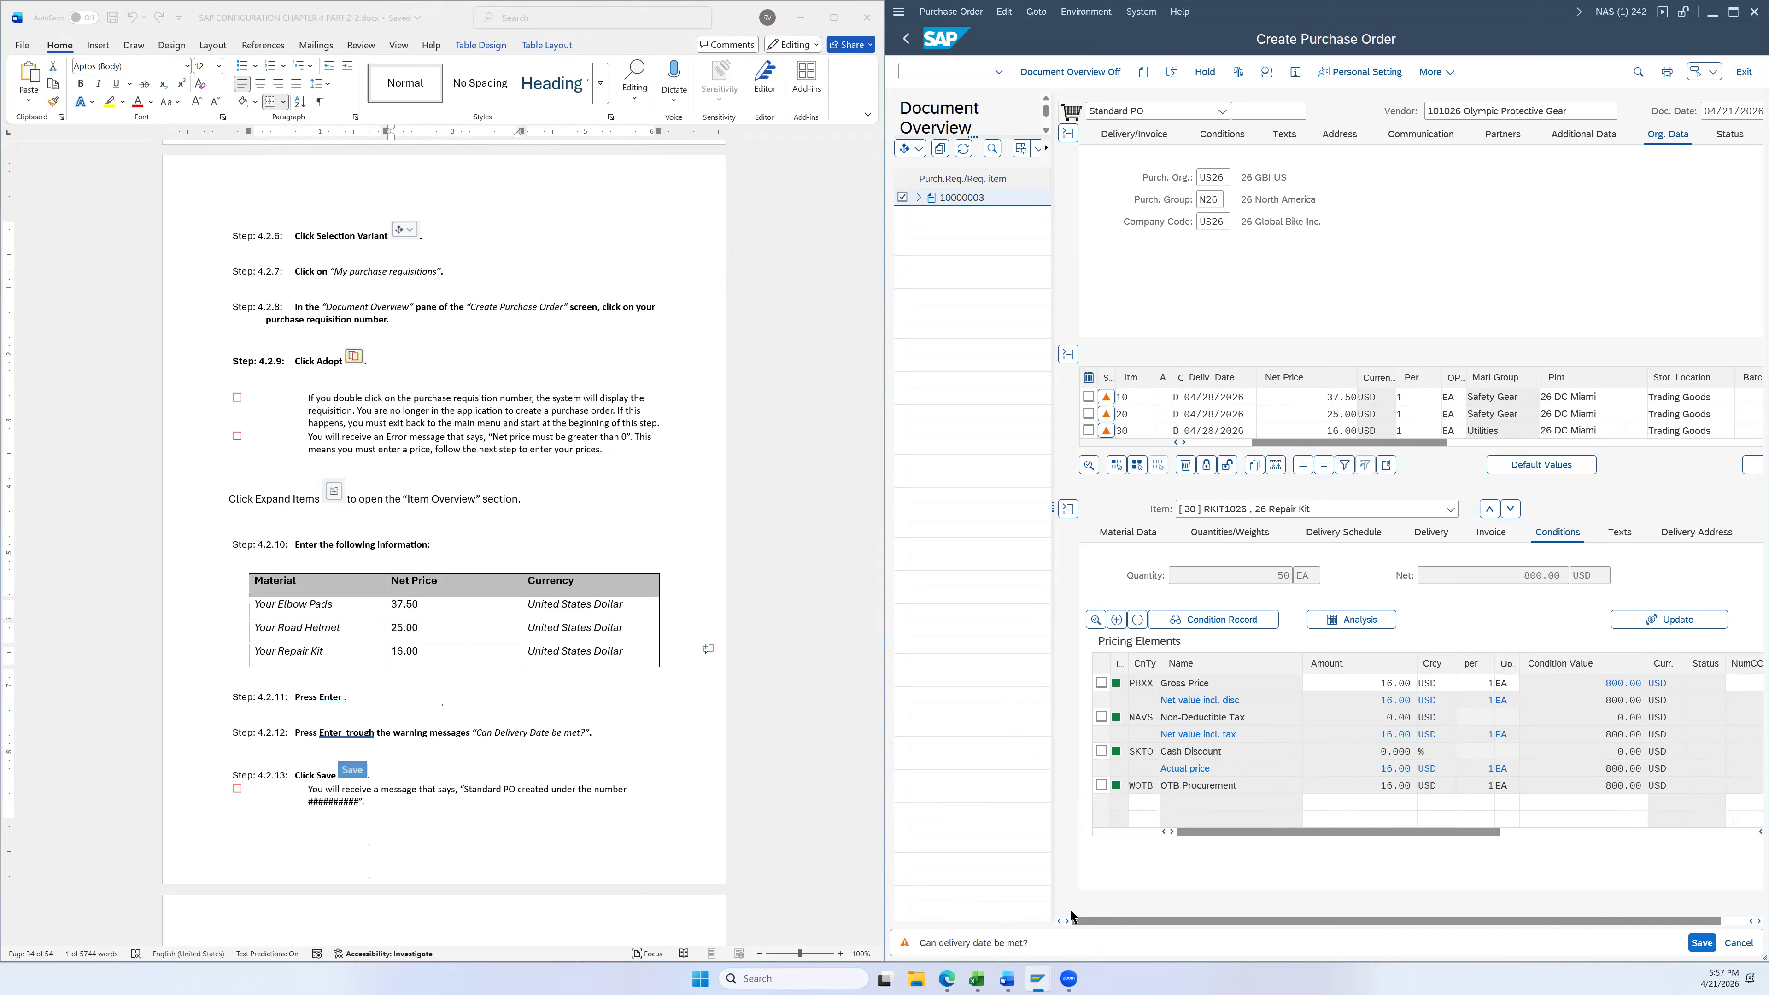
key(Return)
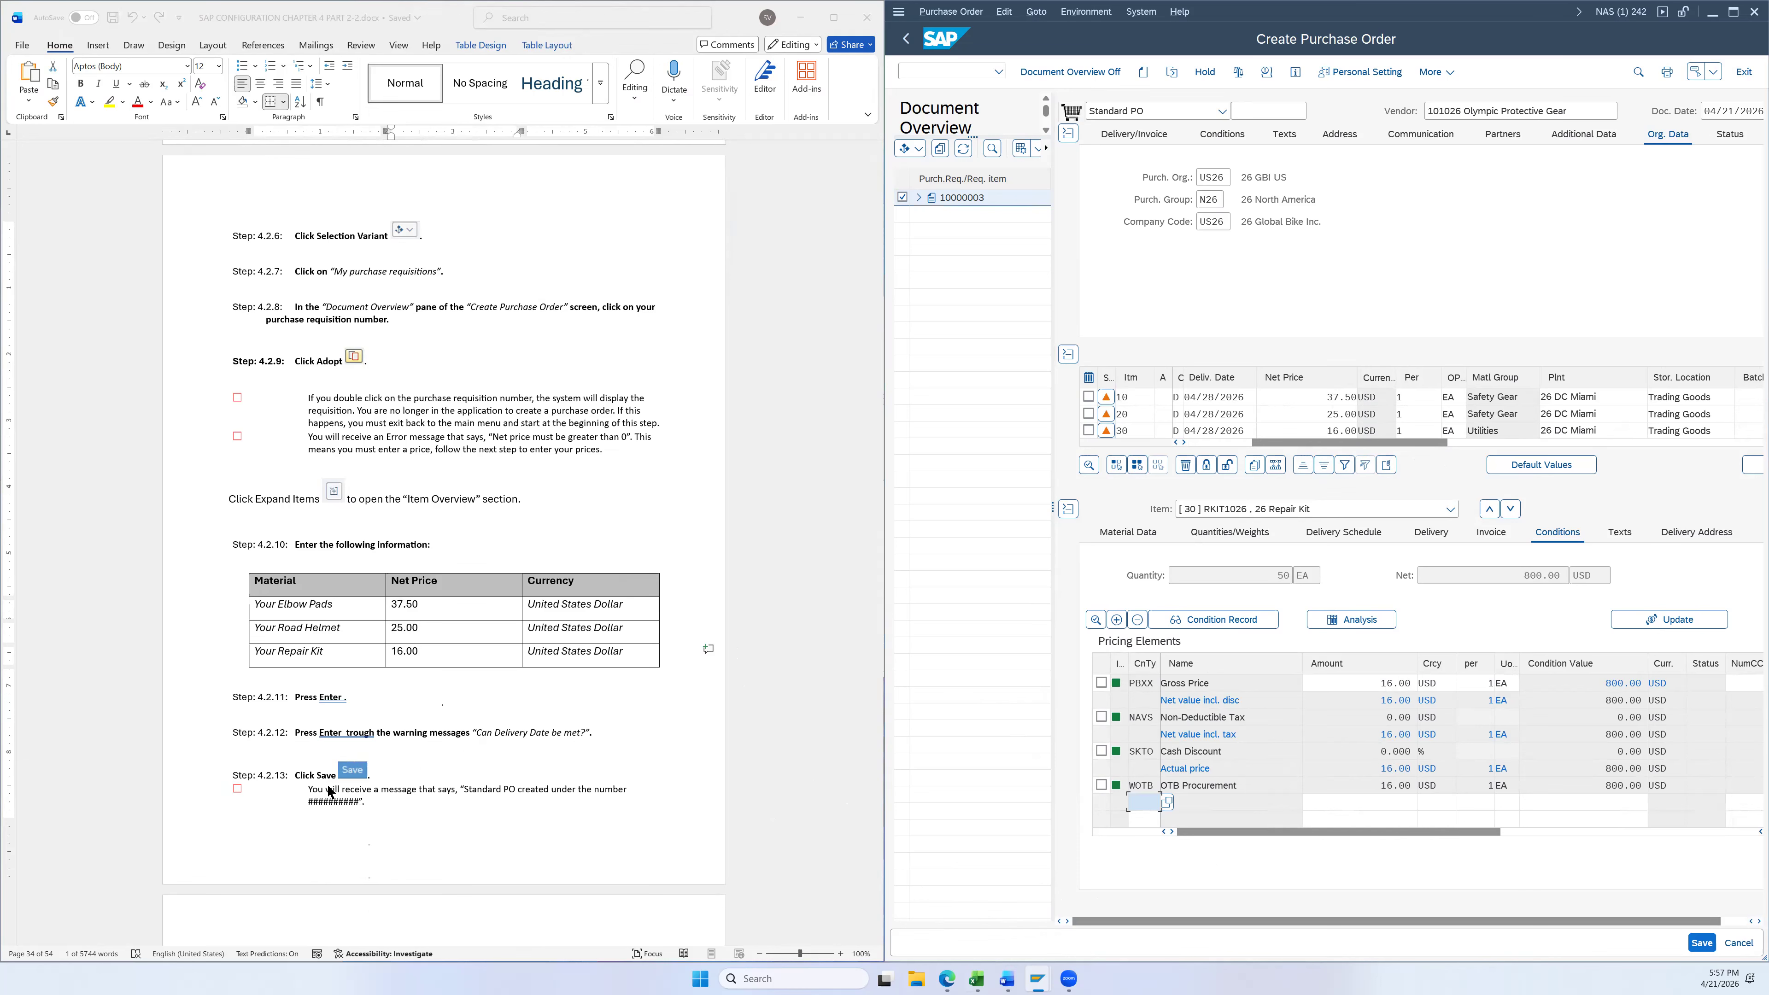
click(1702, 942)
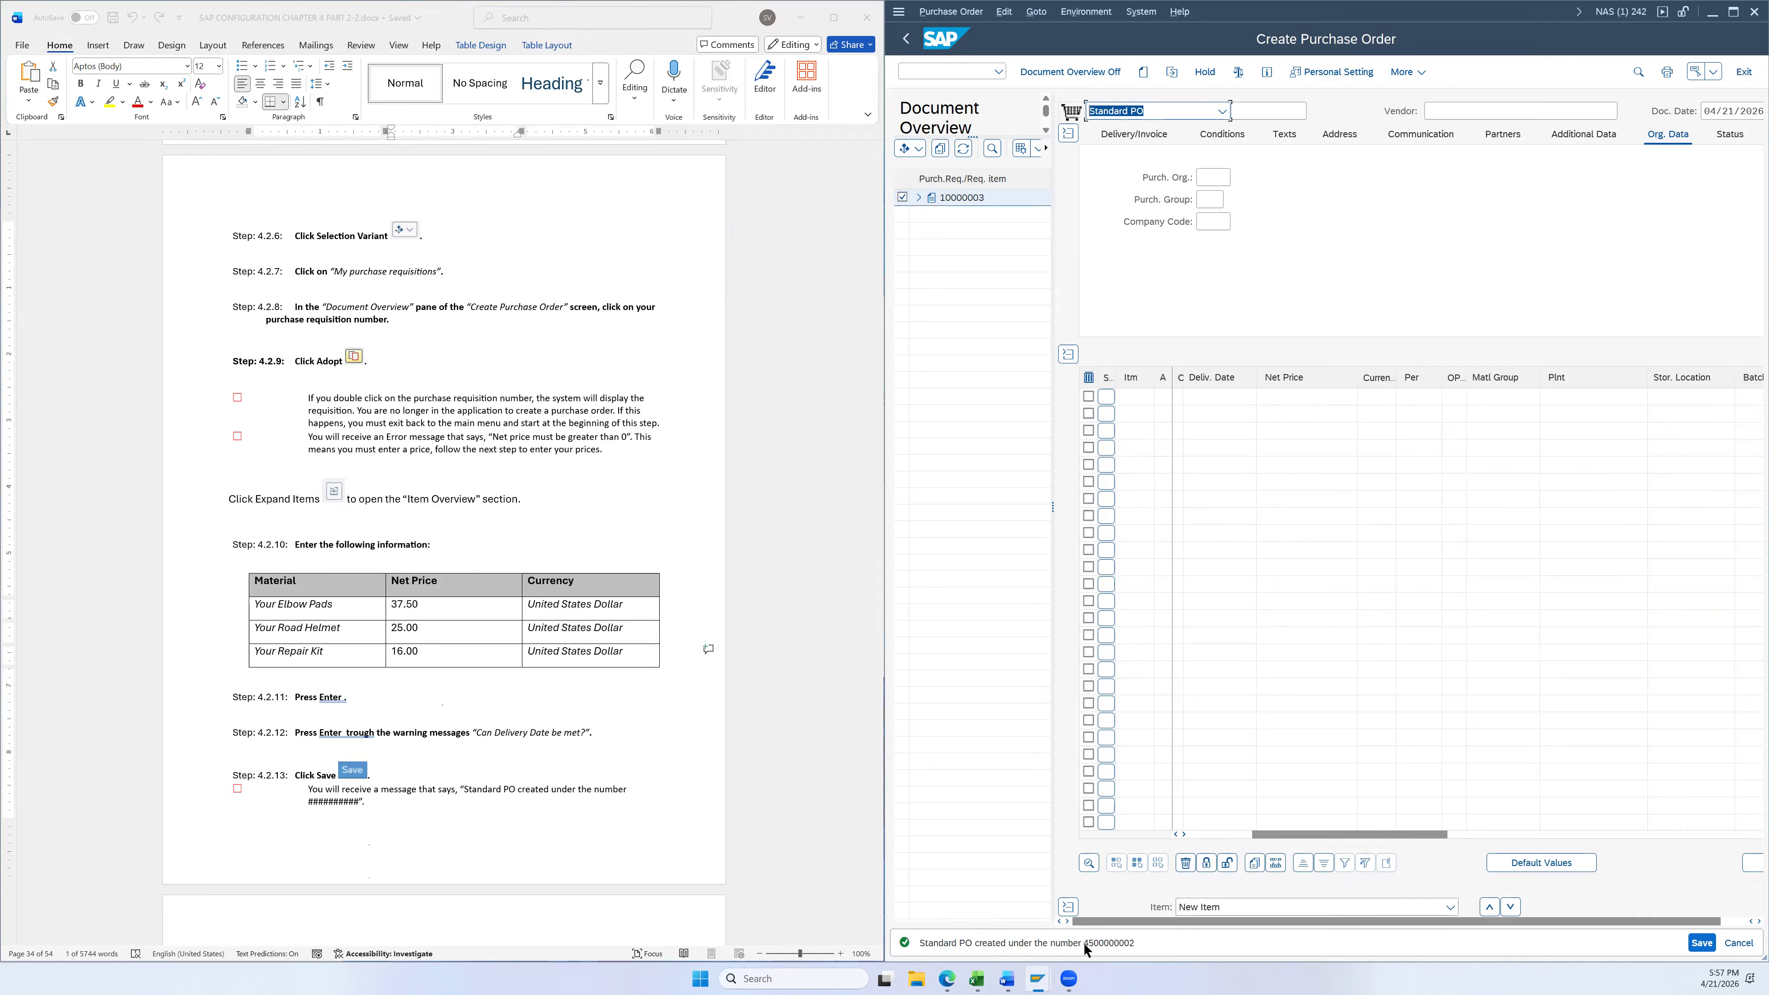
Copy the new purchase order's number from SAP into the answer to question 68 in the Word instructions
scroll(689, 800, down, 5)
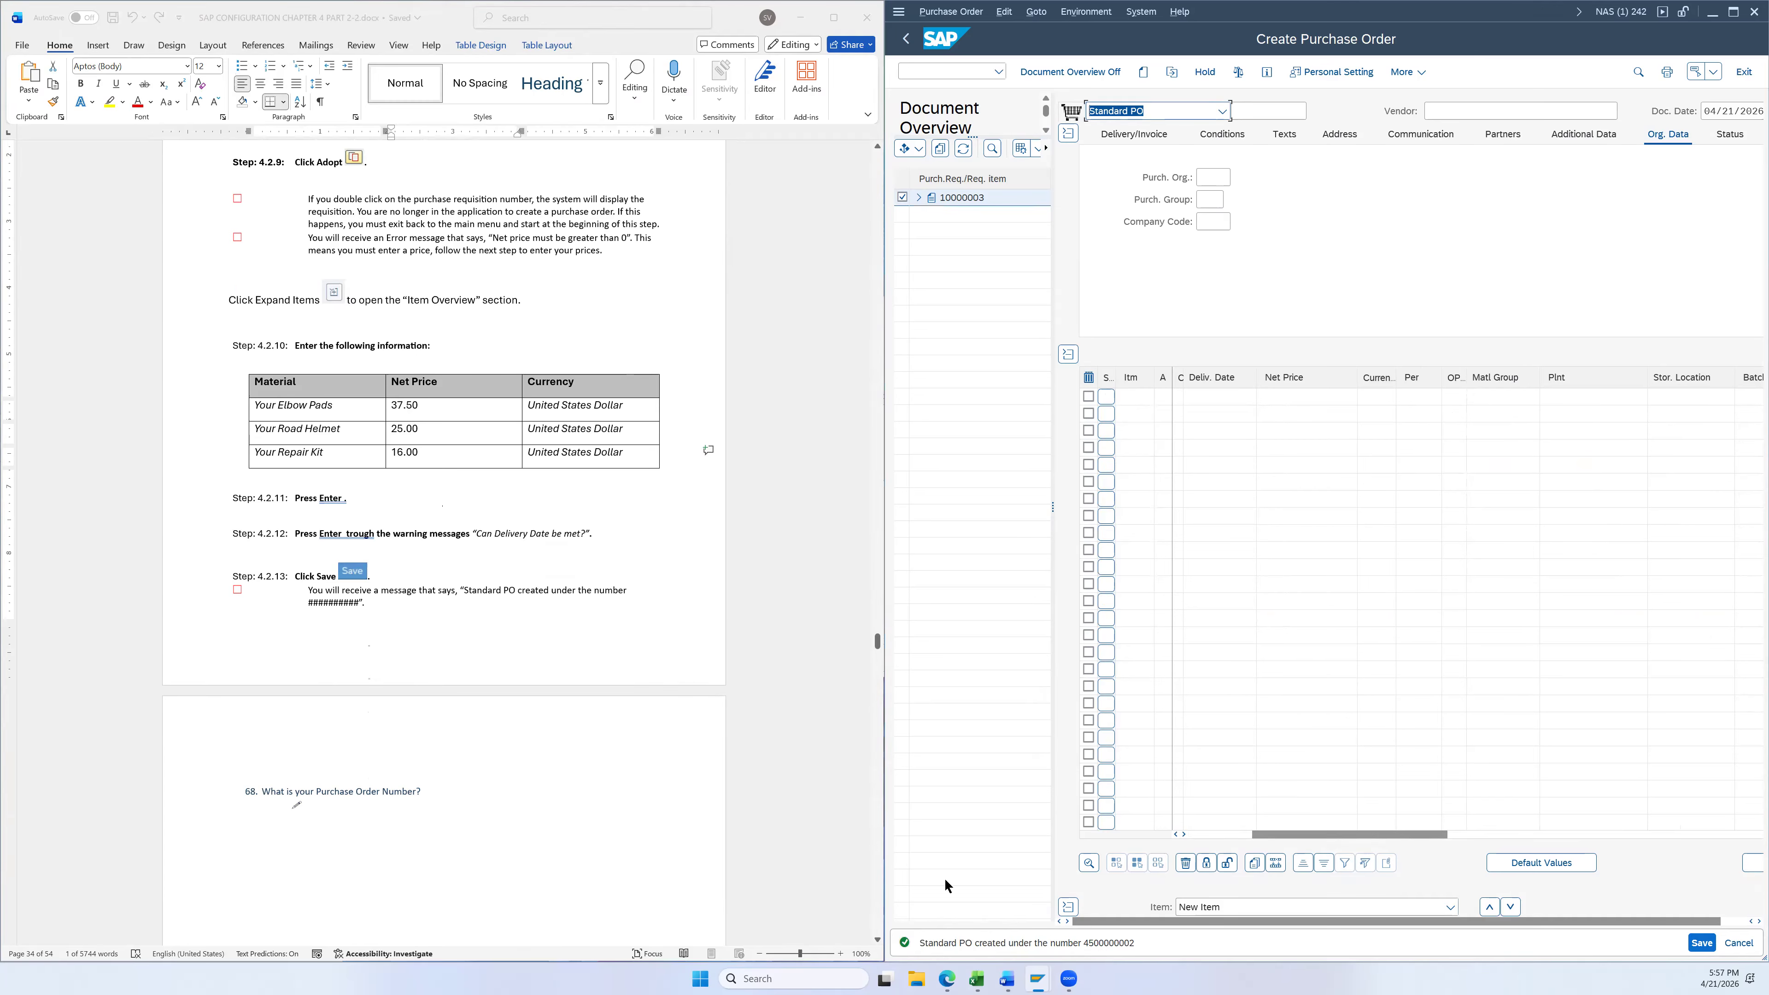
drag(1081, 944, 1133, 952)
key(ctrl+c)
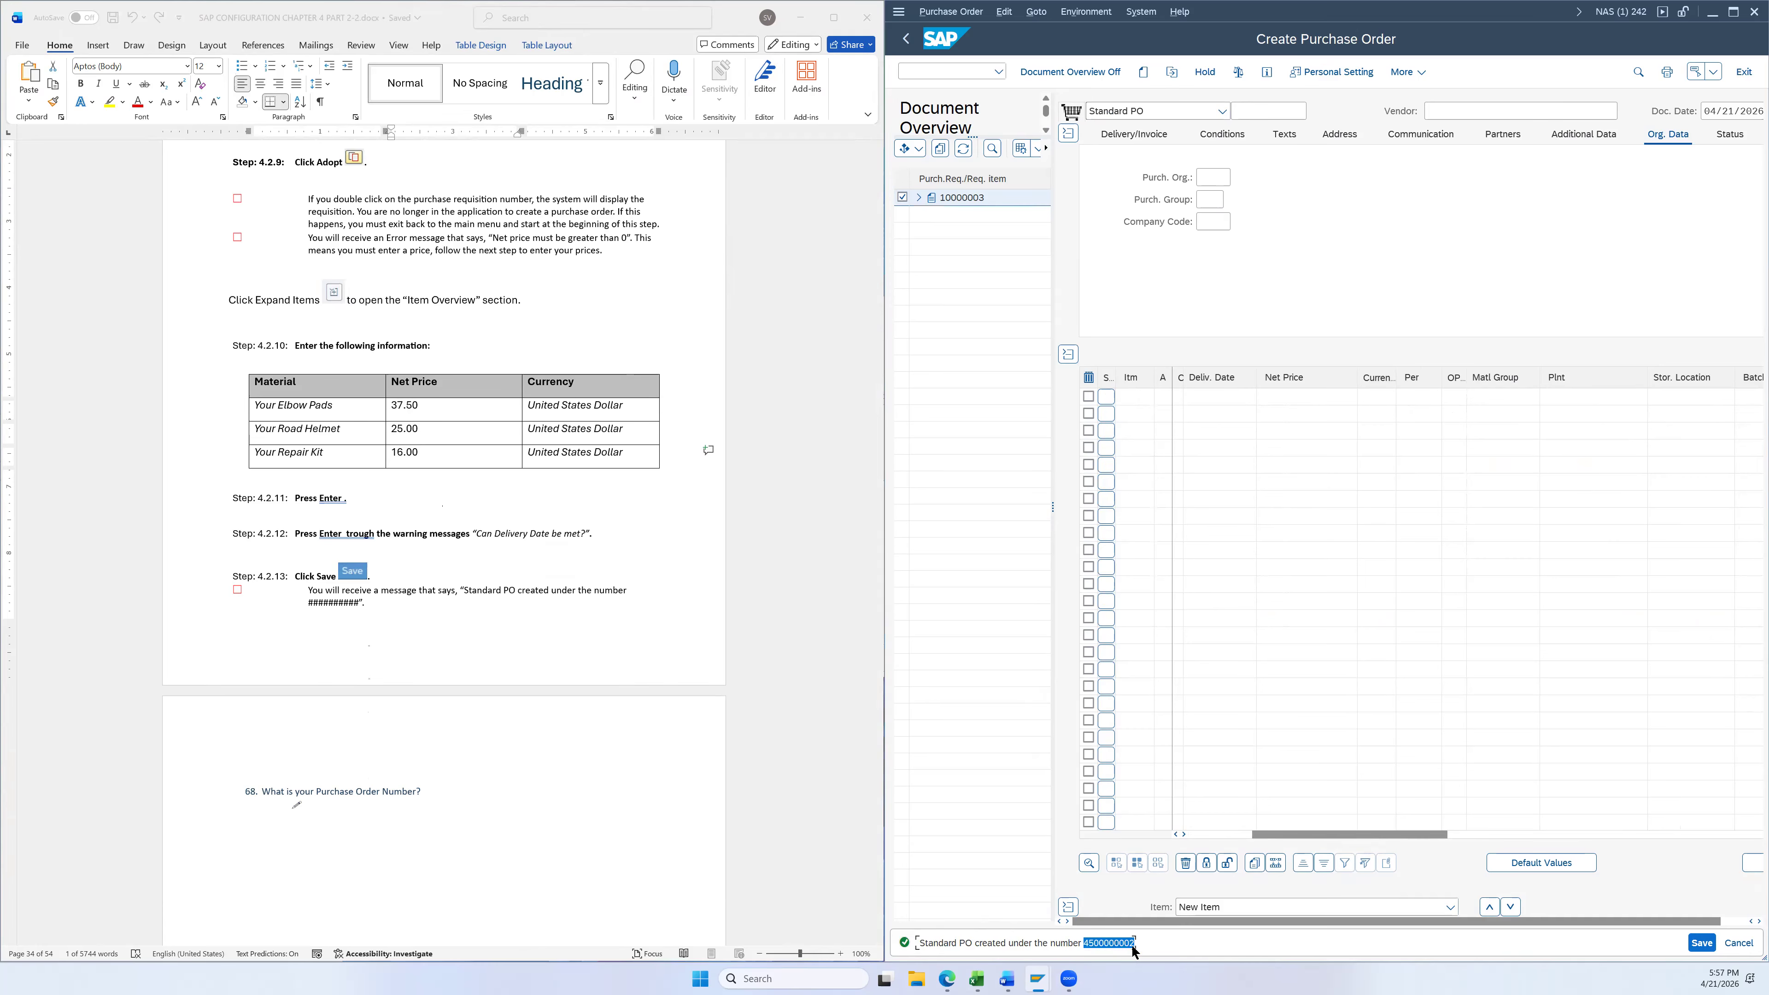
click(351, 814)
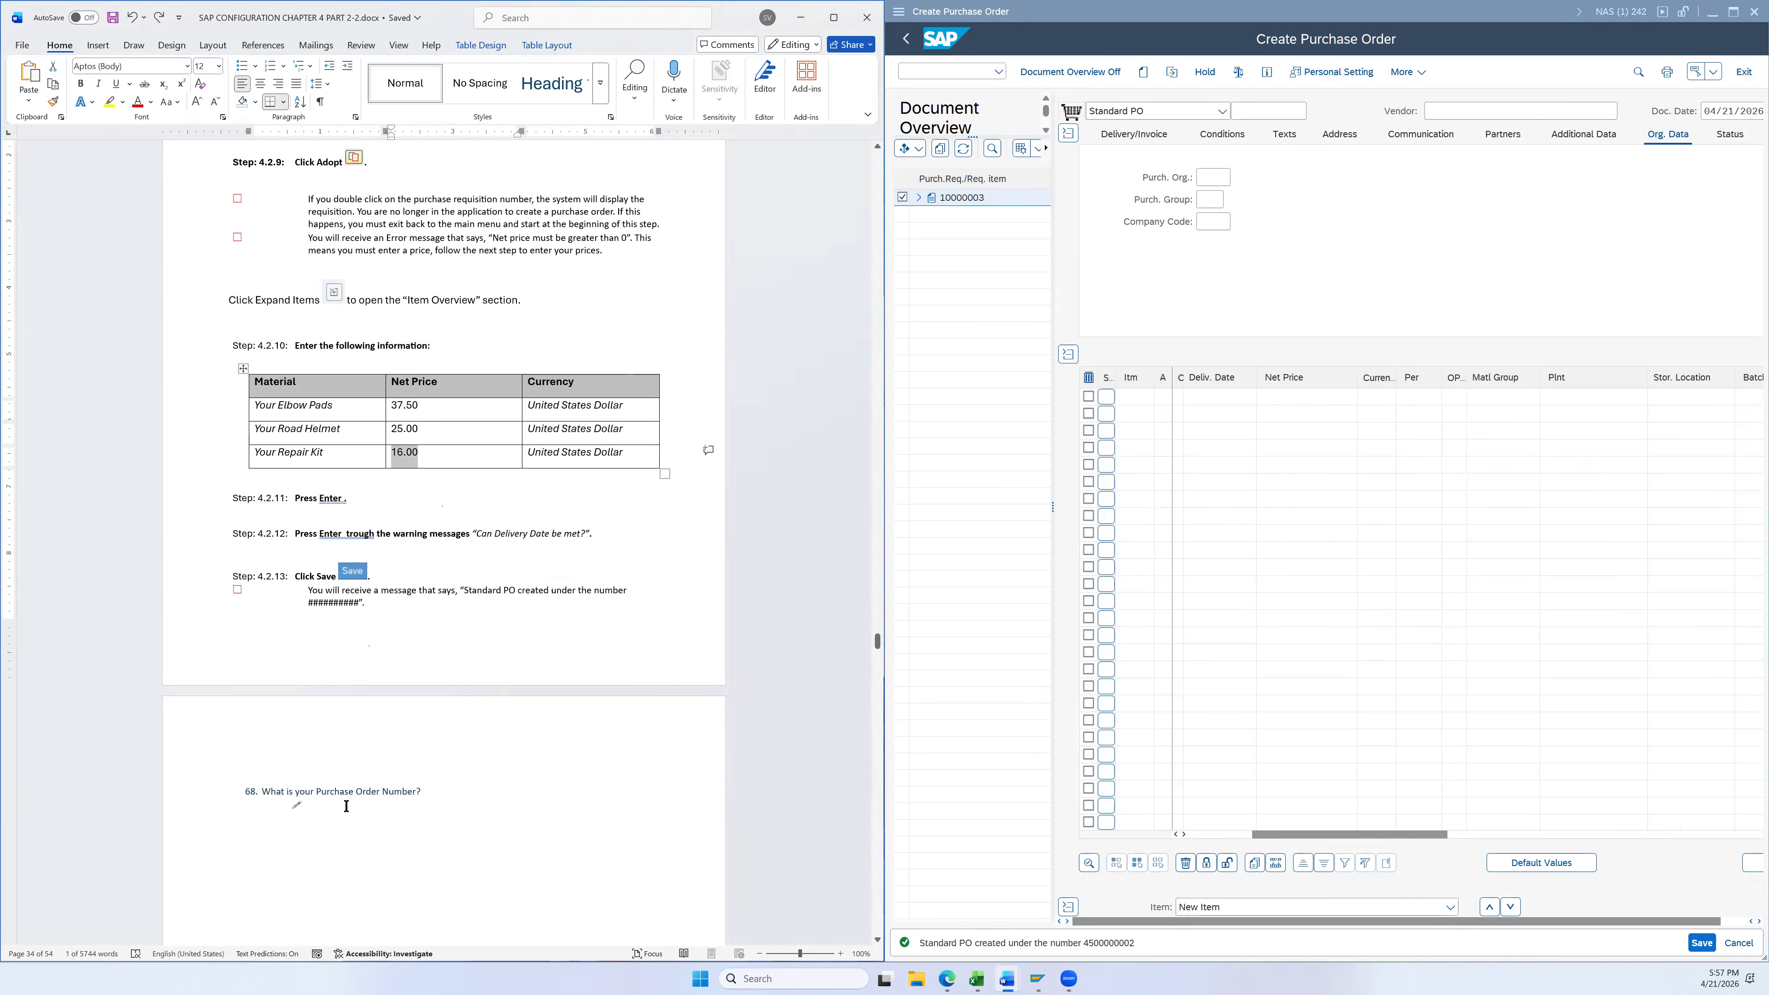
key(ctrl+v)
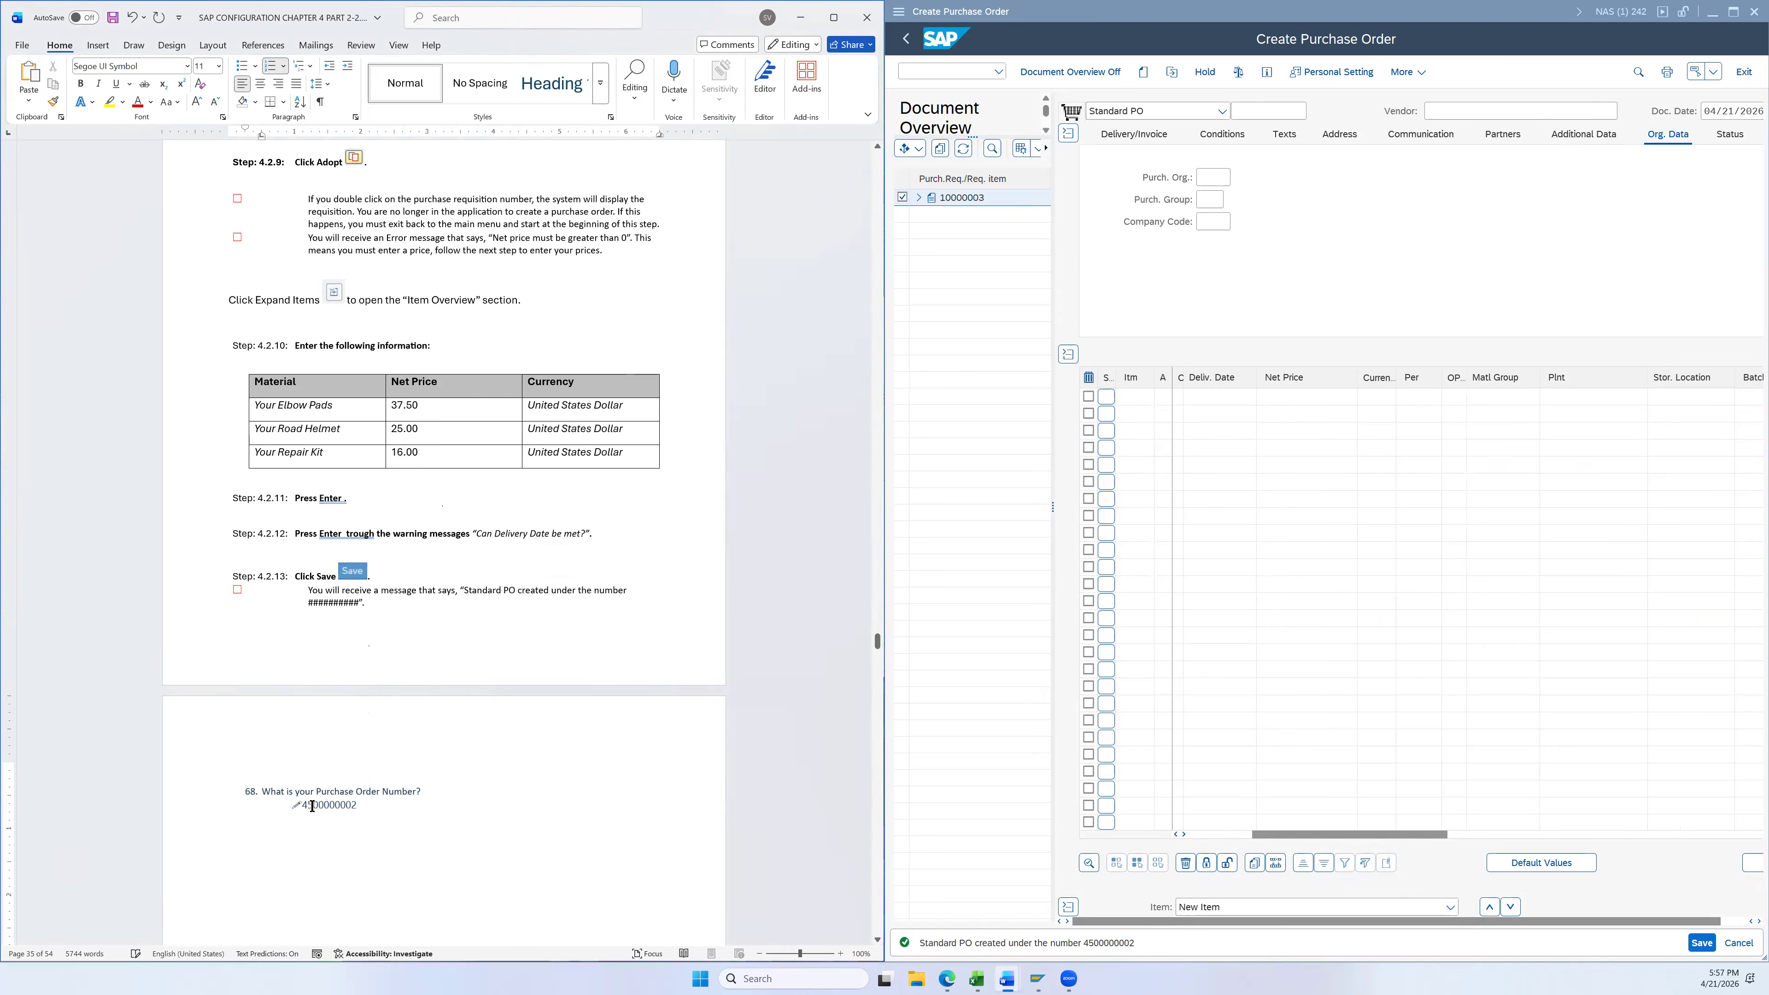
click(304, 804)
click(509, 765)
Find Section 4.3, Create Goods Receipt, in the instructions and return SAP to the Easy Access screen with its tree collapsed
scroll(557, 738, down, 5)
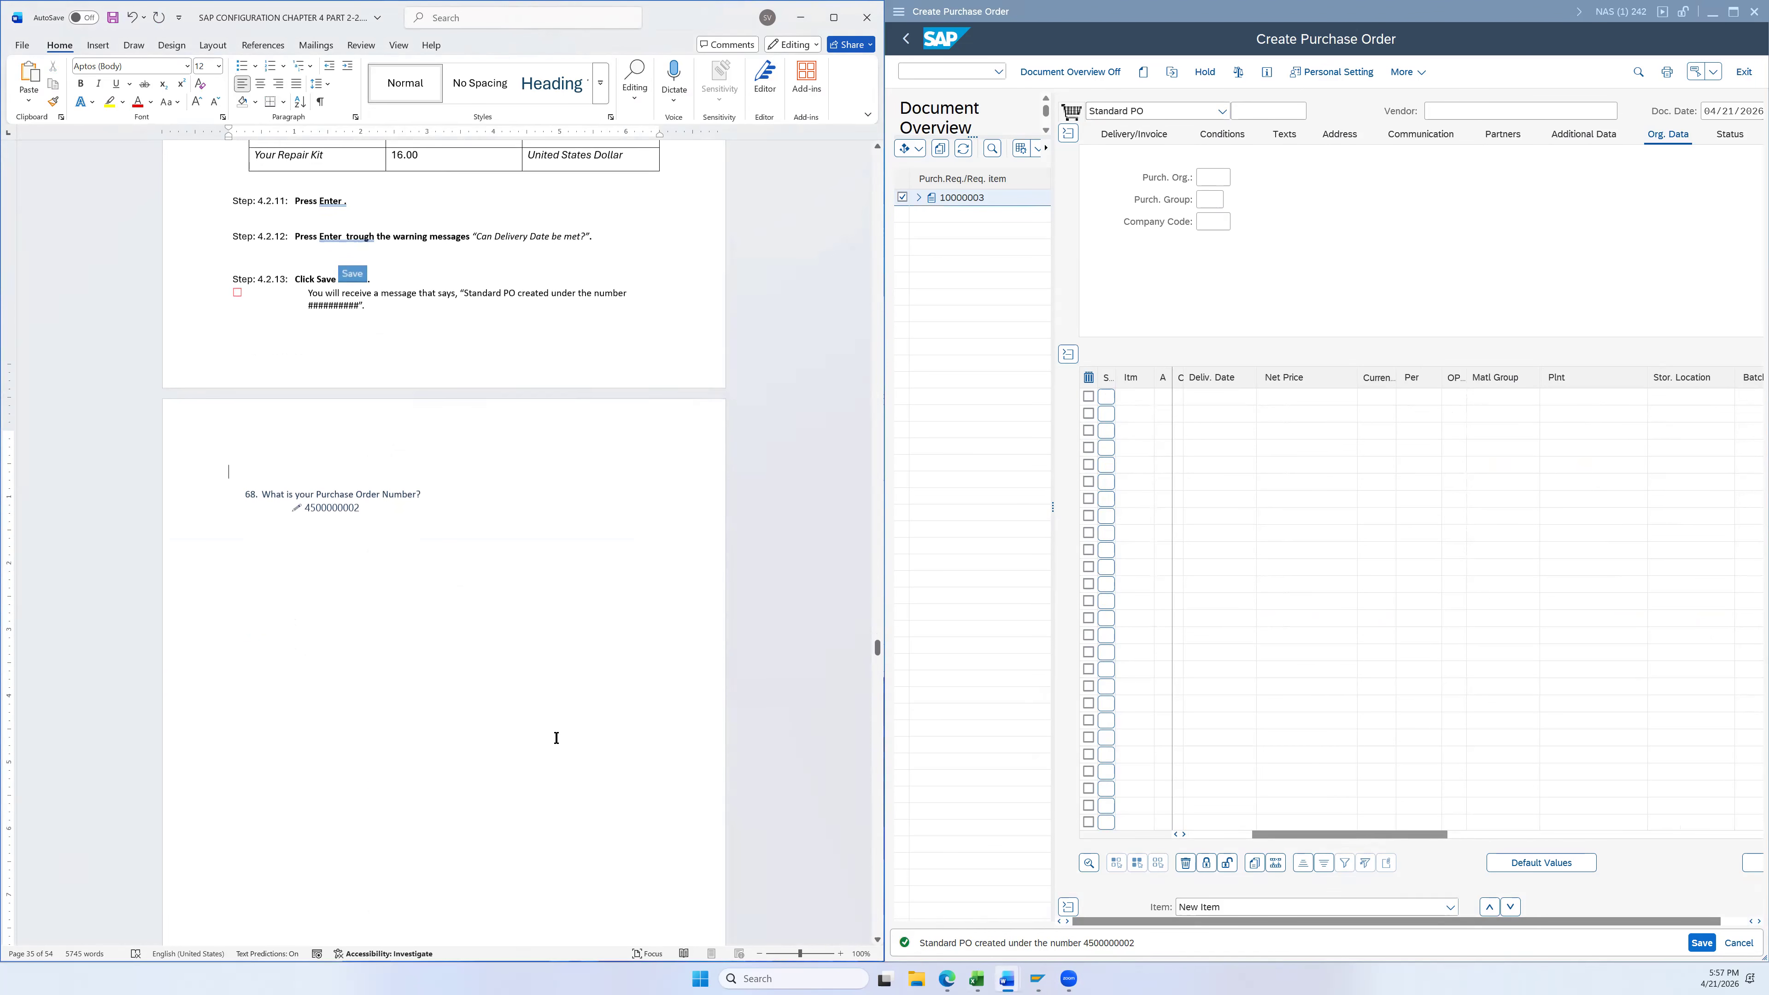
scroll(609, 700, down, 9)
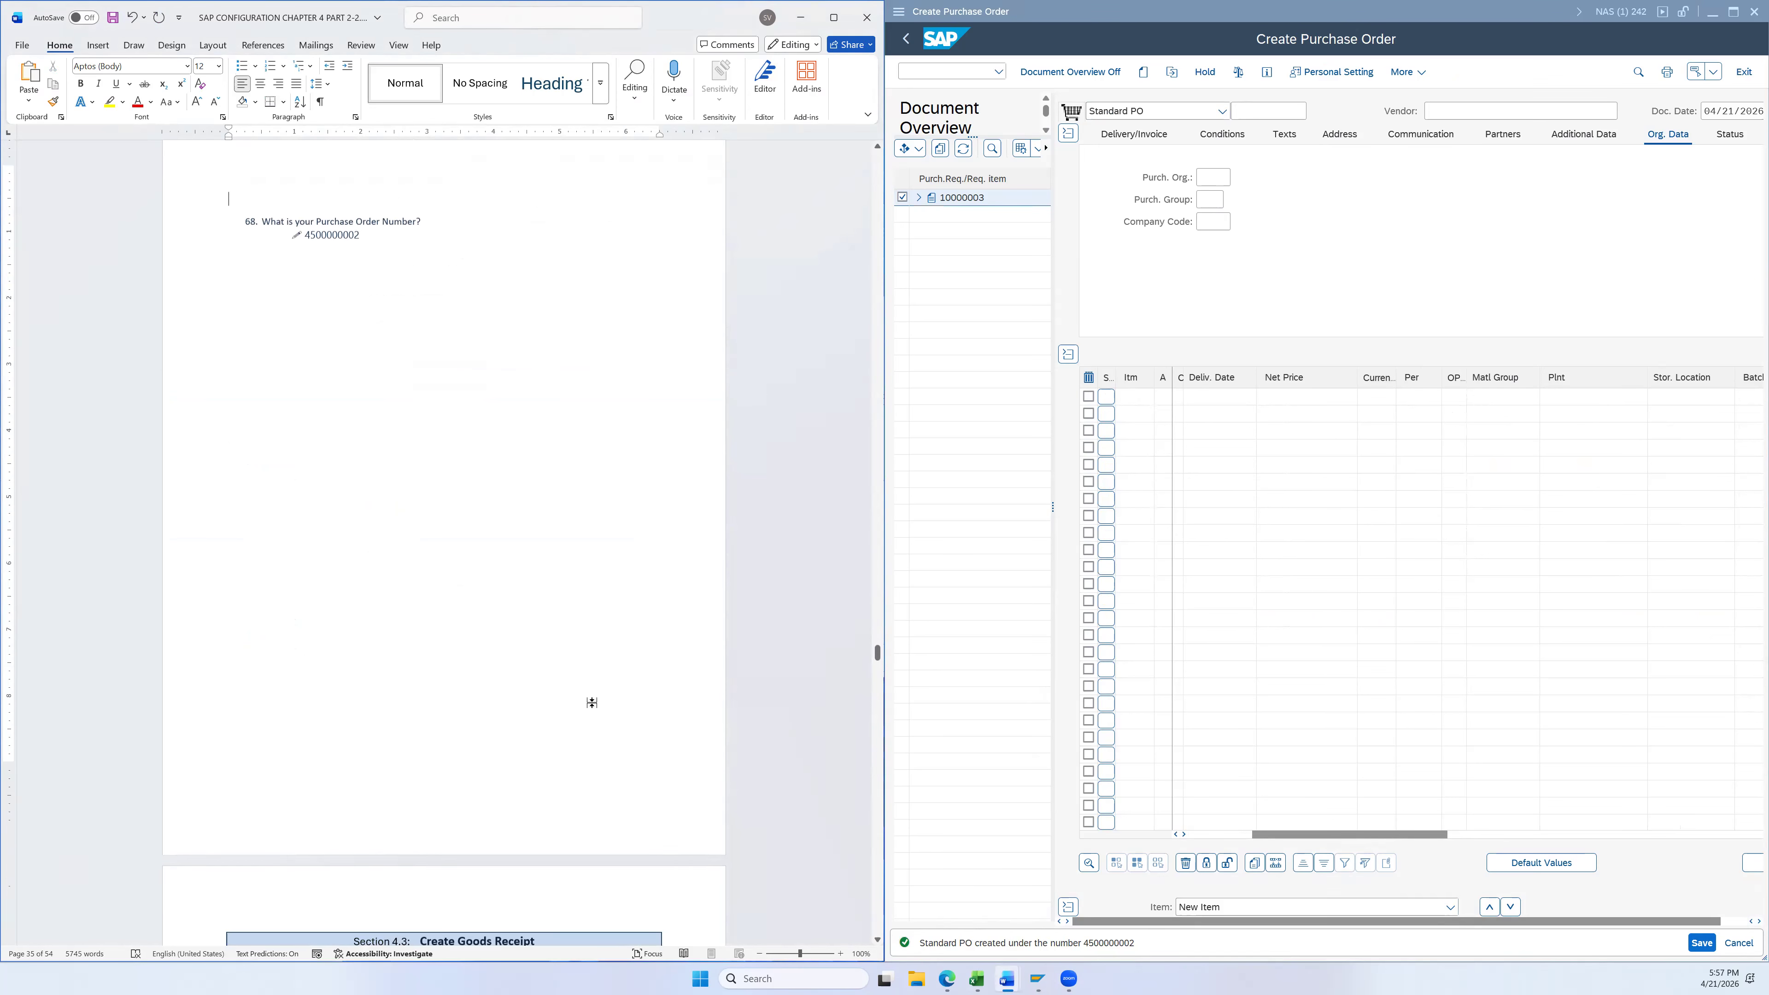
scroll(604, 708, down, 2)
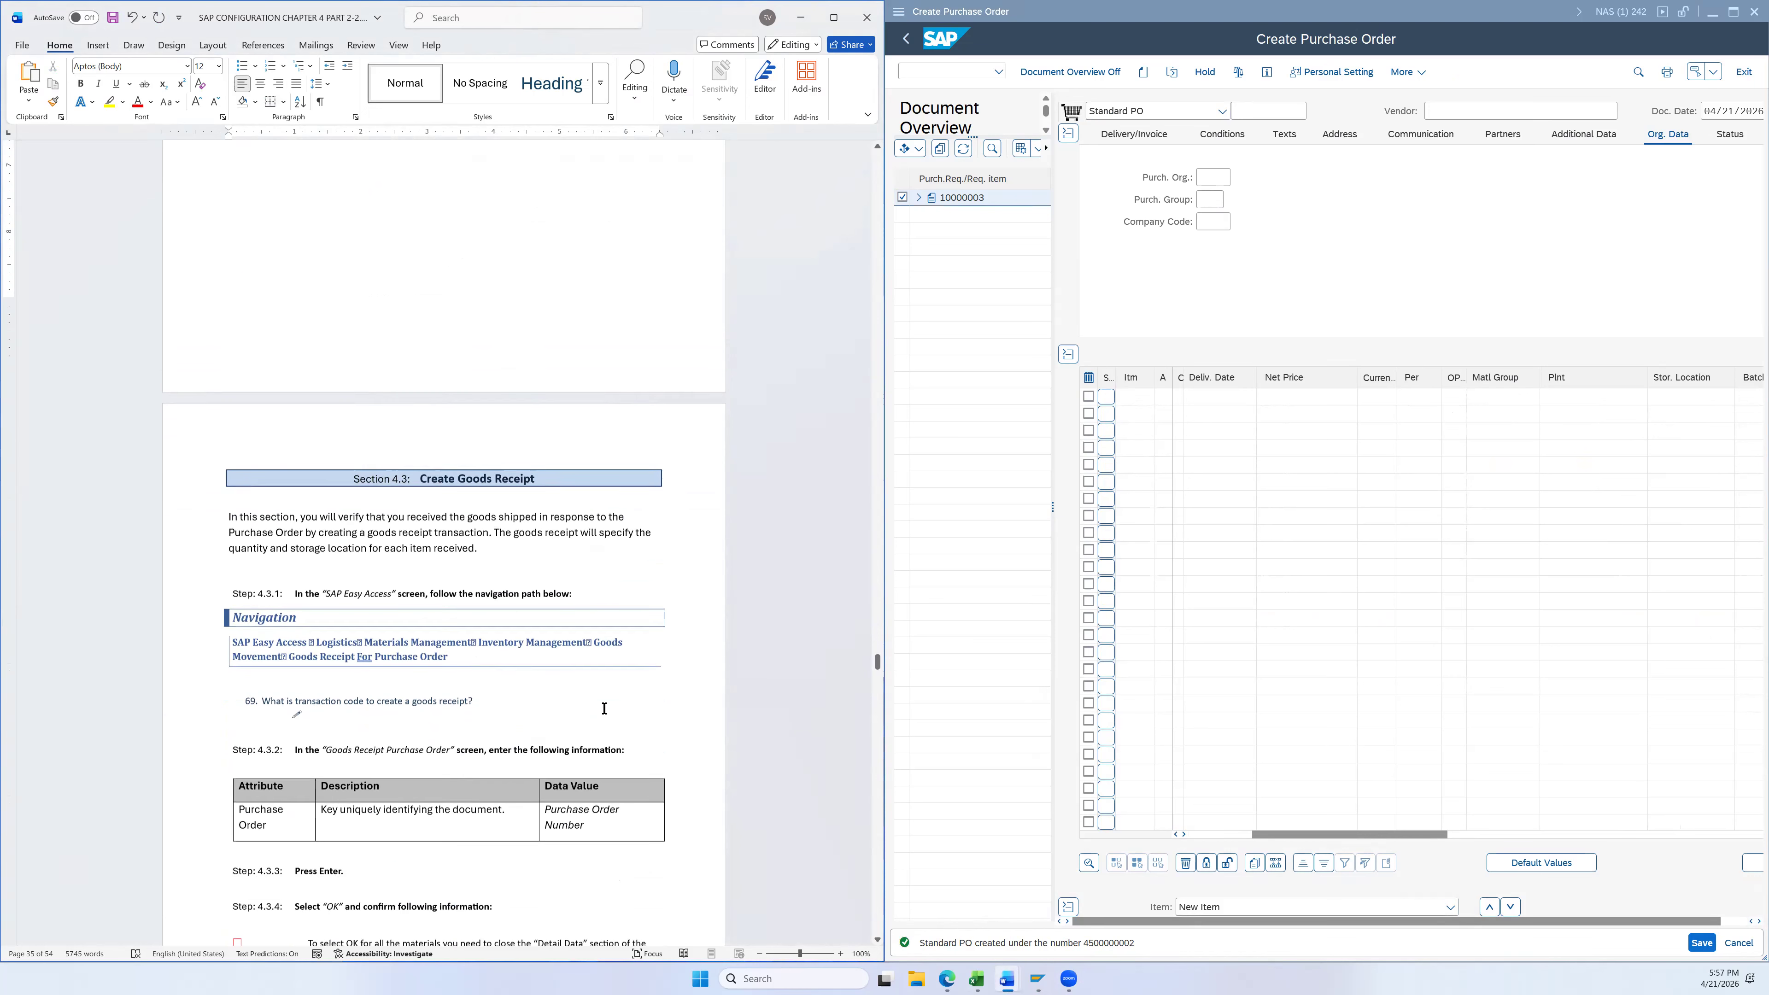
click(908, 48)
click(906, 42)
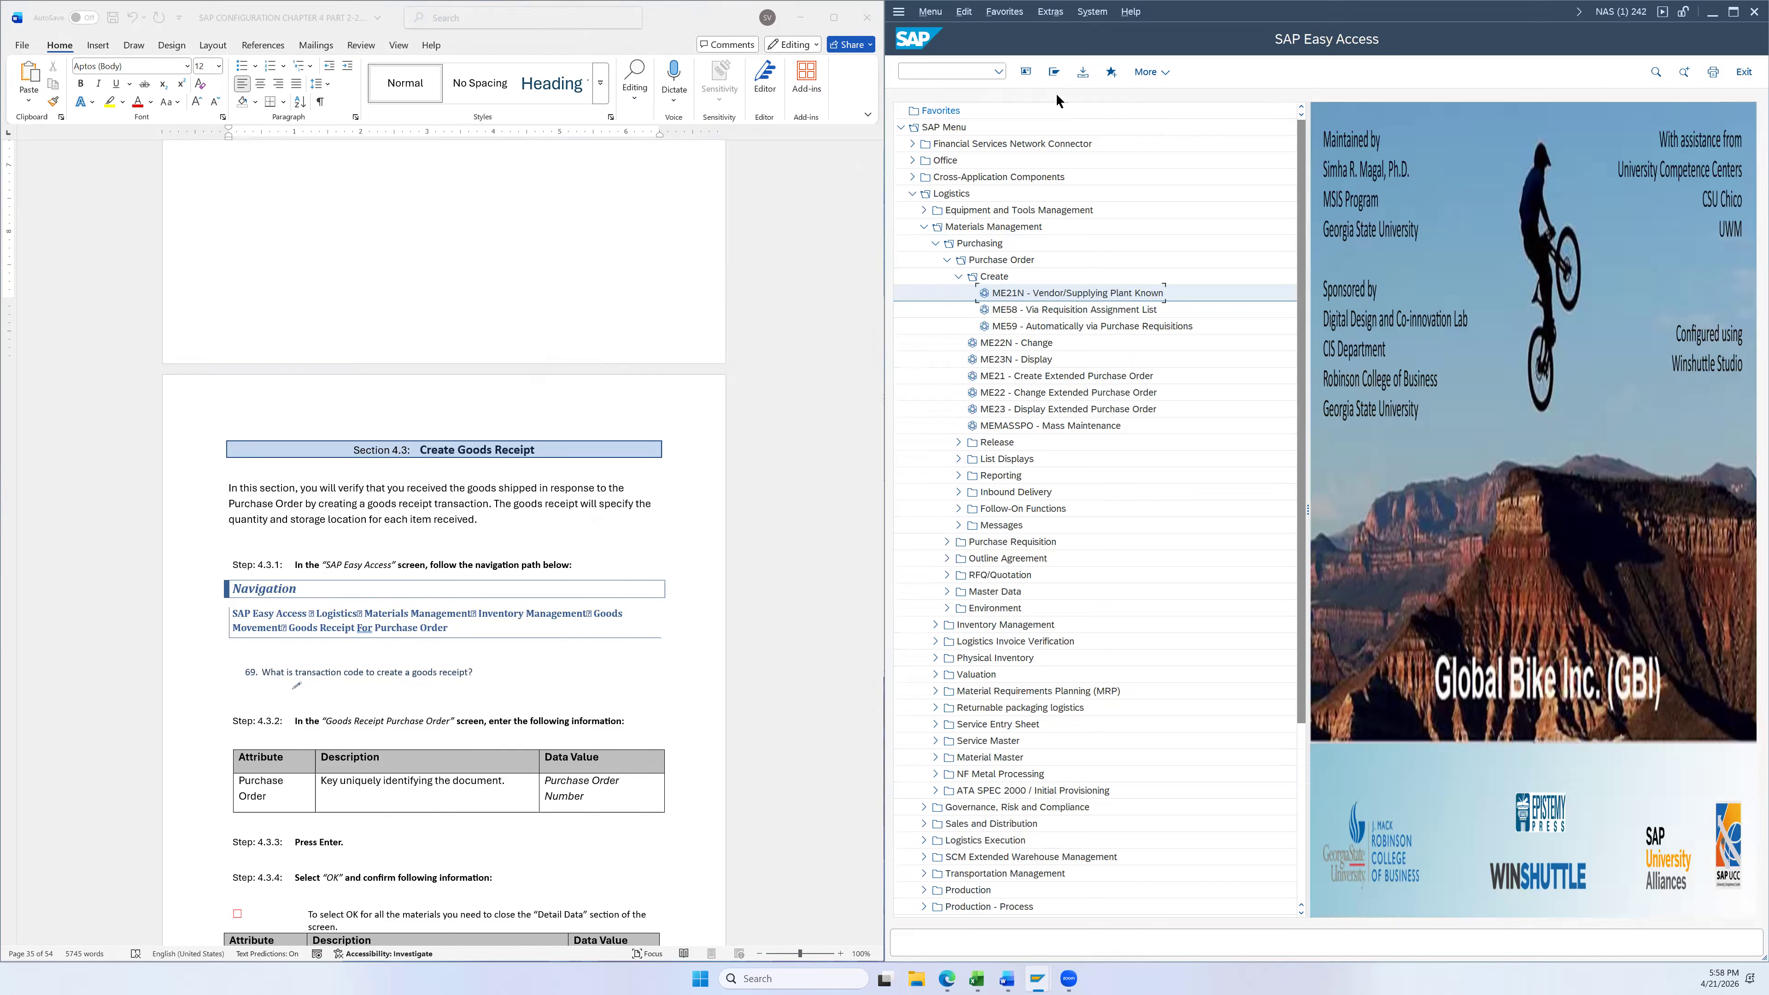
click(1058, 75)
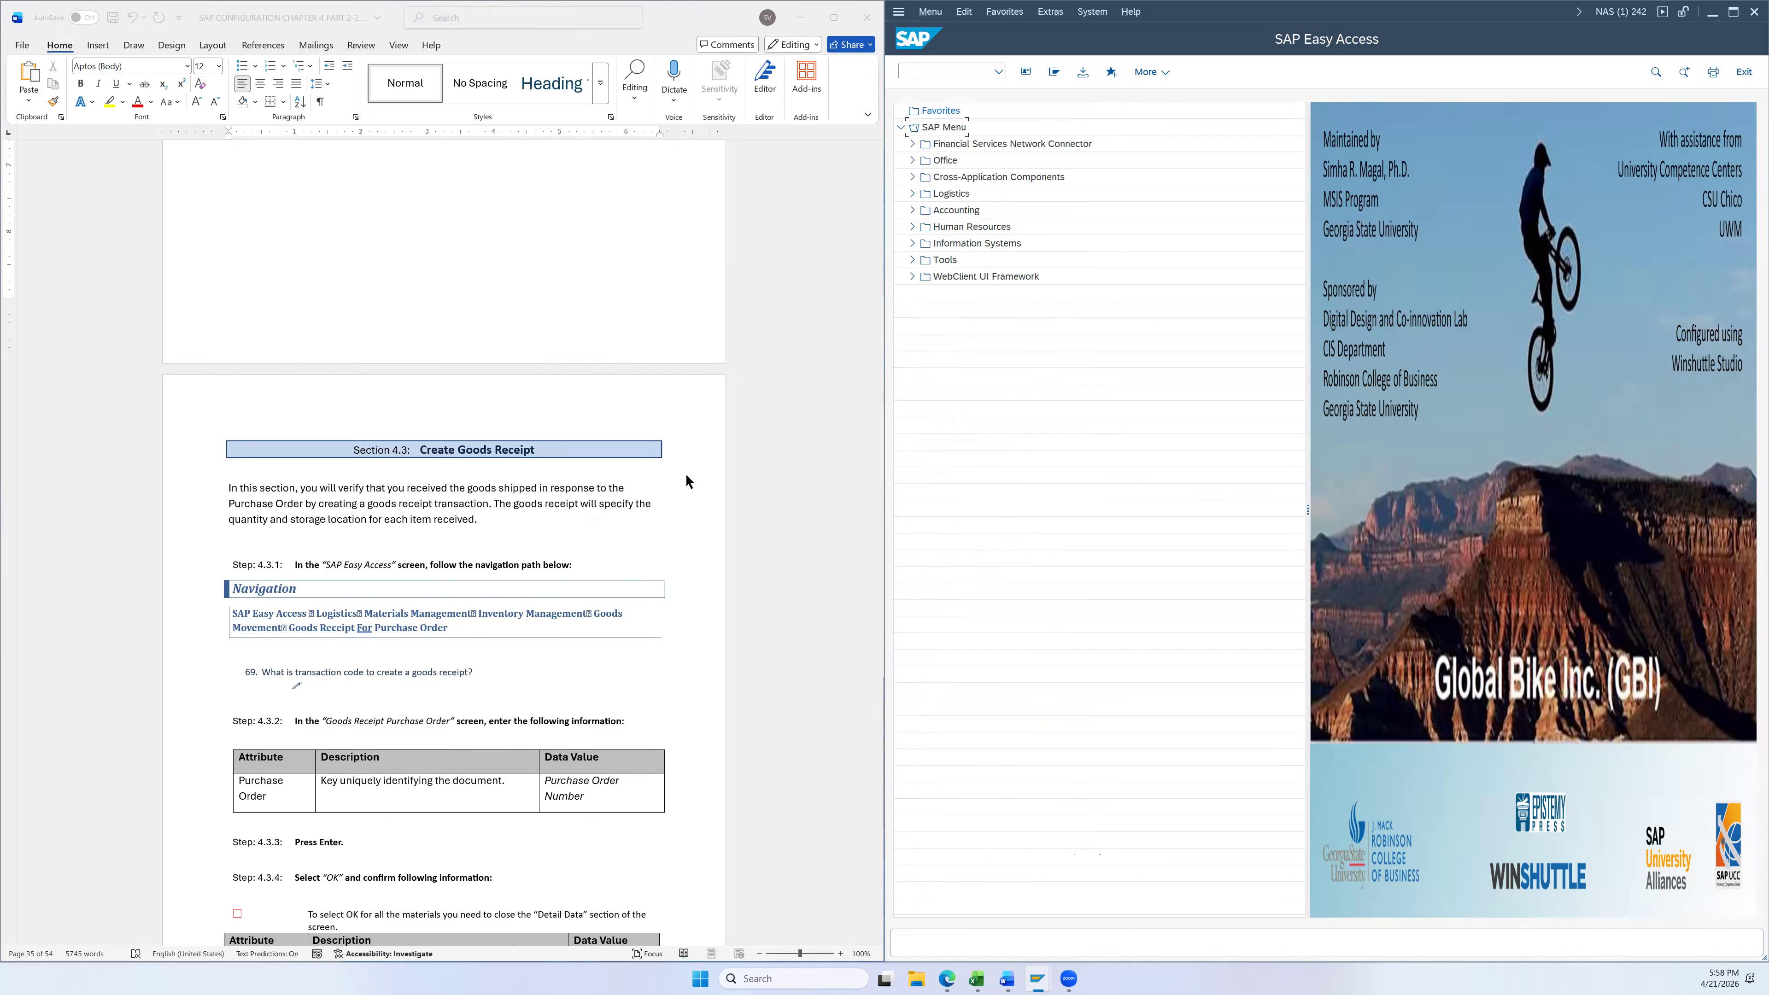
scroll(686, 479, down, 2)
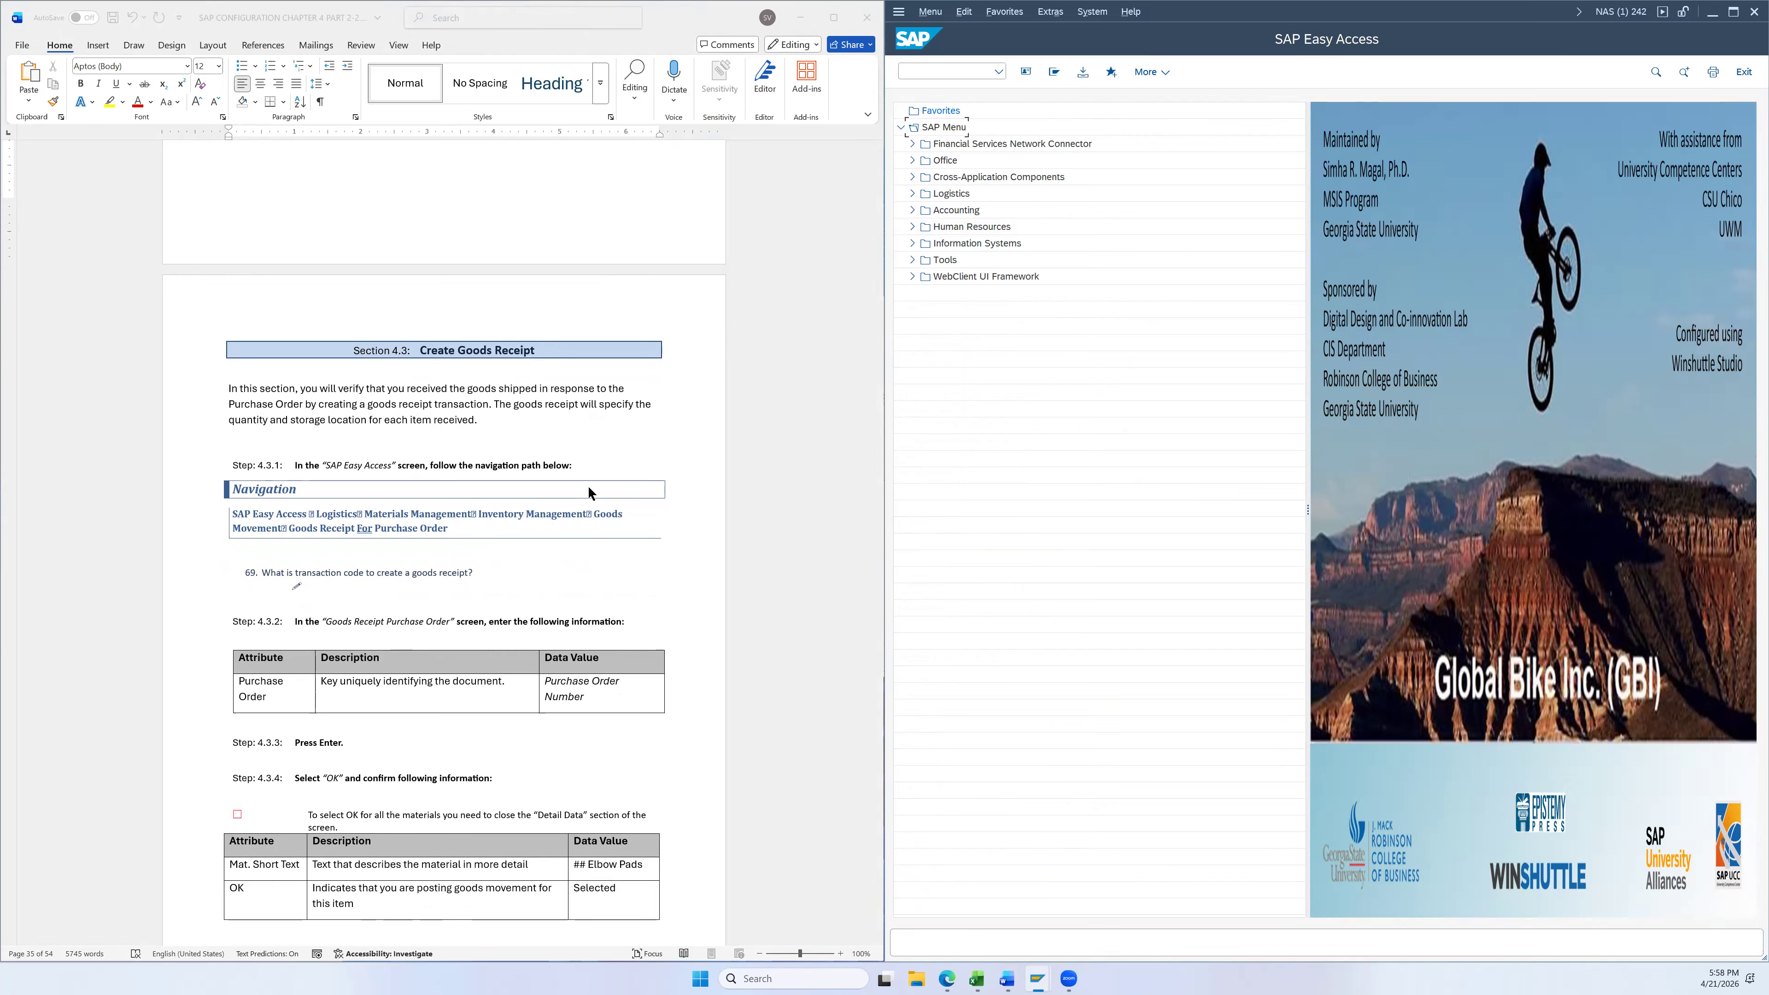
Open the MIGO_GR goods receipt for purchase order transaction from Inventory Management's Goods Movement folder, within Logistics and Materials Management
click(911, 193)
click(923, 226)
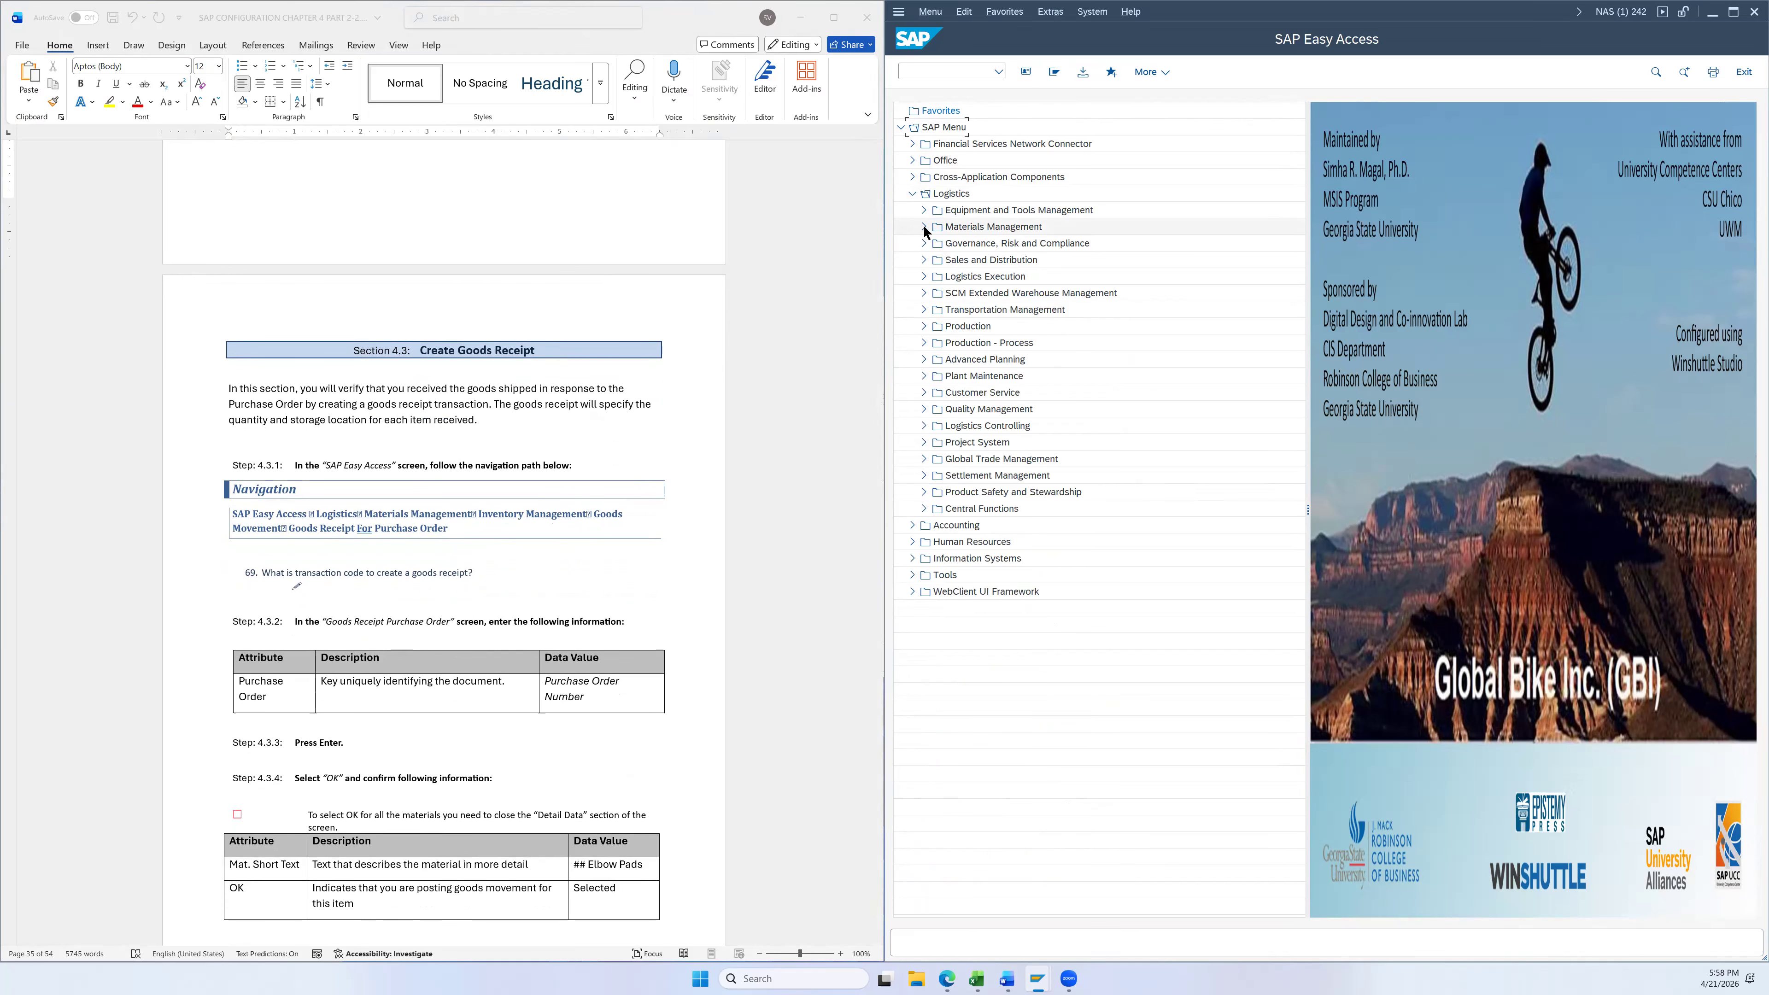
click(935, 259)
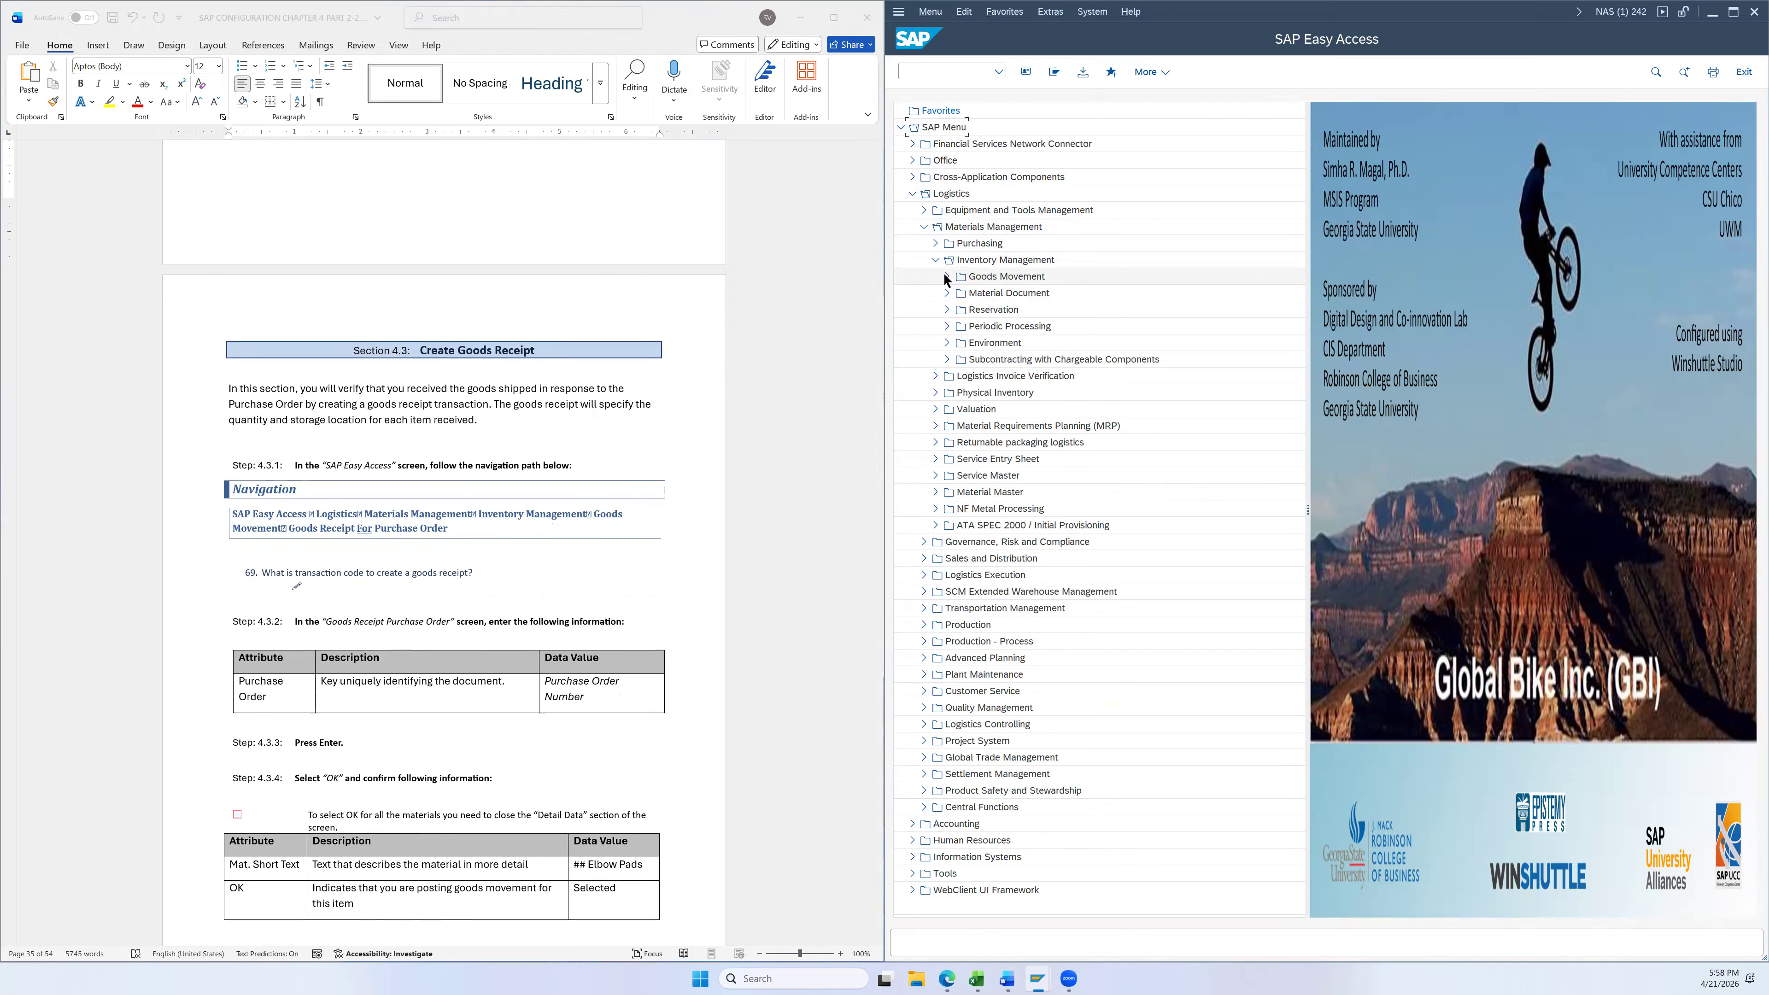
click(945, 276)
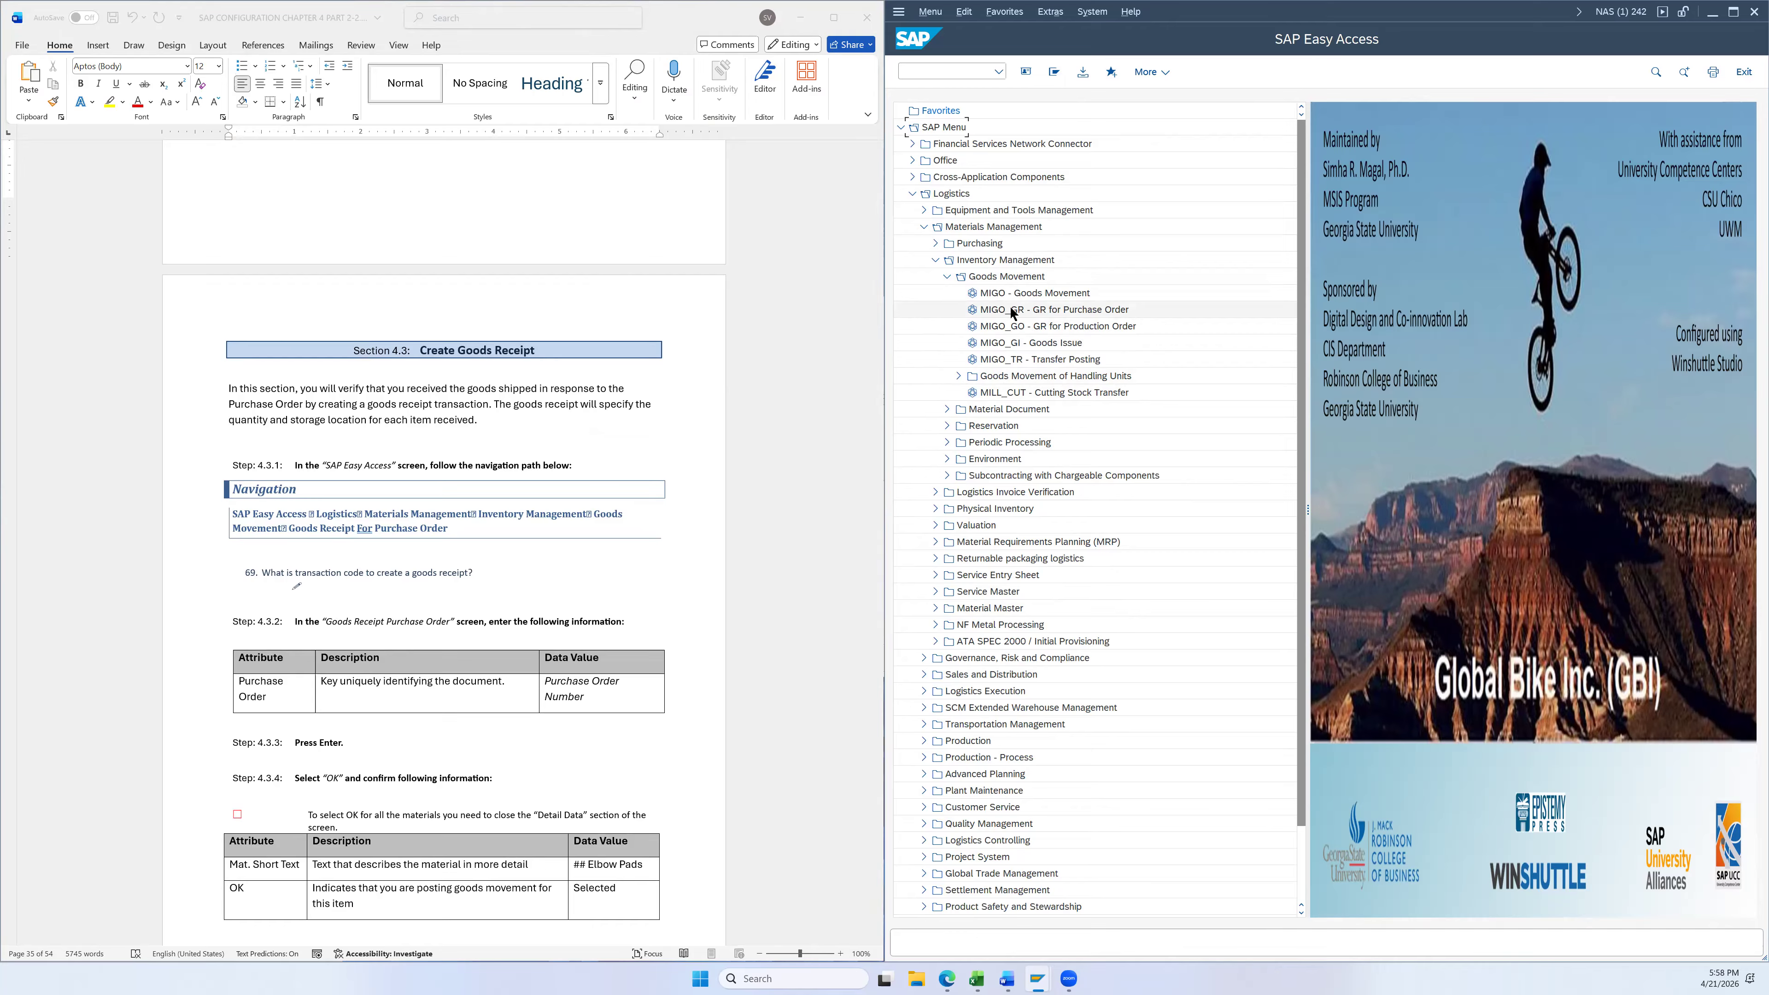
click(1052, 311)
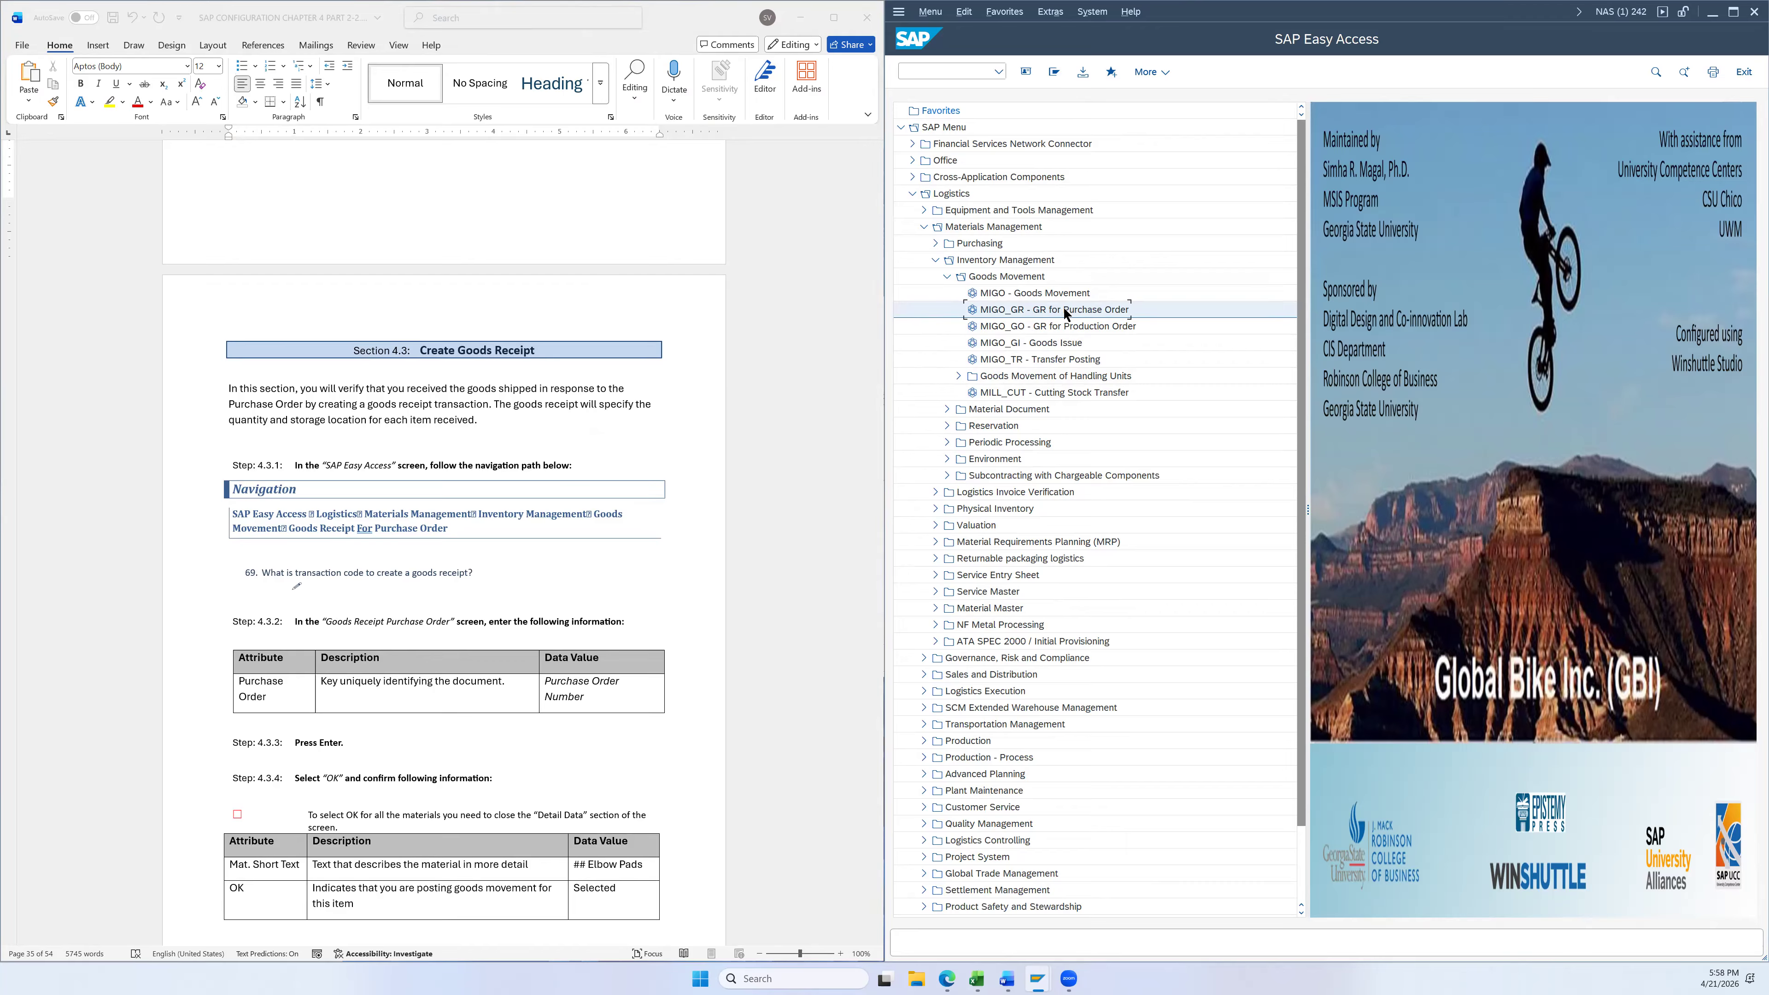
double_click(1064, 314)
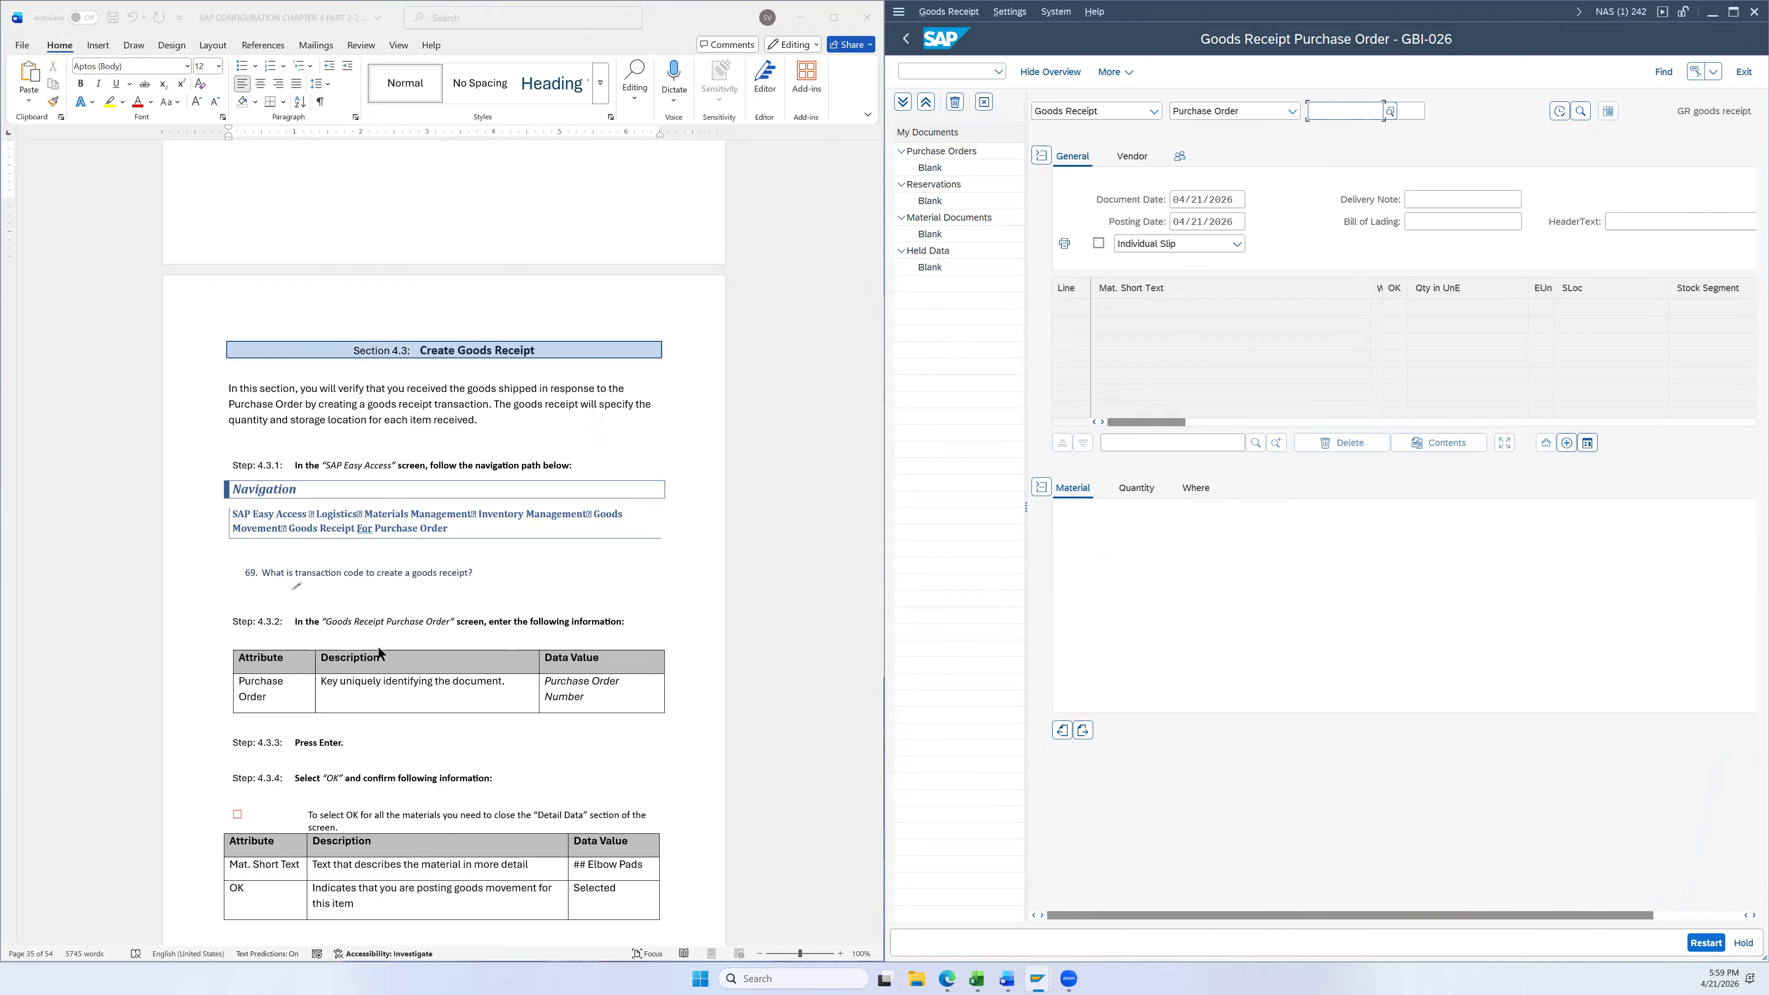
Open the value search for the goods receipt's purchase order number and set it to Purchasing Documents per Supplier
scroll(643, 643, down, 3)
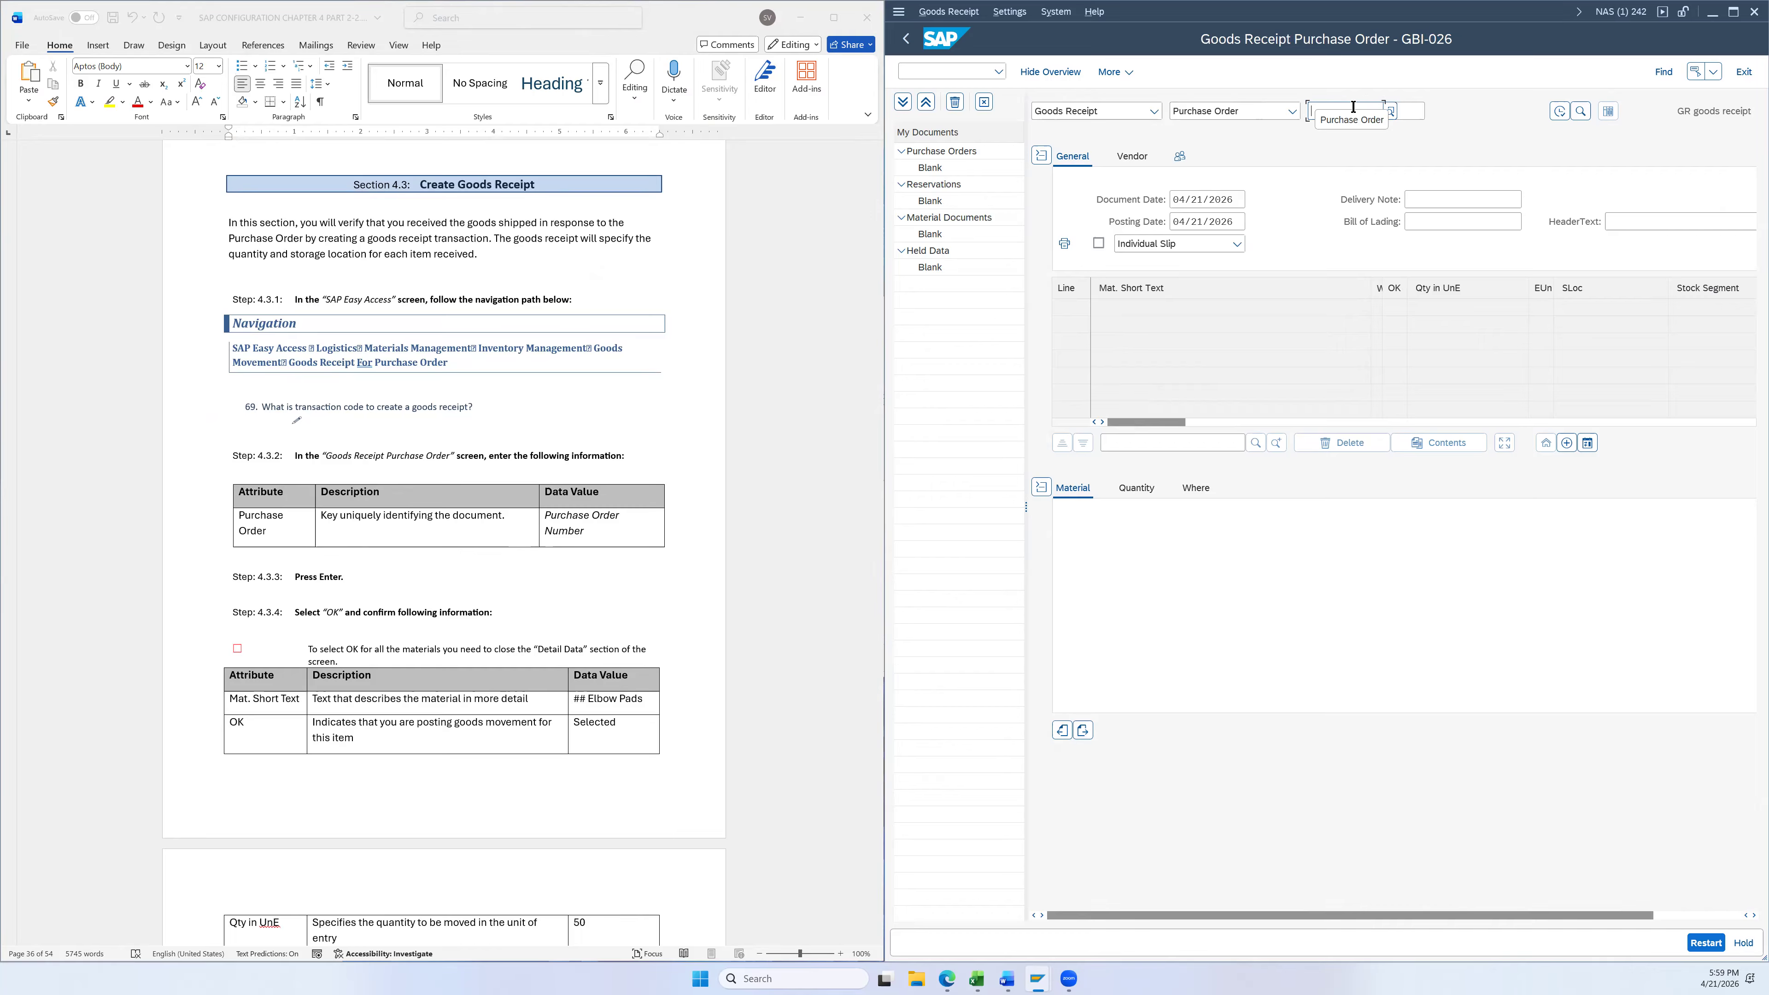
click(1392, 112)
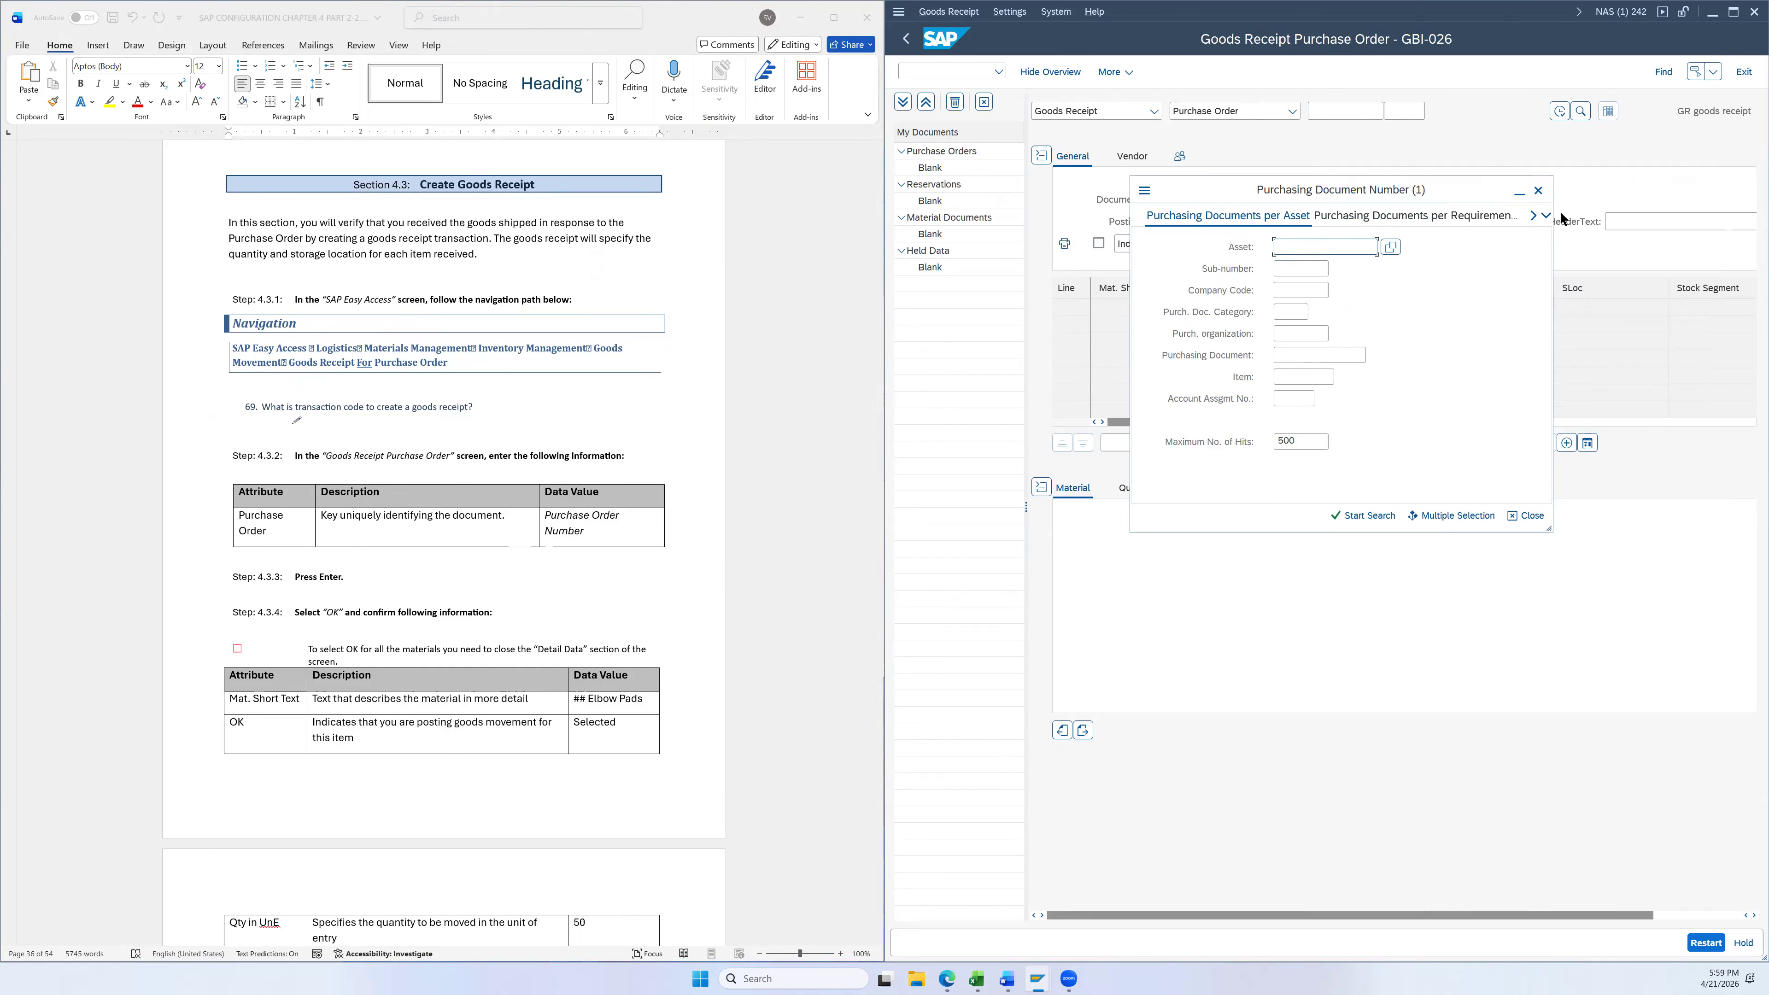
click(1545, 216)
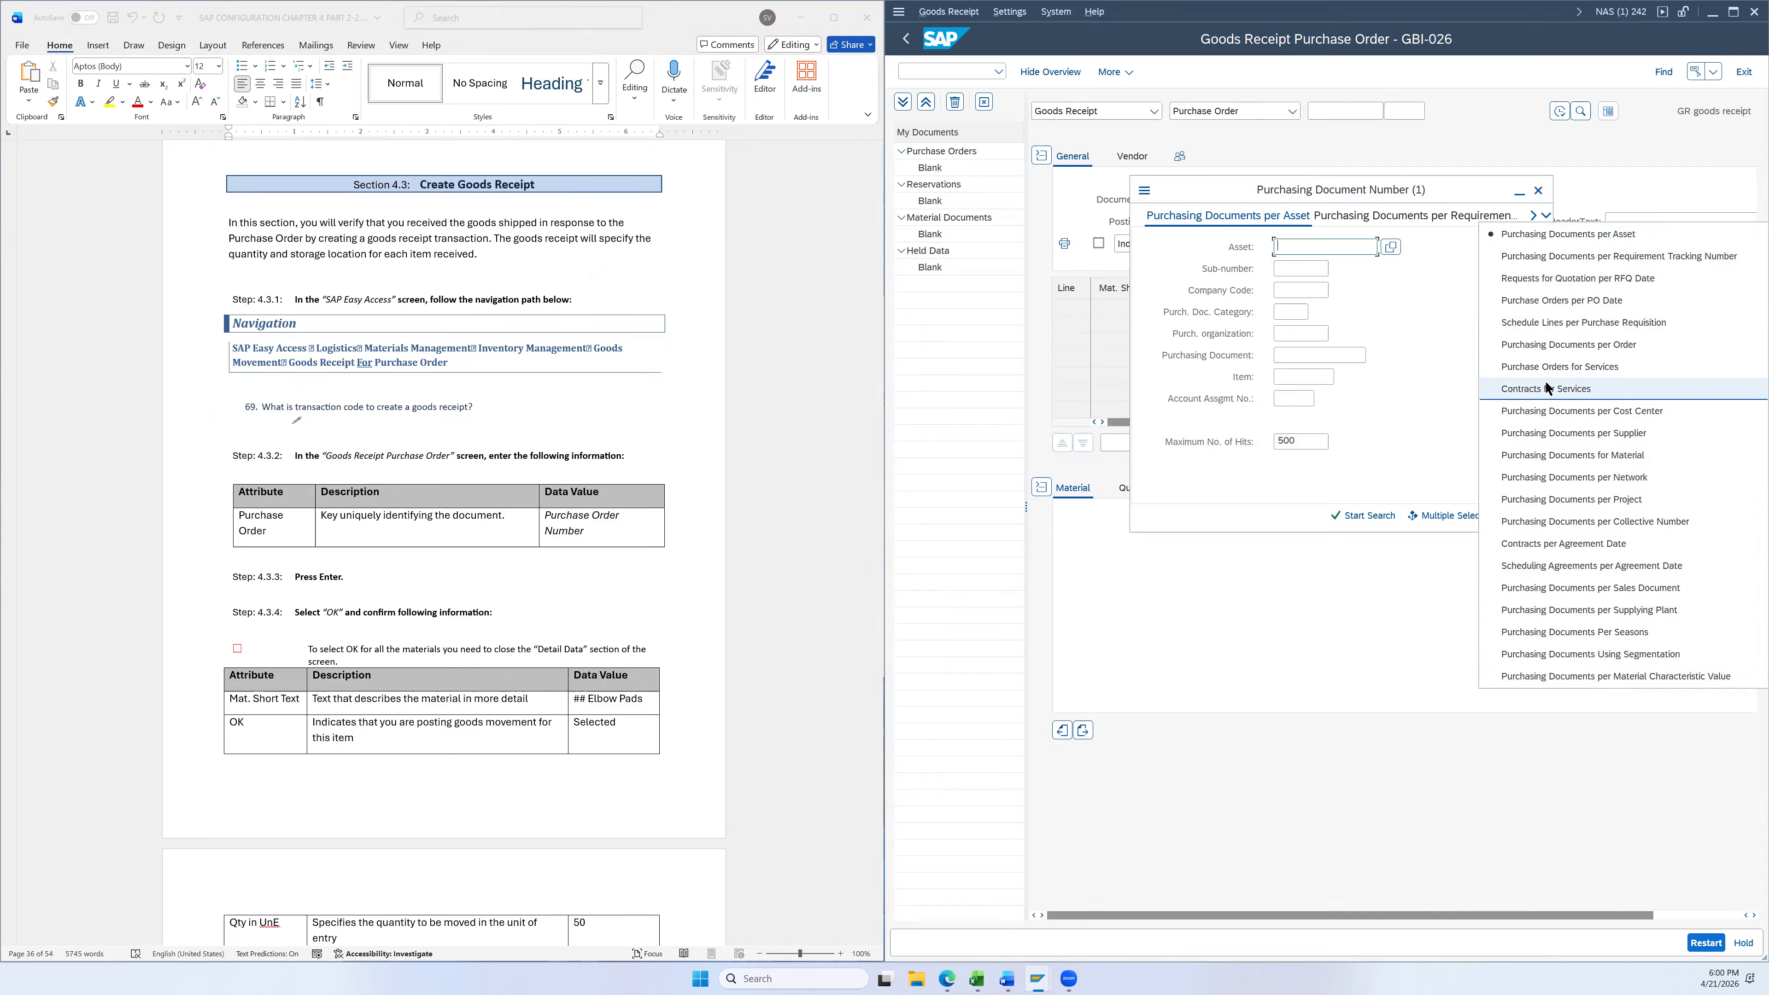
click(1553, 411)
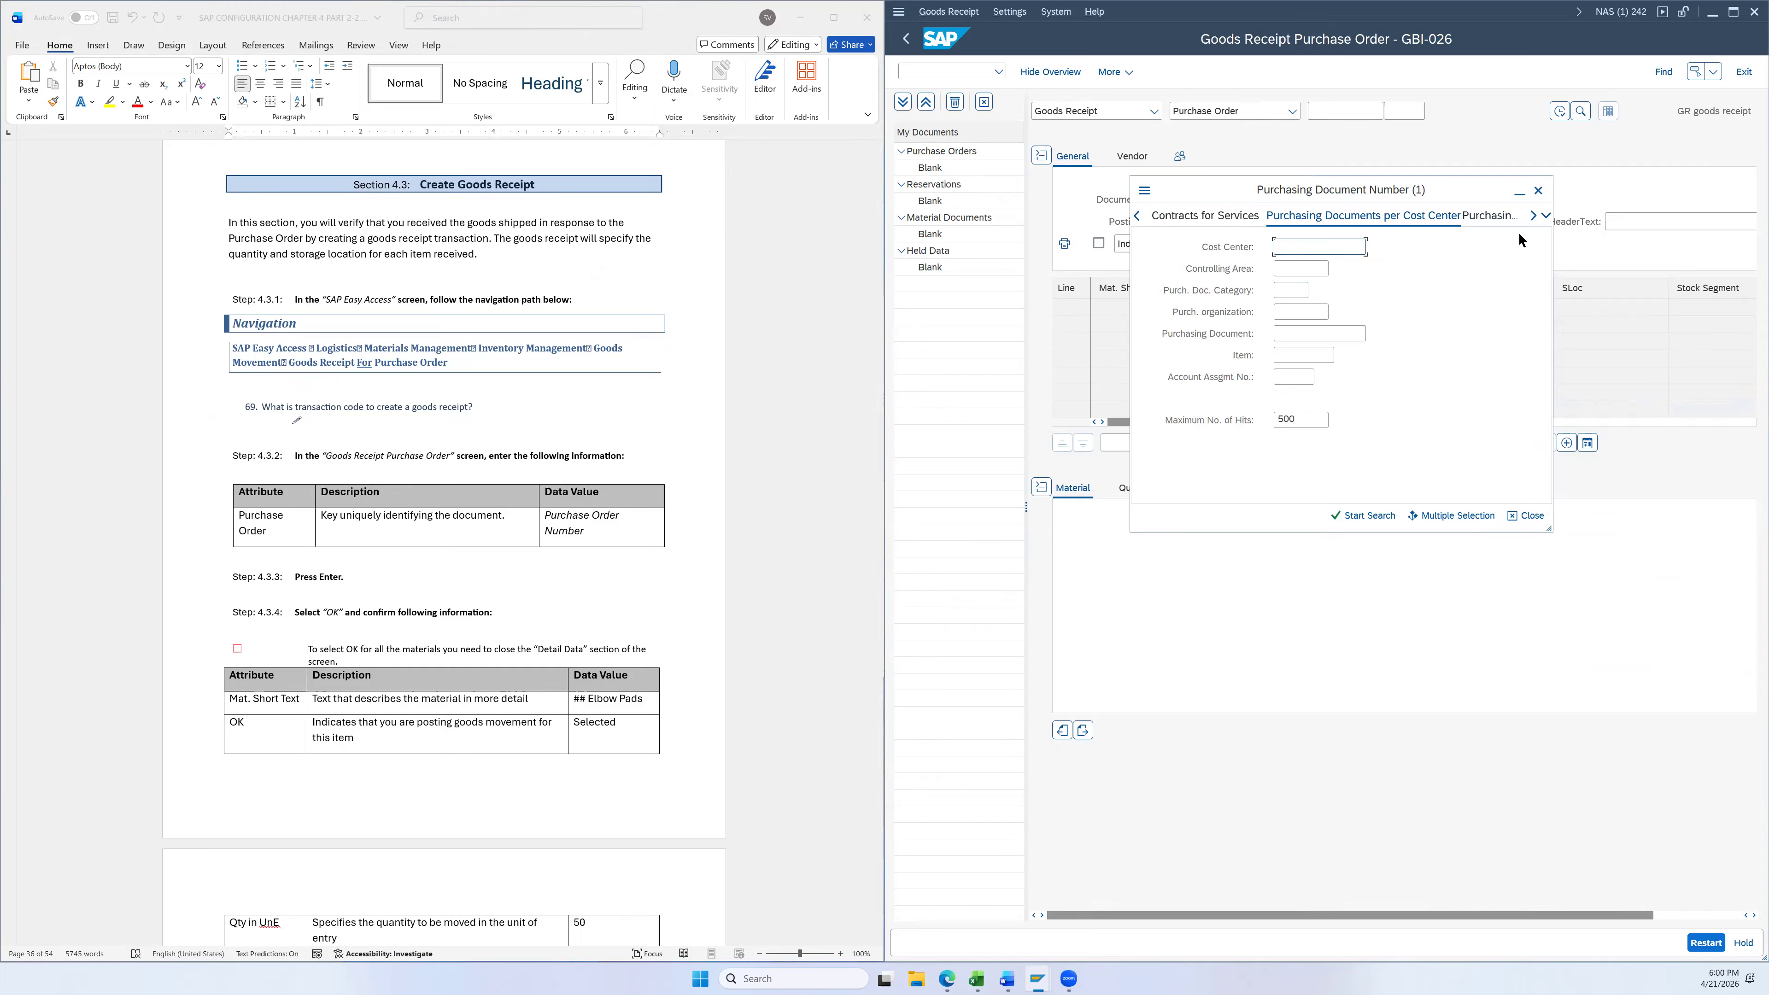
click(1544, 215)
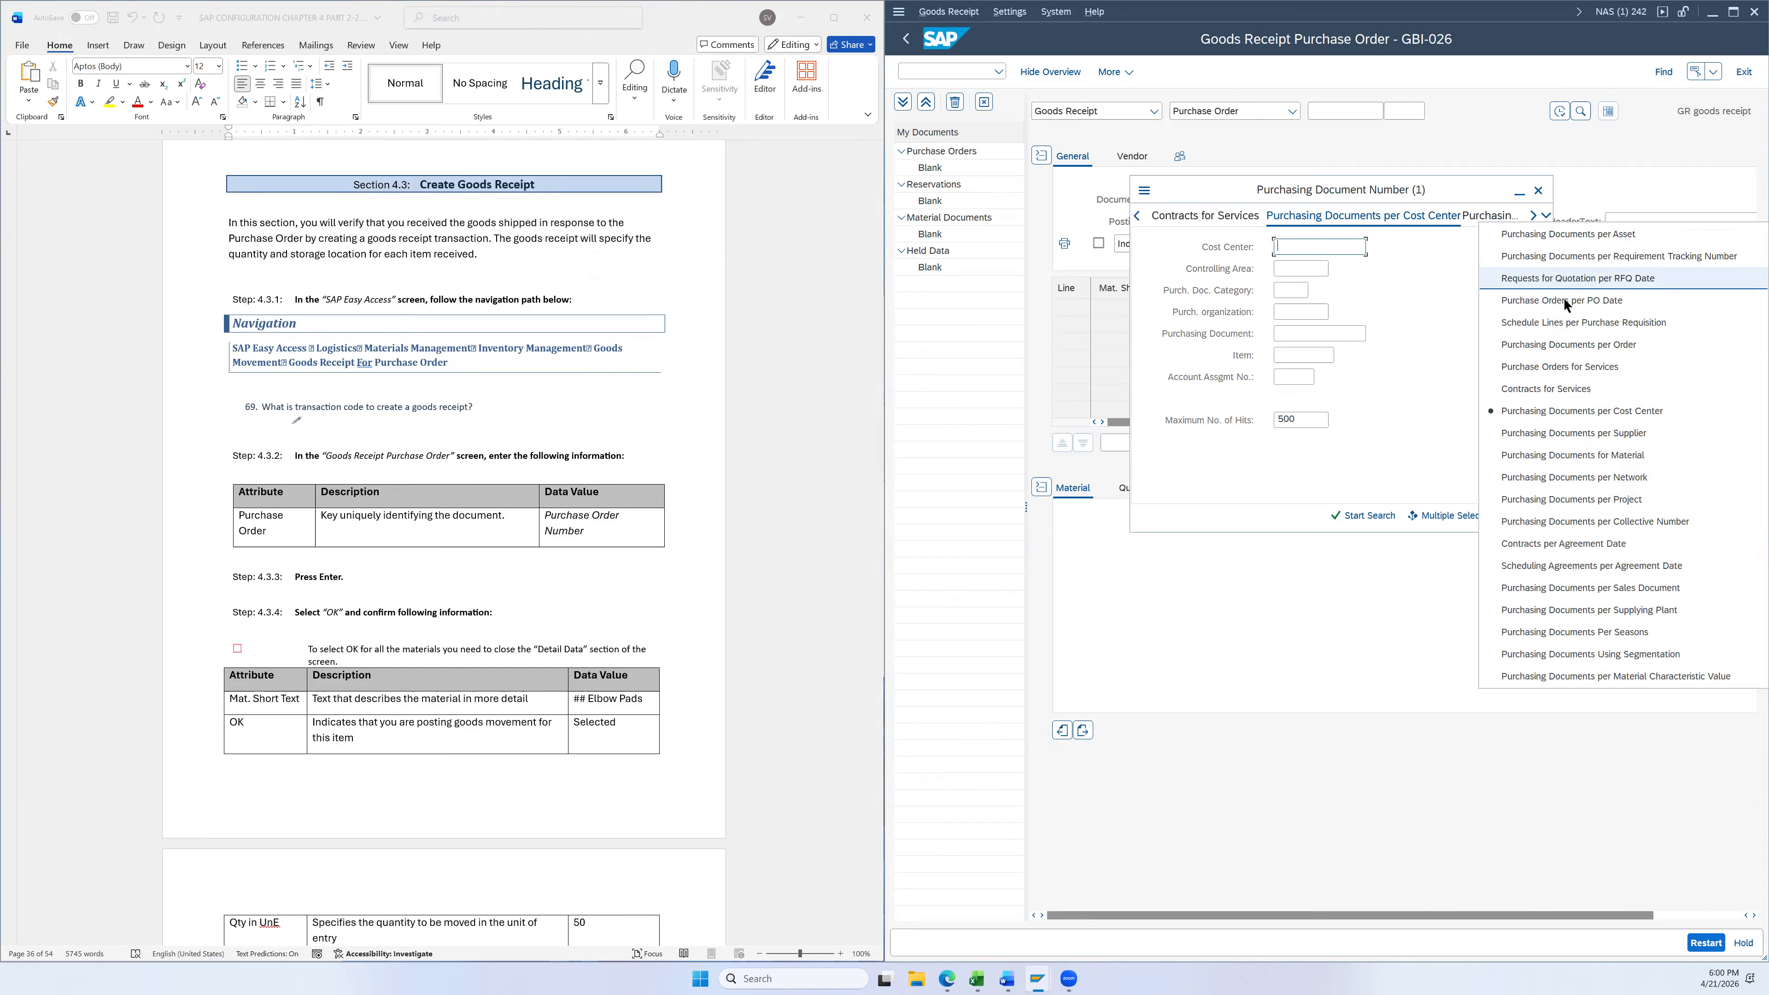
click(1601, 434)
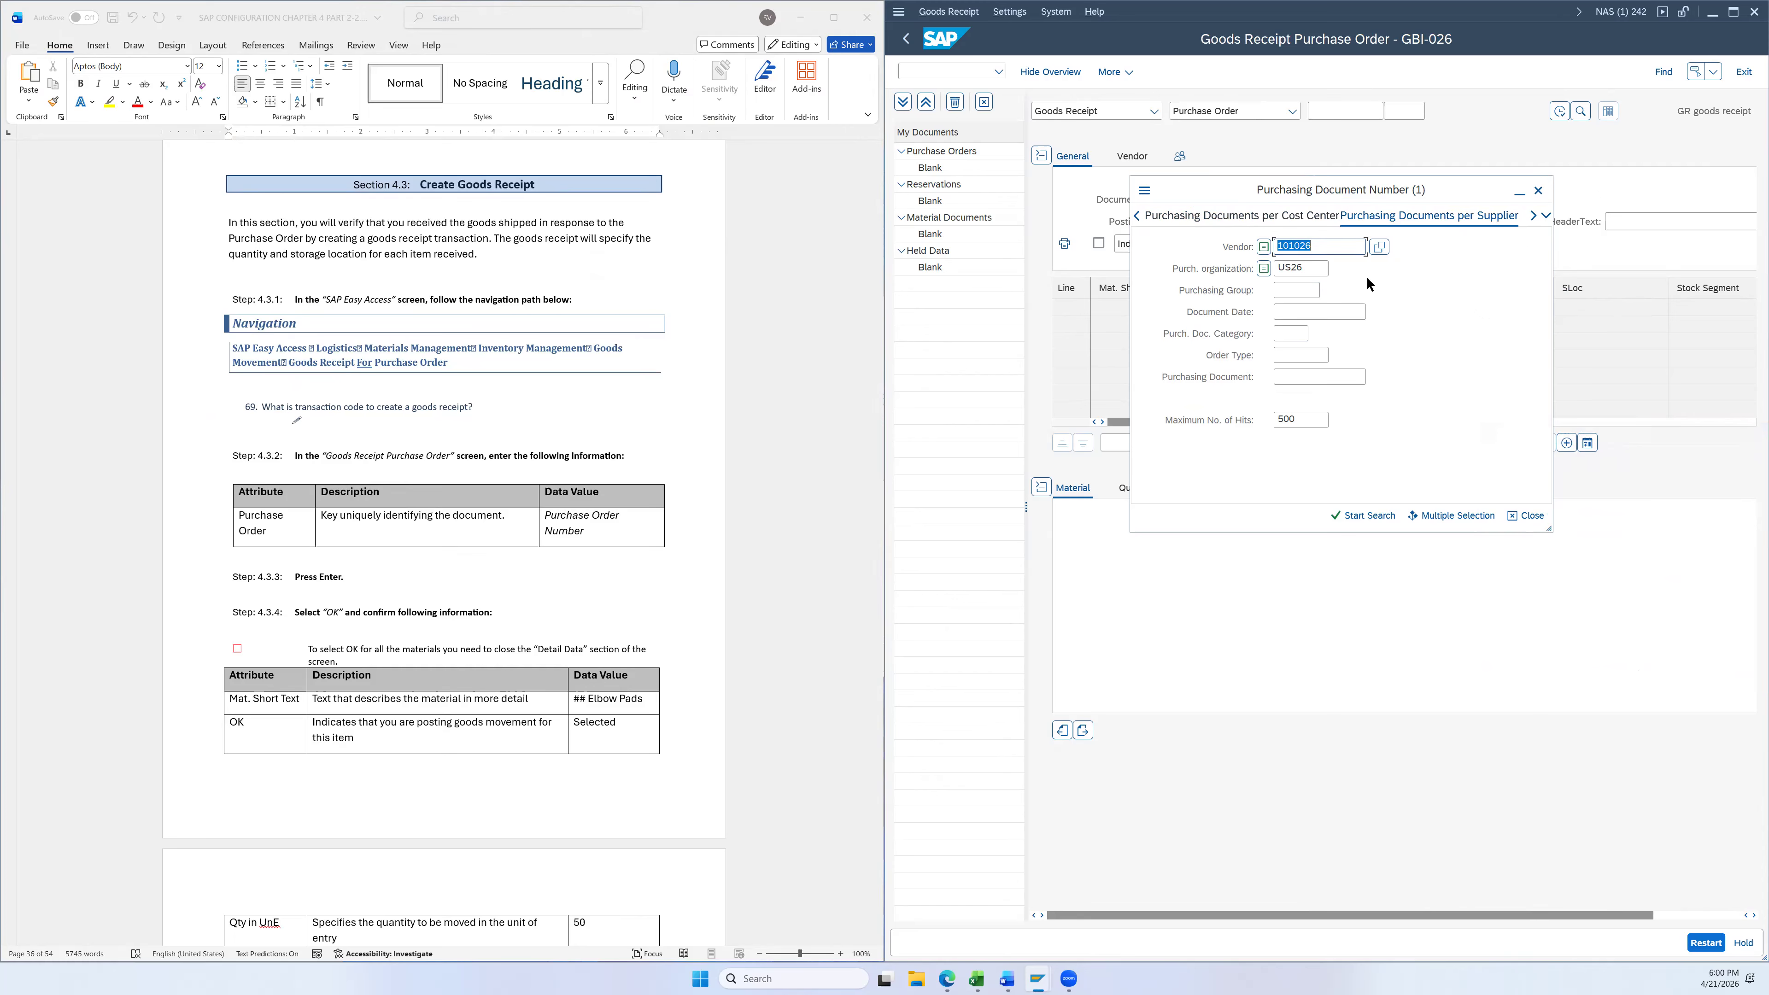
click(1546, 217)
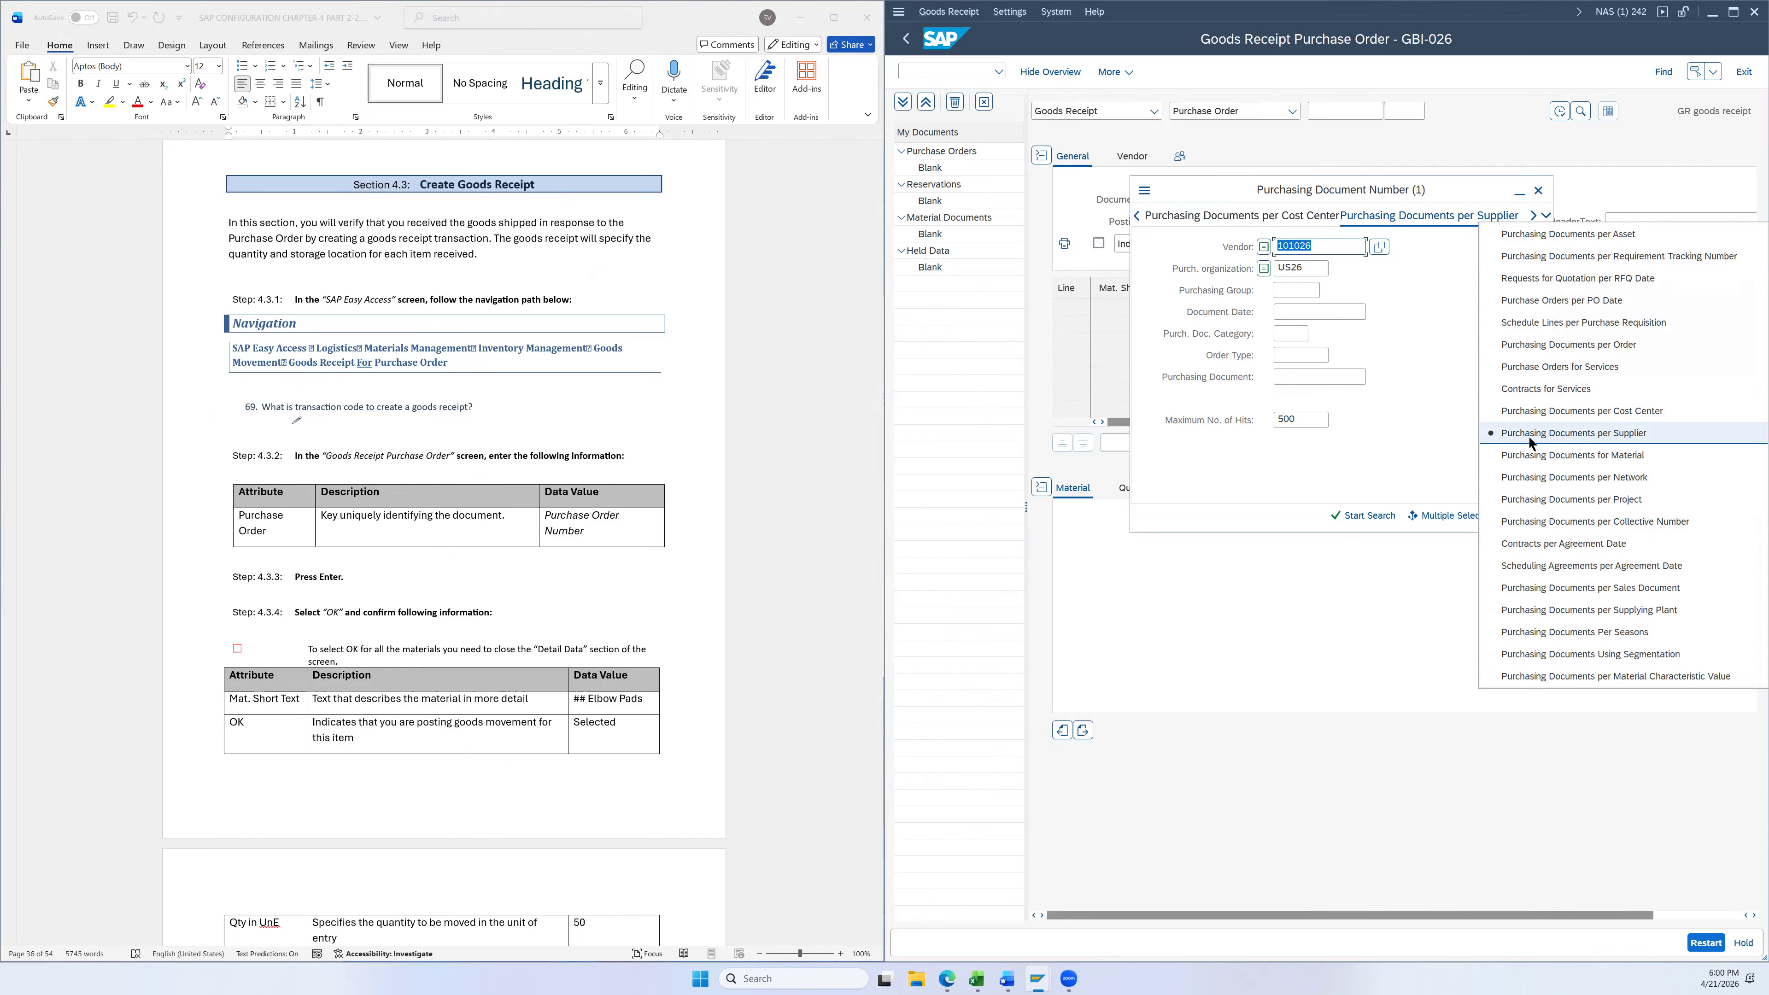
click(1570, 434)
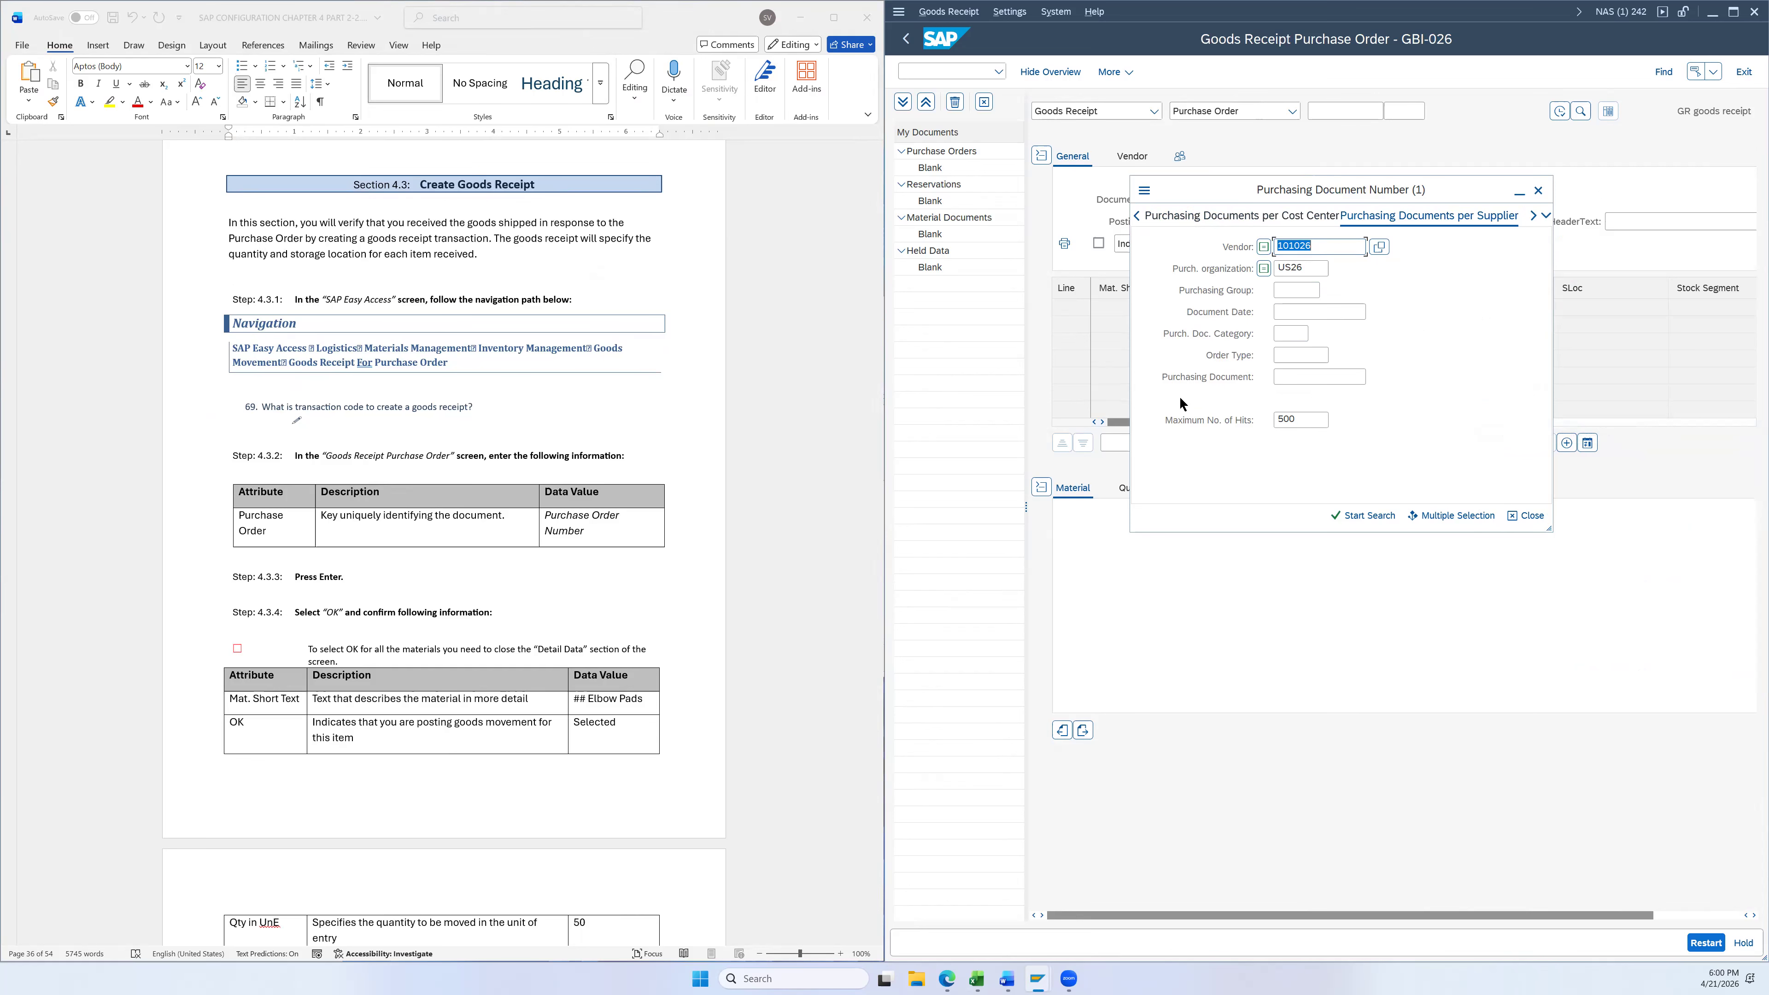
Check the purchase order number recorded under question 68, review the search types and keep Purchasing Documents per Supplier
scroll(446, 556, up, 15)
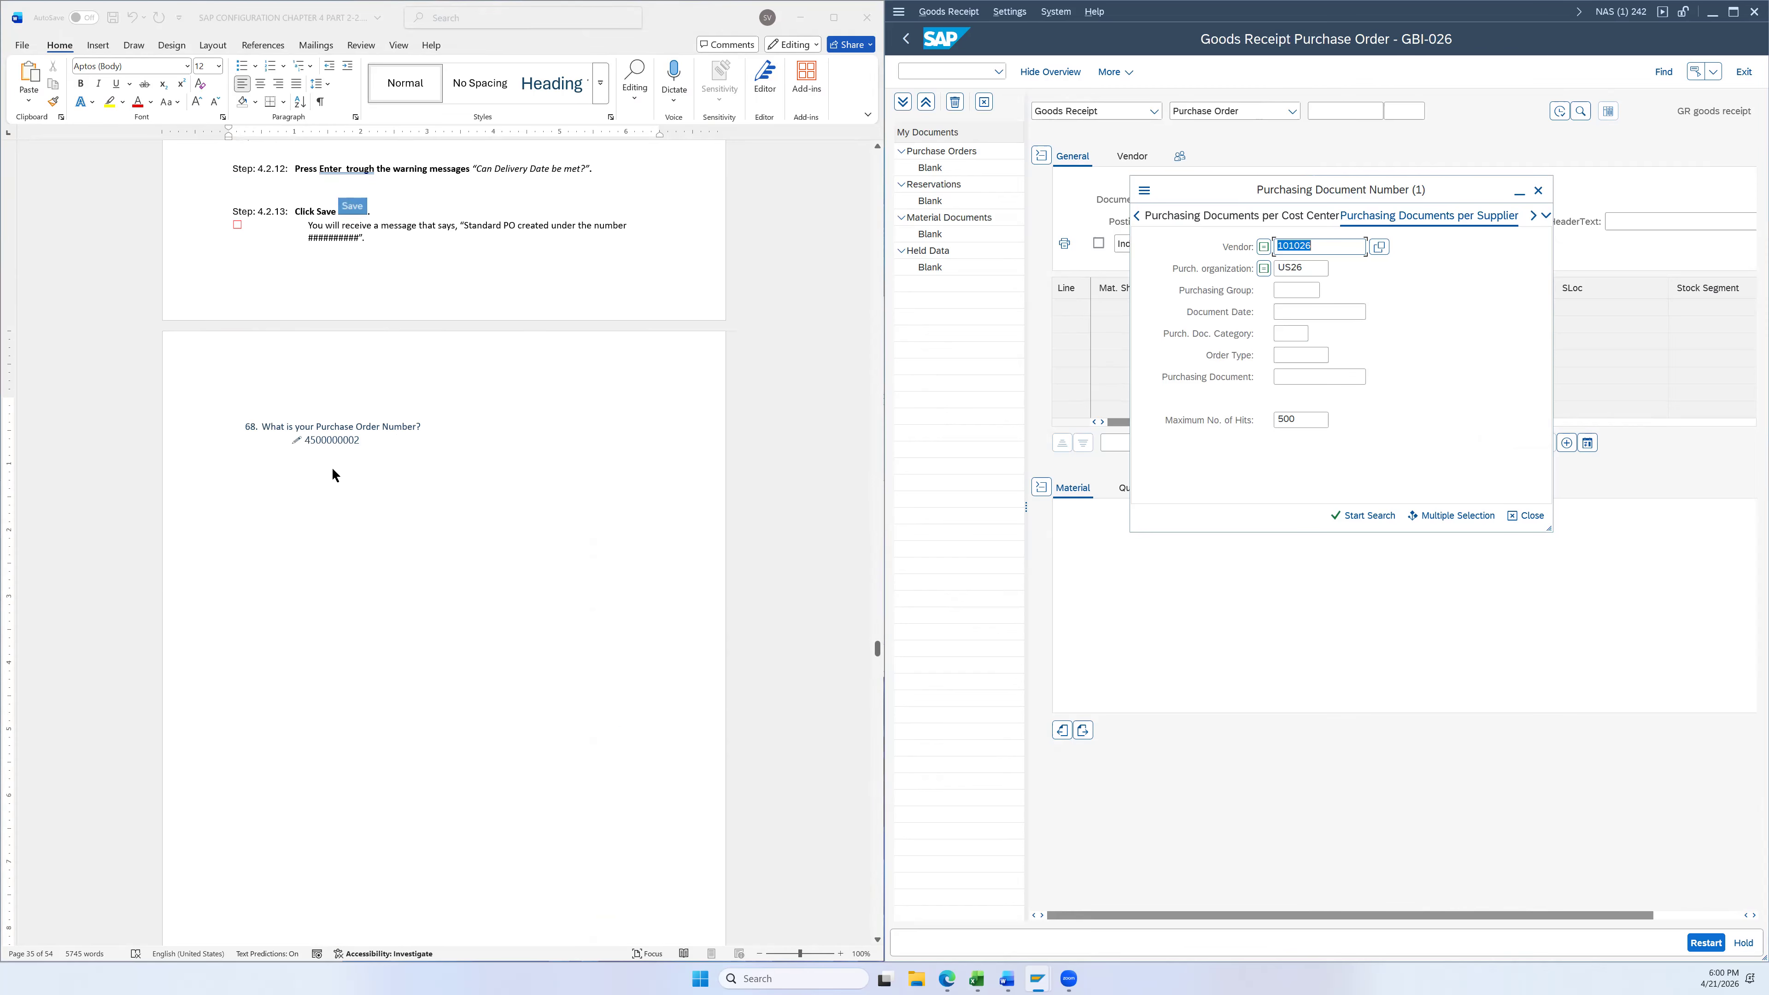
scroll(529, 436, down, 15)
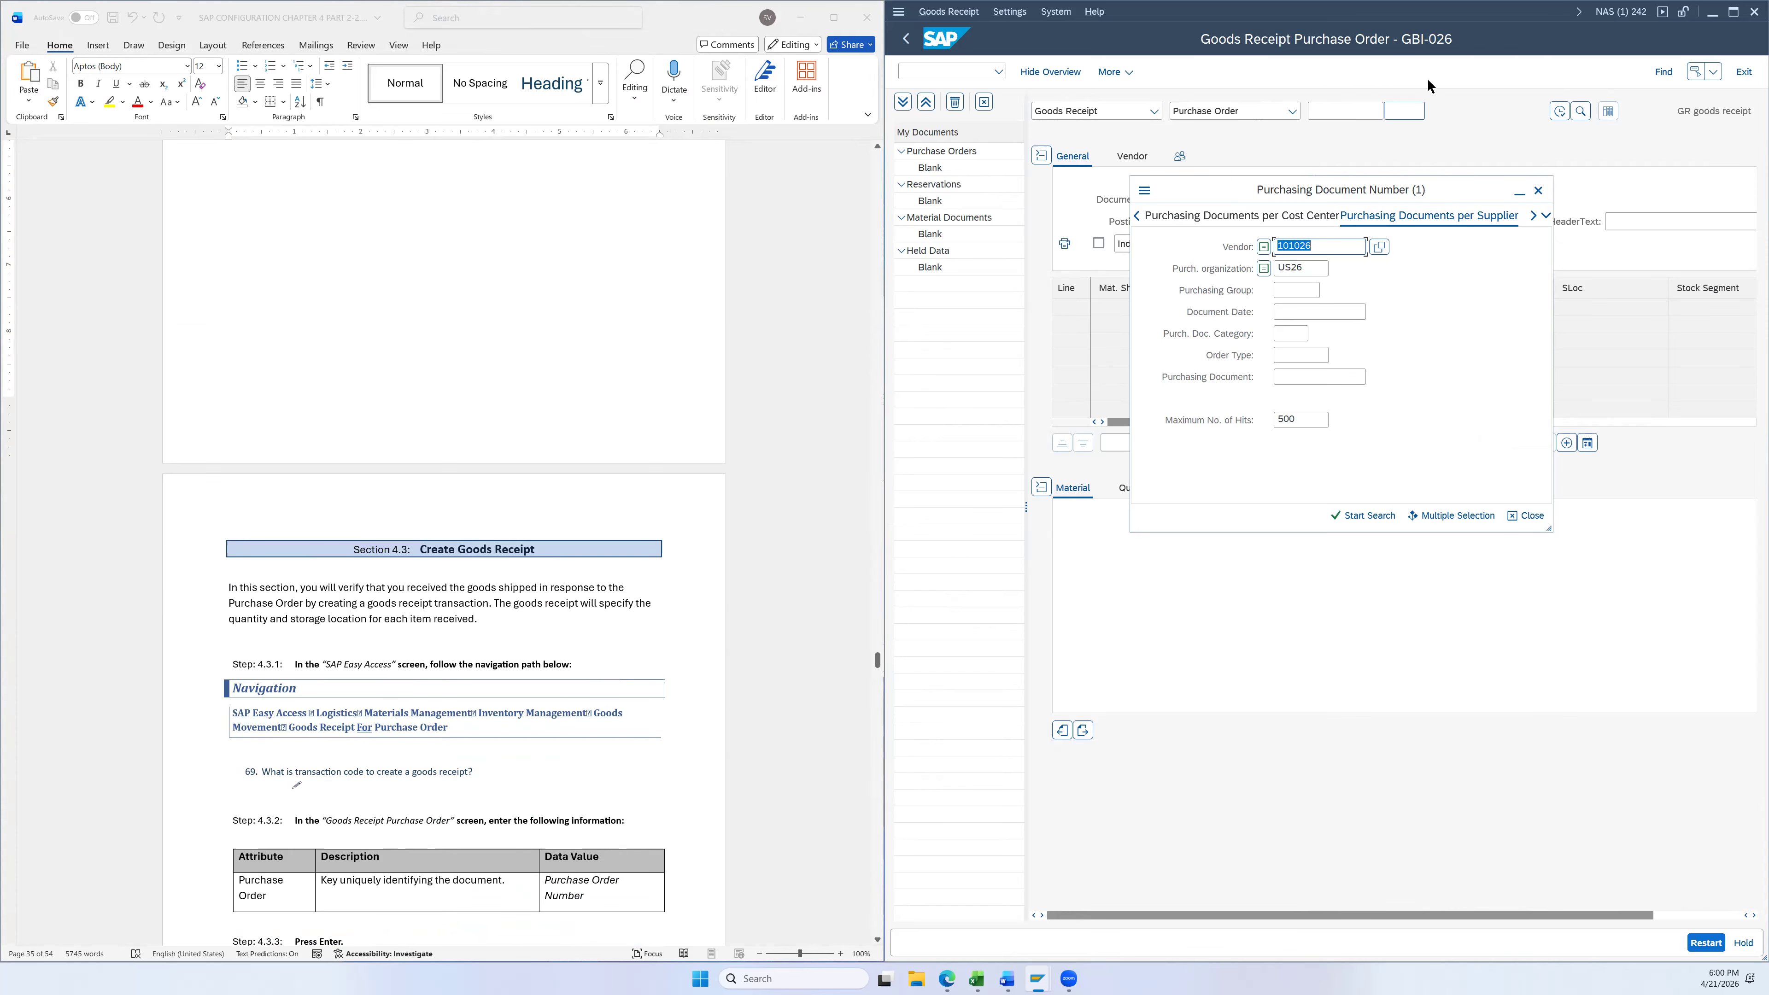
scroll(602, 445, down, 5)
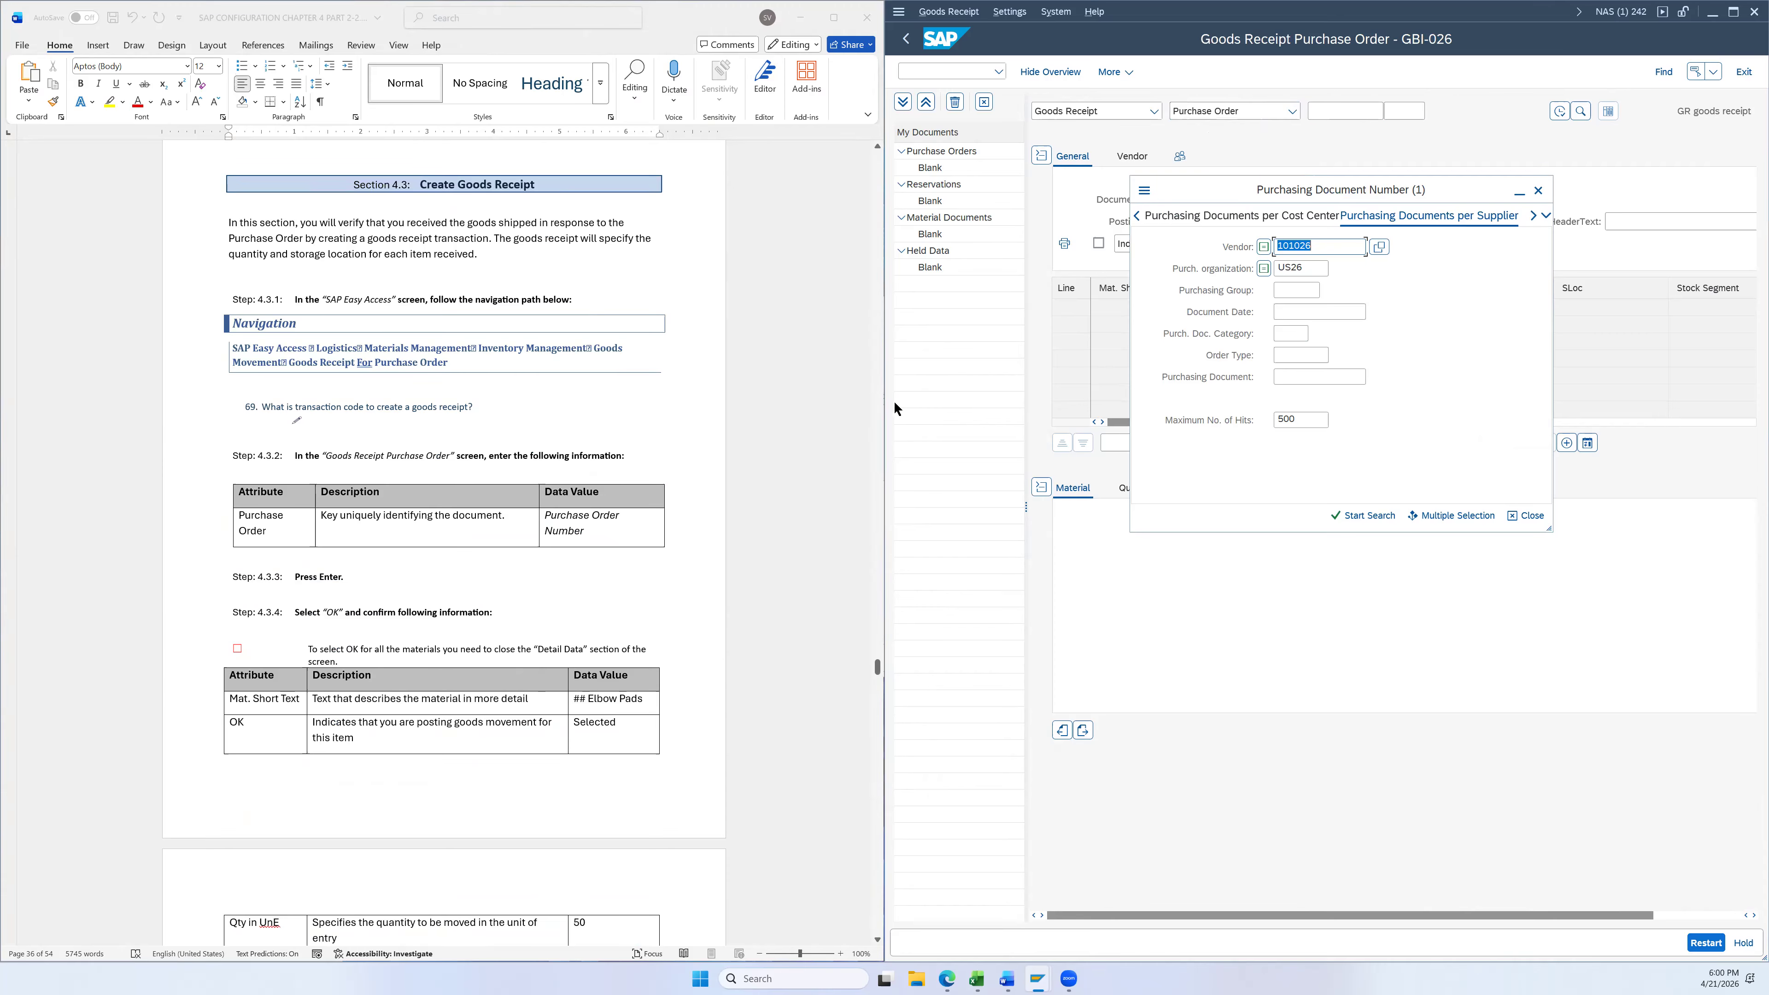
click(1545, 216)
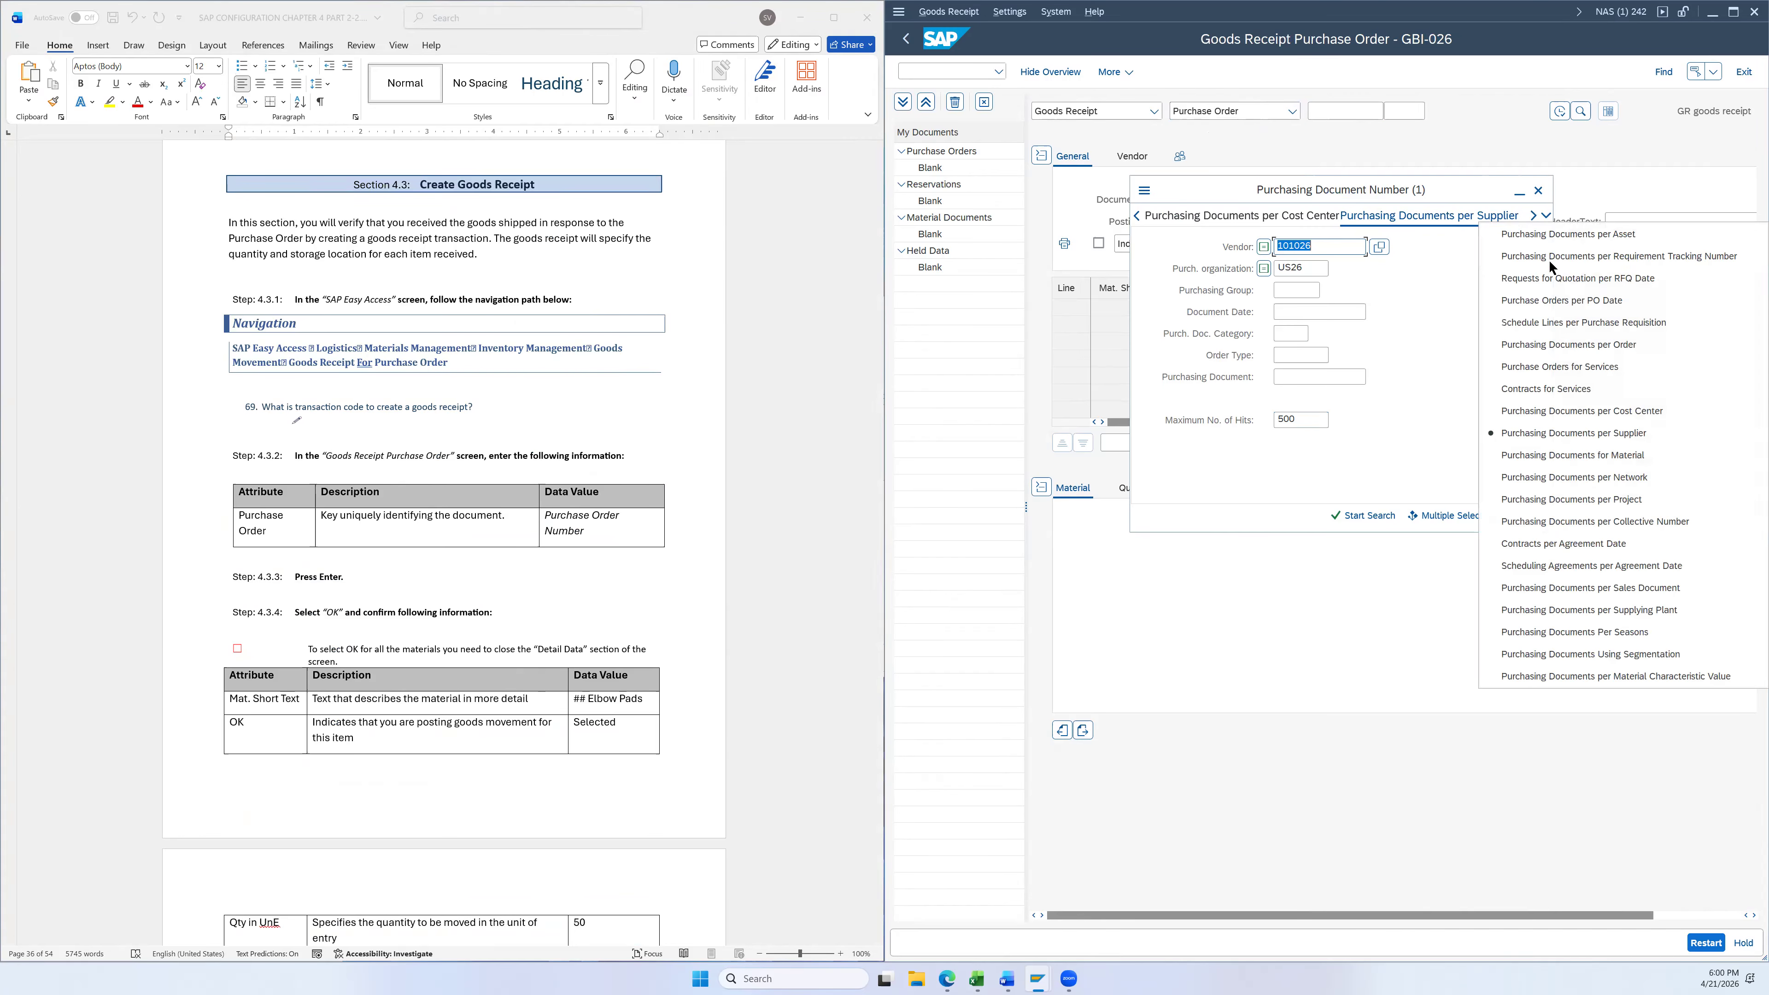
click(1584, 433)
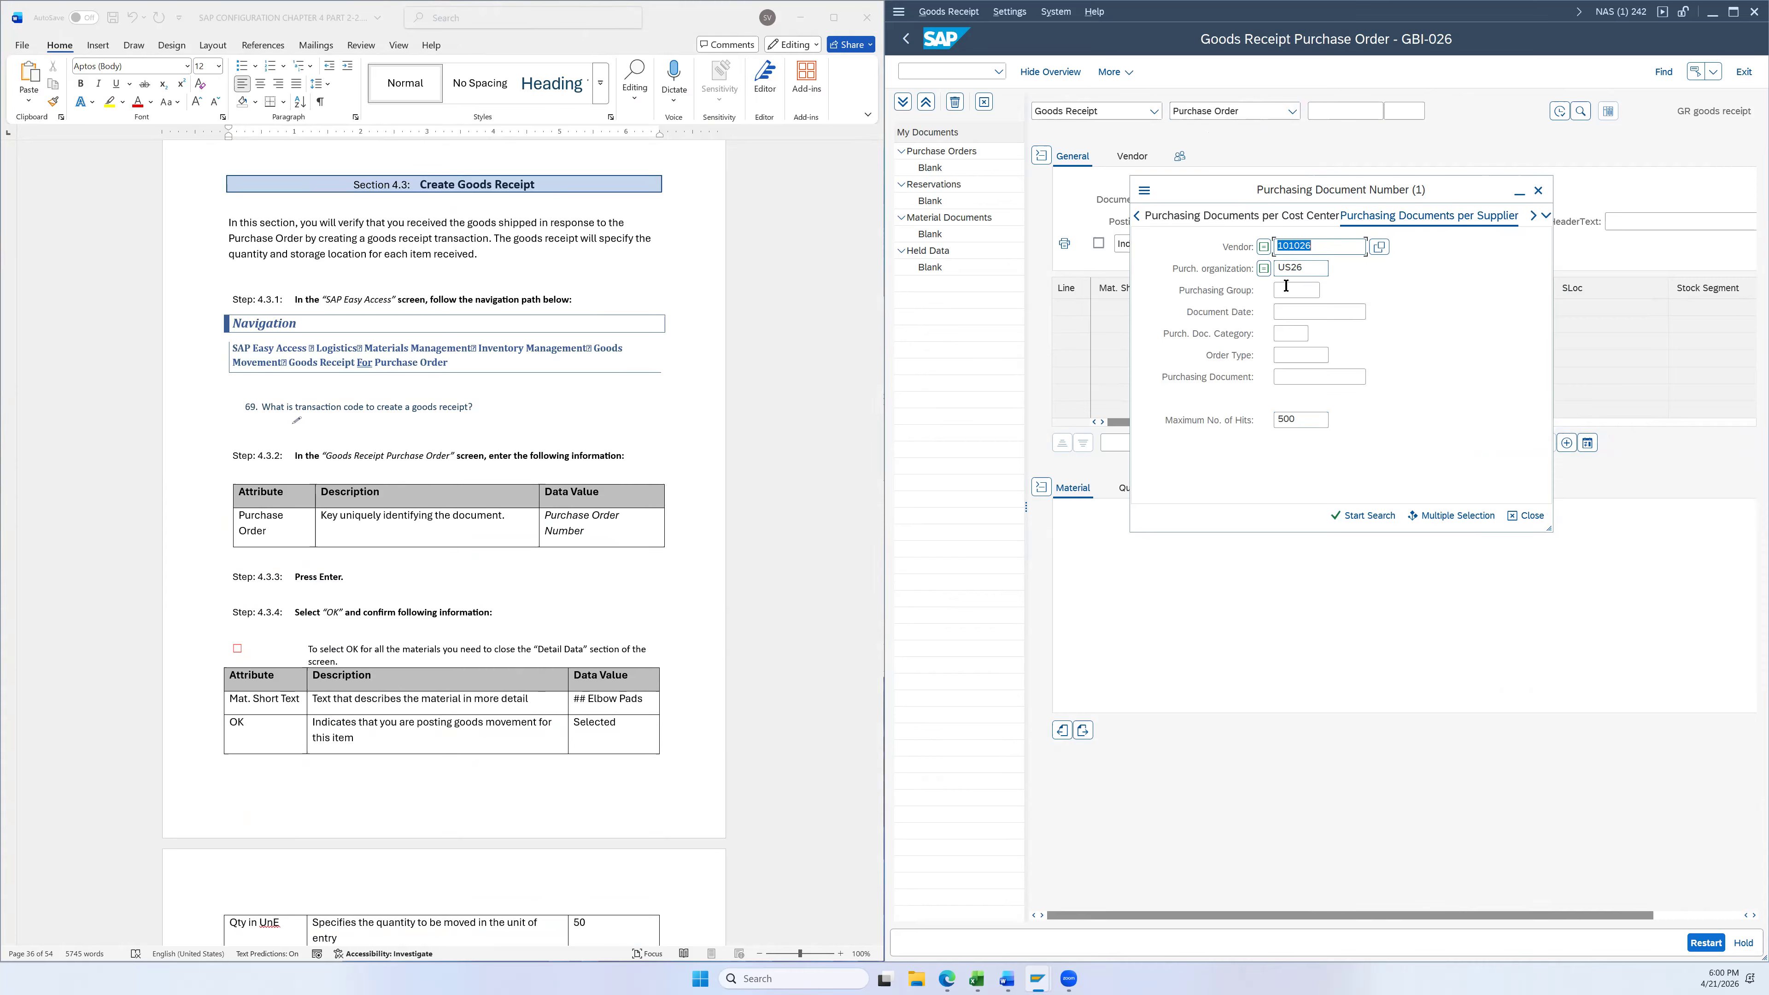
Look up the vendor by company code US26, select Olympic Protective Gear and search for its purchasing documents
drag(1331, 248, 1273, 251)
key(Delete)
click(1379, 247)
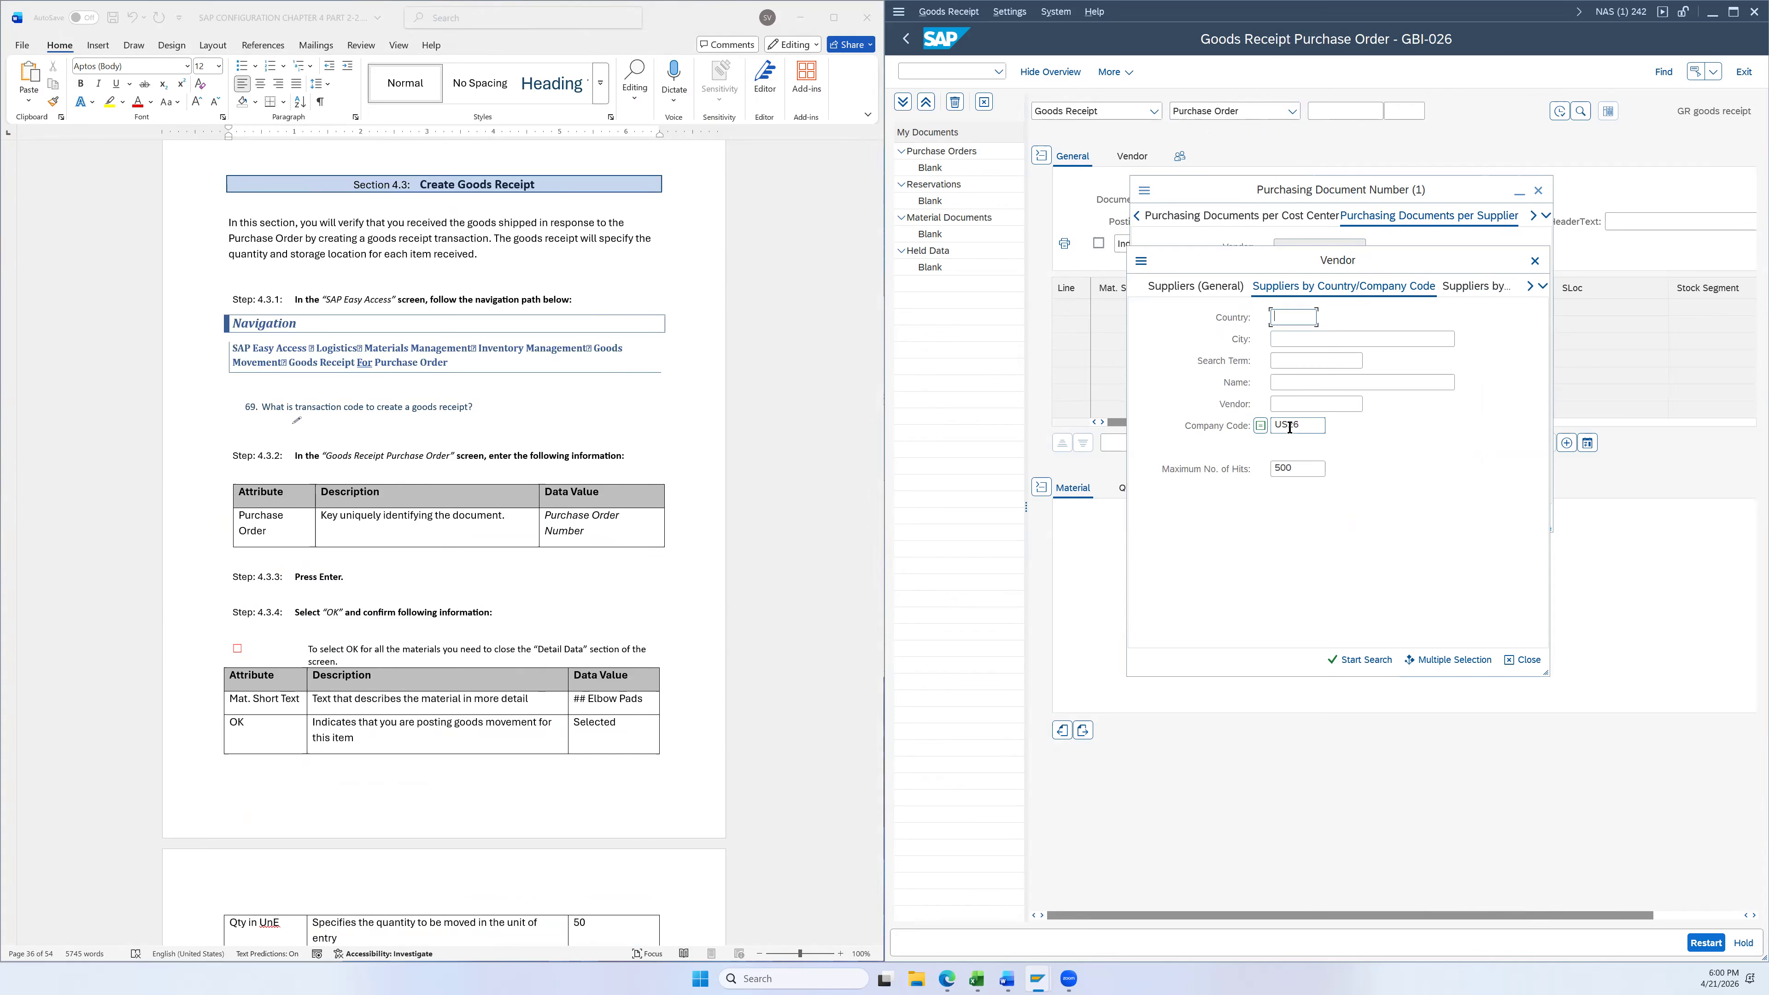
click(1361, 659)
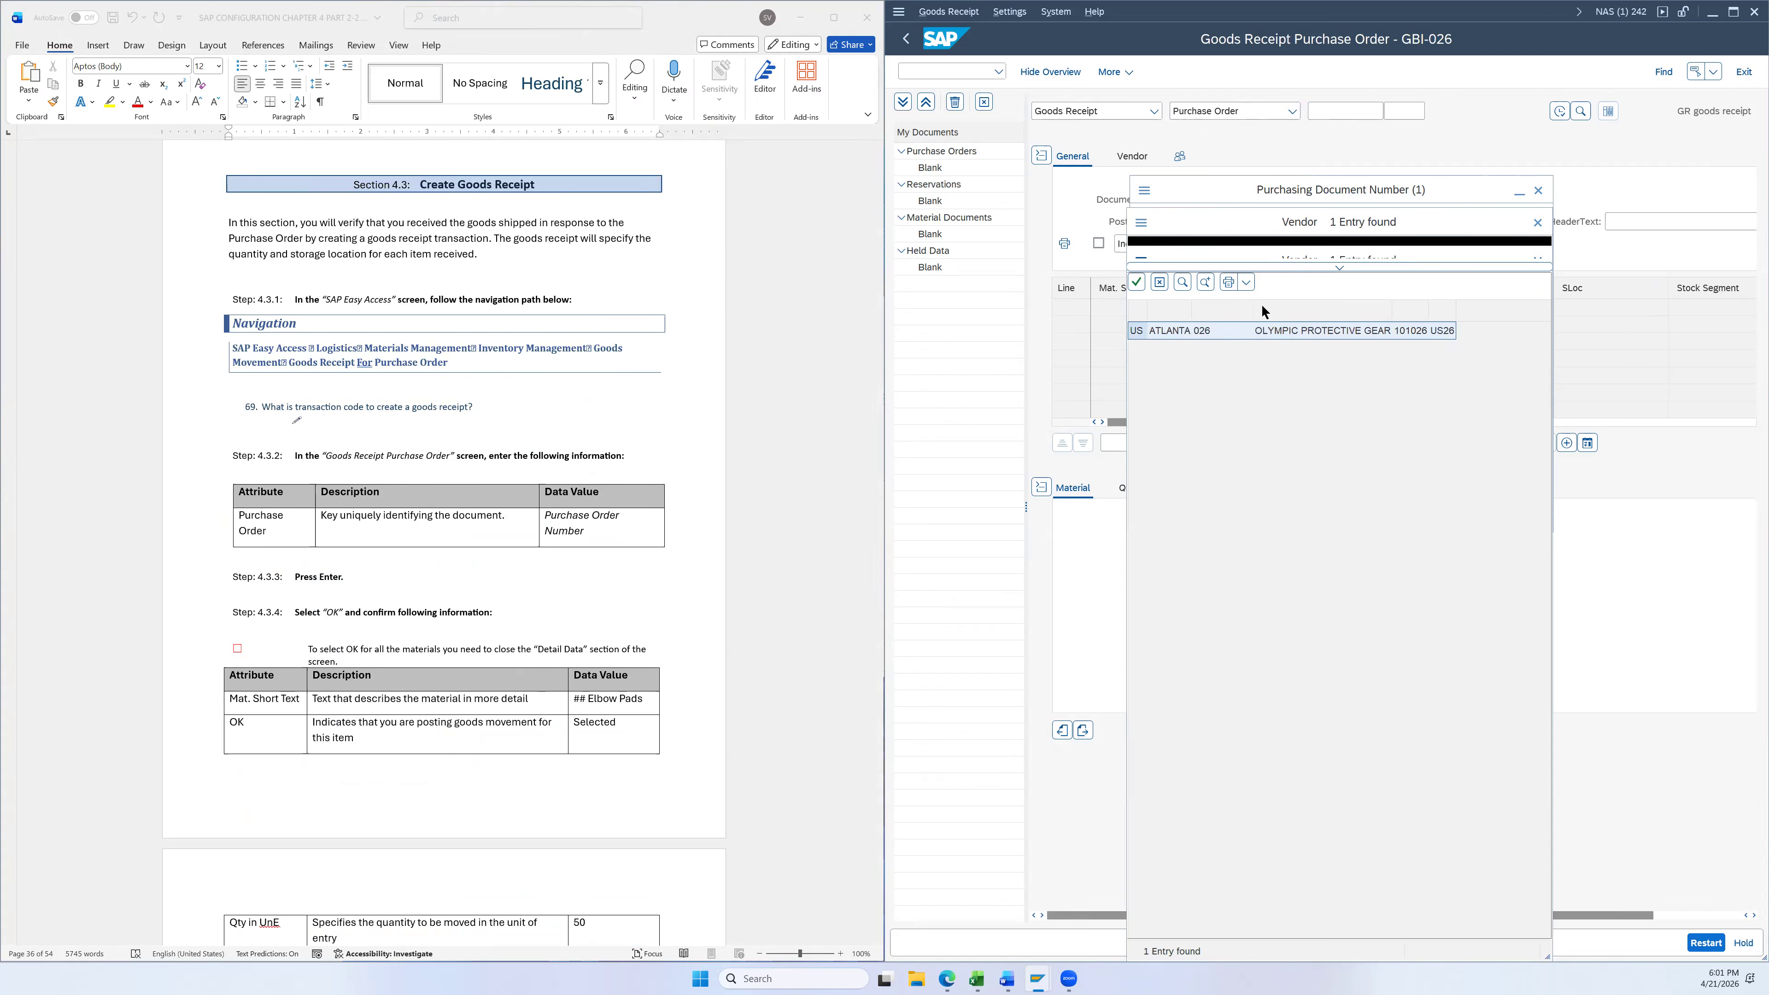
double_click(1308, 333)
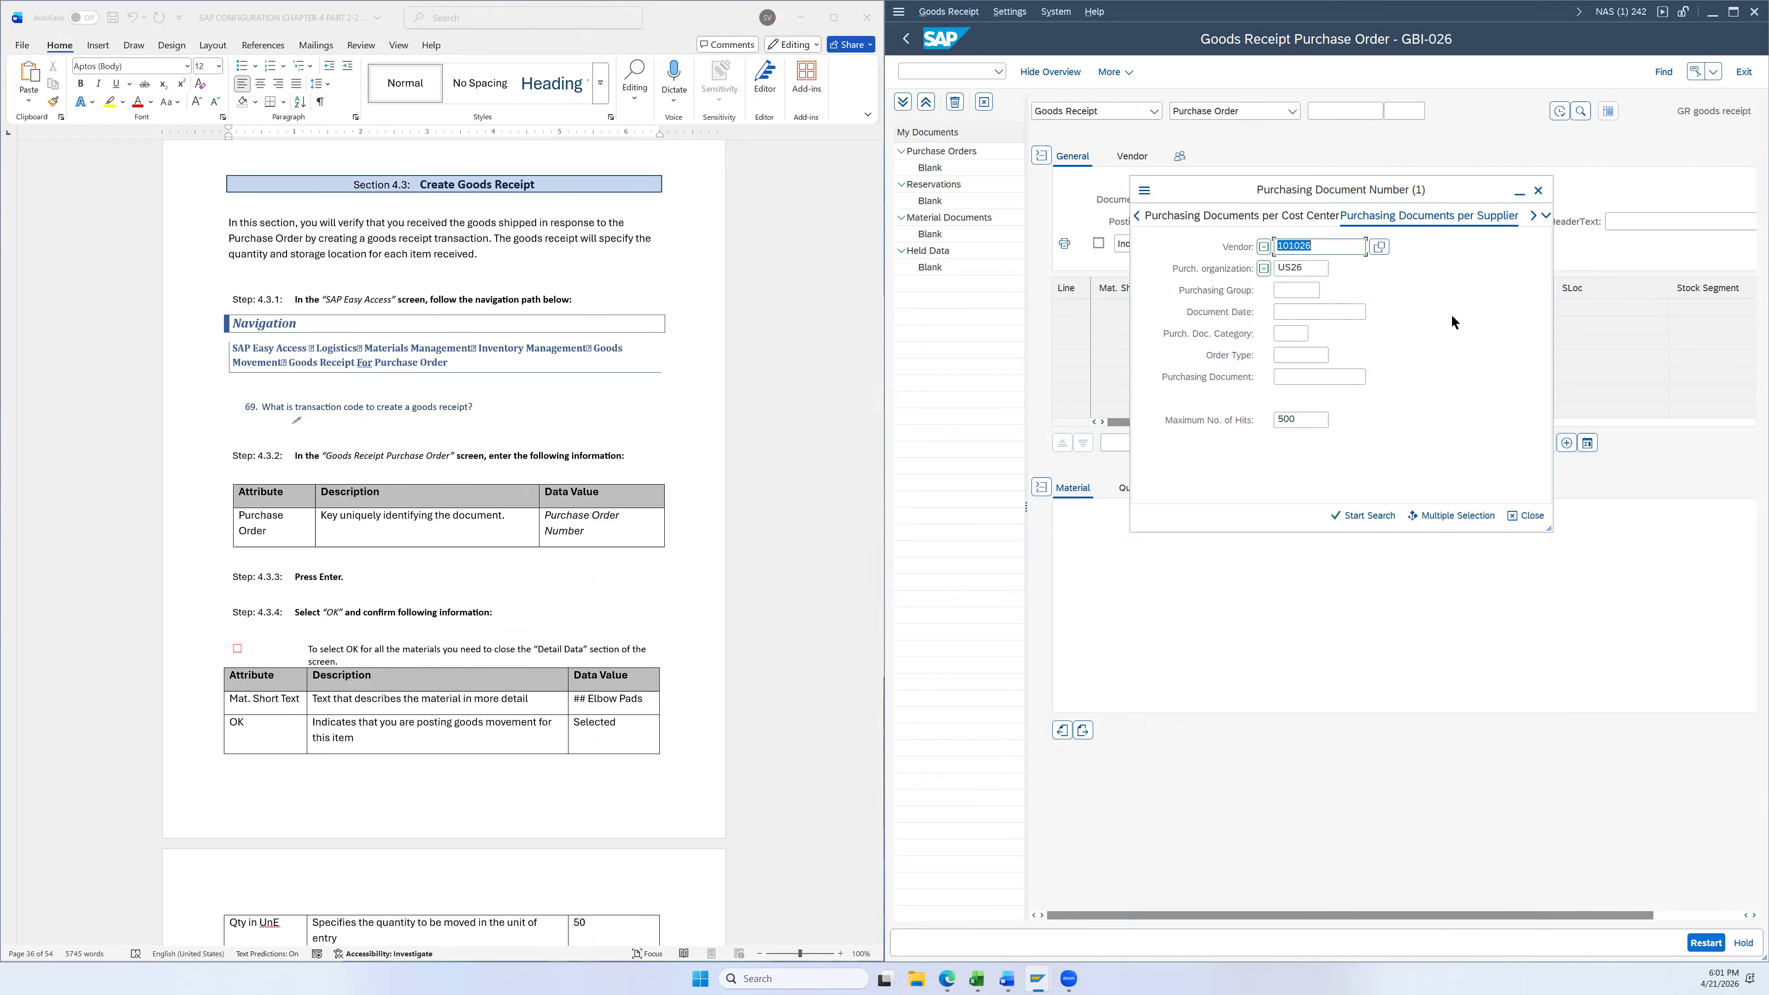
click(1356, 522)
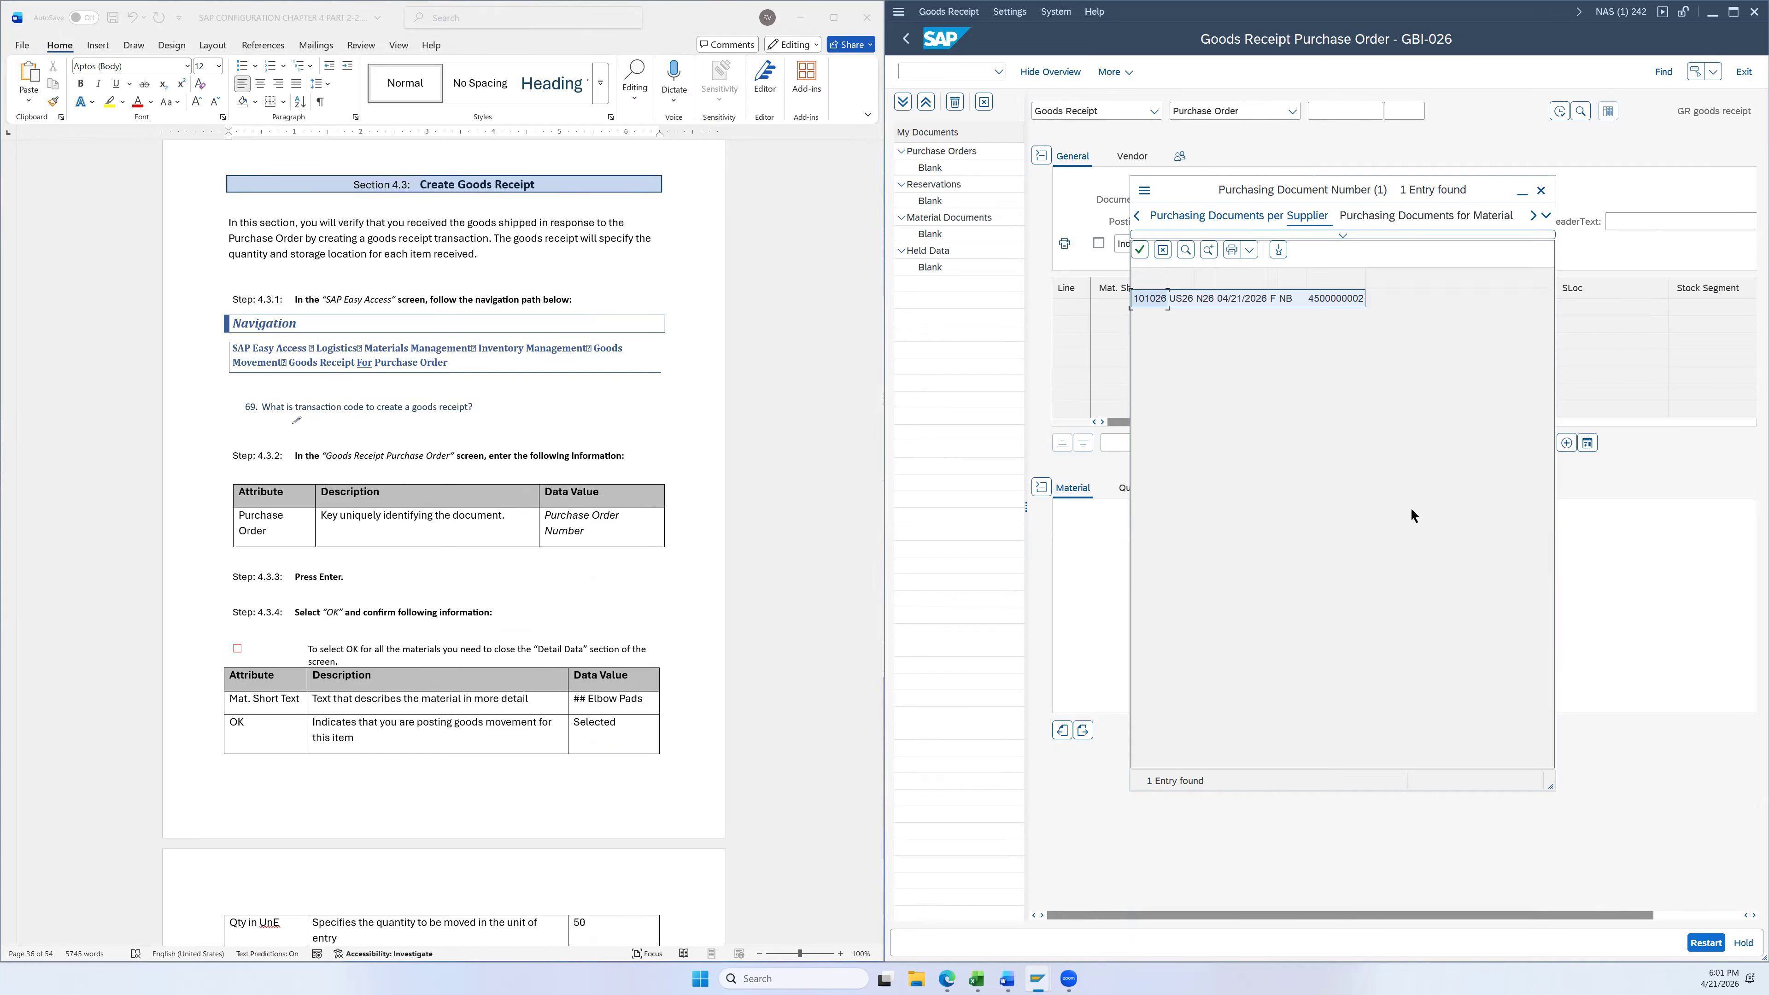
Check the purchase order number recorded under question 68 and transfer the matching Olympic Protective Gear order into the goods receipt
scroll(616, 317, up, 7)
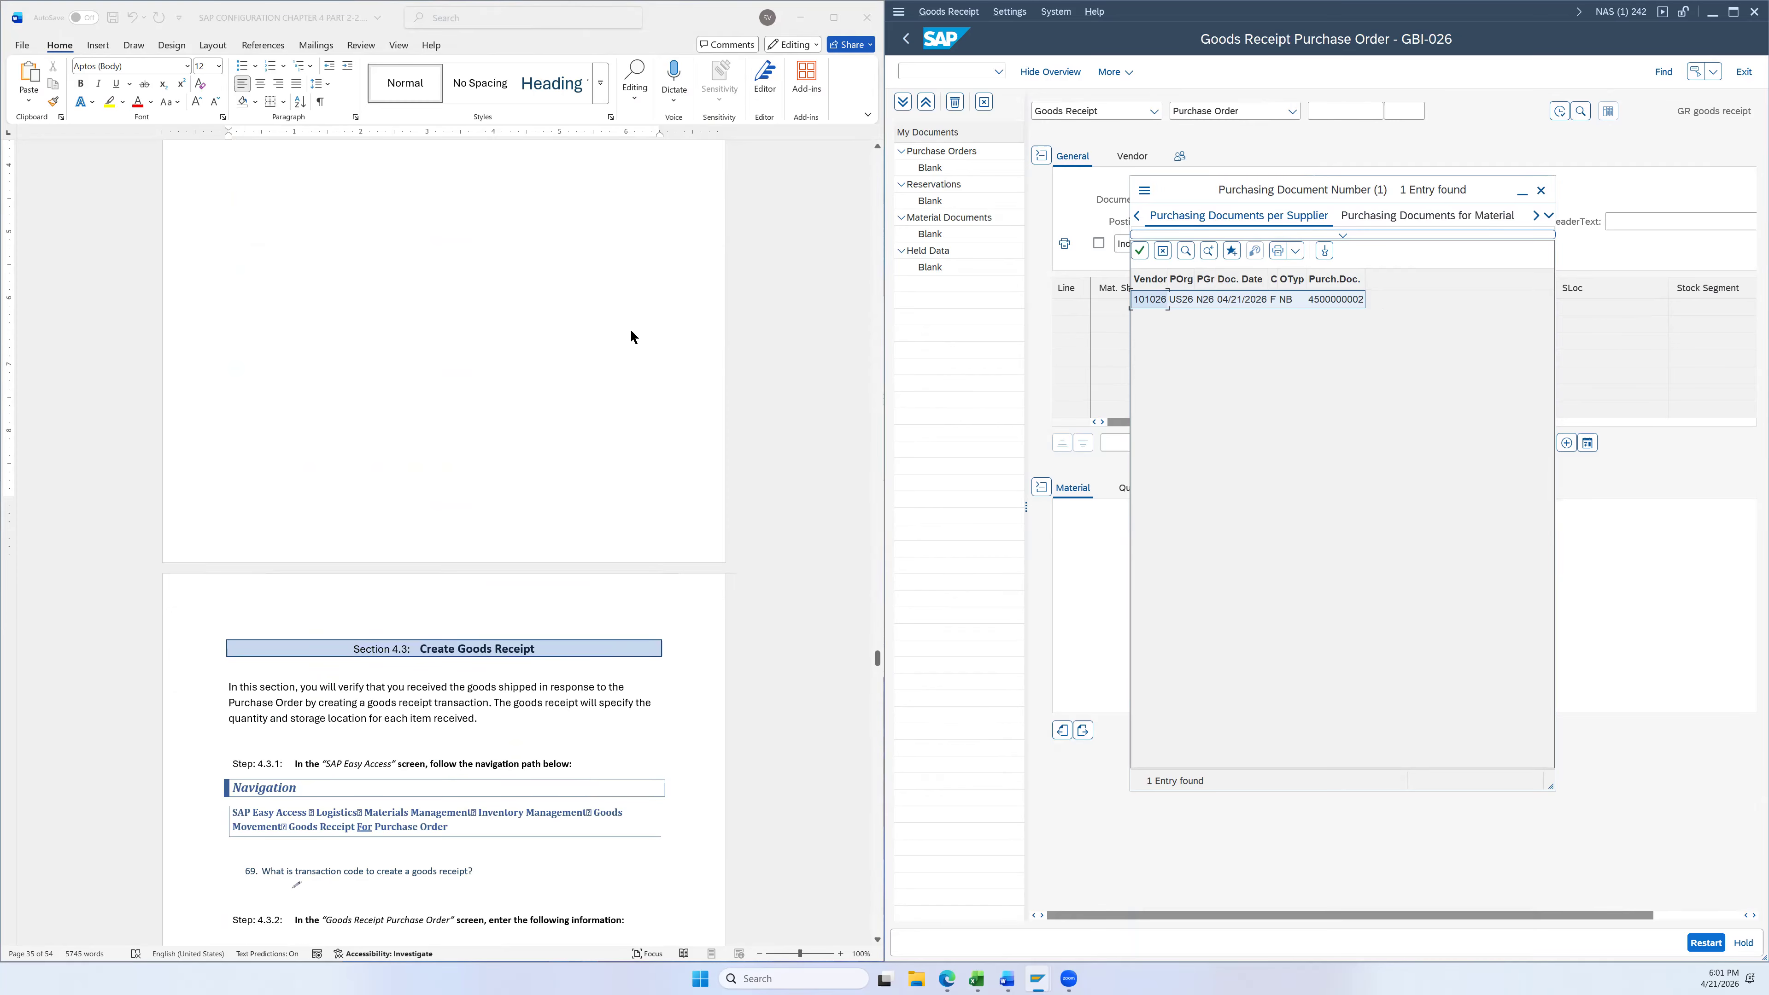
scroll(631, 331, up, 5)
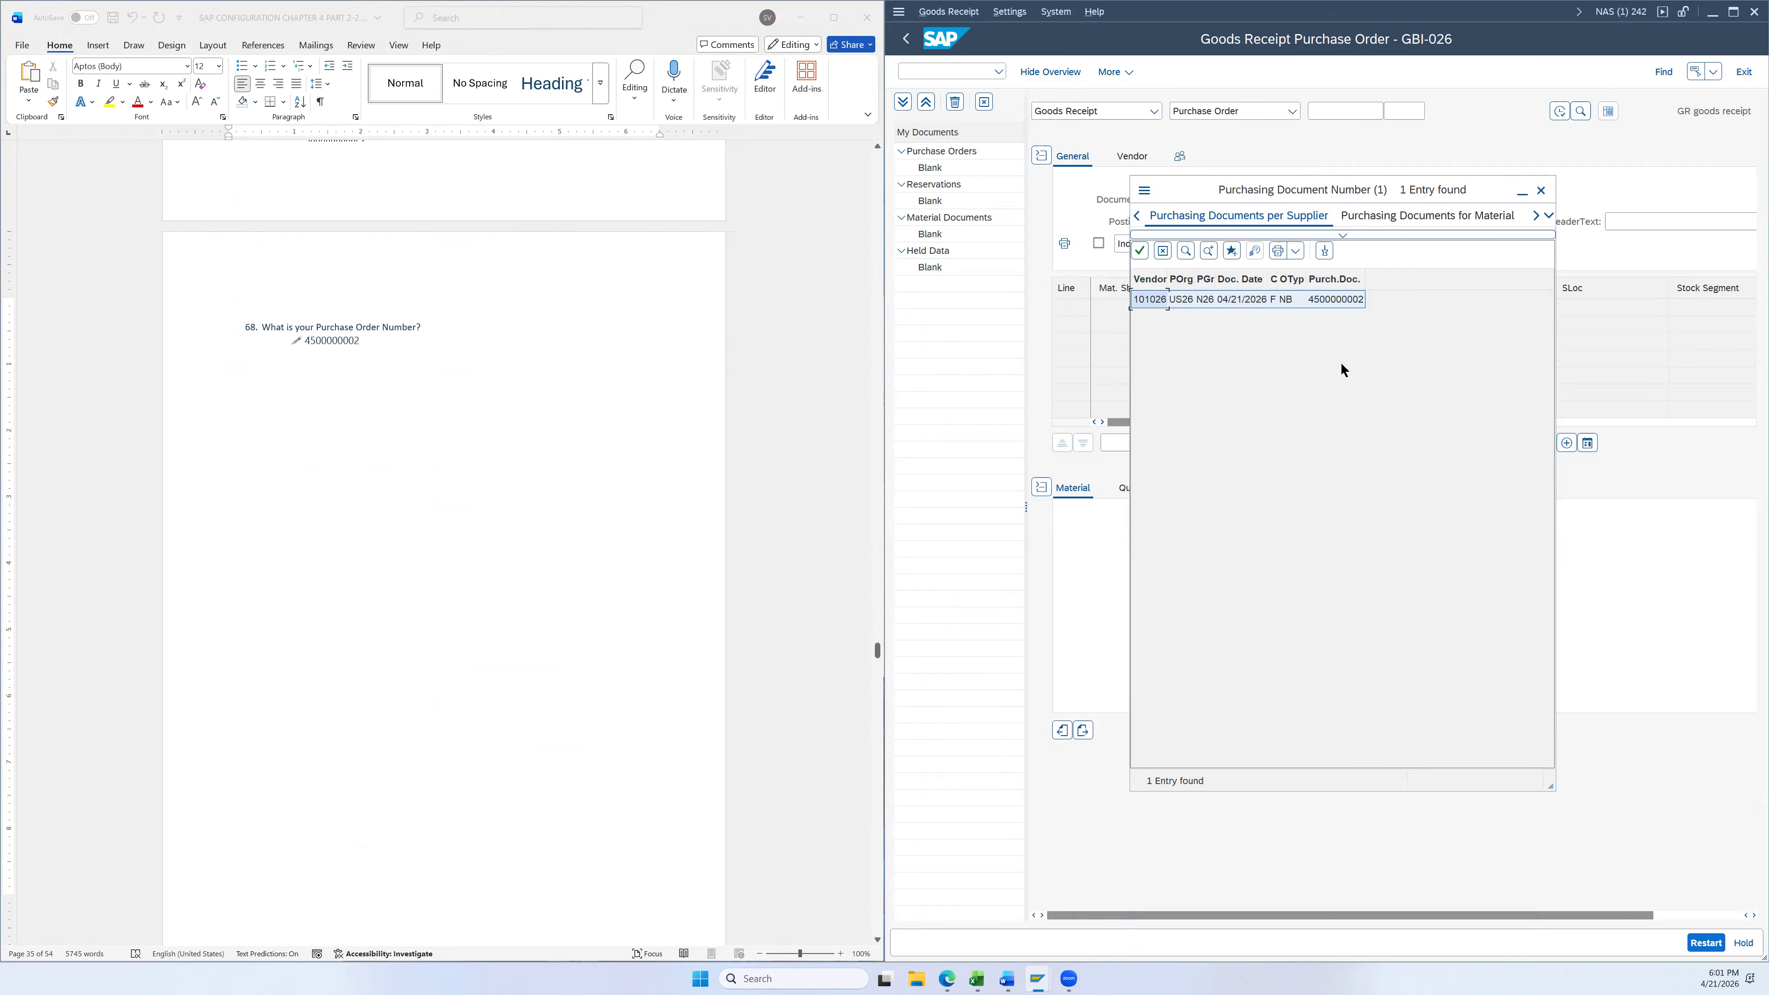
double_click(1286, 301)
Review the step 4.3.2 instructions and load the selected purchase order's items into the goods receipt
scroll(679, 381, down, 5)
scroll(687, 395, down, 2)
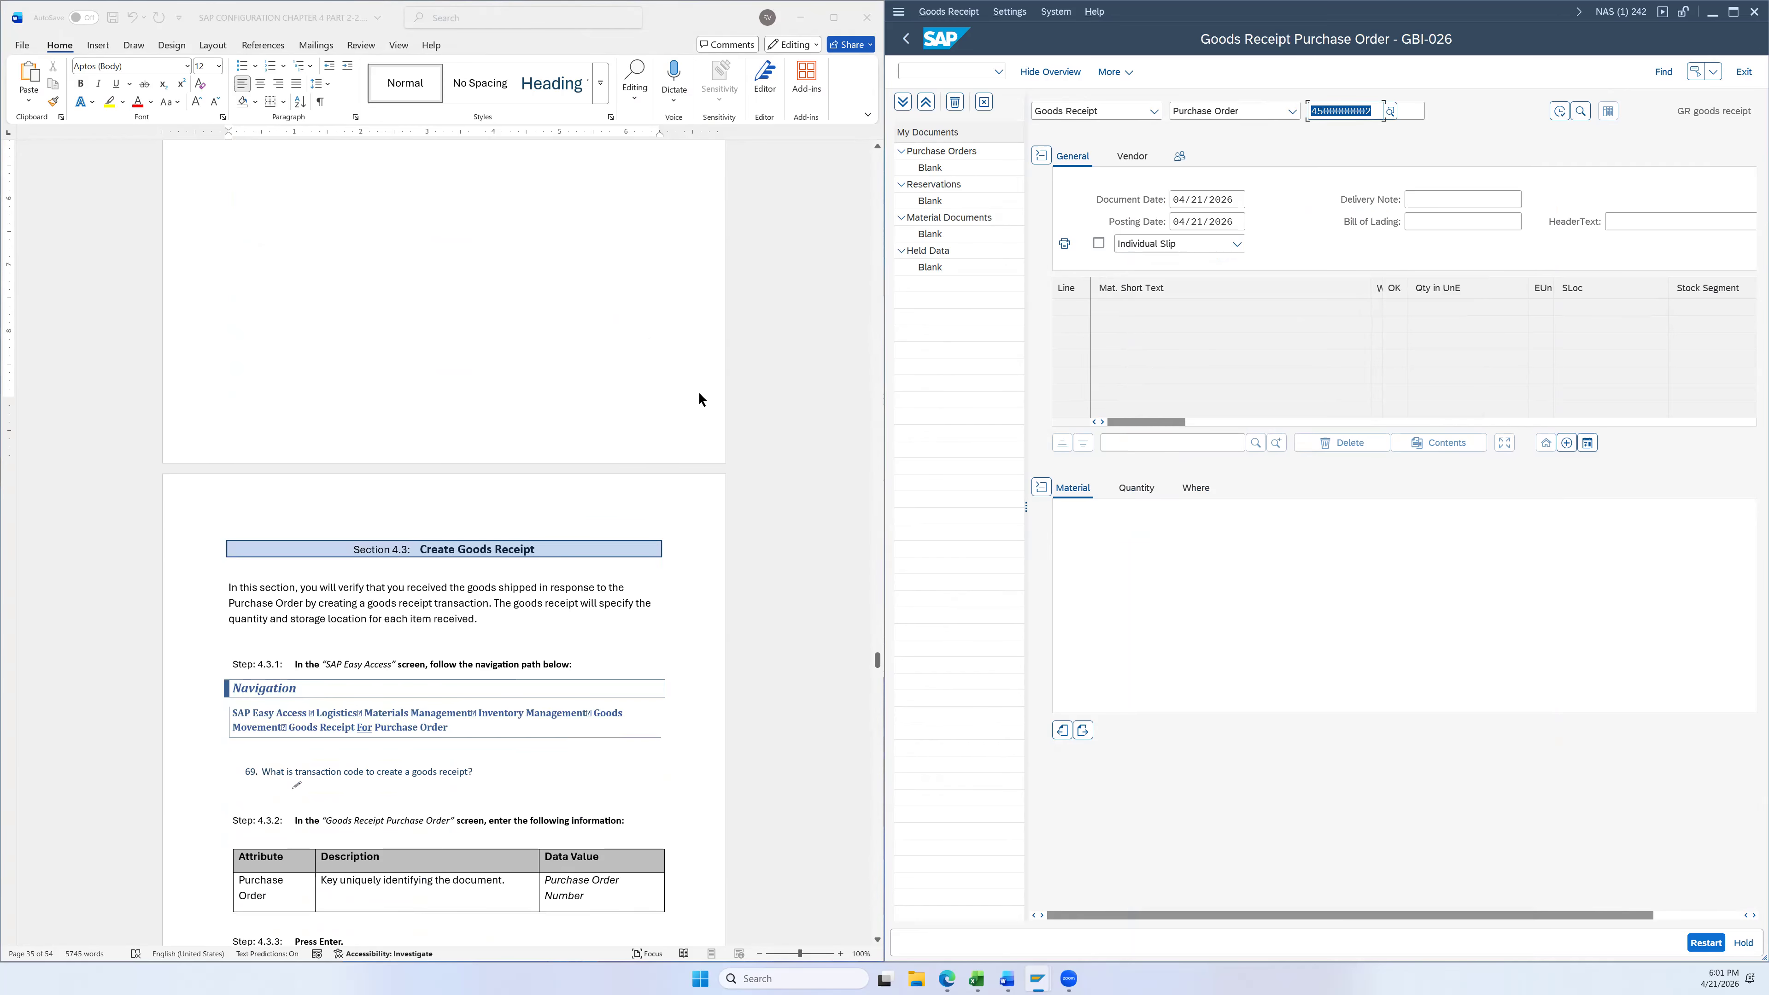
scroll(698, 390, down, 2)
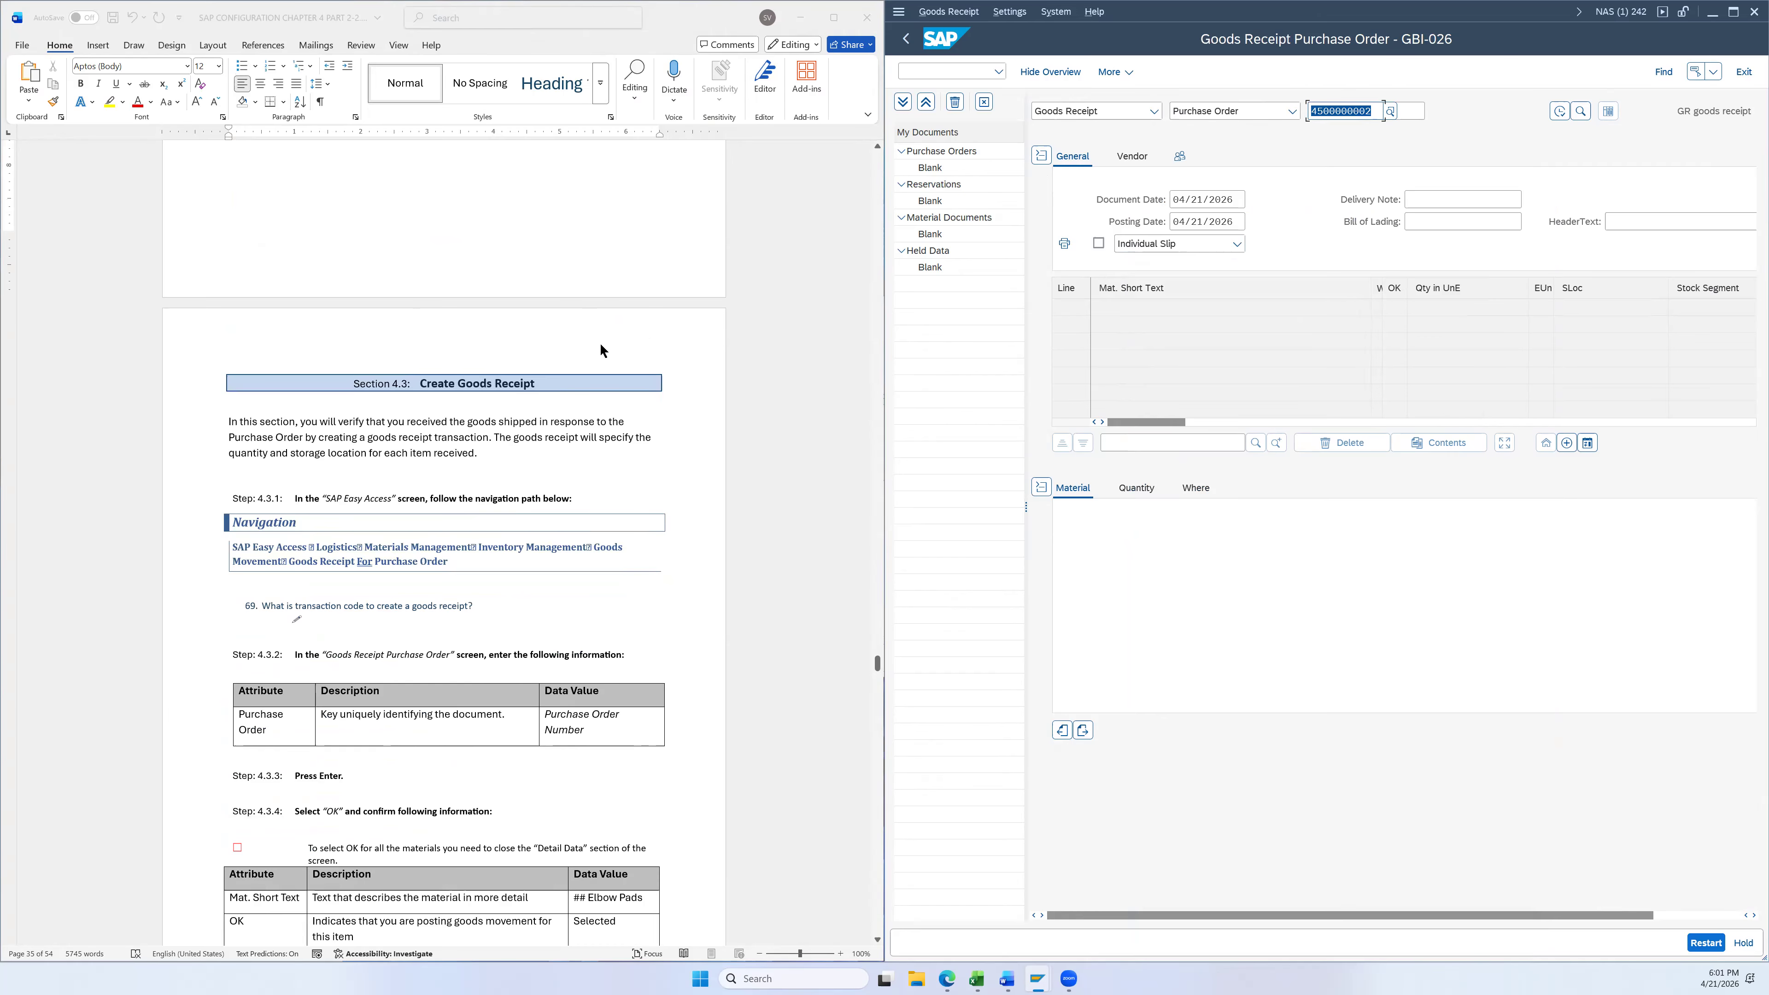
scroll(691, 422, down, 2)
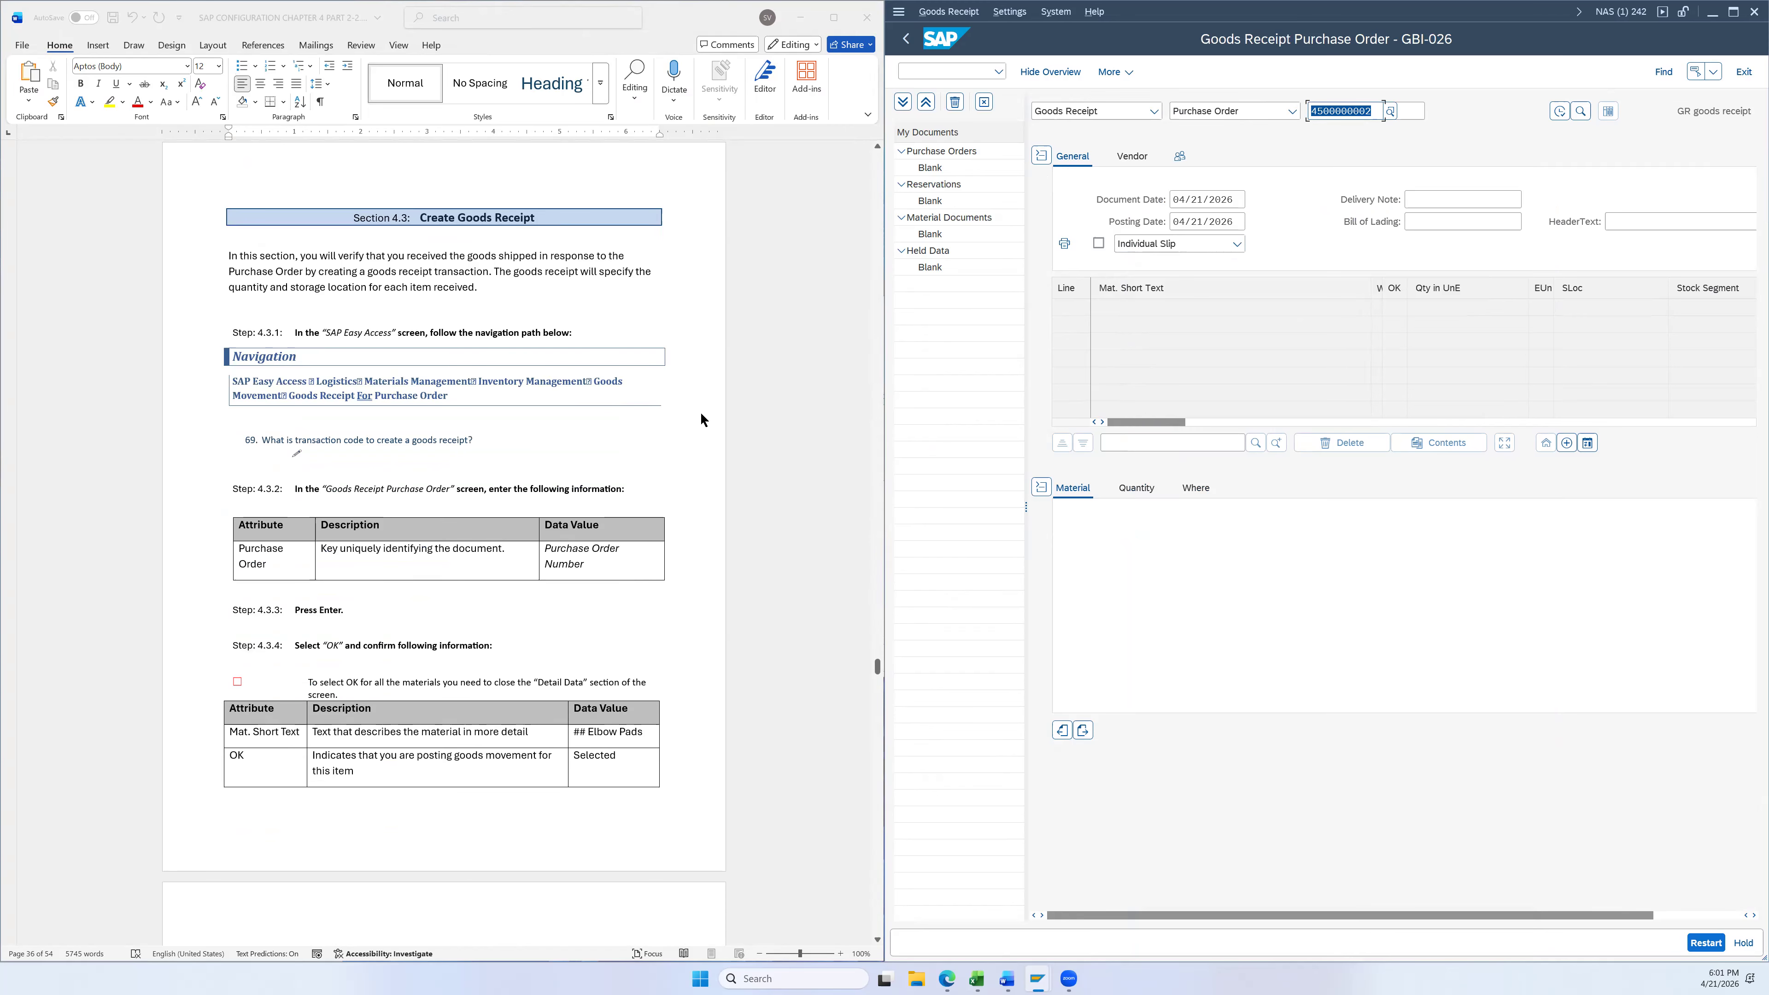
scroll(702, 419, down, 1)
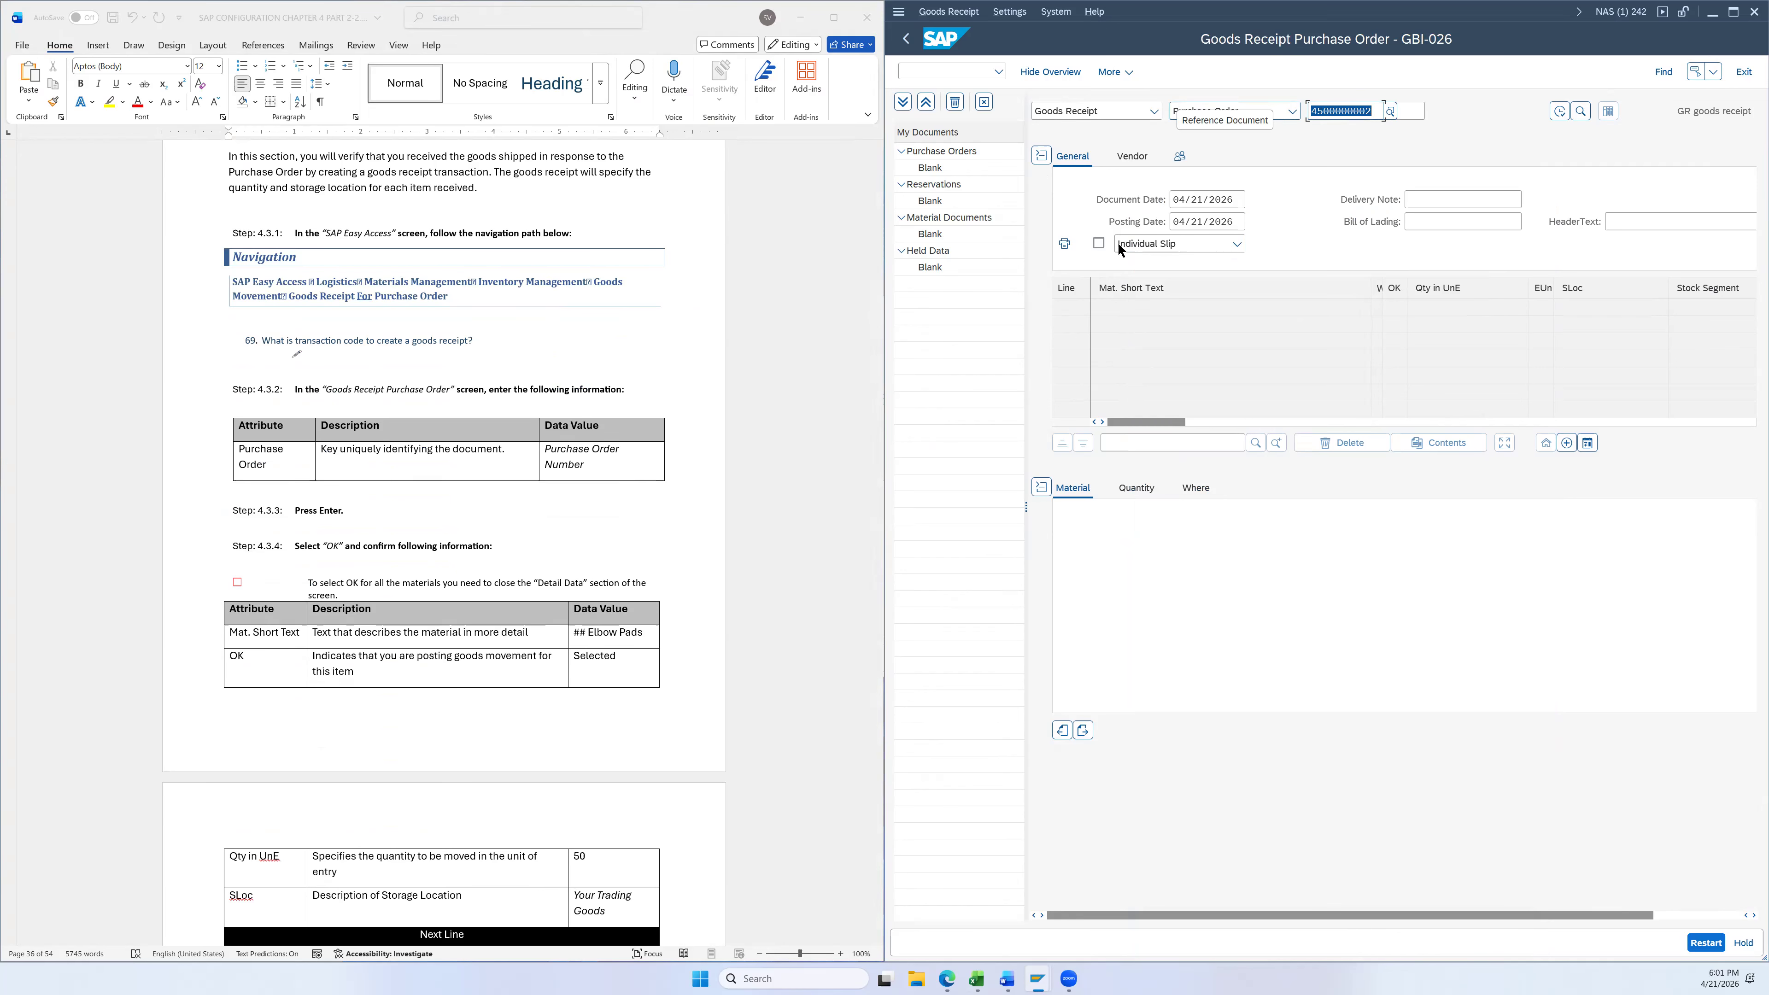
click(1372, 112)
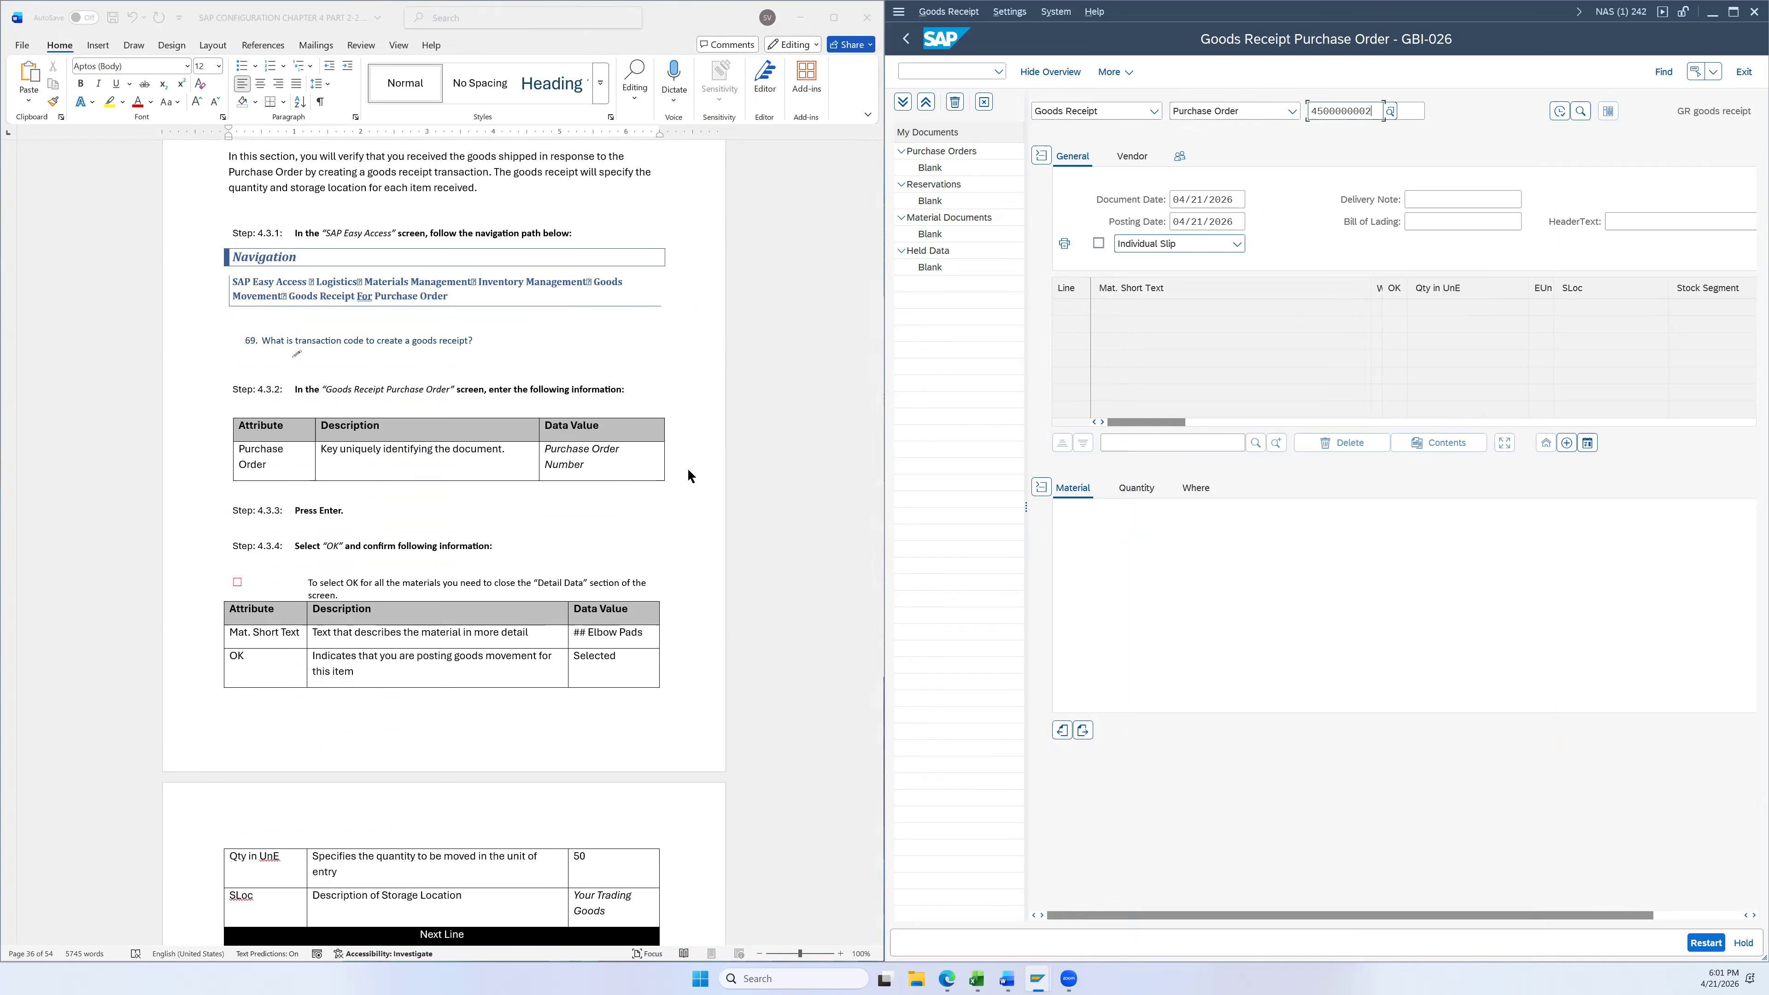
key(Return)
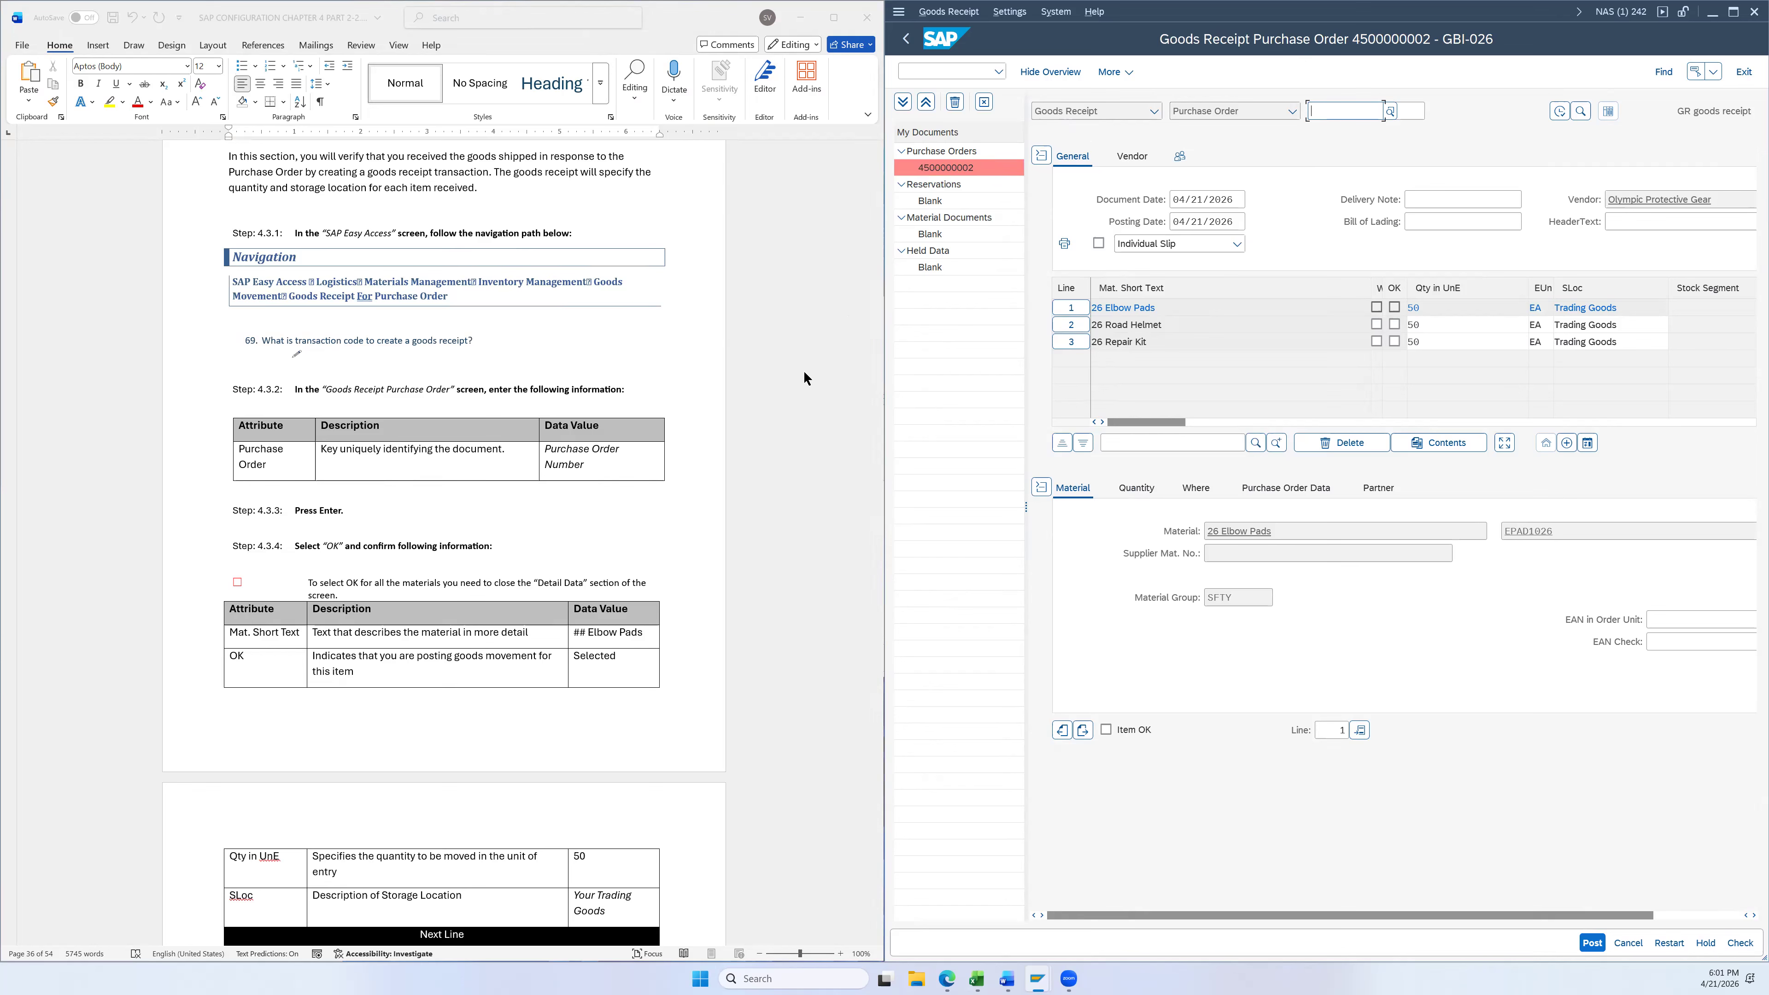
Review the step 4.3.4 item table, close the detail data section and mark the 26 Elbow Pads line as OK
scroll(804, 378, down, 3)
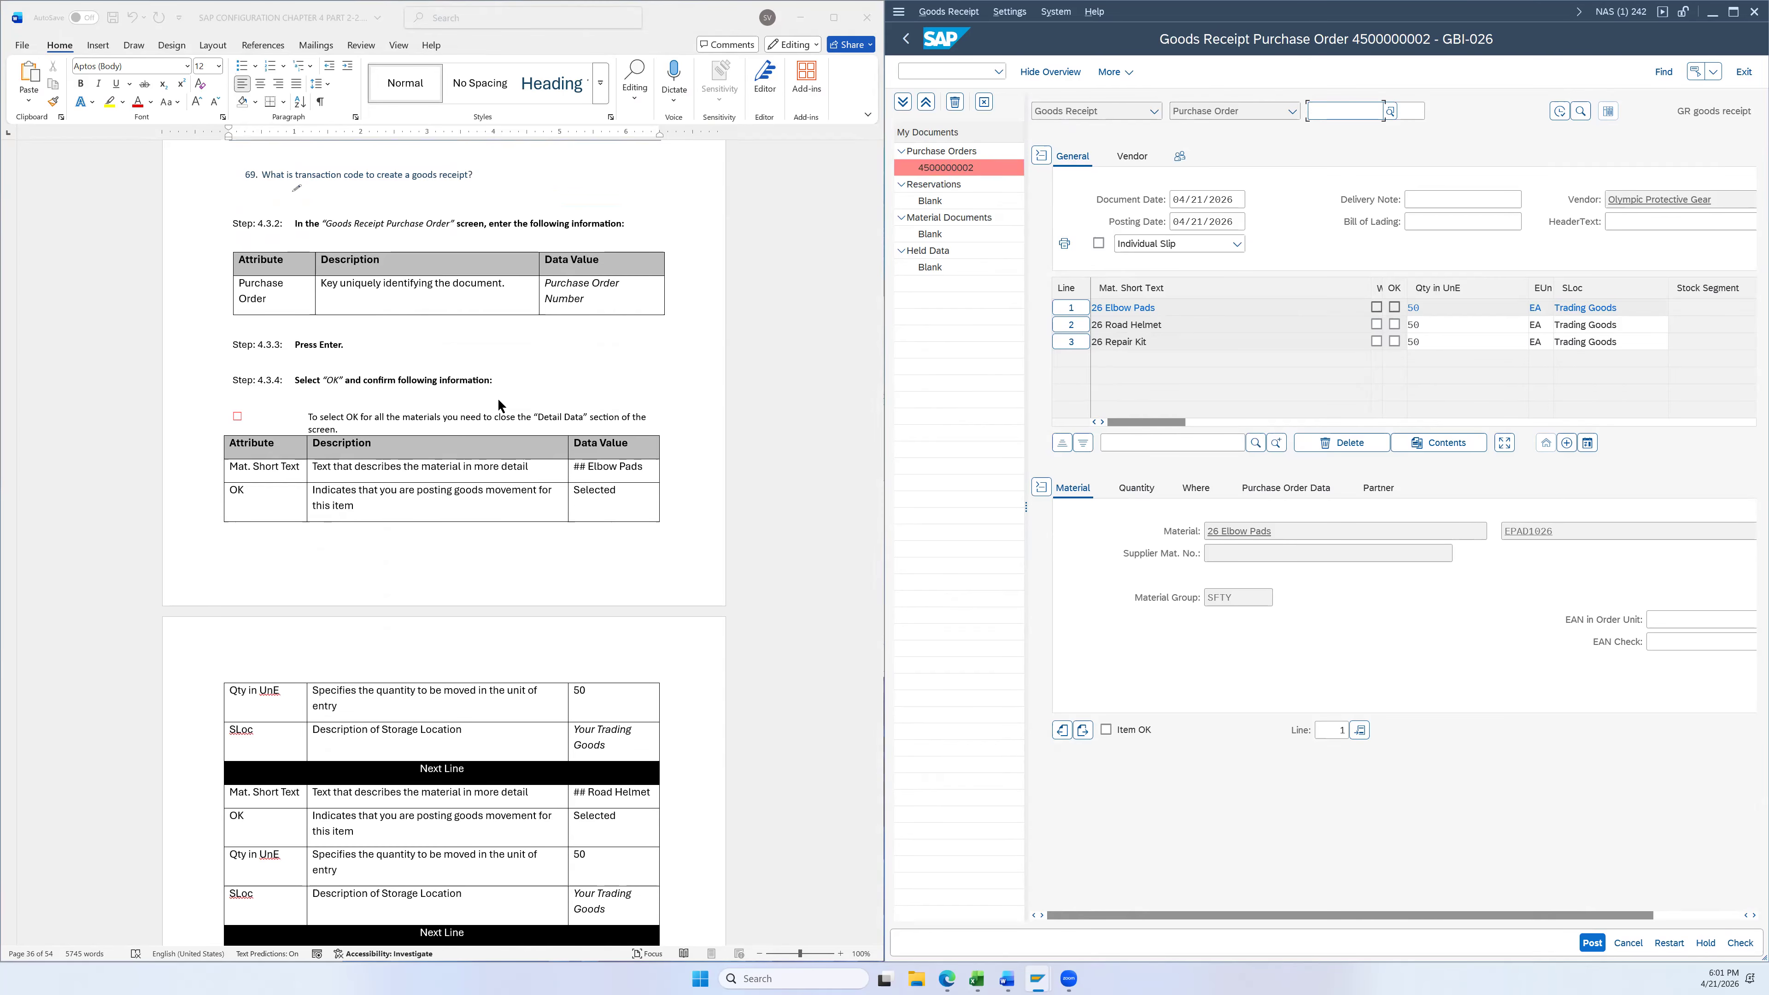
scroll(851, 556, down, 10)
scroll(790, 607, down, 5)
scroll(789, 602, up, 7)
scroll(742, 463, up, 10)
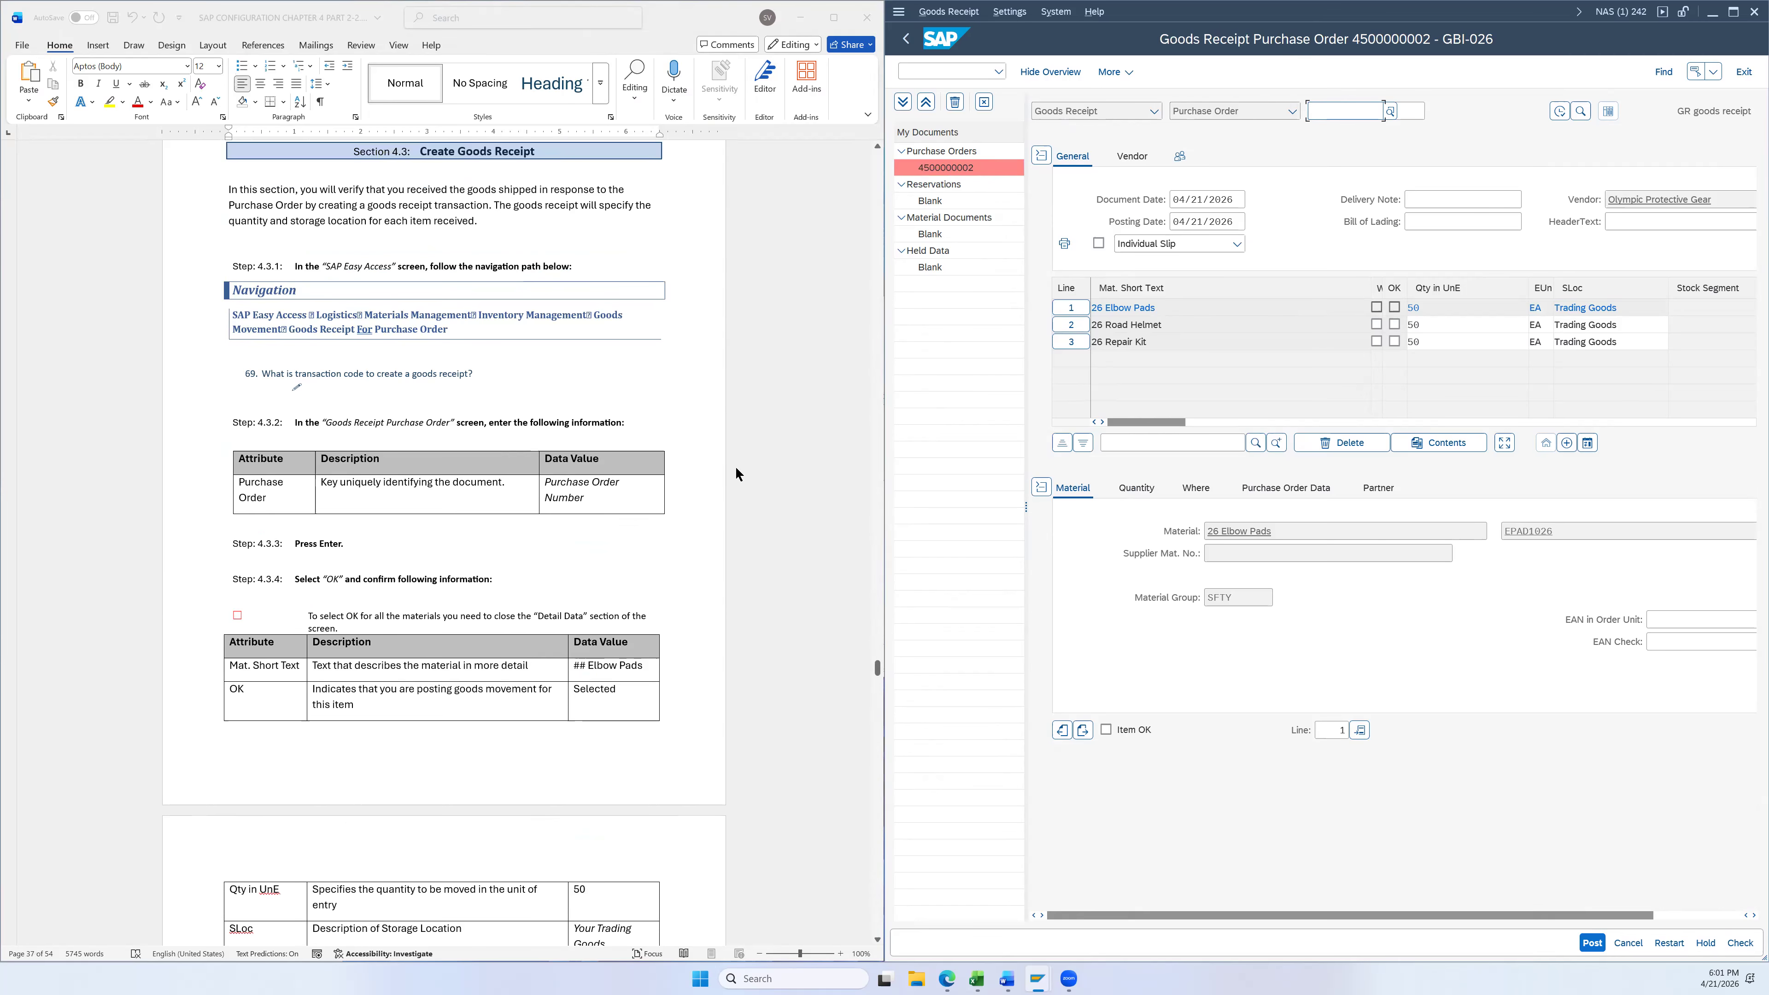
scroll(739, 480, down, 3)
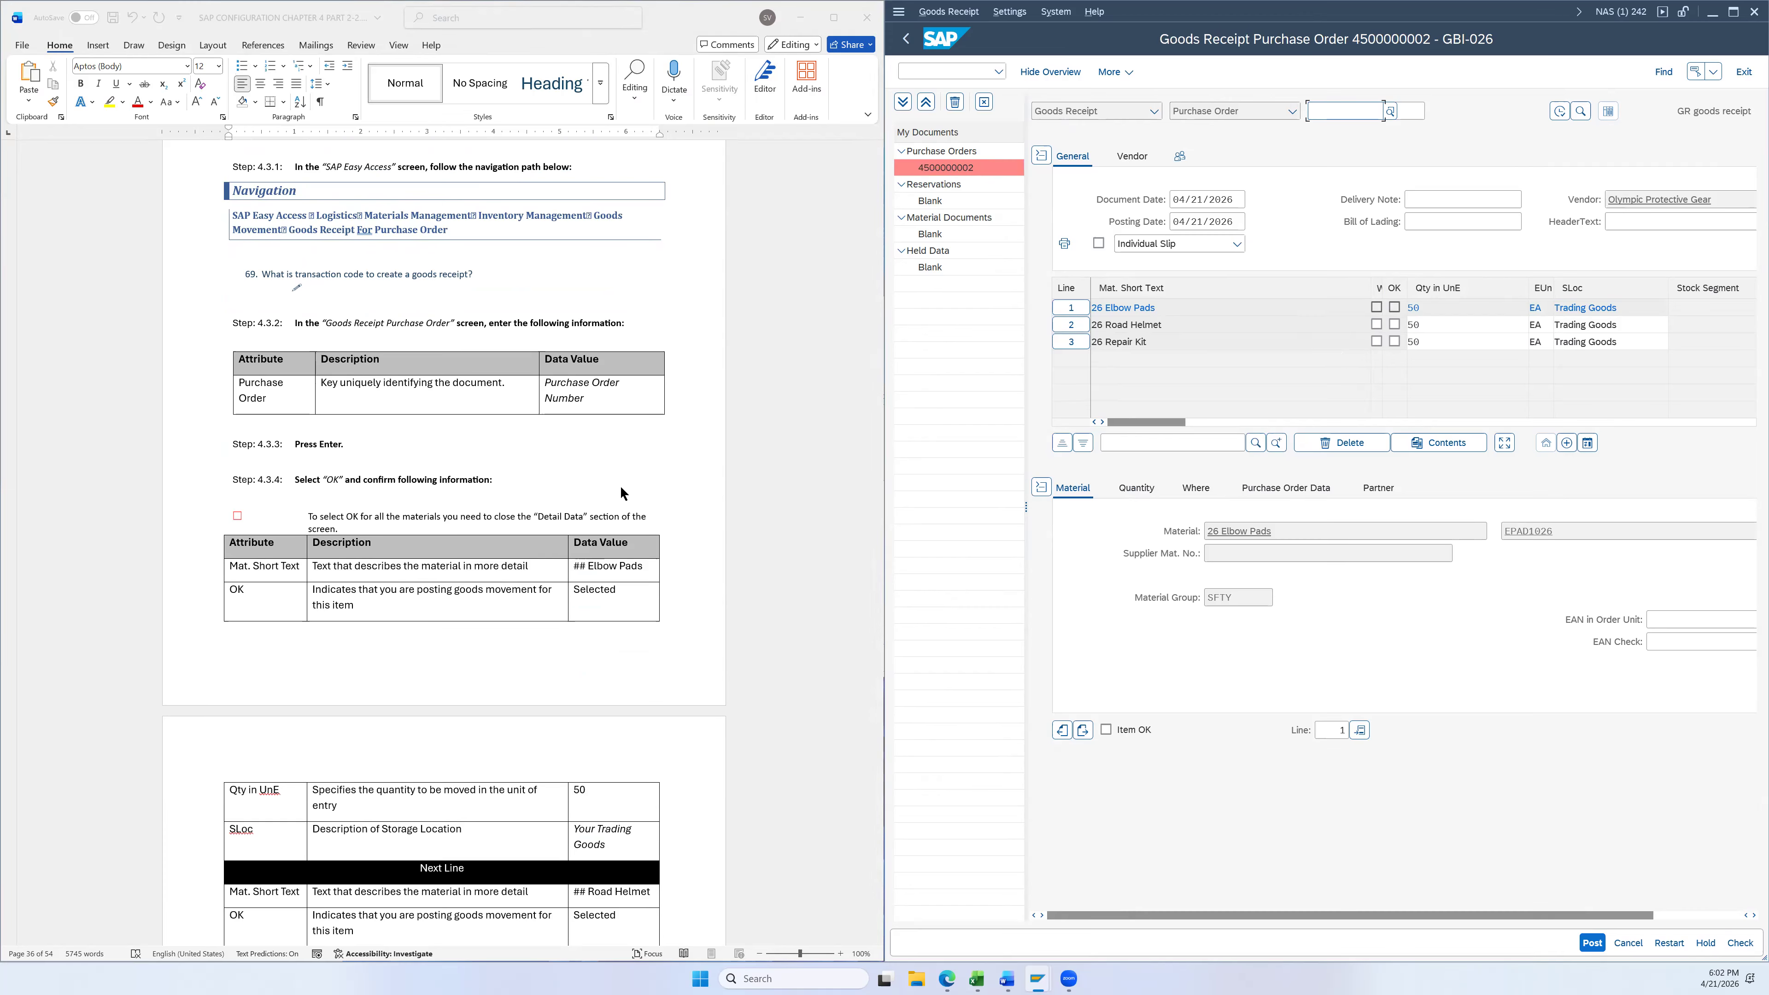
scroll(622, 492, down, 1)
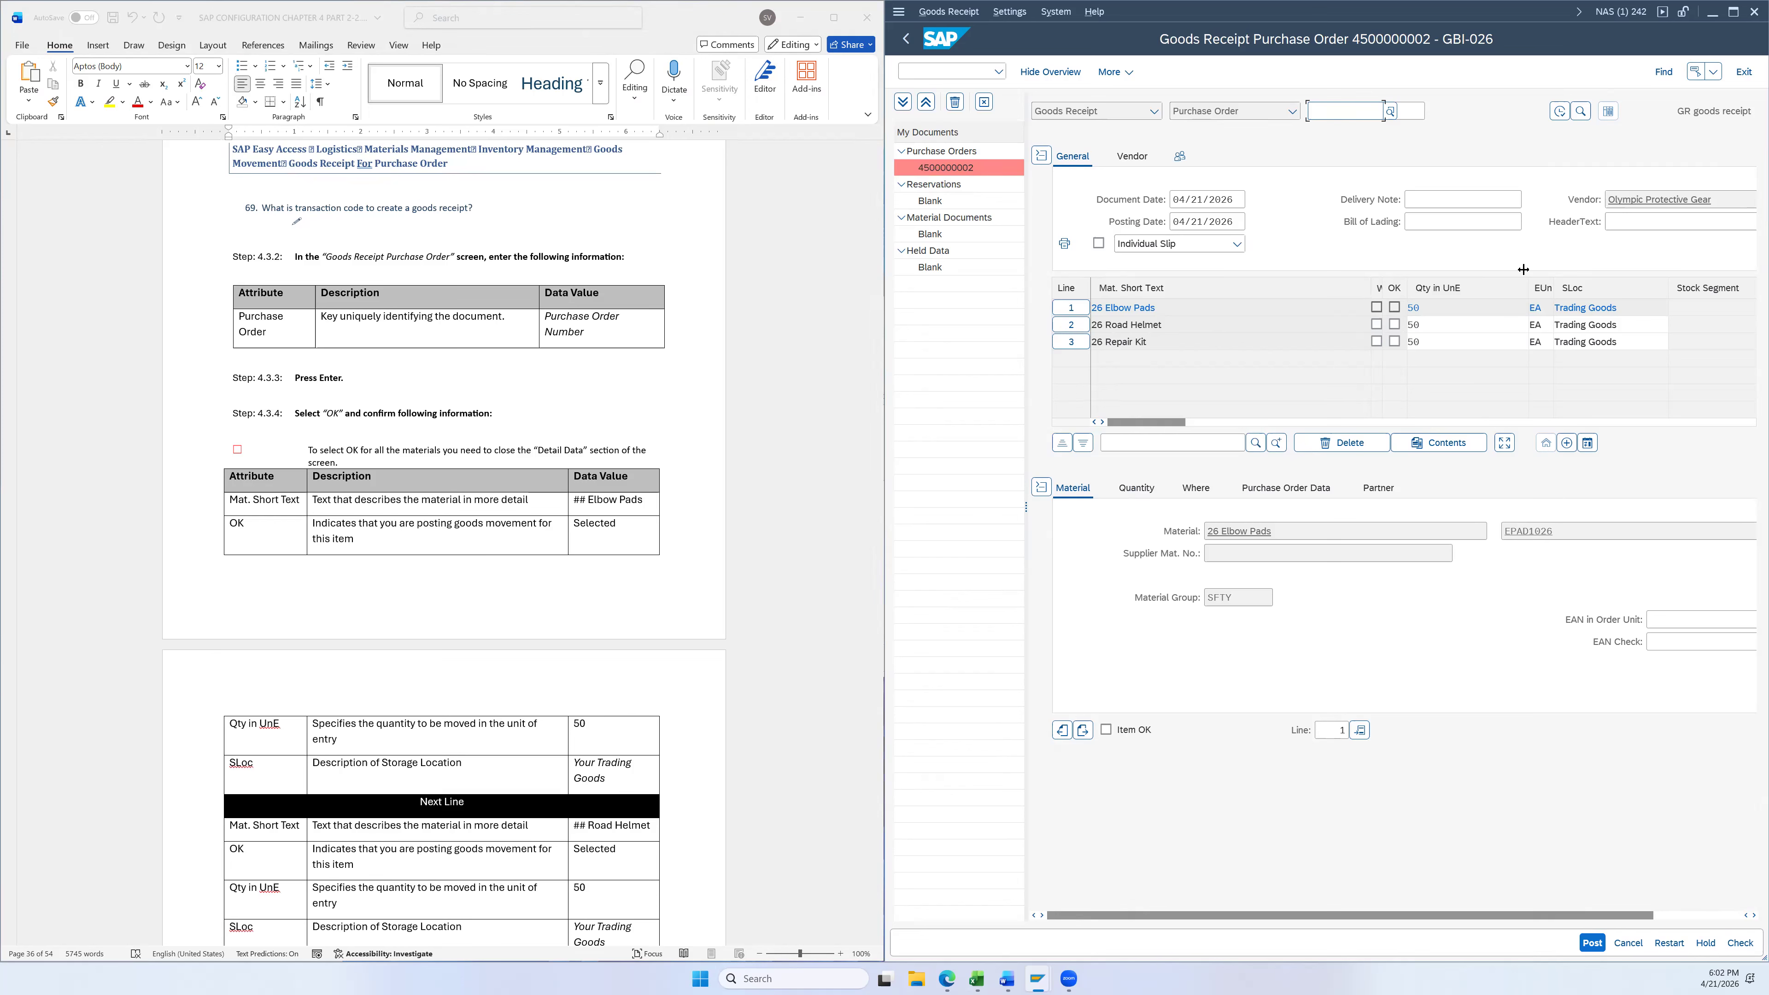
click(1394, 308)
click(1040, 487)
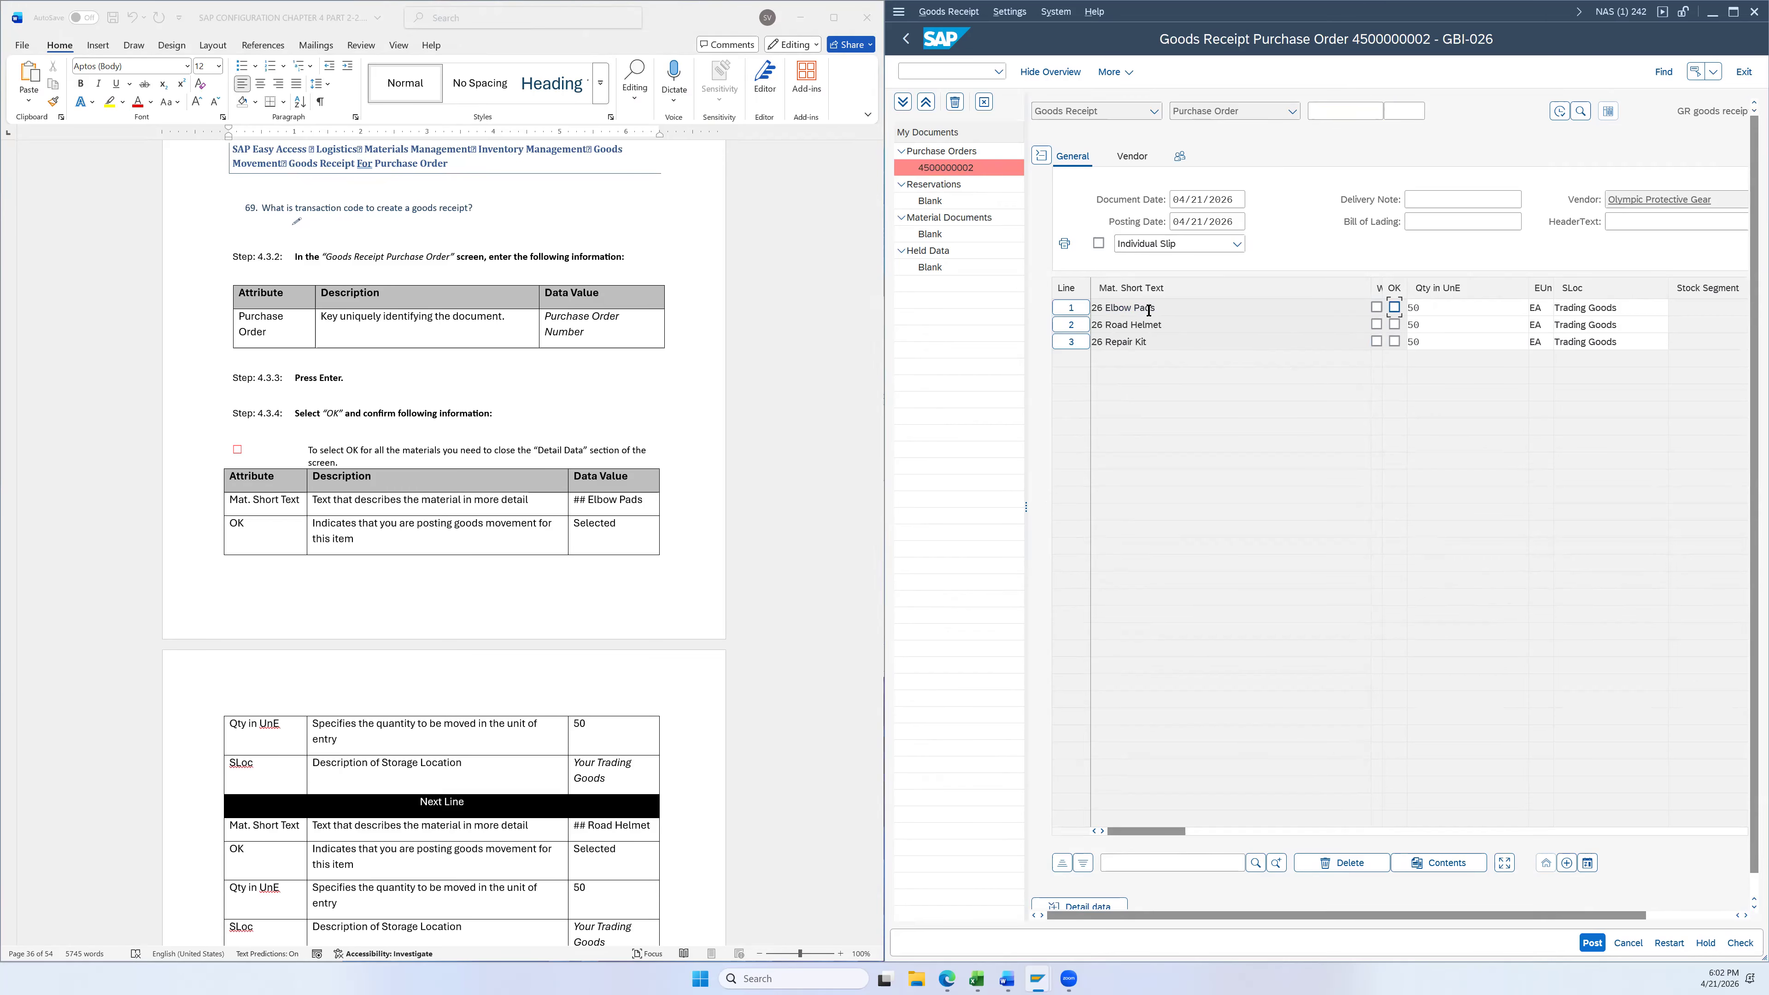
click(1395, 308)
Set the Elbow Pads line's storage location to TG26 (Trading Goods) and copy the code
mouse_move(1168, 829)
mouse_down()
mouse_move(1501, 876)
mouse_move(1673, 864)
mouse_move(1747, 835)
mouse_move(1162, 840)
mouse_up()
click(1573, 307)
click(1675, 307)
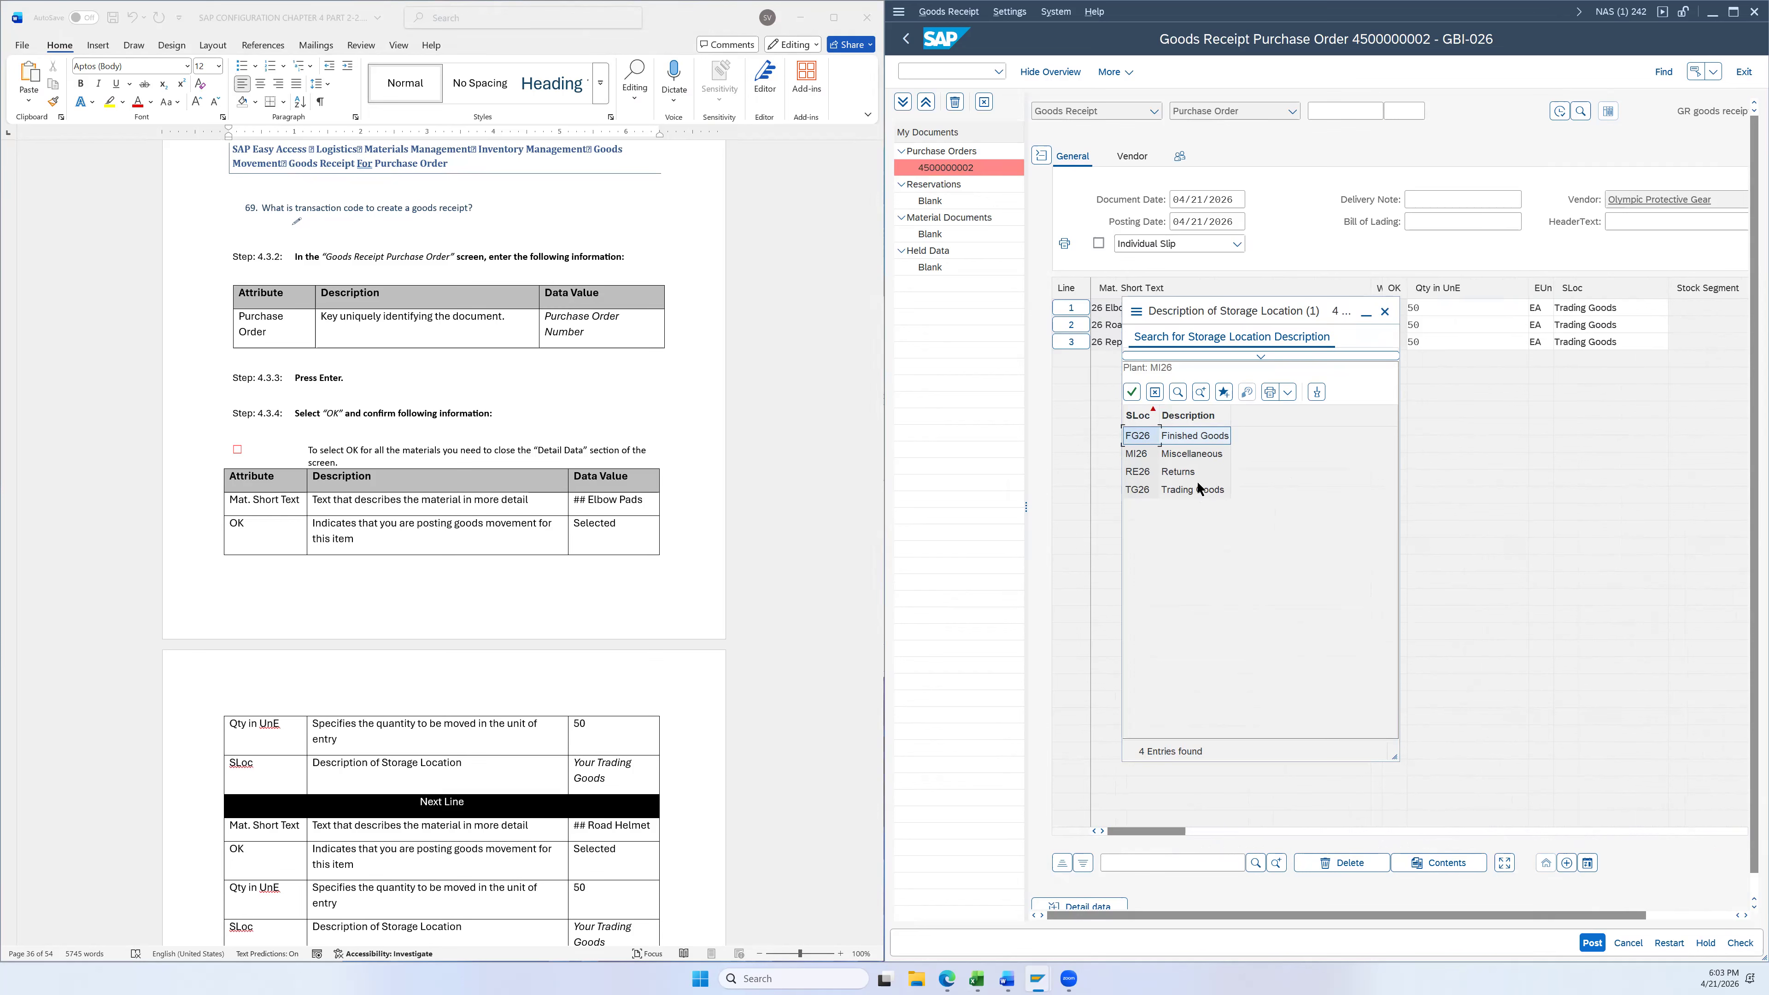
double_click(1197, 489)
key(ctrl+c)
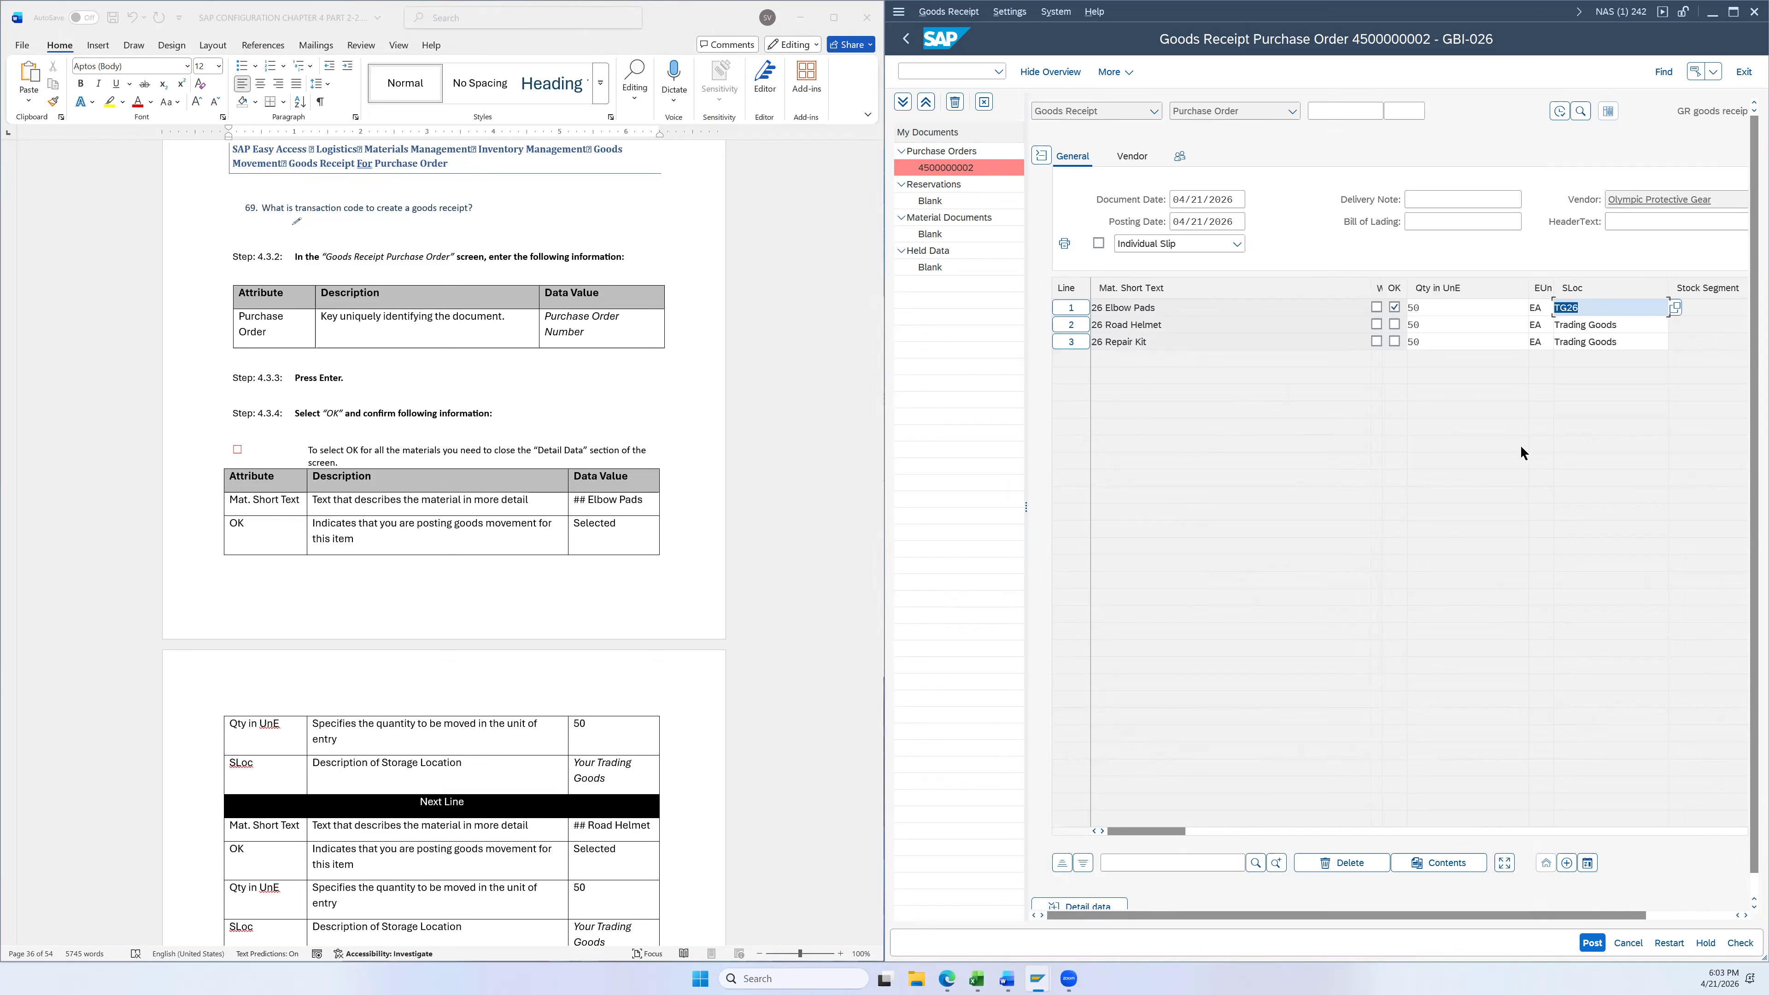
Set the storage location of the Road Helmet and Repair Kit lines to TG26, checking it against the available storage locations
click(1626, 313)
drag(1628, 321, 1557, 341)
key(ctrl+v)
text(TG26)
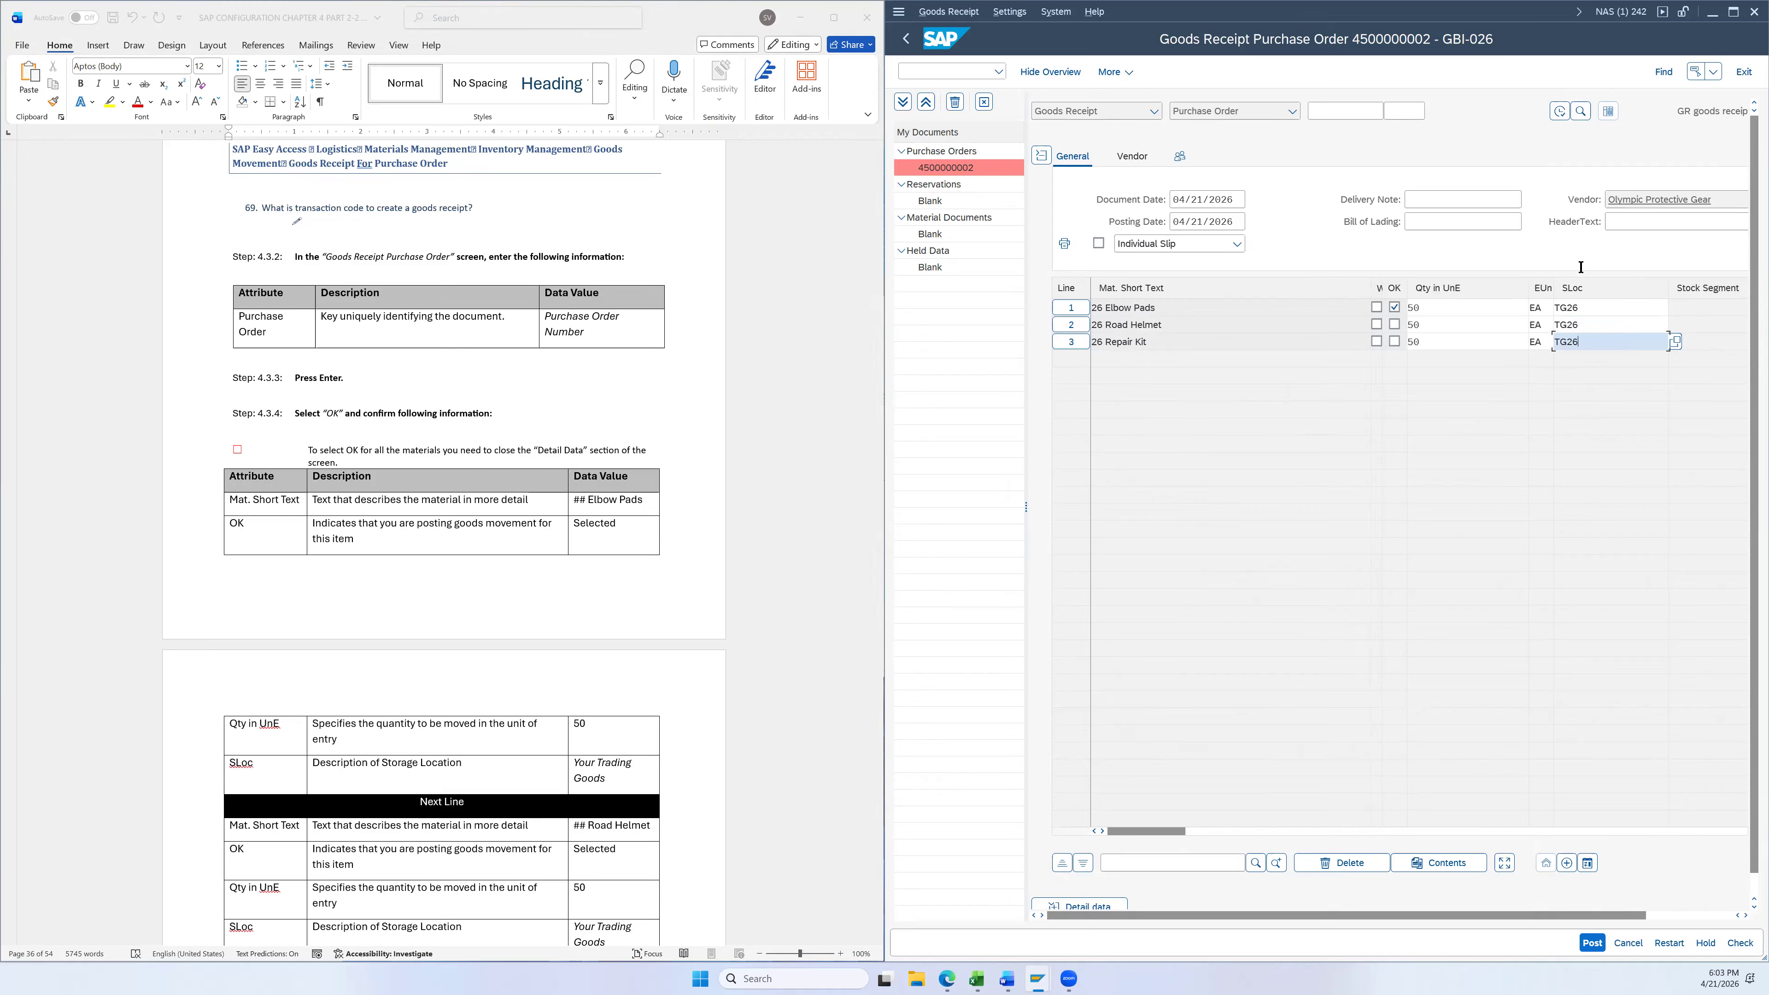
click(1675, 341)
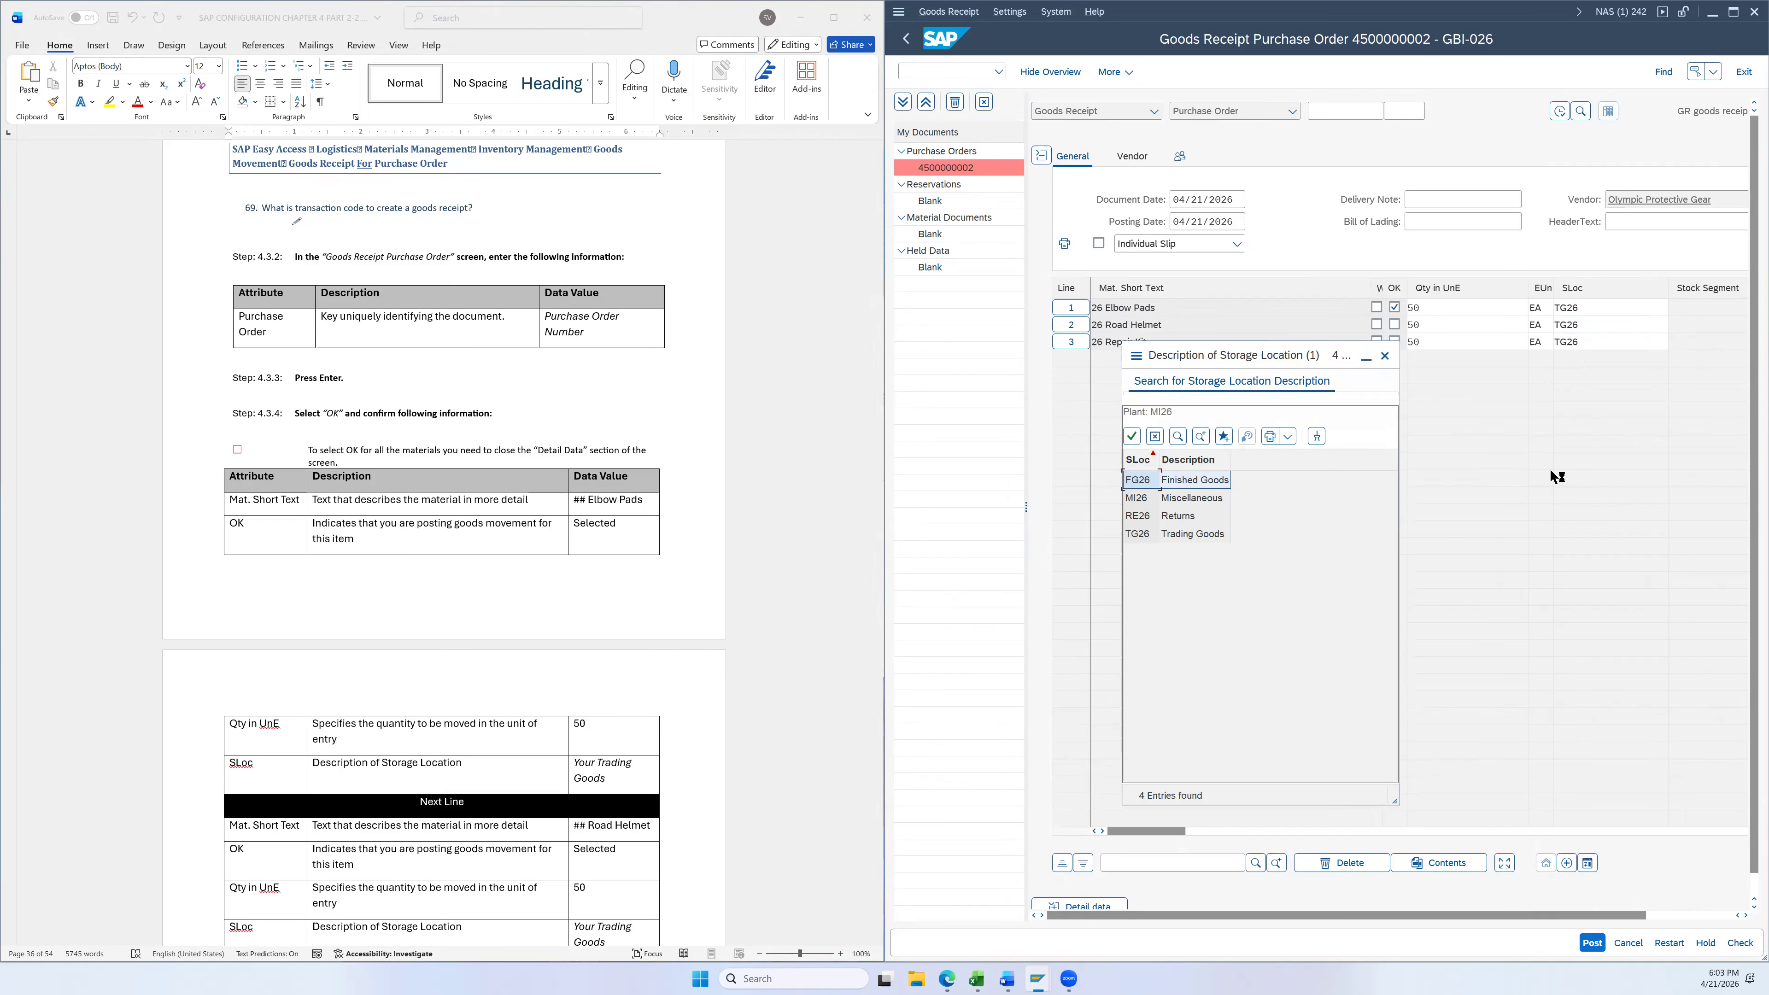
click(1384, 356)
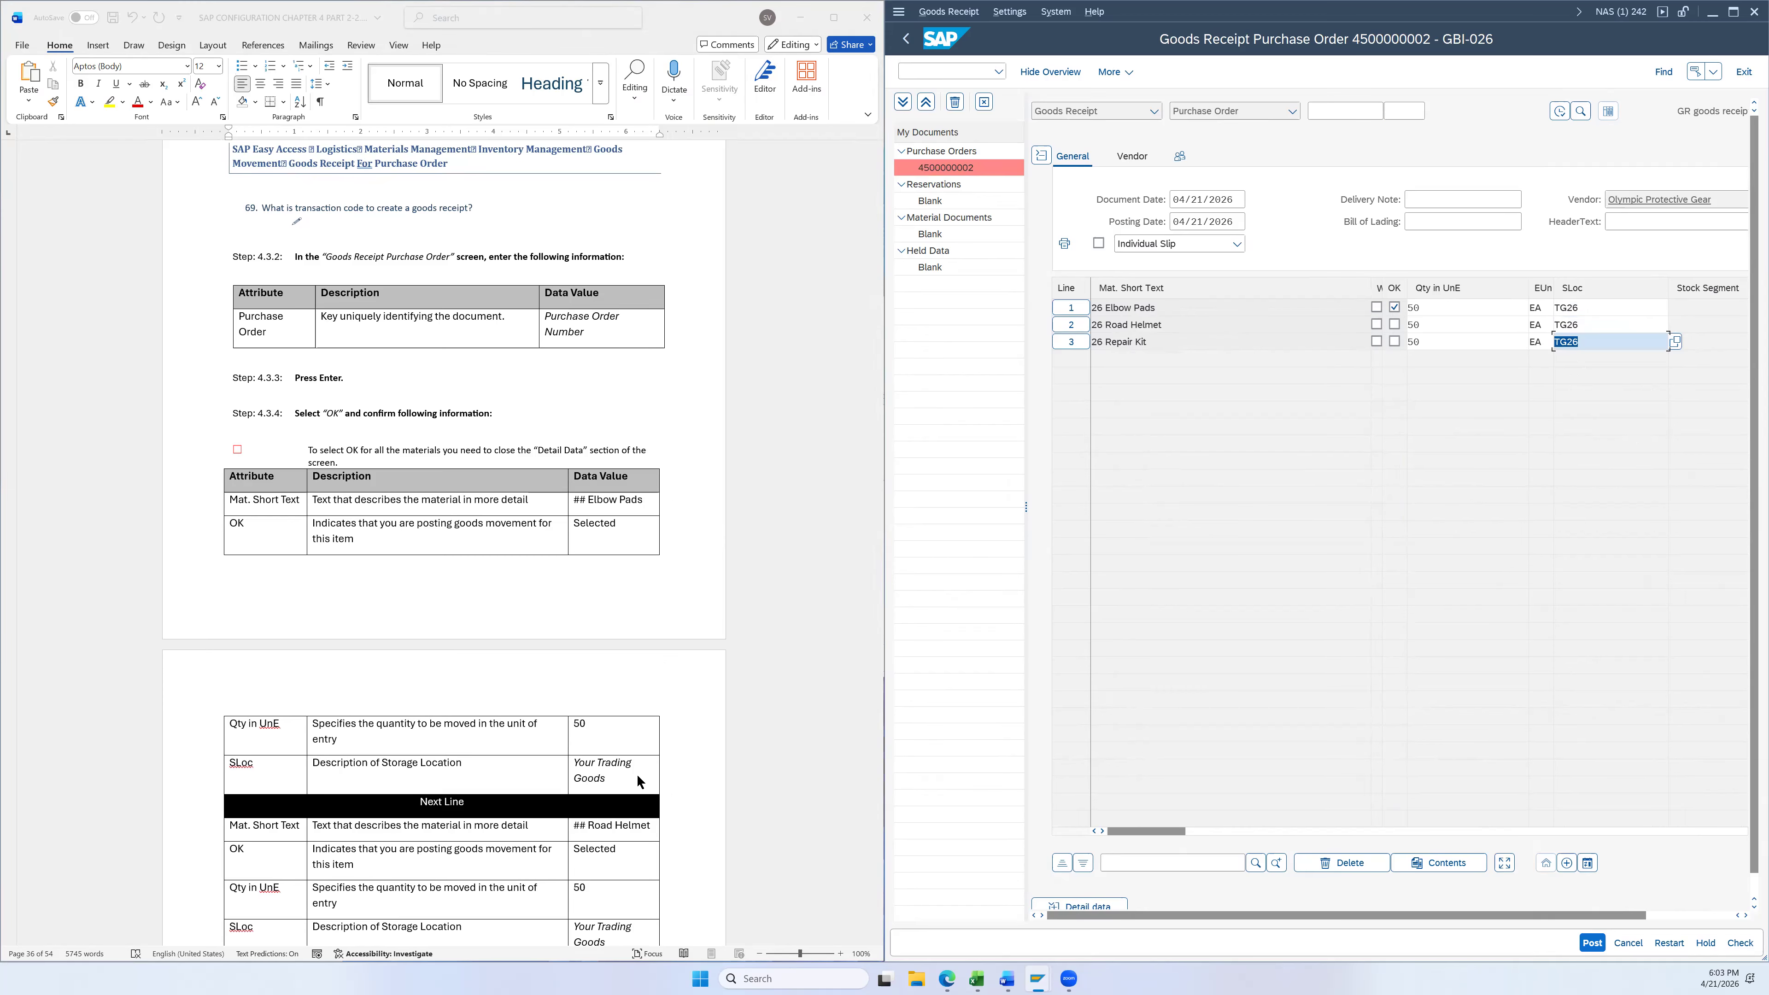
Mark the Road Helmet and Repair Kit lines as OK and post the goods receipt
scroll(654, 723, down, 3)
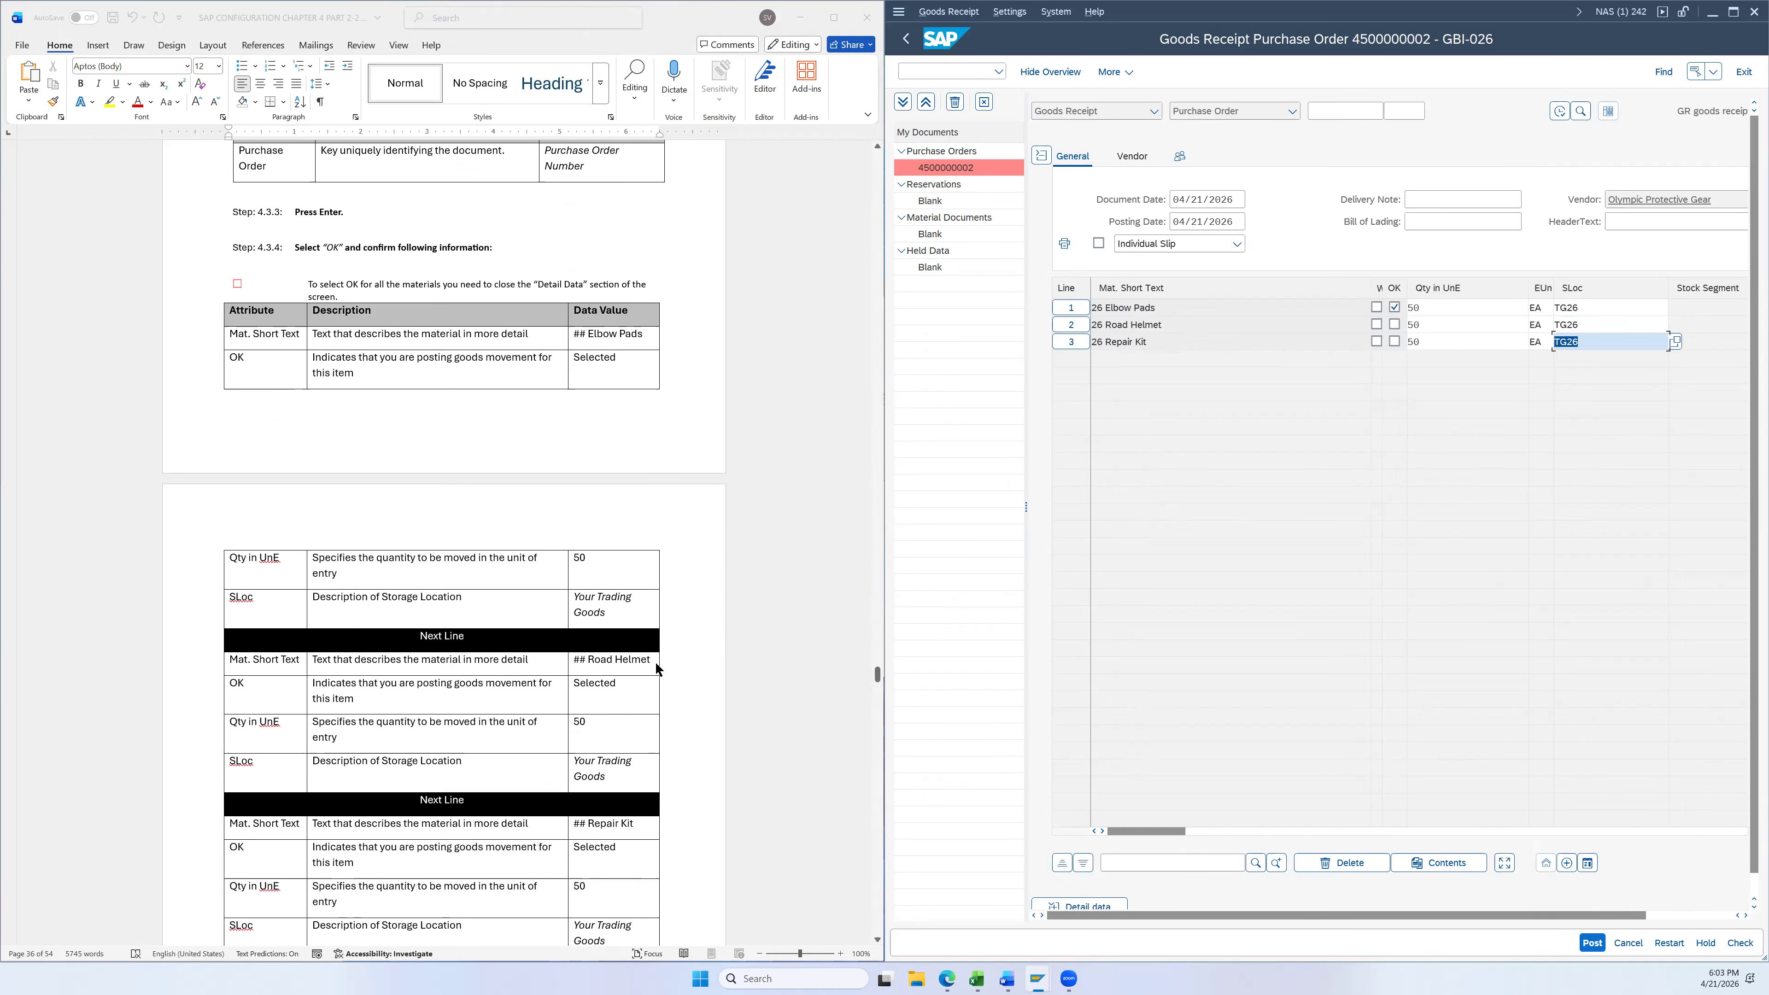
click(1395, 326)
click(1394, 342)
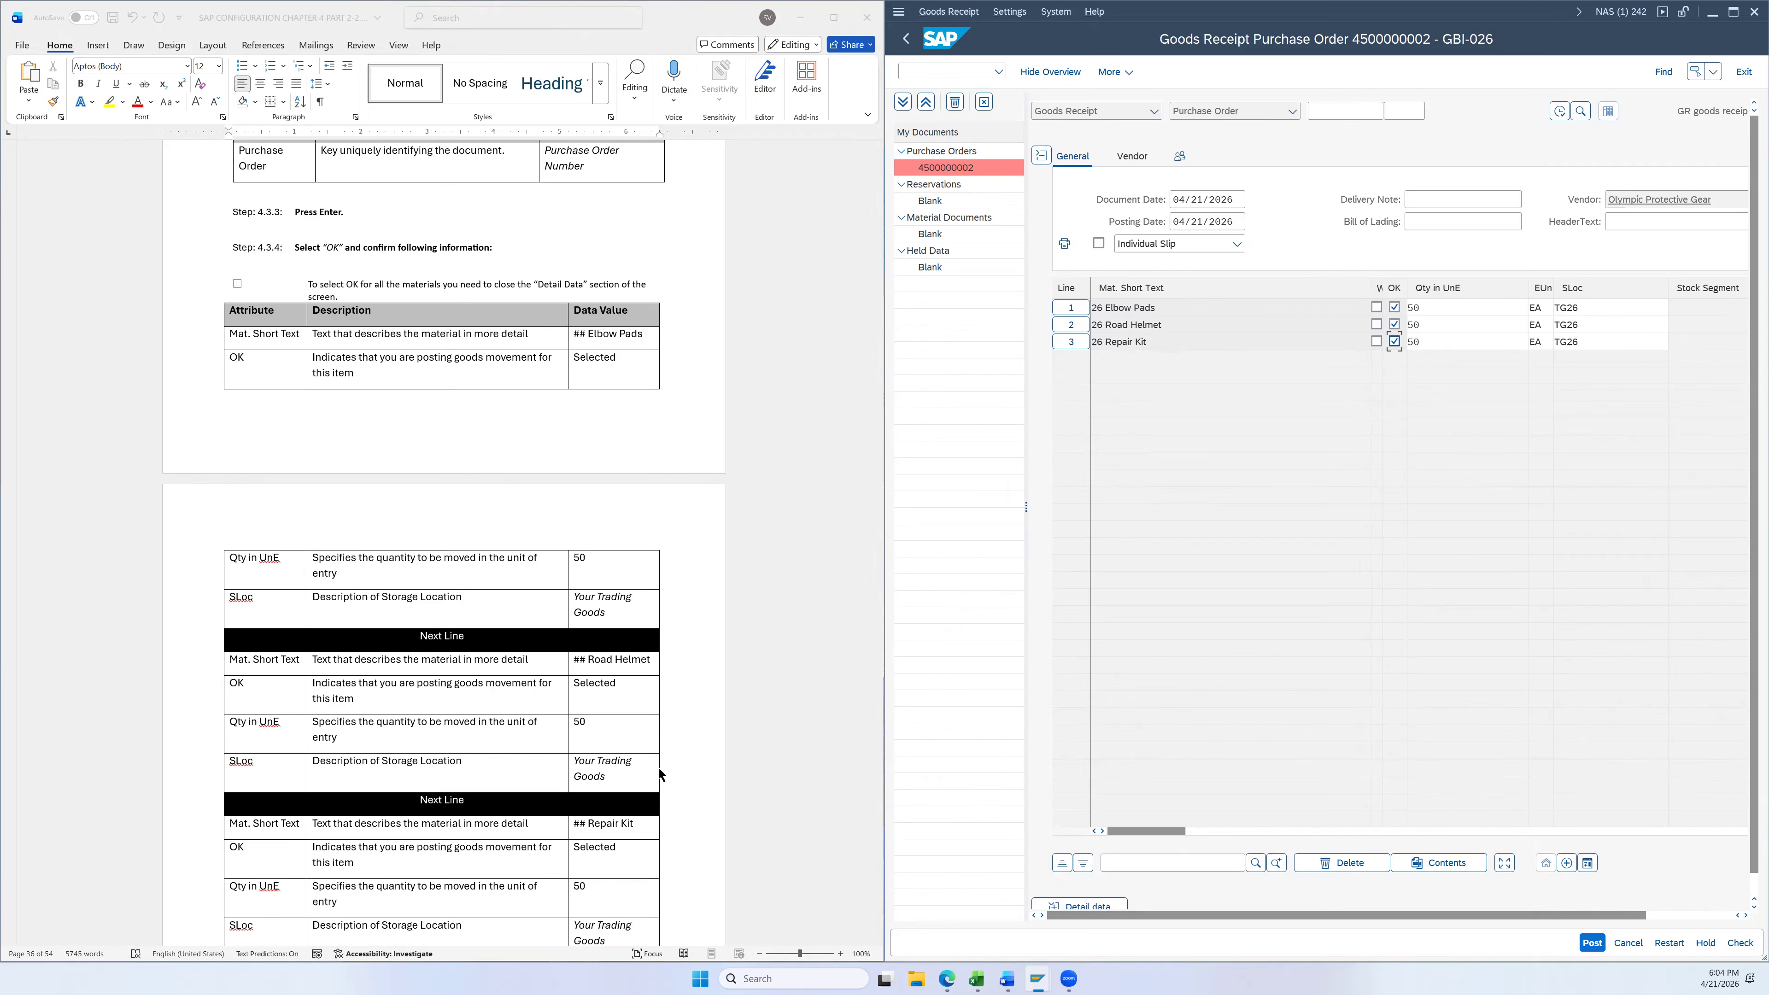
scroll(658, 766, down, 3)
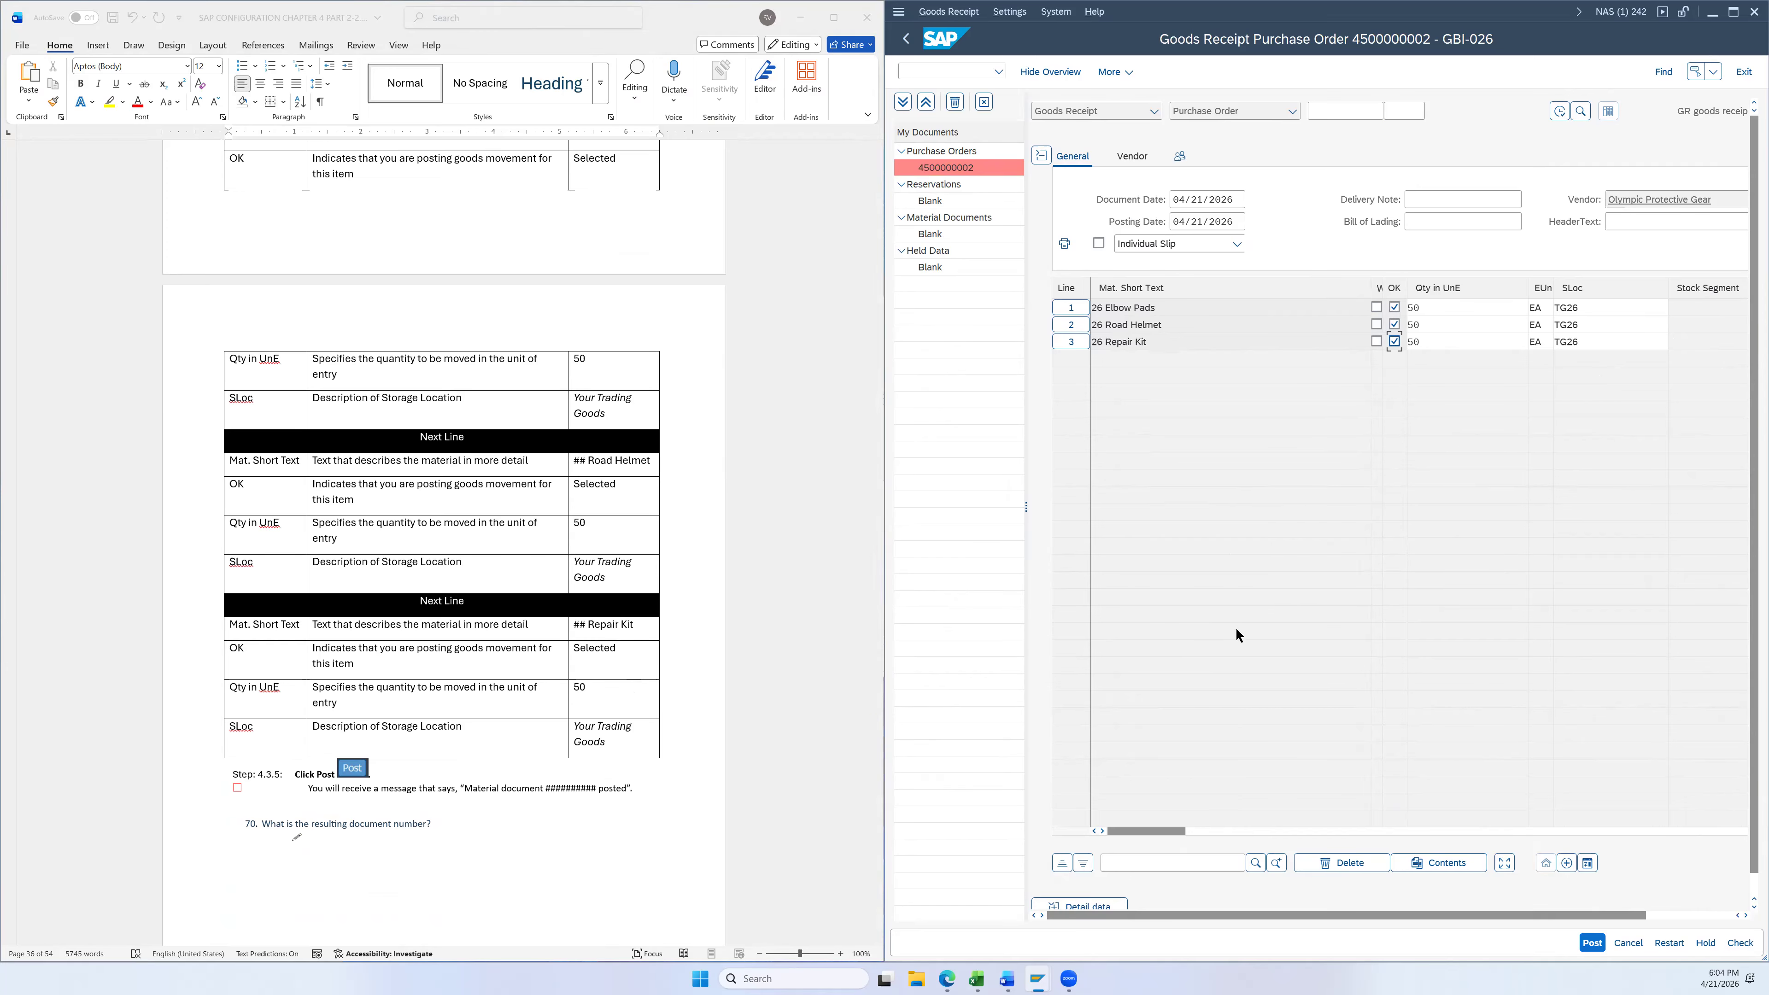
scroll(814, 716, down, 2)
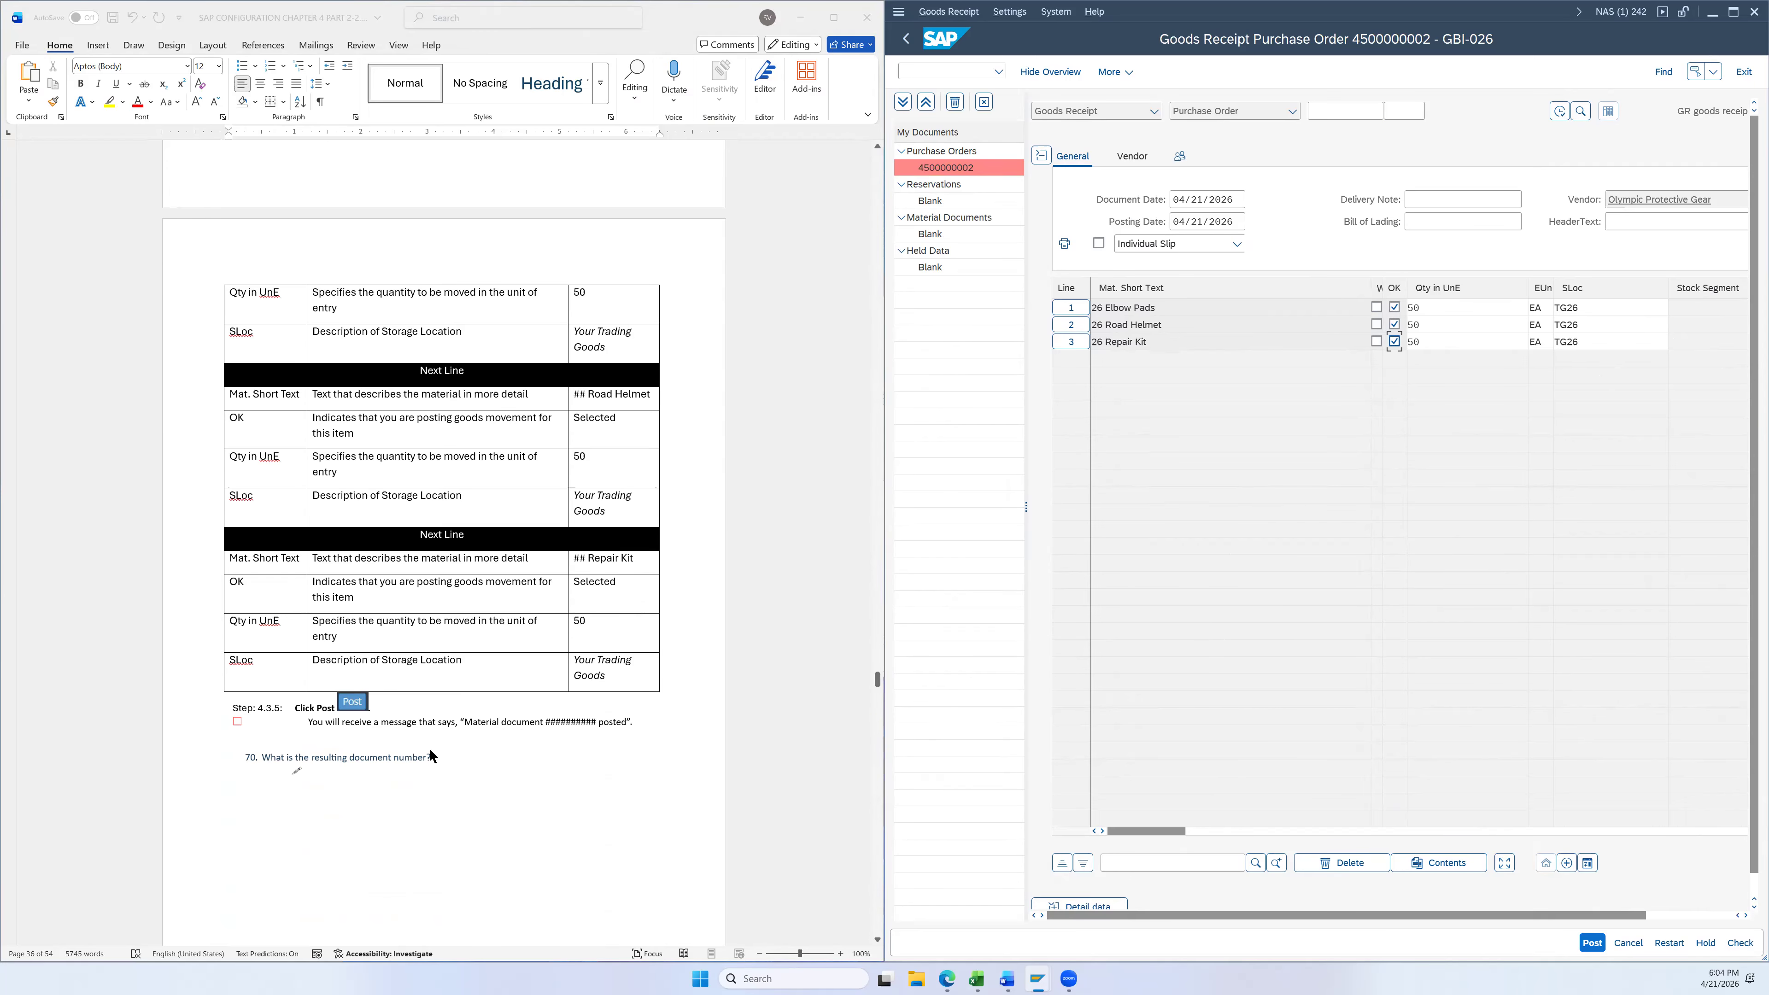
click(1592, 946)
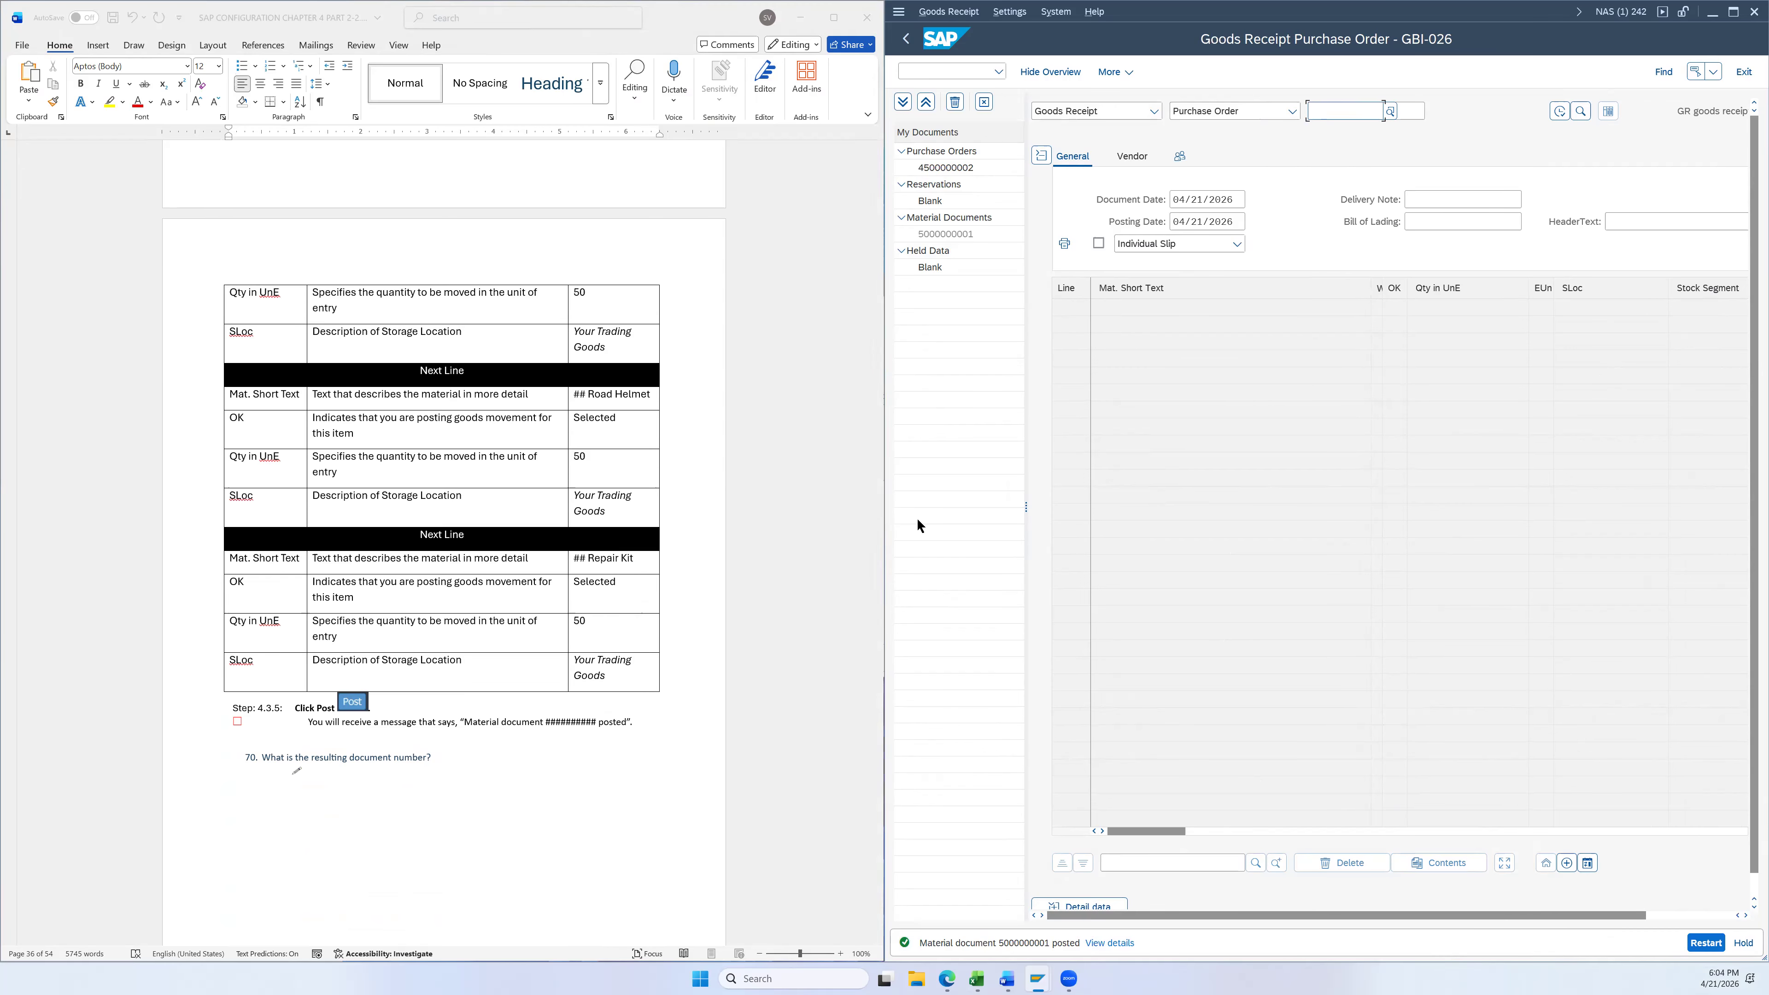
Copy the posted material document number into the Word worksheet as the answer to question 70
scroll(662, 738, down, 2)
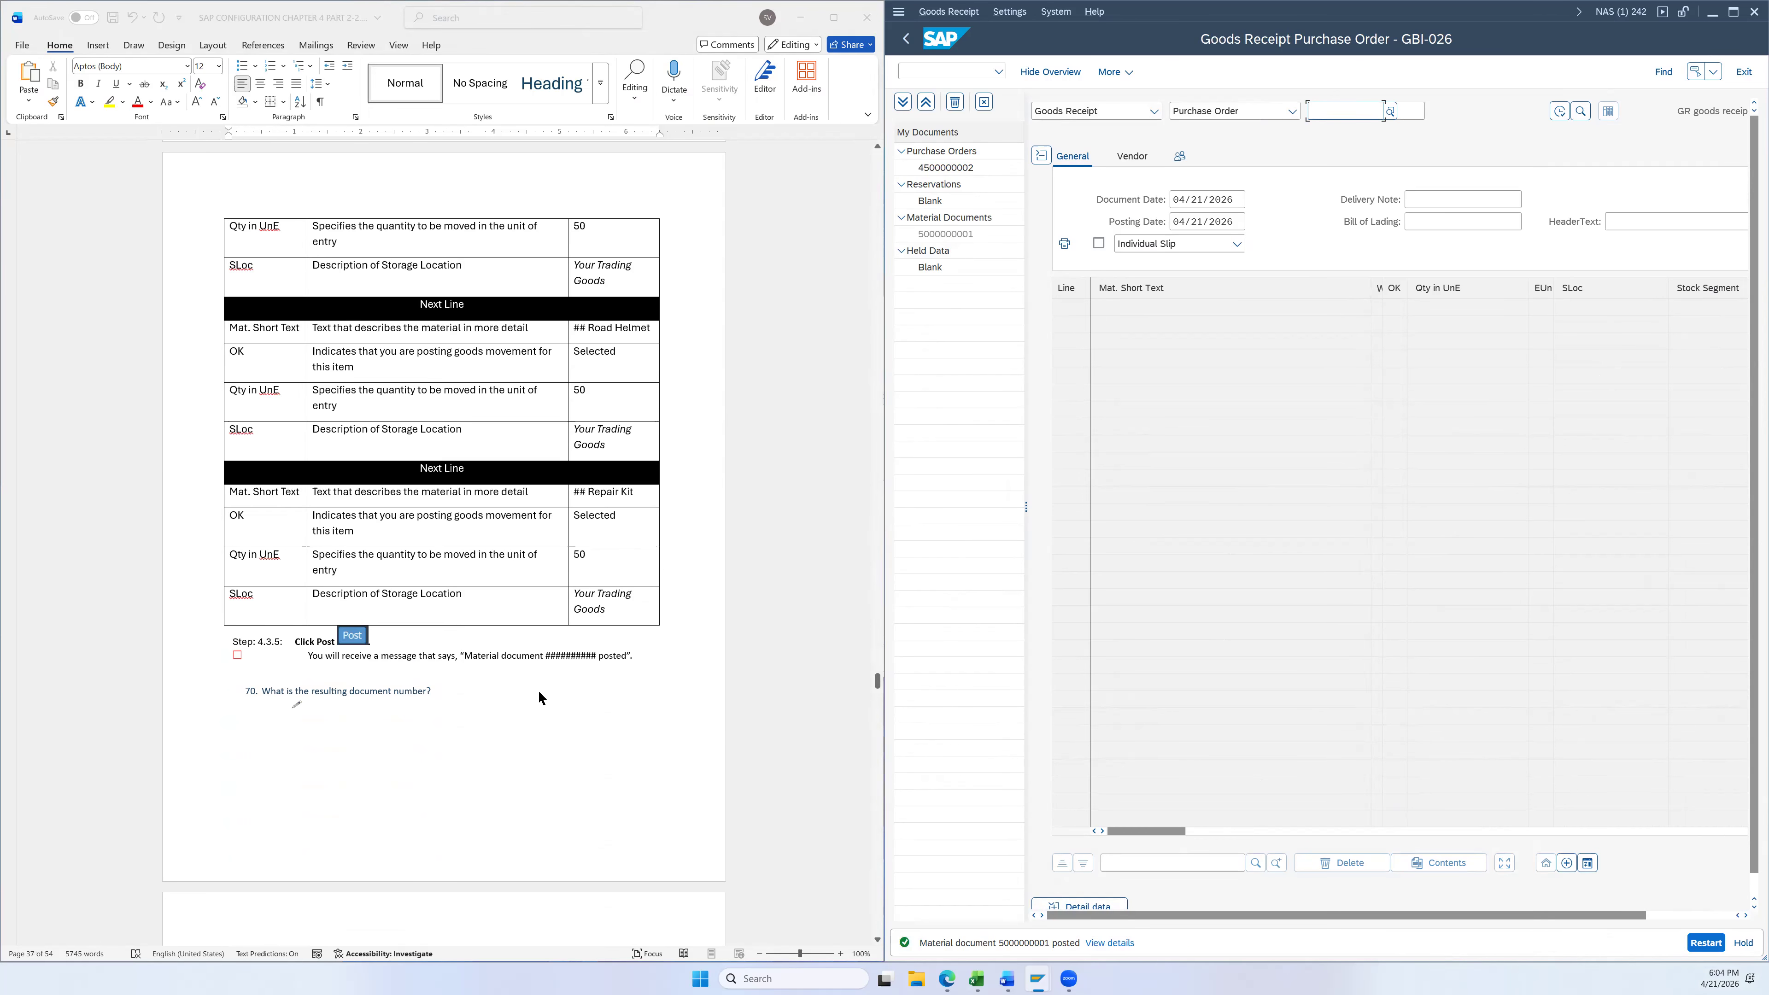
drag(1000, 946, 1049, 948)
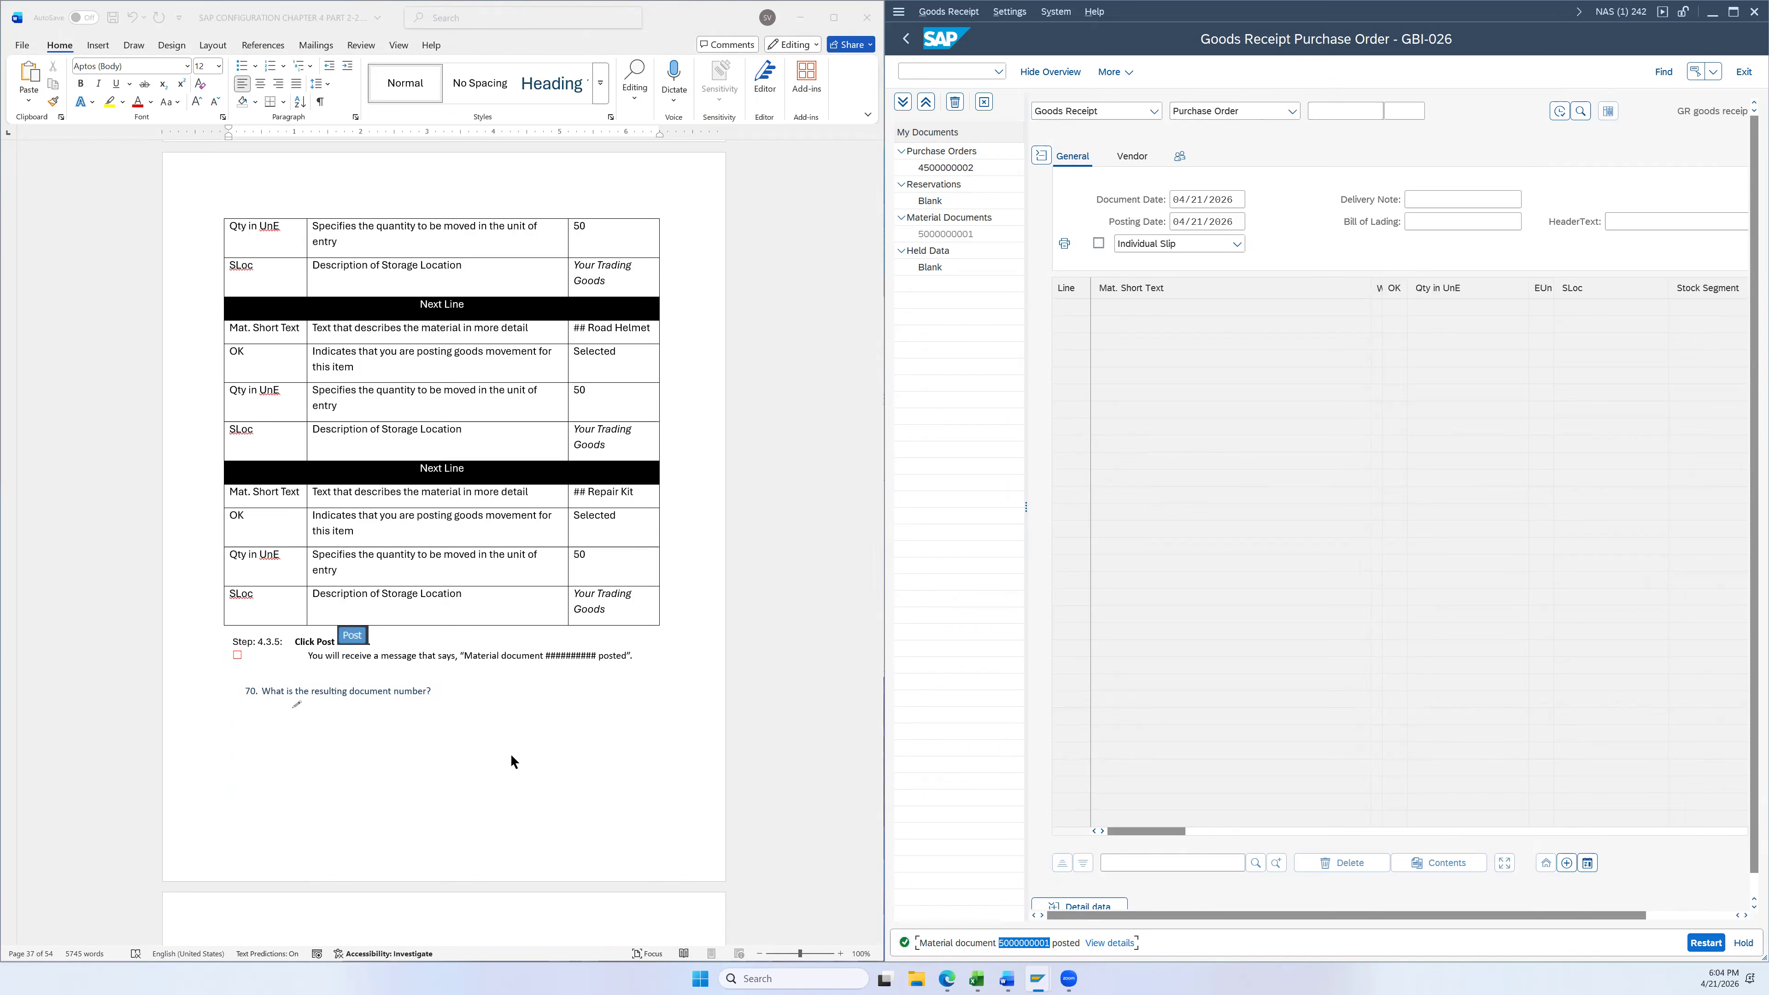
click(382, 706)
click(340, 708)
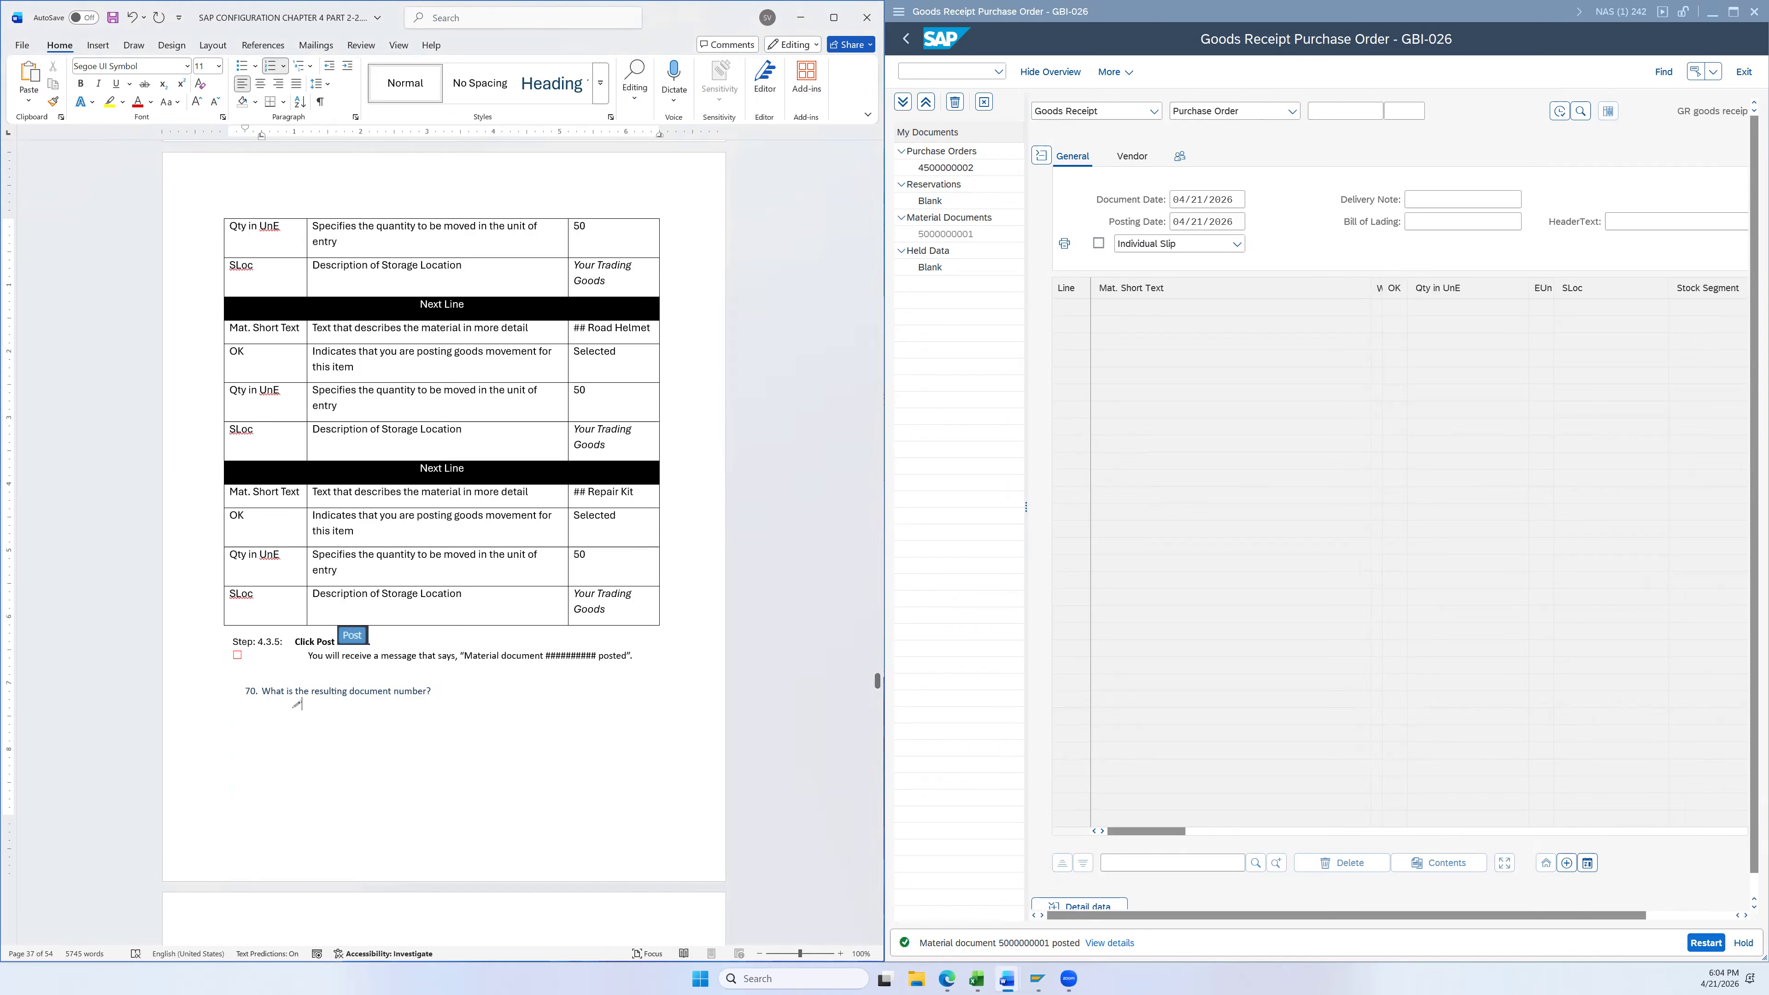
key(ctrl+v)
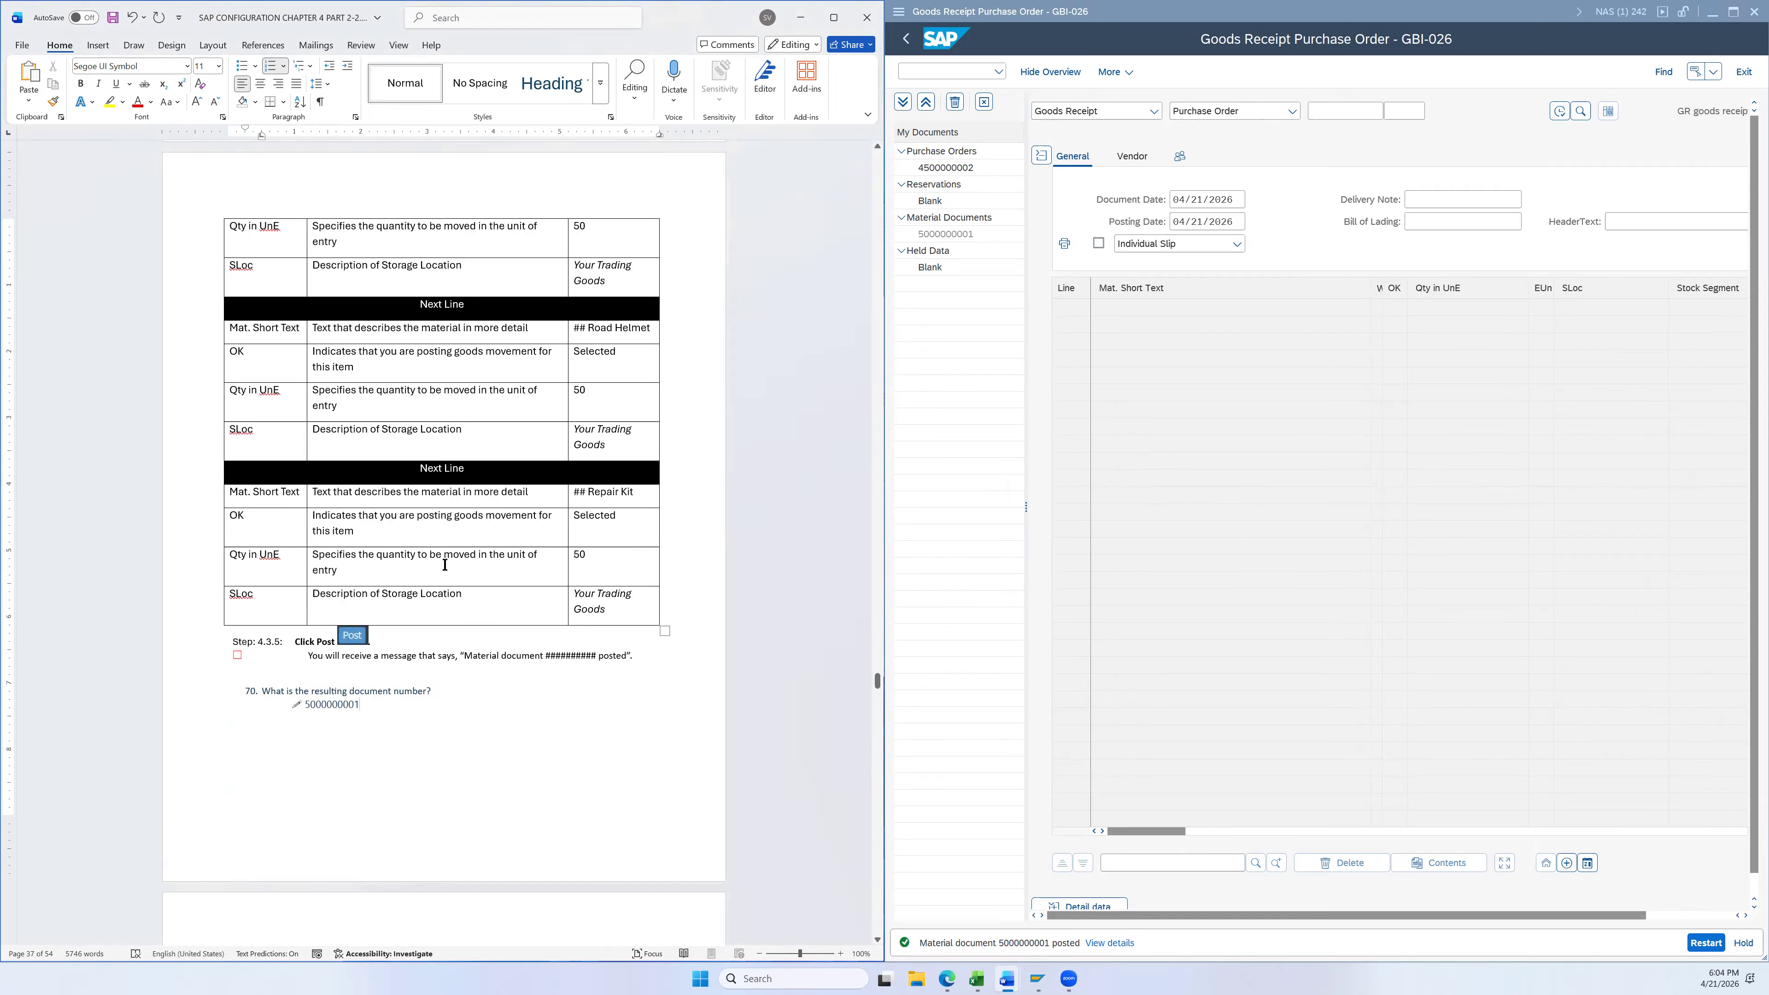
click(533, 716)
Find section 4.4 in the worksheet, return to SAP Easy Access and collapse the SAP Menu to its top-level folders
scroll(670, 719, down, 3)
scroll(669, 719, down, 4)
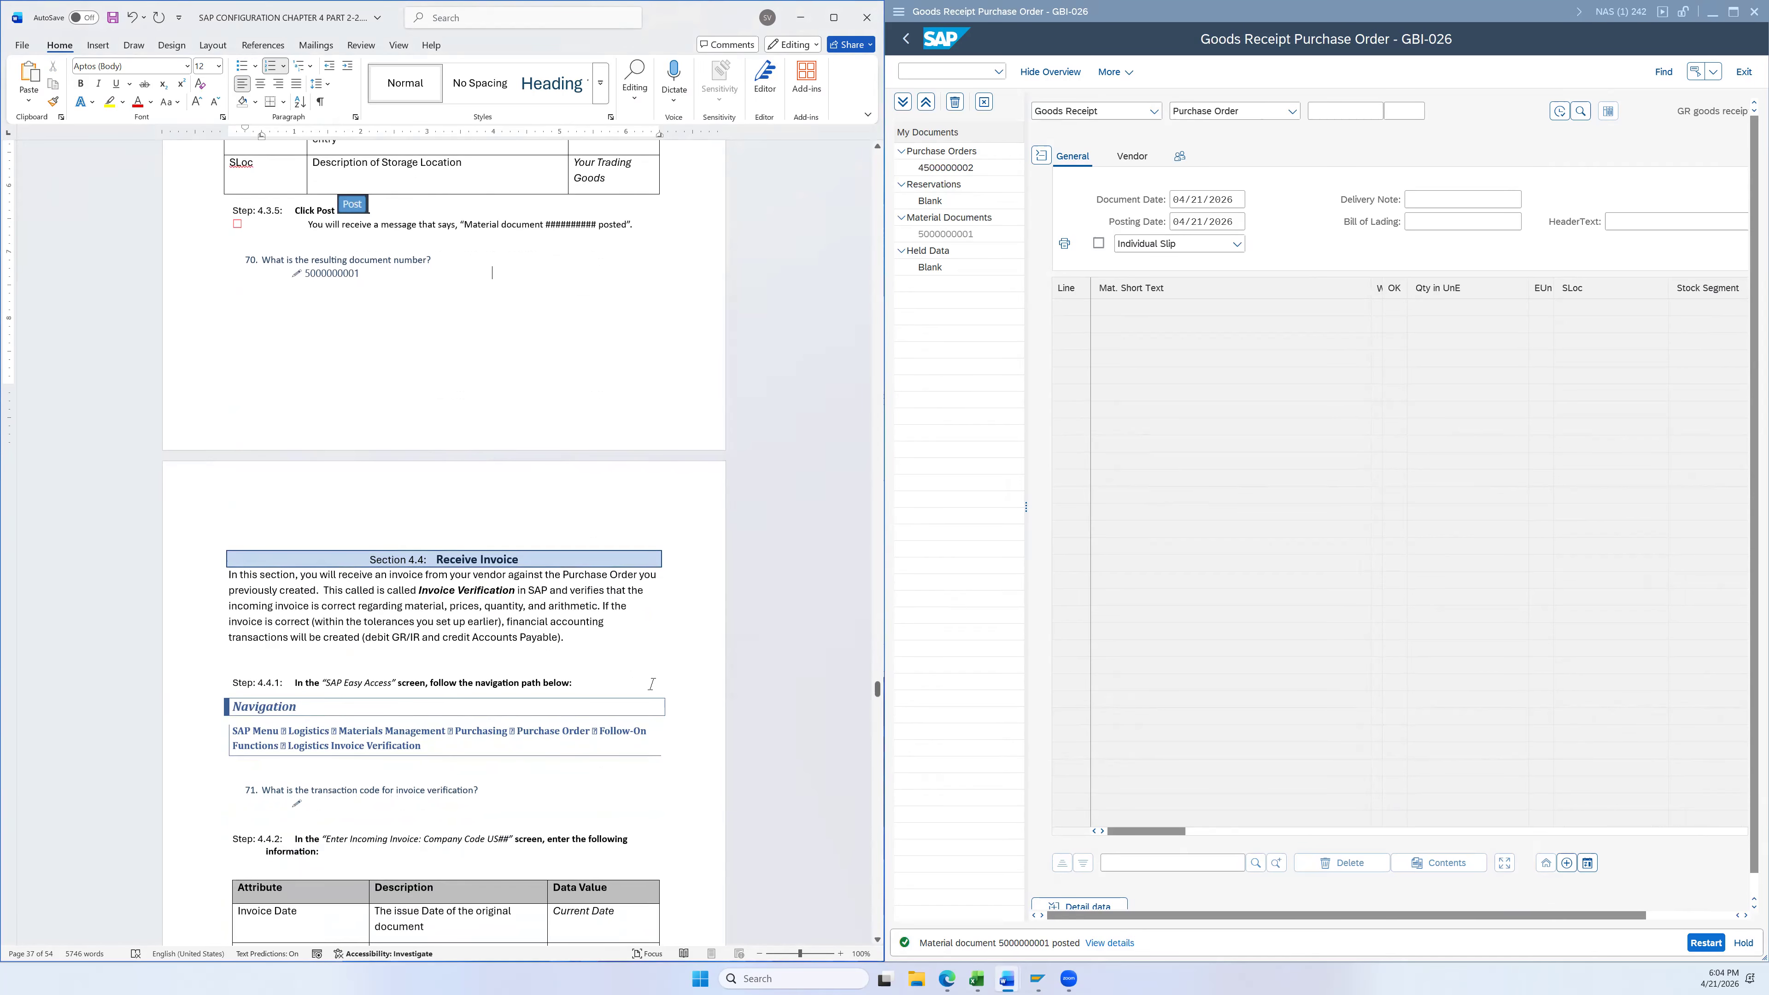
click(909, 46)
click(910, 44)
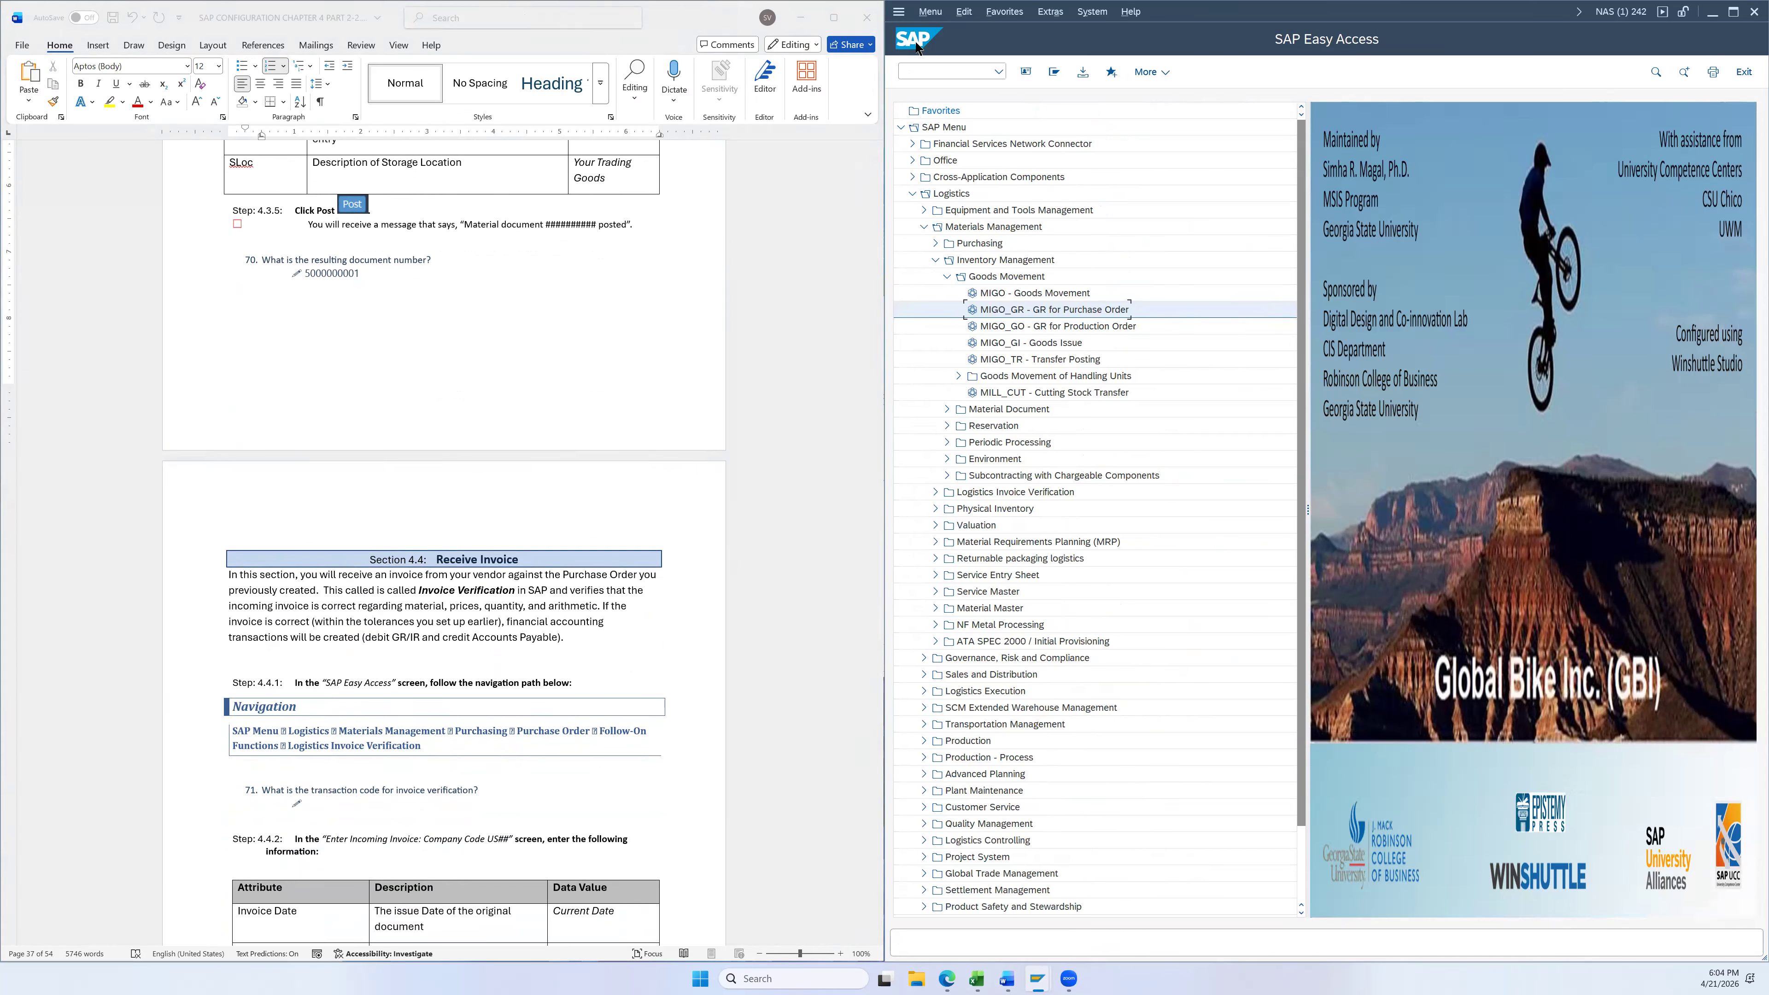
click(1054, 72)
Read the Receive Invoice introduction in section 4.4 about invoice verification, tolerances and the resulting accounting transactions
click(672, 491)
scroll(674, 455, down, 3)
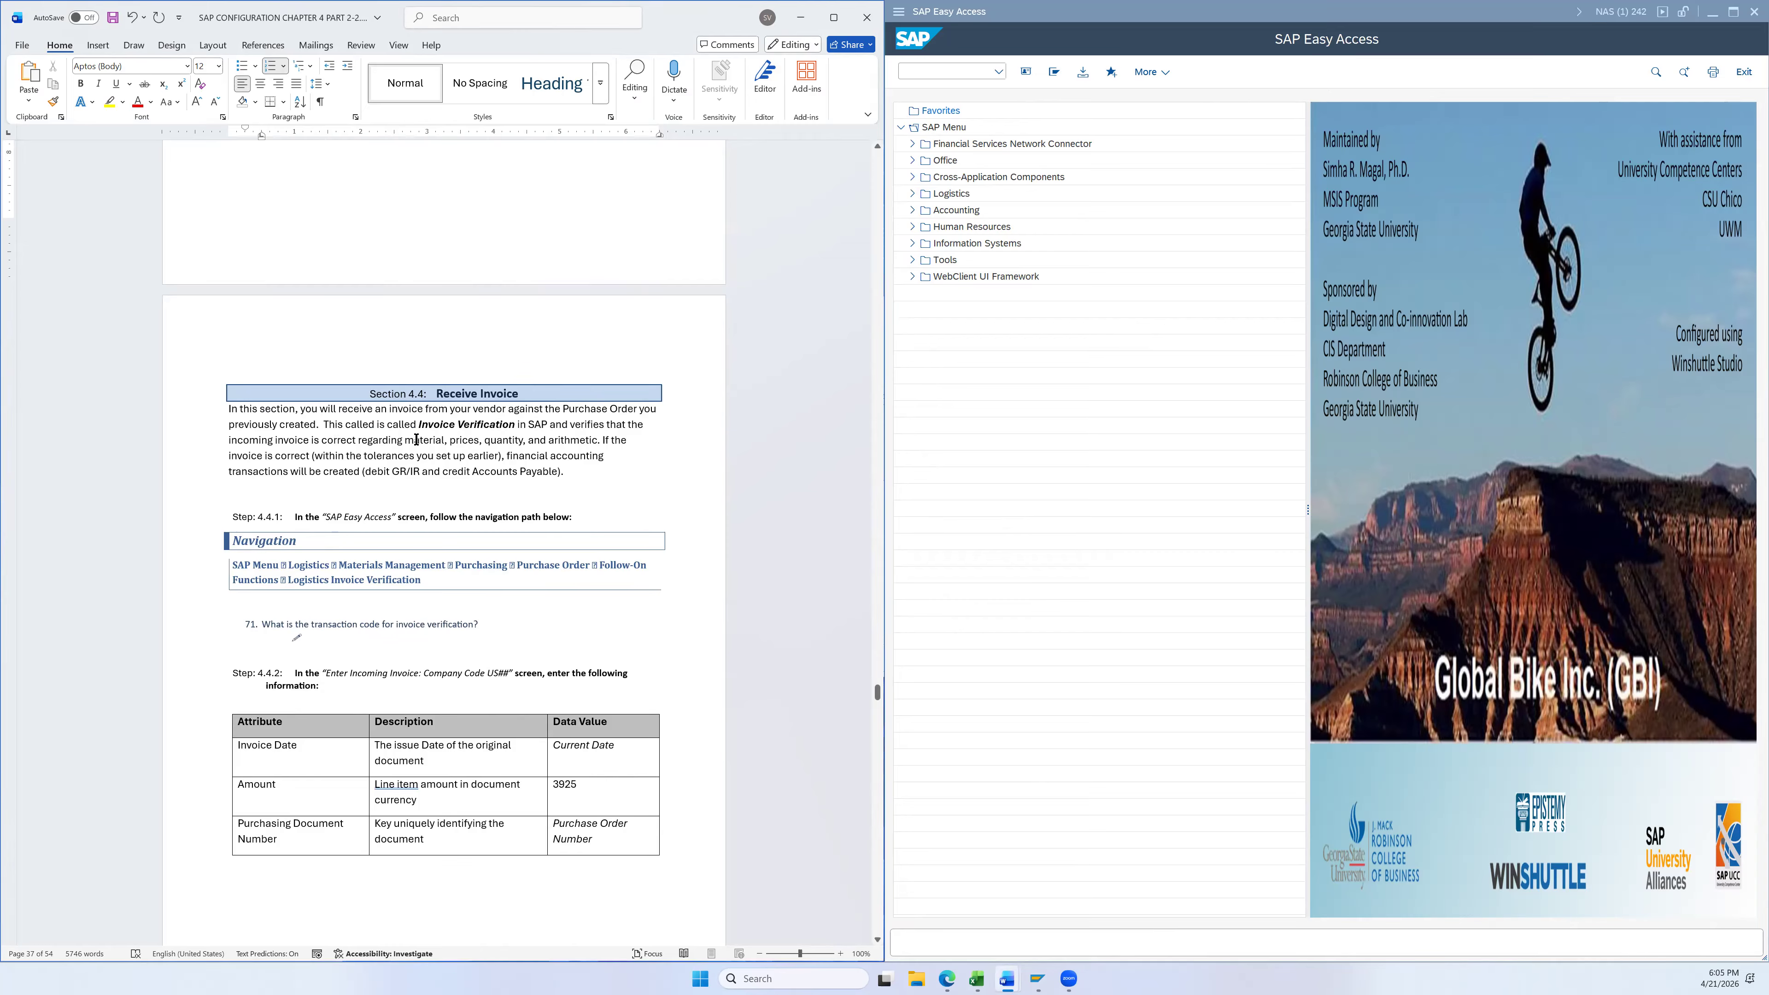
click(332, 434)
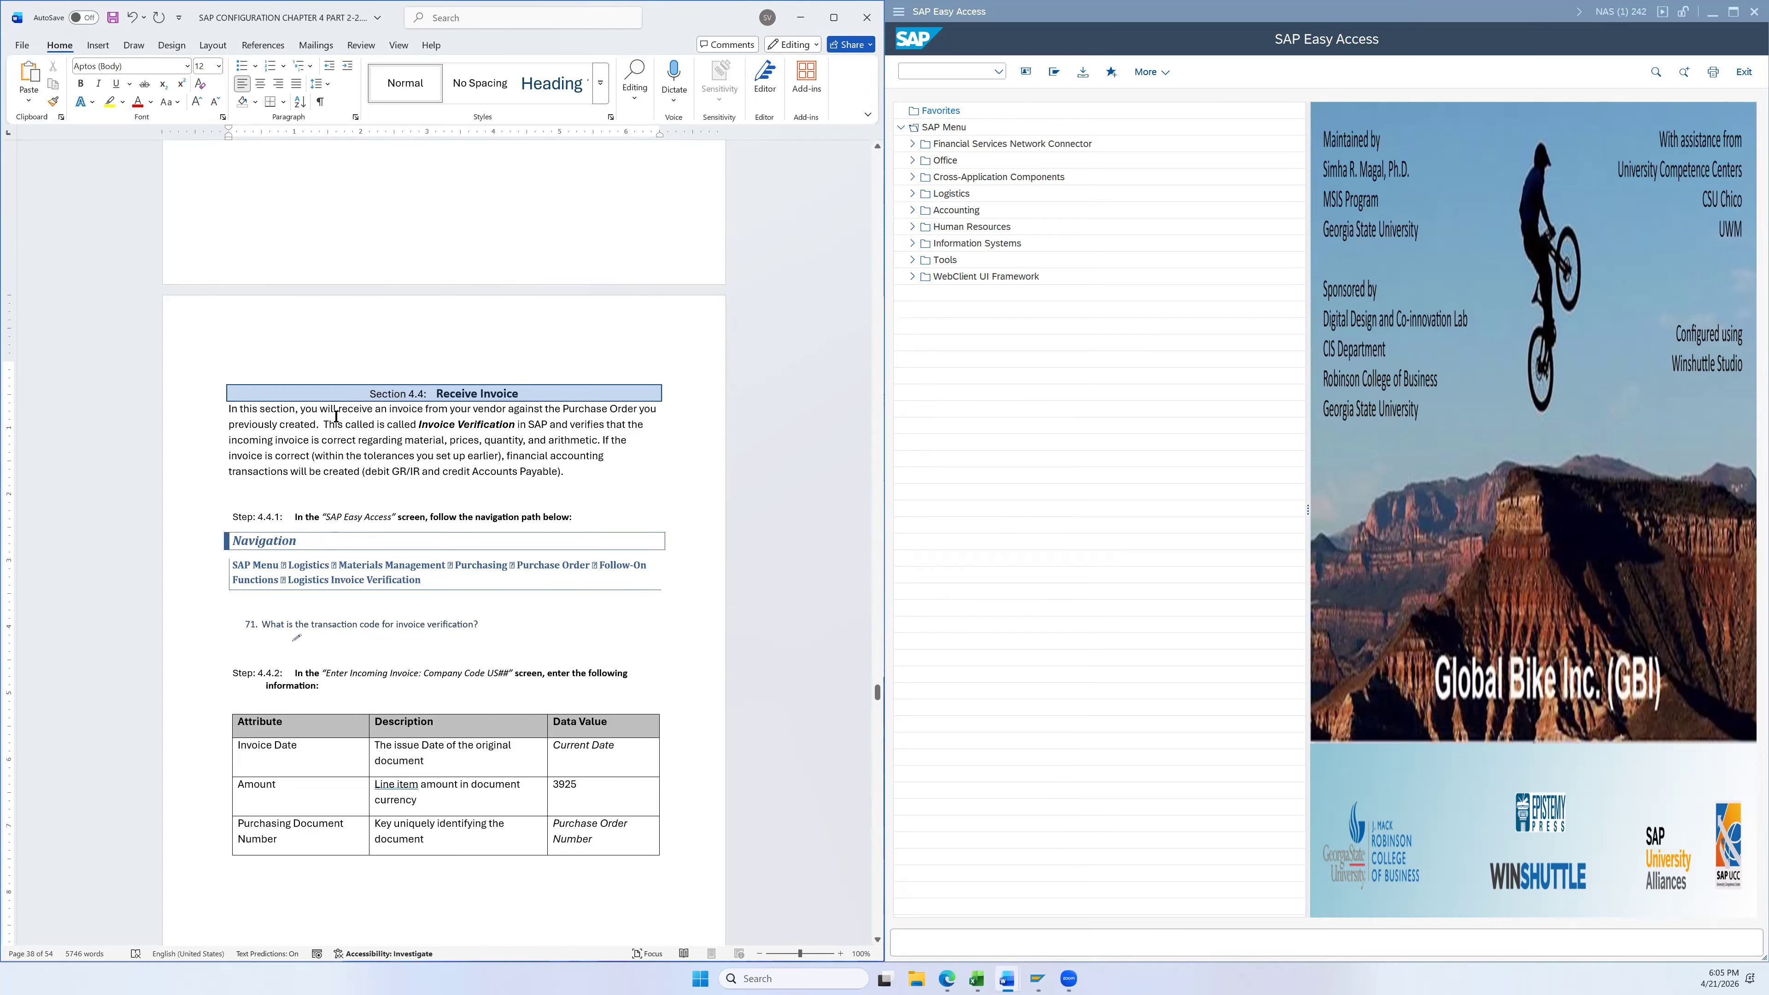
drag(319, 412, 529, 454)
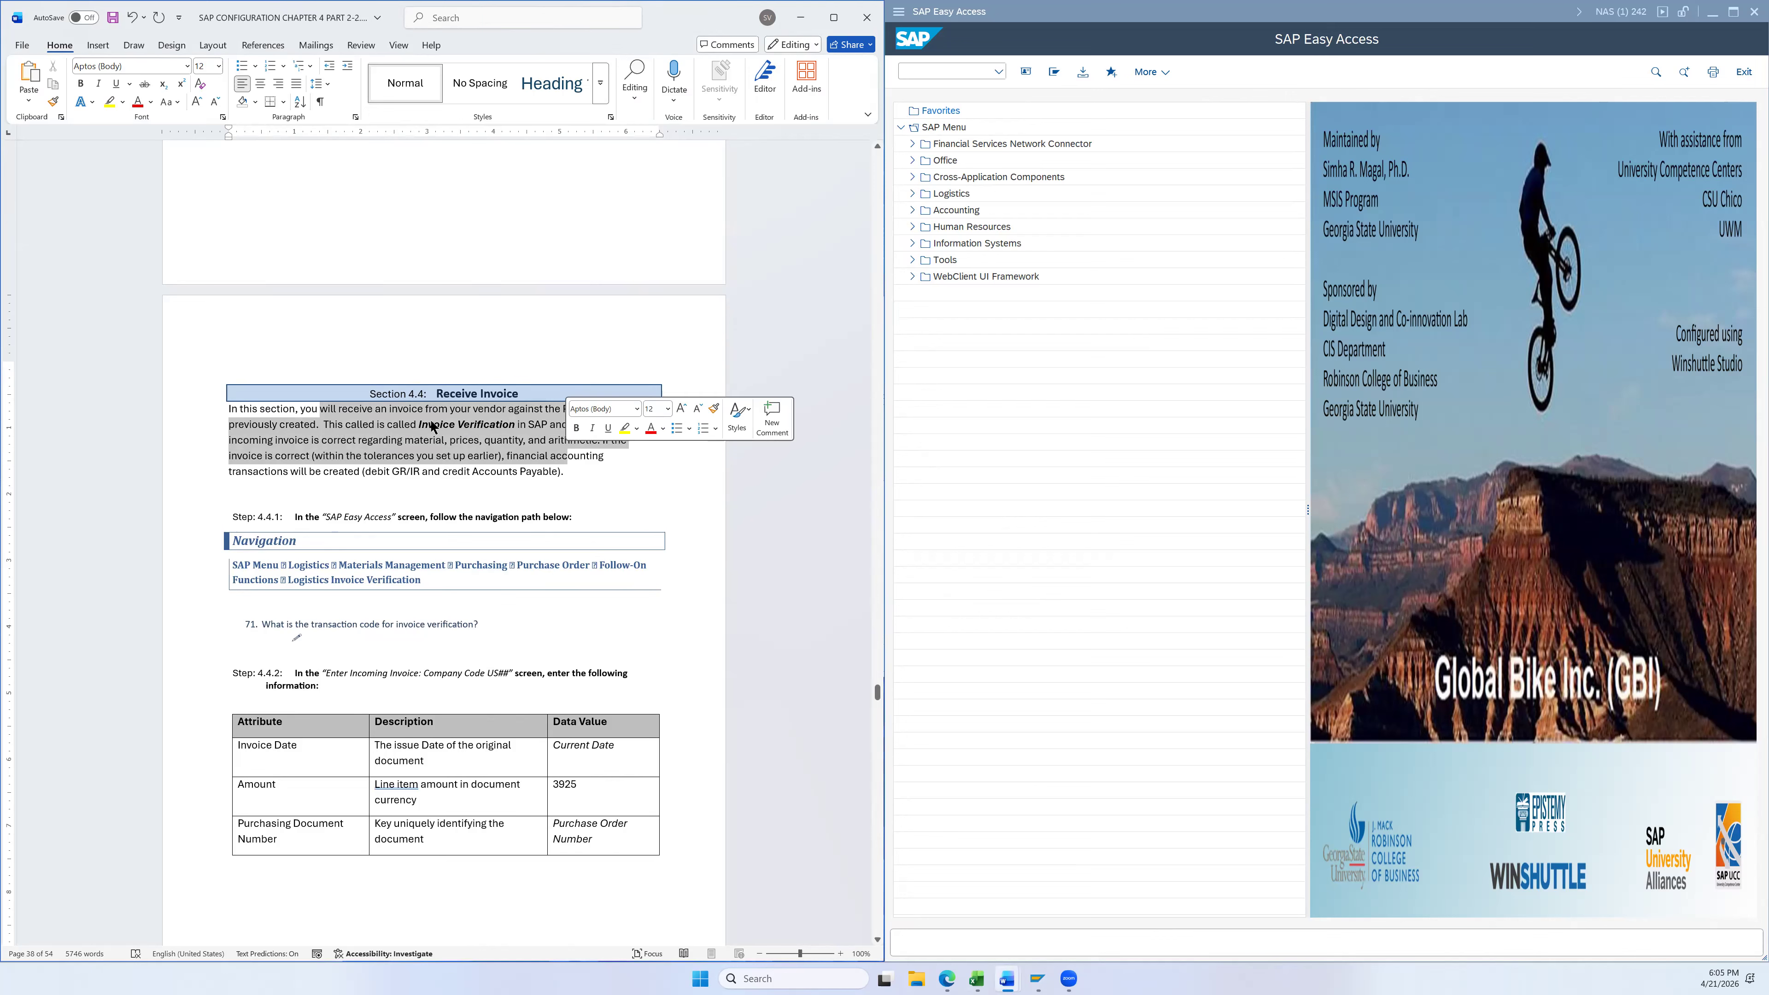
click(418, 424)
drag(361, 423, 404, 440)
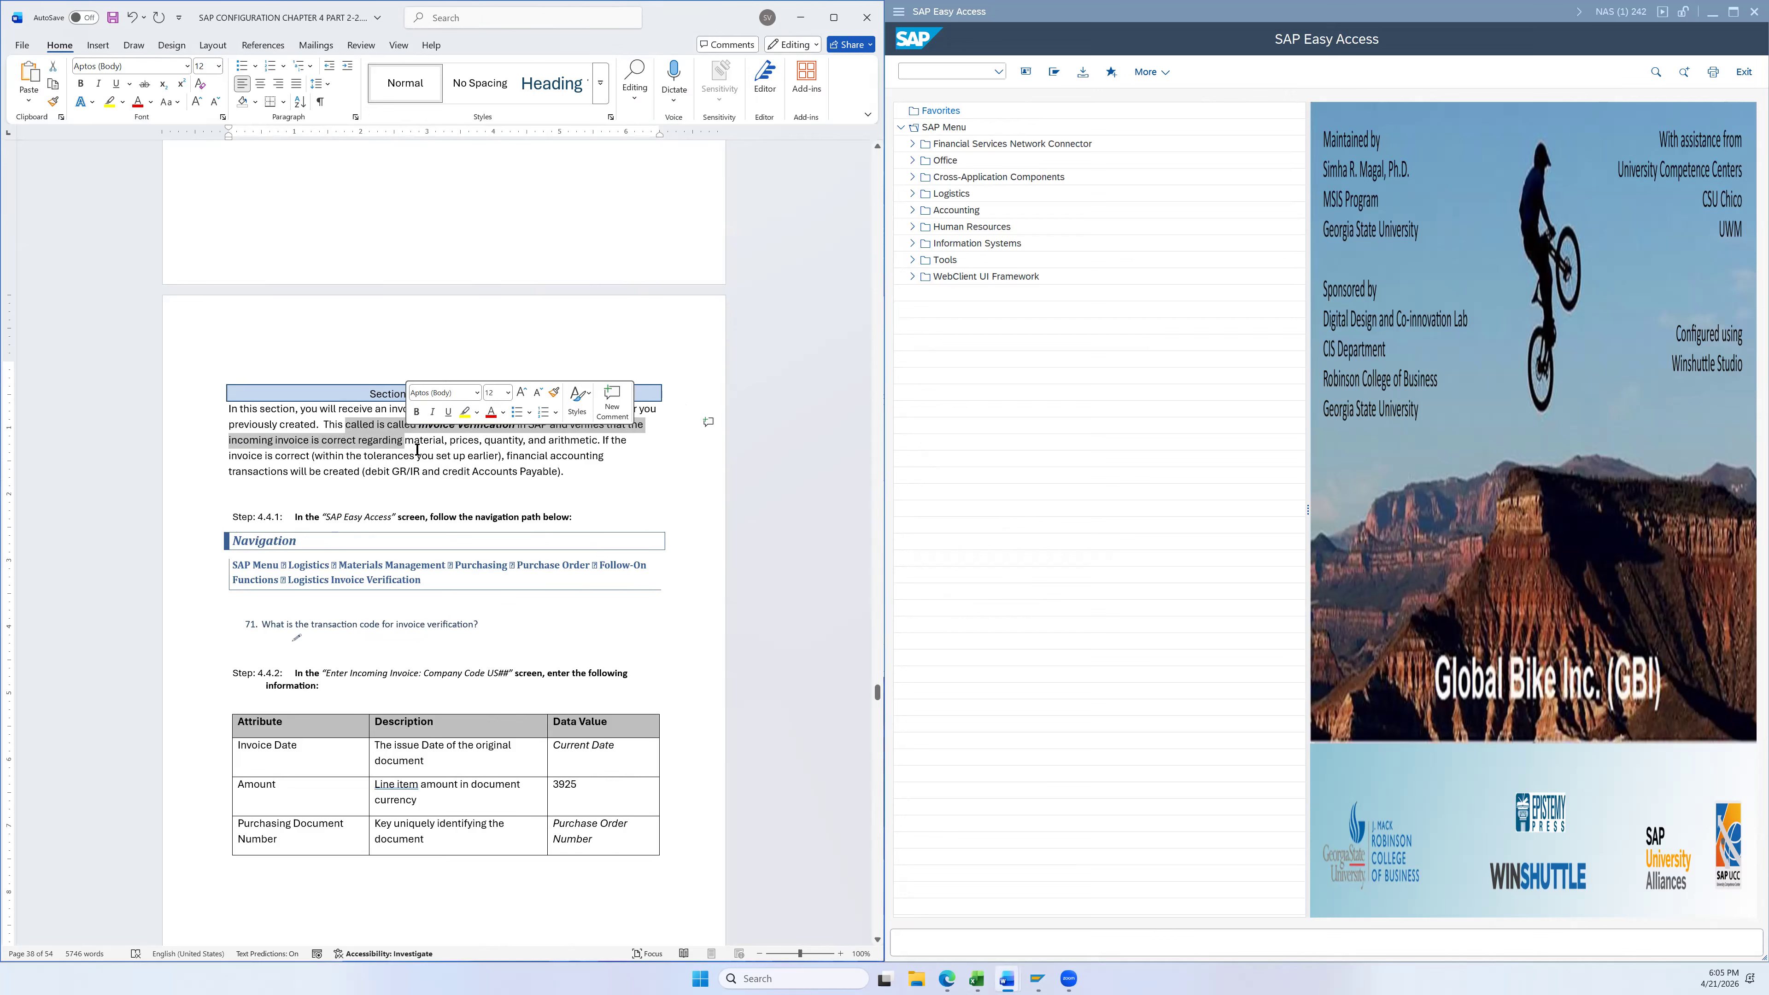
click(437, 471)
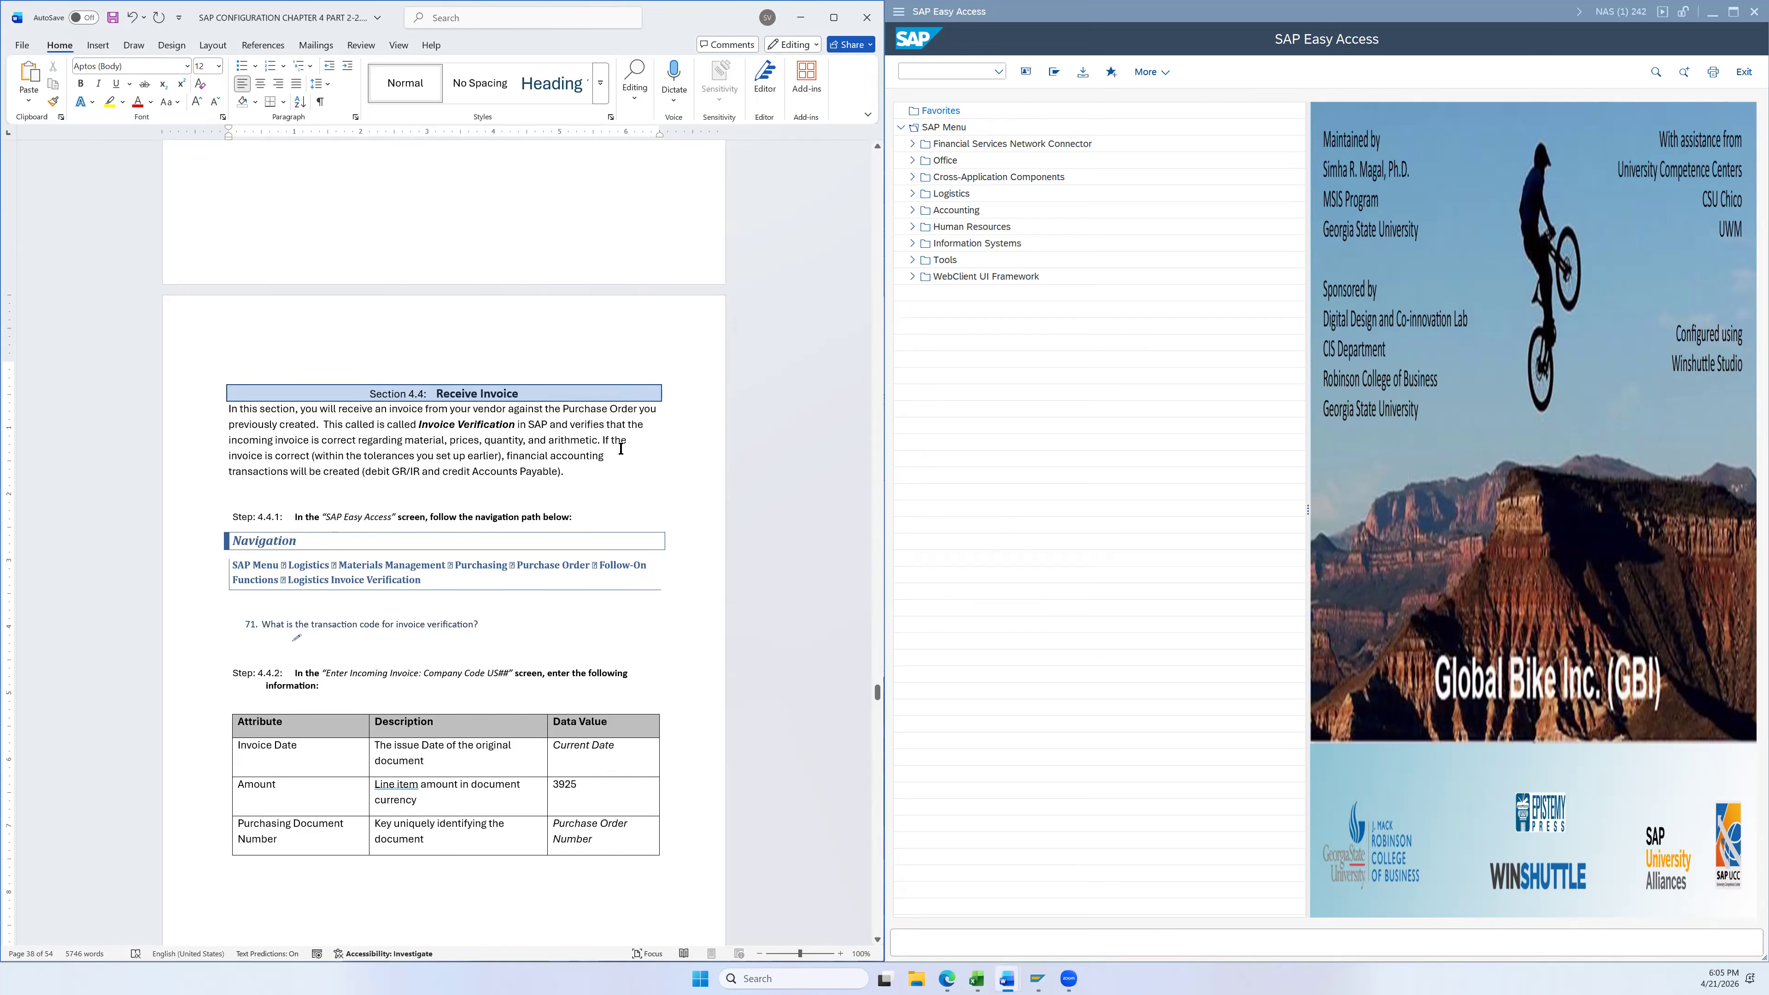
drag(602, 440, 452, 473)
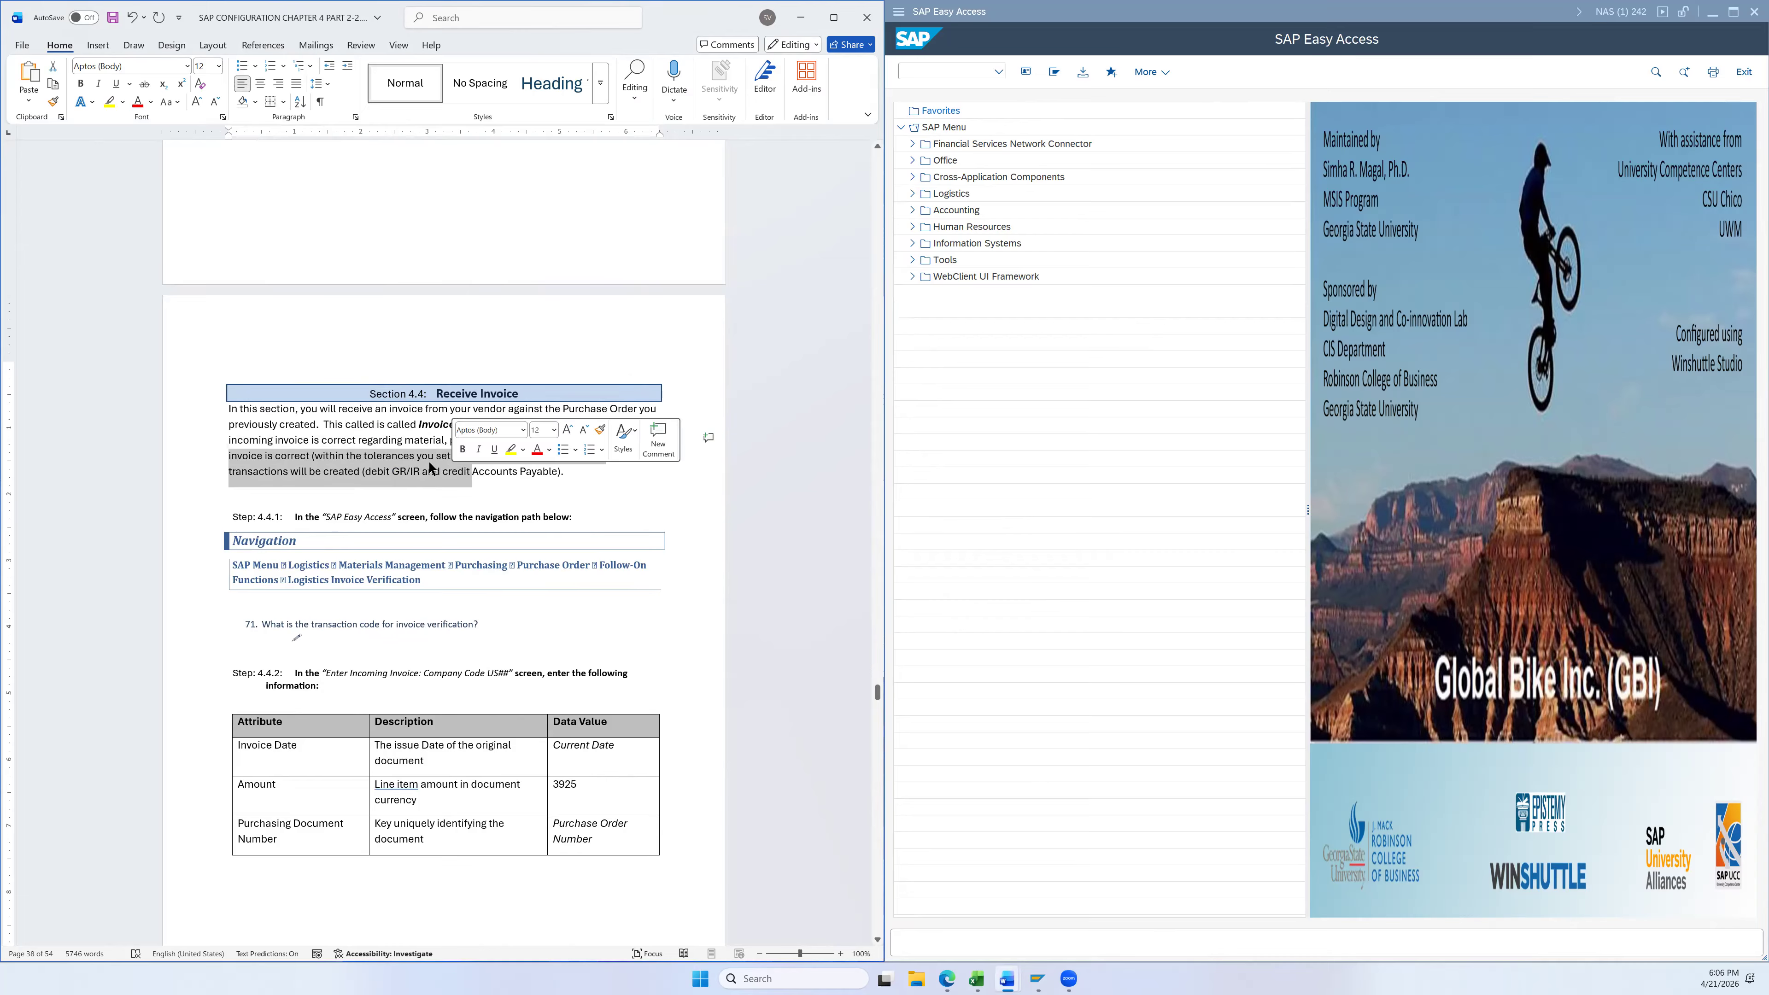
Remove the duplicated word "called" from the Receive Invoice introduction so the sentence begins "This is called Invoice Verification"
click(367, 432)
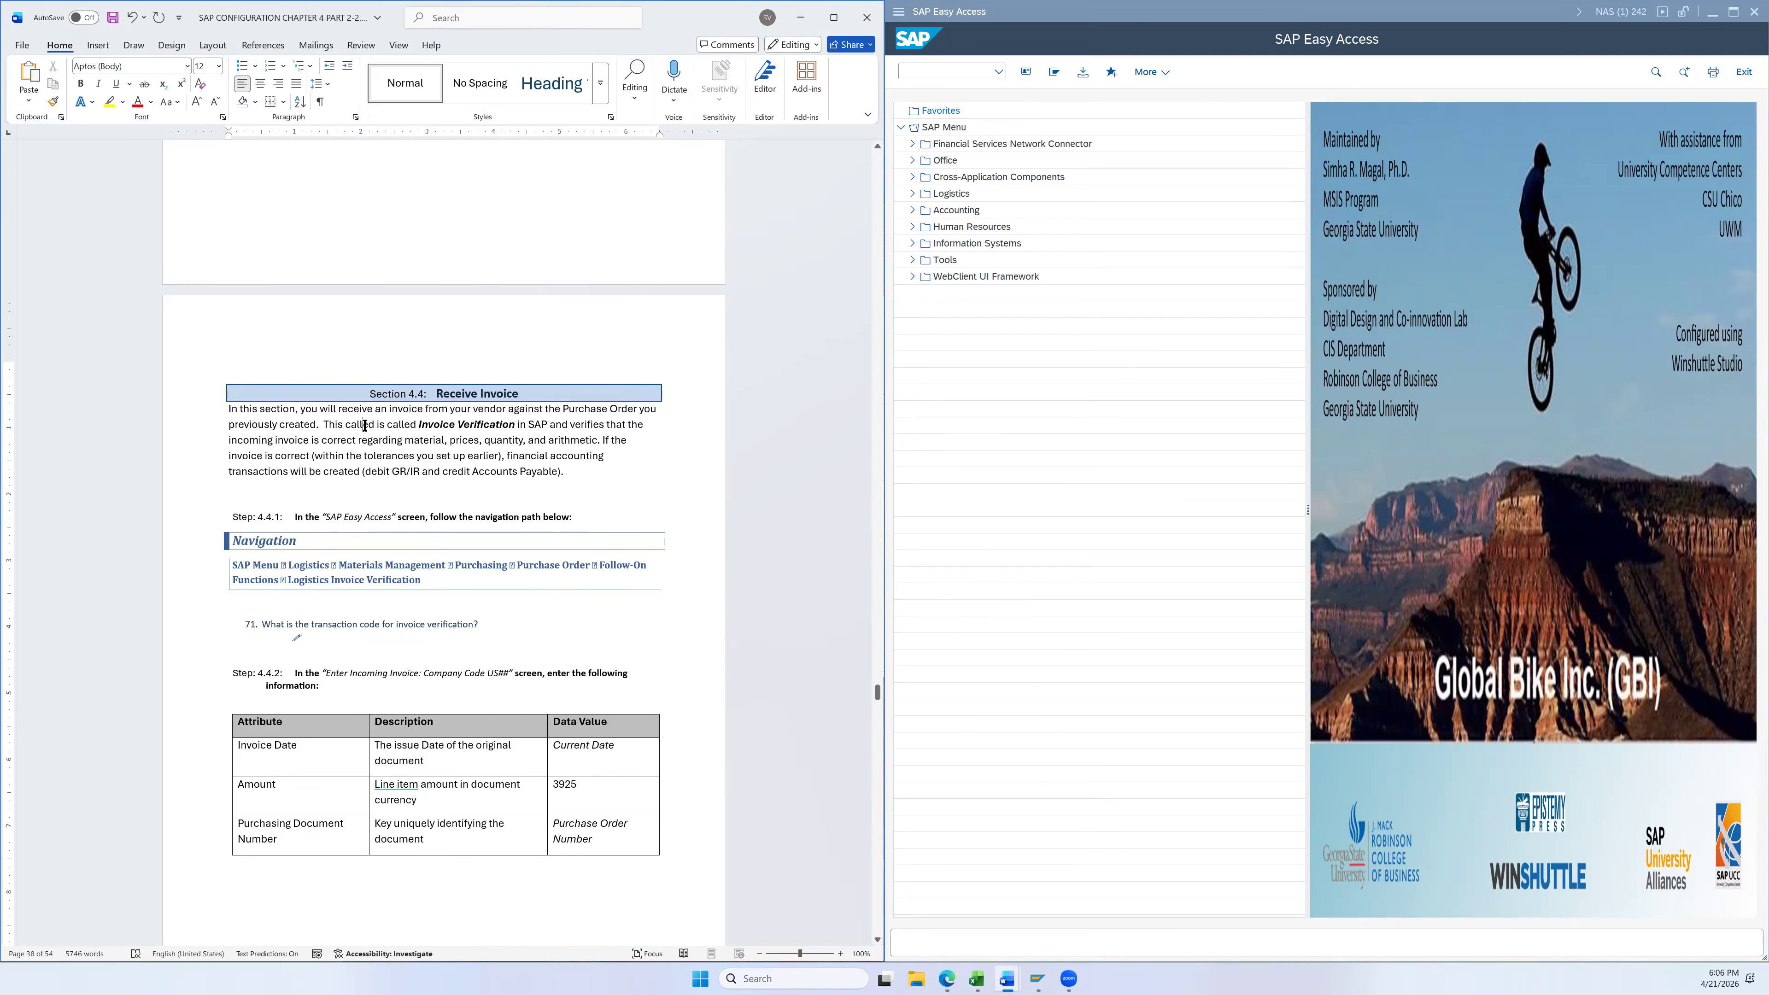
double_click(364, 425)
key(Delete)
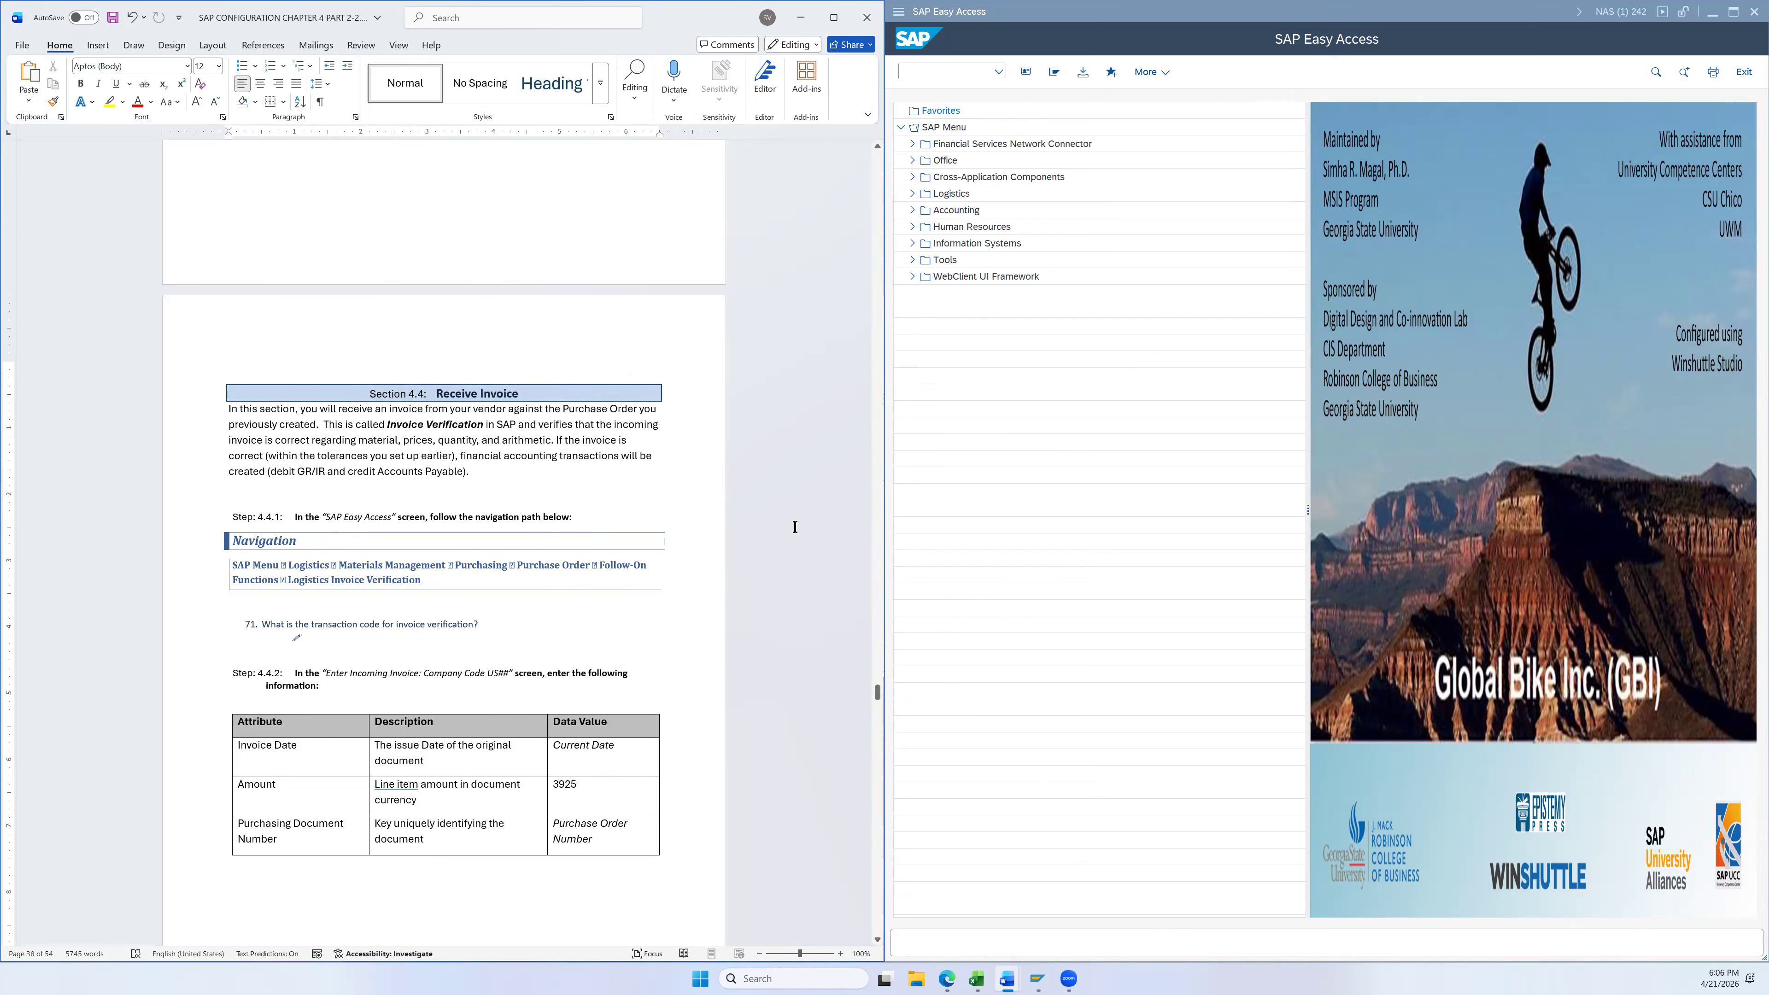
Open the MIRO Logistics Invoice Verification transaction from the follow-on functions for purchase orders under Logistics, Materials Management, Purchasing
scroll(776, 527, down, 2)
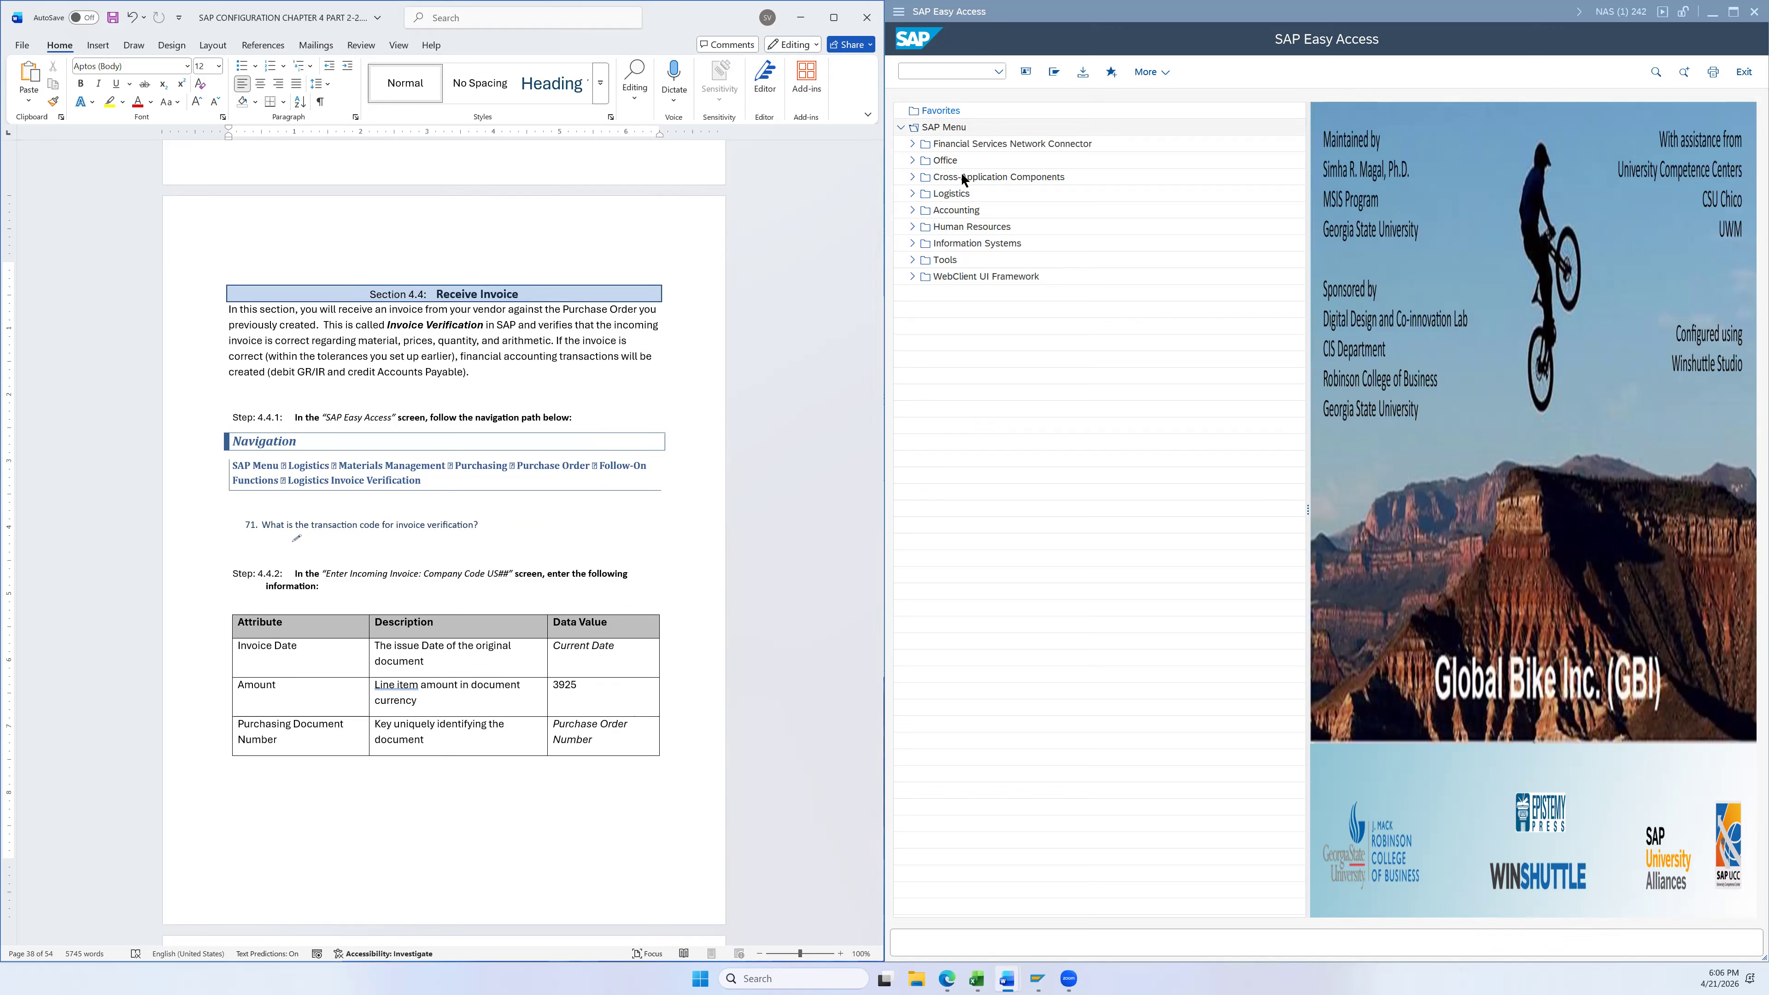
click(912, 193)
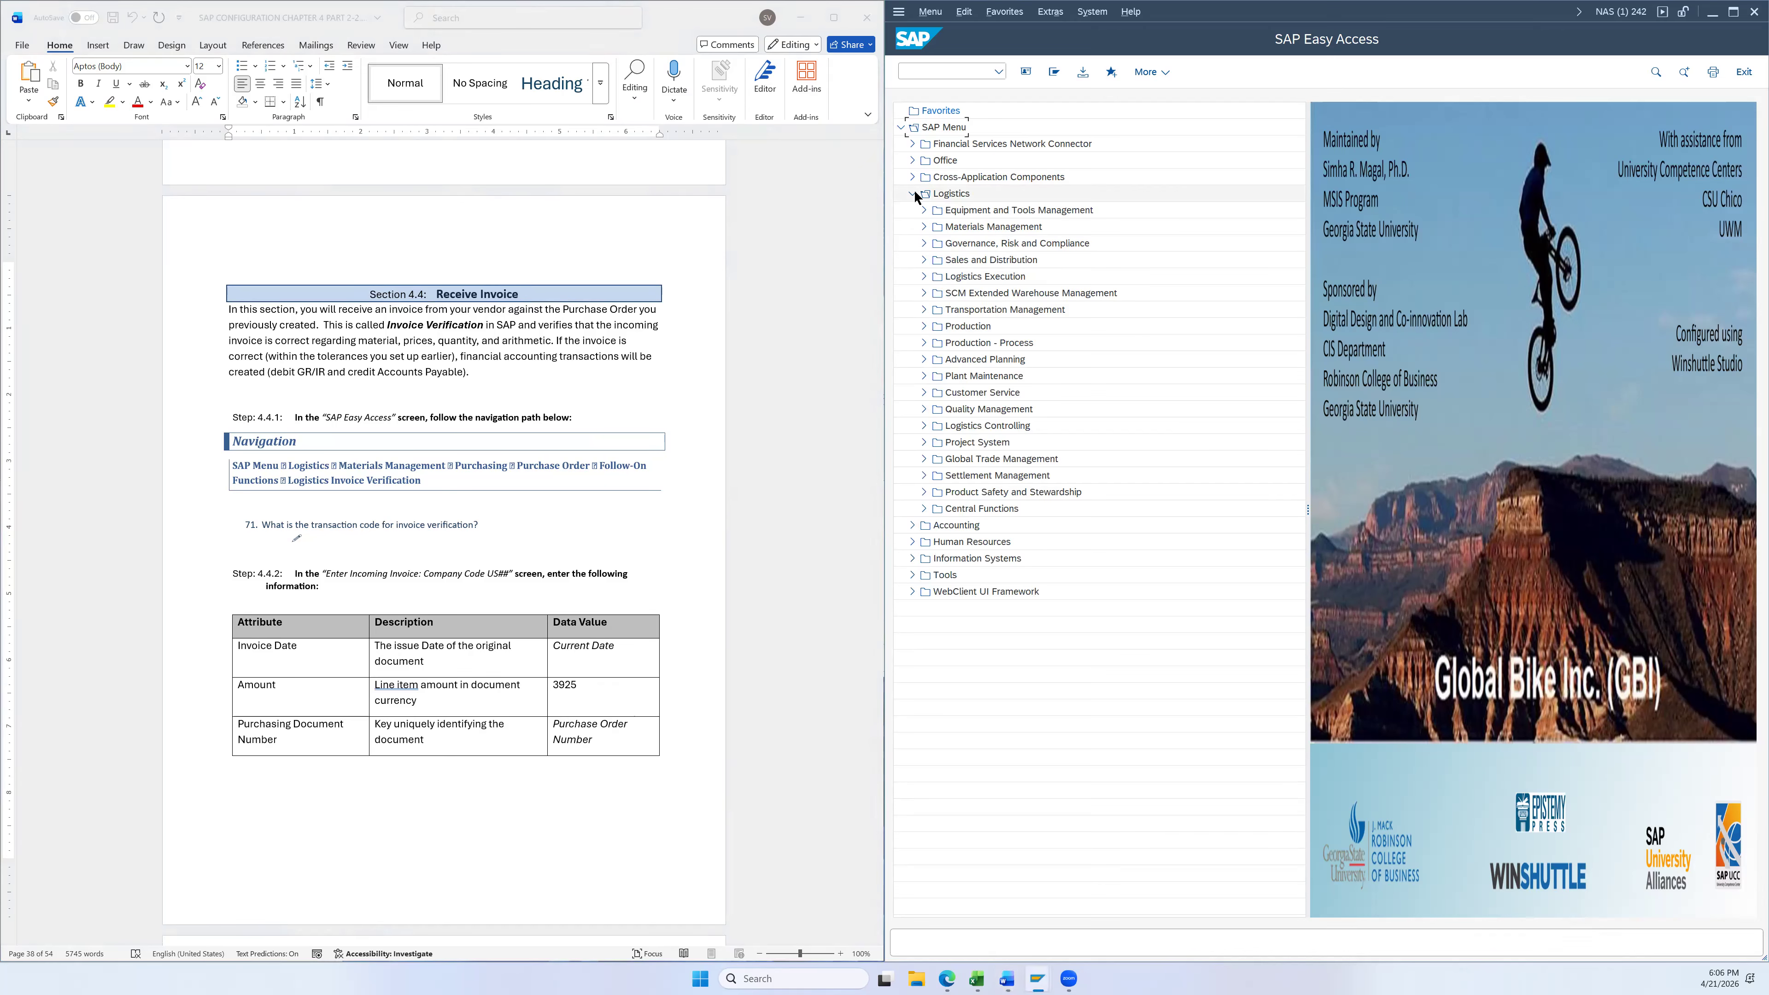
click(923, 227)
click(935, 242)
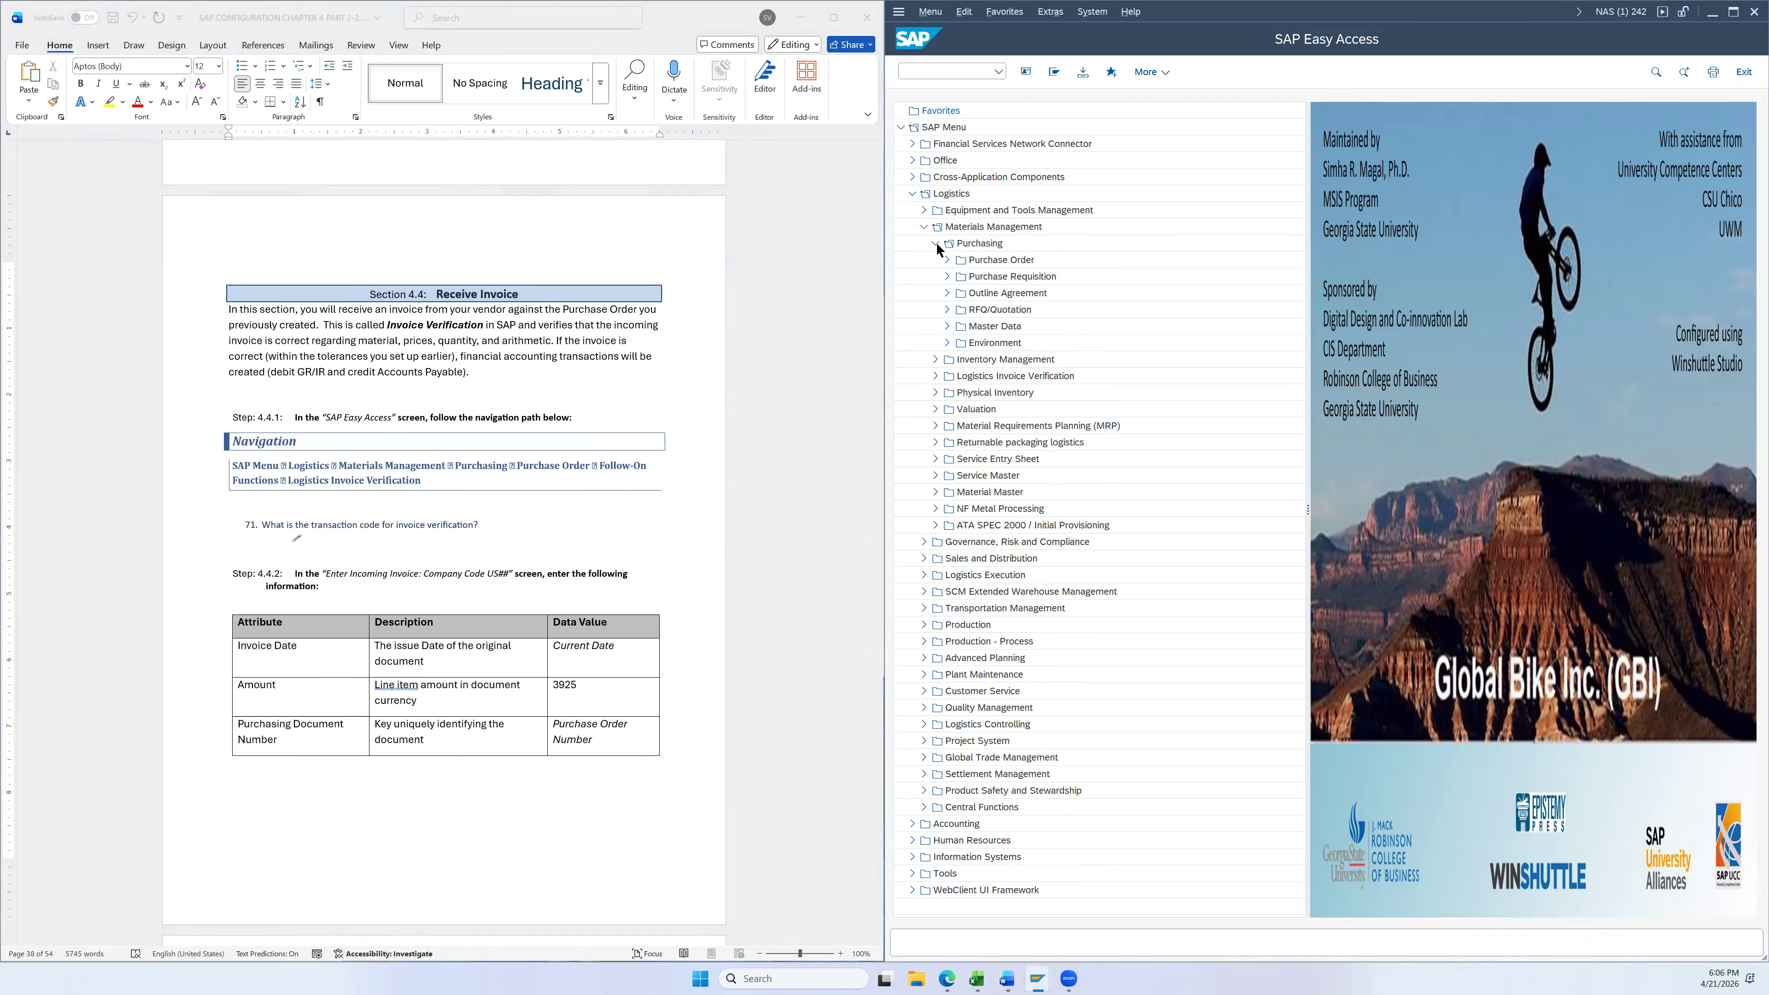
click(947, 260)
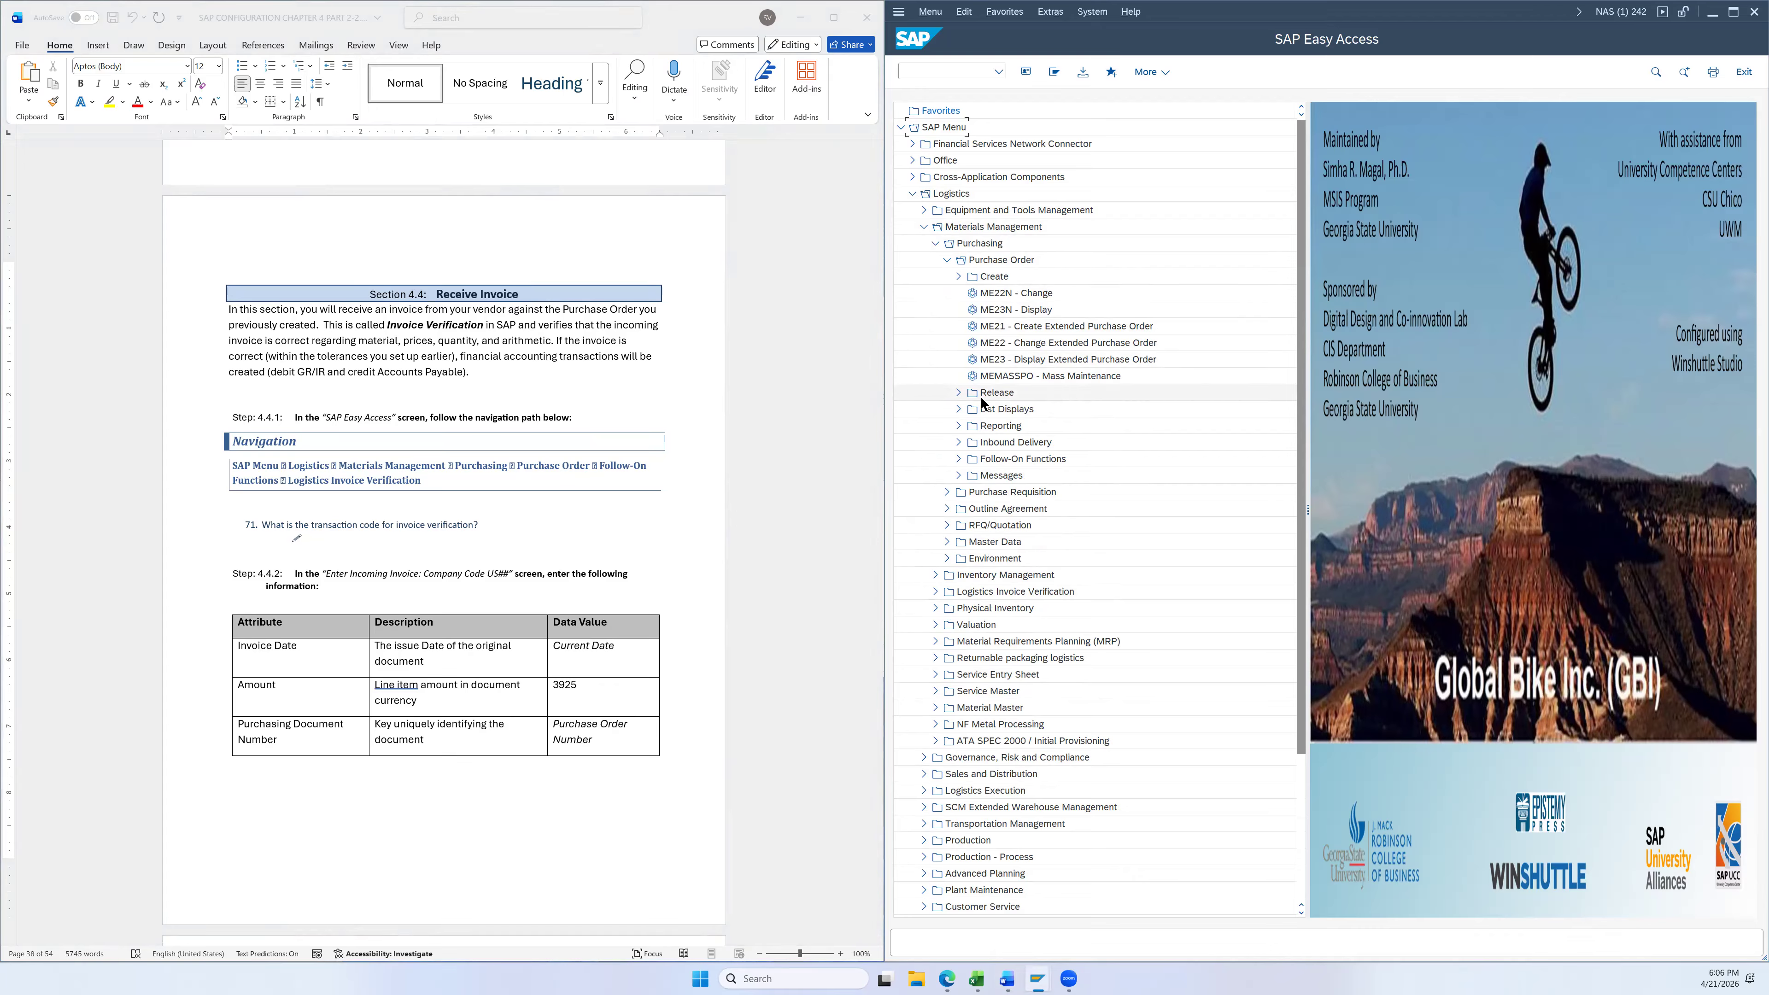
click(958, 459)
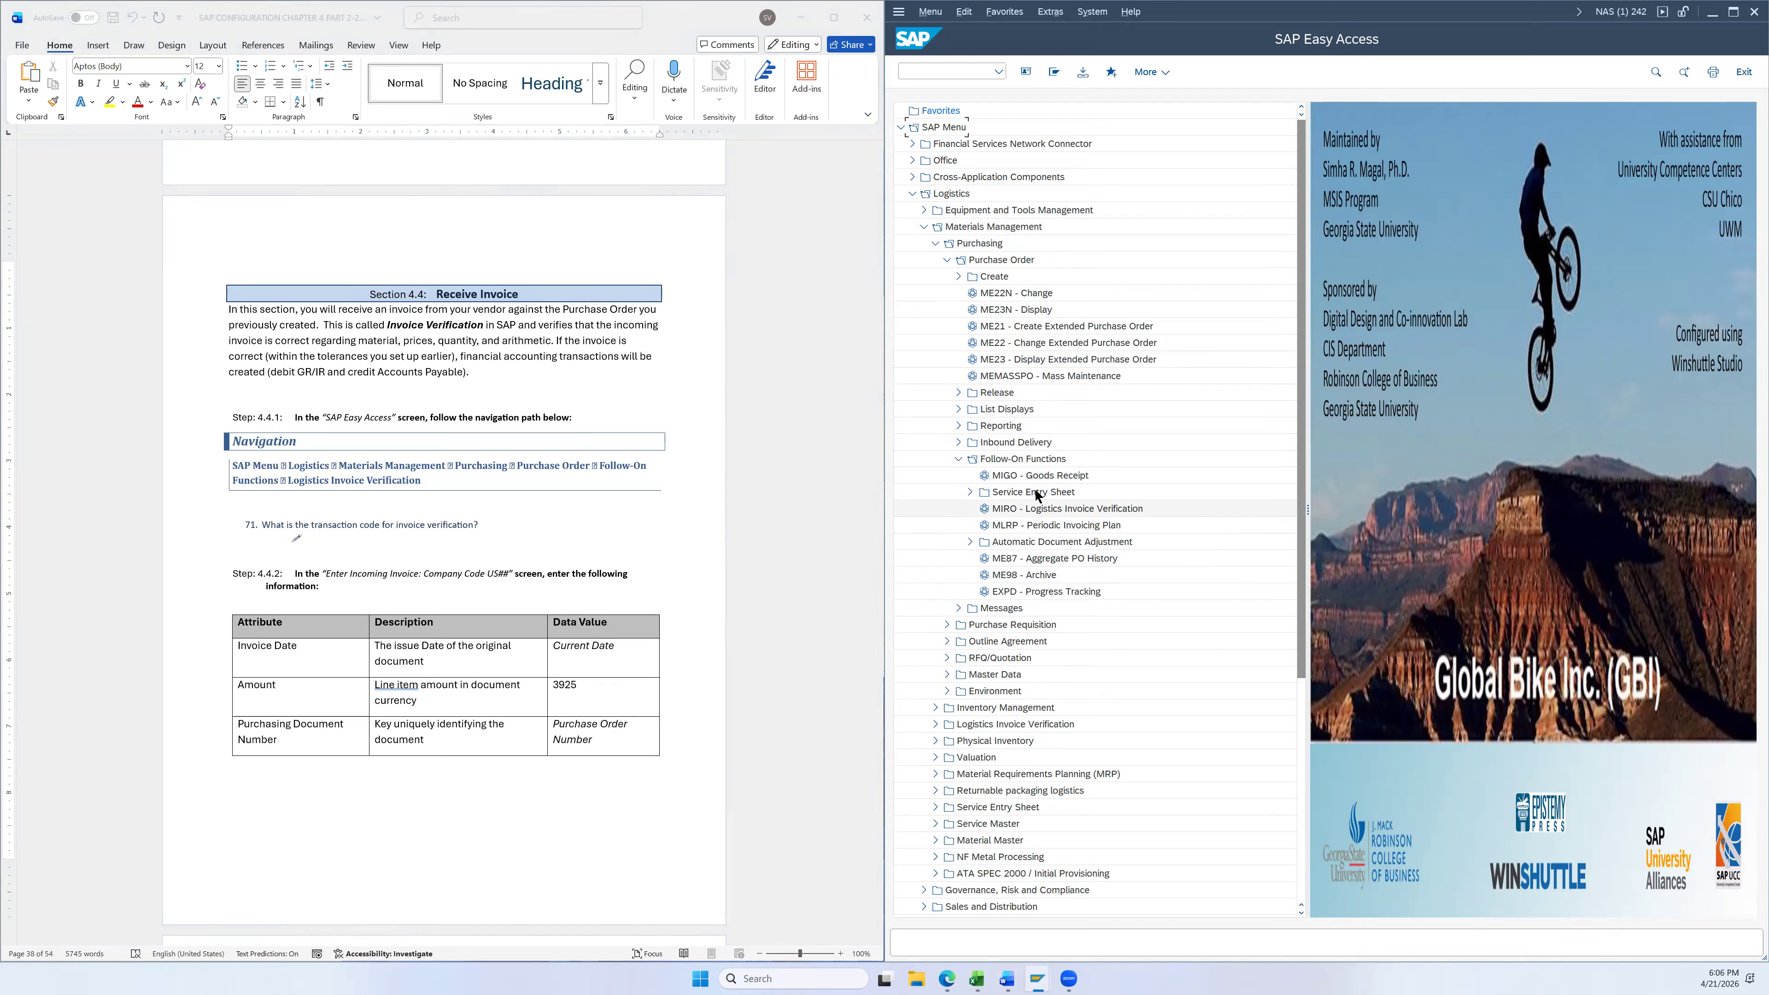
click(1046, 510)
double_click(1052, 514)
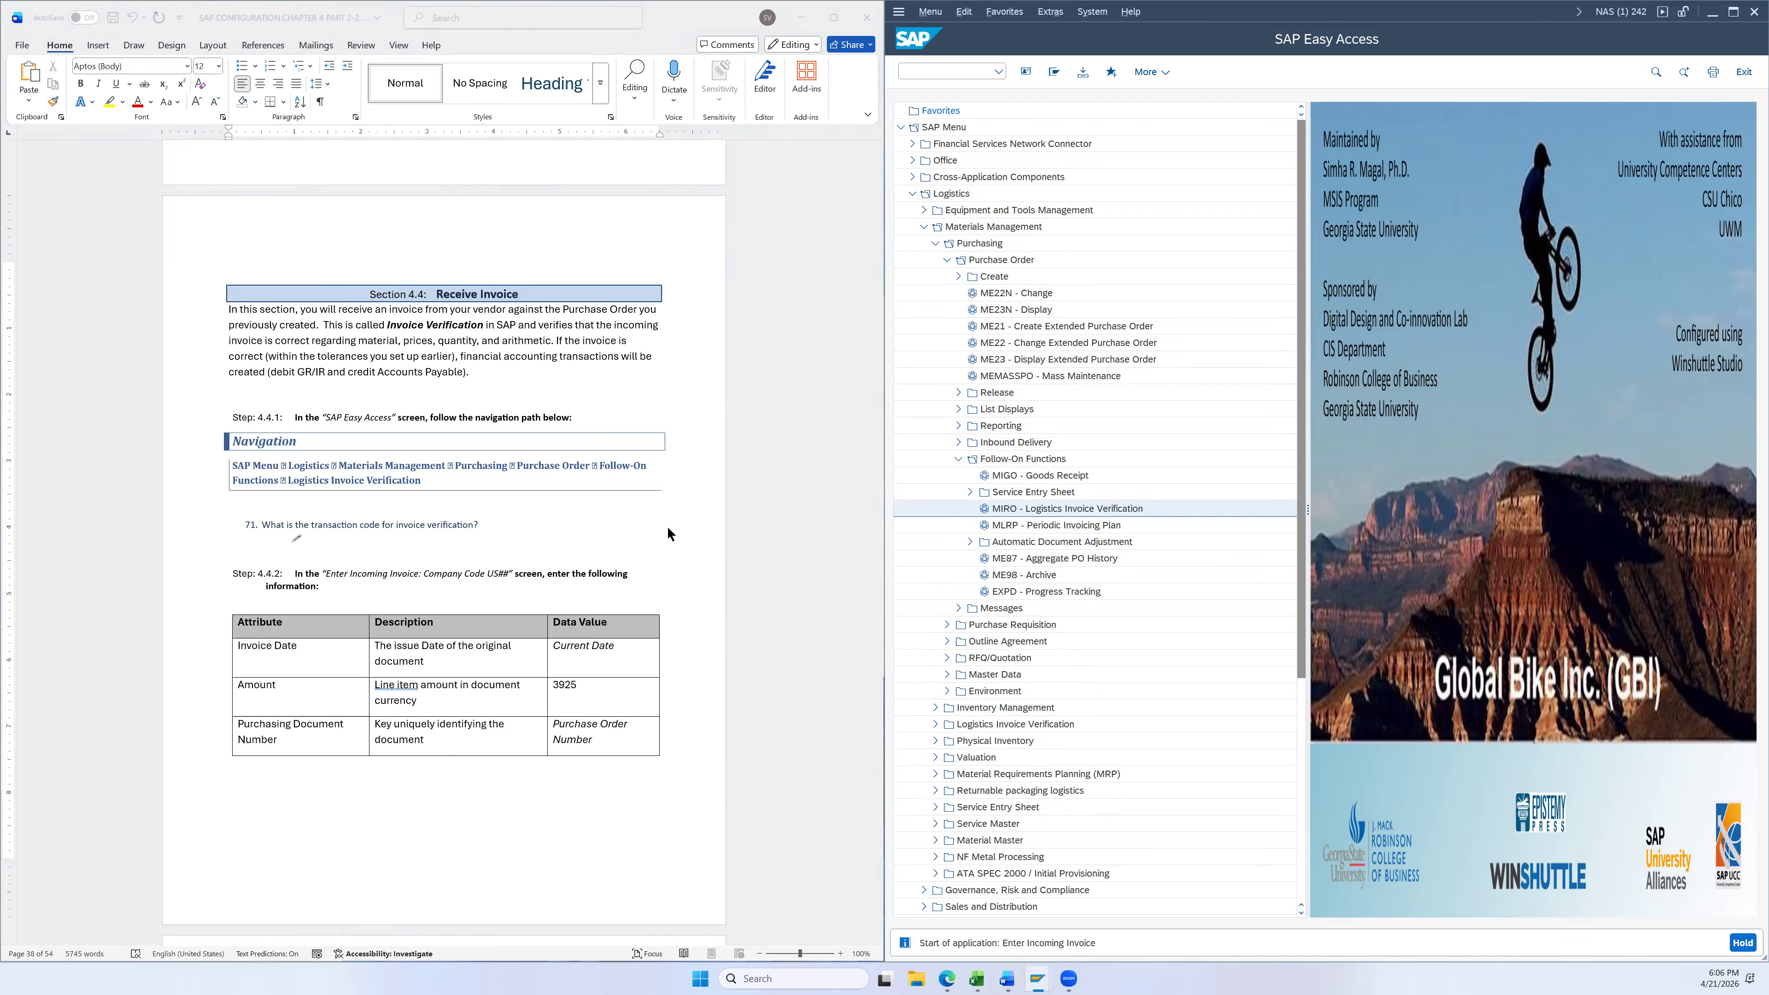
Set the incoming invoice's date to 04/21/2026 and copy the amount 3925 from the step 4.4.2 table into it
scroll(667, 524, down, 1)
scroll(668, 526, down, 2)
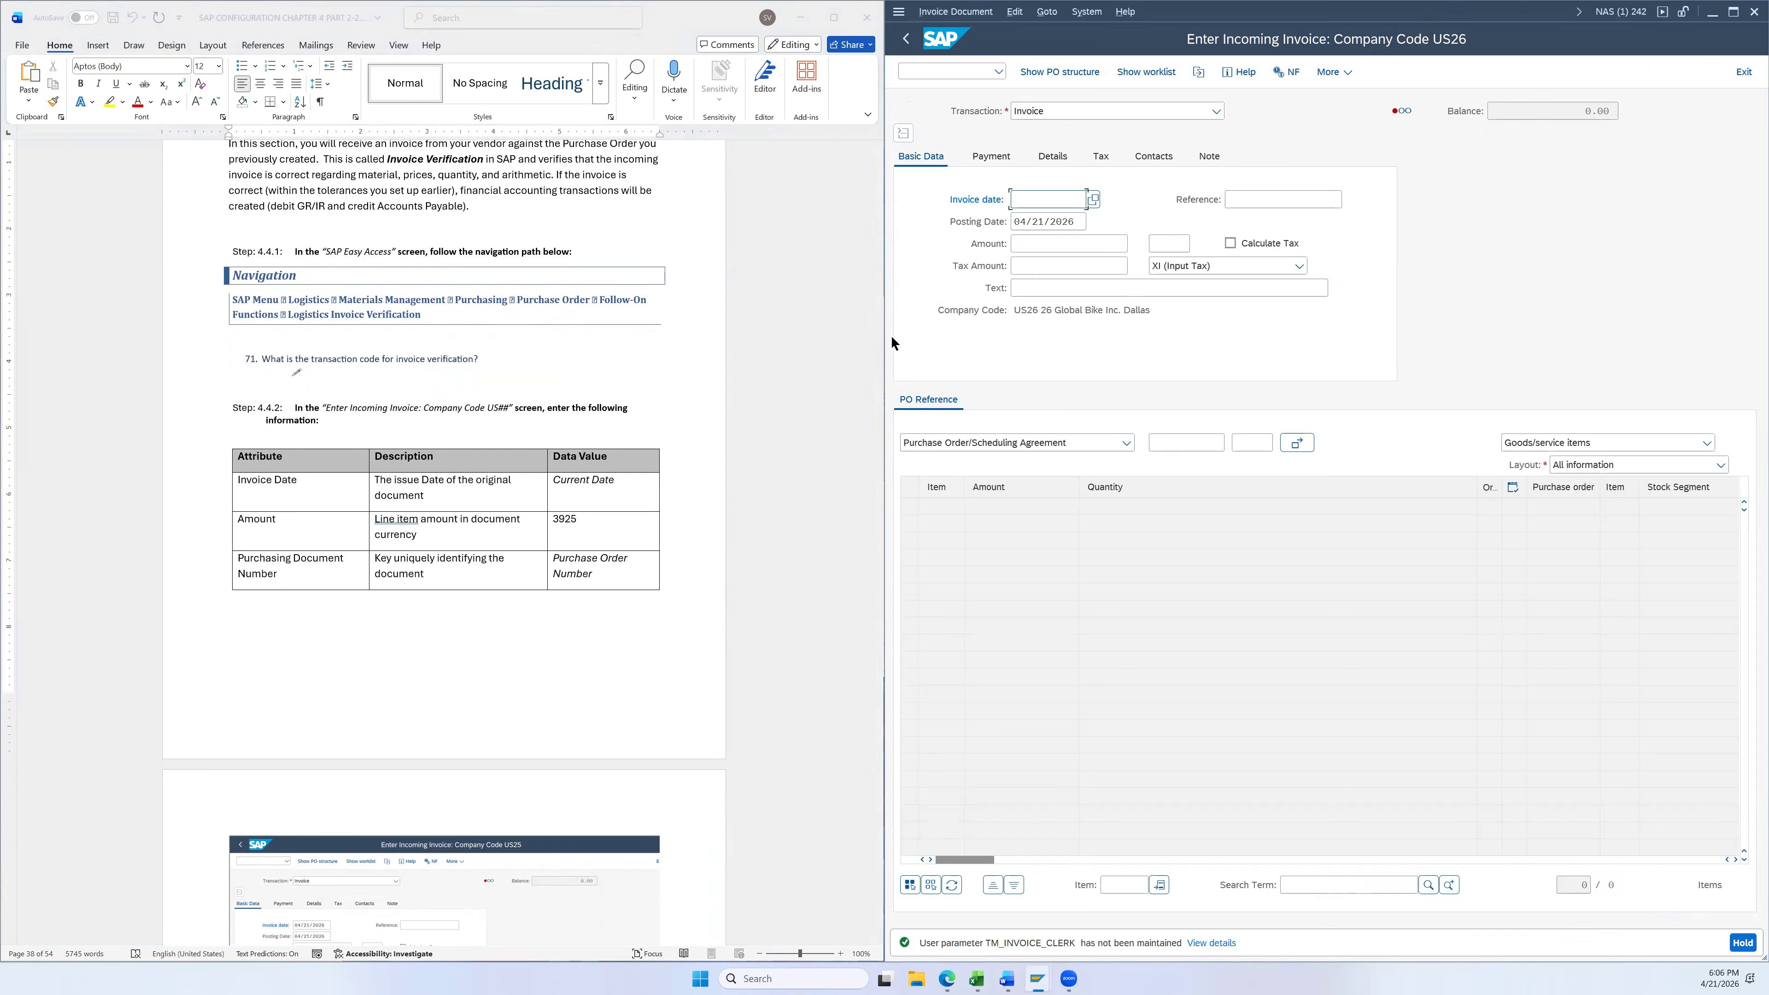
click(1092, 201)
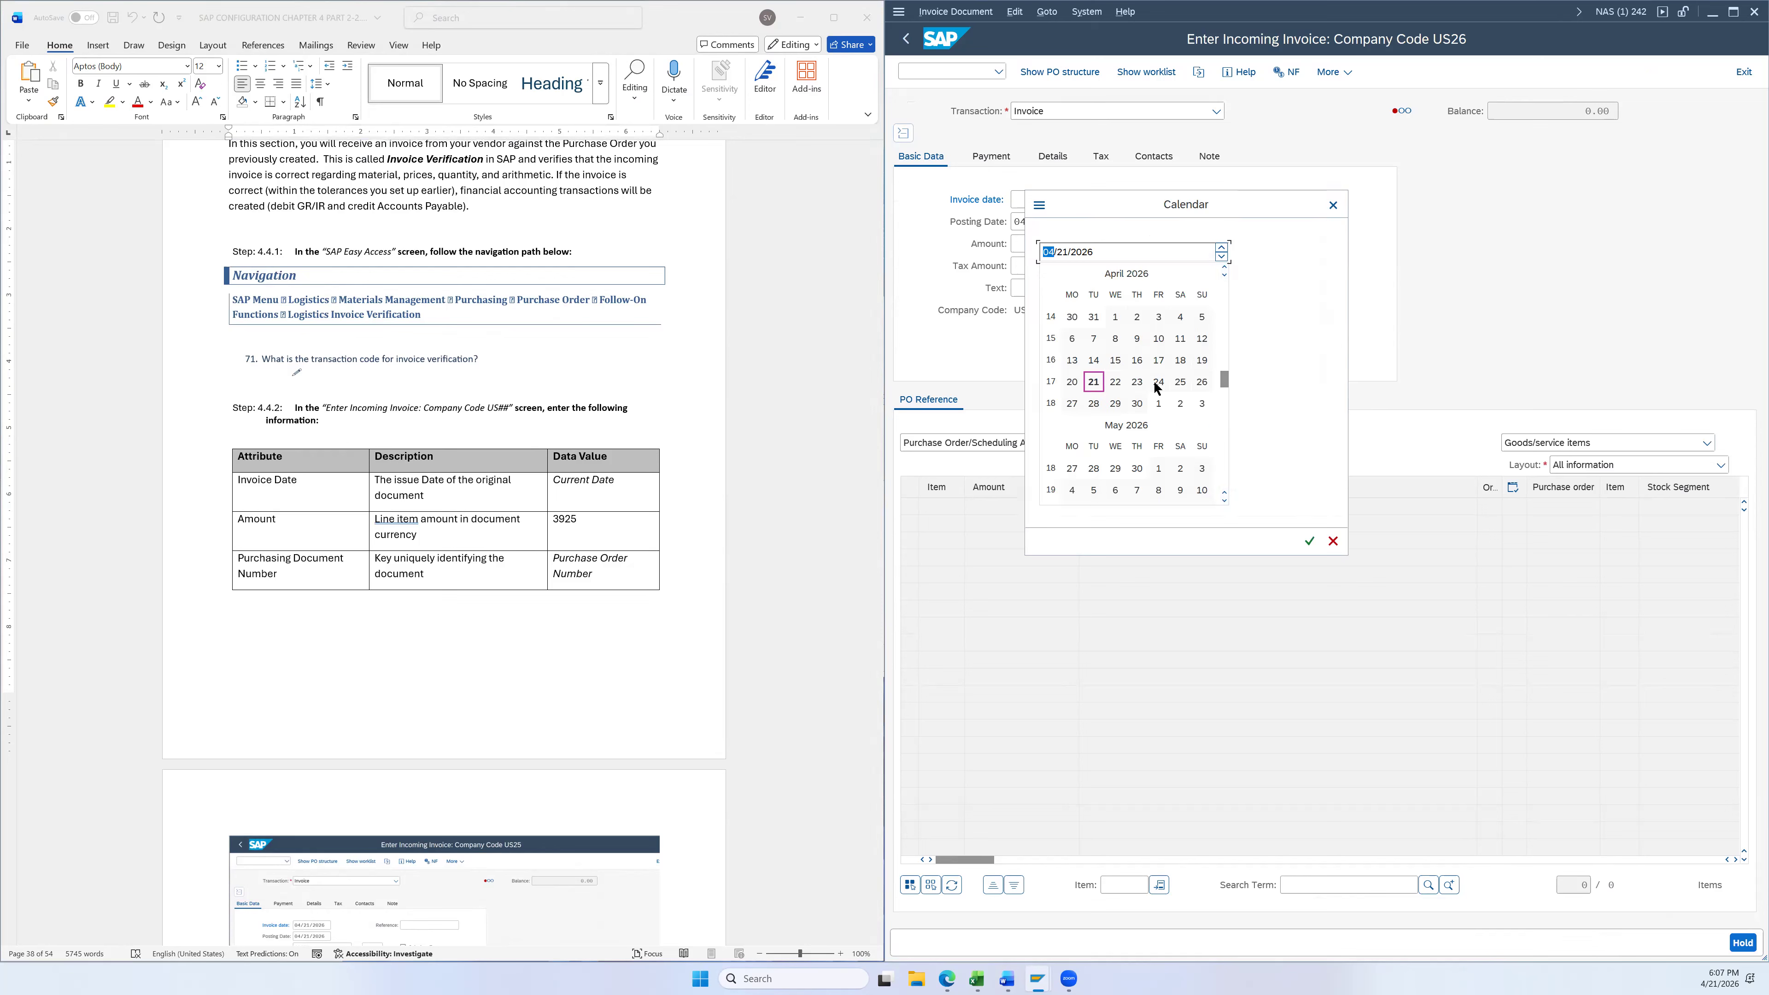
double_click(1093, 382)
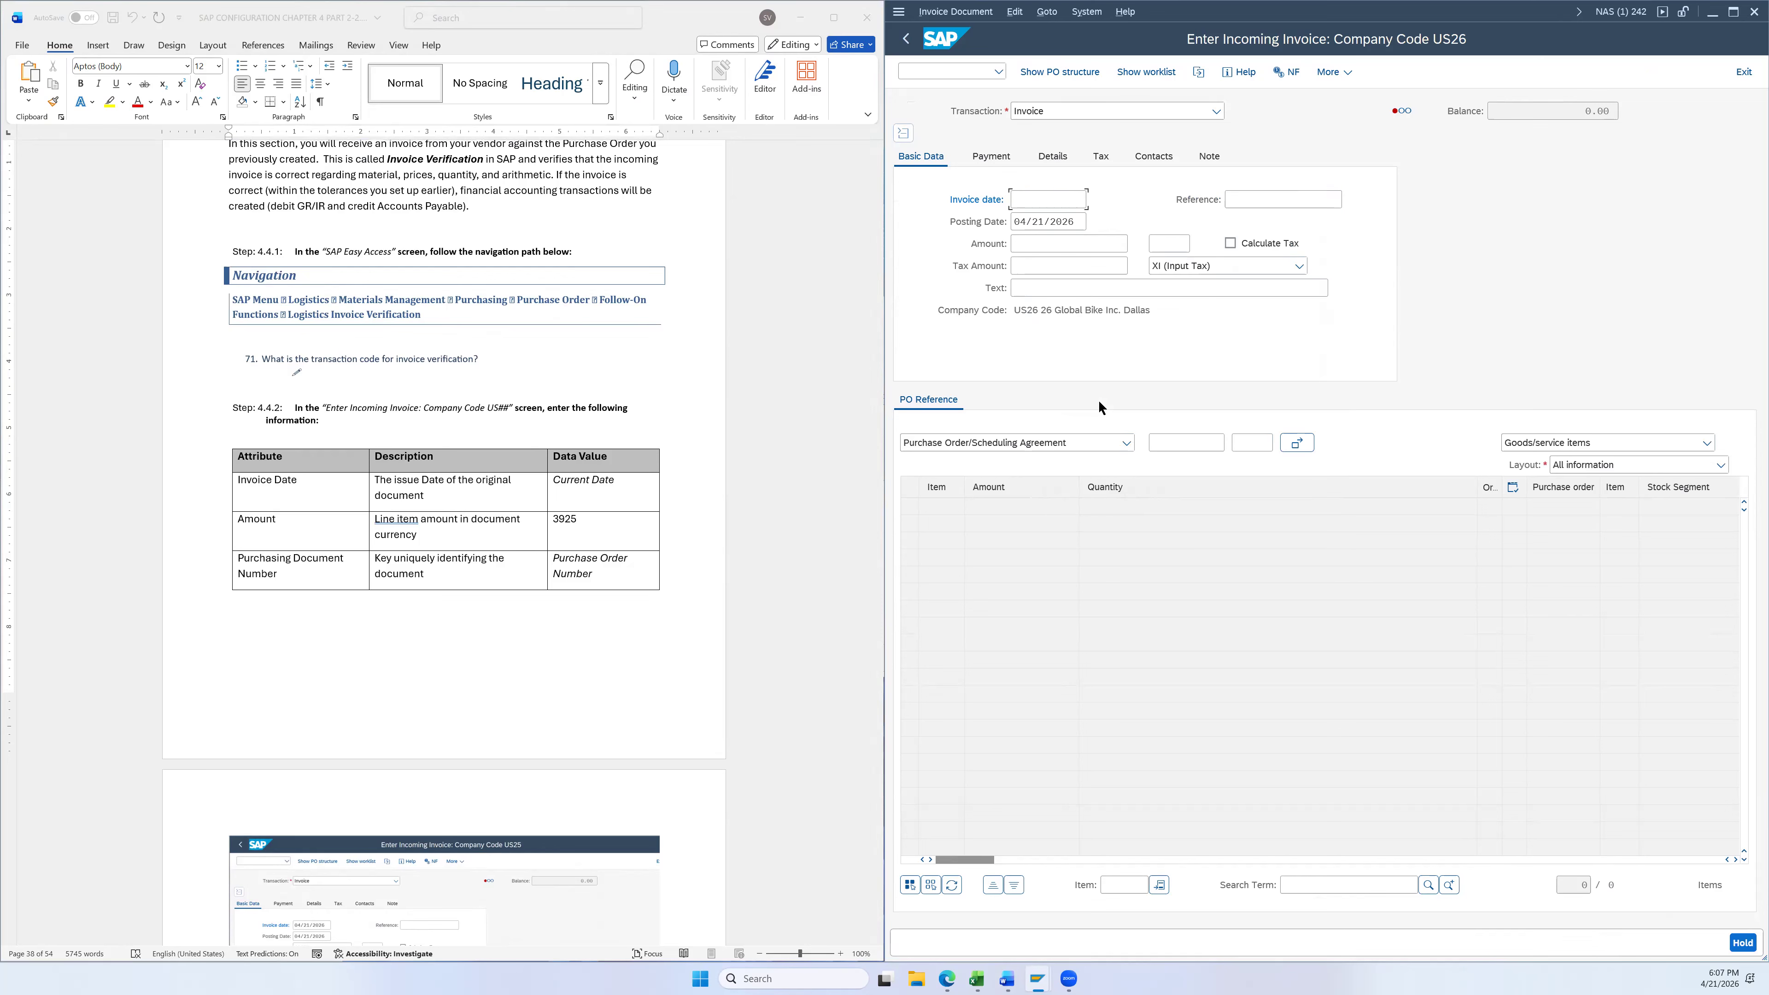
click(579, 542)
double_click(566, 521)
key(ctrl+c)
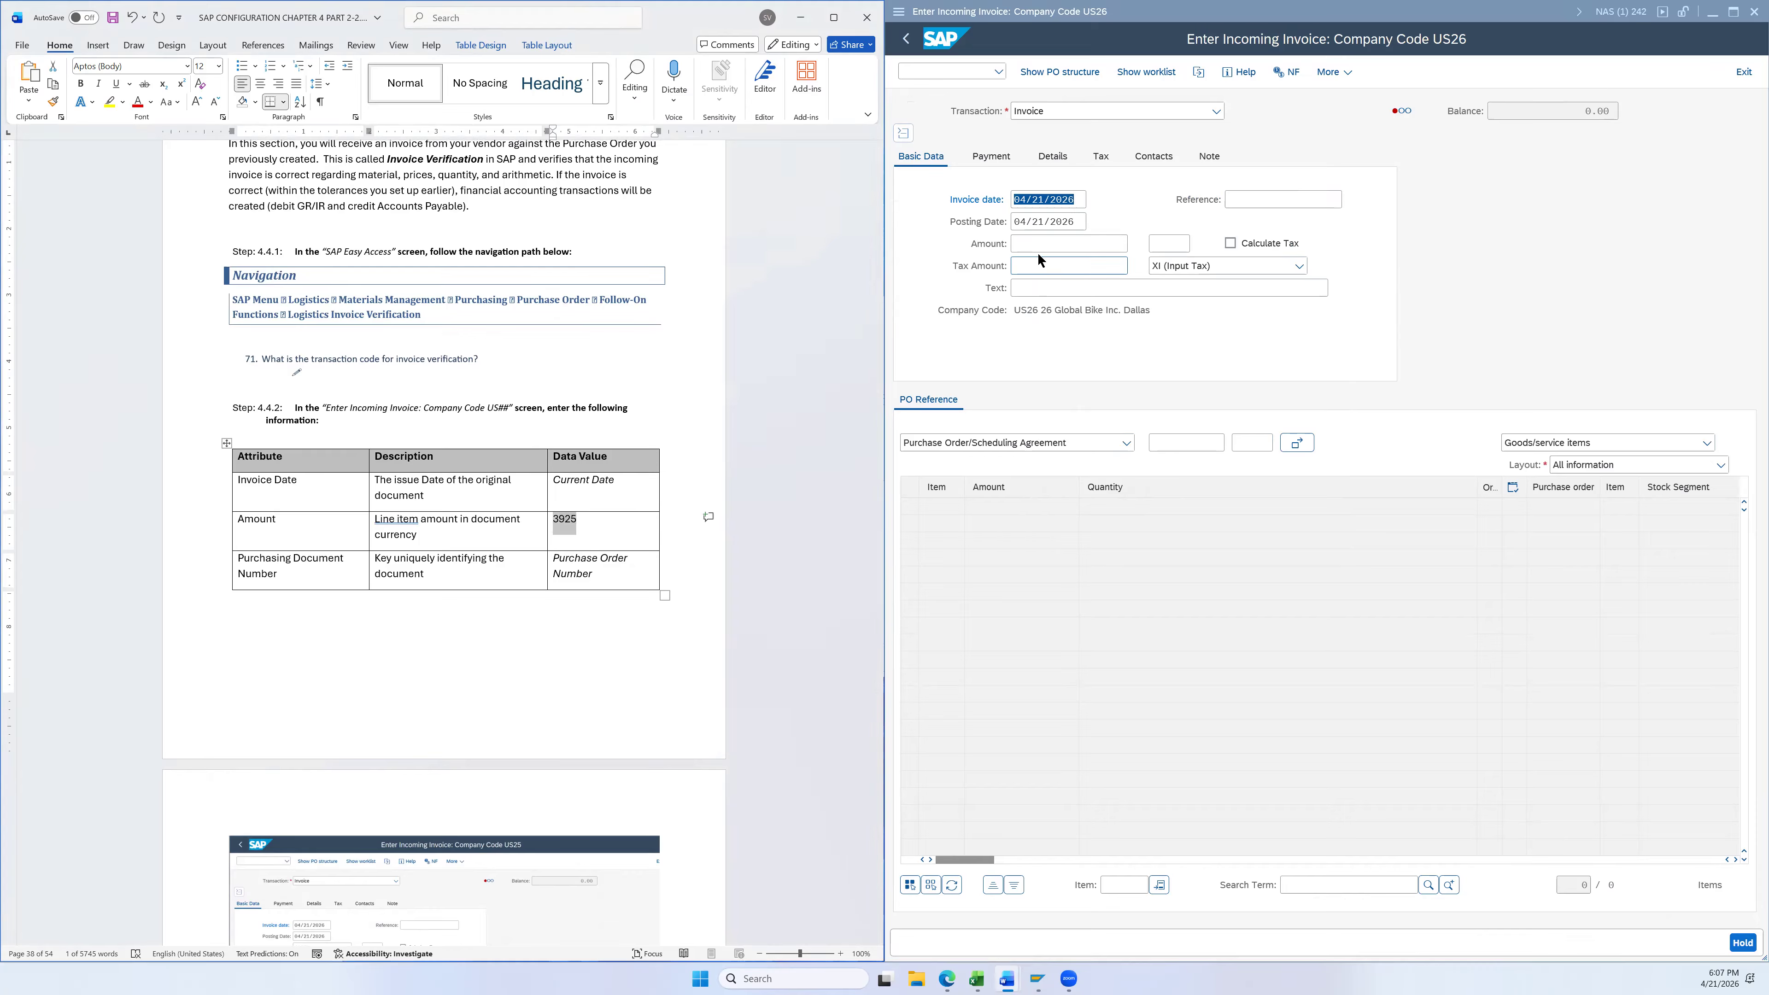
click(1039, 245)
key(ctrl+v)
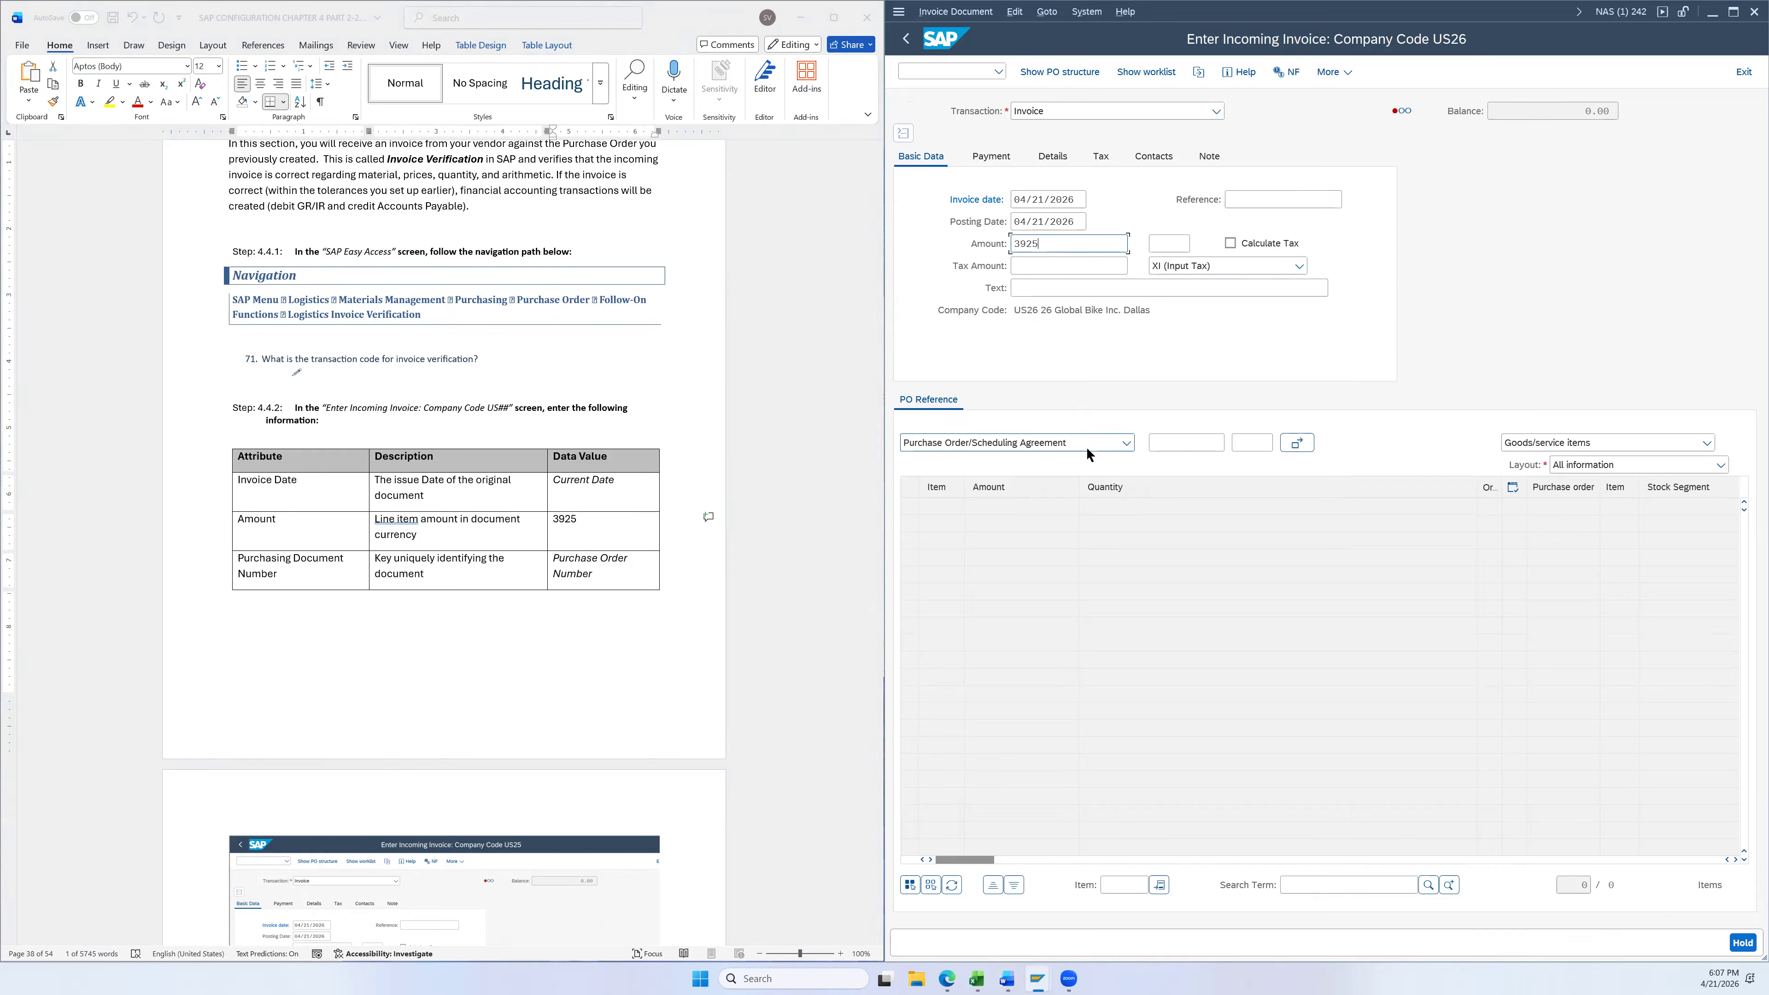
Consult the worksheet's step 4.4.2 illustrations and open the possible entries selection for the invoice's purchasing document number
click(1194, 441)
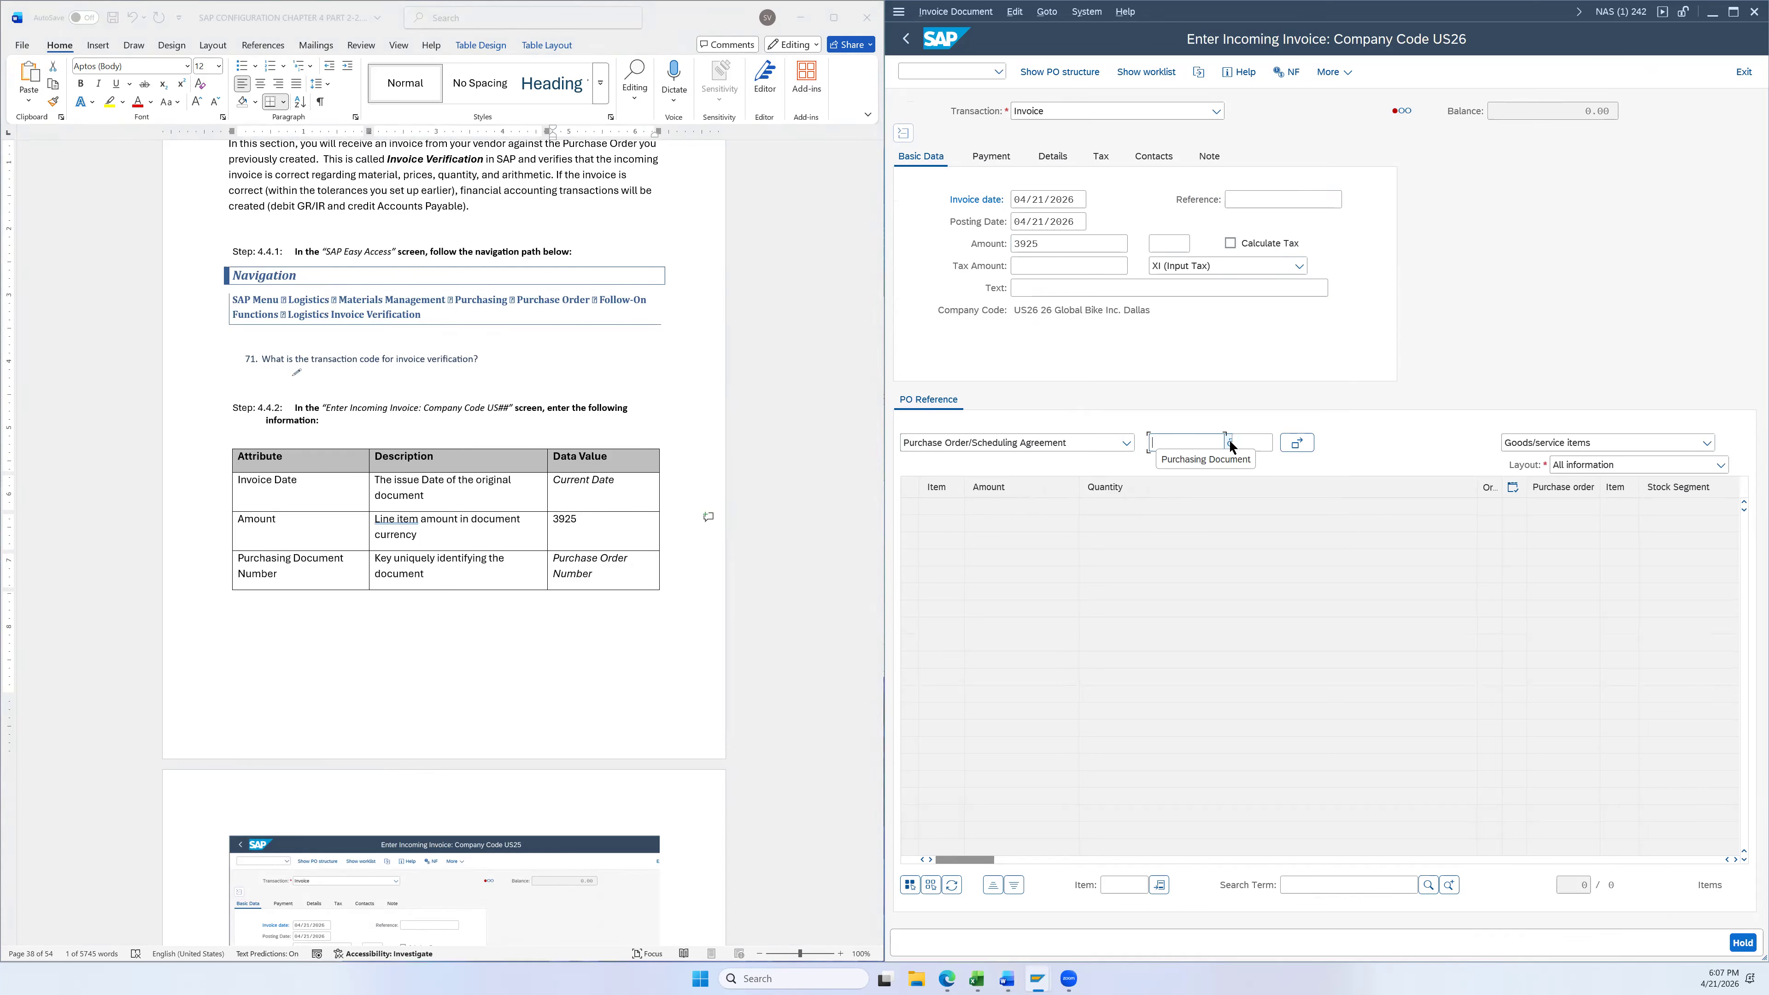
scroll(718, 438, up, 10)
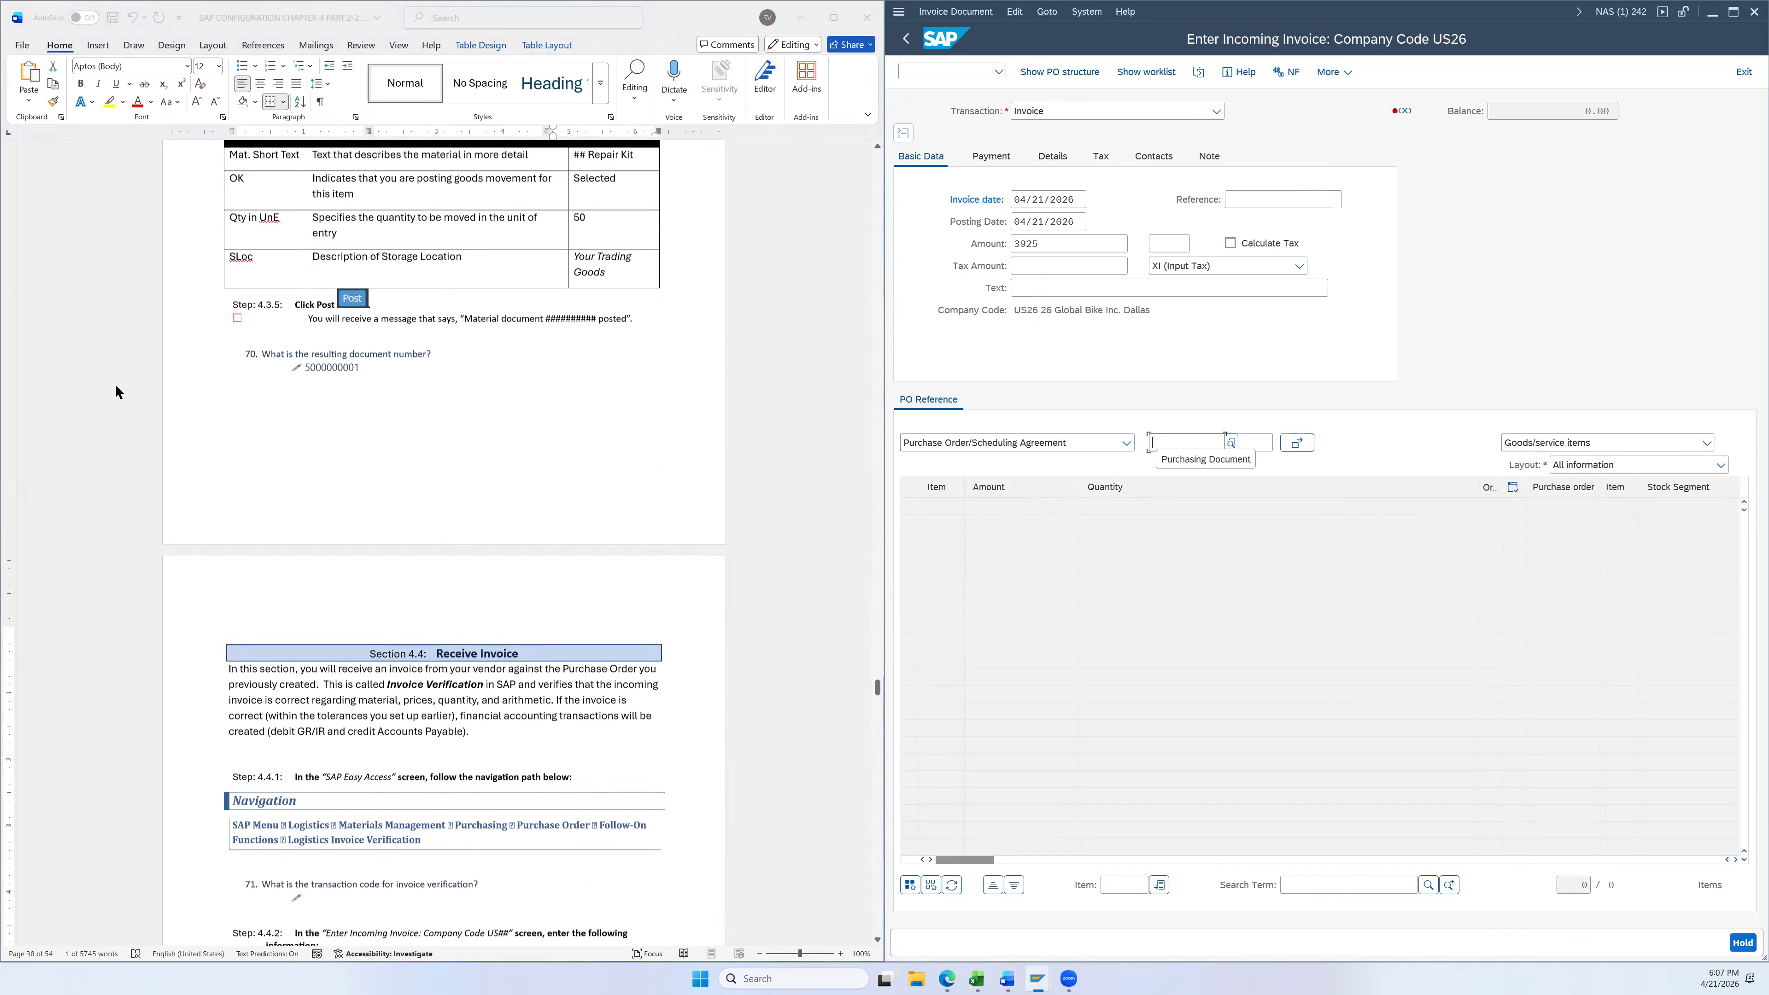
scroll(778, 589, down, 9)
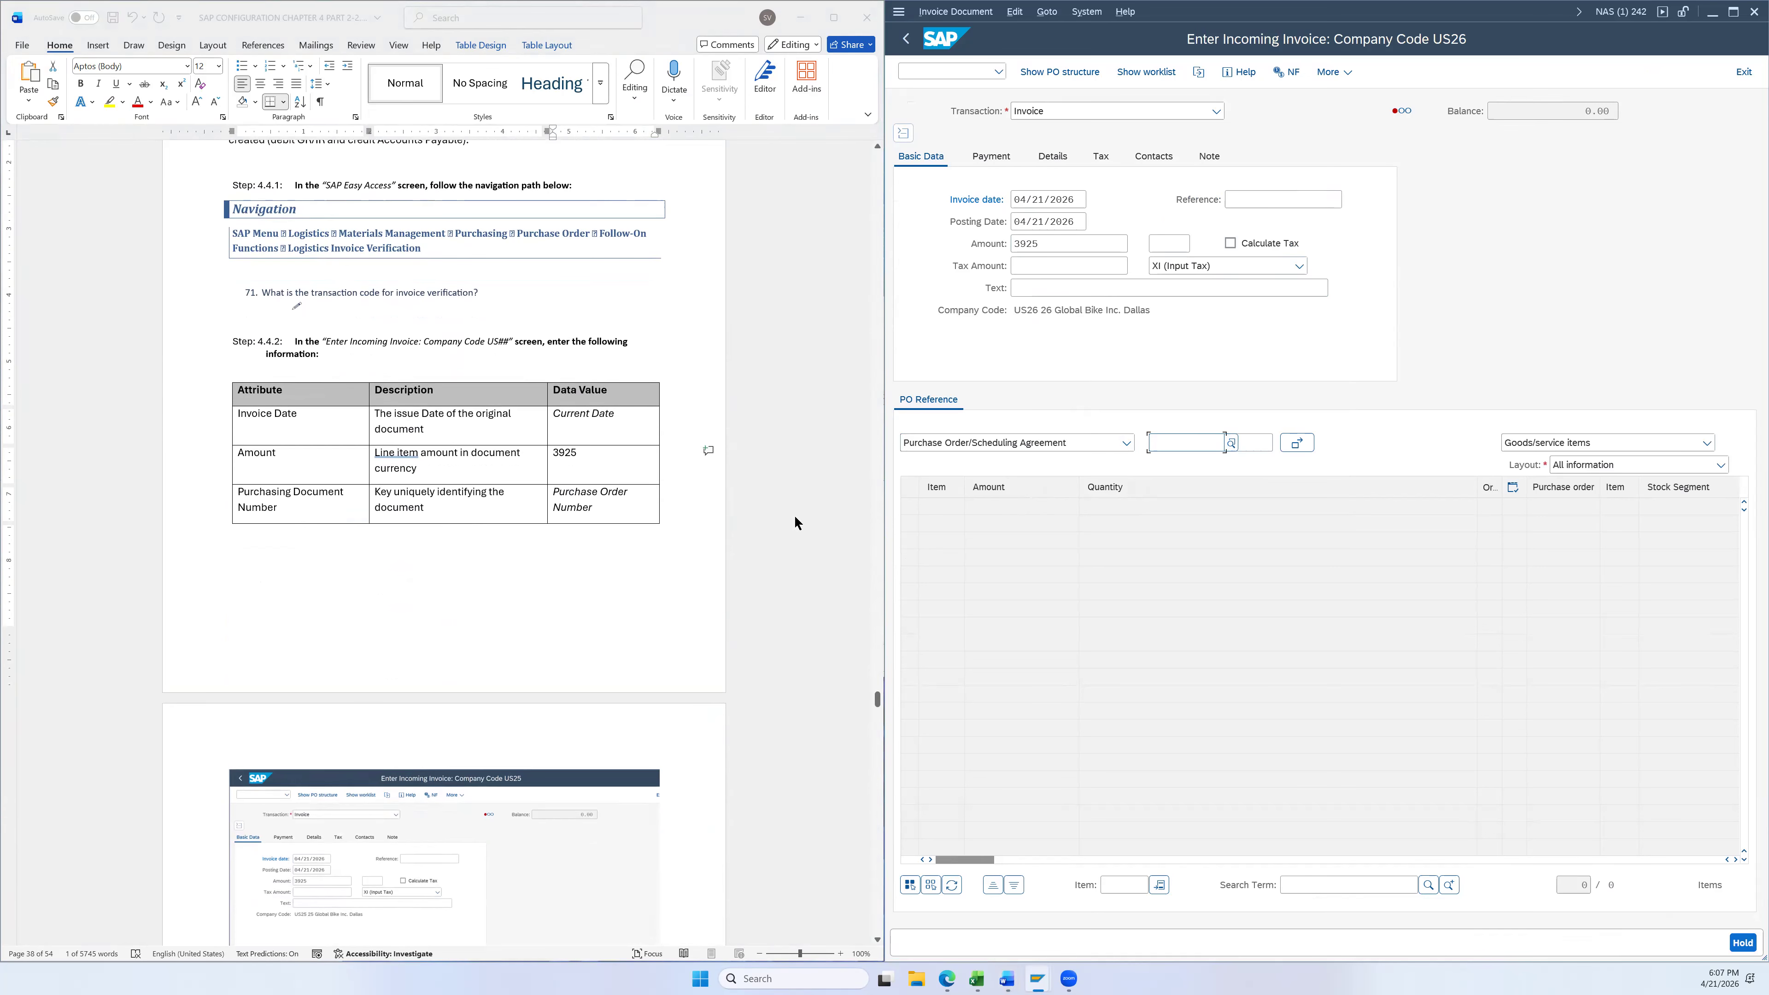
scroll(665, 459, down, 3)
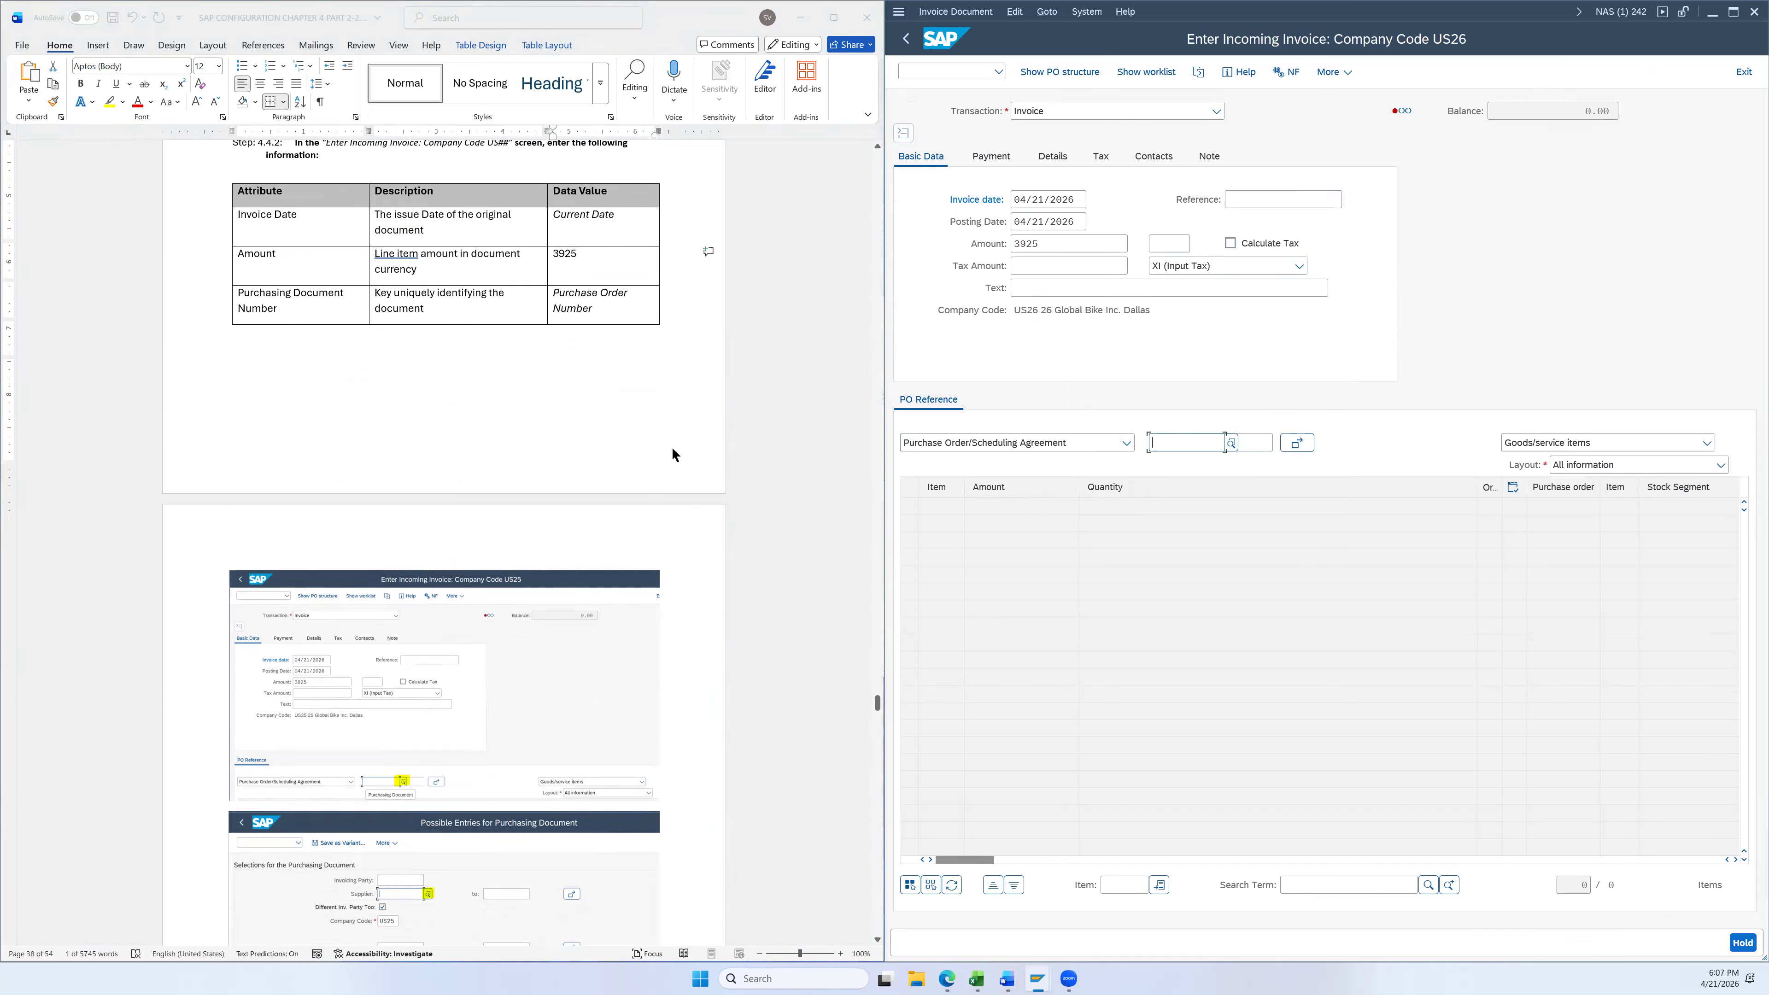
scroll(679, 470, down, 1)
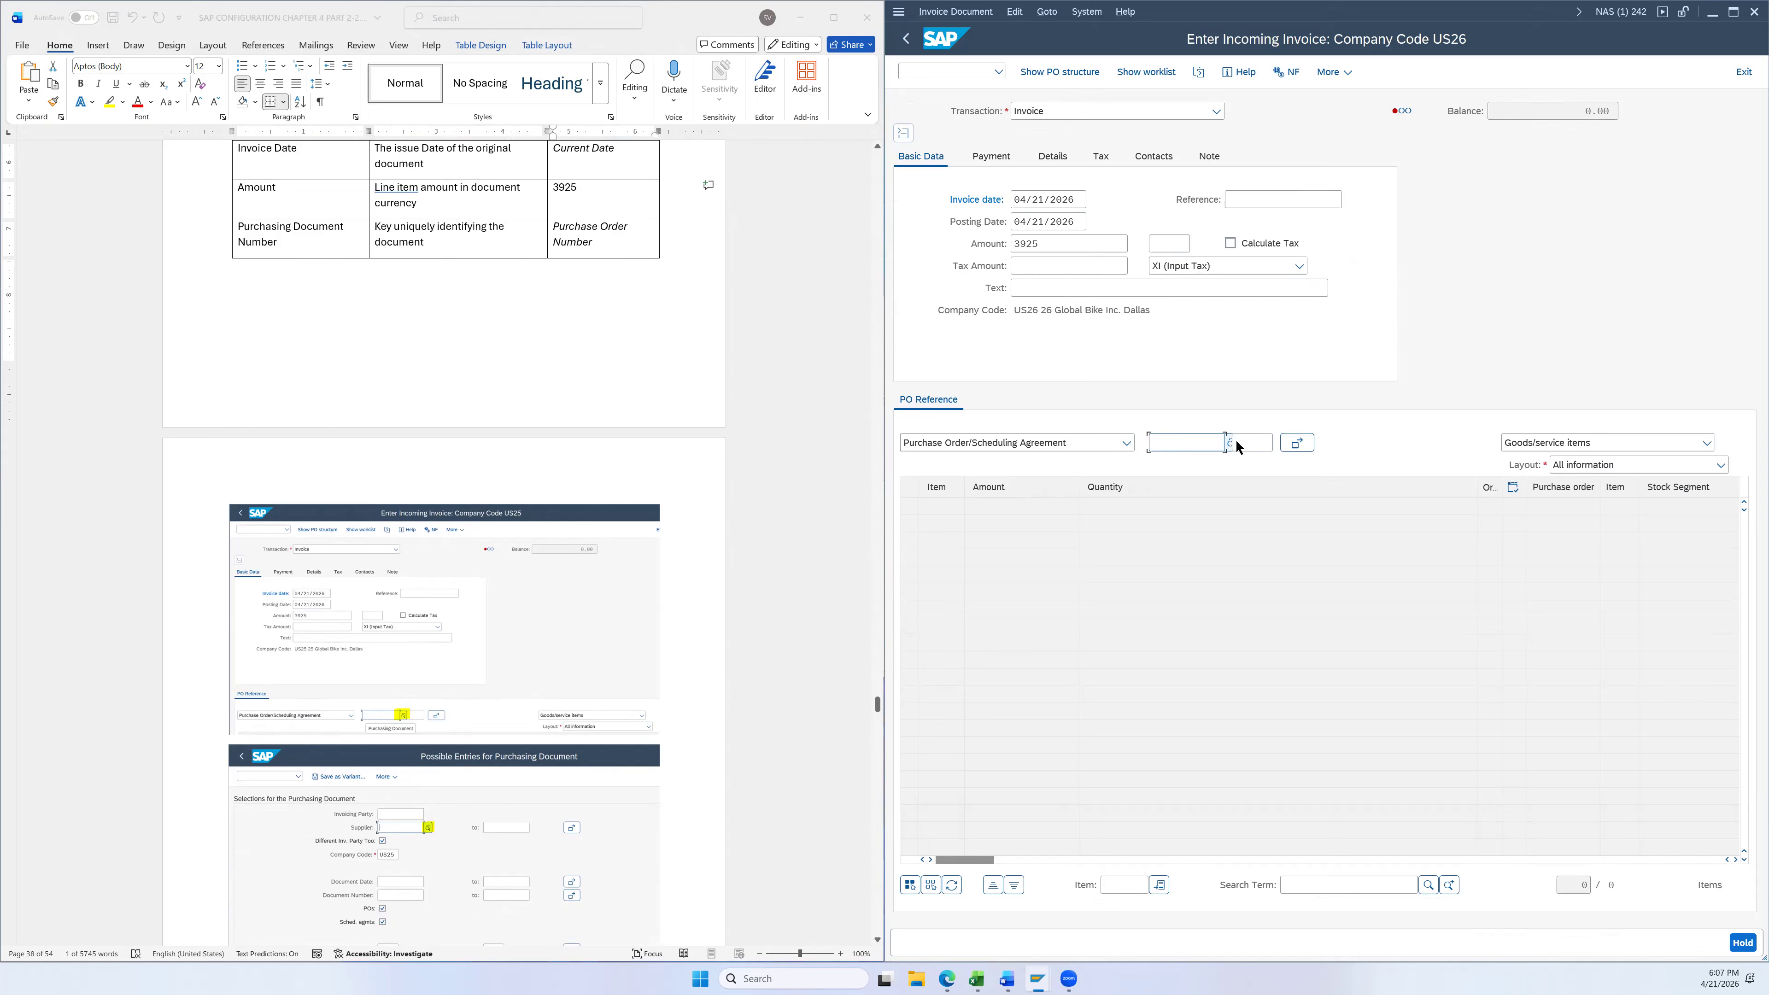
scroll(477, 585, down, 3)
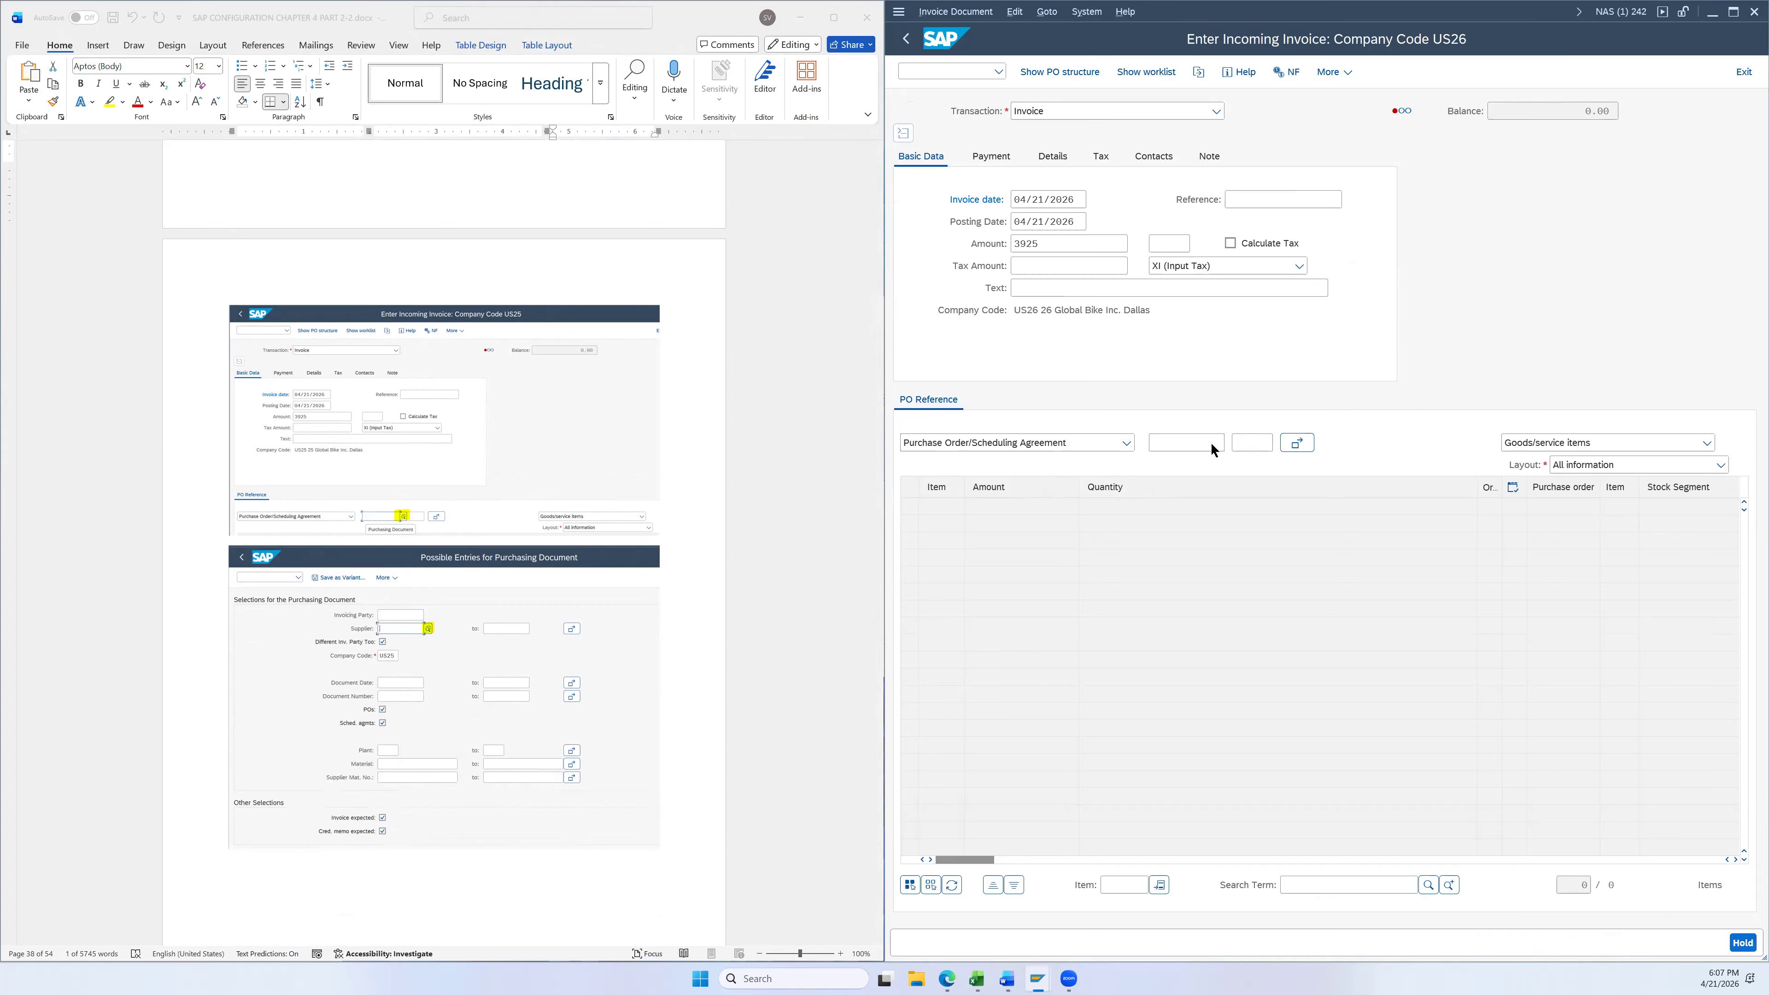
click(1231, 444)
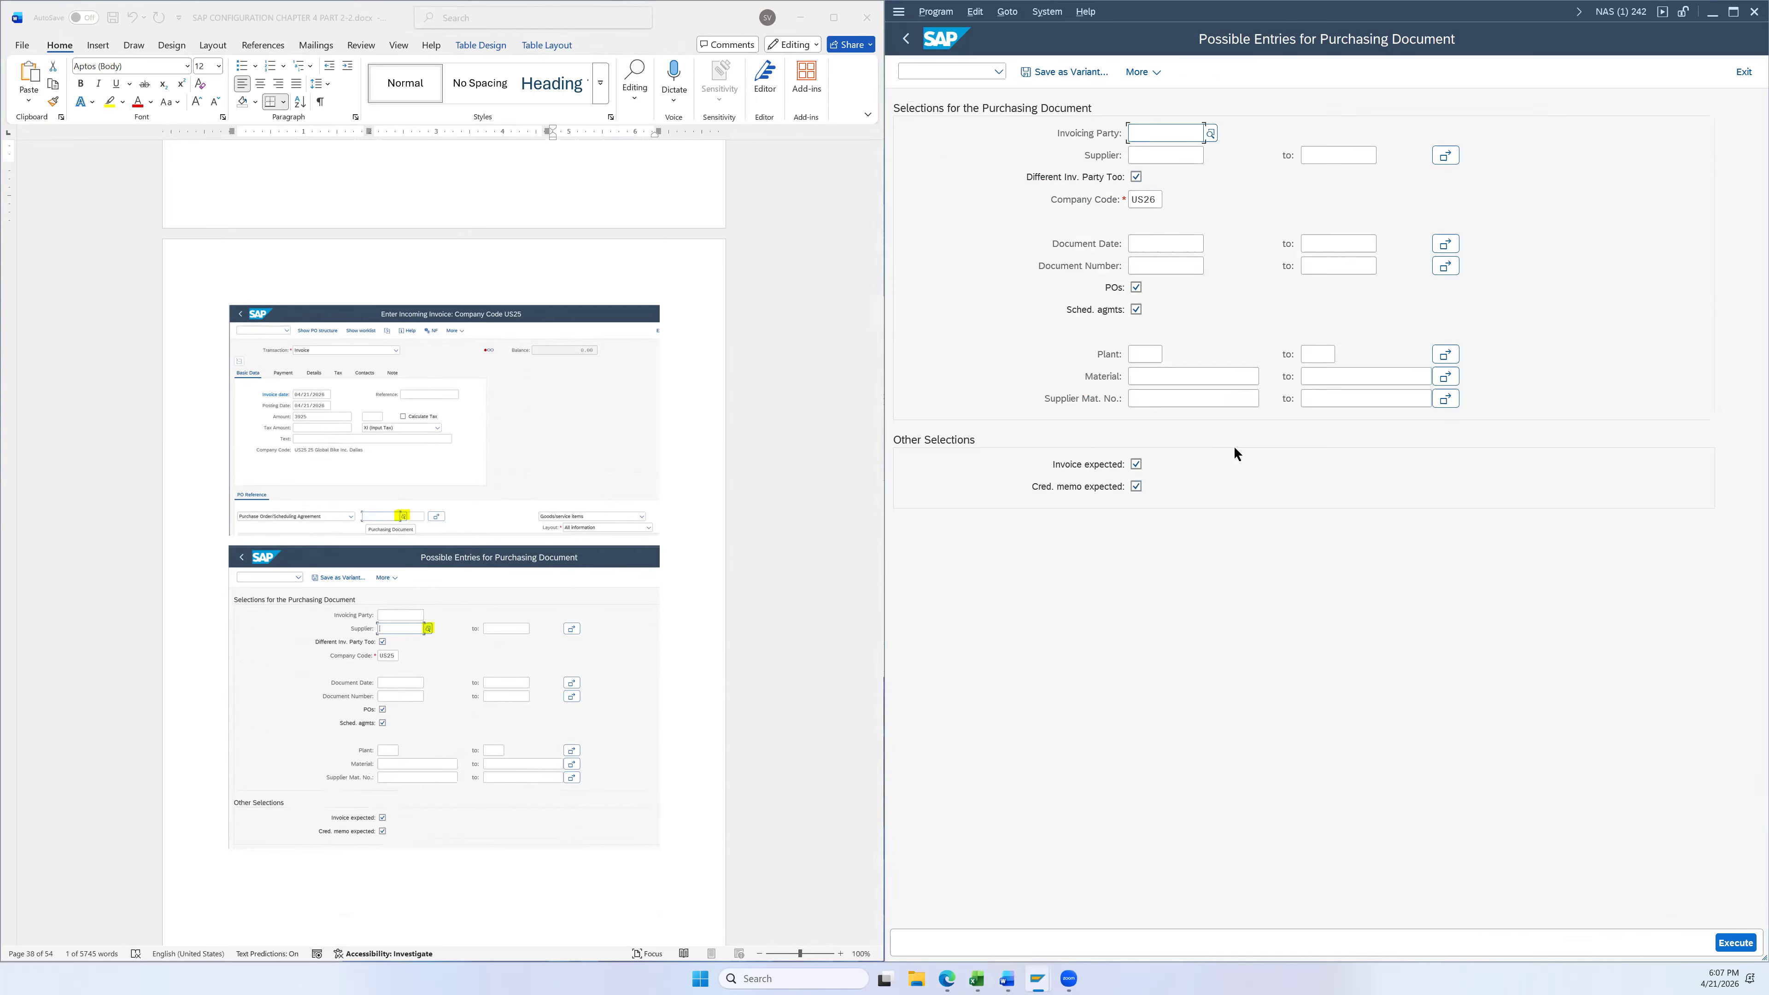
Look up suppliers for company code US26 and choose Olympic Protective Gear as the supplier in the purchasing document selection
scroll(732, 463, down, 6)
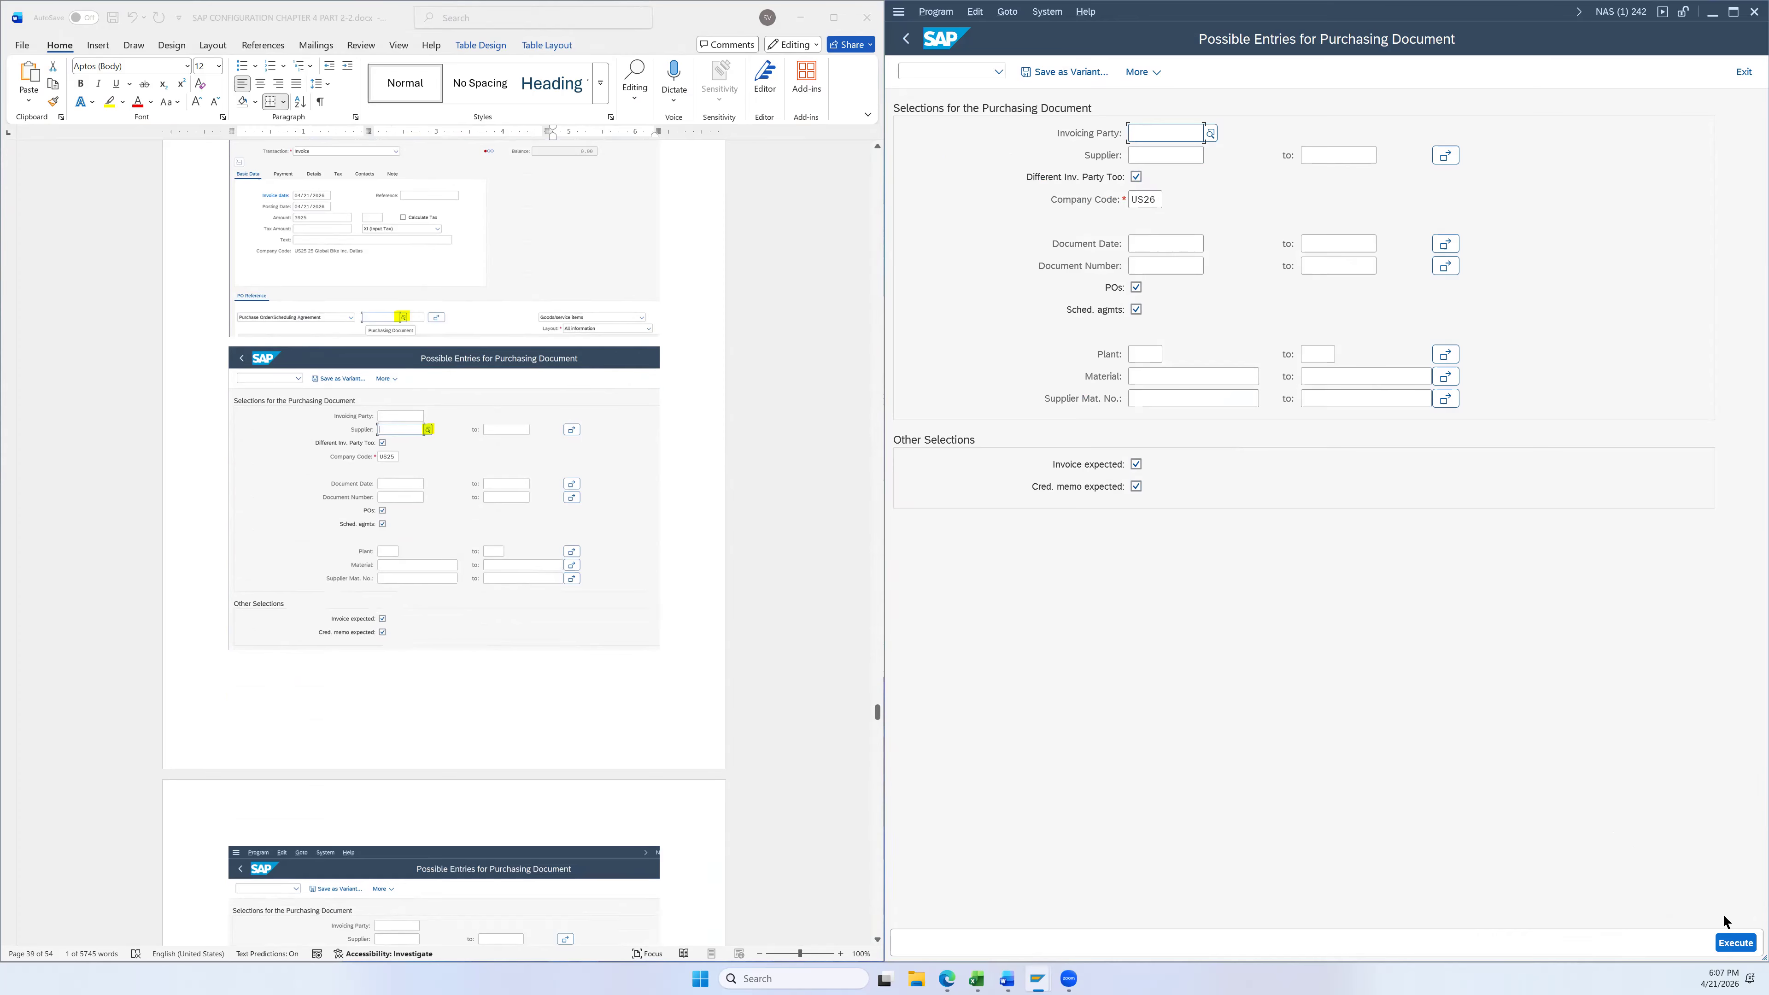
click(1735, 943)
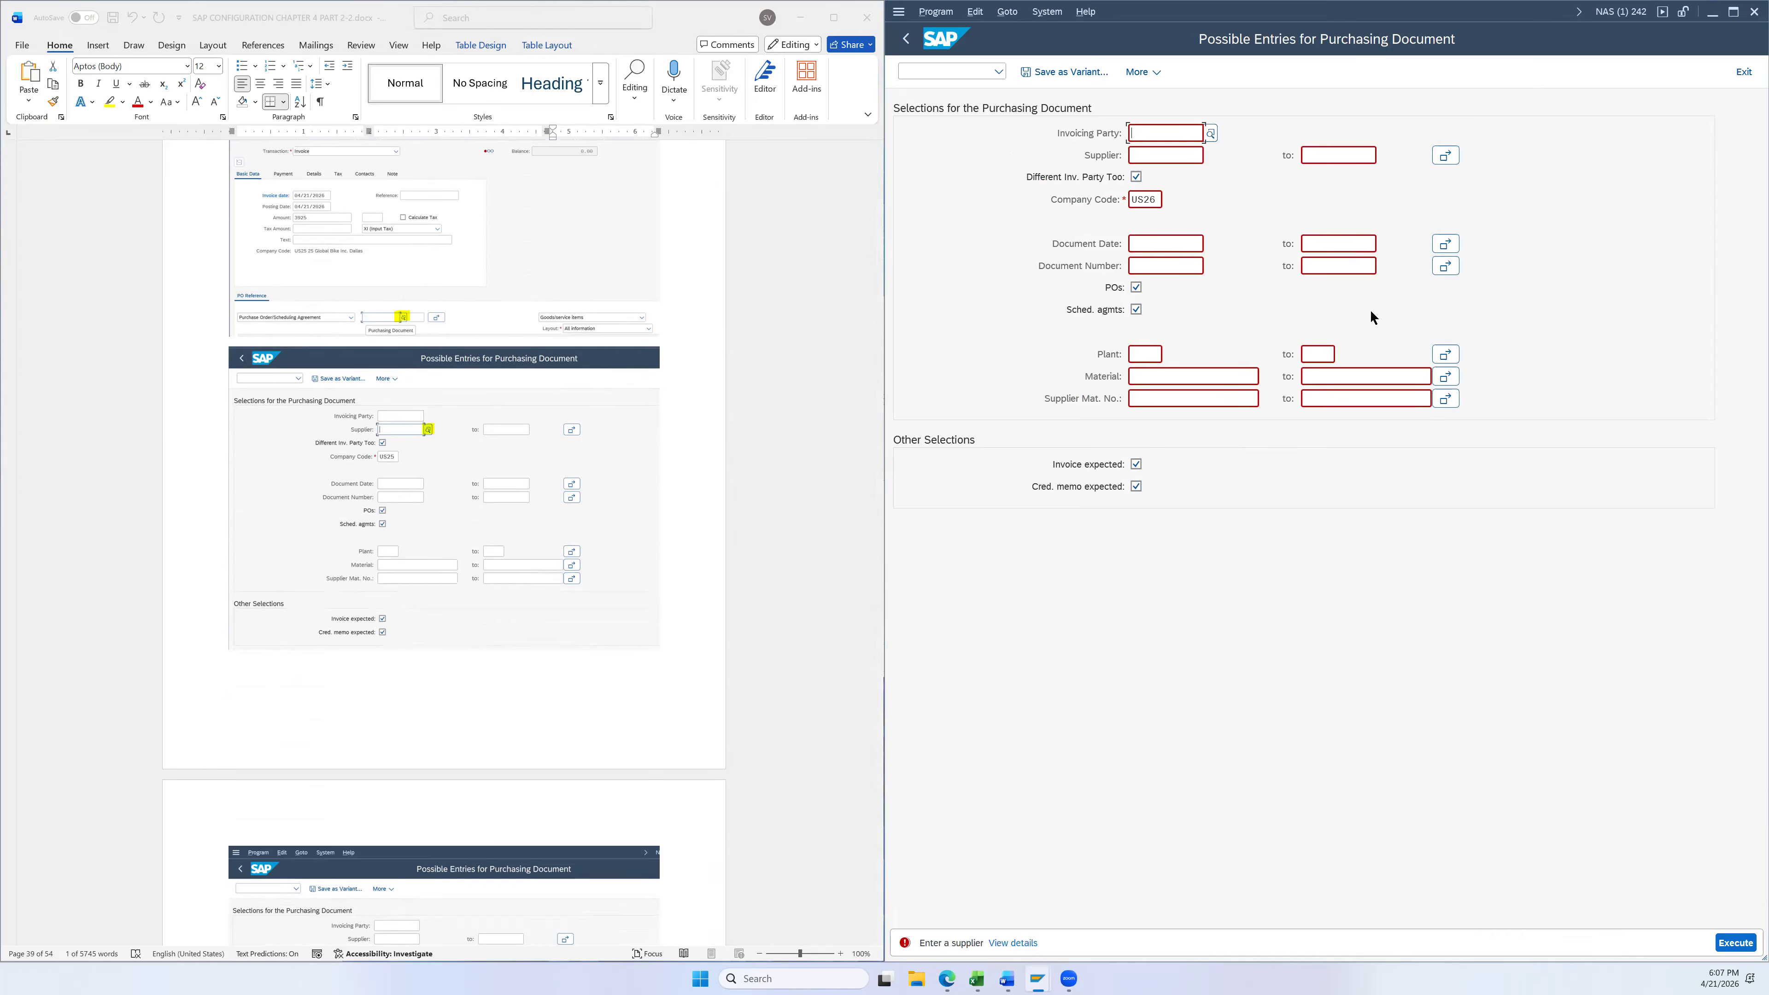
click(1198, 159)
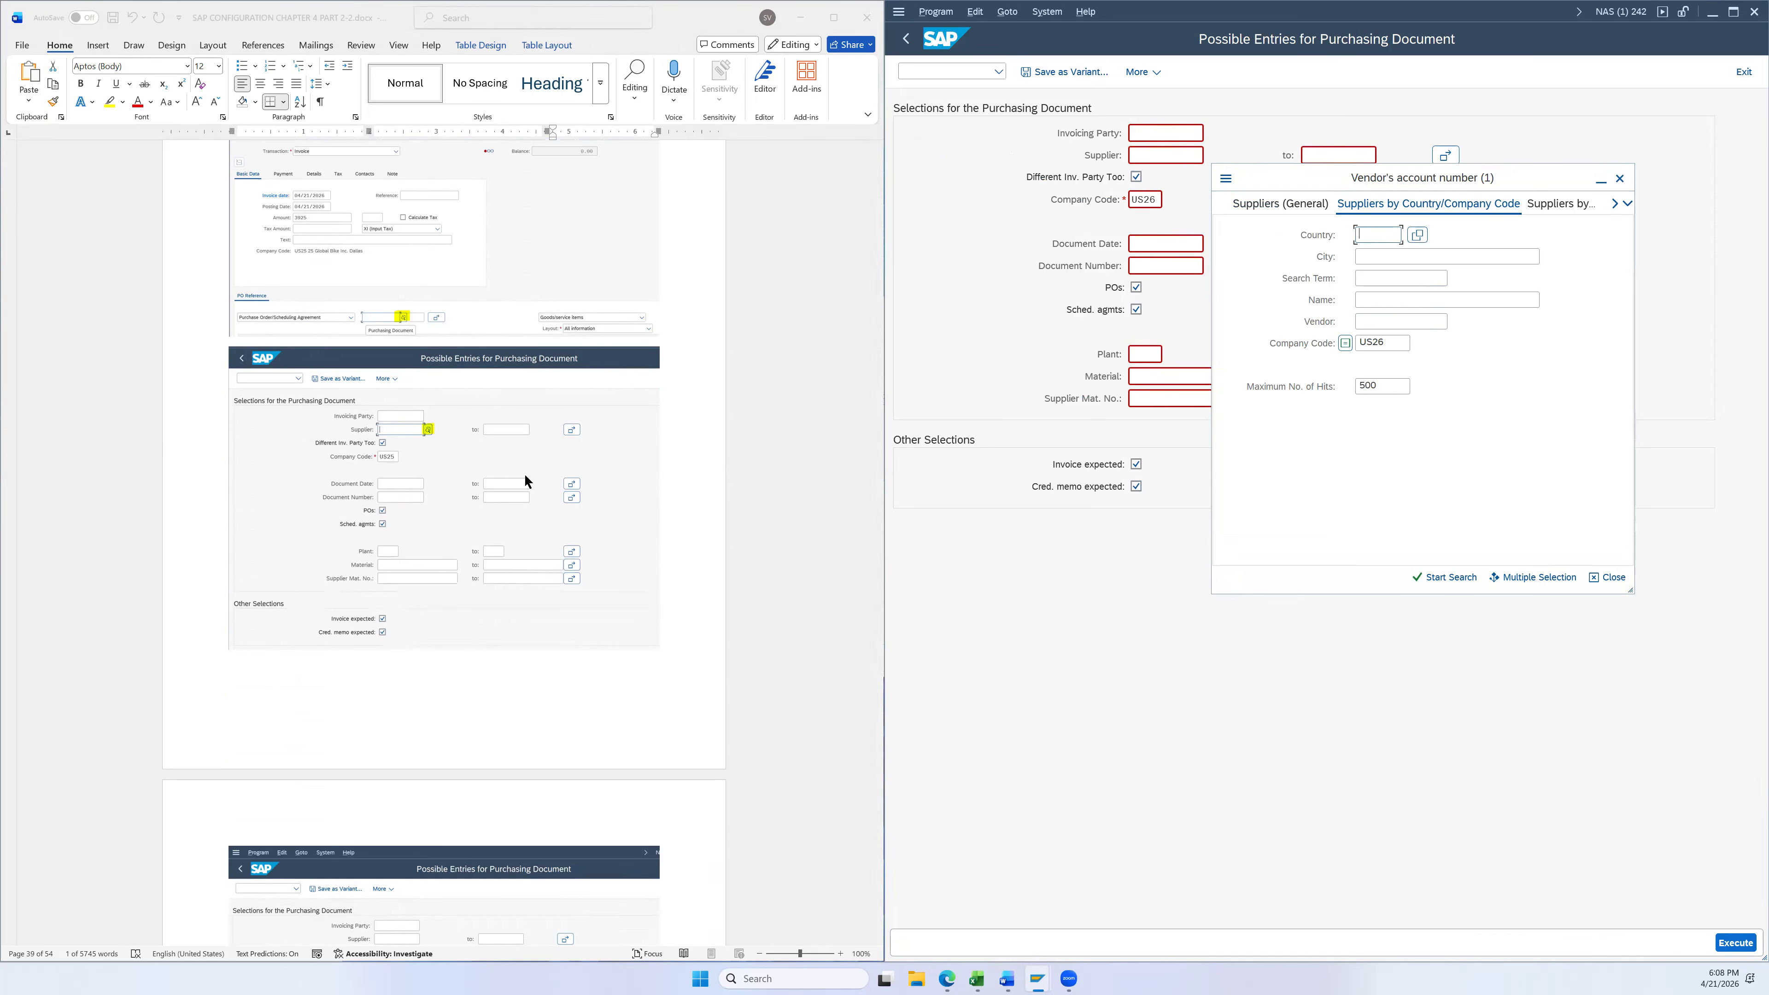
scroll(568, 521, down, 1)
scroll(568, 521, down, 8)
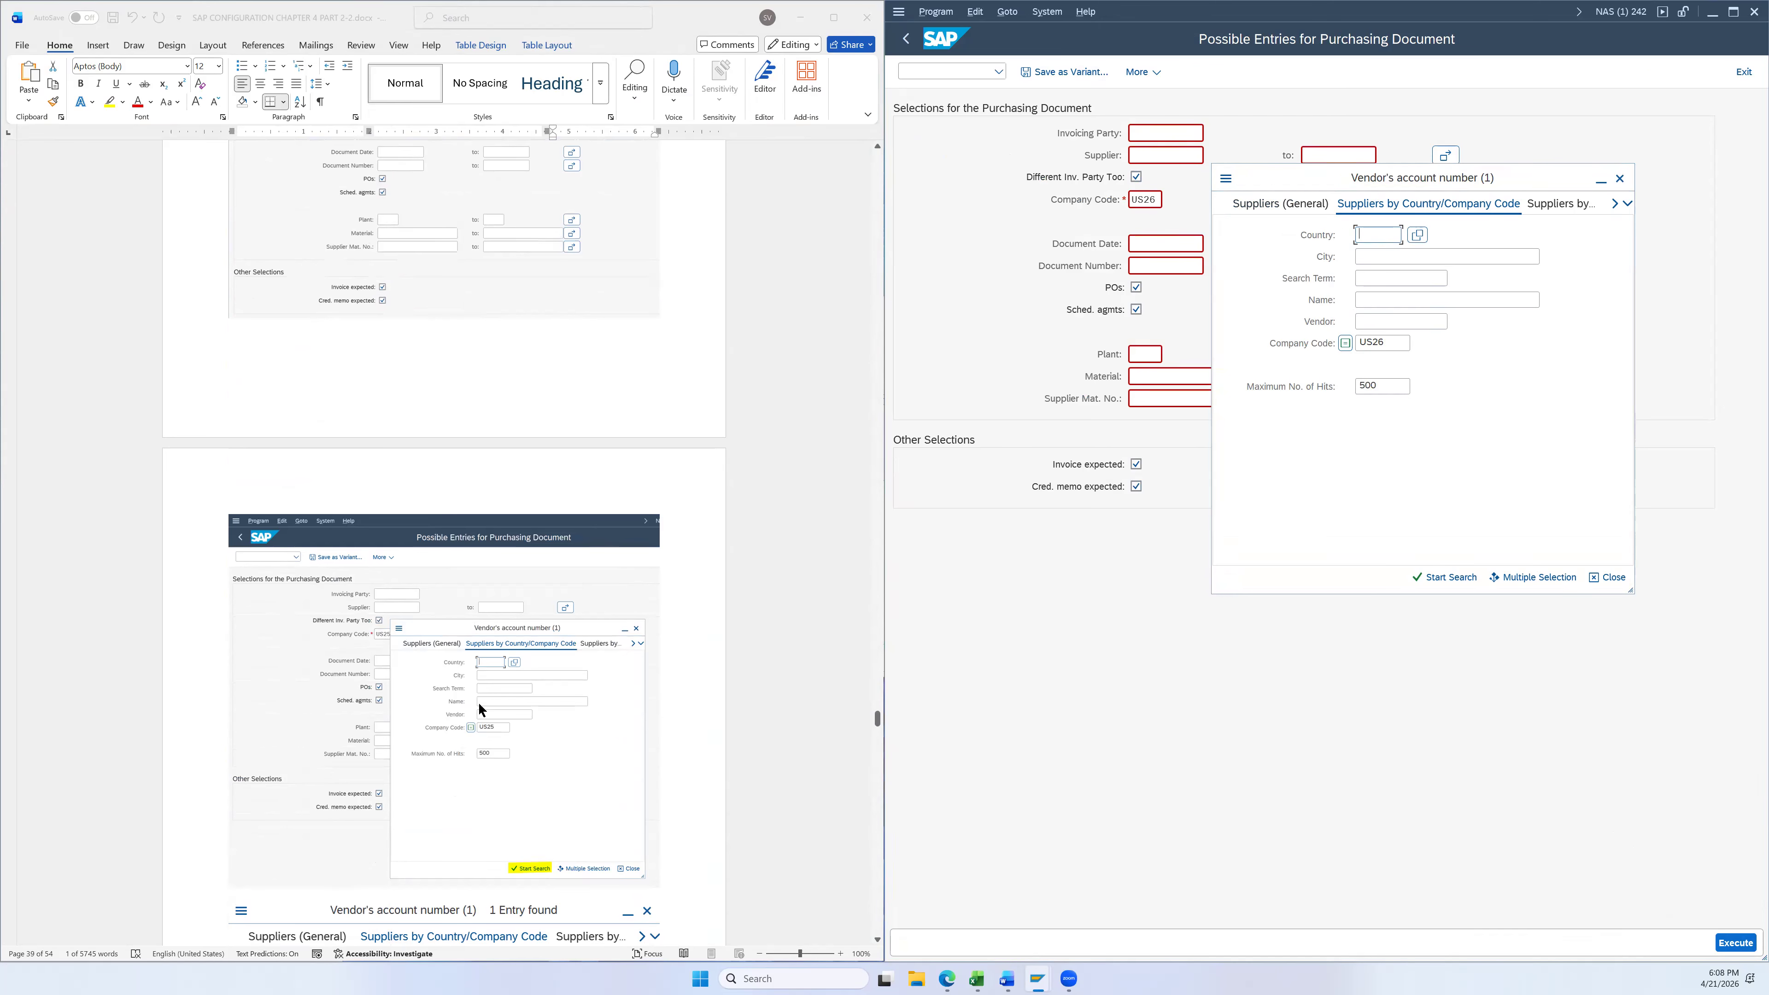
scroll(644, 753, down, 3)
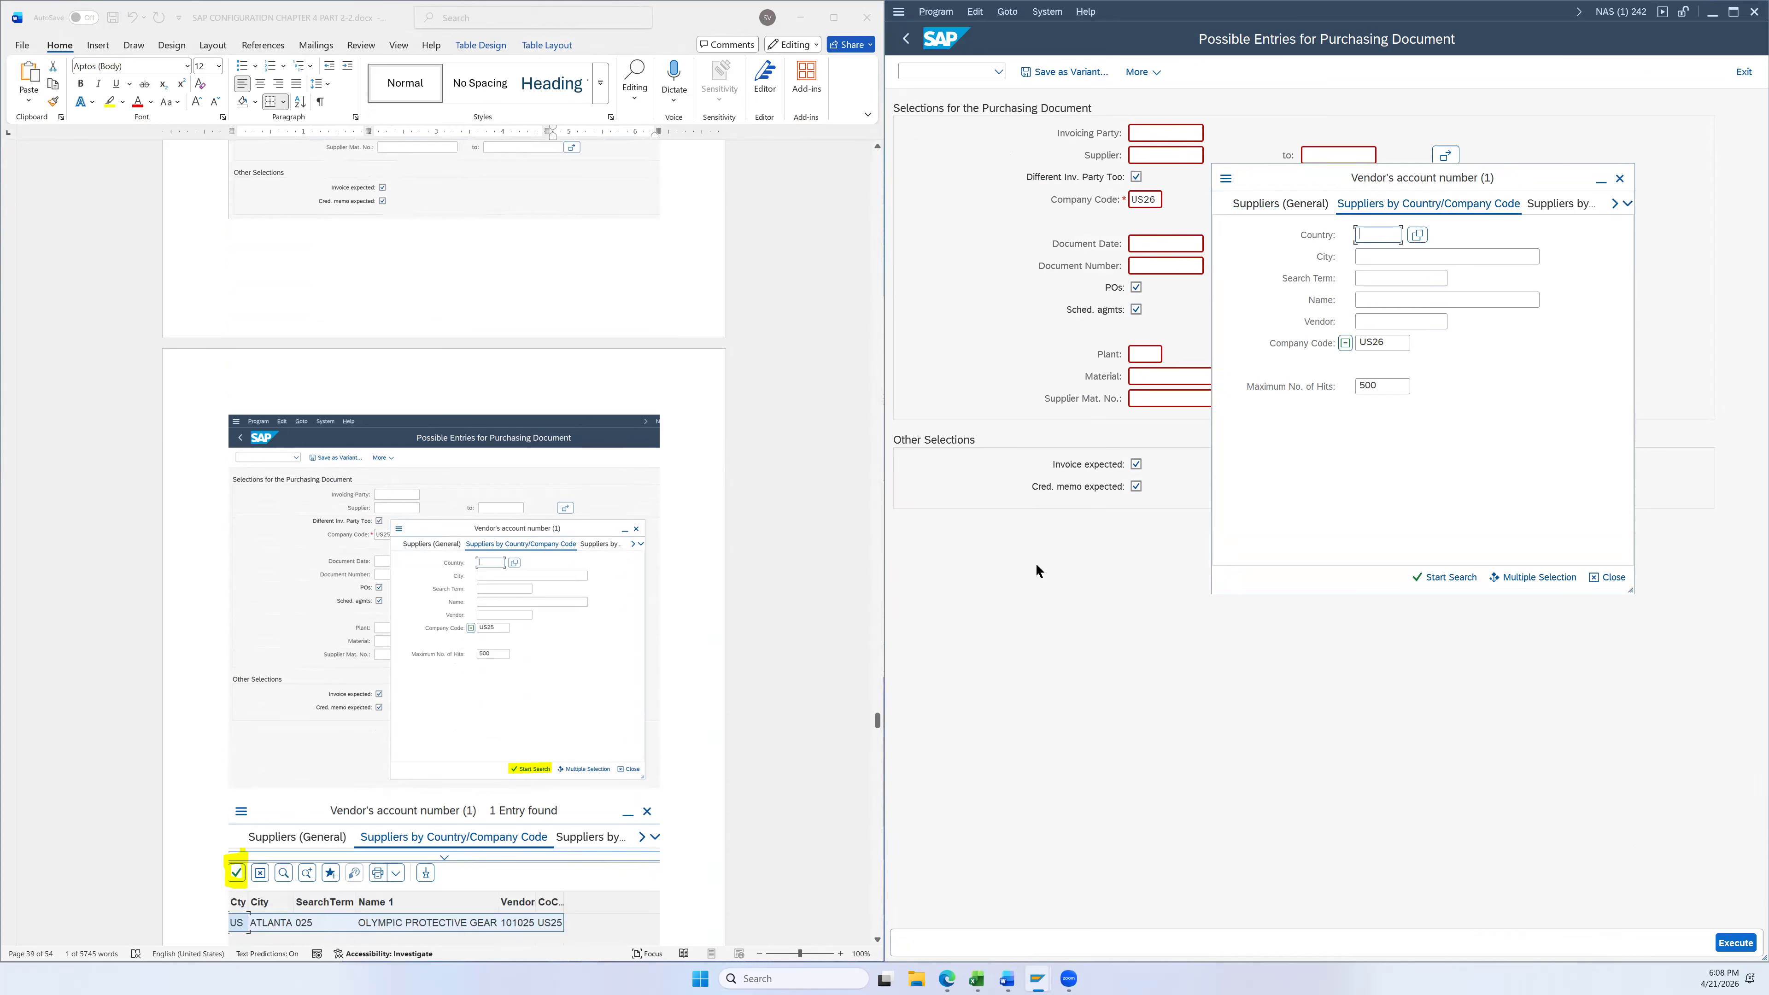
click(1444, 576)
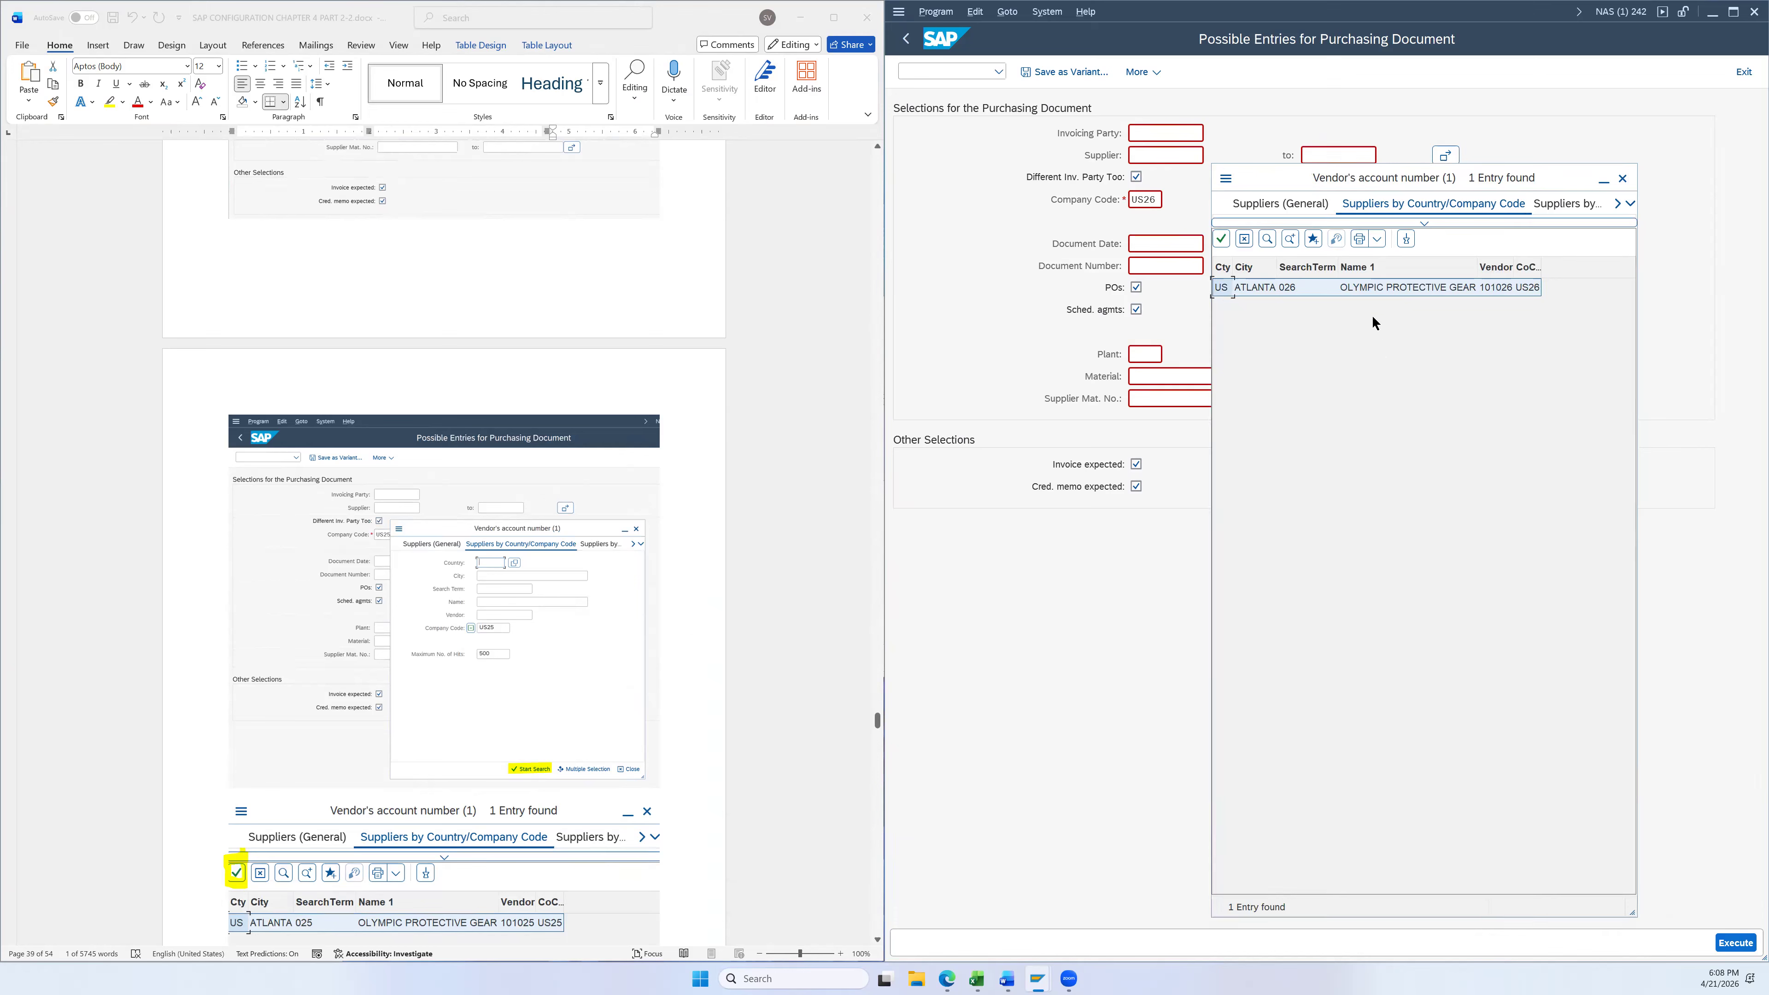
double_click(1312, 288)
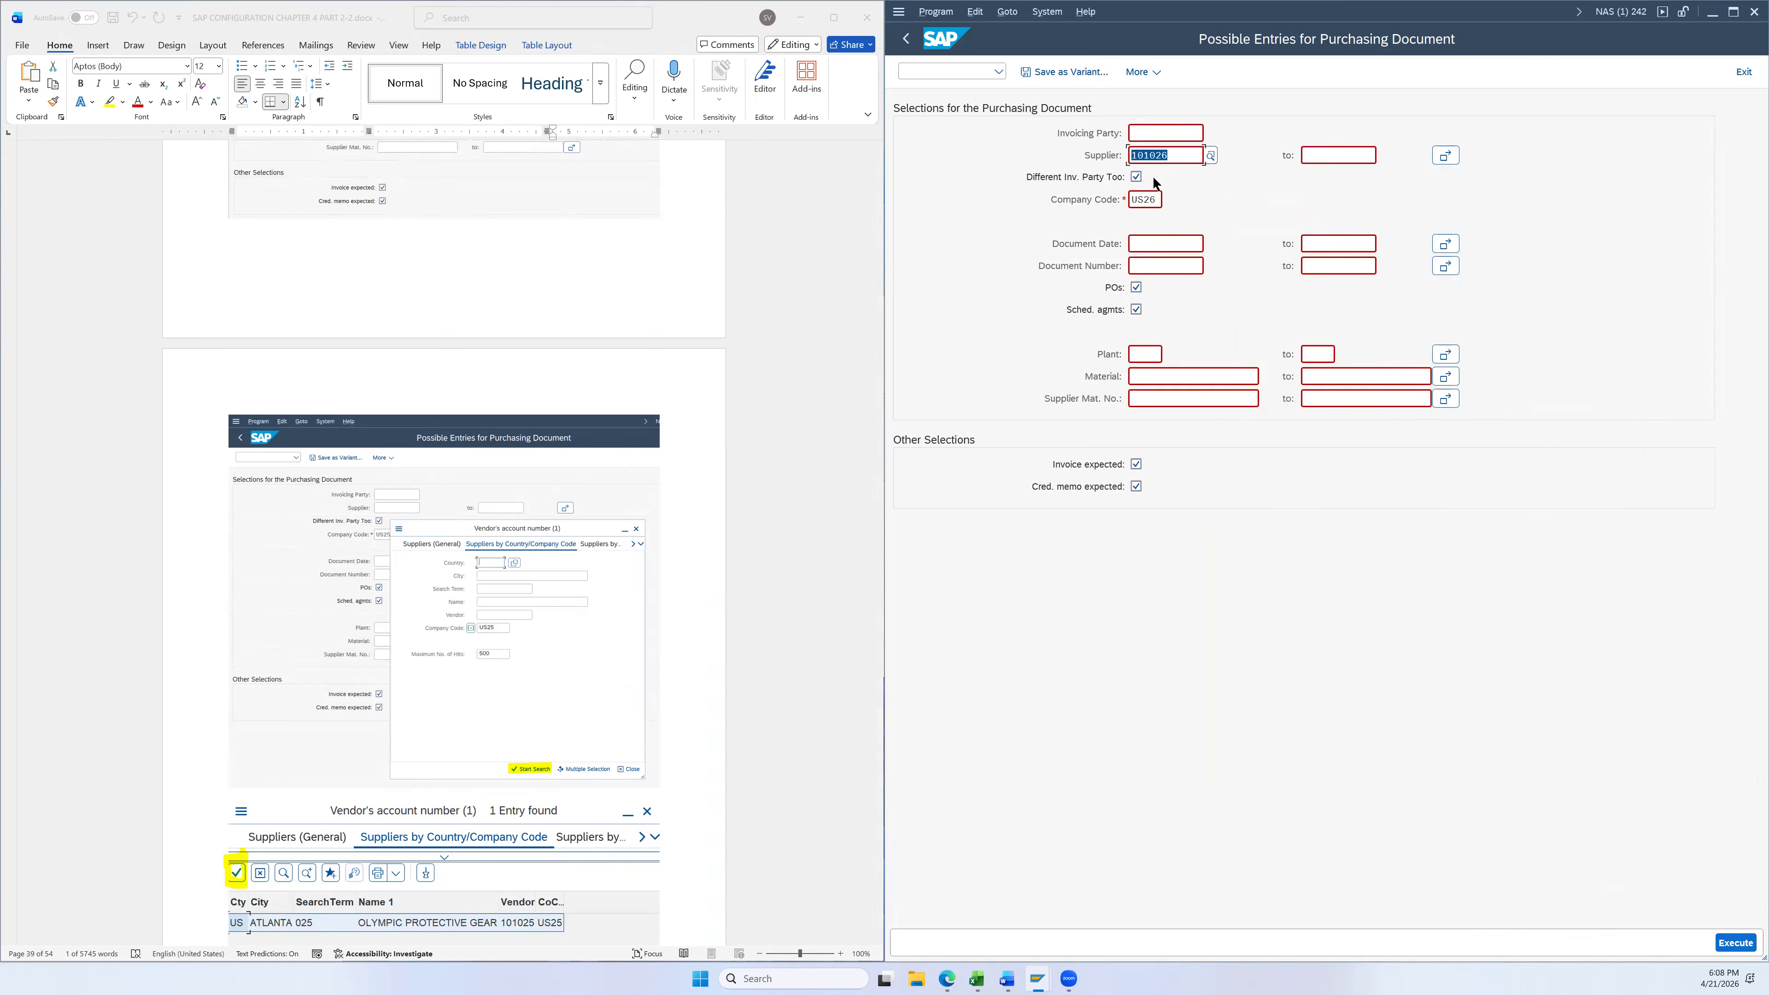
Run the purchasing document search for the chosen supplier and mark the standard purchase order dated 04/21/2026
scroll(672, 610, down, 3)
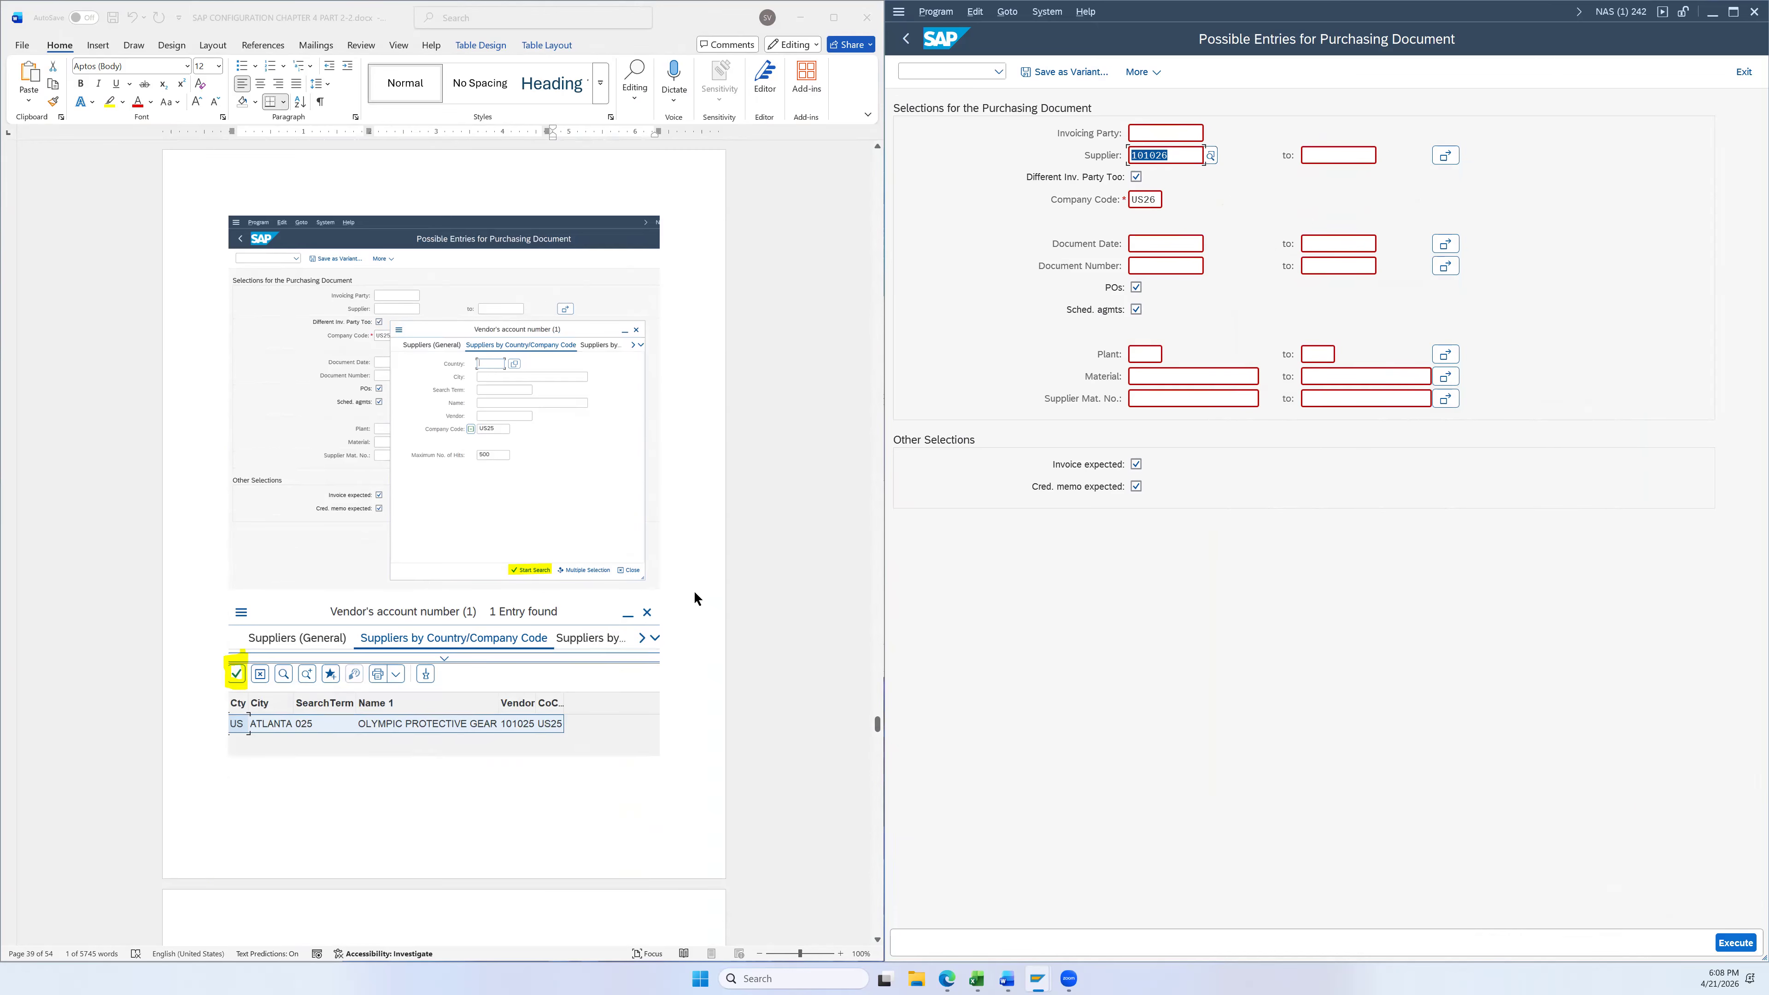
scroll(598, 716, down, 2)
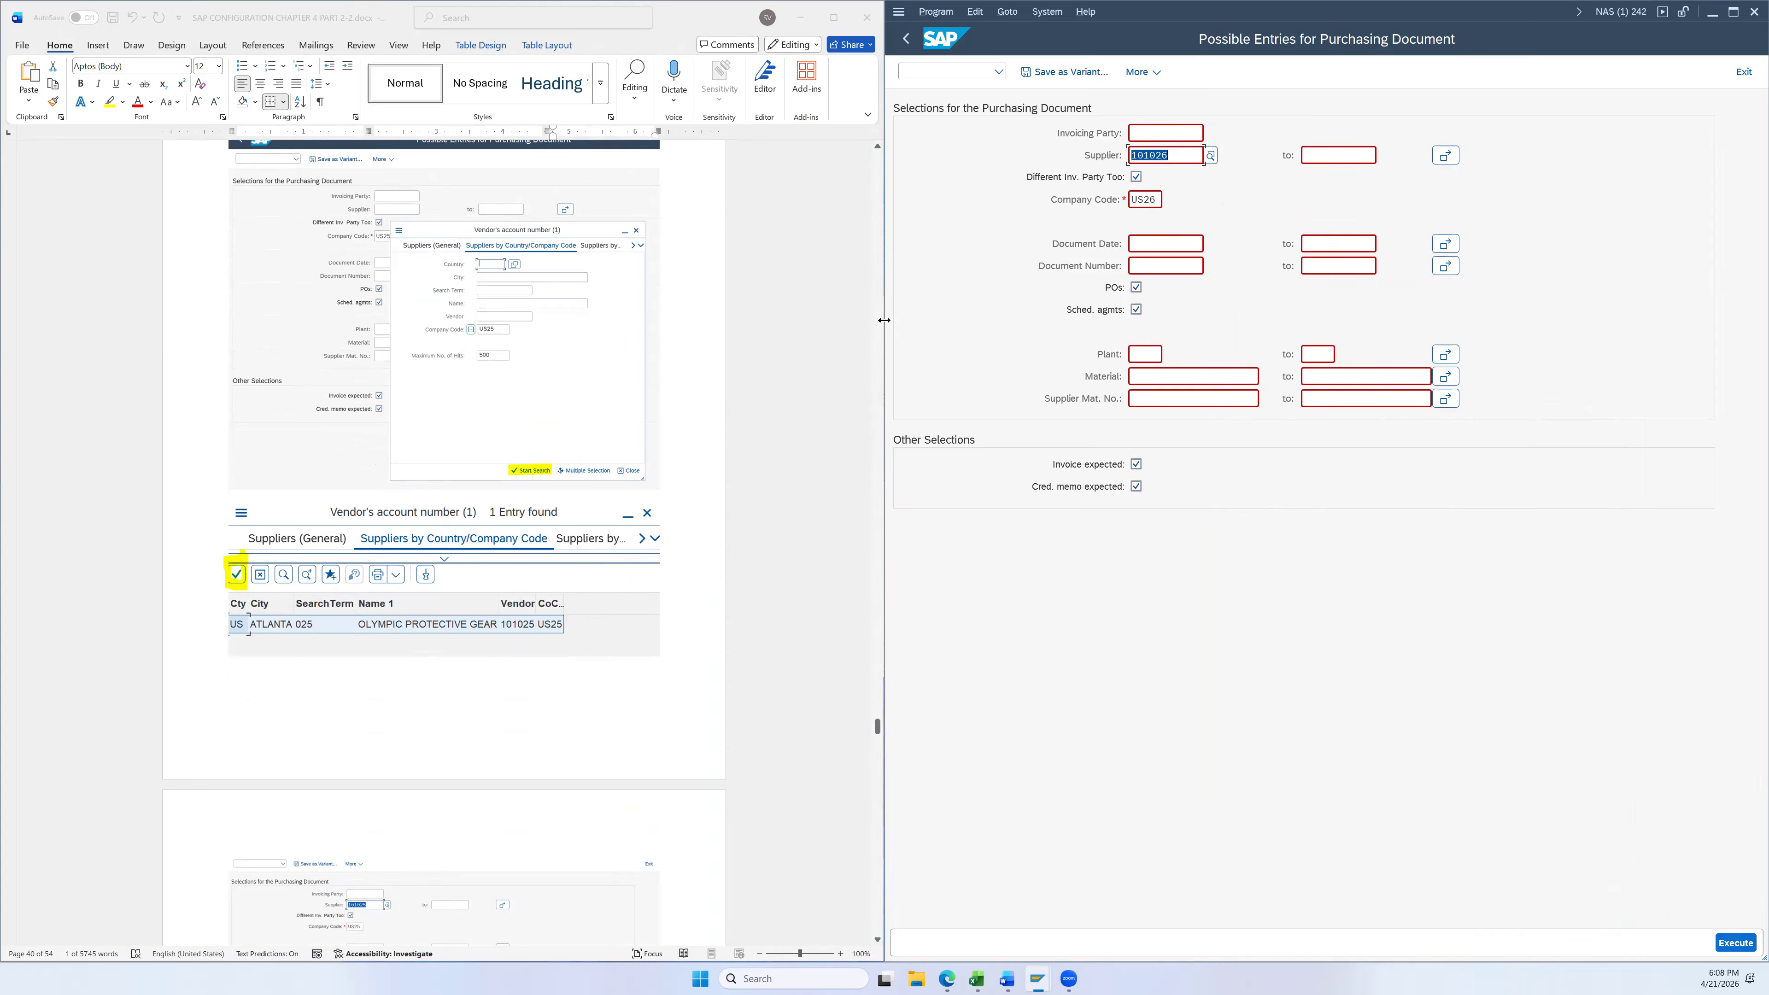
scroll(730, 467, up, 1)
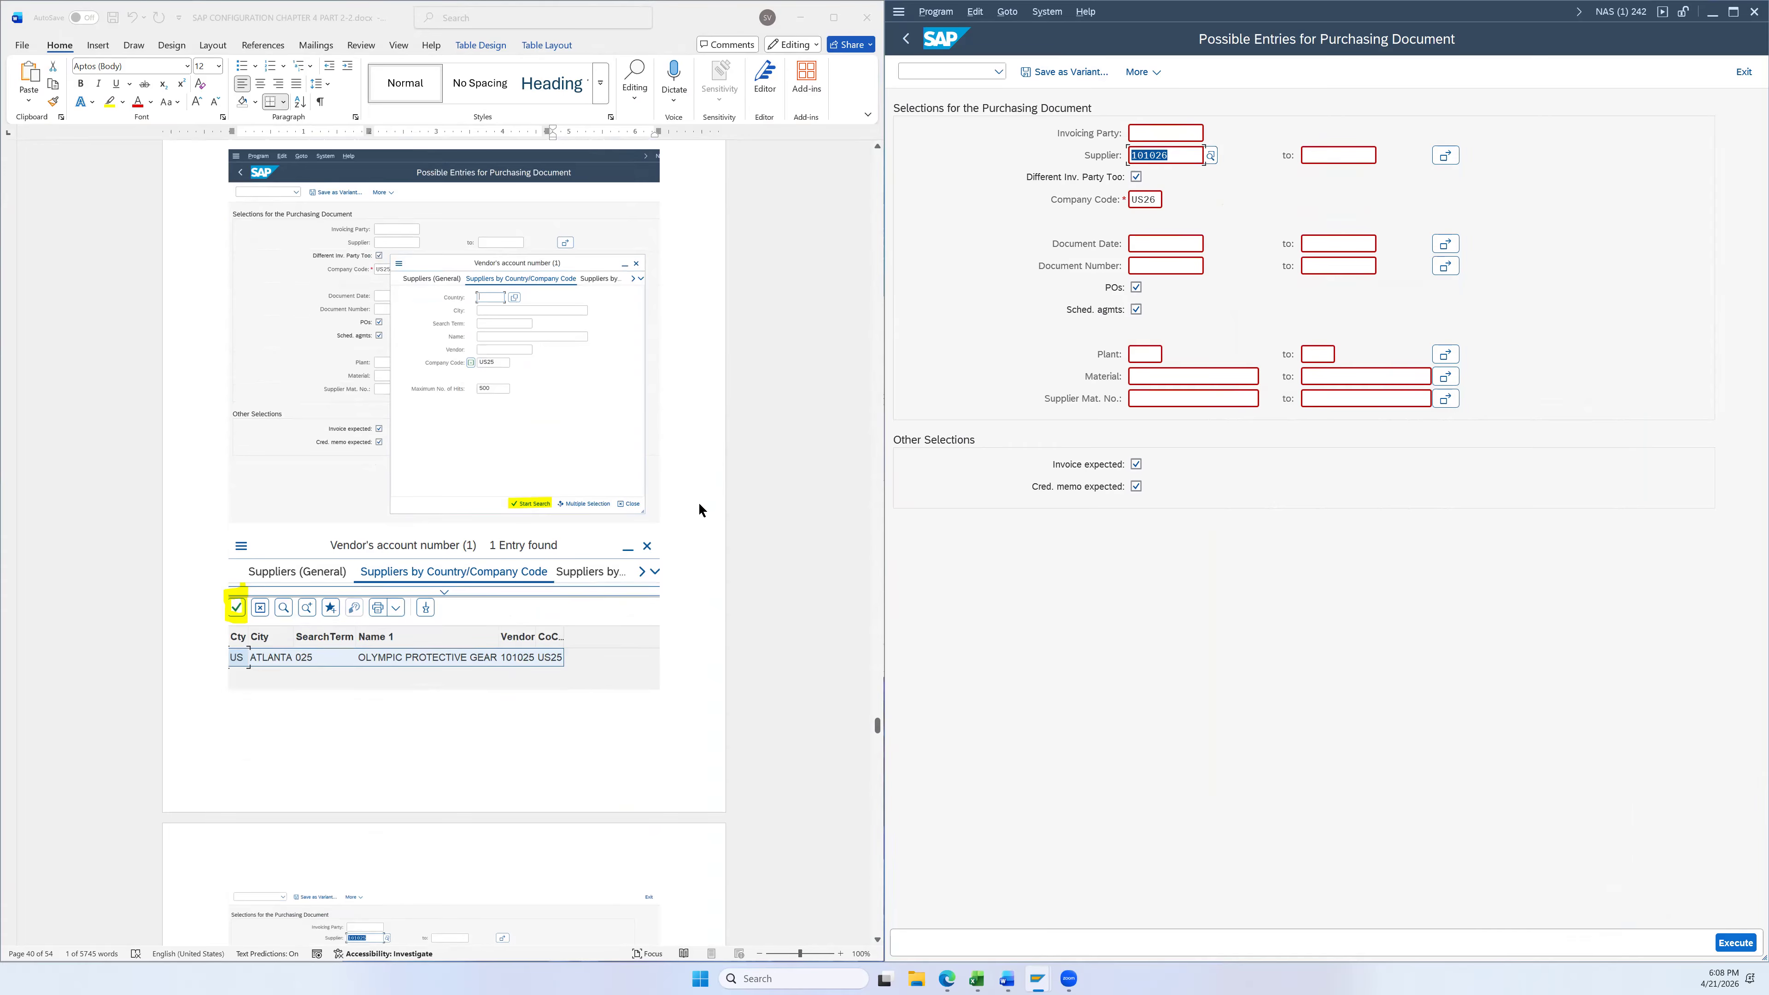
scroll(721, 556, down, 5)
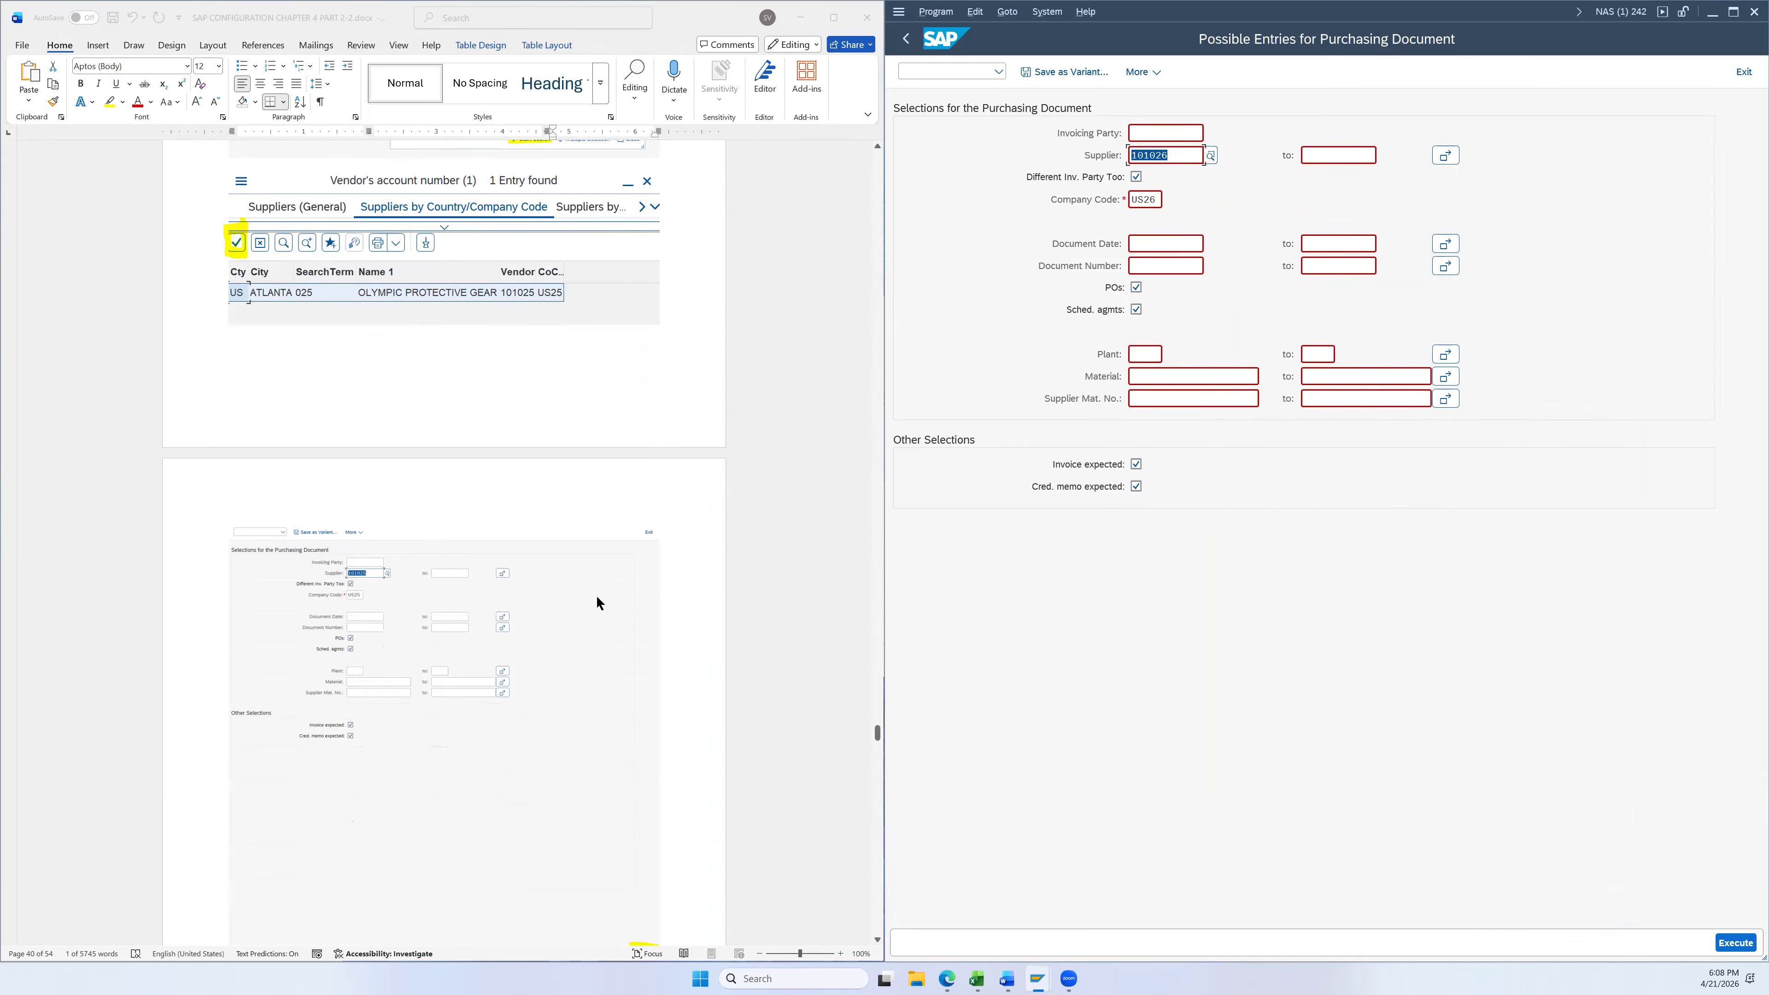
scroll(422, 585, down, 5)
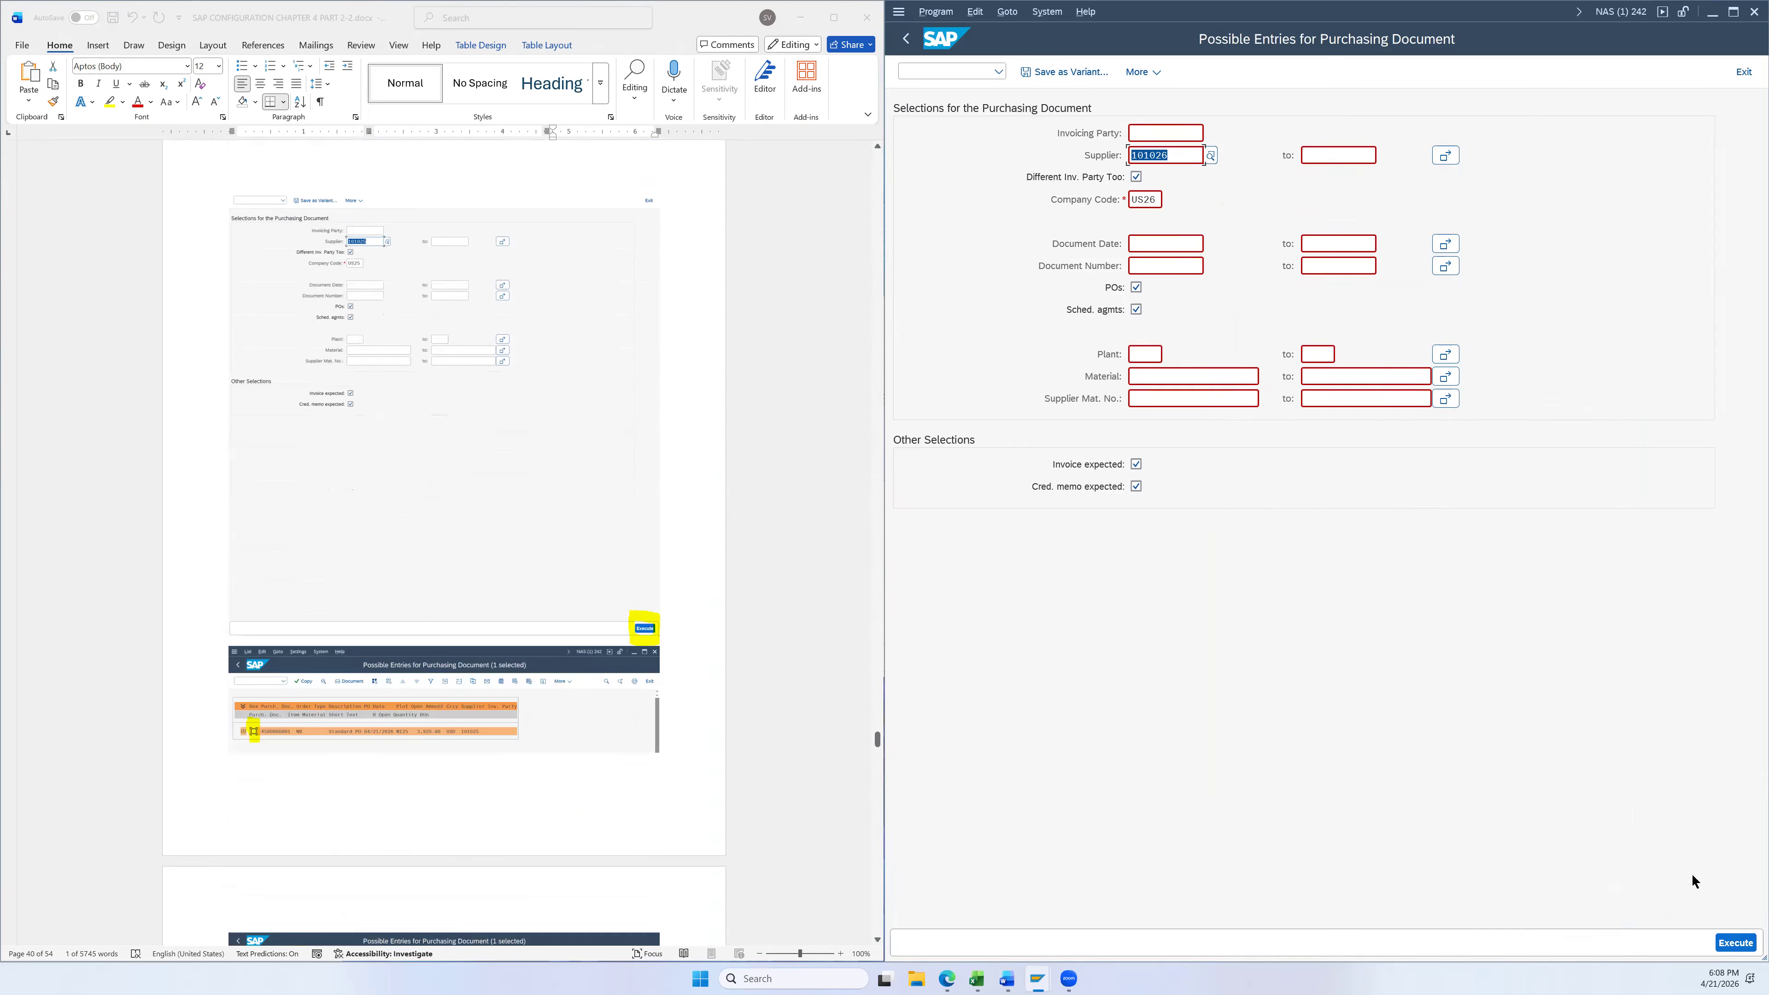
click(1735, 942)
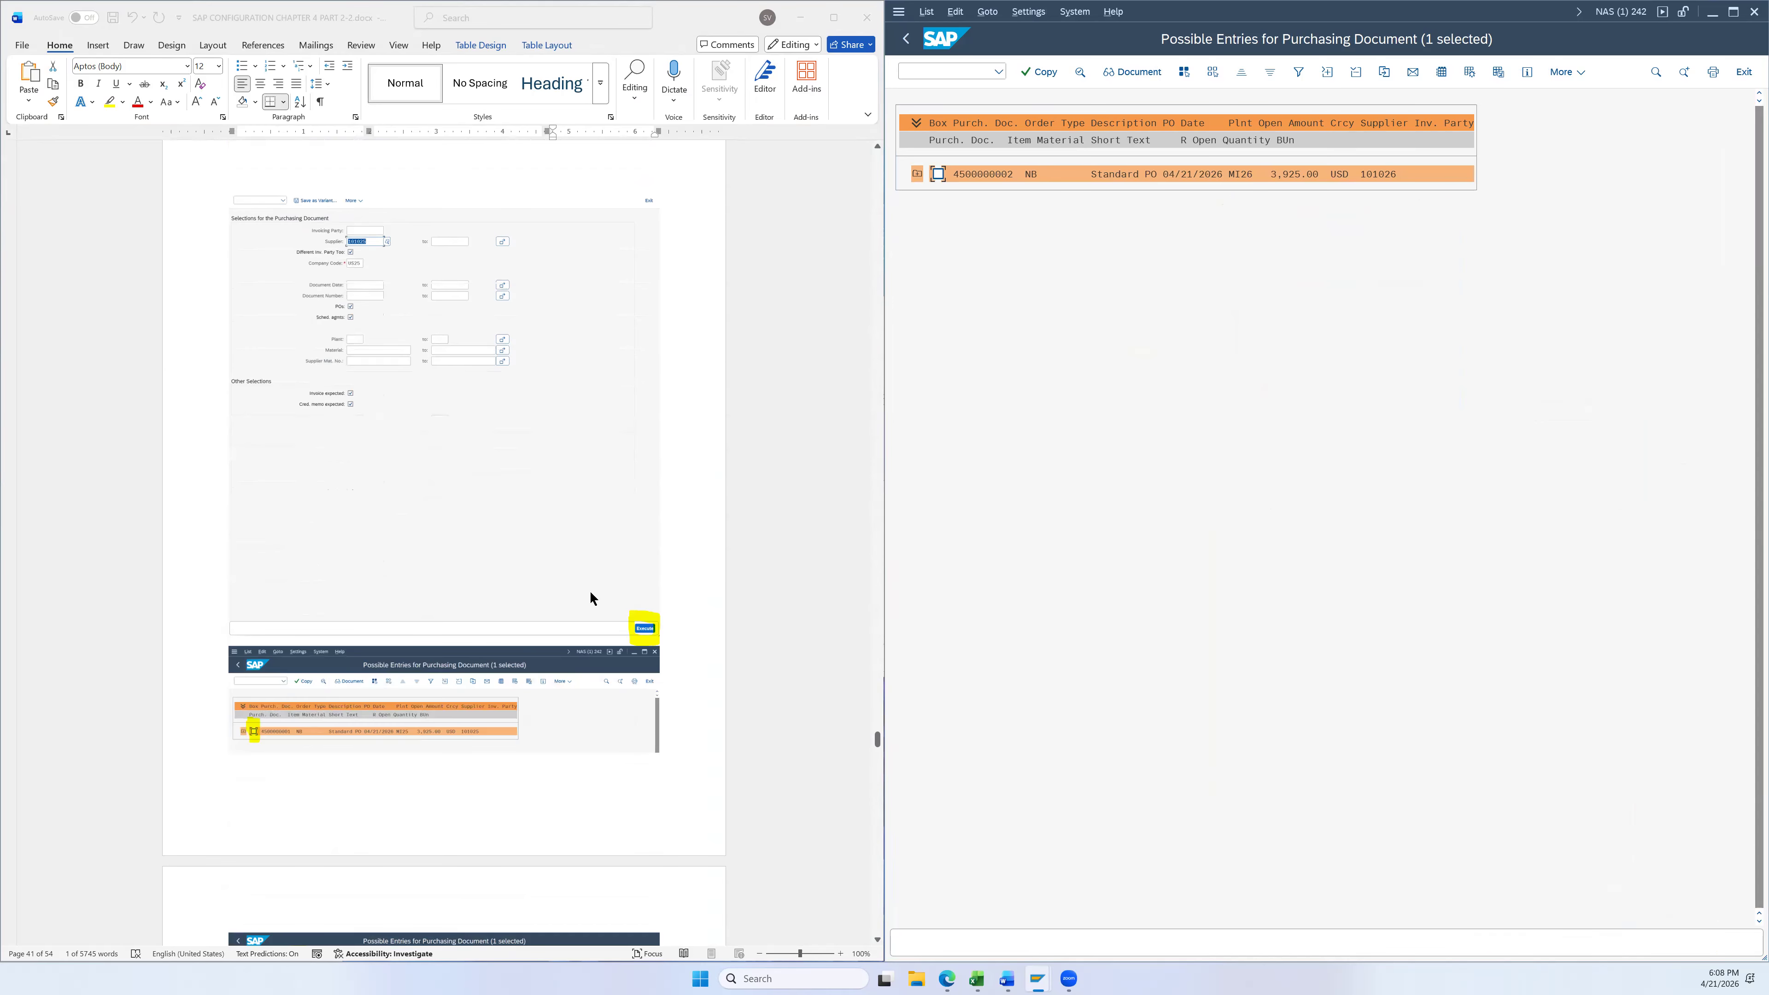
scroll(590, 594, down, 2)
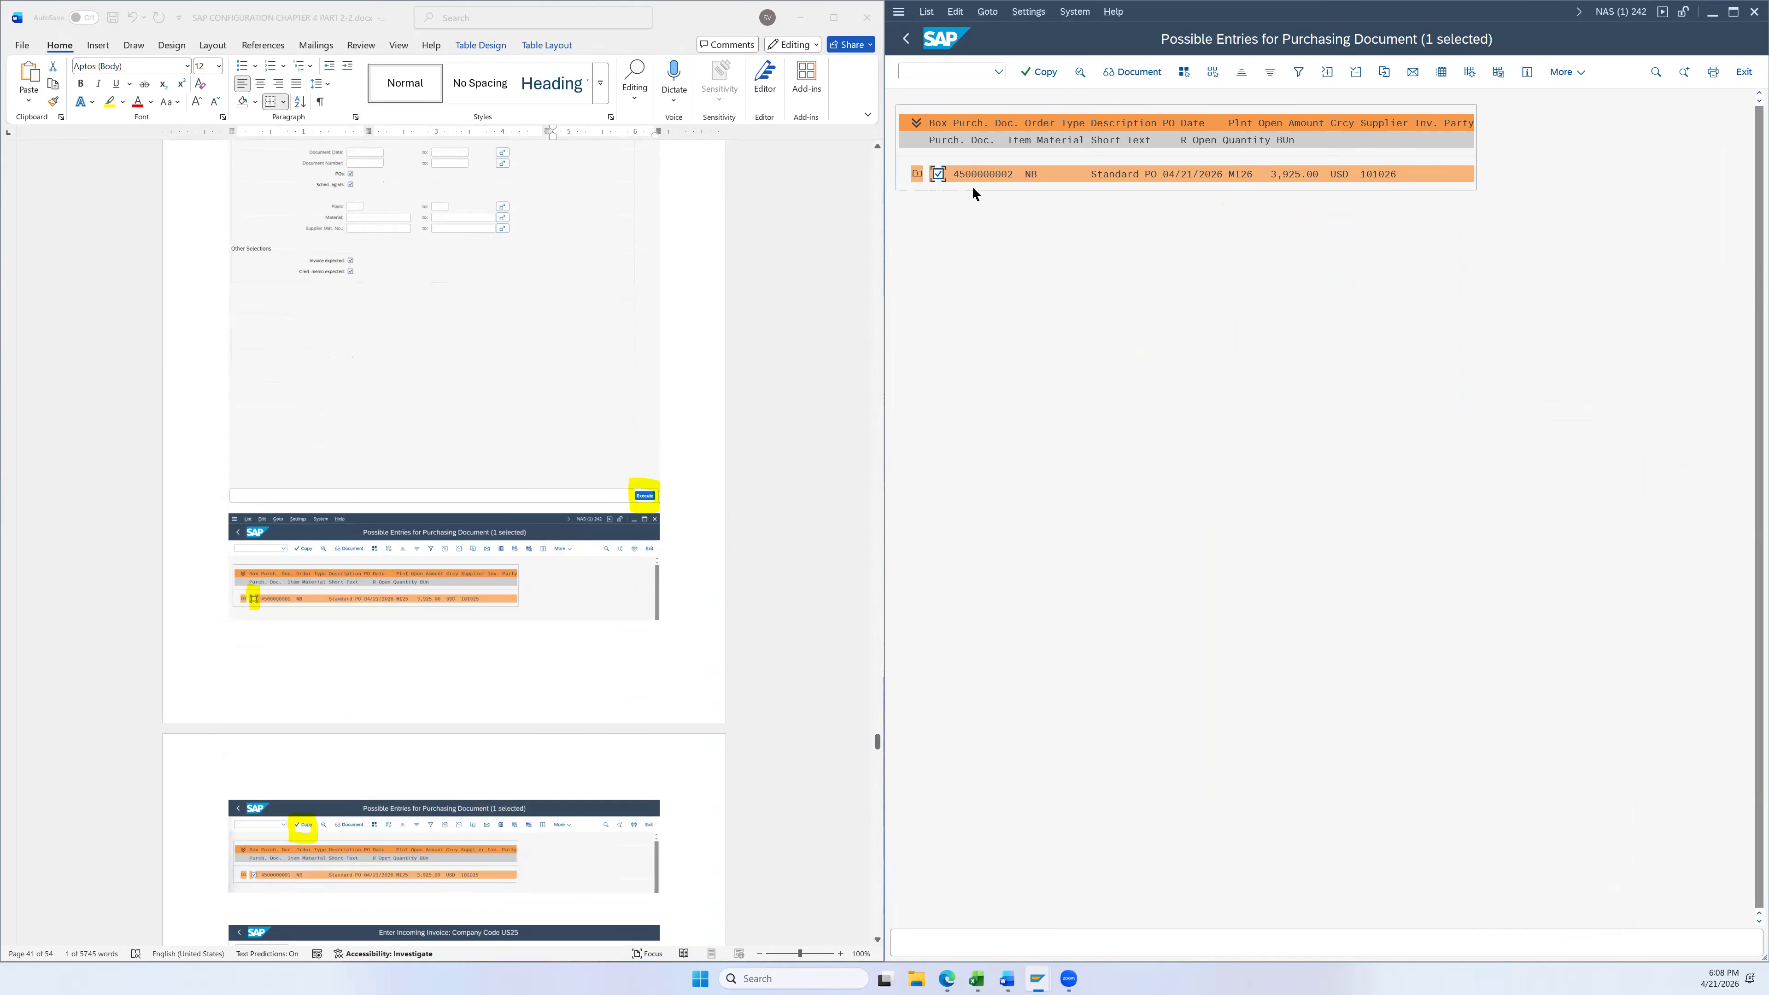
scroll(755, 307, up, 20)
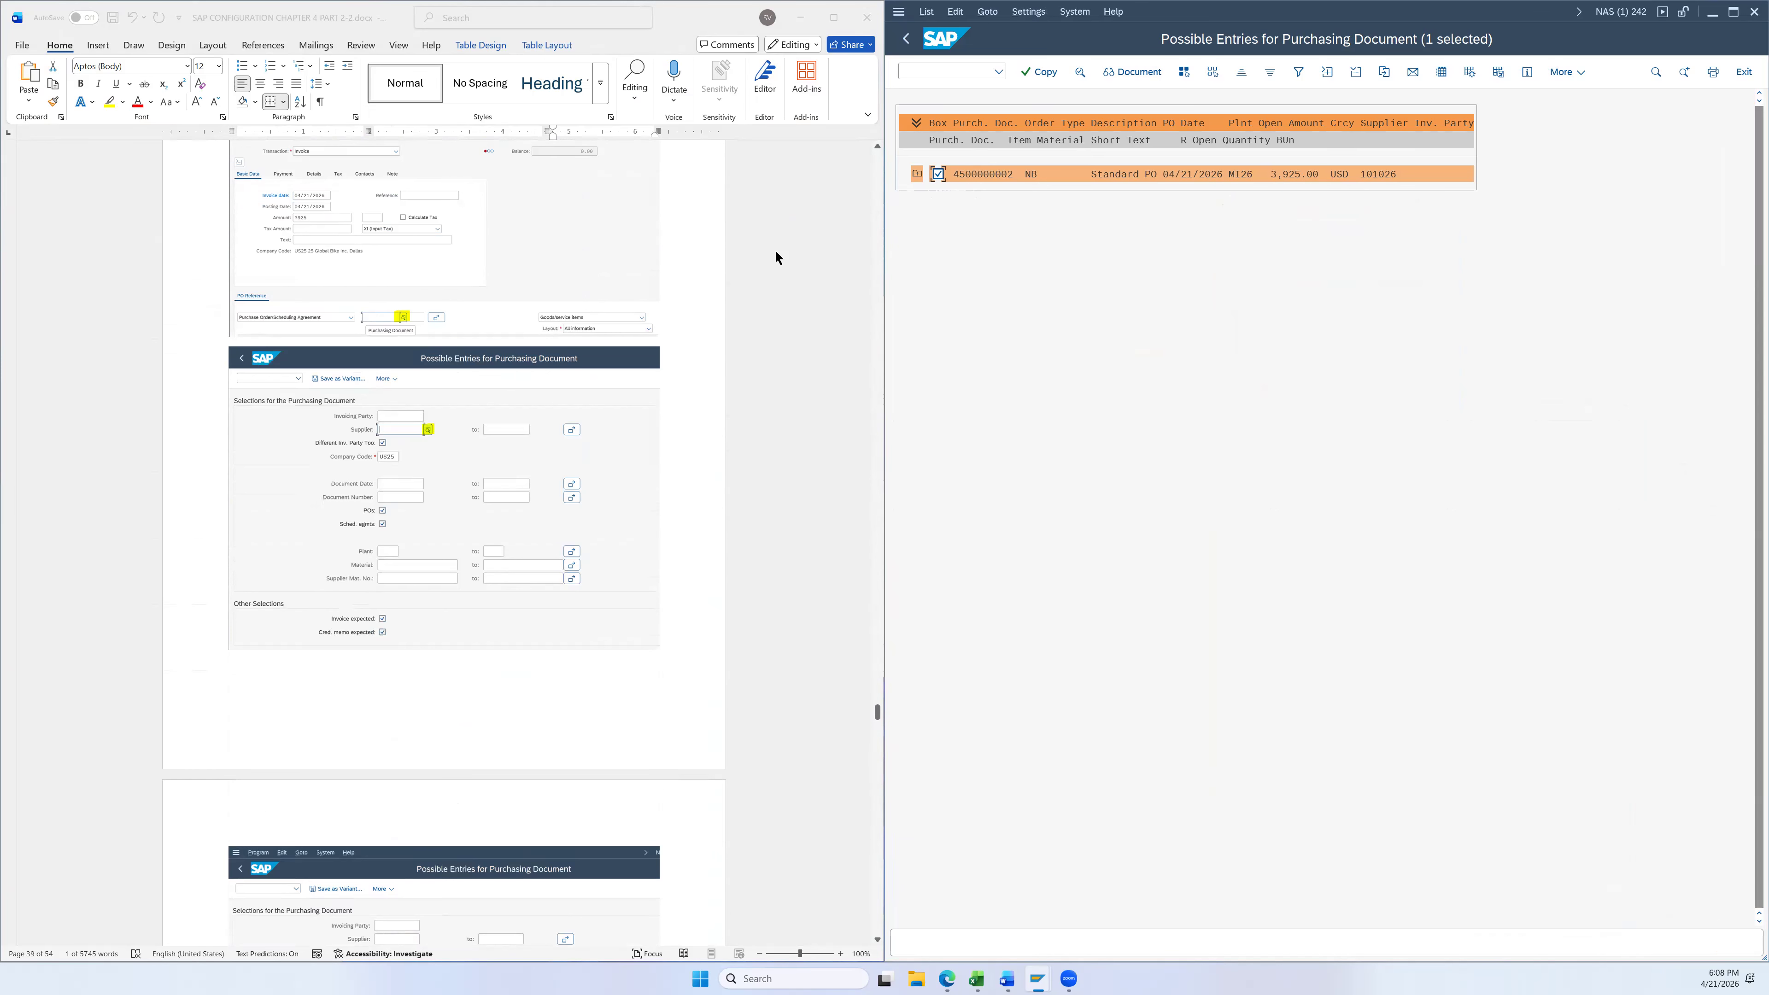
Check the marked purchase order against the worksheet's answer to question 68 and review the remaining step 4.4.2 illustrations
scroll(775, 256, up, 15)
scroll(775, 256, up, 1)
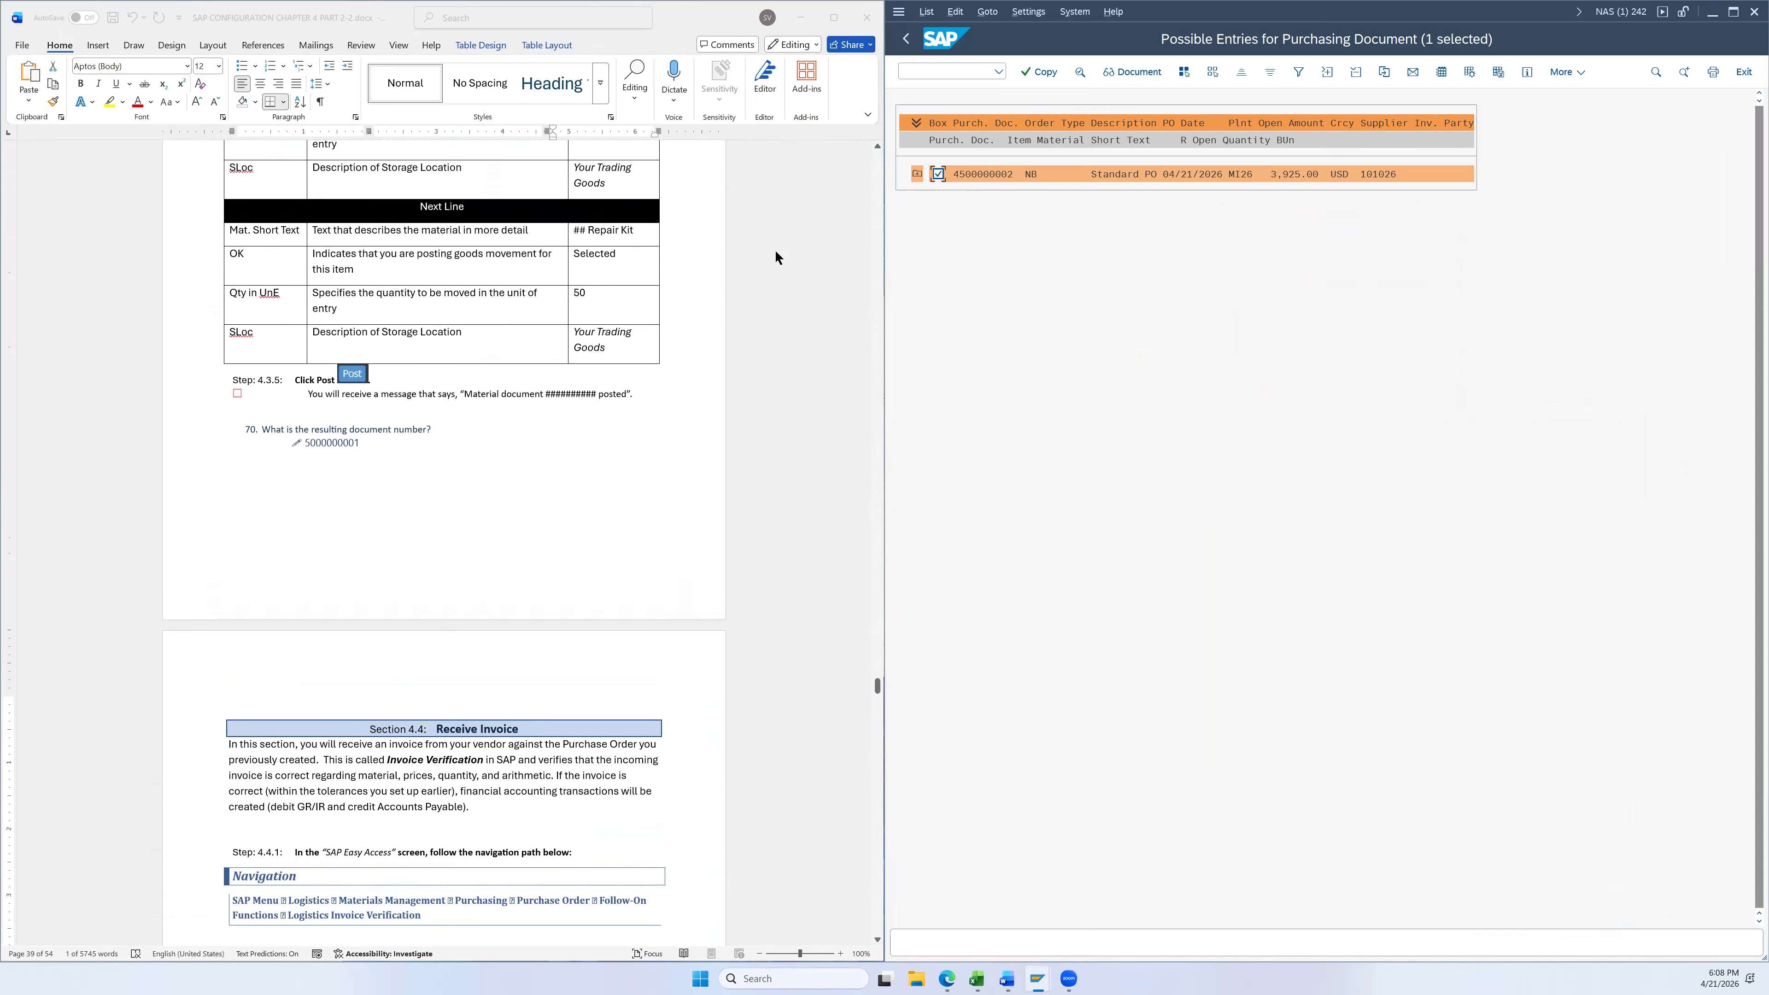
scroll(775, 252, down, 1)
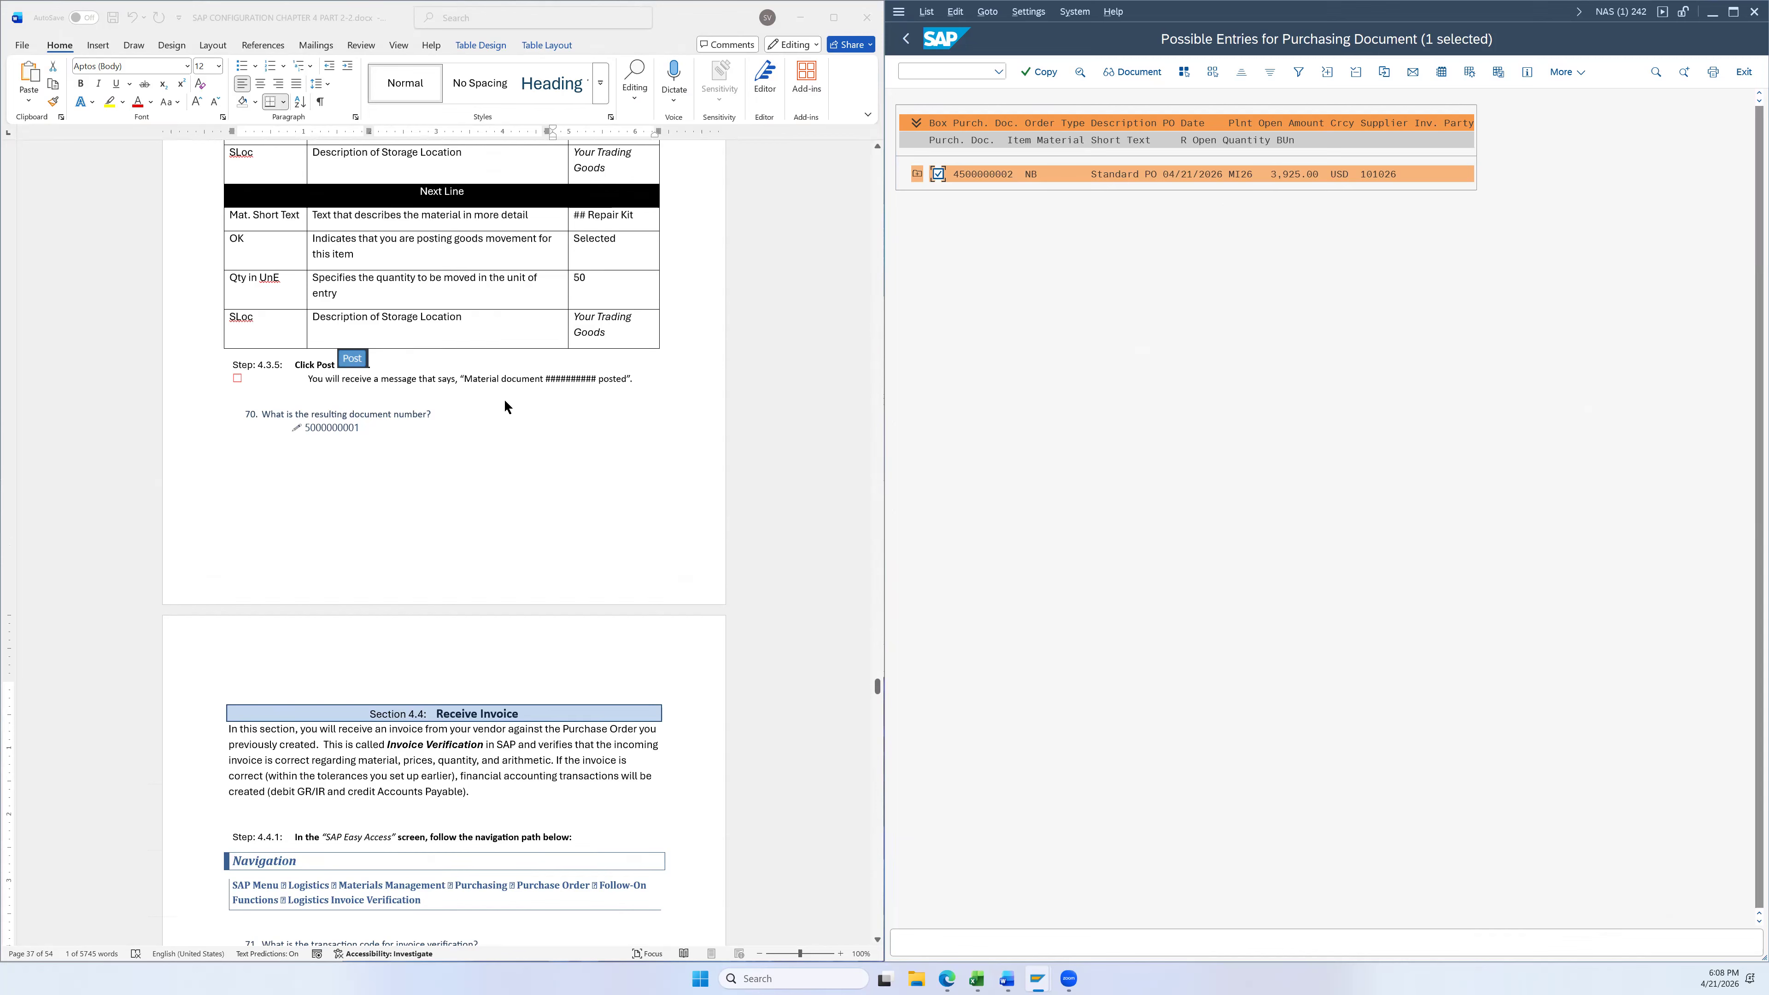
scroll(707, 429, up, 5)
scroll(709, 432, up, 15)
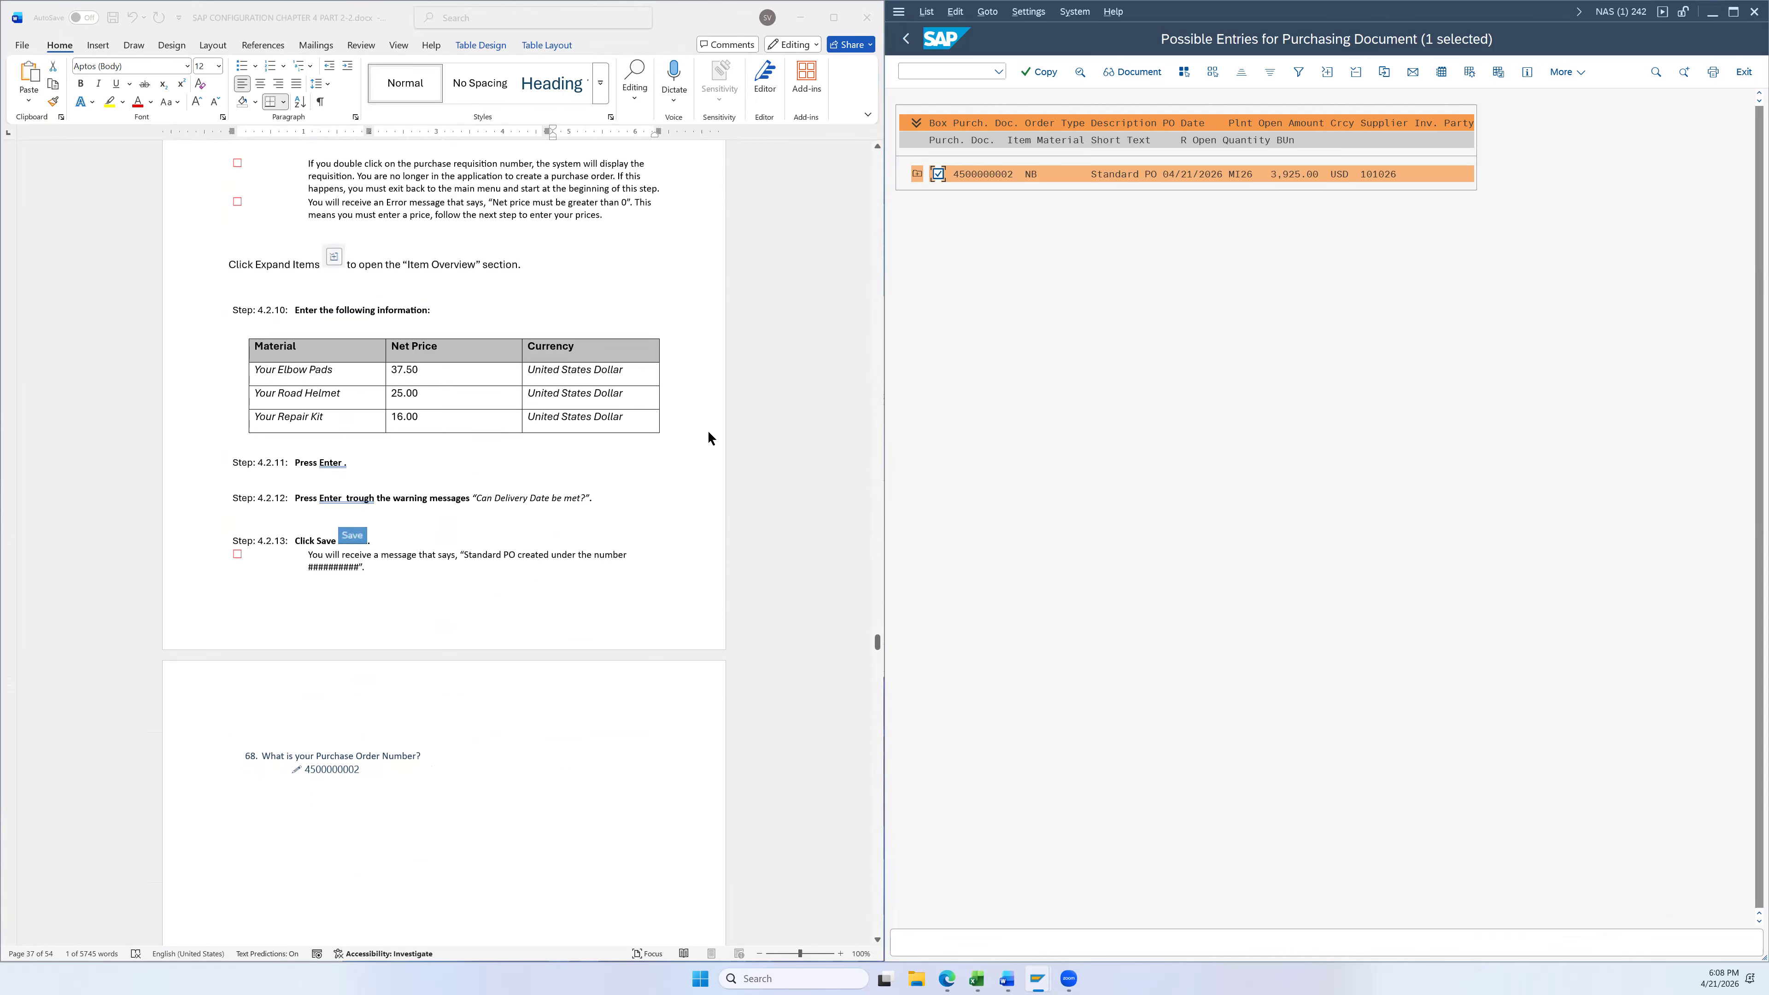
scroll(388, 705, down, 4)
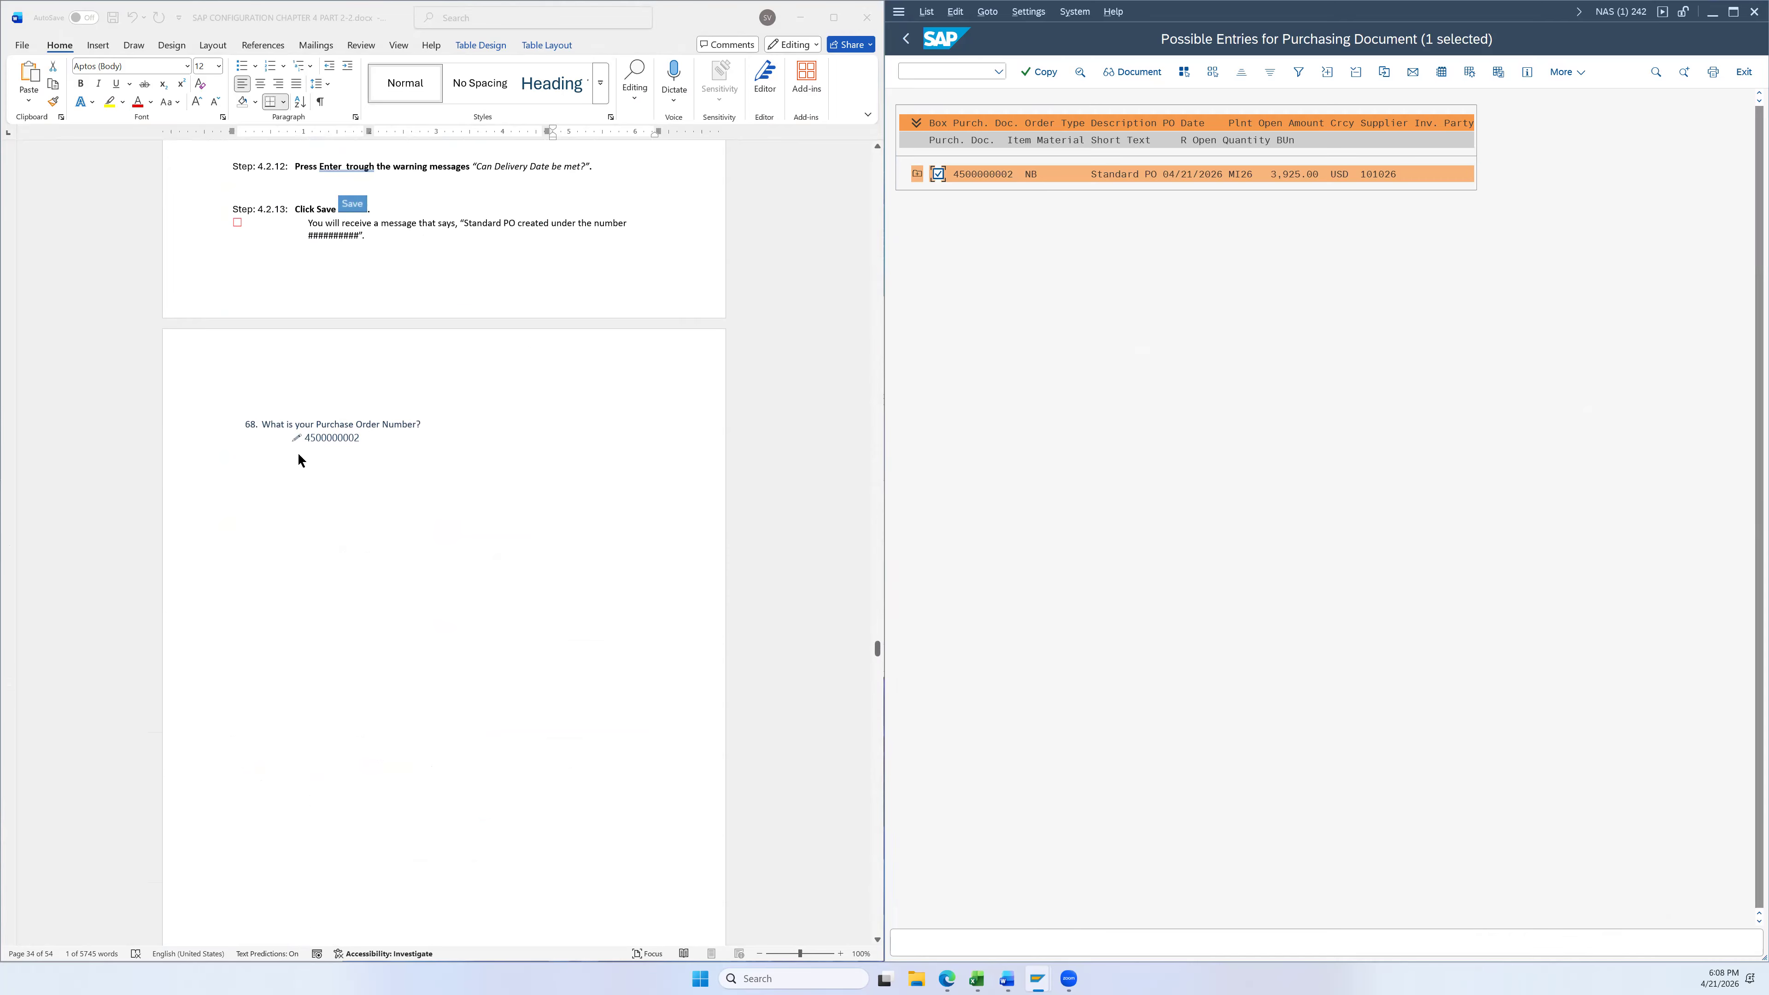
scroll(594, 617, down, 15)
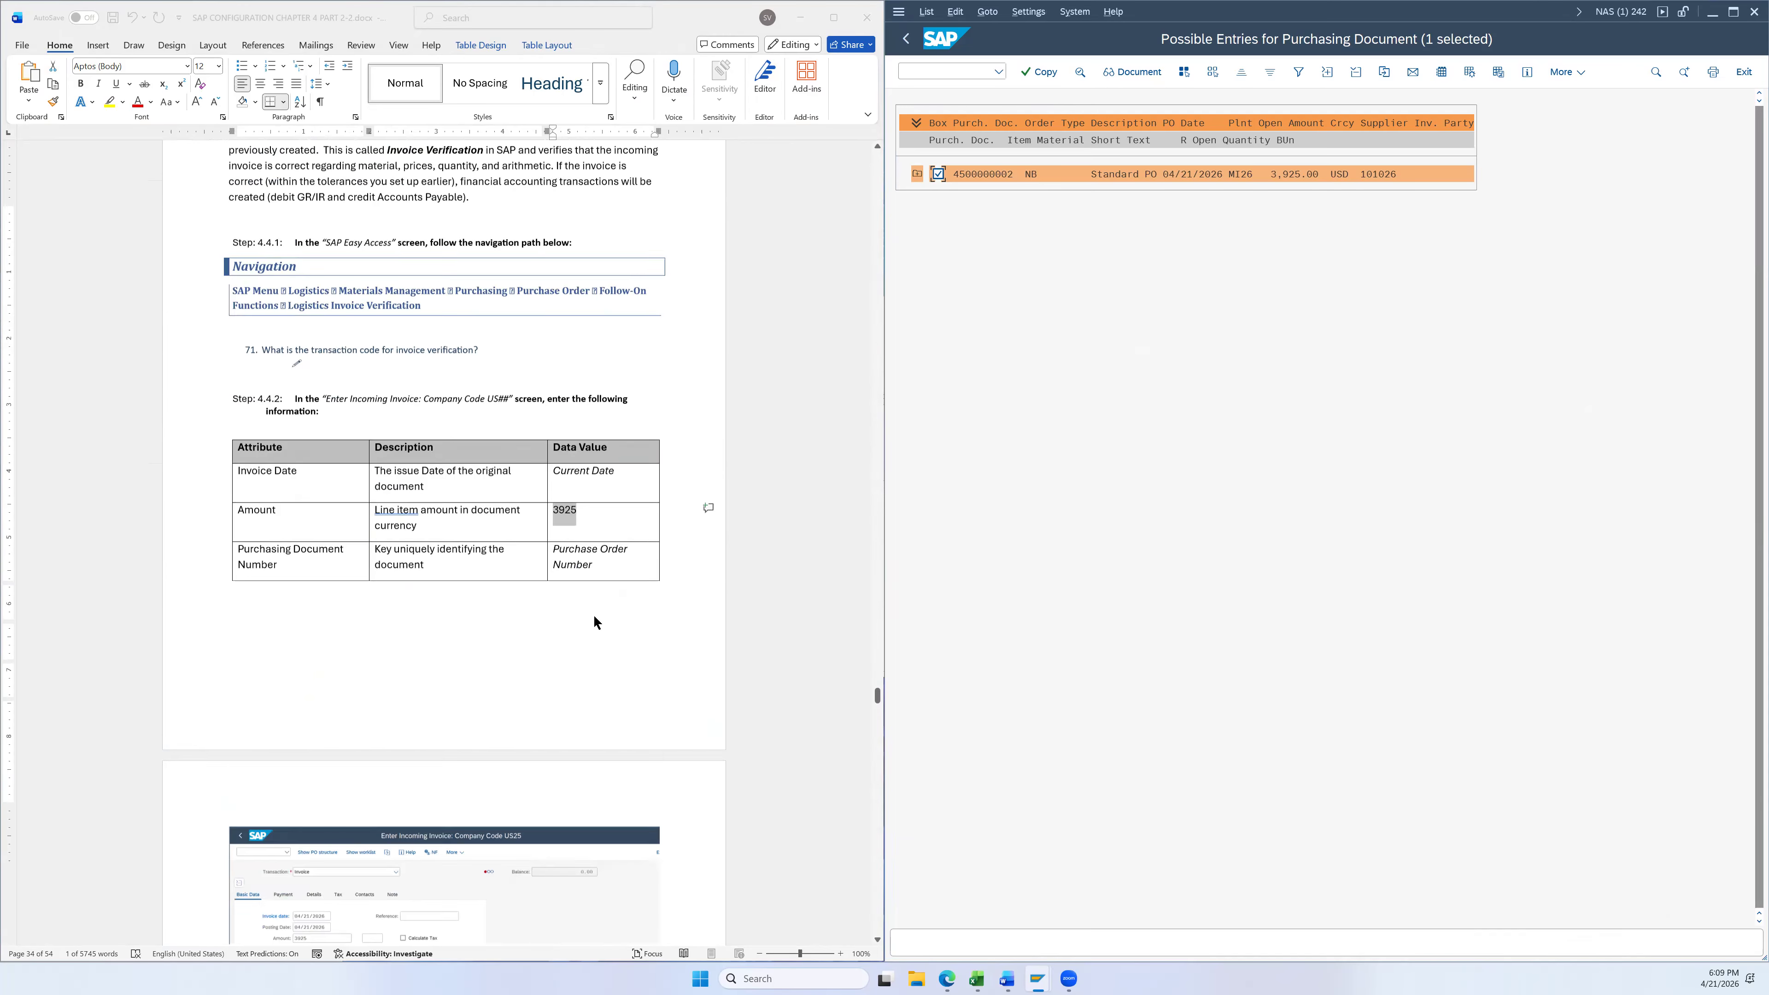
scroll(594, 617, down, 10)
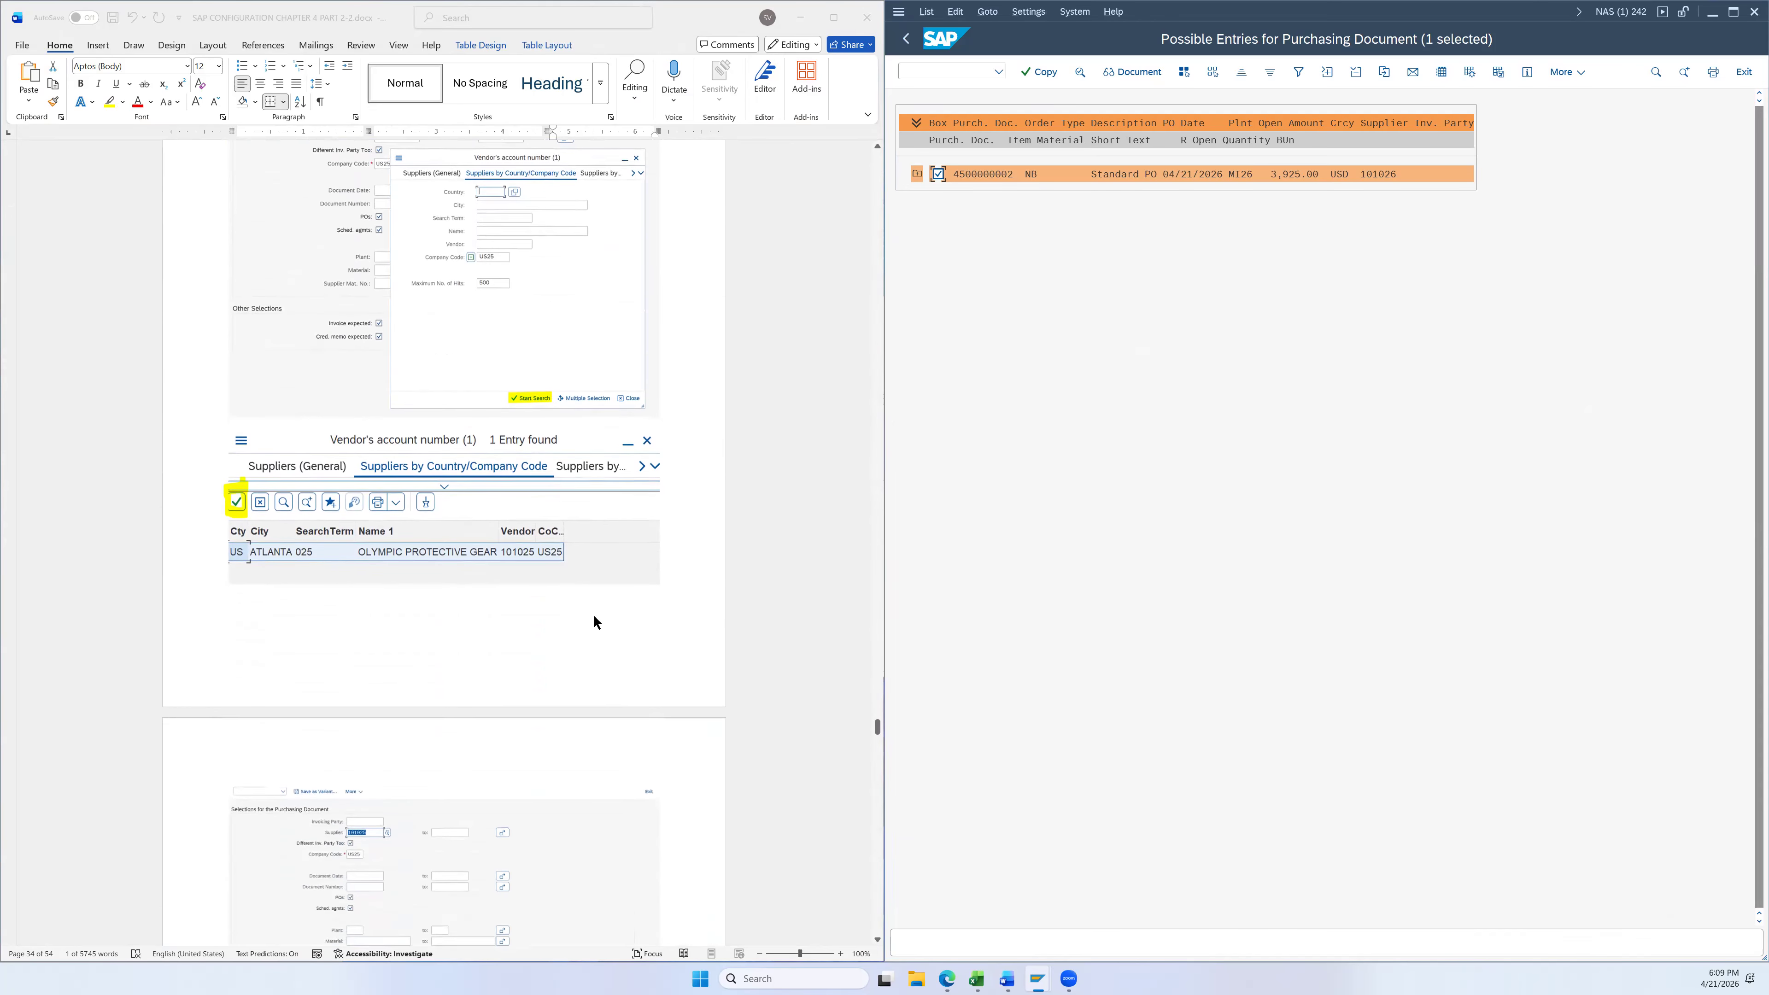
scroll(594, 617, down, 12)
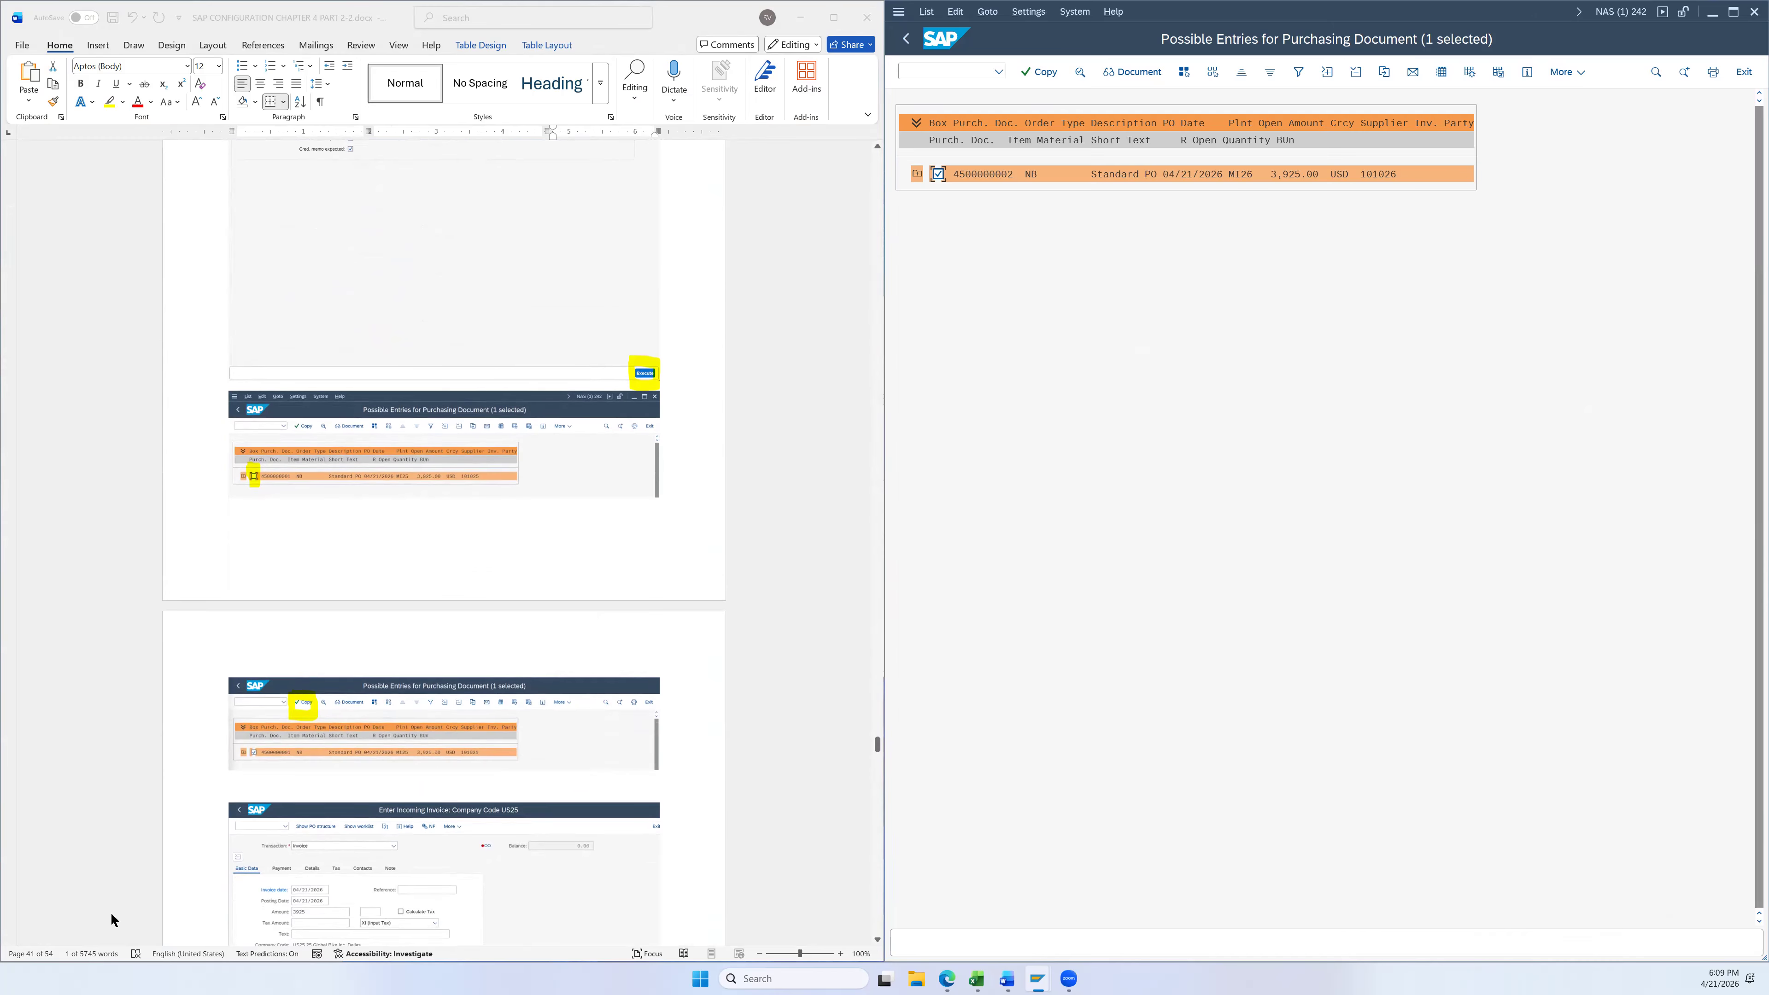
Copy the marked purchase order into the incoming invoice as its purchasing document and load the order's items
click(1043, 71)
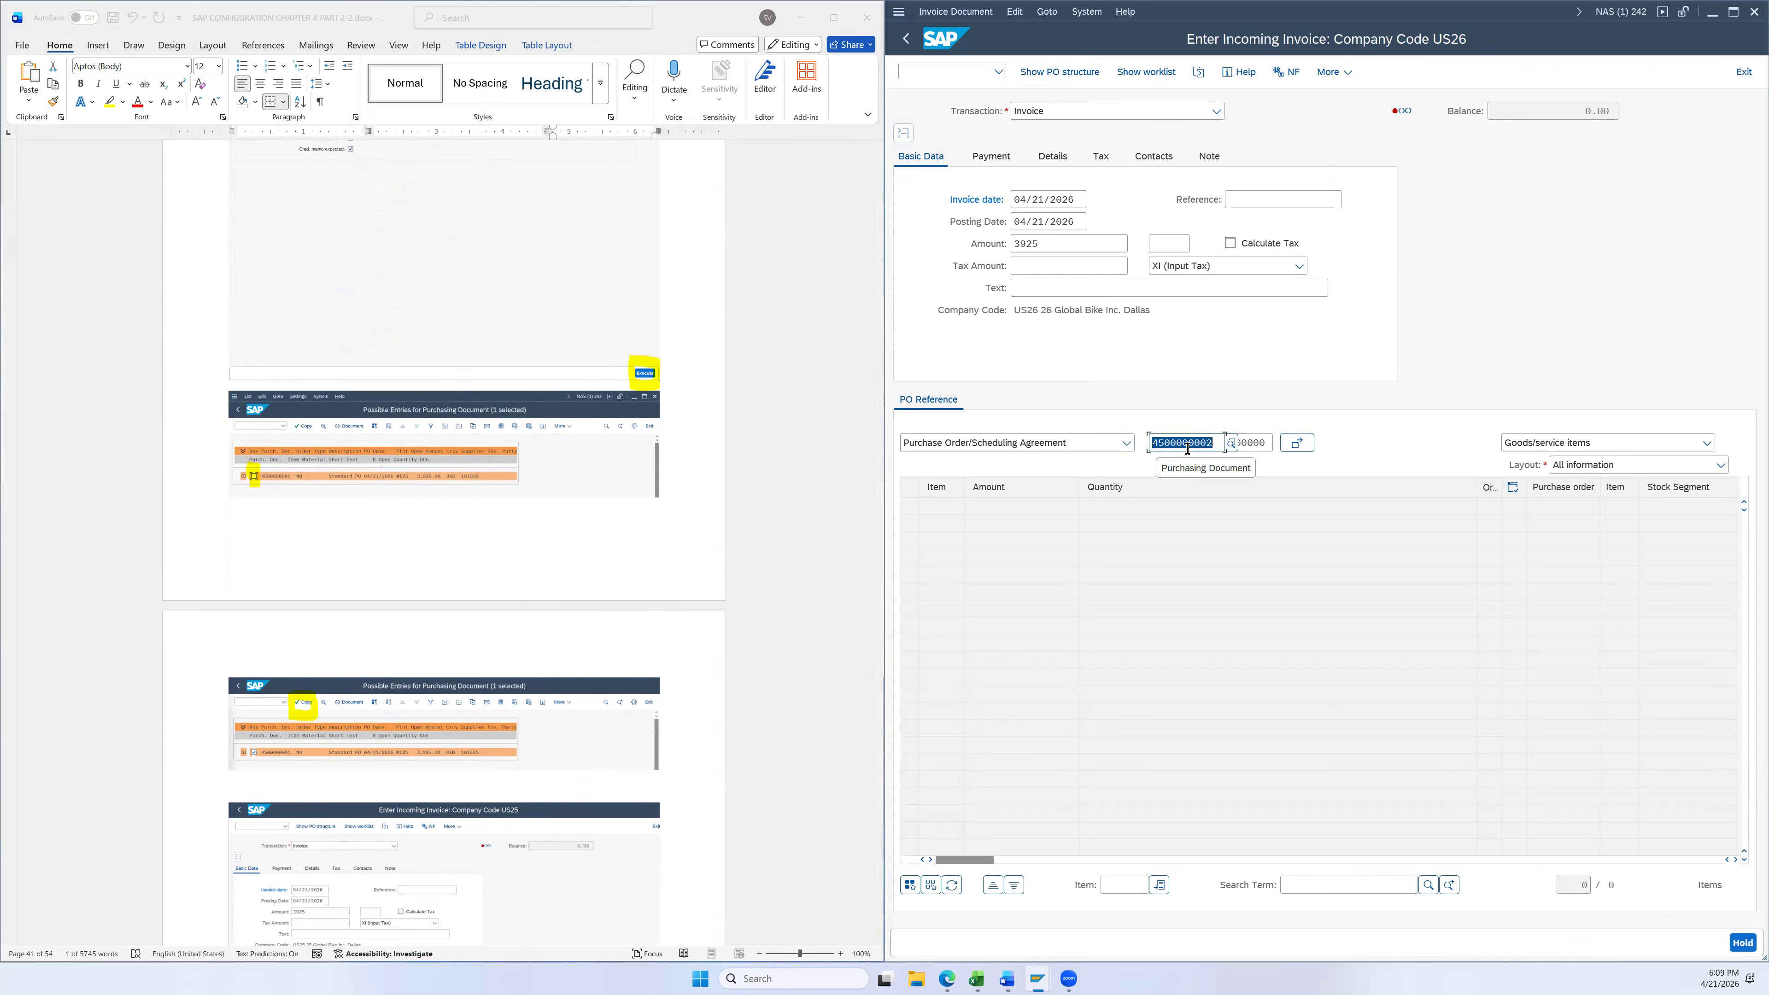
scroll(744, 625, down, 3)
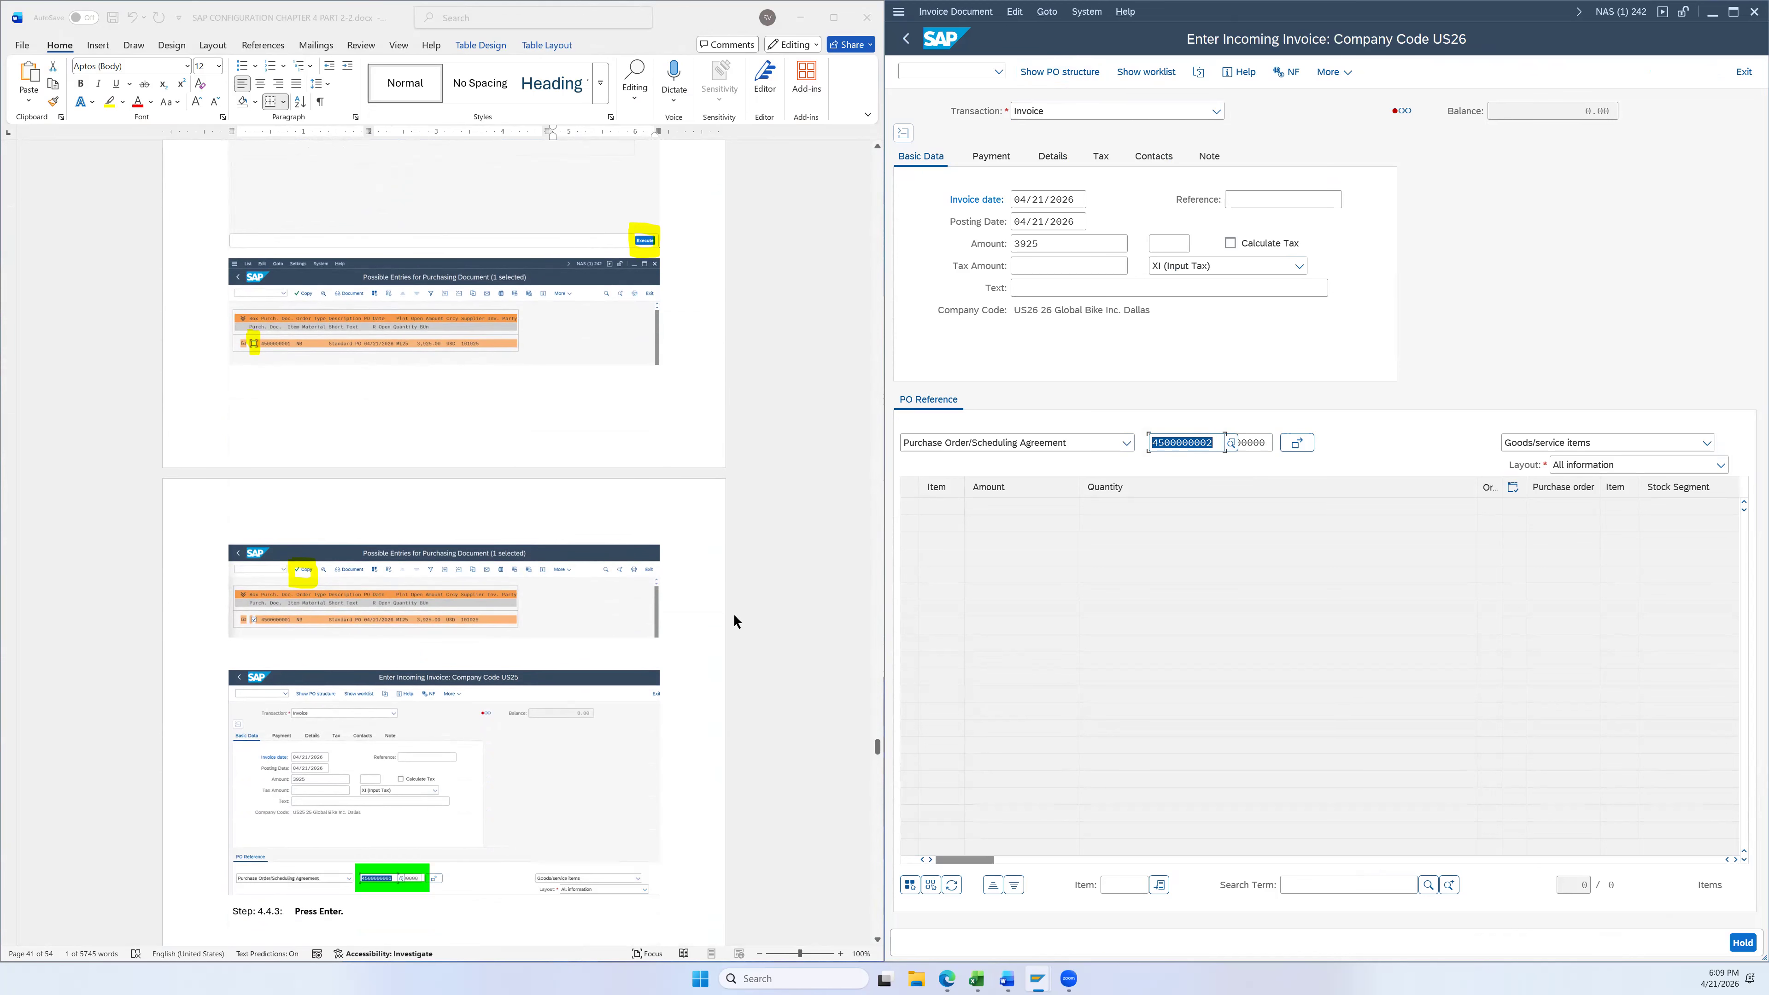
scroll(732, 620, down, 2)
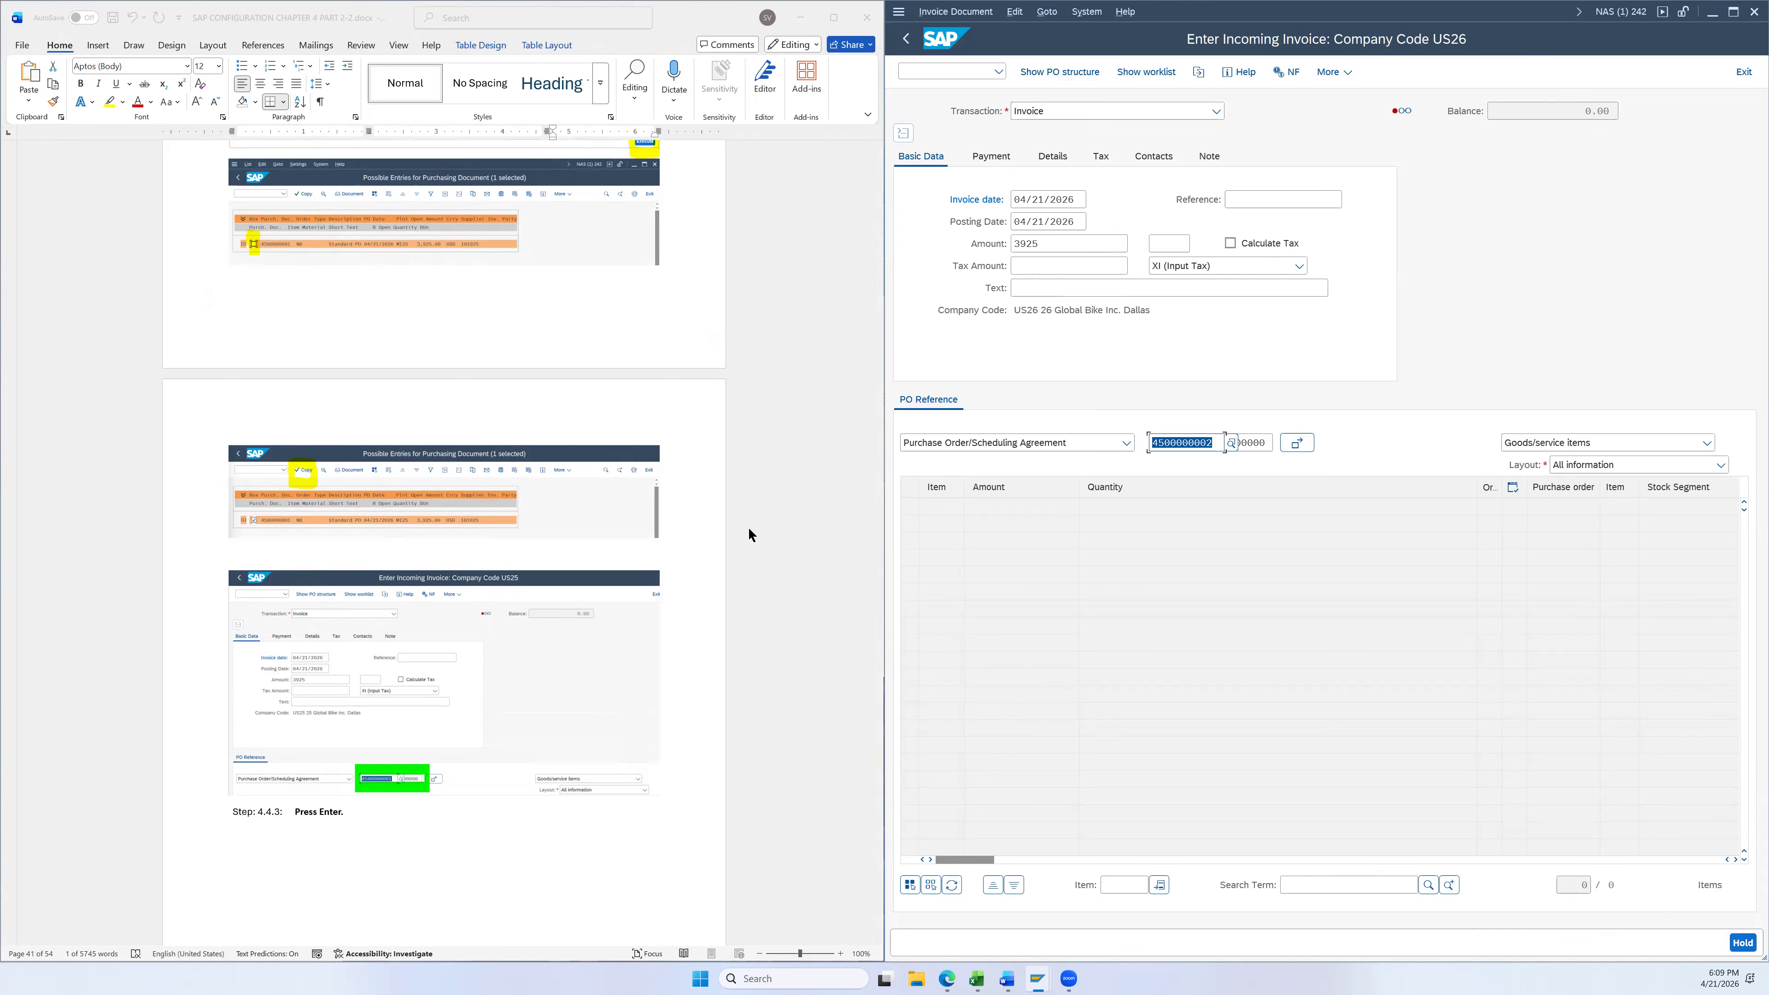
scroll(748, 527, up, 13)
scroll(741, 154, up, 20)
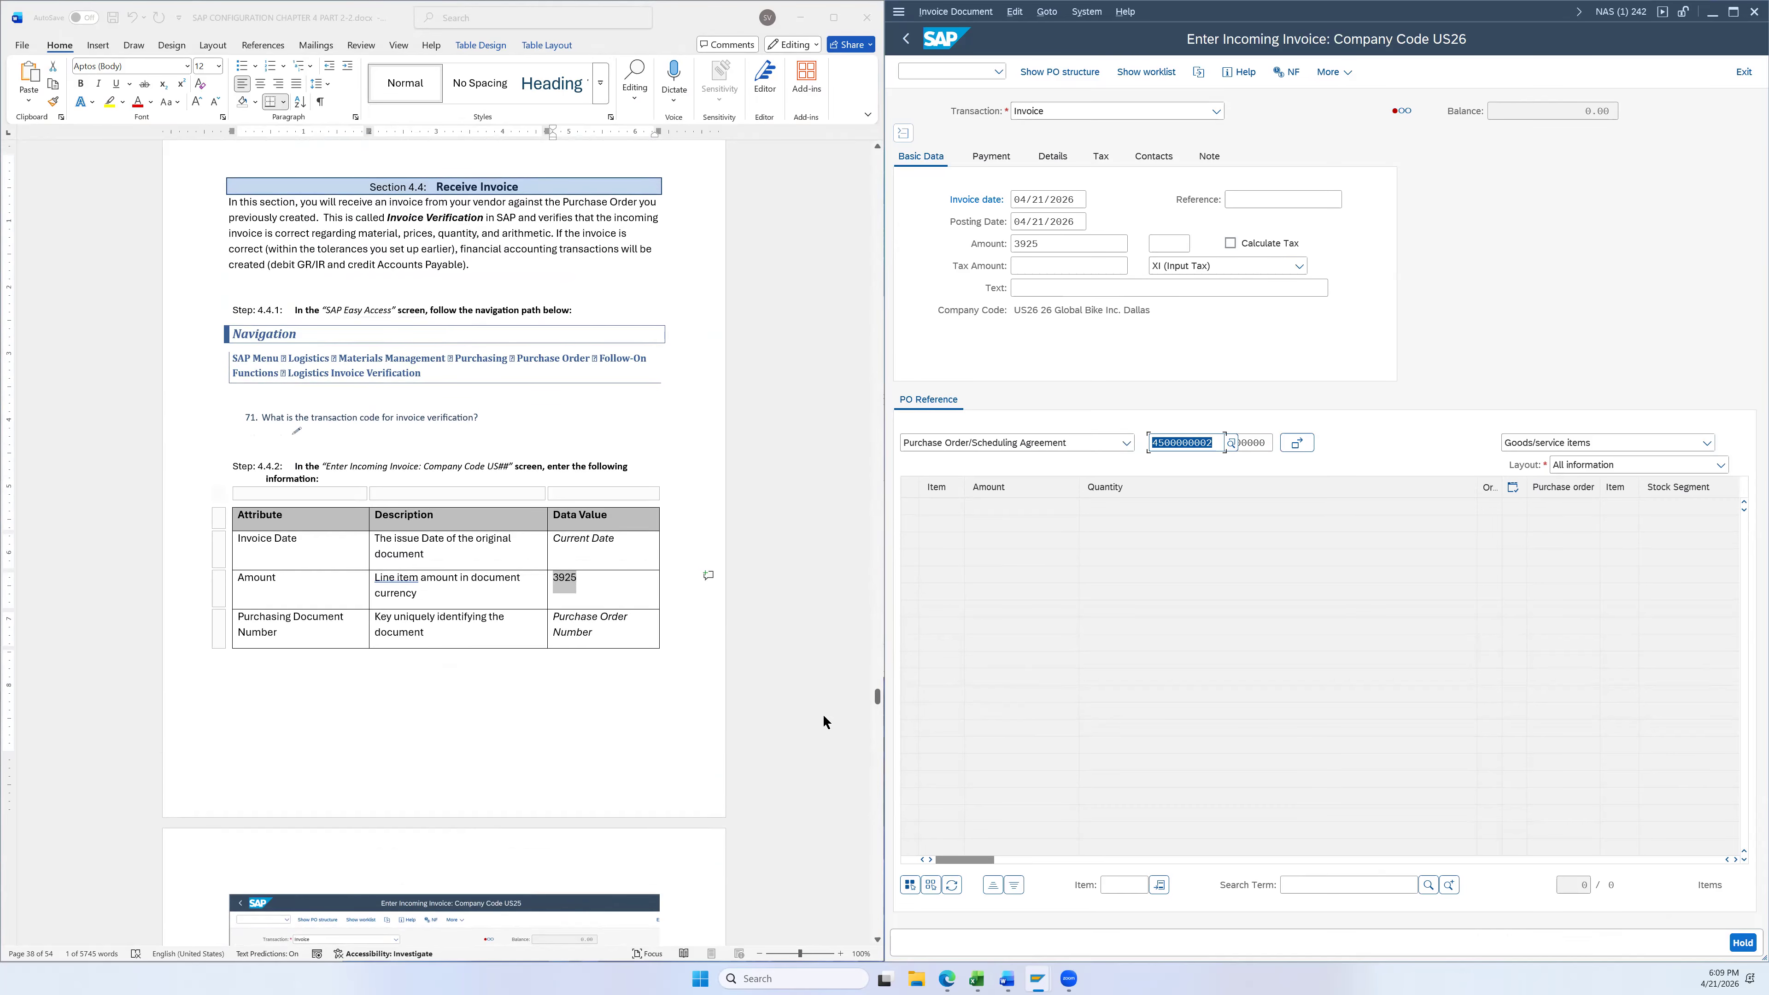
scroll(822, 717, down, 18)
scroll(823, 721, down, 12)
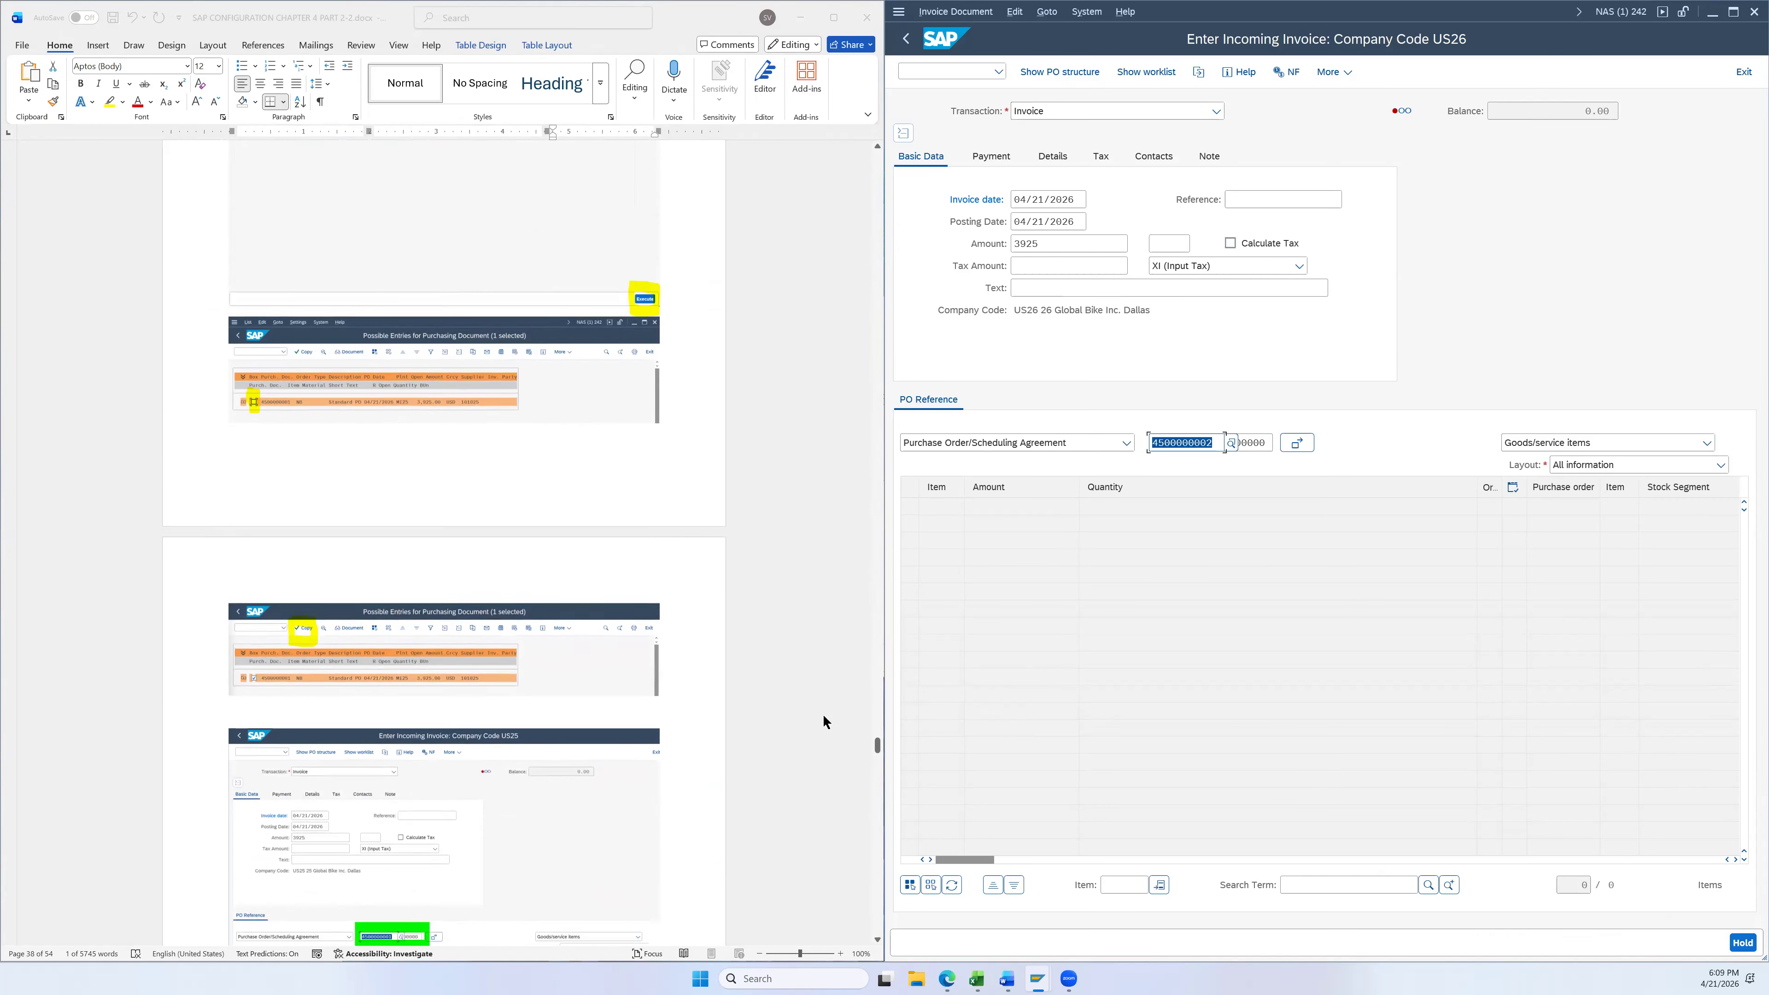
click(1213, 437)
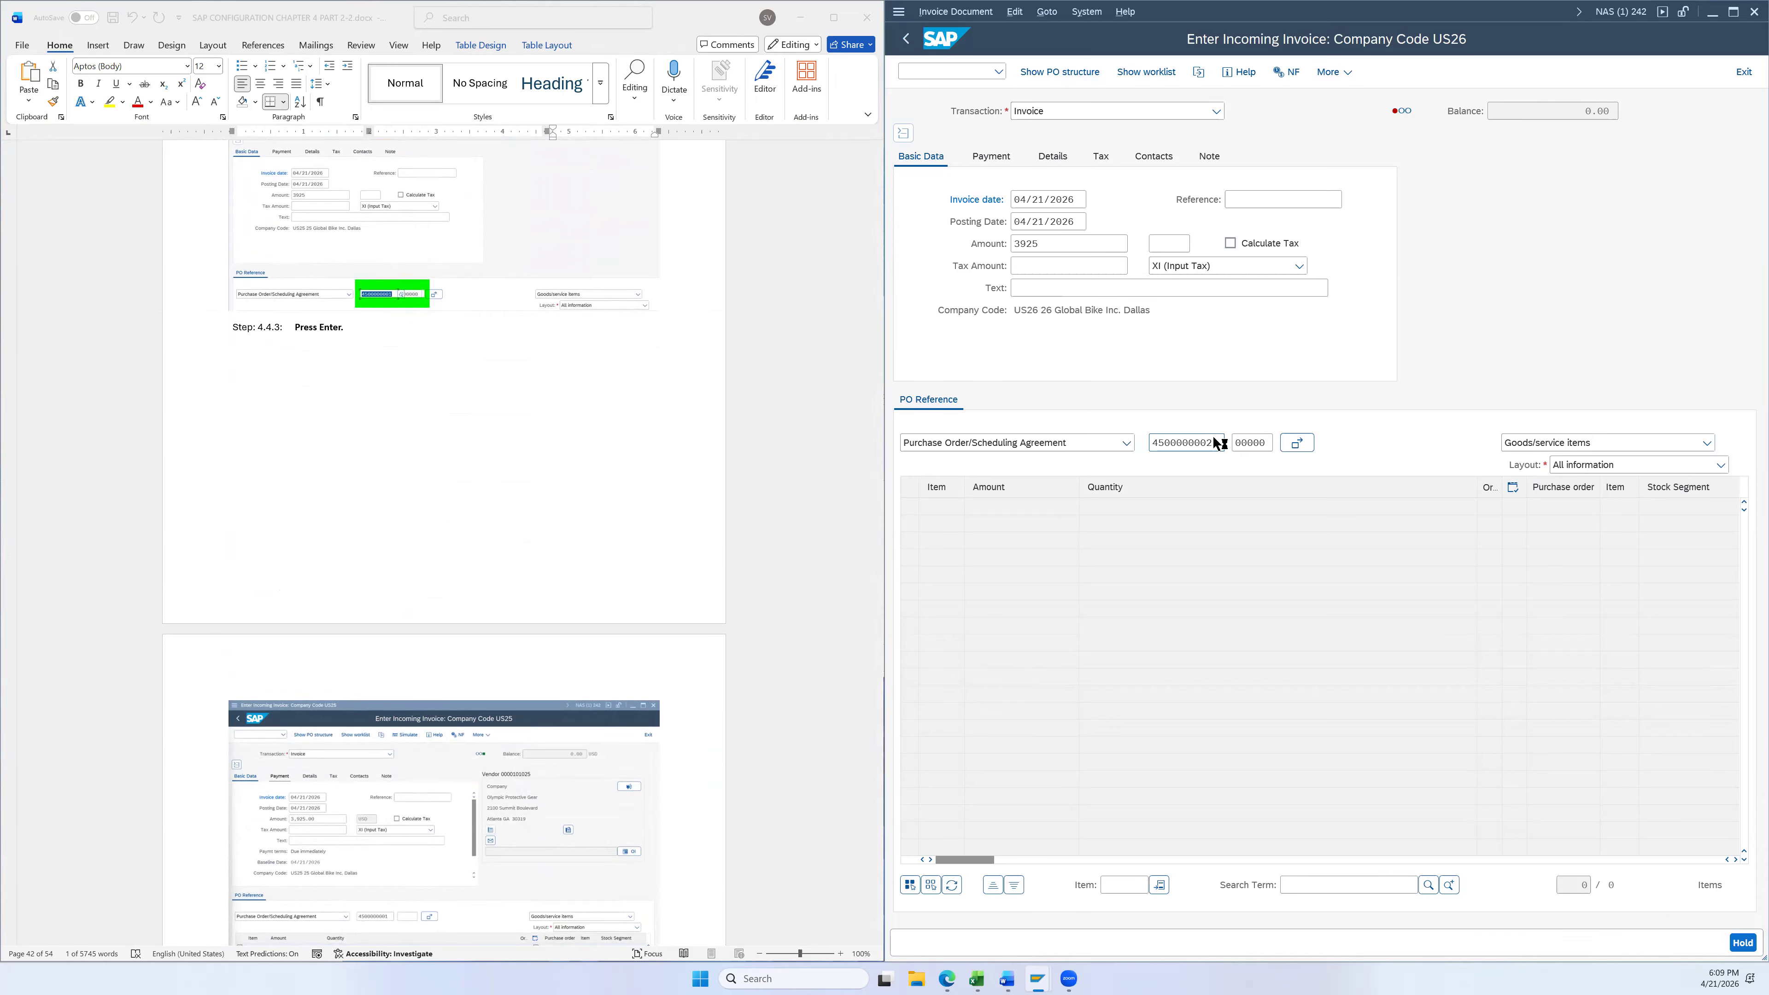
scroll(728, 636, down, 3)
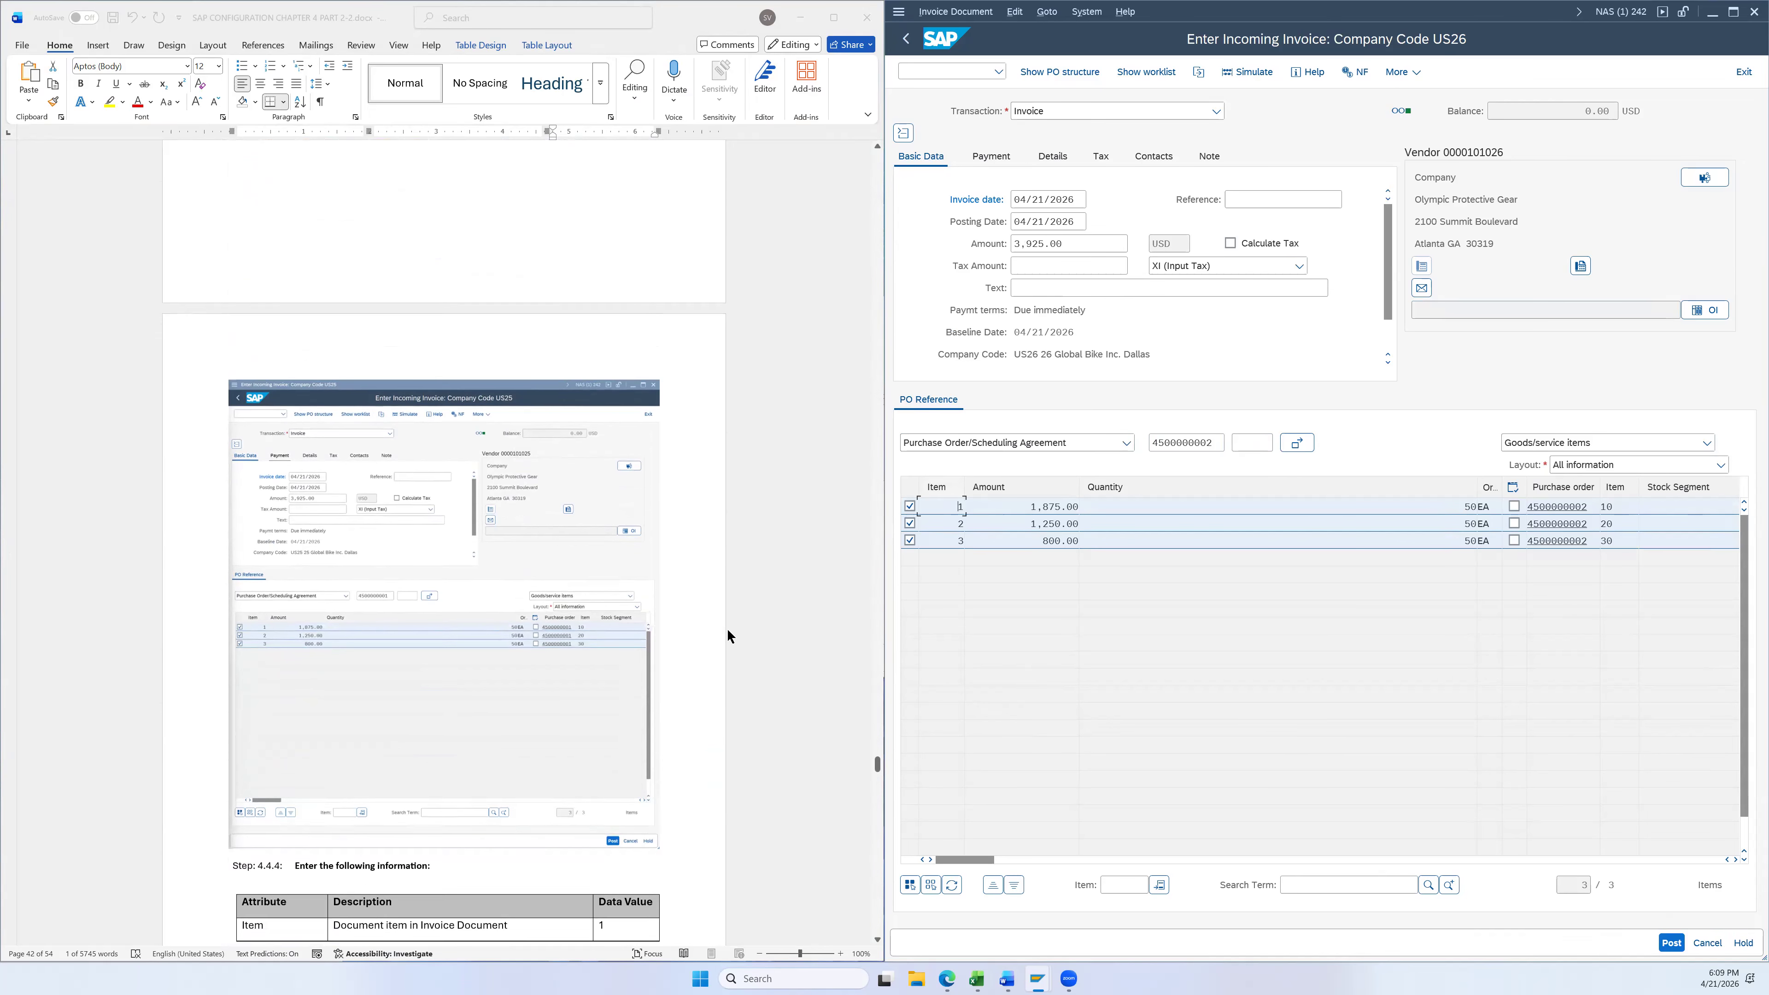
scroll(727, 636, up, 1)
scroll(727, 636, up, 1)
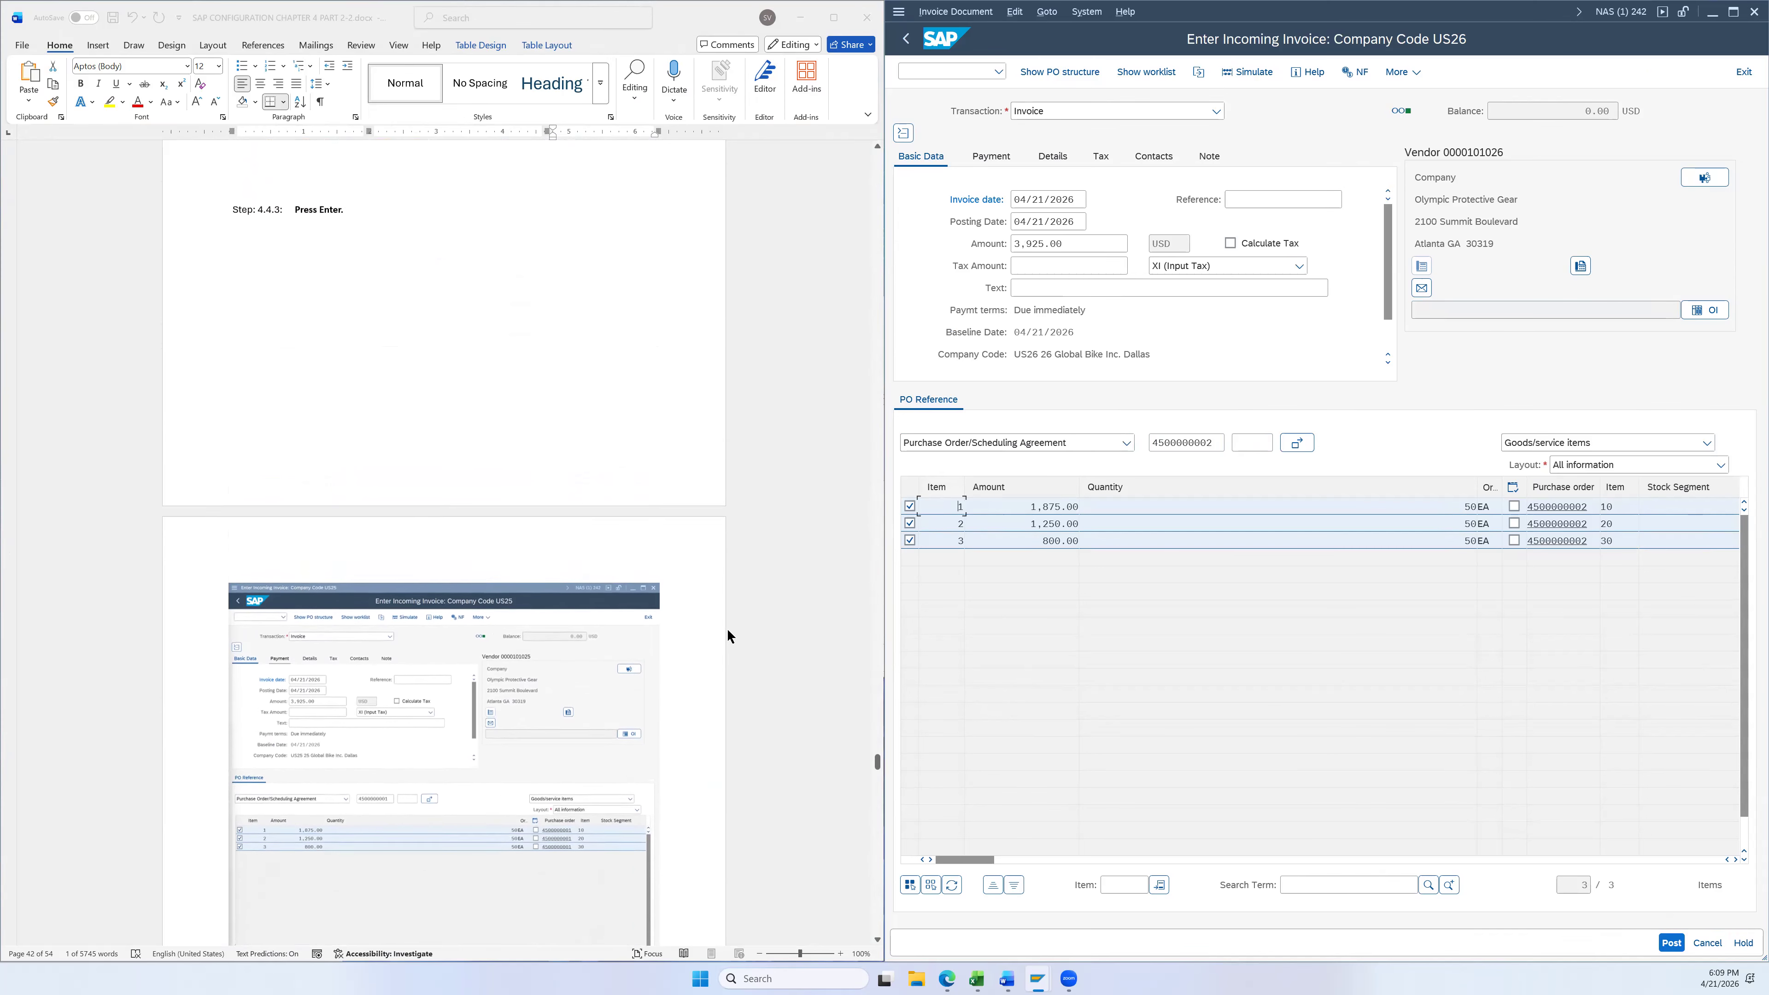
Following step 4.4.4, mark the booking OK indicator for invoice items 1, 2 and 3
scroll(728, 636, down, 4)
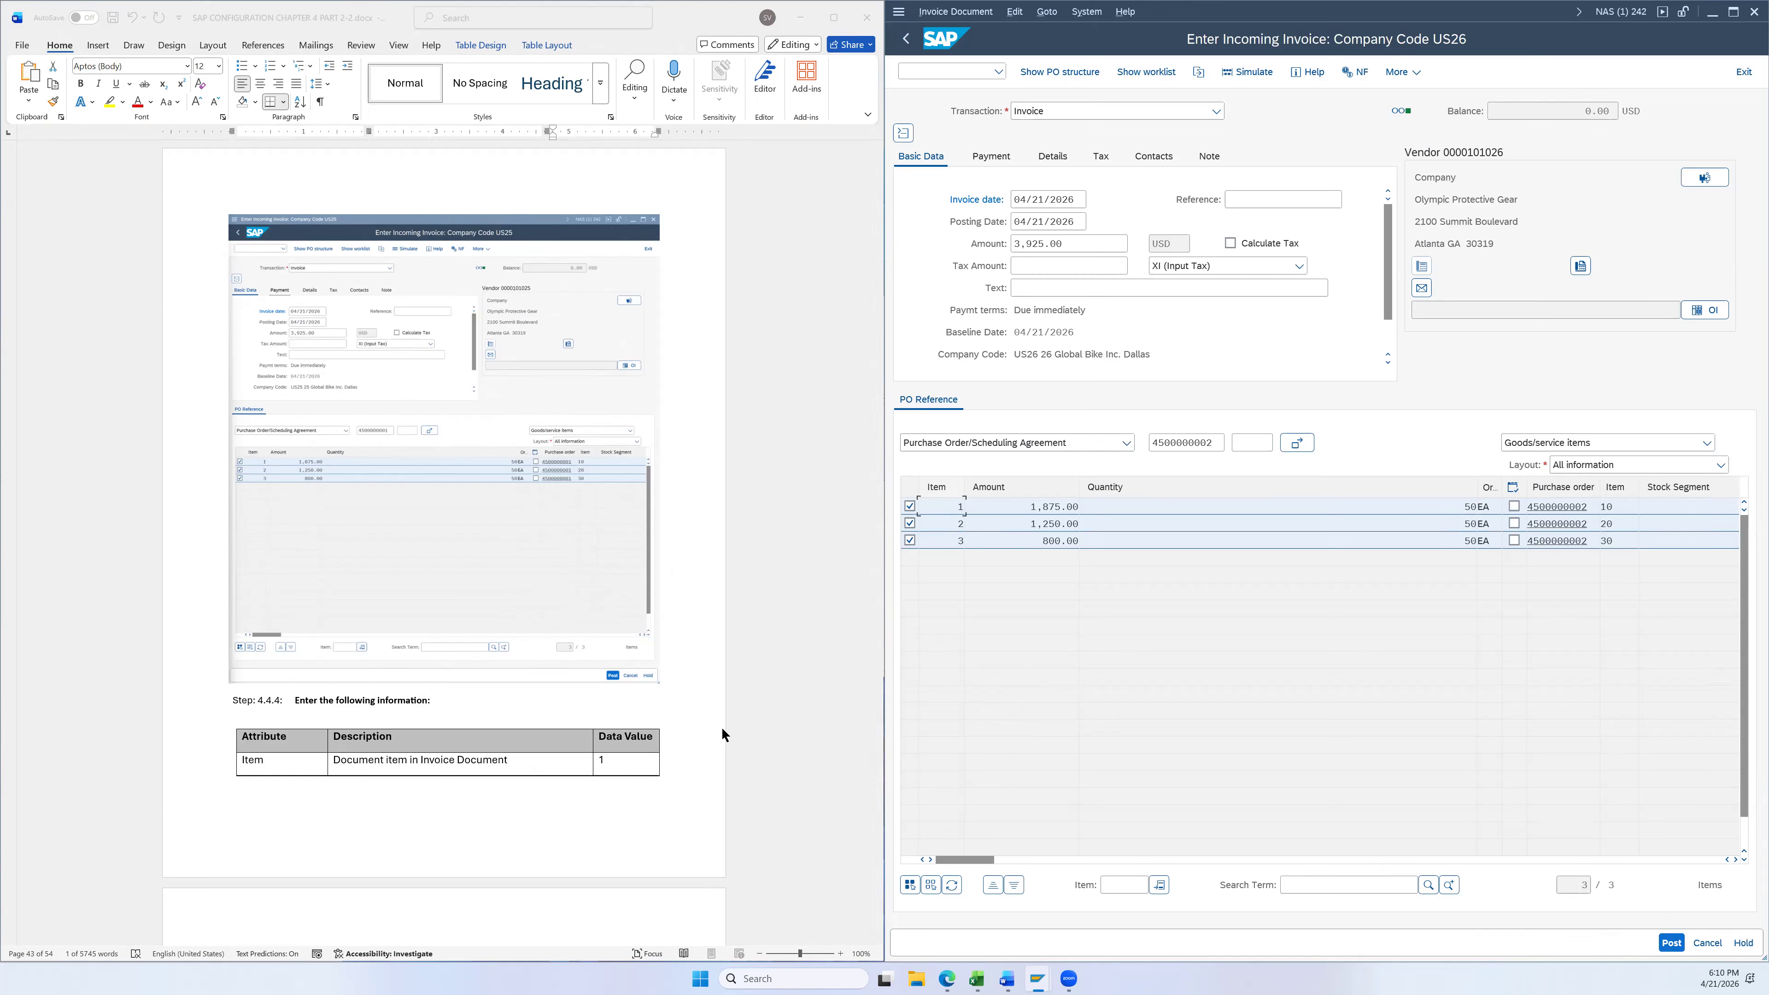
scroll(752, 662, down, 3)
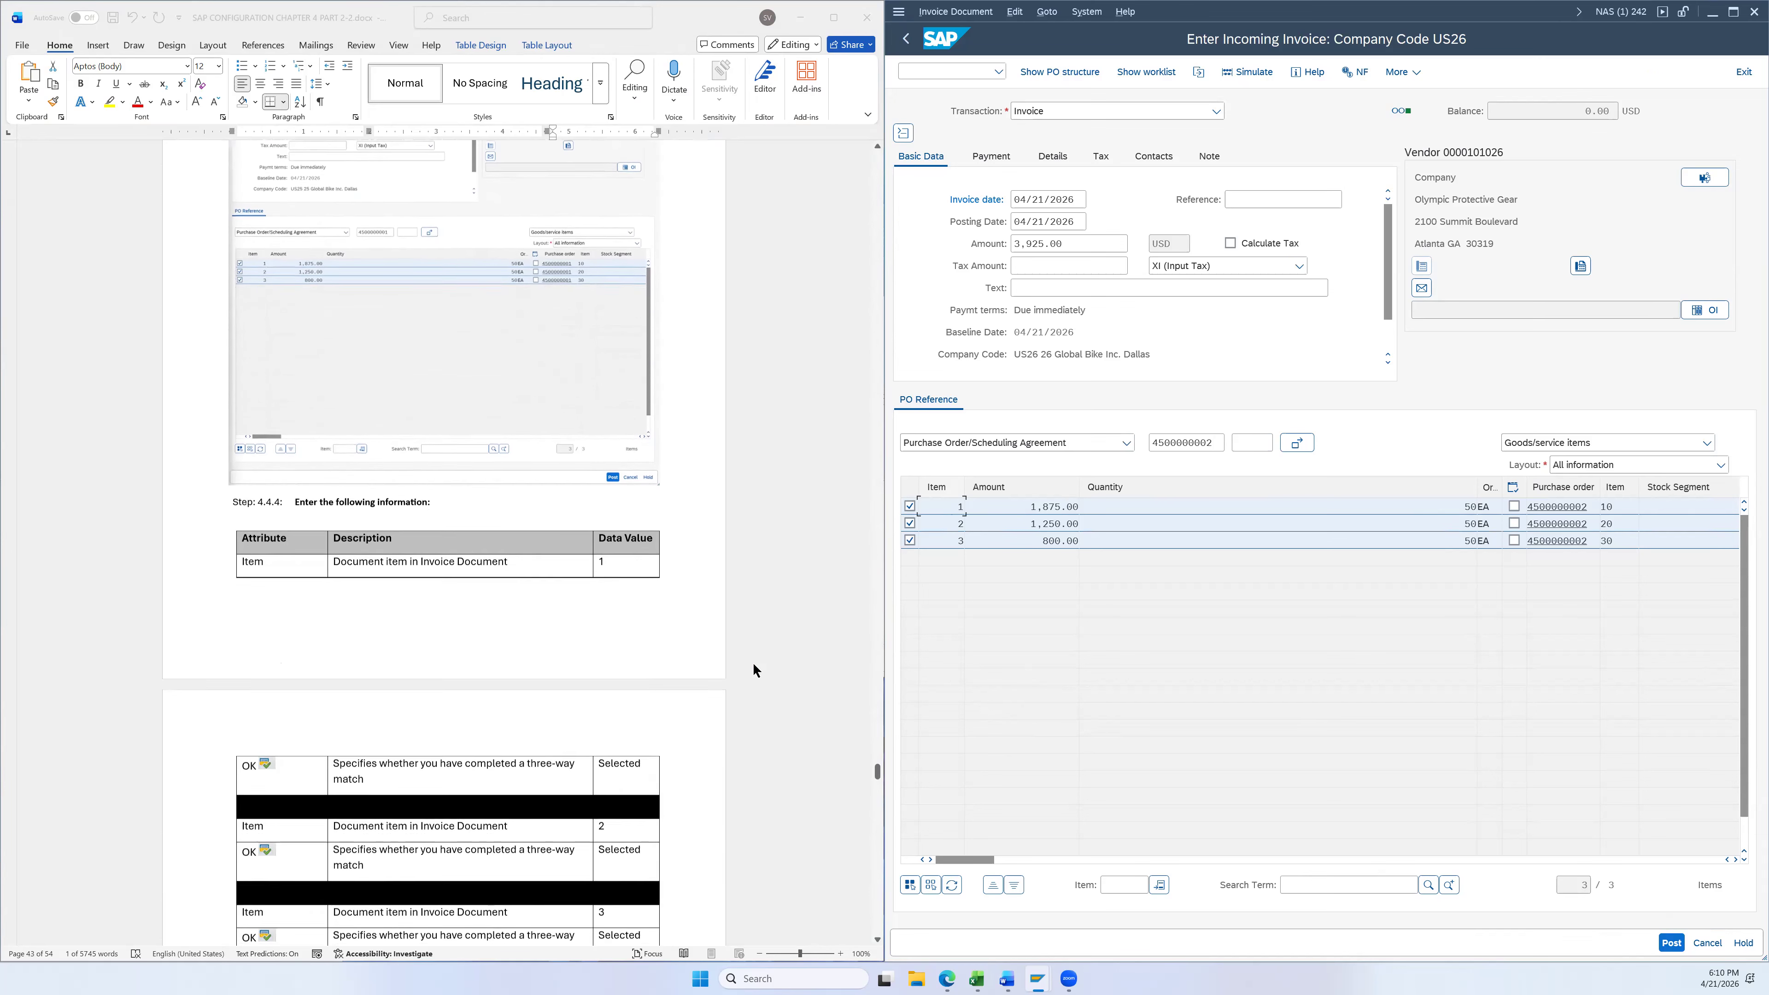
scroll(752, 662, down, 2)
scroll(752, 663, up, 2)
scroll(695, 597, down, 2)
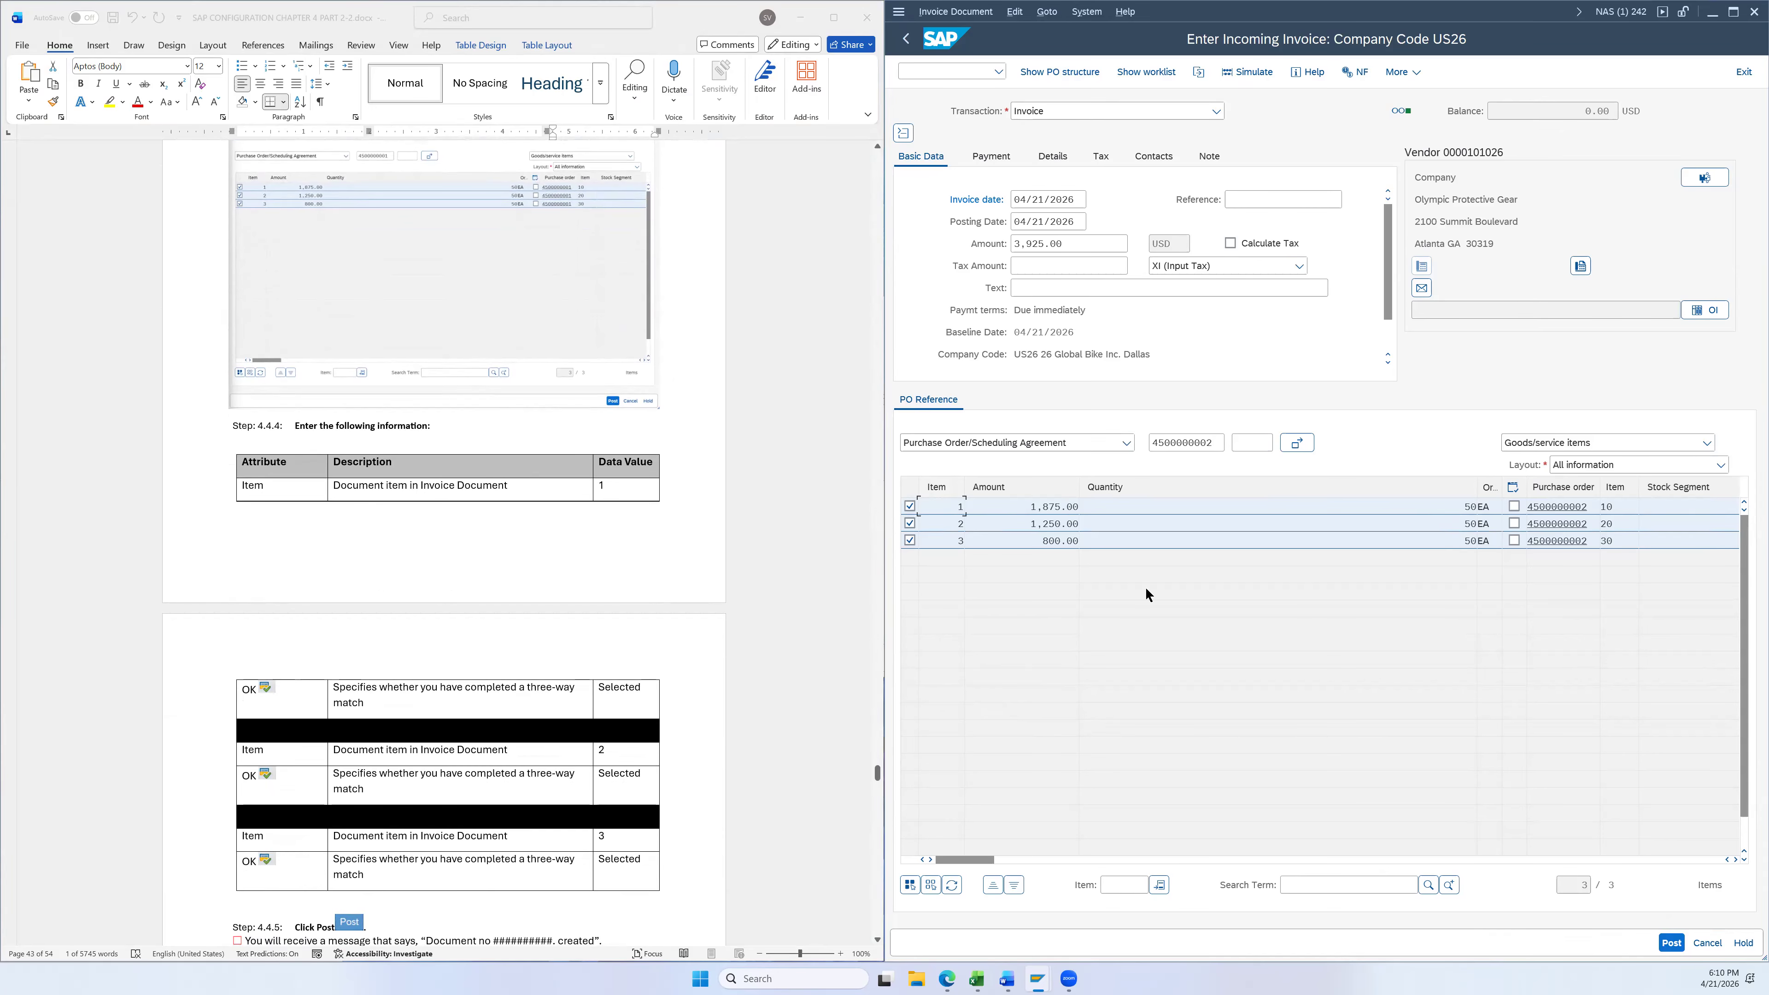
scroll(648, 394, up, 1)
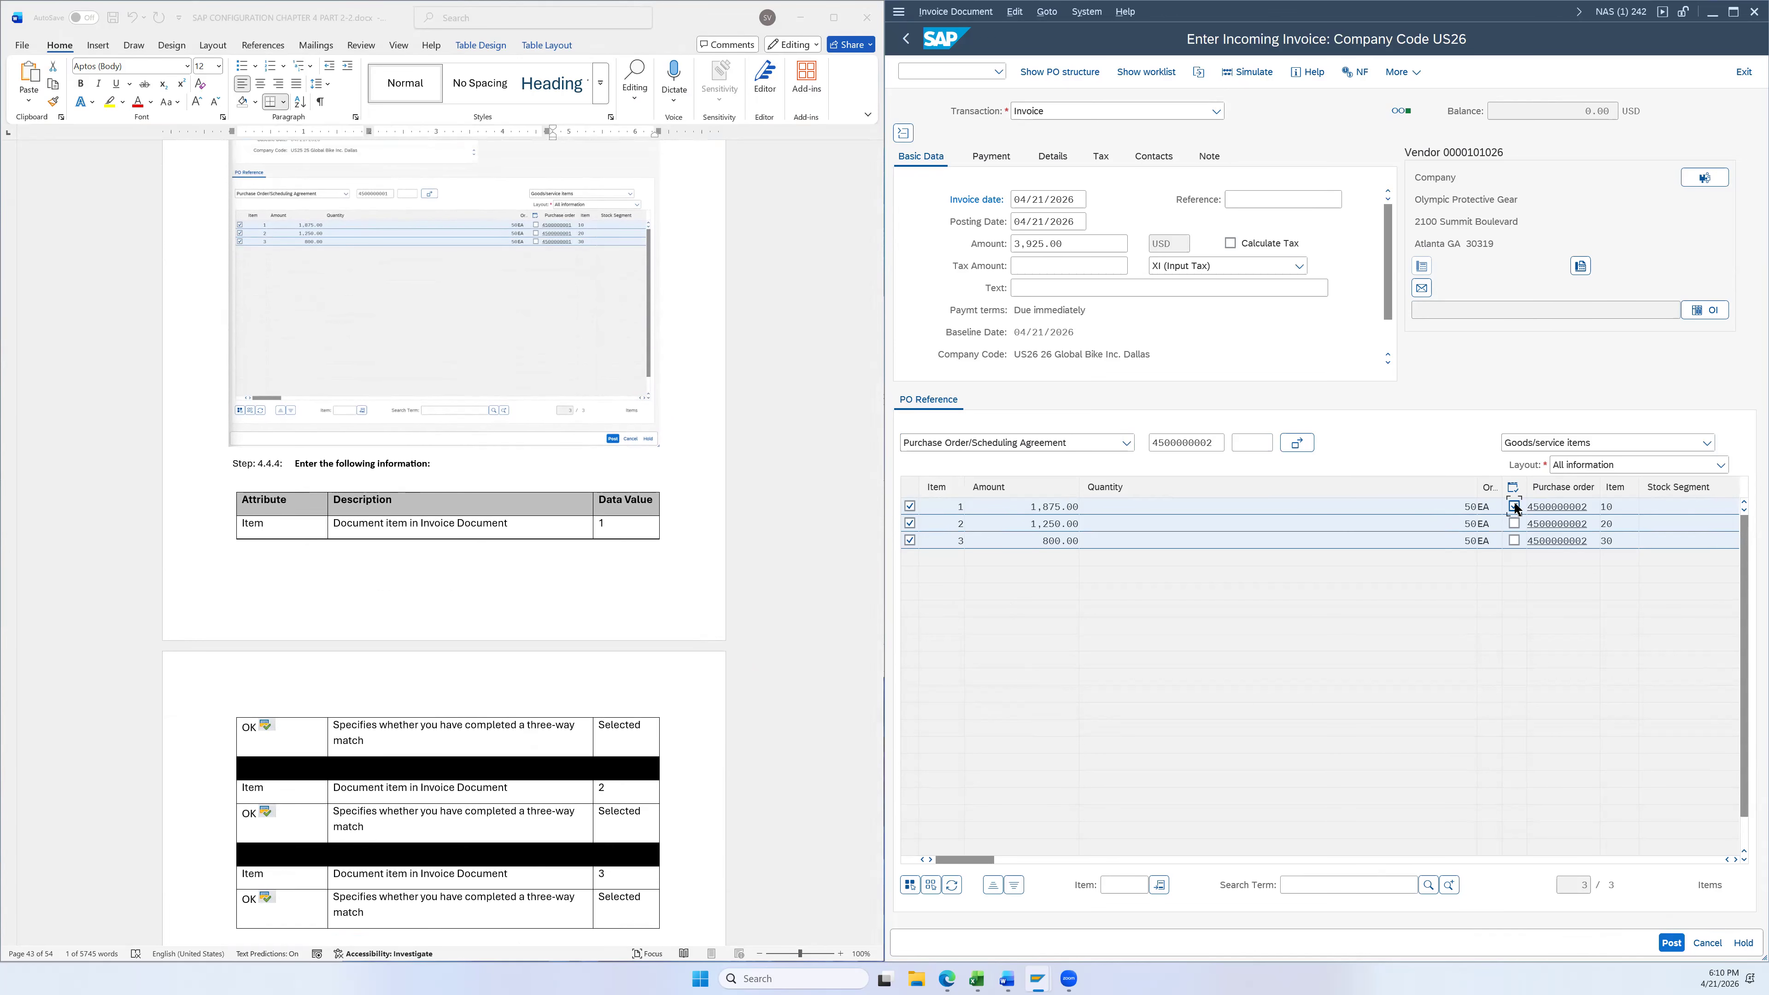
click(1515, 507)
scroll(700, 607, down, 3)
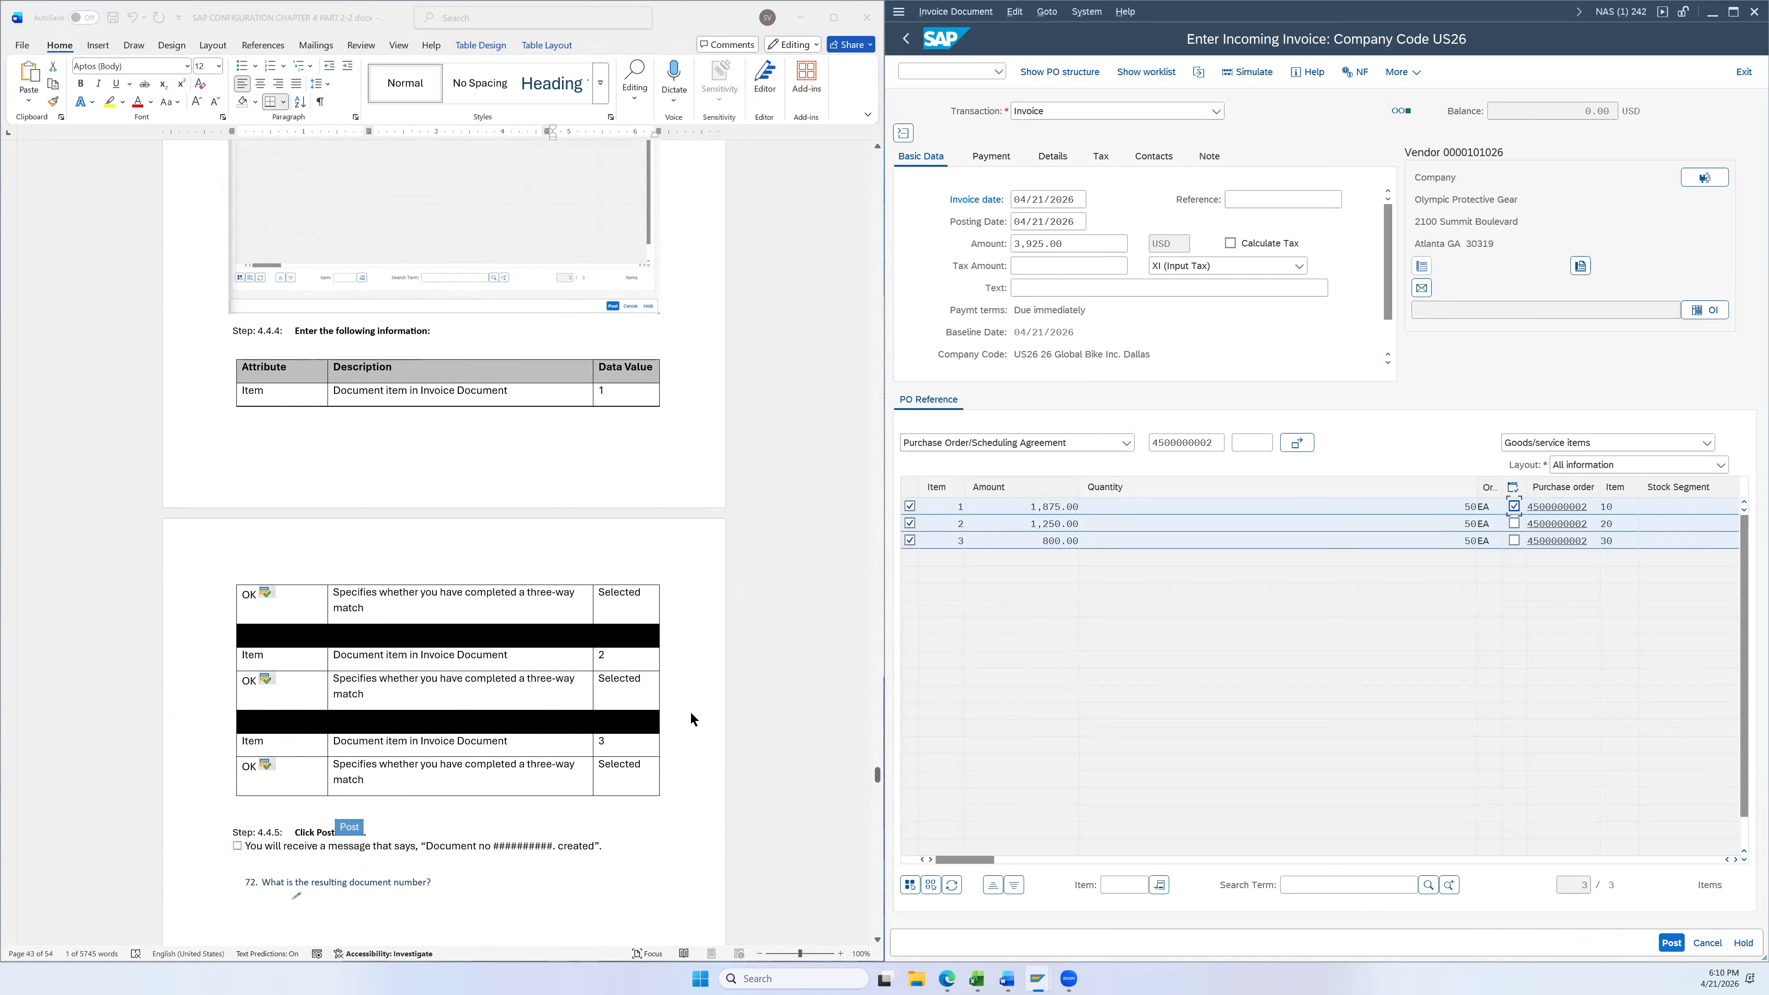
click(1514, 524)
click(1514, 540)
scroll(743, 599, down, 4)
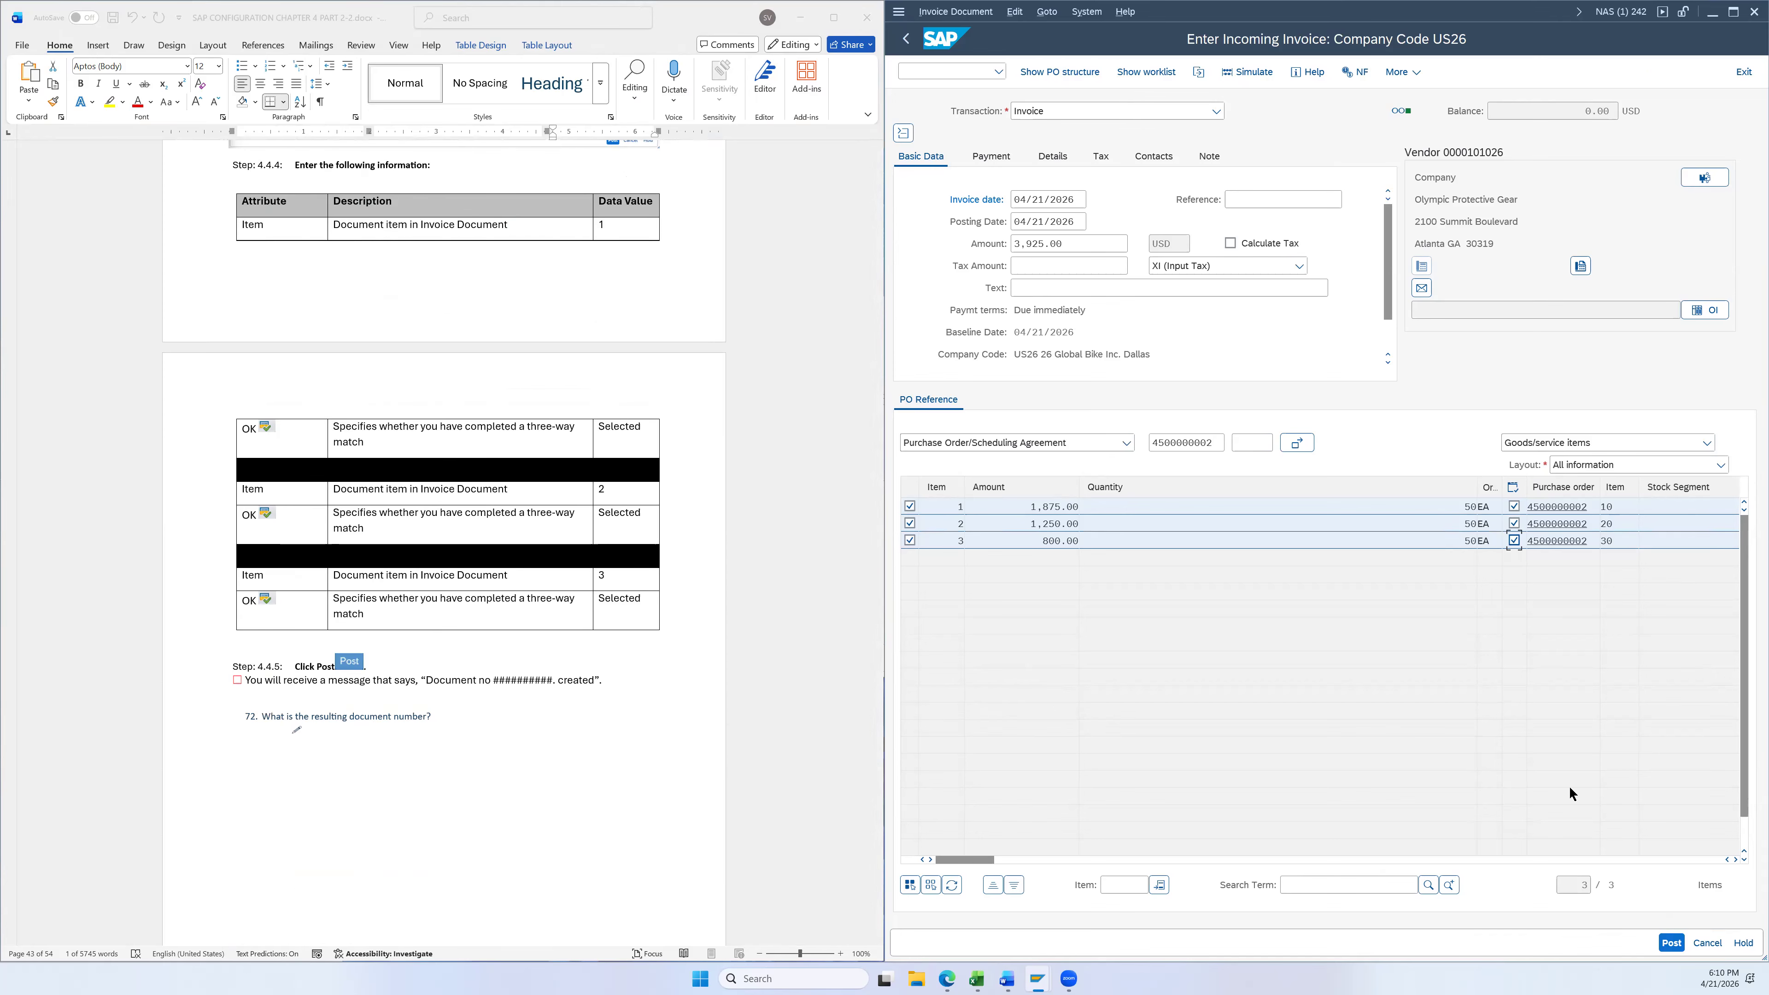
Post the incoming invoice and copy its document number into the worksheet as the answer to question 72
click(1668, 944)
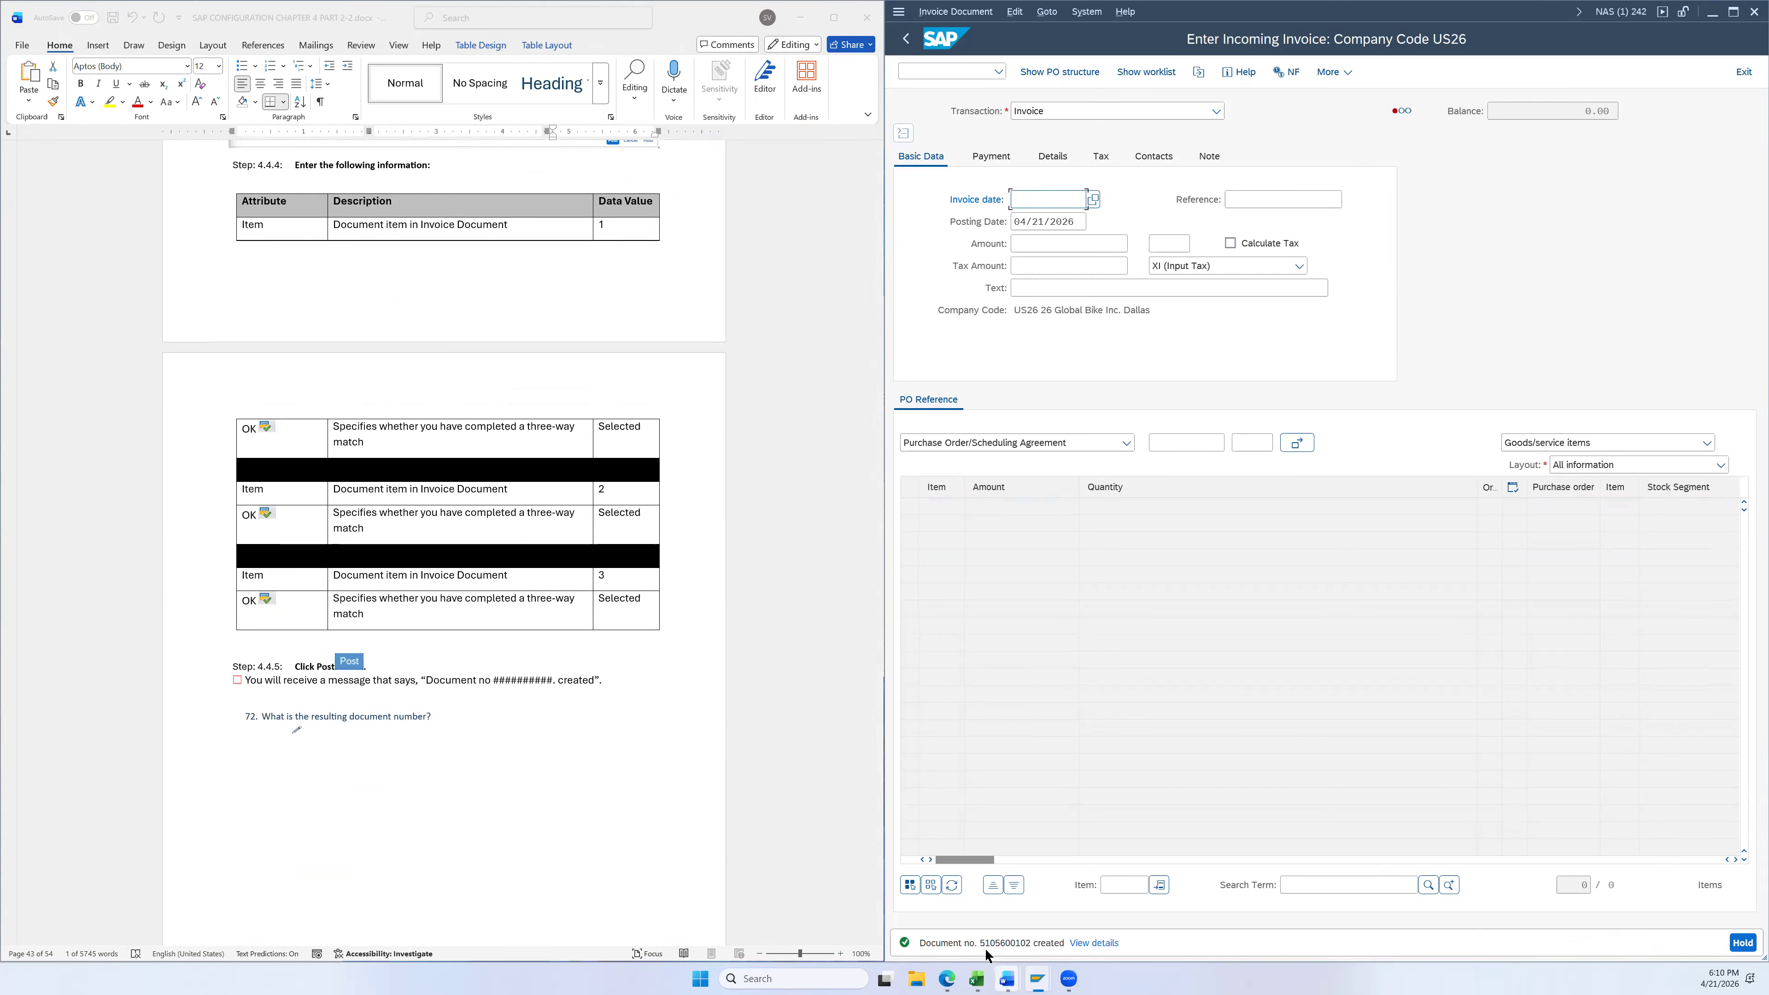
drag(979, 942, 1031, 947)
key(ctrl+c)
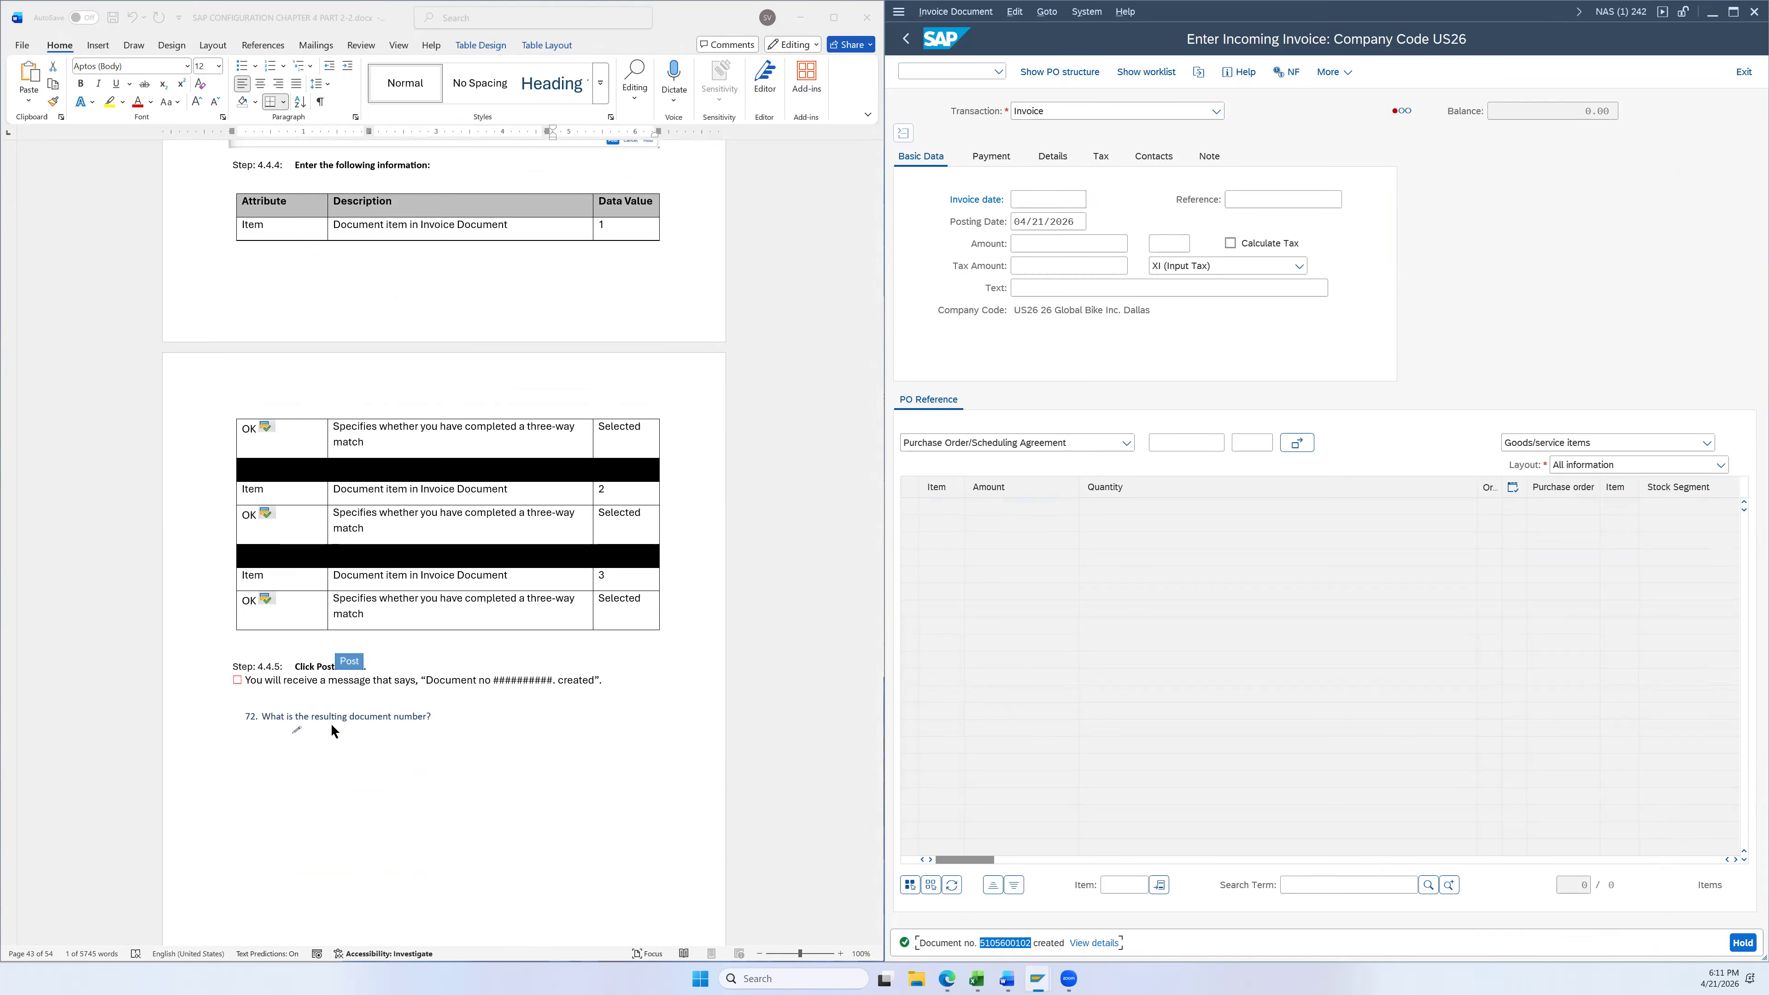
click(298, 729)
key(ctrl+v)
click(757, 670)
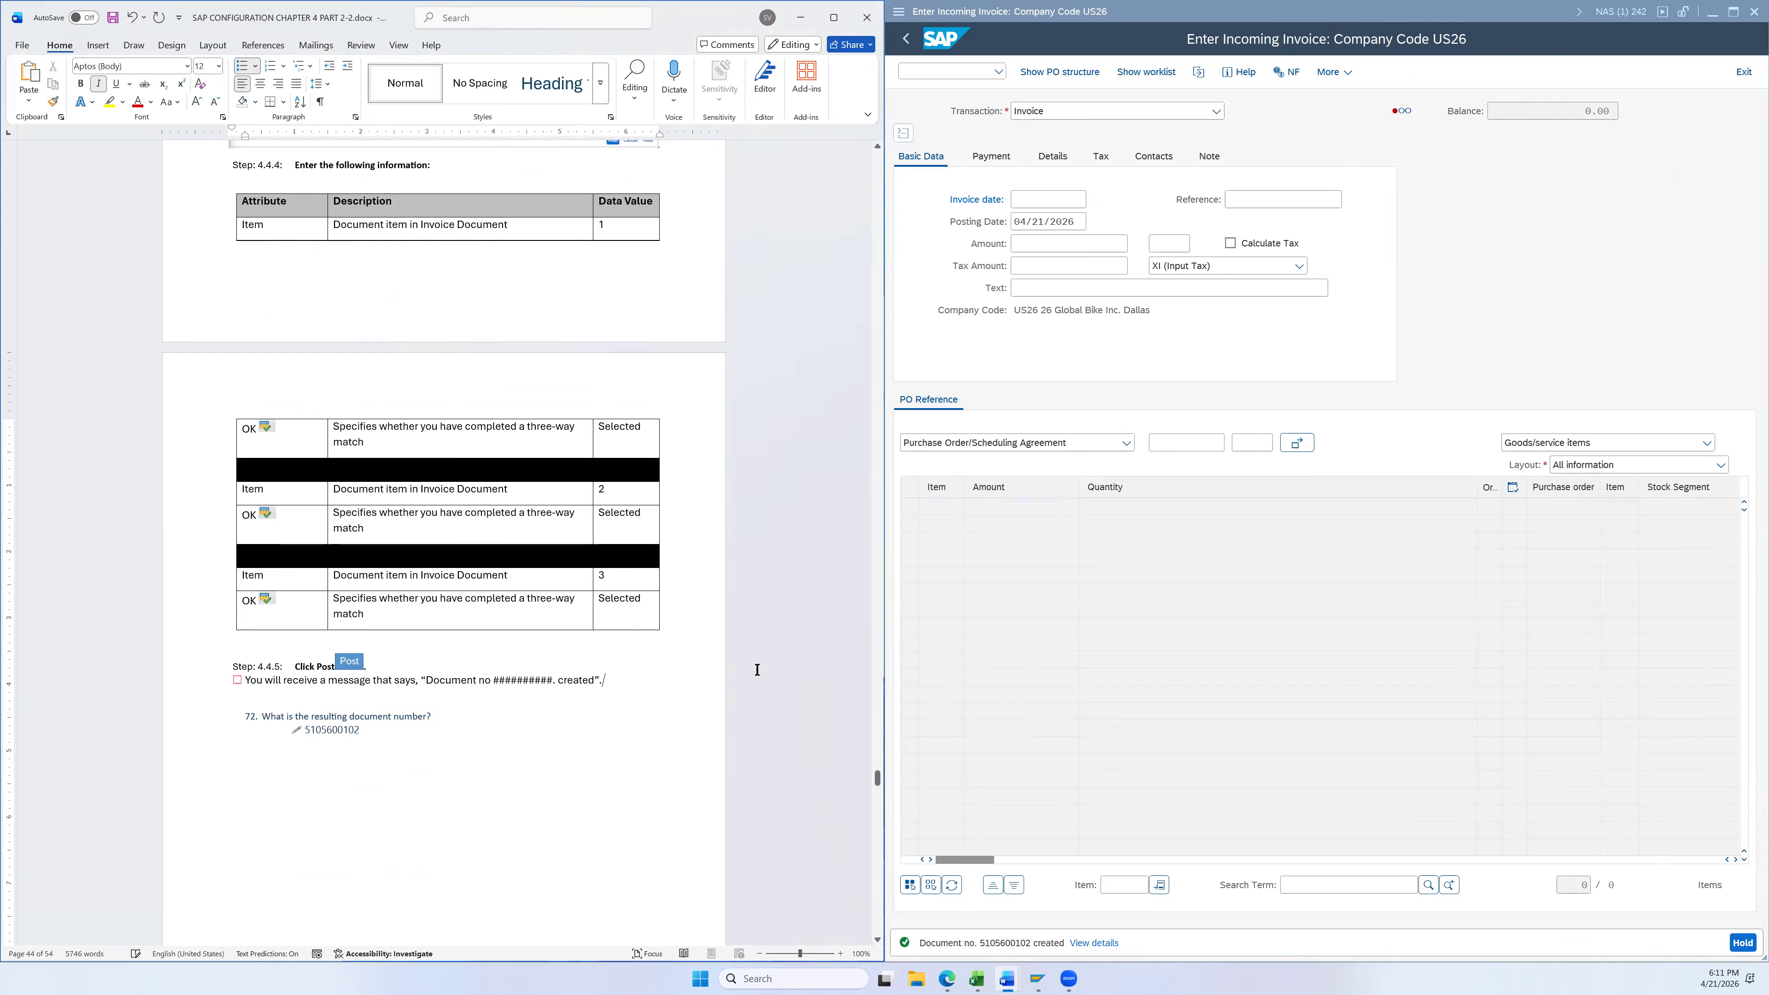
Advance the worksheet to section 4.5 Pay Vendor and exit the invoice entry to the SAP Easy Access screen
scroll(759, 667, down, 3)
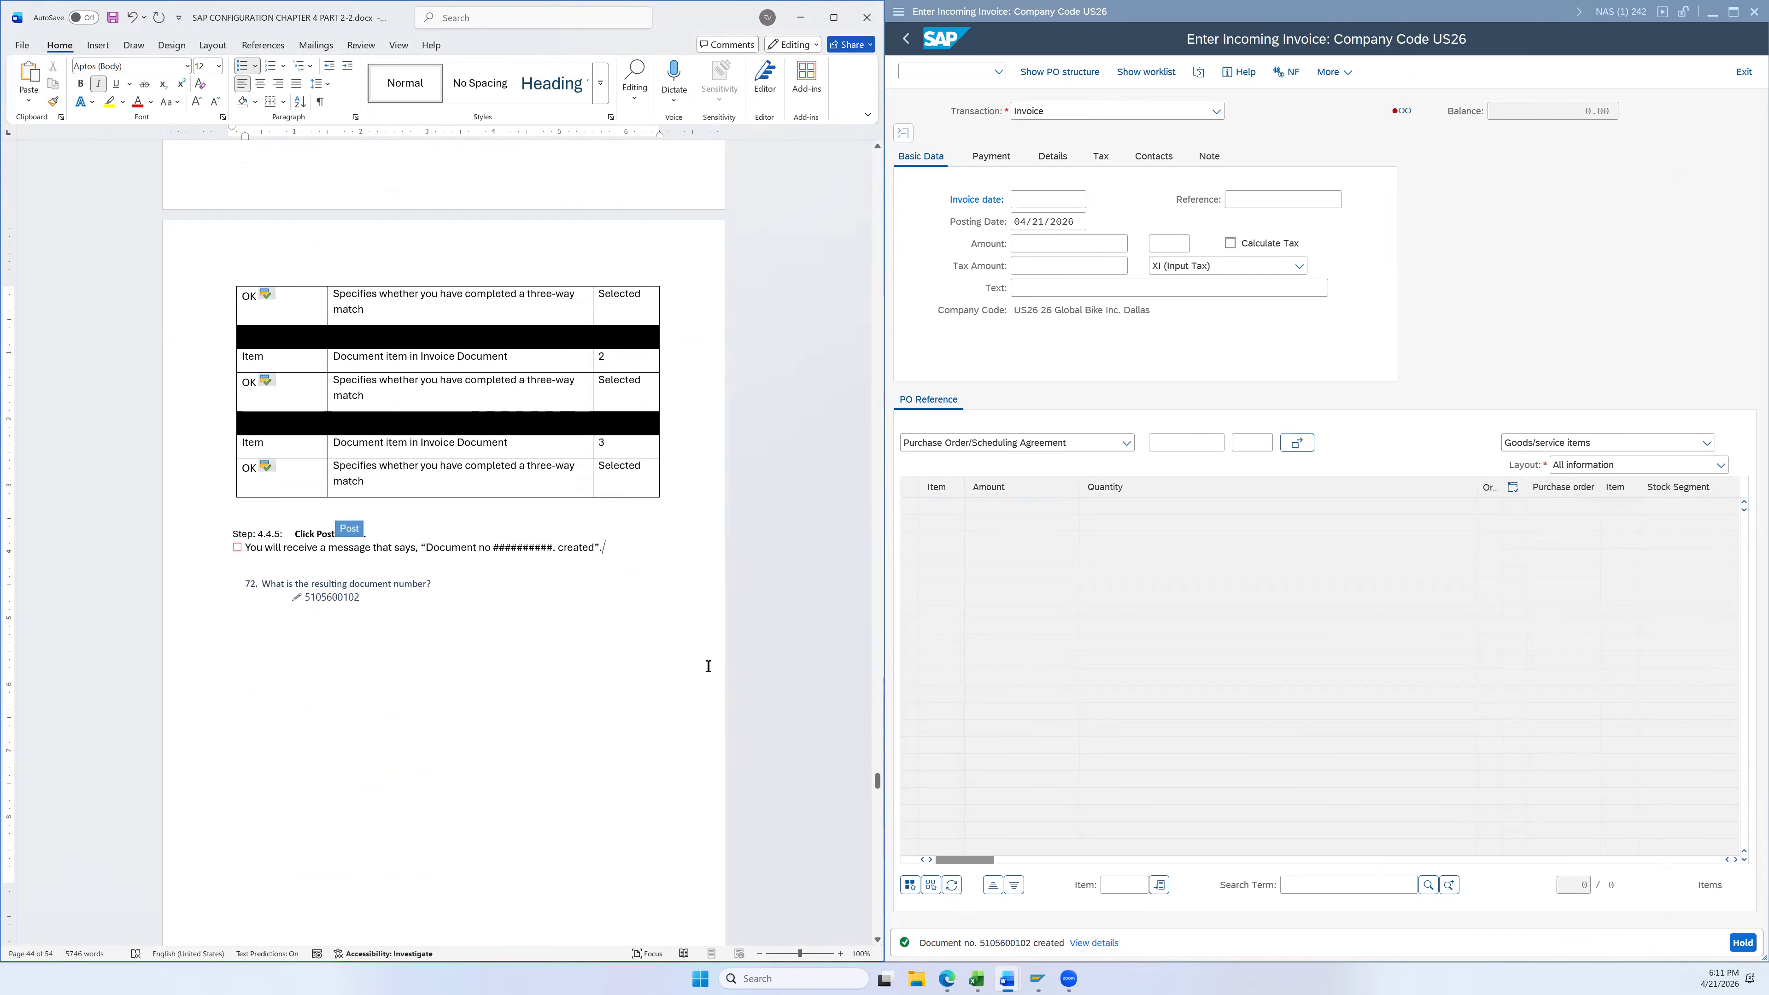
scroll(721, 667, down, 12)
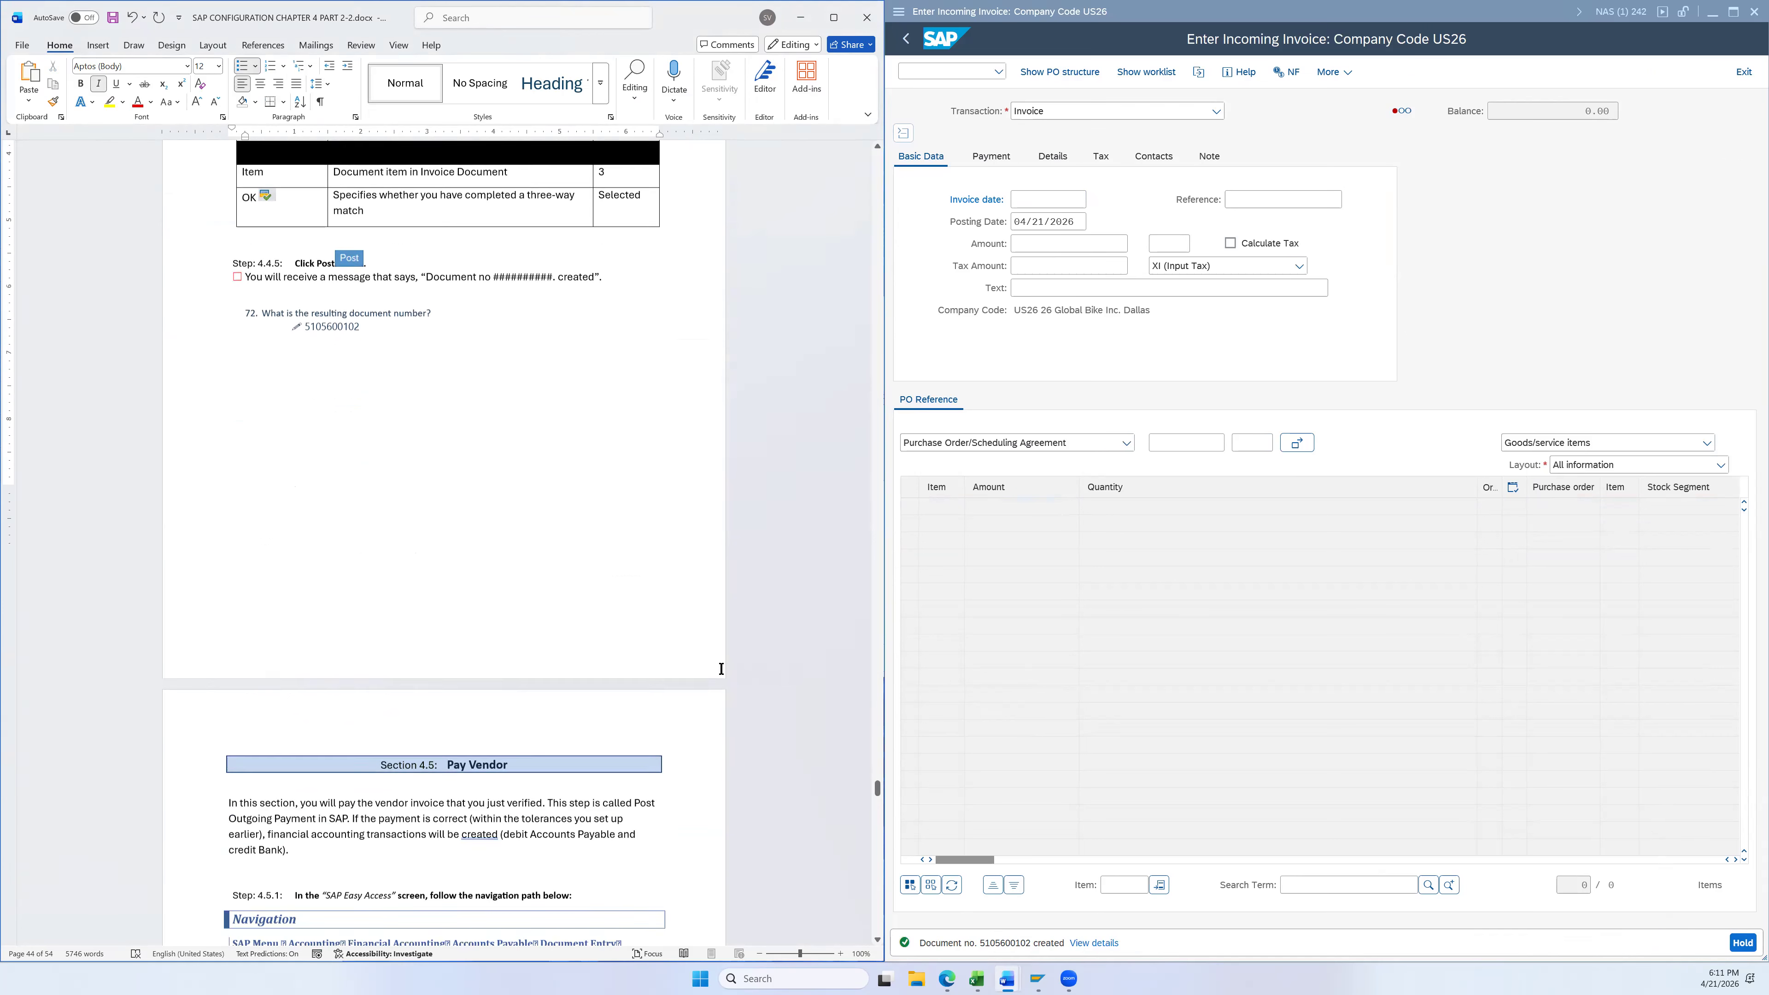
scroll(720, 668, down, 3)
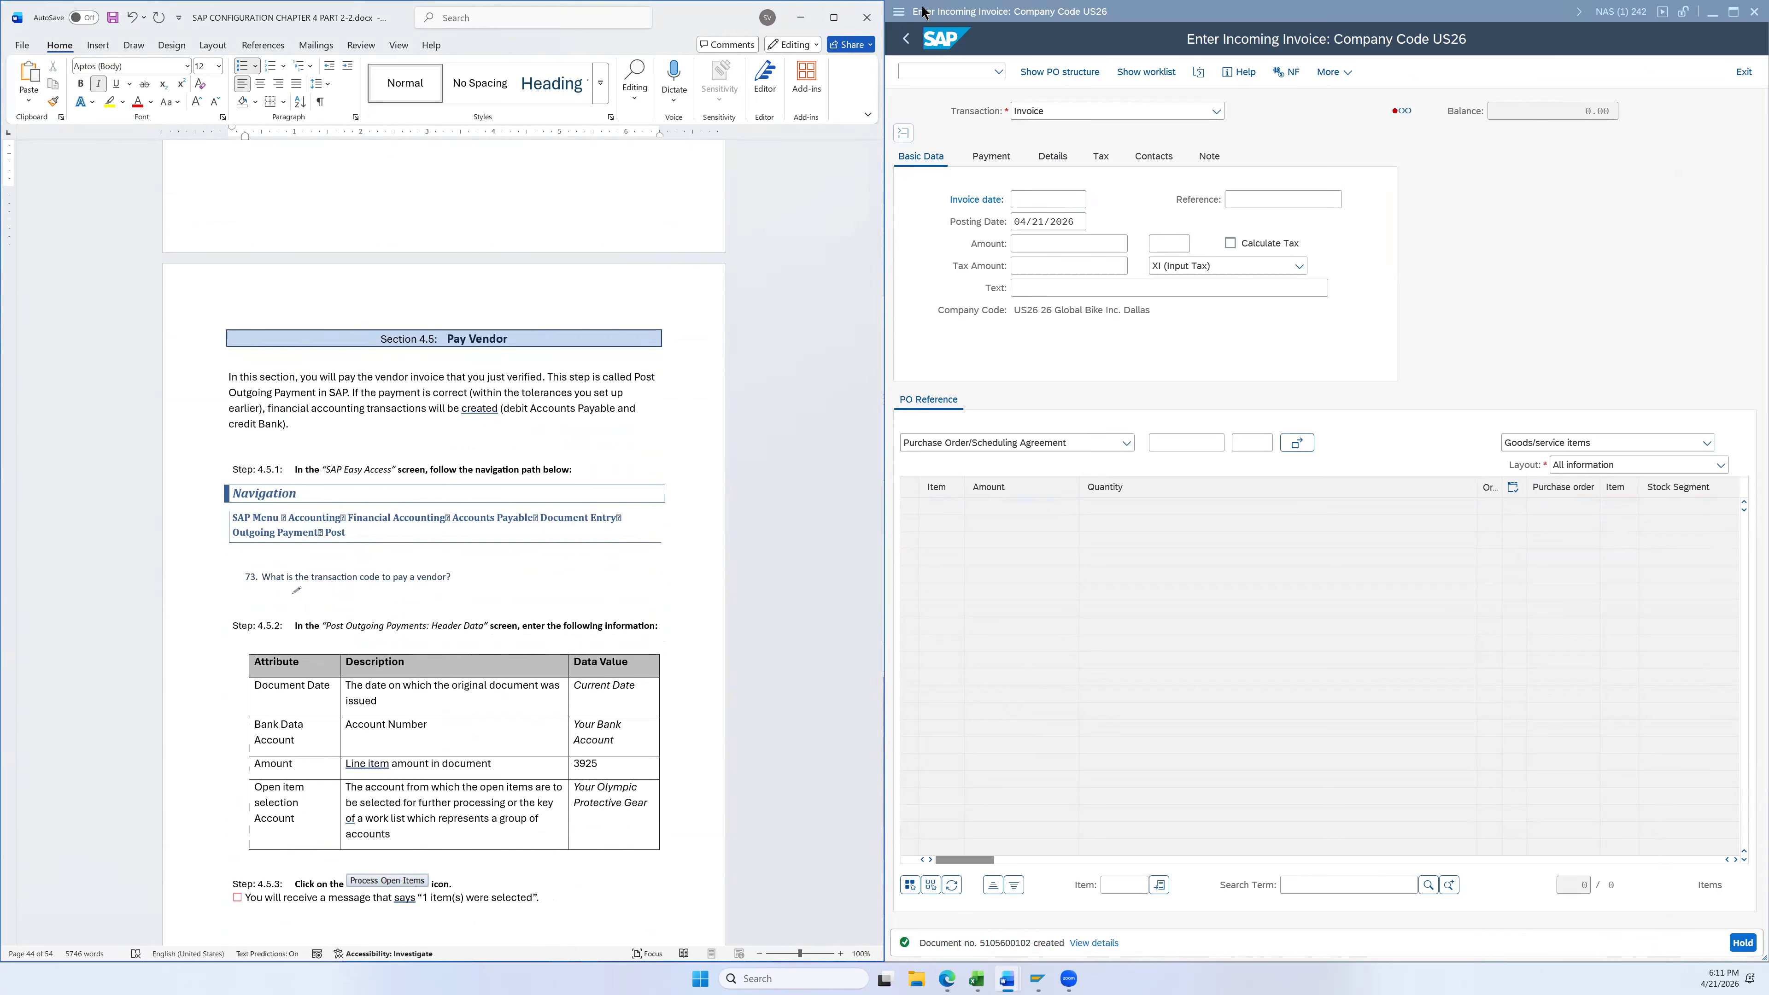
click(905, 38)
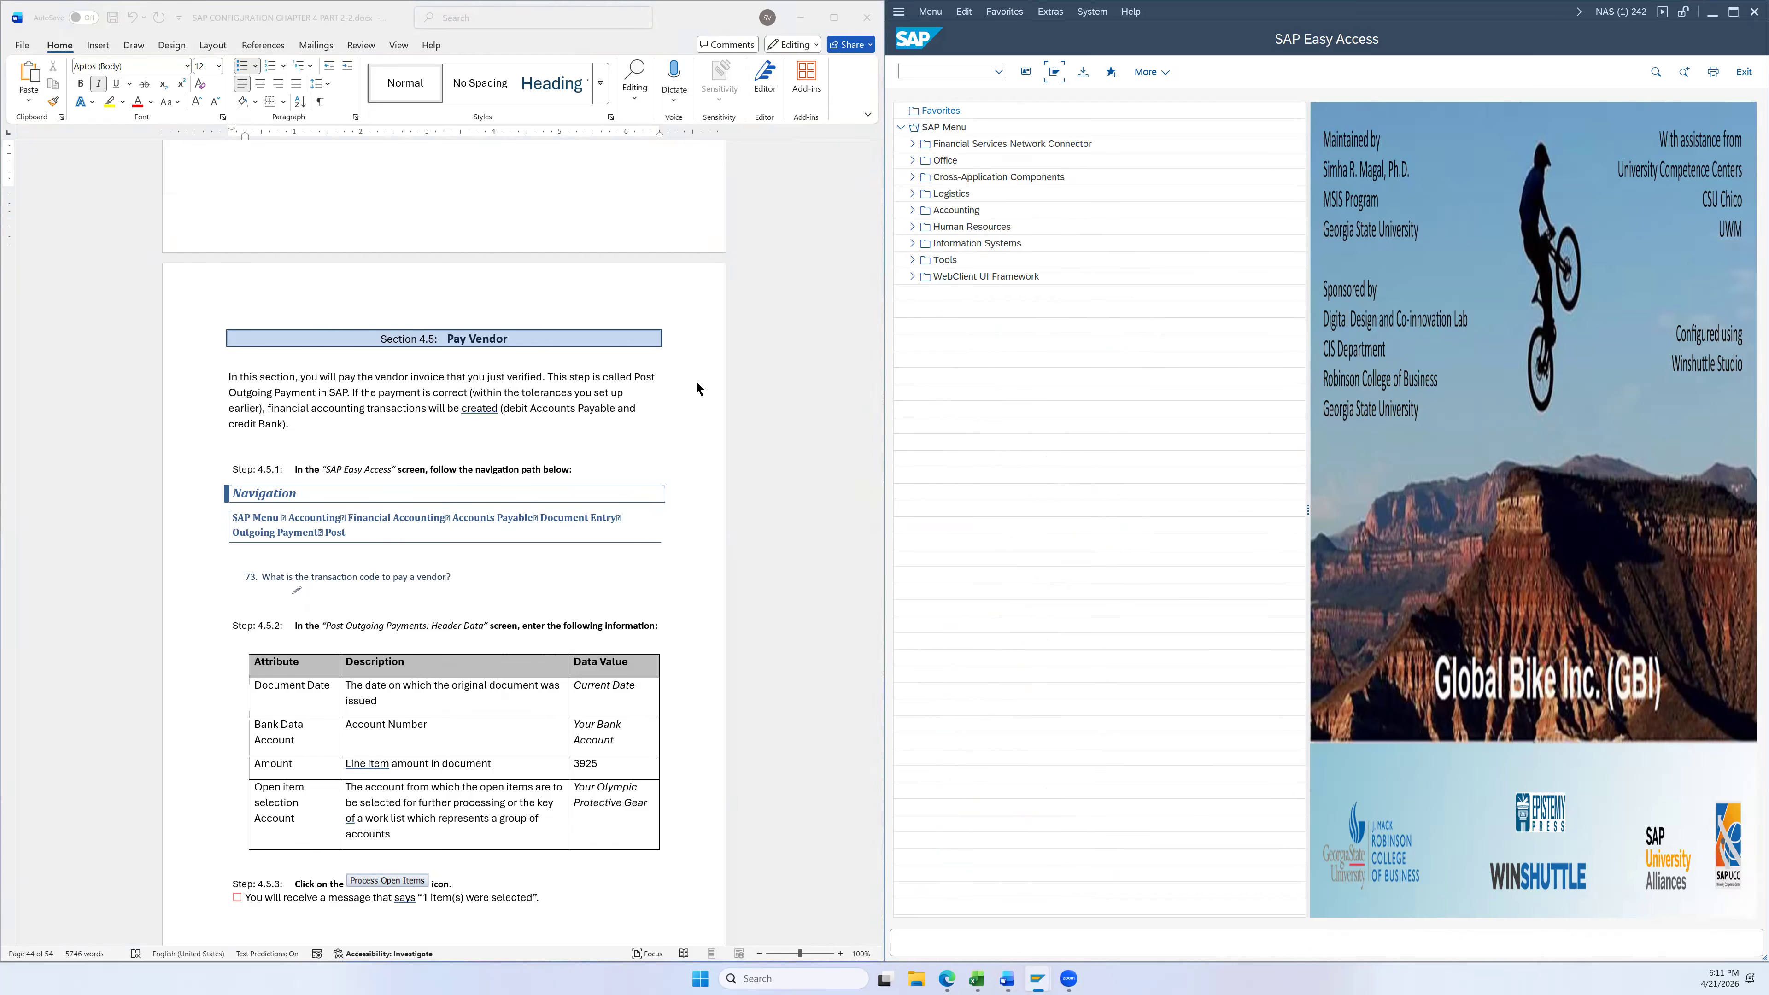
scroll(702, 382, down, 1)
scroll(703, 381, down, 1)
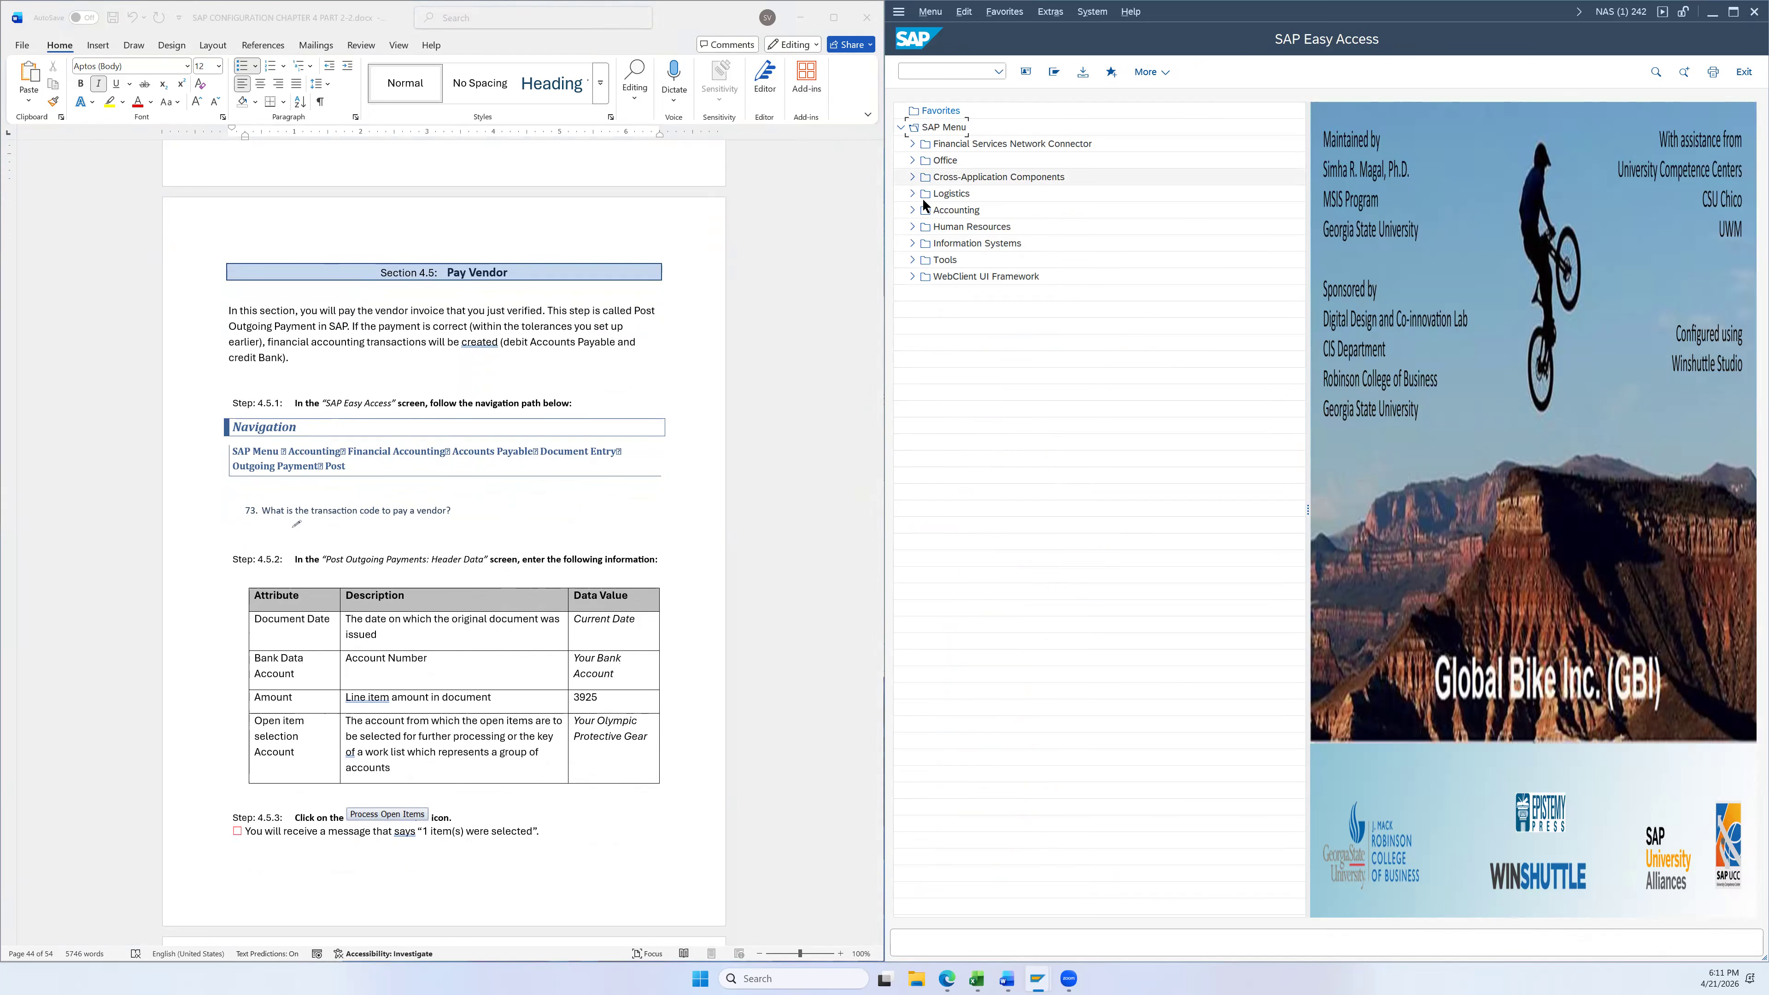
Expand Accounting, Financial Accounting, Accounts Payable, Document Entry and Outgoing Payment in the SAP tree and start transaction F-53 - Post
click(908, 206)
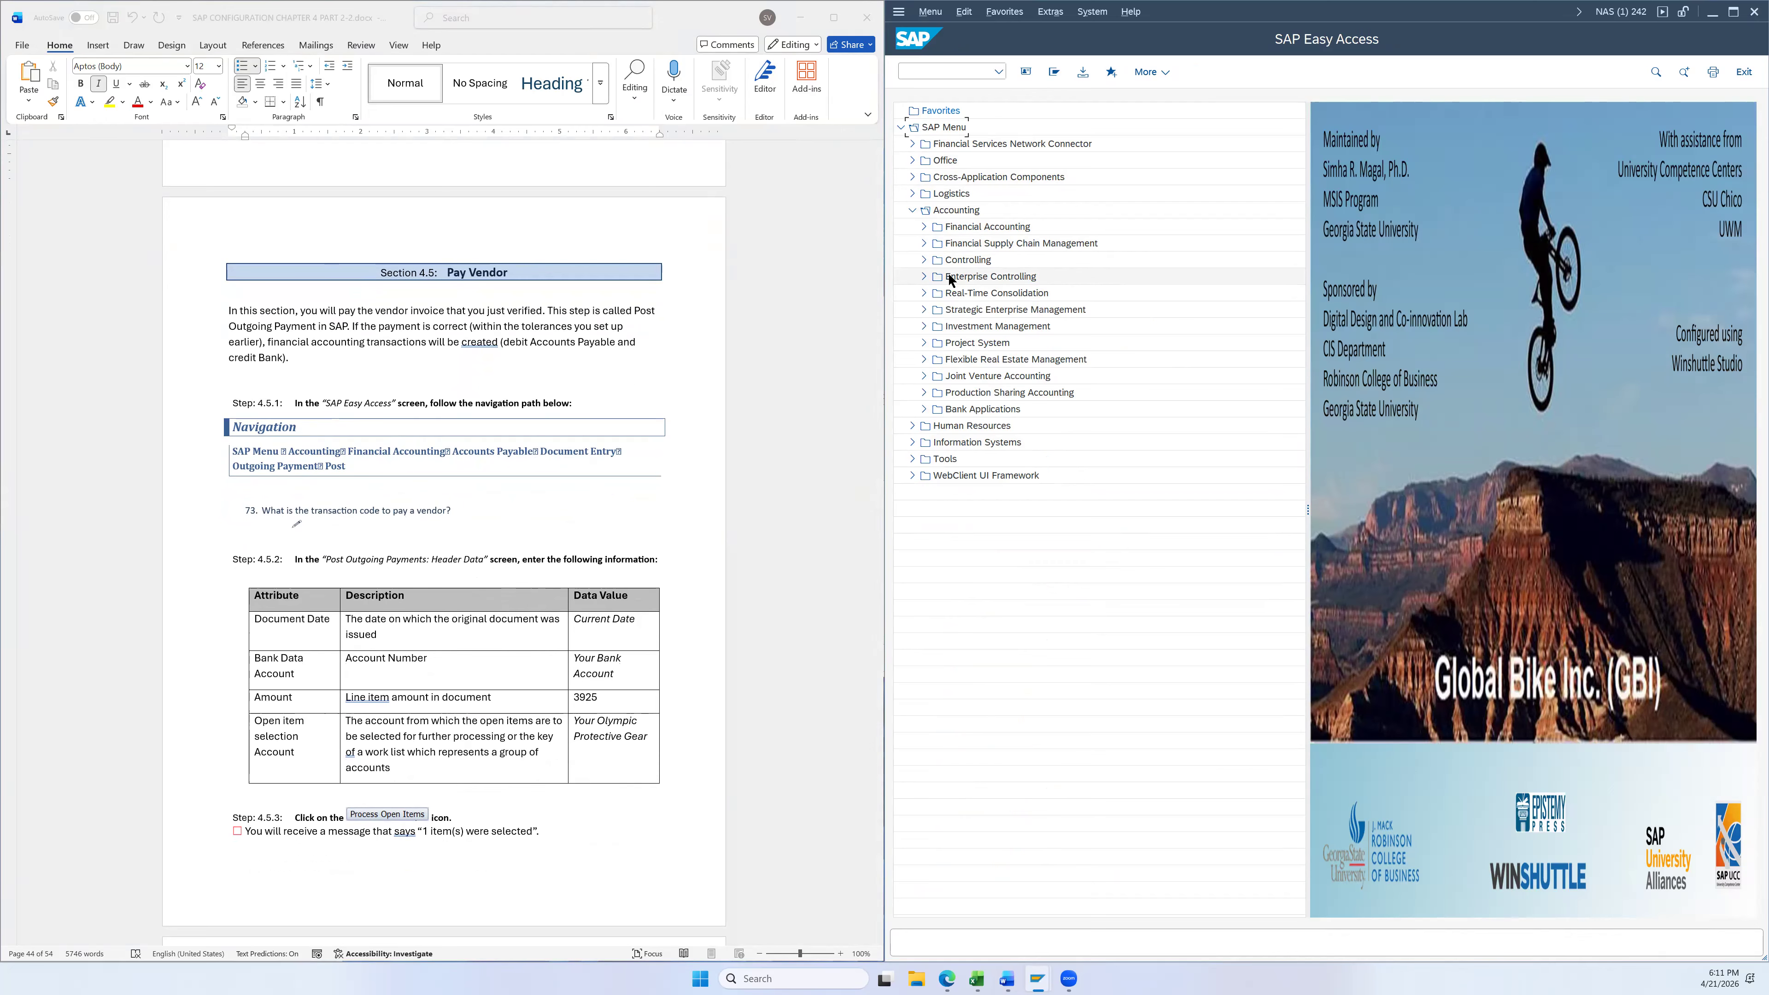
click(923, 227)
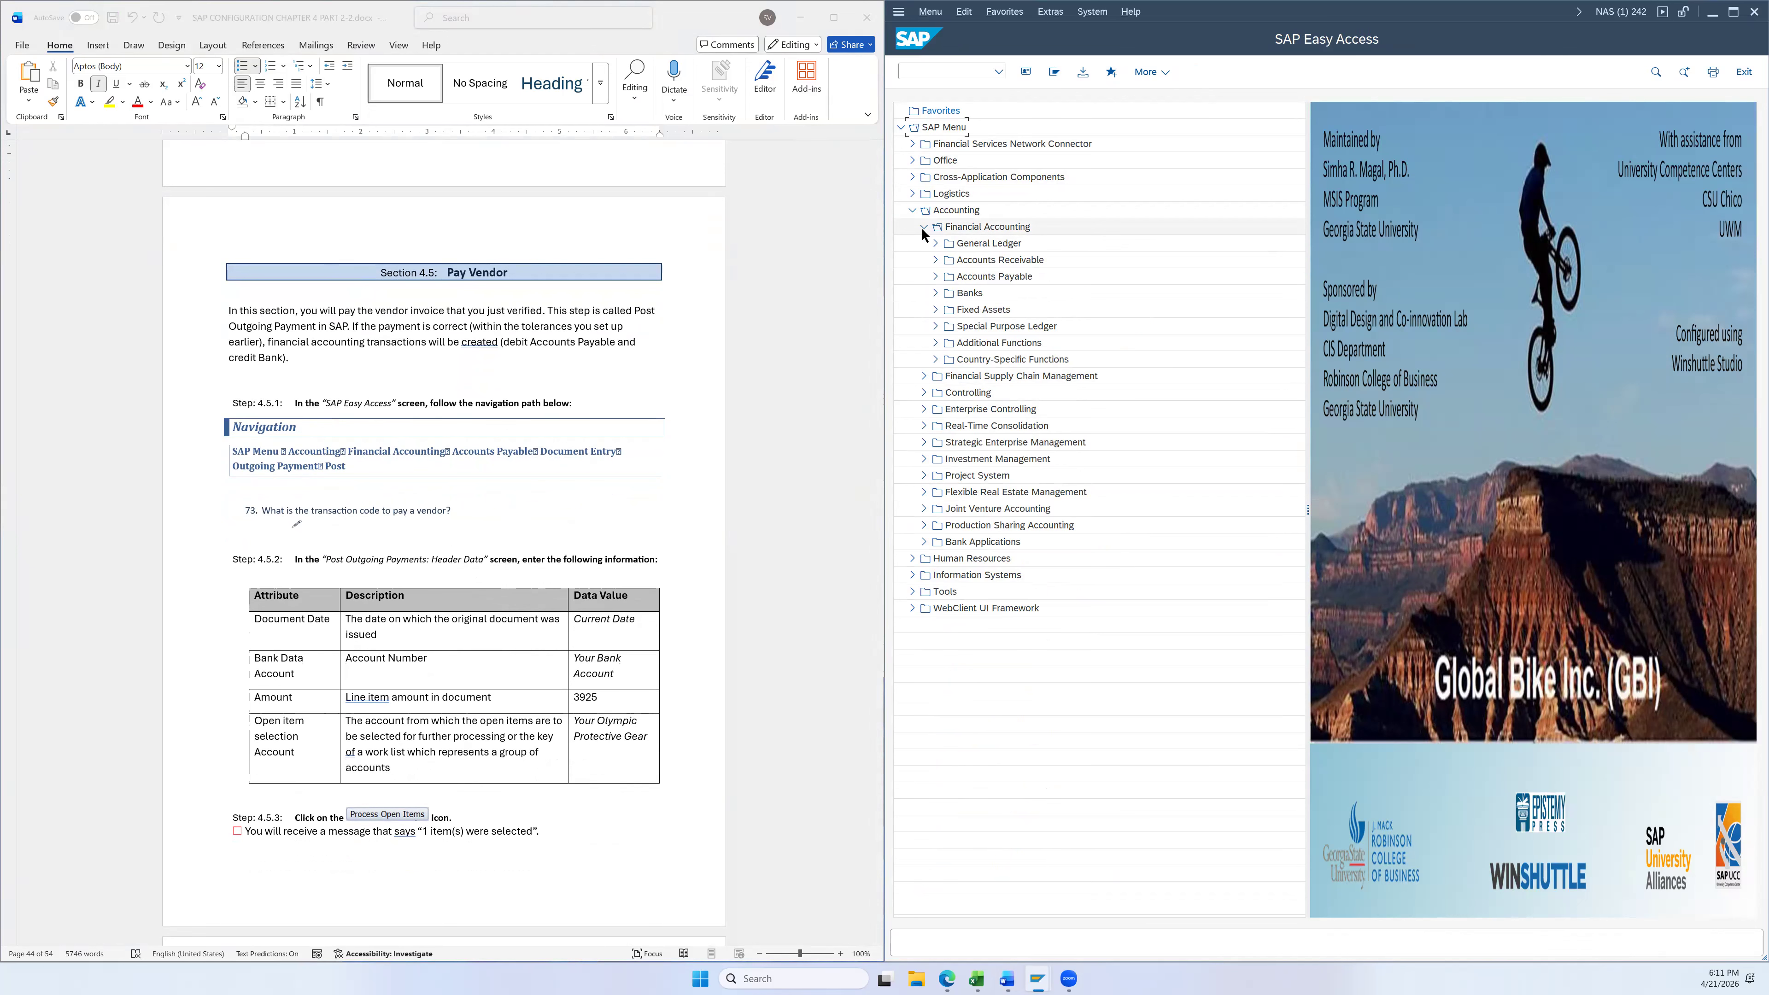
click(935, 276)
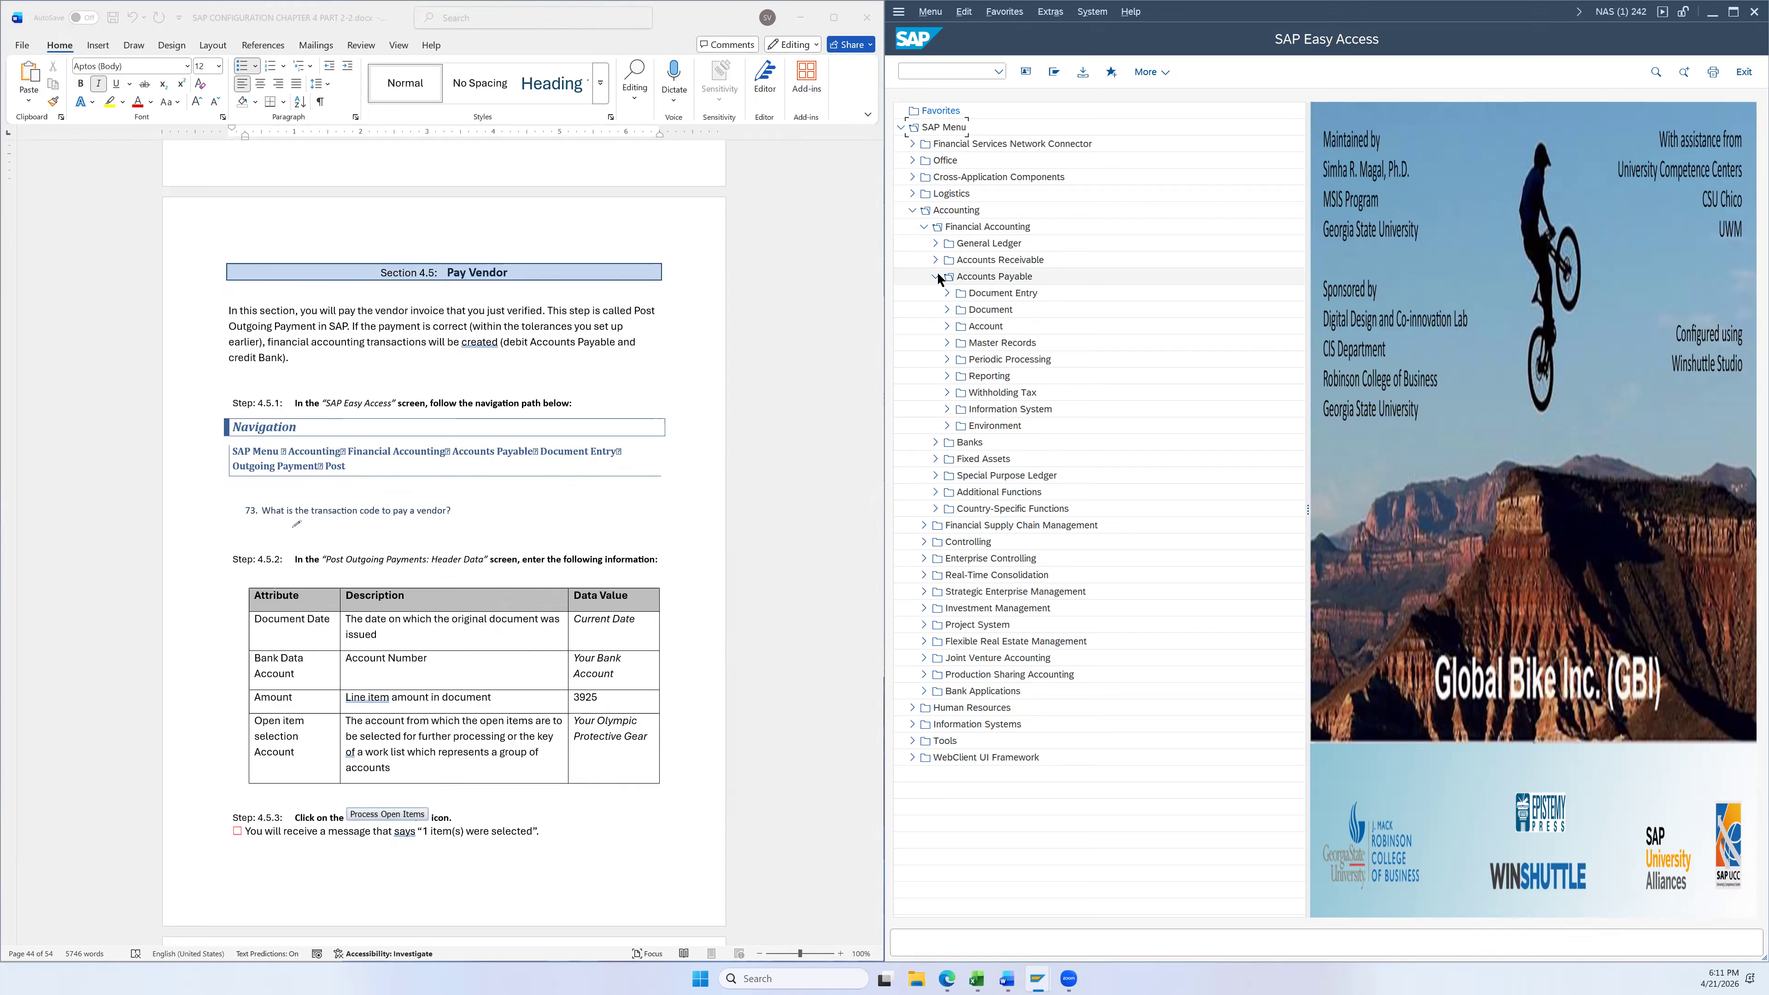
click(945, 294)
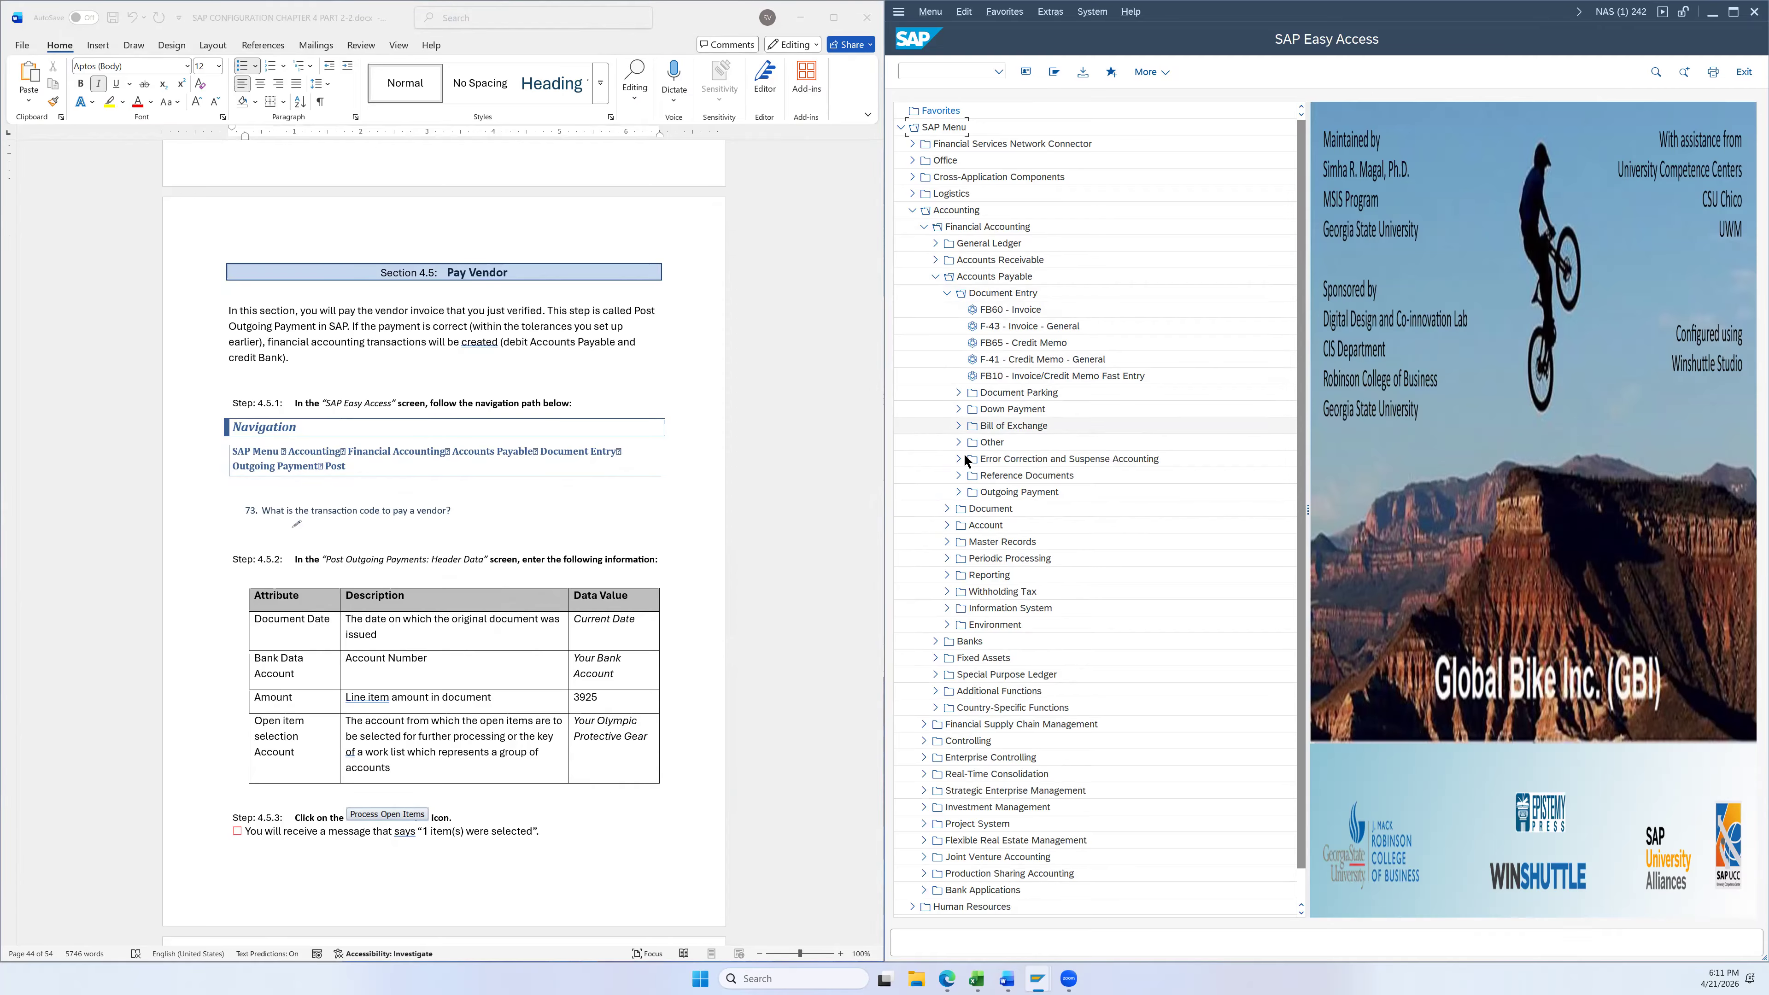
click(961, 492)
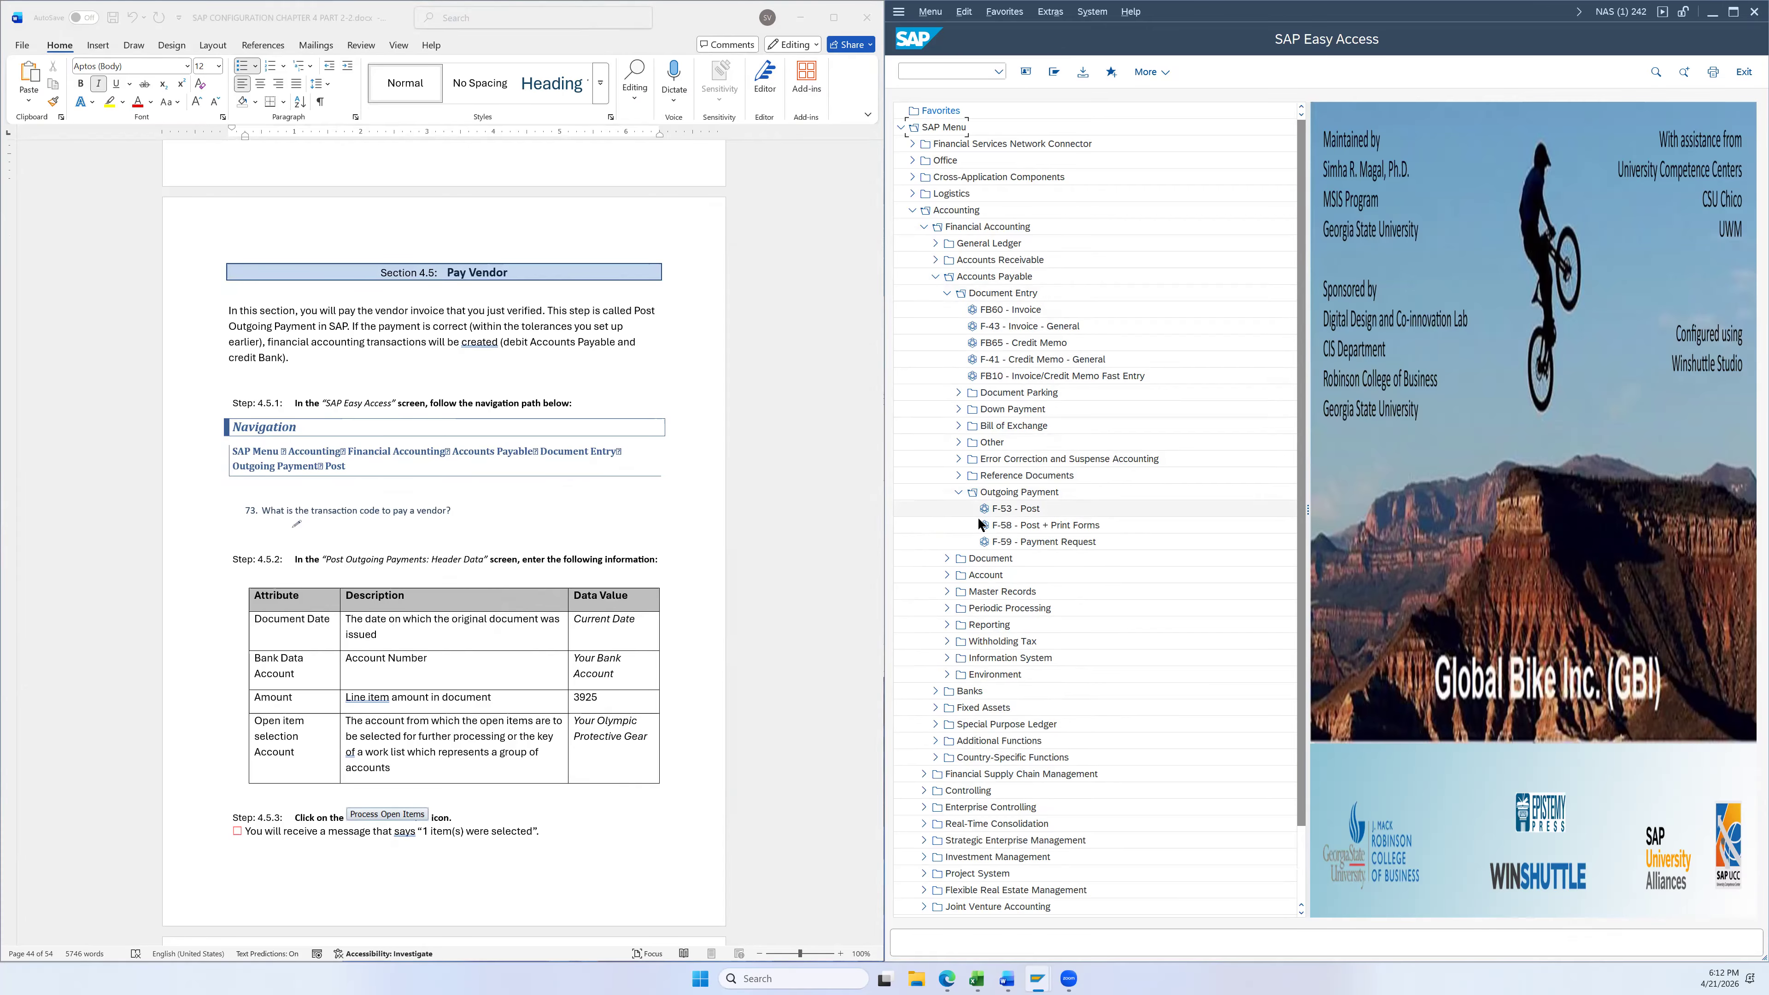
click(1027, 515)
double_click(1027, 514)
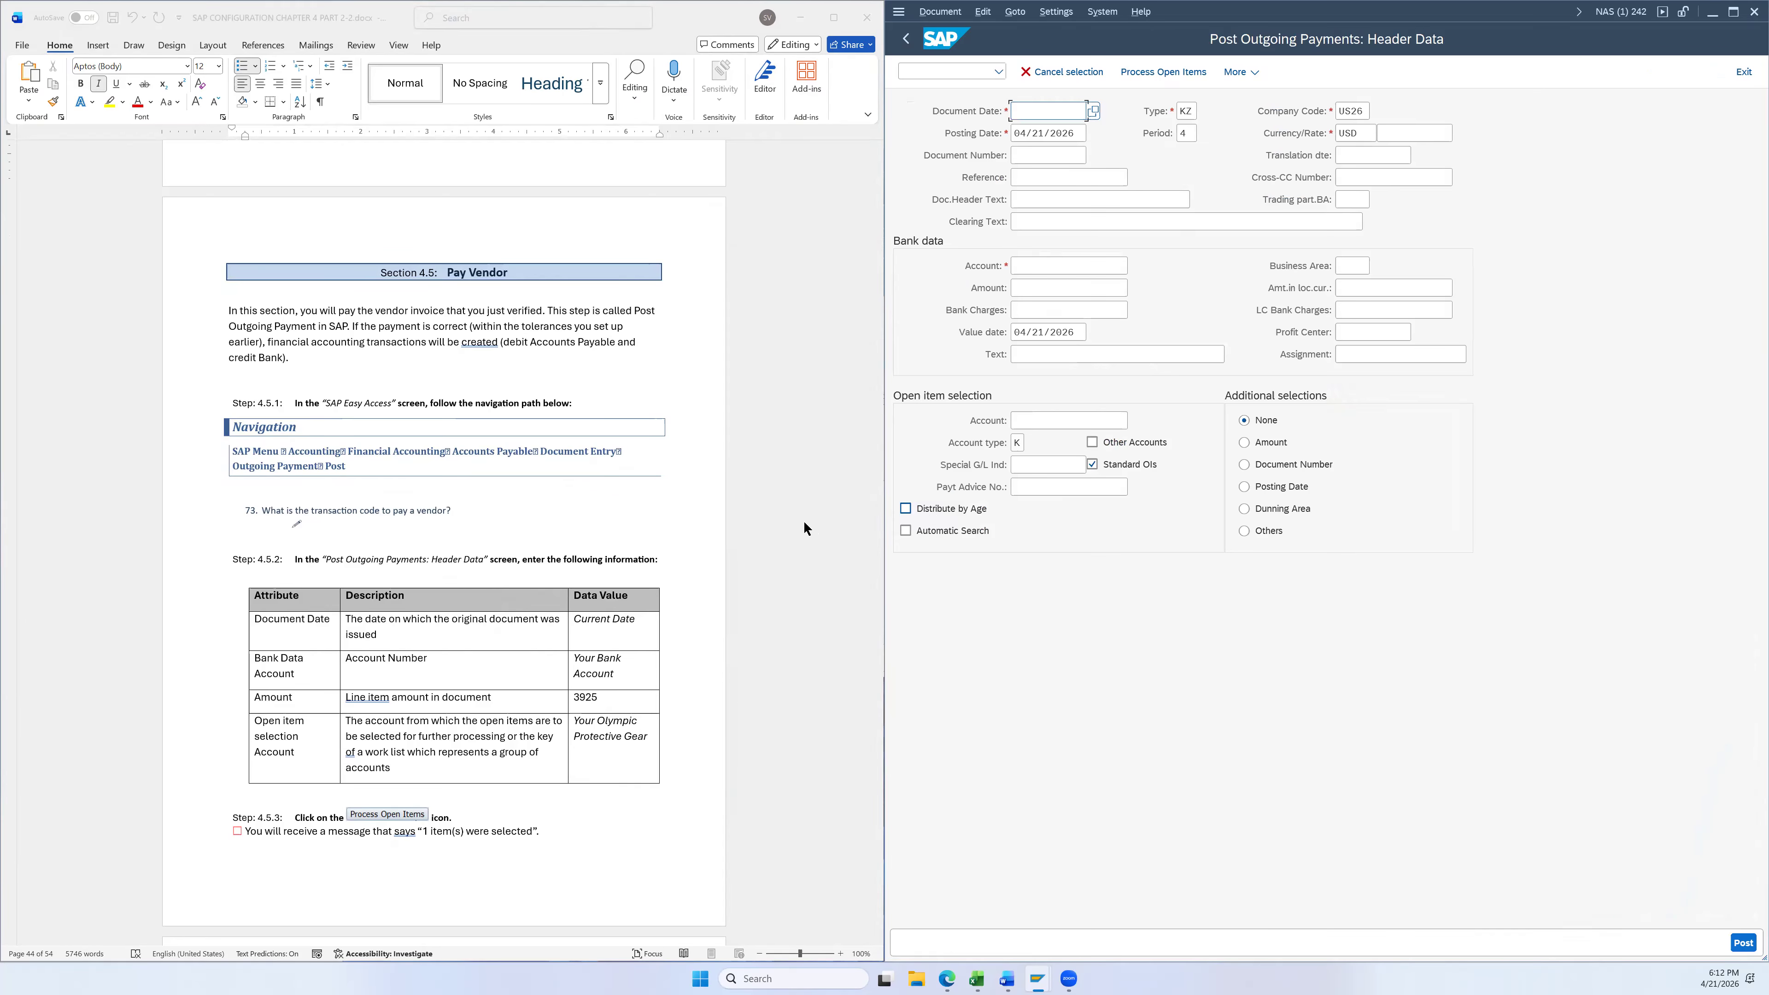
Set the outgoing payment's document date to the current date, 04/21/2026
scroll(786, 518, down, 3)
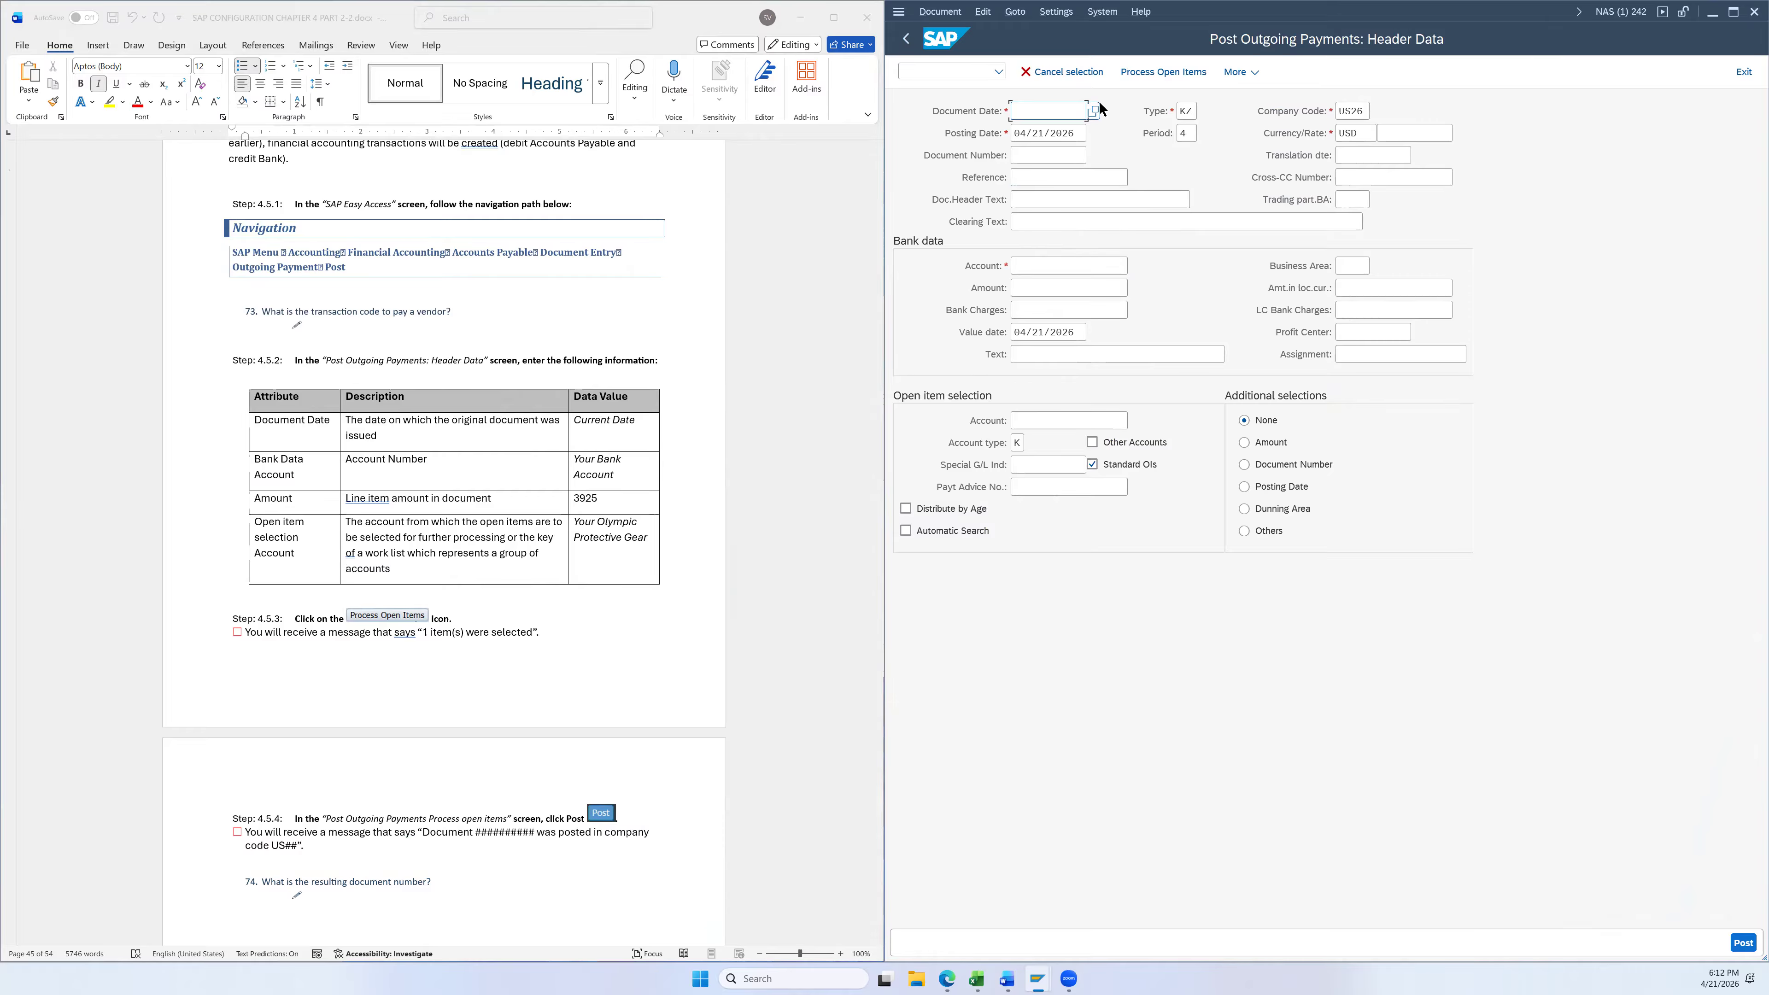
click(1078, 111)
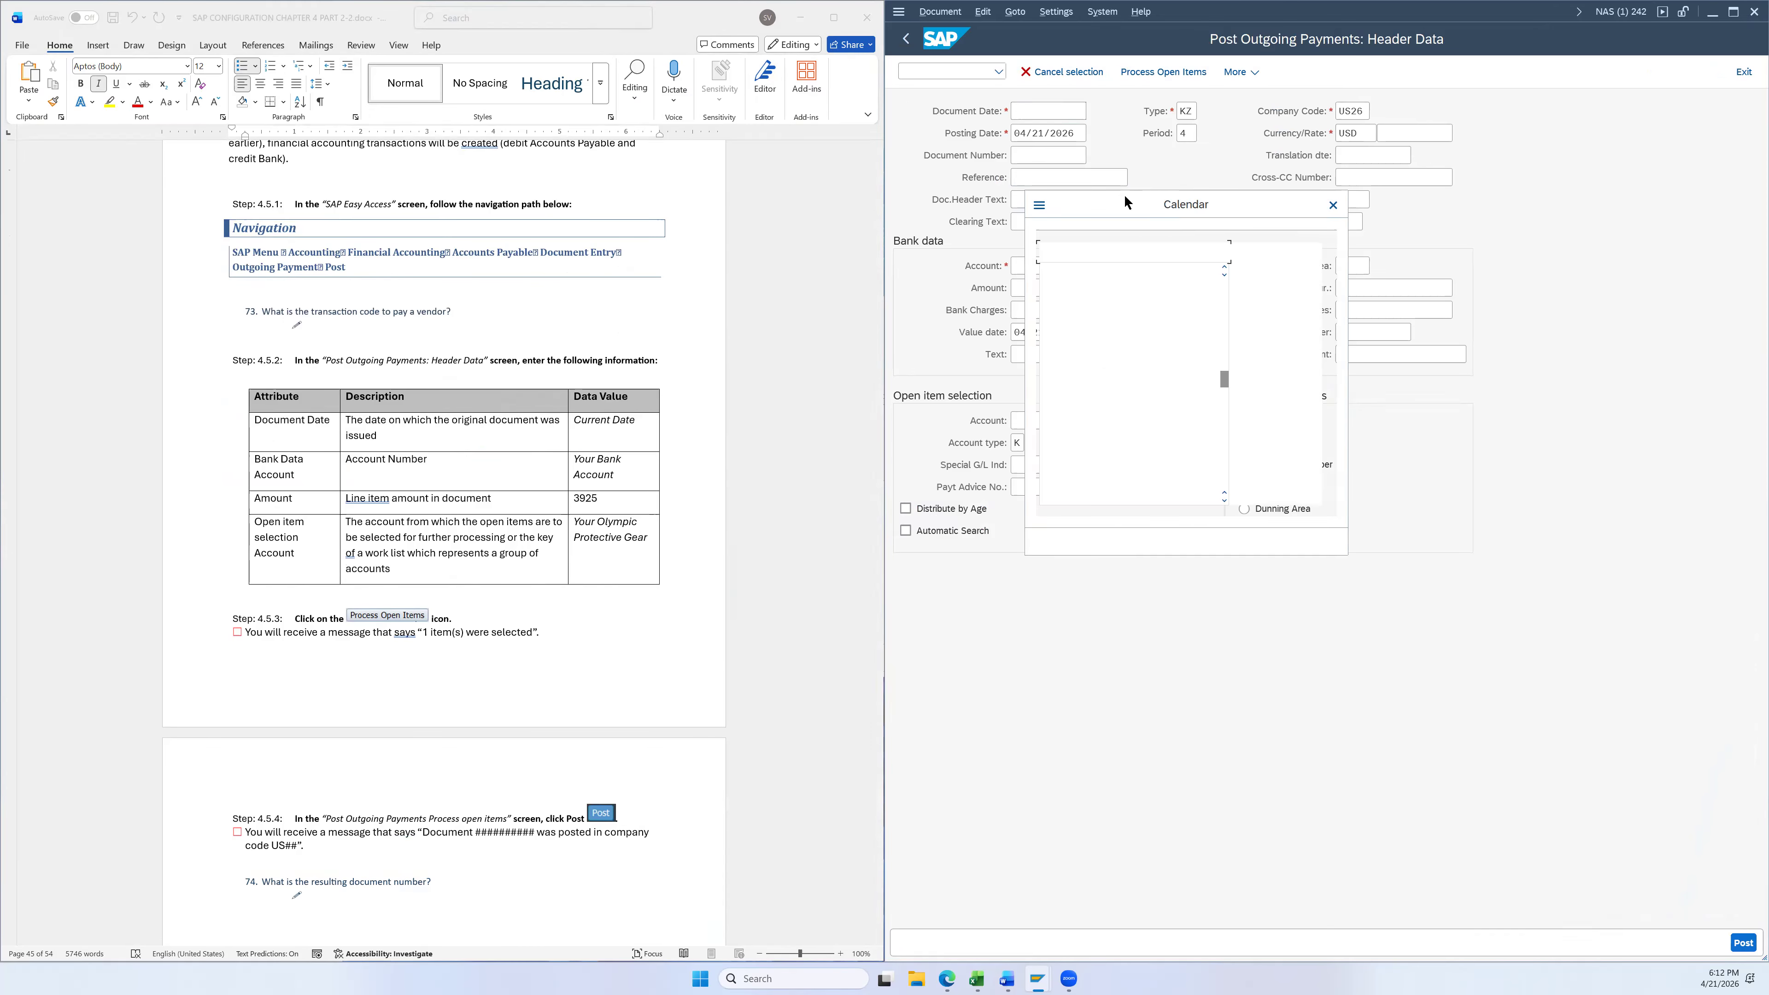
double_click(1094, 382)
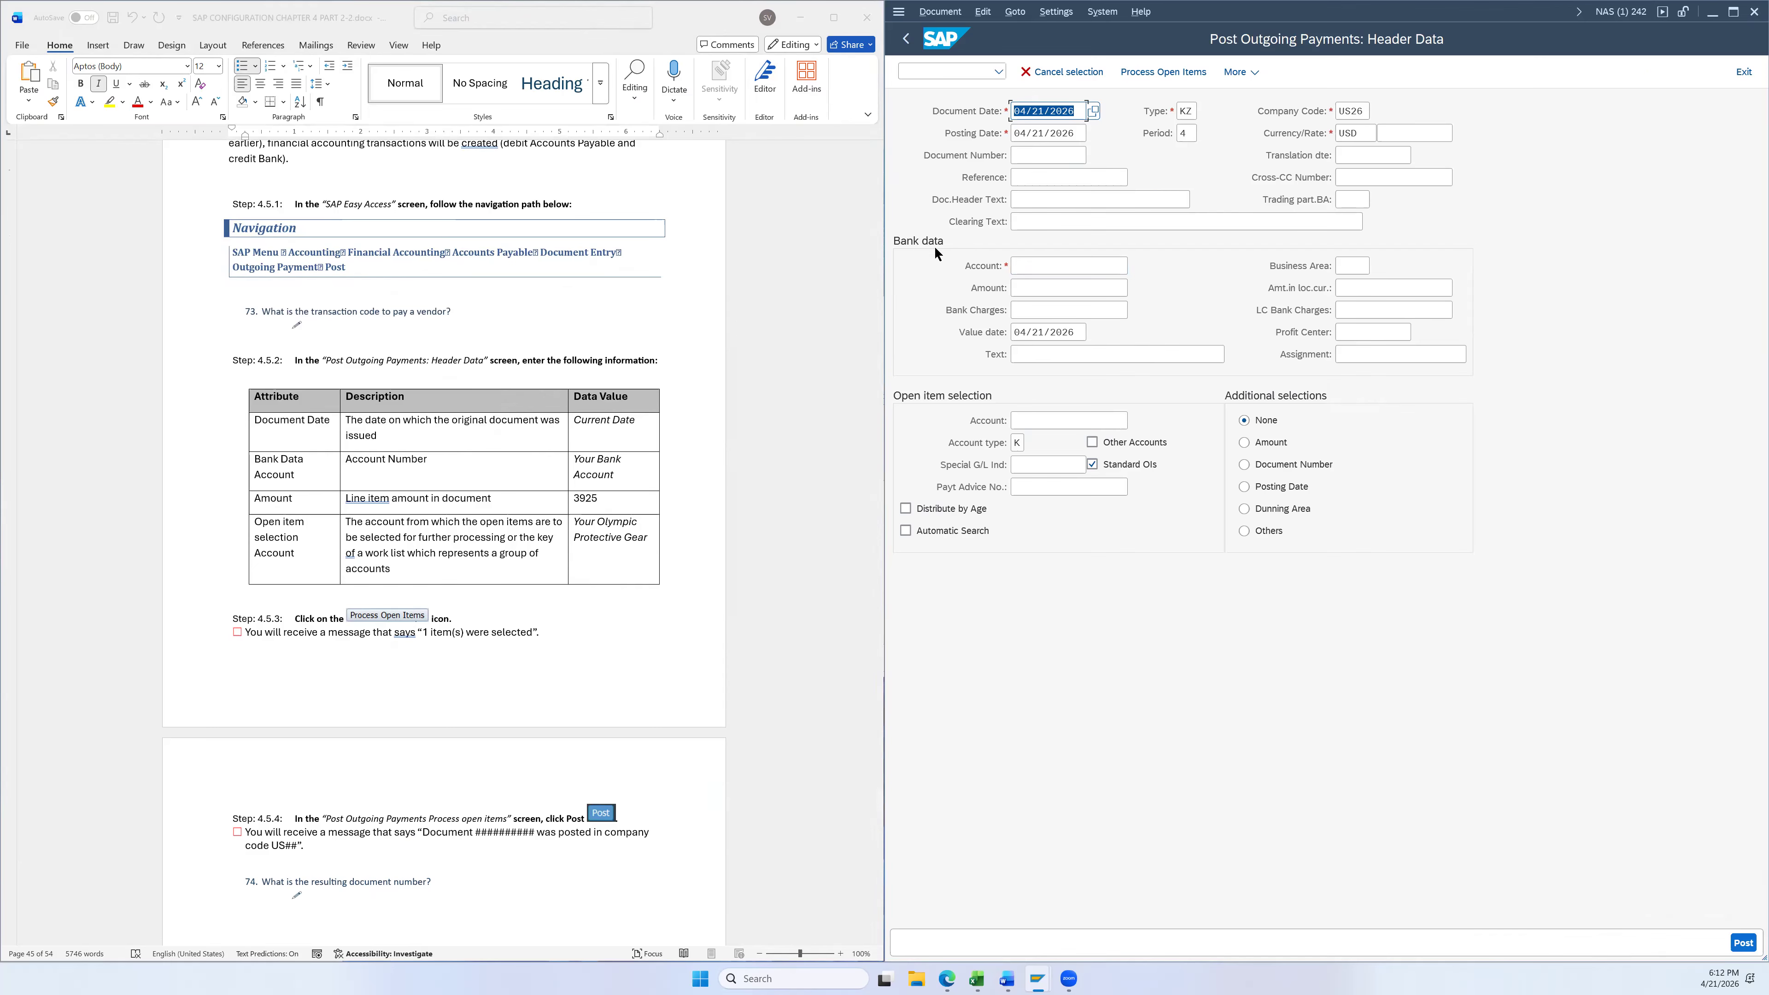
Look up the G/L accounts in chart GL26 and assign Bank Account as the bank data account
click(1114, 268)
click(1132, 262)
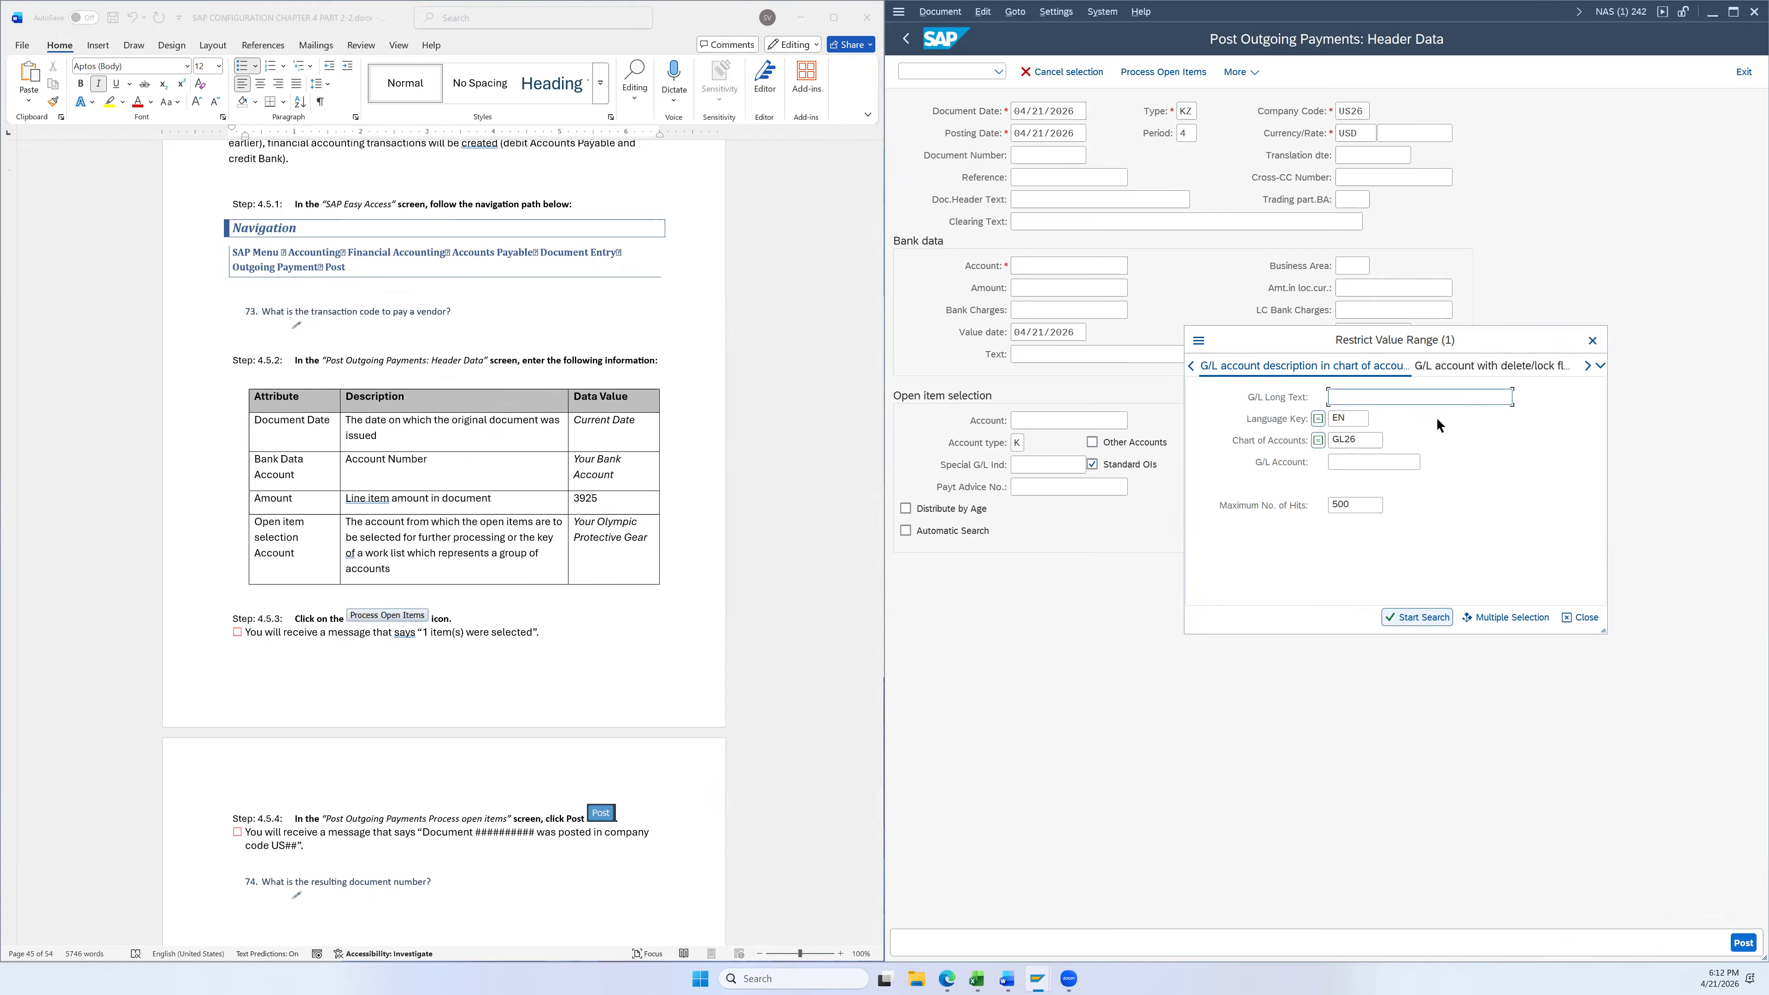
click(1417, 615)
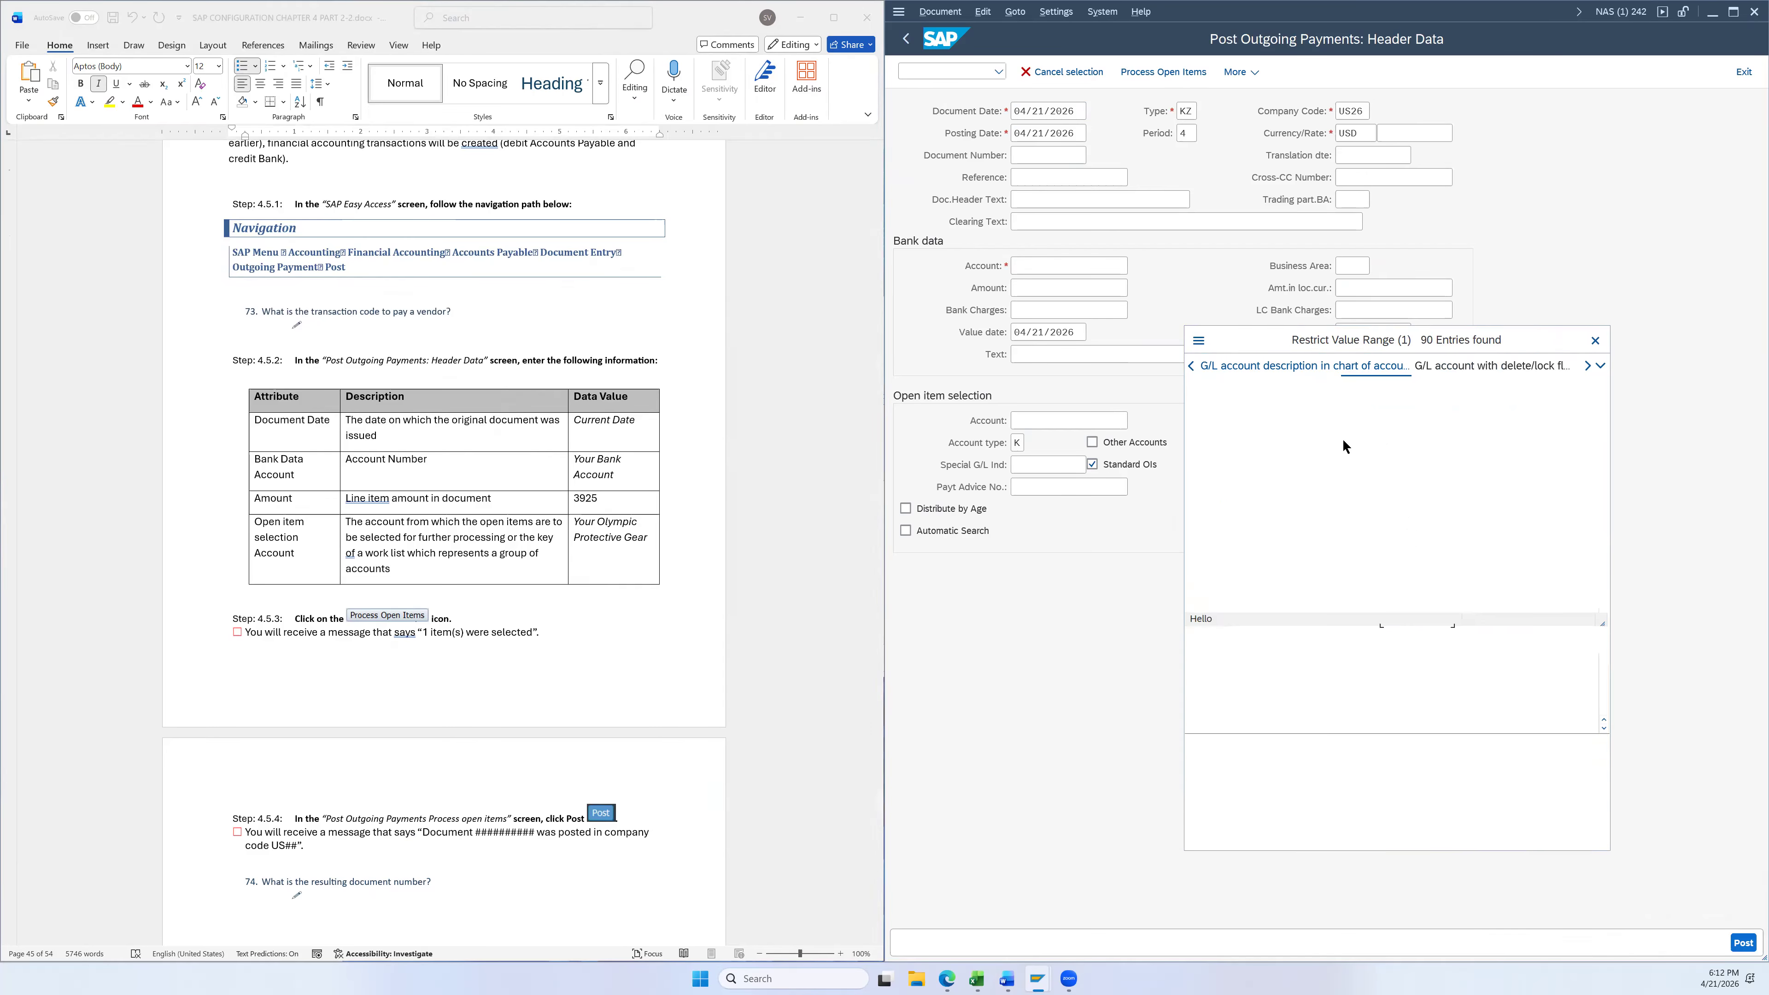
click(1230, 667)
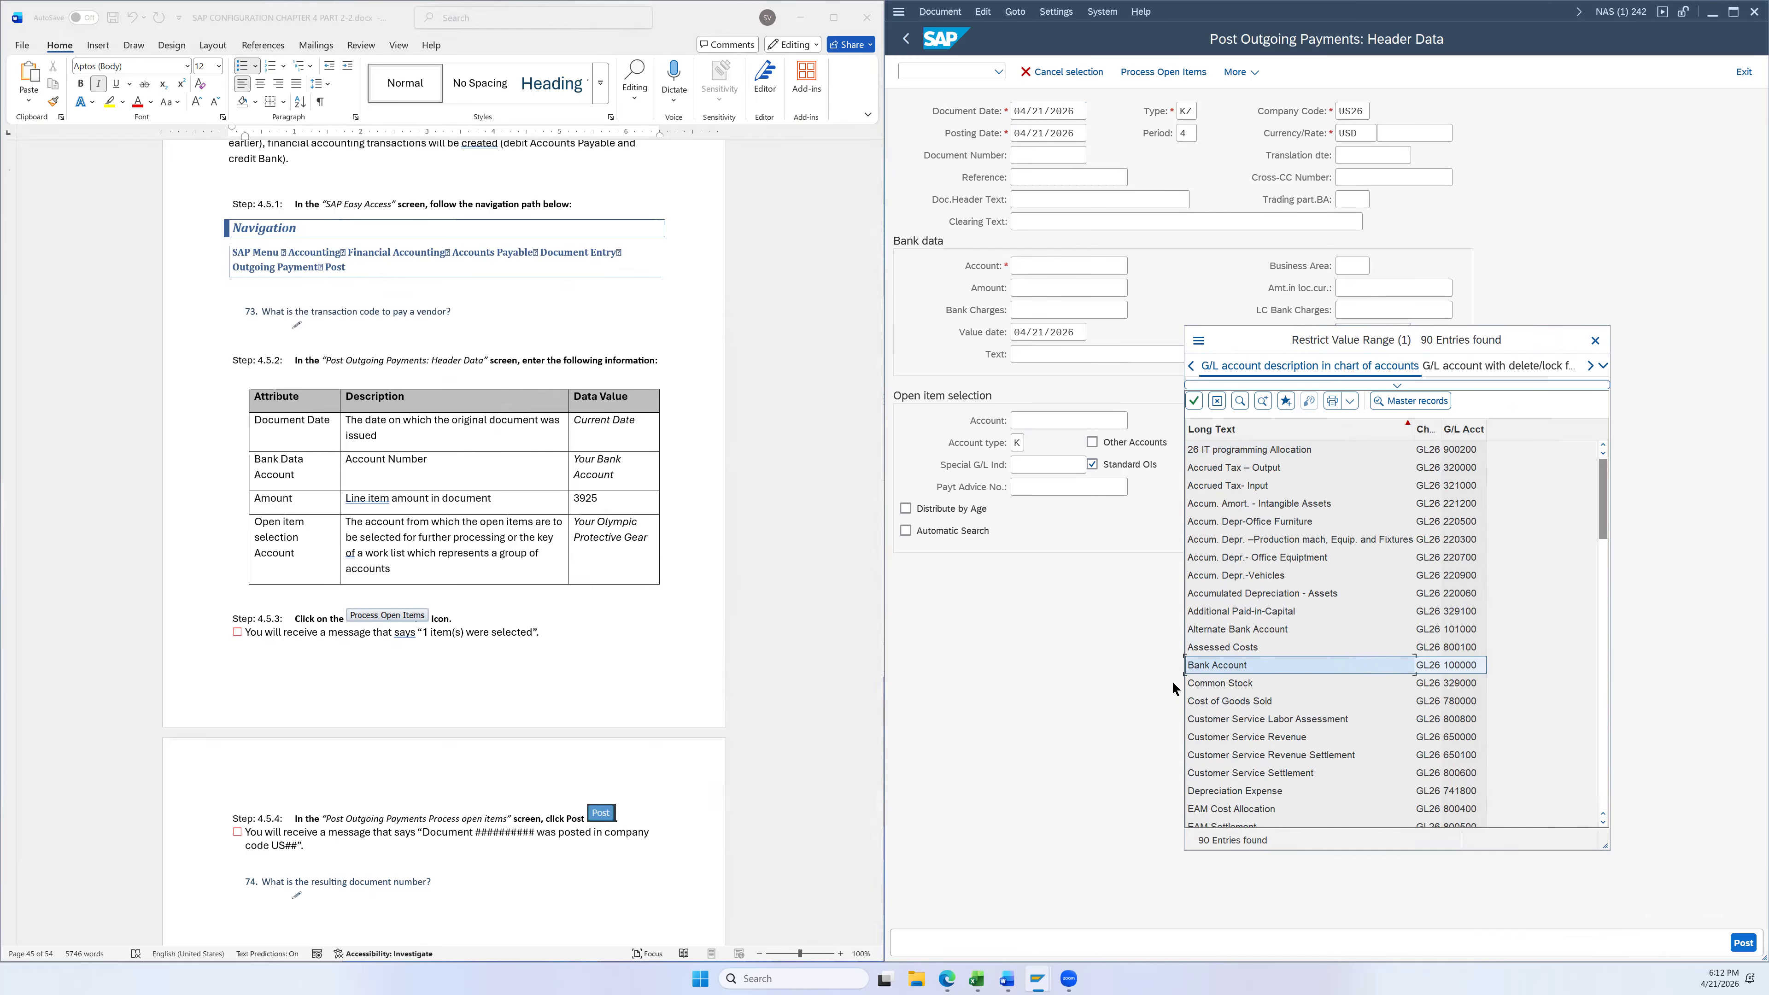
double_click(1224, 667)
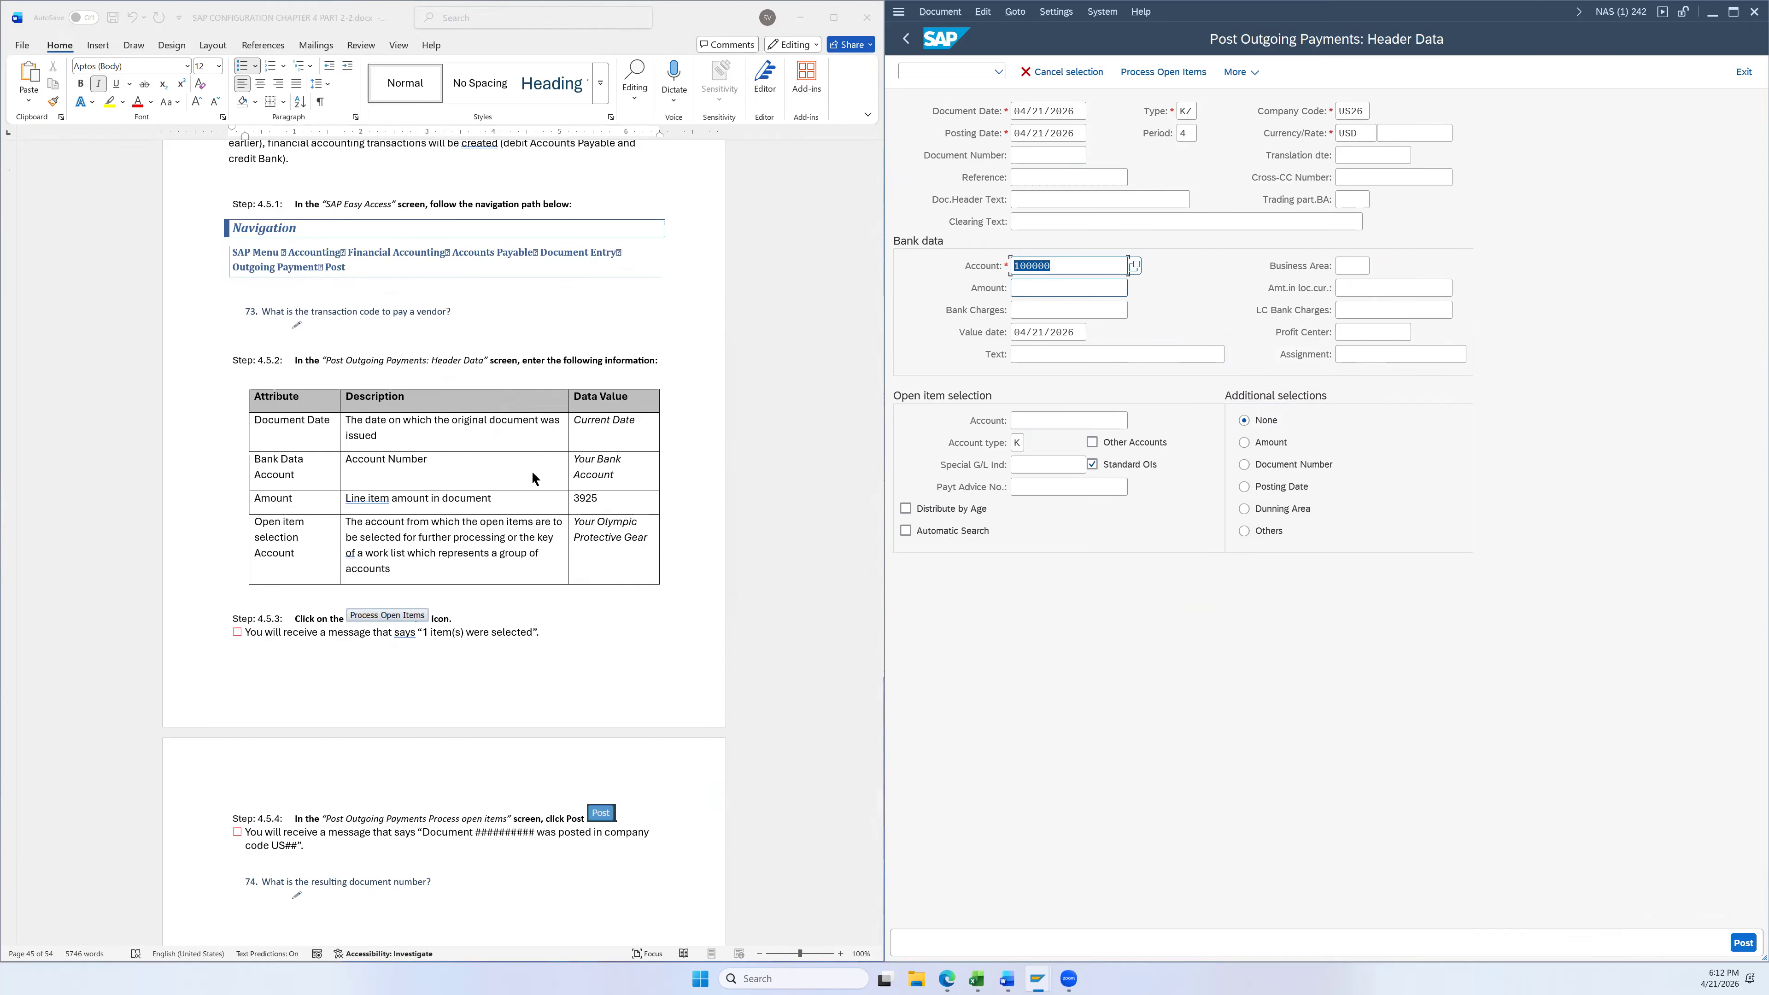
Copy the amount 3925 from the worksheet table into the bank data amount
click(1110, 287)
click(592, 499)
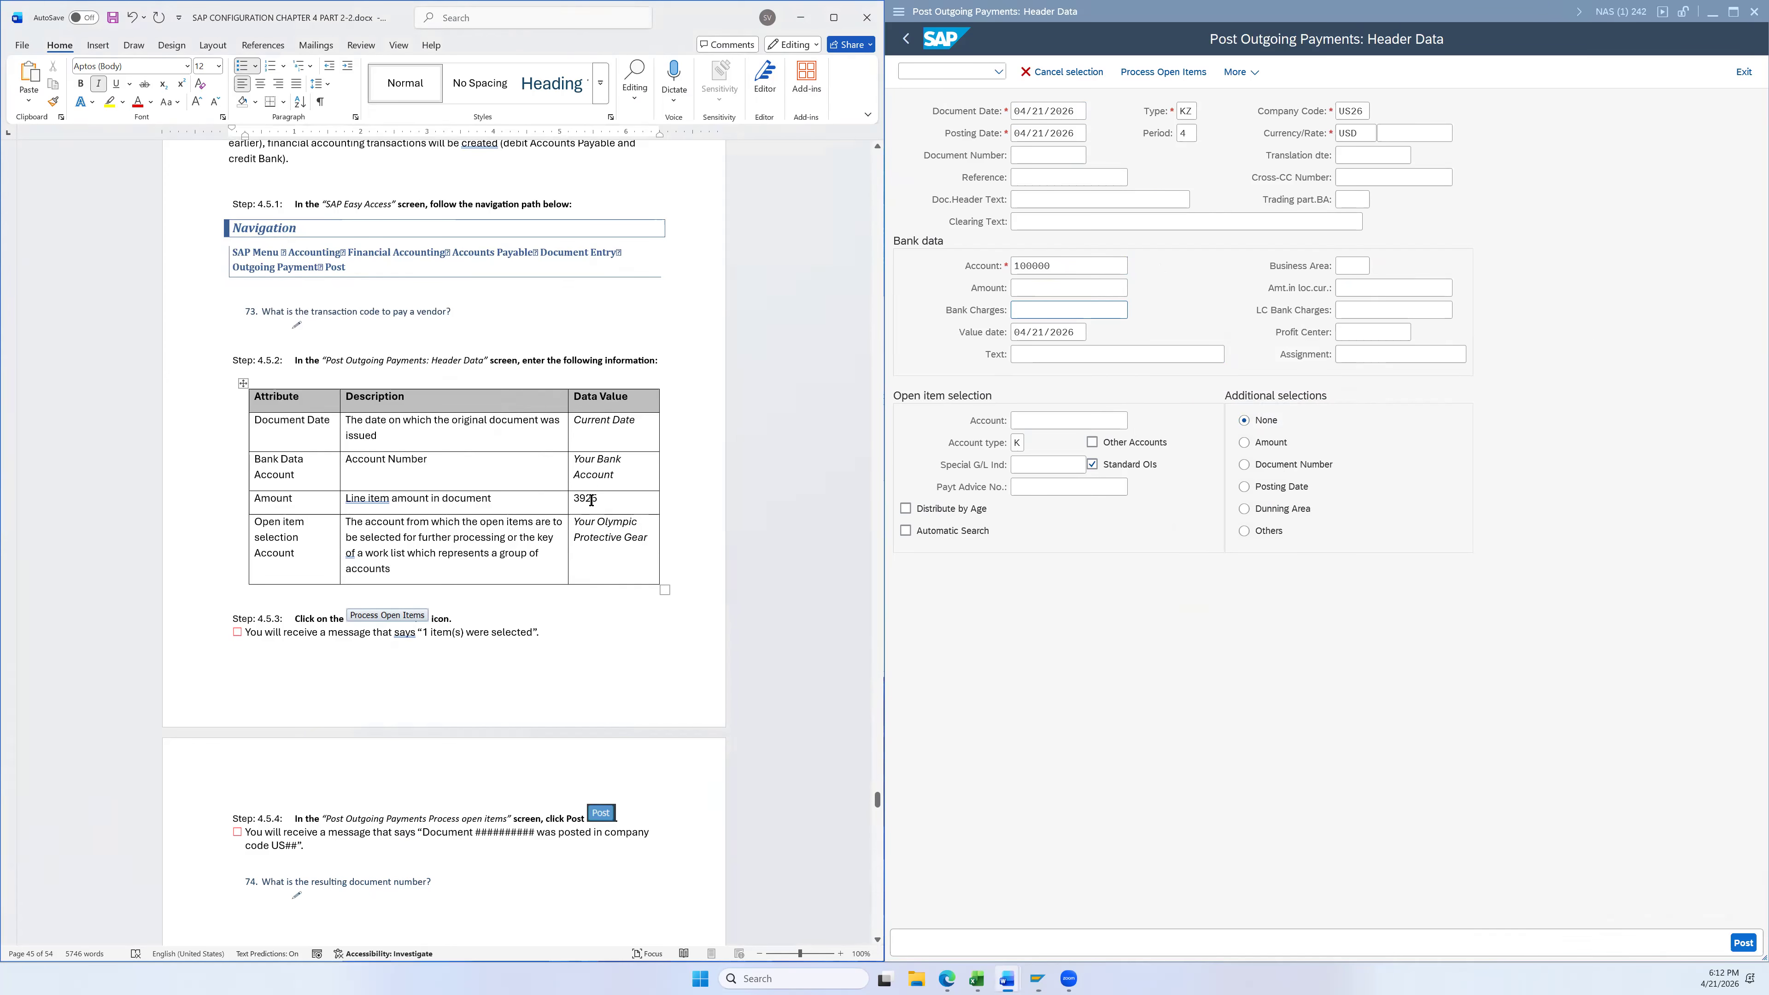
double_click(591, 500)
key(ctrl+c)
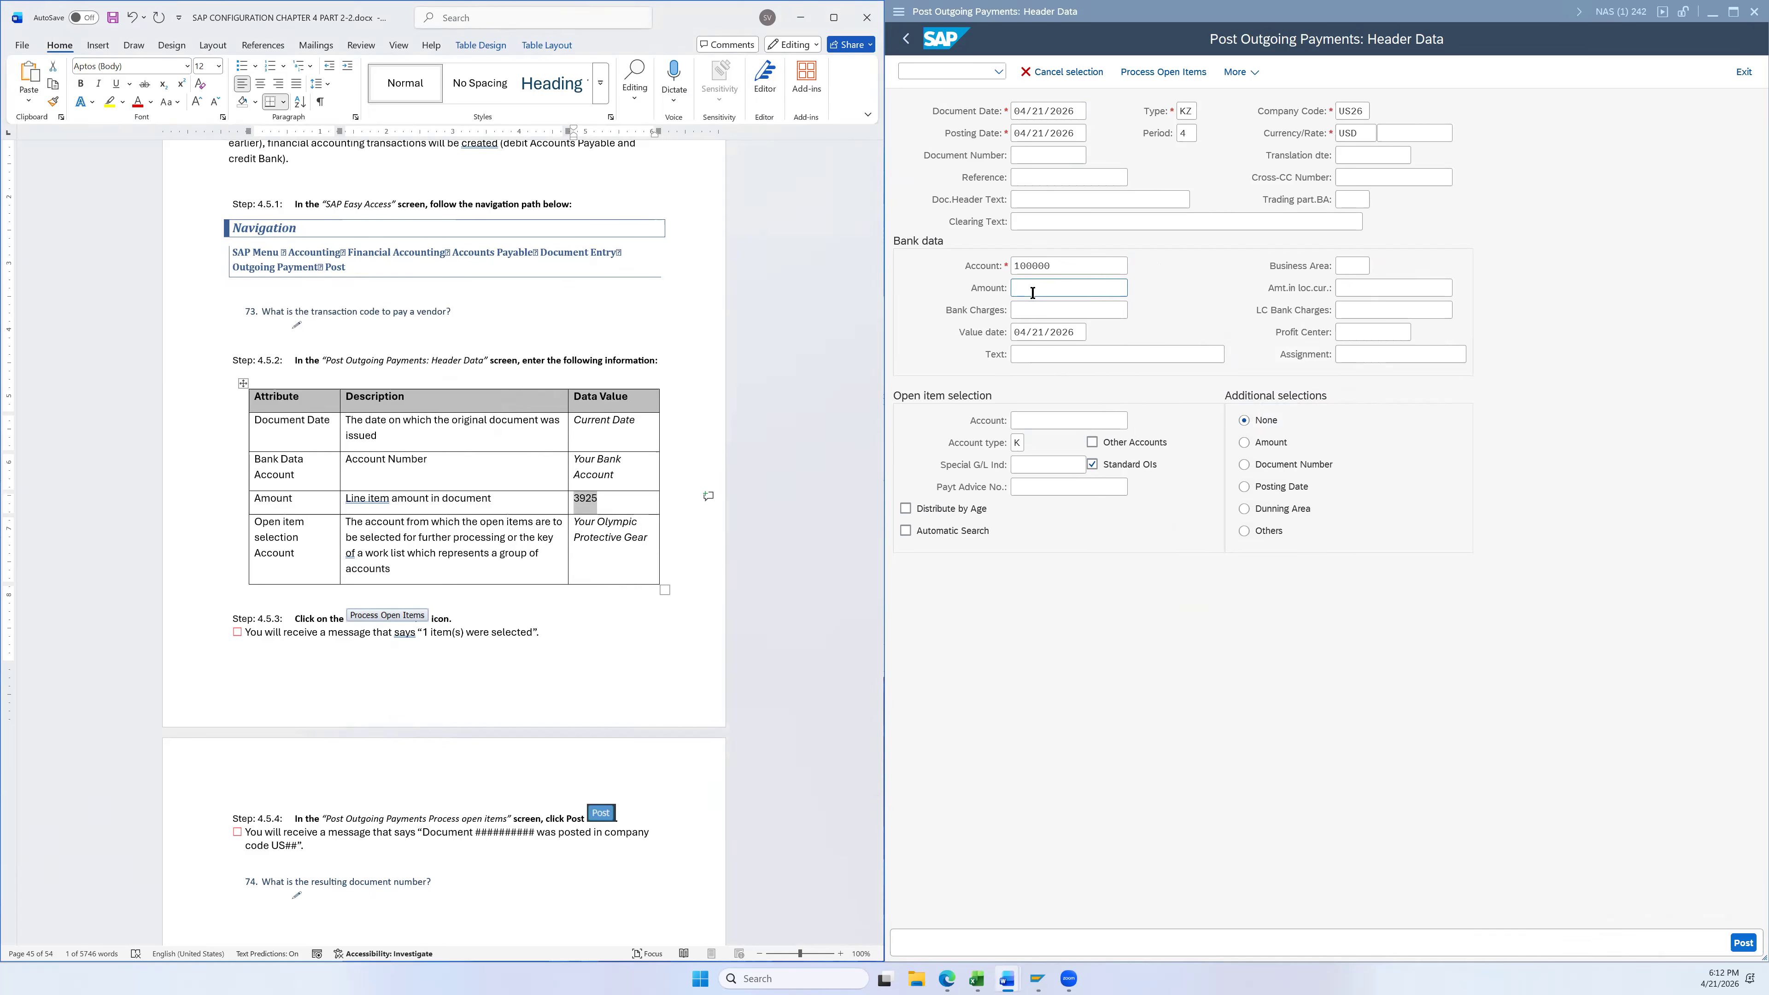
click(1032, 293)
key(ctrl+v)
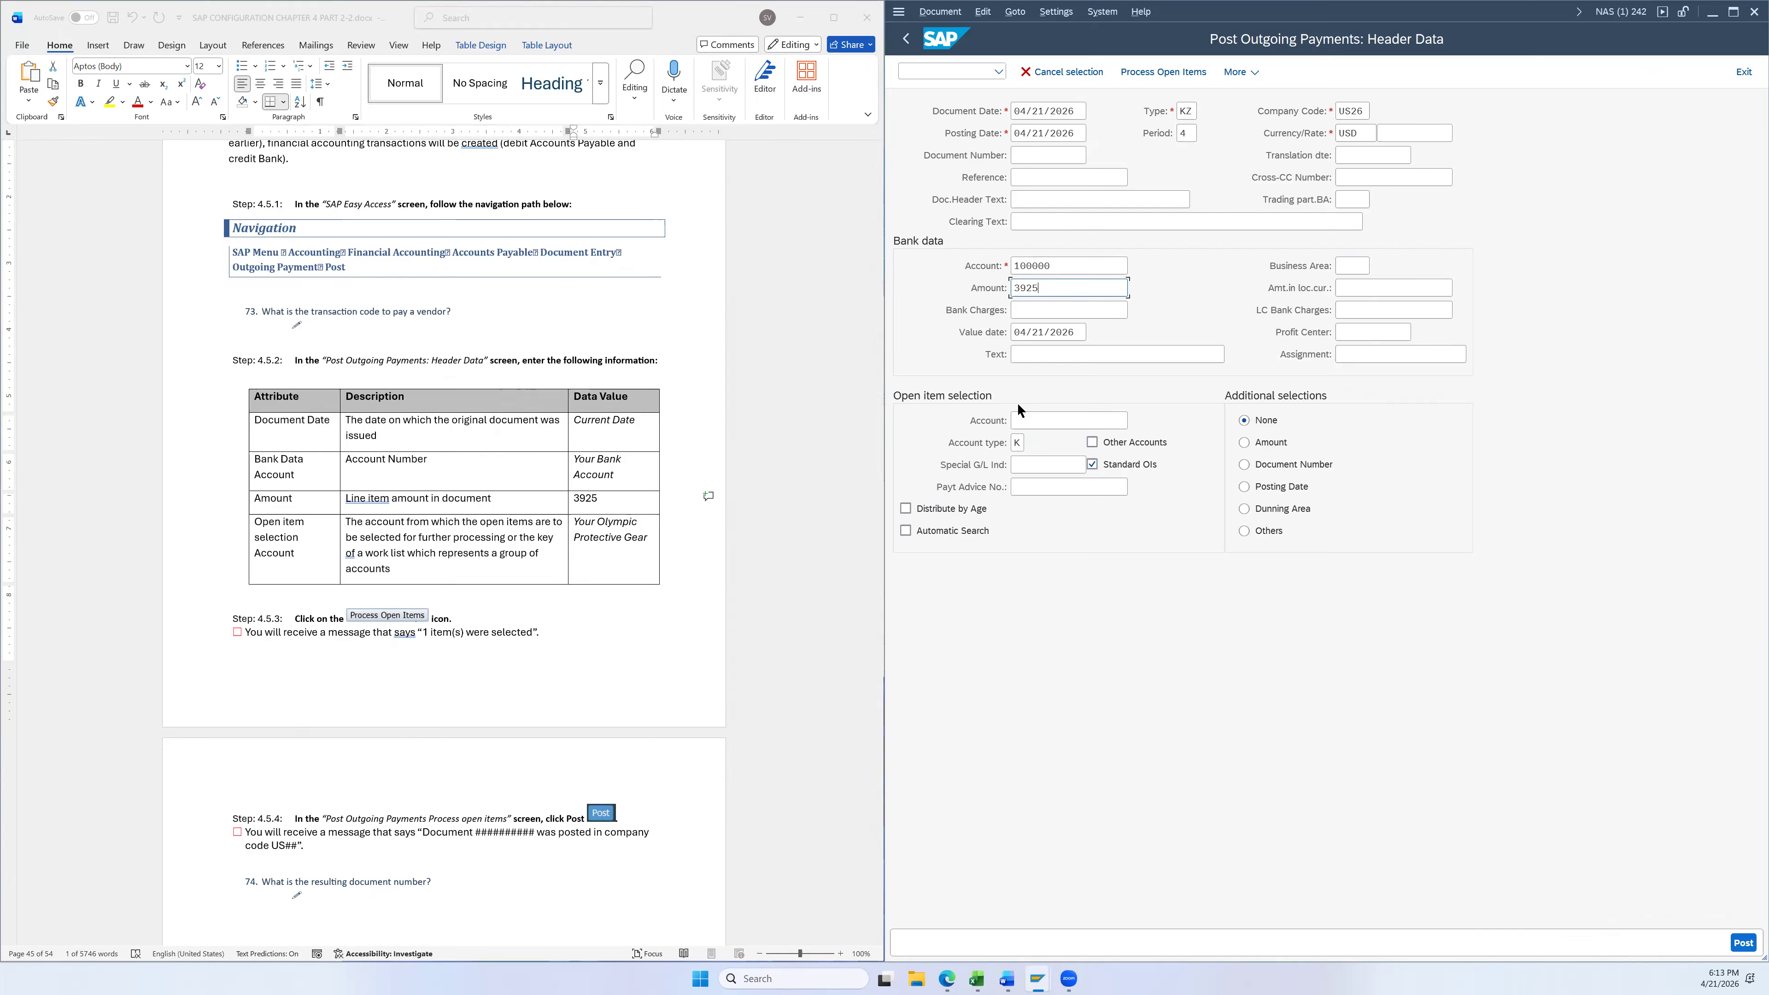
Search company code US26 suppliers, choose Olympic Protective Gear as the open item selection account, and process its open items
click(1044, 418)
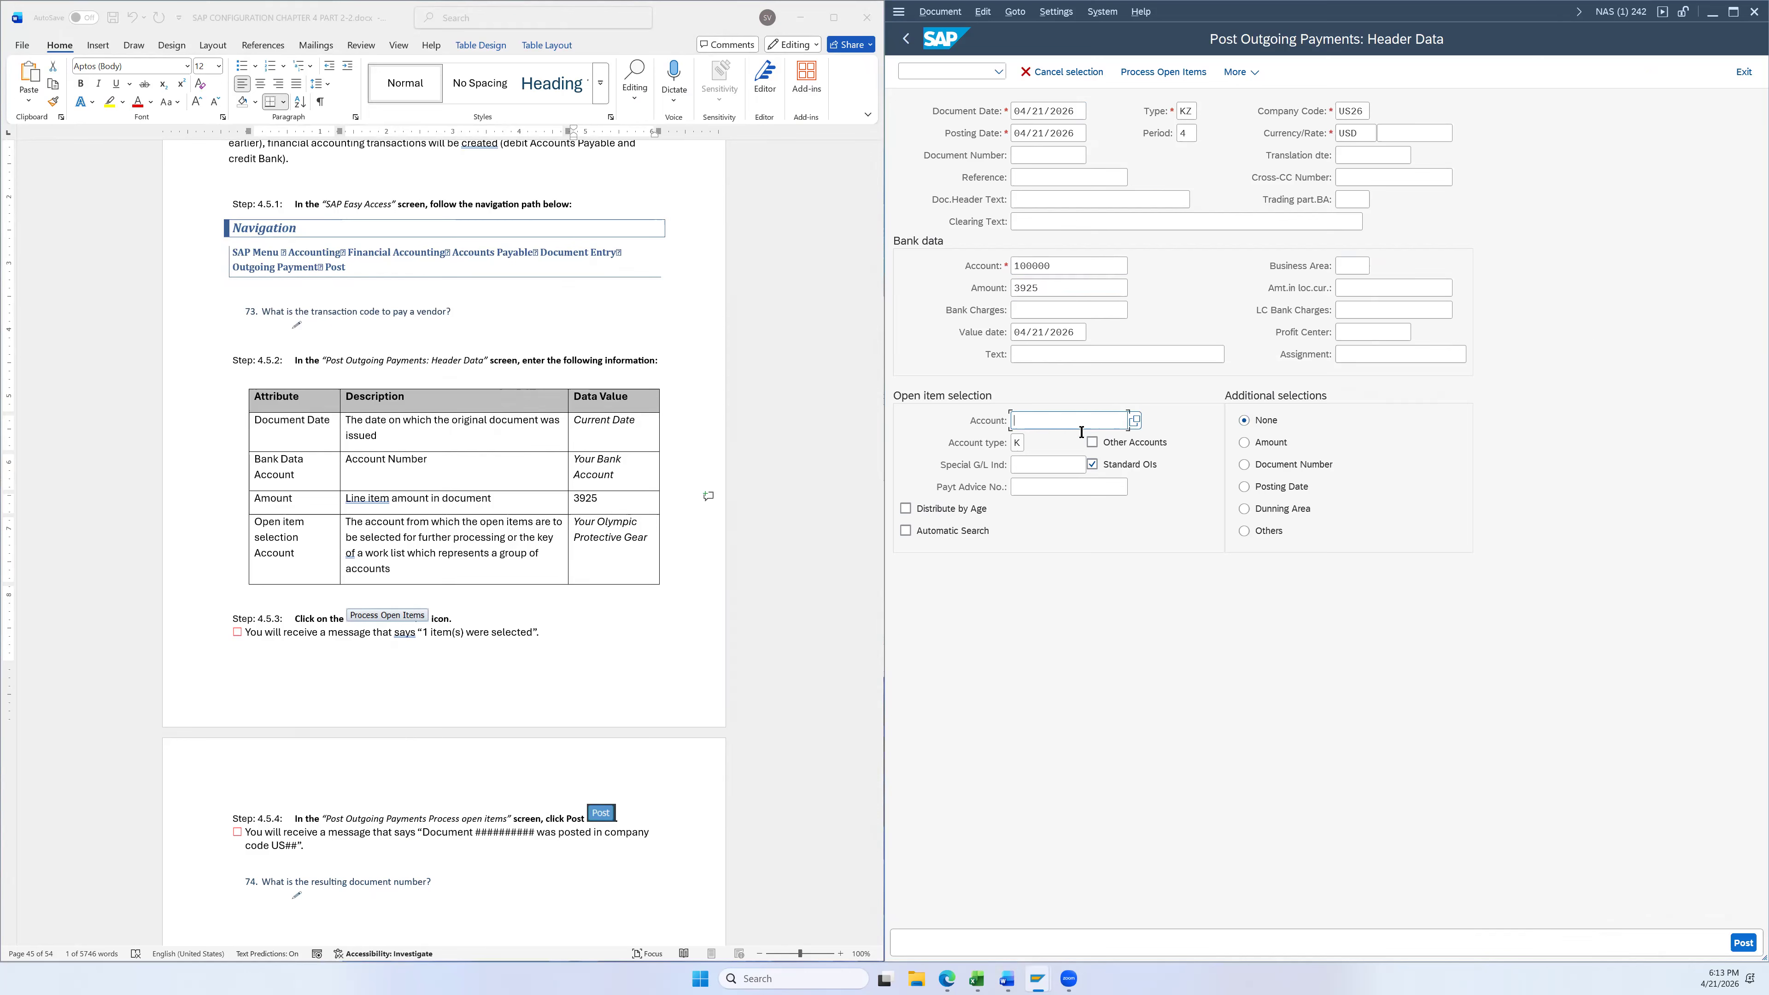
key(Return)
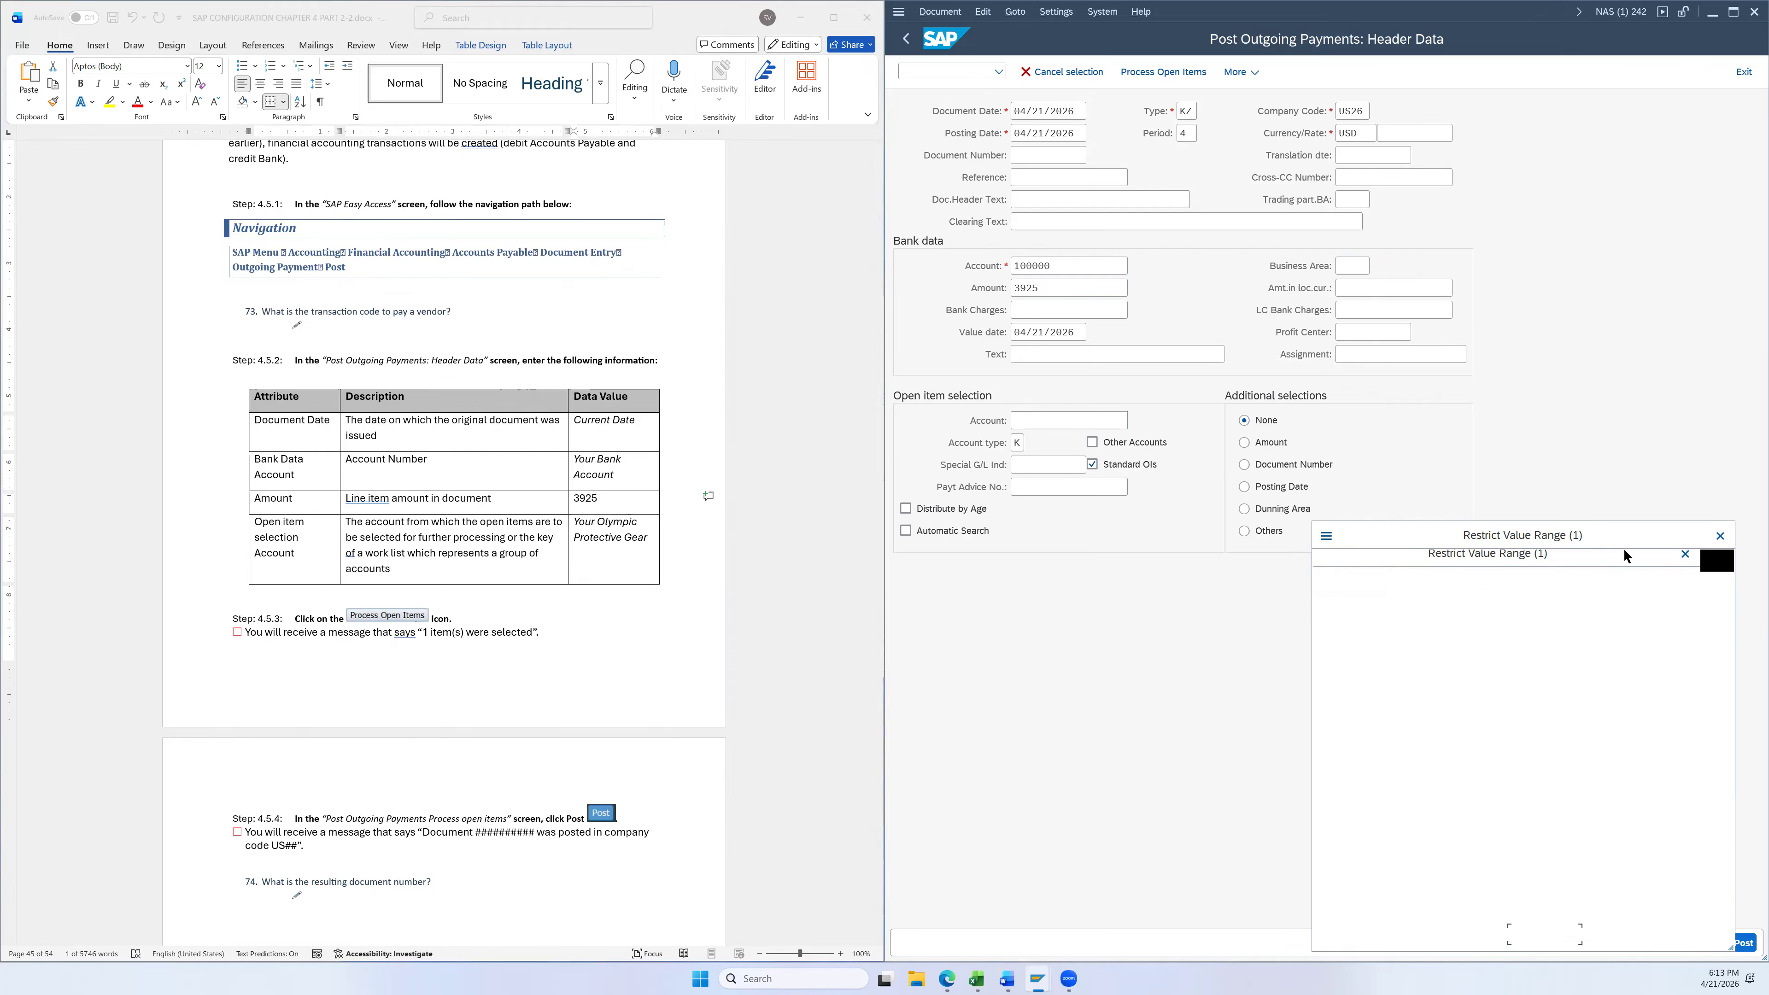
drag(1613, 538, 1390, 234)
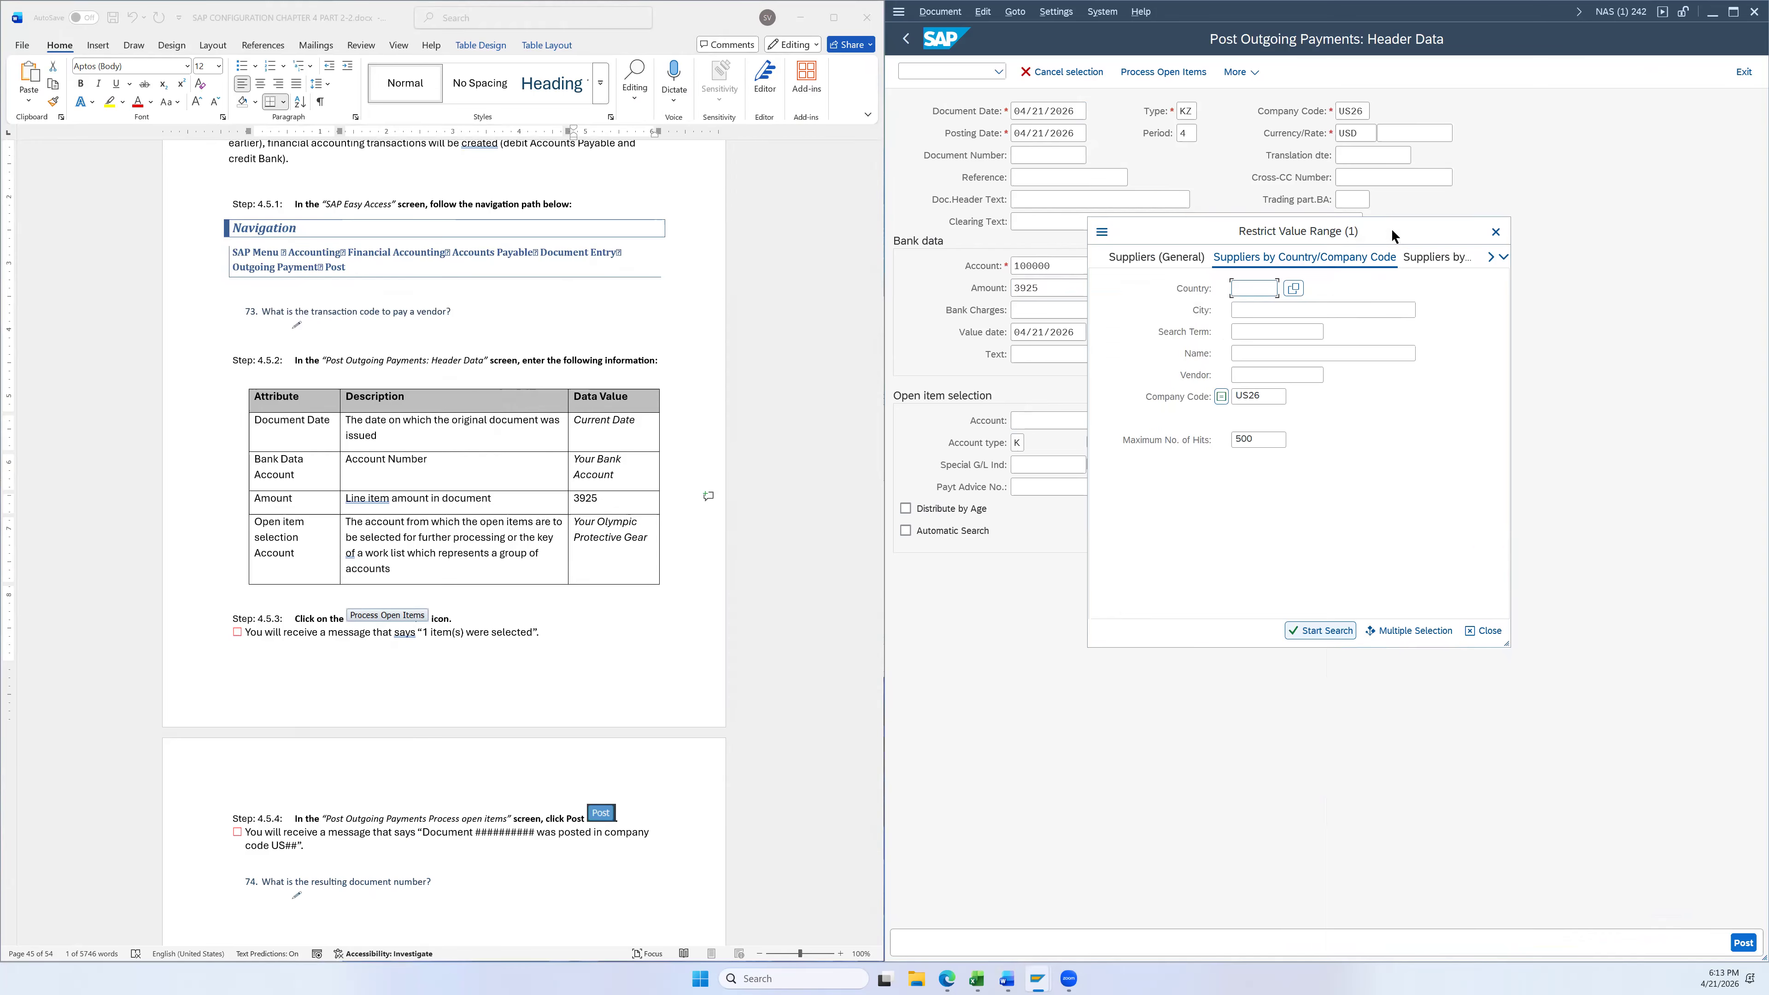
click(1343, 631)
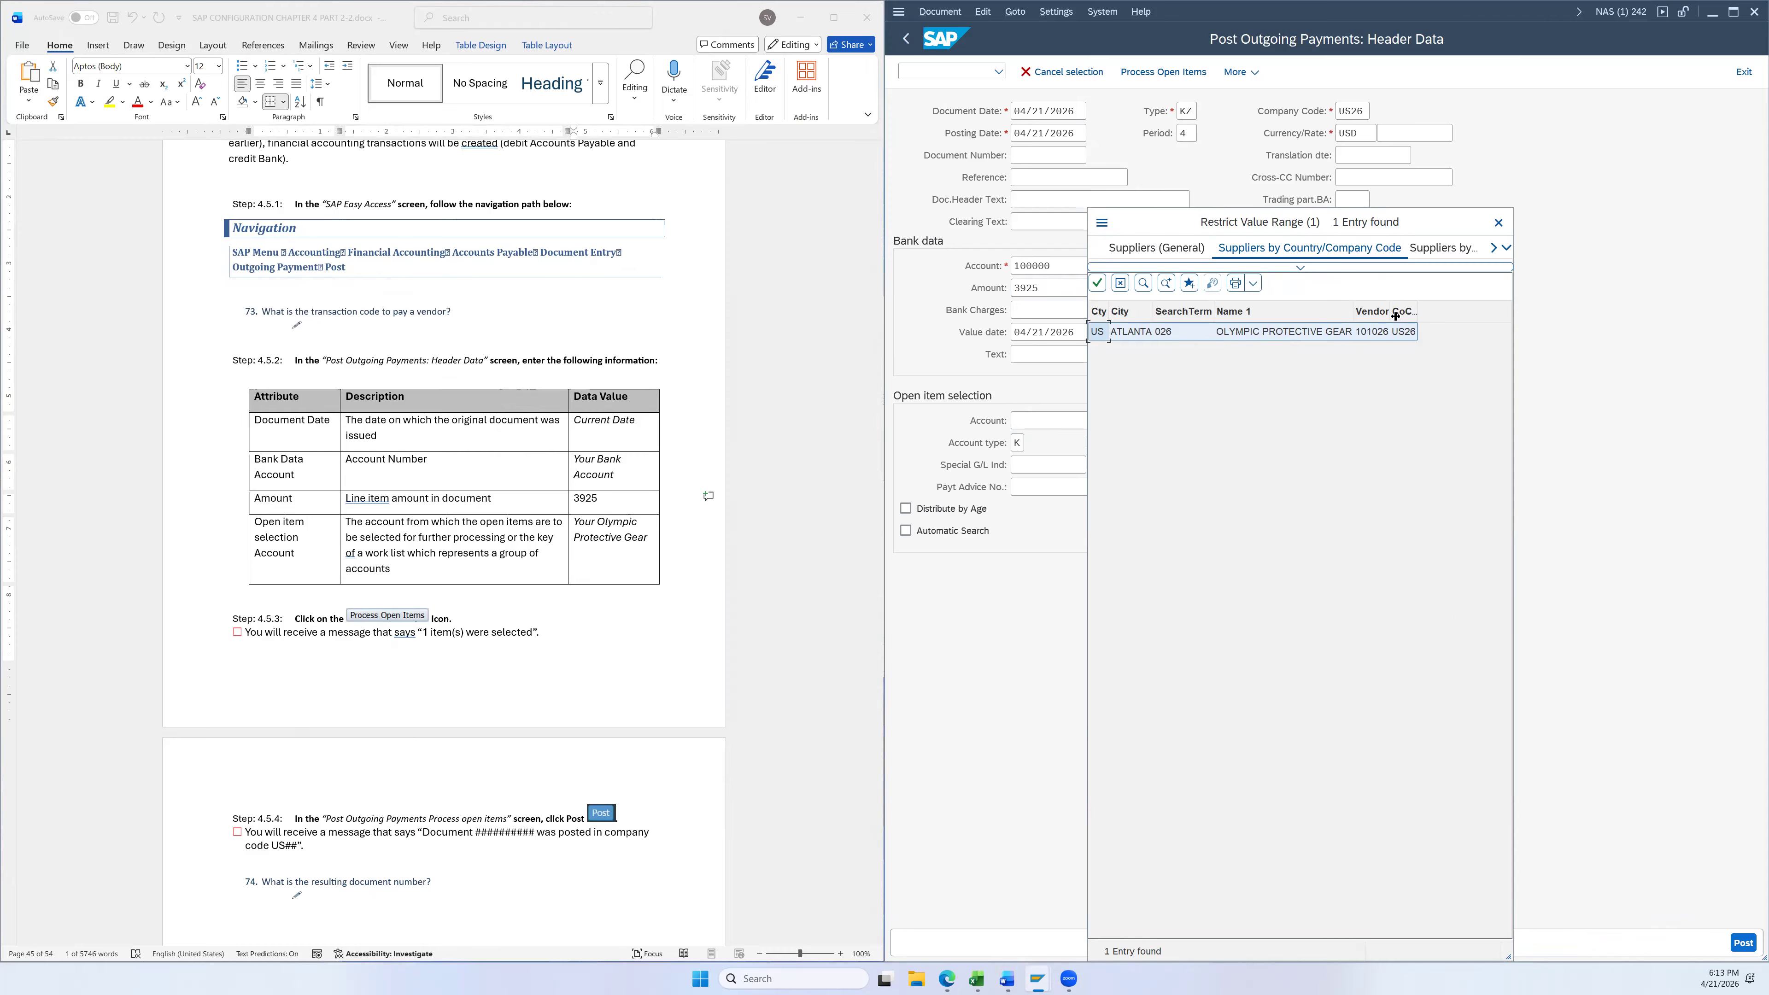
double_click(1355, 331)
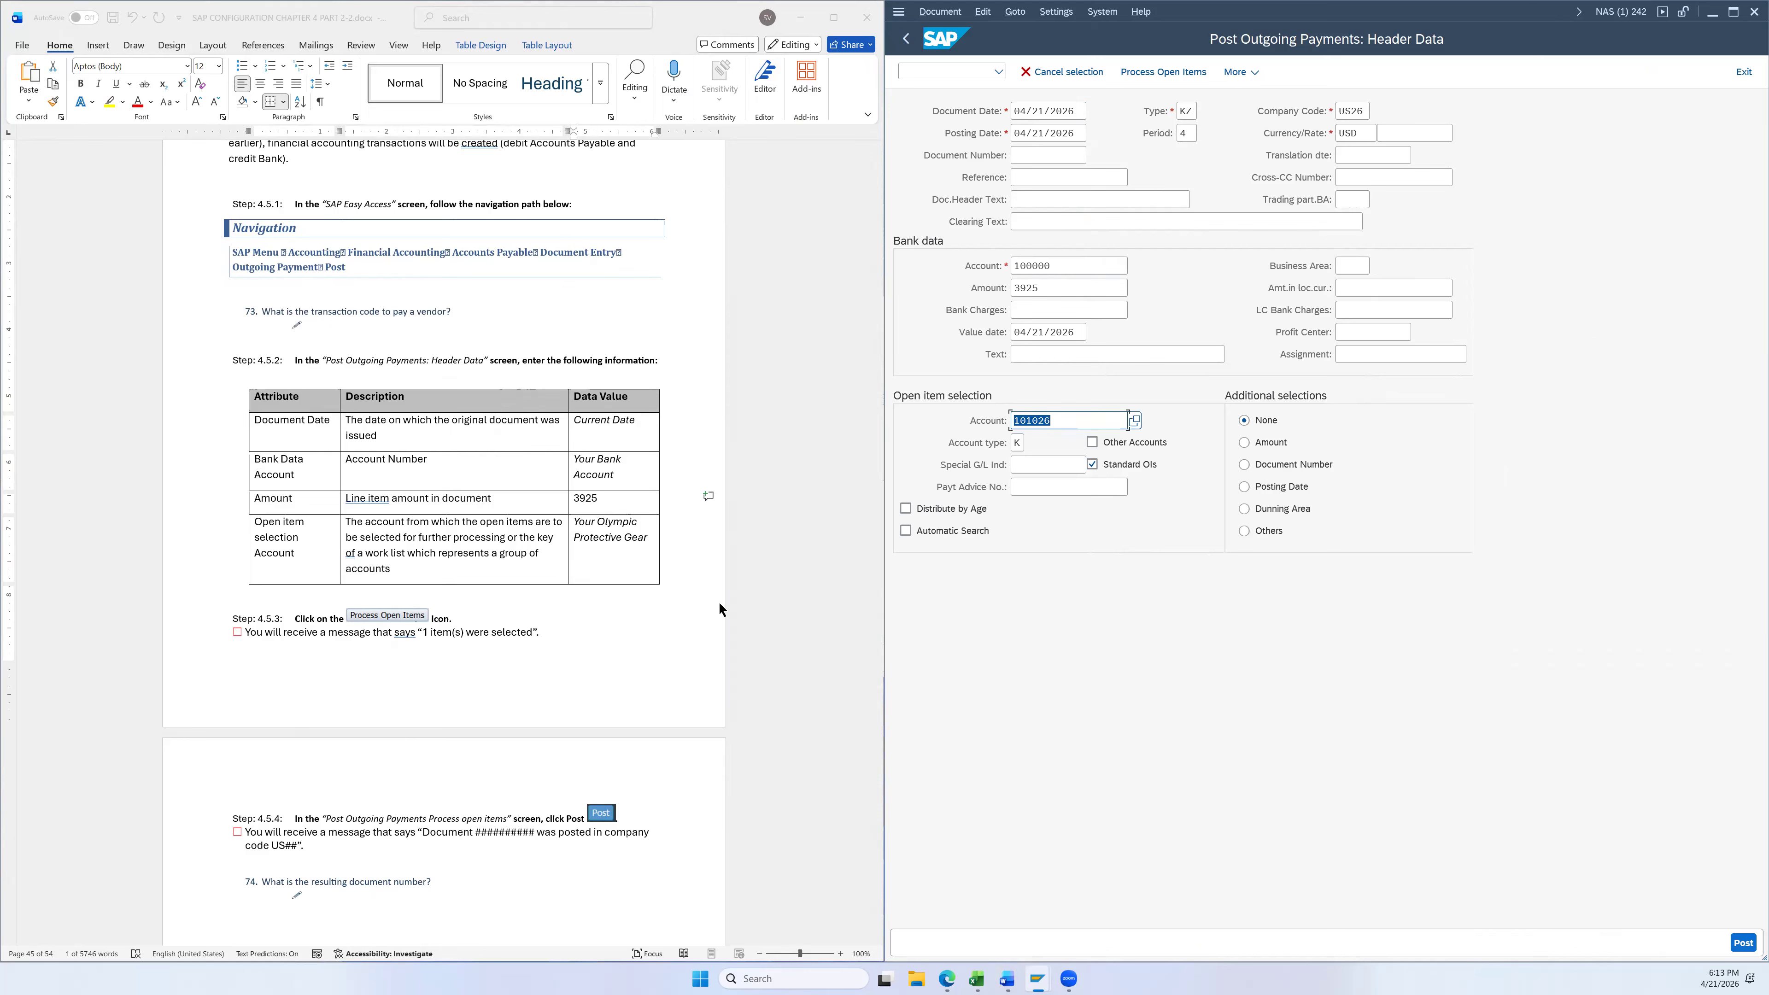
click(1154, 77)
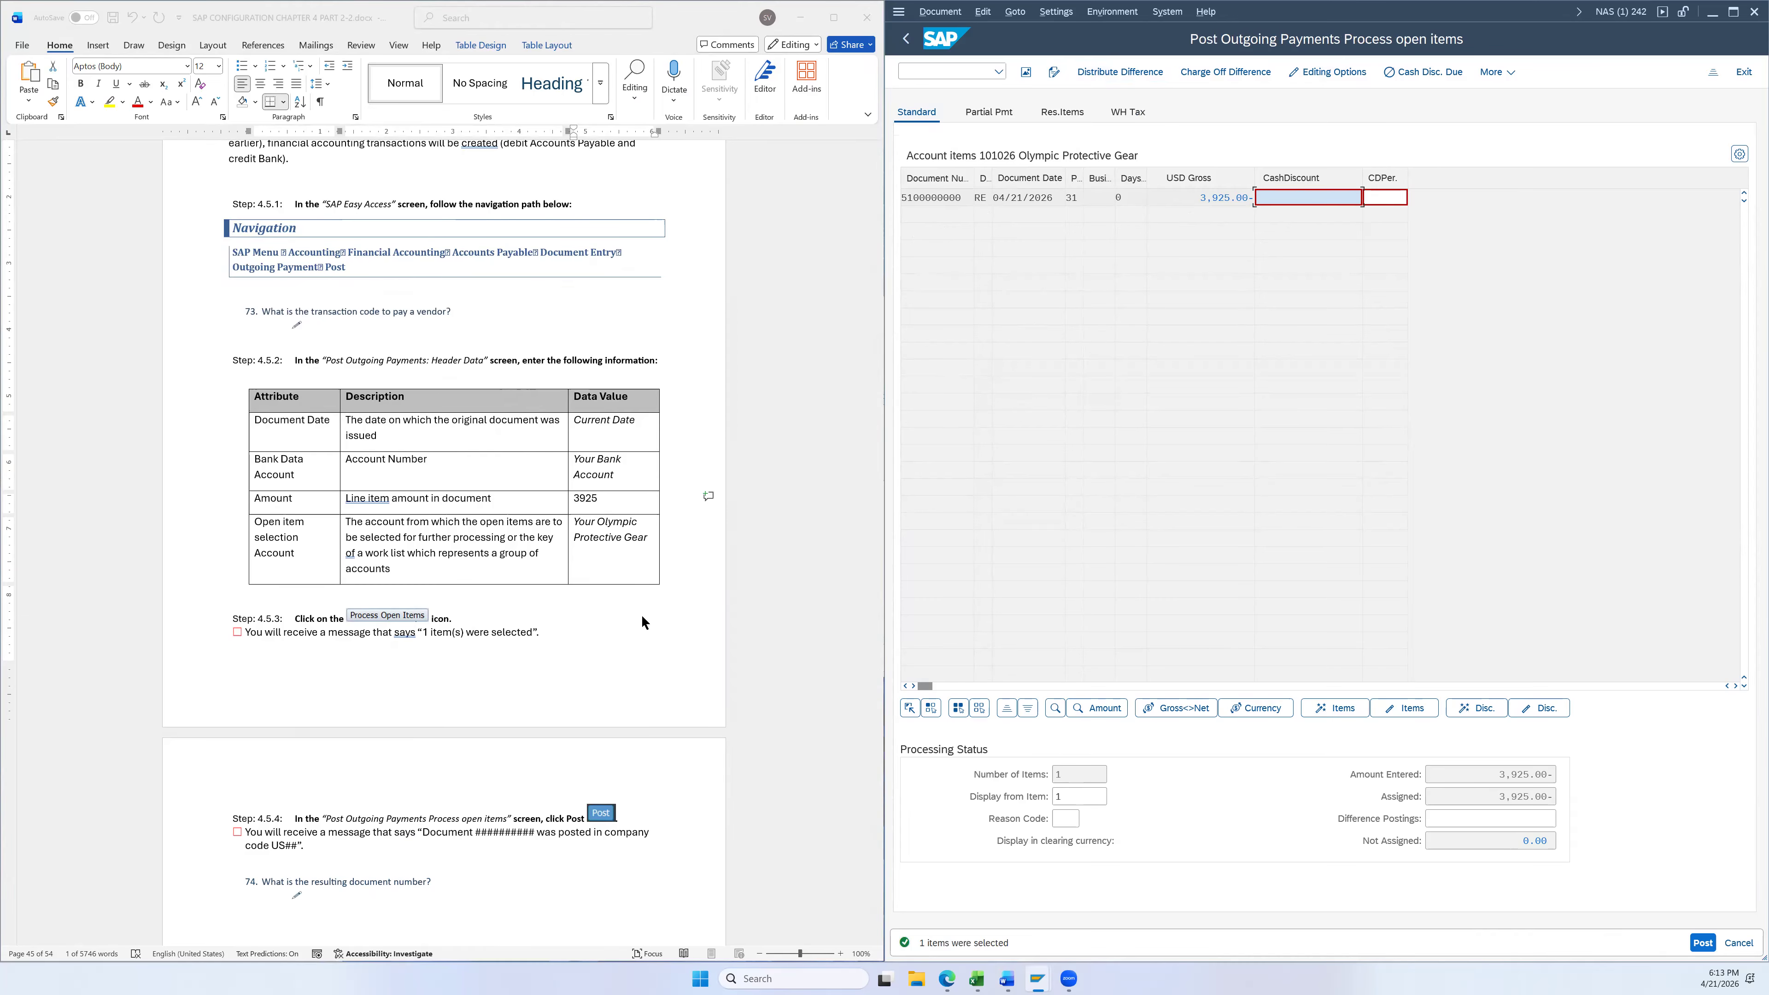
Post the outgoing payment and copy its document number into the worksheet as the answer to question 74
scroll(642, 622, down, 3)
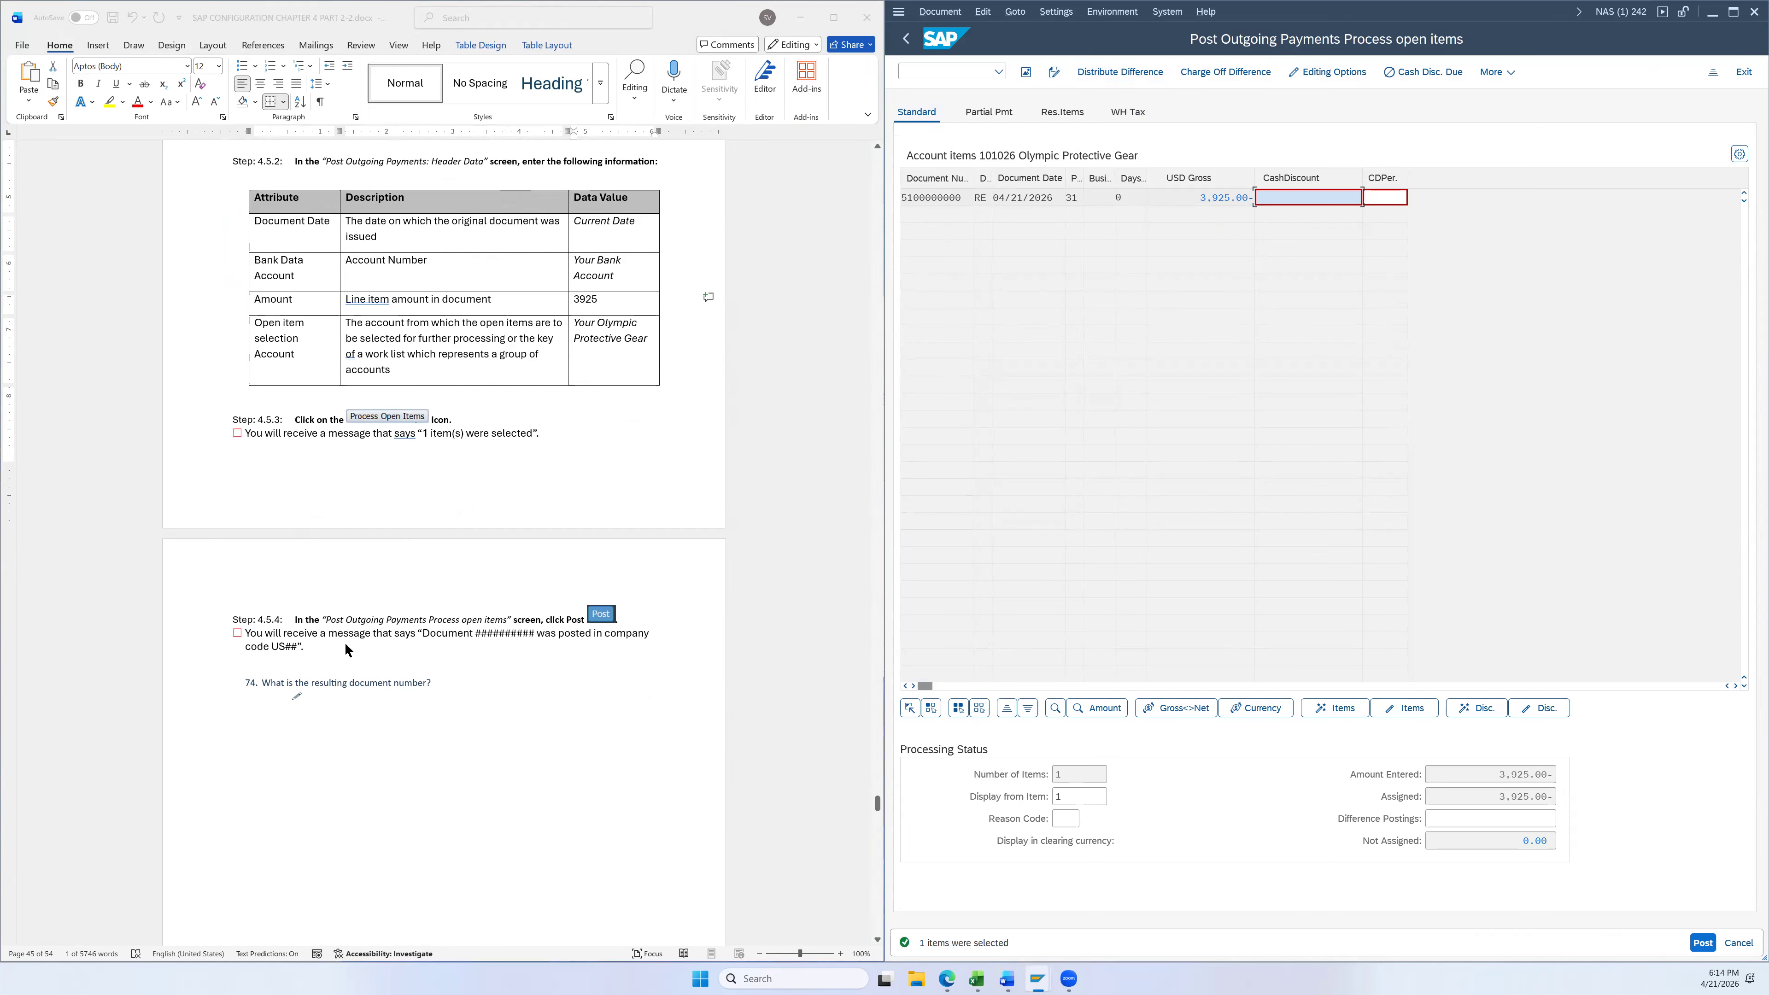
click(1701, 943)
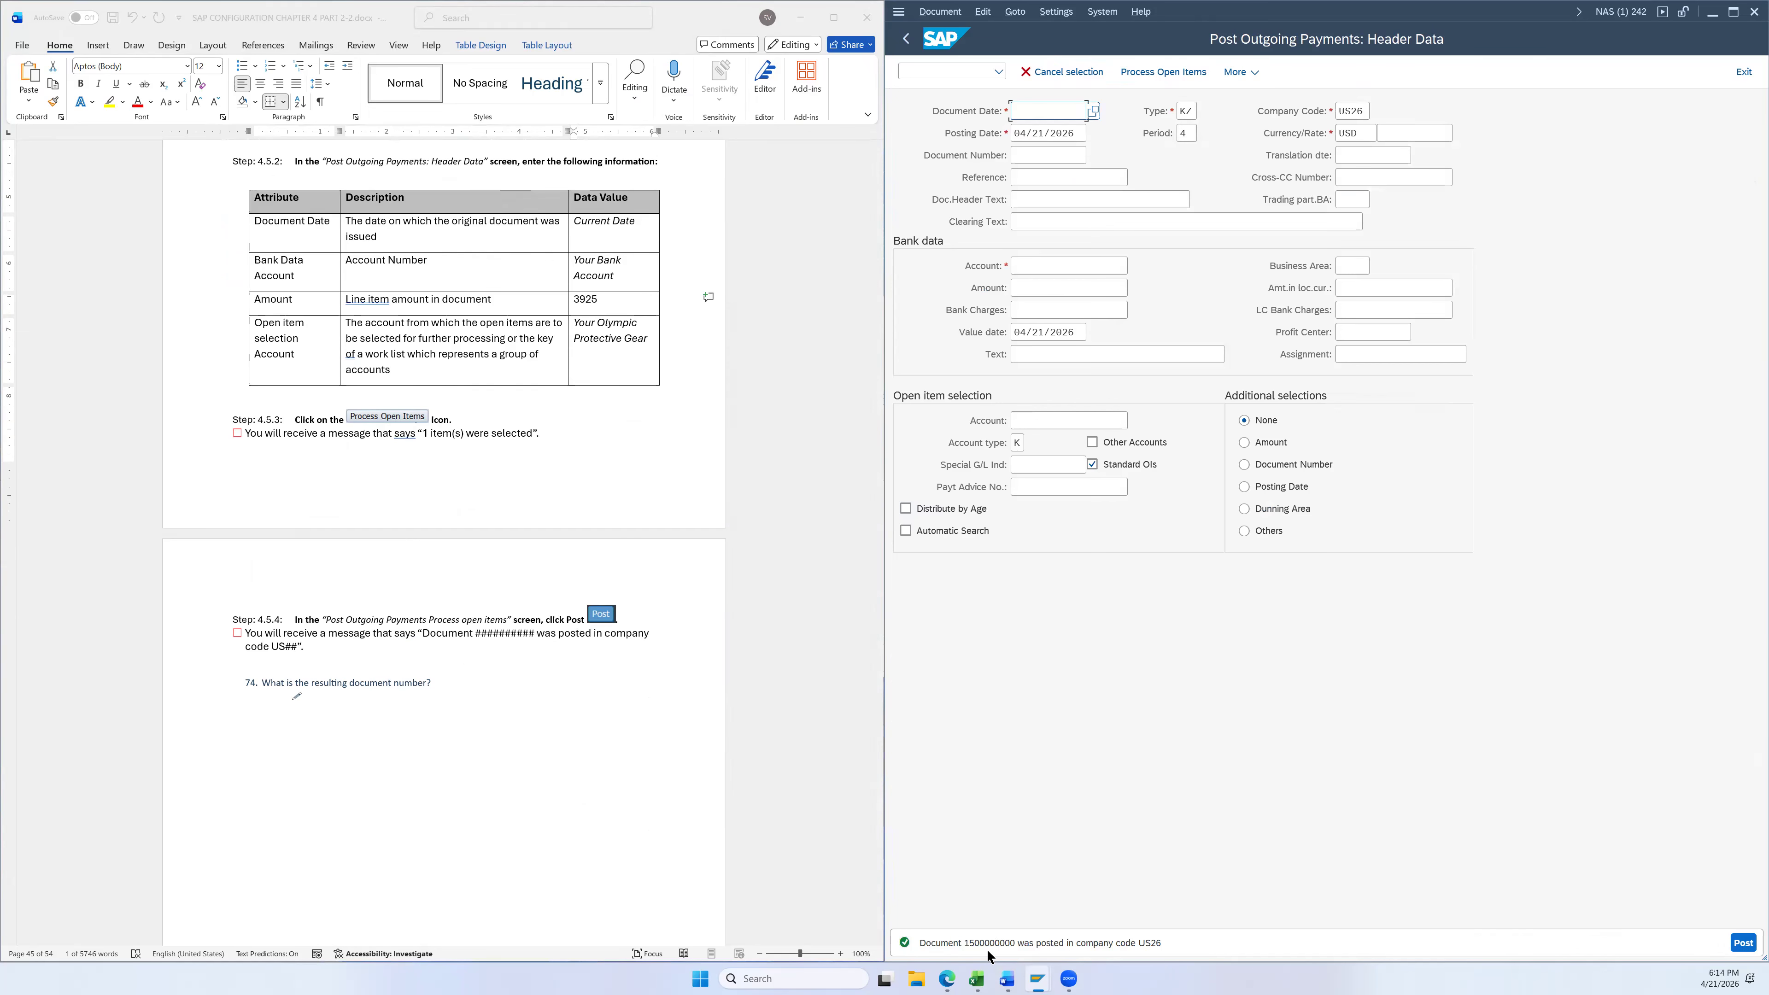
drag(965, 943, 1015, 947)
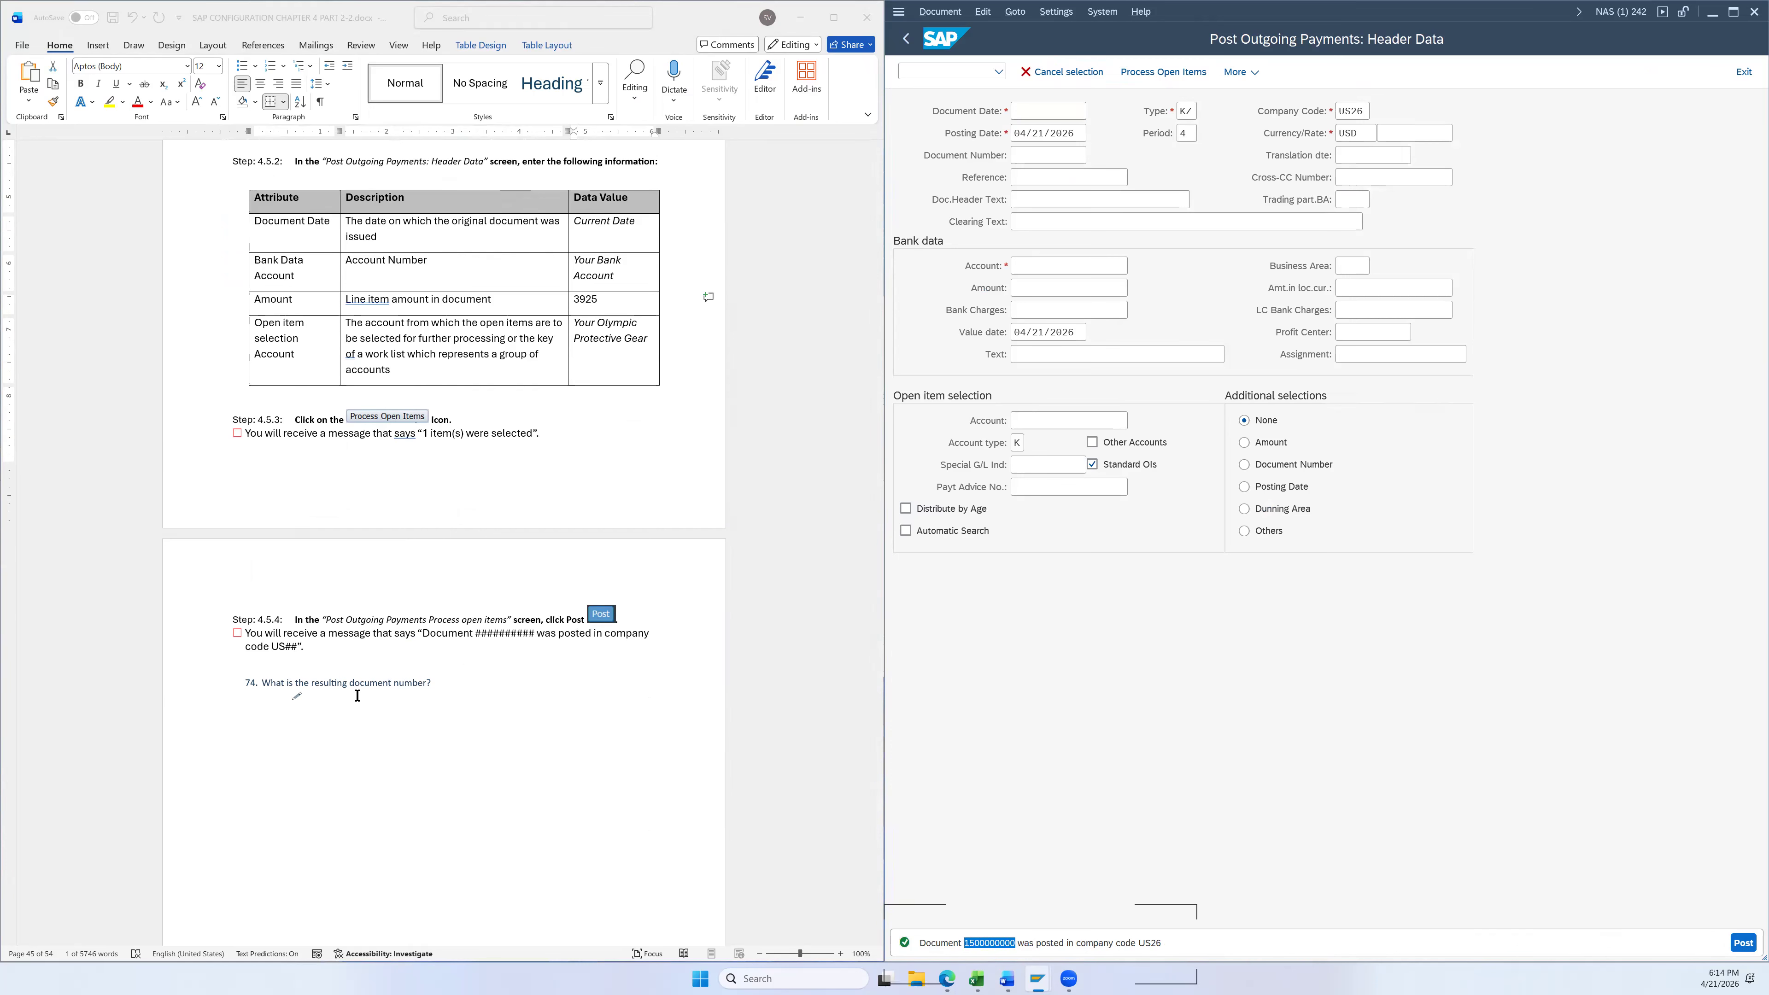
click(372, 697)
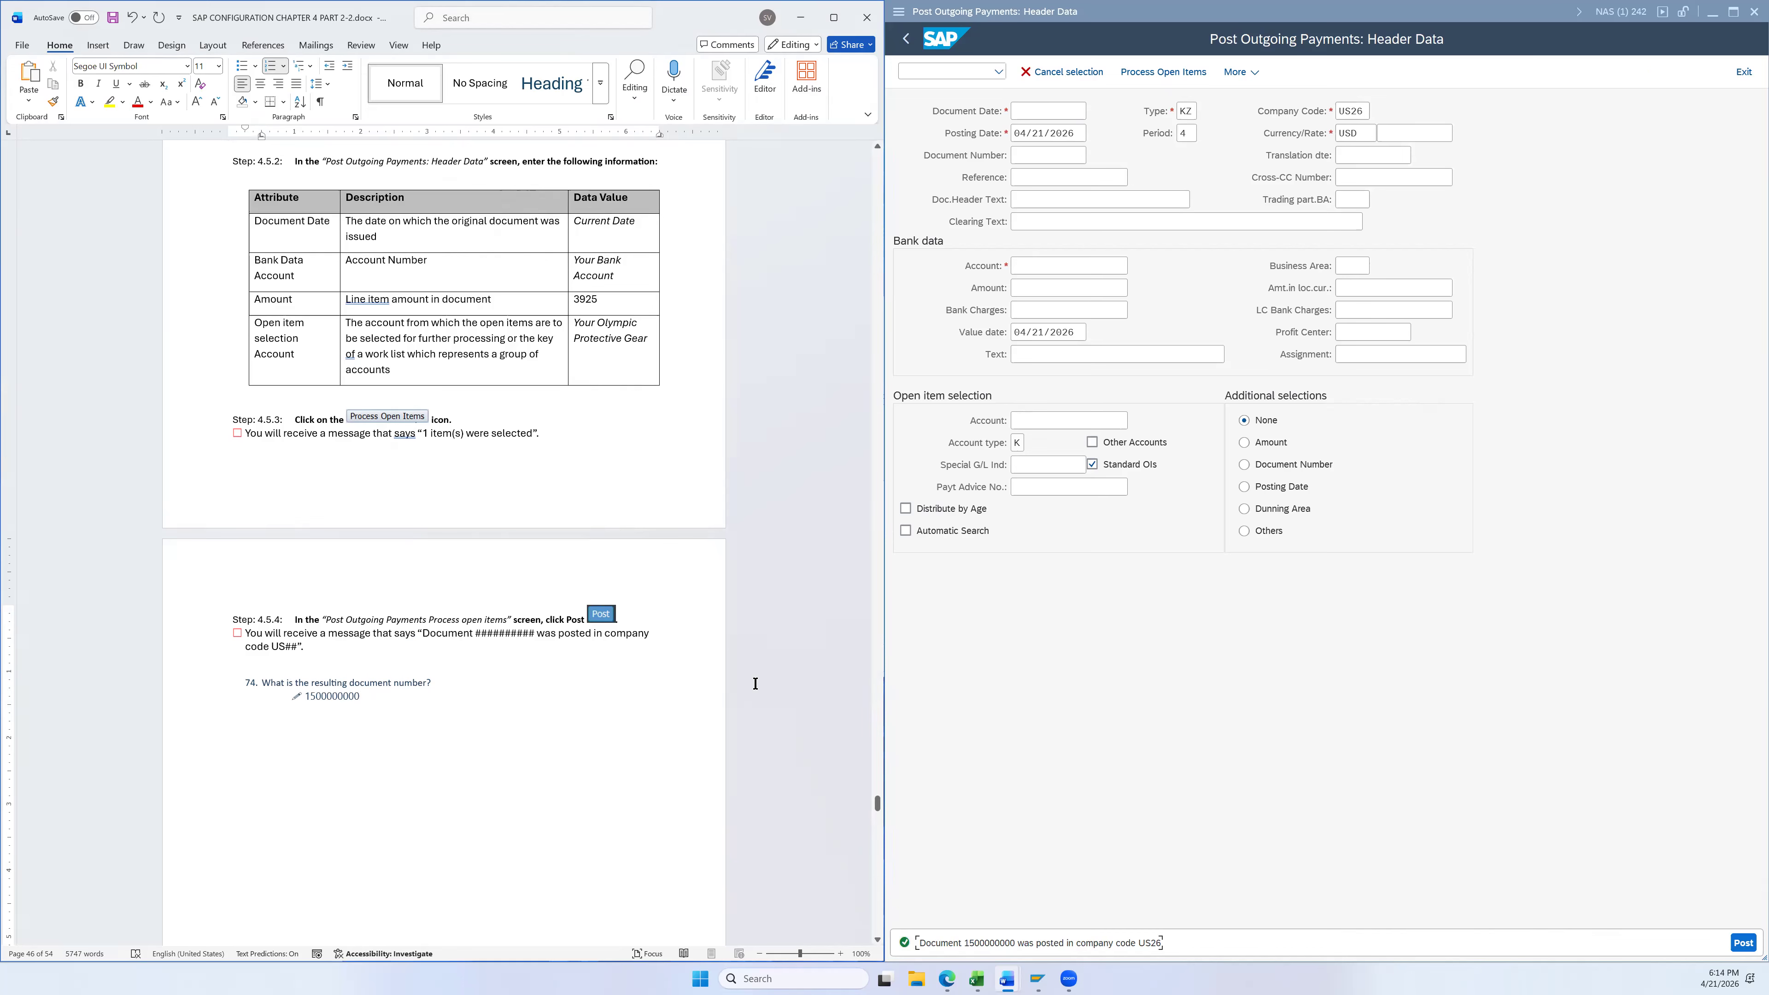
Advance the worksheet to section 4.6 View Info Record and exit the payment entry to a collapsed SAP Easy Access menu
scroll(678, 656, down, 1)
scroll(679, 656, down, 4)
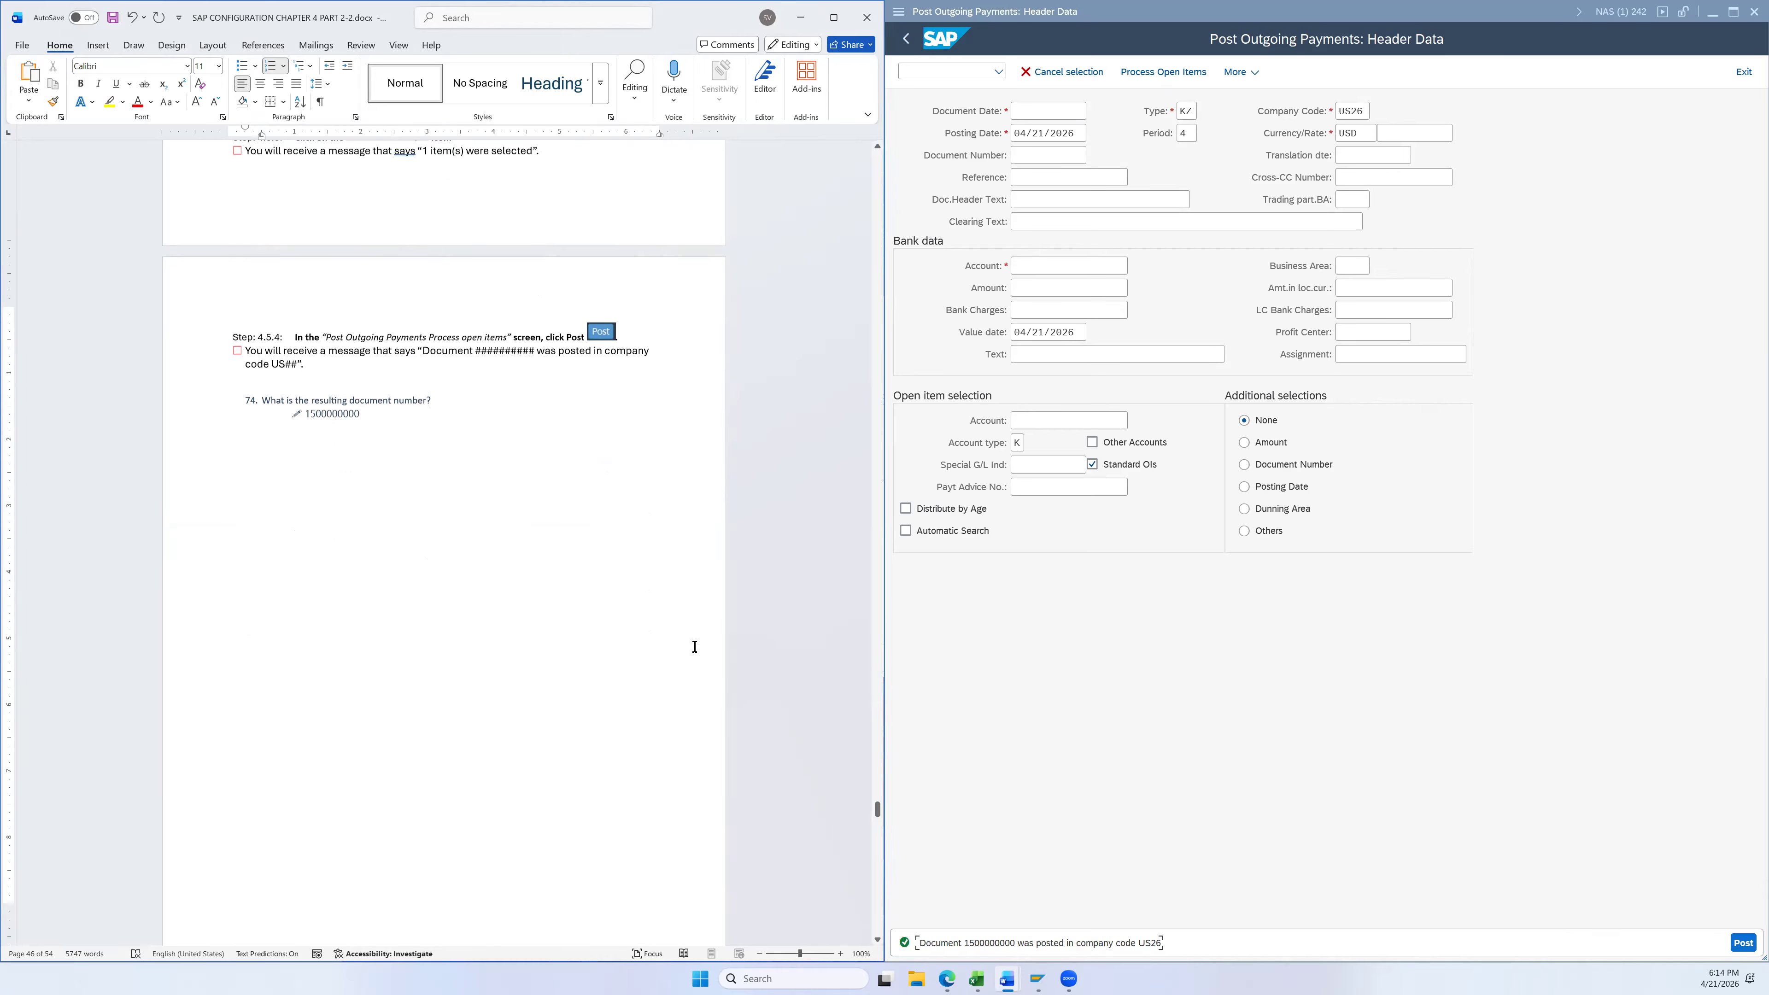
scroll(704, 646, down, 7)
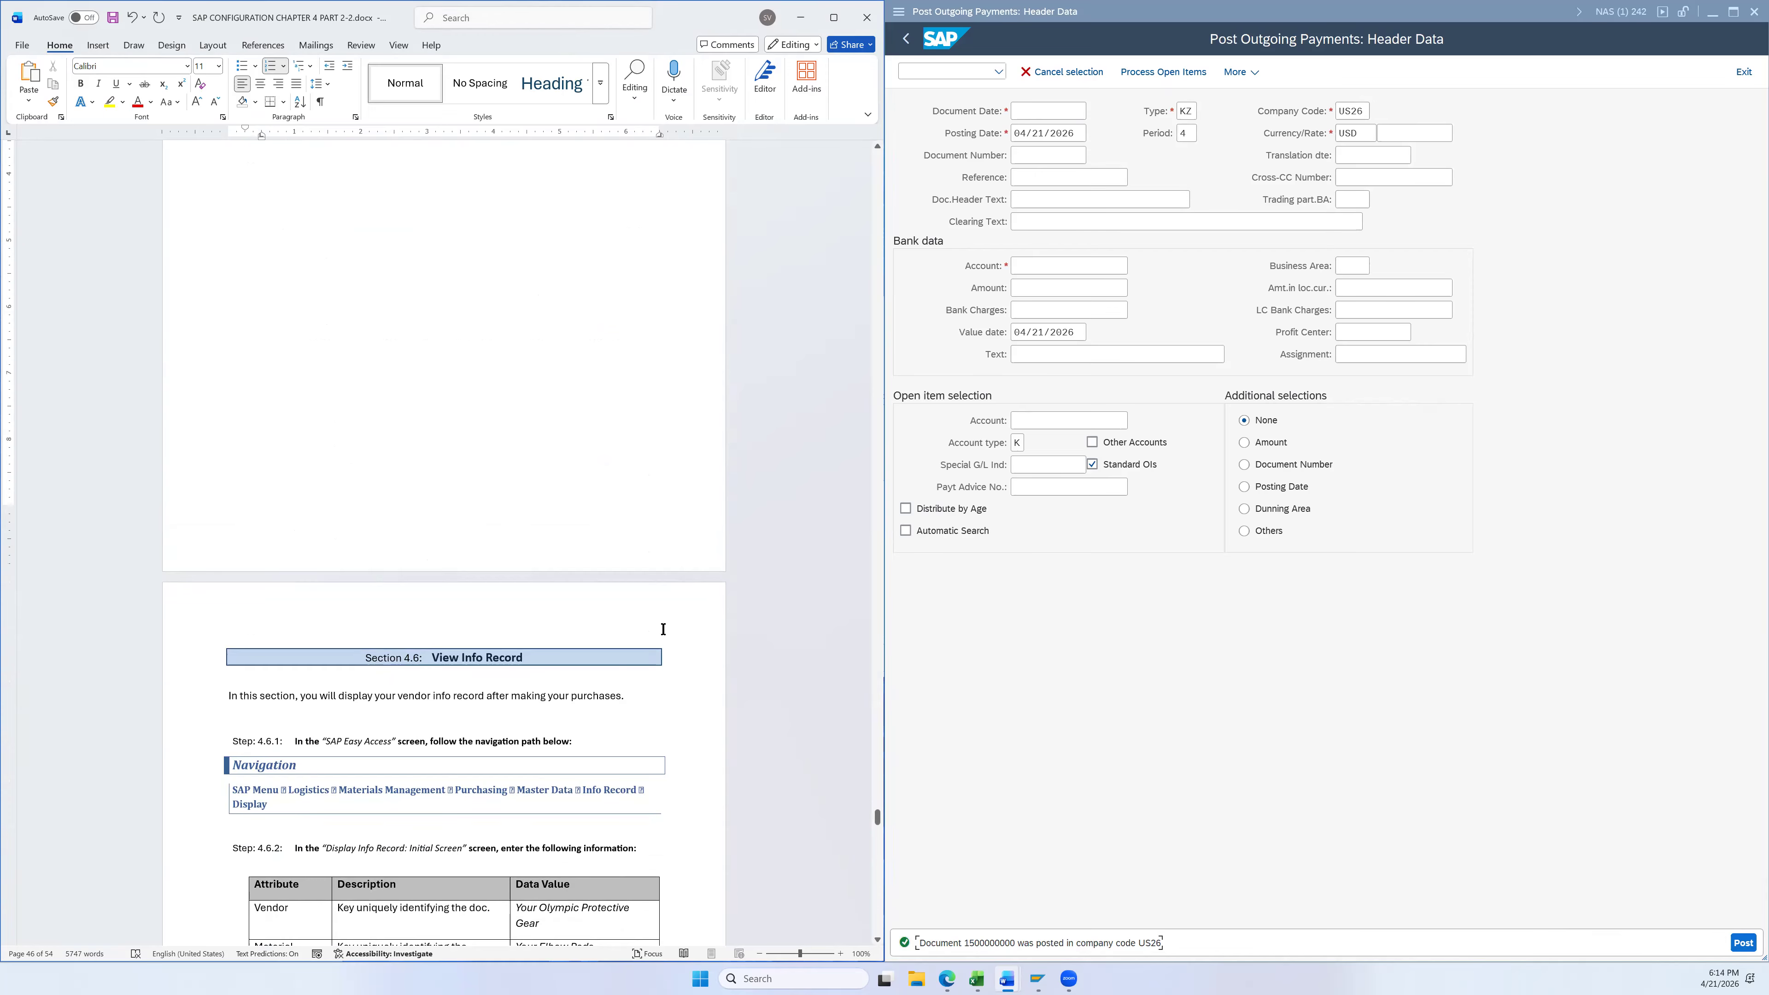
click(908, 42)
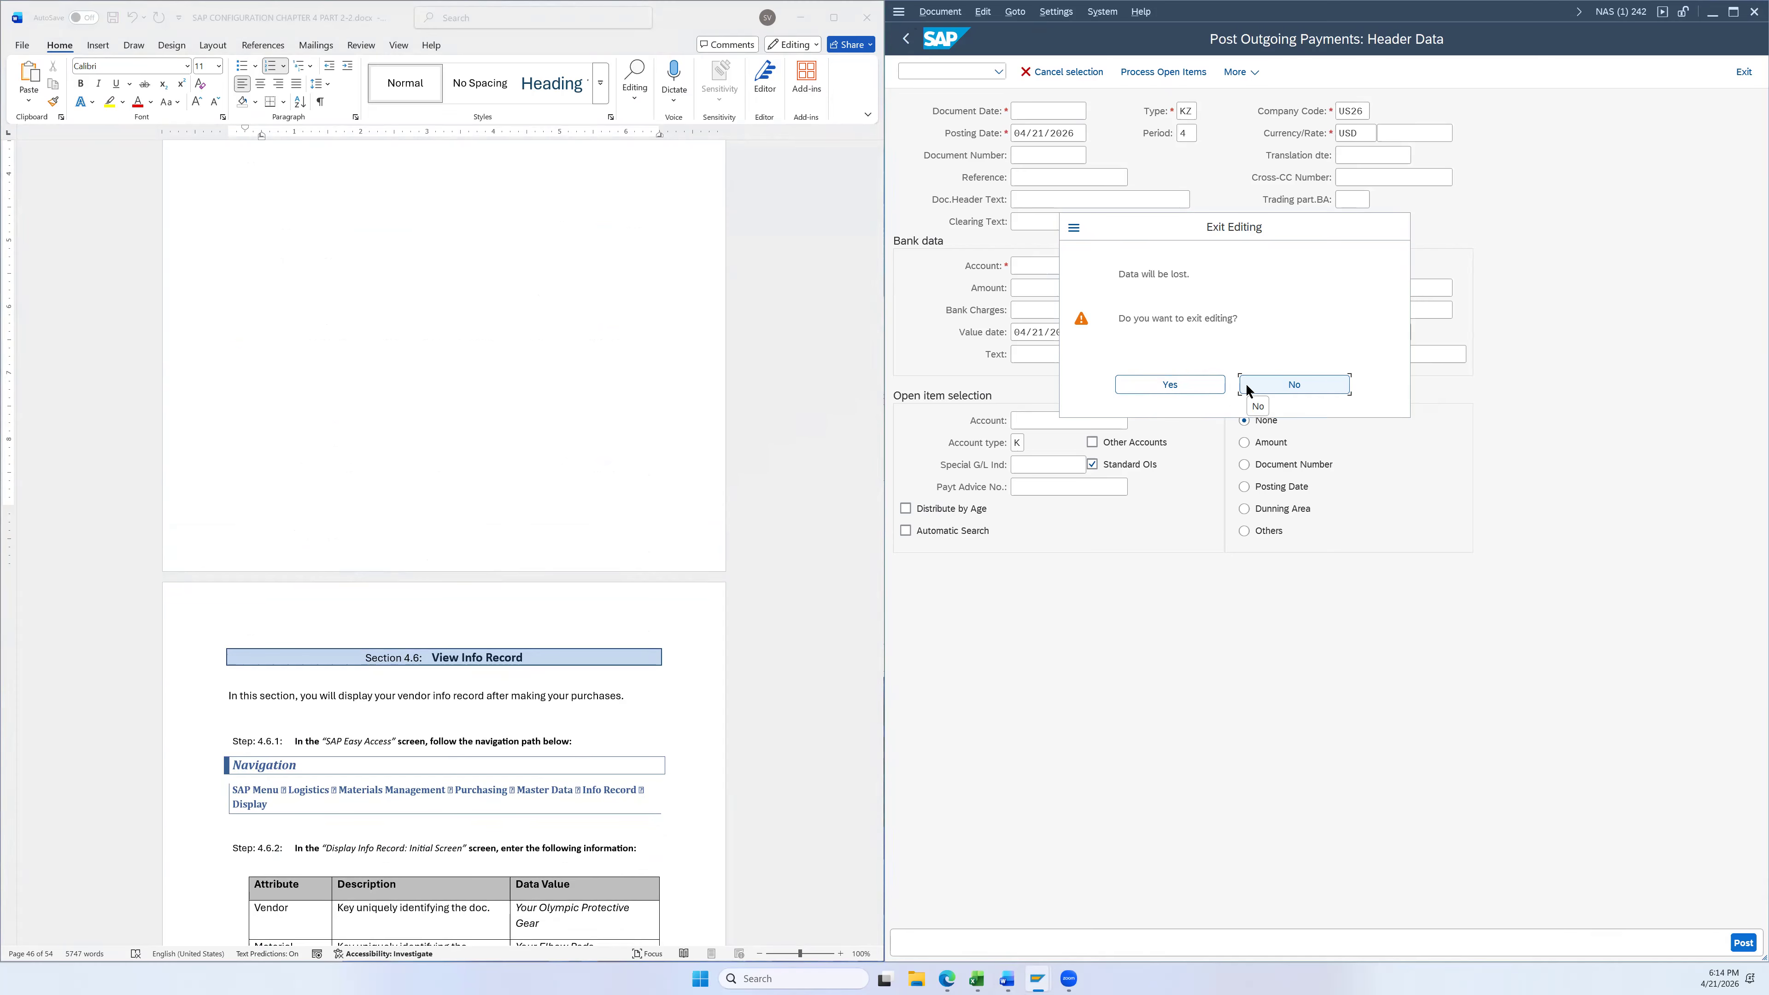
click(1198, 391)
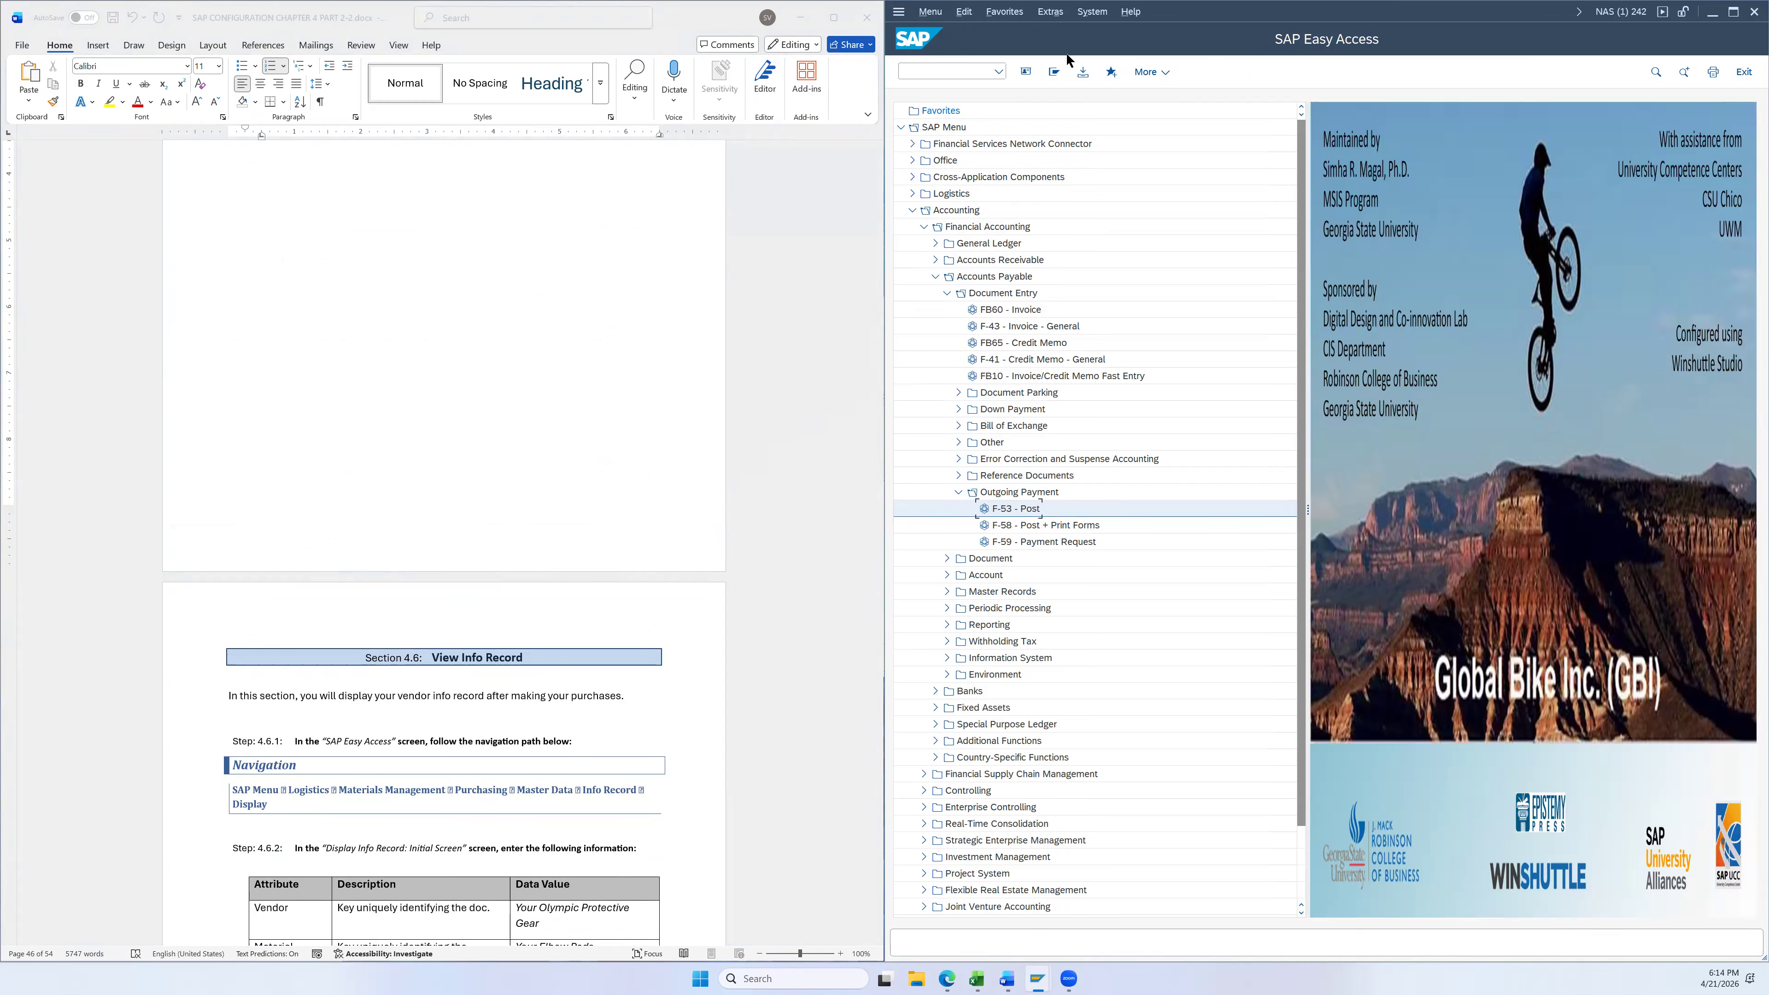
click(1053, 72)
Expand Logistics, Materials Management, Purchasing, Master Data and Info Record in the SAP tree and start transaction ME13 - Display
scroll(563, 428, down, 5)
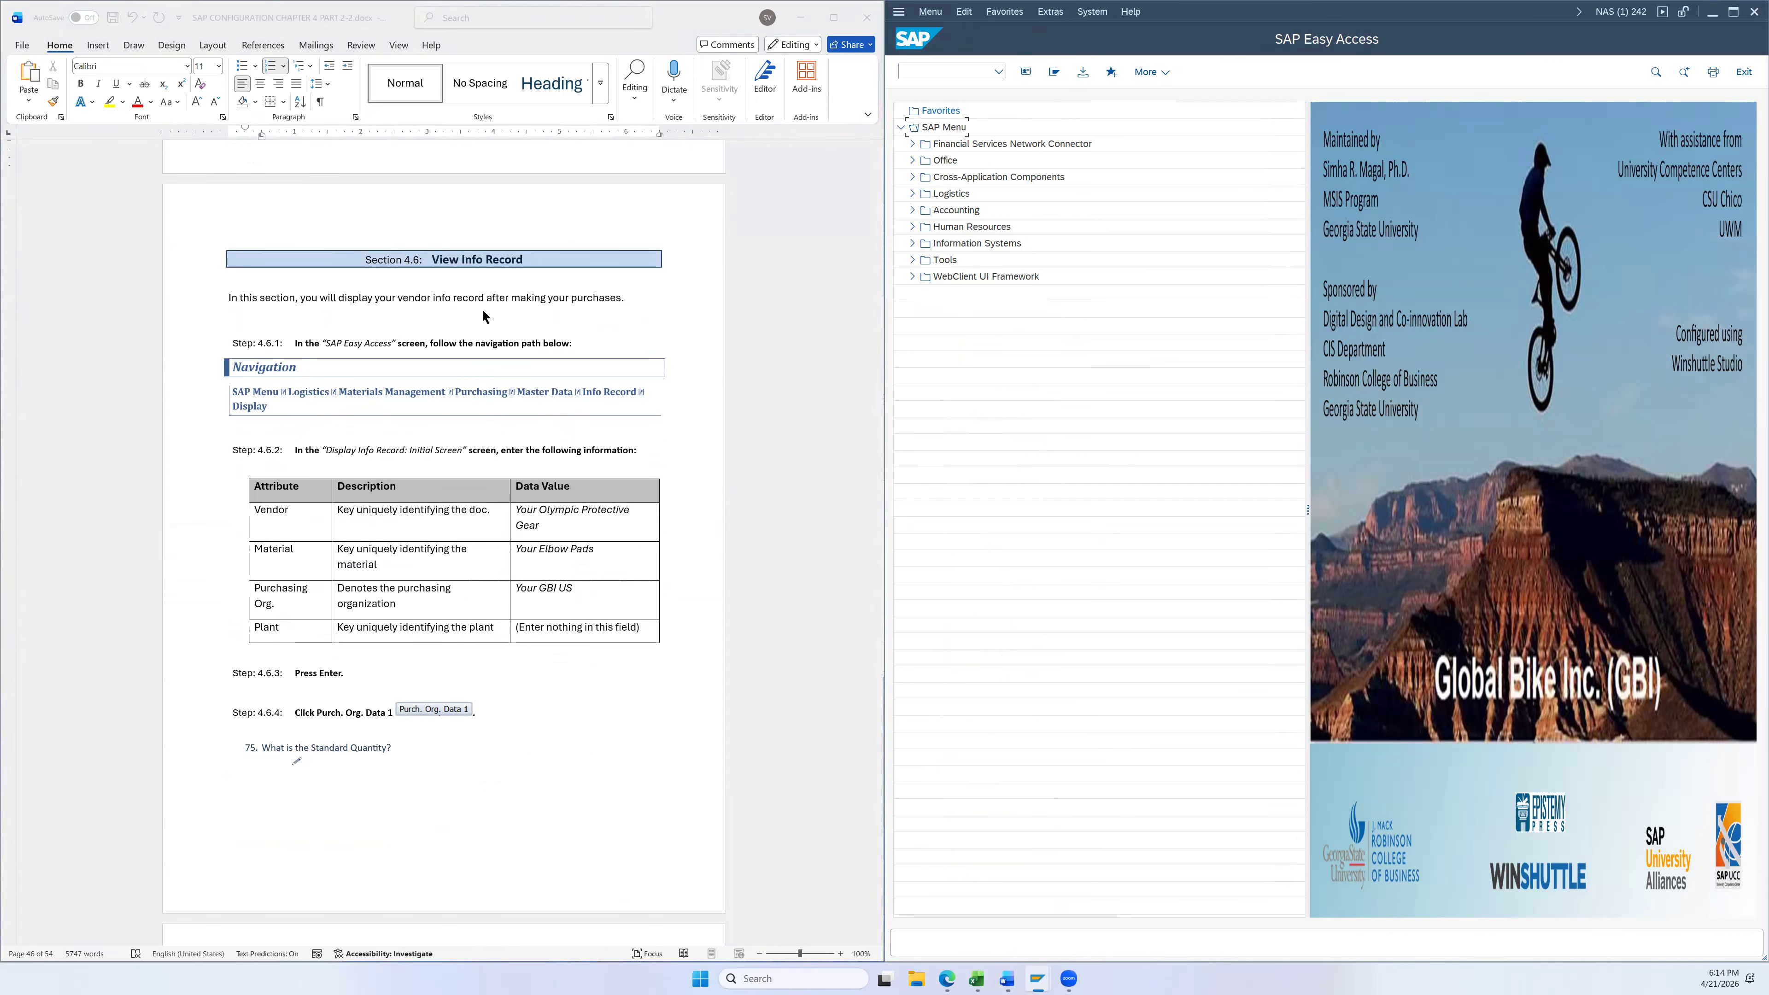
scroll(749, 376, down, 3)
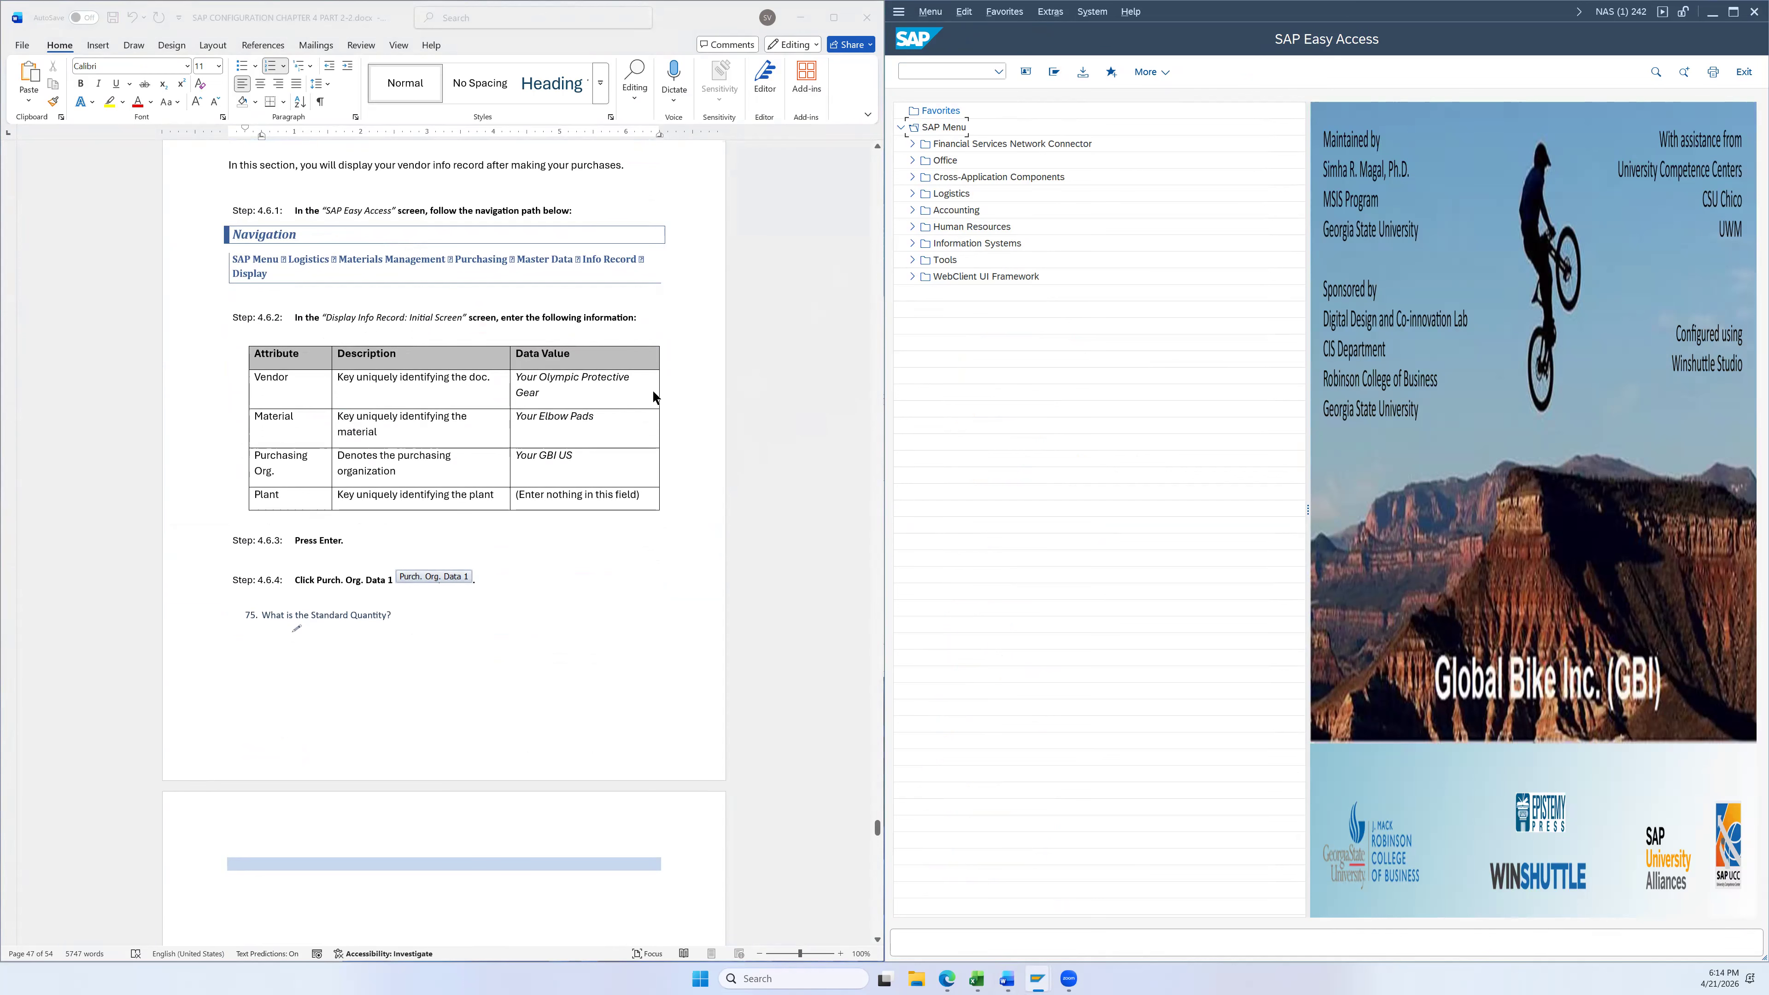
click(912, 194)
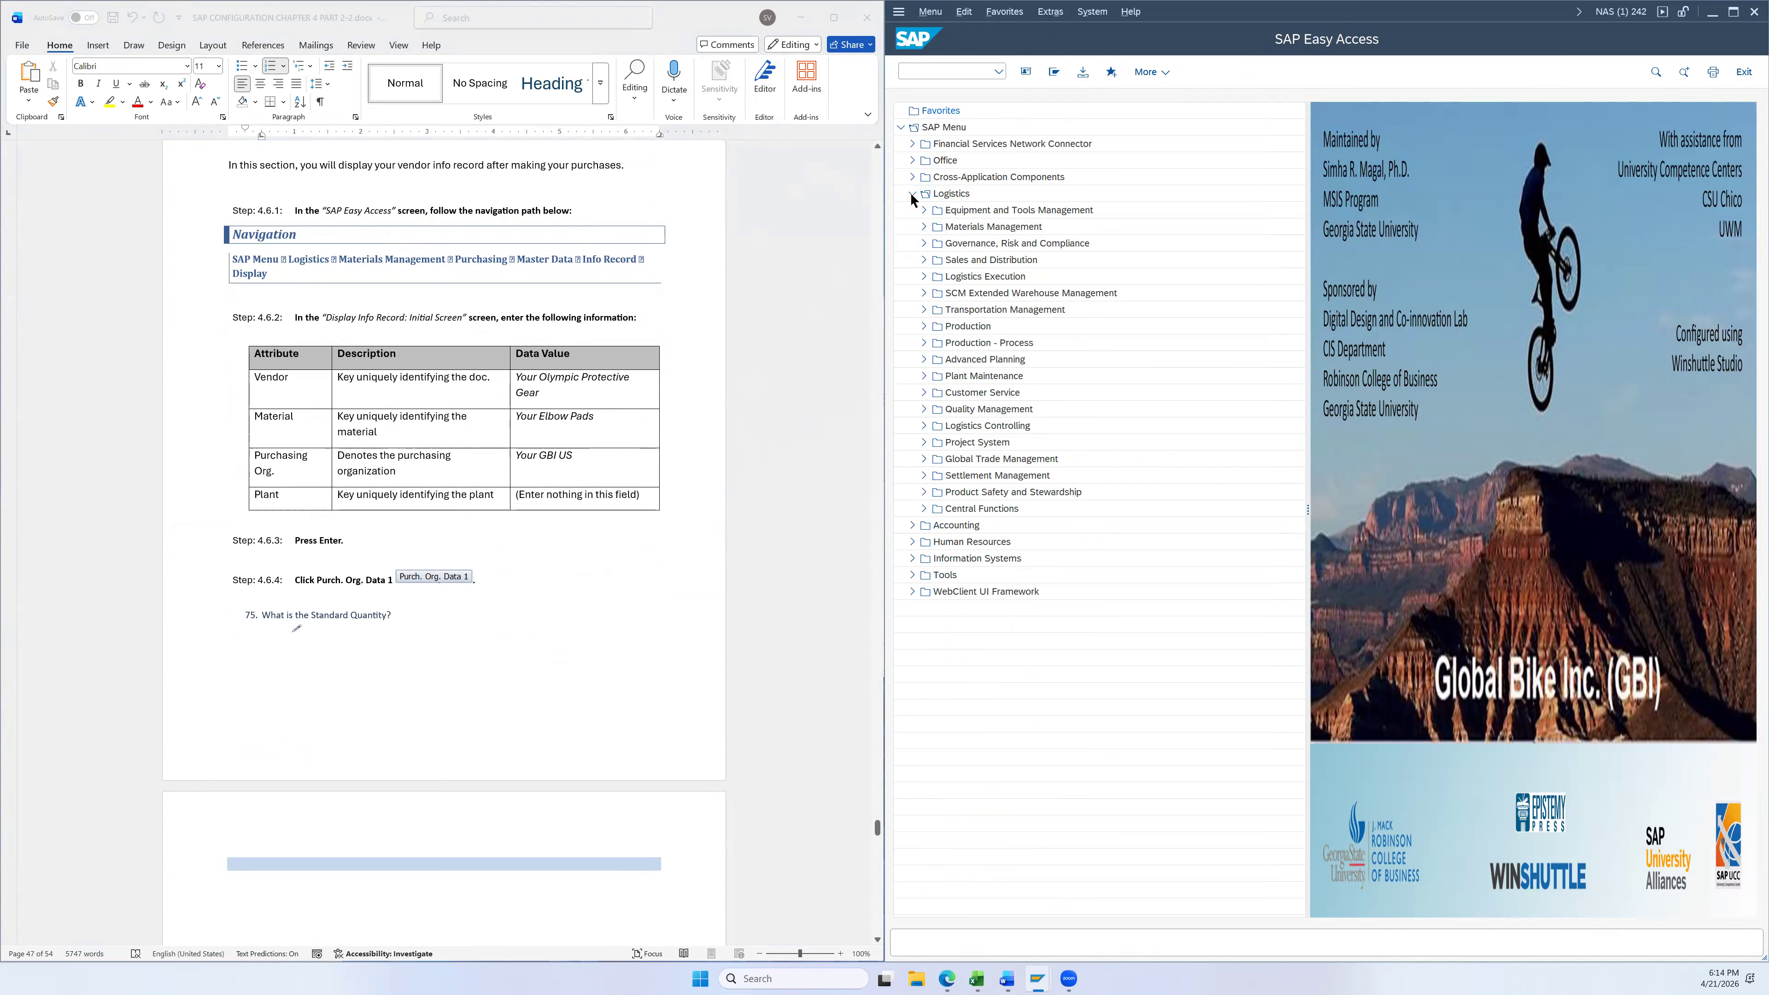
click(925, 225)
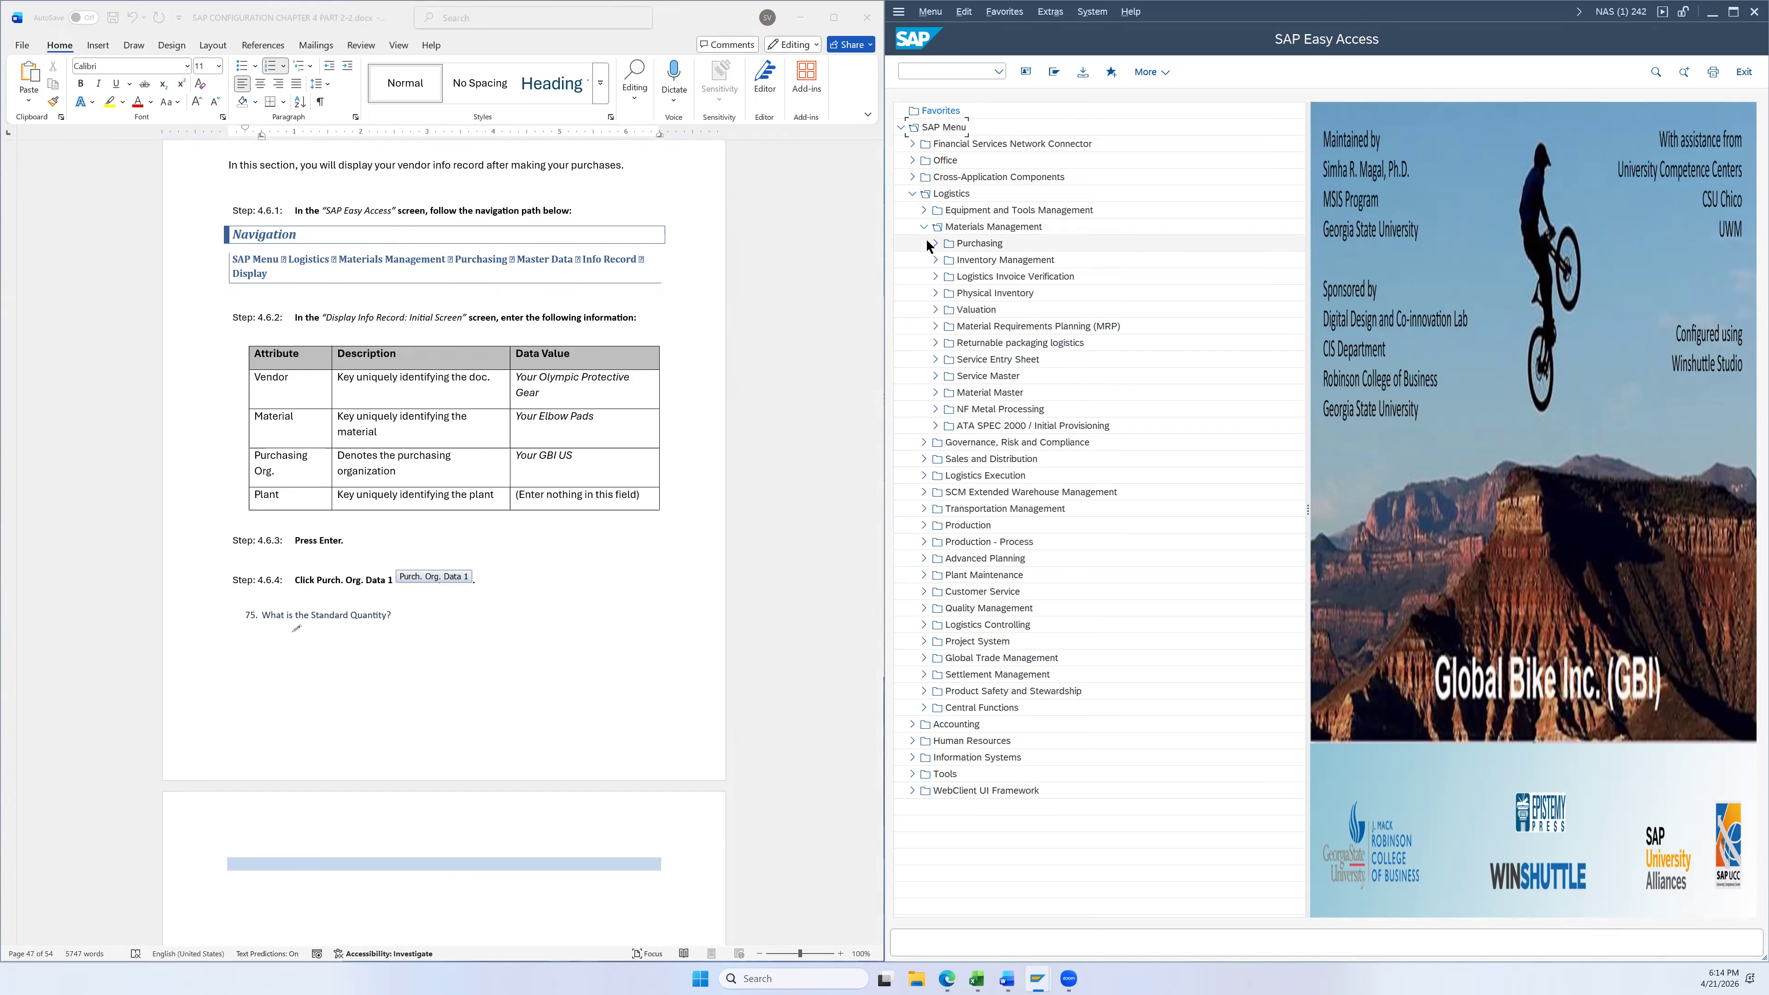
click(932, 243)
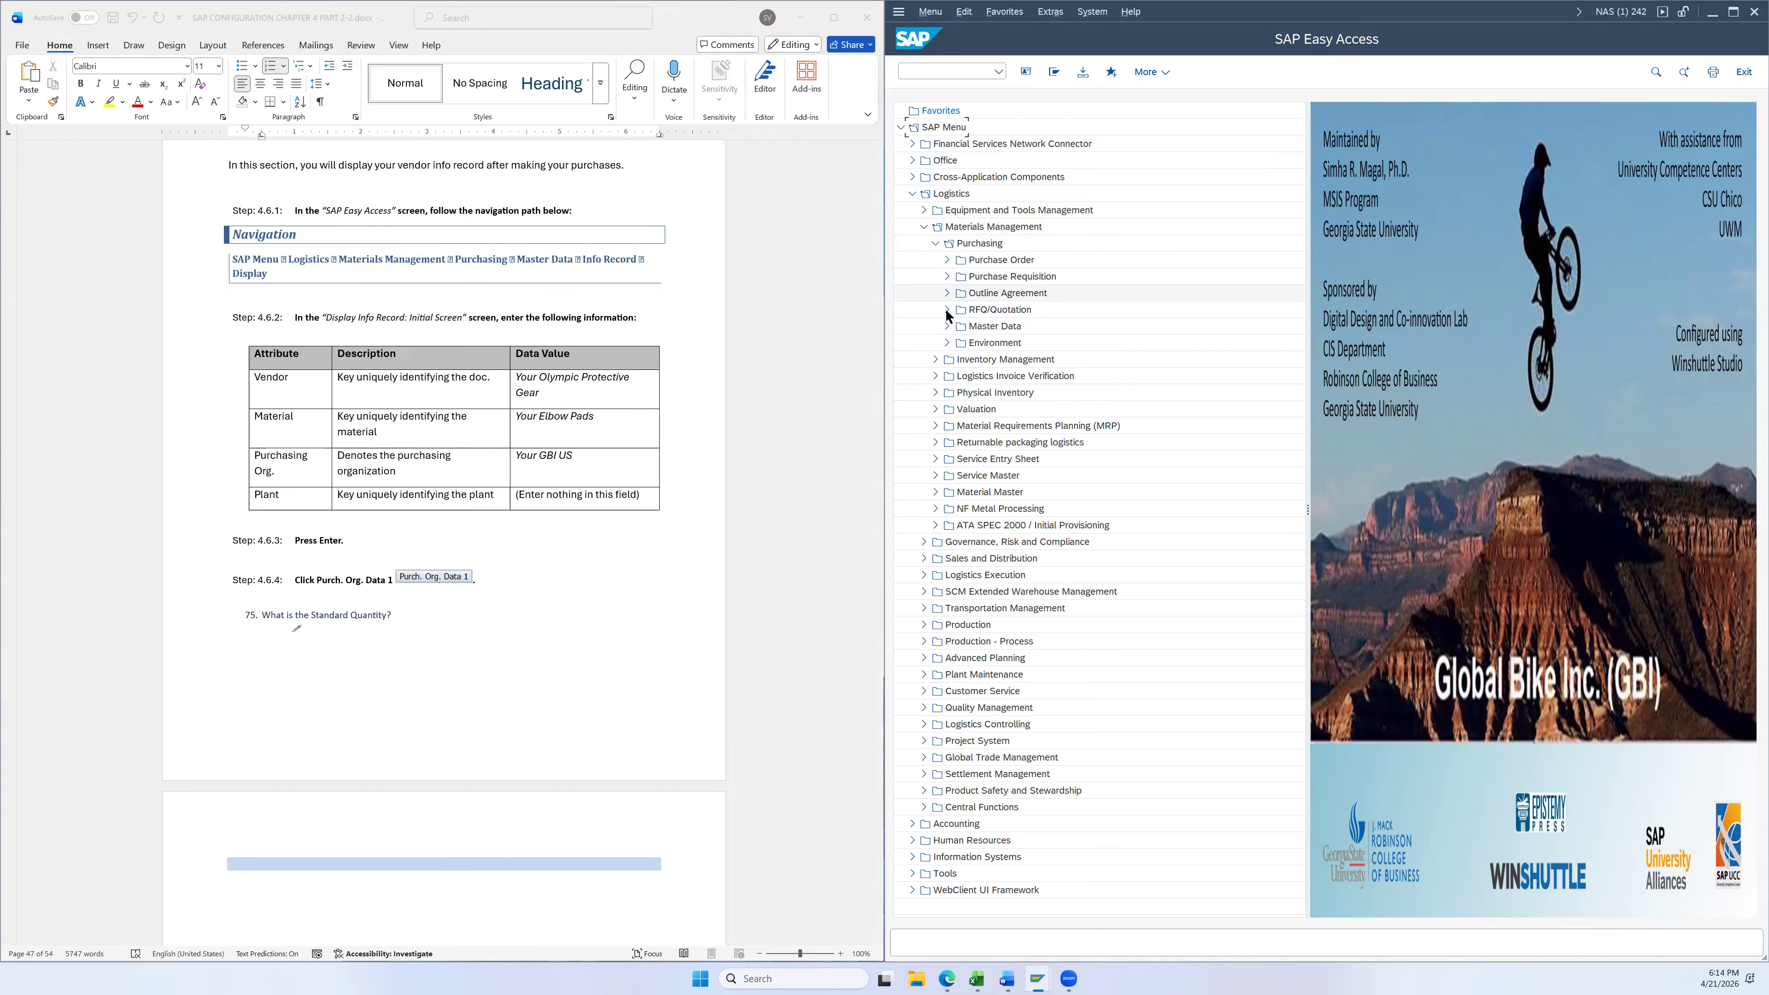
click(947, 326)
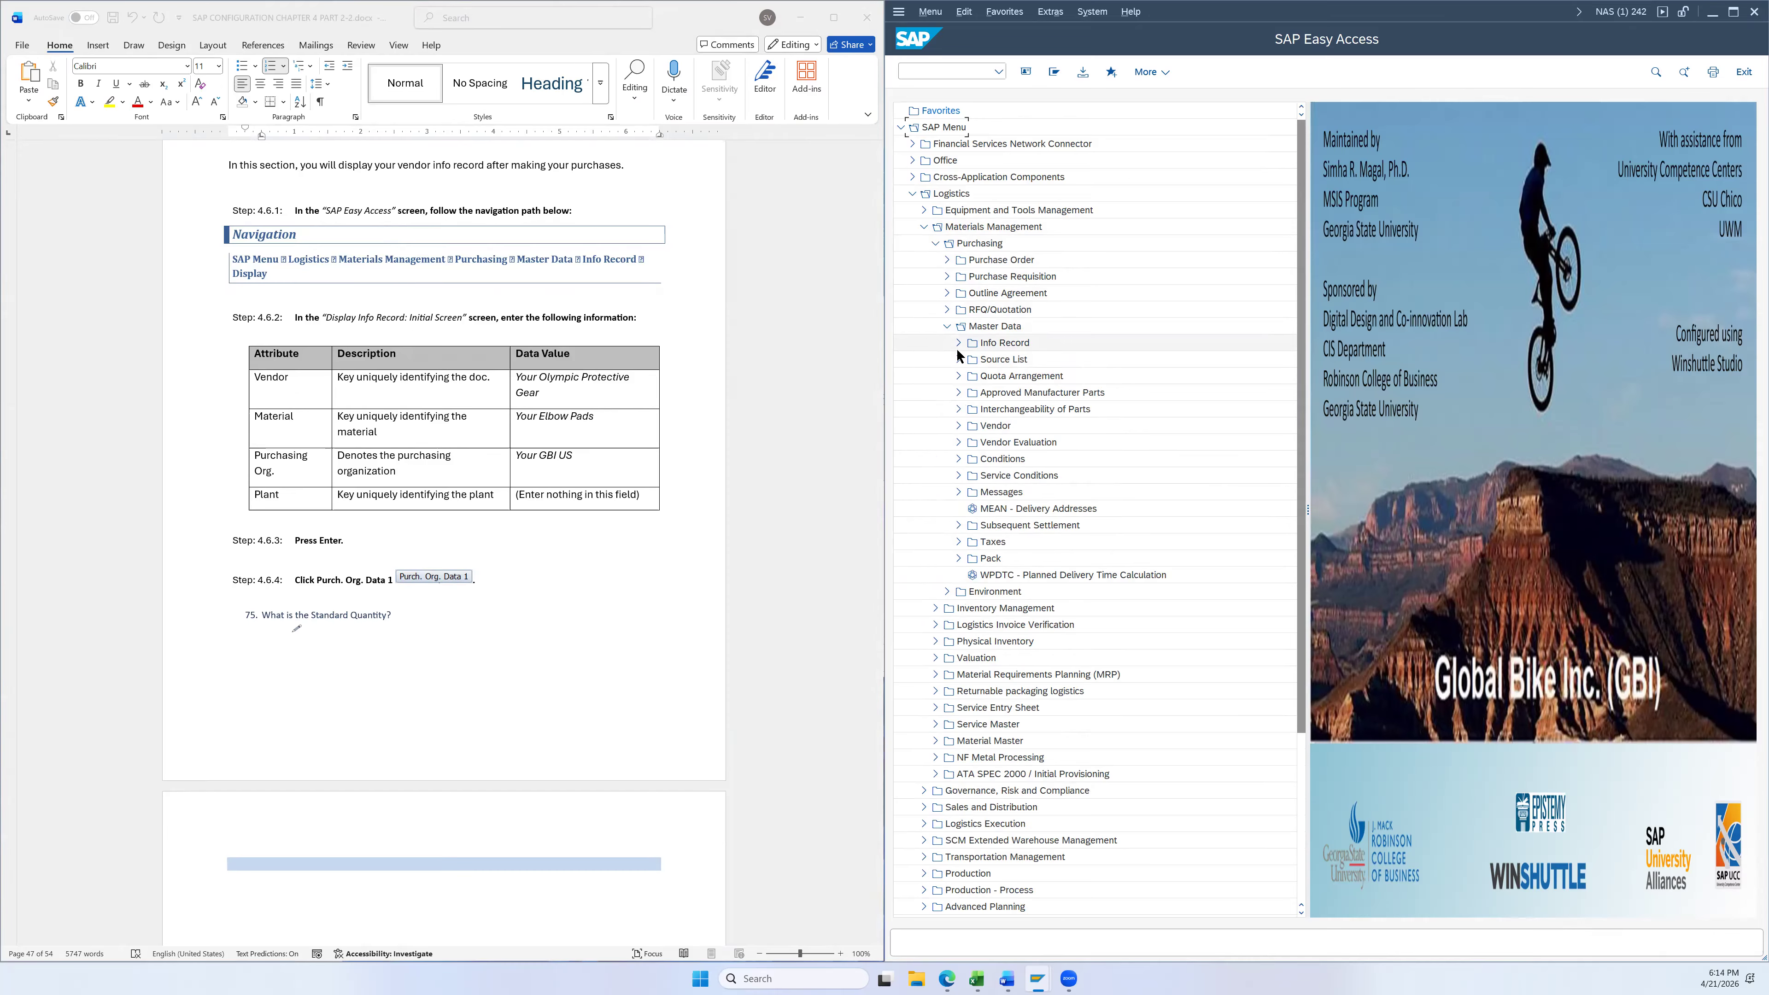
click(958, 343)
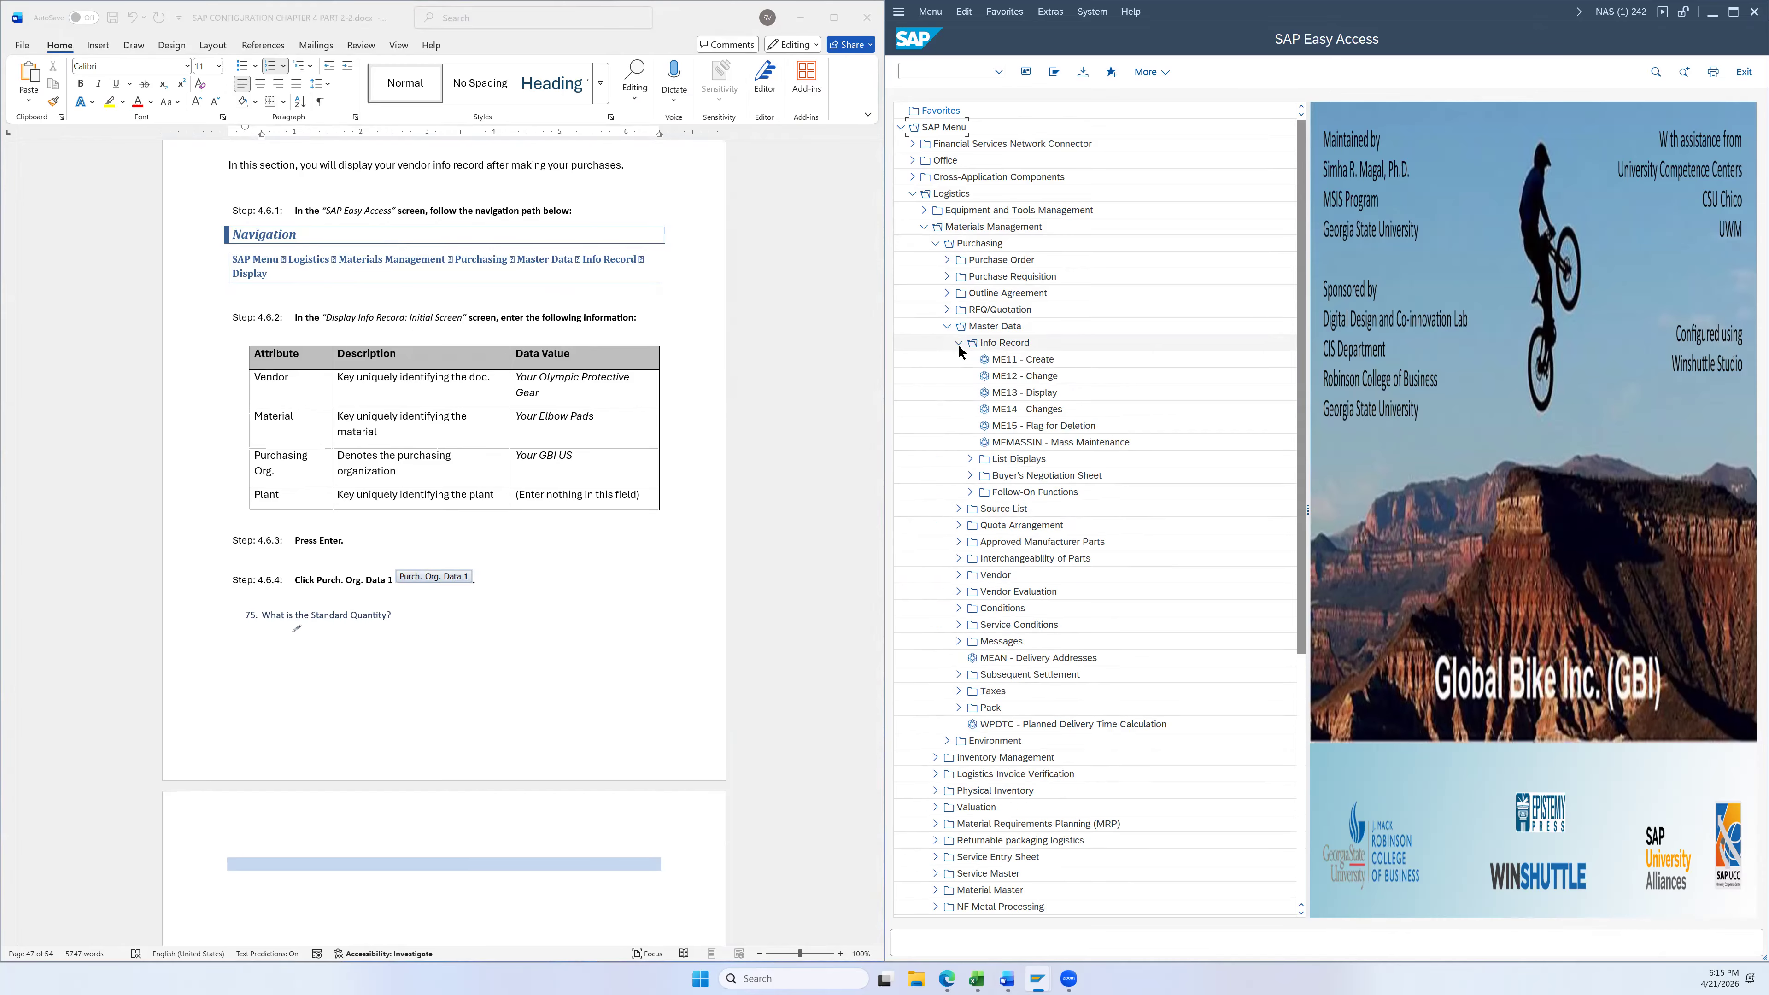
double_click(1050, 395)
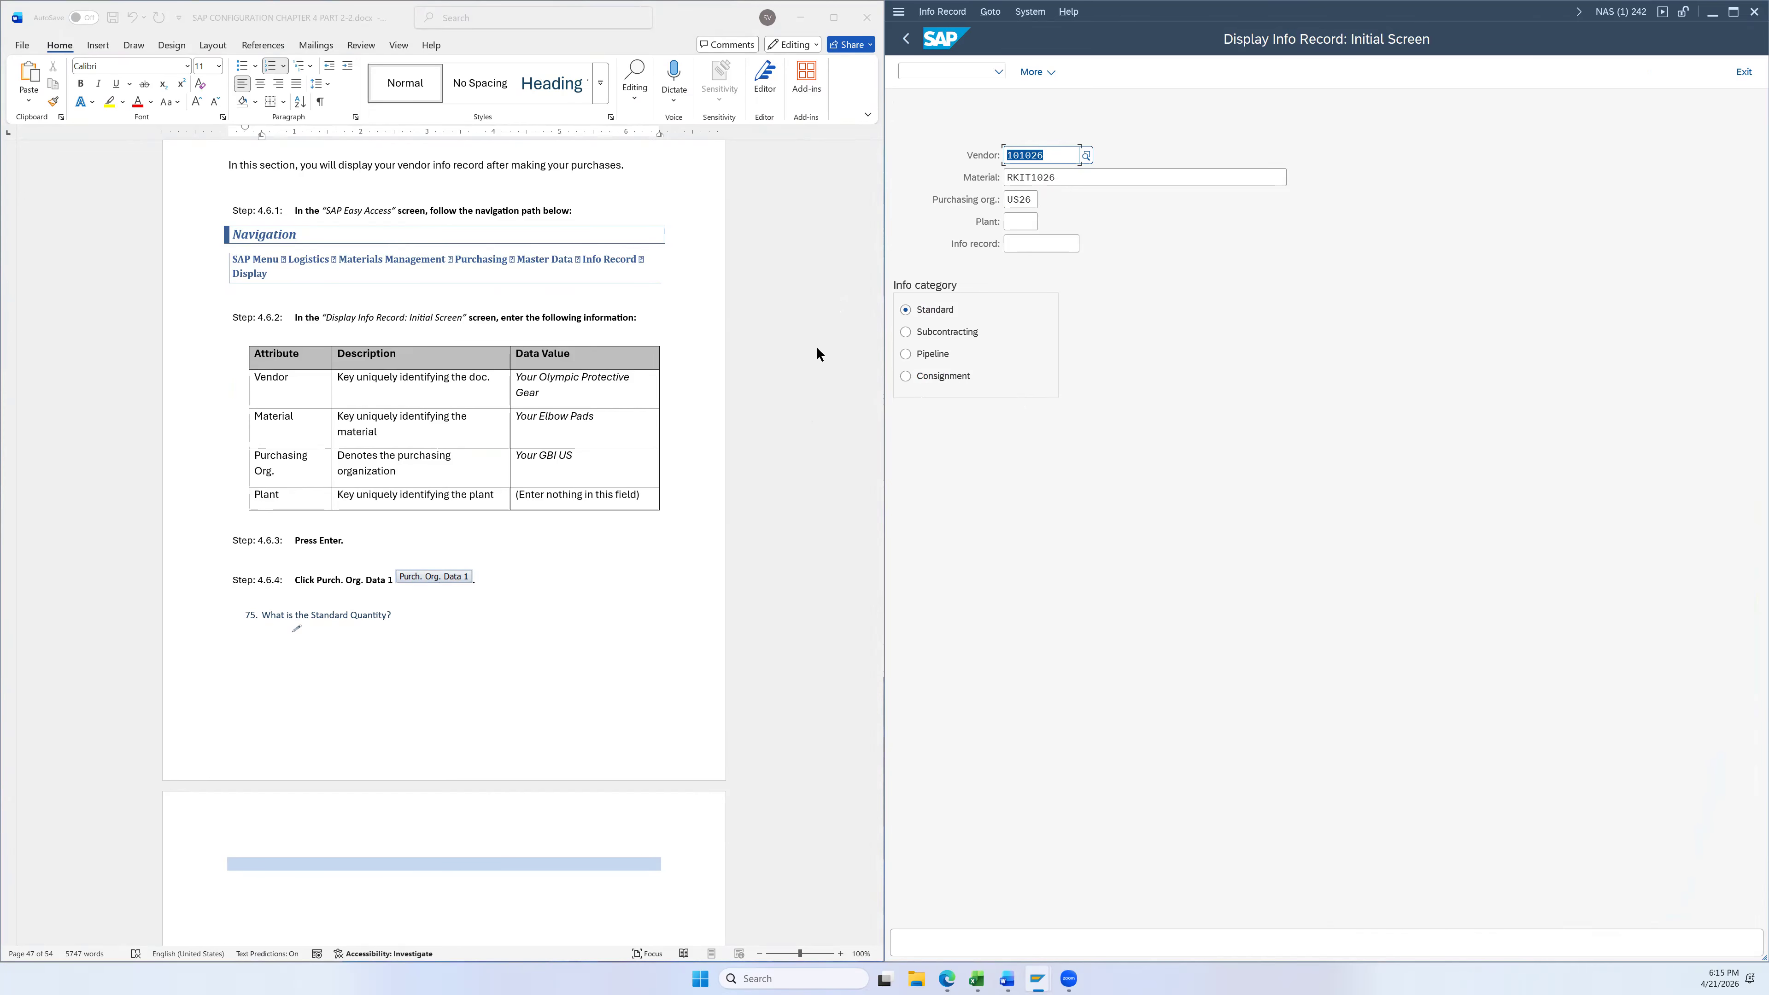
Clear the material, search material descriptions for Elbow Pads, and choose the 26 ELBOW PADS entry EPAD1026
click(1061, 176)
double_click(1037, 170)
key(BackSpace)
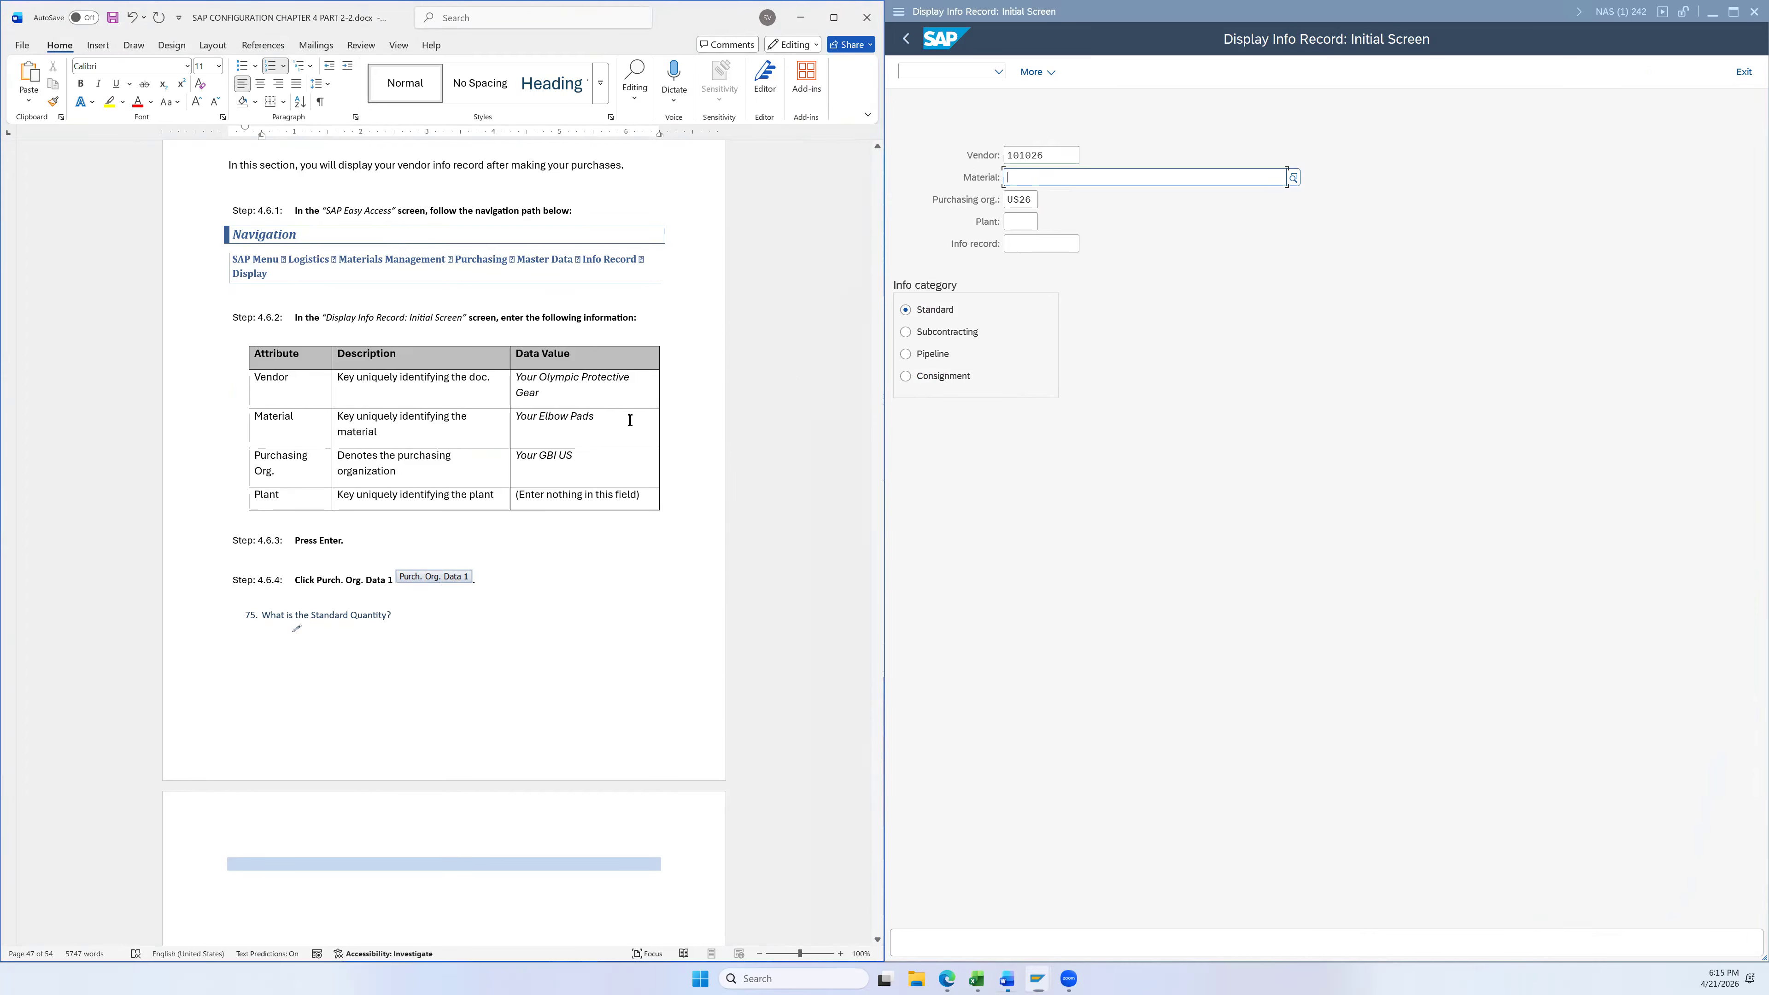
drag(594, 417, 564, 418)
key(ctrl+c)
click(1170, 177)
click(1298, 180)
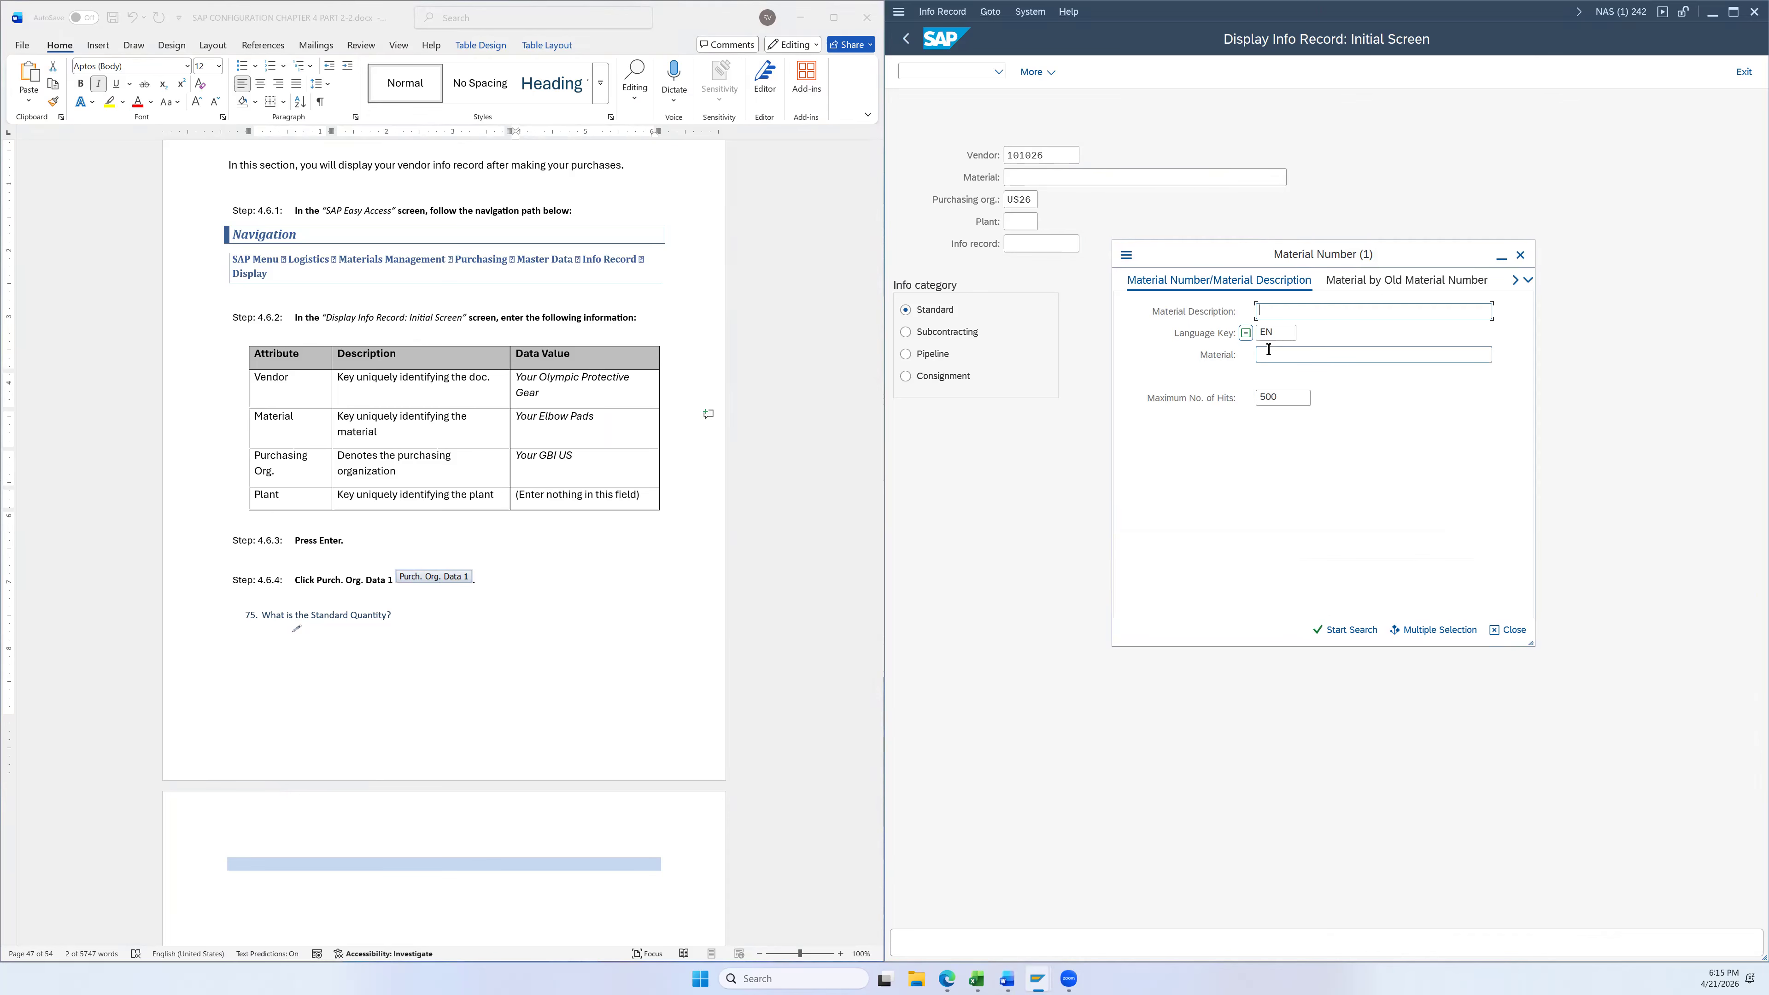
key(ctrl+v)
text(6)
click(1344, 629)
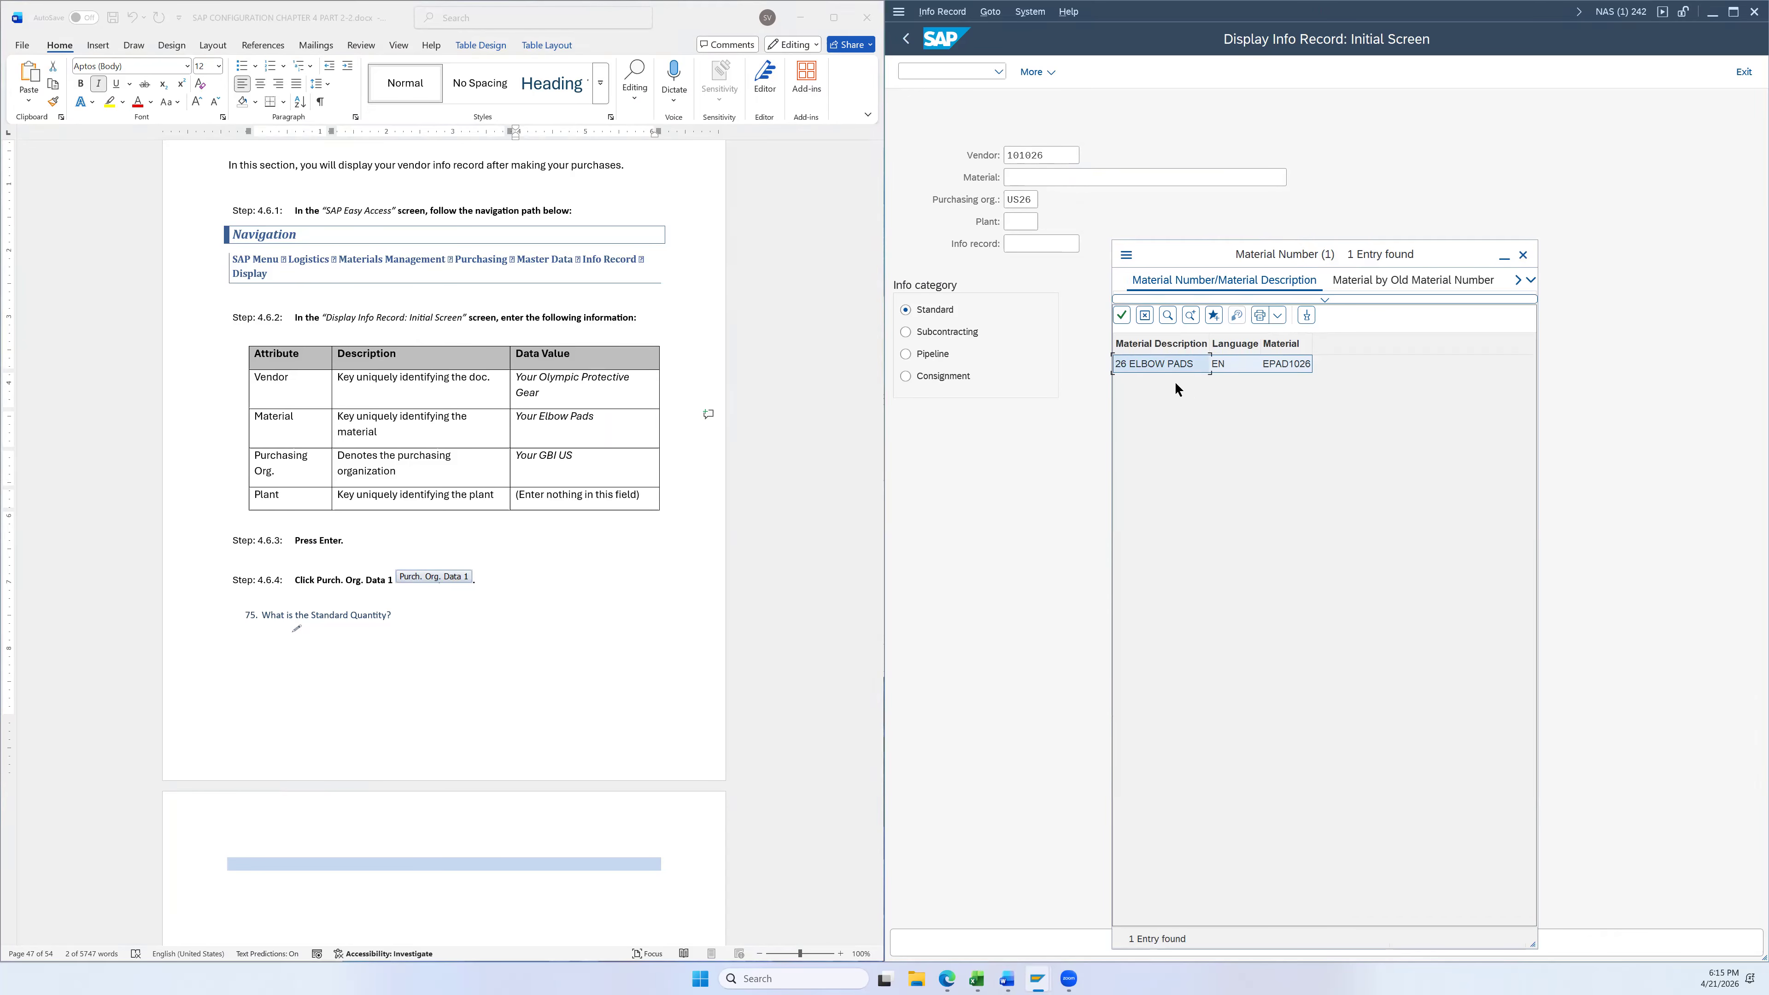
double_click(1163, 363)
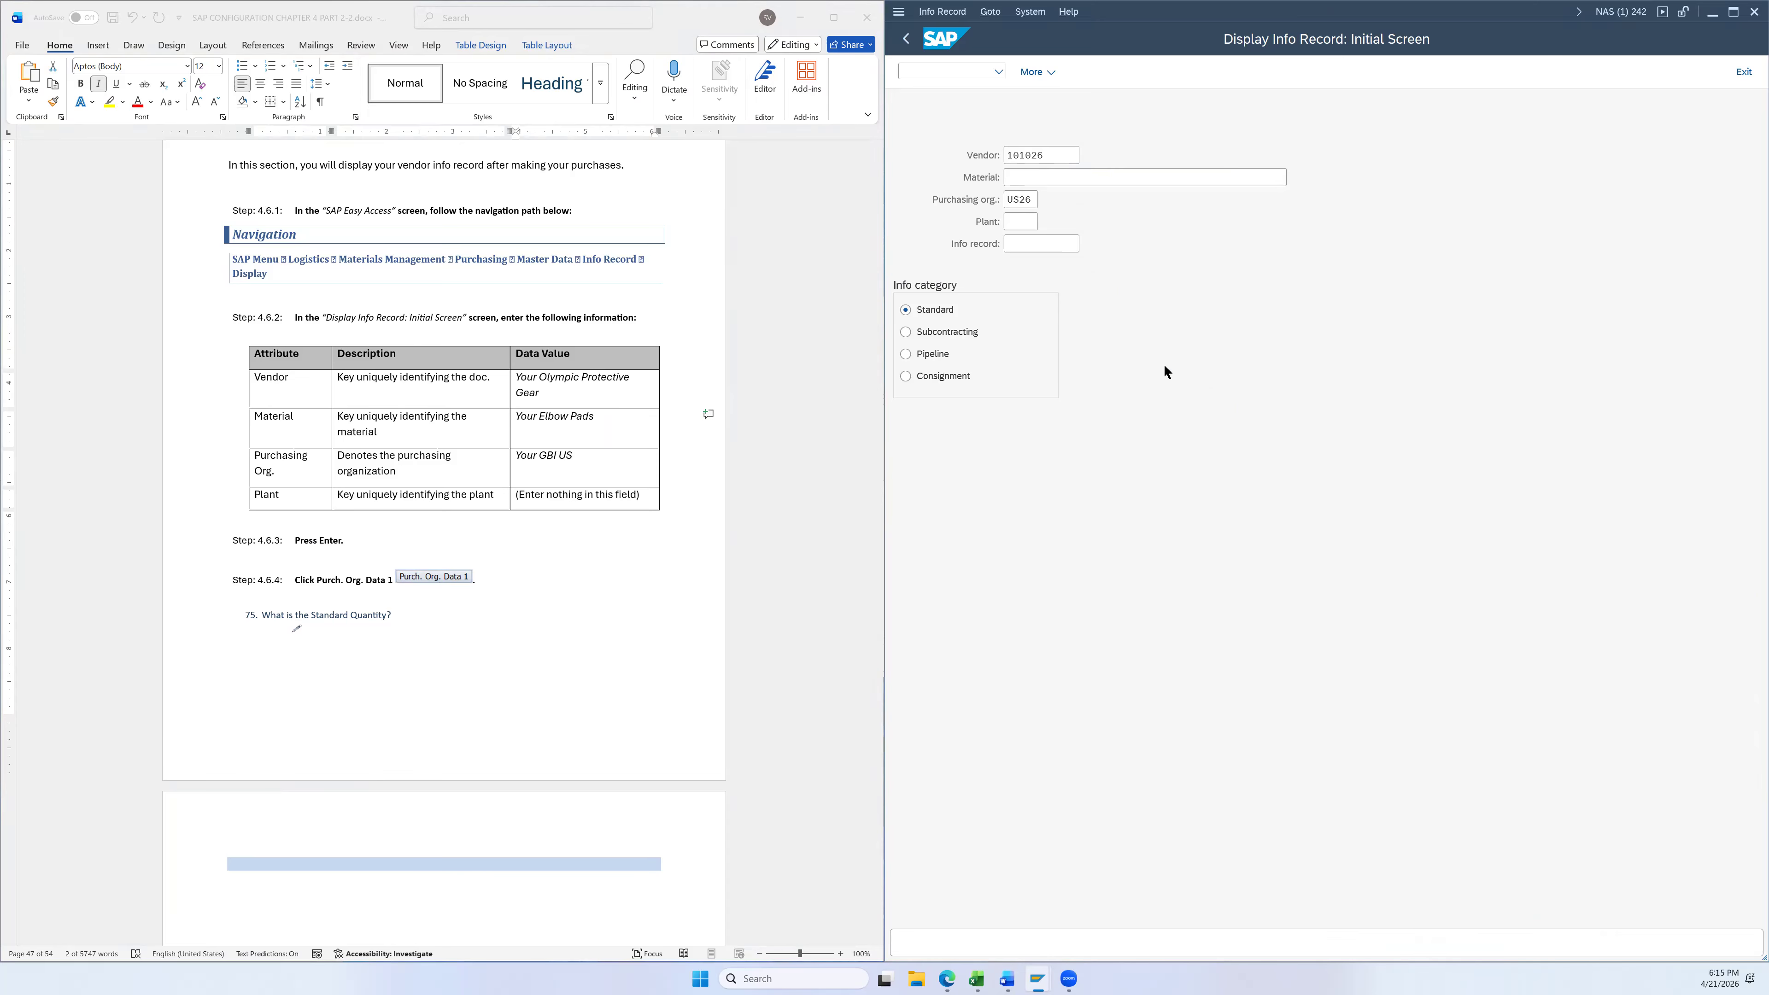
Search the suppliers for company code US26 and choose Olympic Protective Gear as the info record's vendor
click(1073, 161)
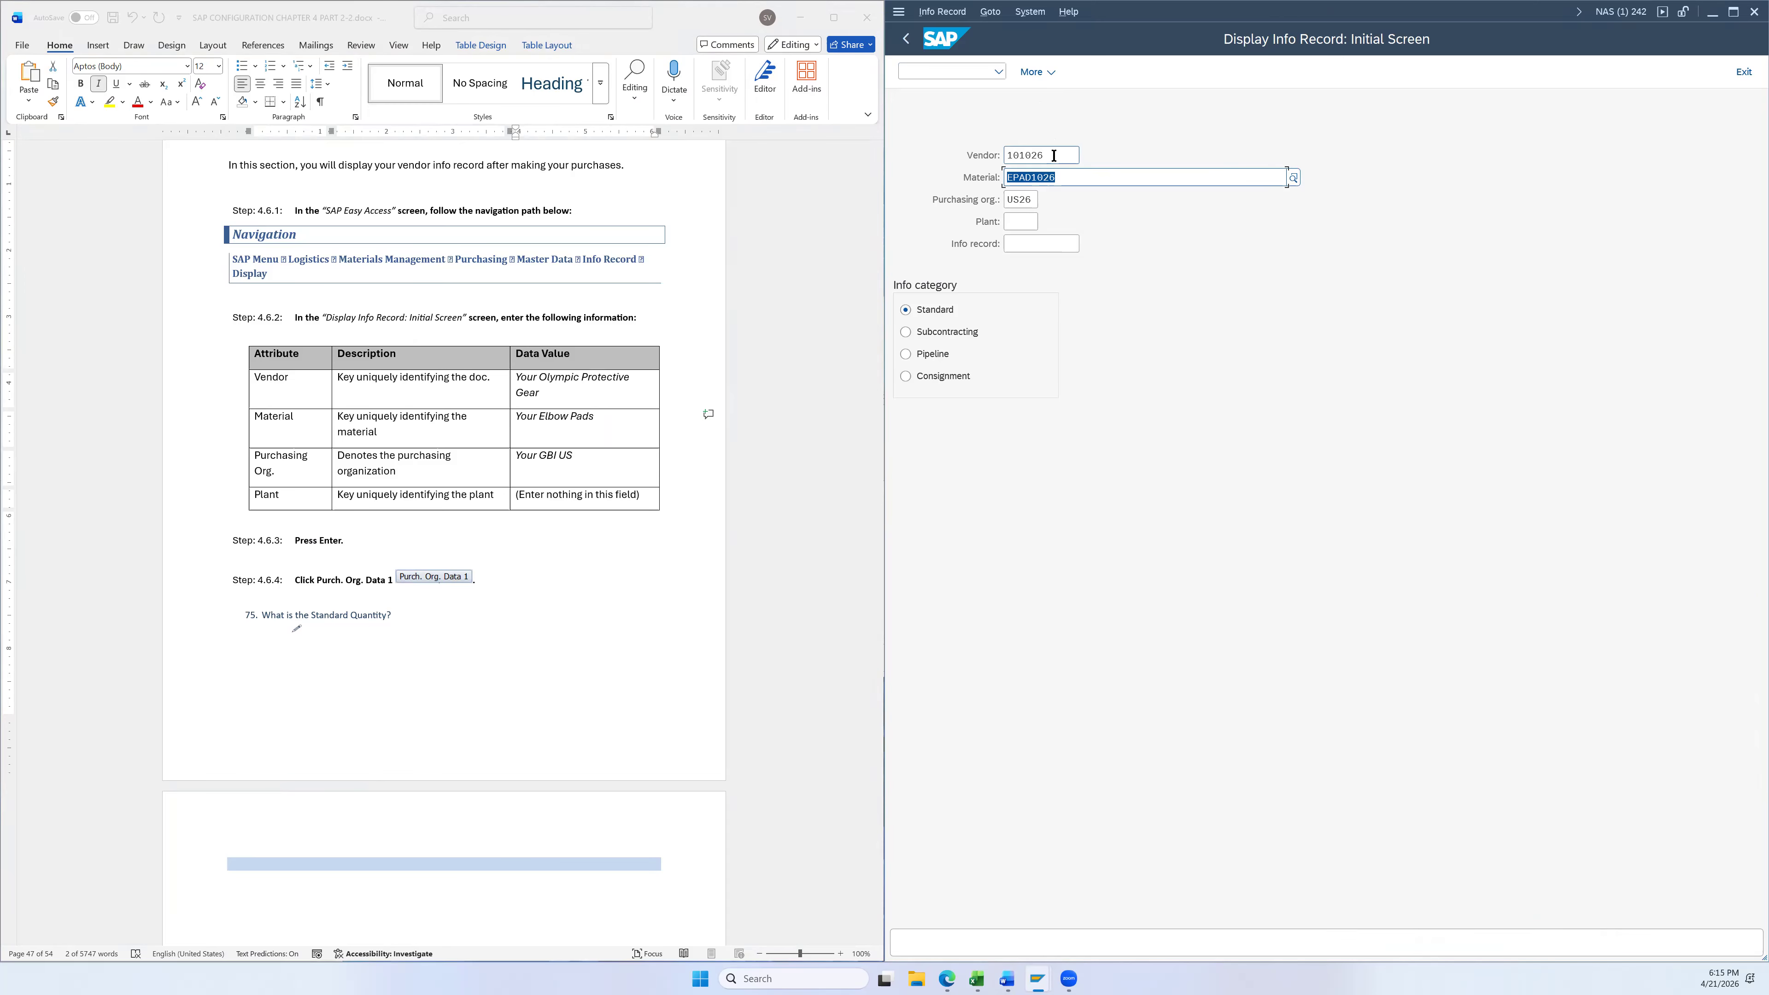
click(1085, 157)
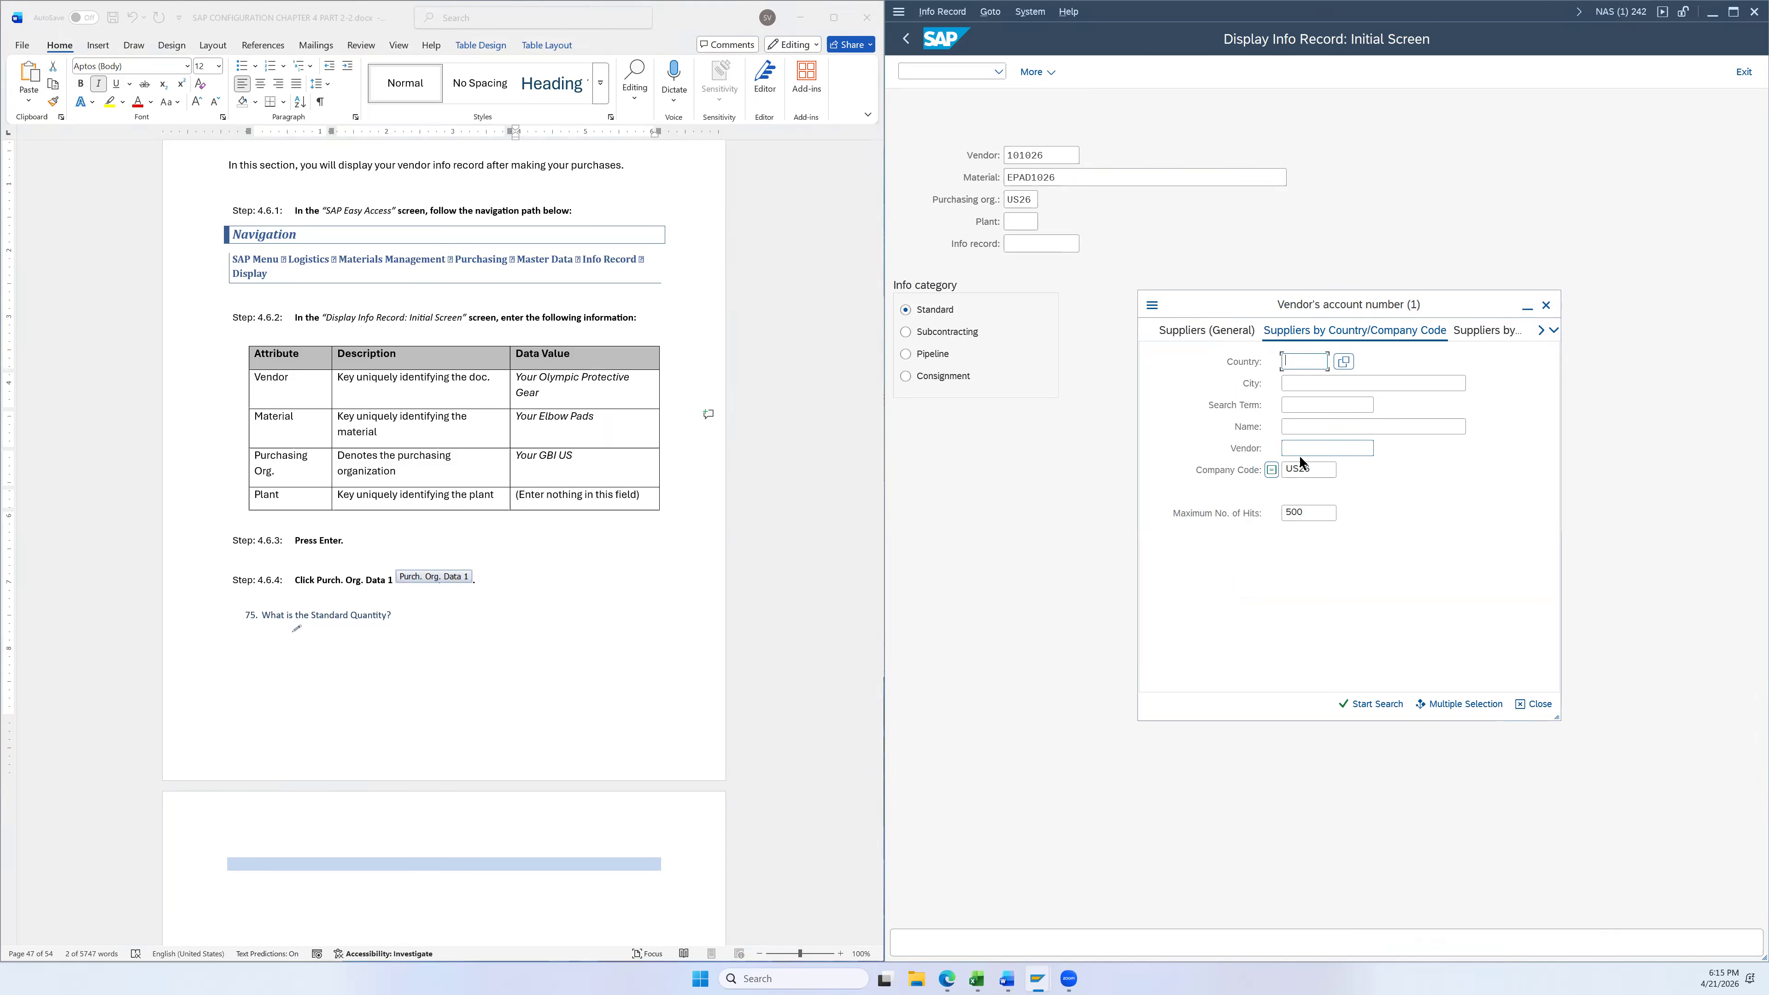
click(1370, 704)
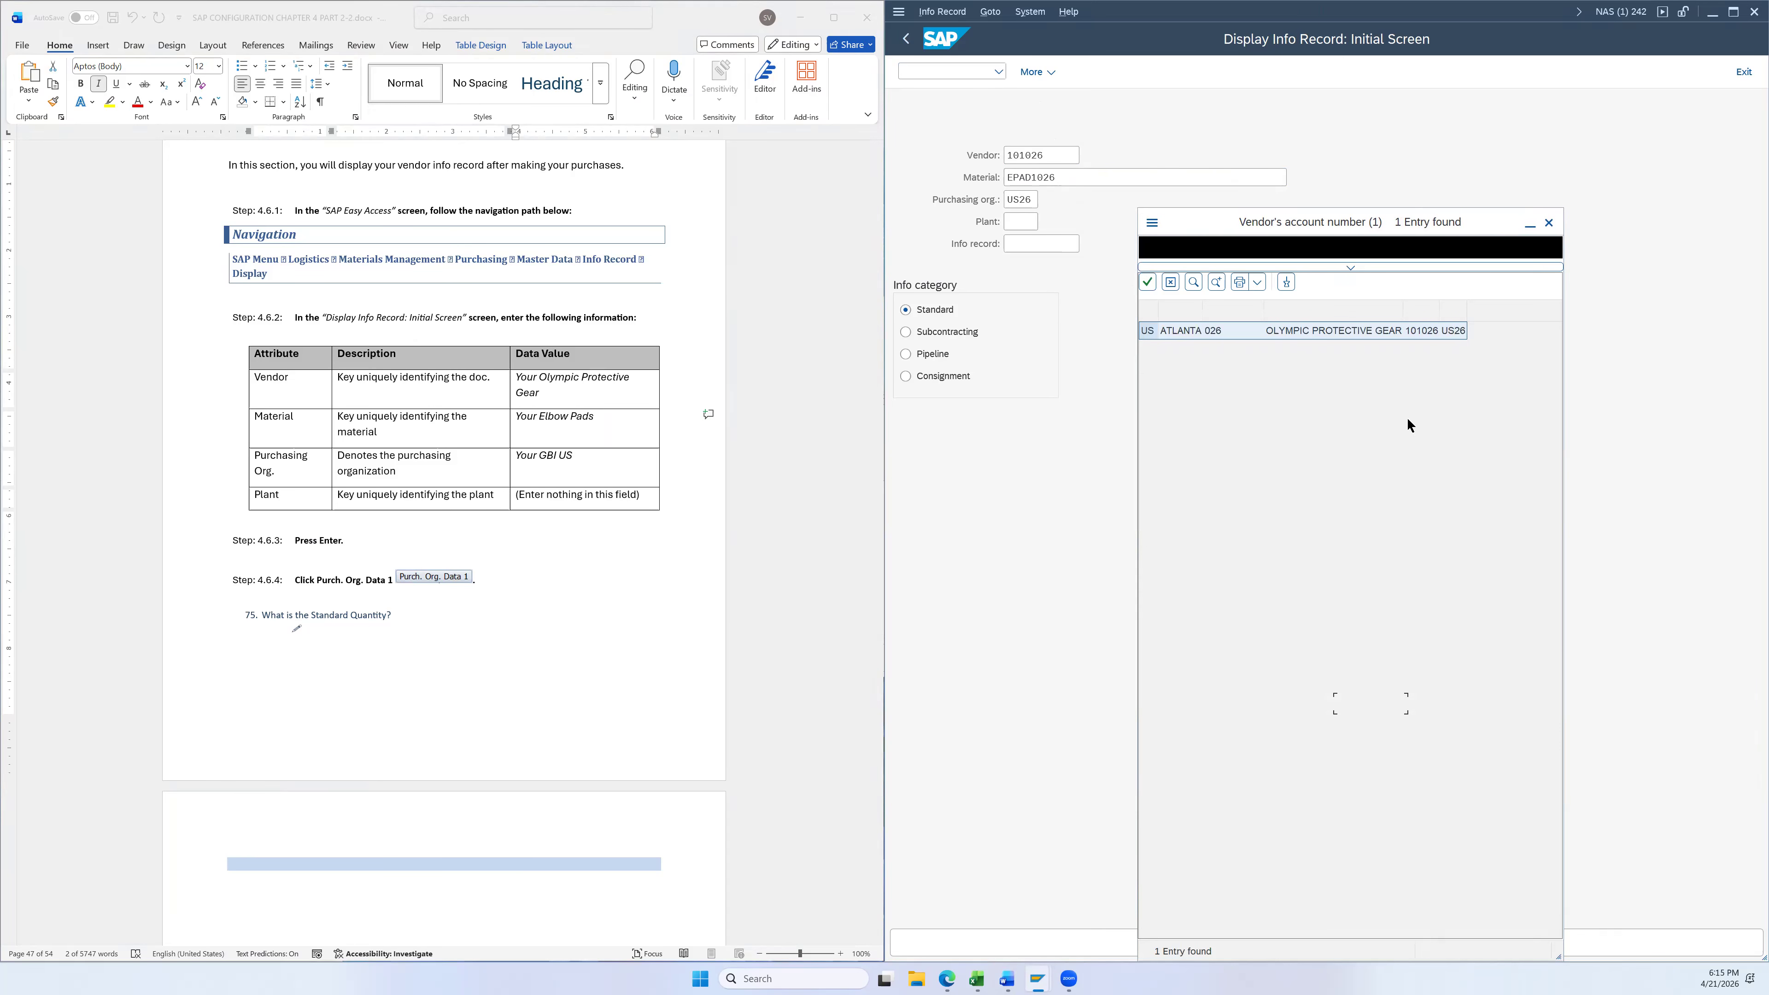
double_click(1347, 331)
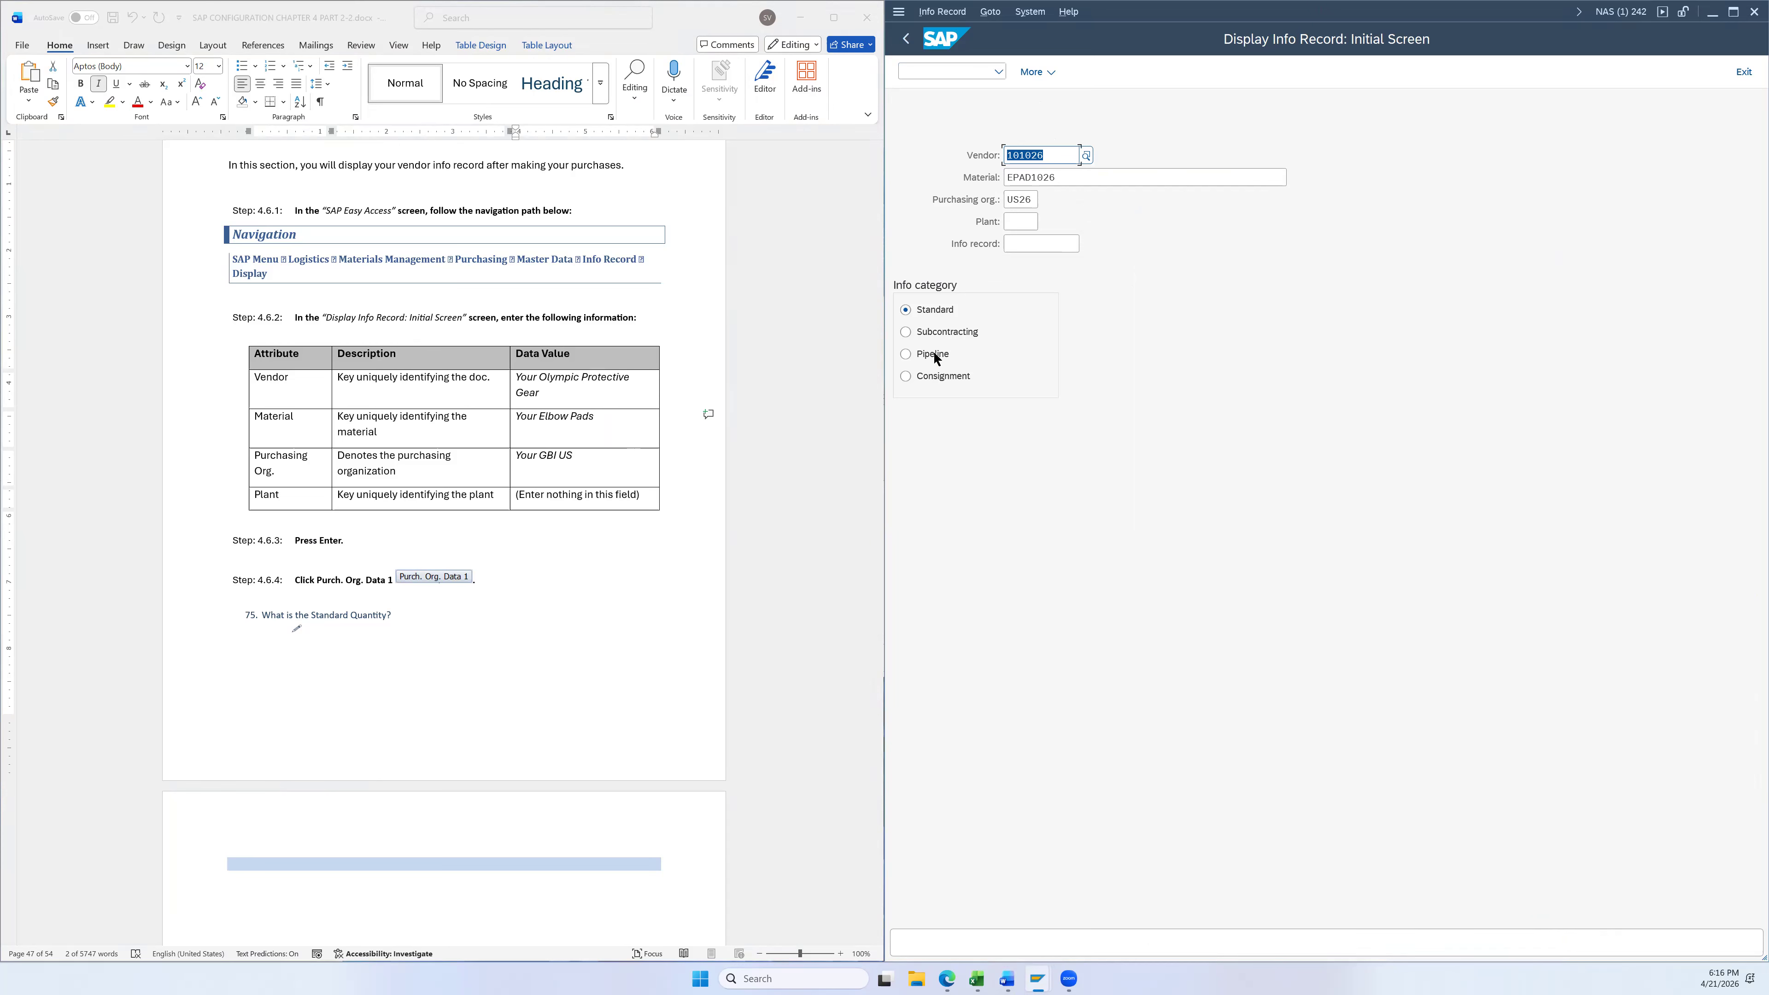
Display the Elbow Pads info record for purchasing organization US26 and view its Purch. Org. Data 1
click(1032, 199)
key(Return)
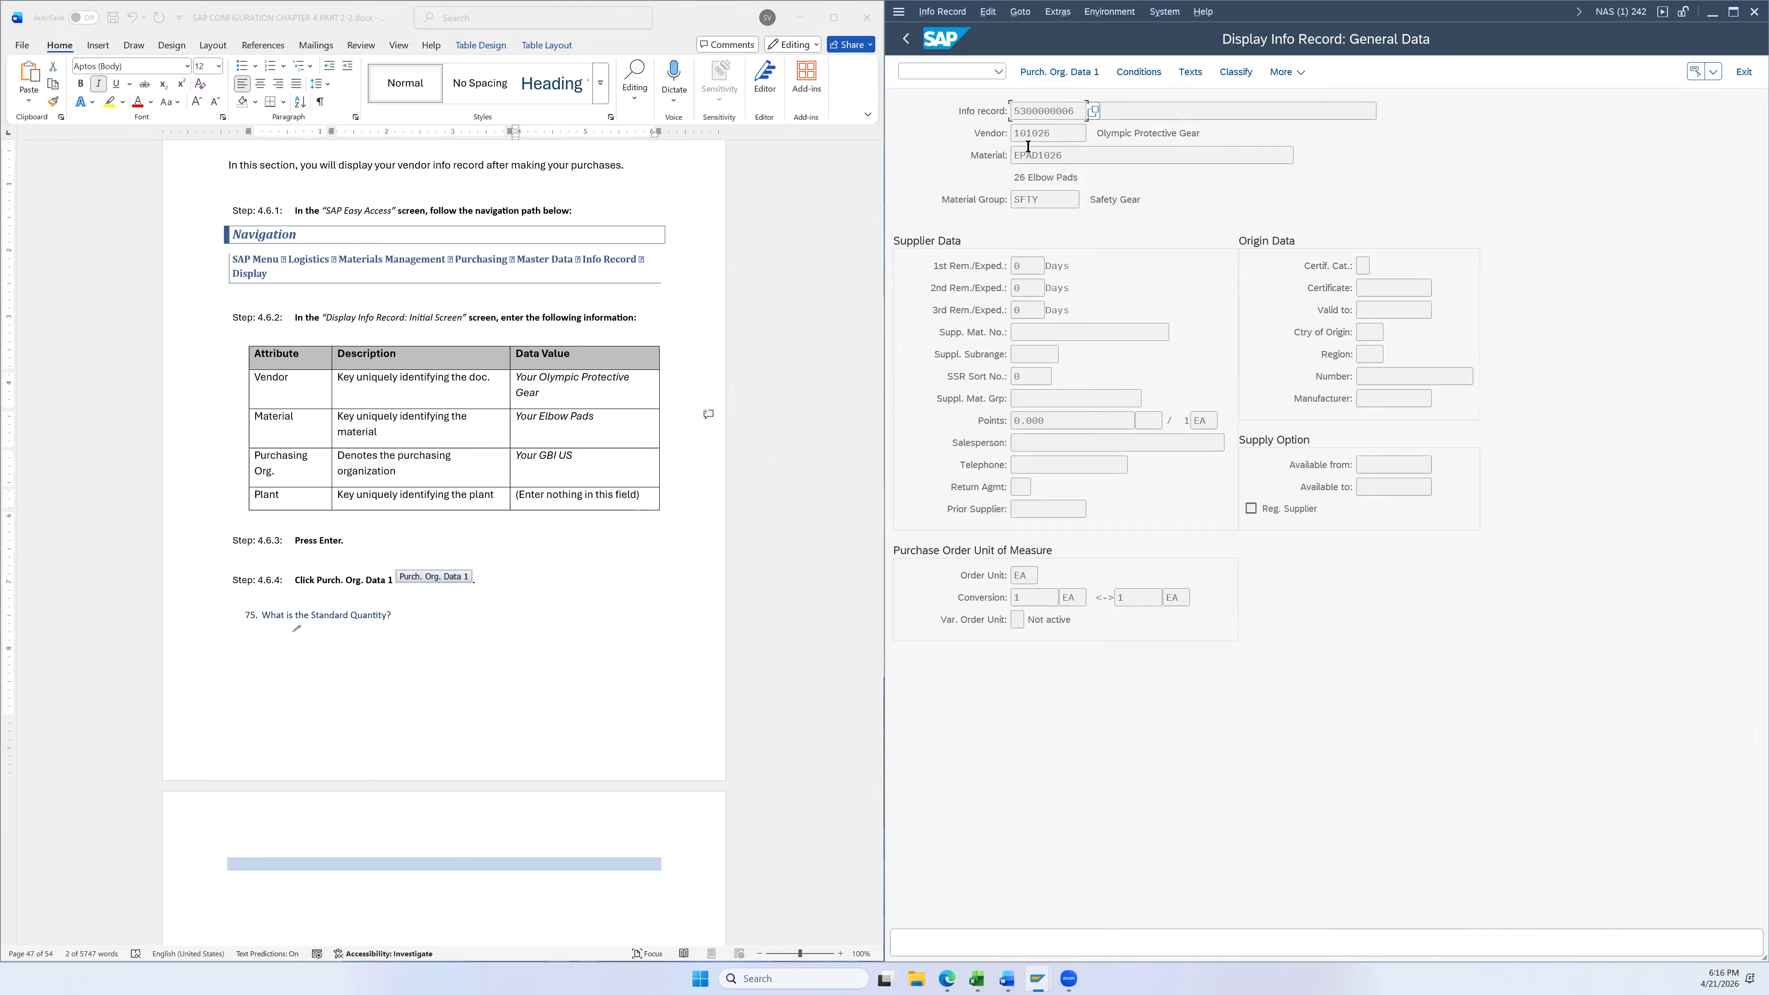
click(1067, 72)
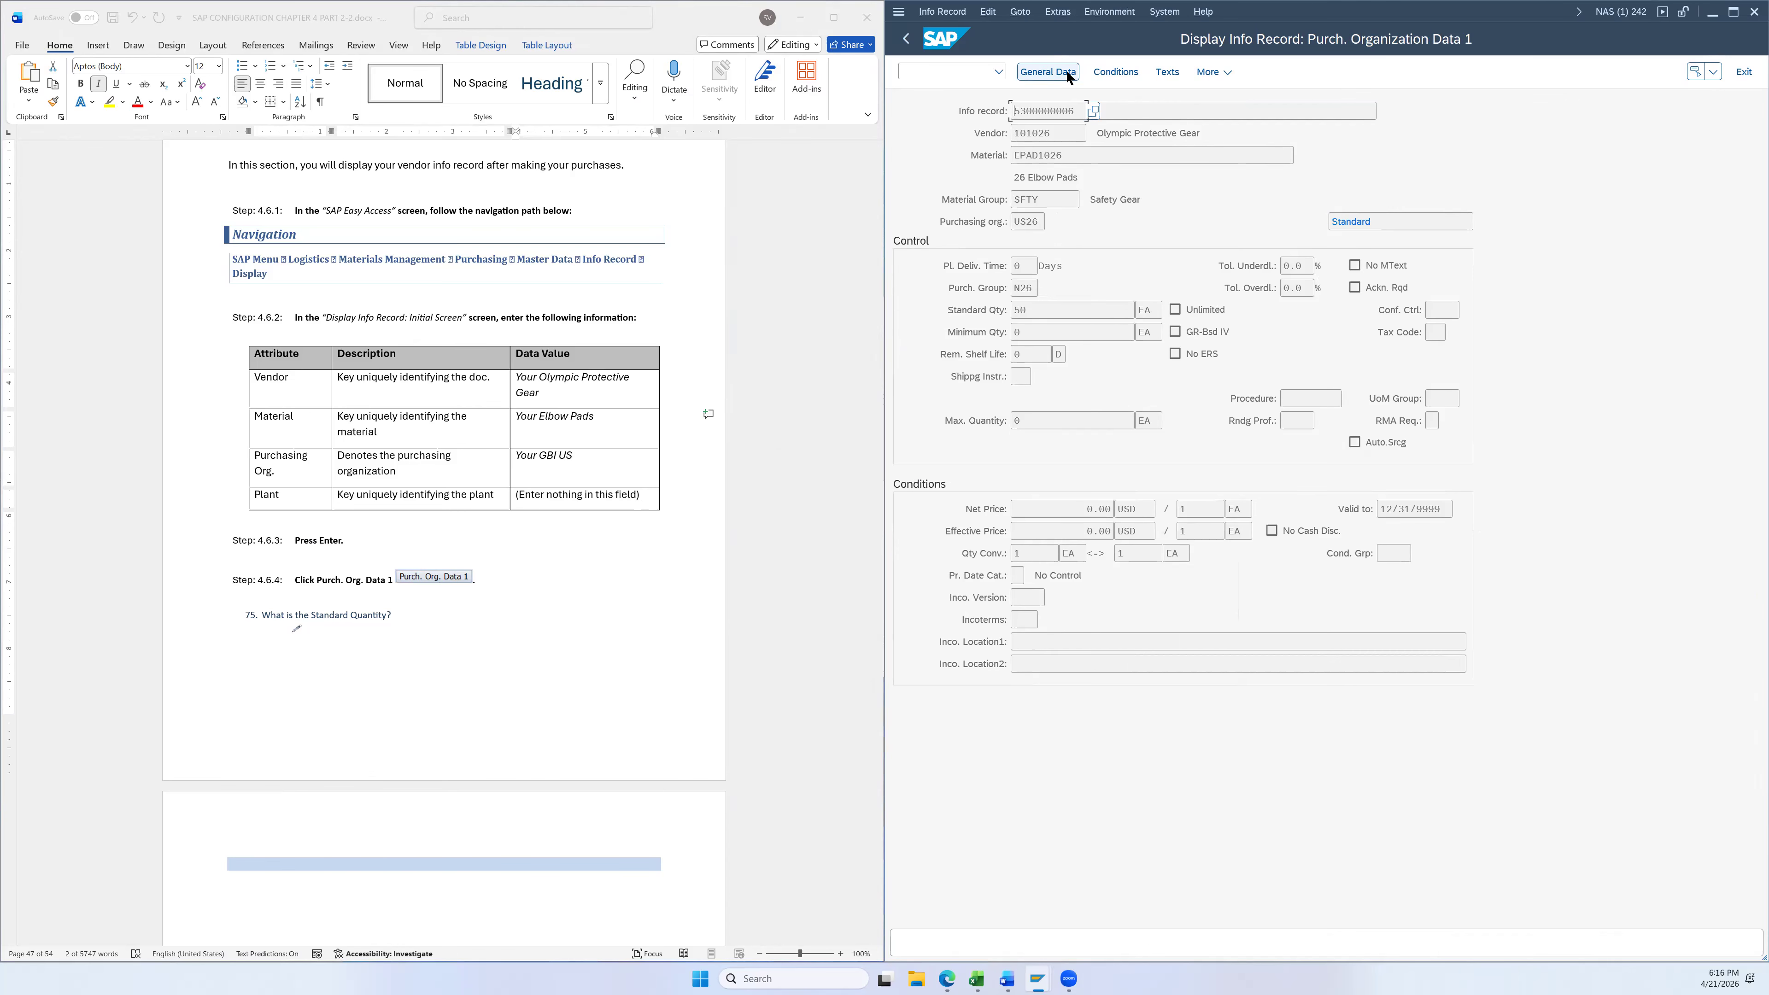
Advance the worksheet to section 4.7 View Vendor Account Balance and exit the info record to a collapsed SAP Easy Access menu
scroll(588, 606, down, 3)
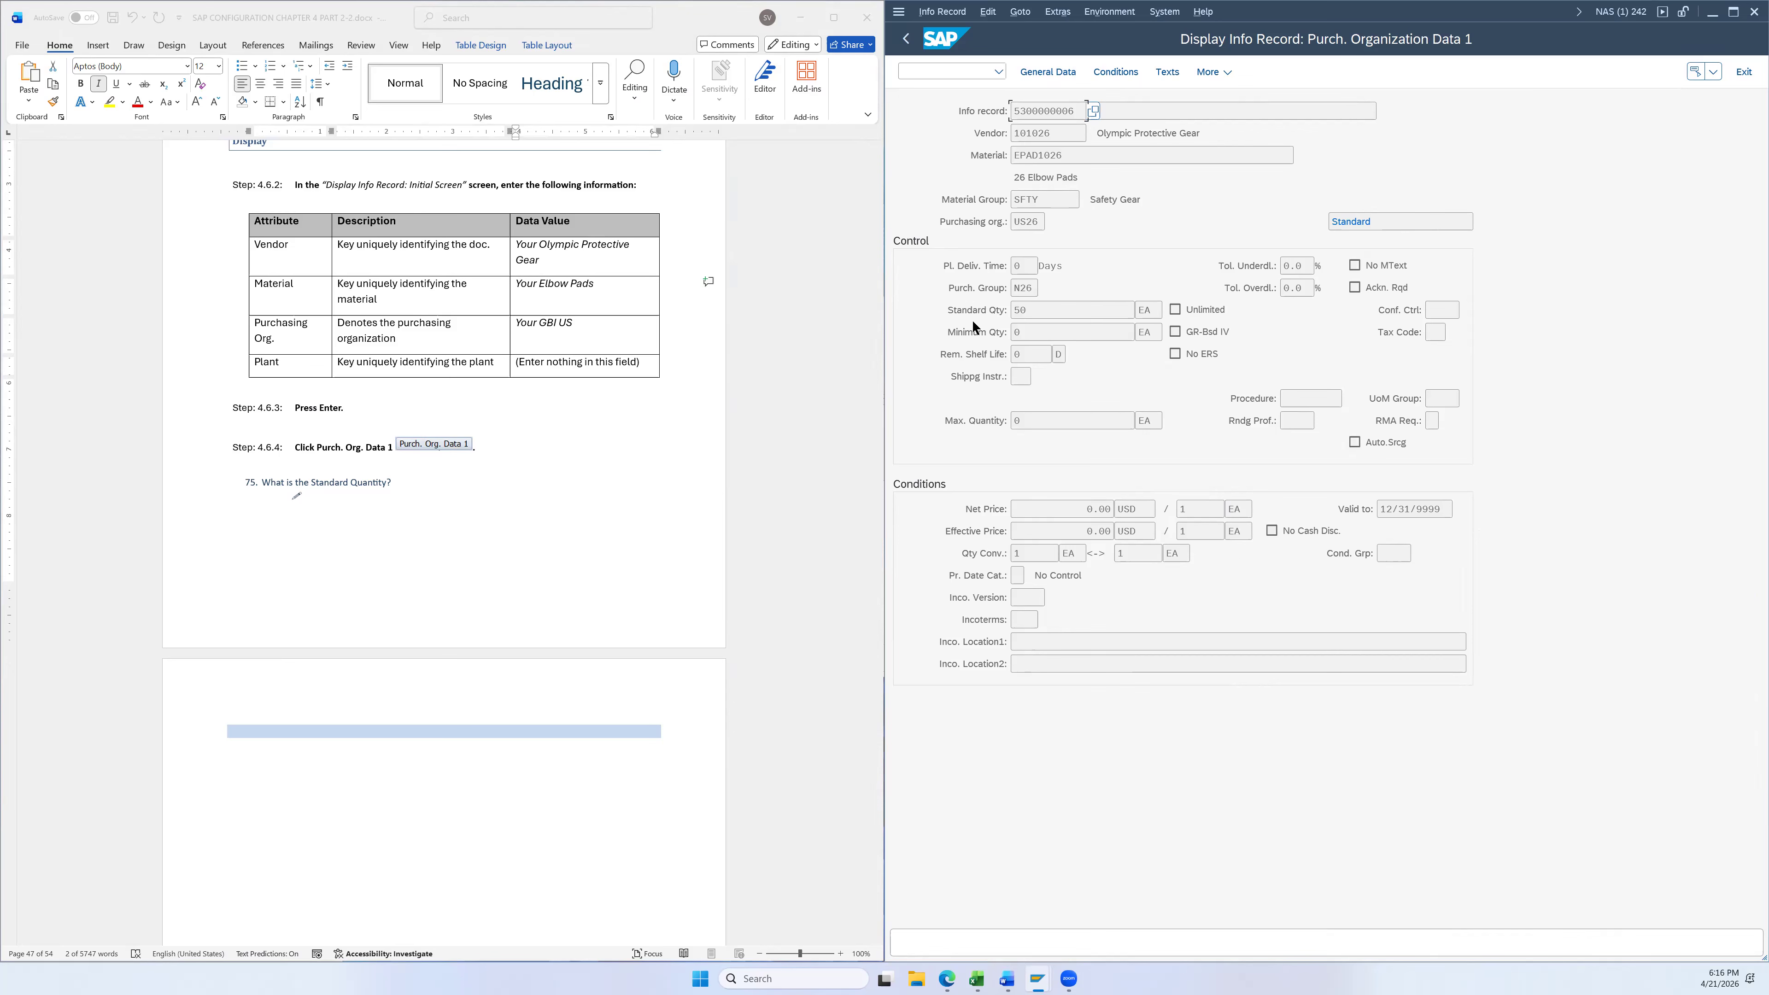
scroll(561, 495, down, 3)
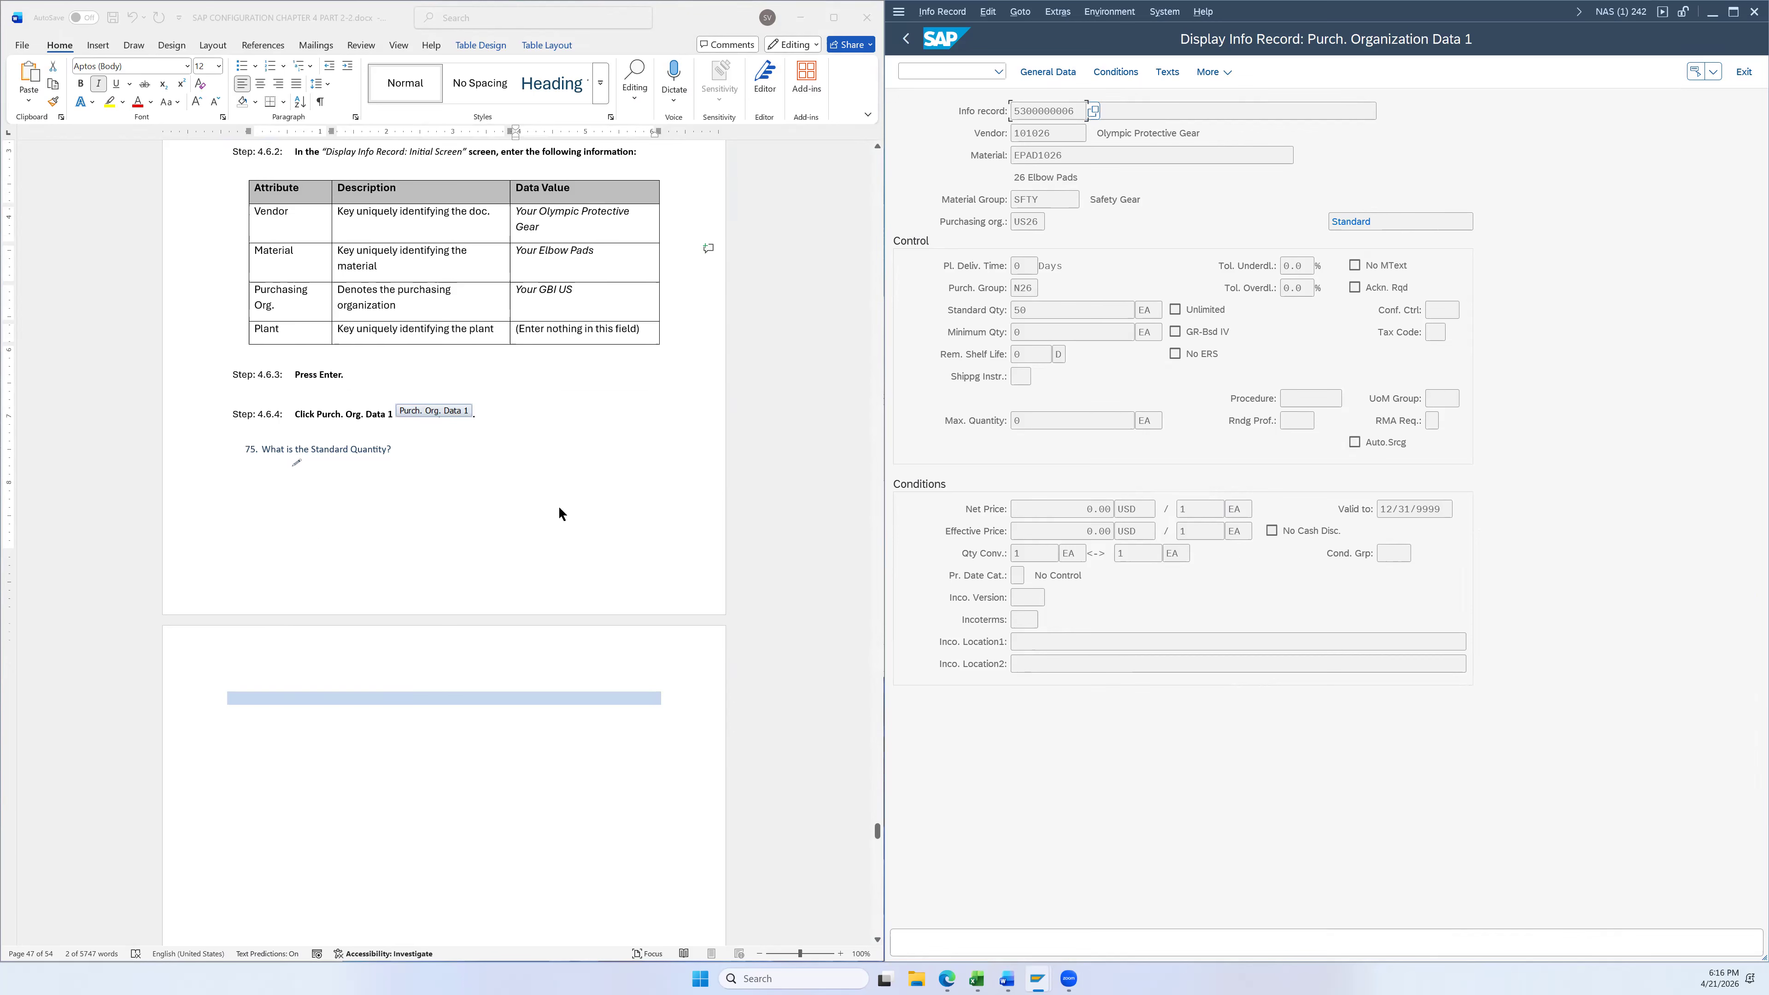
scroll(563, 492, down, 3)
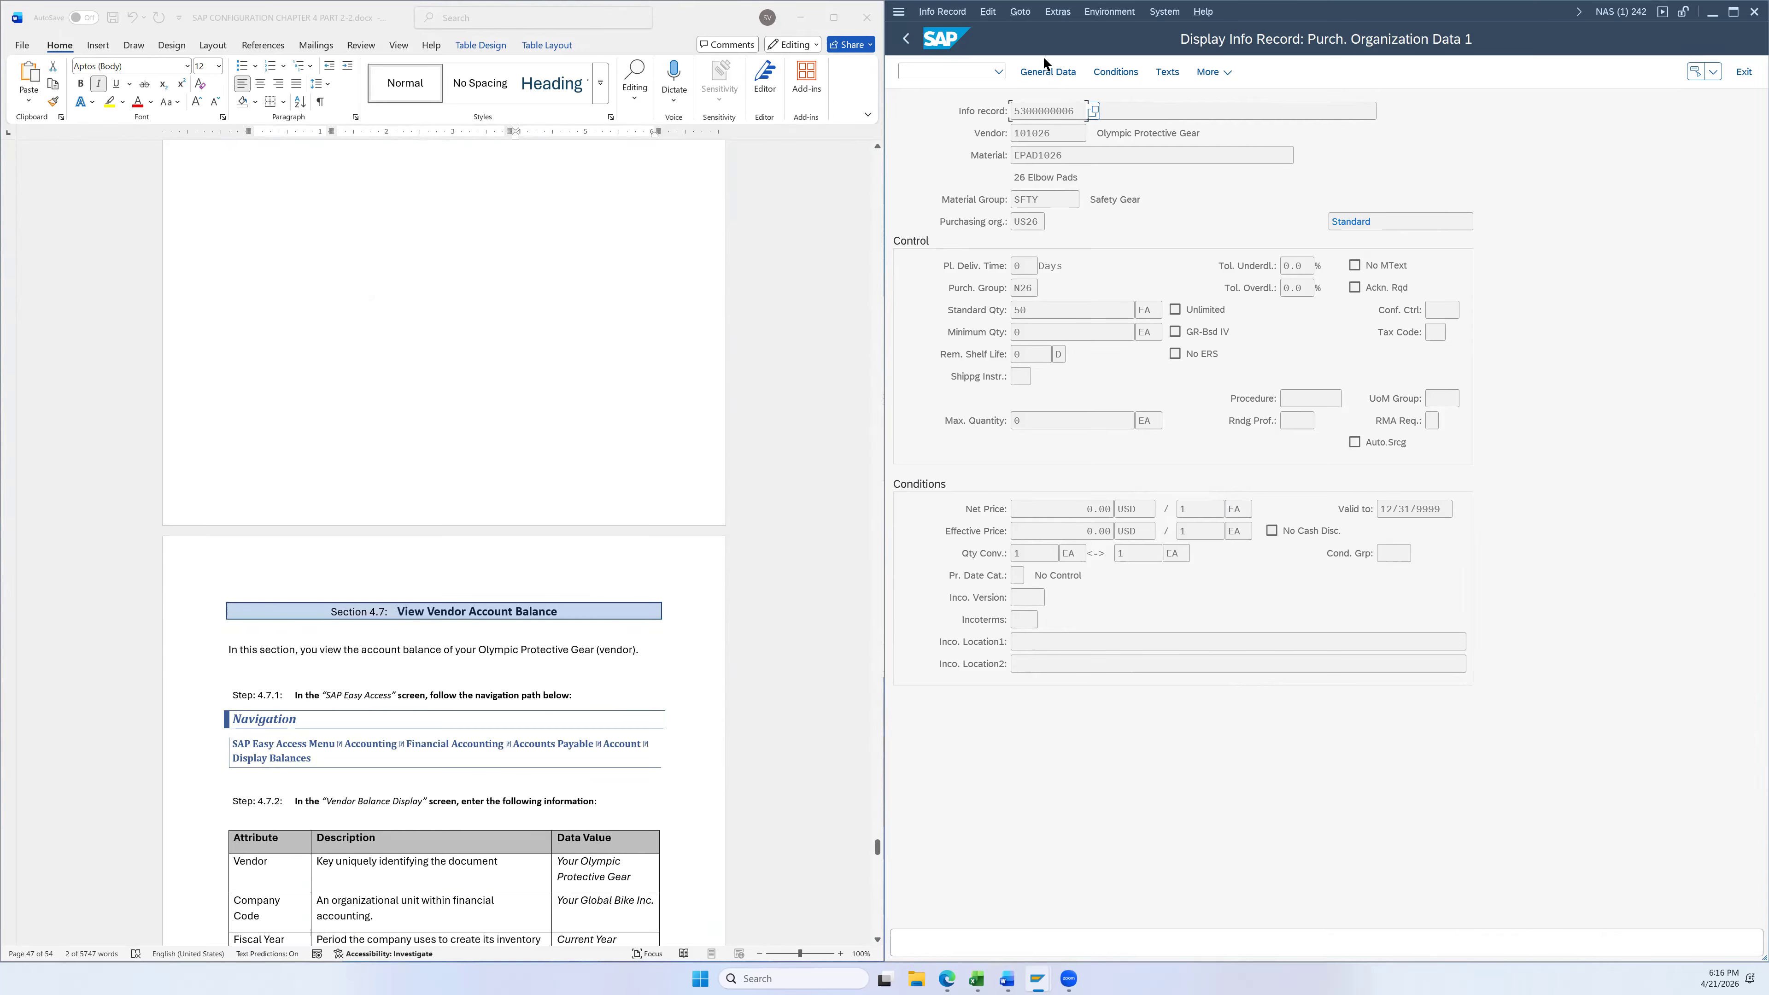
click(907, 36)
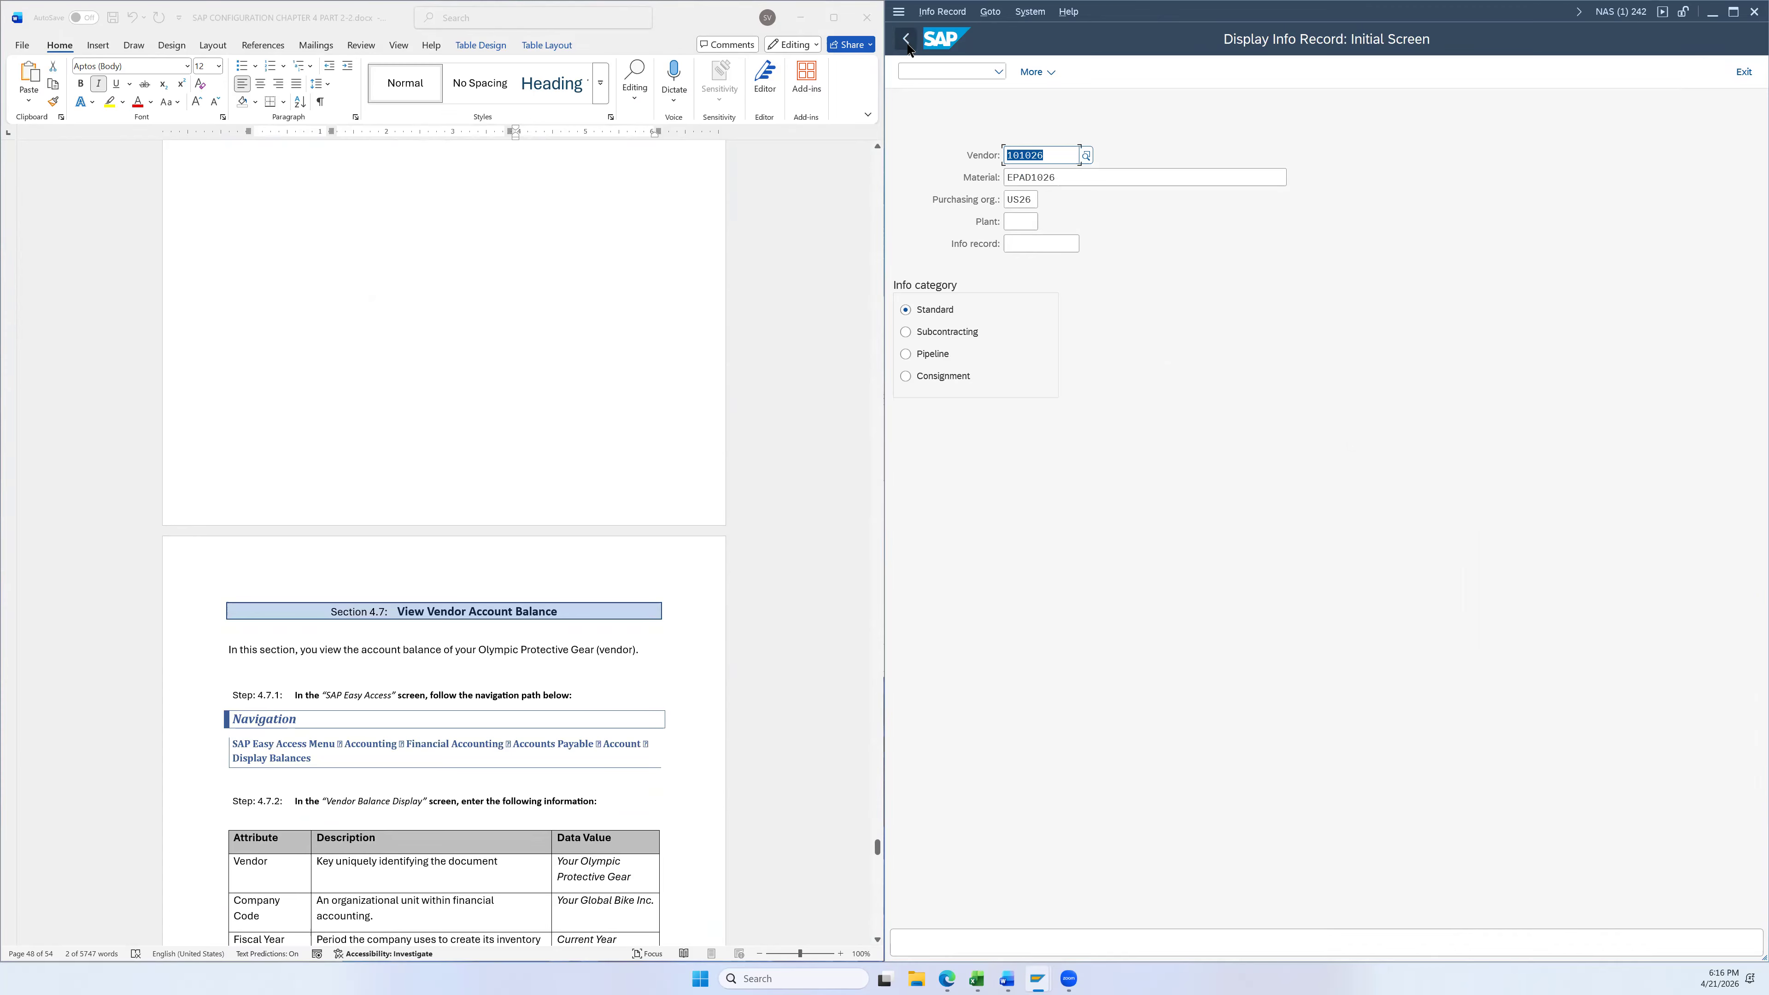
click(907, 41)
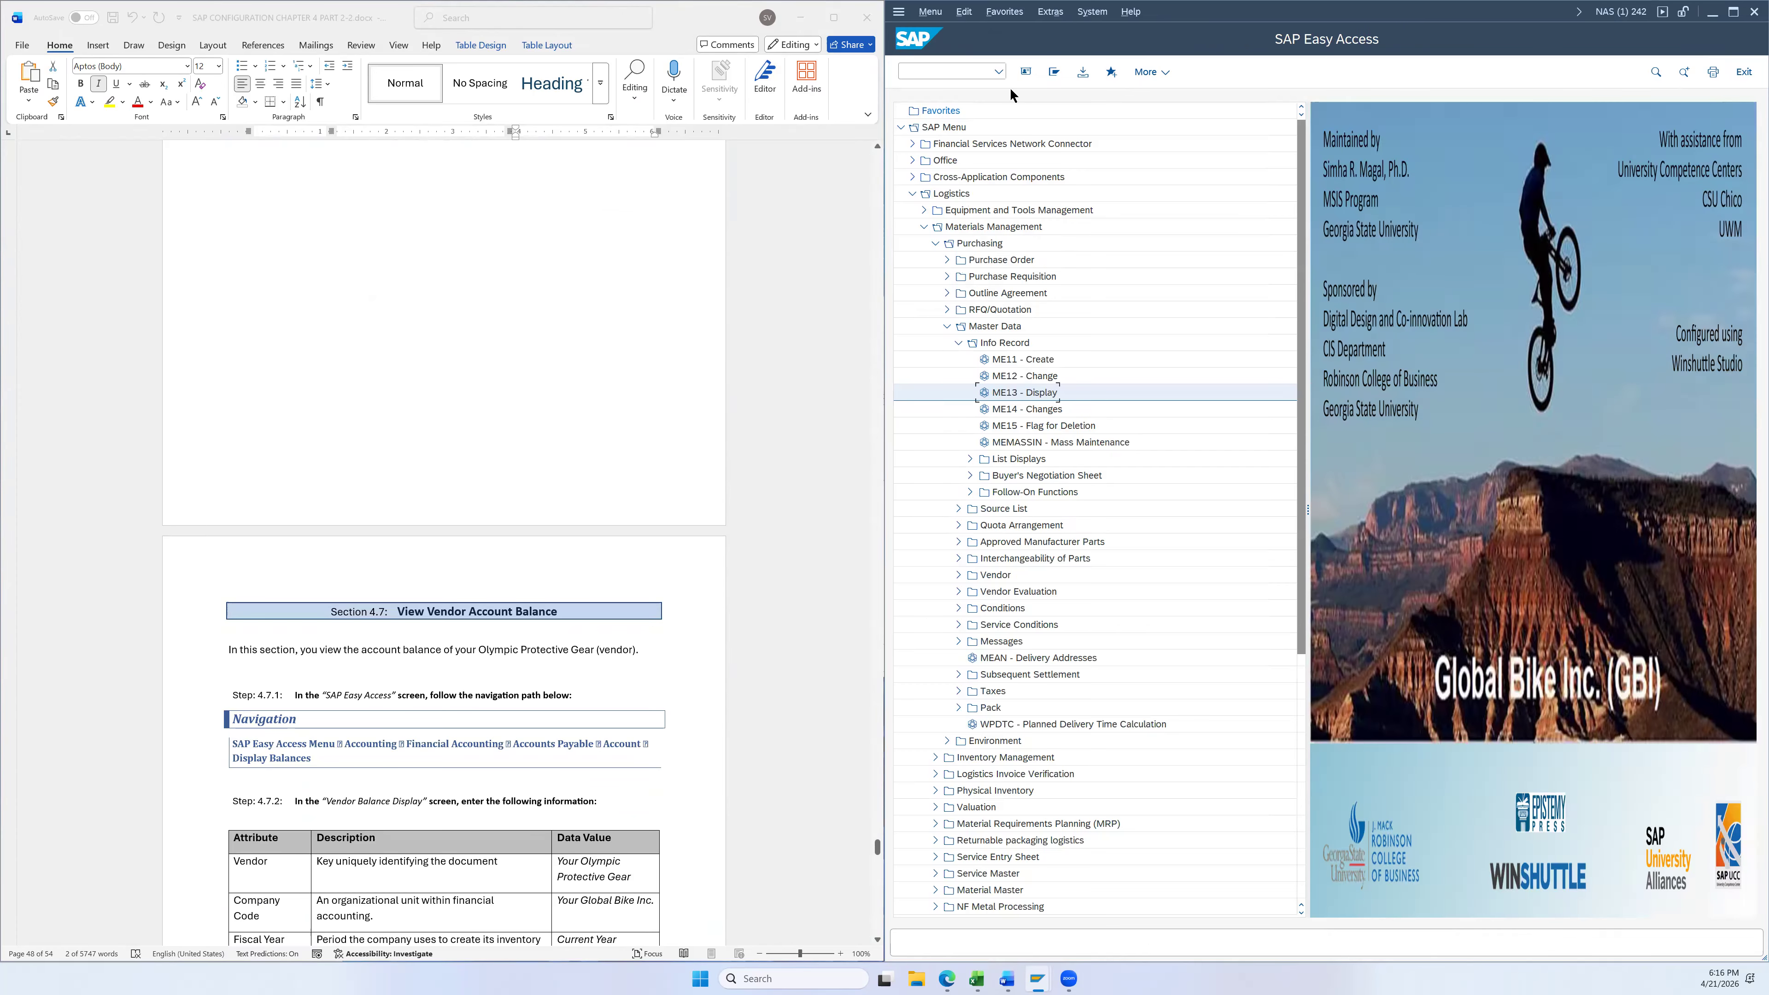
click(1055, 73)
scroll(765, 339, down, 3)
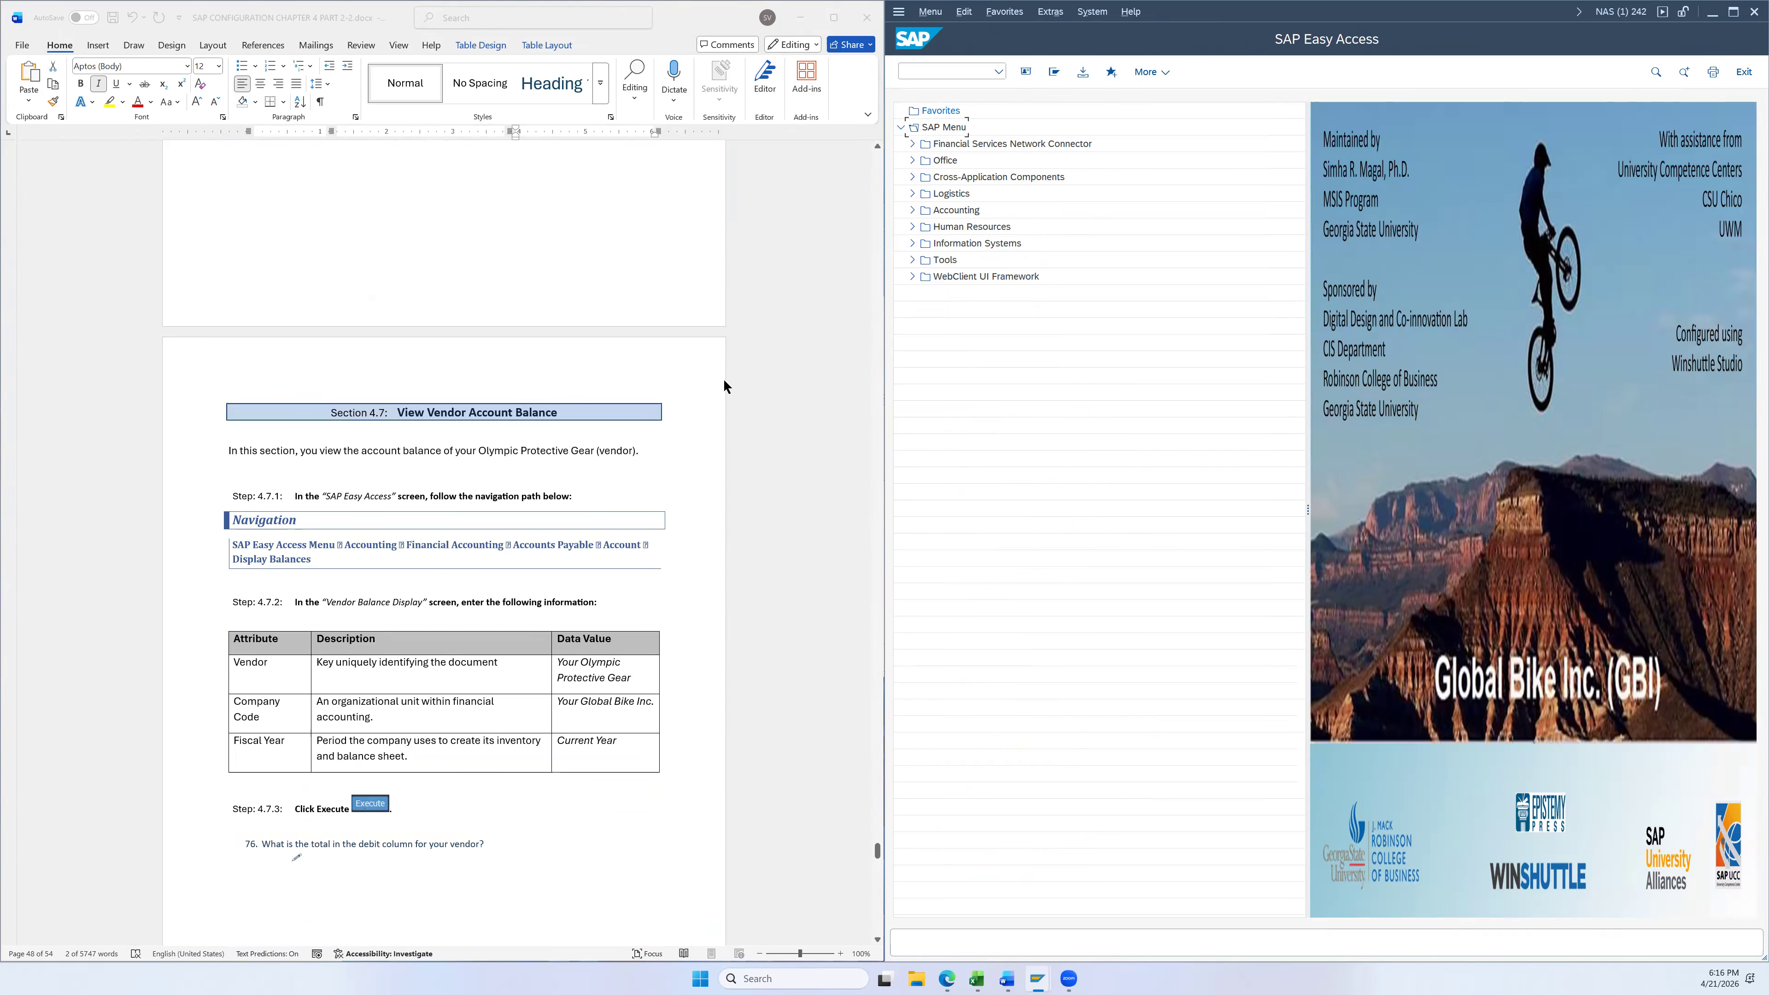
scroll(723, 379, down, 2)
scroll(402, 219, down, 2)
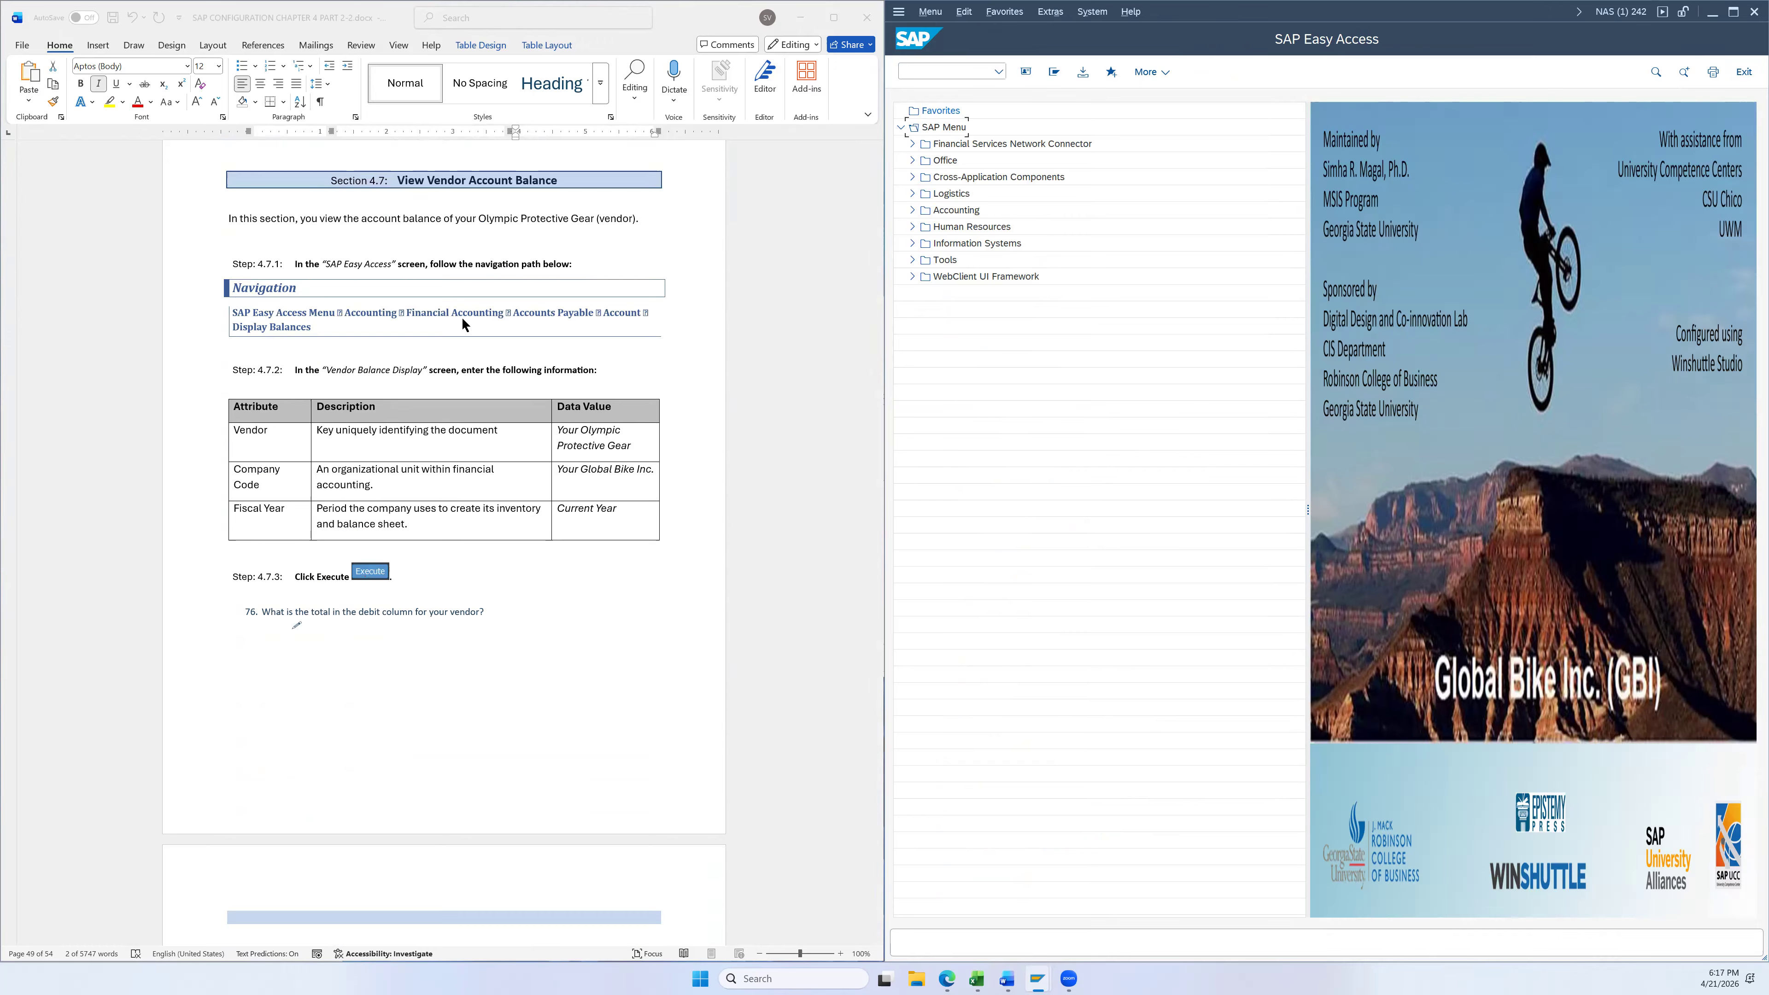
Expand Accounting, Financial Accounting, Accounts Payable and Account in the SAP tree and start transaction FK10N - Display Balances
click(912, 209)
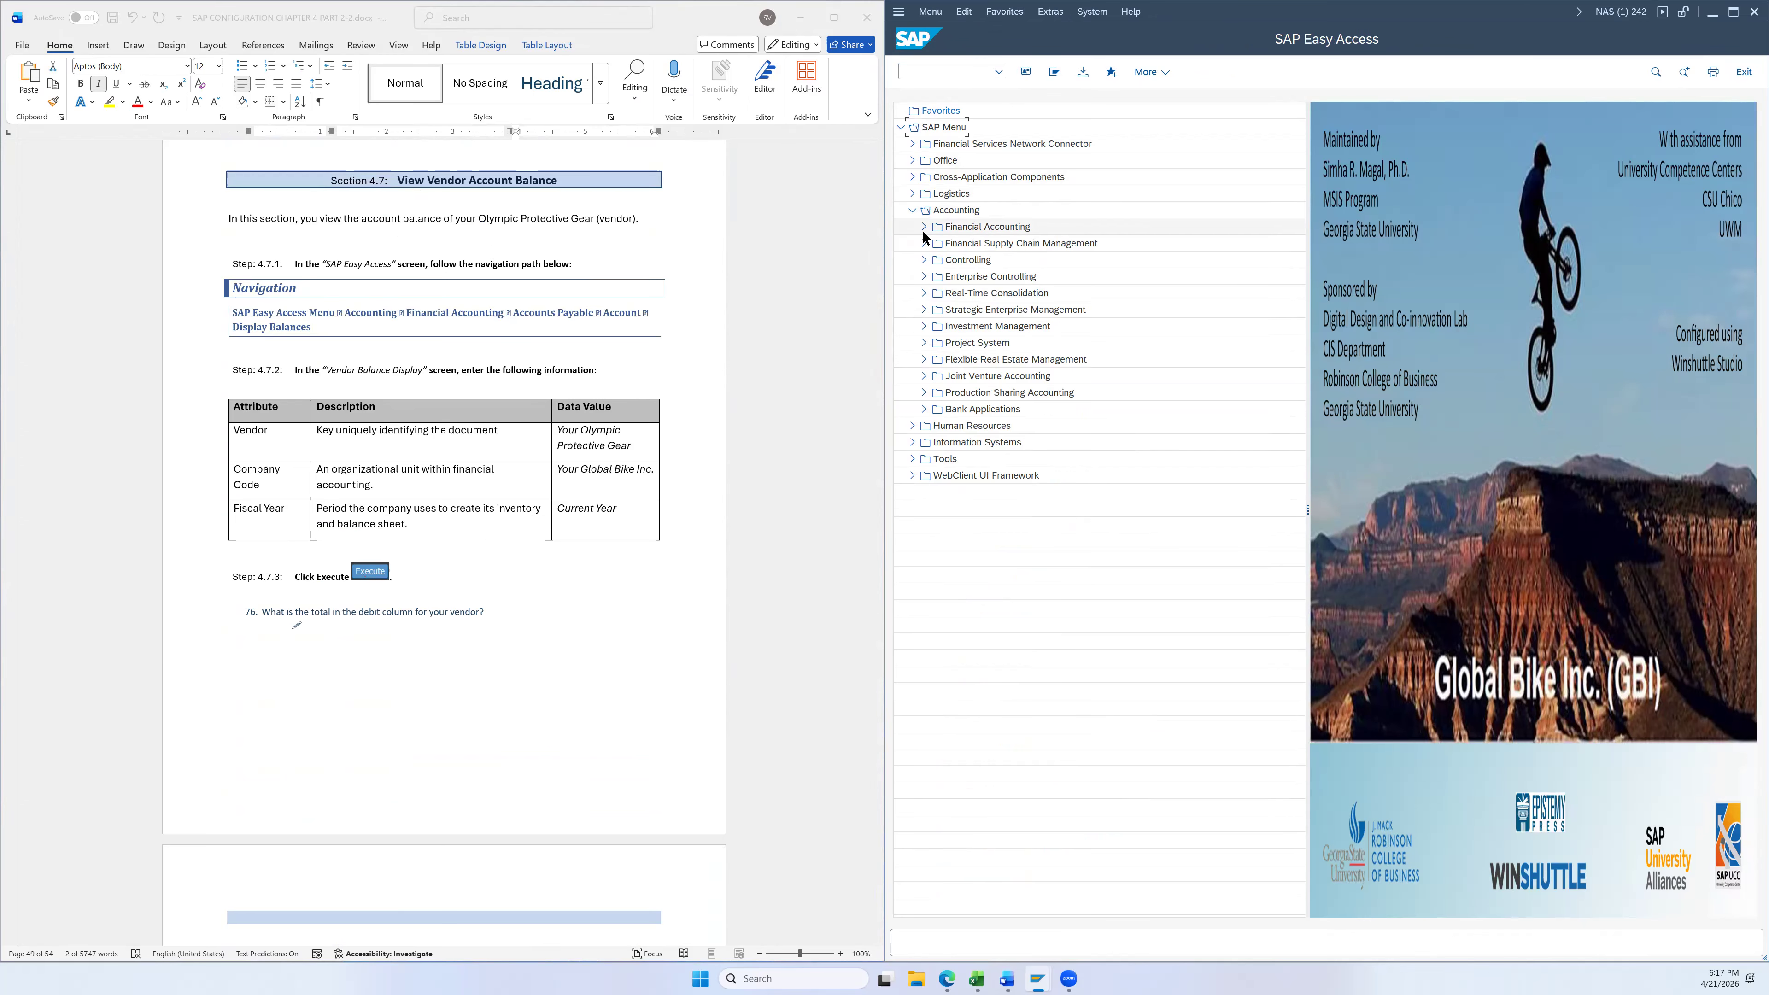
click(922, 227)
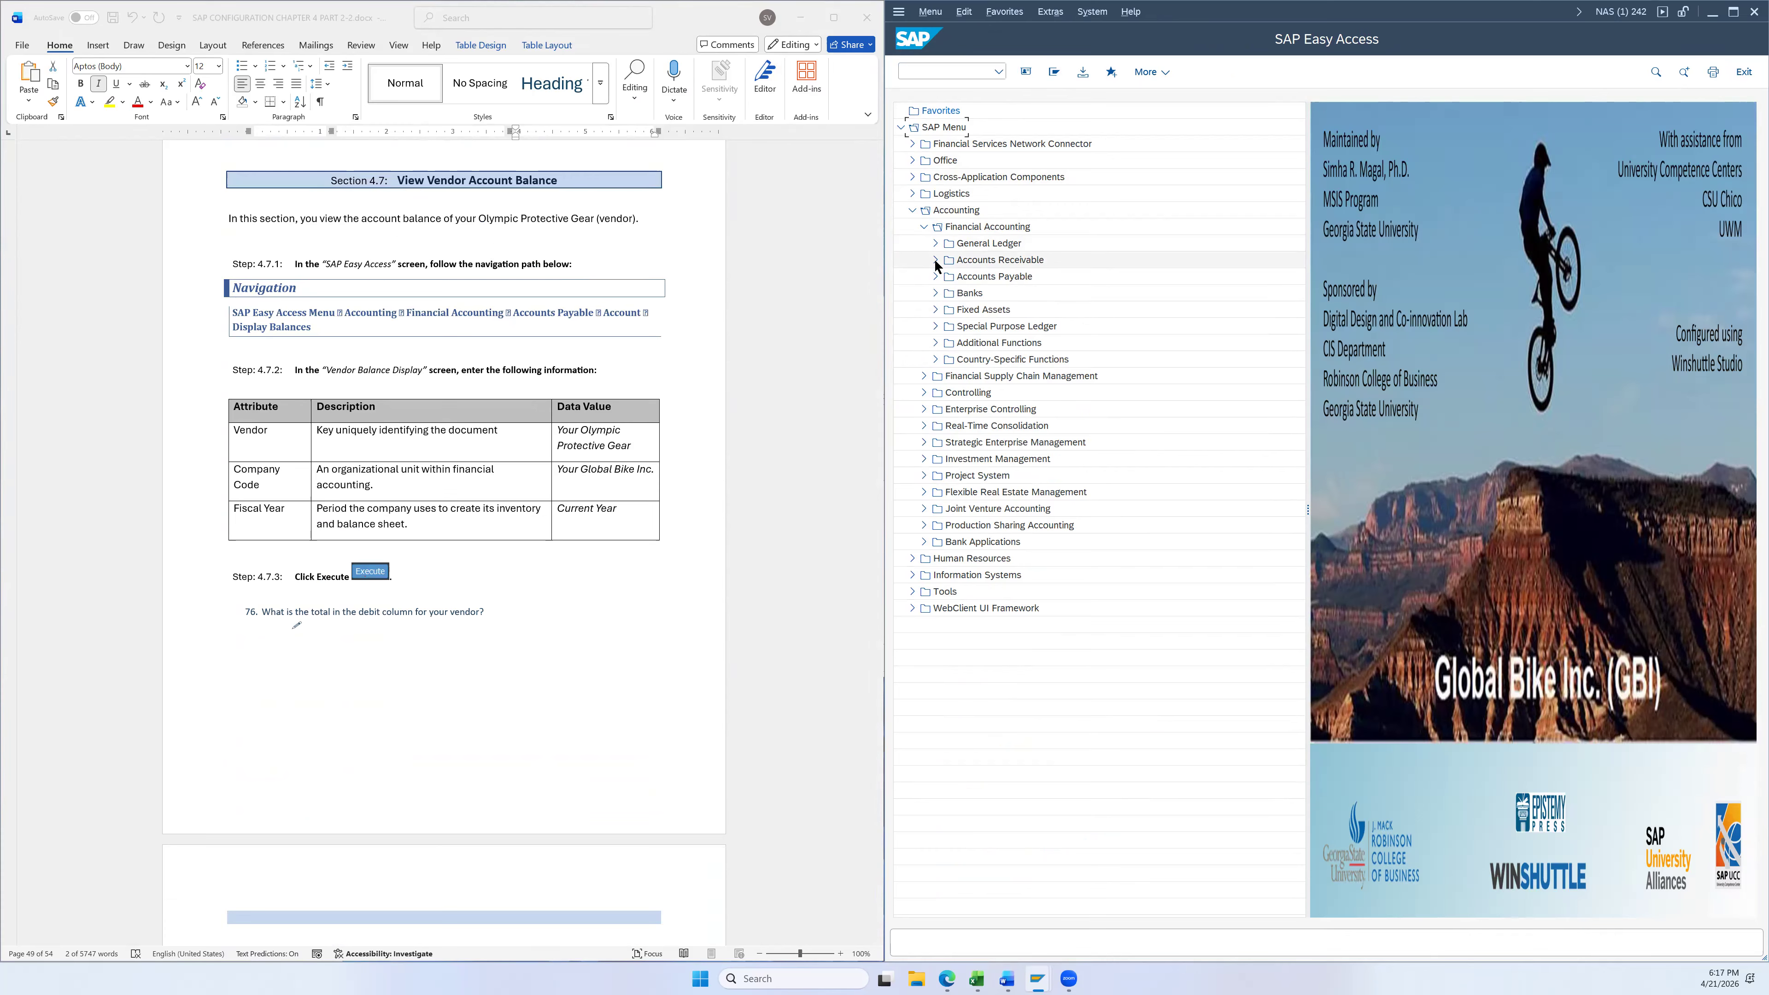
click(934, 276)
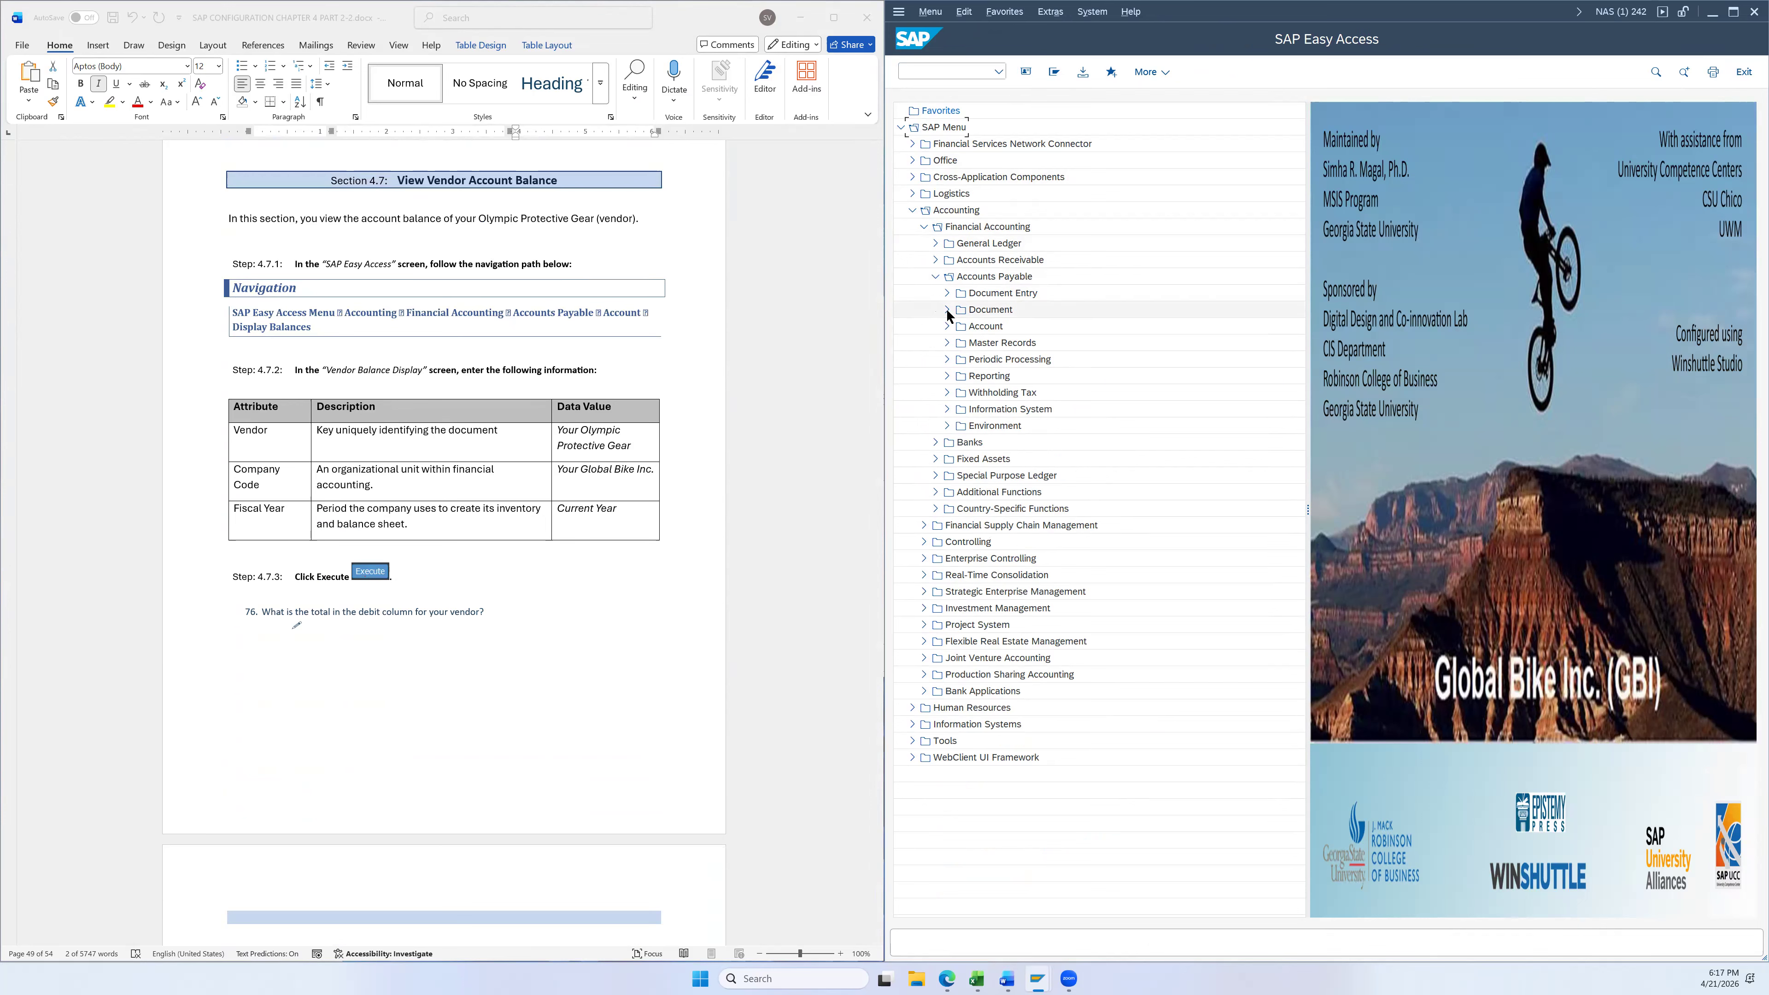
click(947, 329)
click(1000, 360)
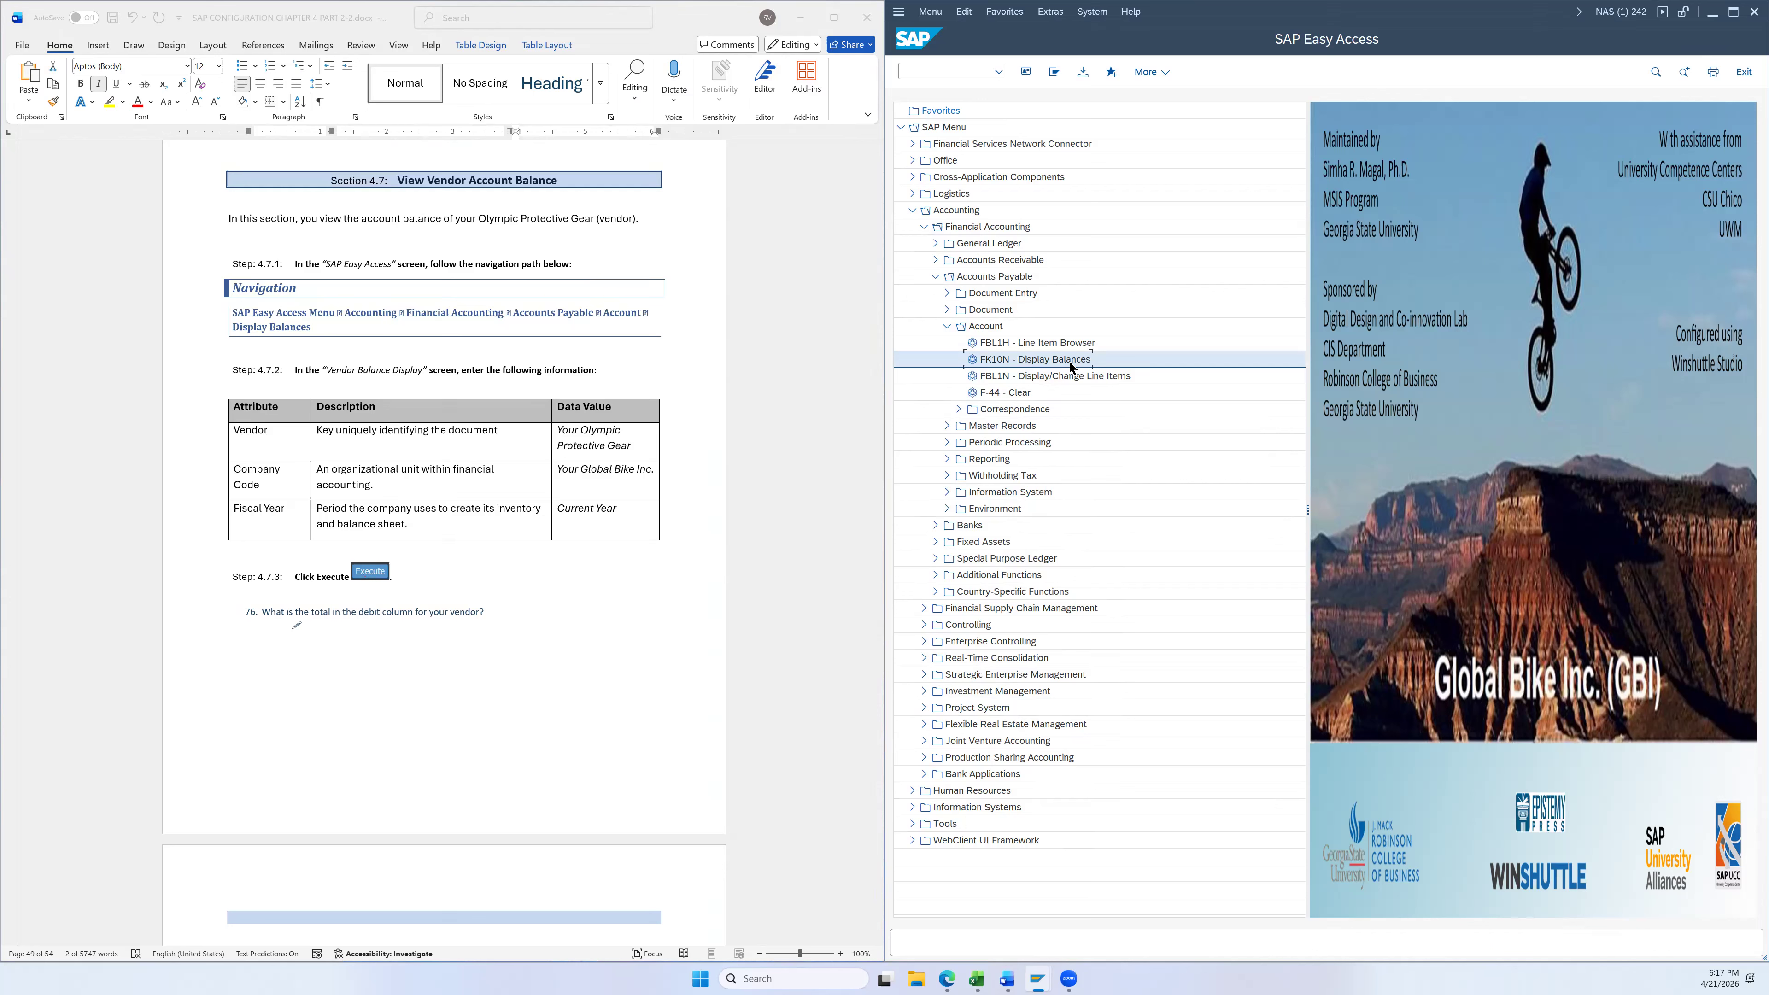
double_click(1062, 358)
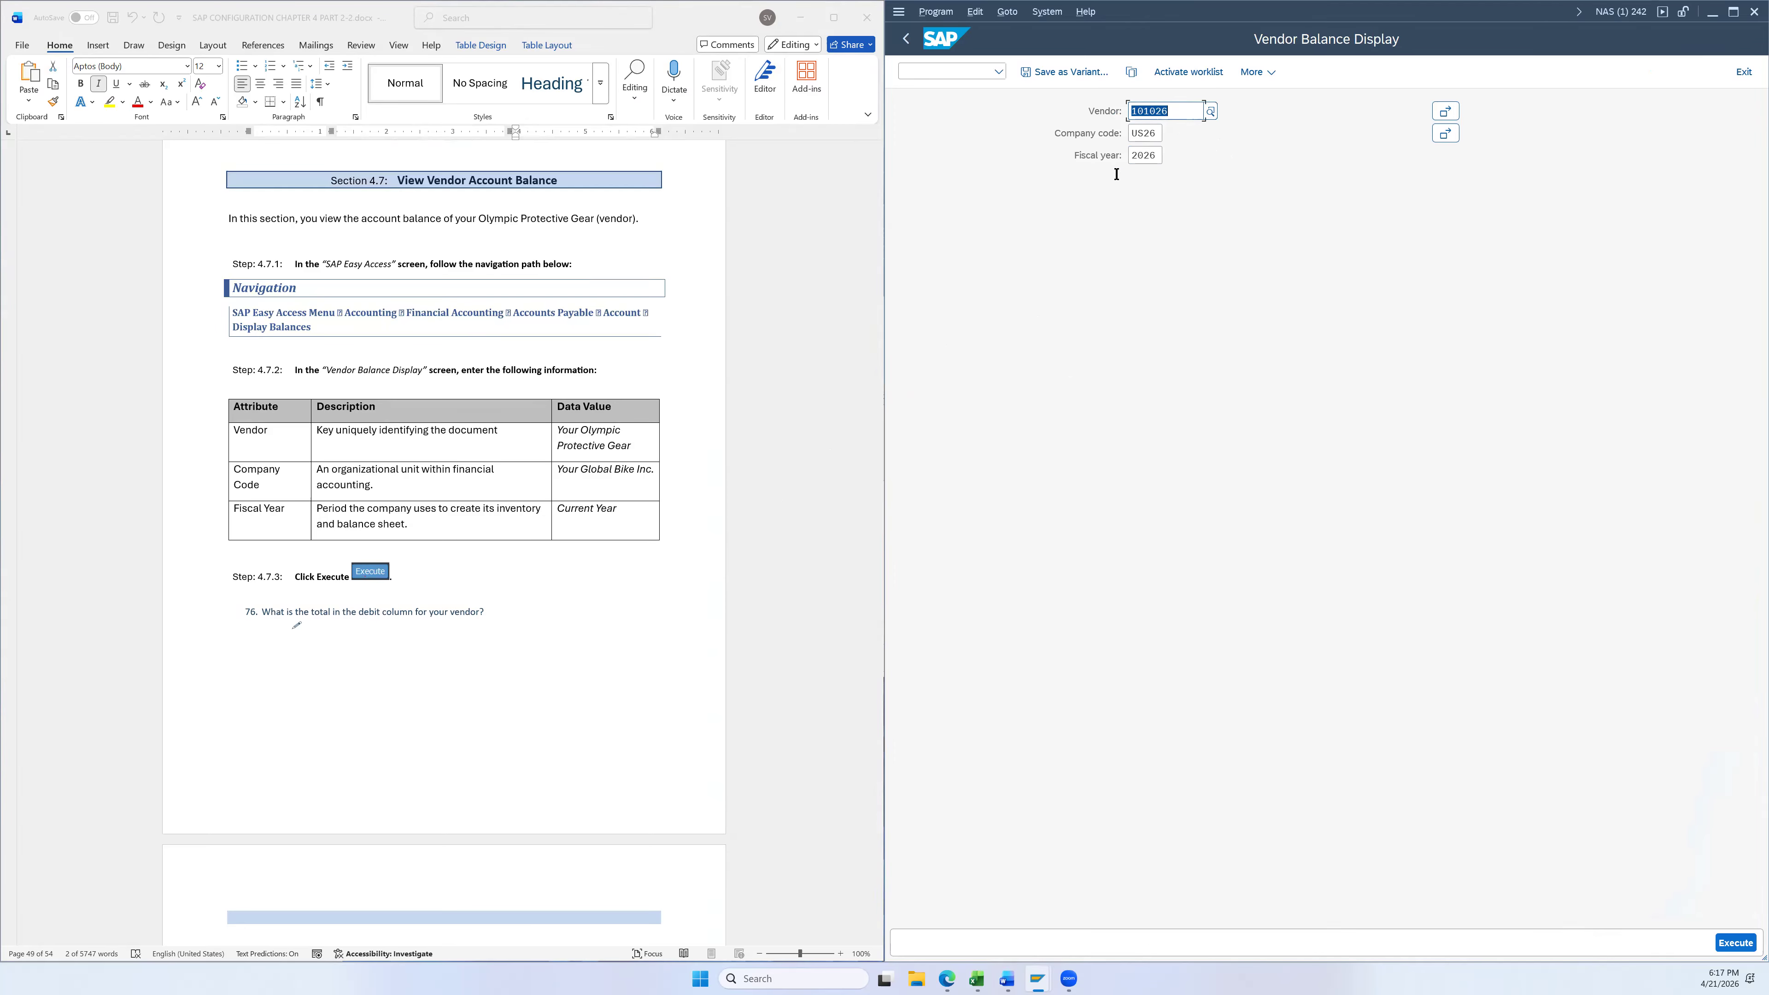
Display the Olympic Protective Gear vendor balances for company code US26 and fiscal year 2026
click(1159, 133)
click(1199, 109)
click(1736, 946)
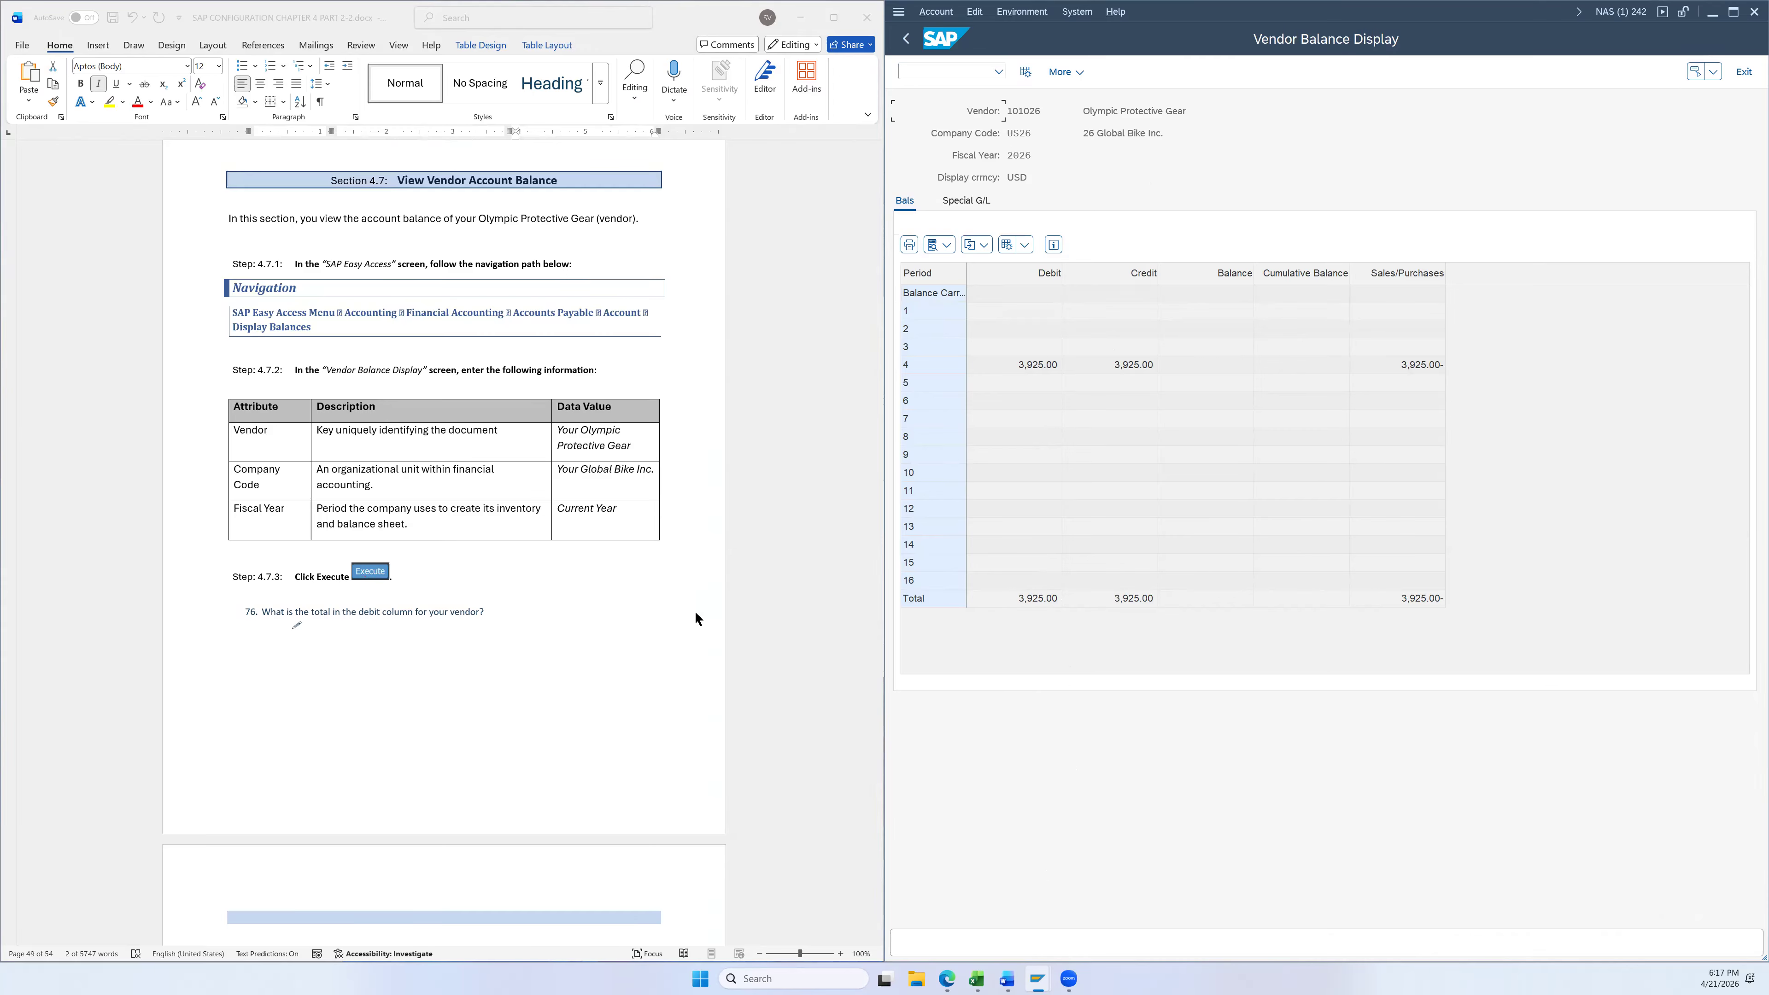
Advance the worksheet to section 4.8 Display G/L Account Balance and exit the vendor balances to a collapsed SAP Easy Access menu
scroll(689, 611, down, 8)
scroll(746, 617, down, 6)
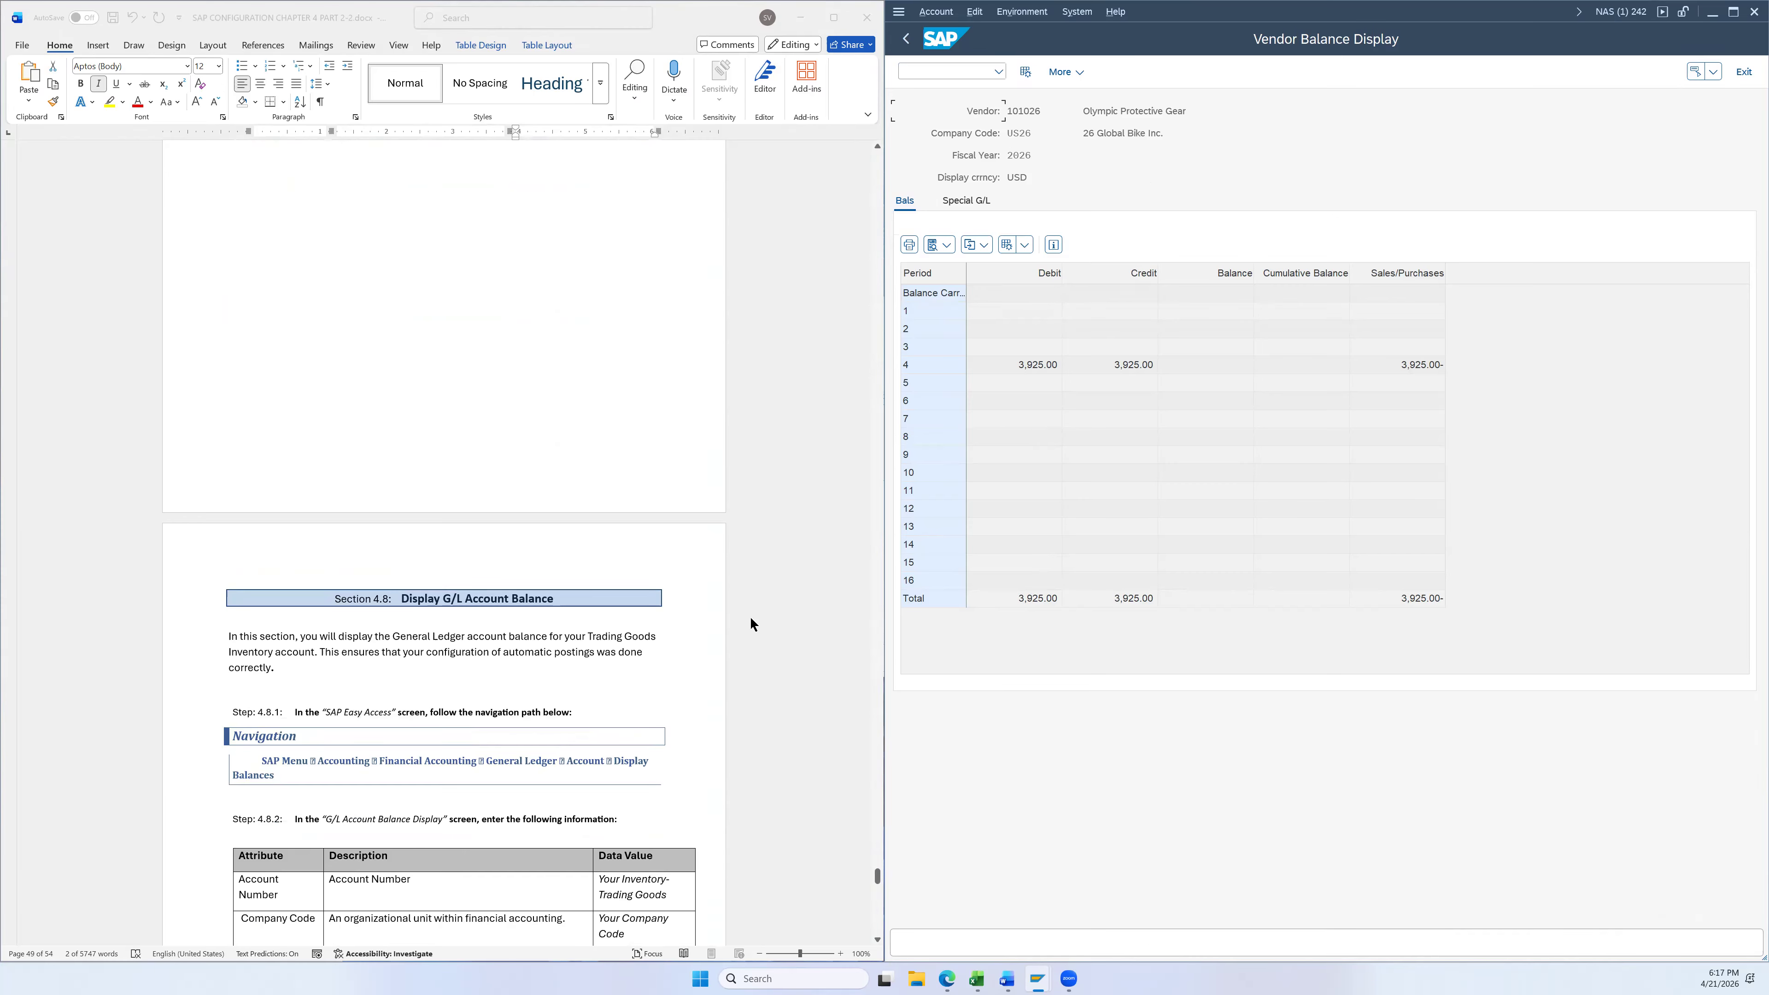
click(914, 40)
click(914, 39)
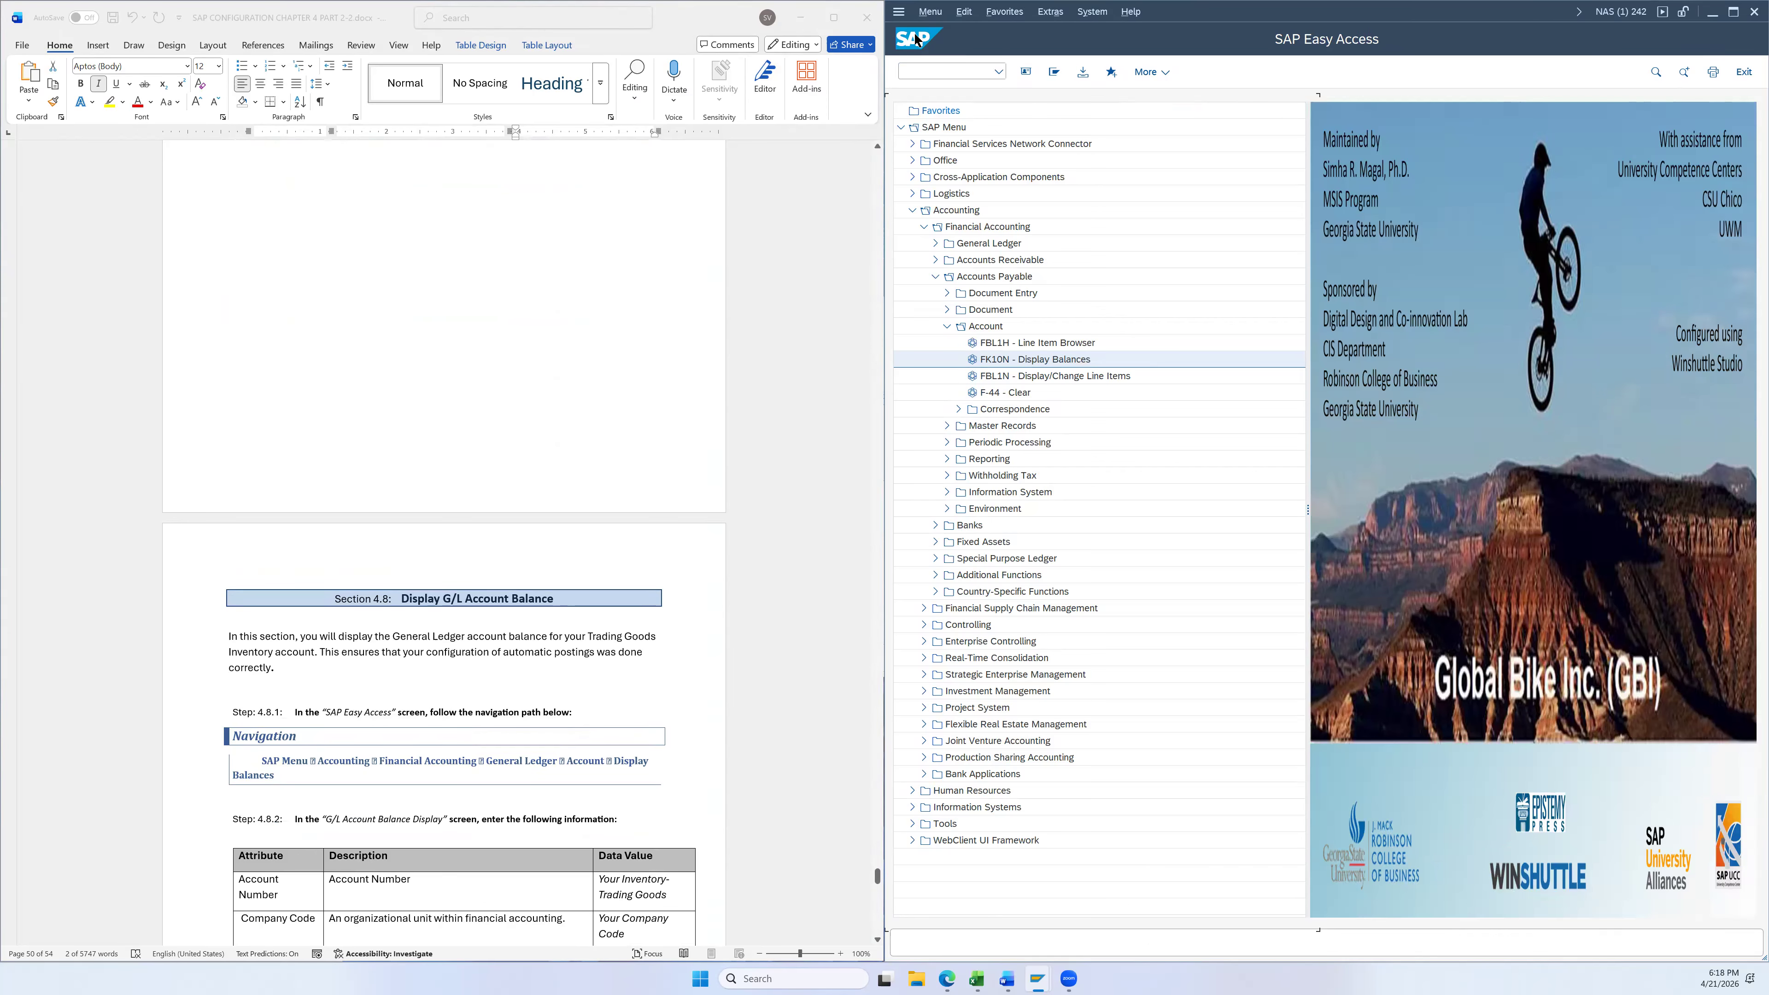
click(1054, 73)
scroll(568, 482, down, 5)
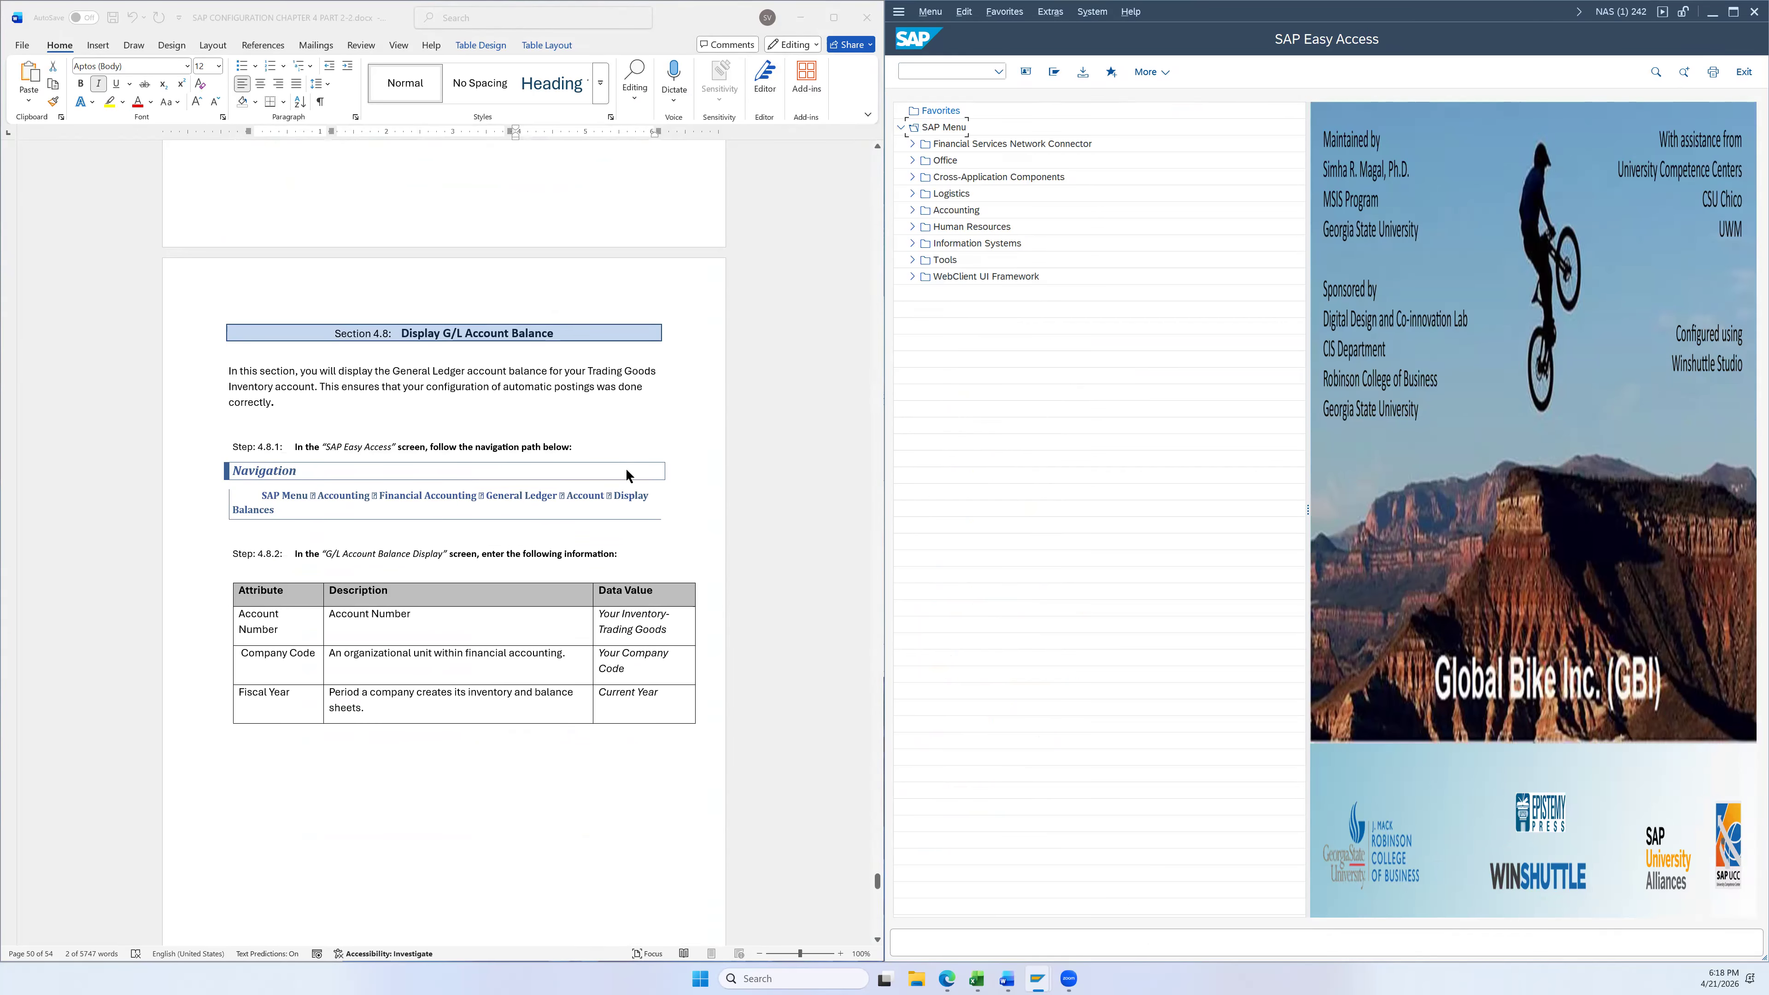
scroll(323, 288, down, 1)
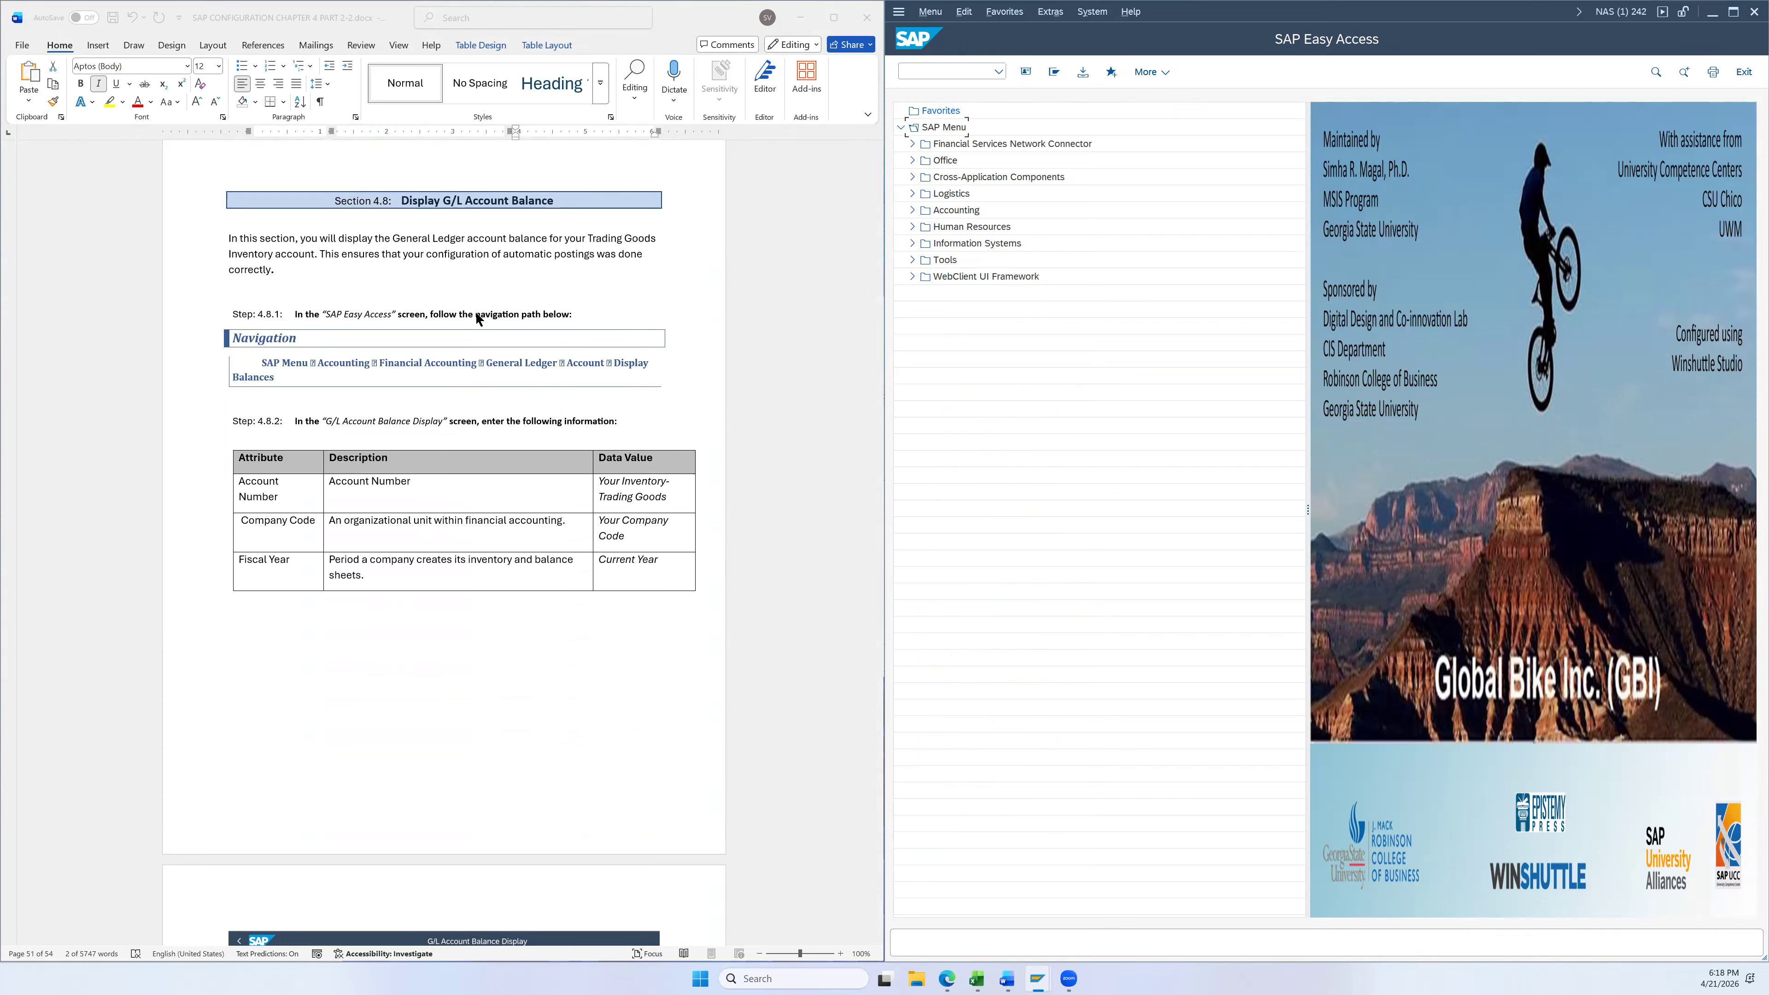
Expand Accounting, Financial Accounting, General Ledger and Account in the SAP tree and start transaction FAGLB03 - Display Balances
click(912, 210)
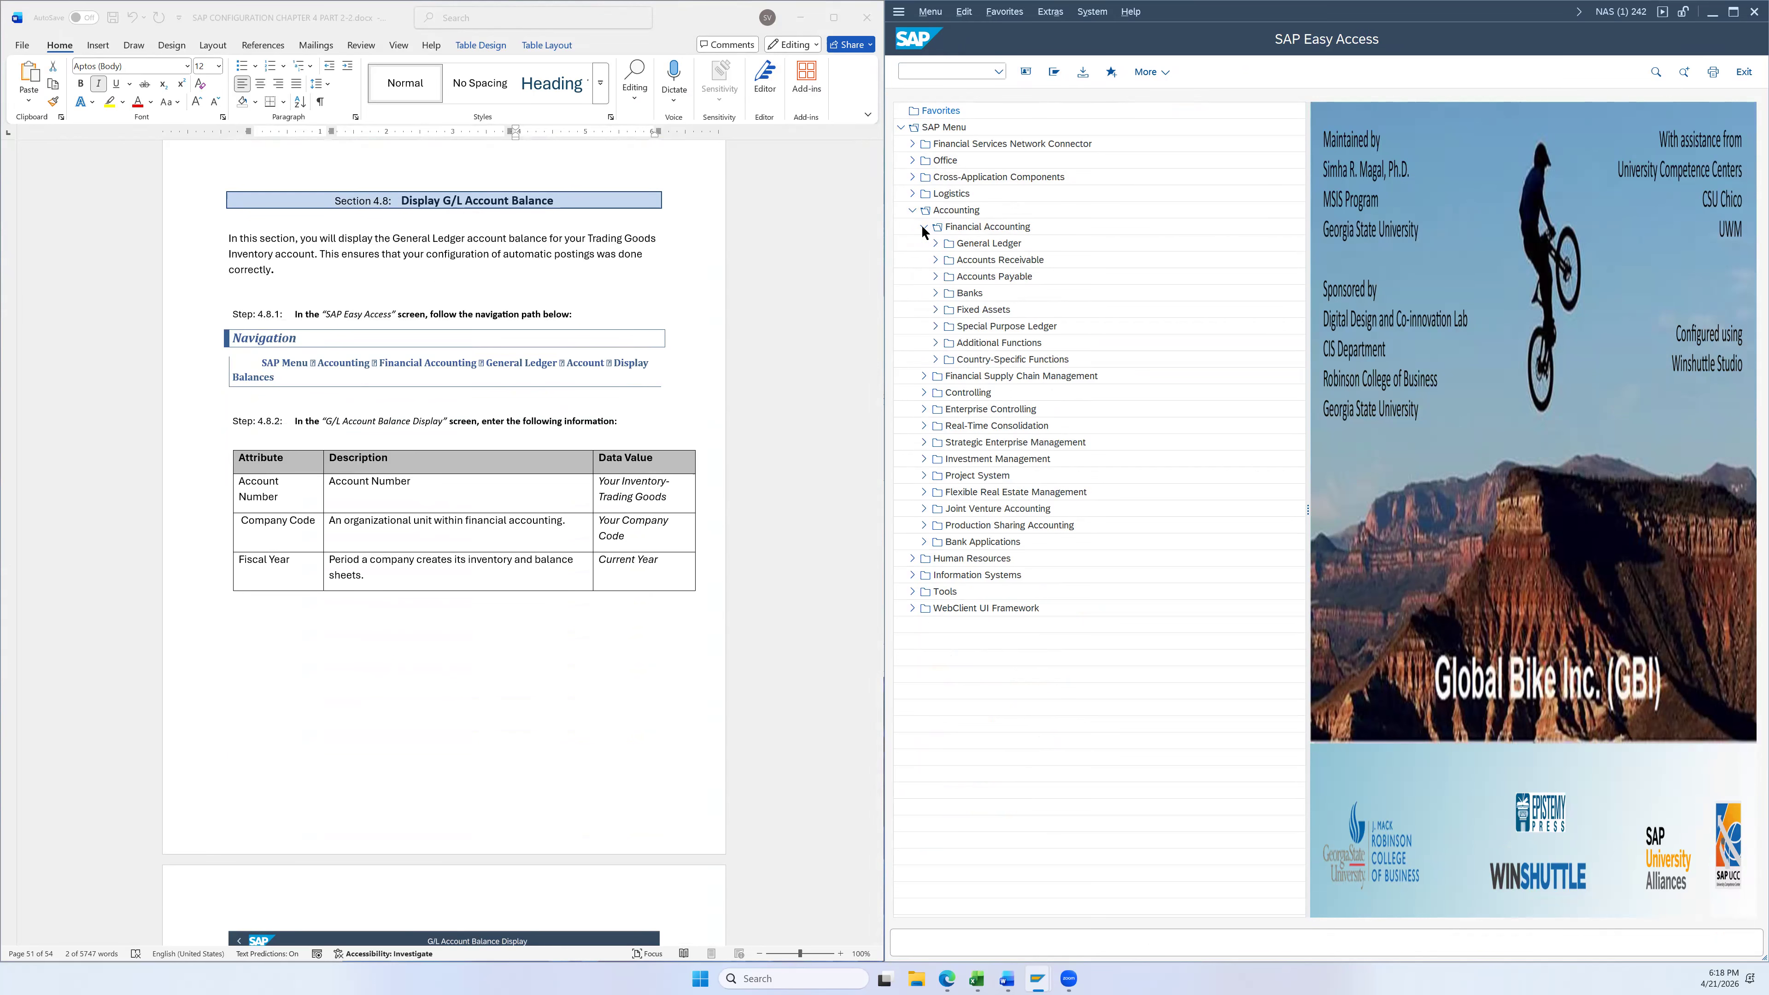
click(934, 243)
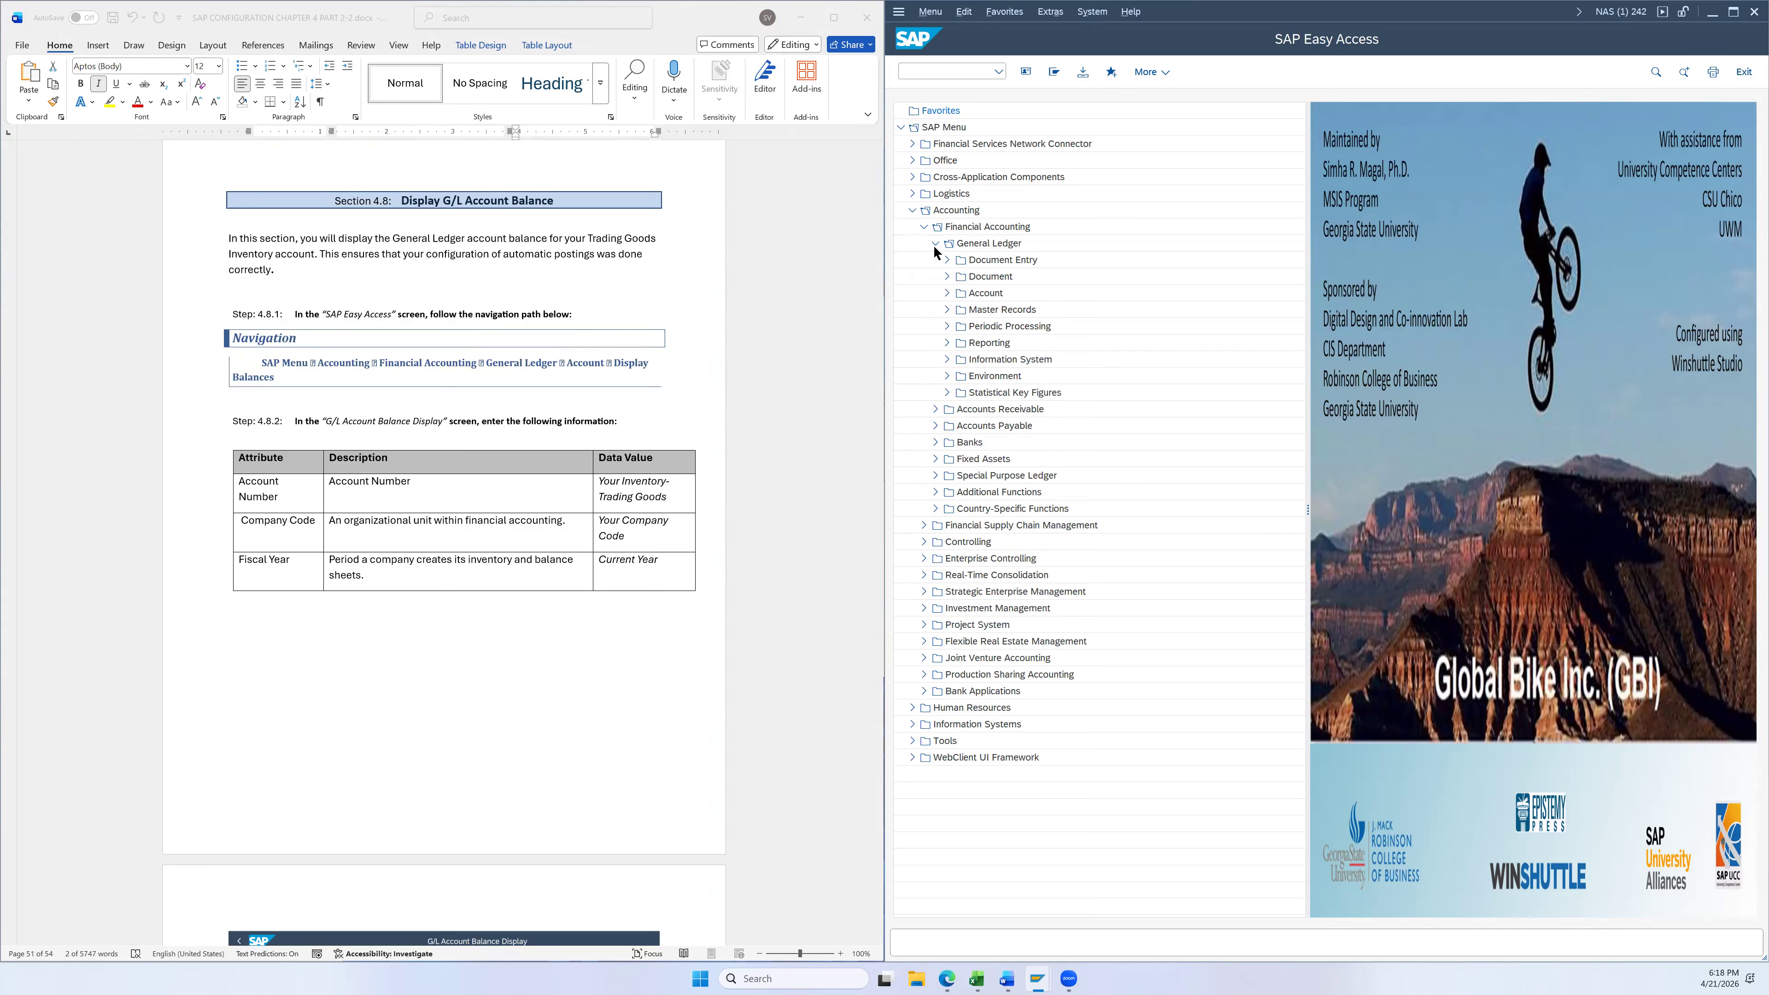
click(946, 292)
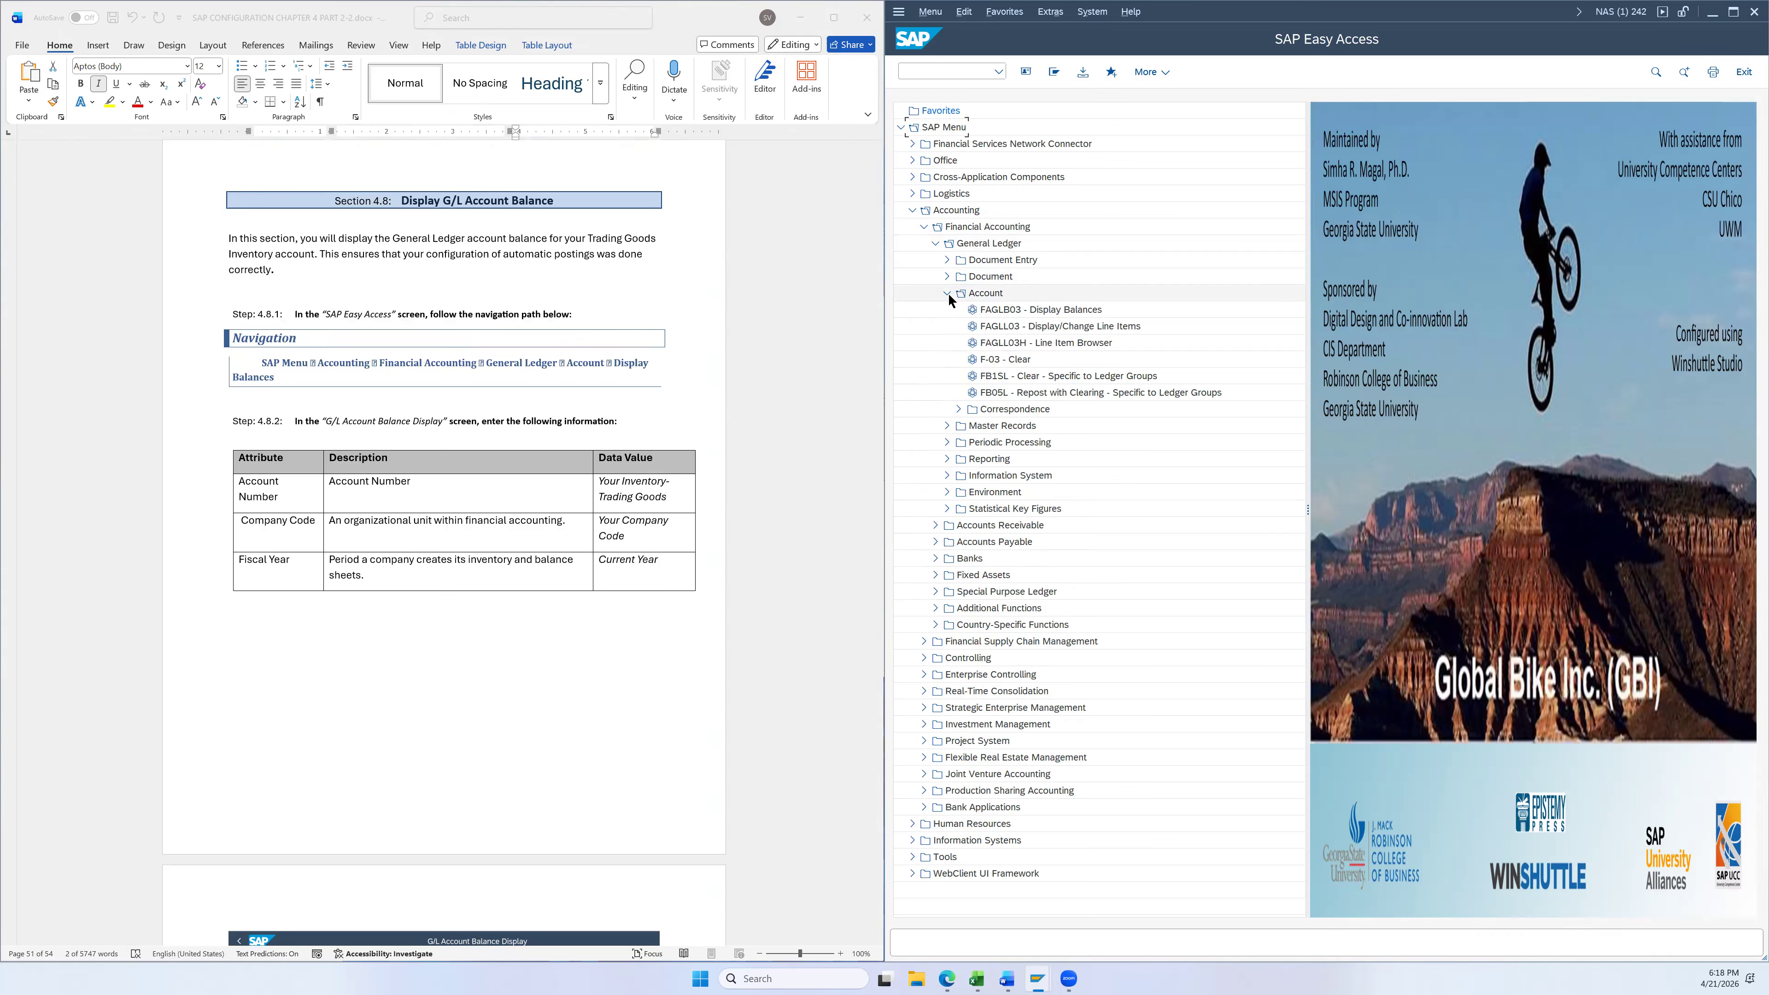
click(1058, 310)
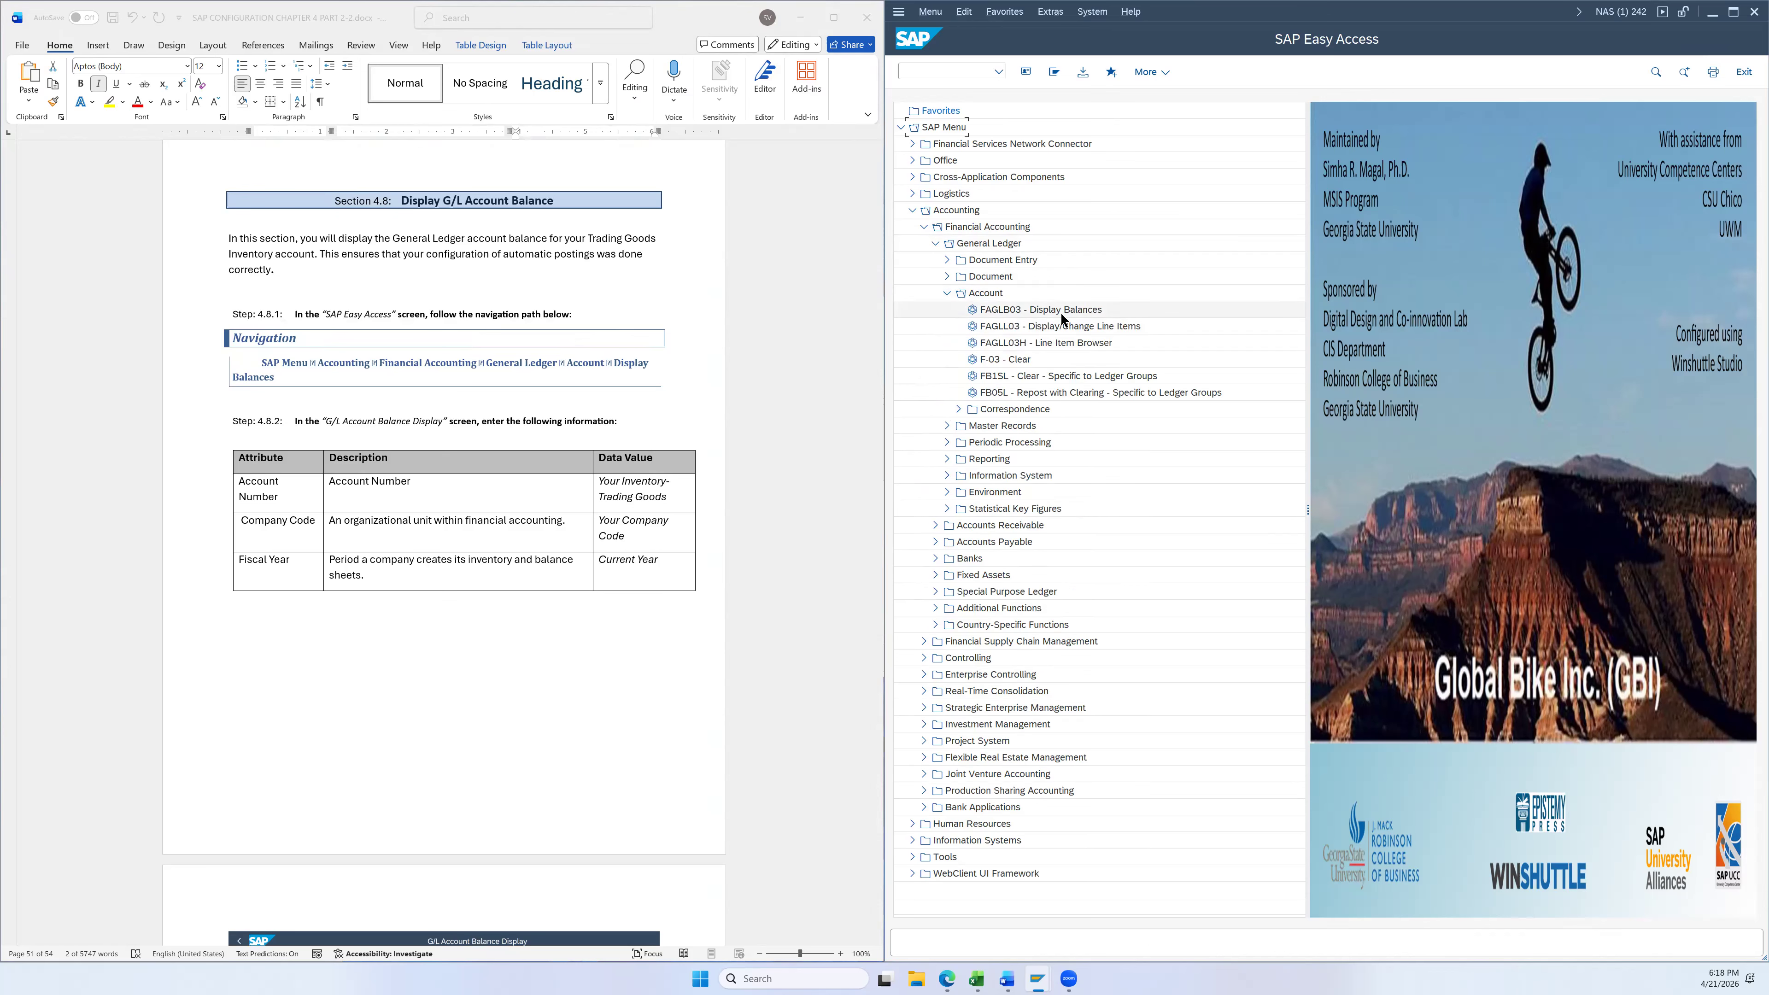
double_click(1090, 311)
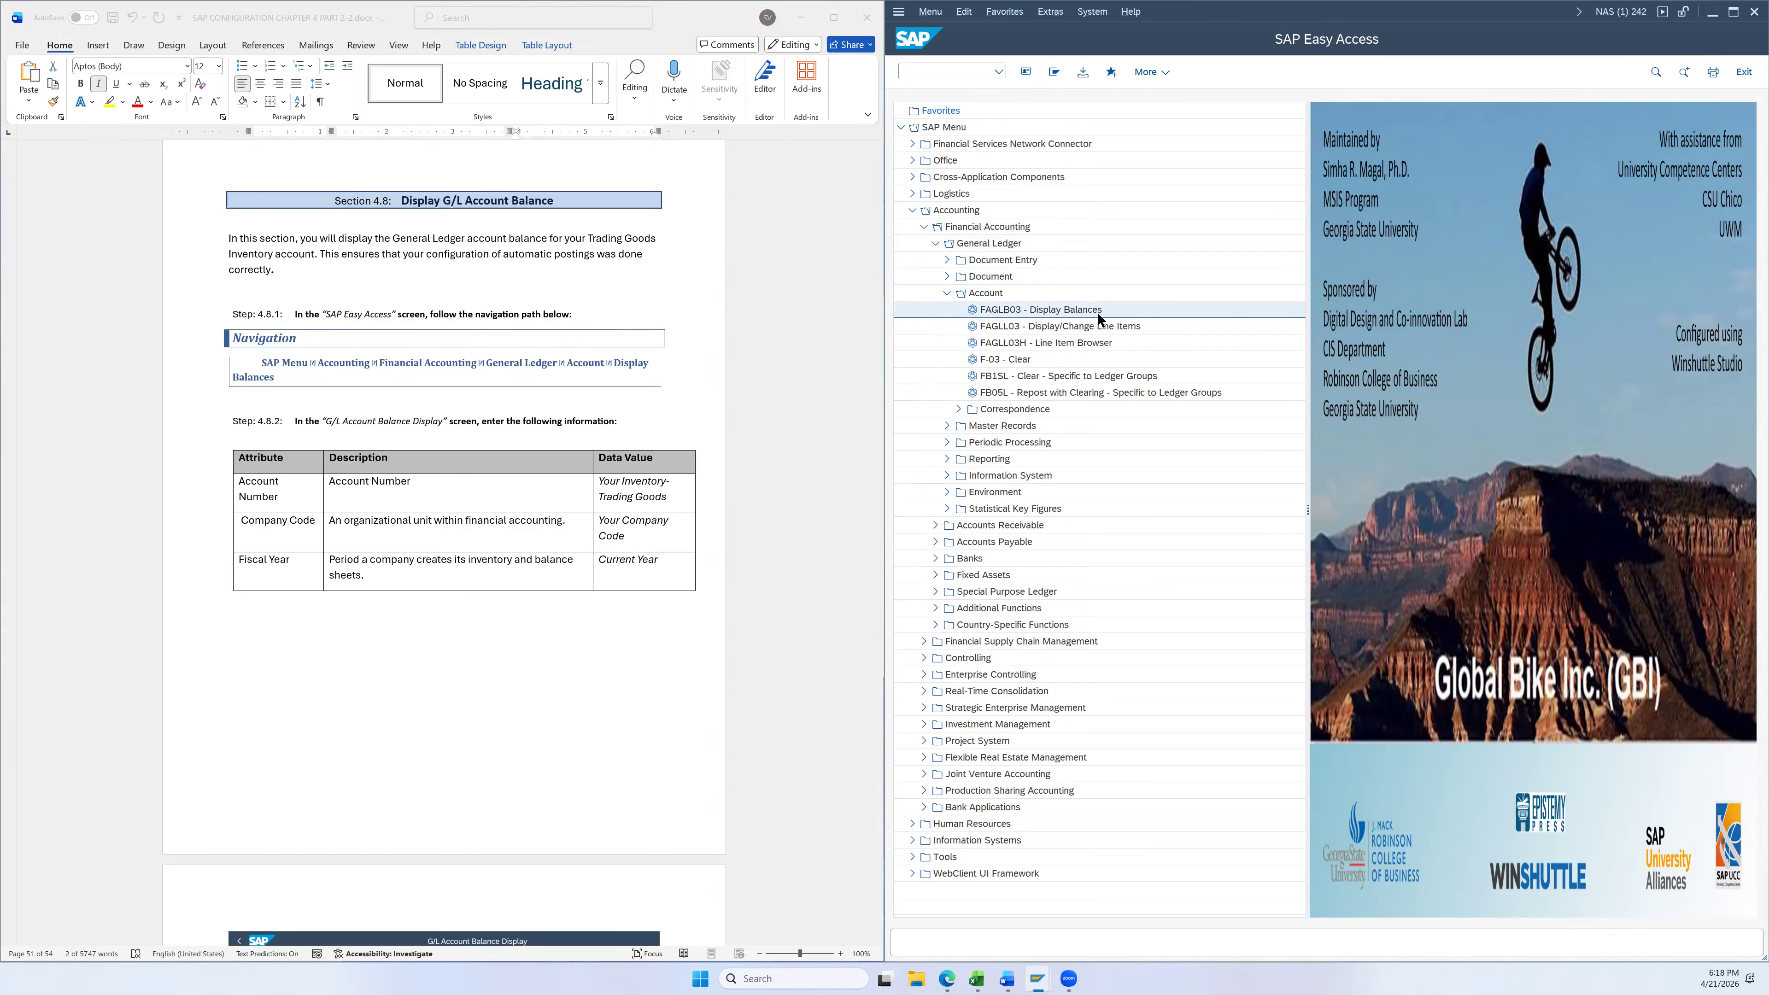
scroll(607, 496, down, 3)
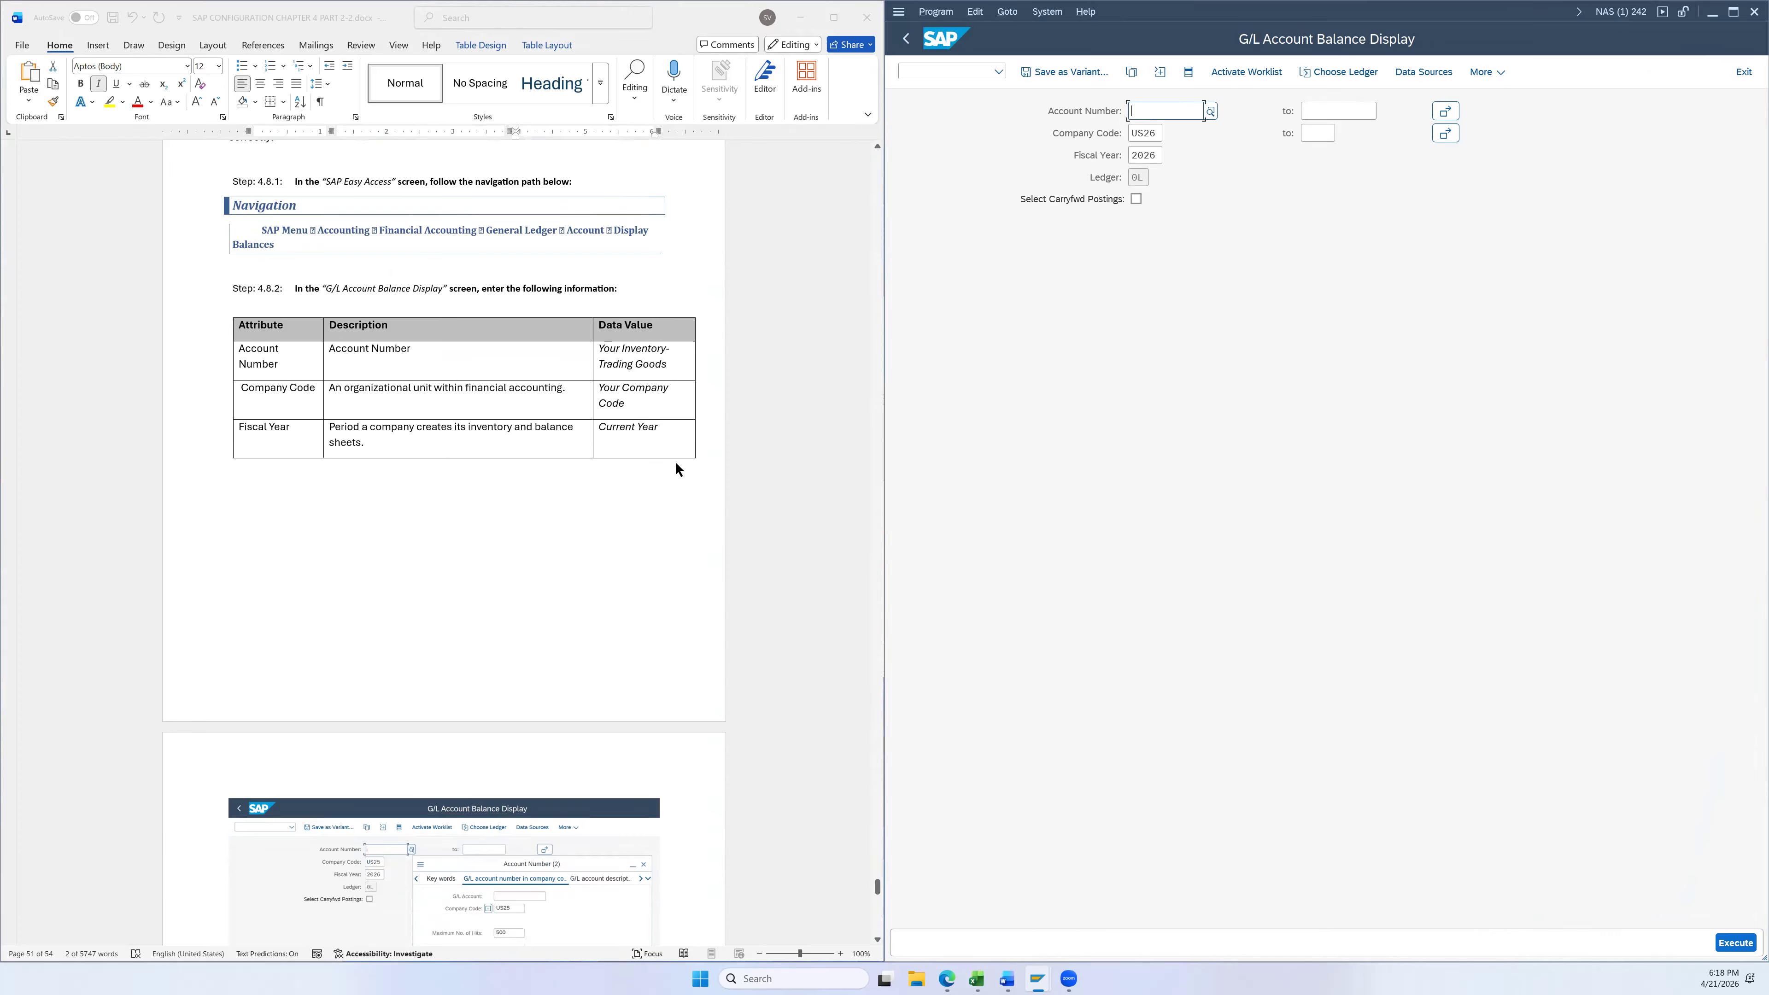
click(1214, 106)
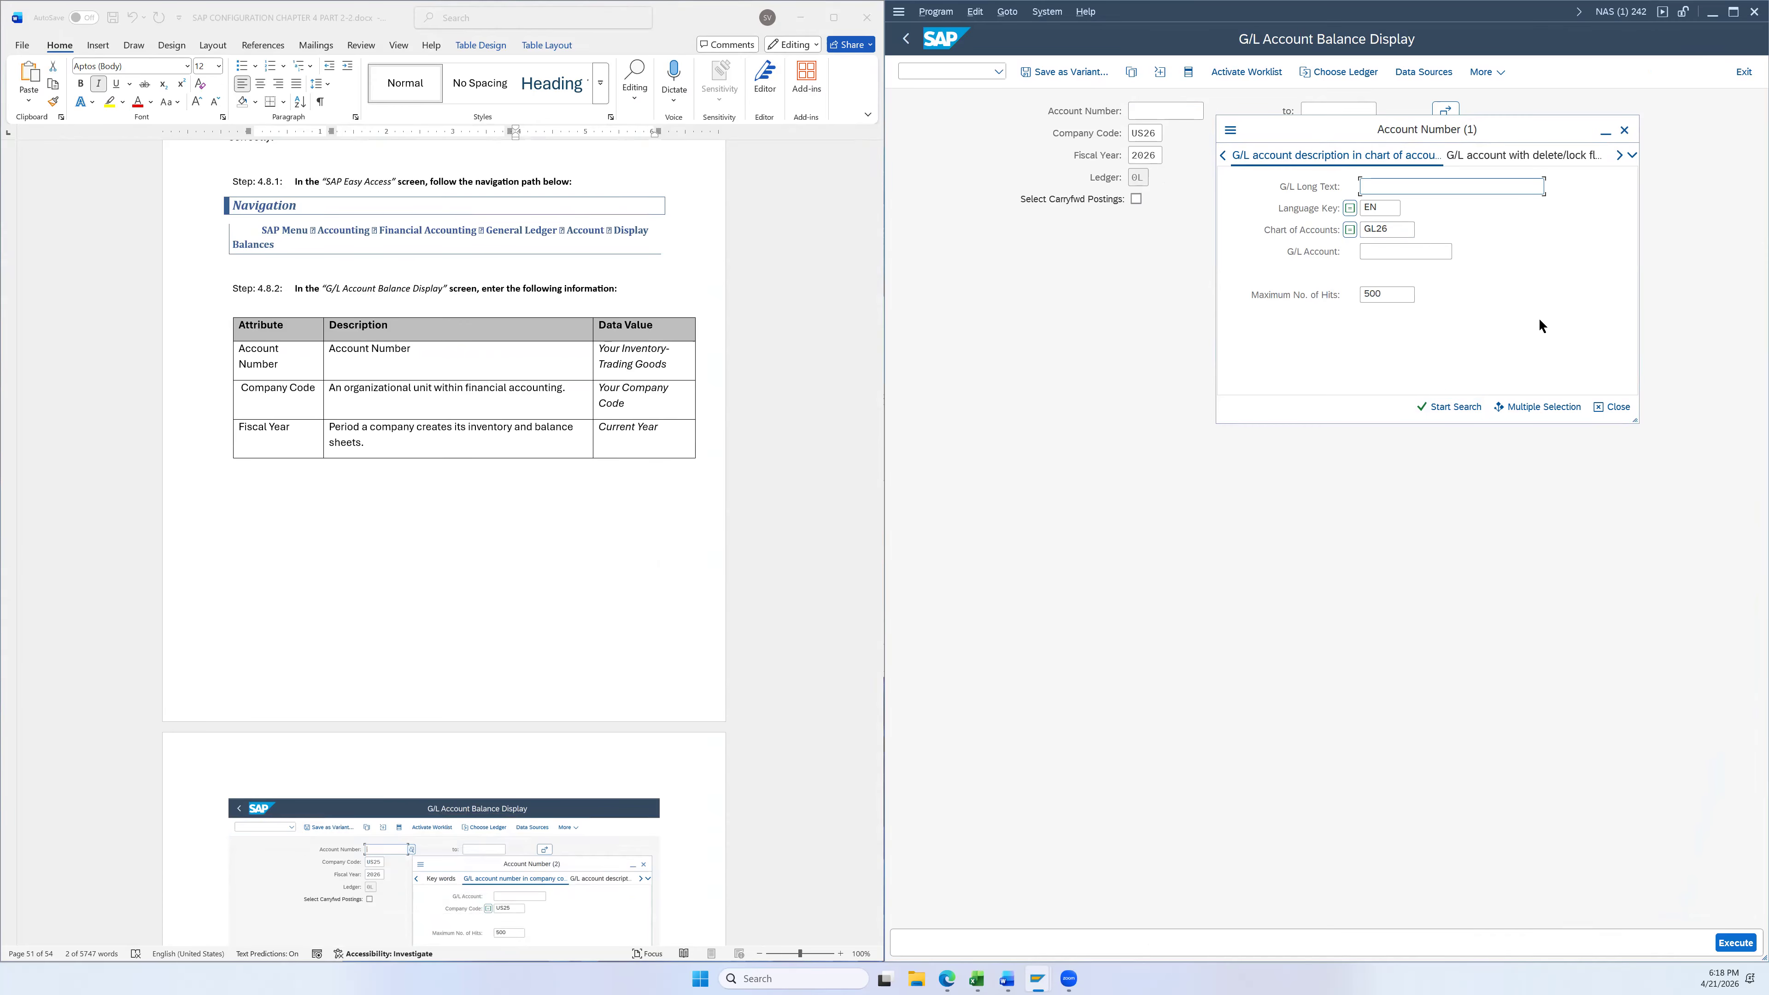
click(1630, 152)
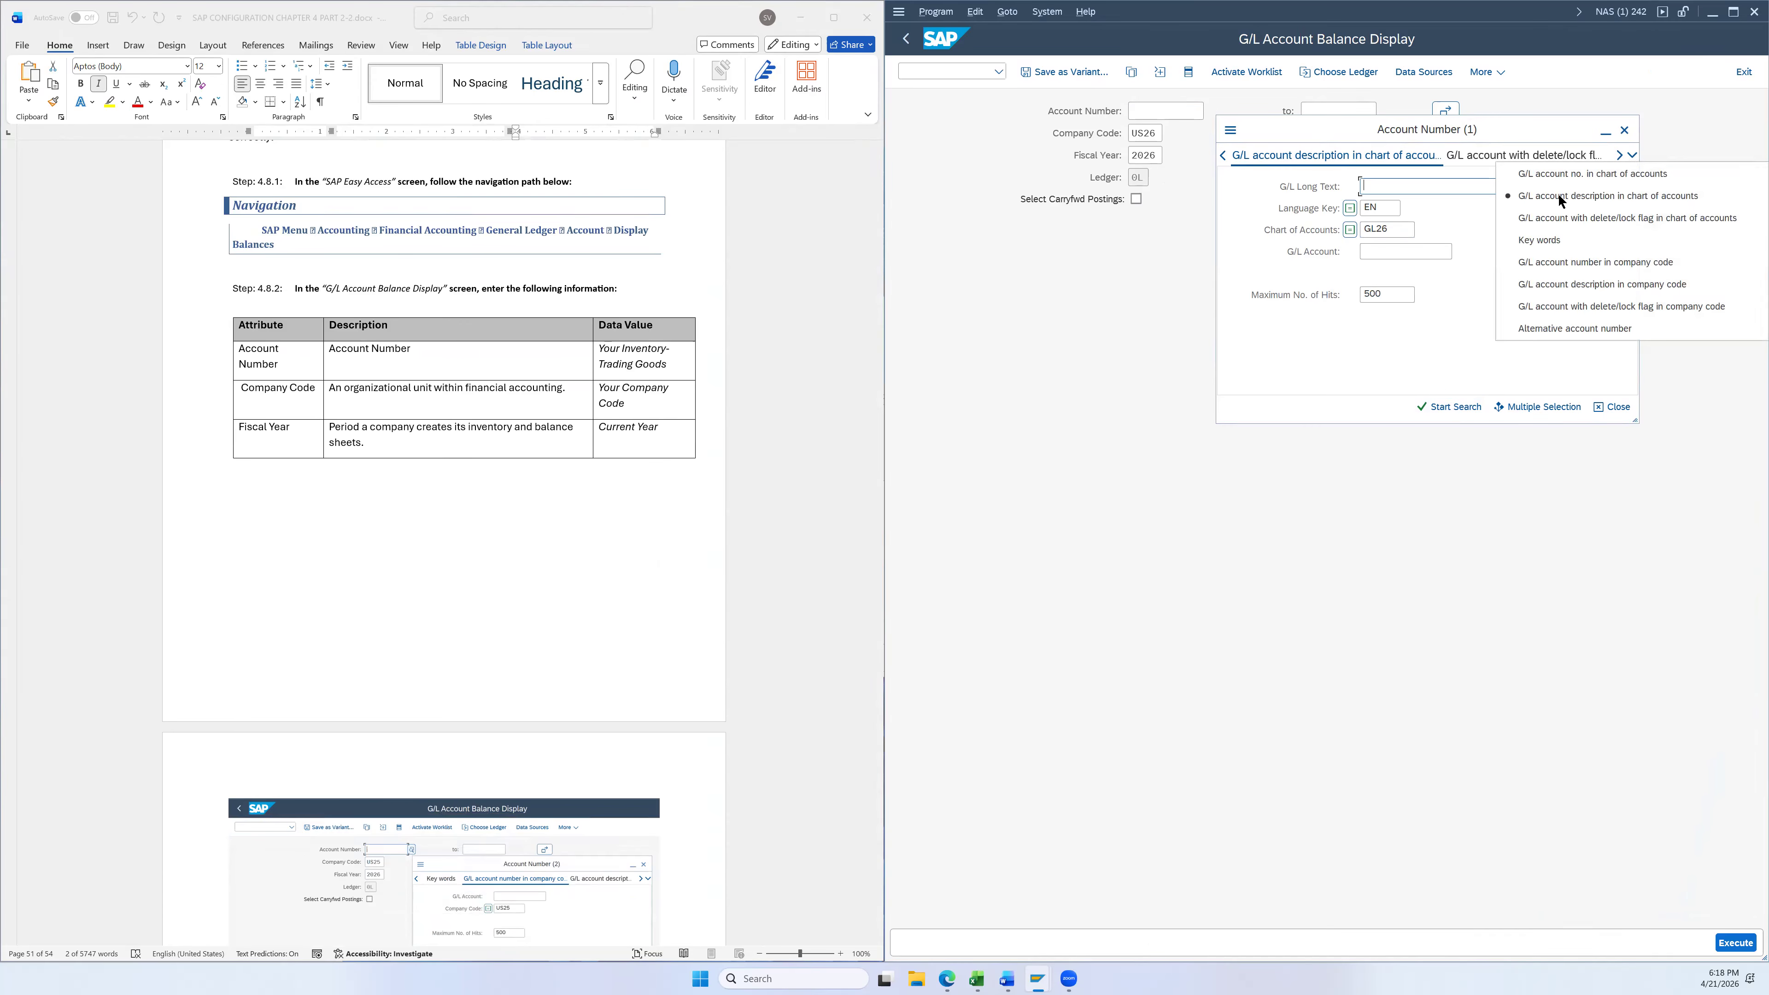
click(1452, 404)
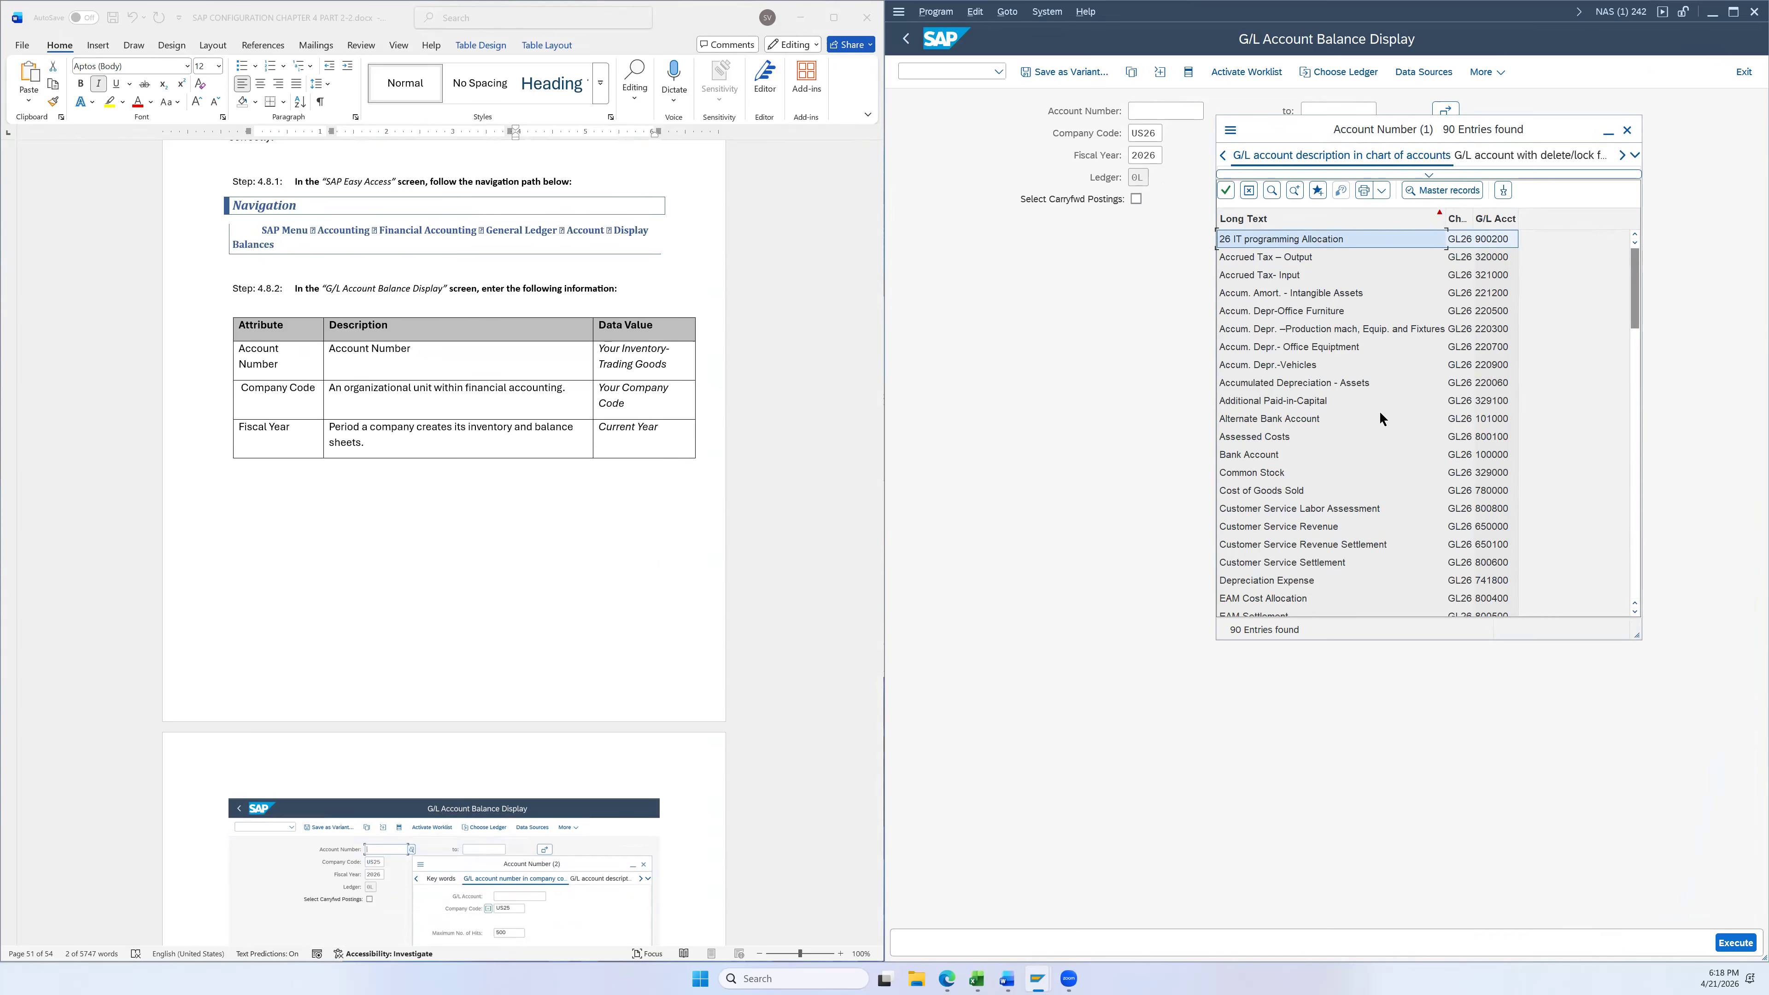
scroll(1339, 445, down, 6)
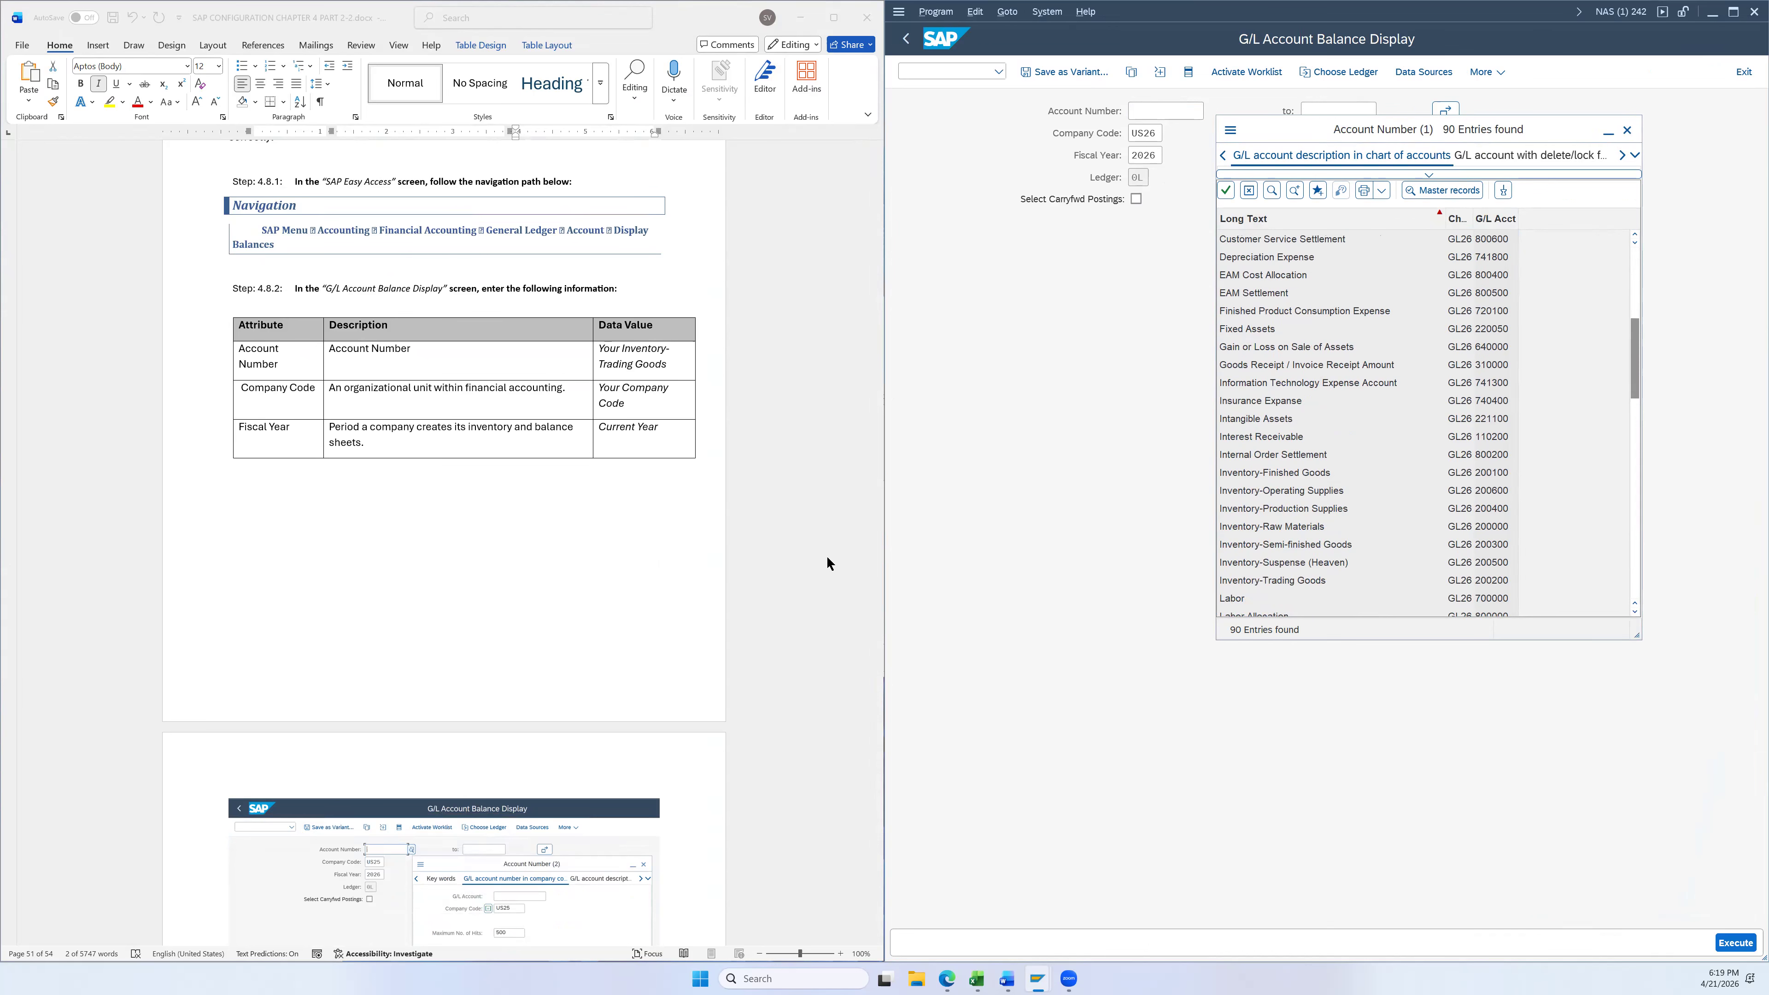
scroll(650, 470, down, 3)
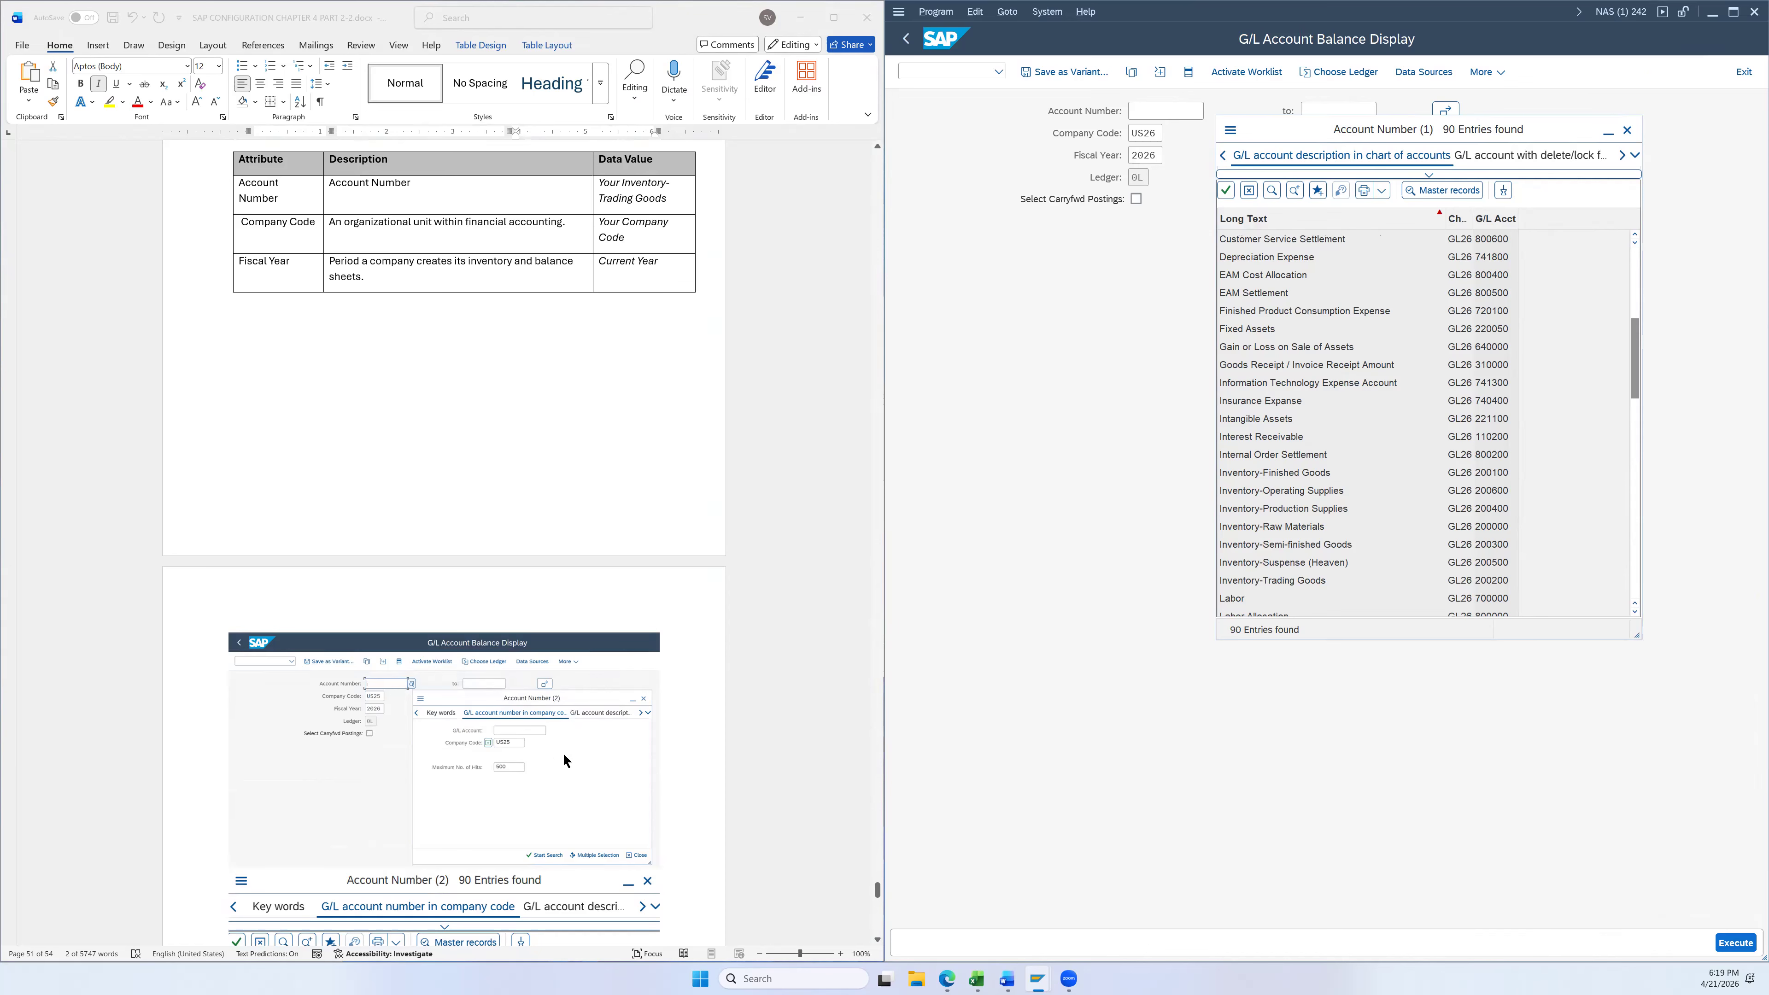
scroll(562, 752, down, 3)
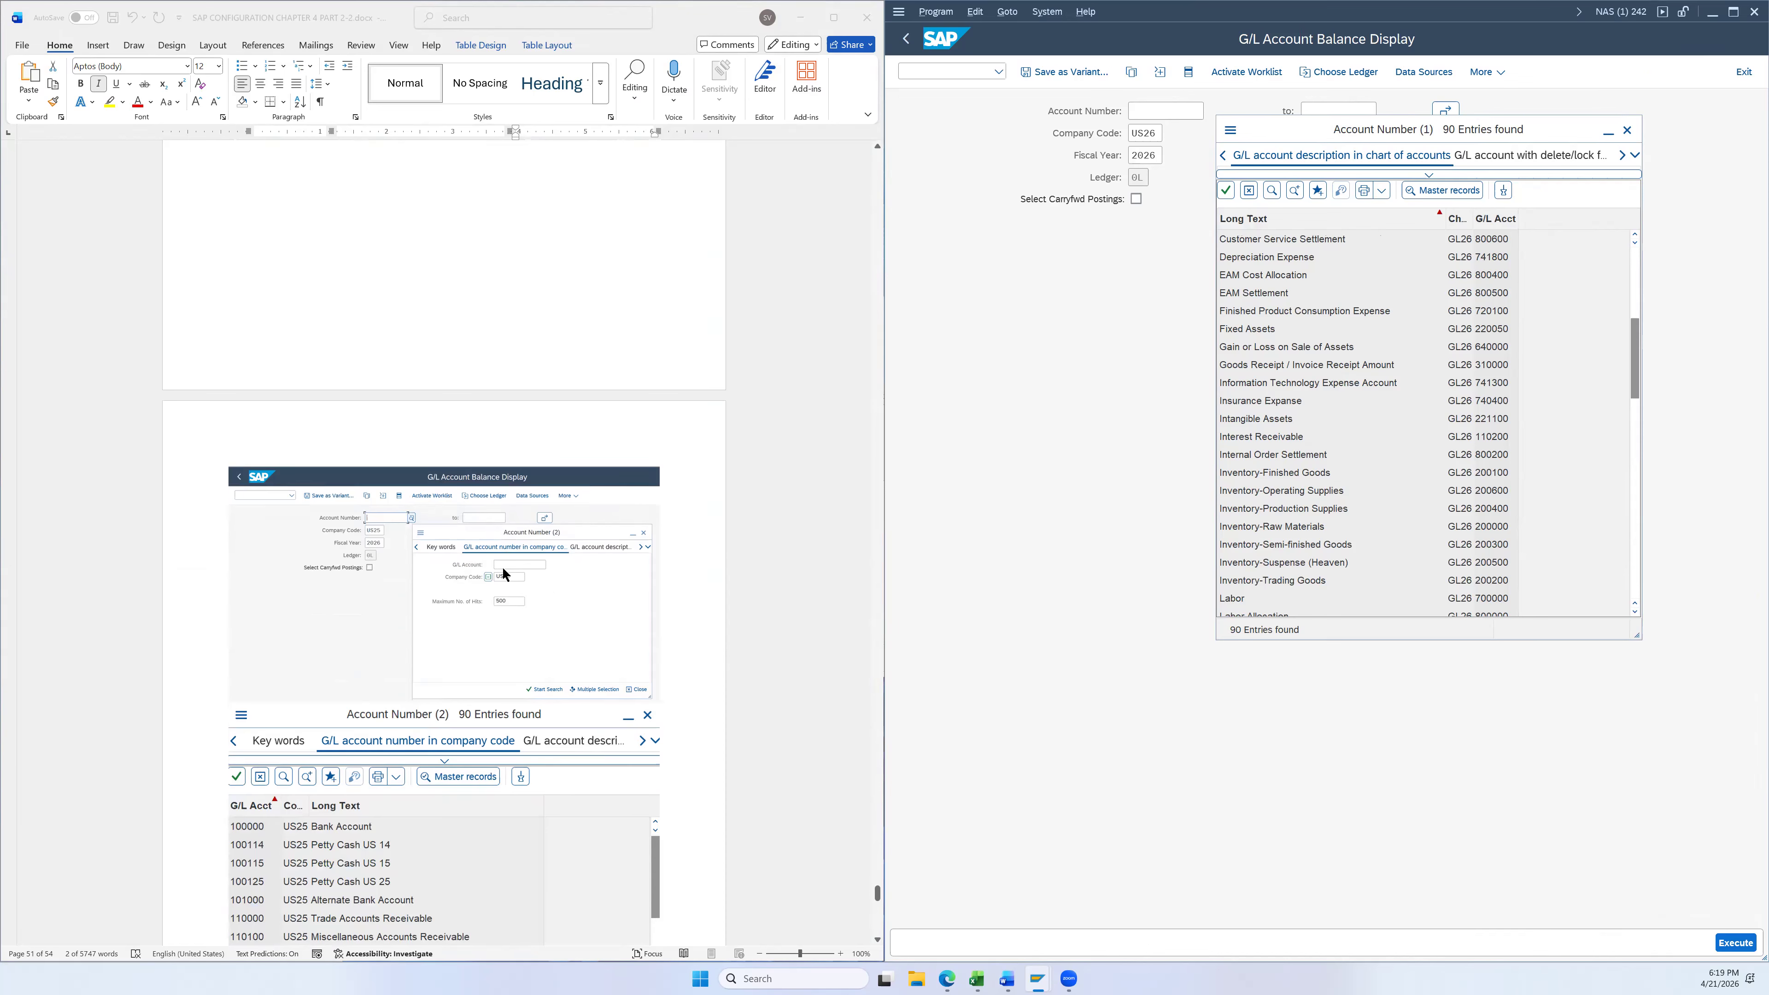
scroll(679, 522, down, 3)
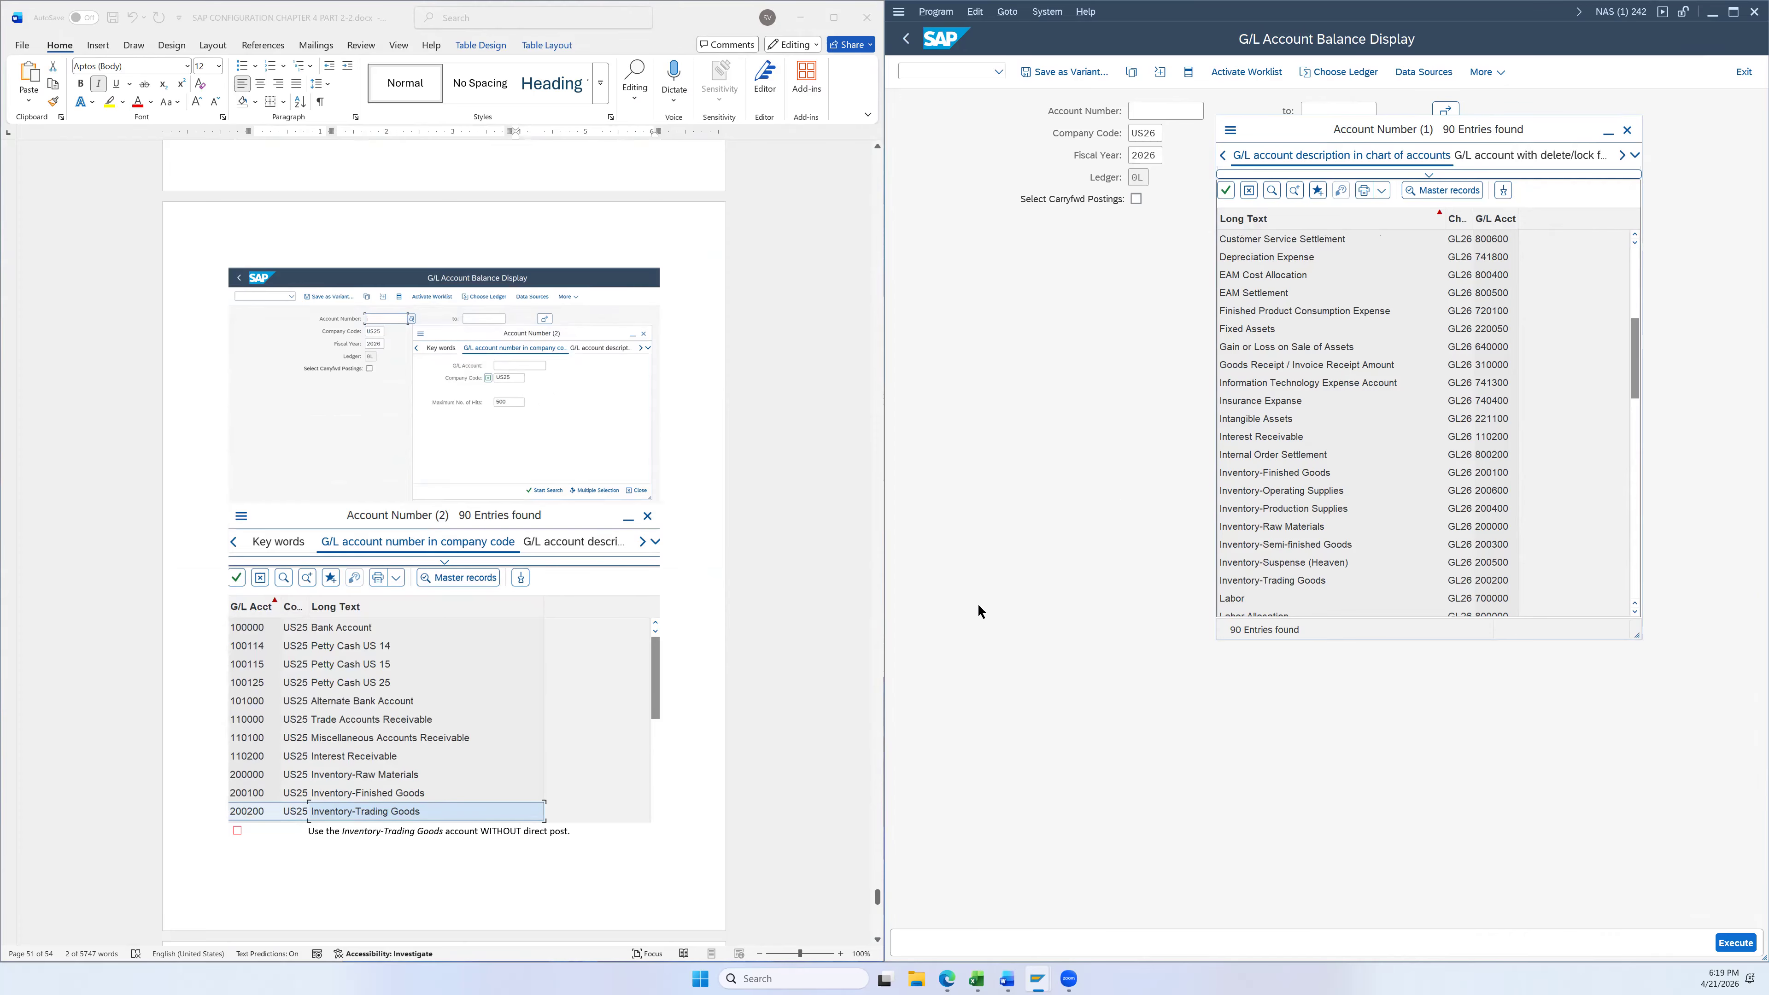
scroll(1328, 409, down, 4)
scroll(1327, 409, down, 3)
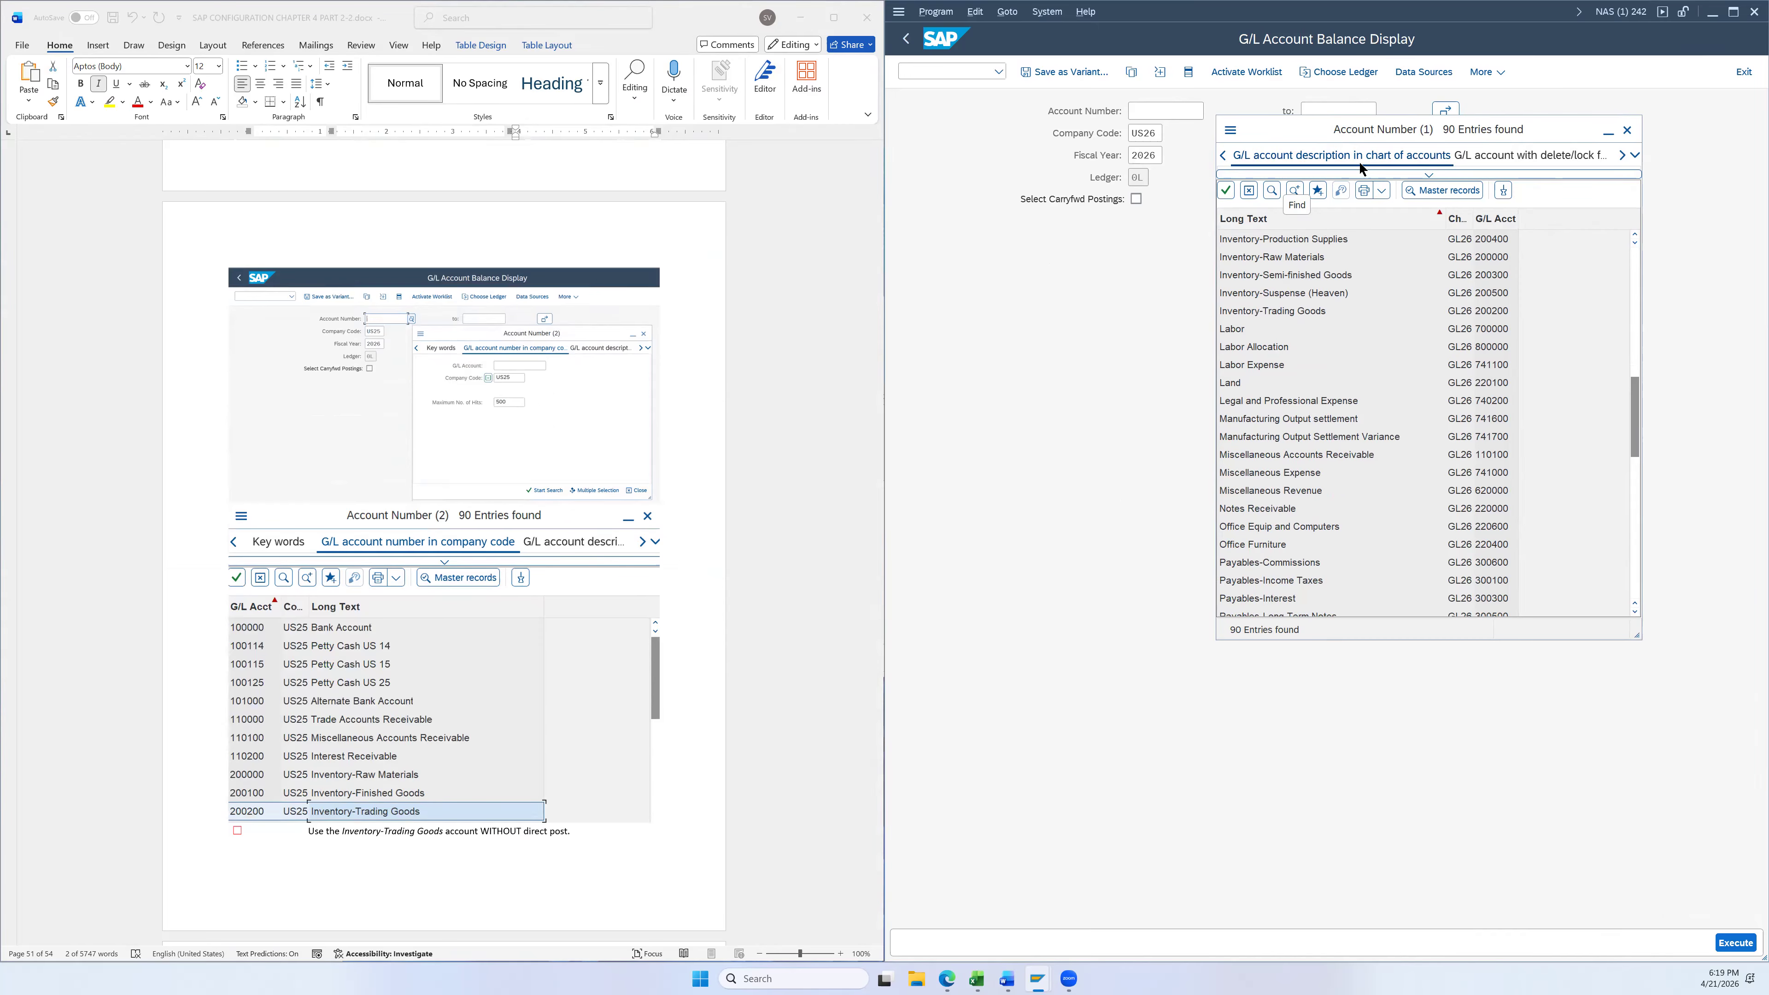
click(1626, 129)
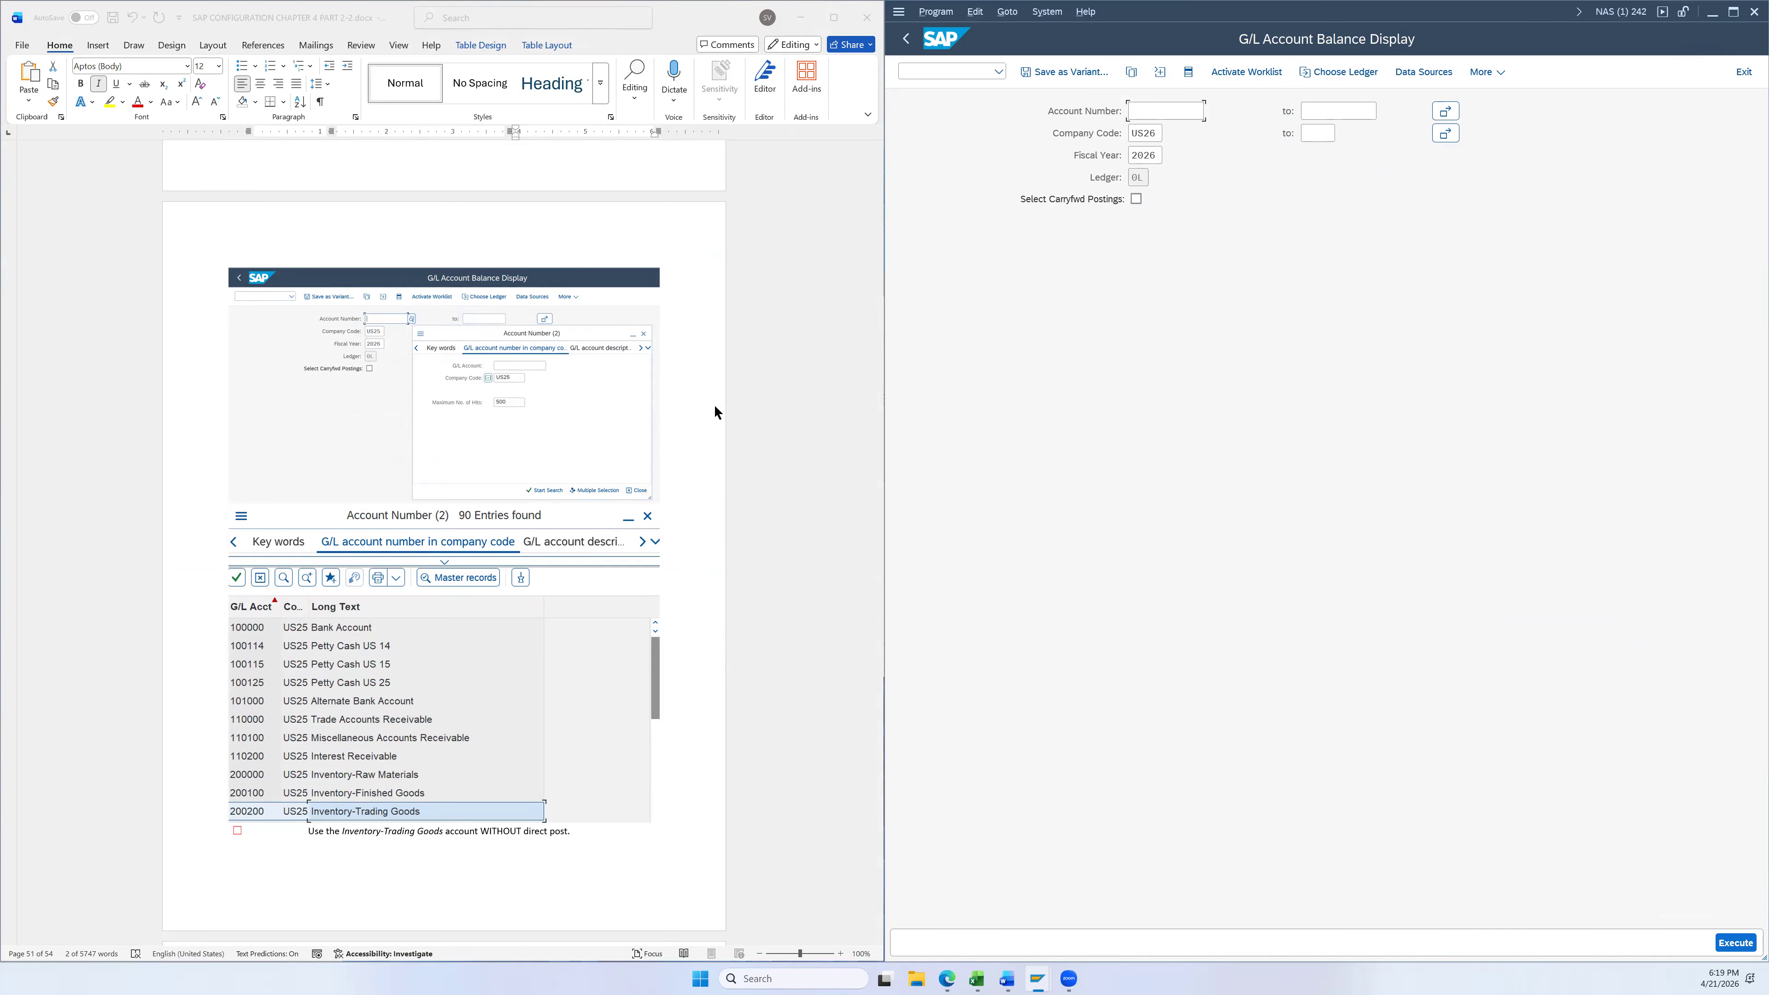
List the G/L accounts of company code US26 using the search by G/L account number in company code
key(F4)
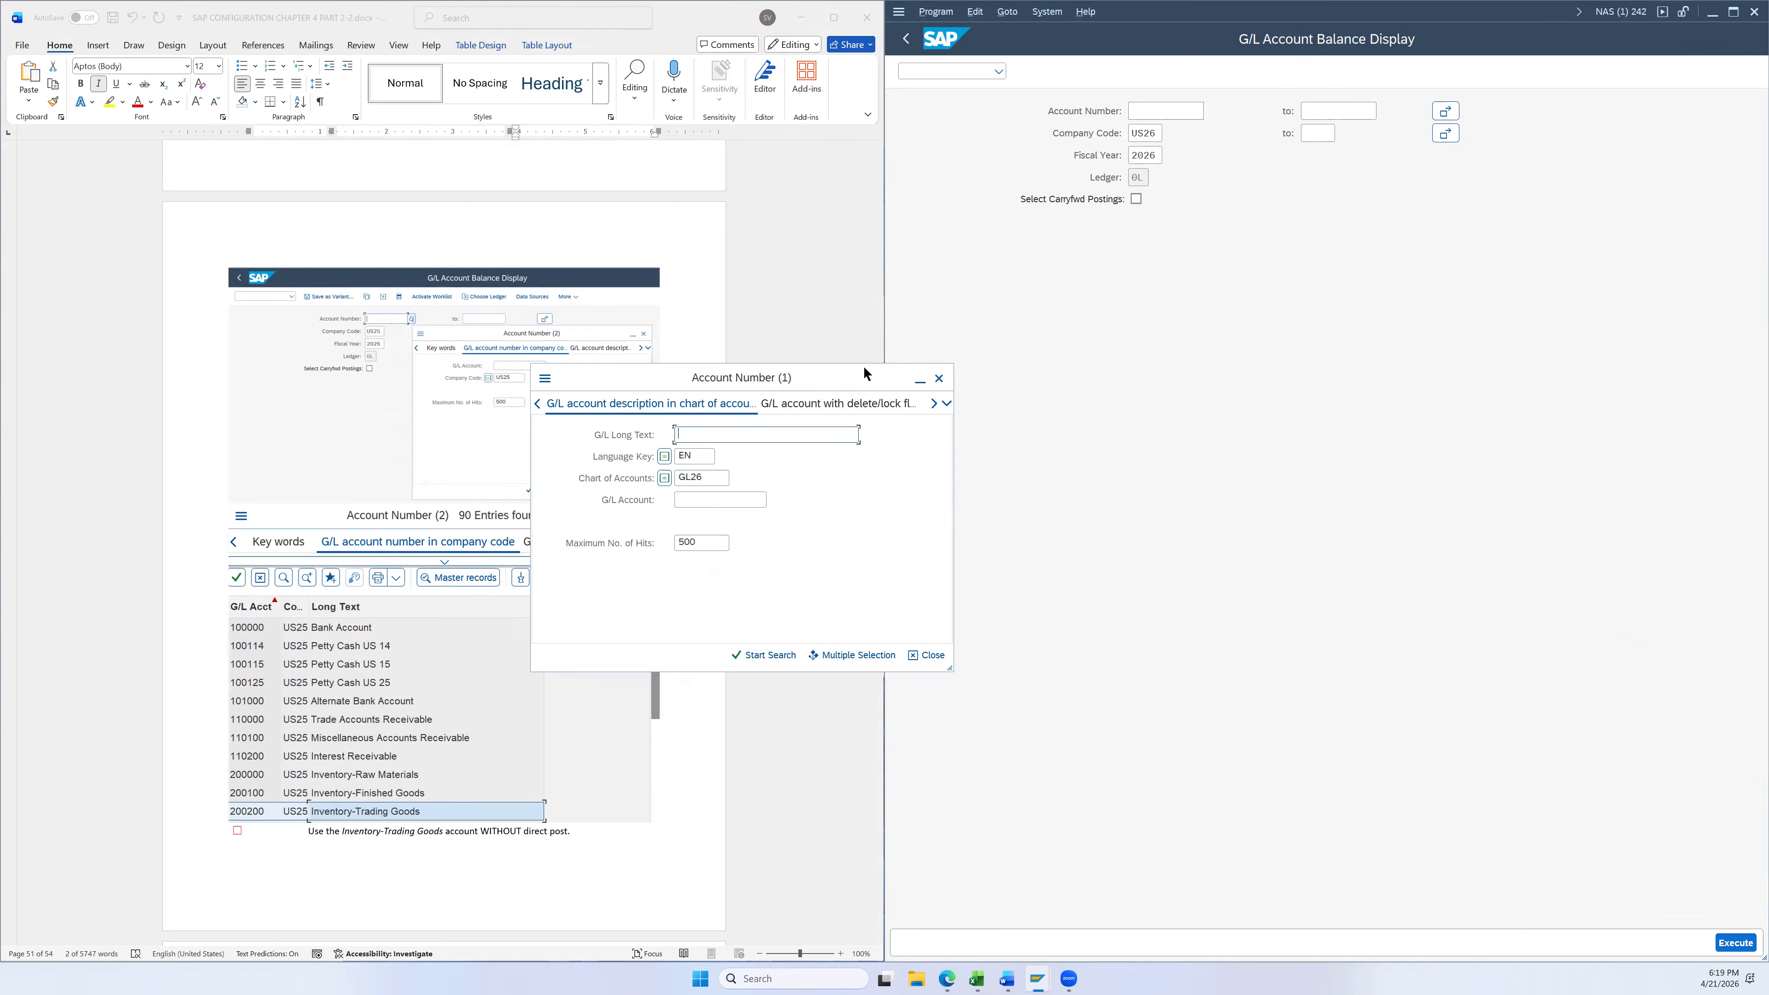
drag(851, 366, 1342, 241)
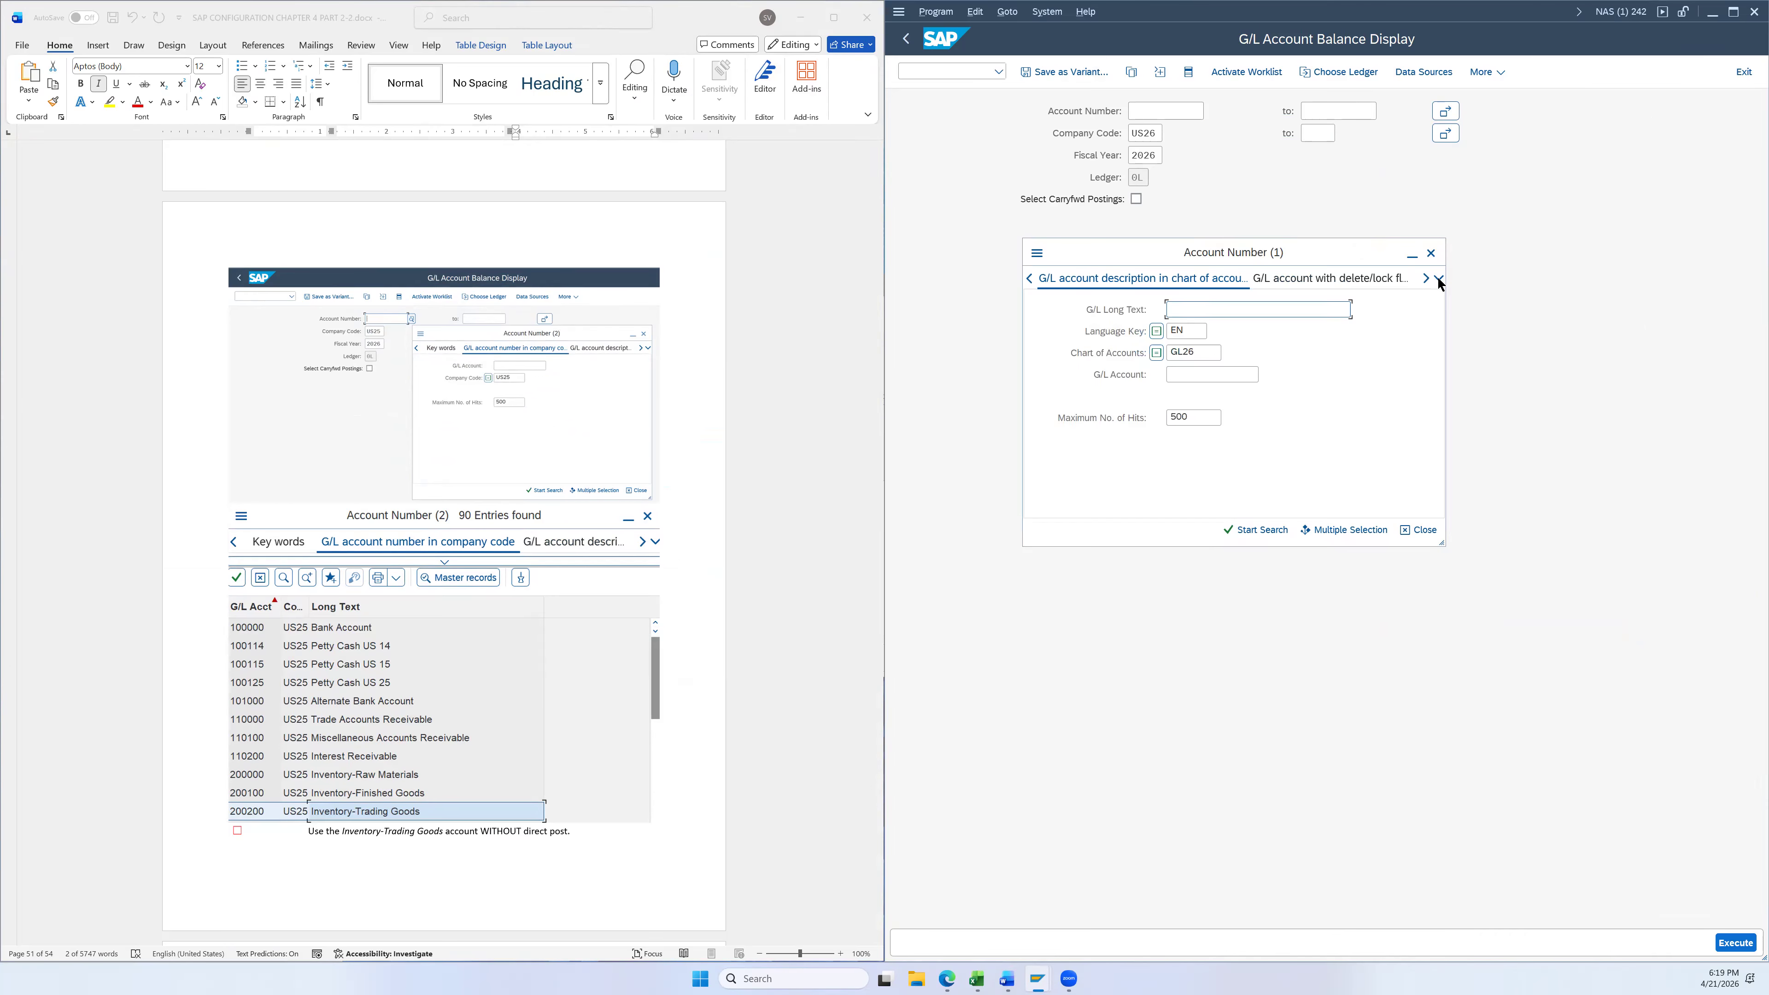
click(1437, 278)
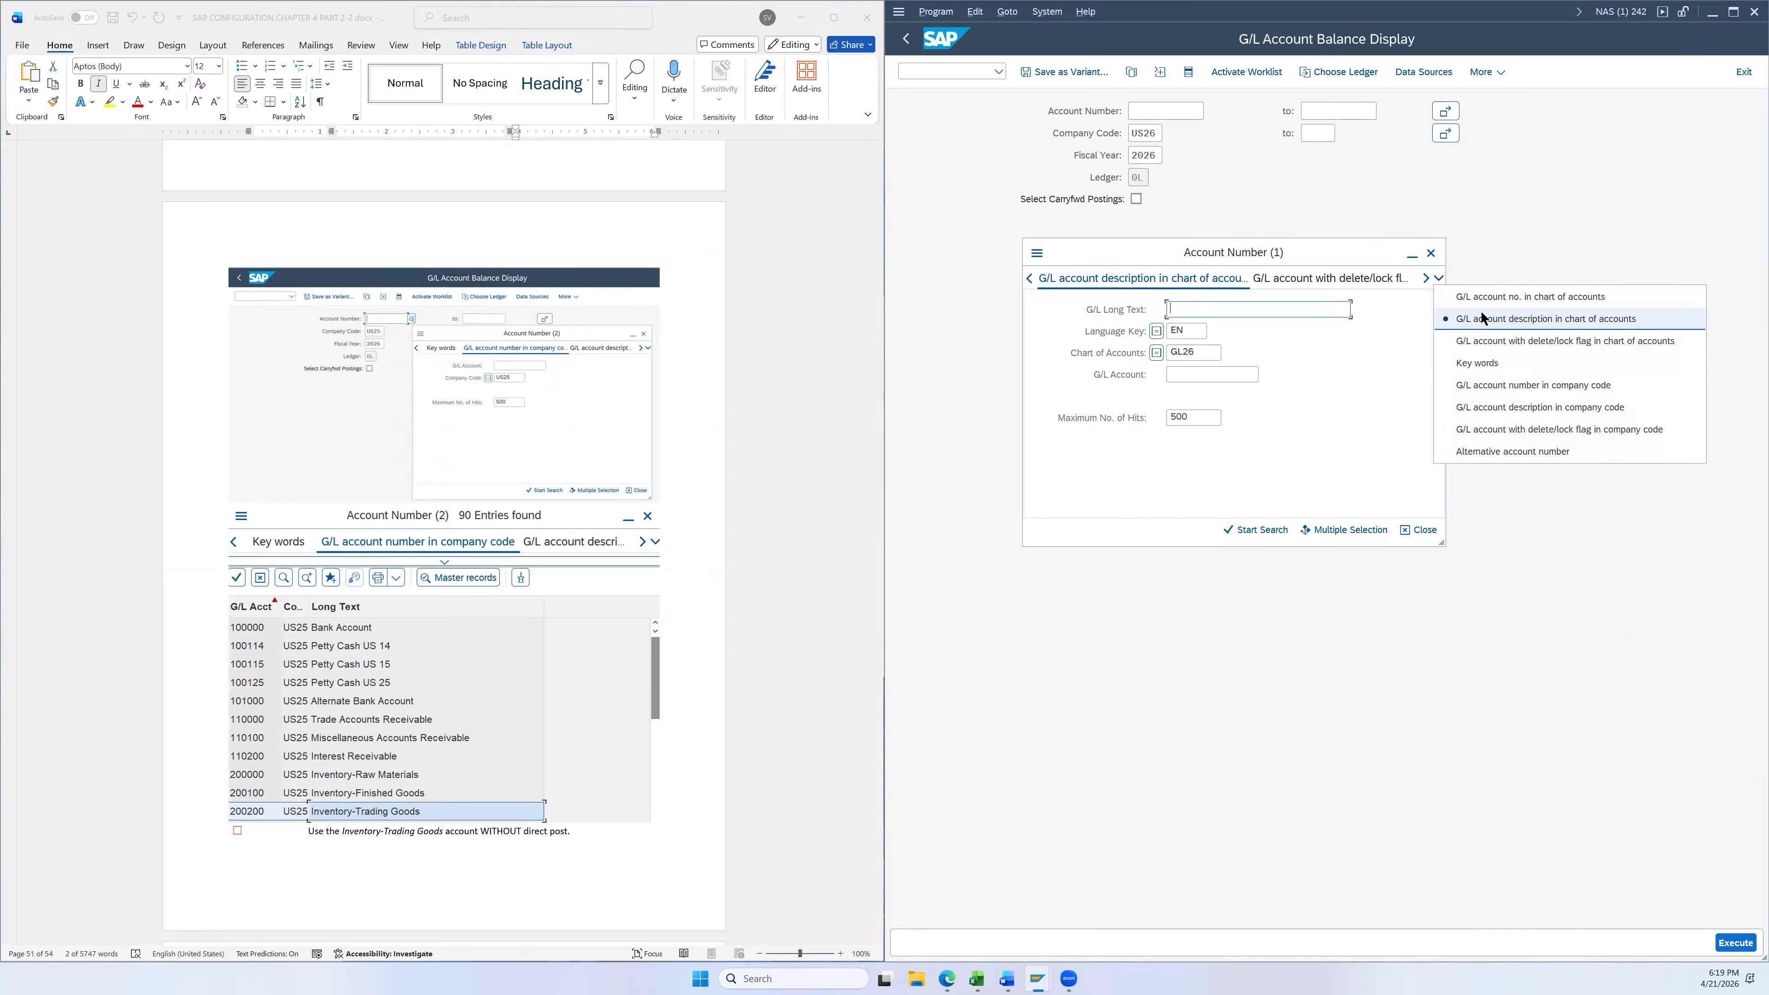
click(1505, 387)
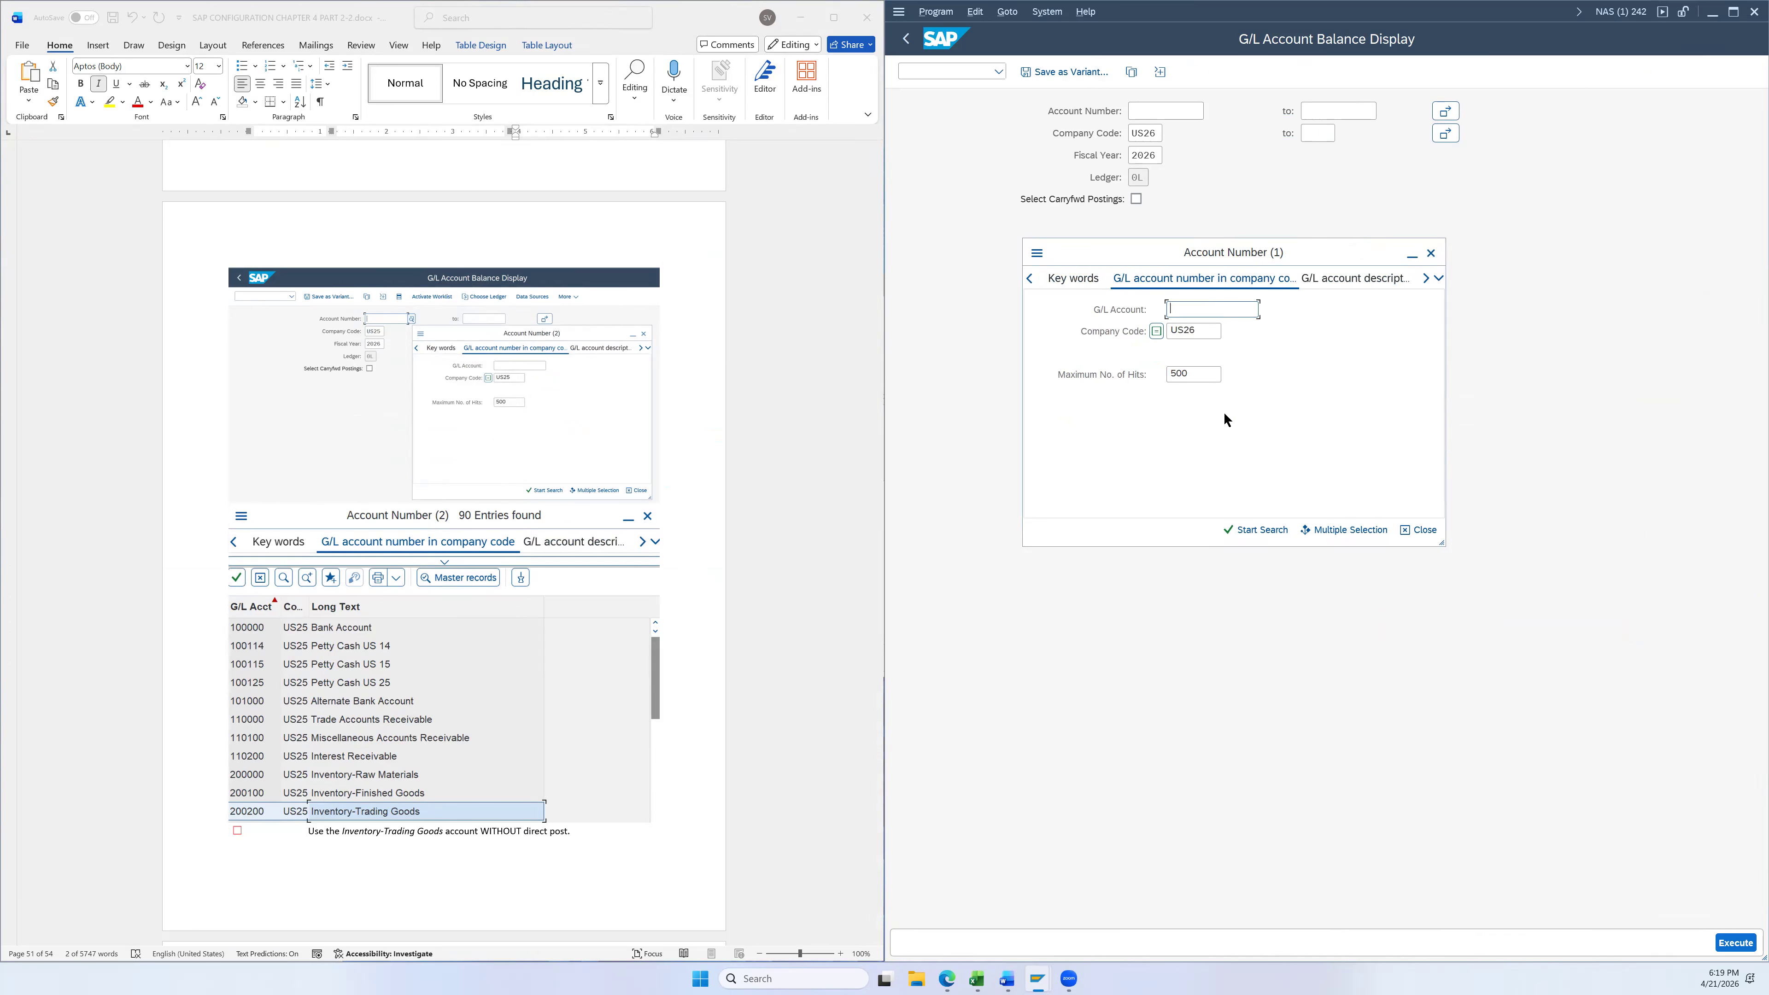
click(1254, 531)
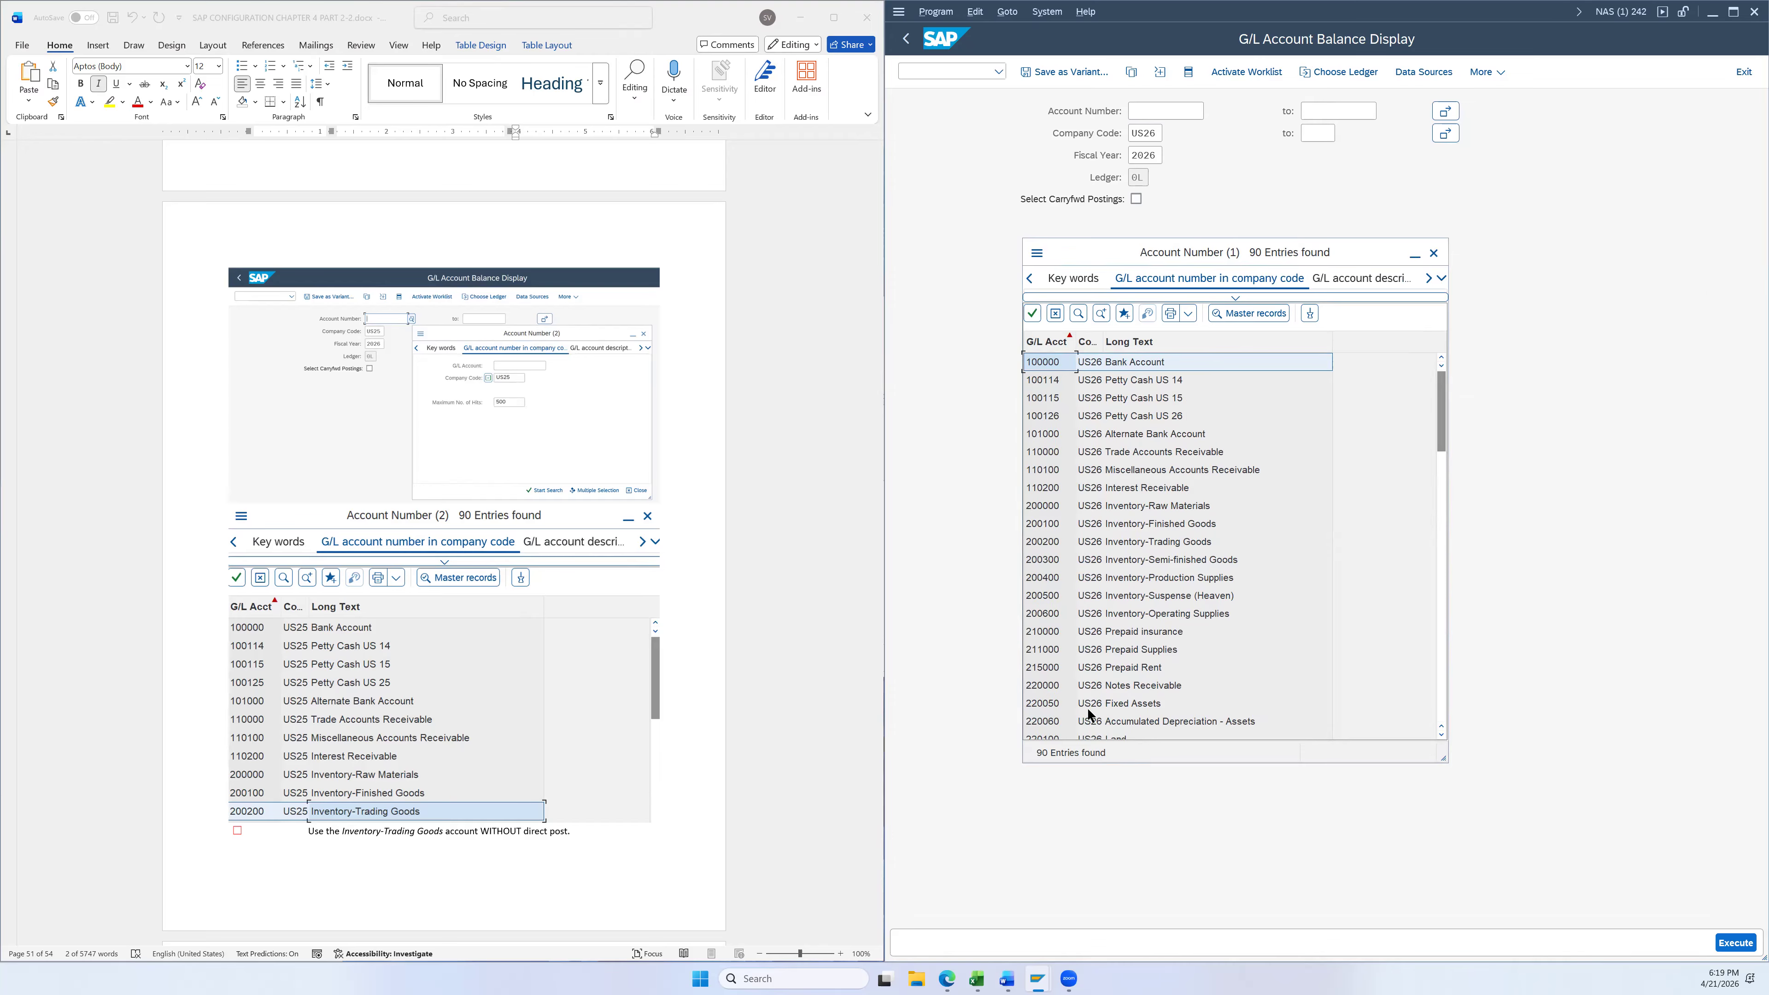
Examine the US26 G/L account list for Inventory-Trading Goods entries, comparing it with the worksheet's section 4.8 example
scroll(515, 597, down, 2)
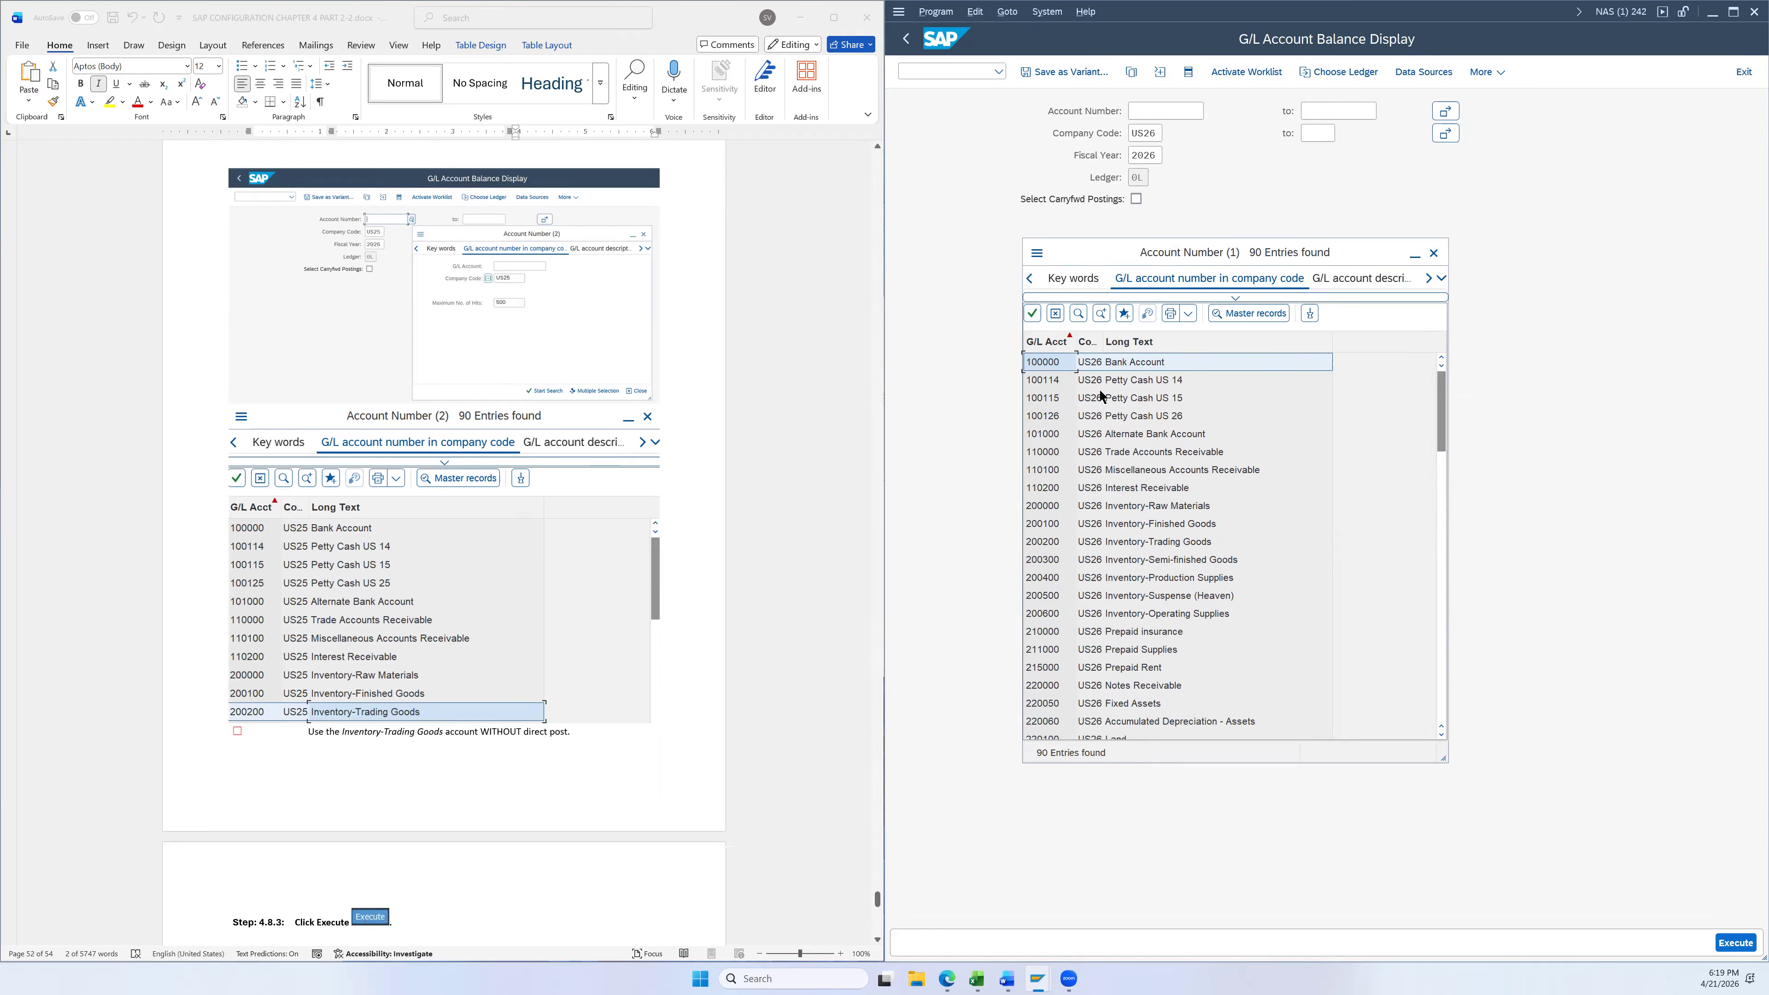
scroll(1090, 453, down, 6)
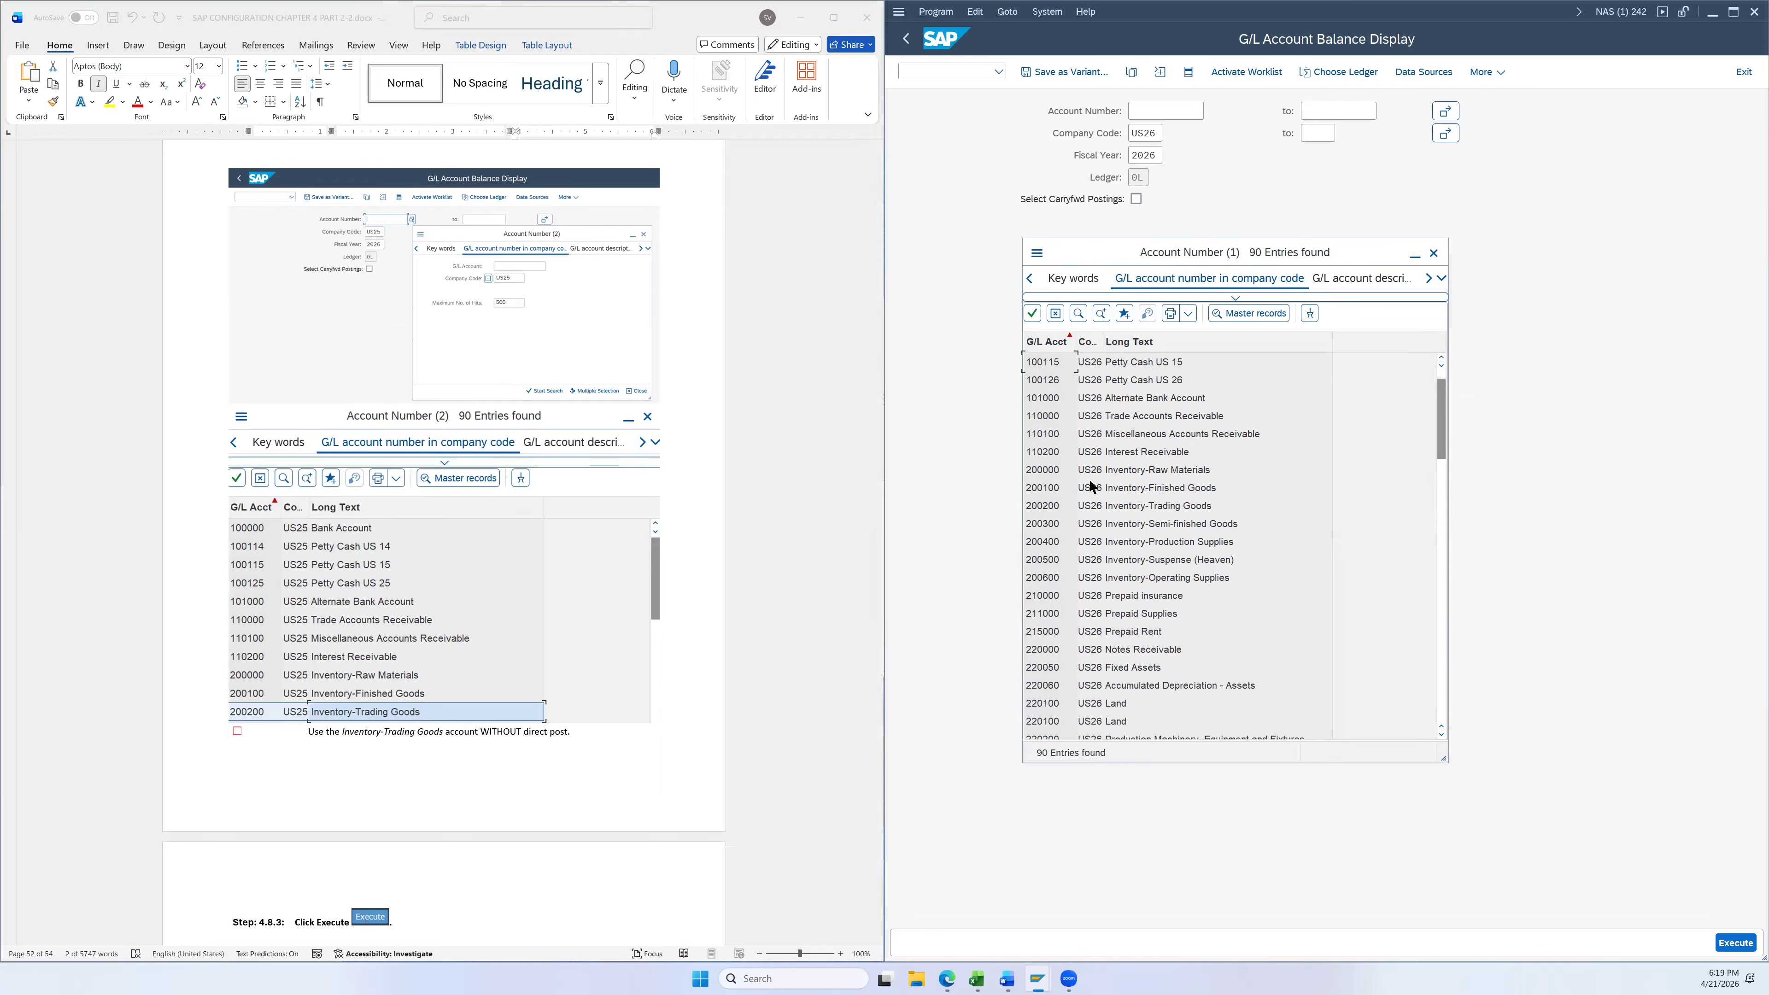
scroll(1090, 491, down, 5)
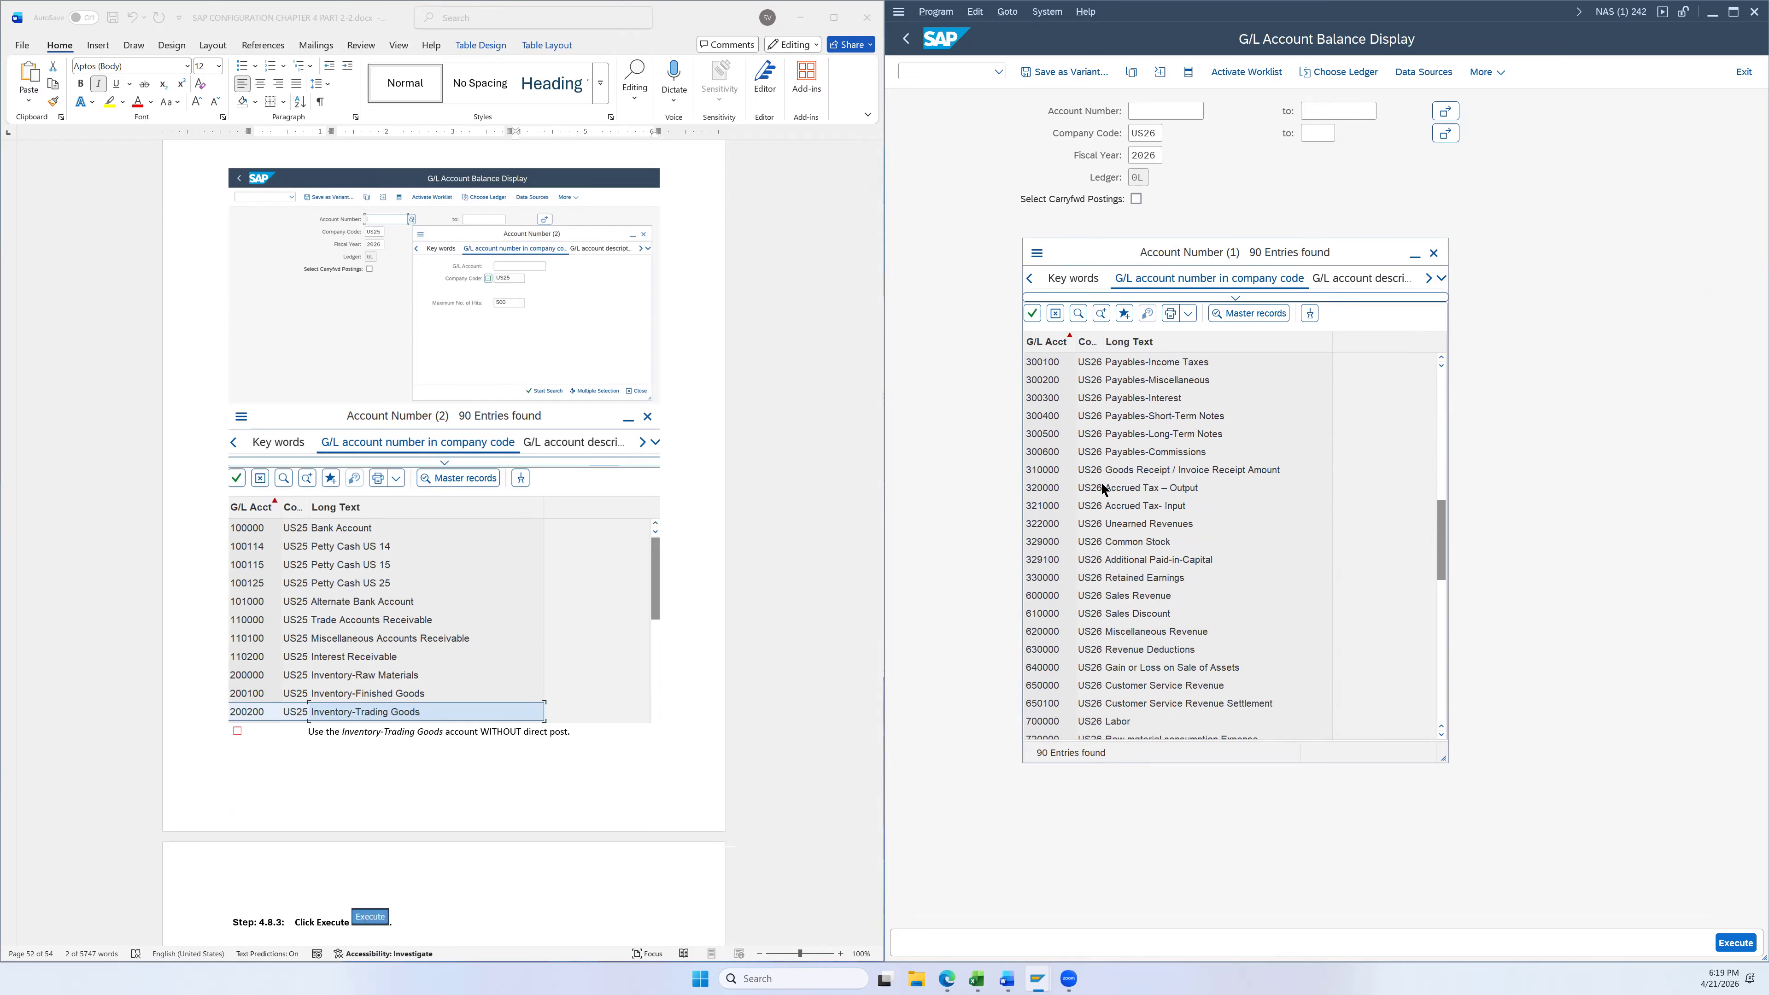
scroll(680, 508, up, 10)
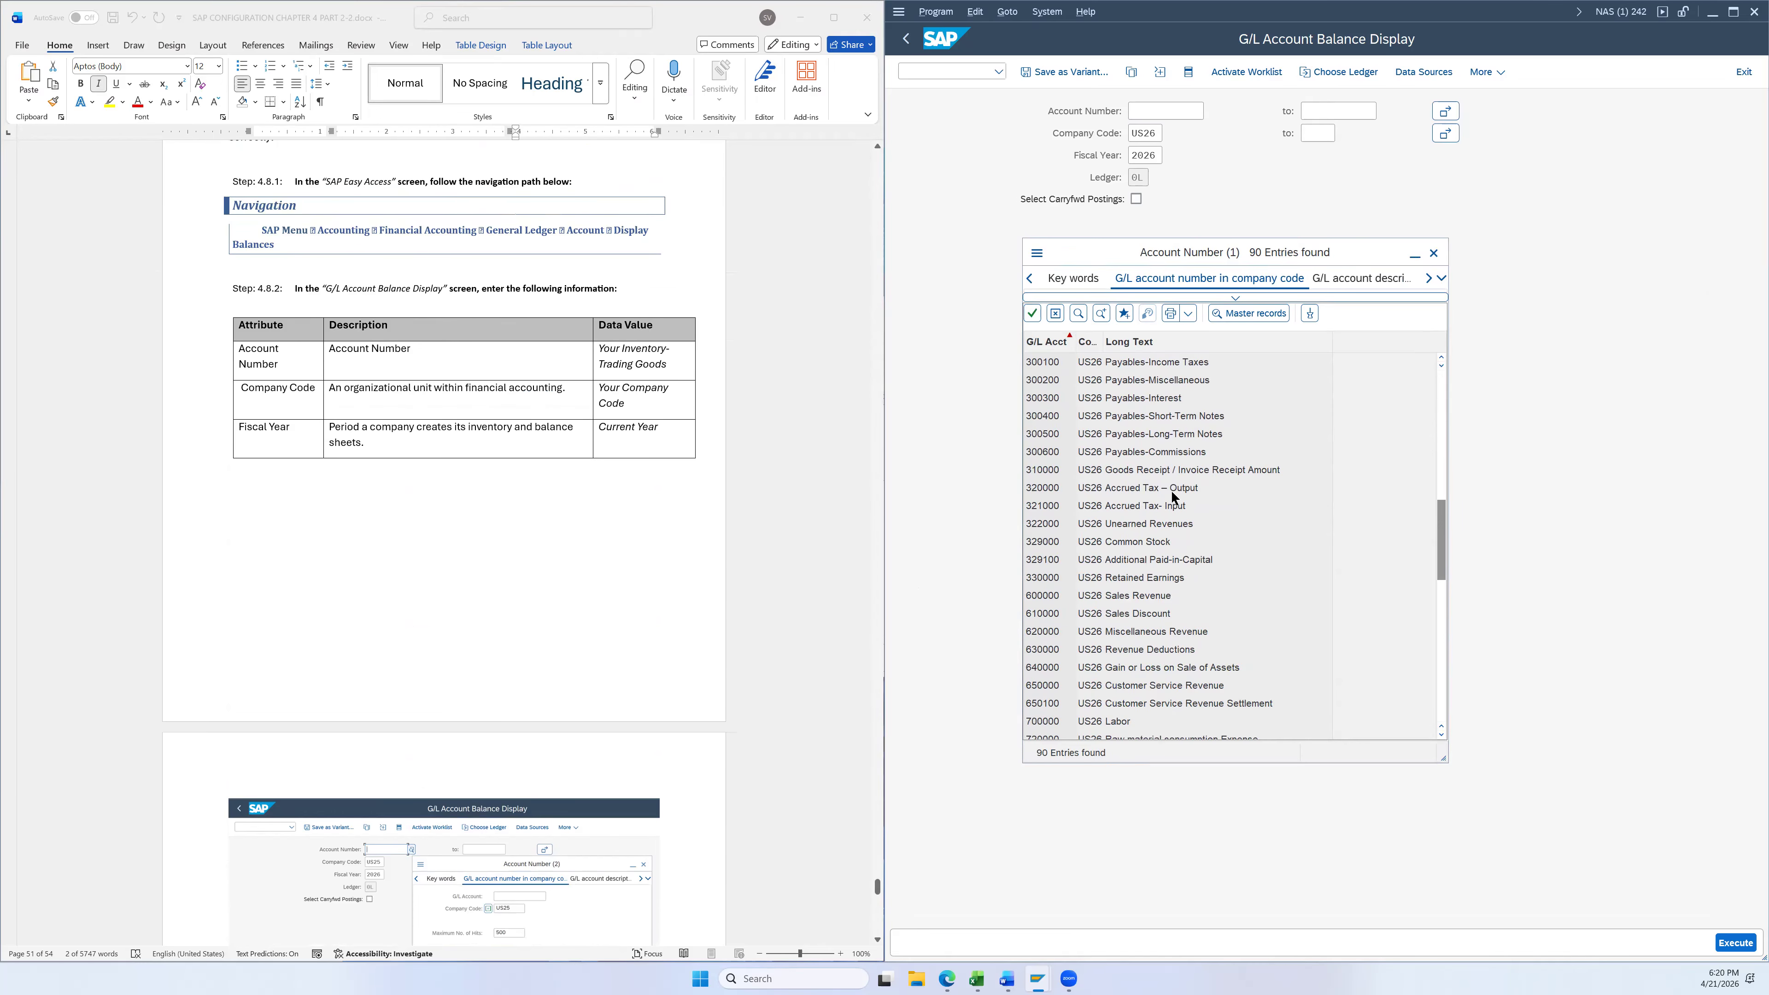
scroll(1172, 496, down, 5)
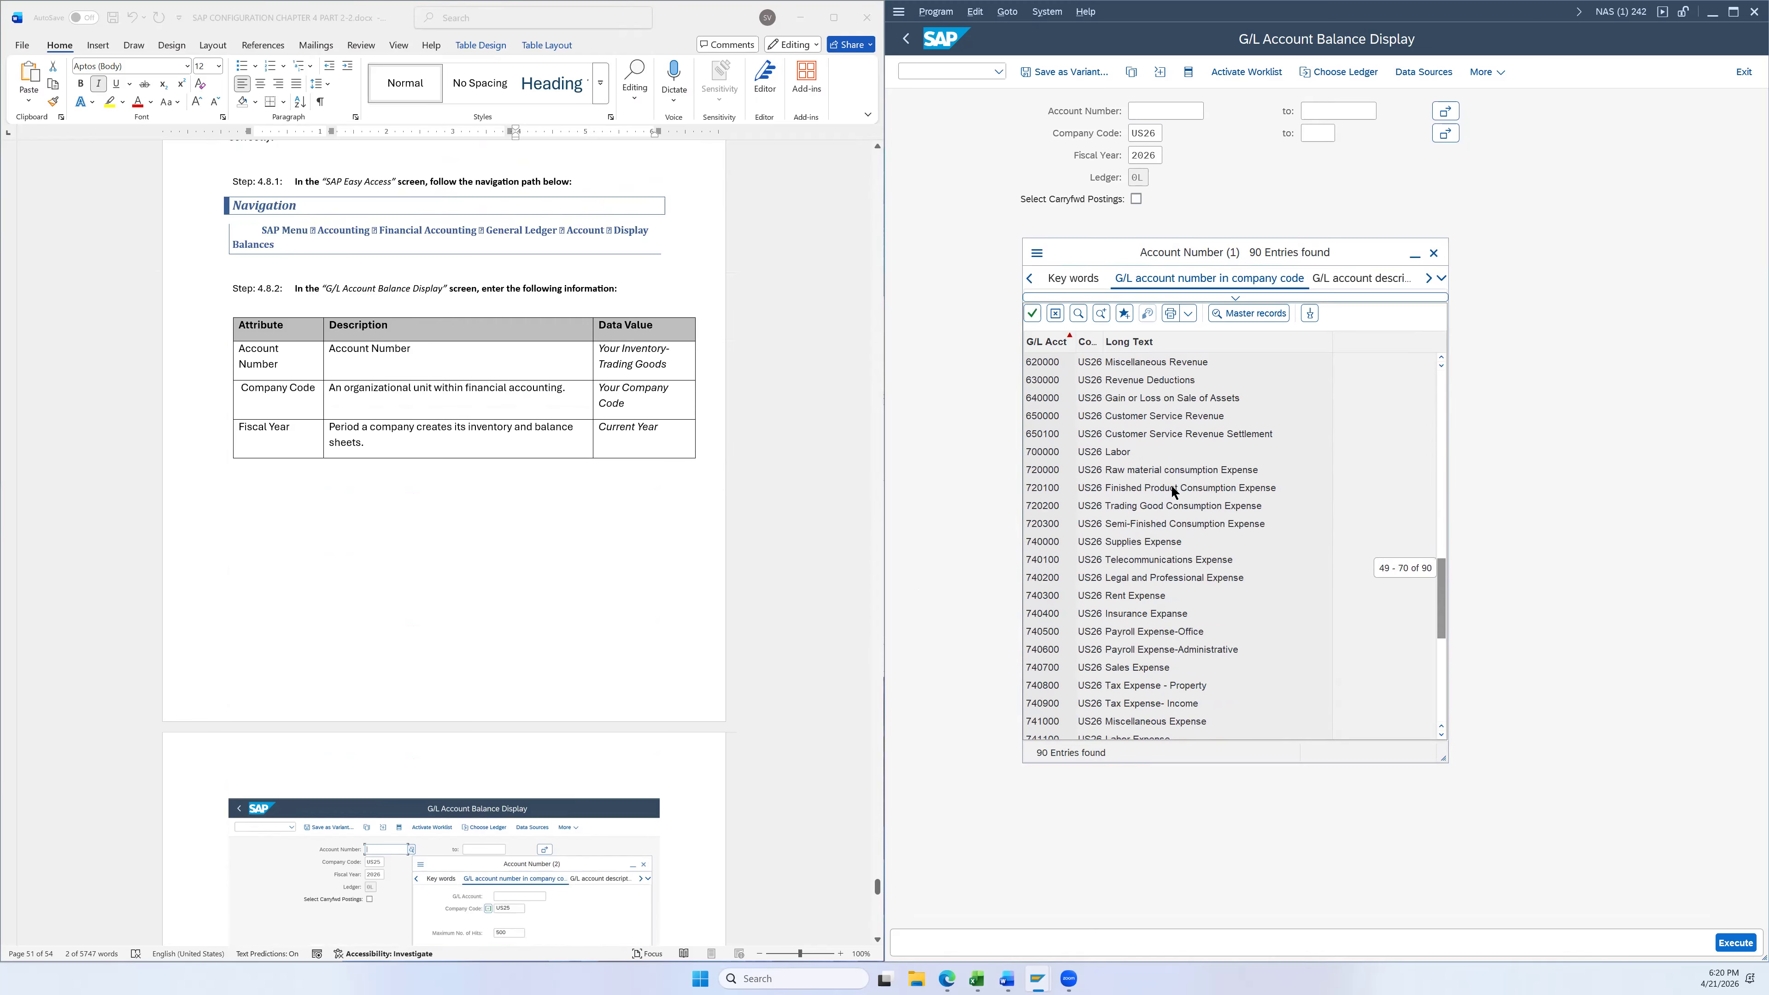
scroll(1180, 498, down, 4)
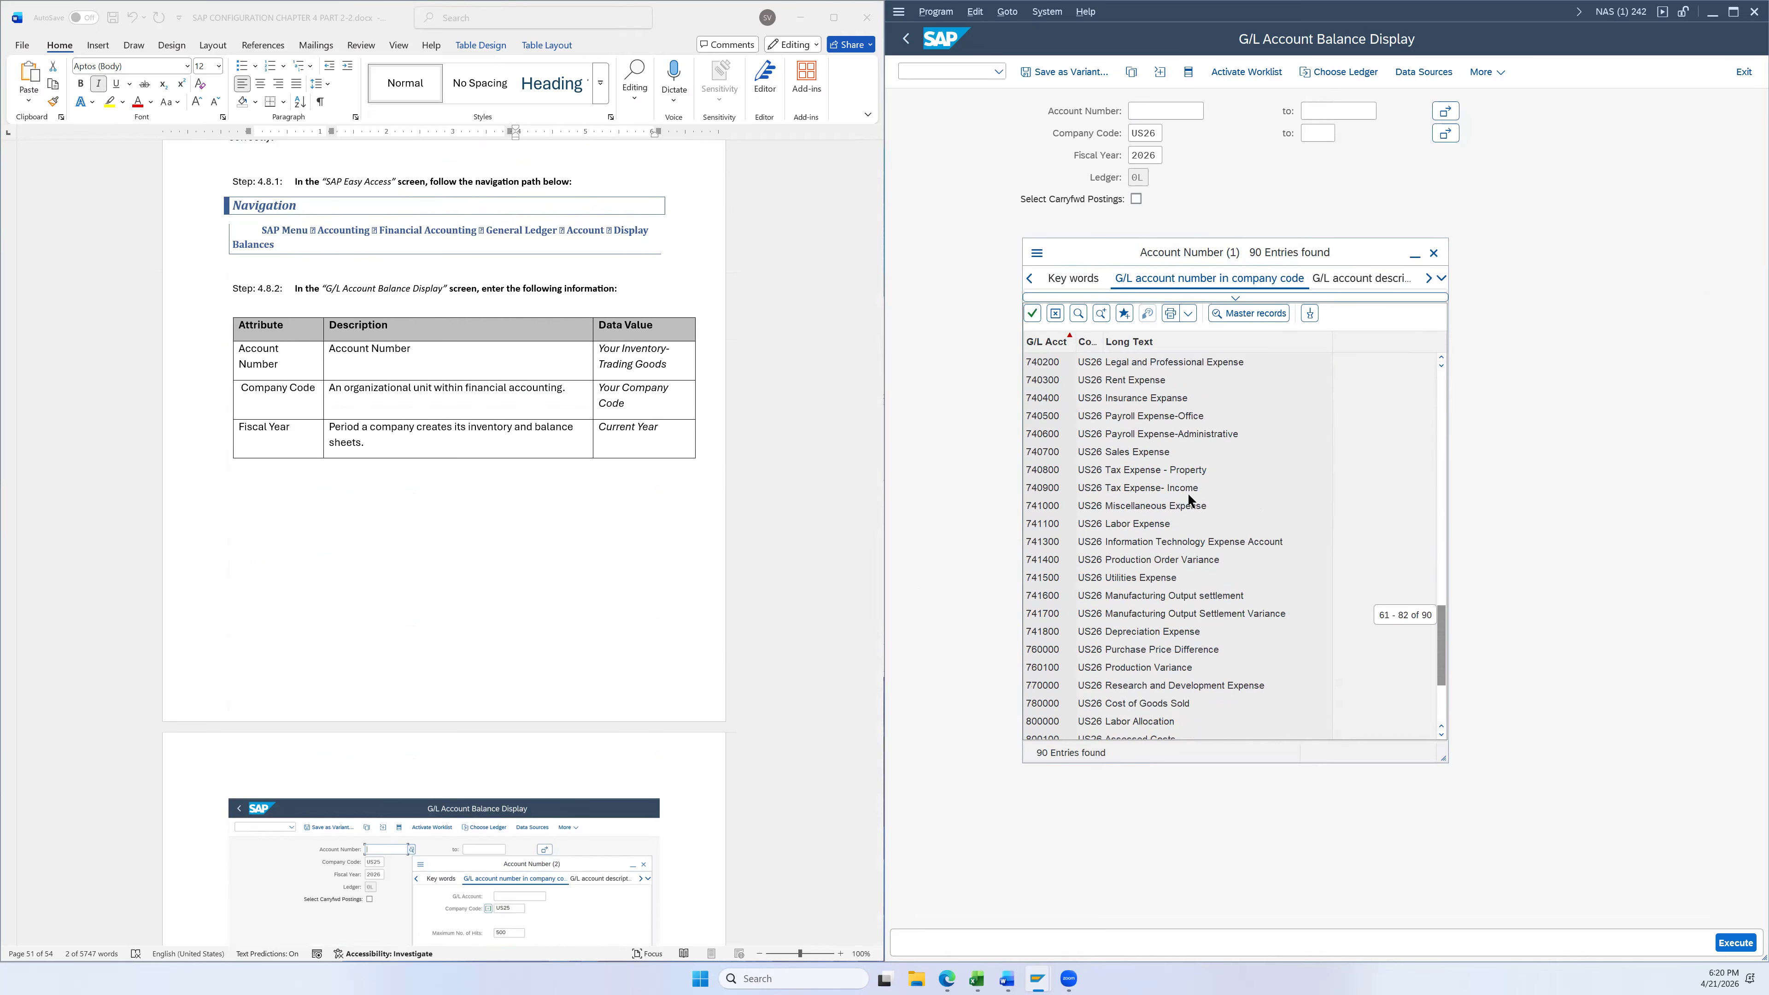
scroll(1190, 500, down, 3)
scroll(1198, 502, up, 4)
scroll(1197, 500, up, 18)
scroll(1196, 500, down, 2)
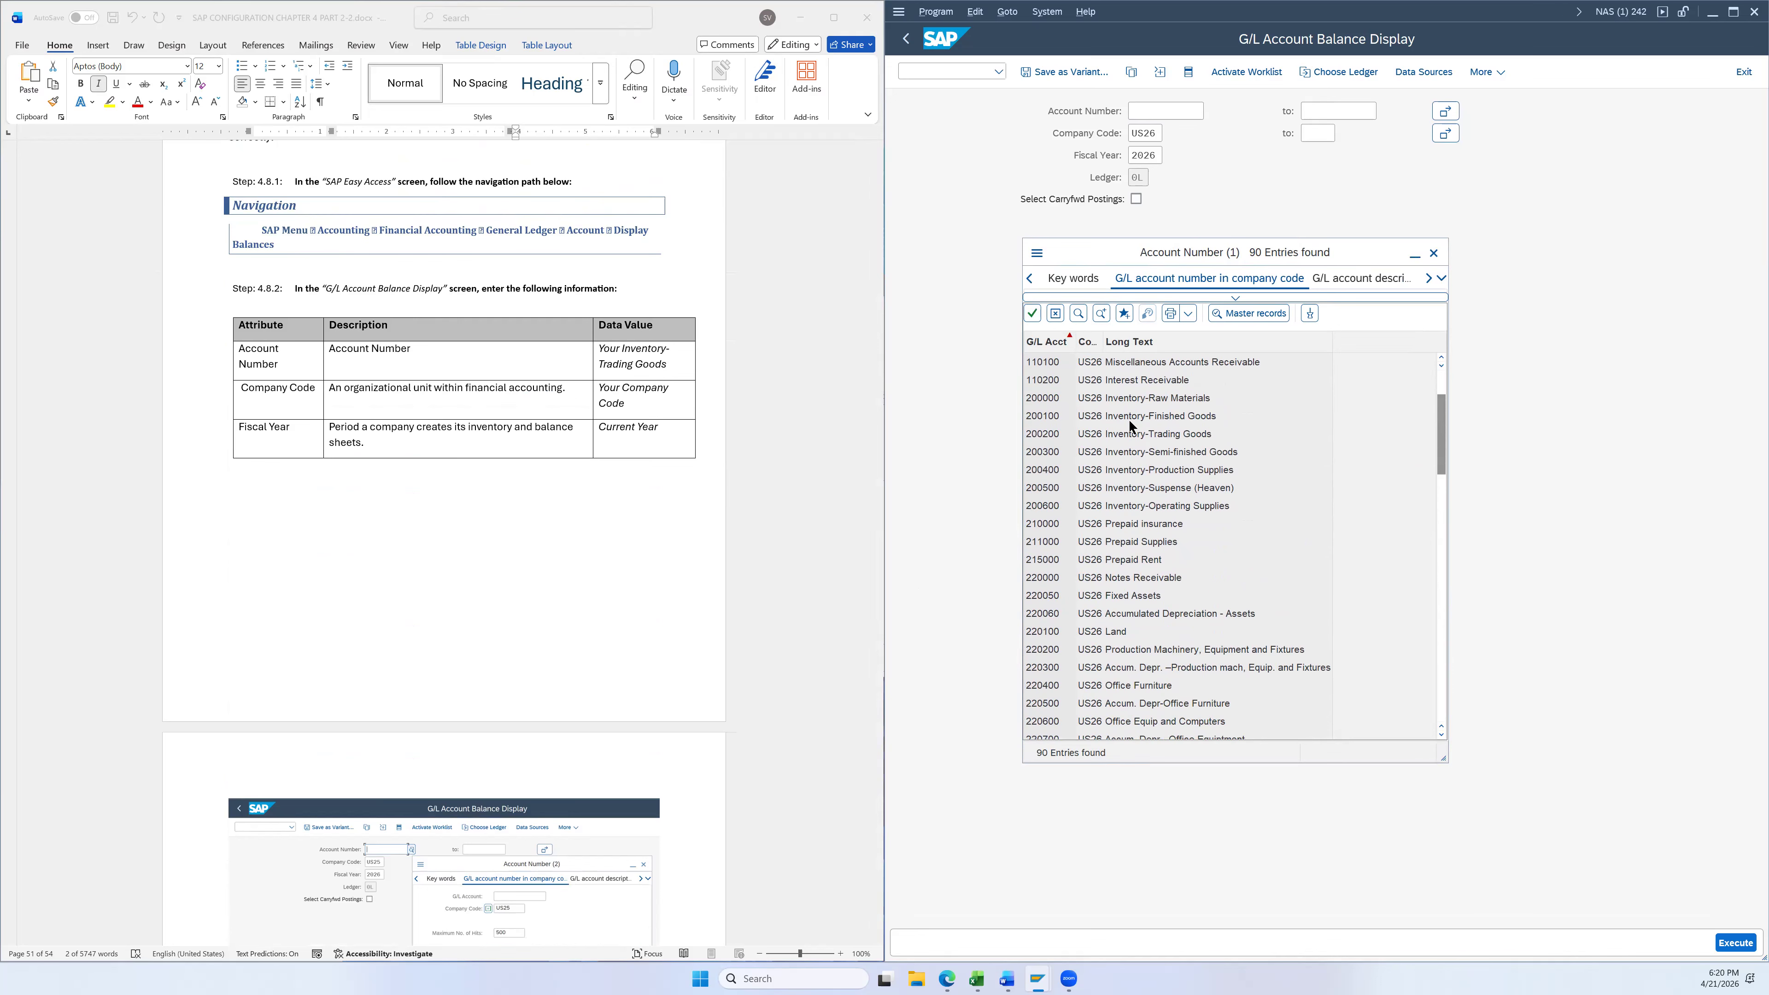
Choose the Inventory-Trading Goods account as the account number for the balance display, as the worksheet instructs
click(1121, 437)
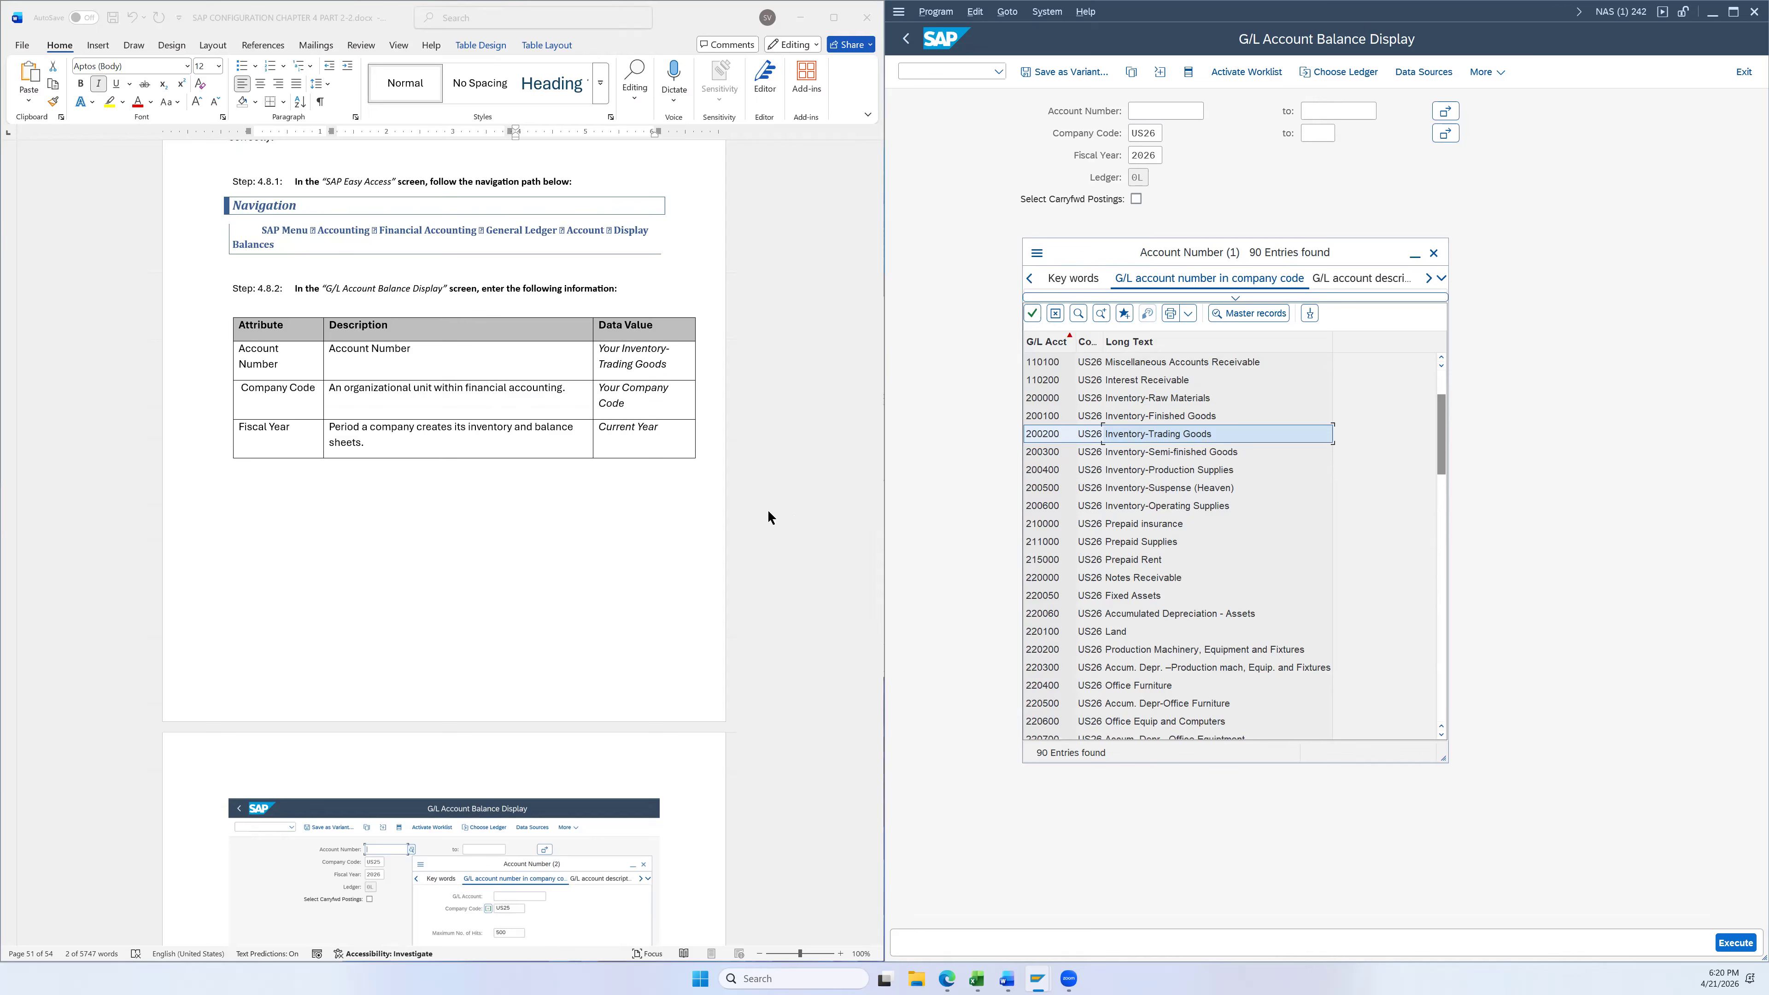
scroll(764, 565, down, 3)
scroll(764, 565, down, 4)
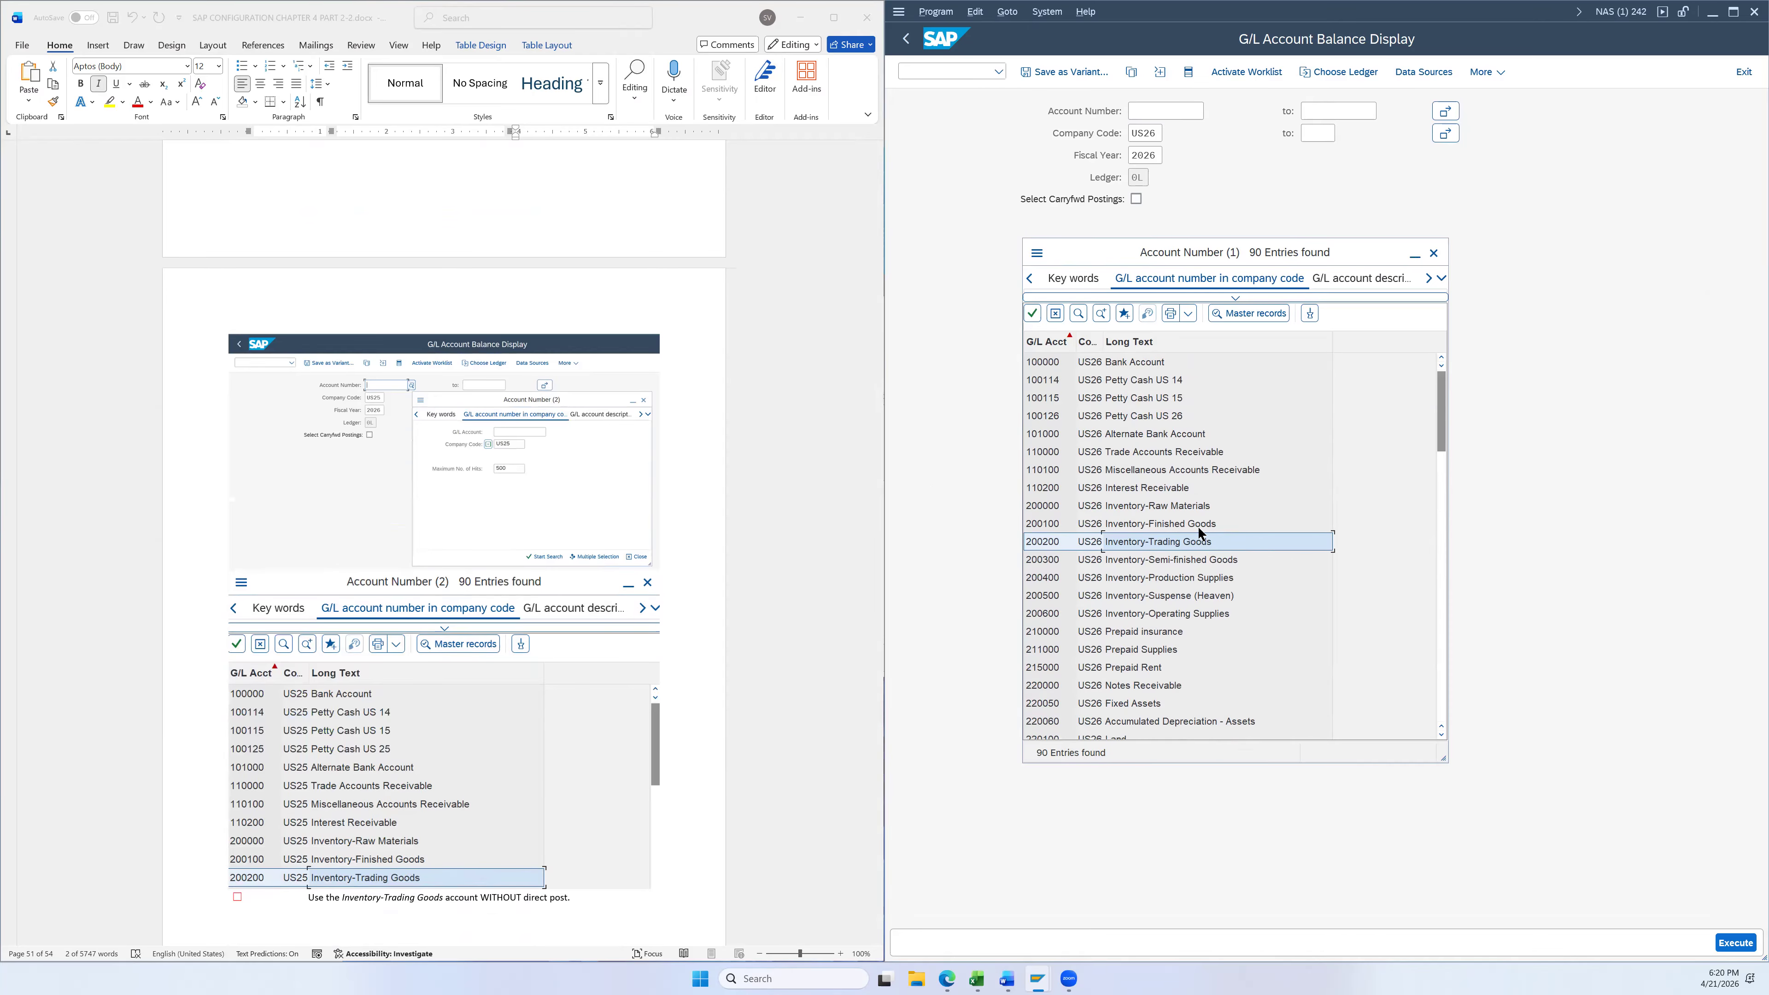
scroll(743, 421, up, 5)
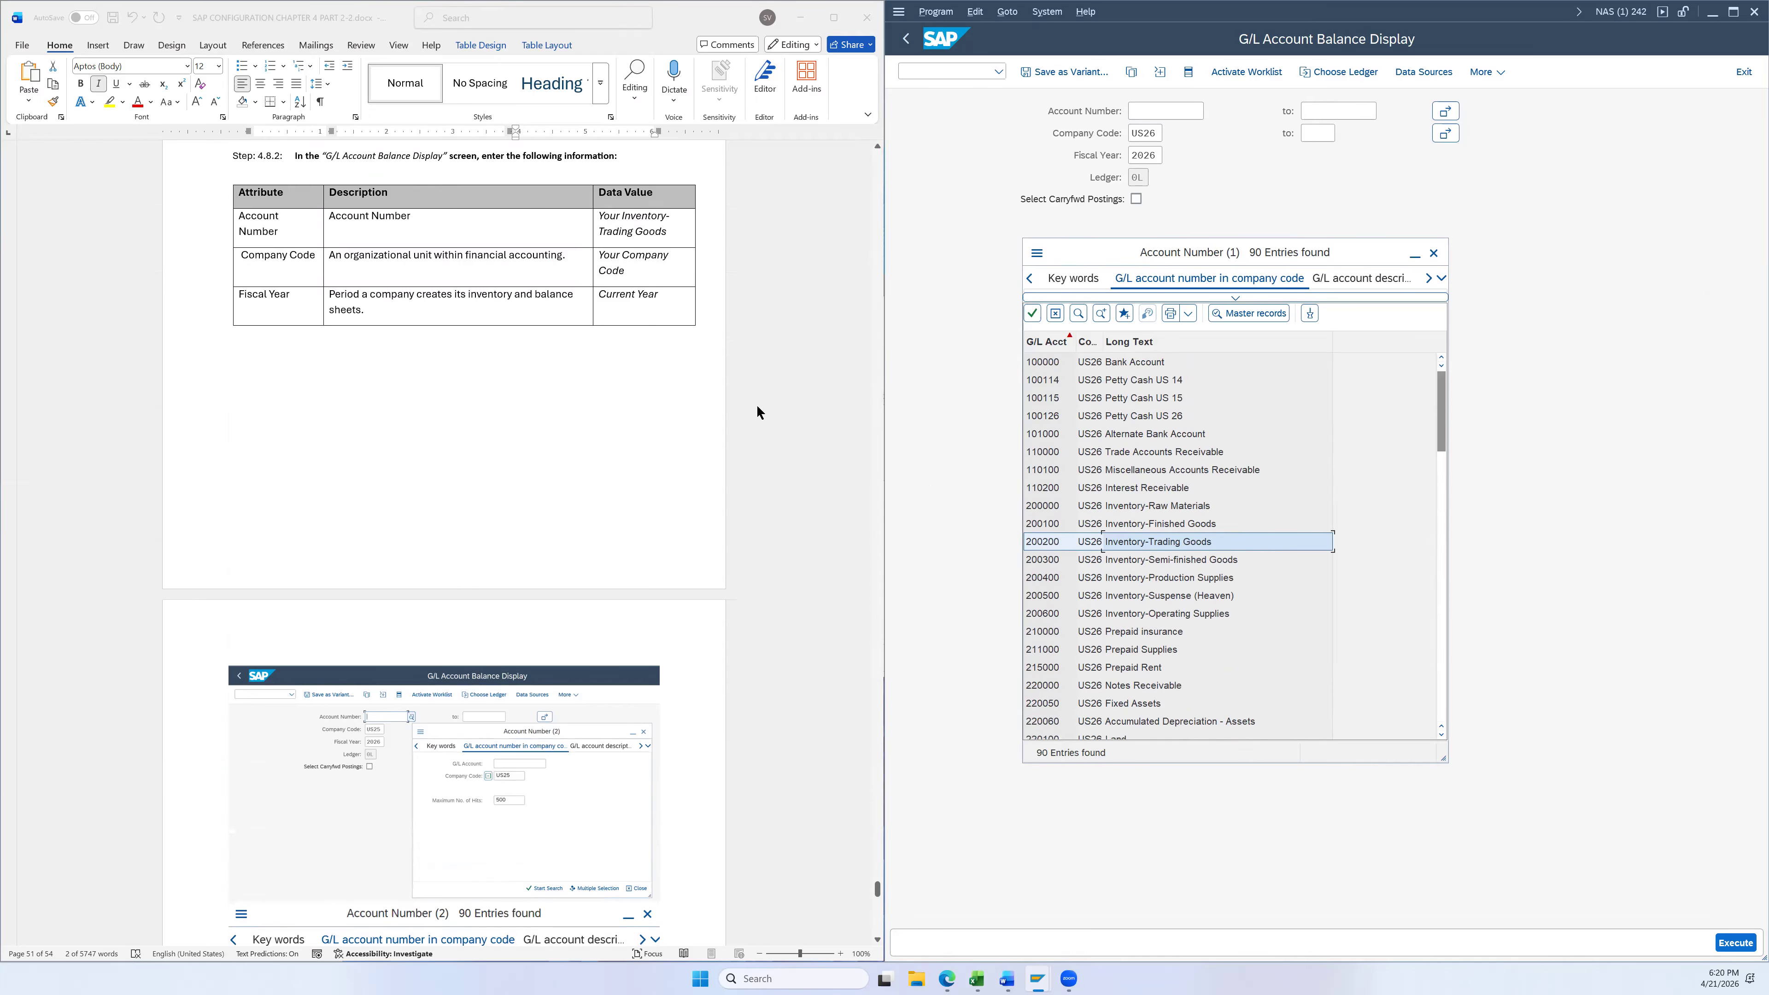
double_click(1132, 542)
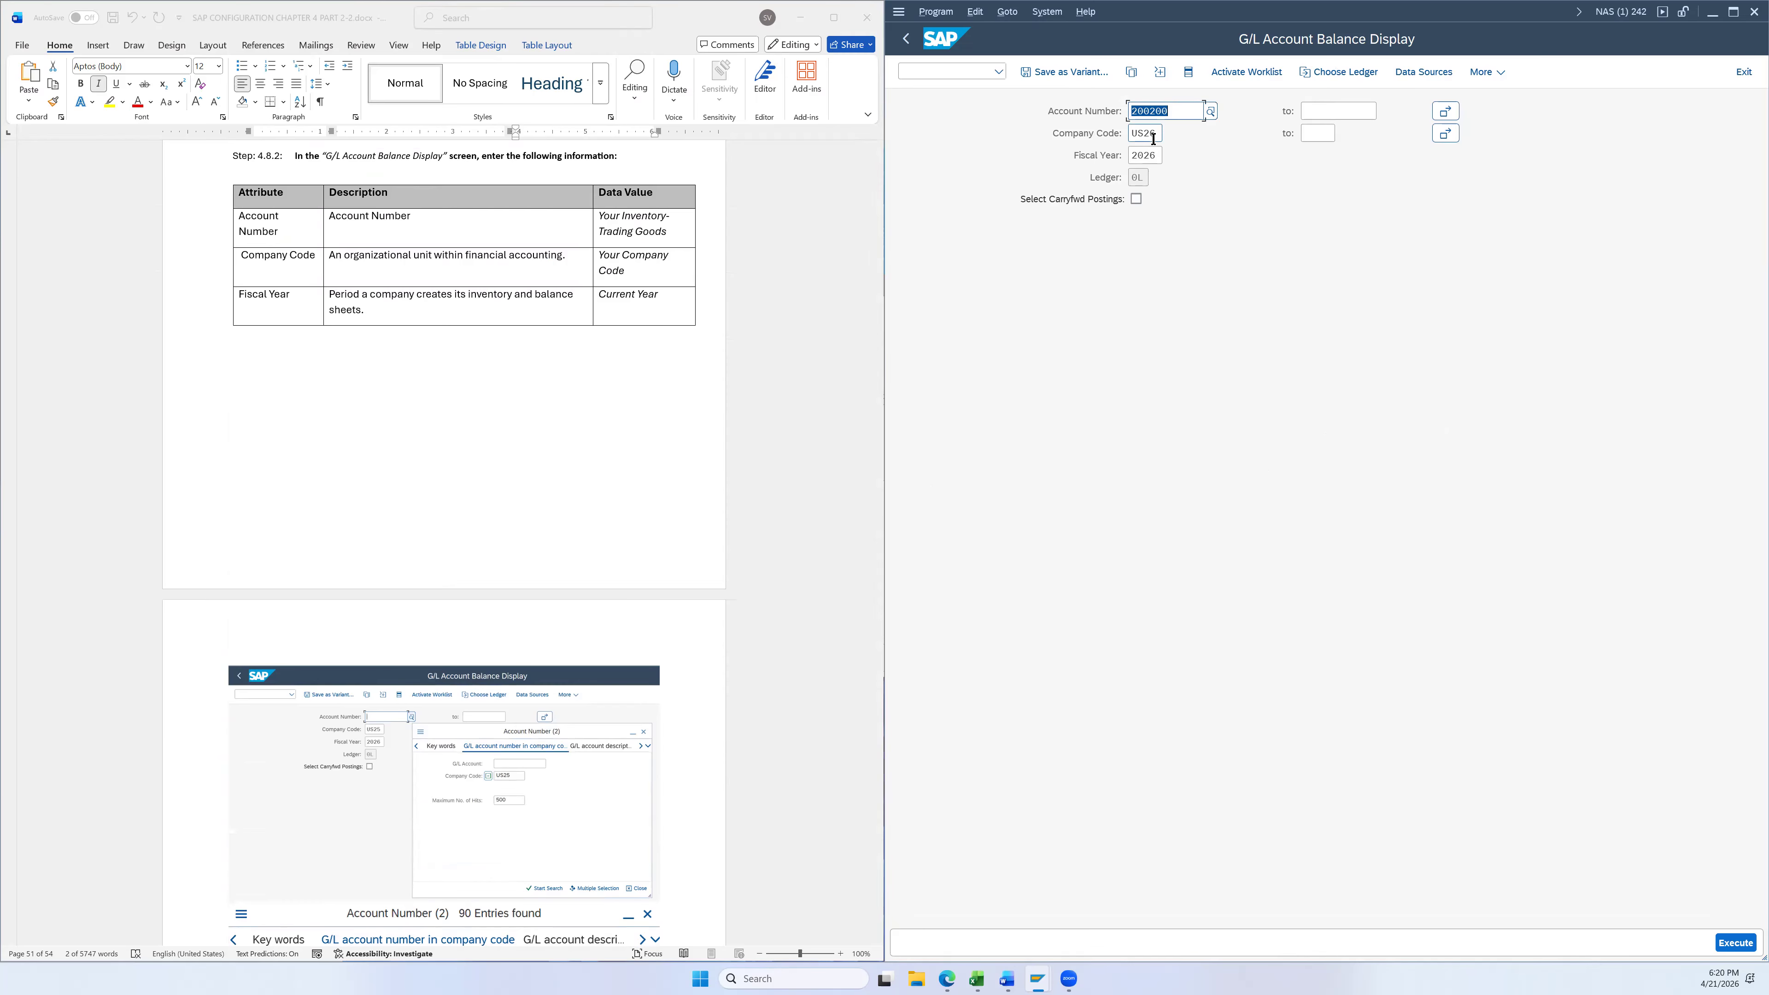
Display the Inventory-Trading Goods balance for company code US26 and fiscal year 2026, and open the line items behind the total Debit amount
scroll(777, 557, down, 3)
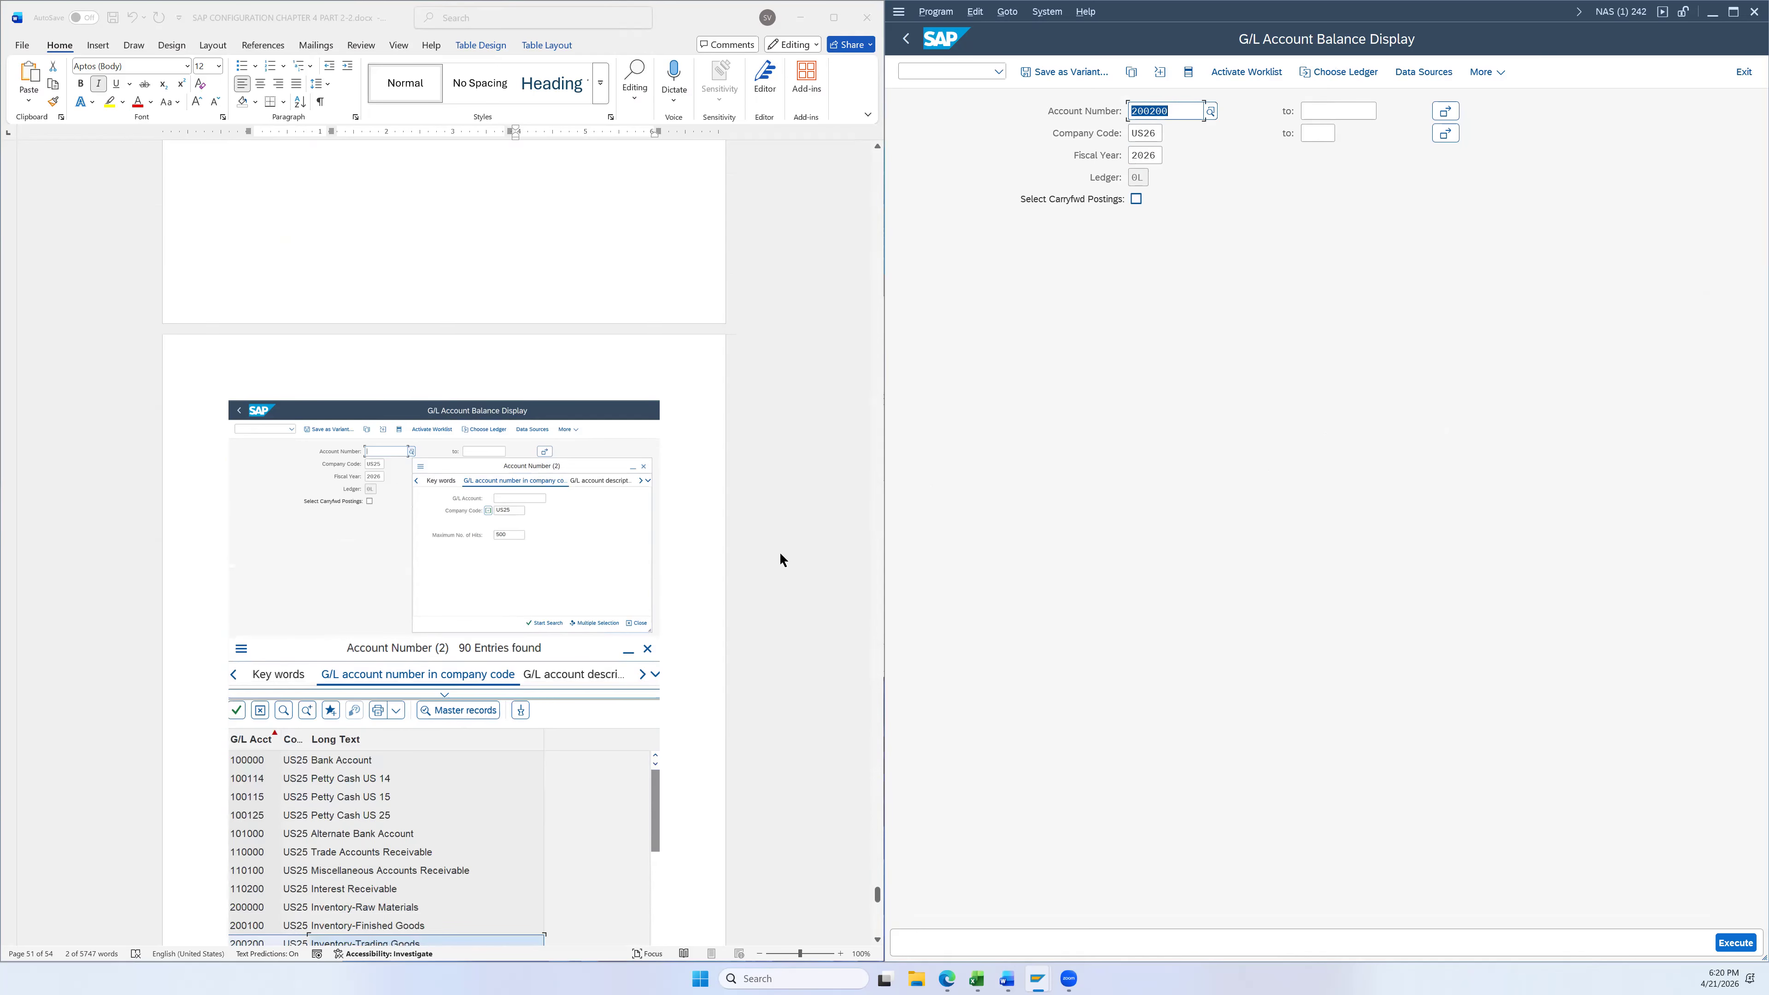
scroll(786, 568, down, 7)
click(1732, 947)
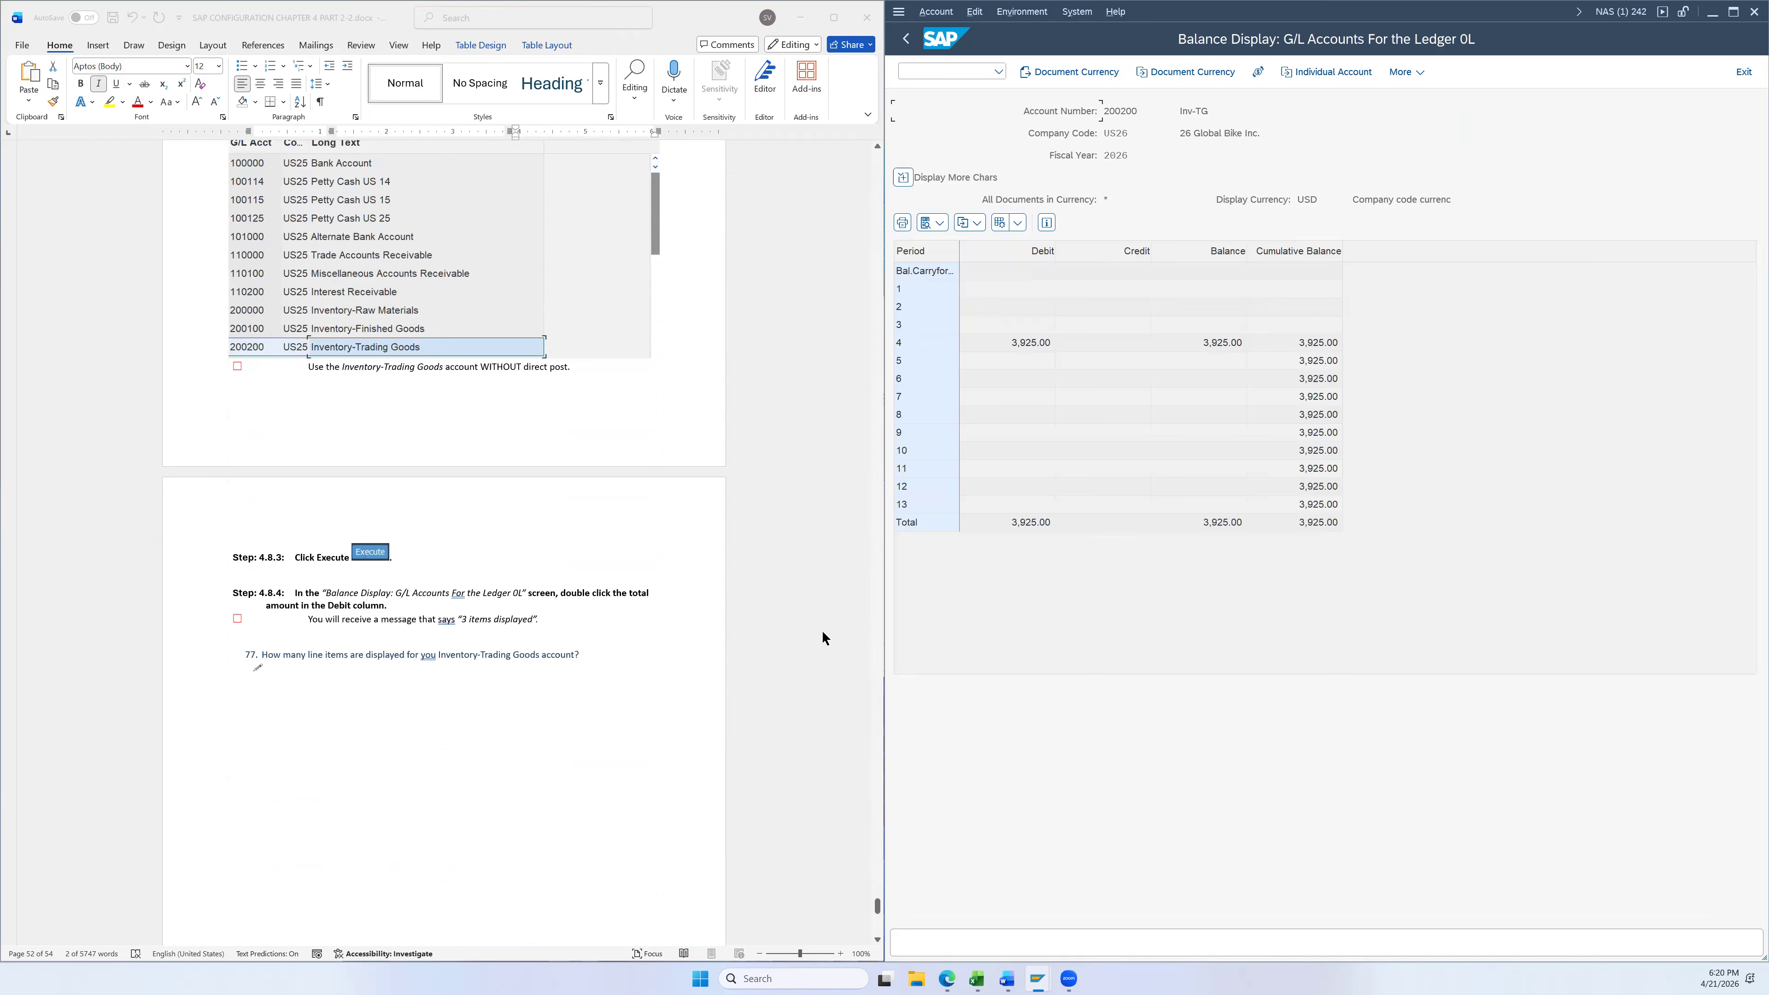
scroll(798, 612, down, 3)
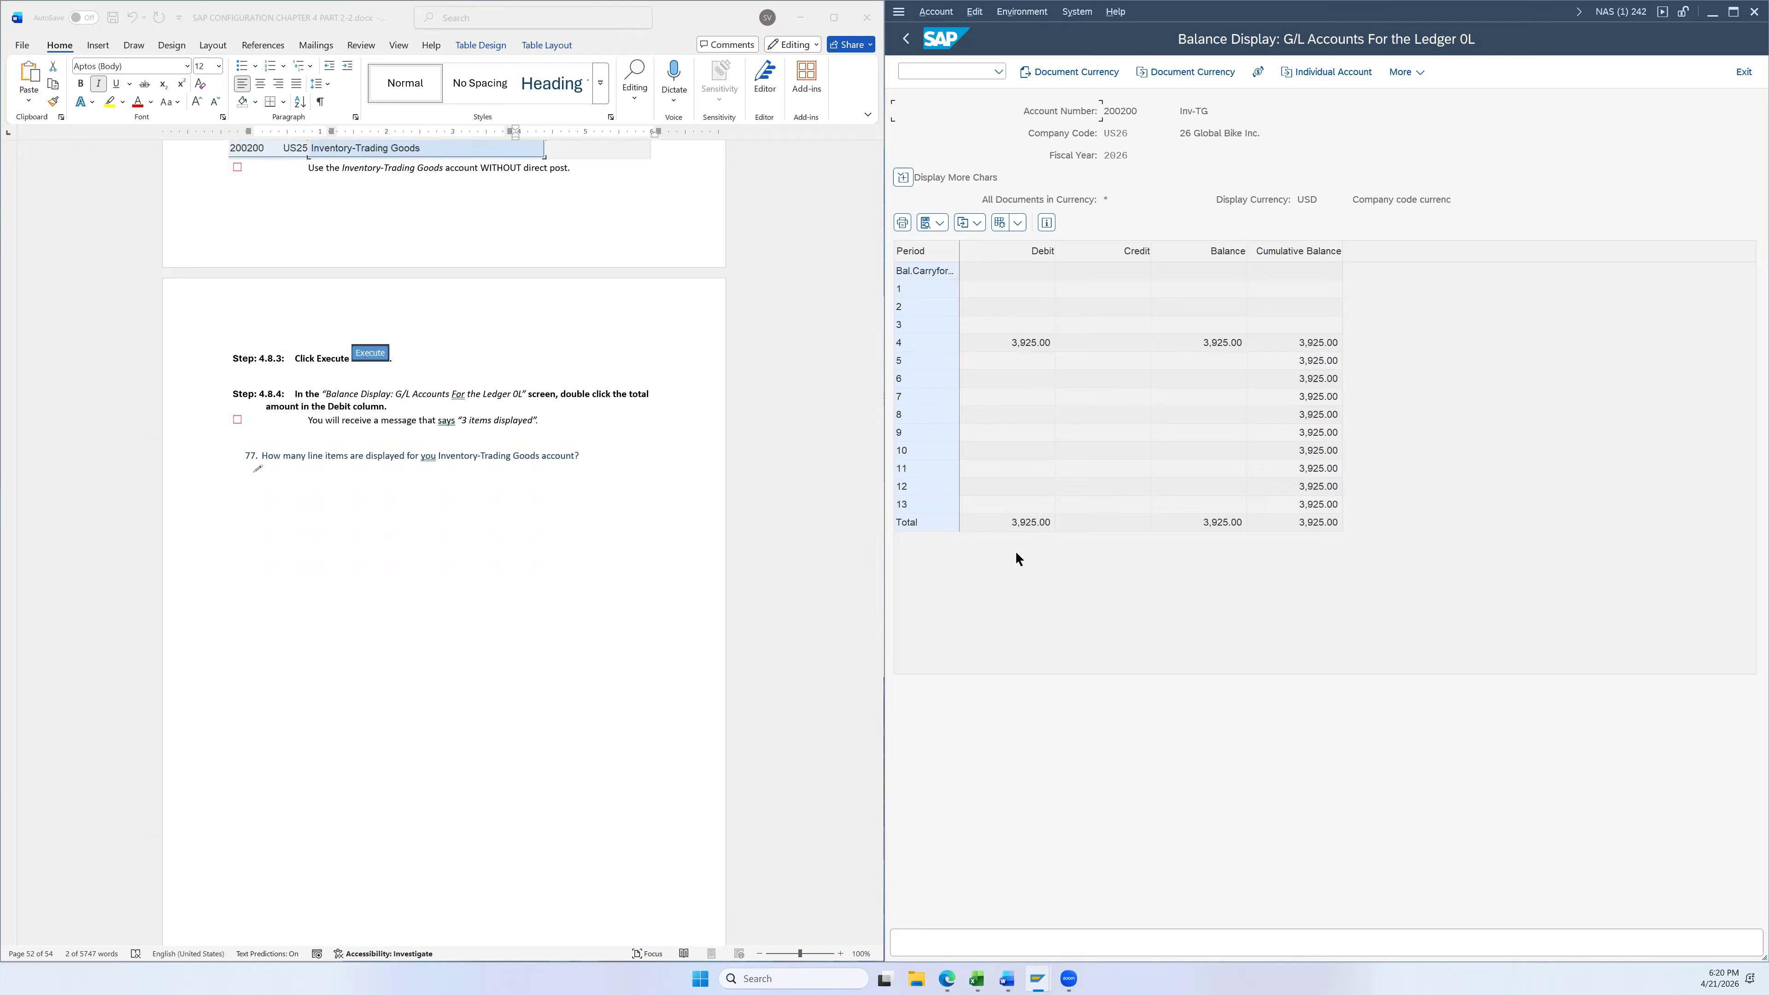
double_click(1018, 522)
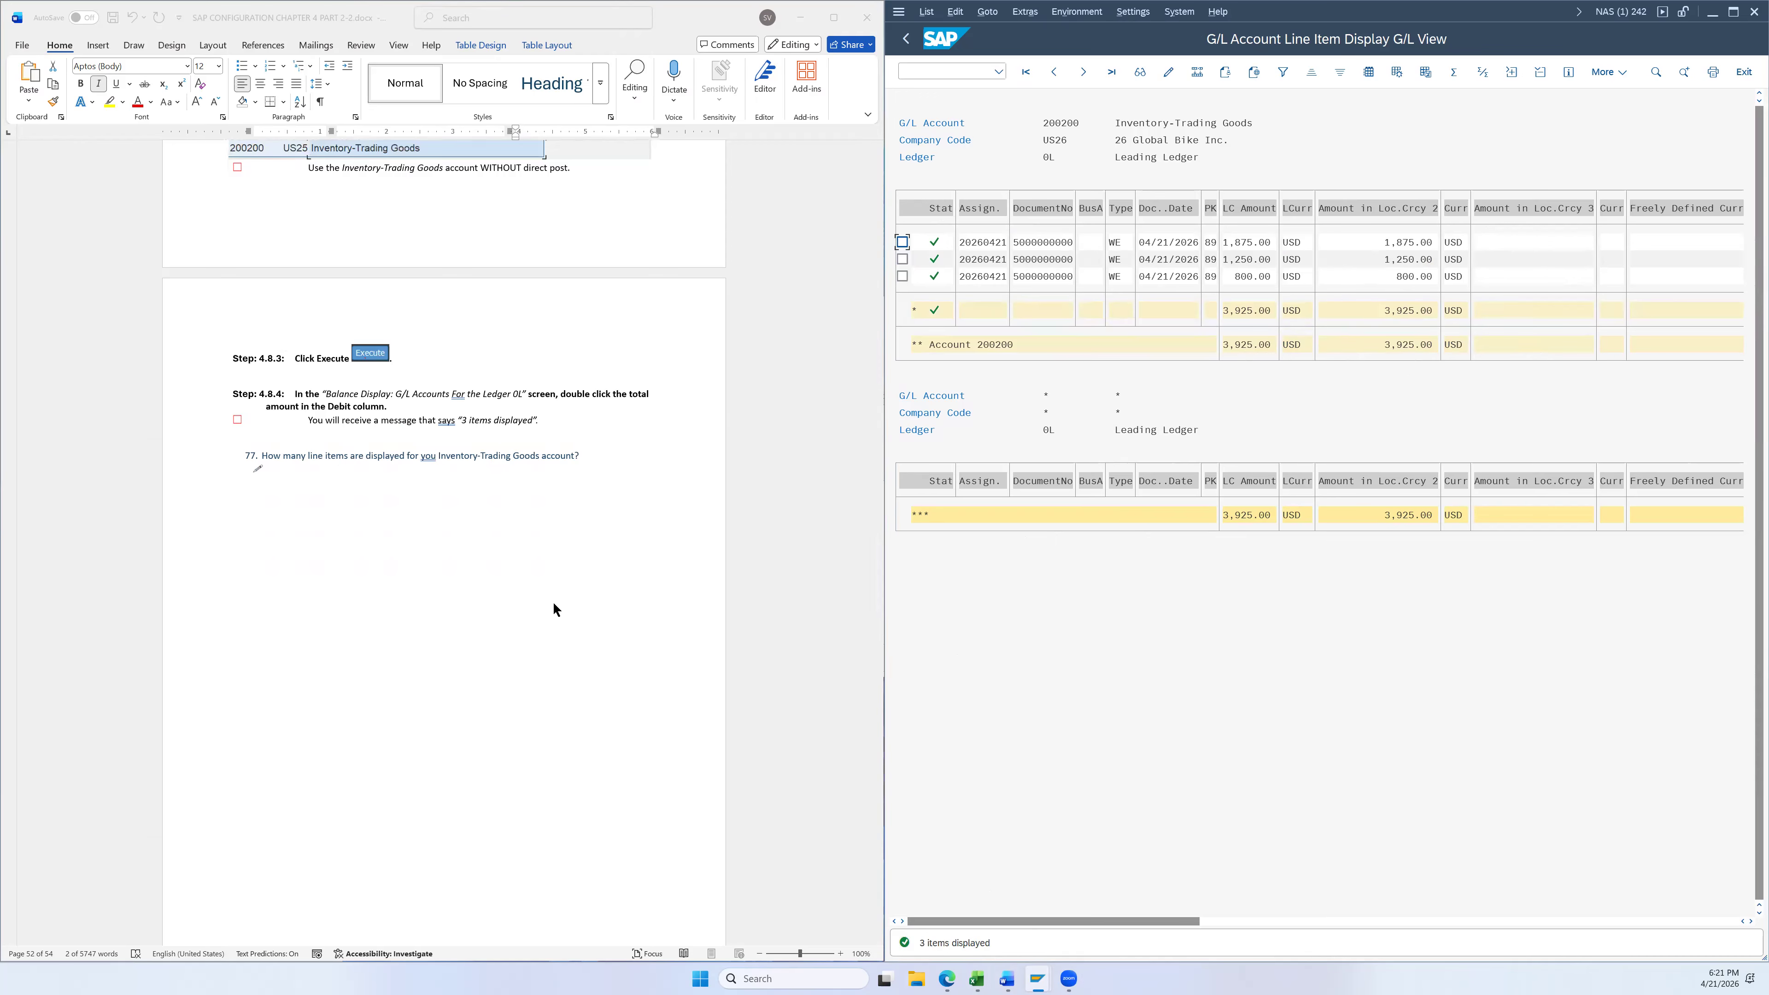
Review the worksheet from its first page through section 4.8 to its end for any remaining exercise steps
scroll(585, 613, down, 5)
scroll(656, 604, down, 7)
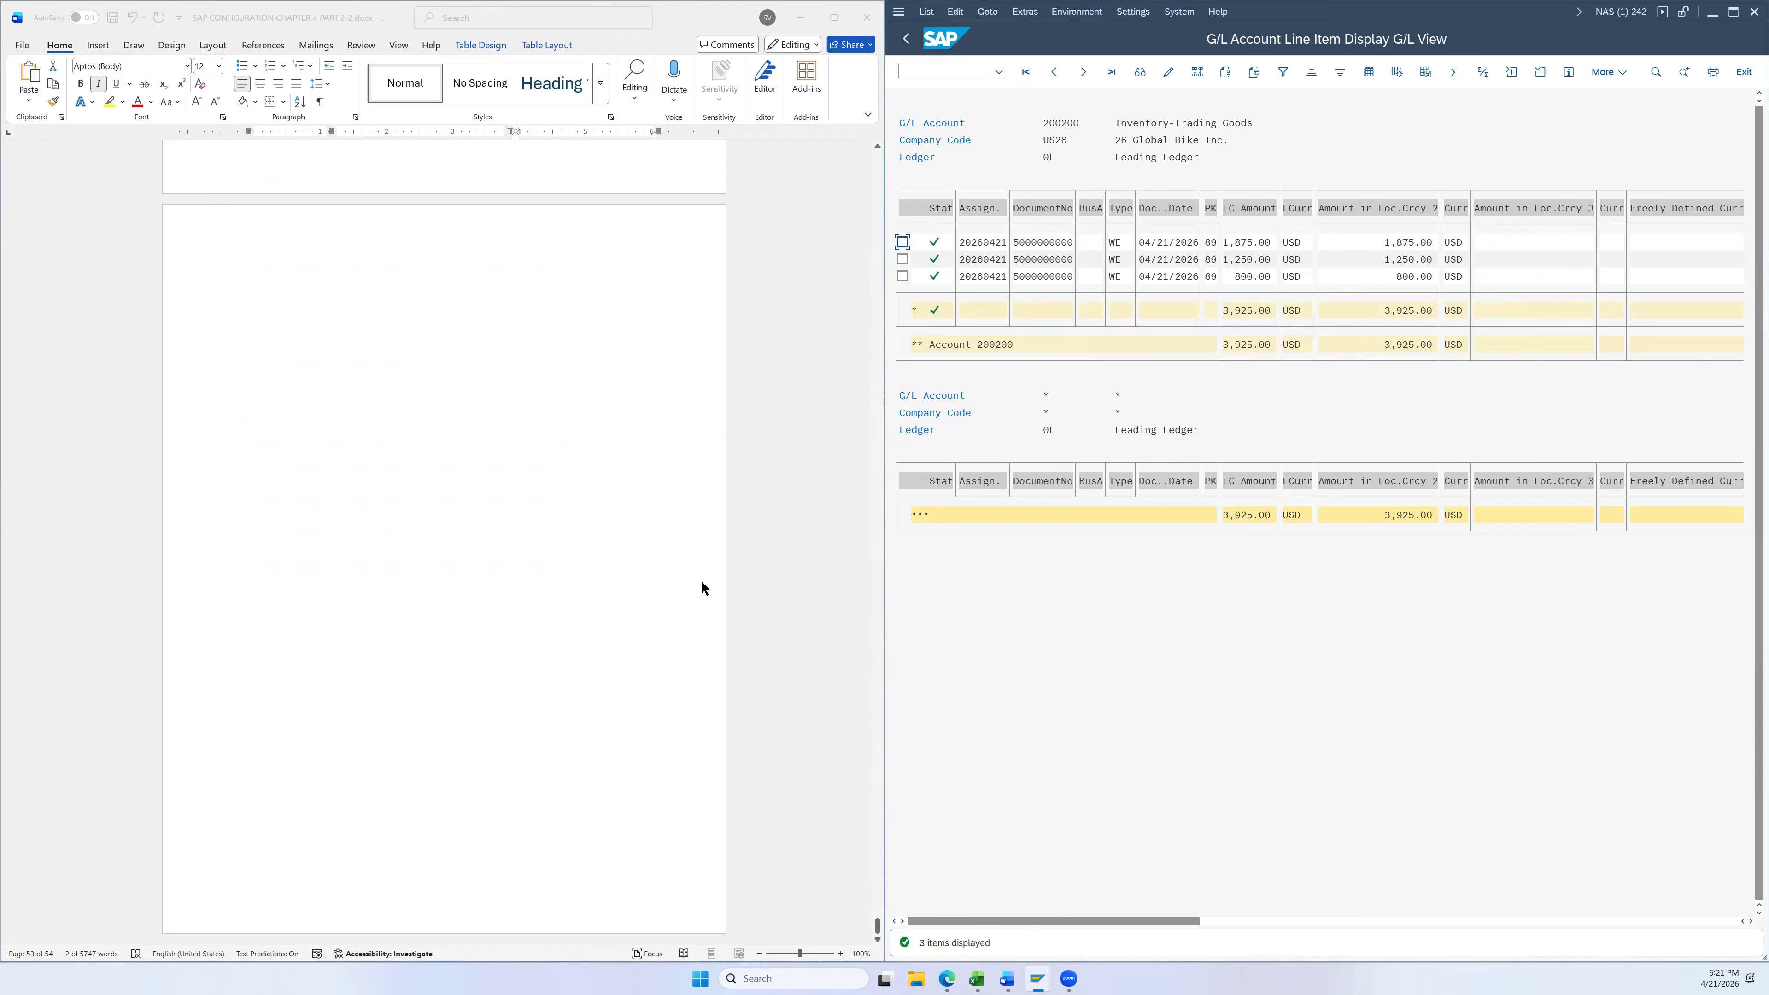
scroll(696, 555, down, 5)
scroll(712, 525, up, 7)
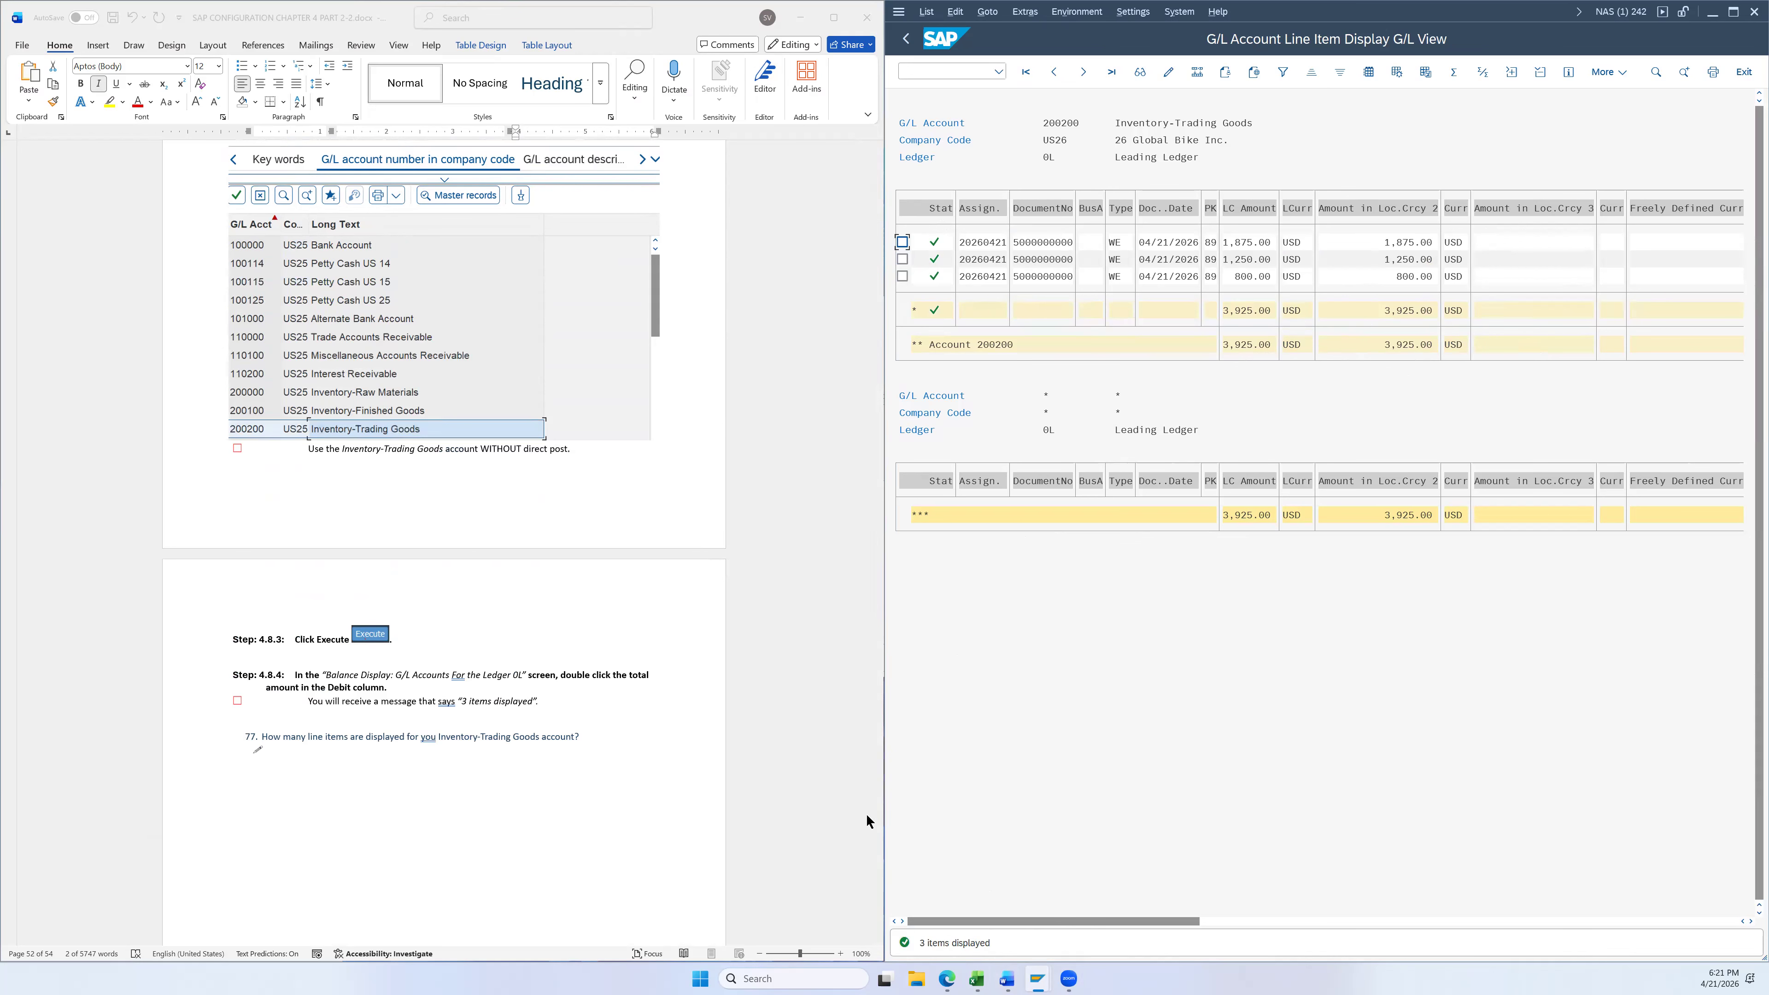
scroll(654, 427, up, 3)
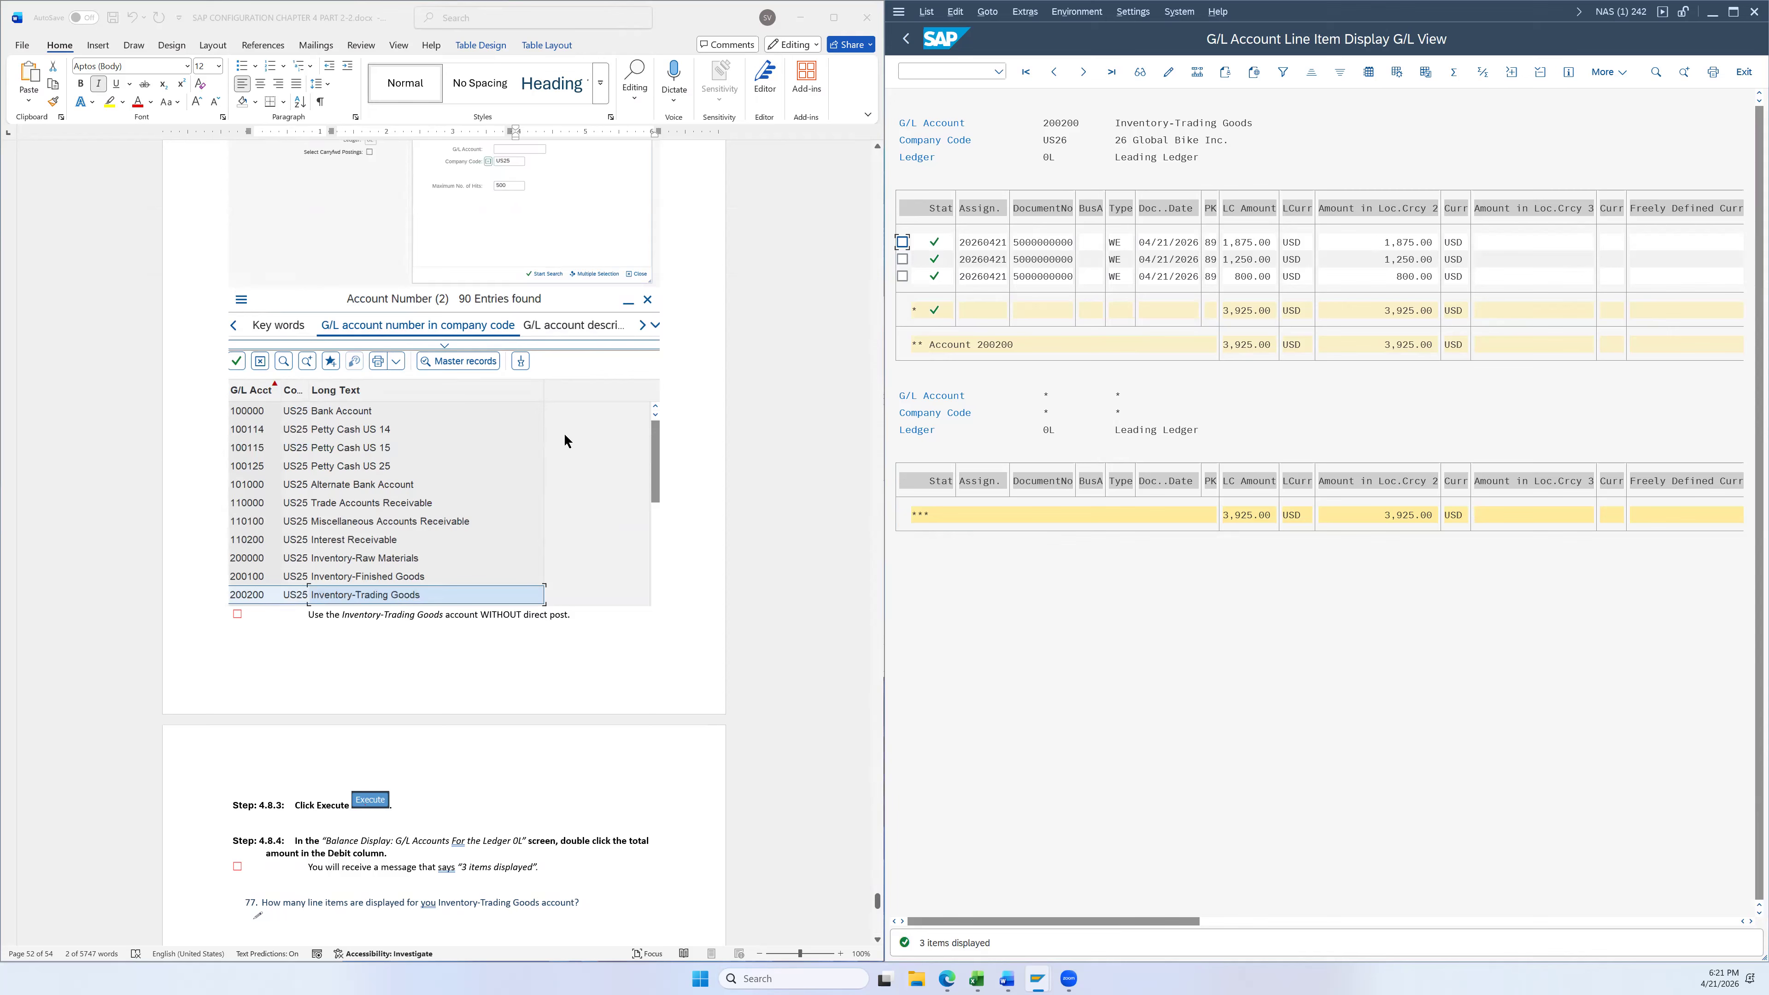
scroll(568, 460, up, 3)
scroll(473, 537, up, 5)
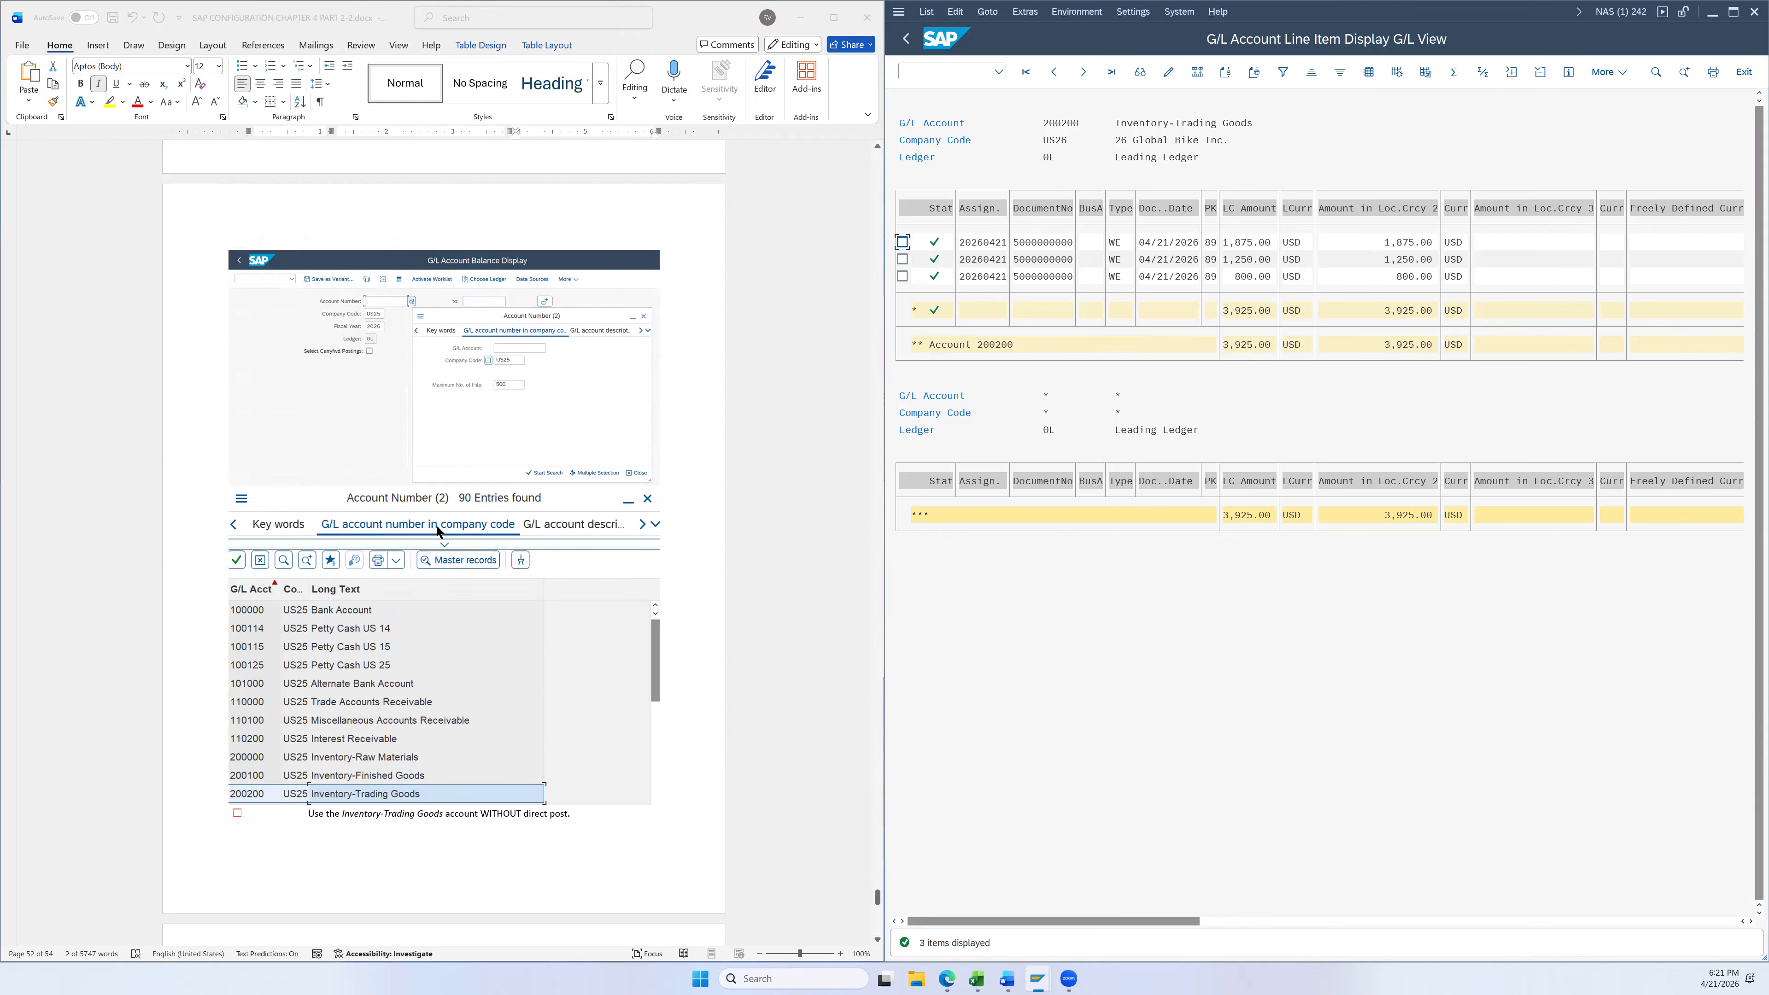
drag(877, 893, 876, 141)
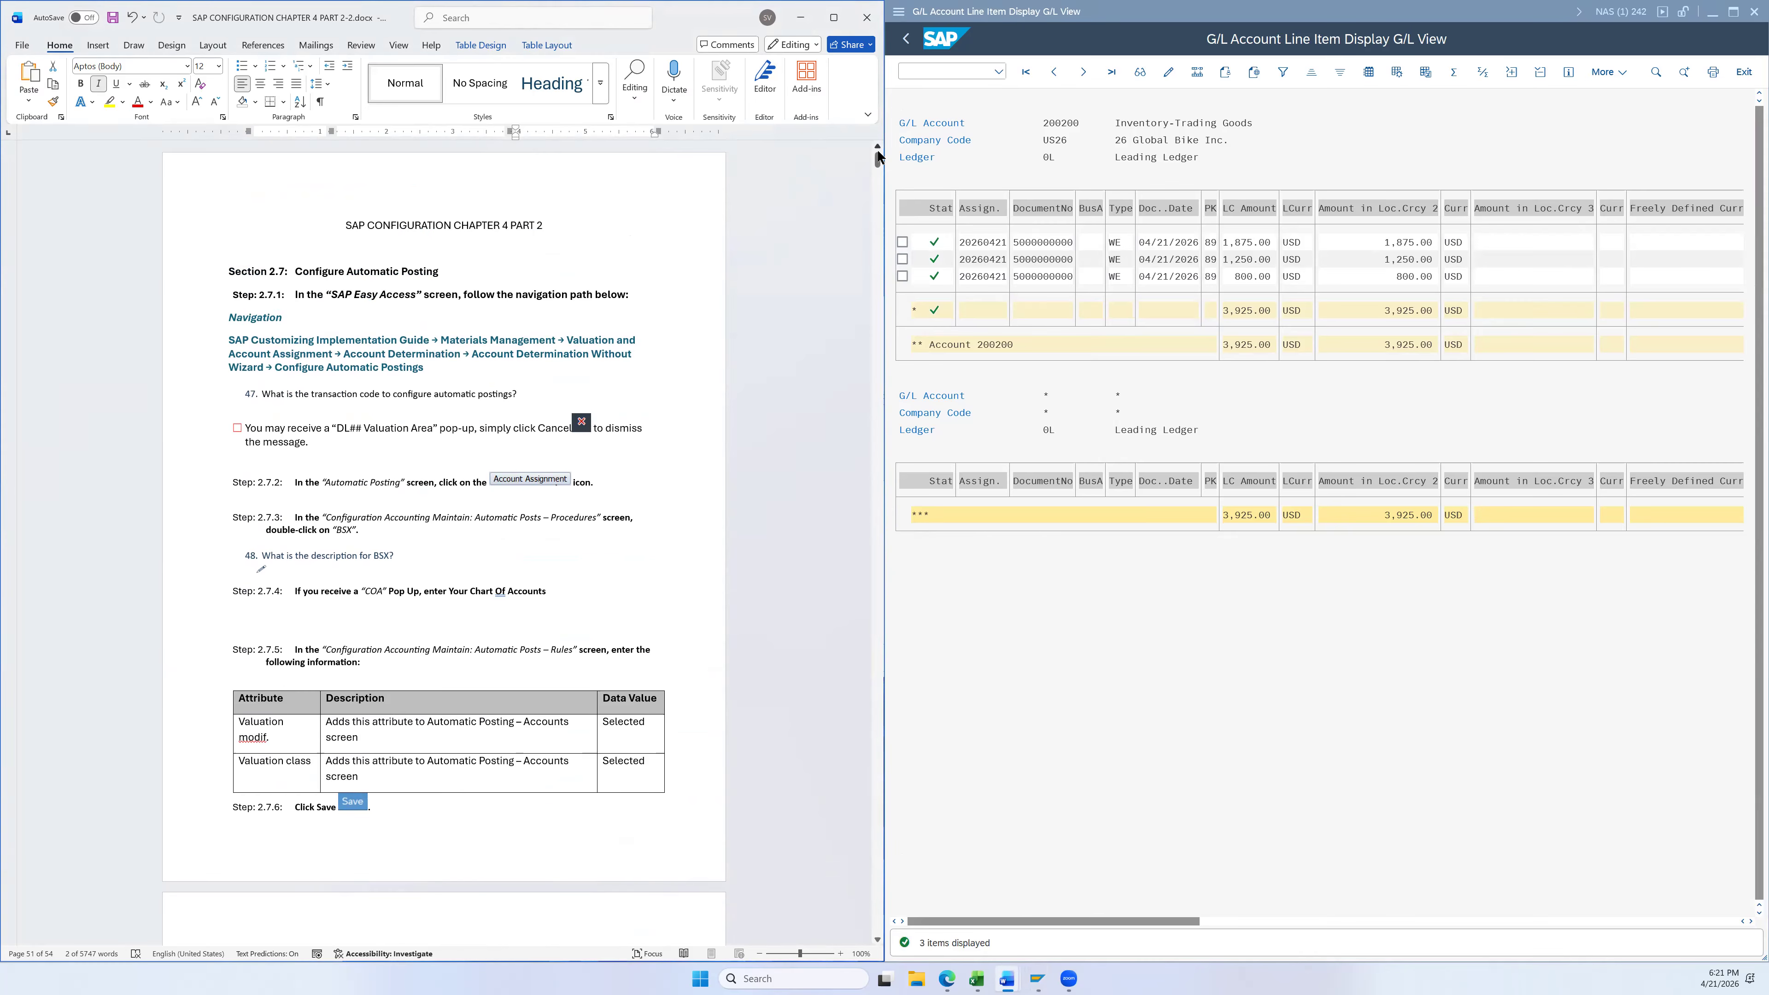
drag(879, 158, 865, 940)
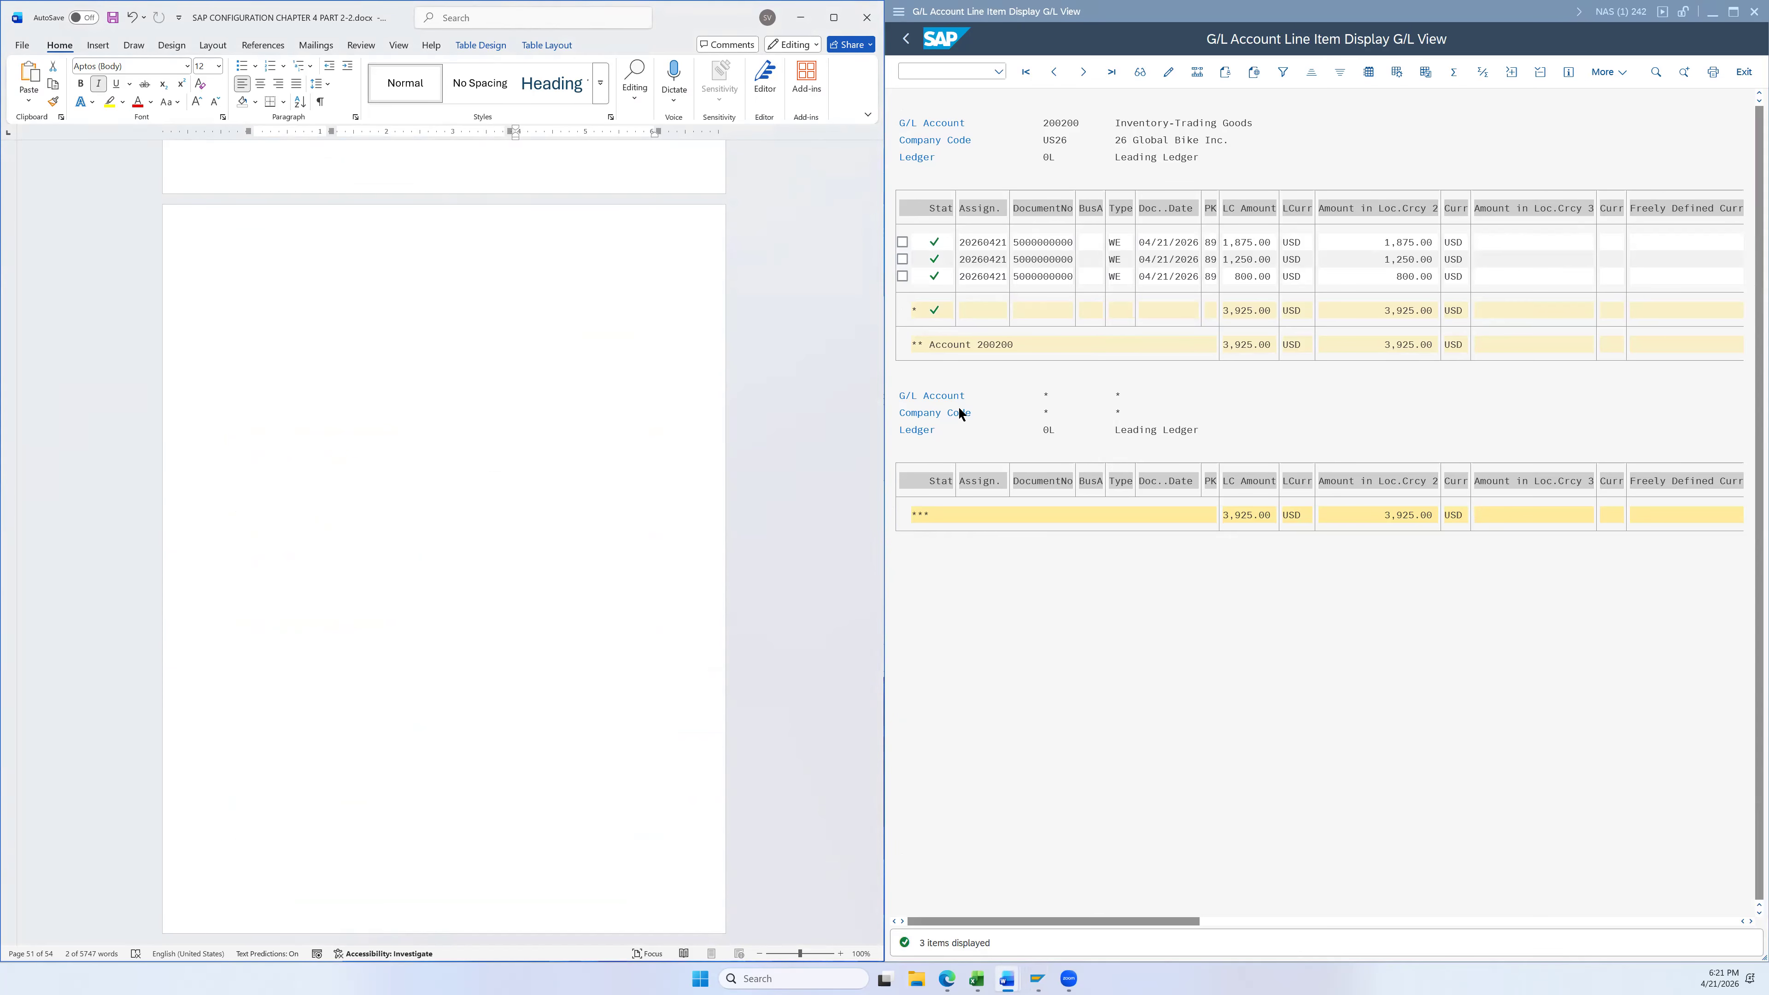